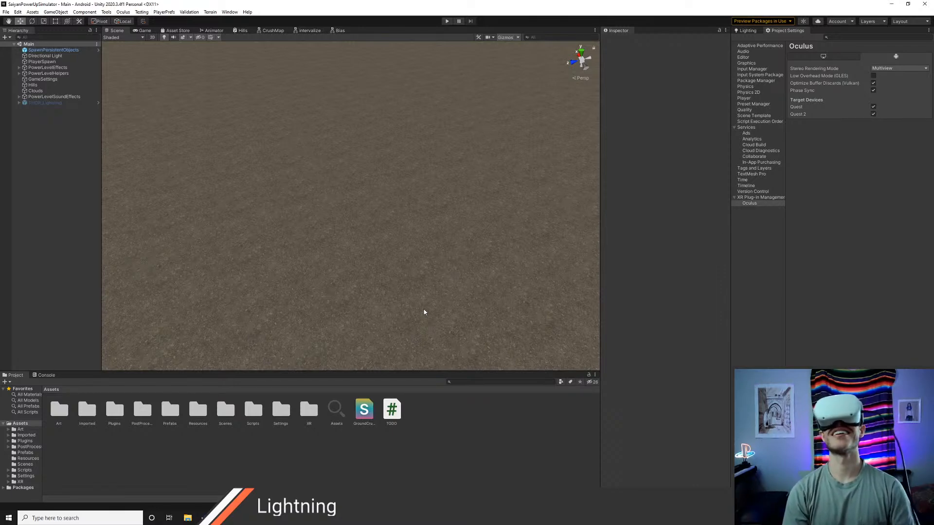
Step: Run the scene in play mode, activate the Aura effect under PowerLevelEffects to preview it, and stop playing
key("ctrl+p")
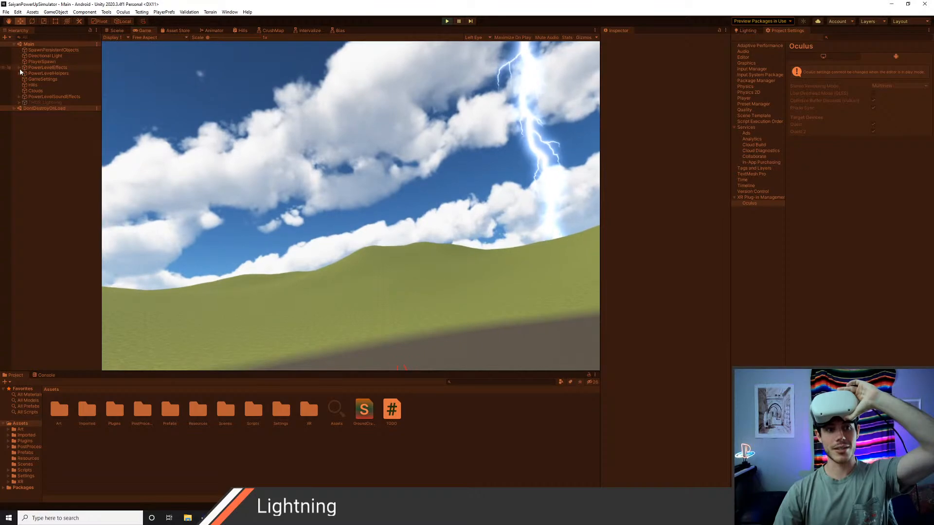
left_click(20, 68)
left_click(43, 85)
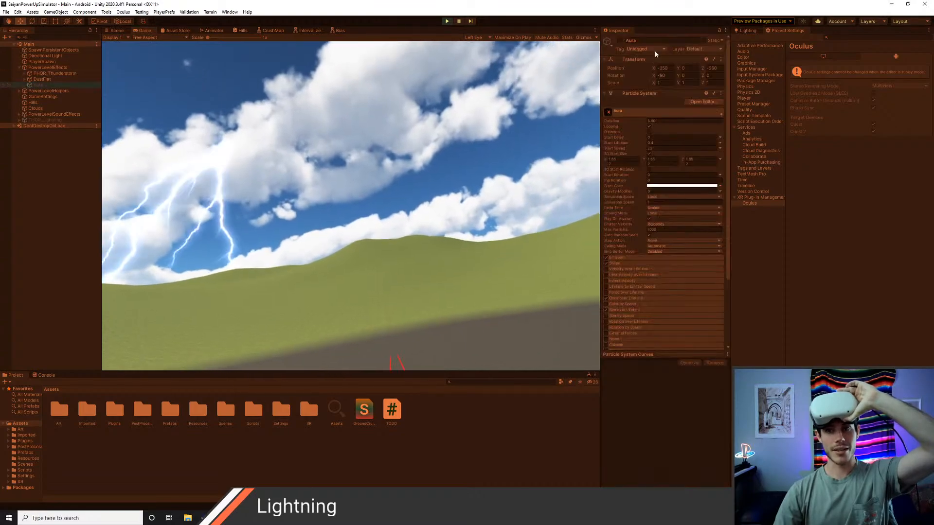
left_click(620, 40)
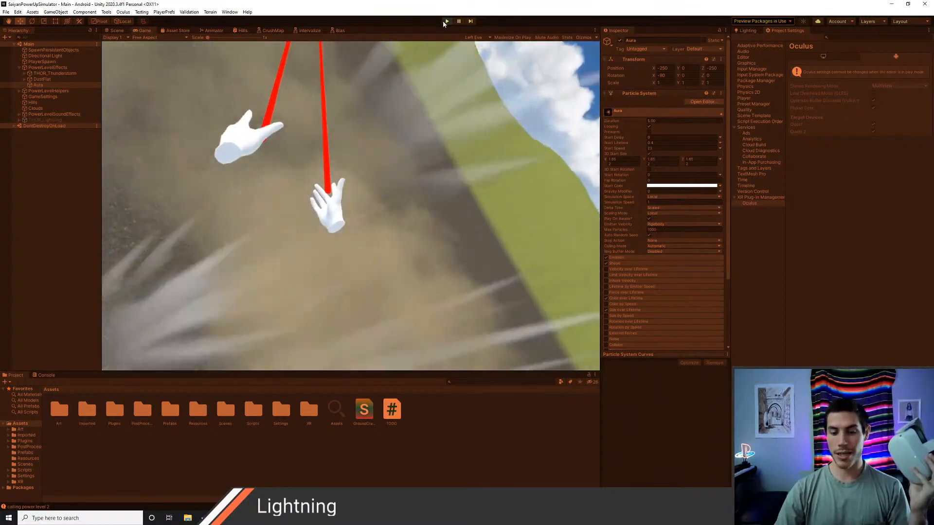
left_click(443, 21)
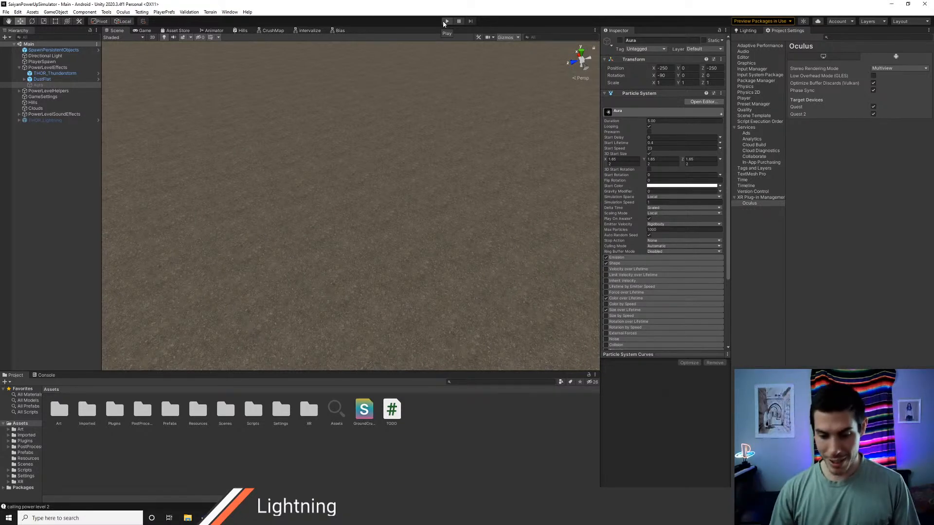
Step: Switch to Visual Studio Code and review the power-level entries in TODO.cs from sky darken through aura
left_click_drag(386, 240, 347, 209, "alt")
key("alt+Tab")
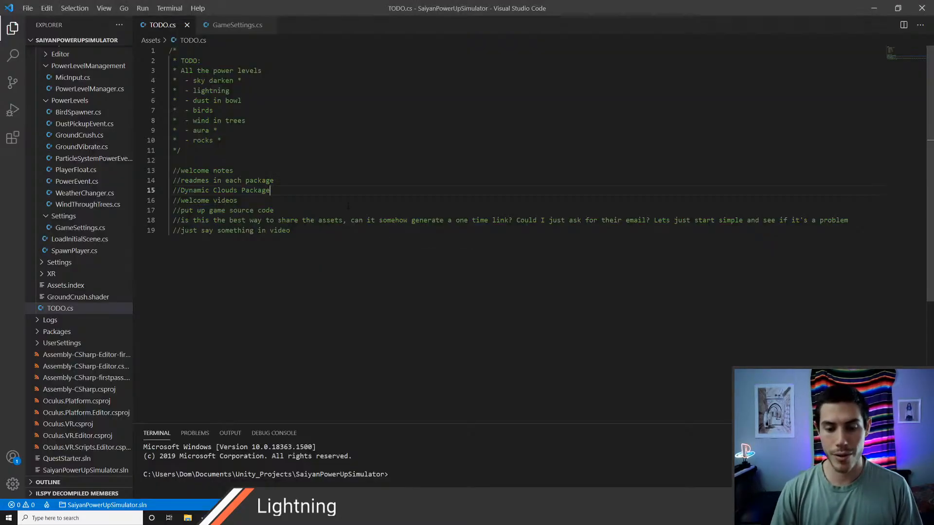
key("ctrl+o")
key("Escape")
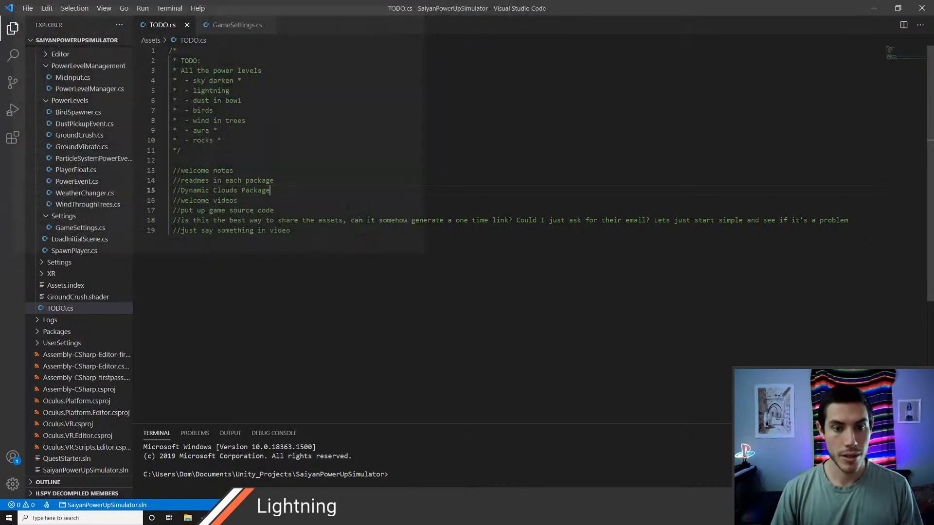
double_click(221, 80)
double_click(226, 91)
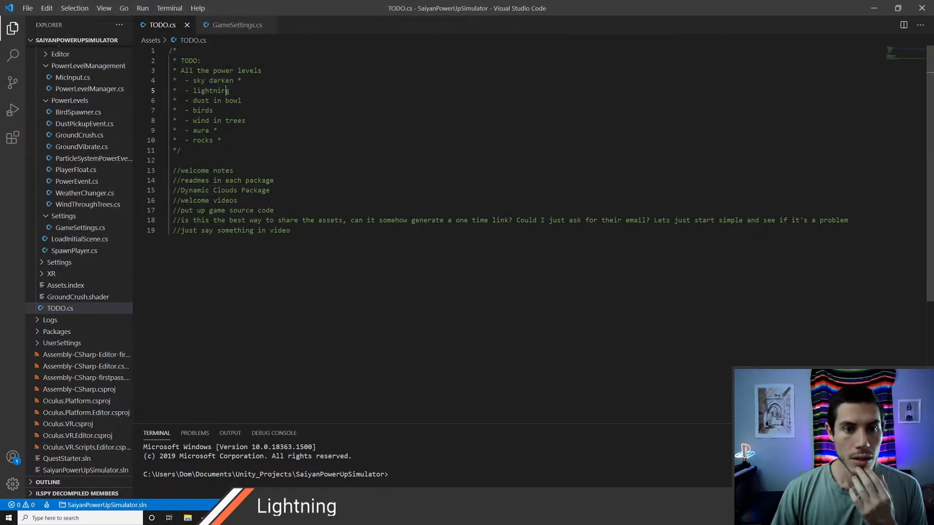
double_click(217, 100)
left_click(217, 91)
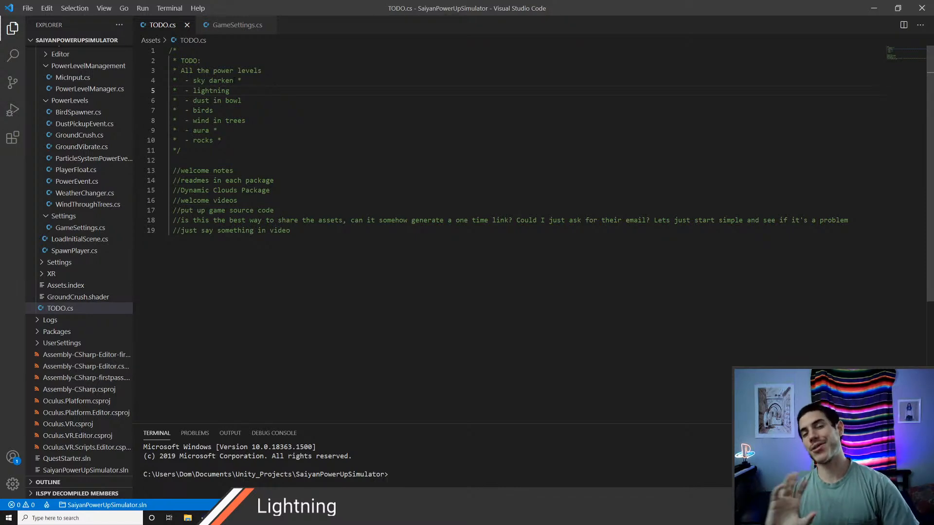
double_click(204, 82)
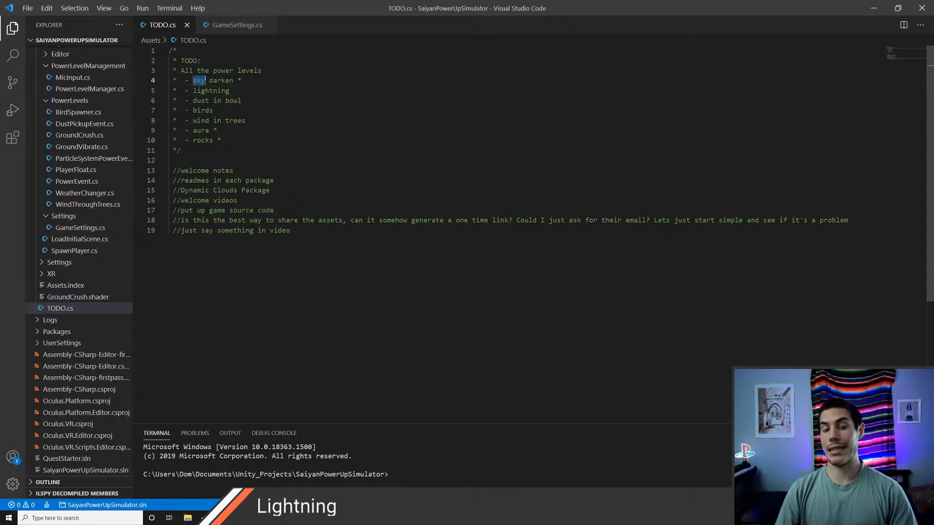
double_click(206, 91)
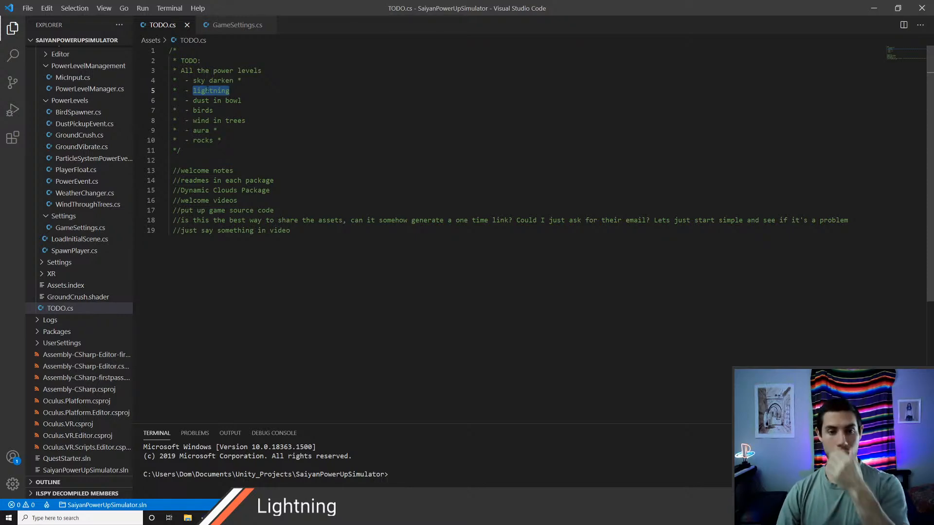
double_click(217, 100)
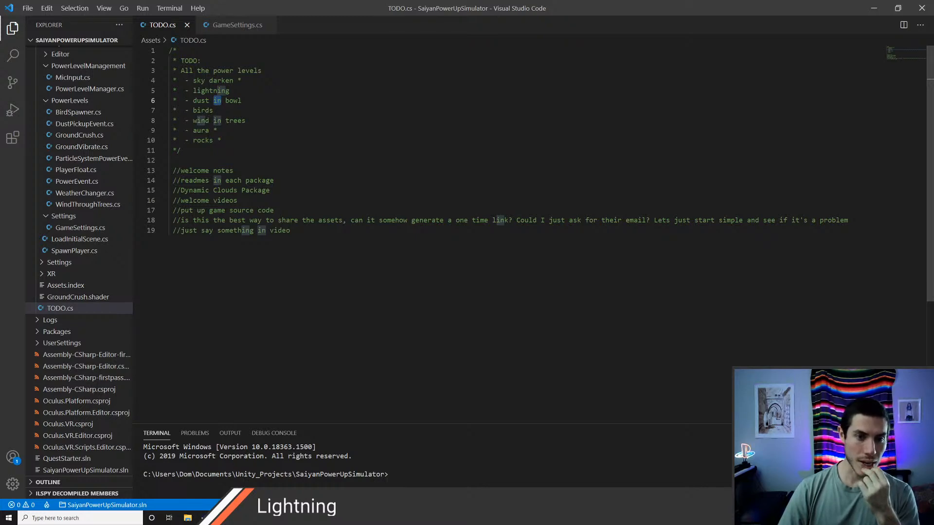
double_click(217, 120)
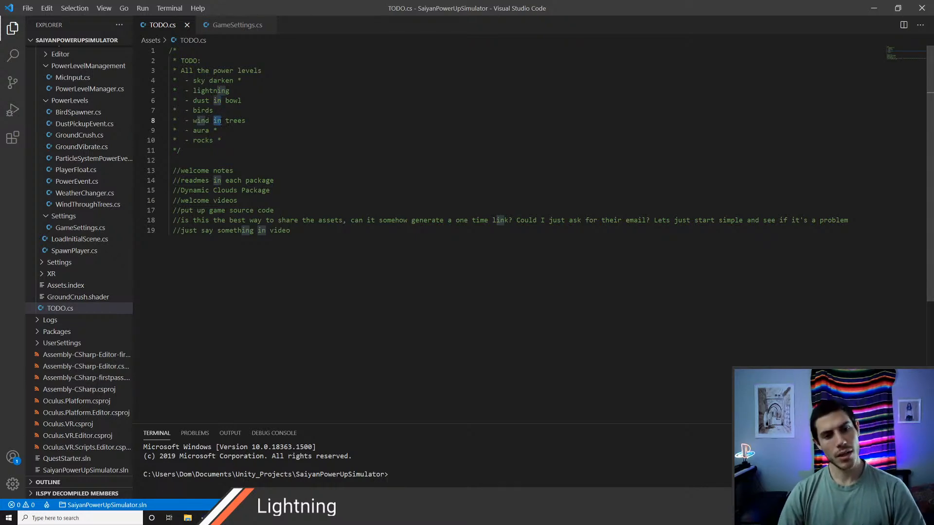
double_click(201, 130)
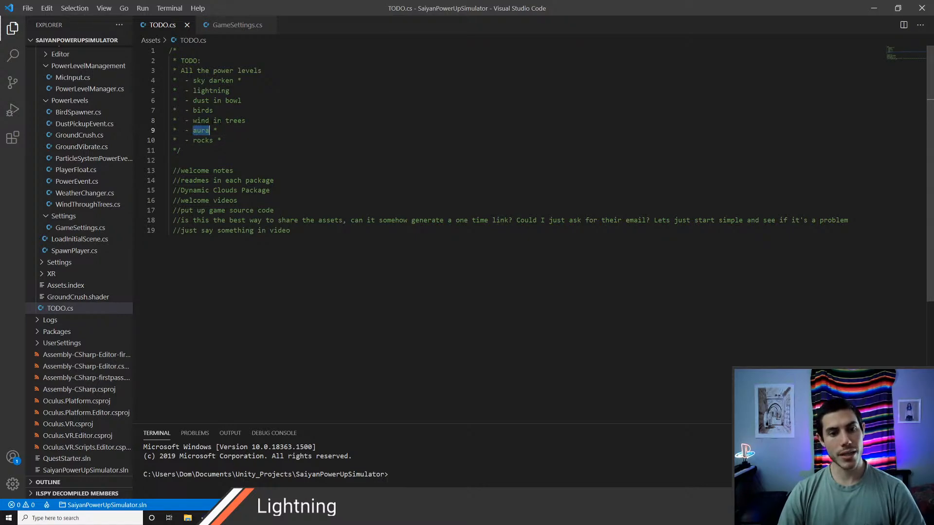
Step: Remove the trailing asterisk from the rocks entry in the TODO comment and highlight the wind in trees entry
left_click(221, 141)
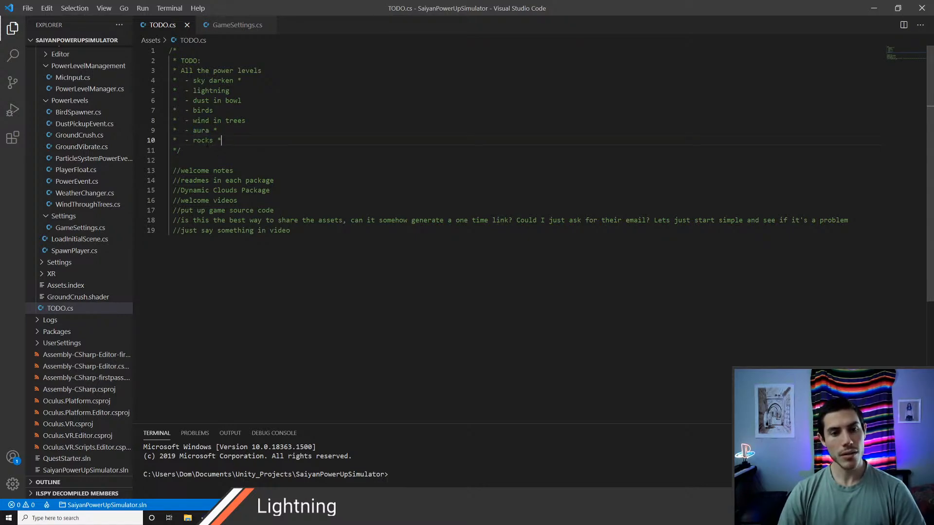
double_click(204, 141)
left_click(230, 140)
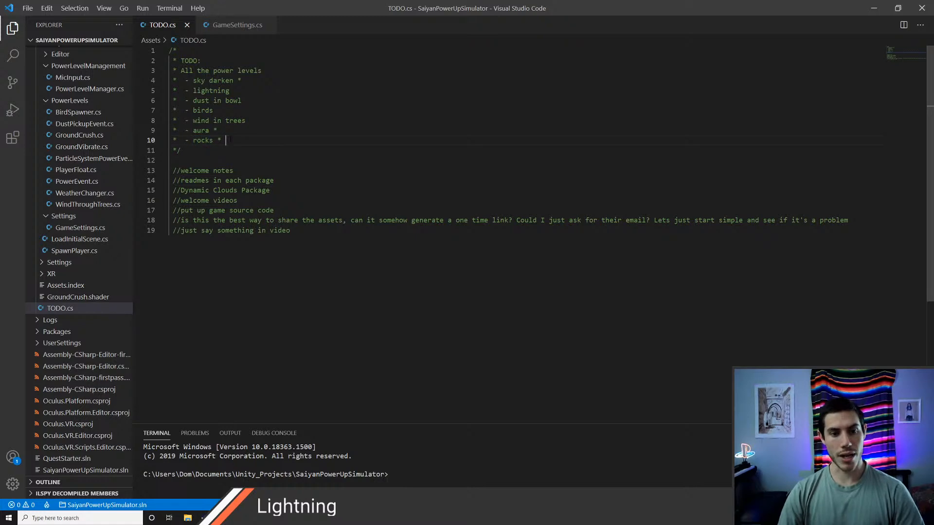
key("BackSpace")
key("BackSpace")
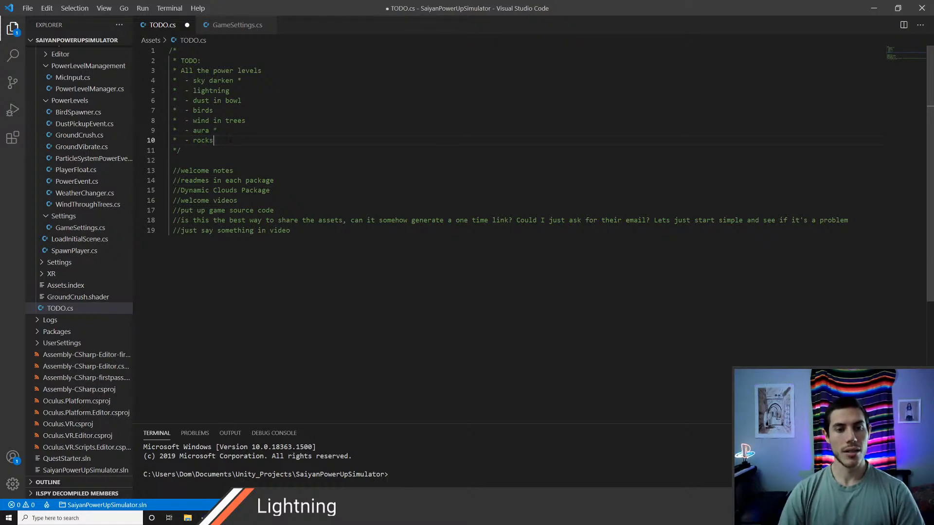
double_click(201, 120)
left_click_drag(247, 121, 194, 121)
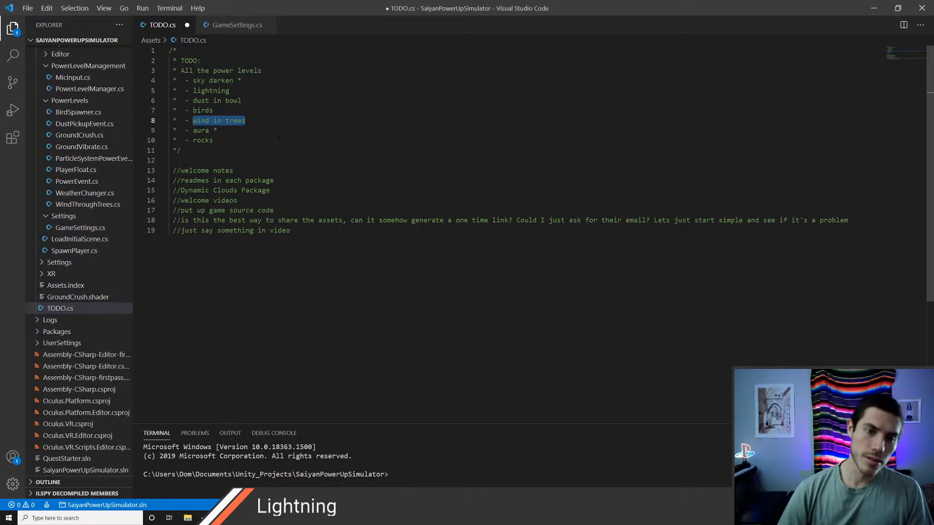
Step: Switch back to Unity, run the scene in play mode and inspect the THOR_Lightning object
key("alt+Tab")
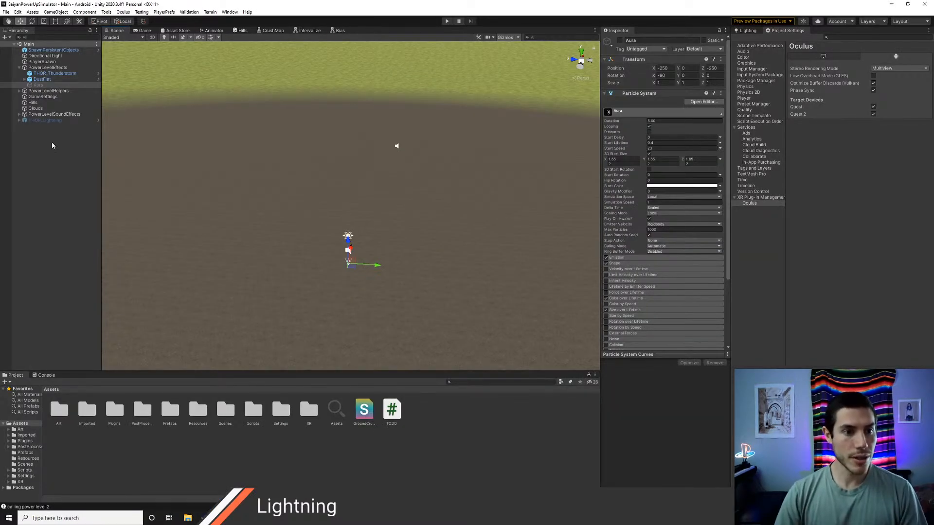
right_click_drag(285, 163, 311, 165)
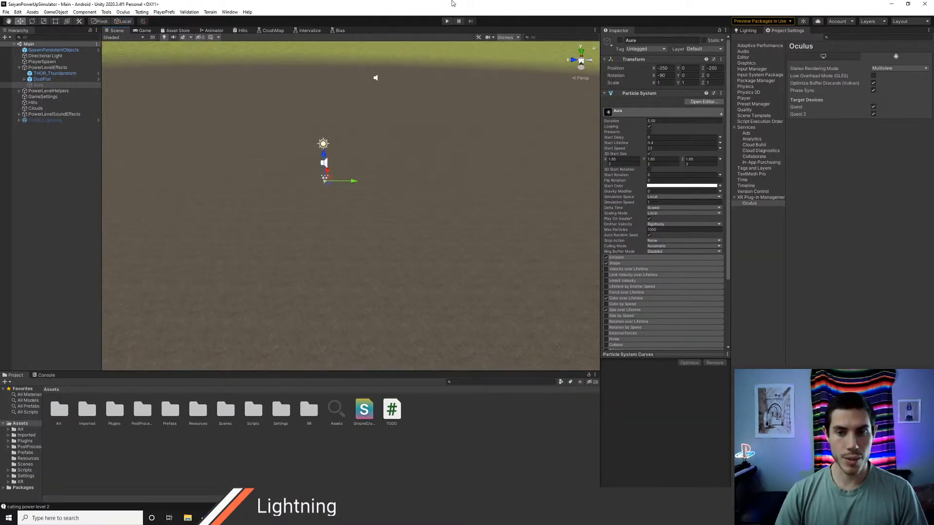
left_click(446, 20)
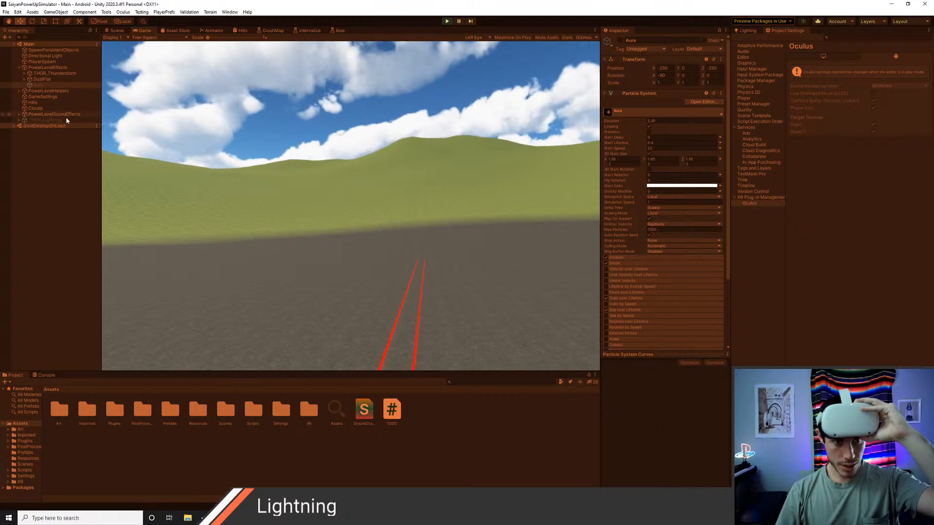
left_click(37, 121)
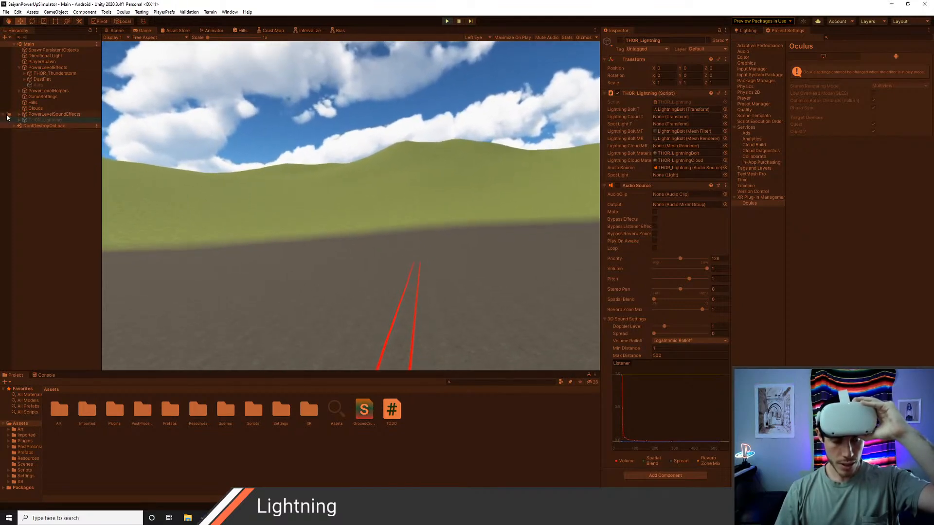
Step: Expand the Hills object's material properties and lower its crushDistance to about 67.63
left_click(33, 103)
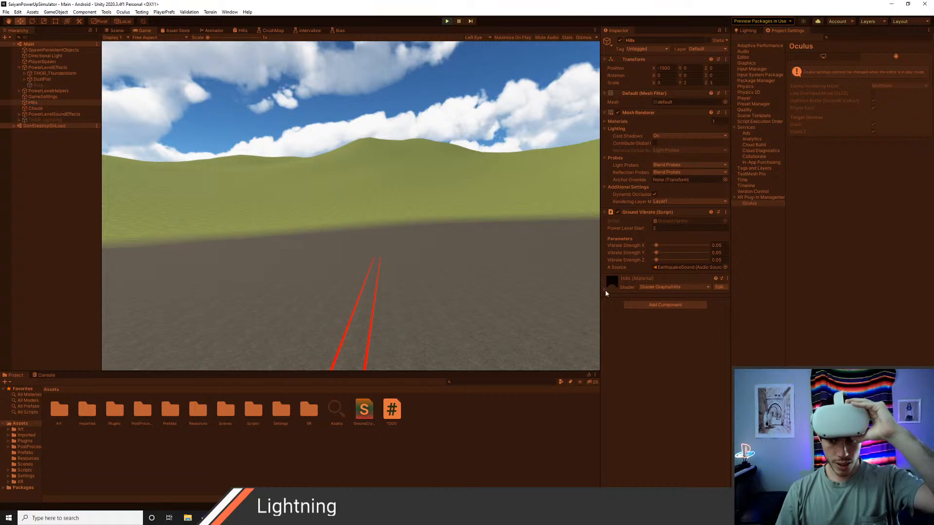
left_click(604, 290)
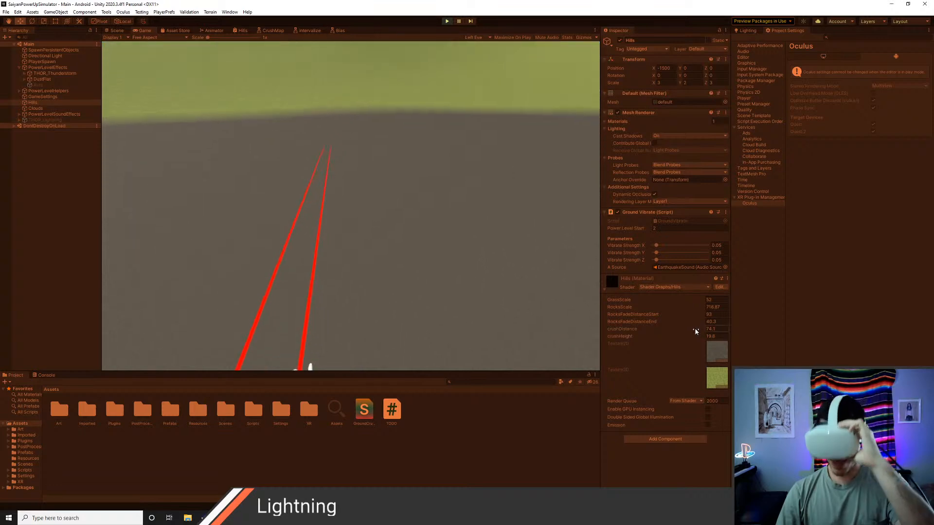
left_click_drag(680, 332, 614, 336)
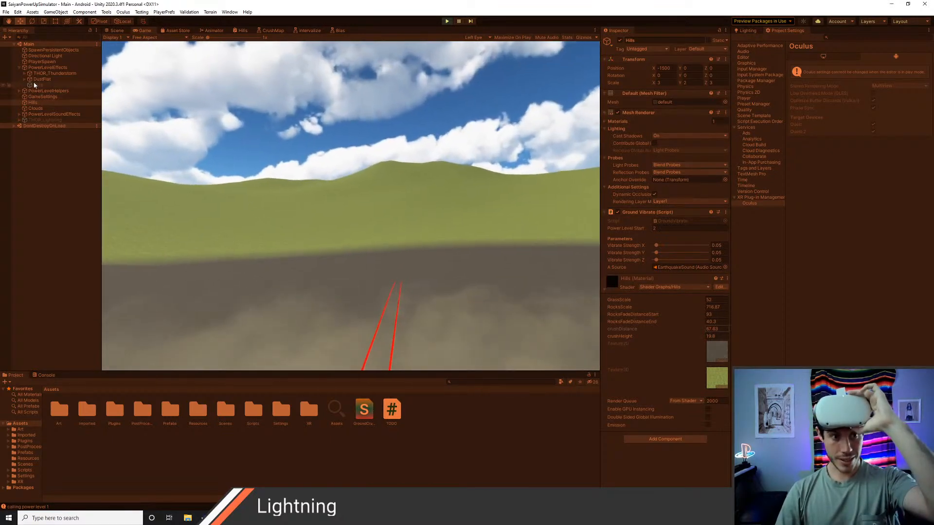
Step: Deactivate the DustFist and THOR_Thunderstorm effects under PowerLevelEffects while the scene runs
left_click(36, 80)
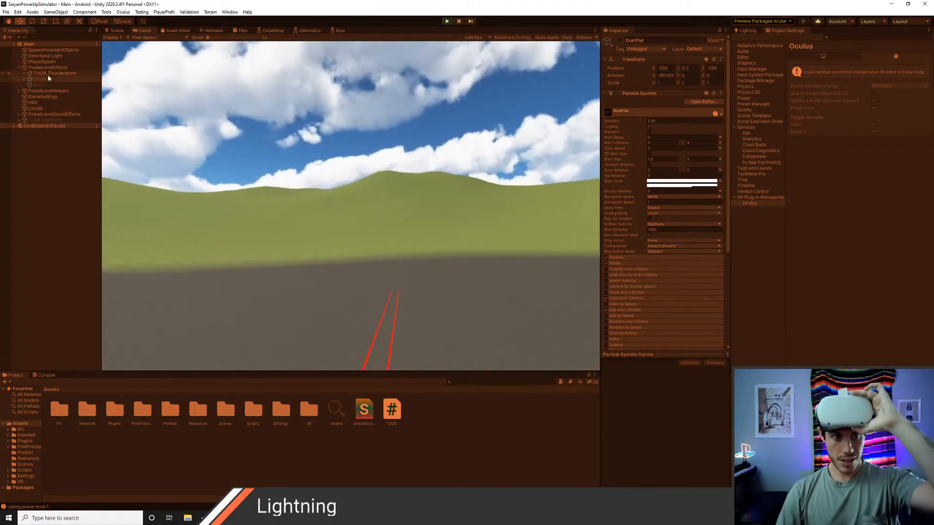
left_click(48, 73)
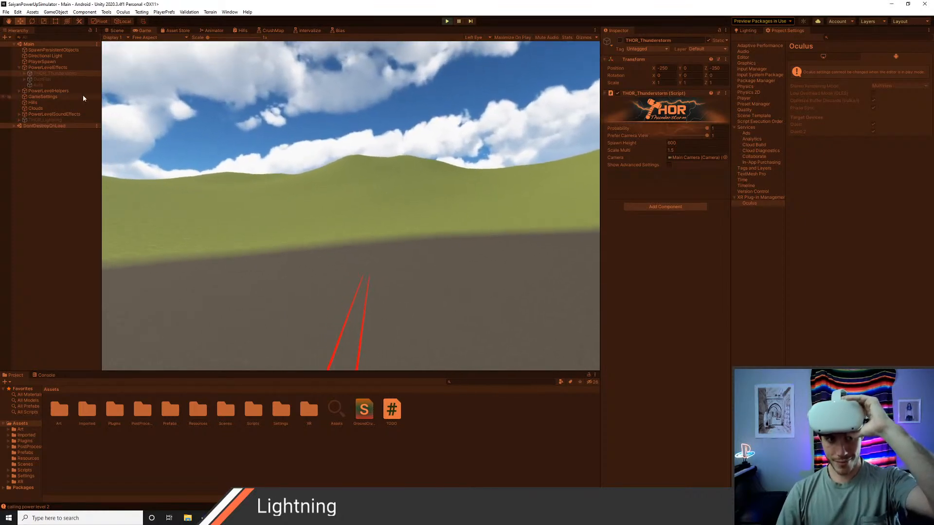
Step: Try a range of crushDistance values on the Hills material, from about 33 to 103.6, and set it to 100
left_click(33, 102)
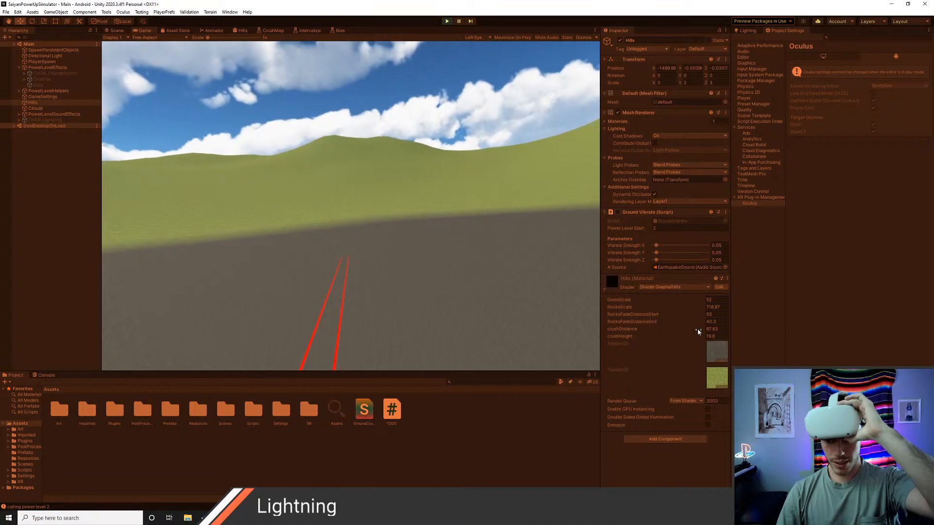
left_click_drag(698, 330, 680, 334)
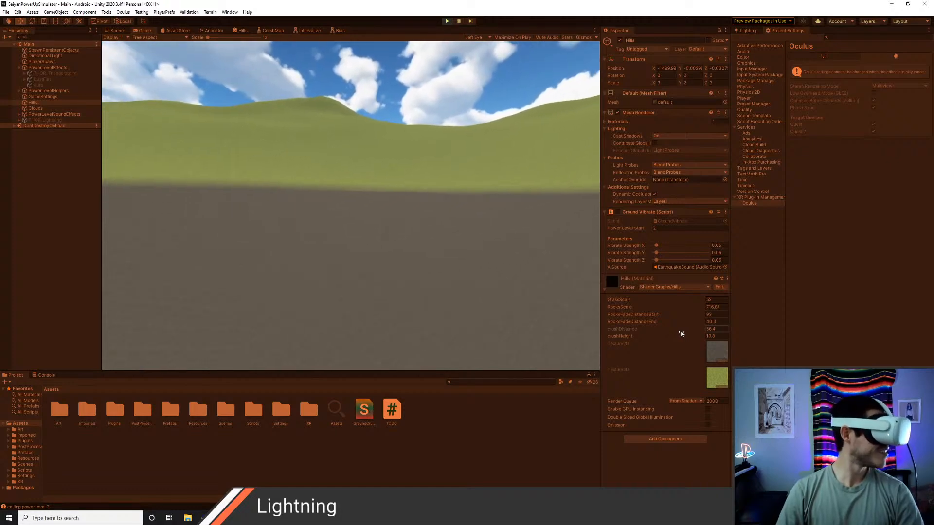
left_click_drag(684, 334, 686, 334)
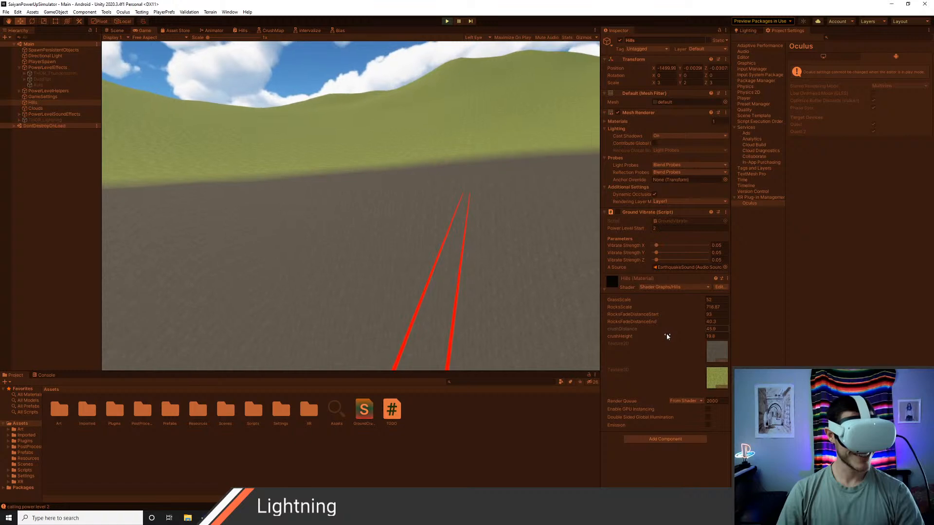
left_click_drag(667, 336, 651, 340)
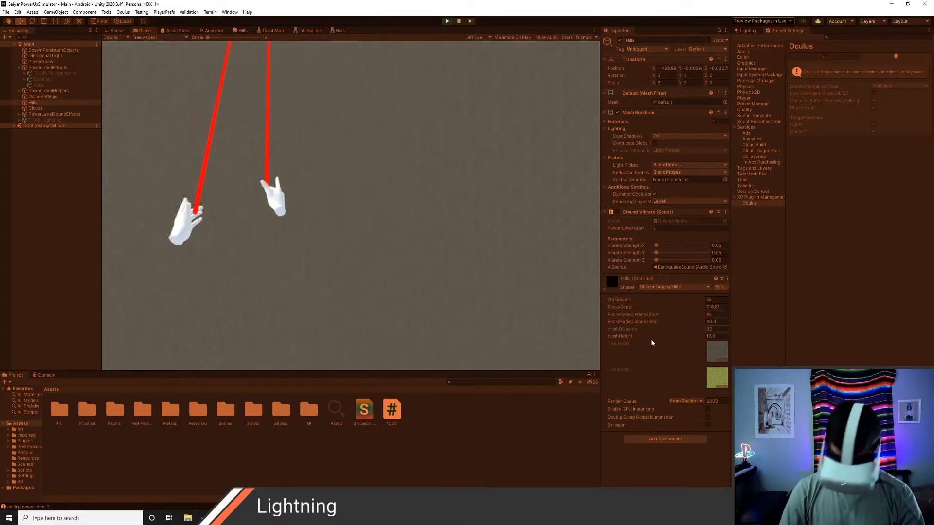
left_click_drag(651, 340, 749, 348)
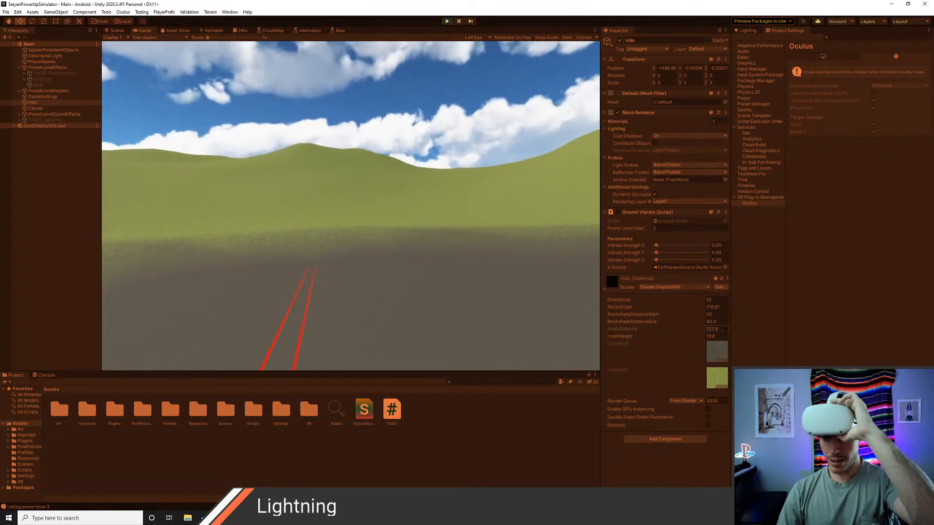
type("100")
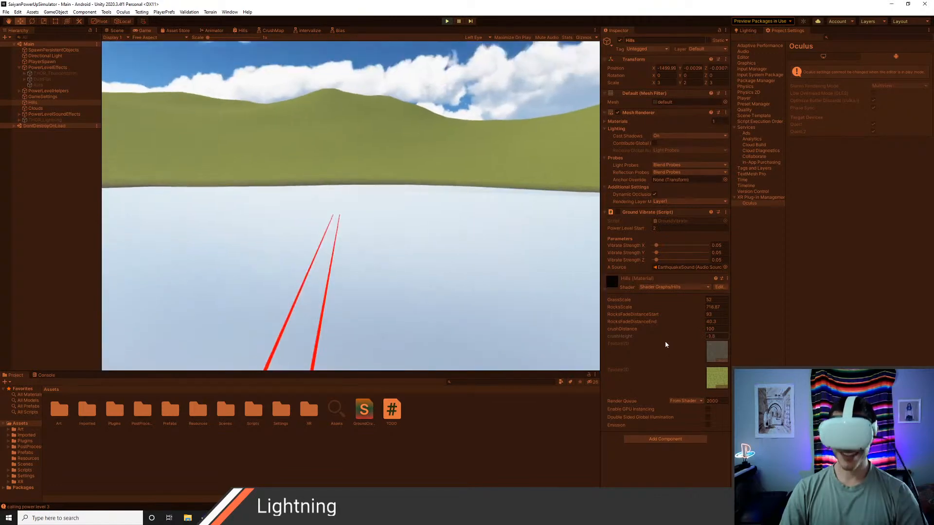
Step: Try much larger crushHeight values on the Hills material and bring it to about 100.5
left_click_drag(663, 339, 846, 349)
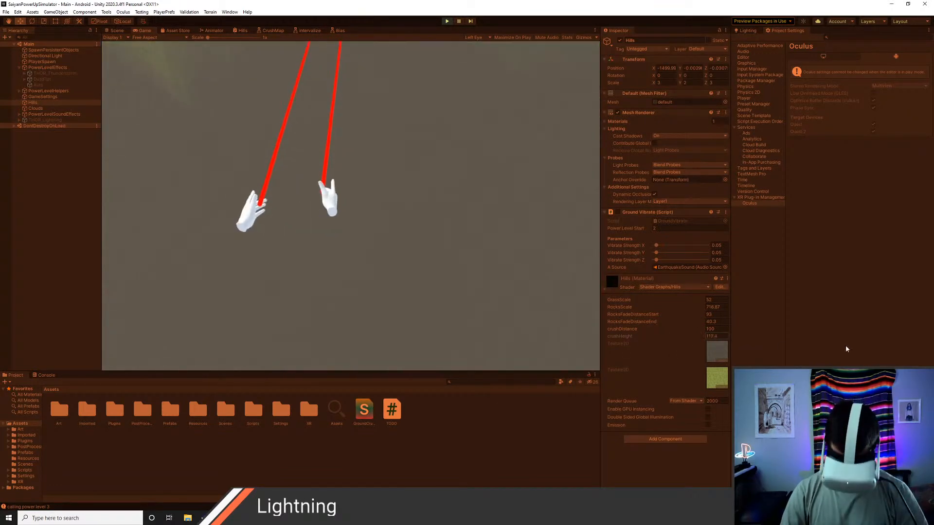
left_click_drag(414, 388, 758, 481)
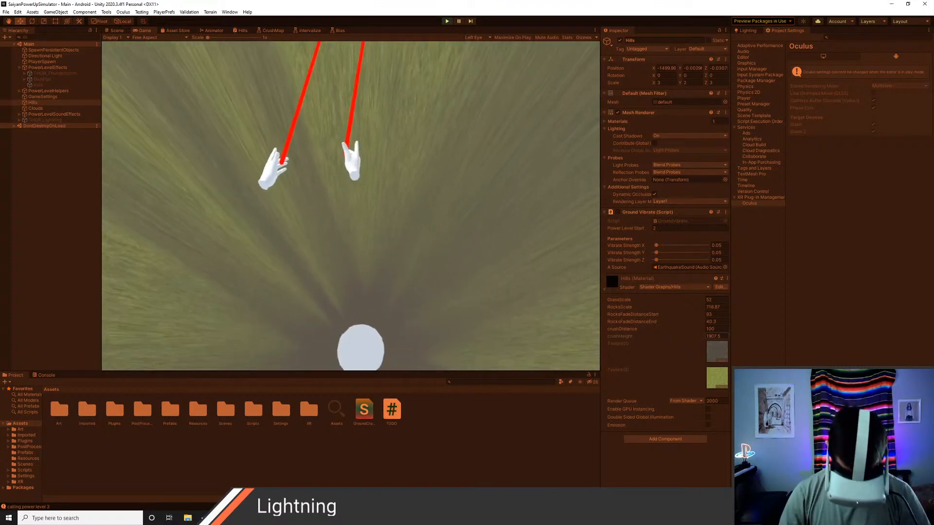
left_click_drag(58, 513, 334, 461)
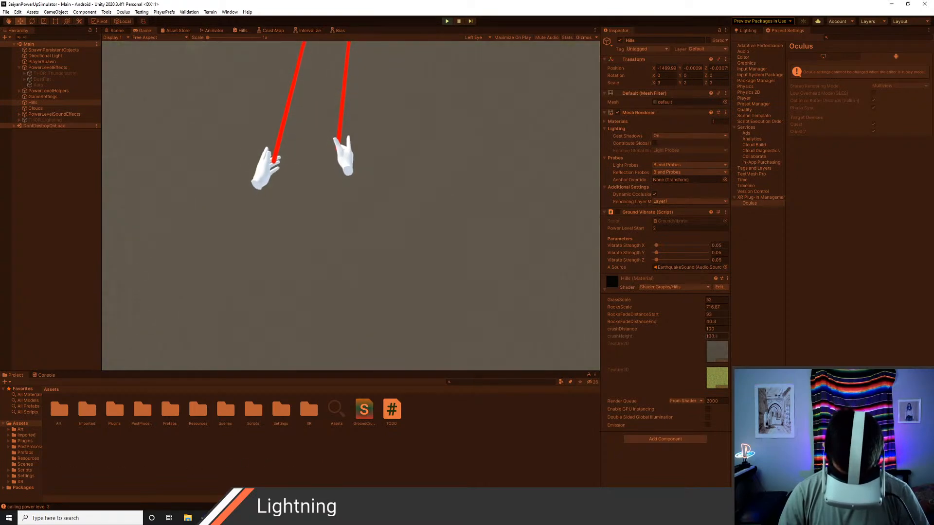
Step: Set the Hills material's crushHeight to 25 and stop the running scene
left_click_drag(748, 455, 728, 460)
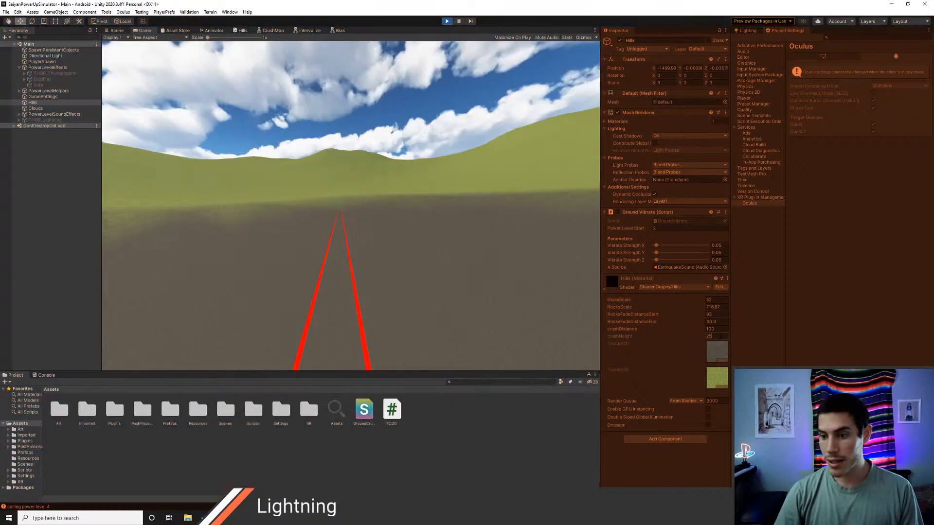
key("ctrl+p")
Step: Inspect the DustFlat particle effect playing in the Scene view from several angles and farther away
right_click_drag(400, 239, 334, 227)
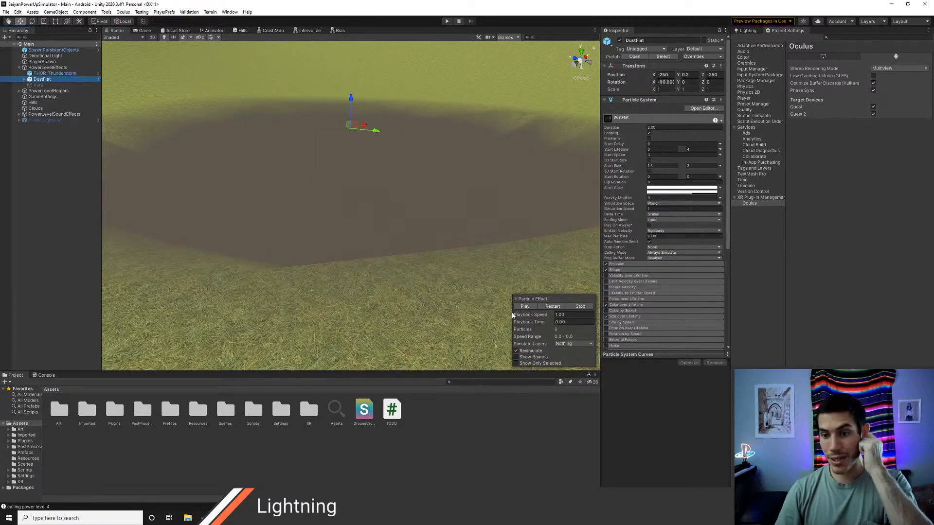
right_click_drag(386, 148, 391, 194)
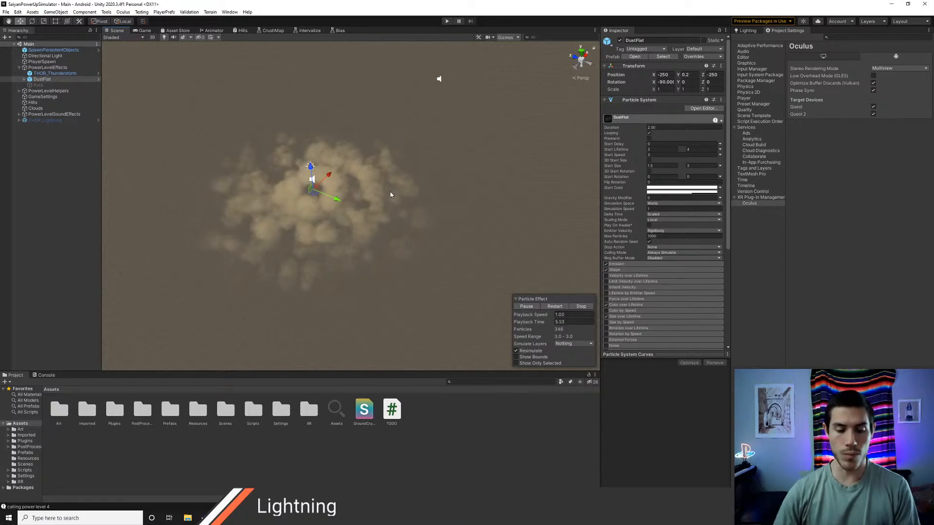
scroll(422, 195, "down", 5)
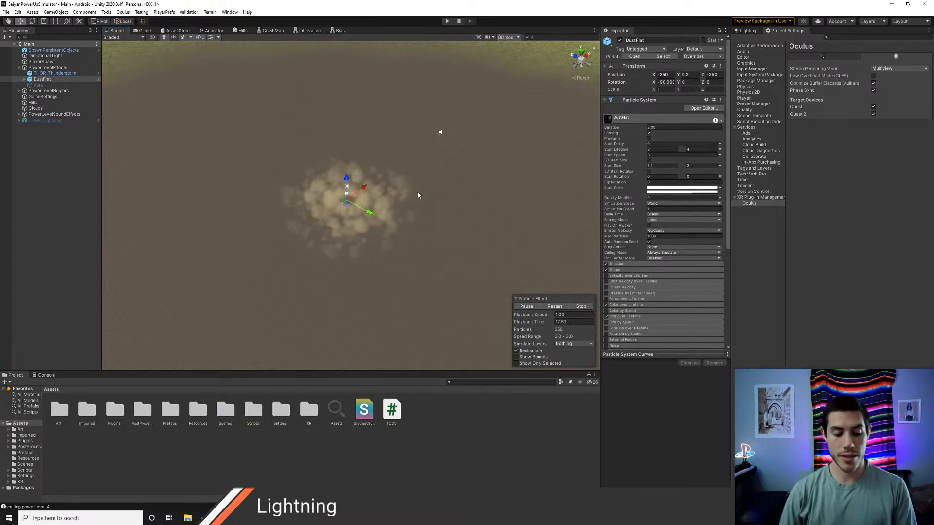
key("alt+Tab")
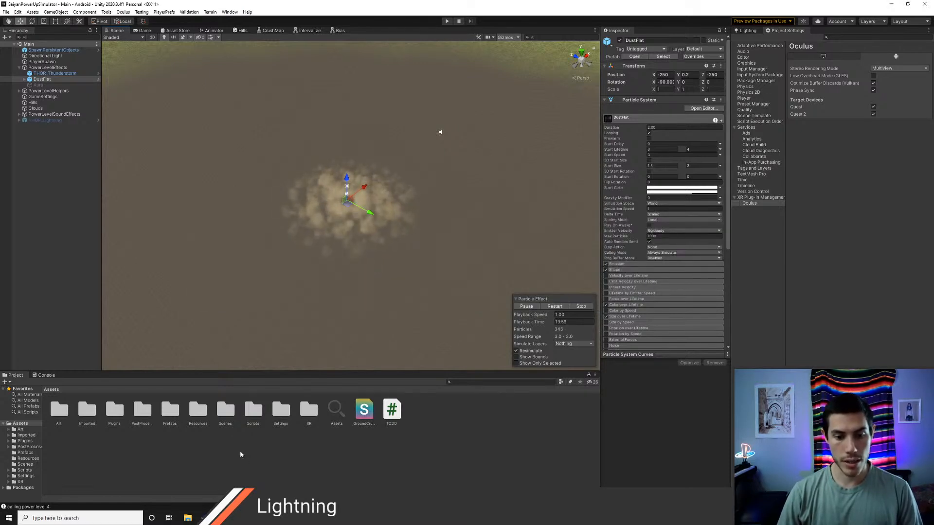
Step: Open the ParticleEffects folder inside Art in the project assets
right_click(408, 449)
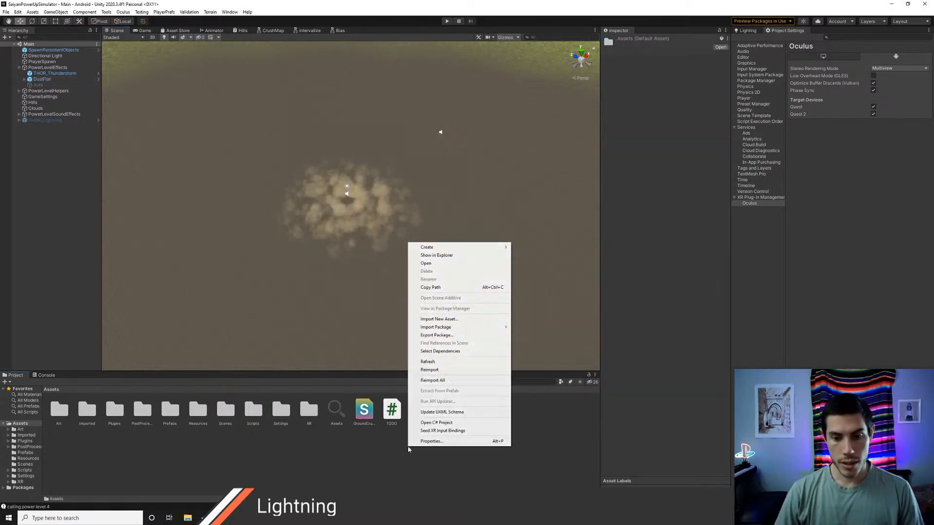
left_click(216, 454)
double_click(57, 412)
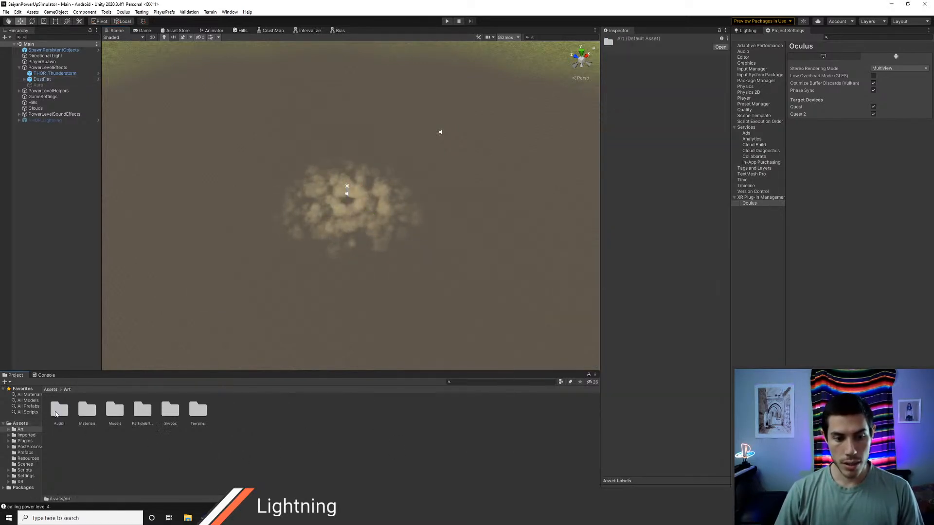
double_click(138, 416)
Step: Start importing a new asset into ParticleEffects and browse to the Assets folder of the PowerUpSimulatorOld project
right_click(109, 412)
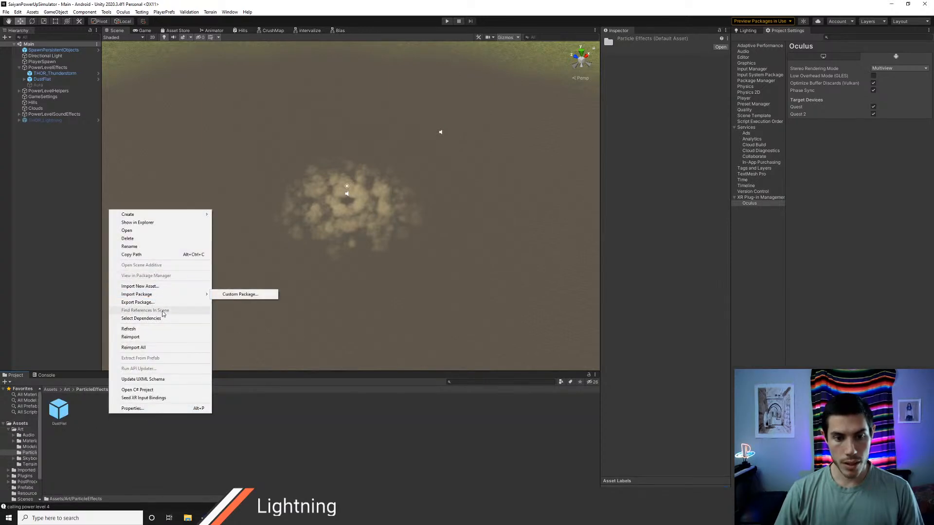
left_click(140, 286)
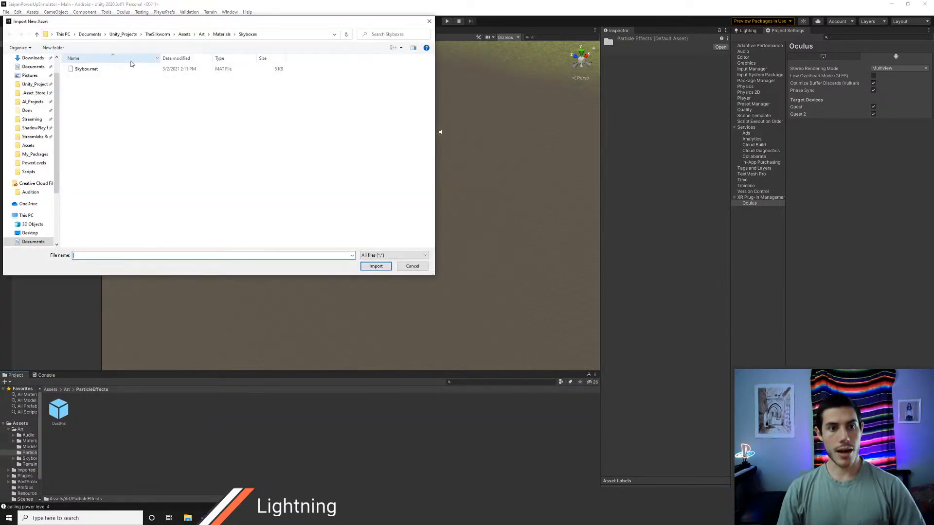
left_click(154, 37)
left_click(129, 36)
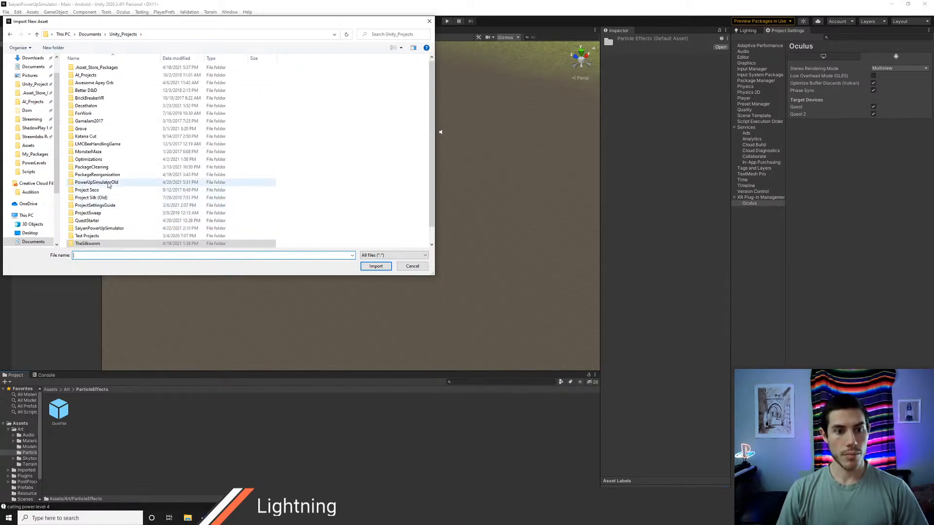
double_click(97, 182)
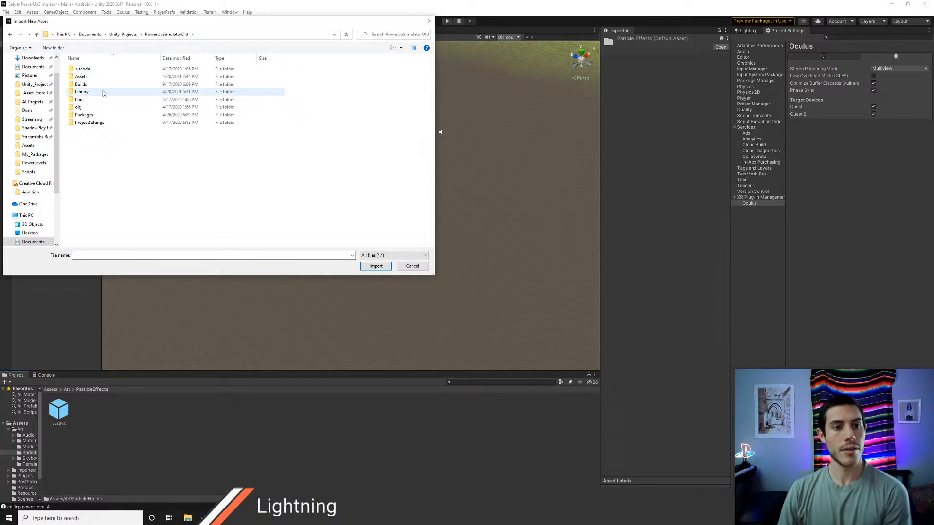
double_click(90, 77)
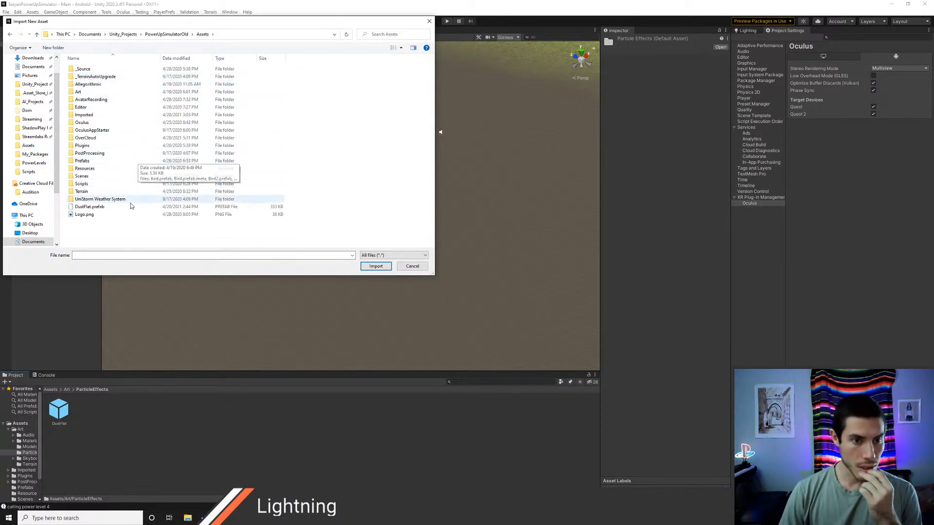
Step: Check the old project's Prefabs and Art folders for an effect to import and try a search for "bowl"
double_click(101, 161)
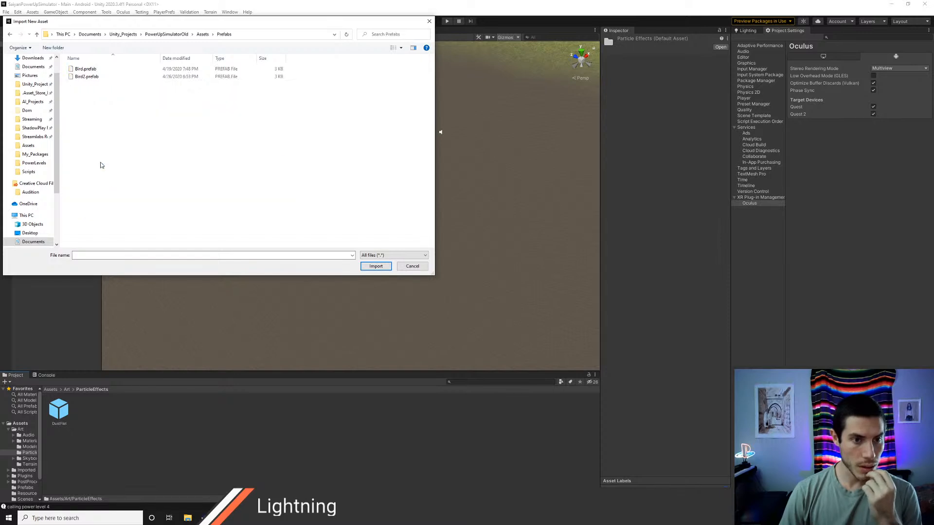
left_click(202, 34)
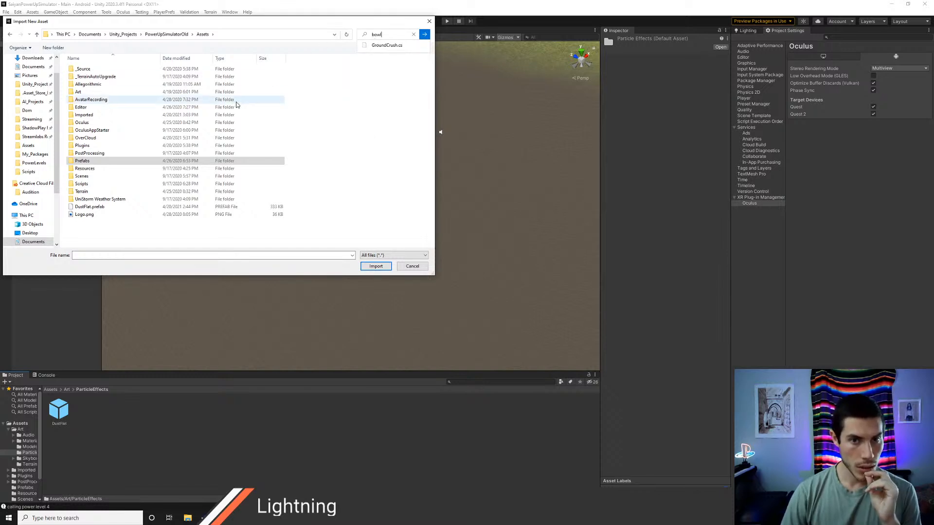
left_click(375, 266)
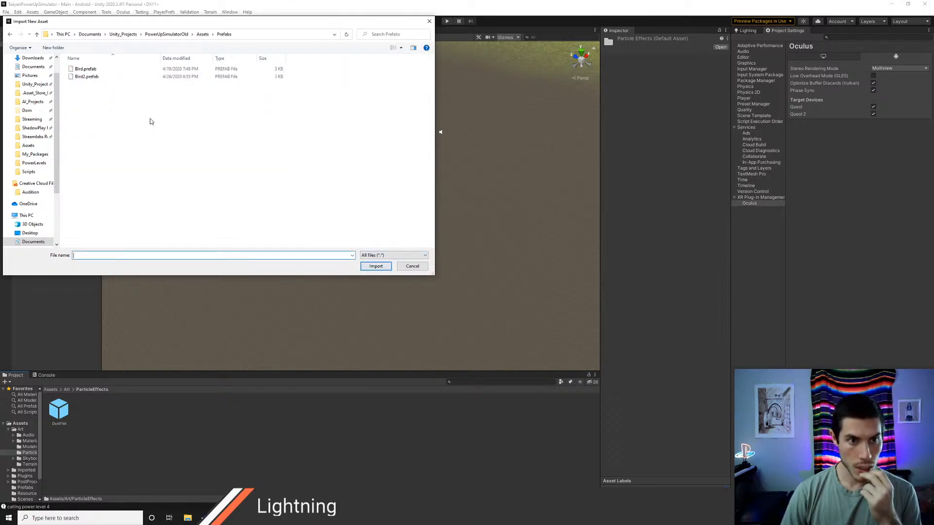
left_click(203, 34)
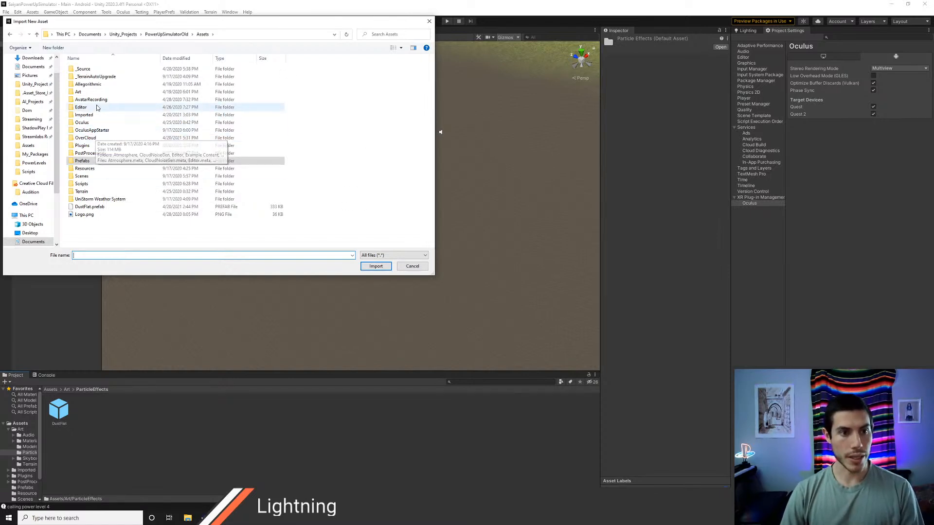
double_click(78, 92)
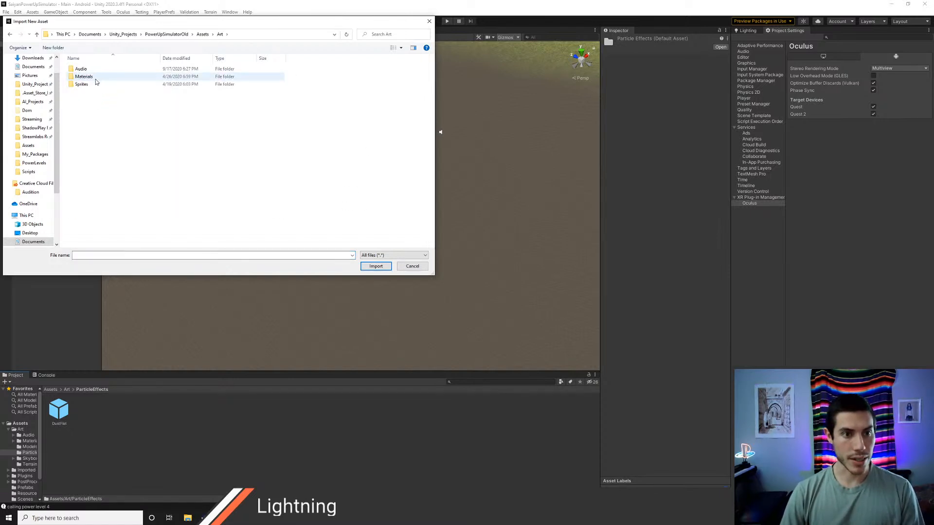
left_click(203, 35)
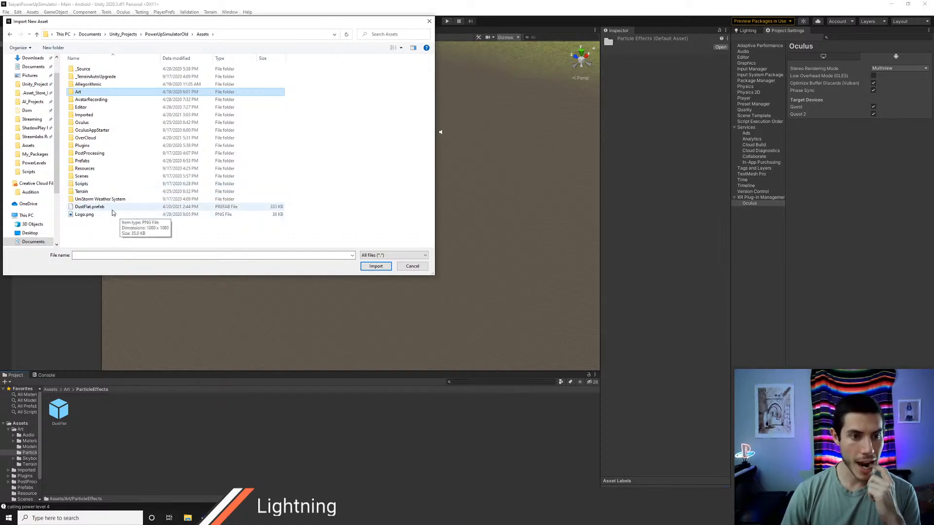
Step: Look through the Smoke & Steam Effects prefabs under Imported/ParticleSystems and return to the old project's Assets folder
double_click(115, 115)
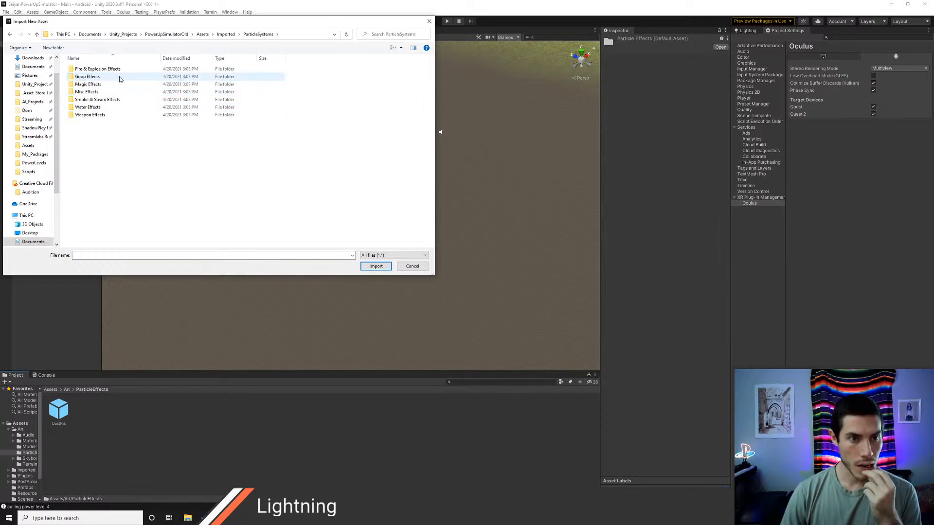
double_click(105, 100)
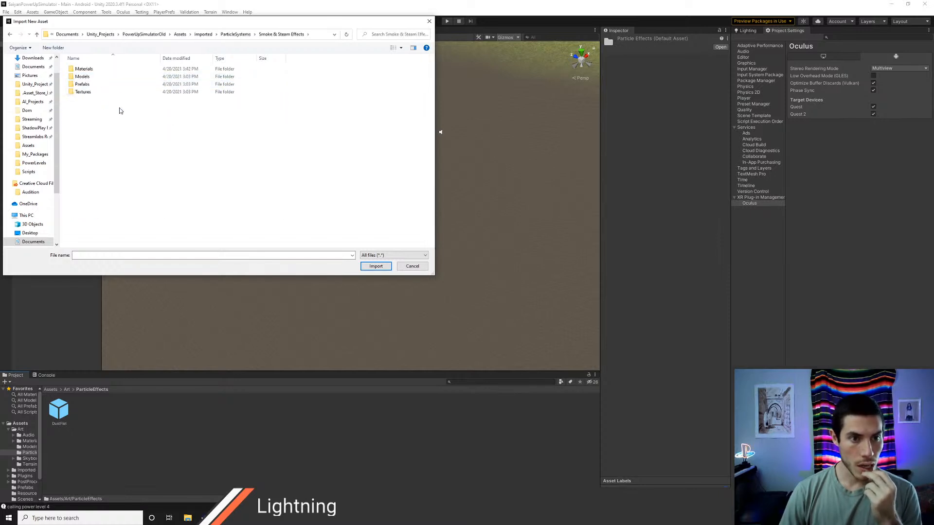
double_click(91, 85)
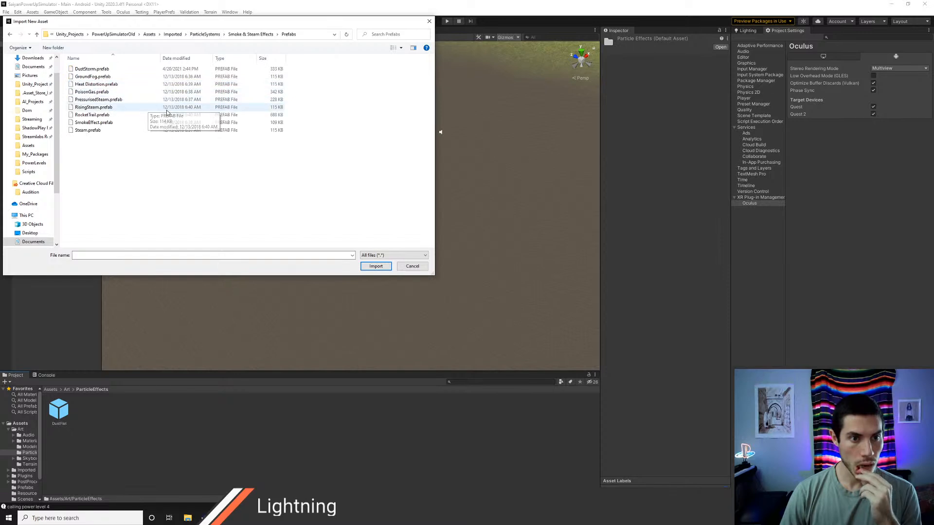
left_click(255, 35)
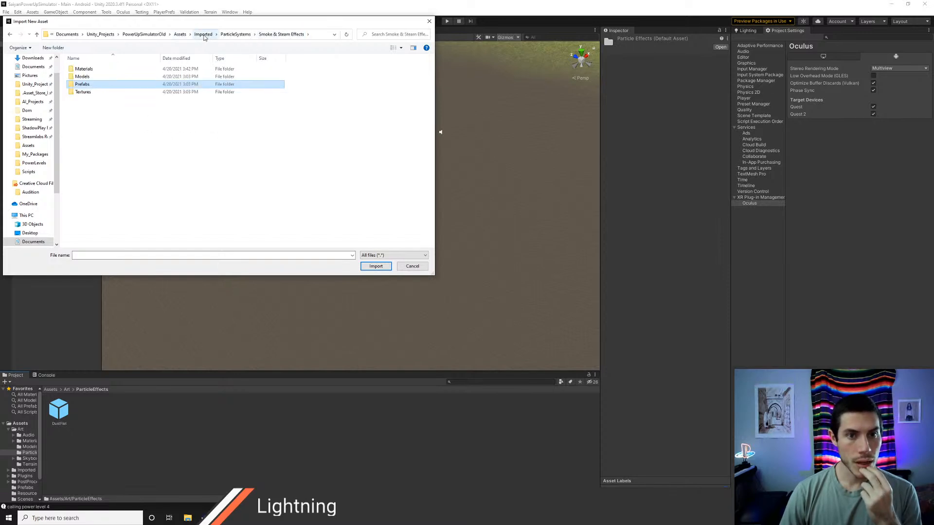
left_click(203, 35)
left_click(203, 35)
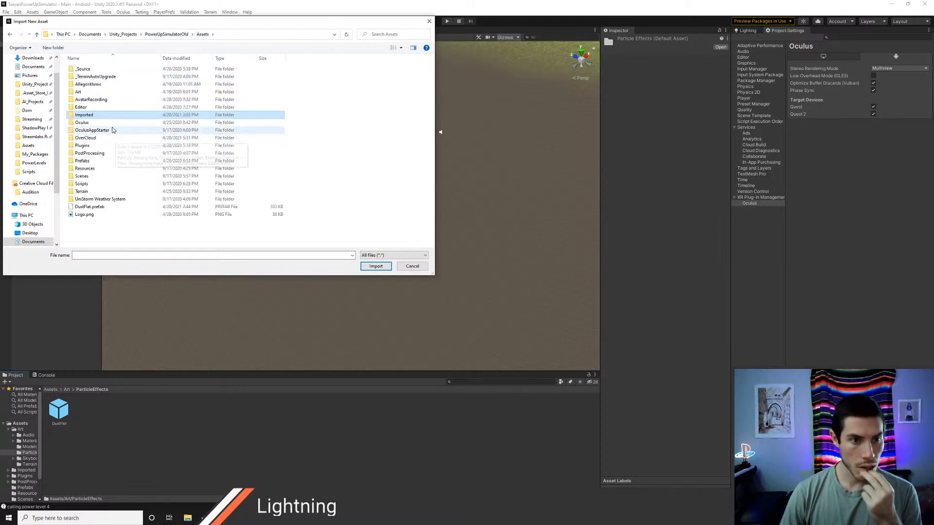
Step: Check the old project's Plugins and Resources folders, including the Prefabs subfolder of Resources, for the effect asset
double_click(98, 145)
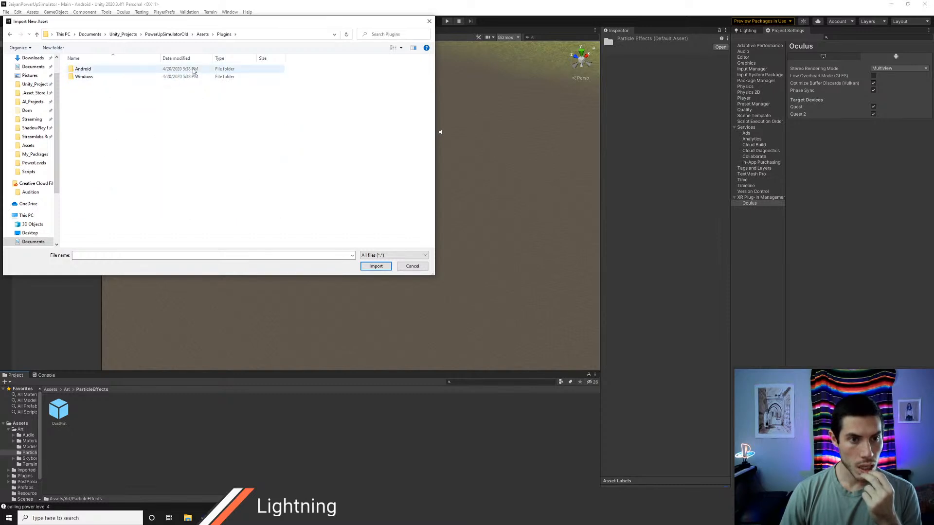
left_click(204, 35)
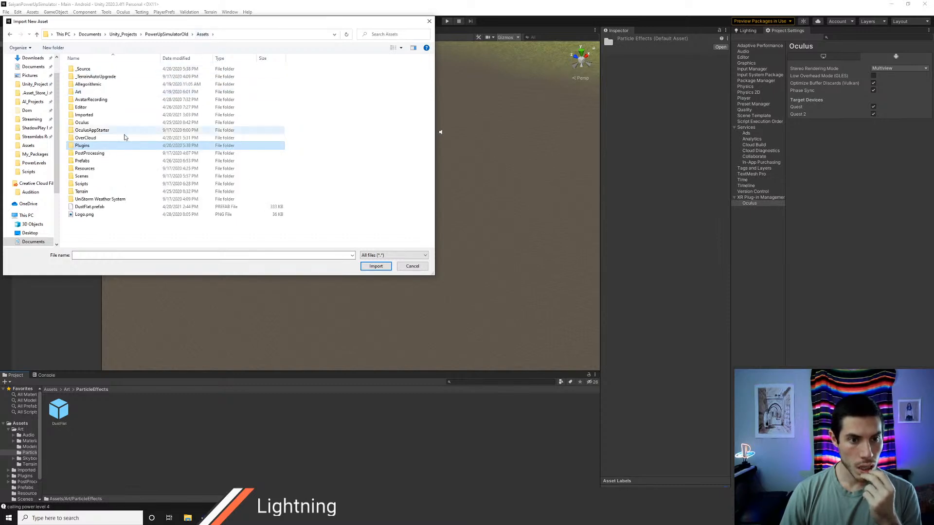
double_click(102, 168)
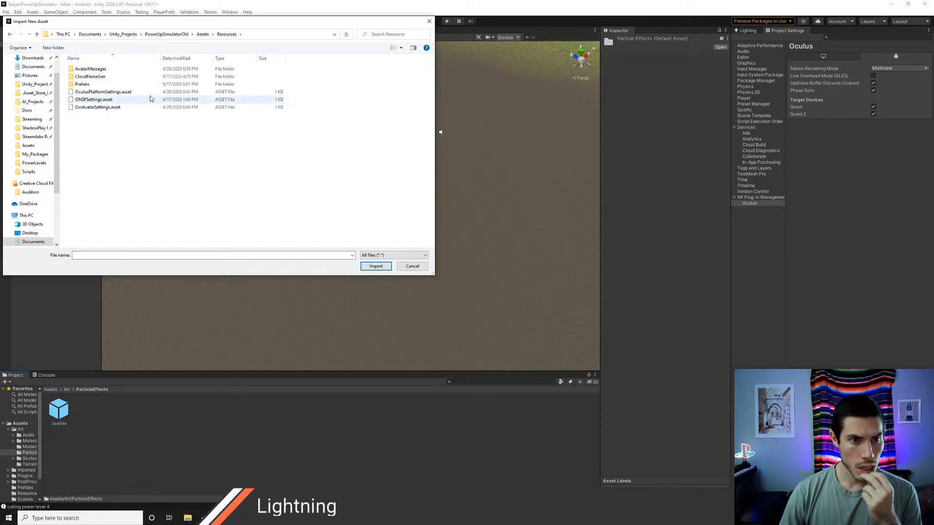
left_click(202, 35)
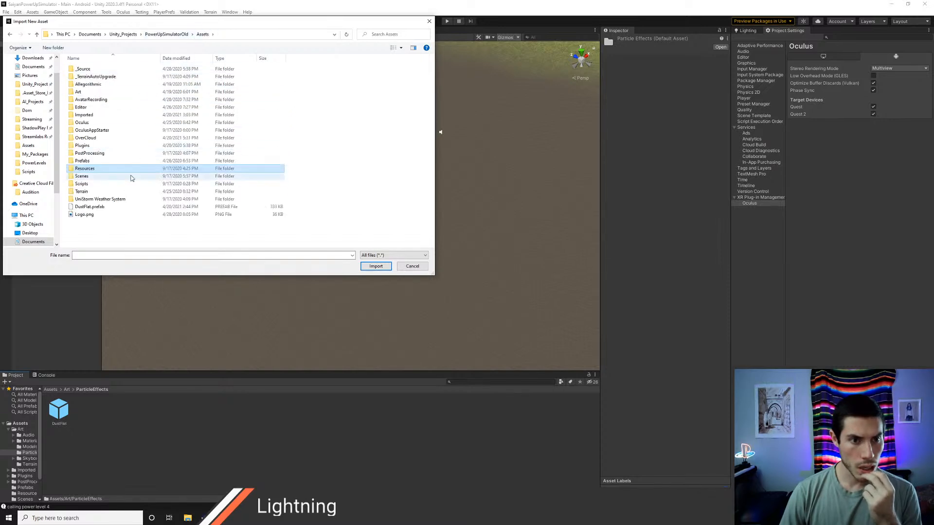
double_click(97, 170)
double_click(82, 84)
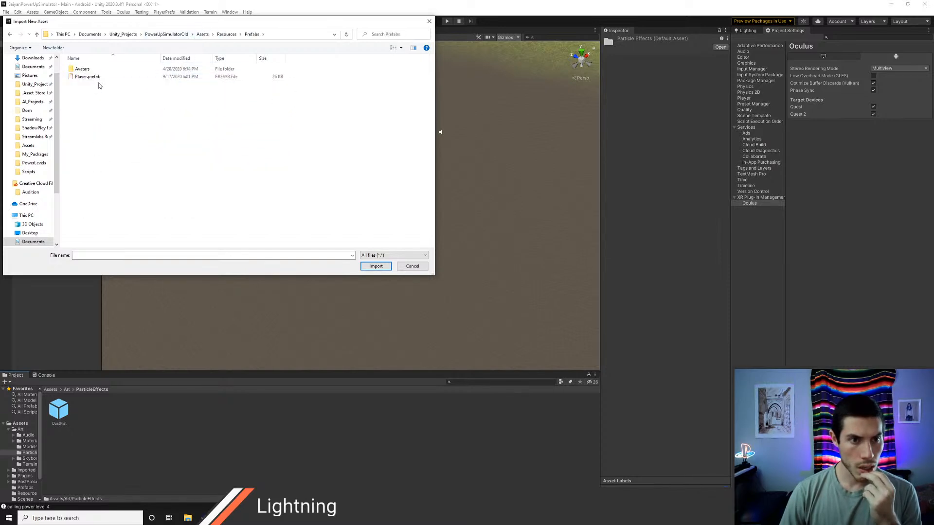
left_click(226, 35)
left_click(203, 35)
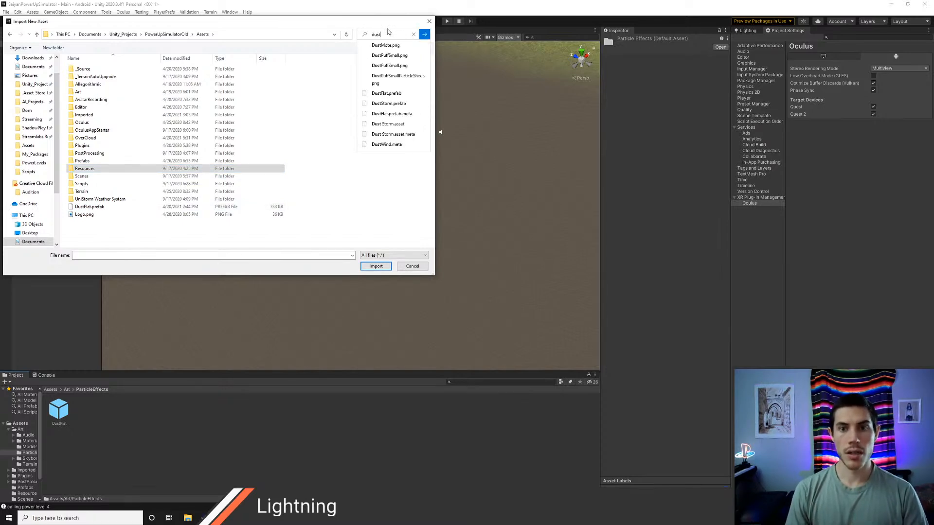
Step: Search the old project's Assets for "dust", review the matching files, and close the import dialog without importing anything
key("Return")
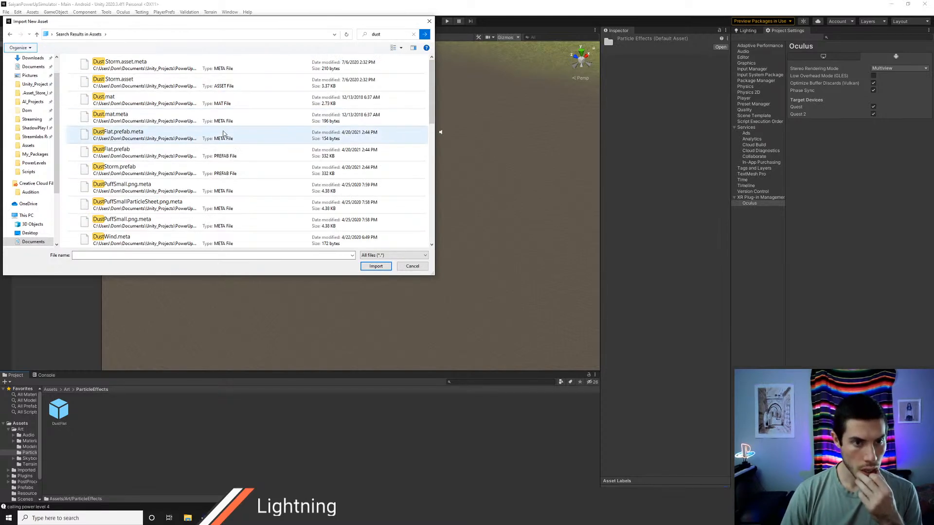
scroll(158, 175, "down", 4)
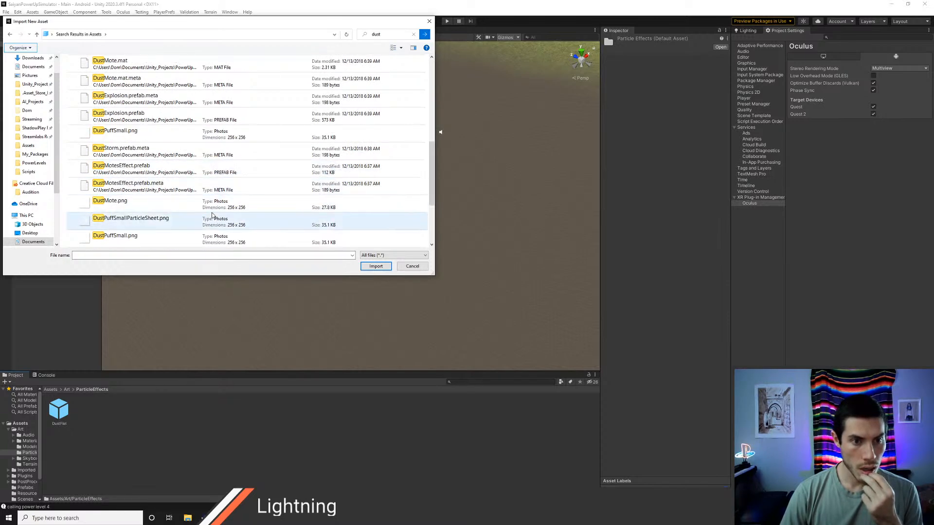
scroll(209, 222, "down", 3)
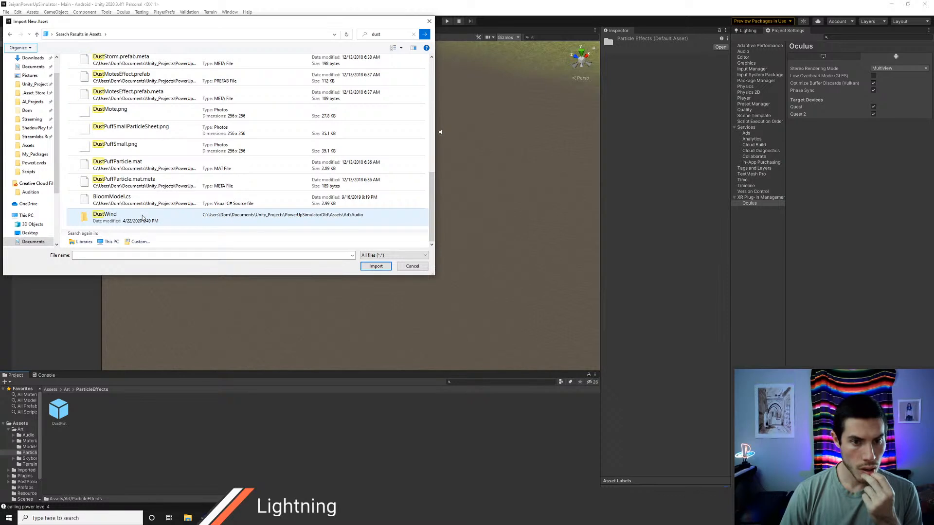
scroll(142, 212, "up", 1)
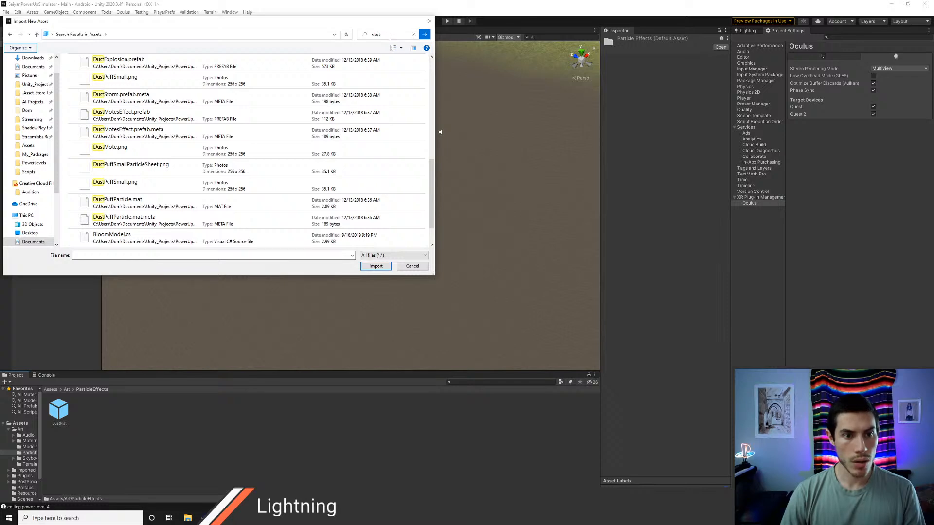
left_click_drag(430, 174, 449, 78)
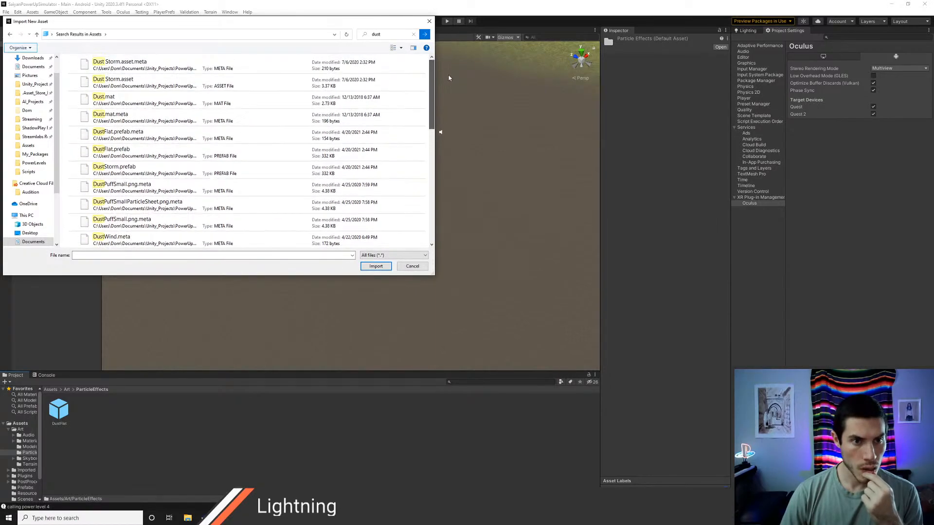
left_click(429, 22)
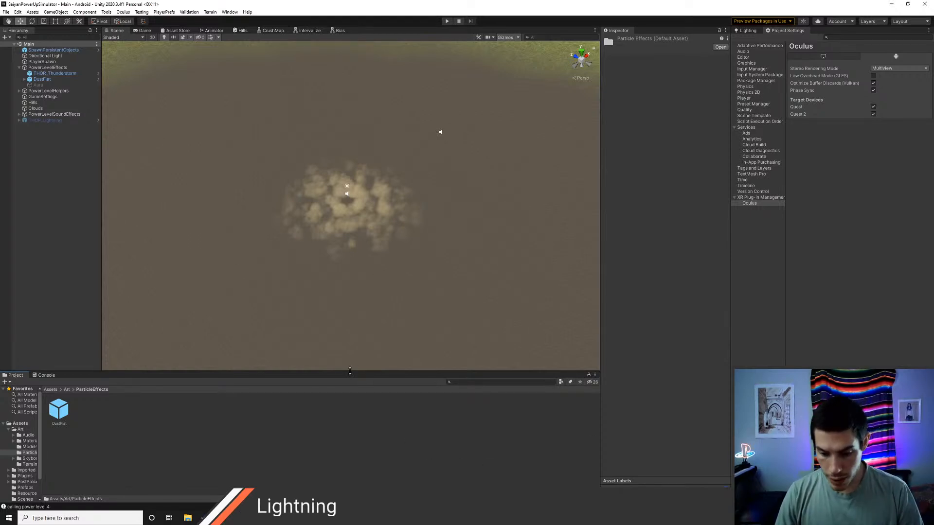
key("super")
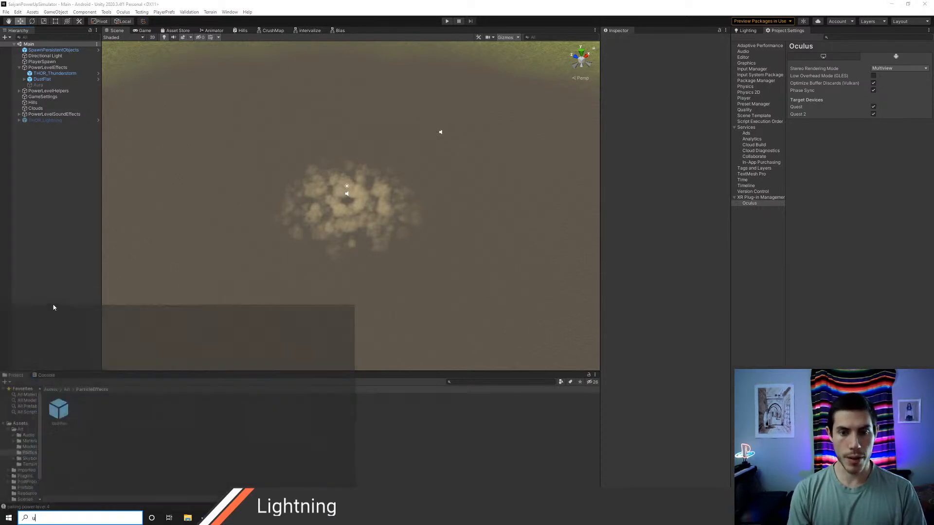
type("unity")
key("Return")
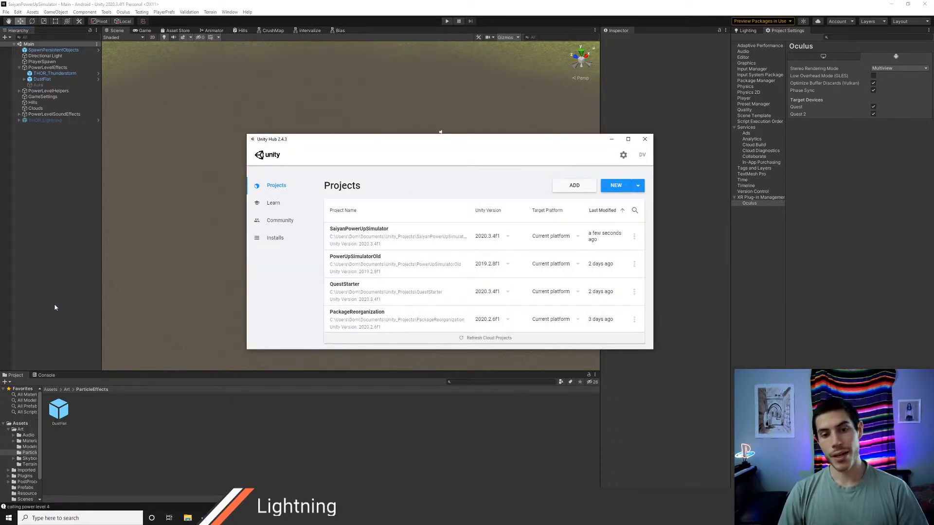
left_click(645, 139)
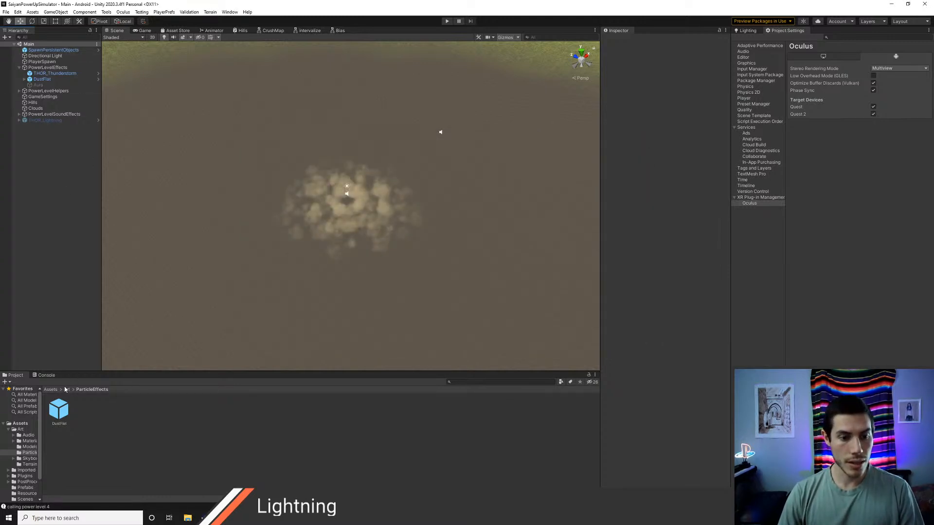
Step: Place the DustBowl prefab in the scene and lower it toward the bottom of the crater, to Y about -48
left_click(63, 417)
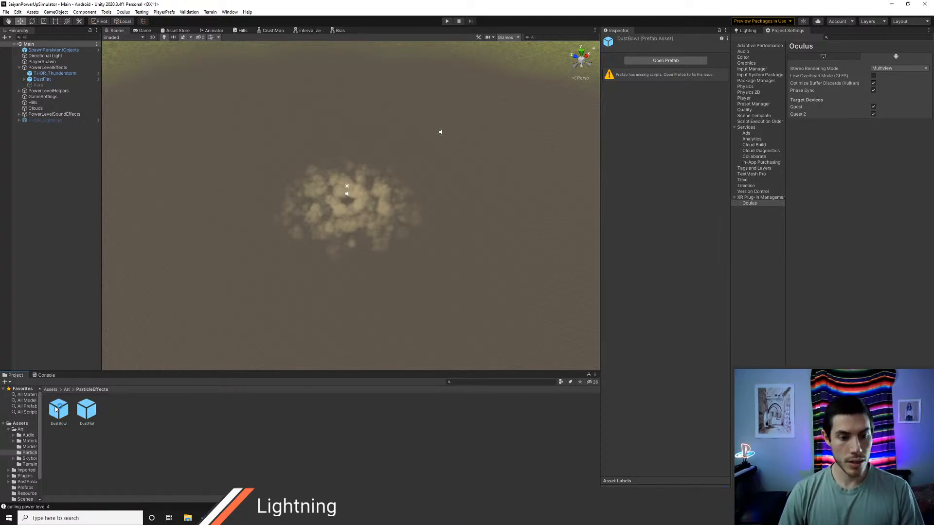
left_click_drag(25, 273, 30, 252)
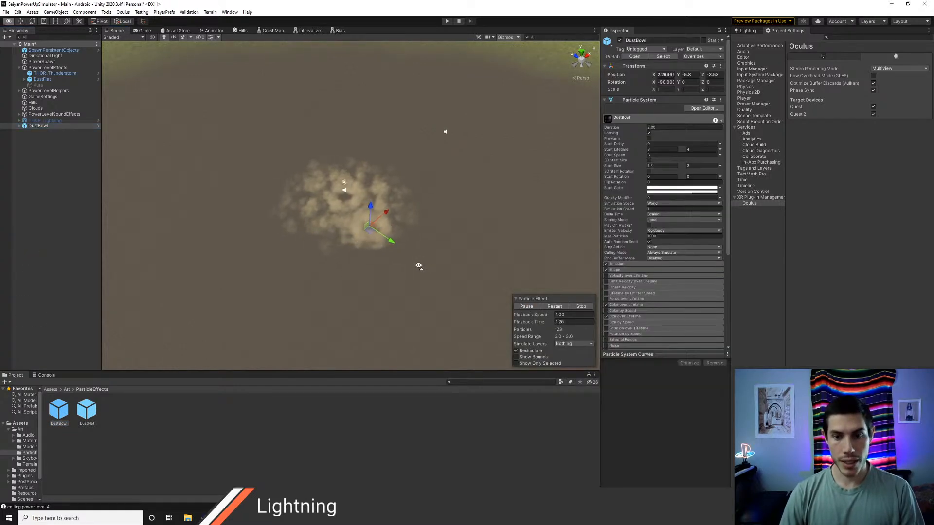
left_click_drag(418, 264, 396, 243, "alt")
key("s")
right_click_drag(396, 243, 378, 231)
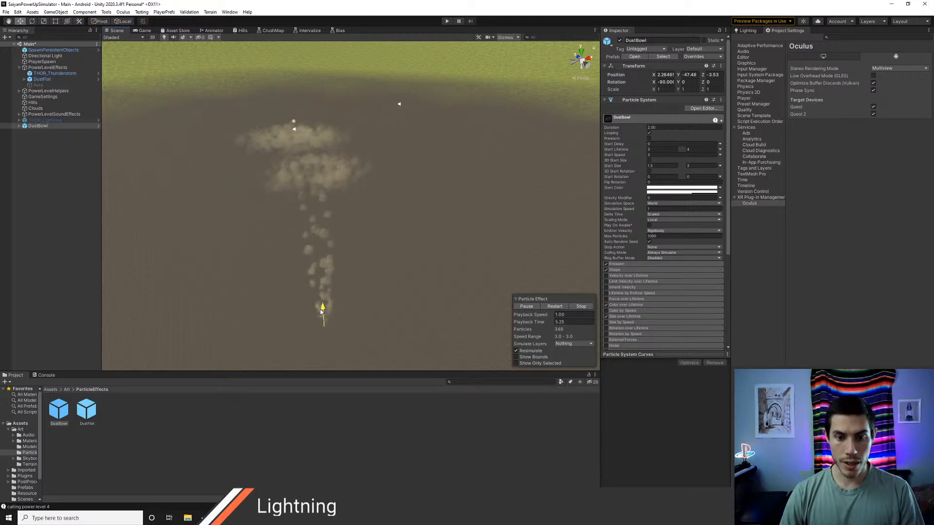
left_click_drag(336, 326, 339, 316)
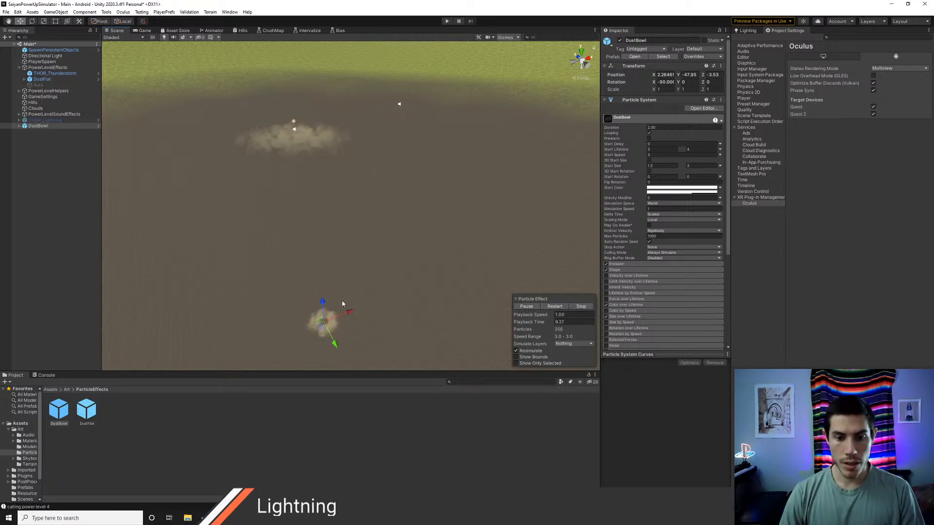
Step: Set DustBowl's particle start size to a range of 4.5 to 8
key("w")
right_click_drag(420, 266, 430, 228)
key("q")
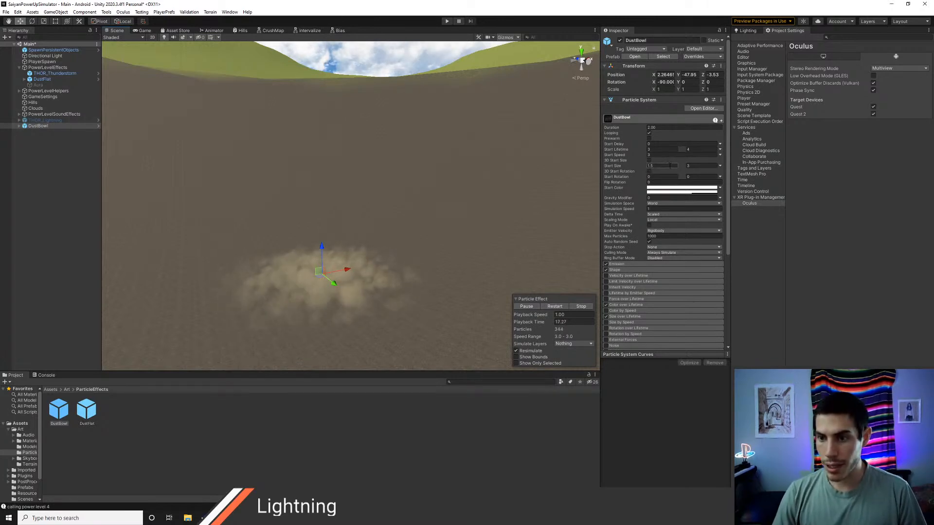
type("45")
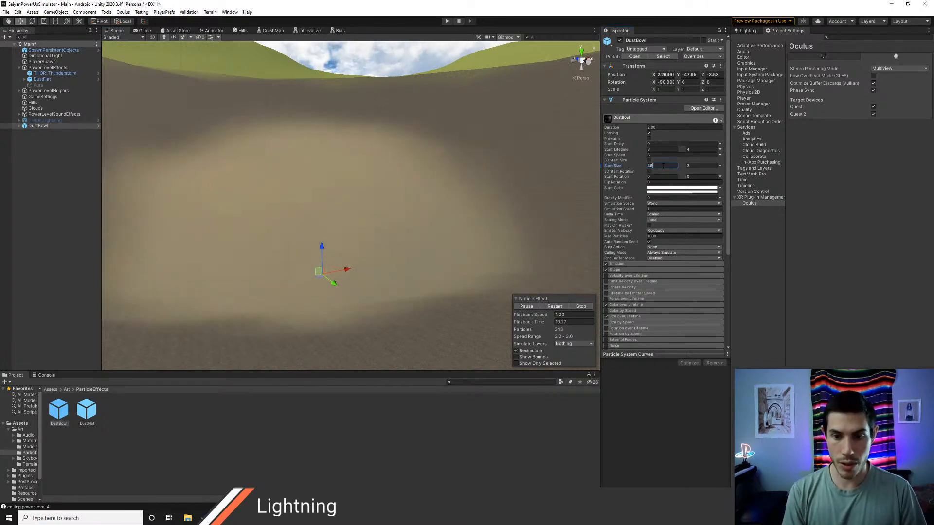
key("BackSpace")
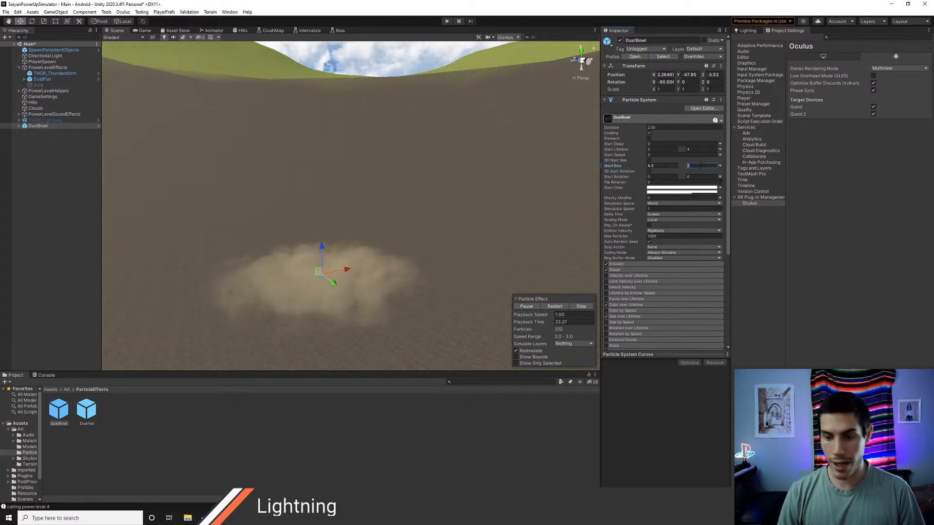
type("8")
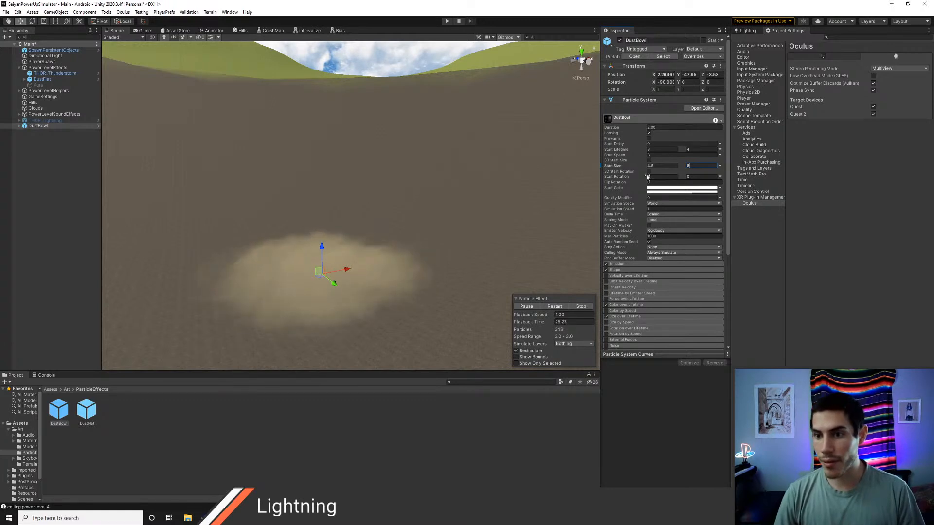
Step: Raise the start speed of DustBowl's particles to 16.7
left_click(656, 155)
type("15")
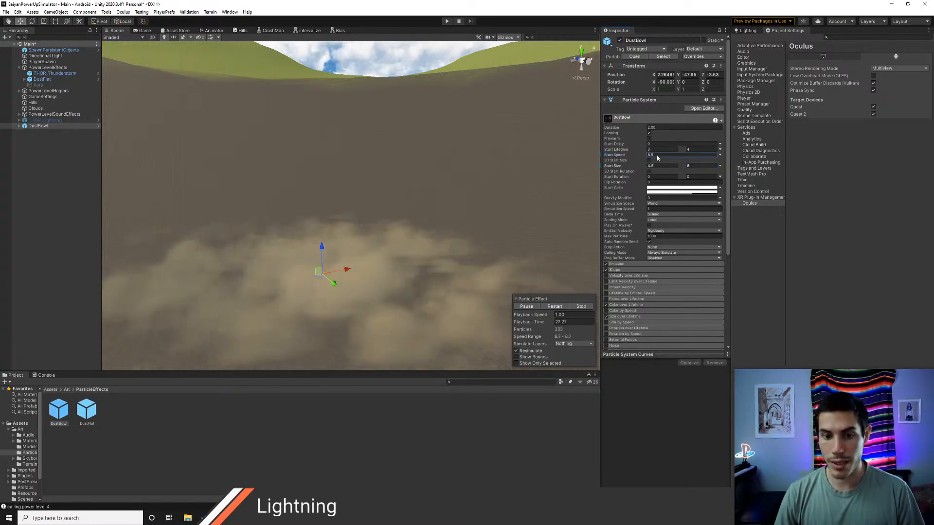
left_click_drag(613, 156, 620, 156)
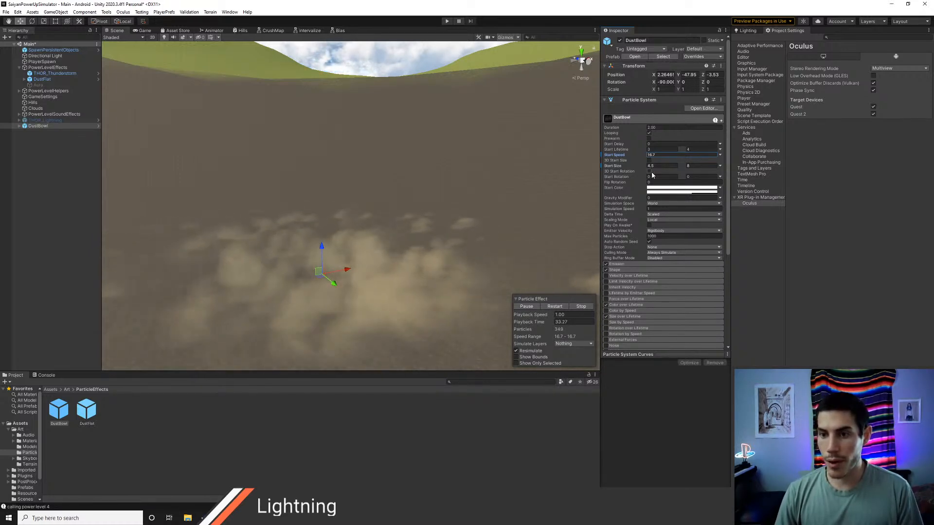
Step: Make the DustBowl particles rise by trying negative gravity modifiers and settling on -0.3
key("s")
right_click_drag(527, 188, 525, 189)
key("w")
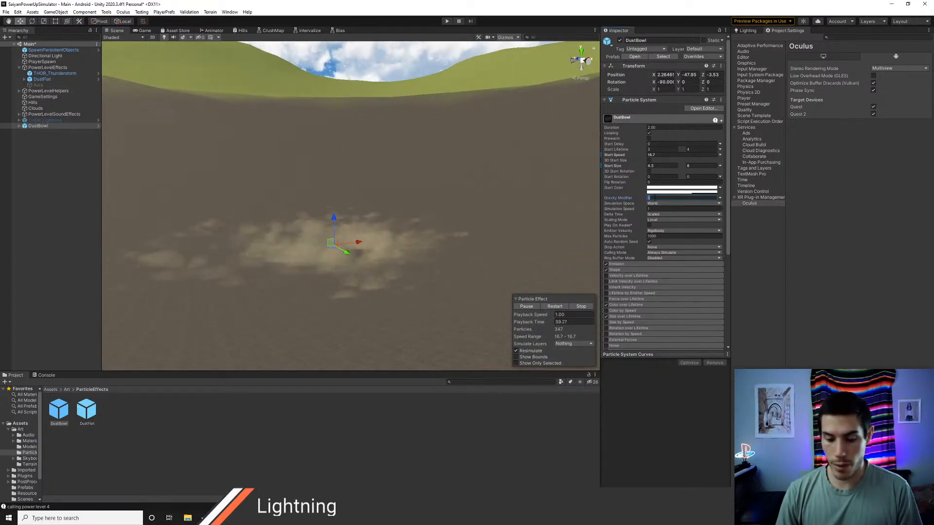
left_click(655, 198)
type("-1")
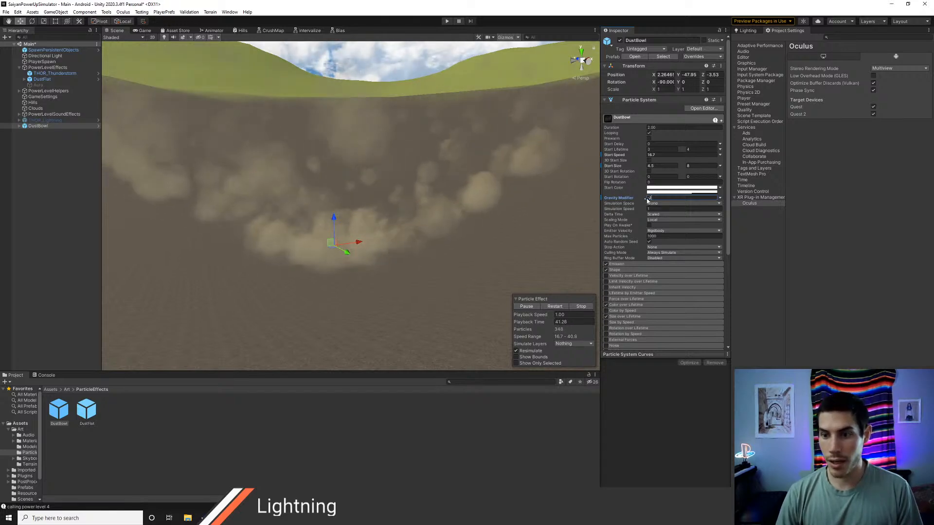
key("BackSpace")
type("0.55")
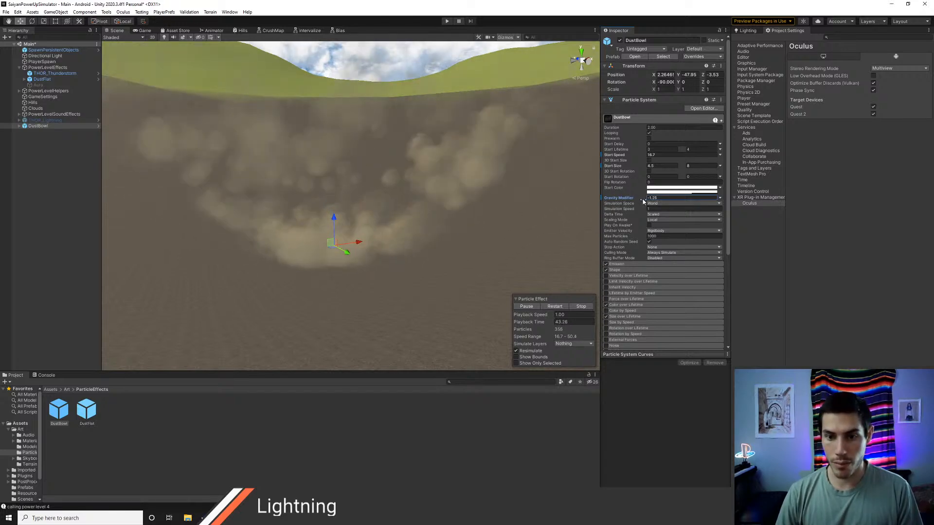
key("BackSpace")
key("BackSpace")
type("3")
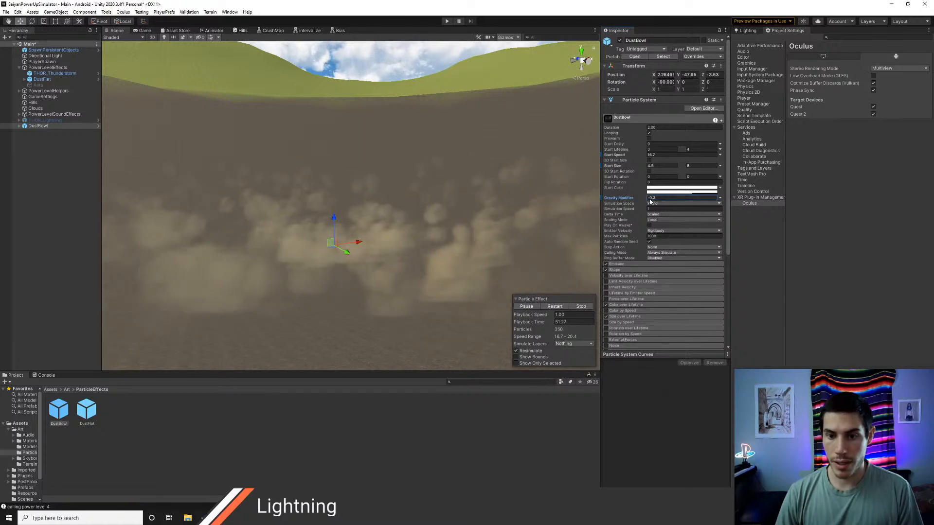
Step: Inspect the dust cloud around the crater and enlarge DustBowl's start size range to 8 and 16
right_click_drag(370, 241, 406, 179)
key("e")
key("d")
key("w")
key("q")
key("s")
right_click_drag(309, 182, 401, 185)
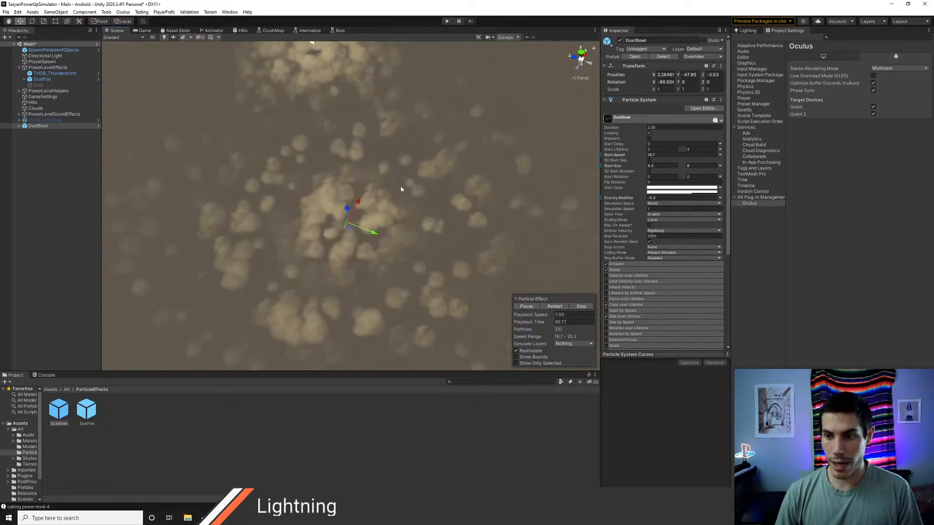
left_click(668, 166)
type("8")
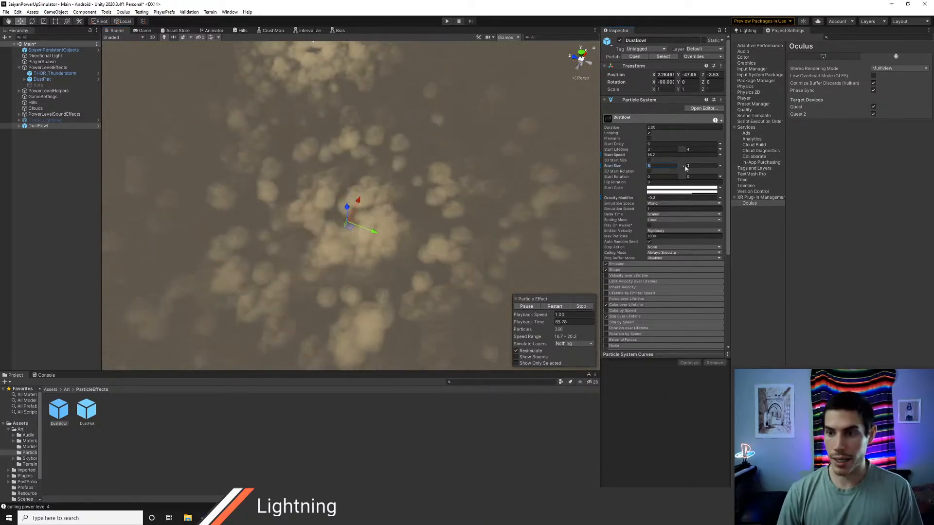
left_click(705, 166)
type("16")
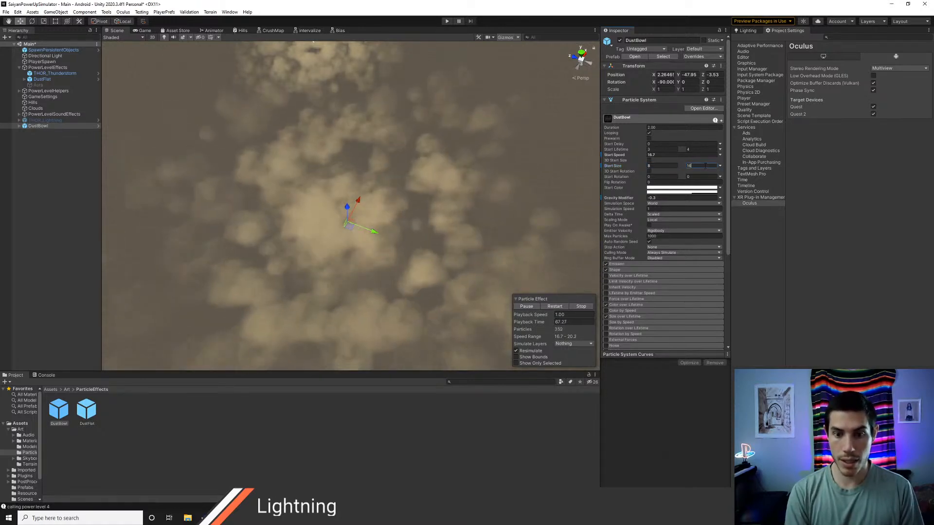
Step: Extend DustBowl's particle start lifetime to a range of 6 to 7
right_click_drag(503, 163, 309, 164)
key("s")
key("w")
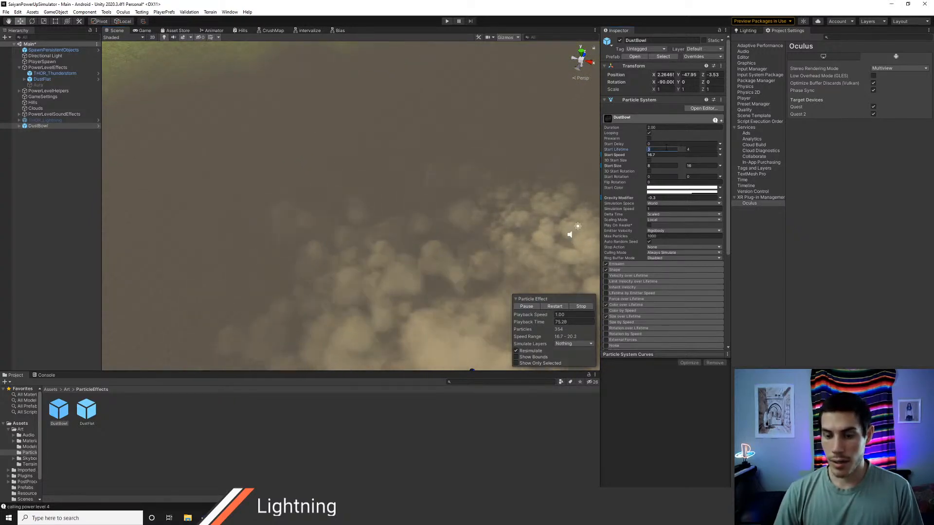
left_click(662, 150)
type("6")
key("Tab")
type("7")
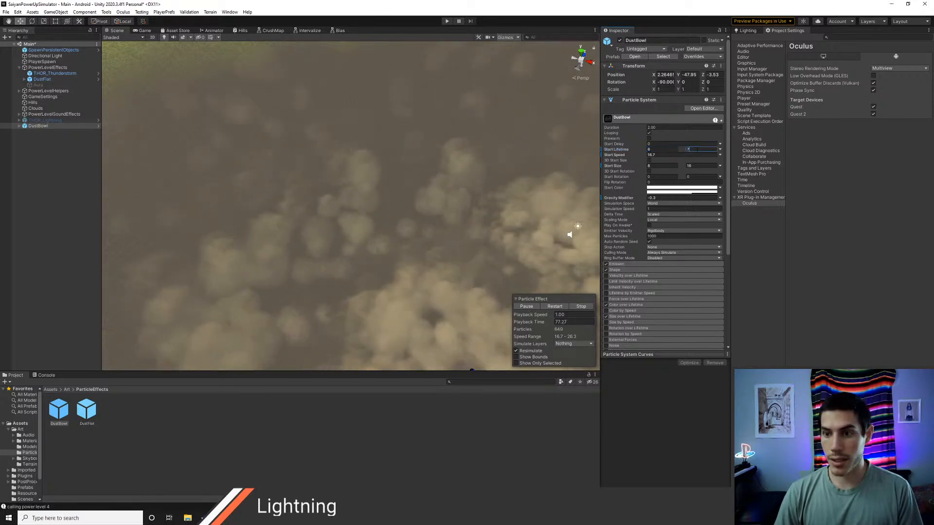
Step: Raise the DustBowl object vertically to Y about -41.3 so it sits above the crater floor
right_click_drag(411, 227, 597, 251)
left_click_drag(598, 234, 612, 156, "alt")
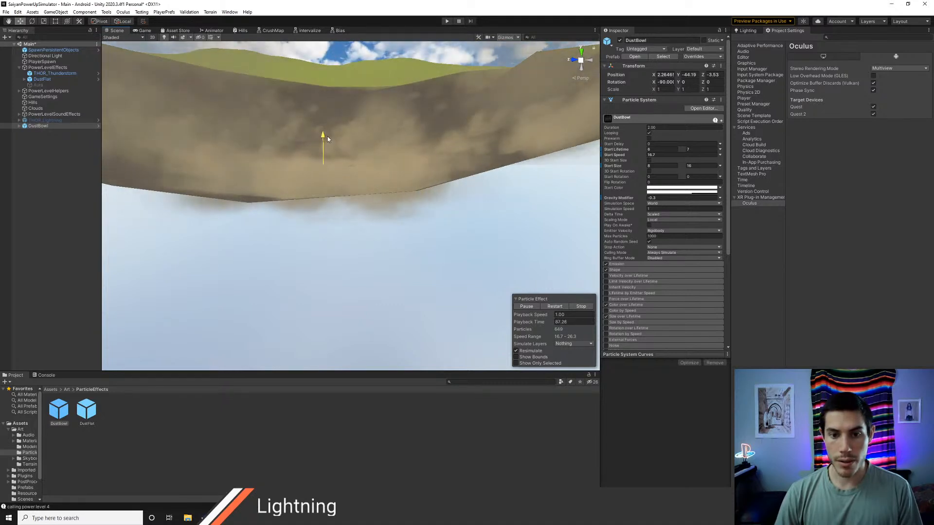
left_click_drag(329, 126, 400, 215)
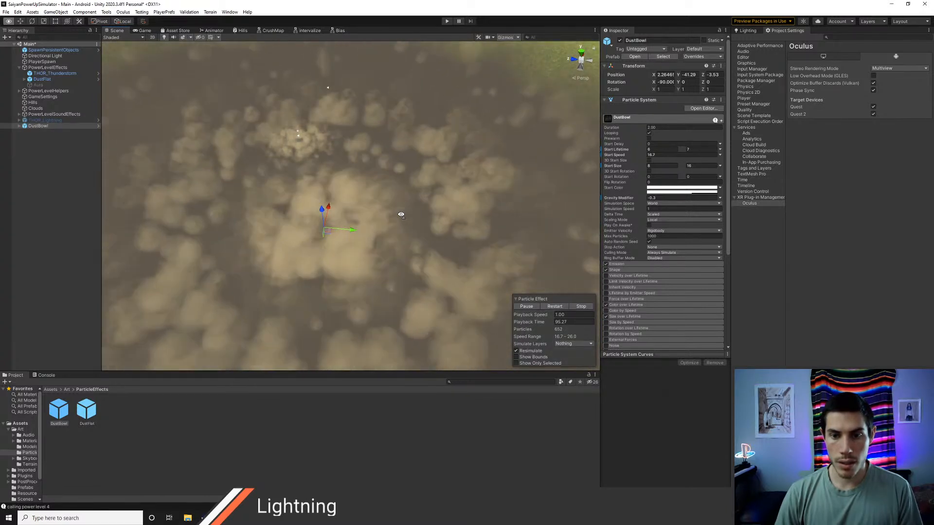
Step: Remove the missing script component from the DustBowl object in the scene
scroll(660, 318, "down", 5)
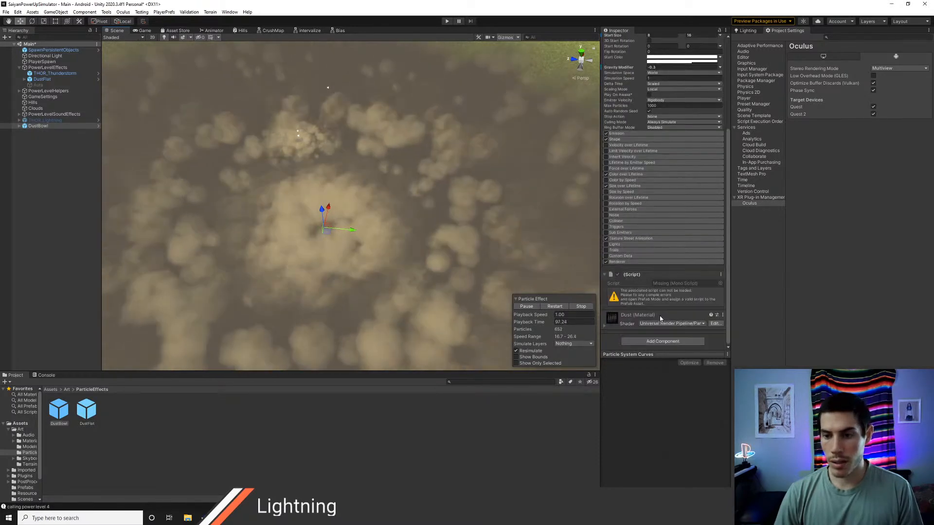
left_click(89, 412)
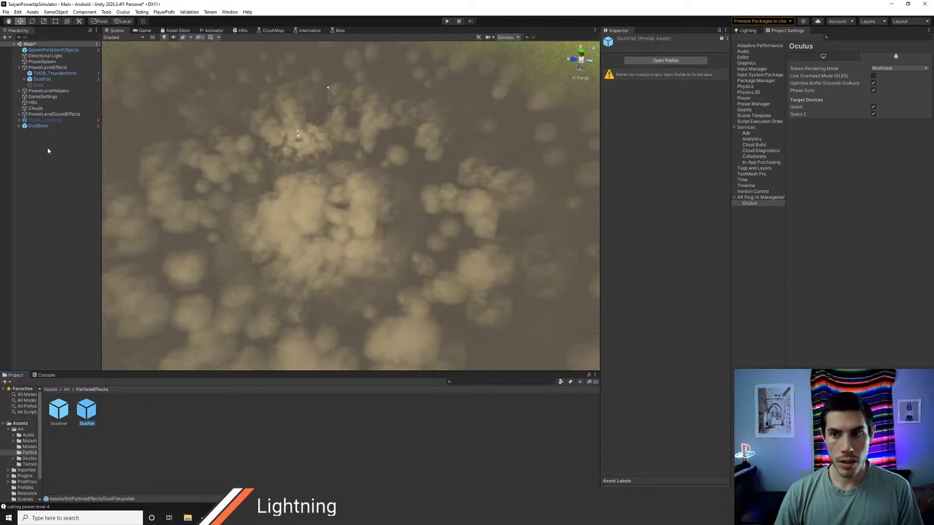
left_click(39, 126)
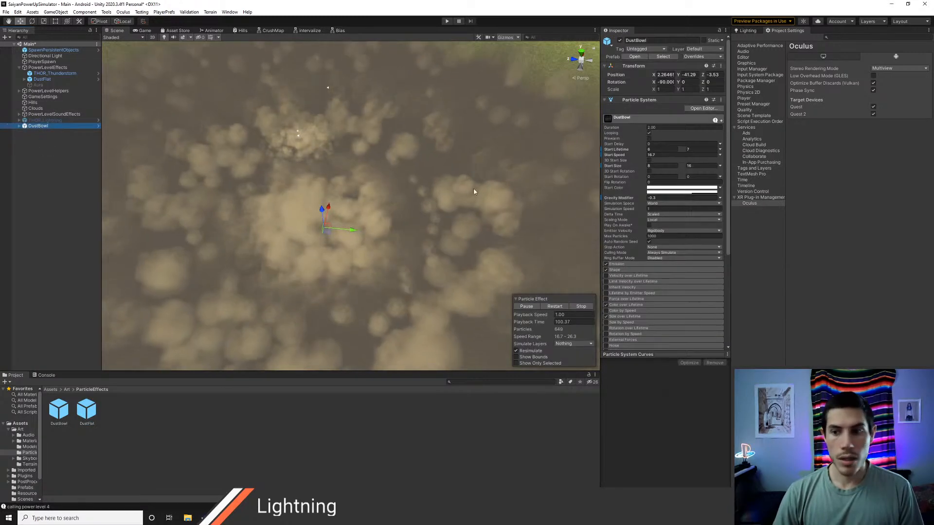
scroll(647, 298, "down", 5)
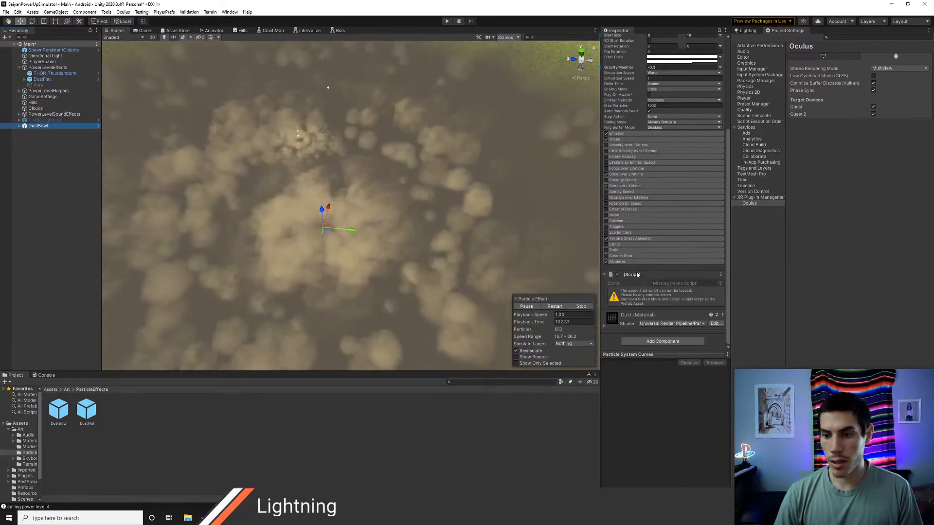
right_click(636, 276)
left_click(661, 291)
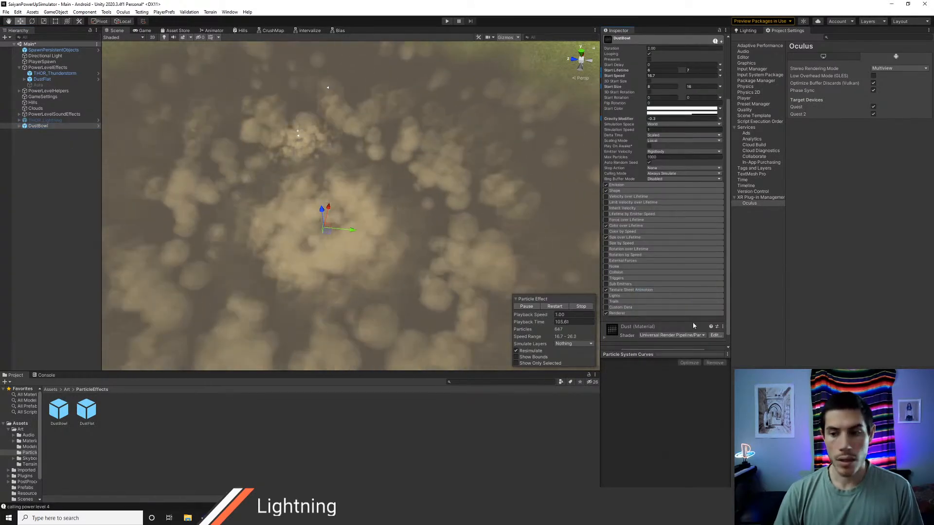
Step: Add a Particle System Power Event component to DustBowl with its power level start set to 1
scroll(693, 326, "down", 1)
left_click(654, 342)
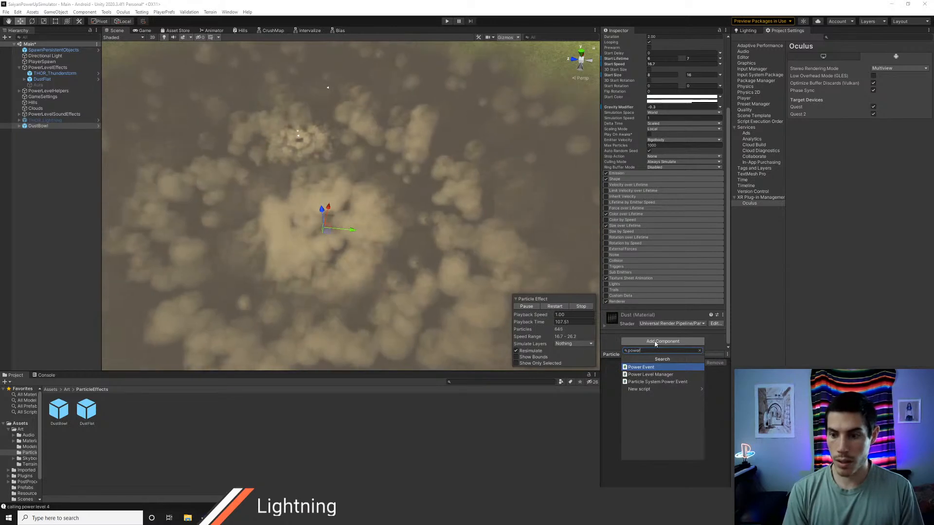
type("power")
key("Down")
key("Down")
key("Return")
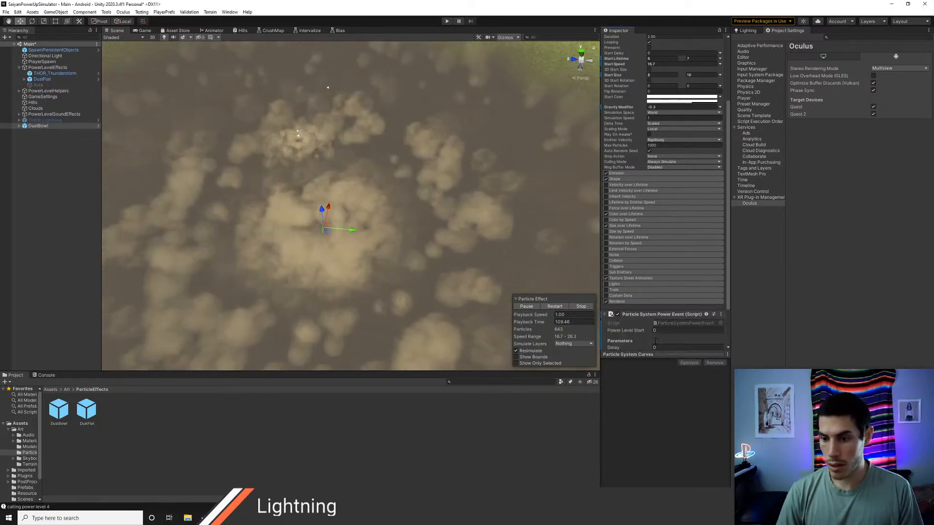
scroll(693, 336, "down", 3)
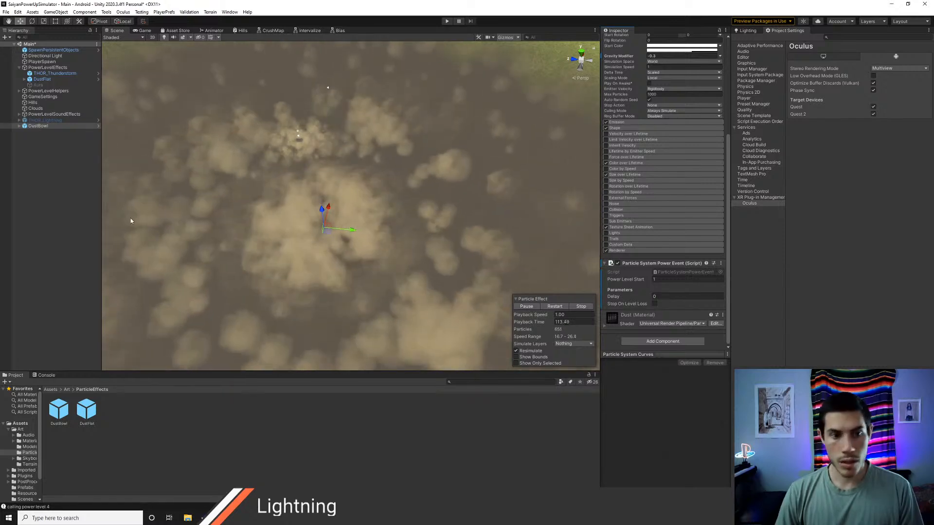
Step: Try to apply all of DustBowl's scene overrides to its prefab
left_click(41, 164)
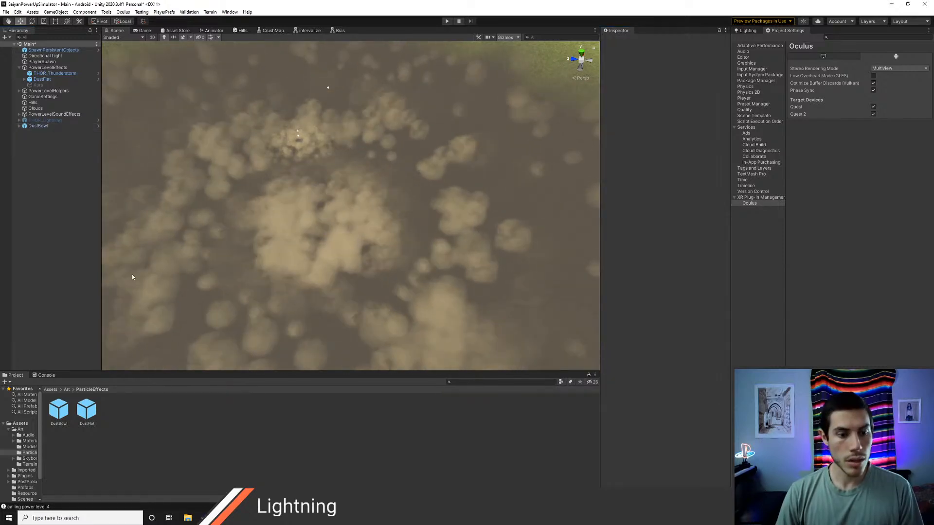
left_click(48, 127)
left_click(701, 57)
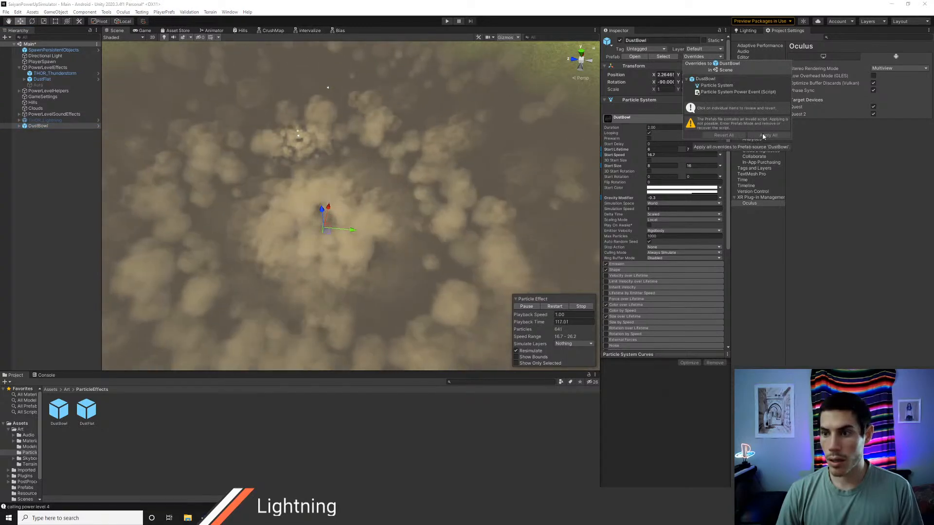
Step: Open the DustBowl prefab for editing and delete its two inactive child particle objects
left_click(59, 411)
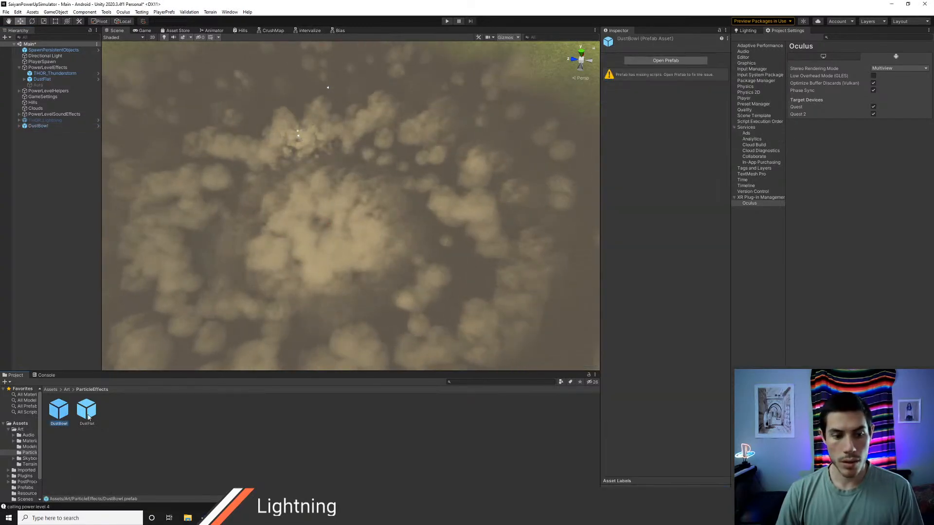
double_click(63, 417)
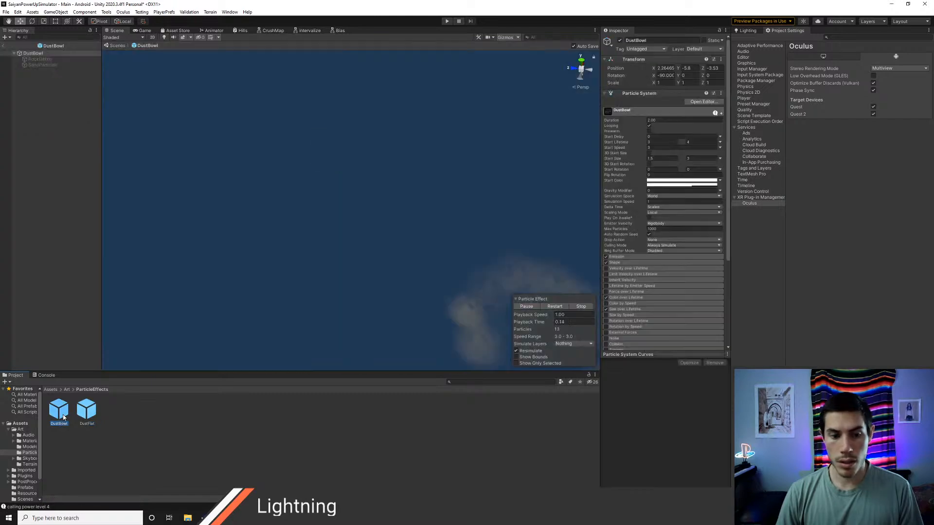
left_click(41, 59)
left_click(41, 65, "shift")
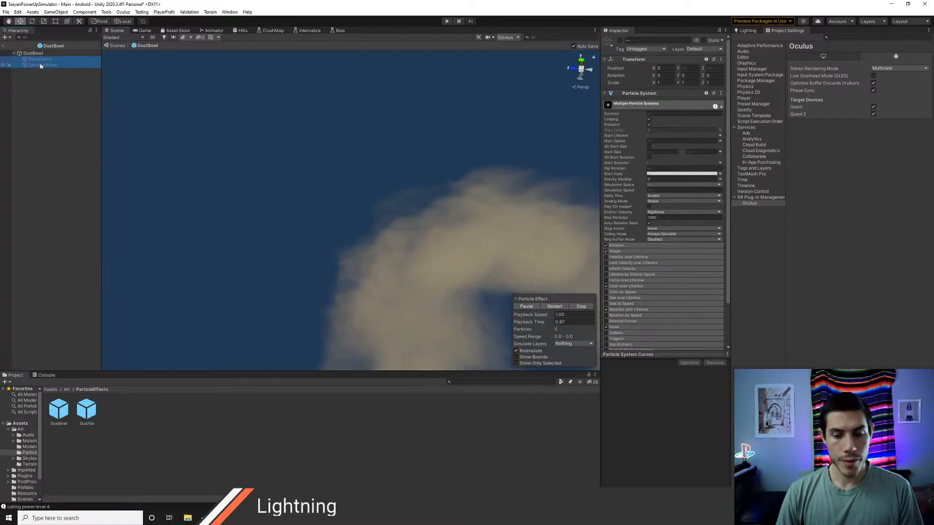
key("Delete")
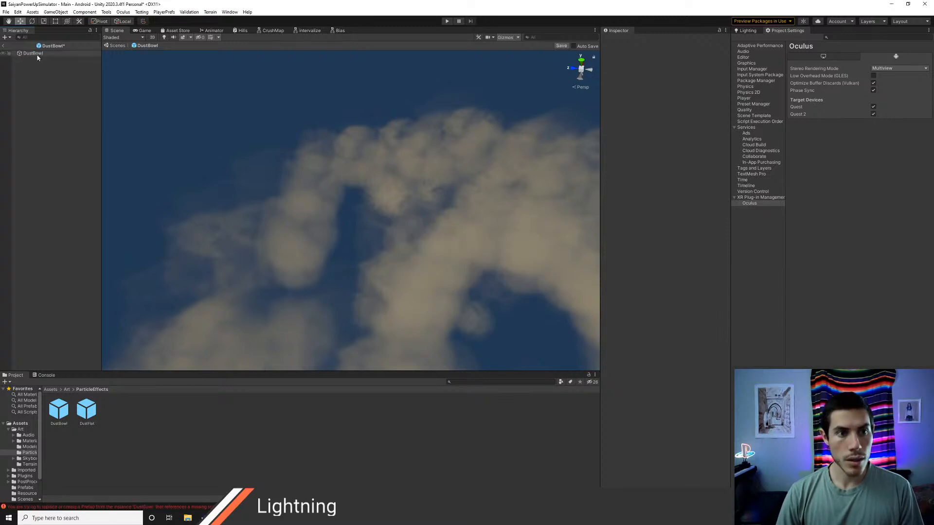
Step: Remove the missing script component from the DustBowl prefab and return to the Main scene
left_click(37, 55)
scroll(651, 326, "down", 10)
right_click(643, 280)
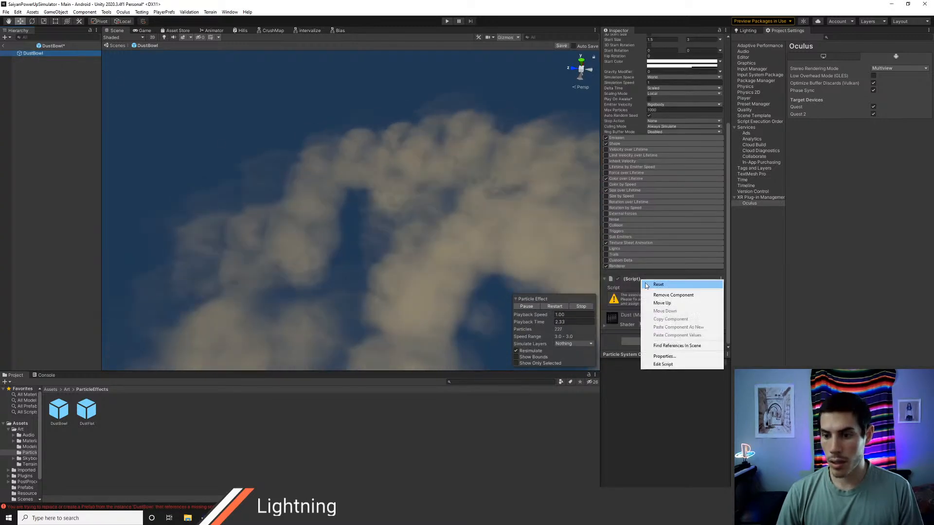
left_click(663, 295)
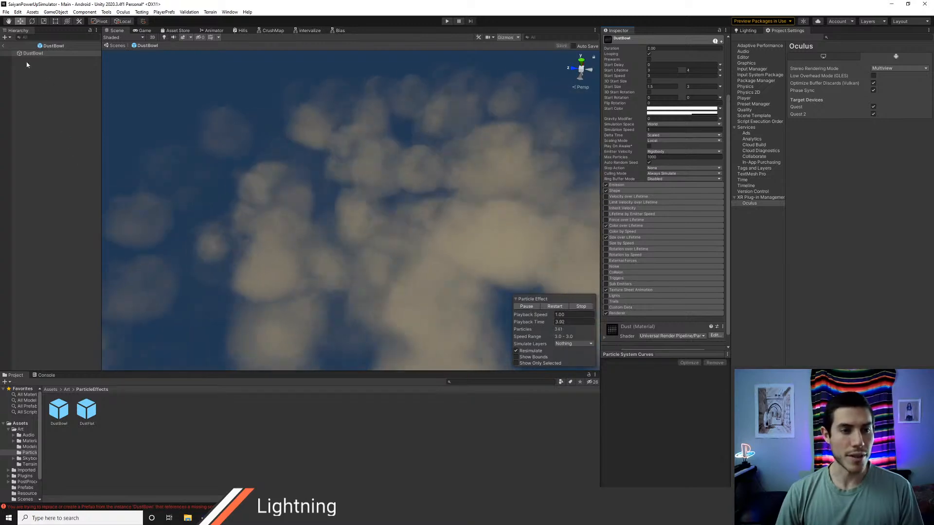
left_click(5, 47)
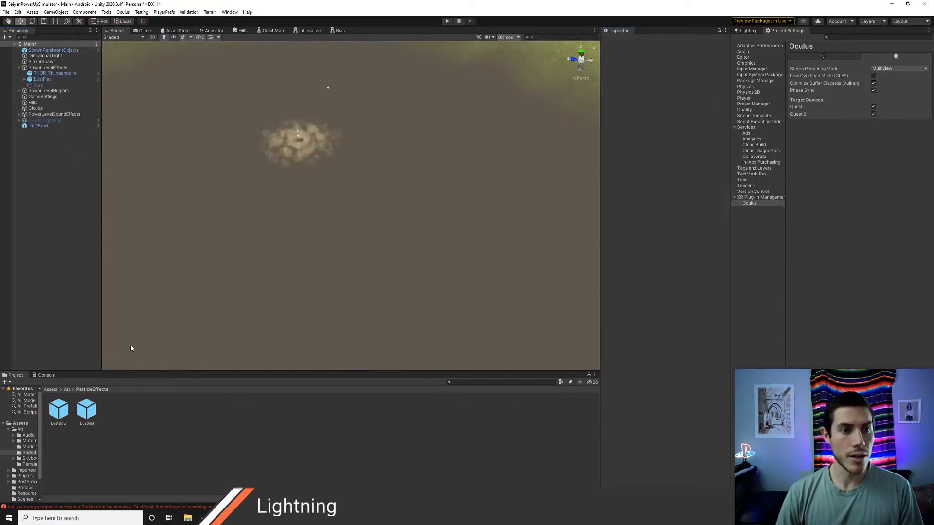
Step: Remove the missing script component from the DustFlat prefab and return to the Main scene
double_click(88, 411)
scroll(675, 308, "down", 3)
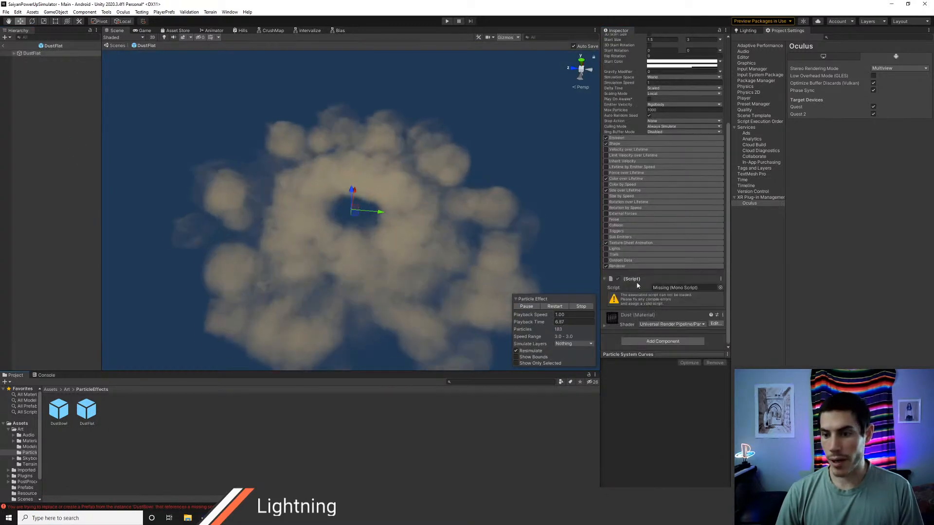
right_click(637, 283)
left_click(653, 296)
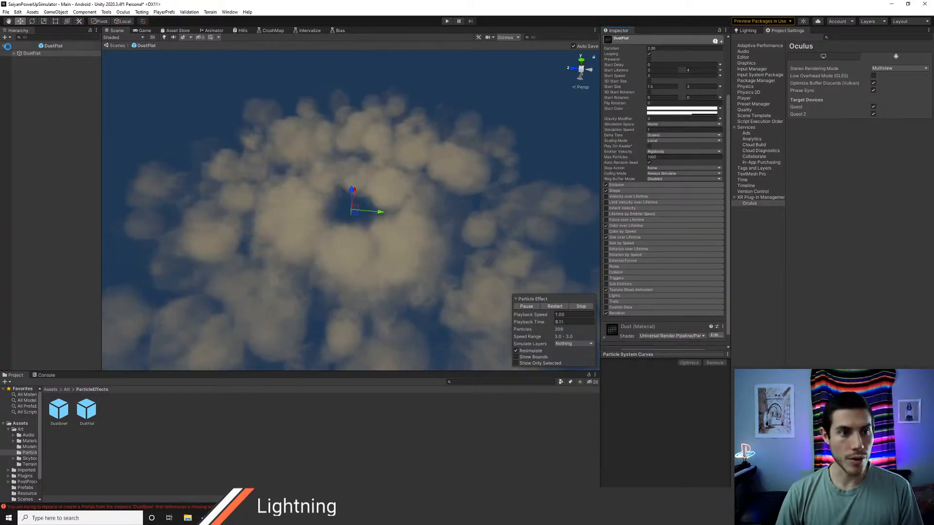
left_click(4, 46)
Step: Apply all overrides on the scene's DustBowl, including its particle settings and Particle System Power Event, to the prefab
left_click(48, 125)
scroll(680, 146, "down", 5)
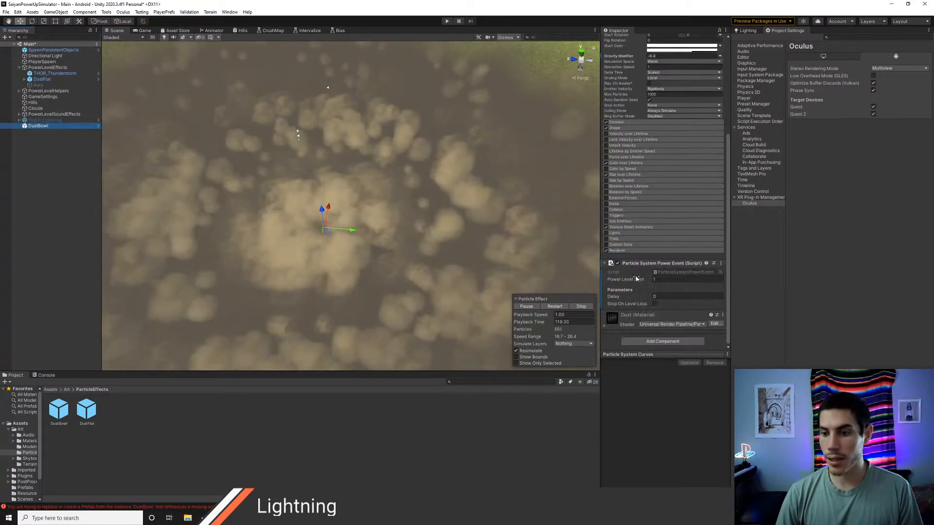
scroll(690, 120, "up", 5)
left_click(703, 57)
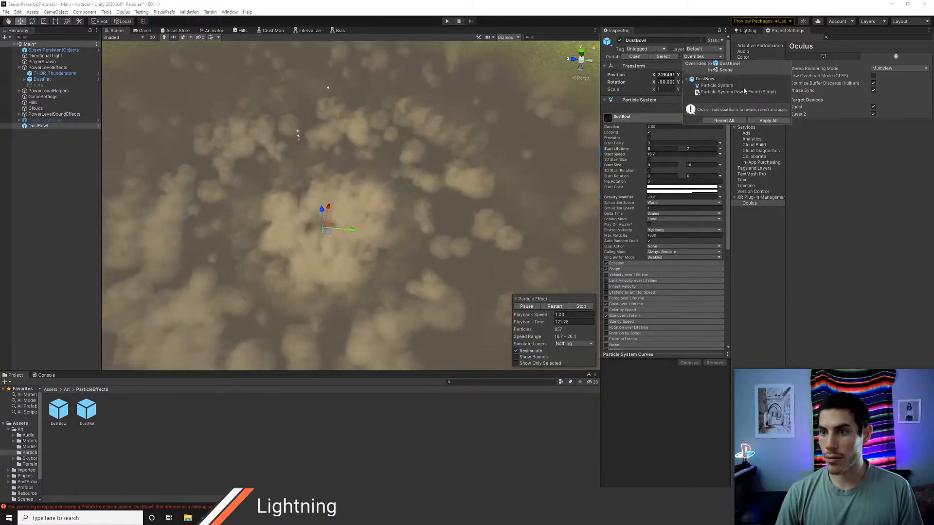
left_click(768, 120)
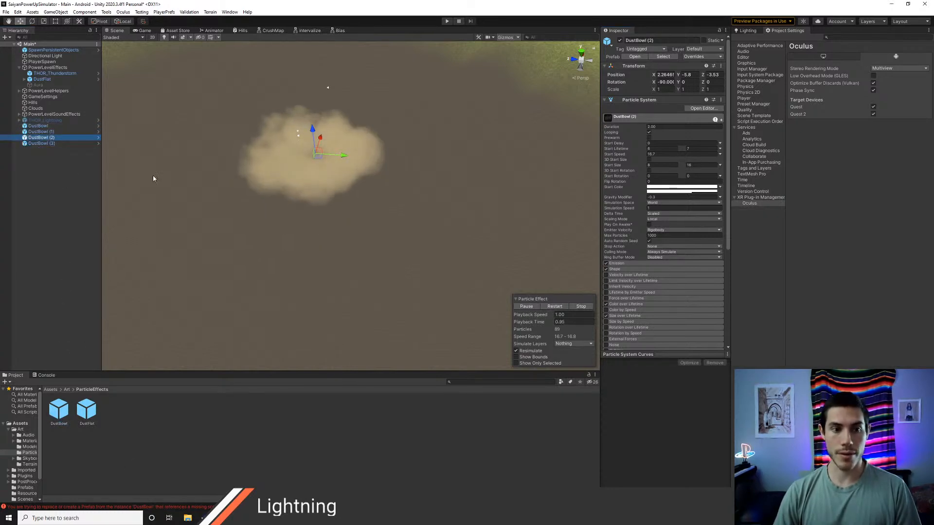
Step: Delete the extra copies DustBowl (1), DustBowl (2) and DustBowl (3) from the scene
scroll(663, 219, "down", 5)
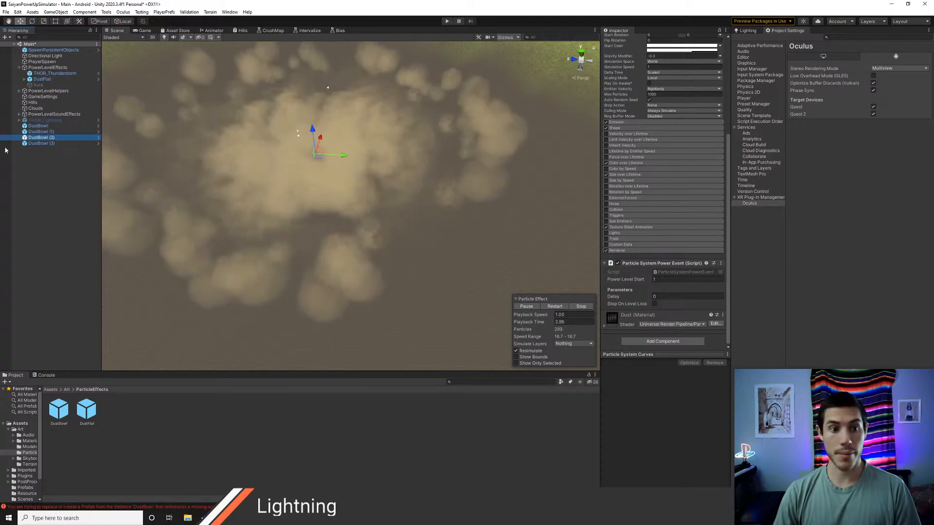
left_click(41, 131)
left_click(42, 143, "shift")
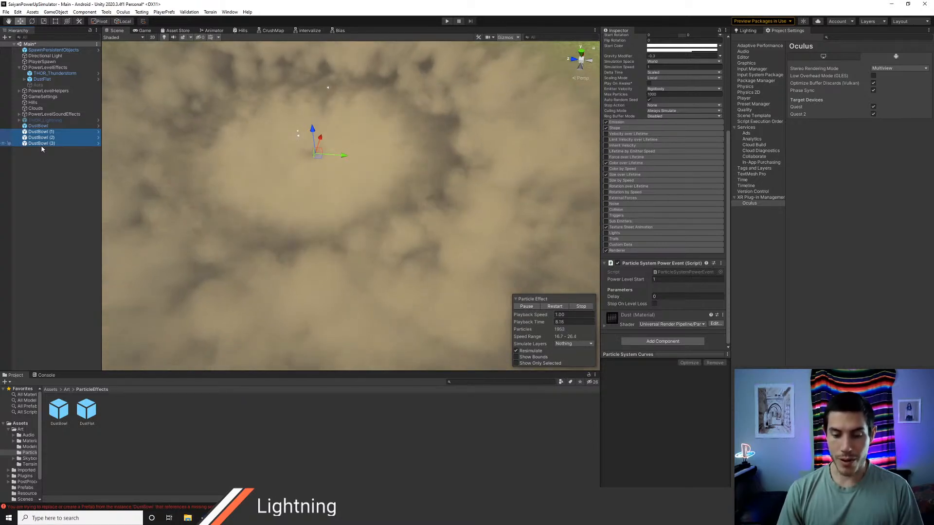
key("Delete")
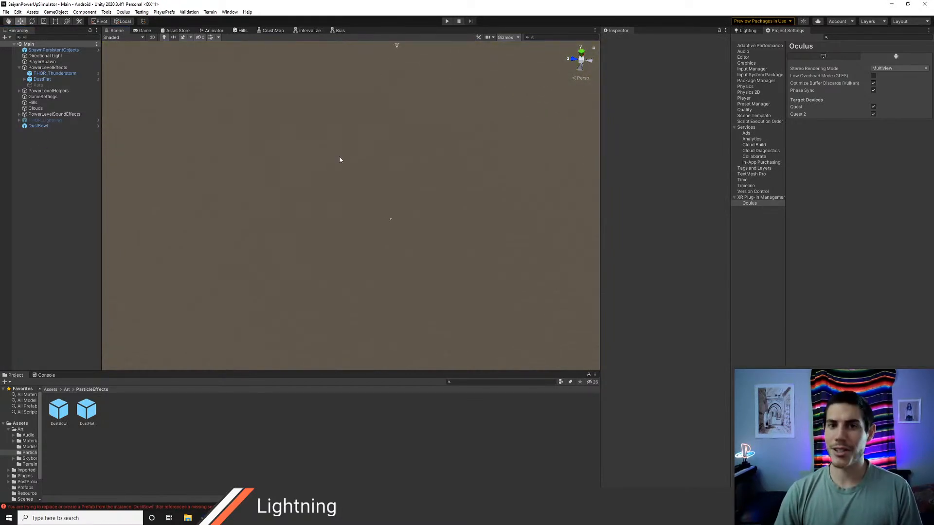
Step: Set the cycles of DustBowl's Texture Sheet Animation to 1 and check the dust across the whole crater
left_click(38, 127)
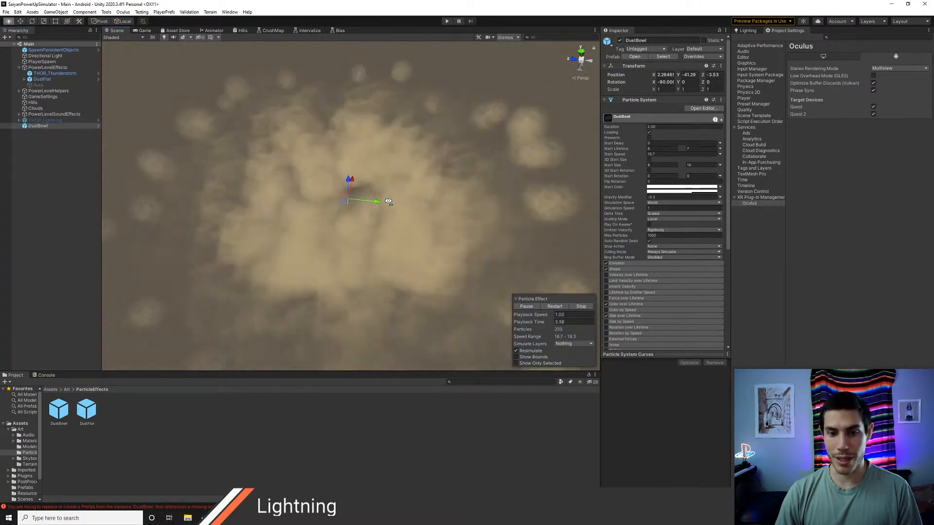
left_click_drag(388, 202, 419, 198, "alt")
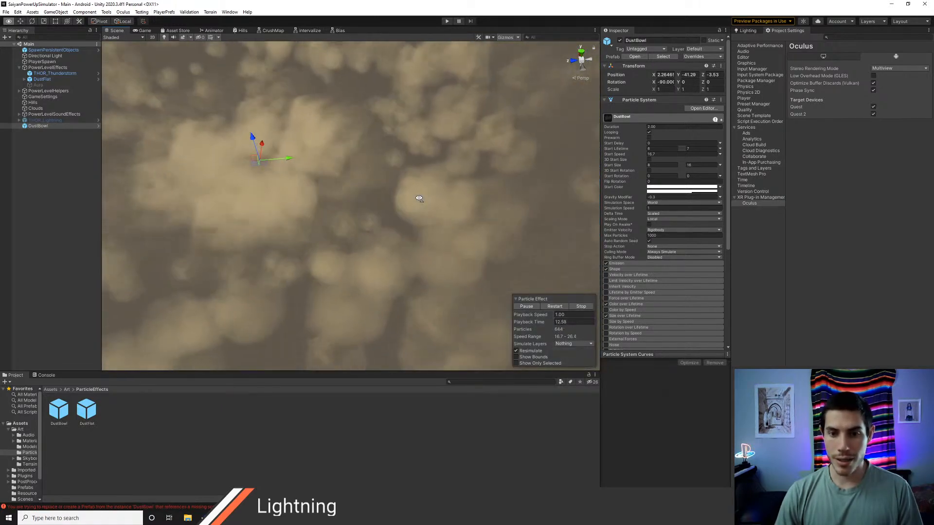
scroll(634, 191, "down", 5)
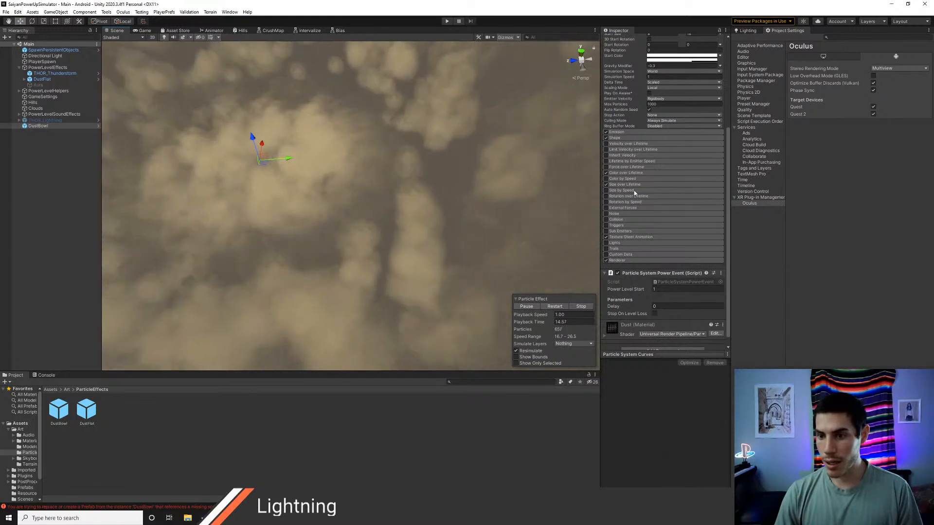
left_click(629, 236)
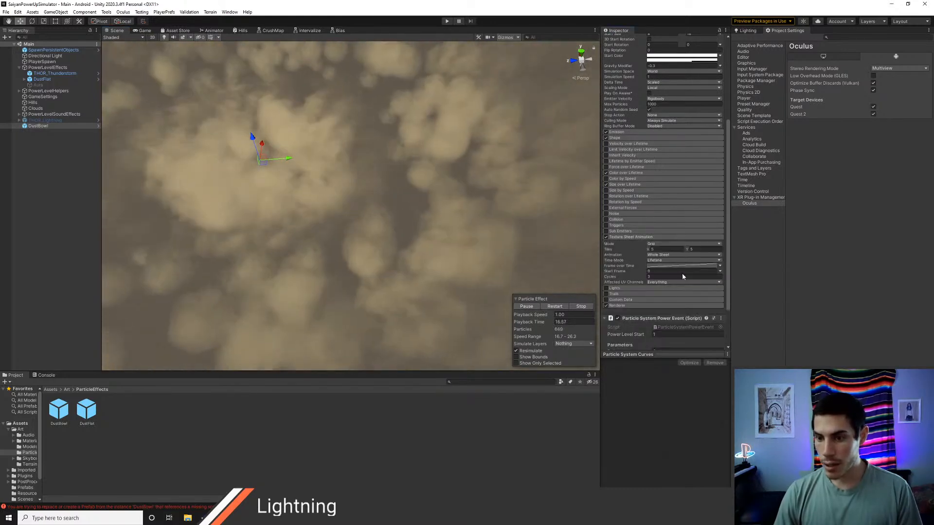
left_click(683, 276)
type("1")
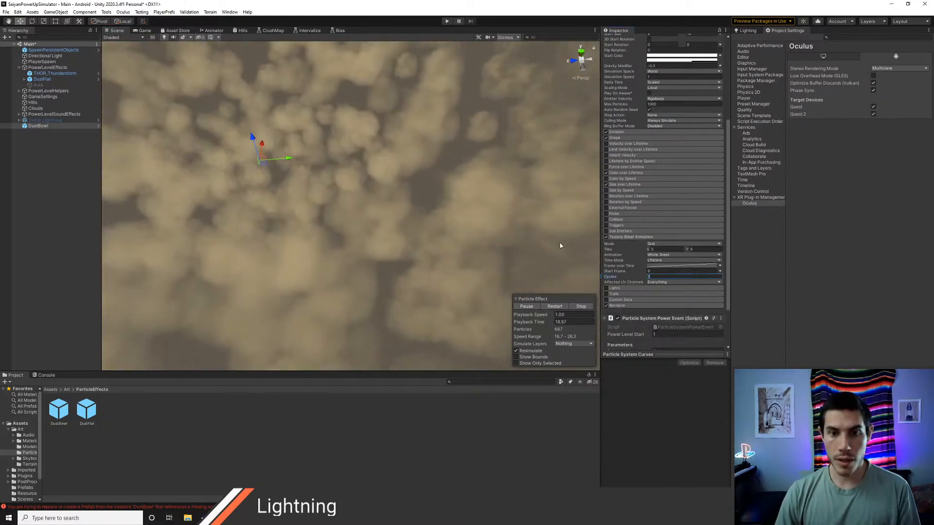
left_click_drag(437, 235, 477, 177, "alt")
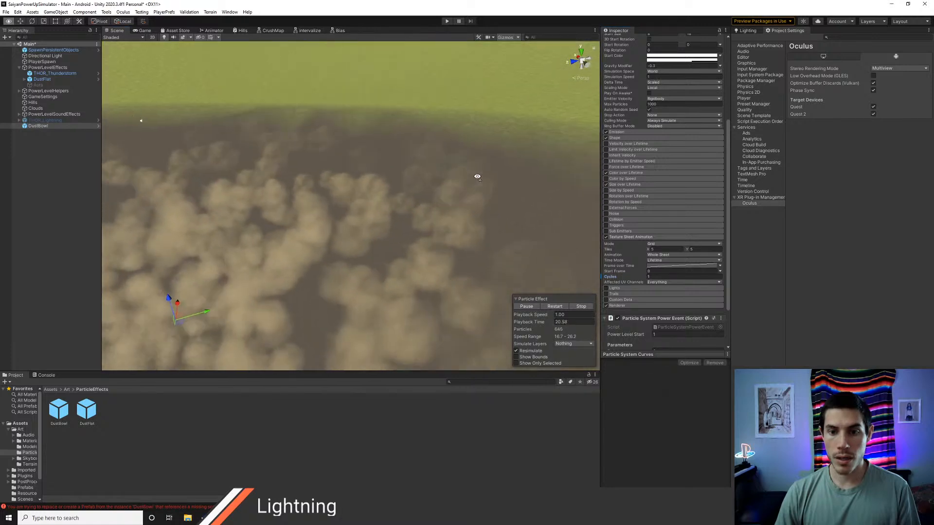
right_click_drag(477, 177, 434, 223)
key("a")
key("s")
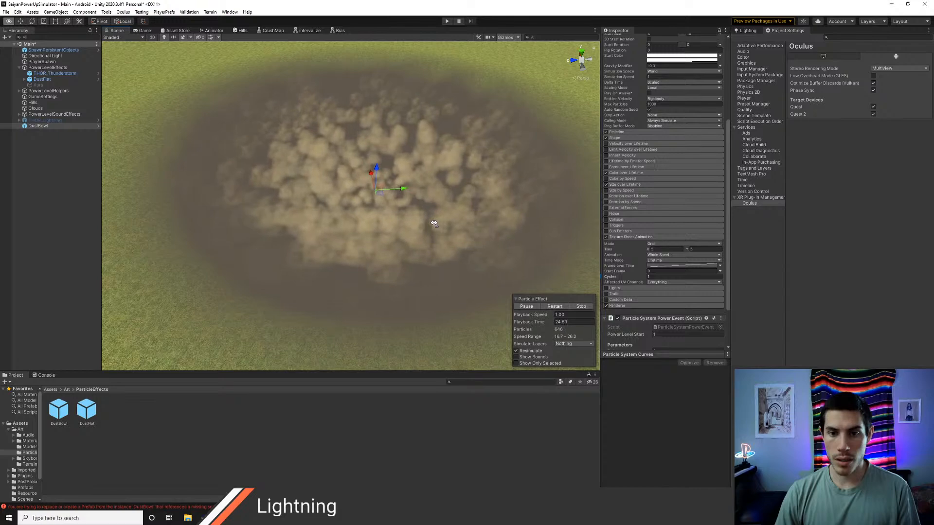
right_click_drag(433, 222, 436, 223)
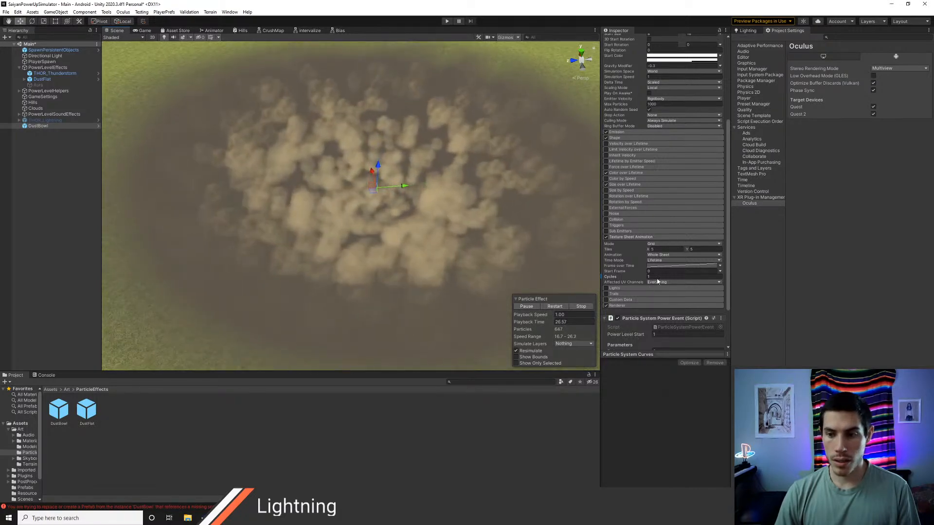
Step: Try 2 cycles for DustBowl's Texture Sheet Animation and compare how the dust looks in the crater
left_click_drag(658, 277, 647, 279)
type("2")
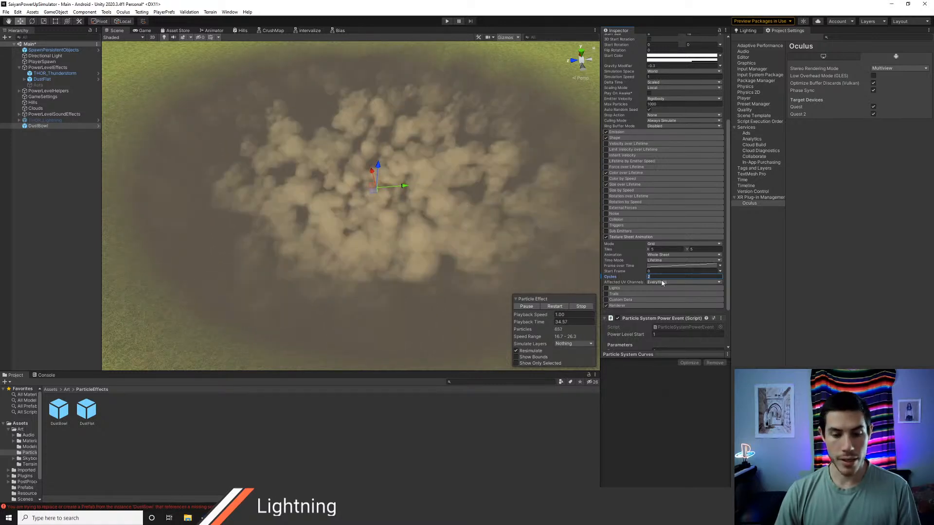
right_click_drag(497, 242, 501, 216)
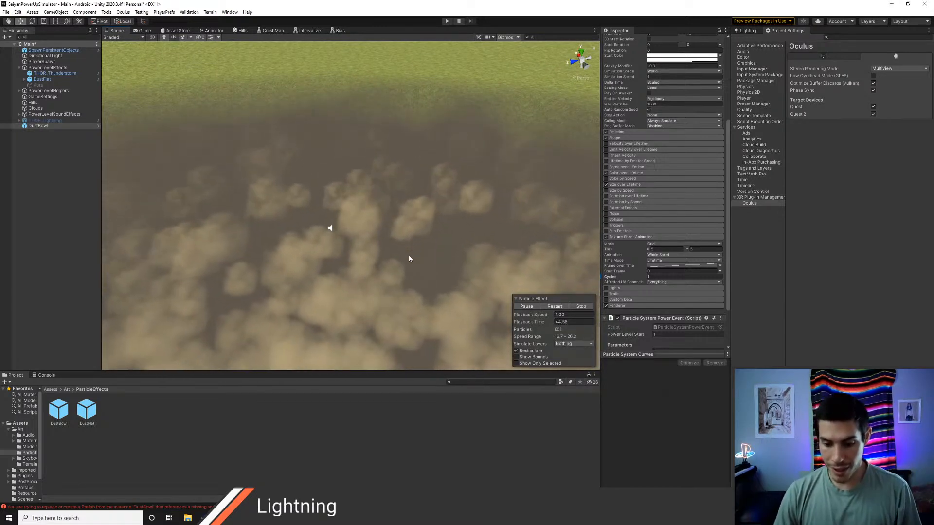
scroll(428, 230, "down", 4)
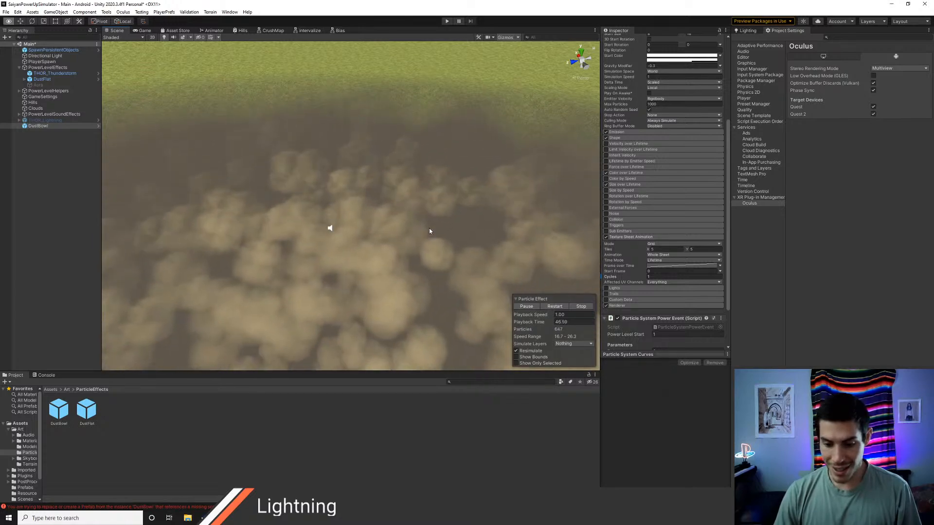
right_click_drag(429, 228, 358, 232)
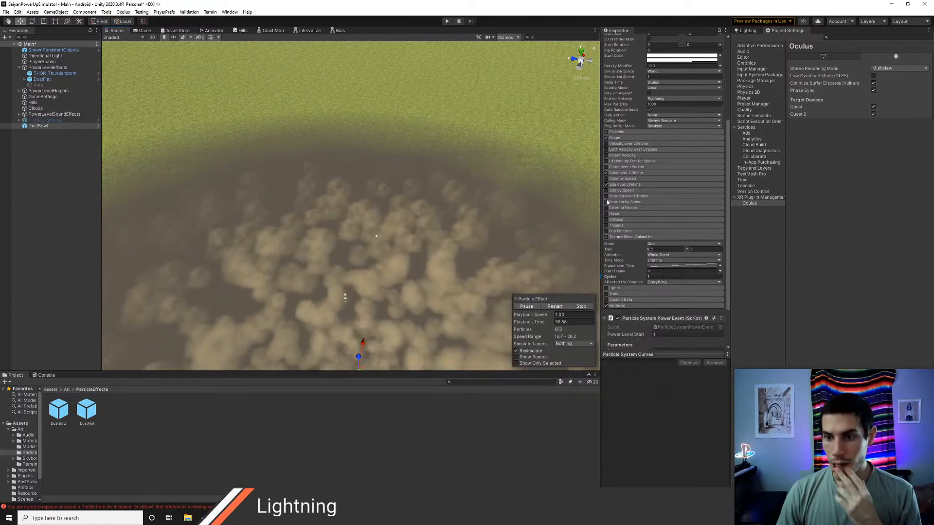
Step: Apply DustBowl's changed Texture Sheet Animation cycles to its prefab
scroll(661, 194, "up", 10)
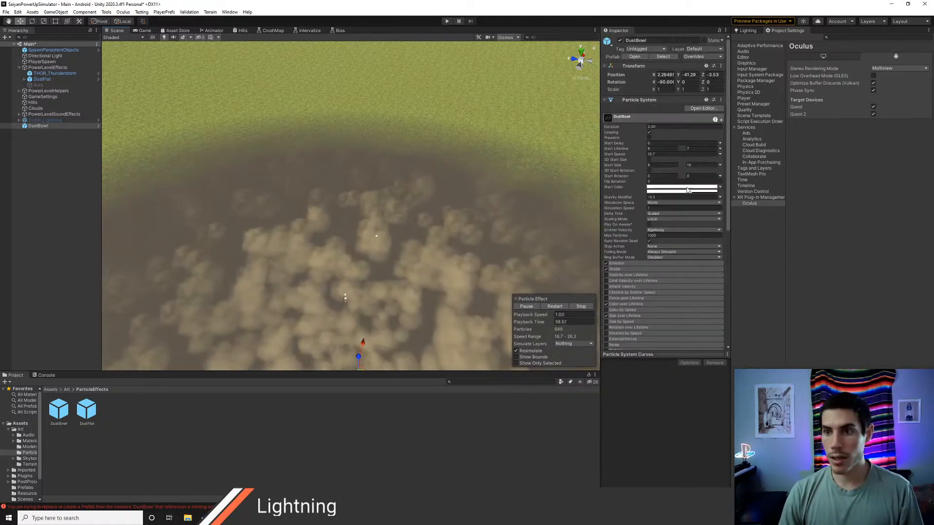
left_click(701, 57)
left_click(761, 115)
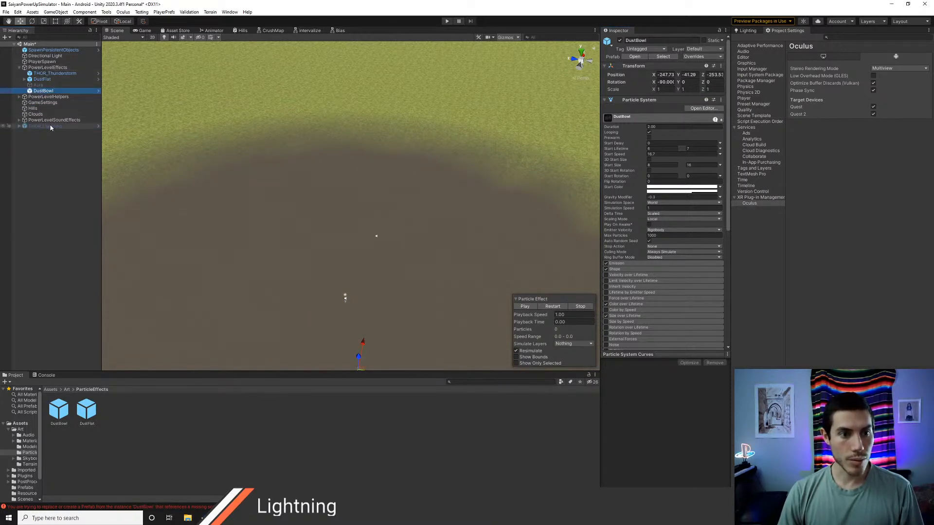
Step: Move DustBowl into PowerLevelEffects directly after DustFlat and delete the inactive lightning object from the scene root
left_click(49, 130)
key("Delete")
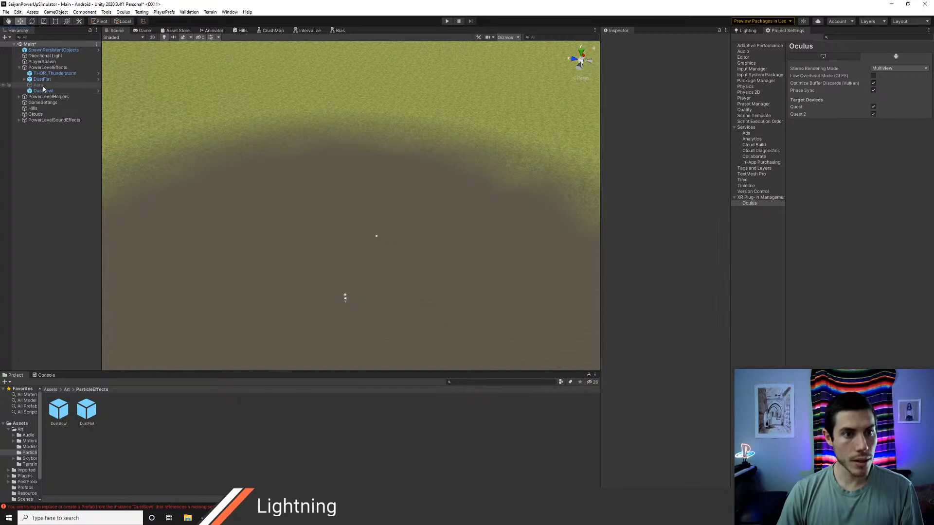
scroll(307, 200, "down", 1)
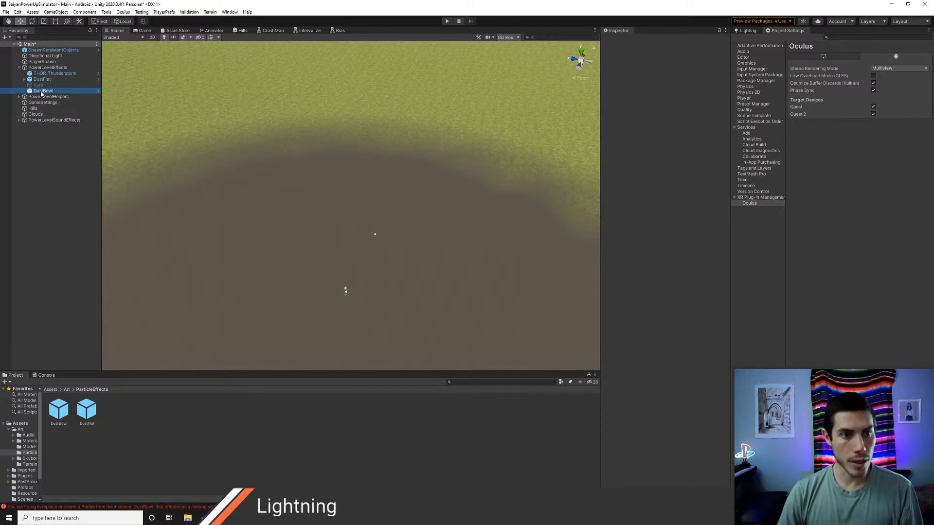
left_click_drag(42, 85, 41, 83)
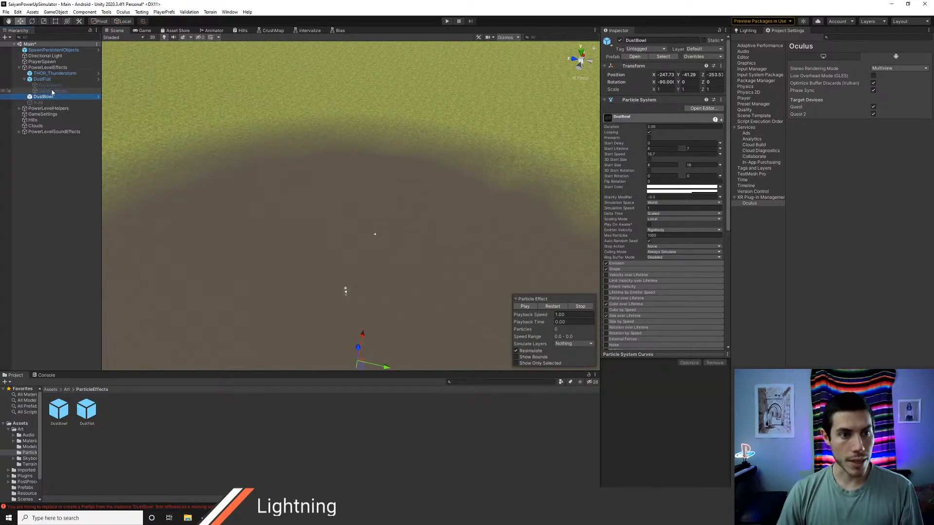
Step: Open the DustFlat prefab and delete its two inactive child particle systems, including SandParticles, before returning to the Main scene
left_click(52, 92)
left_click(54, 86, "shift")
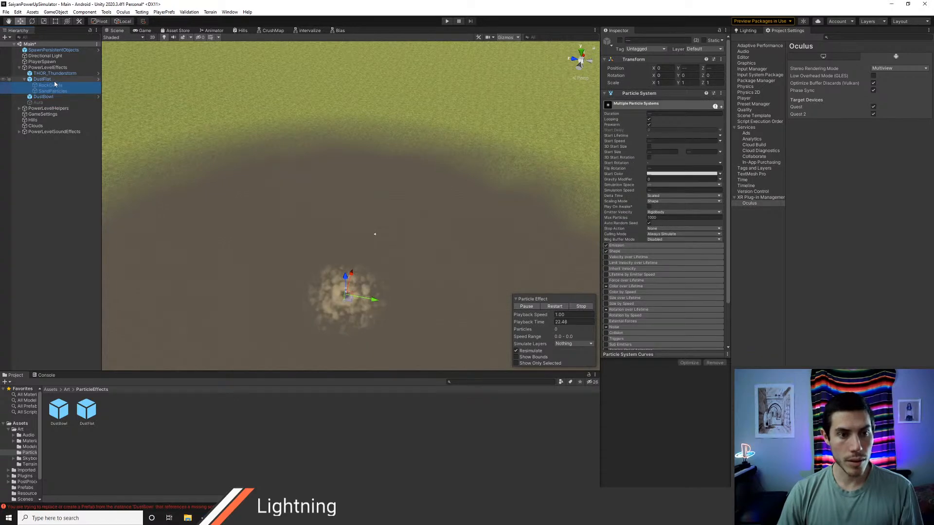
left_click(46, 79)
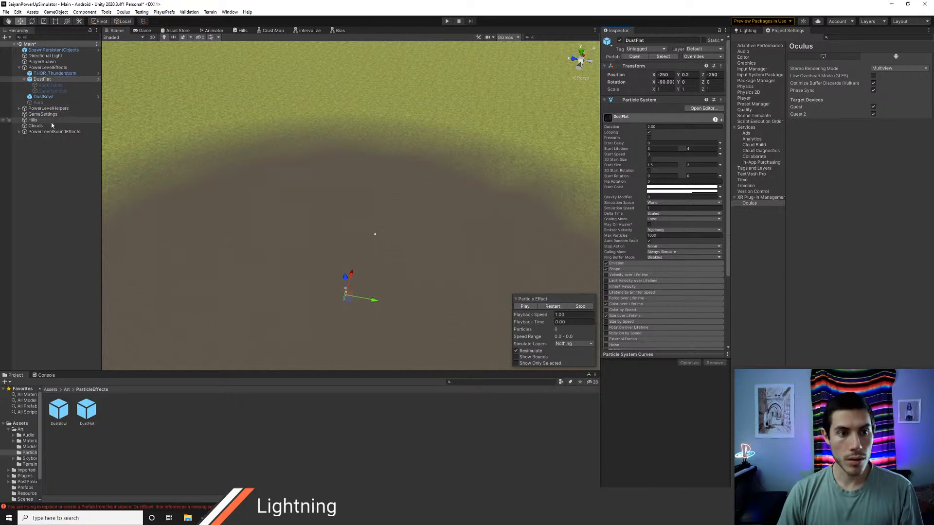
left_click(52, 91, "shift")
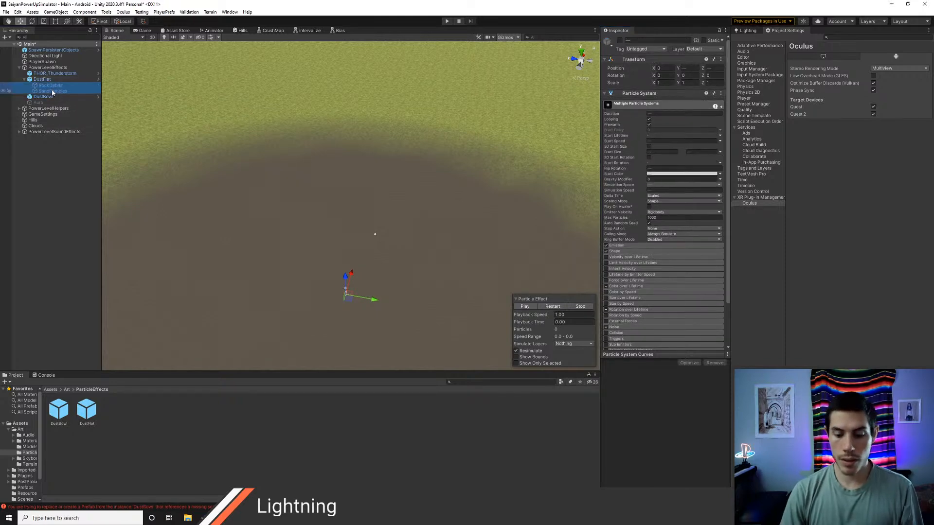
left_click(486, 276)
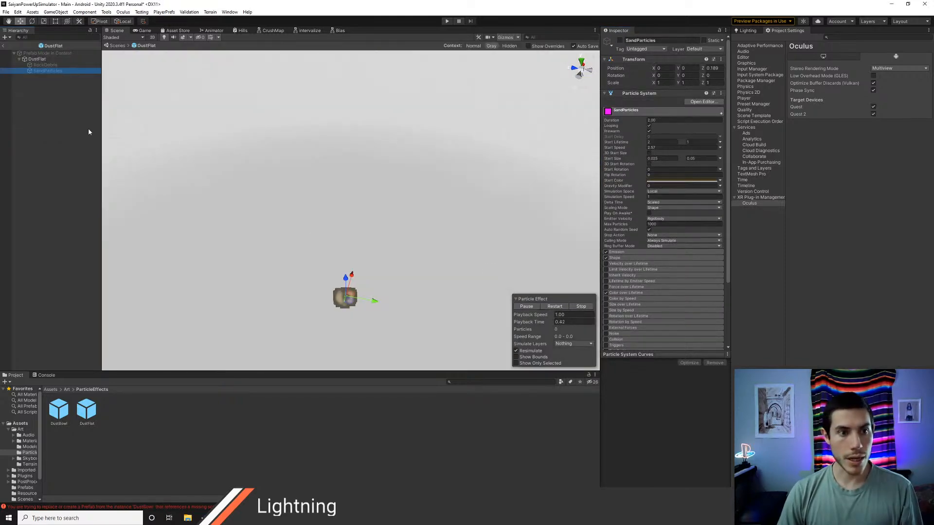
left_click(36, 71, "shift")
key("Delete")
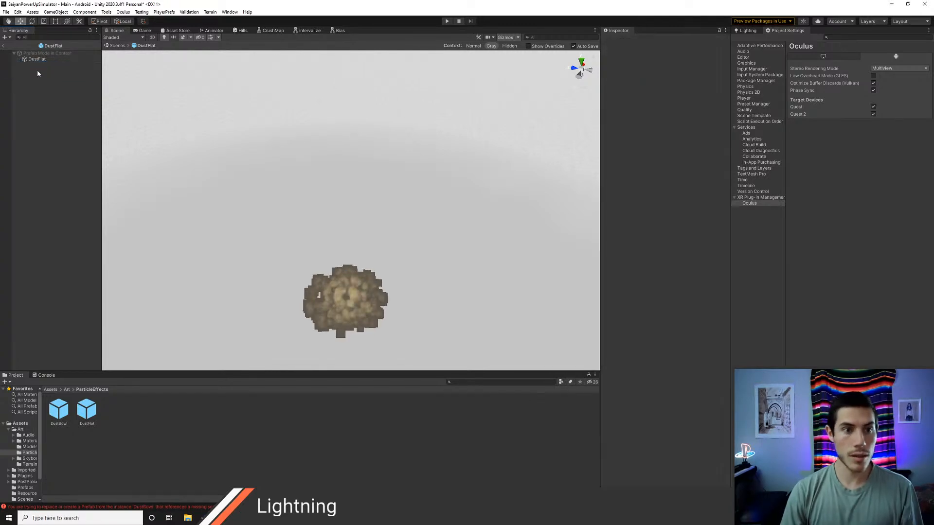
left_click(5, 46)
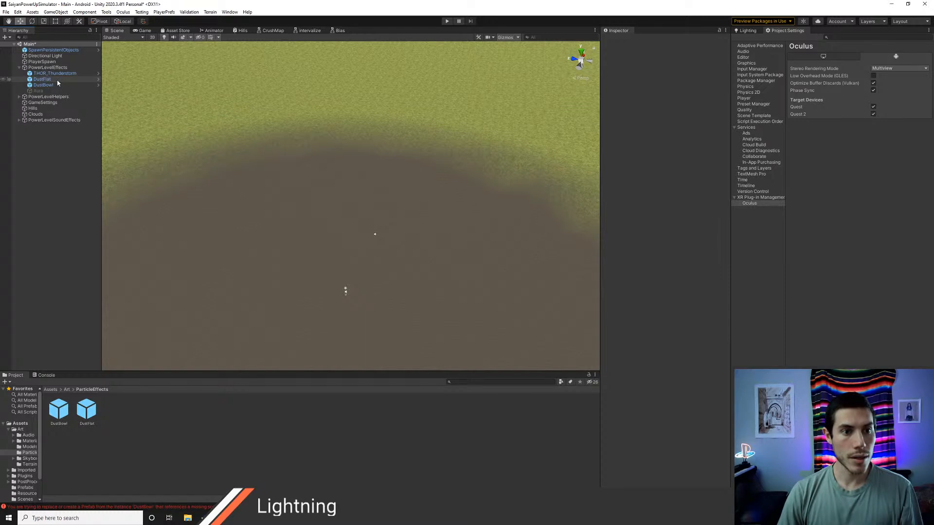
Step: Preview the DustFlat and DustBowl dust effects playing in the crater
left_click(44, 79)
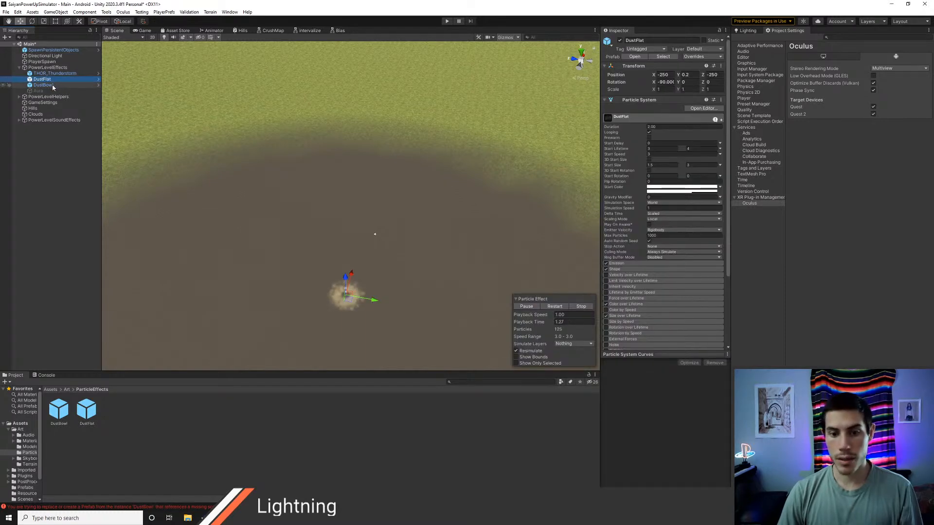
key("f")
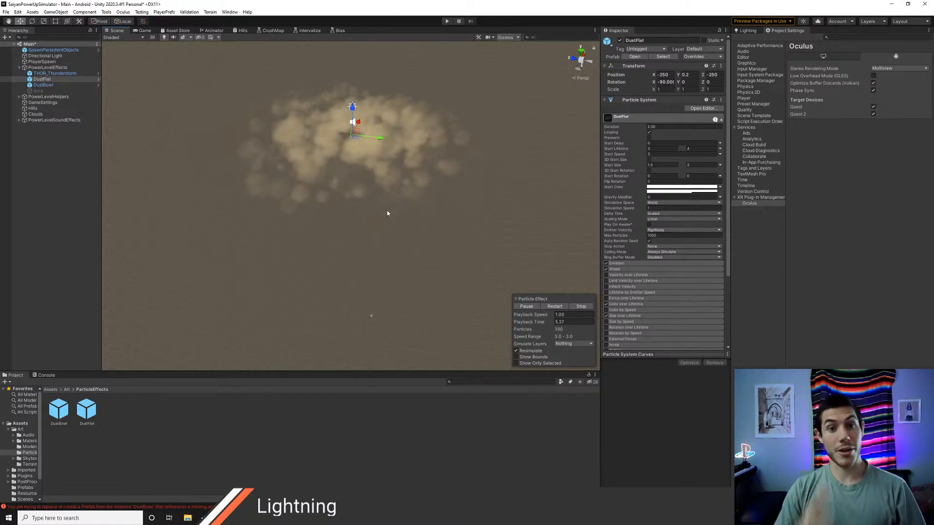
left_click_drag(387, 213, 389, 203, "alt")
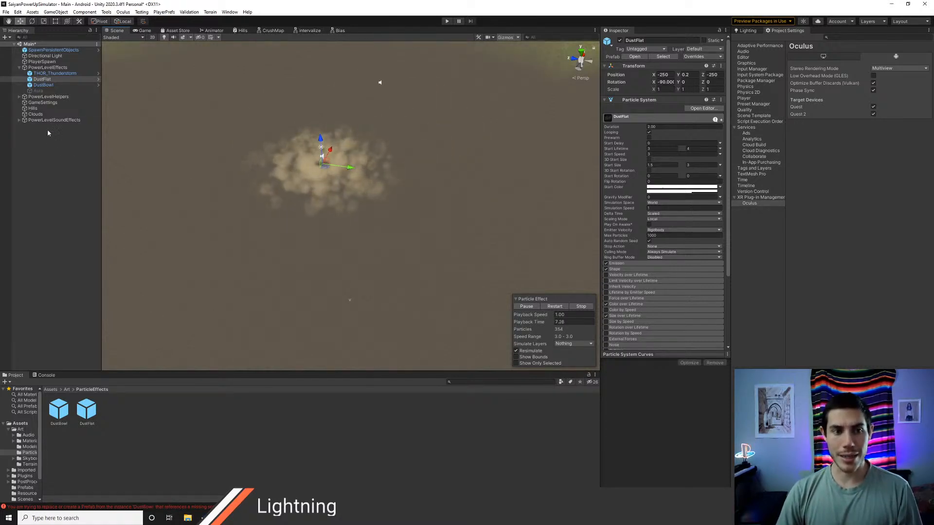
left_click_drag(375, 247, 344, 220, "alt")
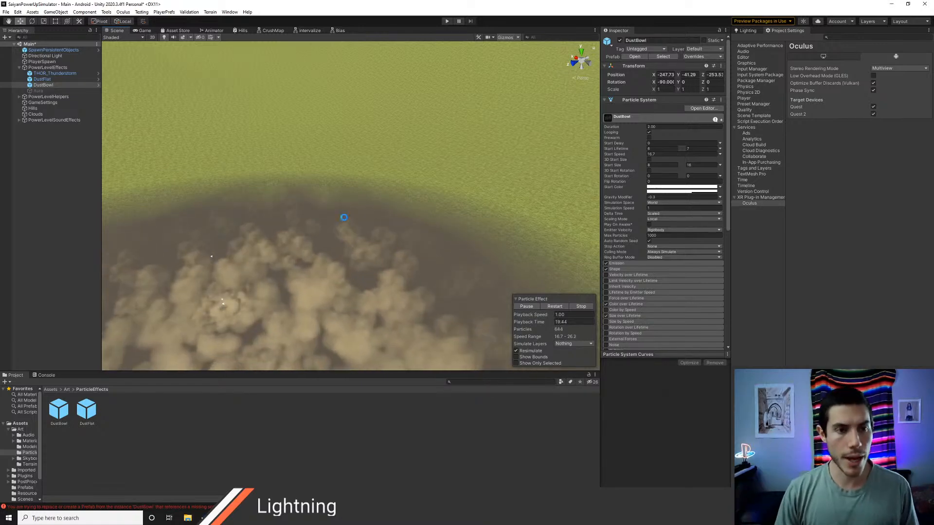
Step: Switch to Visual Studio Code, mark "dust in bowl" and "lightning" with an asterisk in TODO.cs, and save the file
key("alt+Tab")
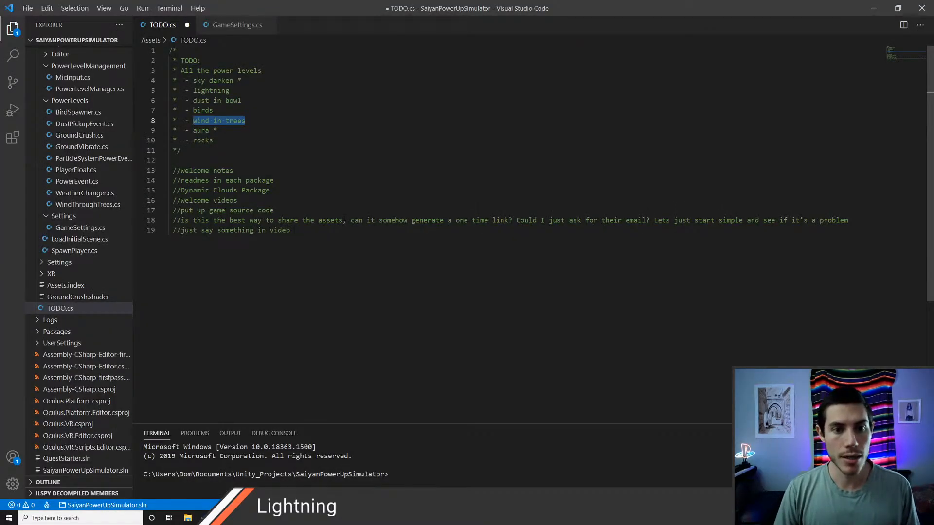
key("Right")
key("Up")
type("*")
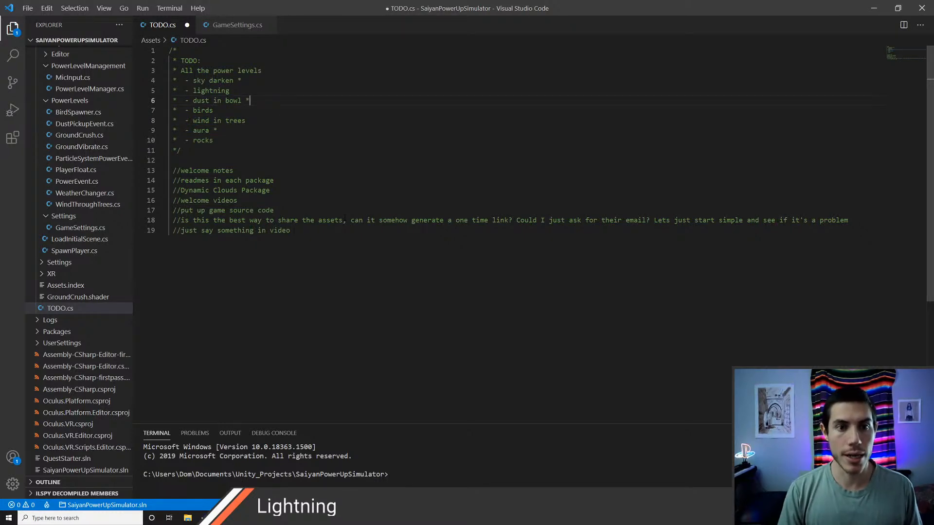
type(" *")
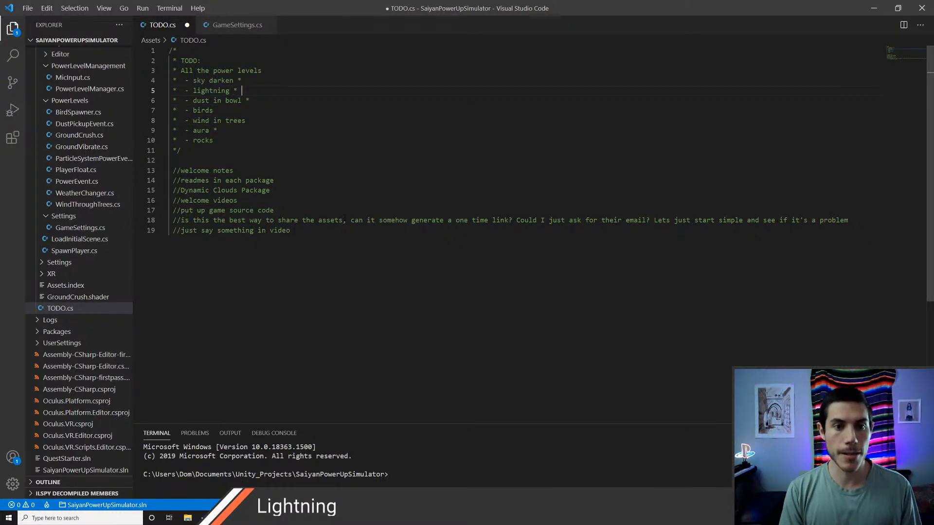
key("Down")
key("Down")
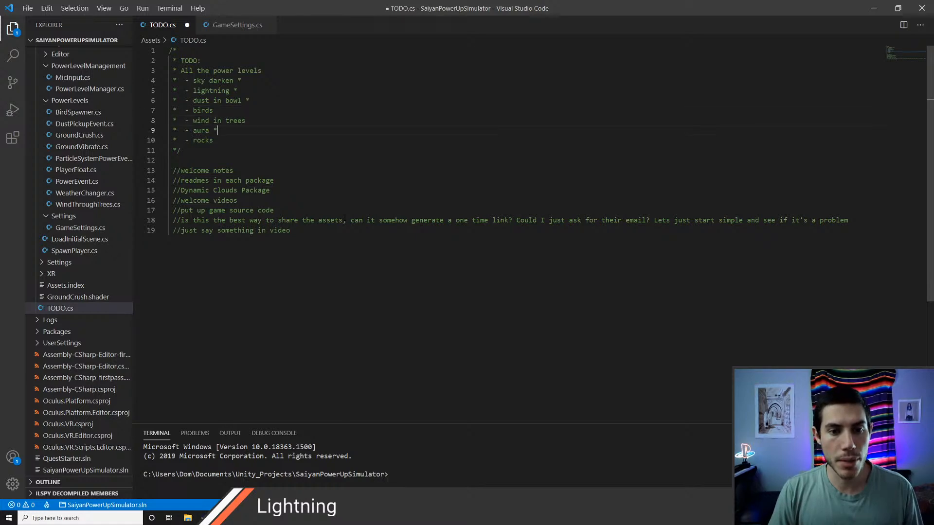
key("Up")
key("End")
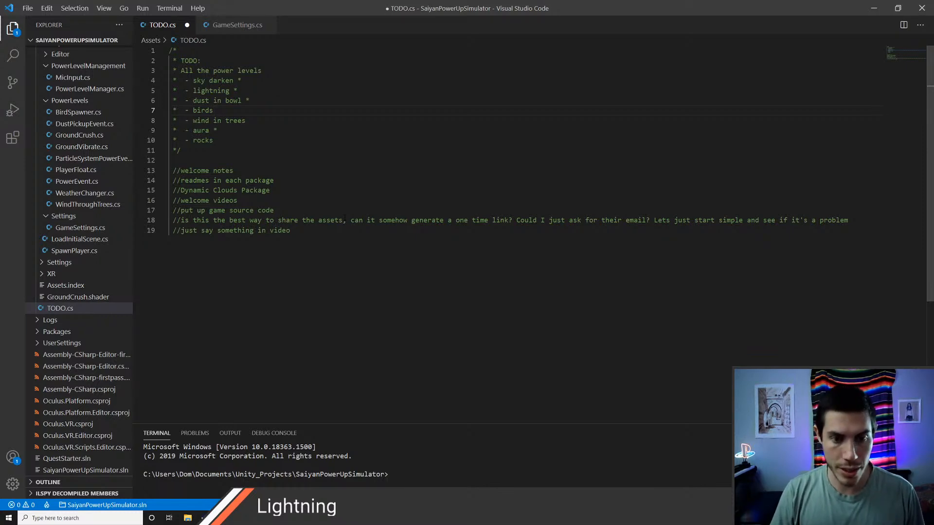
left_click(261, 210)
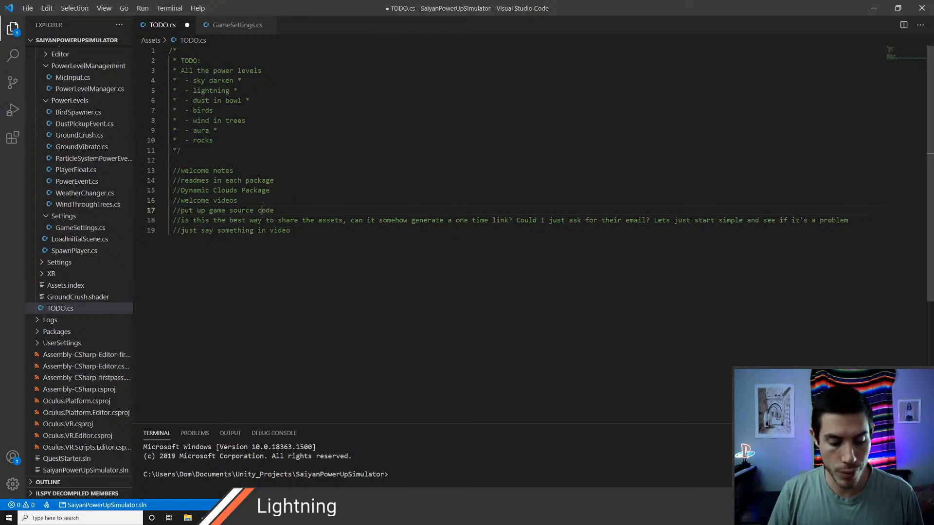
key("ctrl+s")
Step: Switch to Unity and delete the GroundCrush shader from the root Assets folder
key("alt+Tab")
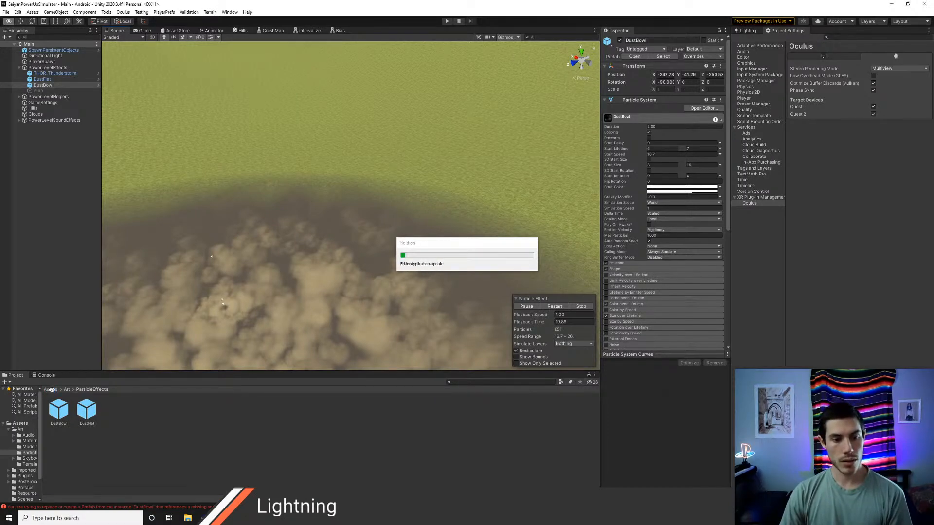
left_click(52, 389)
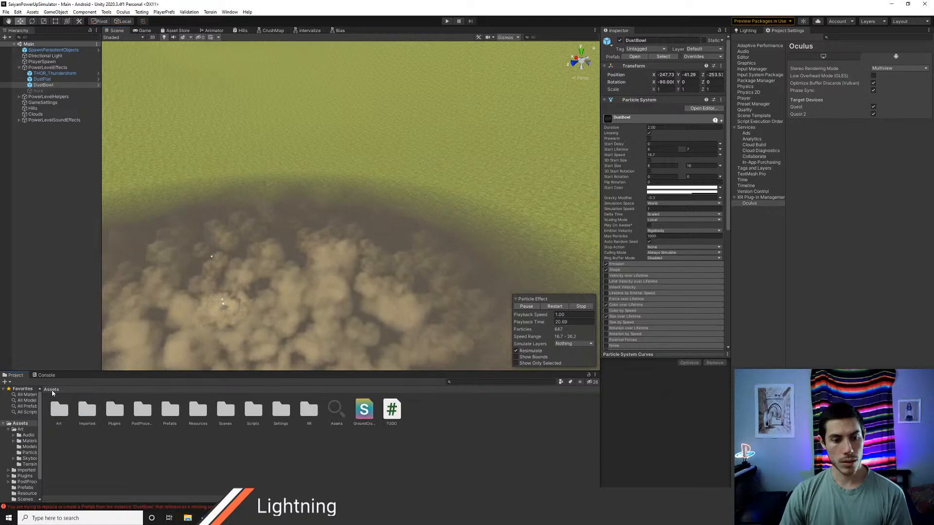
right_click(421, 420)
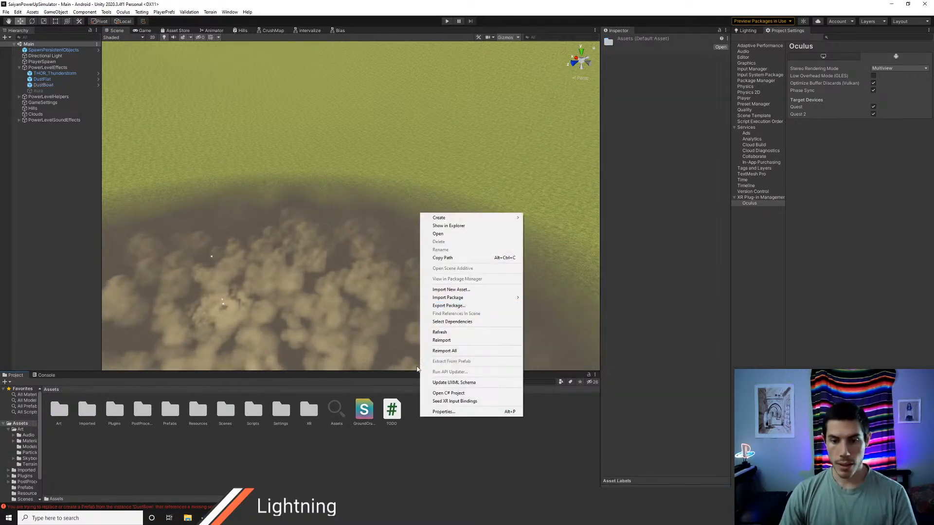
left_click(390, 466)
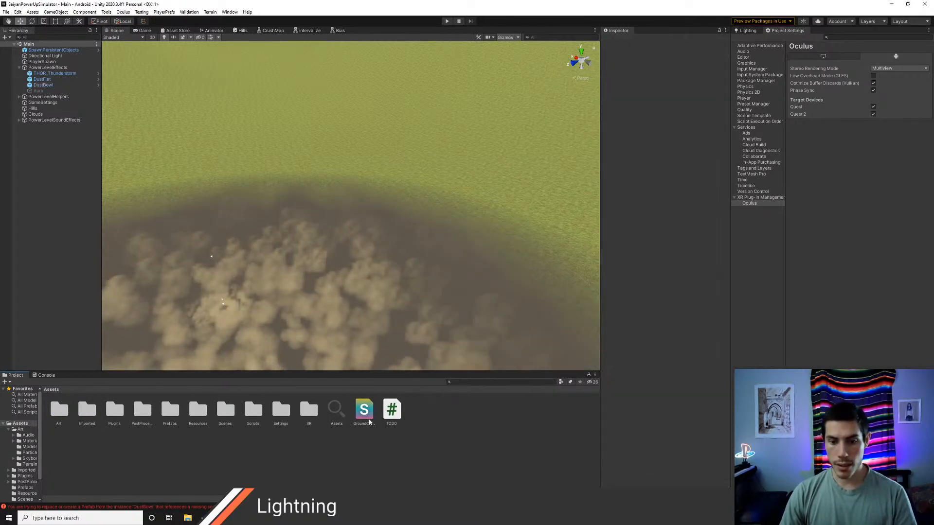
left_click(369, 418)
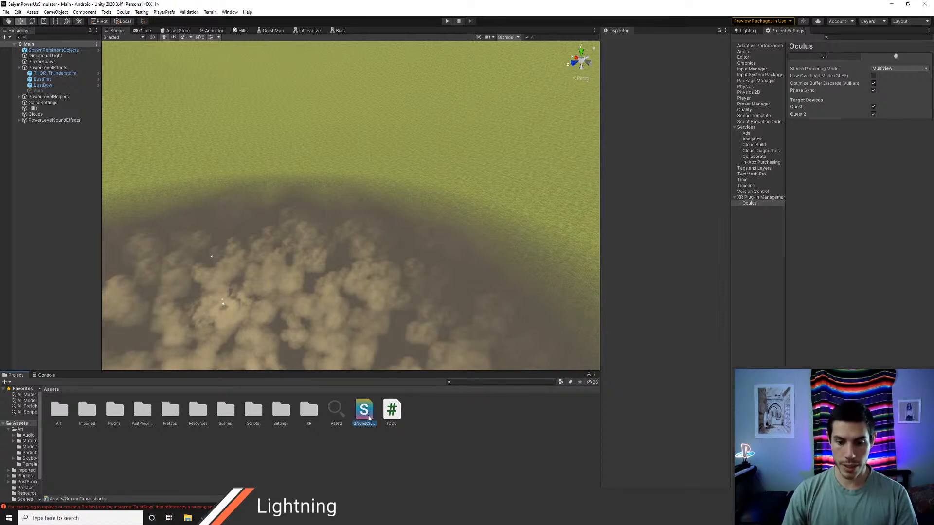
key("Delete")
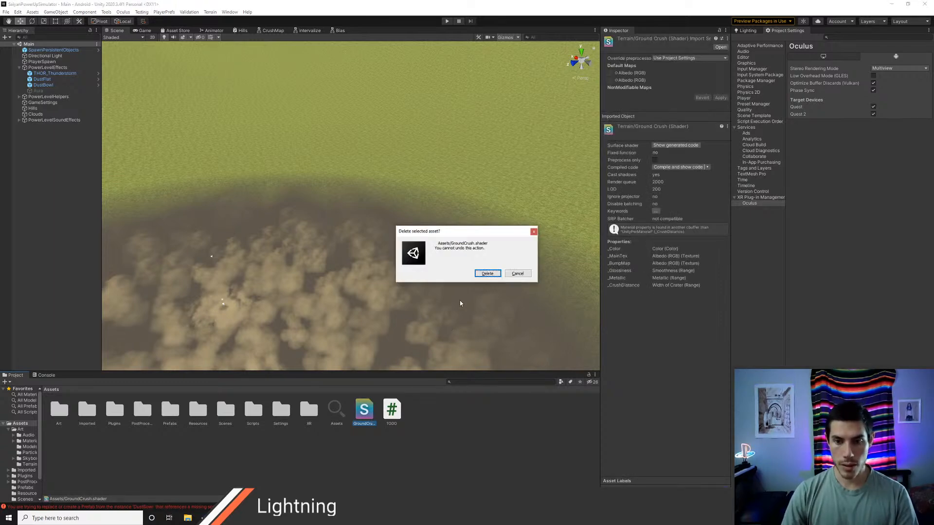
left_click(487, 274)
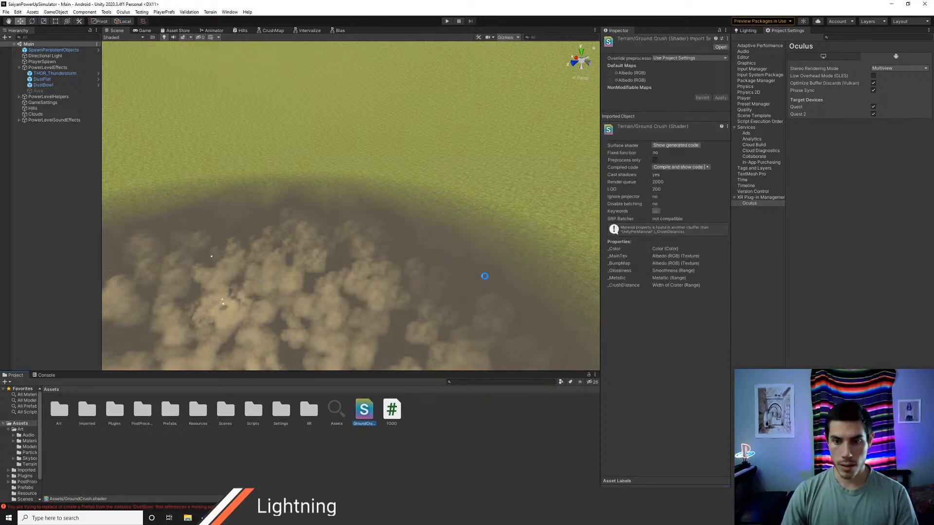
Step: Import UsefulMath.cginc from PowerUpSimulatorOld's Assets/Scripts/Shaders/CG folder into the root Assets folder and open it in Visual Studio Code
right_click(417, 422)
left_click(431, 294)
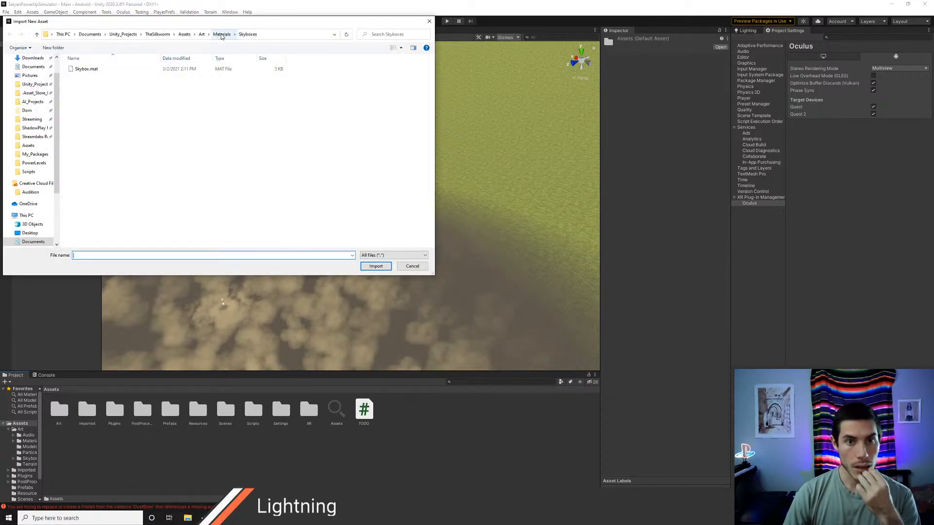
left_click(123, 34)
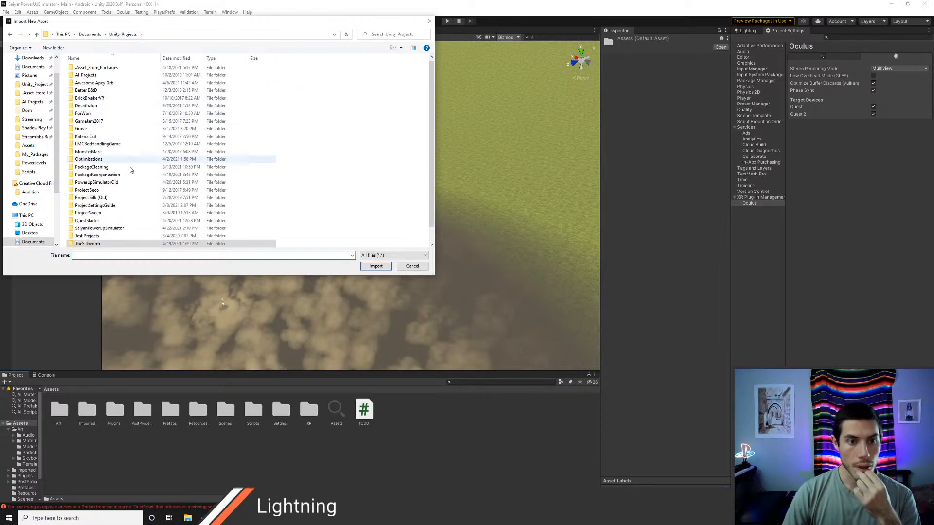
double_click(96, 183)
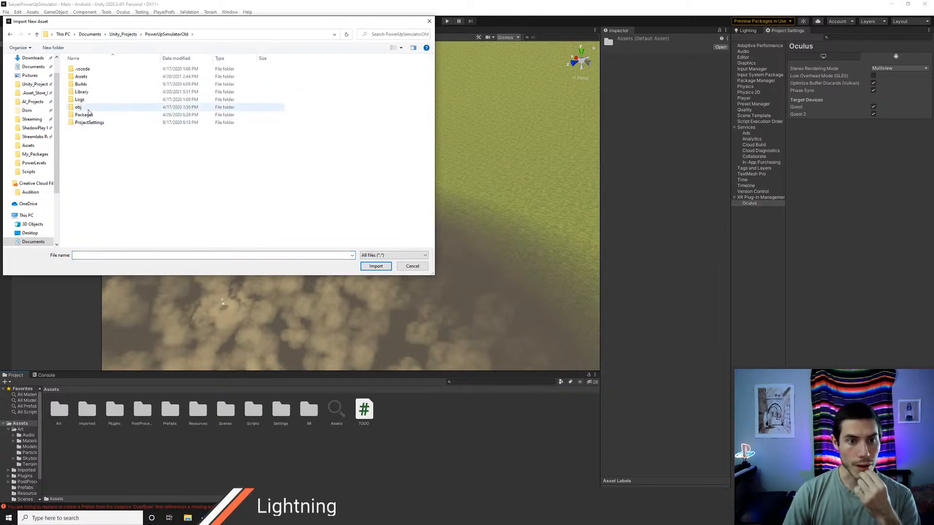
double_click(90, 78)
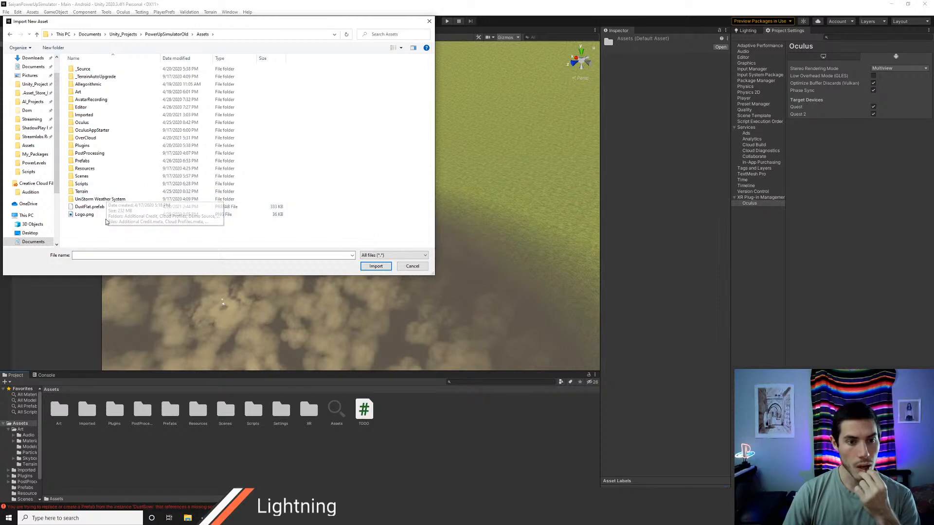
double_click(97, 184)
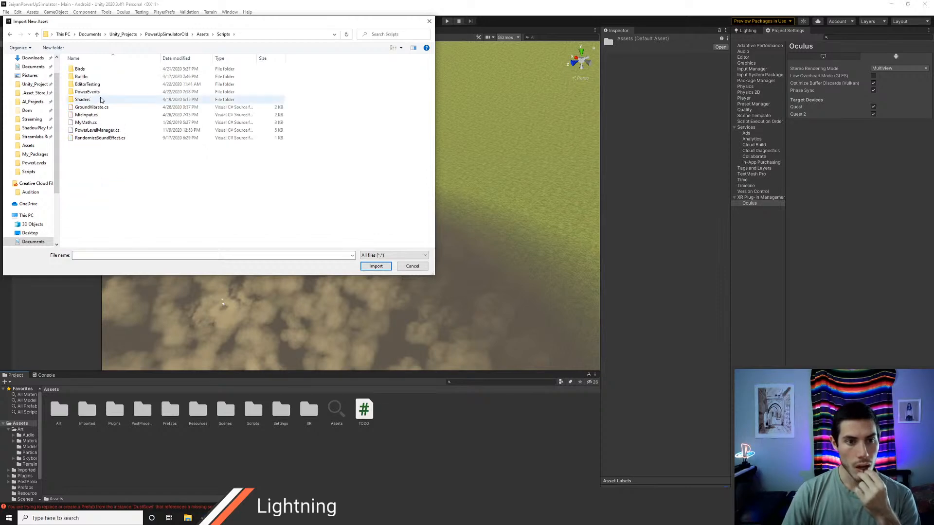
double_click(99, 69)
left_click(223, 35)
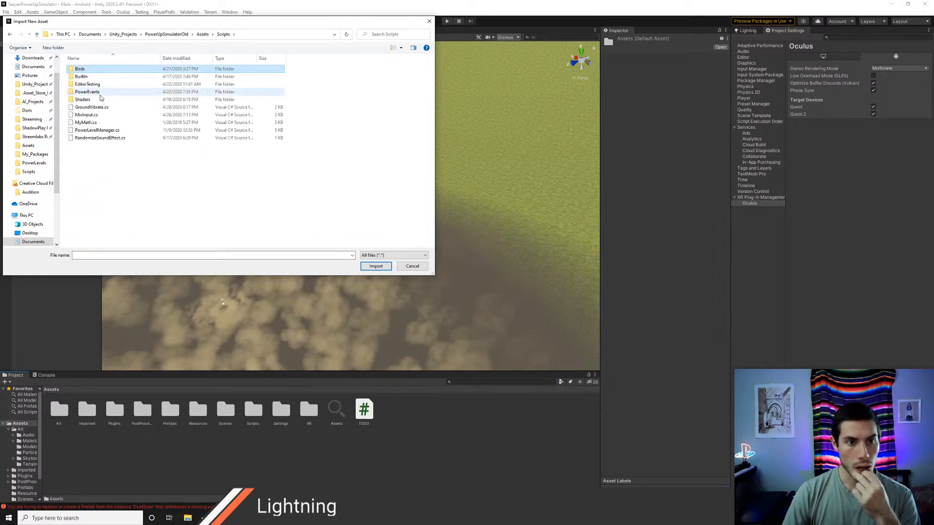
double_click(97, 101)
double_click(92, 70)
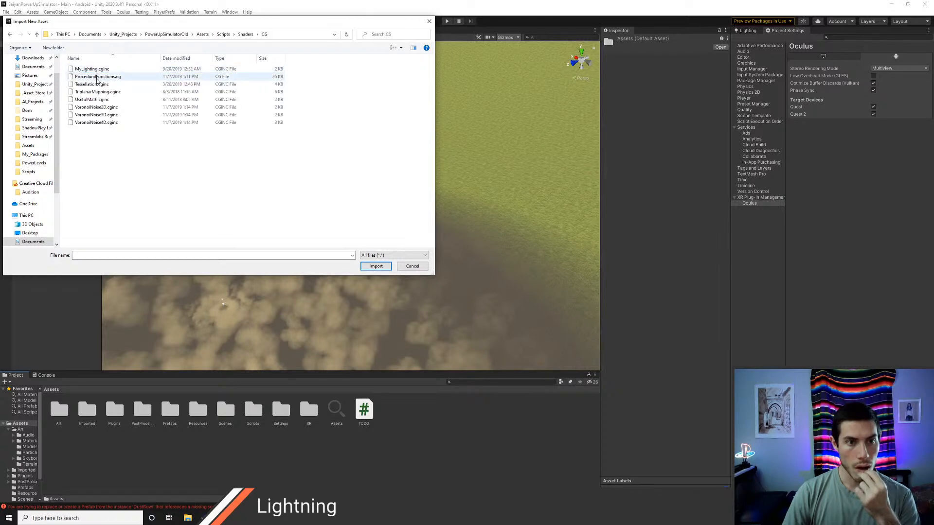
left_click(102, 100)
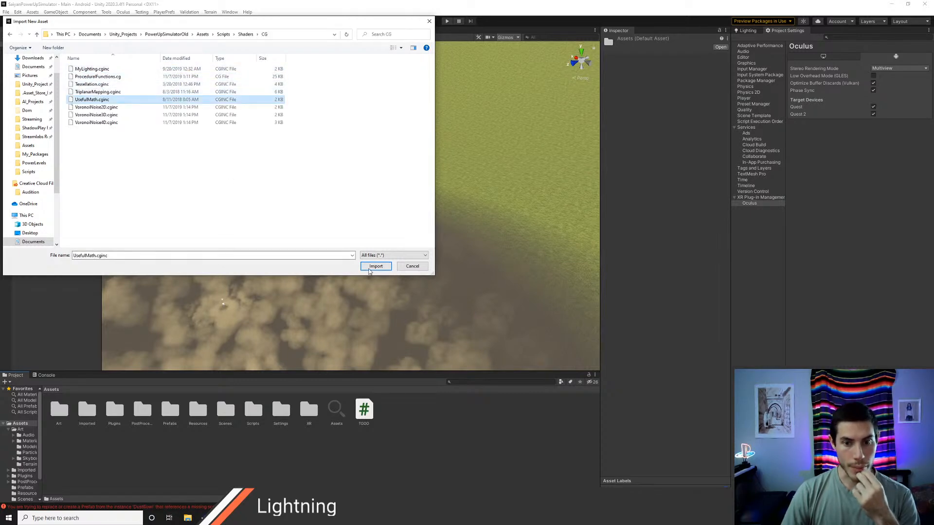
left_click(370, 267)
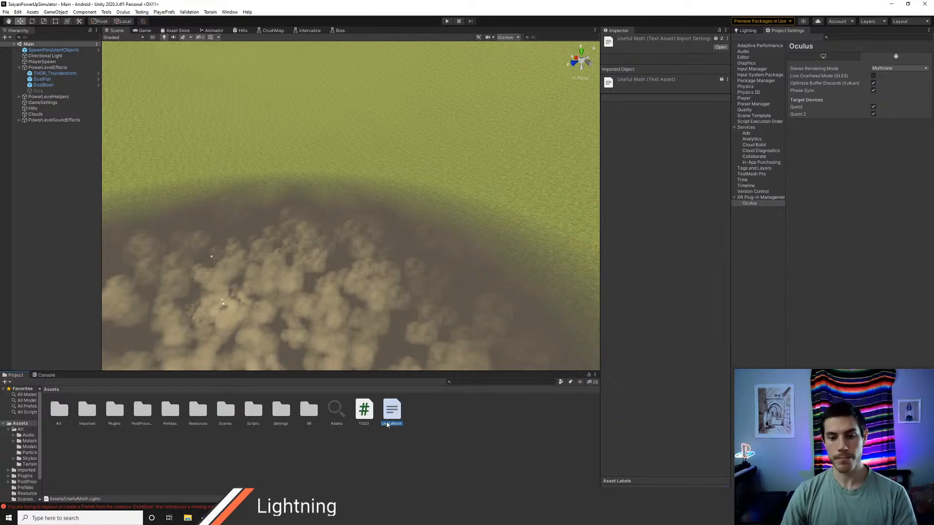
double_click(387, 417)
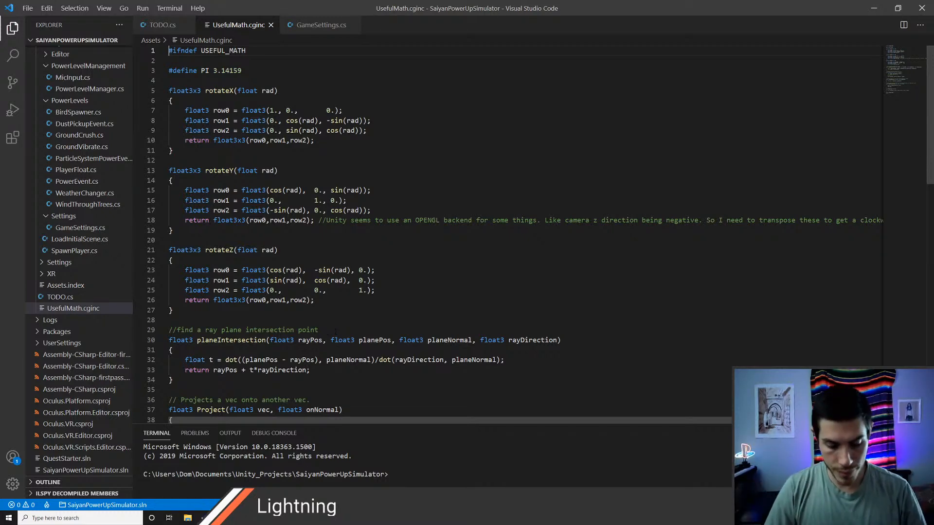
Step: Launch Adobe Photoshop 2020
key("super")
type("ph")
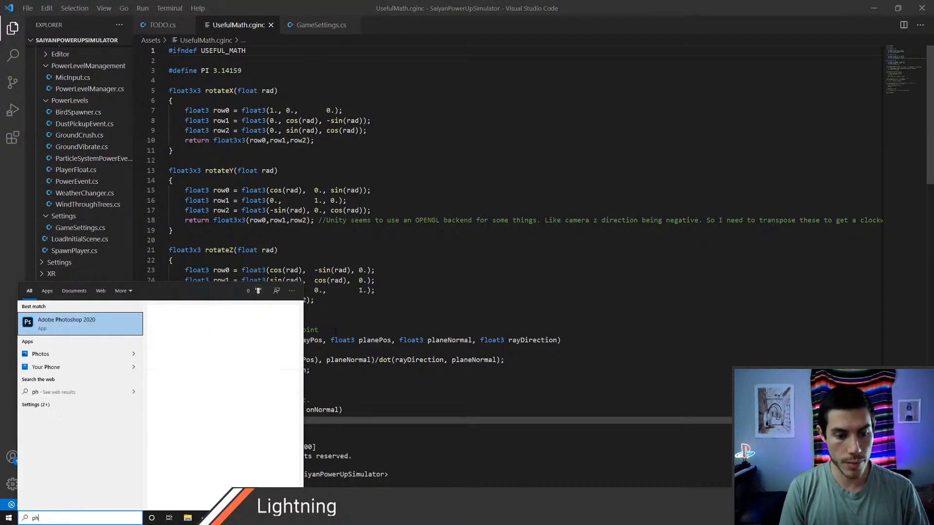
type("oto")
key("Return")
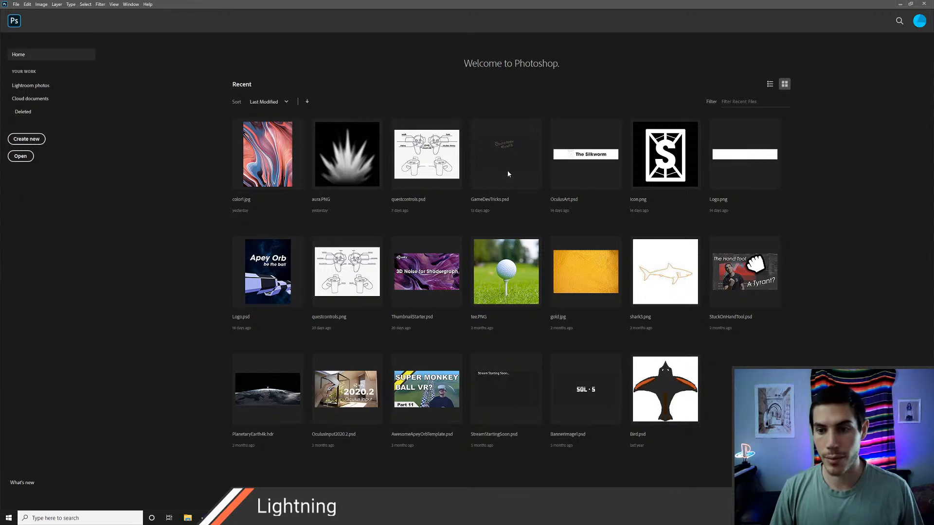
Step: Create a new Photoshop document from the recent custom 512 x 512 px, 72 ppi preset
left_click(29, 139)
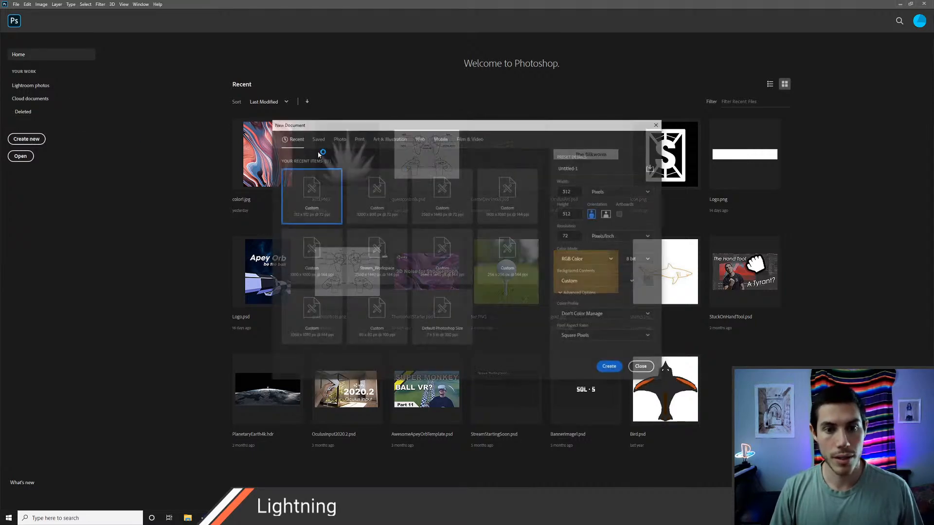
left_click(320, 200)
left_click(611, 367)
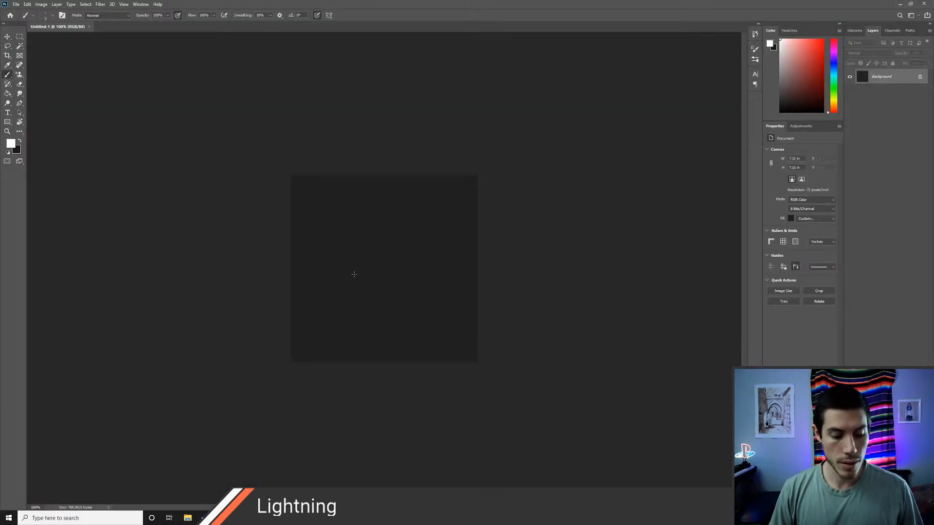
Step: Handwrite the equation 2 + x = y with the Brush, and the example 2 + 1 = 3 beneath it
scroll(354, 274, "up", 3, "alt")
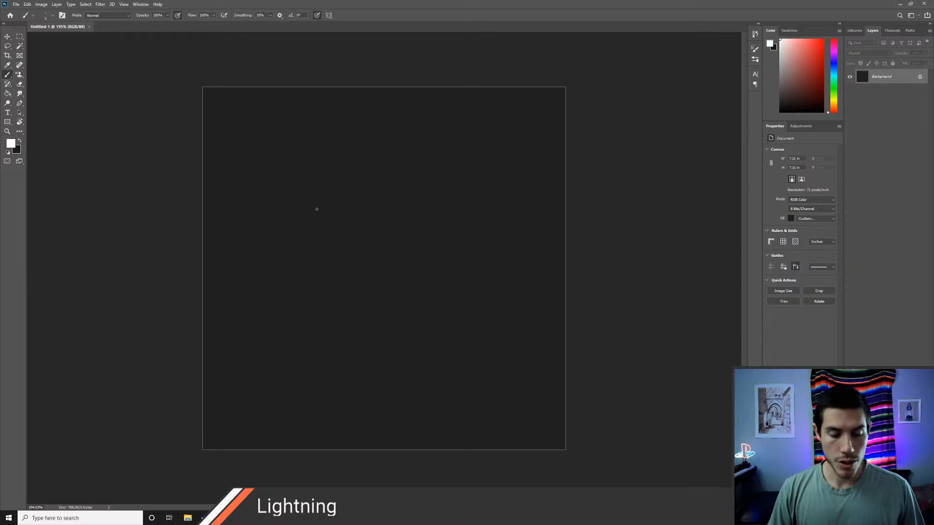
mouse_move(259, 171)
left_mouse_down()
mouse_move(271, 169)
mouse_move(287, 189)
mouse_move(311, 176)
mouse_move(342, 191)
left_mouse_up()
mouse_move(339, 173)
left_mouse_down()
mouse_move(323, 190)
mouse_move(376, 178)
mouse_move(394, 187)
mouse_move(383, 201)
left_mouse_up()
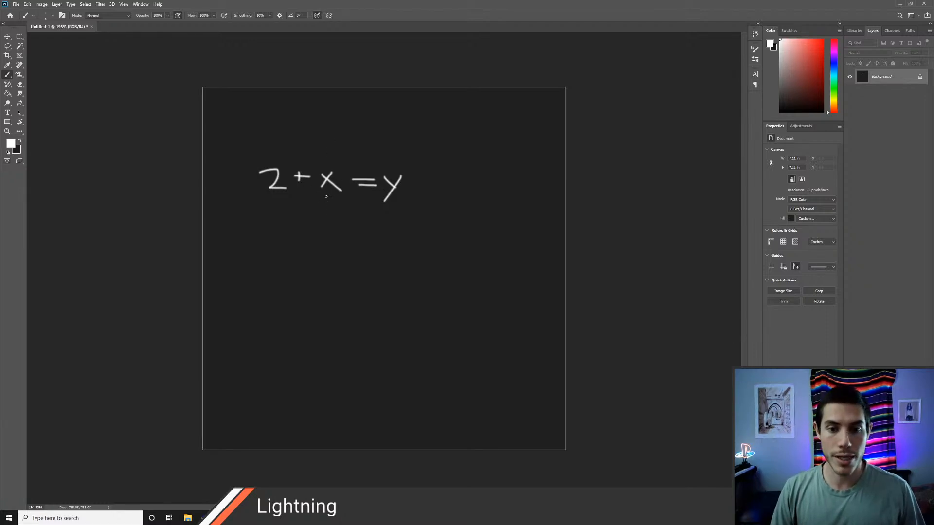
left_click_drag(330, 212, 329, 221)
mouse_move(273, 250)
left_mouse_down()
mouse_move(292, 264)
mouse_move(361, 250)
left_mouse_up()
mouse_move(346, 258)
left_mouse_down()
mouse_move(388, 243)
mouse_move(370, 260)
left_mouse_up()
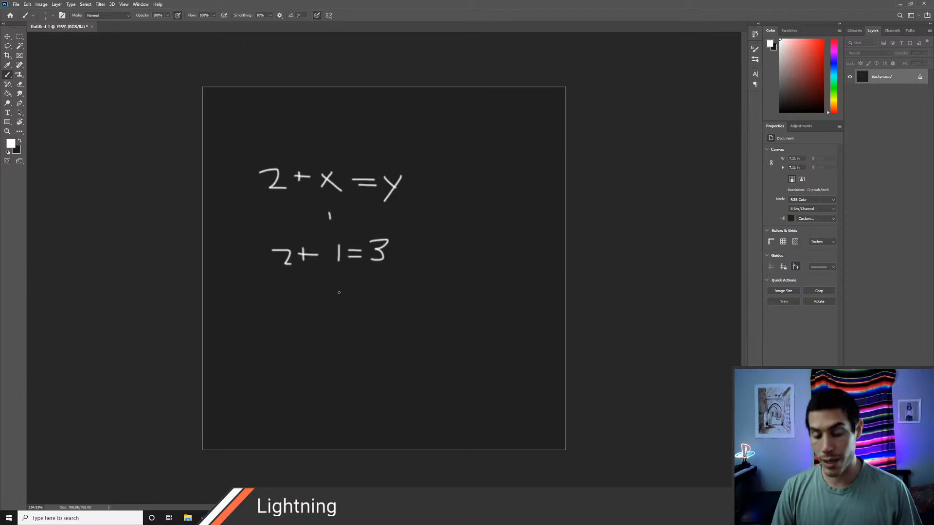
Step: Handwrite a second example, 2 + 2 = 4, directly beneath 2 + 1 = 3
mouse_move(269, 290)
left_mouse_down()
mouse_move(285, 308)
mouse_move(306, 304)
left_mouse_up()
left_click_drag(299, 298, 314, 297)
mouse_move(326, 291)
left_mouse_down()
mouse_move(326, 304)
mouse_move(339, 305)
left_mouse_up()
left_click_drag(354, 293, 390, 297)
left_click_drag(387, 284, 388, 307)
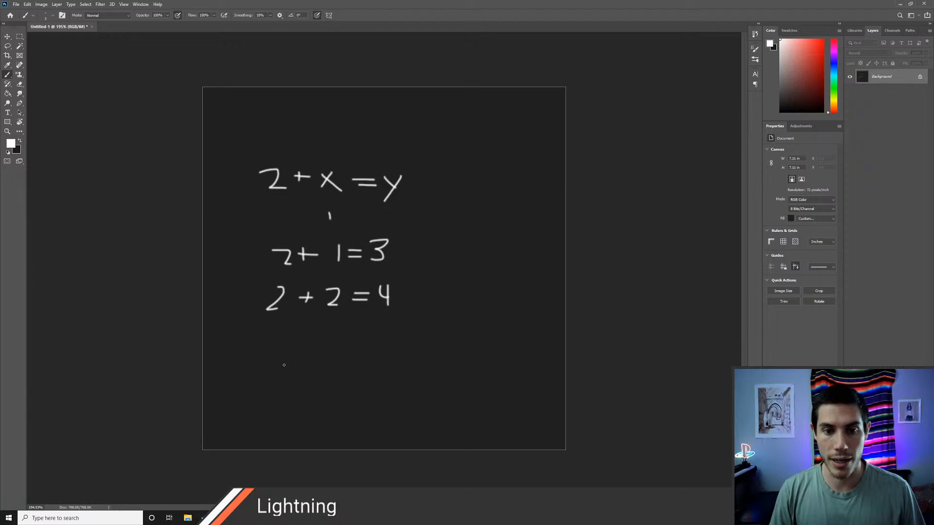
Step: Handwrite the equation 2 * x = y lower on the canvas and add 2 + 3 = 5 above it as a third addition example
mouse_move(282, 364)
left_mouse_down()
mouse_move(298, 365)
mouse_move(302, 380)
mouse_move(317, 366)
mouse_move(308, 365)
mouse_move(316, 391)
mouse_move(345, 391)
mouse_move(369, 371)
left_mouse_up()
mouse_move(357, 379)
left_mouse_down()
mouse_move(398, 371)
mouse_move(387, 391)
left_mouse_up()
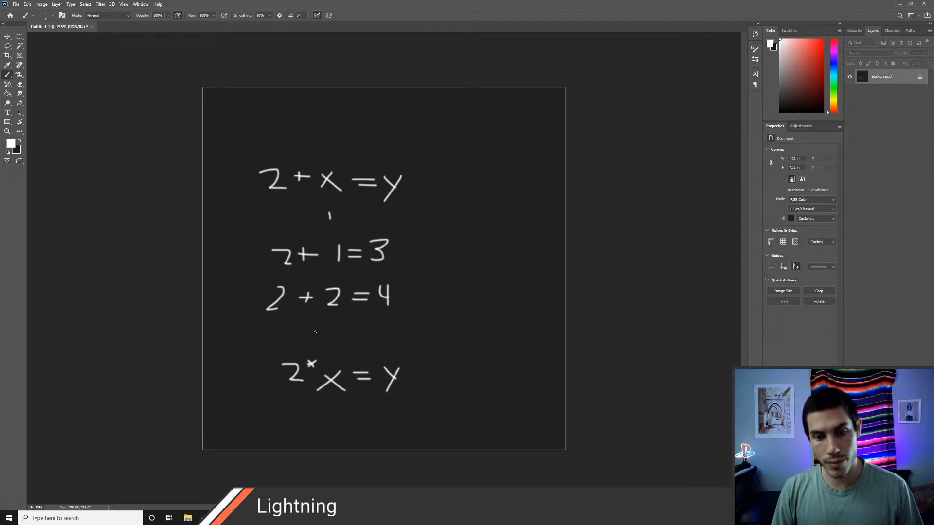
left_click_drag(272, 326, 296, 335)
mouse_move(305, 319)
left_mouse_down()
mouse_move(307, 333)
mouse_move(314, 325)
left_mouse_up()
mouse_move(319, 320)
left_mouse_down()
mouse_move(333, 322)
mouse_move(324, 334)
mouse_move(387, 315)
mouse_move(369, 334)
left_mouse_up()
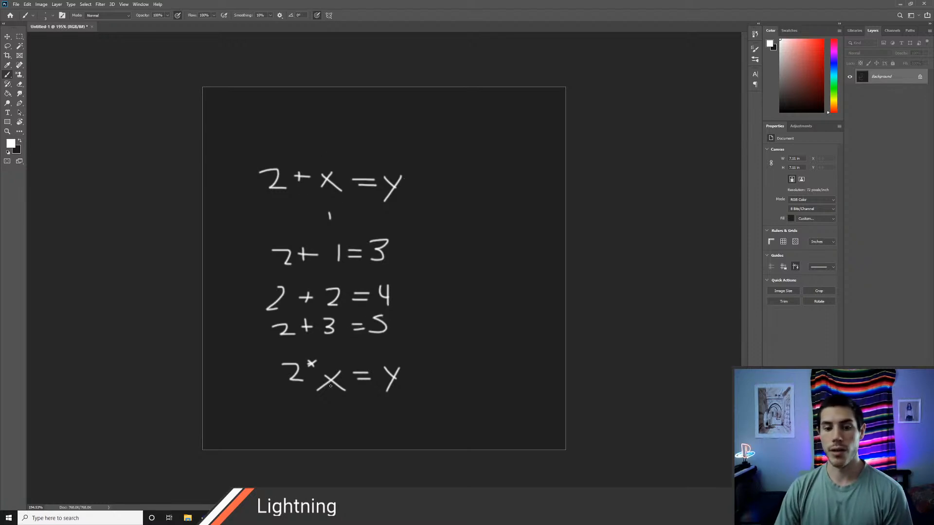
Step: Handwrite the example 2 * 3 = 6 beneath 2 * x = y and retrace its faint 2
left_click_drag(289, 417, 316, 420)
mouse_move(309, 419)
left_mouse_down()
mouse_move(339, 419)
mouse_move(332, 426)
mouse_move(370, 415)
left_mouse_up()
left_click_drag(356, 422, 395, 416)
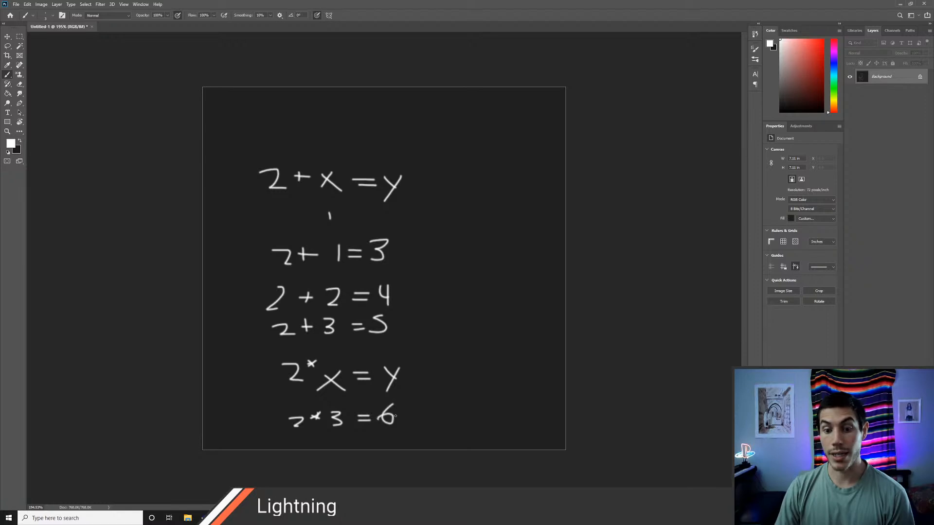
mouse_move(292, 416)
left_mouse_down()
mouse_move(293, 430)
mouse_move(311, 428)
left_mouse_up()
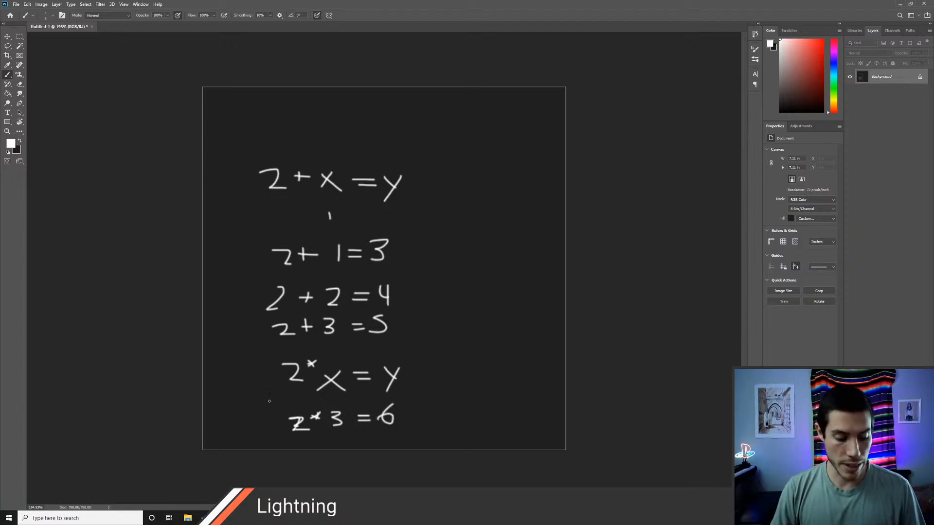
Step: Erase all equations from the canvas and draw a bracketed 2 x 2 matrix with rows 2 3 and 1 2
key("e")
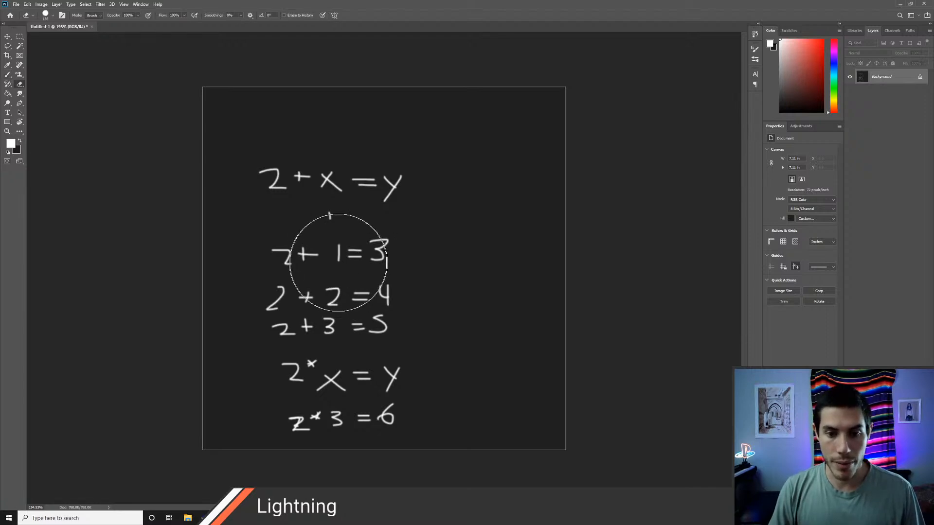
mouse_move(267, 187)
left_mouse_down()
mouse_move(385, 173)
mouse_move(344, 246)
mouse_move(236, 93)
mouse_move(233, 199)
mouse_move(546, 282)
mouse_move(694, 350)
mouse_move(257, 395)
mouse_move(301, 437)
left_mouse_up()
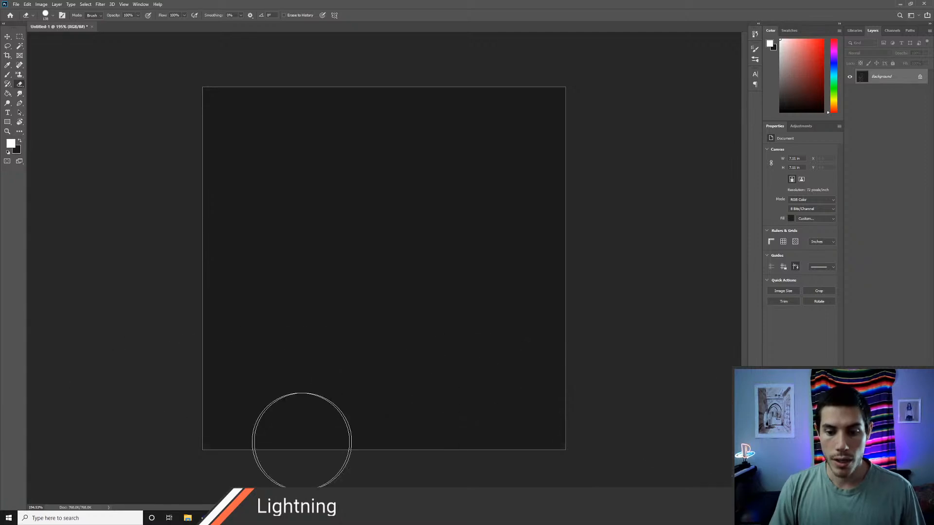
key("b")
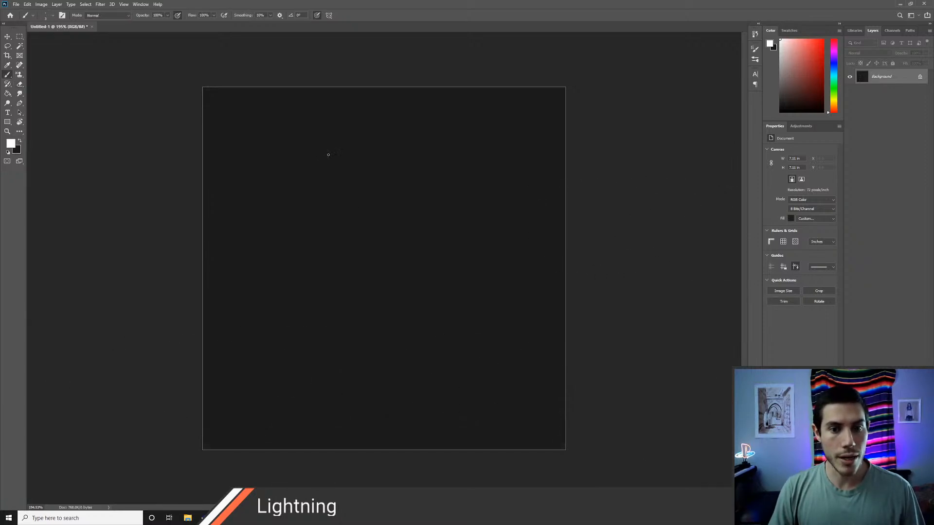
mouse_move(327, 154)
left_mouse_down()
mouse_move(298, 155)
mouse_move(301, 229)
mouse_move(332, 233)
left_mouse_up()
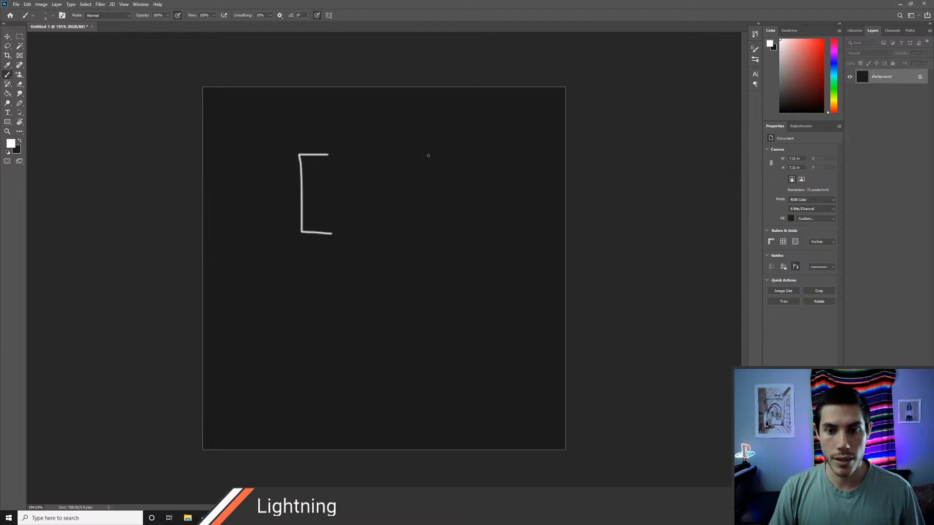
mouse_move(412, 148)
left_mouse_down()
mouse_move(444, 149)
mouse_move(460, 228)
mouse_move(436, 233)
left_mouse_up()
mouse_move(329, 170)
left_mouse_down()
mouse_move(343, 171)
mouse_move(348, 183)
mouse_move(334, 227)
left_mouse_up()
mouse_move(398, 165)
left_mouse_down()
mouse_move(413, 165)
mouse_move(398, 184)
mouse_move(395, 219)
mouse_move(417, 219)
left_mouse_up()
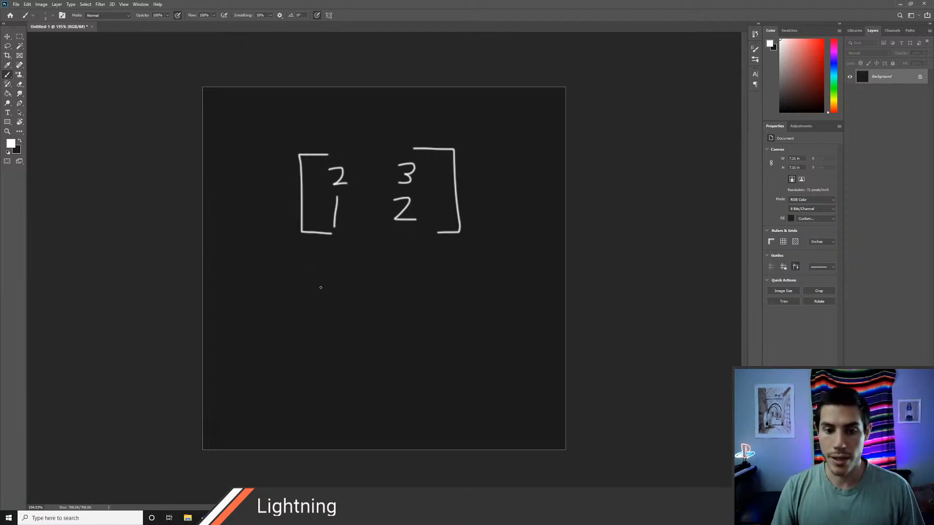
Step: Write 2 + x = y below the matrix with an arrow up to it, and its matrix form [2 1][1; x] = y with a connecting arrow
mouse_move(304, 293)
left_mouse_down()
mouse_move(348, 308)
mouse_move(420, 294)
mouse_move(417, 305)
left_mouse_up()
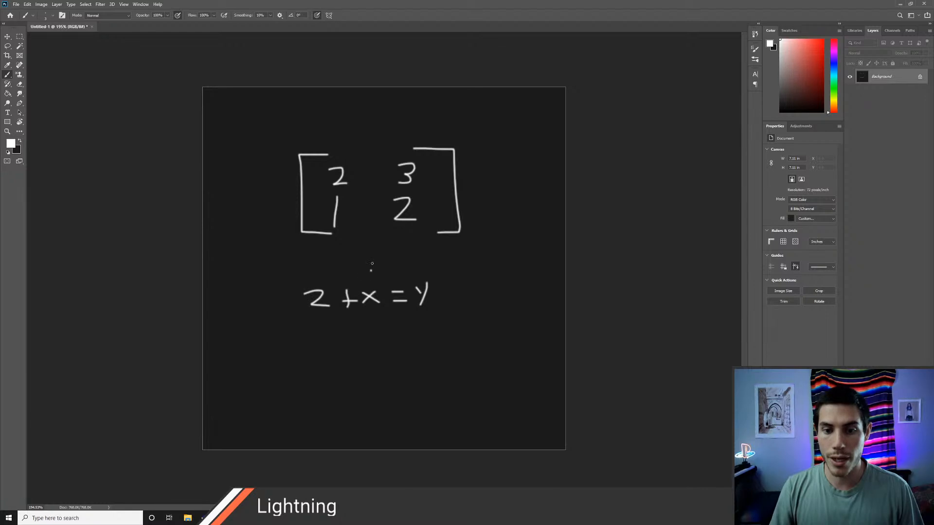
mouse_move(372, 263)
left_mouse_down()
mouse_move(372, 246)
mouse_move(383, 257)
left_mouse_up()
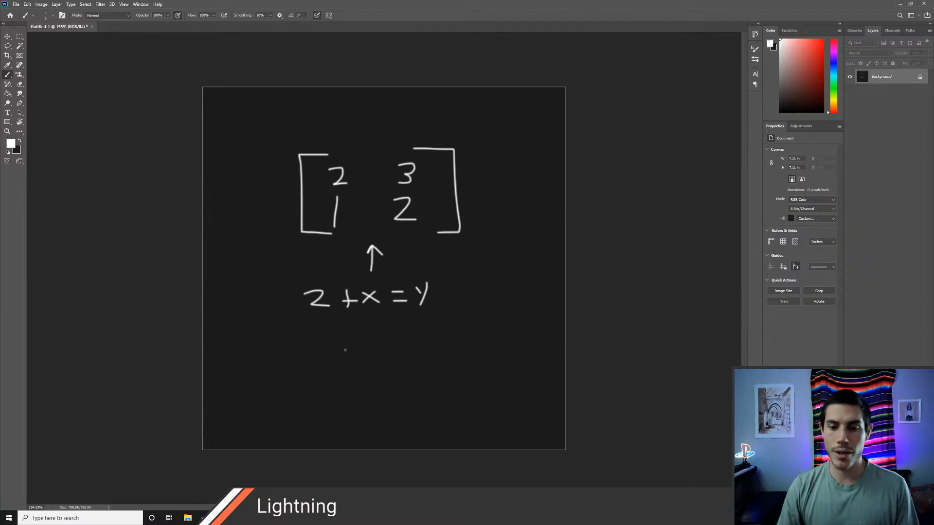
mouse_move(290, 333)
left_mouse_down()
mouse_move(279, 357)
mouse_move(287, 364)
mouse_move(384, 362)
mouse_move(373, 363)
left_mouse_up()
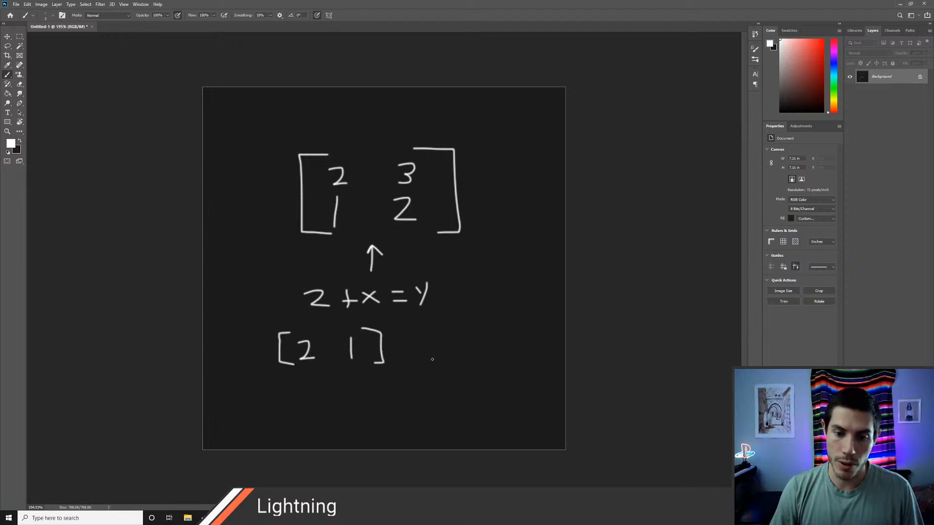
mouse_move(418, 329)
left_mouse_down()
mouse_move(408, 343)
mouse_move(414, 397)
mouse_move(427, 397)
left_mouse_up()
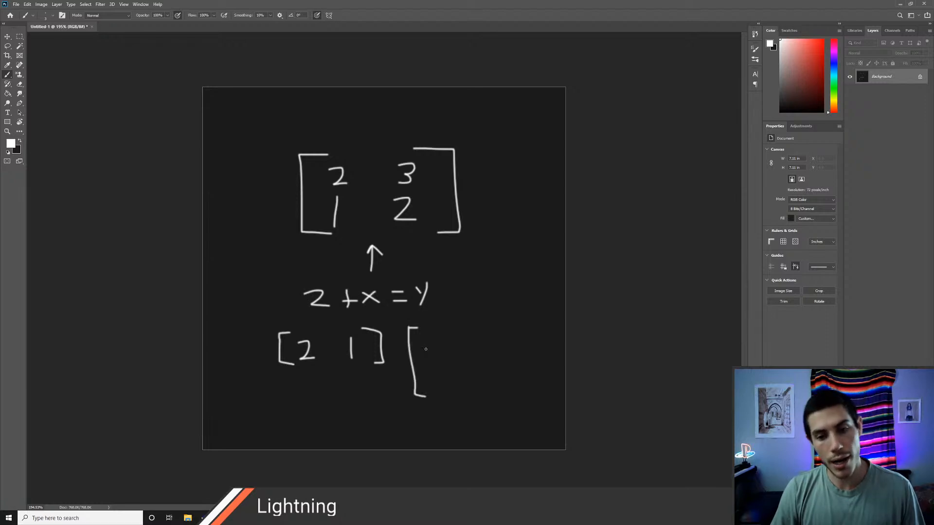
mouse_move(427, 335)
left_mouse_down()
mouse_move(427, 381)
mouse_move(441, 384)
left_mouse_up()
mouse_move(439, 325)
left_mouse_down()
mouse_move(462, 369)
mouse_move(451, 393)
left_mouse_up()
mouse_move(470, 344)
left_mouse_down()
mouse_move(482, 343)
mouse_move(488, 356)
mouse_move(509, 354)
mouse_move(503, 377)
left_mouse_up()
mouse_move(375, 313)
left_mouse_down()
mouse_move(374, 325)
mouse_move(382, 322)
left_mouse_up()
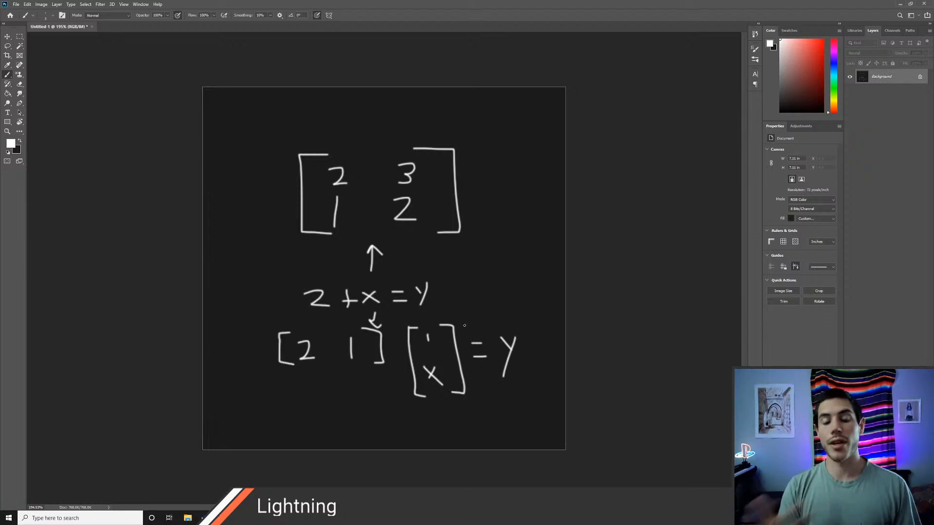
Step: Erase the matrix notes and sketch an up arrow times r equals a left arrow, with a down arrow as another result
key("e")
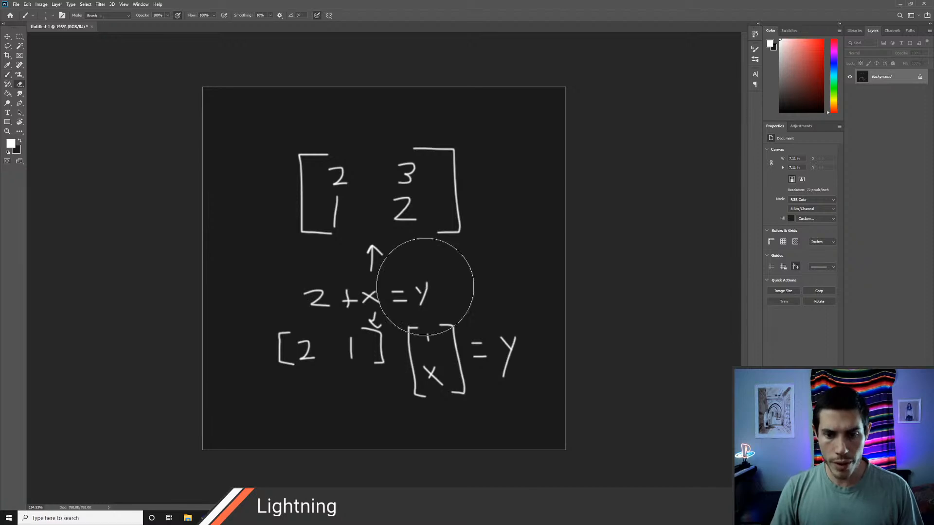
mouse_move(309, 161)
left_mouse_down()
mouse_move(537, 215)
mouse_move(236, 344)
mouse_move(471, 378)
left_mouse_up()
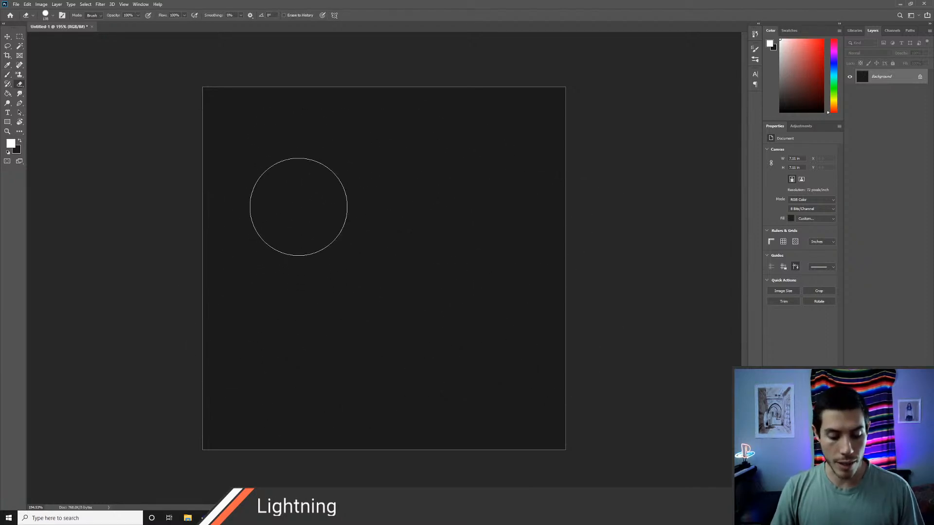
key("b")
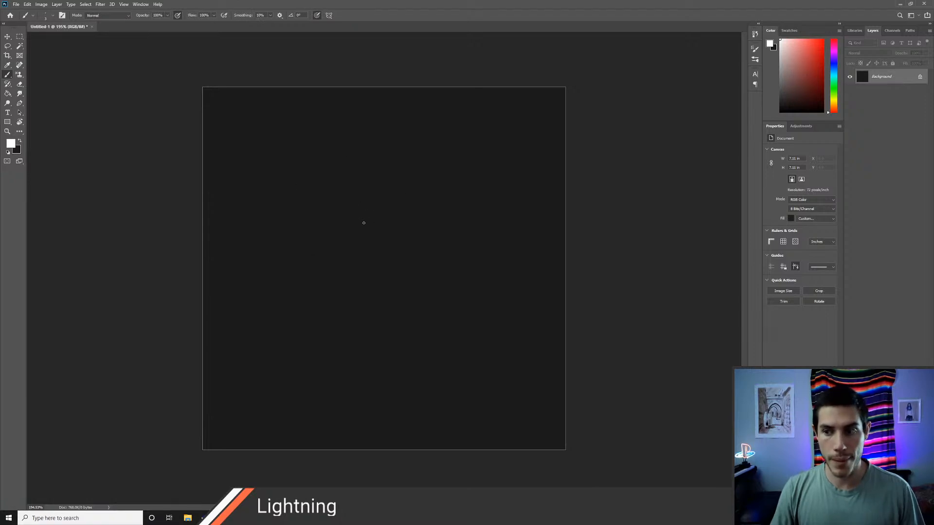
mouse_move(364, 222)
left_mouse_down()
mouse_move(355, 178)
mouse_move(370, 181)
left_mouse_up()
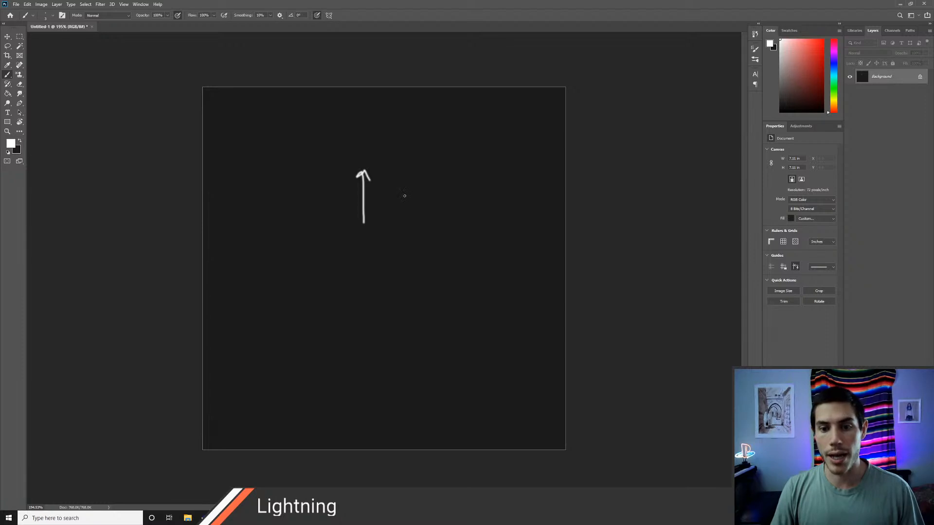
mouse_move(398, 192)
left_mouse_down()
mouse_move(406, 201)
mouse_move(397, 201)
mouse_move(407, 197)
left_mouse_up()
mouse_move(419, 195)
left_mouse_down()
mouse_move(420, 209)
mouse_move(428, 189)
mouse_move(457, 193)
mouse_move(451, 198)
left_mouse_up()
mouse_move(516, 191)
left_mouse_down()
mouse_move(465, 191)
mouse_move(512, 213)
mouse_move(513, 238)
left_mouse_up()
mouse_move(503, 224)
left_mouse_down()
mouse_move(510, 239)
mouse_move(519, 233)
left_mouse_up()
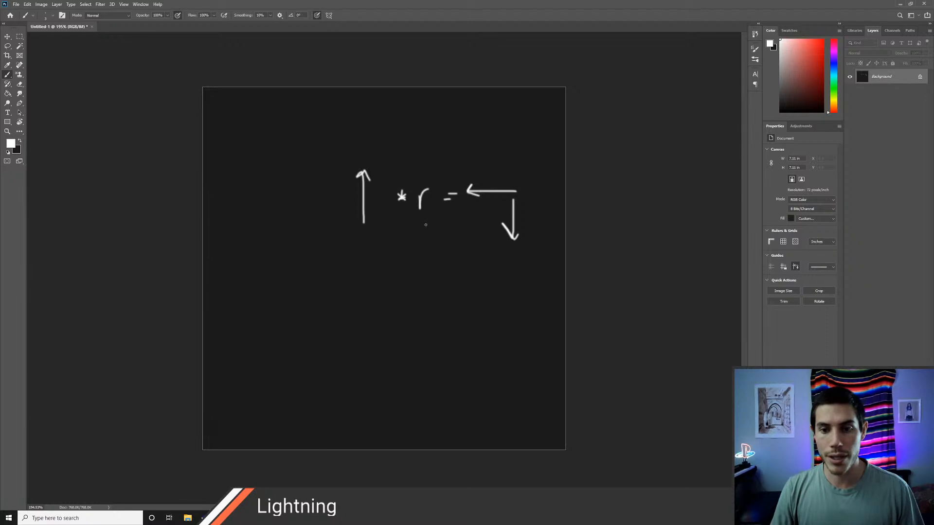
Step: Circle the r and the up arrow, and draw a large left matrix bracket in the canvas's lower half
mouse_move(426, 225)
left_mouse_down()
mouse_move(430, 174)
mouse_move(408, 208)
left_mouse_up()
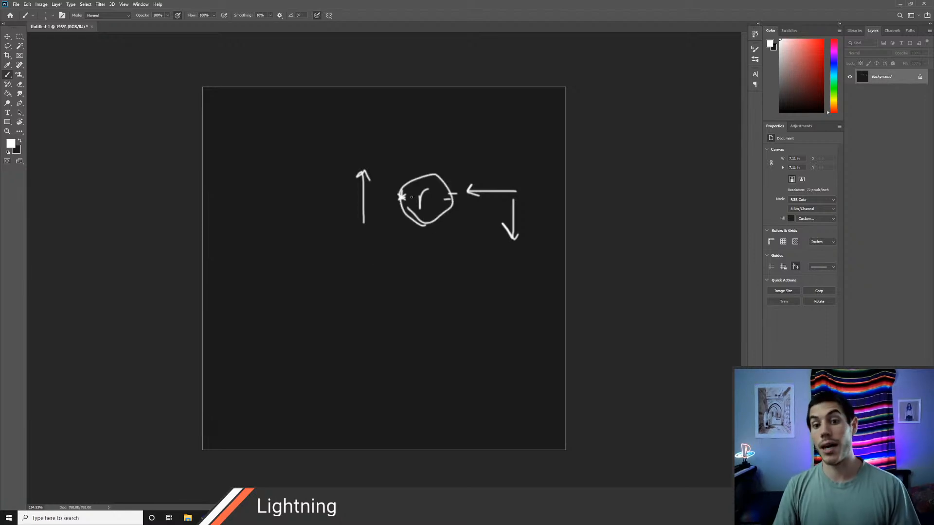
mouse_move(358, 229)
left_mouse_down()
mouse_move(331, 137)
mouse_move(337, 241)
left_mouse_up()
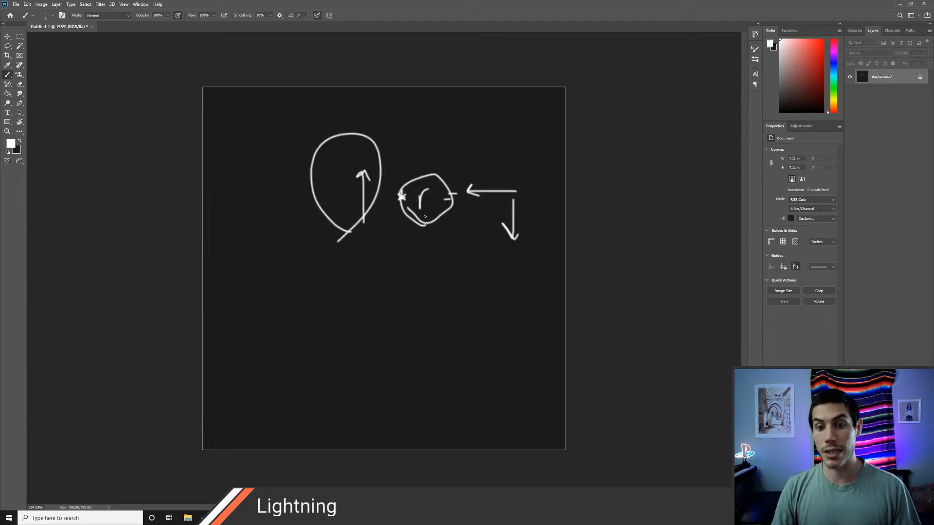
mouse_move(335, 291)
left_mouse_down()
mouse_move(299, 287)
mouse_move(296, 384)
mouse_move(348, 389)
left_mouse_up()
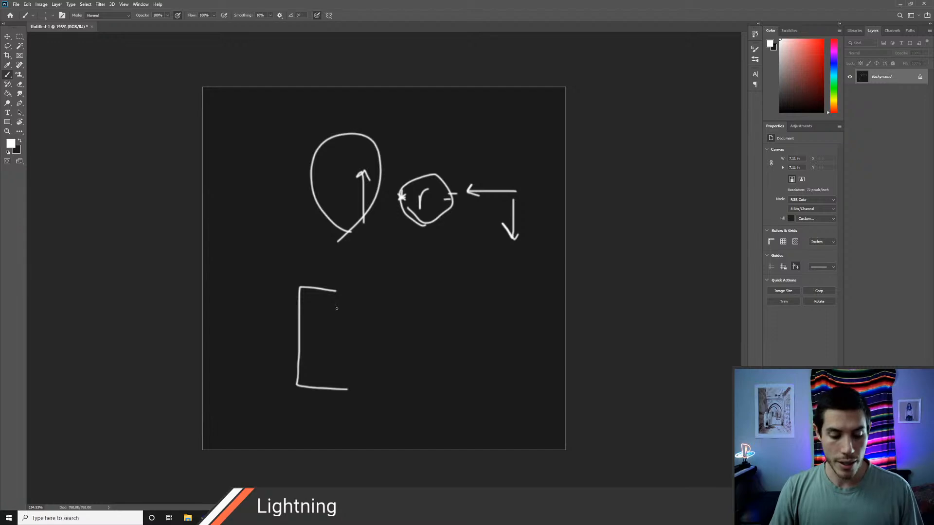
Step: Switch to Visual Studio Code and examine the rotateX function and its three row definitions in UsefulMath.cginc
key("alt+Tab")
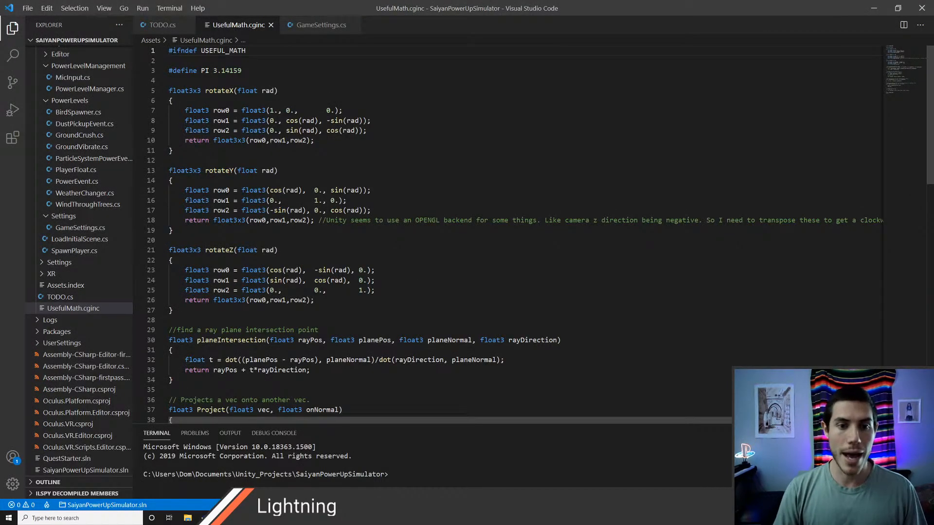
left_click_drag(204, 91, 278, 90)
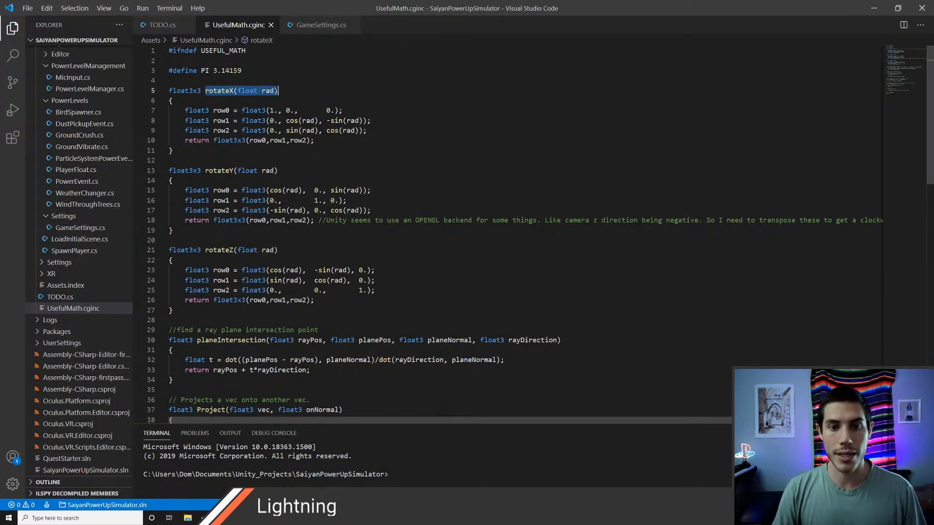
left_click_drag(184, 110, 367, 130)
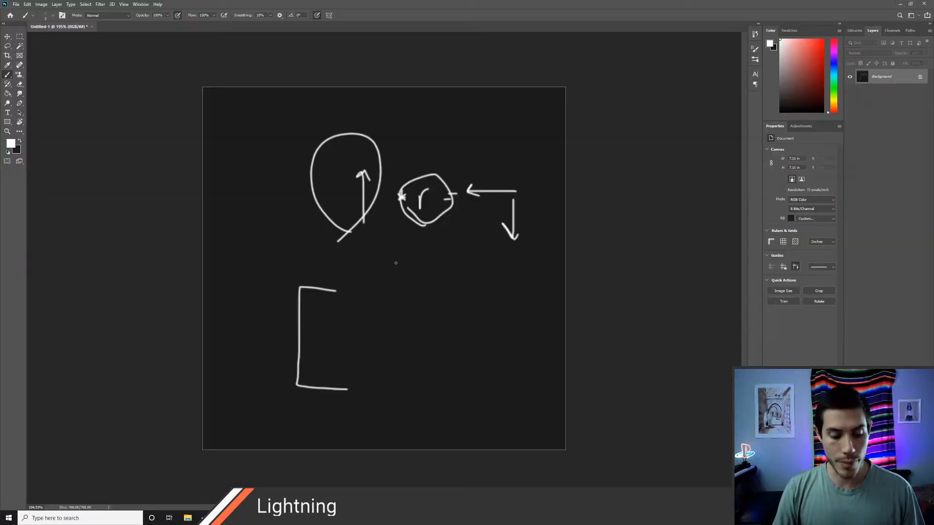
Step: Erase the Photoshop sketch and draw a left matrix bracket with the first row 1 0 0 beside it
key("e")
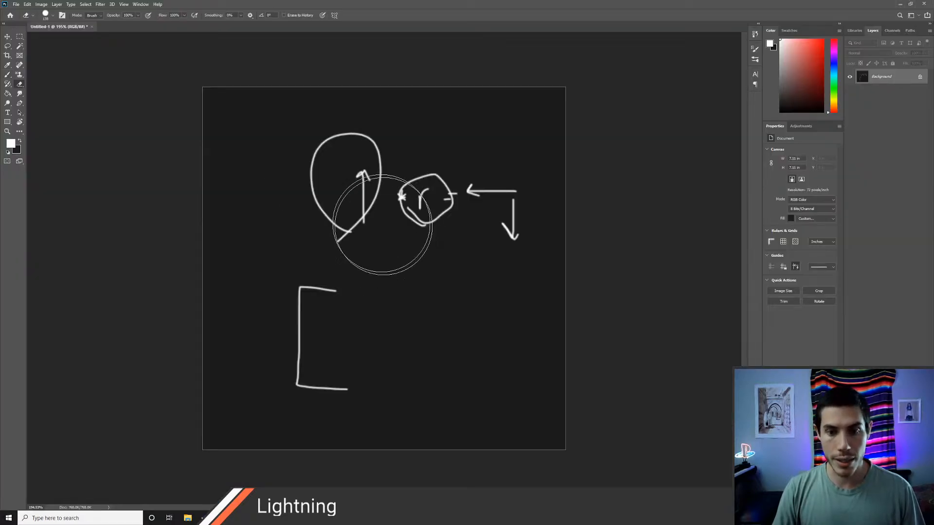
mouse_move(385, 225)
left_mouse_down()
mouse_move(354, 208)
mouse_move(573, 277)
mouse_move(498, 284)
left_mouse_up()
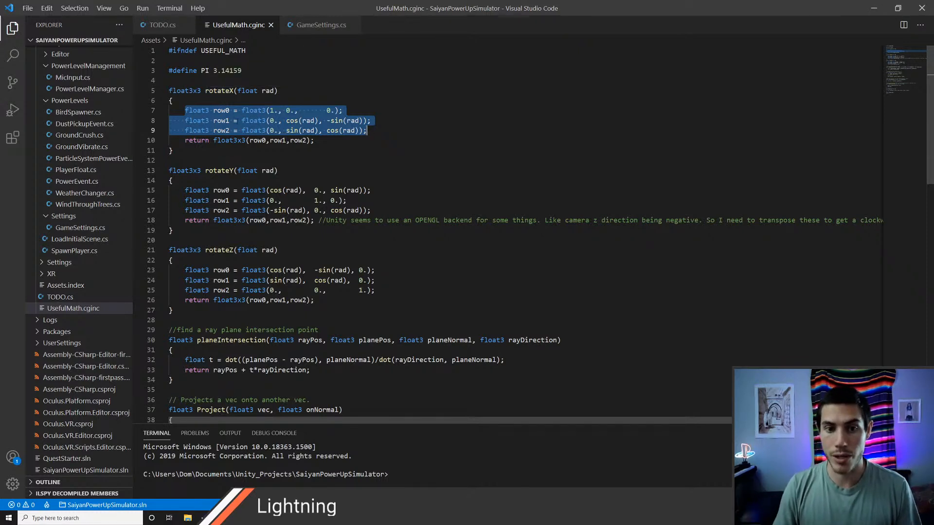
key("alt+Tab")
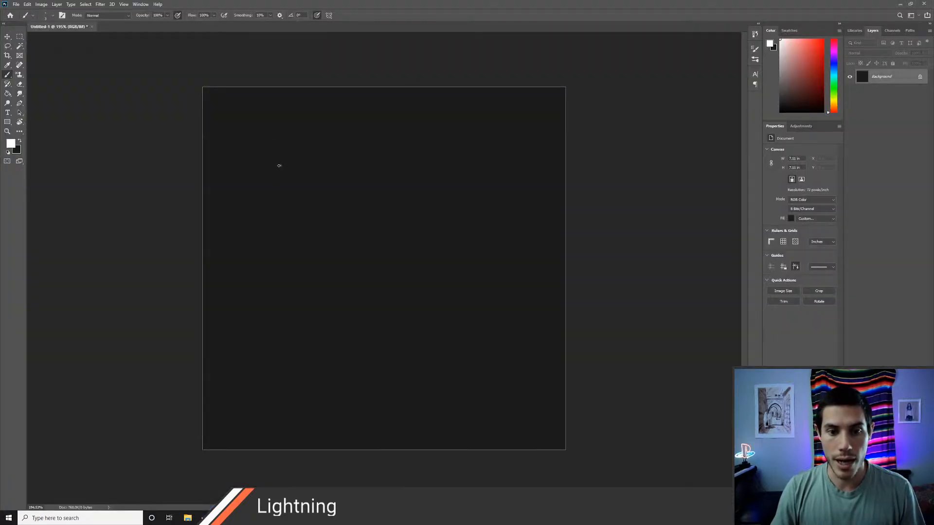
mouse_move(281, 165)
left_mouse_down()
mouse_move(273, 278)
mouse_move(288, 282)
left_mouse_up()
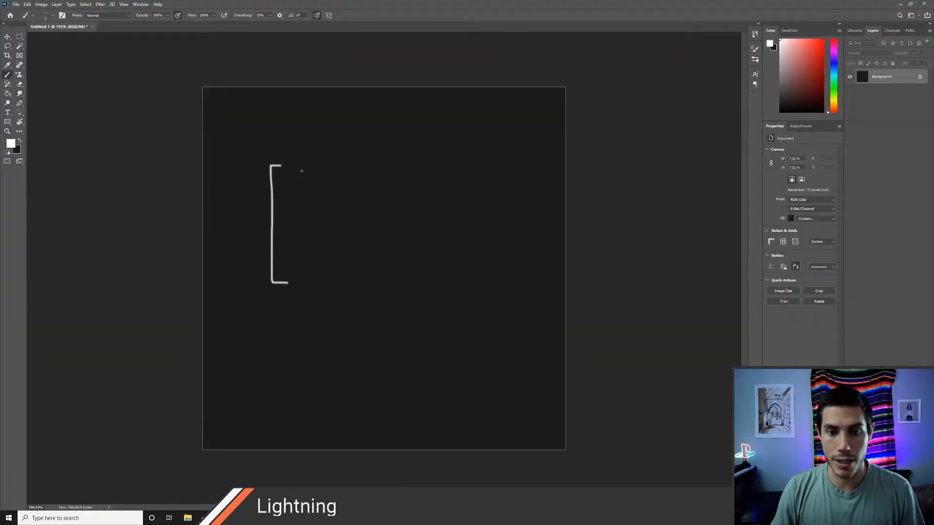
left_click_drag(301, 171, 301, 188)
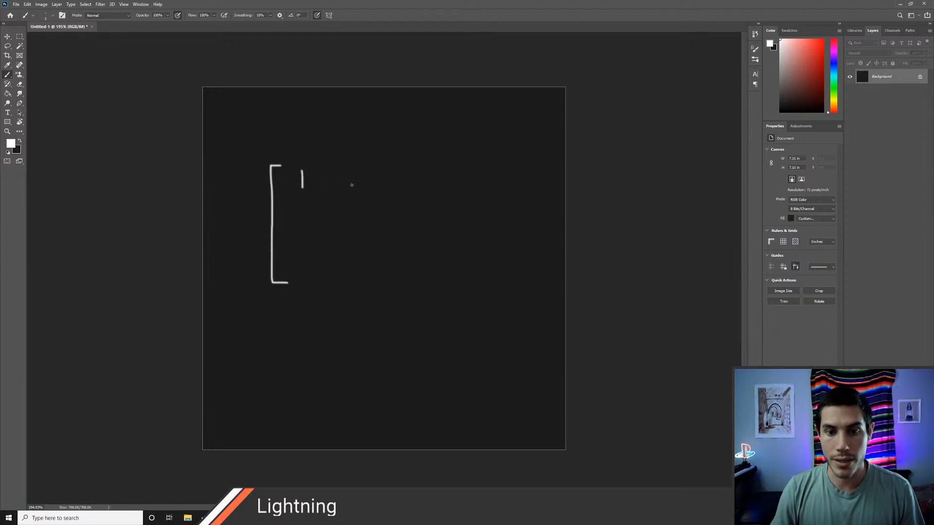
mouse_move(351, 170)
left_mouse_down()
mouse_move(348, 188)
mouse_move(351, 171)
mouse_move(383, 171)
left_mouse_up()
Step: Check the rotateX code in Visual Studio Code, and write the second matrix row 0, c(r), -sin(r) in Photoshop
key("alt+Tab")
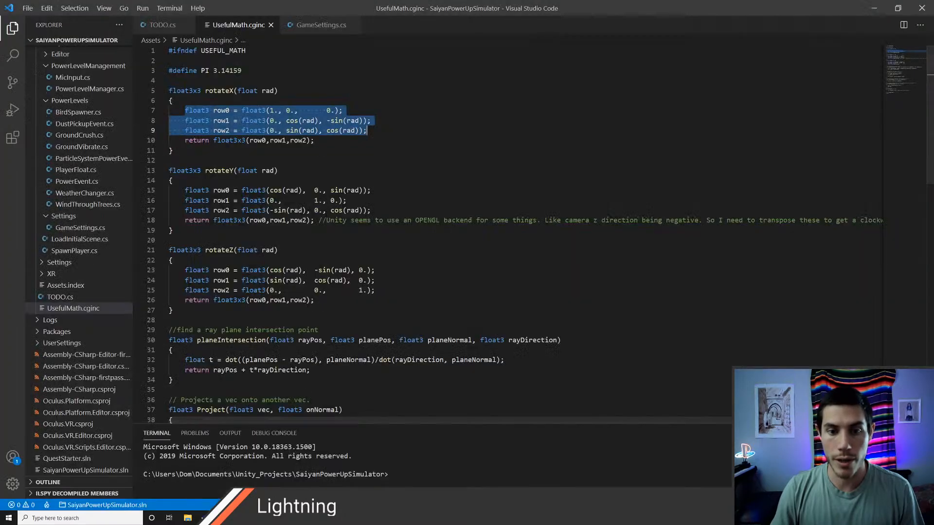
key("alt+Tab")
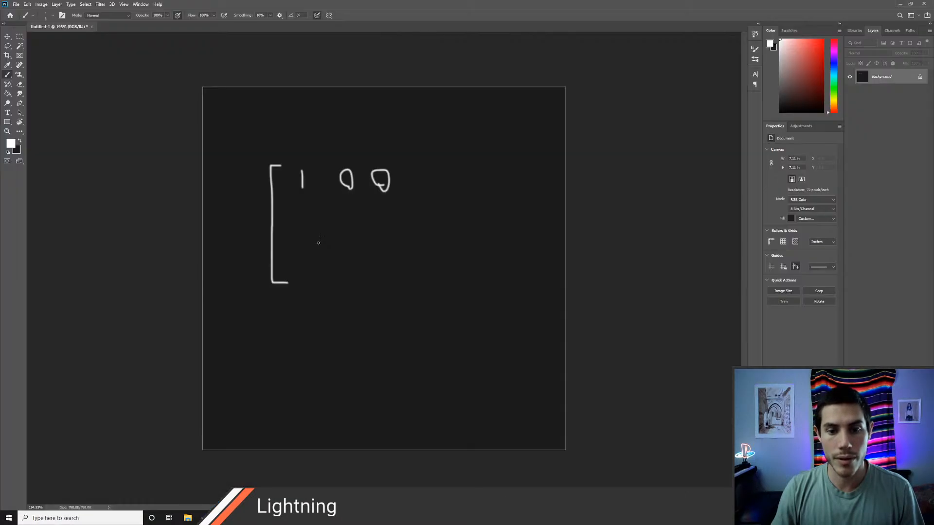
mouse_move(305, 211)
left_mouse_down()
mouse_move(294, 216)
mouse_move(358, 213)
mouse_move(356, 222)
mouse_move(330, 214)
left_mouse_up()
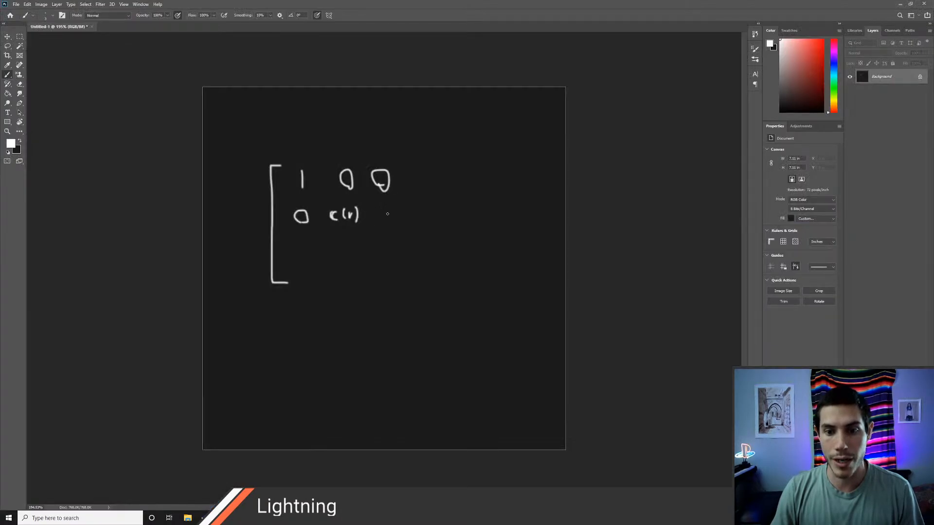
mouse_move(378, 213)
left_mouse_down()
mouse_move(389, 208)
mouse_move(387, 220)
mouse_move(410, 210)
mouse_move(421, 220)
mouse_move(437, 208)
mouse_move(439, 221)
left_mouse_up()
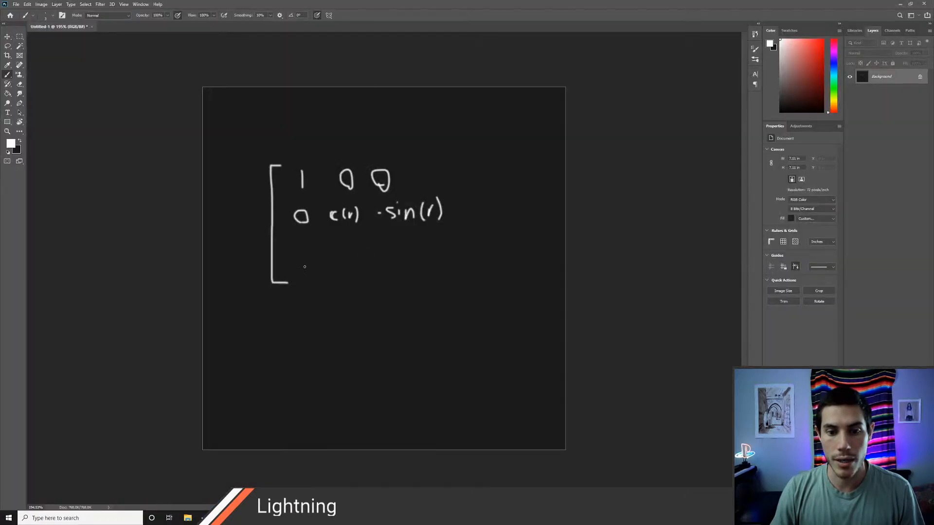
Step: Write the third matrix row 0, s(r), cos(r) and close the matrix with a right bracket
mouse_move(304, 266)
left_mouse_down()
mouse_move(349, 262)
mouse_move(362, 249)
mouse_move(368, 262)
left_mouse_up()
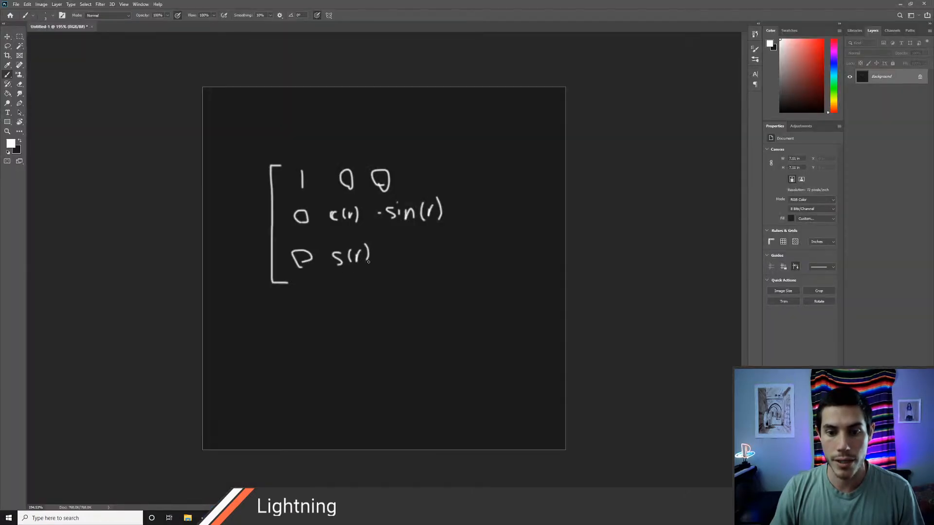
mouse_move(295, 264)
left_mouse_down()
mouse_move(310, 263)
mouse_move(305, 248)
mouse_move(292, 262)
mouse_move(302, 267)
left_mouse_up()
mouse_move(396, 248)
left_mouse_down()
mouse_move(395, 261)
mouse_move(406, 249)
mouse_move(413, 262)
mouse_move(428, 261)
mouse_move(434, 247)
mouse_move(440, 262)
left_mouse_up()
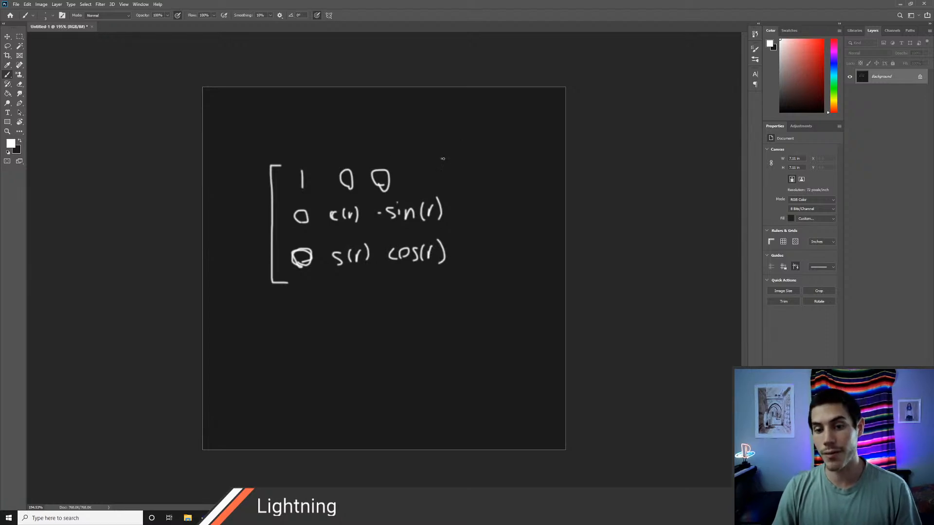
mouse_move(443, 158)
left_mouse_down()
mouse_move(485, 291)
mouse_move(452, 290)
mouse_move(482, 199)
mouse_move(478, 160)
left_mouse_up()
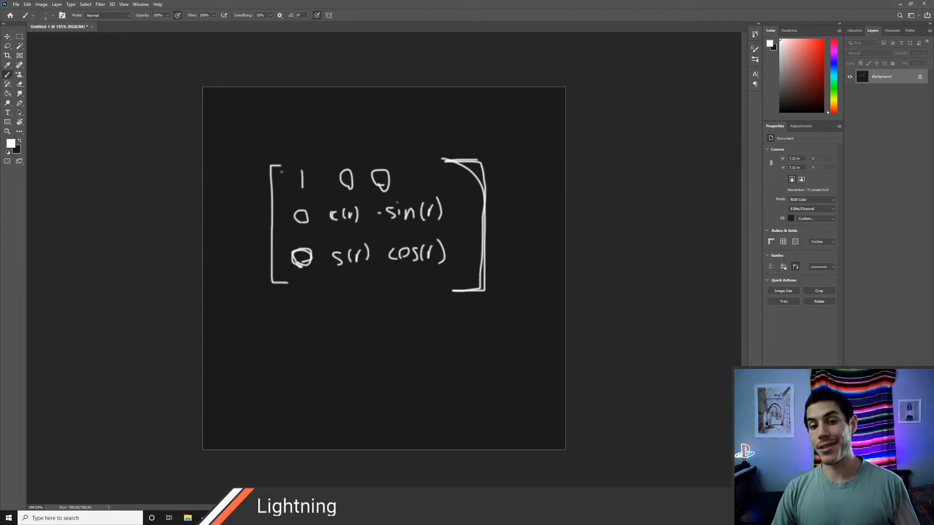
Step: Switch to Visual Studio Code and look over the rotation, plane intersection and projection functions in UsefulMath.cginc
key("alt+Tab")
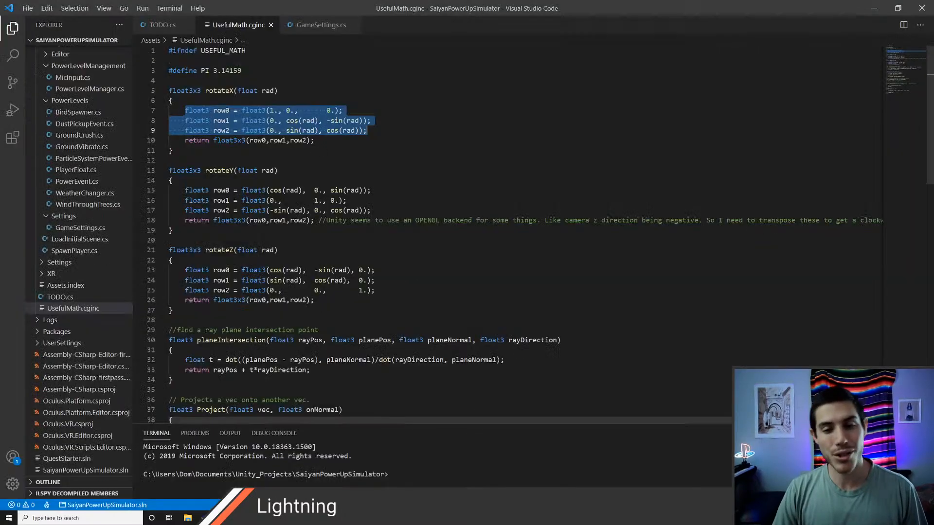
scroll(437, 233, "down", 4)
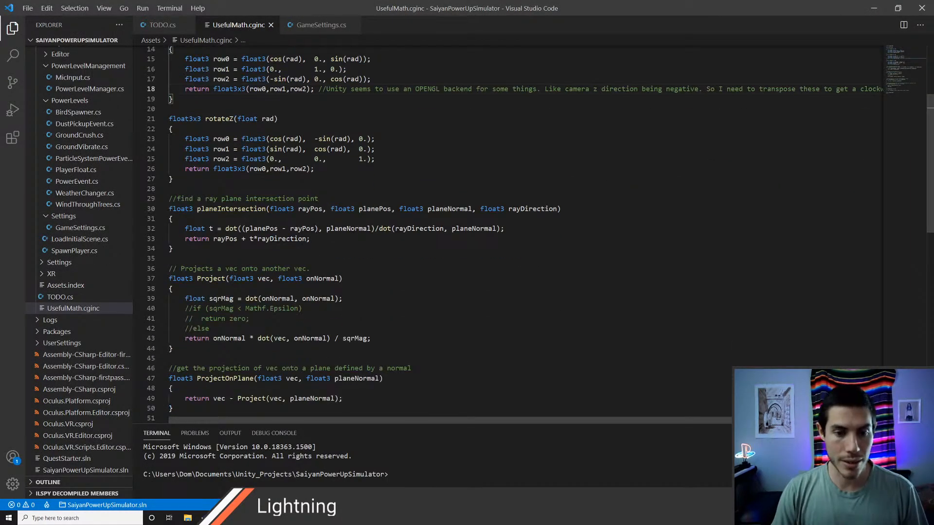
scroll(437, 233, "up", 7)
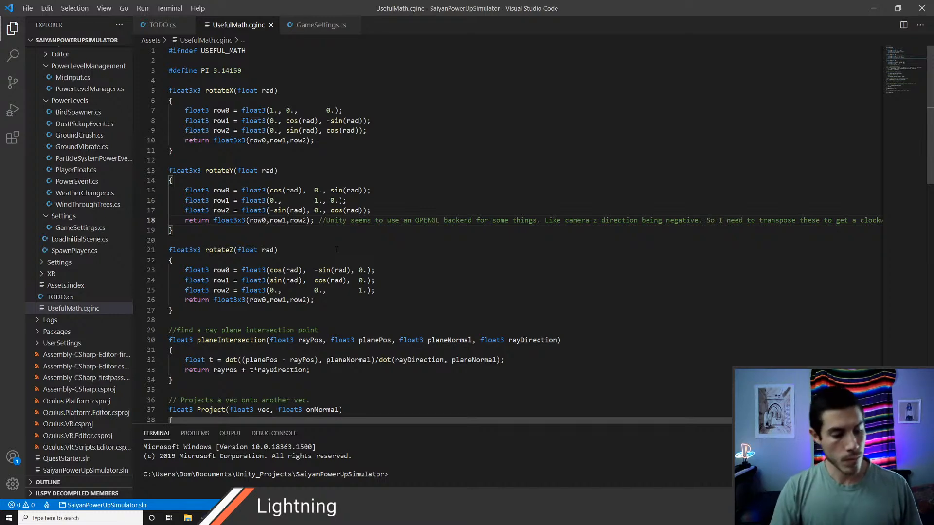
Step: Switch to Unity and start importing a new asset into Assets, browsing to the Scripts folder of PowerUpSimulatorOld
key("alt+Tab")
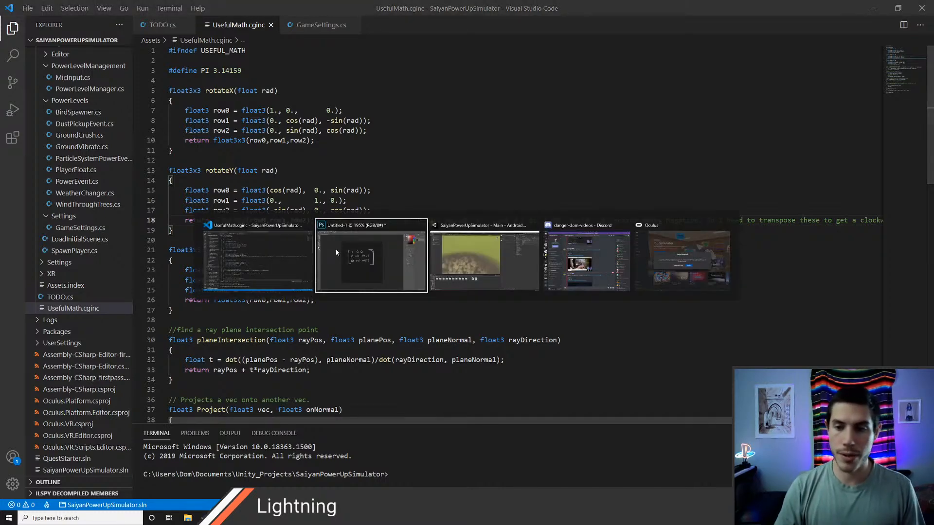
key("alt+Tab")
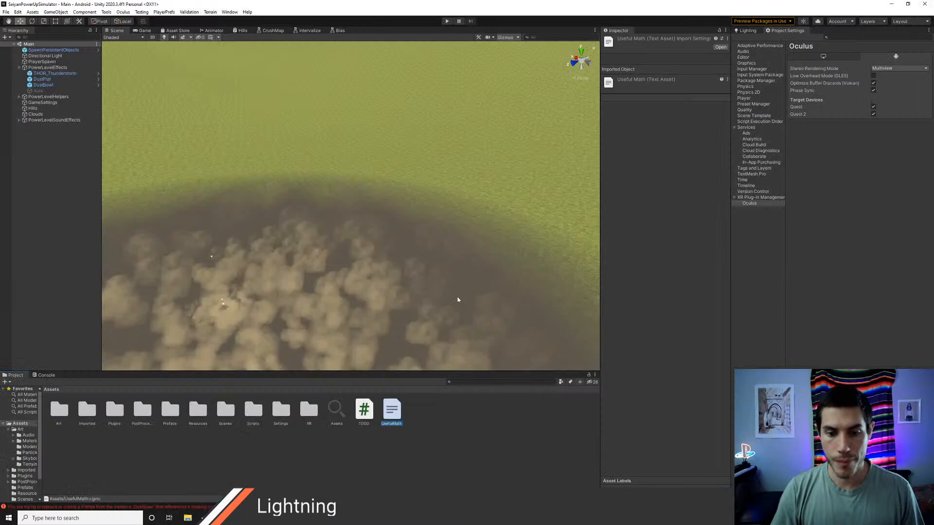
right_click(427, 421)
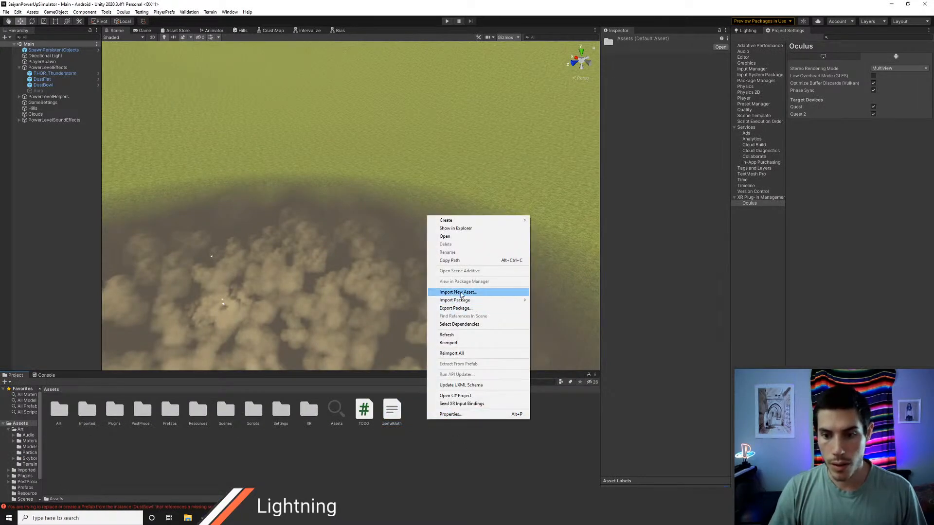
left_click(461, 292)
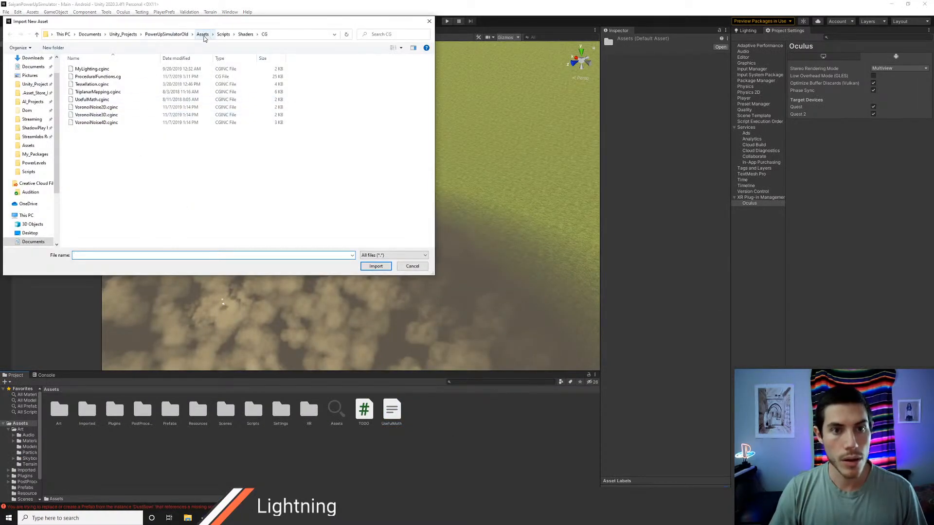
left_click(202, 34)
double_click(90, 185)
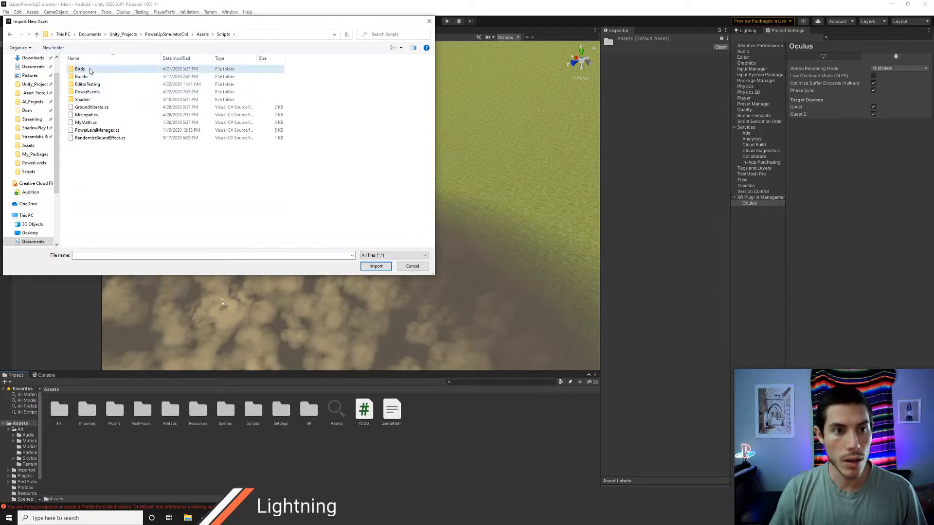
Step: Look through the Birds and PowerEvents script folders for the bird shader file
double_click(90, 72)
left_click(223, 35)
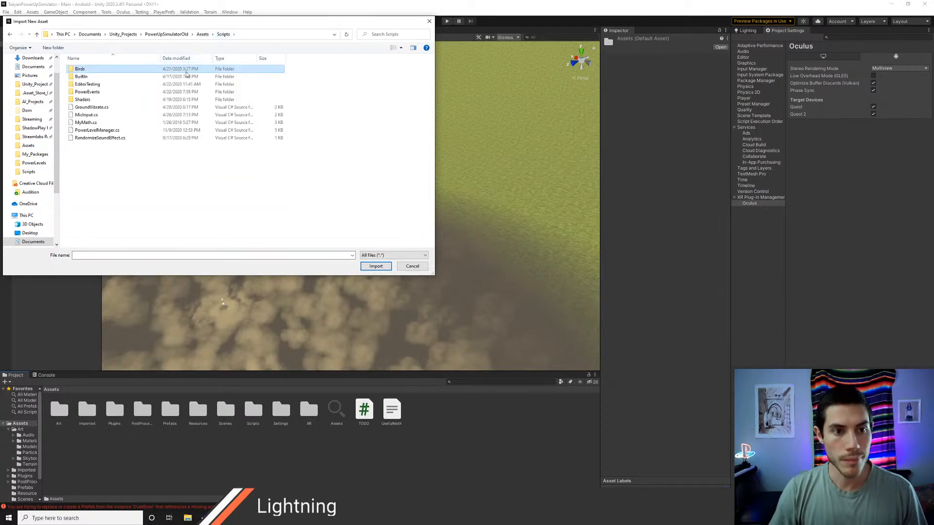
double_click(87, 92)
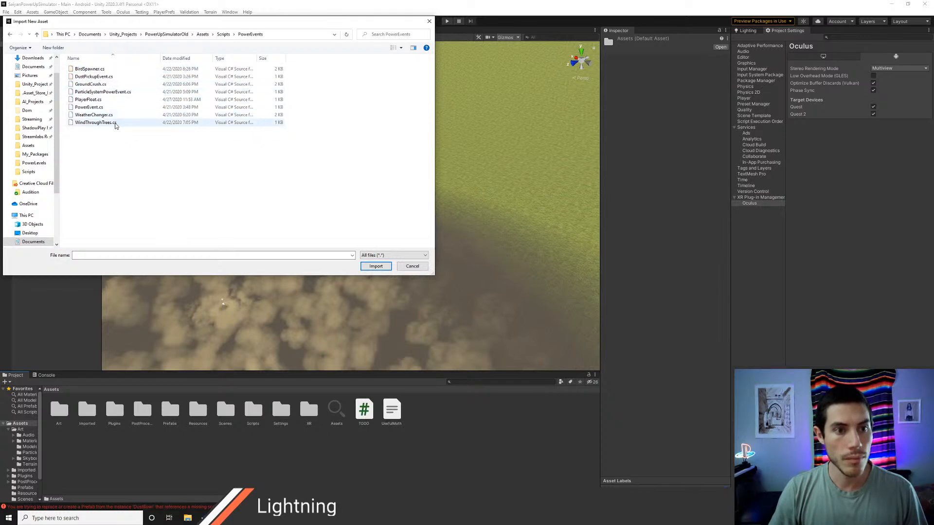
left_click(224, 34)
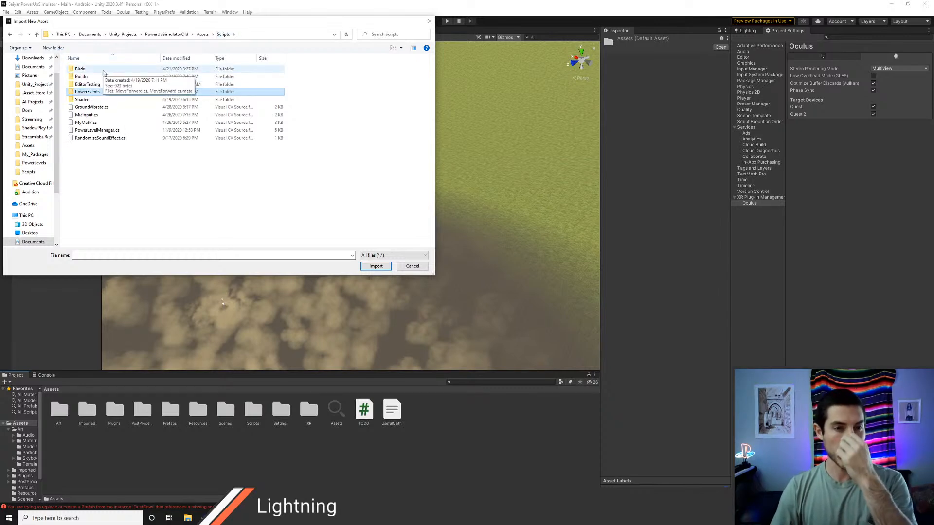
left_click(103, 71)
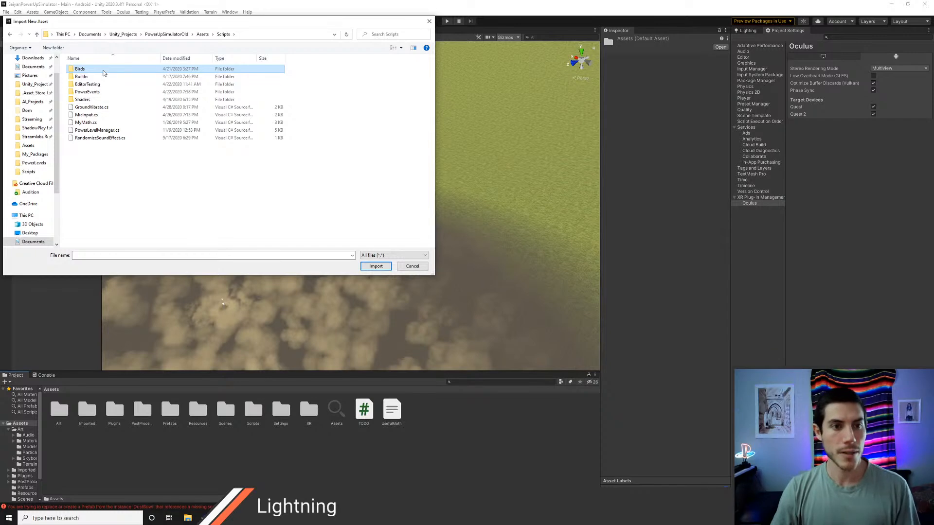
Step: Import SpriteBird.shader from the old project's Shaders folder
double_click(84, 98)
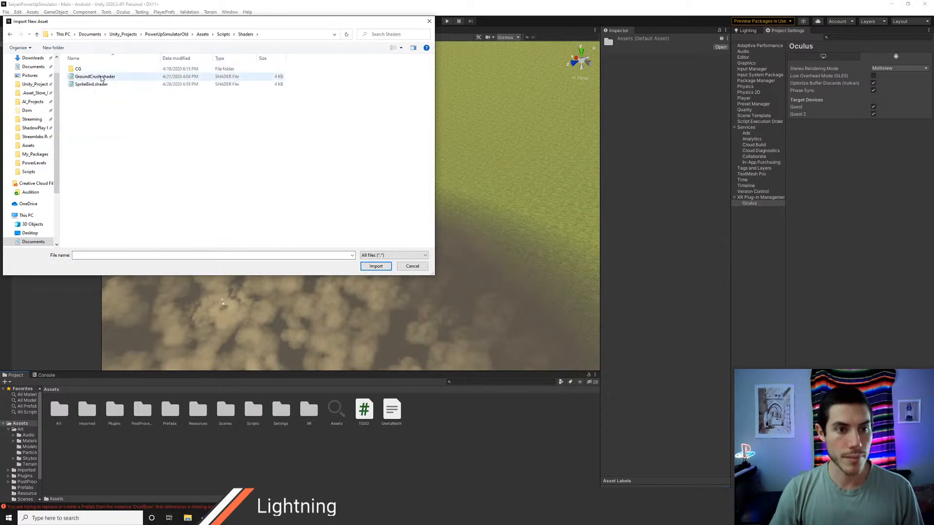
left_click(100, 85)
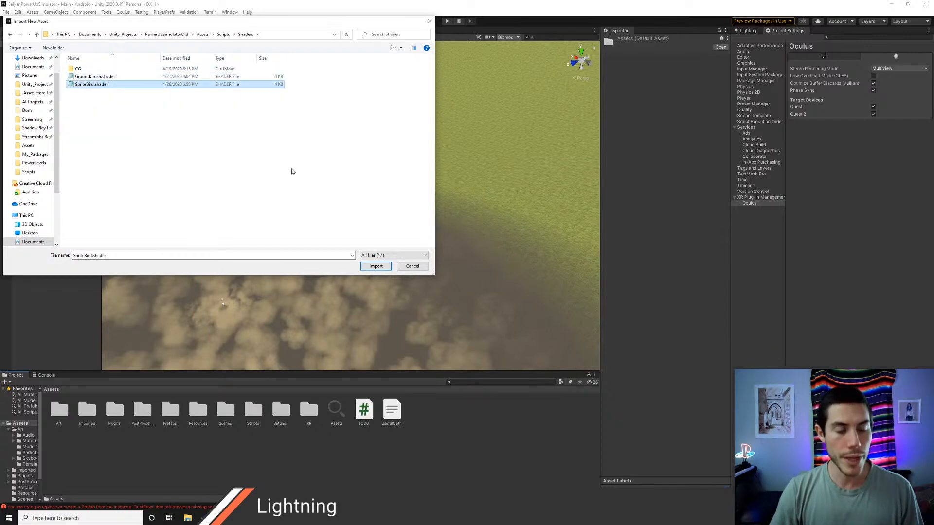
left_click(376, 266)
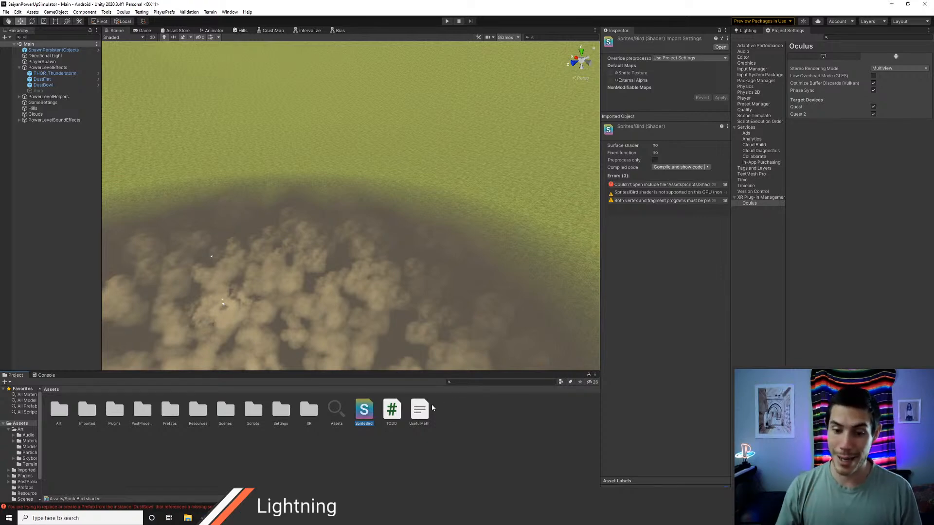
Step: Open SpriteBird.shader in Visual Studio Code and read through its properties, pass and fragment code
double_click(365, 411)
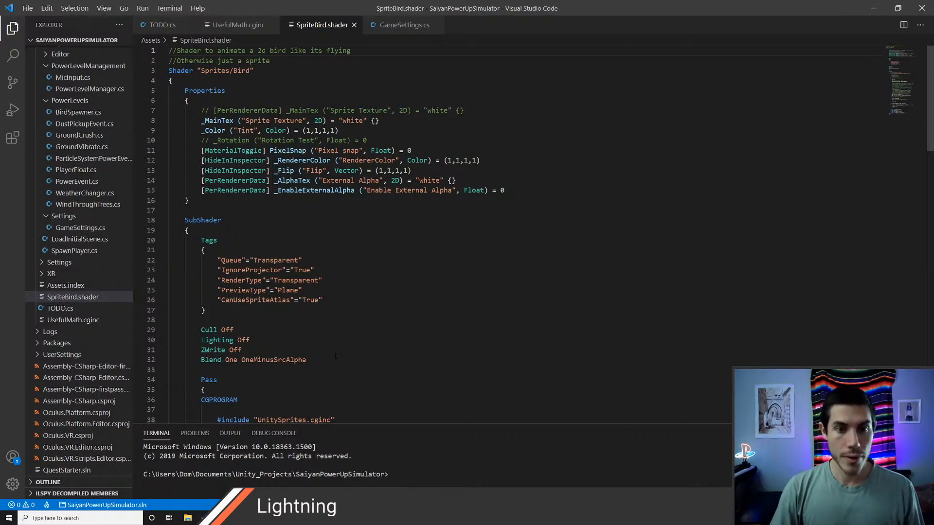
scroll(438, 233, "down", 3)
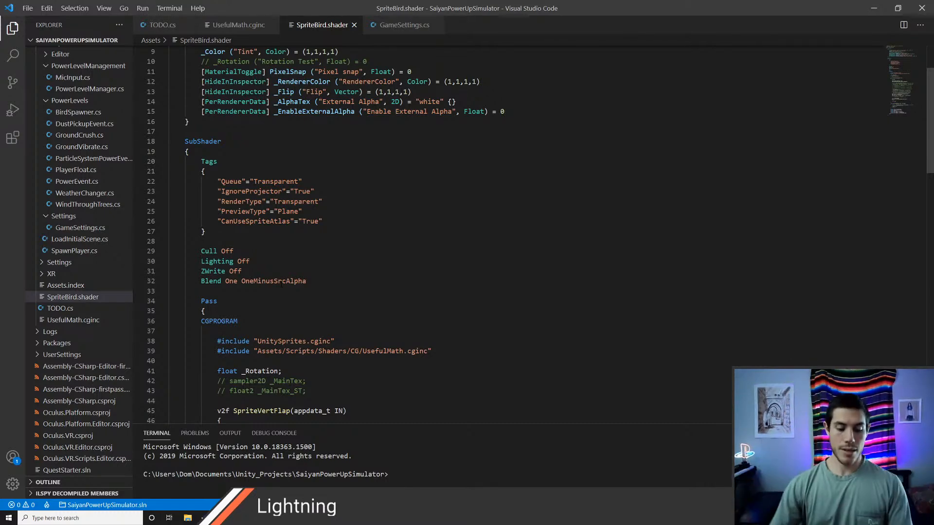
key("alt")
scroll(281, 286, "down", 14)
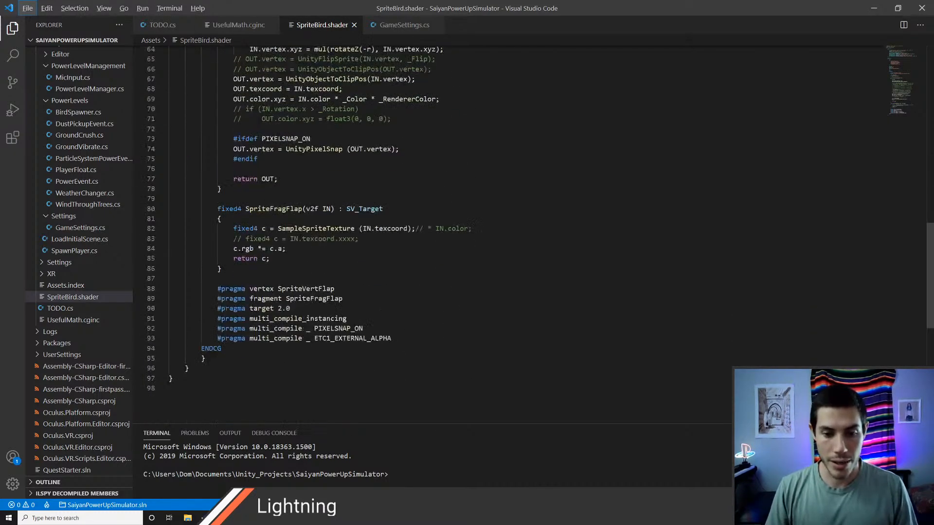
Step: View the Hills shader graph in Unity, and return to Visual Studio Code to examine the SpriteVertFlap function in SpriteBird.shader
key("alt+Tab")
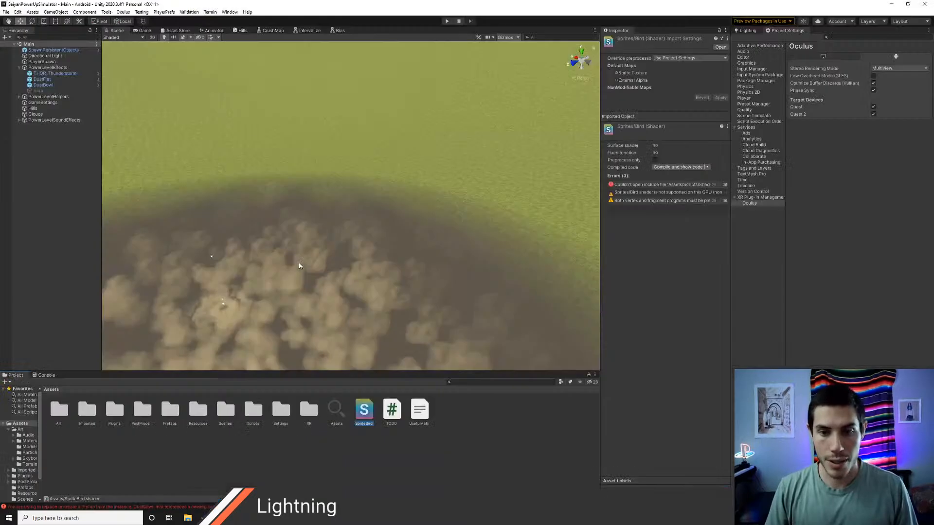
left_click(241, 30)
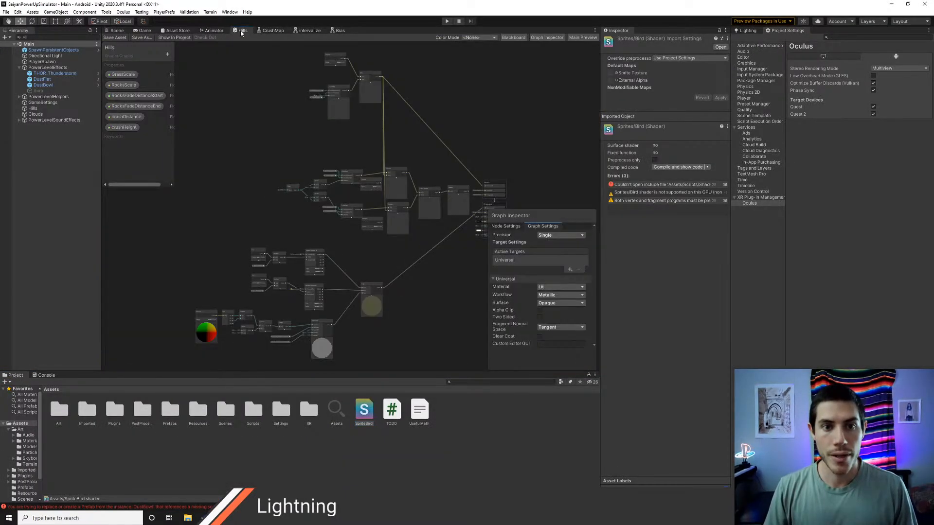
key("alt+Tab")
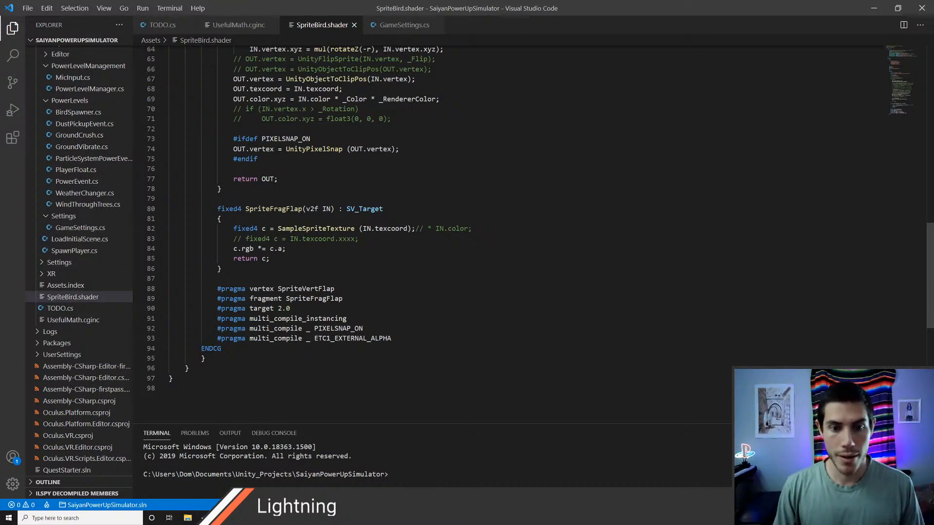
scroll(333, 261, "up", 11)
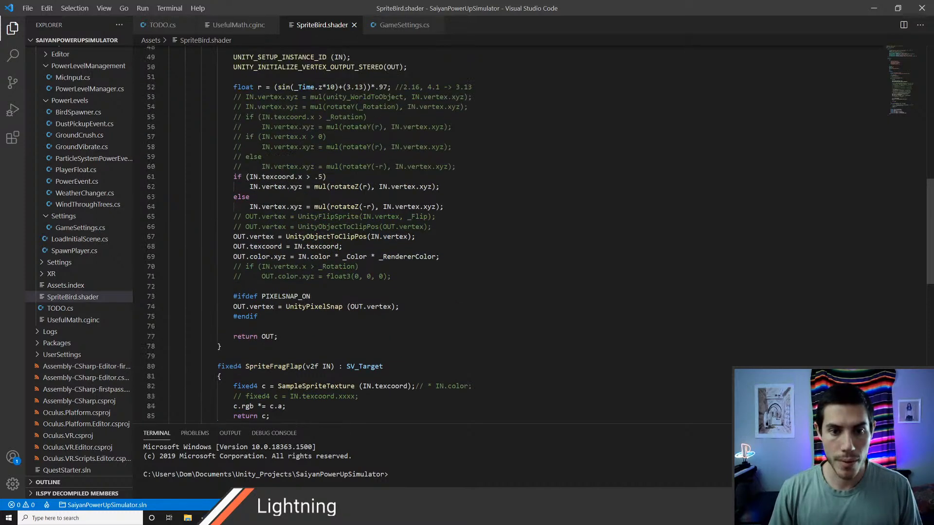
scroll(333, 261, "up", 3)
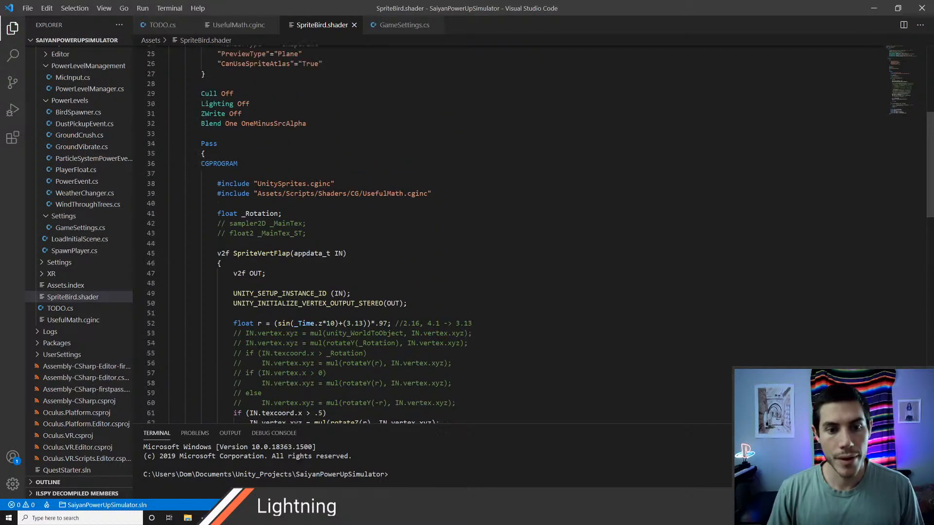
Step: Read through the SpriteVertFlap function in SpriteBird.shader and examine the sine expression that computes the float r
scroll(334, 261, "down", 2)
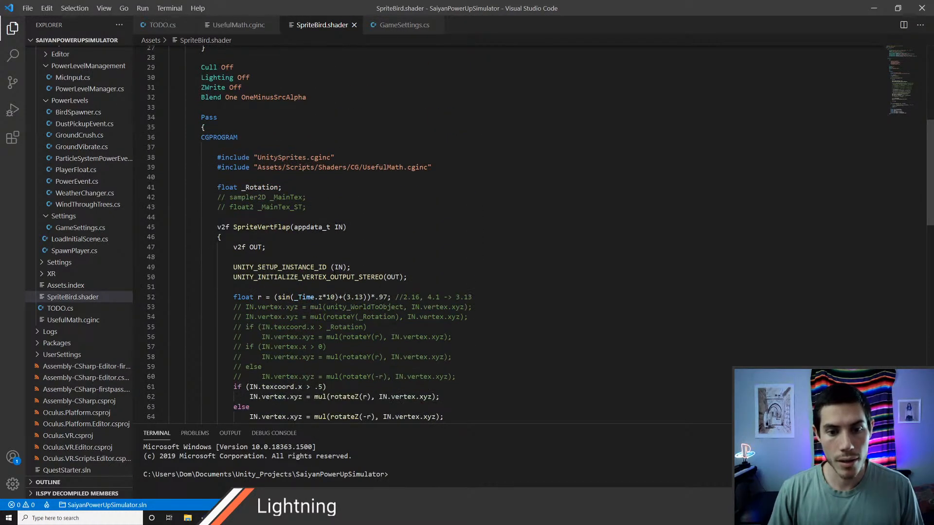
scroll(438, 233, "down", 5)
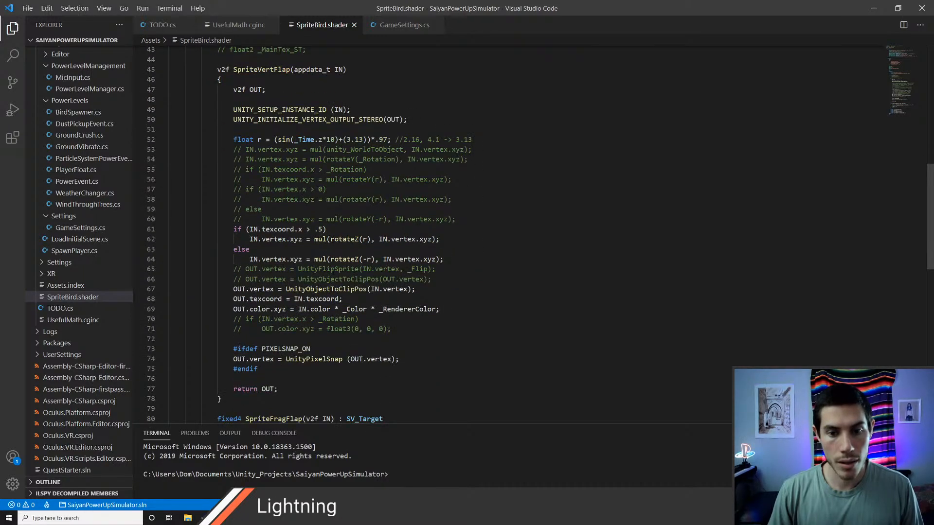
scroll(444, 311, "down", 2)
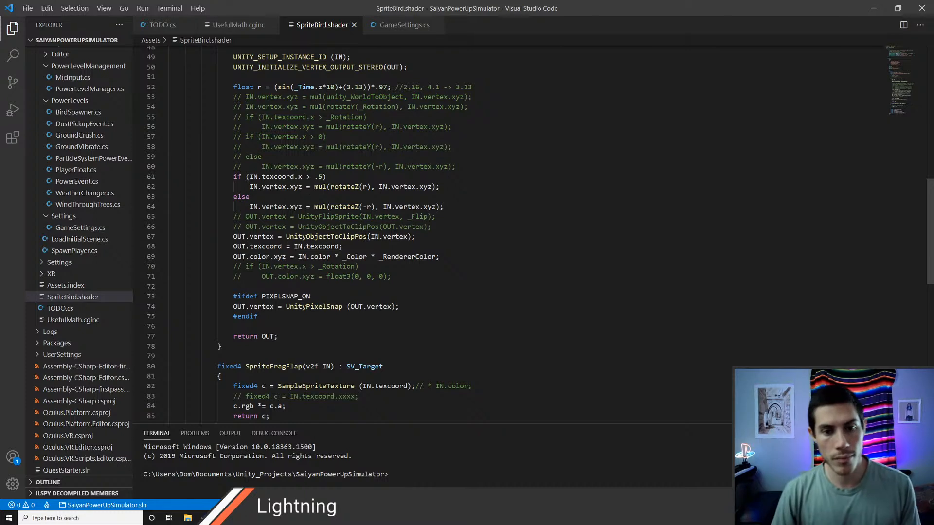
scroll(438, 233, "up", 2)
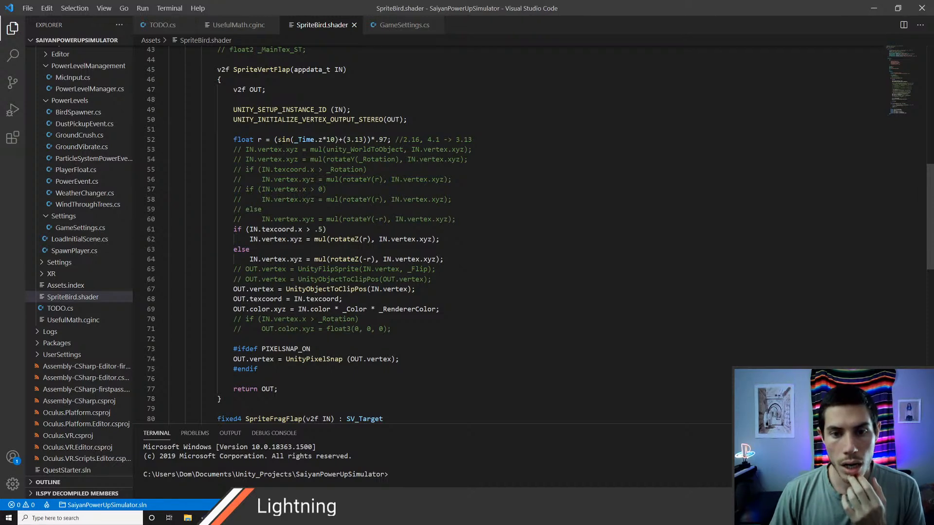
left_click_drag(339, 139, 363, 140)
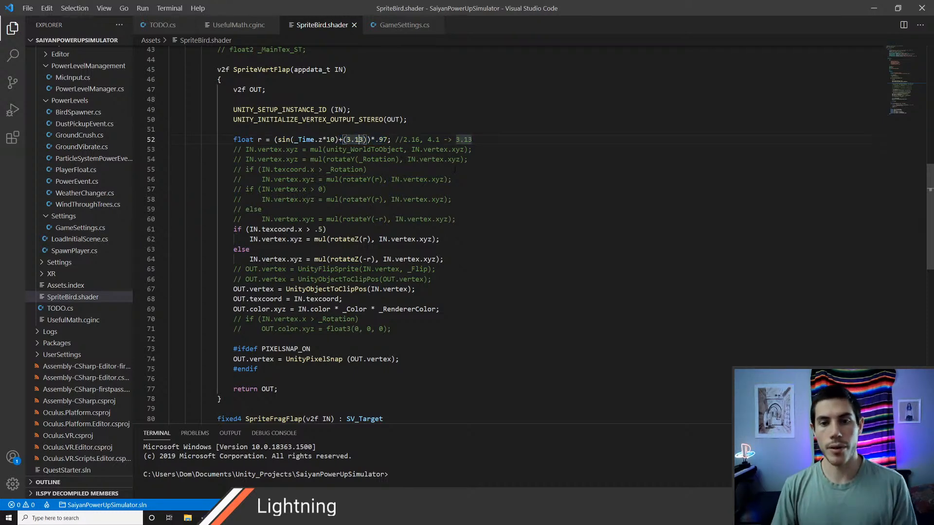
left_click(326, 140)
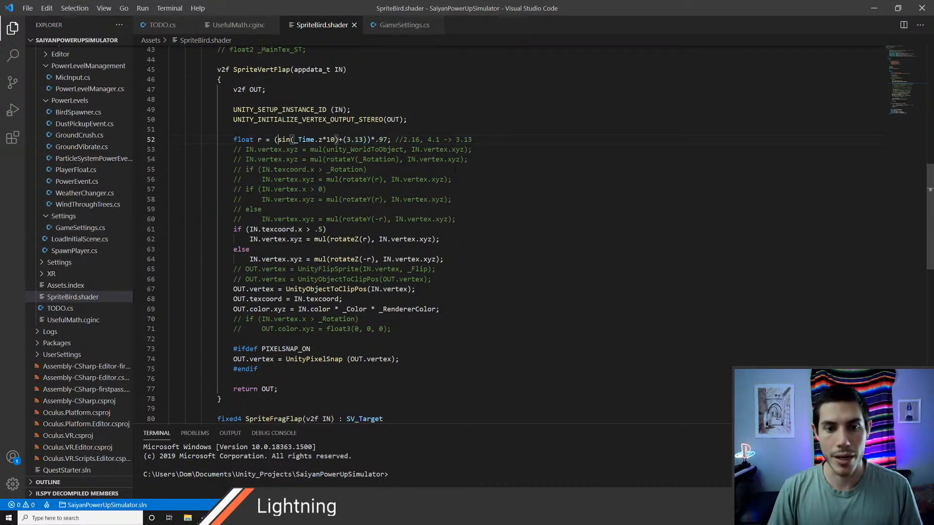
key("ctrl+Right")
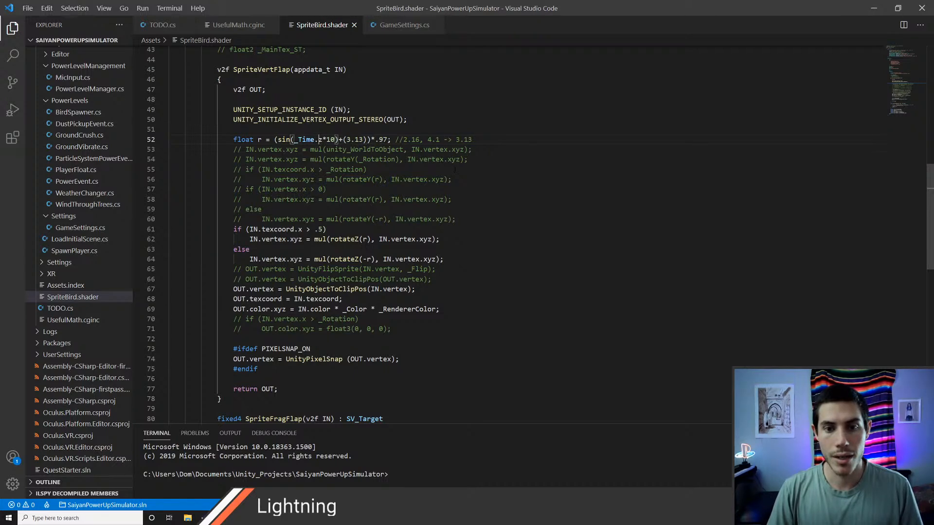
key("ctrl+Left")
key("ctrl+Left")
key("Left")
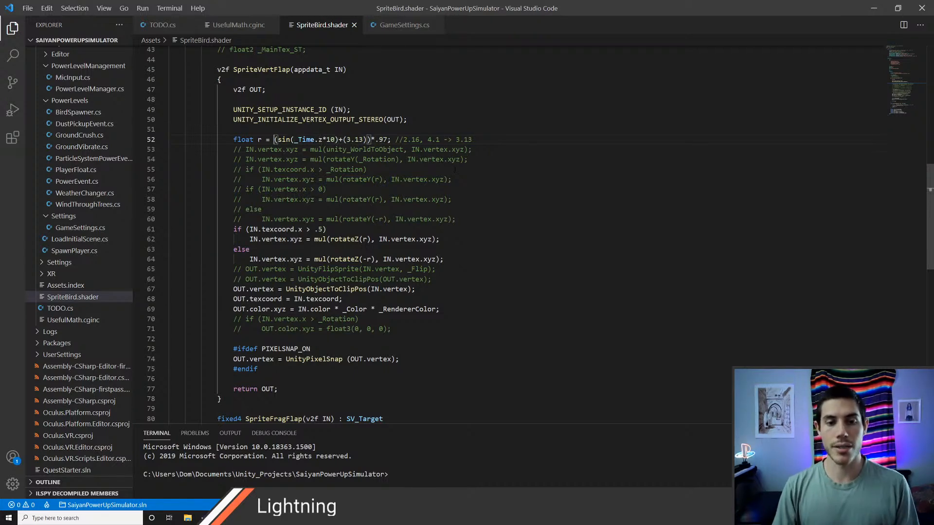
key("Left")
key("Right")
key("Right")
key("Right")
key("Right")
key("Right")
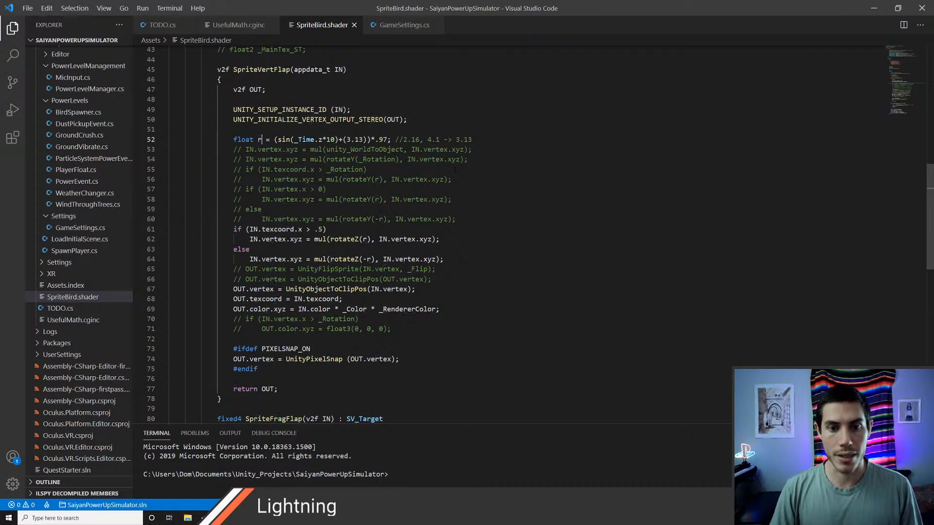
key("alt+Tab")
key("alt+Tab")
key("alt+Tab")
key("alt+Tab")
key("alt+Tab")
key("alt+Tab")
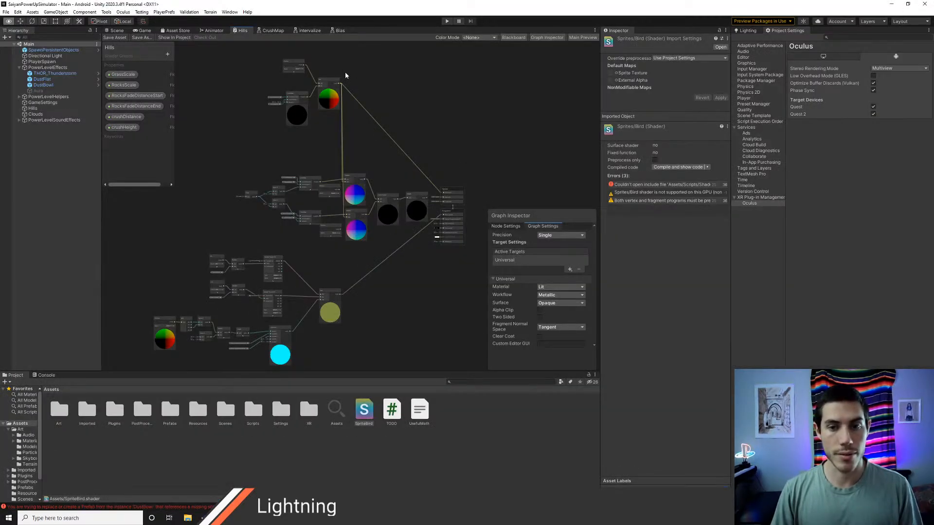
key("alt+Tab")
key("alt+Tab")
key("alt+Tab")
key("alt+Tab")
key("alt+Tab")
key("alt+Tab")
key("alt+Tab")
key("alt+Tab")
key("alt+Tab")
key("alt+Tab")
key("alt+Tab")
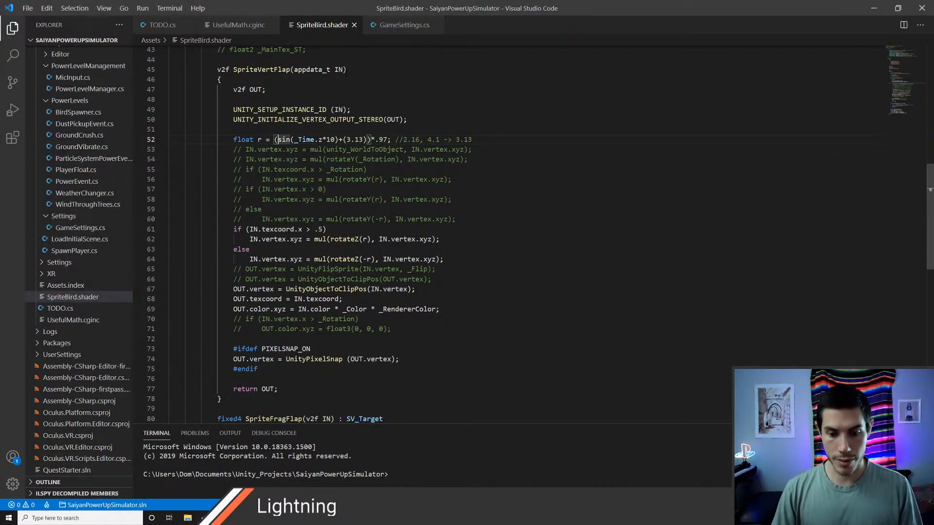
Step: Launch Google Chrome and open the bookmarked graphtoy.com site from the development resources
key("super")
type("chrome")
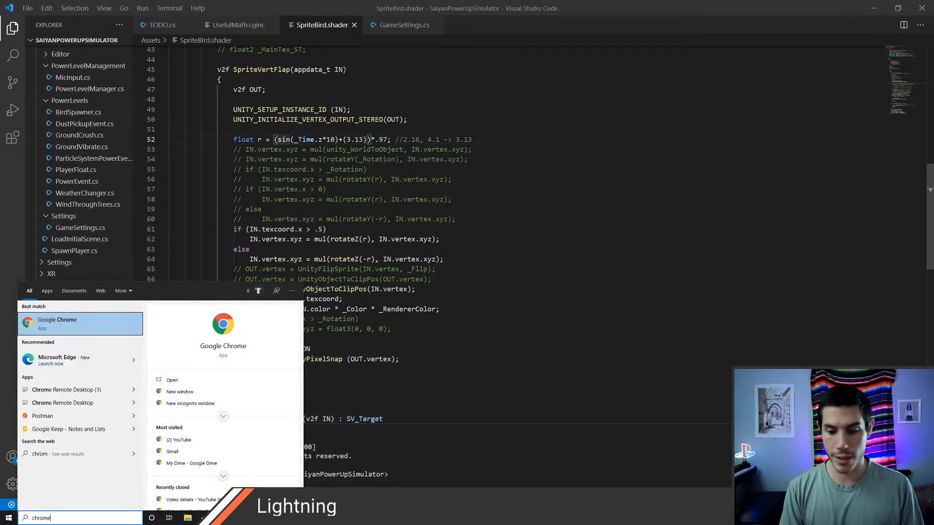
key("Return")
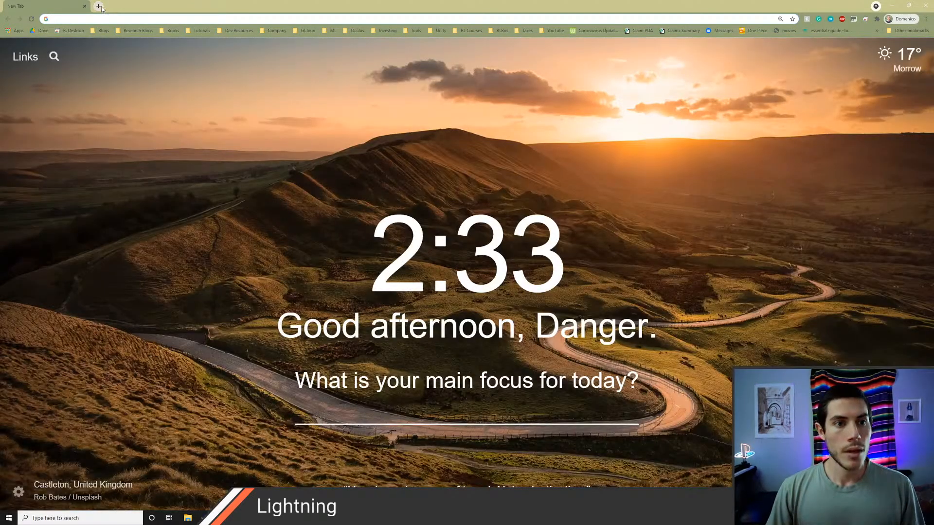
left_click(239, 30)
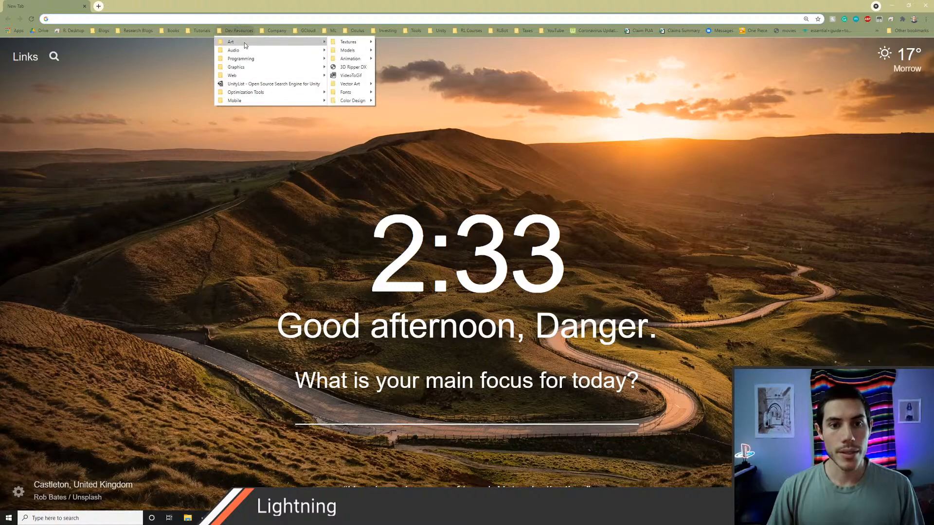
mouse_move(307, 67)
left_click(379, 151)
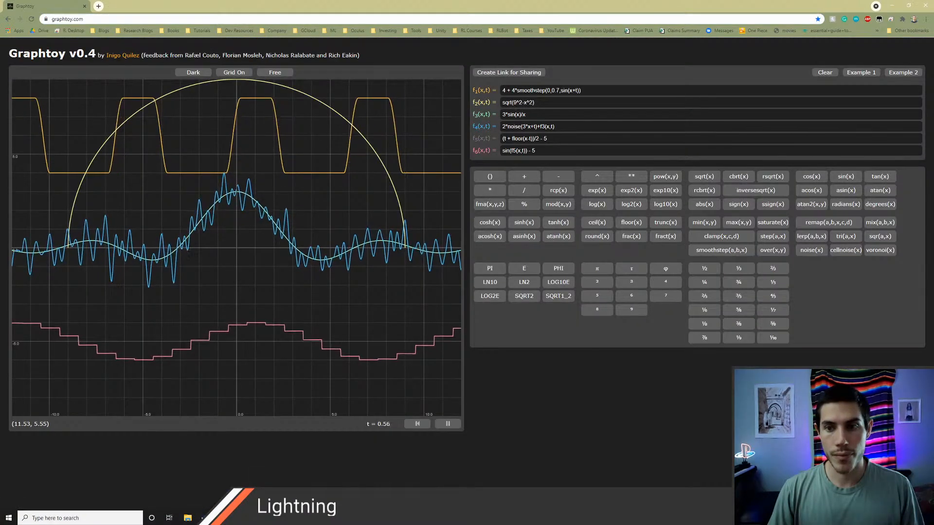
Step: Clear the example formulas of functions f2 through f6 in Graphtoy
left_click_drag(556, 151, 477, 153)
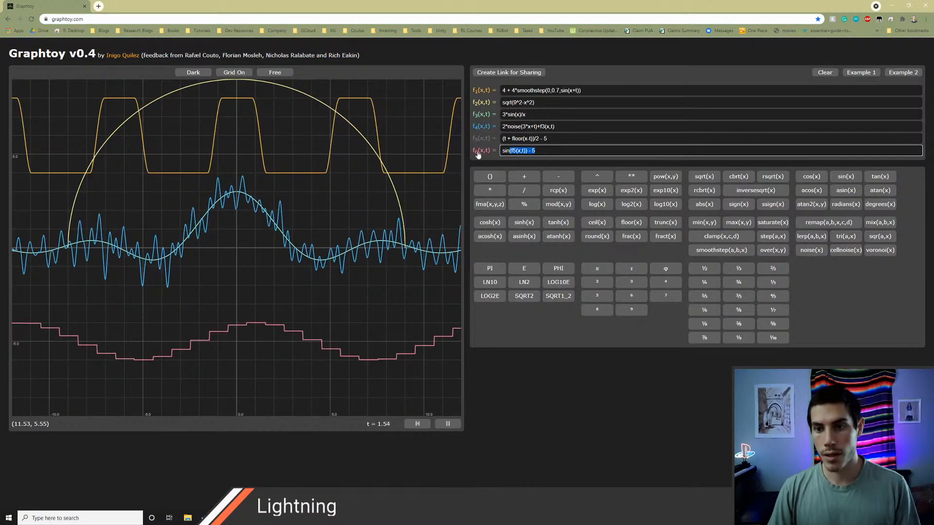
key("BackSpace")
left_click_drag(557, 139, 471, 142)
key("BackSpace")
key("BackSpace")
left_click_drag(558, 128, 474, 117)
key("BackSpace")
left_click_drag(557, 103, 477, 106)
Step: Replace the example formula of function f1 with sin(x) to plot a plain sine wave
key("BackSpace")
left_click_drag(557, 91, 503, 91)
key("BackSpace")
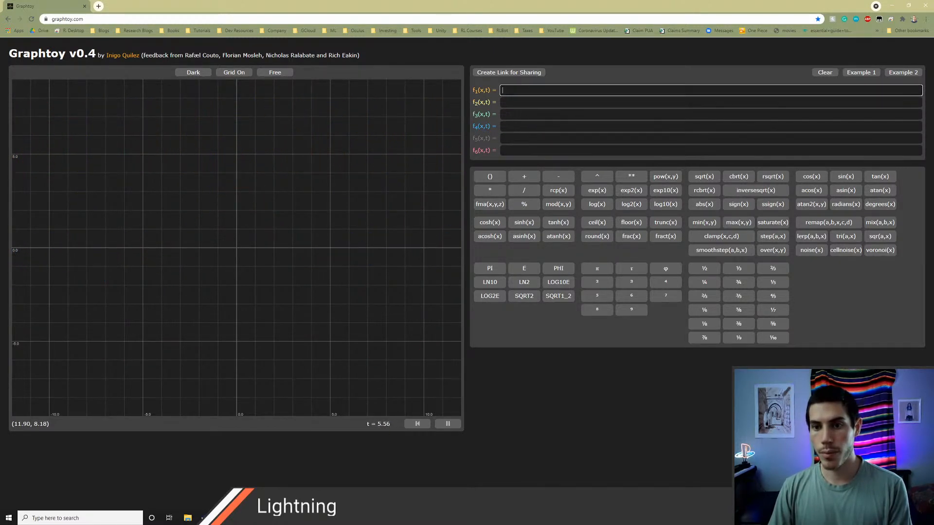
type("sin(")
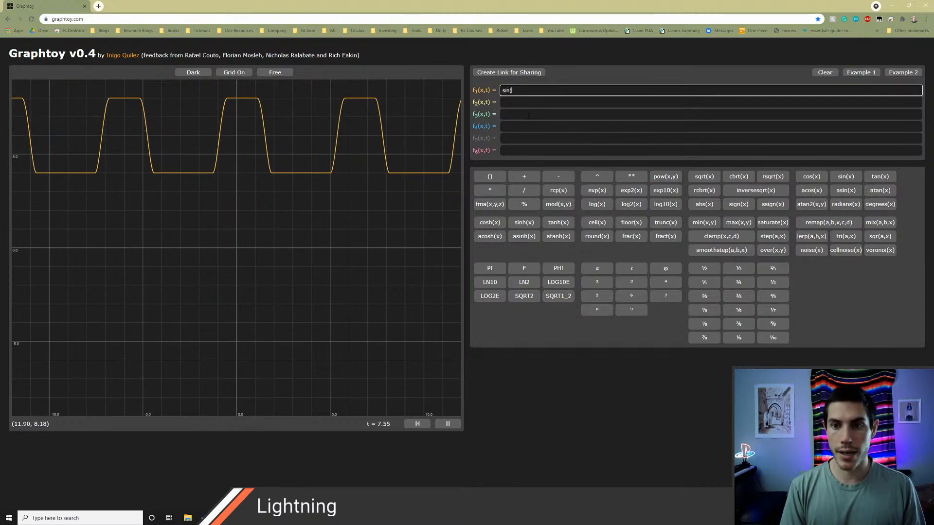
type("x)")
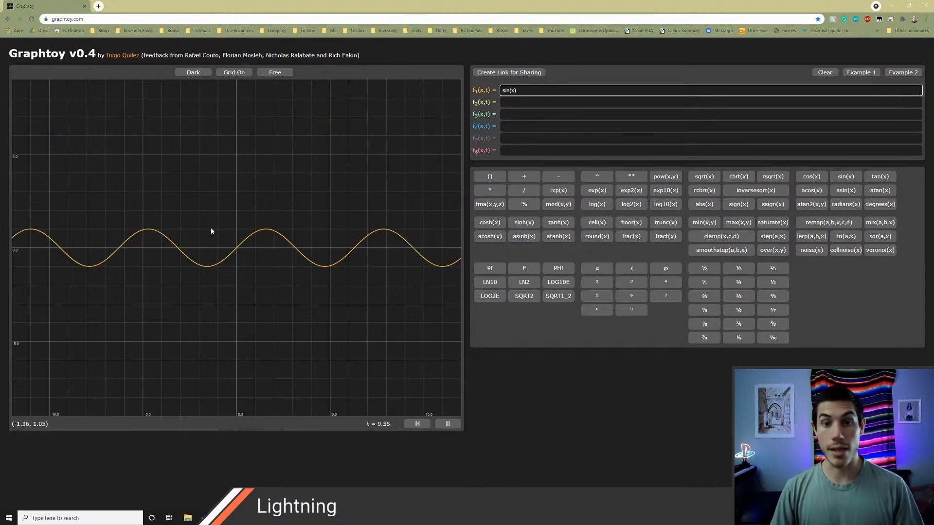
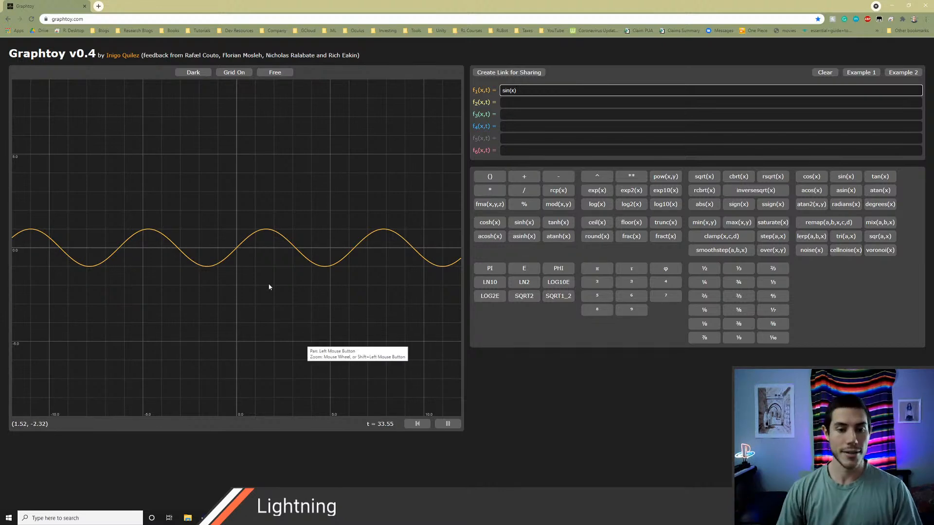
Step: Plot cos(x) as function f1 for comparison and return the formula to sin(x)
key("ctrl+a")
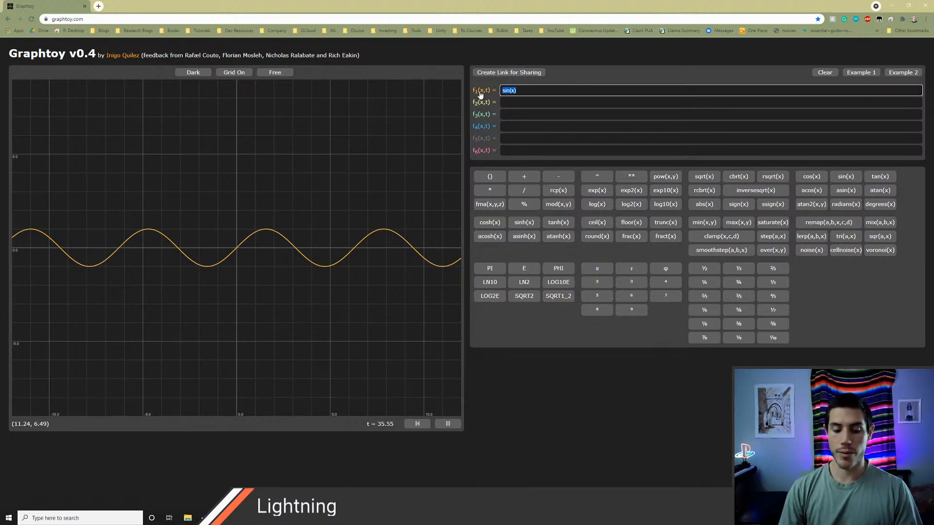
type("cos")
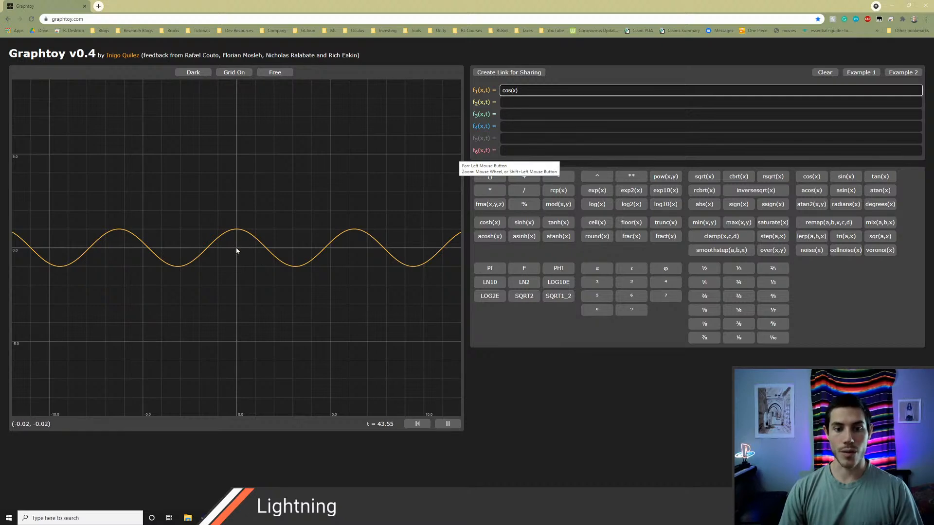
key("ctrl+a")
type("sin")
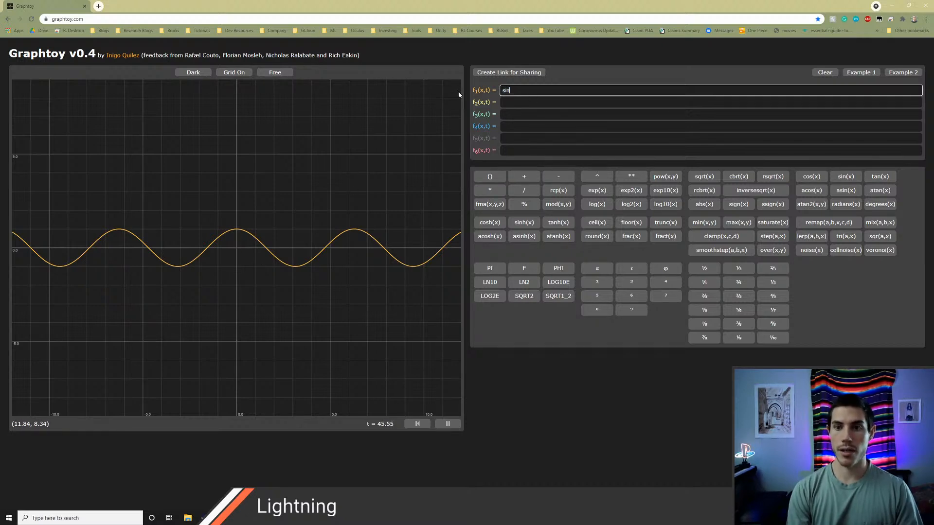
type("(x)")
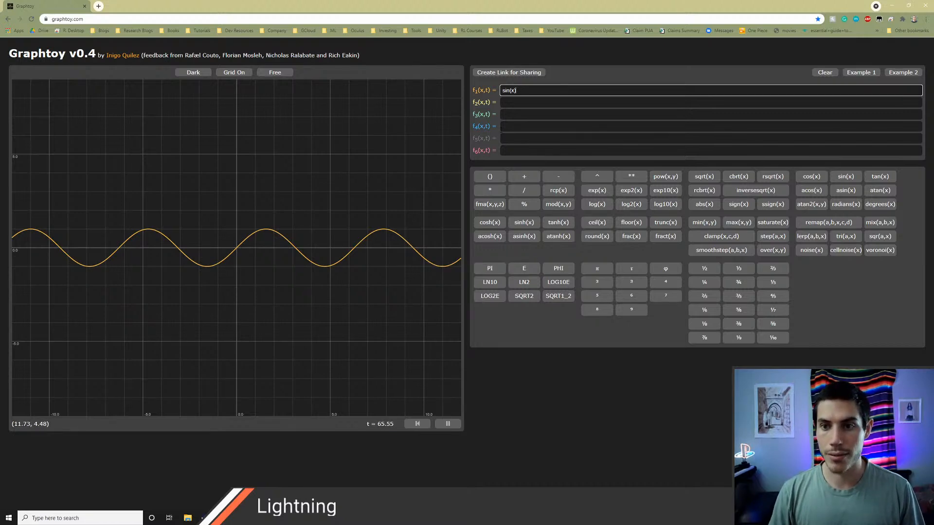
Step: Clear the f1 formula in Graphtoy and switch to SpriteBird.shader in Visual Studio Code
left_click_drag(525, 89, 485, 92)
key("BackSpace")
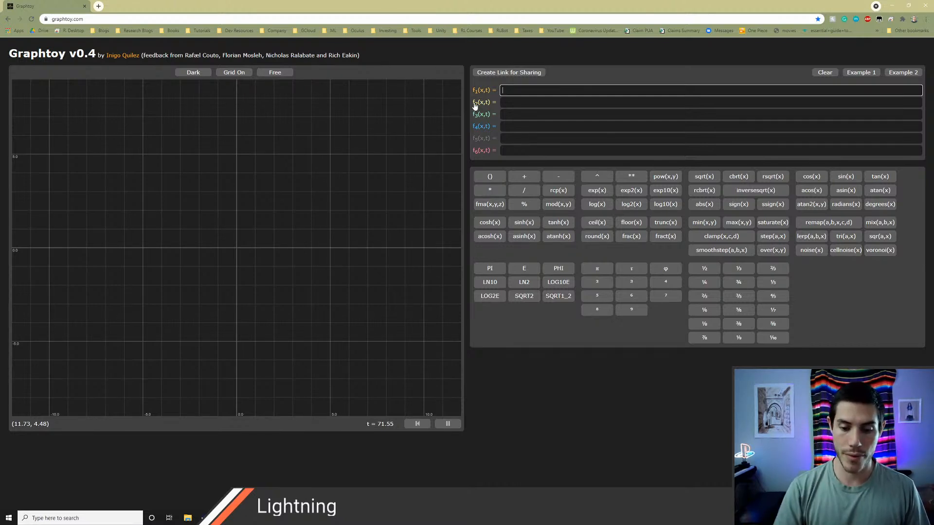
key("alt+Tab")
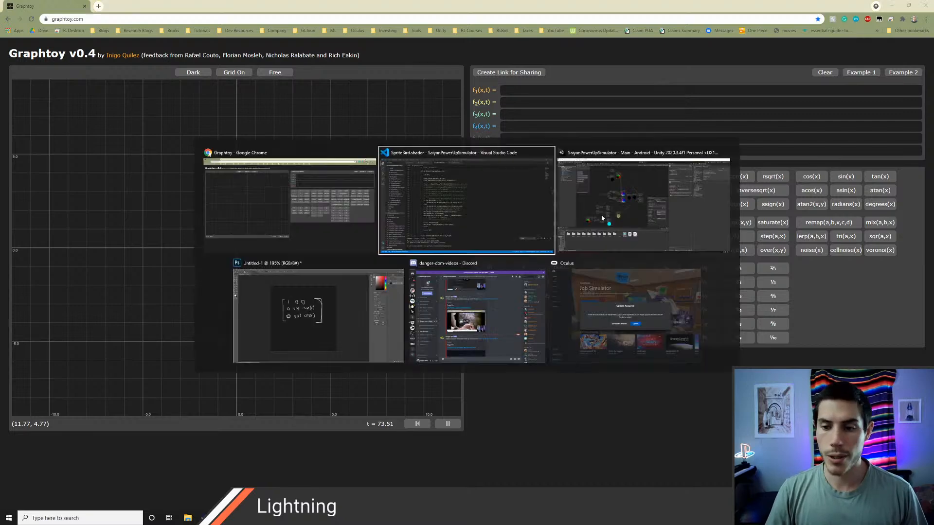
key("alt+Tab")
key("alt+Tab")
key("alt+Tab")
key("alt+Tab")
key("alt+Tab")
key("alt+Tab")
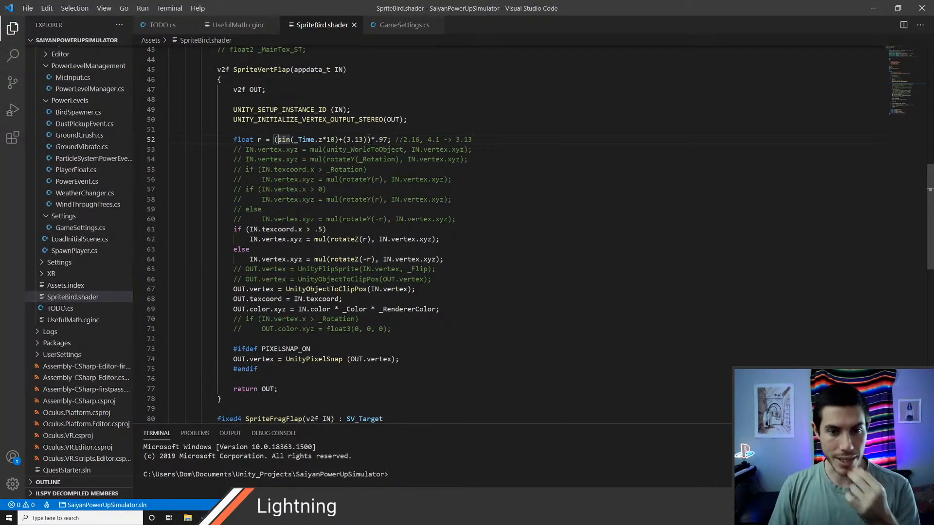
Step: Examine the _Time.z*10, 3.13 and *.97 terms in the float r expression of SpriteVertFlap
left_click_drag(297, 139, 326, 139)
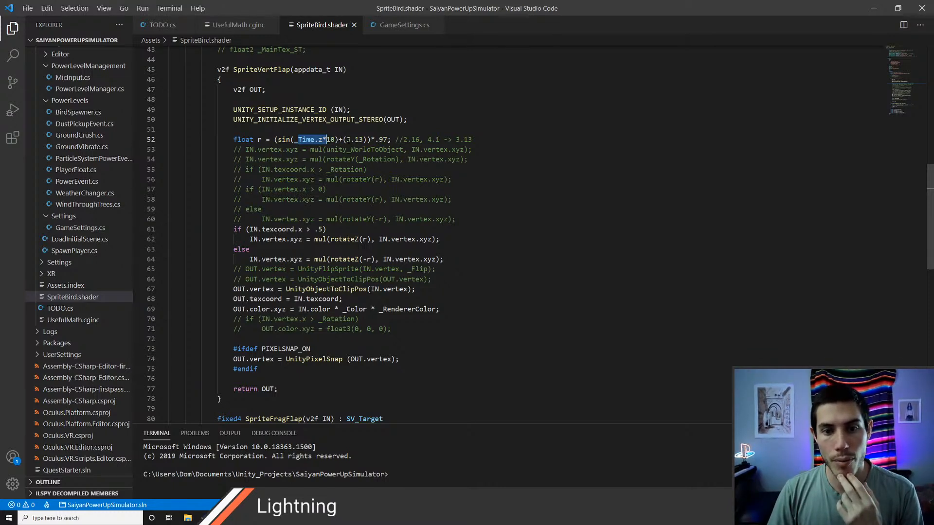
left_click_drag(346, 140, 363, 140)
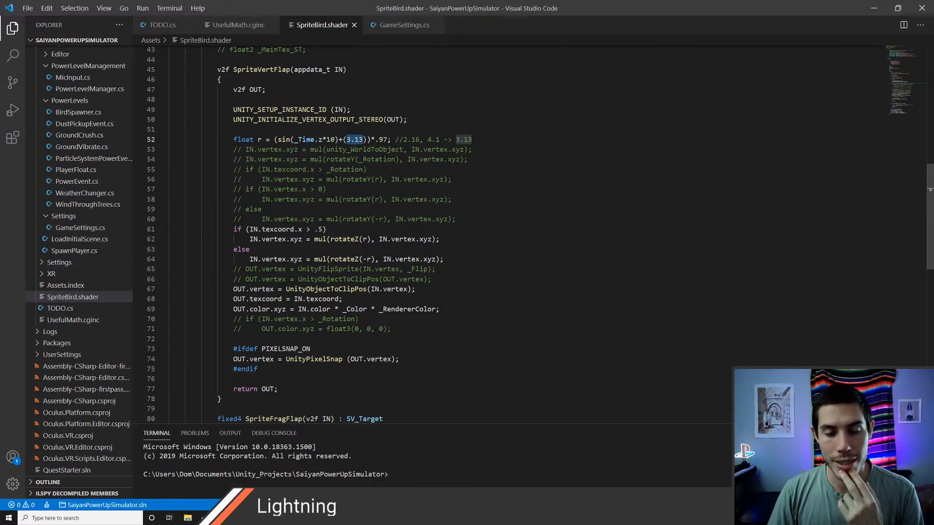
left_click(364, 140)
left_click_drag(347, 140, 387, 139)
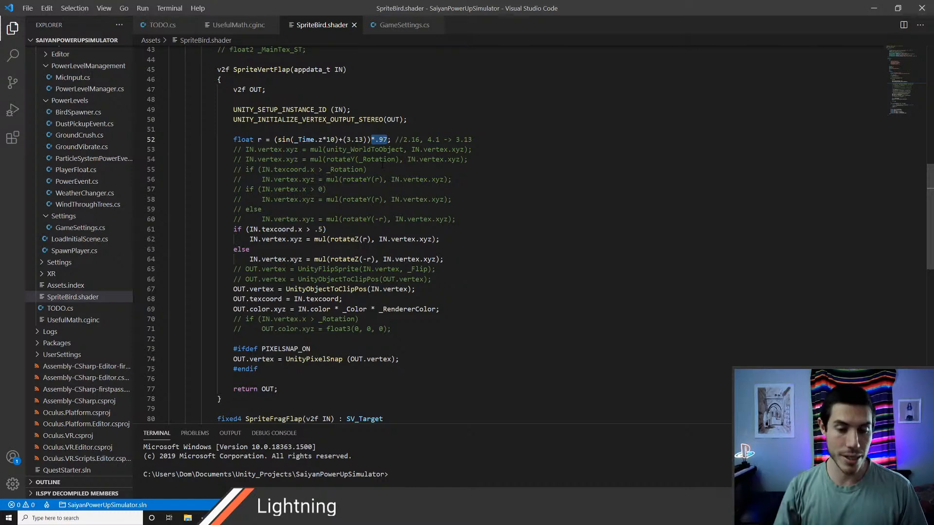
Step: Switch to Unity and import BirdSpawner.cs from the Scripts/PowerEvents folder of PowerUpSimulatorOld into the Assets folder
key("alt+Tab")
key("alt+Tab")
key("alt+Tab")
key("alt+Tab")
key("alt+Tab")
key("alt+Tab")
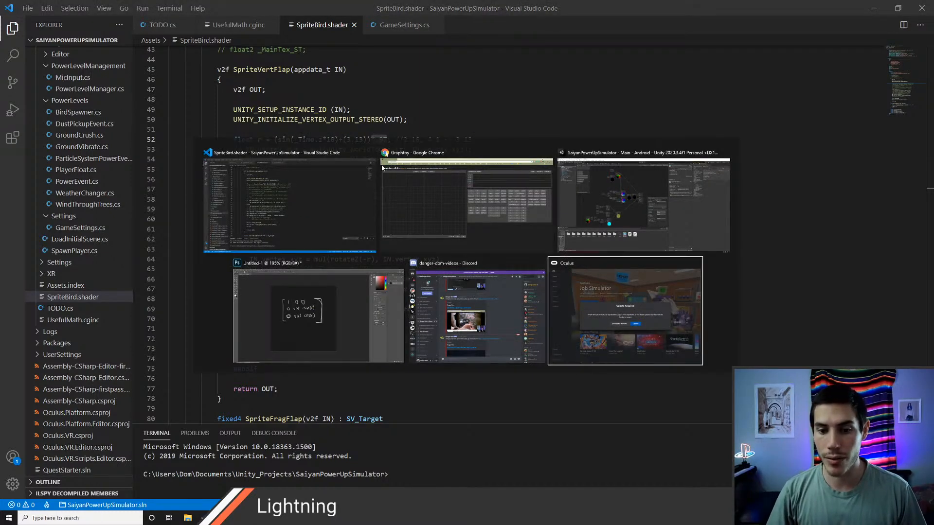
key("alt+Tab")
key("alt+Tab")
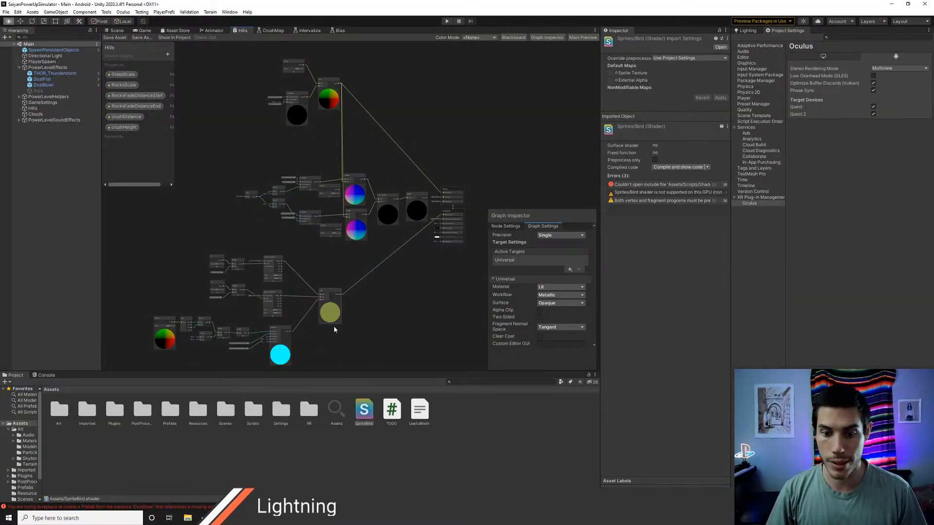
left_click(442, 432)
right_click(466, 418)
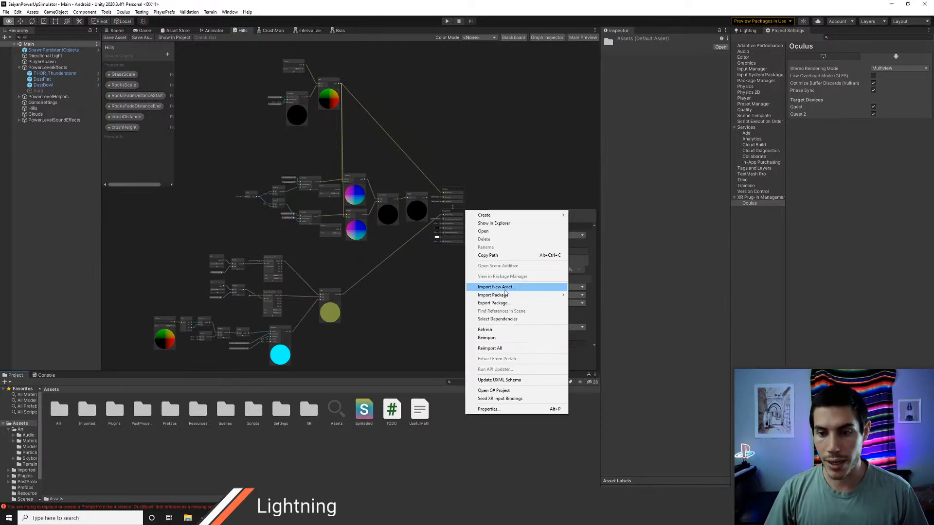
left_click(504, 288)
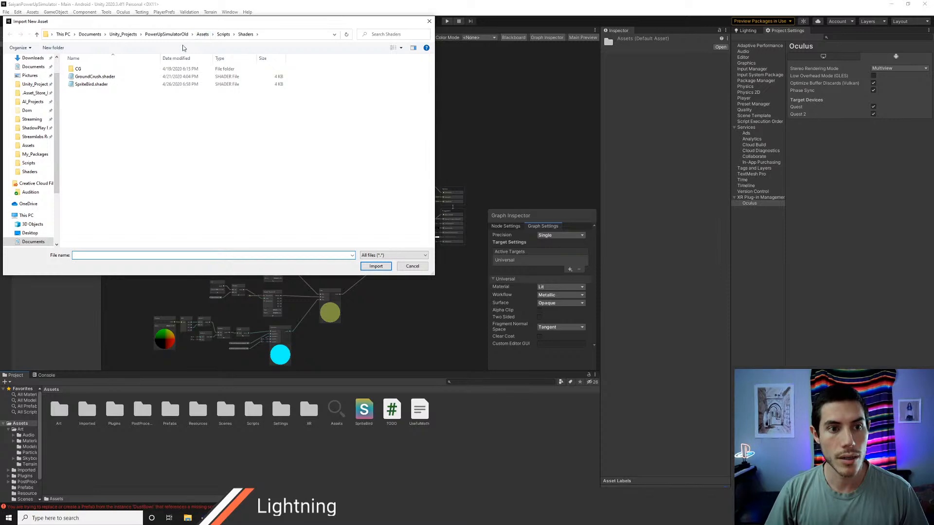
left_click(223, 35)
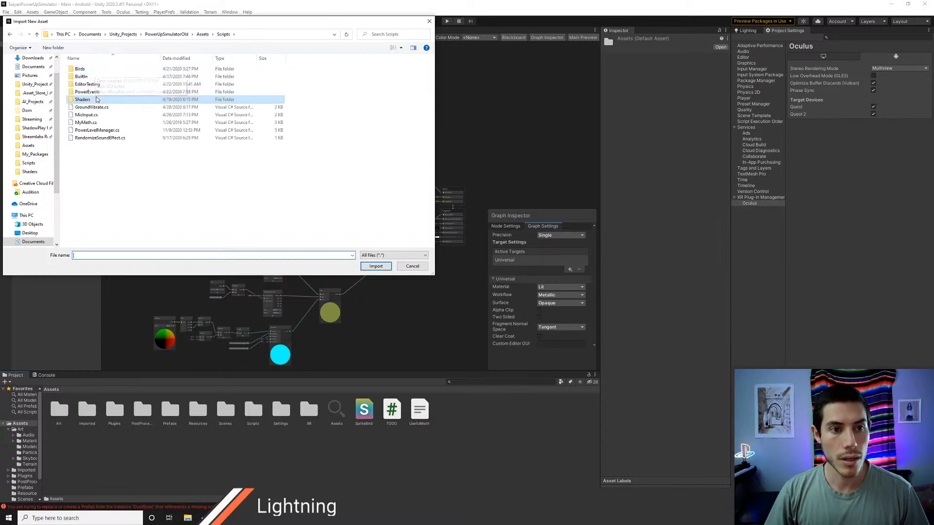
double_click(86, 92)
left_click(89, 68)
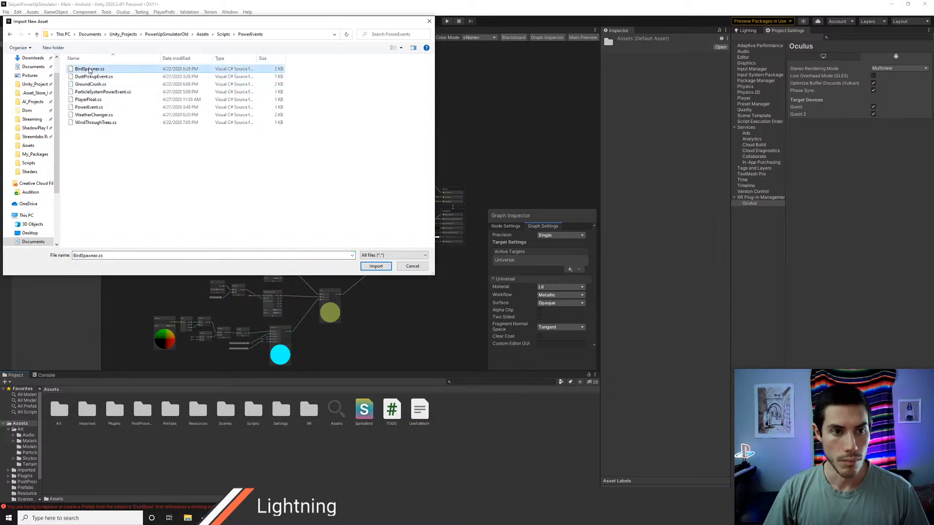
left_click(376, 266)
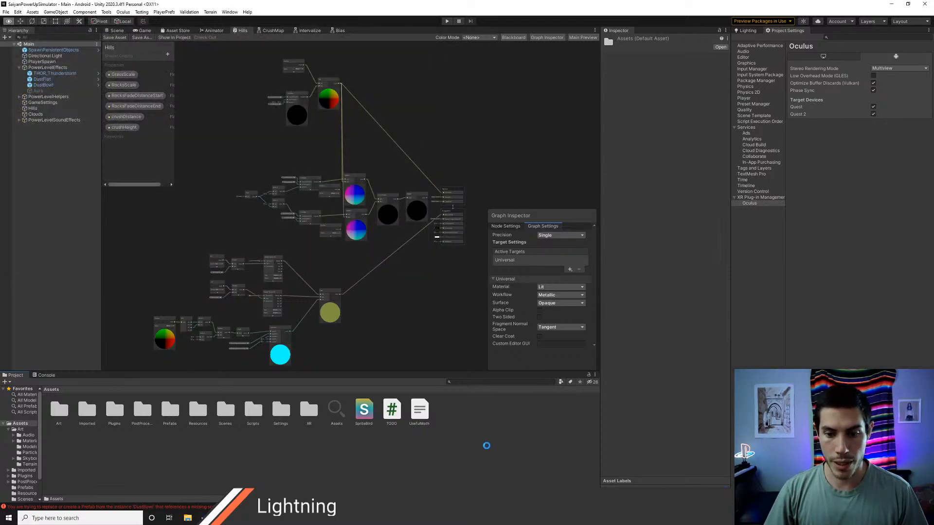
Step: Import MoveForward.cs from the old project's Scripts/Birds folder into the Assets folder
right_click(475, 432)
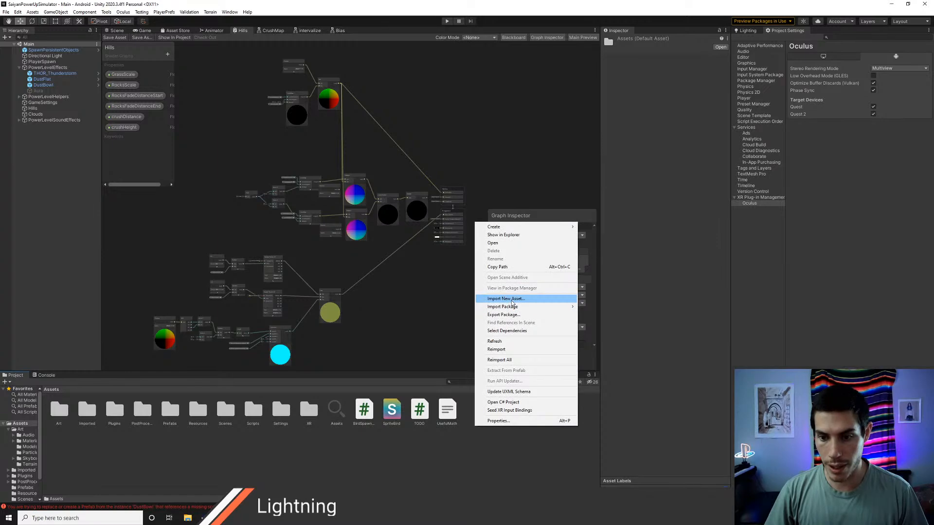
left_click(508, 299)
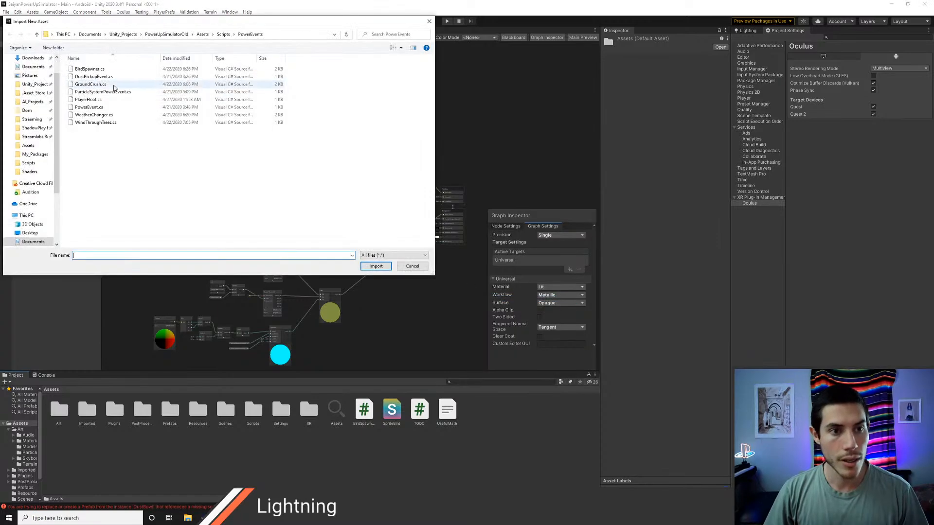
left_click(223, 34)
double_click(83, 69)
left_click(87, 69)
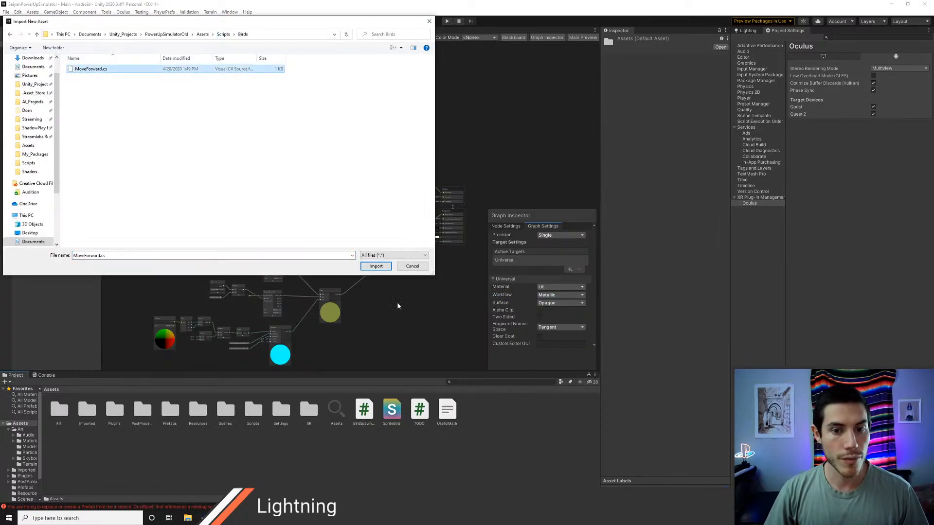
left_click(376, 266)
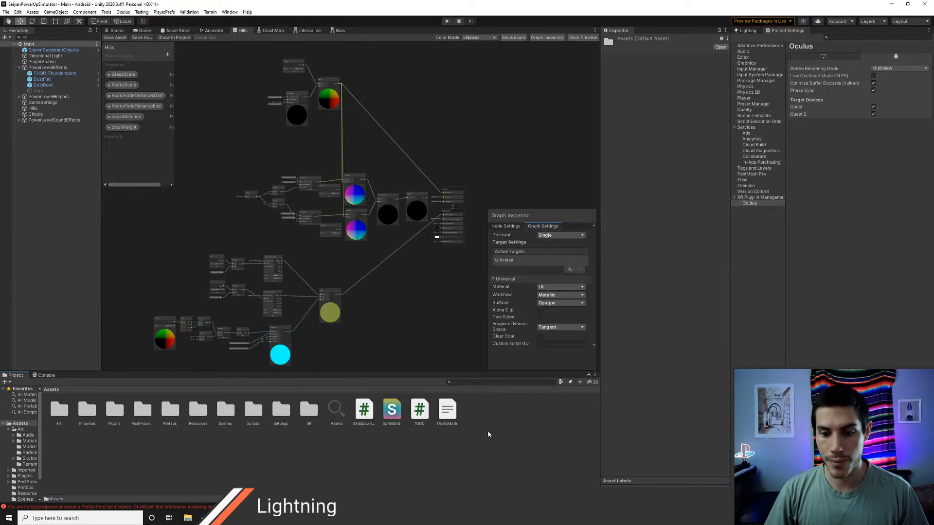
Step: Import bird.png from the old project's Art/Sprites folder into the Assets folder
right_click(479, 440)
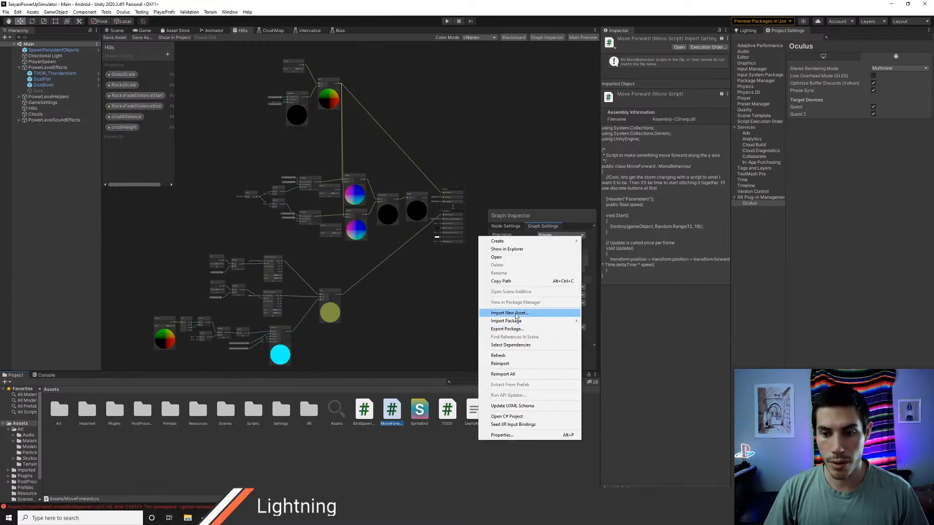
left_click(518, 314)
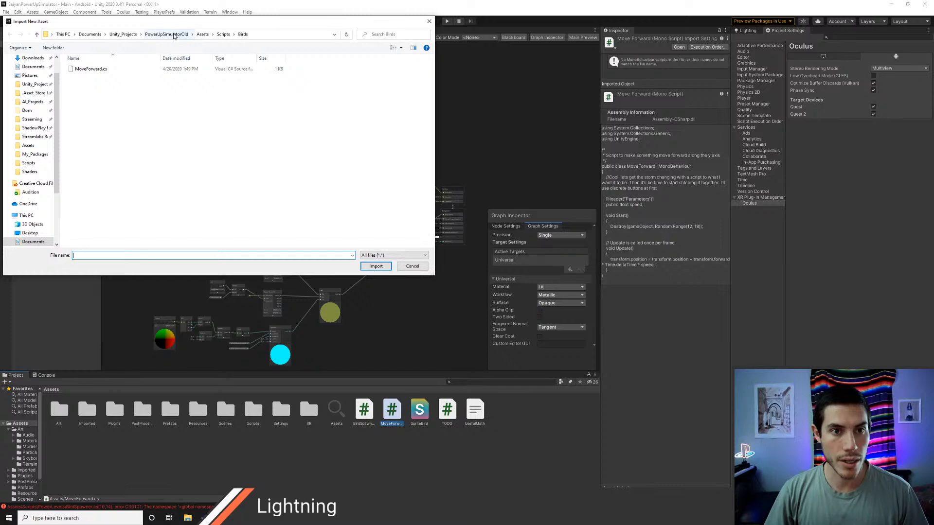
left_click(202, 34)
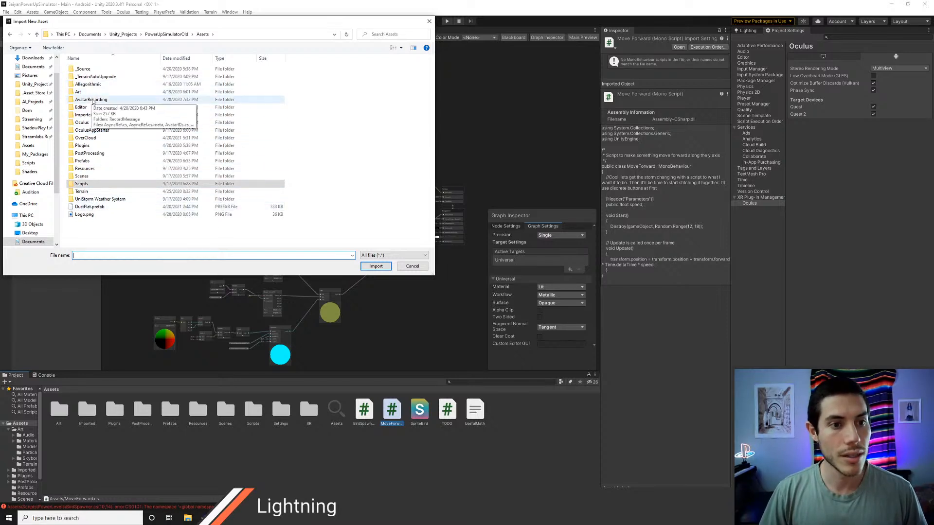
double_click(89, 91)
left_click(93, 87)
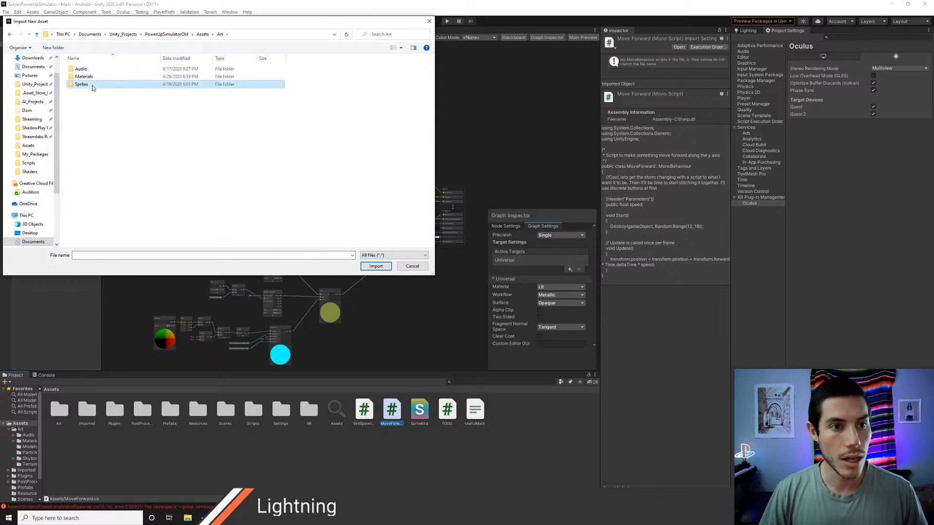
double_click(93, 87)
left_click(93, 87)
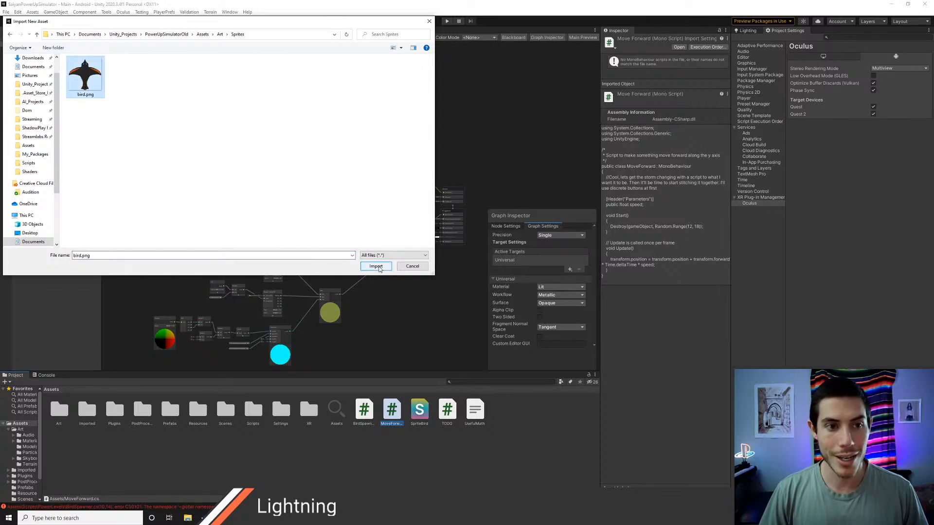
left_click(375, 266)
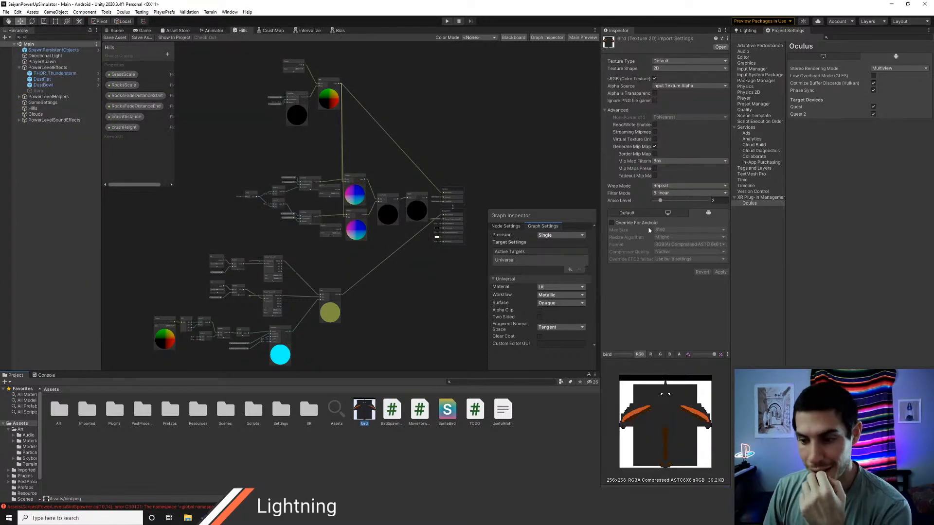
Step: Check the bird texture's alpha channel preview, then enable Alpha Is Transparency and apply the import settings
left_click(679, 355)
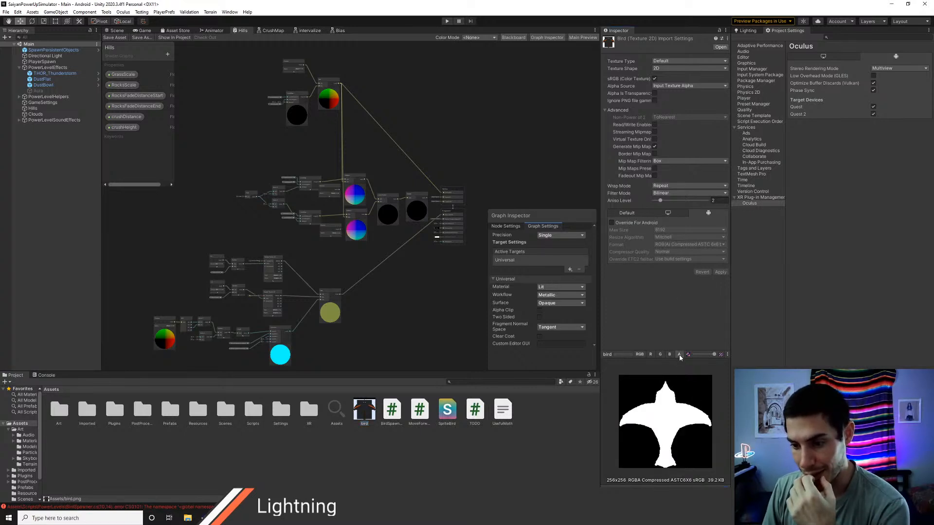
left_click(640, 355)
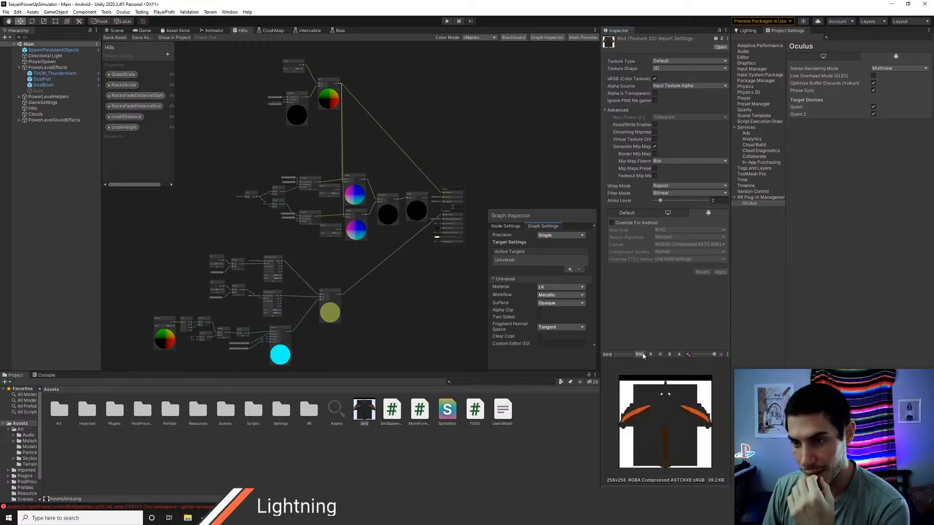
left_click(655, 93)
left_click(720, 272)
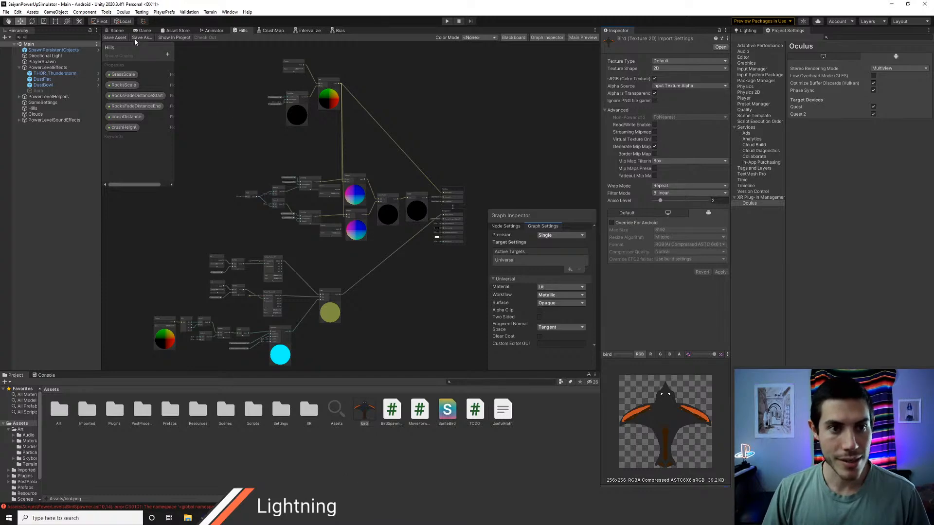
Step: Try to place the bird texture directly into the Scene view and undo the placement
left_click(118, 31)
right_click_drag(386, 277, 398, 254)
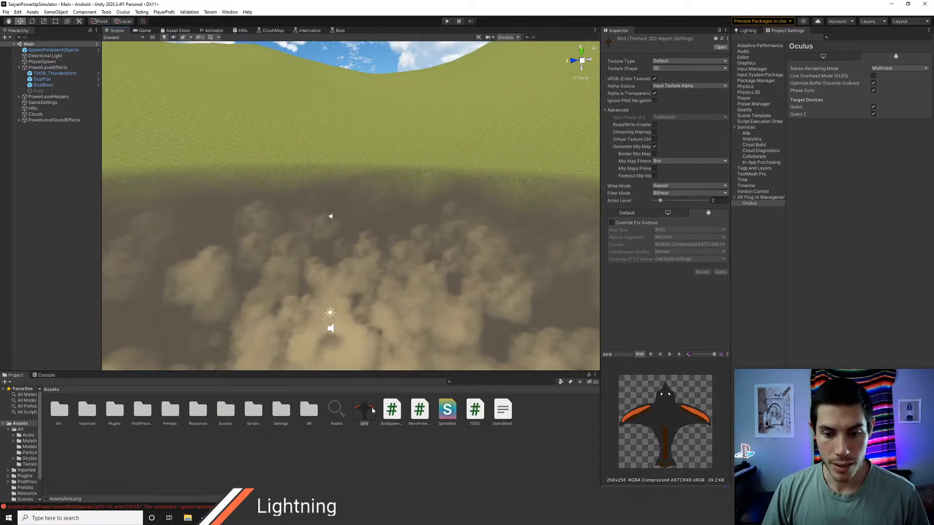
left_click(444, 416)
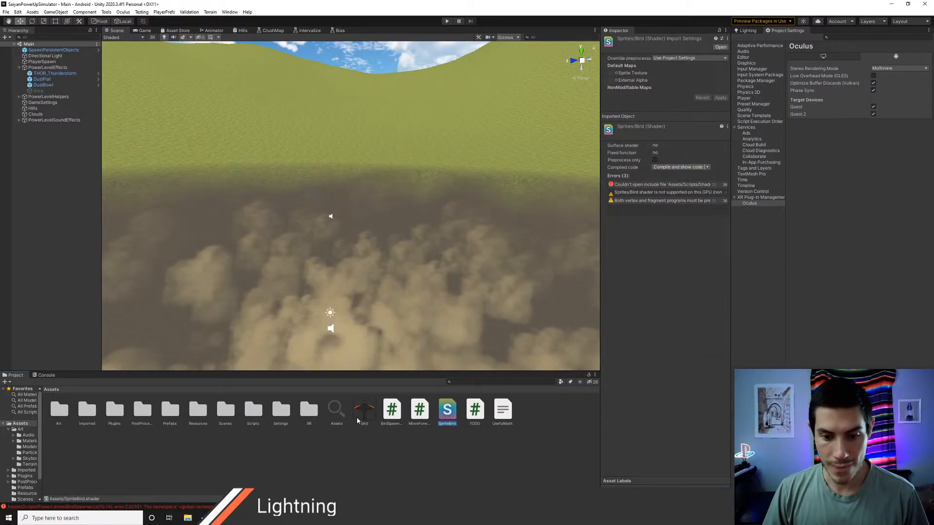
left_click_drag(361, 420, 340, 264)
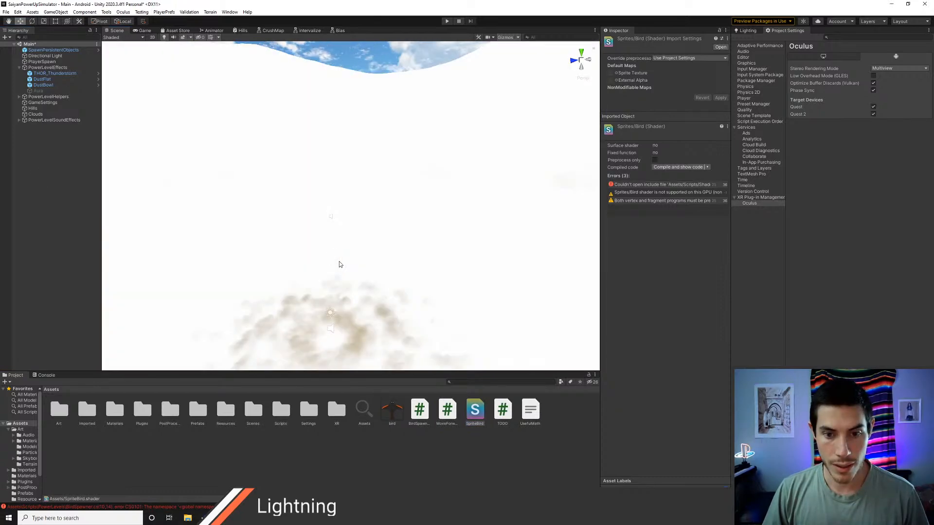
key("ctrl+z")
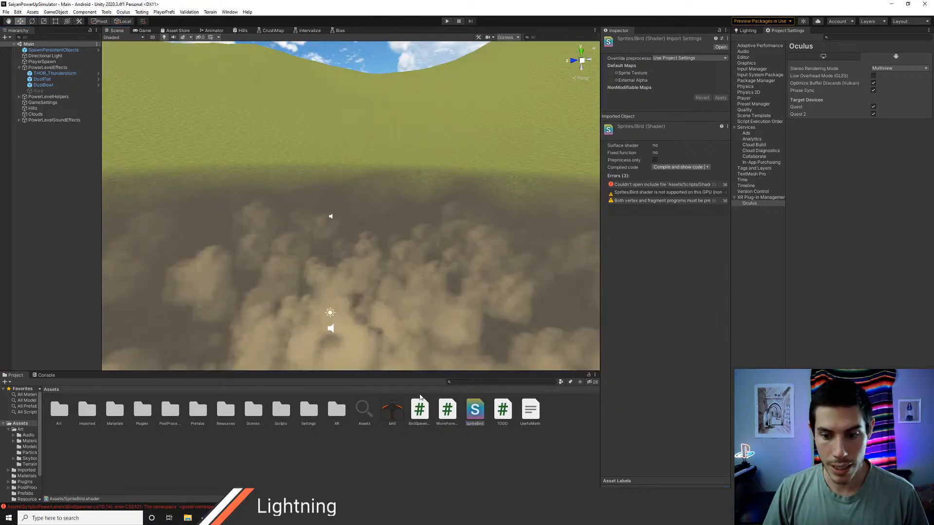
Step: Change the bird texture's type to Sprite (2D and UI) and apply the import settings
left_click(394, 416)
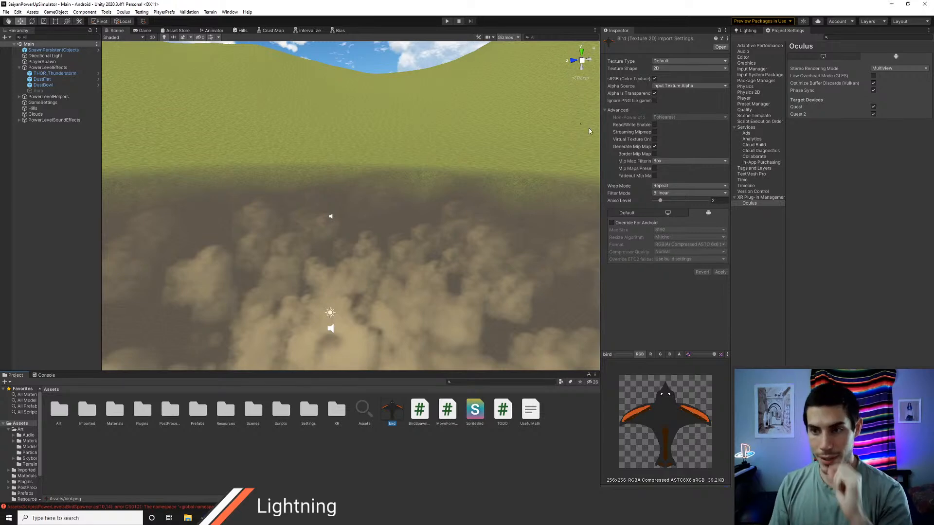
left_click(674, 61)
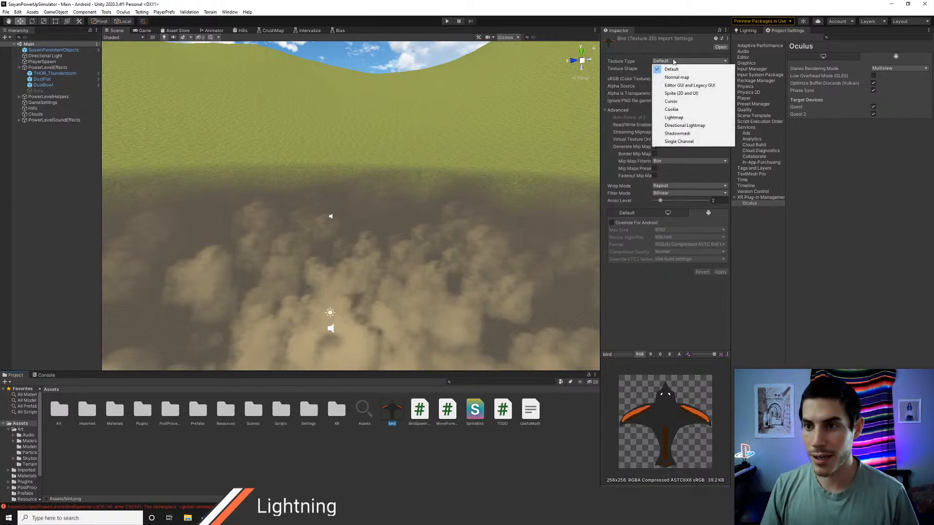
left_click(680, 93)
left_click(720, 280)
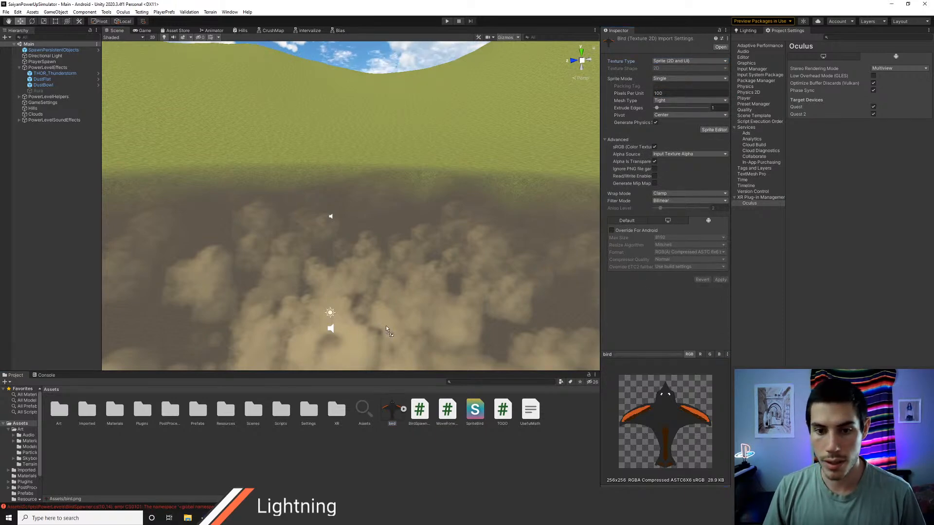
Step: Add the bird sprite to the Main scene and move it to about Y 8.01 and Z -2.02
left_click_drag(58, 233, 46, 211)
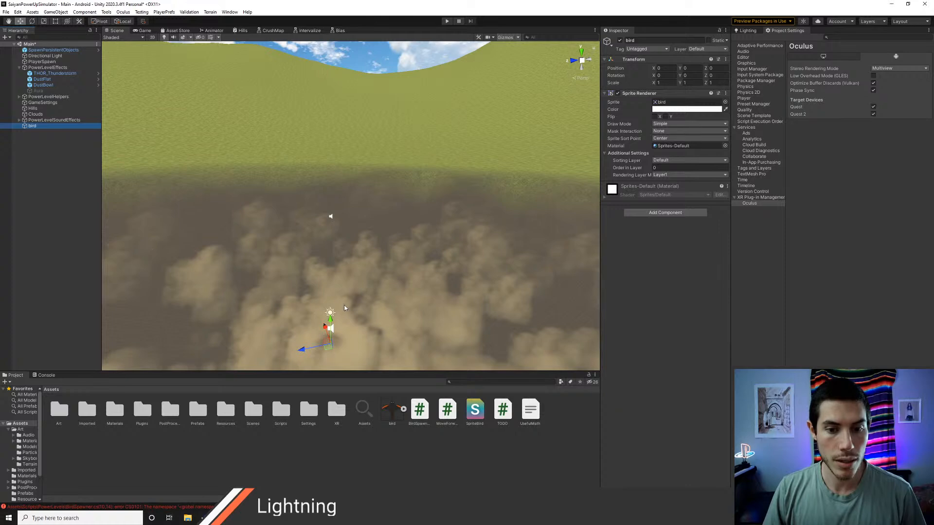
left_click_drag(330, 319, 329, 234)
right_click_drag(382, 271, 445, 296)
key("w")
key("a")
left_click_drag(323, 247, 351, 235)
Step: Deactivate the two dust particle effects under PowerLevelEffects and frame the bird in the Scene view
left_click(43, 80)
left_click(44, 86, "shift")
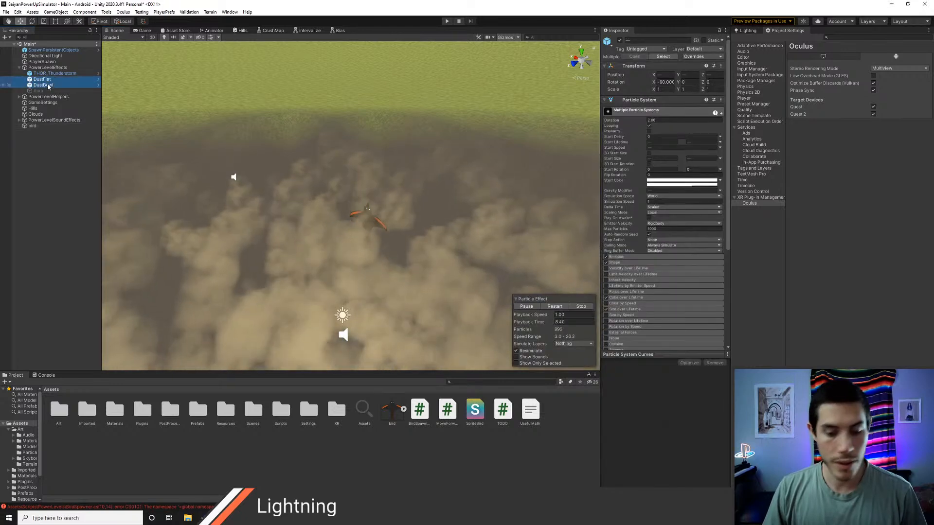
left_click(619, 41)
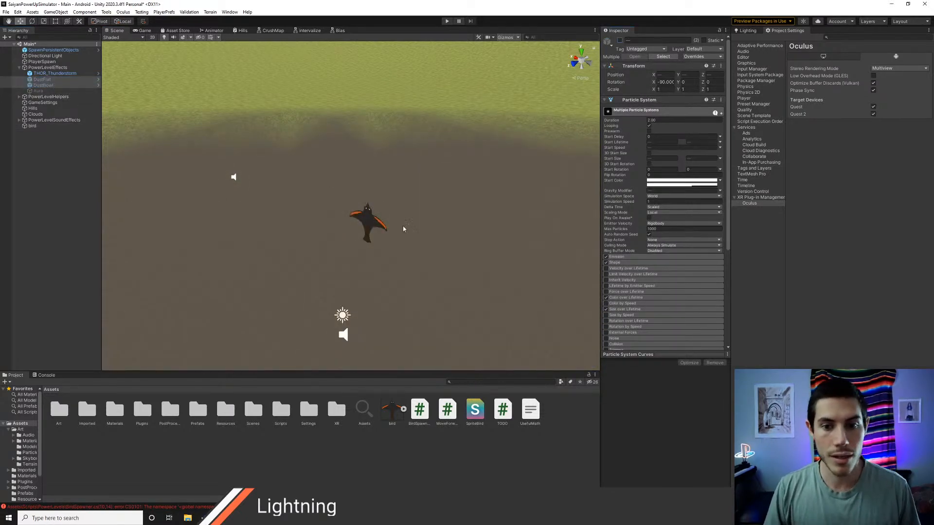
key("w")
right_click_drag(403, 227, 481, 230)
key("s")
key("d")
key("w")
key("s")
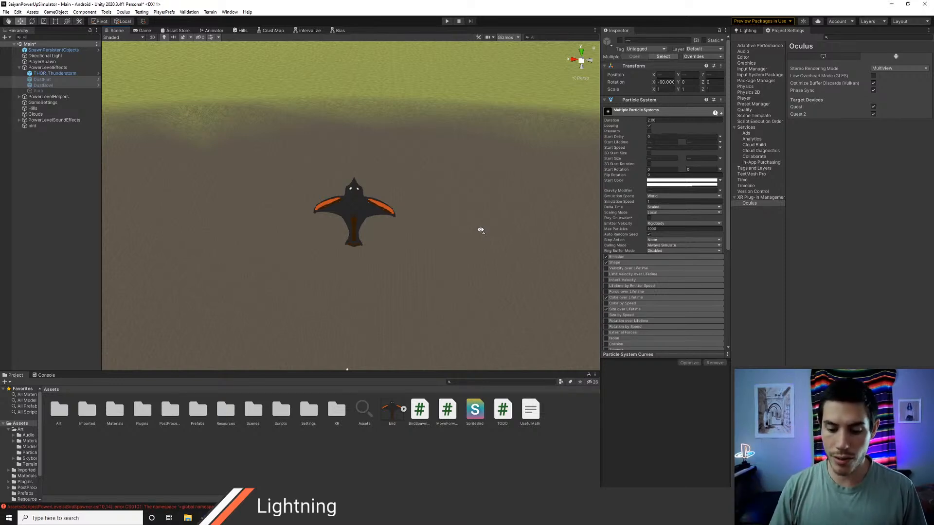
Step: Switch to the web browser and search Google Images for "roblox scripting"
key("alt+Tab")
key("alt+Tab")
key("ctrl+t")
type("ro")
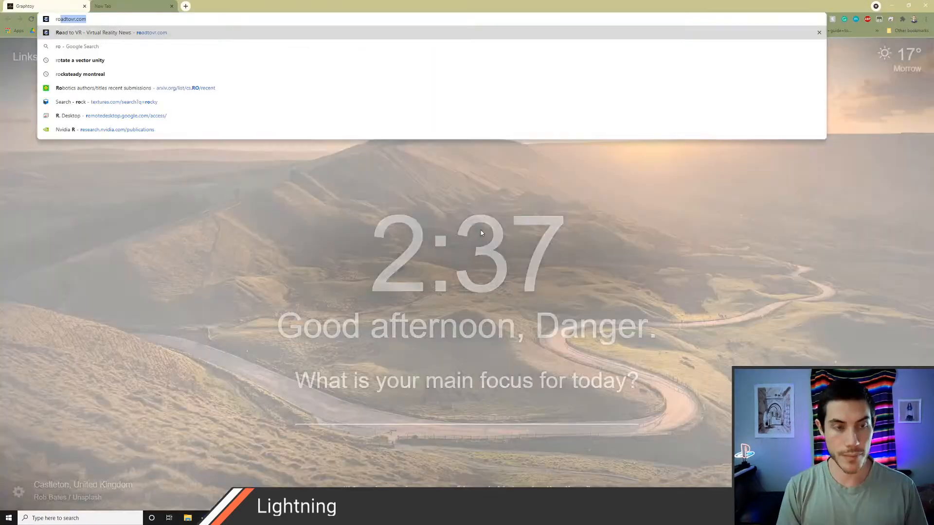
type("blox scripting")
key("Return")
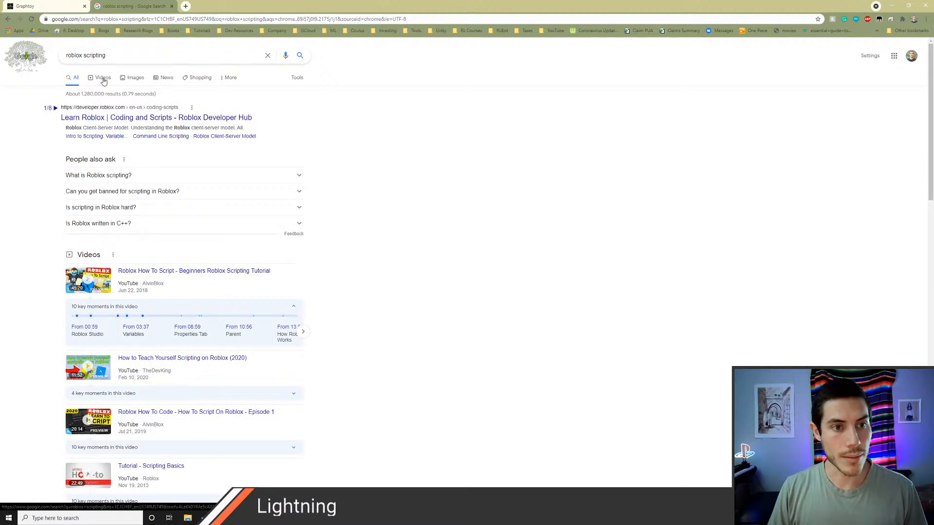
left_click(135, 76)
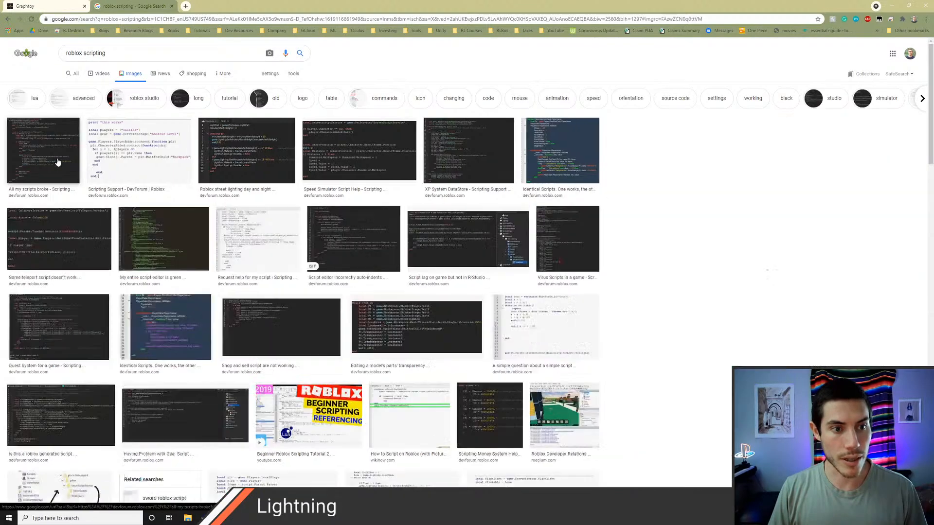
Step: Examine the code screenshots in the Roblox scripting image results, and leave the search page
left_click(57, 162)
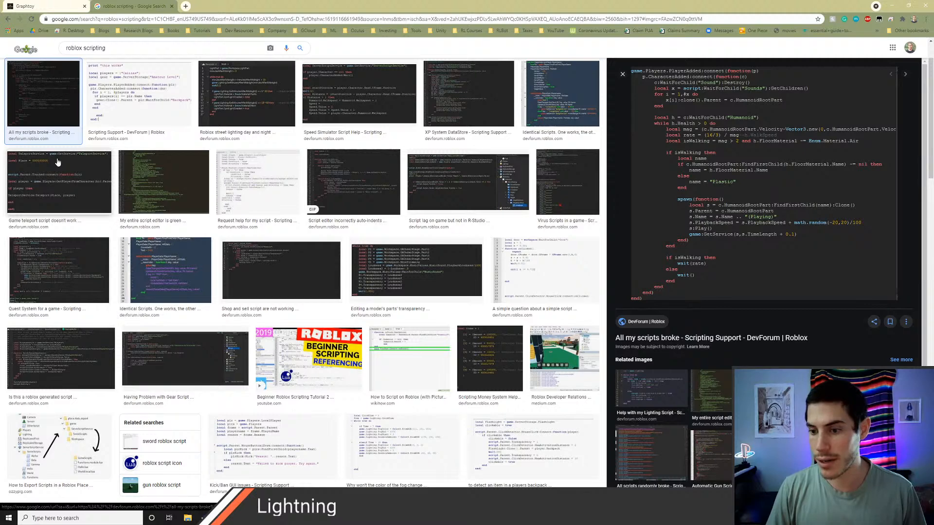
key("Right")
key("Right")
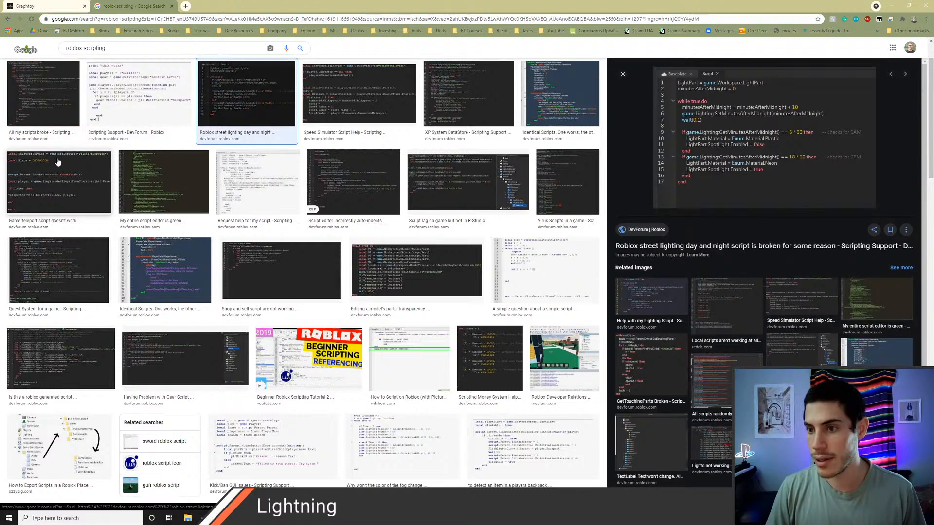
key("Right")
key("Right")
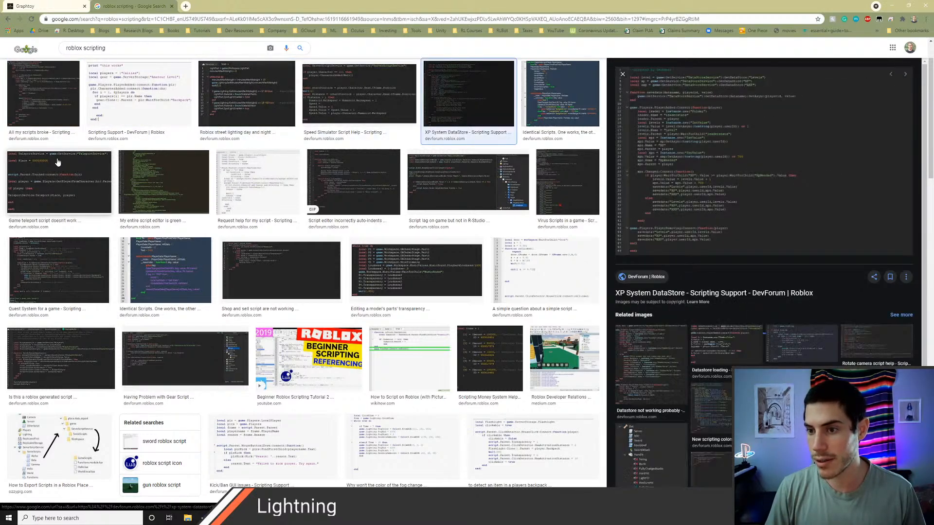
key("Right")
key("Right")
key("Left")
key("Left")
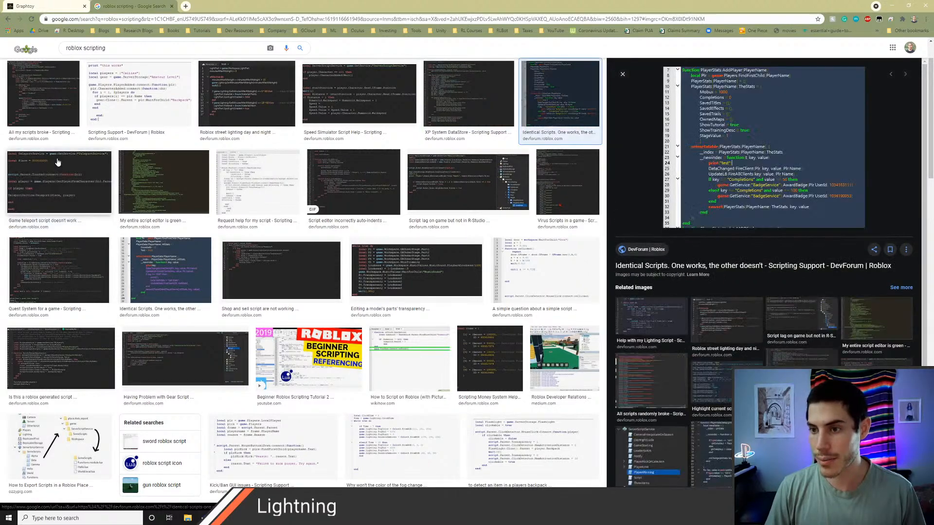
key("Left")
key("Left")
key("Left")
key("ctrl+Tab")
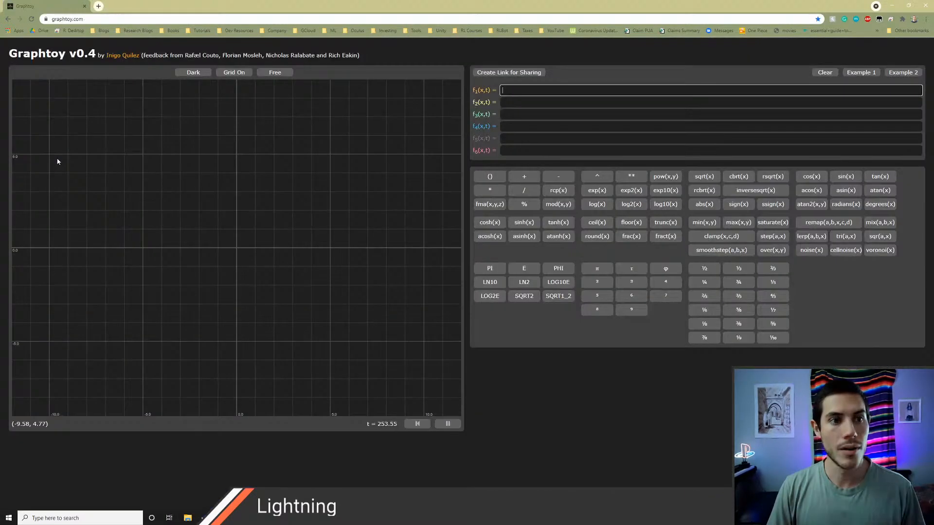
Step: Switch back to Unity and create a folder named Bird inside Assets/Art/Materials
key("alt+Tab")
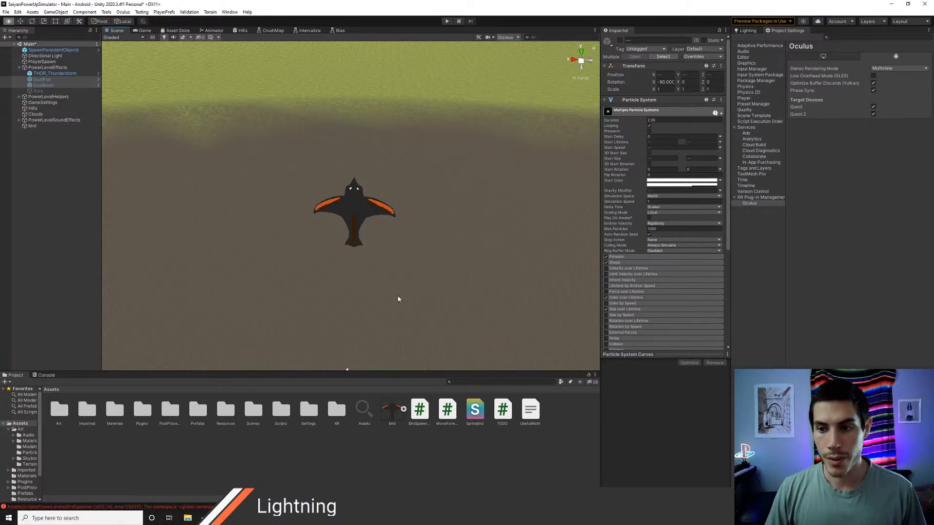
left_click(37, 127)
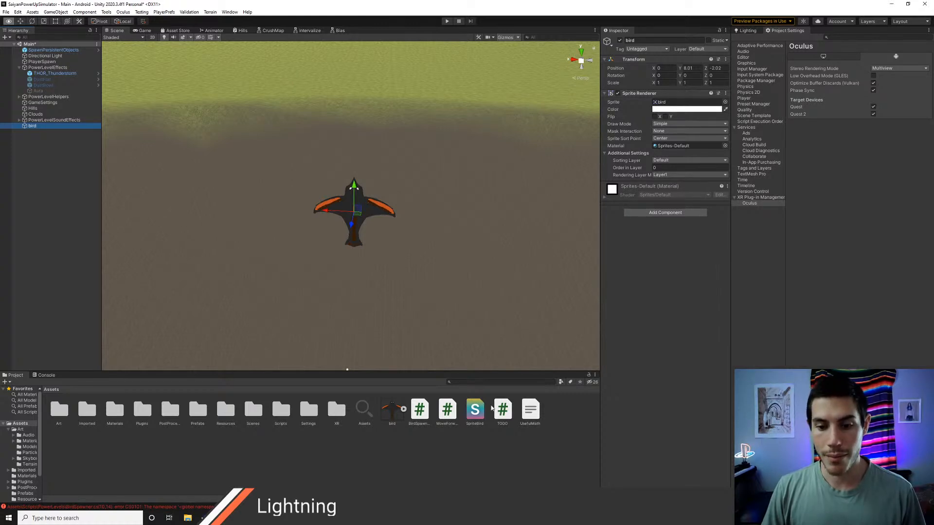
double_click(59, 413)
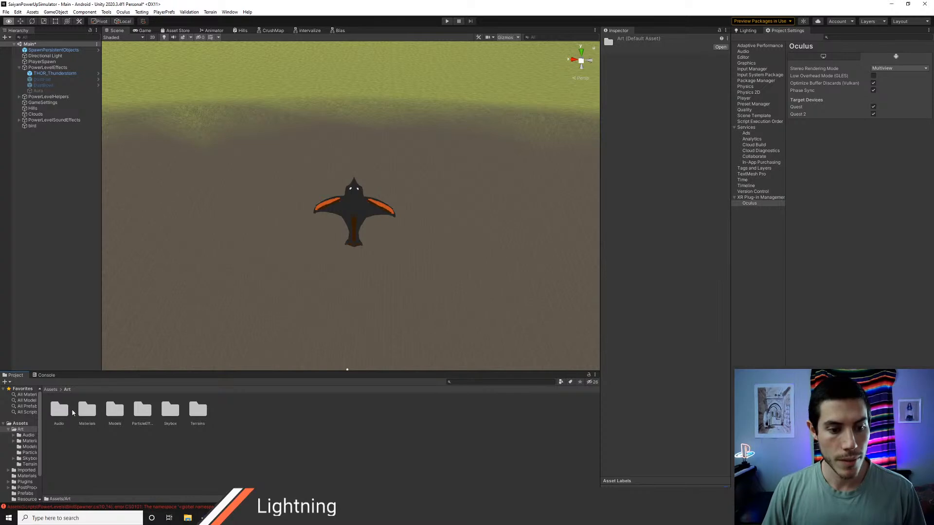
double_click(96, 413)
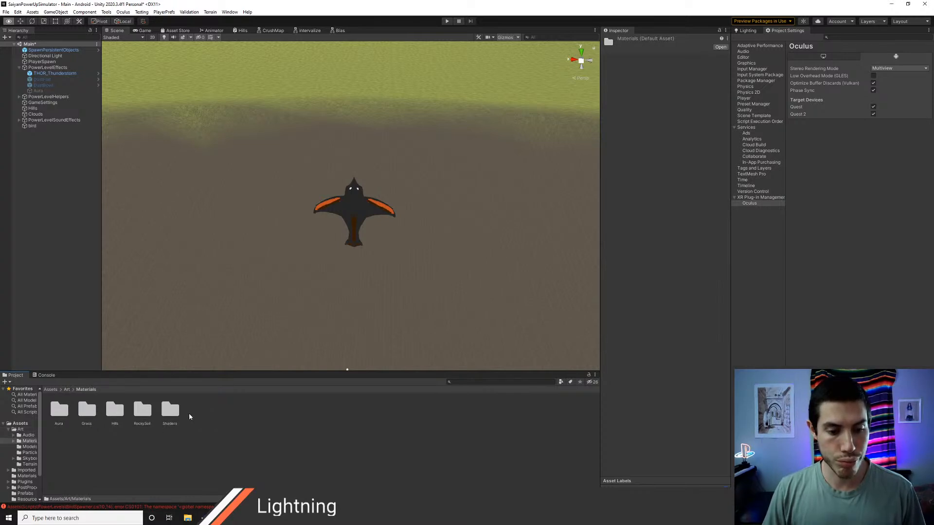
key("ctrl+shift+n")
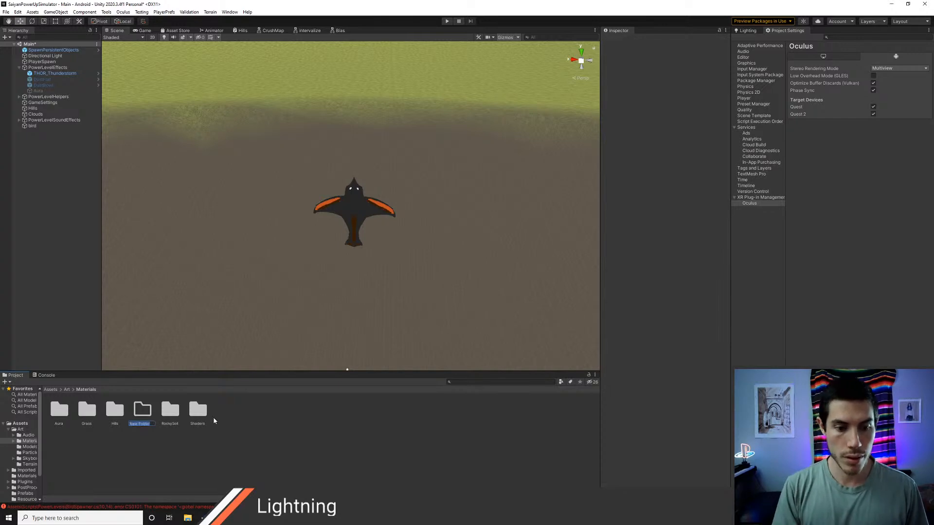
type("Bird")
key("Return")
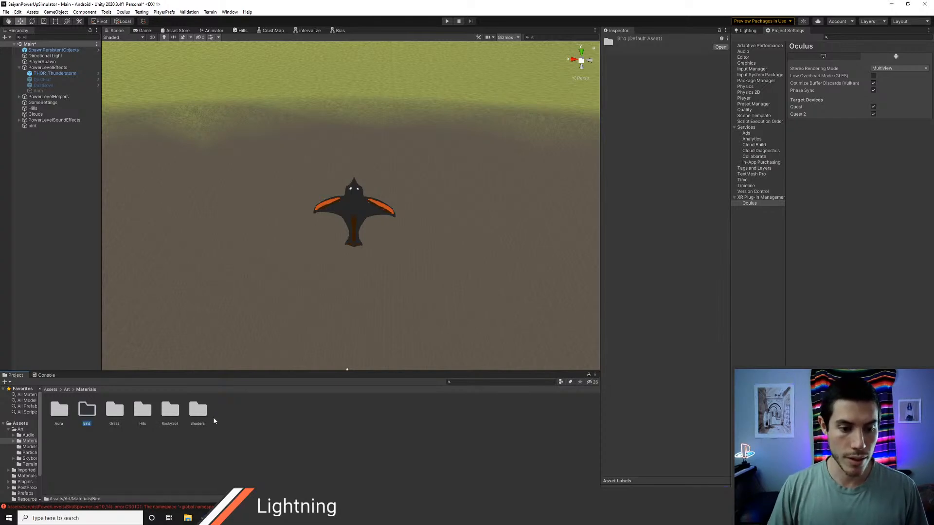
Step: Create a Universal Render Pipeline Sprite Lit Shader Graph named Bird in the Art/Materials/Shaders folder
double_click(197, 412)
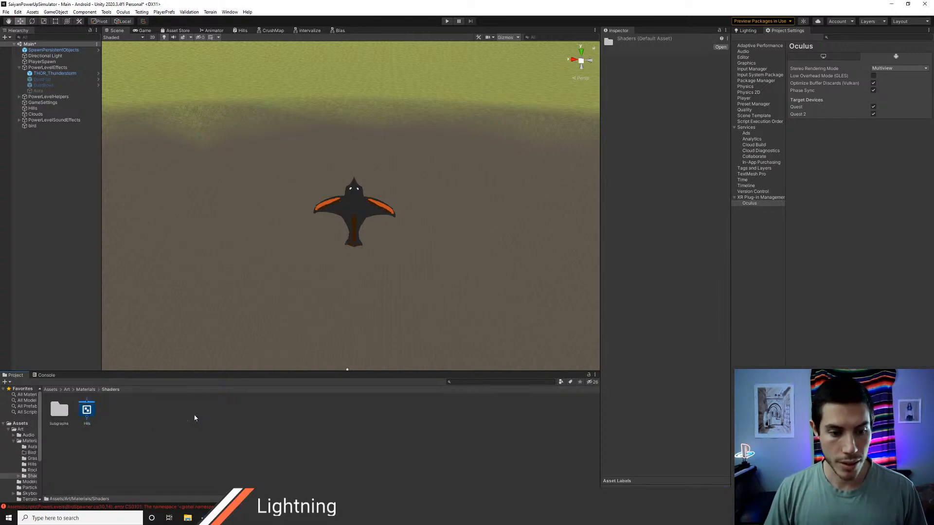
right_click(118, 420)
mouse_move(152, 217)
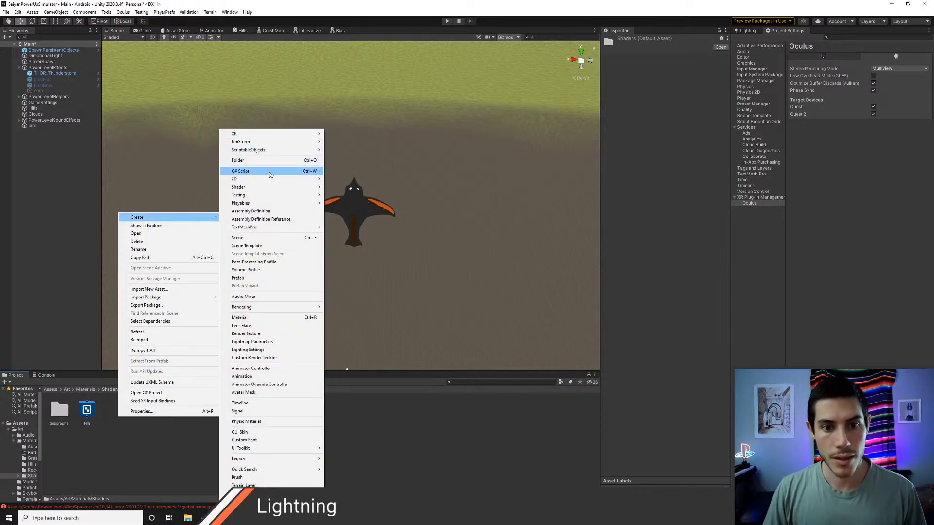
mouse_move(268, 186)
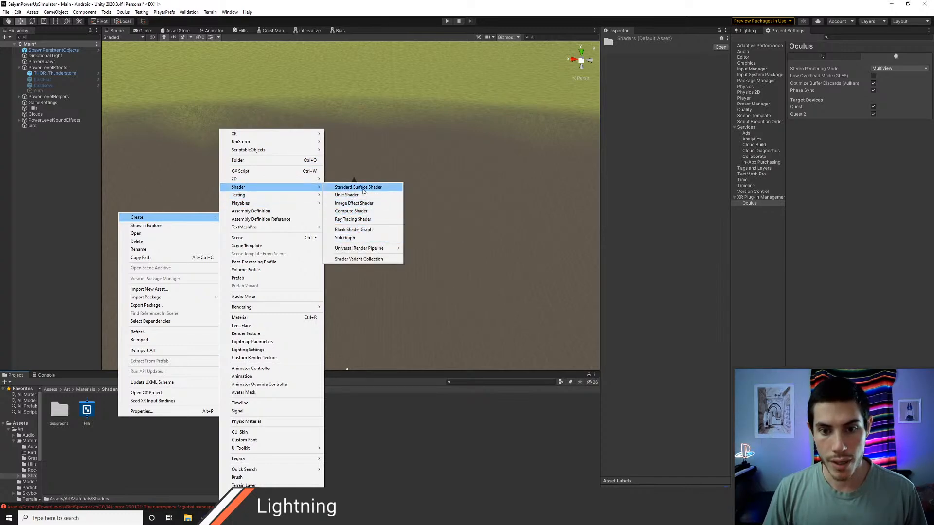
mouse_move(360, 249)
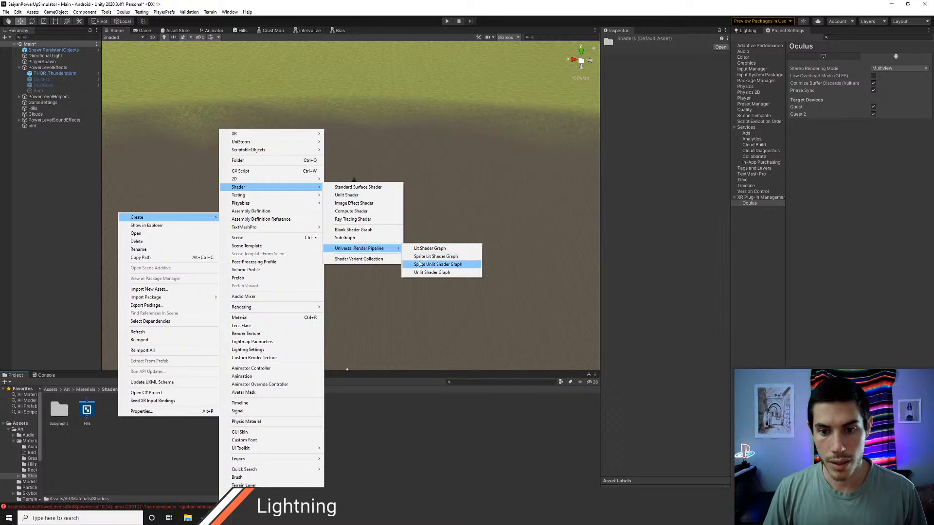
left_click(449, 256)
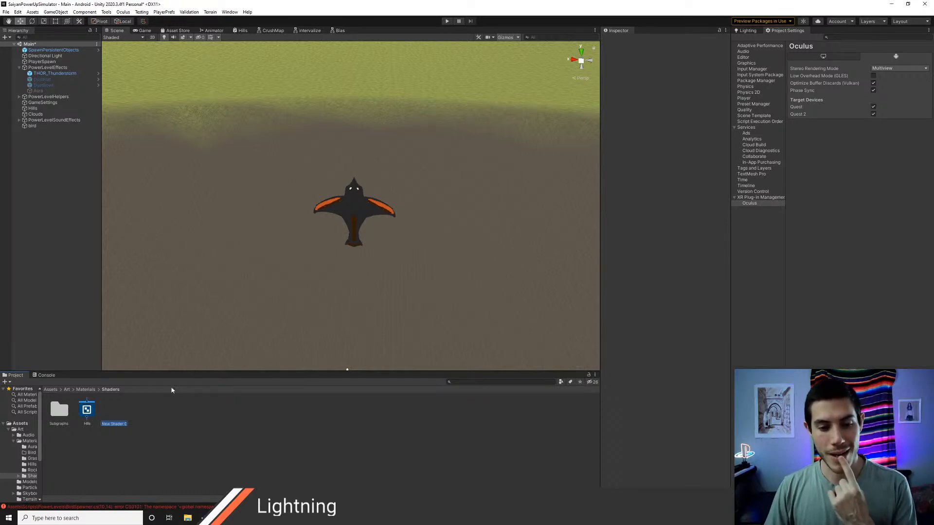
type("Bird")
key("Return")
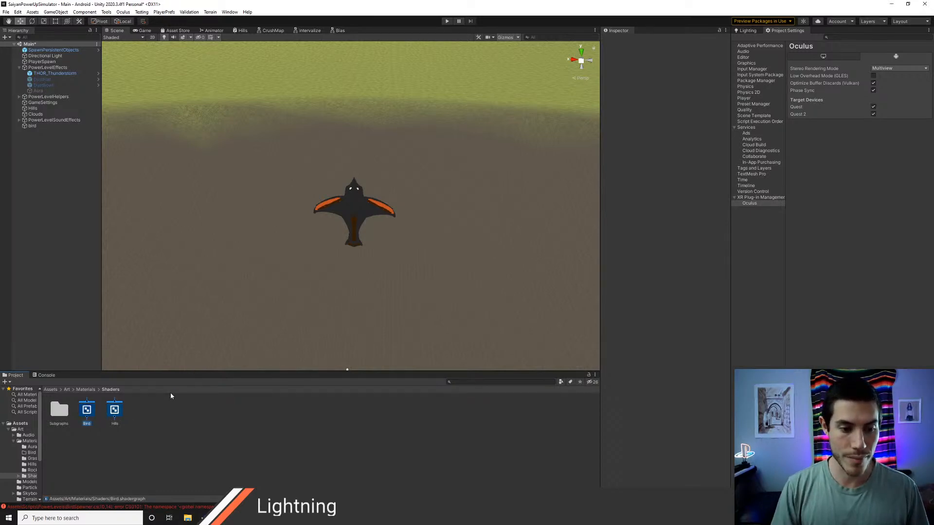
Step: Open the Bird shader graph for editing and examine its vertex and fragment blocks
double_click(90, 413)
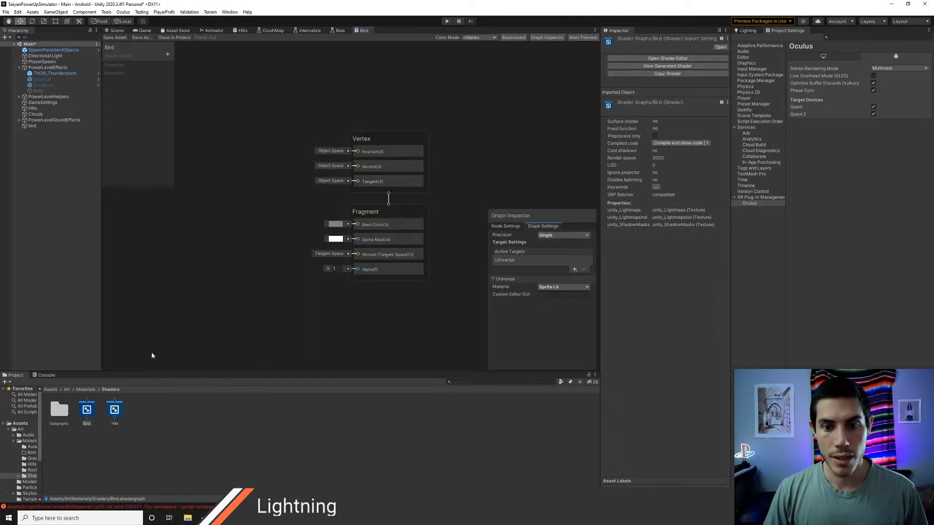
middle_click_drag(242, 265, 275, 266)
scroll(272, 266, "down", 2)
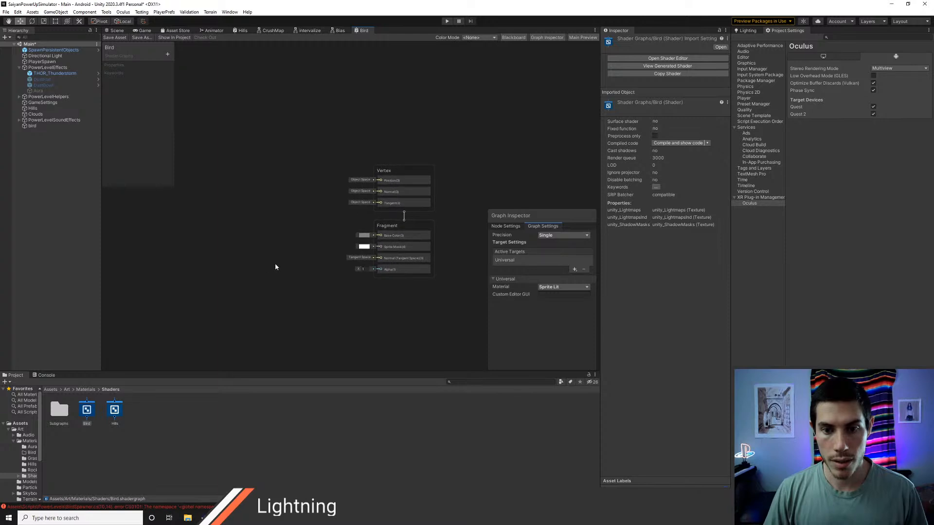
scroll(267, 266, "down", 2)
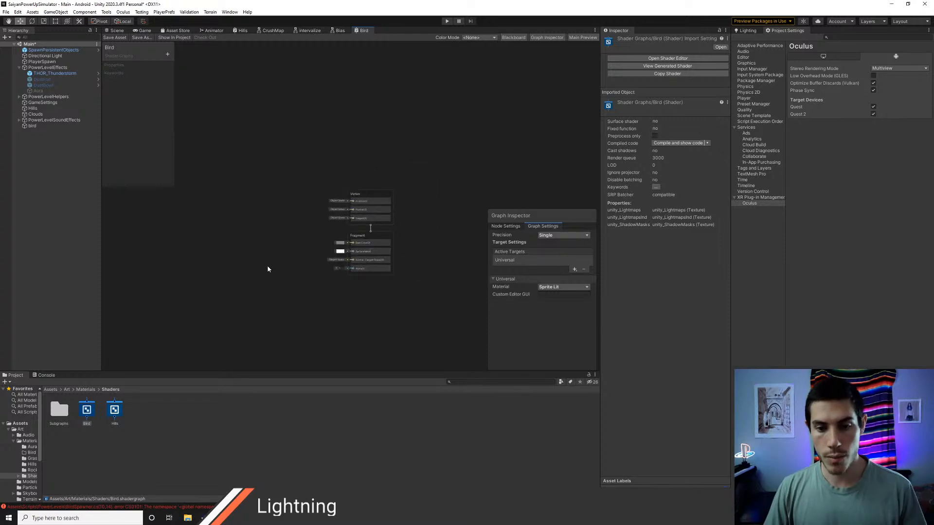
middle_click_drag(271, 254, 287, 256)
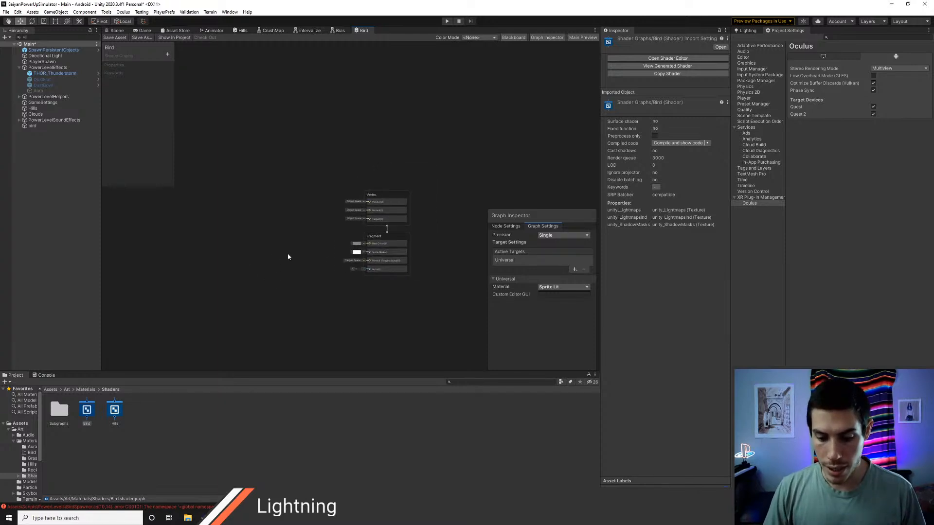
Step: Create a material named Bird in the Art/Materials/Bird folder
left_click(86, 390)
double_click(88, 410)
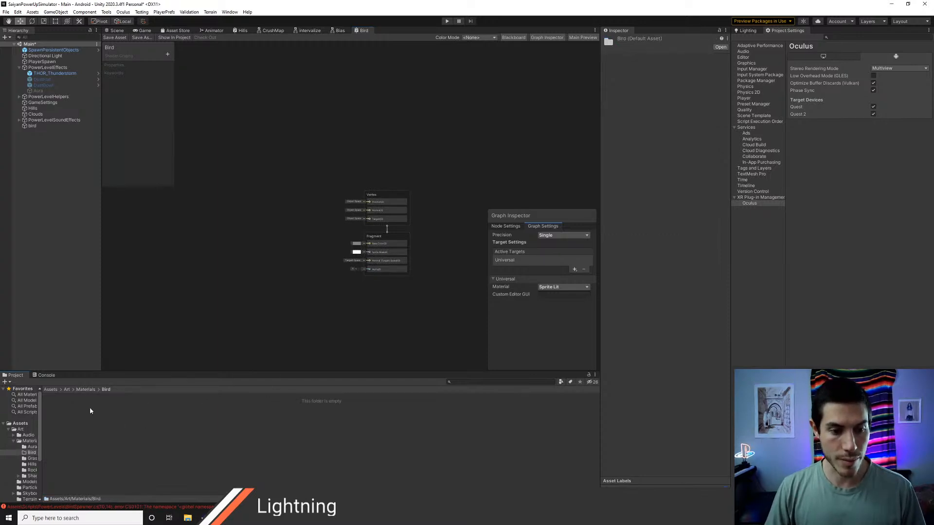
key("alt+m")
type("Bird")
key("Return")
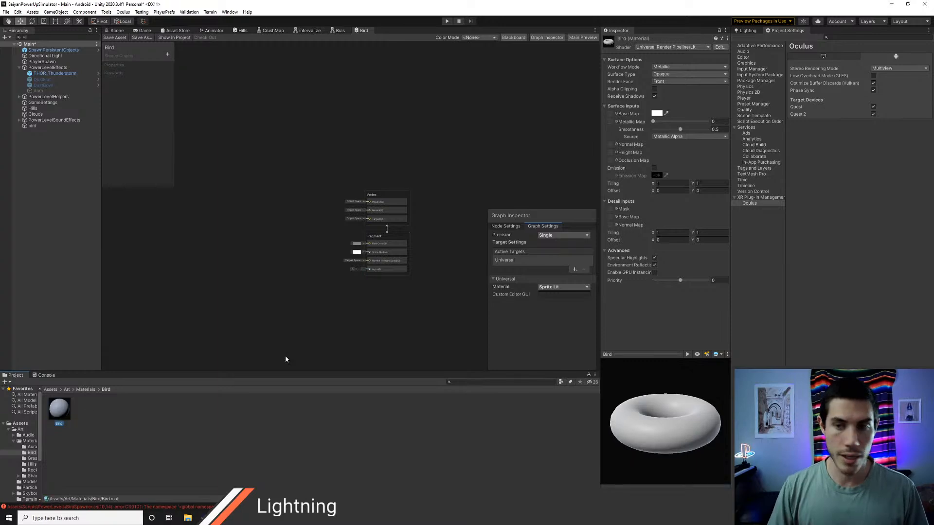
Step: Assign the Shader Graphs/Bird shader to the Bird material
left_click(681, 47)
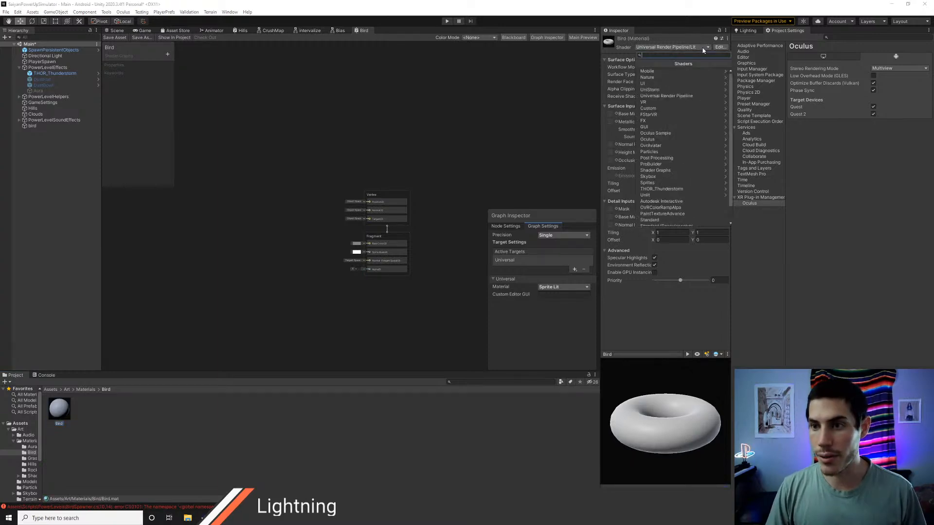
left_click(675, 171)
left_click(652, 84)
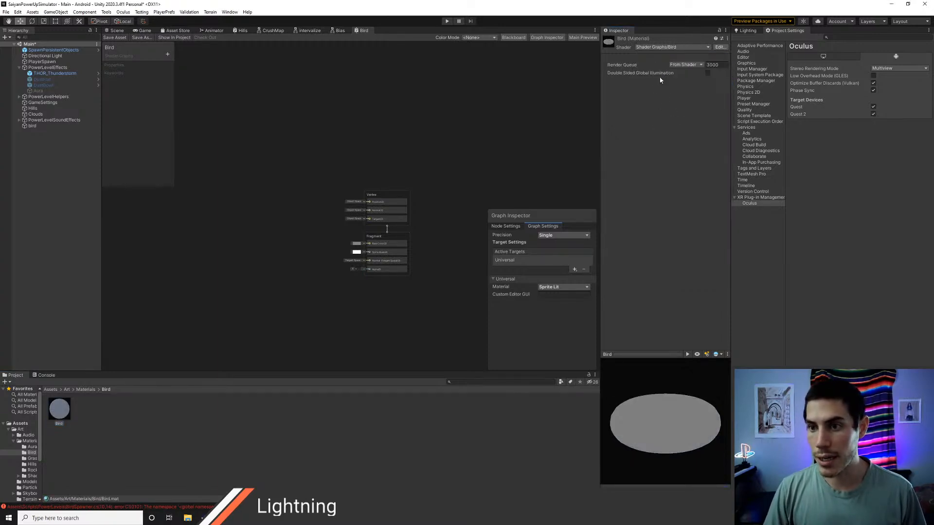
Step: Assign the Bird material to the Sprite Renderer of the bird object in the scene
left_click(116, 31)
left_click(33, 126)
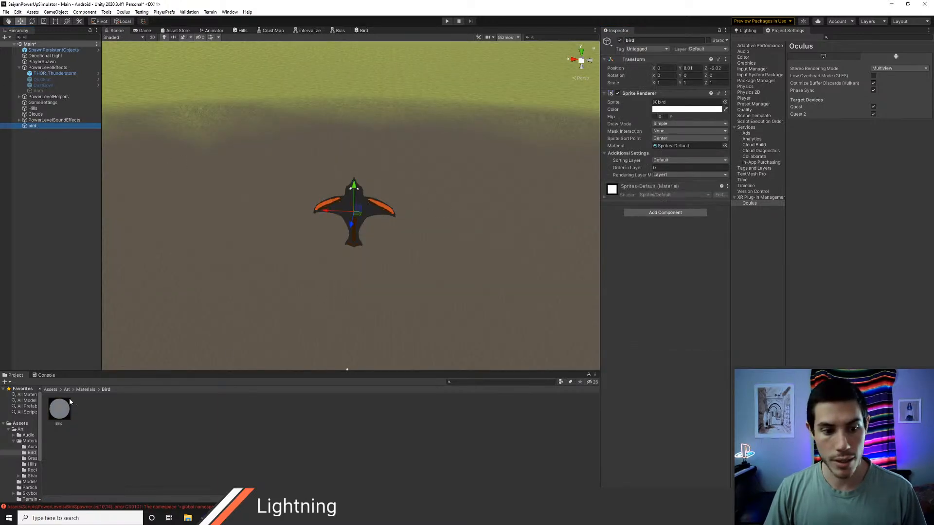
left_click_drag(62, 416, 667, 147)
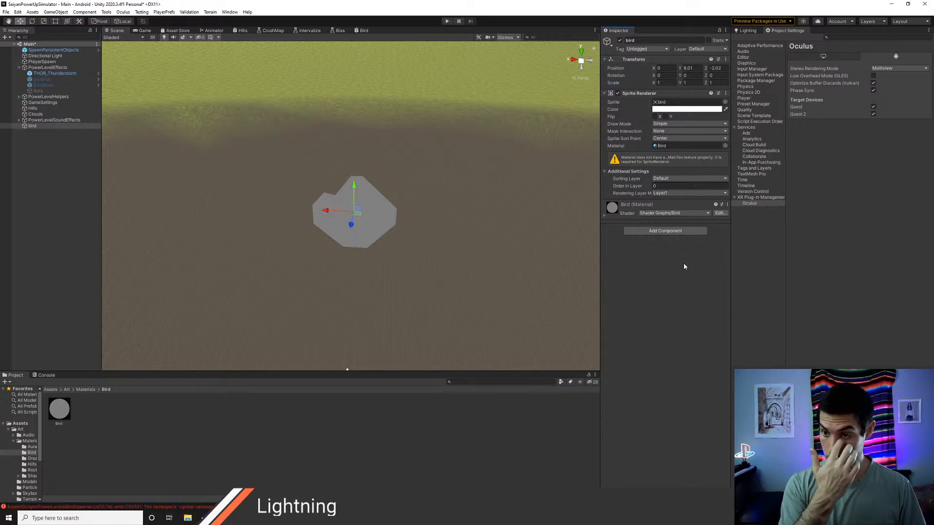
key("alt+Tab")
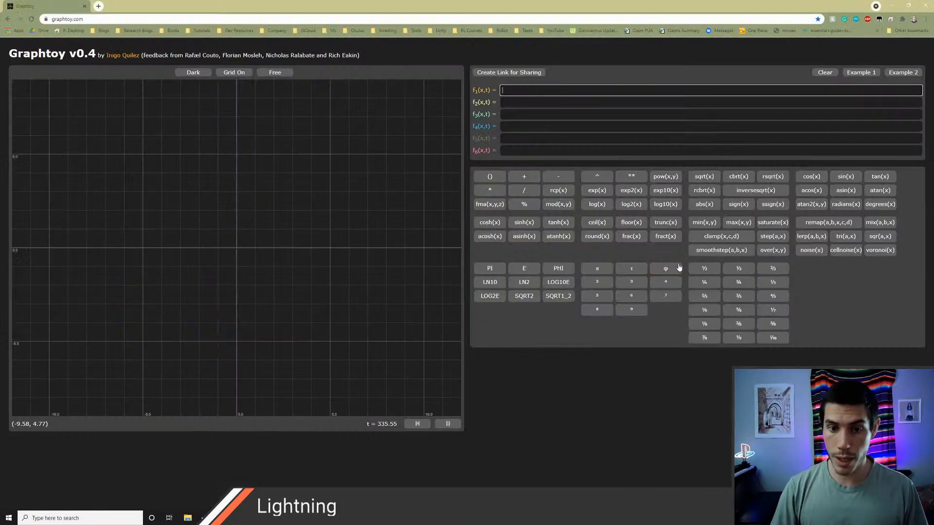
key("alt+Tab")
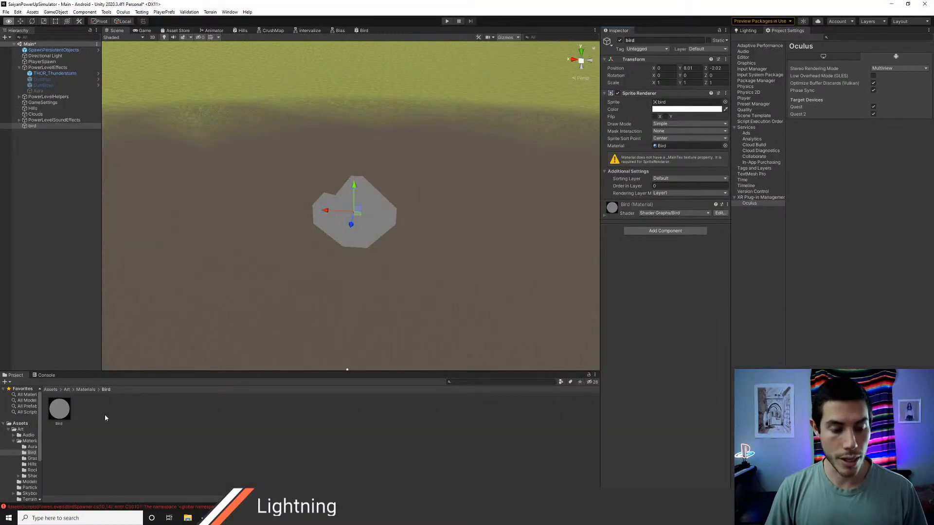
Step: Add a Texture 2D property named _MainTex to the Bird shader graph
left_click(361, 31)
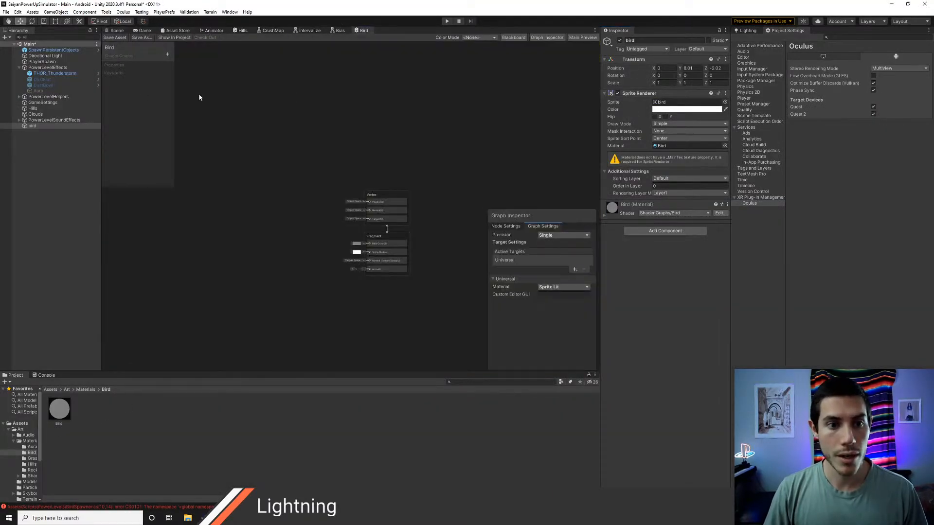
left_click(167, 55)
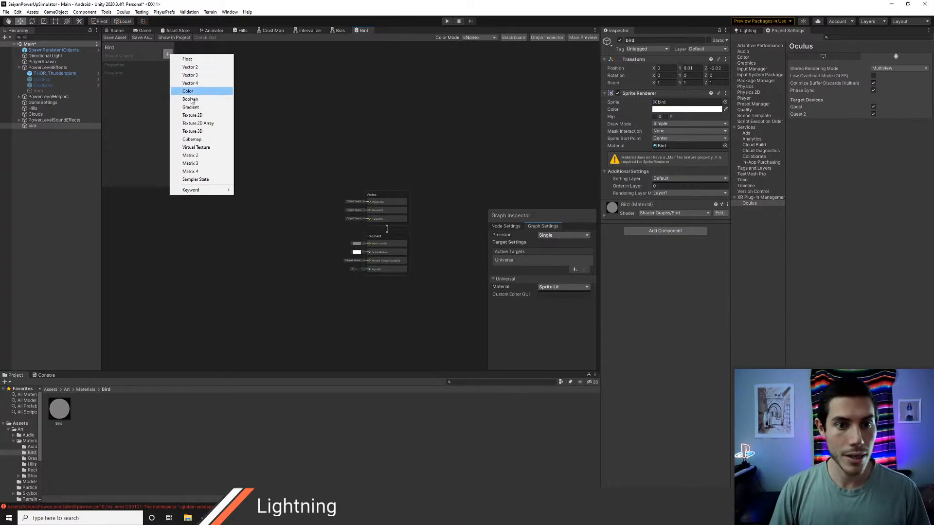
left_click(194, 115)
type("_MainTex")
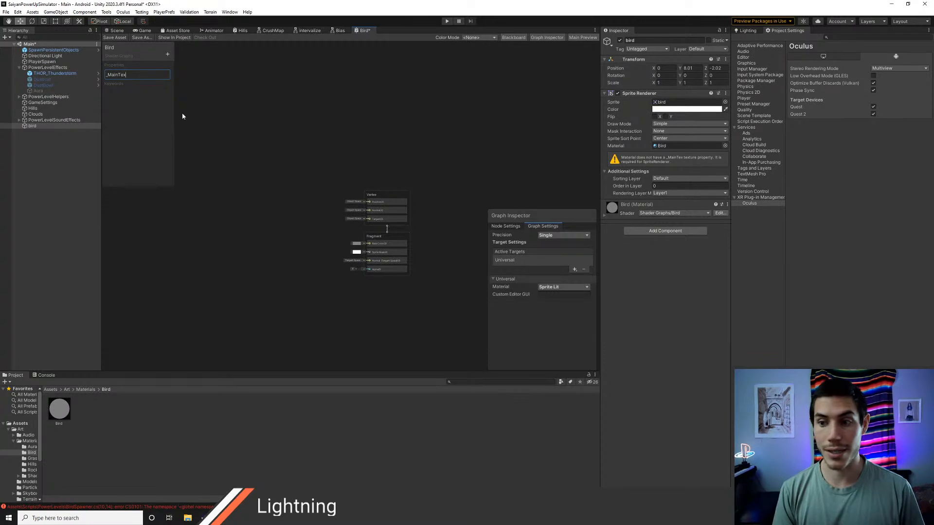
key("Return")
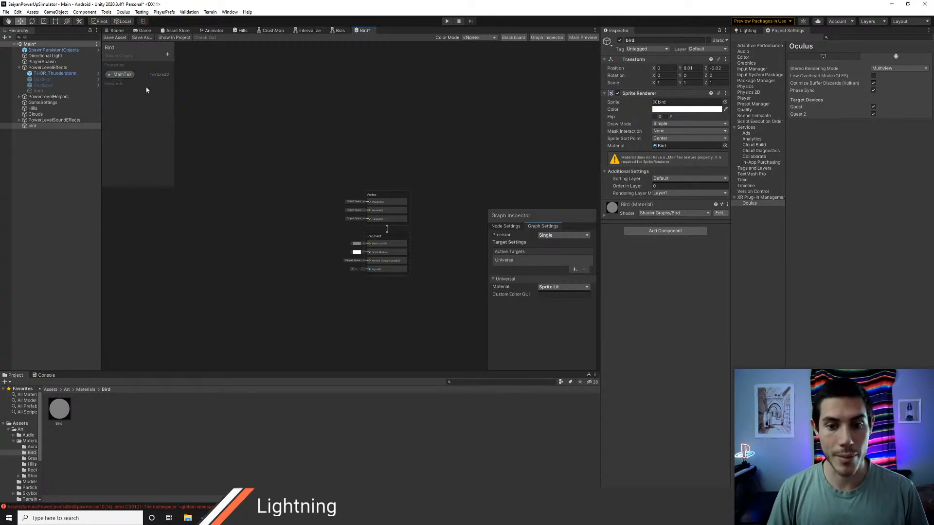
Step: Turn off the Exposed option of the _MainTex property, save the shader graph and select the bird object
scroll(287, 205, "up", 1)
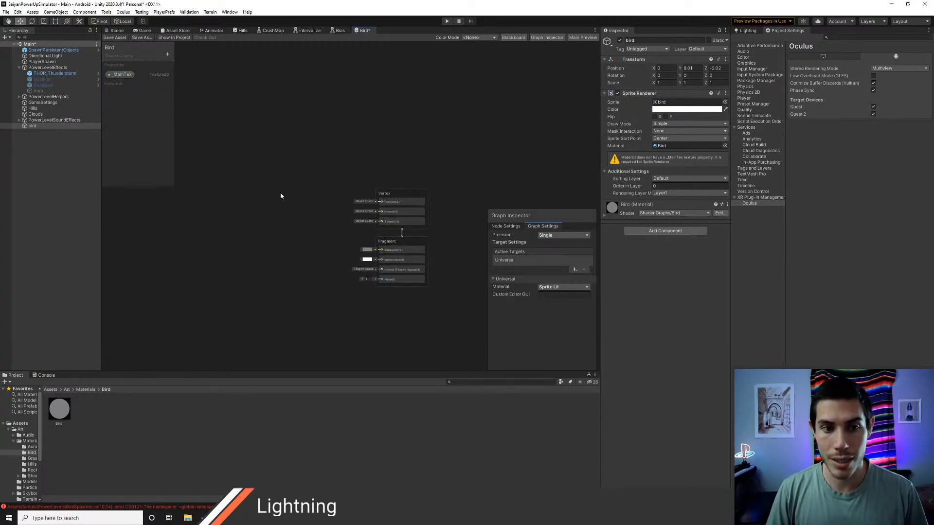
left_click(122, 75)
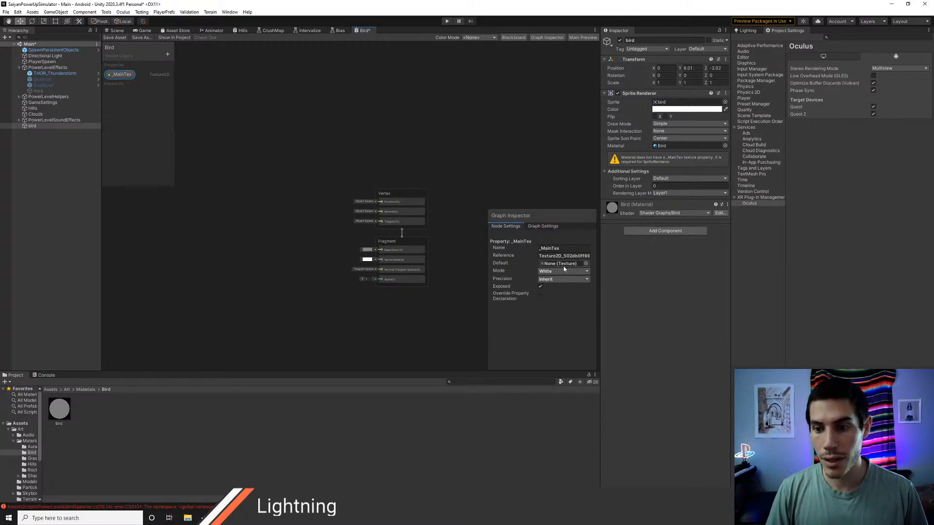
left_click(540, 287)
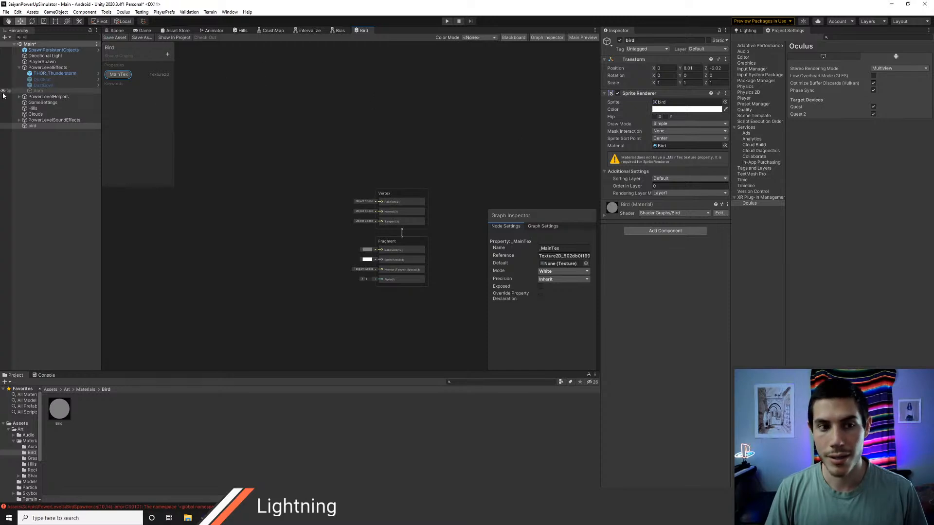
left_click(32, 125)
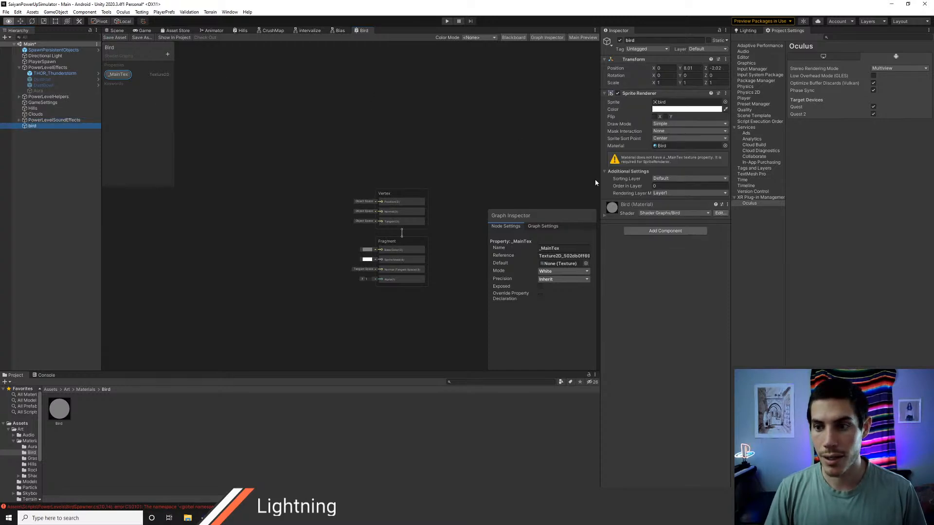
Step: Switch to Chrome and search the web for "material does not have a _maintex texture property shader graph" in a new tab
key("alt+Tab")
key("ctrl+t")
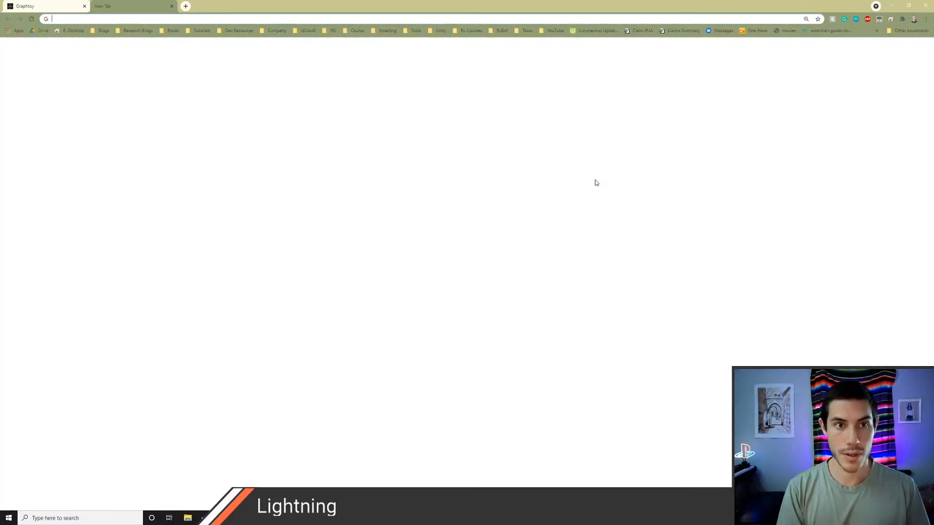
type("material does not ha")
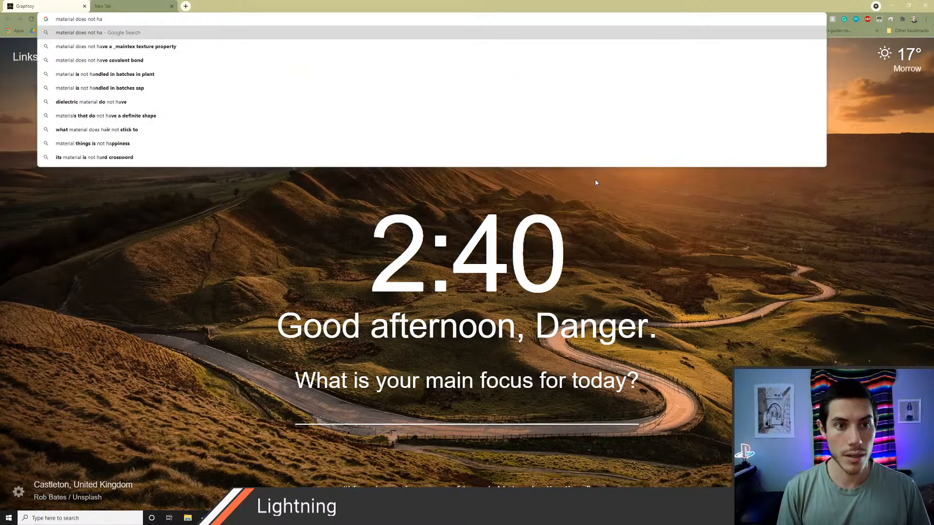
key("Down")
key("Down")
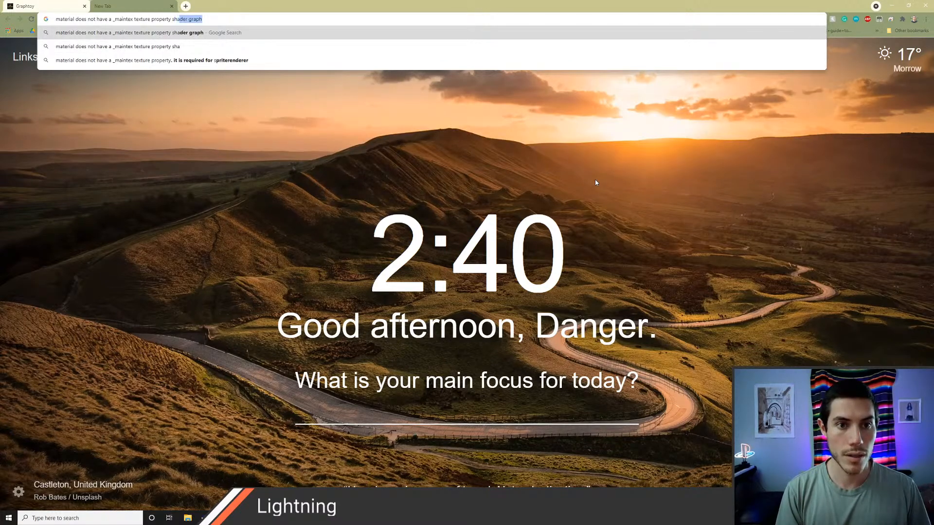
key("Return")
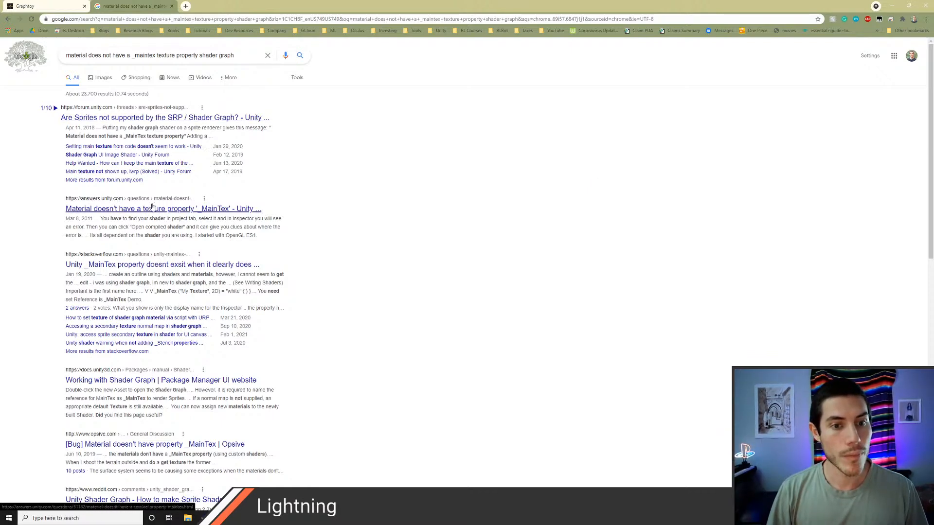
Step: Examine the Unity forum thread on sprites in Shader Graph and its linked changelog for how to define the _MainTex property
left_click(139, 118, "ctrl")
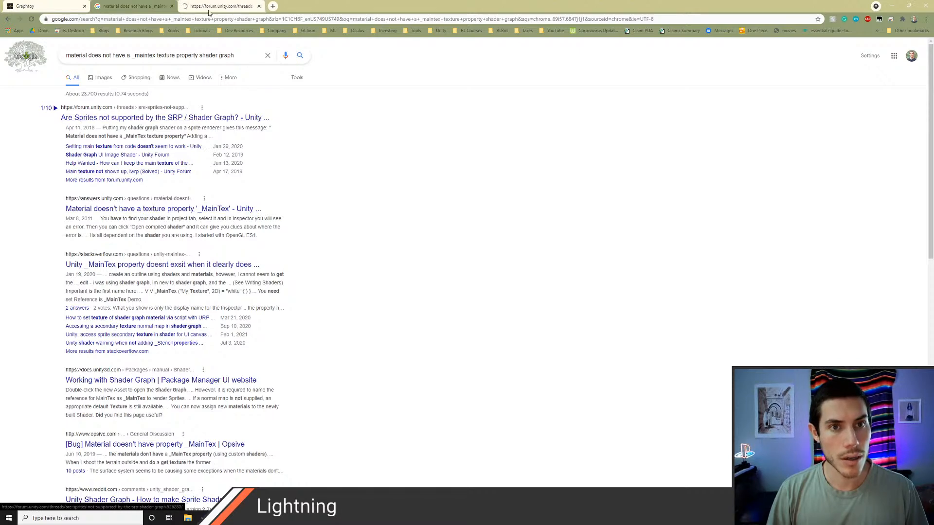
key("ctrl+Tab")
scroll(578, 346, "down", 1)
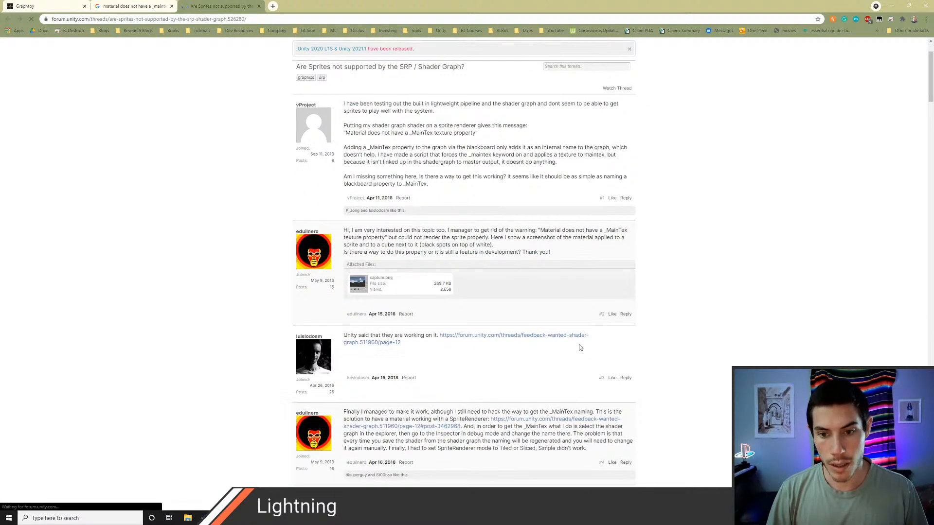
scroll(579, 347, "down", 1)
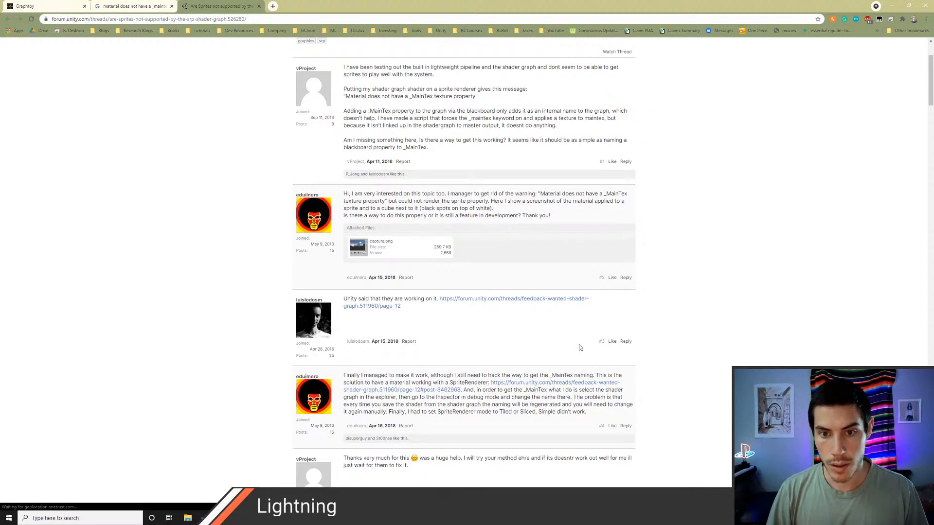
scroll(579, 347, "down", 1)
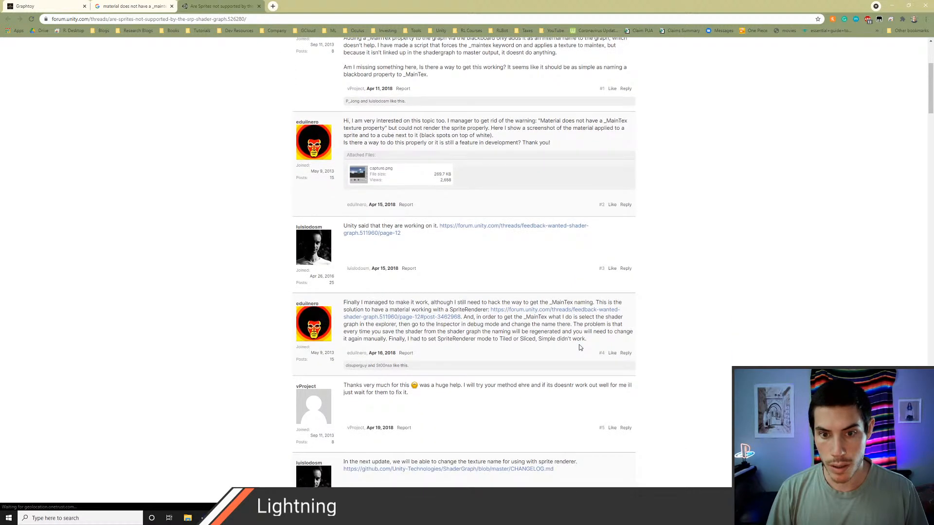
scroll(579, 347, "down", 1)
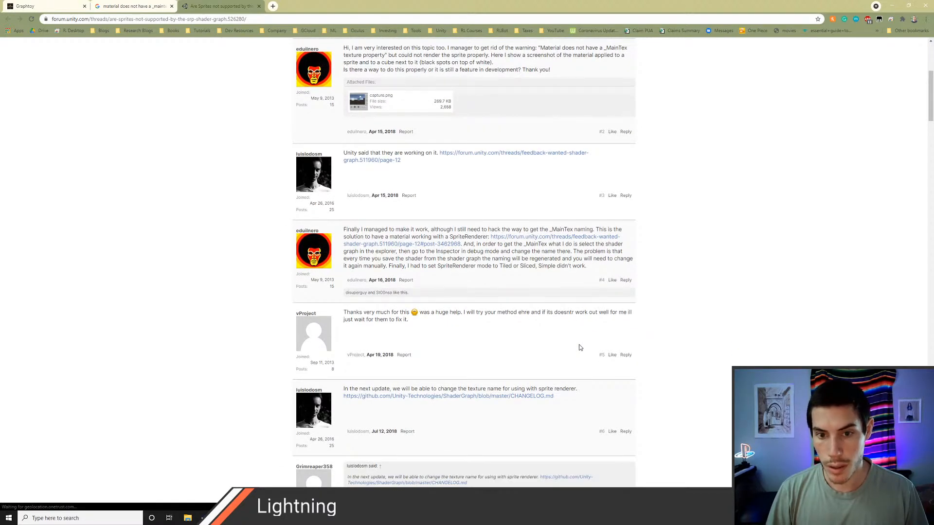
middle_click(539, 238)
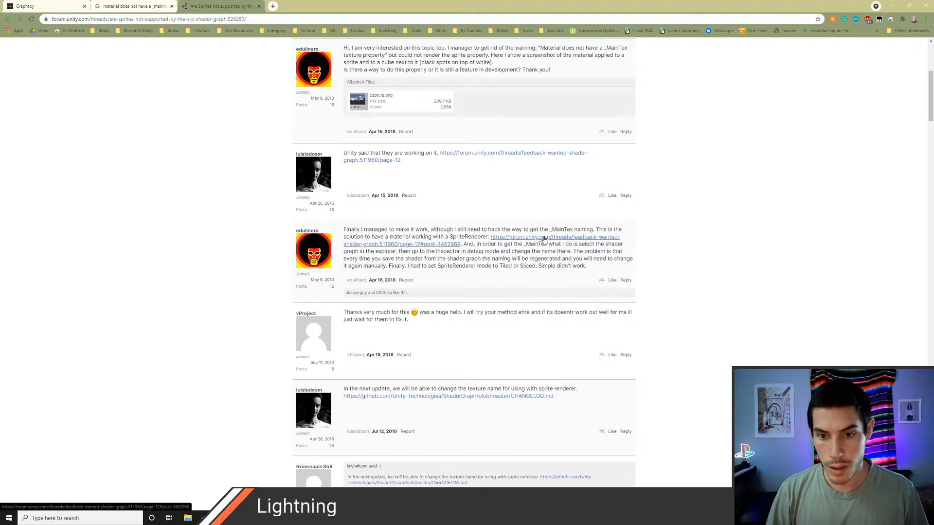
scroll(504, 289, "down", 2)
scroll(498, 282, "down", 1)
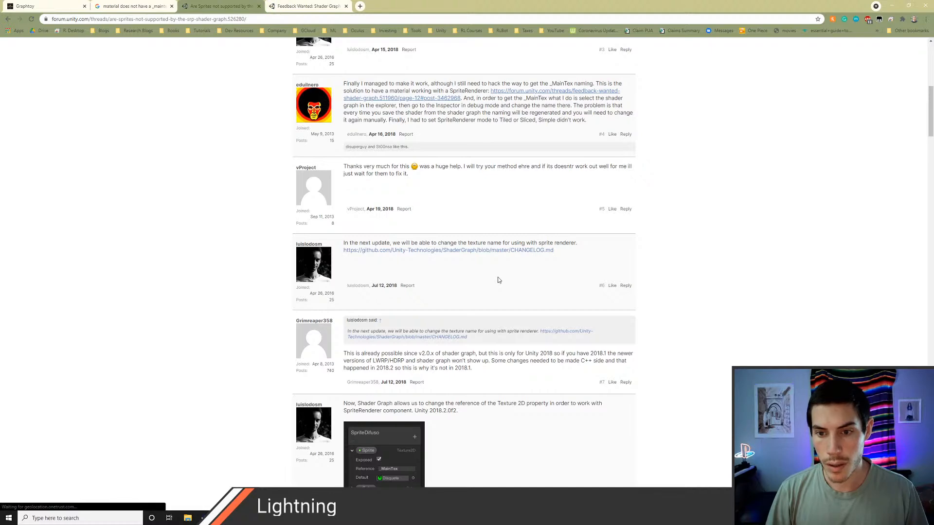
left_click(476, 249)
scroll(439, 233, "down", 2)
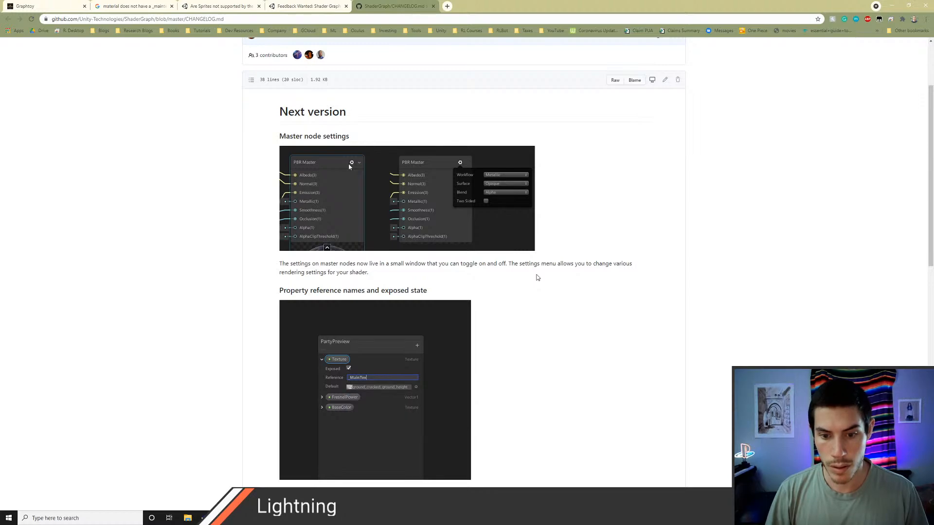
Step: Back in Unity, set the reference of the _MainTex property to _MainTex and save the Bird shader graph
key("alt+Tab")
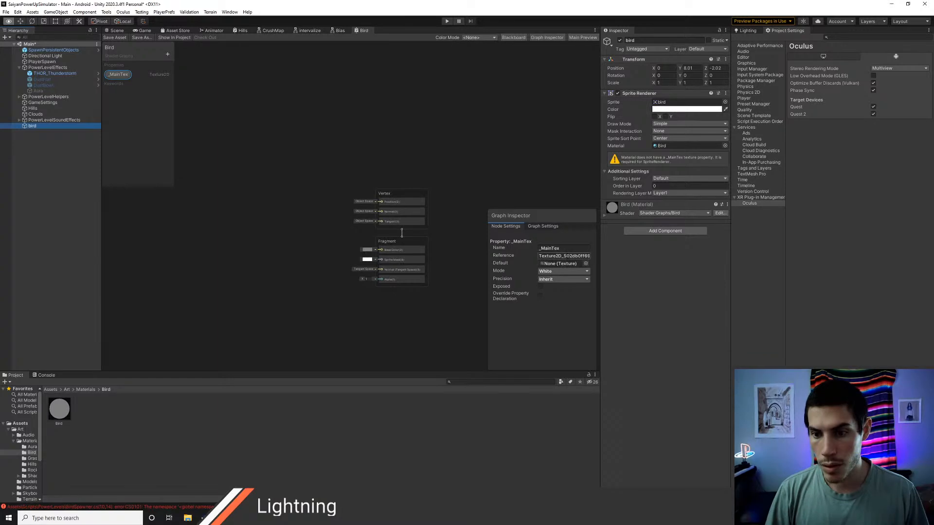
left_click(569, 255)
type("_Main")
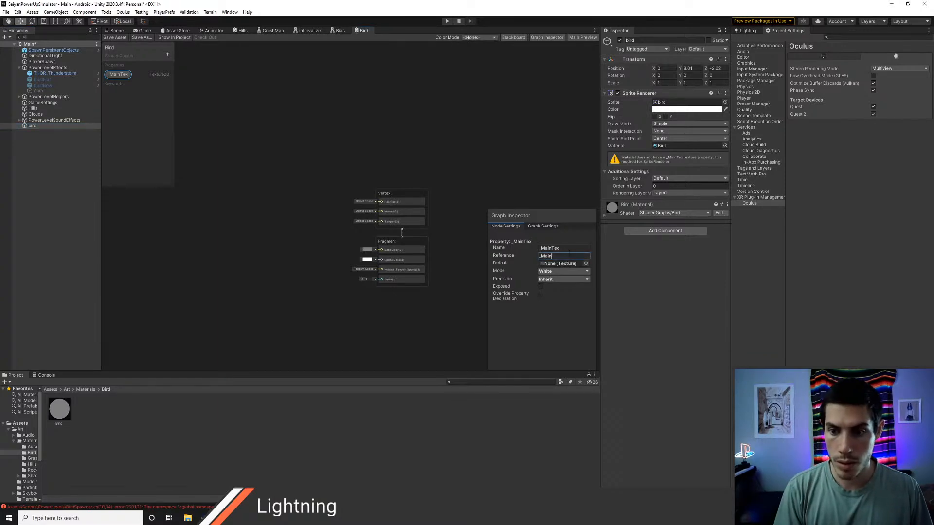
type("Tex")
key("Return")
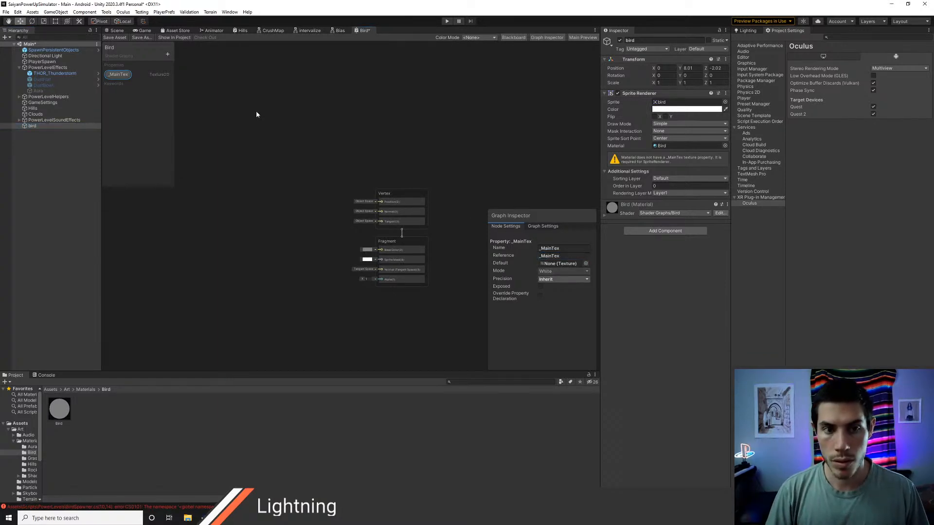
left_click(114, 37)
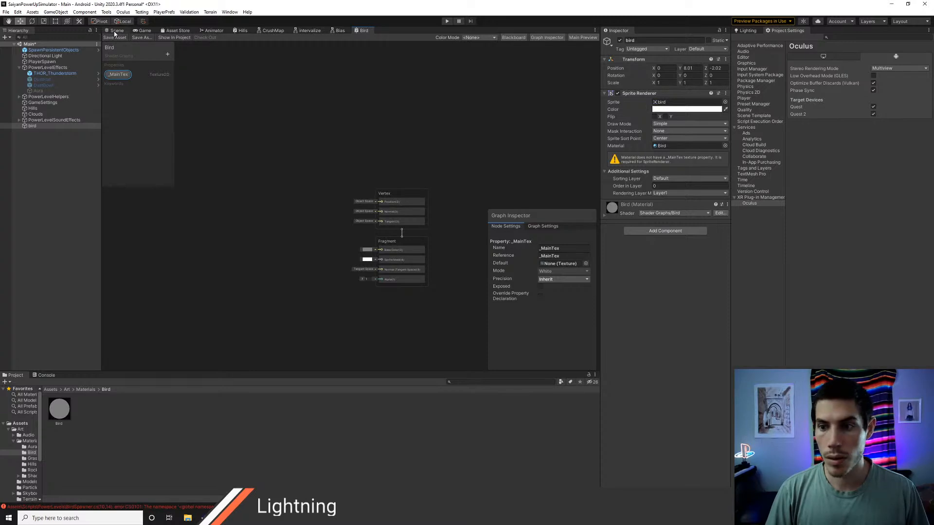
Step: Toggle the bird object's Sprite Renderer off and on in the scene, and reset the component to its defaults
left_click(116, 30)
left_click(618, 94)
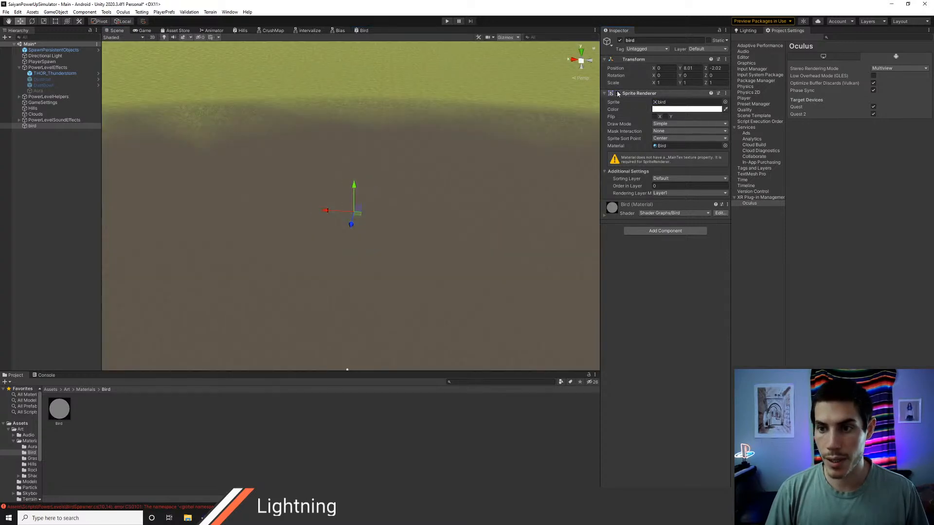
left_click(617, 93)
right_click(636, 94)
left_click(648, 102)
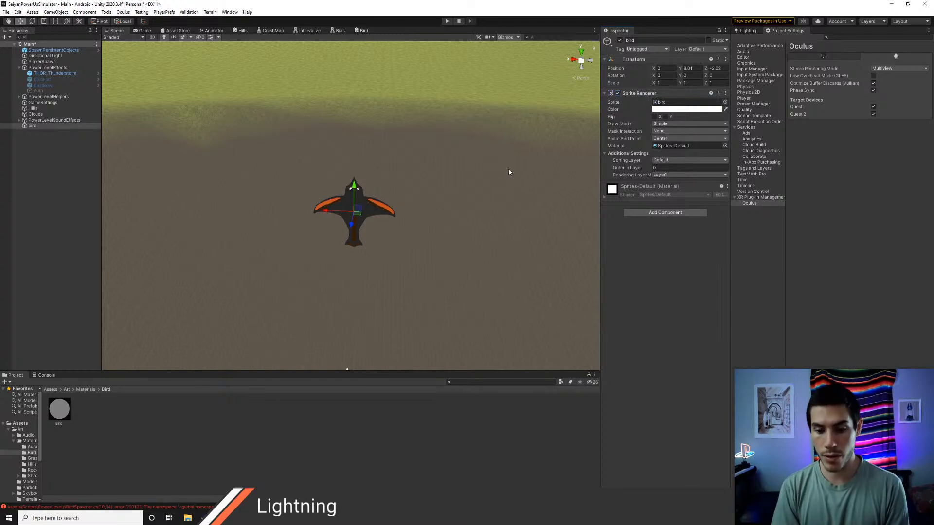
left_click(363, 30)
middle_click_drag(320, 223, 340, 203)
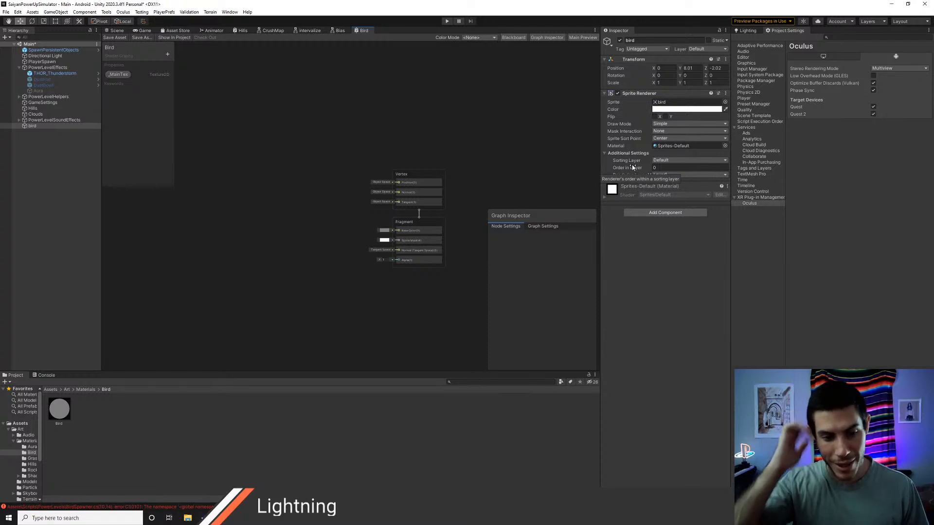
left_click(115, 30)
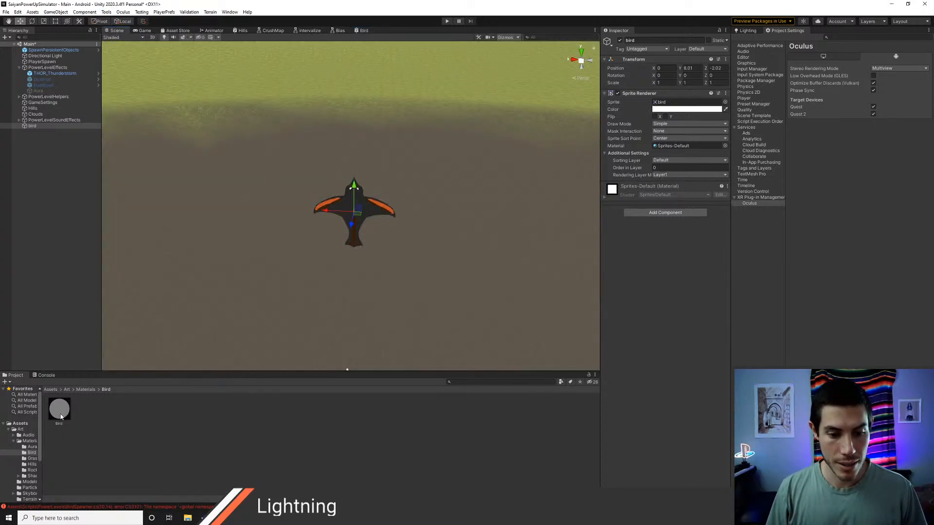
Step: Review the BirdSpawner errors in the console, delete the duplicate BirdSpawner script from the root Assets folder, and clear the console
left_click(46, 375)
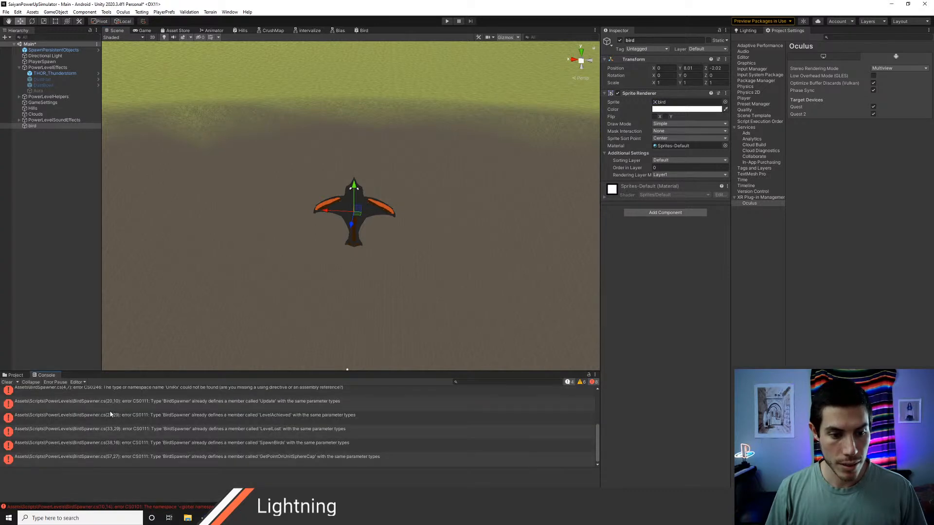
scroll(111, 414, "up", 3)
left_click(13, 375)
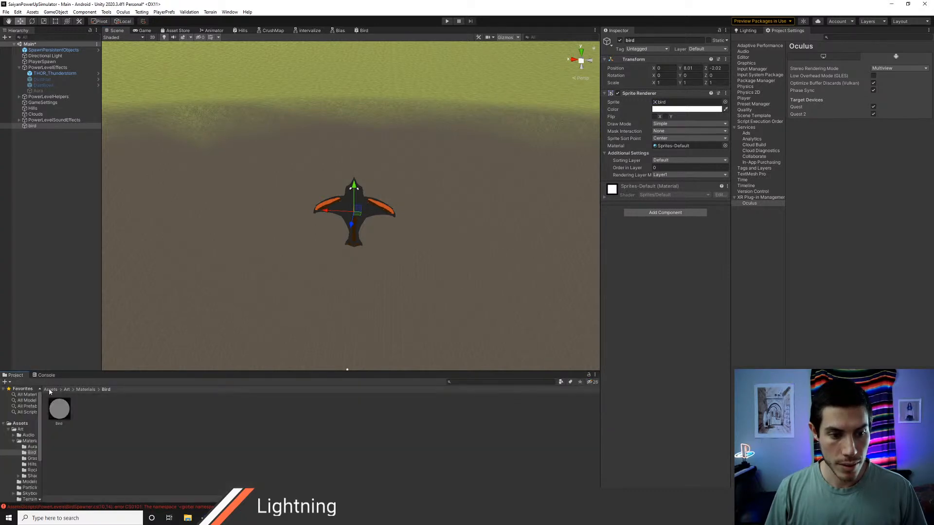
left_click(50, 390)
left_click(418, 411)
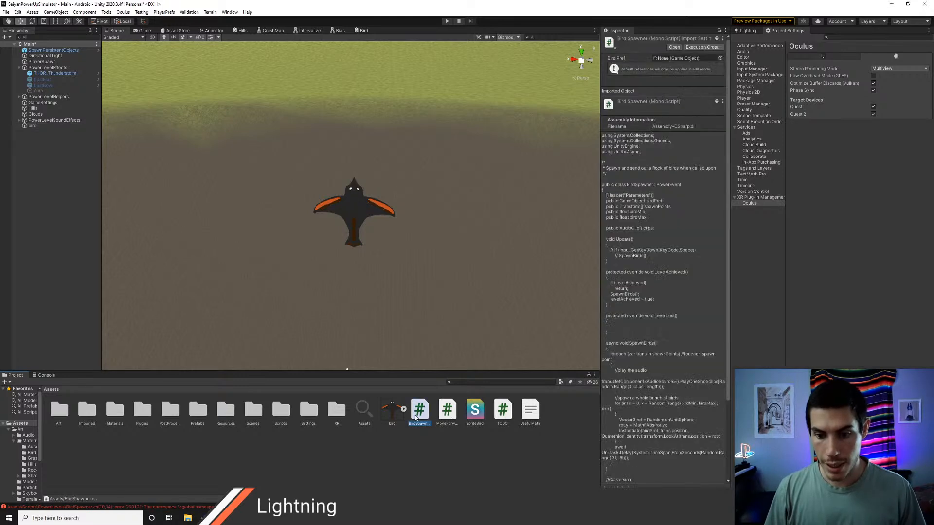
key("Delete")
key("Return")
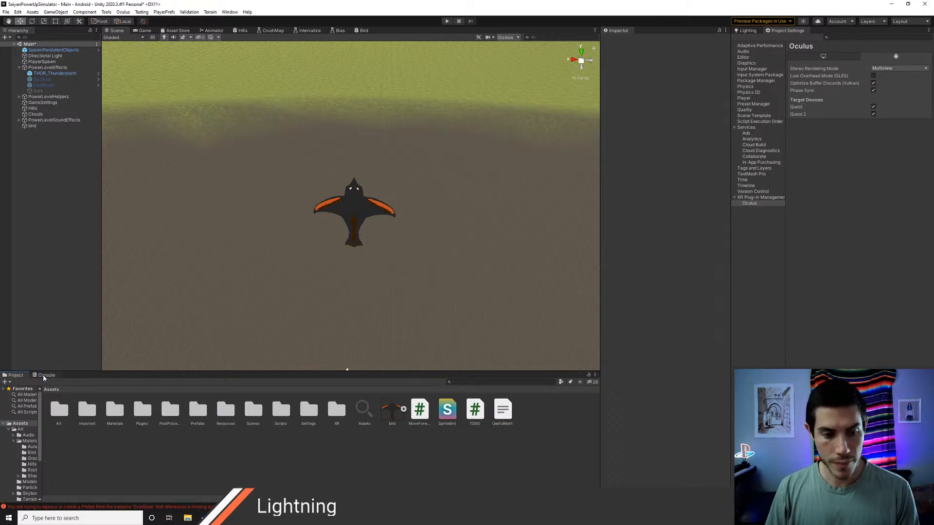
left_click(43, 375)
left_click(6, 382)
left_click(14, 375)
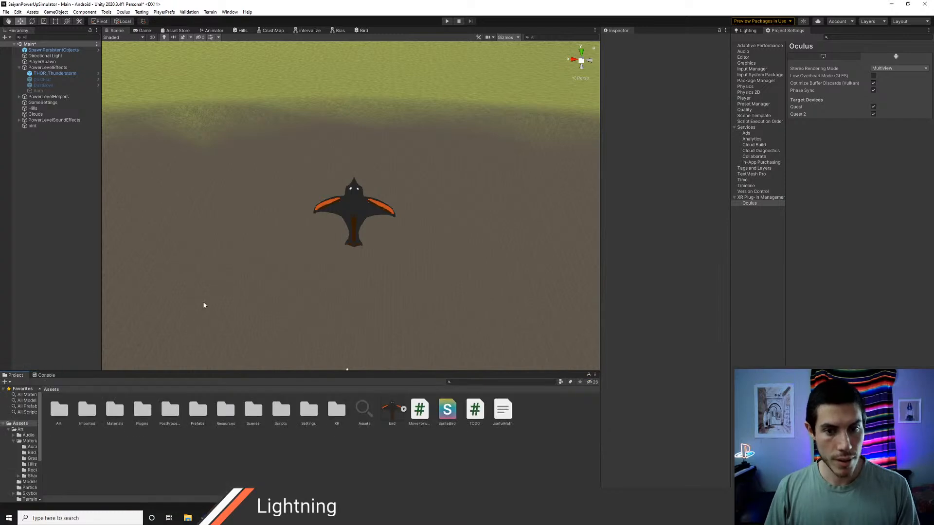
Step: Try flipping the bird's sprite on the X and Y axes in its Sprite Renderer, and restore the unflipped orientation
left_click(45, 127)
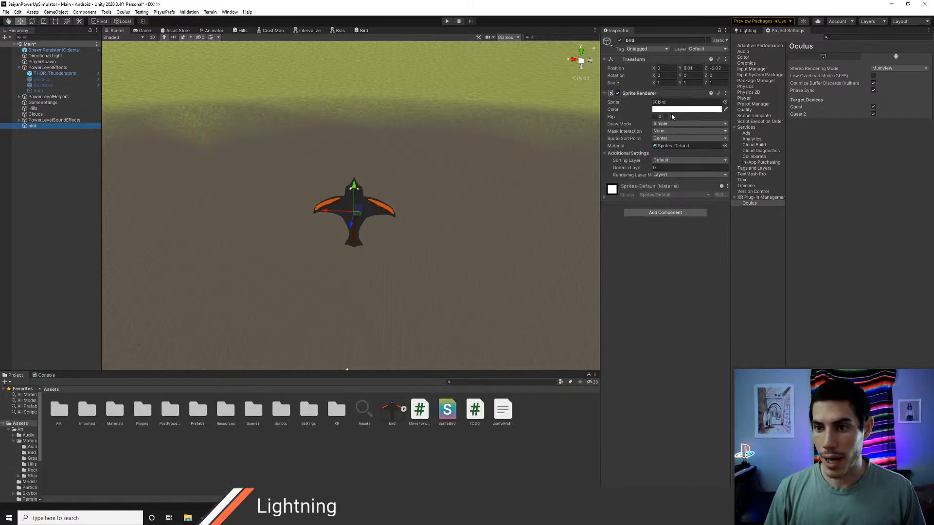
left_click(655, 118)
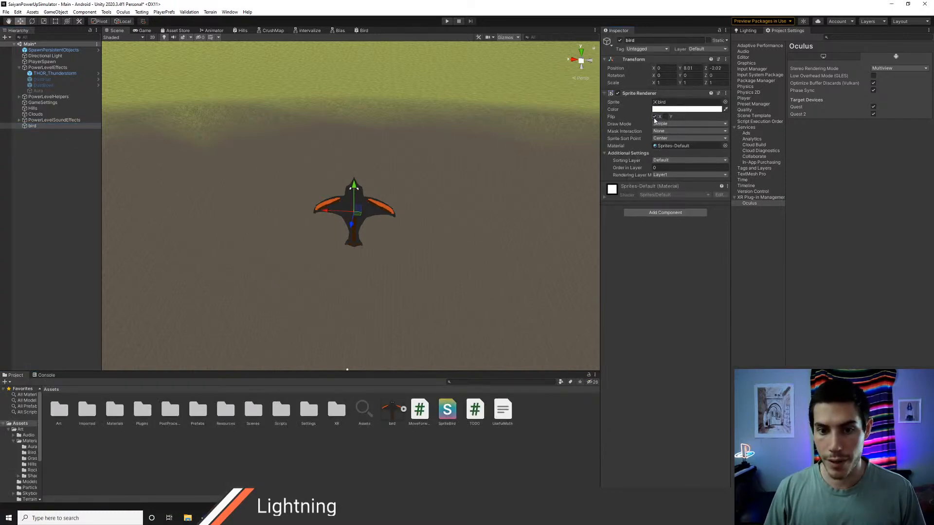
left_click(665, 117)
left_click(665, 117)
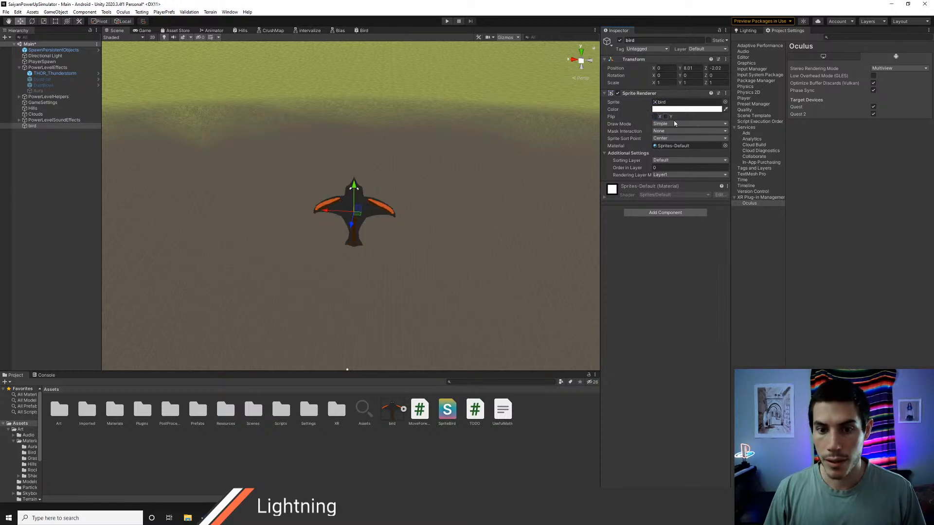
left_click(665, 118)
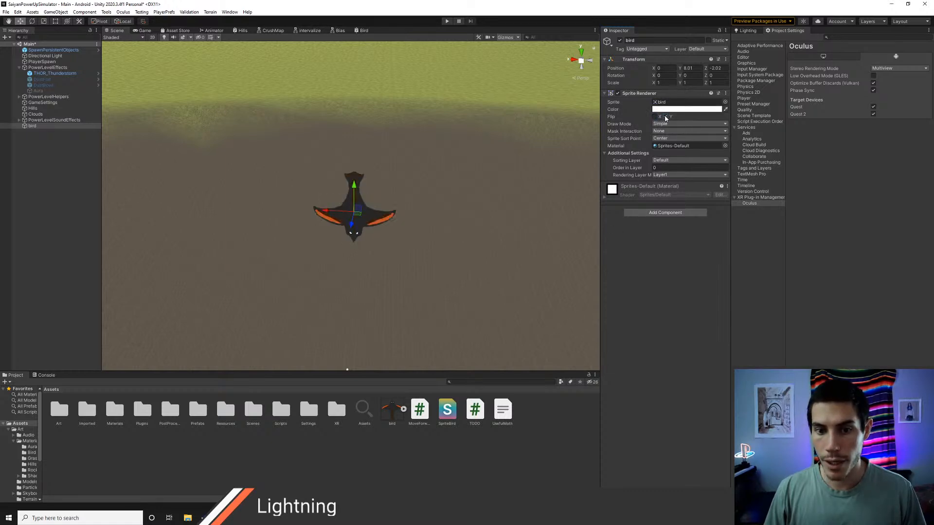
left_click(665, 118)
left_click(665, 117)
left_click(665, 117)
left_click(665, 117)
left_click(665, 117)
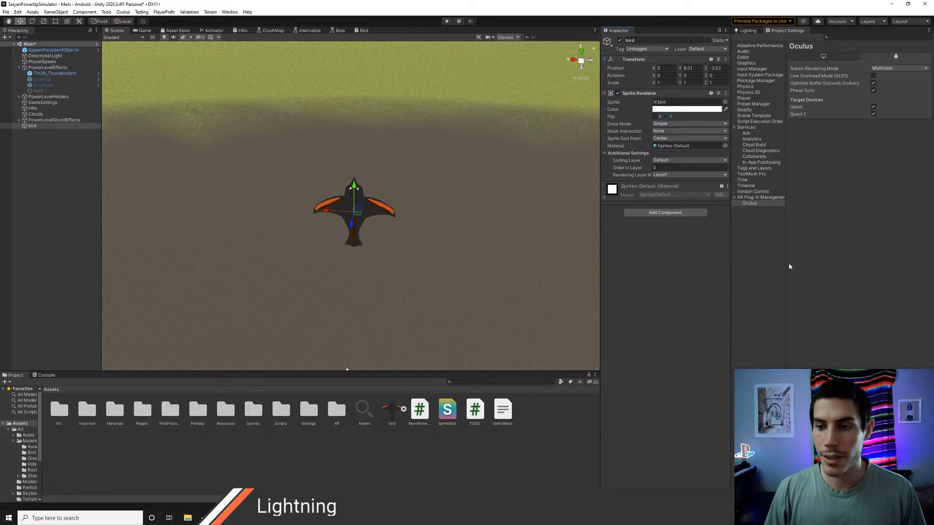
Step: Assign the Bird material from Assets/Art/Materials/Bird to the bird object's Sprite Renderer
double_click(59, 410)
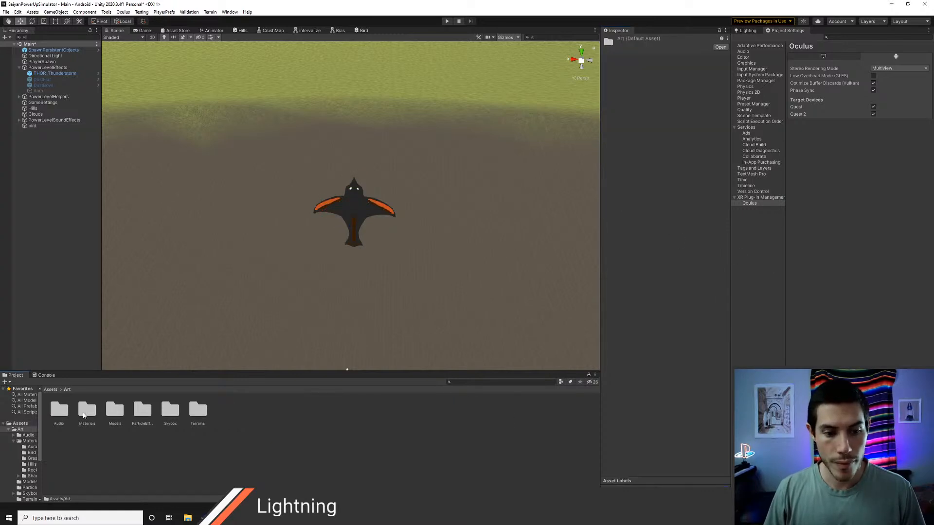
double_click(87, 410)
double_click(87, 413)
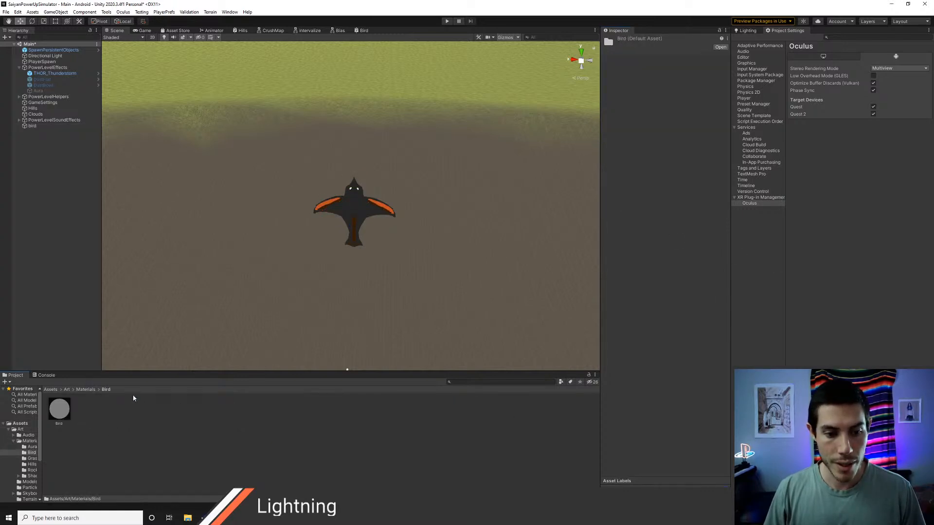
left_click(39, 126)
left_click_drag(58, 408, 676, 146)
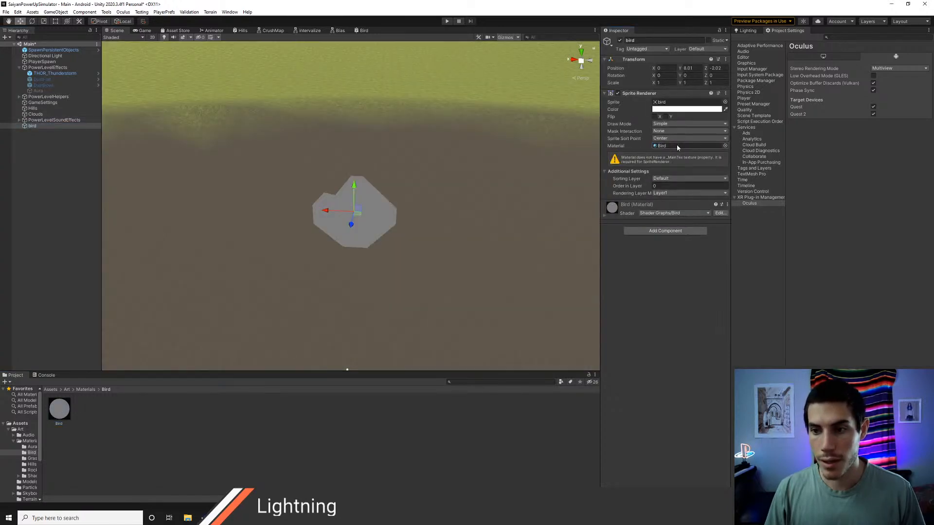
Step: Switch to Chrome and examine the ShaderGraph changelog for property reference names and shader graph settings
key("alt+Tab")
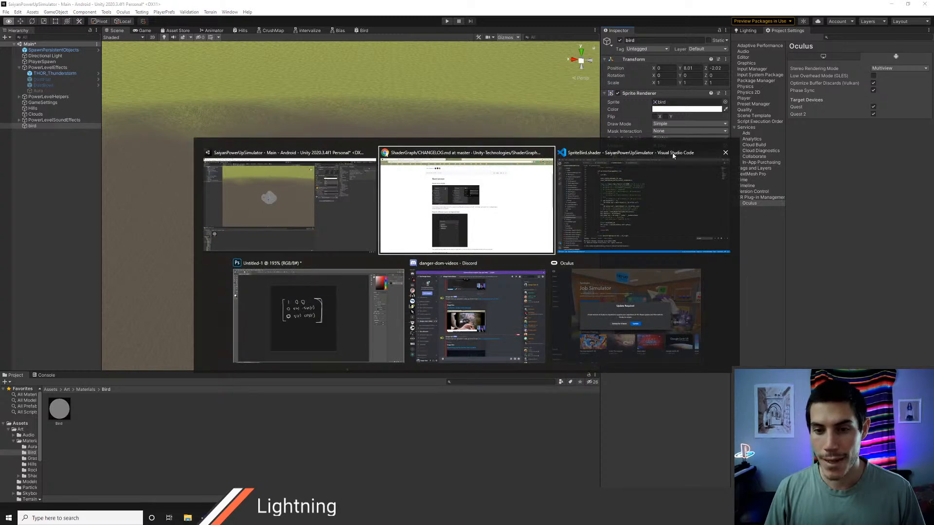
scroll(433, 270, "up", 2)
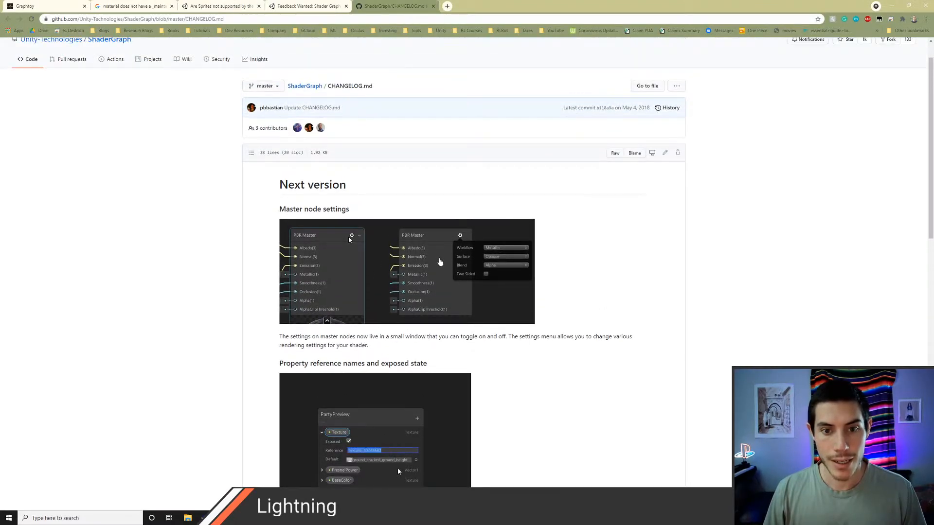
scroll(507, 275, "down", 7)
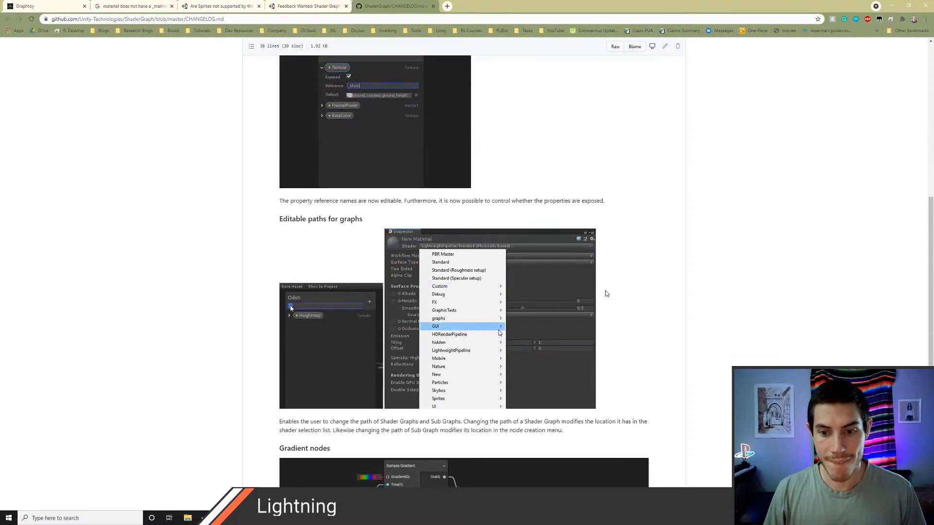
scroll(606, 294, "down", 1)
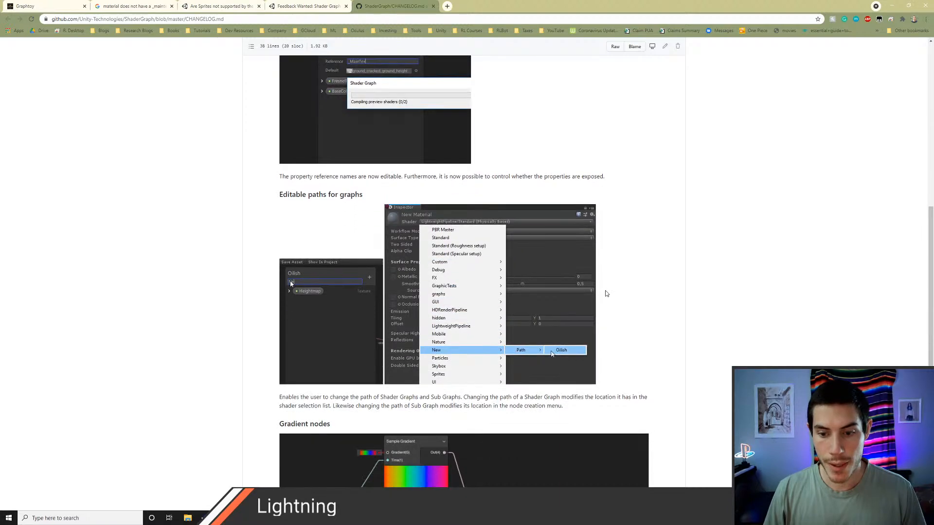
scroll(605, 294, "down", 6)
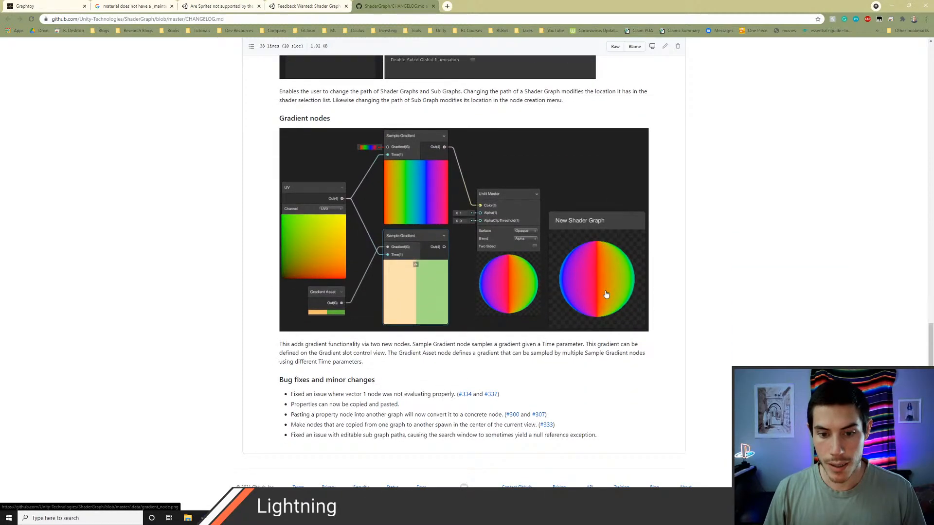
scroll(614, 276, "up", 1)
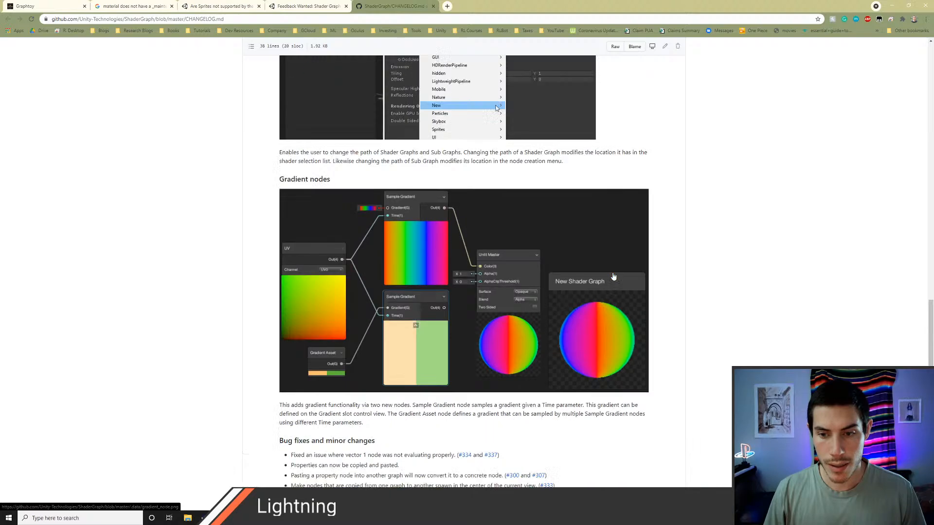
scroll(613, 276, "up", 4)
Step: Examine the Unity forum's Shader Graph feedback thread for the sprite node setup and replies about making sprites work
left_click(307, 6)
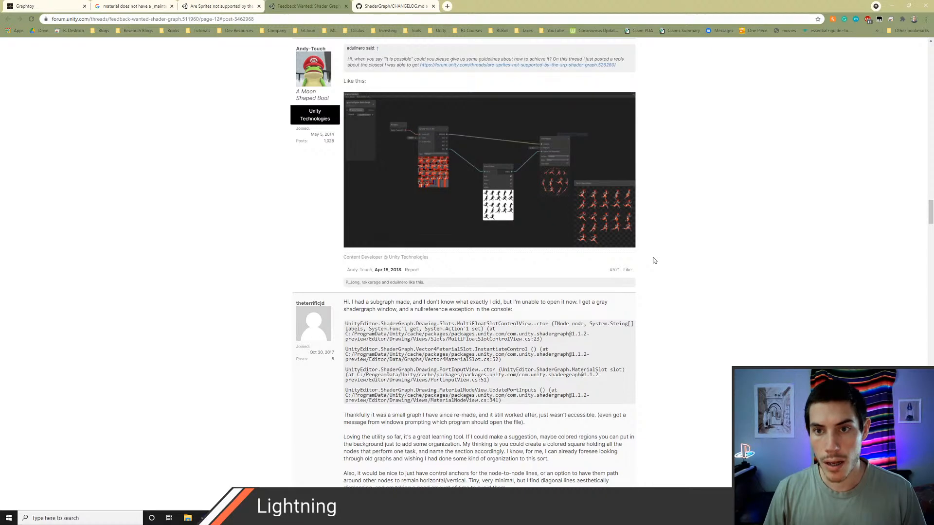
scroll(654, 260, "down", 2)
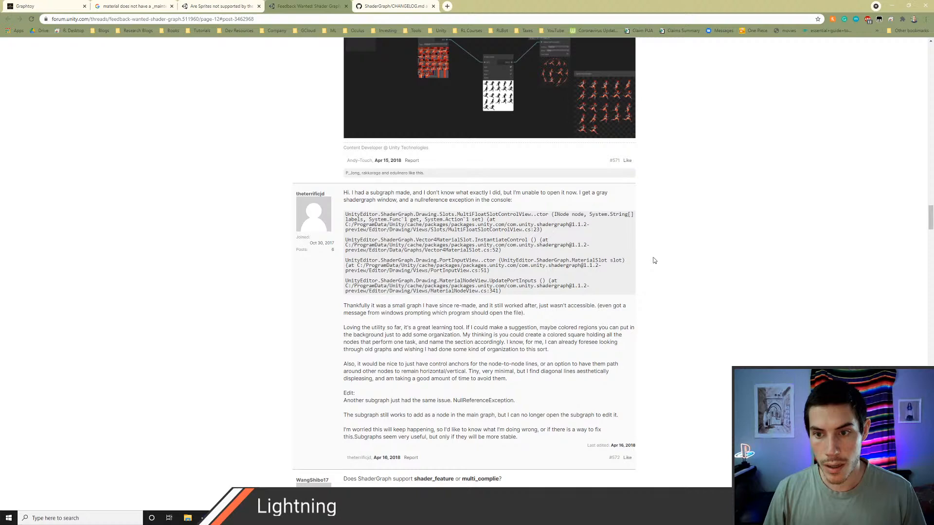
scroll(654, 261, "down", 4)
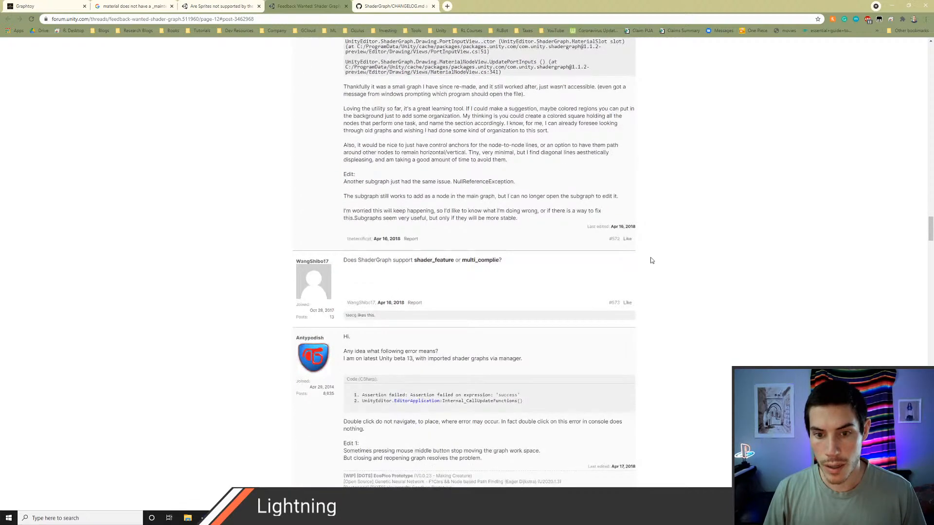
scroll(652, 261, "down", 3)
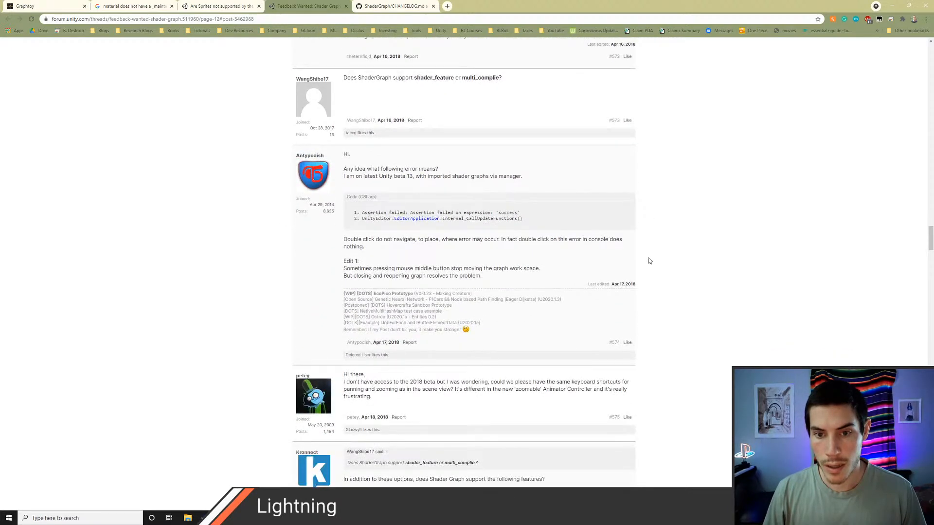
scroll(649, 261, "down", 5)
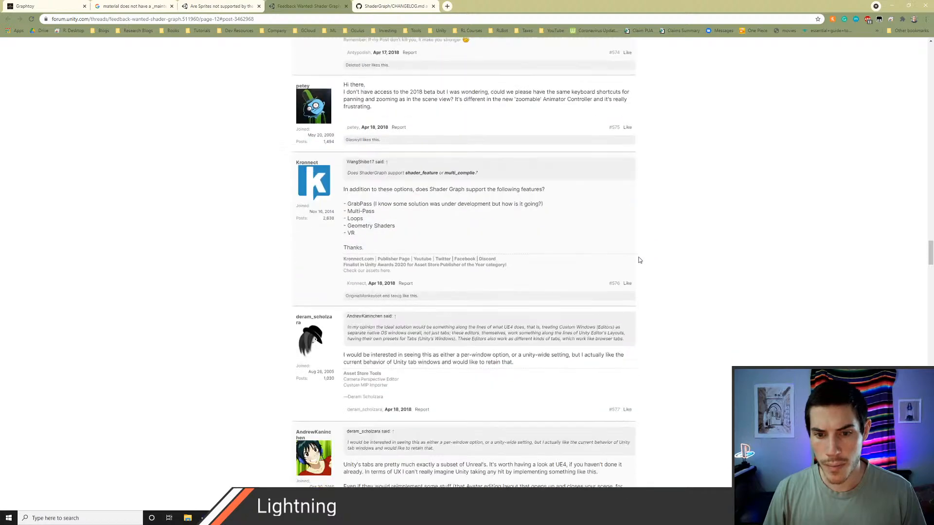
scroll(639, 260, "down", 3)
scroll(640, 261, "down", 5)
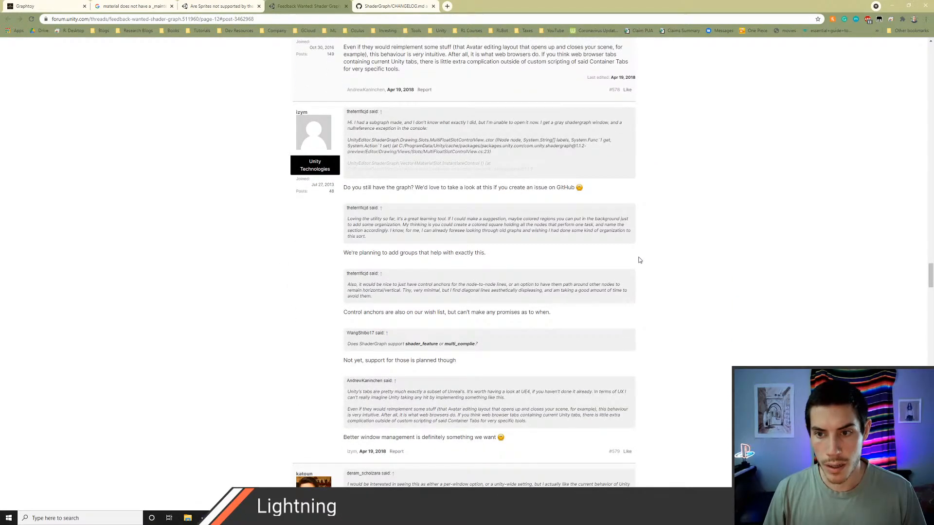
scroll(639, 260, "down", 1)
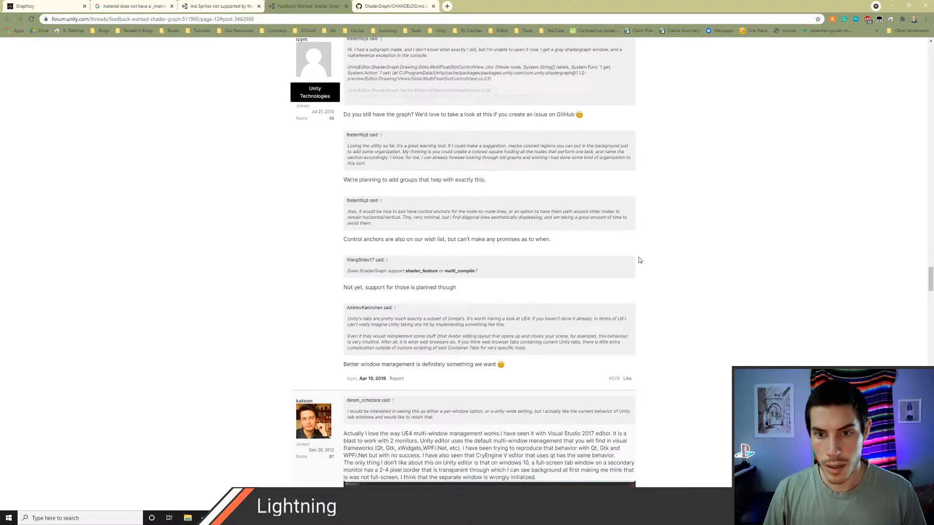
scroll(640, 260, "down", 4)
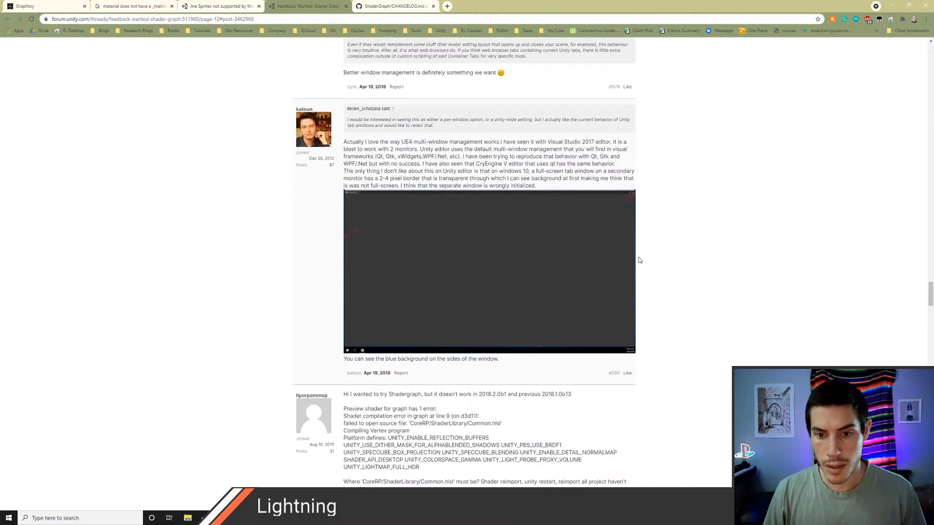
scroll(639, 260, "down", 3)
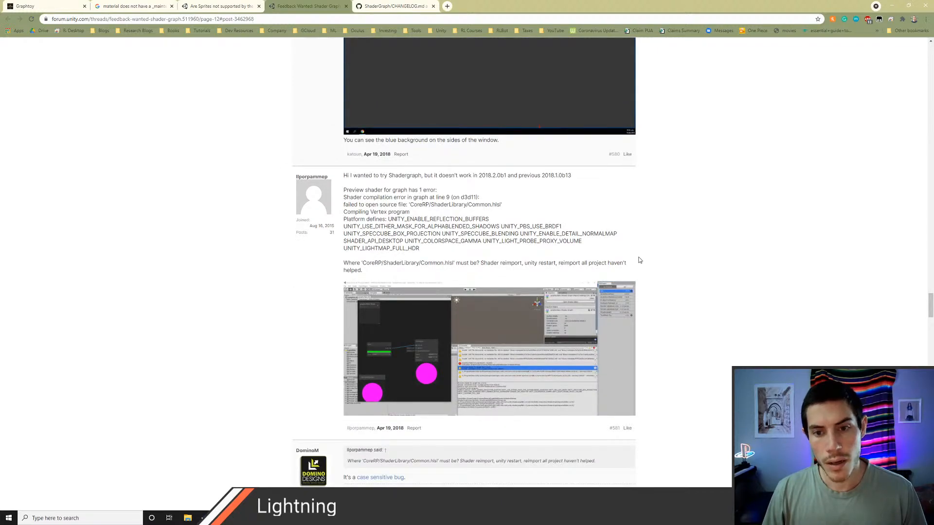
scroll(639, 260, "down", 4)
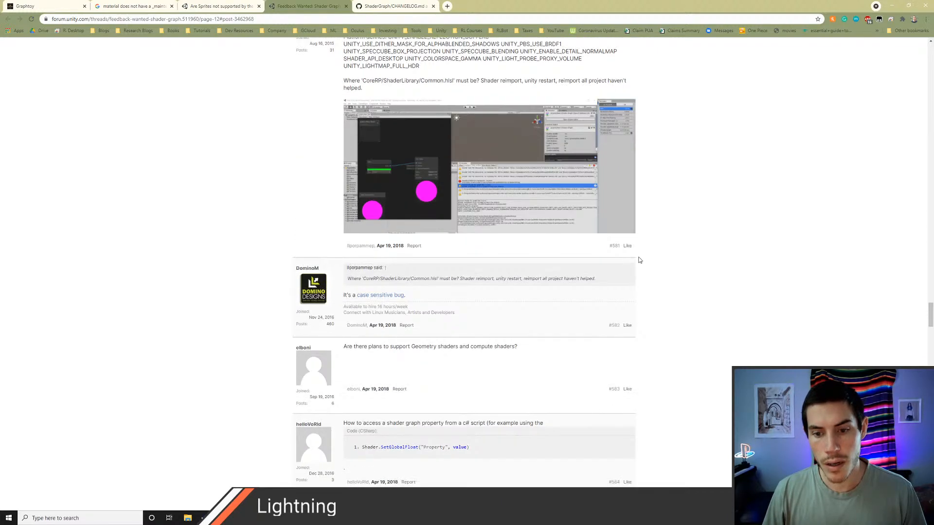
Step: Open the Stack Overflow question on the missing _MainTex property from the search results, read its answers, and switch back to Unity
left_click(222, 6)
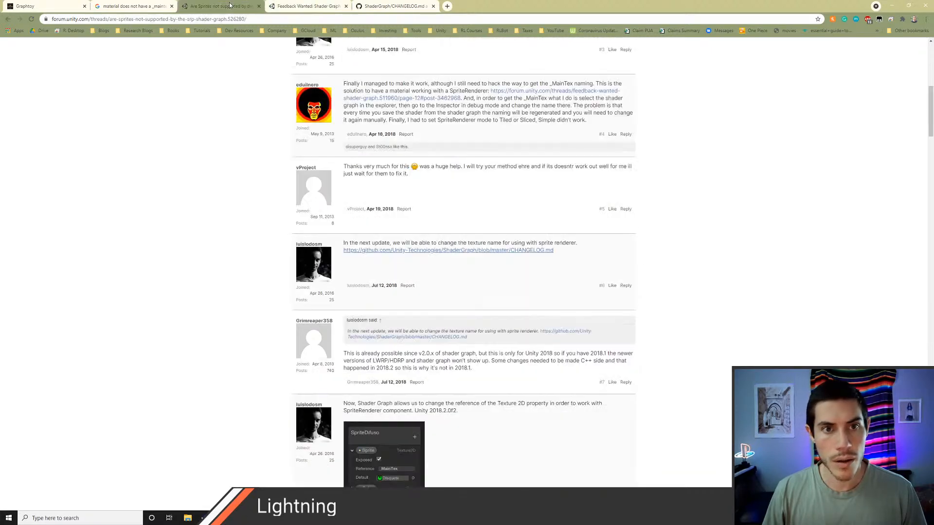
left_click(132, 6)
scroll(204, 248, "down", 1)
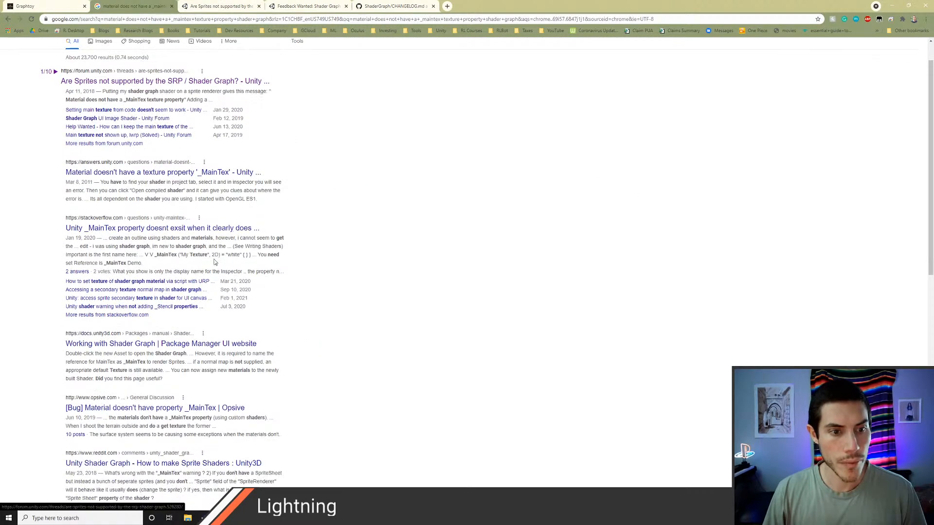
middle_click(165, 228)
left_click(496, 5)
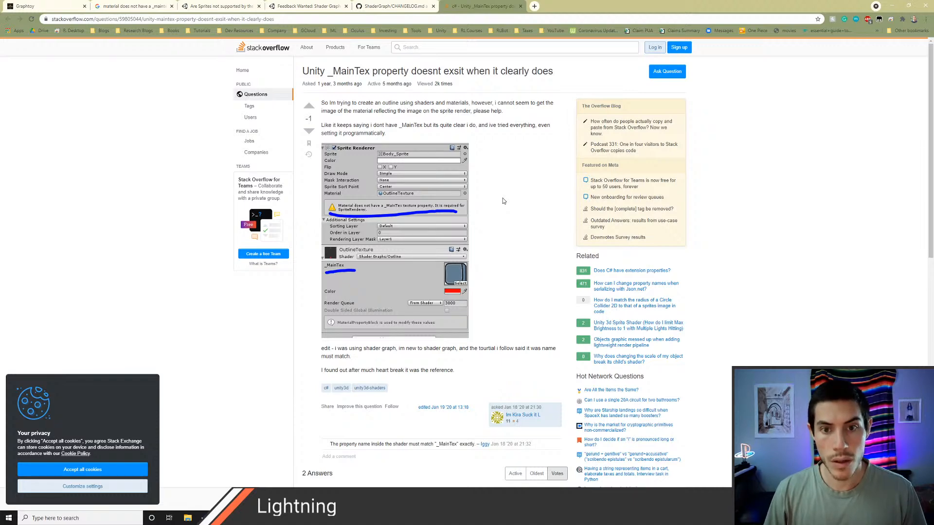
scroll(503, 201, "down", 3)
scroll(503, 209, "down", 2)
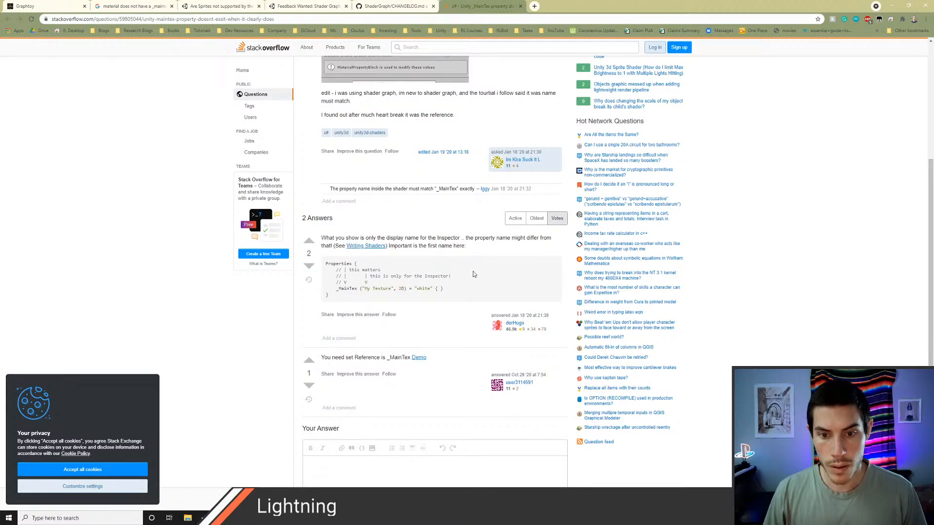
scroll(473, 274, "down", 2)
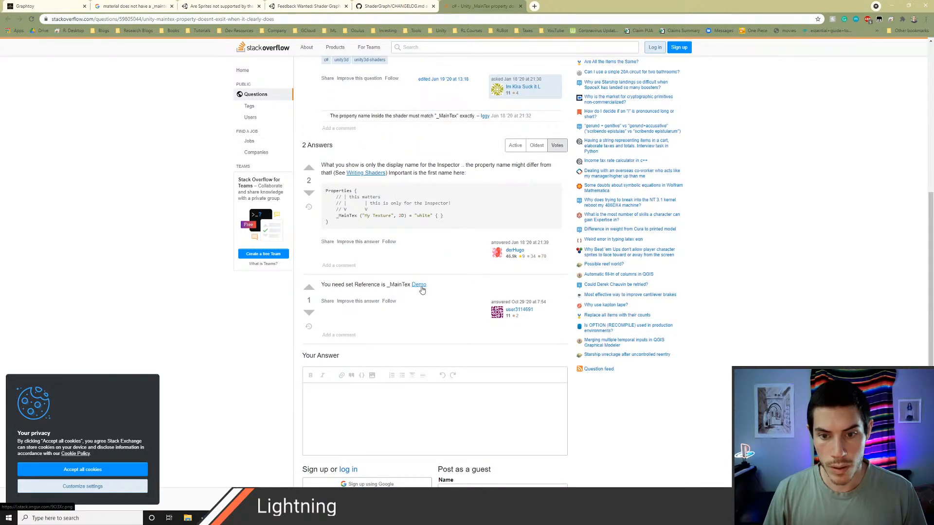
key("alt+Tab")
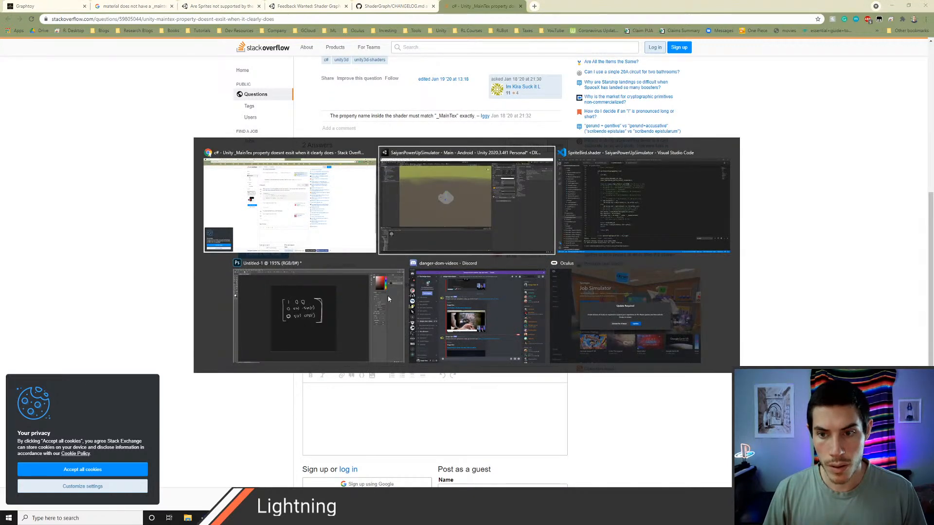
Step: Switch to Unity and make the _MainTex property in the Bird shader graph exposed
key("alt+Tab")
key("alt+Tab")
key("alt+Tab")
key("alt+Tab")
key("alt+Tab")
key("alt+Tab")
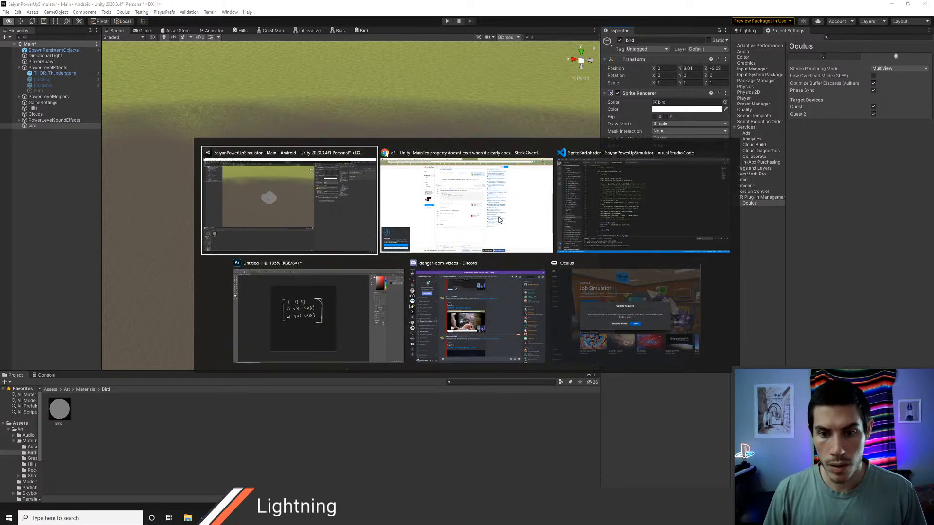
left_click(360, 30)
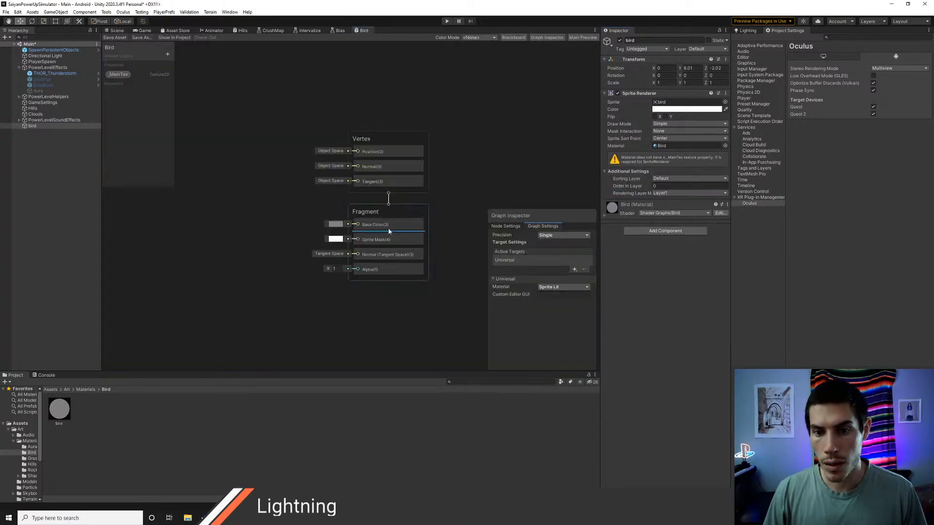
left_click(118, 75)
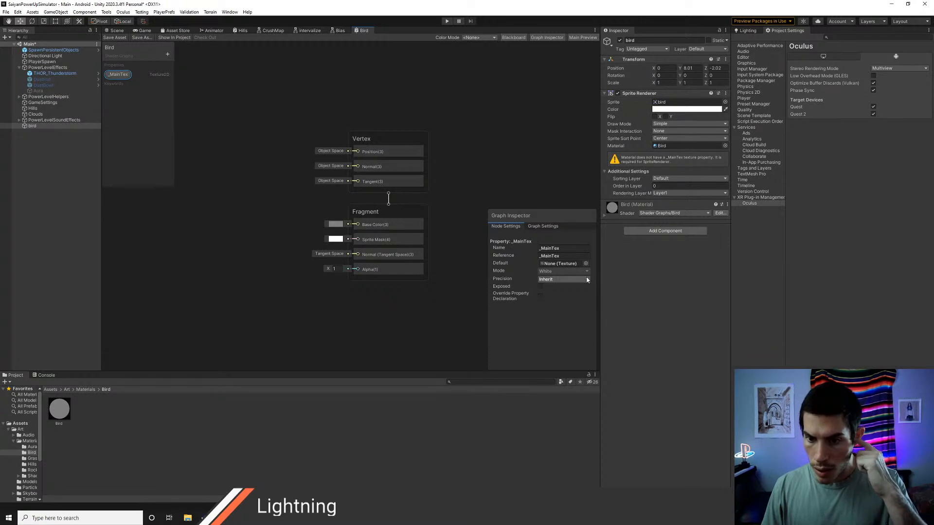
left_click(539, 288)
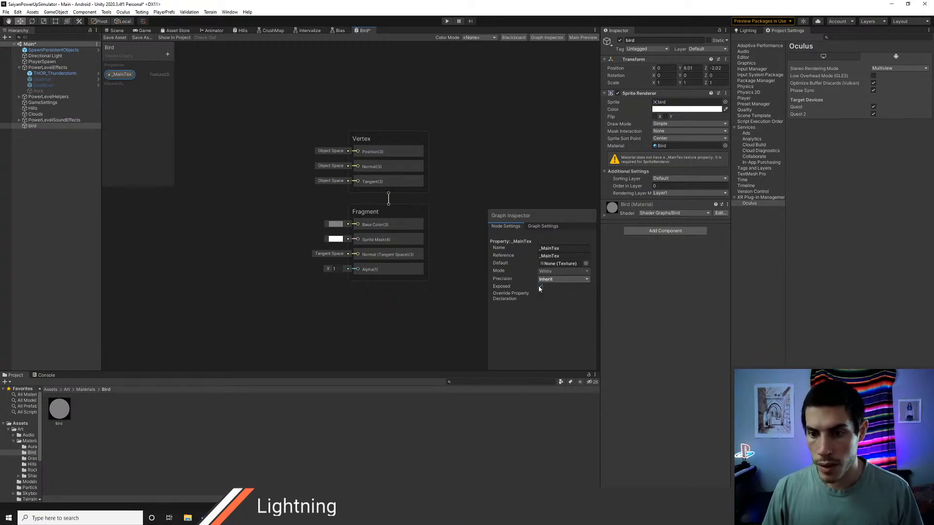
Step: Check the Bird graph's material type options, keep Sprite Lit, then save the asset and return to the scene view
left_click(543, 227)
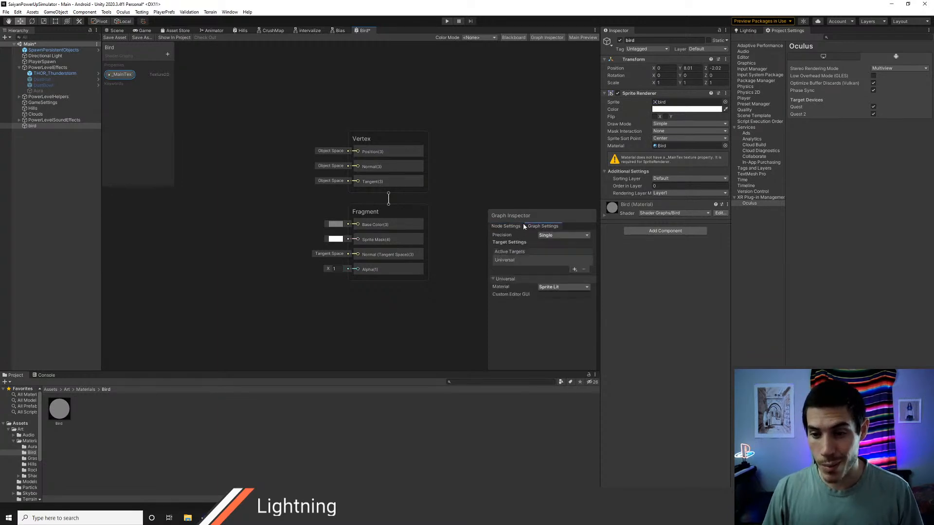
left_click(553, 288)
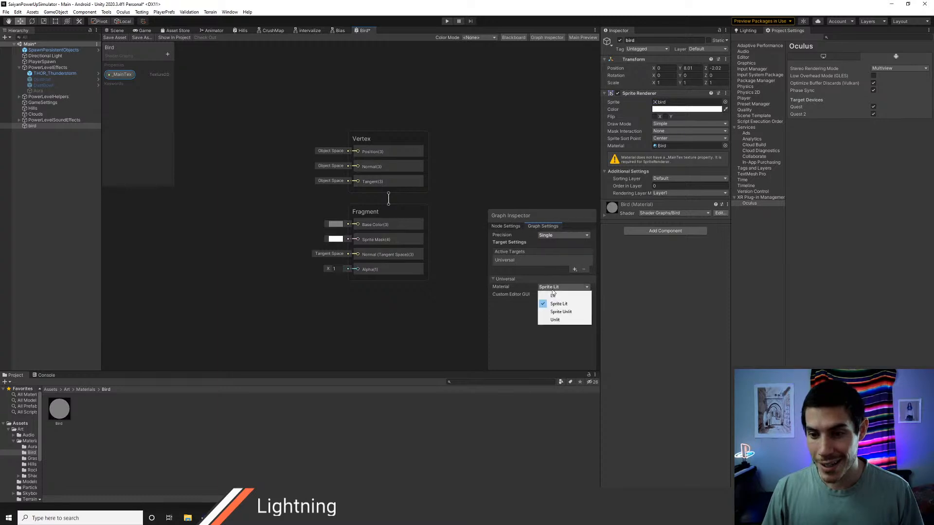
left_click(524, 317)
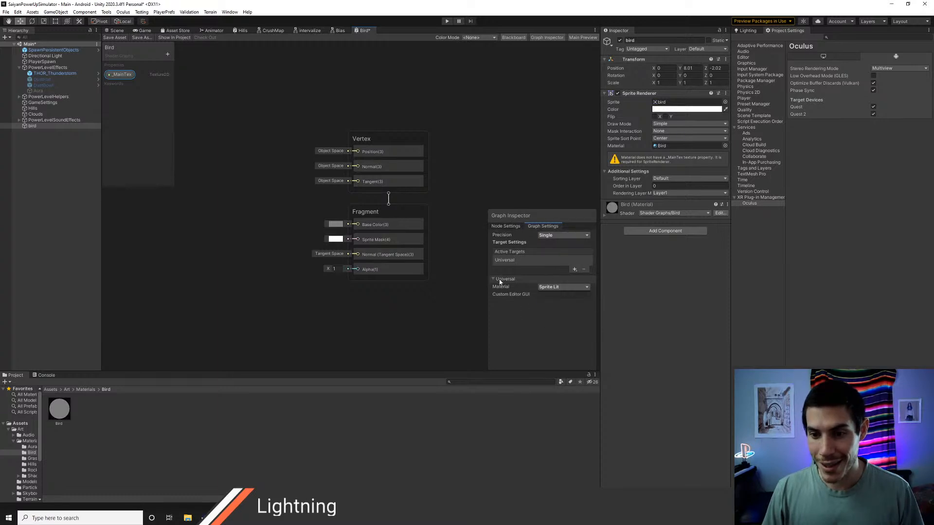
left_click(505, 226)
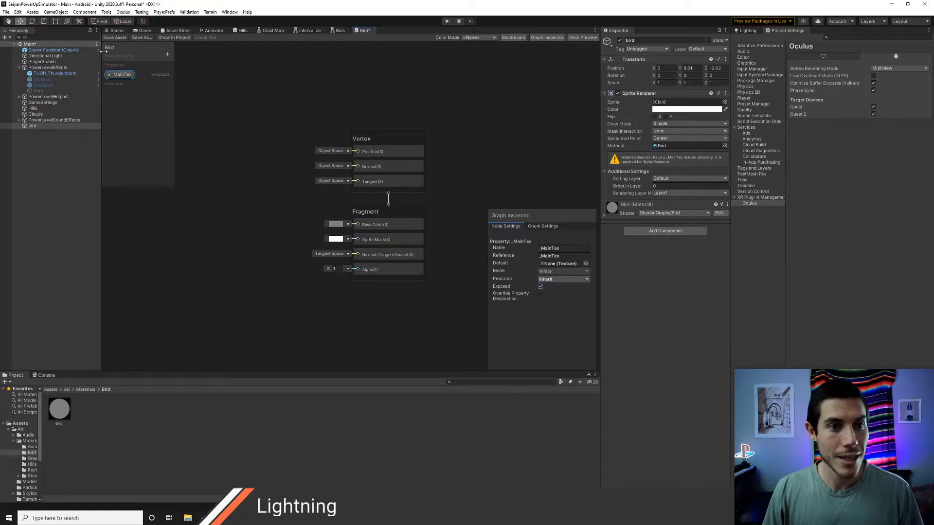
left_click(114, 38)
left_click(117, 32)
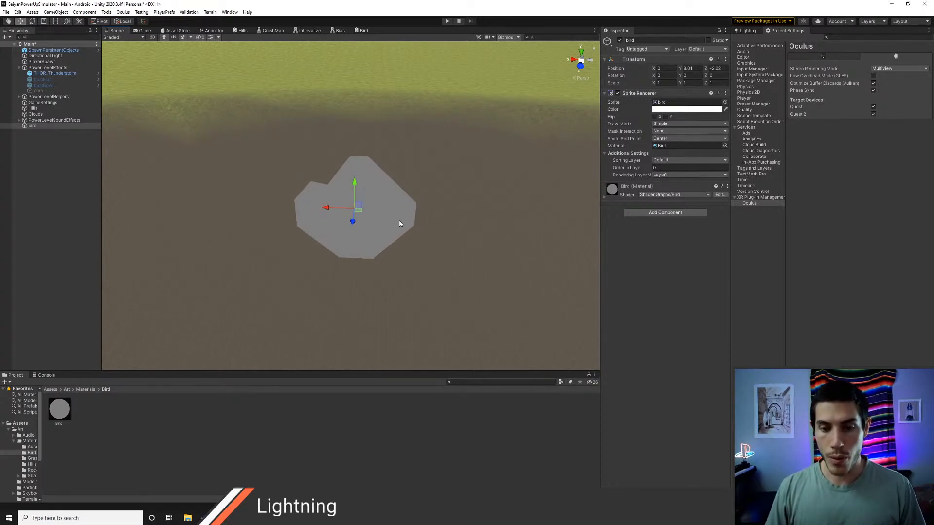
Step: Switch to Chrome and search Google in a new tab for "sprite lit shadergraph unity"
key("alt+Tab")
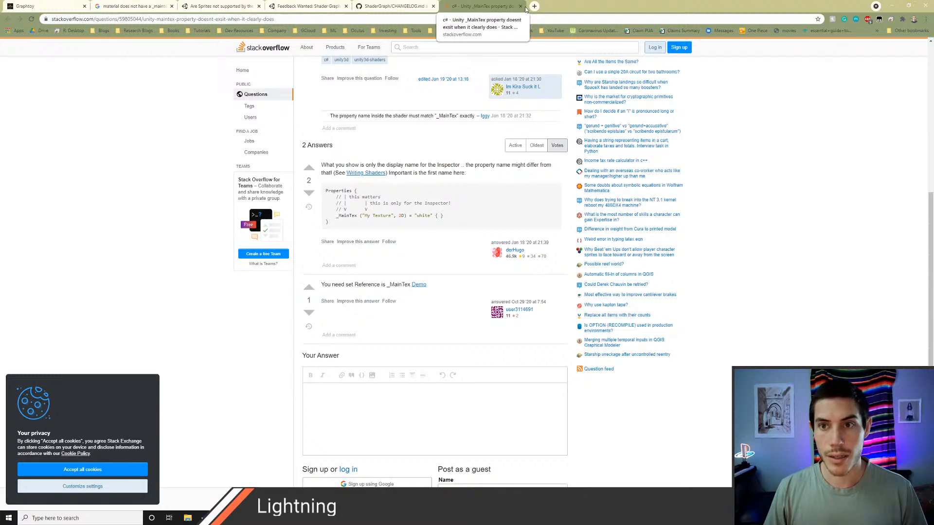
left_click(532, 7)
type("sprite ")
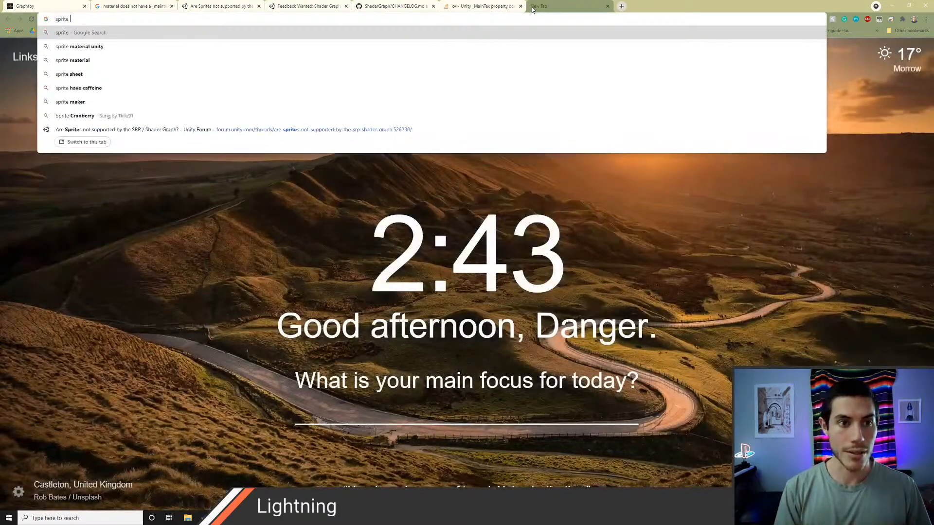
type("lit sha")
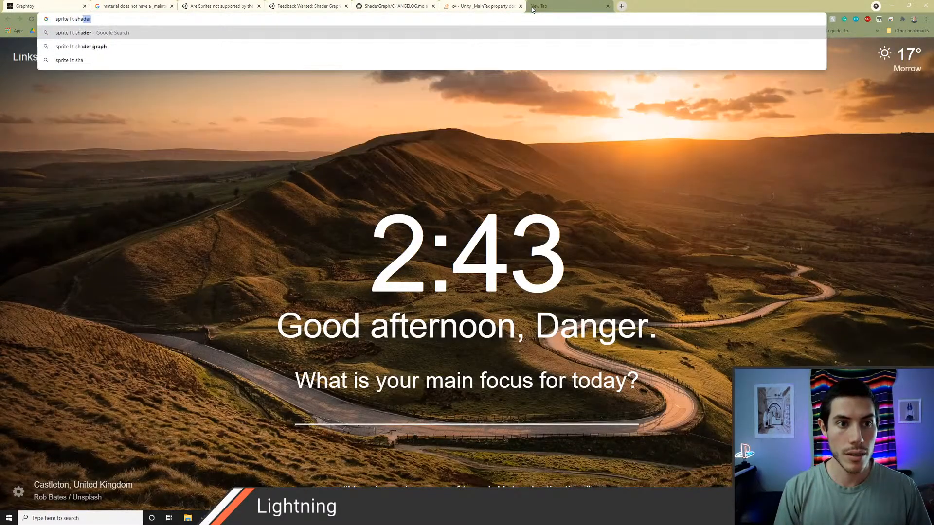
type("dergraph unity")
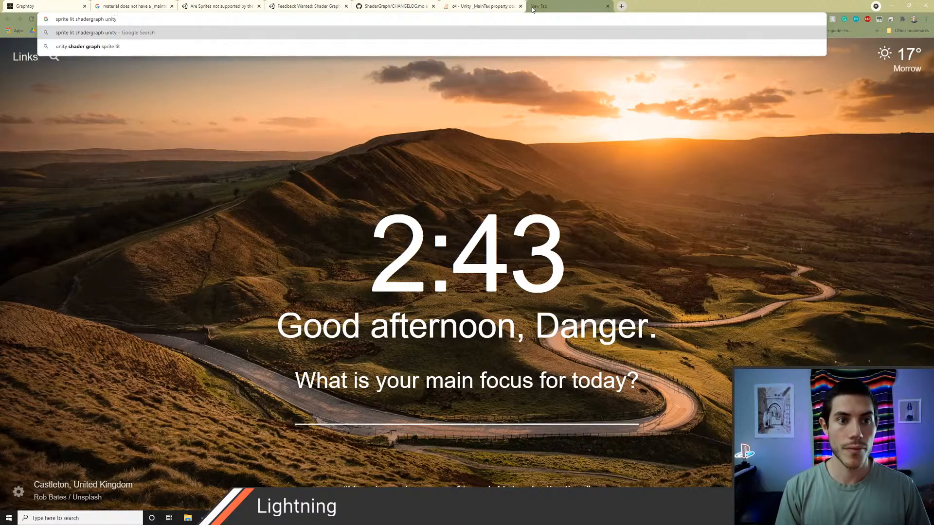
key("Return")
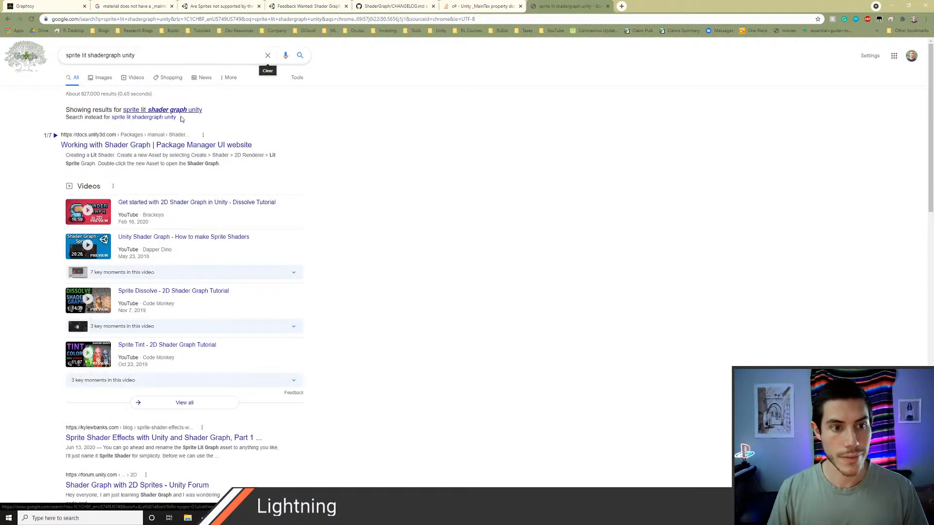
Step: Open the search result "Sprite Shader Effects with Unity and Shader Graph, Part 1" in its own tab
scroll(225, 189, "down", 3)
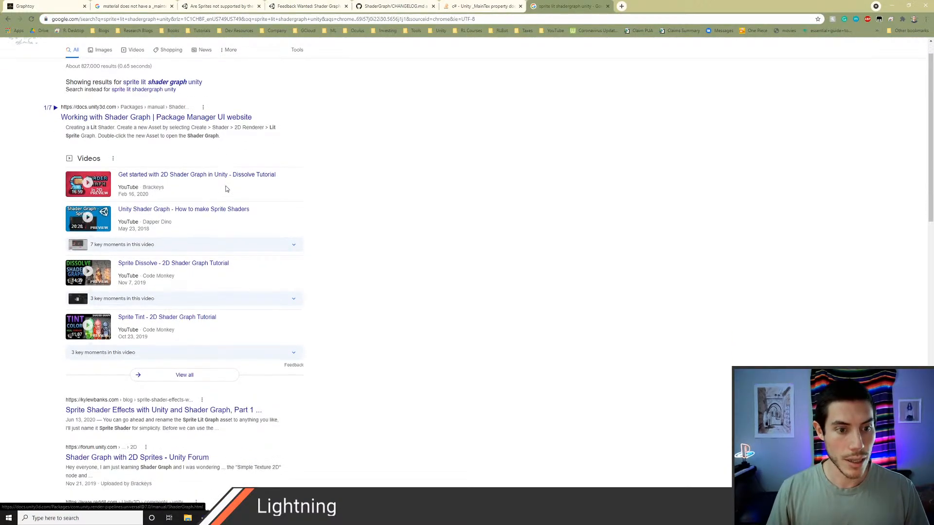
scroll(235, 278, "down", 1)
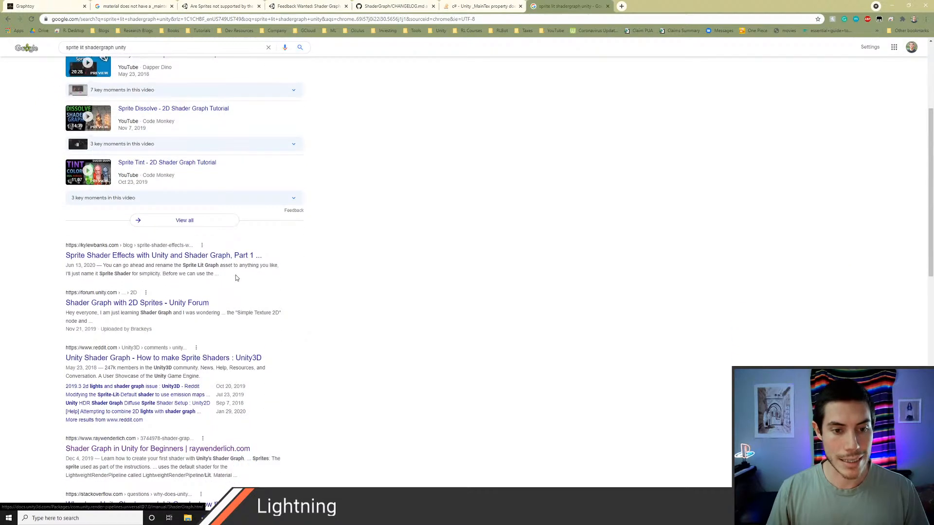
middle_click(188, 255)
left_click(651, 6)
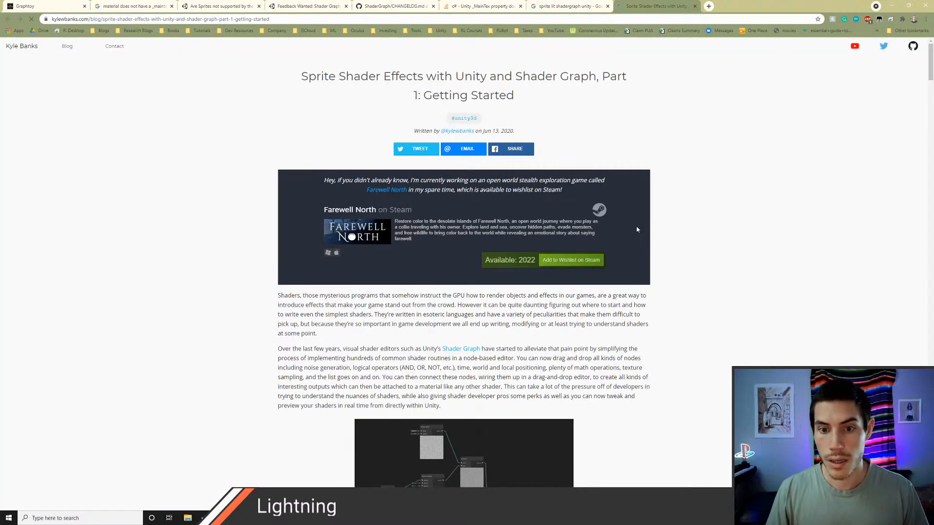
Step: Read the article's sections on scene setup, creating a sprite shader and material, and the Sprite Renderer's _MainTex requirement
scroll(632, 237, "down", 5)
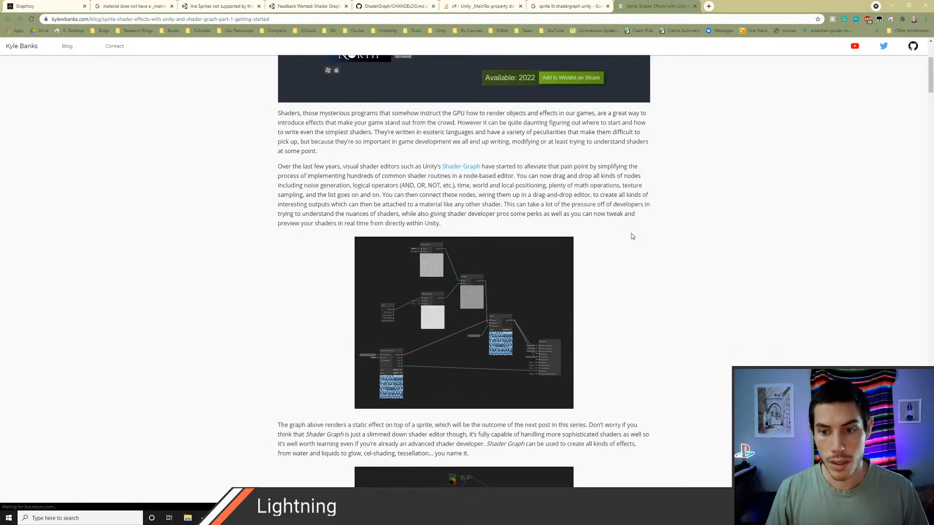
scroll(632, 236, "down", 3)
scroll(632, 236, "down", 13)
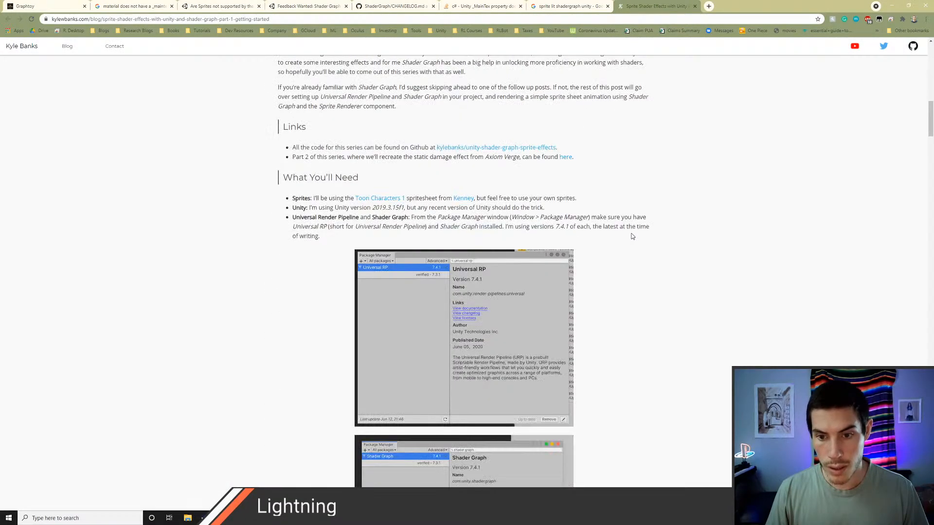
scroll(632, 237, "down", 20)
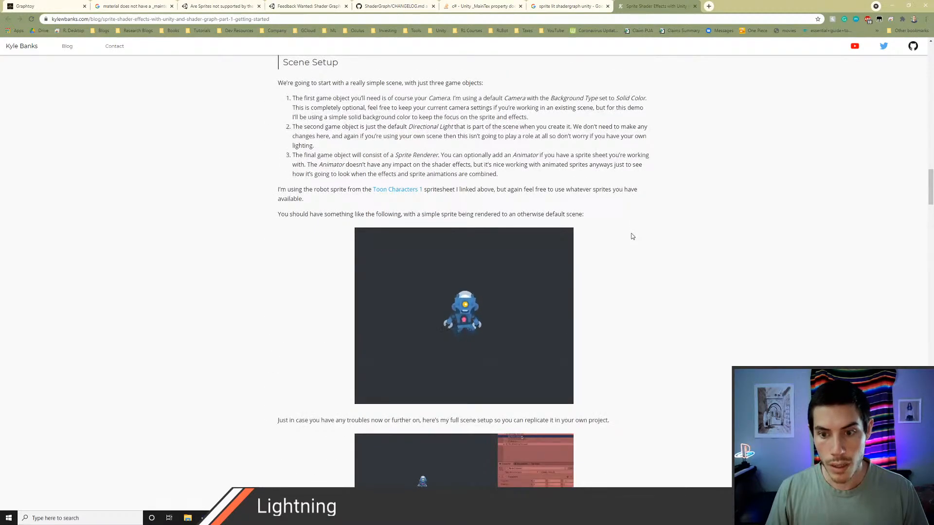
scroll(632, 236, "down", 5)
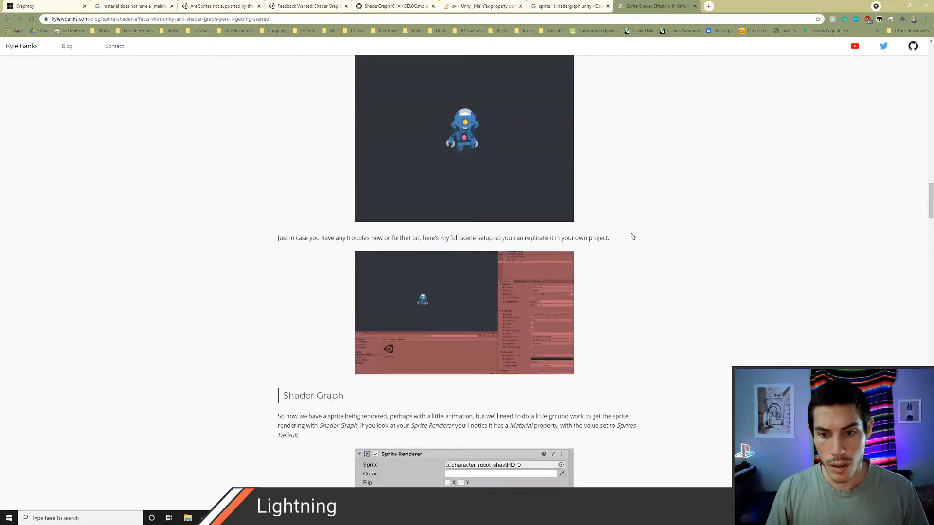
scroll(632, 236, "down", 6)
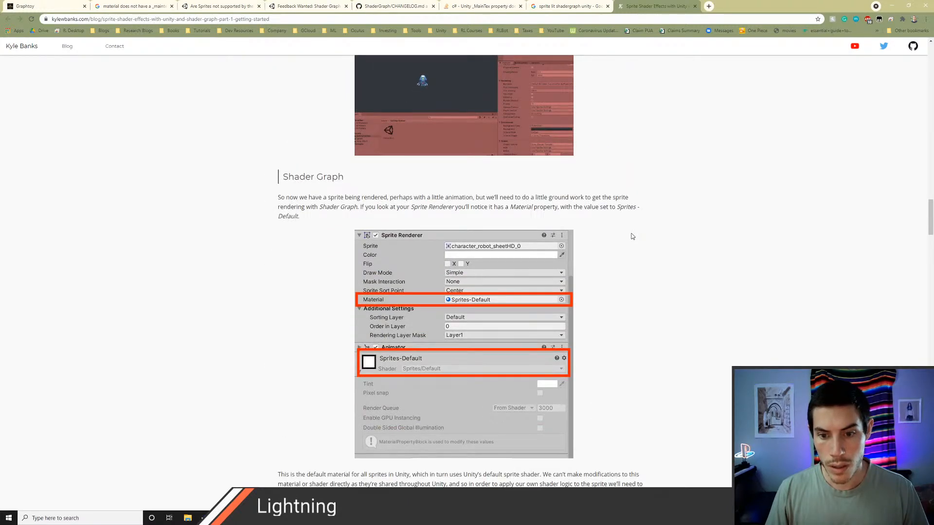
scroll(632, 236, "down", 8)
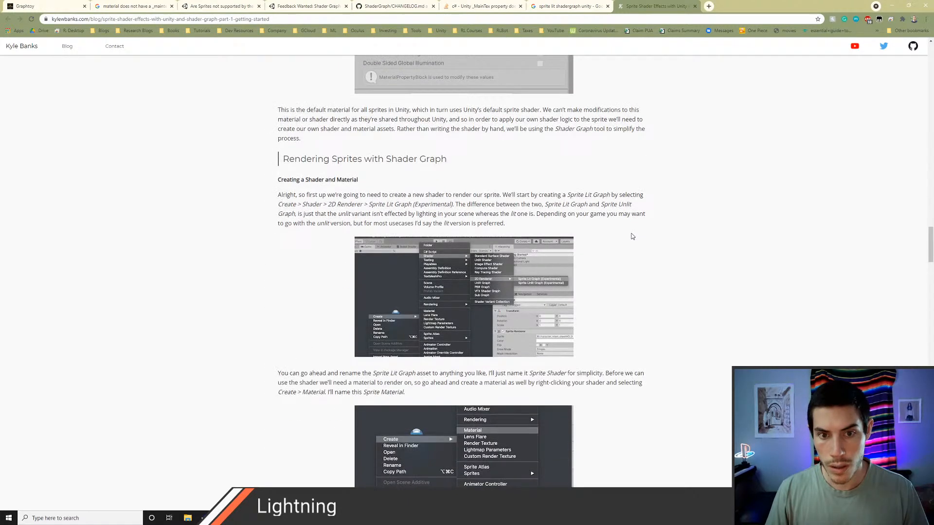
scroll(632, 237, "down", 2)
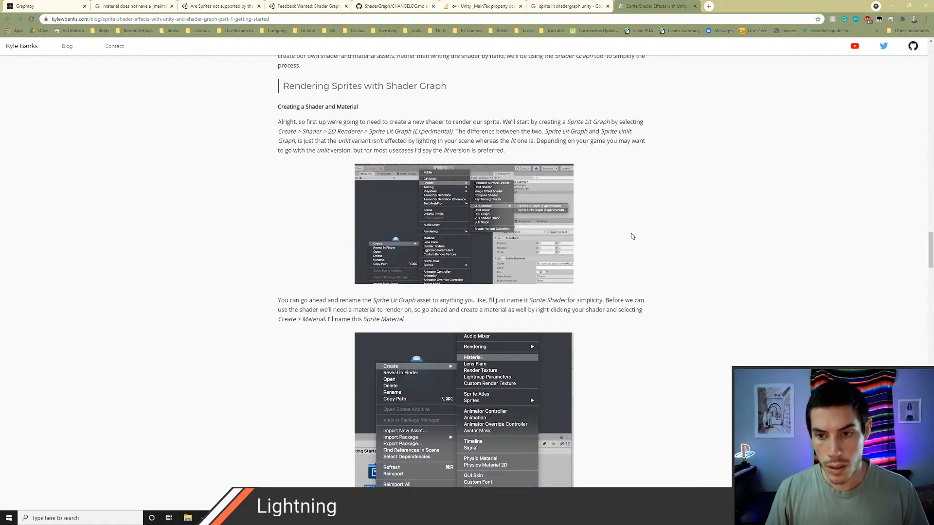
scroll(632, 236, "down", 3)
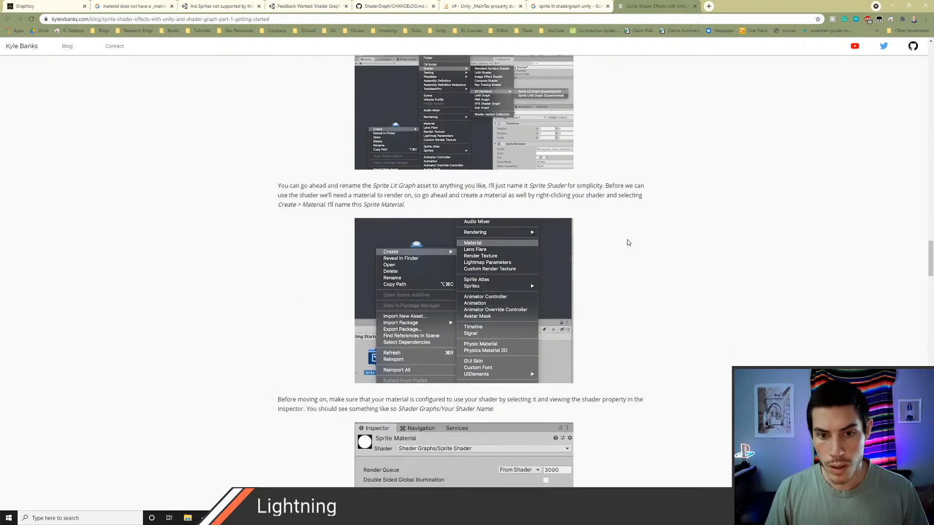
scroll(628, 240, "down", 4)
scroll(627, 242, "down", 4)
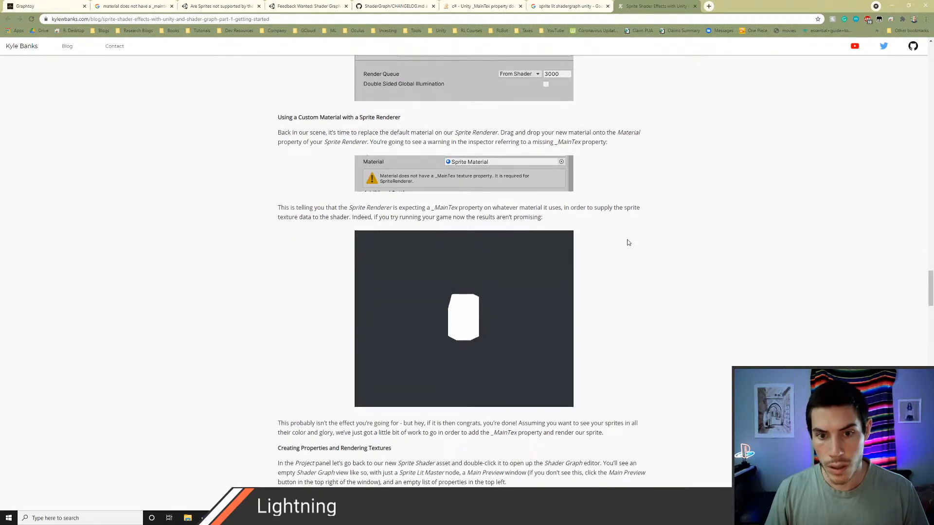
scroll(628, 242, "down", 3)
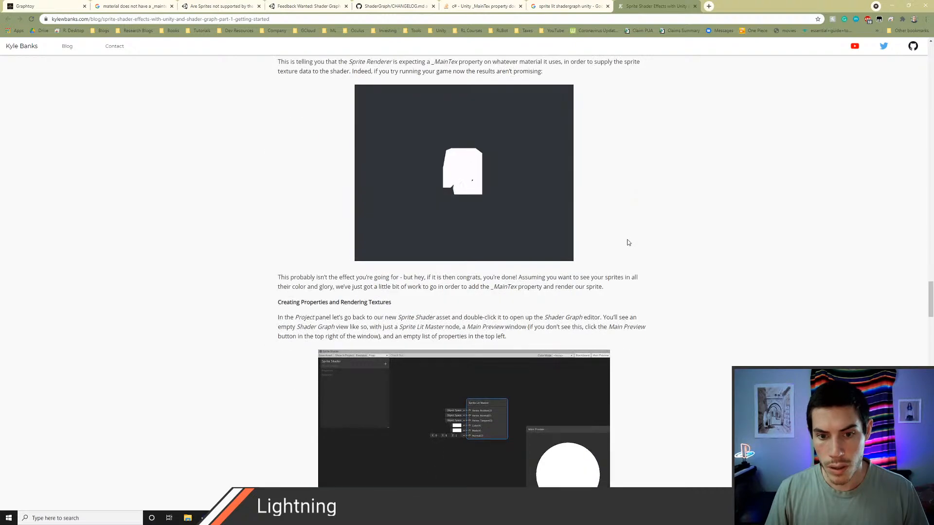
Step: Switch to Unity, expand the Bird material on the bird object to inspect its properties, and return to the article in Chrome
key("alt+Tab")
left_click(605, 199)
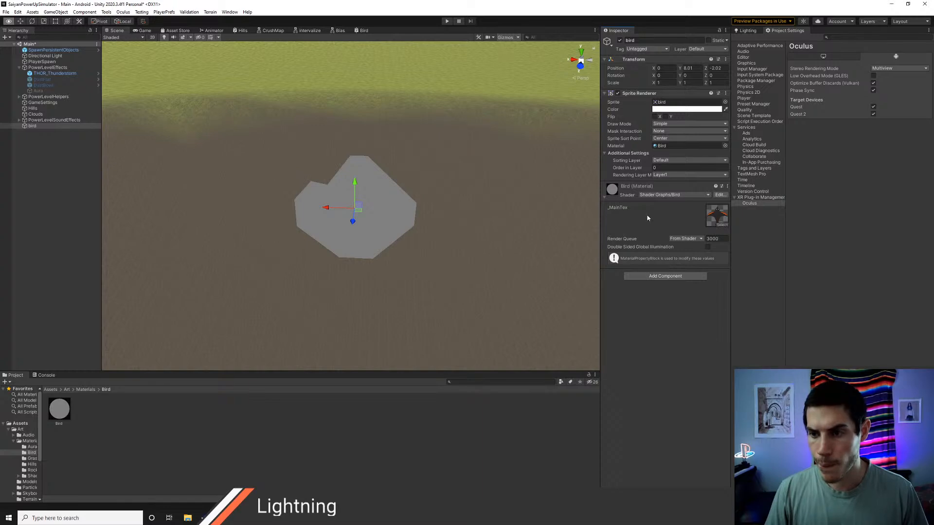
key("alt+Tab")
Step: Examine the article's instructions for setting the texture reference, adding a Sample Texture 2D node and wiring it to the Sprite Lit color
scroll(600, 306, "down", 3)
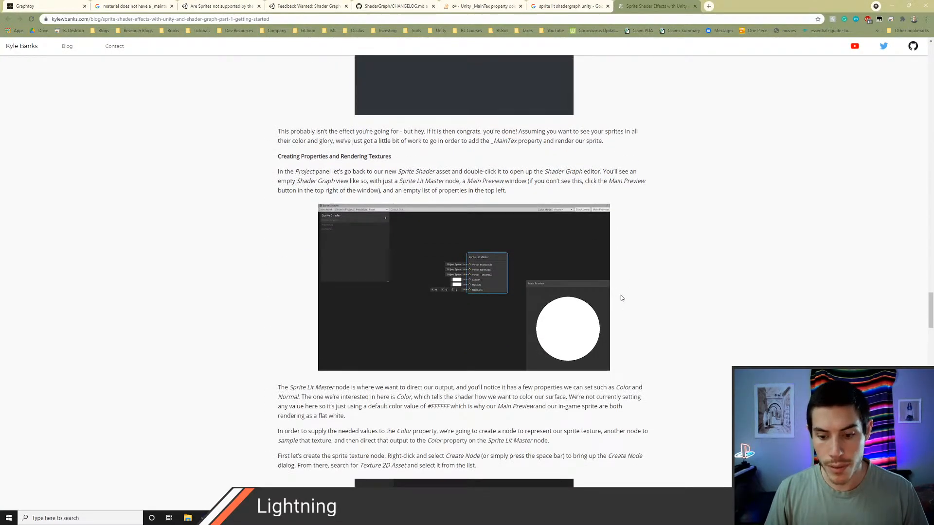
scroll(621, 296, "down", 1)
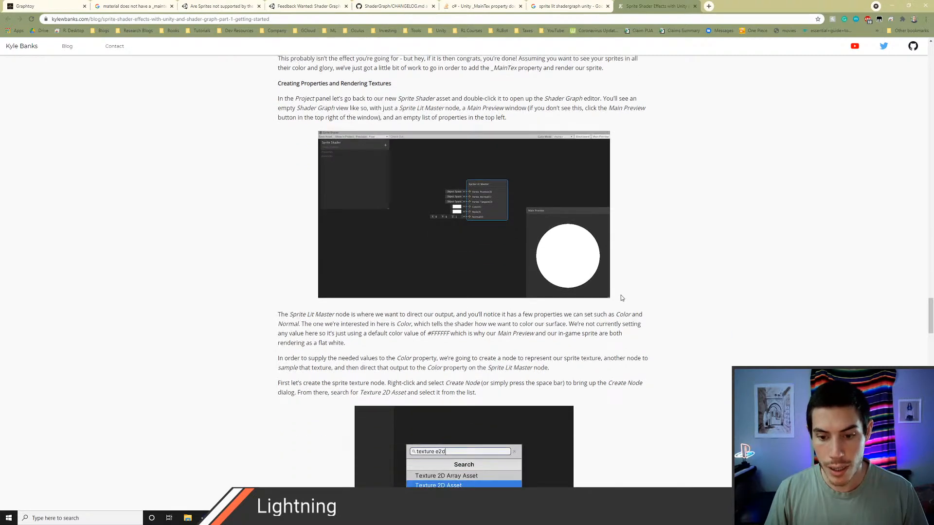
scroll(621, 297, "down", 2)
scroll(621, 297, "down", 6)
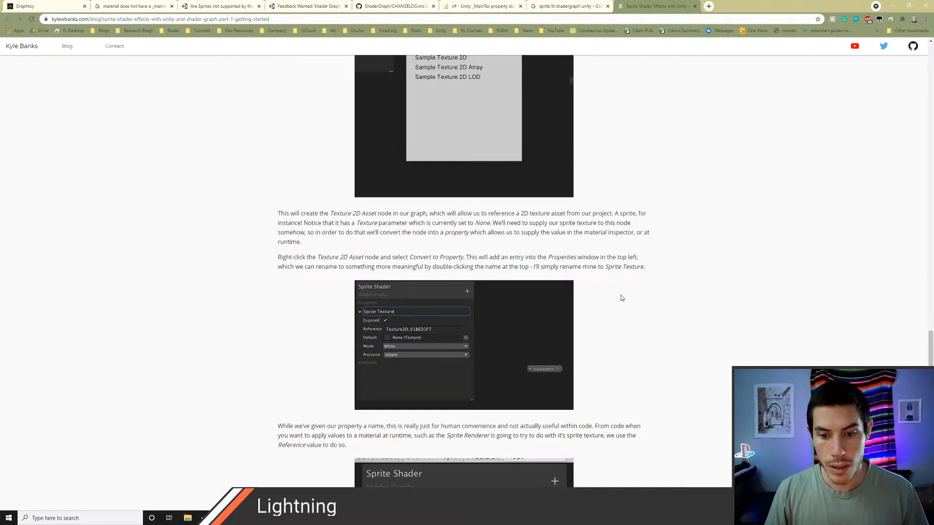
scroll(621, 298, "down", 3)
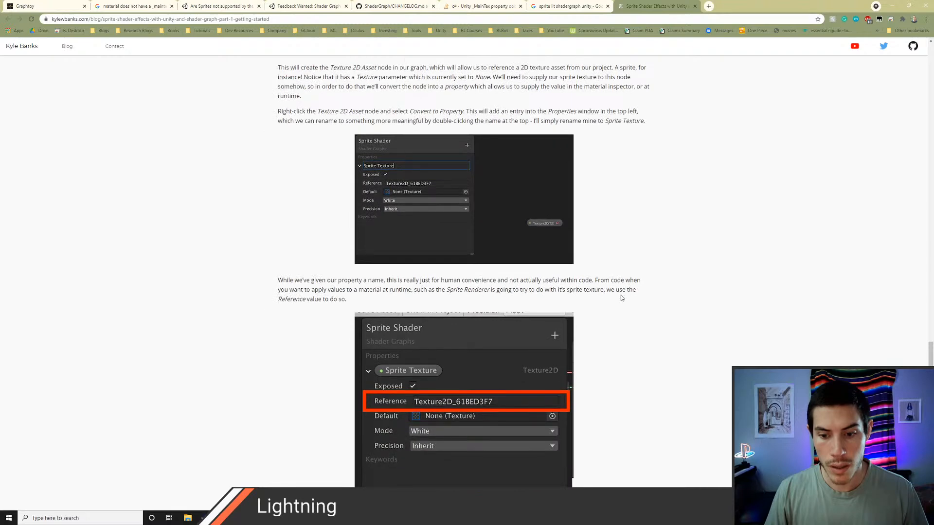
scroll(620, 293, "down", 10)
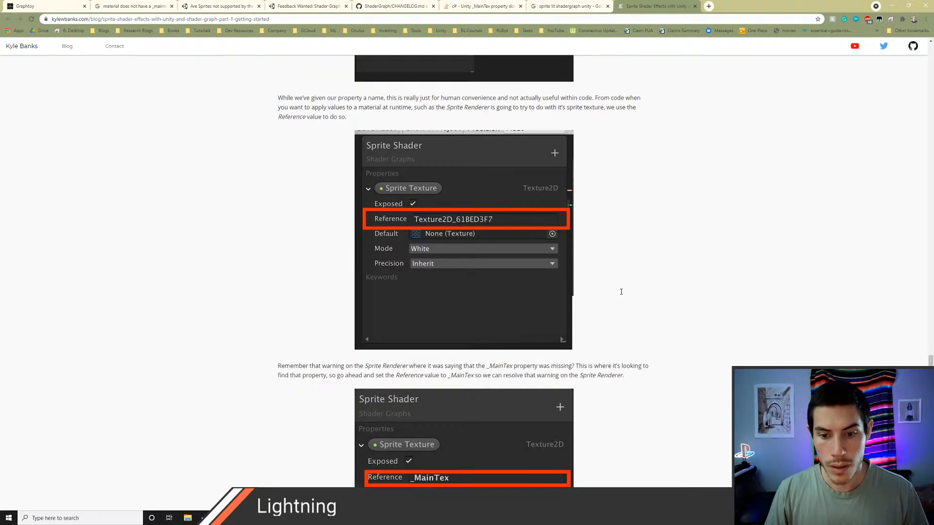
scroll(621, 295, "down", 4)
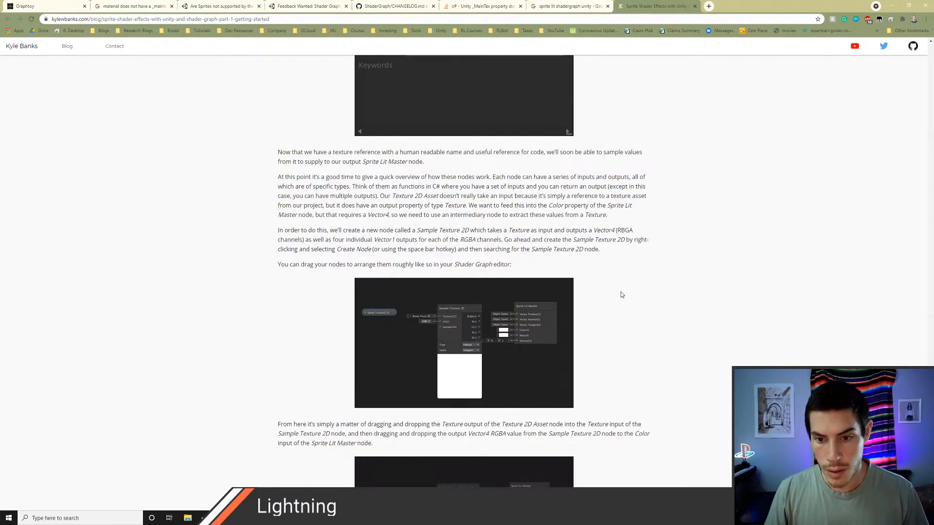
scroll(620, 294, "down", 4)
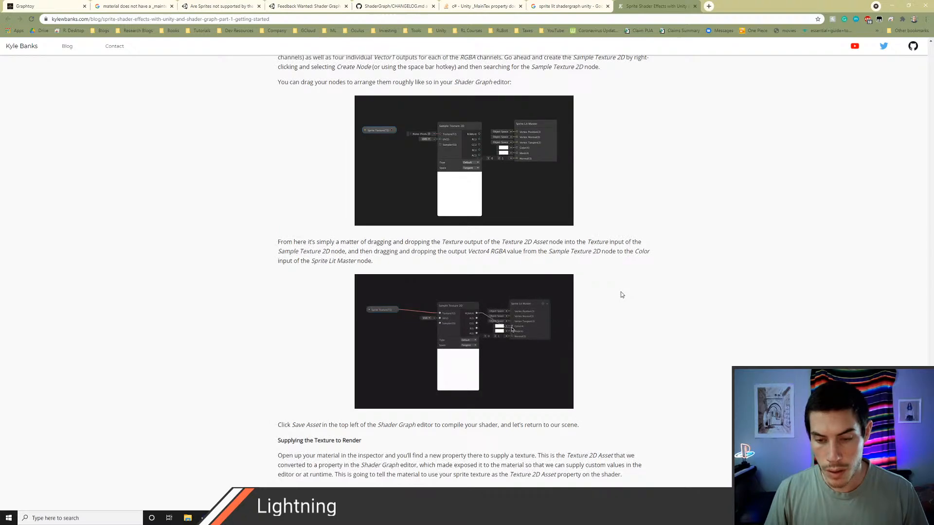
Step: Switch to Unity and add a Sample Texture 2D node to the Bird shader graph
key("alt+Tab")
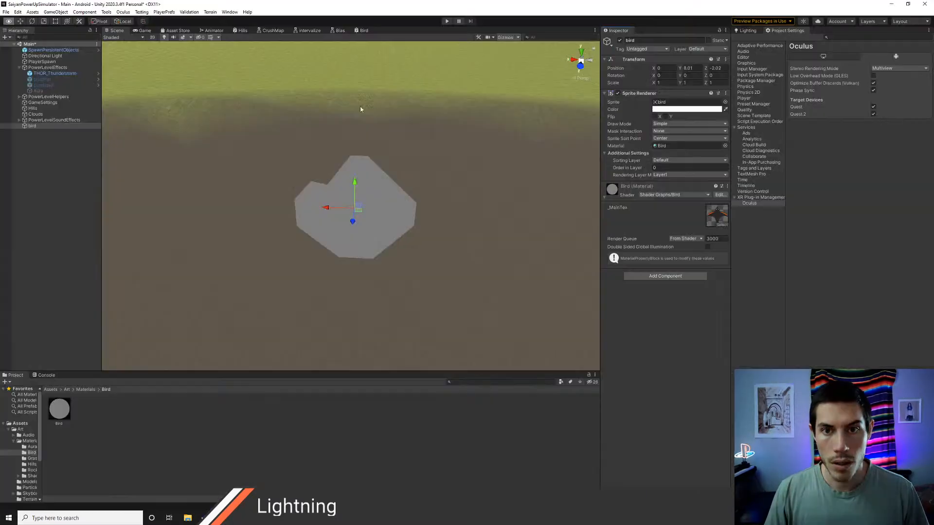
left_click(363, 30)
right_click(253, 200)
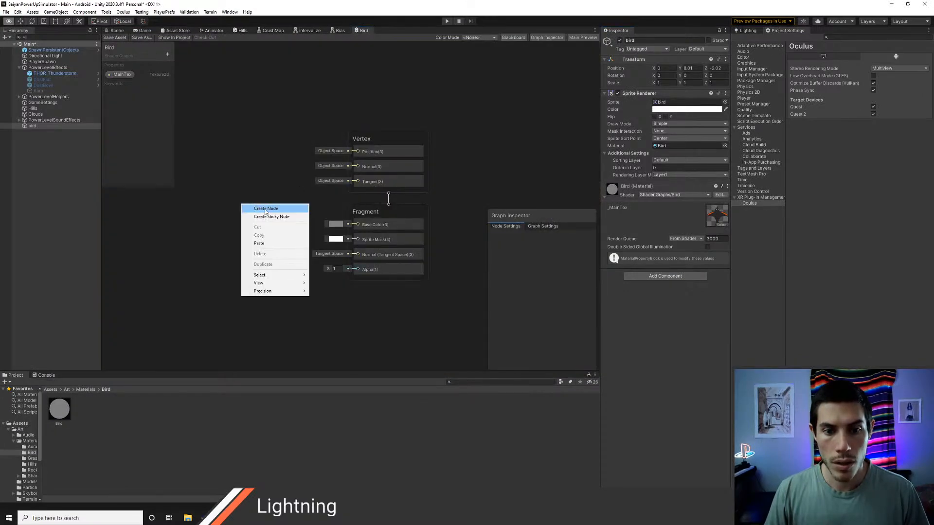
left_click(262, 206)
type("sampel")
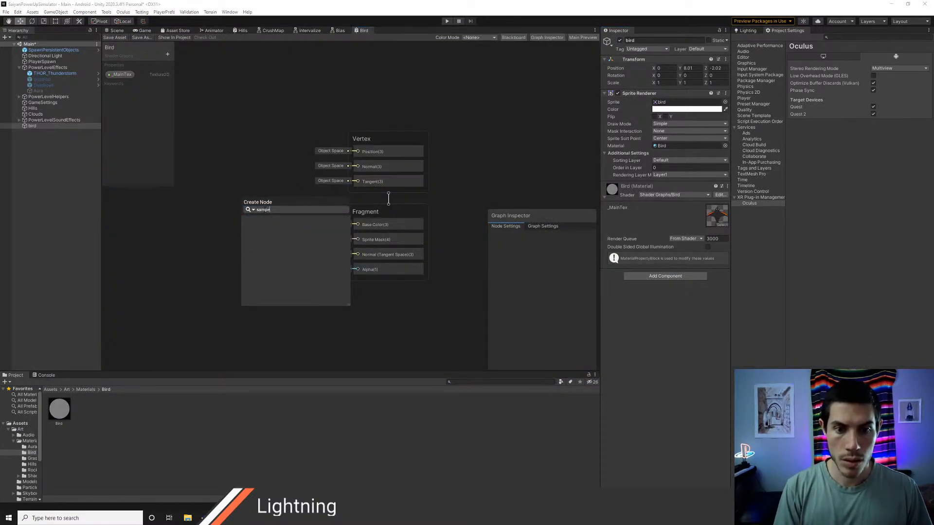
key("BackSpace")
key("BackSpace")
type("le")
key("BackSpace")
key("BackSpace")
key("BackSpace")
key("BackSpace")
key("BackSpace")
key("BackSpace")
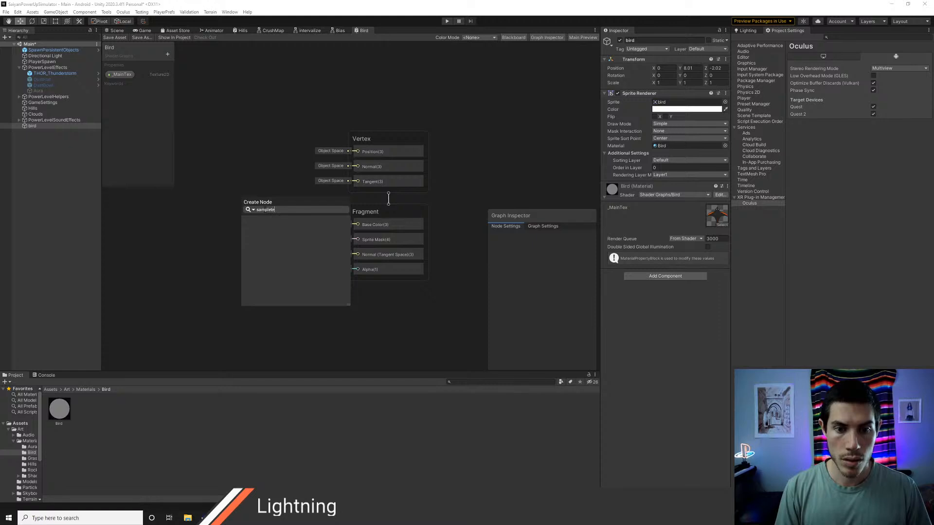
type("text")
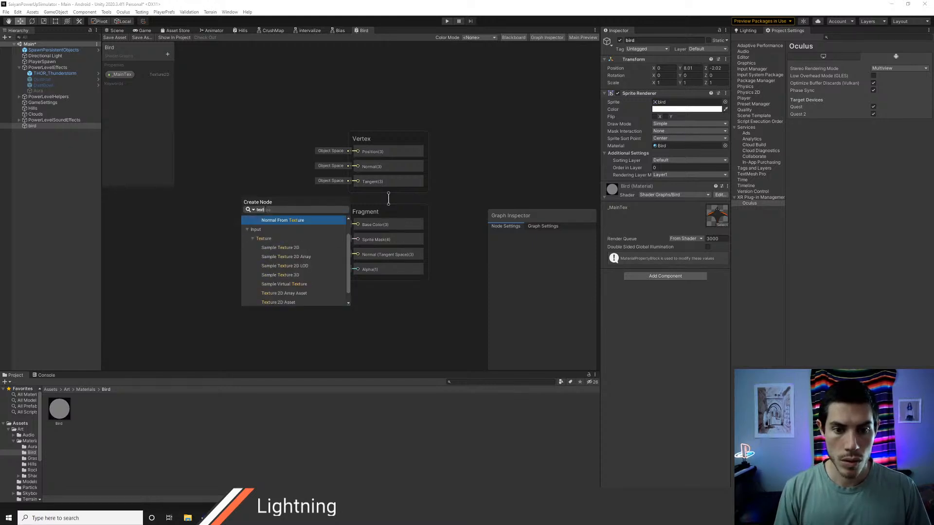
key("Down")
key("Down")
key("Down")
key("Return")
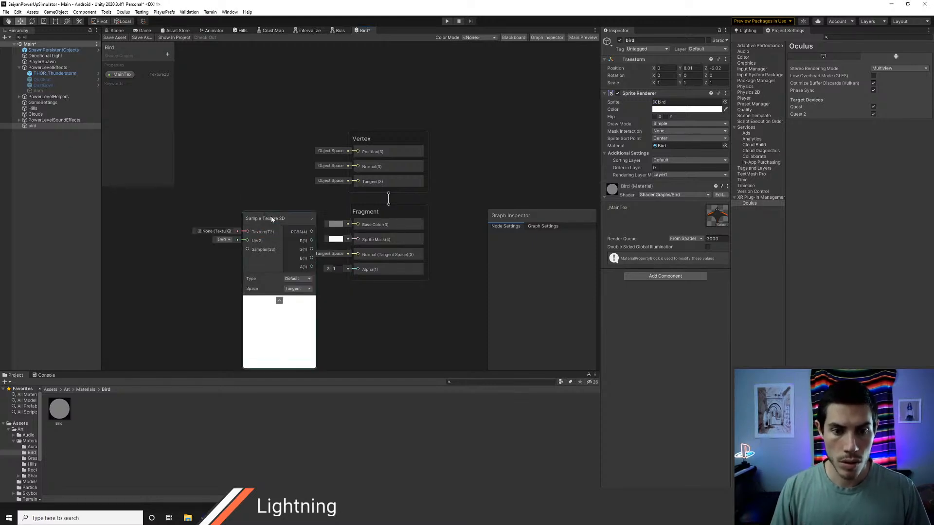
Step: Connect the Sample Texture 2D RGBA output to Base Color and feed its Texture input from the _MainTex property
left_click_drag(270, 216, 358, 224)
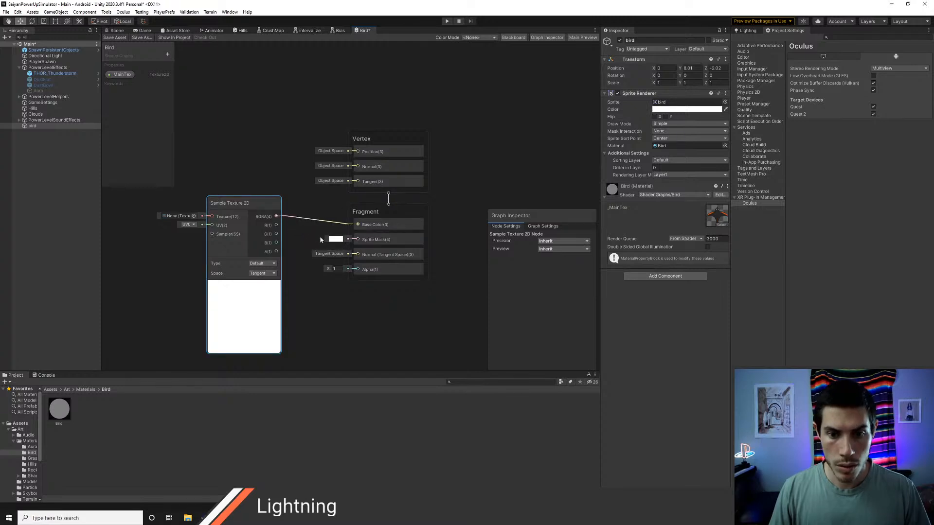
middle_click_drag(306, 226, 379, 245)
left_click_drag(319, 237, 298, 210)
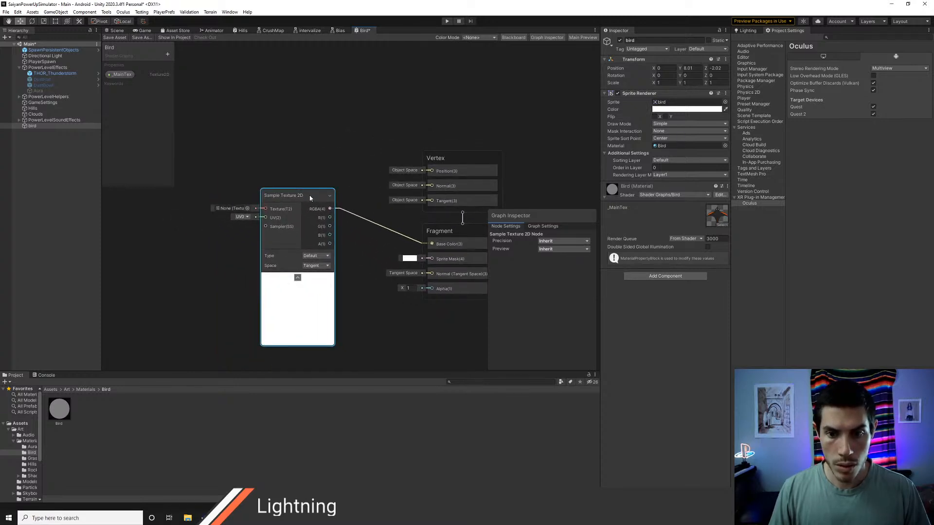
left_click_drag(122, 74, 266, 209)
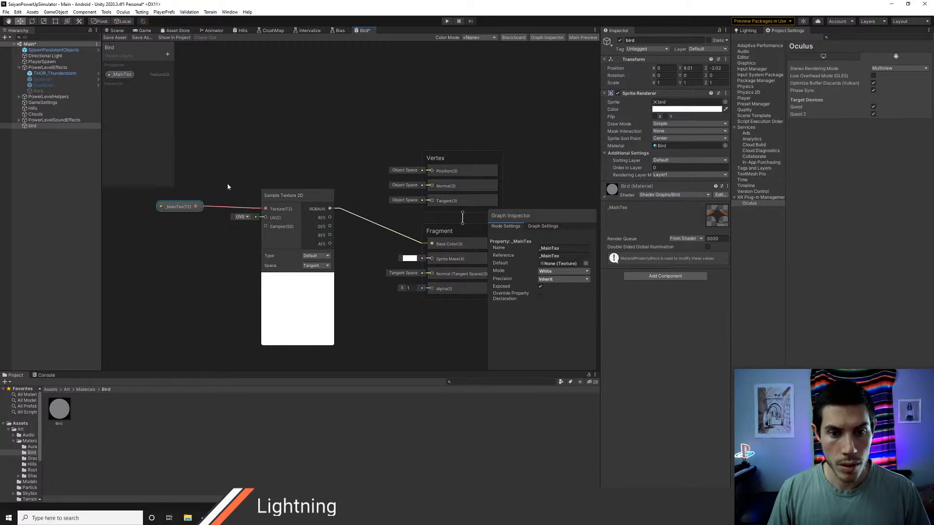
Step: Save the Bird shader graph and inspect the bird sprite in the scene
left_click(114, 38)
left_click(114, 30)
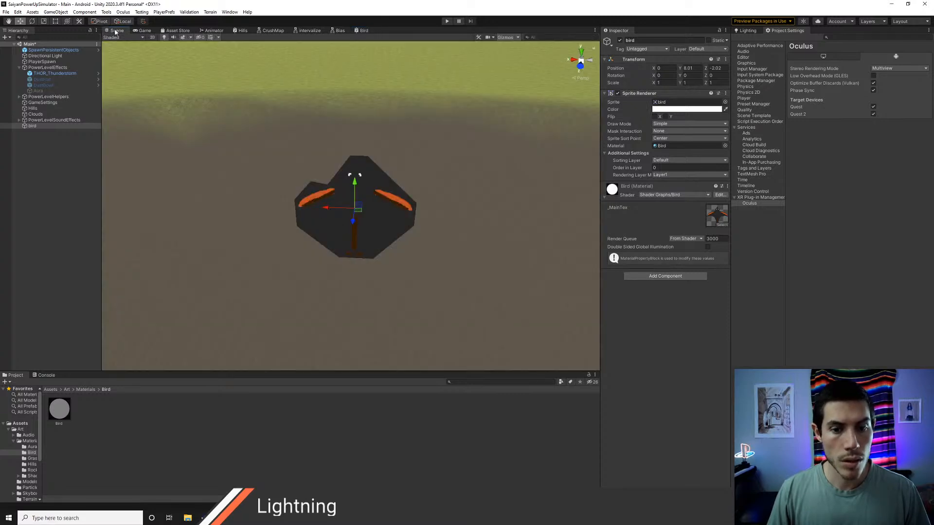
scroll(356, 188, "down", 3)
scroll(354, 186, "up", 4)
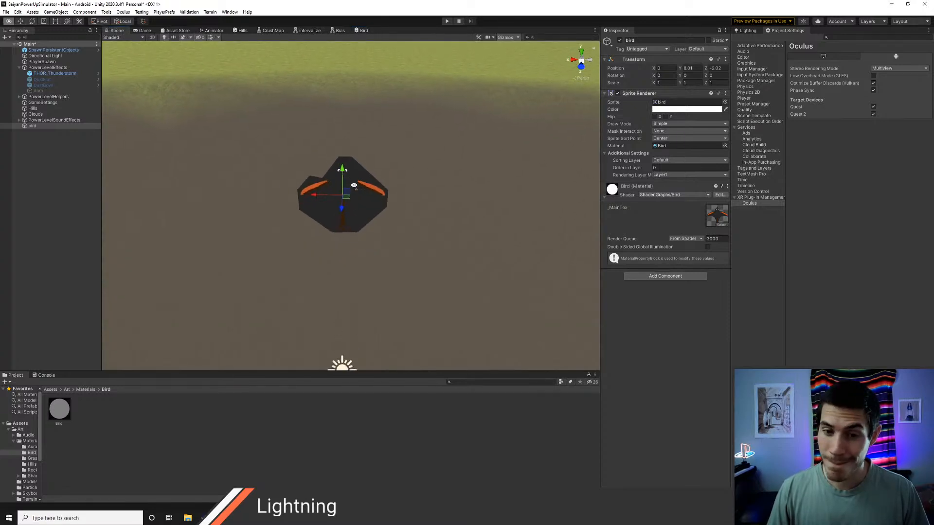
scroll(354, 185, "down", 2)
scroll(354, 185, "up", 4)
scroll(354, 186, "down", 3)
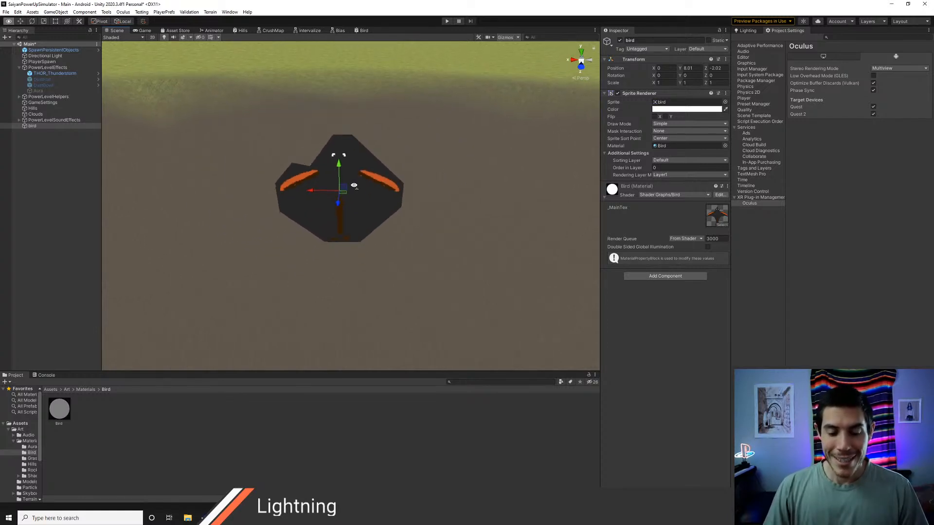
Step: Try linking the Sample Texture 2D alpha output to Sprite Mask, save the graph and check the bird in the scene
left_click(361, 30)
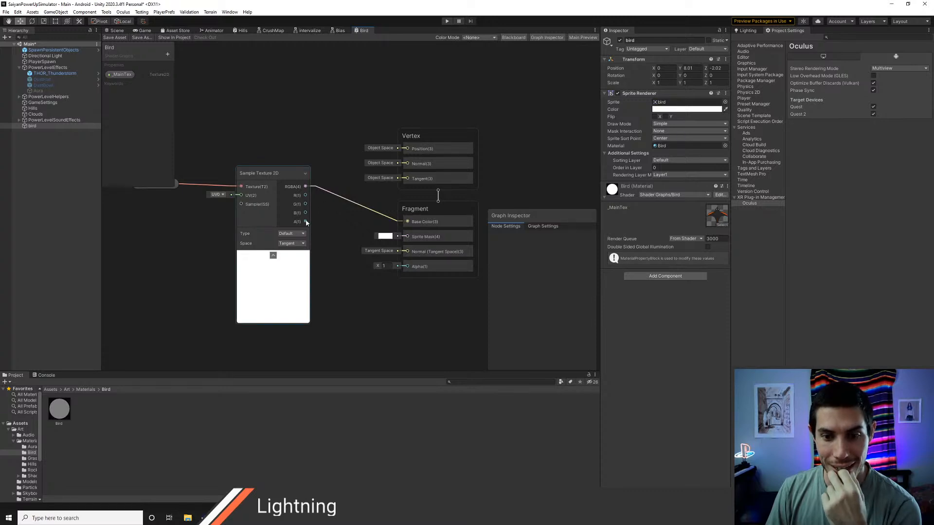
left_click_drag(305, 222, 407, 236)
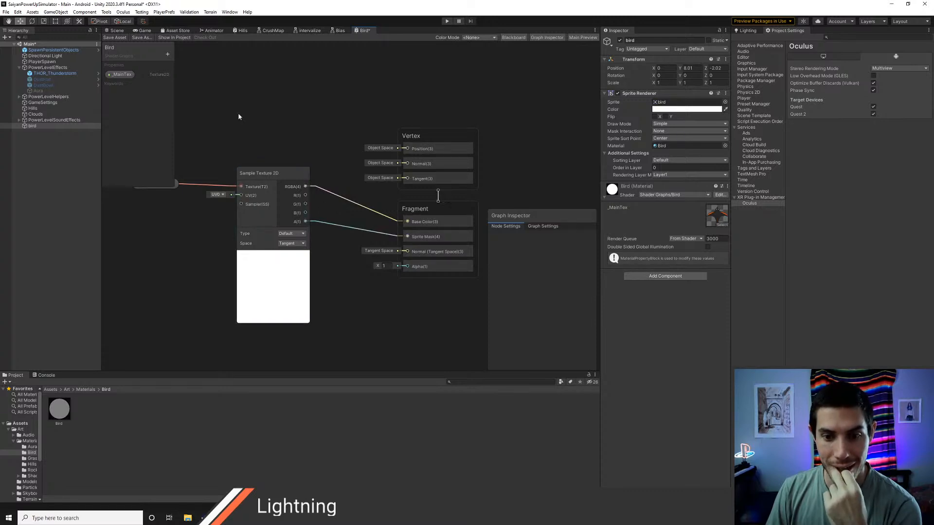
left_click(117, 32)
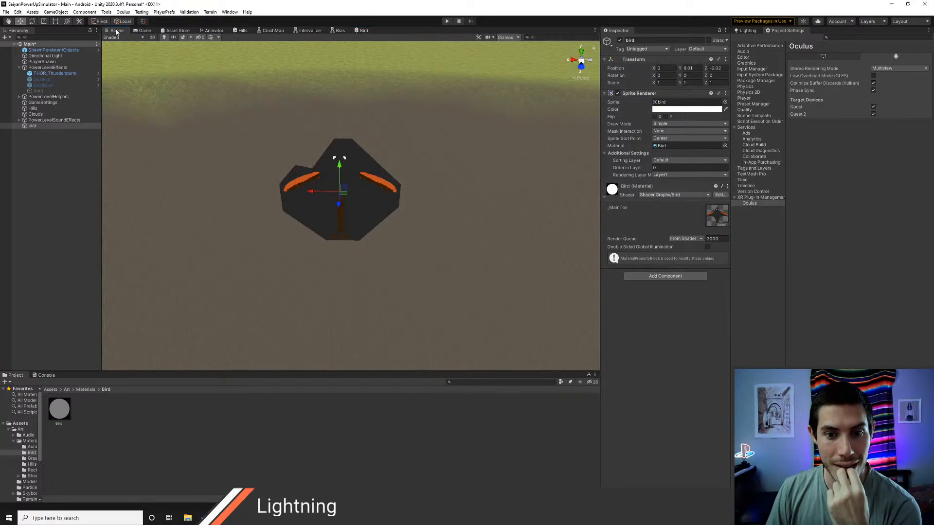
Step: Connect the Sample Texture 2D alpha output to the fragment Alpha input, save the graph and inspect the bird in the scene
left_click(363, 31)
middle_click_drag(331, 213, 337, 193)
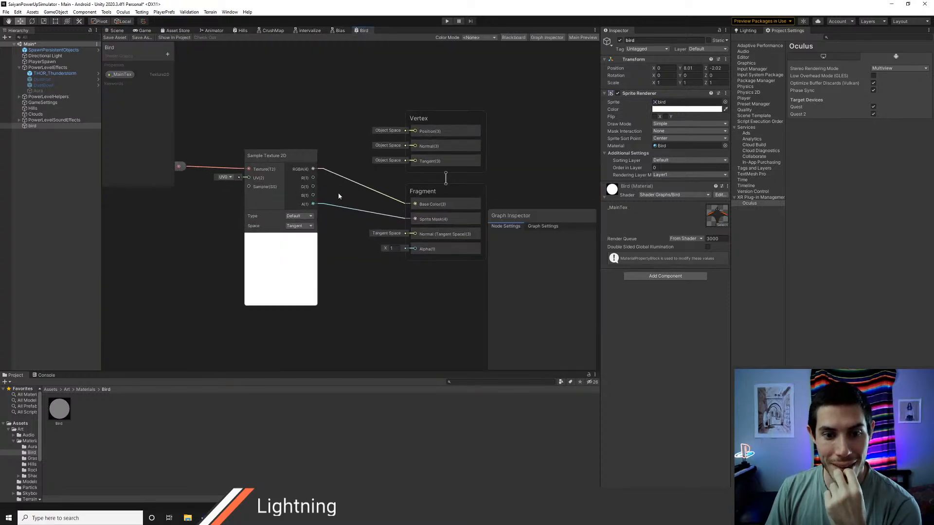
left_click(340, 238)
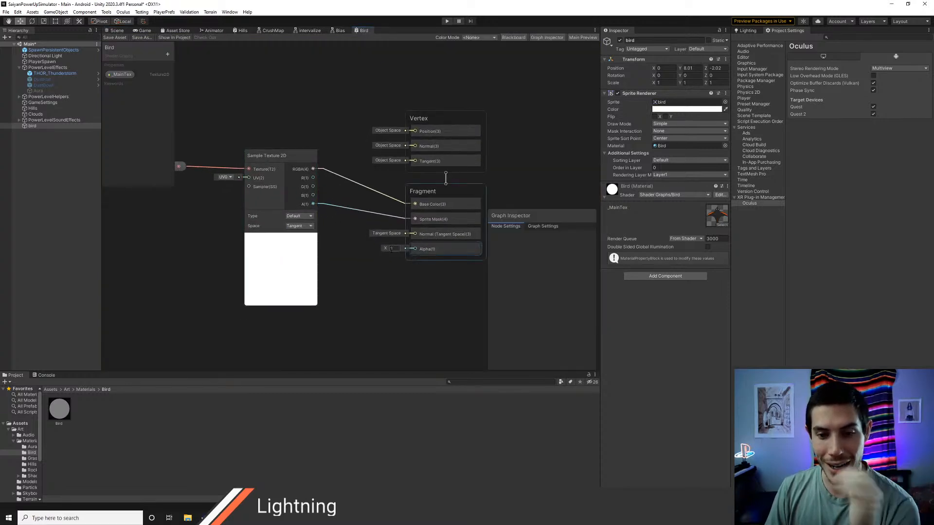
left_click_drag(313, 205, 415, 249)
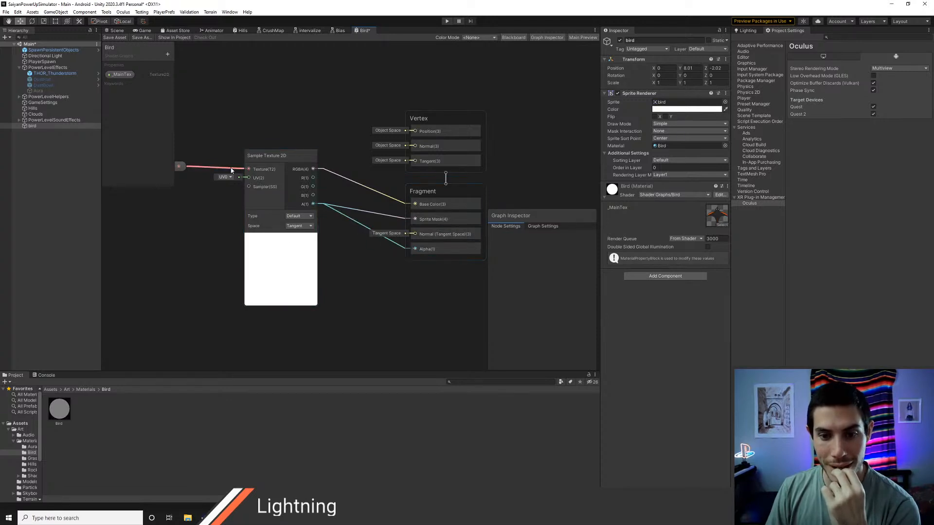
left_click(116, 30)
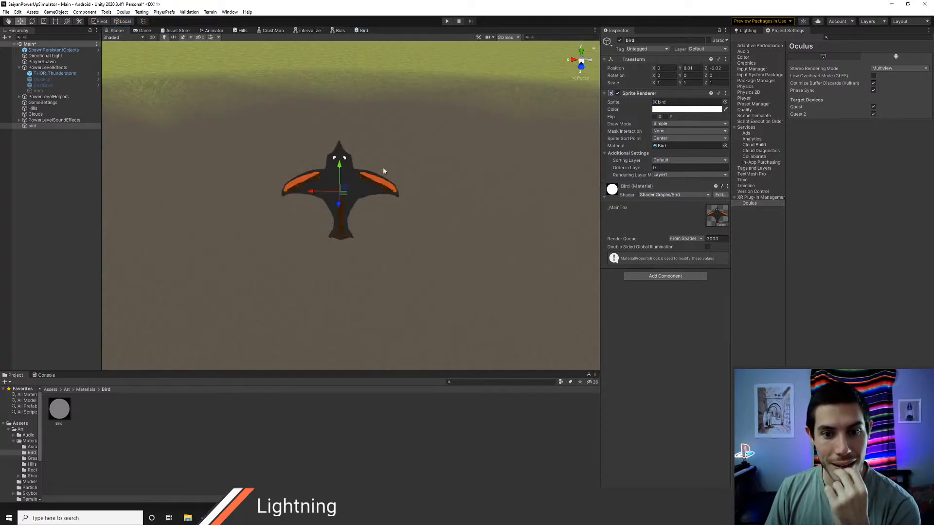
key("w")
right_click_drag(409, 195, 421, 198)
key("s")
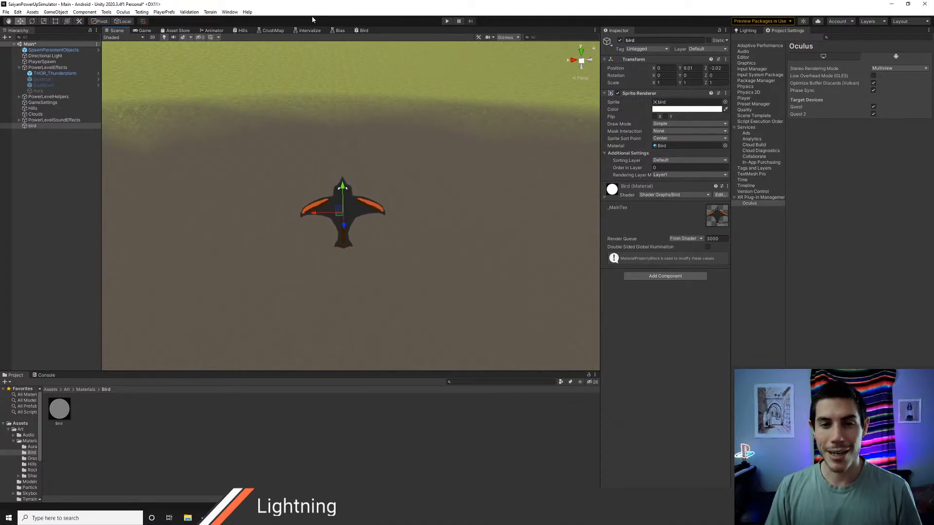
Step: Delete the link between the alpha output and Sprite Mask, save the graph and check the bird in the scene
left_click(364, 31)
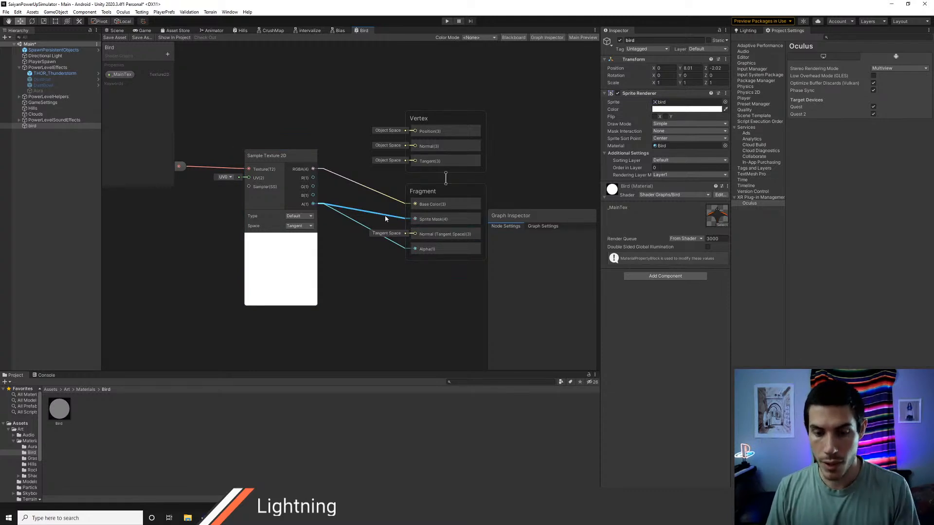
left_click(116, 30)
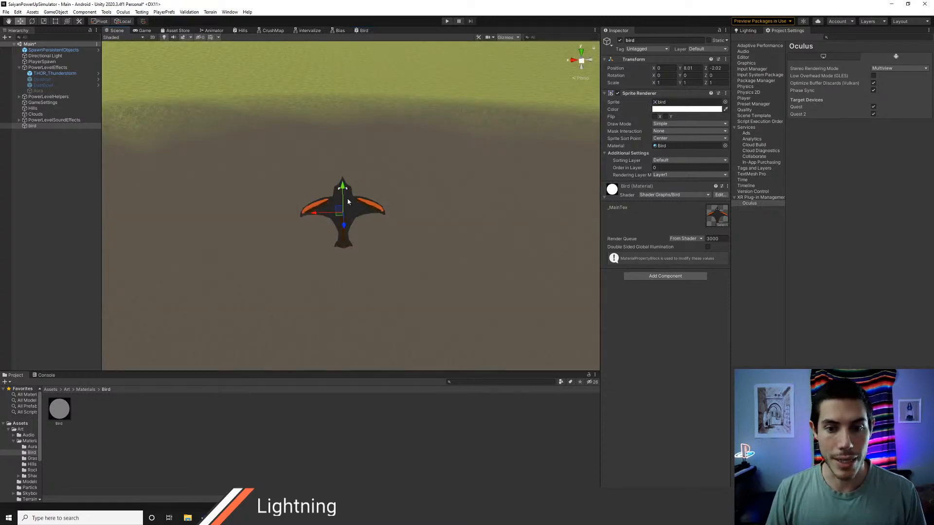
Step: Arrange the _MainTex and Sample Texture 2D nodes side by side in the Bird graph and save it
left_click(364, 30)
middle_click_drag(322, 182, 383, 190)
left_click_drag(227, 166, 232, 164)
left_click_drag(331, 152, 301, 158)
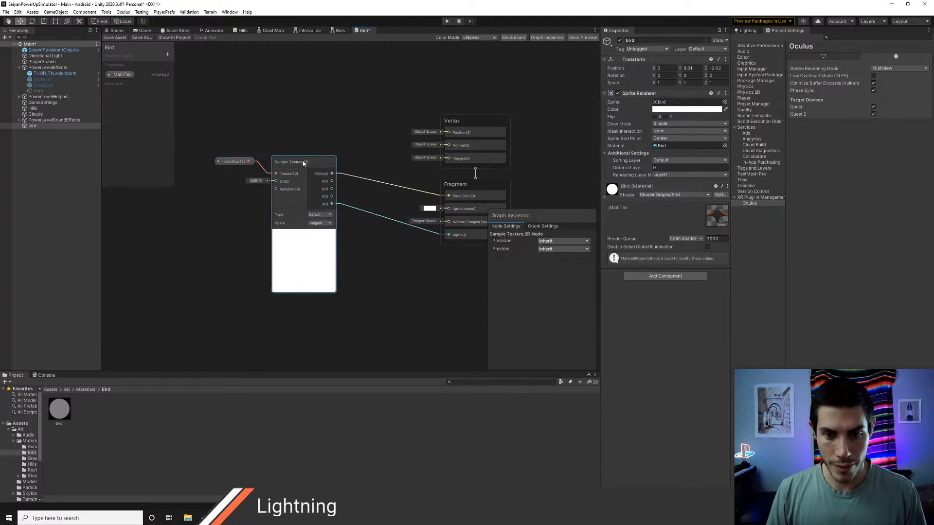
left_click(236, 163)
left_click_drag(237, 163, 240, 173)
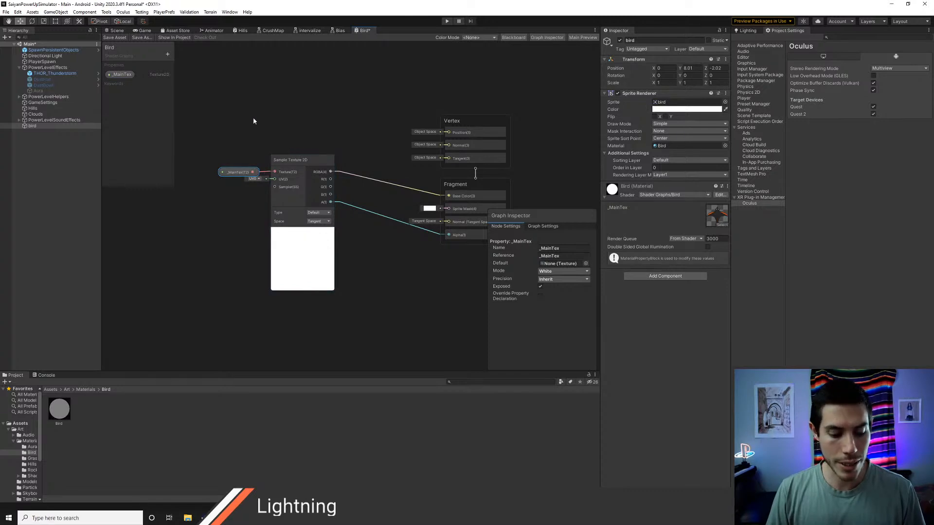
left_click(117, 39)
Step: Switch to Visual Studio Code and review the SpriteFragFlap function's texture sampling and alpha multiplication in SpriteBird.shader
key("alt+Tab")
key("alt+Tab")
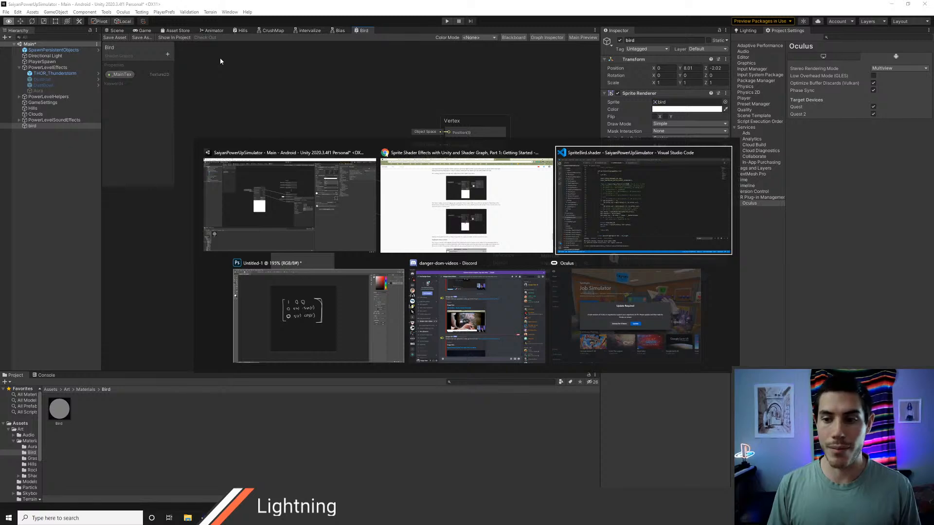
scroll(438, 233, "down", 2)
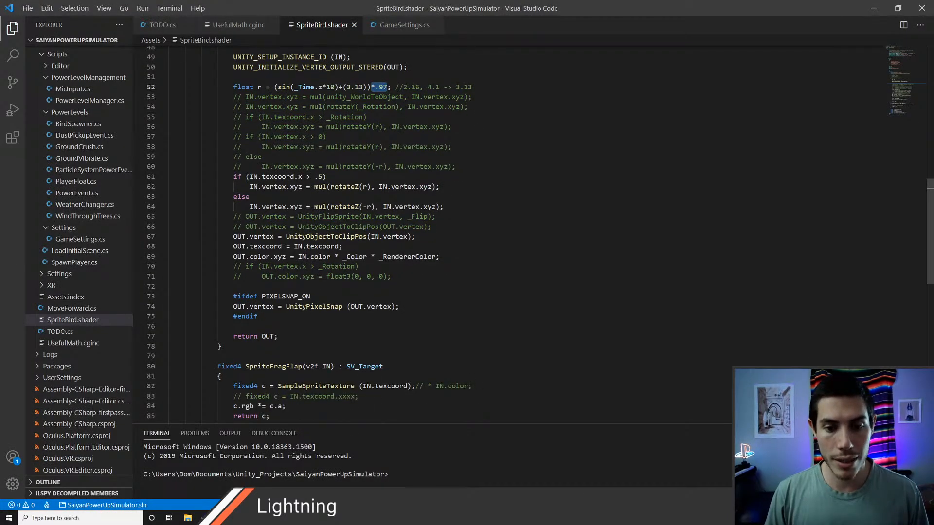
scroll(382, 290, "down", 1)
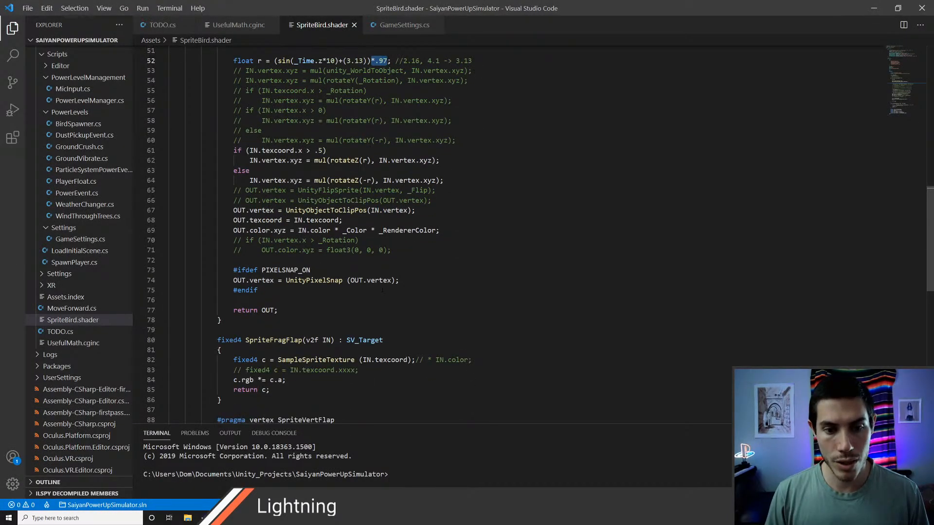
scroll(382, 290, "down", 1)
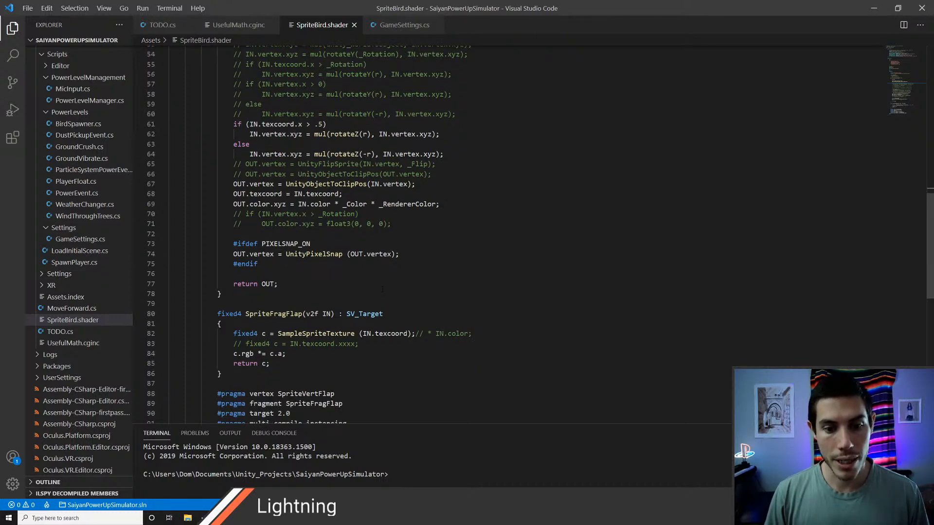
scroll(382, 290, "down", 3)
double_click(280, 235)
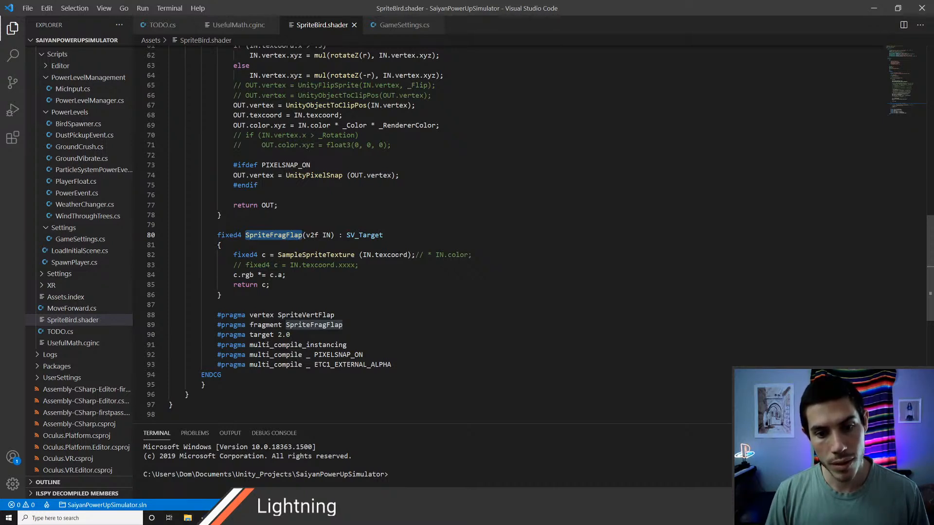
left_click(273, 275)
left_click(307, 265)
double_click(308, 255)
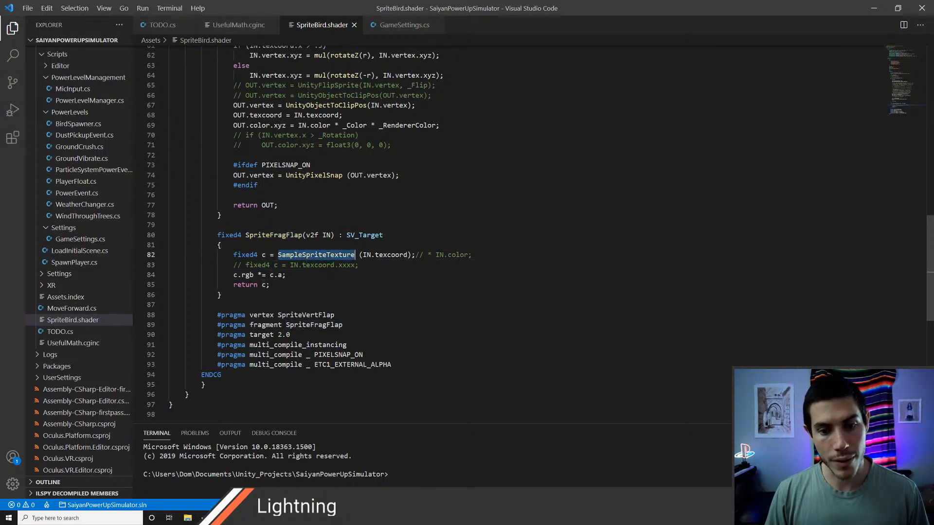
left_click(268, 275)
double_click(248, 275)
Step: Examine the SpriteVertFlap function's sine-based rotation value r and how it rotates the vertices on each side
scroll(247, 274, "up", 5)
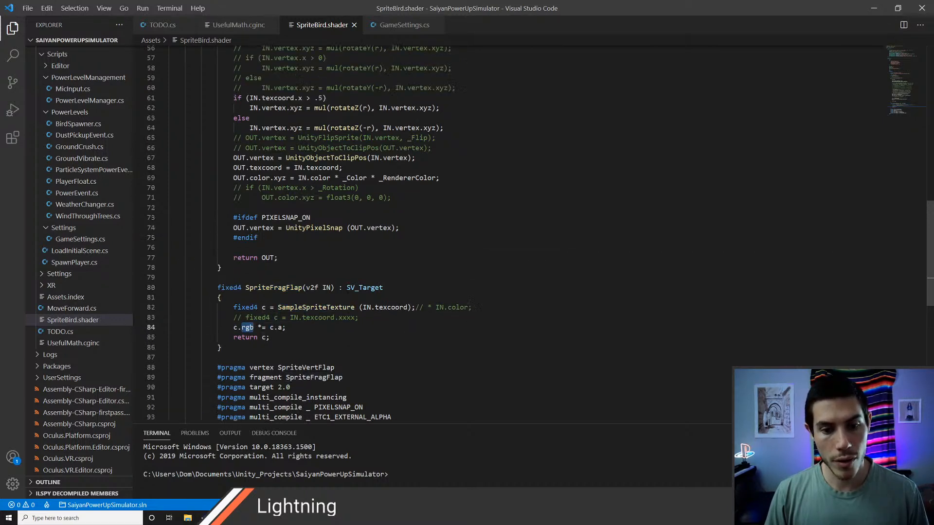
scroll(467, 233, "up", 3)
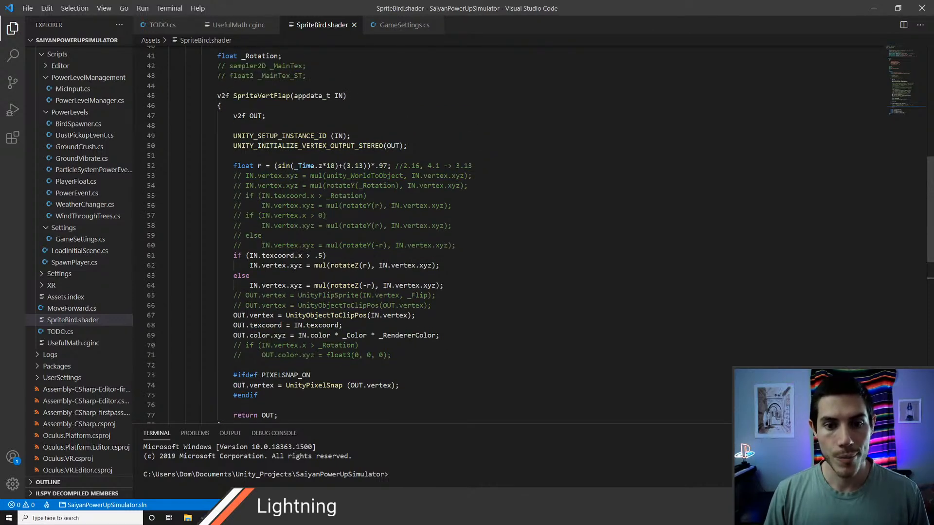
double_click(280, 166)
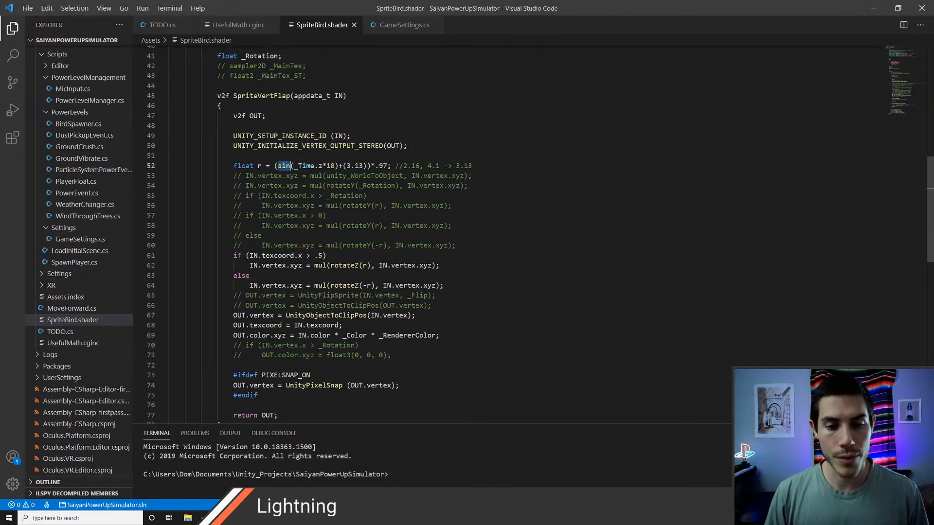
scroll(466, 233, "down", 1)
mouse_move(258, 139)
left_mouse_down()
mouse_move(266, 148)
mouse_move(261, 141)
left_mouse_up()
scroll(263, 142, "down", 1)
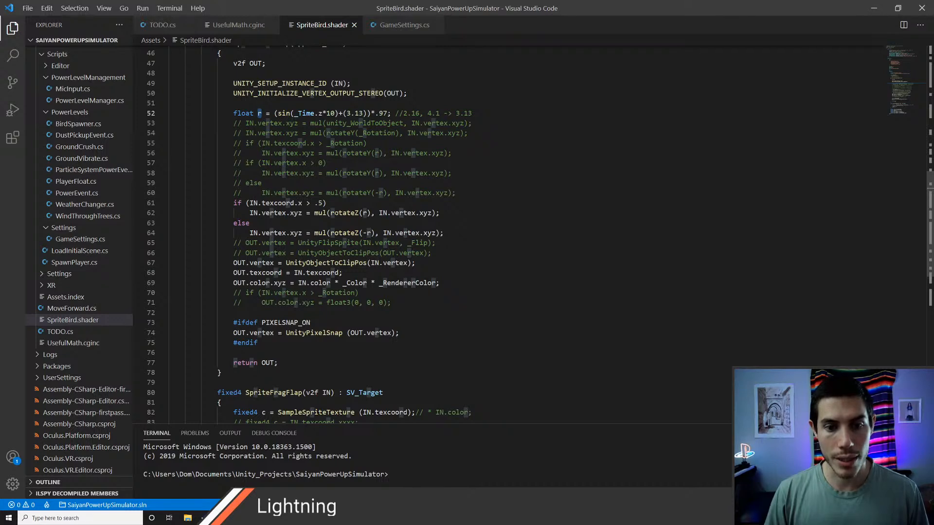
scroll(438, 234, "up", 4)
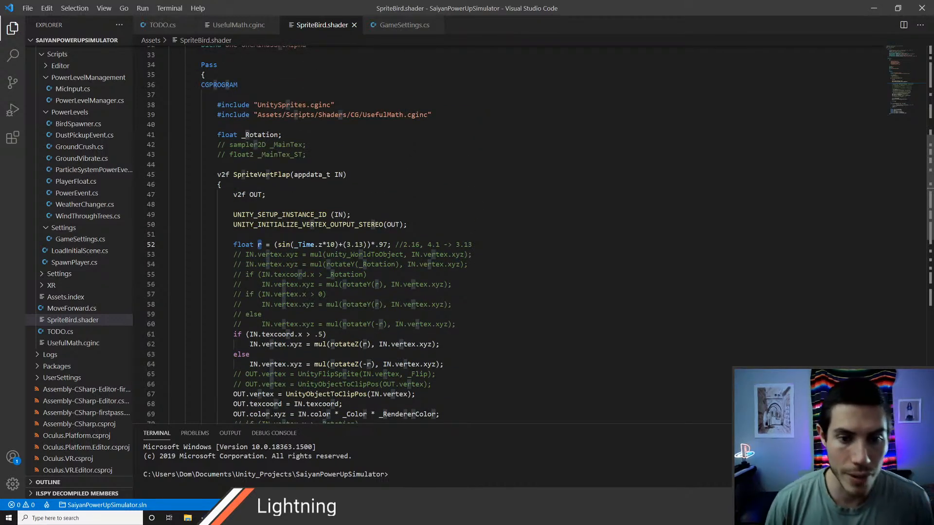
Step: Examine the SpriteVertFlap function in SpriteBird.shader, from its appdata_t input parameter through the vertex rotation code
scroll(296, 269, "up", 3)
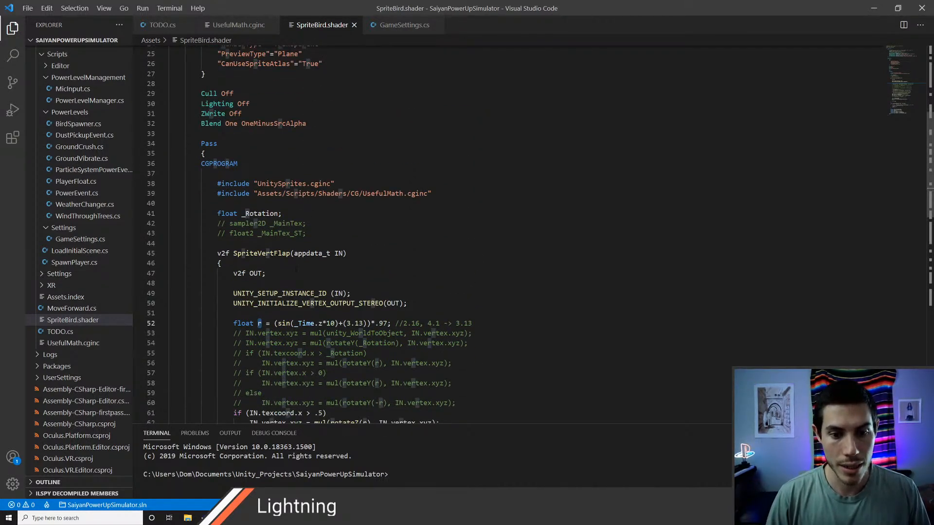
left_click(295, 269)
scroll(295, 269, "down", 3)
double_click(254, 319)
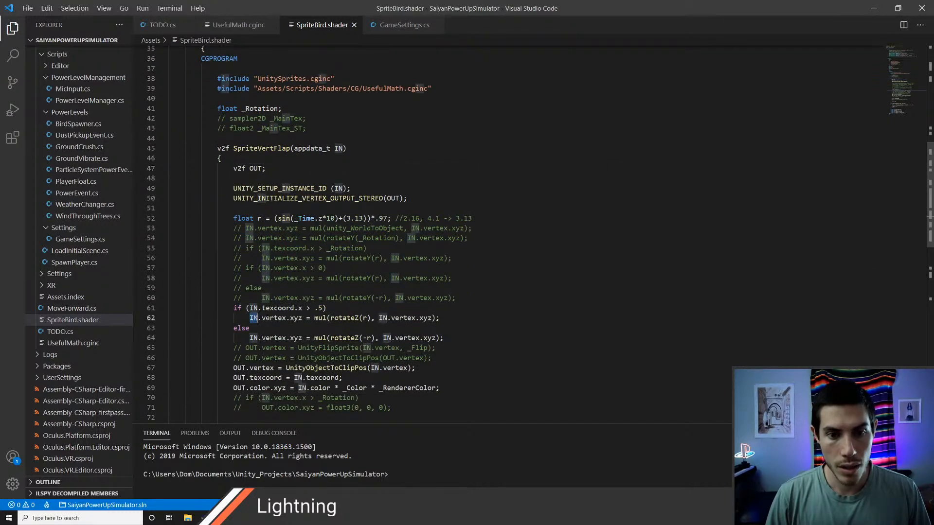
scroll(254, 318, "up", 1)
scroll(254, 318, "up", 3)
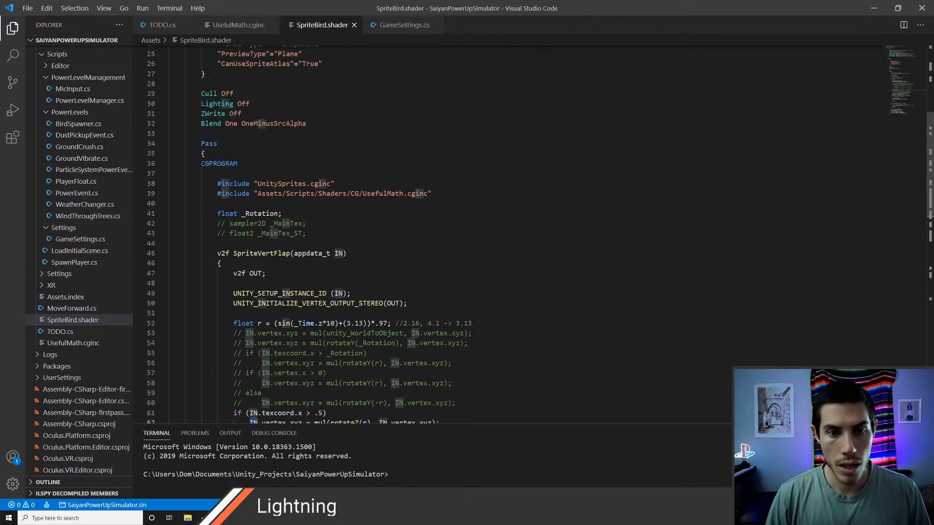
double_click(311, 253)
scroll(311, 253, "up", 5)
scroll(332, 258, "down", 8)
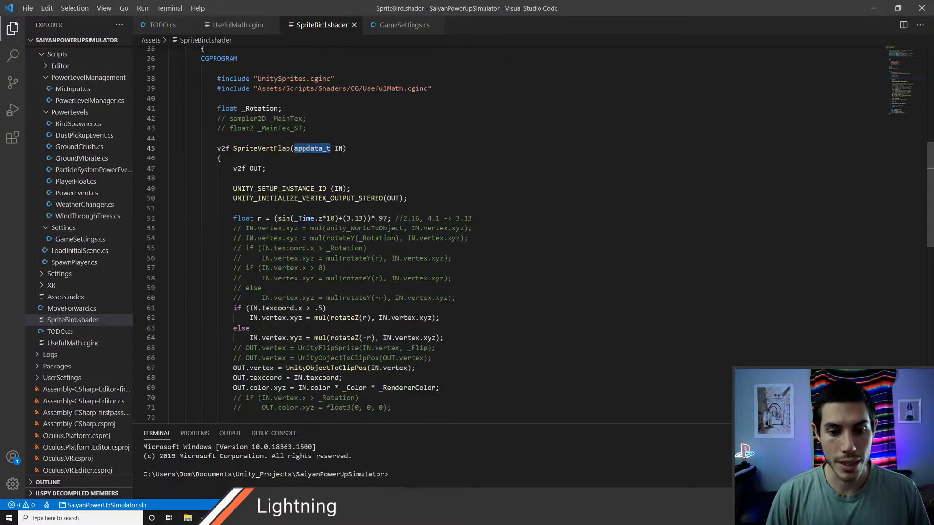
scroll(333, 258, "down", 9)
scroll(332, 258, "up", 5)
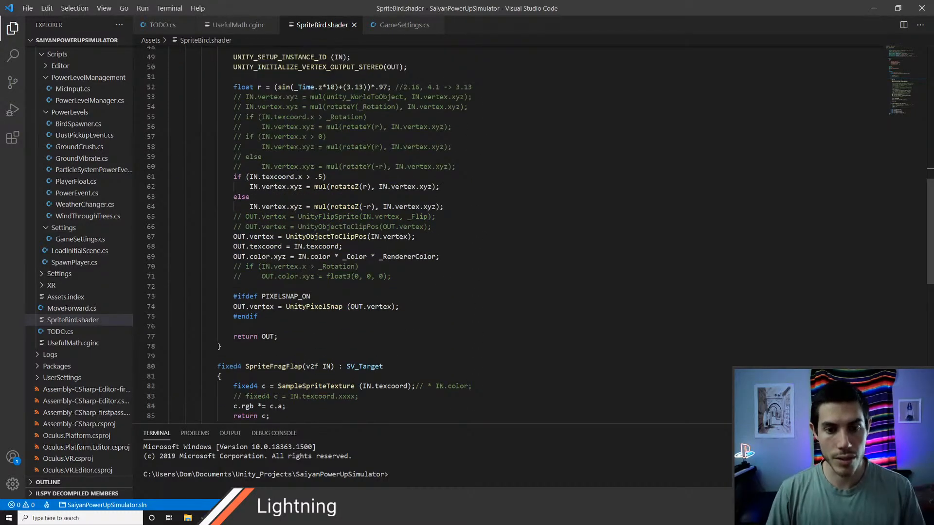
scroll(433, 234, "up", 2)
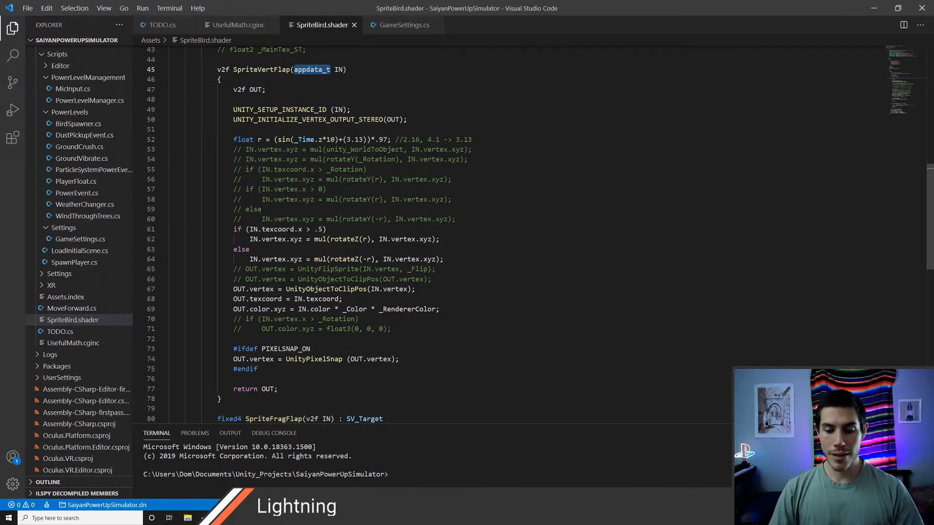
Step: Switch to Unity and frame the selected bird sprite in the Scene view to inspect it
key("alt+Tab")
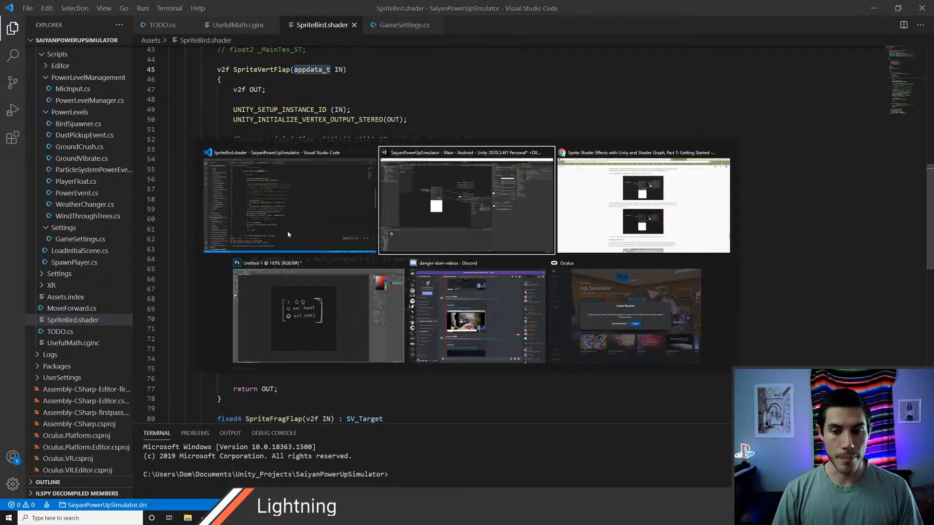
key("alt+Tab")
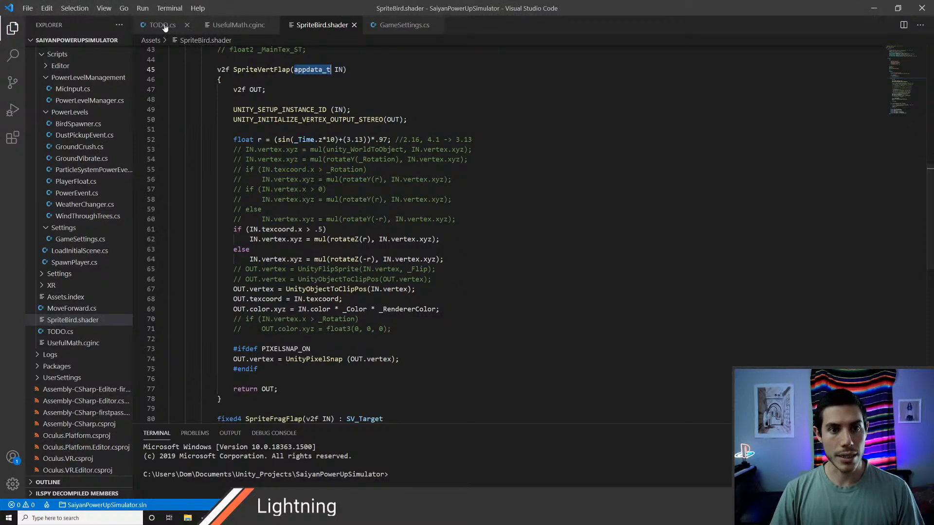
key("alt+Tab")
left_click(115, 30)
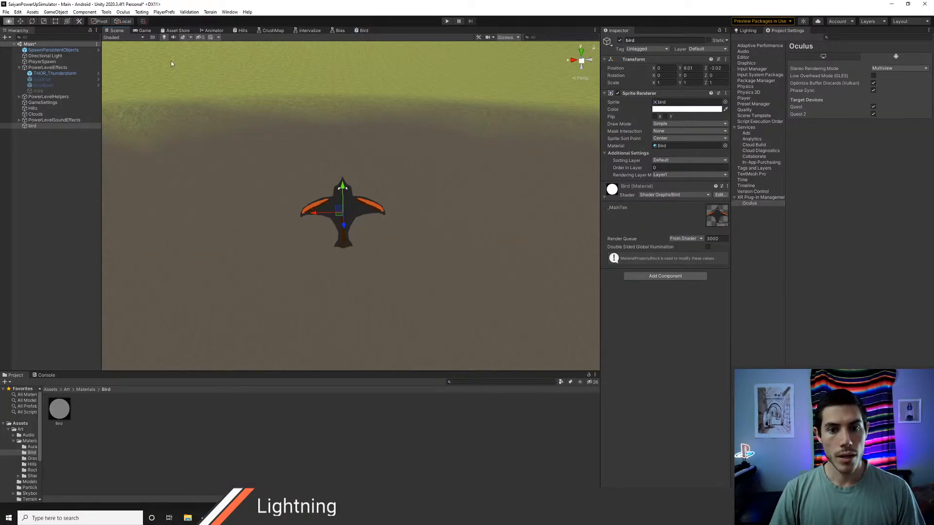
key("f")
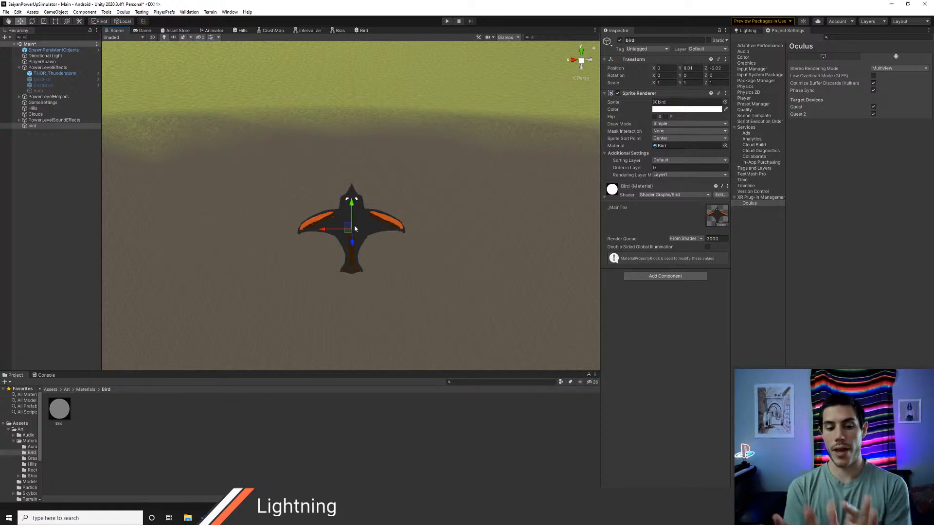
Step: Switch to Visual Studio Code and review the rotateZ branches for each wing, the clip-position and texcoord outputs, and the r calculation
key("alt+Tab")
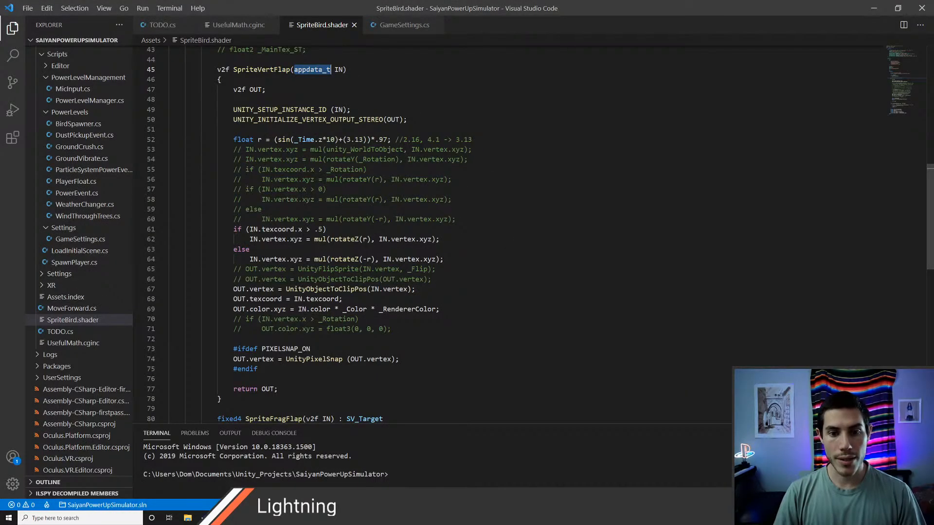
left_click_drag(248, 229, 424, 239)
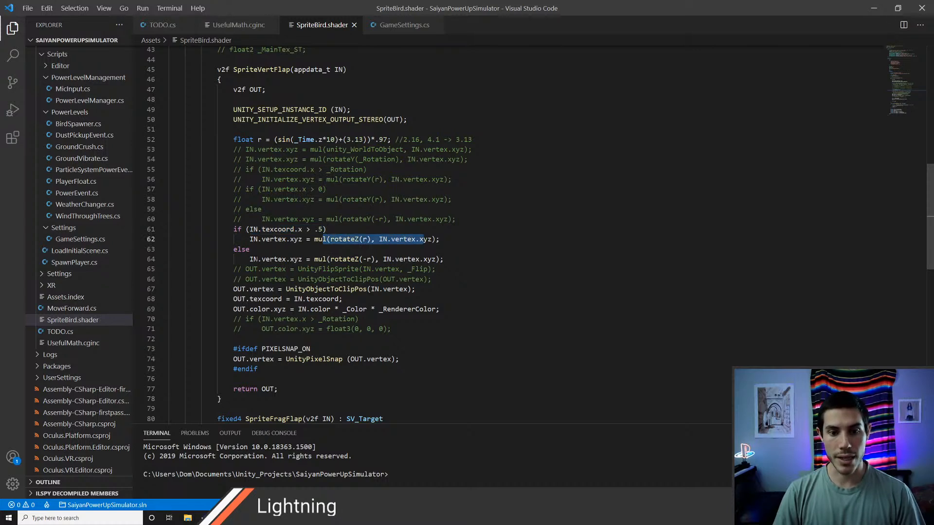
left_click_drag(257, 259, 382, 259)
left_click(347, 260)
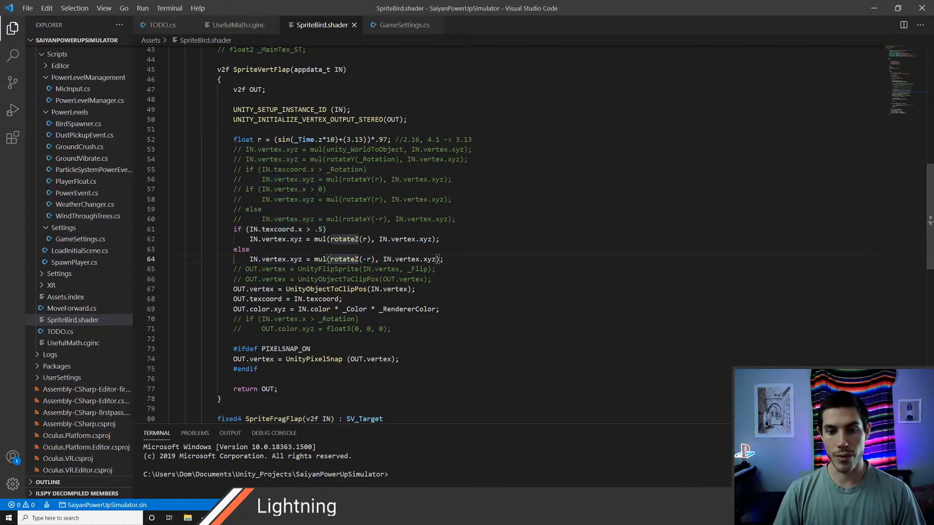
double_click(369, 259)
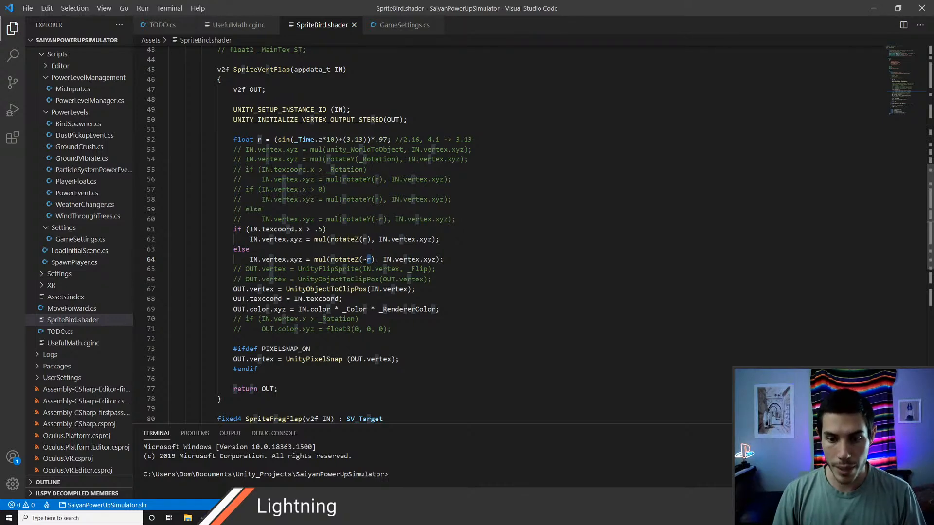
scroll(535, 234, "down", 1)
left_click(340, 263)
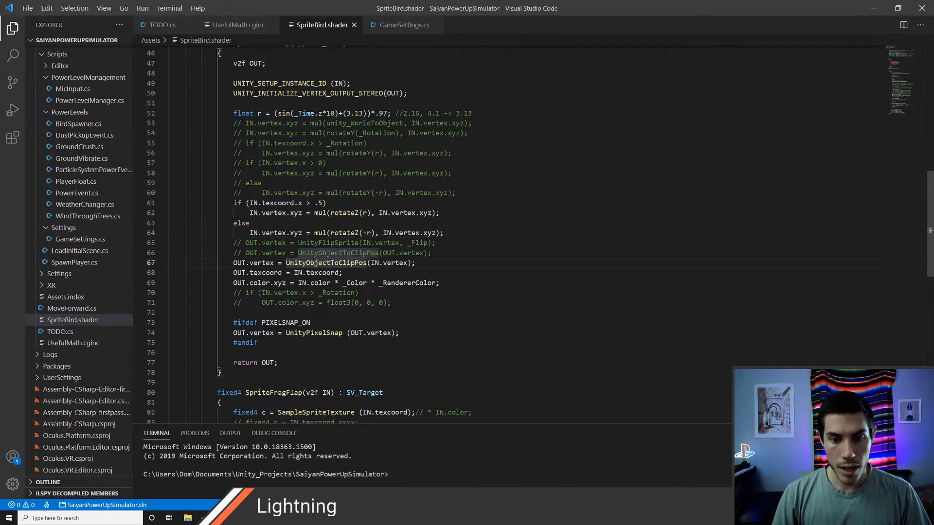
left_click(306, 273)
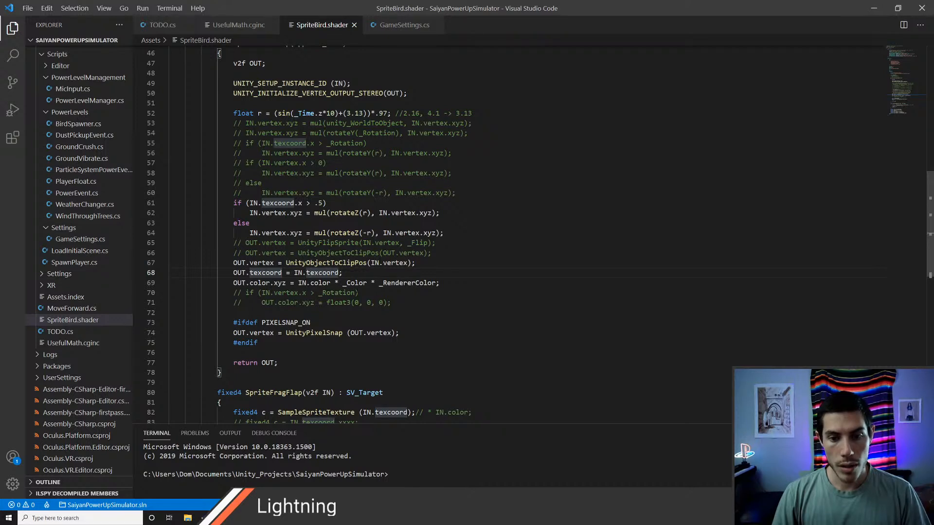
scroll(339, 323, "down", 1)
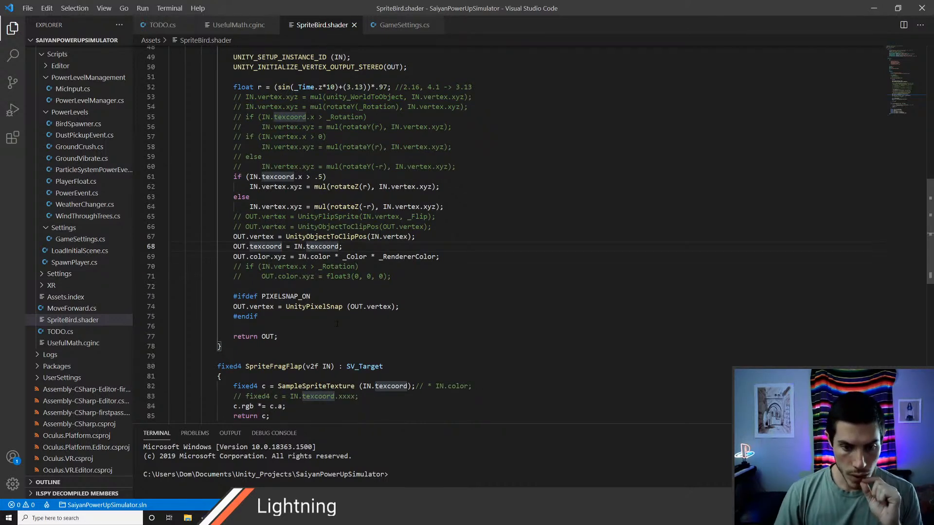
scroll(338, 323, "up", 2)
left_click_drag(233, 140, 325, 139)
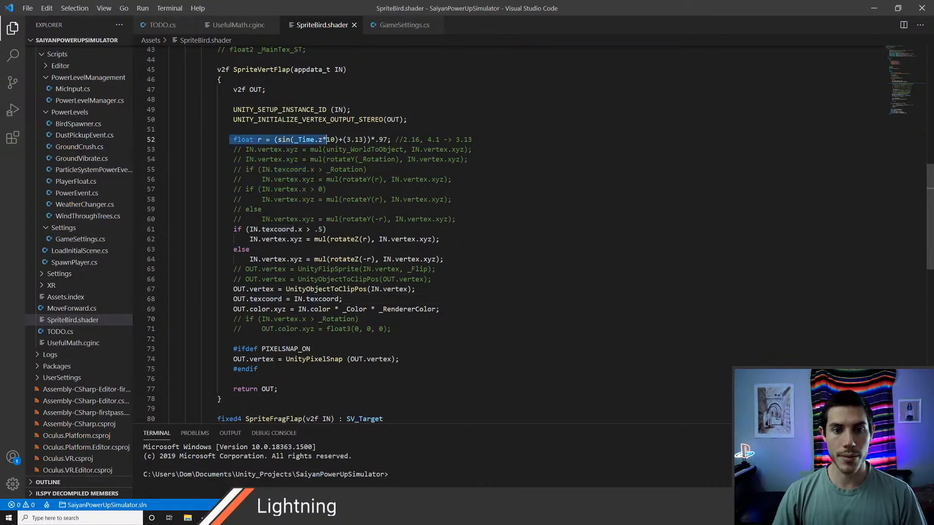
scroll(325, 139, "up", 2)
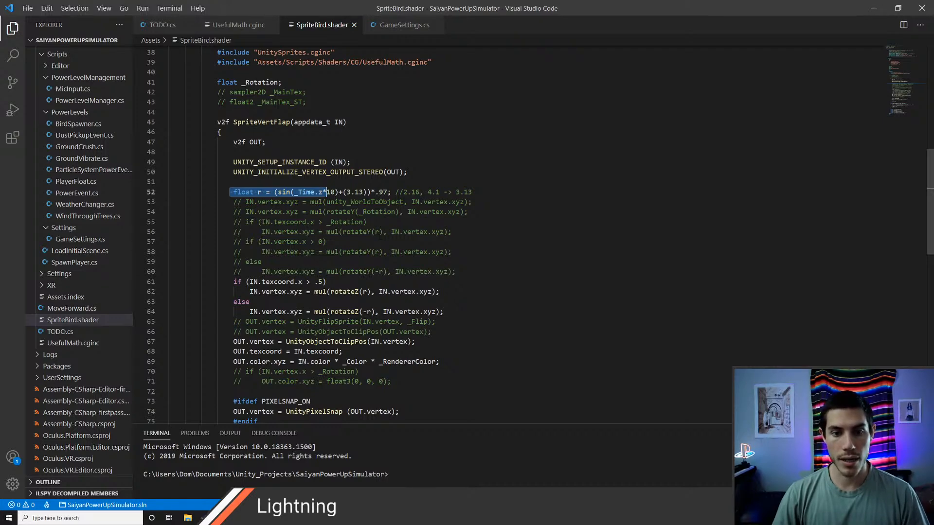
Step: Switch to Unity and add a Sine node to the Bird graph above the texture nodes
key("alt+Tab")
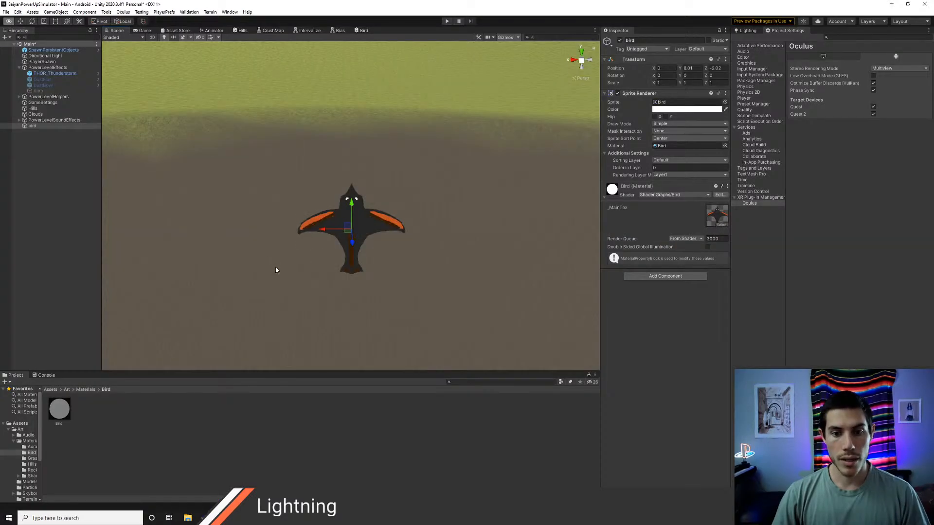
left_click(362, 30)
scroll(407, 289, "down", 3)
right_click(309, 154)
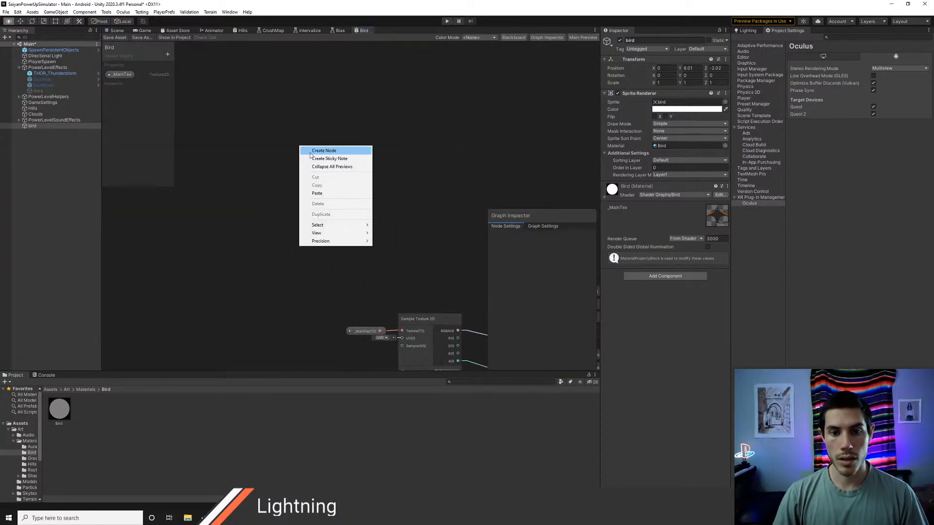
left_click(323, 152)
type("sin")
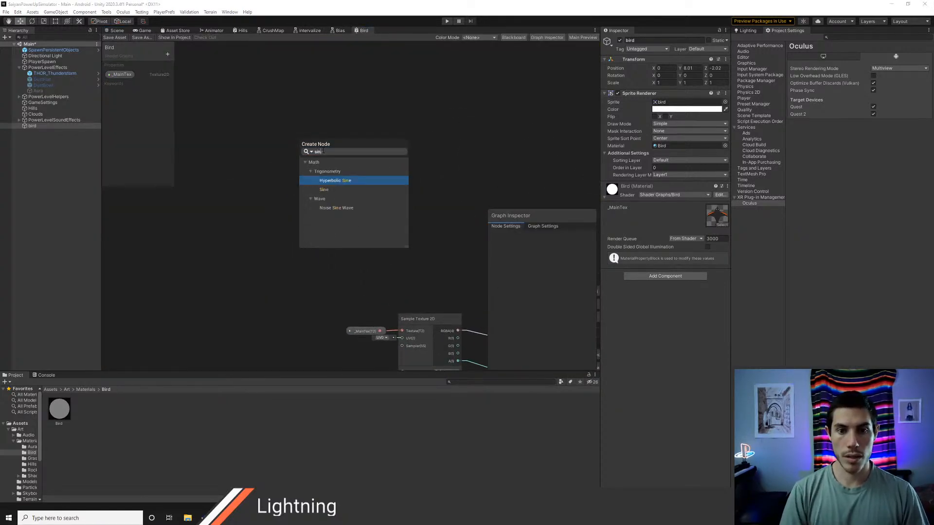
key("Down")
key("Return")
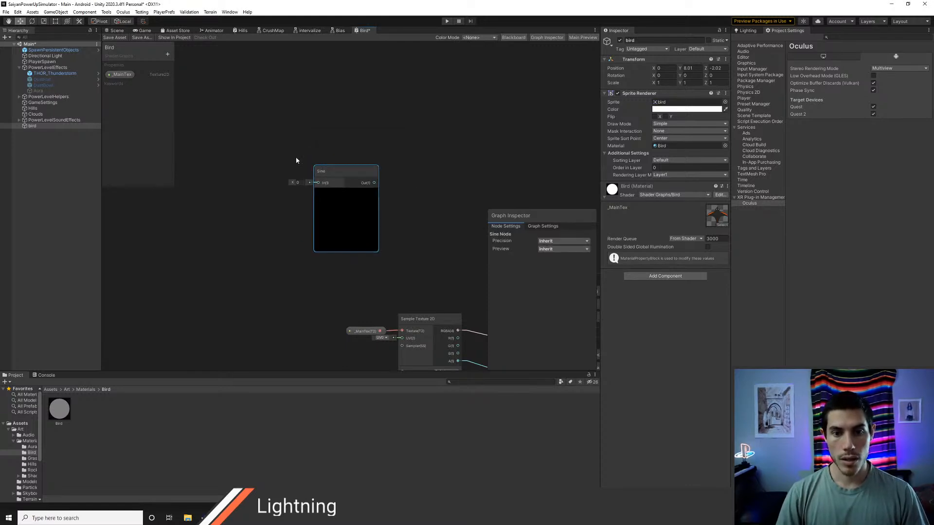
Step: Check the sine's time input in the shader code and add a MyTime subgraph node ahead of the Sine node
key("alt+Tab")
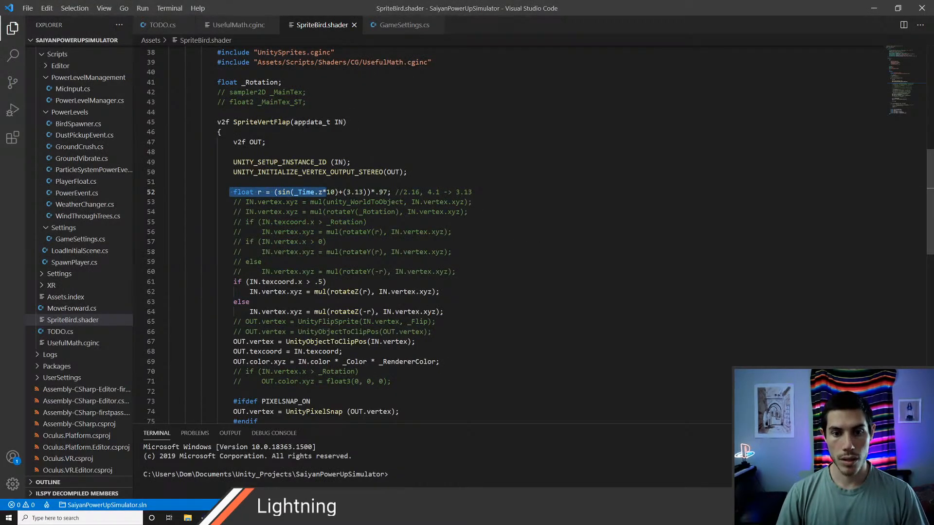
key("alt+Tab")
right_click(246, 122)
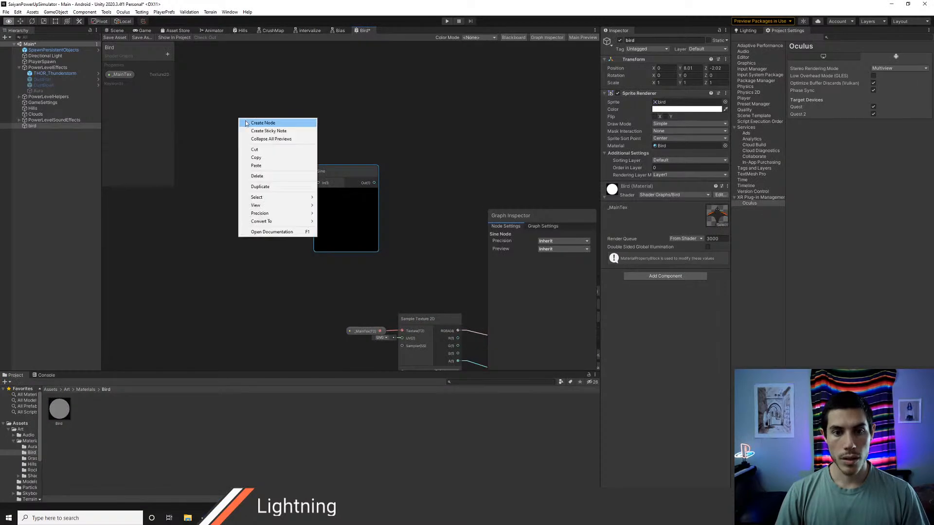
left_click(263, 123)
type("tim")
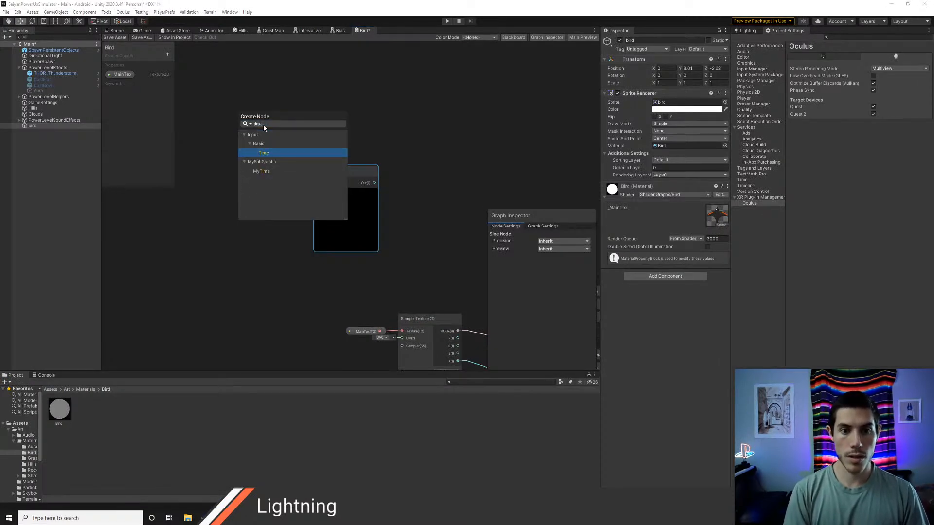
key("Down")
key("Down")
key("Return")
left_click_drag(264, 124, 227, 147)
middle_click_drag(301, 160, 328, 157)
left_click_drag(261, 142, 289, 157)
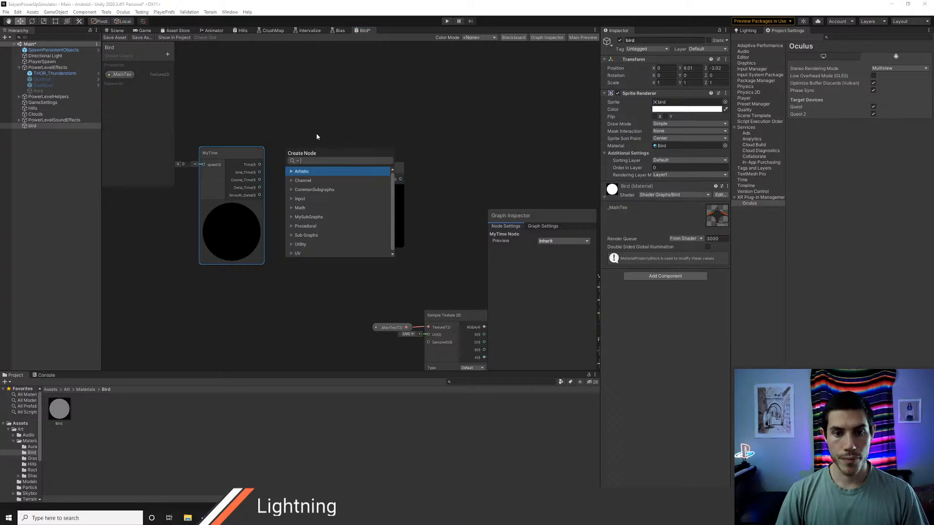
type("mult")
key("Escape")
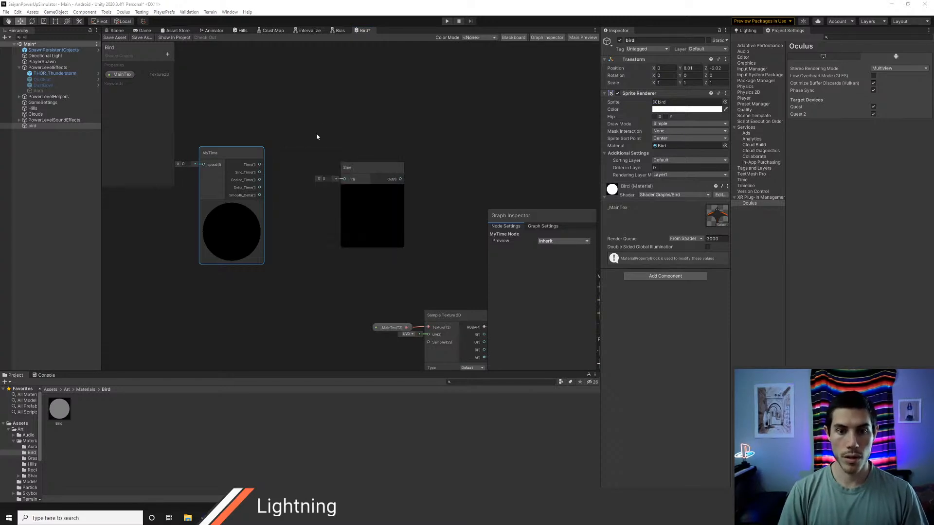
Step: Add a Multiply node and connect MyTime's Time output to its A input
right_click(285, 134)
left_click(304, 139)
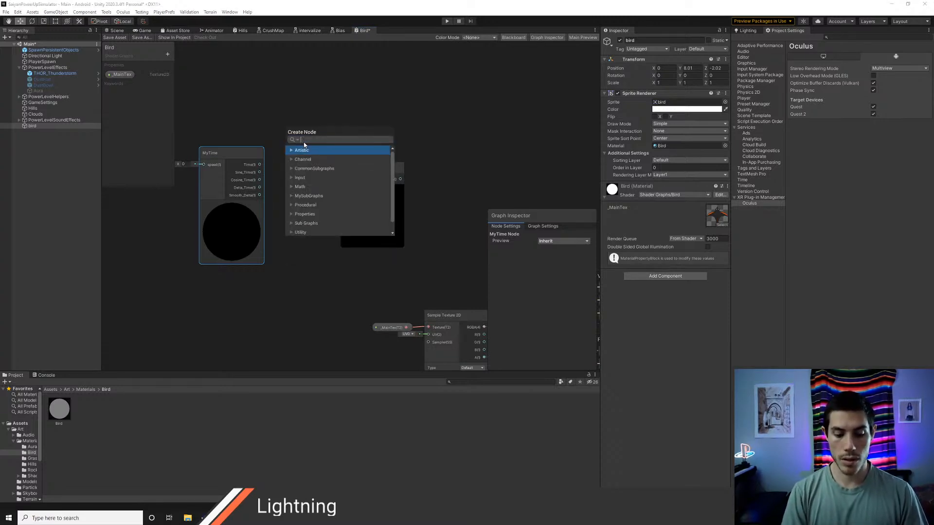
type("mult")
key("Return")
left_click_drag(243, 154, 290, 159)
left_click_drag(205, 147, 194, 138)
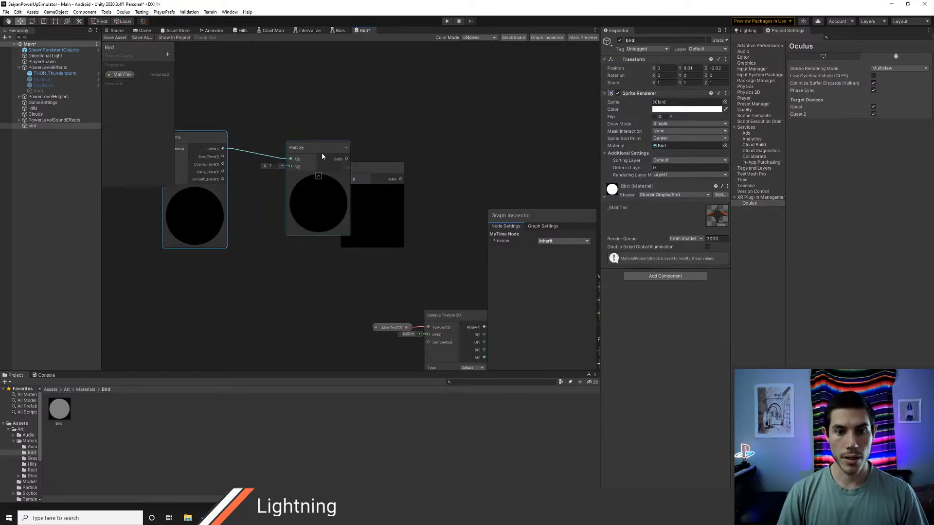
Step: Place the Multiply node between MyTime and Sine, and set its B input to 10 to match the shader code
left_click_drag(319, 150, 271, 139)
middle_click_drag(292, 141, 332, 146)
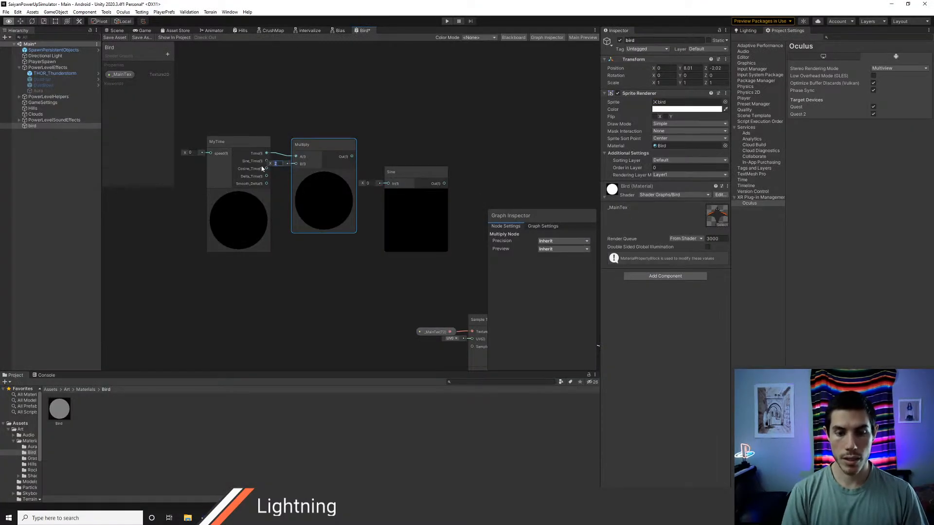
type("10")
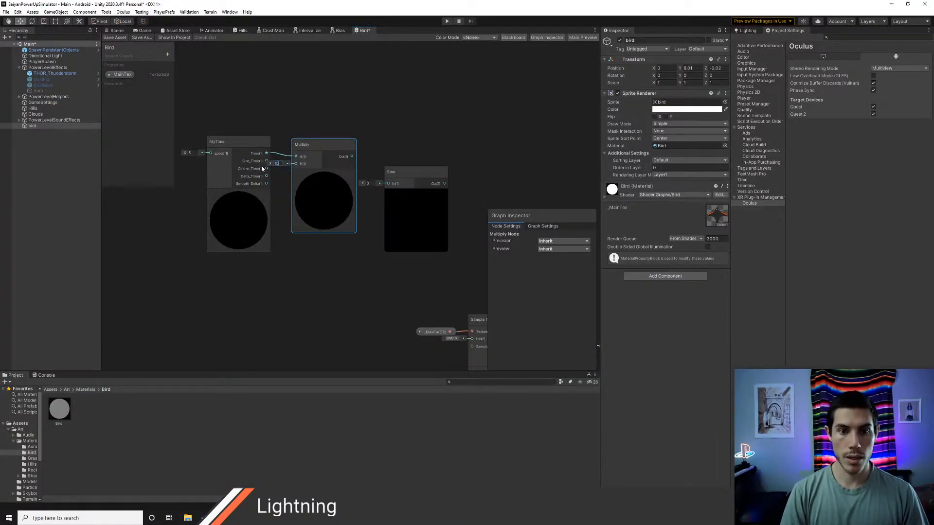
Step: Collapse the previews of the MyTime and Multiply nodes, line them up, and compare them with the shader's r expression
left_click_drag(235, 142, 238, 142)
left_click(234, 197)
left_click(324, 172)
left_click_drag(296, 144, 295, 145)
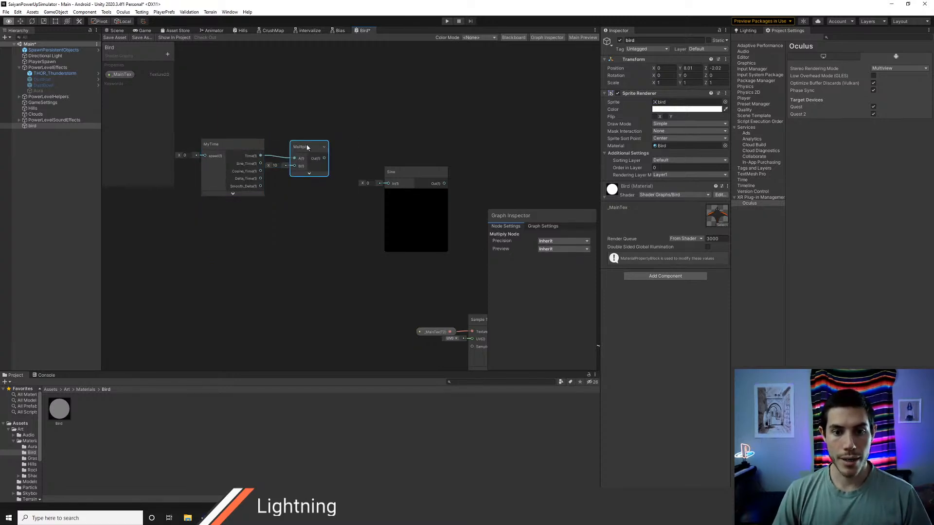
key("alt+Tab")
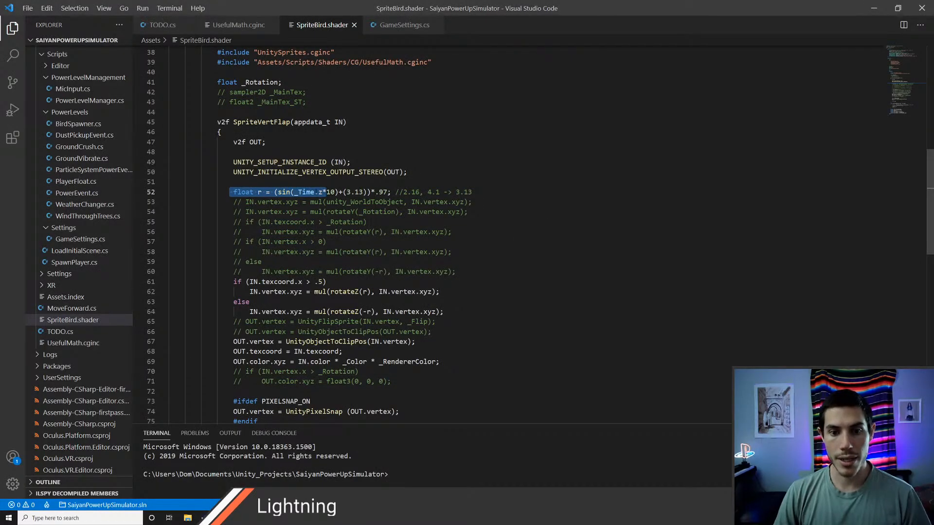
key("alt+Tab")
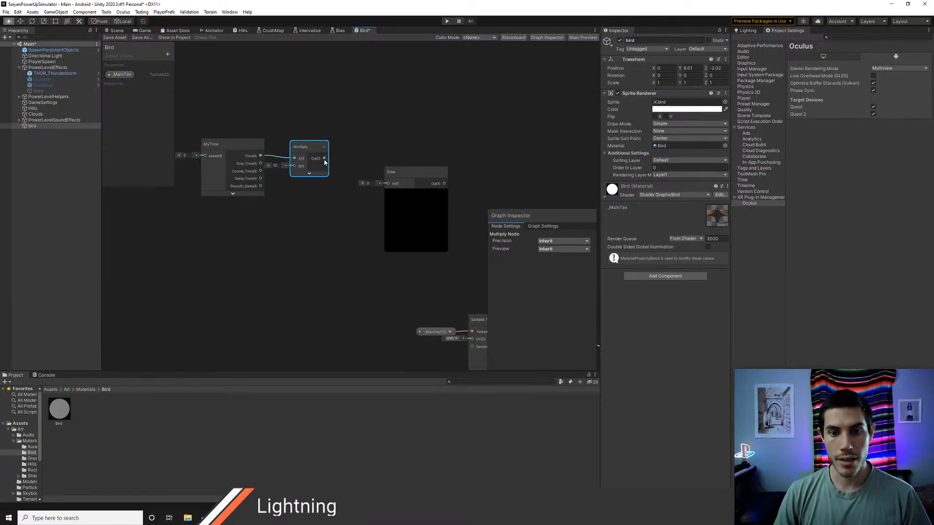
Step: Connect the Multiply output to the Sine node, line Sine up beside it with its preview collapsed, and check the shader's r expression
left_click_drag(325, 159, 376, 158)
key("alt+Tab")
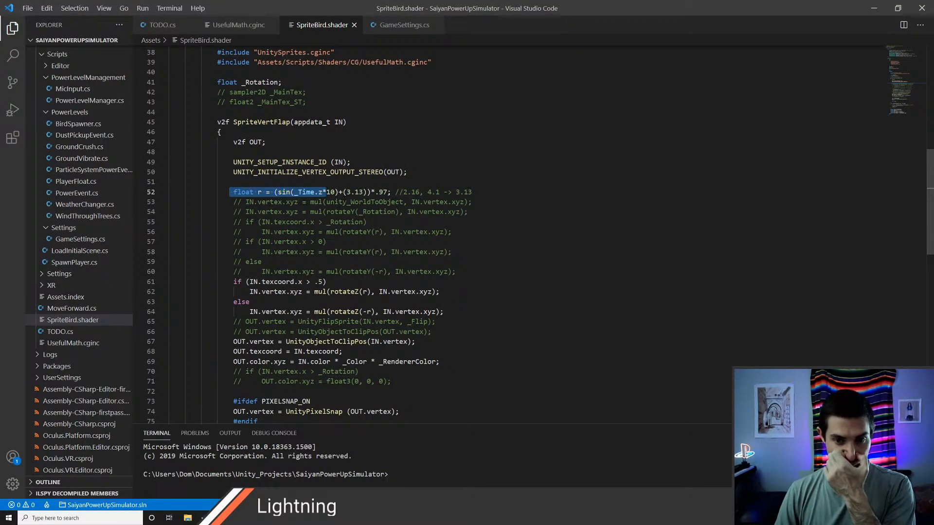
key("alt+Tab")
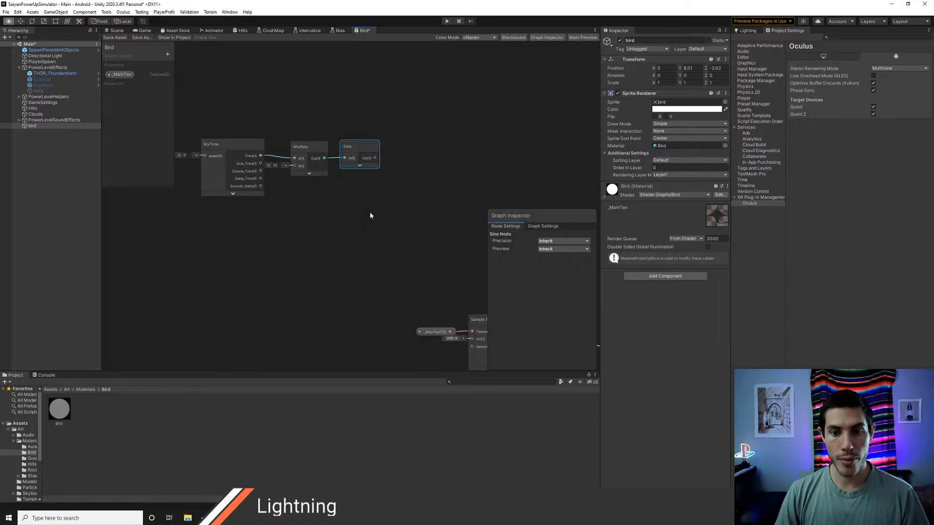
Step: Create an Add node with its B input set to 3.13, feed Sine's output into A, and collapse its preview
right_click(422, 156)
left_click(435, 160)
type("add")
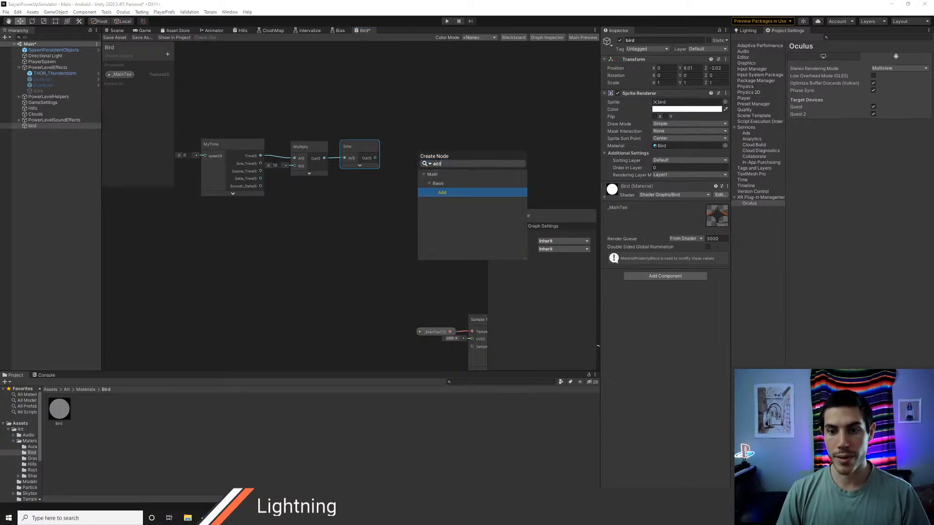
left_click(443, 193)
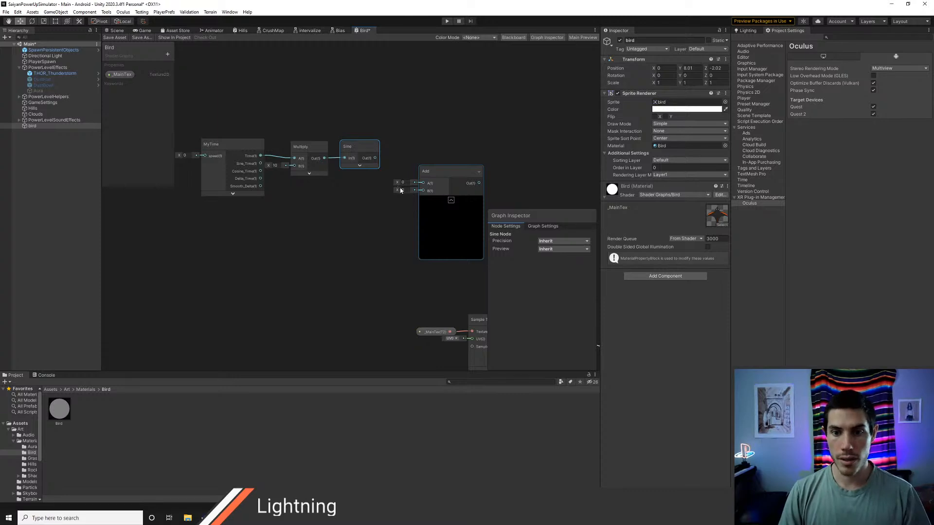
type("3")
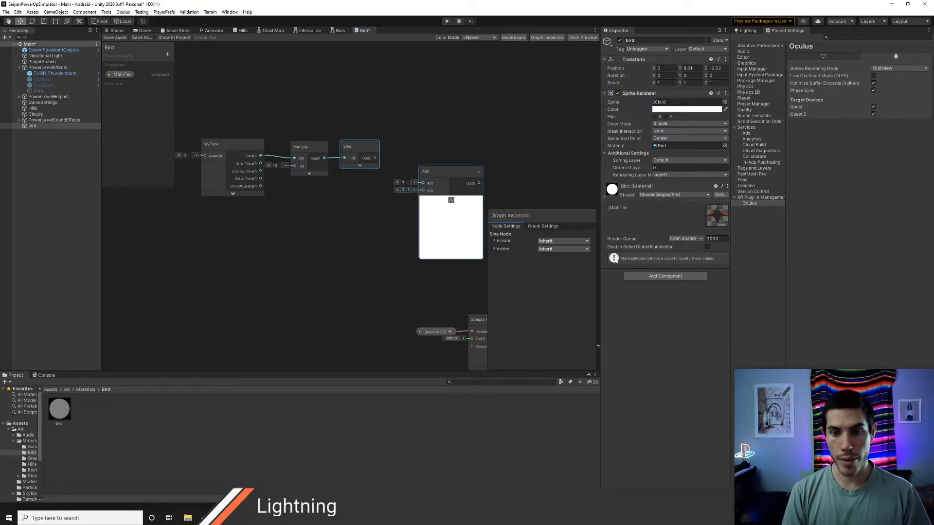
type(".13")
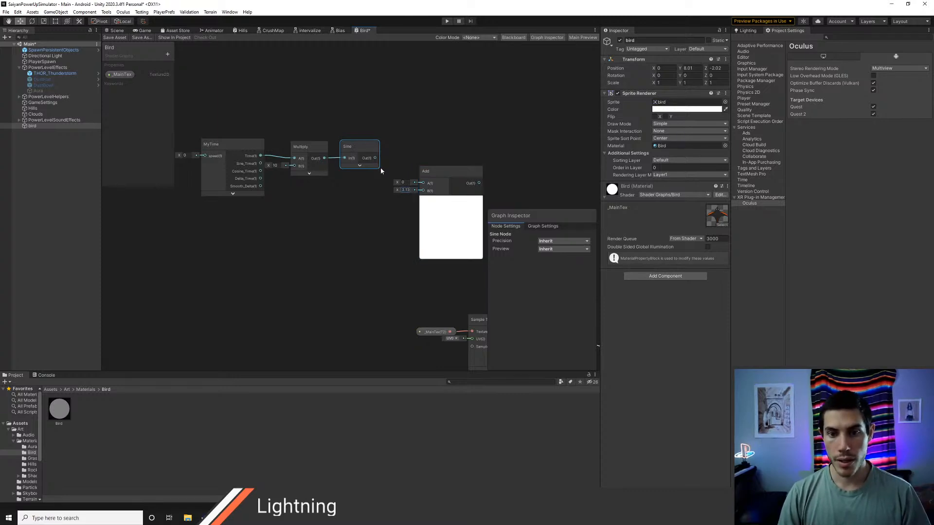
left_click_drag(375, 158, 423, 183)
left_click(450, 200)
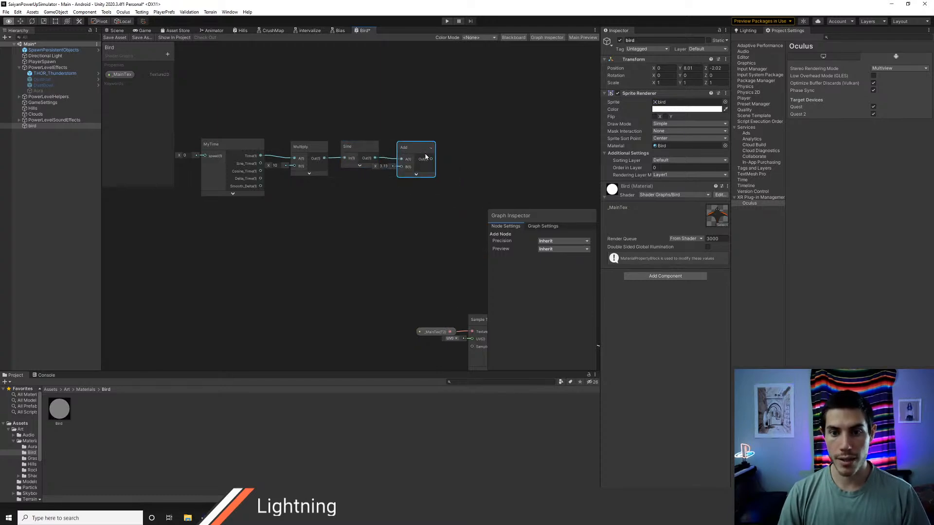
Step: Following the shader code, create a Multiply node after Add, connect Add's output to its A input, and set B to .97
key("alt+Tab")
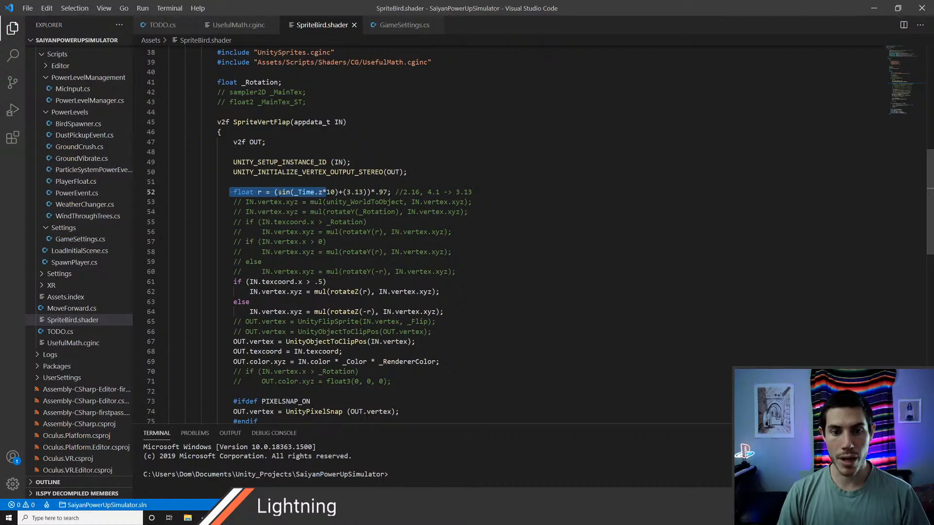
key("alt+Tab")
right_click(455, 157)
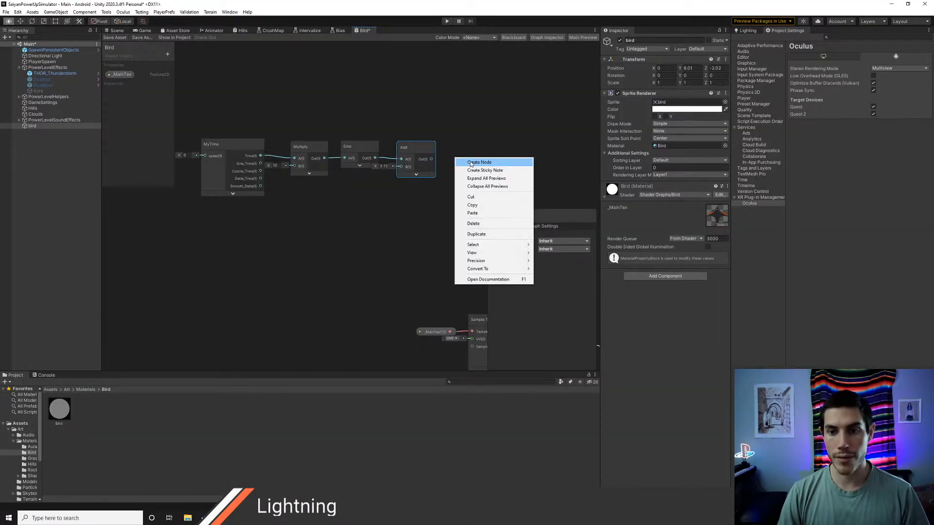
left_click(467, 162)
type("mult")
key("Return")
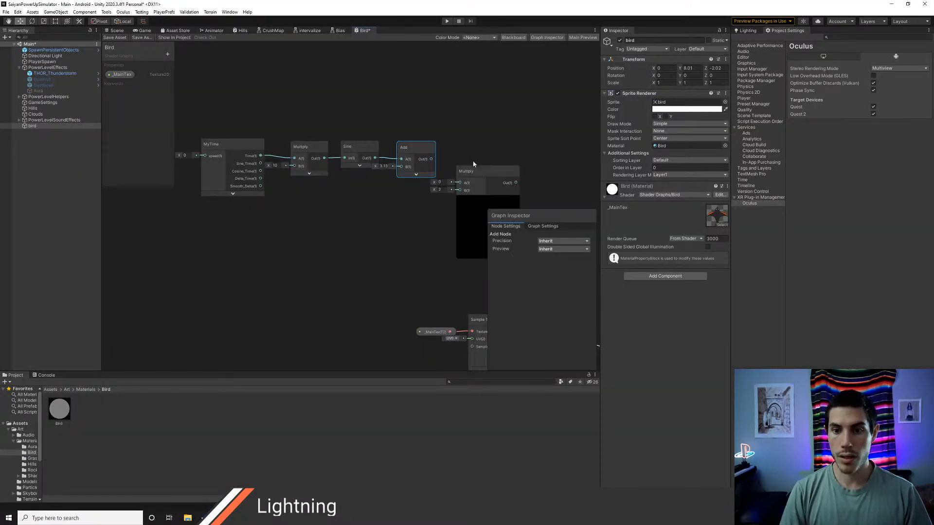
left_click_drag(431, 159, 459, 182)
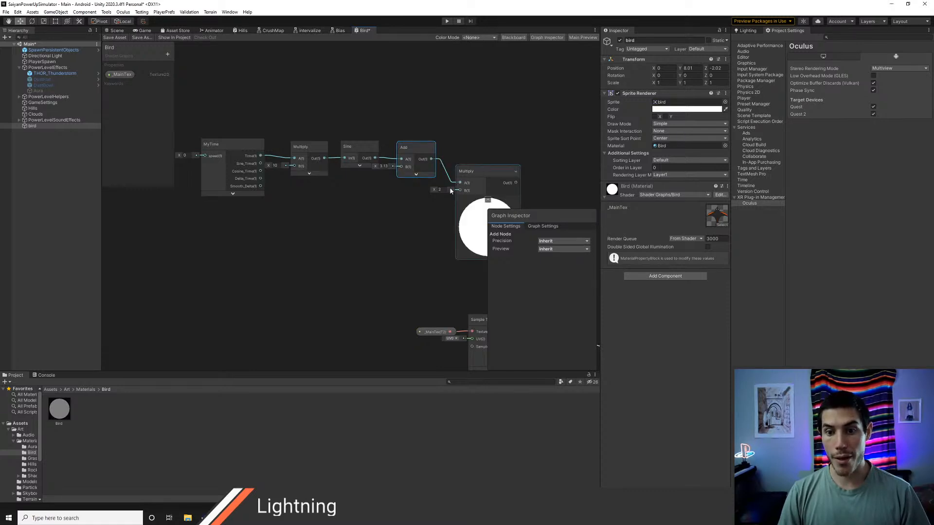
type(".97")
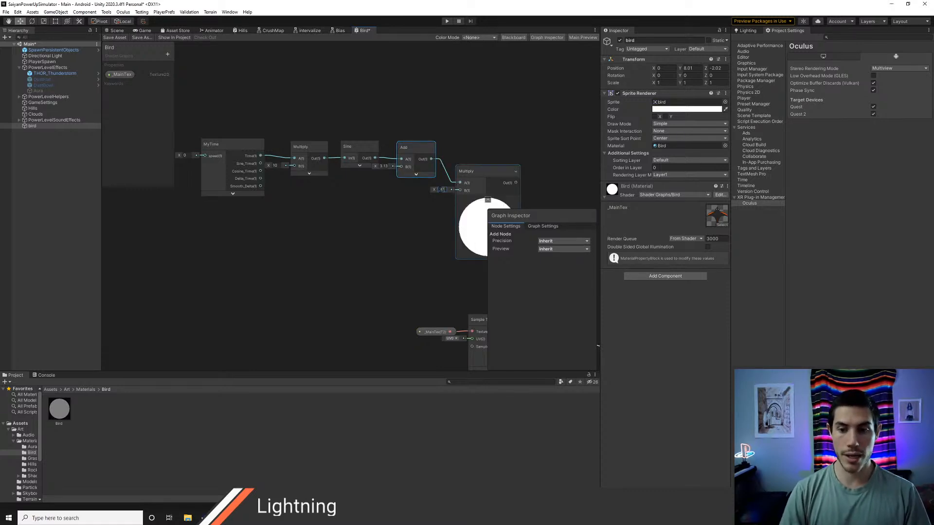
Step: Collapse the new Multiply node's preview, line it up after Add, and select the whole chain from MyTime to Multiply
left_click(488, 199)
left_click_drag(469, 171, 466, 150)
middle_click_drag(316, 210, 379, 228)
scroll(375, 225, "down", 1)
left_click_drag(266, 140, 367, 201)
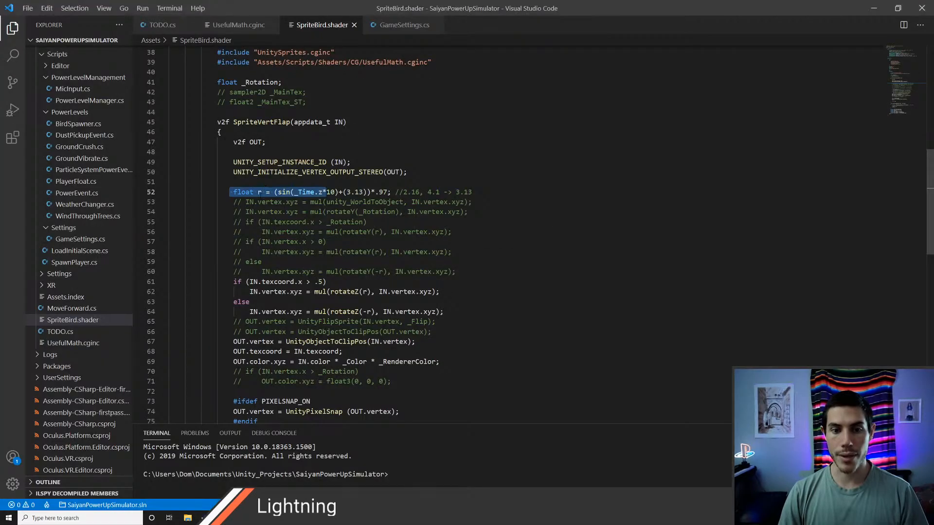
Step: Examine in SpriteBird.shader how r is used by the rotateZ calls in the texcoord.x > .5 condition
left_click(259, 193)
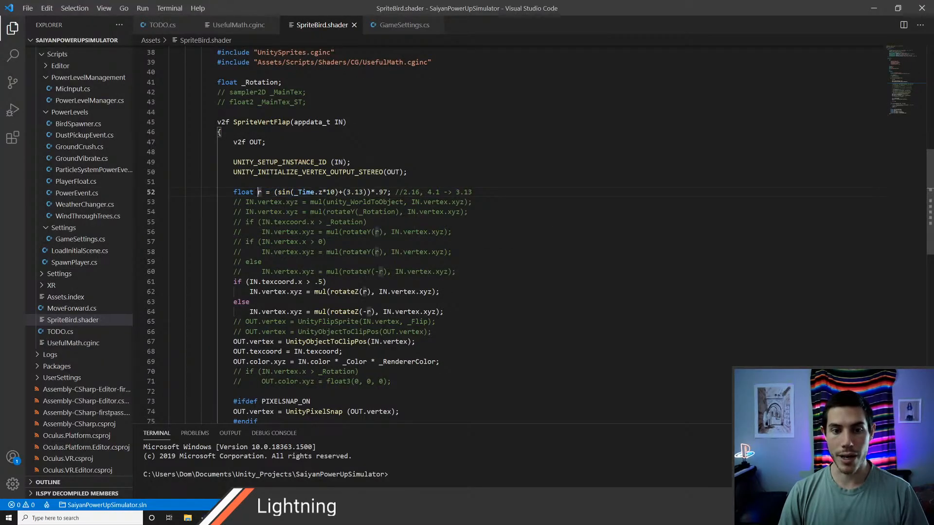
left_click(276, 261)
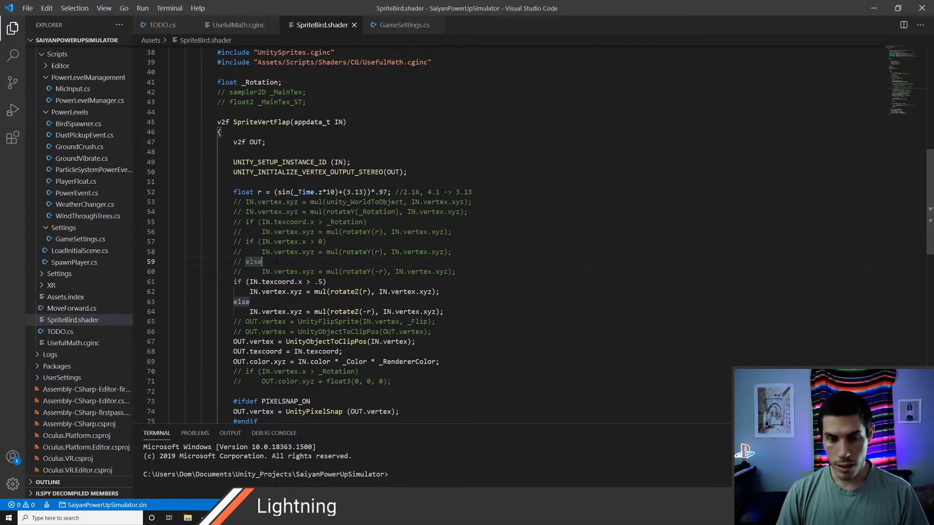
key("alt+Tab")
key("alt+Tab")
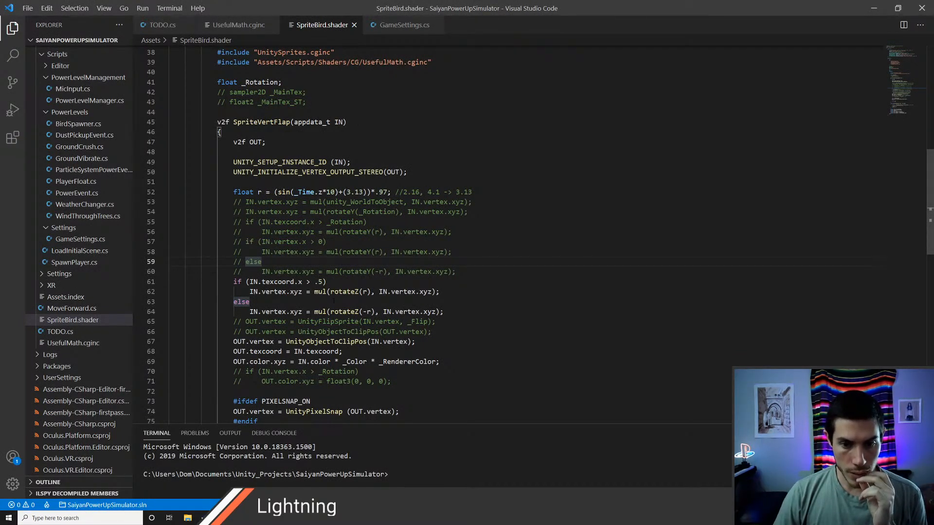
left_click_drag(314, 292, 375, 292)
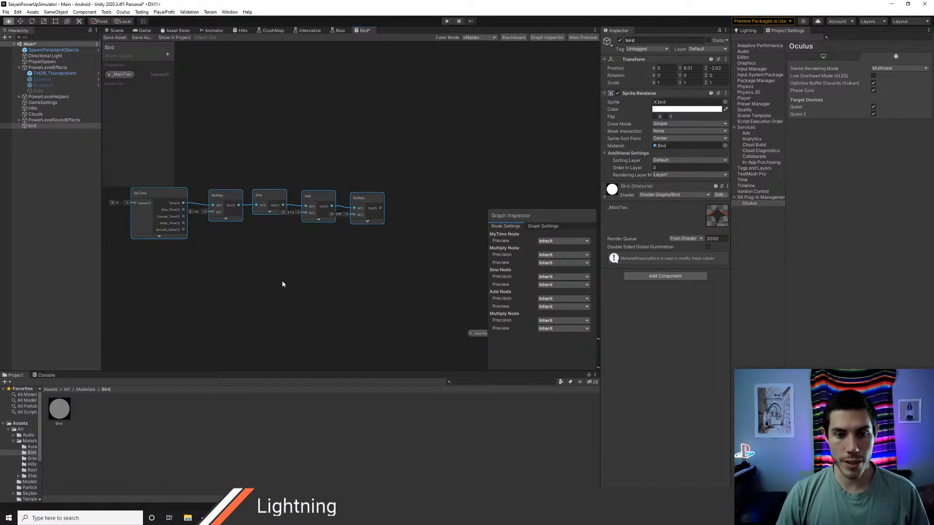
Step: Create a UV node in the empty area below the sine node chain
middle_click_drag(281, 284, 358, 202)
scroll(259, 236, "down", 2)
right_click(260, 236)
left_click(285, 242)
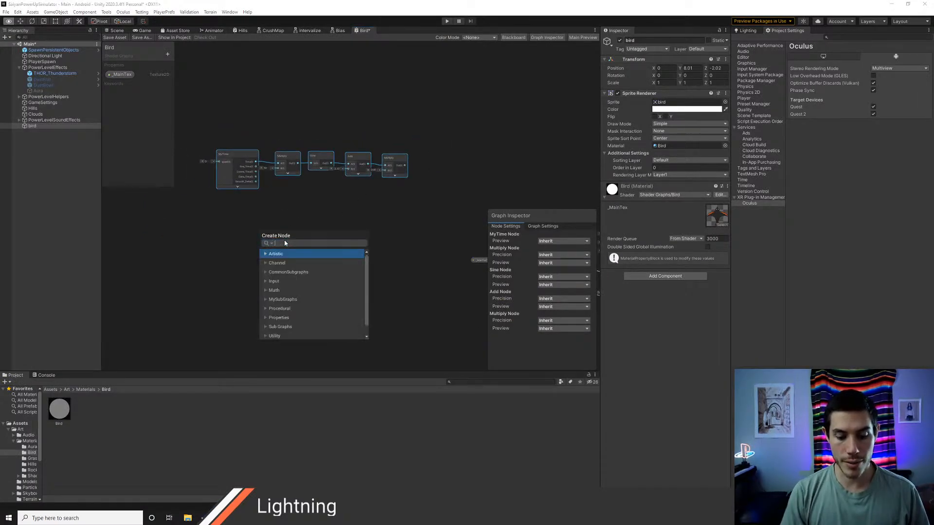
type("uv")
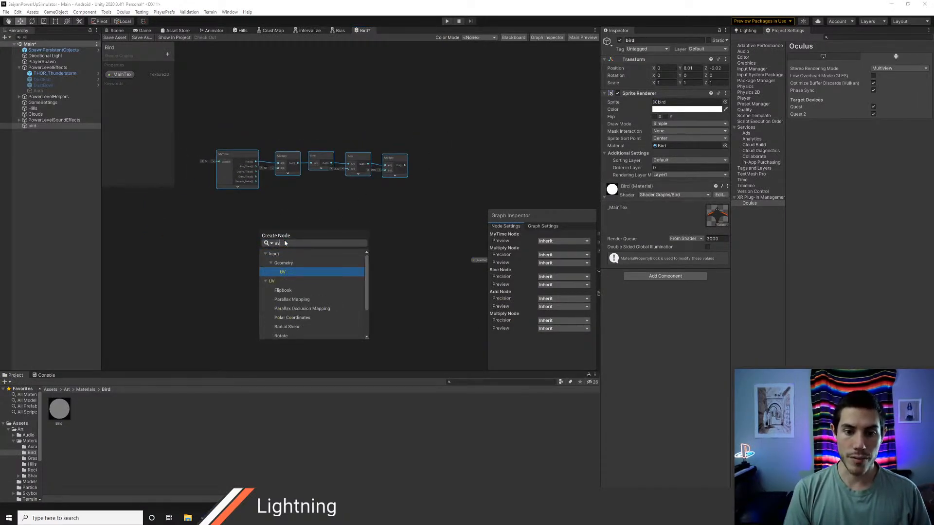
key("Return")
left_click_drag(281, 250, 261, 248)
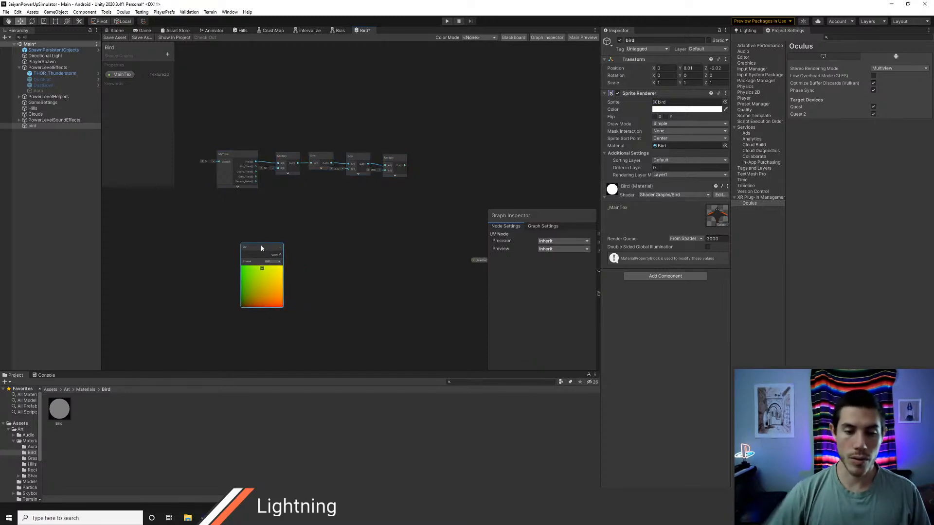
Step: Move the UV node above Sample Texture 2D, connect its output to the fragment Base Color, save the graph, and view the bird in the scene
middle_click_drag(336, 252, 278, 238)
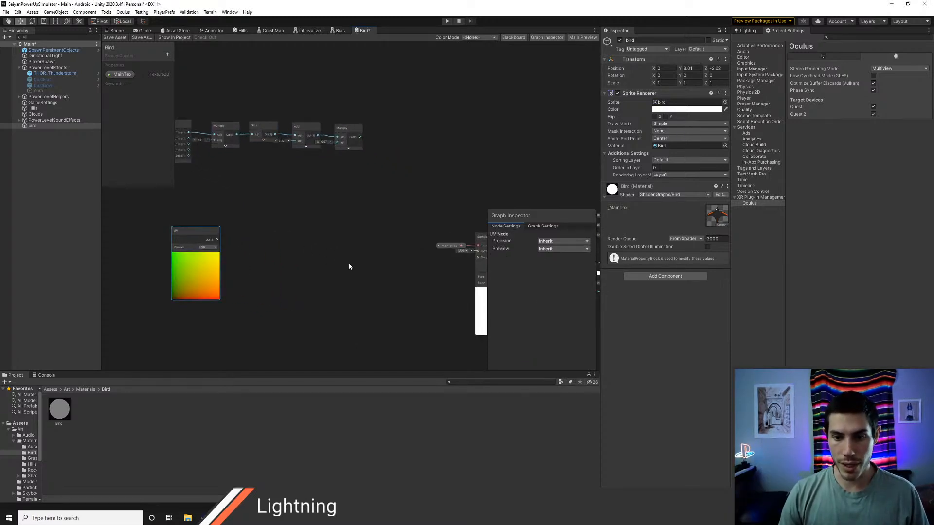
middle_click_drag(348, 265, 257, 242)
left_click_drag(109, 213, 368, 125)
middle_click_drag(409, 261, 362, 263)
left_click(336, 262)
left_click_drag(301, 112, 420, 228)
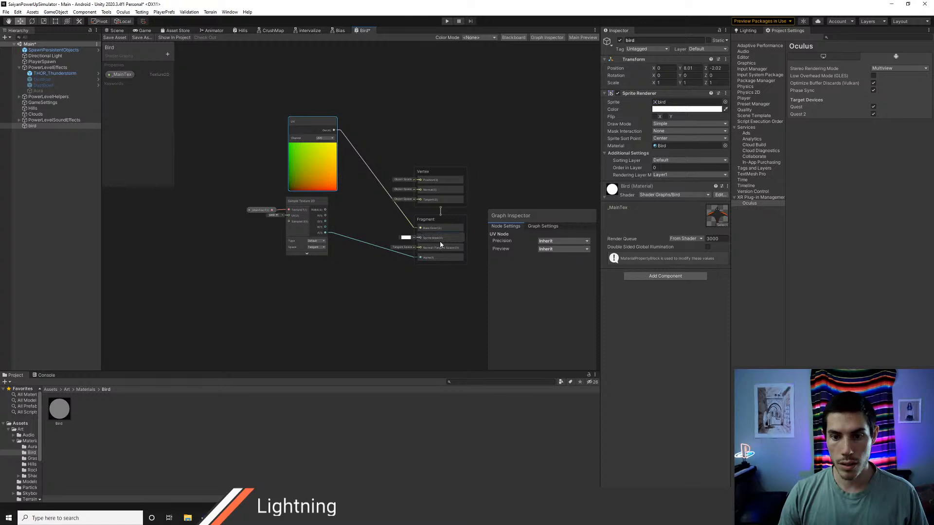
left_click(118, 37)
left_click(117, 32)
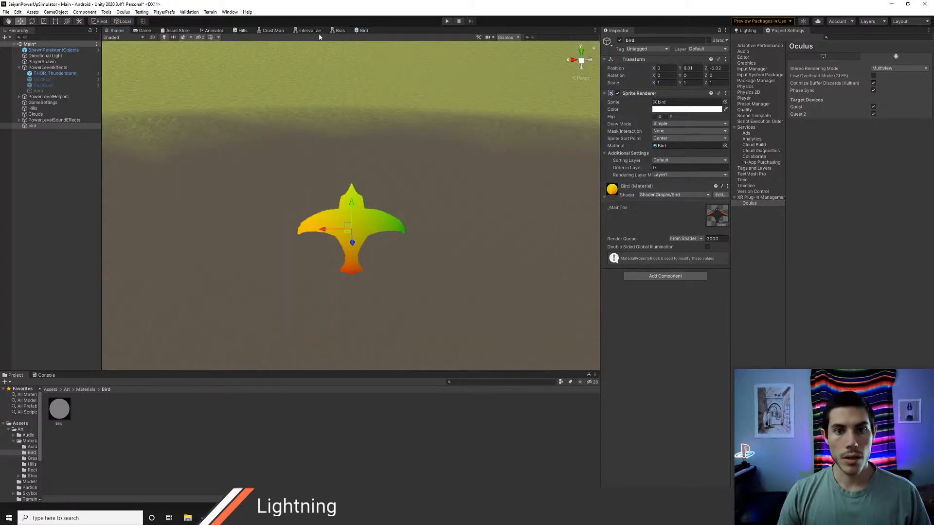
Step: Try a different channel on the UV node, save the graph, and check the bird in the scene
left_click(362, 30)
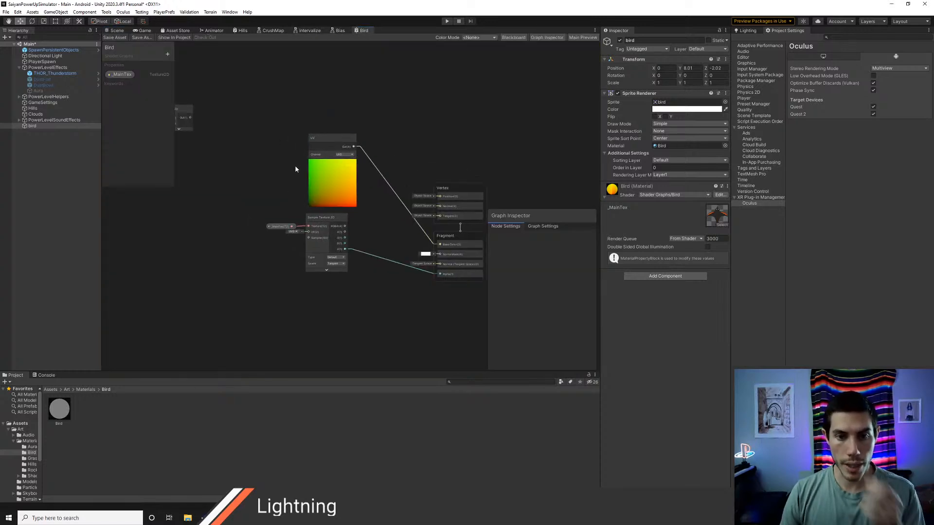
left_click_drag(322, 144, 291, 141)
left_click(310, 153)
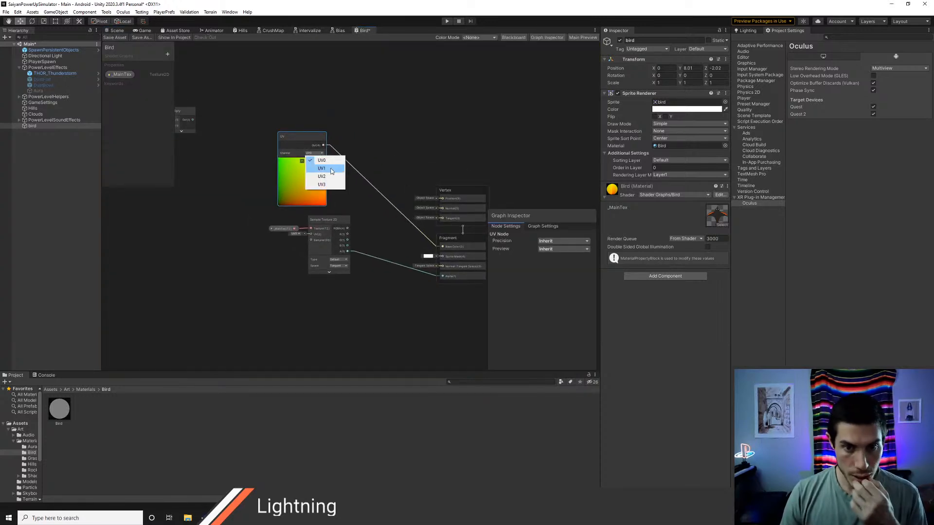
left_click(329, 173)
left_click(115, 38)
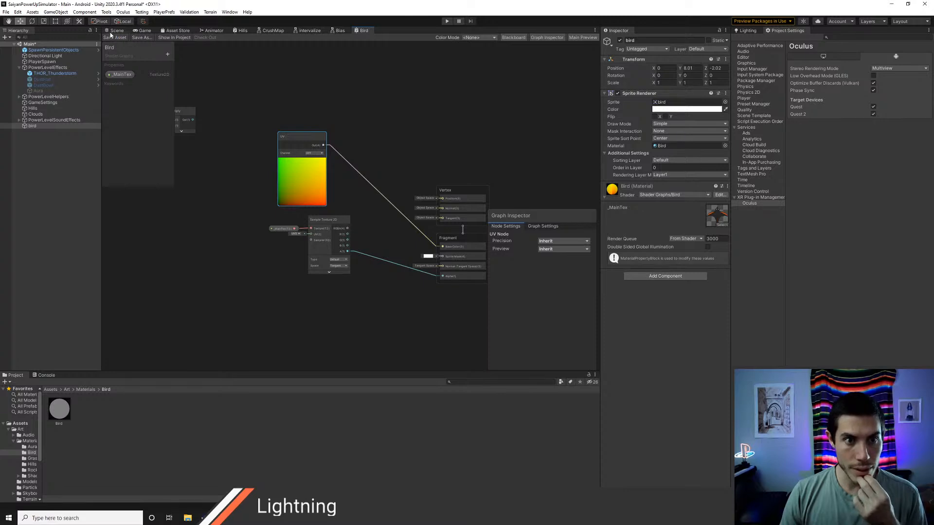
left_click(114, 31)
left_click(362, 31)
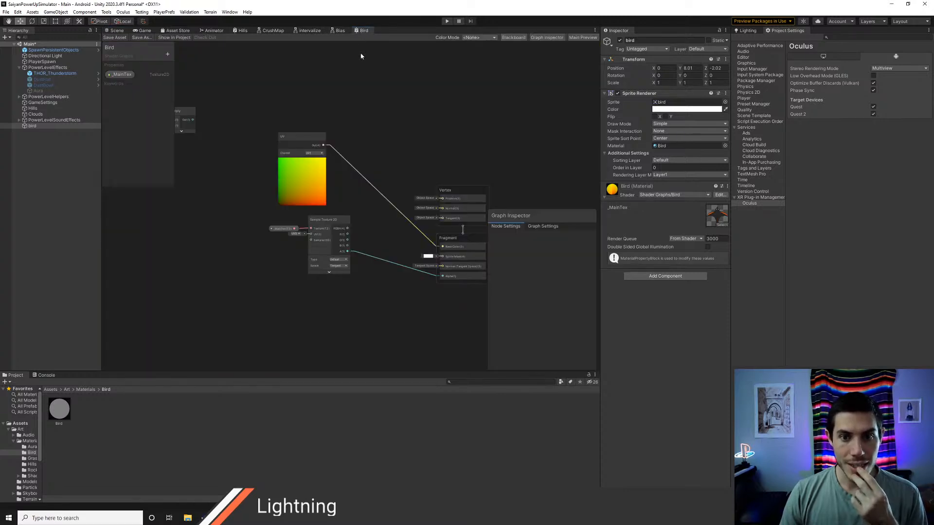
Step: Set the UV node's channel to UV0, collapse its preview, and save the graph
left_click(314, 153)
left_click(320, 161)
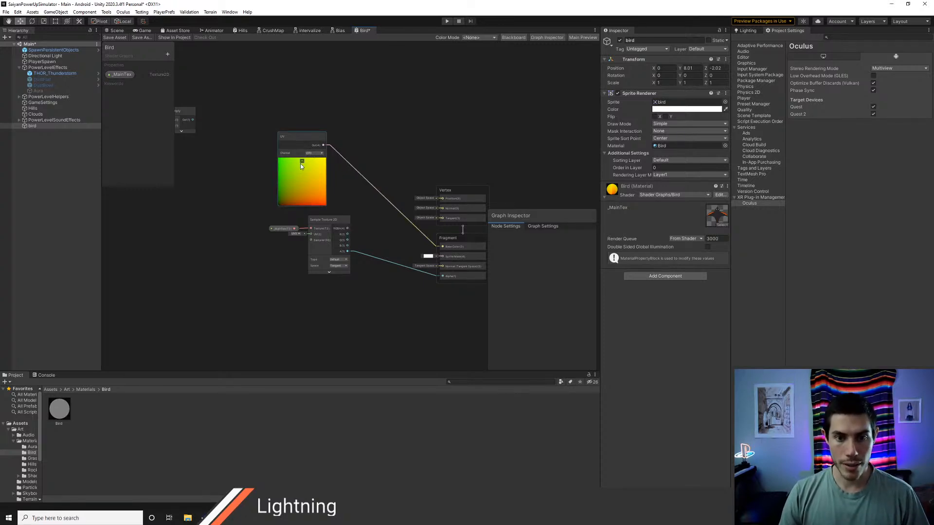
left_click(301, 163)
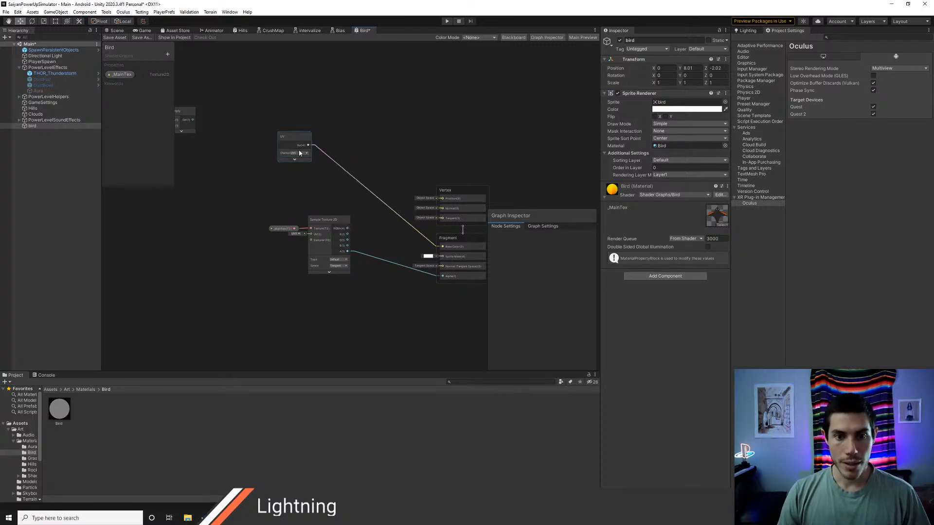
left_click(118, 40)
Step: Create a Branch node and place it in the empty area below the sine node chain
middle_click_drag(361, 167, 347, 159)
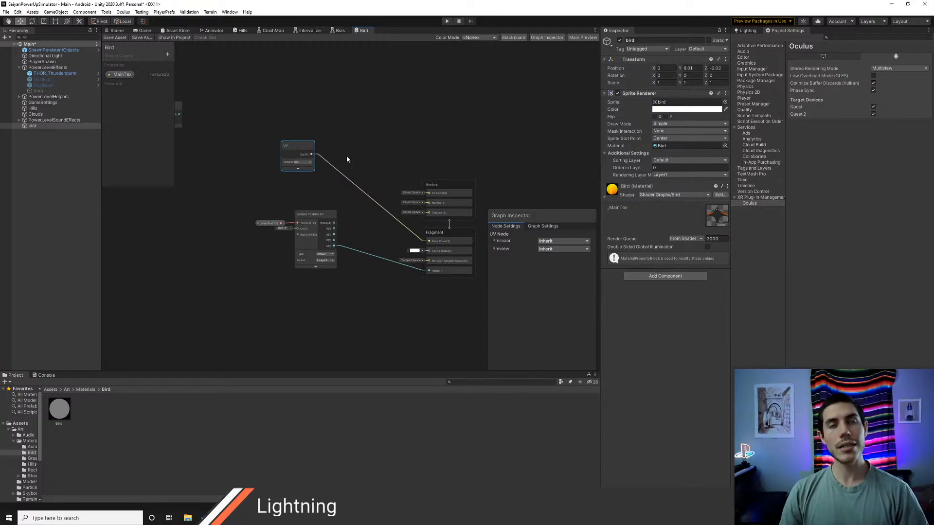
middle_click_drag(263, 213, 421, 208)
right_click(303, 210)
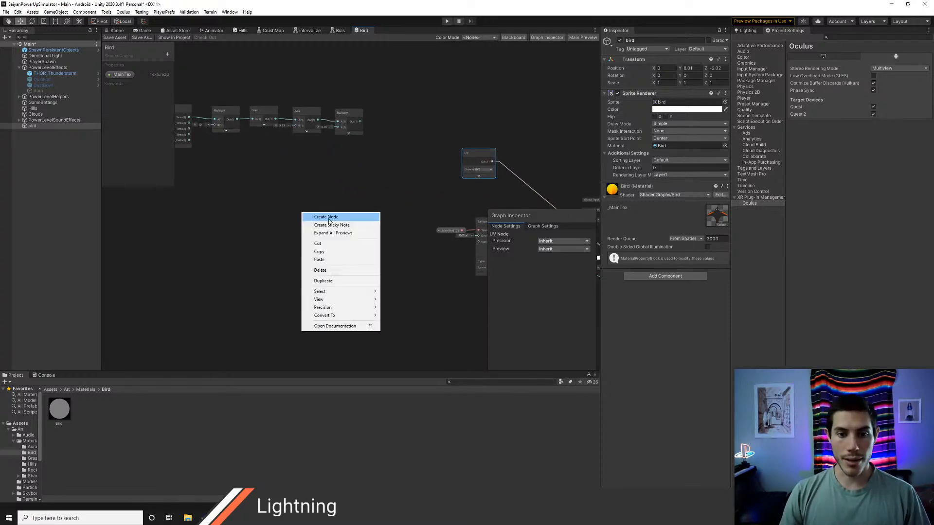
left_click(323, 215)
type("bran")
key("Return")
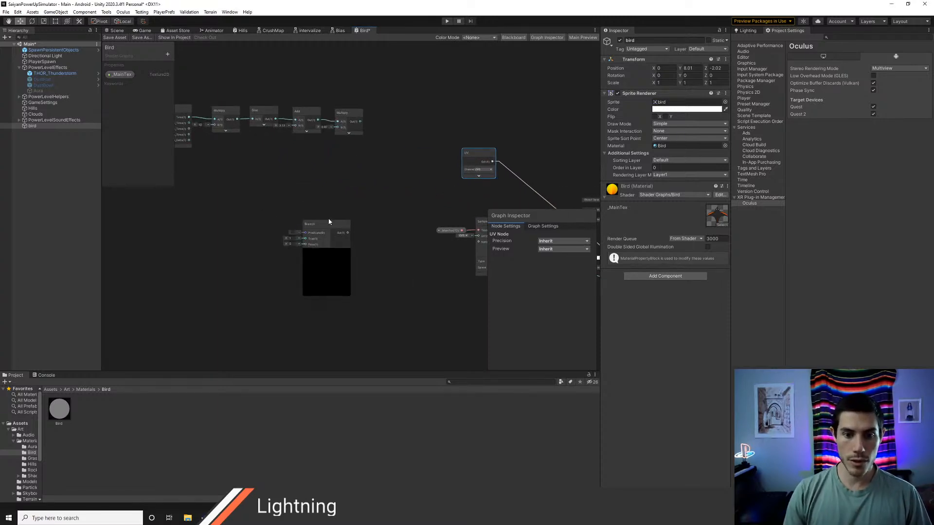
scroll(321, 255, "up", 1)
left_click_drag(315, 219, 294, 242)
right_click(280, 184)
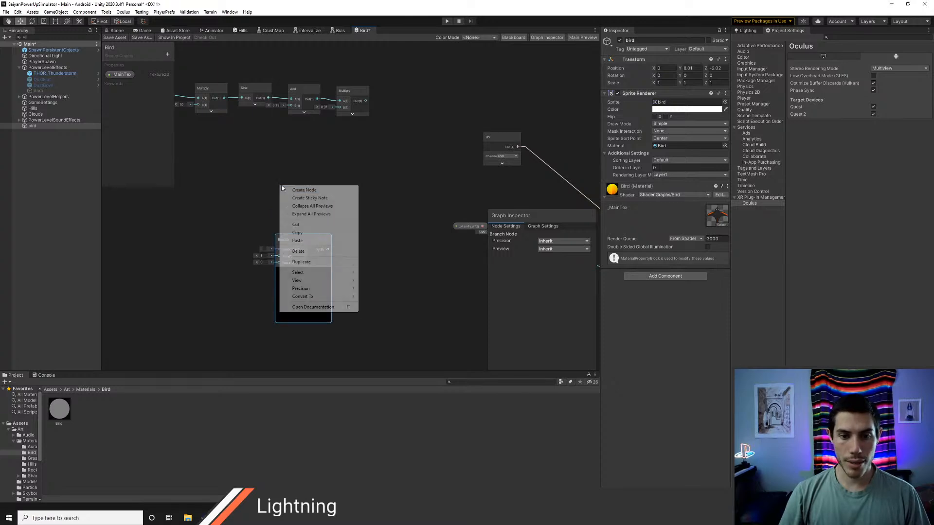
left_click(297, 190)
type("if")
key("BackSpace")
key("BackSpace")
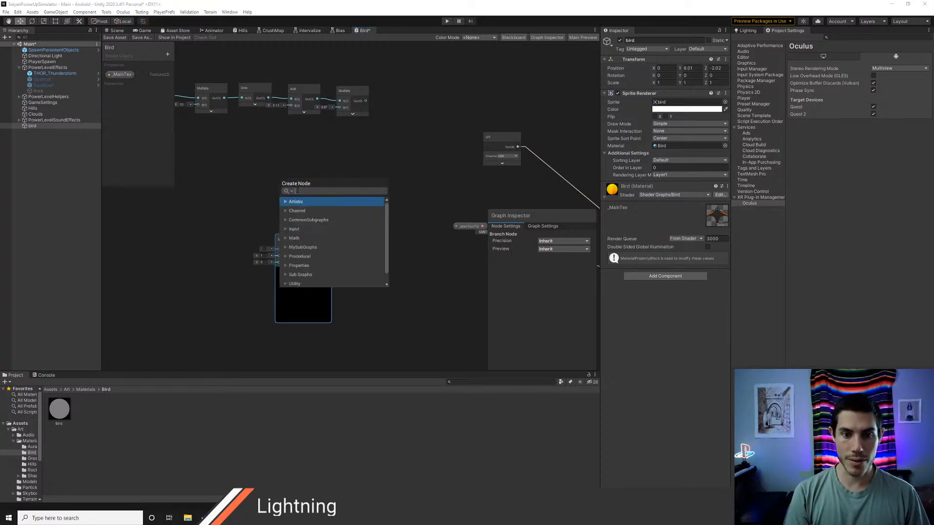
type("less")
key("BackSpace")
key("BackSpace")
key("BackSpace")
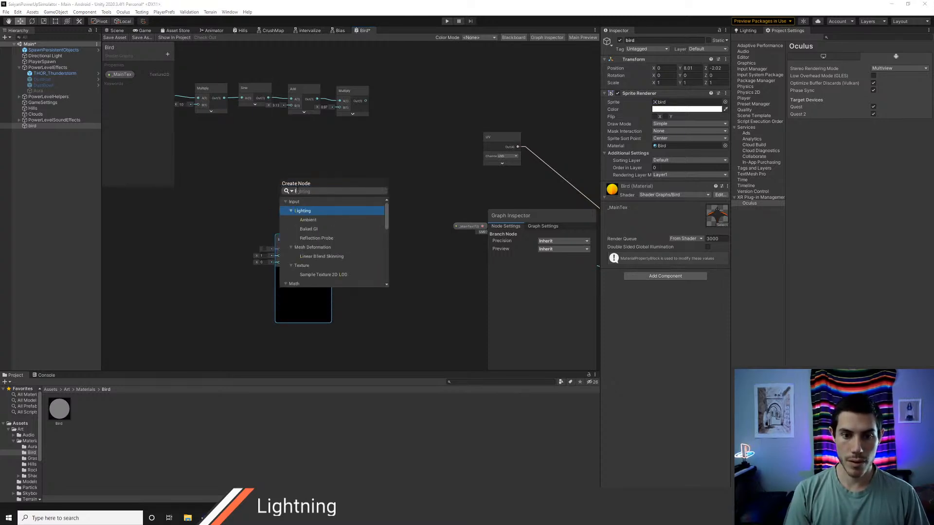
key("BackSpace")
type("great")
key("BackSpace")
key("BackSpace")
key("BackSpace")
key("BackSpace")
key("BackSpace")
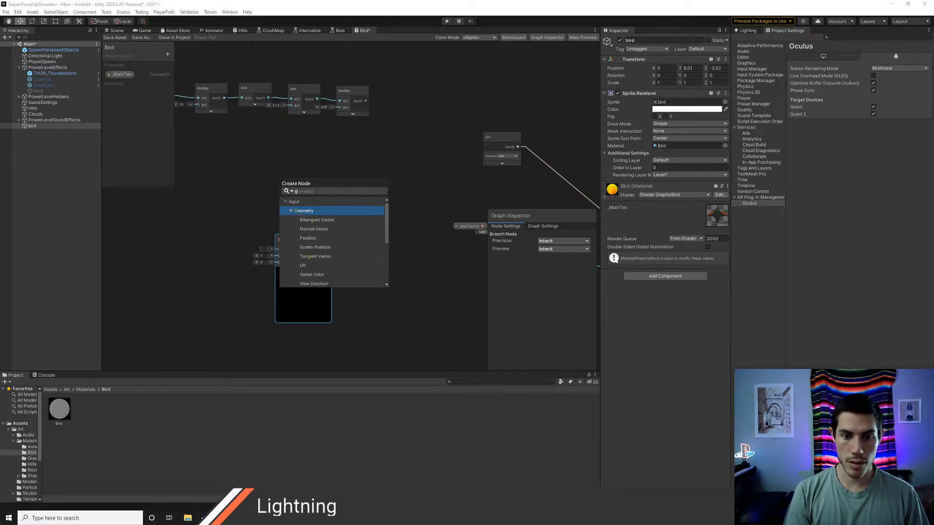
key("Escape")
Step: Switch to Chrome and search the web for "branch shadergraph"
key("alt+Tab")
key("alt+Tab")
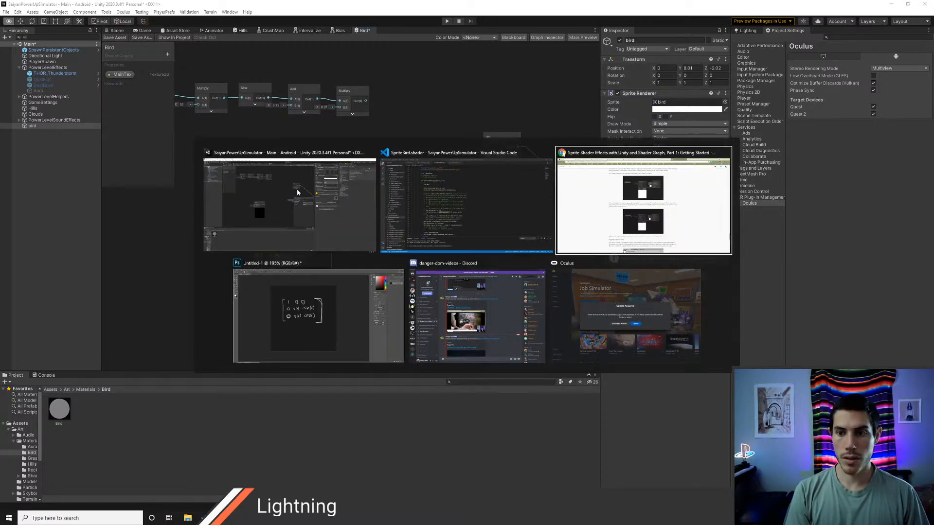
key("ctrl+l")
type("branch s")
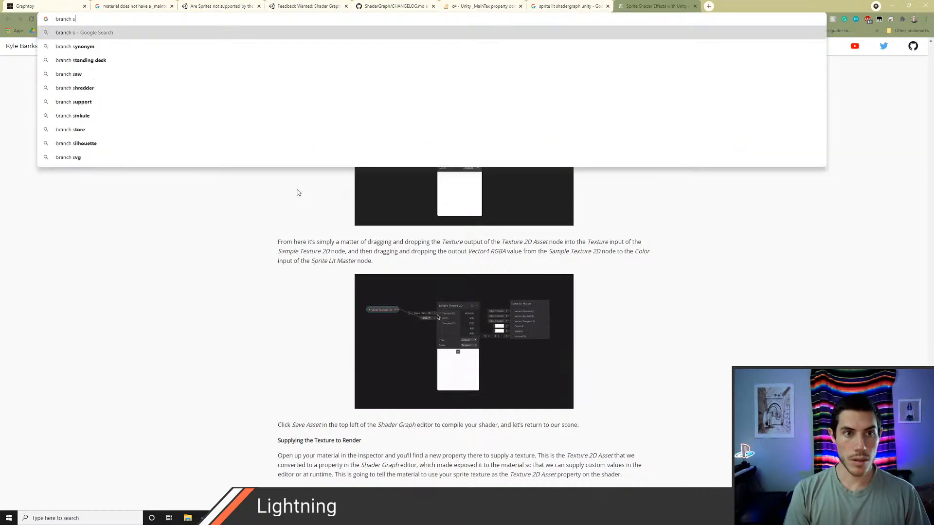
type("hadergraph")
key("Return")
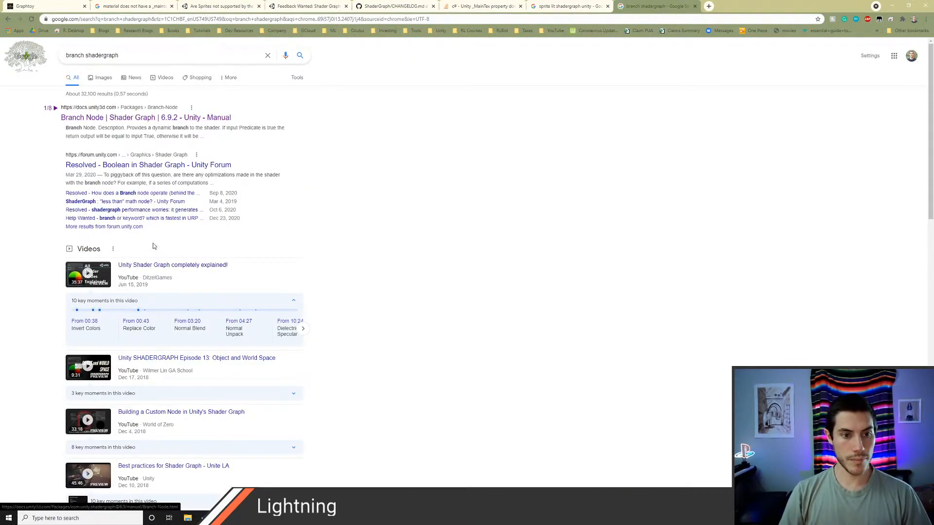
Step: Open the "Branch Node - Unity SRP Doc" result in its own tab, read the port descriptions, and close the page
scroll(160, 251, "down", 1)
scroll(165, 258, "down", 4)
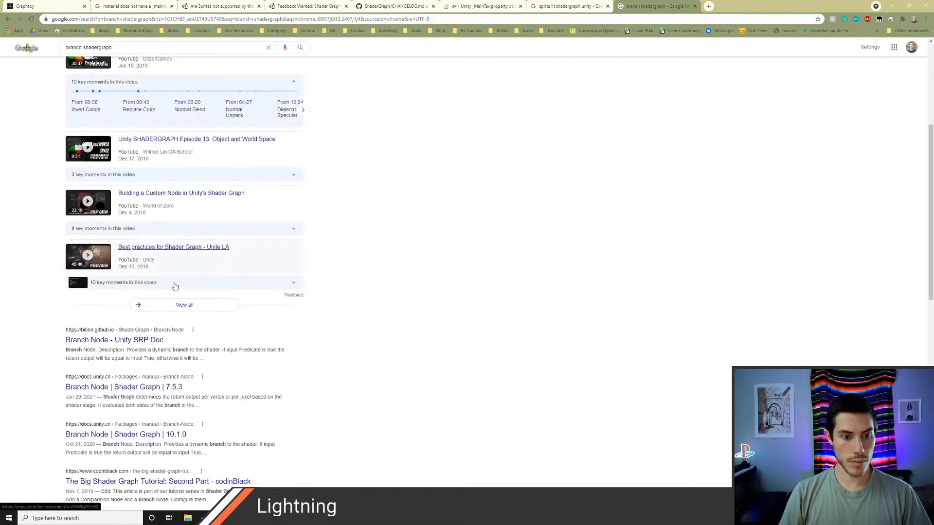
middle_click(136, 344)
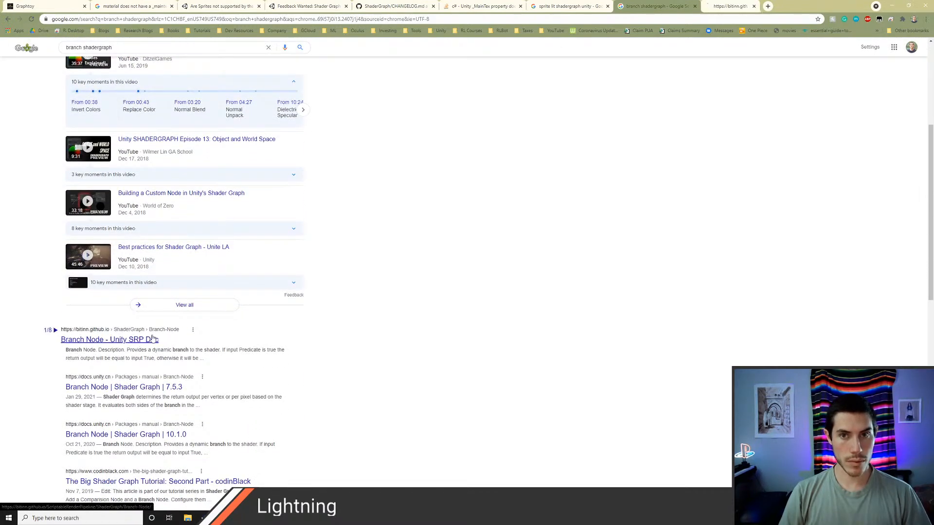
key("ctrl+Tab")
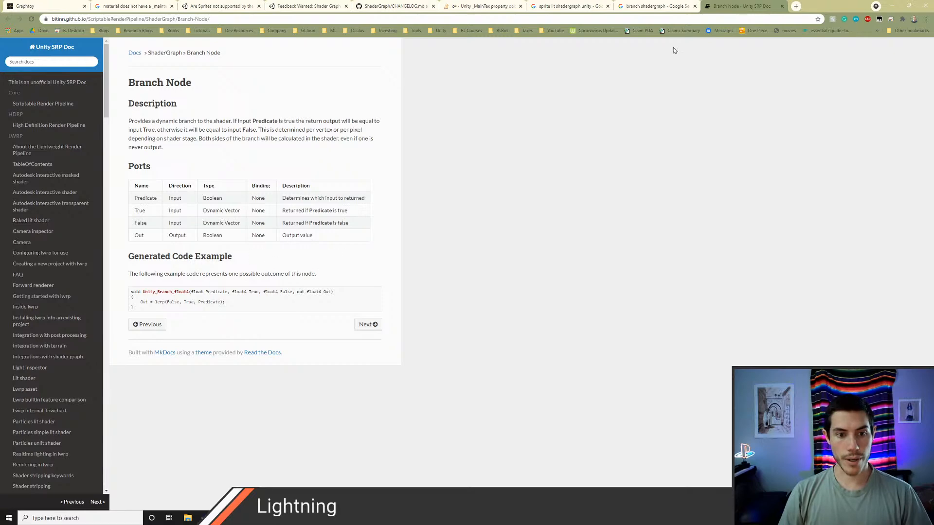
left_click(781, 6)
Step: Open "The Big Shader Graph Tutorial: Second Part" result, find "branch" on the page, and examine how the Branch node's predicate is wired
scroll(263, 302, "down", 2)
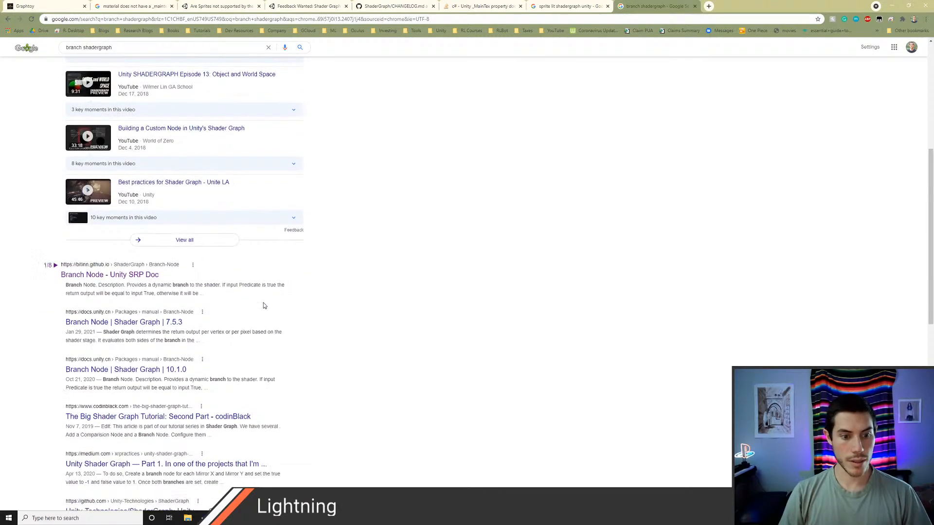
middle_click(205, 412)
left_click(723, 9)
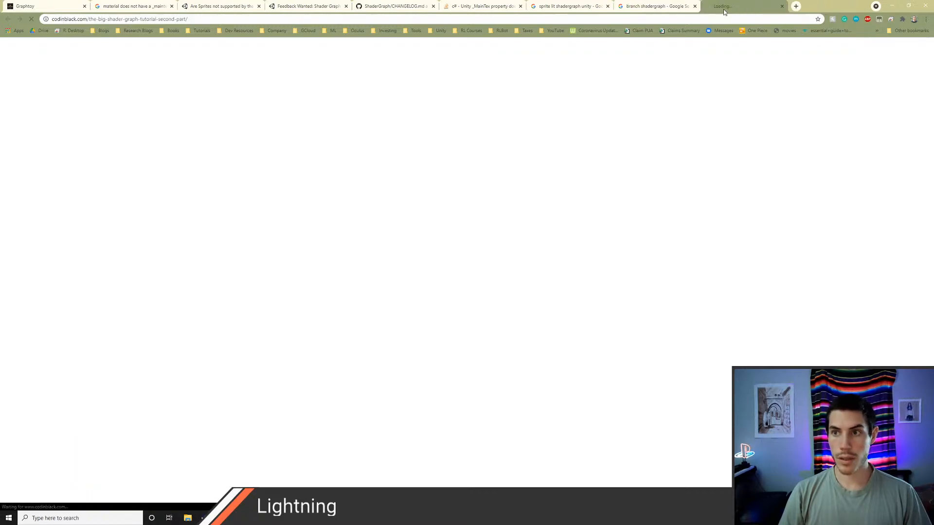
key("ctrl+f")
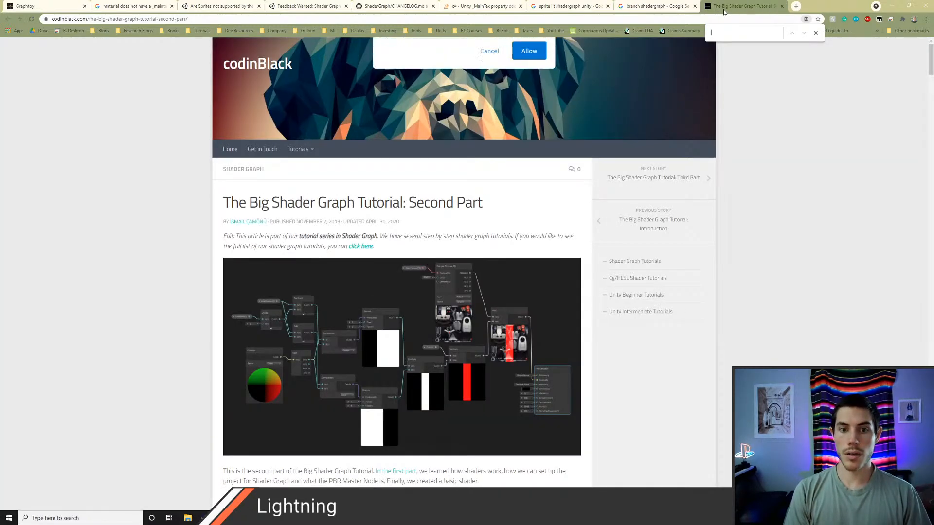
type("branch")
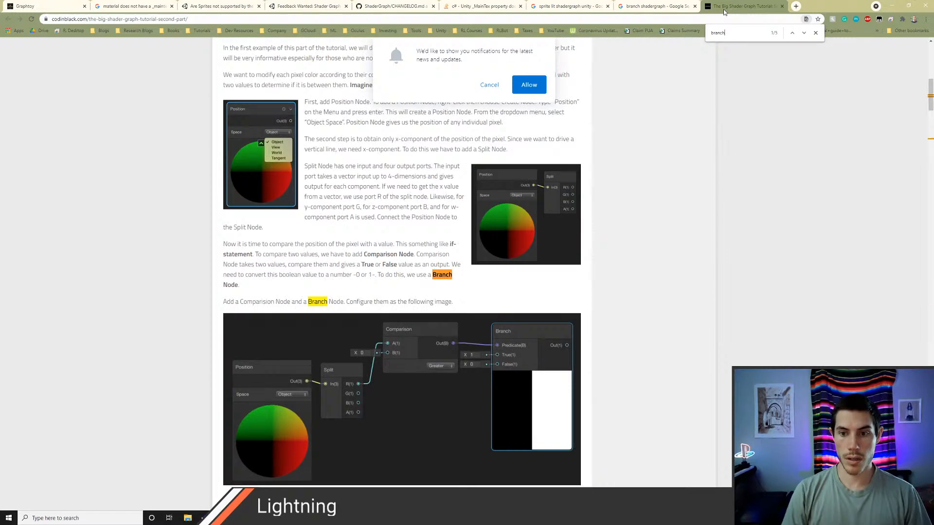
scroll(632, 291, "down", 2)
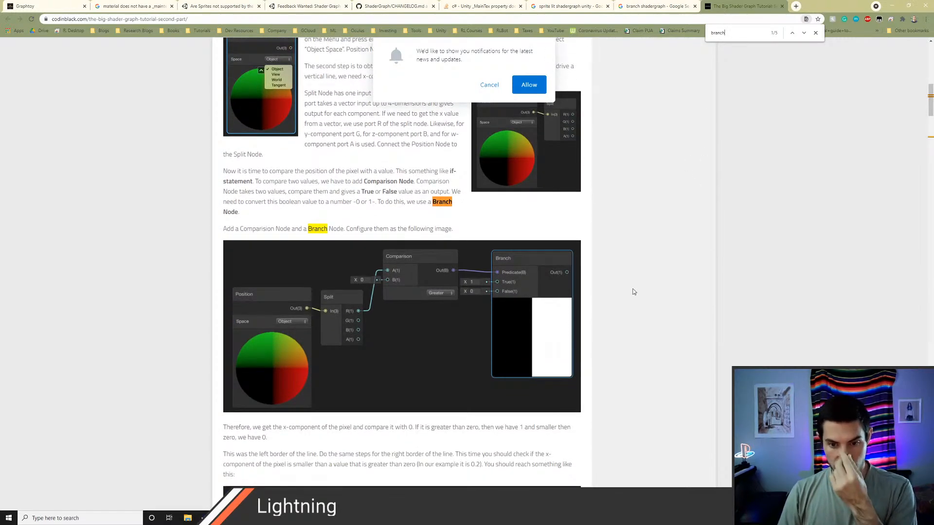
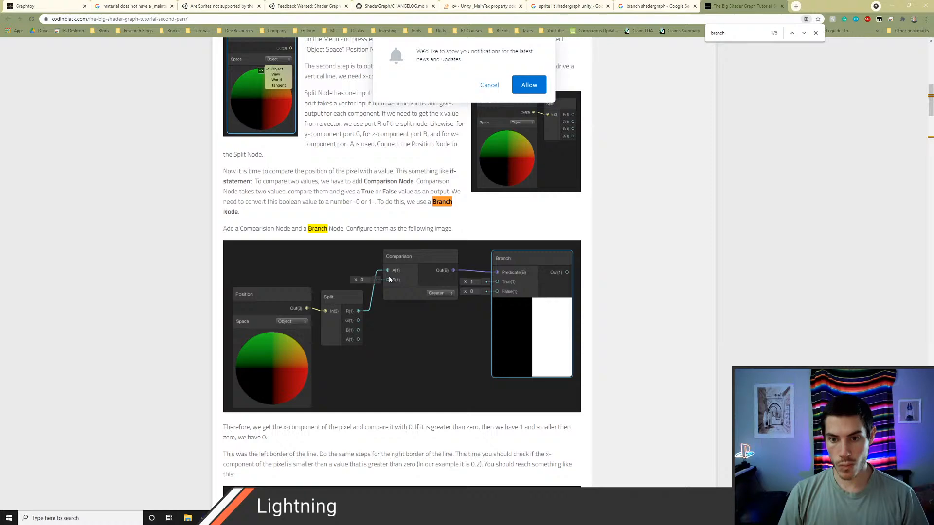
Step: Switch to Unity and create a Comparison node just above the Branch node
key("alt+Tab")
right_click(311, 193)
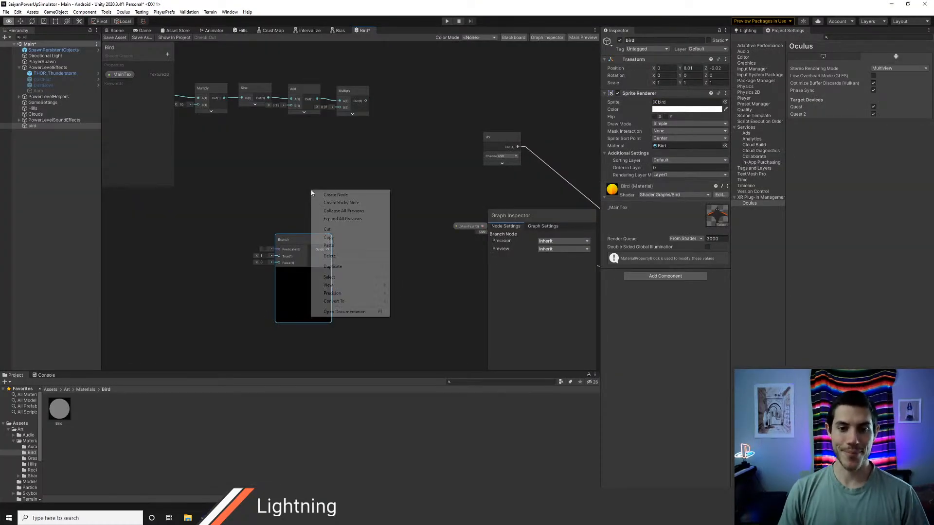
left_click(314, 195)
type("compar")
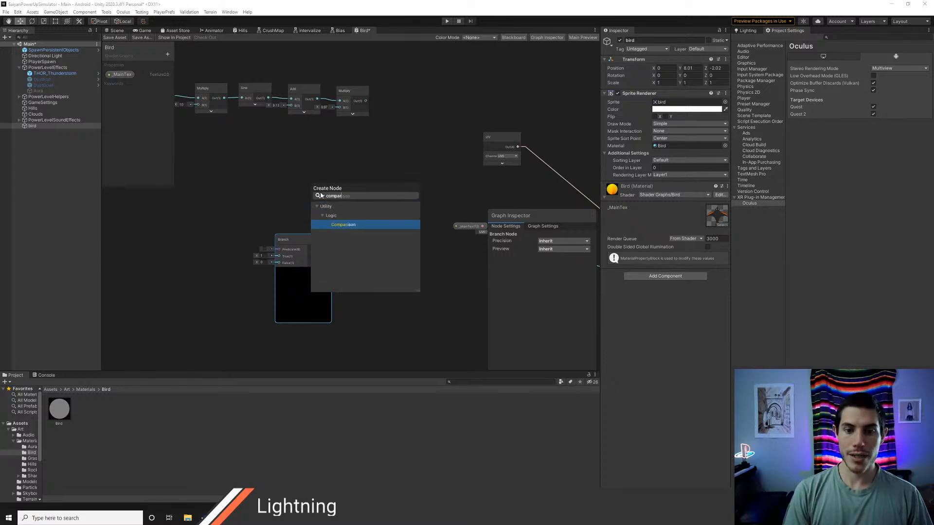
Step: Switch to Visual Studio Code, open GameSettings.cs, and go to the body of its Start method
key("alt+Tab")
key("alt+Tab")
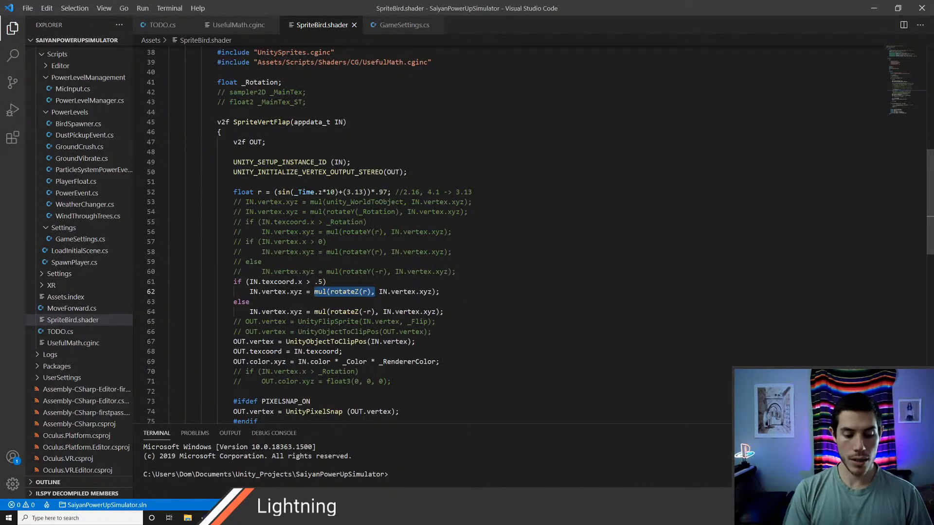
key("ctrl+p")
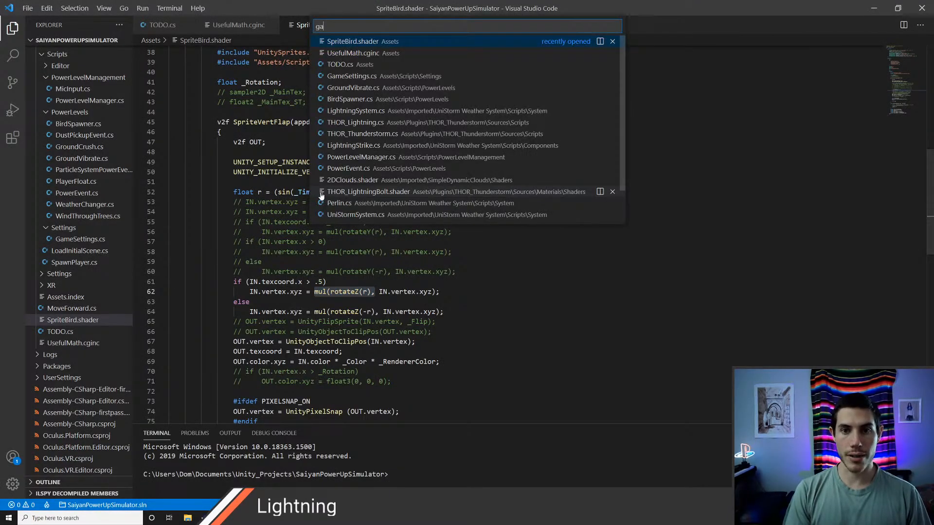
type("game")
key("Return")
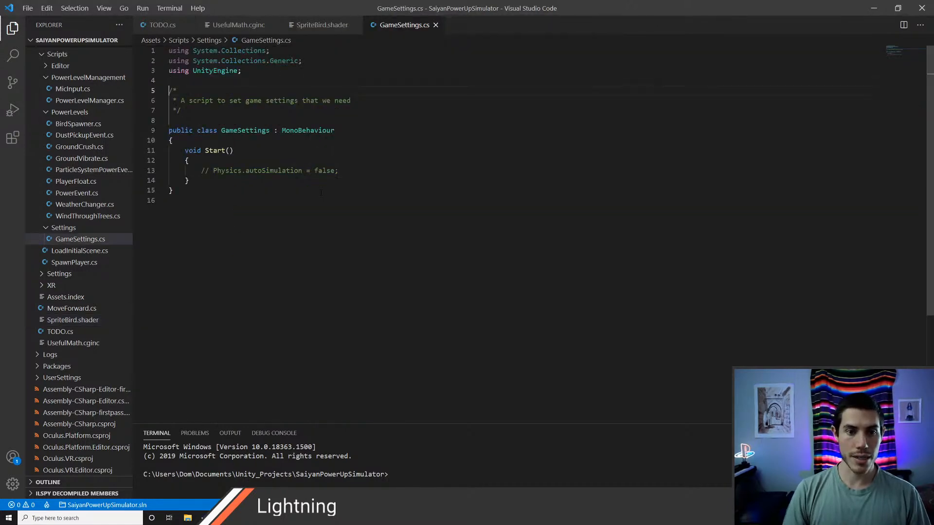
key("Down")
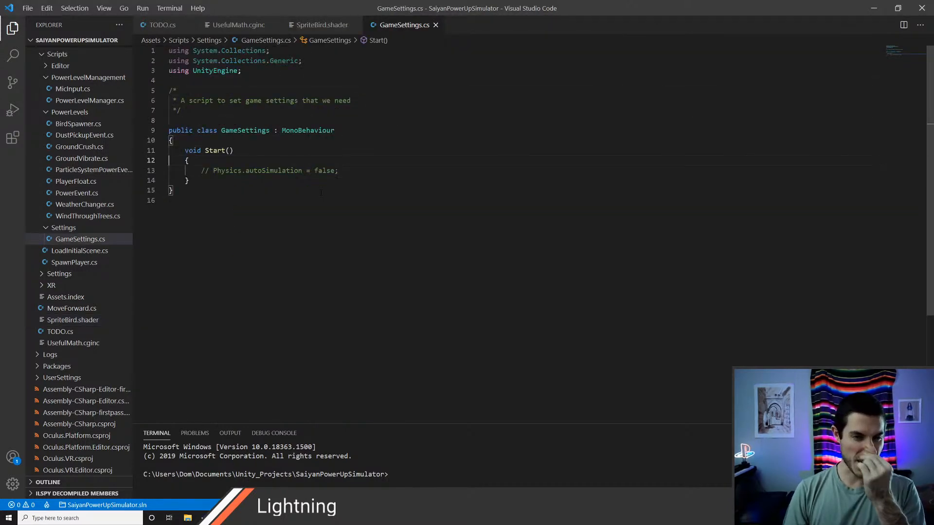
Step: Write an if/else skeleton with the condition x < .5 and empty braces inside the Start method
key("Return")
type("if (")
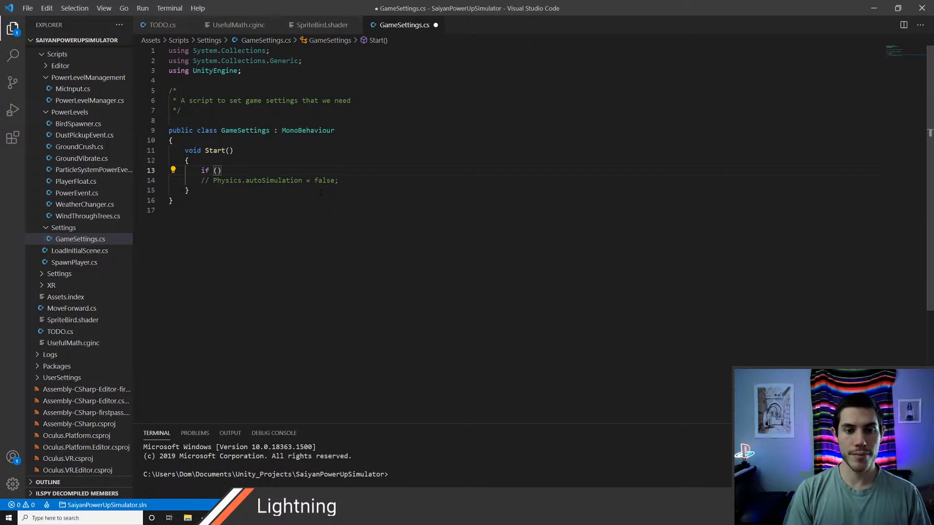
key("ctrl+v")
key("BackSpace")
key("BackSpace")
key("ctrl+BackSpace")
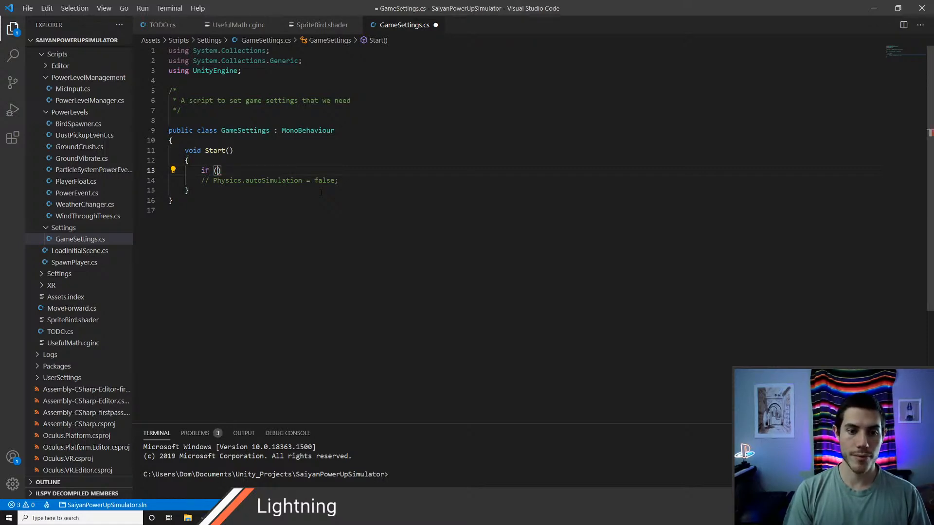
type("x ")
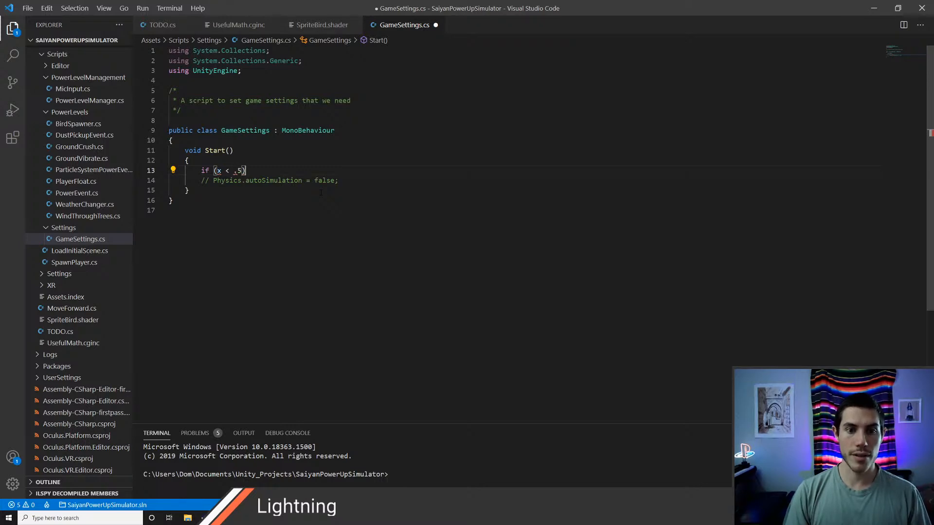
type("< .5")
key("Return")
type("{")
key("Return")
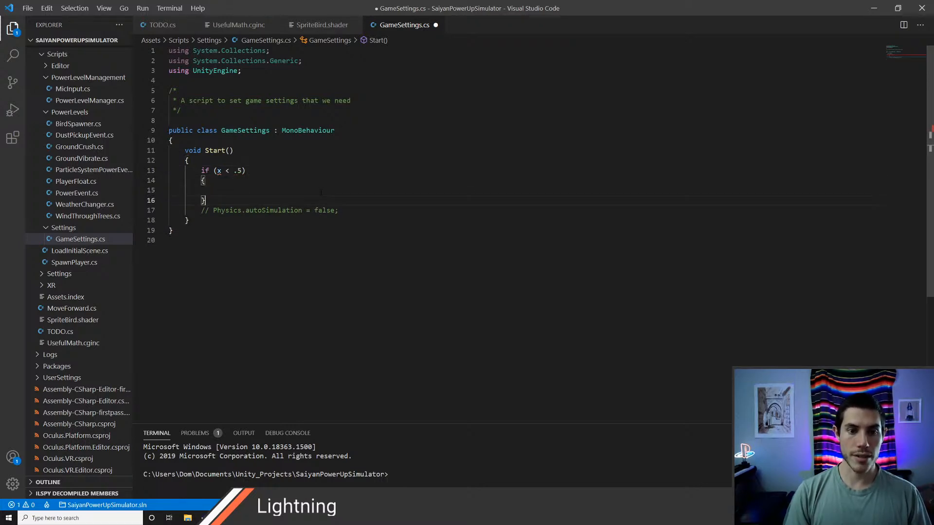
key("Return")
type("else")
key("Return")
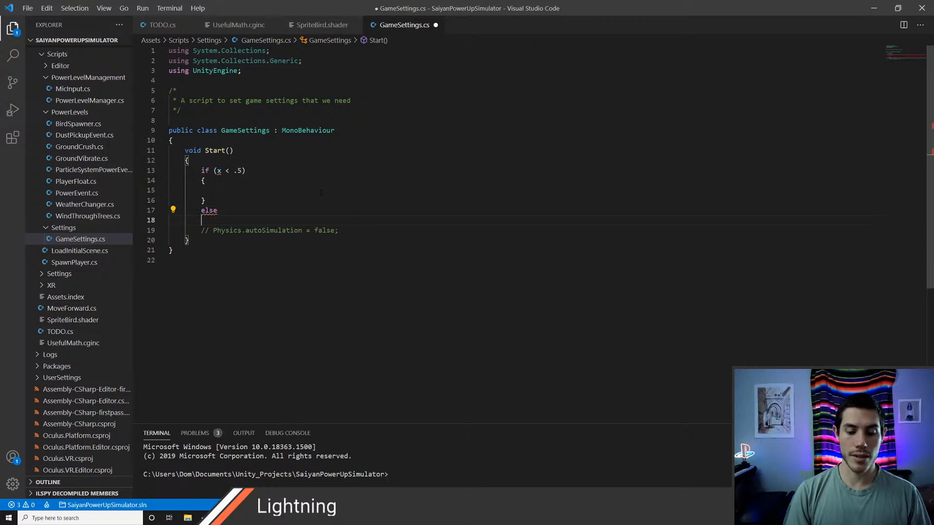
type("{")
key("Return")
key("Down")
Step: Delete the whole if/else skeleton from Start and save GameSettings.cs
key("shift+Up")
key("shift+Up")
key("shift+Up")
key("shift+Up")
key("shift+Up")
key("shift+Up")
key("shift+Up")
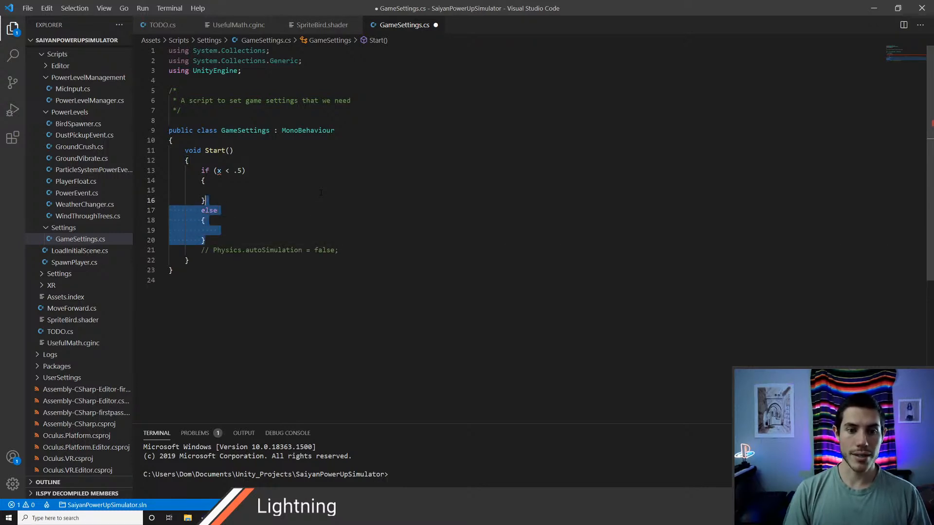
key("shift+Home")
key("BackSpace")
key("BackSpace")
key("BackSpace")
key("BackSpace")
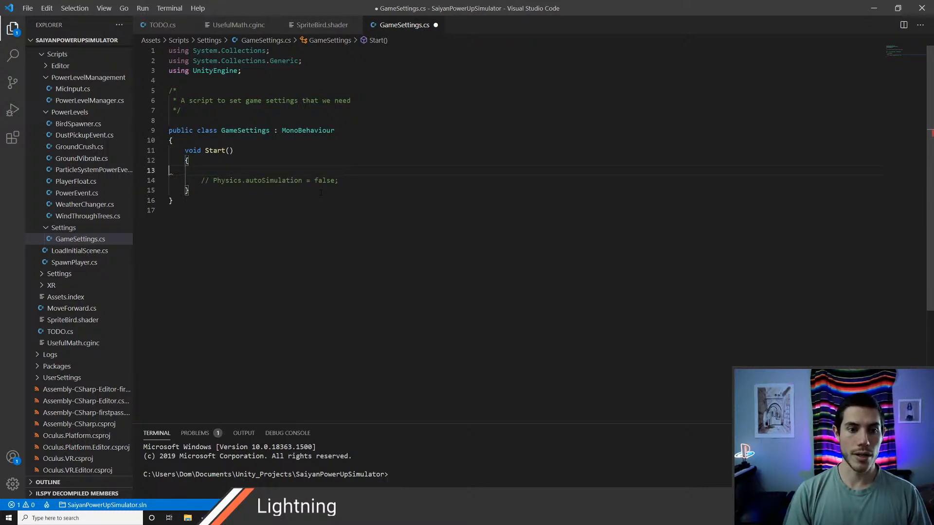
key("ctrl+s")
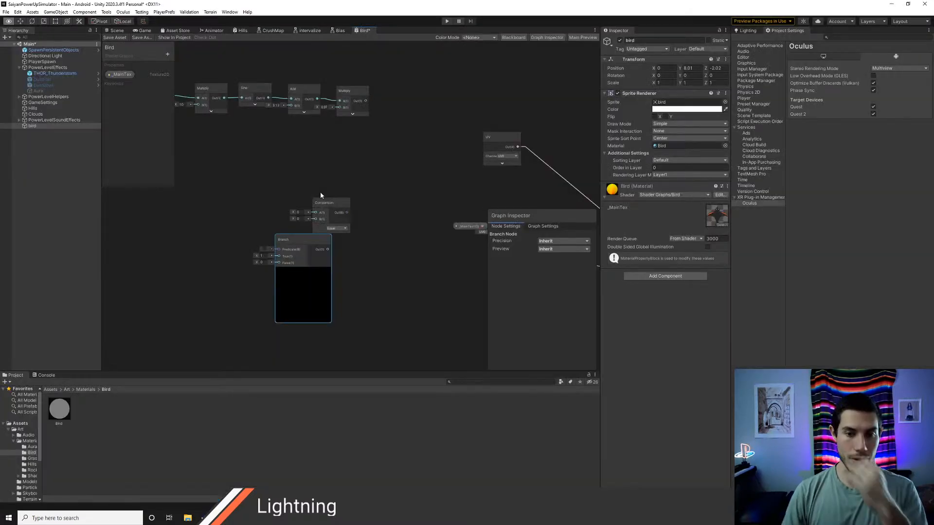
Step: Back in Unity, separate the two logic nodes by placing Branch lower and Comparison to its upper left
left_click(282, 238)
left_click_drag(287, 244, 303, 266)
left_click_drag(325, 203, 252, 197)
scroll(329, 215, "up", 1)
middle_click_drag(300, 218, 328, 225)
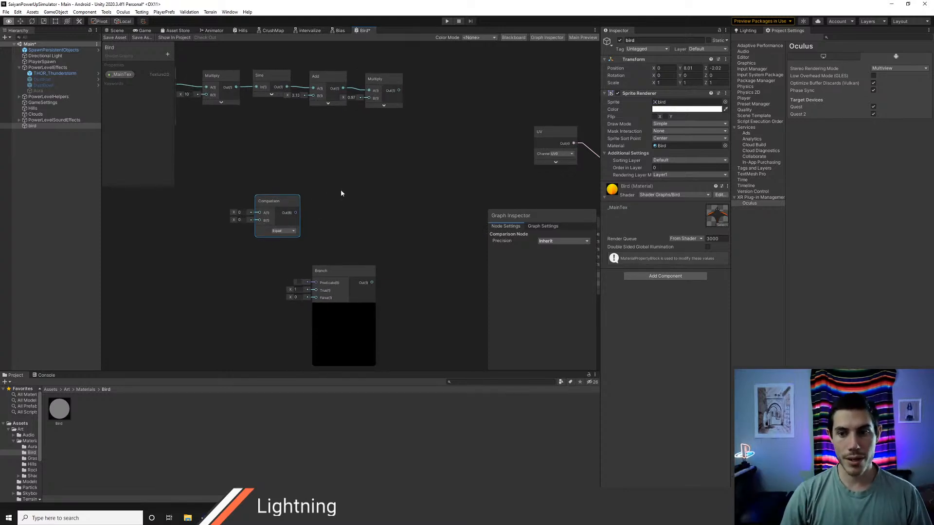
Step: Duplicate the UV node and place the copy well to the left of the Comparison node
left_click(562, 131)
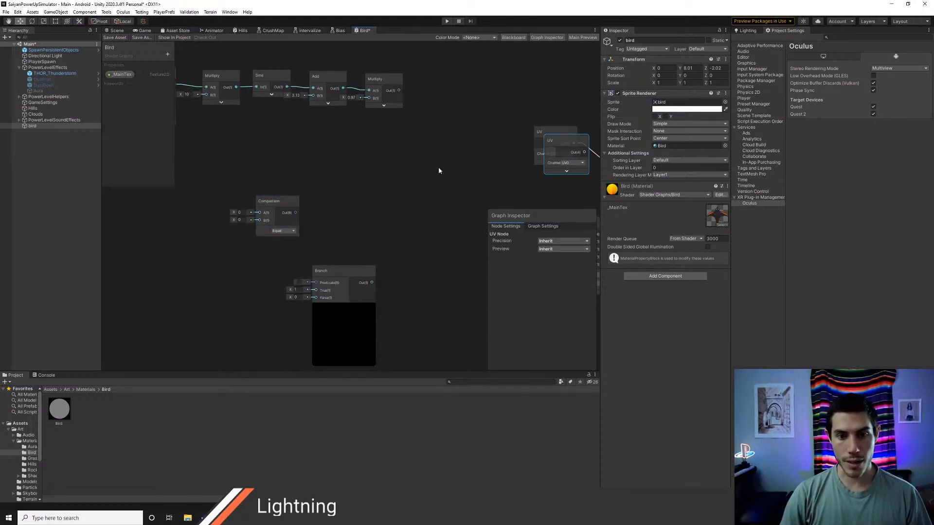
key("ctrl+c")
key("ctrl+v")
left_click_drag(373, 205, 145, 213)
Step: Create a Split node after the copied UV node, and wire UV into Split and its R output into Comparison A
right_click(193, 199)
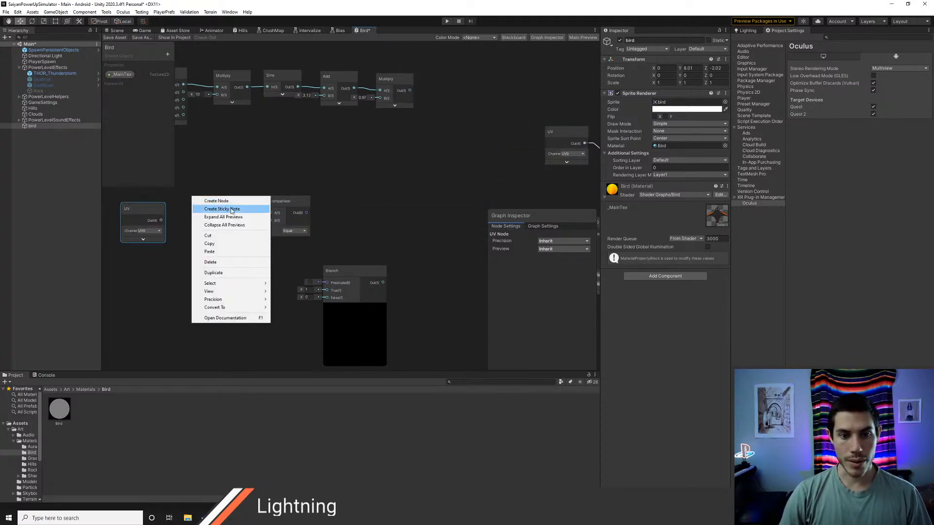
left_click(209, 200)
type("split")
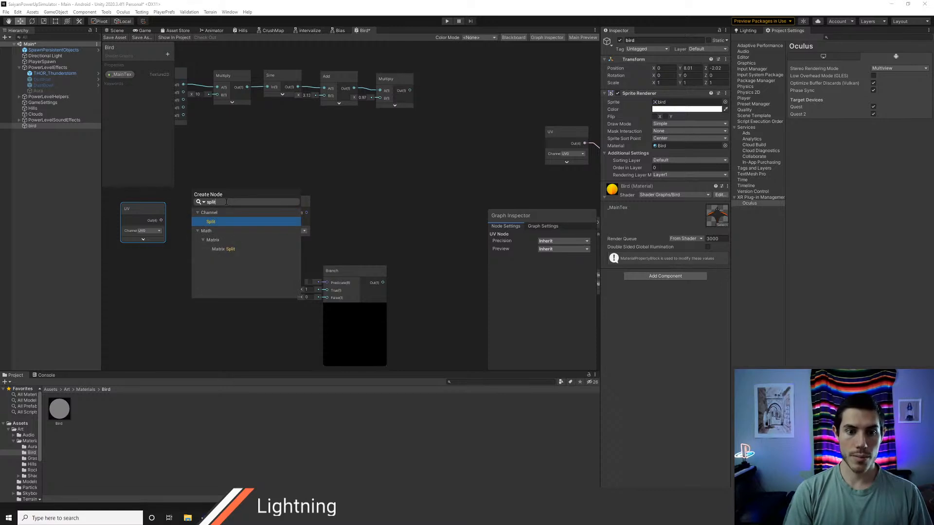
key("Return")
left_click_drag(161, 221, 268, 217)
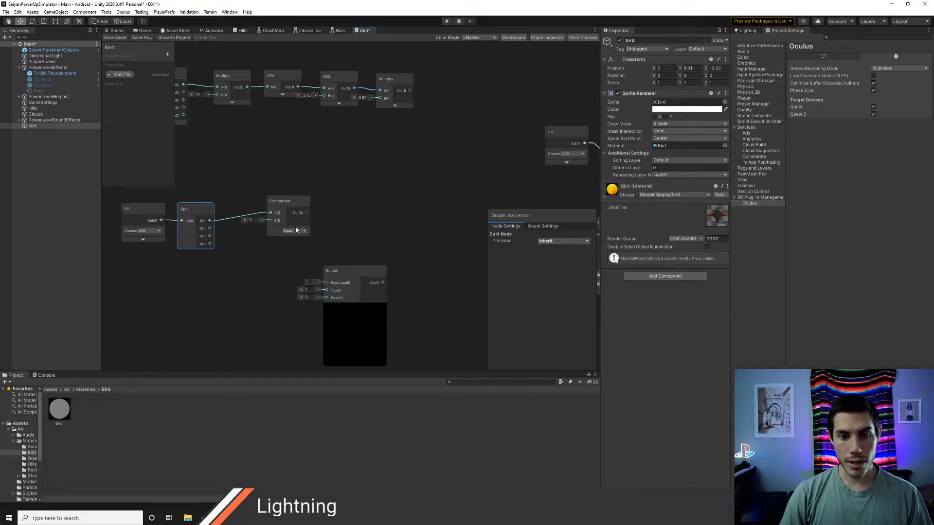
Step: Matching the if condition in SpriteBird.shader, set the Comparison node's B input to 0.5 and its operator to Greater
left_click(298, 231)
key("alt+Tab")
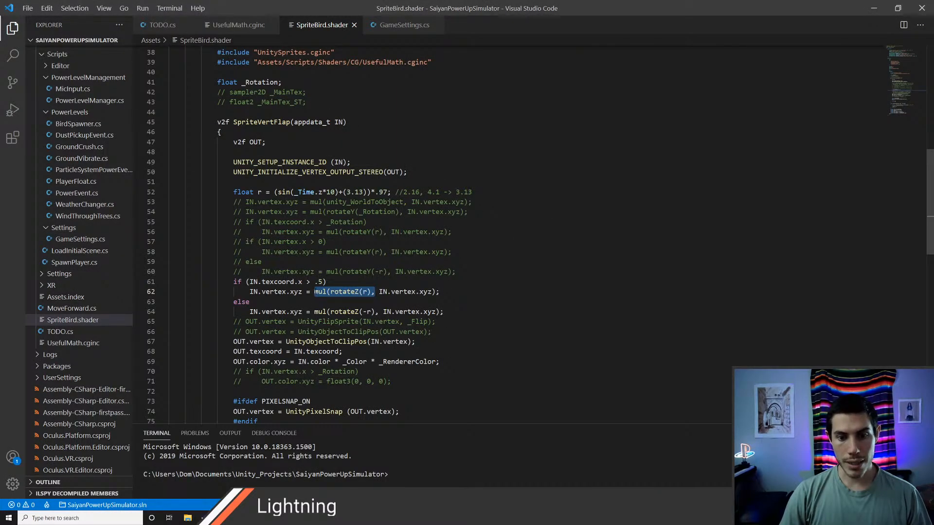
key("alt+Tab")
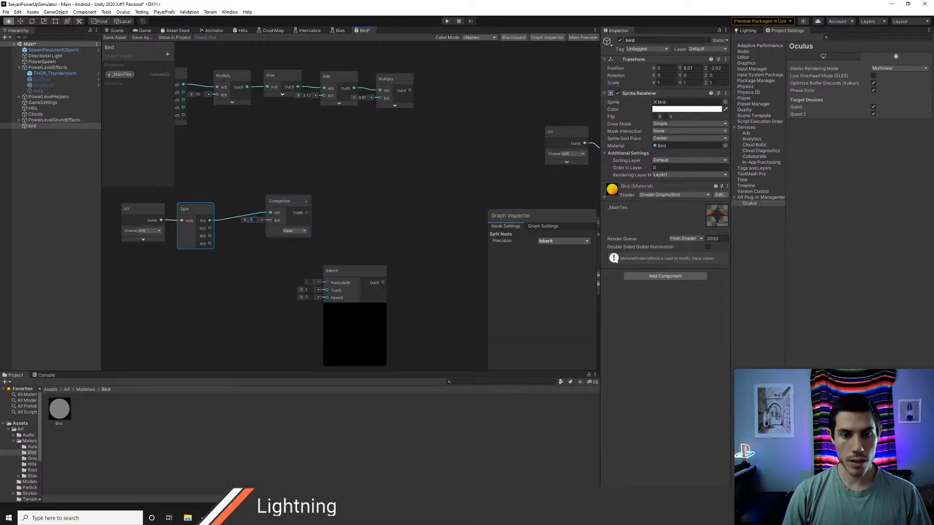
key("alt+Tab")
key("alt+Tab")
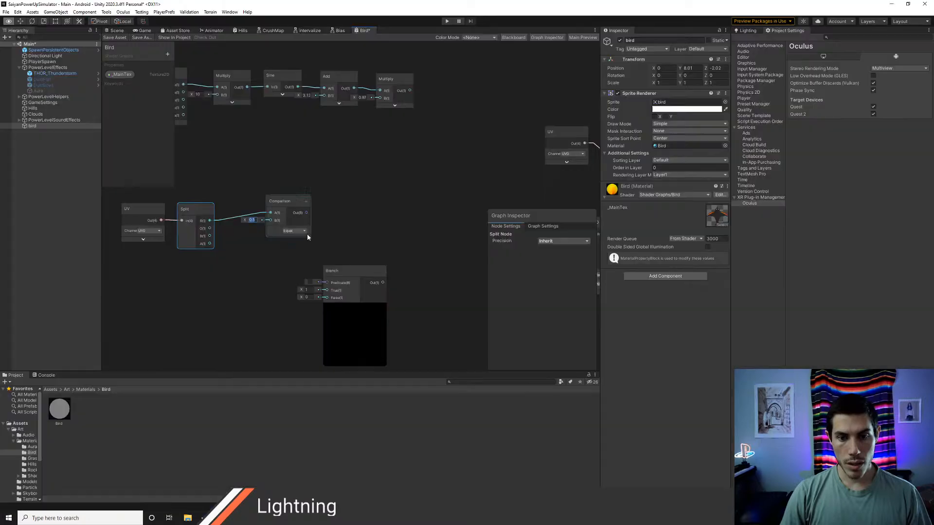
left_click(305, 232)
left_click(310, 271)
Step: Connect the Comparison output to the Branch Predicate and line up the UV, Split and Comparison nodes with the Branch node
left_click_drag(283, 203, 268, 209)
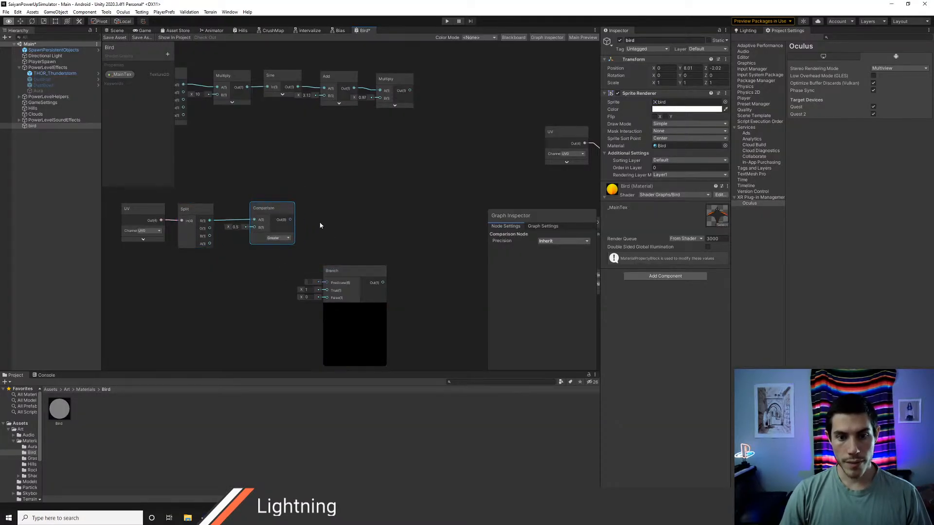
middle_click_drag(339, 219, 335, 196)
left_click_drag(258, 187, 250, 187)
middle_click_drag(311, 197, 327, 203)
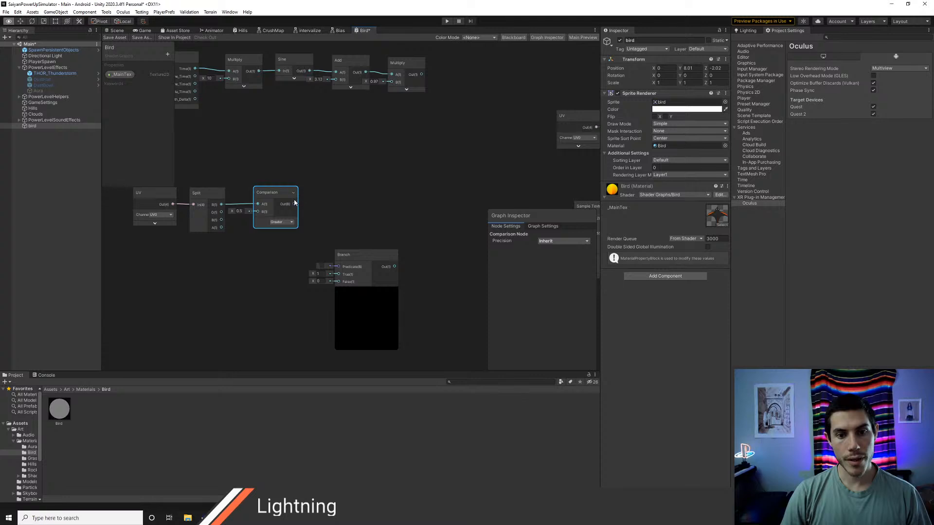
left_click_drag(294, 204, 338, 266)
middle_click_drag(232, 261, 262, 269)
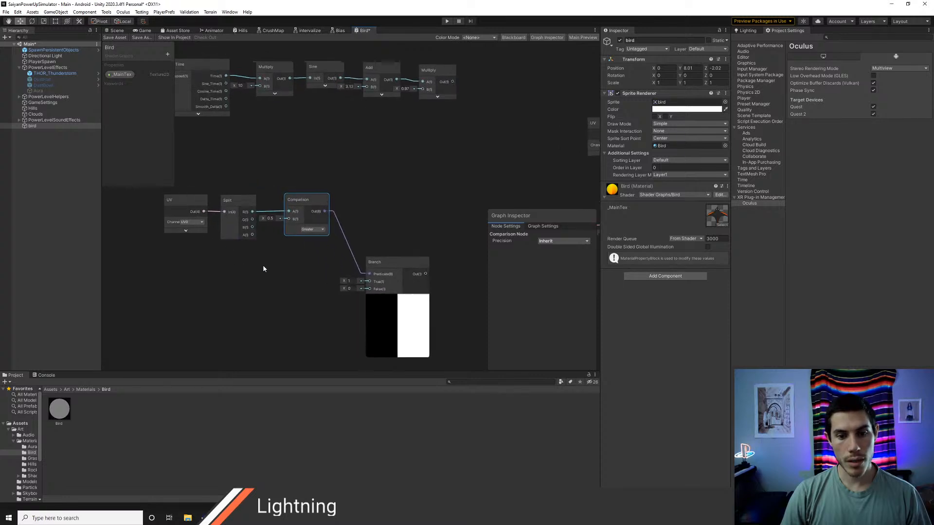
left_click_drag(191, 181, 290, 261)
Step: Delete the UV node feeding Base Color, connect the Branch output to Base Color instead, and save the graph
middle_click_drag(372, 213, 205, 220)
middle_click_drag(302, 236, 241, 237)
left_click(312, 74)
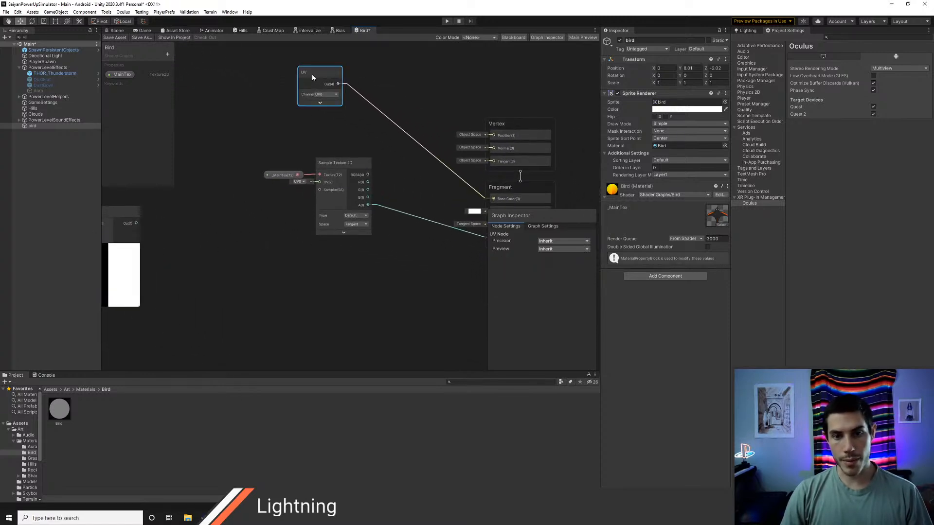
key("Delete")
left_click_drag(137, 223, 493, 199)
left_click(112, 38)
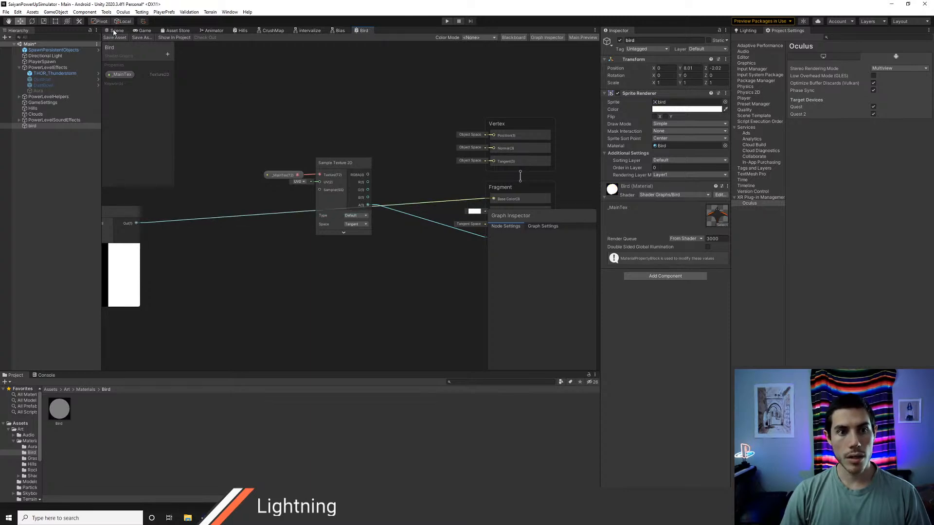
Step: Examine the bird sprite in the Scene view to check how the Branch output splits it
left_click(115, 31)
scroll(389, 233, "up", 3)
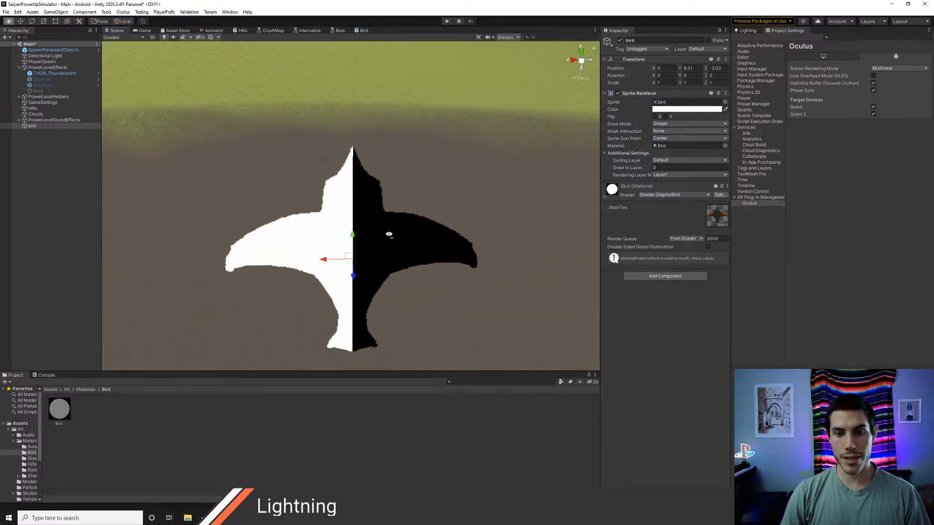
scroll(370, 192, "down", 4)
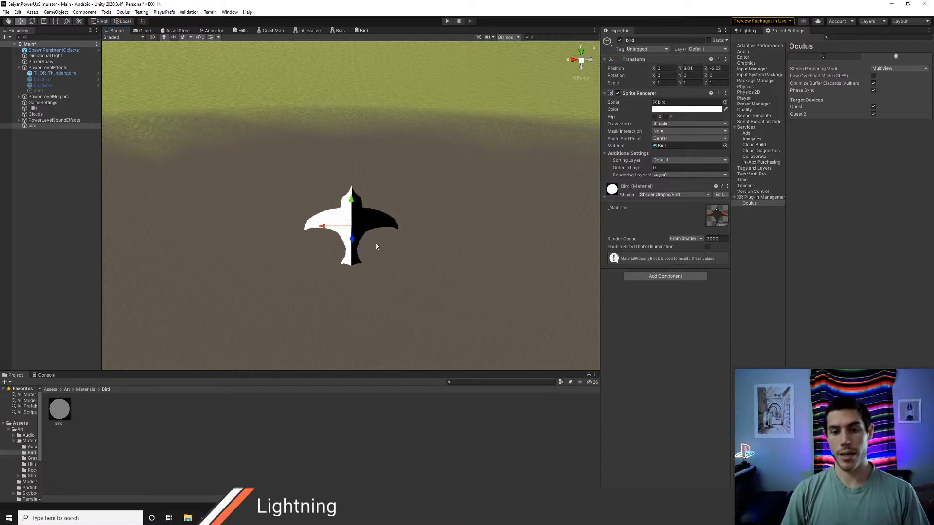
Step: Return to the Bird graph and shift the Comparison and Branch nodes left to tighten the row
left_click(362, 30)
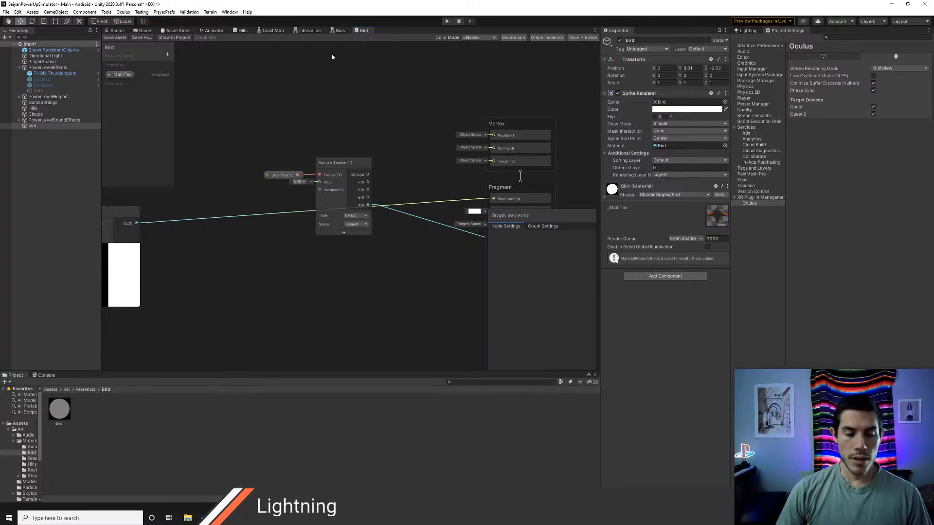
mouse_move(197, 241)
middle_mouse_down()
mouse_move(315, 249)
mouse_move(374, 240)
middle_mouse_up()
middle_click_drag(235, 236, 343, 250)
scroll(342, 251, "down", 1)
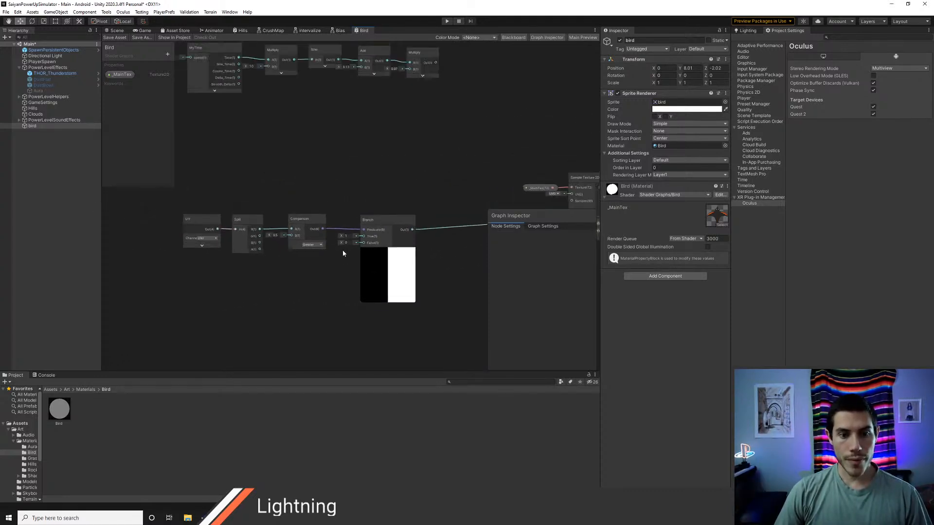
left_click_drag(301, 220, 292, 220)
left_click_drag(375, 223, 348, 222)
middle_click_drag(448, 239, 348, 251)
Step: Check the rotateZ line in SpriteBird.shader, then add a Position node beside the Branch node and set its space to Object
key("alt+Tab")
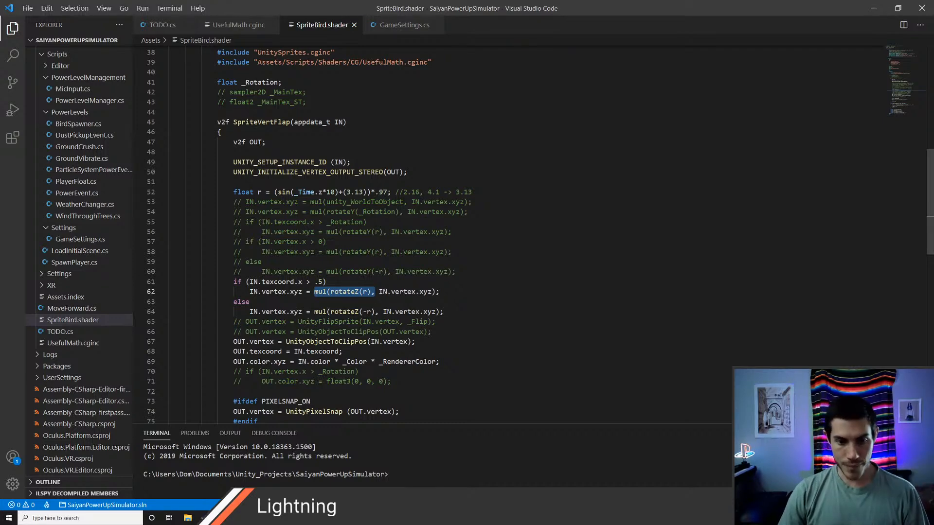
key("alt+Tab")
middle_click_drag(419, 255, 358, 264)
right_click(261, 177)
left_click(274, 181)
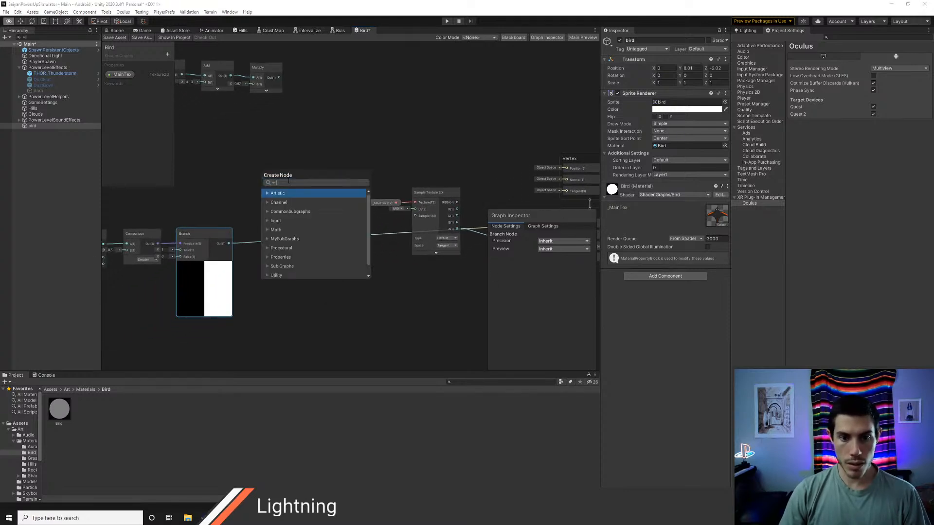
type("pos")
key("Down")
key("Down")
key("Down")
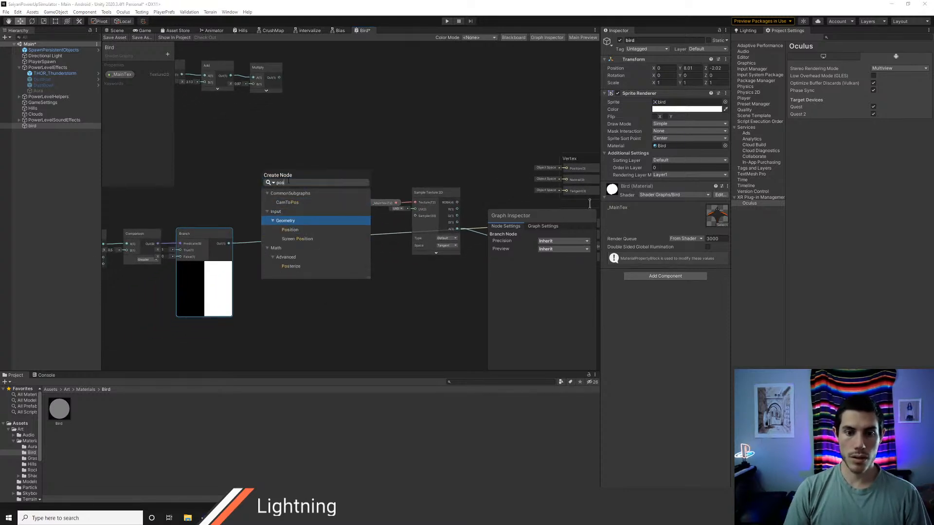
key("Return")
left_click(310, 209)
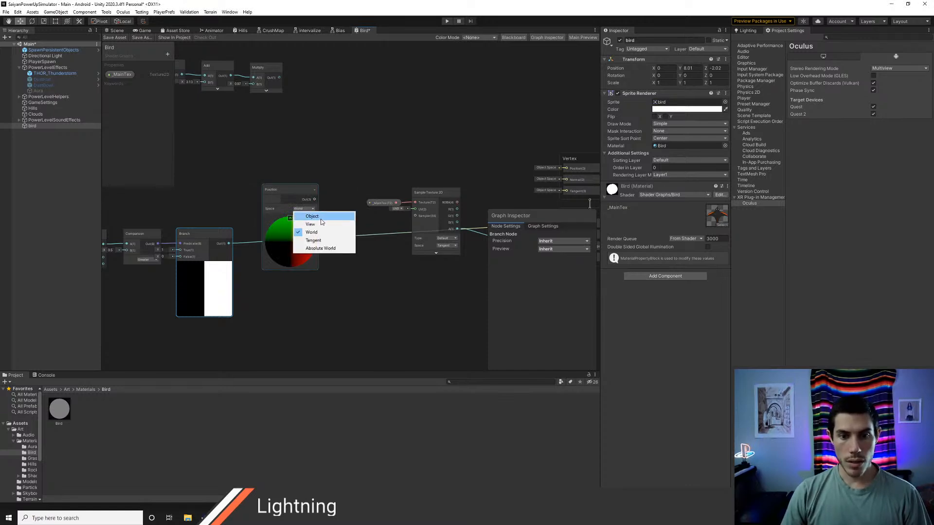
left_click(311, 216)
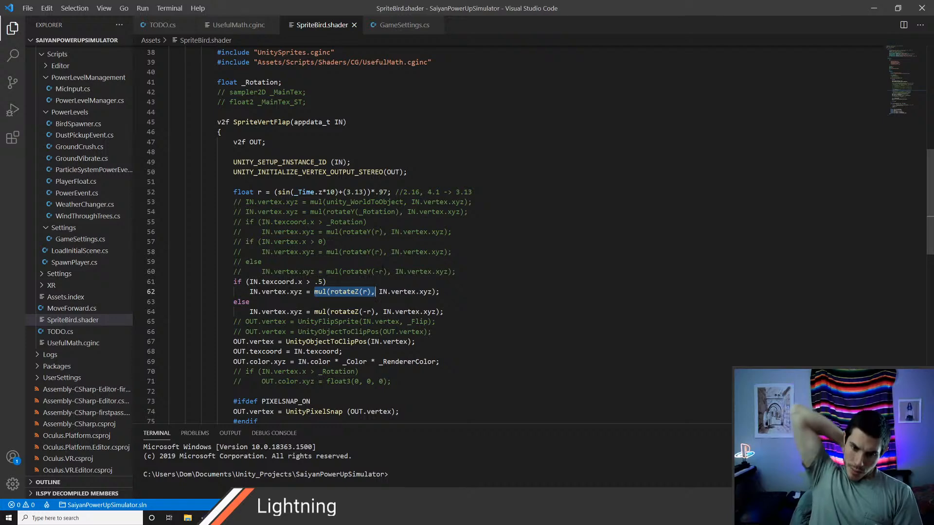
Step: Add a Rotate About Axis node to the Bird graph below the Position node
key("alt+Tab")
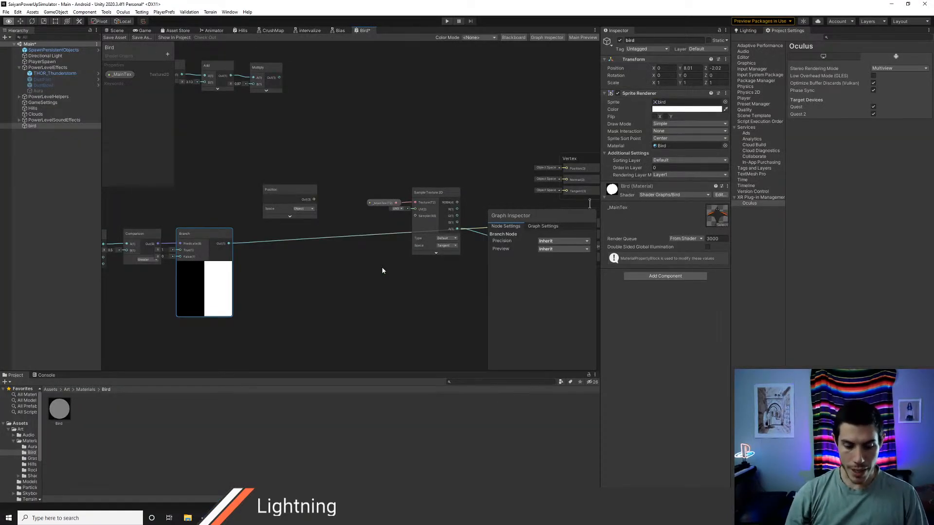
right_click(286, 279)
left_click(301, 282)
type("rot")
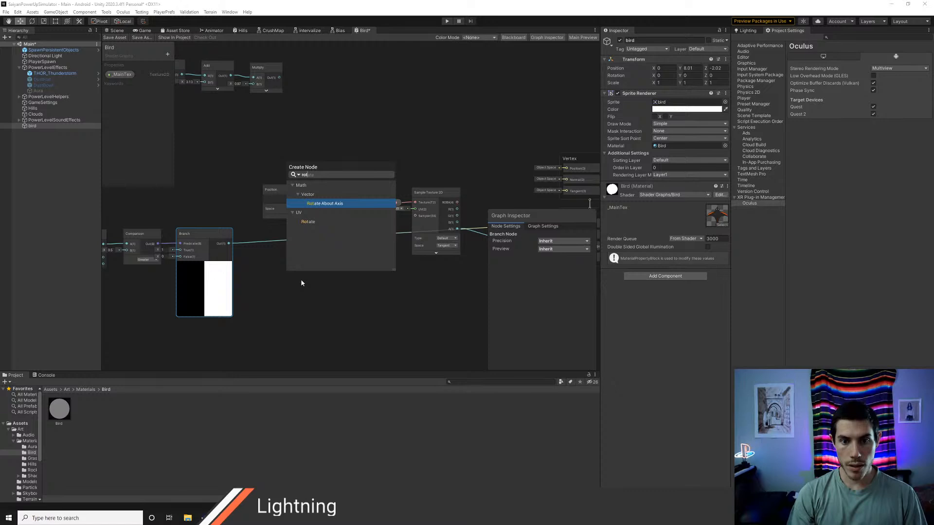
key("Return")
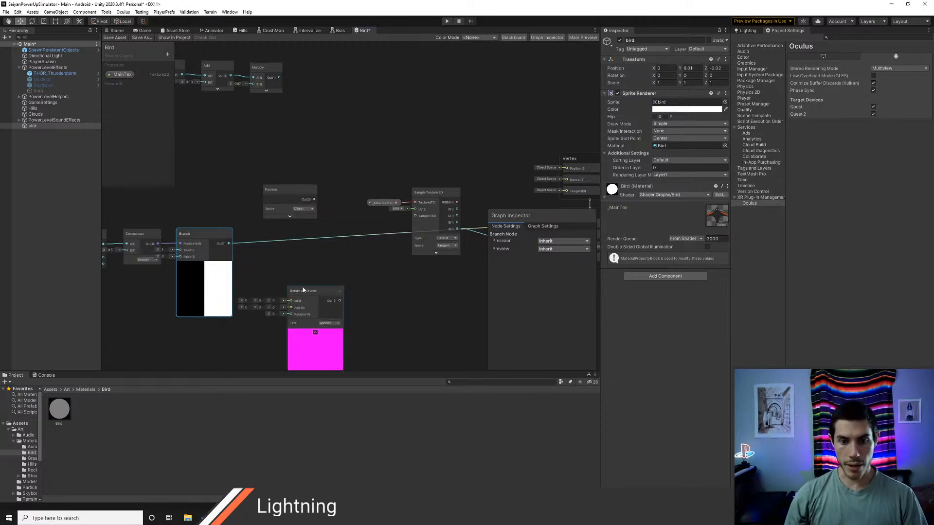
Step: Connect the Position output to the In port of Rotate About Axis and set the axis Z value to 1
scroll(302, 276, "up", 1)
middle_click_drag(302, 269, 335, 242)
left_click_drag(334, 267, 350, 231)
left_click_drag(333, 152, 368, 231)
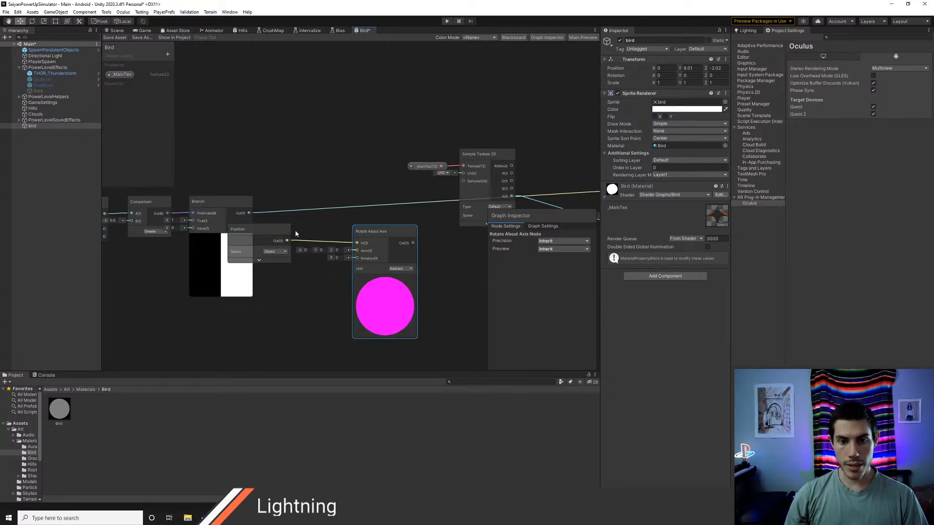
left_click_drag(274, 232, 277, 235)
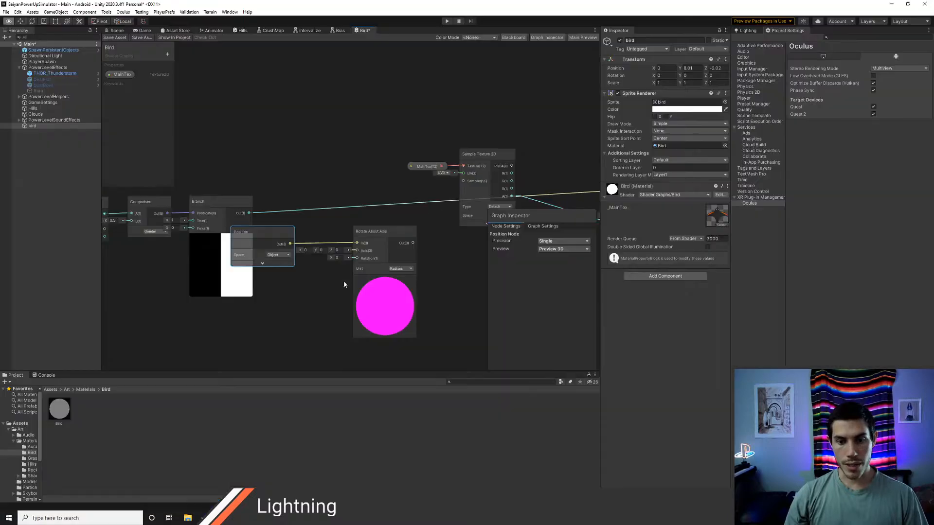
type("1")
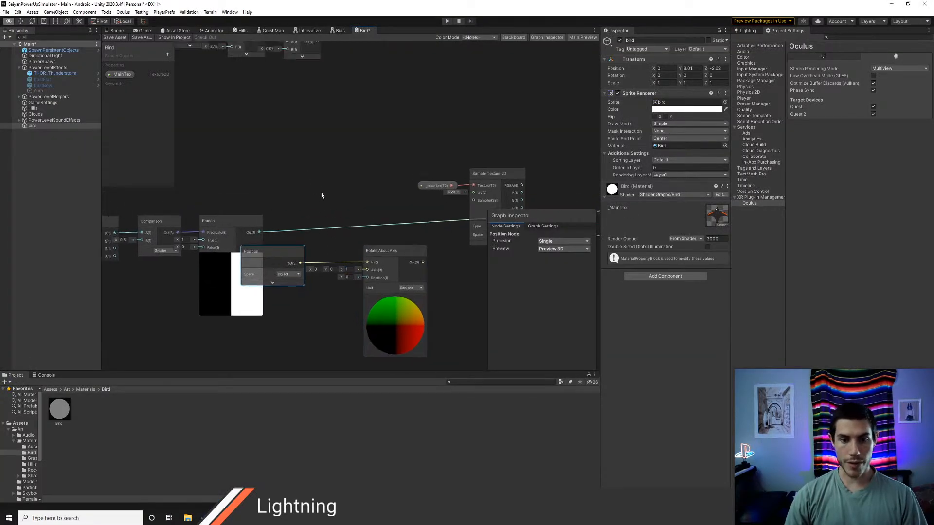
Step: Move the Position and Rotate About Axis nodes clear of the Branch node's preview
left_click(305, 284)
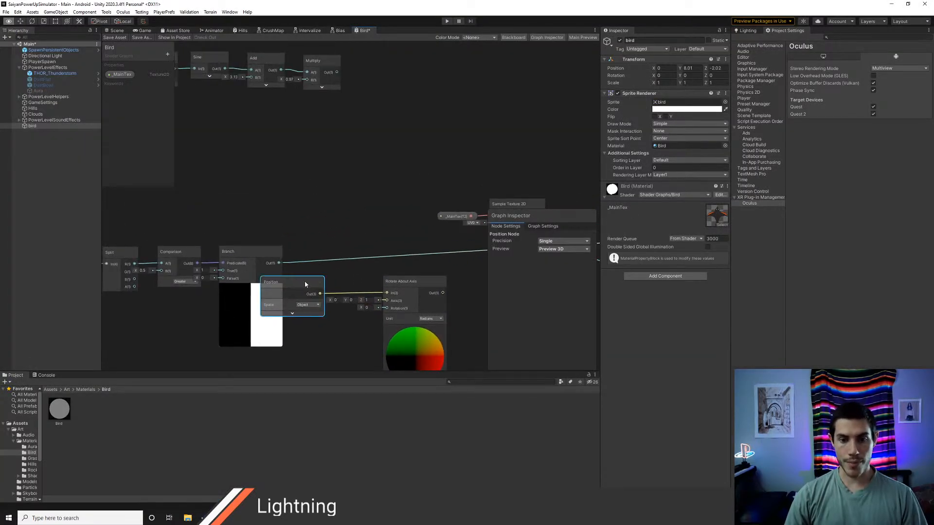
left_click(401, 290, "shift")
left_click_drag(310, 284, 369, 271)
left_click(330, 283)
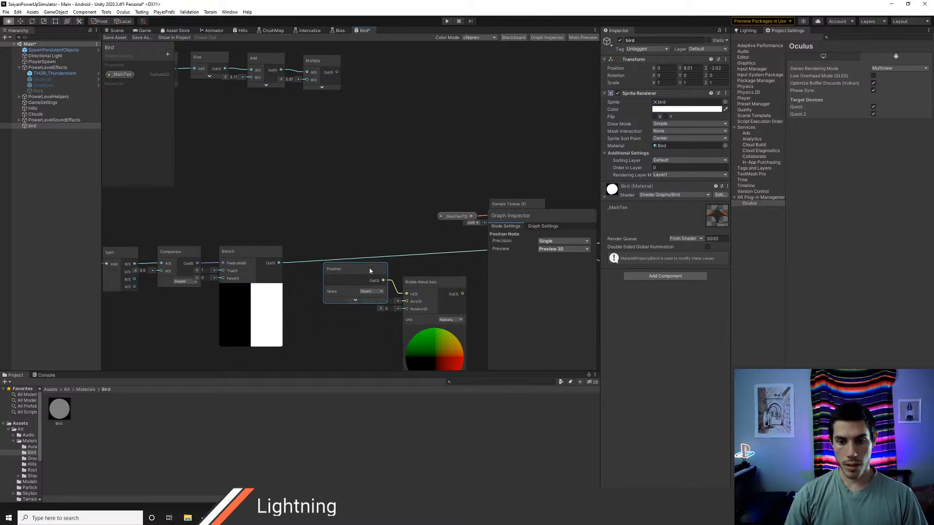
Step: Move the MyTime, Multiply, Sine, Add and Multiply chain down closer to the Comparison and Branch row
middle_click_drag(365, 191, 455, 319)
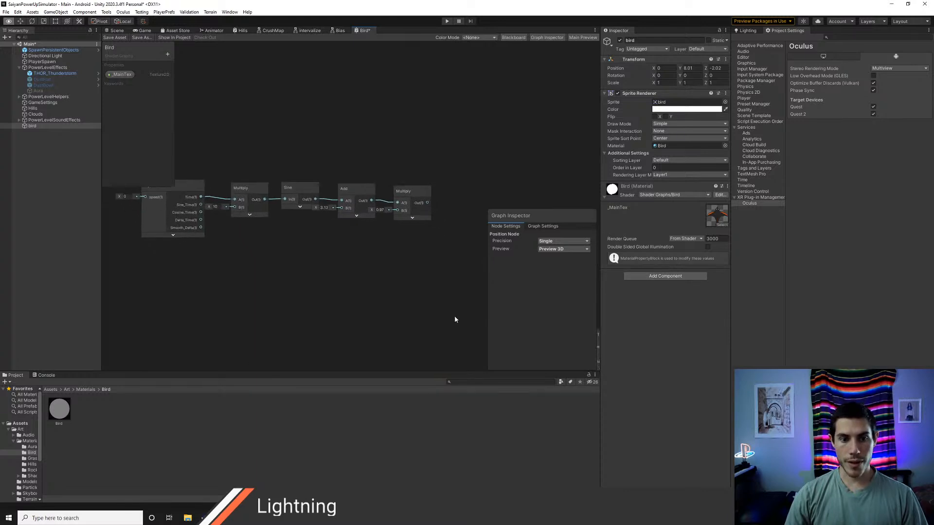
scroll(458, 319, "down", 3)
middle_click_drag(395, 302, 367, 251)
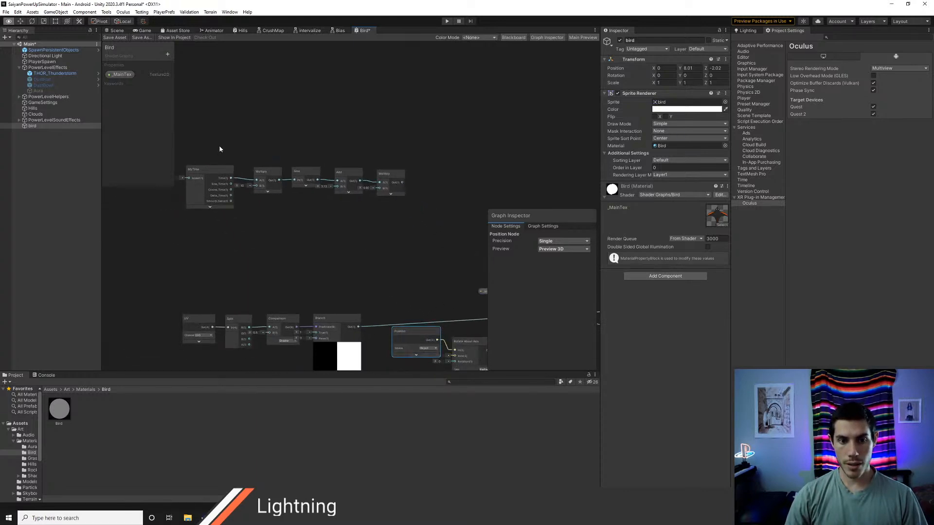
left_click_drag(219, 149, 337, 232)
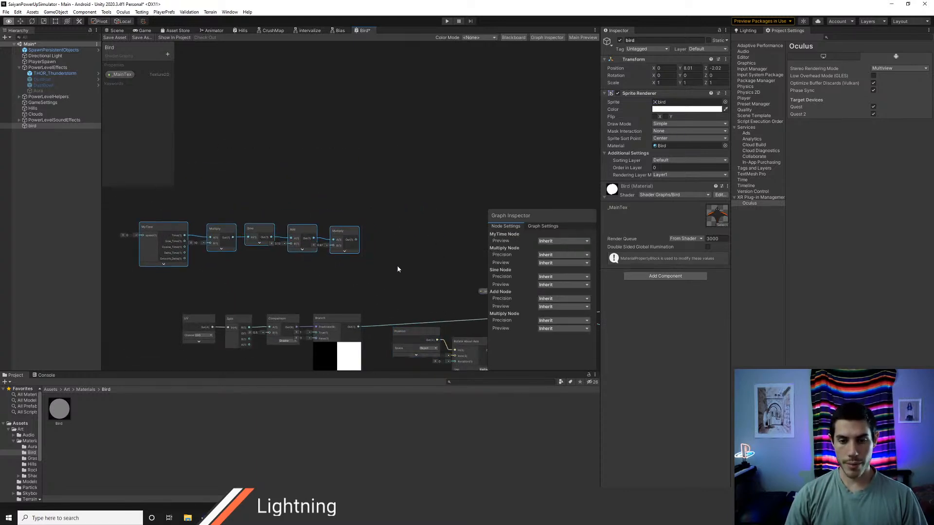
scroll(396, 264, "up", 3)
middle_click_drag(395, 266, 363, 205)
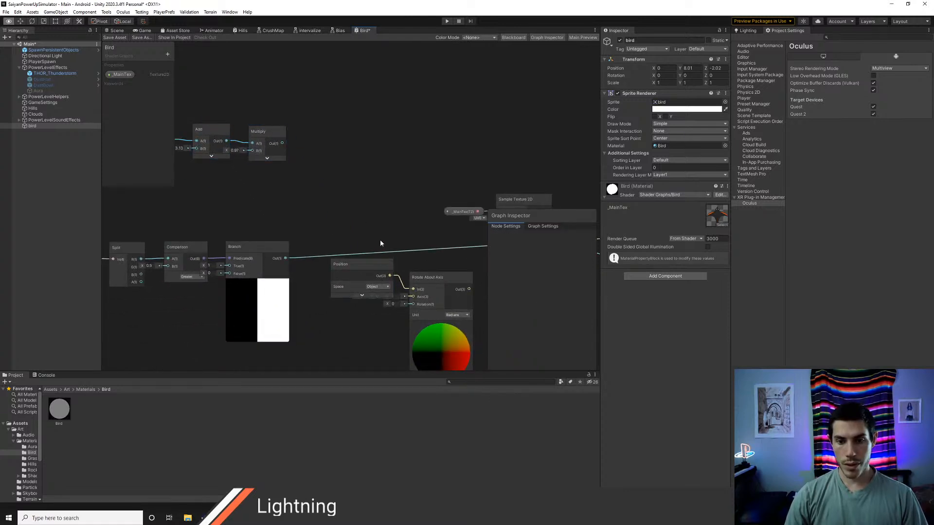
Step: Place the Position and Rotate About Axis nodes beside the final Multiply node and connect its output to the Rotation input
left_click_drag(381, 244, 351, 87)
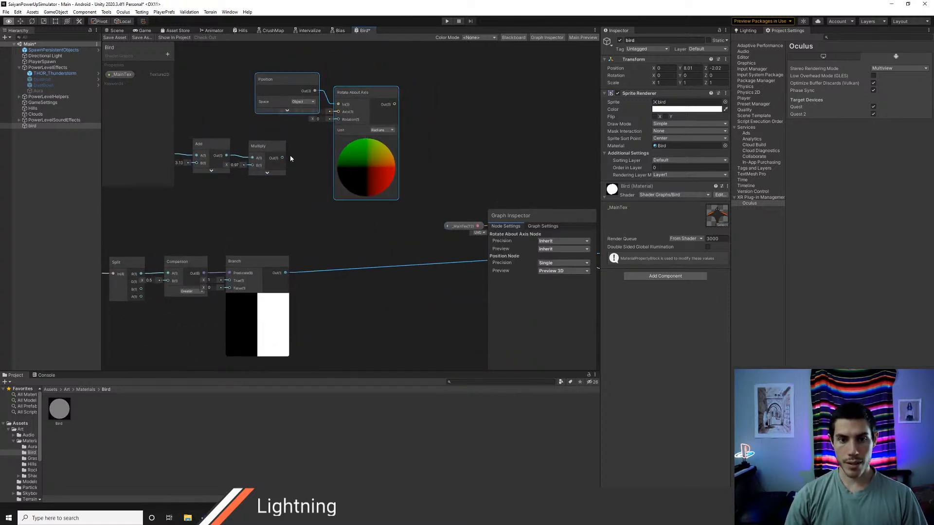
left_click_drag(283, 157, 333, 119)
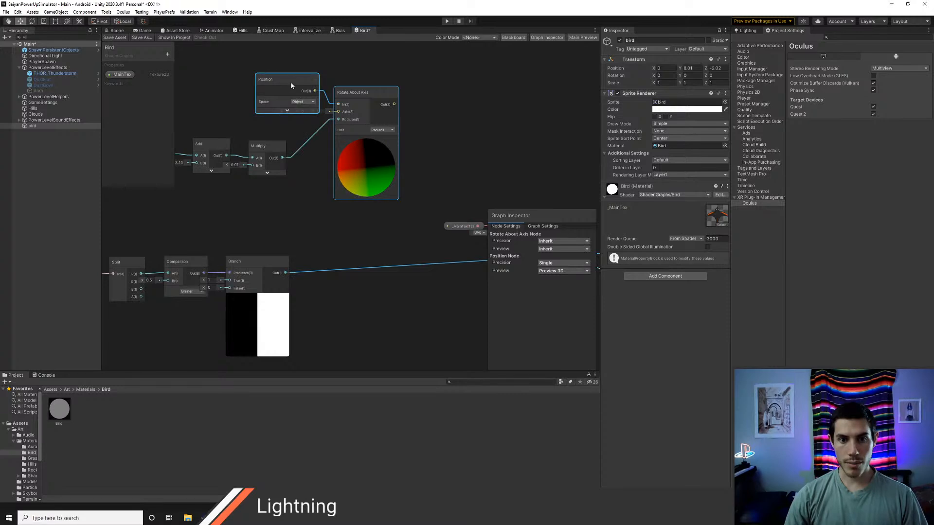
left_click_drag(290, 85, 292, 99)
left_click(306, 82)
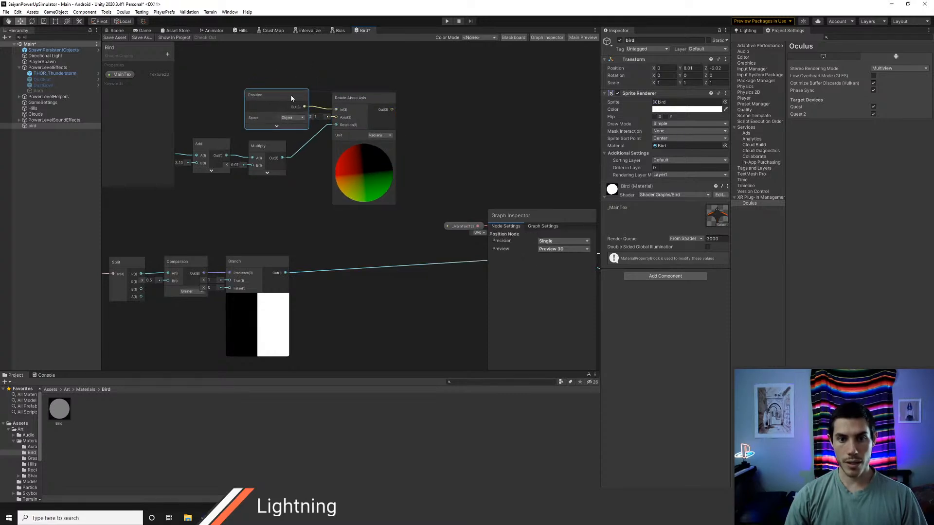
middle_click_drag(311, 177, 364, 238)
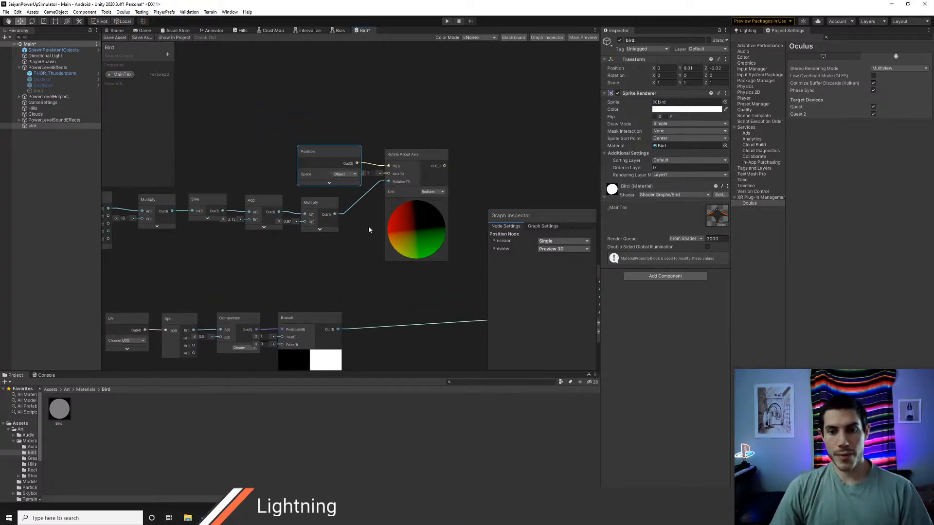
middle_click_drag(368, 240, 316, 263)
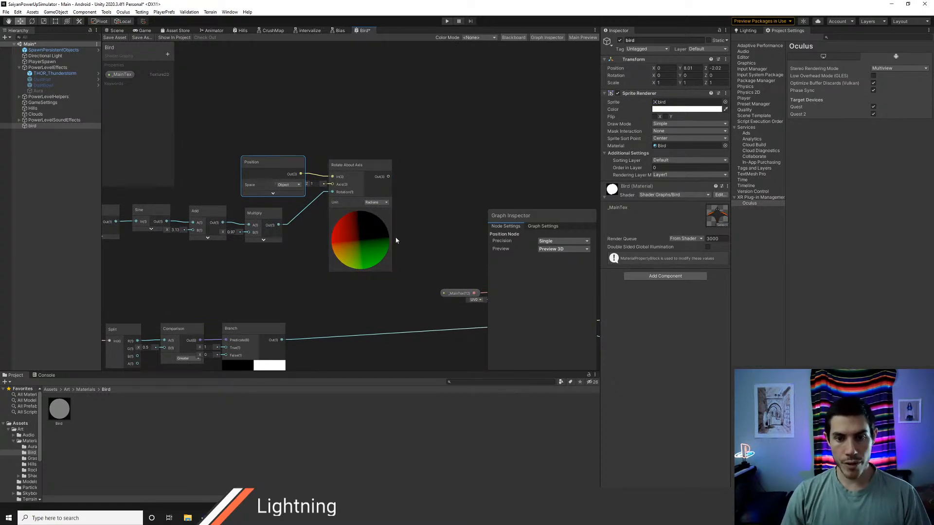
Step: Examine how SpriteBird.shader applies rotateZ(r) and rotateZ(-r) in the if and else branches, comparing it with the Bird graph
key("alt+Tab")
double_click(365, 292)
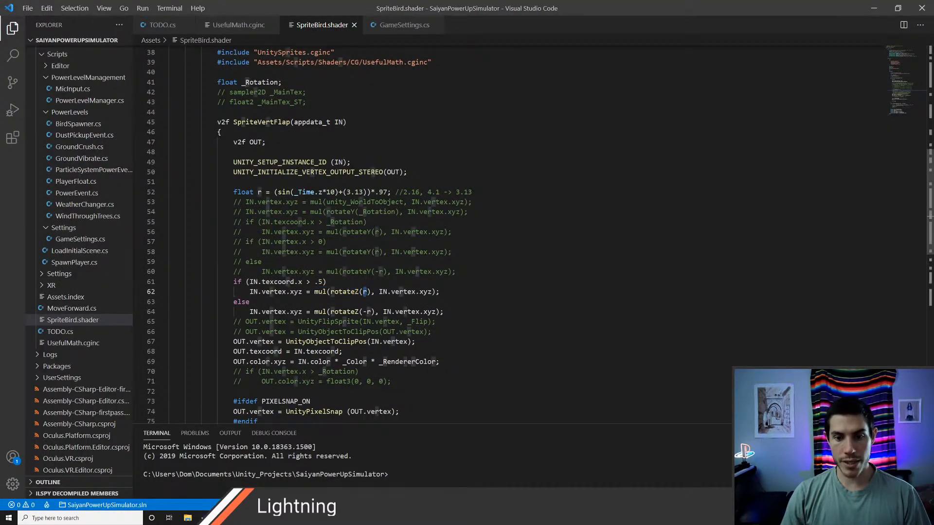
left_click(449, 292)
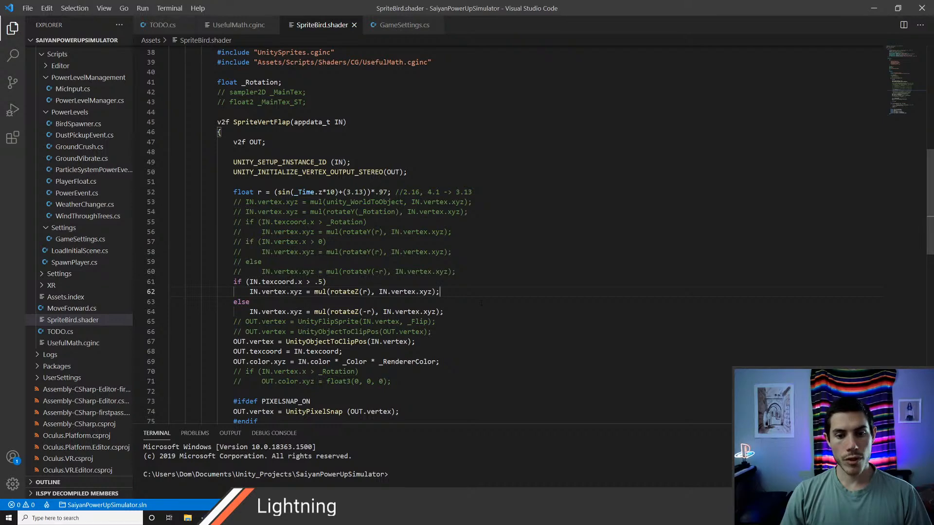
key("alt+Tab")
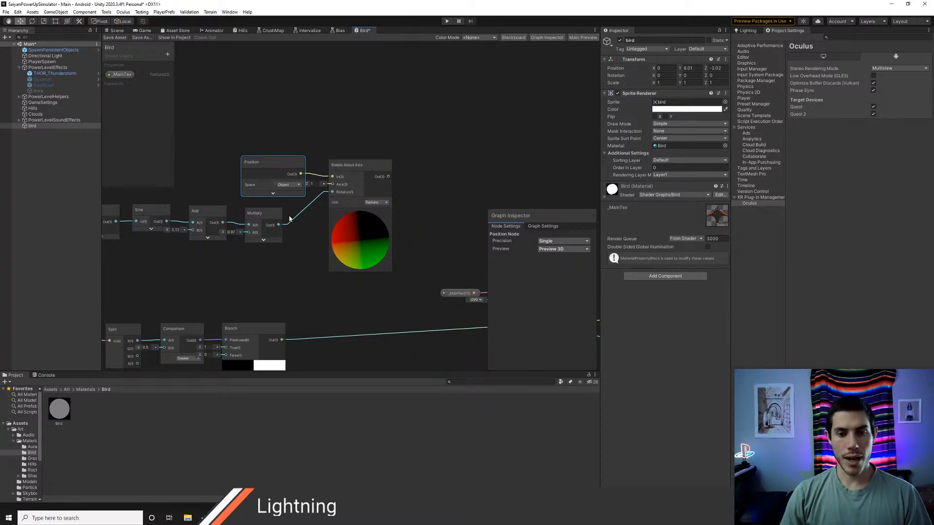
key("alt+Tab")
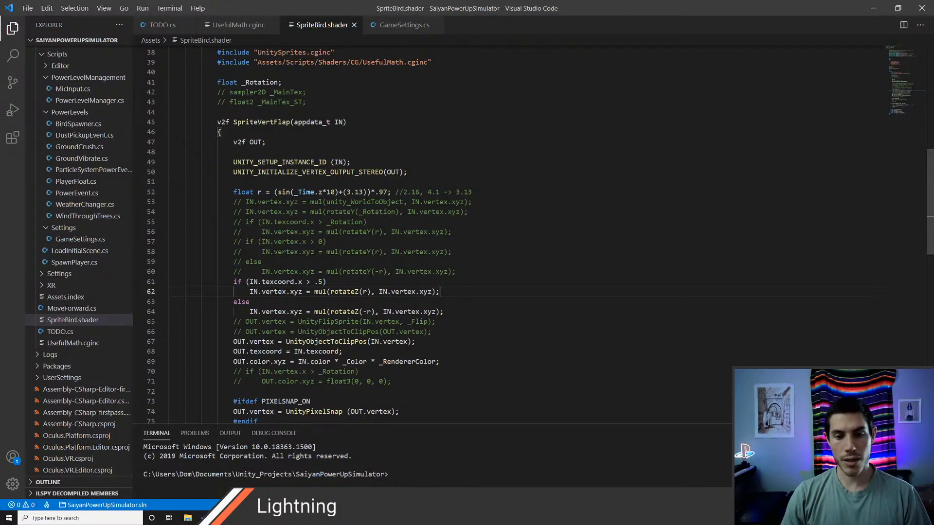
key("alt+Tab")
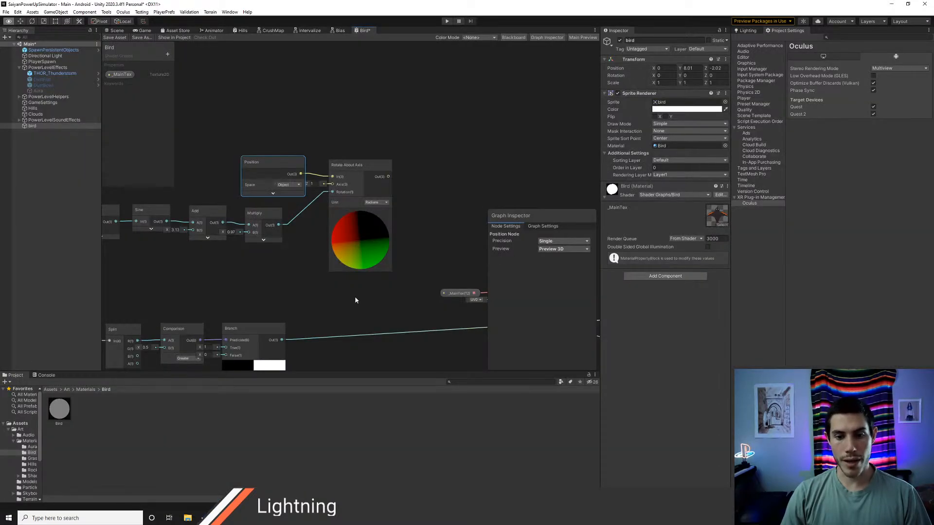
middle_click_drag(352, 296, 364, 275)
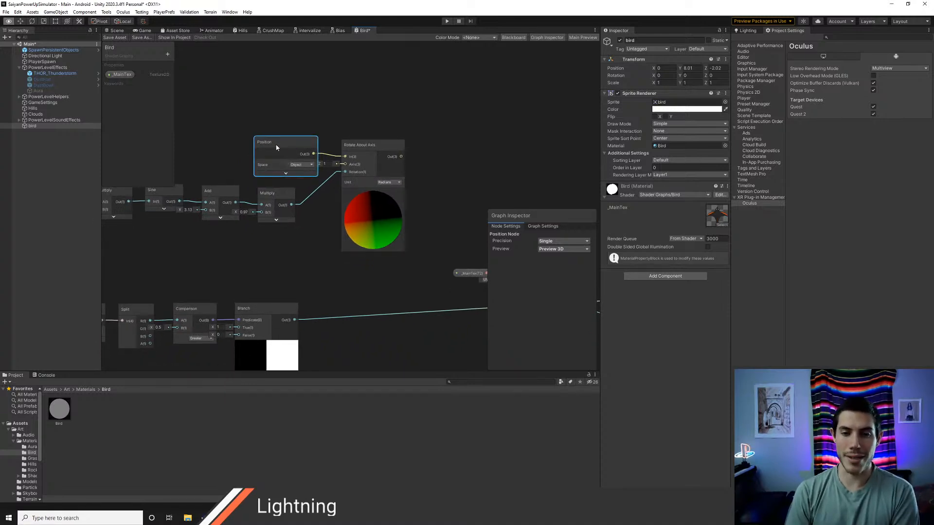
key("alt+Tab")
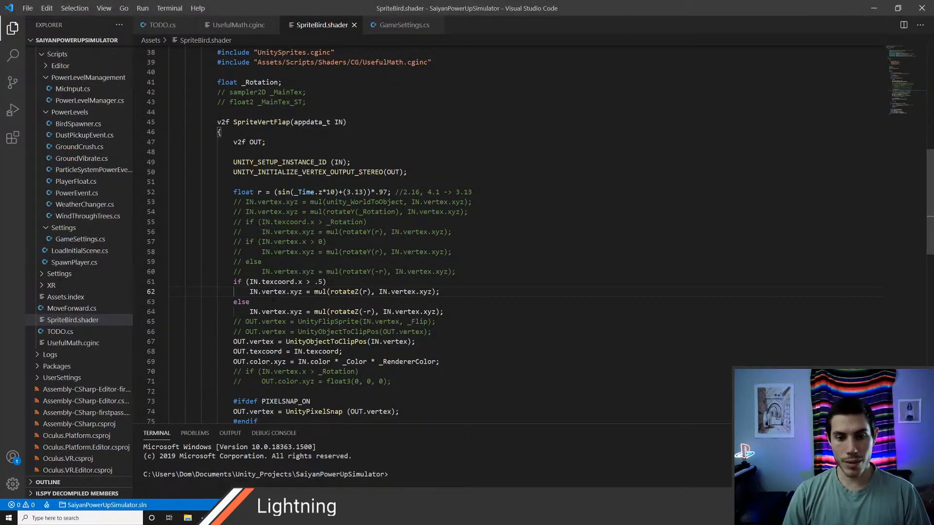
left_click_drag(254, 292, 324, 291)
left_click(330, 301)
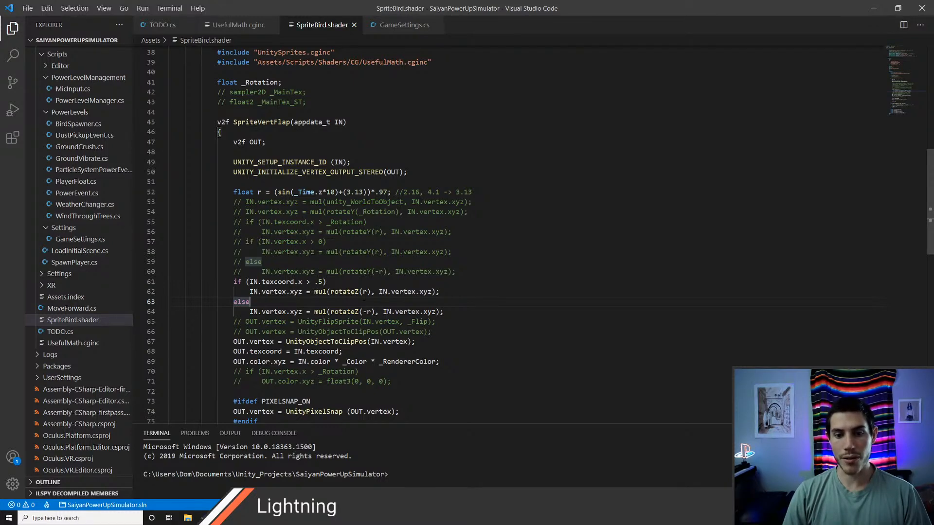
key("alt+Tab")
Step: Compare the Bird graph's sine chain and UV Branch row with the if/else rotateZ logic in SpriteBird.shader
middle_click_drag(438, 210, 424, 211)
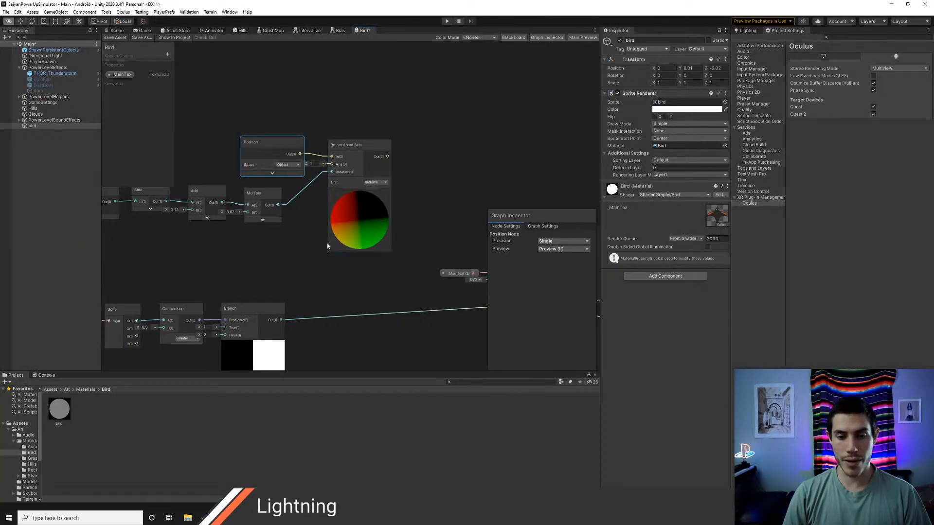
scroll(330, 289, "down", 3)
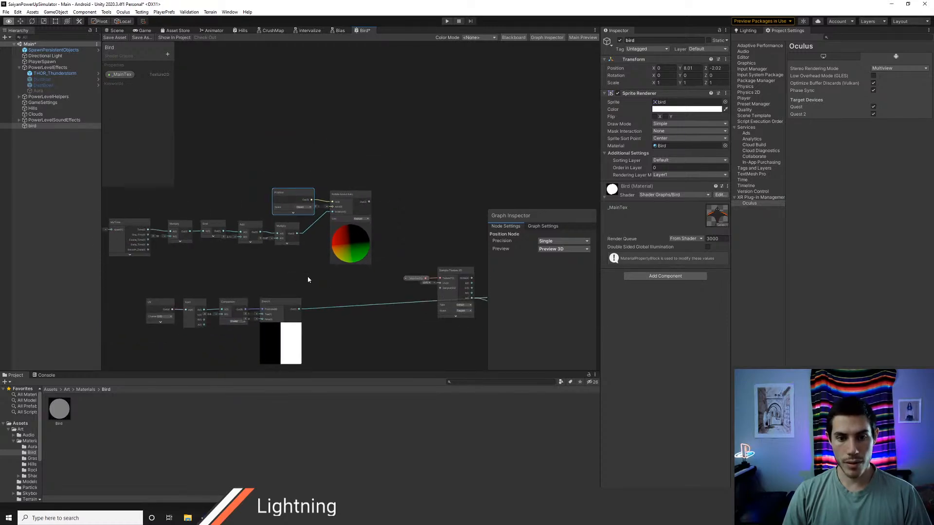
middle_click_drag(308, 280, 359, 279)
left_click_drag(175, 209, 244, 236)
left_click_drag(326, 252, 312, 253)
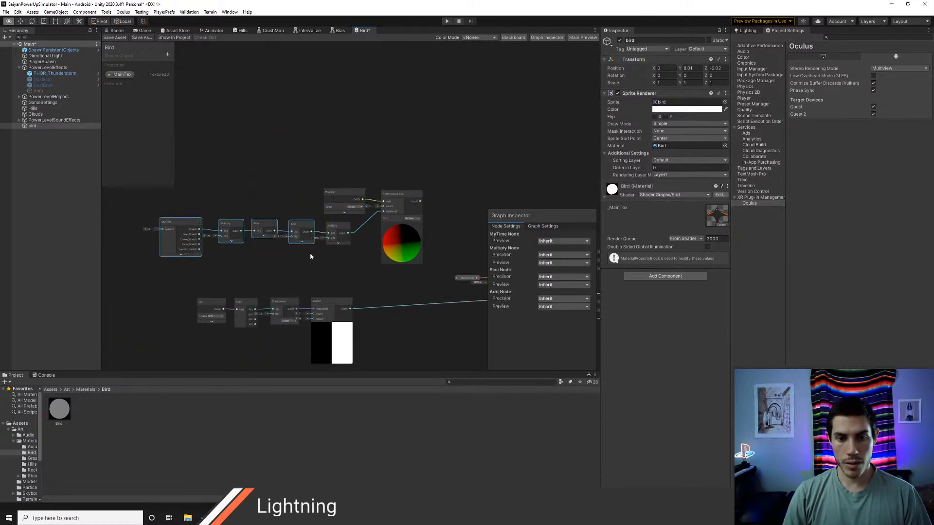
left_click(152, 220)
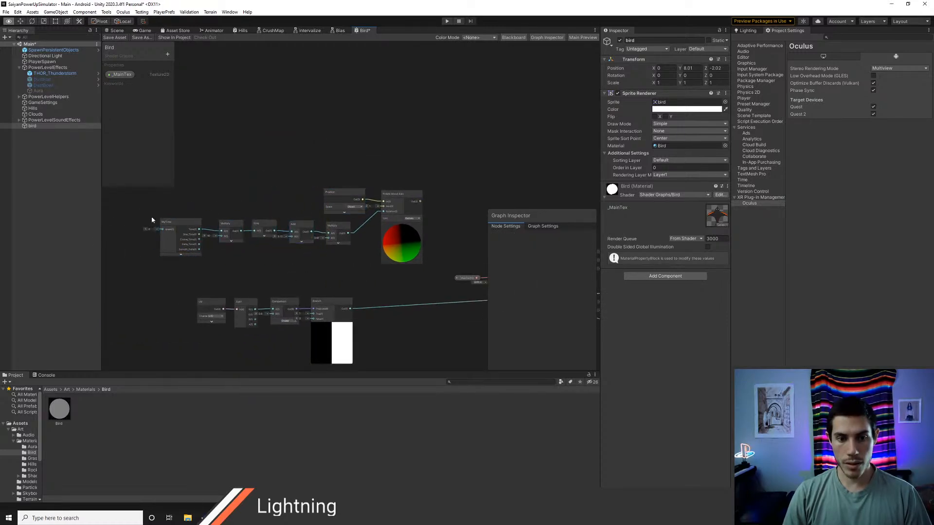
left_click_drag(336, 280, 163, 224)
left_click(342, 275)
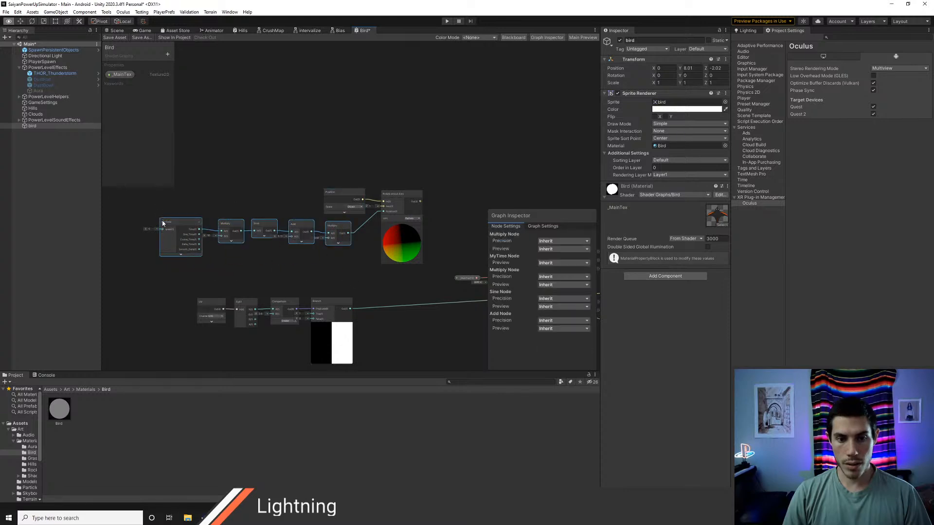
middle_click_drag(380, 274, 320, 247)
scroll(318, 252, "up", 1)
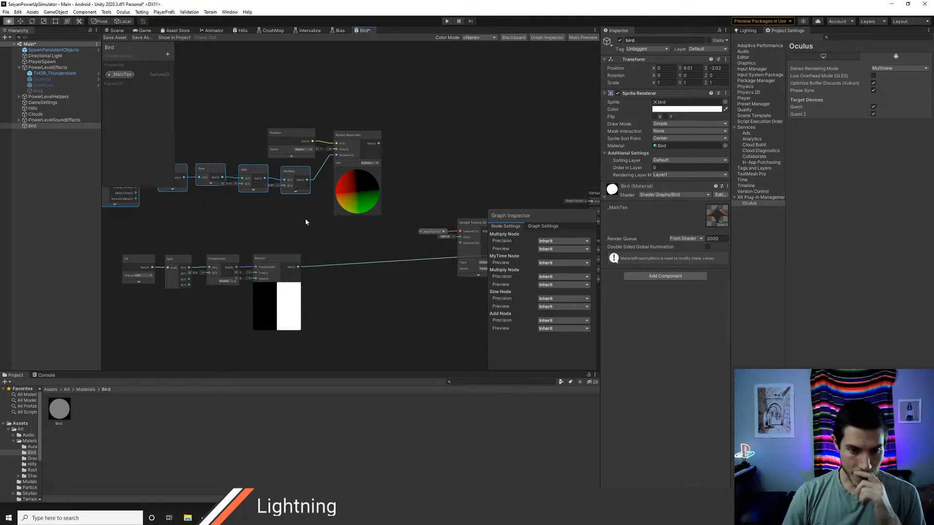
middle_click_drag(302, 217, 314, 233)
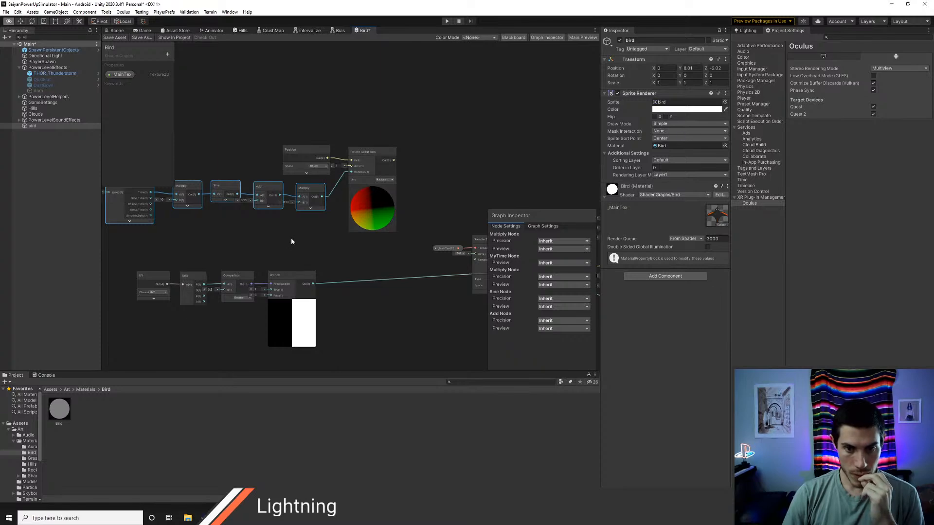
key("alt+Tab")
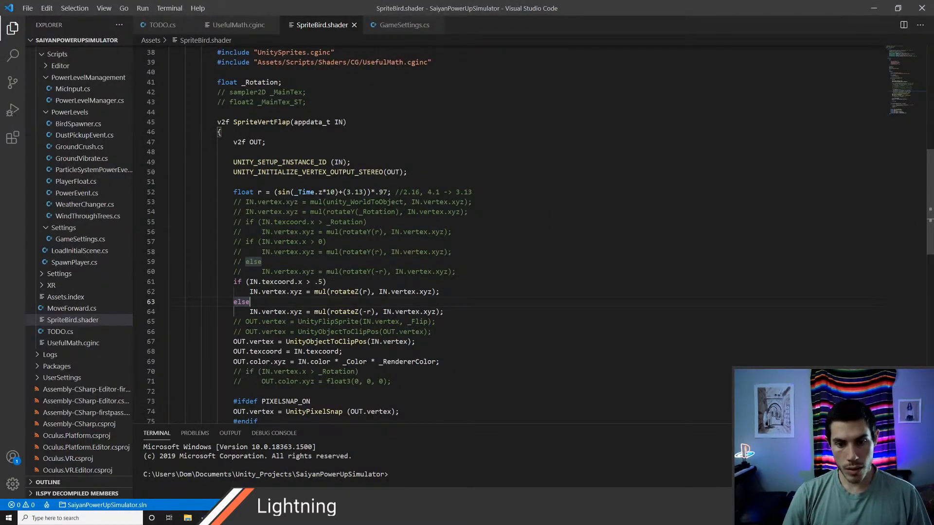
key("alt+Tab")
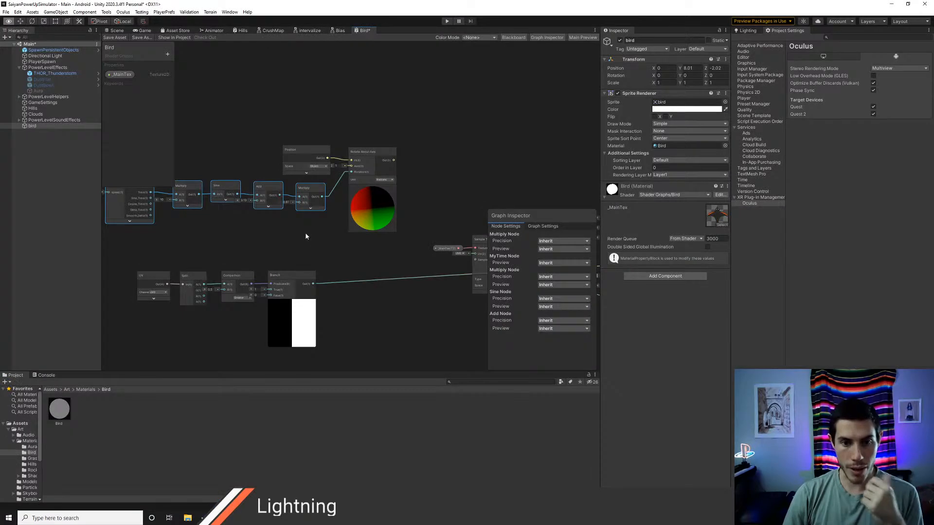
middle_click_drag(308, 236, 355, 241)
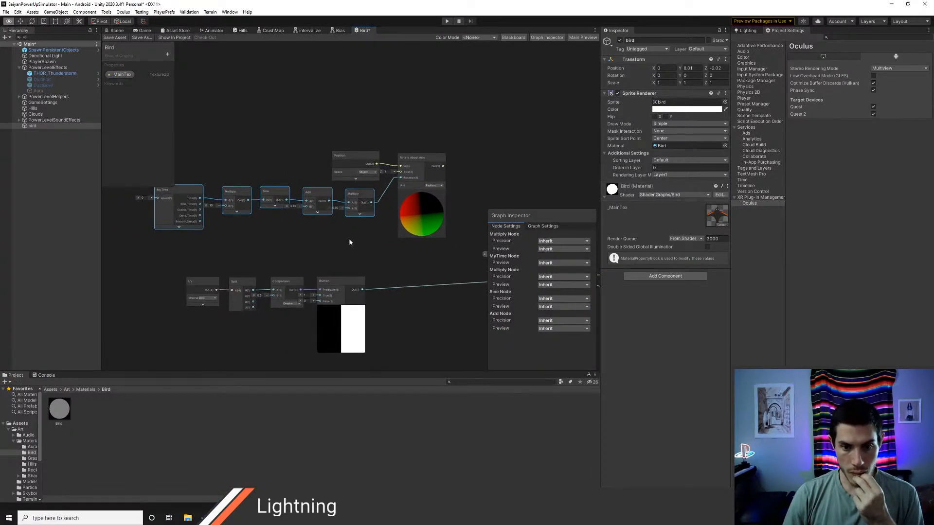
left_click(332, 240)
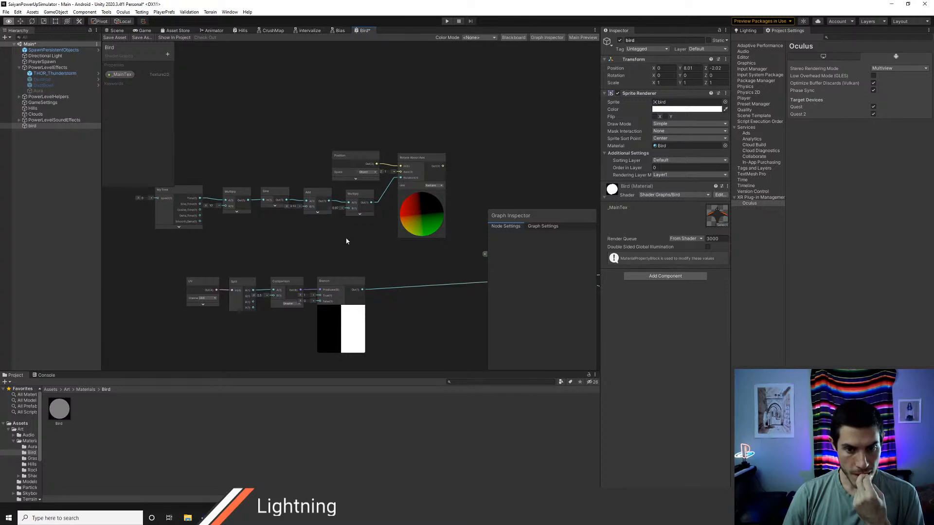
middle_click_drag(339, 241, 316, 249)
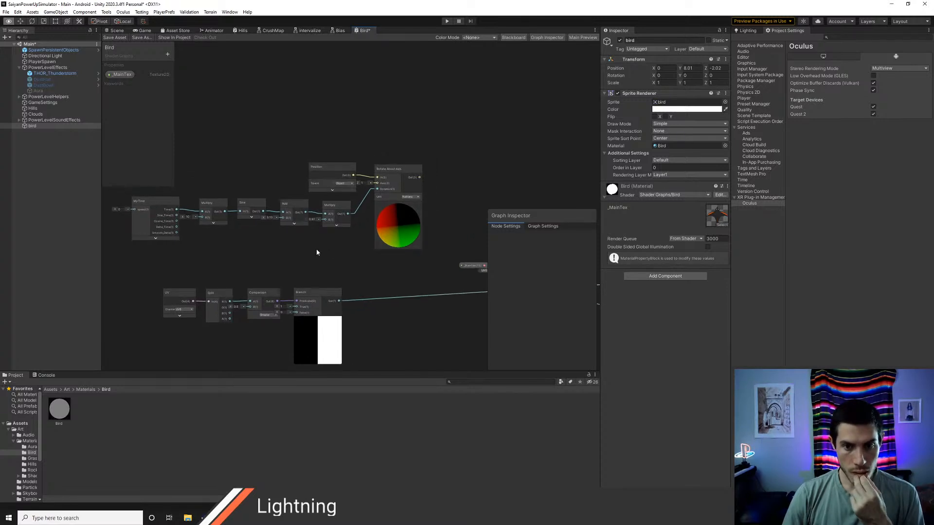
Step: Disconnect the final Multiply node from the Rotation input and move the MyTime-to-Multiply chain away from Rotate About Axis
scroll(323, 244, "up", 2)
middle_click_drag(242, 265, 348, 243)
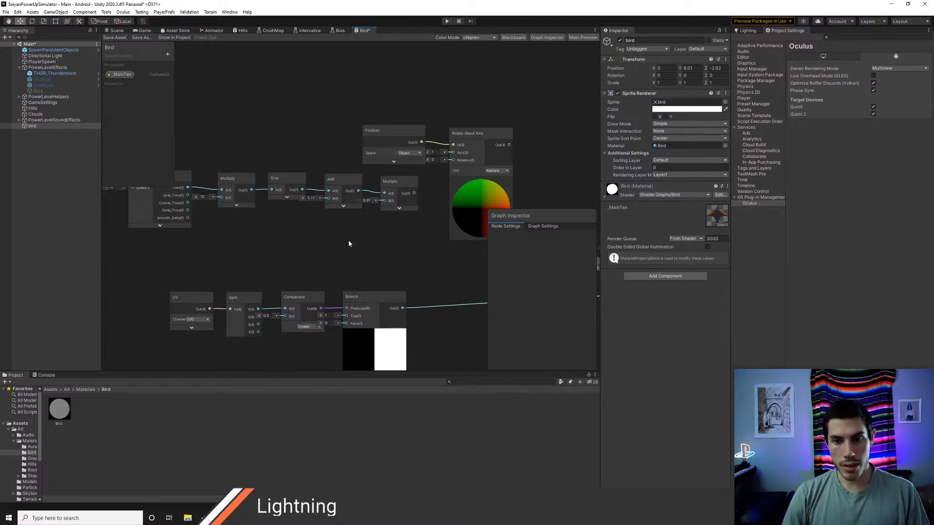
scroll(345, 240, "down", 2)
left_click_drag(245, 227, 281, 203)
right_click(328, 209)
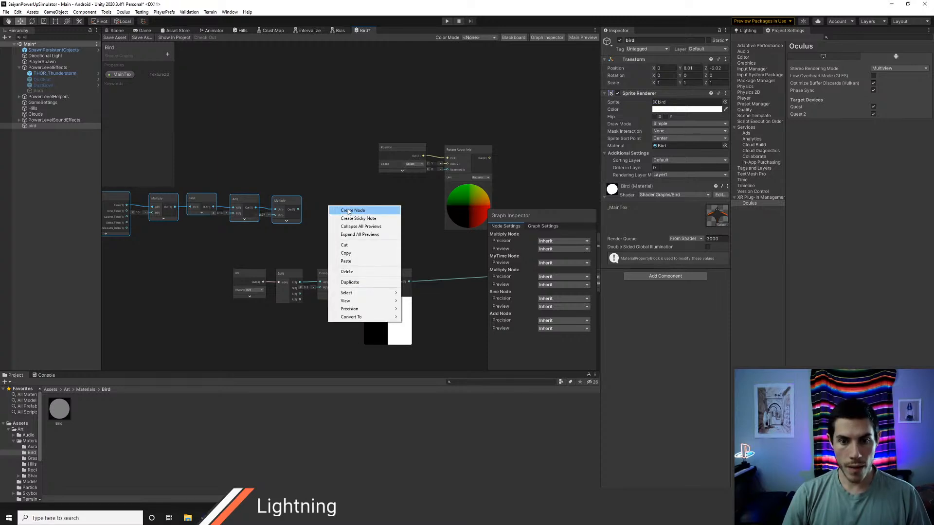
left_click(348, 210)
type("ve")
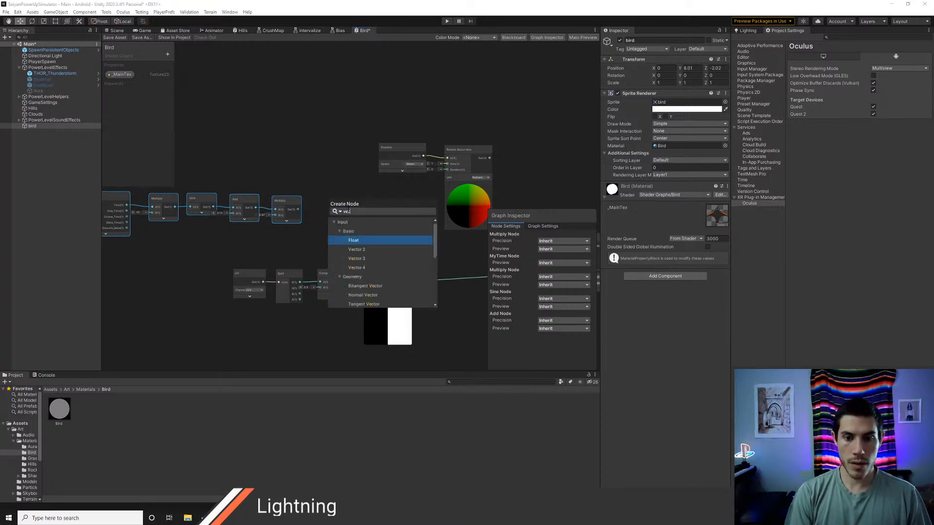
type("ct")
key("Return")
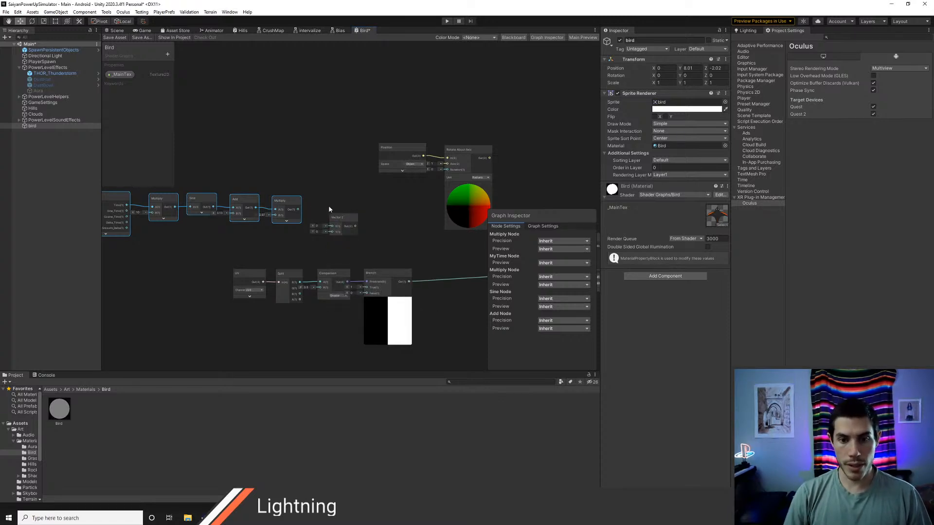
left_click(341, 221)
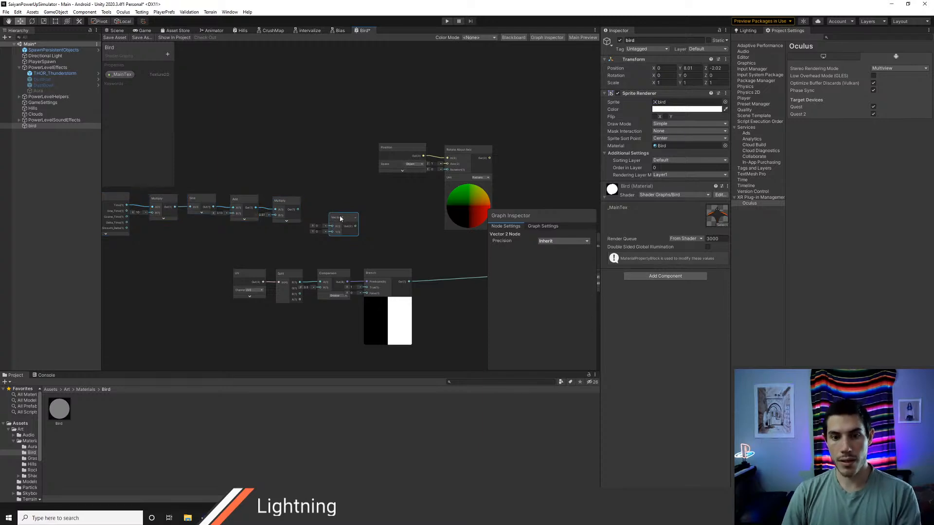
key("Delete")
Step: Add a Split node after the final Multiply node and feed the Multiply output into it
right_click(328, 208)
left_click(340, 213)
type("split")
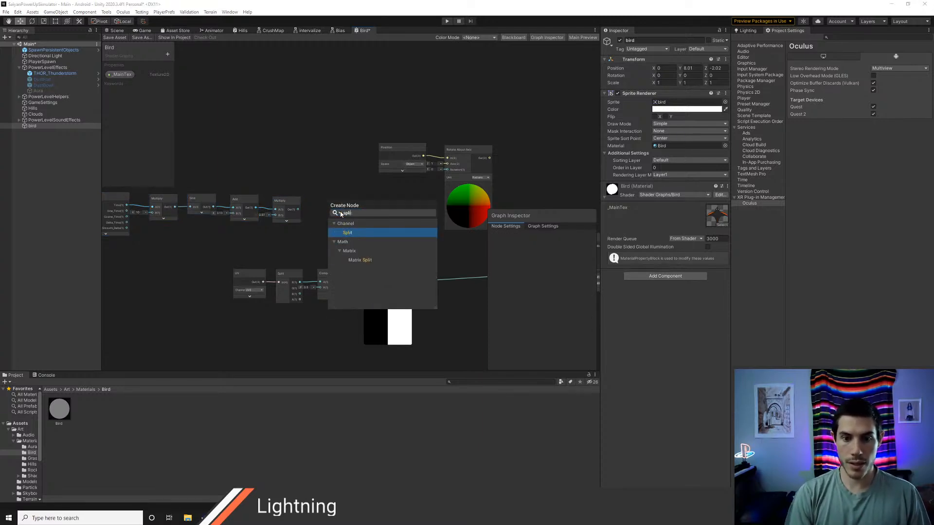
key("Return")
scroll(323, 208, "up", 2)
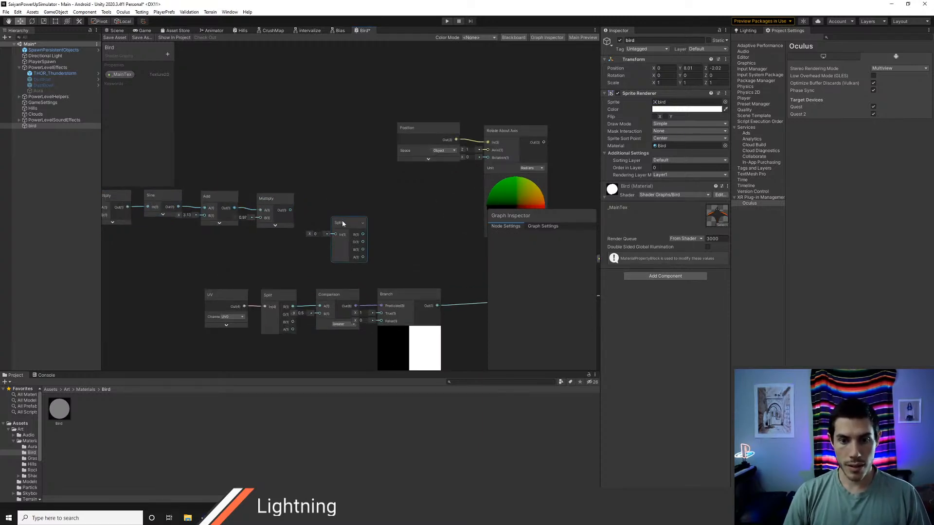
left_click_drag(340, 223, 328, 199)
Step: Add a Negate node beside the new Split node and connect the Split's R output to its input
right_click(359, 206)
left_click(371, 208)
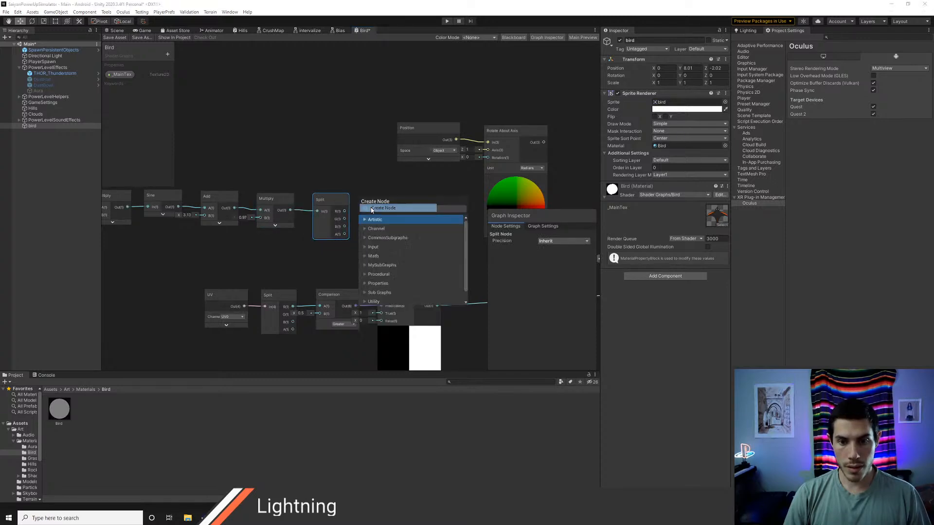
type("neg")
key("Return")
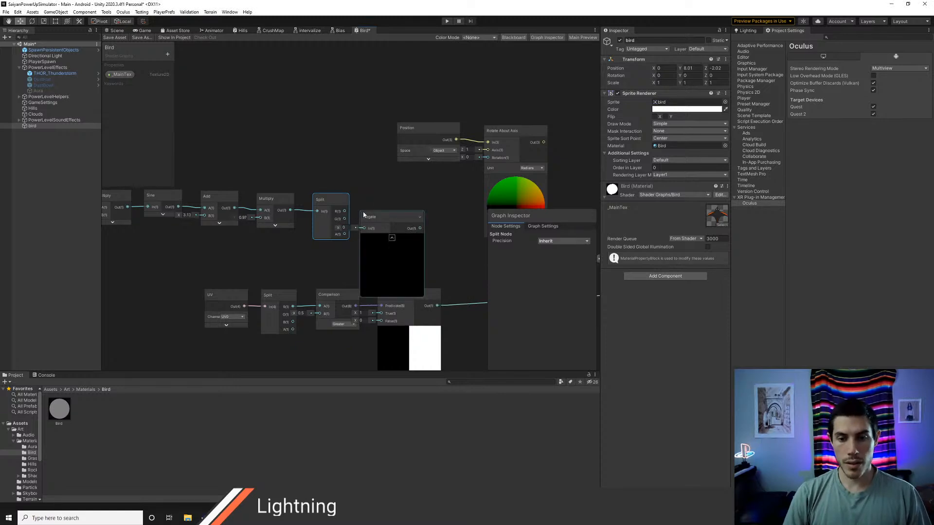
mouse_move(372, 210)
left_mouse_down()
mouse_move(380, 203)
mouse_move(373, 219)
left_mouse_up()
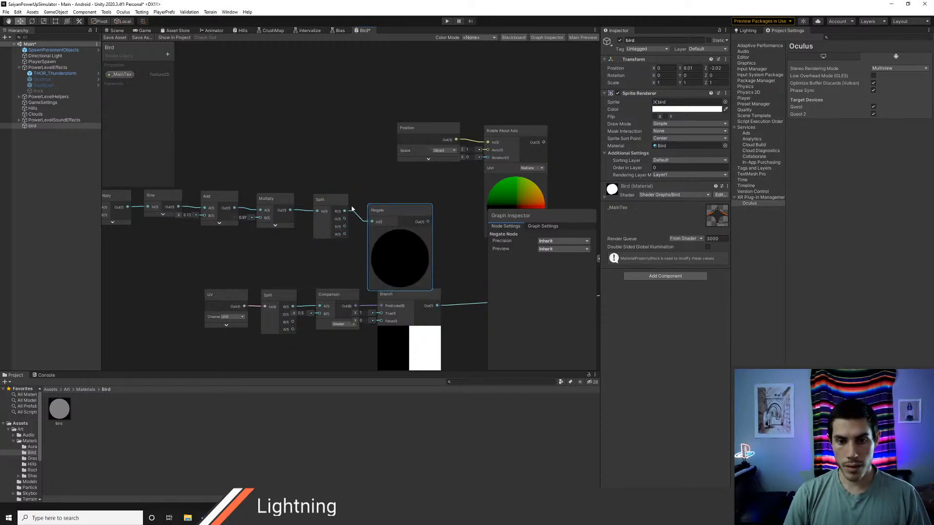
Step: Move the MyTime-to-Negate chain below the Branch row and raise the UV, Split and Comparison nodes above the Branch node
right_click(379, 188)
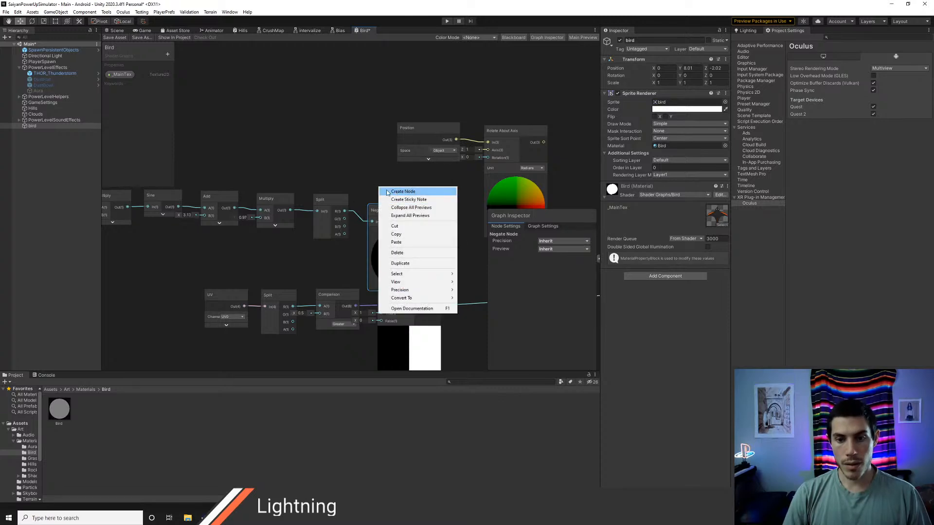
left_click(368, 163)
scroll(325, 161, "down", 5)
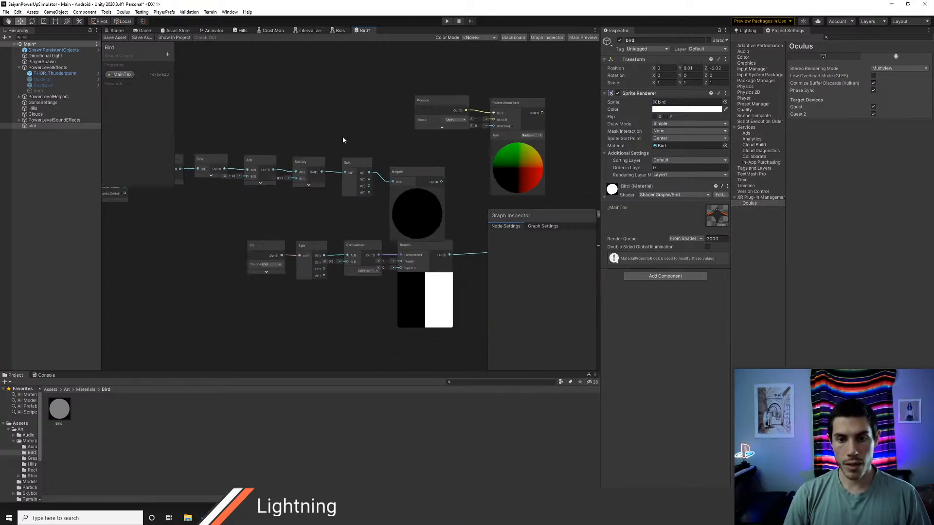
left_click_drag(199, 146, 373, 272)
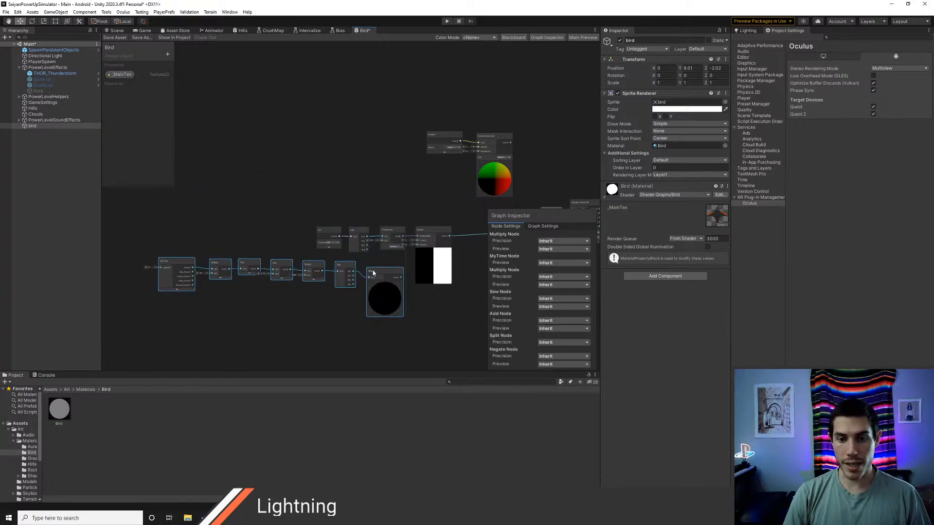
left_click_drag(333, 216, 367, 231)
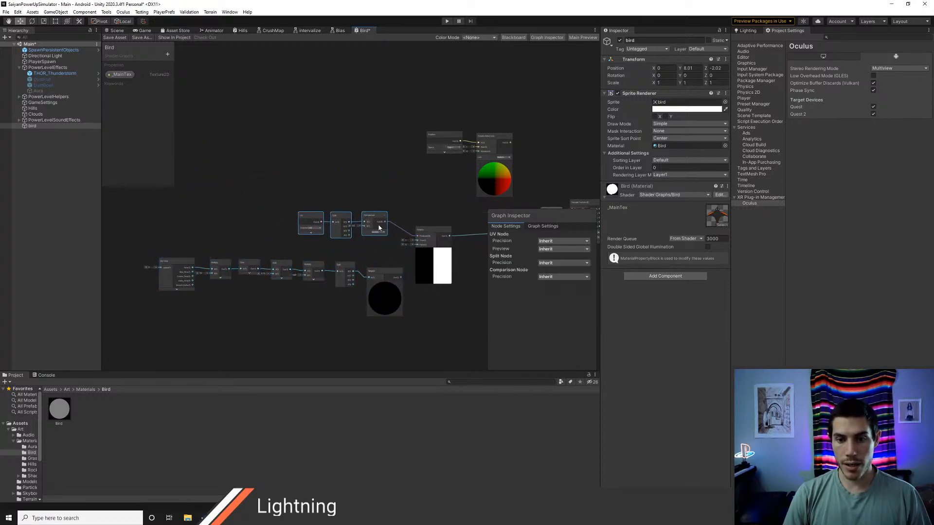
Step: Connect the sine chain's Split R output to the Branch node's True input and the Negate output to its False input
scroll(384, 251, "up", 4)
middle_click_drag(378, 257, 350, 232)
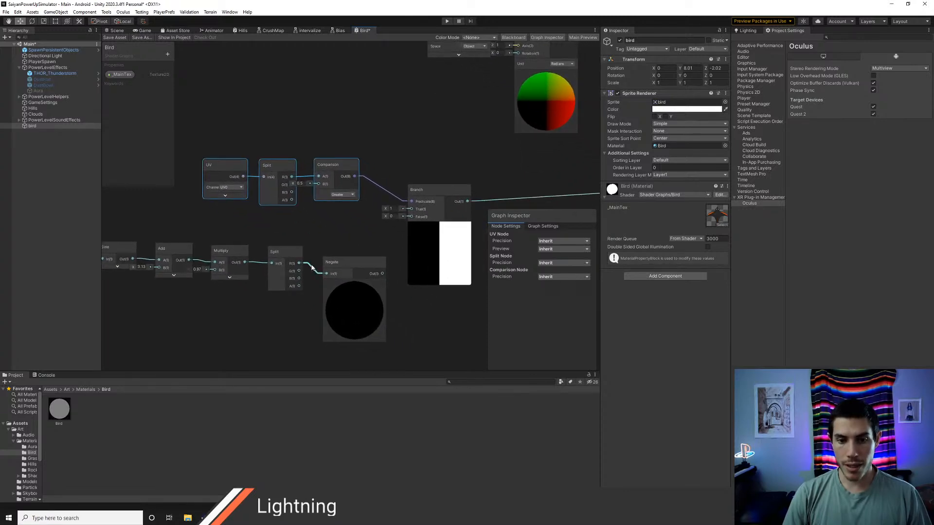
left_click_drag(299, 263, 411, 209)
left_click_drag(383, 276, 411, 216)
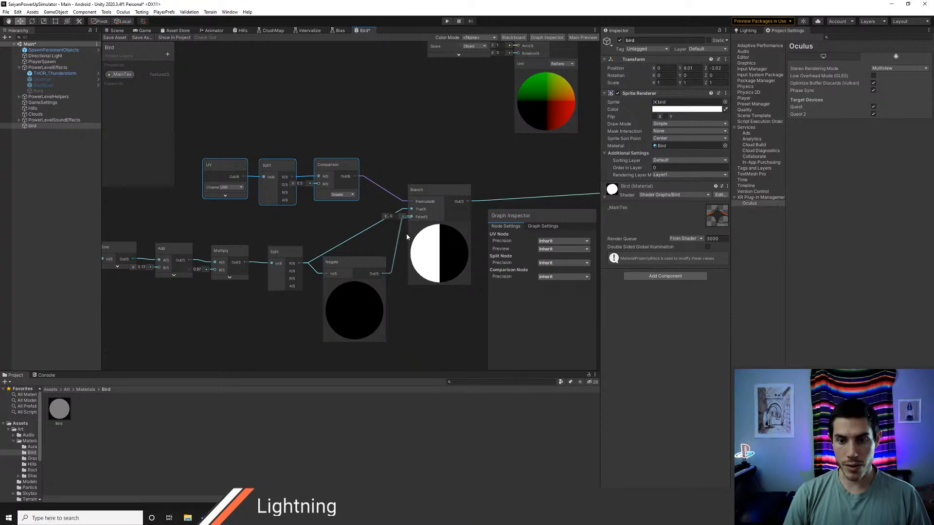
Step: Delete the Branch output's existing connection and wire it to the Rotation input of Rotate About Axis
middle_click_drag(451, 302, 348, 310)
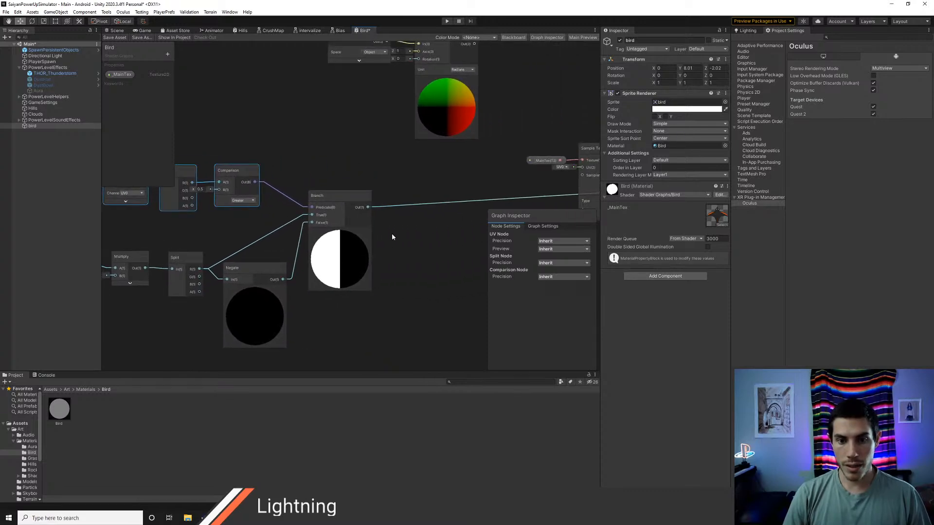
middle_click_drag(392, 213, 333, 253)
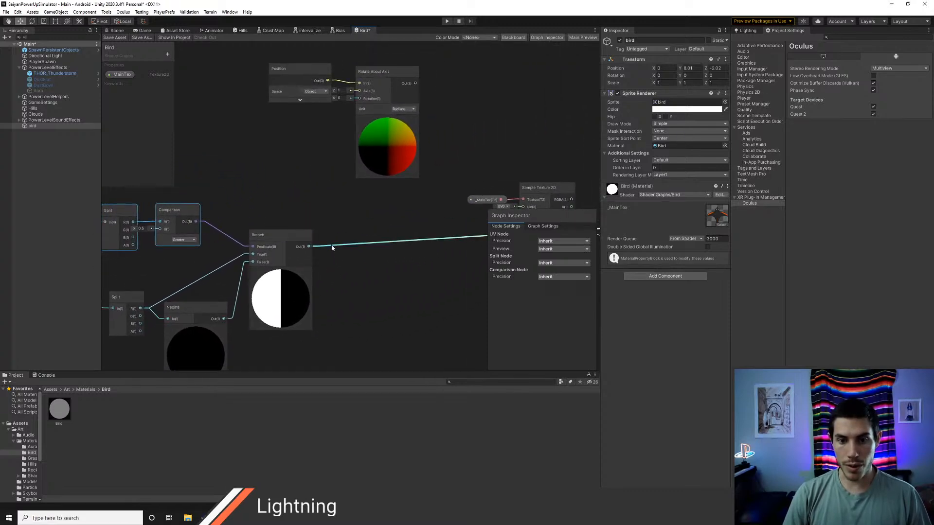
left_click(332, 248)
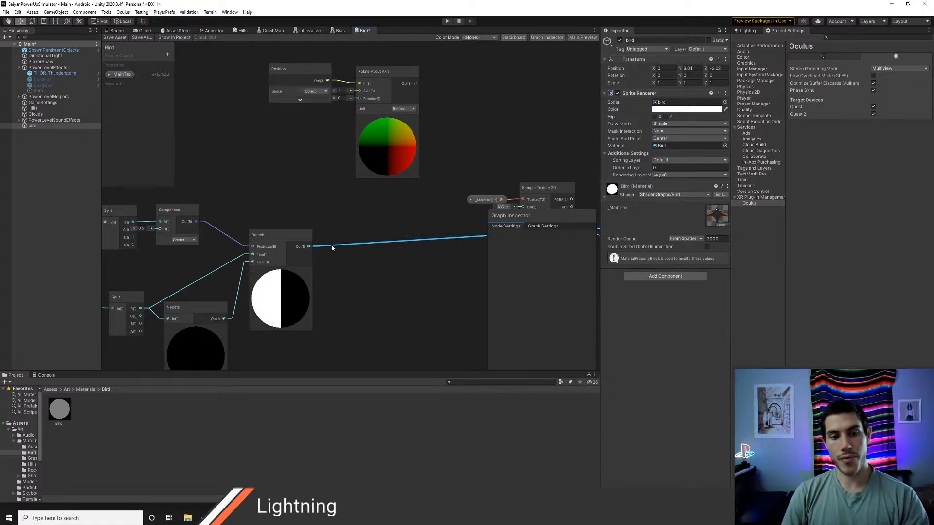
key("Delete")
middle_click_drag(334, 224, 327, 259)
left_click_drag(302, 281, 353, 134)
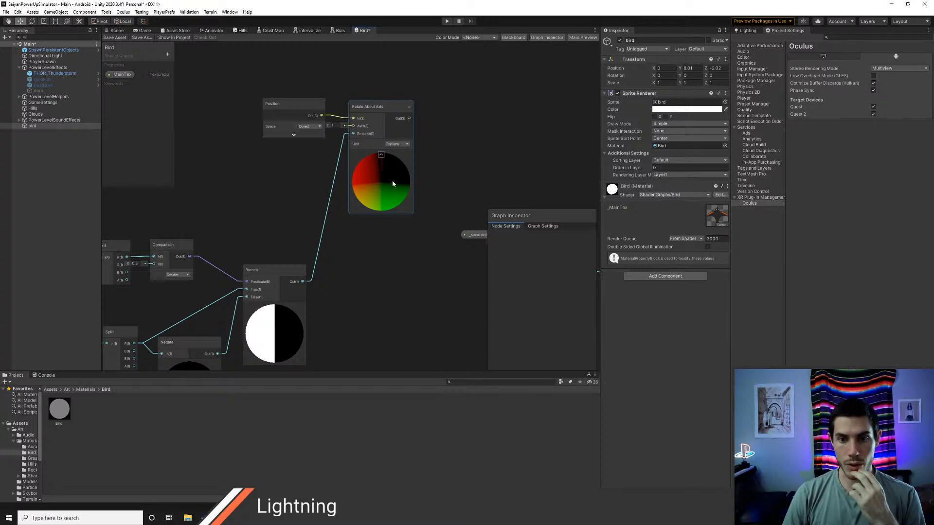
Step: Connect the Rotate About Axis output to the Vertex Position input and save the Bird graph asset
middle_click_drag(431, 266, 252, 259)
scroll(340, 272, "down", 2)
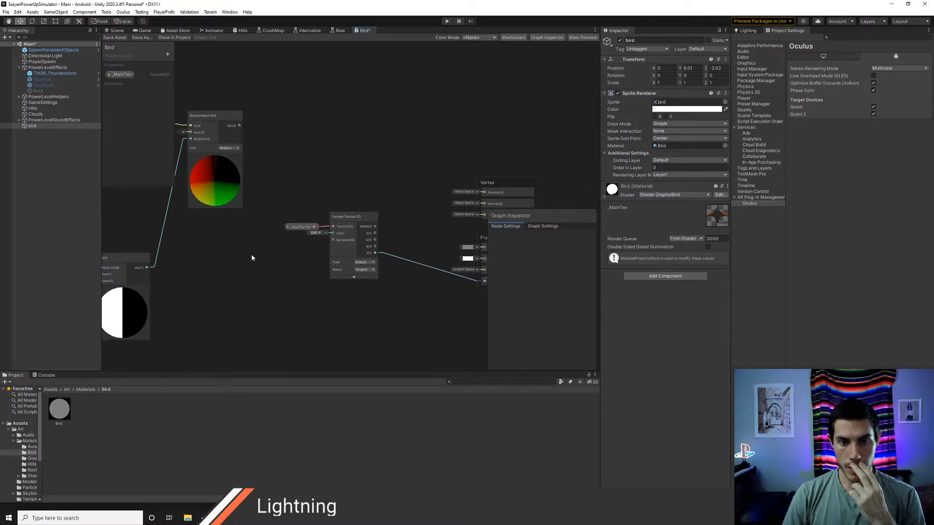
left_click_drag(235, 125, 480, 191)
middle_click_drag(407, 186, 363, 173)
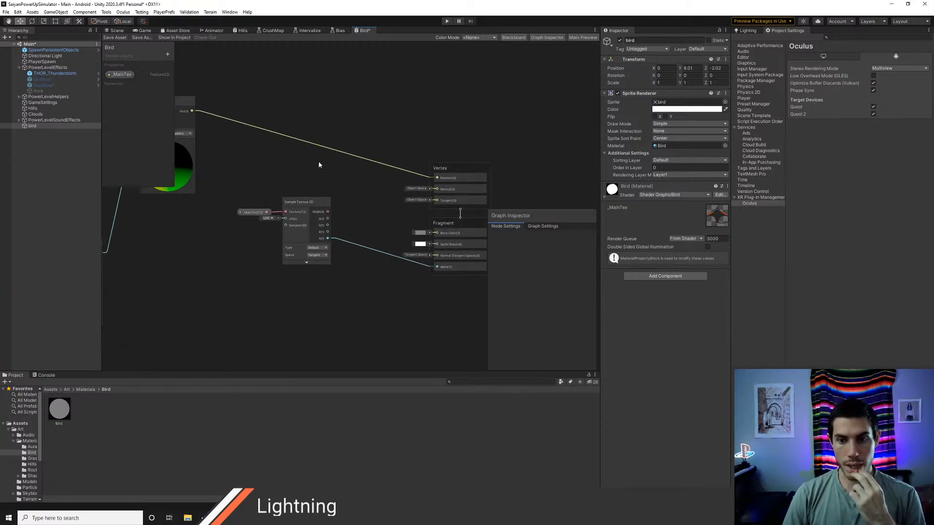
left_click(116, 38)
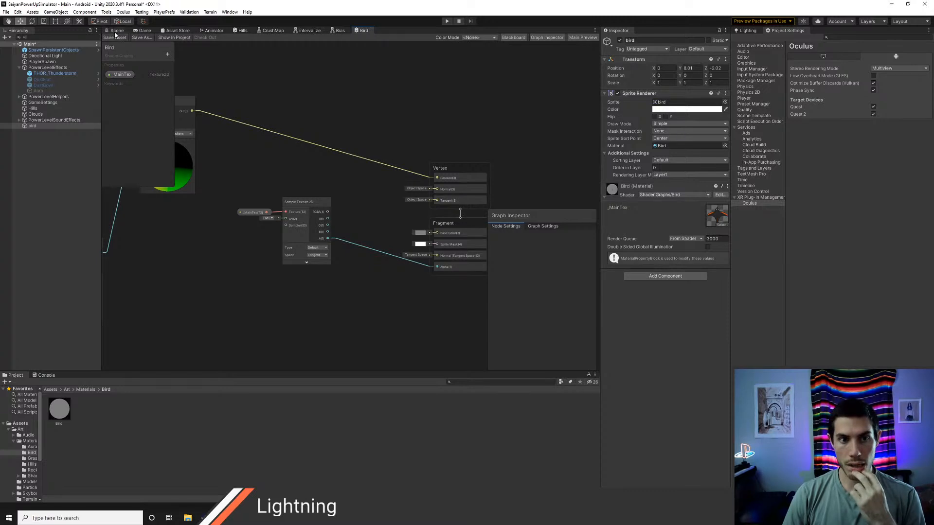
Step: Connect the Sample Texture 2D RGBA output to the Fragment Base Color input and save the Bird graph asset
left_click(116, 30)
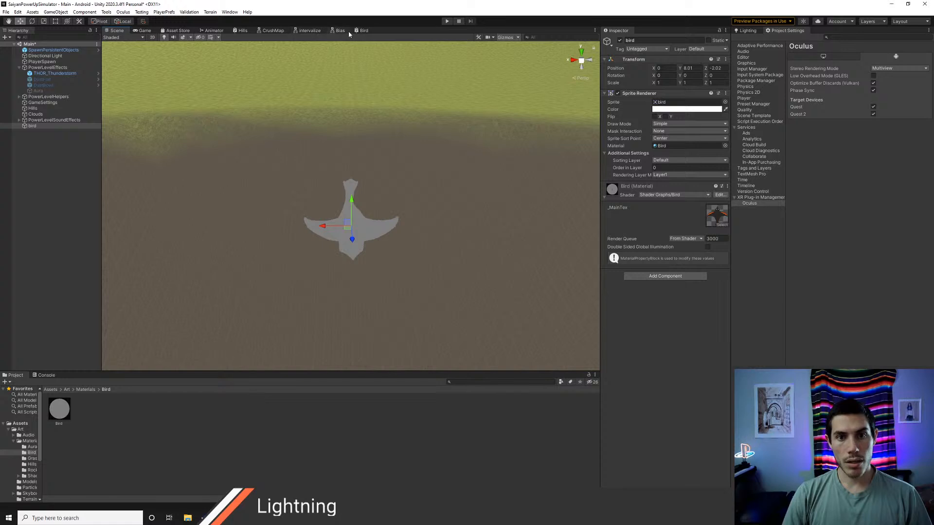
left_click(362, 30)
left_click_drag(328, 212, 437, 233)
left_click(113, 38)
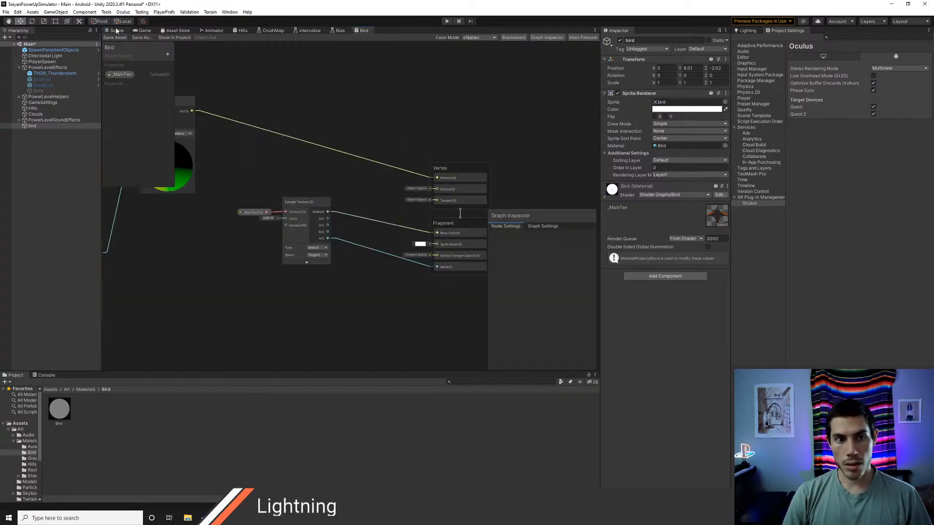
Step: Inspect the bird sprite's colours, orientation and wings up close in the Scene view
left_click(117, 31)
left_click_drag(410, 283, 389, 255, "alt")
scroll(387, 256, "up", 6)
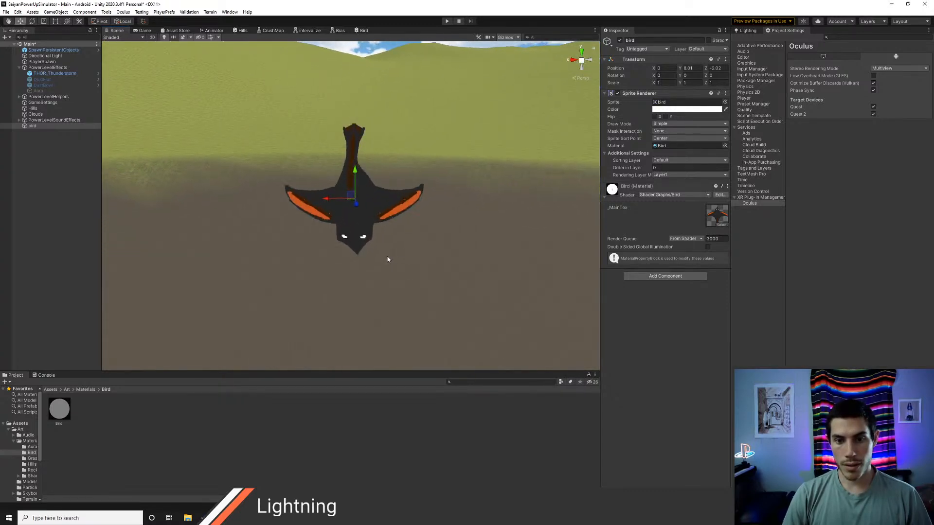
scroll(388, 259, "up", 2)
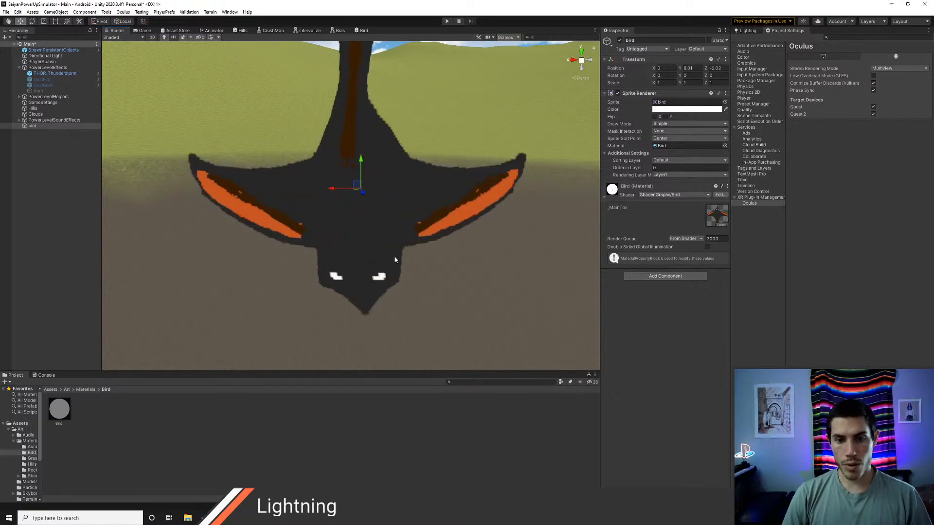
scroll(395, 260, "down", 2)
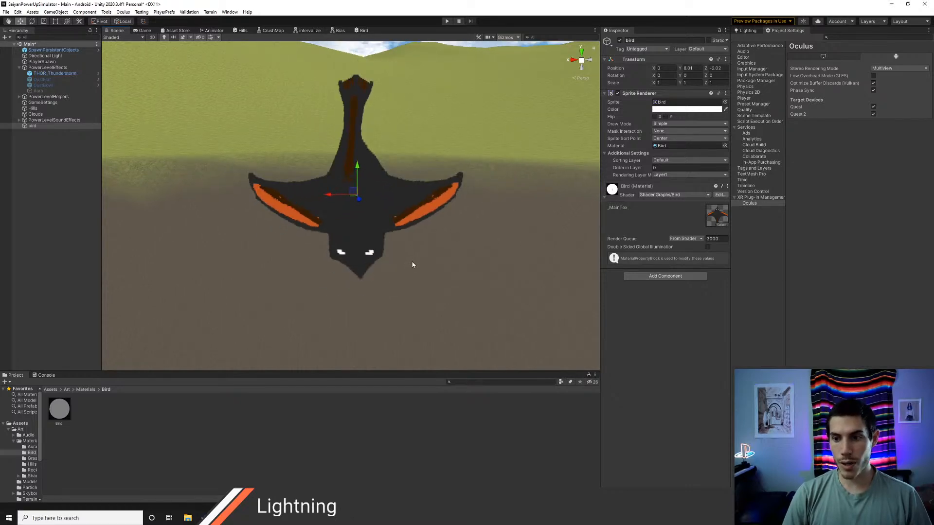
key("alt+Tab")
key("alt+Tab")
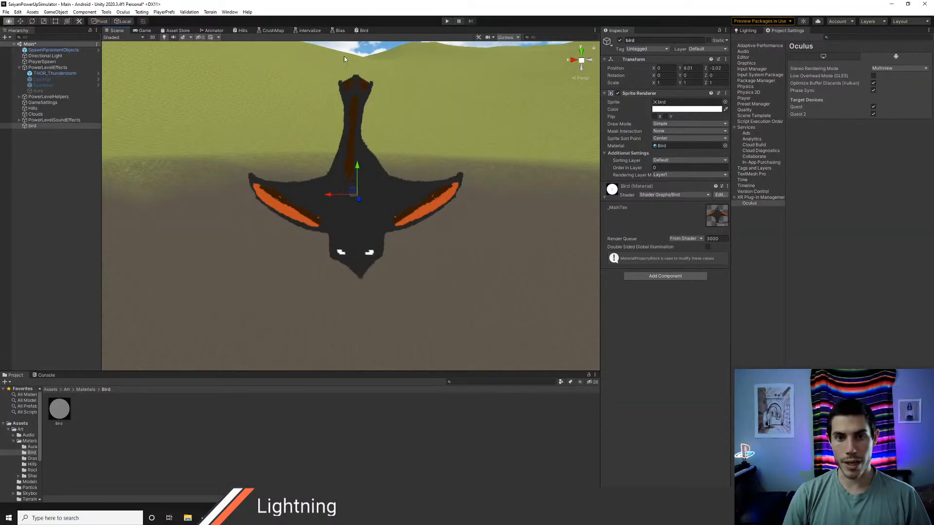
Step: Delete the connection into the Vertex Position input, save the graph and check the bird in the Scene view
left_click(363, 30)
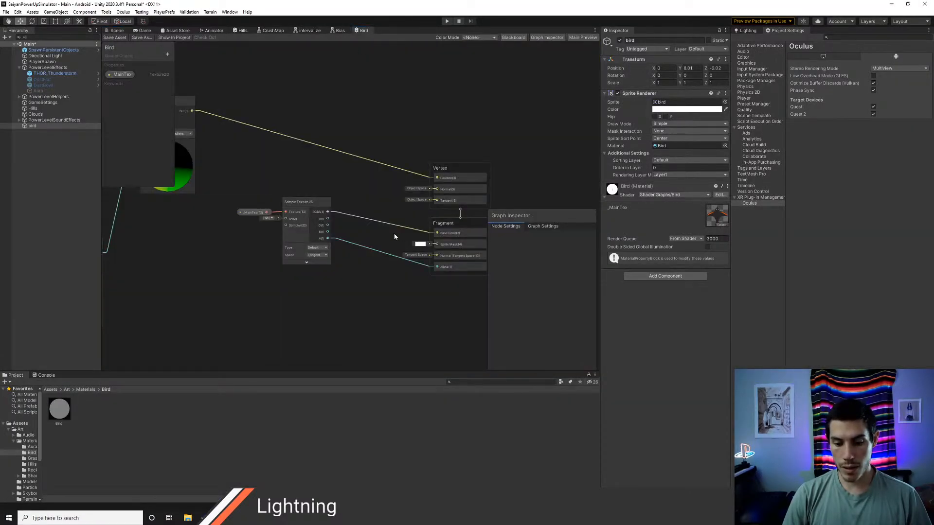
left_click(396, 171)
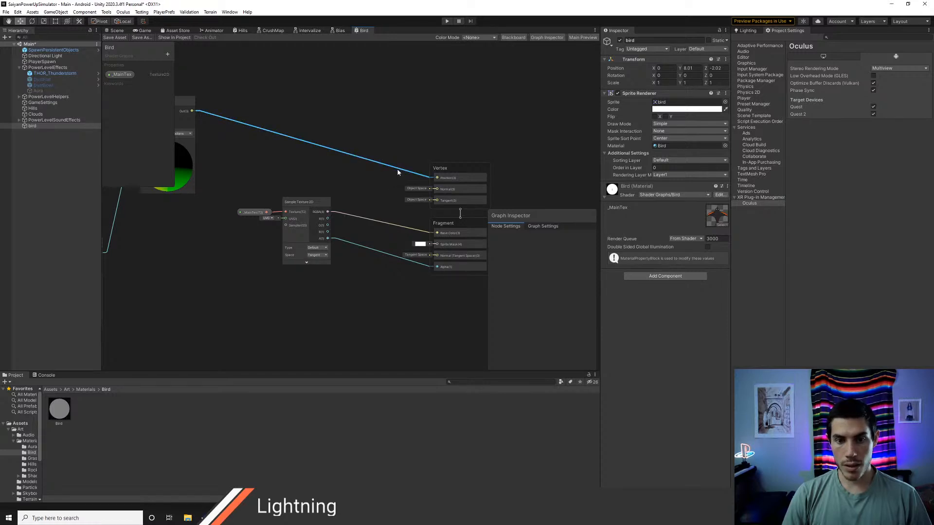
key("Delete")
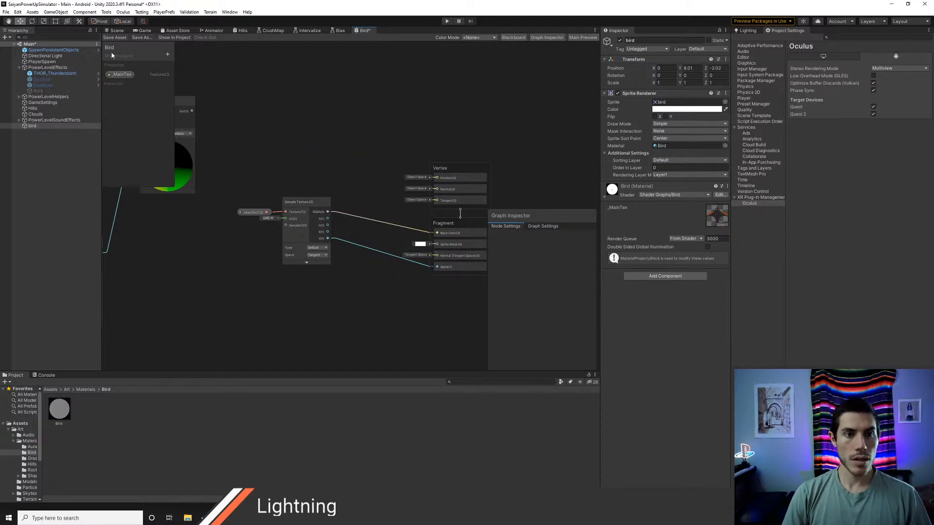
left_click(113, 31)
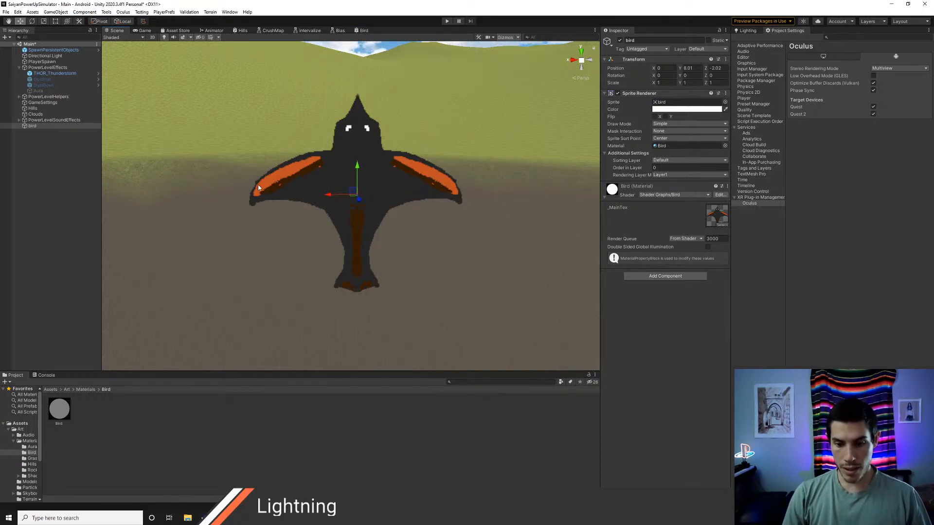
middle_click_drag(360, 206, 303, 239)
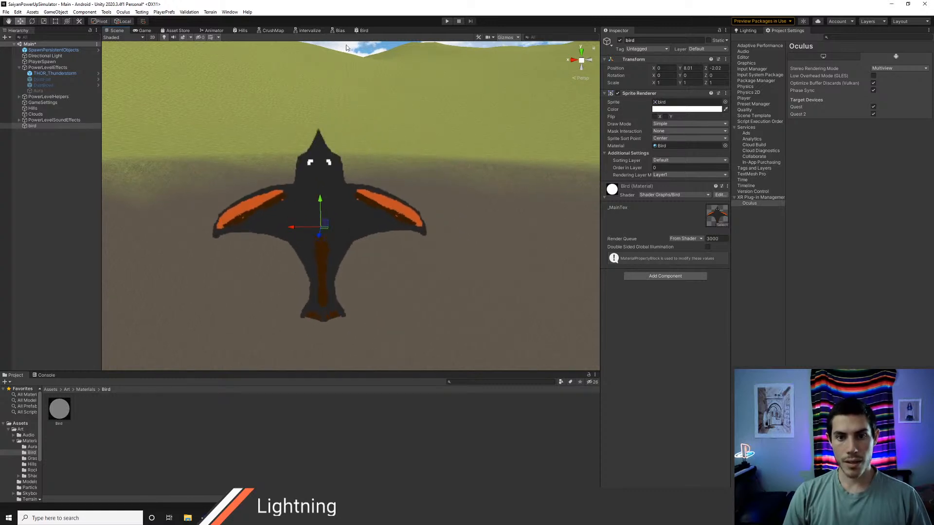
Step: Reconnect the Rotate About Axis output to the Vertex Position input in the Bird graph
left_click(357, 30)
middle_click_drag(287, 163, 386, 177)
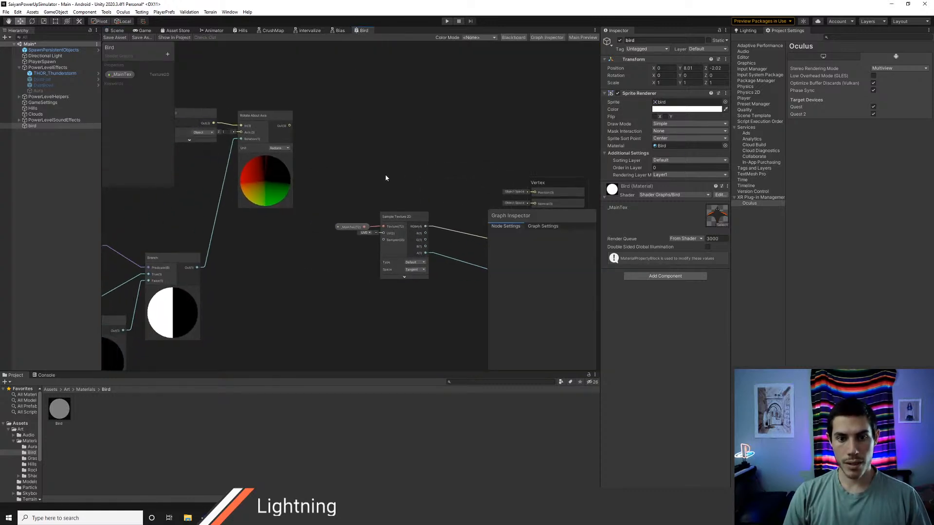
left_click_drag(273, 125, 518, 192)
middle_click_drag(362, 185, 426, 184)
middle_click_drag(437, 150, 281, 134)
Step: Switch to Visual Studio Code and examine how SpriteVertFlap in SpriteBird.shader derives OUT.vertex from IN.vertex
key("alt+Tab")
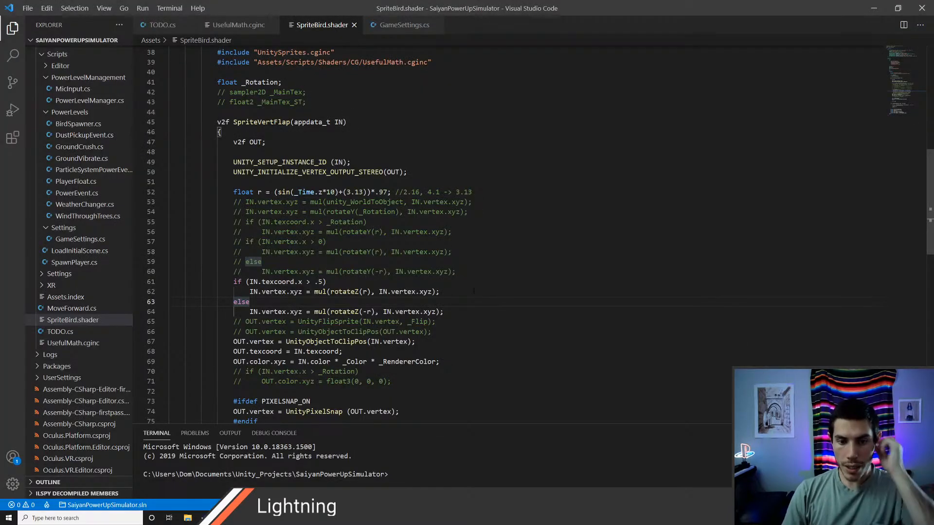
scroll(473, 291, "down", 1)
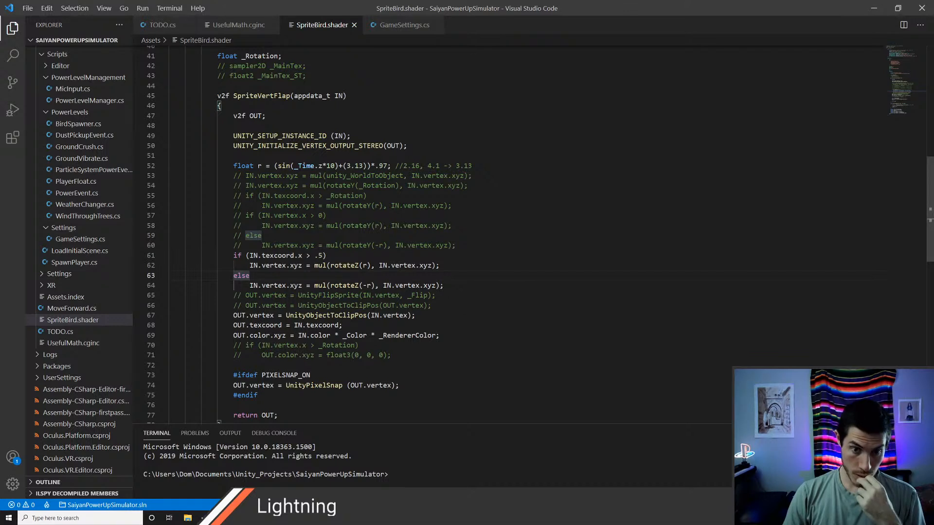
double_click(237, 315)
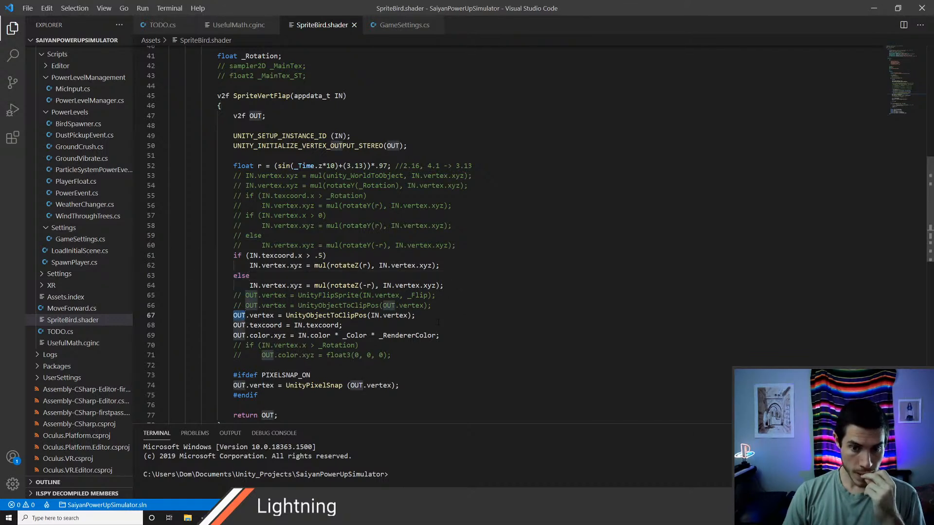
double_click(374, 315)
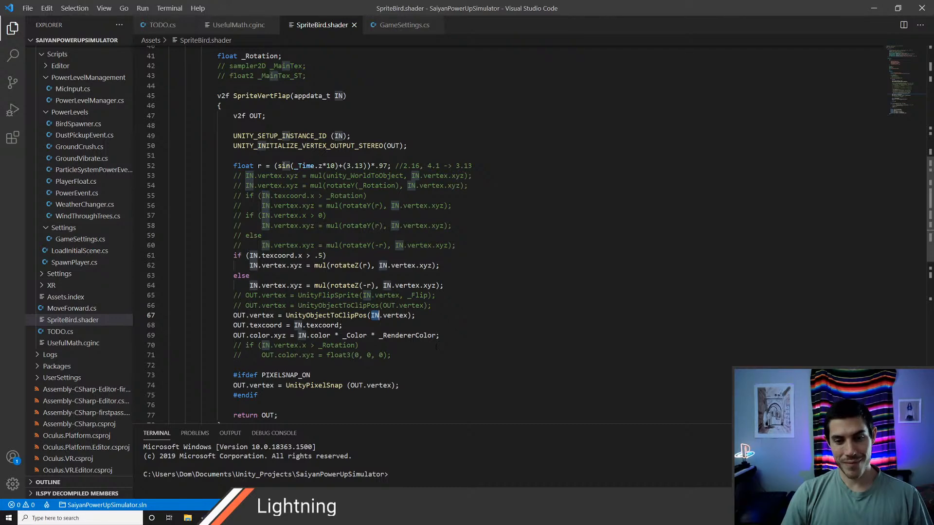
Step: Switch back to Unity and trace the Bird graph from the UV and sine chains through Branch to Rotate About Axis
key("alt+Tab")
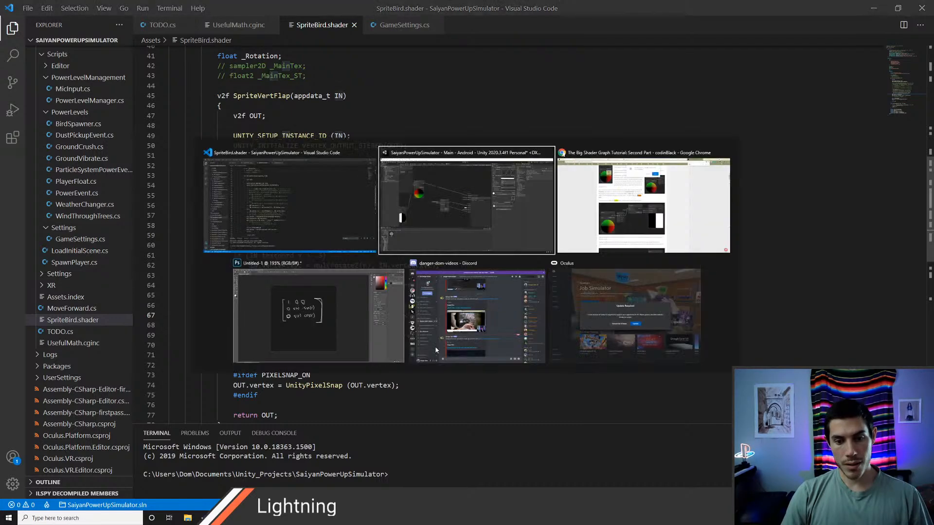
middle_click_drag(296, 194, 427, 205)
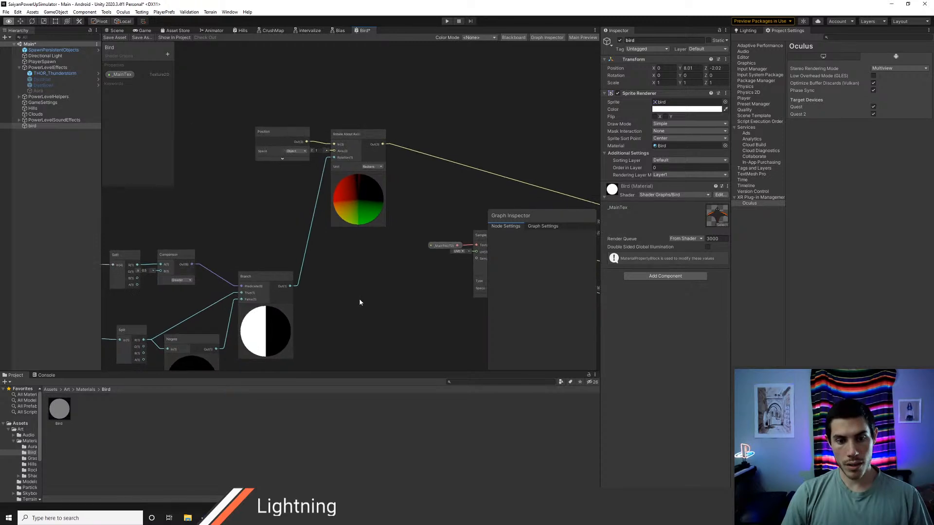
middle_click_drag(360, 302, 438, 219)
middle_click_drag(353, 291, 445, 286)
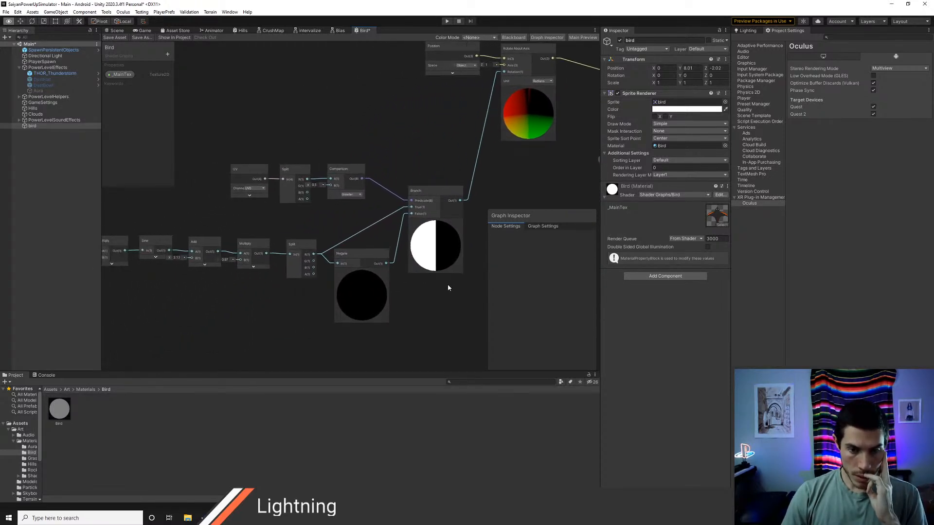
middle_click_drag(248, 308, 189, 319)
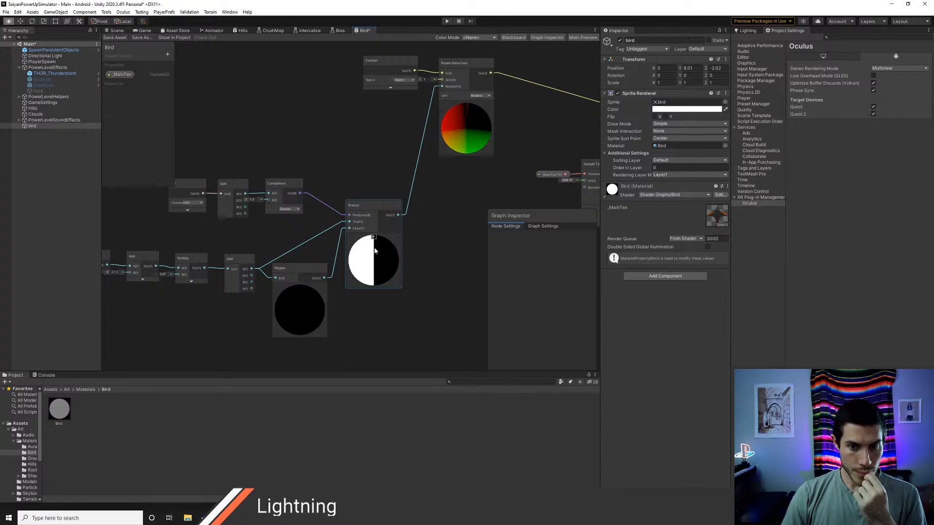
middle_click_drag(440, 246, 414, 281)
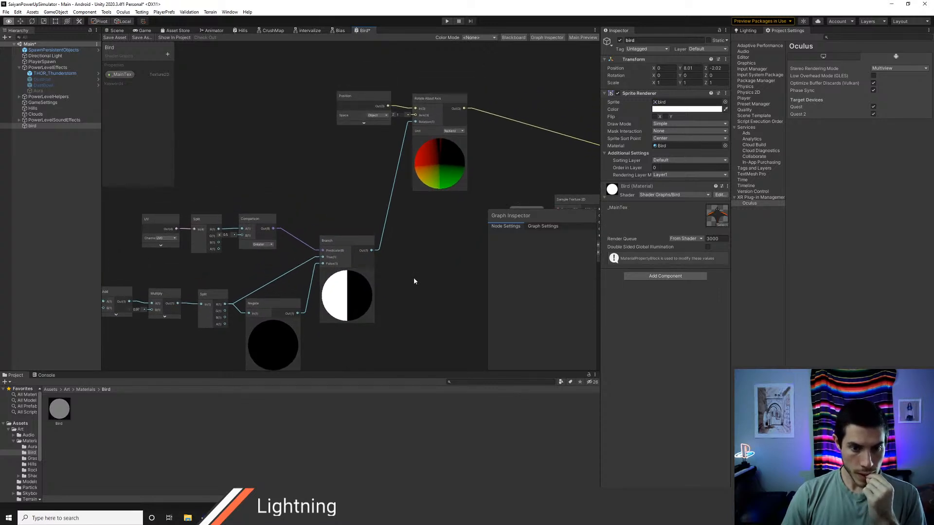
middle_click_drag(413, 281, 341, 294)
middle_click_drag(370, 265, 333, 304)
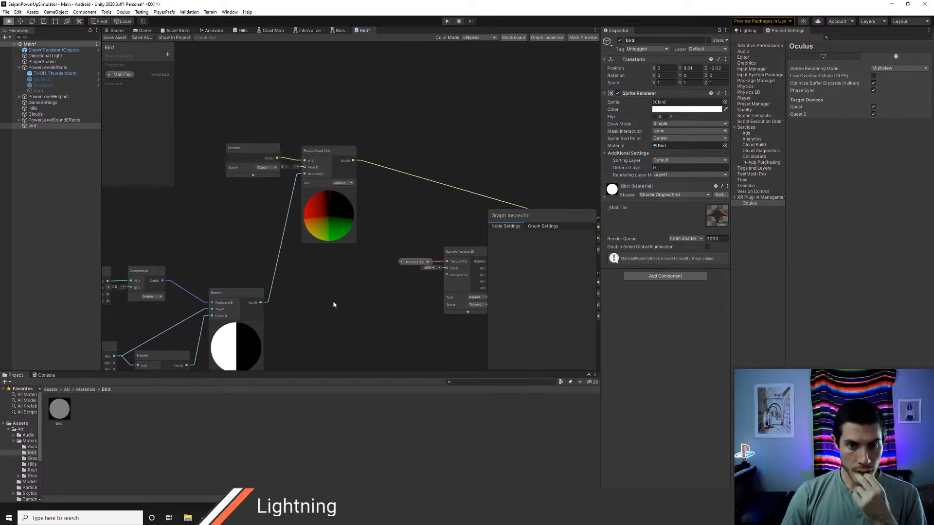
middle_click_drag(377, 285, 345, 290)
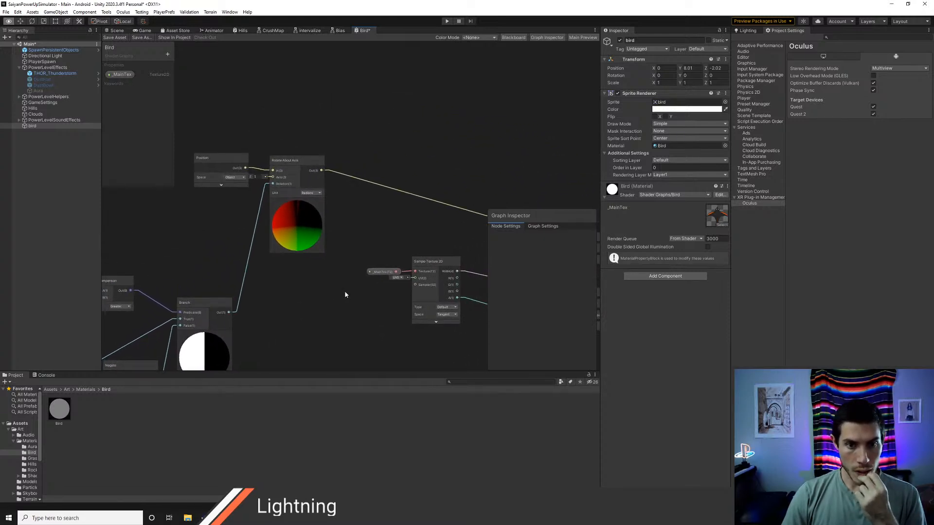
Step: Raise the Position node so the Rotate About Axis node's Axis values are uncovered, and save the Bird graph asset
left_click_drag(219, 159, 218, 138)
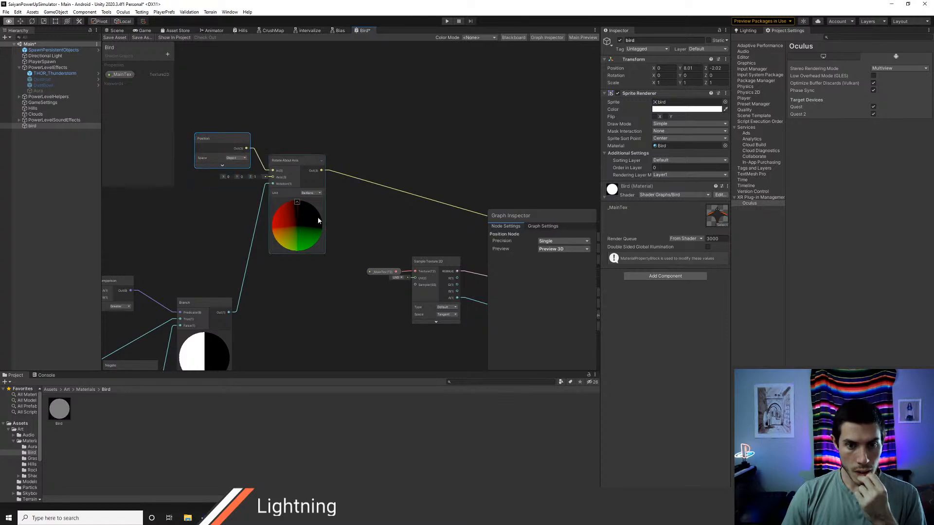
middle_click_drag(368, 234, 223, 212)
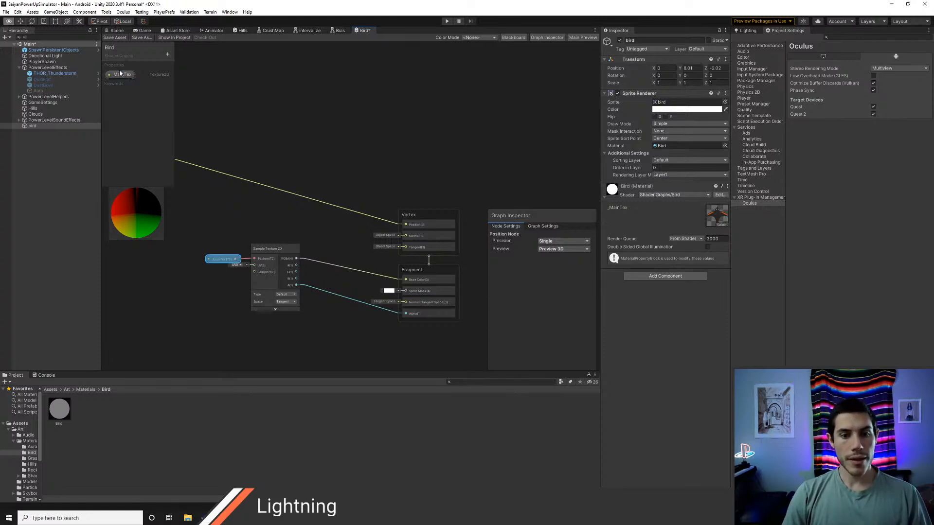
left_click(115, 37)
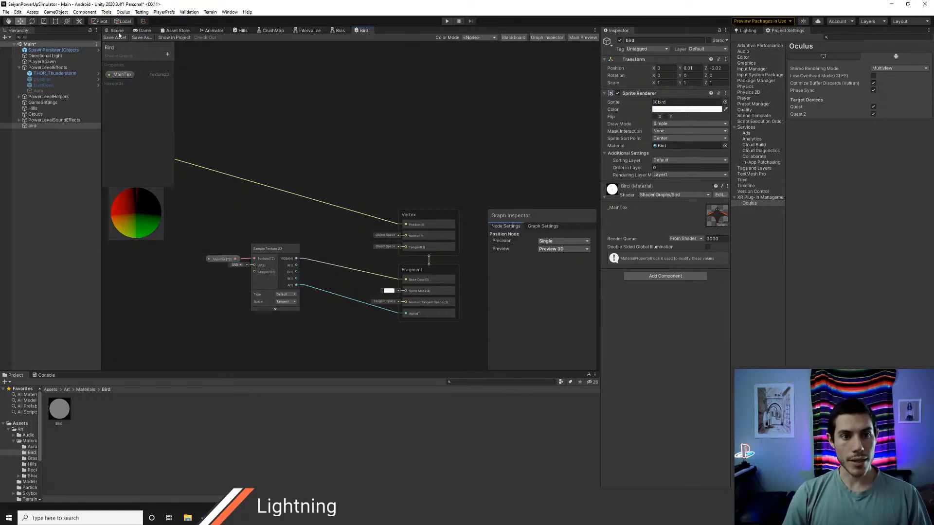
Step: Run the project in Play mode, check the bird's flapping in the Scene view and stop playback
left_click(117, 30)
scroll(368, 203, "down", 3, "alt")
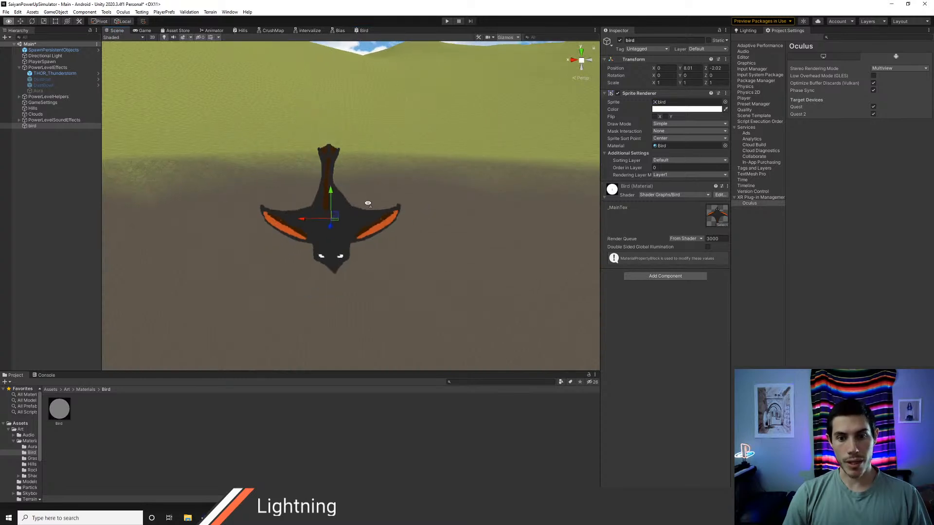
left_click(446, 21)
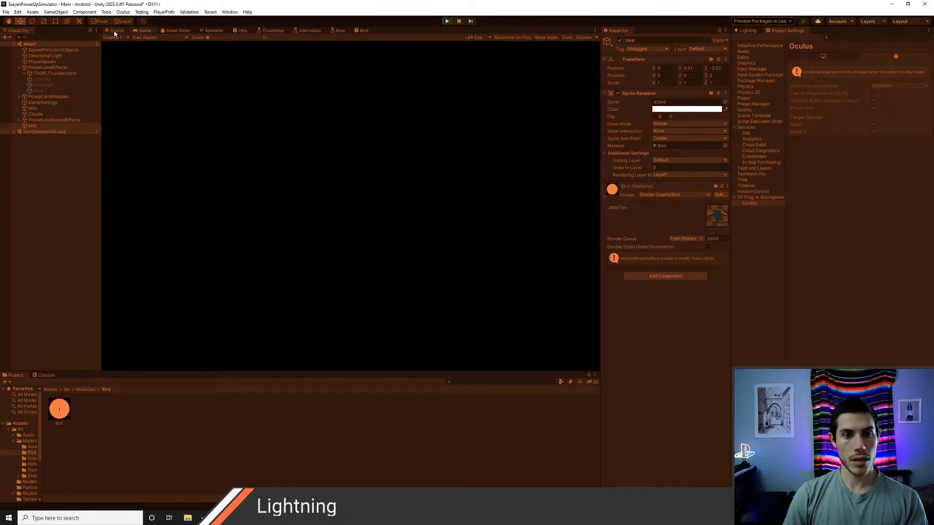
left_click(116, 32)
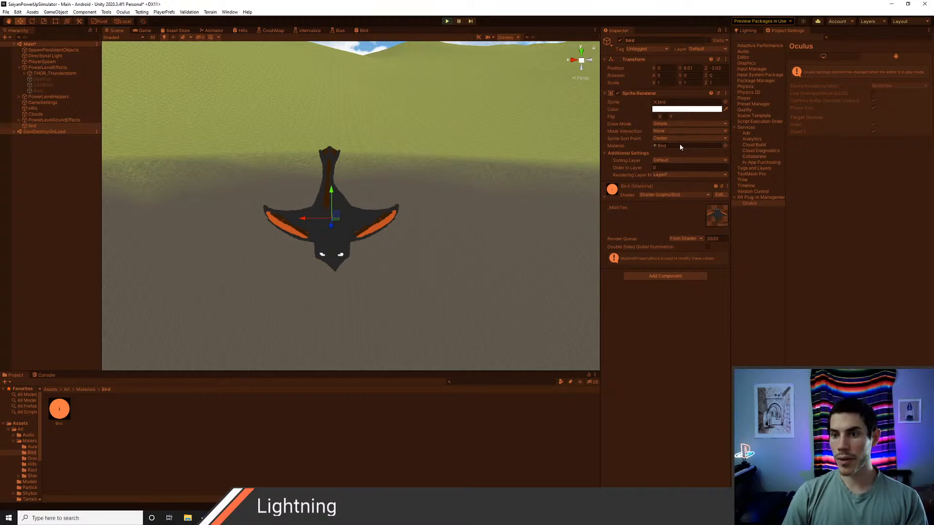
left_click(449, 22)
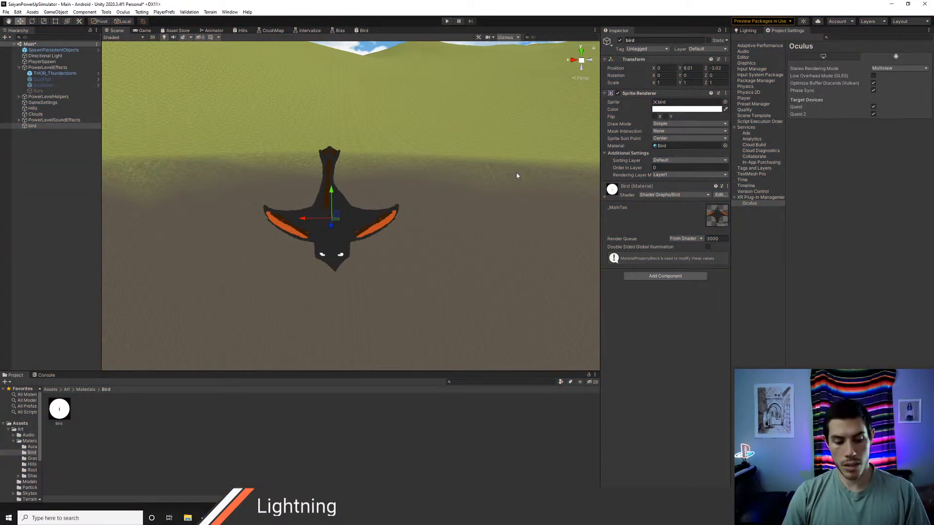
Step: Return to the Bird graph after a glance at SpriteBird.shader and review the MyTime sine chain and UV comparison nodes
key("alt+Tab")
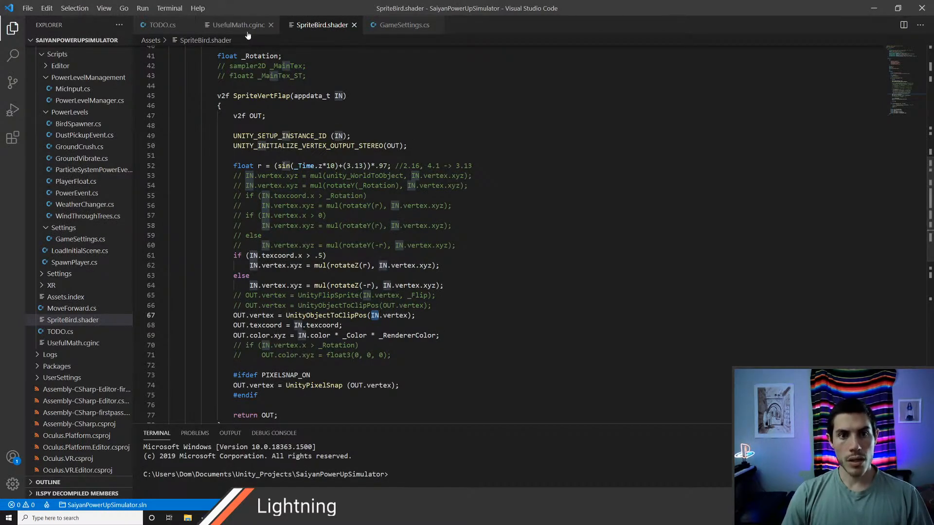
key("alt+Tab")
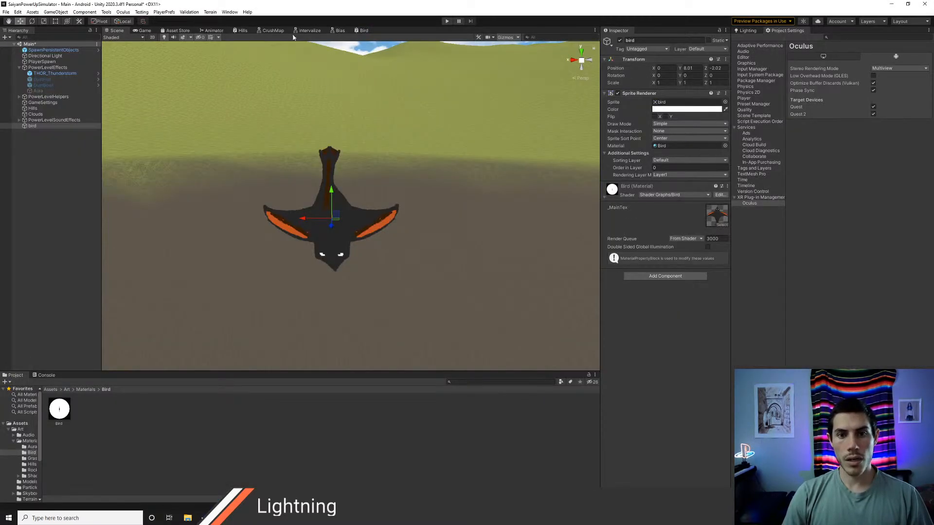
left_click(362, 30)
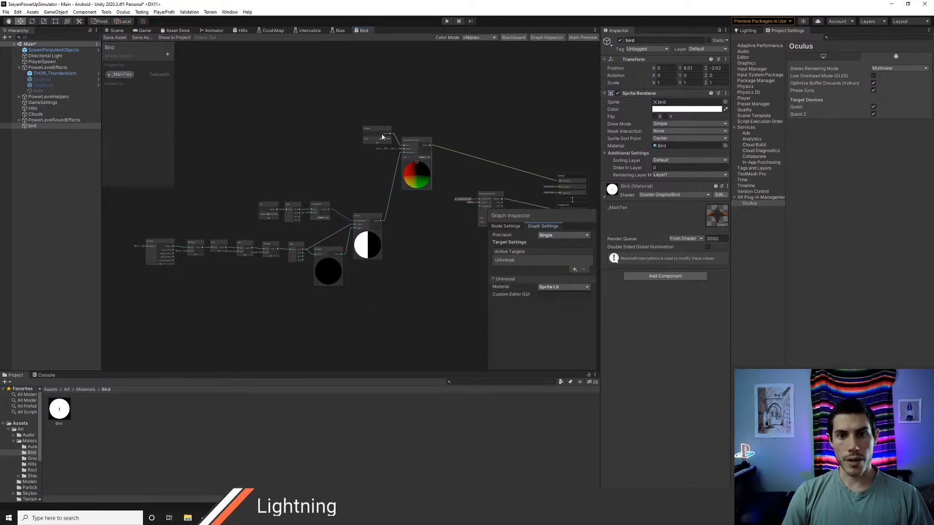
middle_click_drag(415, 240, 341, 238)
scroll(275, 222, "up", 1)
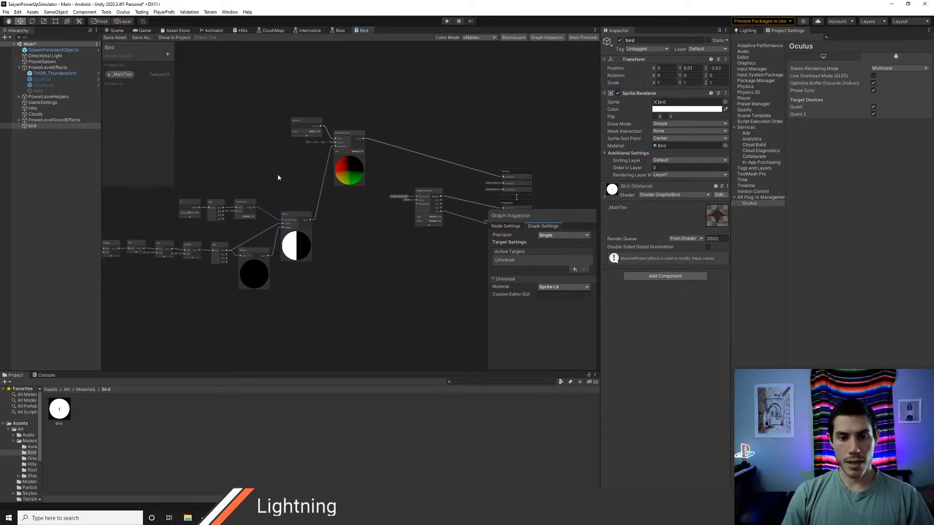
middle_click_drag(138, 207, 298, 187)
scroll(298, 189, "up", 2)
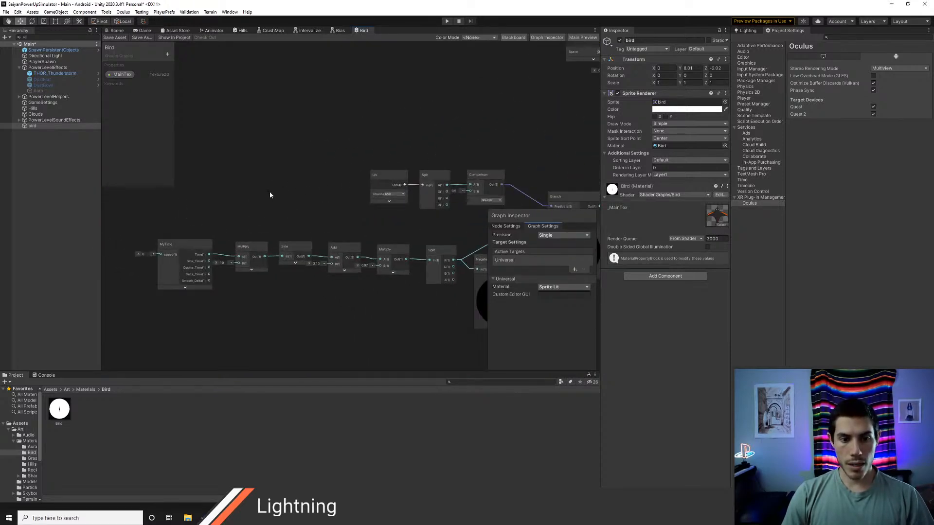
Step: Set the MyTime node's speed input to 1 in the Bird graph and save the asset
left_click(145, 254)
type("1")
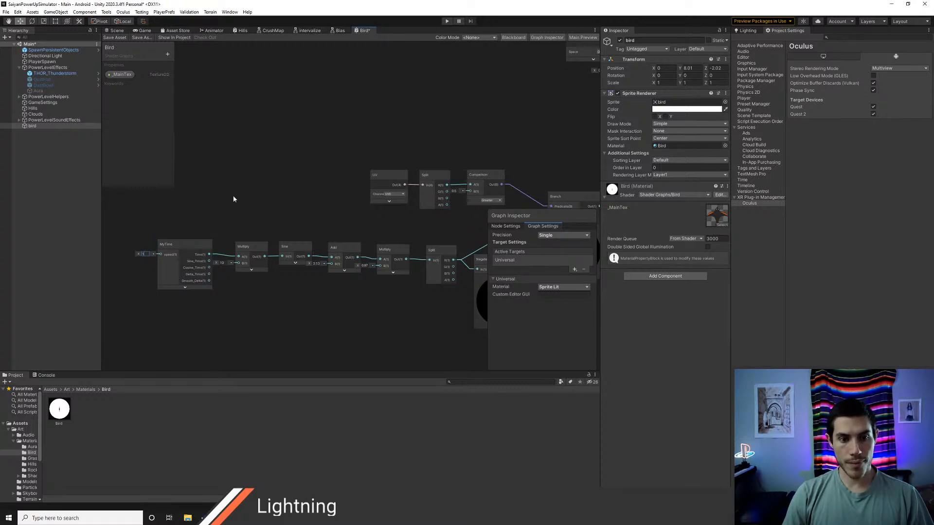
left_click(111, 38)
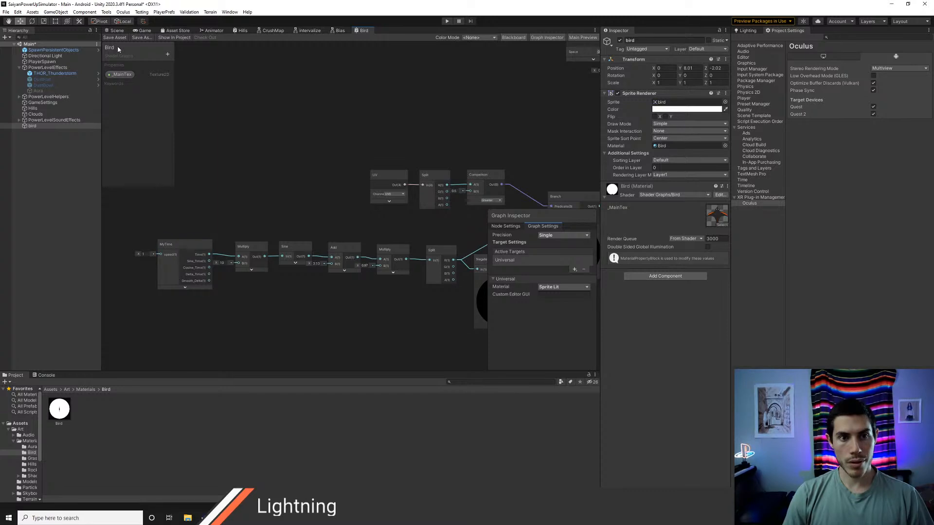
scroll(244, 215, "up", 2)
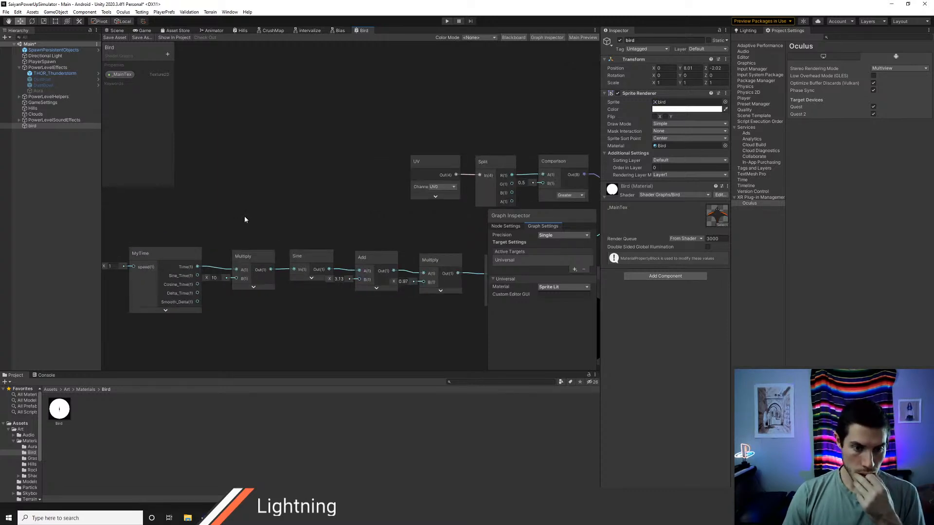
middle_click_drag(187, 244, 310, 213)
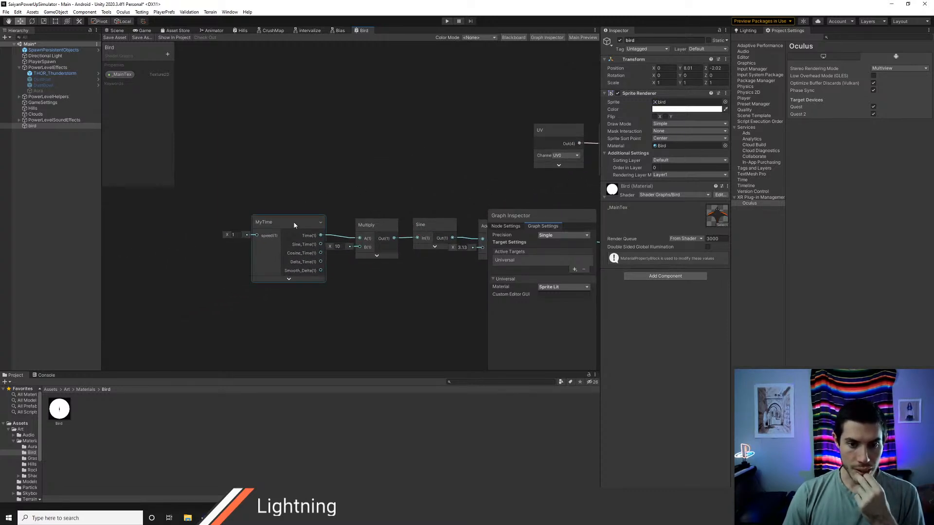
Step: Open the MyTime subgraph from the project's Imported/CommonSubgraphs/Shaders folder
left_click(51, 389)
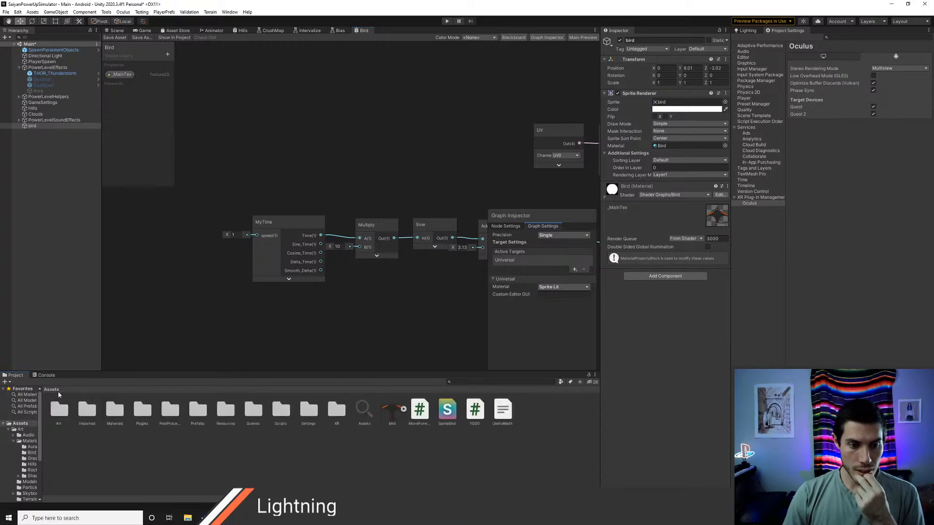
double_click(65, 420)
left_click(50, 389)
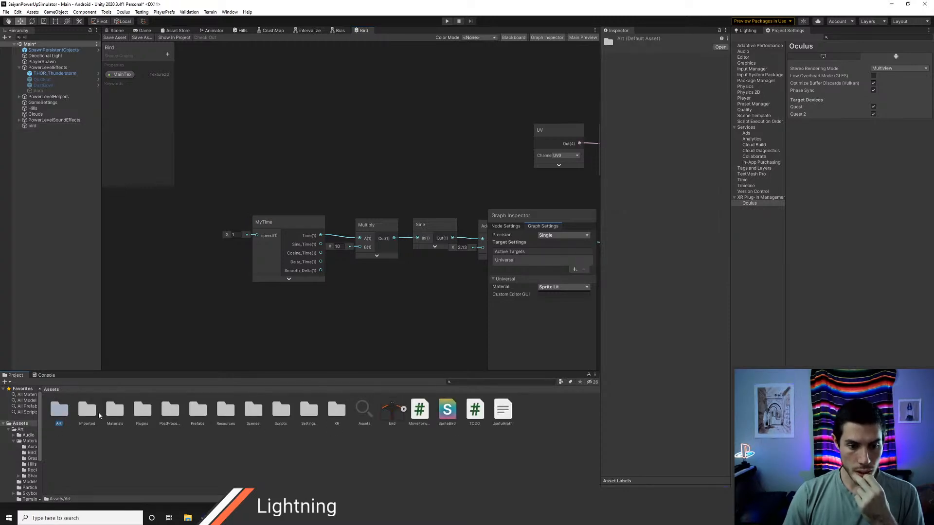
double_click(87, 410)
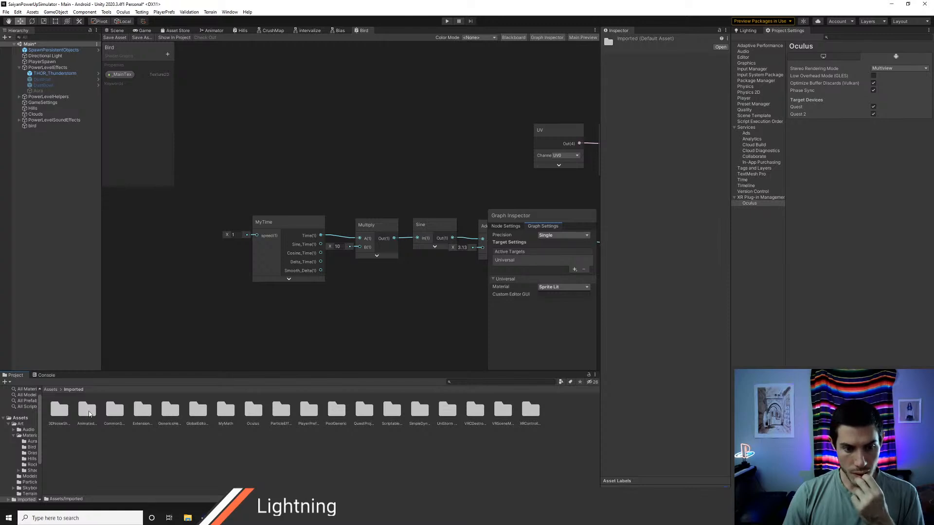
double_click(114, 411)
double_click(59, 411)
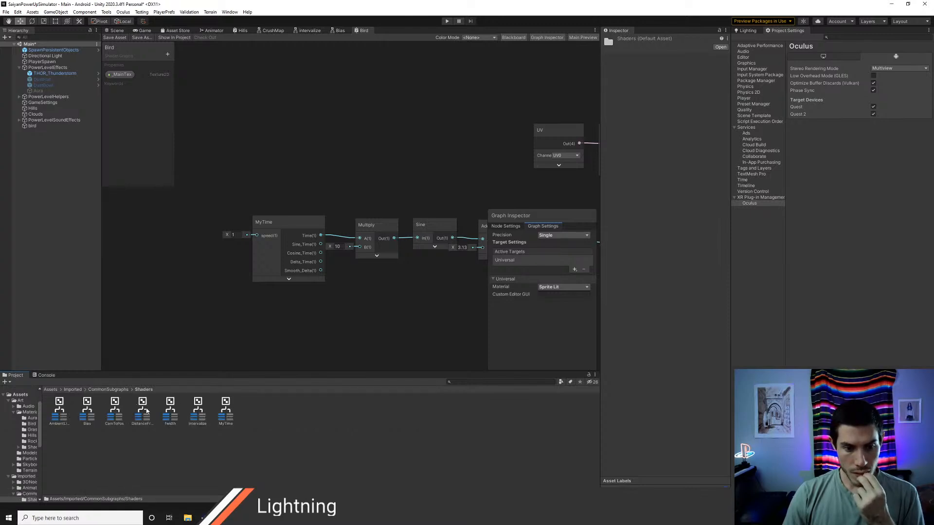
double_click(226, 410)
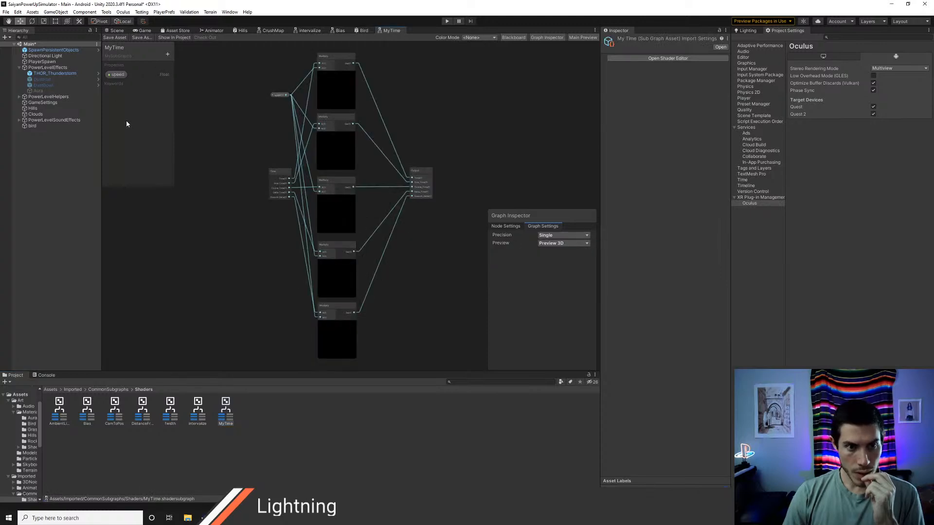
Step: Set the speed property's default value to 1 in the MyTime subgraph and save the asset
left_click(118, 74)
left_click(564, 256)
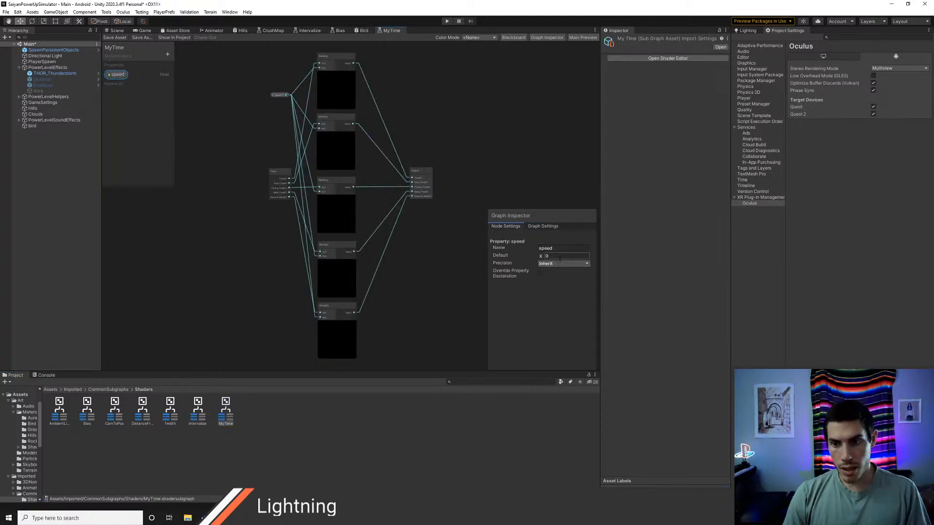
type("1")
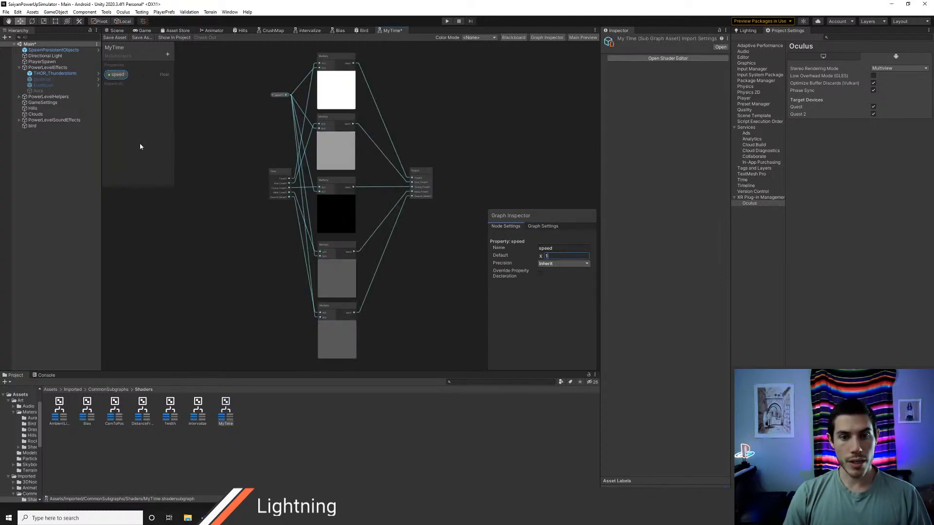
left_click(116, 38)
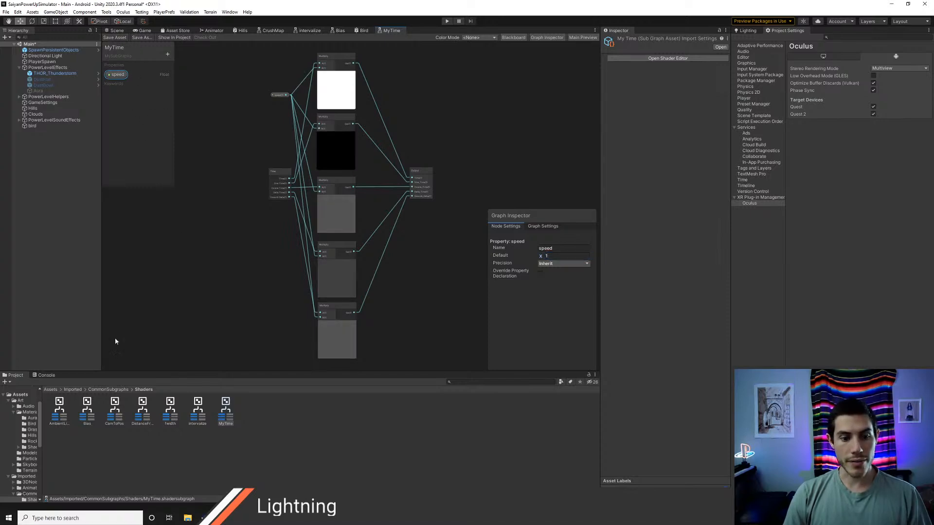
Step: Move the CommonSubgraphs folder out of Imported into the root Assets folder and show that folder's contents
left_click(73, 389)
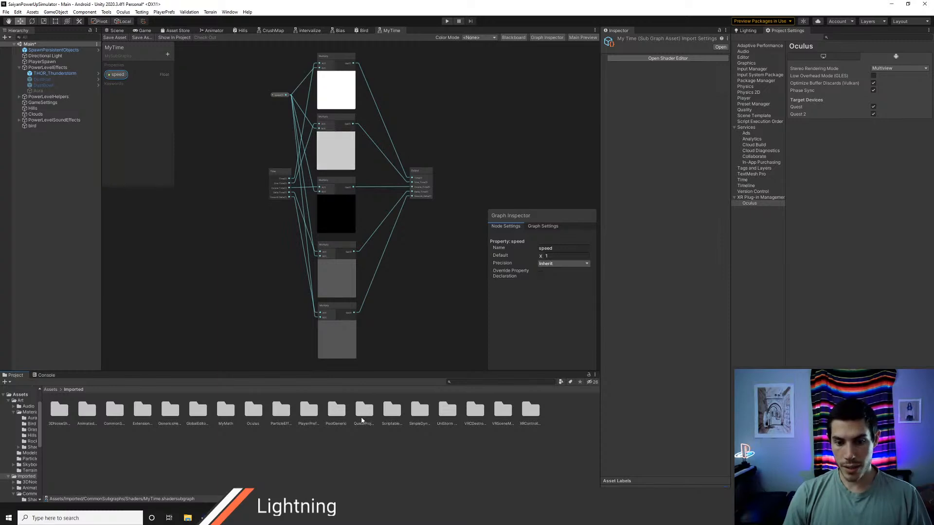
left_click(116, 412)
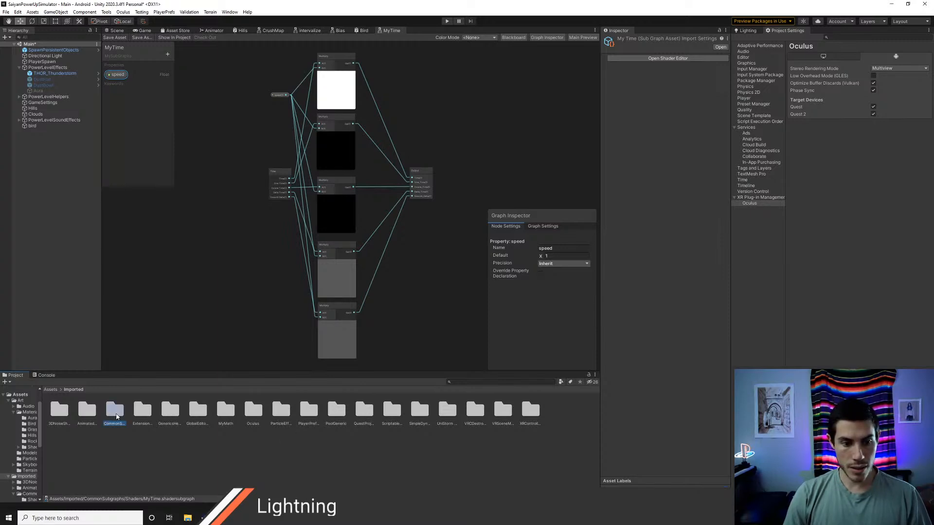
left_click(22, 395)
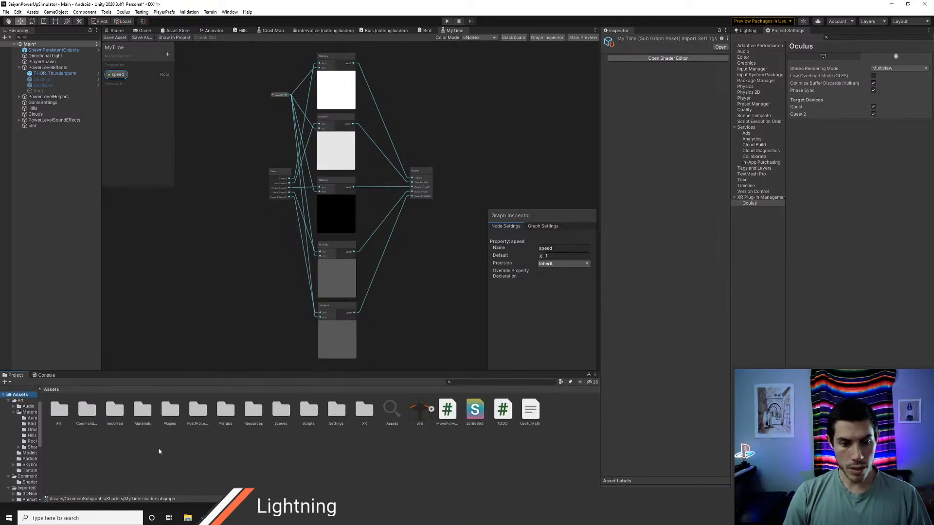
Step: Start a package export from Assets with only the CommonSubgraphs folder selected and dependencies included
right_click(124, 443)
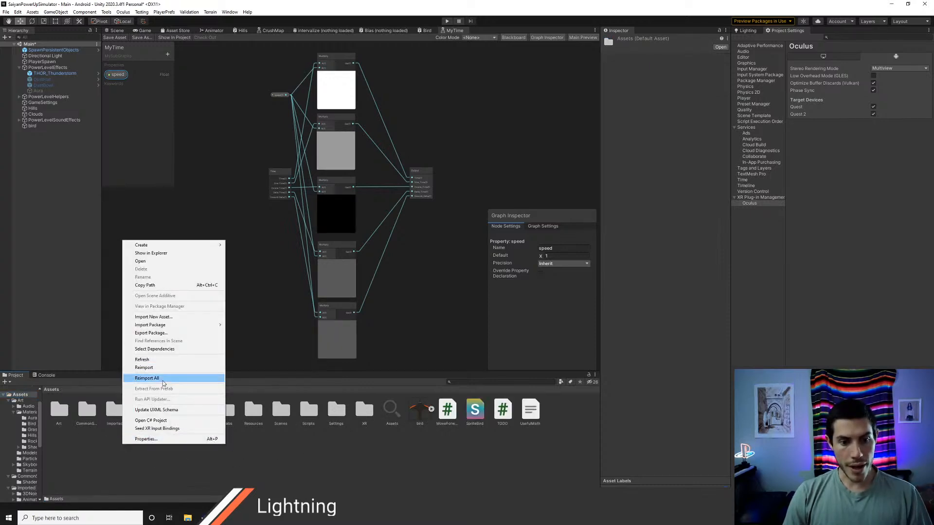
left_click(154, 333)
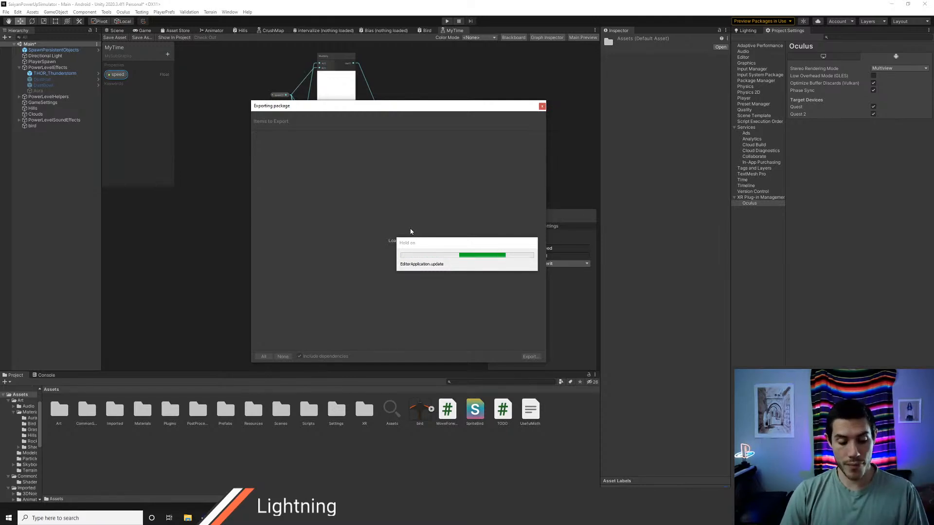
left_click(282, 357)
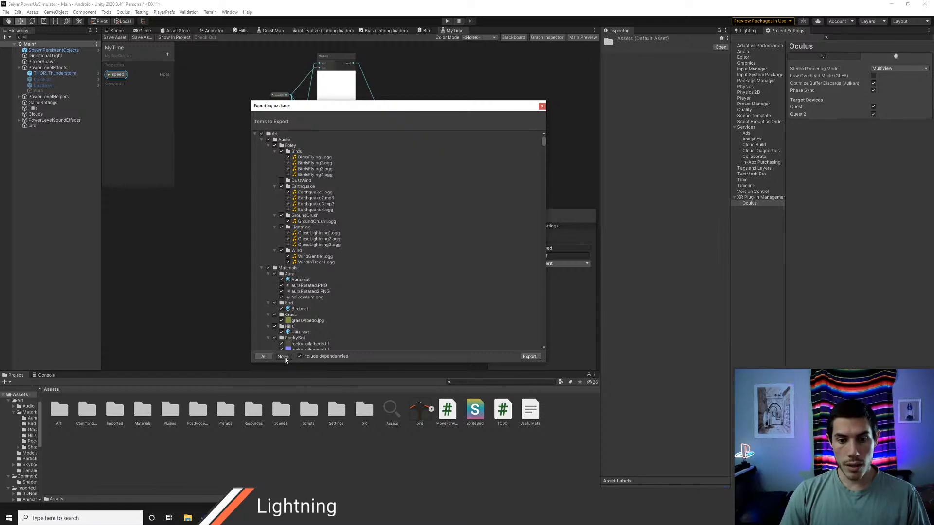
left_click(255, 134)
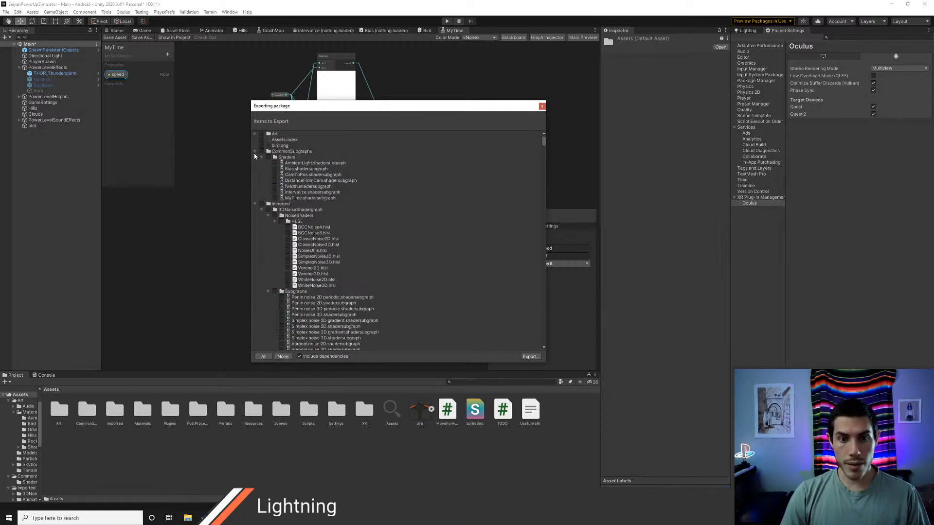
left_click(261, 151)
left_click(527, 356)
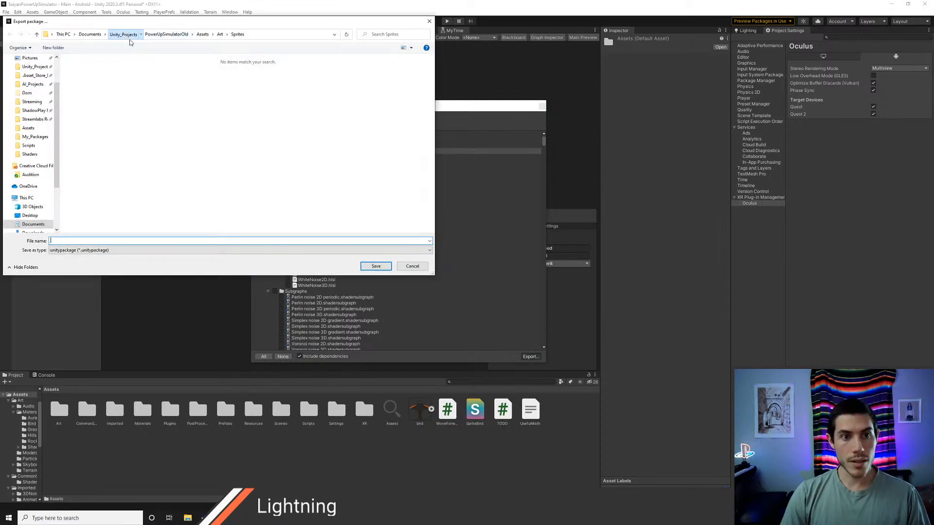
Step: Save the export over SubgraphsCommon.unitypackage in Unity_Projects/.Asset_Store_Packages/My_Packages and close the folder window that opens
left_click(123, 34)
double_click(101, 69)
double_click(99, 71)
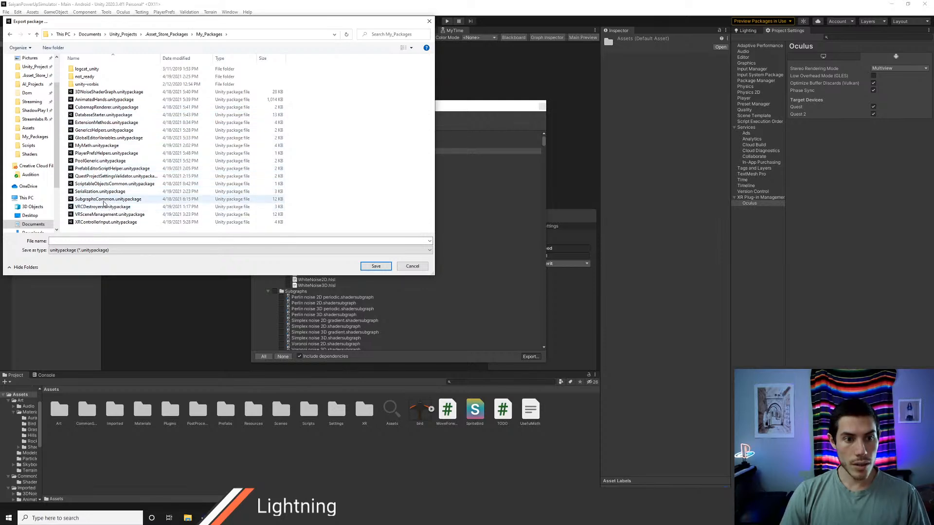
left_click(108, 200)
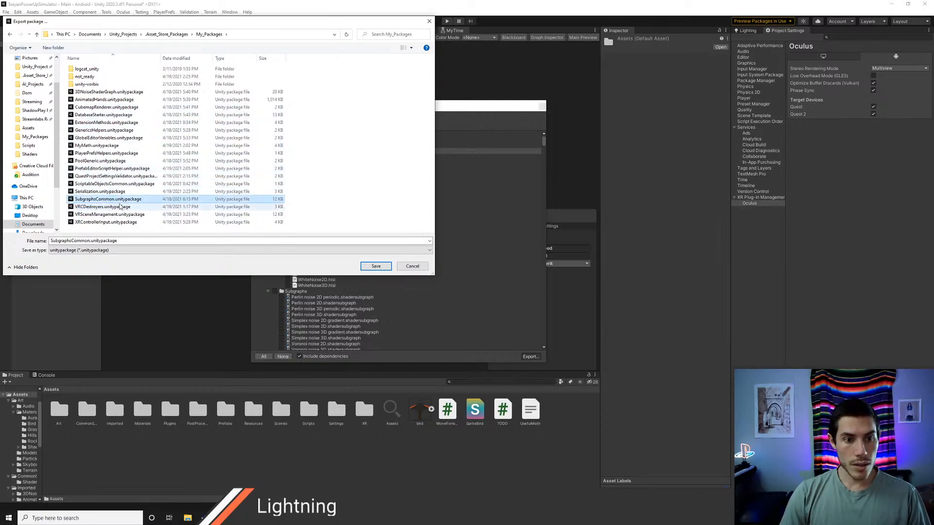
left_click(376, 267)
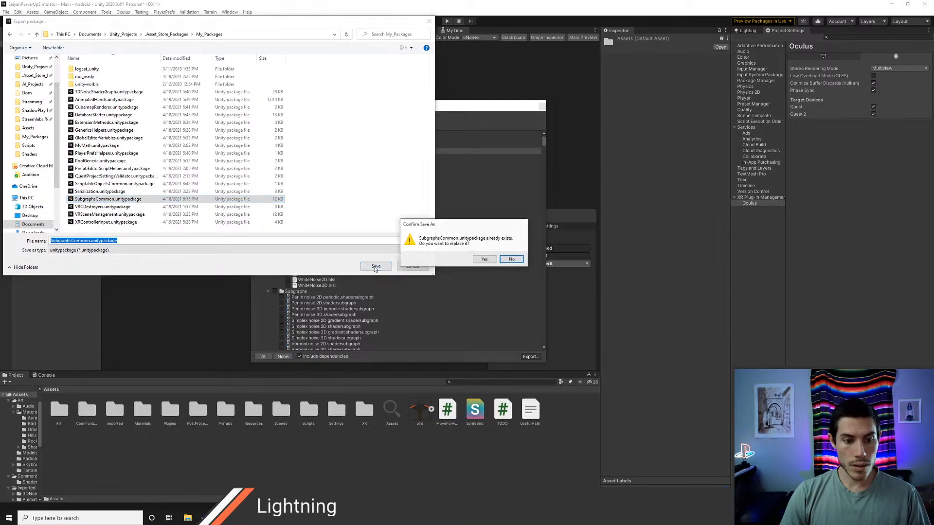
left_click(485, 260)
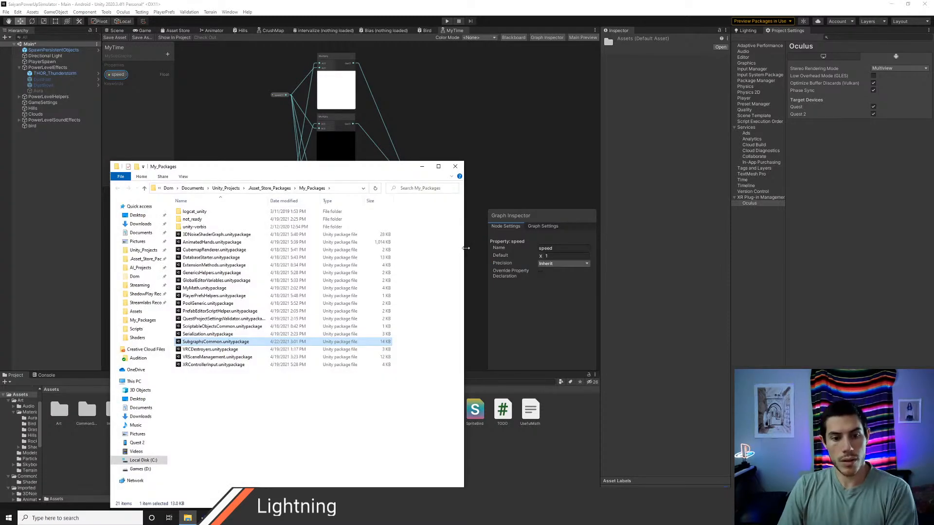
left_click(455, 167)
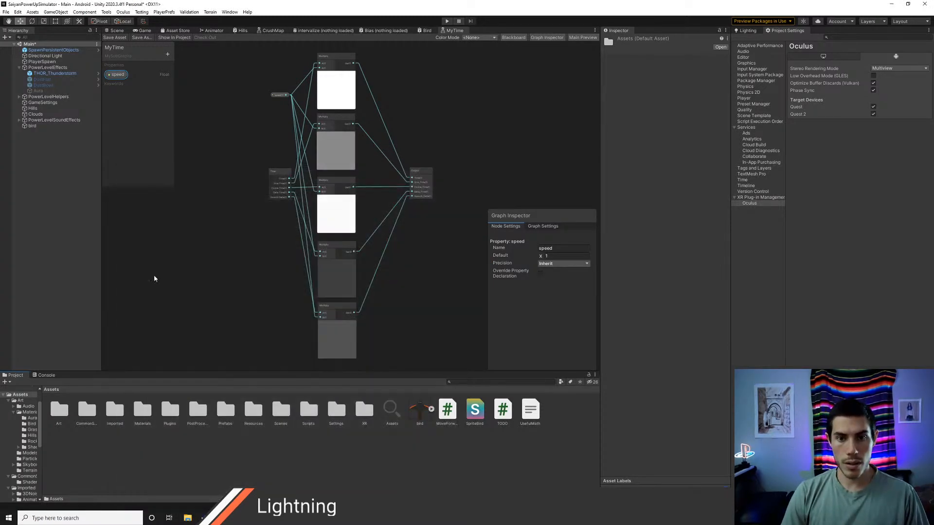
Step: Close the MyTime subgraph and examine the bird's wing motion in the Scene view
right_click(454, 30)
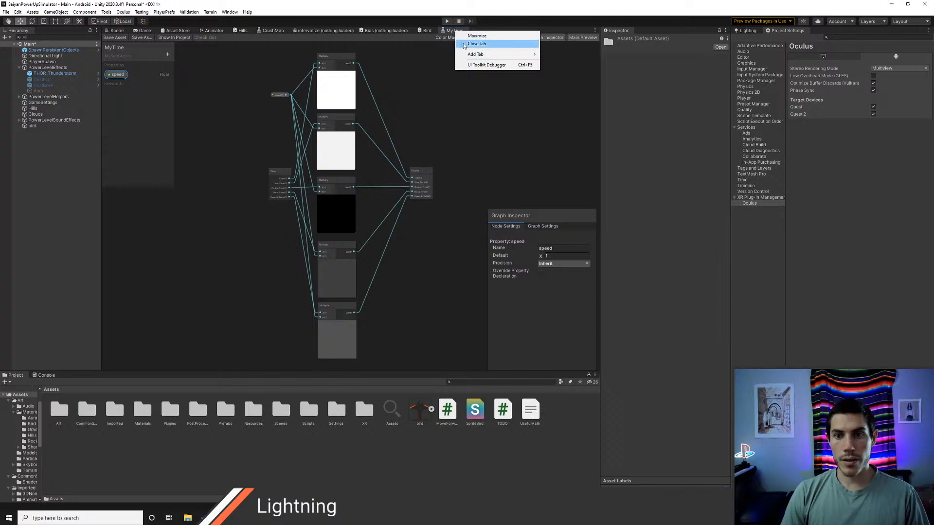
left_click(469, 44)
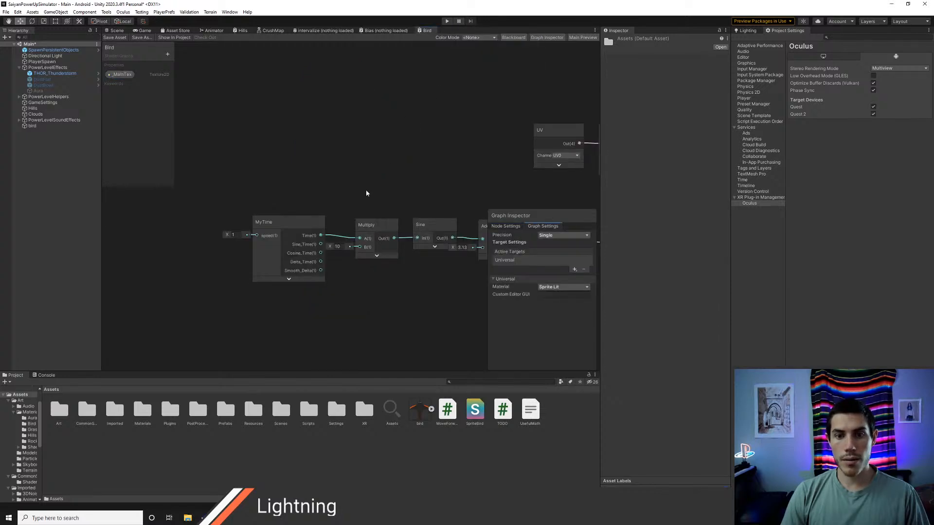
left_click(115, 31)
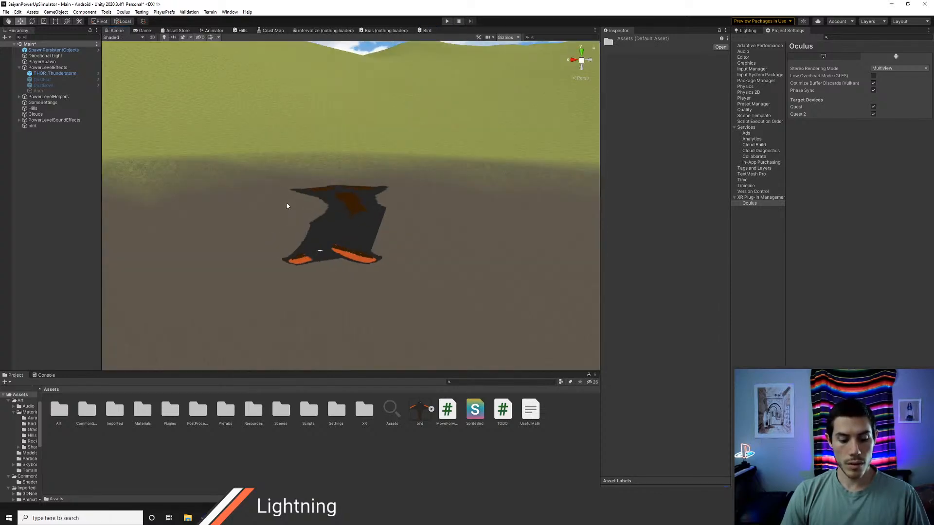
key("q")
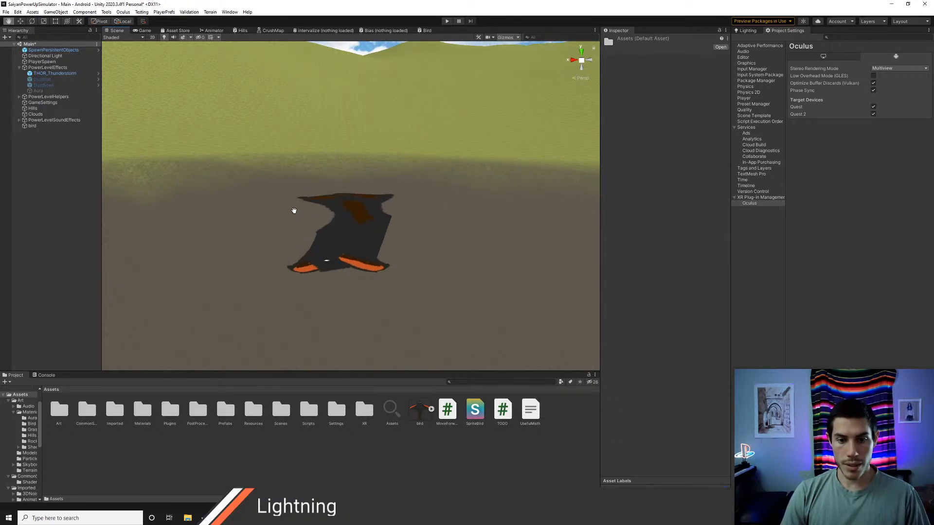
mouse_move(387, 243)
left_mouse_down("alt")
mouse_move(209, 239)
mouse_move(244, 241)
mouse_move(109, 202)
mouse_move(243, 243)
mouse_move(384, 241)
left_mouse_up("alt")
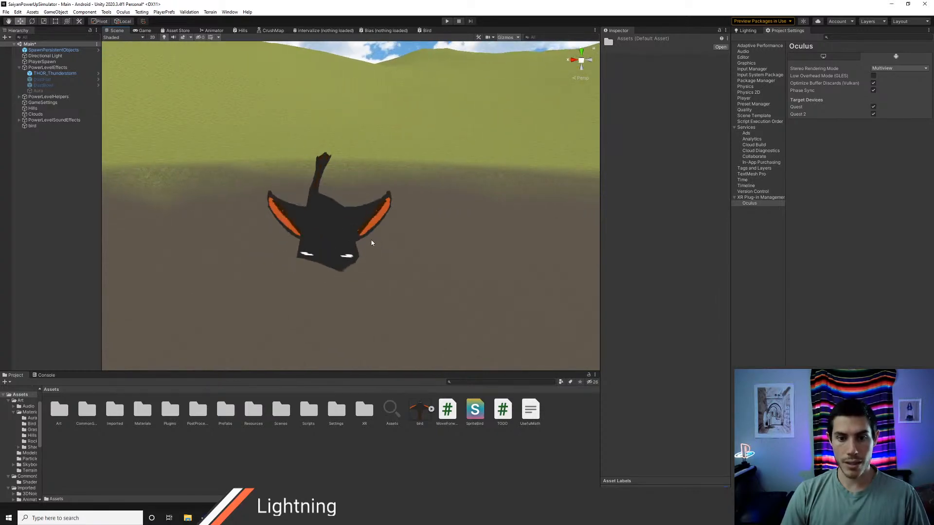
Step: Move the CommonSubgraphs folder from Assets back into the Imported folder and look over the Bias and CrushMap graphs
left_click(371, 30)
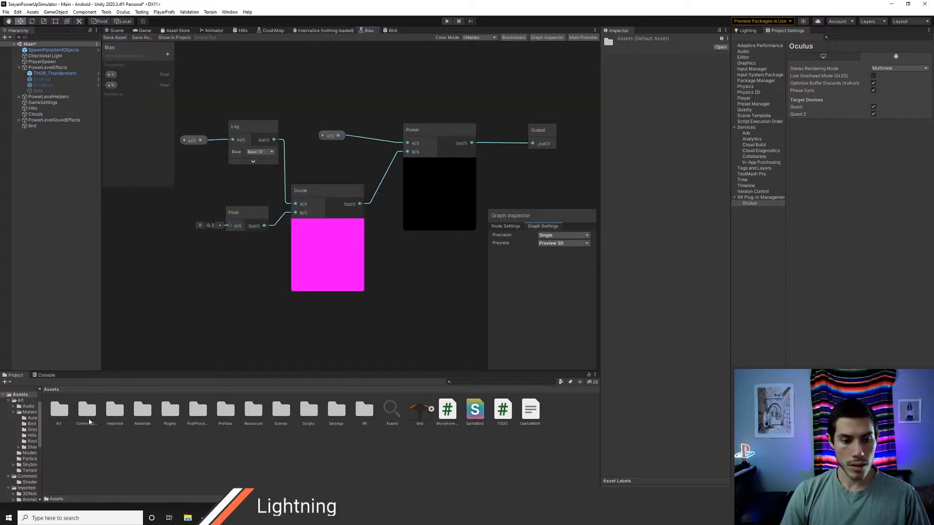
left_click_drag(114, 410, 111, 413)
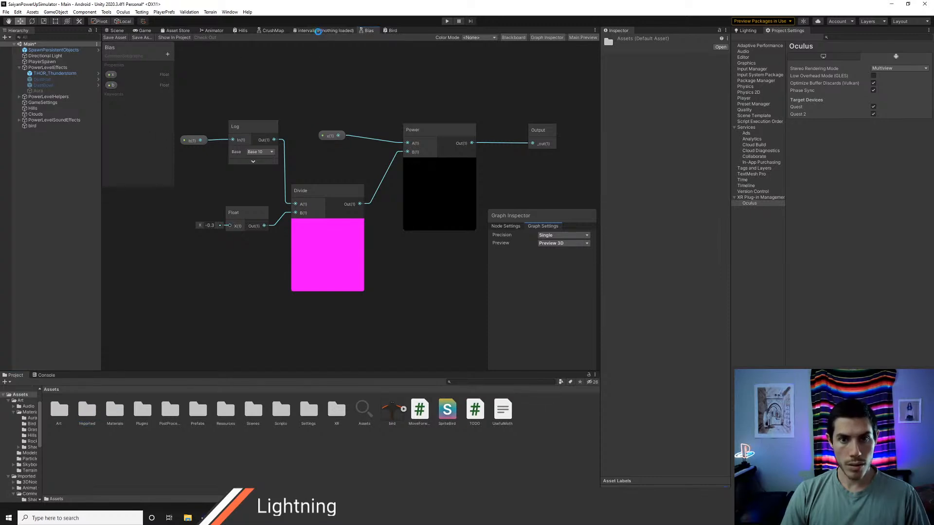
left_click(270, 31)
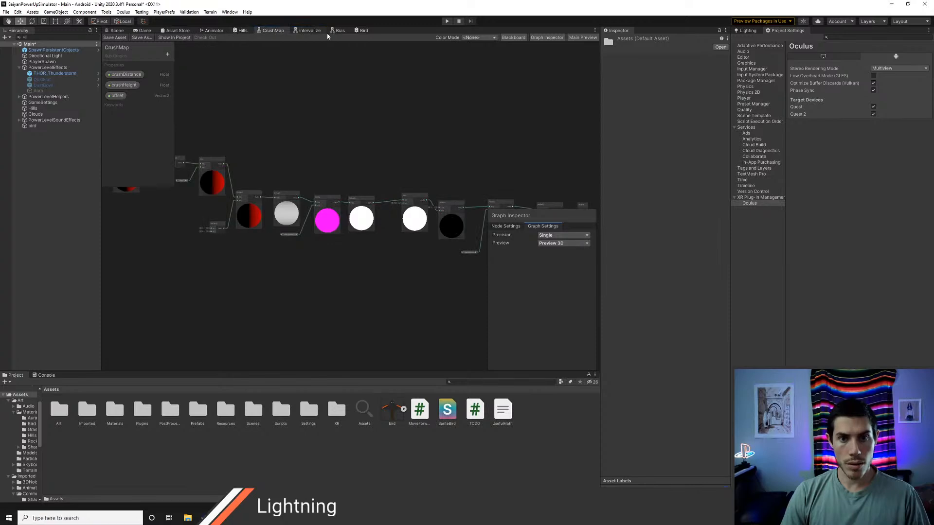
Step: Return to the Bird graph and examine the nodes from the UV comparison through Branch to Rotate About Axis
left_click(364, 32)
middle_click_drag(385, 225, 144, 271)
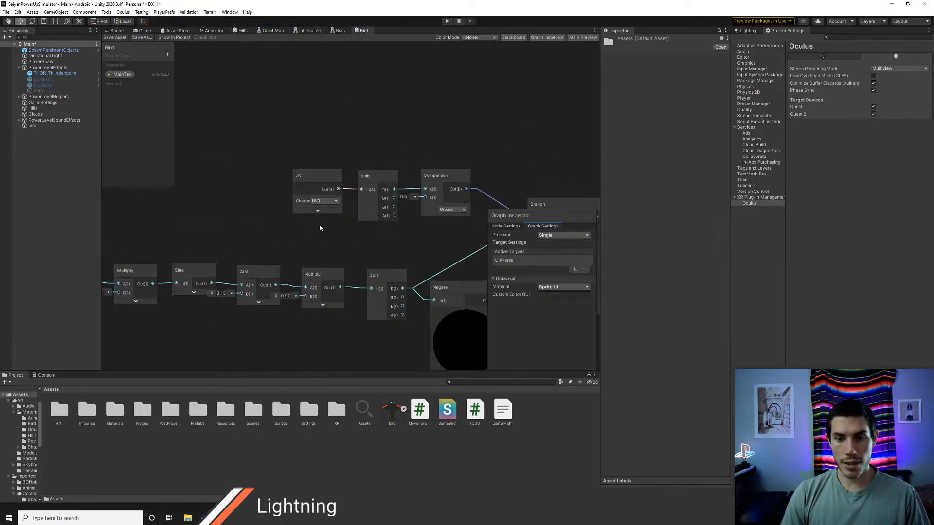
middle_click_drag(418, 237, 194, 234)
middle_click_drag(317, 137, 241, 286)
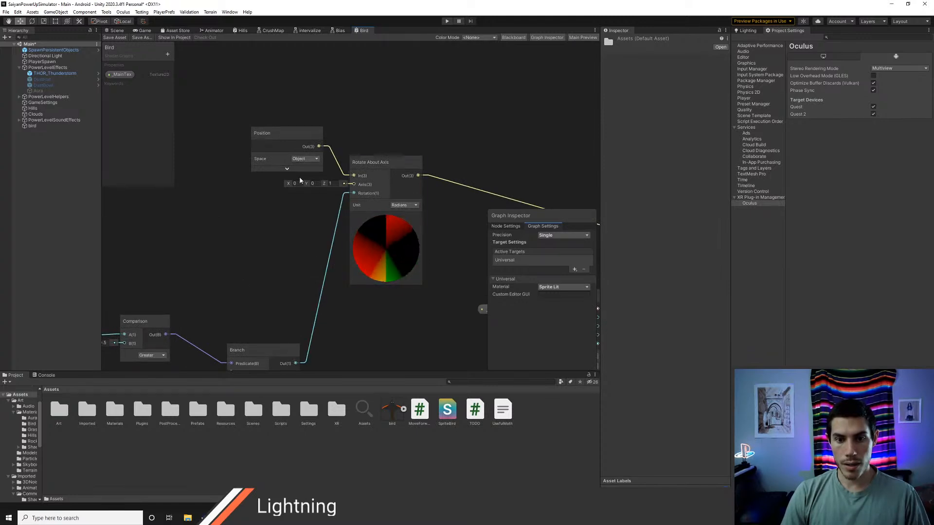
Step: Set the Rotate About Axis node's axis to Y 1 and Z 0 and save the Bird graph
left_click(312, 184)
type("1")
key("Tab")
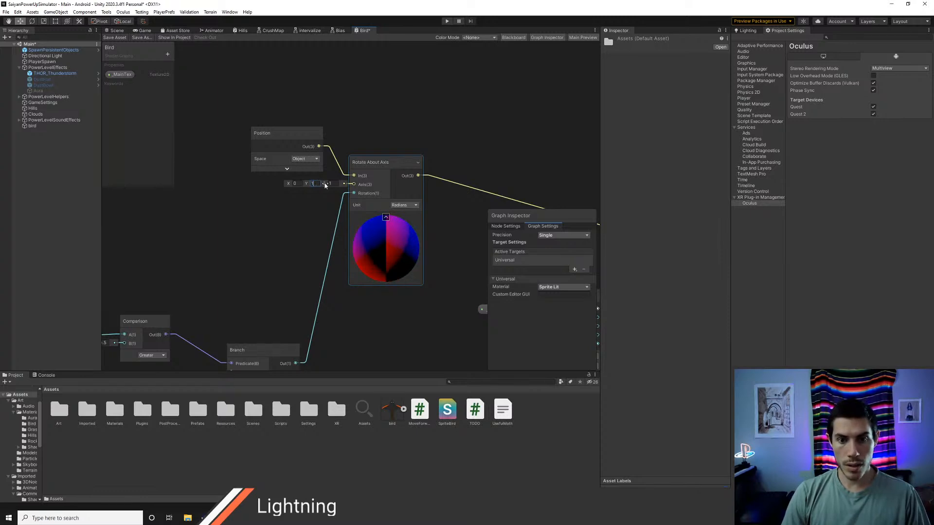
type("0")
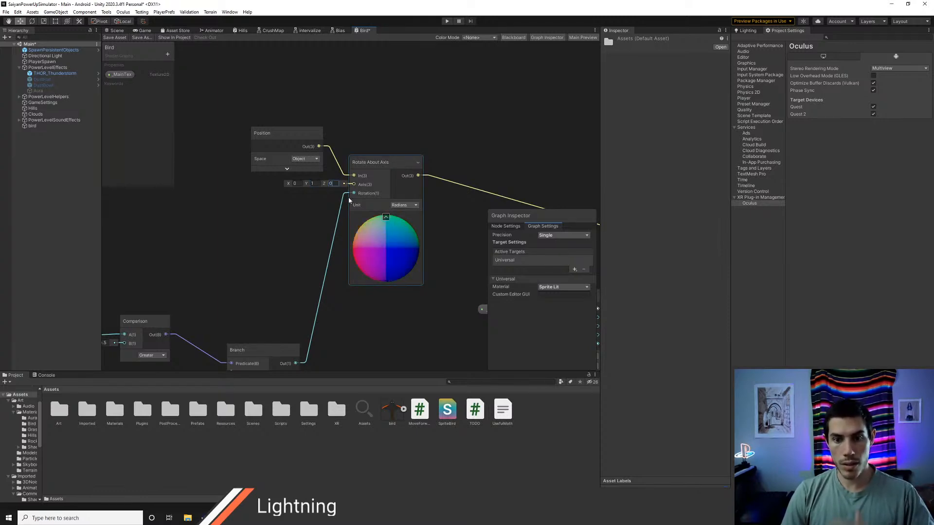
left_click(115, 37)
Step: Examine the bird's flapping around the new axis from above in the Scene view
left_click(117, 30)
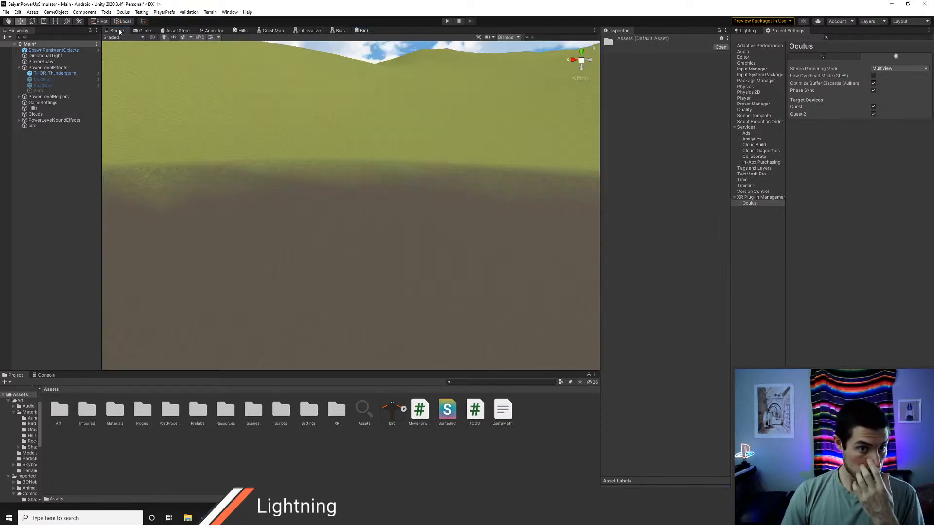
middle_click_drag(353, 225, 364, 231)
left_click_drag(364, 231, 365, 300, "alt")
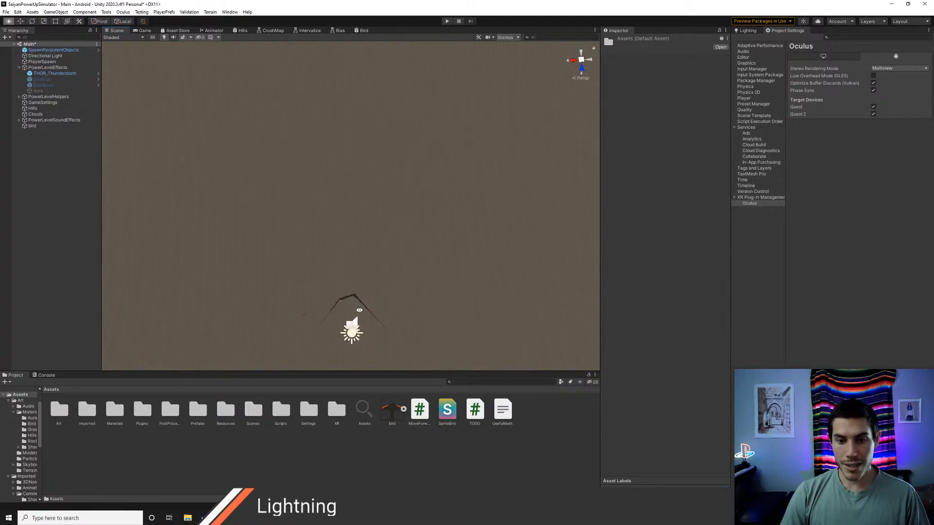
left_click_drag(358, 277, 409, 304, "alt")
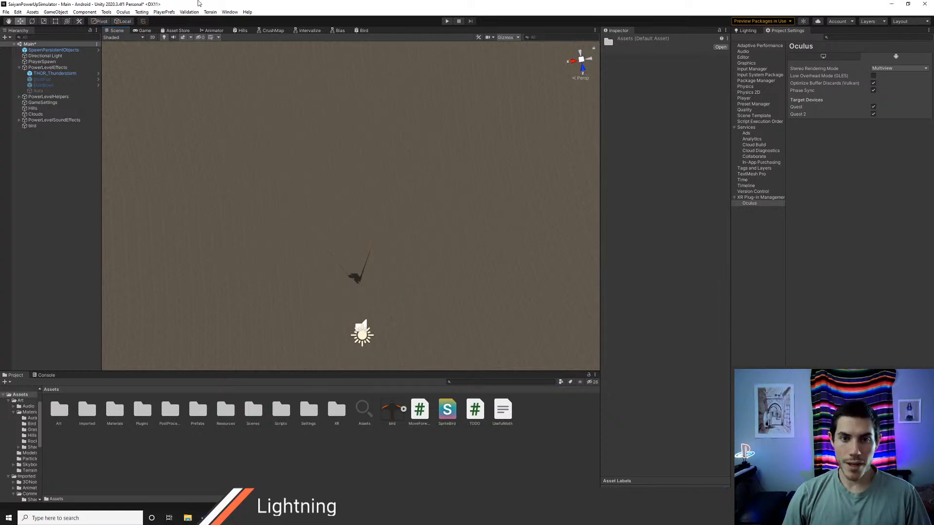
Step: Return to the Bird graph and review the chain from the time nodes through Branch to Rotate About Axis
left_click(364, 30)
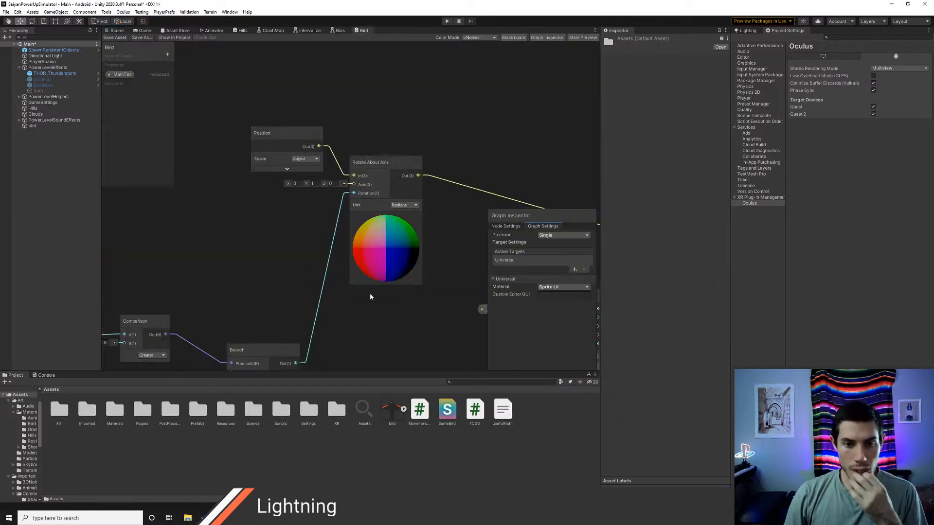
scroll(369, 293, "down", 1)
scroll(361, 327, "down", 4)
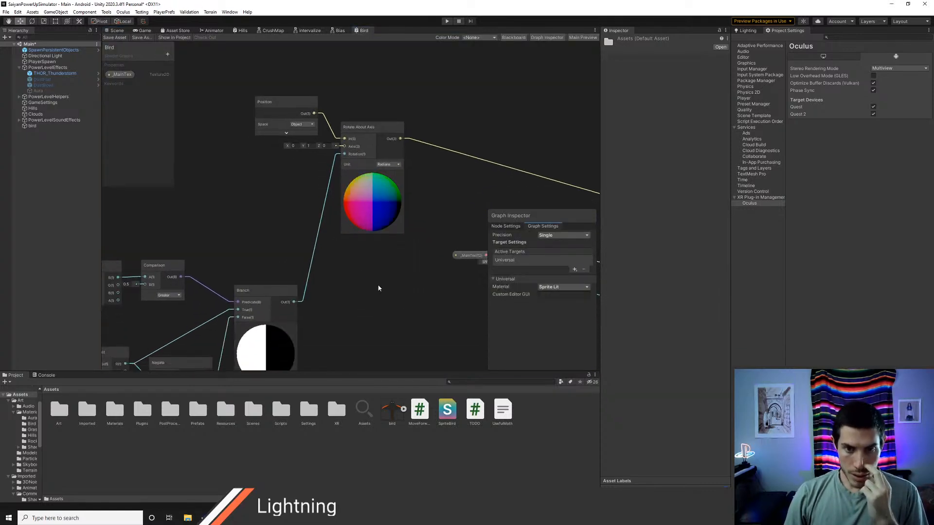
middle_click_drag(349, 273, 410, 229)
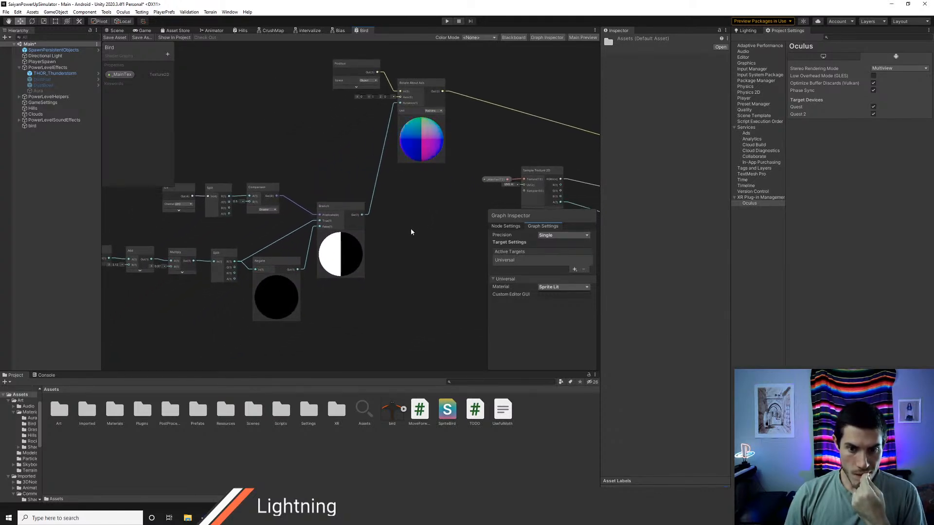
middle_click_drag(410, 211, 267, 317)
middle_click_drag(361, 232, 430, 240)
middle_click_drag(214, 233, 236, 246)
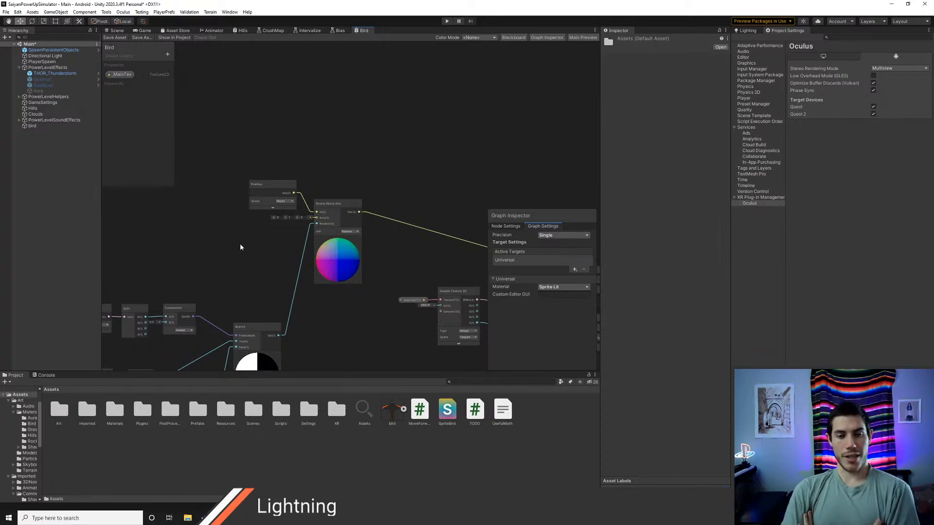
Step: Examine the flapping bird in the Scene view from several distances and angles
left_click(116, 30)
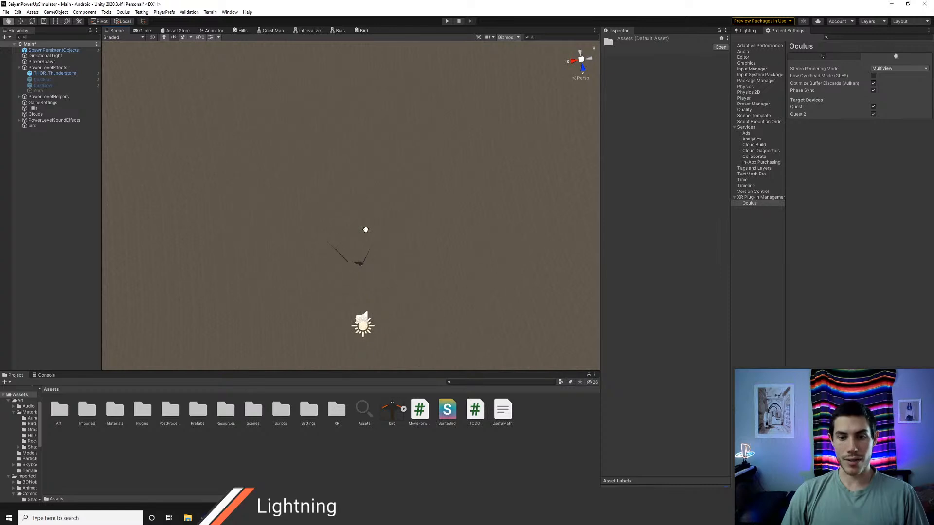
middle_click_drag(365, 230, 411, 140)
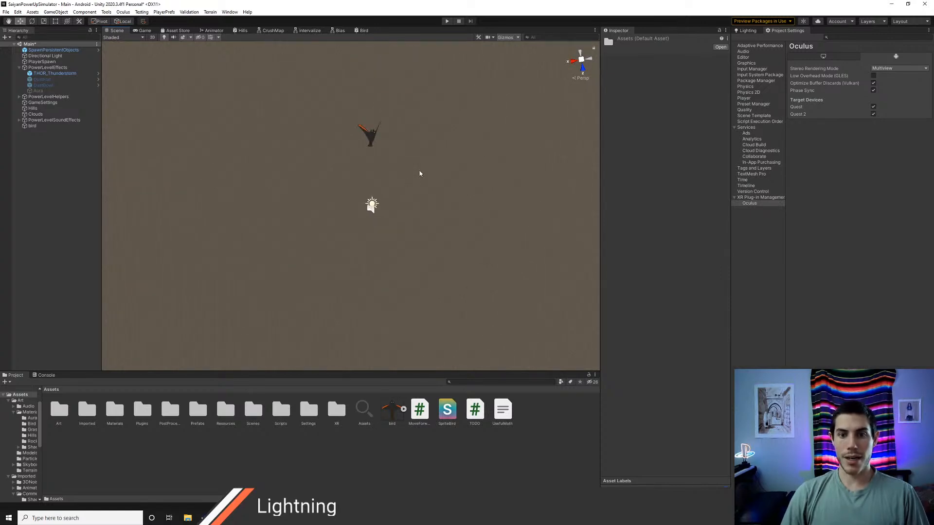
middle_click_drag(417, 282, 415, 251)
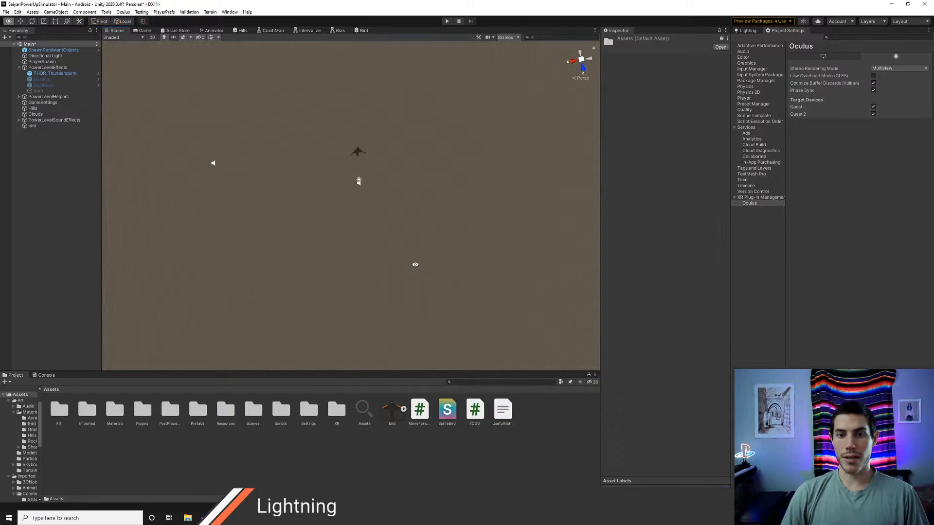
right_click_drag(414, 264, 383, 205)
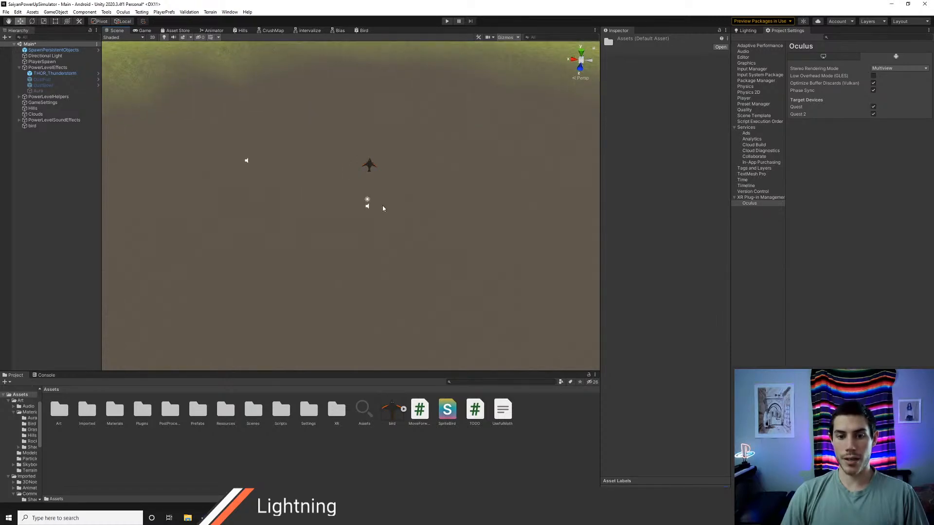
key("alt+Tab")
key("alt+Tab")
Step: Add a Float property named Speed to the Bird graph and connect it to the MyTime node's speed input
left_click(362, 30)
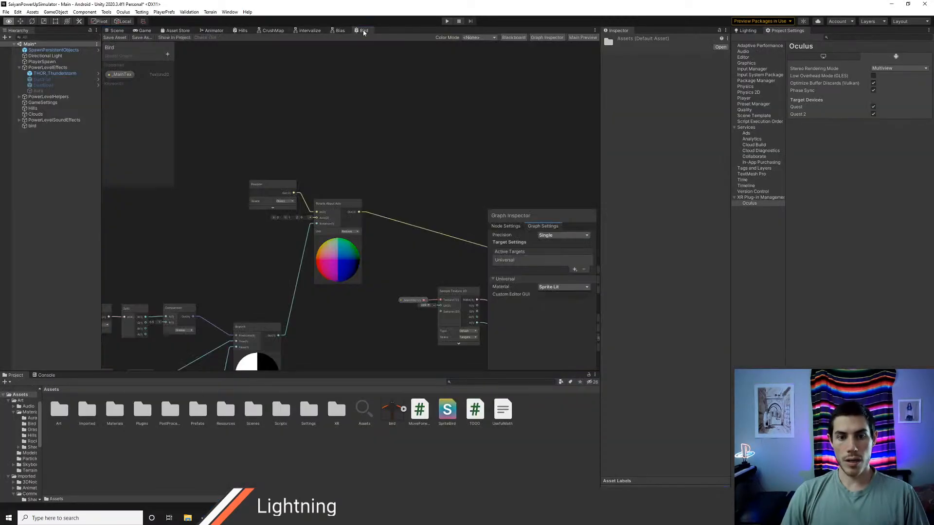
middle_click_drag(184, 268, 353, 181)
middle_click_drag(254, 197, 401, 147)
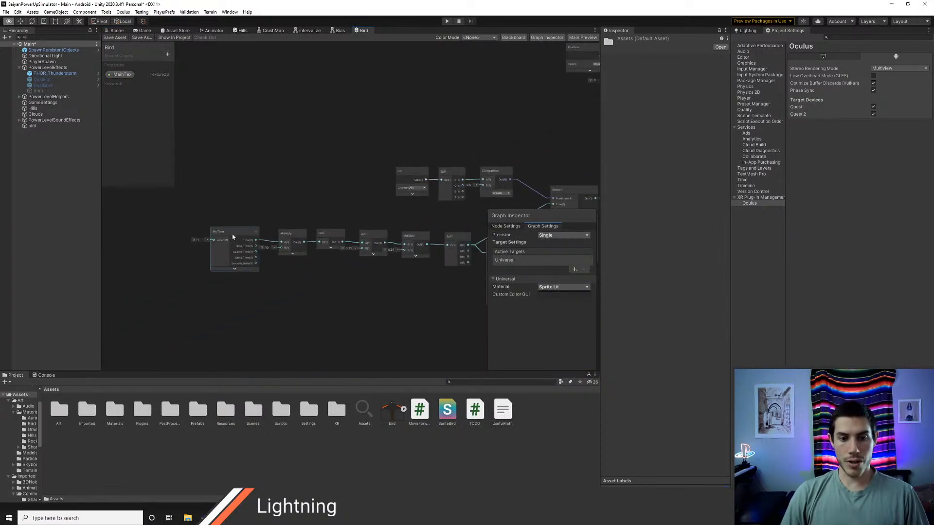
left_click(166, 54)
left_click(190, 67)
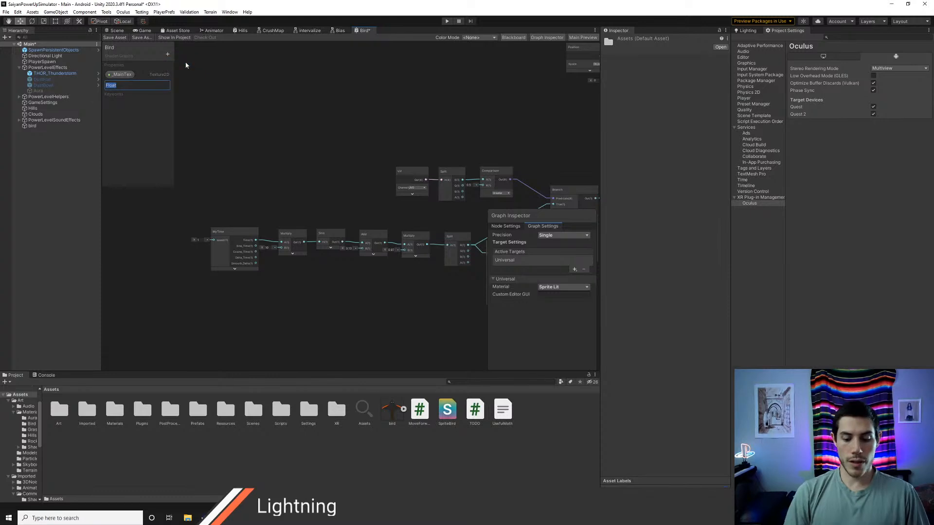
key("Return")
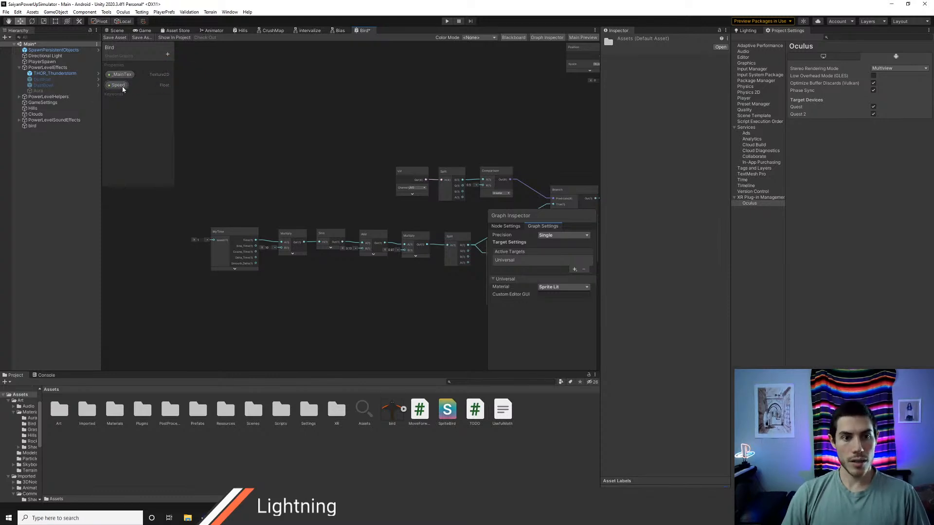
left_click_drag(123, 88, 158, 266)
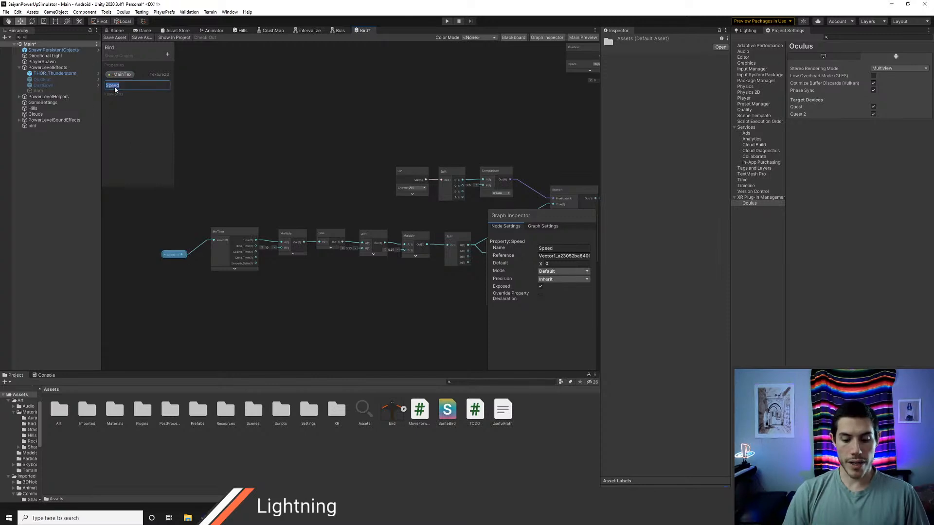
Step: Rename the Speed property to FlapSpeed, give it a default of 1, and save the Bird graph
left_click(115, 86)
type("FlapSpeed")
key("Return")
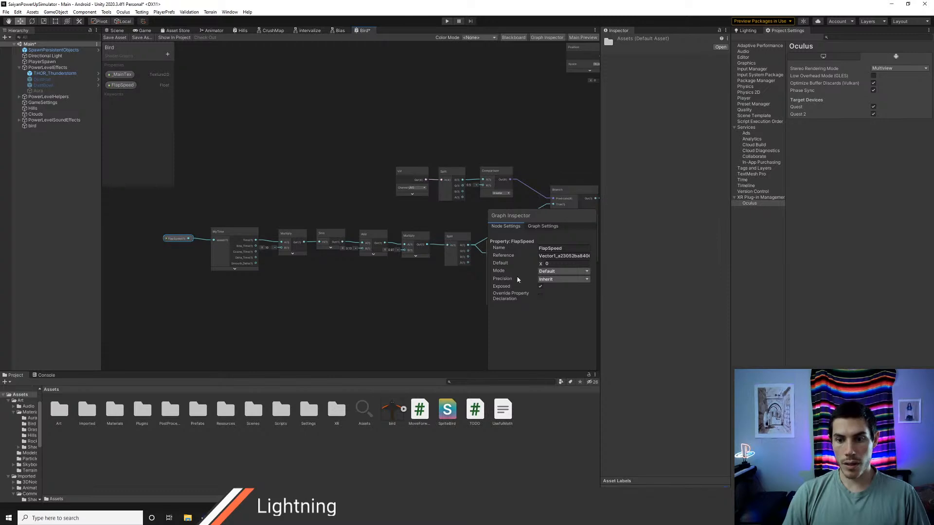
left_click(116, 38)
Step: Set FlapSpeed to 2 on the bird's material and watch the wings in the Scene view from several angles
left_click(117, 31)
left_click(32, 126)
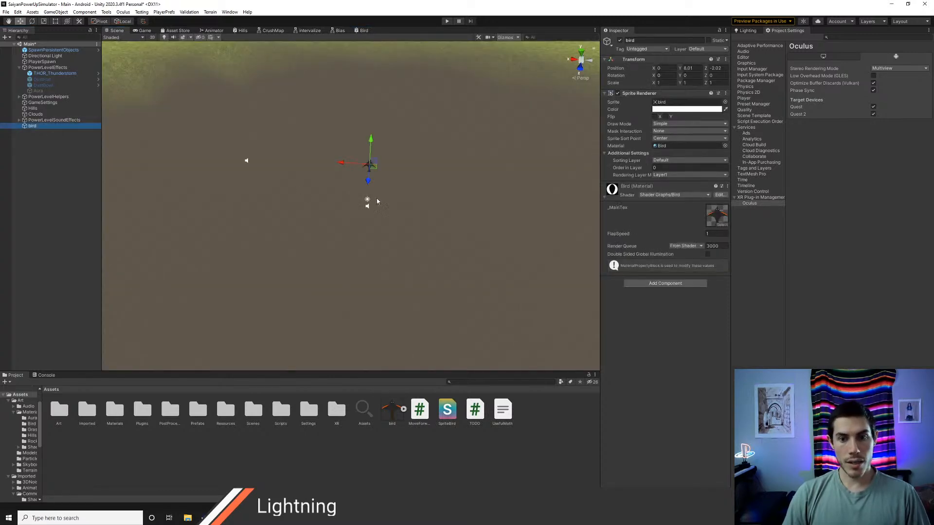
key("f")
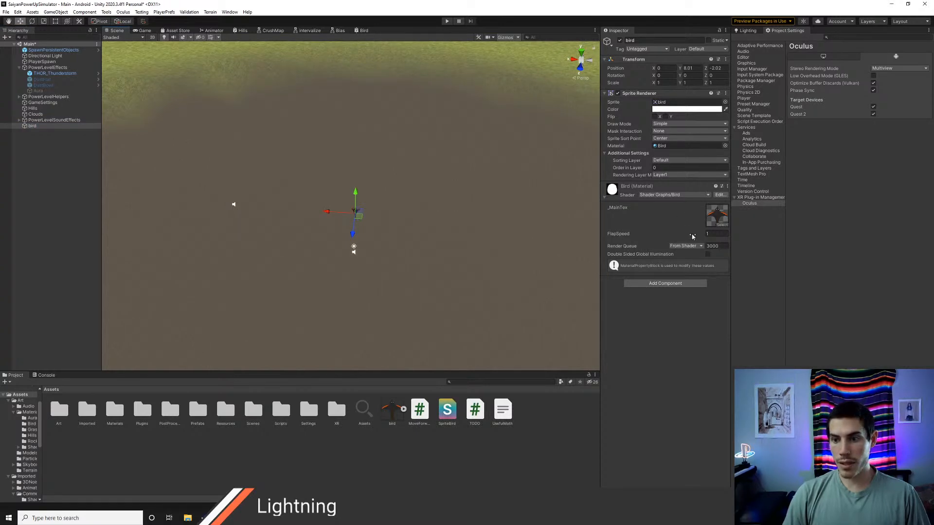
left_click(65, 216)
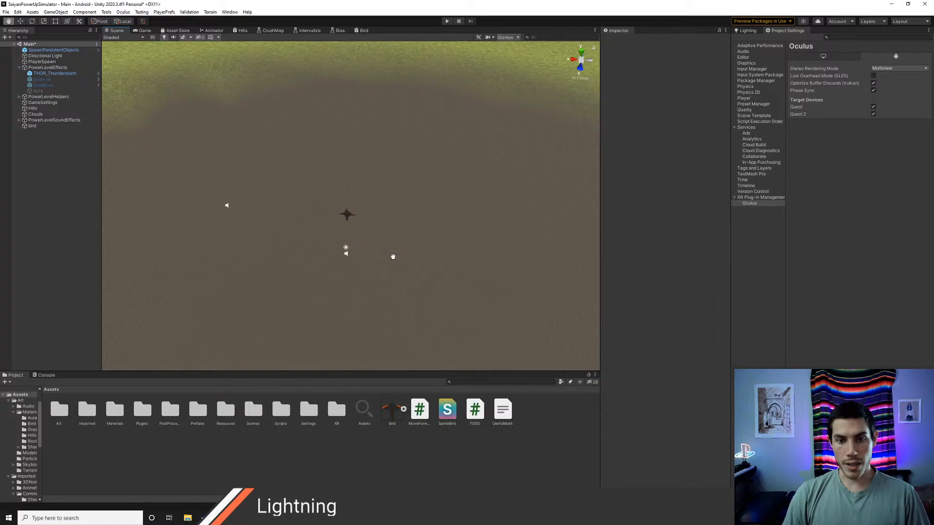
left_click_drag(393, 256, 382, 304, "alt")
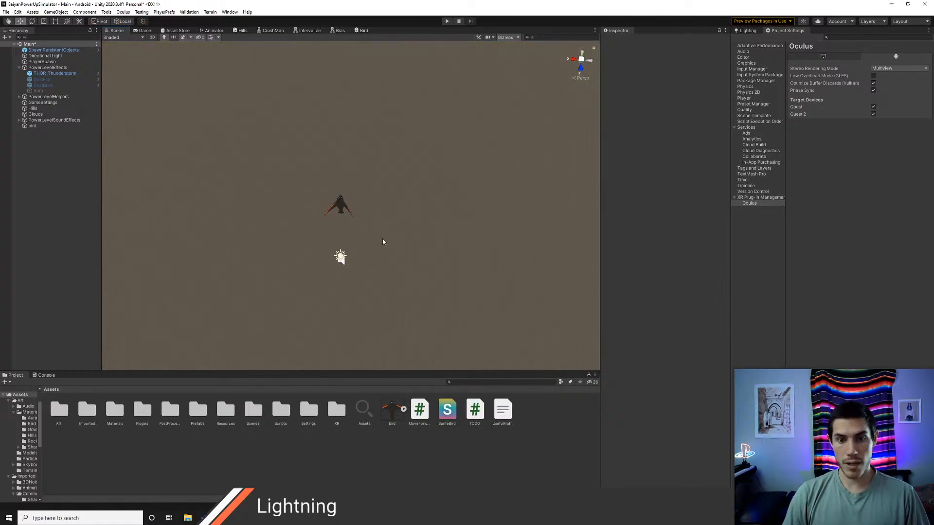
middle_click_drag(383, 242, 386, 276)
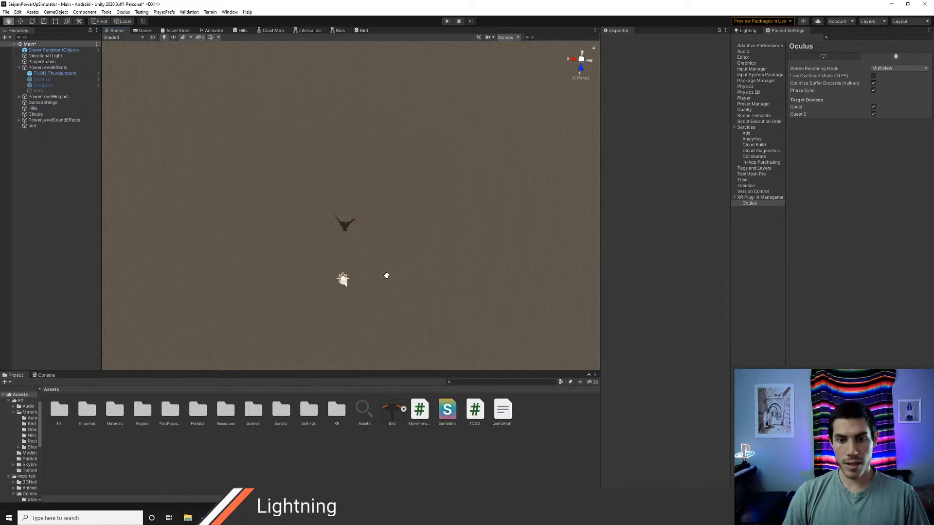
middle_click_drag(386, 275, 469, 272)
scroll(370, 293, "up", 6)
scroll(370, 292, "down", 1)
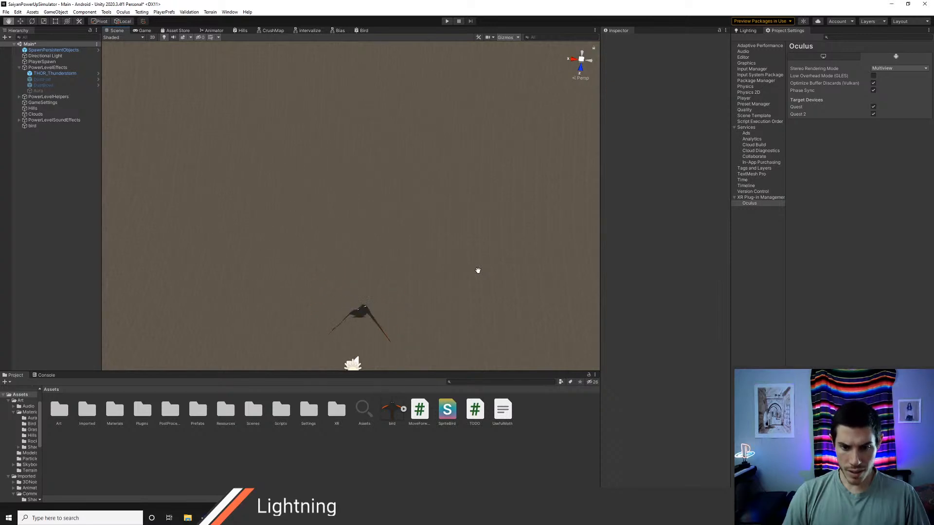
Step: Try a FlapSpeed of 10 on the bird's material, settle on 3, and watch the flapping
left_click(40, 126)
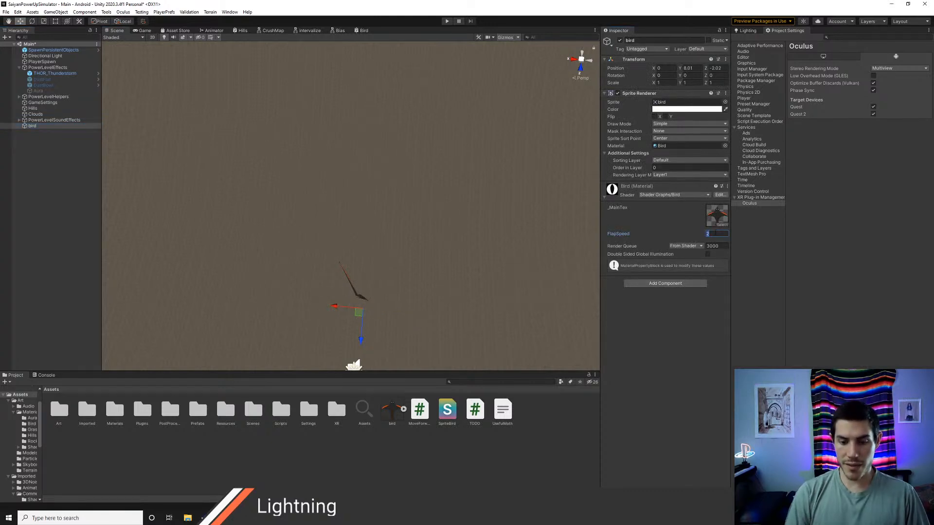
type("10")
middle_click_drag(446, 302, 487, 327)
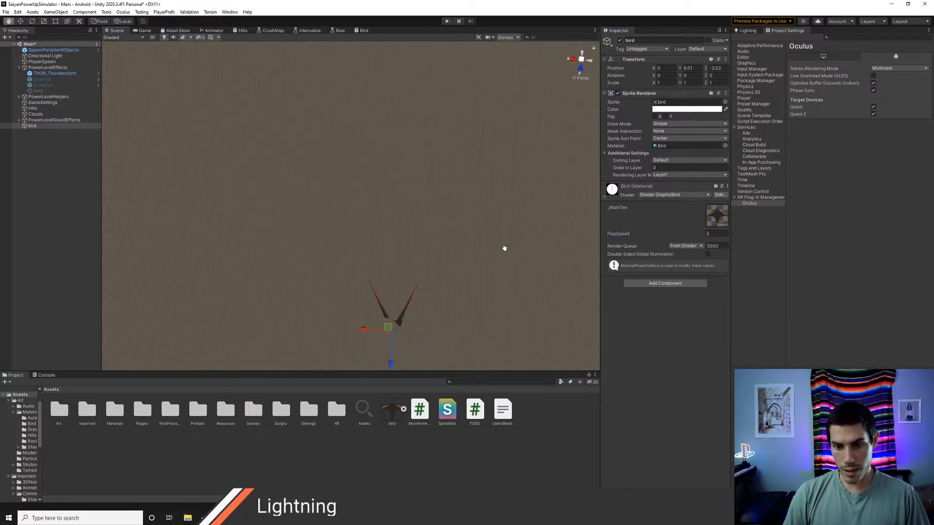
middle_click_drag(504, 248, 520, 264)
Step: Check the flap formula in SpriteBird.shader and examine the Bird graph nodes from MyTime to Rotate About Axis
key("alt+Tab")
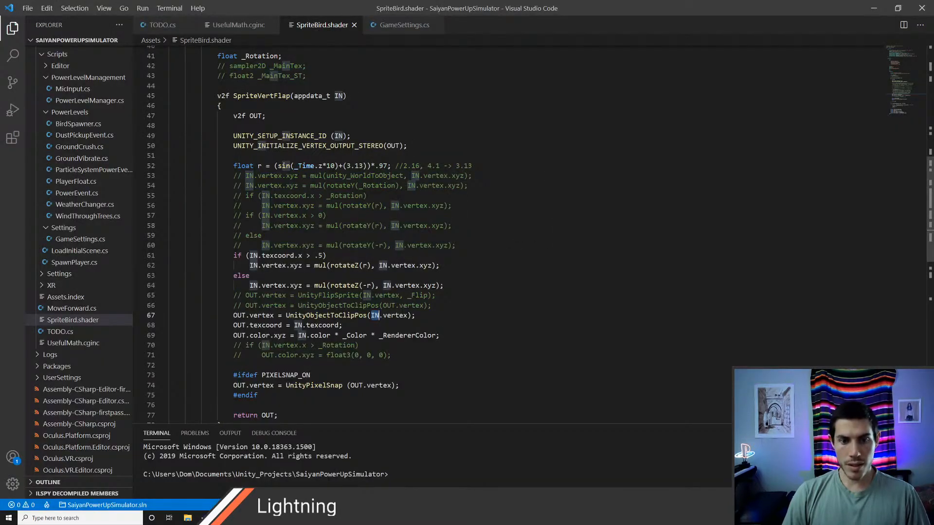
key("alt+Tab")
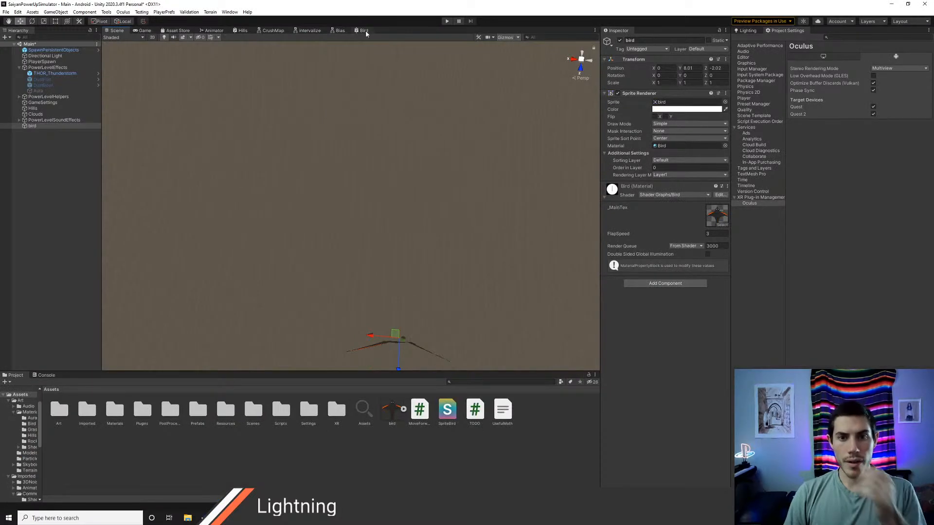
left_click(364, 31)
middle_click_drag(314, 283, 278, 284)
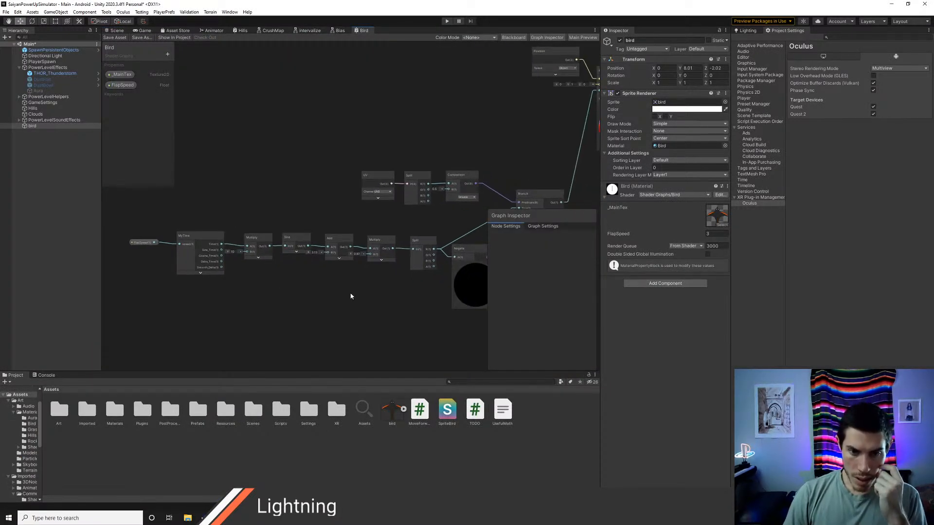
middle_click_drag(352, 293, 319, 295)
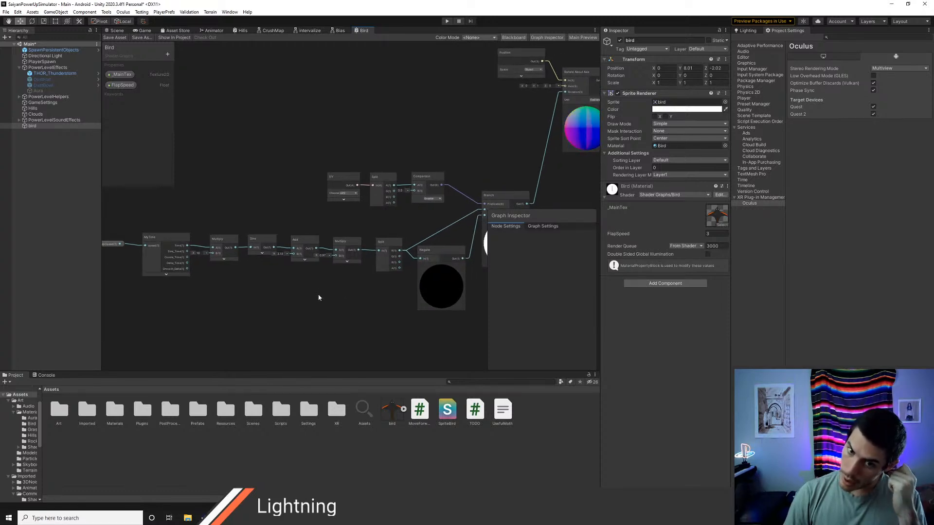
middle_click_drag(318, 297, 243, 295)
middle_click_drag(366, 228, 377, 274)
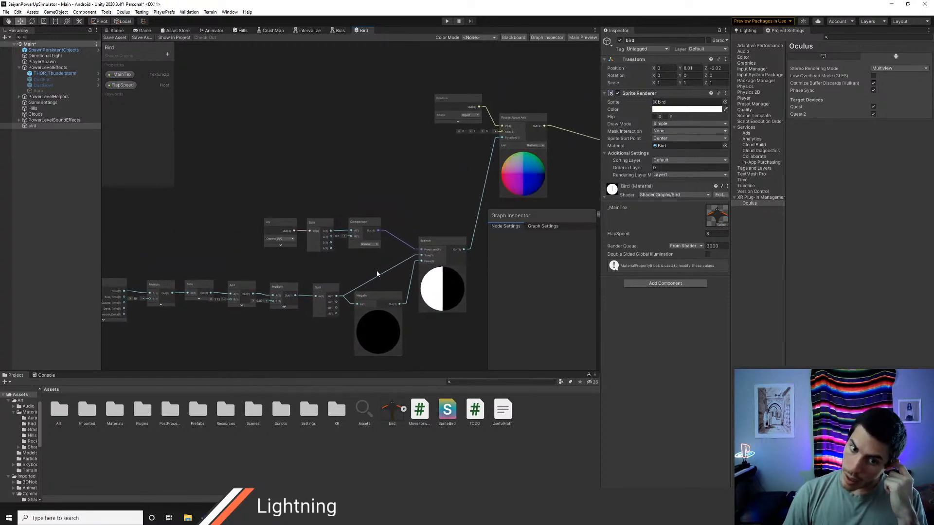
middle_click_drag(377, 274, 321, 275)
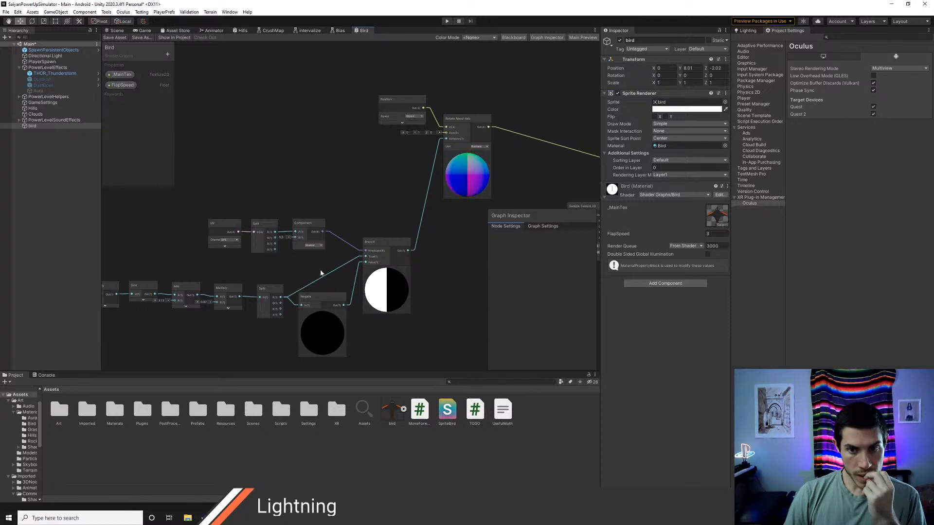
Step: Add a Float property named SplitPos to the Bird graph, in Slider mode from 0 to 1 with a default of 0.5
left_click(168, 55)
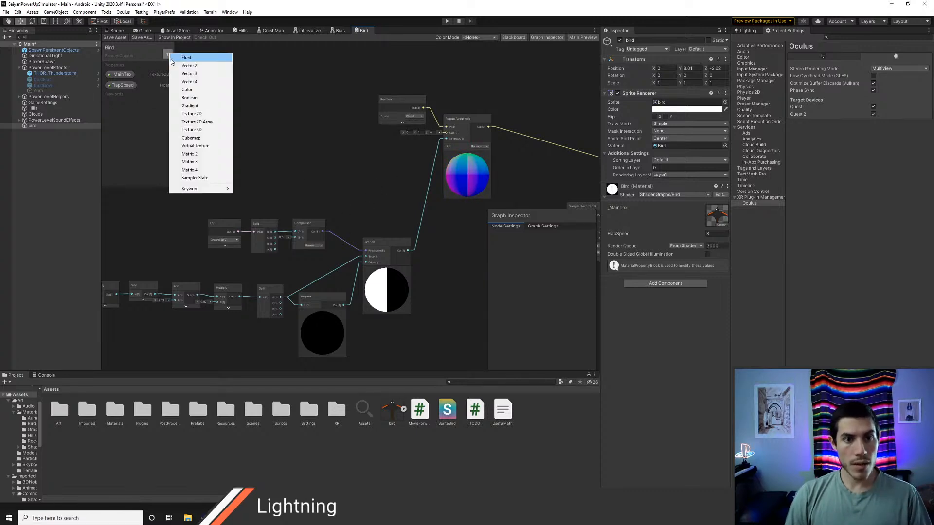
left_click(182, 58)
type("S")
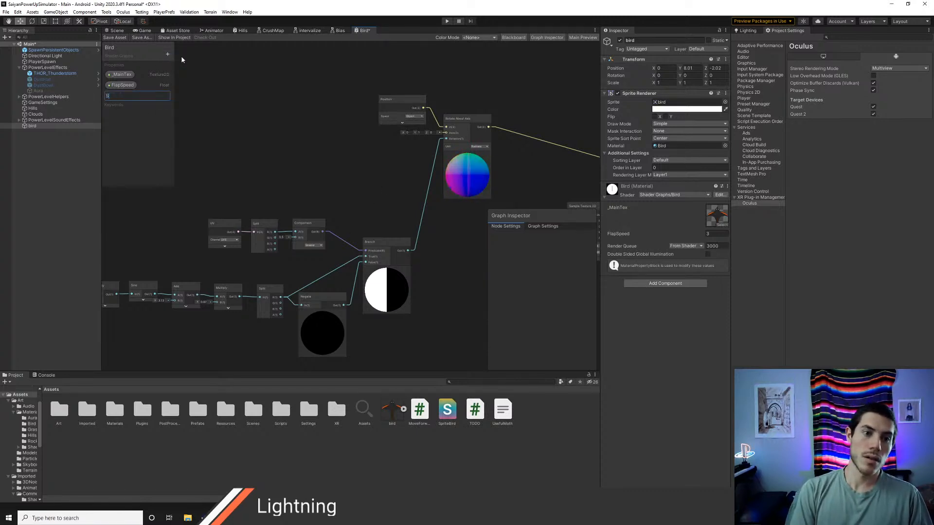
type("plitPos")
key("Return")
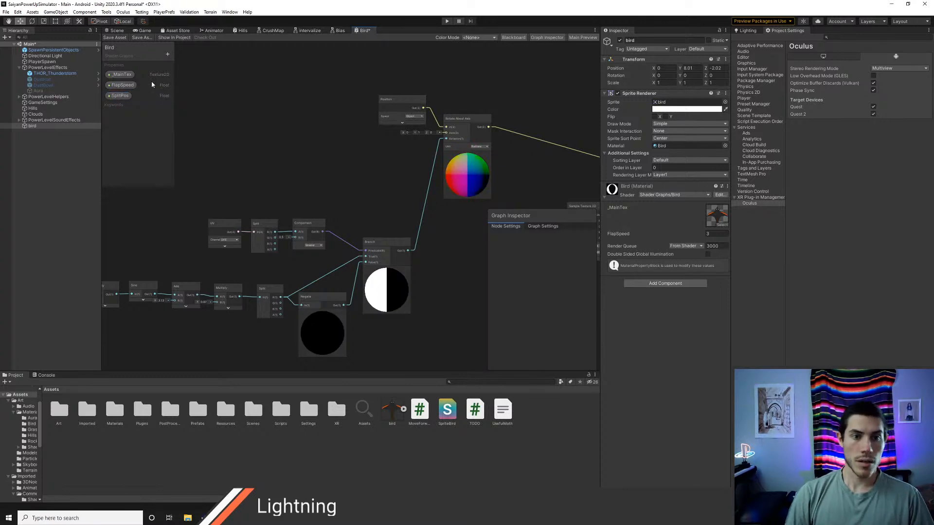
left_click(121, 95)
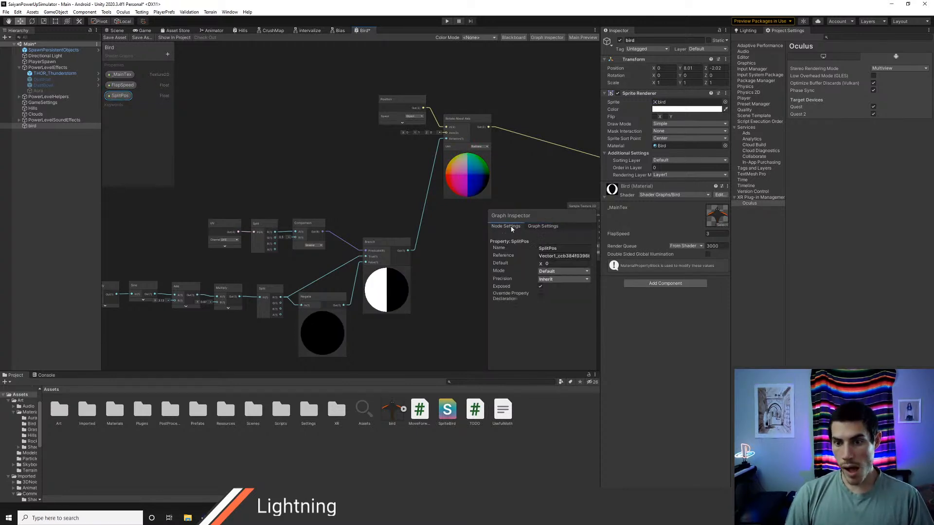
left_click(548, 272)
left_click(555, 289)
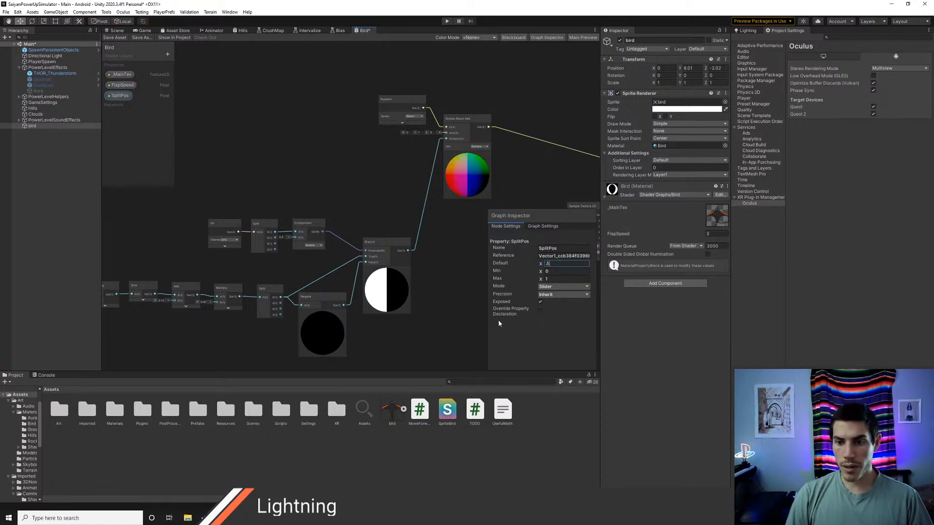
Step: Try feeding the SplitPos property into the Comparison node's B input and remove its node again
scroll(186, 223, "up", 3)
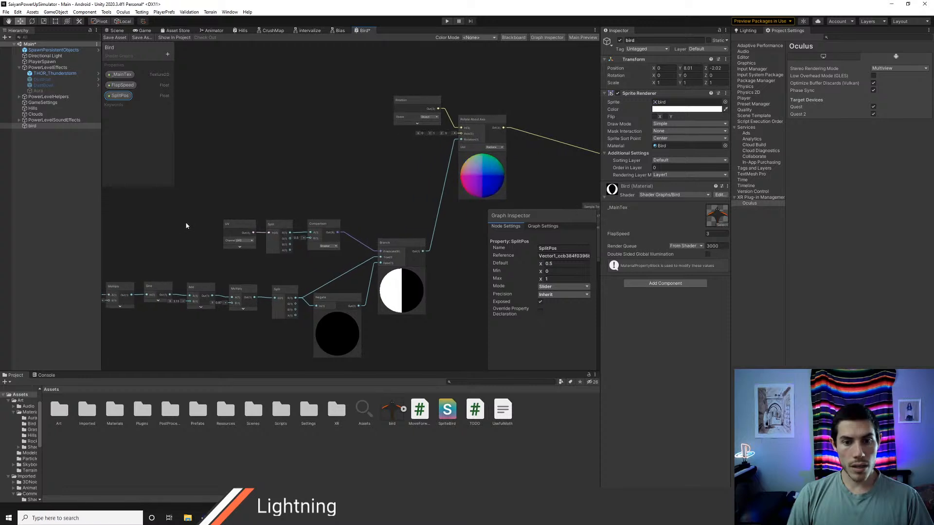
middle_click_drag(344, 226, 387, 245)
scroll(388, 245, "up", 1)
left_click_drag(353, 170, 370, 176)
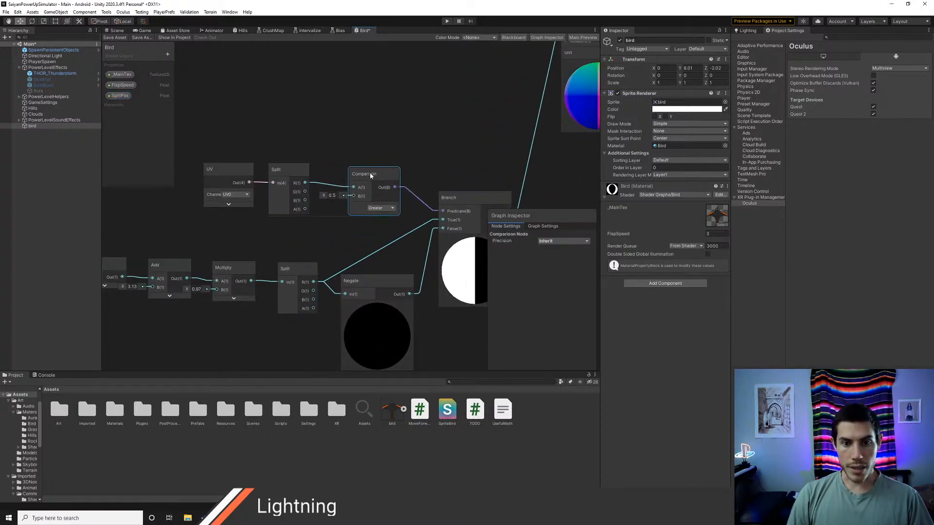
left_click_drag(120, 96, 331, 234)
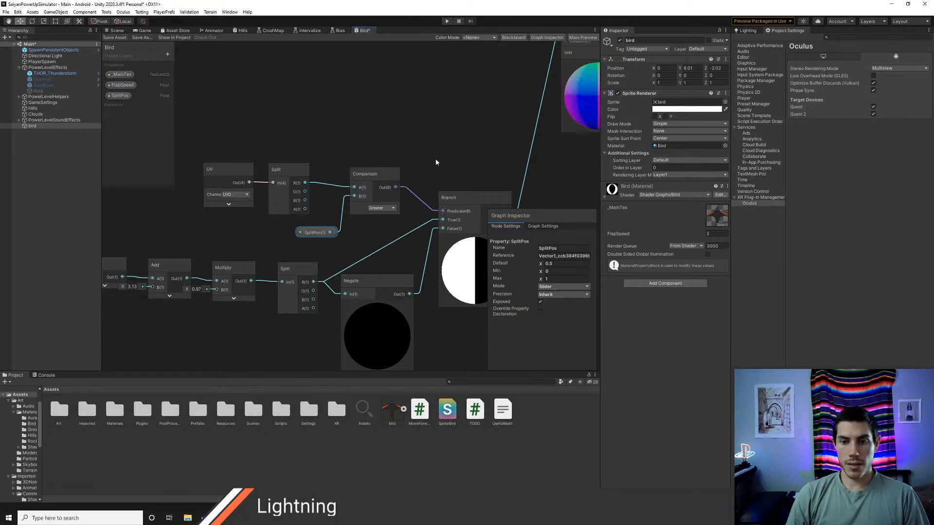
key("Delete")
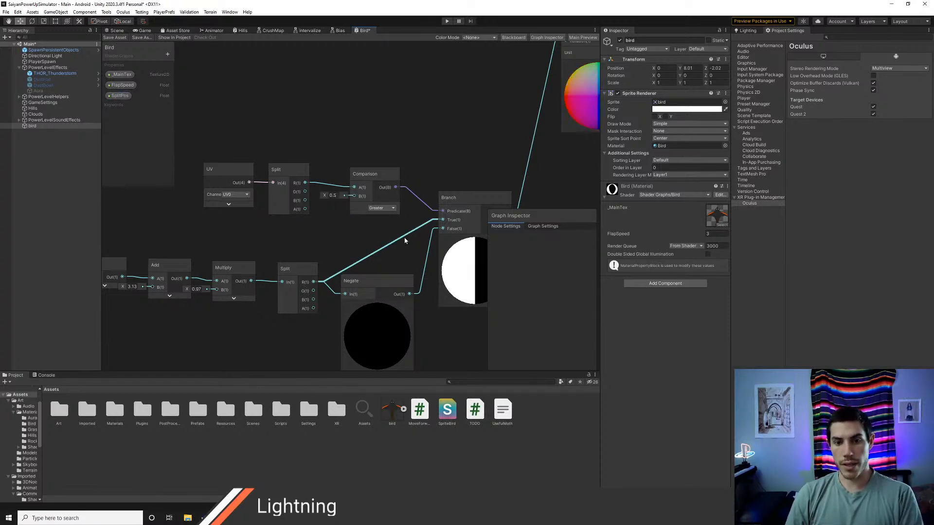
Step: Try to connect the Branch node's output directly to the Fragment's Base Color
middle_click_drag(428, 240, 253, 239)
scroll(374, 231, "down", 3)
middle_click_drag(413, 244, 286, 241)
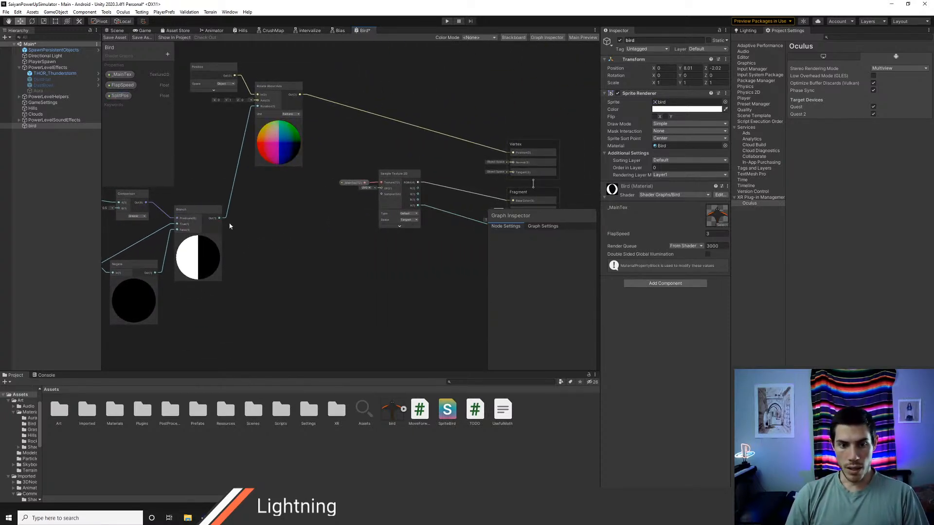
left_click_drag(220, 218, 454, 205)
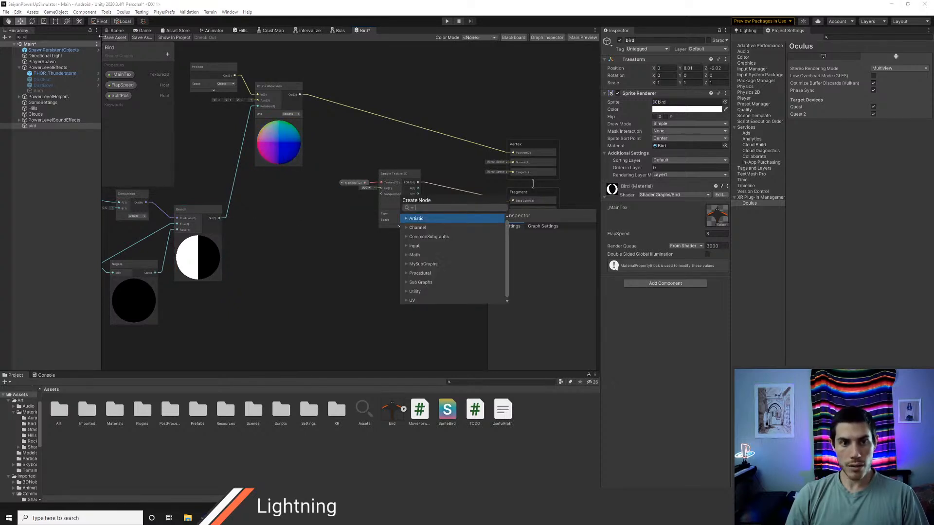
left_click(226, 244)
left_click_drag(219, 218, 513, 201)
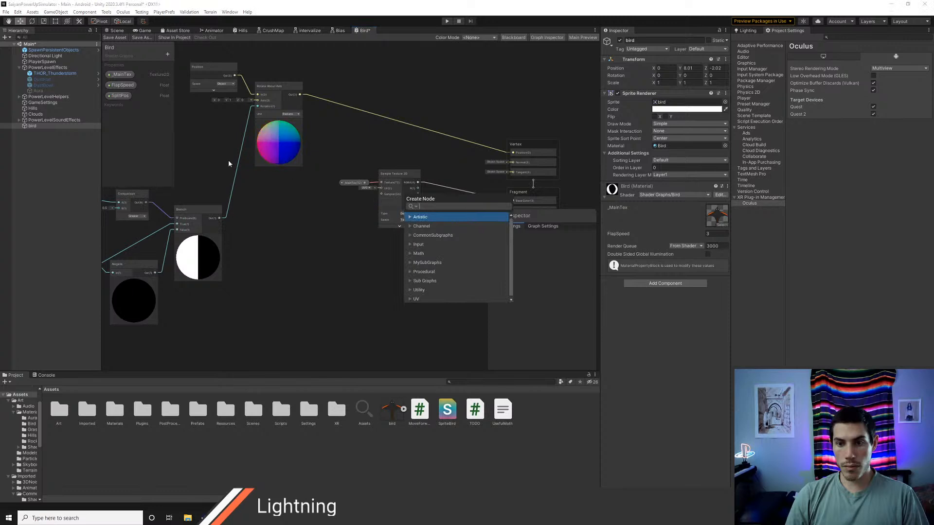
left_click(317, 239)
middle_click_drag(369, 262, 331, 263)
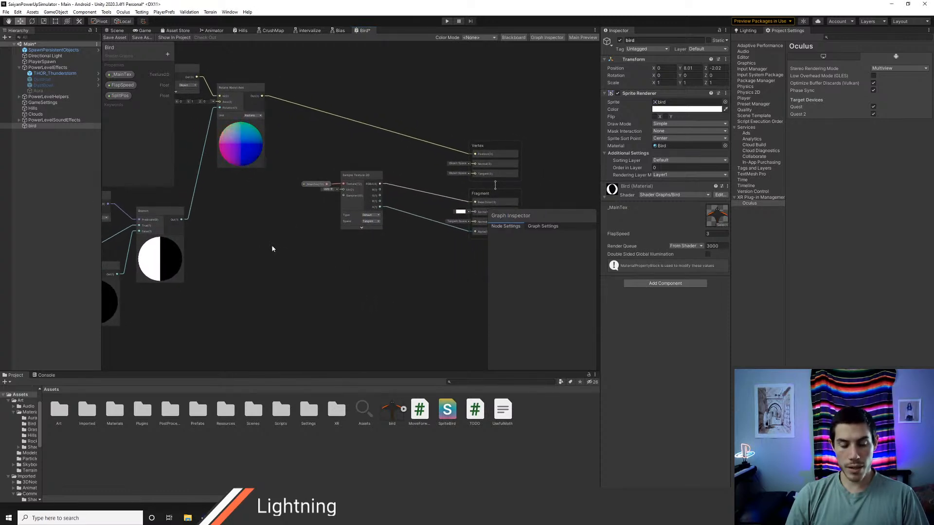
middle_click_drag(250, 233, 375, 244)
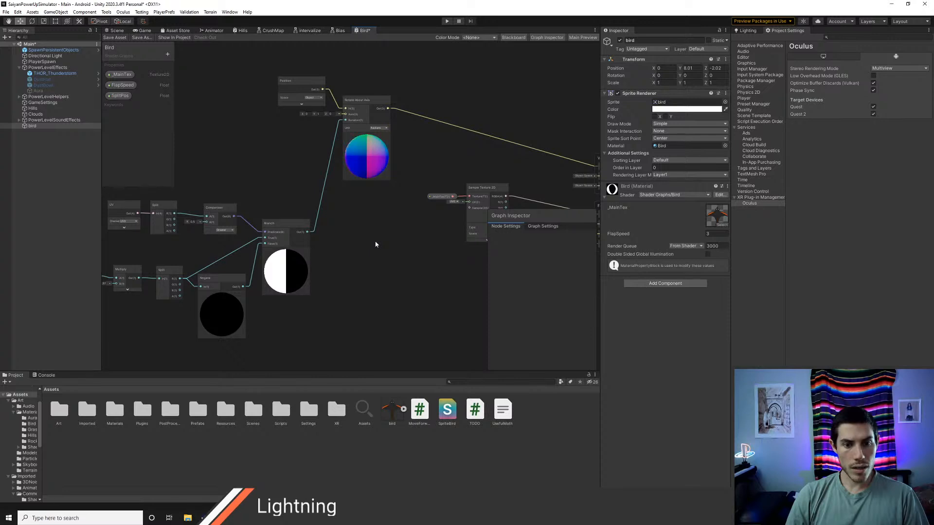
middle_click_drag(375, 244, 418, 234)
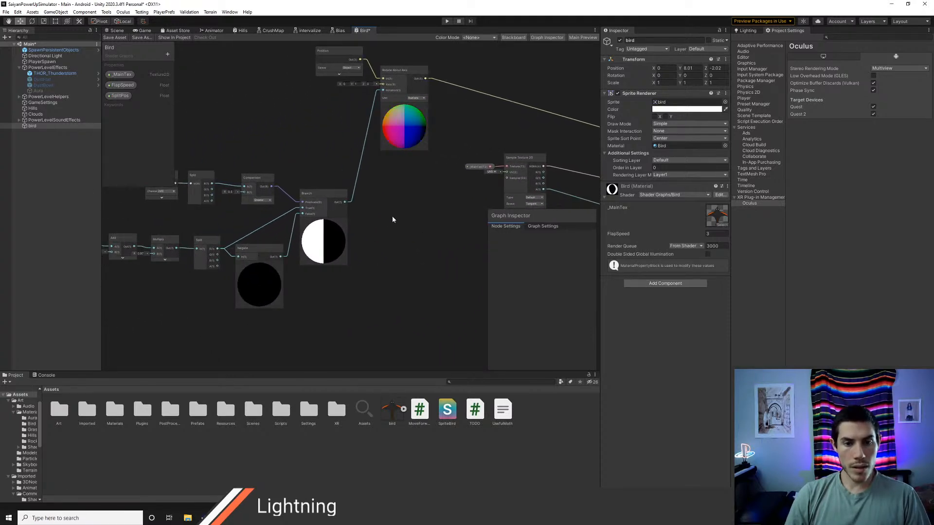
middle_click_drag(404, 217, 241, 250)
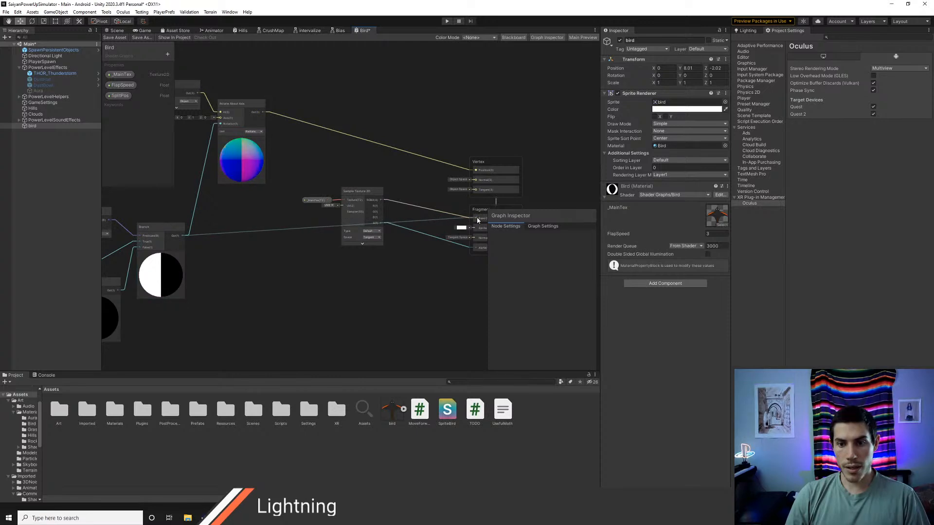
key("space")
Step: Remove the connection from the Sample Texture 2D RGBA output to Base Color and try wiring the Branch output there instead
left_click(456, 218)
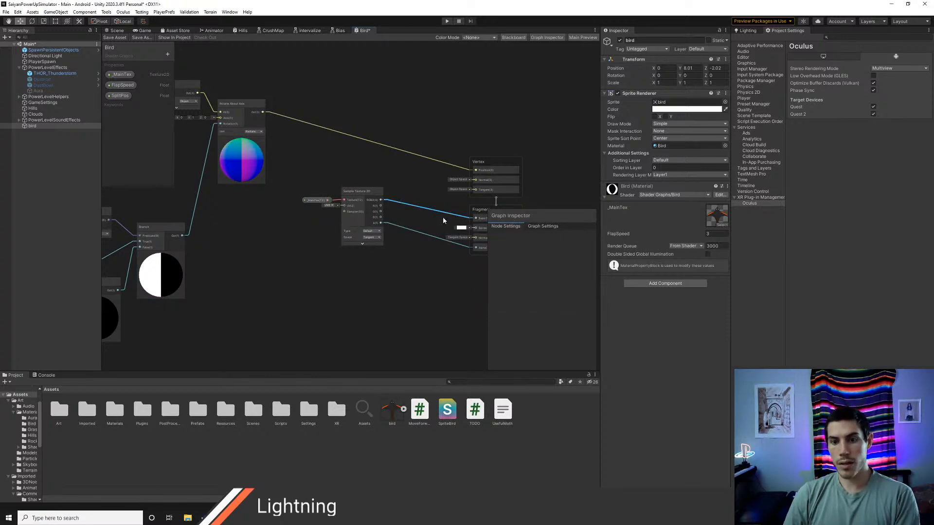
key("Delete")
left_click_drag(184, 236, 476, 217)
left_click(233, 257)
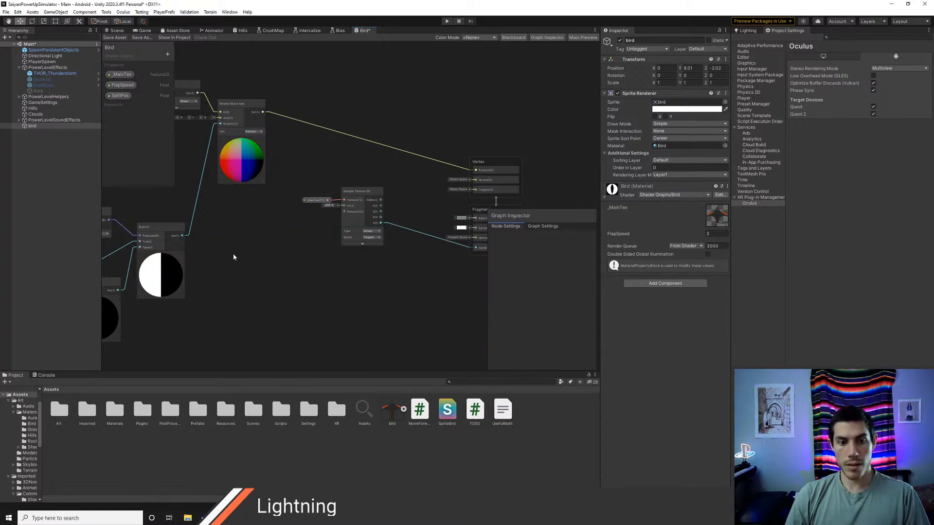
Step: Route the Branch output through a new Float node into the Fragment's Base Color and save the Bird graph
scroll(238, 257, "up", 3)
middle_click_drag(238, 263, 432, 213)
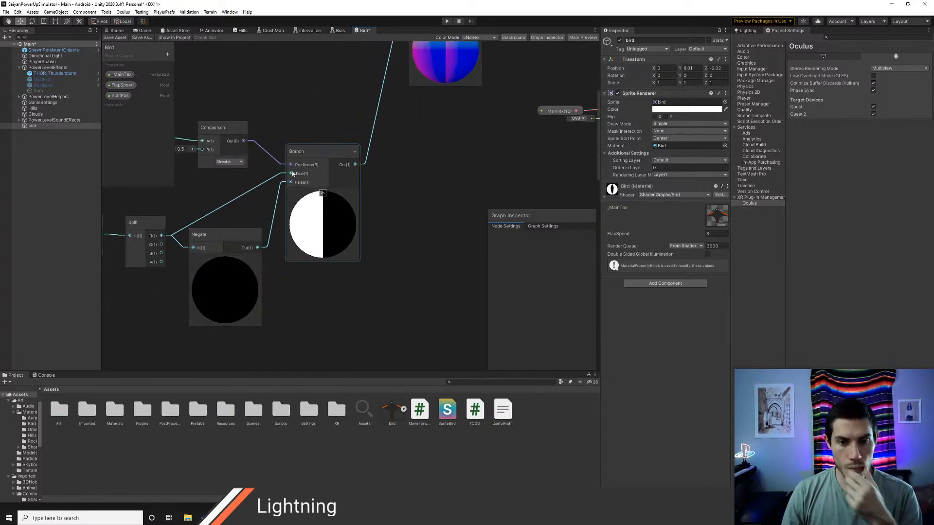
middle_click_drag(249, 211, 161, 201)
key("space")
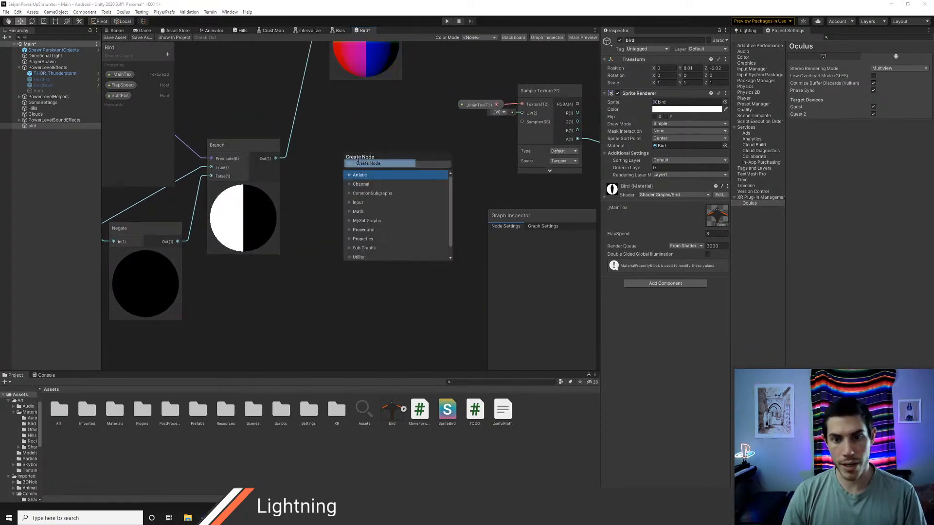
type("float")
key("Return")
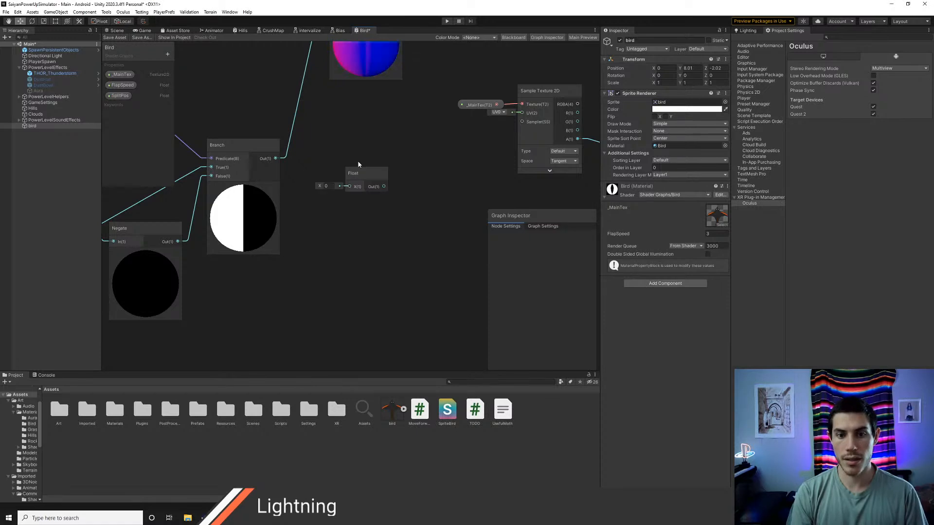
left_click_drag(275, 159, 349, 186)
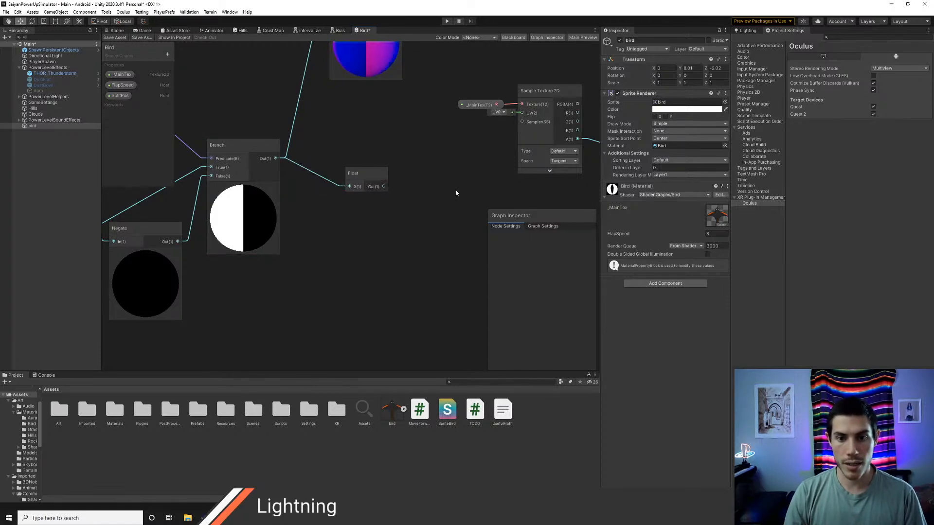
scroll(340, 224, "down", 4)
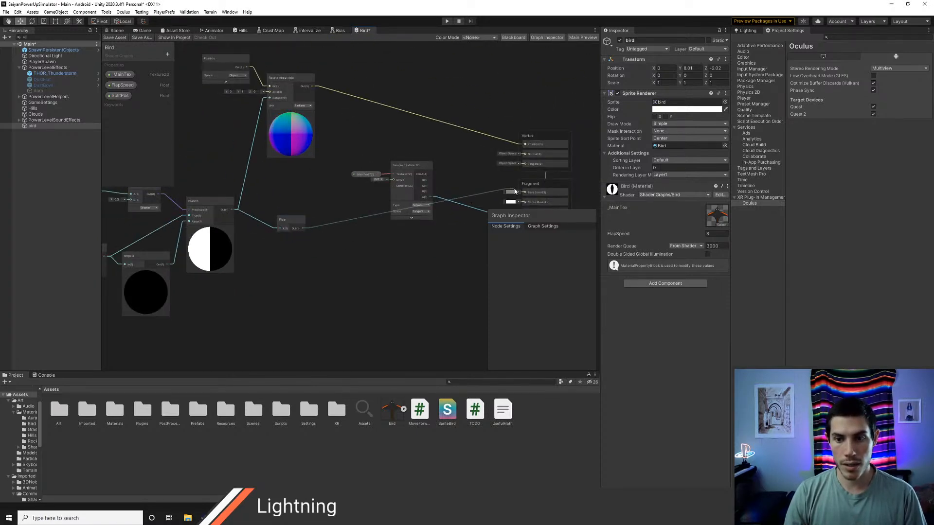
left_click_drag(515, 192, 524, 192)
left_click(115, 37)
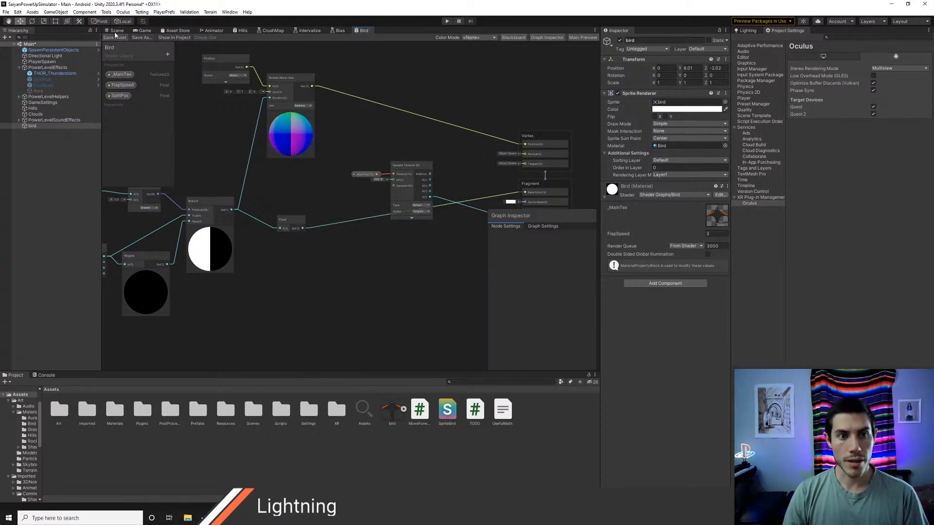
Step: Set FlapSpeed to 1 on the bird's material and examine the wing halves' shading in the Scene view from above and head-on
left_click(116, 30)
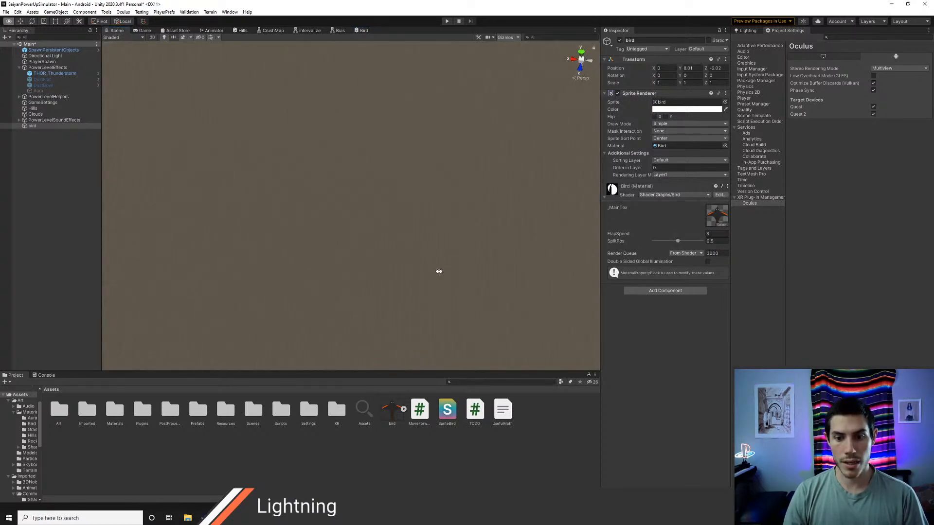
right_click_drag(446, 288, 457, 331)
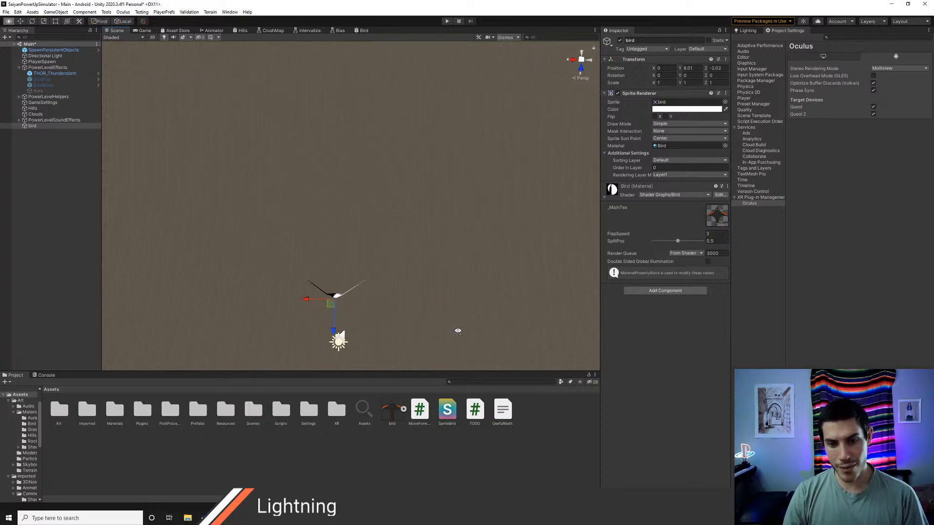
right_click_drag(451, 297, 451, 152)
key("w")
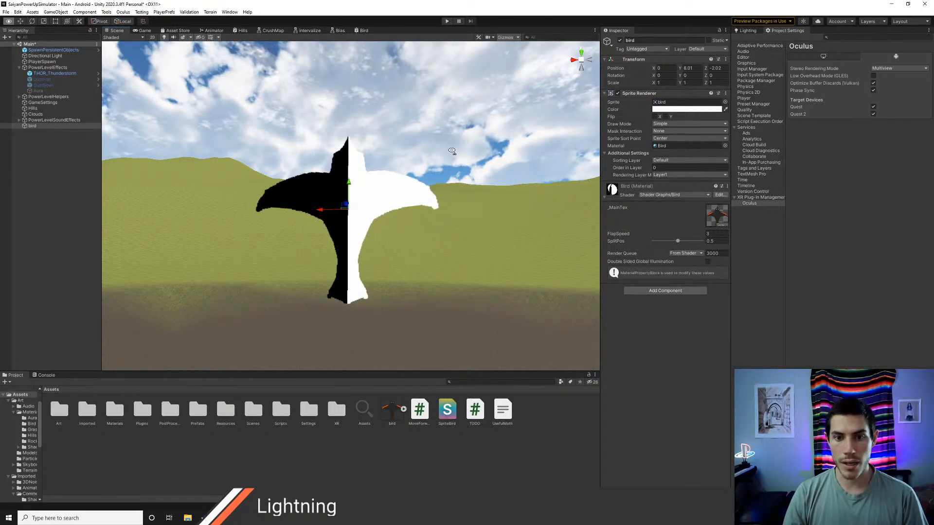
right_click_drag(452, 151, 459, 331)
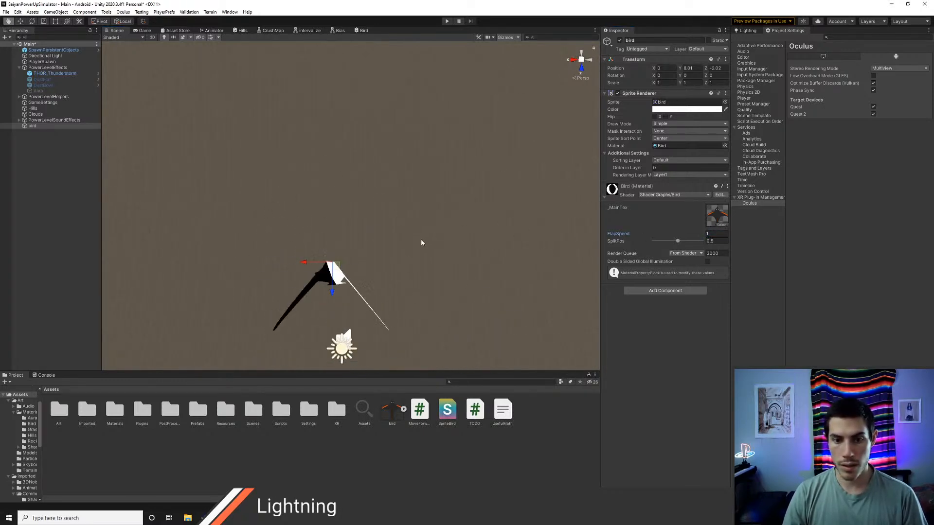
middle_click_drag(421, 240, 454, 283)
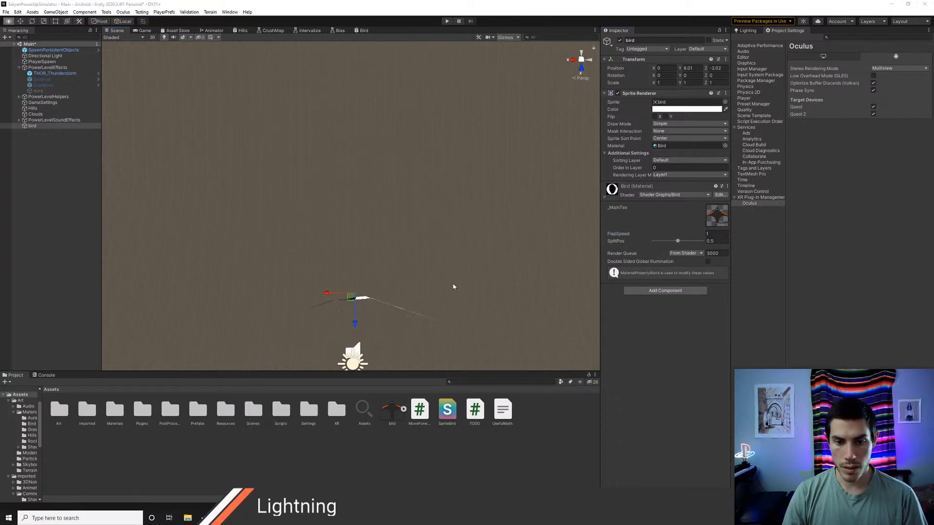
key("alt+Tab")
key("alt+Tab")
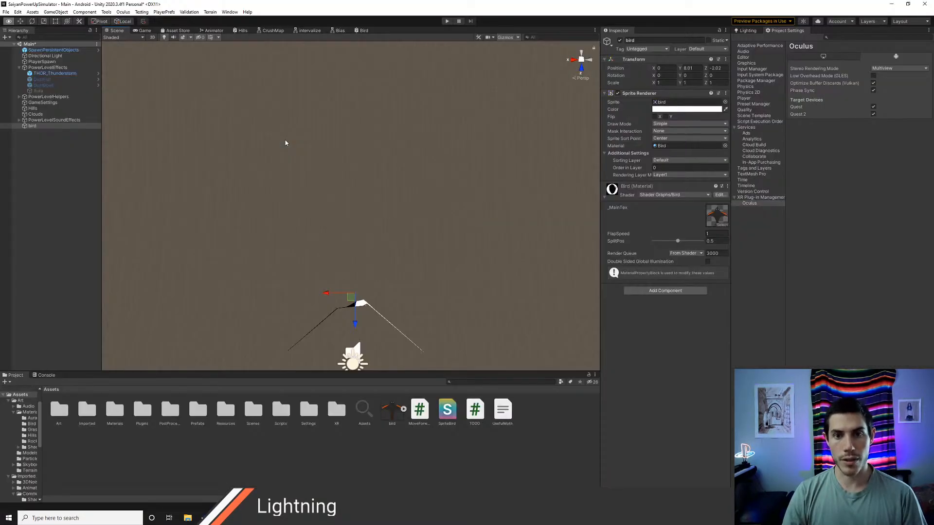
Step: Add the SplitPos property to the Bird graph, feed it into the Comparison node's B input, and save the asset
left_click(363, 30)
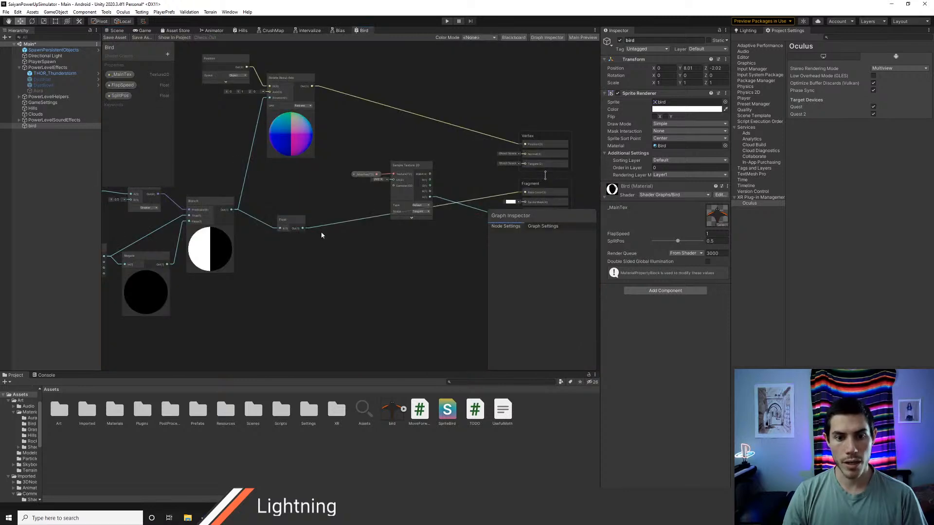
middle_click_drag(280, 224, 341, 248)
left_click_drag(349, 248, 348, 242)
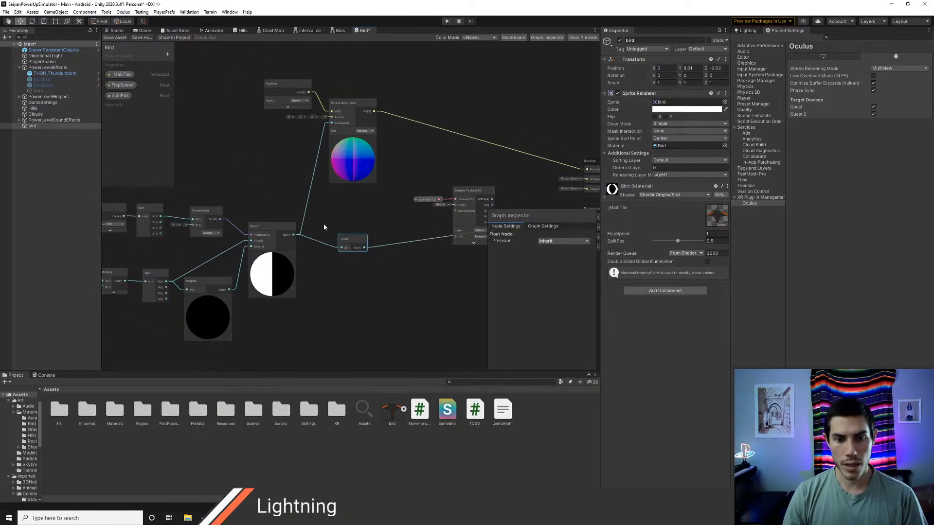
middle_click_drag(324, 227, 380, 195)
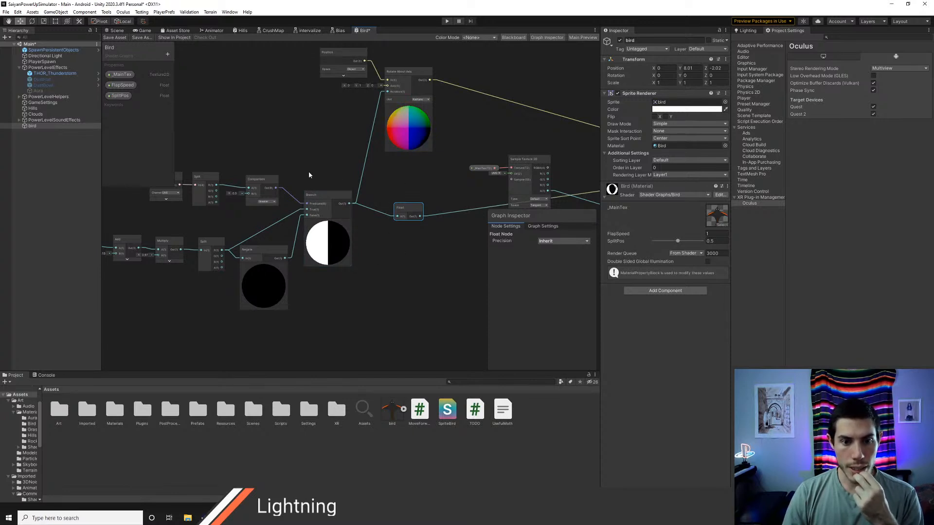
middle_click_drag(313, 170, 390, 192)
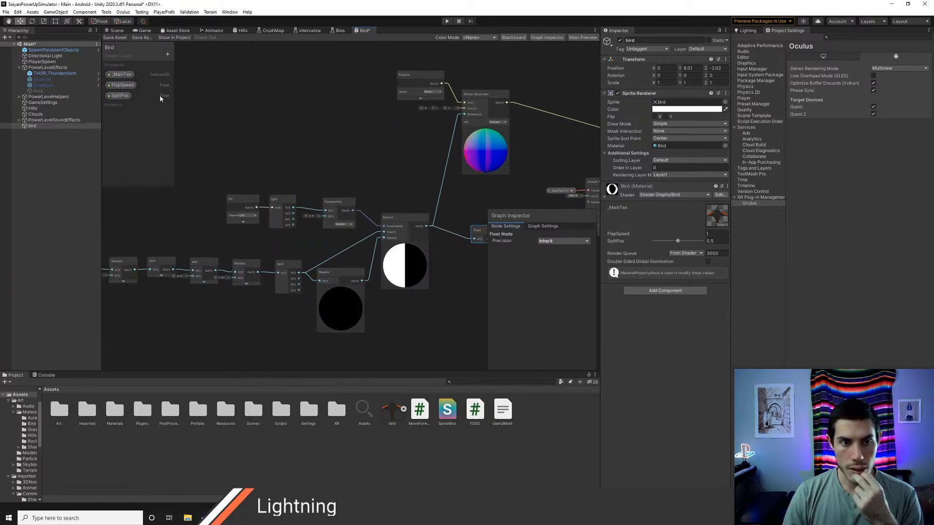
left_click_drag(160, 95, 317, 241)
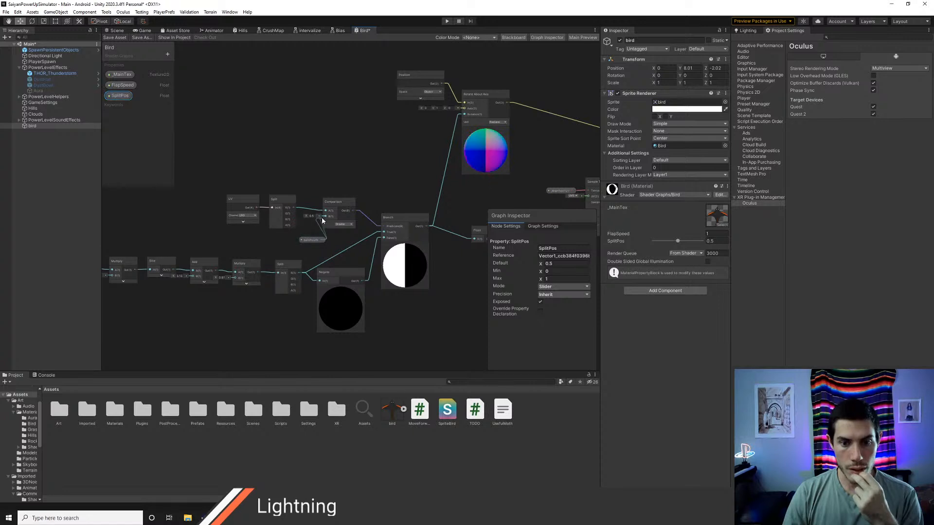
left_click(114, 37)
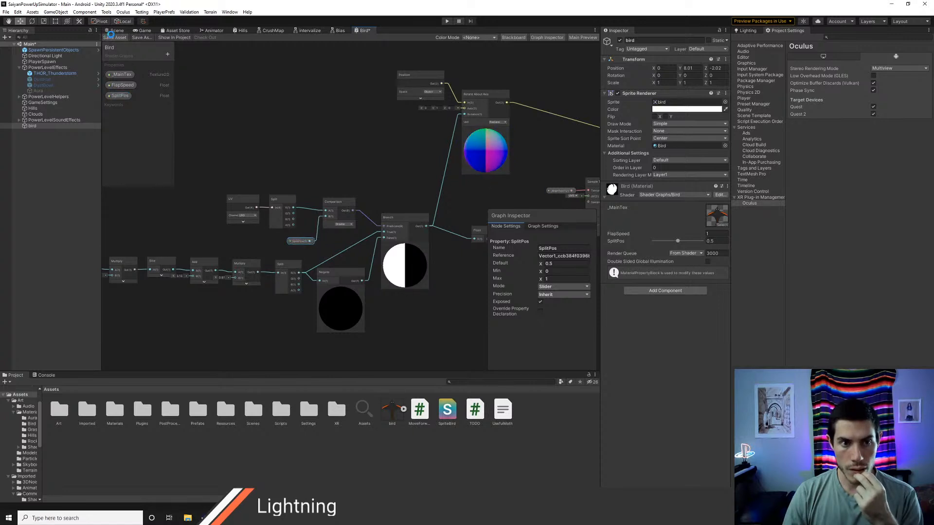
Step: Set the bird material's FlapSpeed to 0.1 and examine the flapping wing halves in the Scene view from several angles
left_click(116, 30)
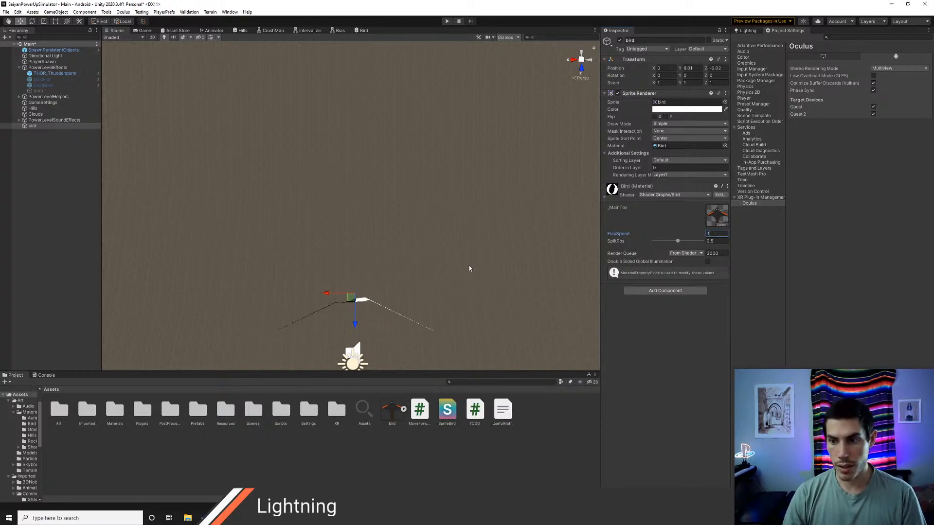
left_click_drag(462, 258, 460, 274)
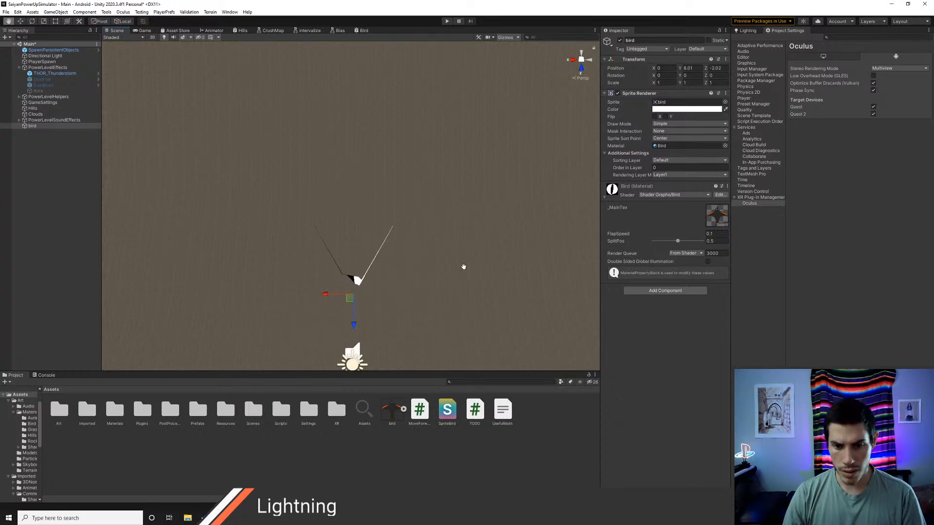
left_click_drag(464, 266, 468, 281, "alt")
left_click_drag(448, 229, 454, 168, "alt")
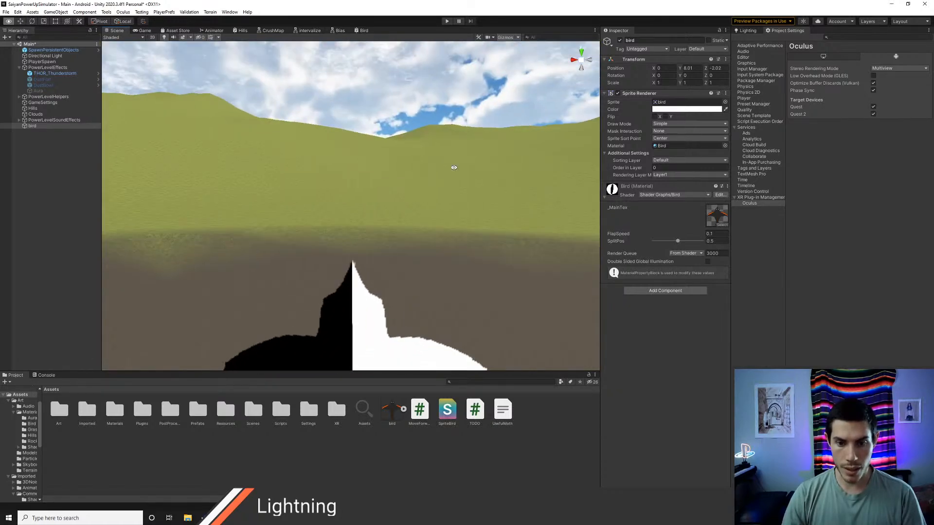
left_click_drag(440, 275, 428, 231, "alt")
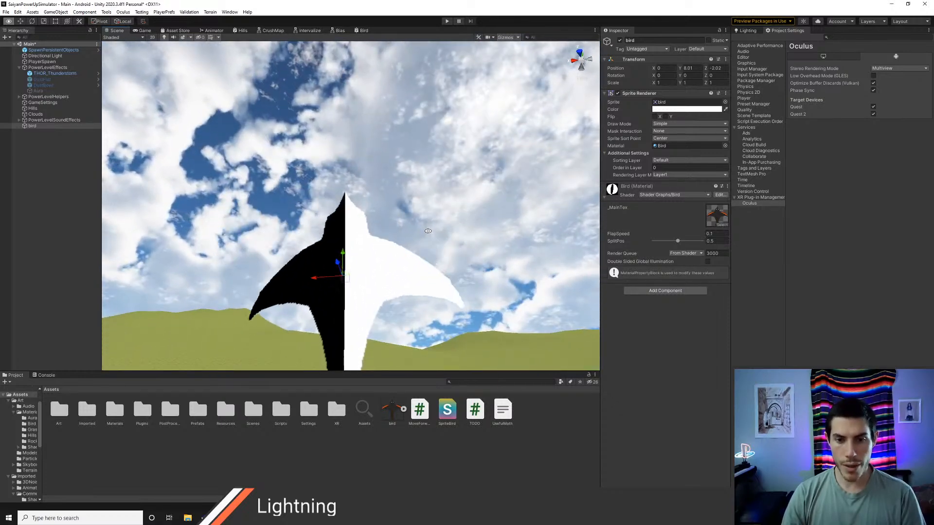
Step: Switch the Scene view to Shaded Wireframe and examine the bird sprite's mesh
left_click(123, 38)
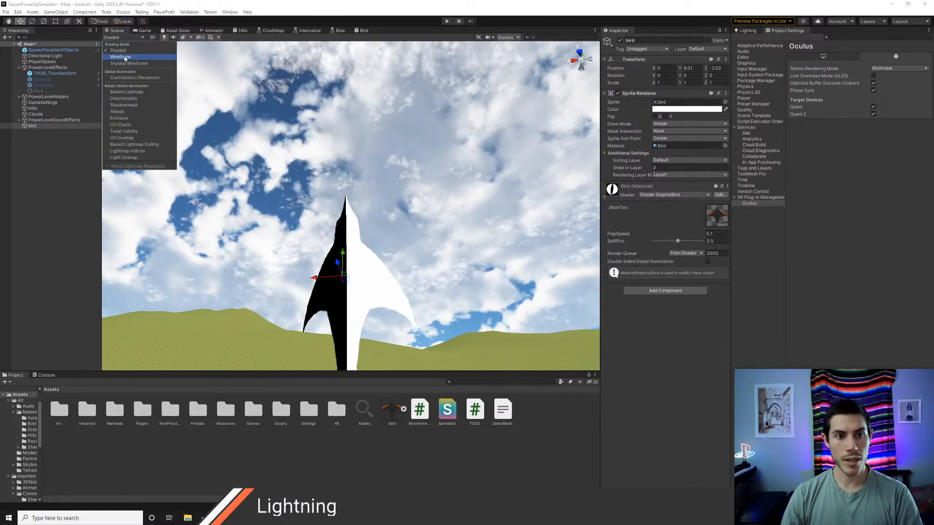
left_click(125, 64)
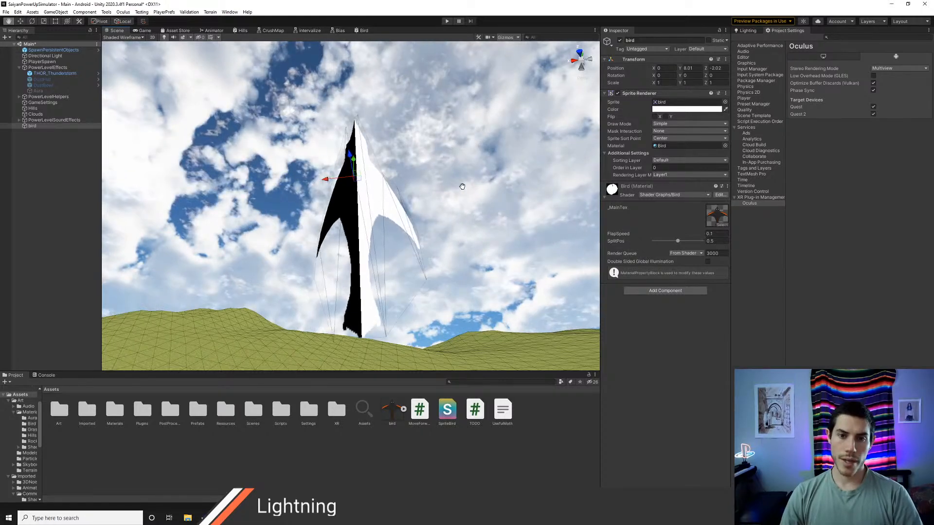
key("w")
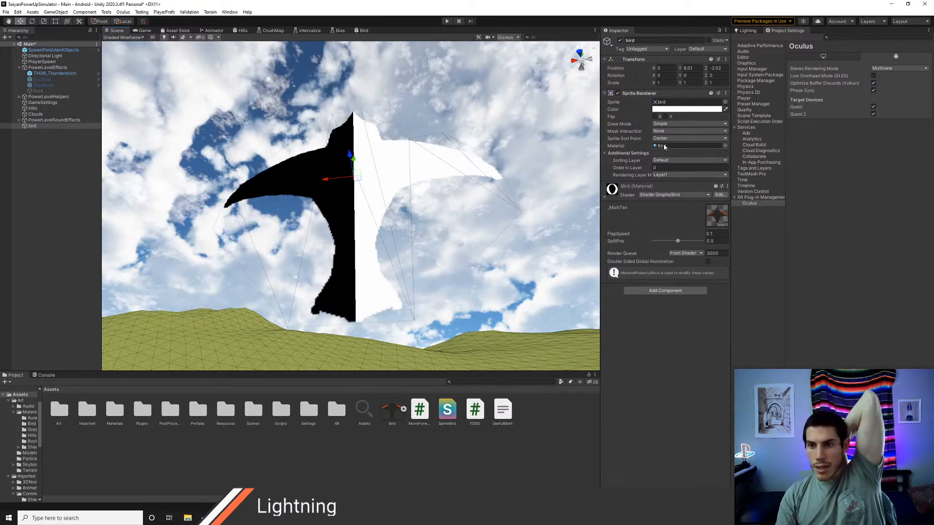
Step: Try flipping the bird's Sprite Renderer on X and on Y, turning each flip off again
left_click(654, 116)
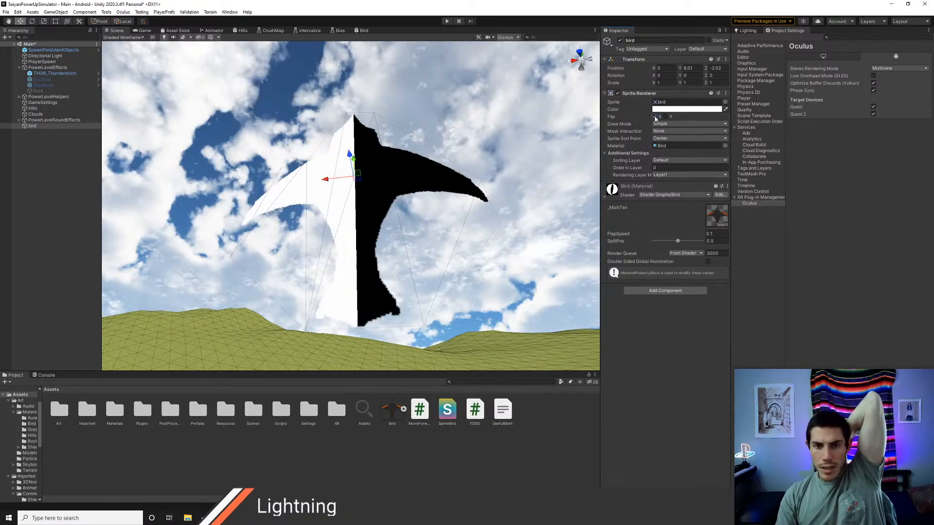
left_click(666, 117)
left_click(654, 117)
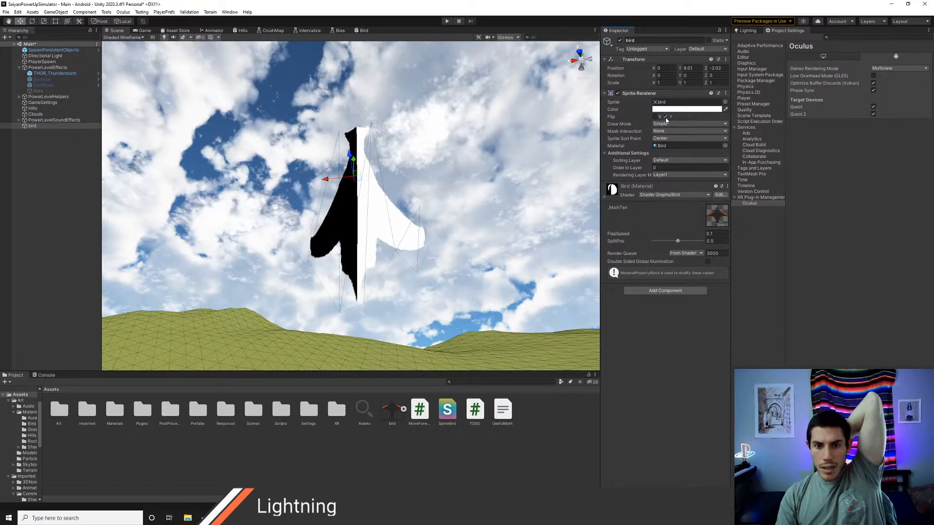
left_click(666, 117)
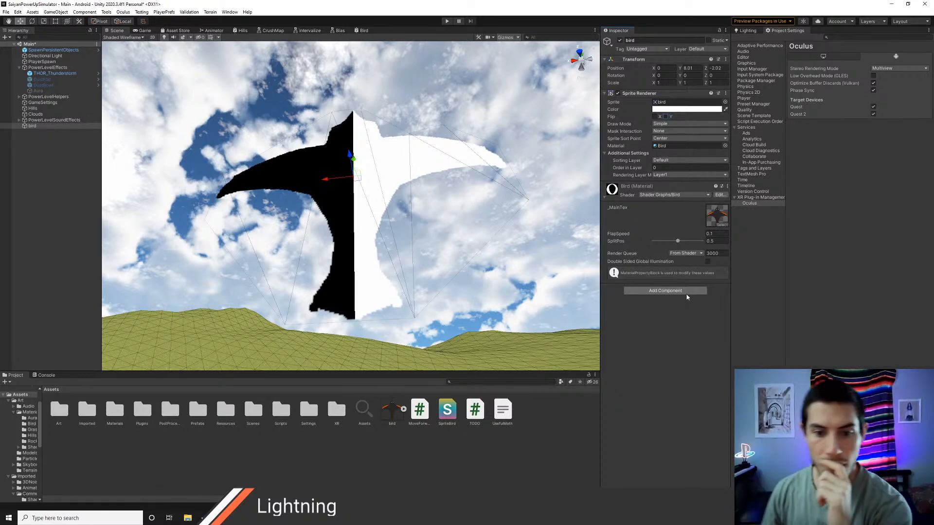
Step: Select the bird texture asset and try to open it in the Sprite Editor
left_click(390, 413)
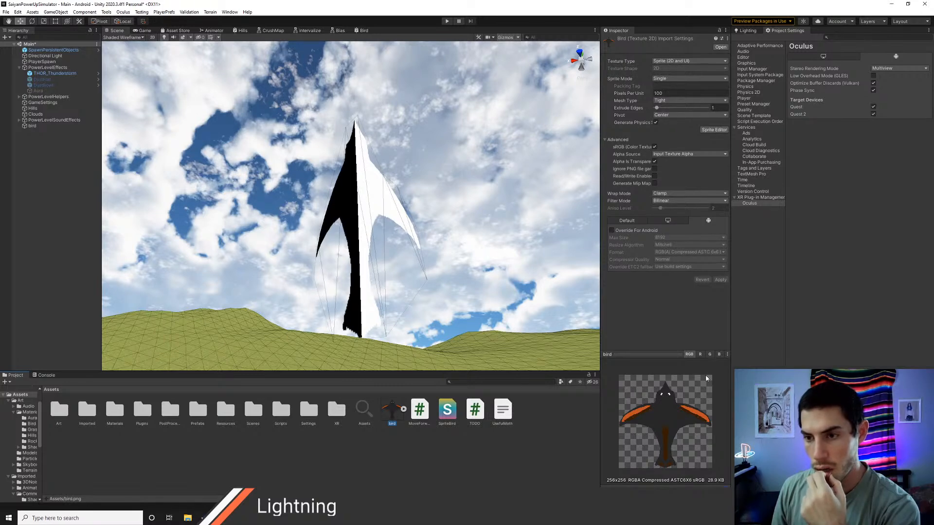
left_click(714, 130)
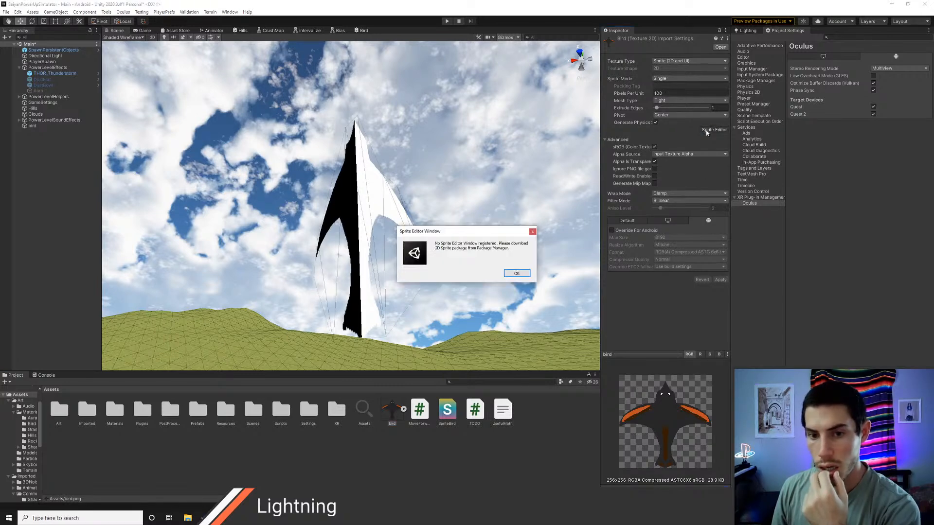
left_click(532, 232)
Step: Open the Package Manager, list the Unity Registry packages, and search them for "sprit"
left_click(229, 12)
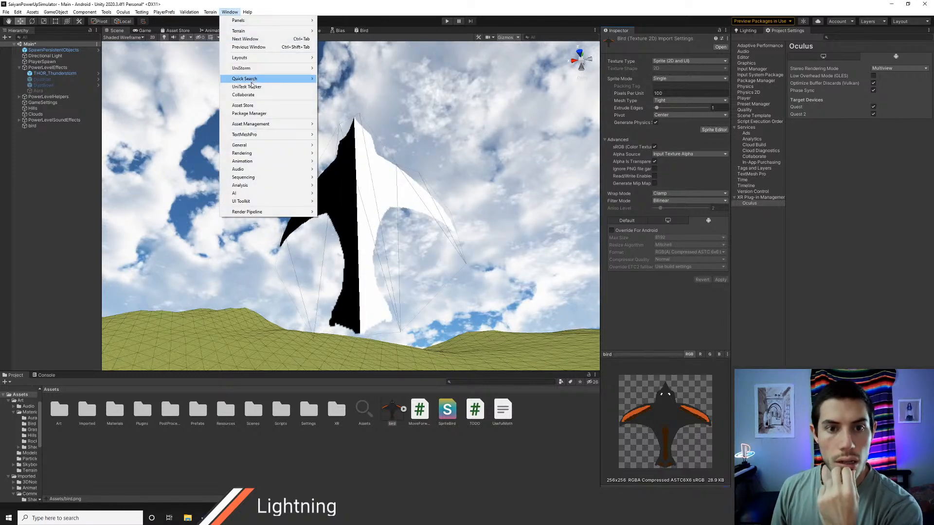
left_click(276, 116)
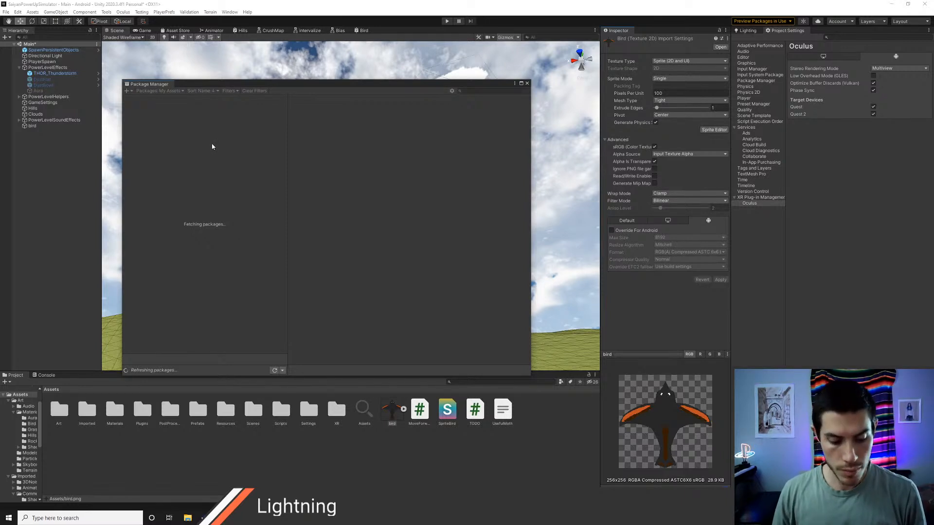
left_click(177, 91)
left_click(160, 98)
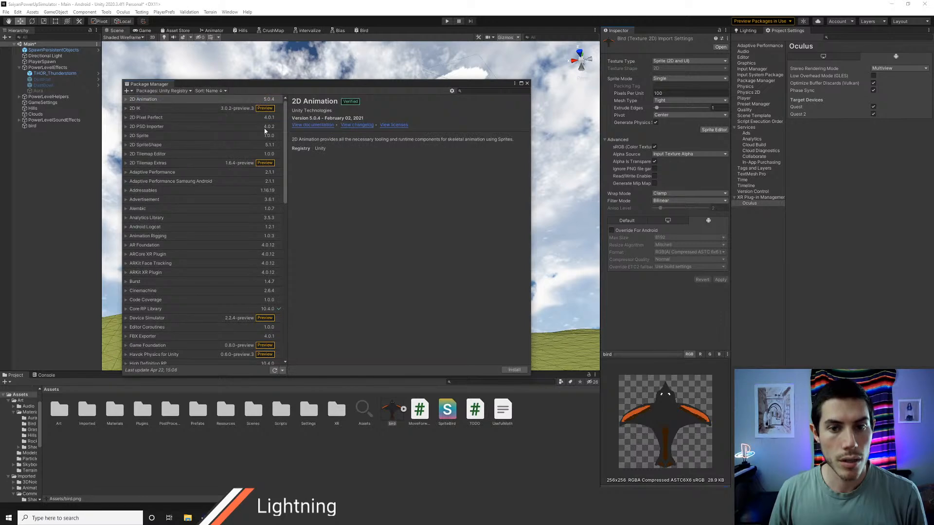
scroll(240, 246, "down", 15)
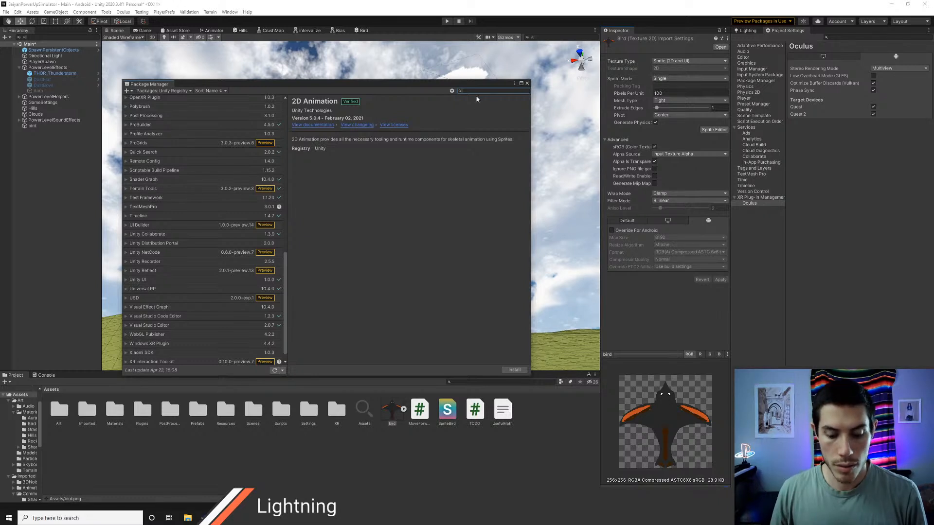
type("sprit")
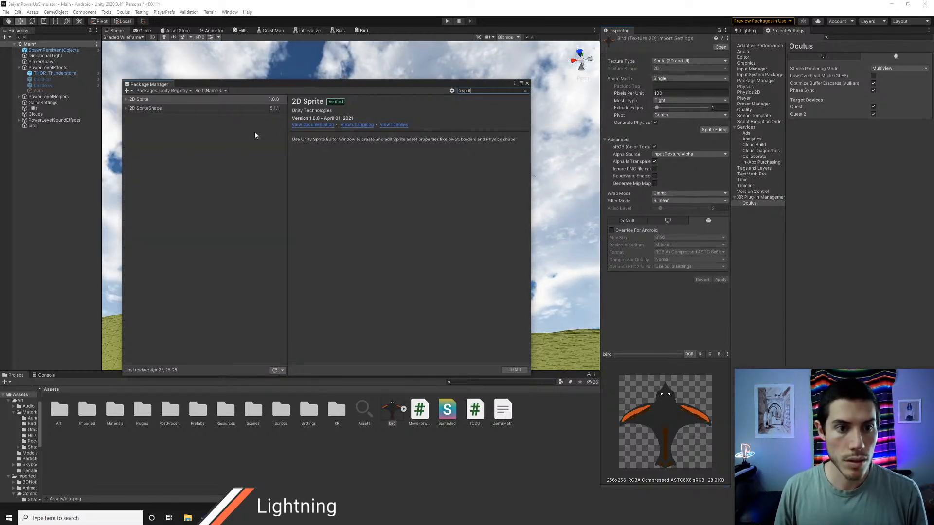
Step: Compare the 2D SpriteShape and 2D Sprite package details and install the 2D Sprite package
left_click(158, 109)
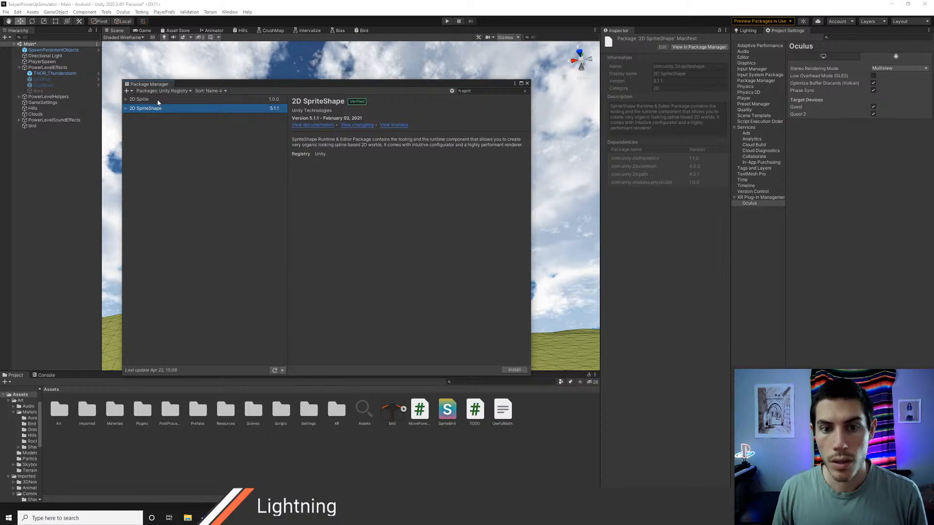
left_click(161, 101)
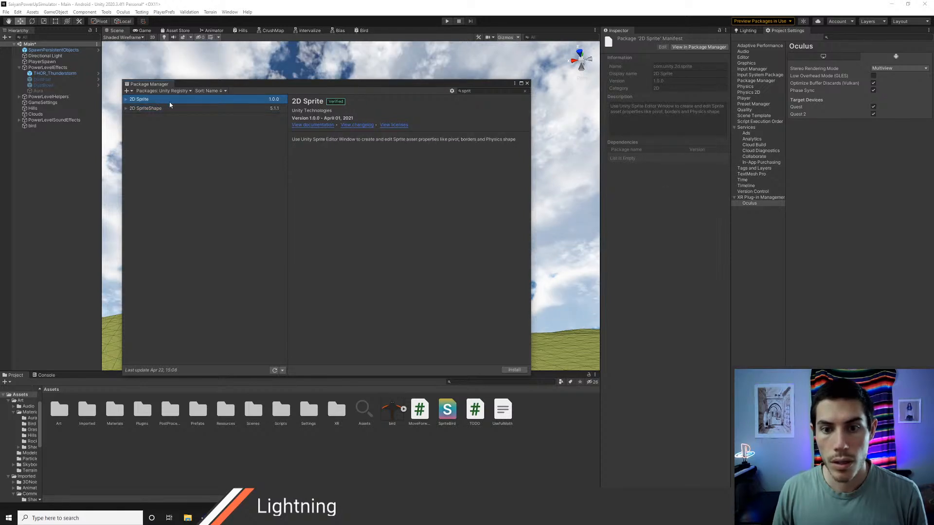
left_click(514, 370)
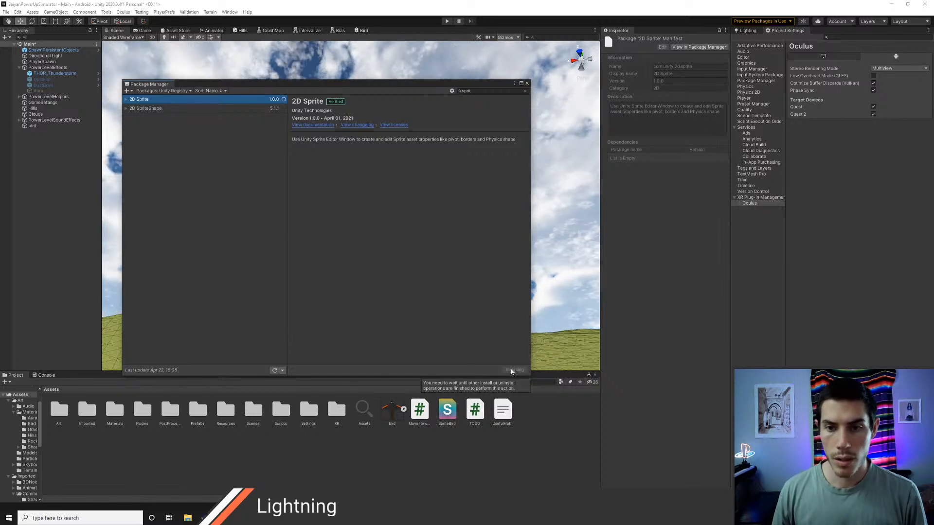
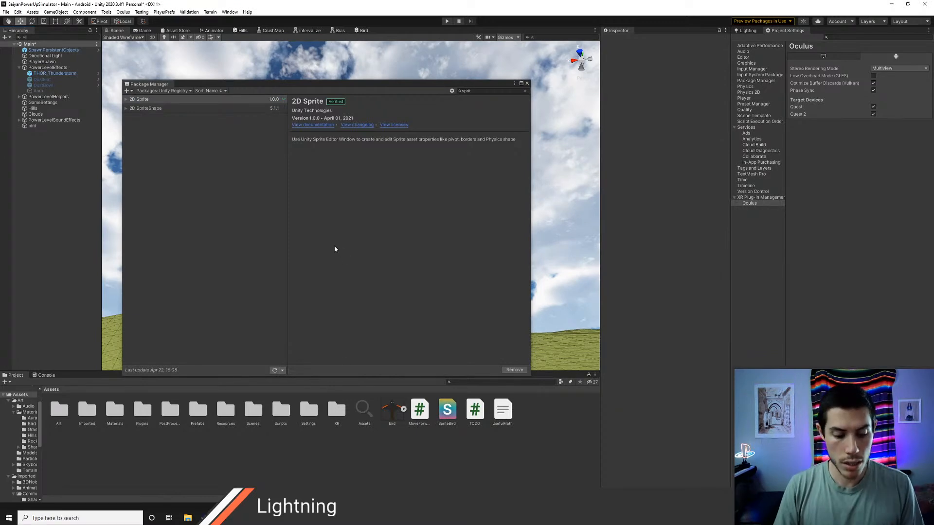
Step: Close the package list and examine the bird texture in the Sprite Editor
left_click(527, 83)
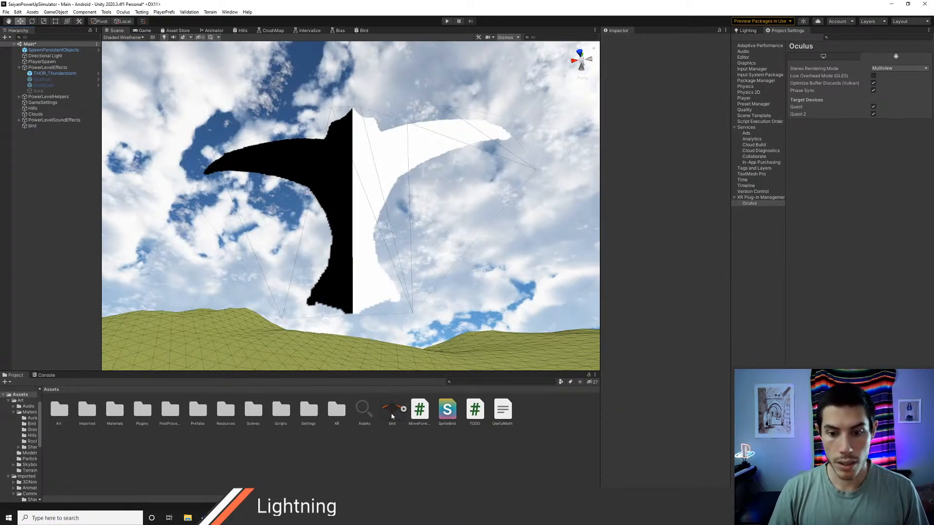
left_click(390, 414)
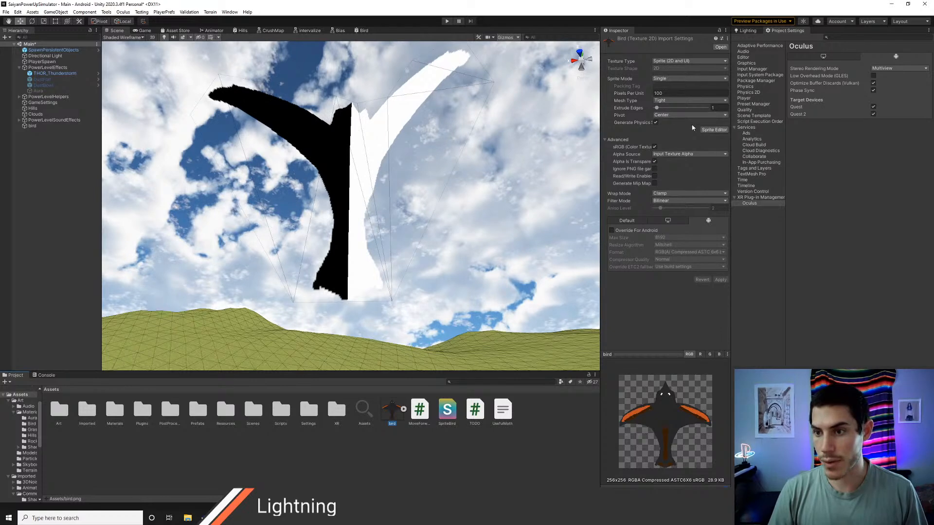
left_click(713, 129)
middle_click_drag(628, 308, 499, 190)
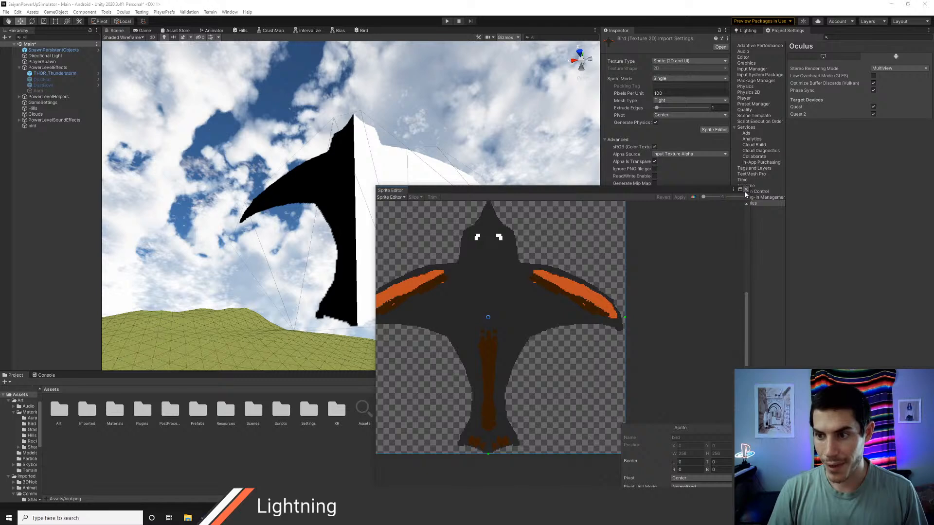
left_click(745, 189)
Step: Add a 3D Plane object to the scene and bring it into view from above
right_click(37, 192)
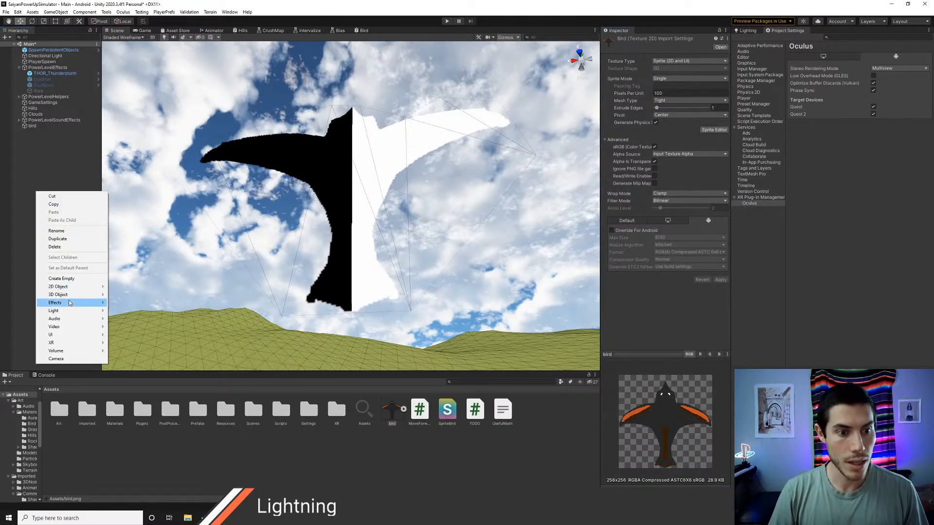
mouse_move(75, 295)
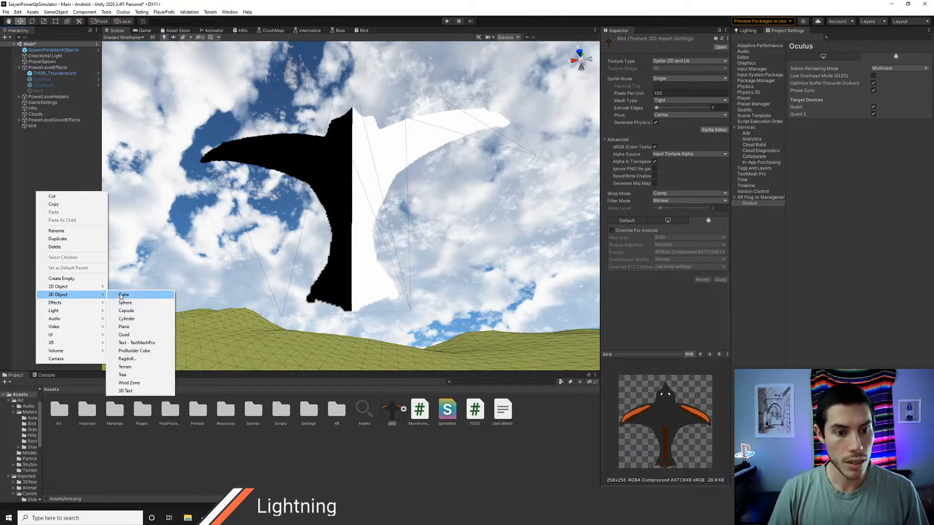
left_click(130, 328)
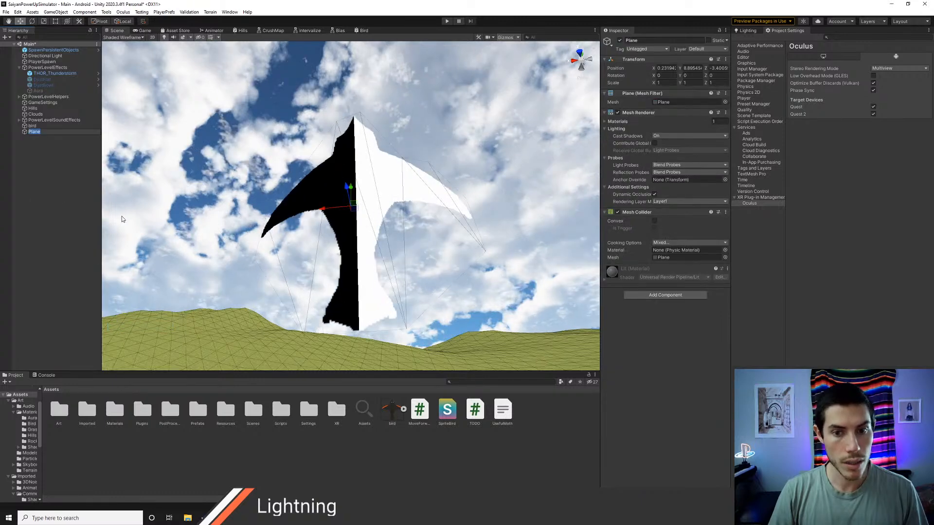
left_click(31, 132)
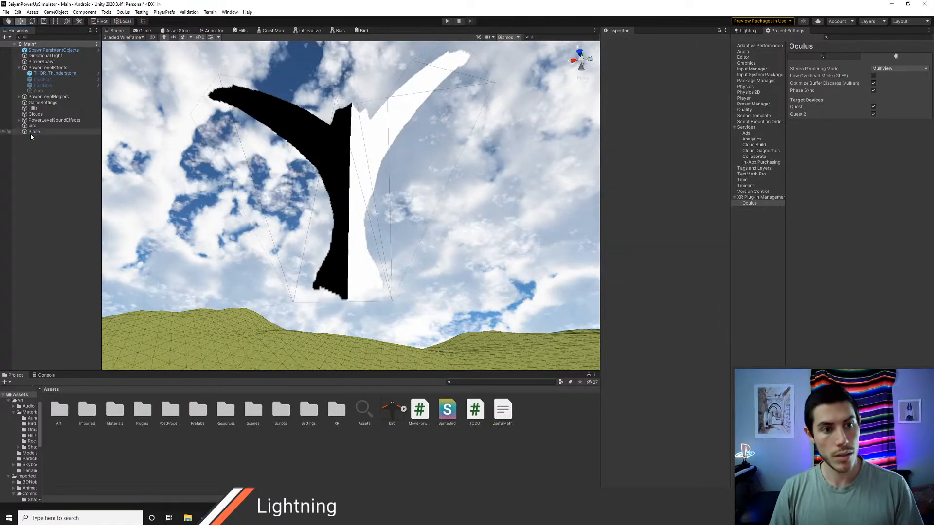
scroll(124, 211, "down", 10)
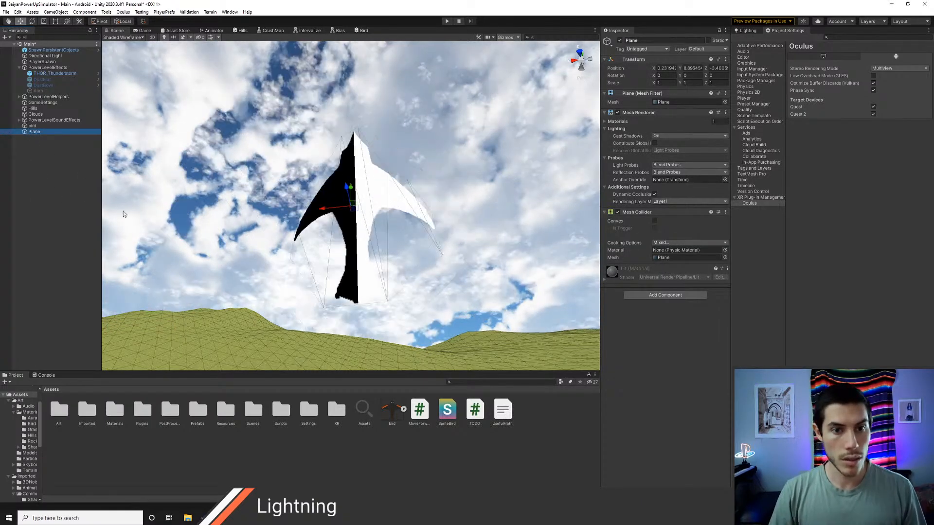
left_click_drag(272, 253, 250, 285, "alt")
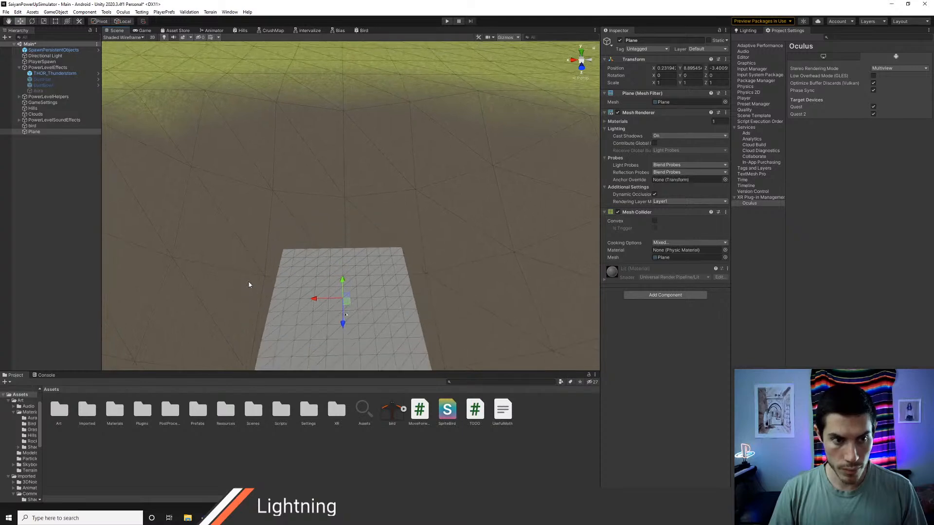
Step: Make the bird object a child of the Plane
left_click(32, 126)
left_click_drag(36, 135, 35, 133)
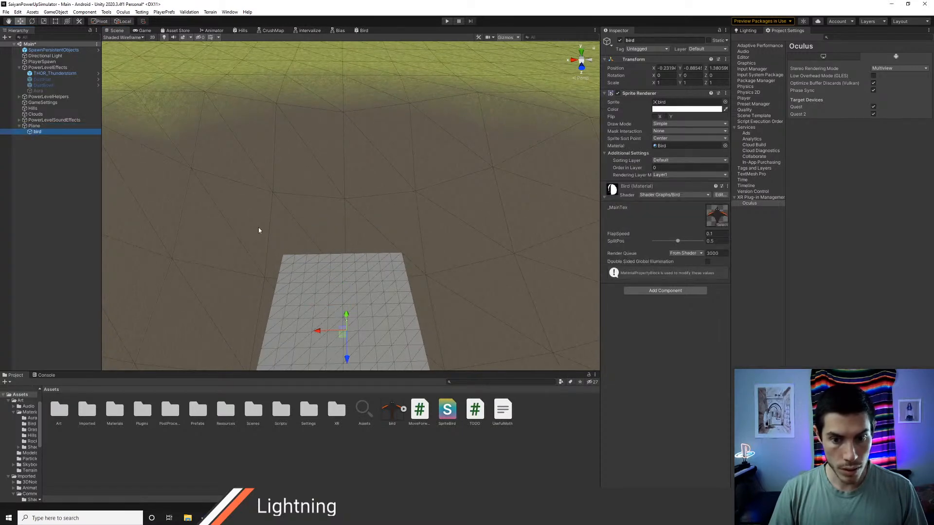
left_click_drag(258, 227, 368, 294, "alt")
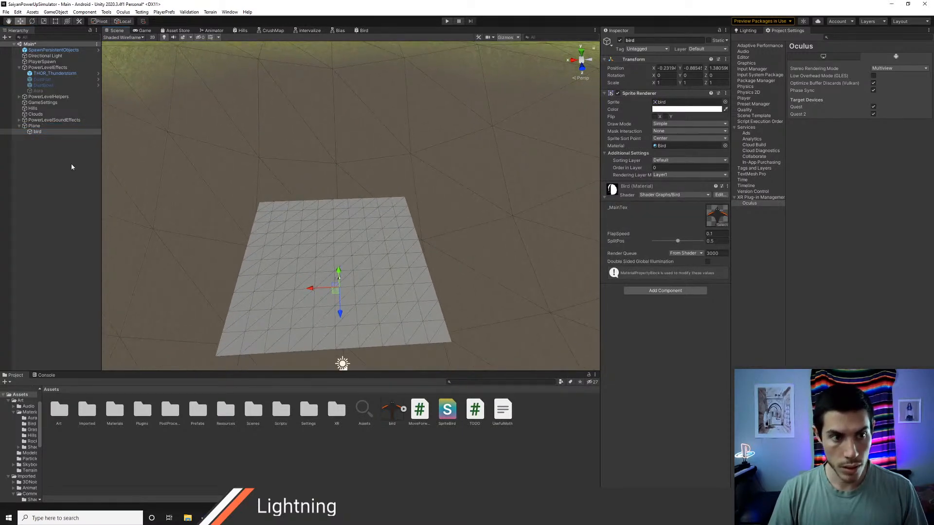
Step: Try to add a Sprite Renderer component to the Plane
left_click(34, 126)
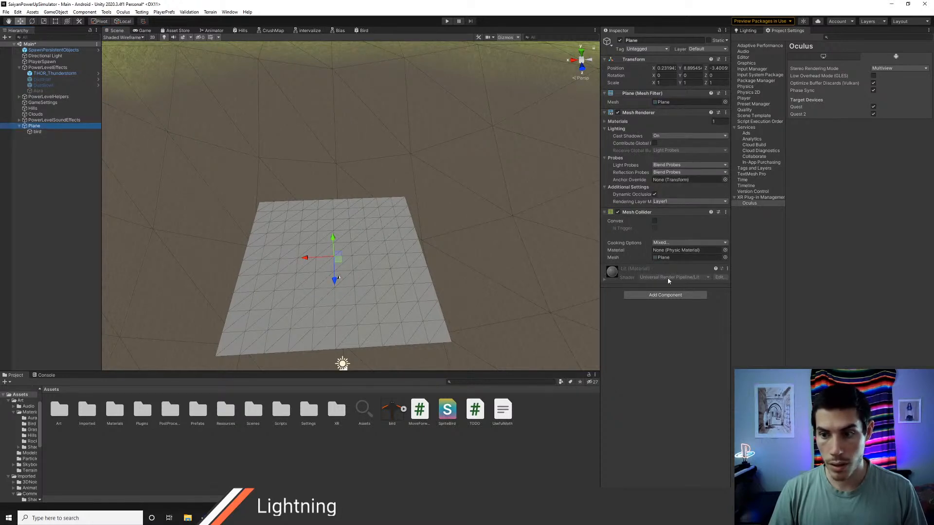
left_click(663, 295)
type("sprite")
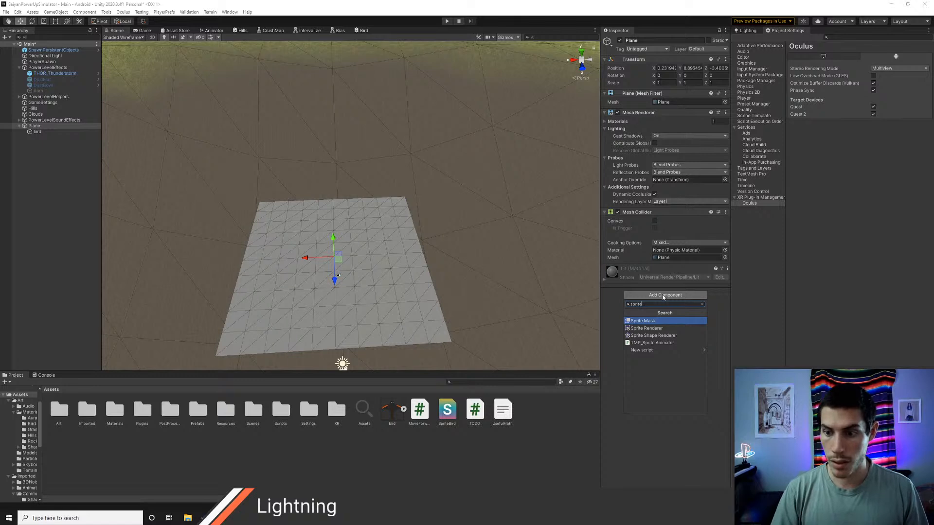
key("Down")
key("Return")
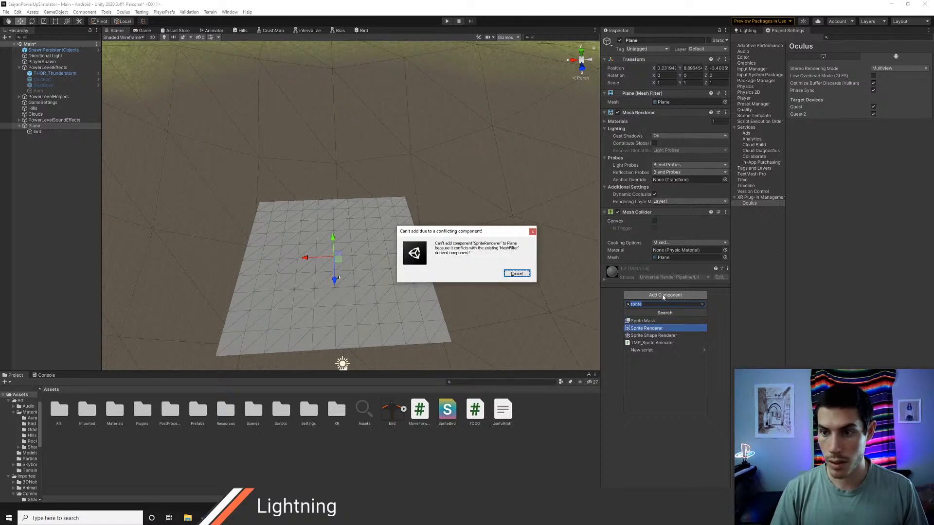
left_click(532, 232)
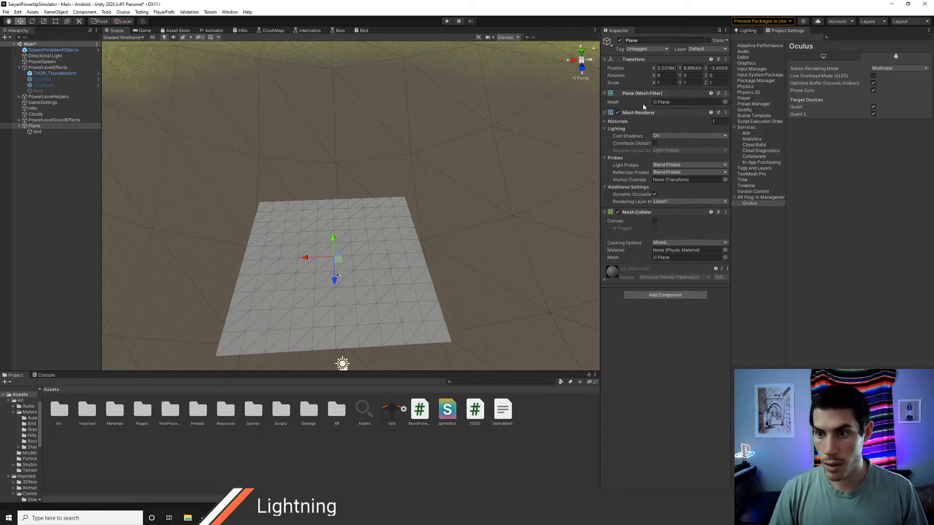
Step: Remove the Mesh Filter and Mesh Collider components from the Plane
right_click(641, 93)
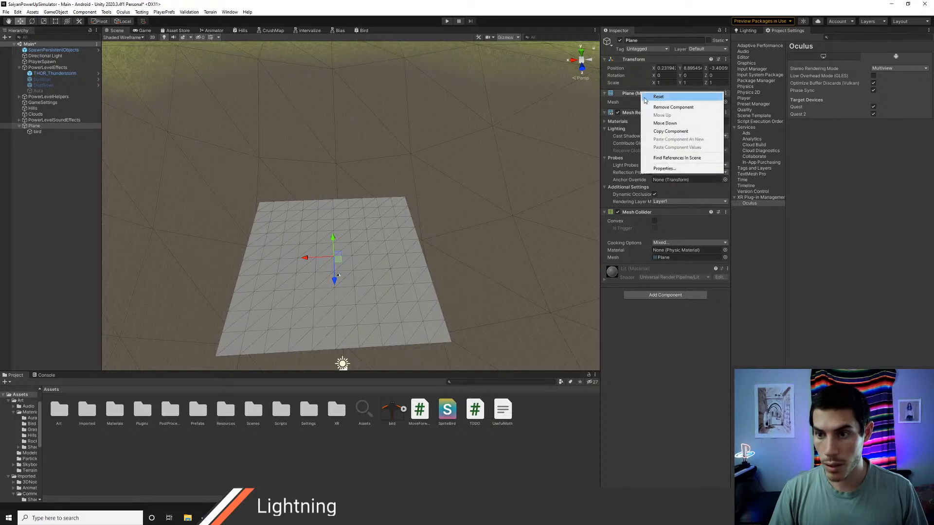
left_click(653, 108)
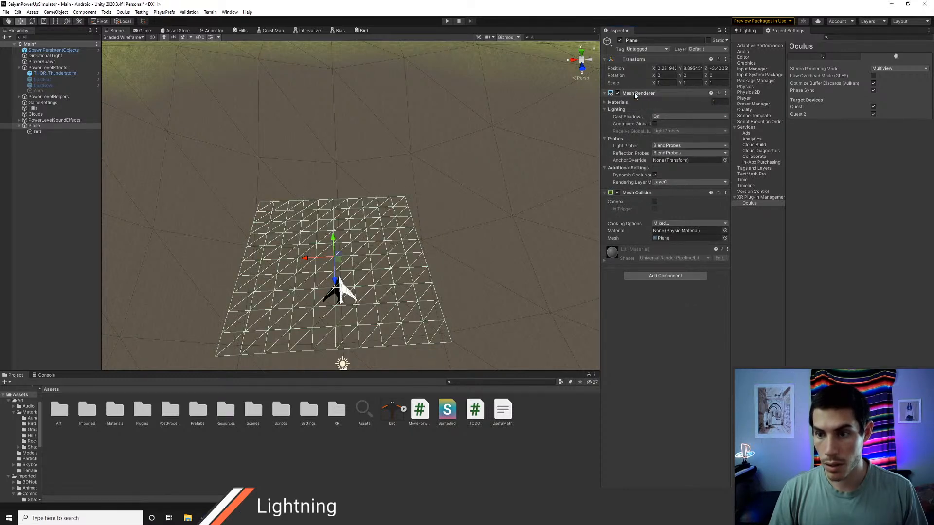
right_click(637, 193)
left_click(657, 206)
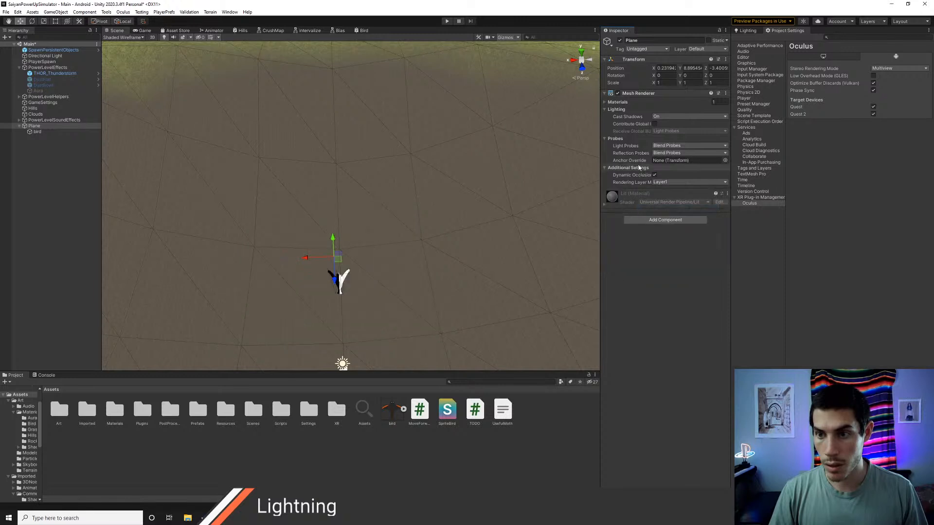
left_click(659, 220)
type("sprite")
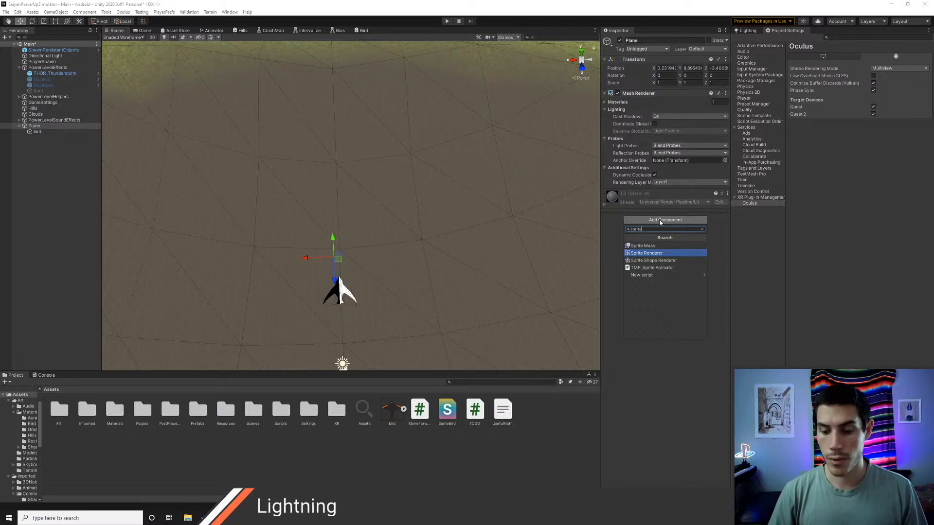
left_click(42, 153)
Step: Examine the bird object's Sprite Renderer settings and the sprite contained in the bird texture asset
left_click(38, 132)
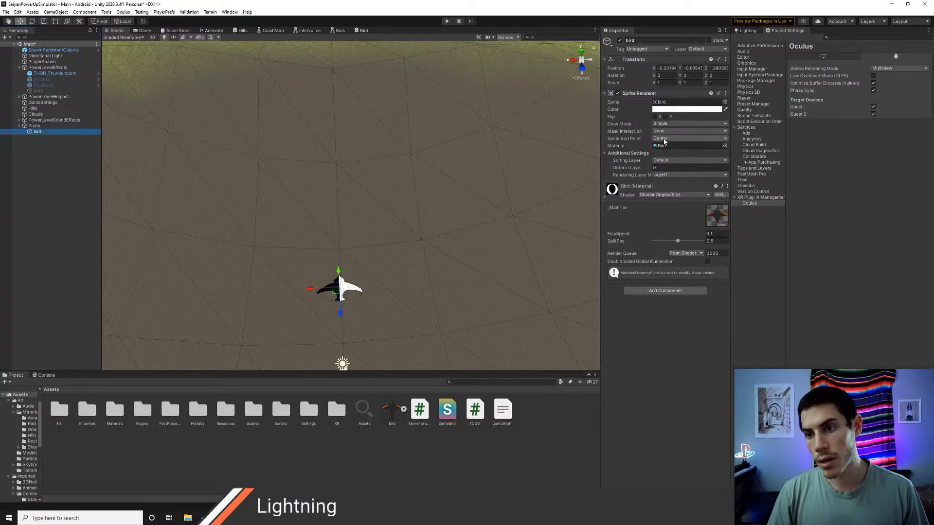
left_click(403, 409)
left_click(421, 407)
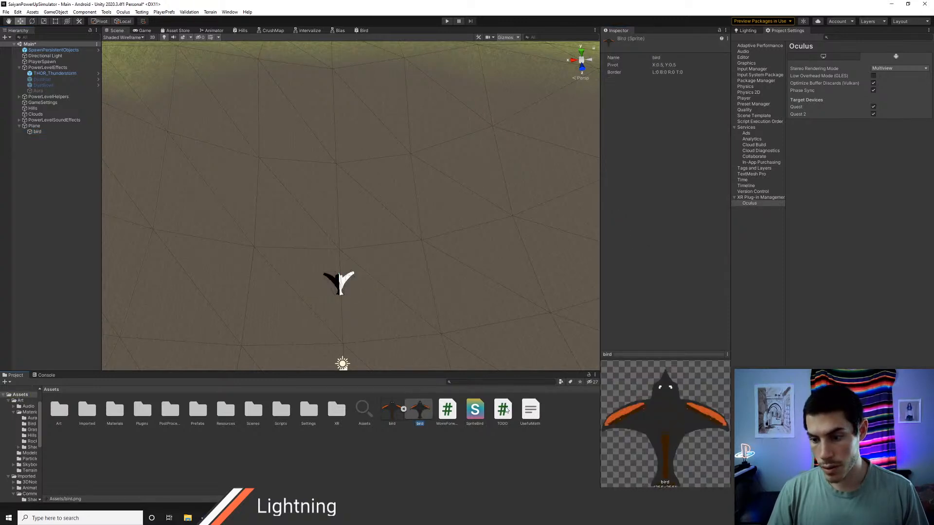
Step: Set the bird texture's mesh type to Full Rect, apply it, and check the flapping bird from several angles
left_click(401, 416)
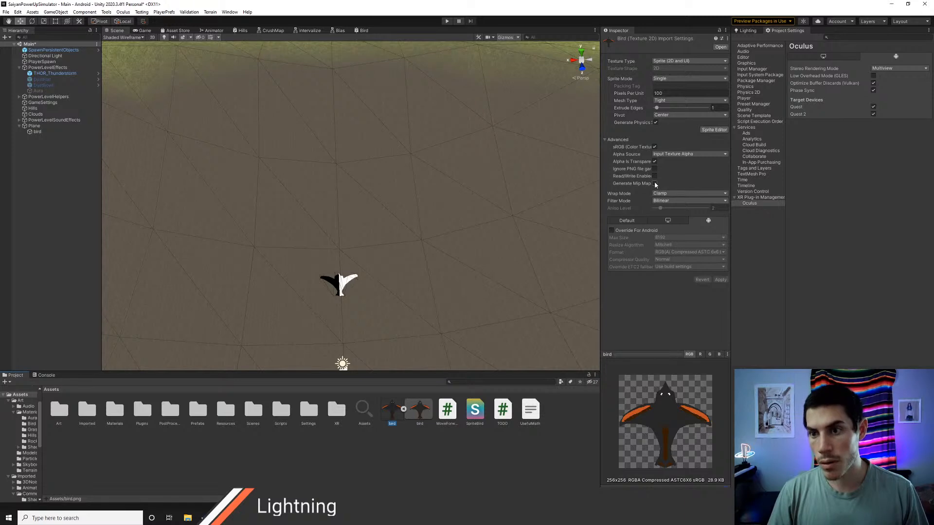
left_click(667, 101)
left_click(666, 108)
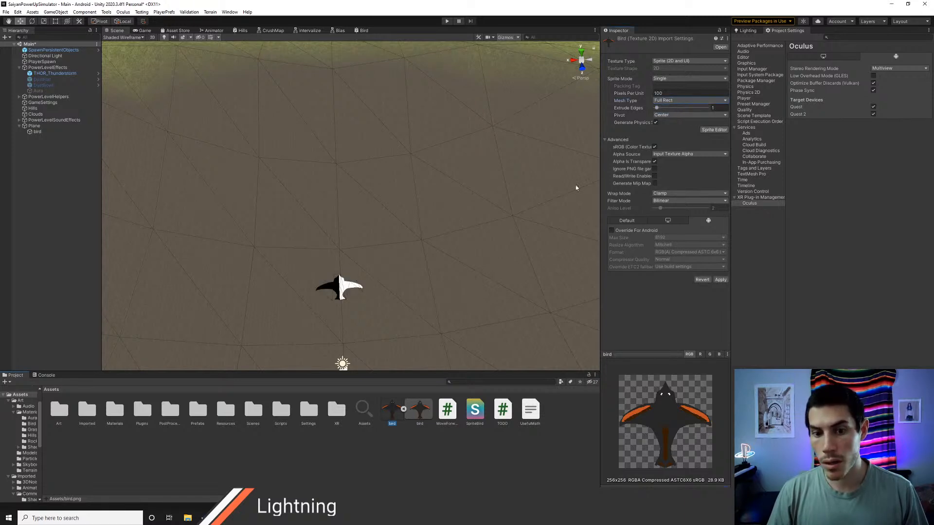
left_click(719, 280)
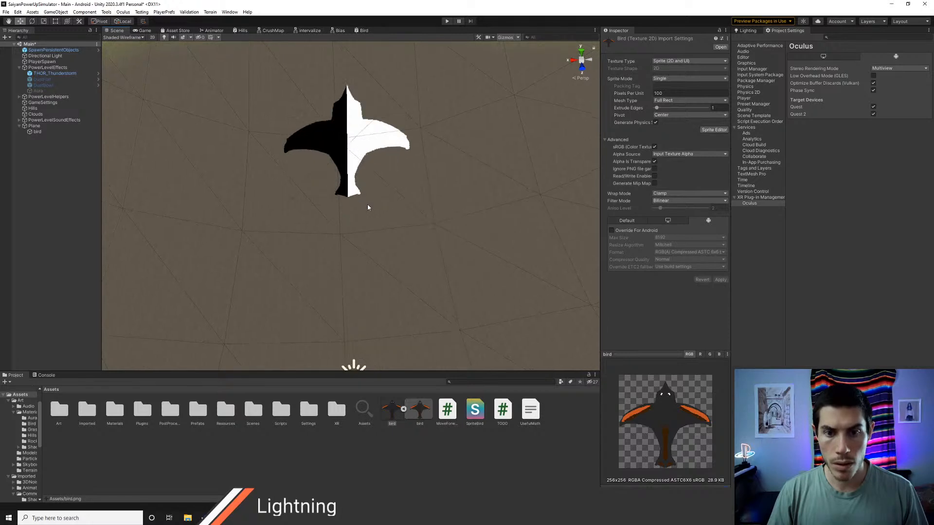
key("q")
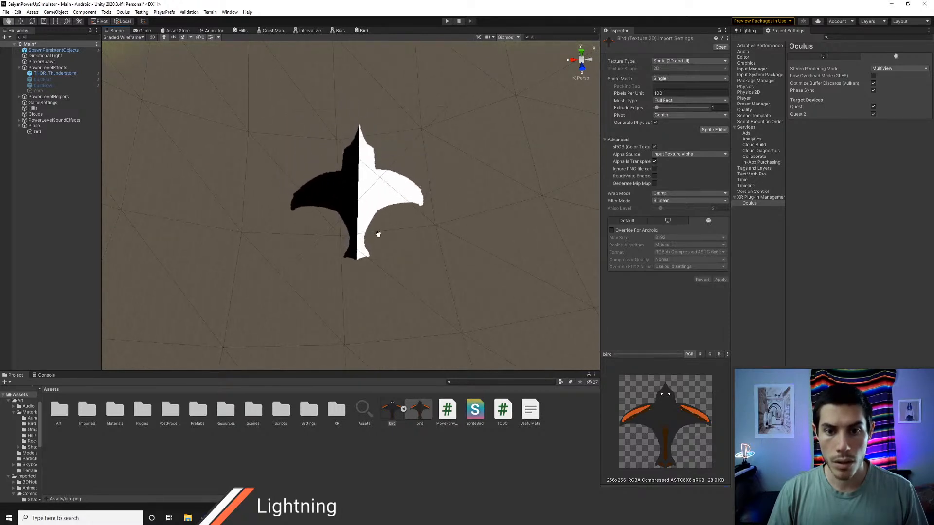
middle_click_drag(379, 234, 378, 237)
left_click_drag(377, 237, 525, 268, "alt")
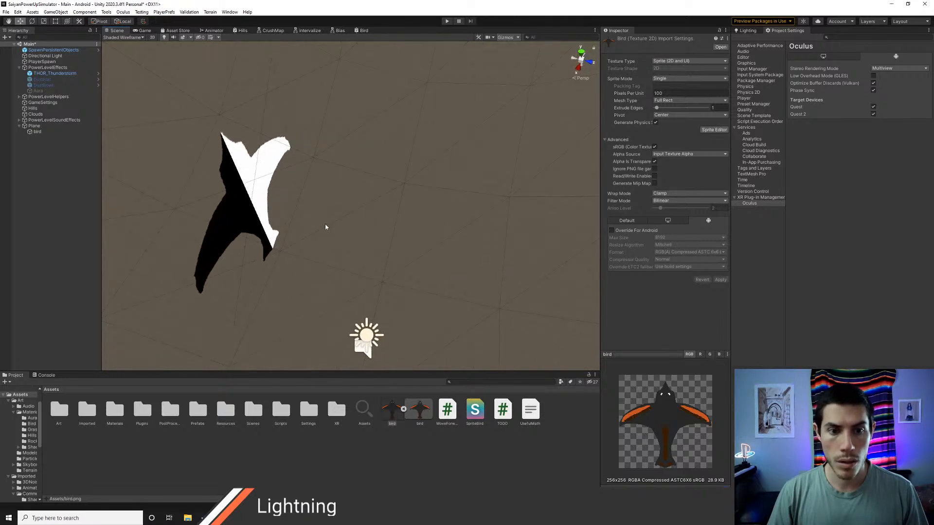
middle_click_drag(326, 227, 528, 261)
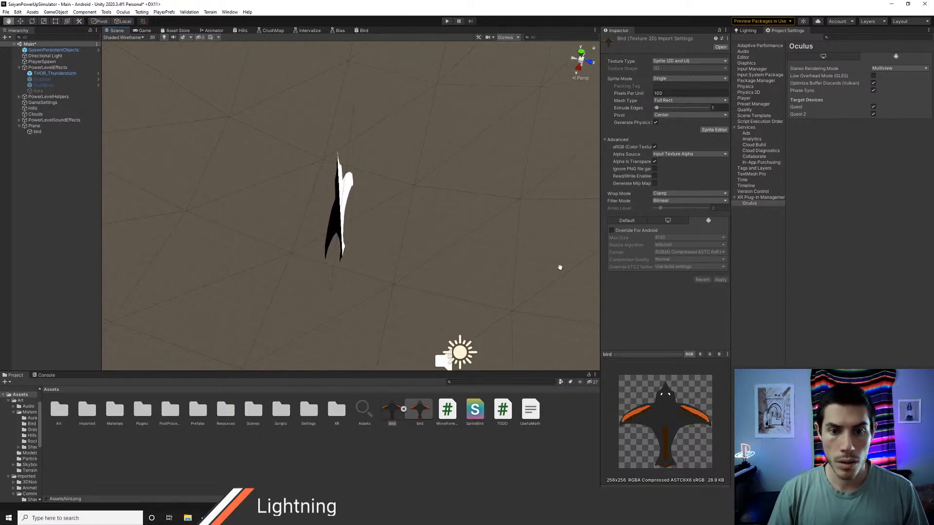
middle_click_drag(560, 267, 371, 223)
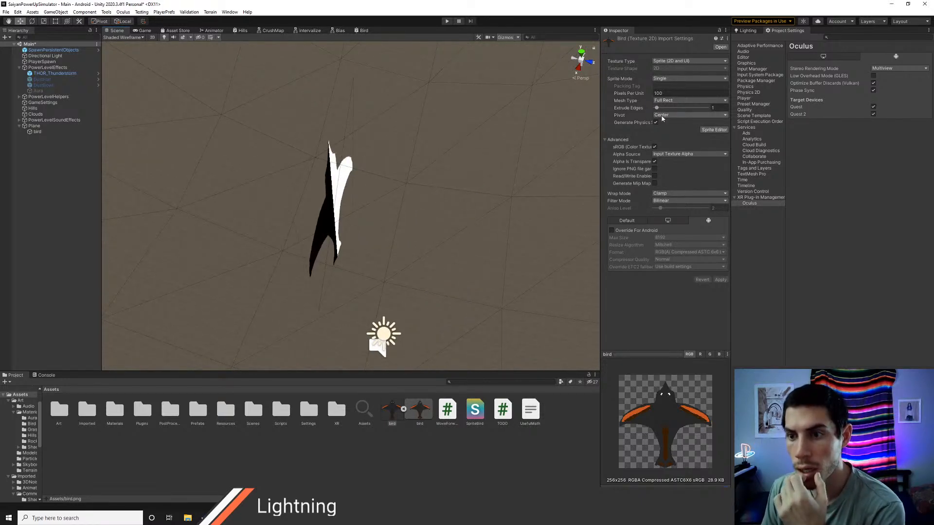
Step: Try an Extrude Edges value of 17 on the bird texture, then undo it and apply the restored setting
left_click(664, 116)
left_click(663, 116)
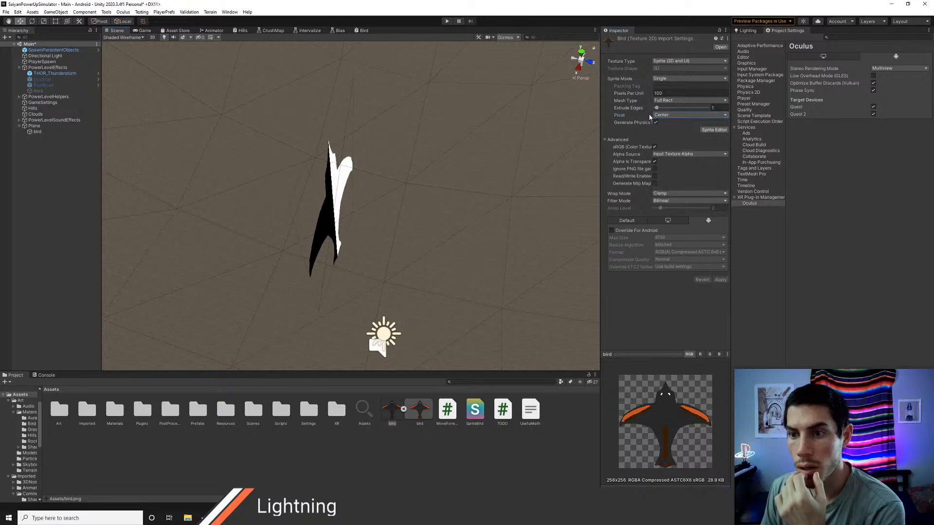
left_click_drag(657, 109, 682, 113)
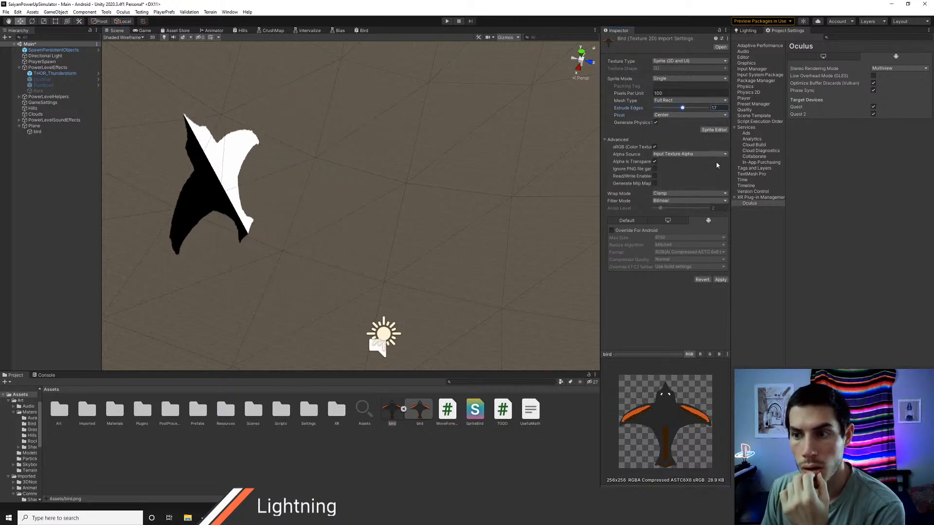
left_click(720, 279)
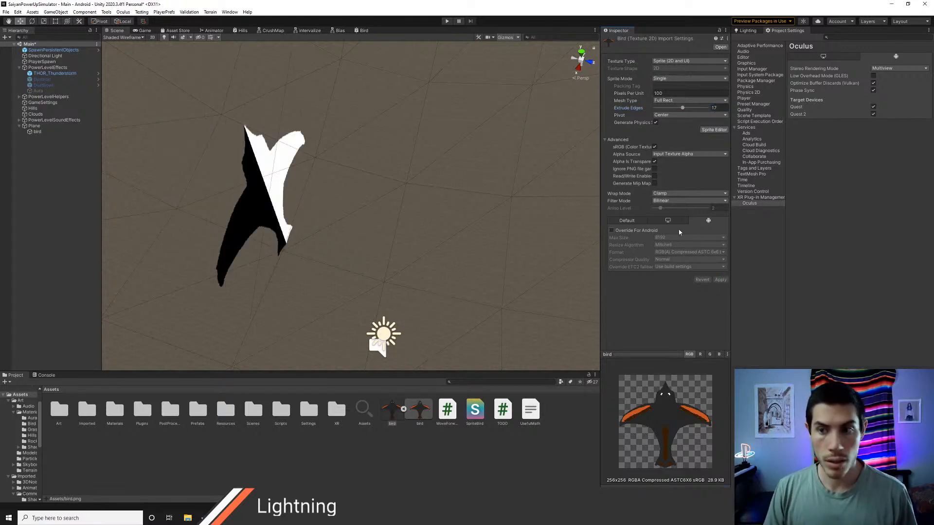
key("ctrl+z")
left_click(716, 280)
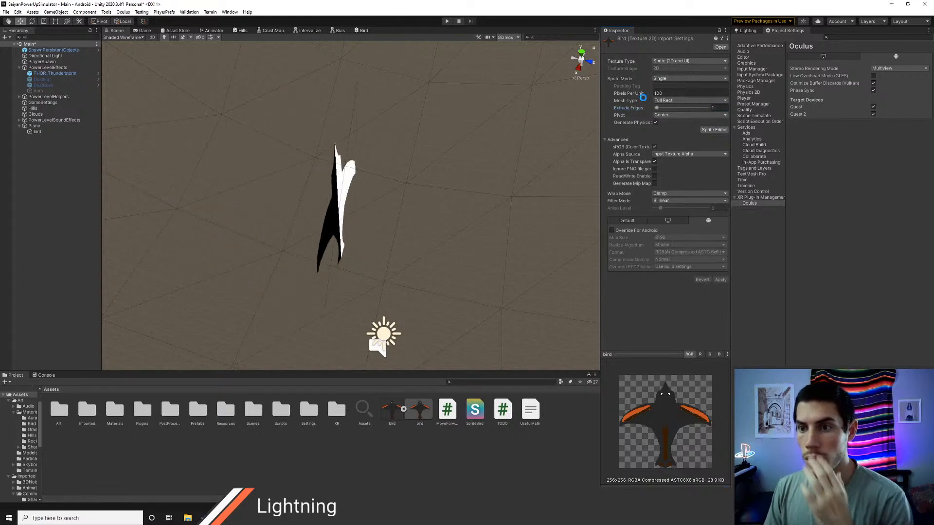
Step: Try the Multiple sprite mode on the bird texture, then return it to Single
left_click(669, 79)
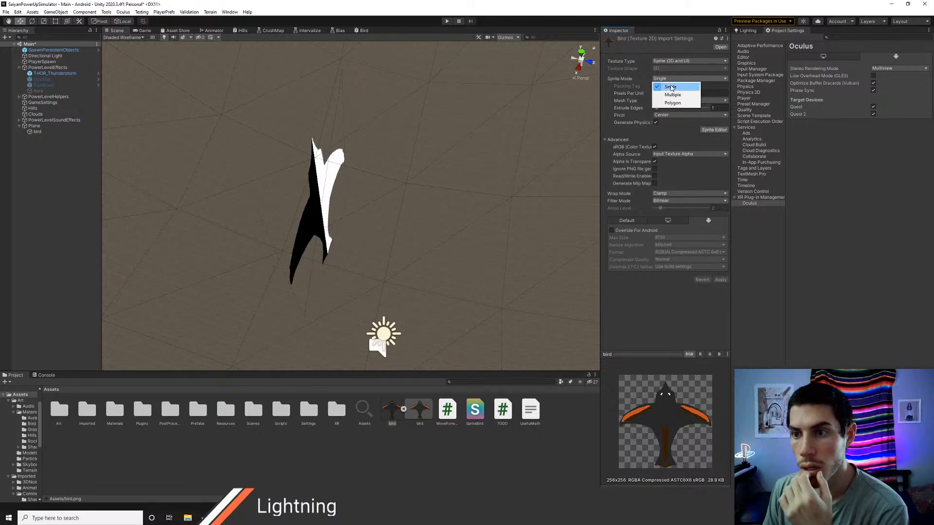
left_click(670, 92)
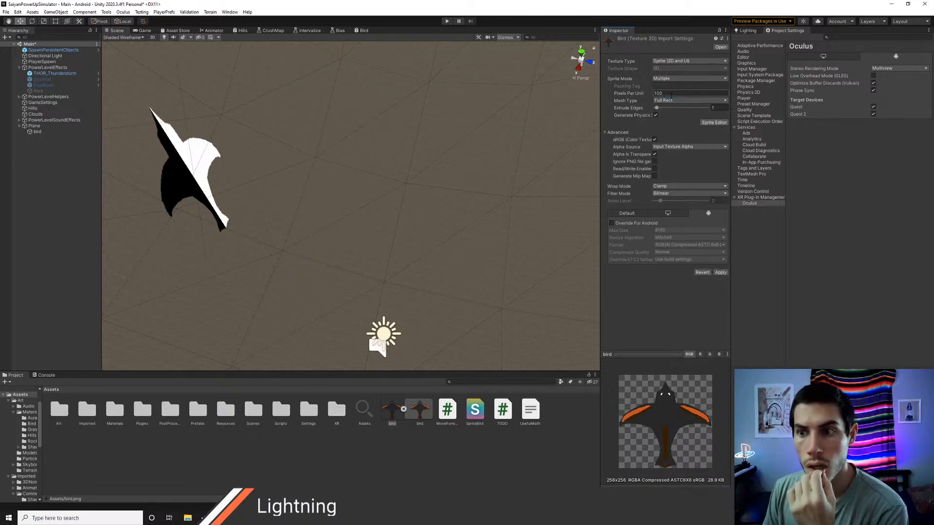
left_click(669, 79)
left_click(667, 85)
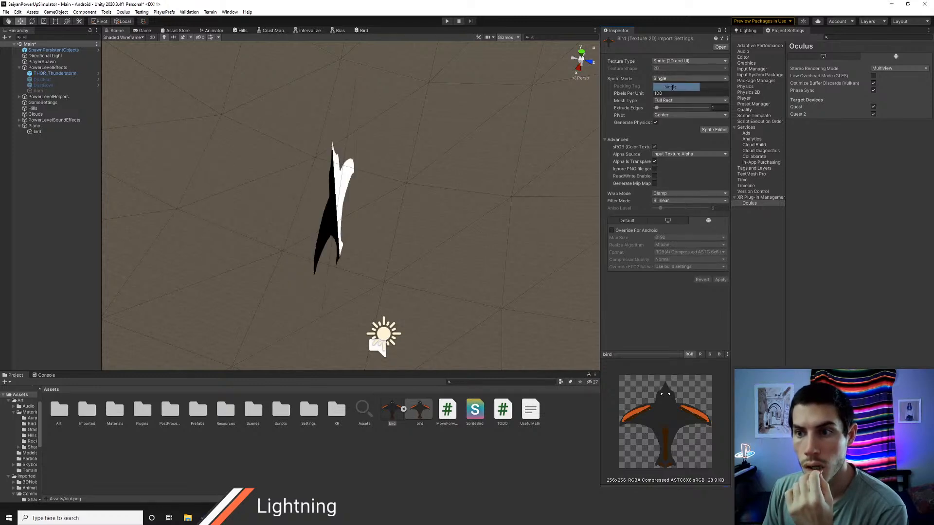
Step: Try the Polygon sprite mode on the bird texture, then return it to Single
left_click(666, 80)
left_click(668, 97)
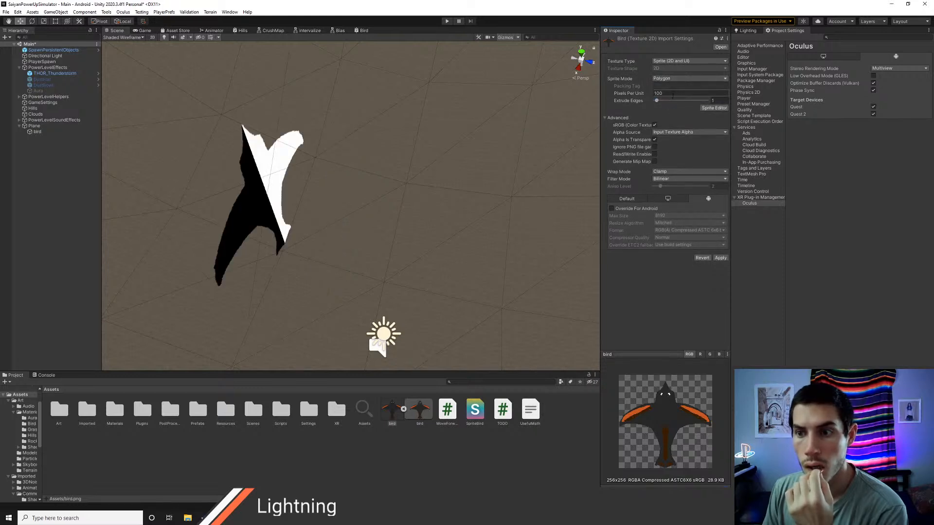
left_click(669, 79)
left_click(667, 85)
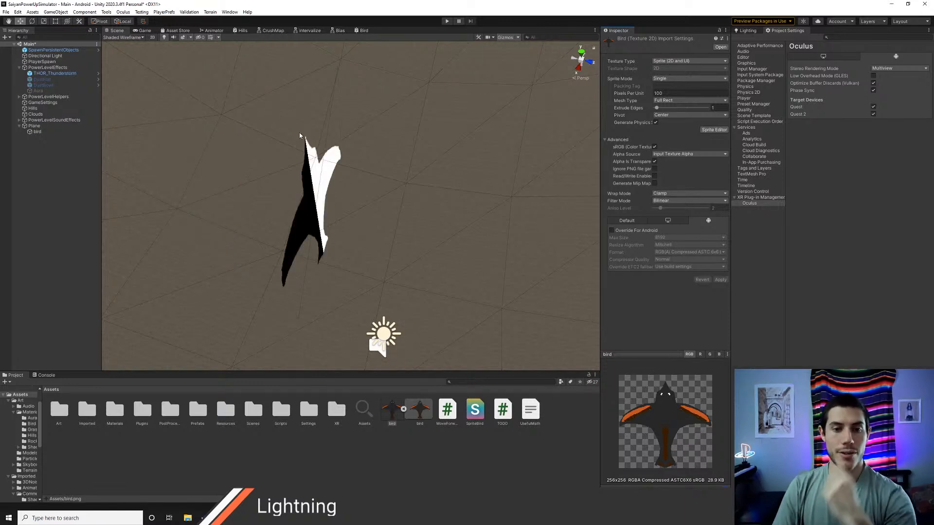
middle_click_drag(354, 228, 336, 213)
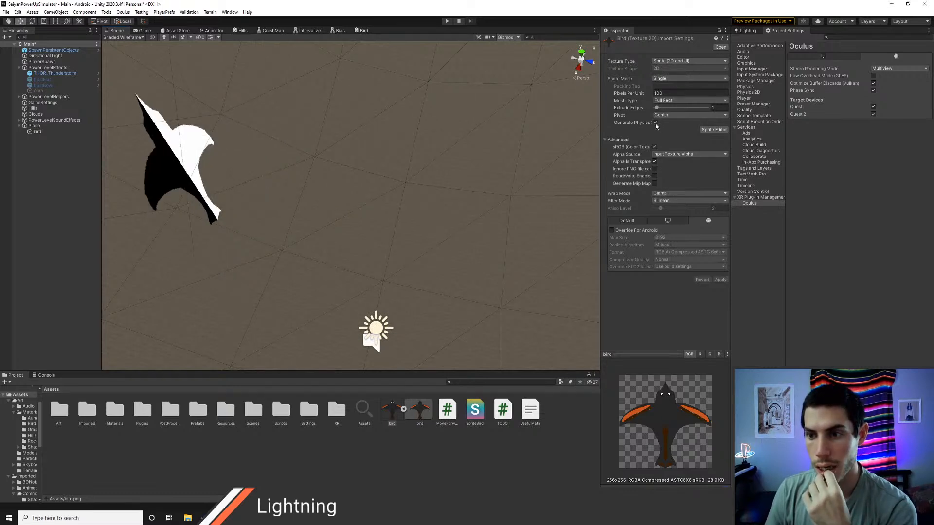
Step: Set the bird texture's mesh type to Tight, apply the import settings, and check the bird in the scene
left_click(657, 116)
left_click(643, 141)
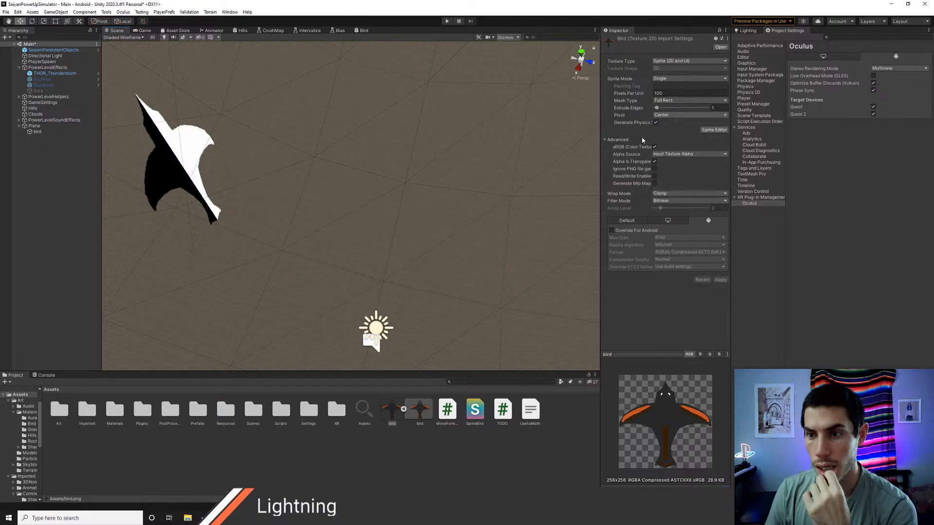
left_click(643, 141)
left_click(661, 101)
left_click(670, 117)
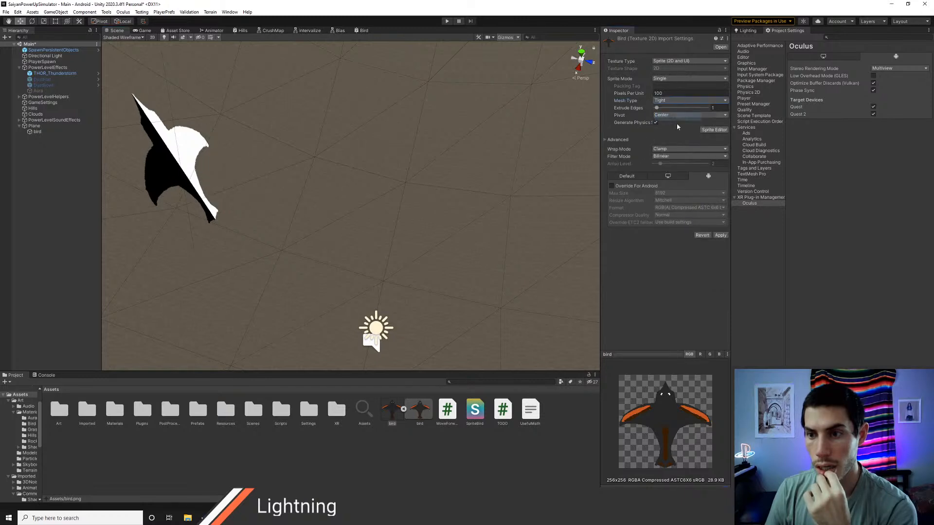
left_click(722, 236)
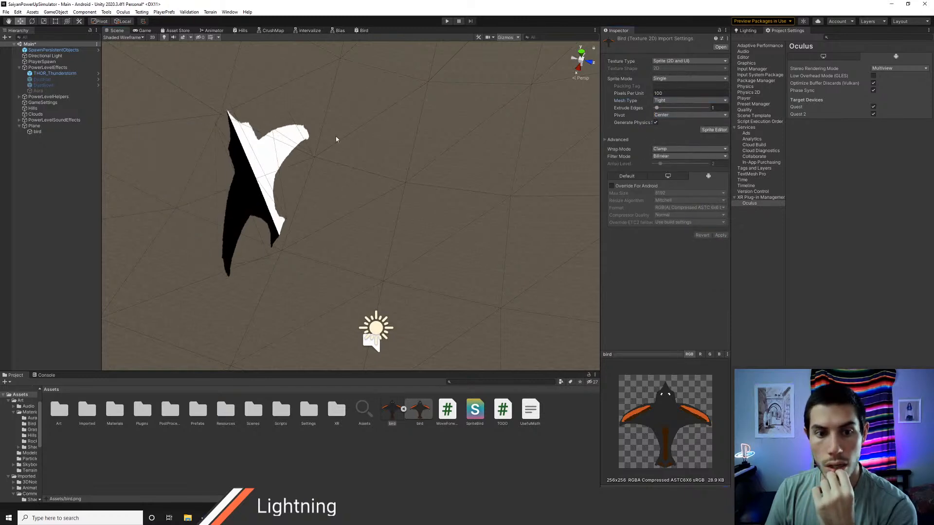
middle_click_drag(336, 140, 353, 144)
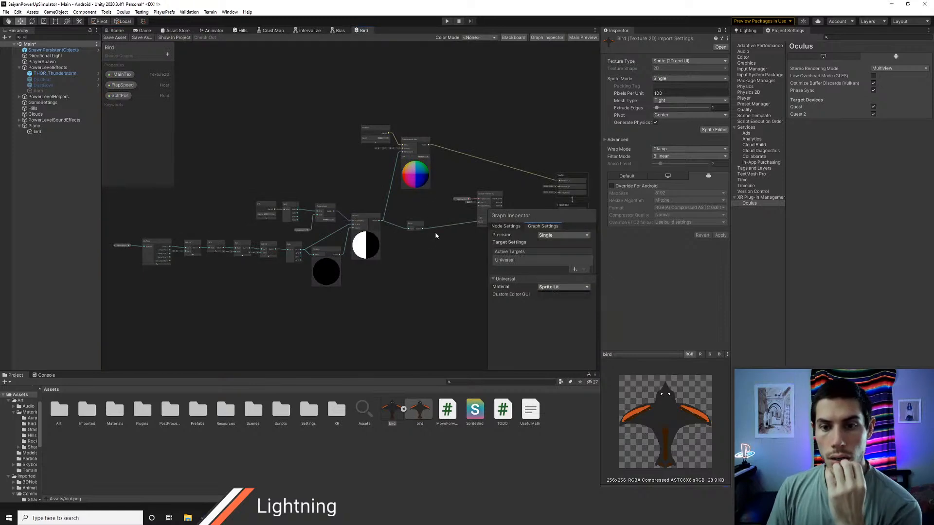
Step: Examine the Bird shader graph's texture sampling and its vertex and fragment connections, and inspect the flapping bird's wireframe in the scene
middle_click_drag(433, 235, 291, 213)
scroll(367, 217, "up", 5)
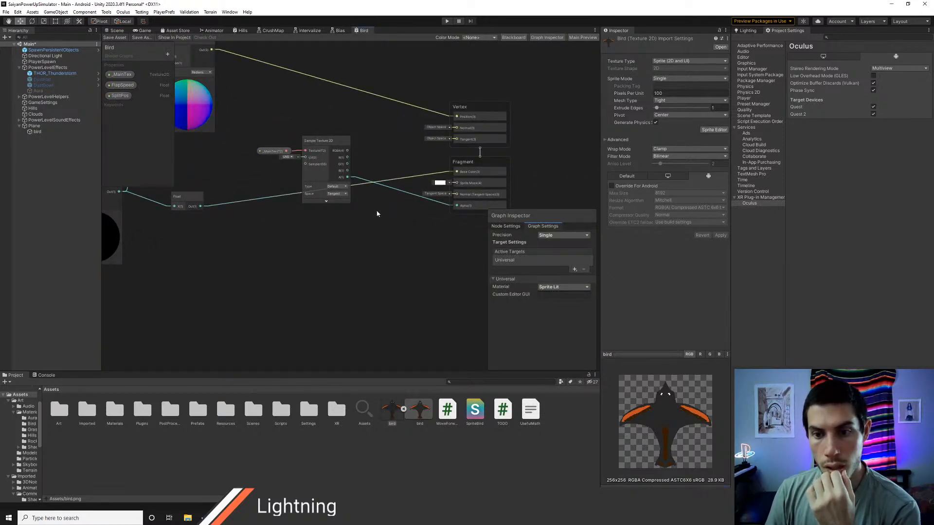
middle_click_drag(381, 157, 399, 188)
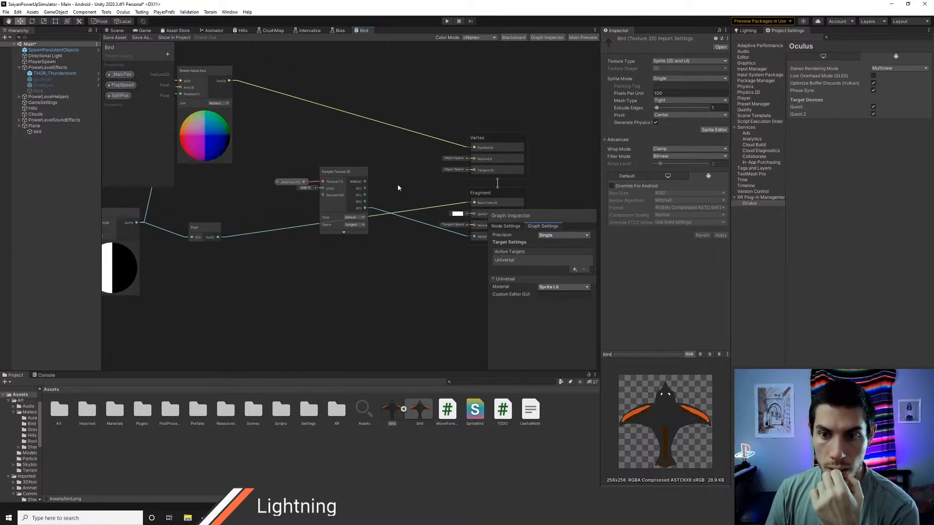
scroll(397, 187, "up", 1)
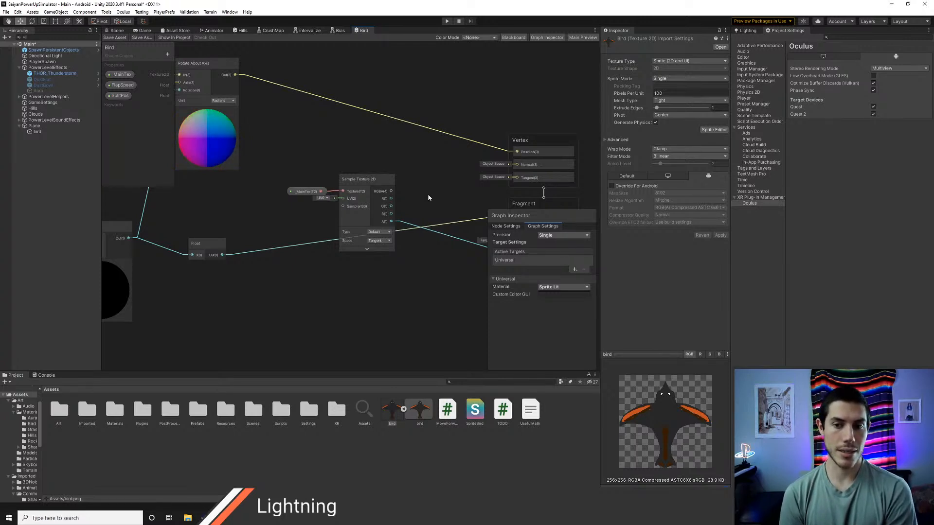
middle_click_drag(444, 206, 396, 197)
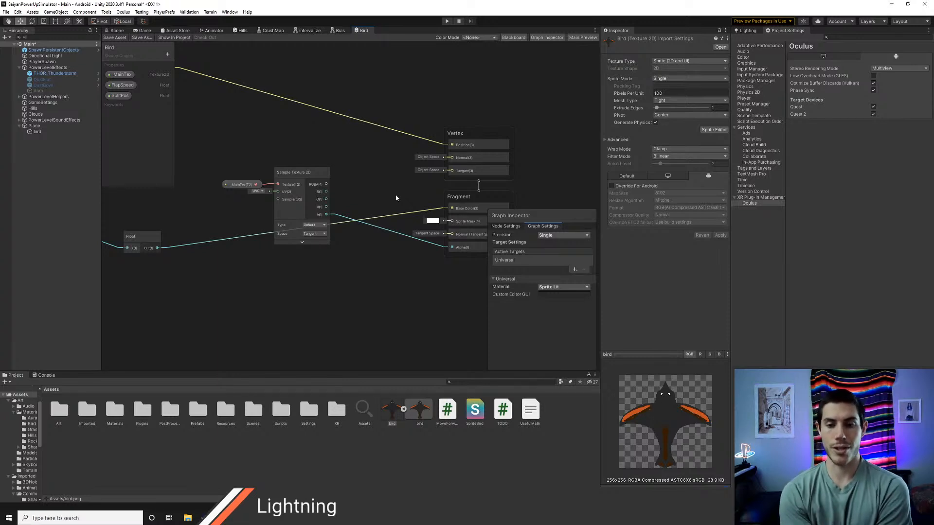
left_click(119, 31)
middle_click_drag(350, 182, 320, 196)
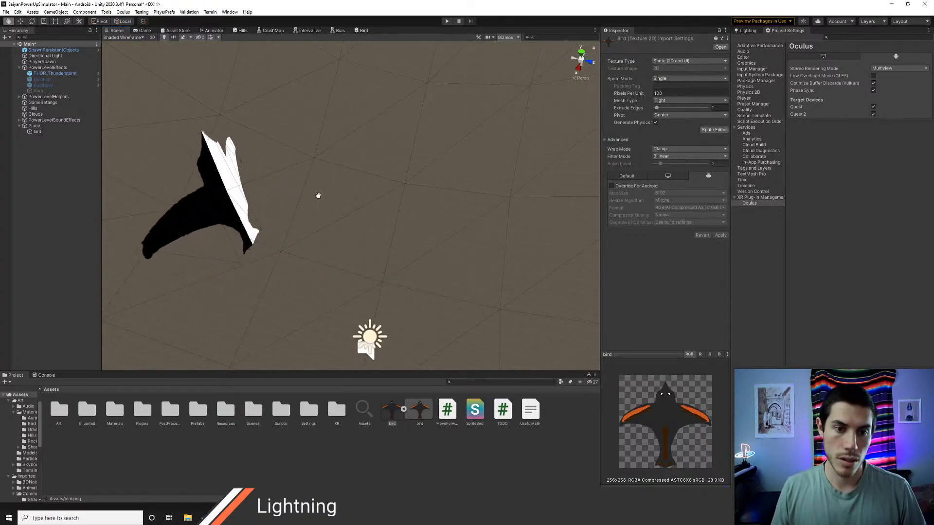
left_click_drag(316, 196, 190, 152, "alt")
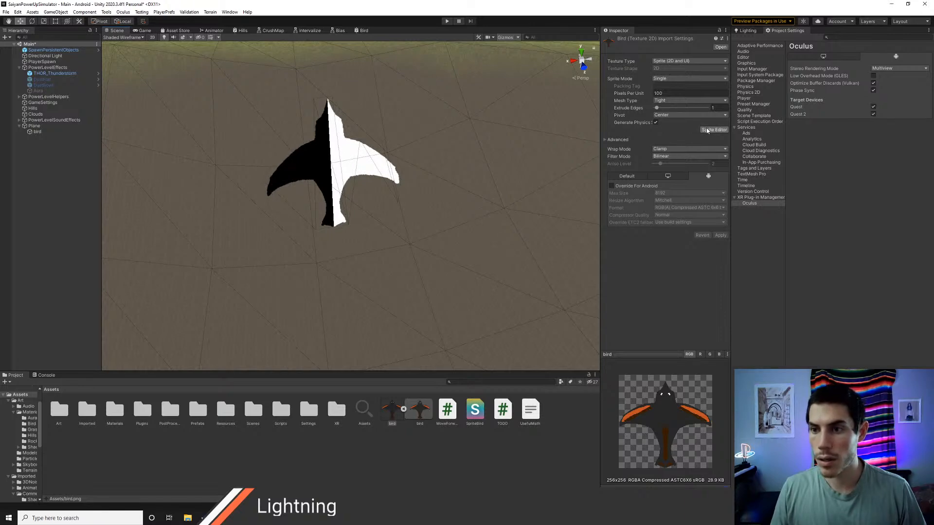
Step: Switch to Chrome and search the web for "change sprite mesh unity"
key("alt+Tab")
key("alt+Tab")
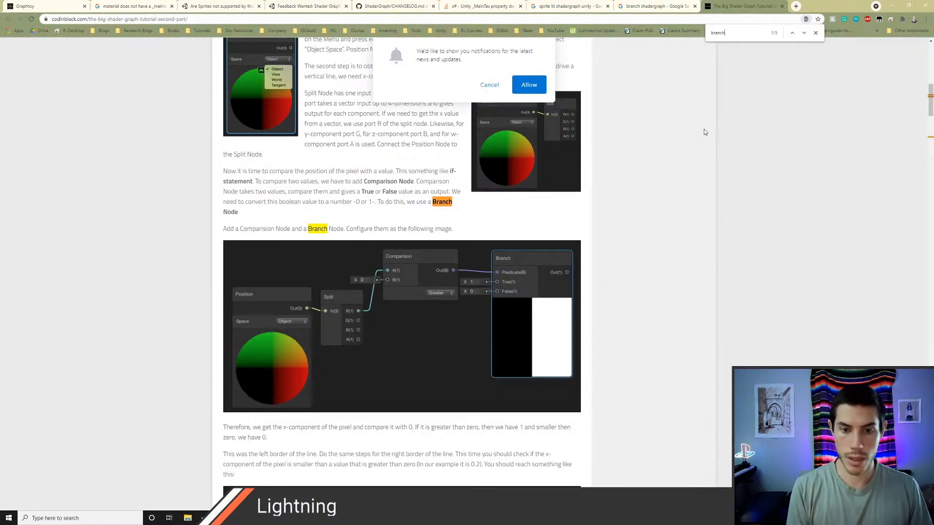
key("ctrl+l")
type("change sprit")
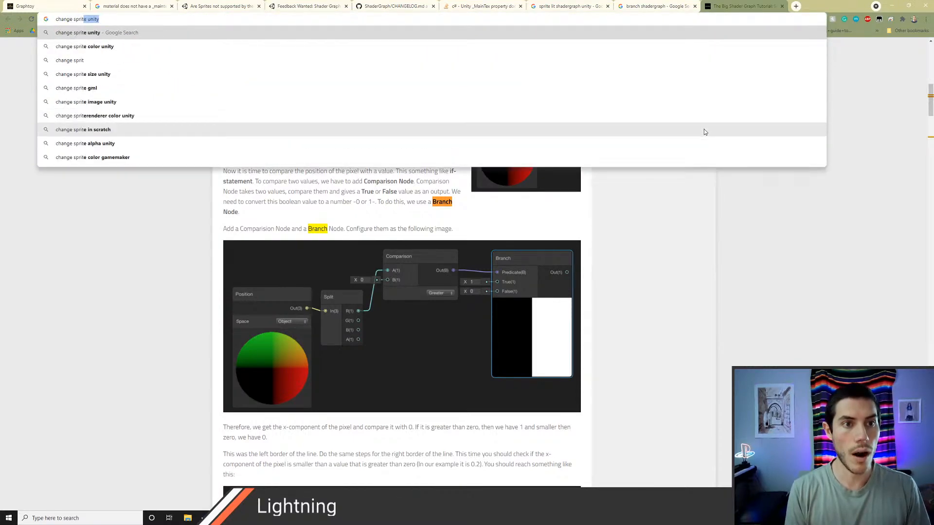
type("e mesh unity")
key("Return")
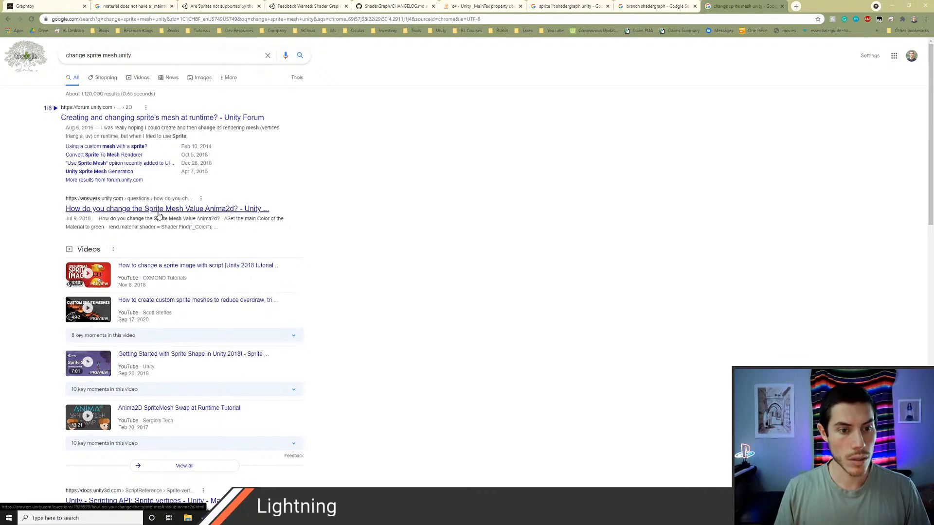
Step: Open the Unity documentation results for Sprite.vertices and Sprite.OverrideGeometry in new tabs and bring up the Sprite.vertices page
scroll(180, 231, "down", 3)
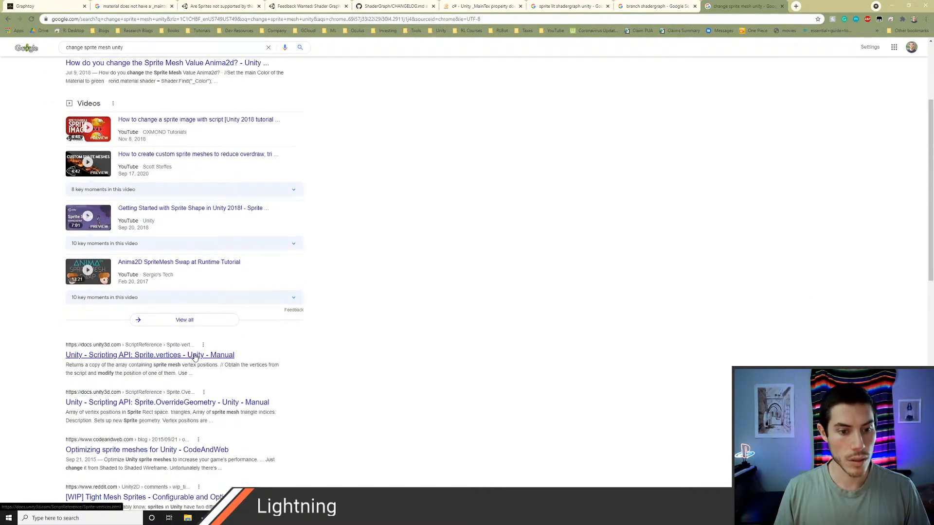
middle_click(194, 357)
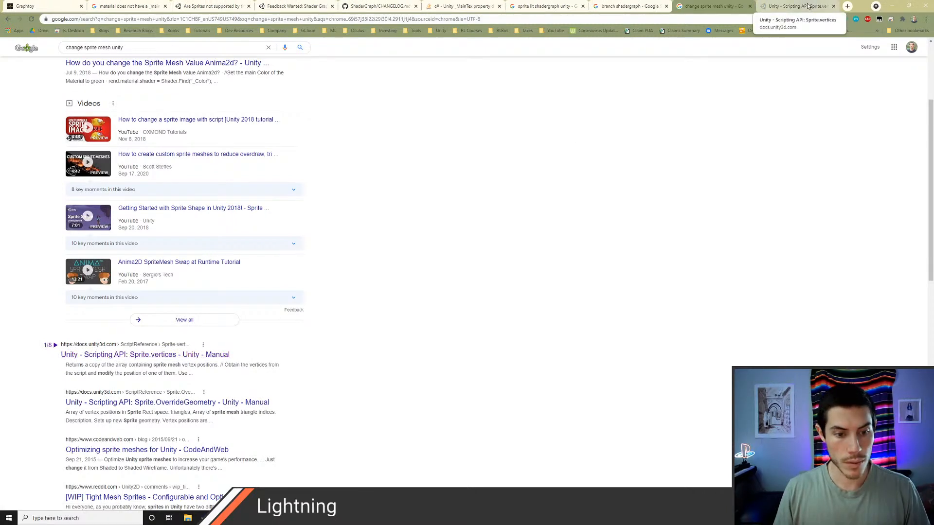
middle_click(256, 403)
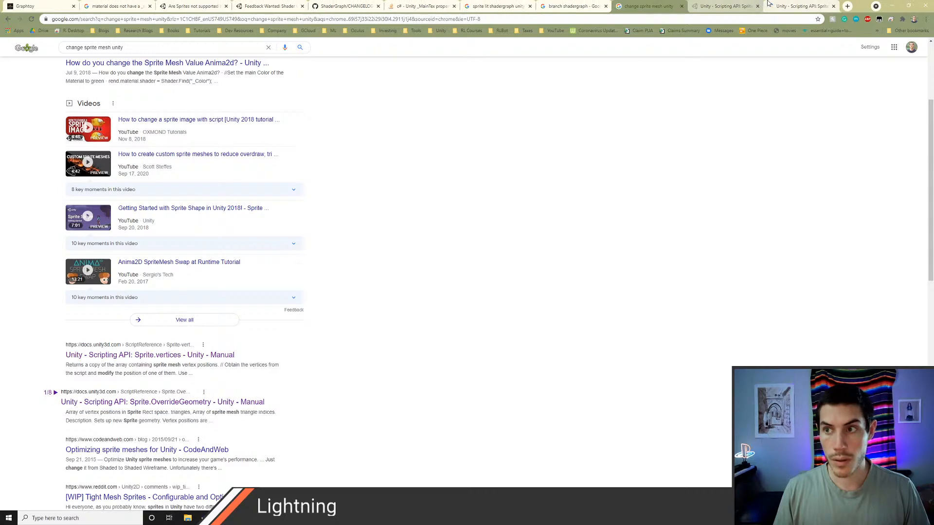
left_click(769, 4)
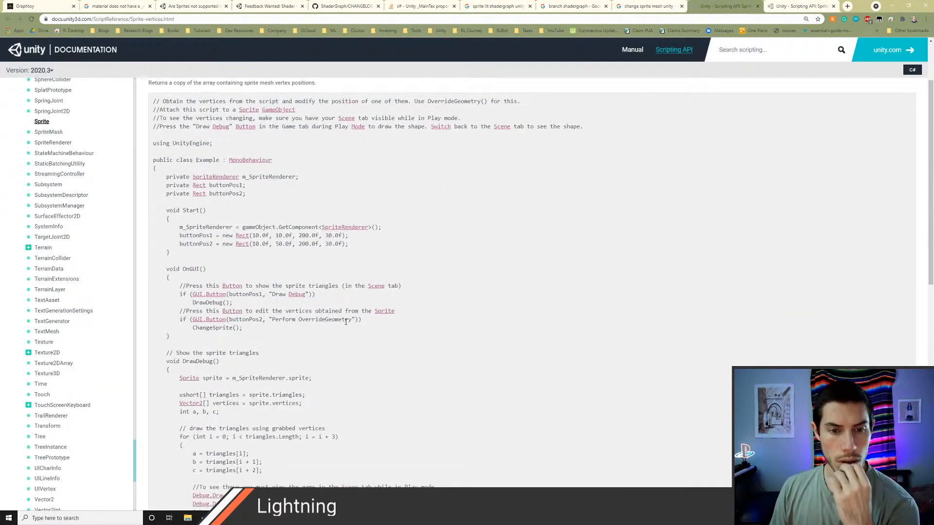
Step: Read the Sprite.vertices example script, focusing on how DrawDebug and ChangeSprite handle the sprite's vertices and triangles
scroll(345, 322, "down", 1)
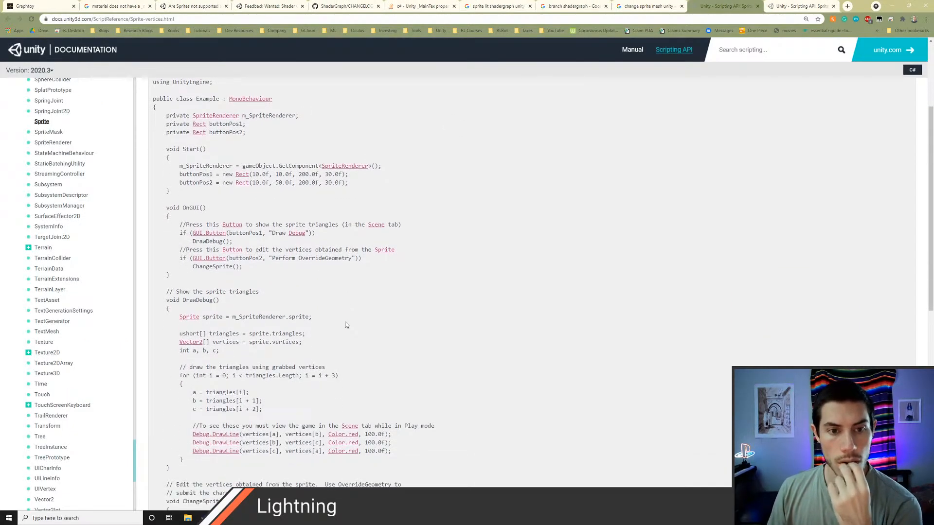
scroll(345, 325, "down", 3)
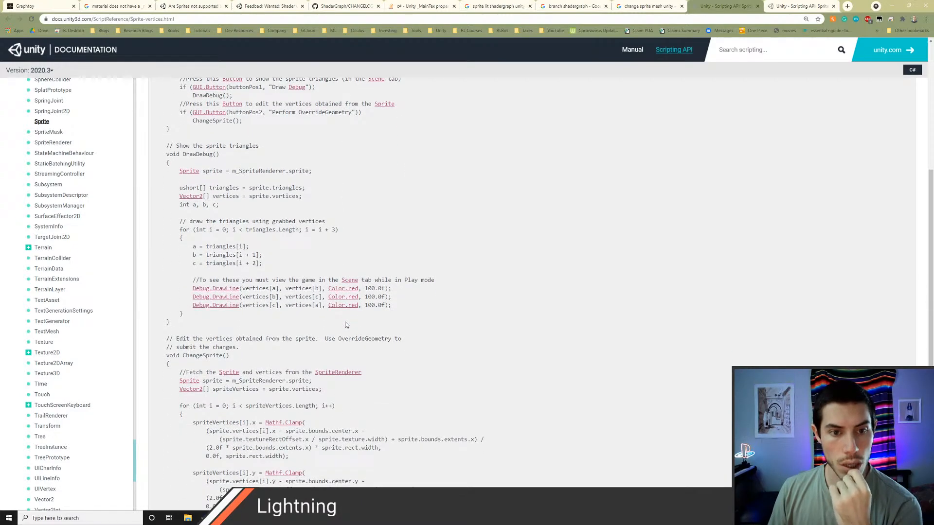
scroll(346, 325, "down", 3)
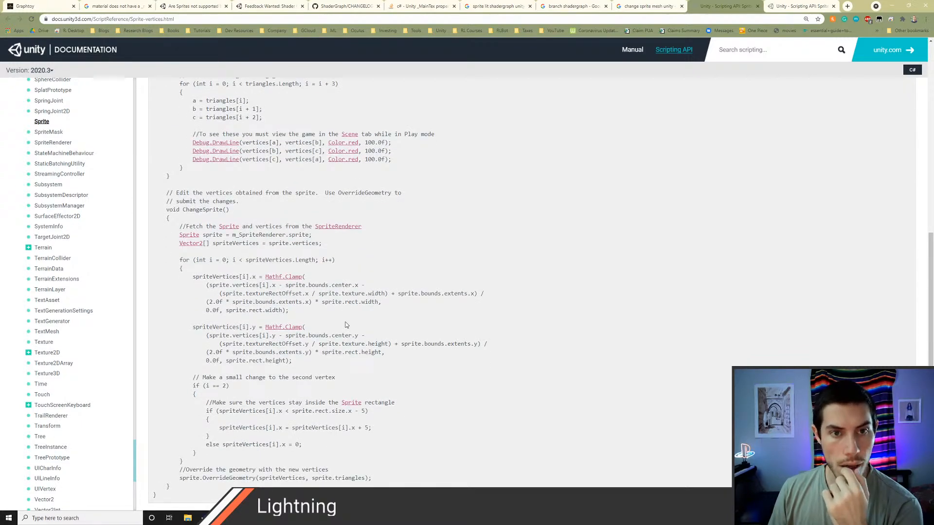
scroll(332, 320, "up", 12)
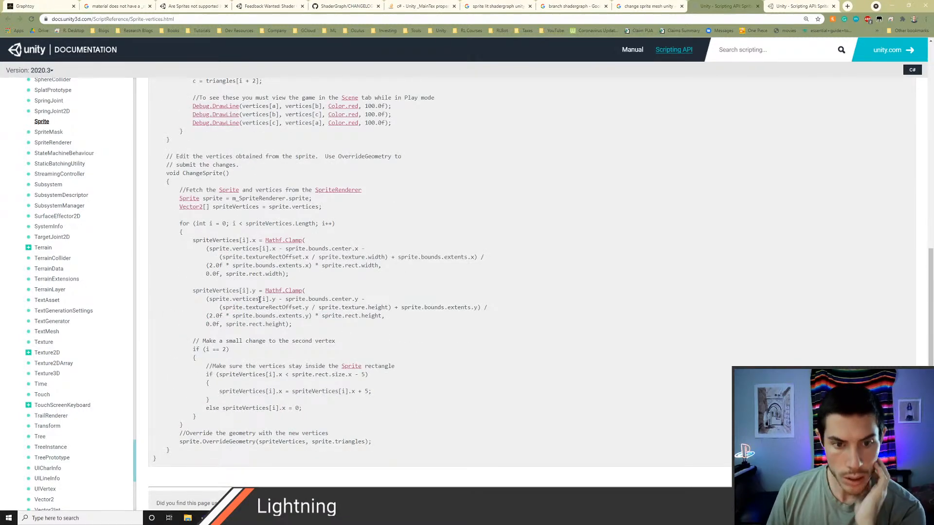
scroll(259, 299, "up", 6)
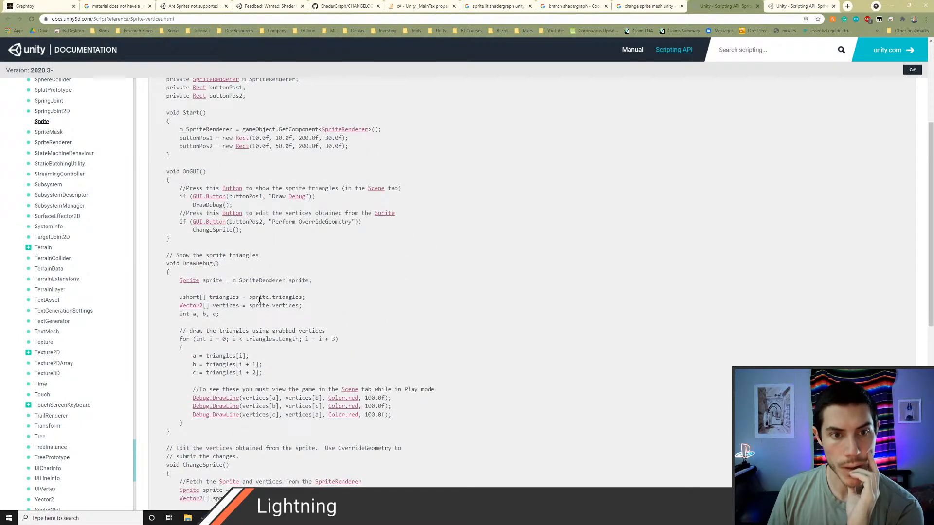
scroll(259, 299, "down", 4)
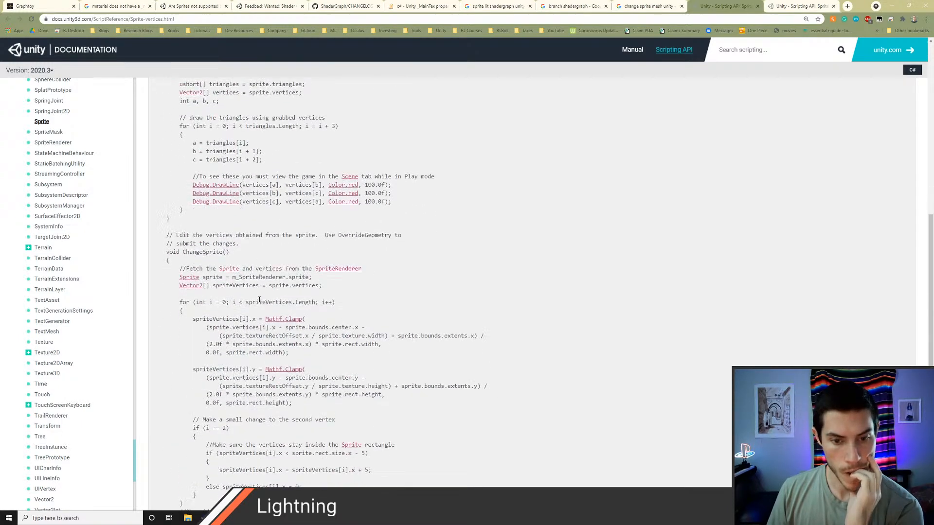
scroll(259, 299, "down", 2)
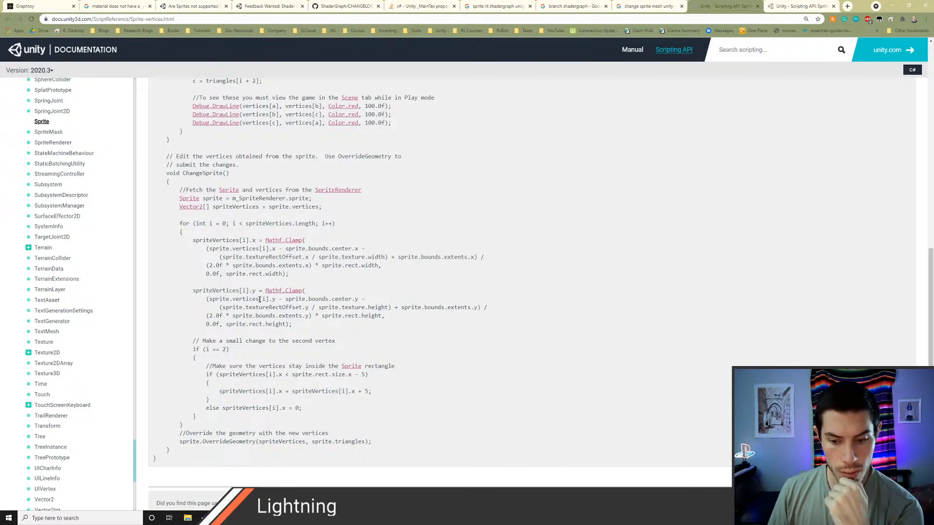
scroll(259, 299, "down", 2)
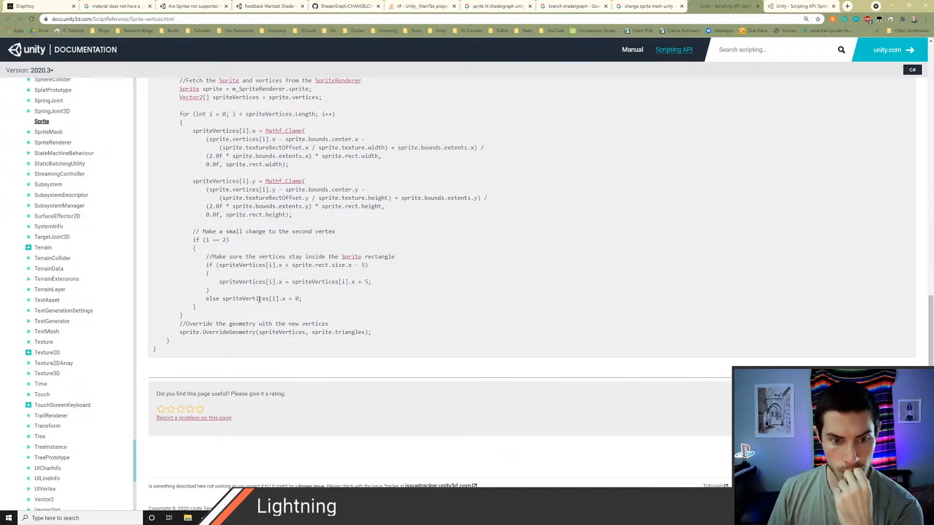
scroll(259, 299, "up", 4)
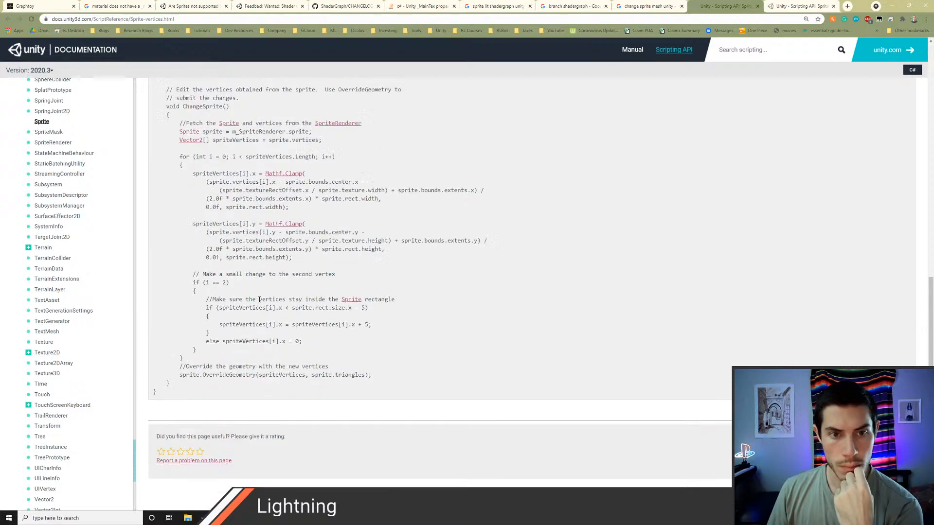
double_click(194, 247)
scroll(194, 247, "up", 5)
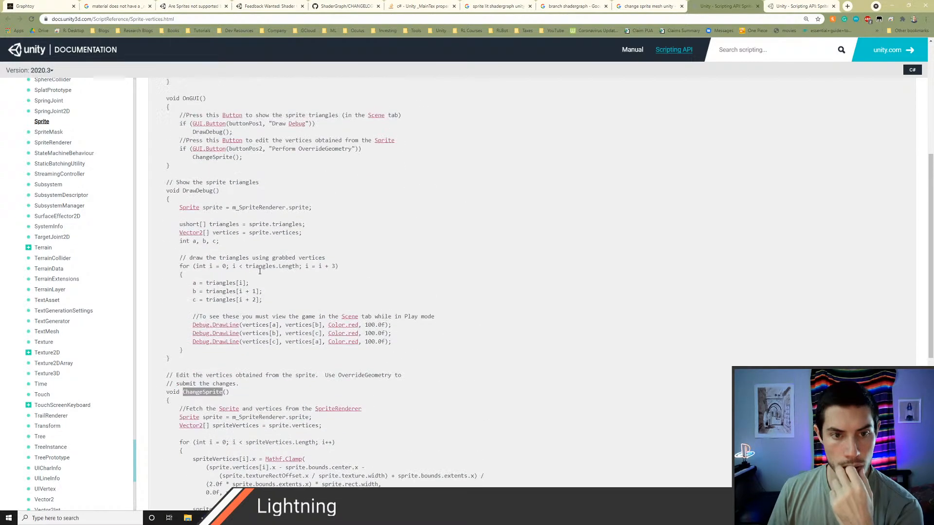
scroll(259, 274, "up", 1)
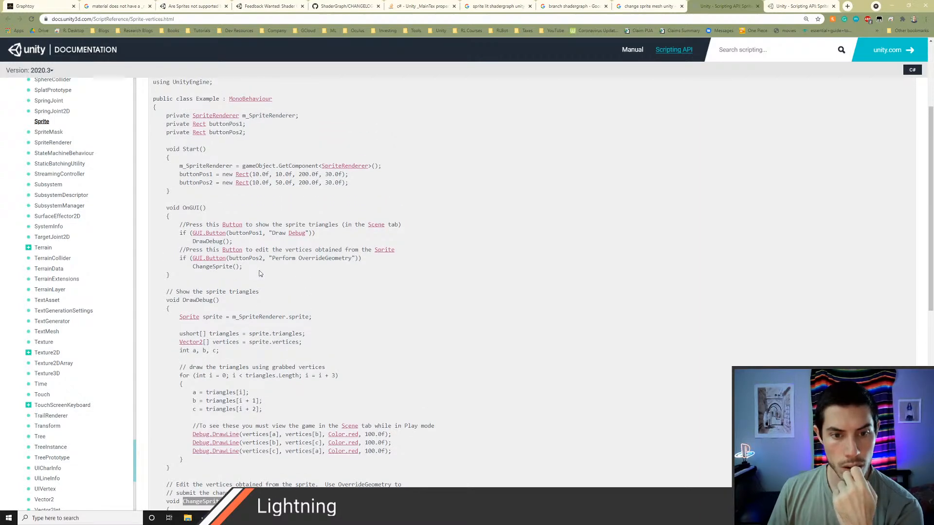
scroll(259, 274, "down", 7)
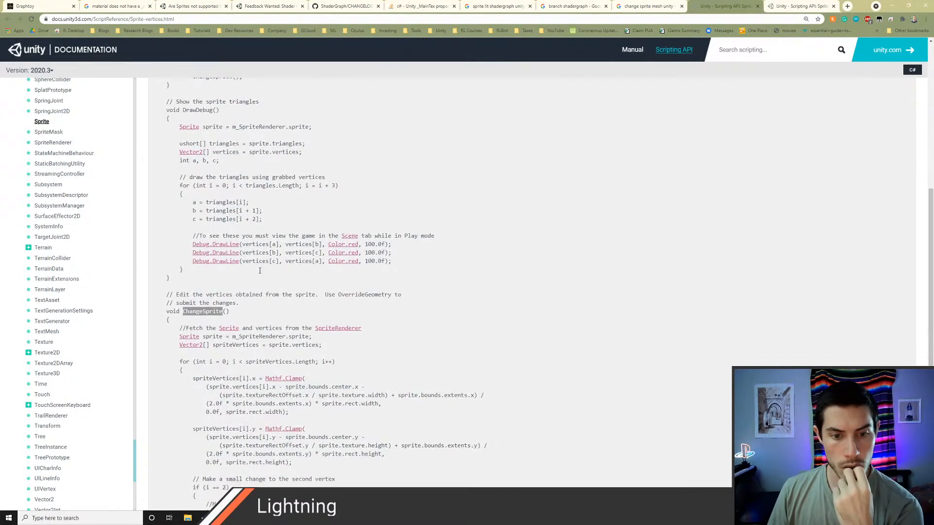
Step: Copy the full Sprite.vertices example script from the documentation page, through its closing brace
scroll(259, 270, "up", 8)
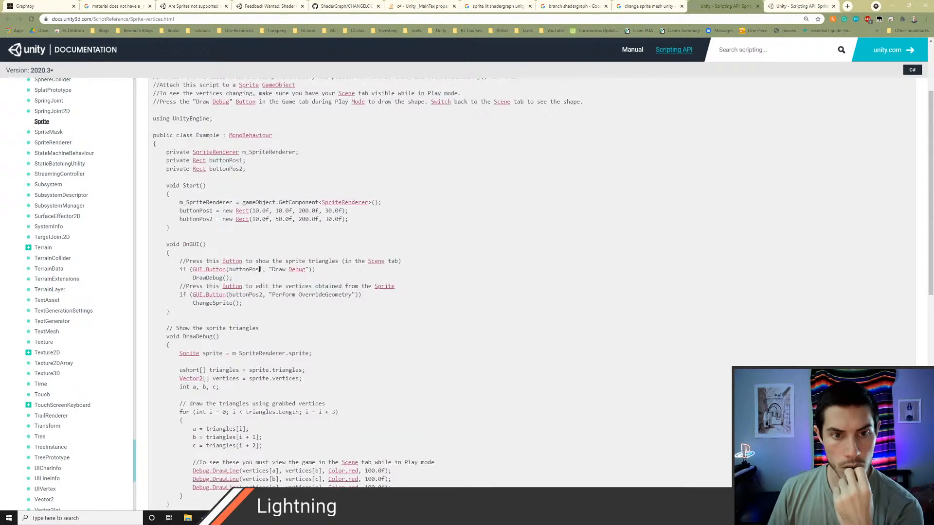
scroll(260, 270, "up", 1)
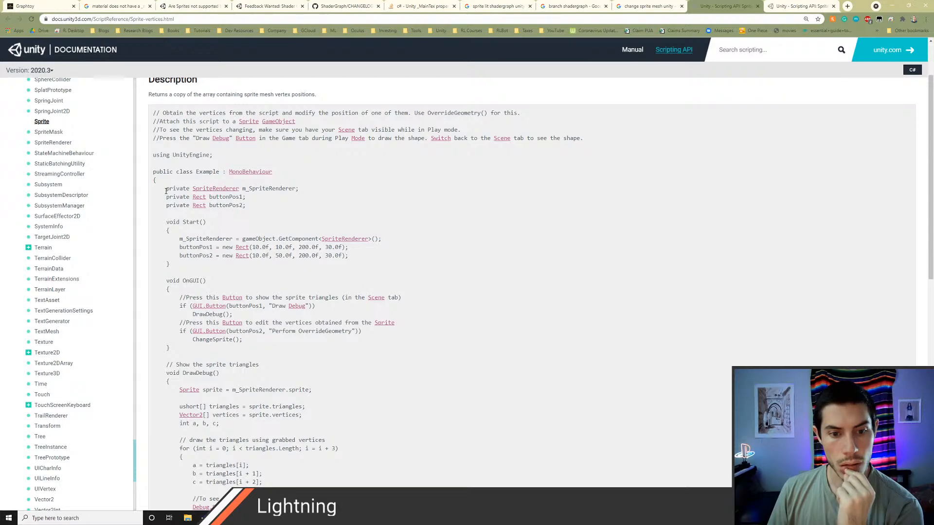
left_click_drag(154, 154, 220, 355)
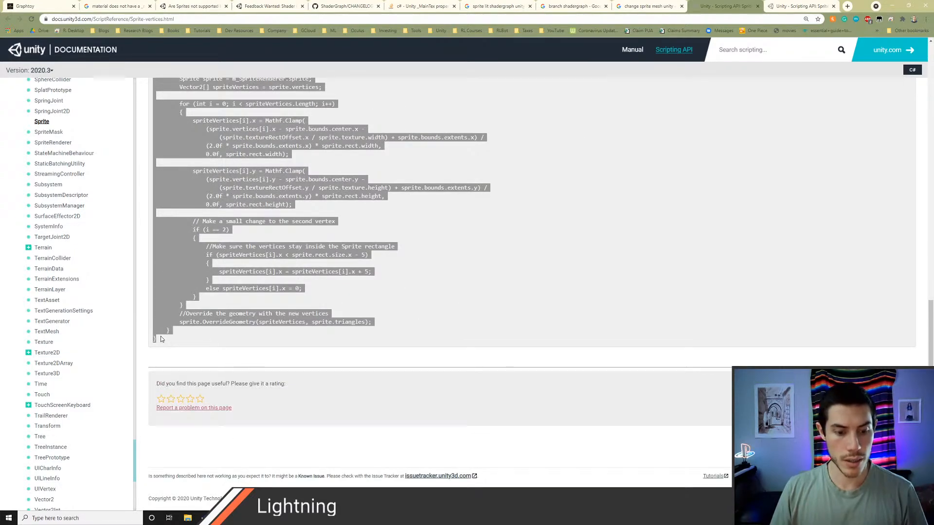
Step: Switch to Unity, create a SpriteGeometry folder inside the Scripts folder, and open it
key("alt+Tab")
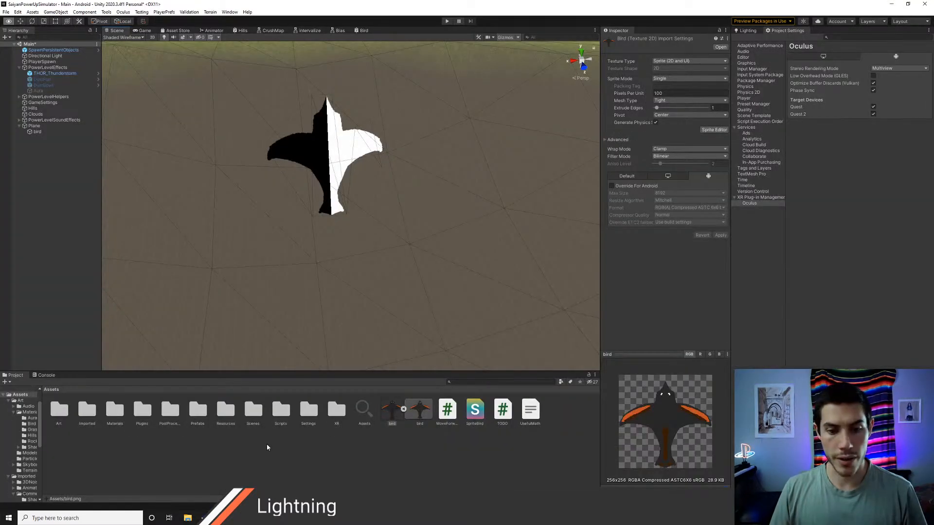
double_click(280, 413)
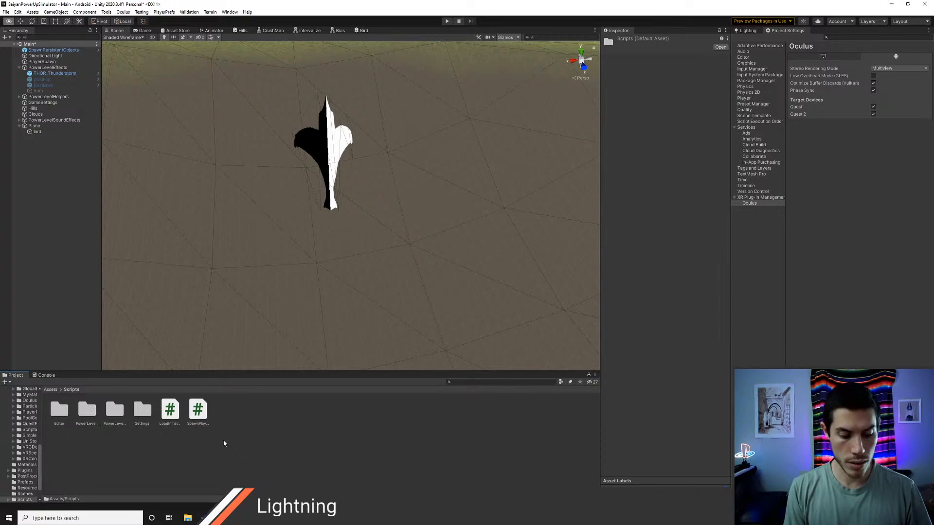
key("ctrl+shift+n")
type("Sprite")
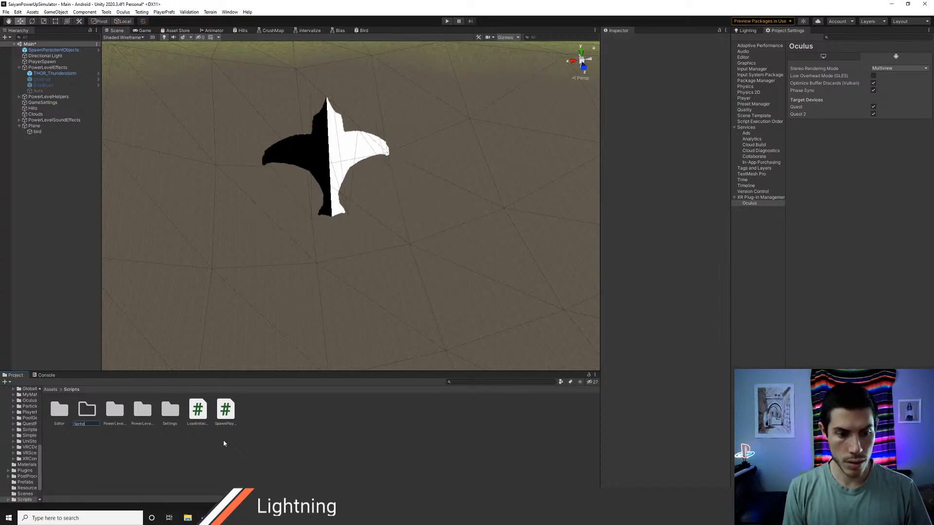
type("Geometry")
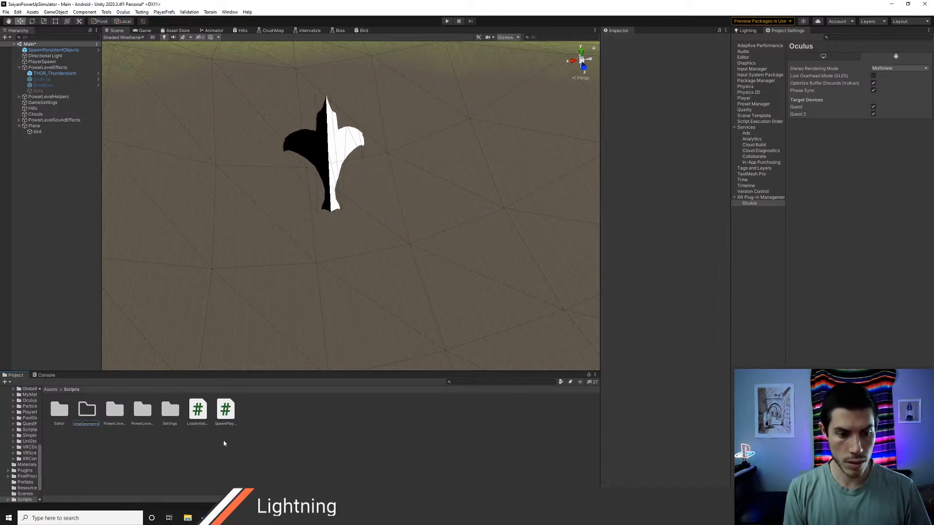
key("Return")
double_click(169, 410)
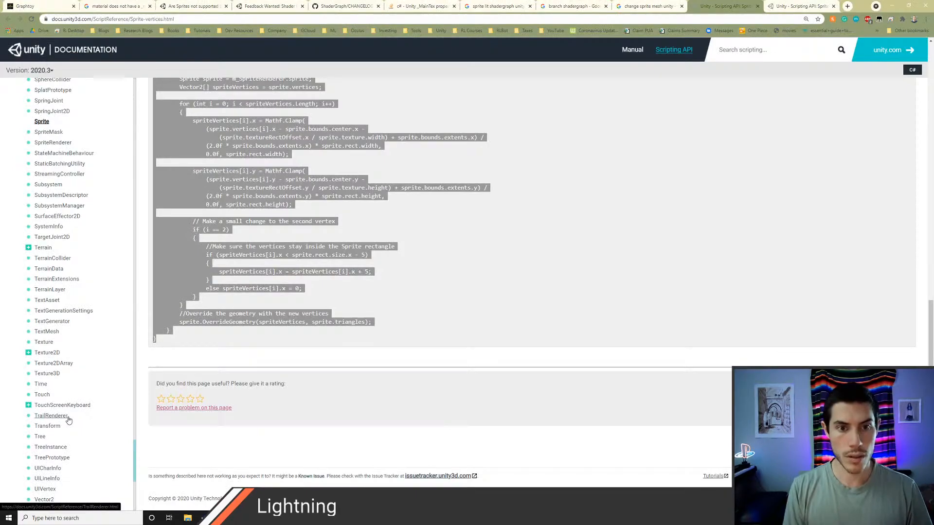
Step: Switch to Chrome and recheck the opening part of the Sprite.vertices example script
scroll(261, 346, "up", 10)
scroll(261, 346, "up", 3)
left_click(283, 290)
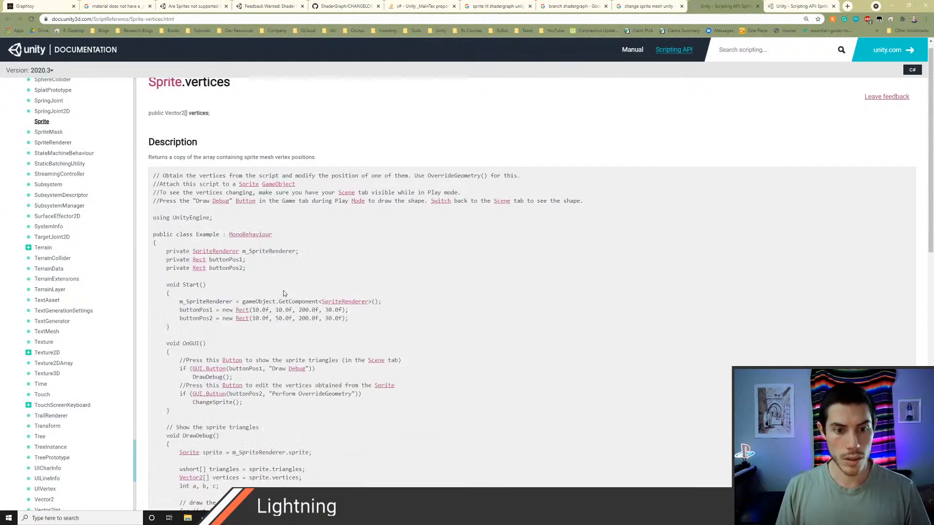
key("alt+Tab")
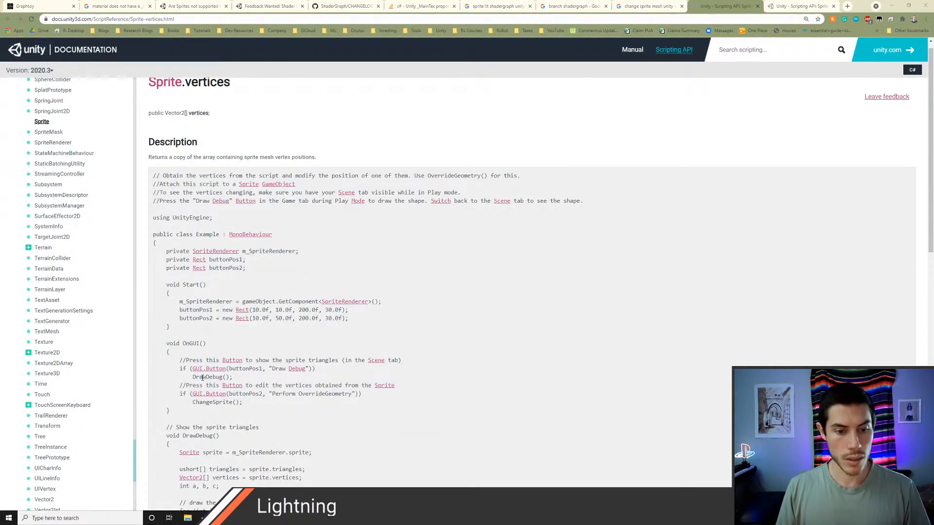
Step: Switch back to Unity and name the new C# script in the SpriteGeometry folder ChangeSpriteGeometry
key("alt+Tab")
key("alt+Tab")
key("alt+Tab")
key("alt+Tab")
key("alt+Tab")
key("alt+Tab")
key("alt+Tab")
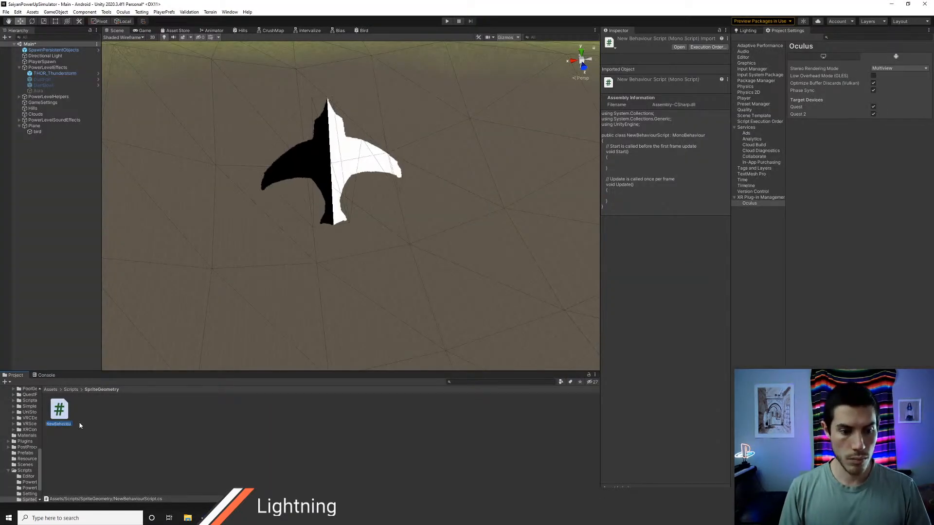
type("Chang")
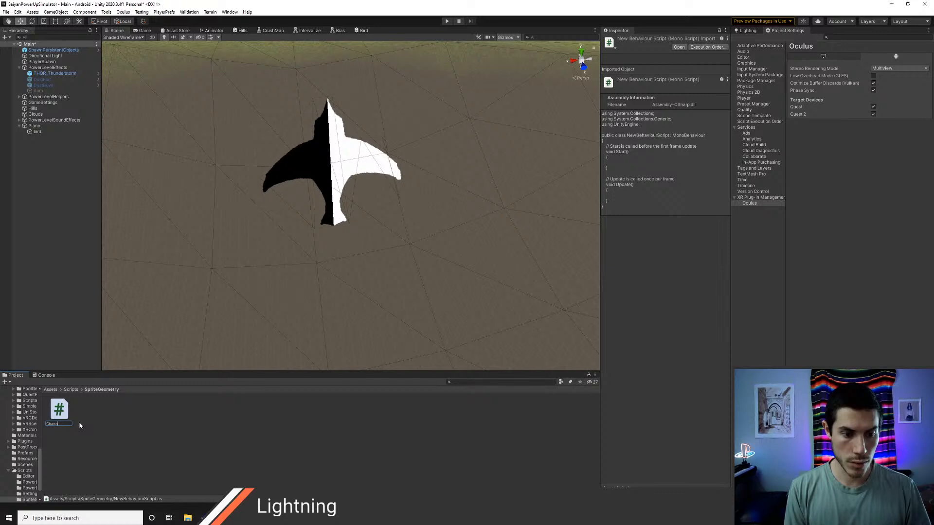
type("eSpriteGeometry")
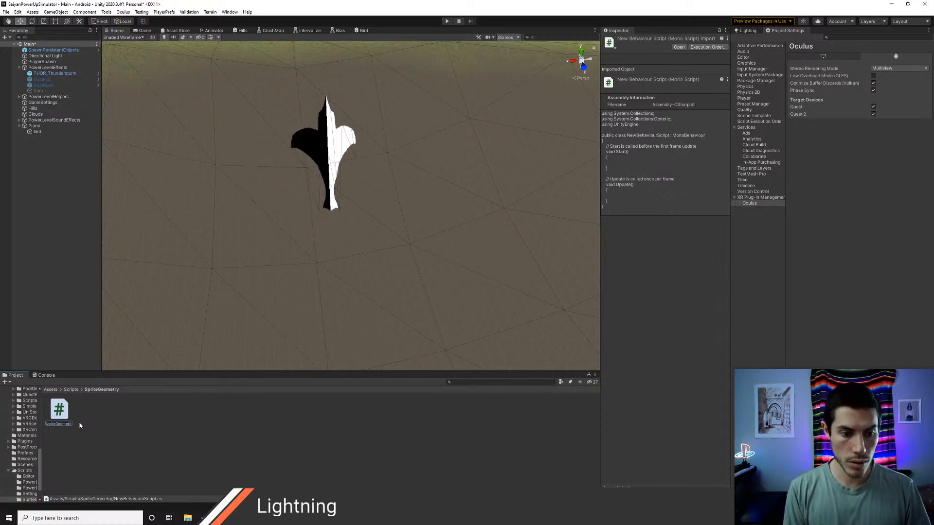
key("Return")
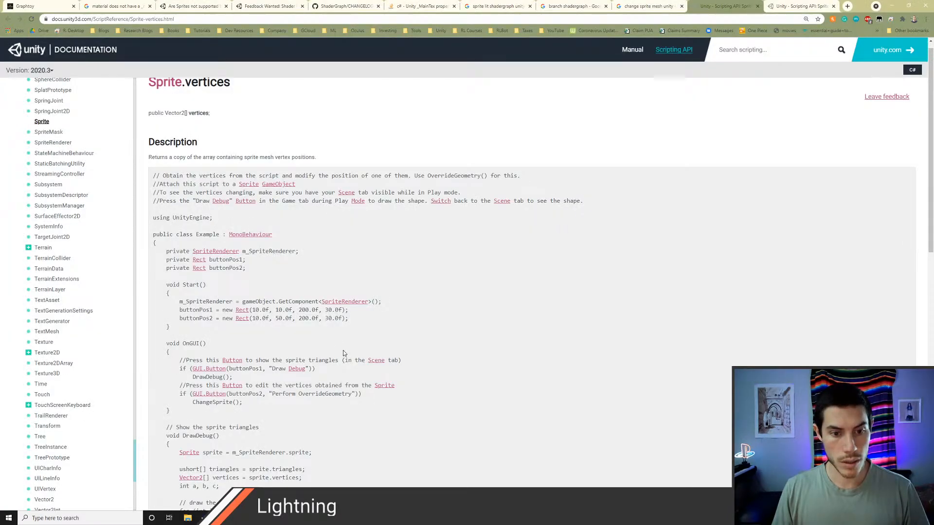
Step: Open the ChangeSpriteGeometry script in Visual Studio Code and replace its whole template with the copied example code
scroll(343, 350, "down", 2)
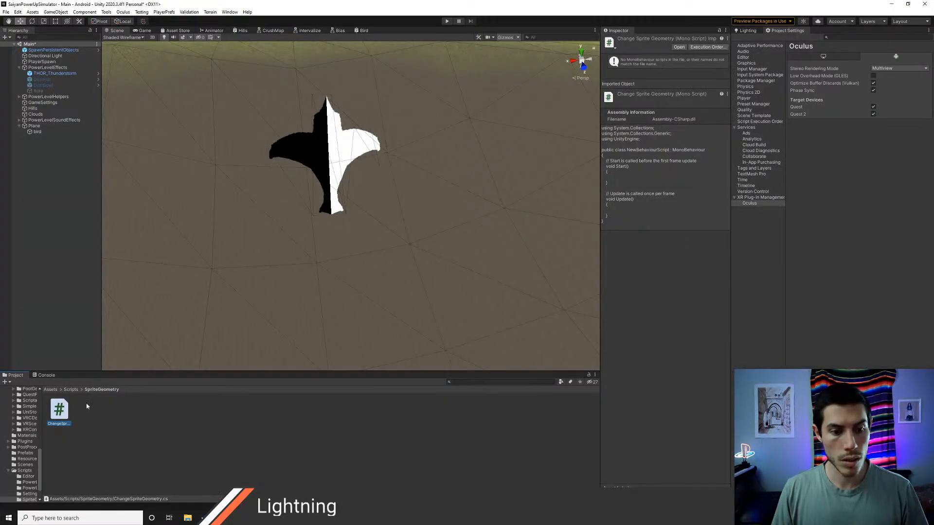
double_click(59, 410)
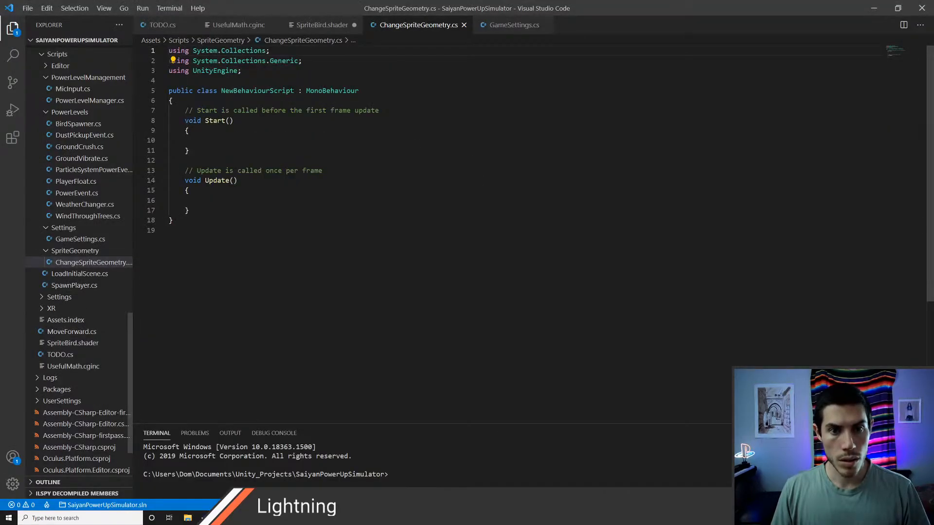
key("ctrl+a")
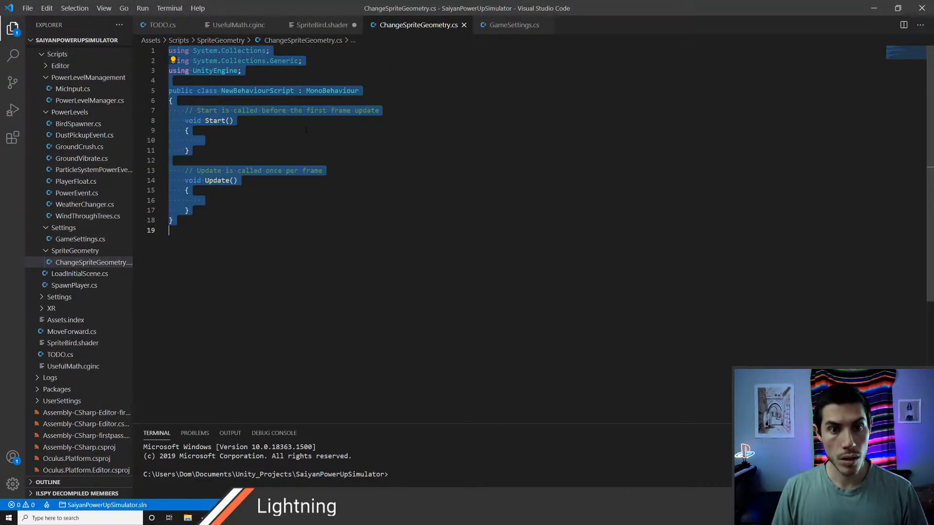
key("ctrl+v")
scroll(306, 130, "up", 15)
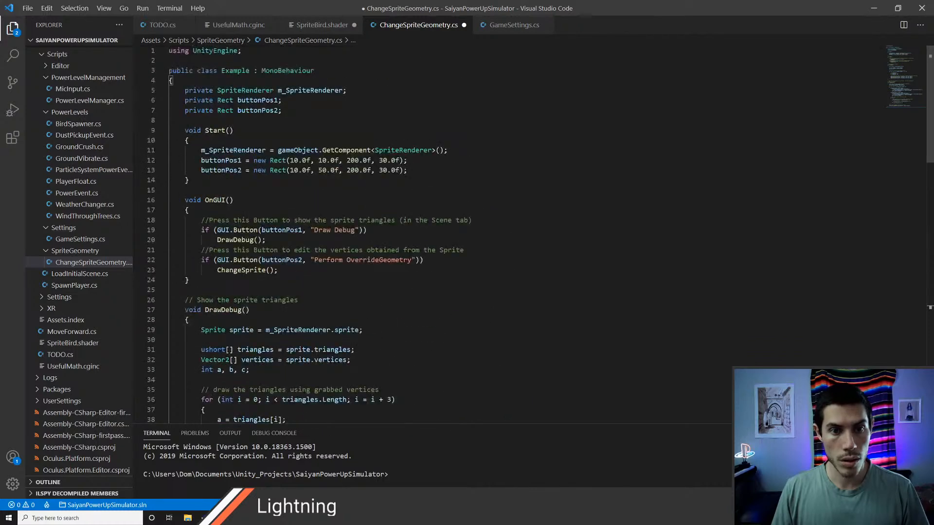
Step: Rename the Example class to ChangeSpriteGeometry and save the script
double_click(235, 71)
type("Cahng")
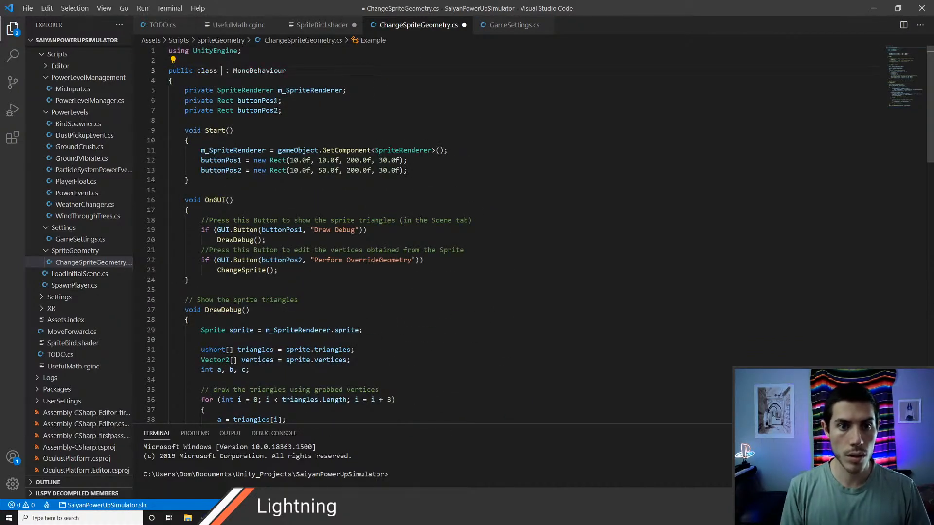
key("BackSpace")
key("BackSpace")
key("BackSpace")
key("BackSpace")
type("hangeSpr")
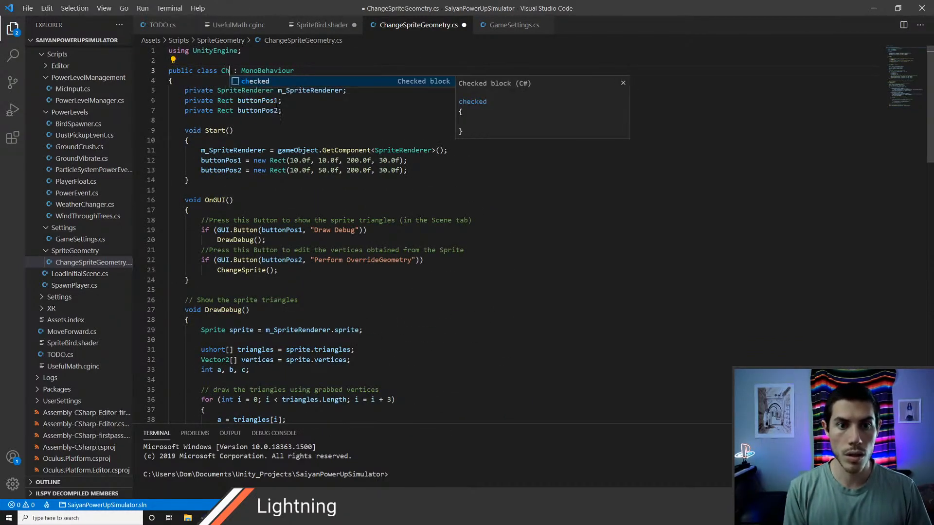
type("iteGeometry")
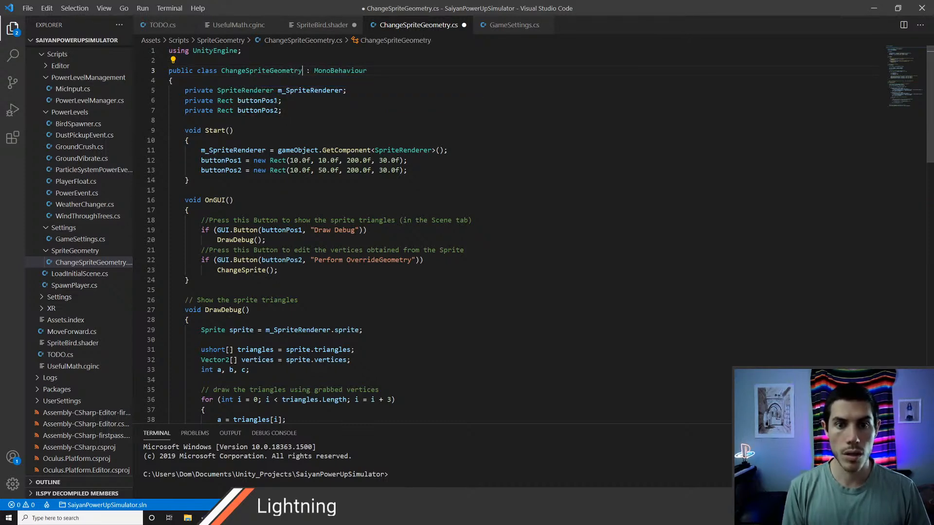
key("ctrl+s")
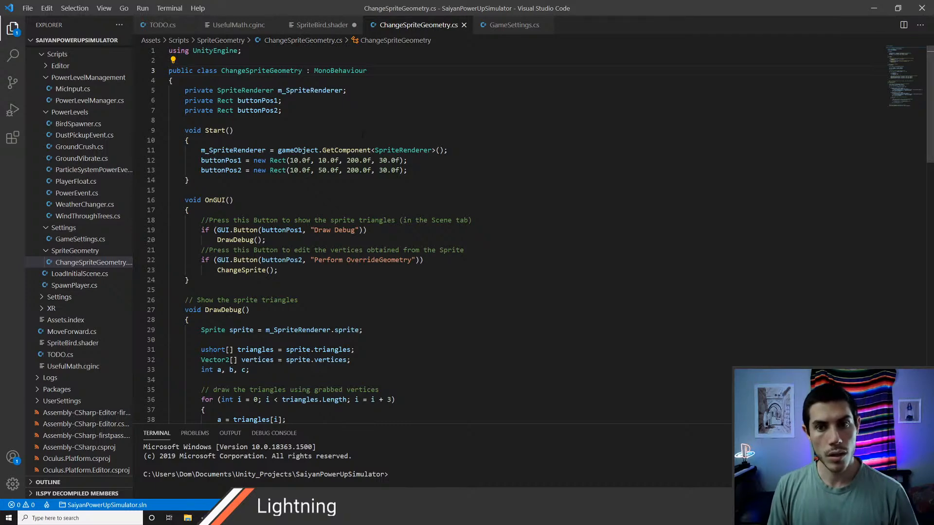
Step: Switch to Unity, move the bird object out of its Plane parent, and delete the Plane
key("alt+Tab")
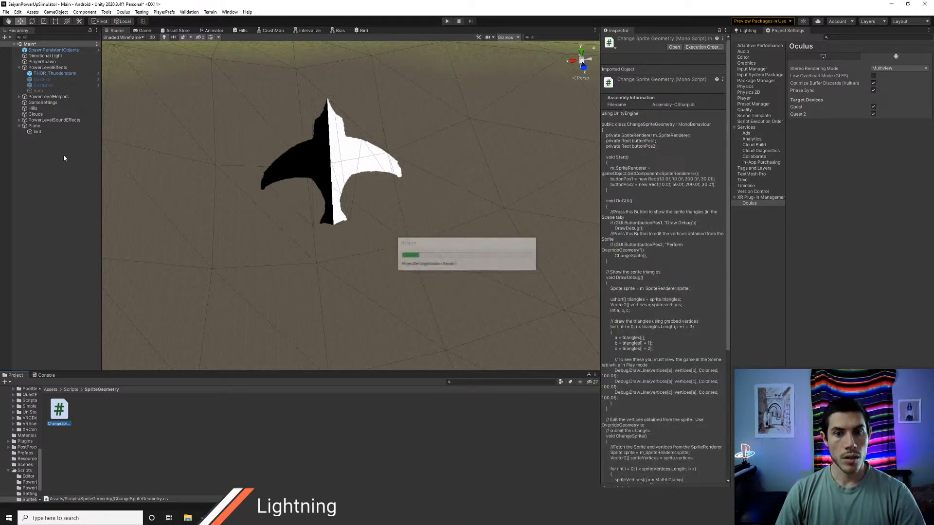
left_click(38, 132)
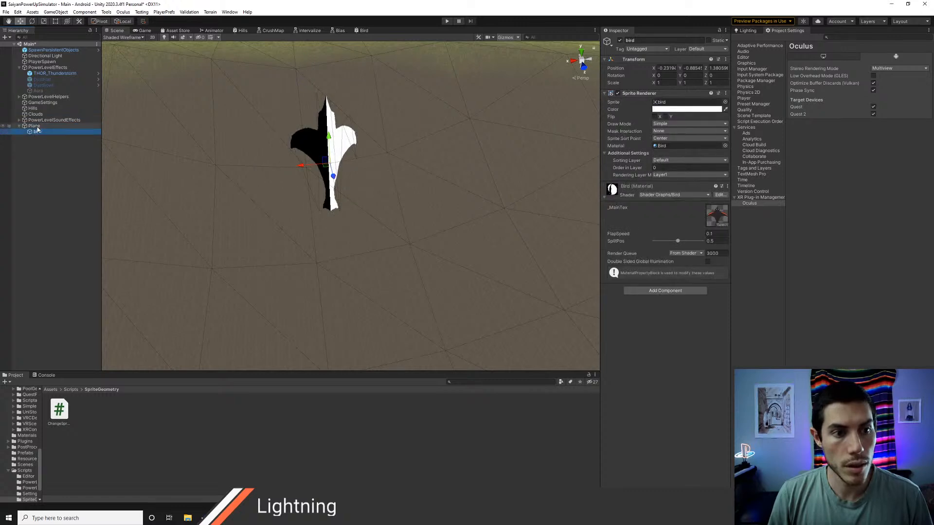
left_click_drag(41, 133, 40, 123)
left_click(39, 133)
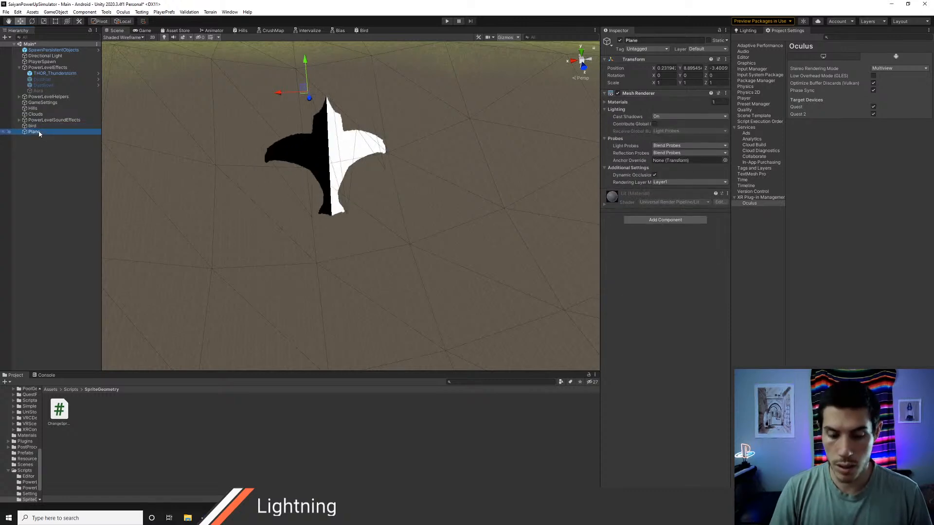
key("Delete")
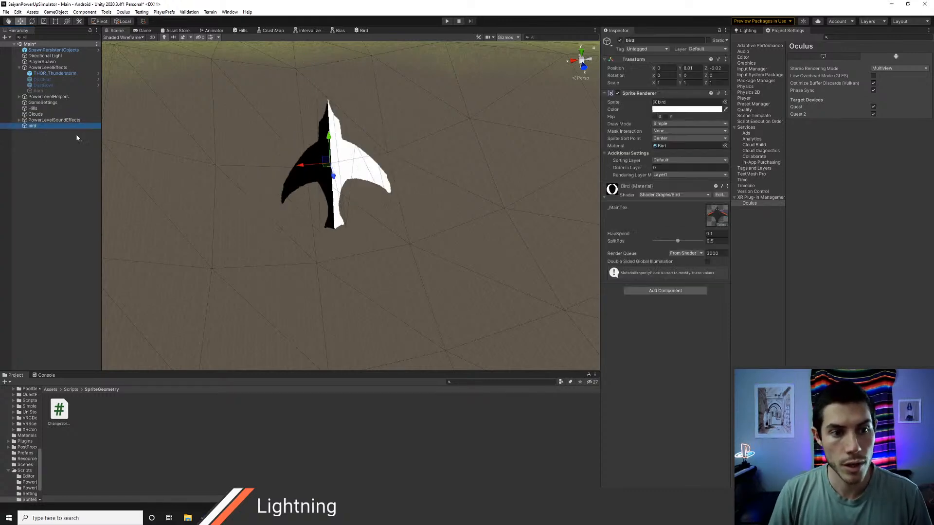
Step: Add the Change Sprite Geometry script as a component on the bird object
left_click(669, 294)
type("change")
key("Return")
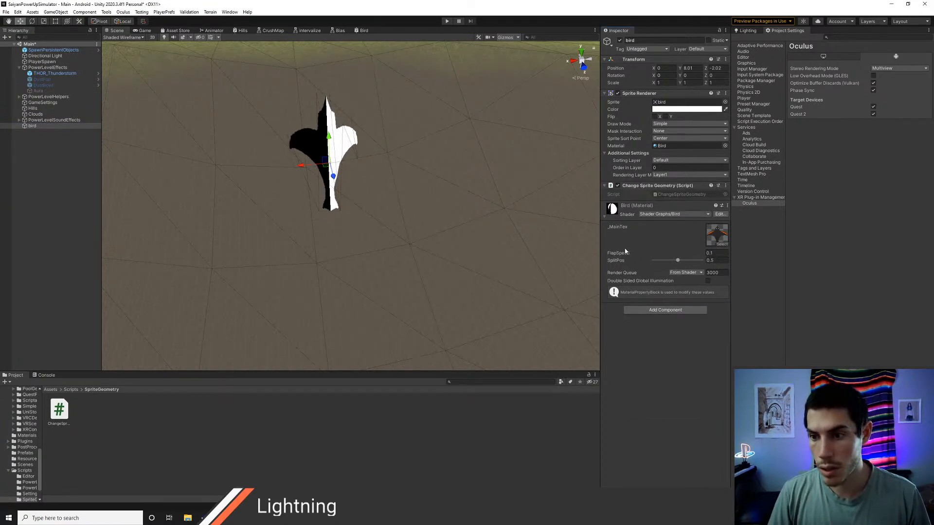
key("q")
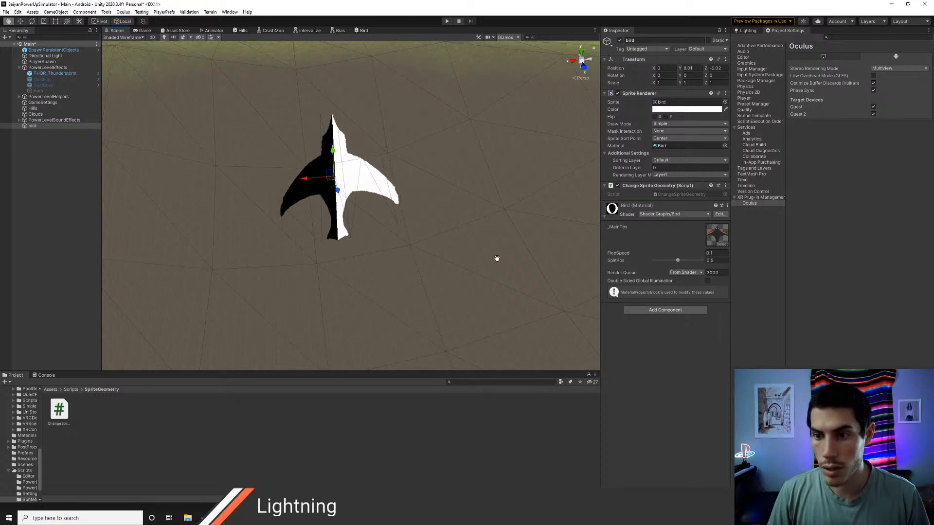
key("w")
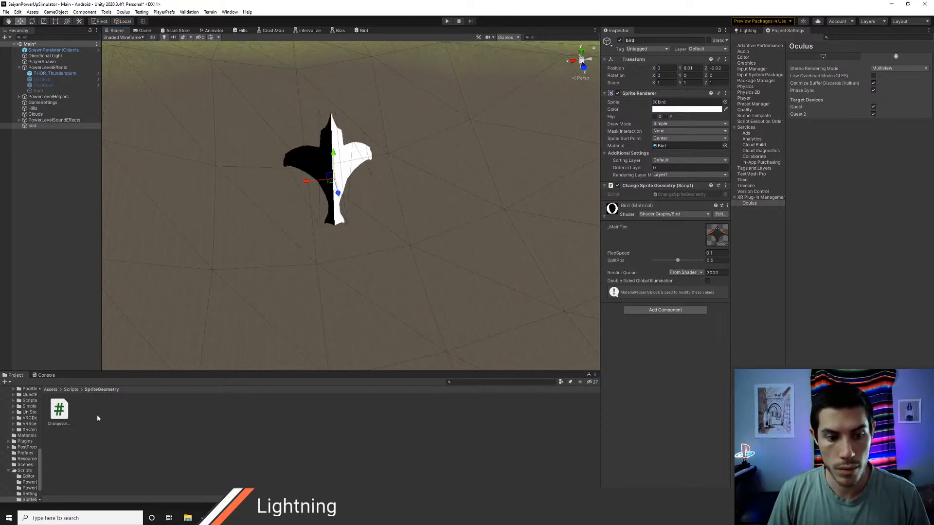
Step: Move the SpriteGeometry folder from Scripts into the Editor folder
left_click(71, 390)
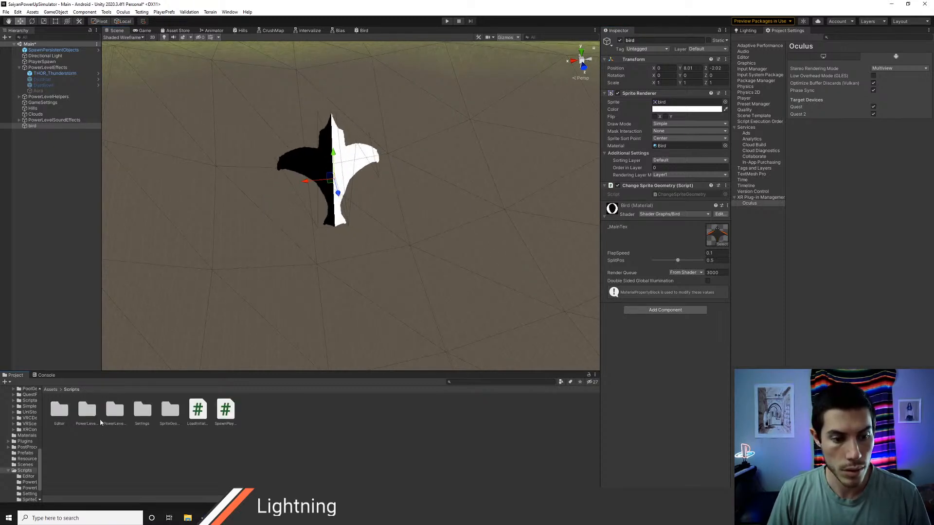
left_click(170, 411)
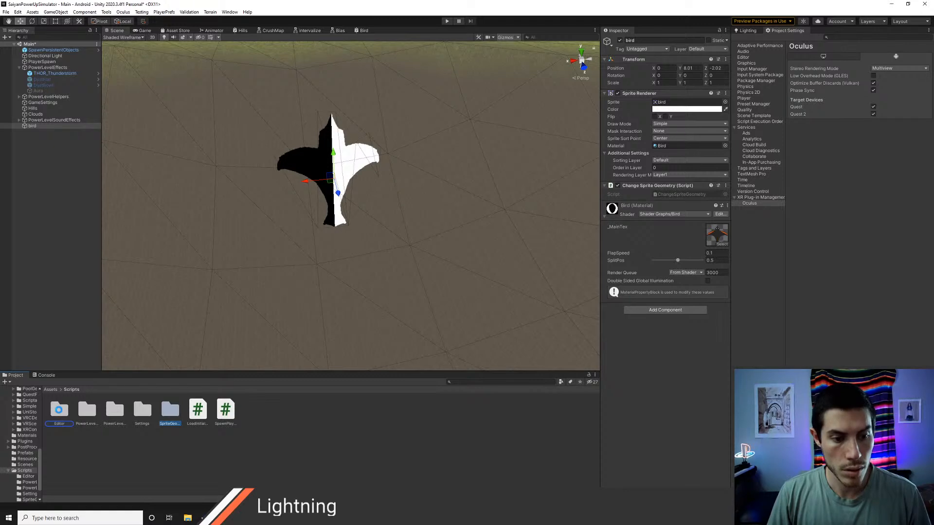
left_click_drag(59, 410, 60, 413)
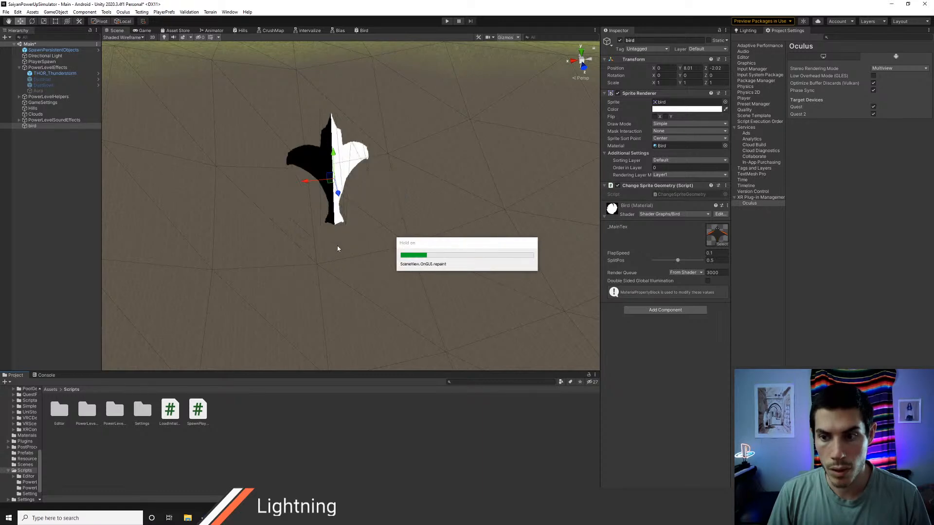
scroll(337, 246, "down", 1)
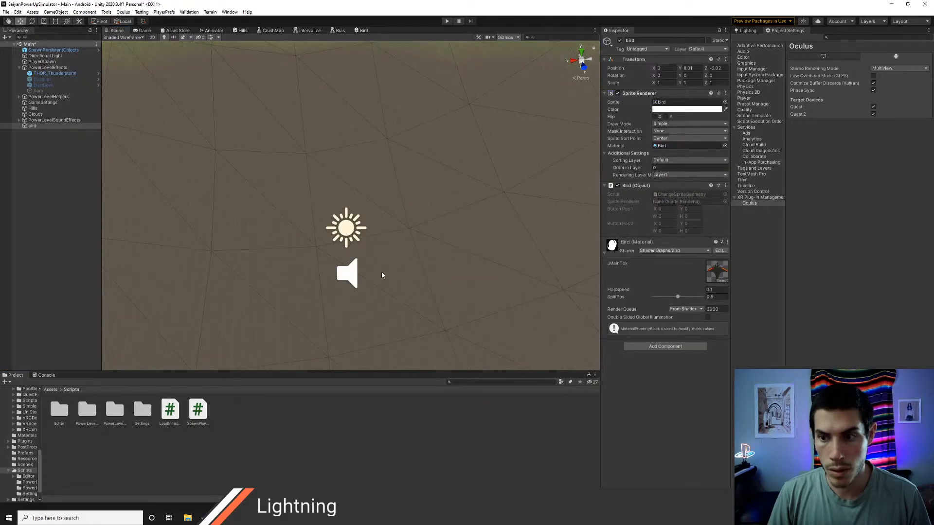
middle_click_drag(382, 275, 368, 335)
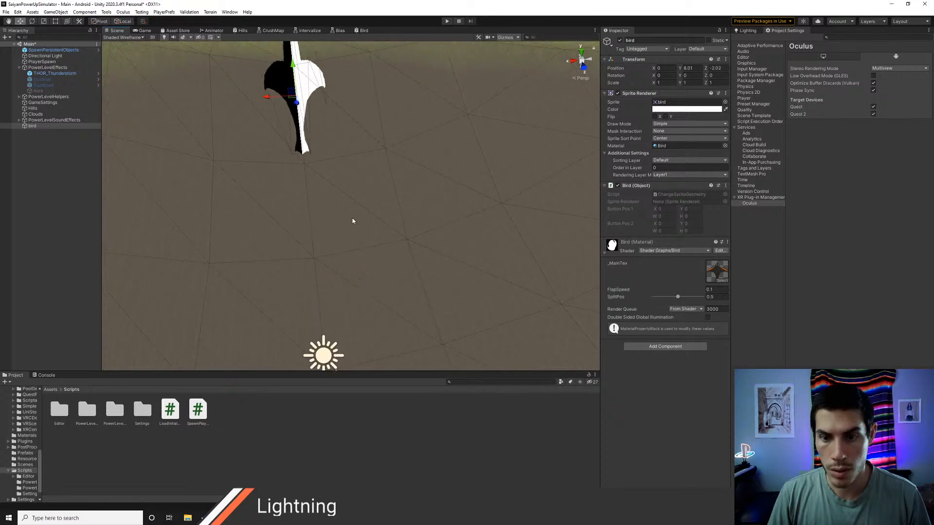
middle_click_drag(353, 221, 362, 204)
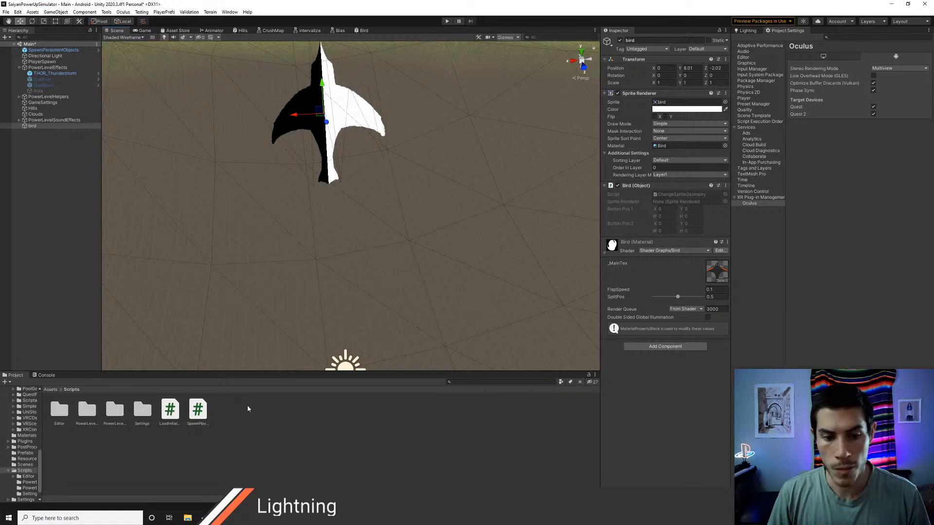
Step: Delete the SpriteGeometry folder from the Scripts/Editor folder
double_click(59, 413)
left_click(62, 414)
key("Delete")
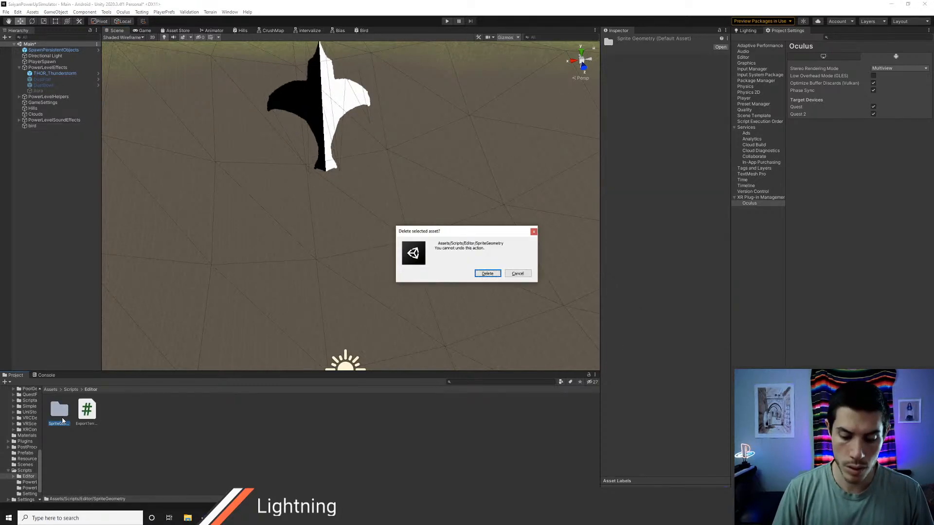
key("Return")
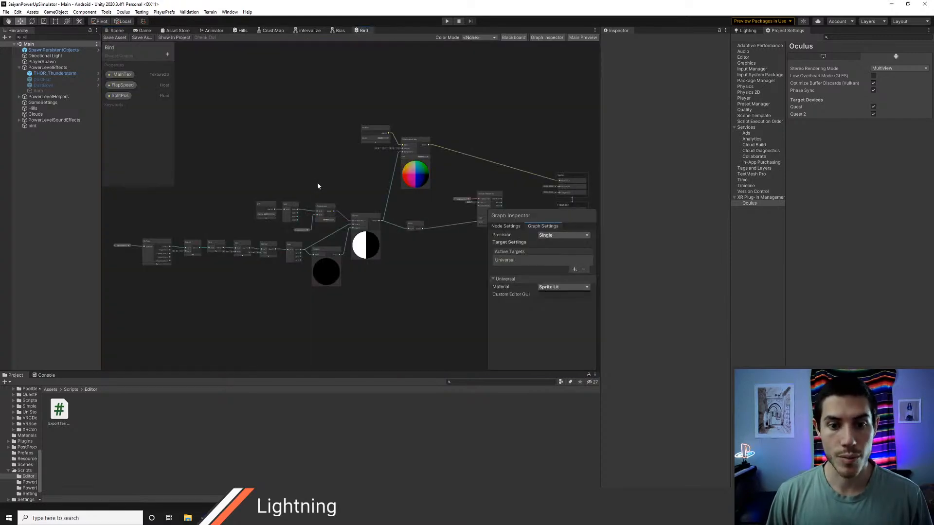
middle_click_drag(431, 240, 368, 247)
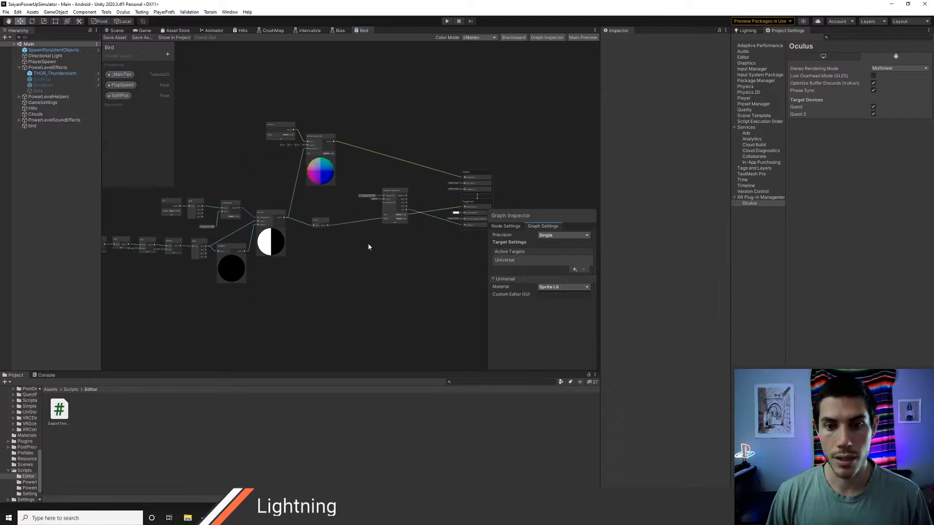
middle_click_drag(368, 204, 325, 215)
scroll(311, 251, "up", 3)
scroll(317, 212, "down", 2)
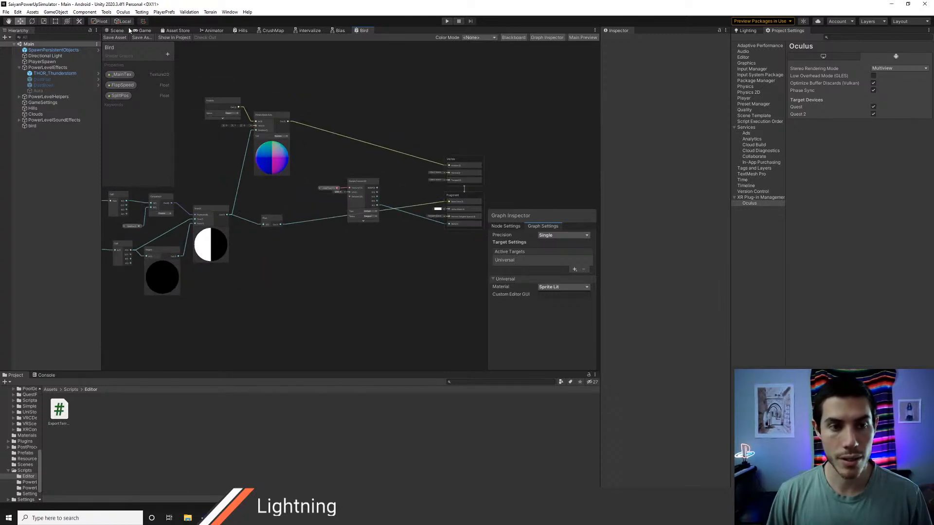
Step: Switch to Chrome, search the web for "create plane unity" and look through the results
key("alt+Tab")
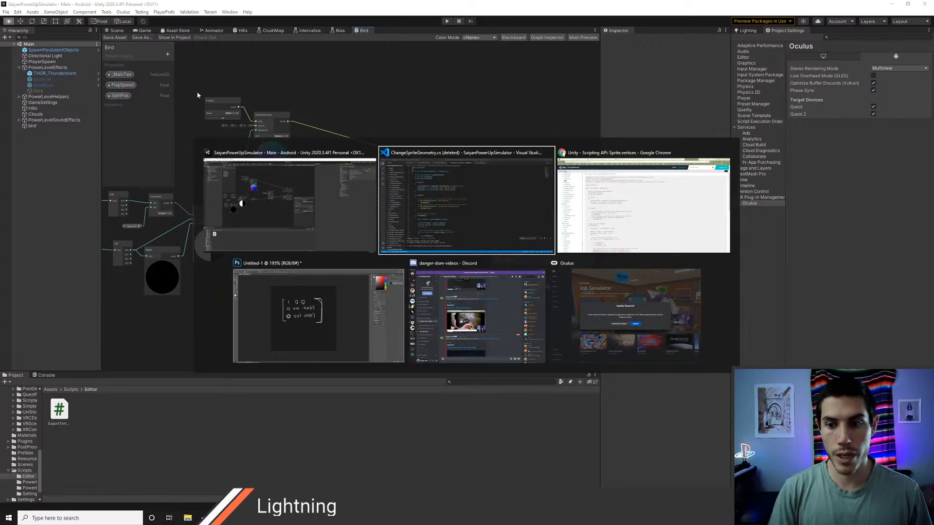
key("ctrl+l")
type("create plane unity")
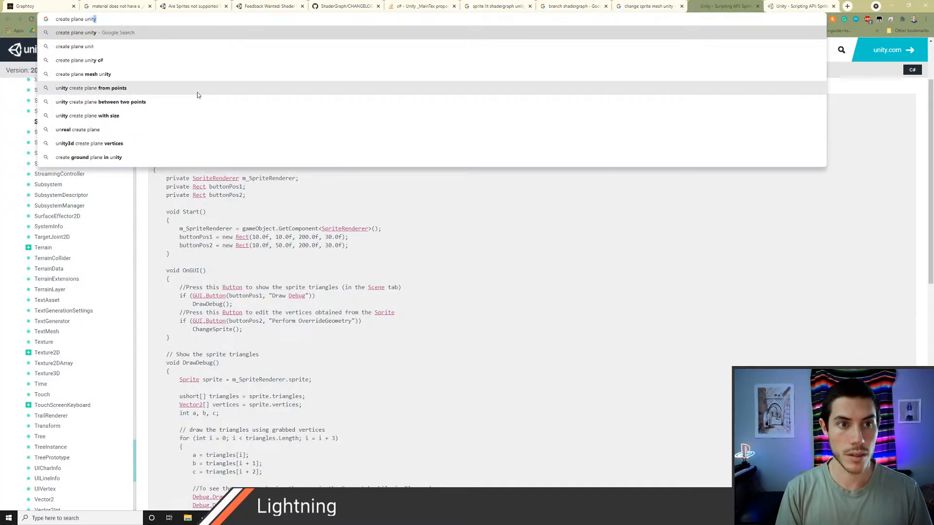
key("Return")
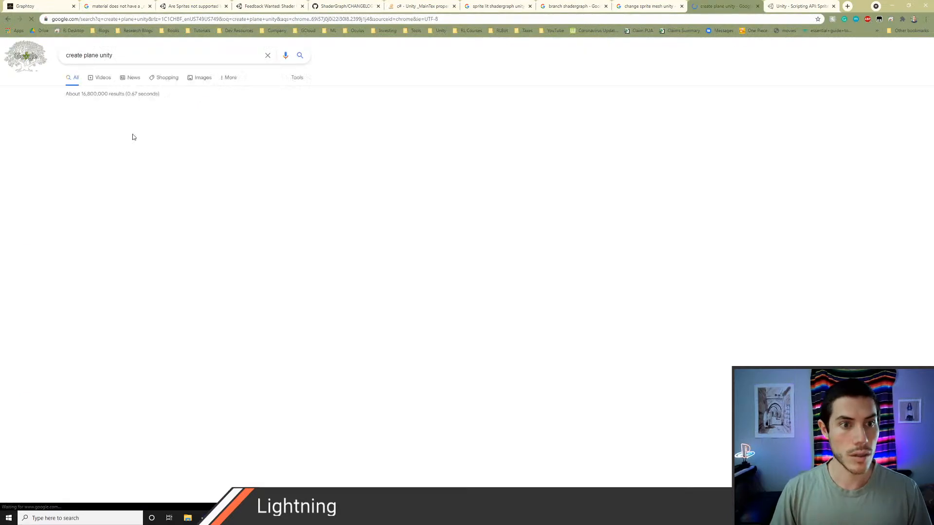
scroll(156, 204, "down", 3)
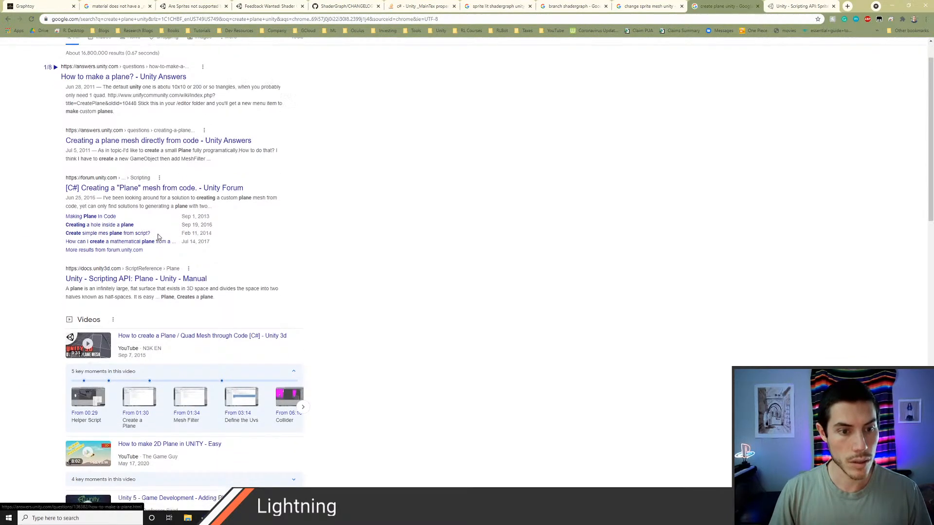
scroll(158, 217, "down", 6)
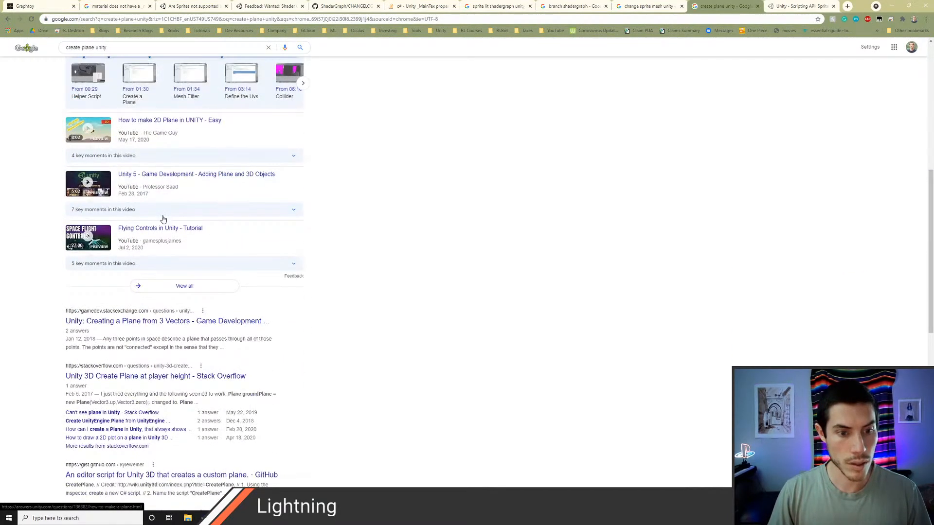
scroll(163, 219, "up", 9)
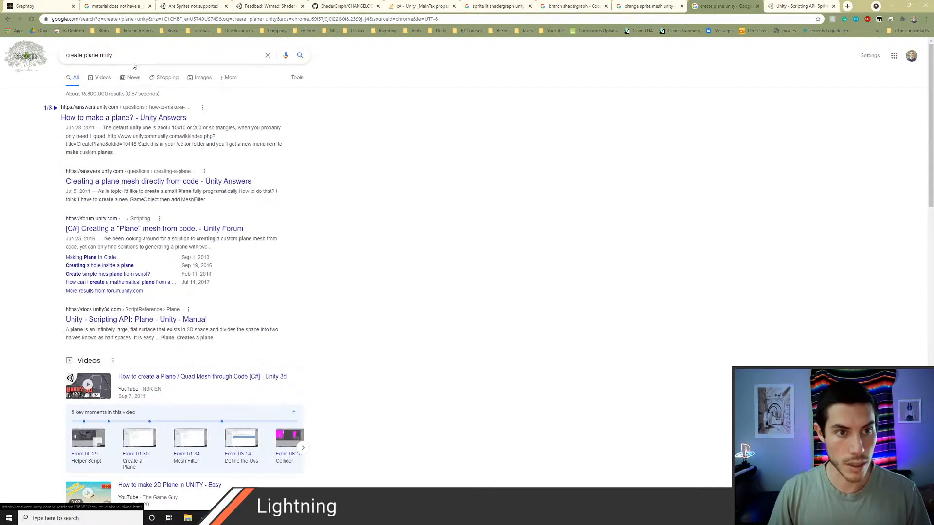
Step: Refine the search to "create plane unity wizard" and open the CreatePlane page of the Unify Community Wiki
left_click(132, 57)
type("wi")
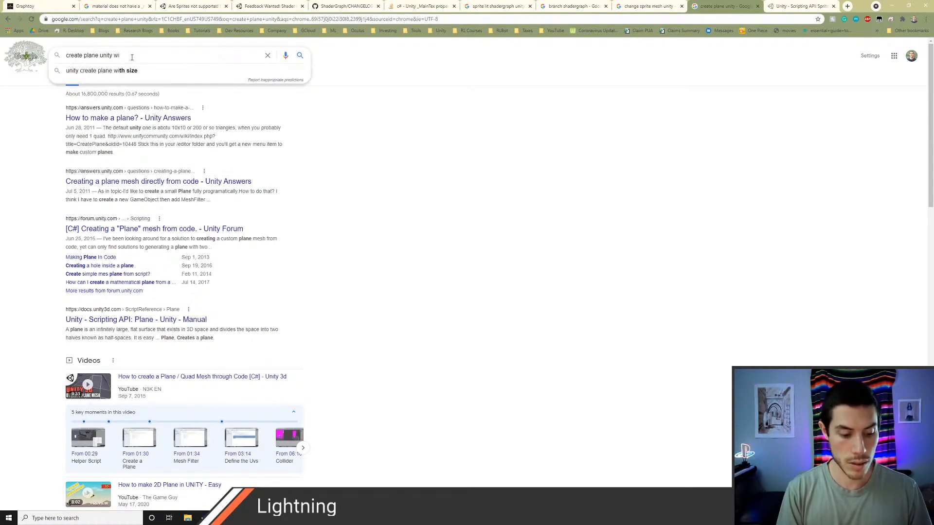
type("zard")
key("Return")
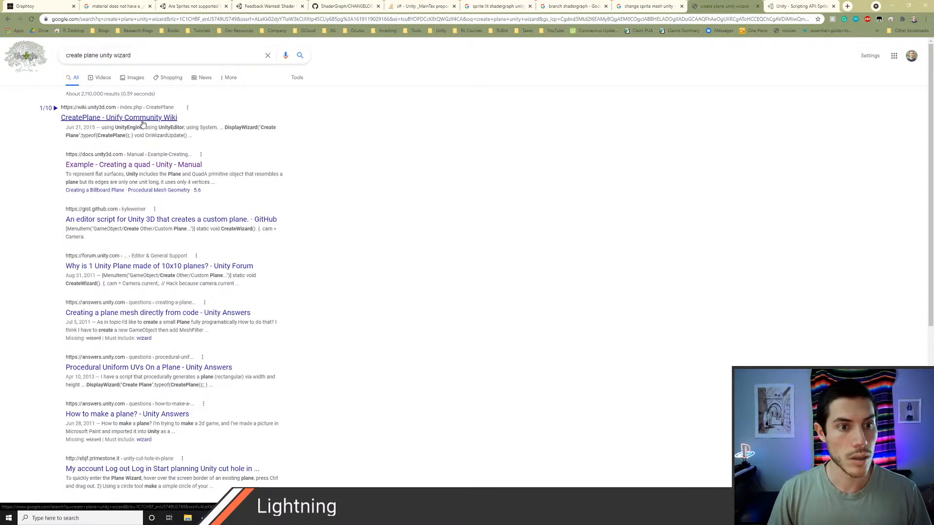
left_click(137, 124)
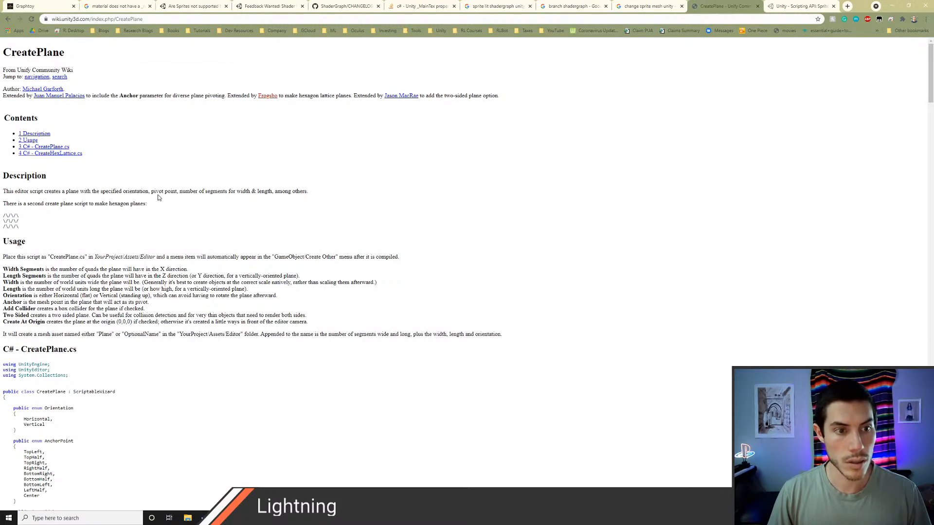
Step: Review the CreatePlane.cs listing and its usage notes, and copy the complete C# code
scroll(158, 197, "down", 6)
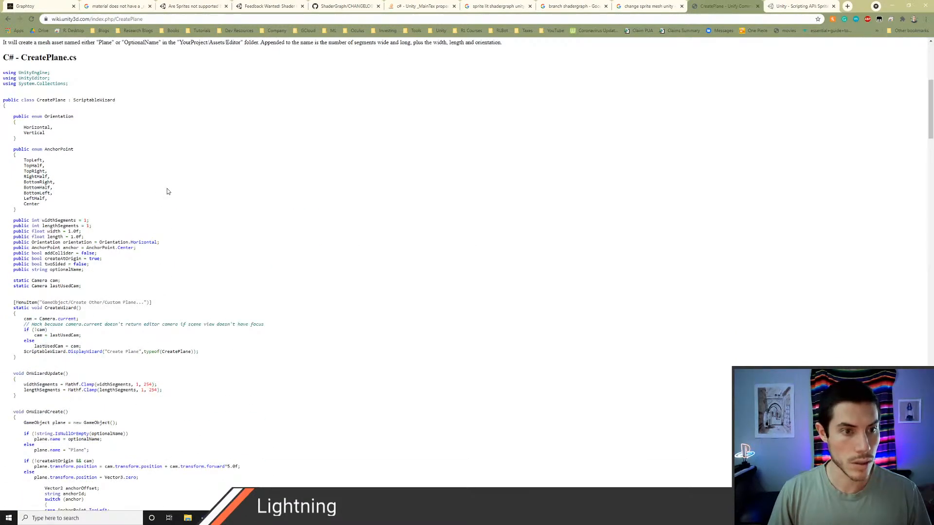
scroll(167, 190, "down", 7)
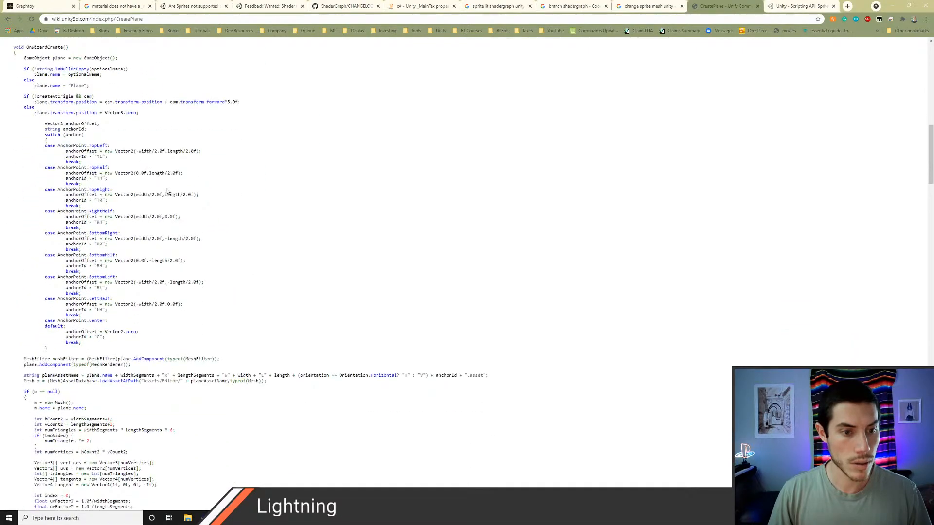
scroll(167, 190, "down", 7)
scroll(167, 190, "up", 4)
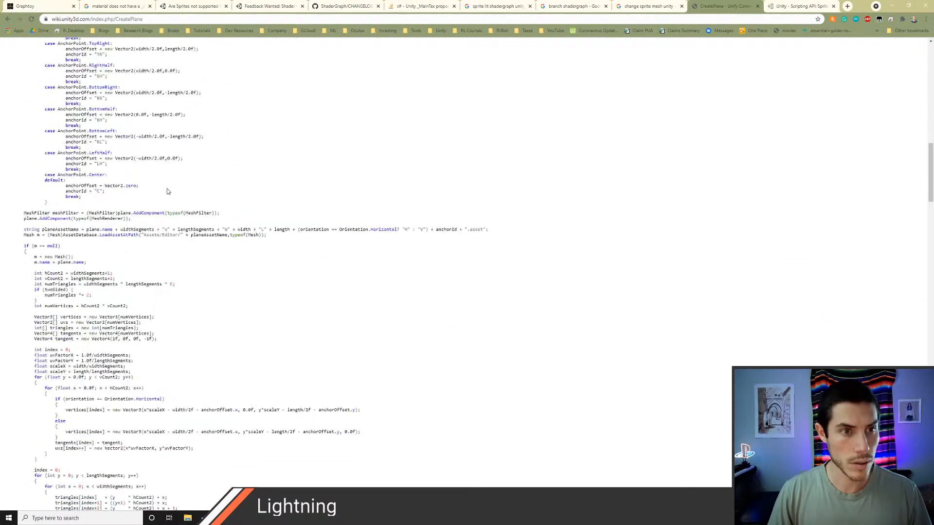
scroll(167, 191, "down", 10)
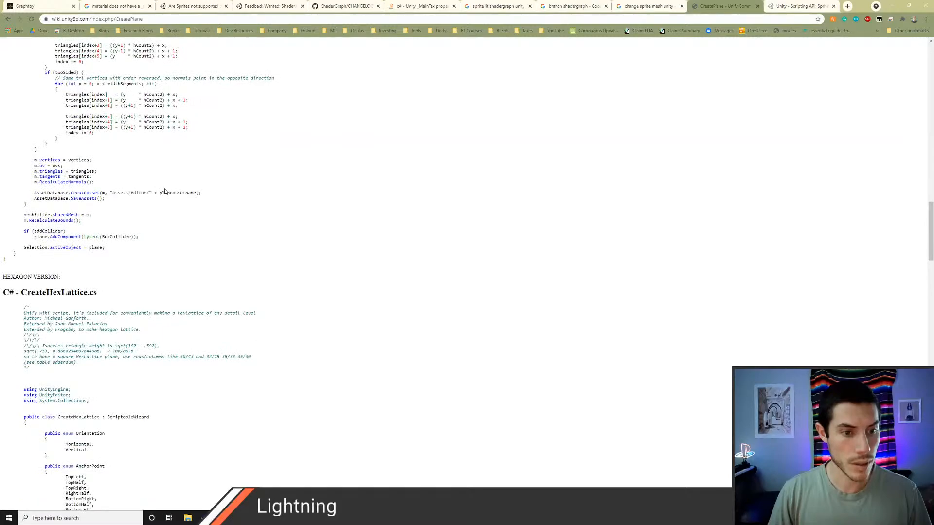
scroll(30, 253, "up", 20)
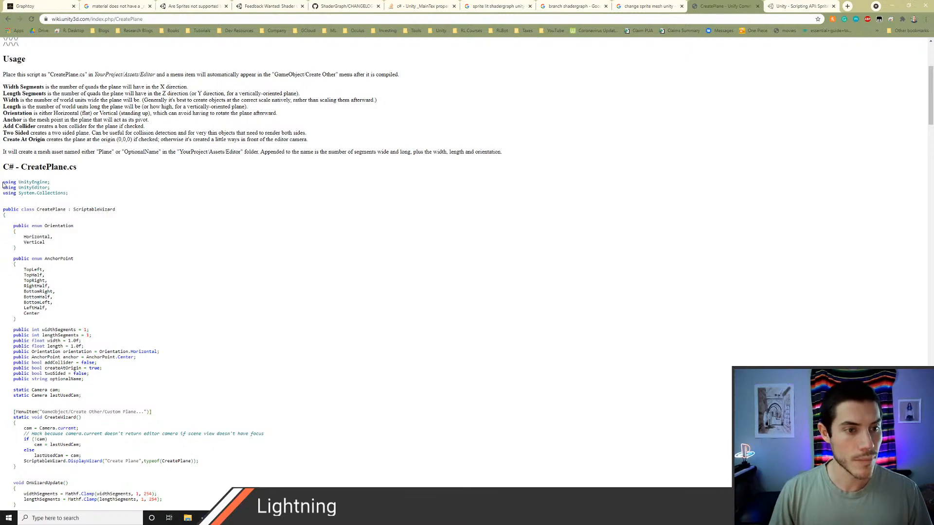
left_click_drag(3, 185, 12, 120)
scroll(113, 184, "up", 10)
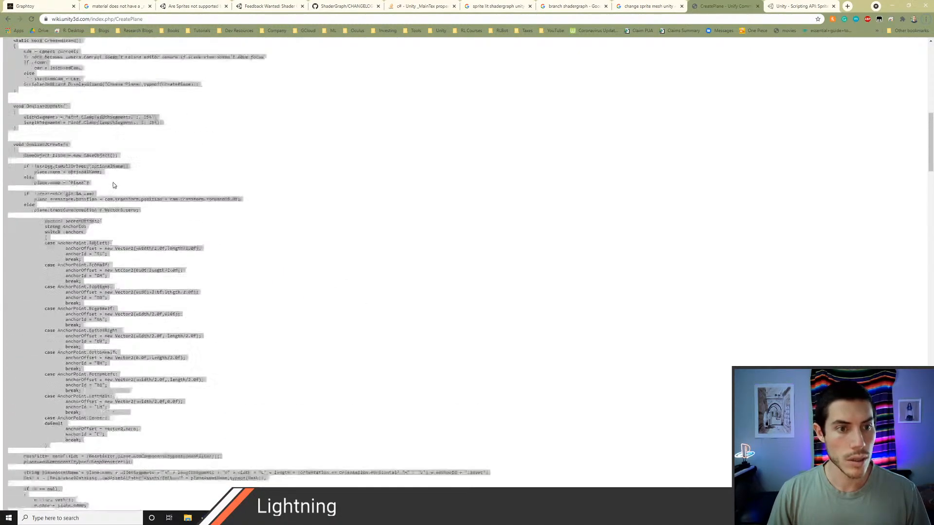
left_click(114, 185)
scroll(182, 208, "up", 7)
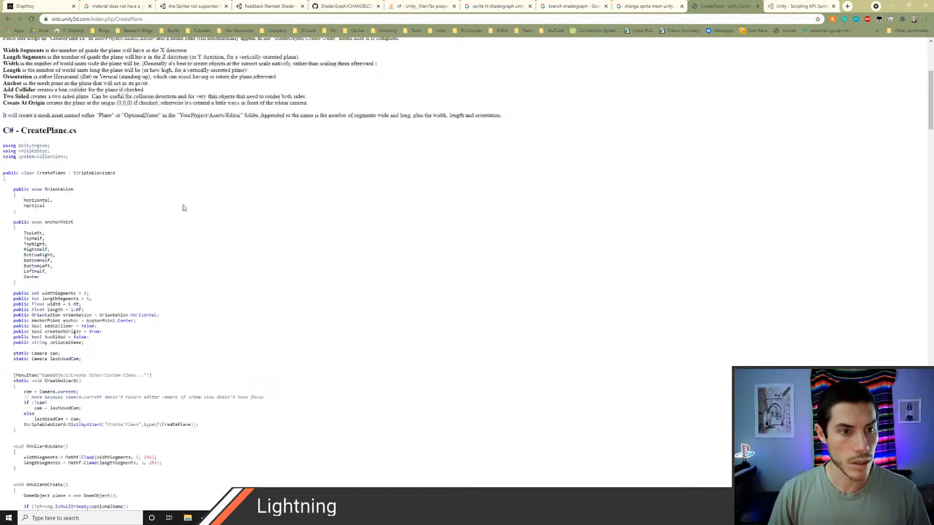
scroll(183, 207, "up", 2)
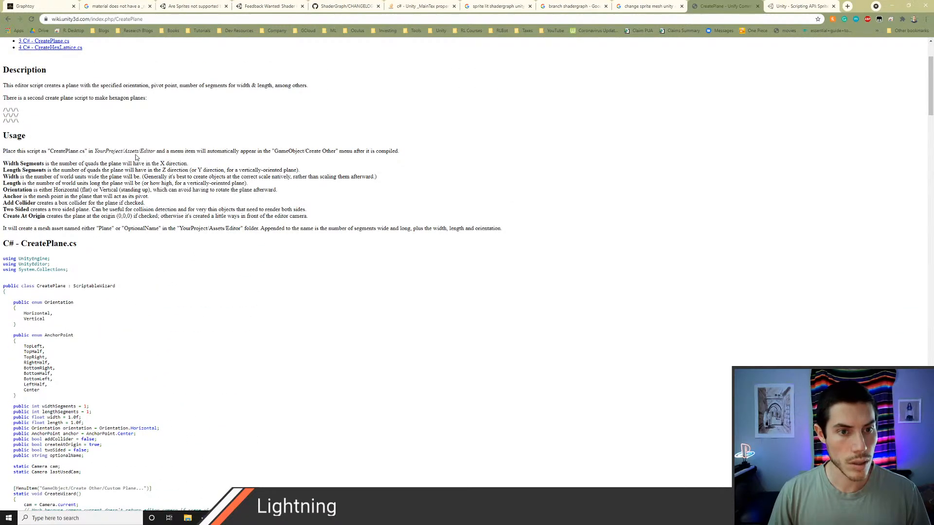
Step: Switch to Unity and create a C# script named CreatePlane in the Scripts/Editor folder
key("alt+Tab")
key("alt+Tab")
key("alt+Tab")
key("alt+Tab")
key("alt+Tab")
key("alt+Tab")
key("alt+Tab")
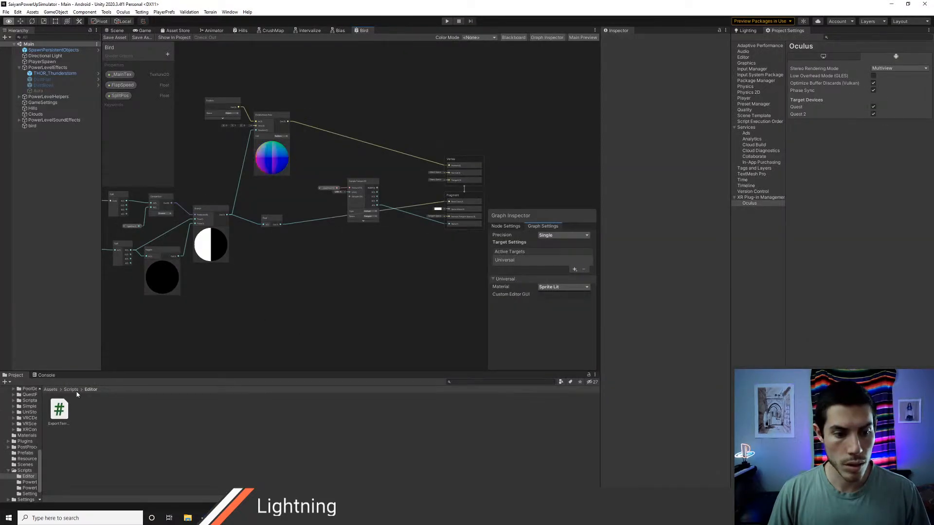
left_click(71, 390)
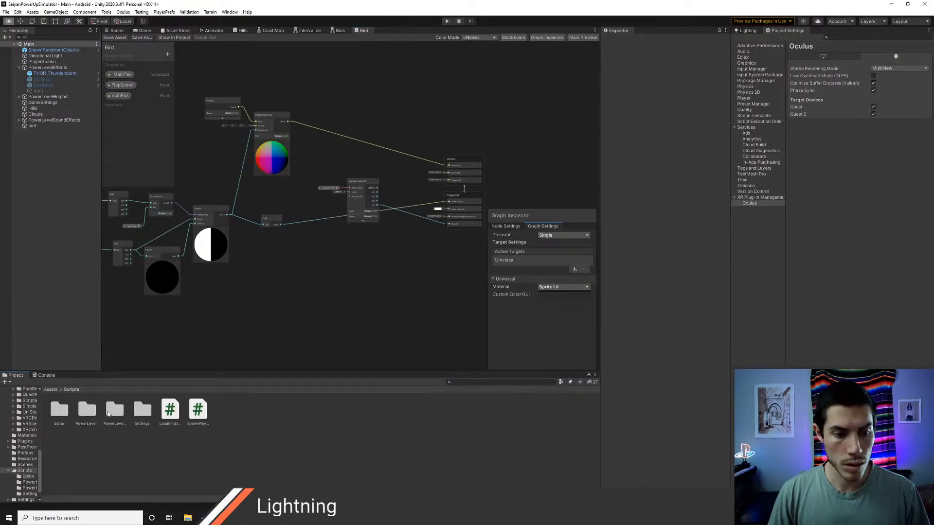
double_click(58, 410)
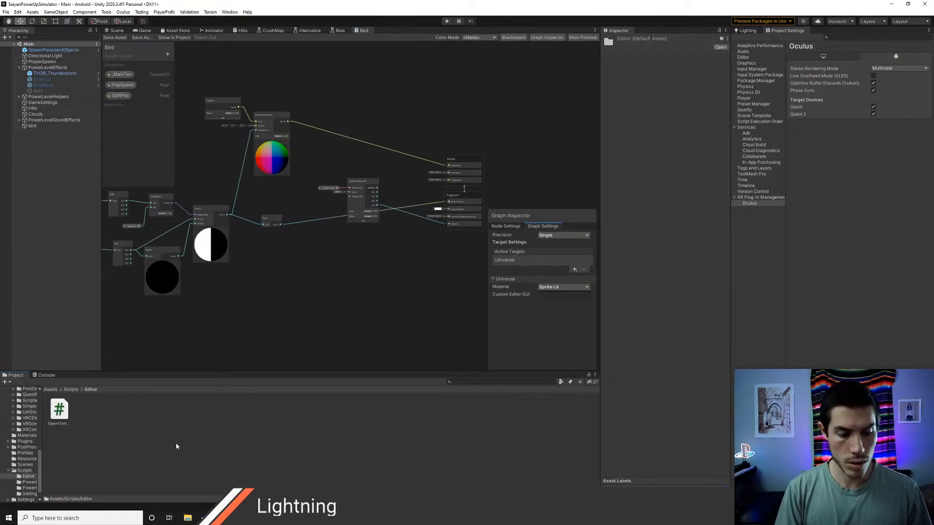
key("ctrl+alt+c")
type("CreatePlane")
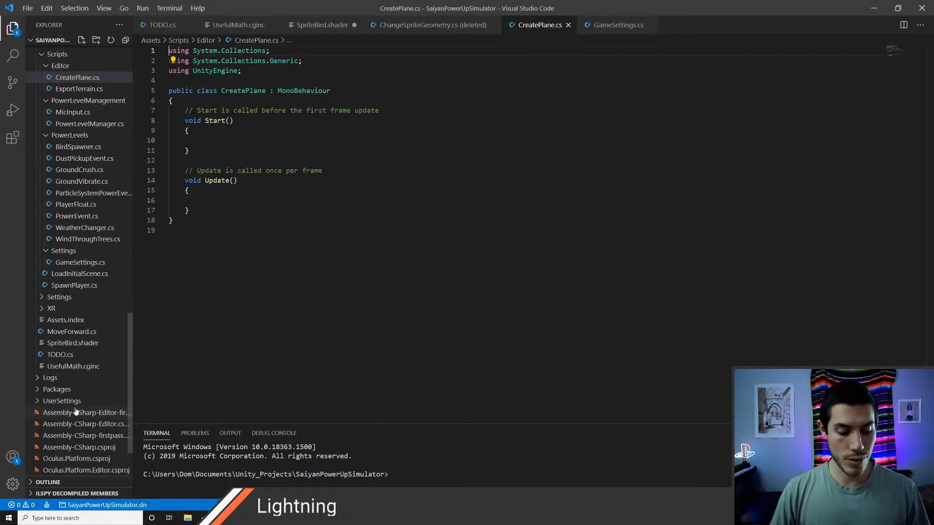
Step: Replace the template code in CreatePlane.cs with the copied wiki code and save the script
key("ctrl+a")
key("ctrl+v")
scroll(448, 265, "up", 10)
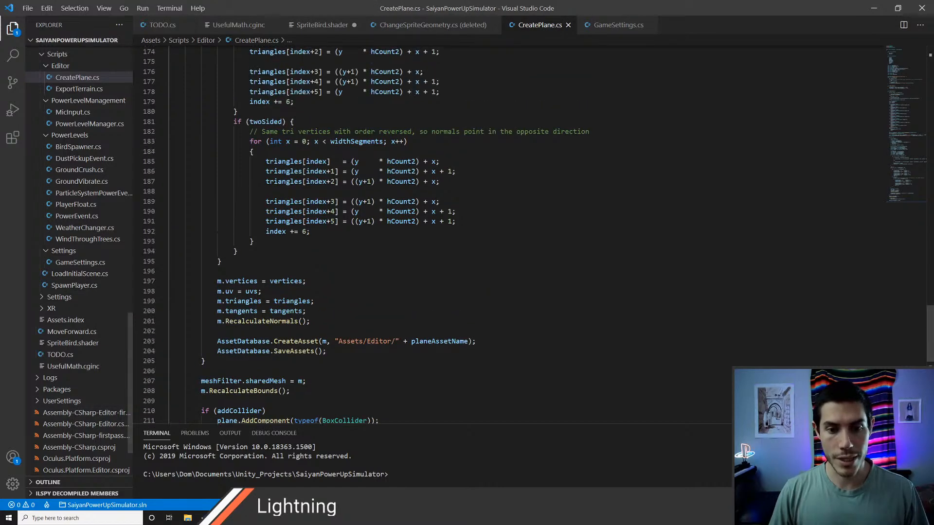
Step: Return to Unity and examine the flapping bird in the Scene view
key("alt+Tab")
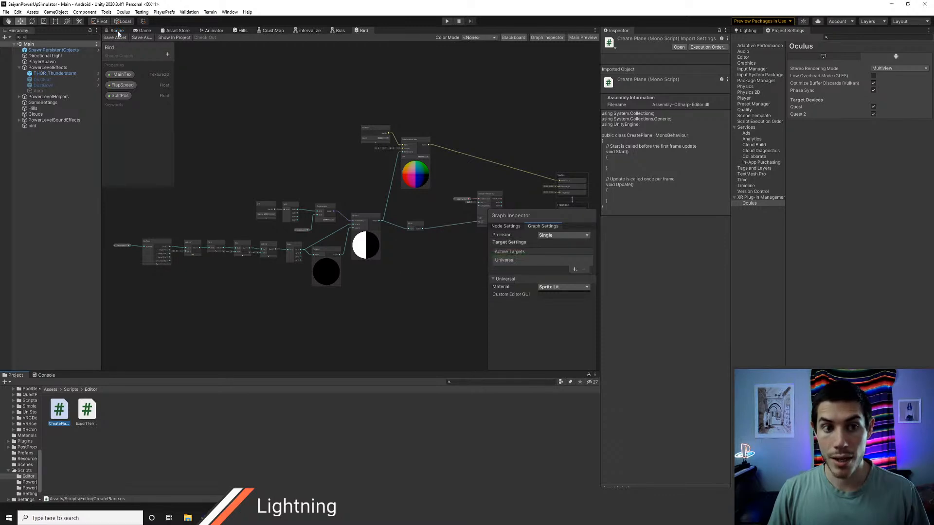
left_click(118, 30)
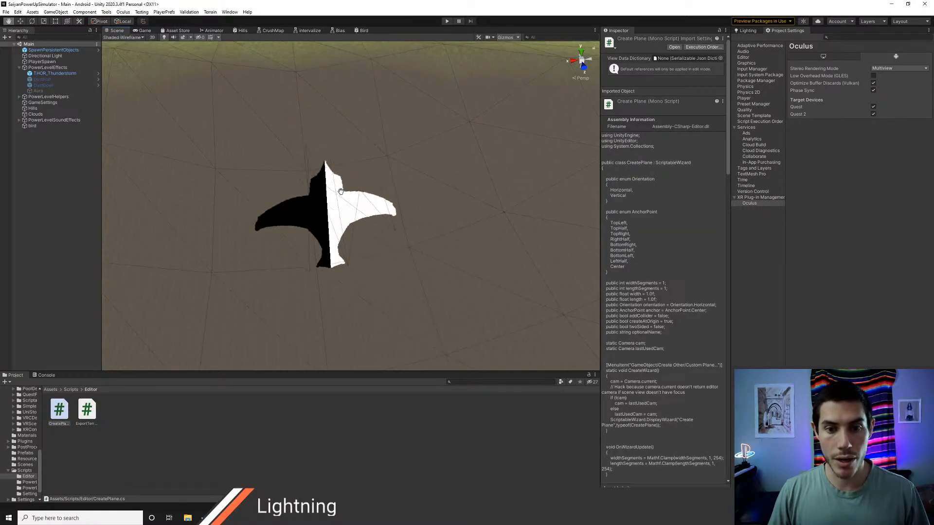
left_click_drag(338, 209, 358, 249)
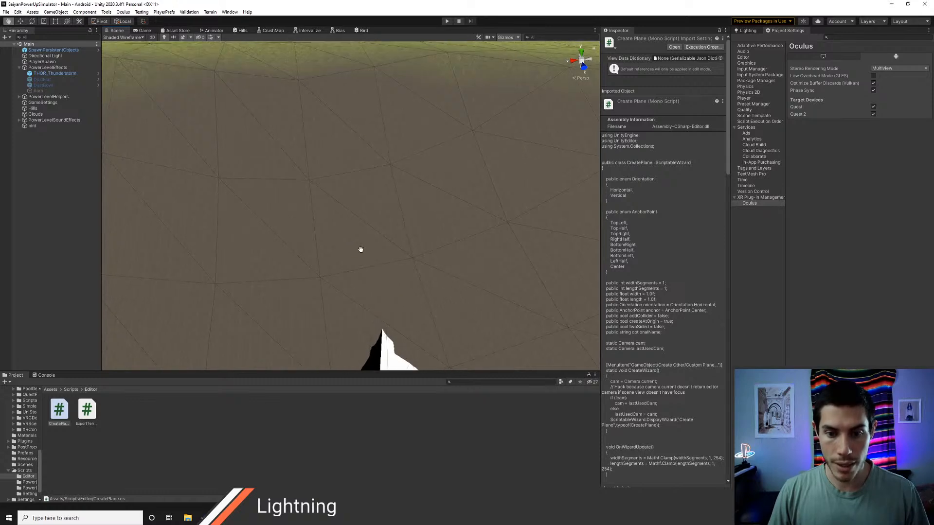
middle_click_drag(360, 249, 341, 152)
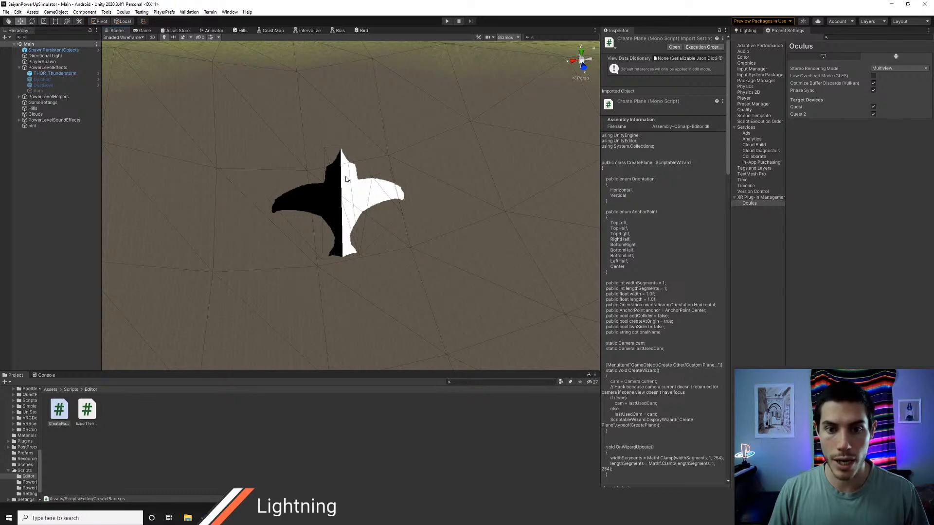
middle_click_drag(346, 150, 346, 217)
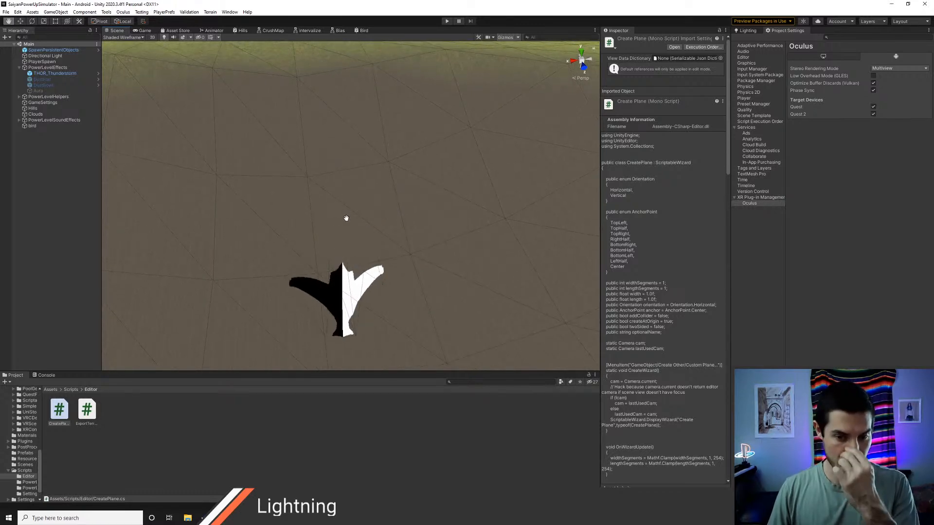
Step: Return to Unity and start a custom plane from the scene hierarchy with 2 width segments and 1 length segment
key("alt+Tab")
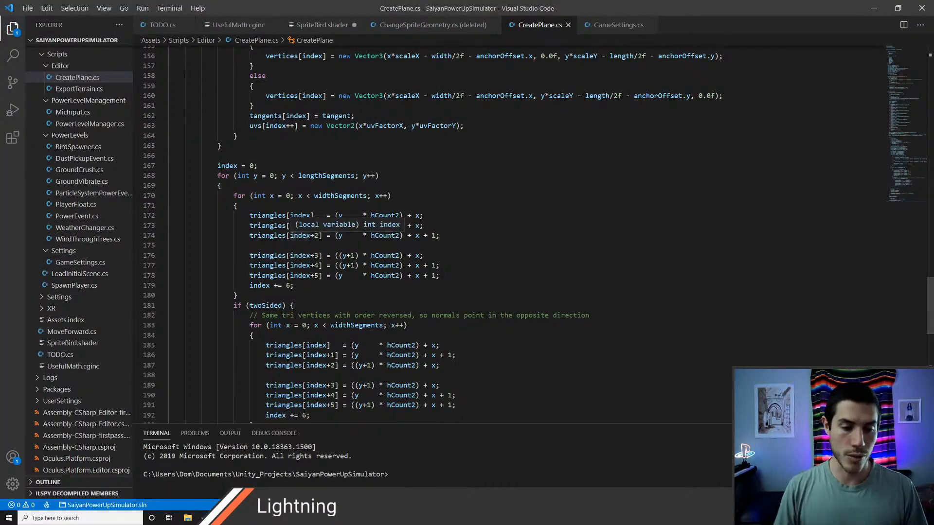
key("alt+Tab")
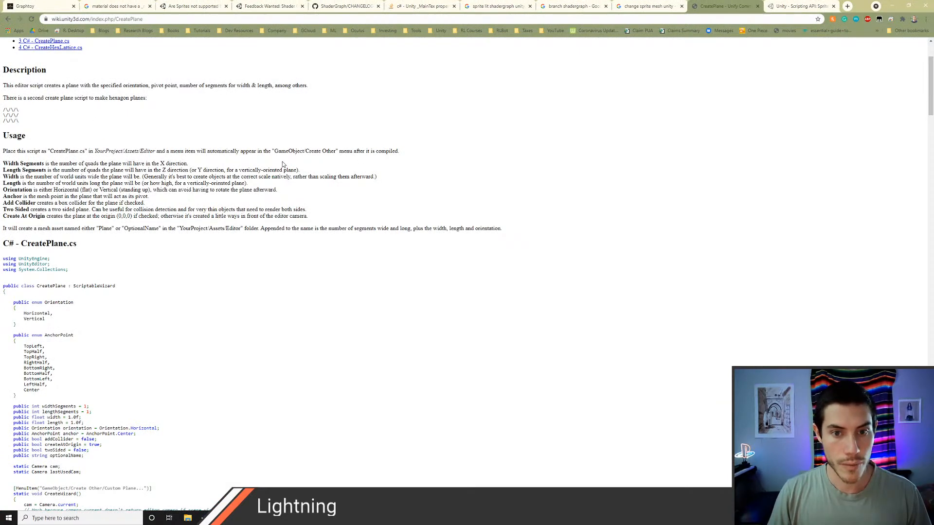
key("alt+Tab")
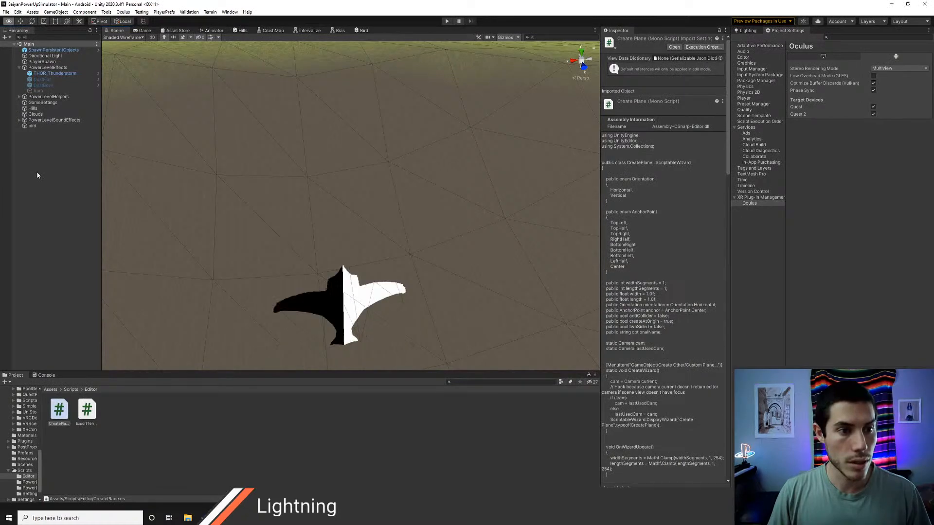
right_click(37, 173)
mouse_move(86, 339)
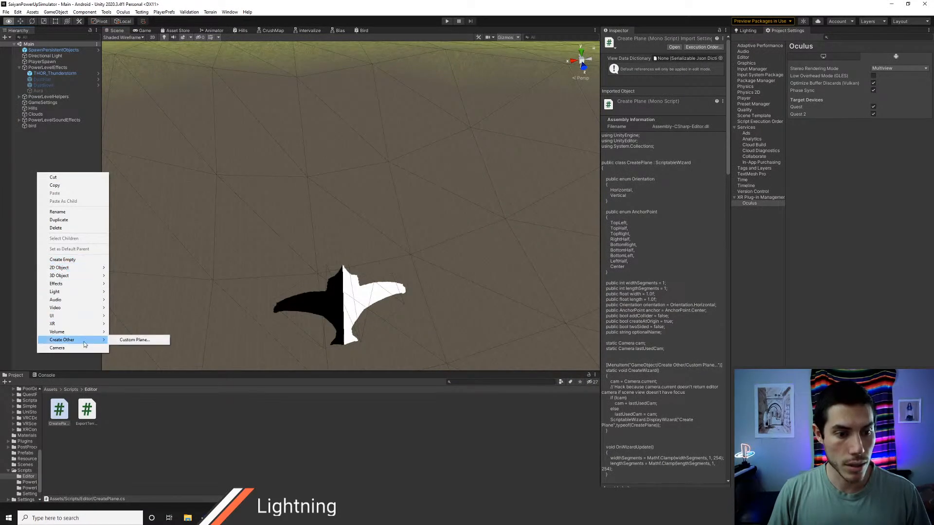
left_click(129, 339)
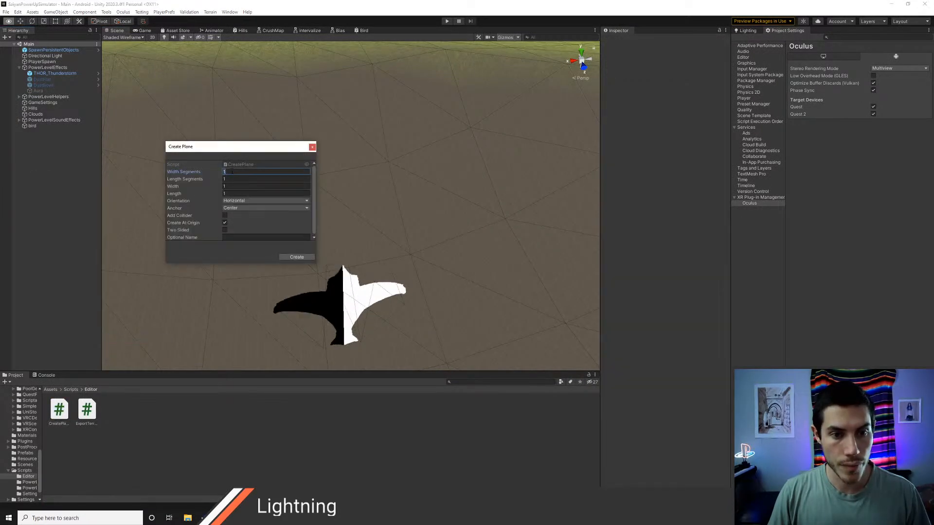
type("2")
key("Tab")
type("2")
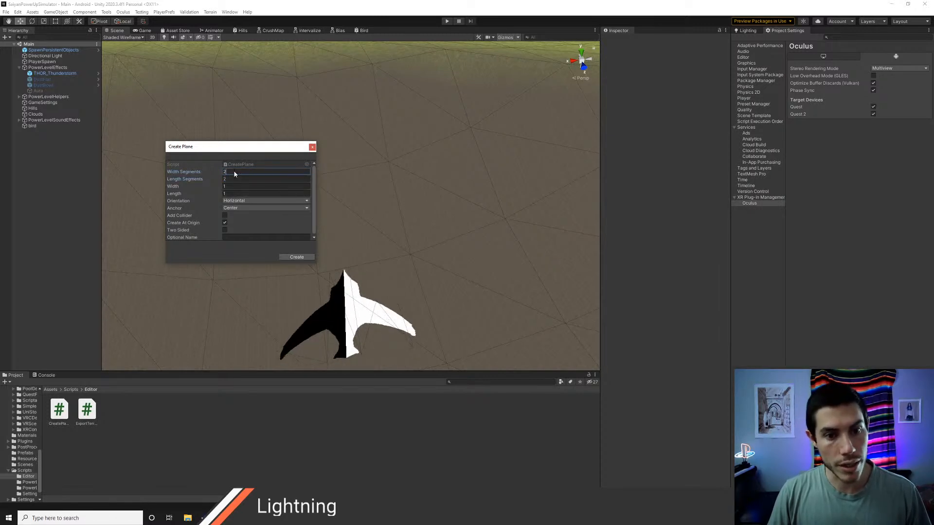
key("BackSpace")
type("1")
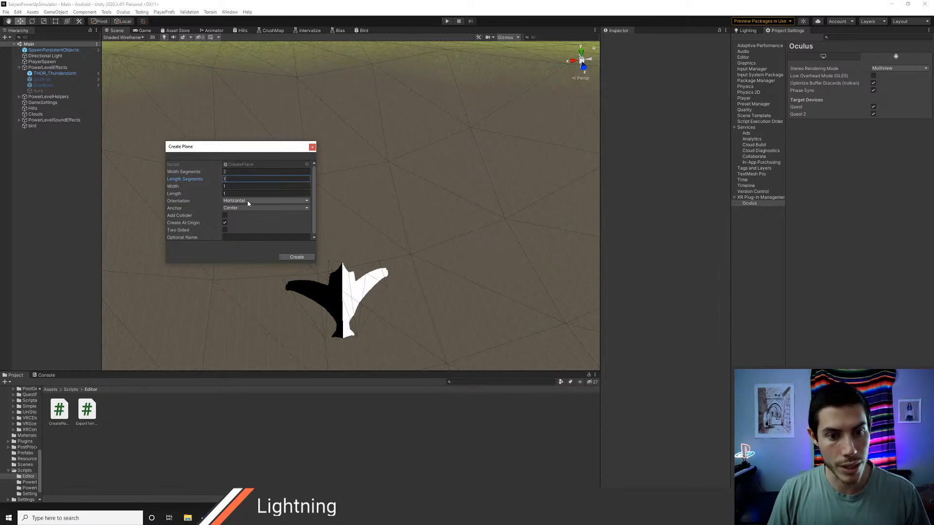
Step: Make the custom plane two-sided, name it BirdPlane, create it and close the wizard
left_click(224, 231)
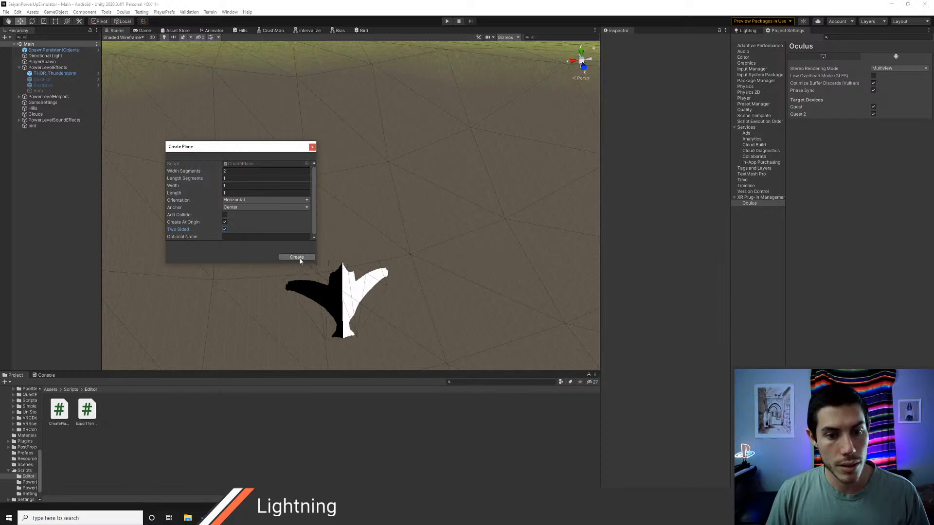
left_click(264, 238)
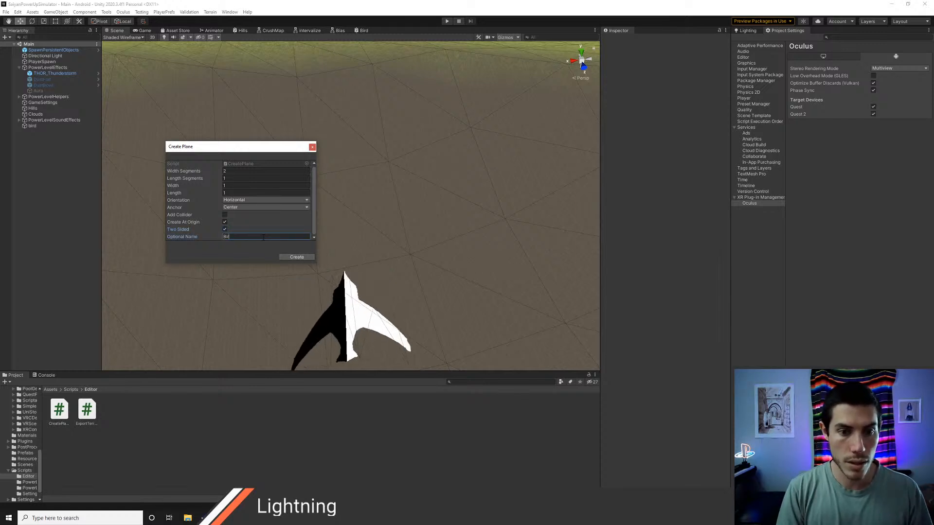
type("BirdPlane")
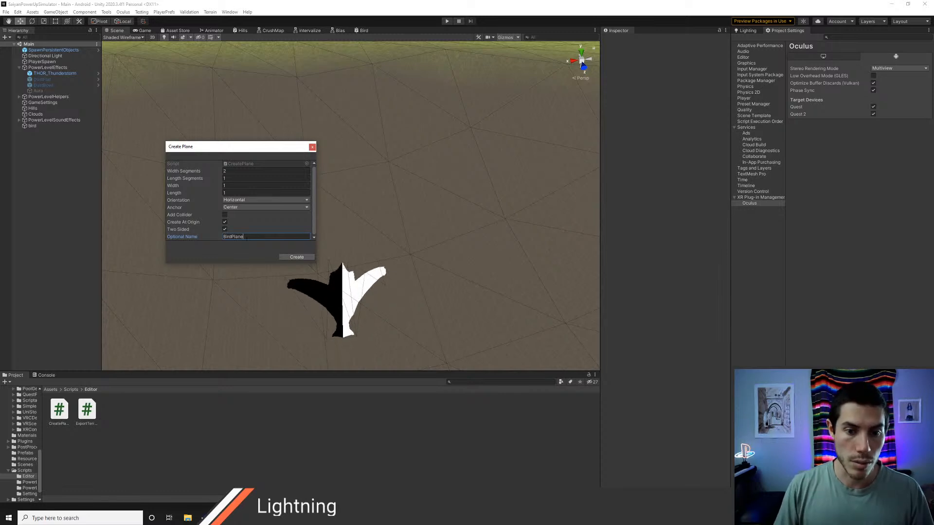
left_click(290, 257)
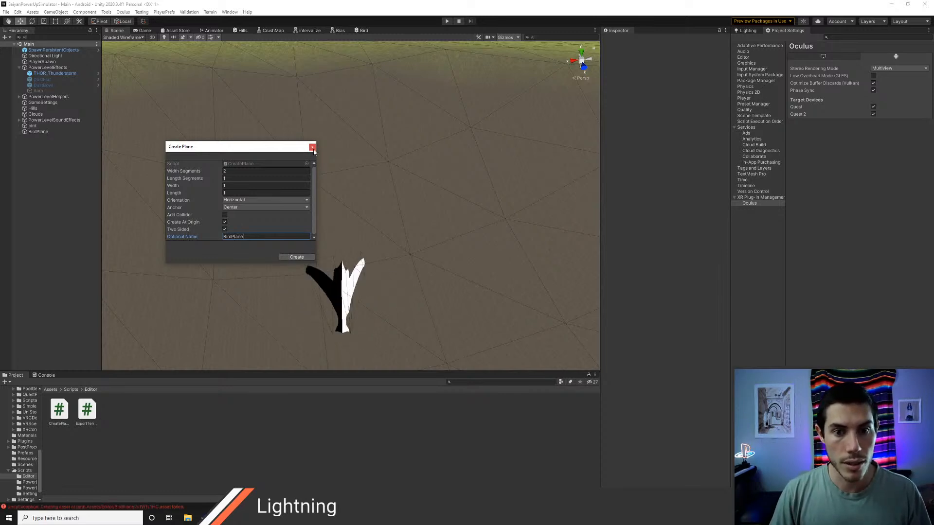
left_click(312, 147)
Step: Inspect the BirdPlane object in the scene and read the console's error details about its creation
left_click(48, 132)
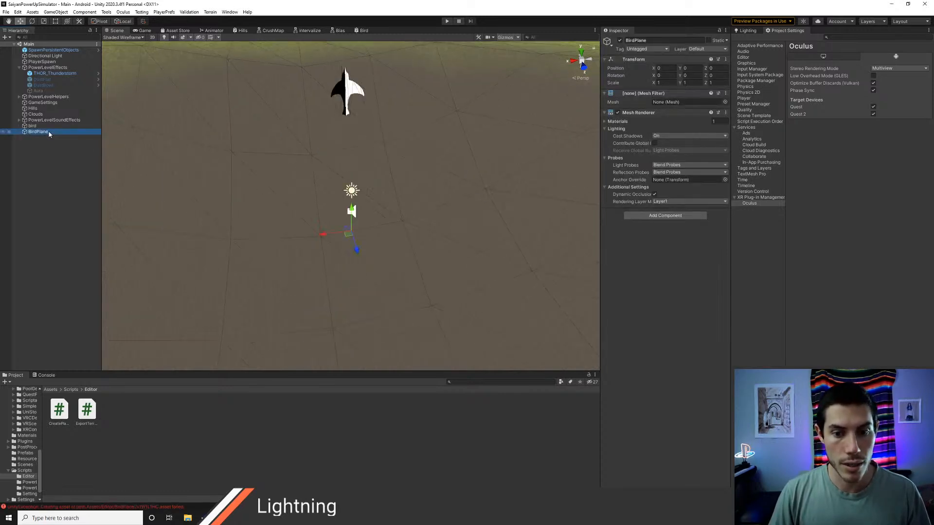
double_click(49, 135)
scroll(406, 216, "up", 5)
left_click_drag(398, 219, 429, 242, "alt")
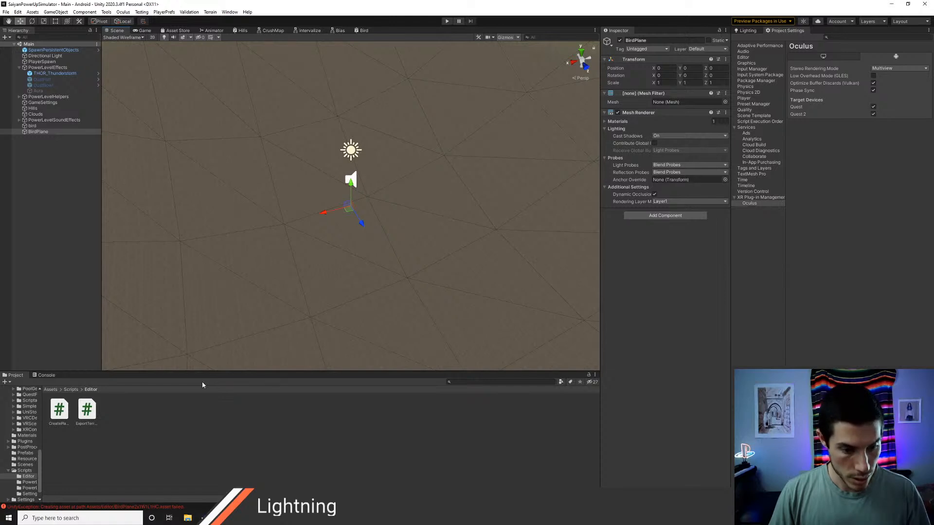
left_click(49, 376)
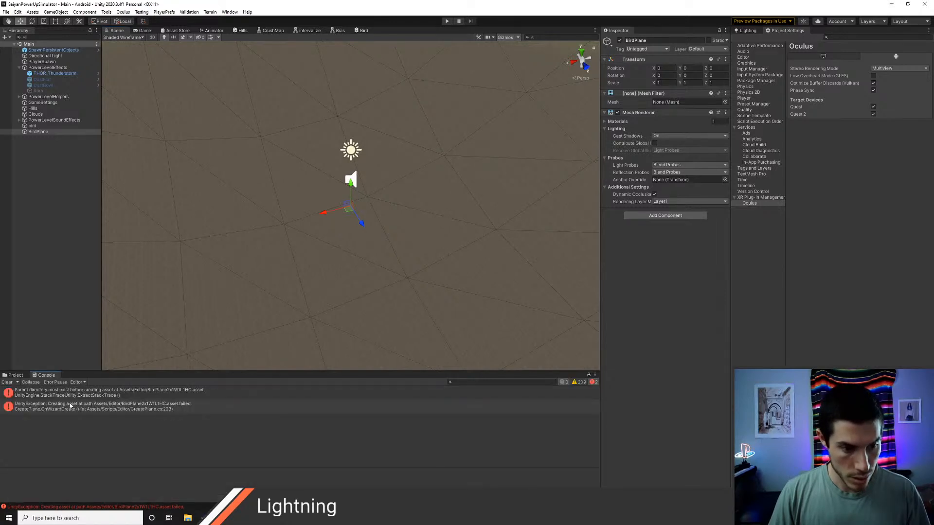
left_click(69, 409)
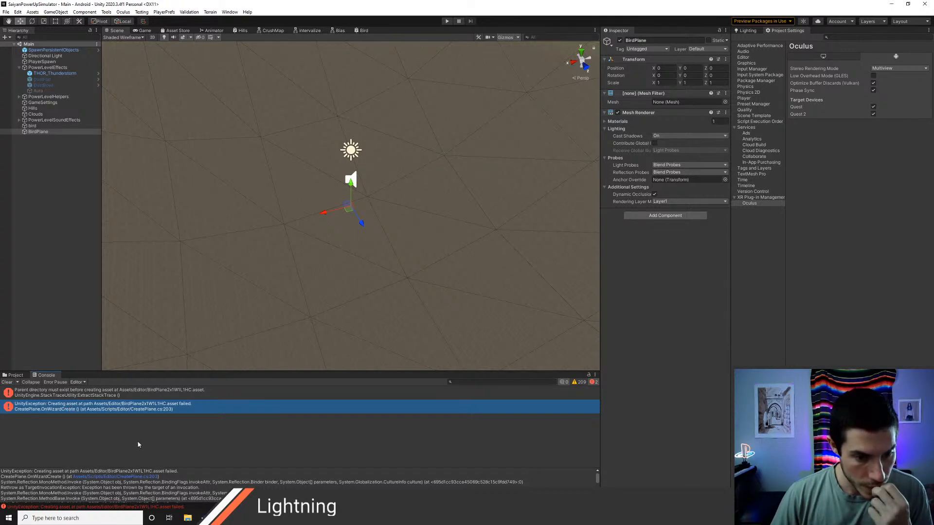
Step: Create a folder named Editor directly in the project's Assets folder
key("alt+Tab")
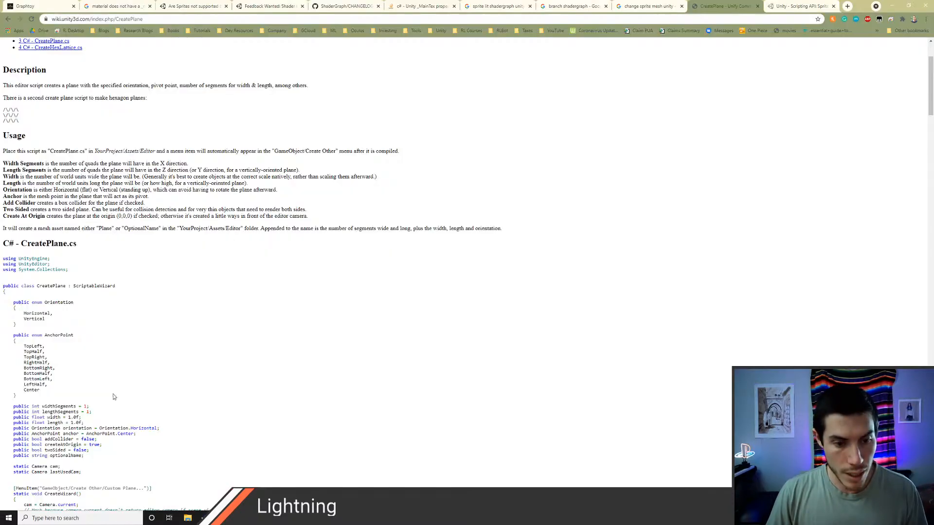
key("alt+Tab")
left_click(15, 375)
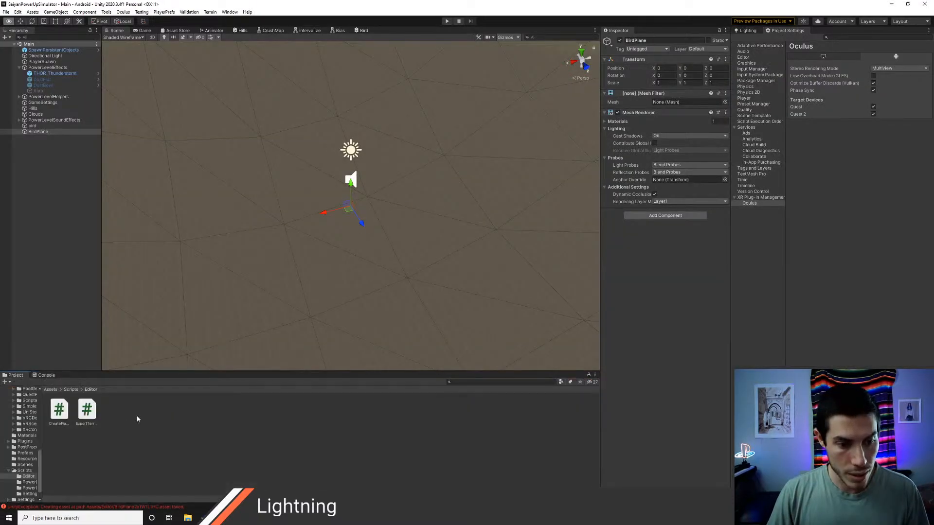
left_click(50, 390)
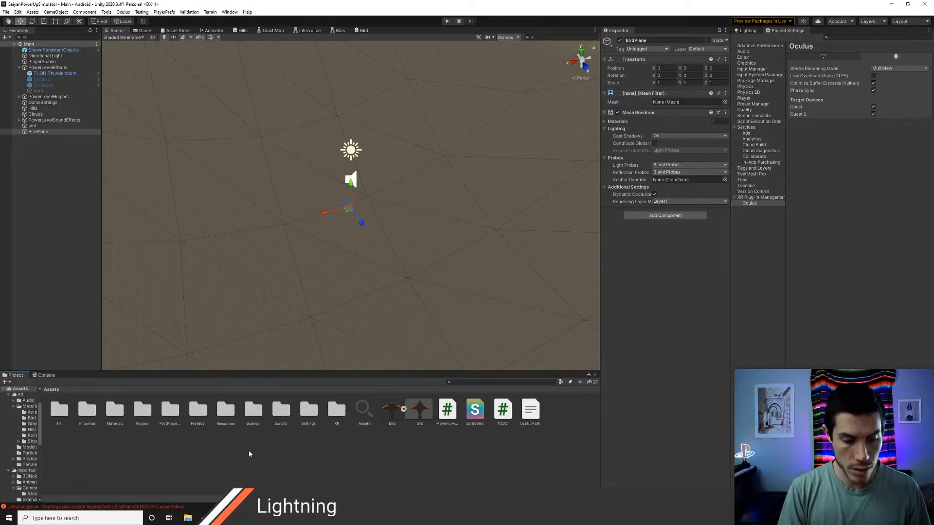
key("ctrl+shift+n")
type("Editor")
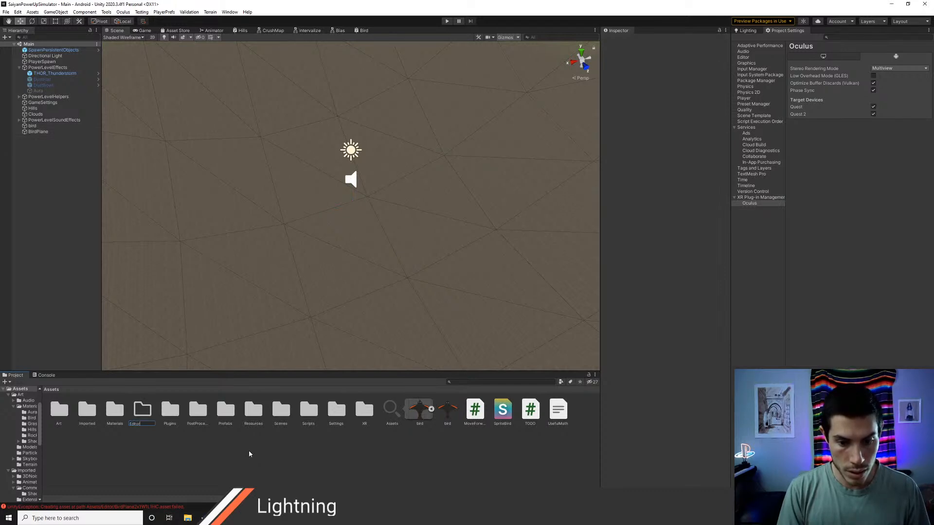
key("Return")
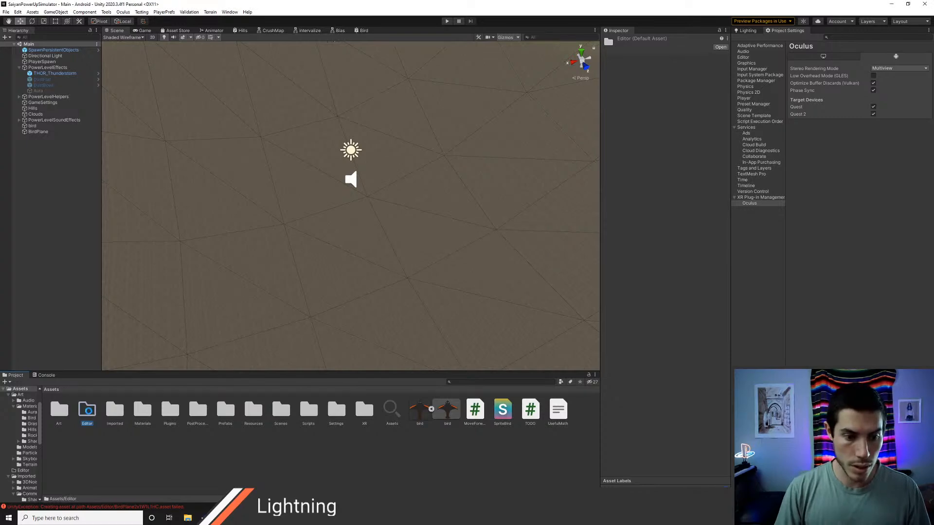
Step: In CreatePlane.cs, change the LoadAssetAtPath folder to "Assets/Scripts/Editor/", save the script and return to Unity
key("alt+Tab")
key("alt+Tab")
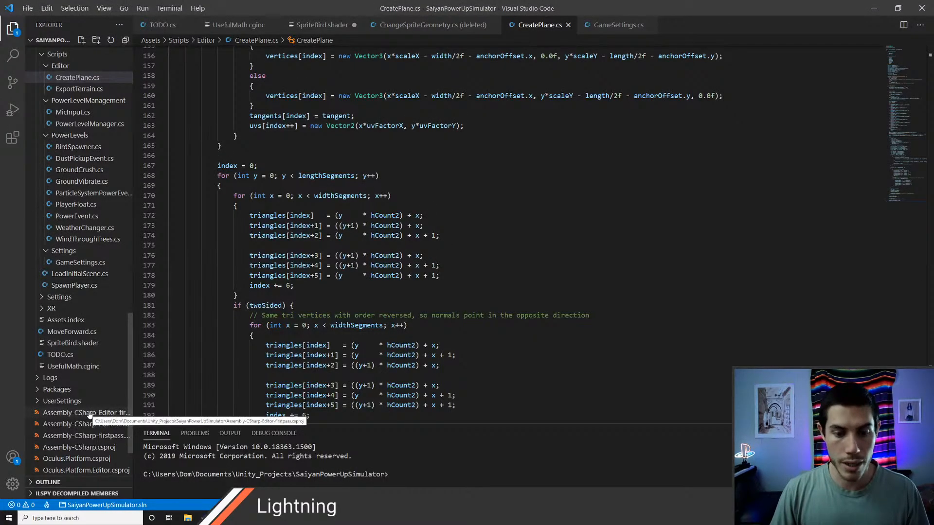
key("ctrl+f")
type("editor")
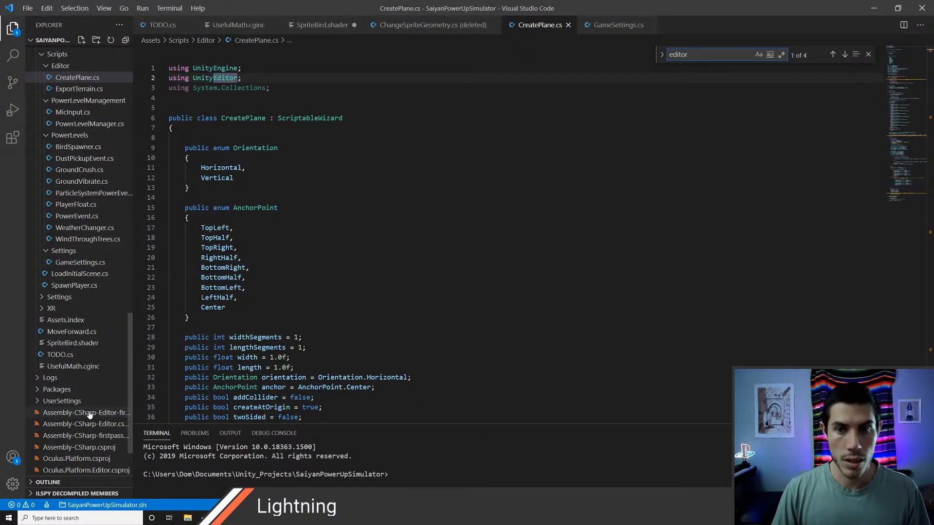
key("Return")
key("Return")
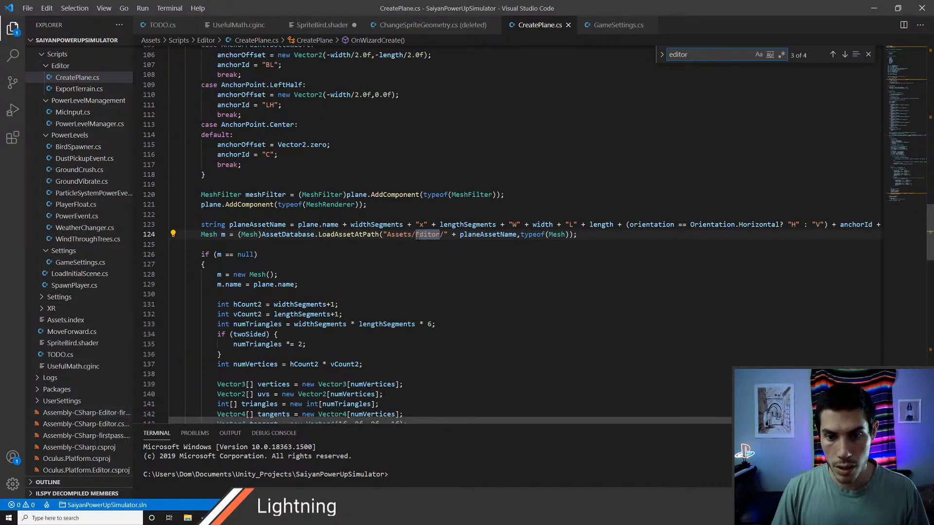
left_click(416, 235)
type("Scripts/")
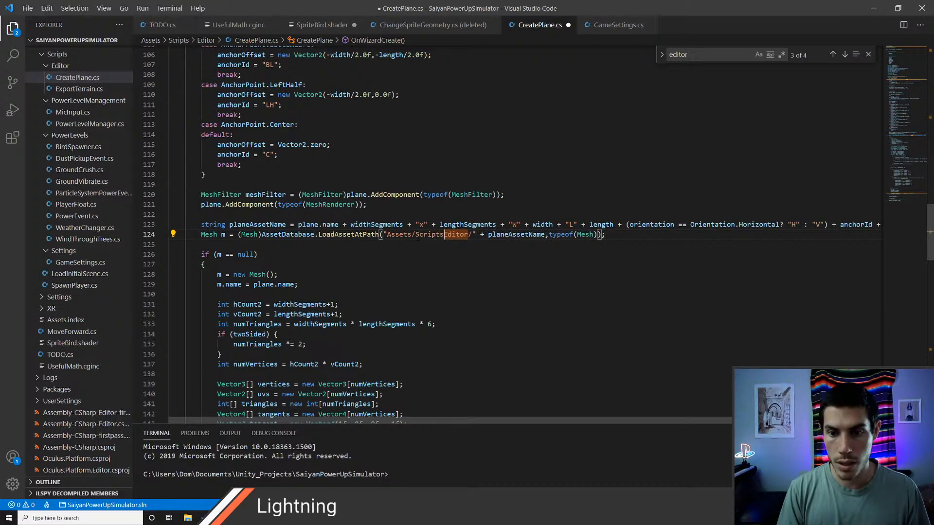
key("ctrl+s")
key("alt+Tab")
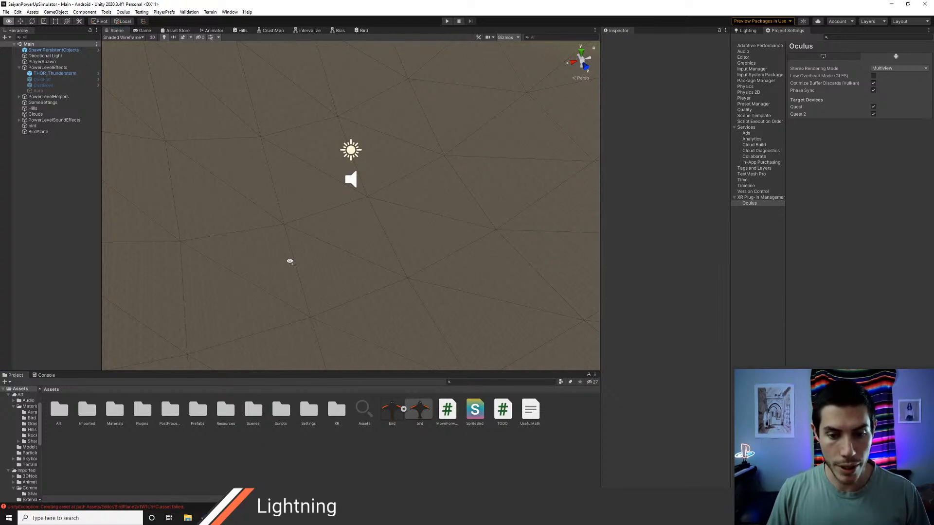
Step: Delete the BirdPlane object from the scene
scroll(287, 261, "down", 3)
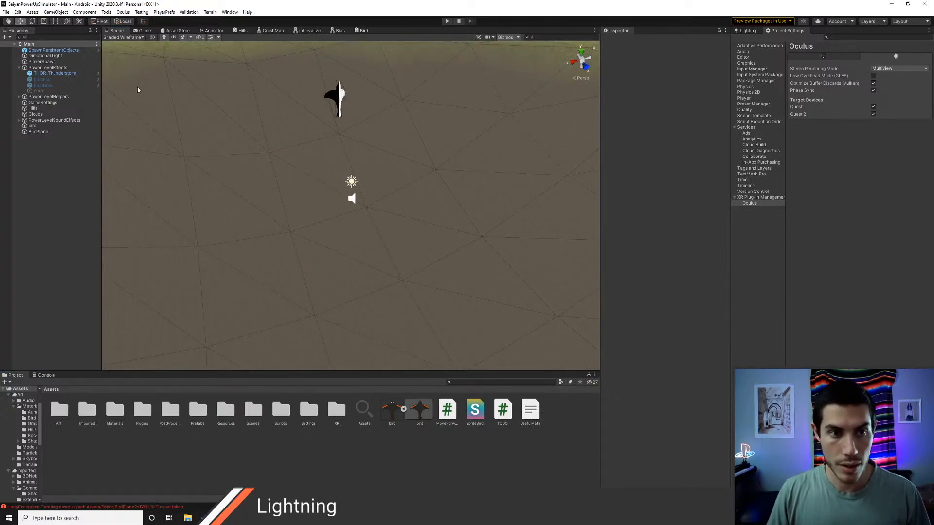
left_click(38, 132)
key("Delete")
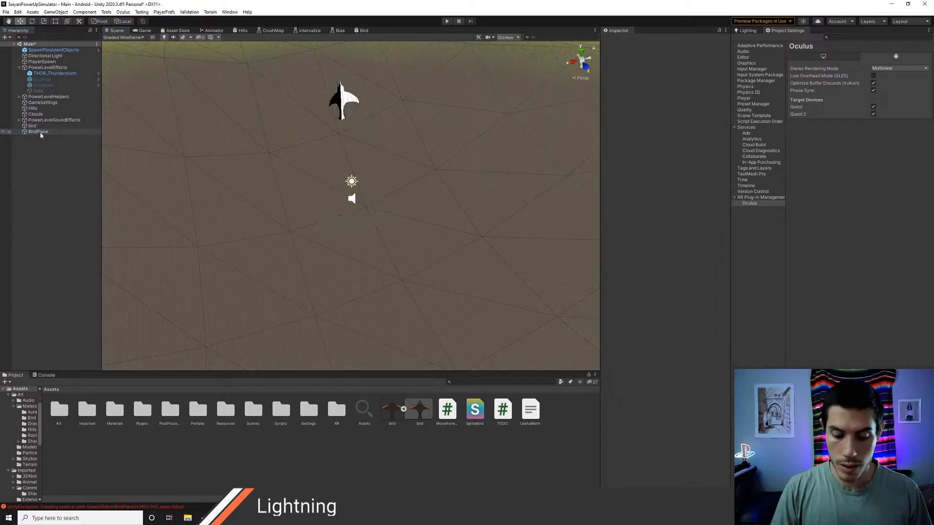
Step: Start a new custom plane with 2 width segments and enable Two Sided
right_click(40, 170)
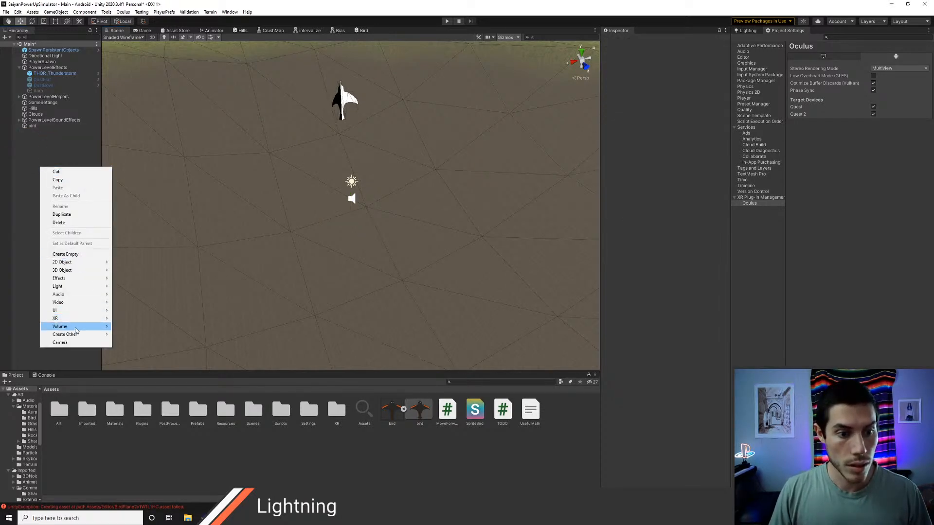
mouse_move(86, 336)
left_click(135, 334)
left_click(245, 172)
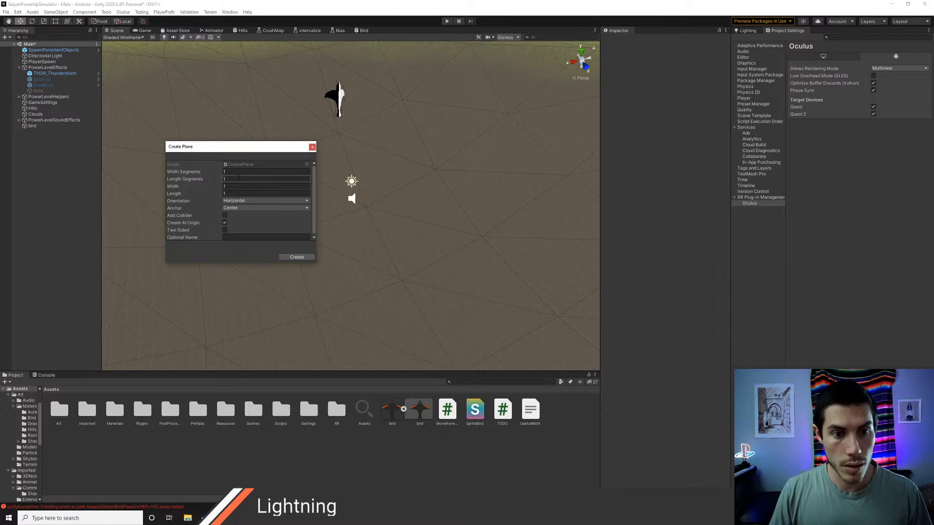
type("2")
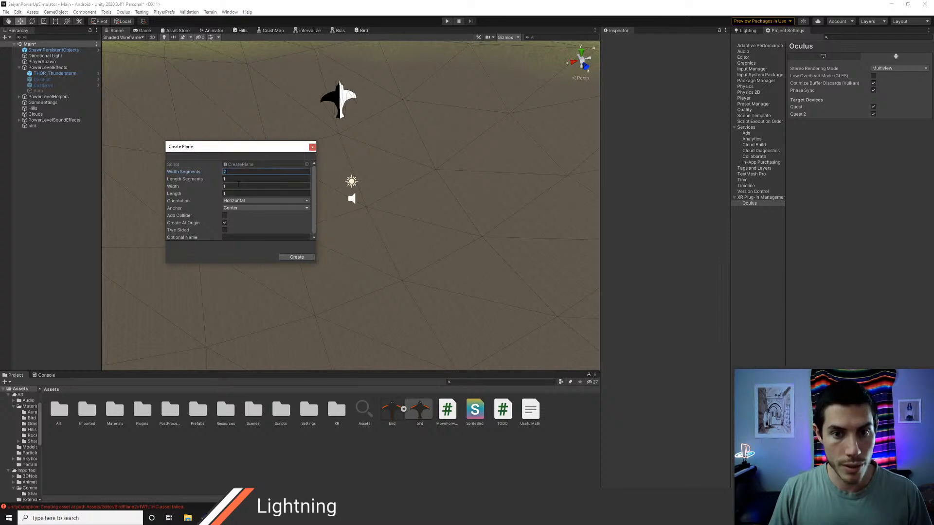
left_click(225, 230)
Step: Name the new plane BirdPlane, create it, close the wizard and select the object to inspect its components
left_click(240, 237)
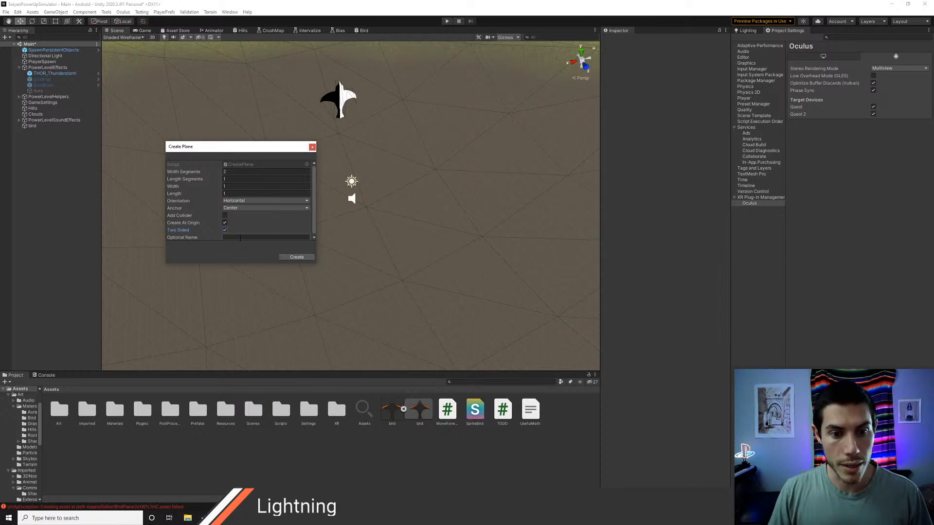
type("BirdPlane")
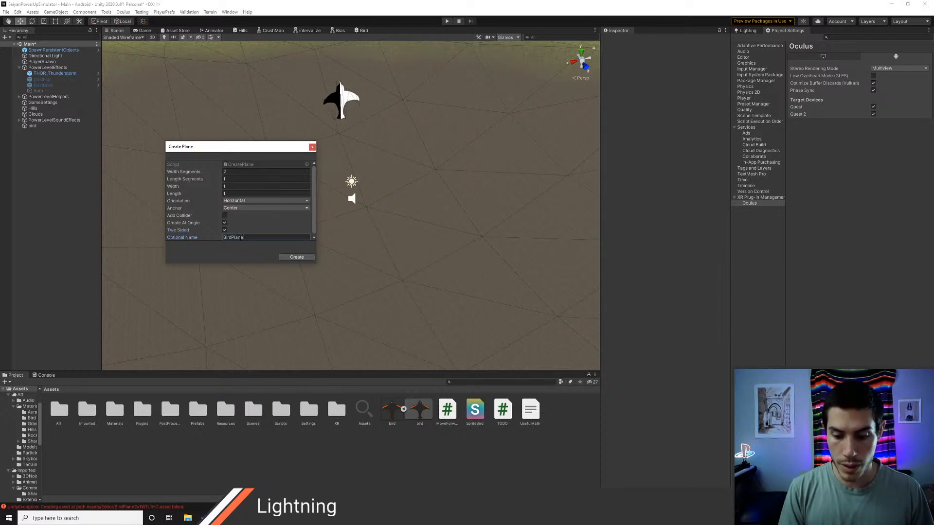
left_click(297, 258)
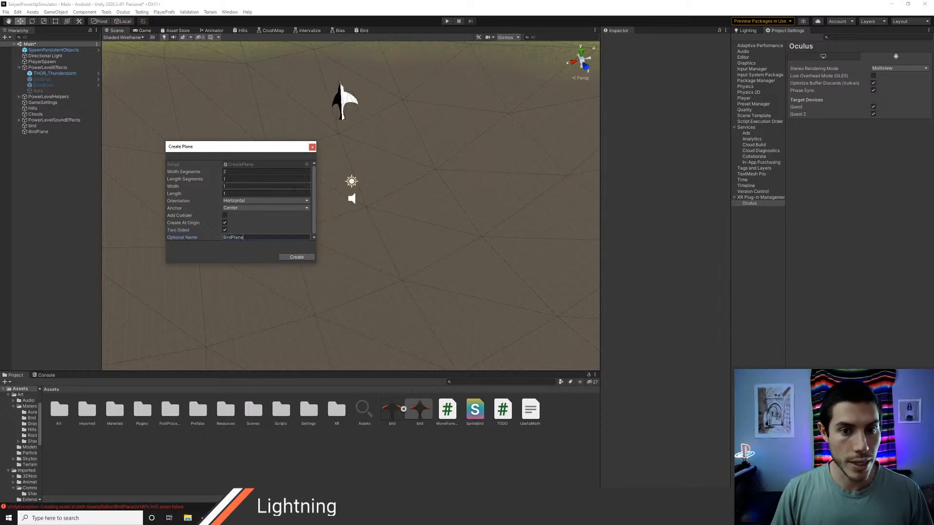
left_click(313, 147)
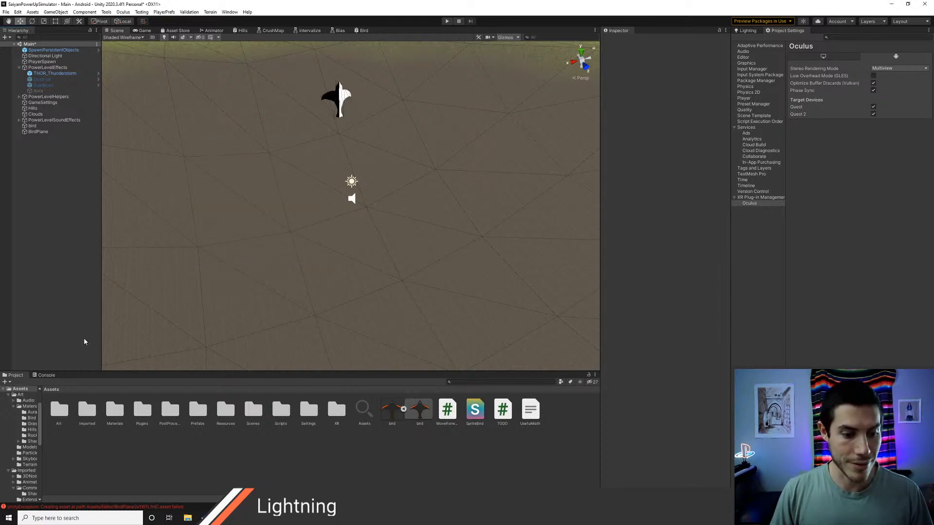
left_click(39, 132)
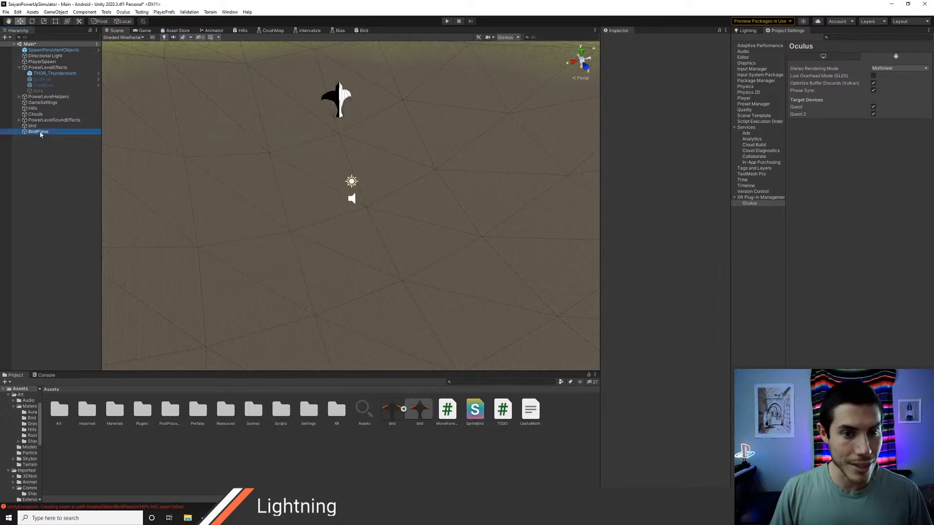
Step: Open the CreatePlane.cs line reported by the console's asset-creation error and inspect the asset path code
left_click(46, 375)
double_click(76, 419)
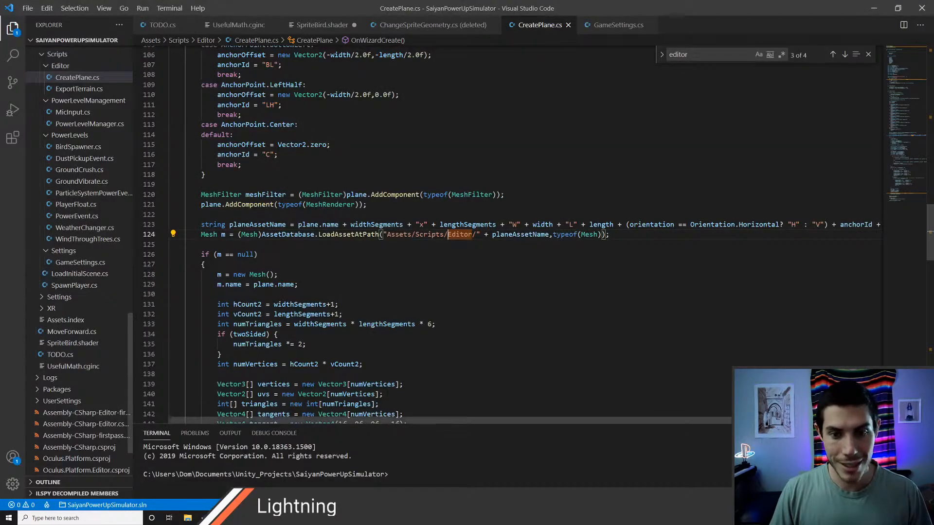
left_click(333, 242)
left_click(369, 226)
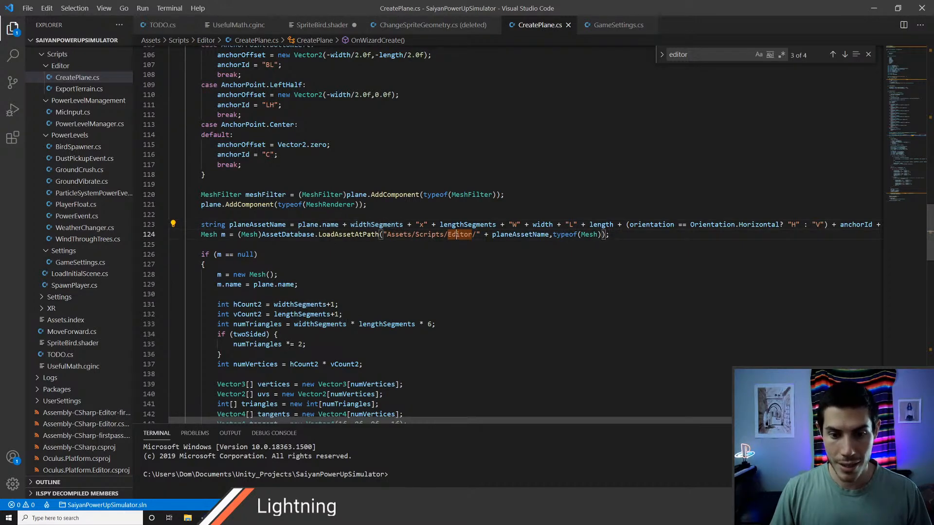
Step: Search CreatePlane.cs for "Editor", change the CreateAsset folder to "Assets/Scripts/Editor/", save the script and return to Unity
double_click(456, 236)
key("ctrl+f")
key("Return")
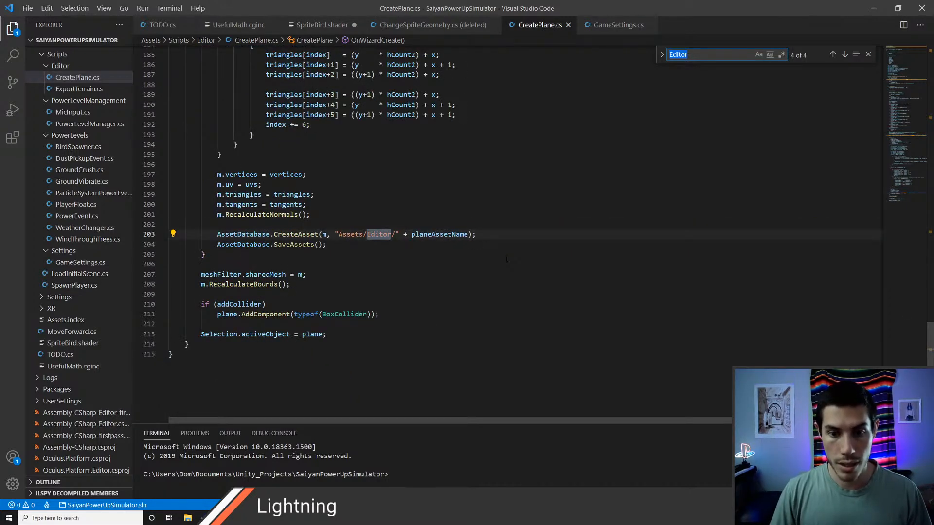
key("Return")
key("Return")
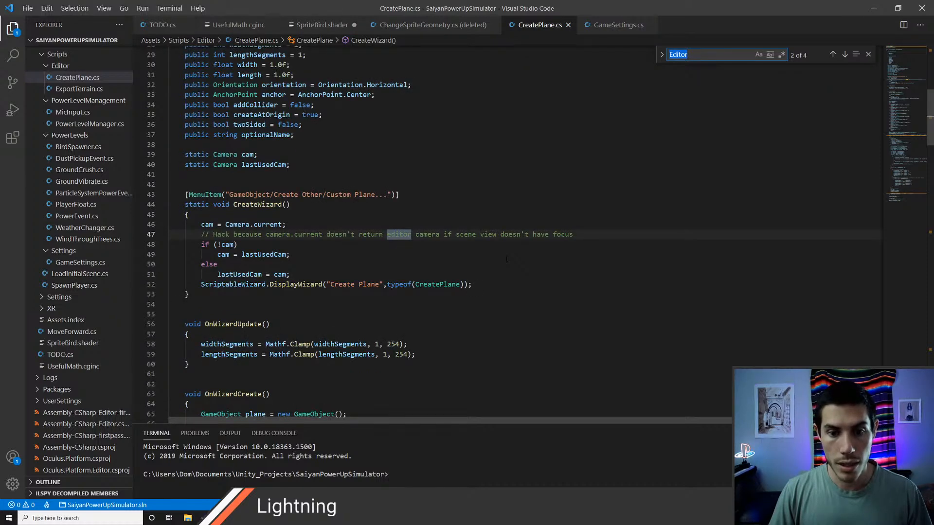
key("Return")
key("Return")
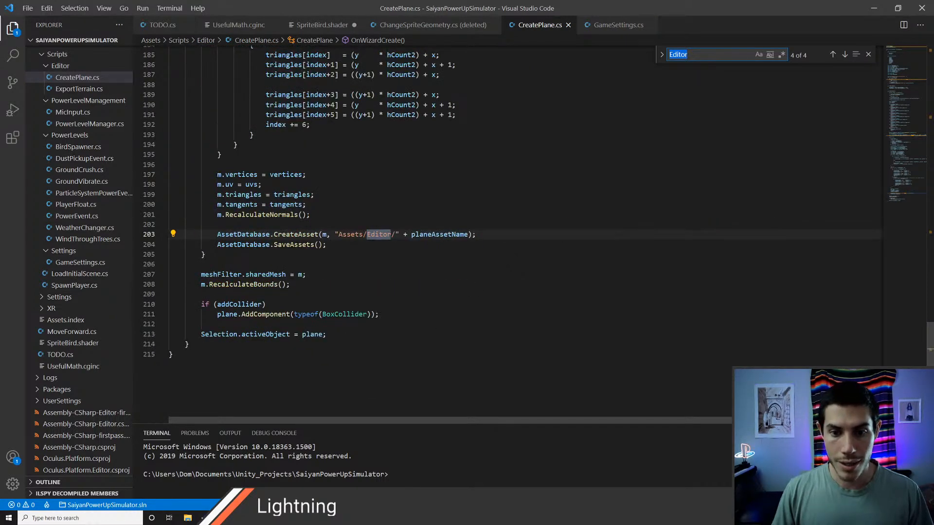
left_click(367, 234)
type("Scripts/")
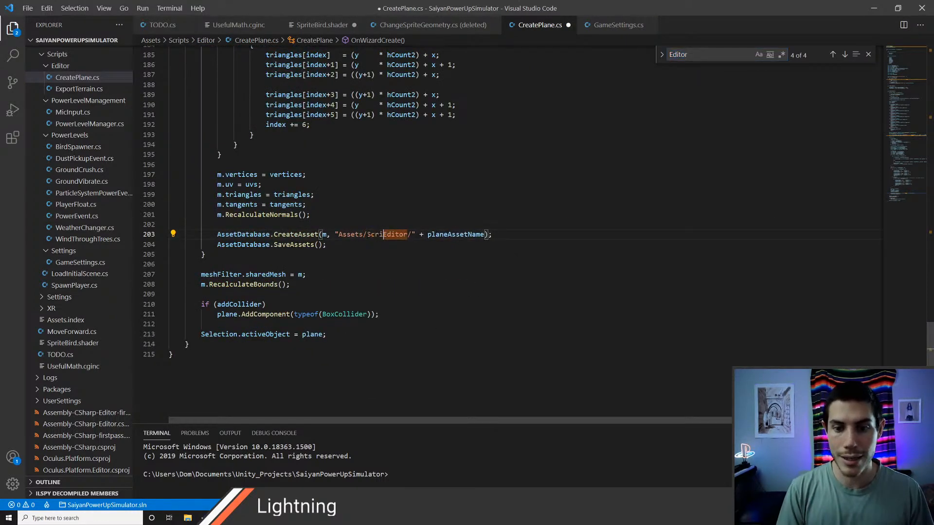
key("ctrl+s")
key("alt+Tab")
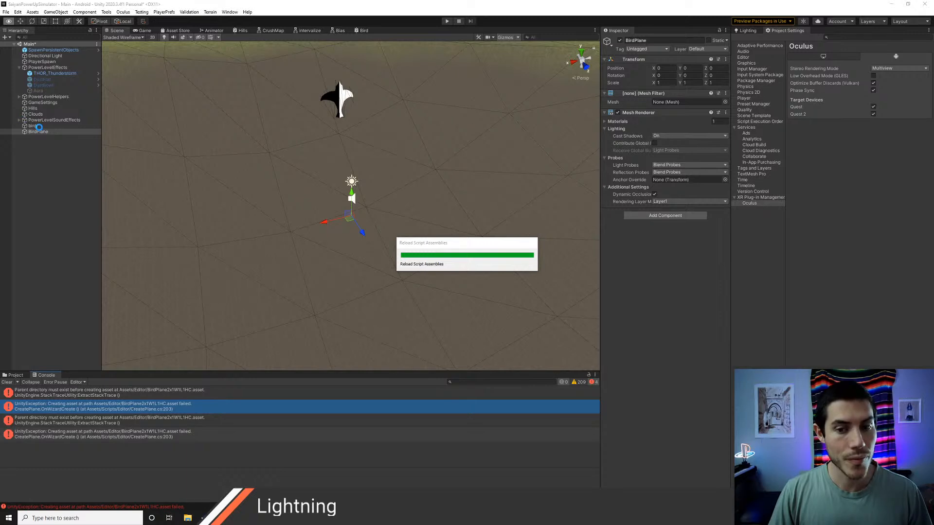
Step: Delete the BirdPlane object that has no mesh from the scene
left_click(37, 126)
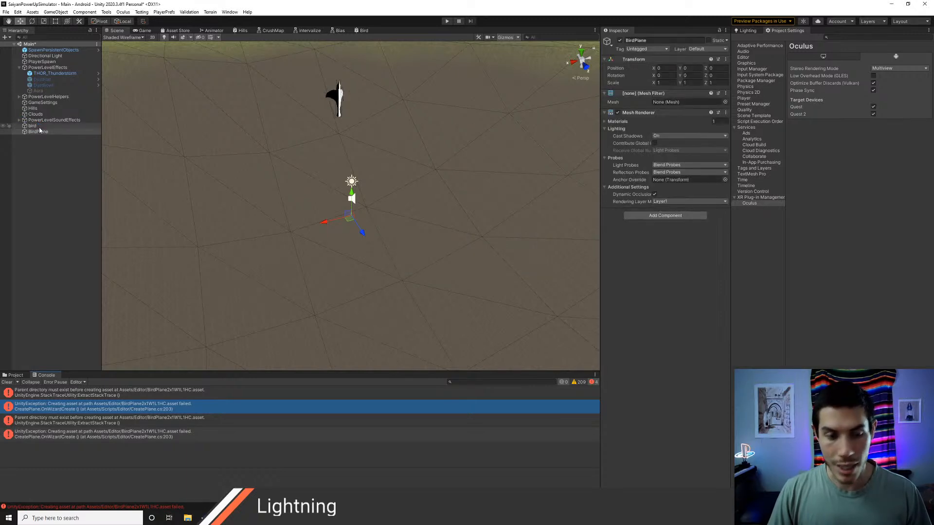
left_click(38, 132)
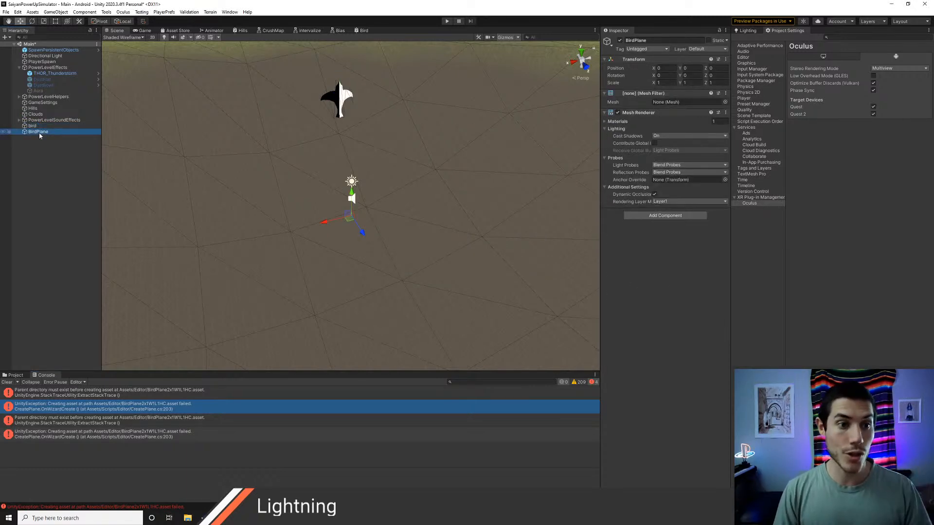
key("Delete")
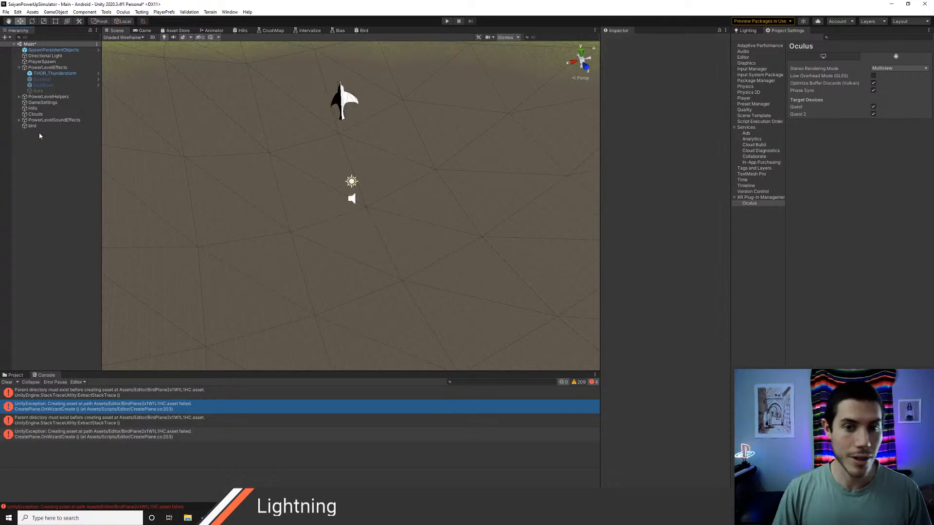
Step: Start a new custom plane with 2 width segments and turn on Two Sided
right_click(48, 161)
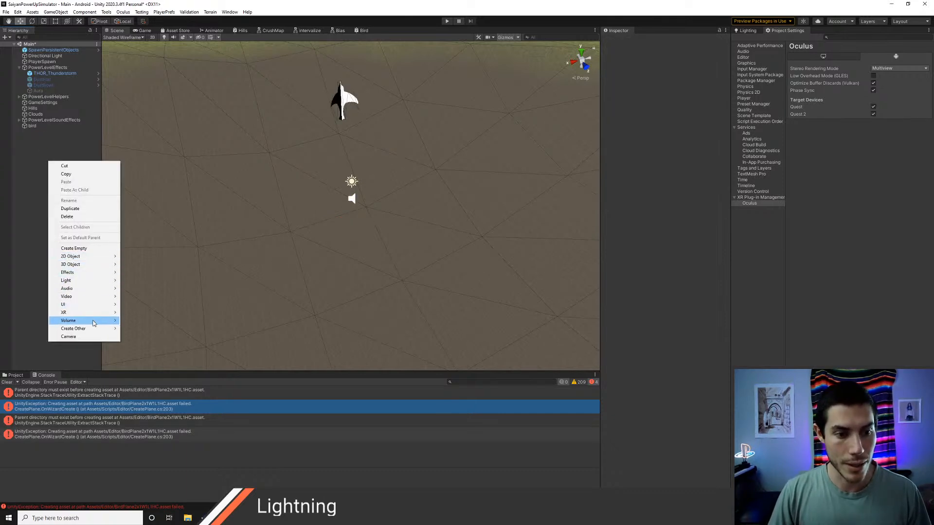
mouse_move(94, 329)
left_click(145, 328)
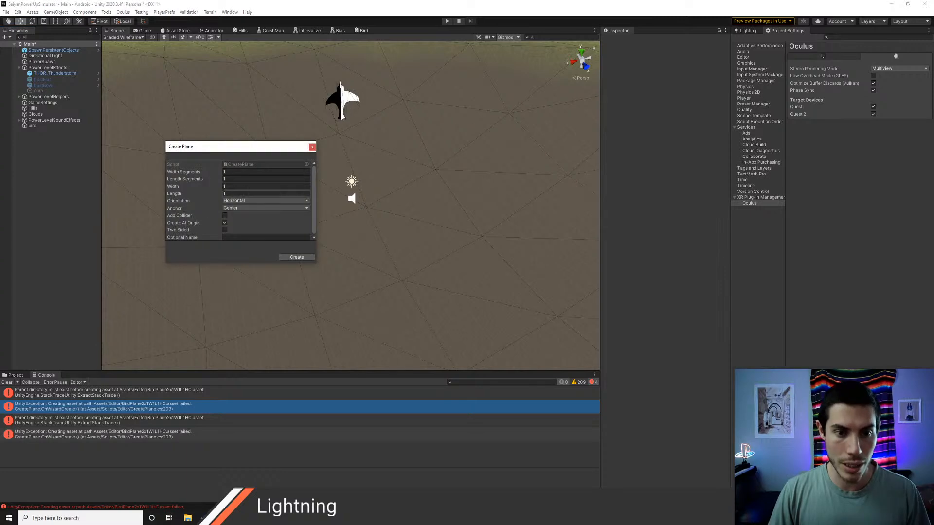
left_click(231, 171)
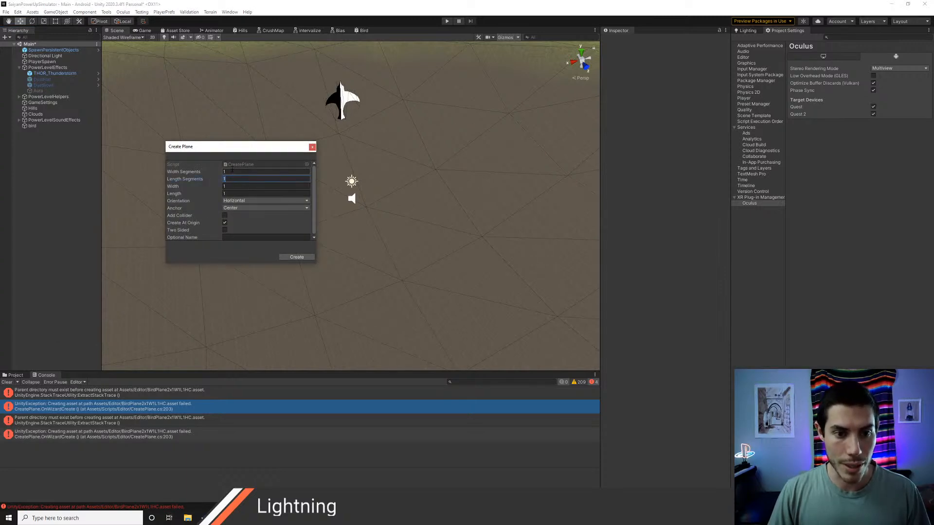
type("2")
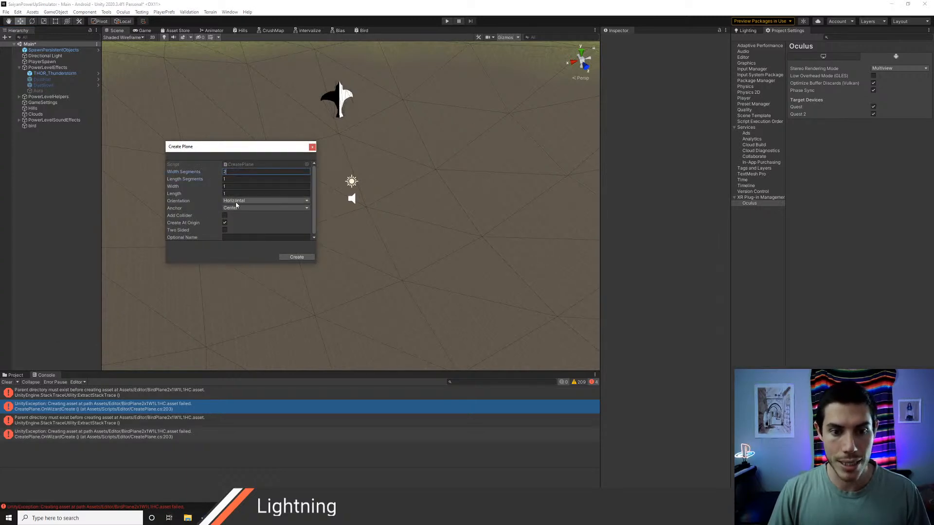
left_click(225, 230)
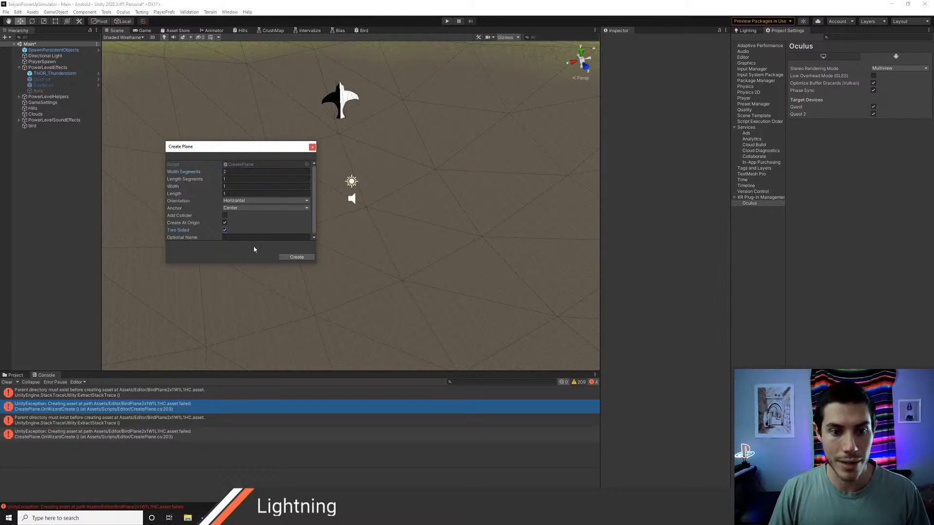
Step: Name the plane BirdPlane, create it and inspect it up close in the scene
left_click(251, 238)
type("BirdPla")
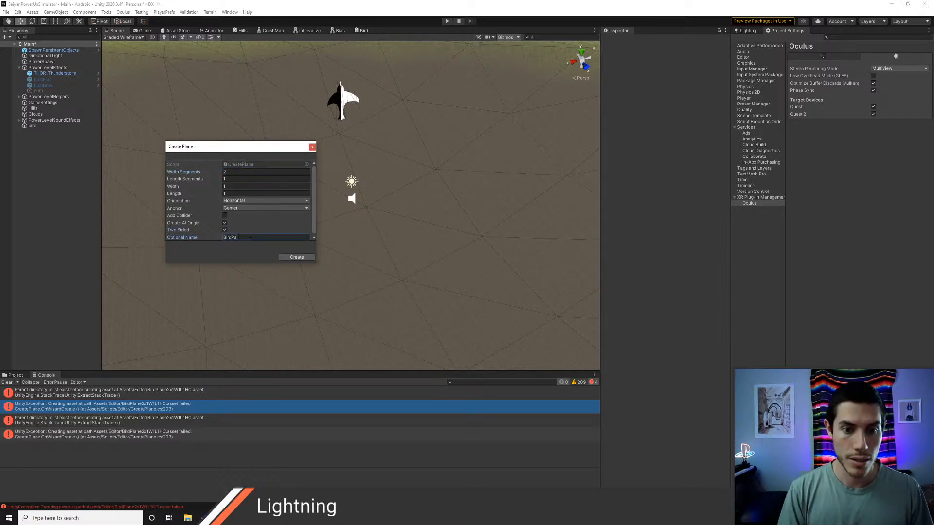
type("ne")
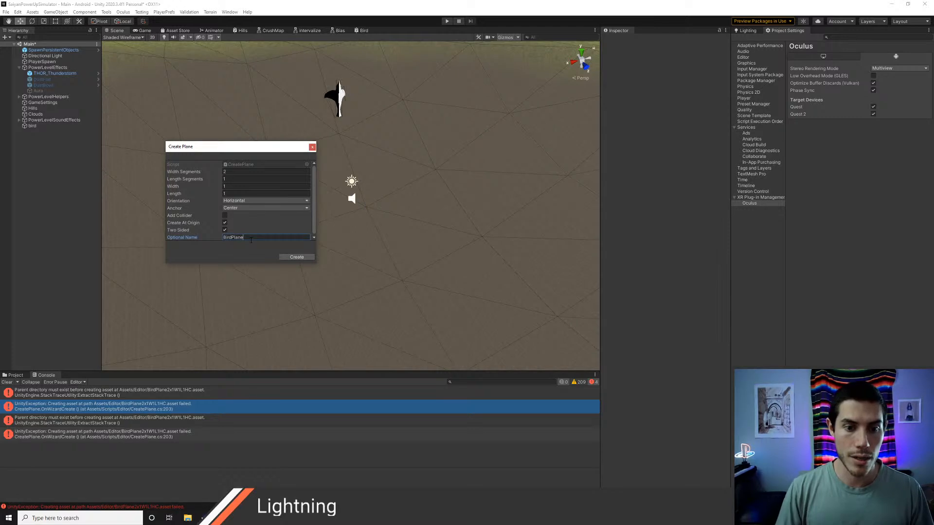
left_click(292, 257)
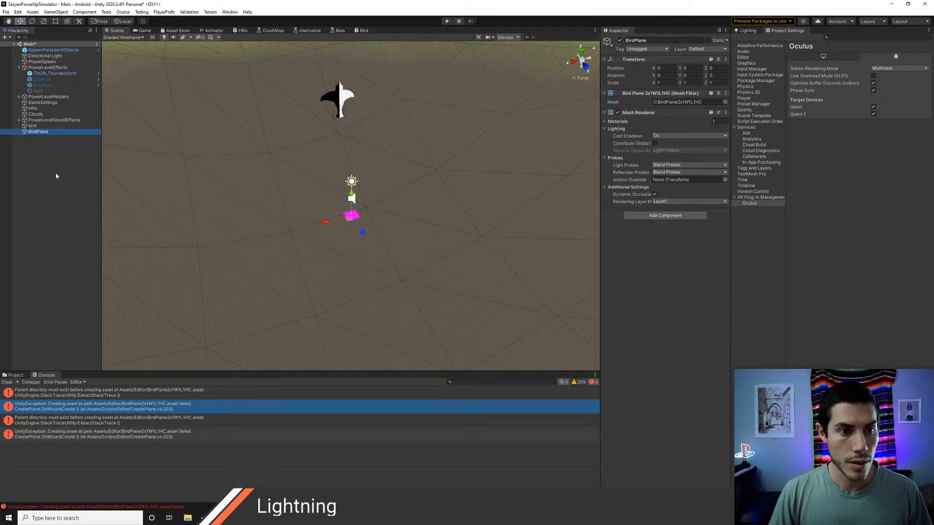
scroll(331, 235, "up", 10)
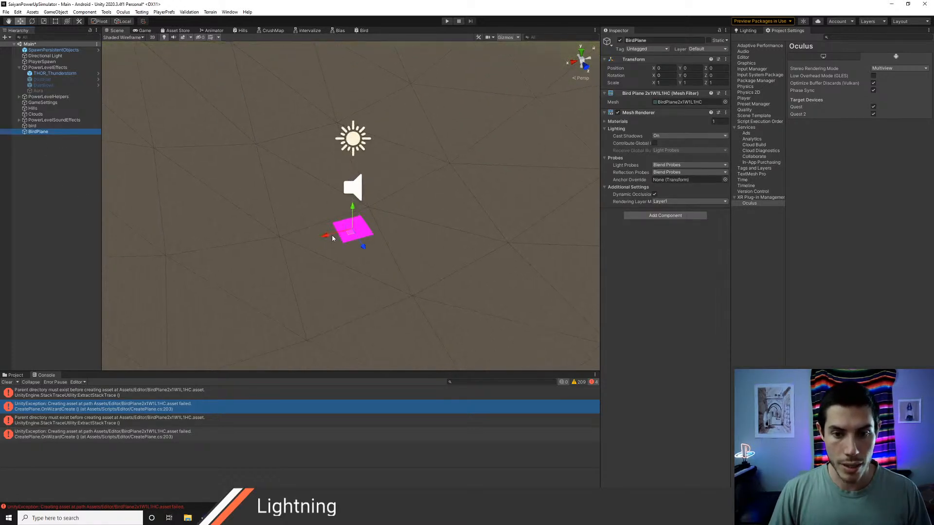
right_click_drag(293, 179, 293, 202)
key("w")
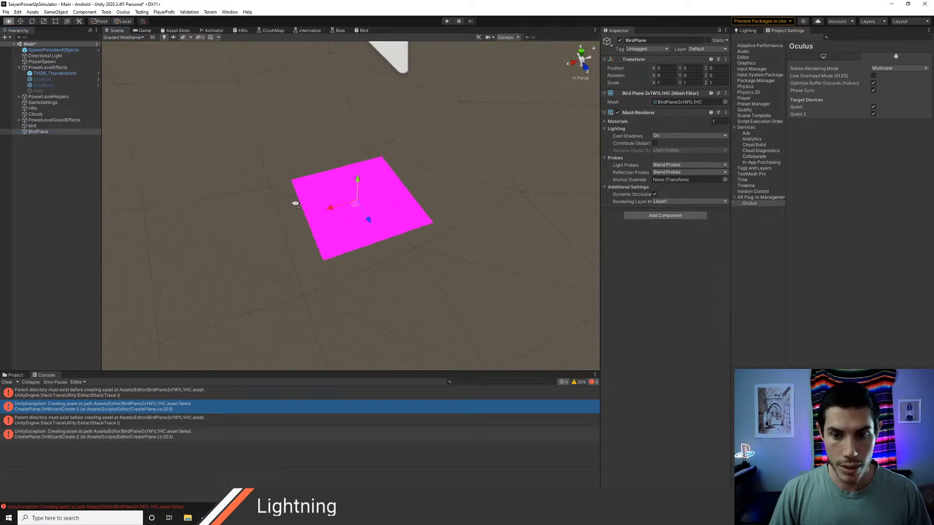
Step: Assign the 01 - Default material to BirdPlane's Mesh Renderer and inspect its wireframe
left_click(33, 132)
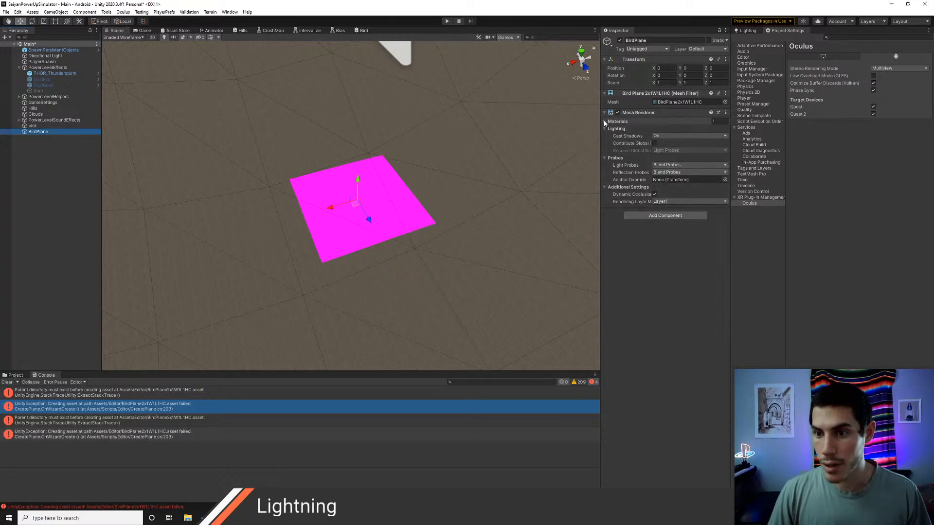
left_click(671, 122)
left_click(723, 131)
left_click(652, 155)
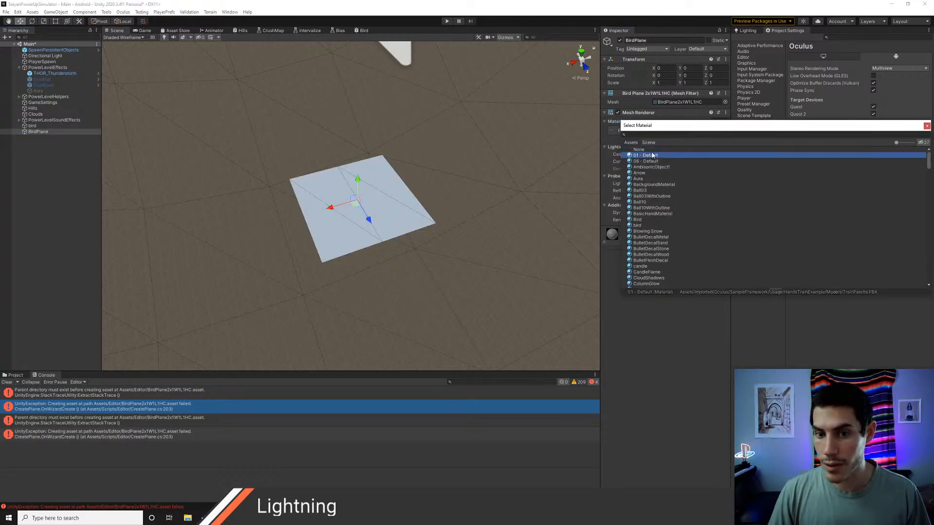
left_click(927, 126)
middle_click_drag(487, 191, 442, 240)
right_click_drag(311, 240, 309, 238)
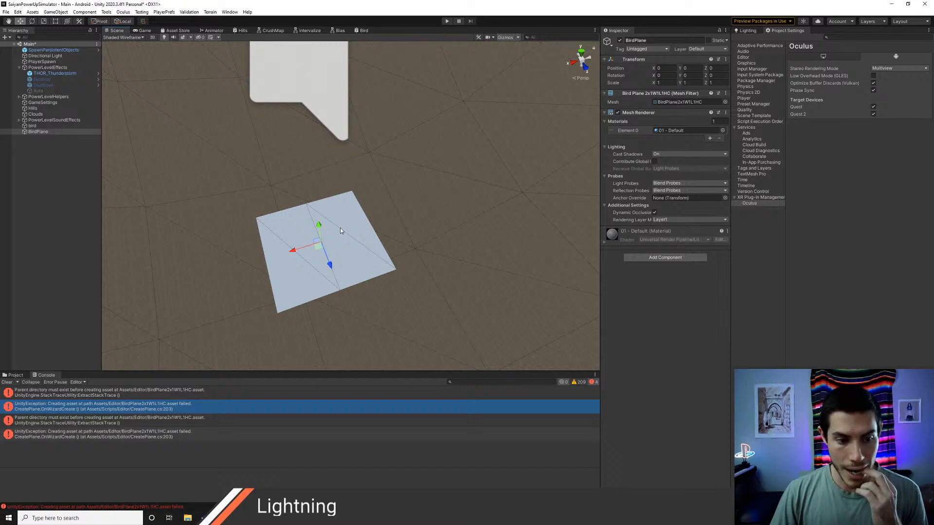
Step: Clear the console, then move the generated BirdPlane mesh asset from Assets/Scripts/Editor to the Art/Models folder and return to Assets
left_click(6, 382)
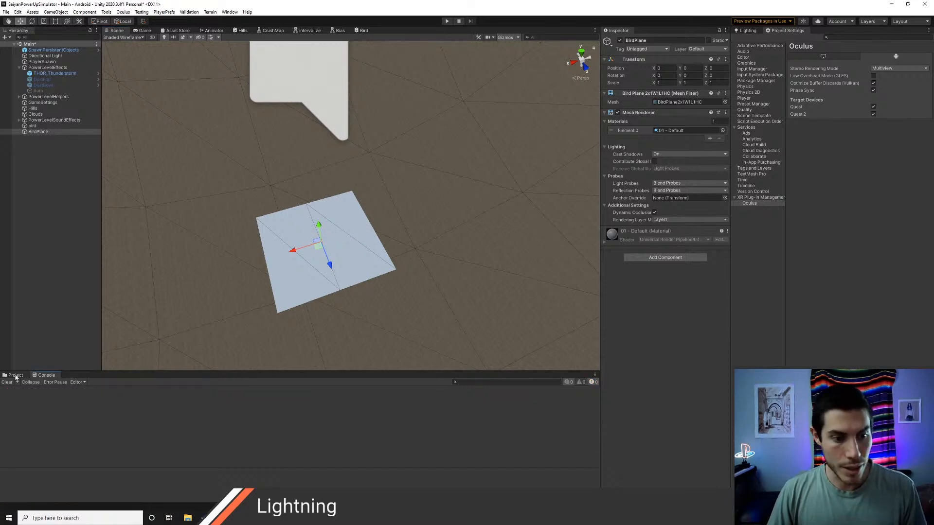
left_click(14, 375)
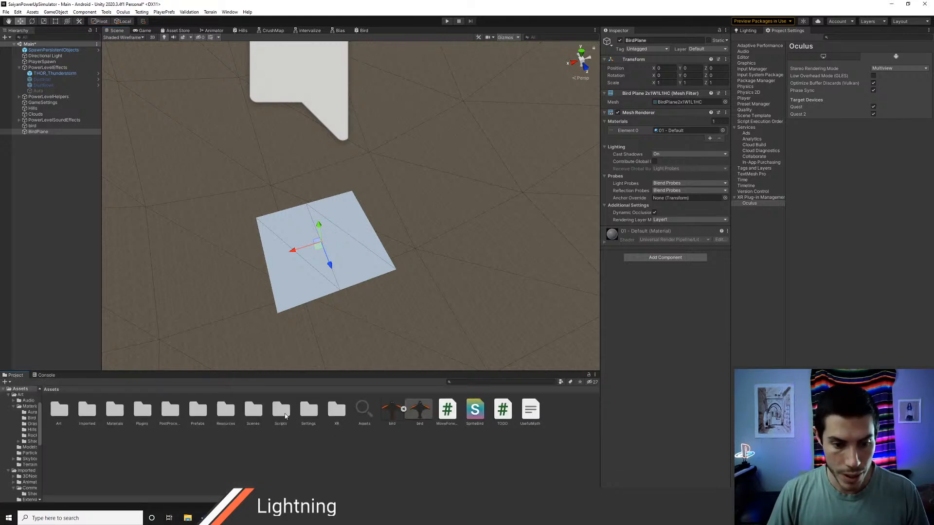
double_click(64, 413)
left_click(50, 389)
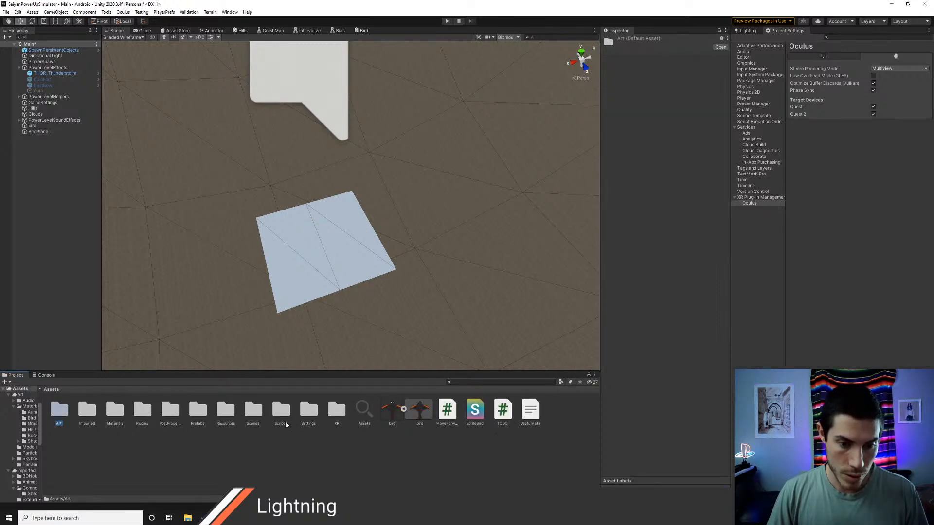
double_click(309, 411)
left_click(50, 389)
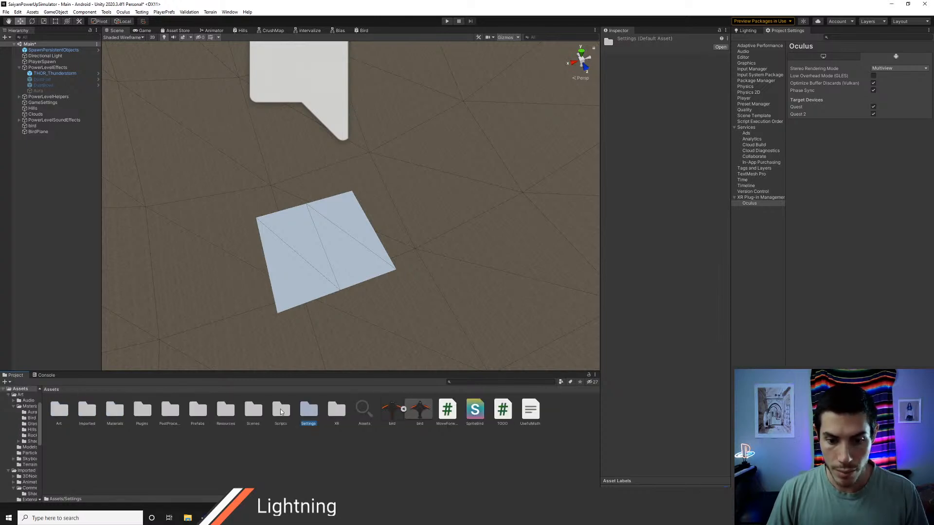
double_click(281, 411)
double_click(49, 412)
scroll(23, 429, "up", 10)
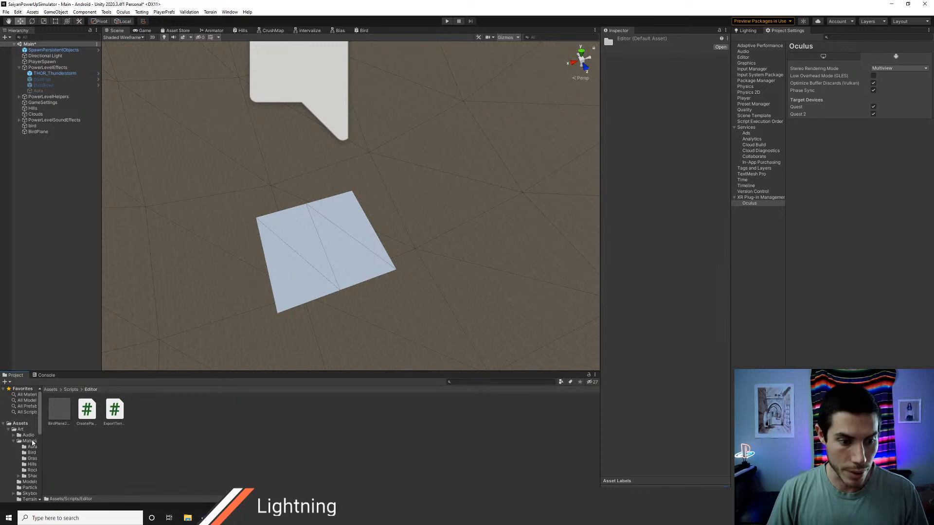
left_click_drag(31, 483, 31, 483)
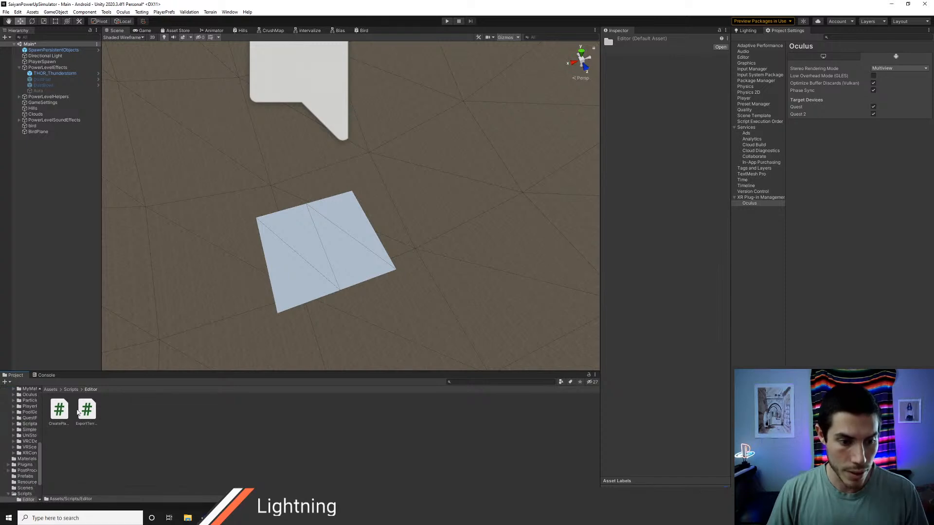
left_click(50, 390)
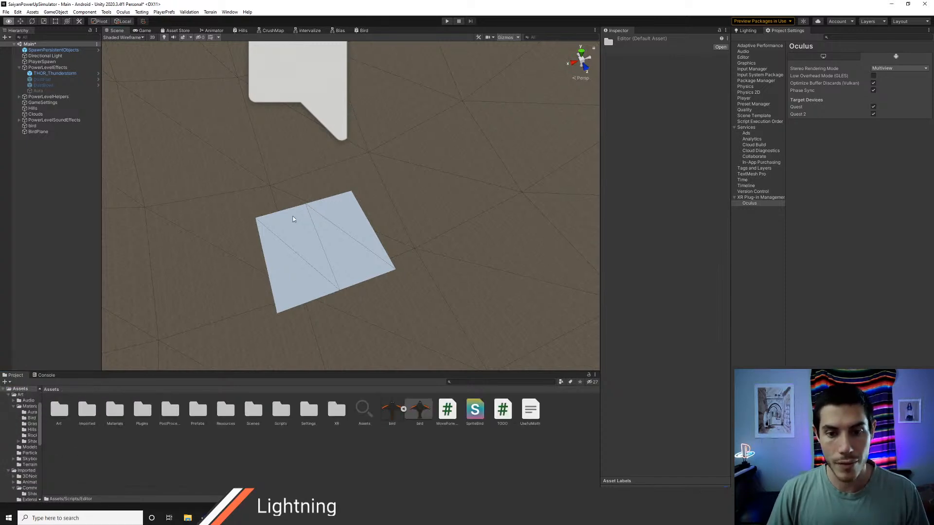
scroll(290, 221, "down", 5)
scroll(290, 221, "up", 4)
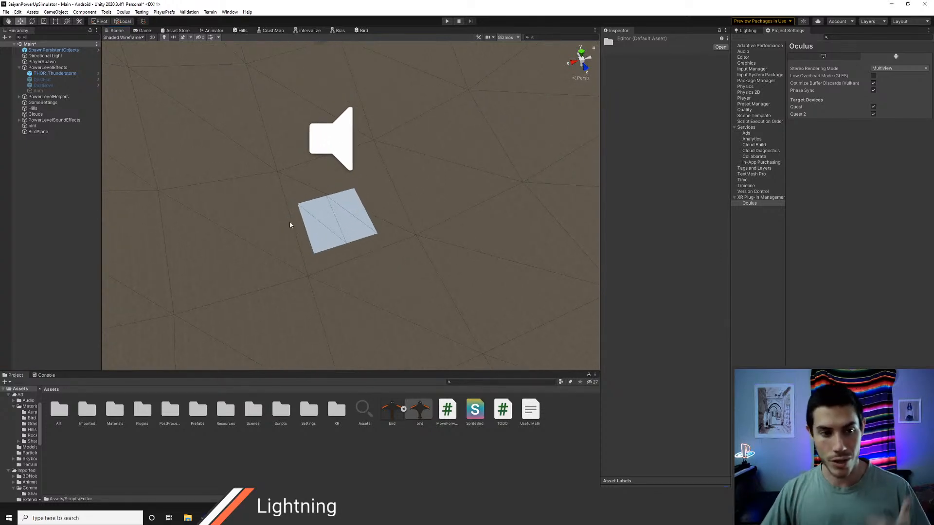
key("alt+Tab")
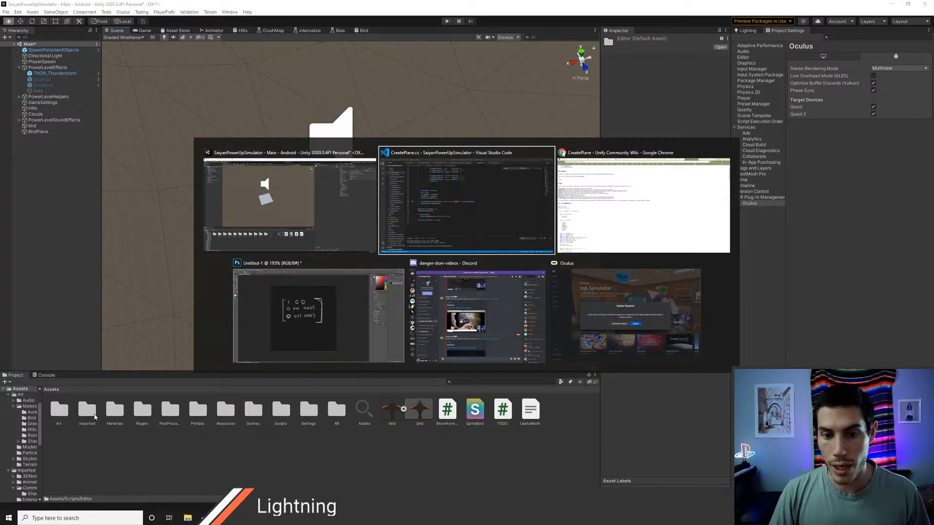
key("Tab")
key("Tab")
key("Tab")
key("Tab")
key("Tab")
key("Tab")
key("Tab")
key("Tab")
key("Tab")
key("Tab")
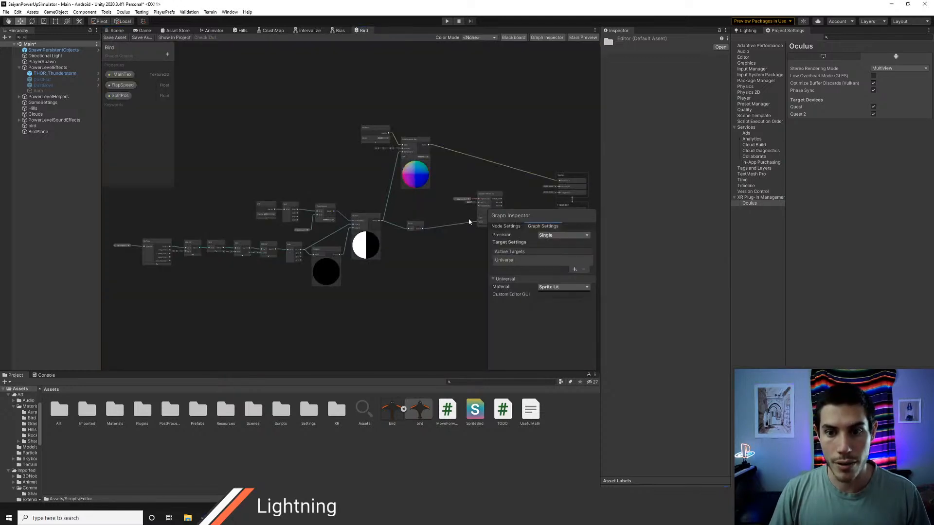
Step: Change the Bird shader graph's material type to Lit in its Universal target settings
left_click(562, 287)
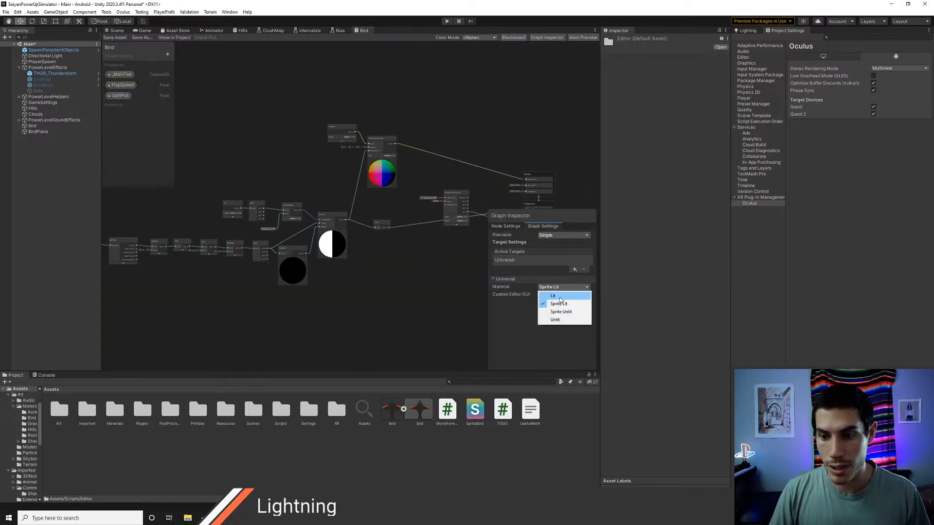
left_click(560, 297)
middle_click_drag(437, 290, 325, 265)
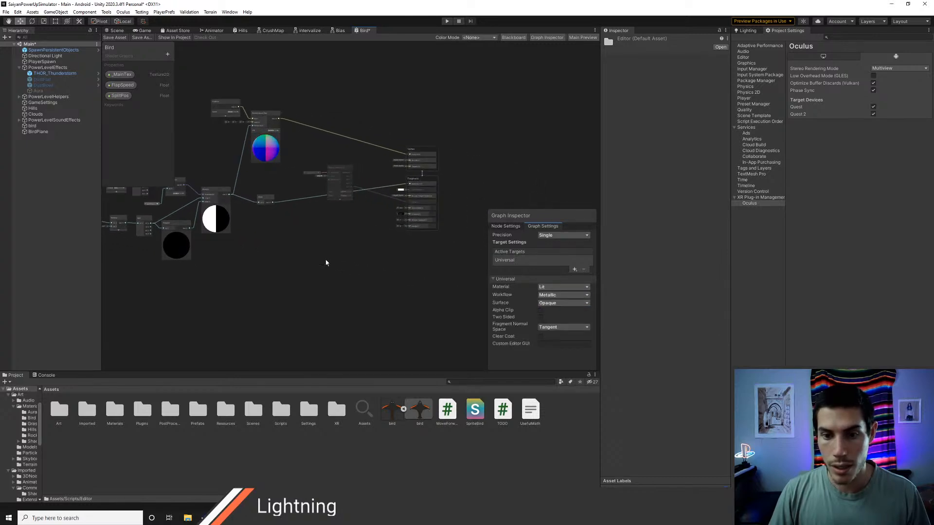
Step: Save the Bird shader graph
left_click(109, 38)
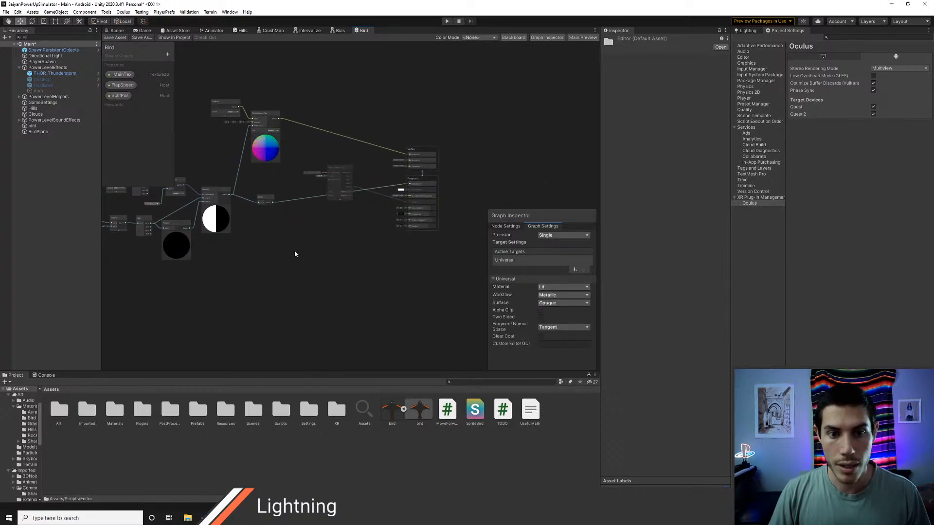
scroll(316, 263, "up", 3)
scroll(325, 263, "up", 4)
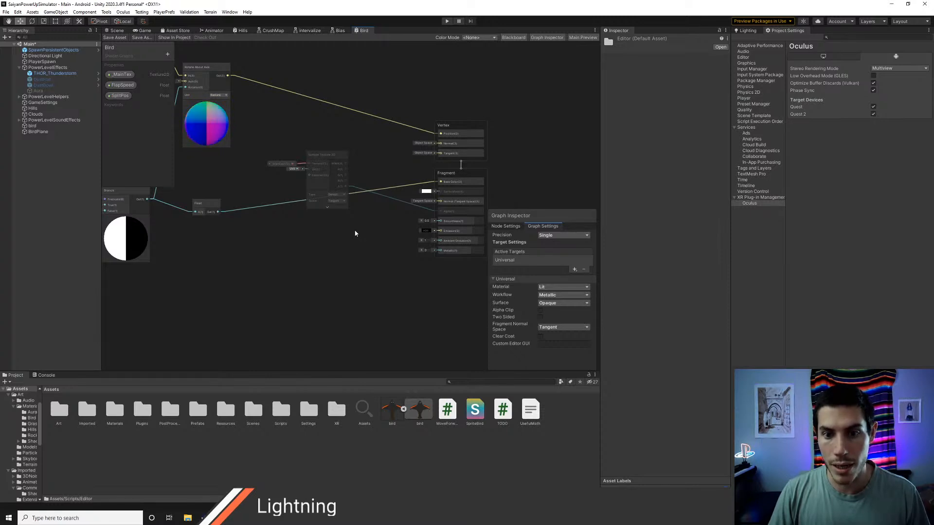
Step: Apply the Bird material from Art/Materials/Bird to BirdPlane and inspect its wing flap in the scene
left_click(117, 31)
middle_click_drag(270, 188, 288, 194)
left_click(34, 131)
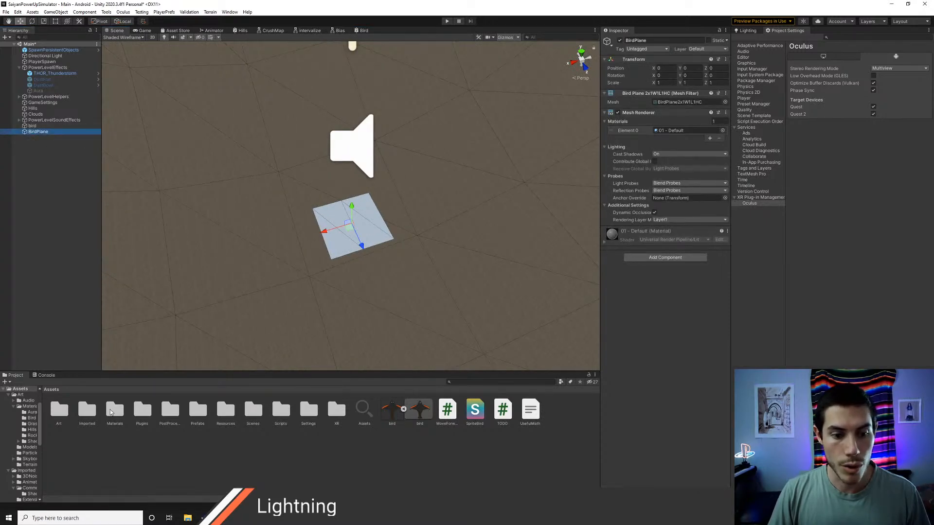
double_click(61, 415)
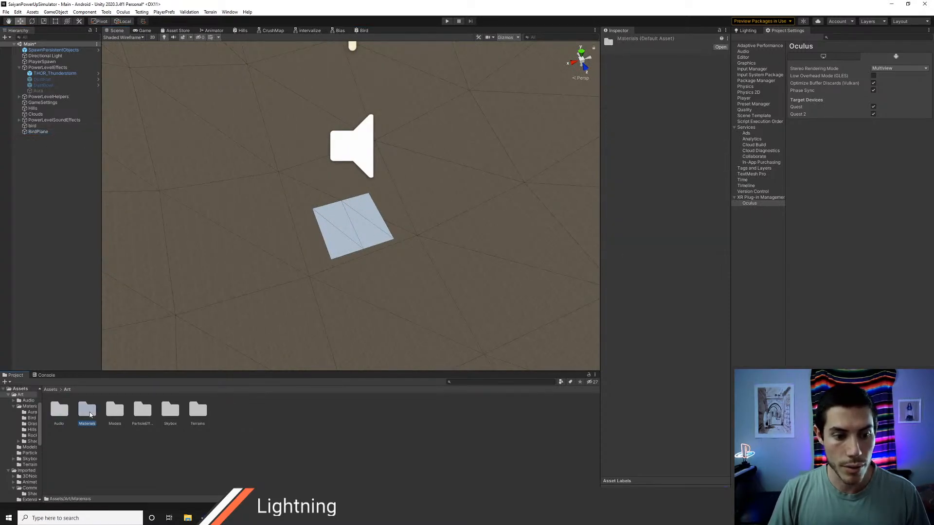
double_click(90, 414)
double_click(88, 414)
left_click_drag(63, 417, 332, 240)
left_click_drag(381, 264, 352, 265, "alt")
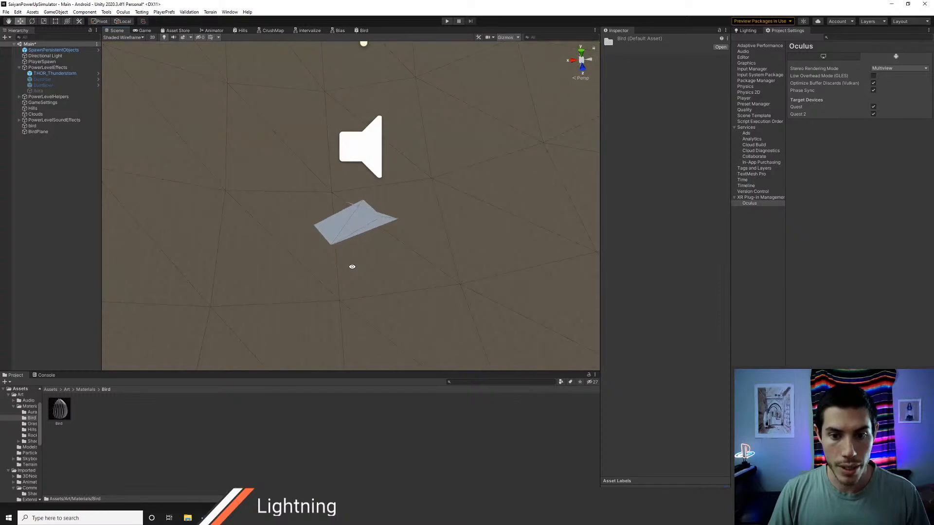
key("alt+Tab")
key("alt+Tab")
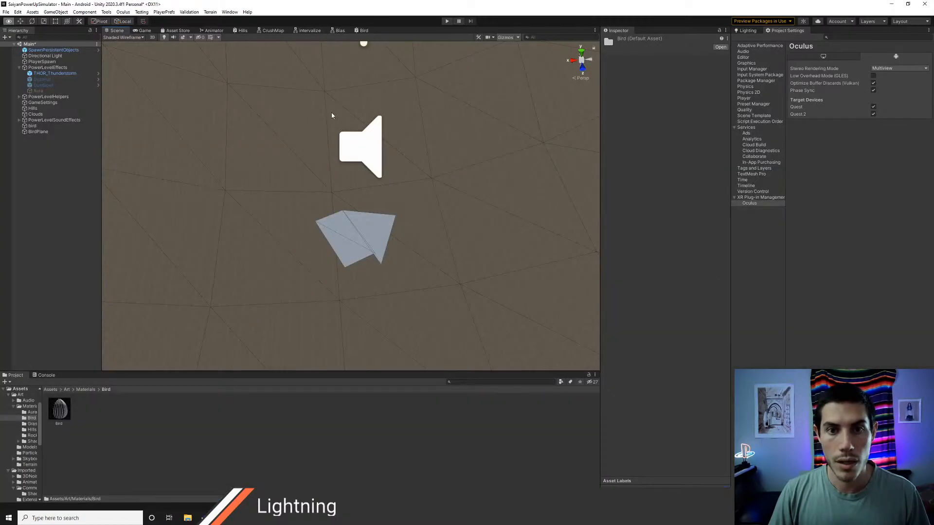
Step: Set the Rotate About Axis node's axis to Y 0 and Z 1, save the graph, and check the flap in the scene
left_click(363, 31)
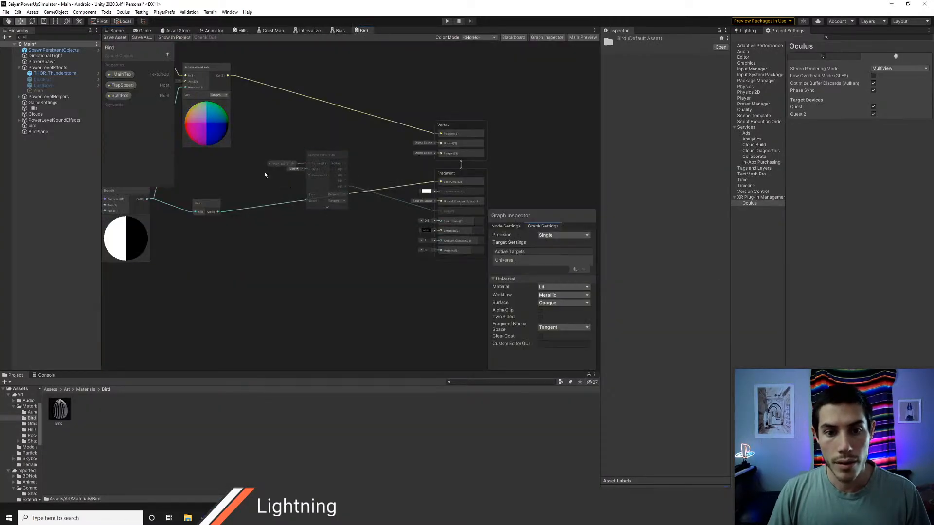
middle_click_drag(265, 173, 427, 261)
left_click(351, 169)
type("1")
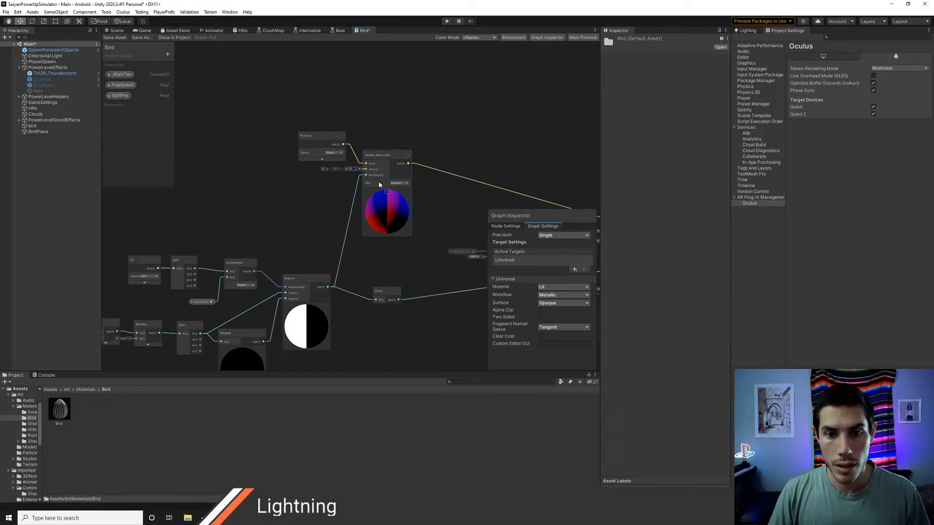
left_click(343, 169)
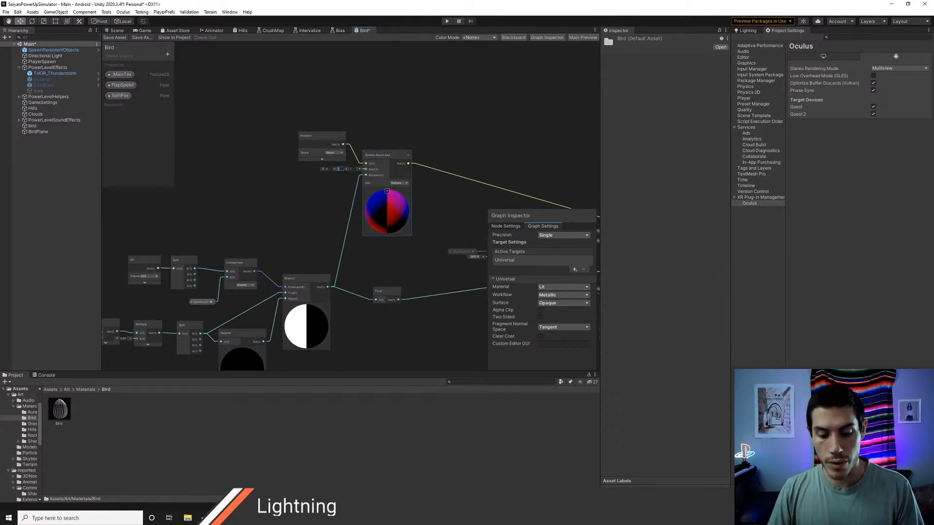
type("0")
left_click(114, 37)
left_click(116, 30)
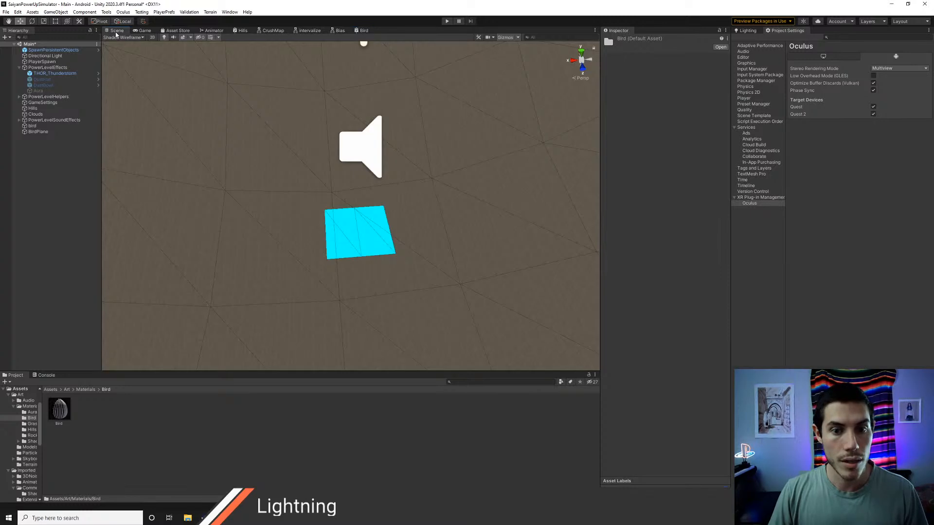
left_click_drag(391, 272, 389, 305, "alt")
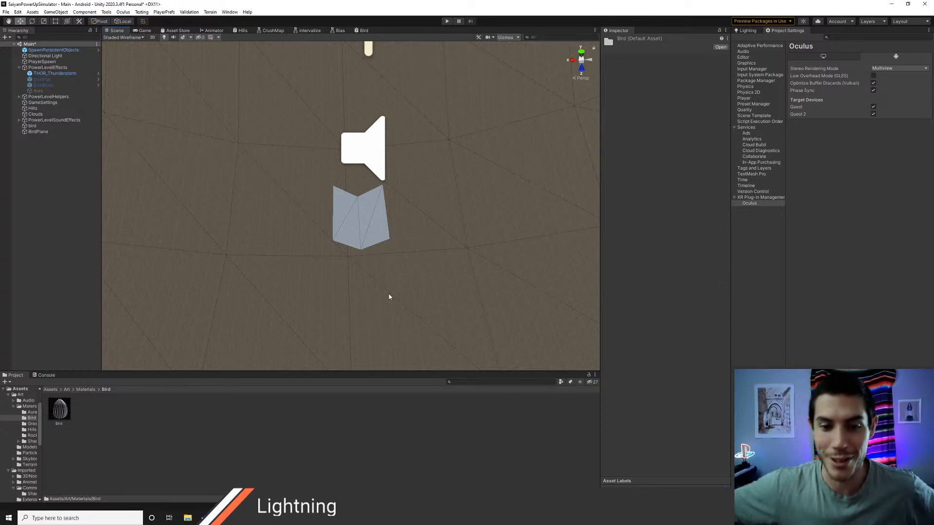
scroll(377, 231, "up", 5)
scroll(378, 232, "down", 4)
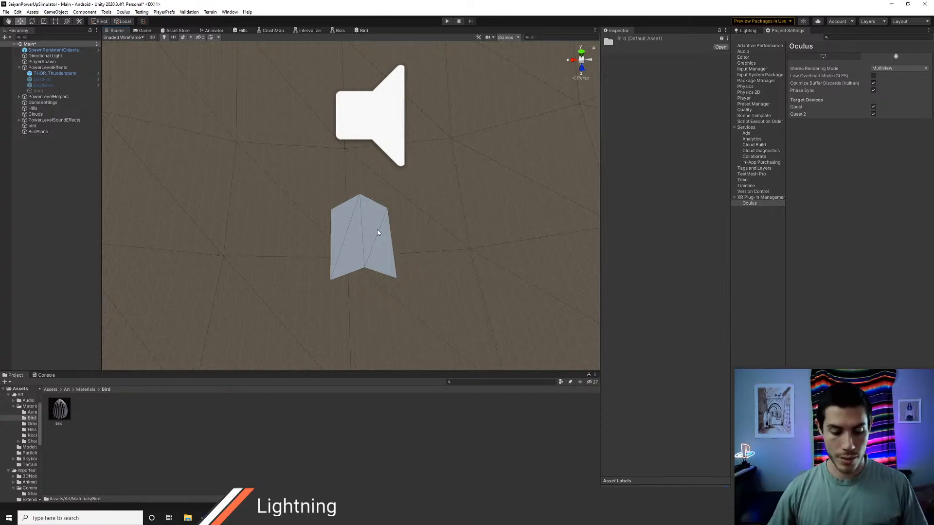
middle_click_drag(377, 232, 368, 221)
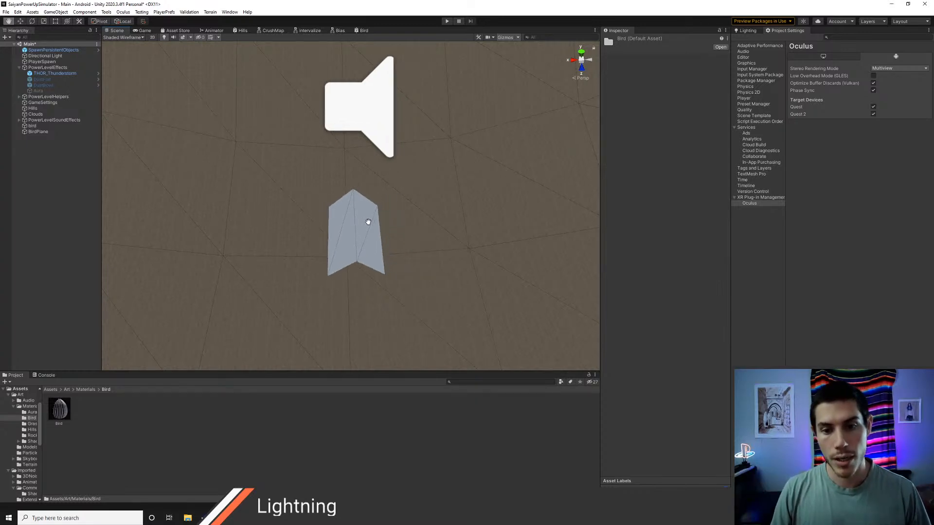
right_click_drag(368, 221, 360, 32)
Step: Delete the Float node feeding Base Color and connect the Sample Texture 2D node's RGBA output to Base Color instead
left_click(363, 30)
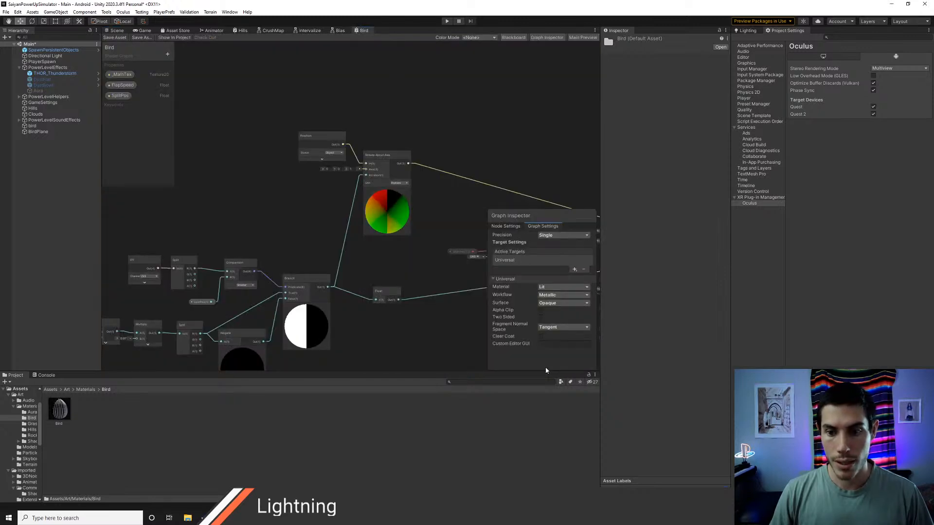
middle_click_drag(427, 312, 298, 244)
mouse_move(361, 250)
middle_mouse_down()
mouse_move(348, 250)
mouse_move(377, 246)
middle_mouse_up()
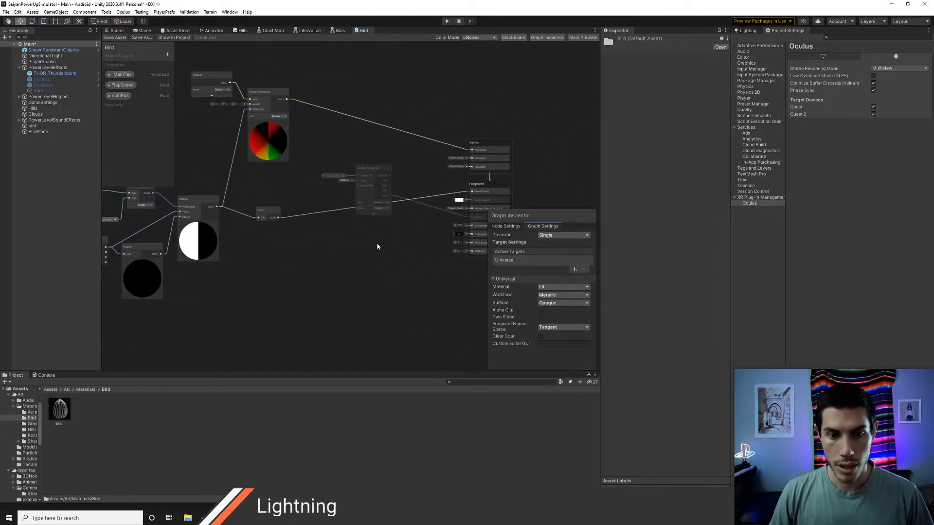
left_click(275, 212)
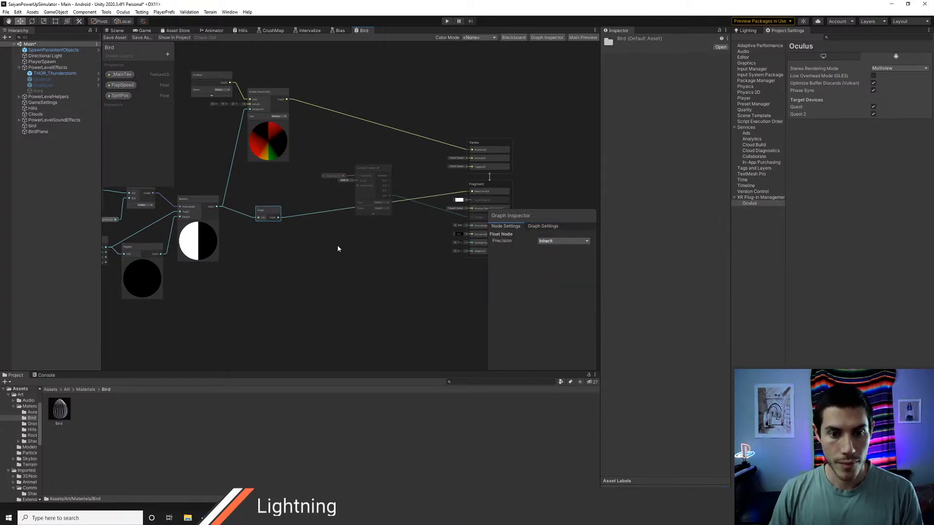
key("Delete")
middle_click_drag(335, 230, 298, 242)
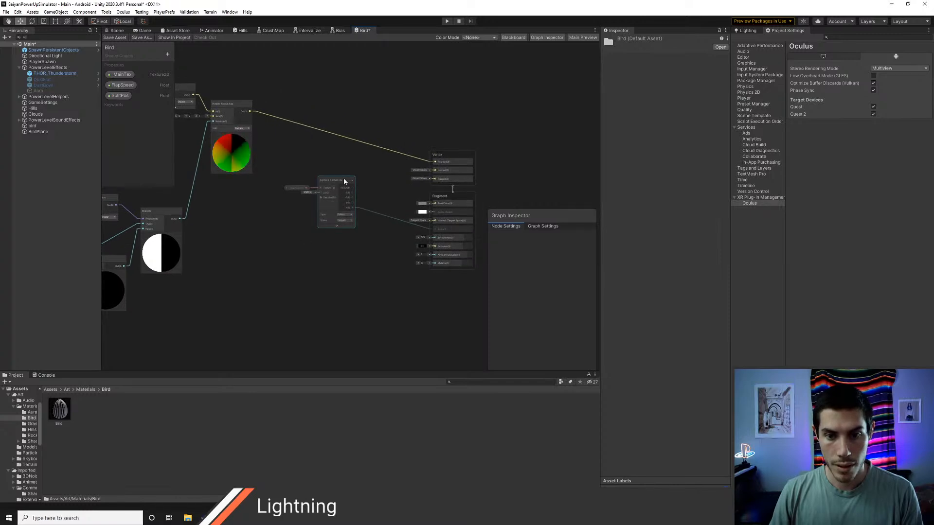
left_click(295, 188)
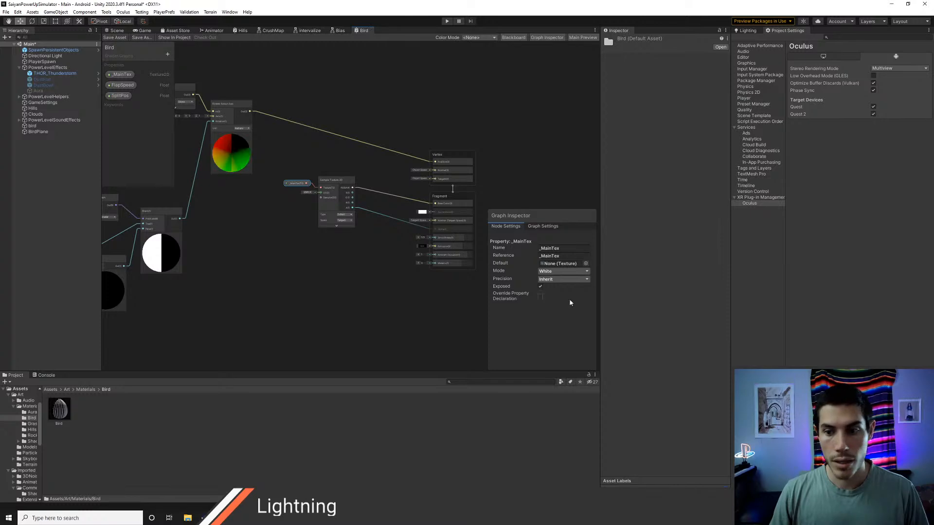
Step: Change the Bird graph's surface type to Transparent in its Universal target settings and save the graph
left_click(543, 227)
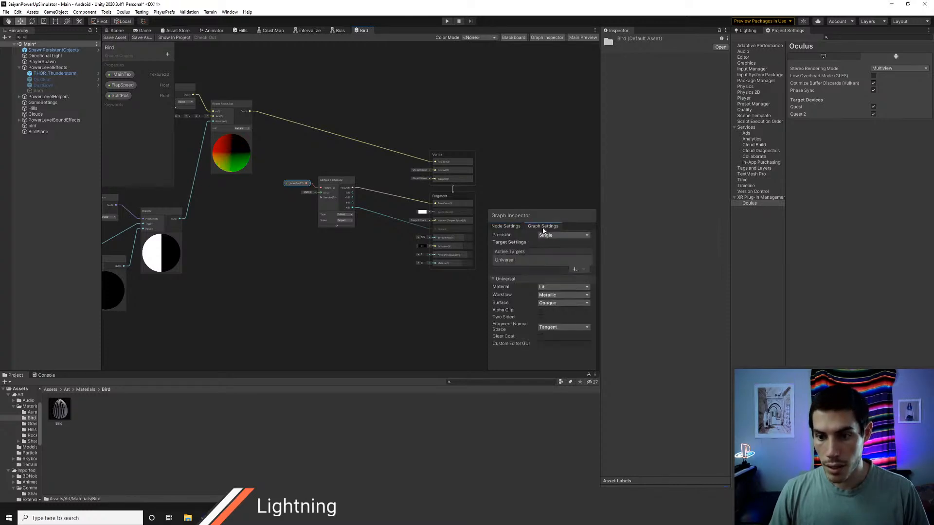
left_click(562, 303)
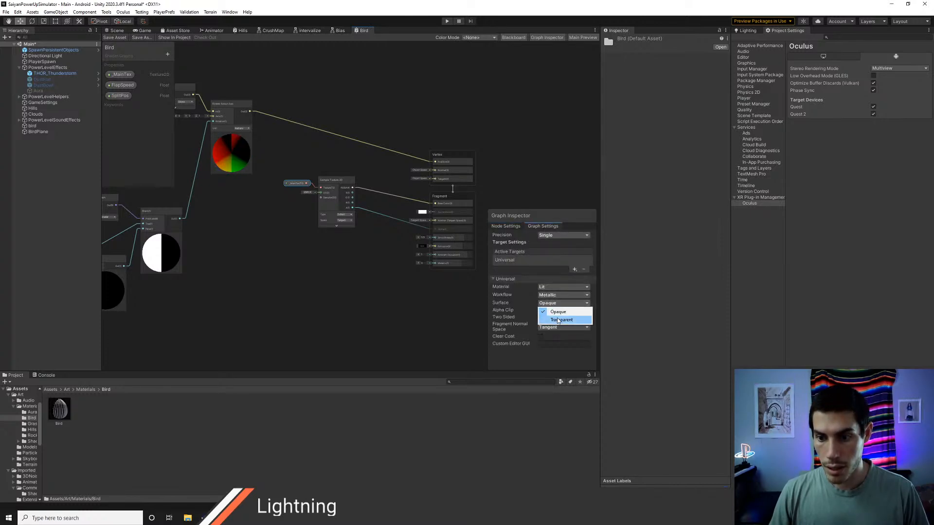
left_click(552, 319)
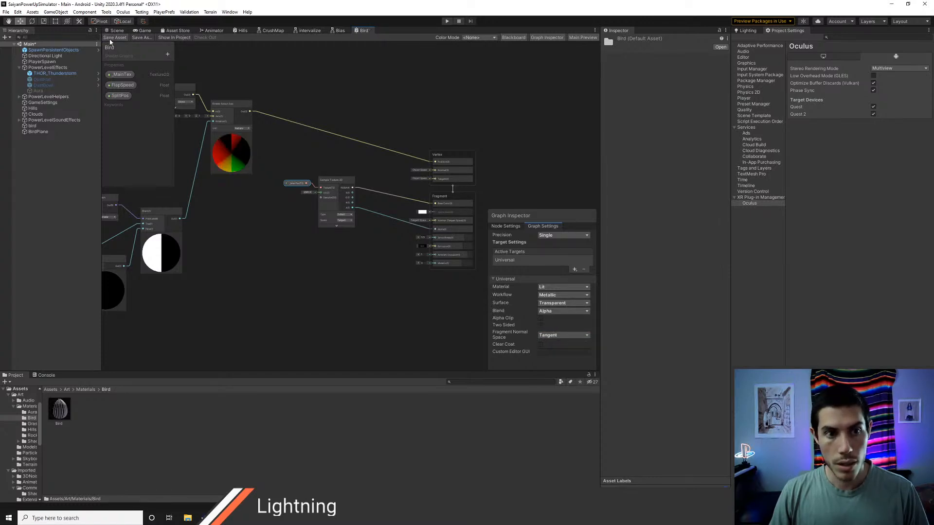
scroll(302, 211, "up", 2)
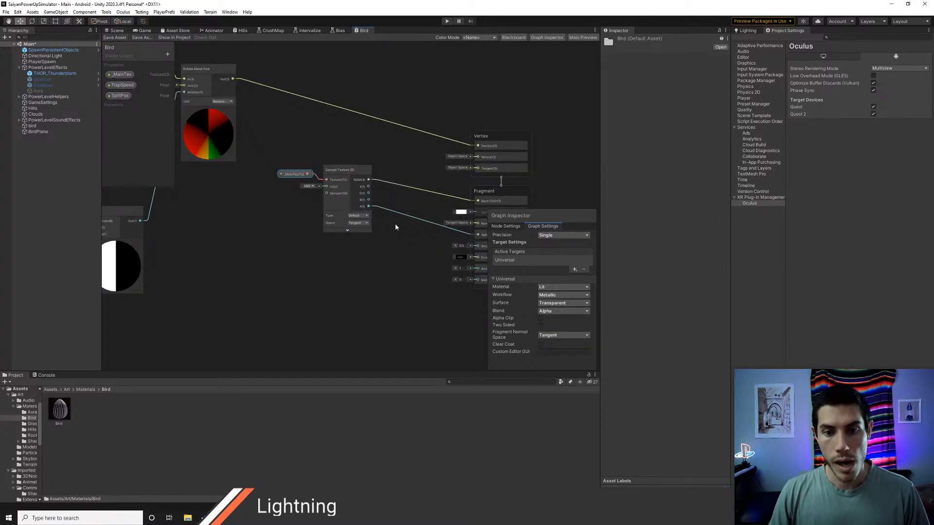
middle_click_drag(395, 224, 336, 226)
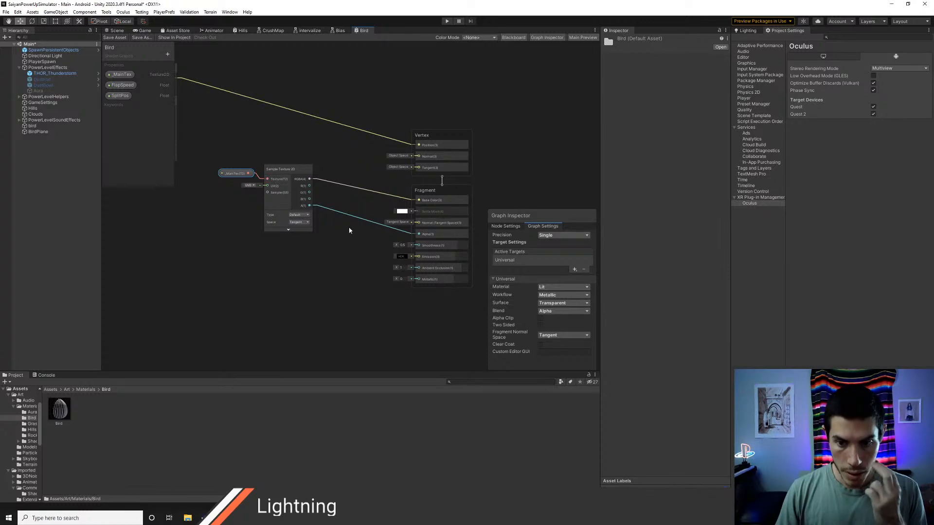
left_click(557, 312)
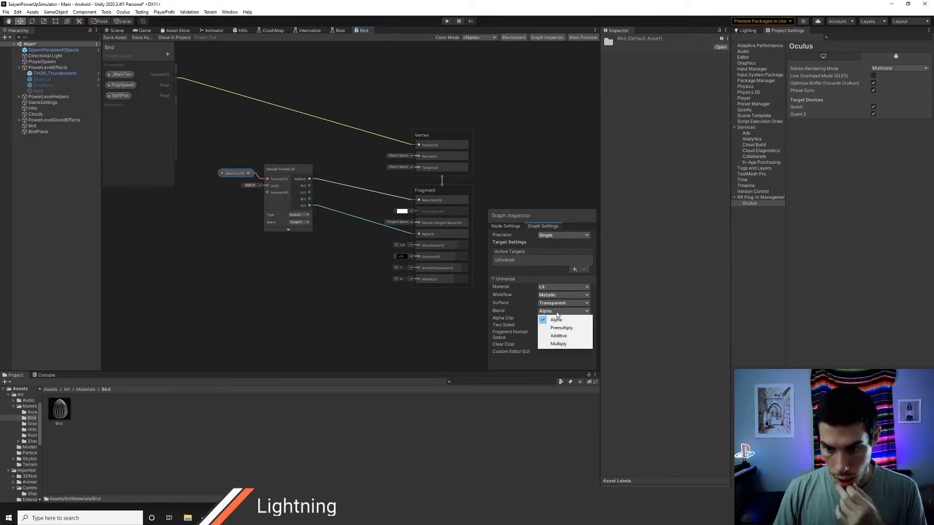
left_click(526, 312)
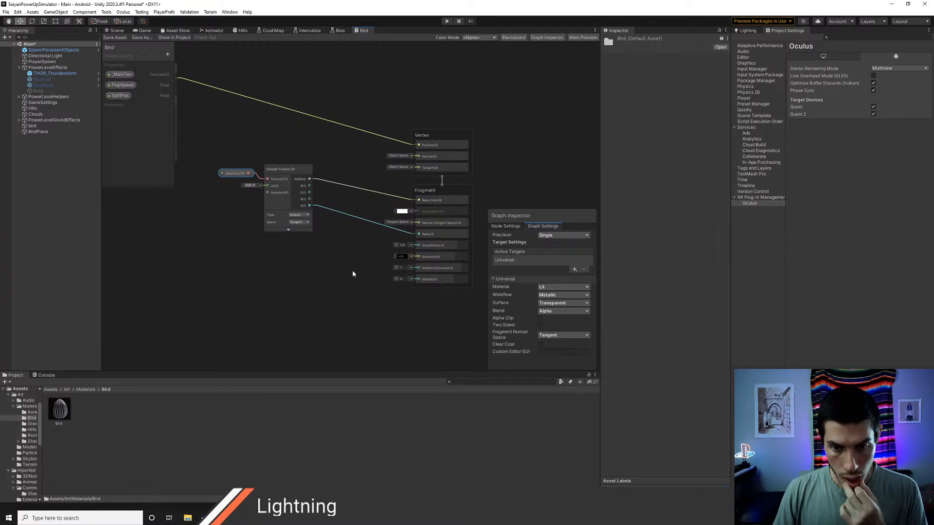
middle_click_drag(357, 259, 347, 269)
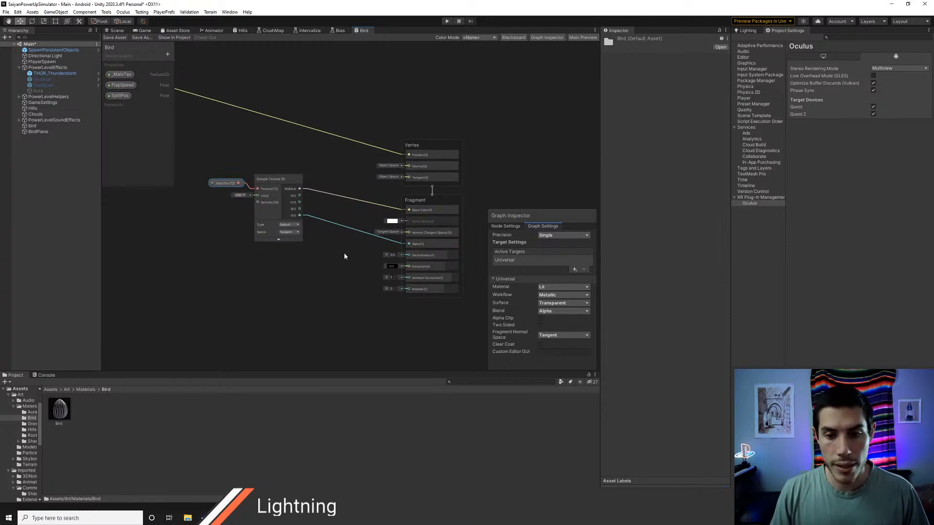
middle_click_drag(352, 257, 337, 268)
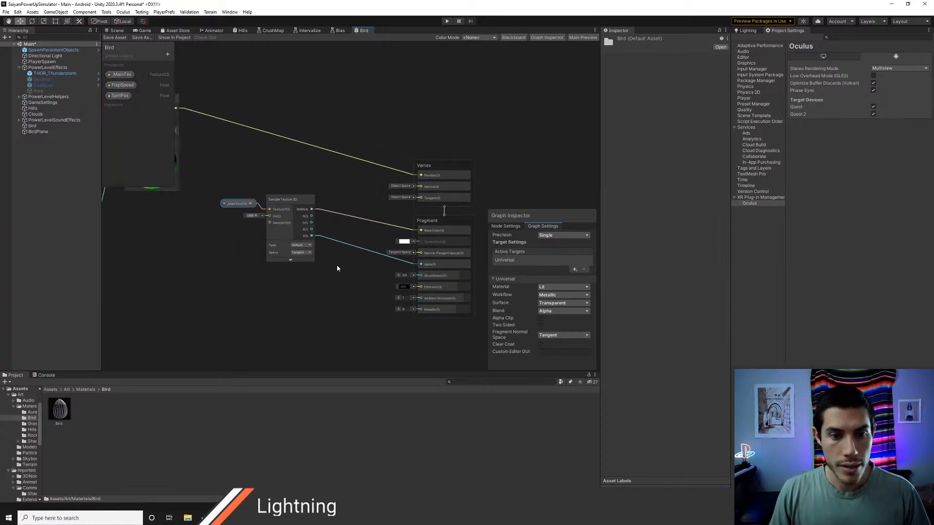
Step: Assign the bird texture to _MainTex in BirdPlane's Bird material and watch it flap in the scene
left_click(115, 31)
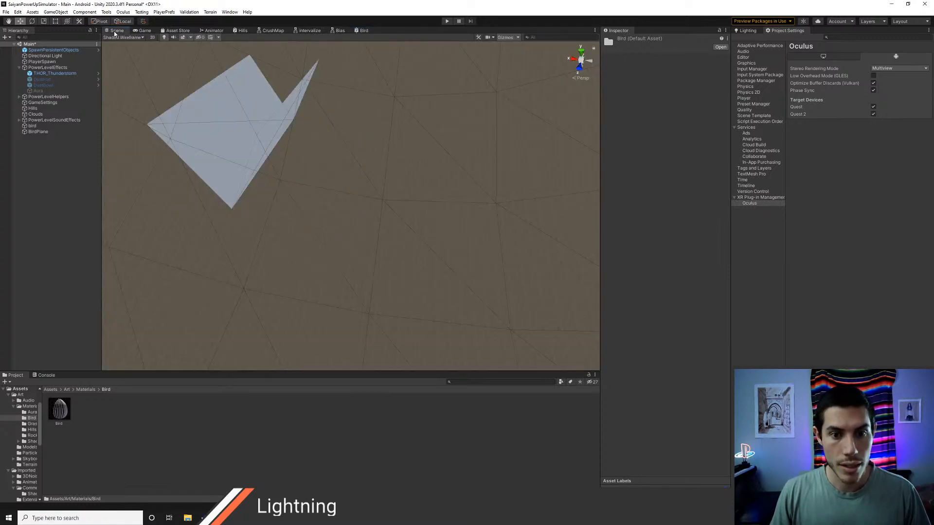
middle_click_drag(280, 190, 314, 215)
left_click(338, 221)
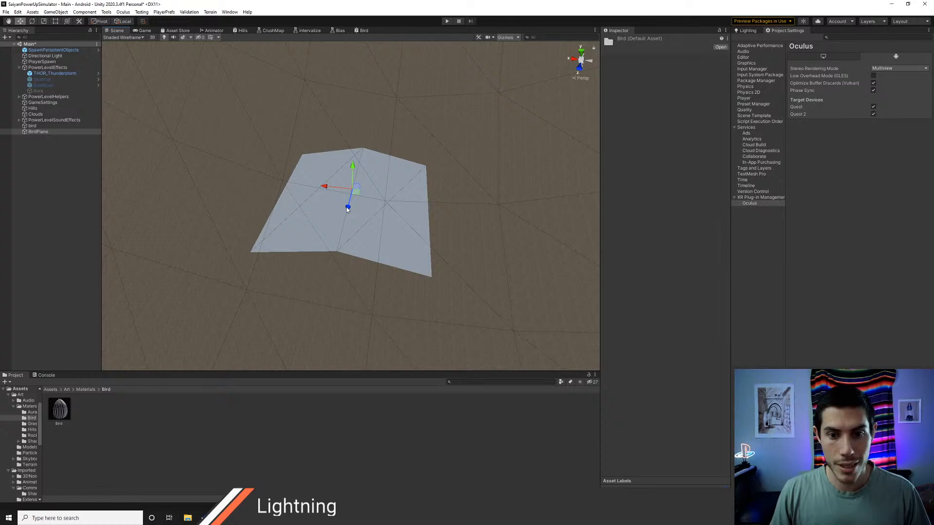
left_click(721, 269)
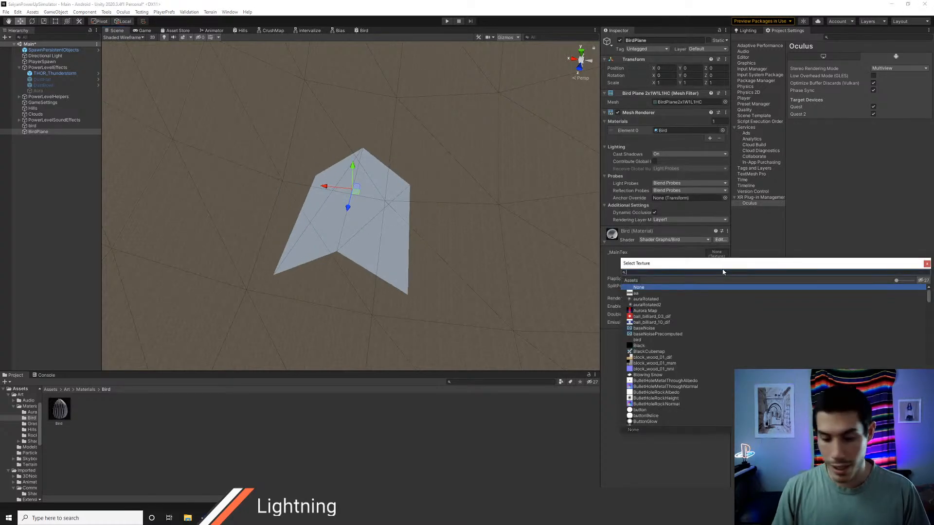
type("bird")
key("Return")
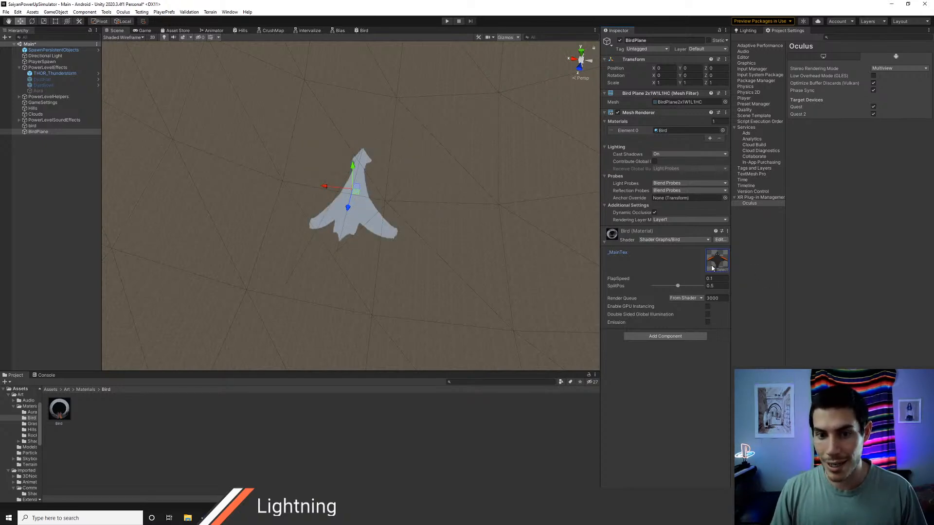
key("alt+Tab")
key("alt+Tab")
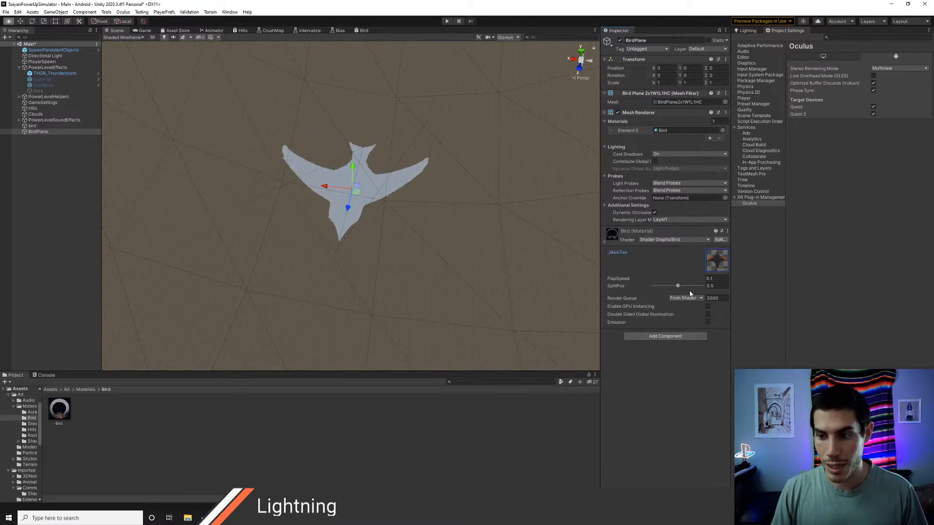
Step: Try a SplitPos of 1 on the Bird material while viewing the flap, and set it back to 0.5
left_click_drag(679, 288, 713, 292)
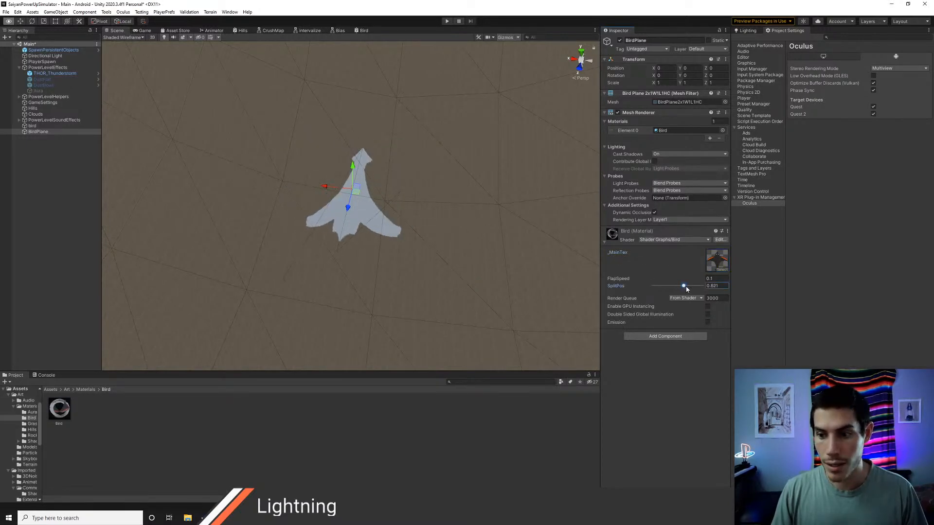
middle_click_drag(339, 215, 366, 222)
left_click(720, 286)
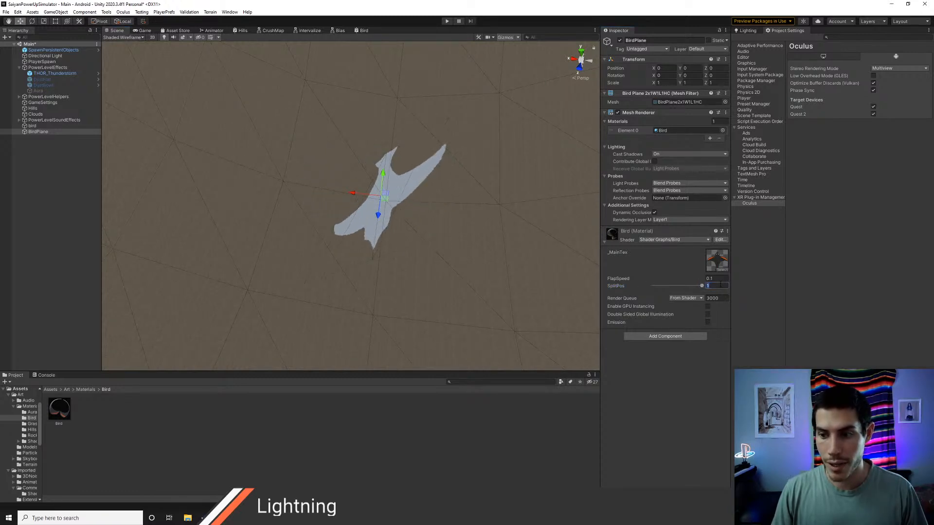
type("0.5")
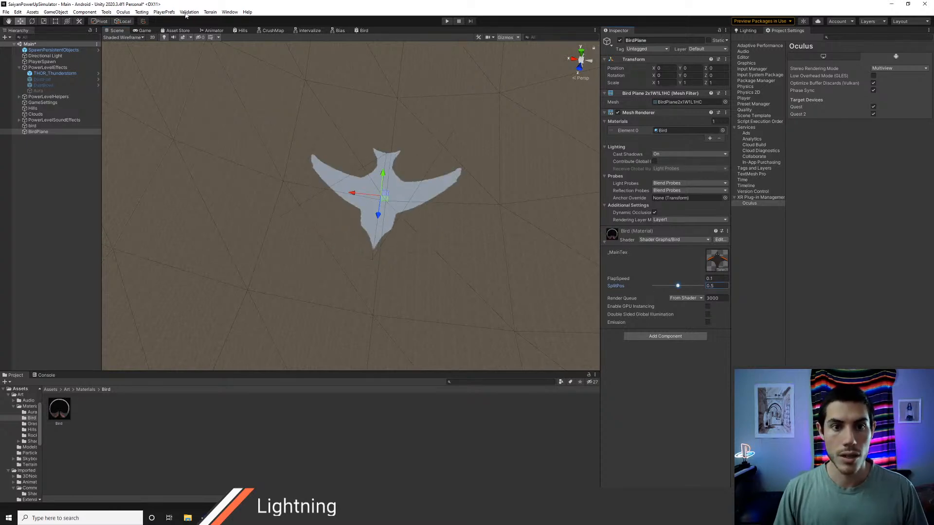
Step: Delete the SplitPos property node near the Comparison node in the Bird shader graph
left_click(362, 31)
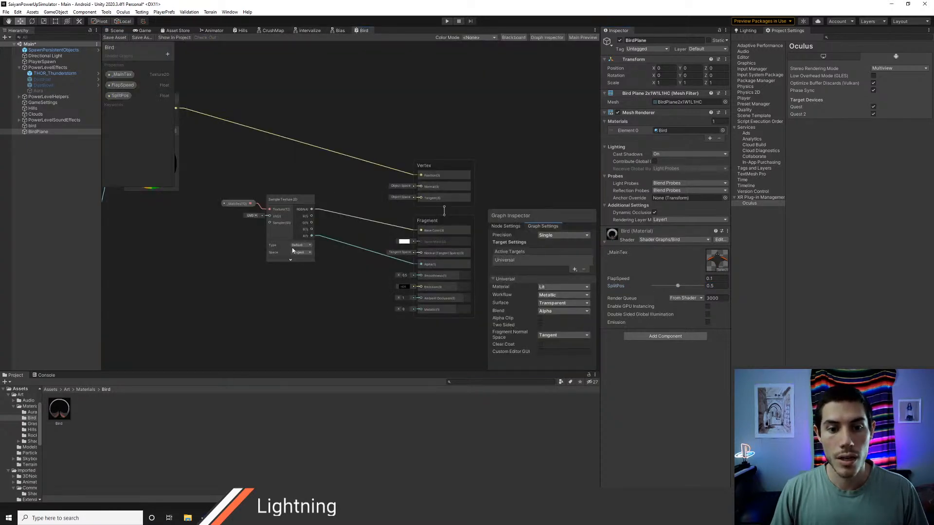
middle_click_drag(210, 253, 515, 248)
middle_click_drag(316, 258, 375, 239)
left_click(301, 246)
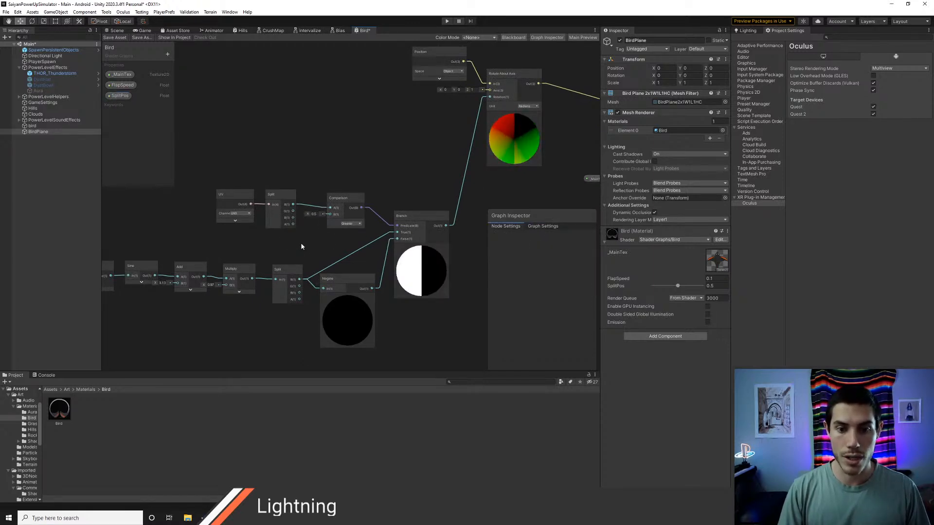
key("Delete")
Step: Check the graph's _MainTex property, locate the bird texture assigned to the material, and apply Default as its texture type
middle_click_drag(311, 243, 245, 248)
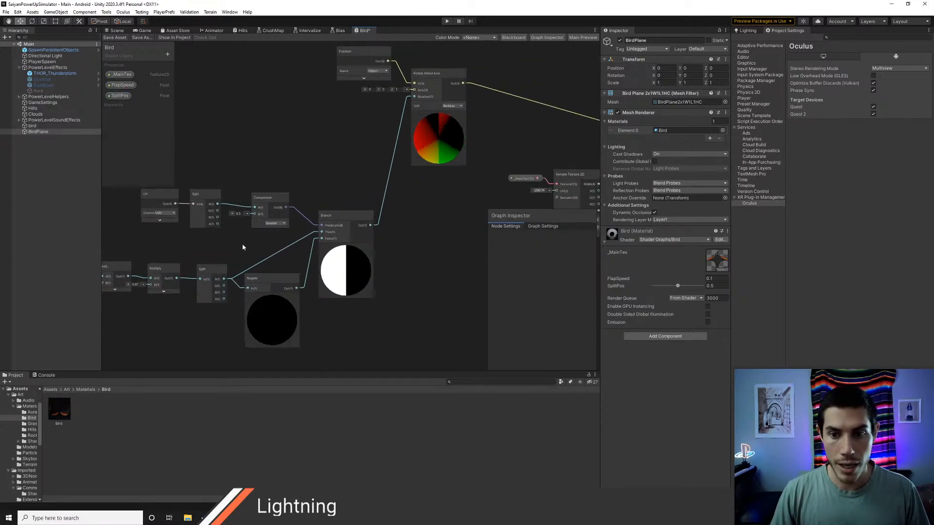
middle_click_drag(389, 208, 258, 221)
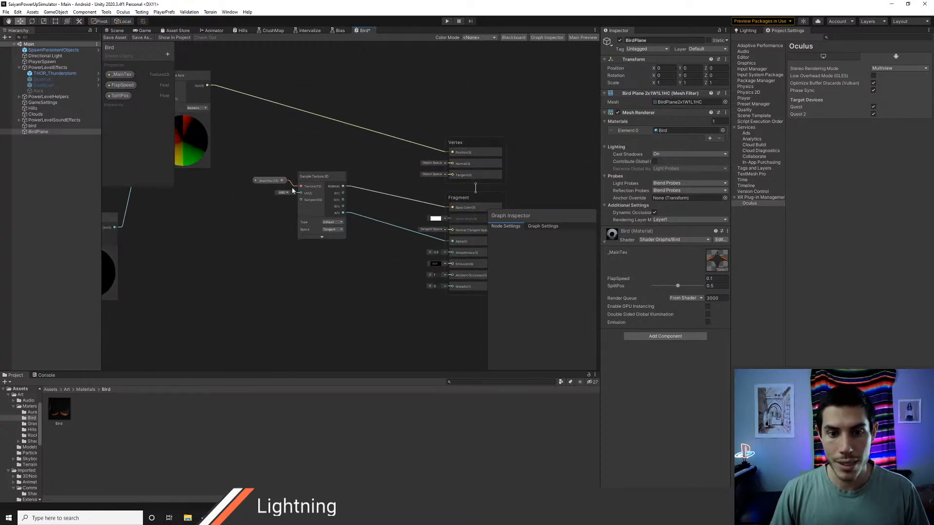
left_click(268, 180)
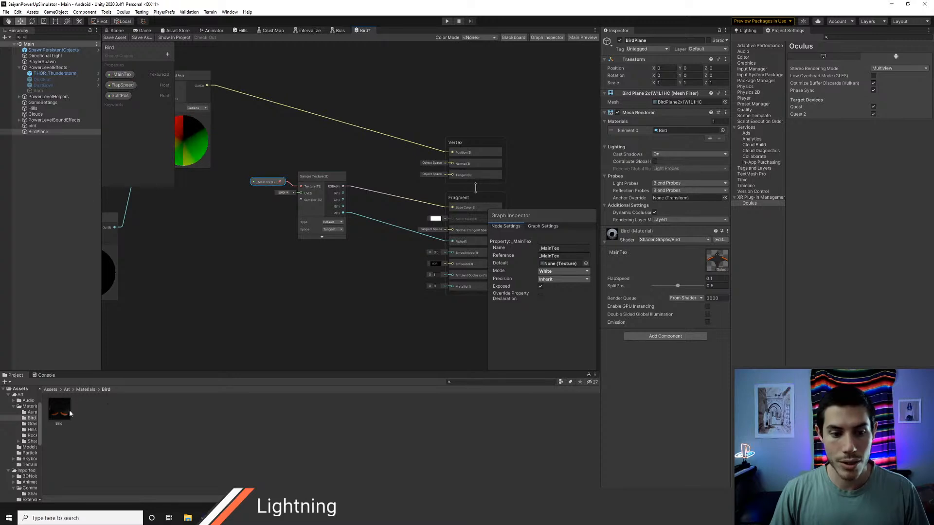
left_click(714, 262)
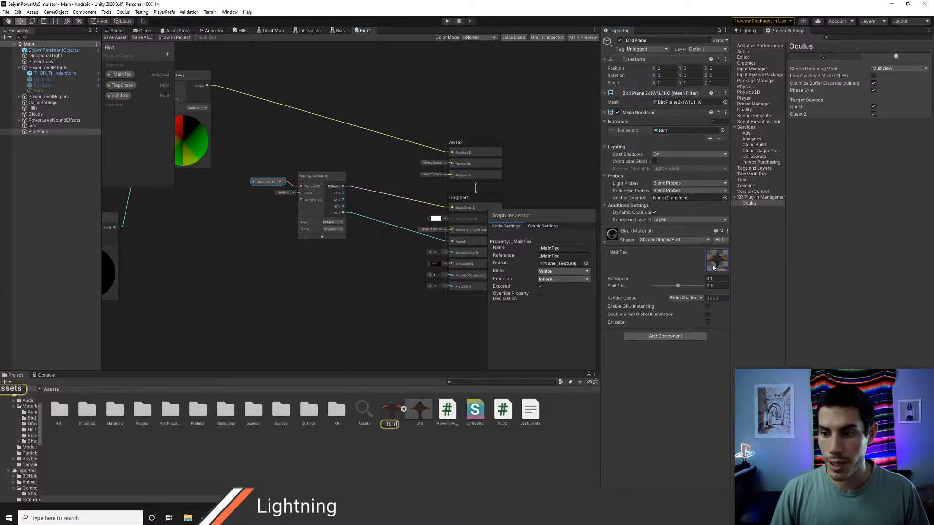
left_click(391, 412)
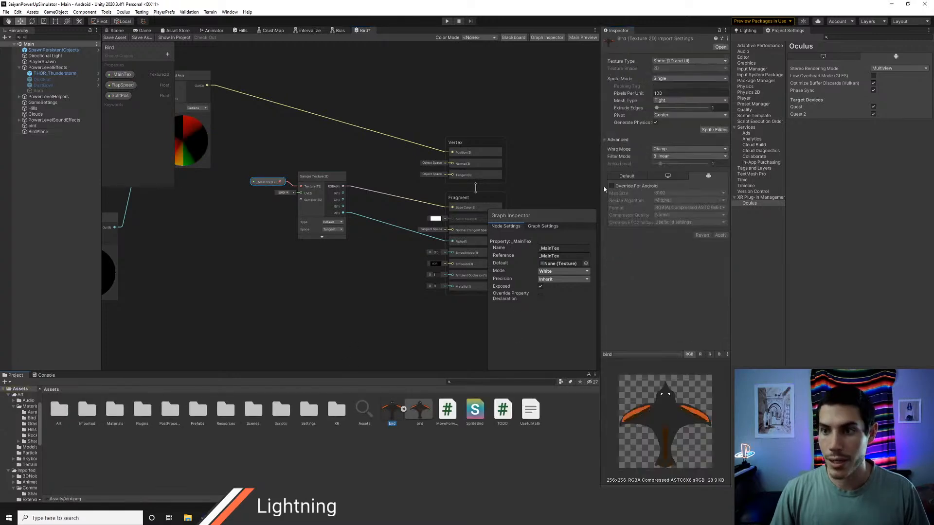
left_click(686, 61)
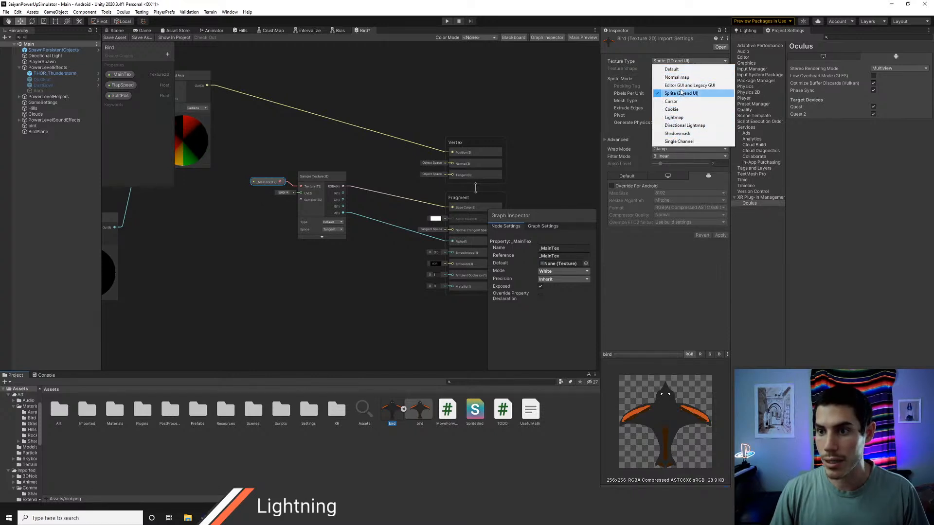
left_click(671, 70)
left_click(717, 207)
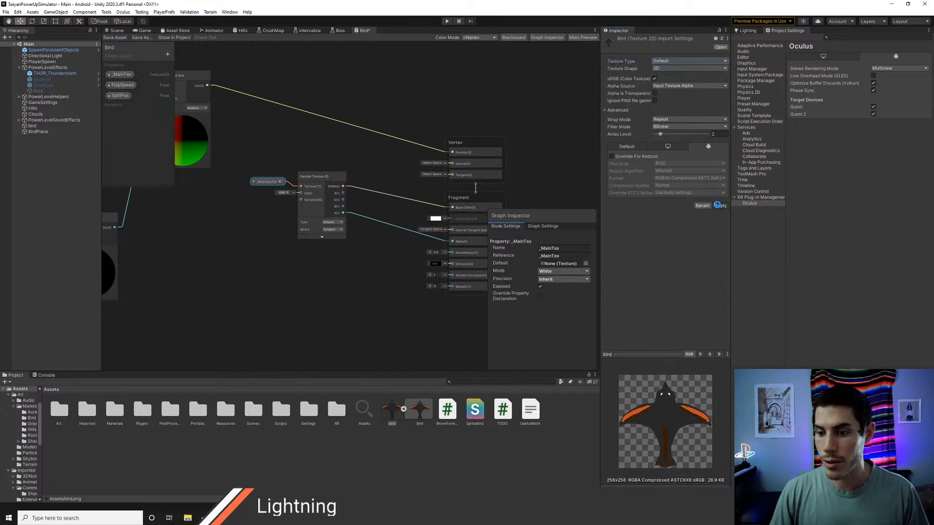
Step: Keep Input Texture Alpha as the bird texture's alpha source, enable Alpha Is Transparency, and apply the import settings
left_click(672, 86)
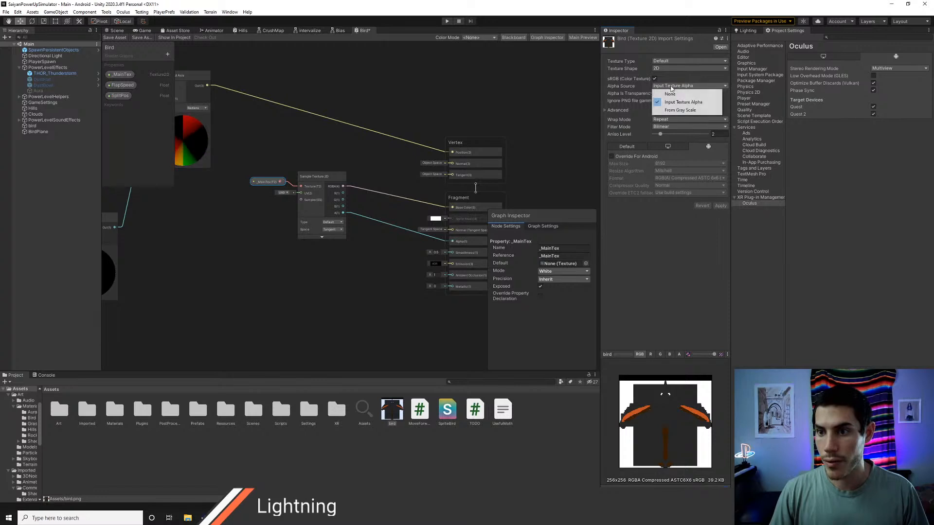
left_click(683, 102)
left_click(654, 93)
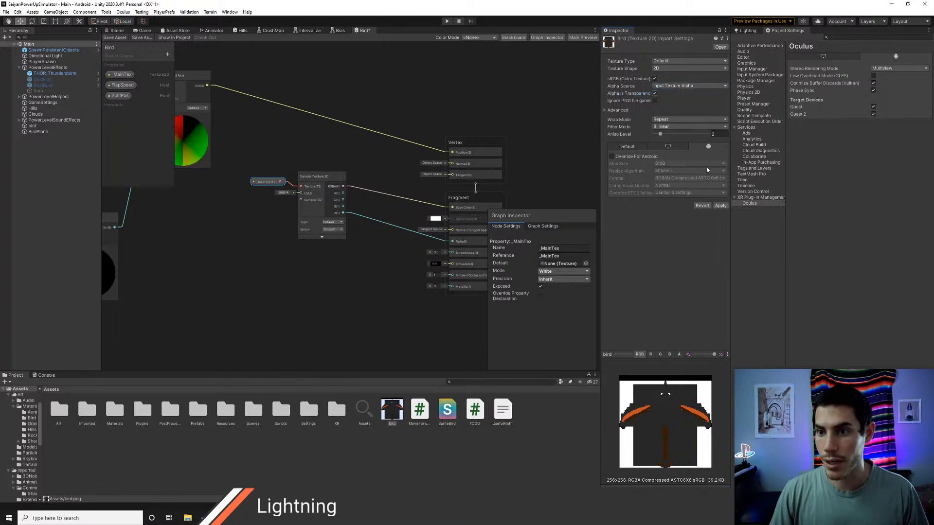
left_click(720, 206)
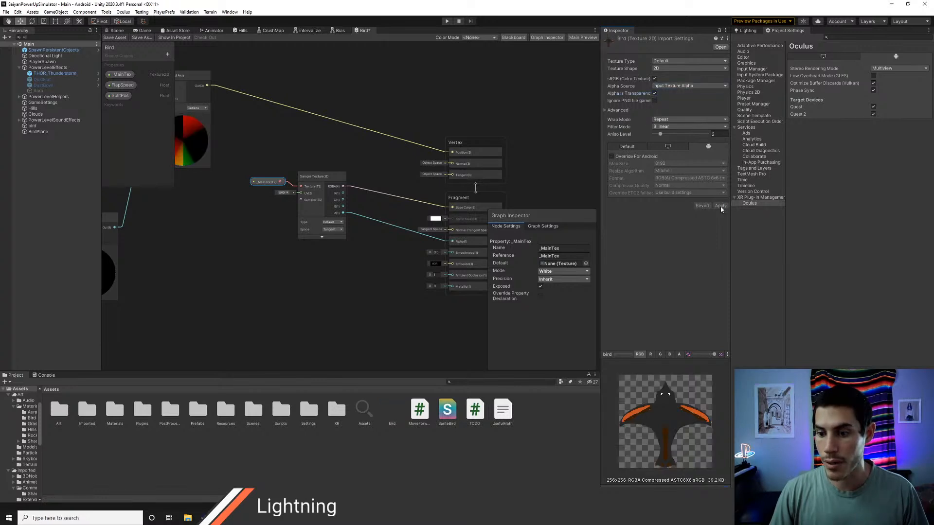
Step: Save the Bird graph and examine the flapping BirdPlane's colours up close in the scene
left_click(115, 37)
left_click(116, 31)
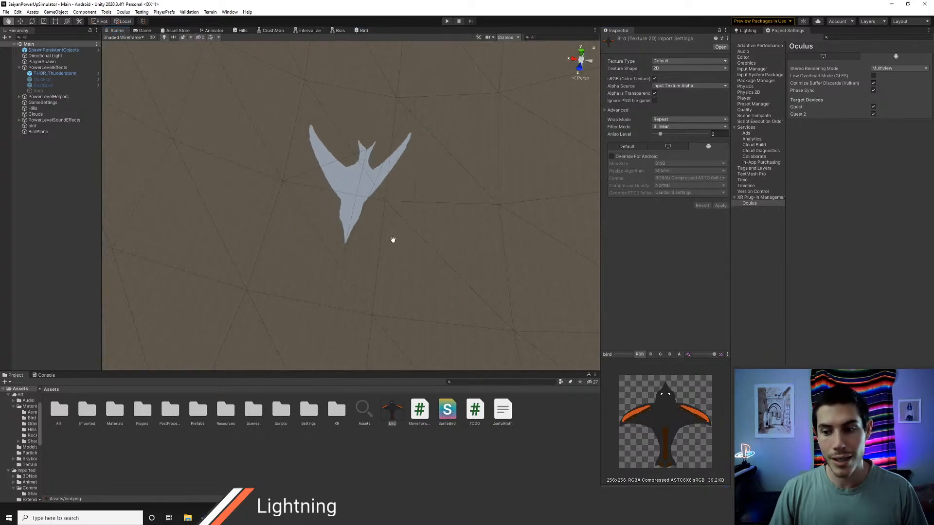
middle_click_drag(392, 241, 391, 240)
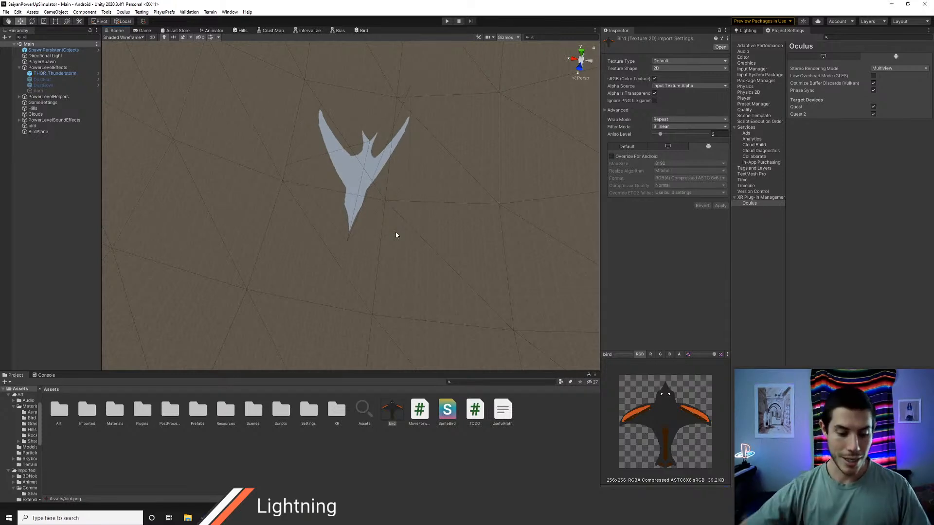
mouse_move(388, 209)
middle_mouse_down()
mouse_move(406, 217)
mouse_move(389, 209)
middle_mouse_up()
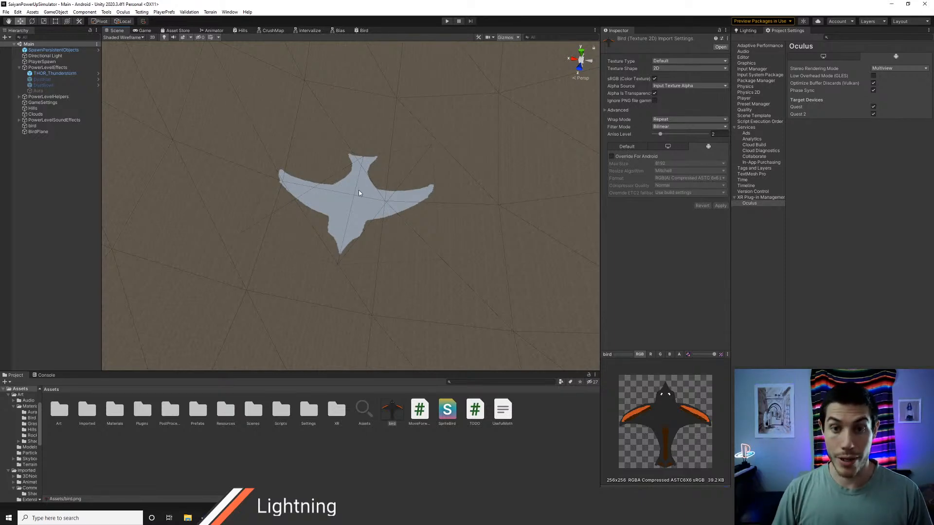
mouse_move(359, 193)
middle_mouse_down()
mouse_move(369, 201)
mouse_move(368, 192)
middle_mouse_up()
scroll(370, 193, "up", 2)
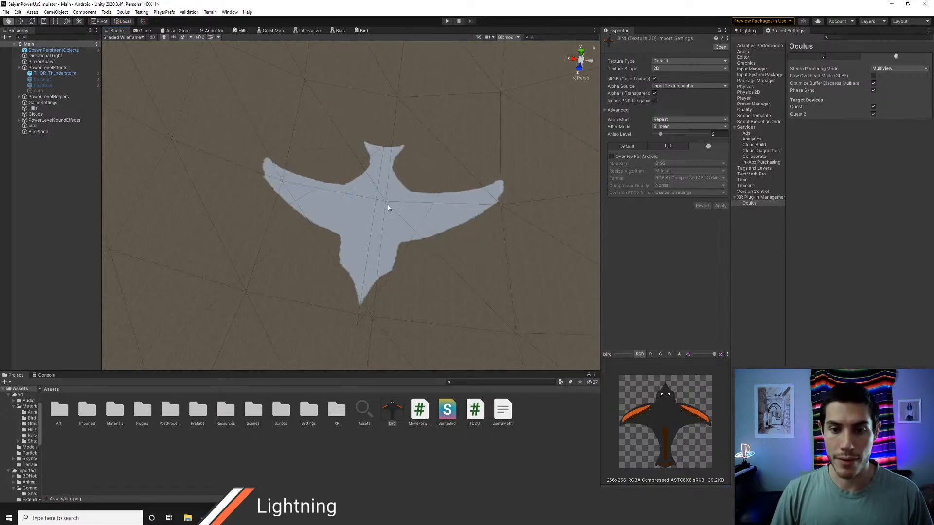
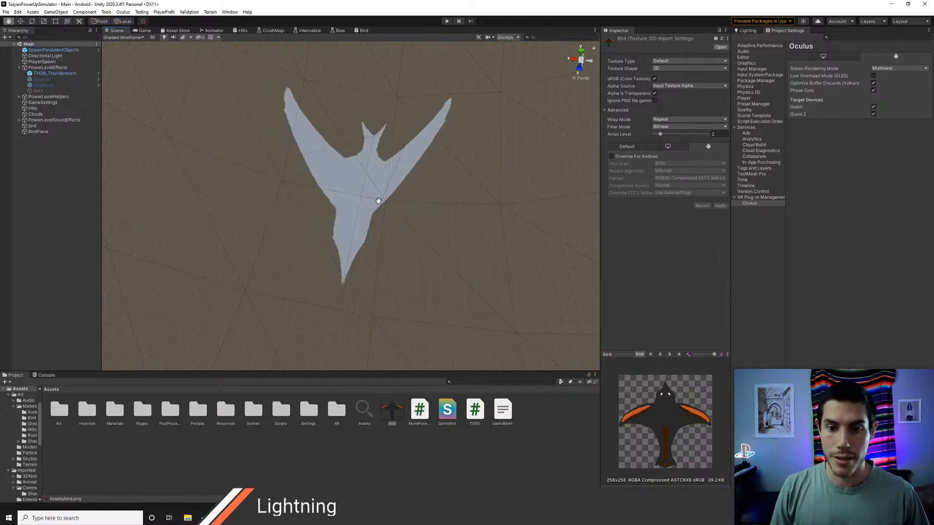
Step: Examine the flapping BirdPlane up close, and preview the bird texture's red, green, blue and alpha channels before restoring the RGB preview
mouse_move(423, 257)
left_mouse_down("alt")
mouse_move(406, 159)
mouse_move(432, 257)
left_mouse_up("alt")
left_click_drag(399, 155, 410, 163, "alt")
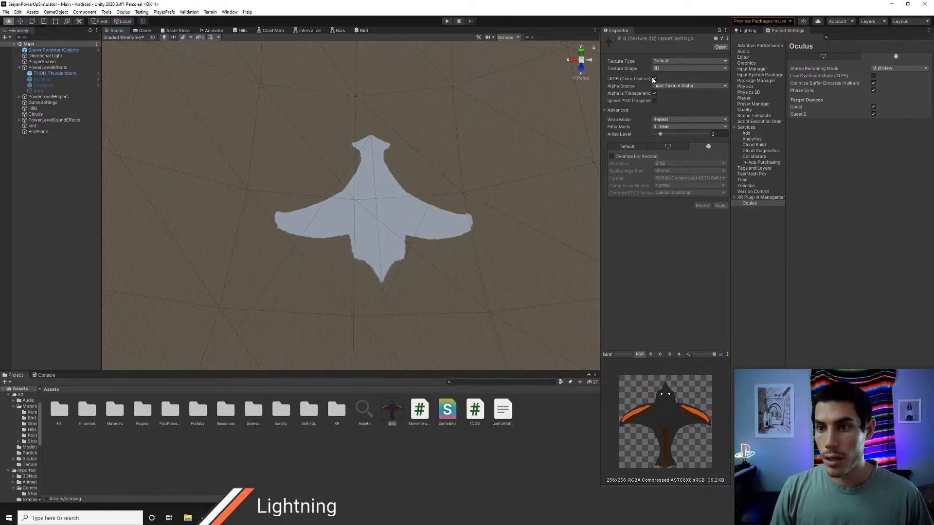
left_click(650, 355)
left_click(660, 355)
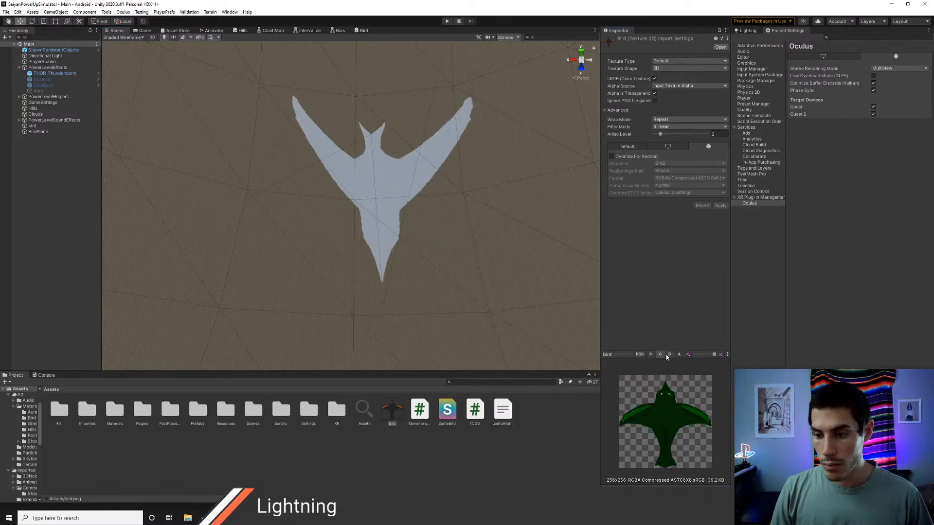
left_click(669, 355)
left_click(679, 354)
left_click(640, 356)
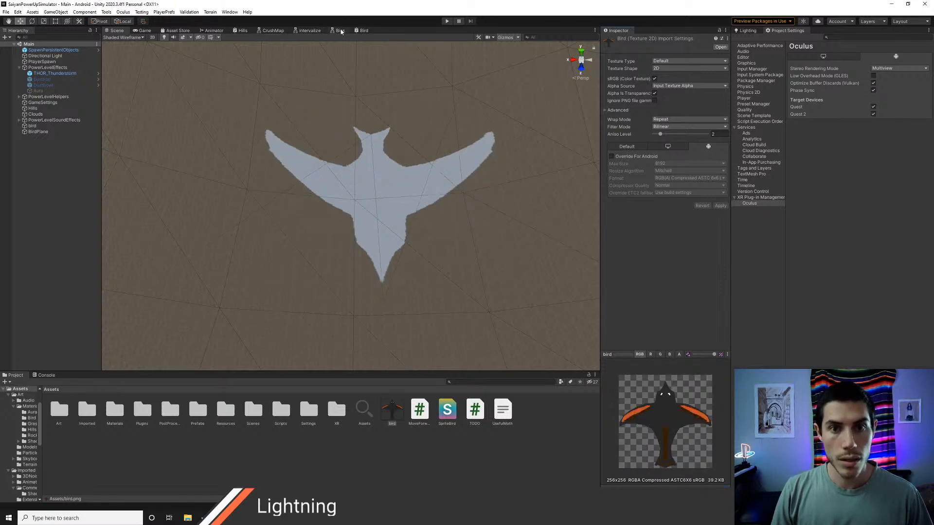
Step: Add a UV node below the Sample Texture 2D node in the Bird shader graph
left_click(361, 31)
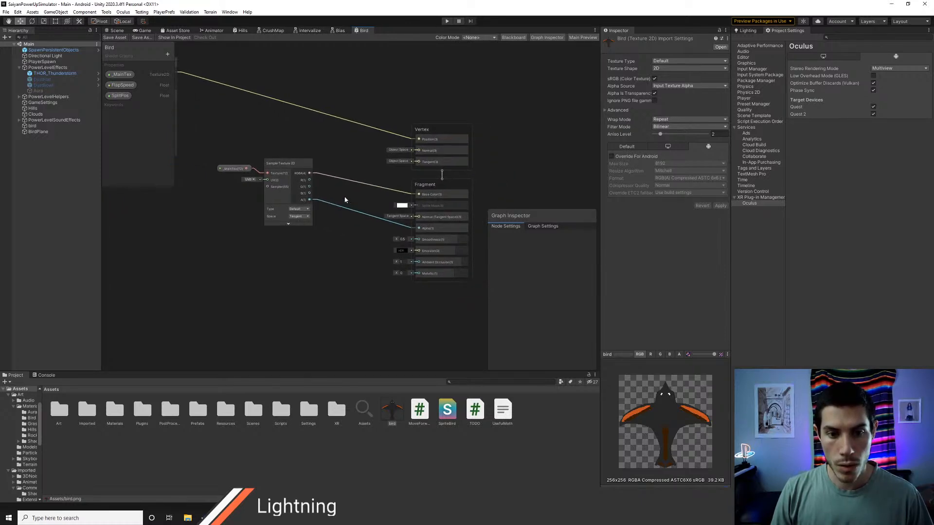
middle_click_drag(345, 199, 425, 186)
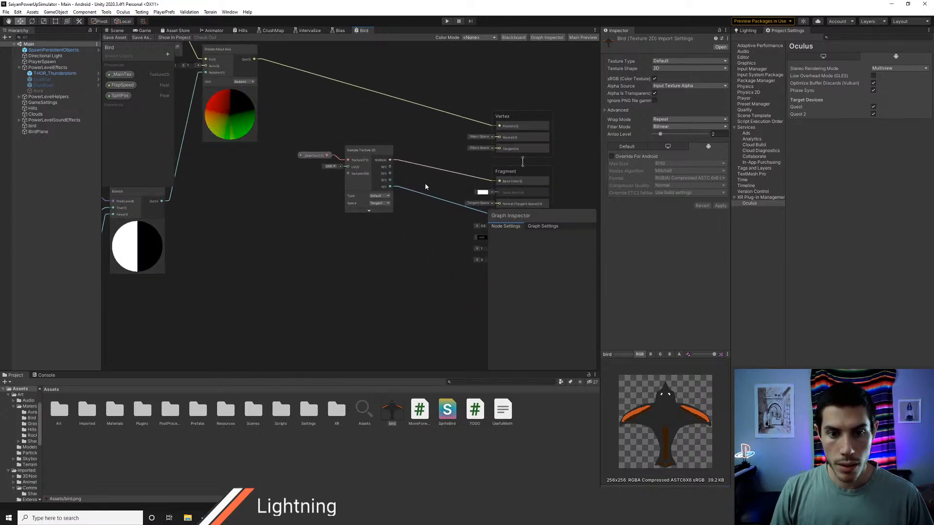
middle_click_drag(270, 208, 346, 240)
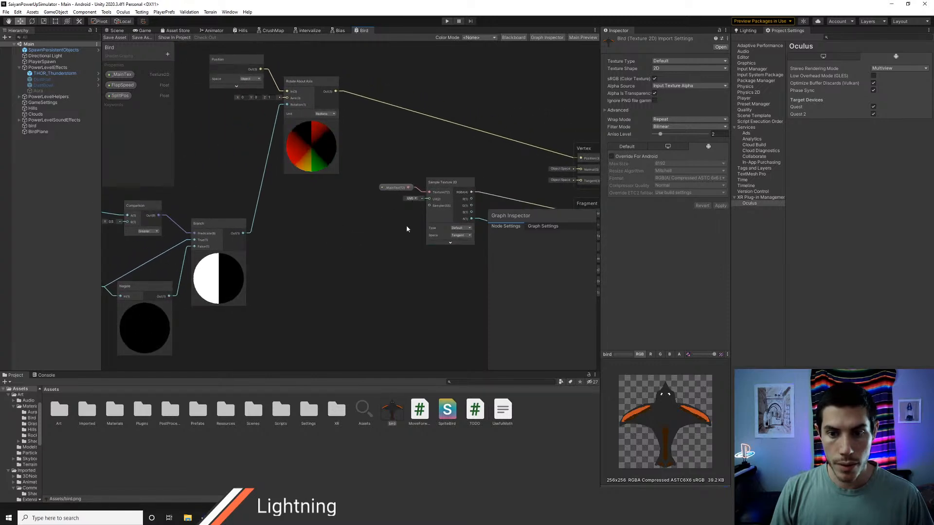
middle_click_drag(407, 229, 248, 220)
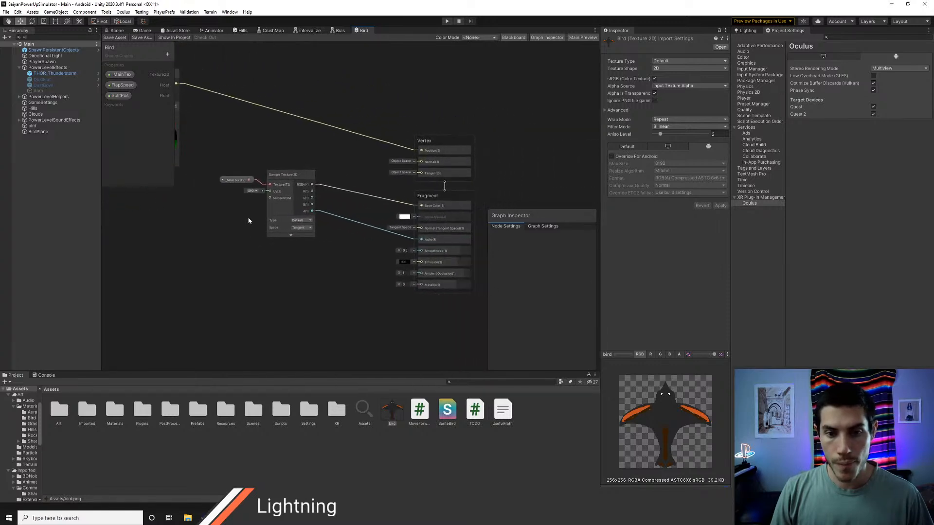
right_click(304, 281)
left_click(347, 287)
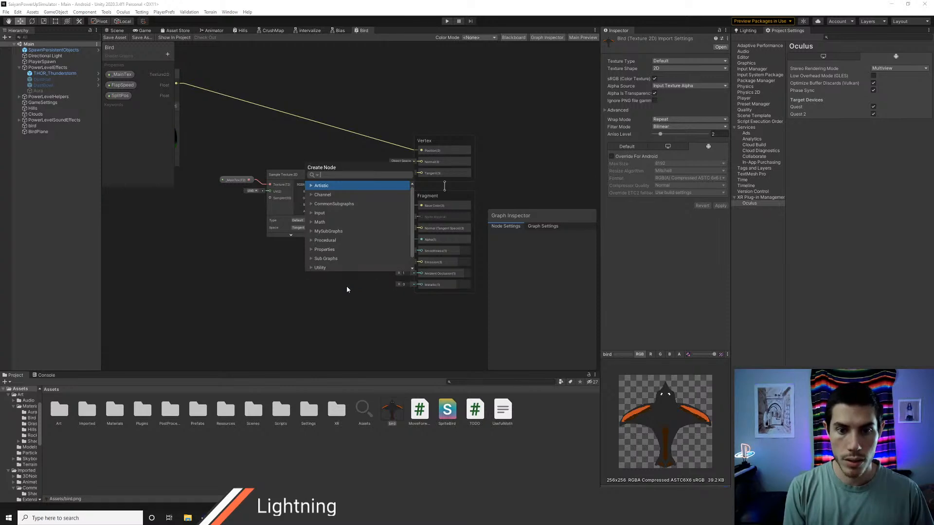
type("uv")
key("Return")
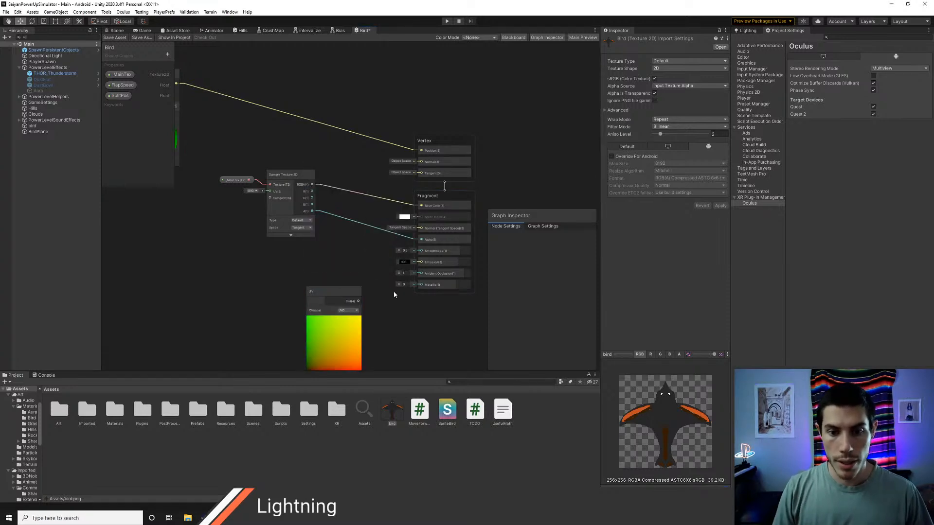
Step: Connect the UV node's output to the fragment Base Color and save the Bird graph to test it in the scene
left_click_drag(338, 288, 420, 206)
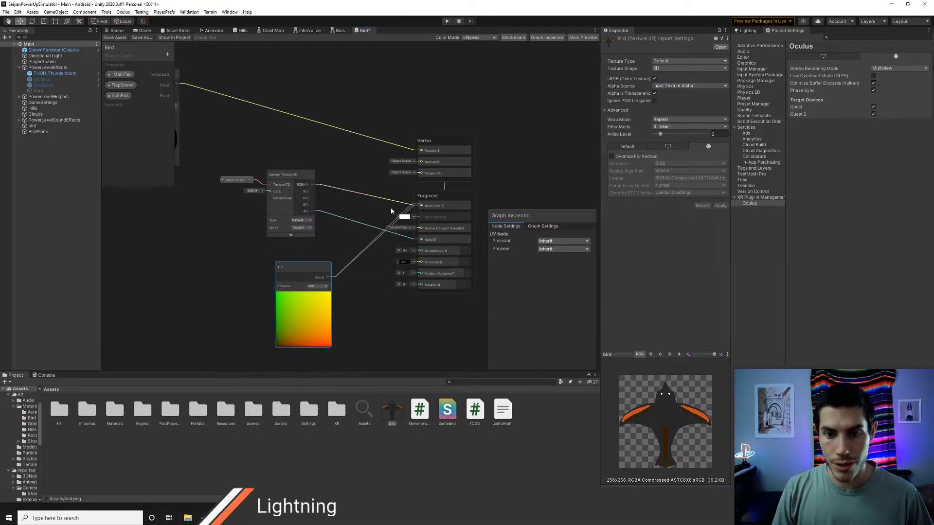
left_click(118, 38)
left_click(116, 30)
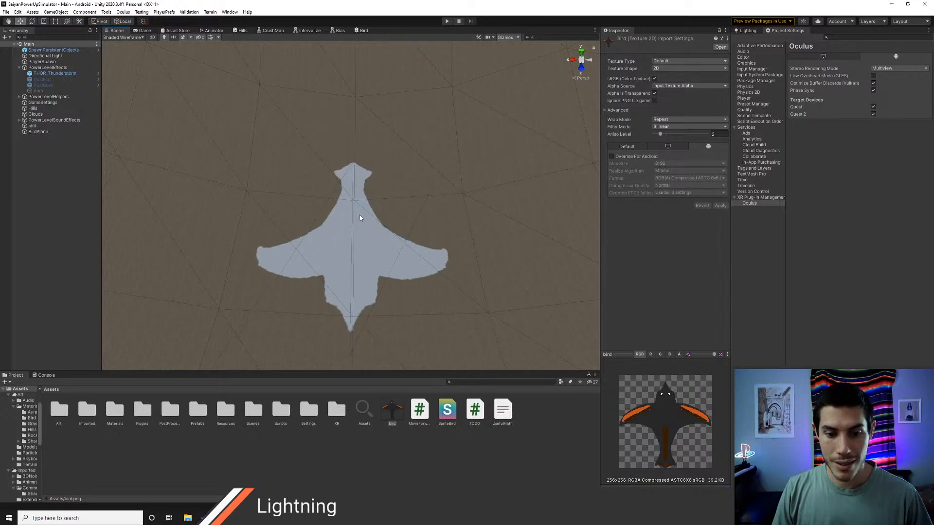
Step: Add a Color node beside the Sample Texture 2D node in the Bird graph and set its colour to red
left_click(364, 30)
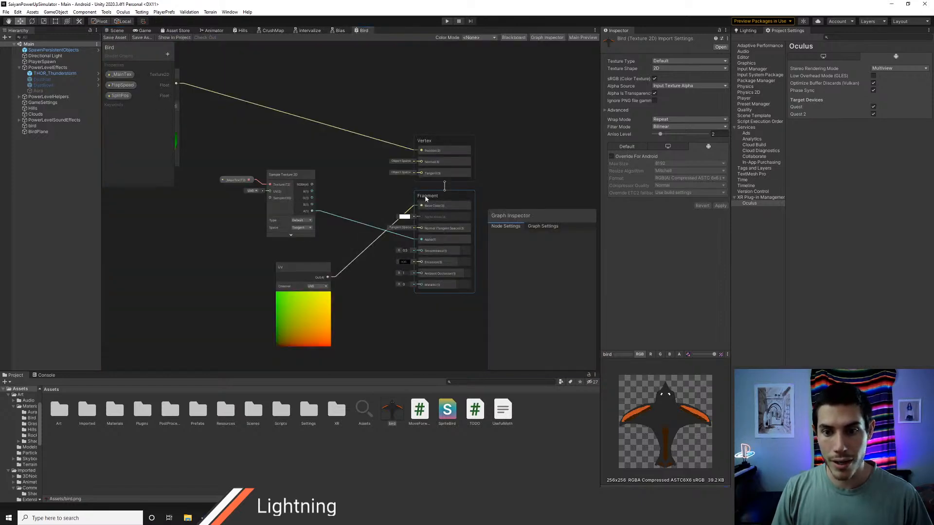
right_click(341, 184)
left_click(363, 188)
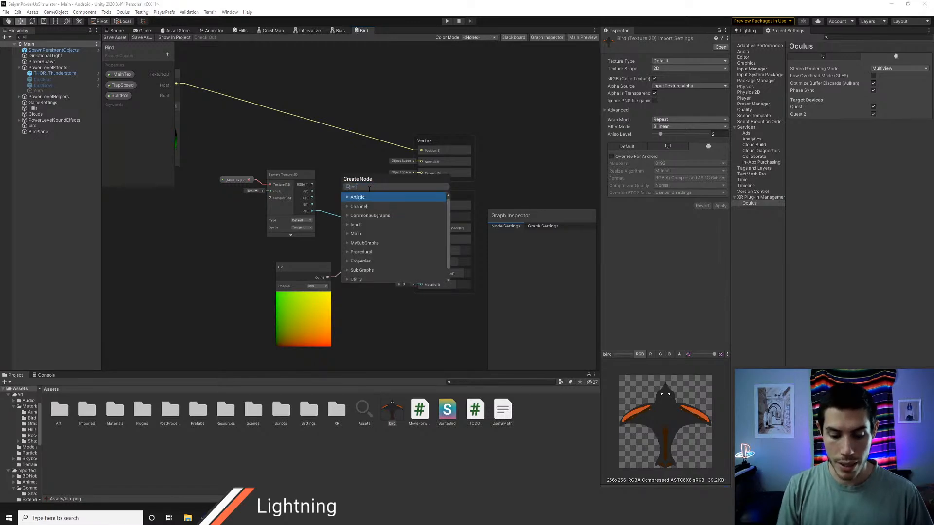
type("col")
key("Down")
key("Down")
key("Down")
key("Down")
key("Down")
key("Down")
key("Down")
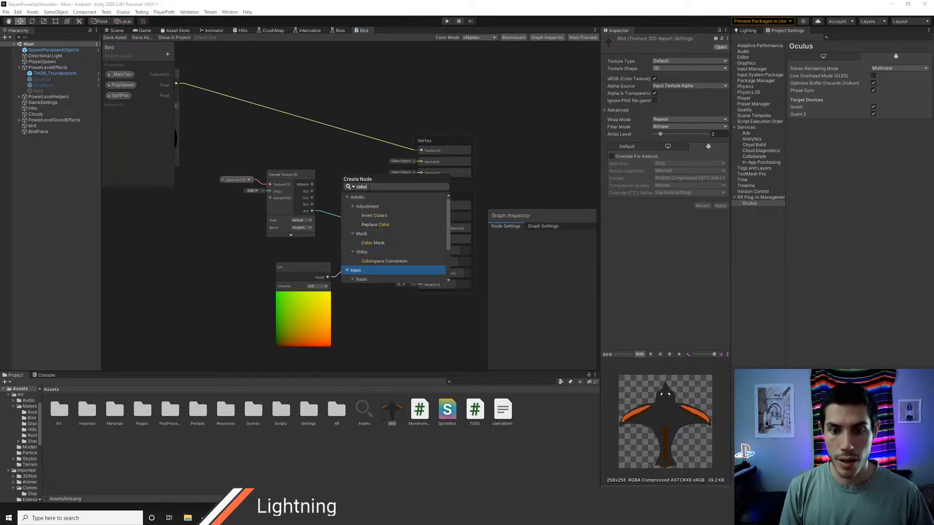
key("Return")
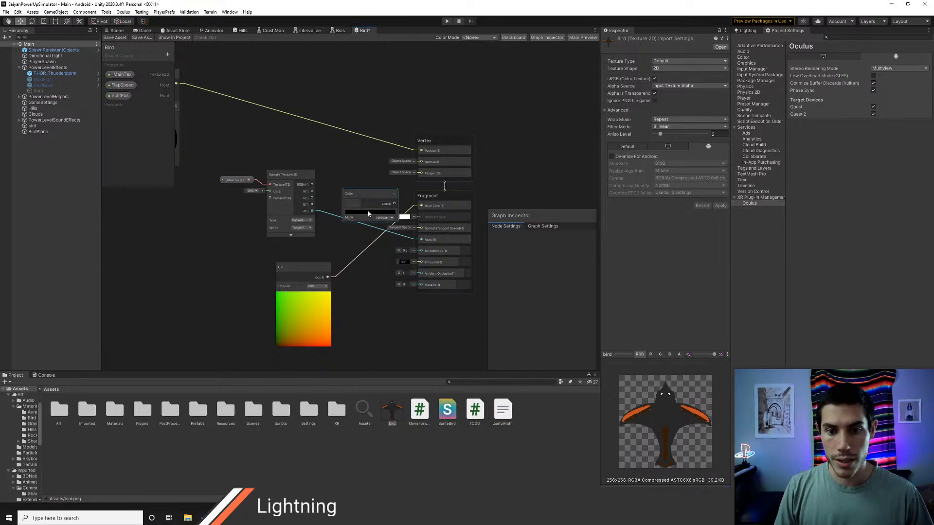
left_click(357, 212)
left_click(449, 208)
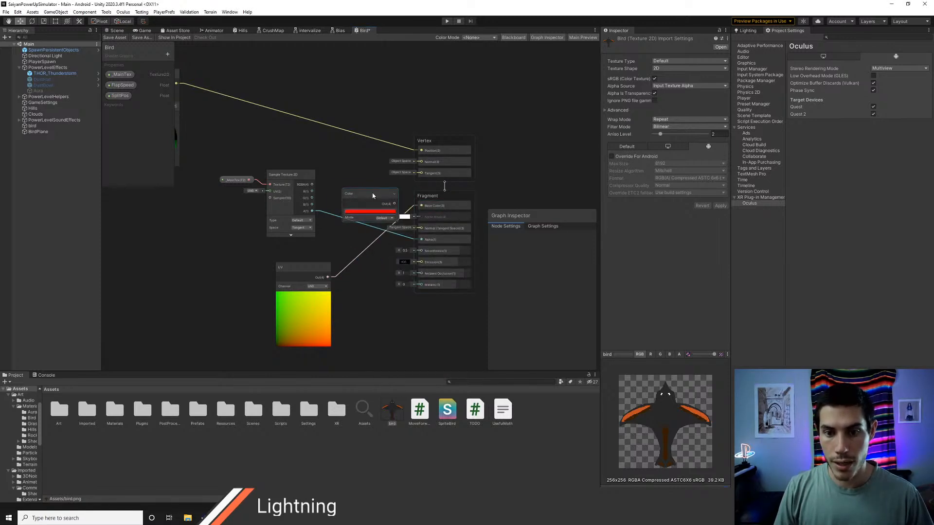
Step: Connect the red Color node to the fragment Base Color, save the graph, and inspect BirdPlane in the scene
left_click_drag(363, 194, 421, 206)
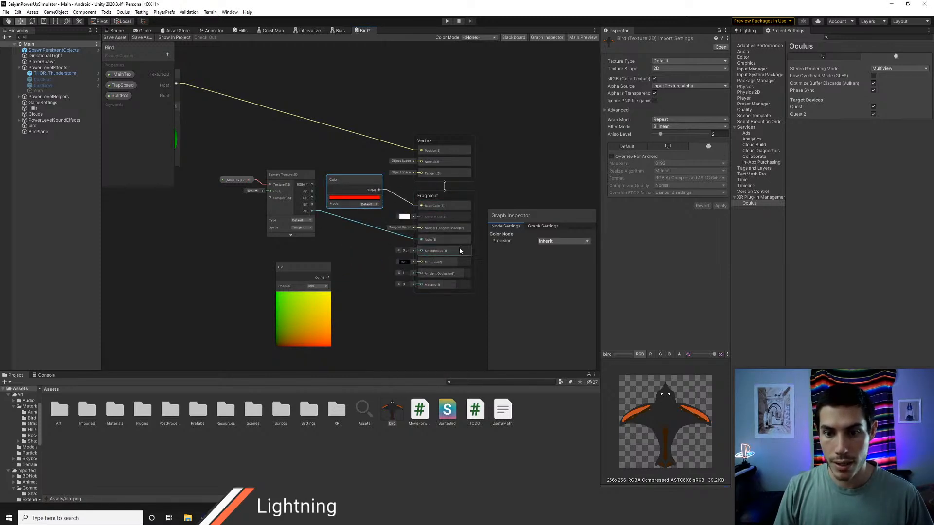
left_click(115, 31)
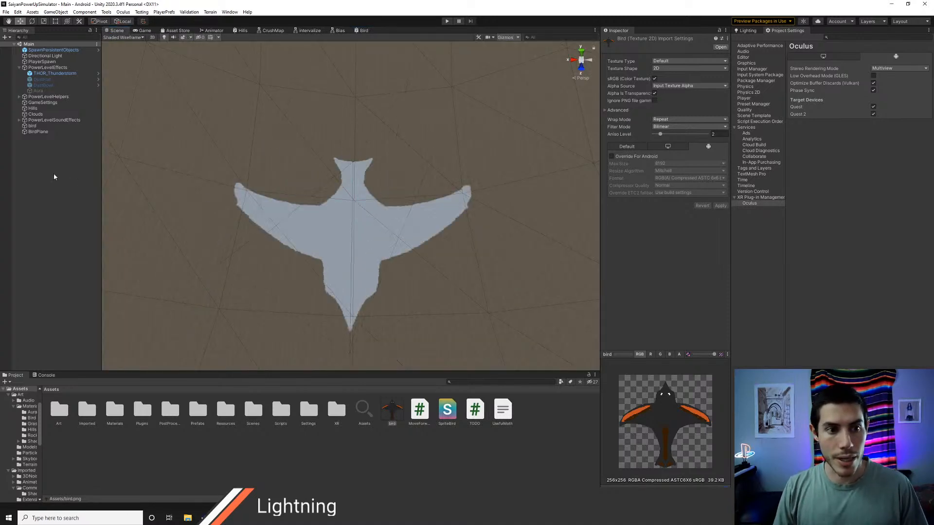
left_click(42, 132)
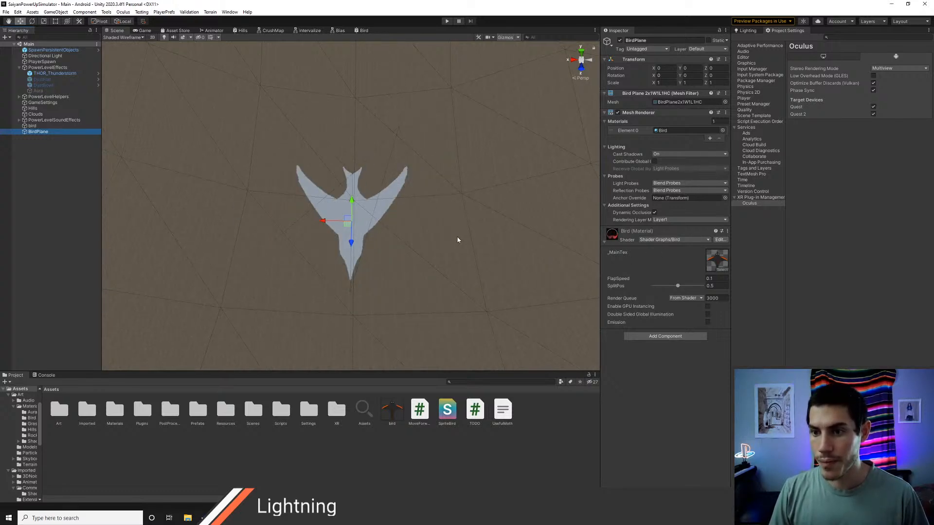
middle_click_drag(411, 213, 417, 198)
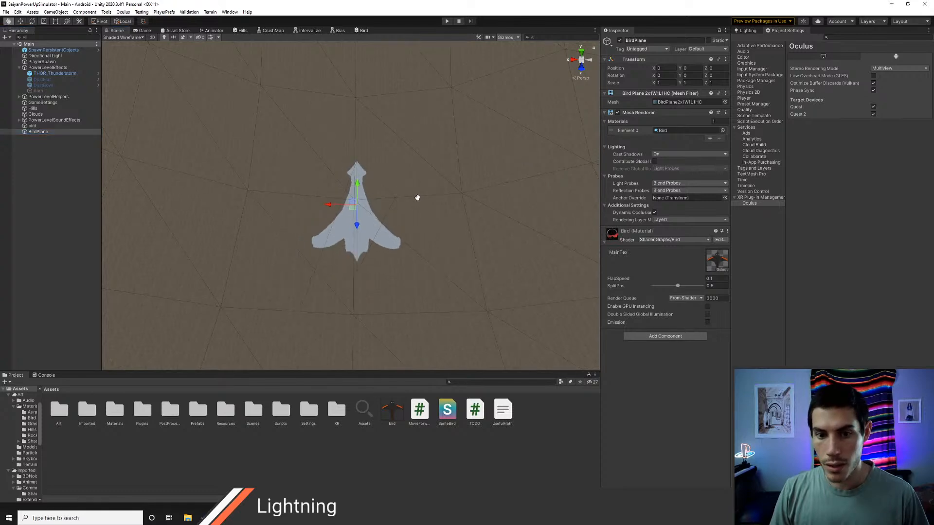
mouse_move(431, 254)
left_mouse_down("alt")
mouse_move(434, 122)
mouse_move(442, 249)
left_mouse_up("alt")
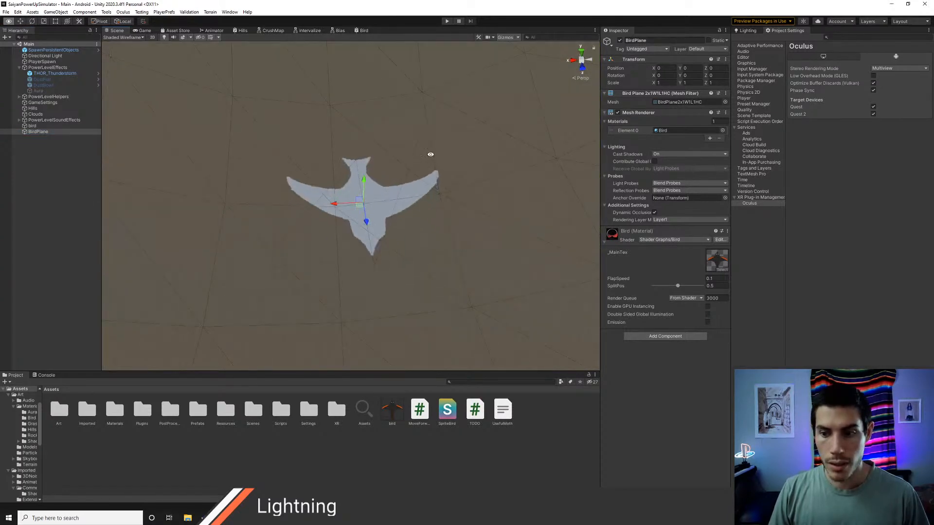
Step: Enable Alpha Clip for the Bird graph and connect the sampled texture's alpha output to Alpha Clip Threshold
left_click(363, 30)
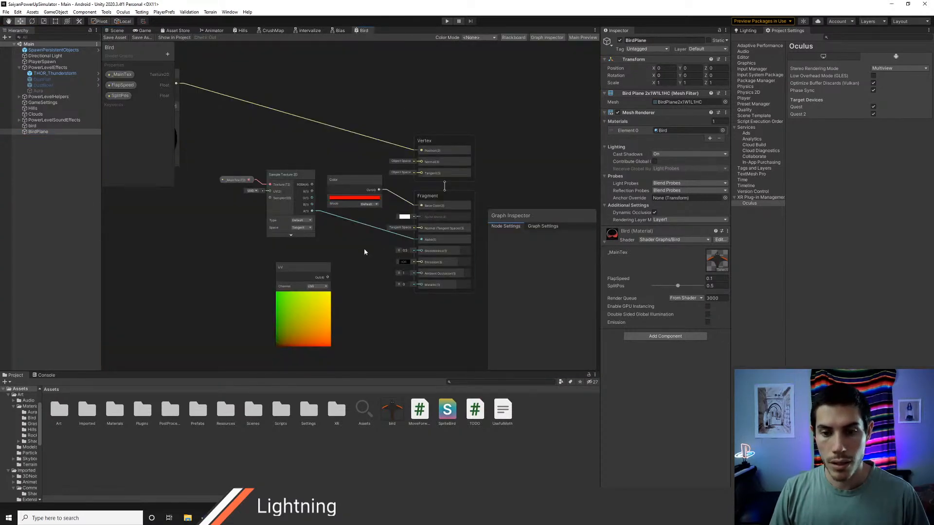
scroll(364, 249, "down", 4)
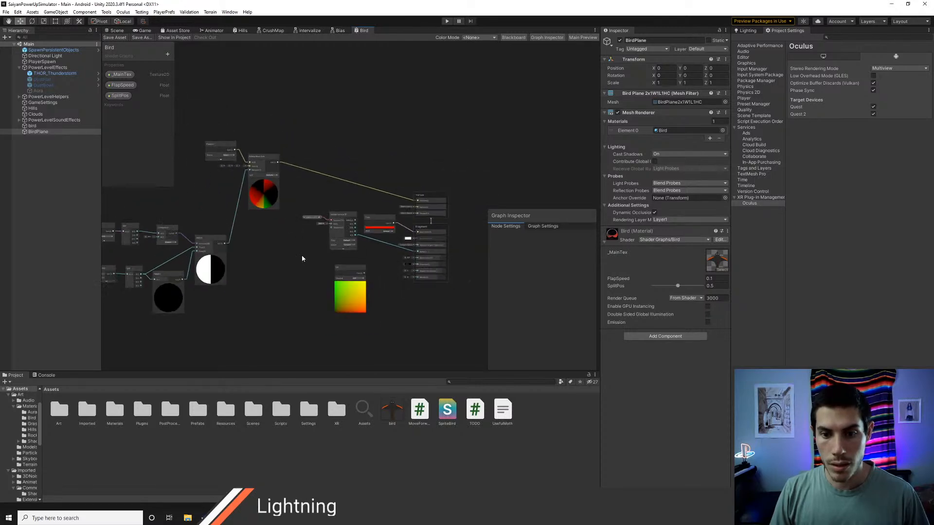
middle_click_drag(297, 256, 248, 221)
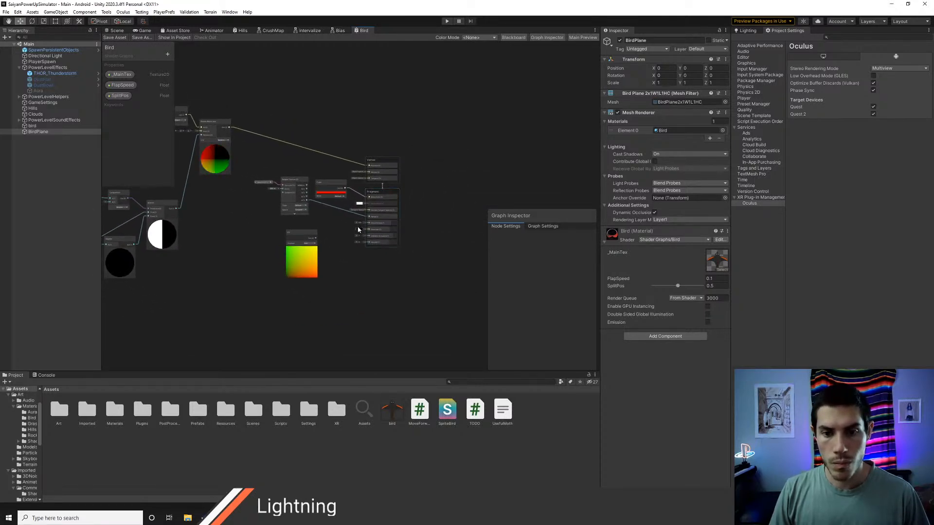
scroll(354, 226, "up", 1)
left_click(535, 226)
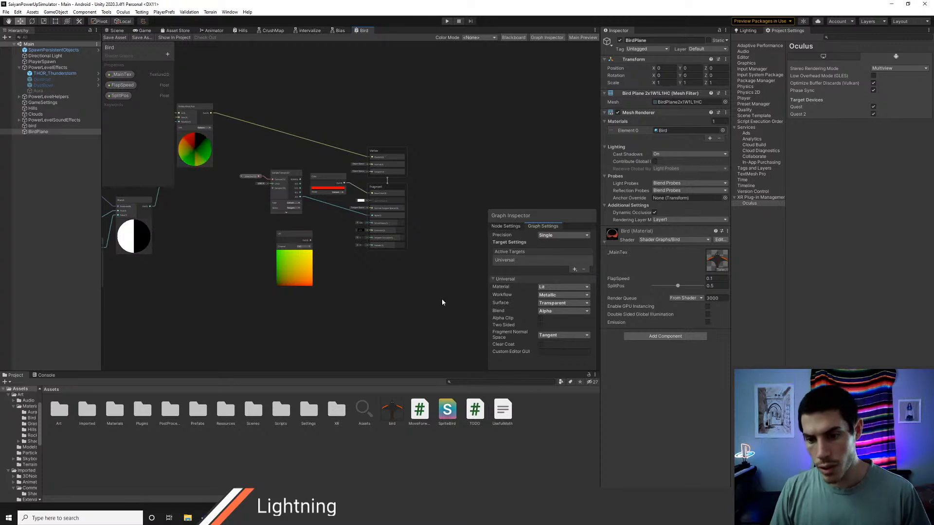
scroll(401, 306, "up", 2)
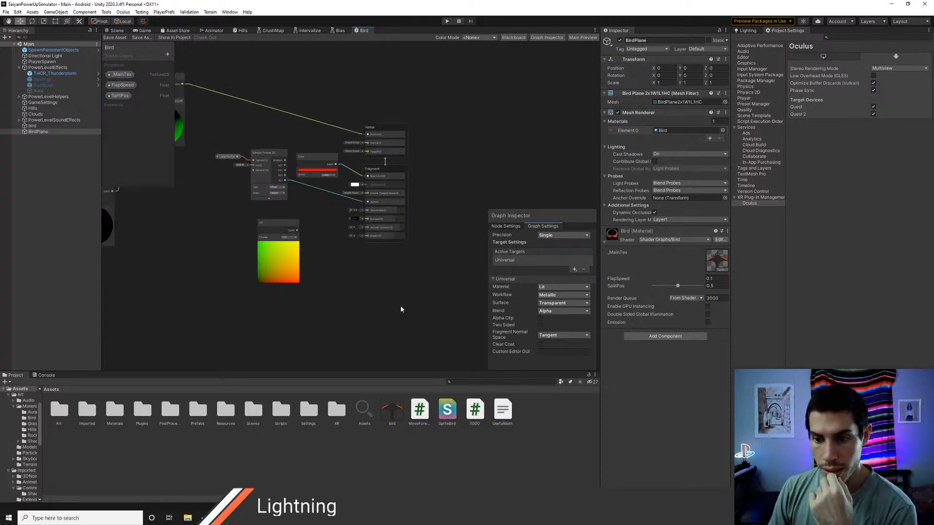
middle_click_drag(392, 282, 433, 313)
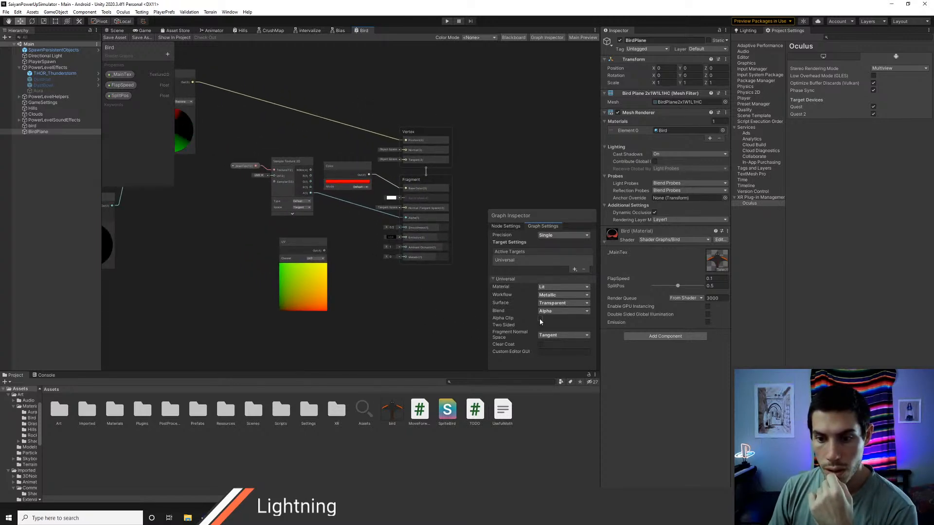
left_click(539, 319)
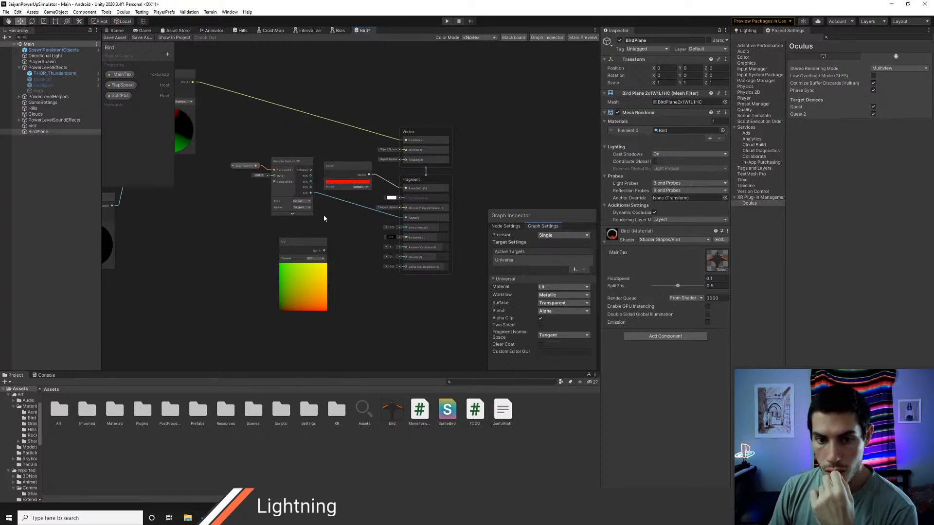
left_click_drag(310, 195, 403, 267)
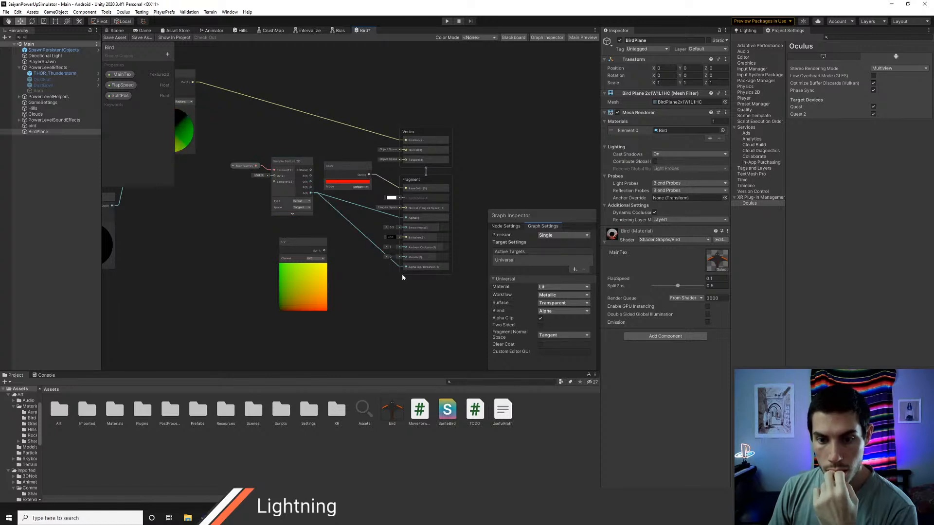
Step: Change the Bird graph's surface type to Opaque and save it to check BirdPlane in the scene
left_click(557, 307)
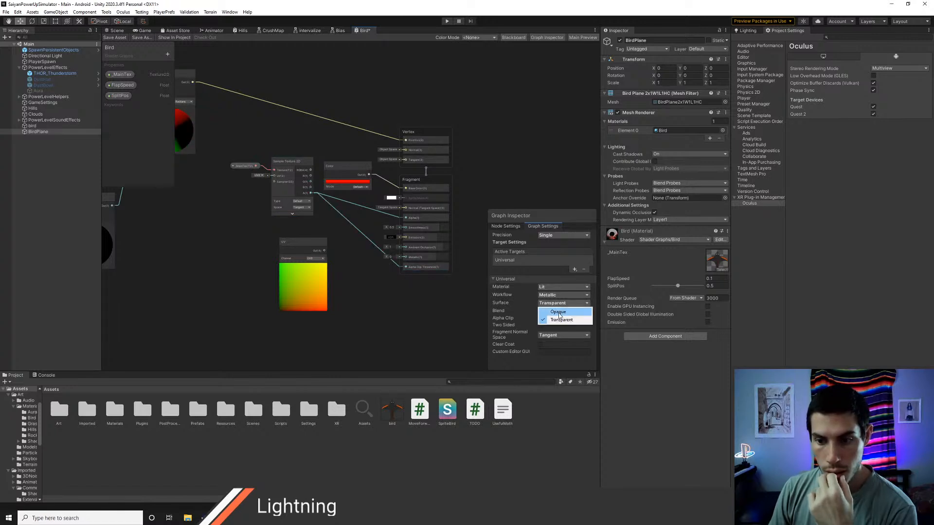
left_click(558, 313)
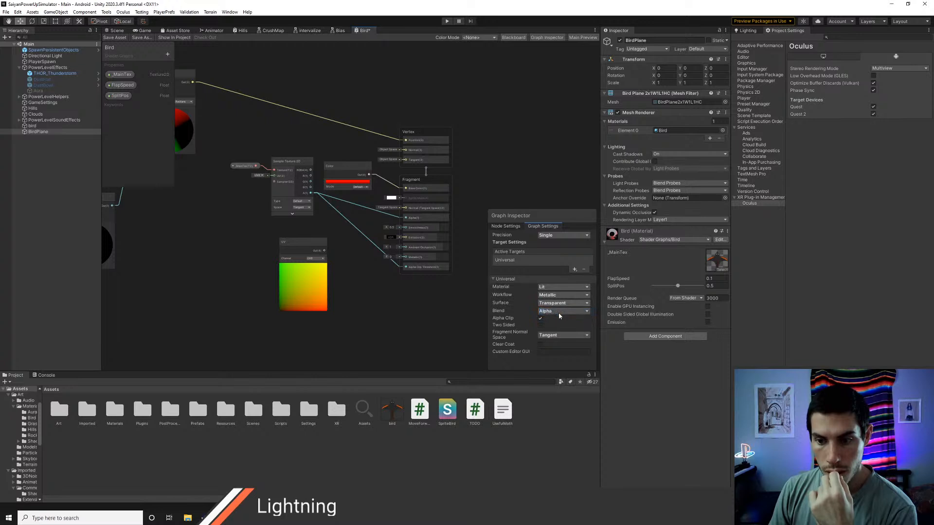
left_click(115, 37)
left_click(116, 31)
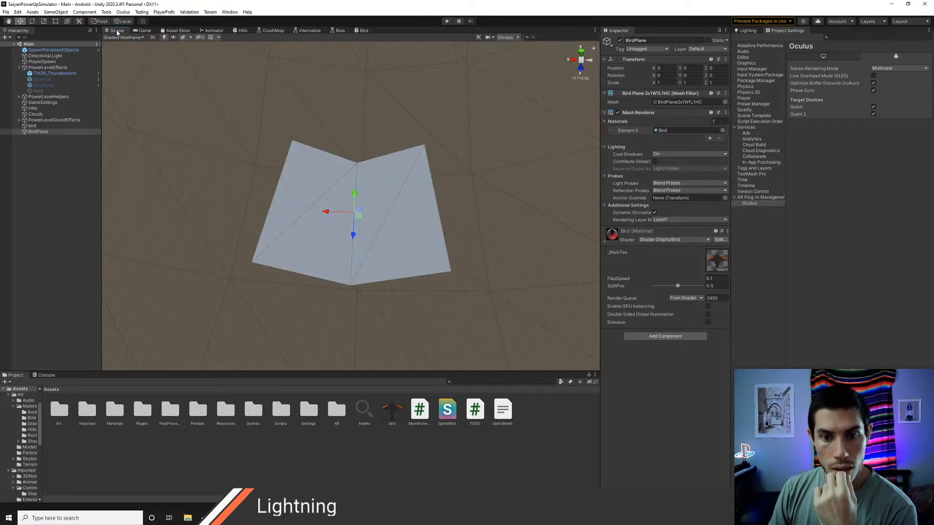
Step: Add a Float node with the value 0.5 to the Bird graph, beside the UV node
left_click(362, 30)
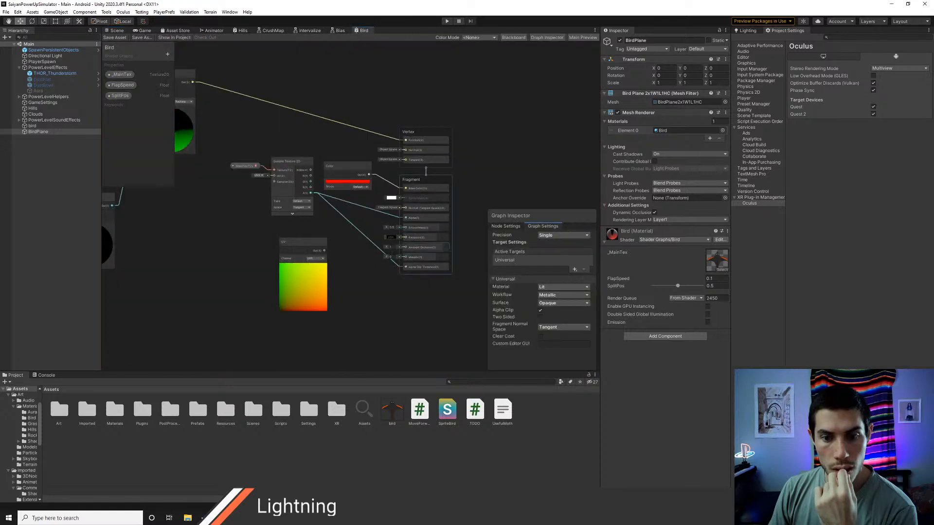
middle_click_drag(363, 284, 363, 292)
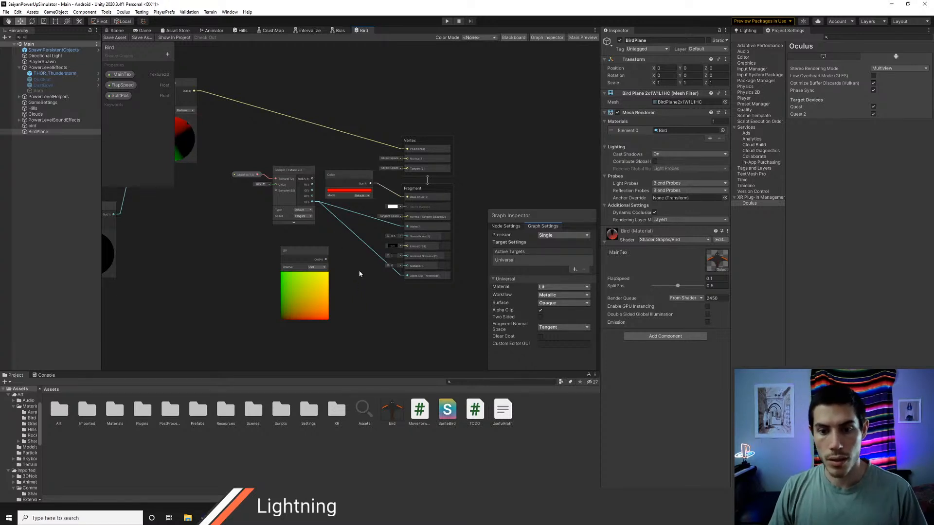
scroll(348, 236, "up", 2)
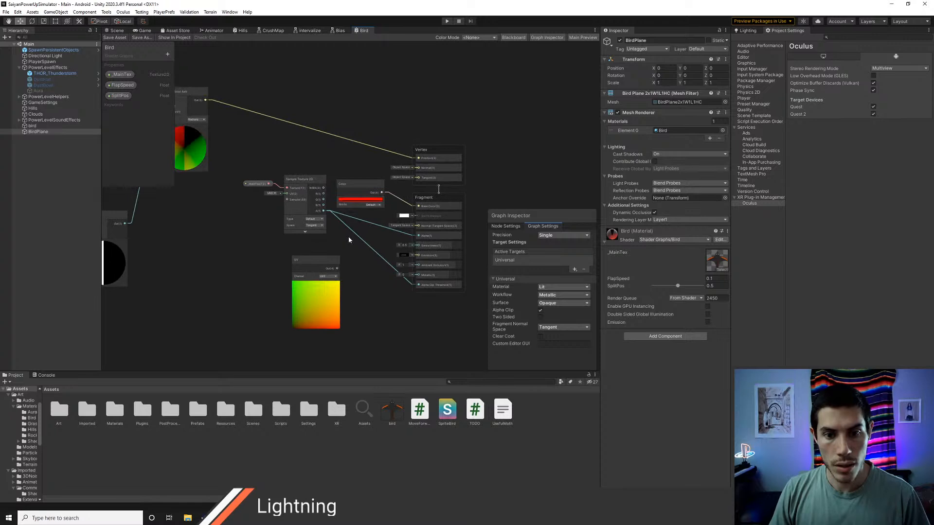
right_click(360, 259)
left_click(381, 261)
type("fl")
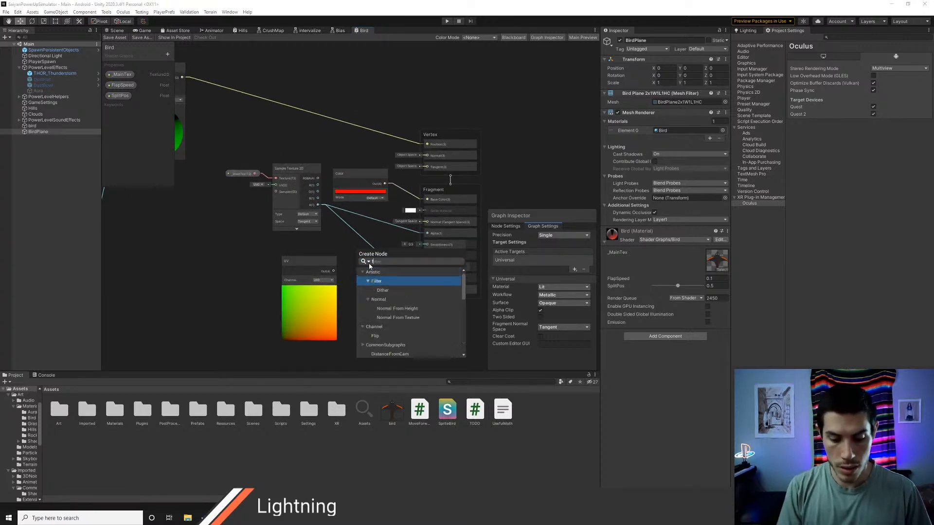
type("oat")
key("Return")
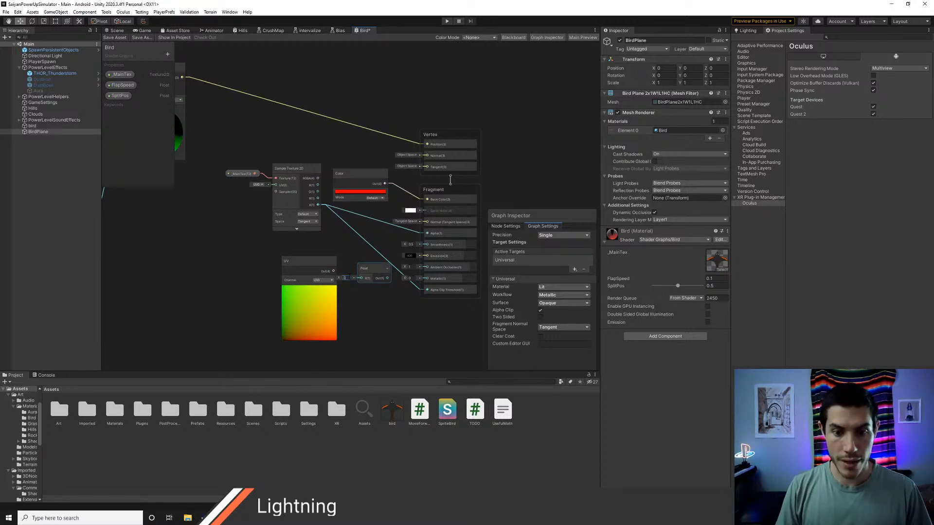
Step: Connect the Float node to Alpha Clip Threshold, save the graph, and inspect BirdPlane in the scene
left_click_drag(388, 280, 430, 294)
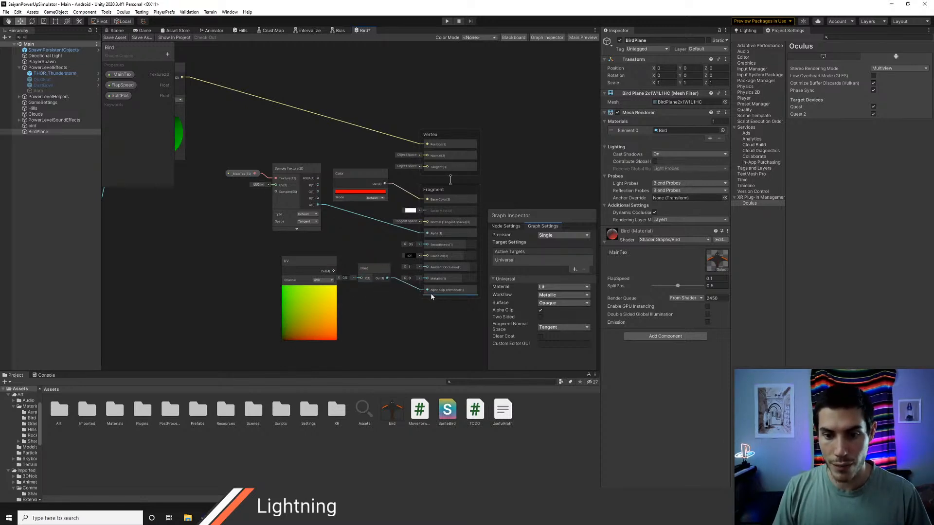
left_click(117, 31)
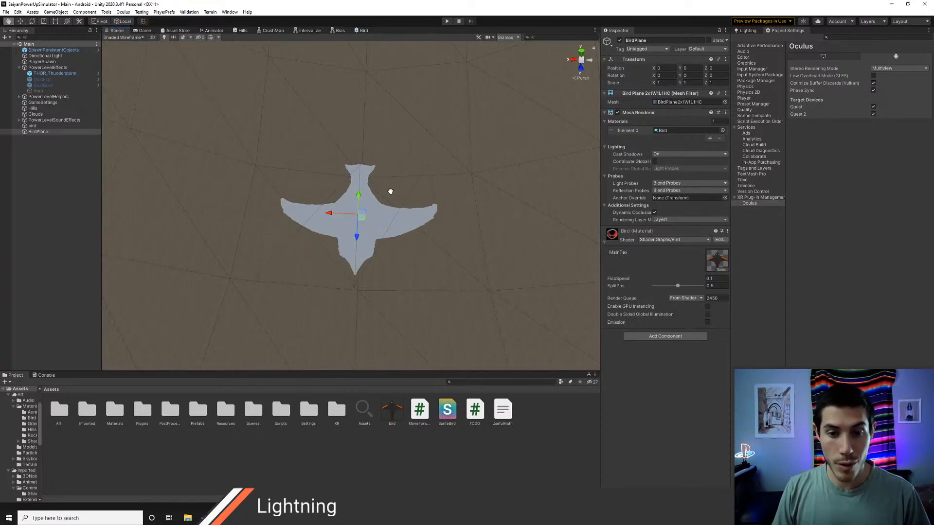
middle_click_drag(388, 192, 400, 205)
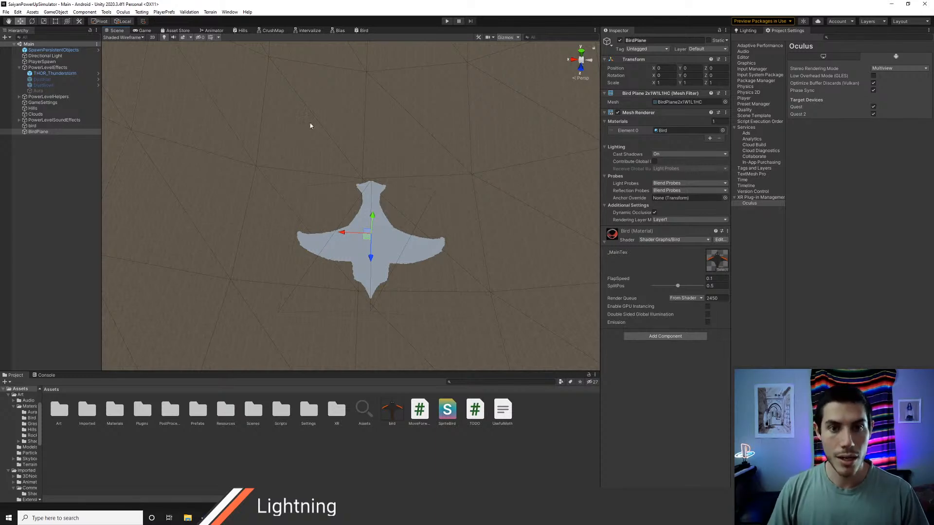
Step: Disconnect the sampled texture's alpha output from the fragment Alpha, save the Bird graph, and shift the Float and UV nodes slightly
left_click(363, 30)
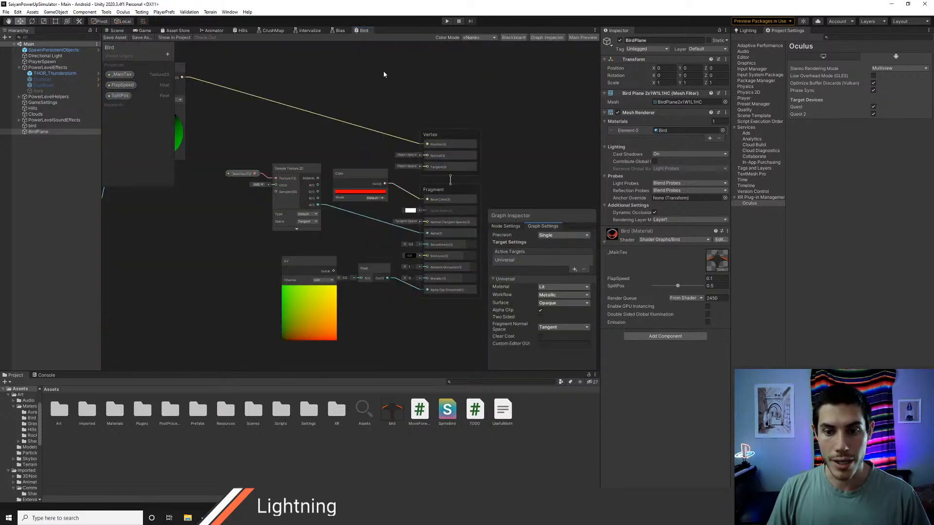
left_click_drag(373, 271, 373, 278)
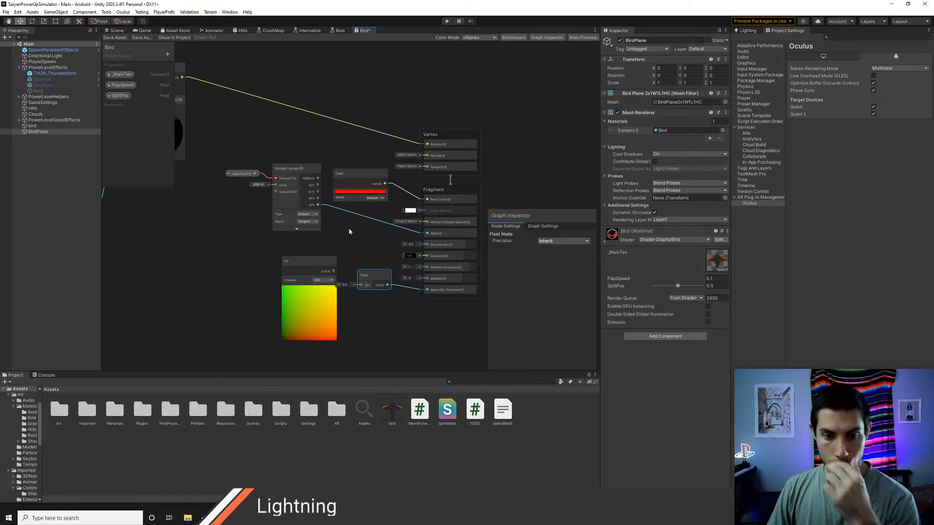
left_click(351, 213)
key("Delete")
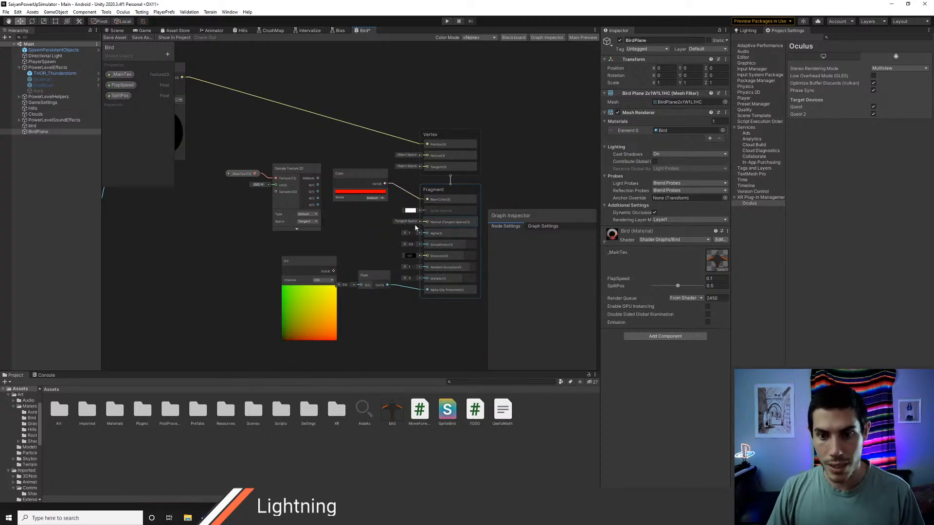
left_click(113, 39)
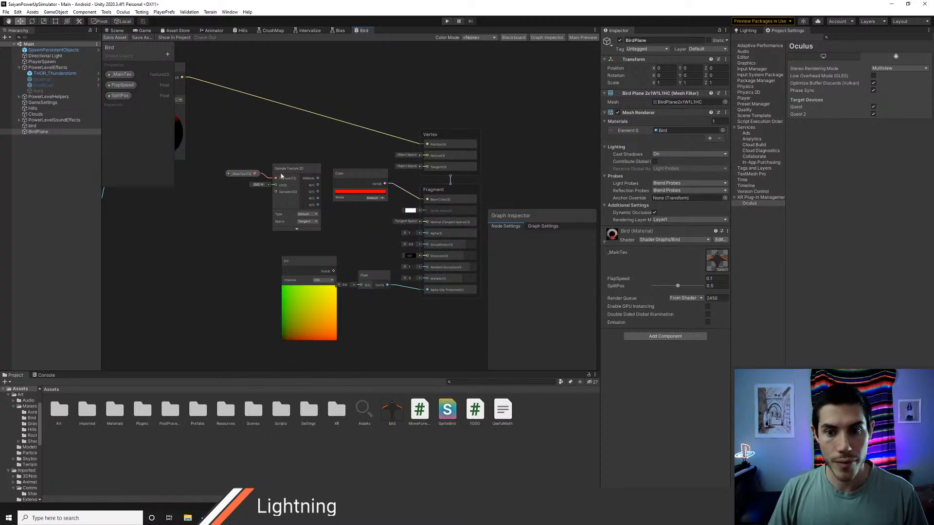
middle_click_drag(370, 235, 351, 227)
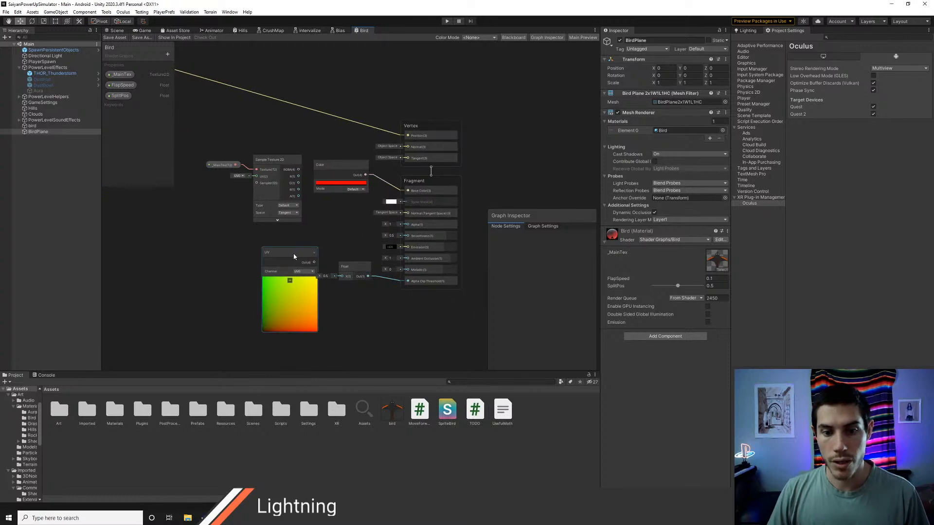
left_click_drag(291, 254, 282, 249)
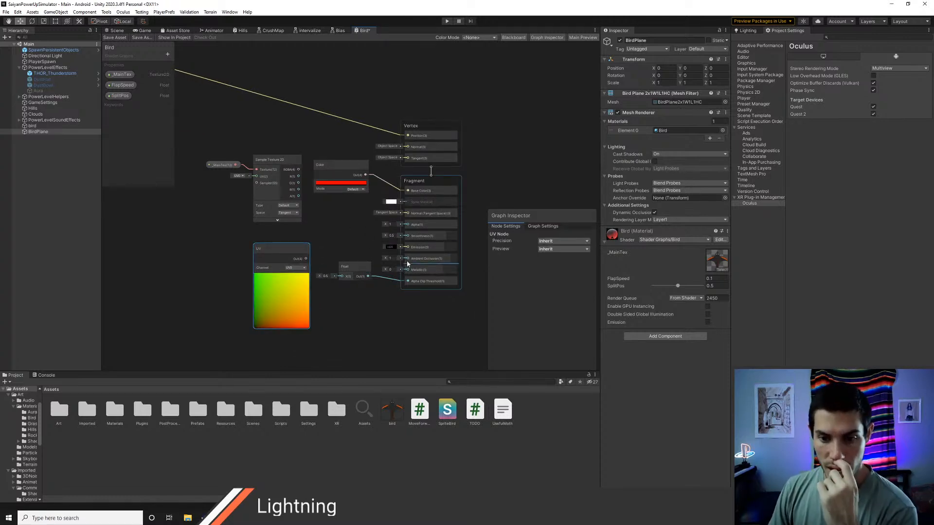
Step: Try Two Sided on the Bird graph with a look at BirdPlane, turn it off again, save, and recheck the scene
left_click(537, 227)
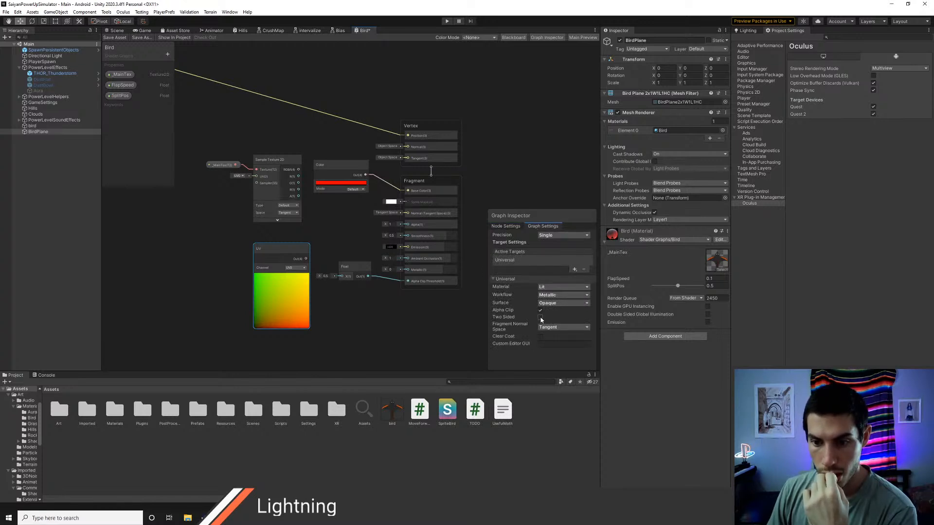
left_click(116, 30)
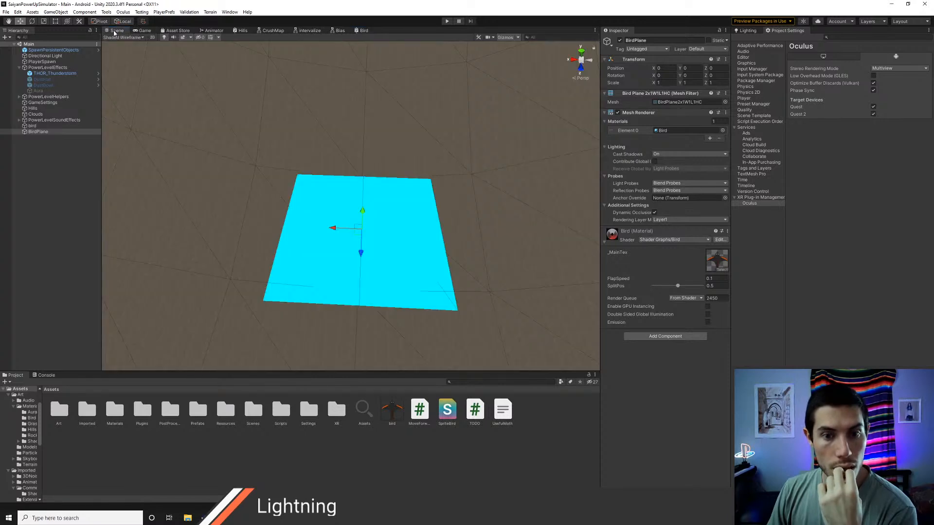
left_click(362, 31)
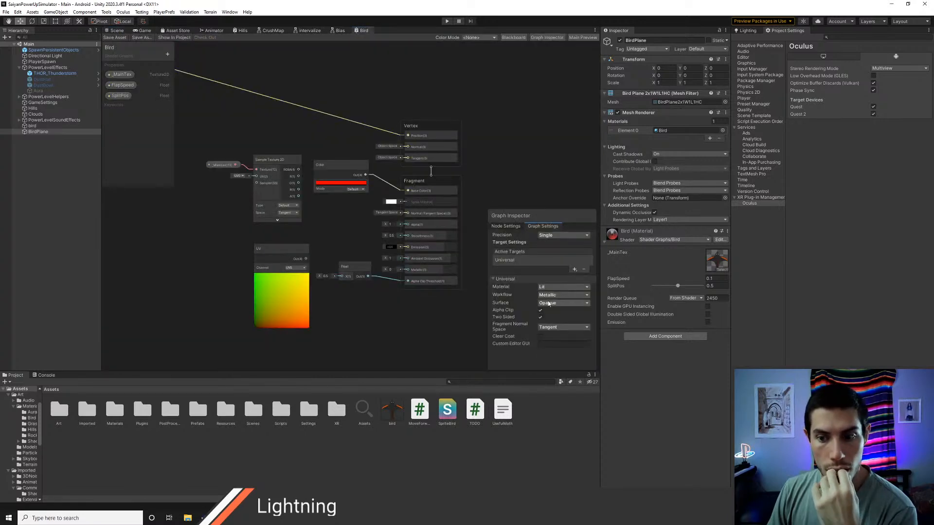
left_click(541, 317)
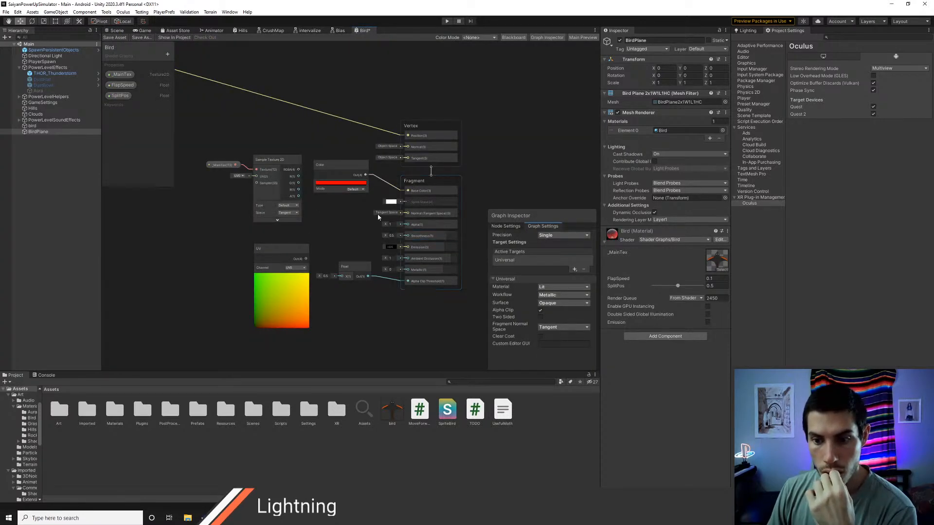
left_click(114, 37)
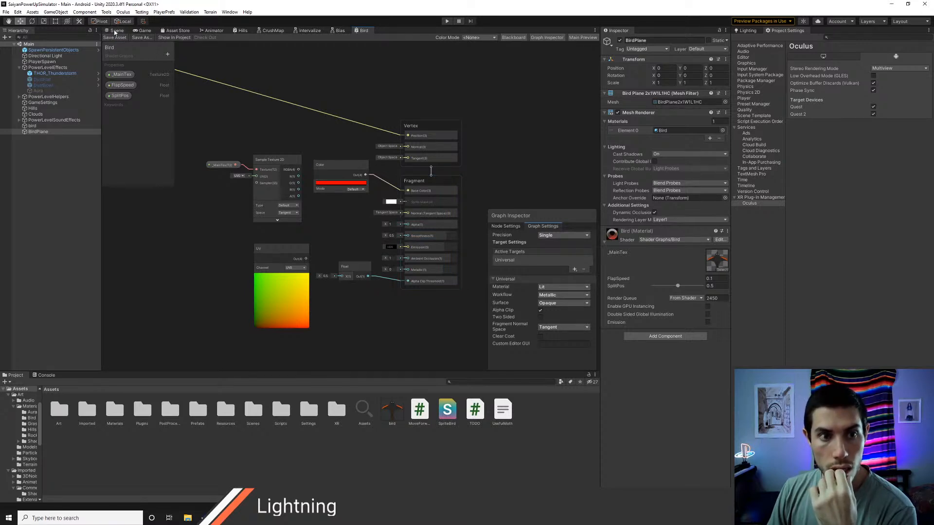
left_click(116, 31)
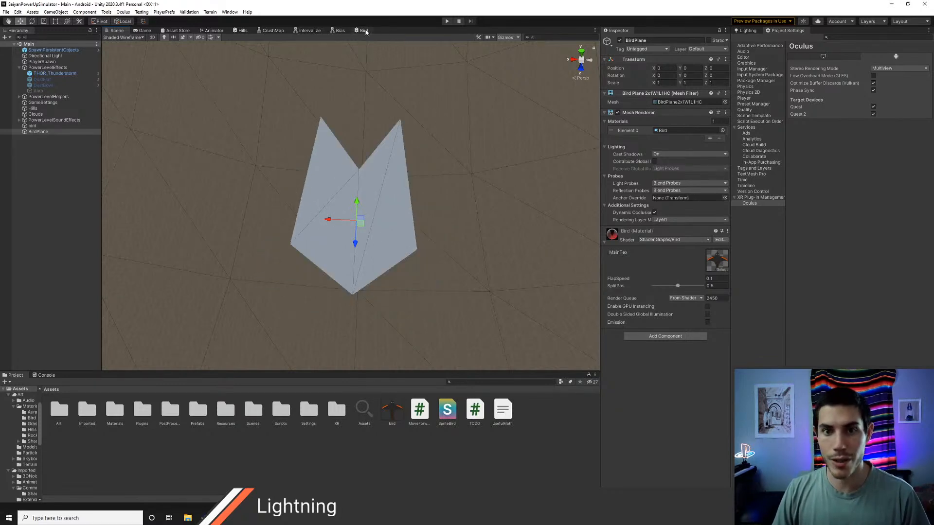
Step: Set the Bird graph's material type to Unlit and save the graph
left_click(361, 30)
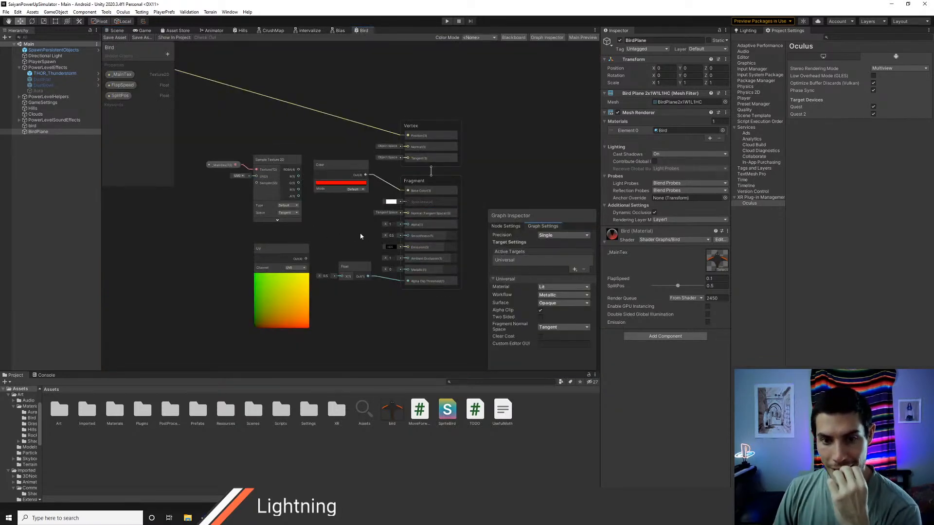
middle_click_drag(333, 223, 325, 214)
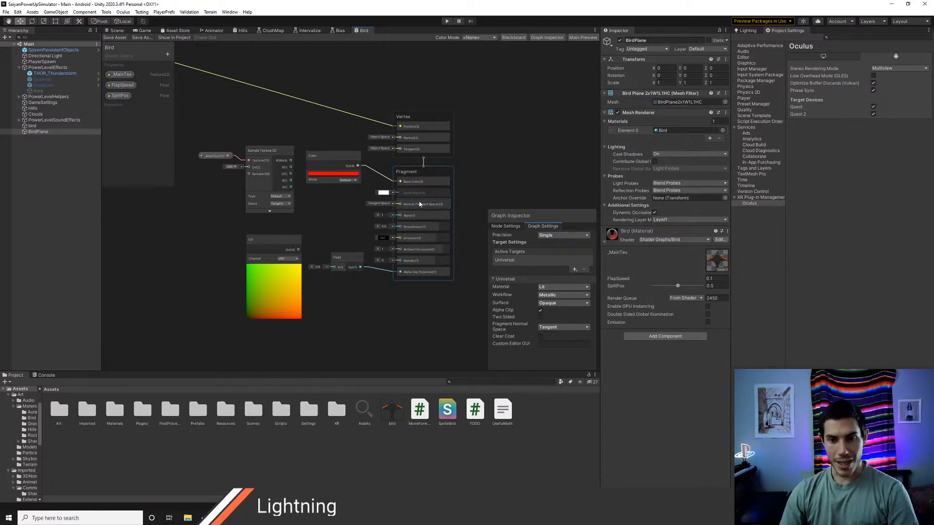
left_click(416, 184)
left_click(531, 227)
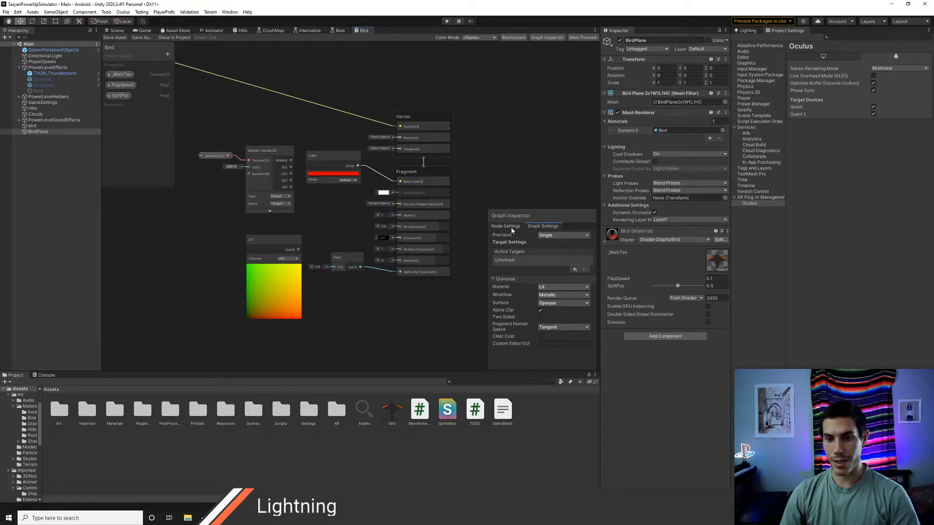
left_click(511, 227)
left_click(546, 225)
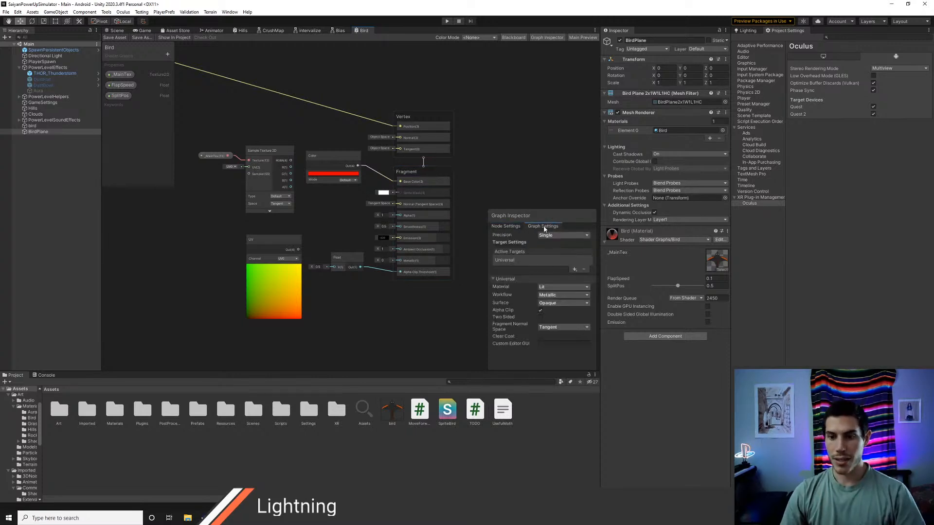
left_click(555, 287)
left_click(555, 320)
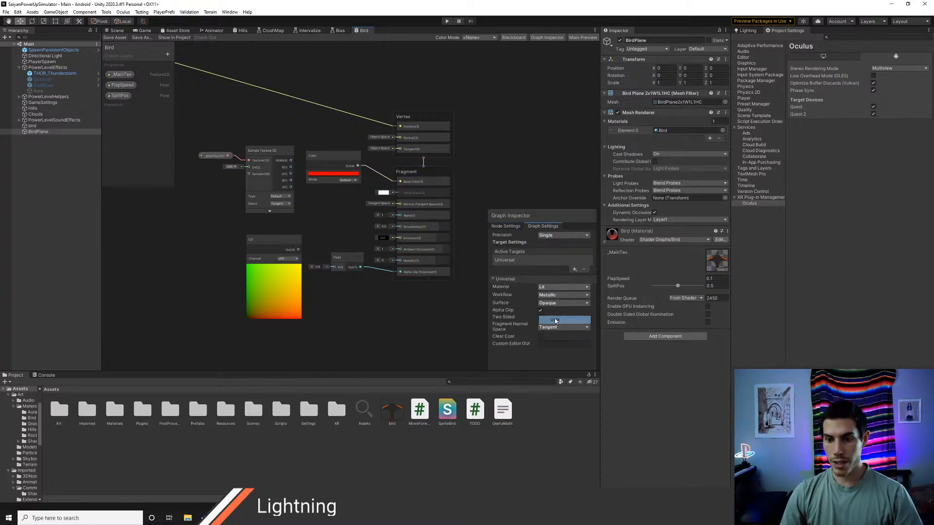
left_click(548, 287)
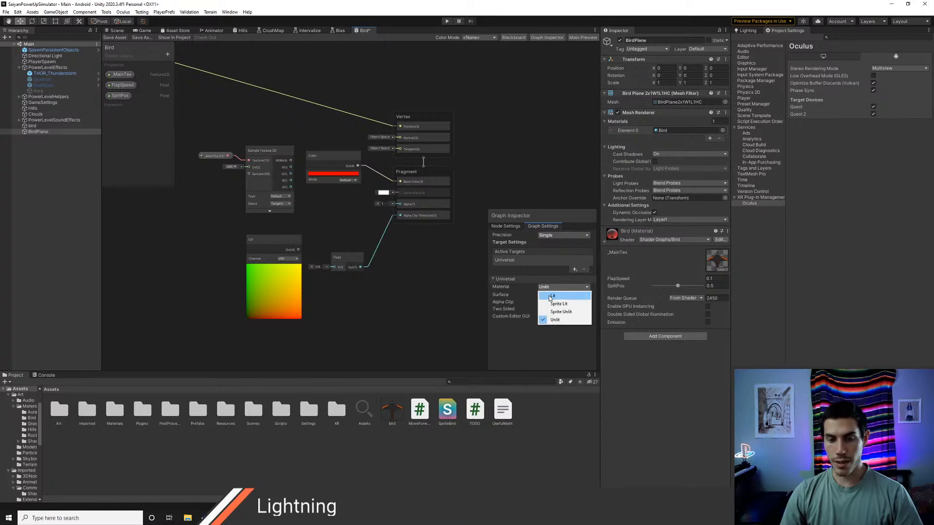
left_click(109, 38)
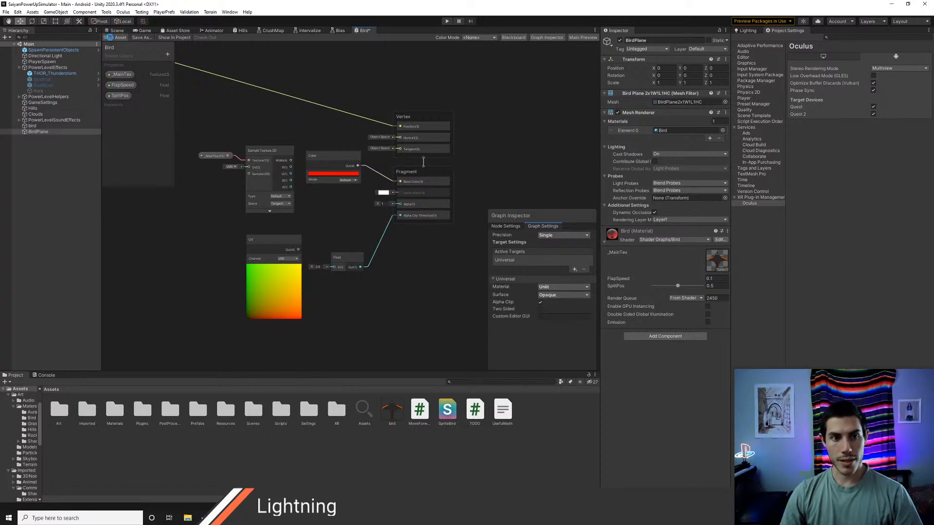
Step: Switch the Bird graph's material type back to Lit, save it, and inspect BirdPlane in the scene from different angles
left_click(541, 290)
left_click(544, 291)
left_click(110, 38)
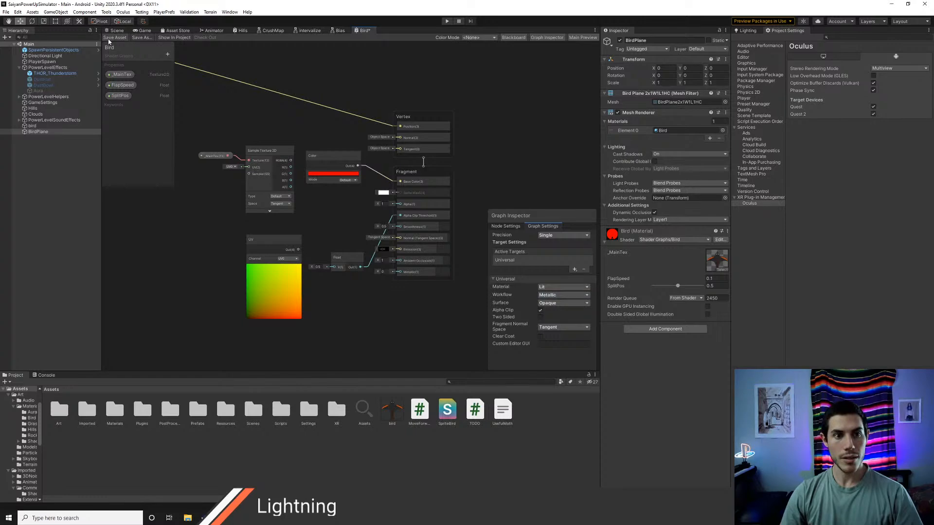
left_click(115, 30)
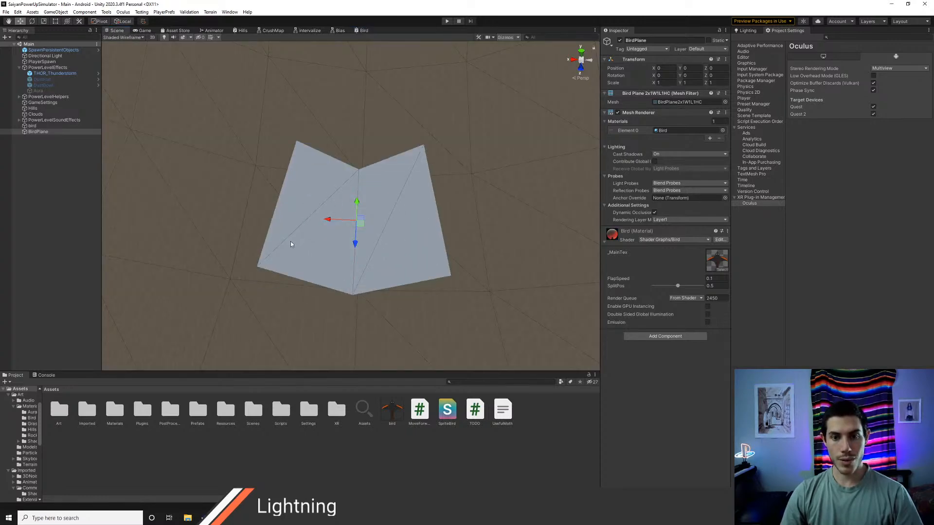
left_click_drag(348, 266, 380, 288, "alt")
scroll(360, 270, "up", 3)
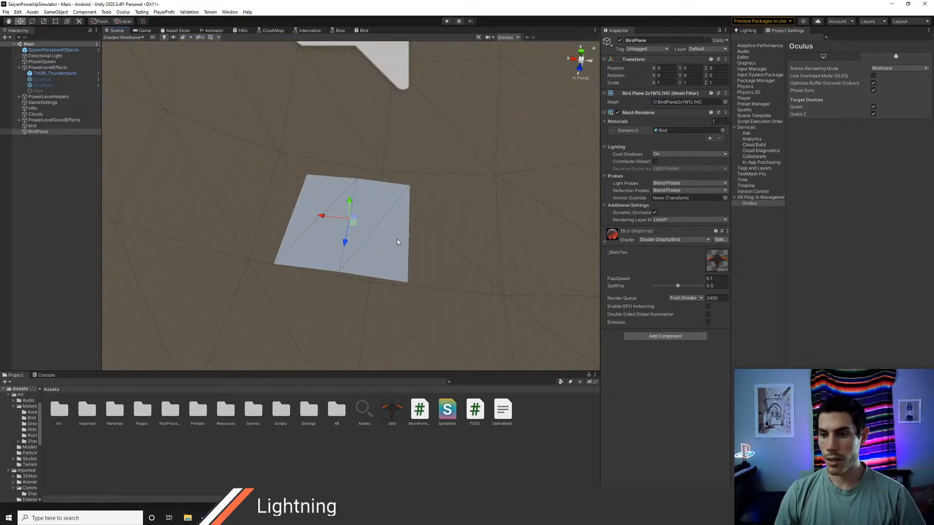
left_click_drag(415, 219, 413, 228, "alt")
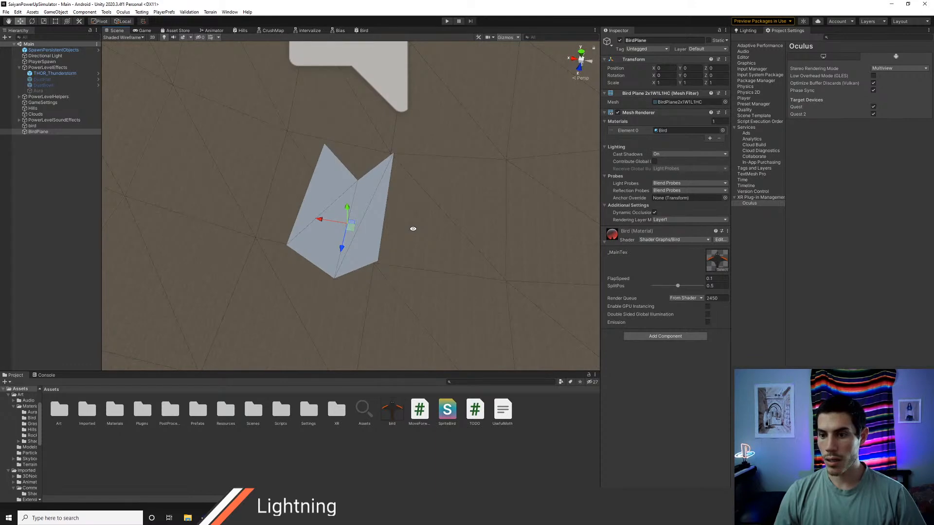
key("alt+Tab")
key("alt+Tab")
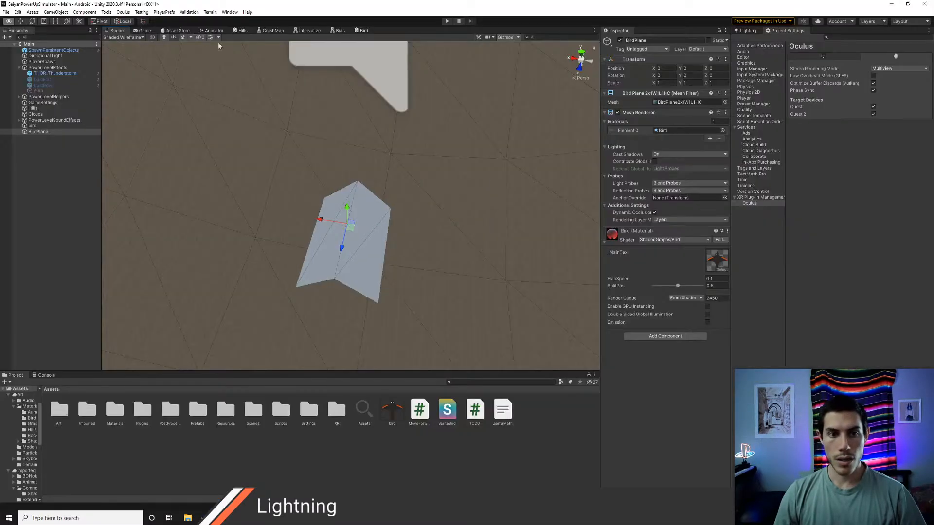
Step: Show the node settings of the _MainTex property that feeds the Sample Texture 2D node in the Bird graph
left_click(362, 31)
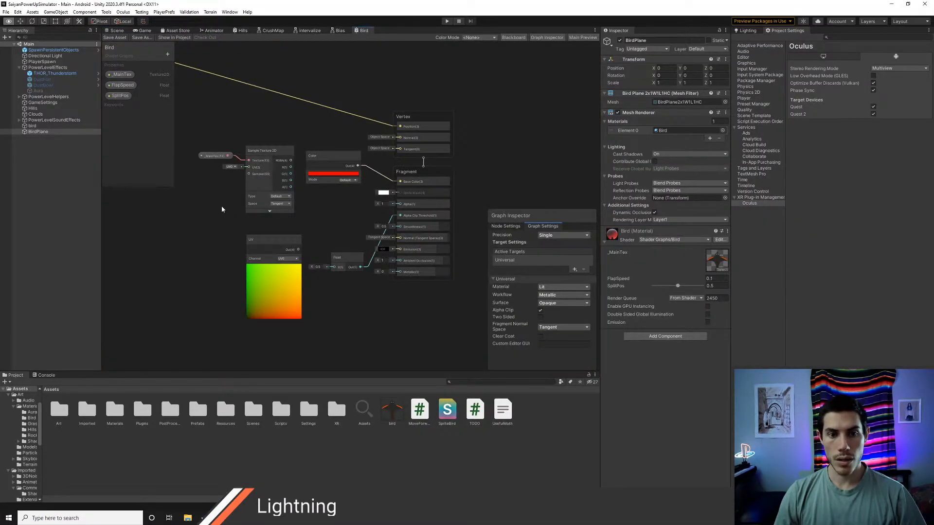
scroll(219, 205, "up", 1)
middle_click_drag(218, 204, 310, 214)
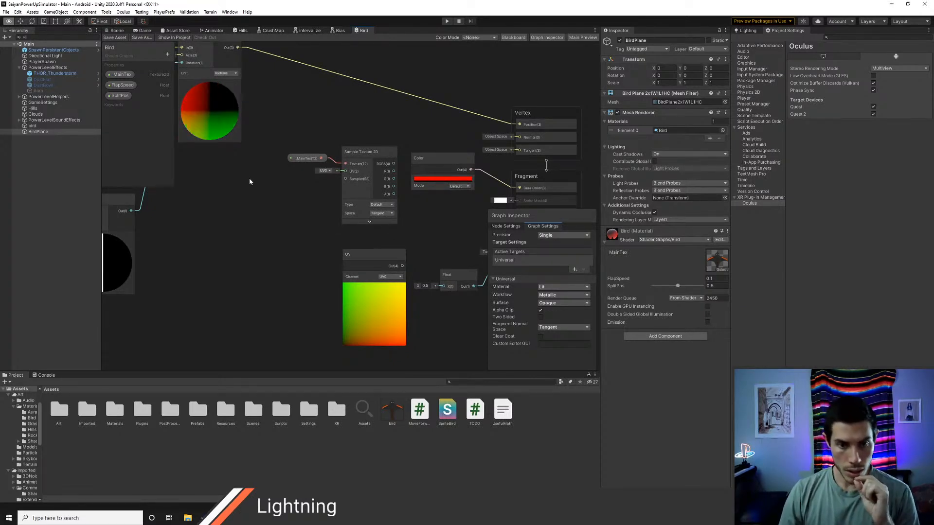
left_click(305, 159)
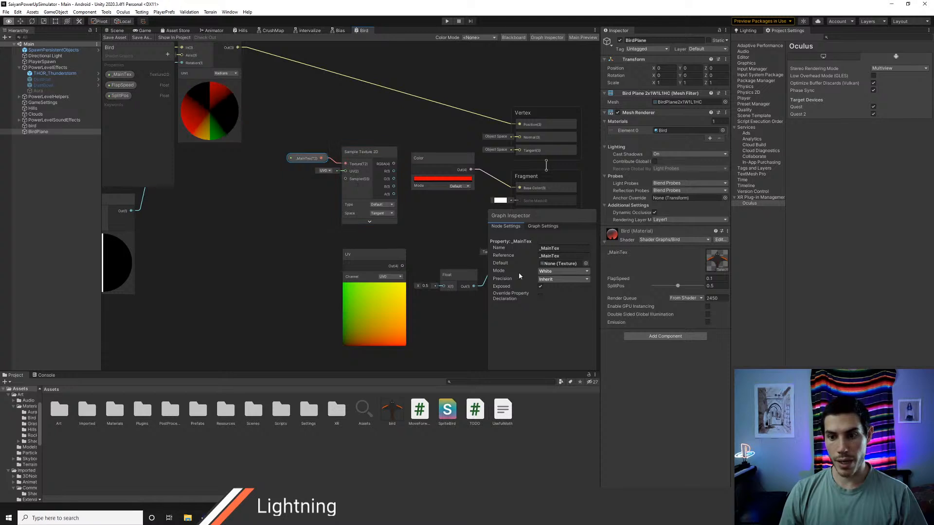
Step: Set the reference of the Bird graph's _MainTex property to MyTex and save the graph
left_click(552, 256)
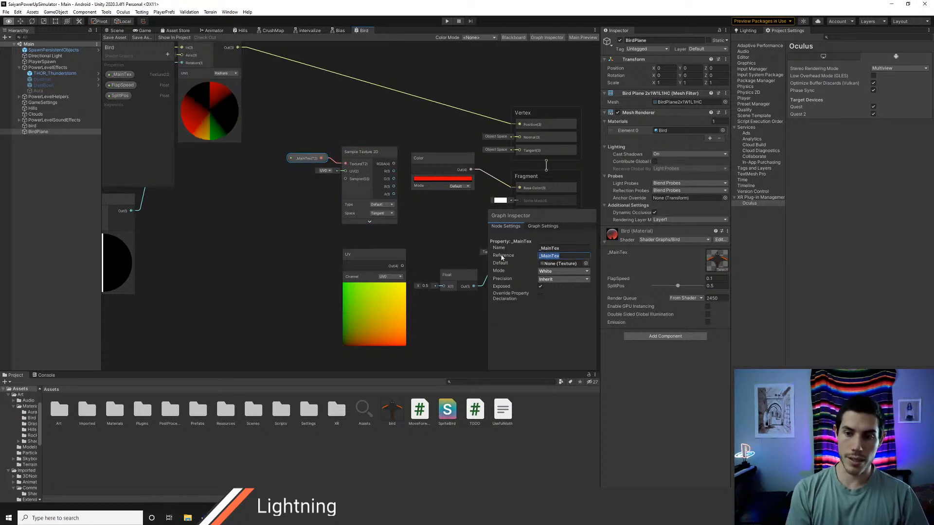
key("BackSpace")
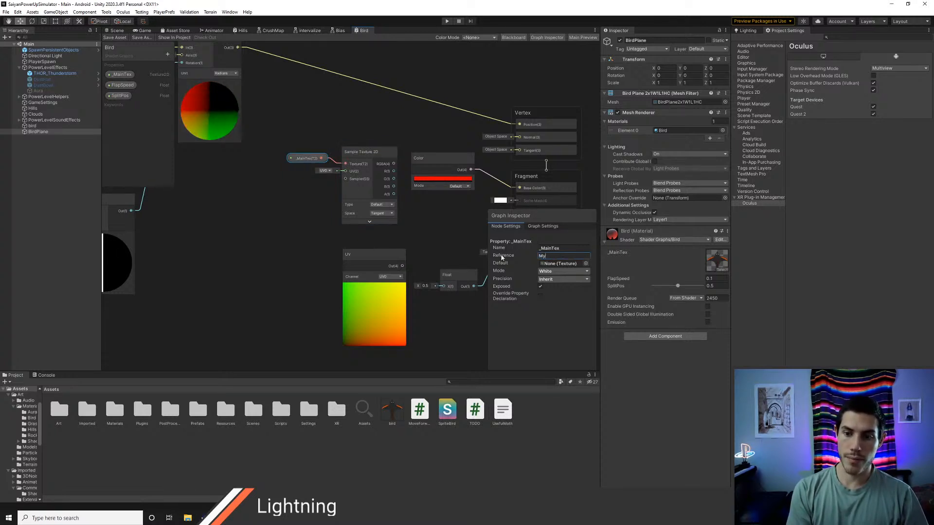
type("MyTex")
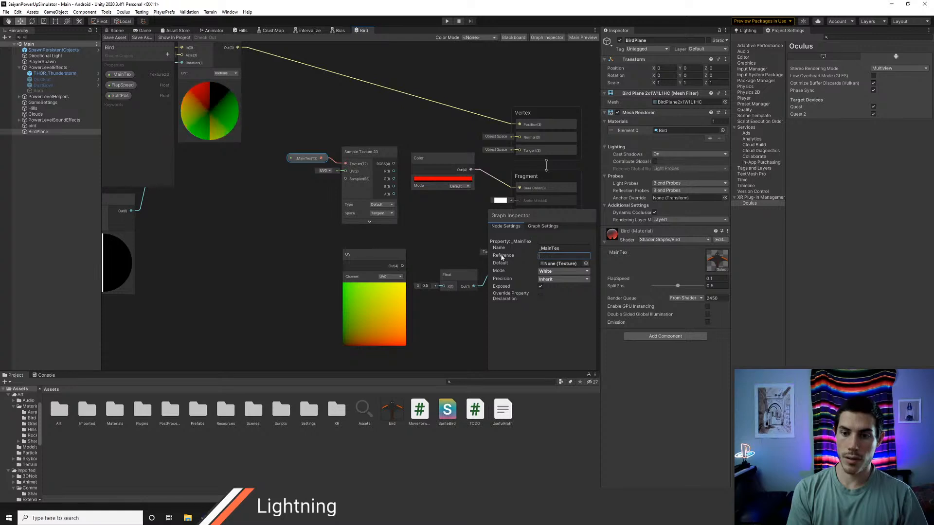
key("Return")
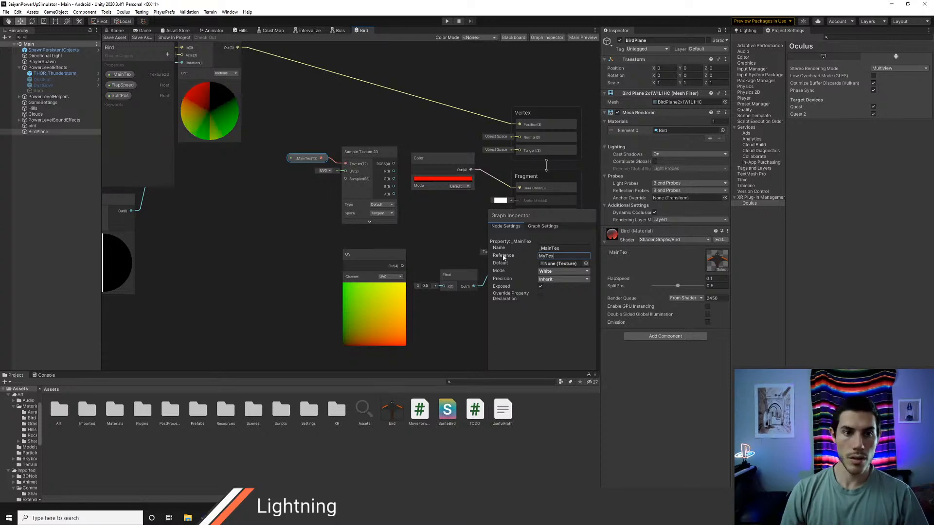
left_click(114, 38)
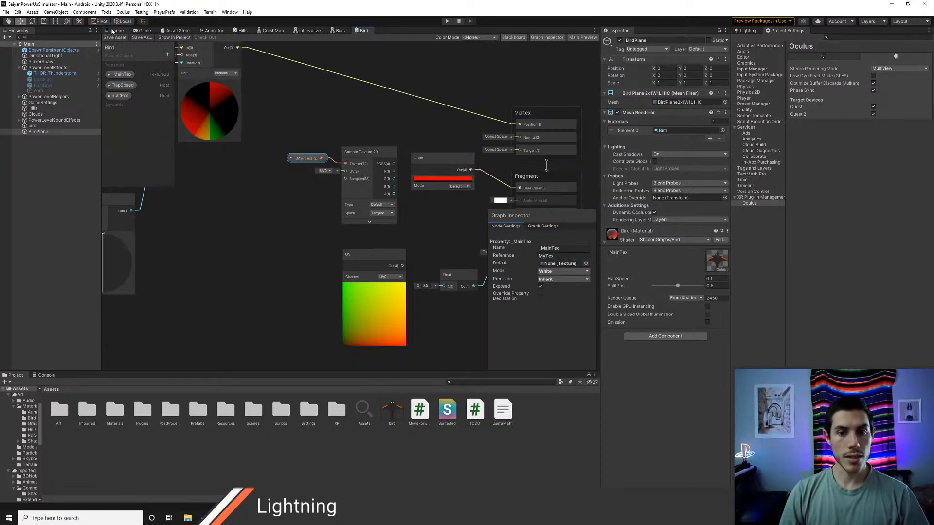
Step: Return to the scene and assign the bird texture to _MainTex on BirdPlane's Bird material
left_click(116, 30)
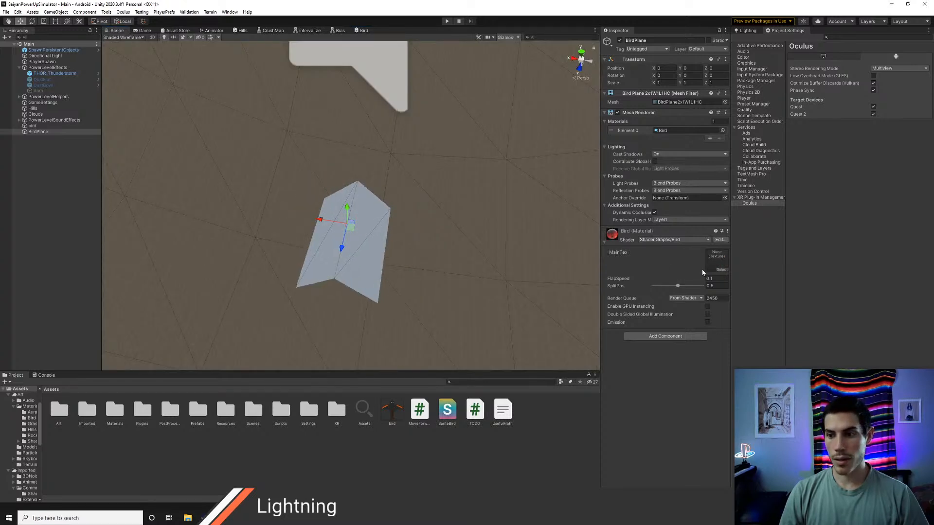
left_click(719, 270)
type("bird")
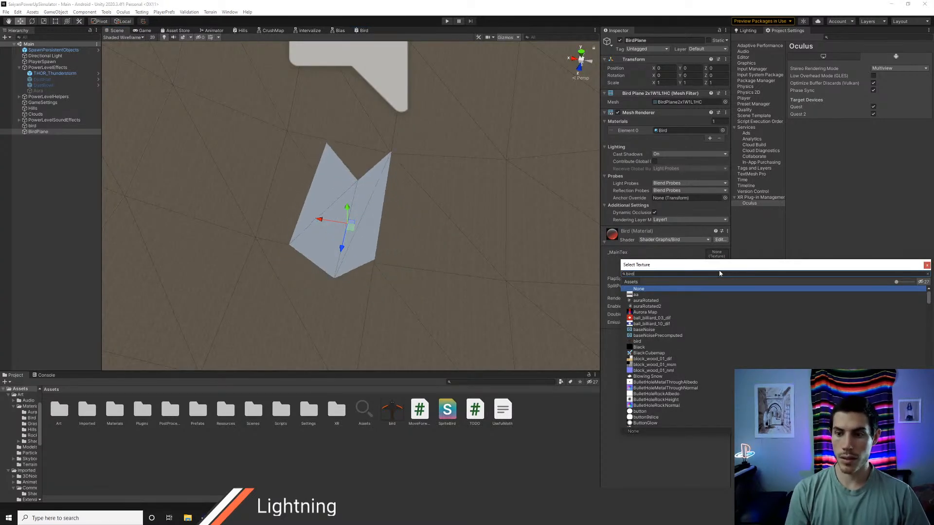
key("Down")
key("Return")
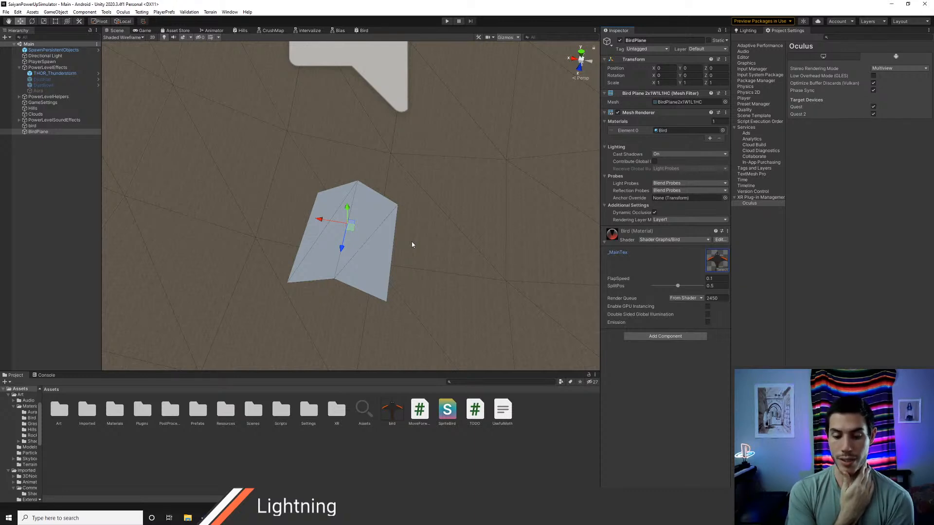
Step: Open a blank browser tab, switch to Photoshop, and erase the handwritten rotation matrix from the canvas
key("alt+Tab")
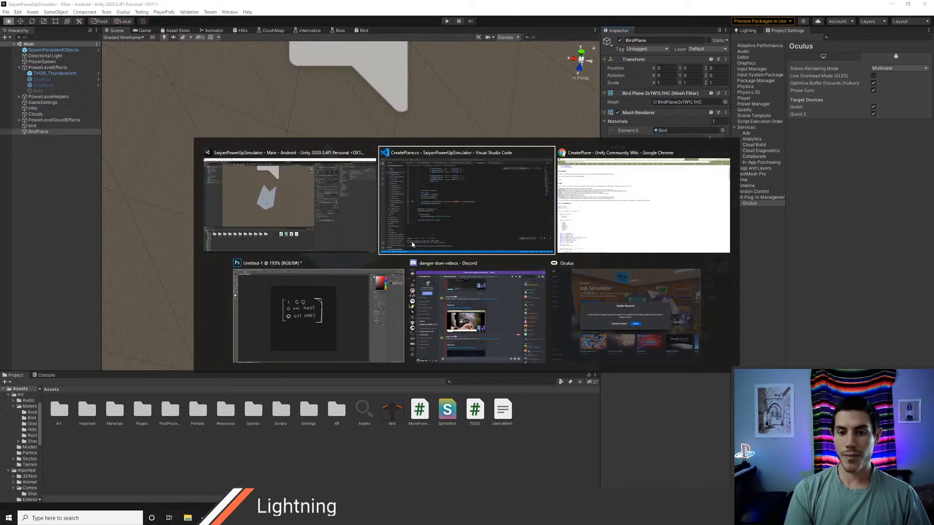
key("ctrl+t")
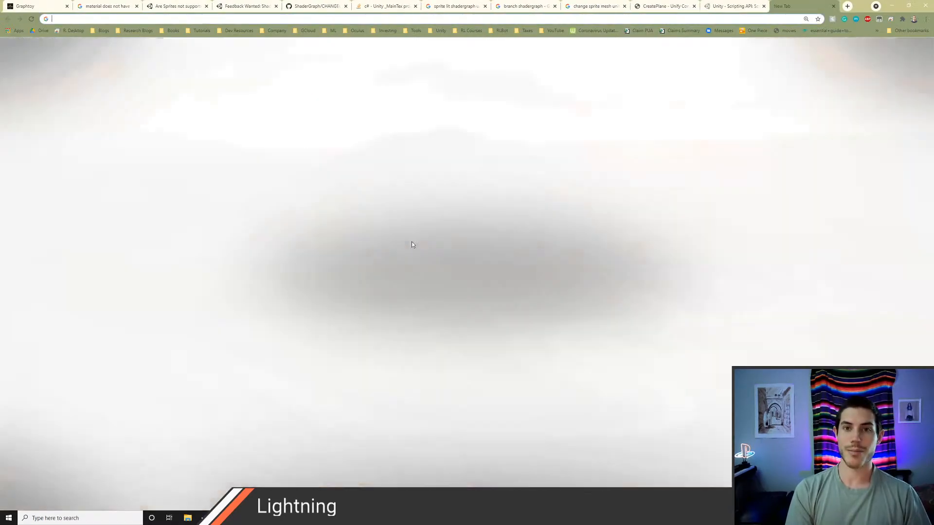
key("alt+Tab")
key("alt+Tab")
key("alt+Tab")
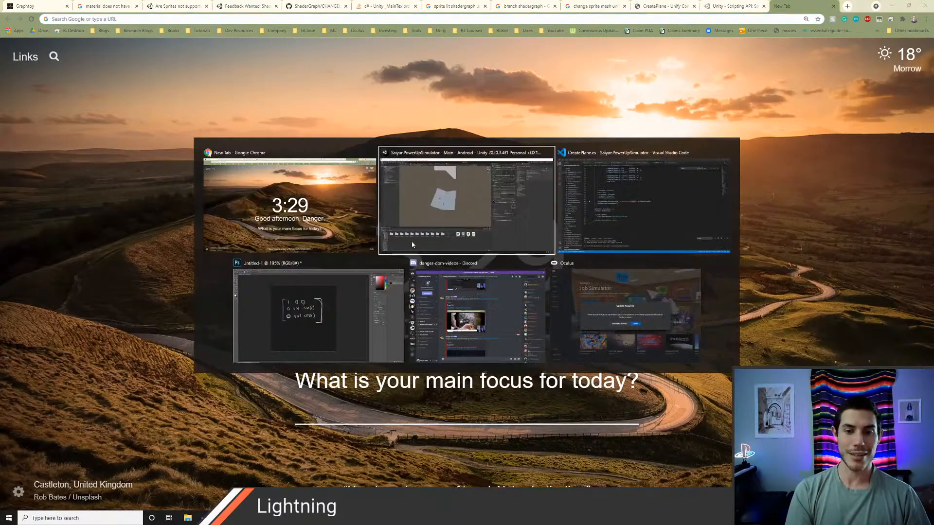
key("e")
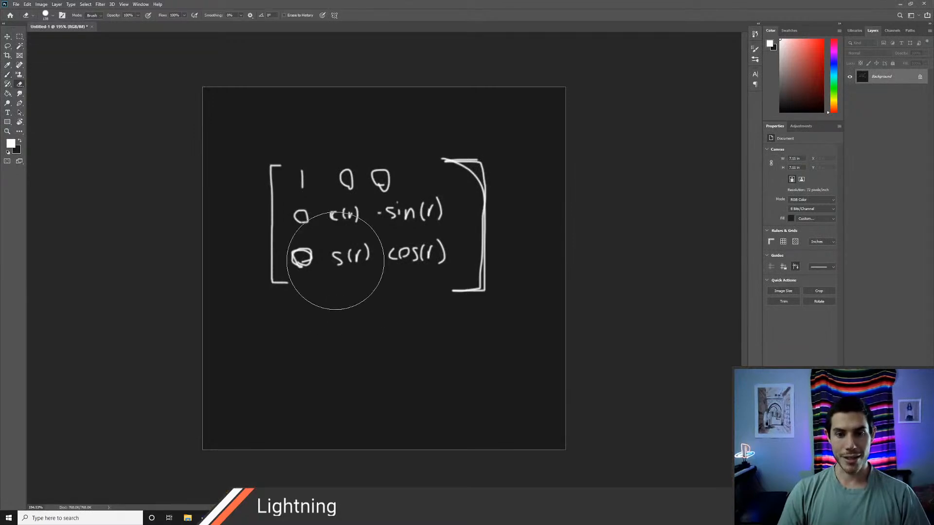
mouse_move(333, 271)
left_mouse_down()
mouse_move(277, 264)
mouse_move(423, 333)
mouse_move(472, 184)
left_mouse_up()
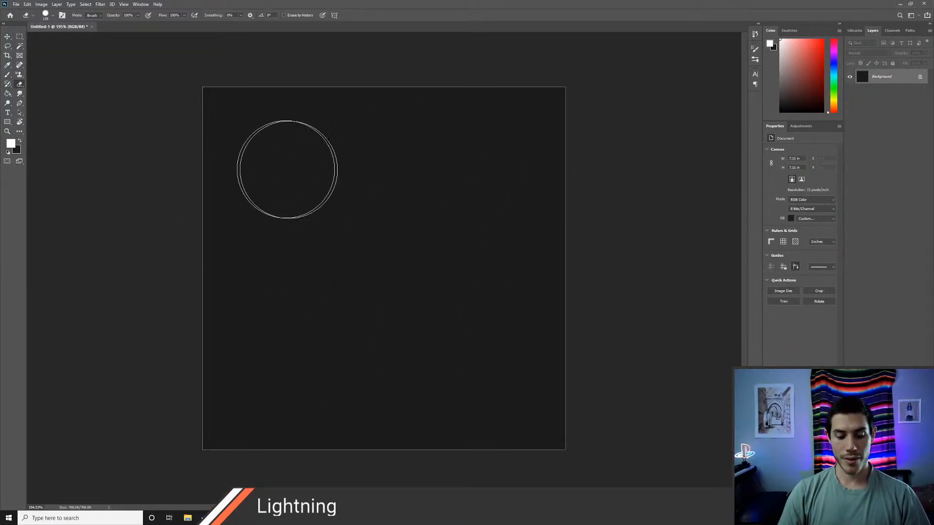
Step: Handwrite the multiplication 2/5 × 7/6 = 14/30 in the upper part of the canvas with the brush and circle it
key("b")
left_click_drag(285, 144, 306, 160)
left_click_drag(281, 174, 315, 173)
mouse_move(306, 185)
left_mouse_down()
mouse_move(288, 186)
mouse_move(292, 212)
left_mouse_up()
left_click_drag(340, 177, 339, 180)
left_click_drag(339, 169, 348, 179)
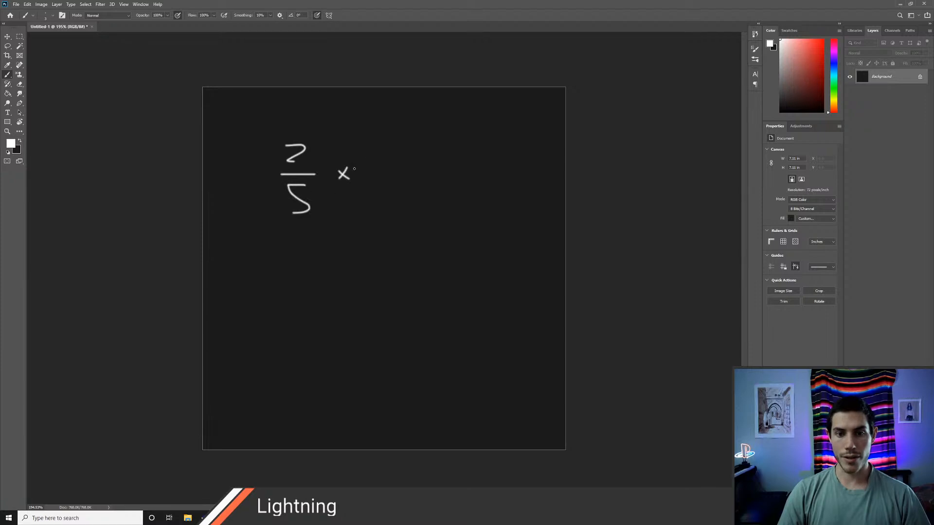
mouse_move(360, 148)
left_mouse_down()
mouse_move(391, 147)
mouse_move(375, 165)
mouse_move(396, 179)
mouse_move(373, 210)
left_mouse_up()
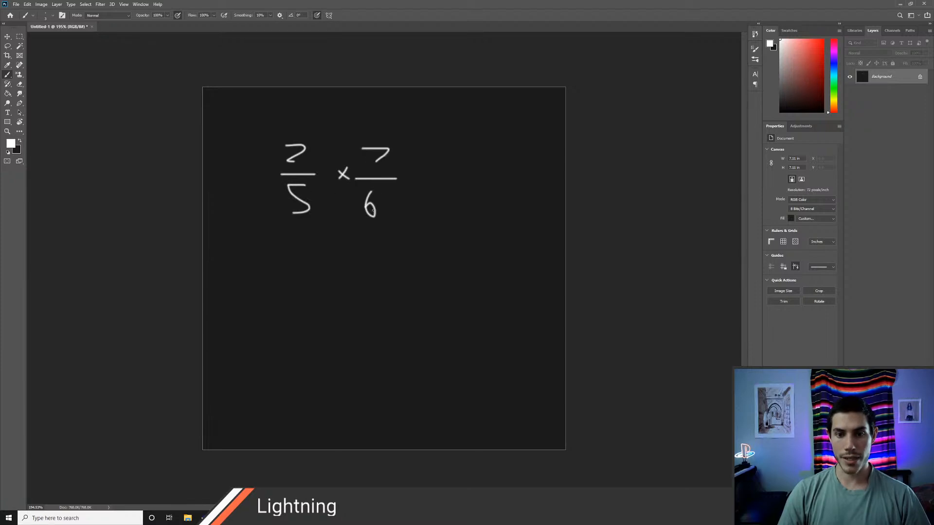
left_click_drag(412, 166, 437, 171)
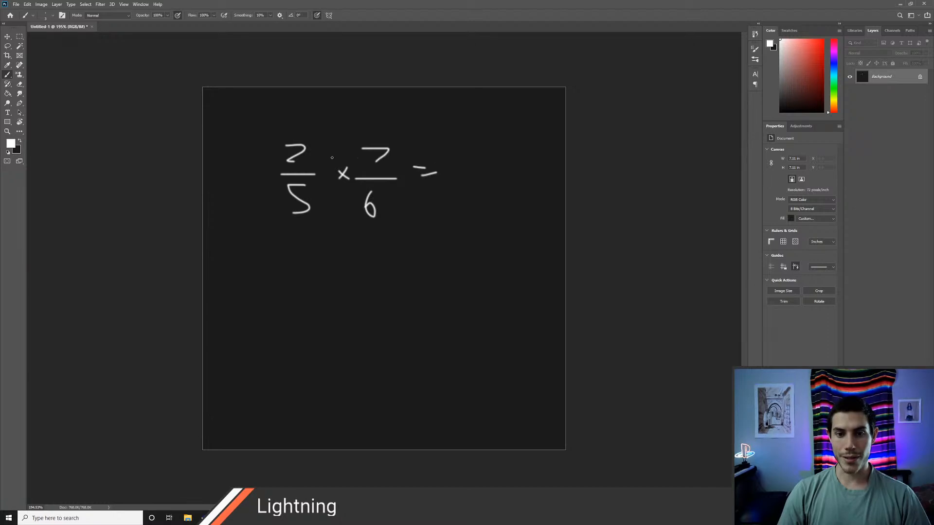
left_click_drag(464, 143, 464, 160)
left_click_drag(473, 144, 485, 154)
mouse_move(484, 143)
left_mouse_down()
mouse_move(498, 176)
mouse_move(459, 211)
left_mouse_up()
mouse_move(486, 196)
left_mouse_down()
mouse_move(481, 210)
mouse_move(485, 195)
left_mouse_up()
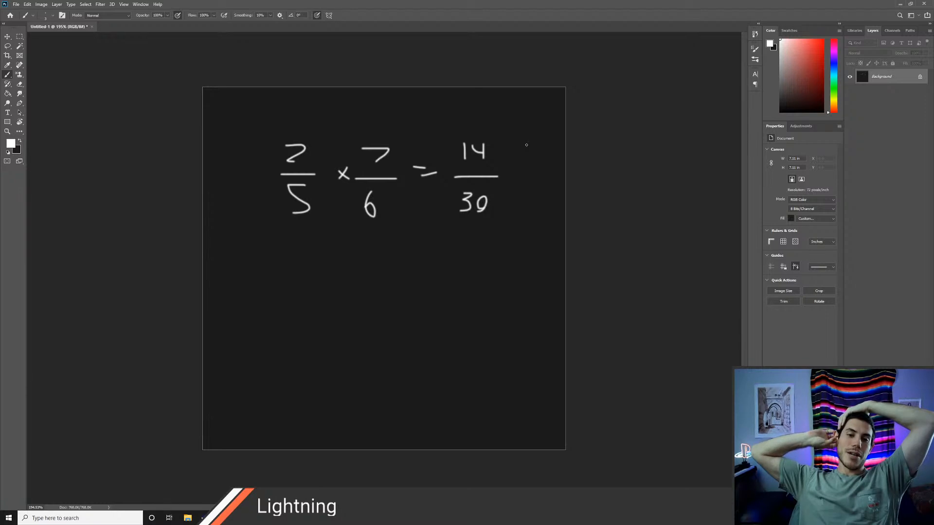
mouse_move(425, 259)
left_mouse_down()
mouse_move(323, 258)
mouse_move(339, 132)
mouse_move(512, 207)
mouse_move(404, 261)
left_mouse_up()
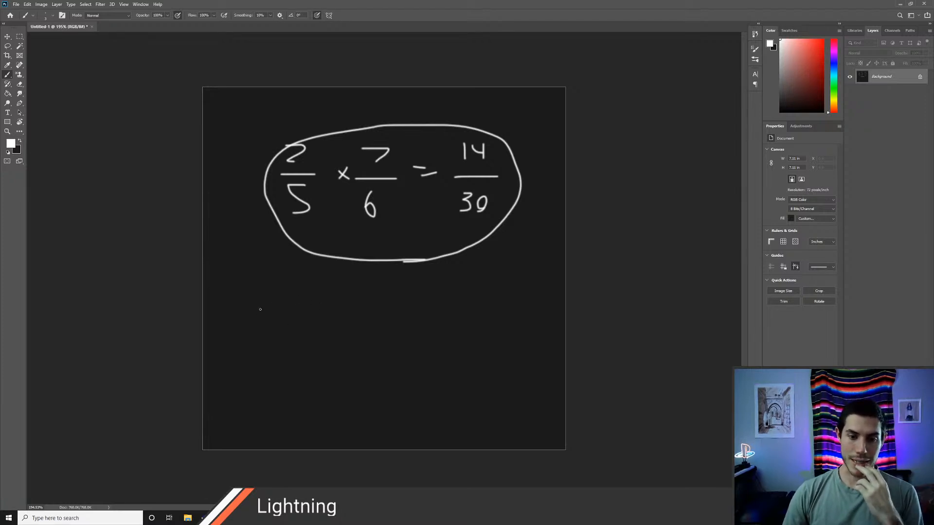
Step: Handwrite the addition 2/5 + 7/6 = 47/30 below the circled multiplication
mouse_move(258, 313)
left_mouse_down()
mouse_move(281, 328)
mouse_move(281, 342)
mouse_move(256, 371)
left_mouse_up()
mouse_move(298, 325)
left_mouse_down()
mouse_move(298, 345)
mouse_move(325, 332)
mouse_move(344, 343)
left_mouse_up()
left_click_drag(325, 352, 320, 363)
mouse_move(254, 340)
left_mouse_down()
mouse_move(299, 349)
mouse_move(302, 338)
mouse_move(343, 319)
mouse_move(330, 334)
left_mouse_up()
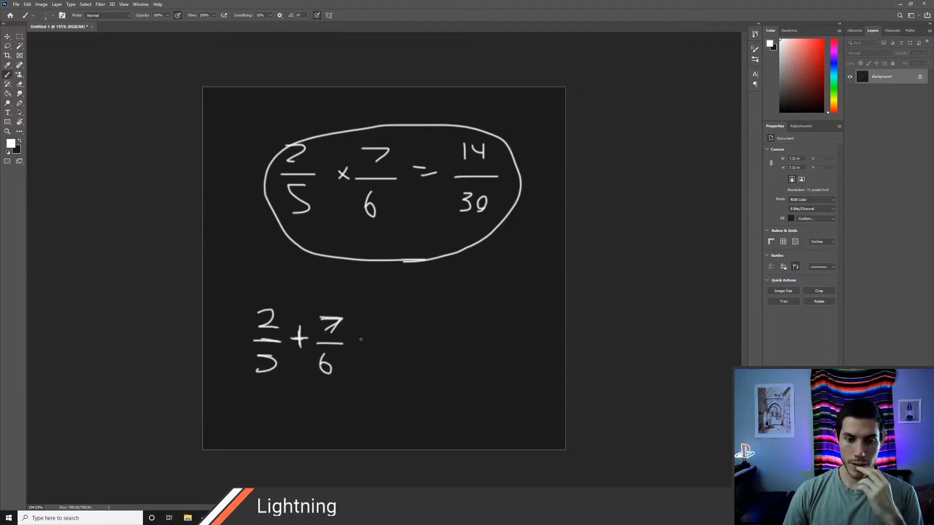
mouse_move(257, 358)
left_mouse_down()
mouse_move(258, 348)
mouse_move(280, 348)
left_mouse_up()
mouse_move(360, 342)
left_mouse_down()
mouse_move(397, 366)
mouse_move(393, 375)
mouse_move(417, 362)
mouse_move(418, 343)
left_mouse_up()
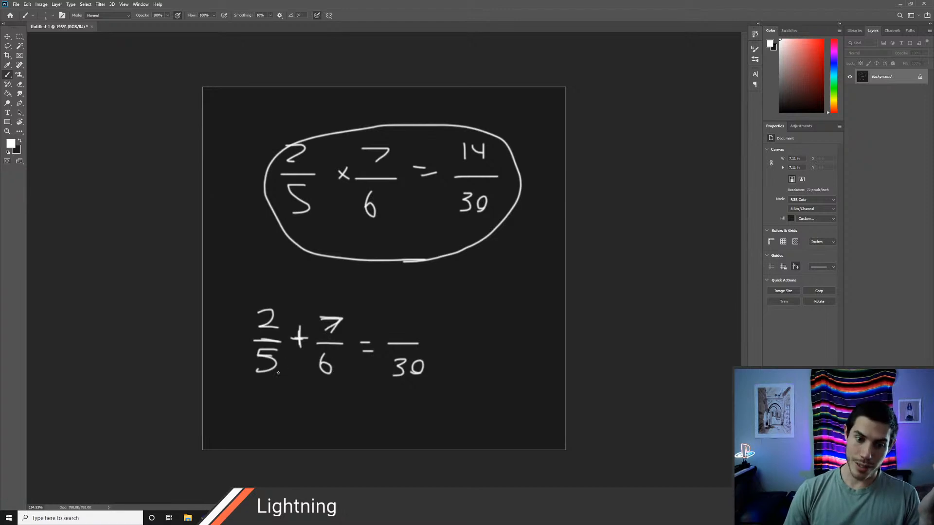
left_click_drag(295, 360, 294, 366)
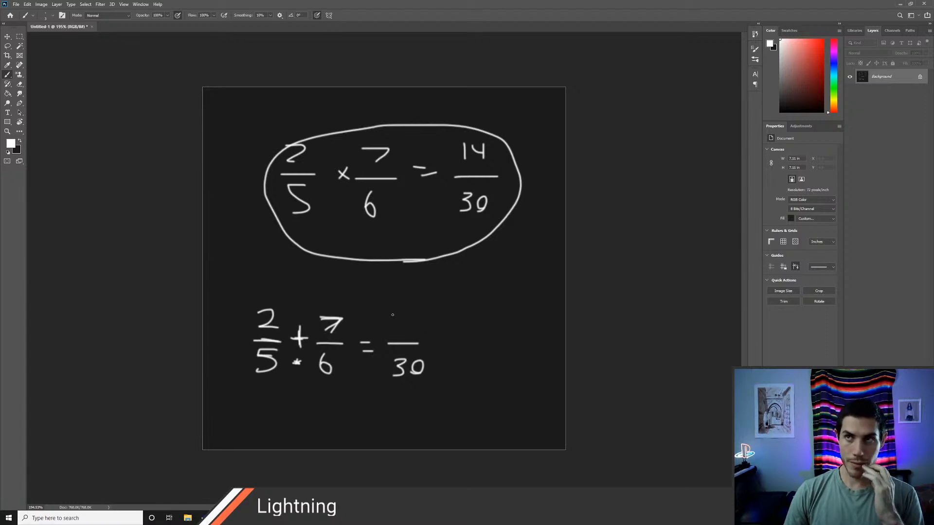
left_click_drag(392, 316, 399, 324)
mouse_move(401, 314)
left_mouse_down()
mouse_move(402, 332)
mouse_move(417, 317)
mouse_move(410, 334)
left_mouse_up()
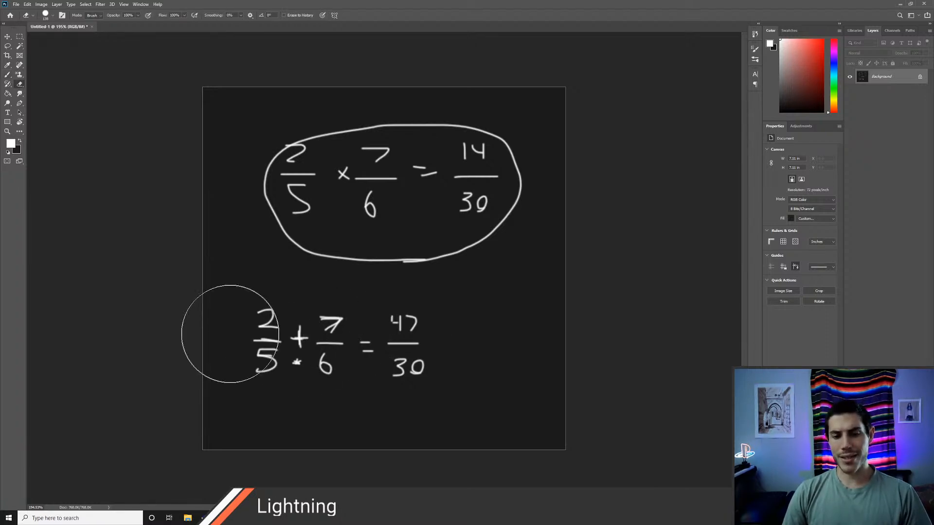
Step: Erase all the handwritten fractions from the canvas and switch back to Unity
mouse_move(229, 329)
left_mouse_down()
mouse_move(258, 364)
mouse_move(387, 340)
mouse_move(262, 180)
mouse_move(367, 240)
mouse_move(548, 194)
mouse_move(349, 236)
mouse_move(477, 232)
left_mouse_up()
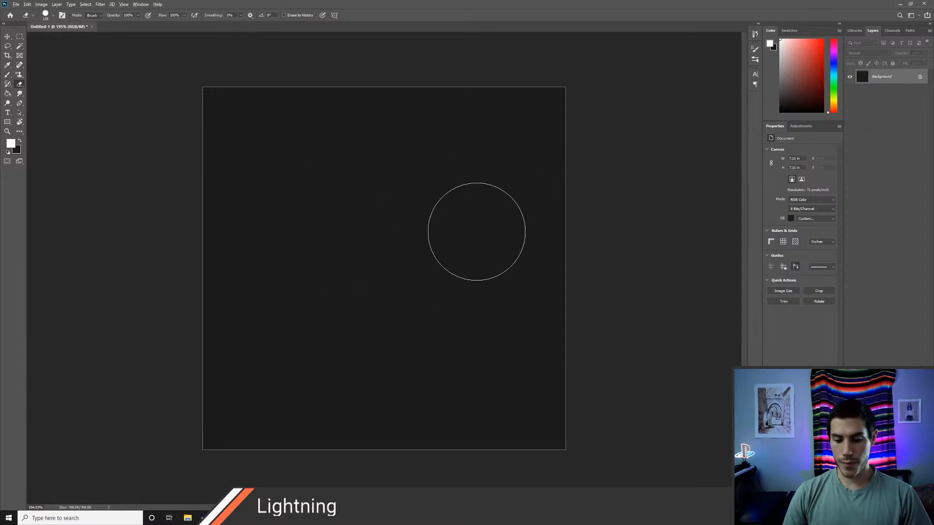
key("alt+Tab")
key("alt+Tab")
key("alt+Tab")
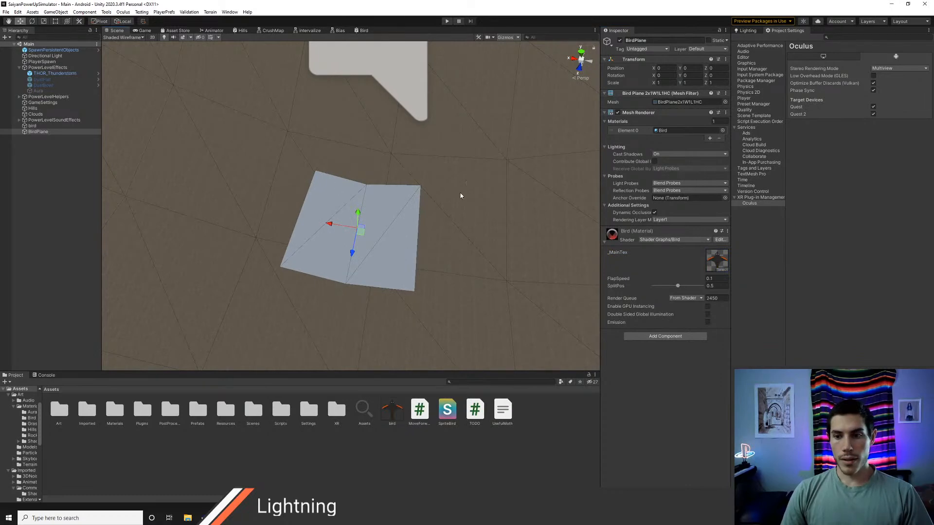
Step: Open the project folder Assets/Art/Materials/Shaders
double_click(60, 415)
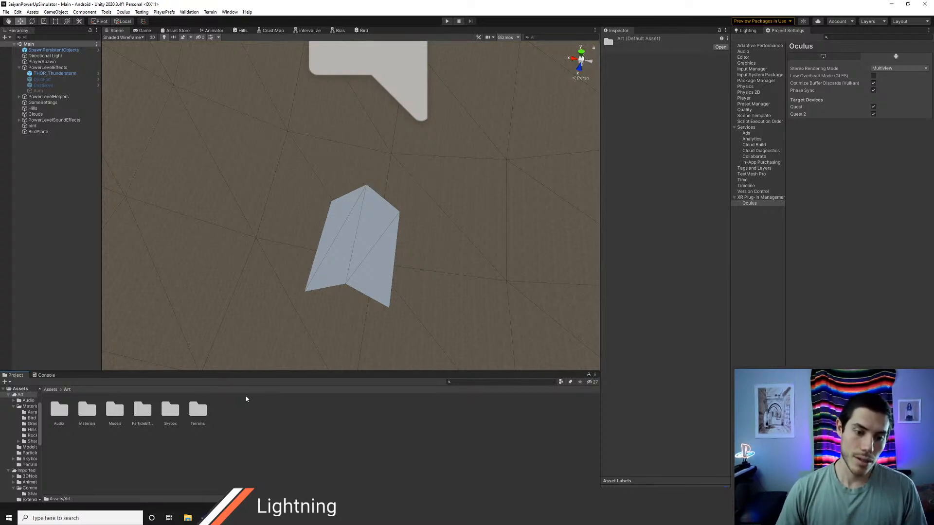
key("alt+Tab")
key("alt+Tab")
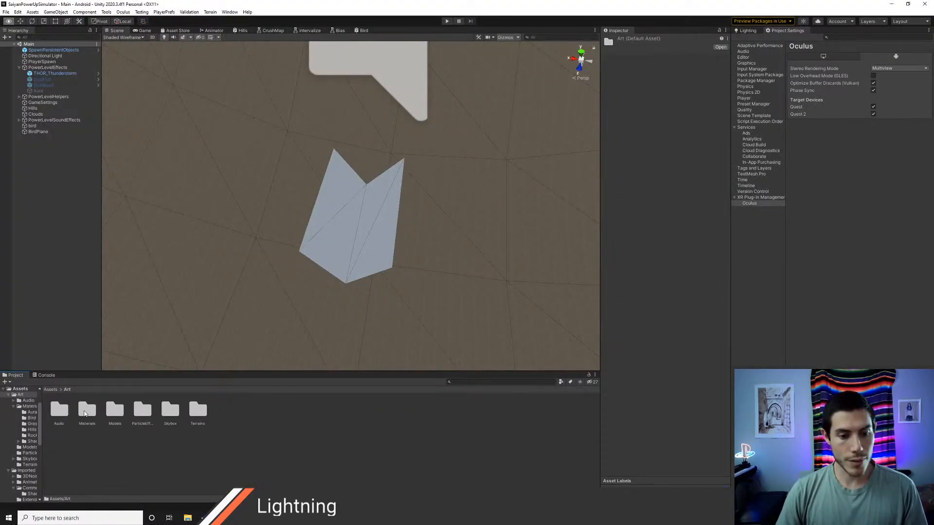
double_click(86, 412)
double_click(201, 411)
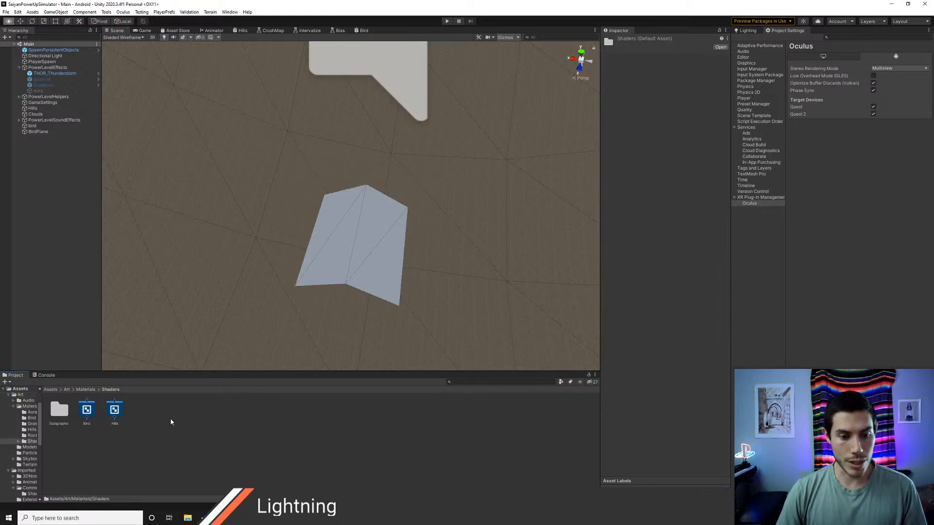
Step: Create a Universal Render Pipeline Lit shader graph named BirdV2 in the Shaders folder
left_click(94, 411)
right_click(151, 412)
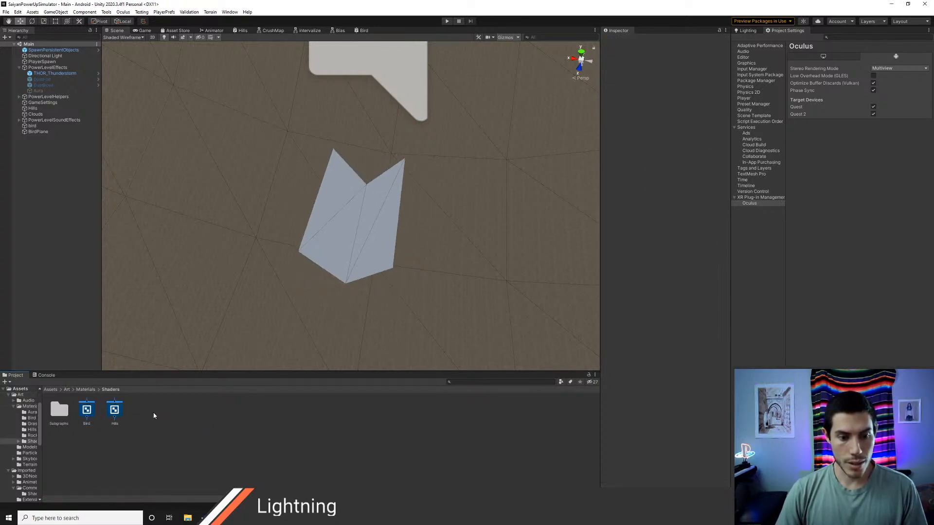
mouse_move(219, 214)
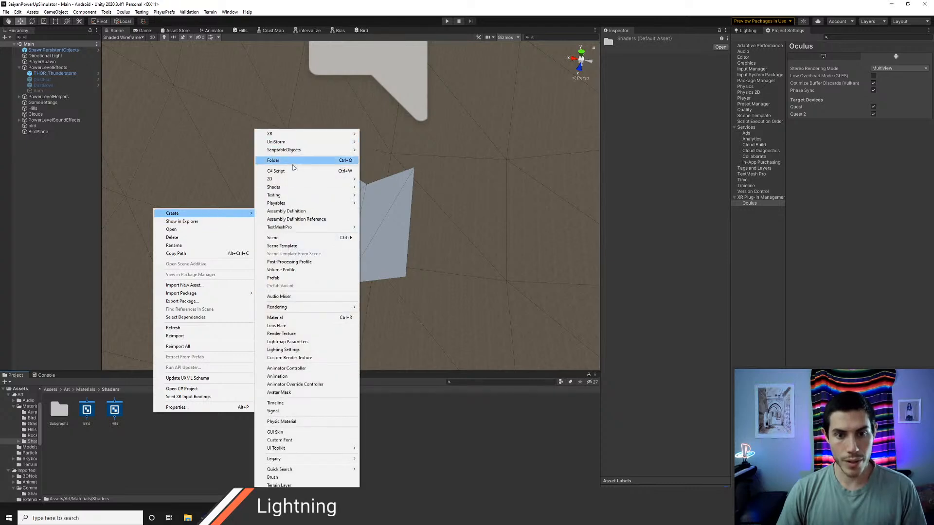
mouse_move(299, 187)
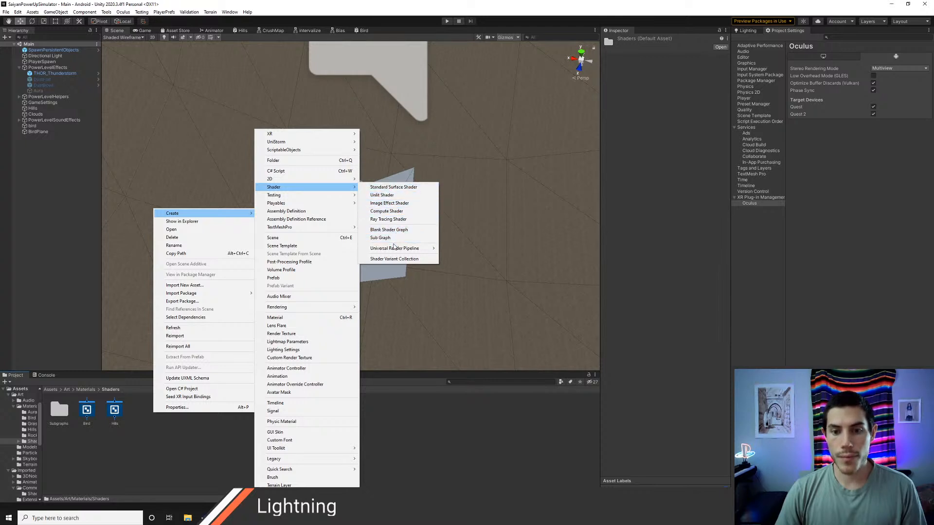
mouse_move(401, 251)
left_click(465, 249)
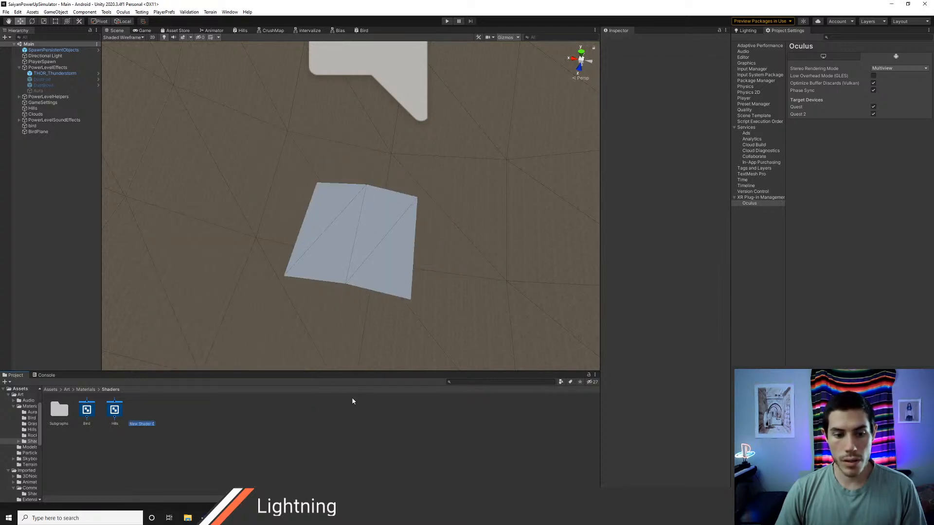
type("BirdV2")
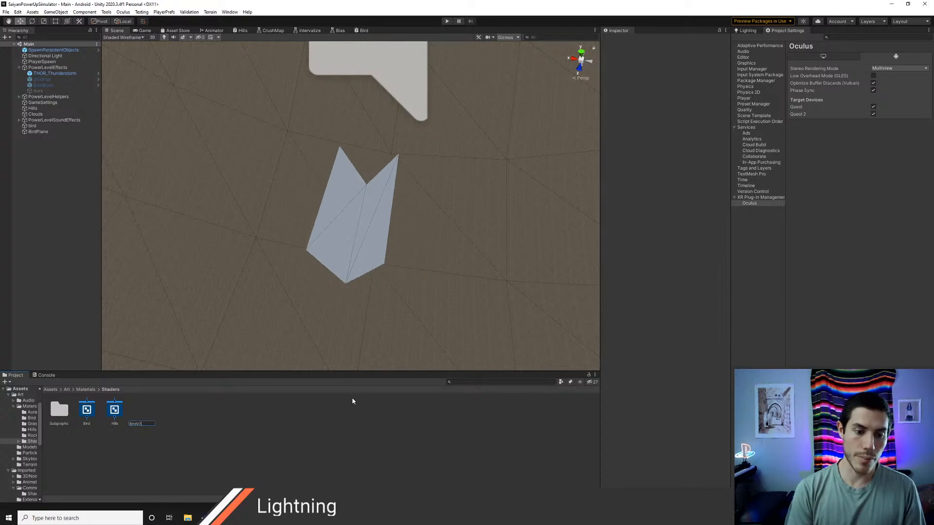
key("Return")
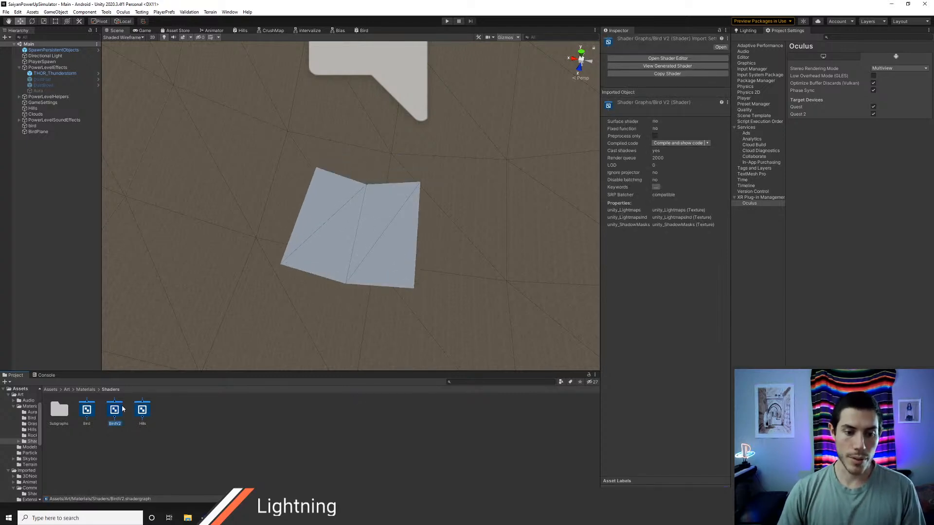
Step: Open the BirdV2 shader graph and copy all the nodes from the original Bird graph
double_click(122, 409)
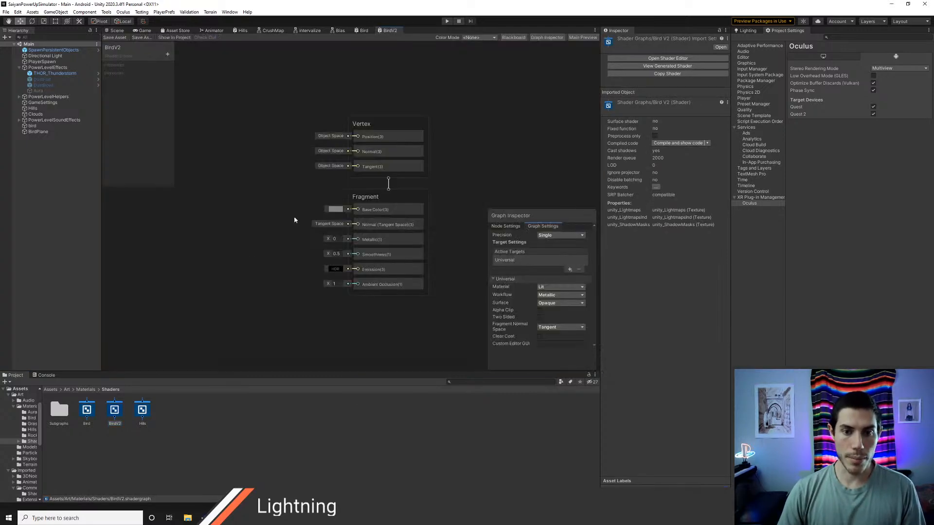
left_click(357, 30)
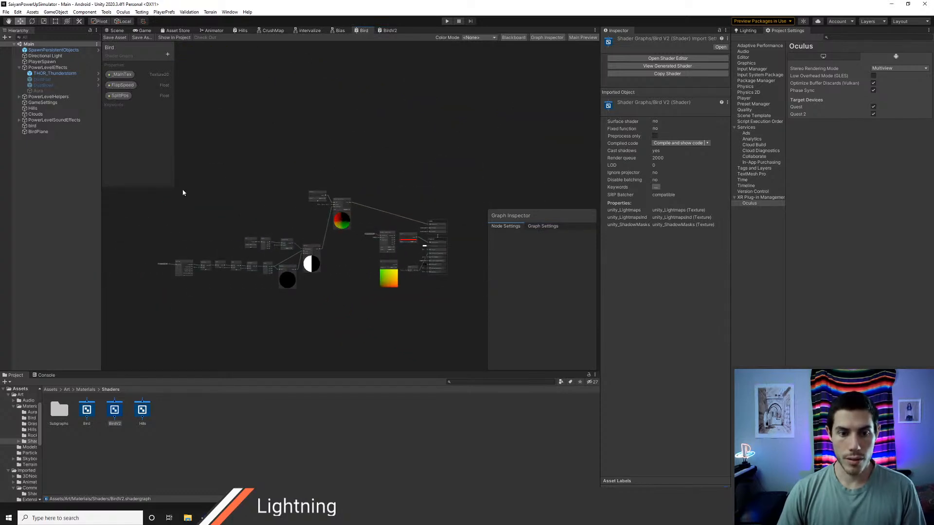
left_click_drag(386, 335, 419, 333)
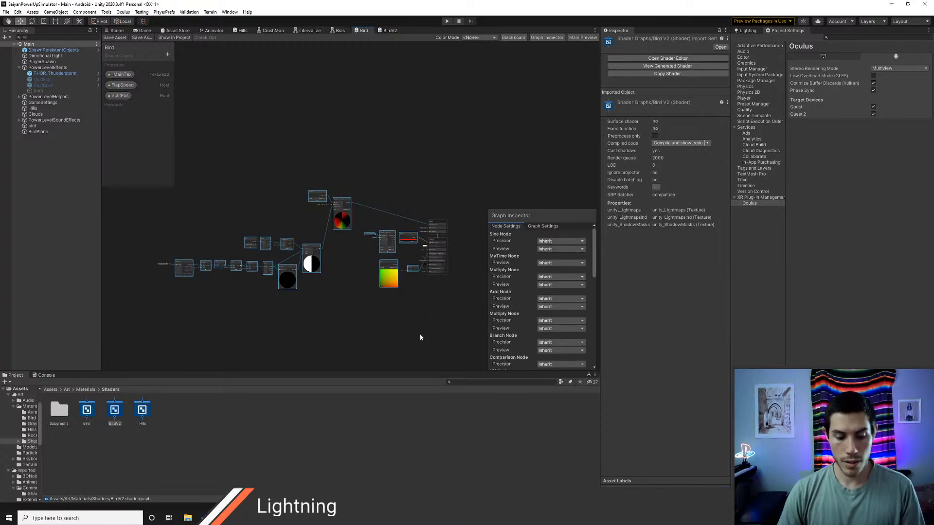
Step: Paste the copied nodes into the BirdV2 graph, connect the red Color node to the fragment's Base Color and save
left_click(389, 31)
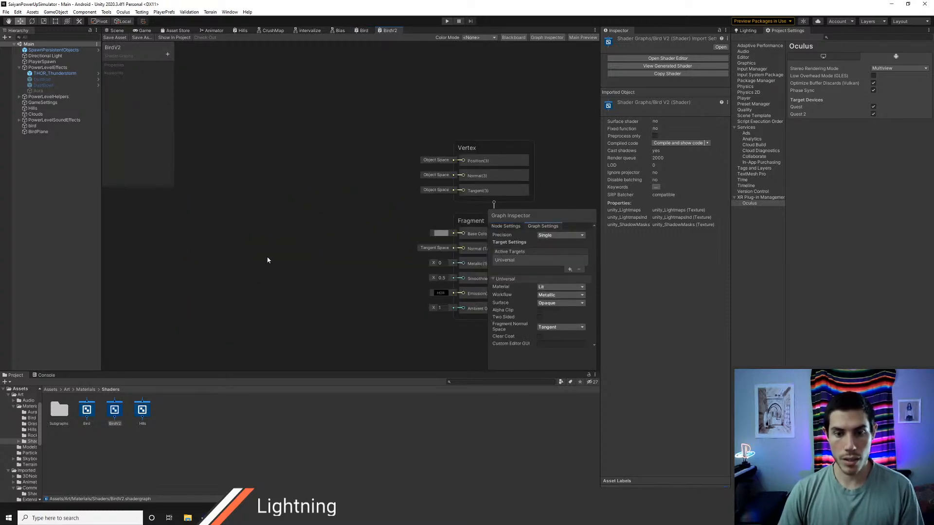
scroll(268, 257, "down", 3)
scroll(262, 256, "down", 2)
middle_click_drag(244, 252, 337, 237)
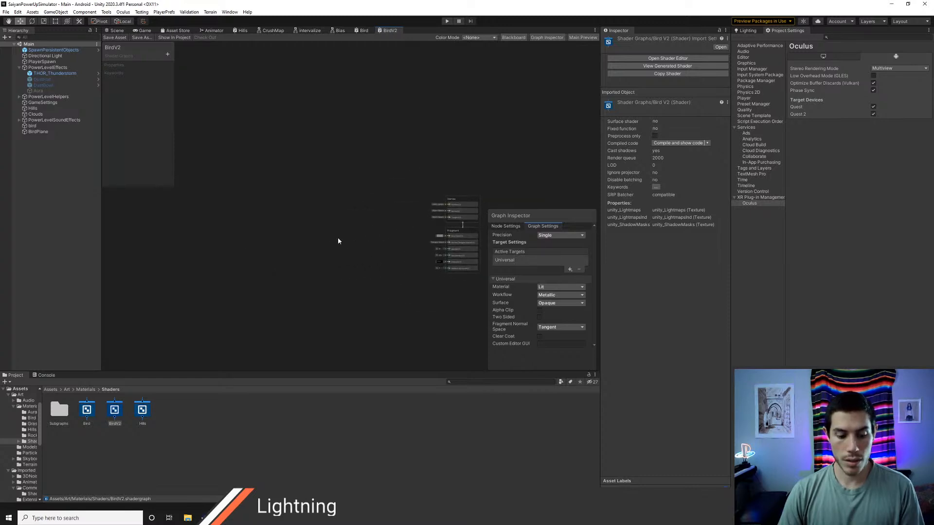
key("ctrl+v")
left_click_drag(380, 150, 230, 150)
left_click(392, 197)
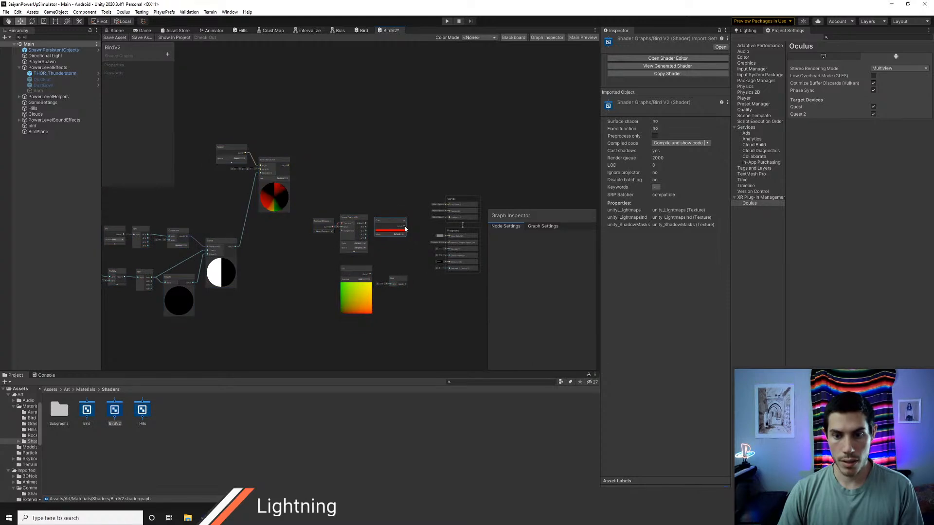
left_click_drag(404, 226, 445, 235)
left_click(115, 38)
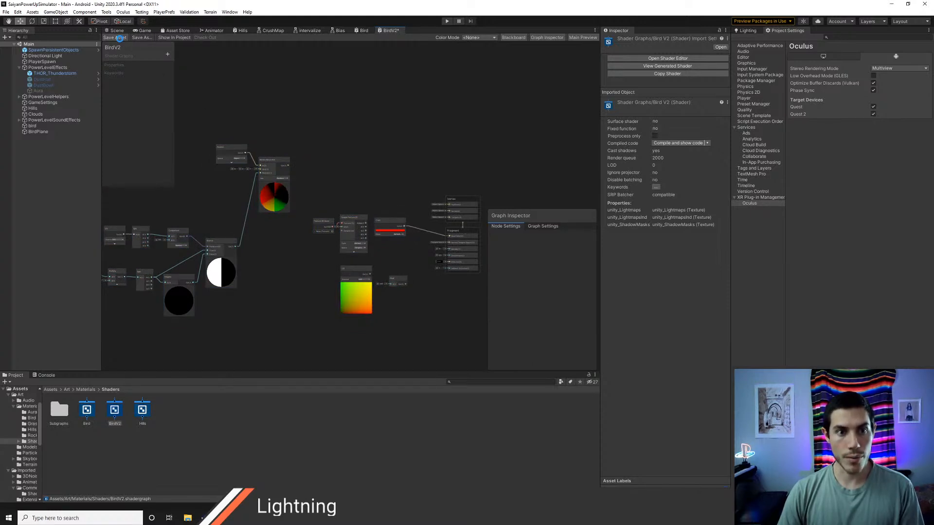
Step: Create a material named BirdV2 in the Assets/Art/Materials/Bird folder
left_click(85, 390)
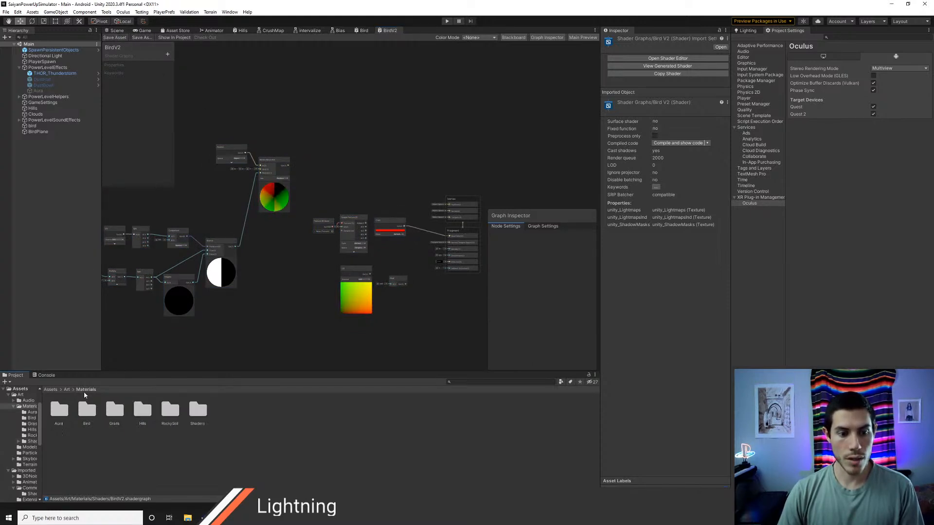
left_click(92, 414)
double_click(92, 413)
left_click(63, 414)
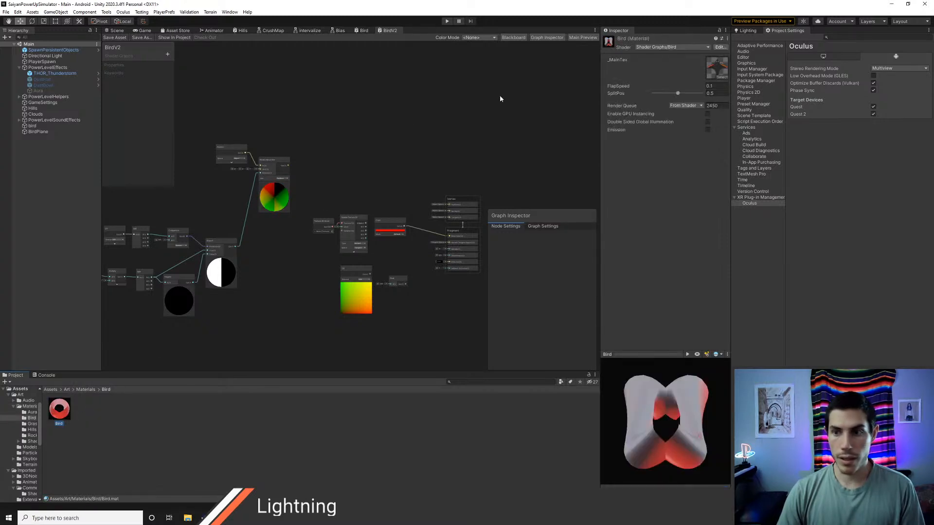
left_click(92, 432)
key("alt+m")
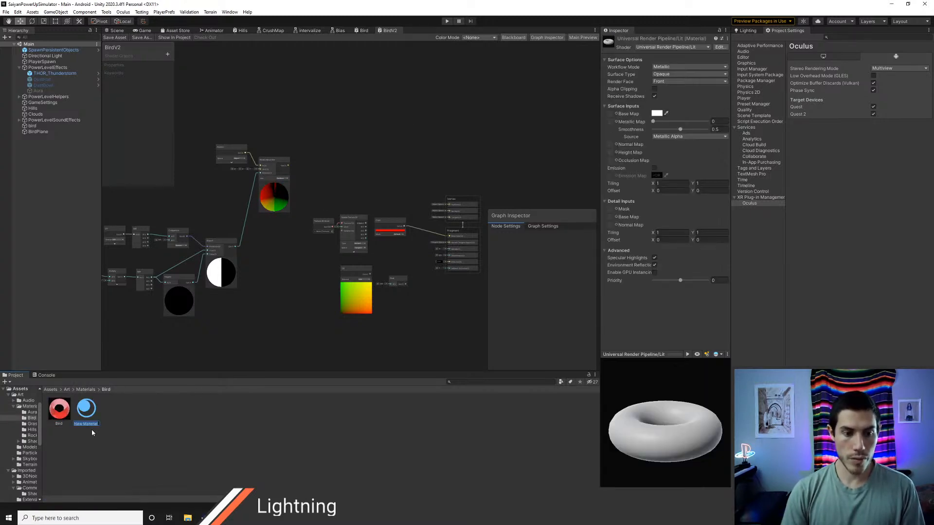
type("BirdV2")
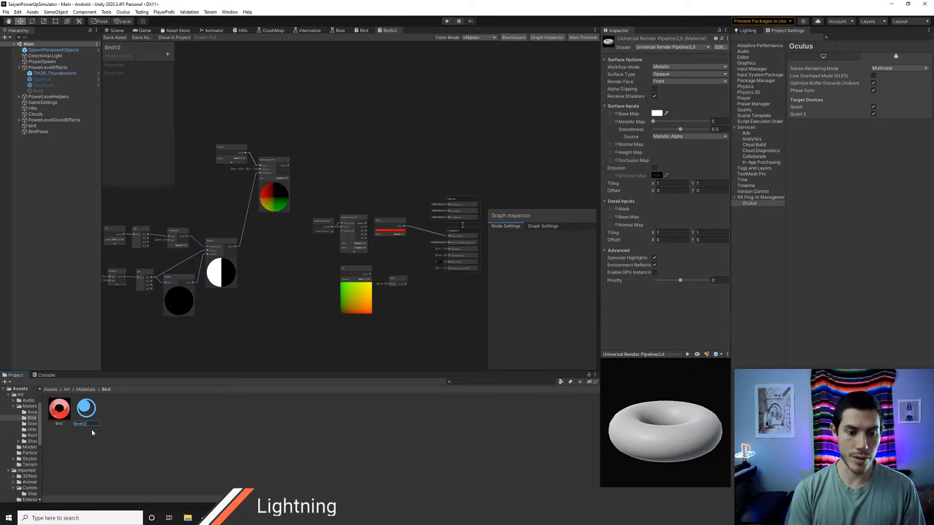
key("Return")
Step: Assign the Shader Graphs/BirdV2 shader to the BirdV2 material
left_click(671, 47)
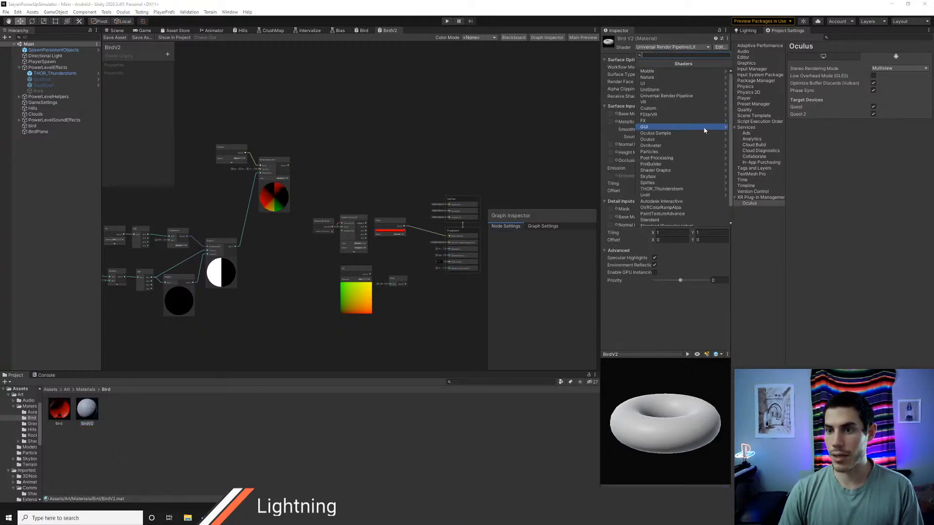
left_click(668, 171)
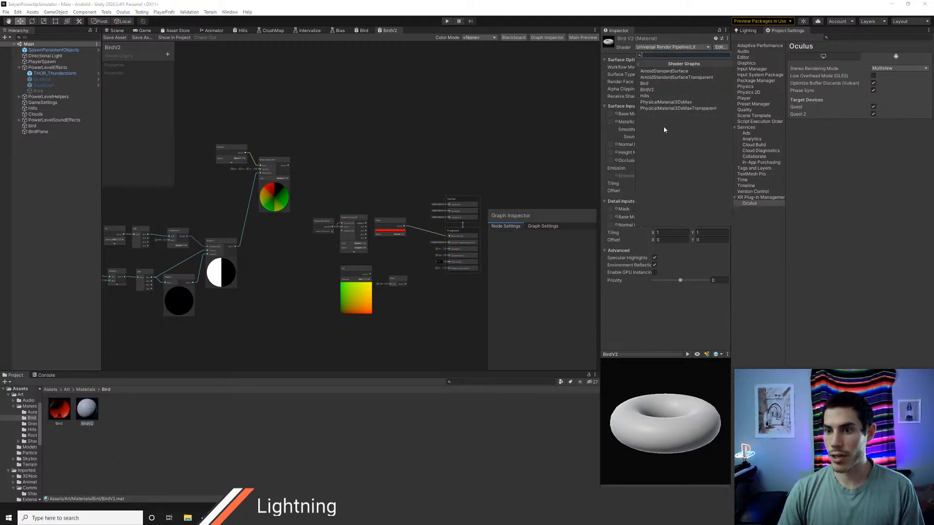
left_click(654, 88)
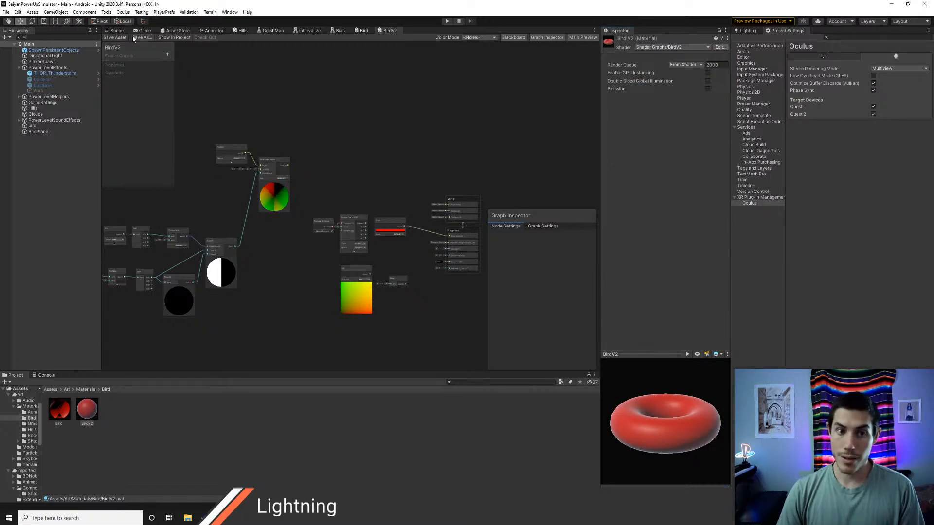
Step: Apply the BirdV2 material to BirdPlane in the scene and look it over
left_click(116, 31)
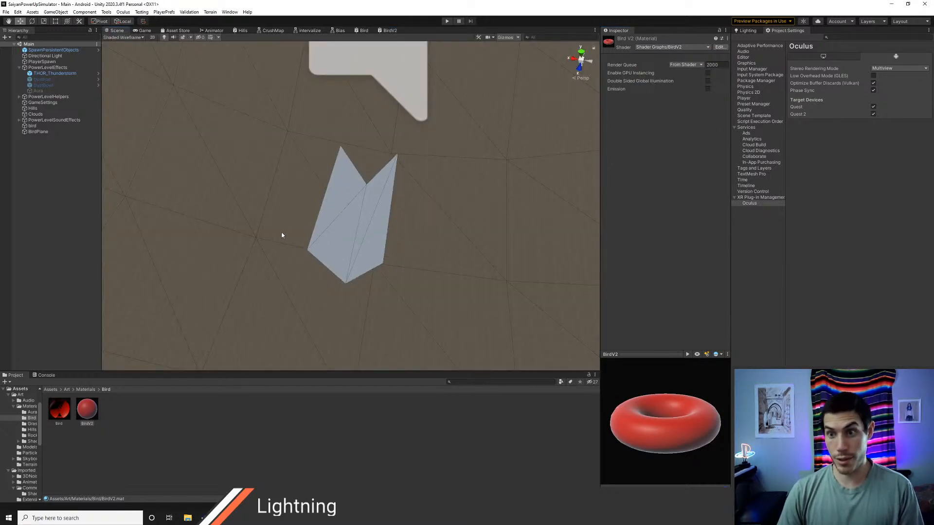
left_click_drag(92, 412, 307, 257)
mouse_move(349, 218)
left_mouse_down()
mouse_move(293, 197)
mouse_move(338, 218)
left_mouse_up()
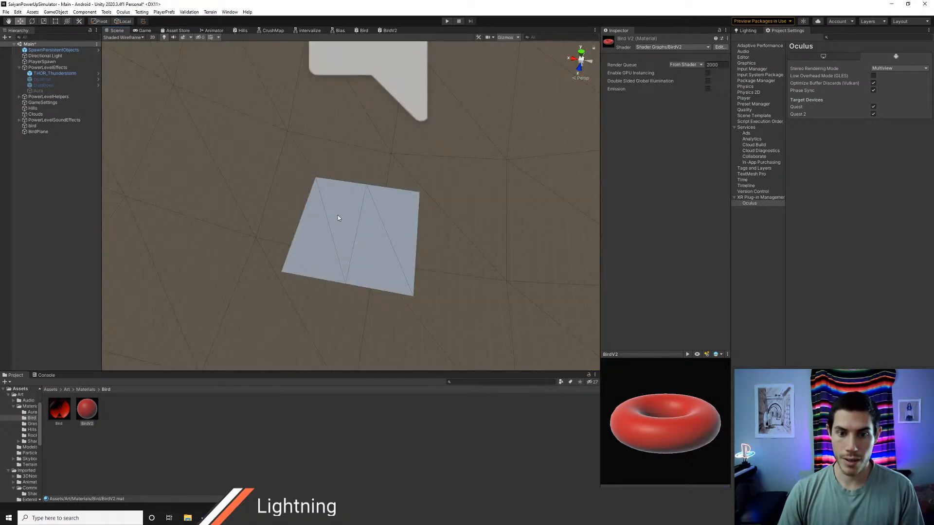
left_click_drag(358, 265, 364, 162, "alt")
Step: Delete every pasted node from the BirdV2 graph except the red Color node and save the graph
left_click(387, 31)
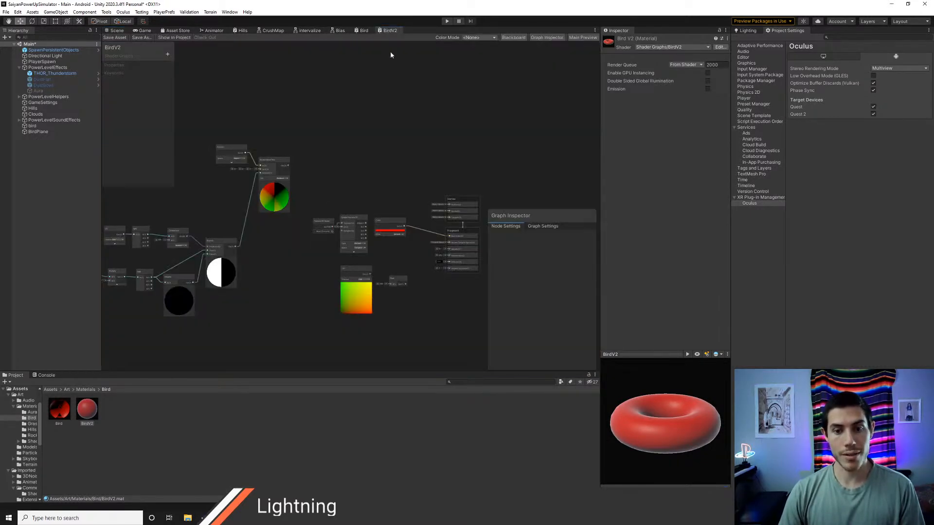
scroll(389, 190, "down", 3)
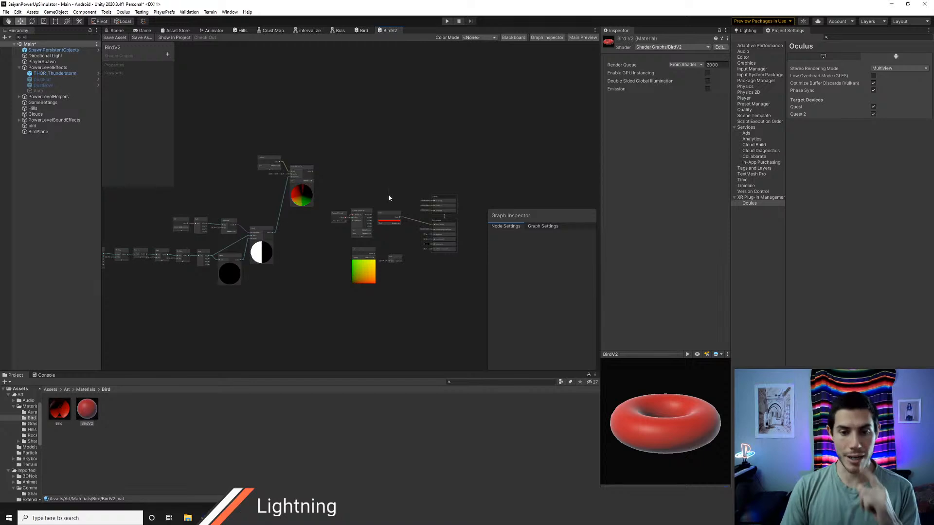
middle_click_drag(381, 196, 407, 192)
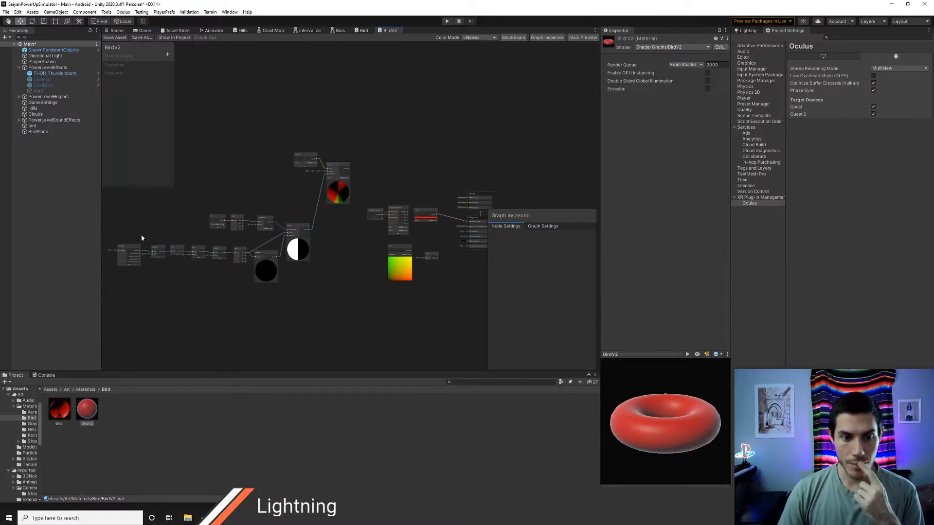
left_click_drag(130, 218, 325, 305)
key("Delete")
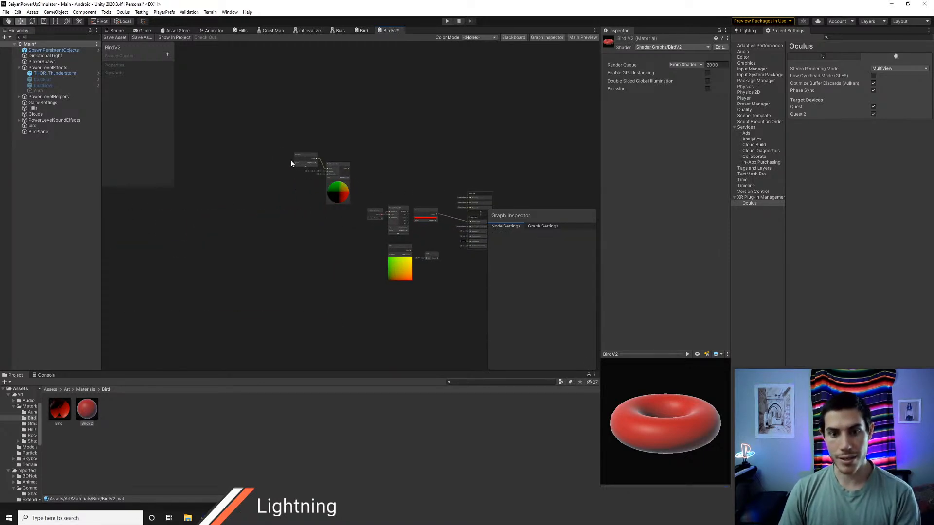
left_click_drag(290, 159, 334, 212)
key("Delete")
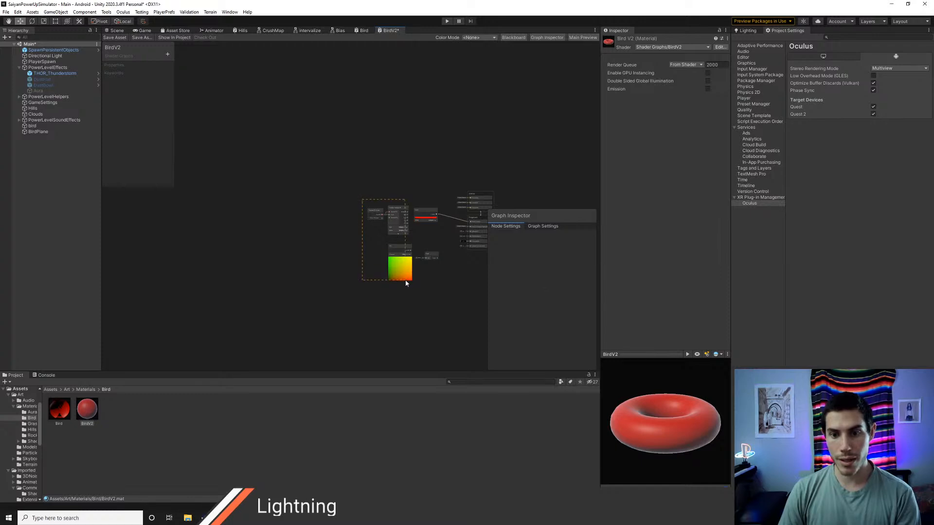
left_click_drag(405, 280, 407, 283)
key("Delete")
left_click_drag(419, 247, 440, 274)
key("Delete")
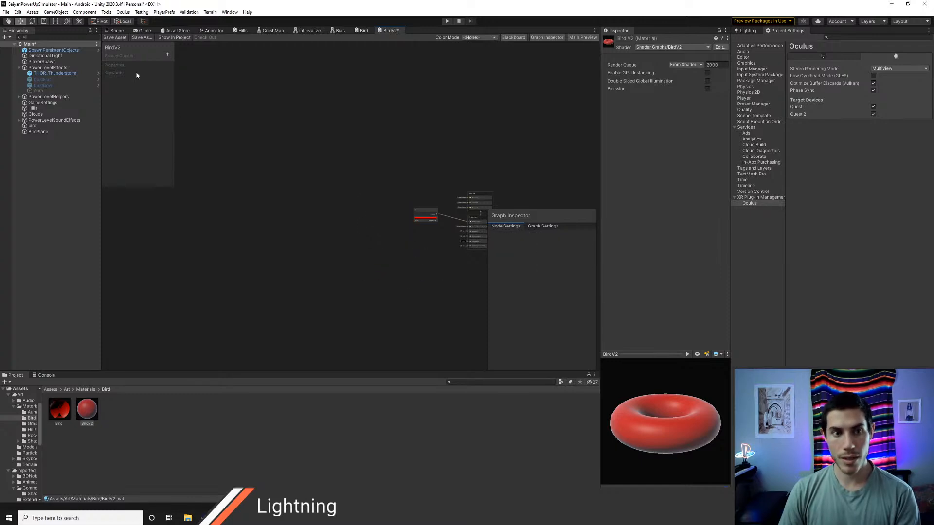
Step: Create a plane named BirdPlane2 with 2 width segments and 1 length segment in the scene
left_click(117, 31)
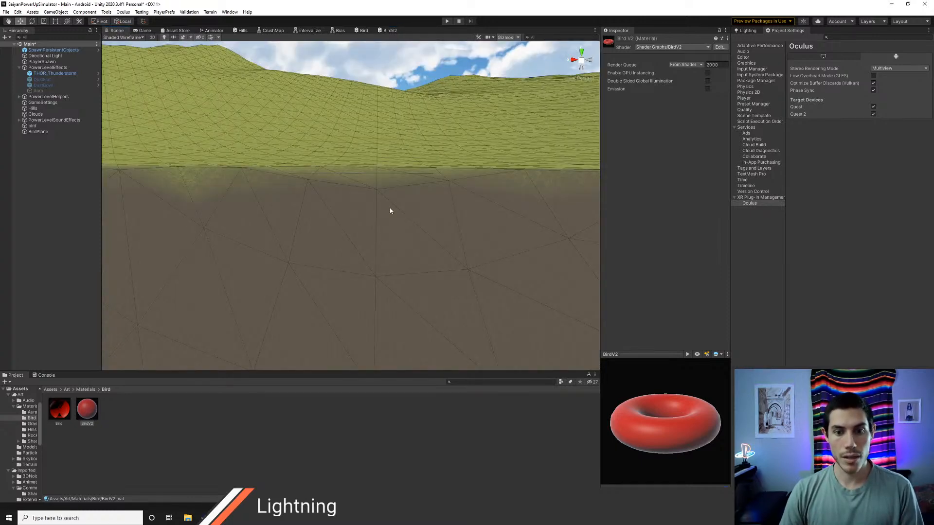
right_click_drag(390, 211, 399, 292)
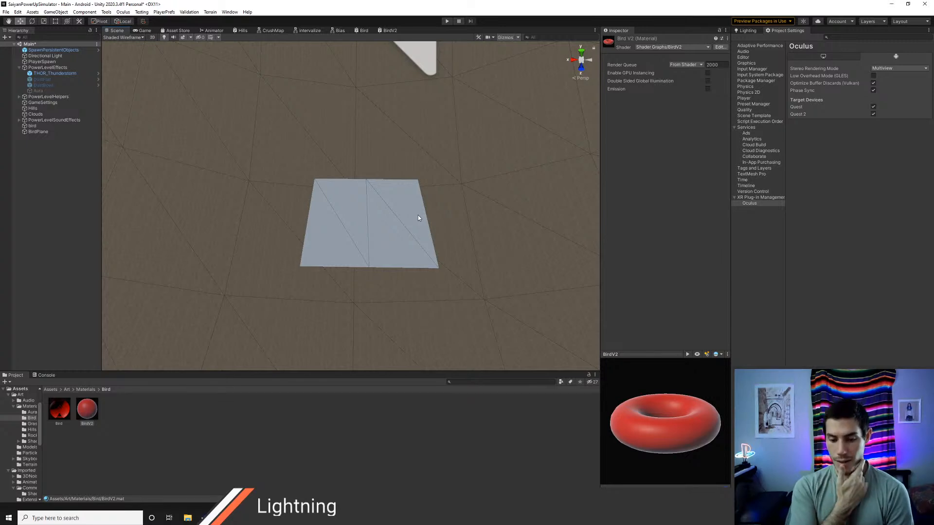
scroll(419, 216, "up", 5)
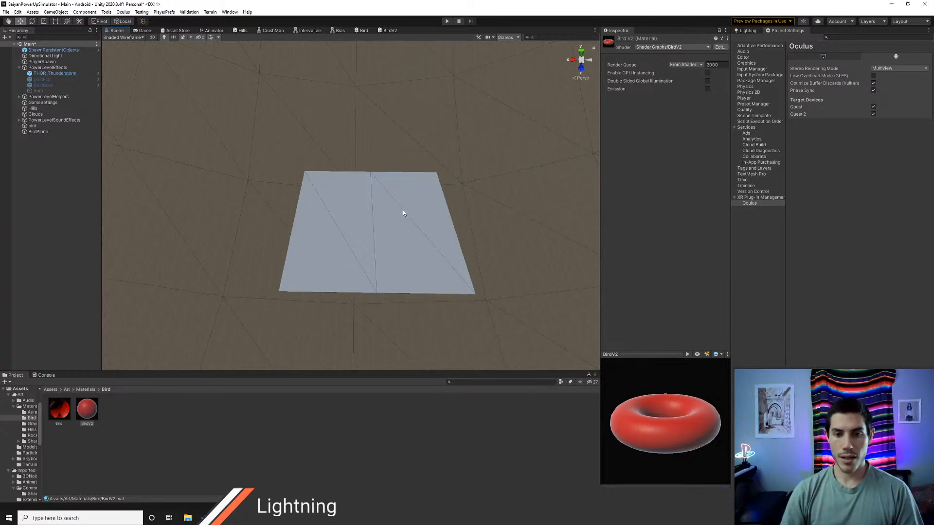
middle_click_drag(419, 215, 393, 202)
left_click_drag(413, 253, 459, 238, "alt")
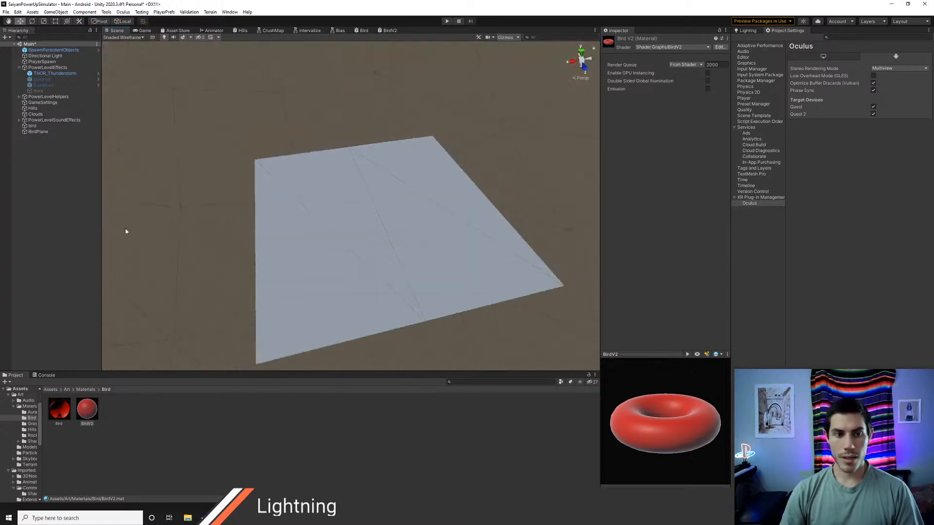
right_click(37, 155)
left_click(132, 322)
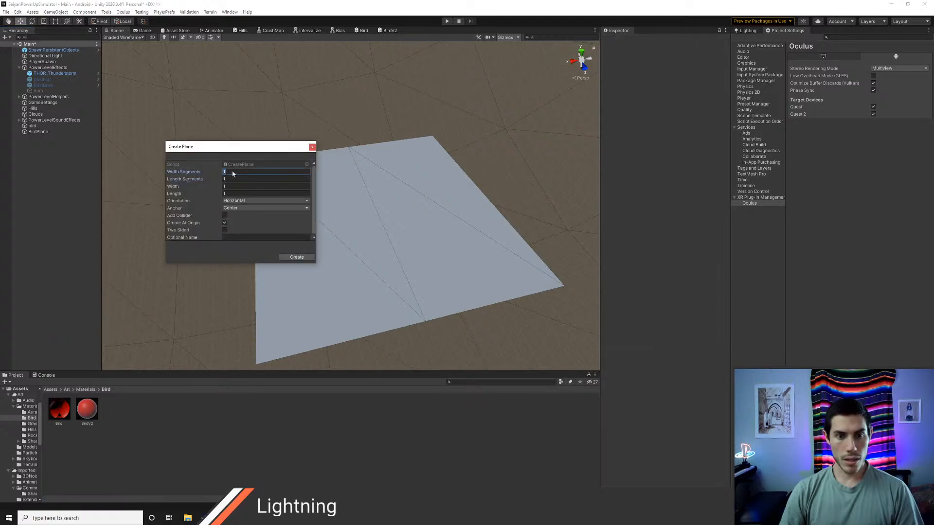
type("2")
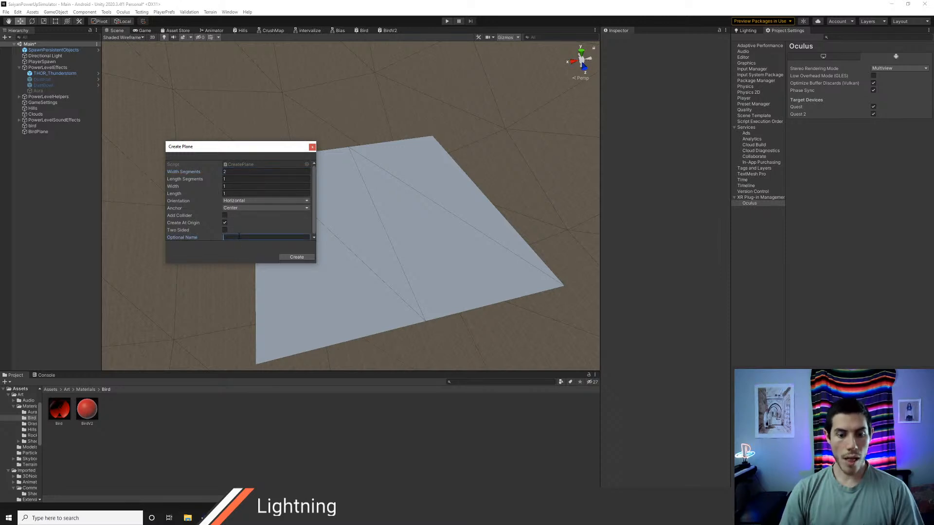
type("BirdPlane2")
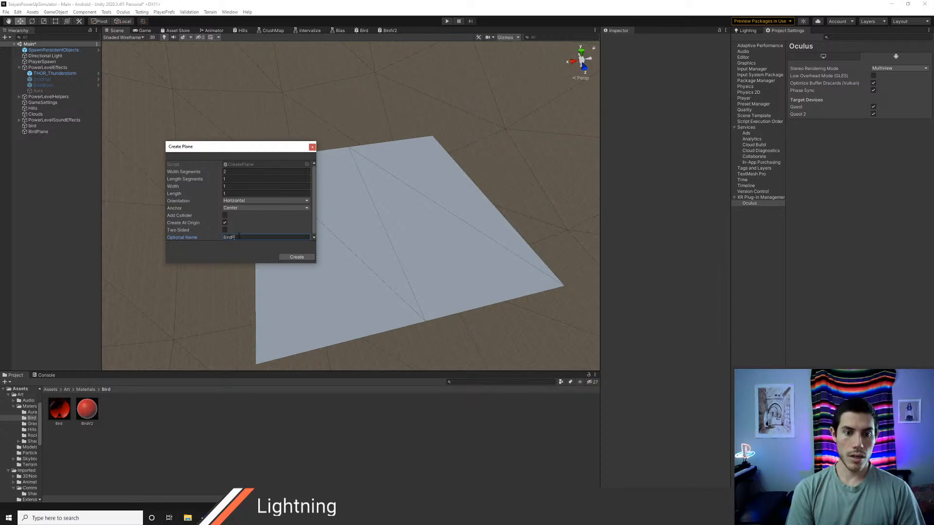
left_click(287, 256)
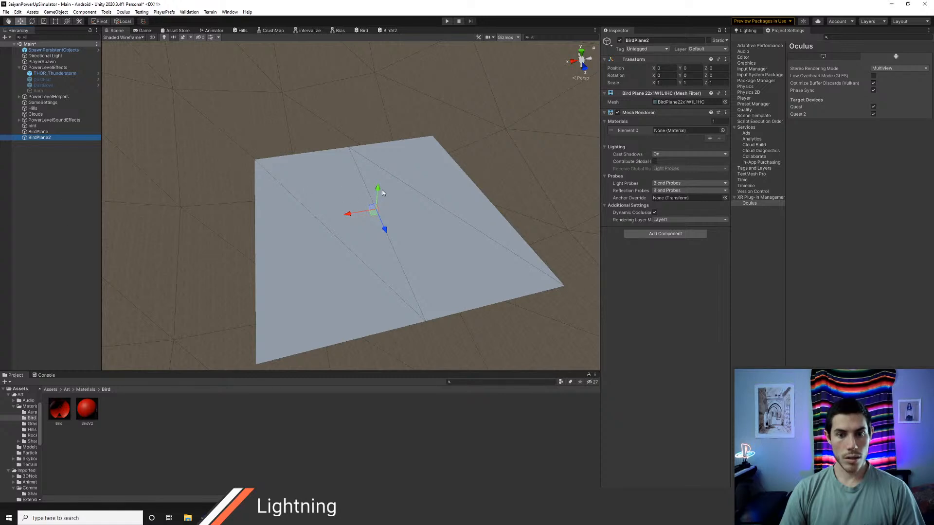
Step: Raise BirdPlane2 above the old plane to a Y position of about 0.37 and apply the BirdV2 material
left_click_drag(382, 193, 380, 112)
left_click_drag(87, 409, 287, 225)
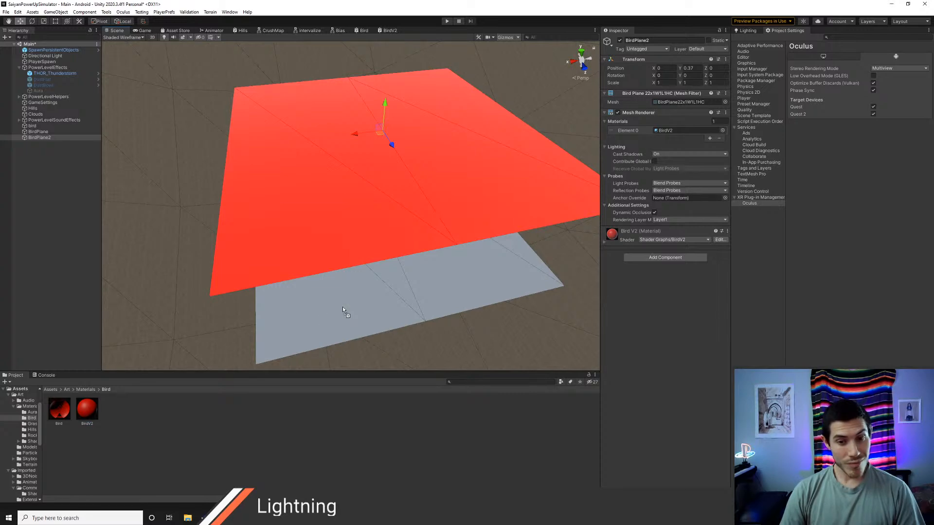
Step: Delete the original BirdPlane from the scene
key("s")
right_click_drag(384, 282, 330, 280)
key("e")
key("w")
key("e")
key("w")
key("q")
left_click(317, 129)
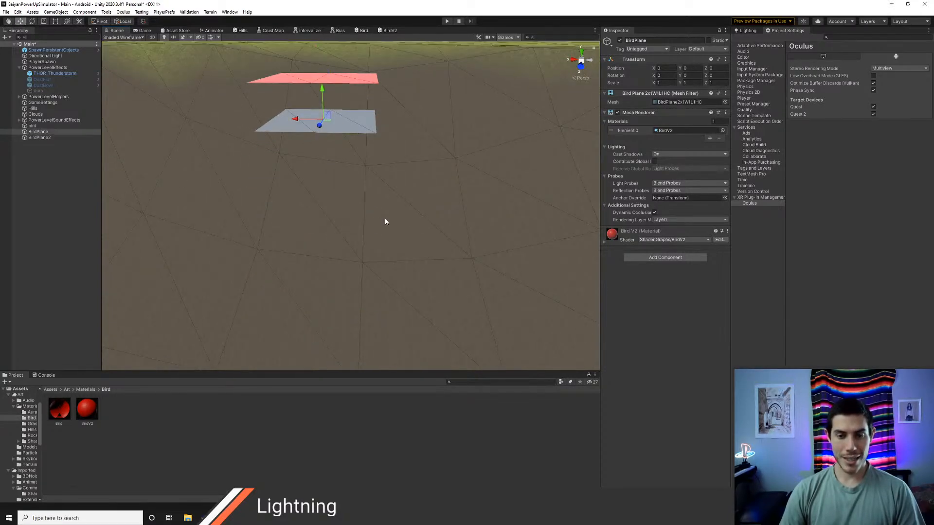
key("Delete")
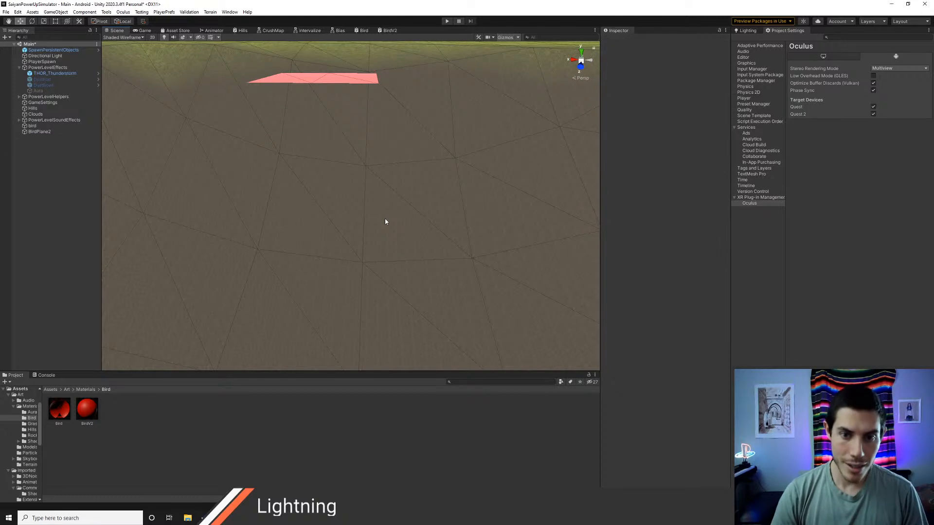
right_click_drag(204, 171, 278, 183)
key("alt+Tab")
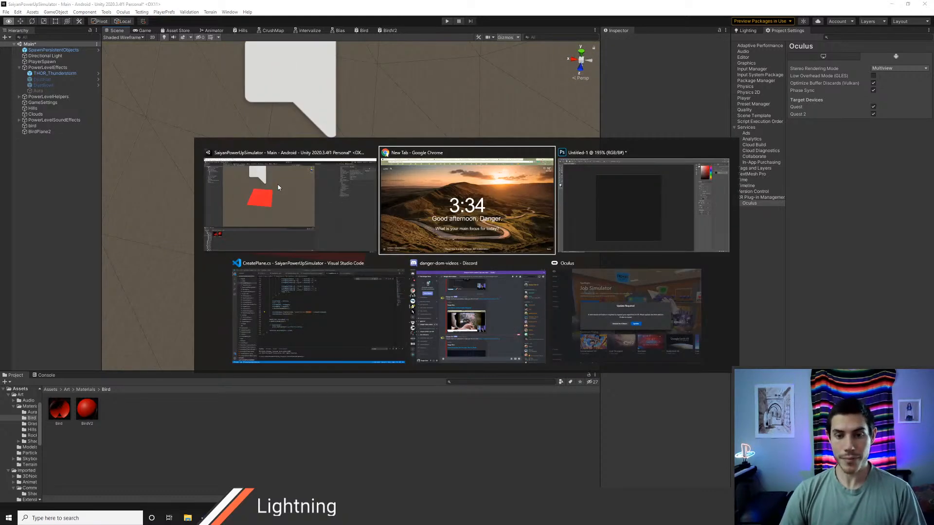
key("alt+Tab")
key("alt+Tab")
key("alt+Tab")
key("alt+Tab")
key("alt+Tab")
key("alt+Tab")
key("alt+Tab")
key("alt+Tab")
key("alt+Tab")
key("alt+Tab")
key("alt+Tab")
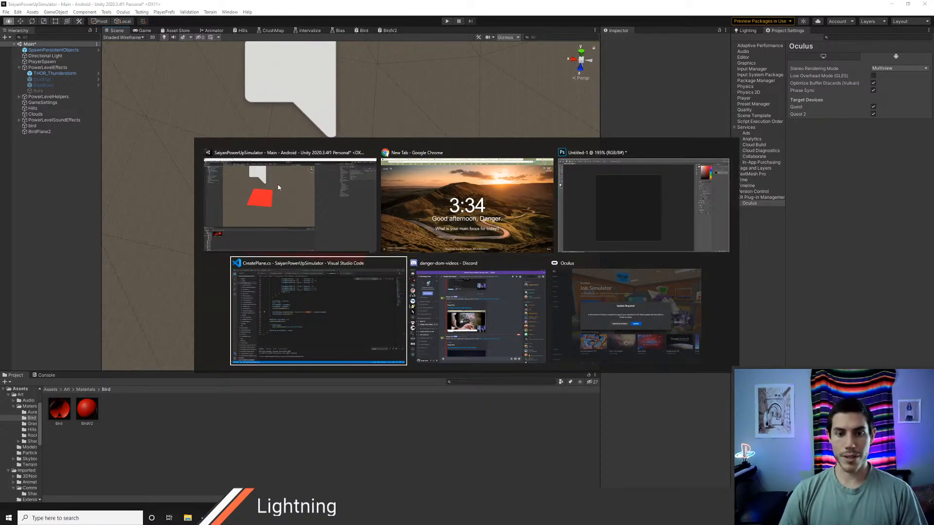
right_click_drag(334, 216, 299, 253)
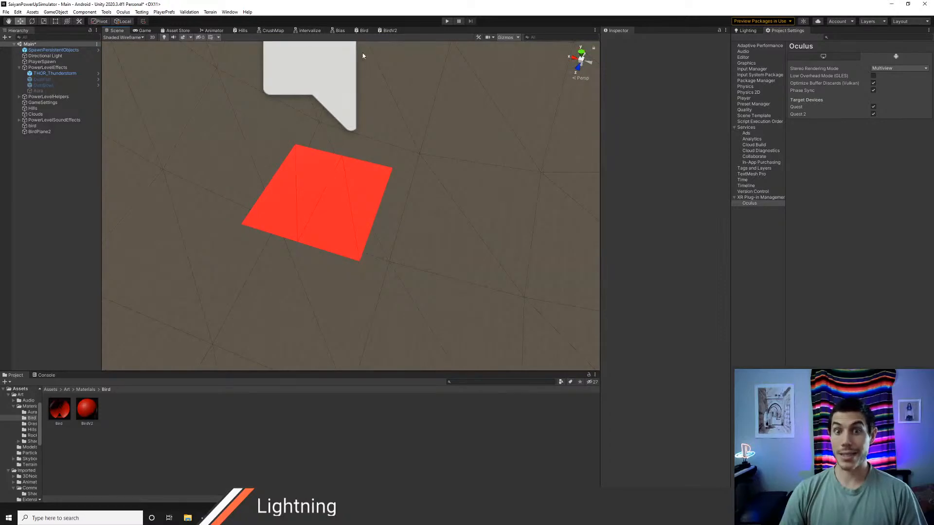
mouse_move(347, 198)
right_mouse_down()
mouse_move(369, 173)
mouse_move(369, 35)
mouse_move(352, 192)
mouse_move(359, 209)
right_mouse_up()
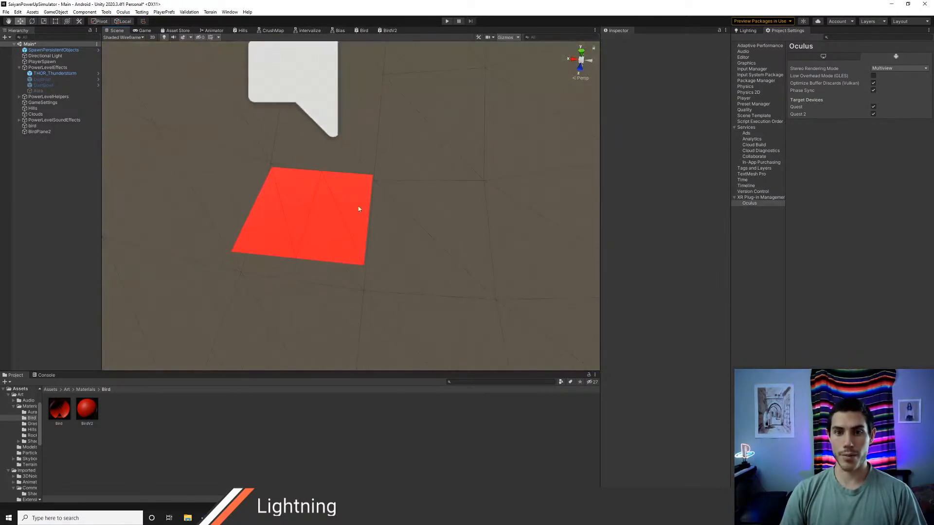
Step: Paste the copied bird nodes into the BirdV2 graph beside the Vertex and Fragment stacks and delete the old Color node
left_click(388, 31)
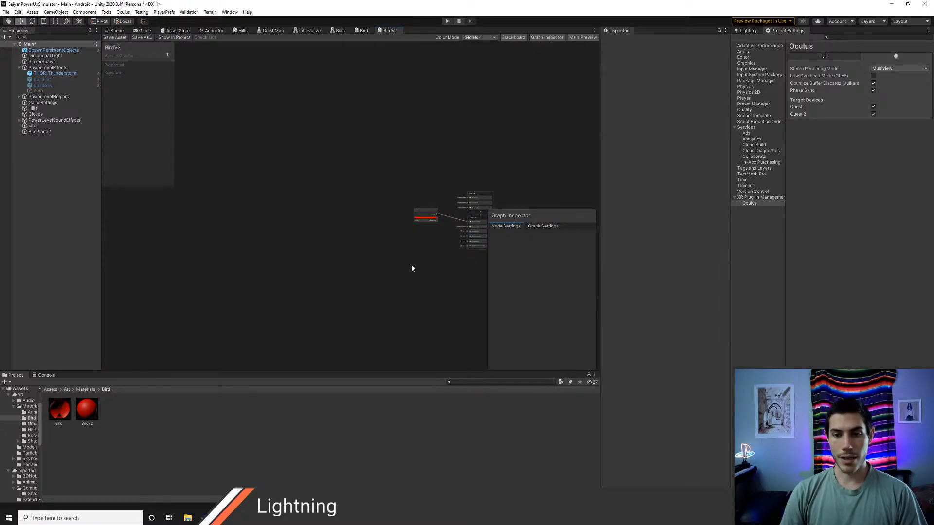
key("ctrl+v")
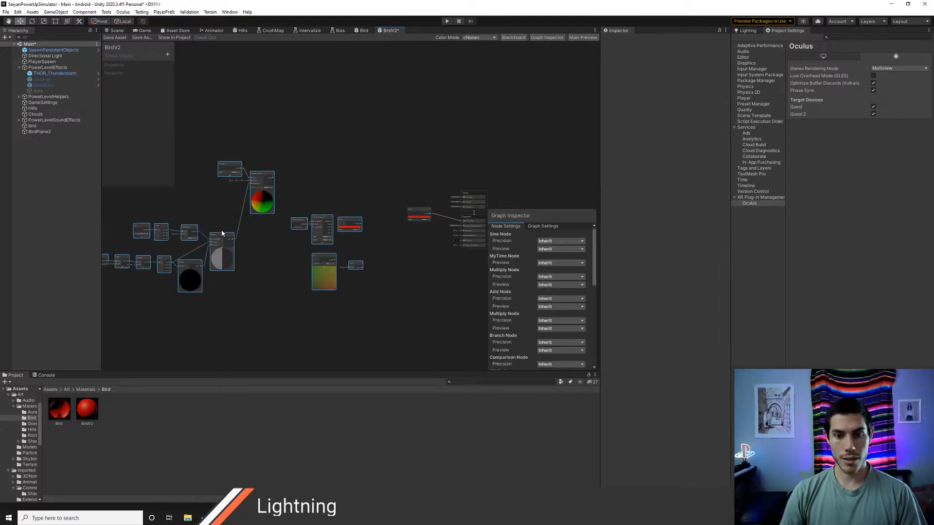
left_click_drag(260, 175, 324, 151)
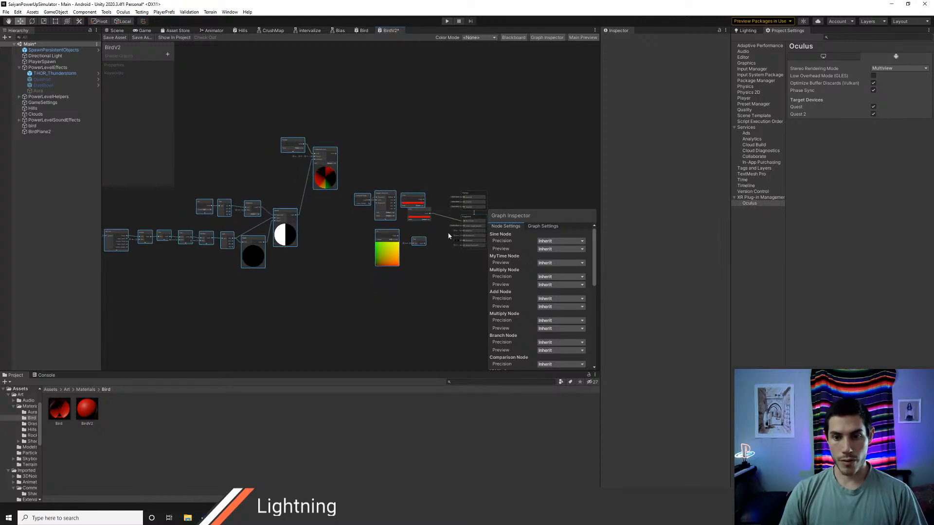
left_click(427, 214)
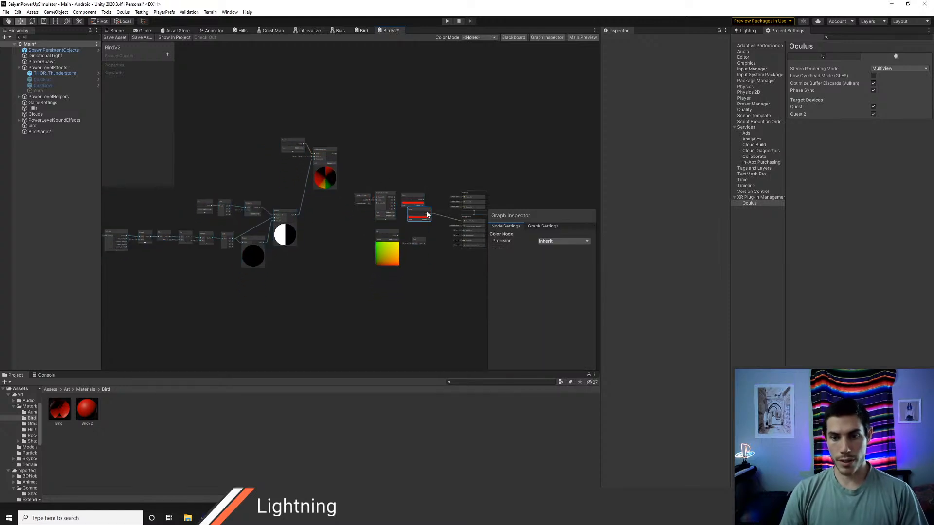
key("Delete")
scroll(314, 290, "down", 3)
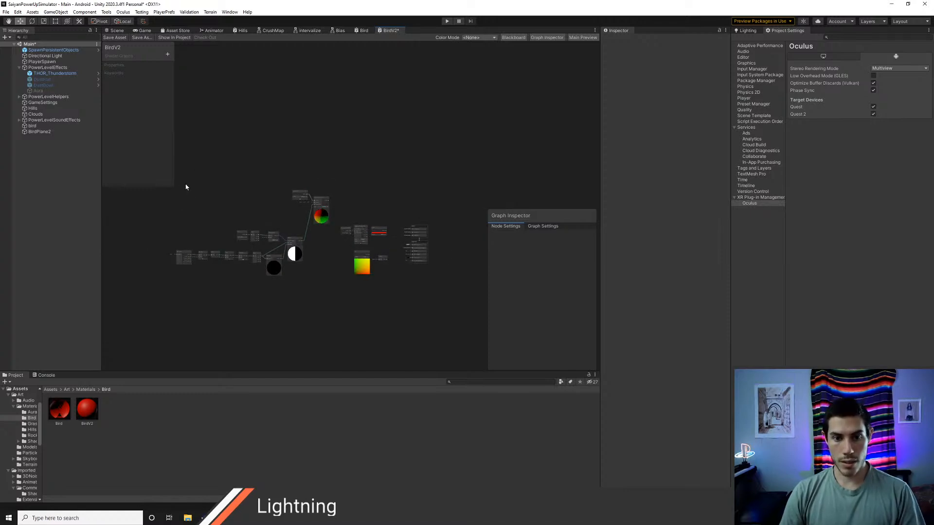
left_click_drag(364, 325, 391, 242)
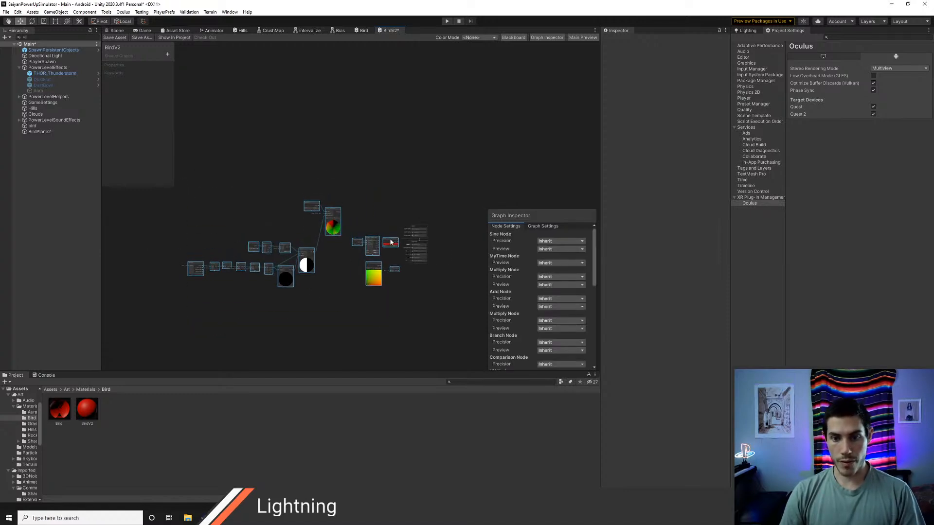
left_click(371, 192)
scroll(371, 288, "up", 8)
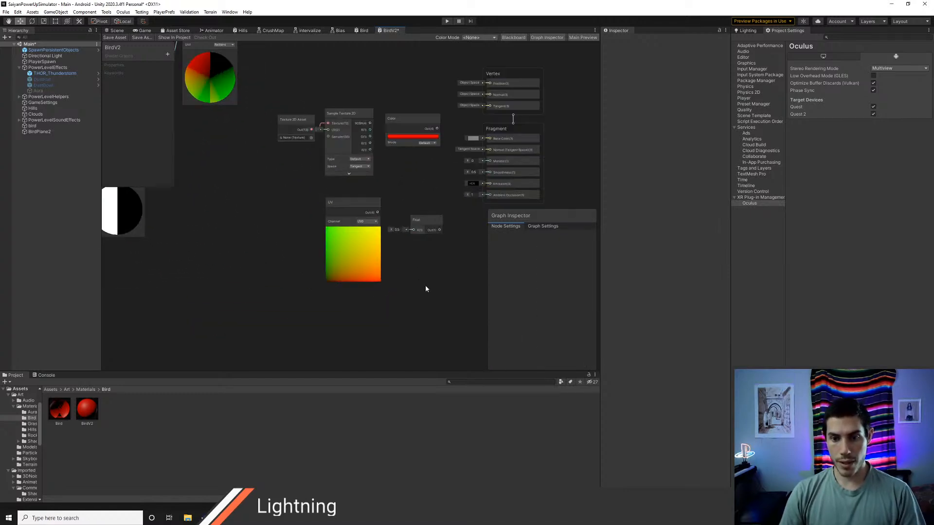
Step: Enable Alpha Clip for the BirdV2 graph and connect the Float node's output to Alpha Clip Threshold
left_click(543, 226)
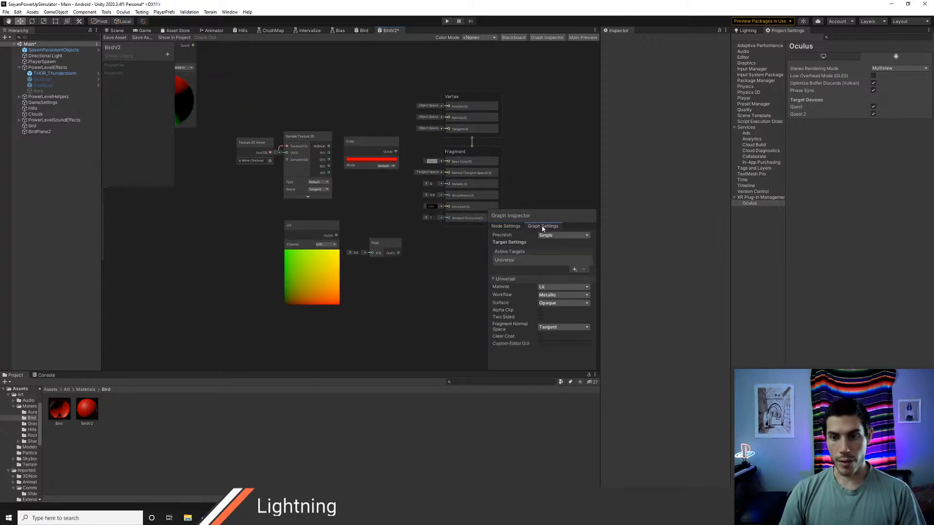
left_click(540, 310)
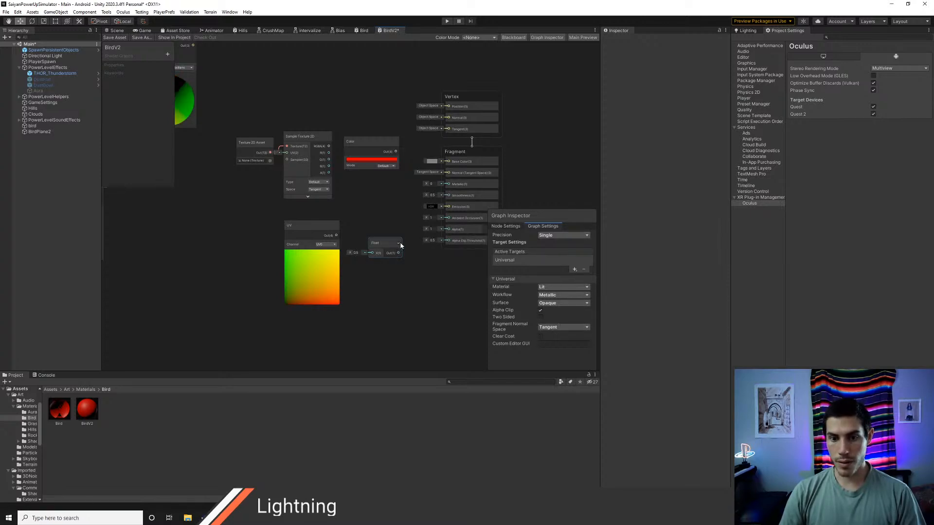
left_click_drag(397, 252, 447, 241)
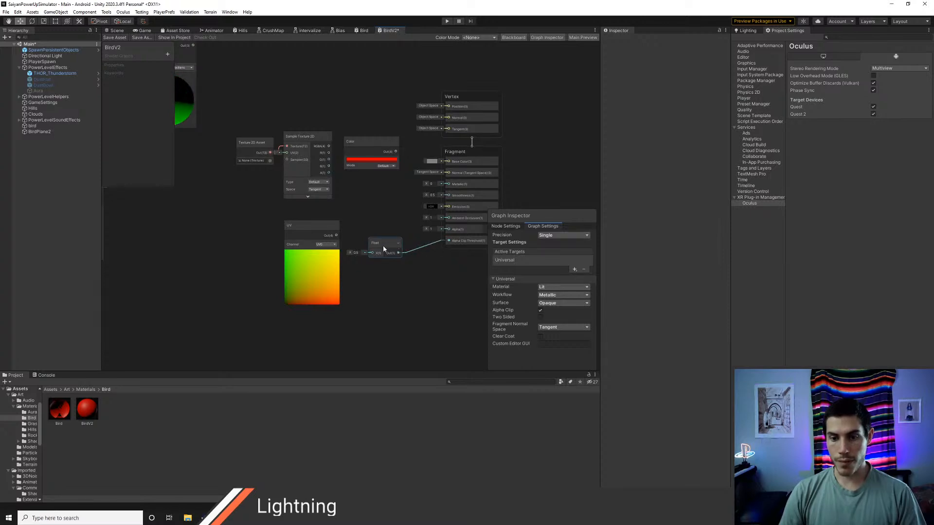
left_click_drag(383, 244, 389, 238)
Step: Delete the pasted red Color node, connect Sample Texture 2D's RGBA output to Base Color, and save the graph
left_click(356, 141)
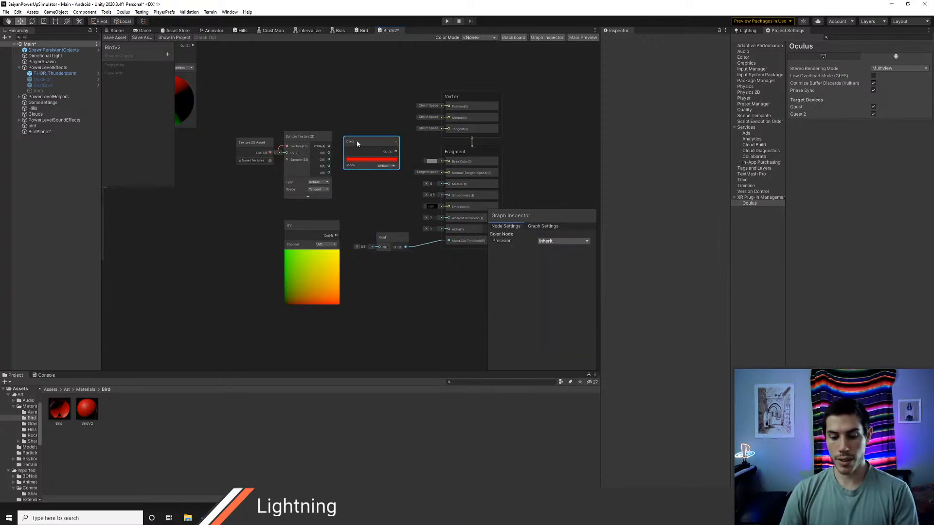
key("Delete")
left_click_drag(328, 145, 447, 161)
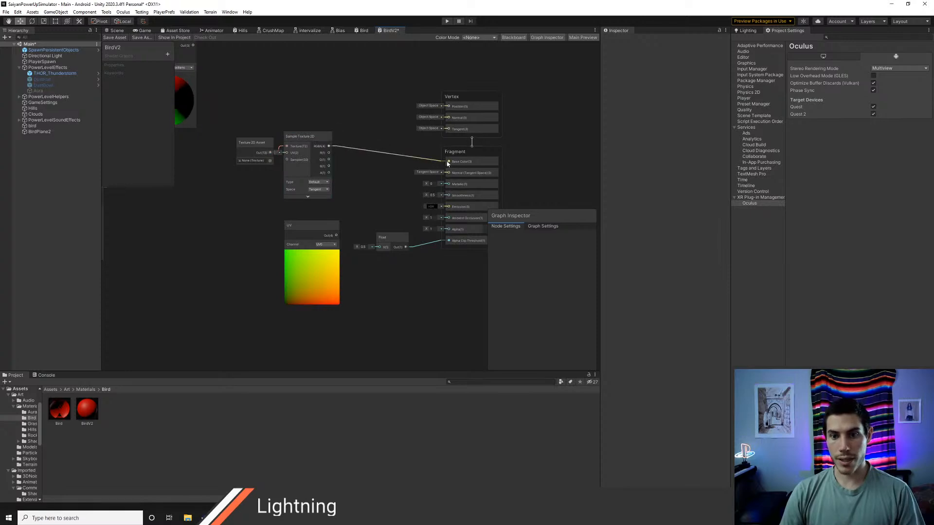
Step: Examine BirdPlane2 in the scene, the BirdV2 graph's connections and the BirdV2 material's texture property
left_click(116, 32)
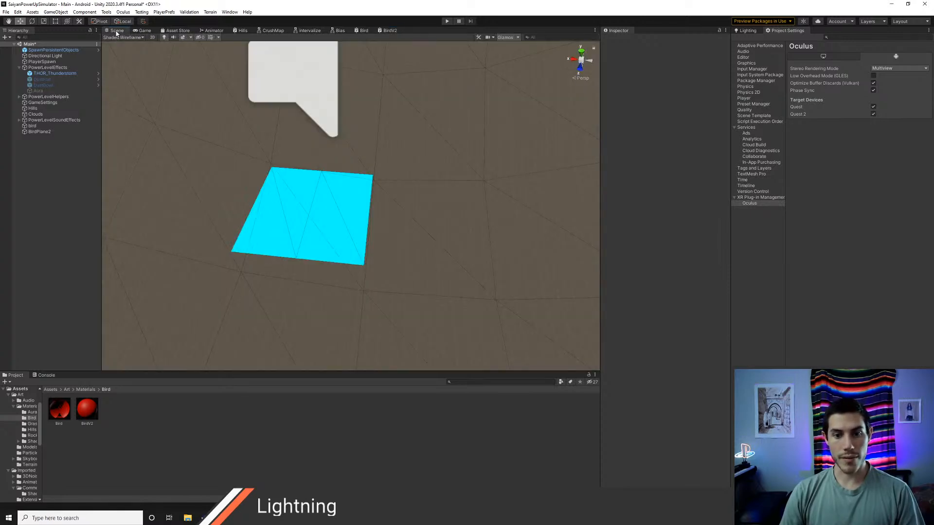
middle_click_drag(394, 203, 431, 211)
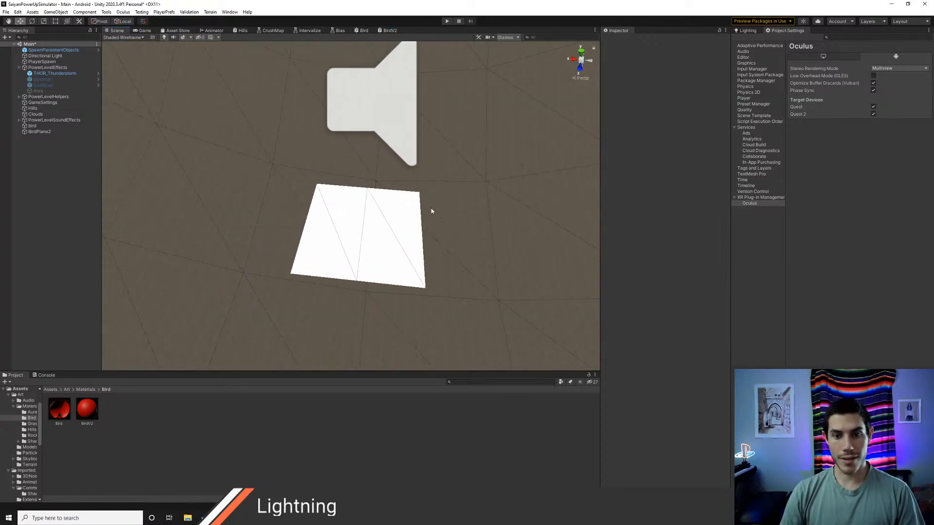
left_click(388, 31)
middle_click_drag(399, 211, 376, 221)
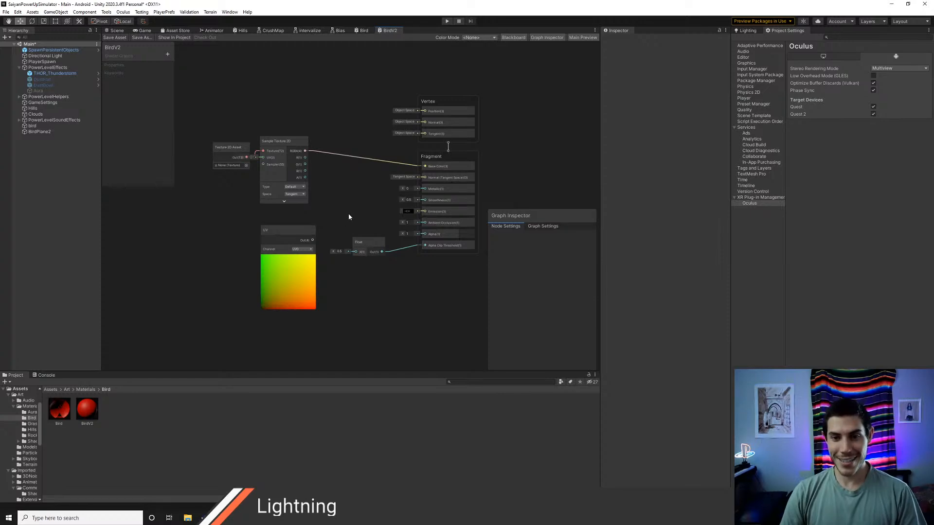
left_click(116, 30)
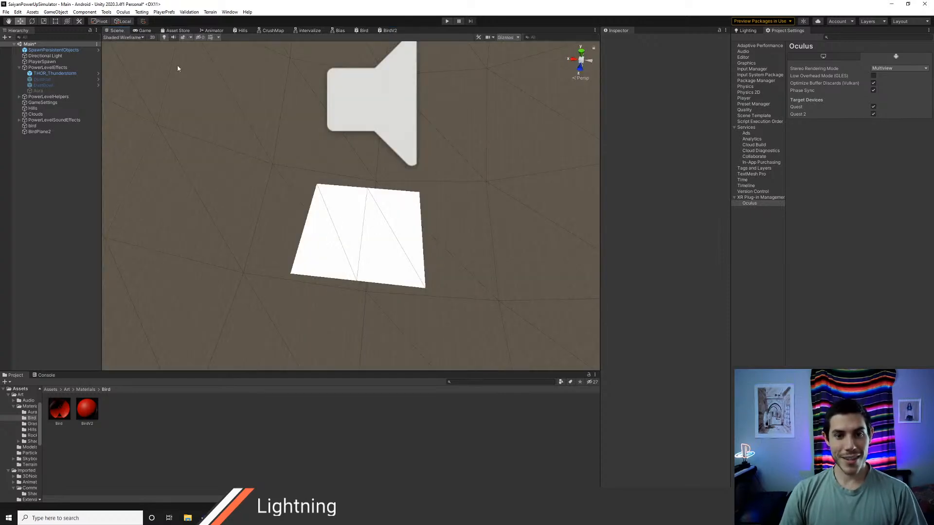
left_click(85, 413)
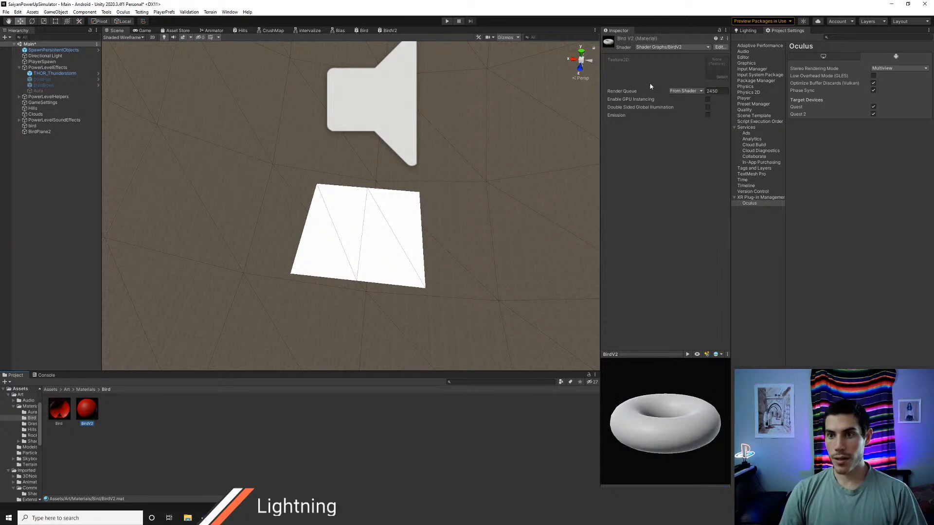
key("alt+Tab")
key("alt+Tab")
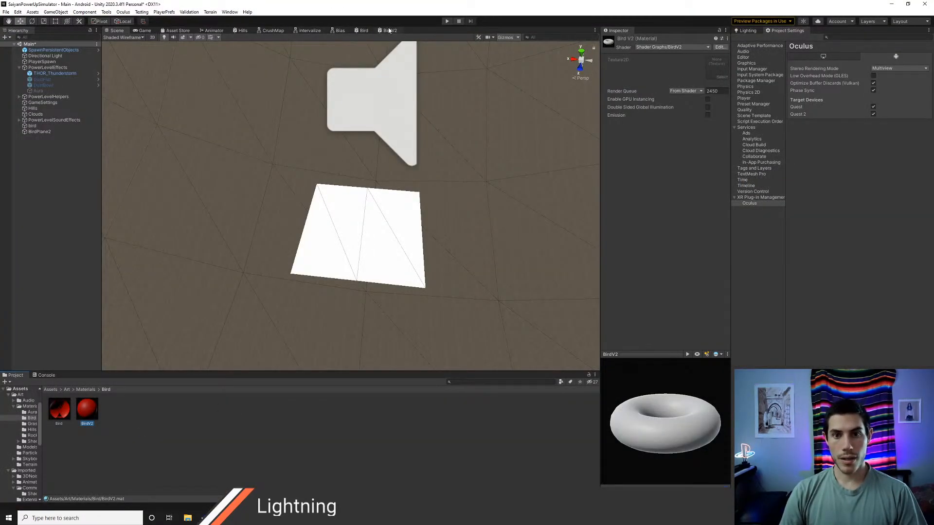
Step: Add a Texture 2D property named BirdTex to the BirdV2 graph
left_click(389, 30)
middle_click_drag(191, 124, 372, 116)
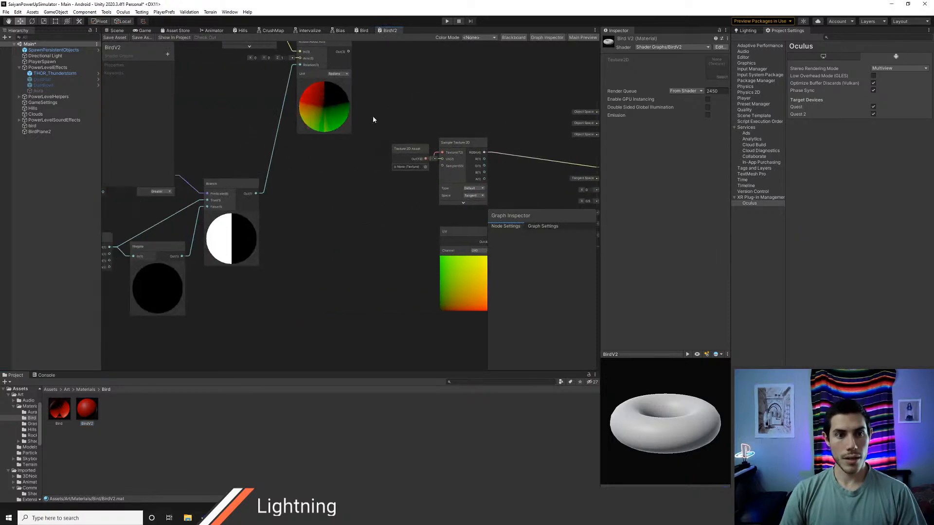
left_click(167, 54)
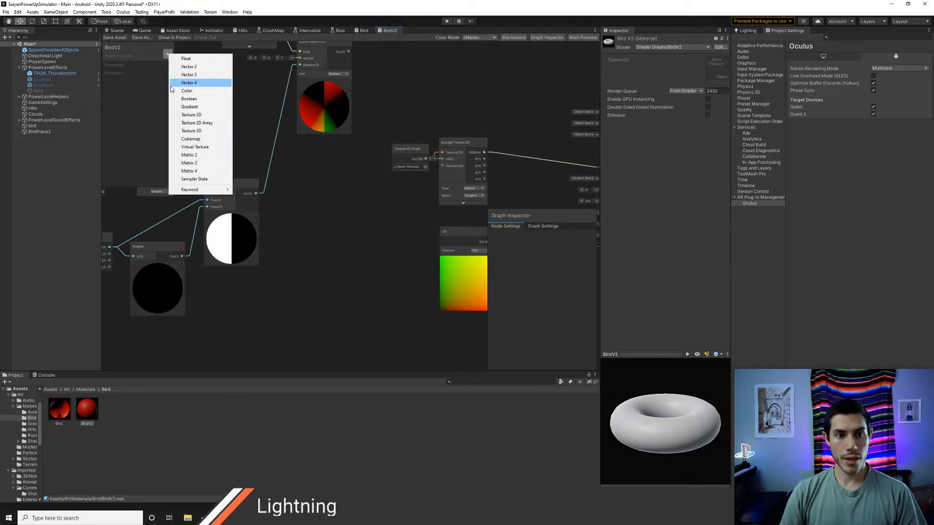
left_click(198, 115)
key("BackSpace")
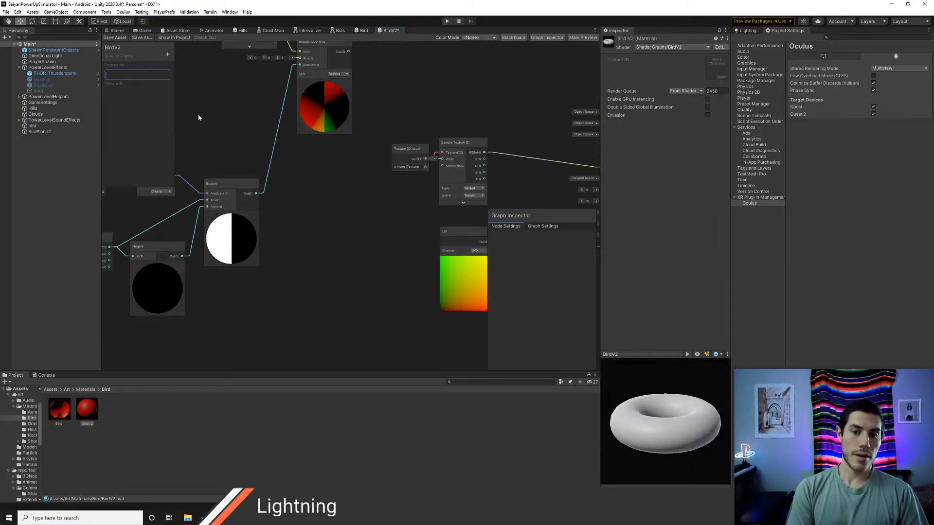
type("BirdTex")
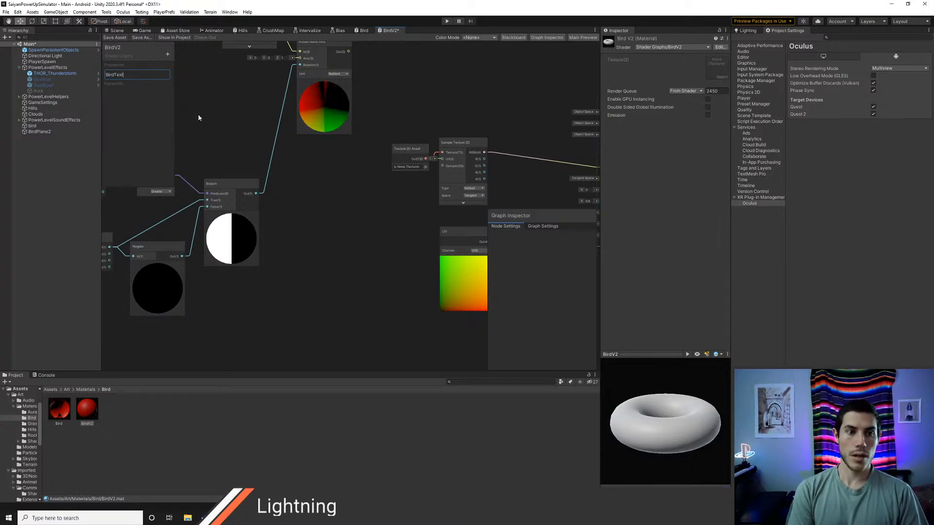
key("Return")
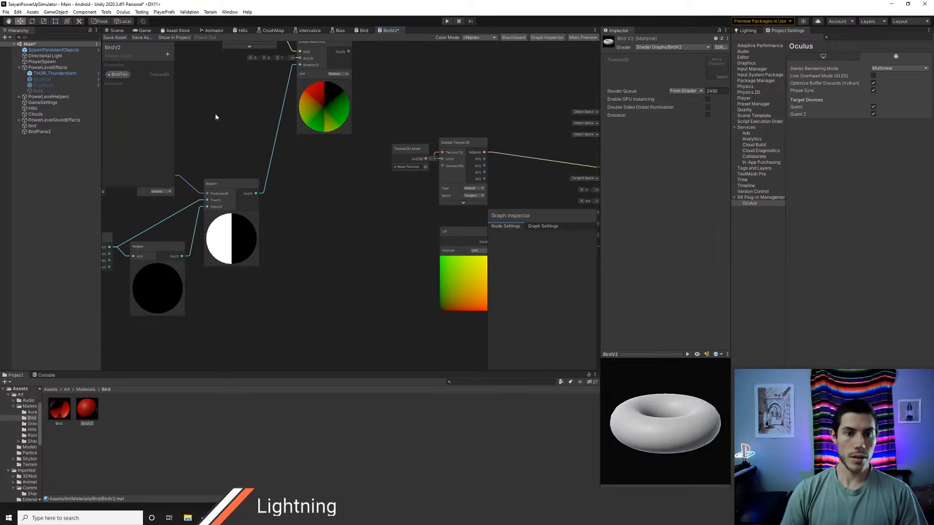
Step: Replace the Texture 2D Asset node with a BirdTex node feeding Sample Texture 2D's Texture input and save the graph
left_click_drag(117, 74, 401, 144)
left_click(406, 150)
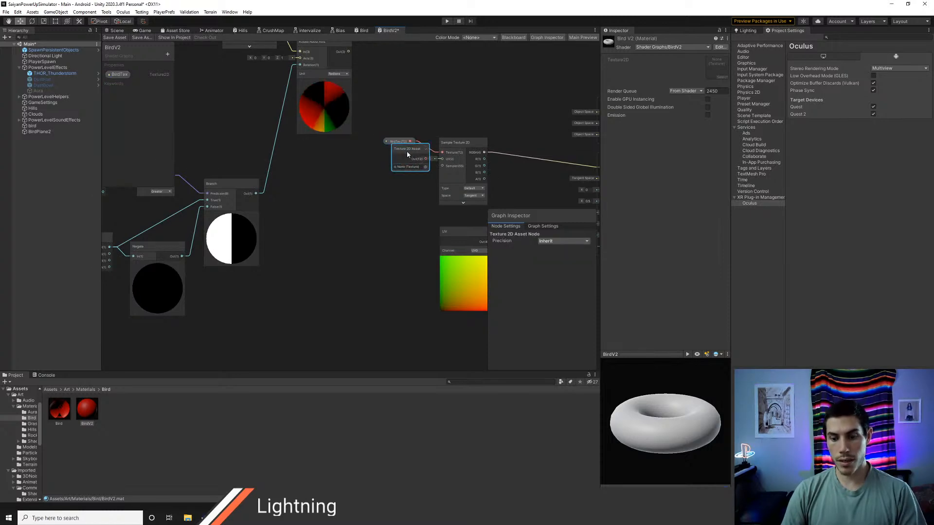
key("Delete")
left_click_drag(398, 141, 400, 147)
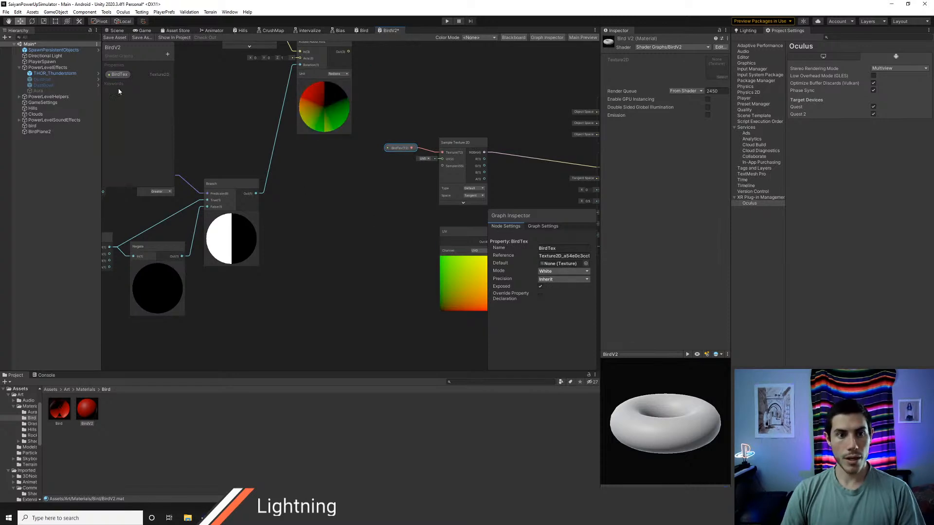
left_click(114, 37)
Step: Assign the bird texture to the BirdV2 material's BirdTex property and inspect BirdPlane2 up close
left_click(116, 30)
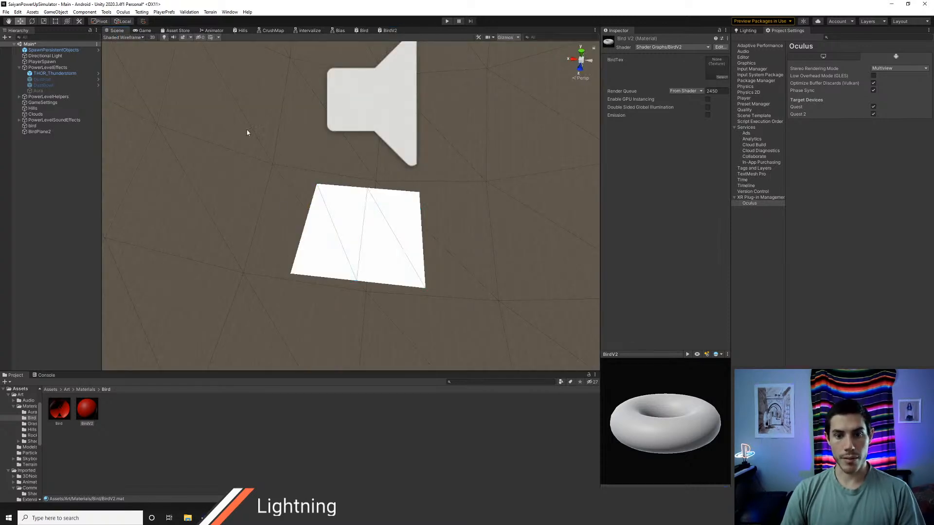
left_click(77, 416)
left_click(87, 410)
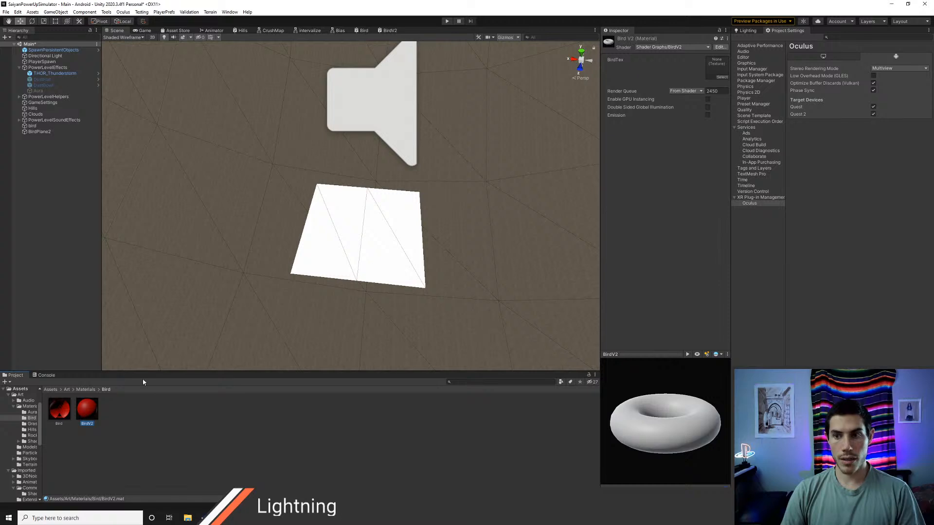
left_click(718, 77)
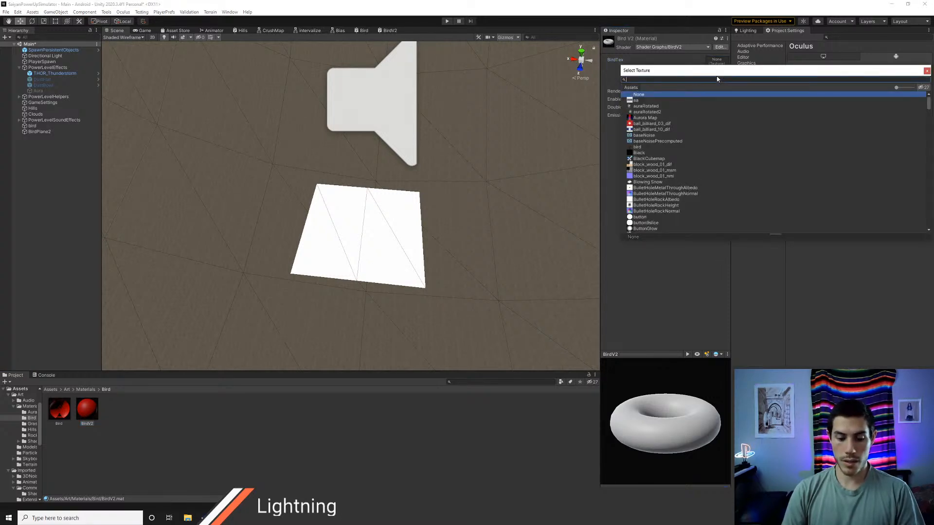
type("bird")
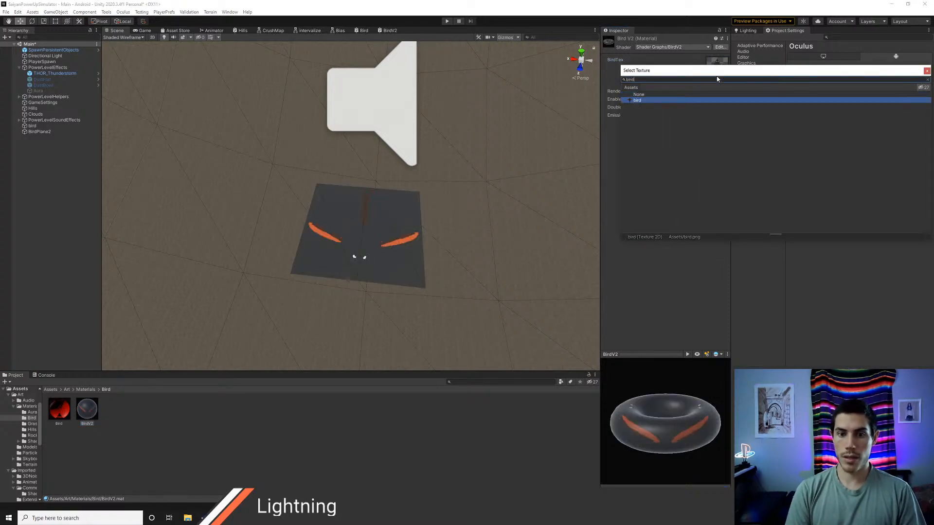
key("Return")
left_click_drag(529, 206, 479, 253, "alt")
scroll(425, 268, "up", 4)
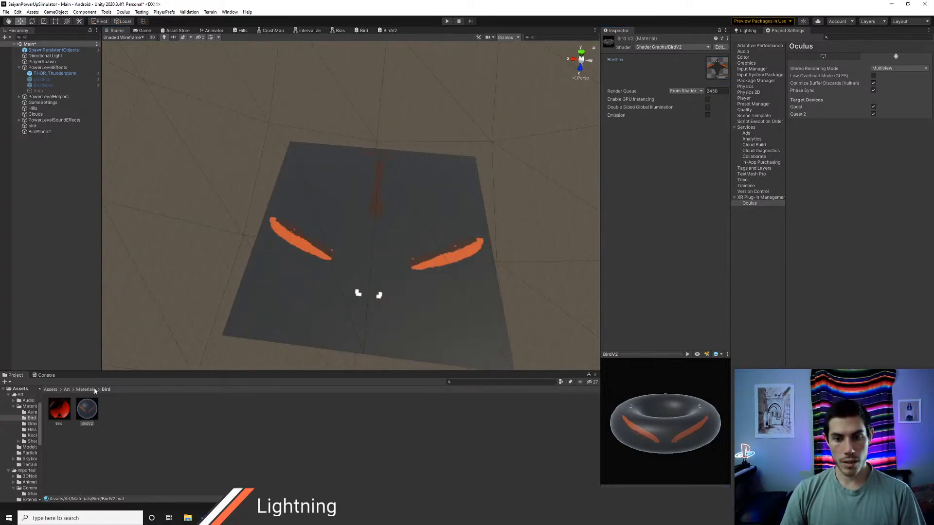
Step: Examine the import settings of the bird texture in the root Assets folder
left_click(51, 390)
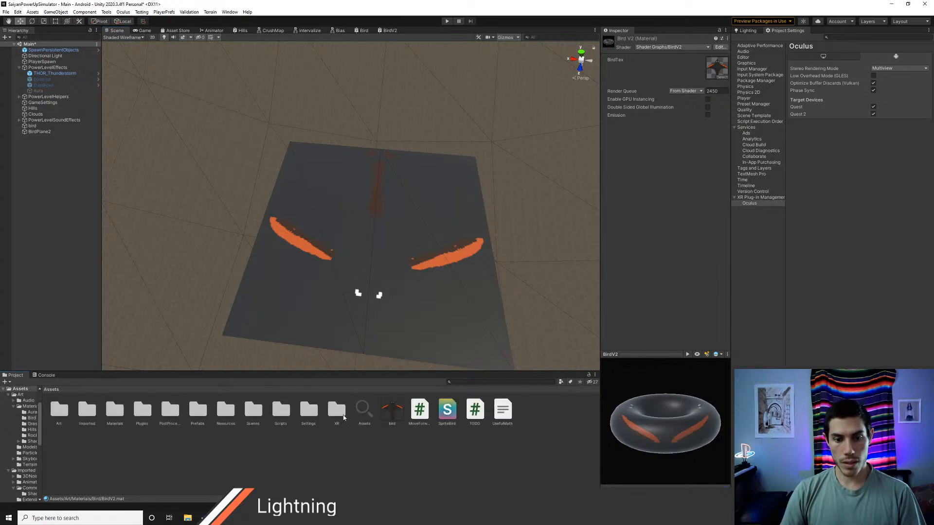
left_click(391, 411)
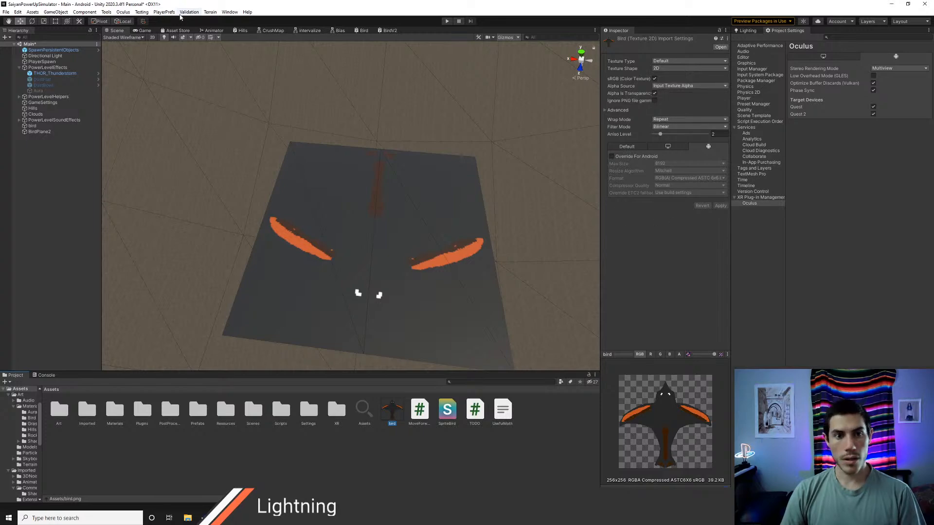
key("alt+Tab")
key("alt+Tab")
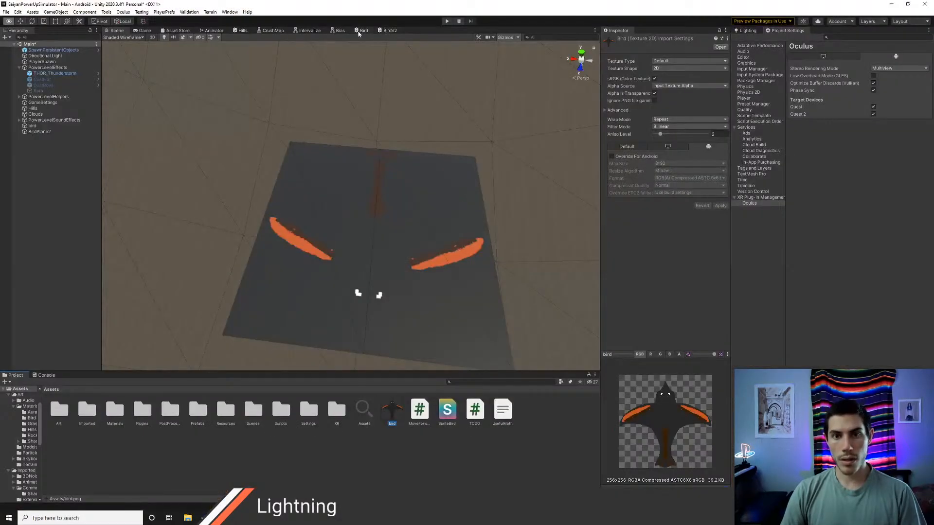
Step: Close the old Bird shader graph and keep the BirdV2 graph open
left_click(389, 31)
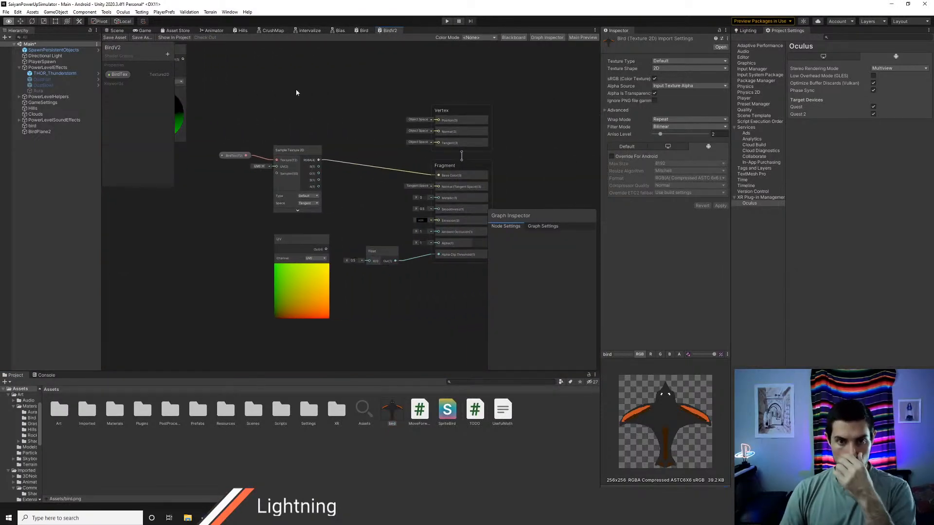
left_click(364, 30)
right_click(363, 30)
left_click(384, 44)
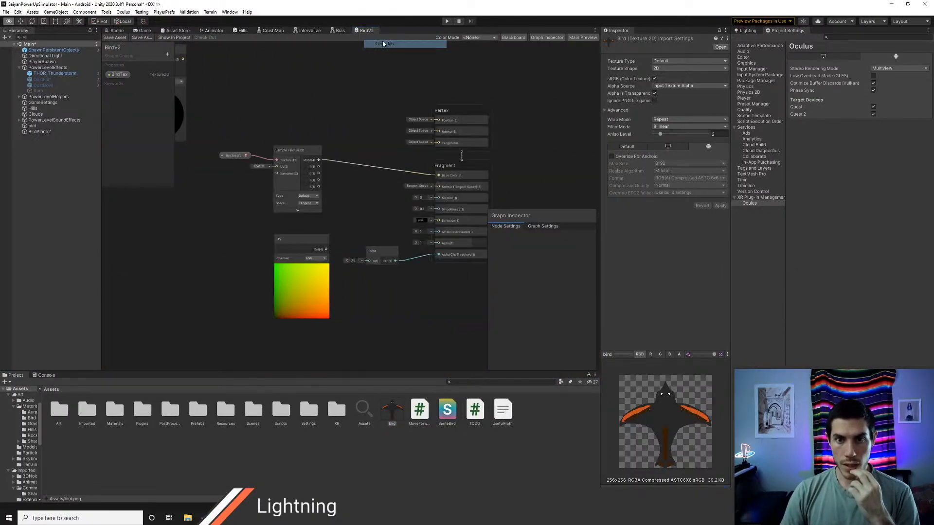
Step: Set the BirdV2 graph's fragment Smoothness to 0, save the graph and check the plane in the scene
middle_click_drag(376, 191, 355, 183)
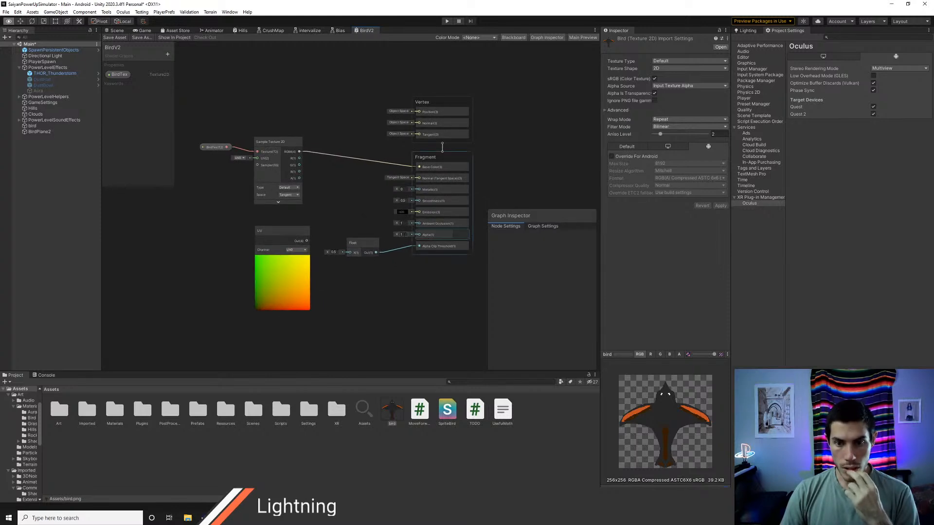
scroll(361, 230, "up", 1)
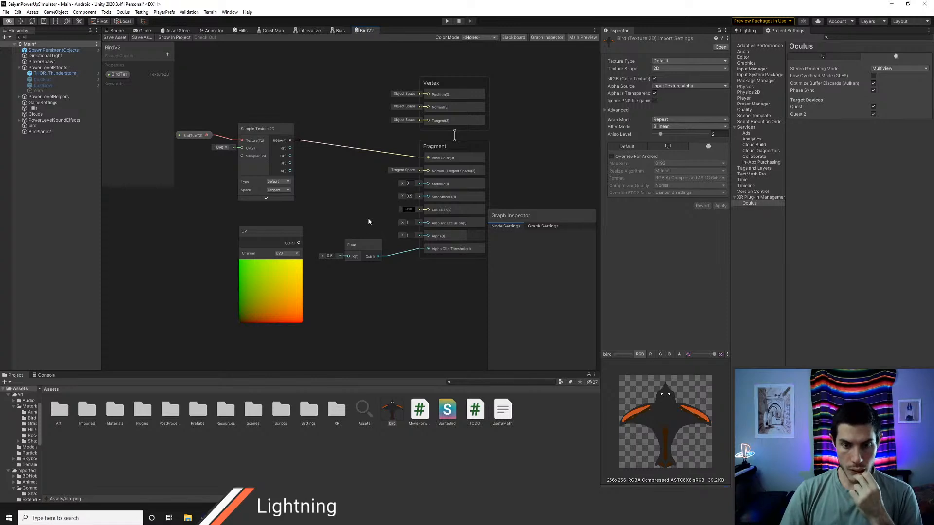
scroll(348, 204, "up", 1)
middle_click_drag(382, 214, 315, 213)
left_click(301, 254)
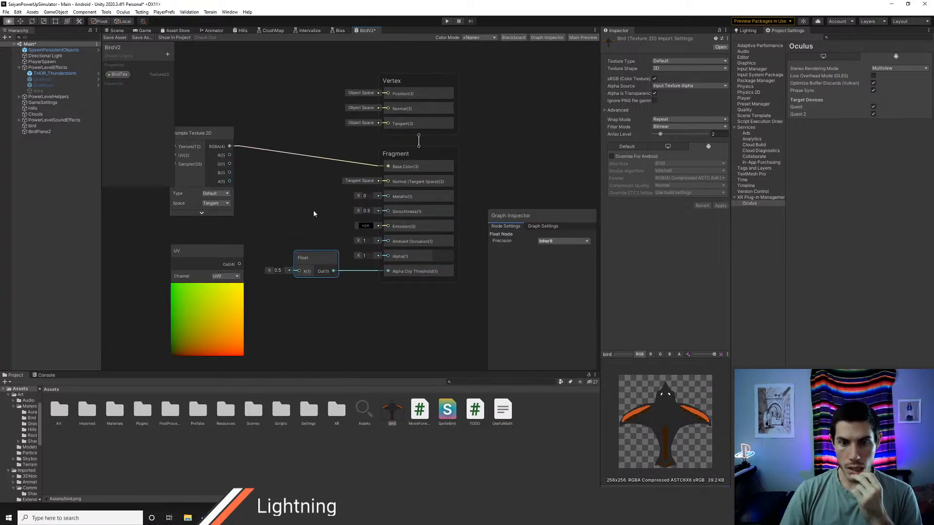
left_click(365, 211)
type("0")
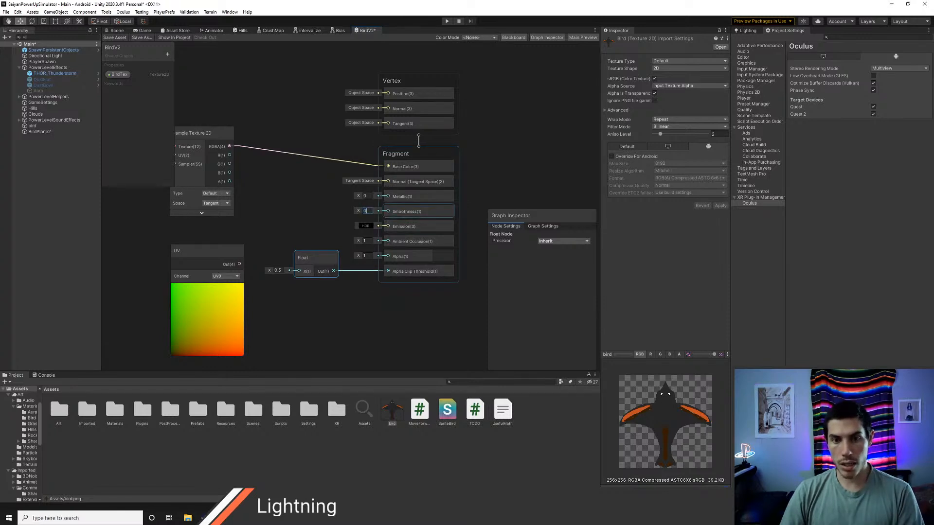
left_click(123, 39)
left_click(115, 32)
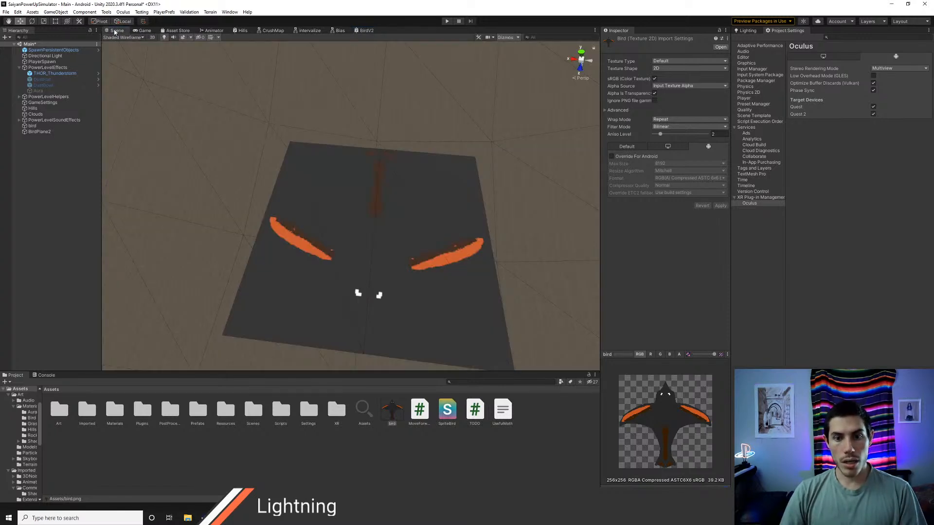
Step: Enable Two Sided in the BirdV2 graph settings, save the graph and inspect the plane in the scene
left_click(364, 30)
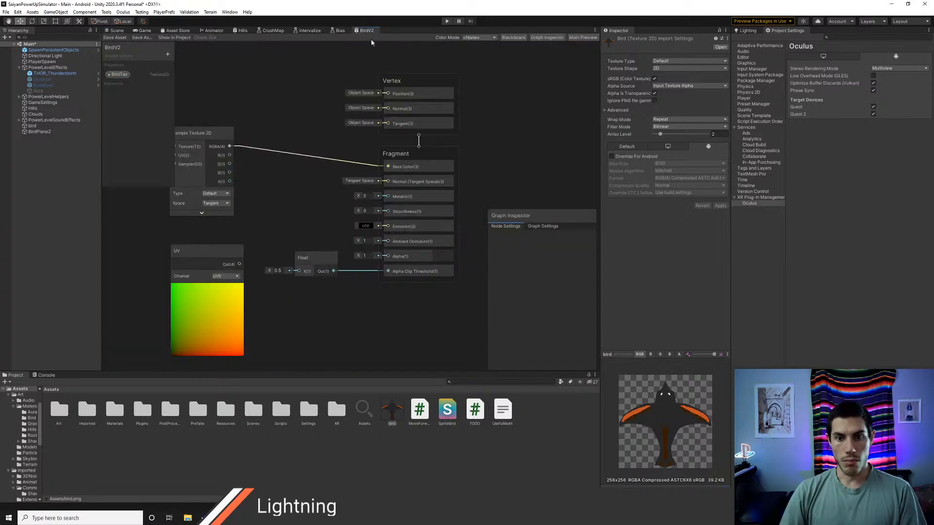
left_click(547, 226)
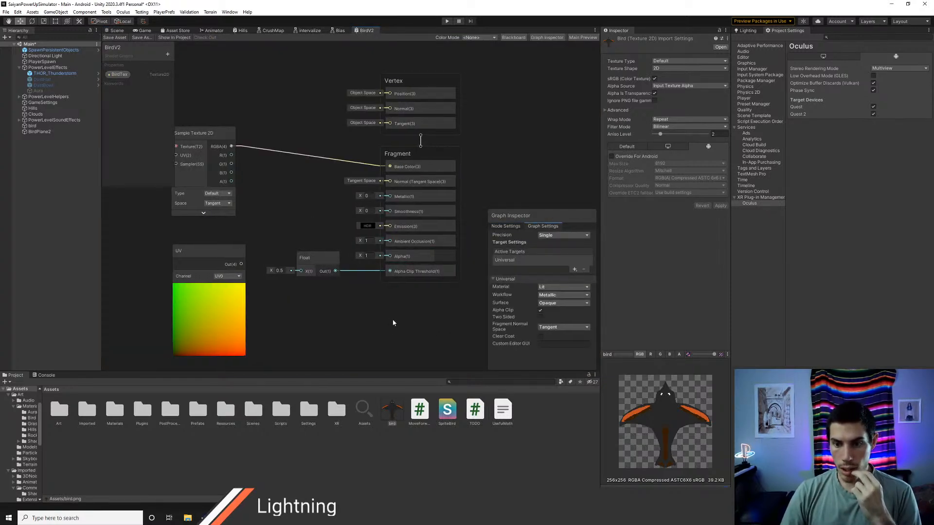
middle_click_drag(392, 323, 413, 326)
left_click(541, 318)
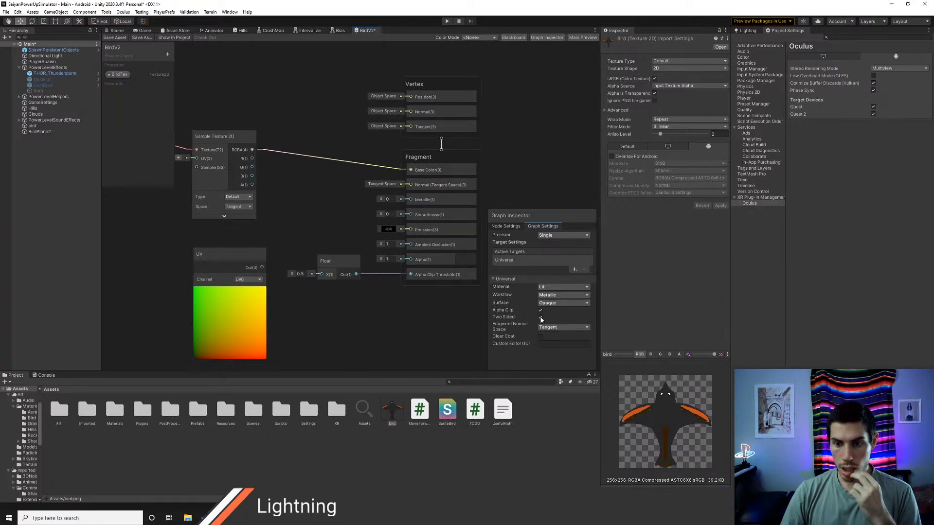
left_click(114, 38)
left_click(114, 30)
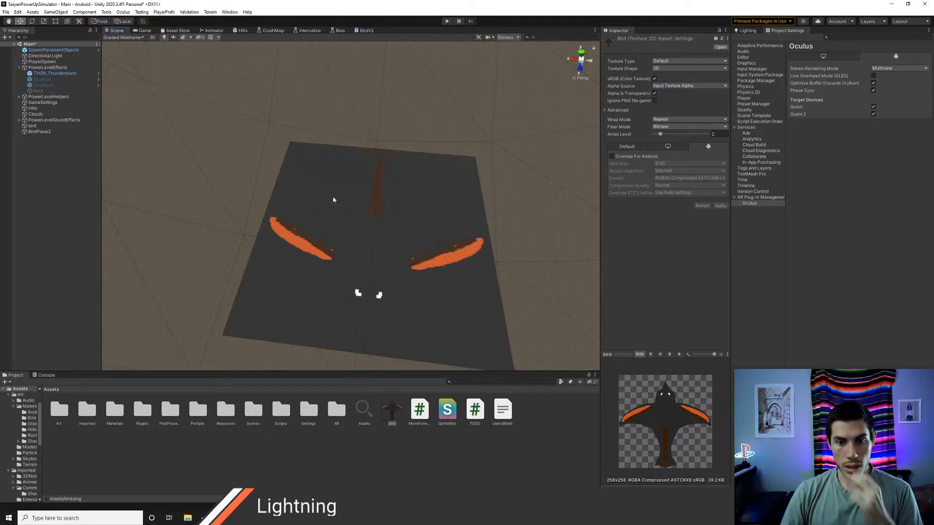
right_click_drag(378, 268, 418, 350)
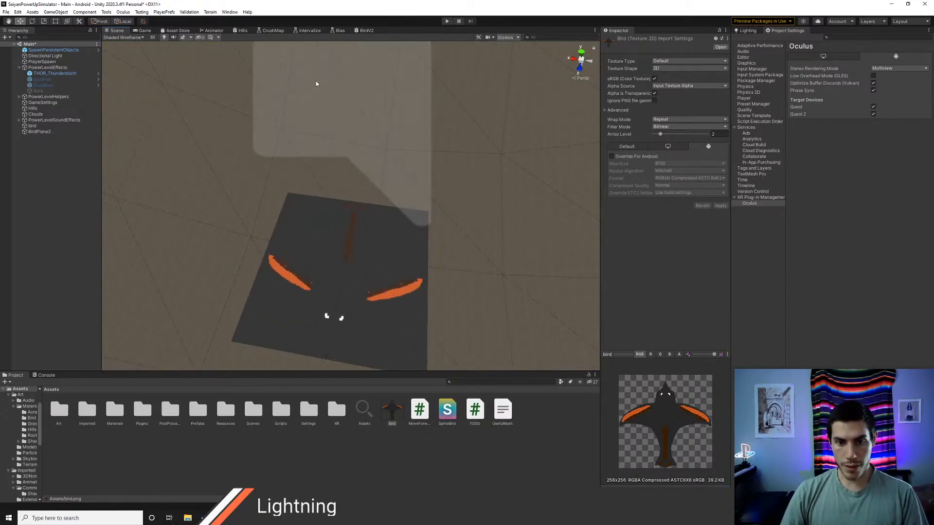
Step: Preview the bird texture's alpha channel, then return the preview to RGB
left_click(366, 30)
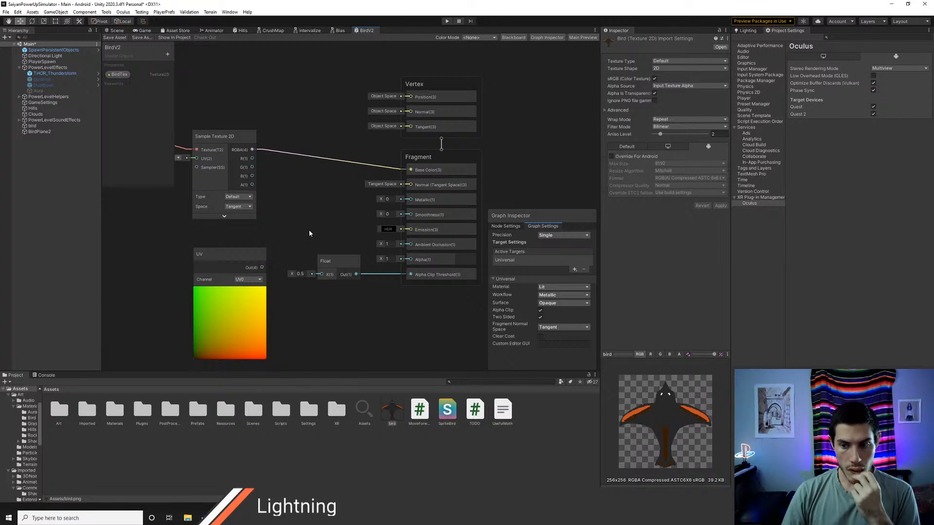
left_click(679, 354)
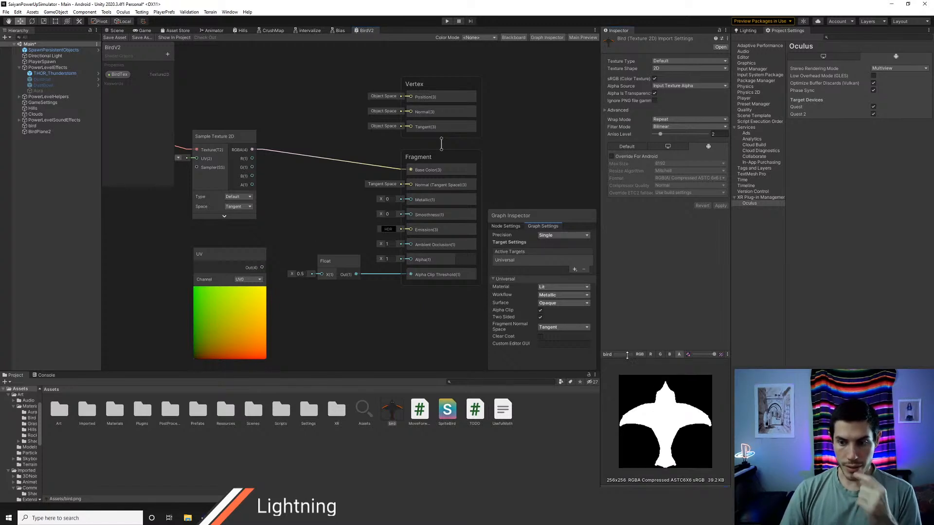
left_click(639, 354)
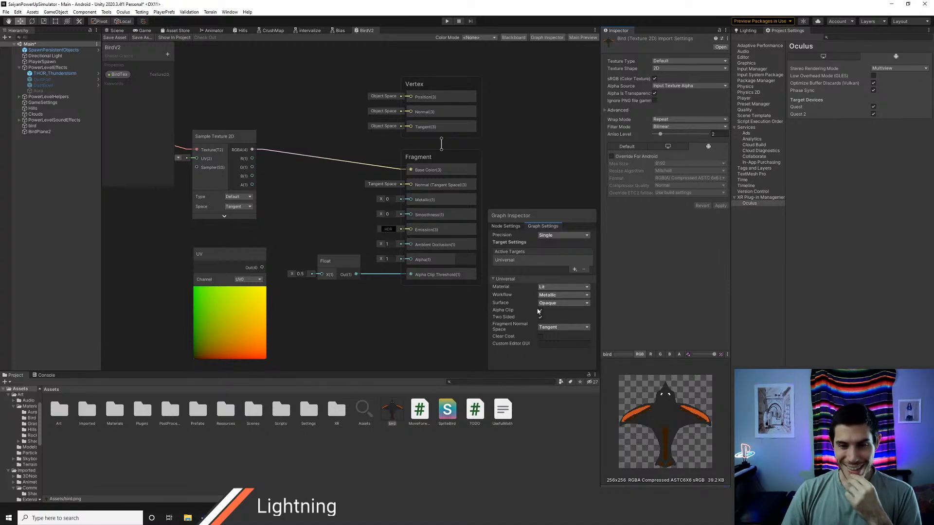
Step: Try the Transparent surface type on the BirdV2 graph, saving it and checking the plane in the scene
left_click(559, 302)
left_click(554, 317)
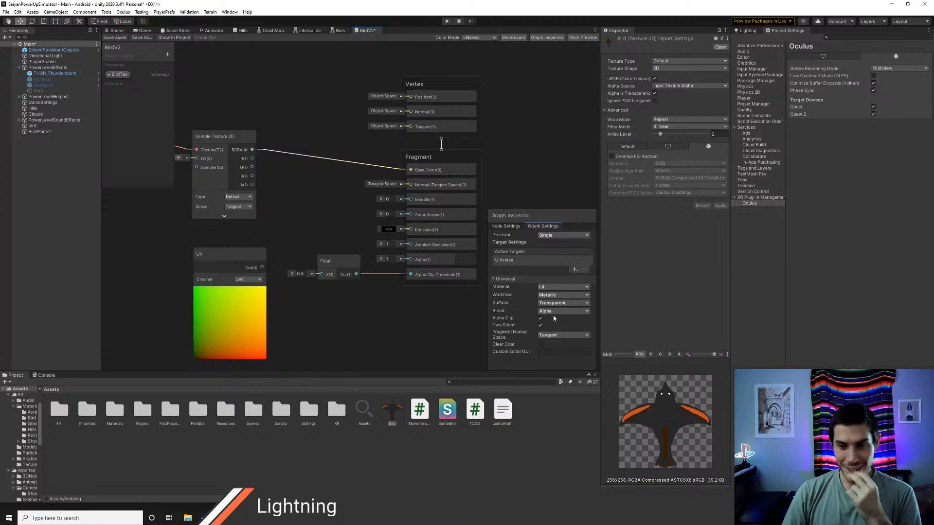
left_click(113, 37)
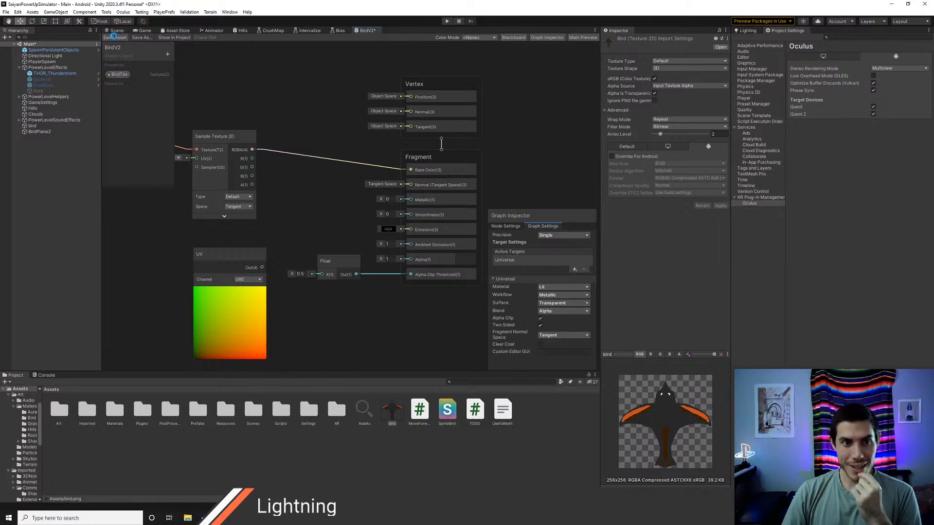
left_click(115, 31)
Step: Set the BirdV2 graph's surface type back to Opaque, save it and inspect the plane in the scene
left_click(366, 30)
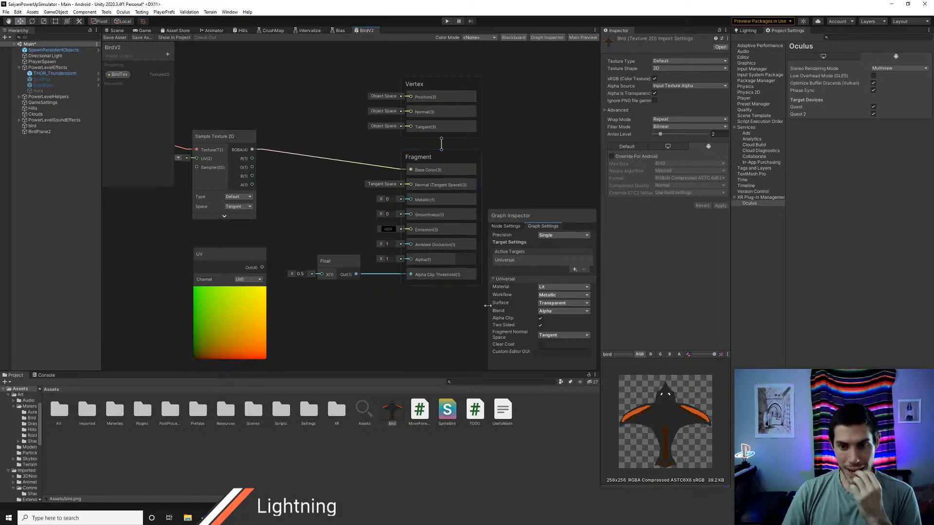
left_click(562, 302)
left_click(557, 312)
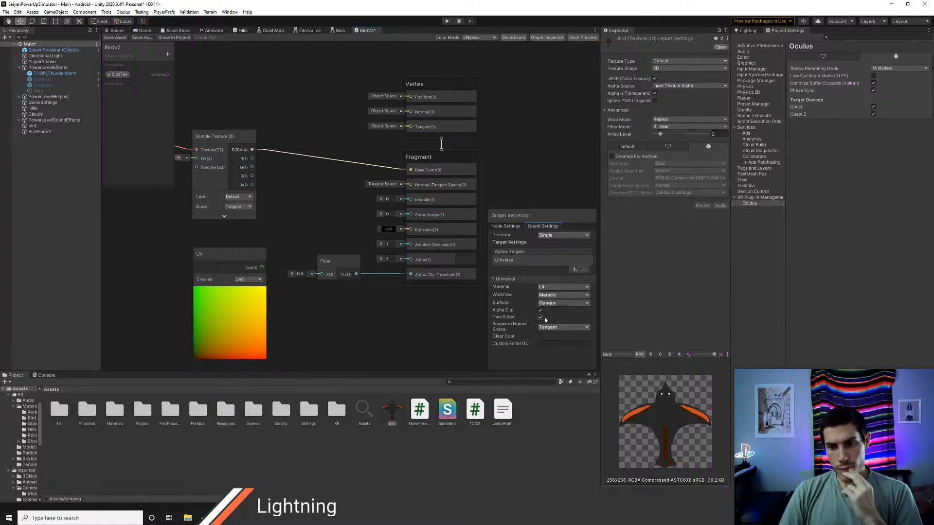
left_click(115, 38)
left_click(120, 33)
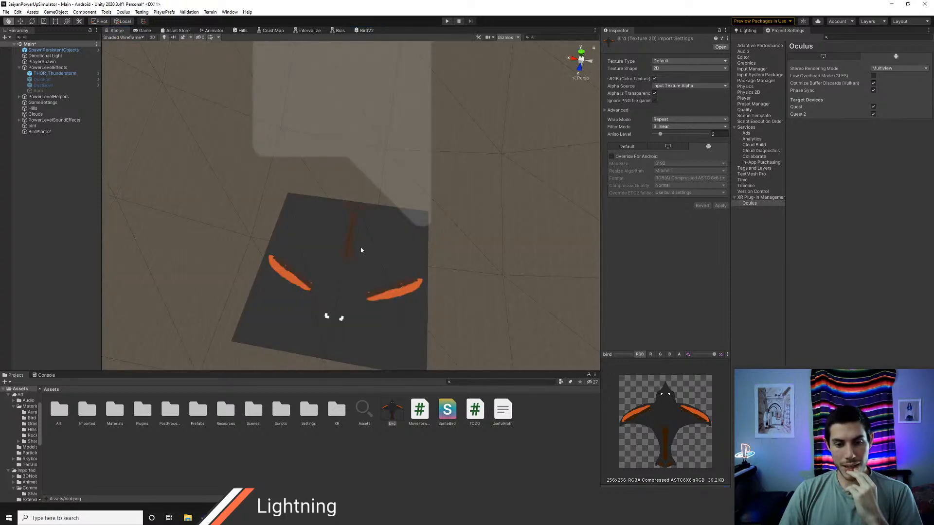
middle_click_drag(360, 250, 357, 194)
scroll(339, 236, "up", 3)
scroll(339, 236, "down", 3)
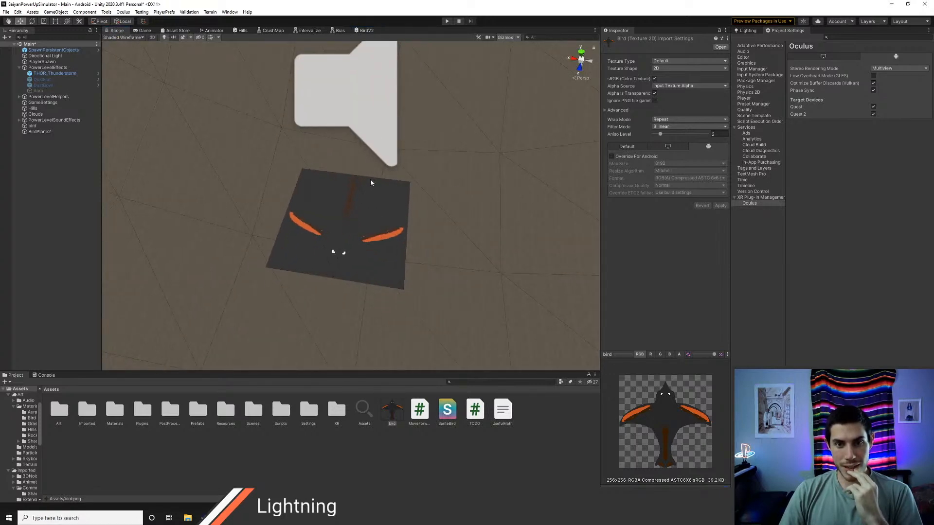
Step: Set the BirdV2 graph's surface to Transparent, turn off Alpha Clip, save the graph and return to the scene
left_click(368, 32)
left_click(546, 303)
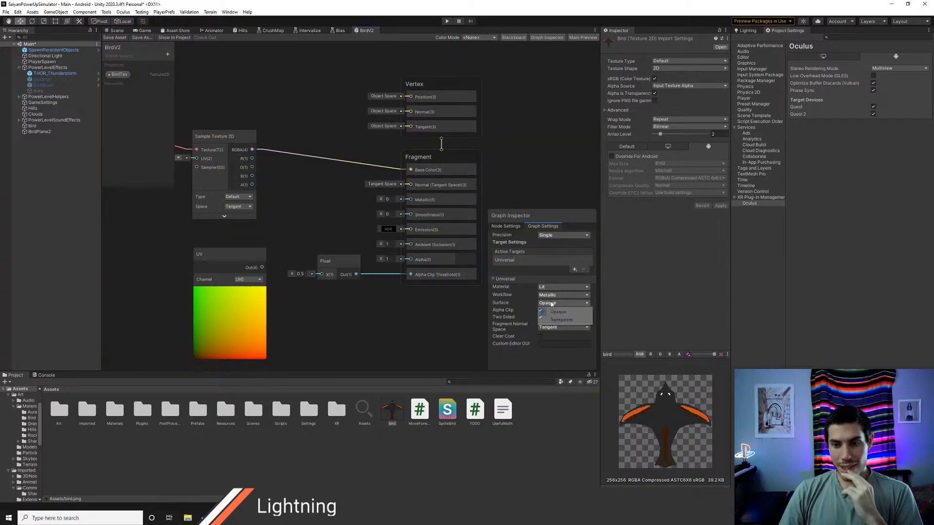
left_click(557, 320)
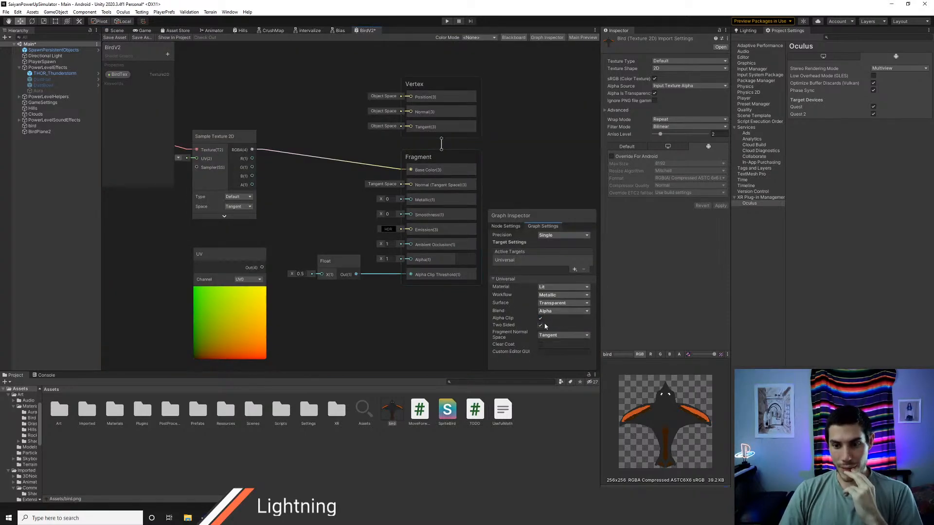
left_click(540, 325)
left_click(540, 318)
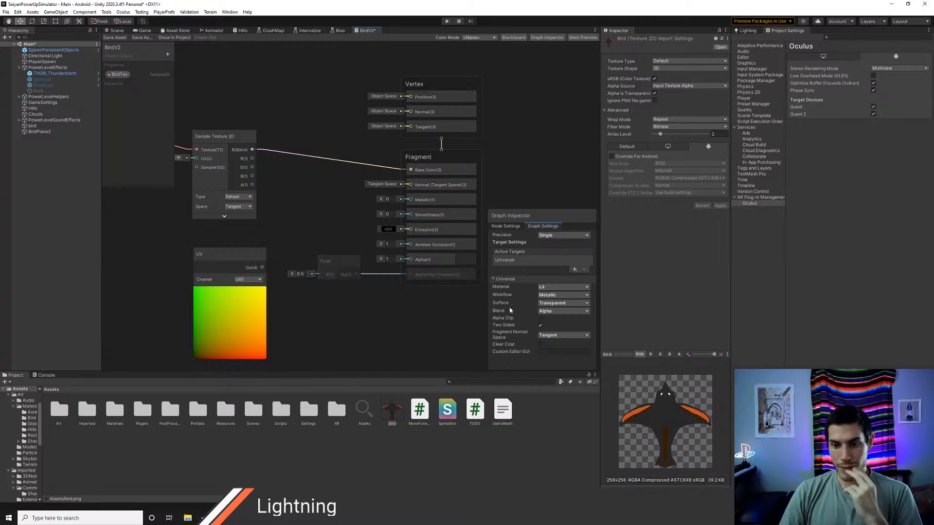
left_click(112, 38)
left_click(114, 31)
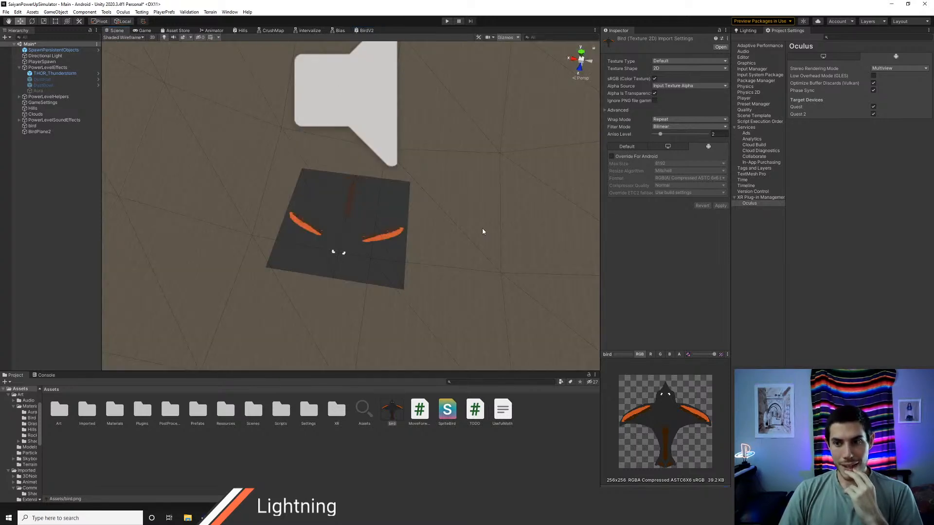
Step: Expand the BirdV2 material on BirdPlane2 and check its properties and the plane's appearance
left_click(83, 132)
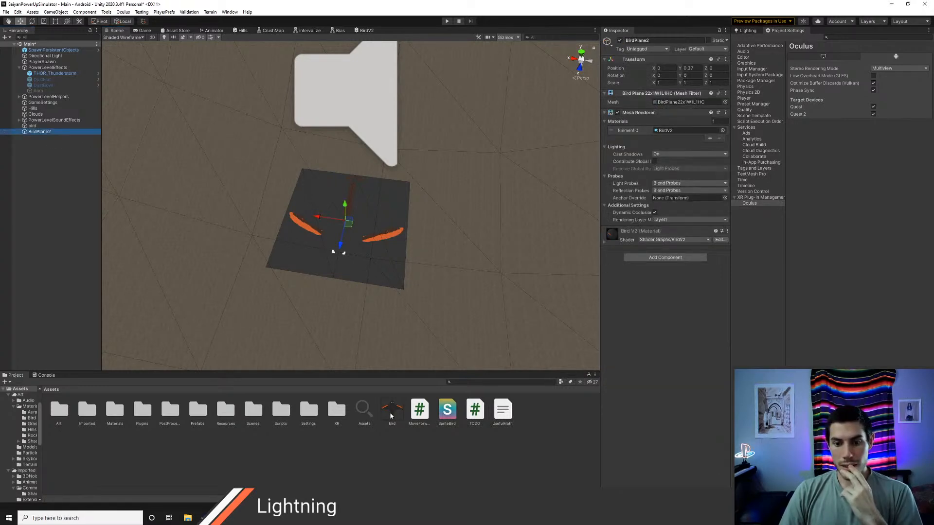
left_click(604, 243)
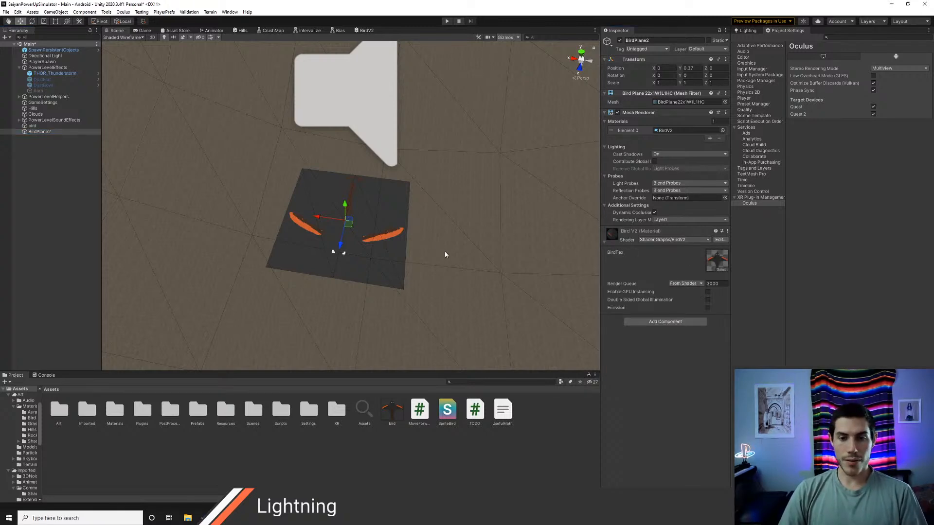
scroll(448, 263, "up", 2)
scroll(449, 263, "down", 1)
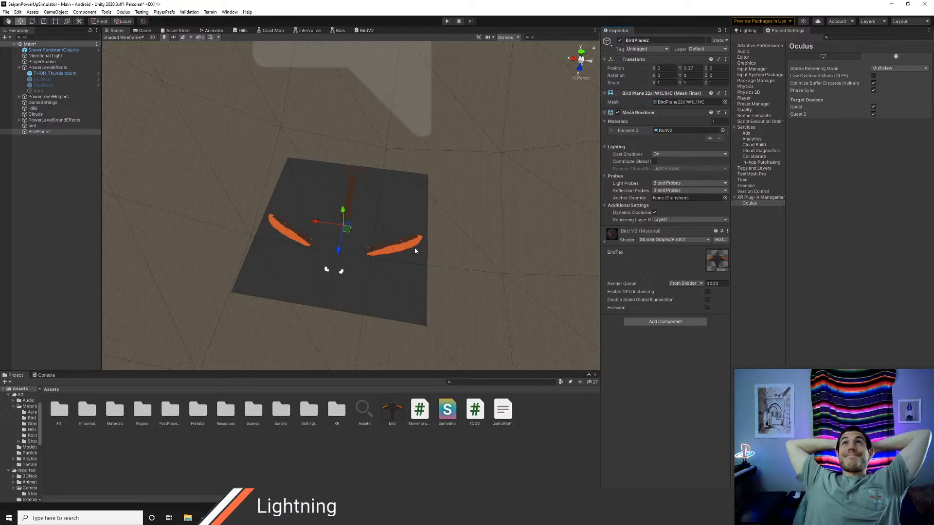
Step: Open the Art/Materials/Bird folder in the project assets
double_click(63, 413)
double_click(88, 412)
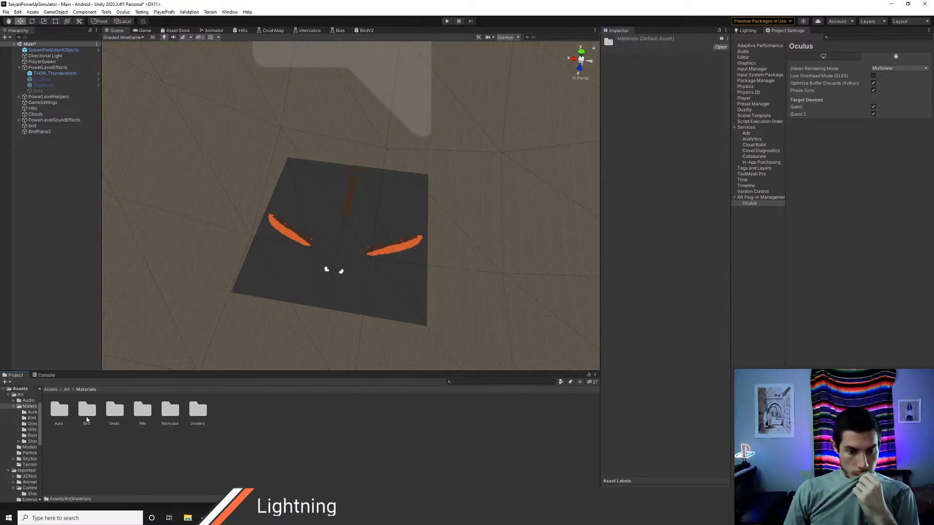
double_click(87, 411)
left_click_drag(64, 419, 180, 442)
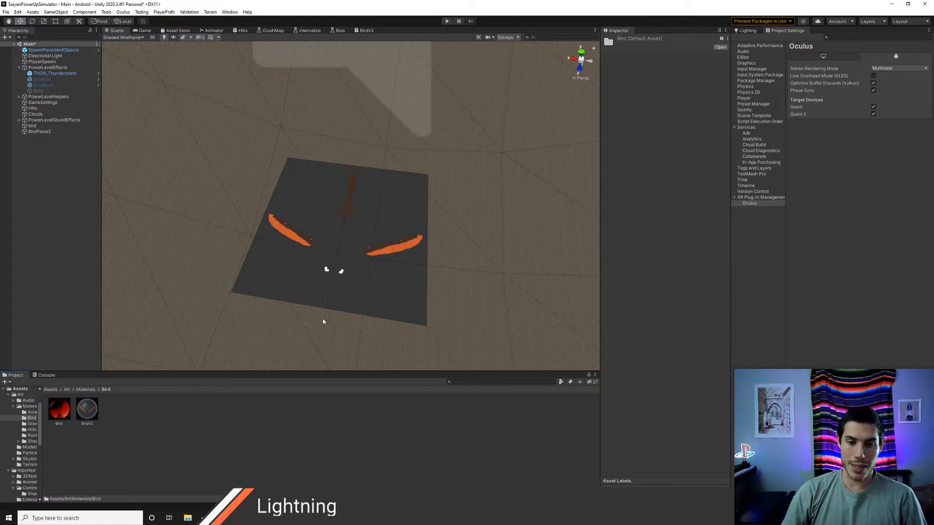
Step: Inspect the plane in the scene and compare the material properties of BirdPlane2 with those of the bird object
key("s")
mouse_move(373, 246)
right_mouse_down()
mouse_move(396, 243)
mouse_move(365, 236)
mouse_move(375, 237)
right_mouse_up()
key("w")
key("s")
key("w")
middle_click_drag(316, 240, 552, 273)
left_click(39, 131)
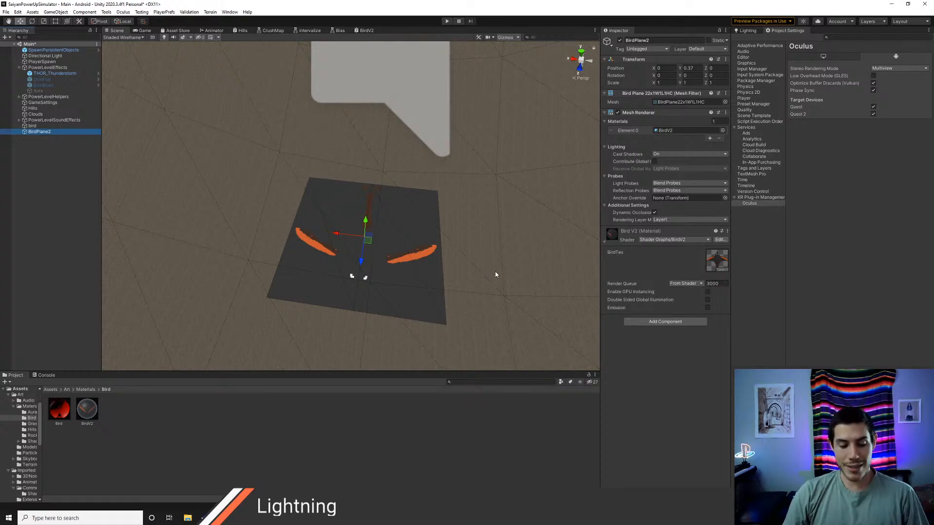
left_click(39, 126)
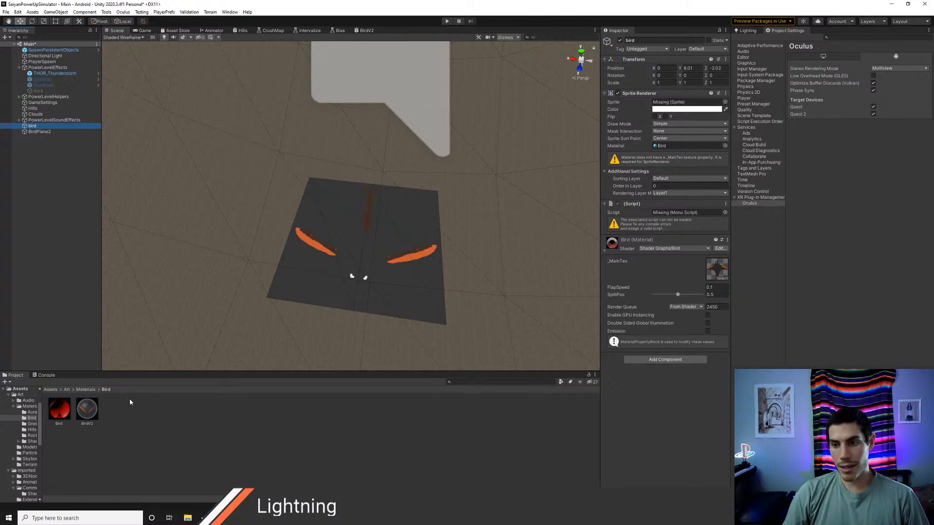
Step: Try the Bird material on BirdPlane2, compare it with the bird object, and revert the plane to BirdV2
left_click_drag(87, 409, 305, 283)
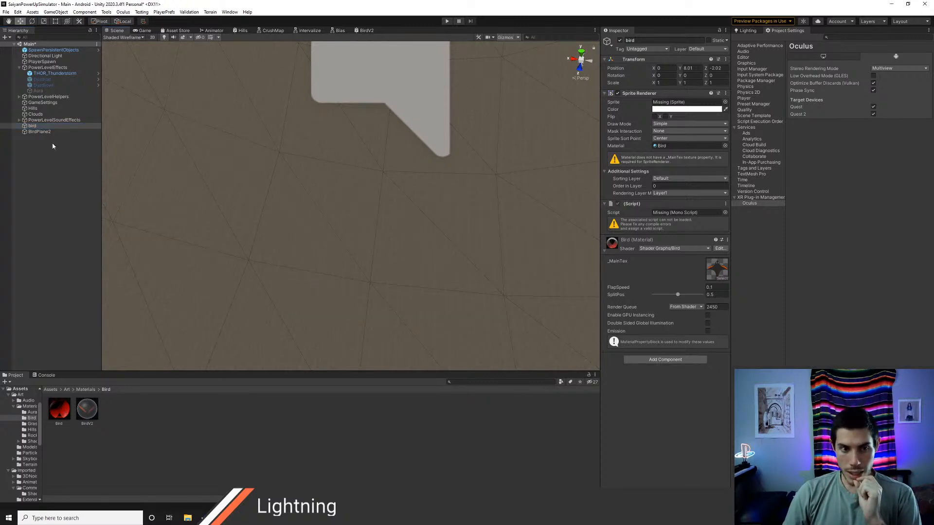
left_click(40, 132)
key("Up")
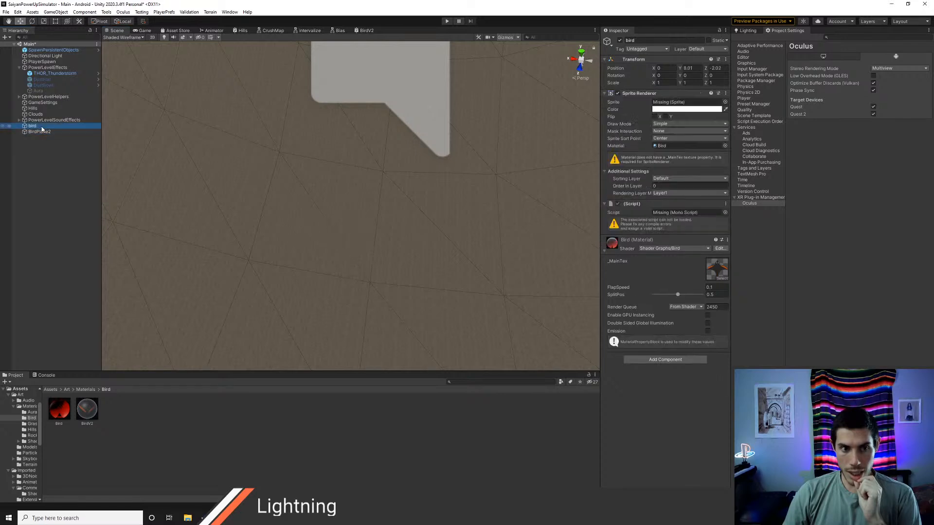
key("Down")
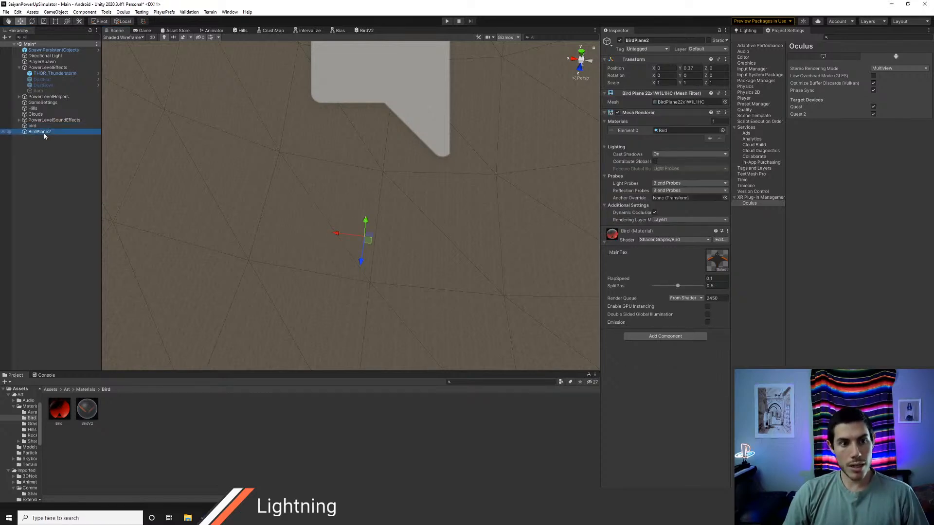
key("Up")
left_click(43, 131)
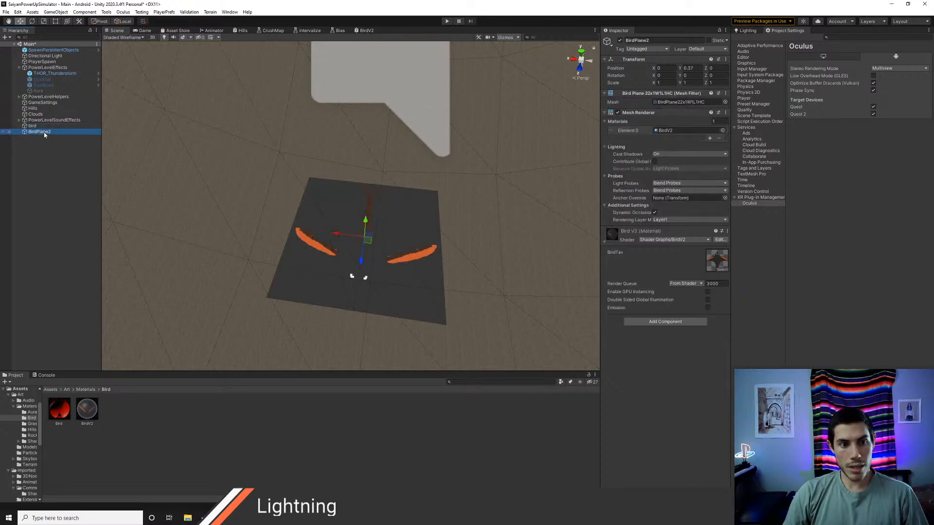
Step: Delete the bird object from the scene and focus on BirdPlane2
left_click(44, 127)
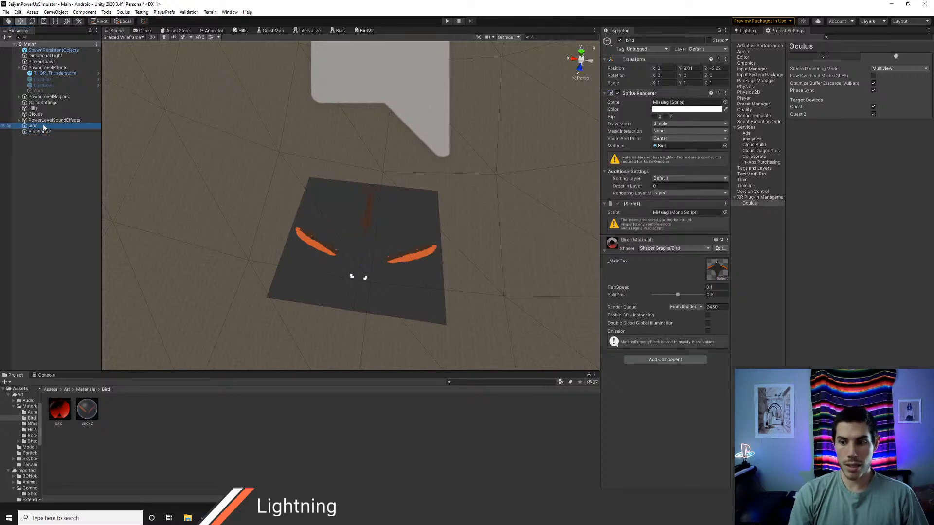
key("Delete")
left_click(61, 127)
right_click_drag(384, 281, 406, 127)
double_click(40, 126)
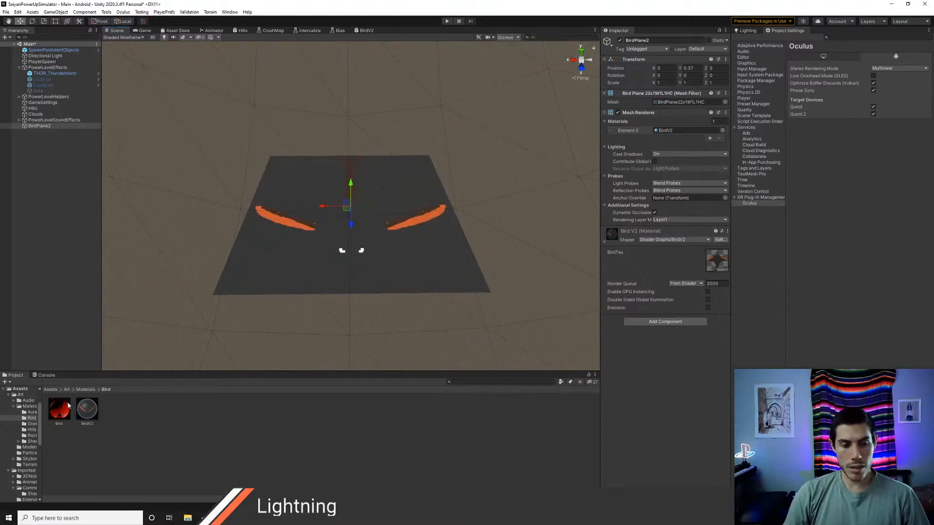
key("alt+Tab")
key("alt+Tab")
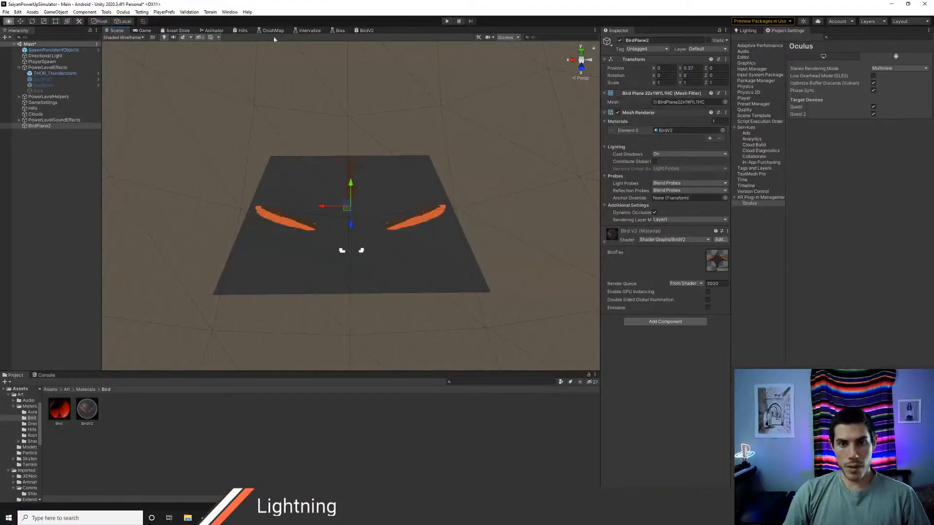
Step: Feed the UV node's output into Base Color in the BirdV2 graph, save it and check the plane in the scene
left_click(366, 30)
scroll(301, 247, "down", 5)
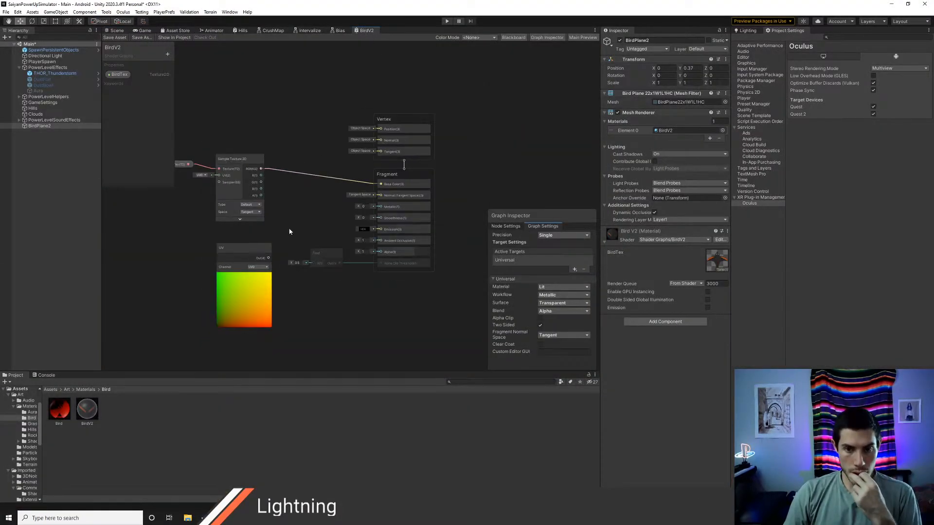
middle_click_drag(387, 268, 344, 271)
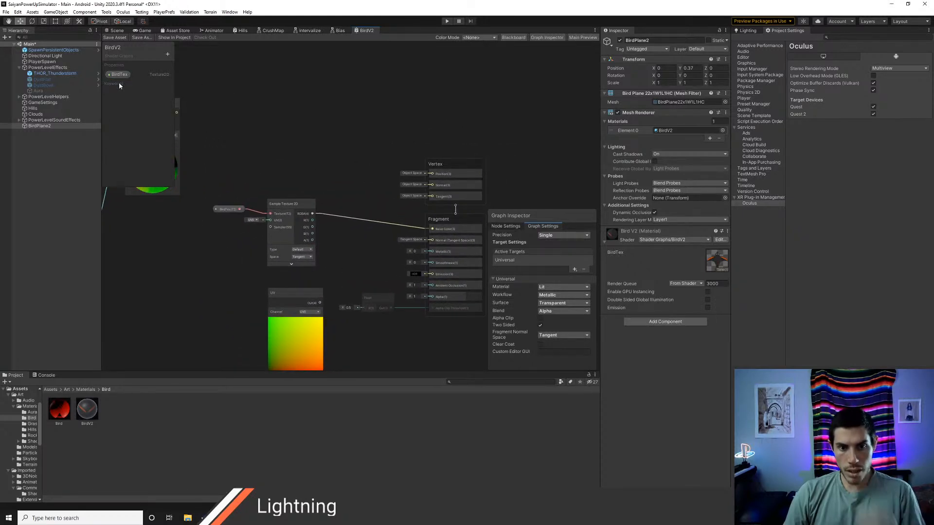
middle_click_drag(344, 267, 298, 250)
left_click_drag(275, 285, 387, 212)
left_click(116, 37)
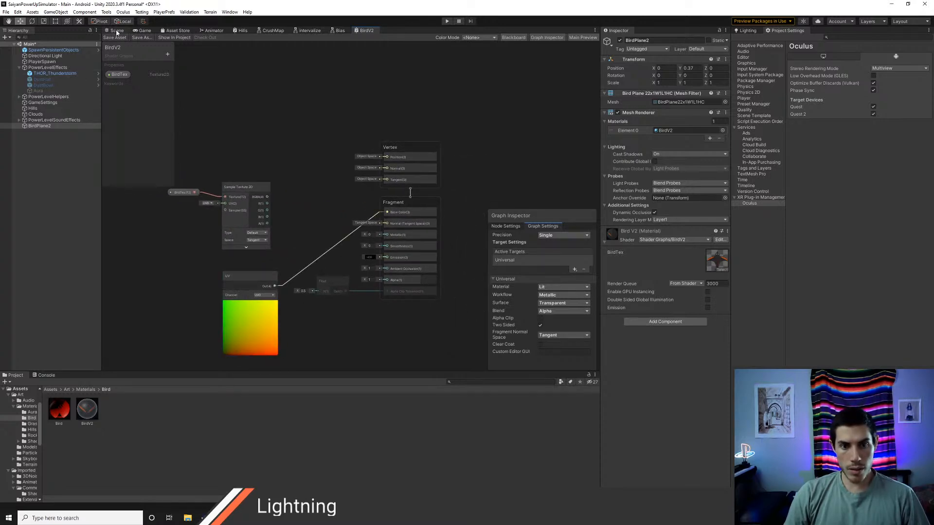
left_click(116, 31)
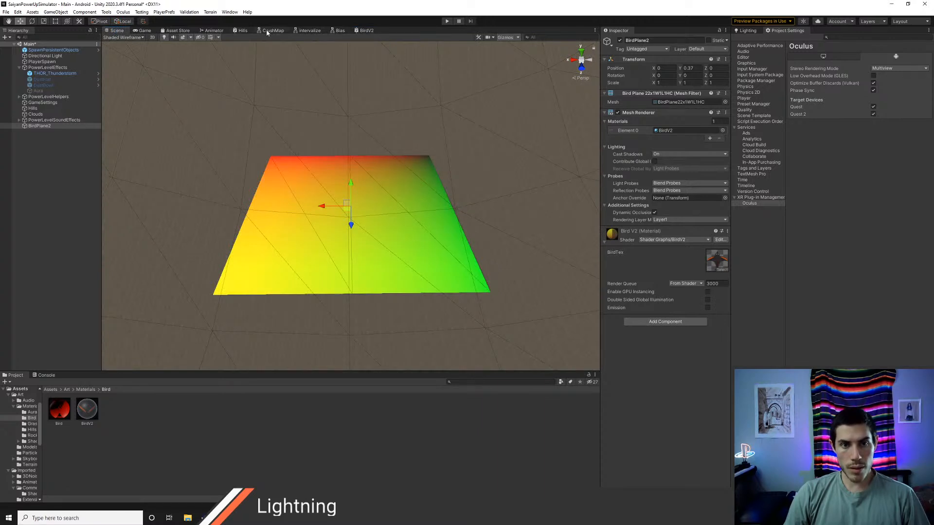
Step: Delete the UV node, reconnect the Sample Texture 2D RGBA output to Base Color, and save the graph to check the plane
left_click(363, 31)
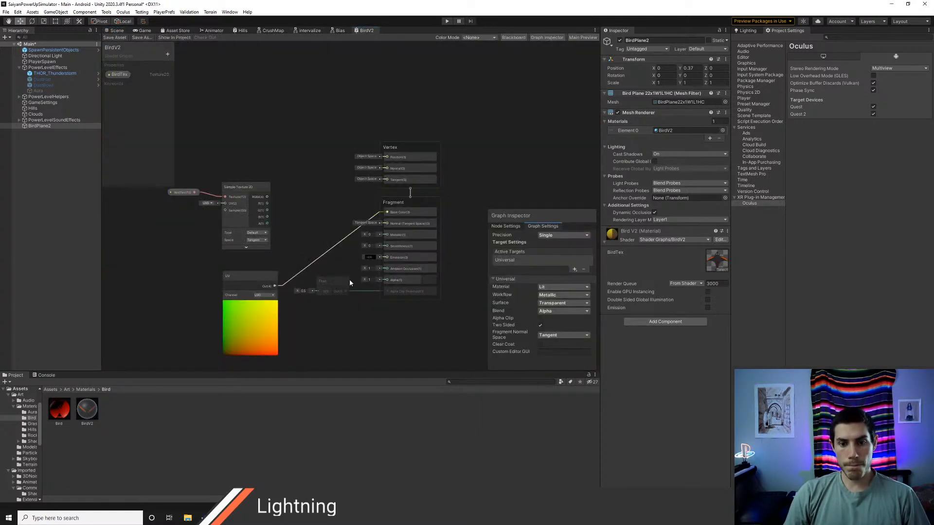
left_click(262, 276)
key("Delete")
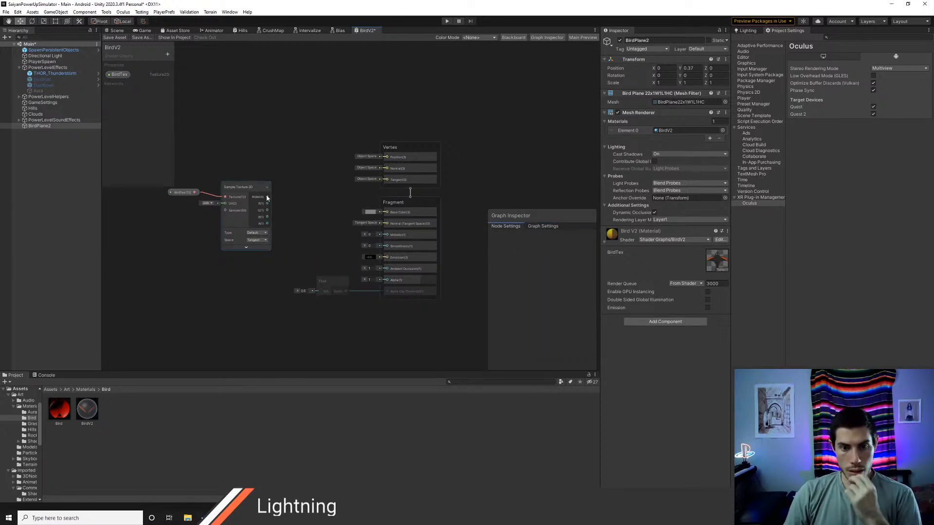
left_click_drag(267, 198, 384, 214)
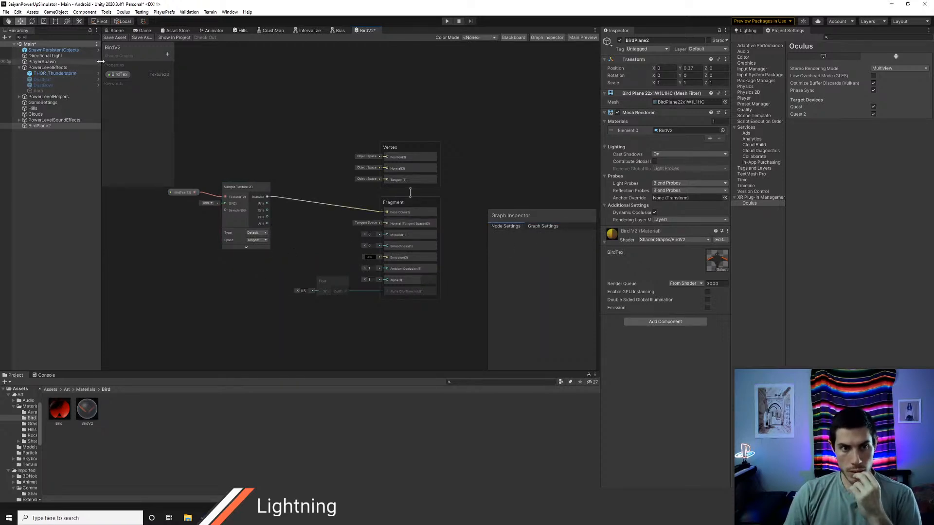
left_click(114, 38)
left_click(113, 30)
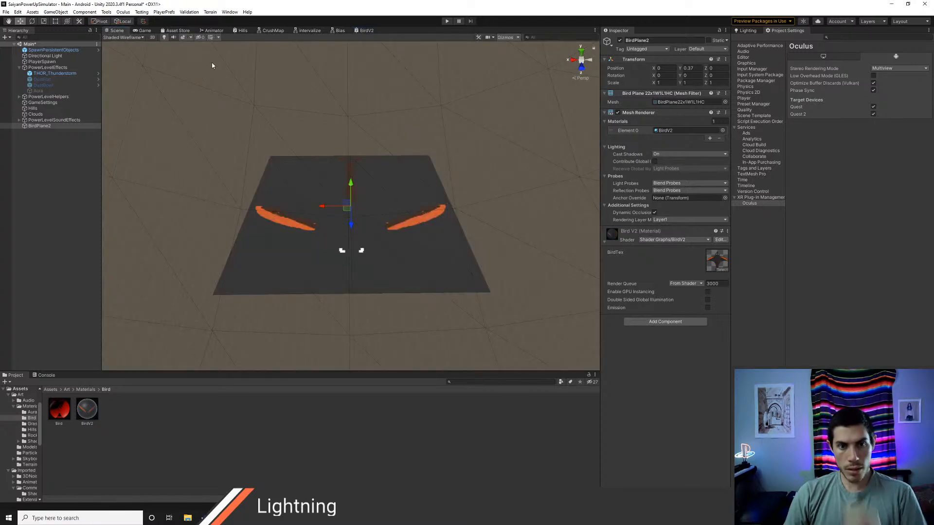
Step: Enable Alpha Clip and disable Two Sided in the BirdV2 graph settings, save the graph and check the plane in the scene
left_click(366, 30)
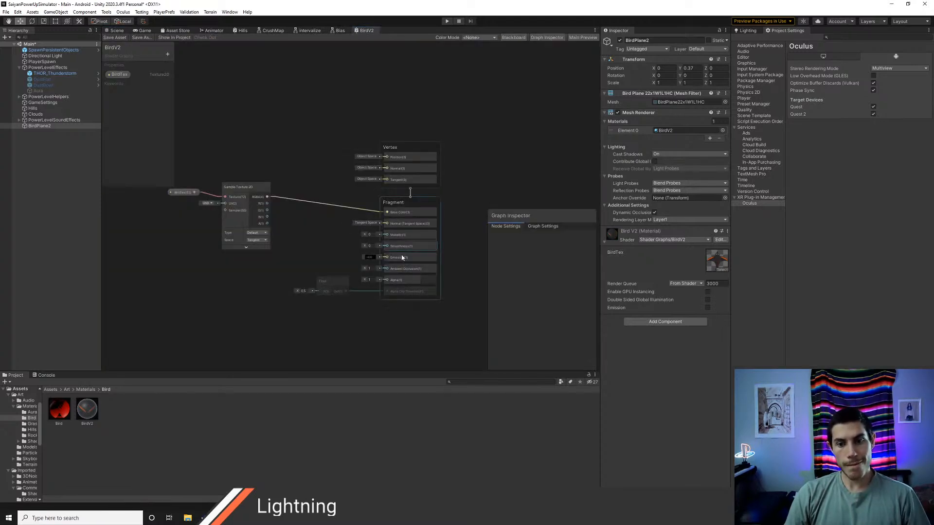
left_click(543, 226)
left_click(540, 317)
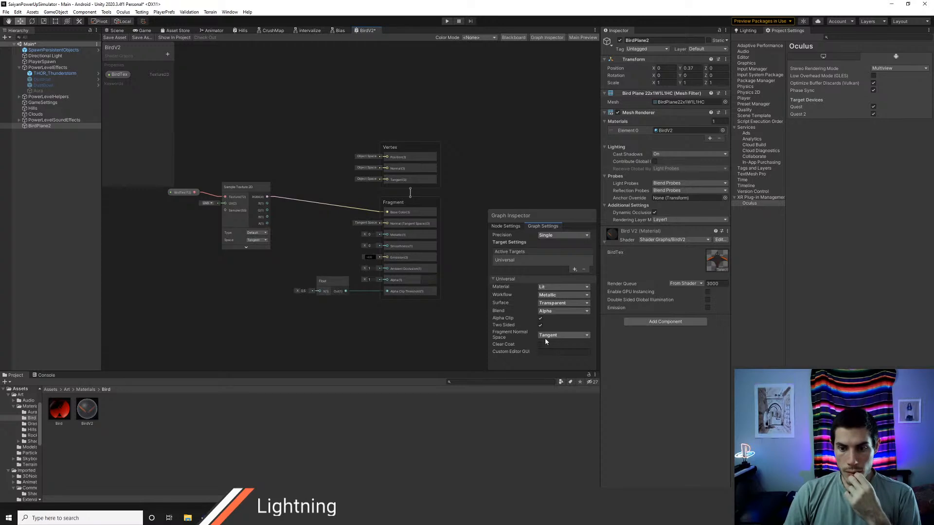
left_click(540, 324)
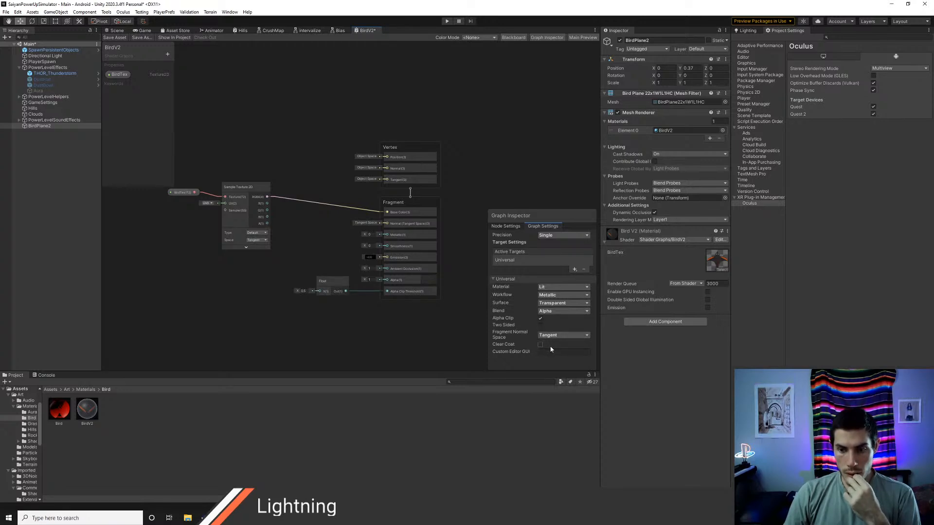
left_click(558, 313)
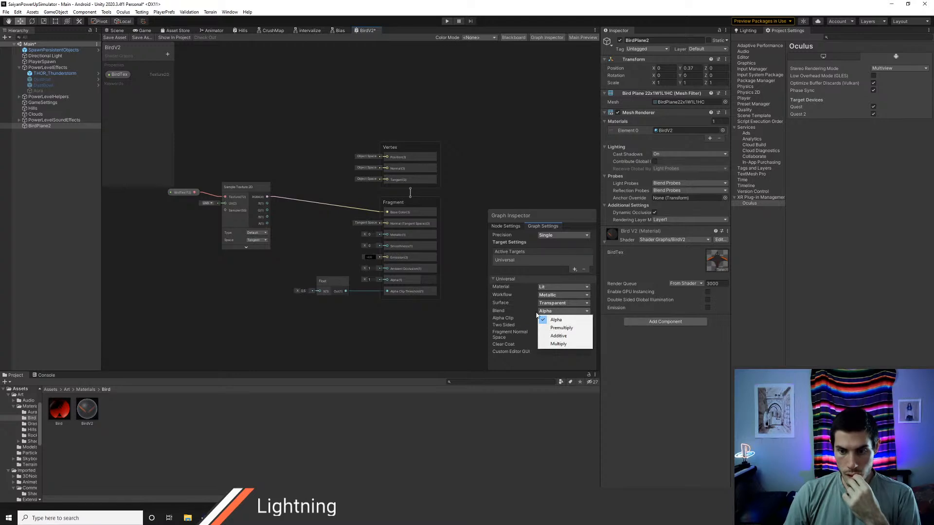
left_click(536, 315)
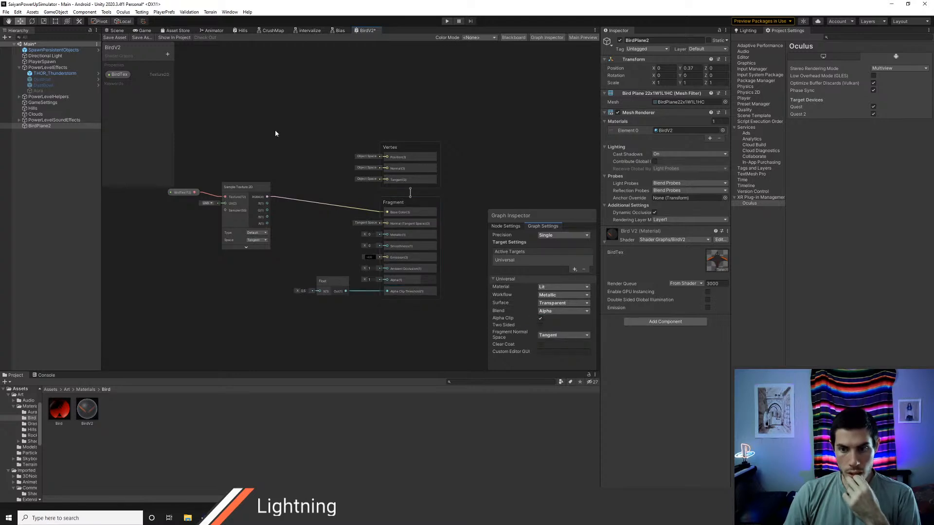
left_click(553, 298)
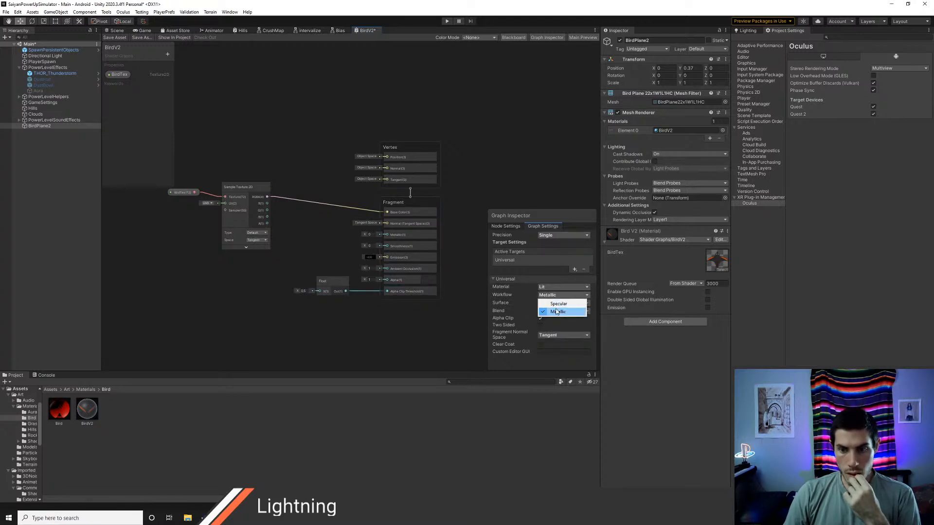
left_click(494, 307)
left_click(114, 38)
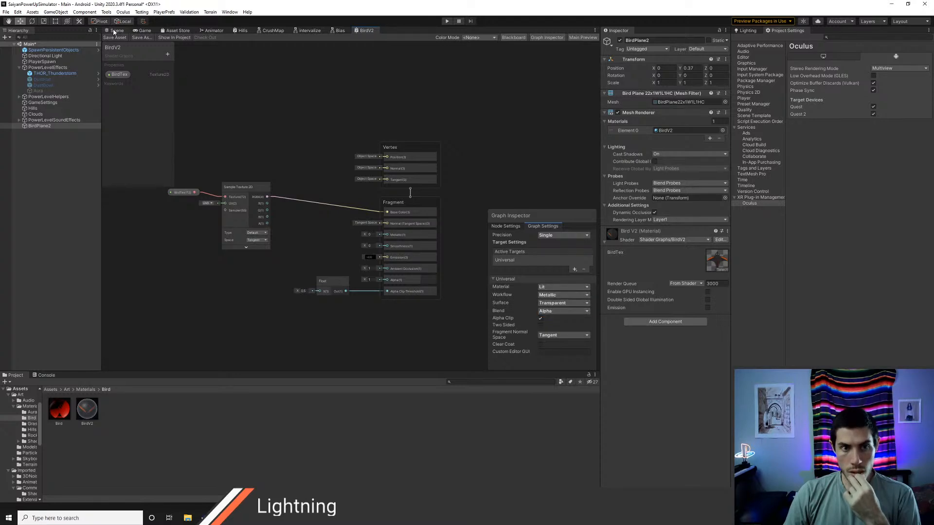
left_click(116, 31)
Step: Set the BirdV2 graph's blend mode to Multiply, save the graph and check the plane in the scene
left_click(365, 30)
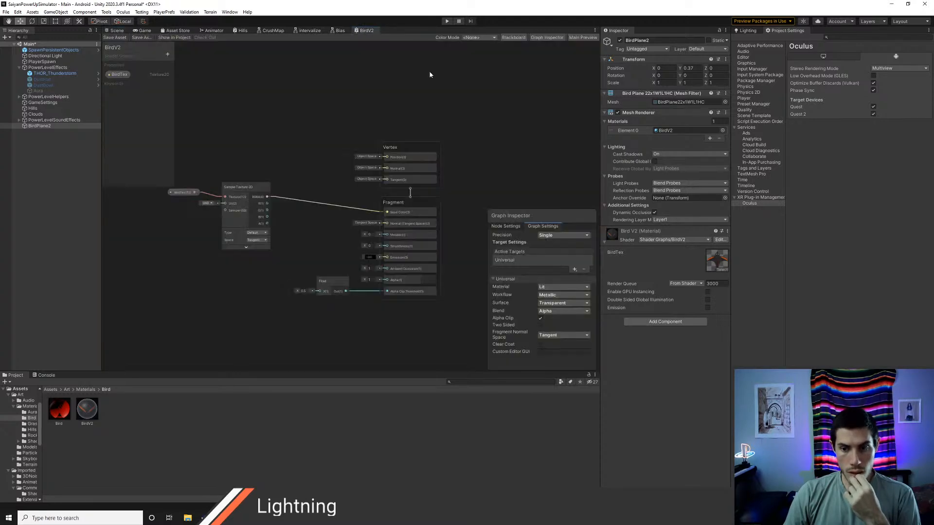
left_click(558, 311)
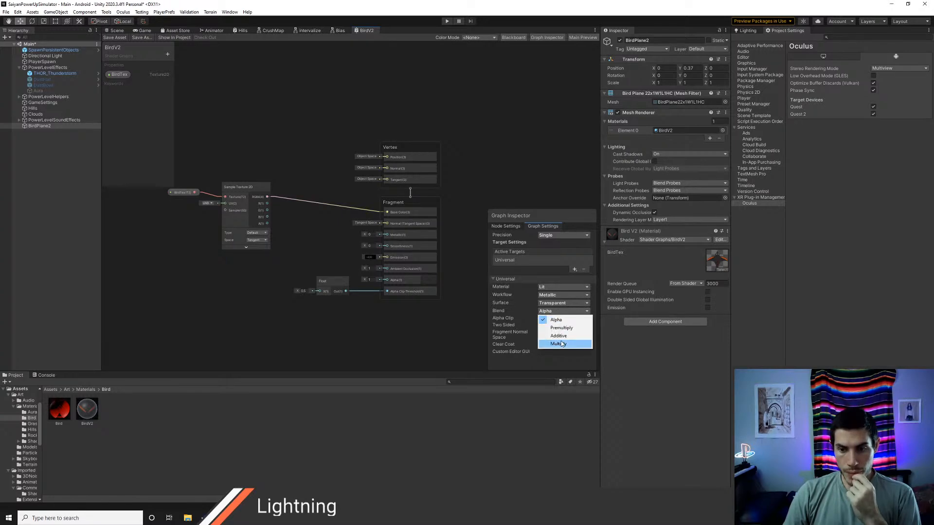
left_click(563, 344)
left_click(113, 38)
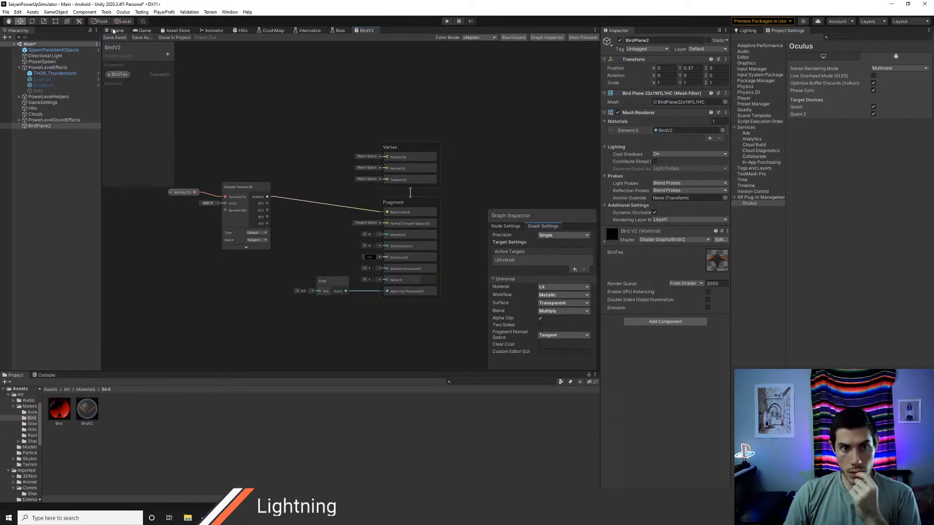
left_click(113, 30)
Step: Inspect the bird texture's import settings in the Assets folder, including its Alpha Source options
left_click(366, 31)
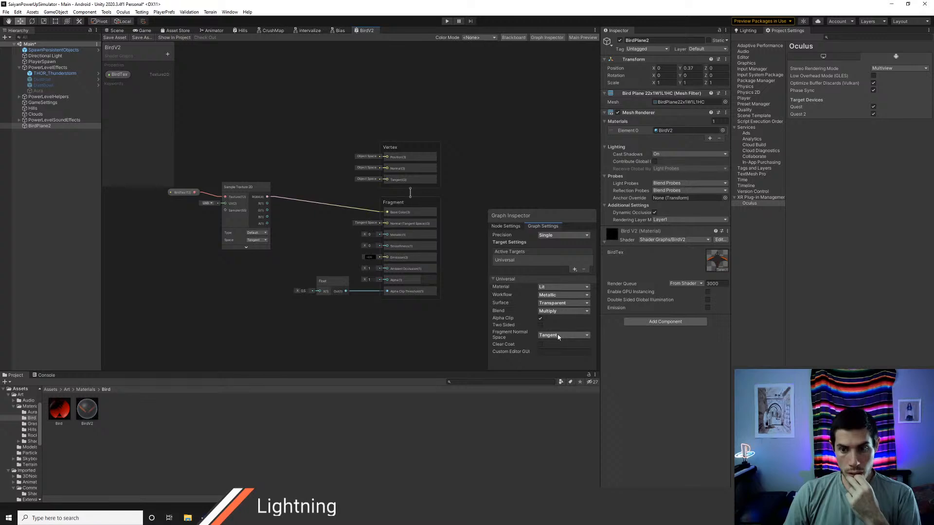
left_click(49, 389)
left_click(392, 414)
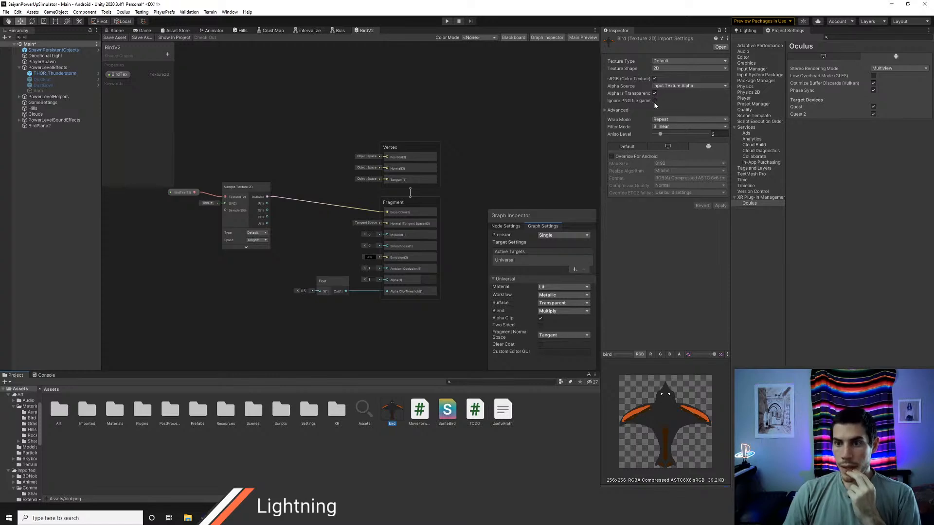
left_click(668, 86)
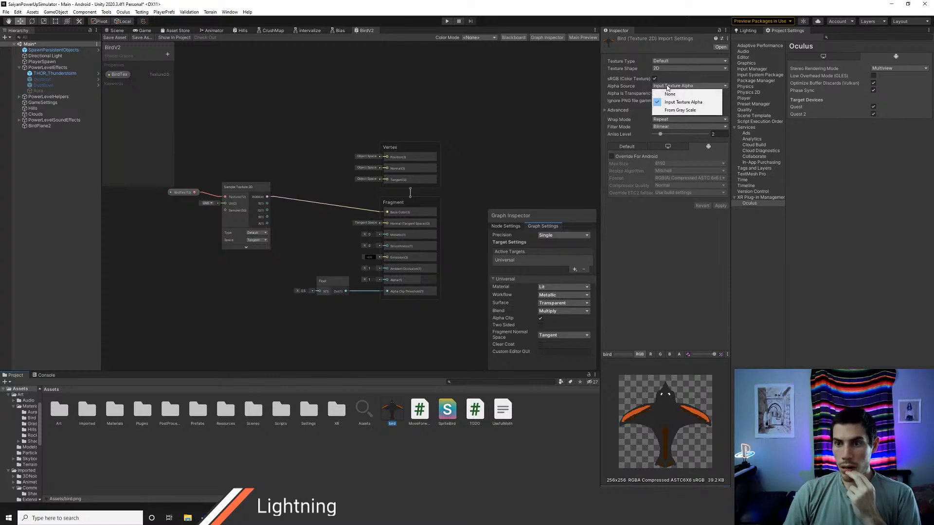
left_click(674, 278)
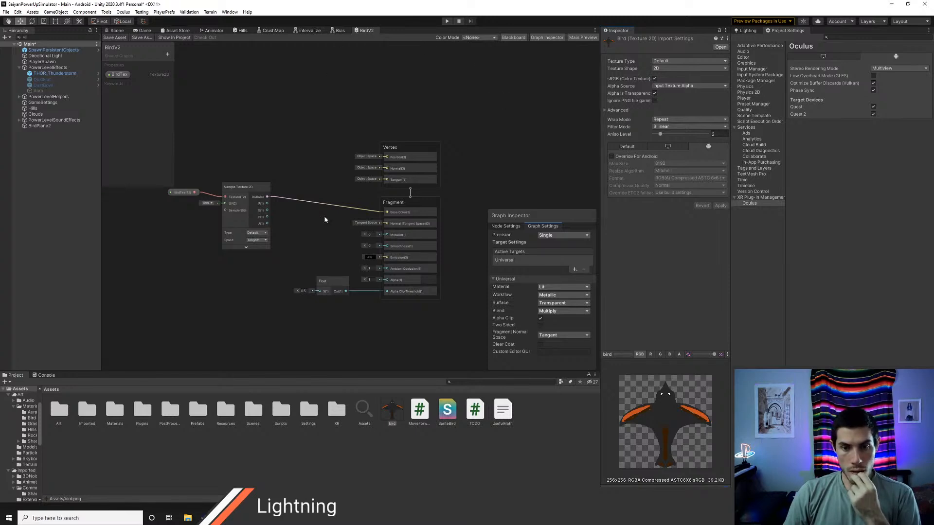
Step: Set the BirdV2 surface to Opaque, connect the texture's A output to Alpha Clip Threshold, and save the graph to check the plane
left_click(563, 303)
left_click(563, 311)
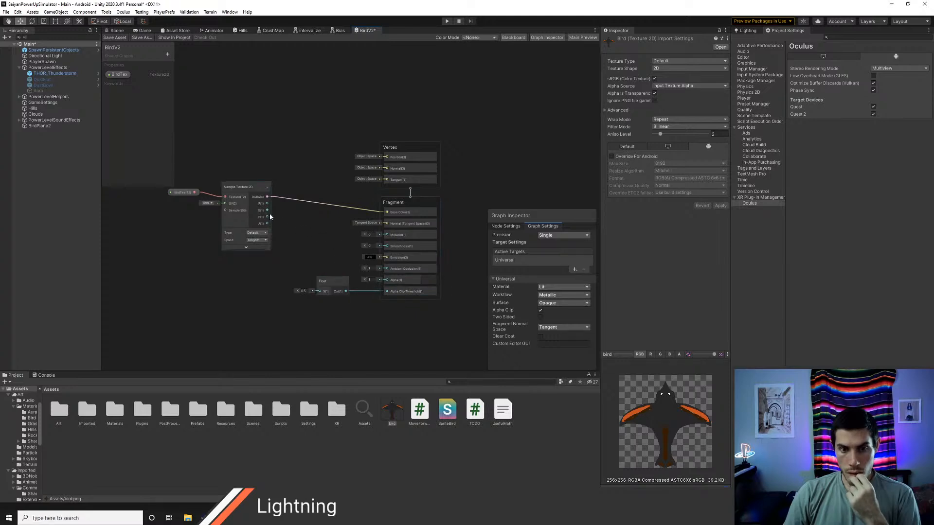
left_click_drag(268, 226, 387, 292)
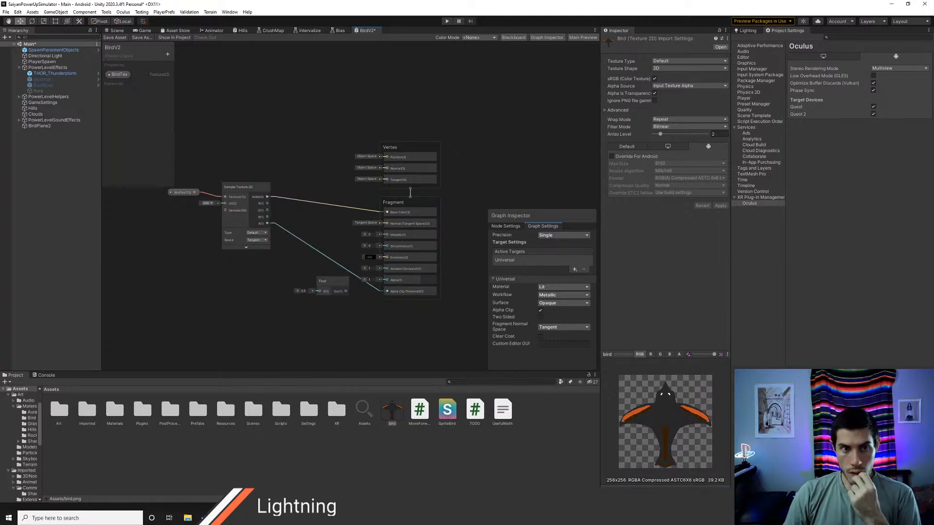
left_click(108, 38)
left_click(115, 31)
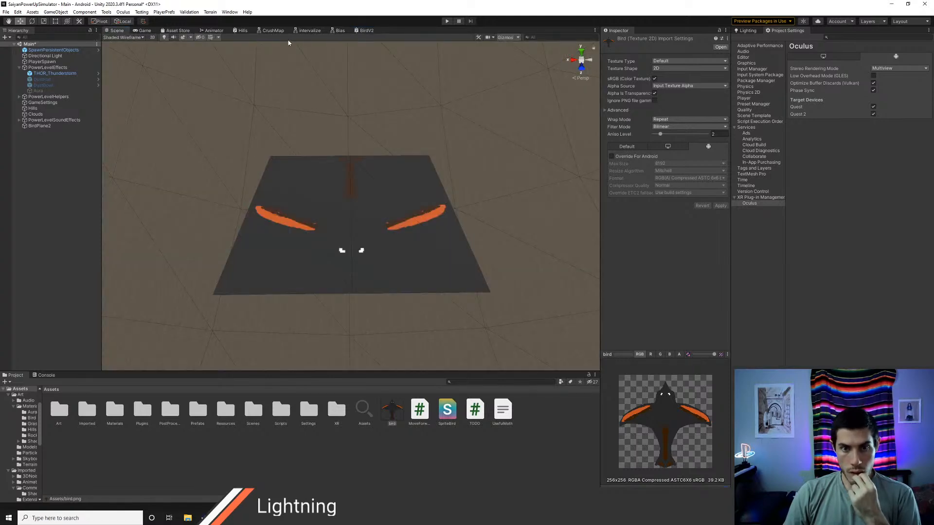
Step: Open the original Bird shader graph from Art/Materials/Shaders and examine its fragment connections and graph settings
left_click(366, 30)
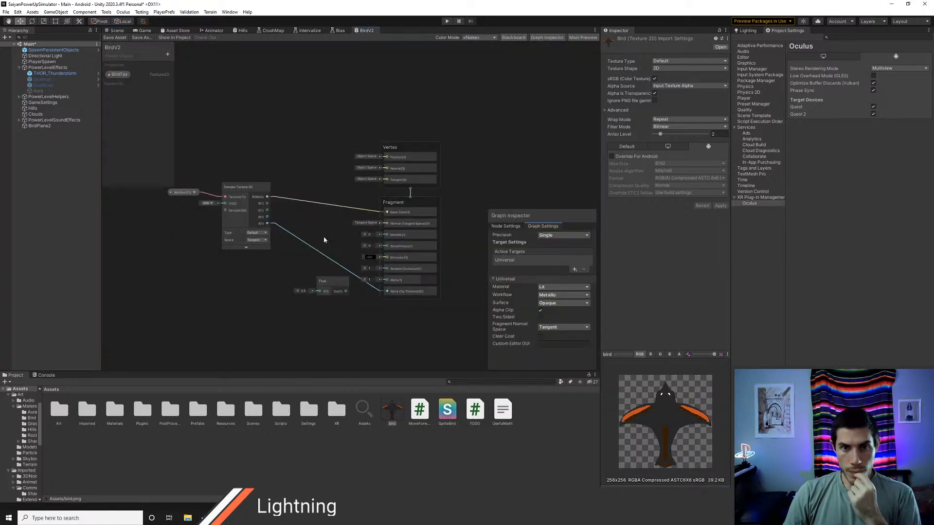
middle_click_drag(322, 240, 362, 261)
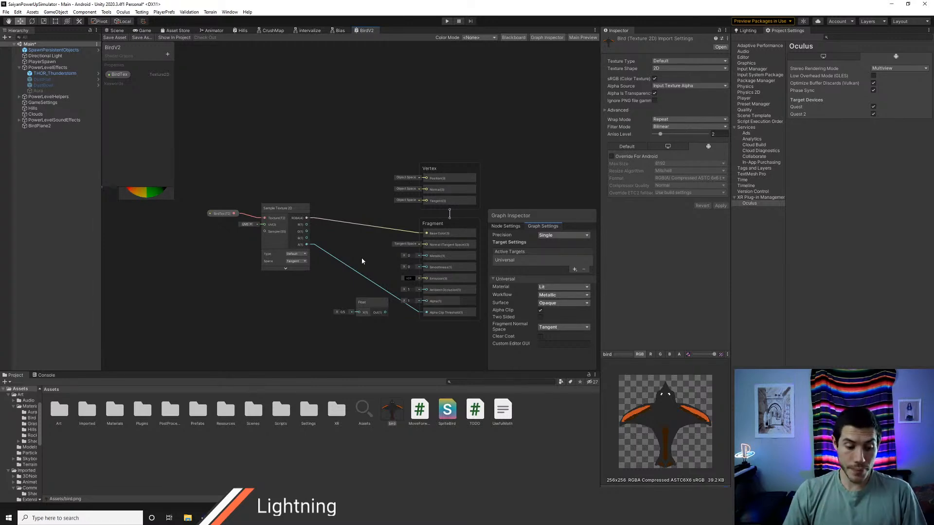
middle_click_drag(380, 283, 354, 273)
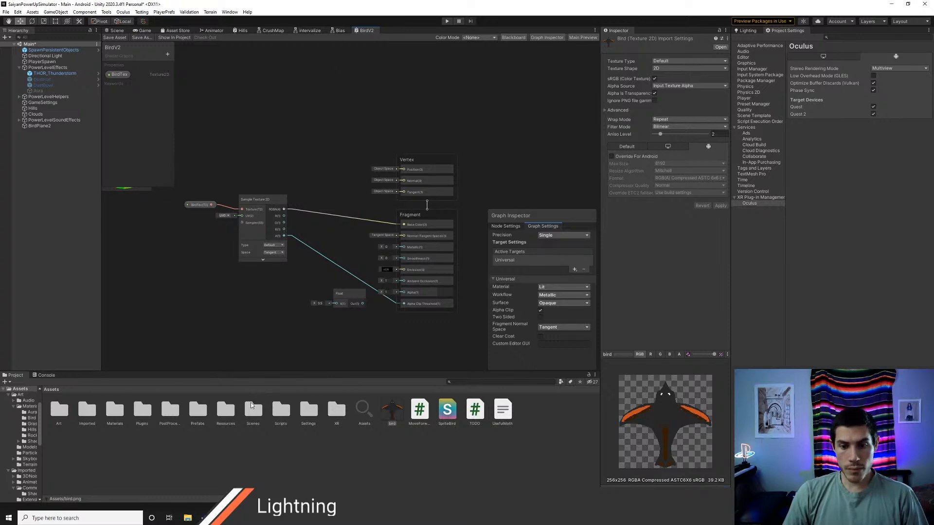
double_click(60, 413)
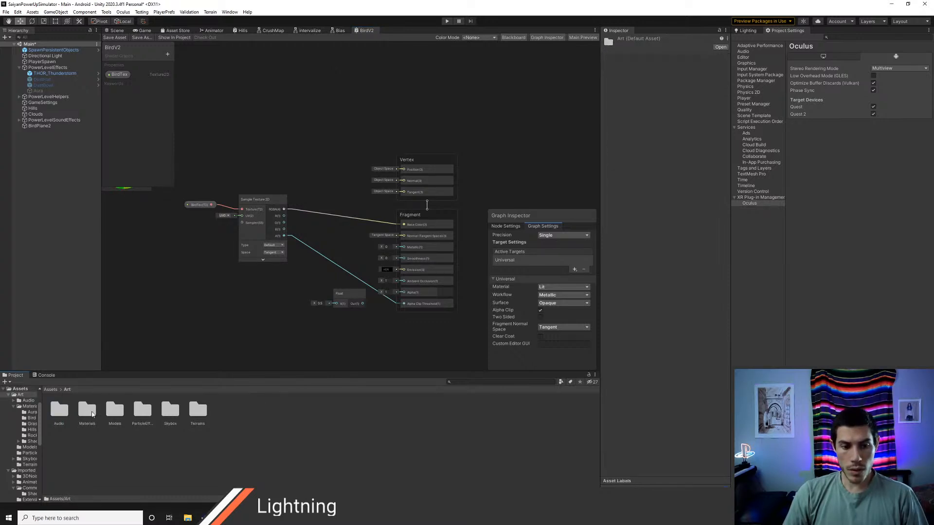
double_click(88, 412)
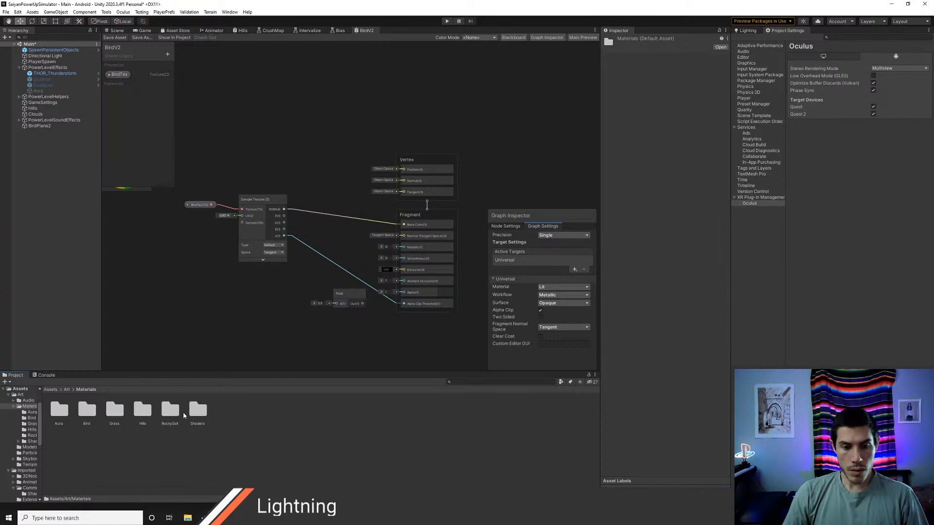
double_click(194, 412)
double_click(88, 412)
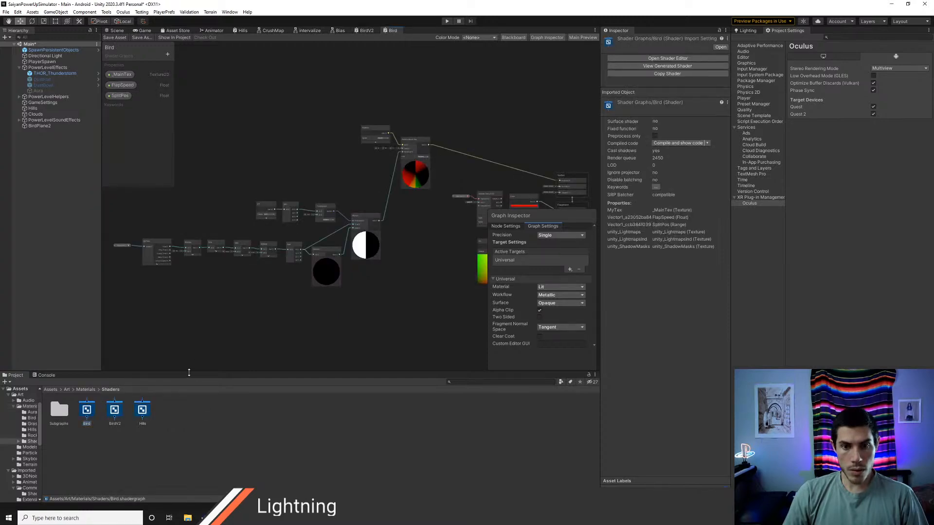
middle_click_drag(382, 264, 231, 273)
scroll(231, 269, "up", 2)
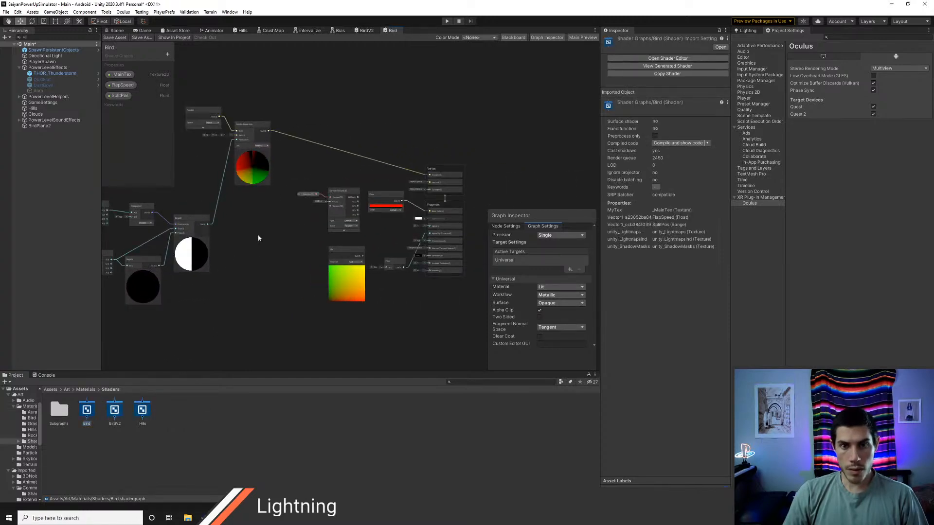
scroll(398, 239, "up", 4)
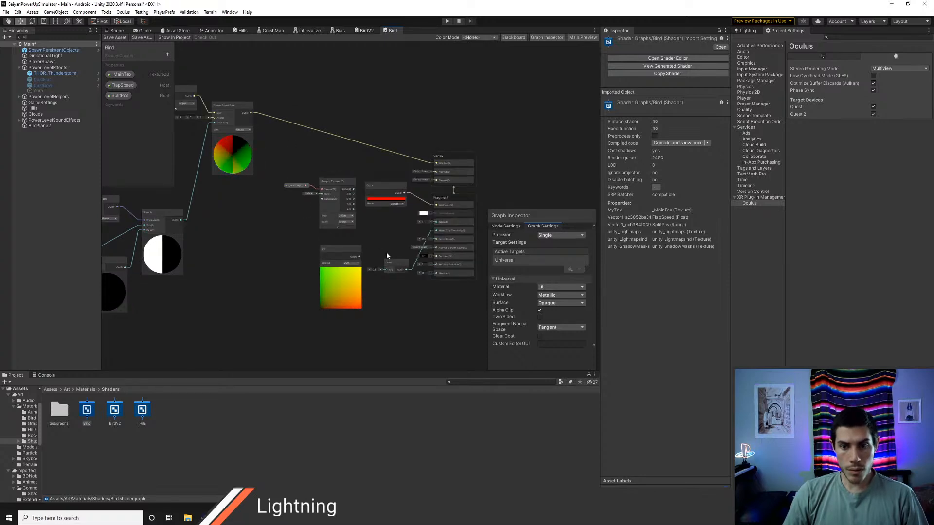
middle_click_drag(396, 244, 368, 243)
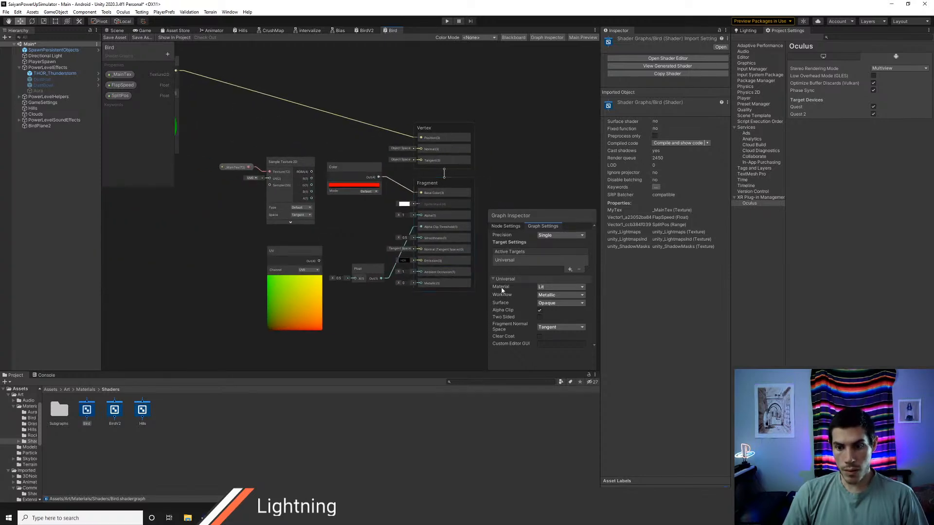
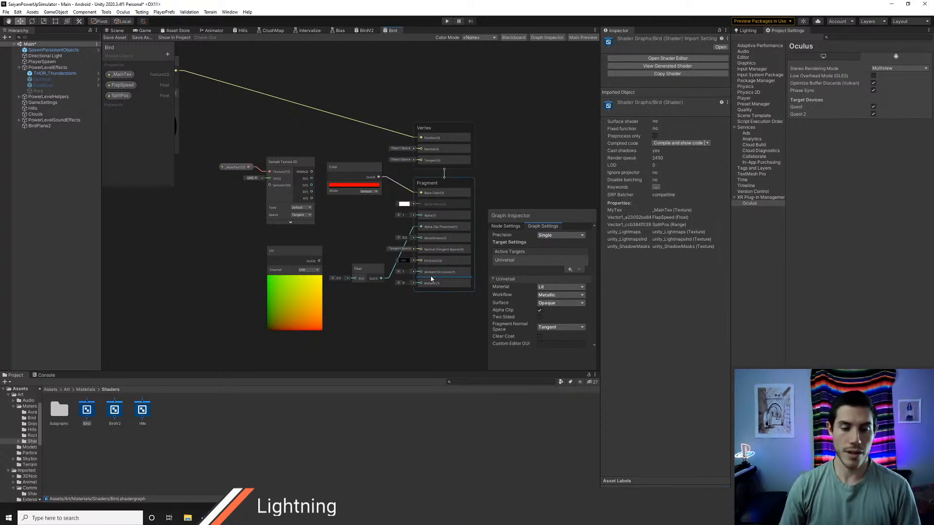
Step: Apply the Bird material from Art/Materials/Bird to BirdPlane2, then select the plane and inspect it from below
middle_click_drag(350, 213, 369, 249)
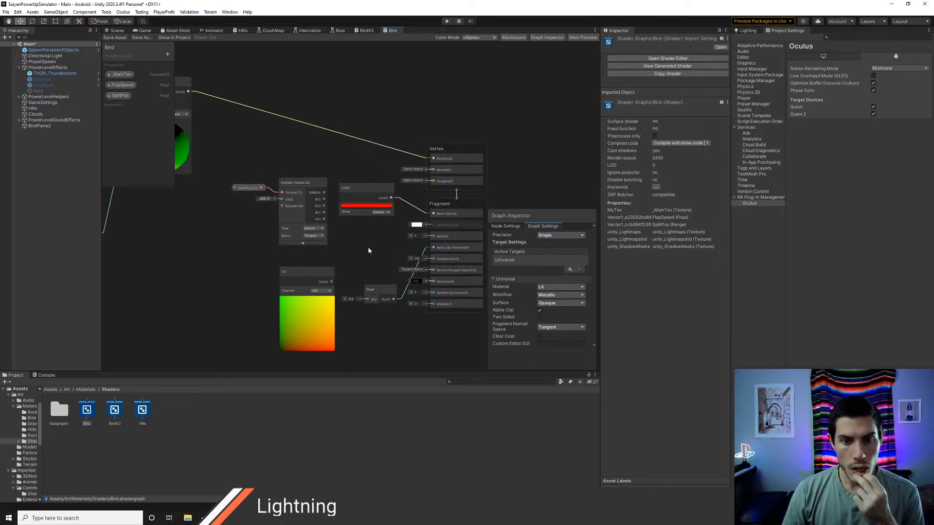
left_click(116, 30)
left_click(78, 389)
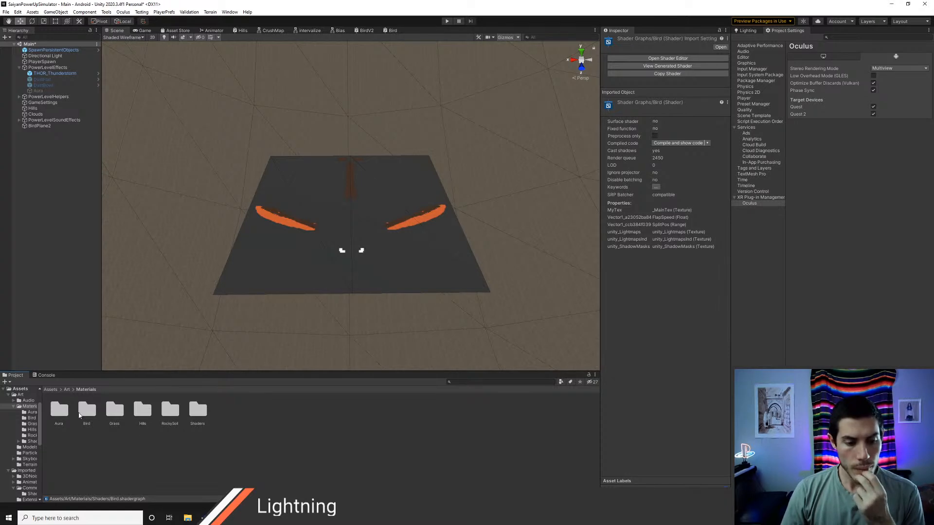
double_click(86, 410)
left_click(59, 409)
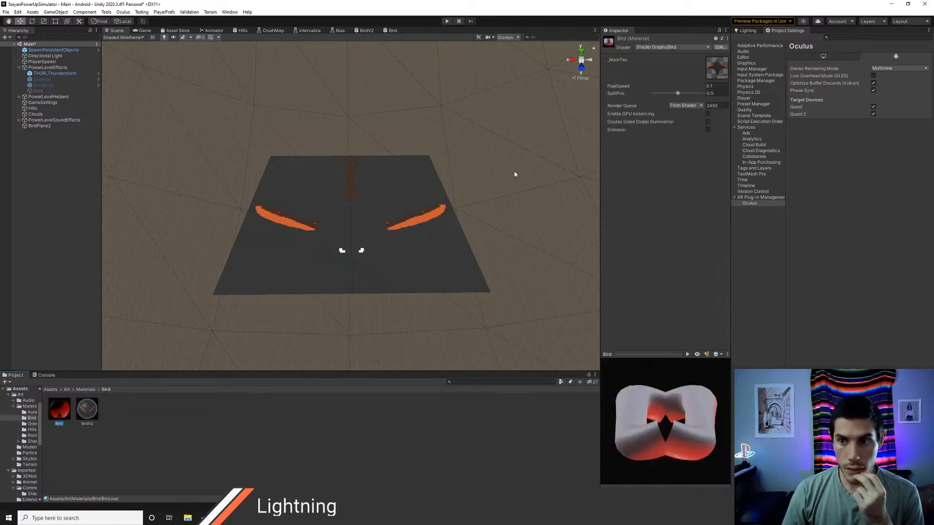
left_click_drag(66, 408, 308, 243)
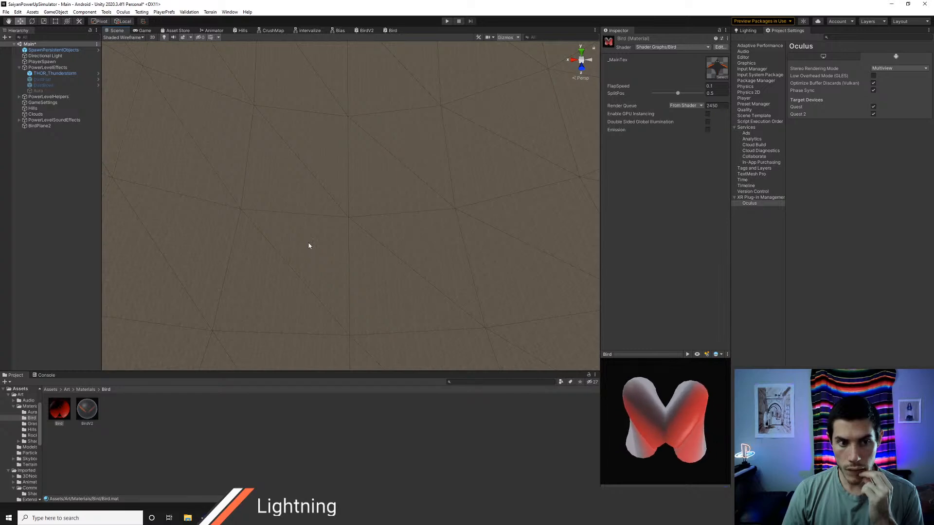
left_click(44, 126)
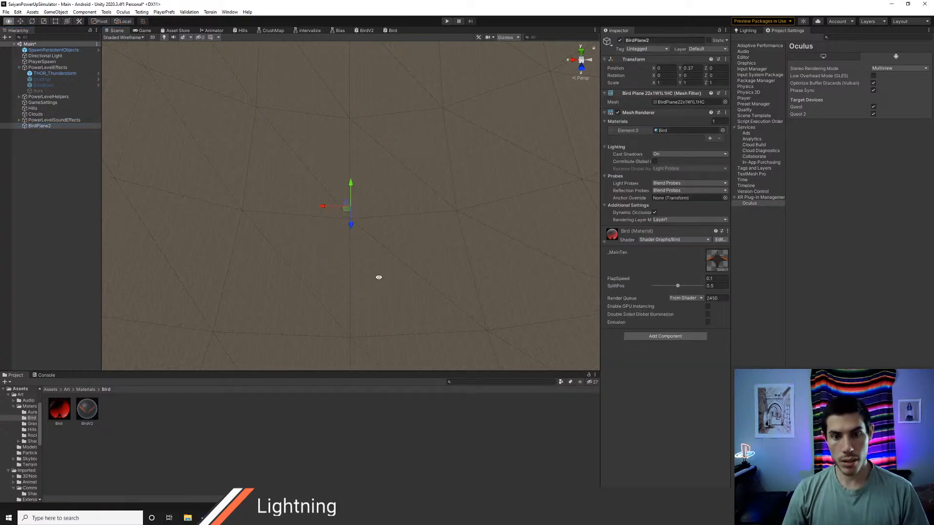
left_click_drag(378, 276, 374, 91, "alt")
left_click_drag(450, 203, 394, 258, "alt")
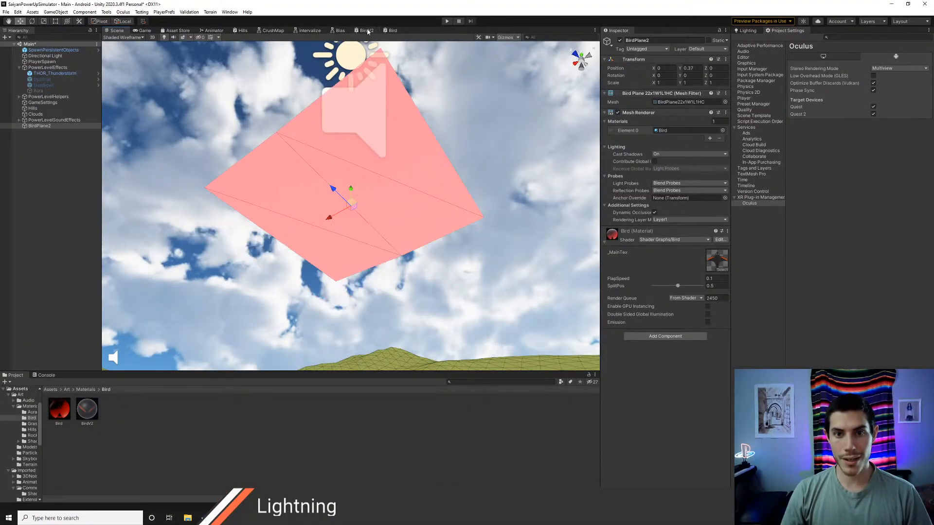
Step: Close the BirdV2 shader graph and return to the Bird graph
left_click(385, 32)
right_click(389, 32)
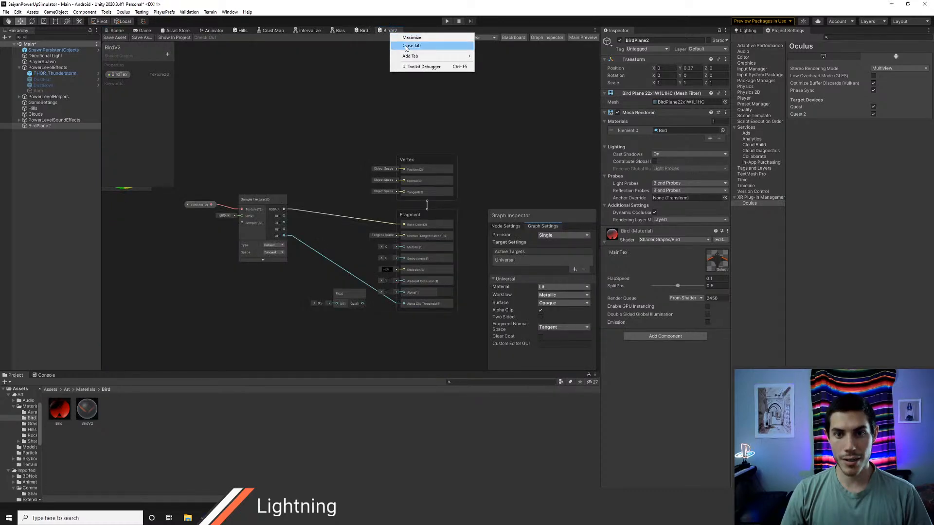
left_click(411, 45)
left_click(364, 30)
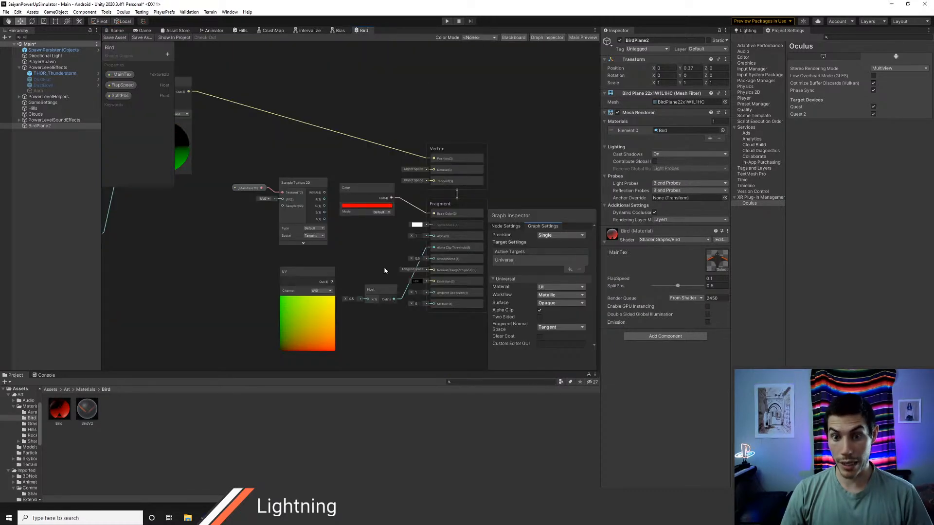
Step: Move the Float node beside the Alpha Clip Threshold input, save the Bird graph and check the plane in the scene
middle_click_drag(384, 269, 356, 243)
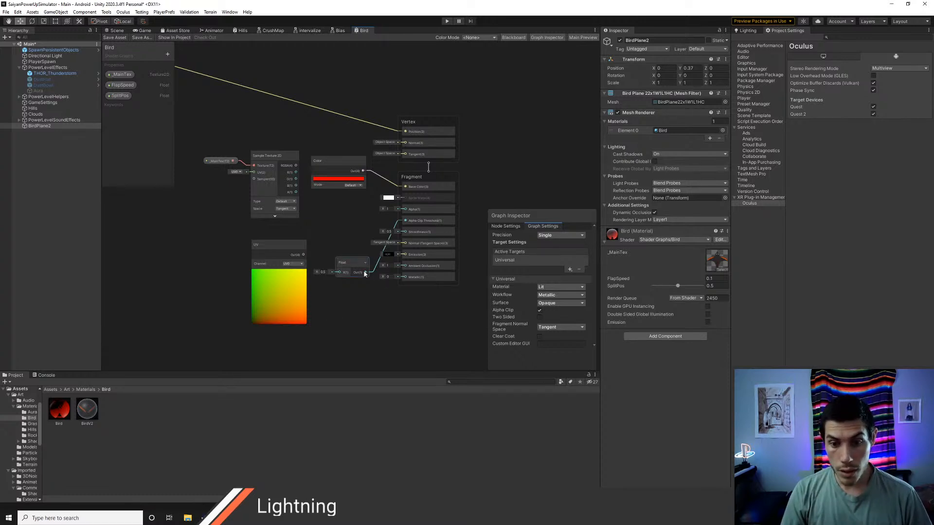
left_click_drag(364, 268, 352, 226)
left_click(114, 37)
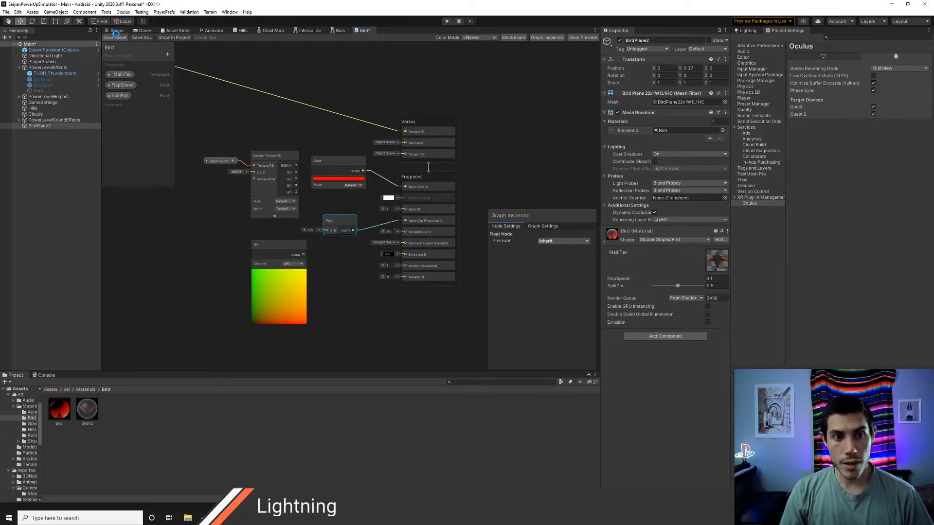
left_click(115, 31)
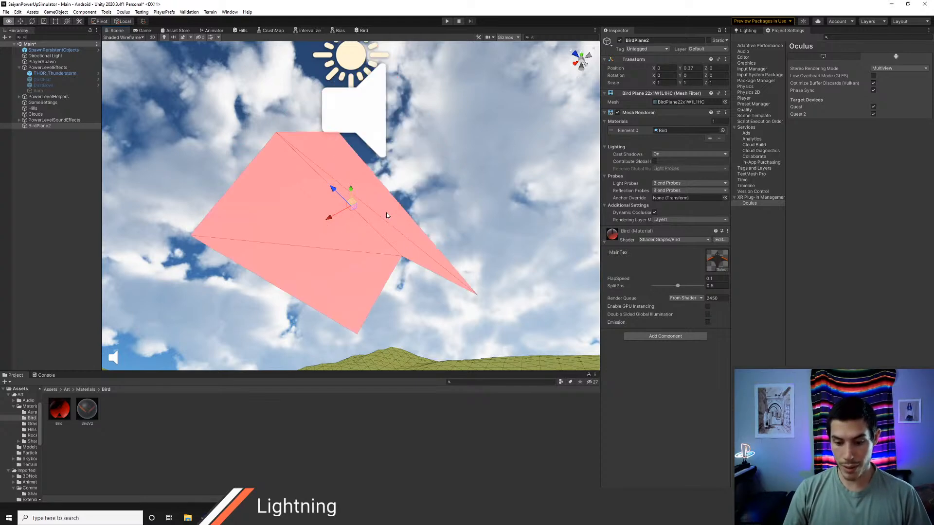
key("alt+Tab")
key("alt+Tab")
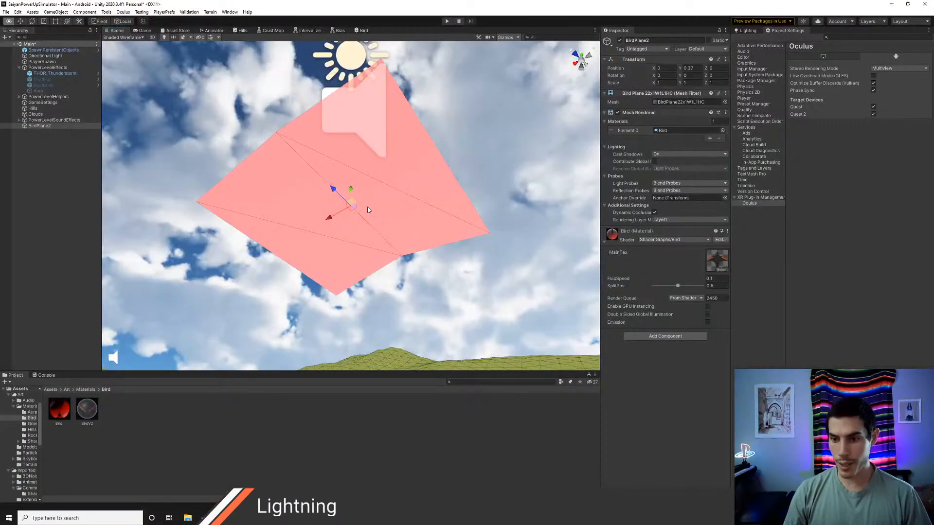
key("alt+Tab")
key("alt+Tab")
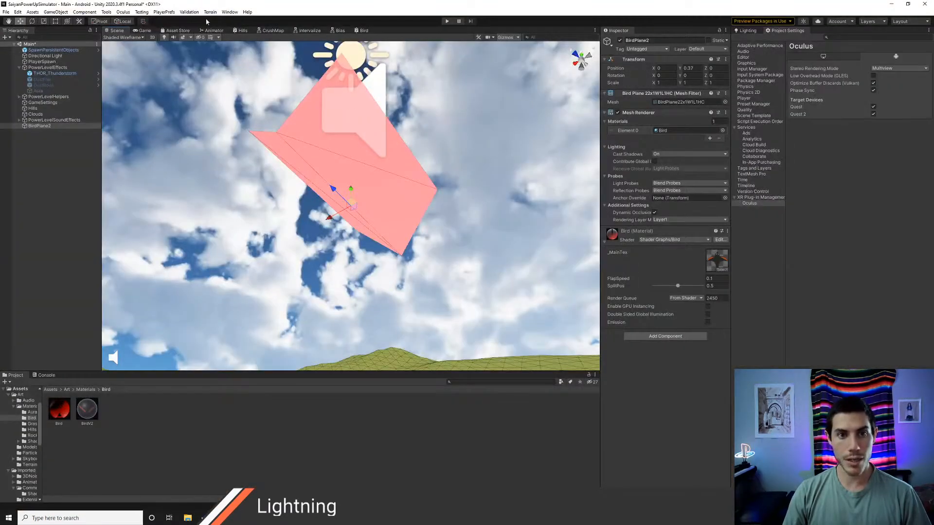
Step: Set the Bird graph's surface to Transparent and turn off Alpha Clip
left_click(363, 30)
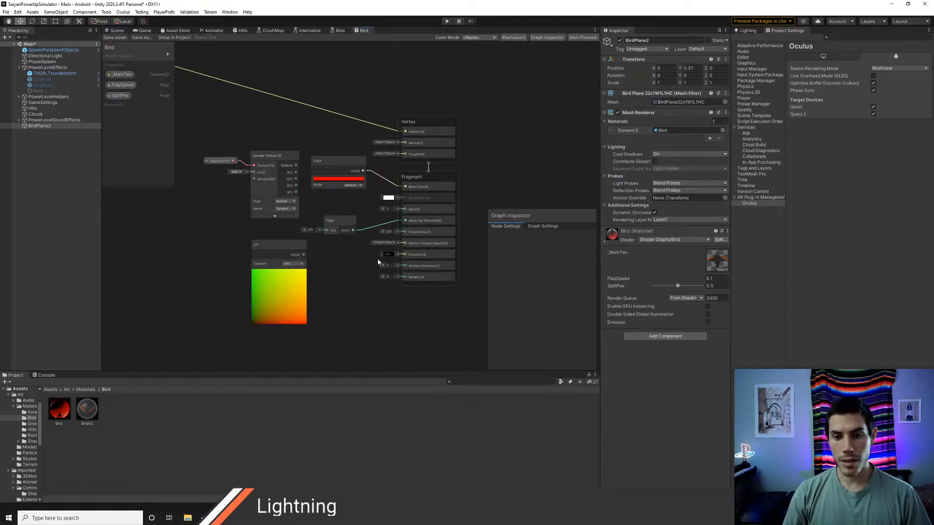
scroll(370, 264, "up", 3)
middle_click_drag(360, 258, 338, 270)
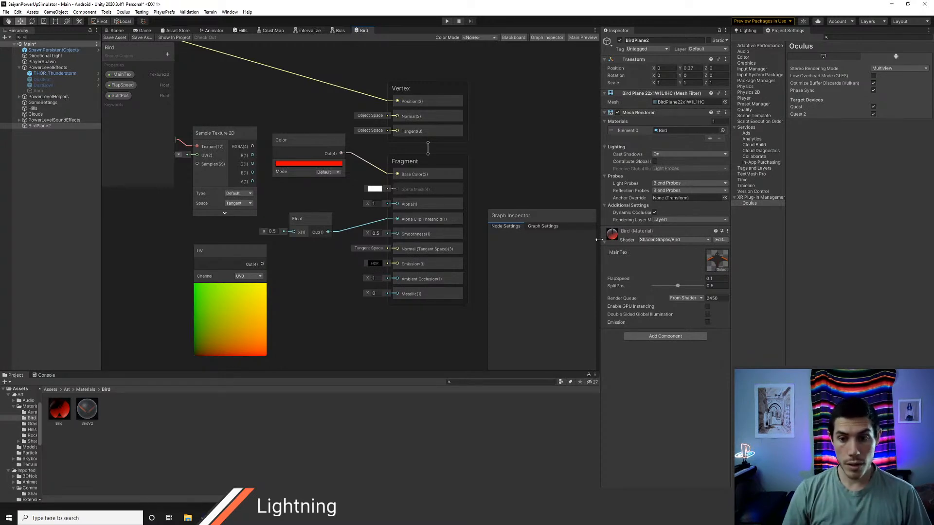
left_click(545, 226)
left_click(553, 304)
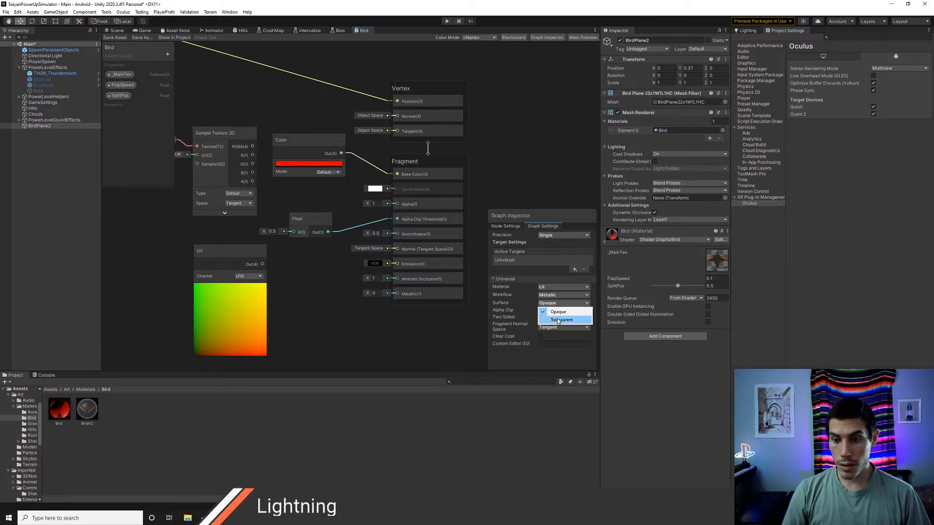
left_click(545, 315)
left_click(542, 319)
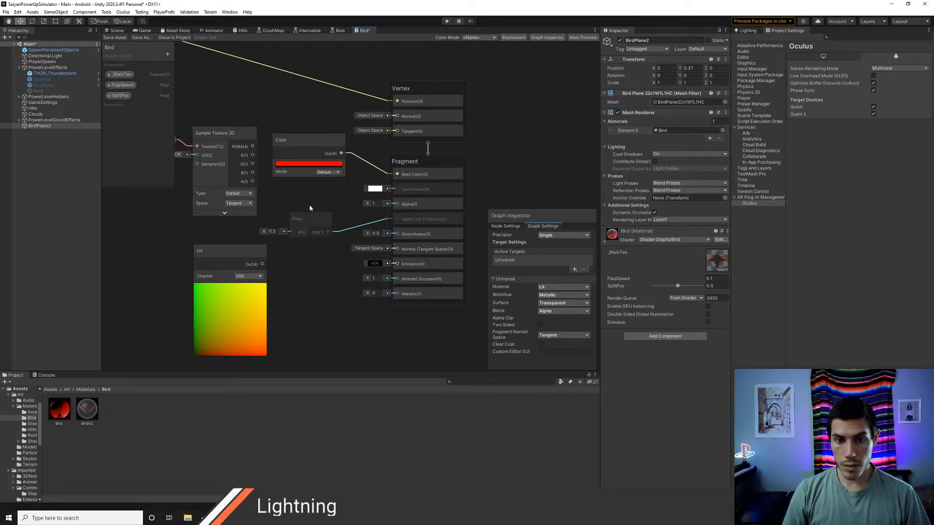
Step: Connect the Sample Texture 2D's RGBA output to Base Color and delete the red Color node
middle_click_drag(305, 194, 311, 195)
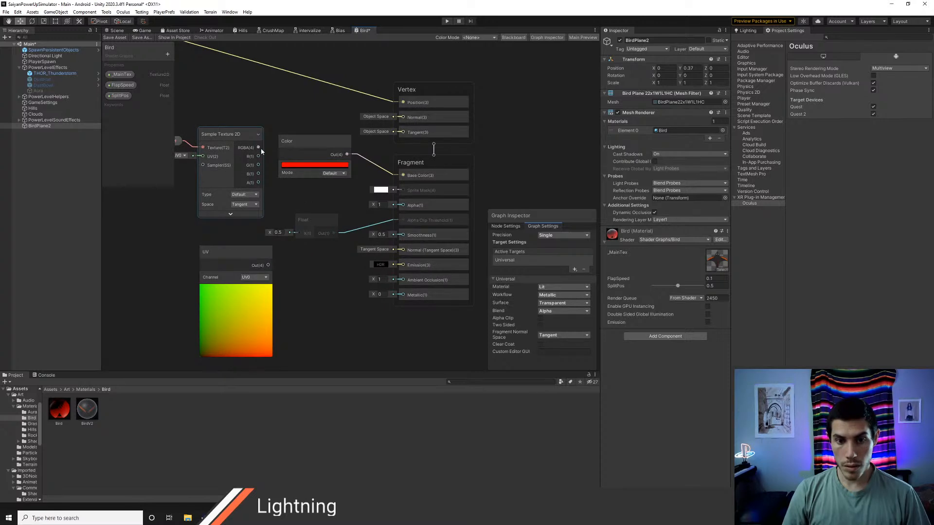
left_click_drag(261, 147, 402, 175)
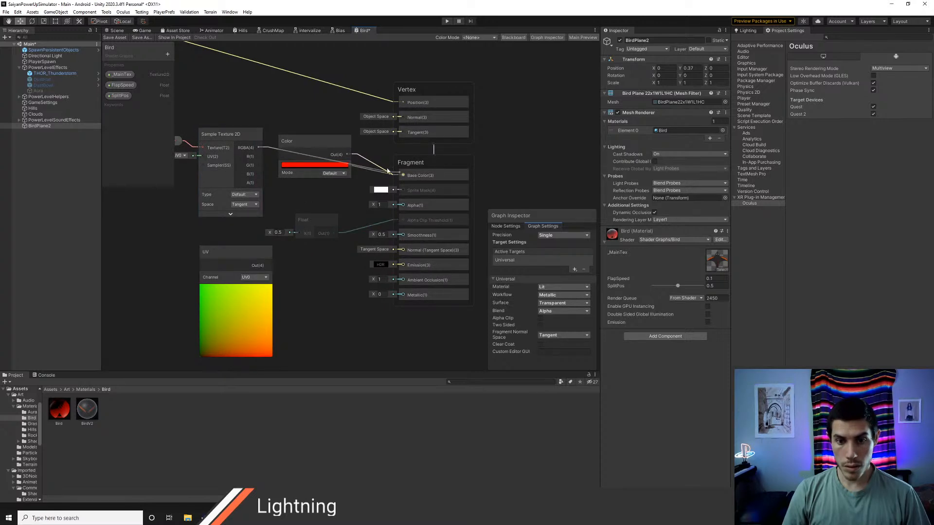
left_click(329, 145)
key("Delete")
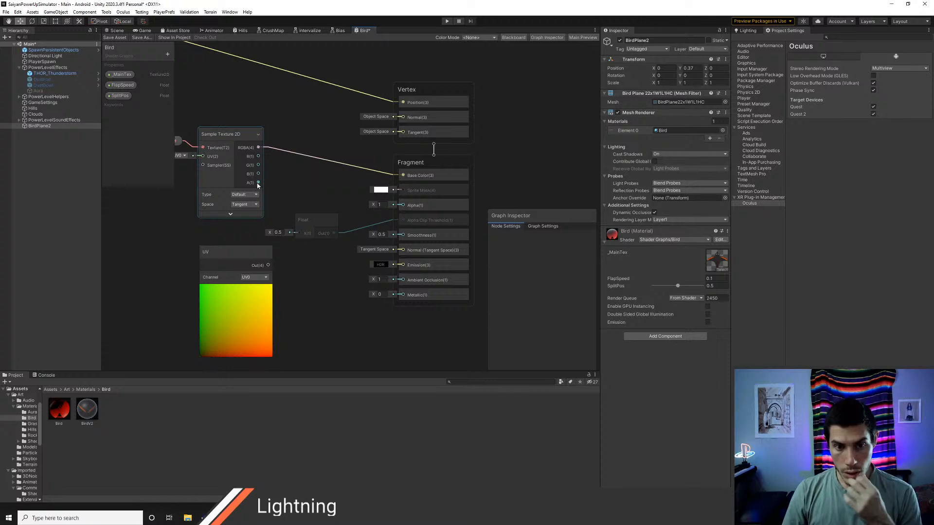
Step: Connect the Sample Texture 2D's A output to Alpha, save the Bird graph and check the bird in the scene
left_click_drag(258, 182, 399, 206)
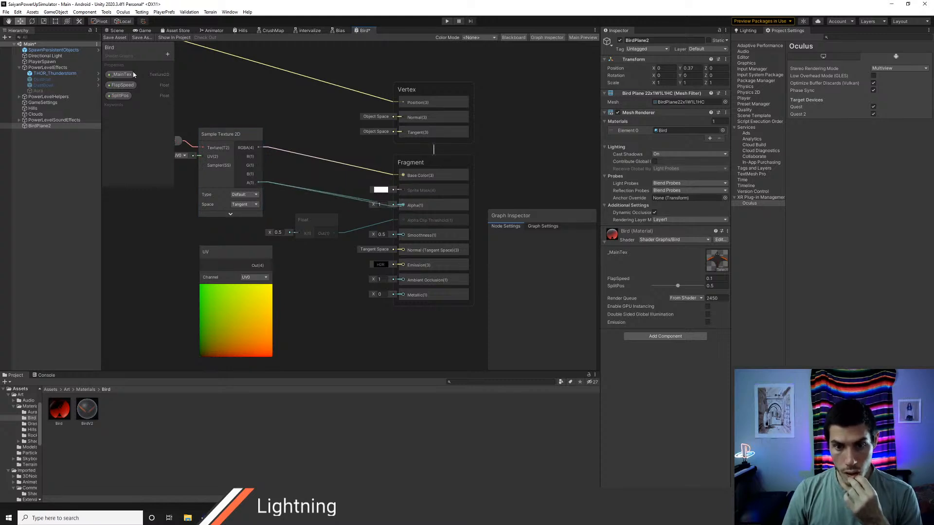
left_click(114, 31)
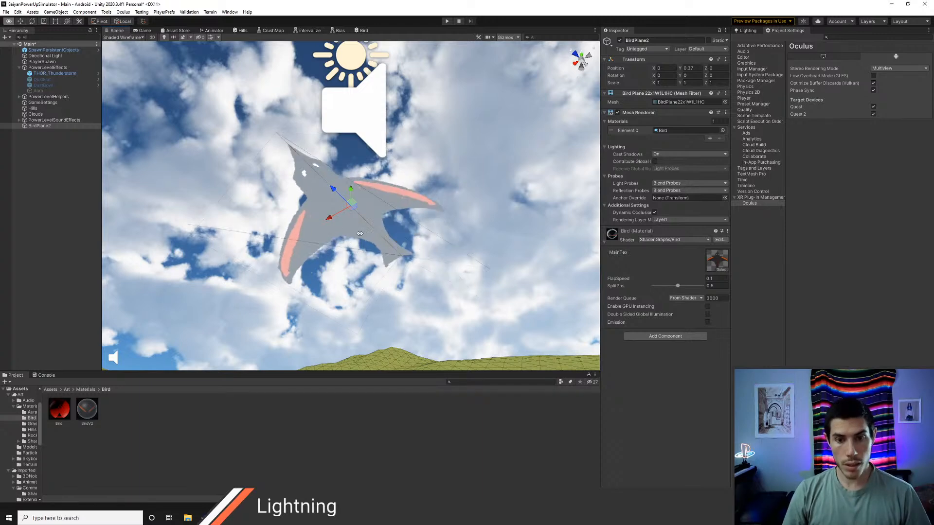
left_click_drag(360, 233, 377, 213, "alt")
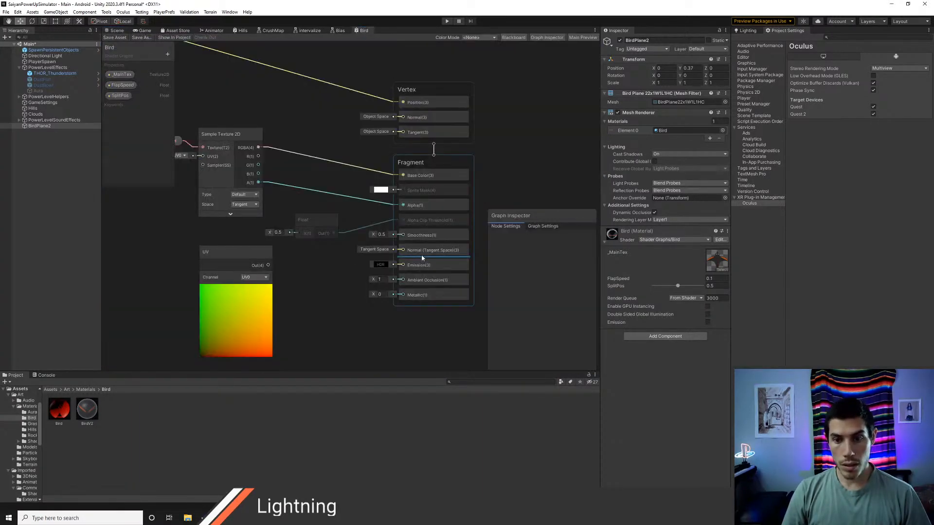
Step: Enable Two Sided in the Bird graph's settings, save it and inspect both sides of the bird in the scene
left_click(543, 227)
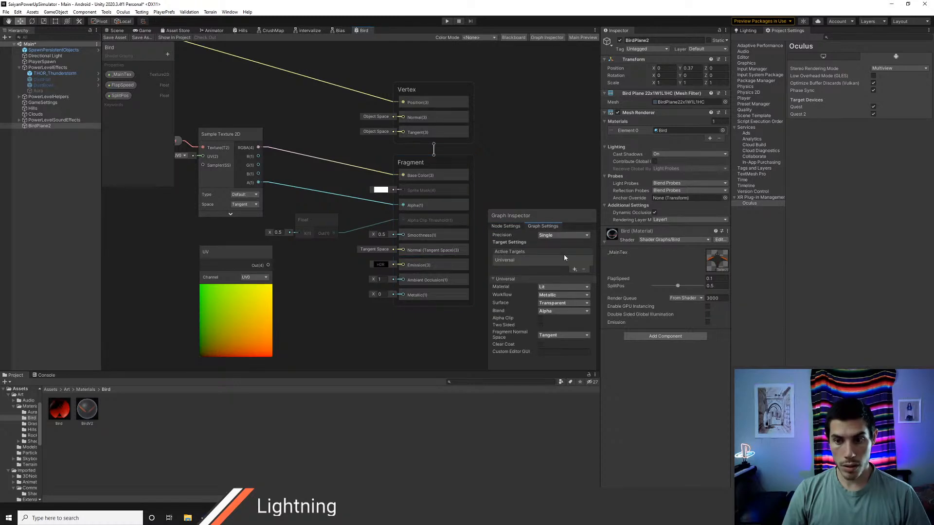
left_click(117, 30)
left_click_drag(265, 141, 442, 209, "alt")
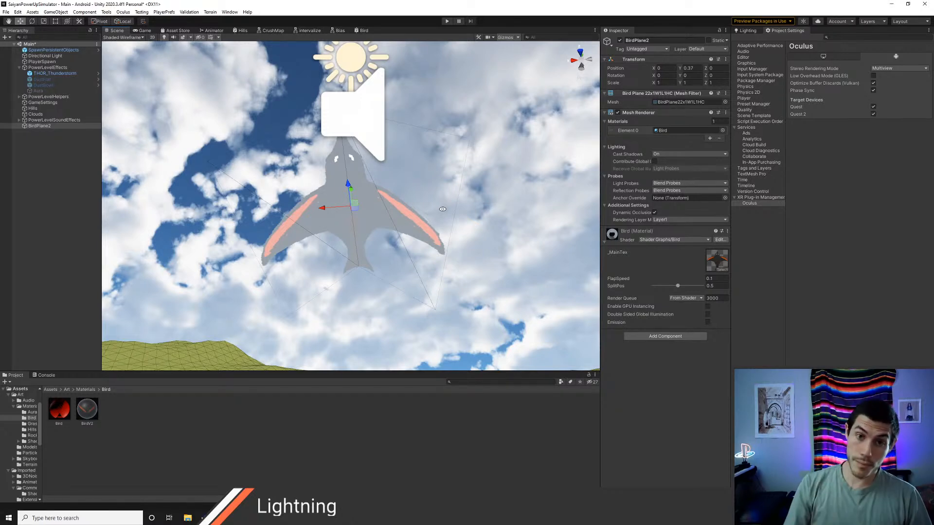
Step: Set the Bird graph's fragment Smoothness to 0, save it and check the bird in the scene
left_click(363, 31)
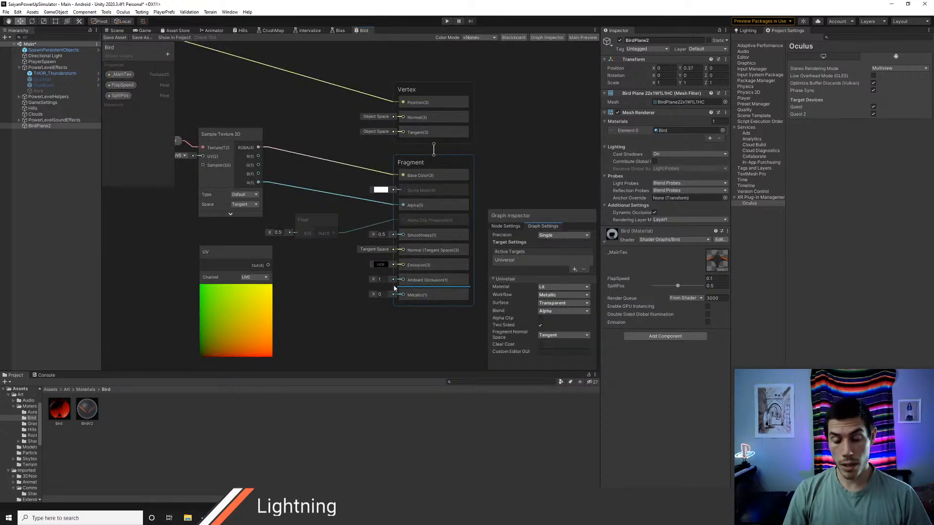
middle_click_drag(338, 277, 325, 287)
left_click(369, 244)
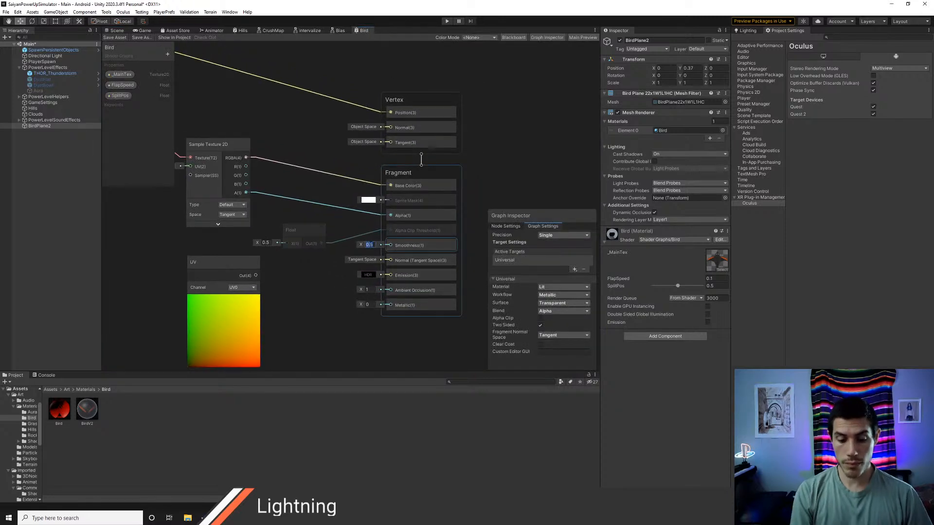
left_click(115, 37)
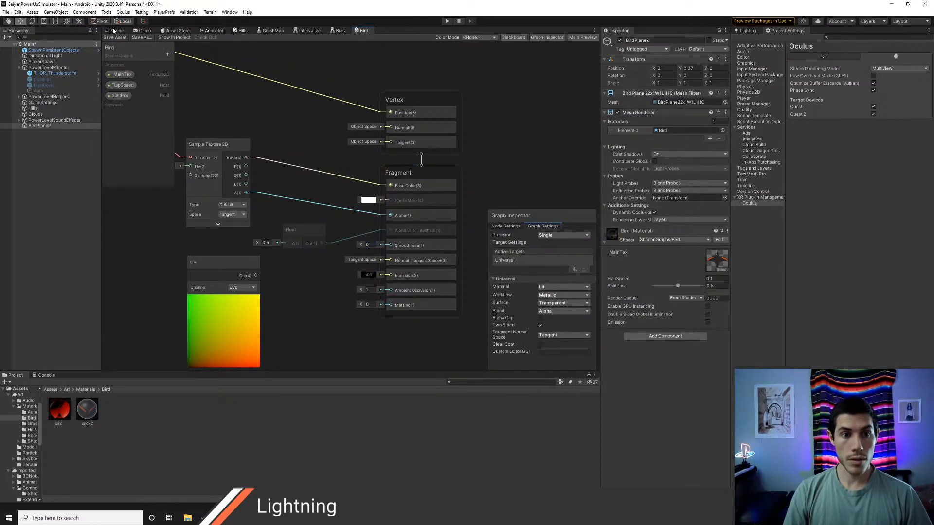
left_click(116, 30)
left_click_drag(413, 117, 309, 248, "alt")
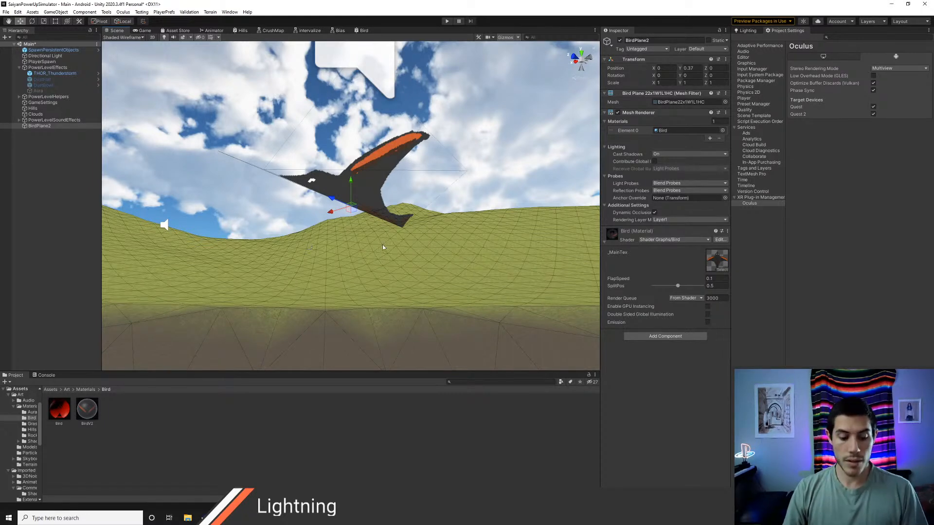
Step: Examine the flapping bird from several angles, open its material's FlapSpeed value for editing, and deselect BirdPlane2
left_click_drag(308, 248, 375, 253, "alt")
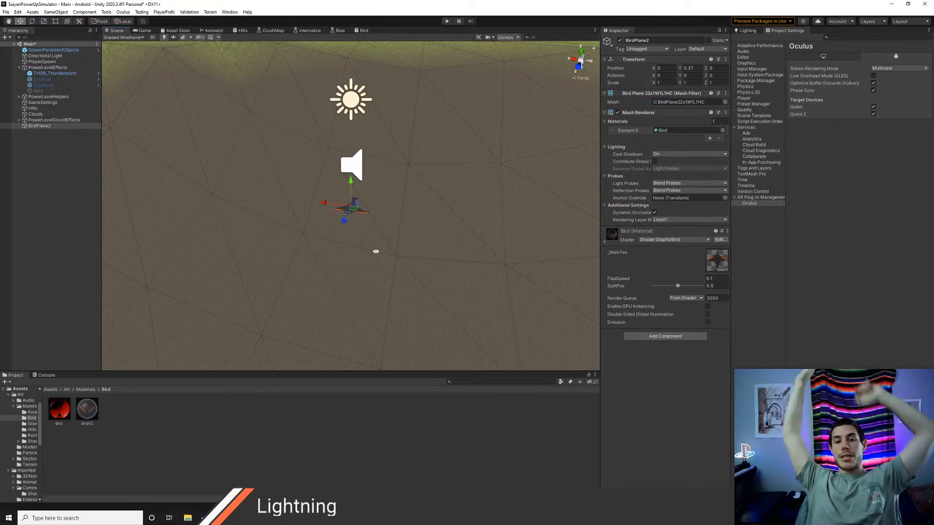
left_click_drag(384, 231, 475, 229, "alt")
scroll(368, 235, "up", 5)
left_click(715, 278)
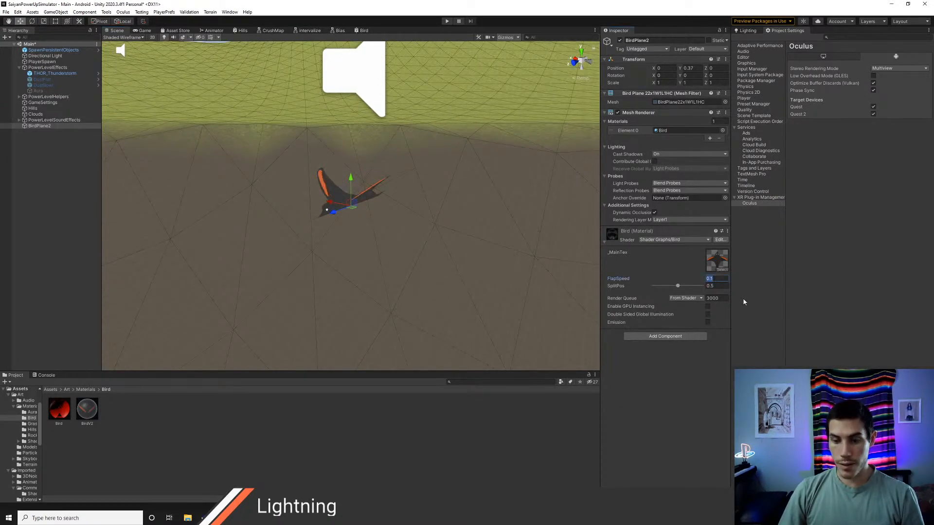
left_click(51, 217)
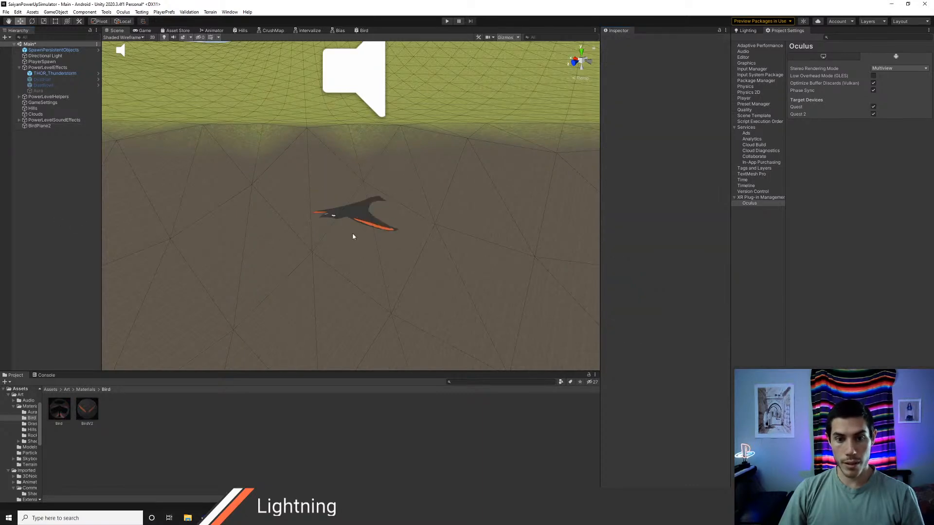
left_click_drag(352, 232, 343, 280, "alt")
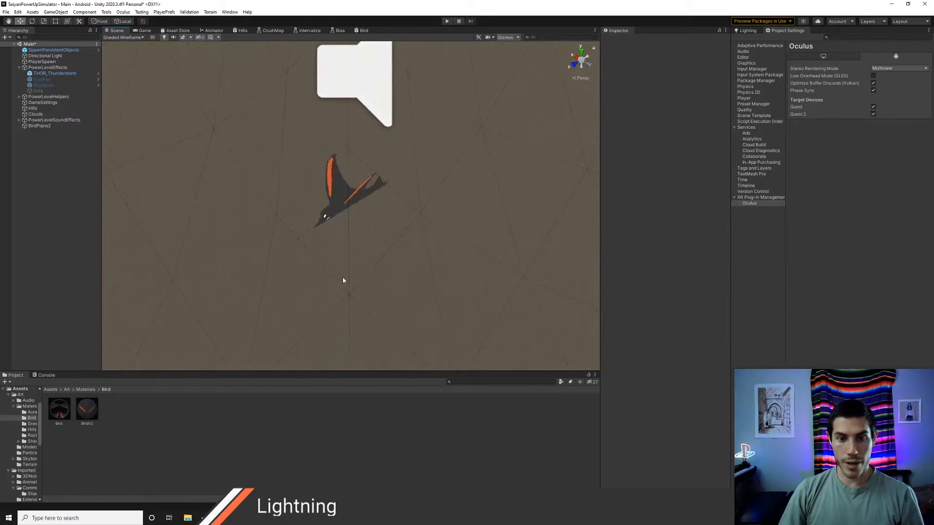
Step: Switch the scene view's draw mode to Shaded and view the bird from near and far
left_click(124, 38)
left_click(133, 50)
mouse_move(329, 264)
left_mouse_down("alt")
mouse_move(320, 241)
mouse_move(304, 252)
mouse_move(481, 300)
left_mouse_up("alt")
scroll(325, 252, "down", 10)
scroll(358, 251, "up", 10)
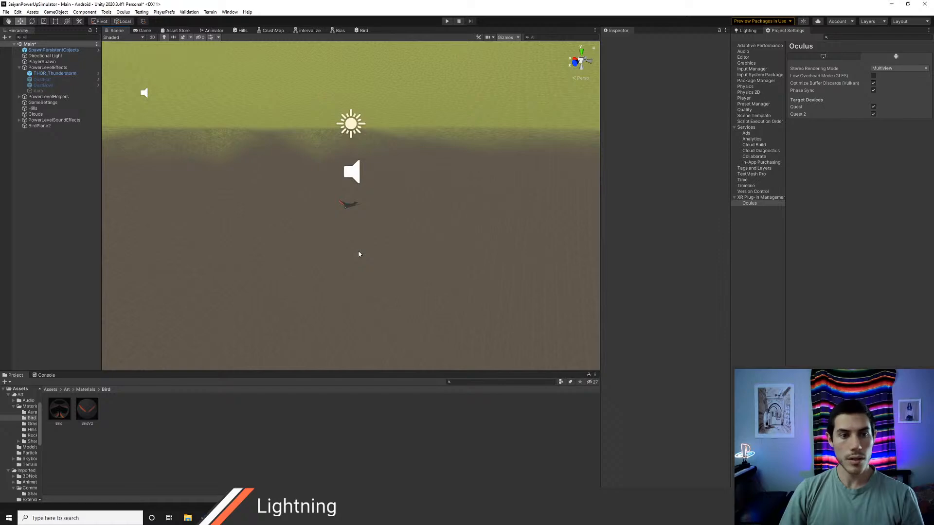
key("alt+Tab")
key("alt+Tab")
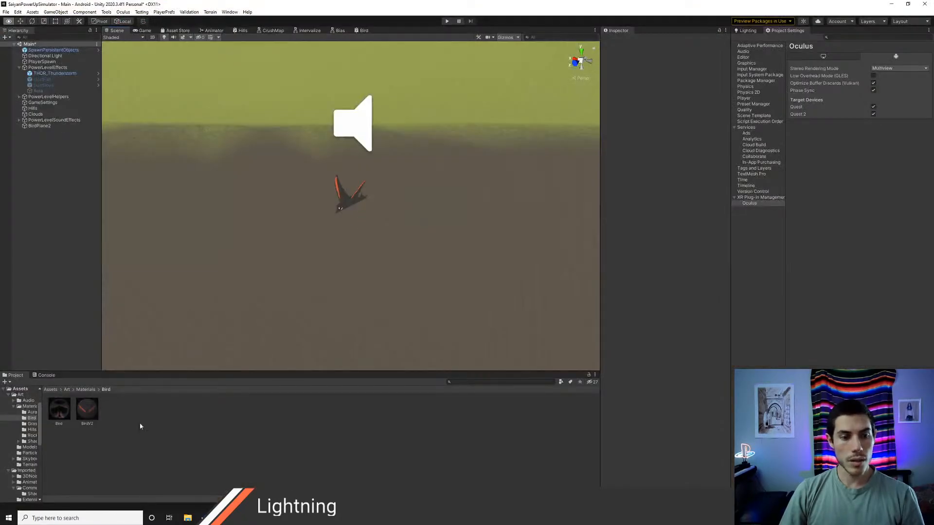
Step: Delete the BirdV2 material from the Bird materials folder and return to the Materials folder
left_click(82, 411)
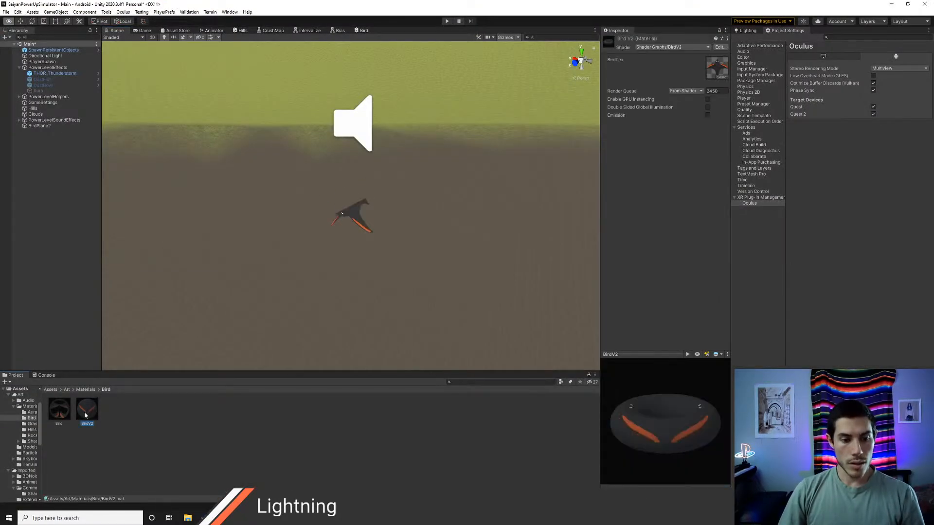
key("Delete")
key("Return")
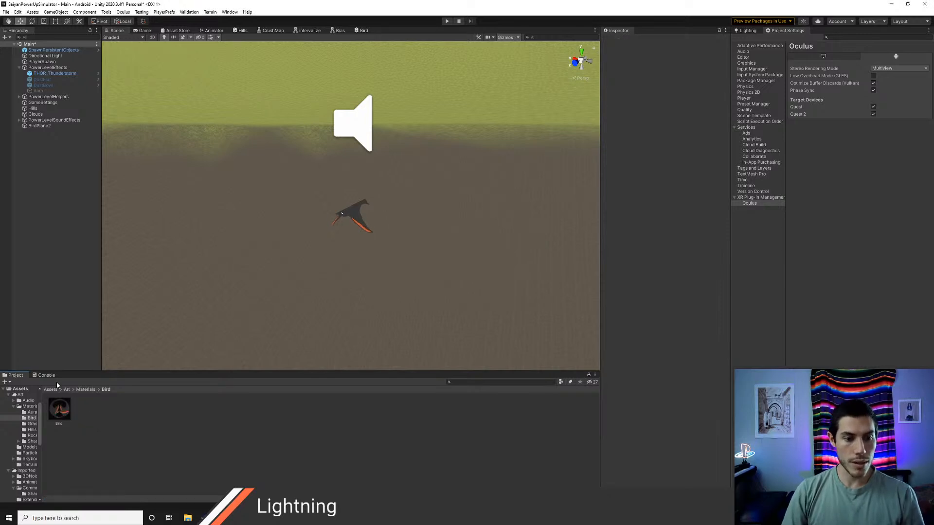
left_click(86, 389)
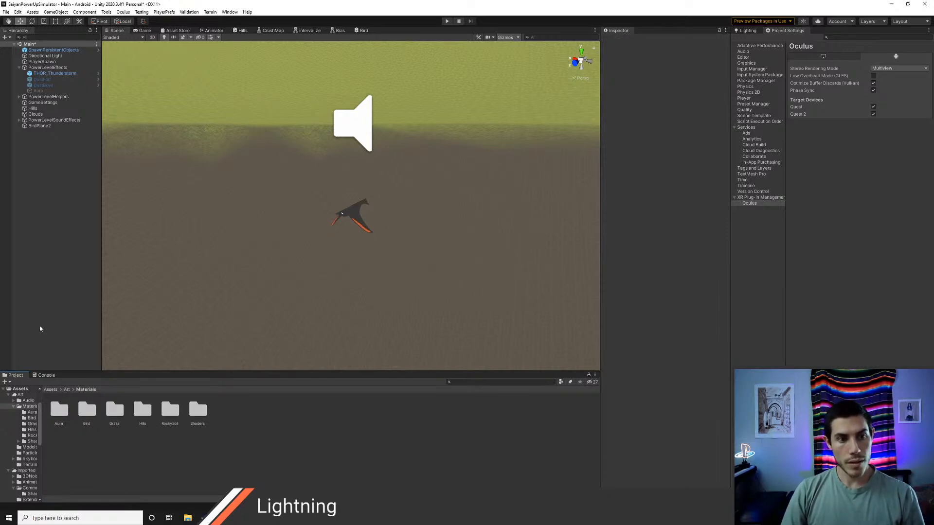
Step: Rename the BirdPlane2 object in the scene as Bird
left_click(40, 126)
key("F2")
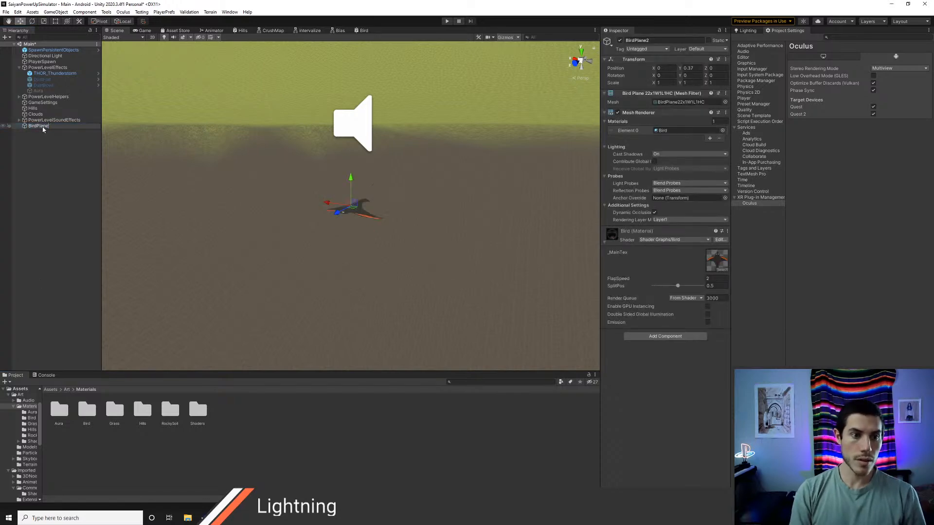
type("Bird")
key("Return")
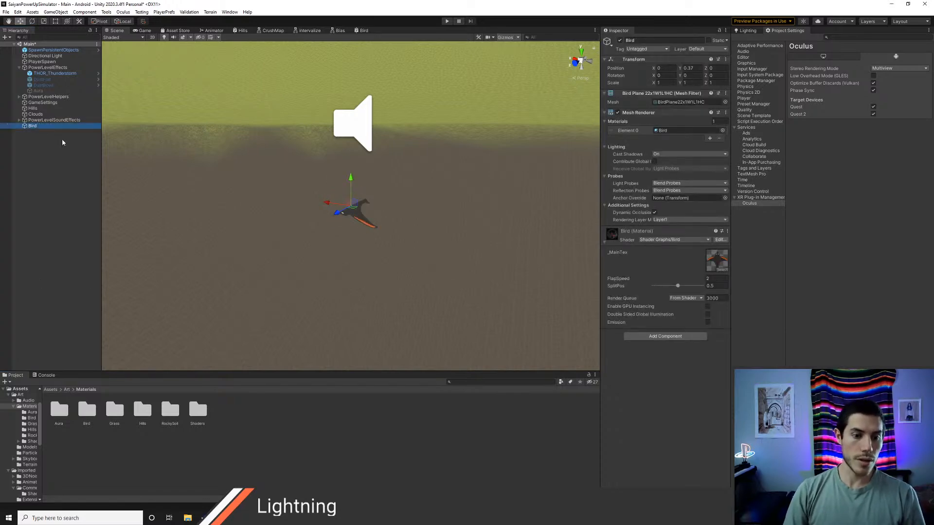
Step: Create a new folder named PowerLevels inside Assets/Prefabs
left_click(51, 389)
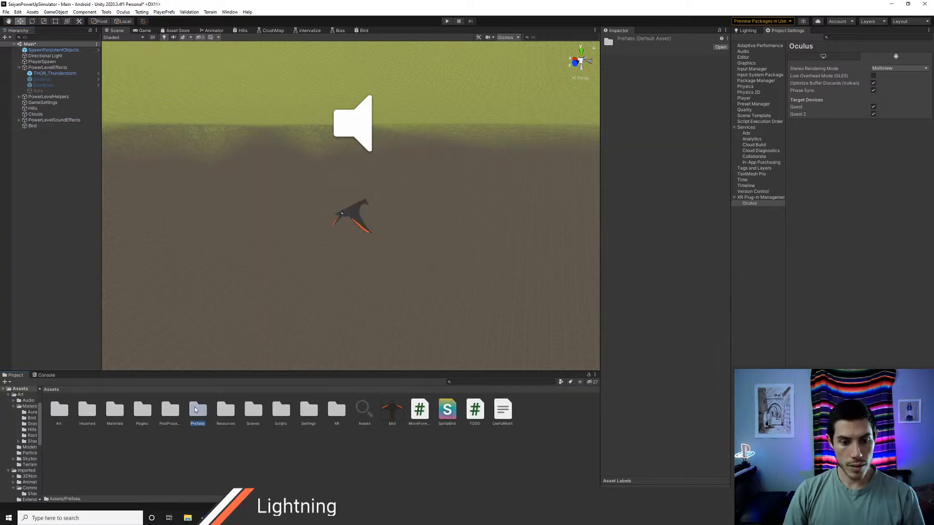
double_click(197, 410)
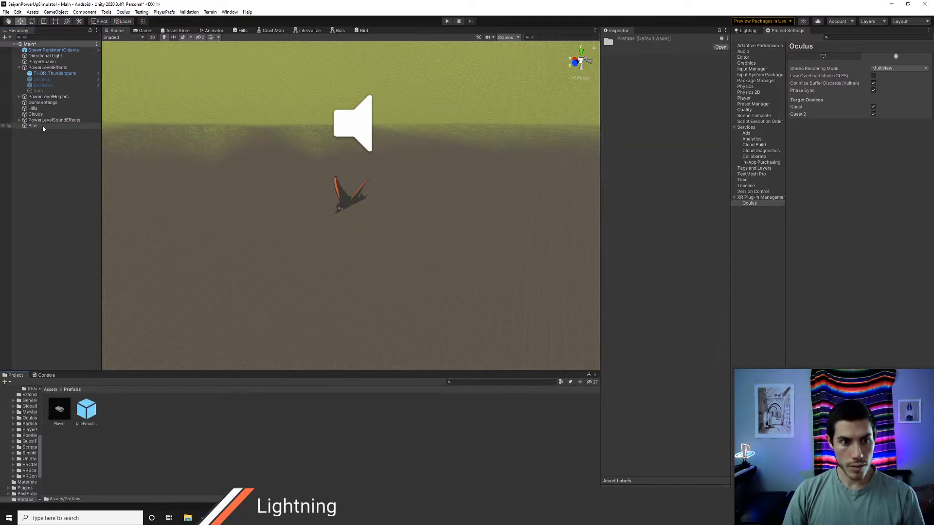
key("ctrl+shift+n")
type("P")
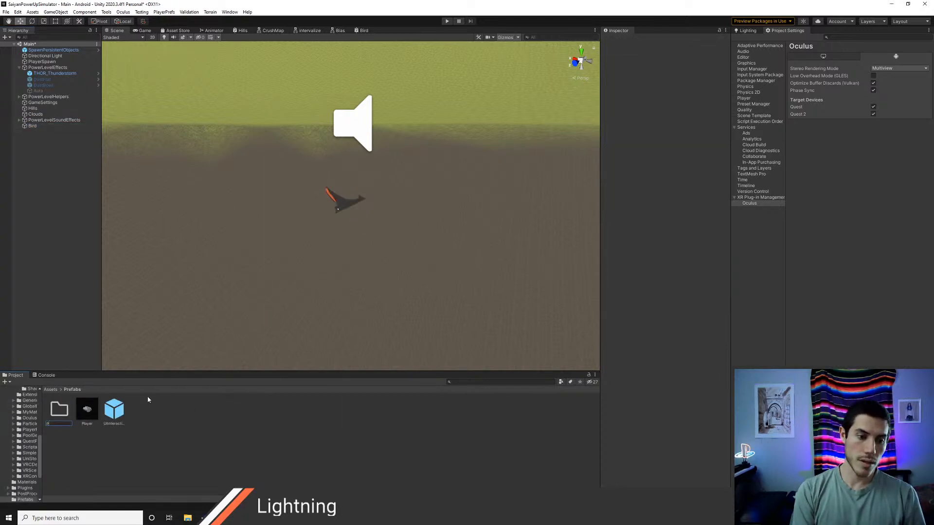
type("owerLevels")
key("Return")
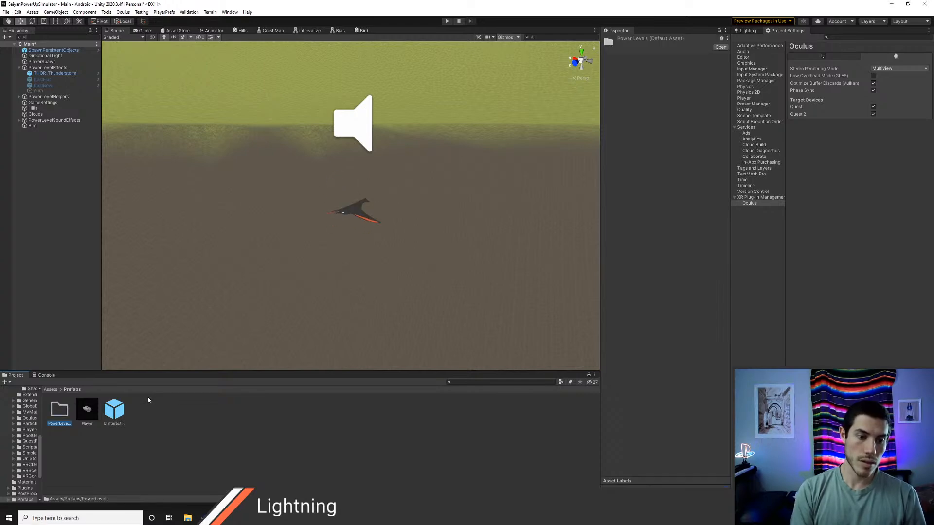
Step: Make a prefab of the Bird object in the PowerLevels folder and delete the Bird instance from the scene
double_click(57, 415)
left_click_drag(32, 126, 78, 424)
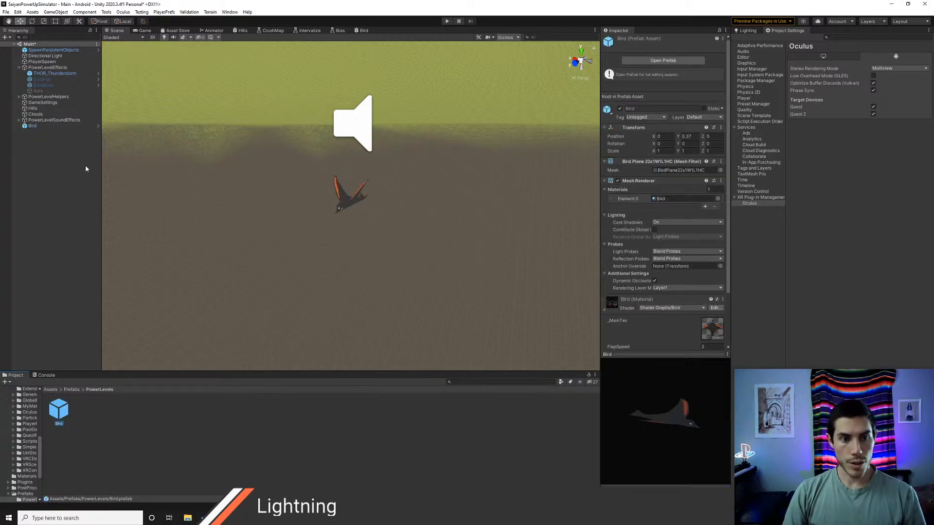
left_click(38, 121)
left_click(38, 127)
key("Delete")
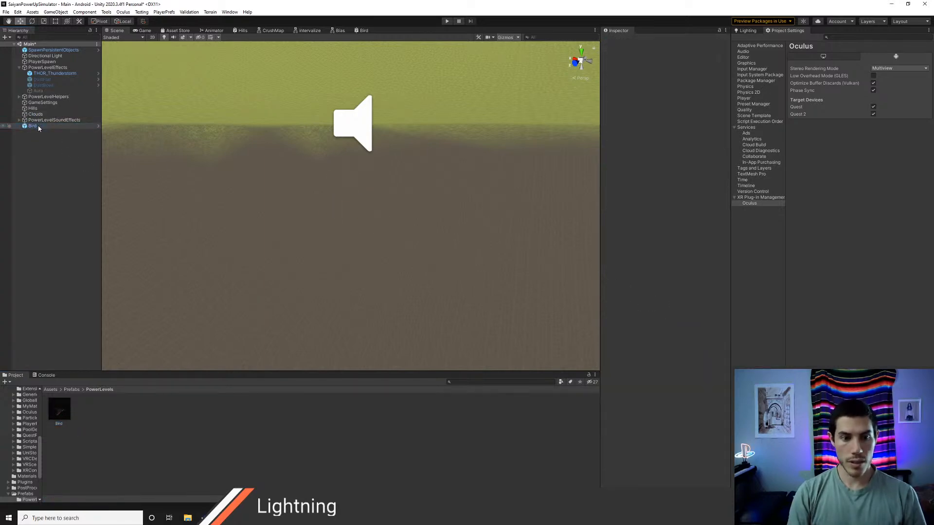
Step: Tidy the root Assets folder by moving the bird texture into Art and deleting the SpriteBird shader and UsefulMath file
left_click(72, 389)
left_click(50, 389)
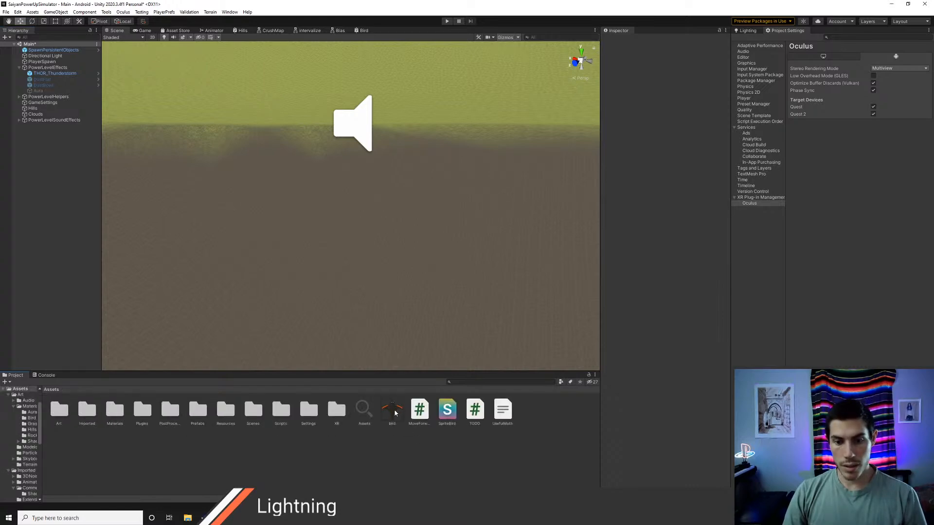
left_click_drag(58, 415, 59, 416)
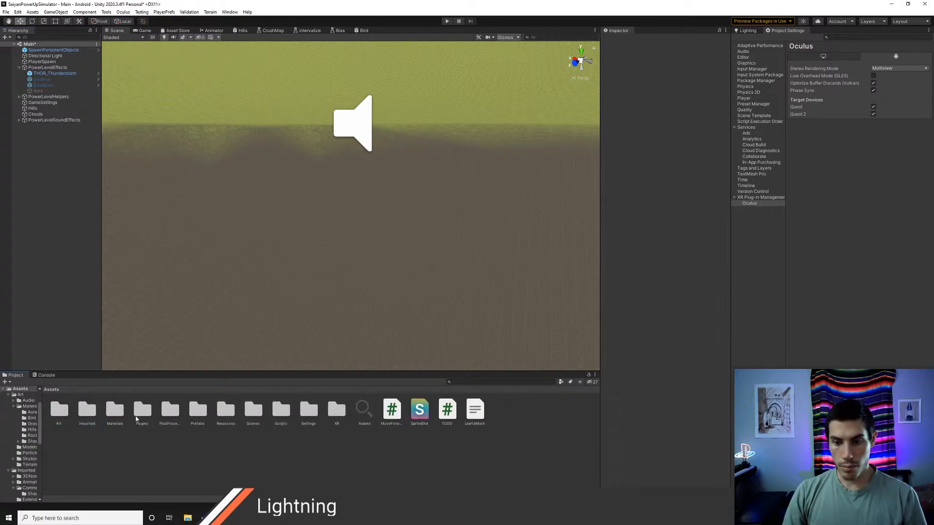
left_click(419, 415)
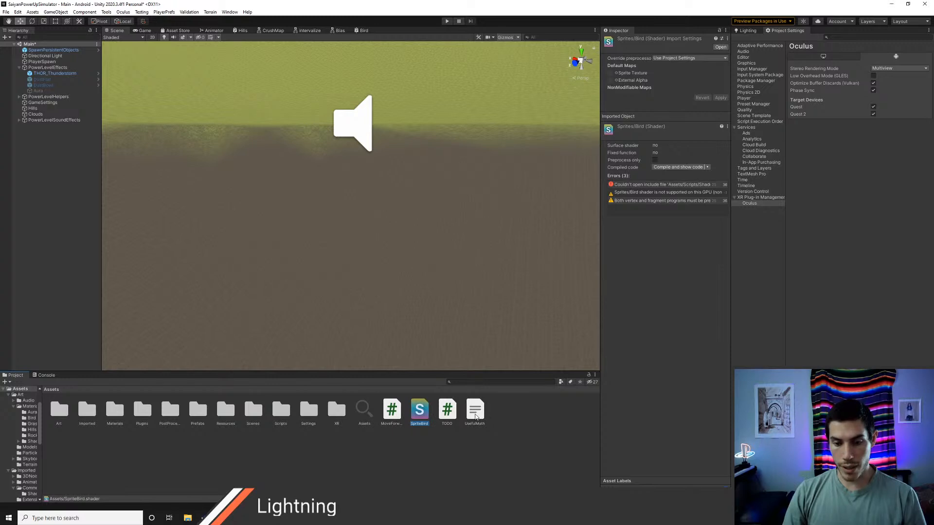
left_click(474, 414, "ctrl")
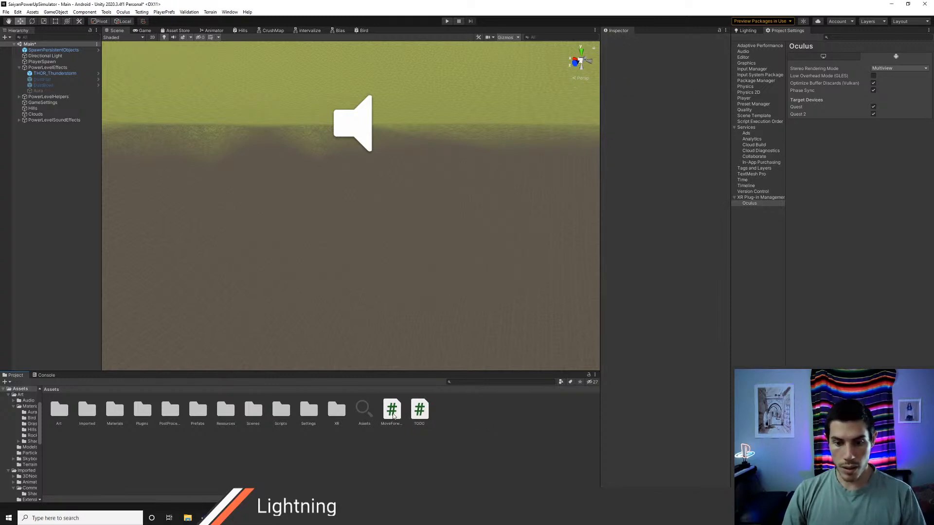
Step: Move the MoveForward script into the Scripts folder and check that folder's subfolders
left_click_drag(392, 417, 281, 411)
double_click(280, 411)
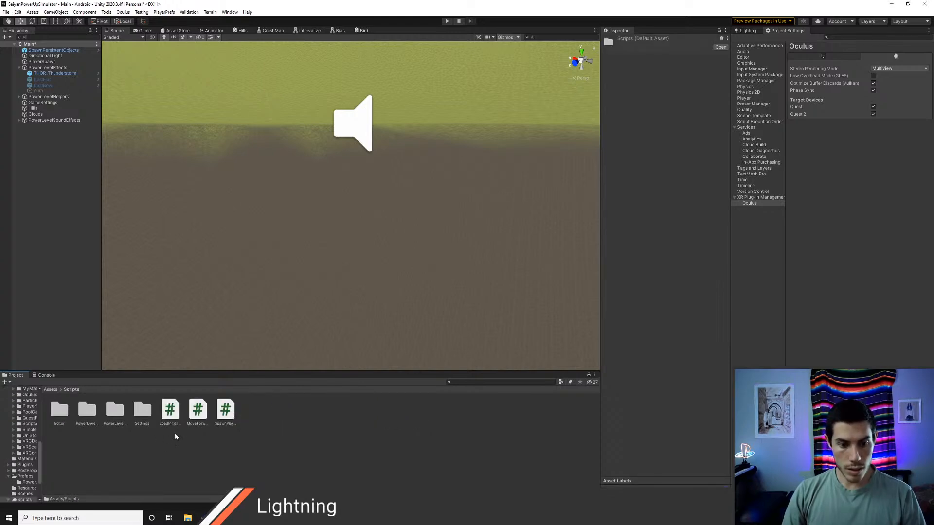
left_click(108, 414)
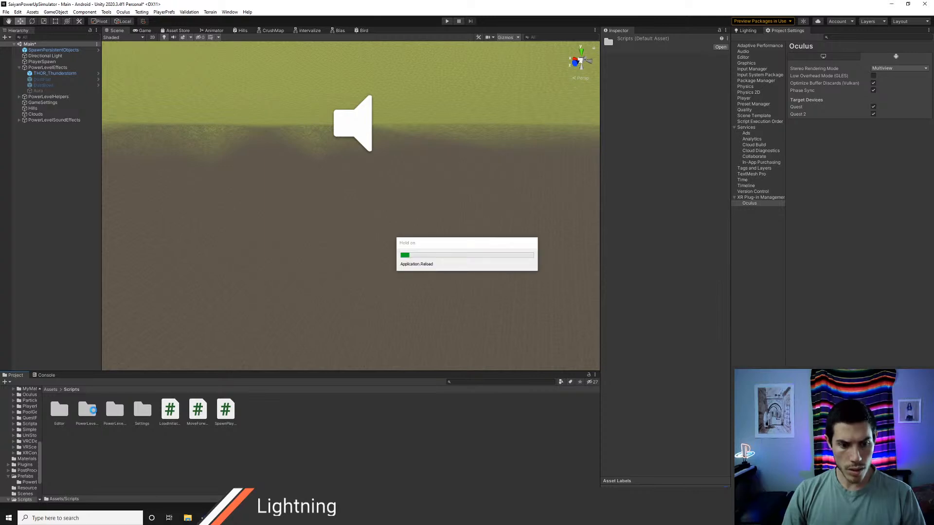
left_click(91, 414)
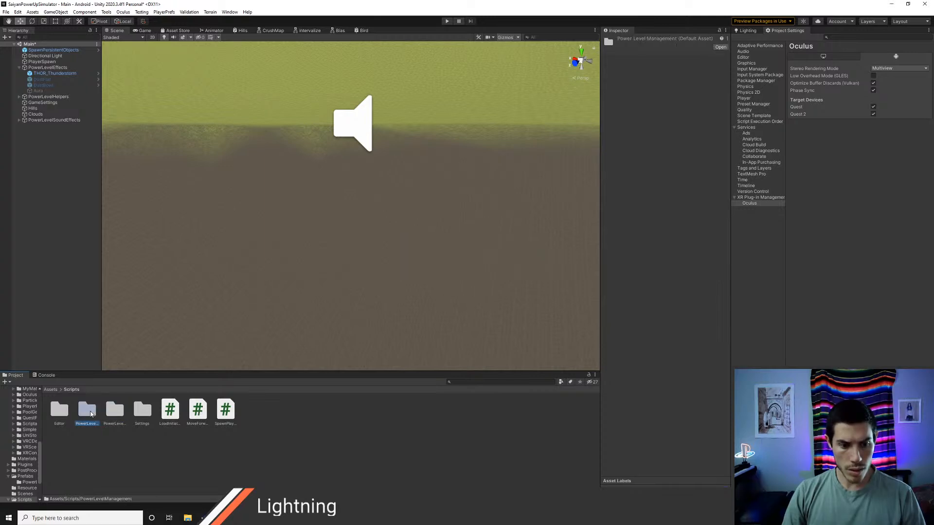
left_click(112, 413)
Step: Create a Birds folder inside Scripts and move the MoveForward script into it
left_click(215, 455)
key("ctrl+shift+n")
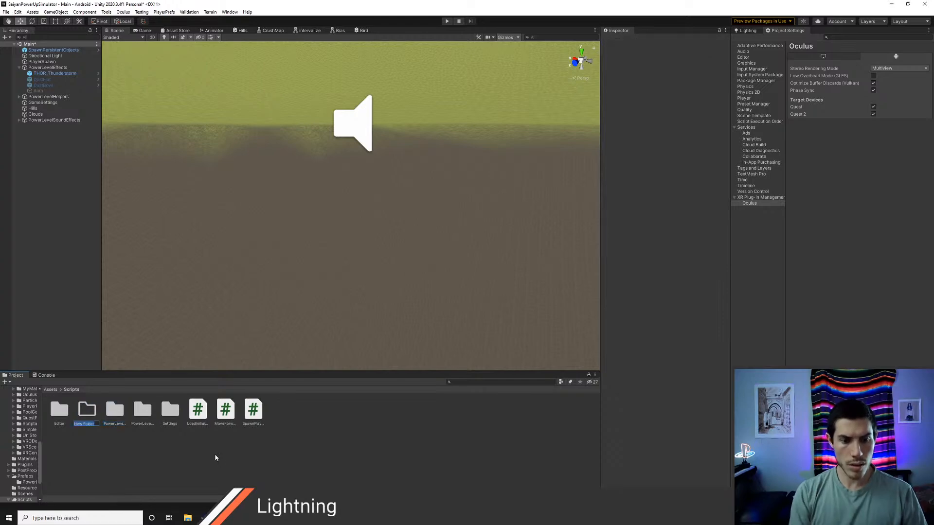
type("L")
key("Return")
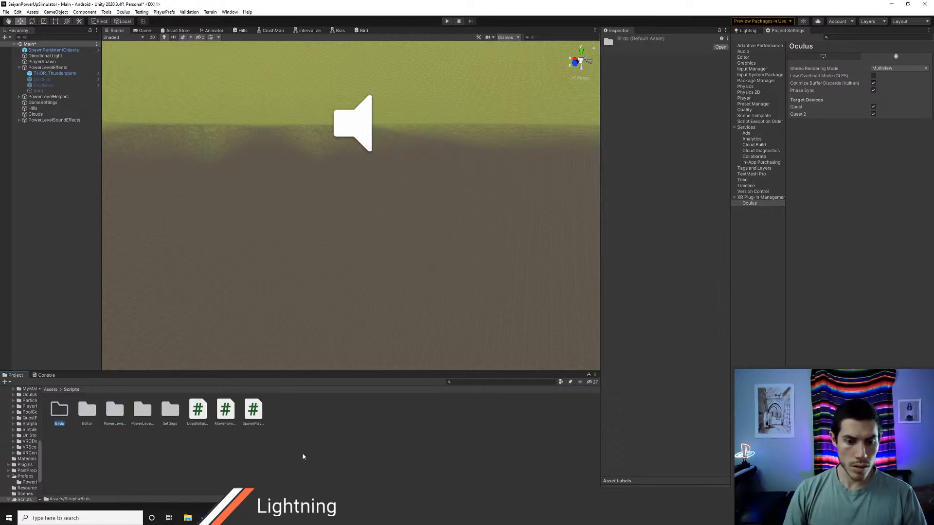
left_click(231, 414)
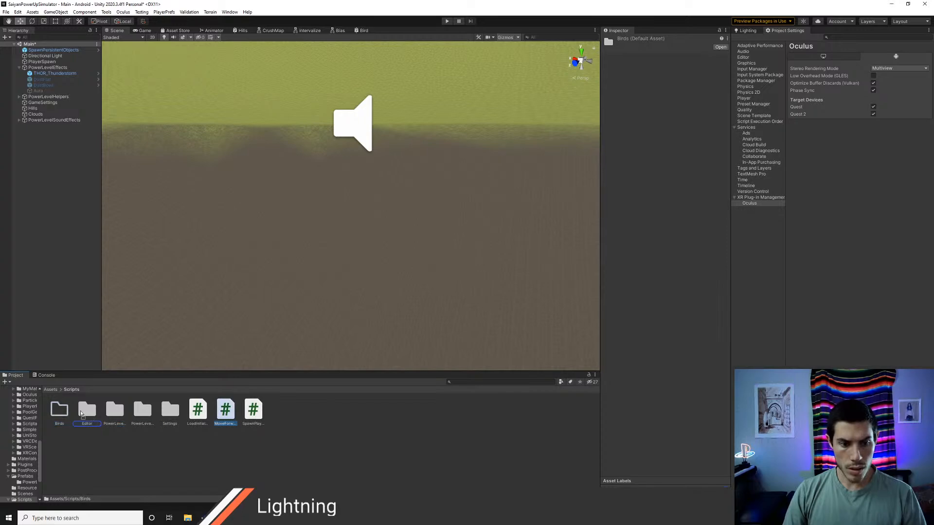
left_click_drag(68, 409, 61, 410)
Step: Add the Bird prefab from Prefabs/PowerLevels to the Main scene
left_click(50, 389)
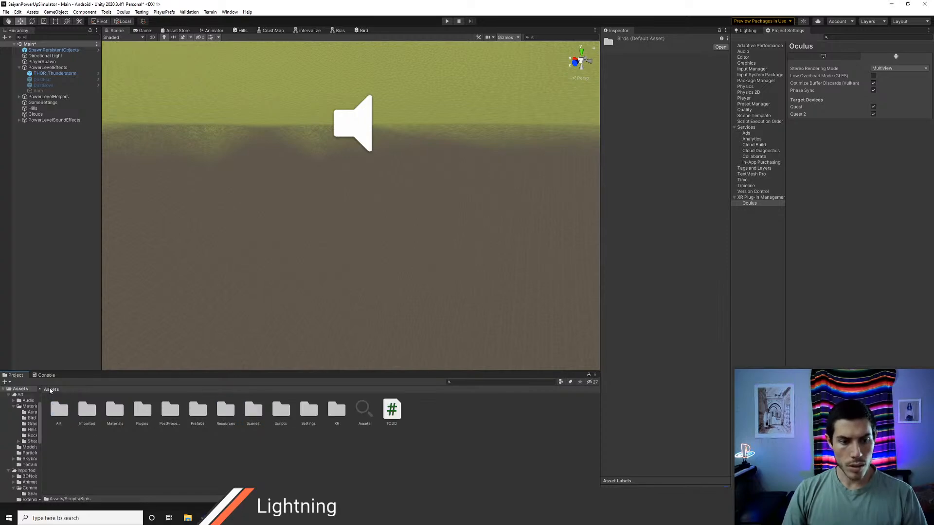
left_click(200, 415)
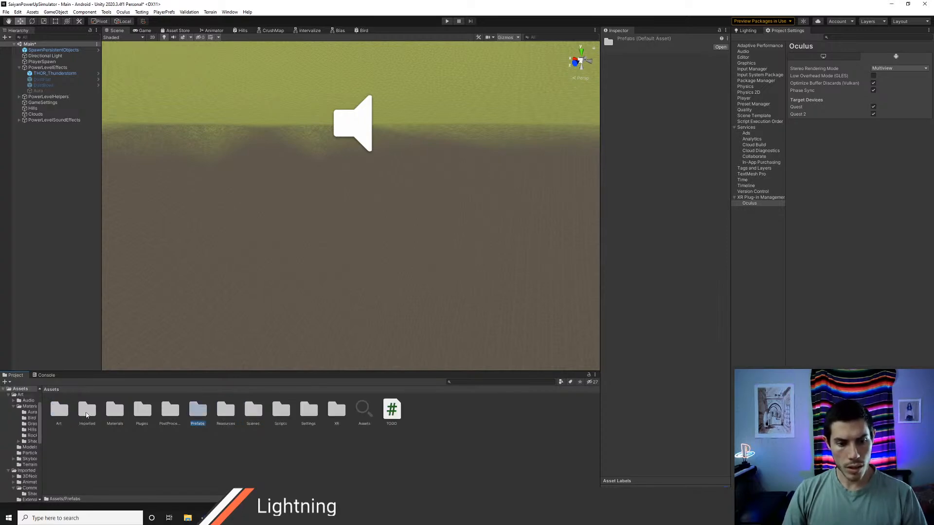
double_click(198, 413)
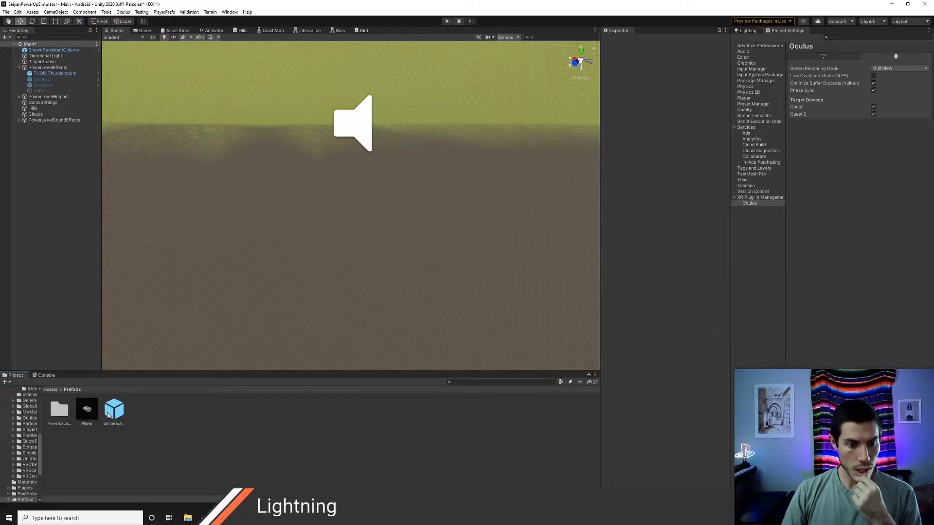
double_click(59, 411)
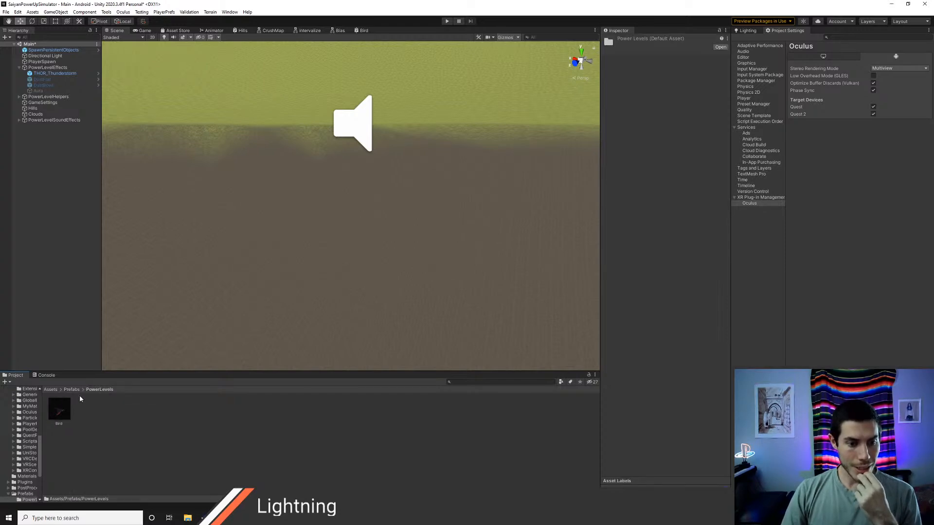
left_click_drag(59, 409, 39, 278)
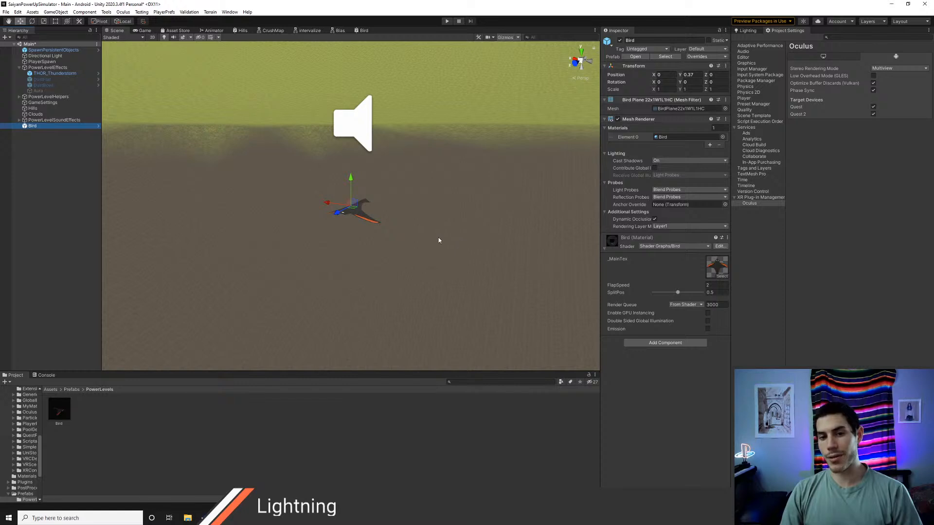
Step: Add the Move Forward script to the scene's Bird, set its Speed to 3 and save the scene
left_click_drag(432, 247, 453, 255, "alt")
left_click(644, 343)
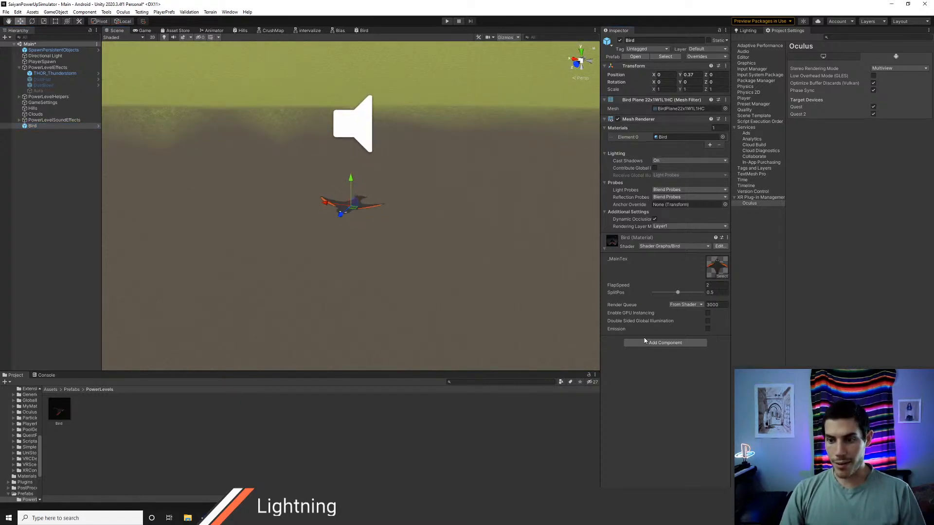
type("moveforw")
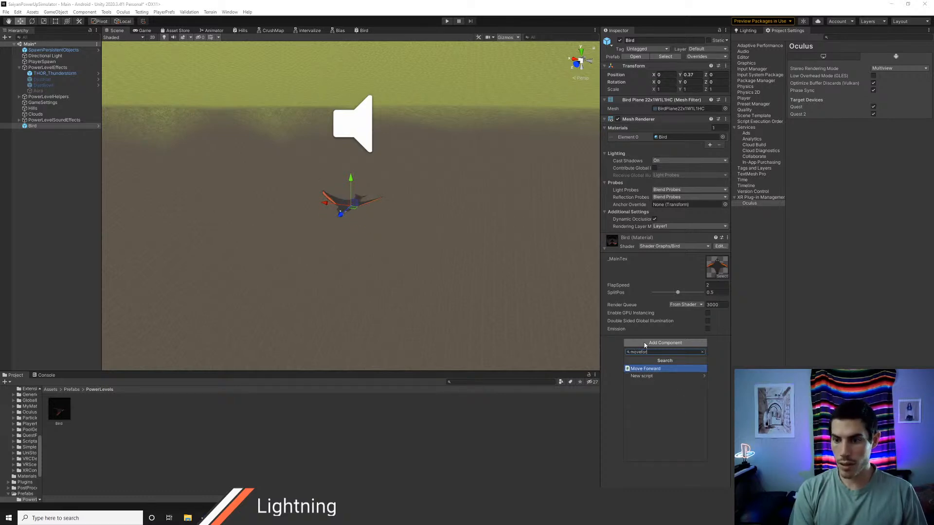
key("Return")
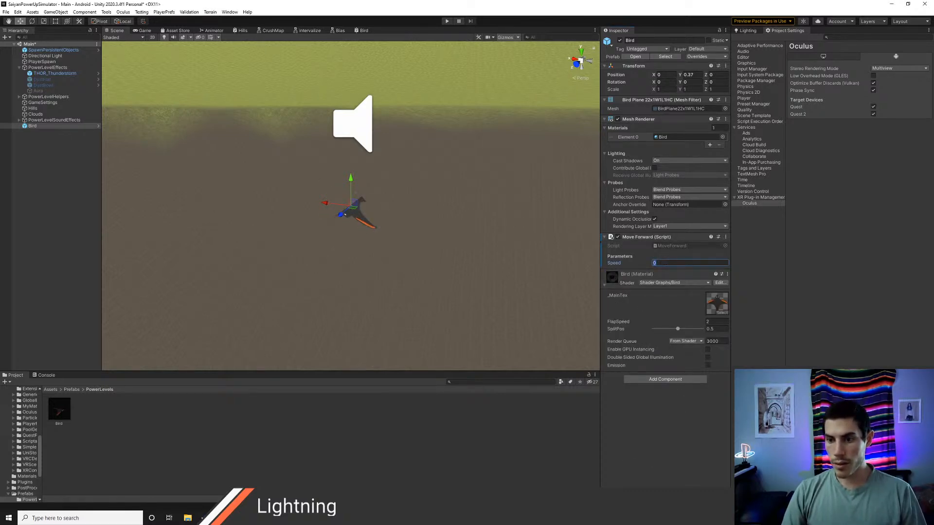
type("3")
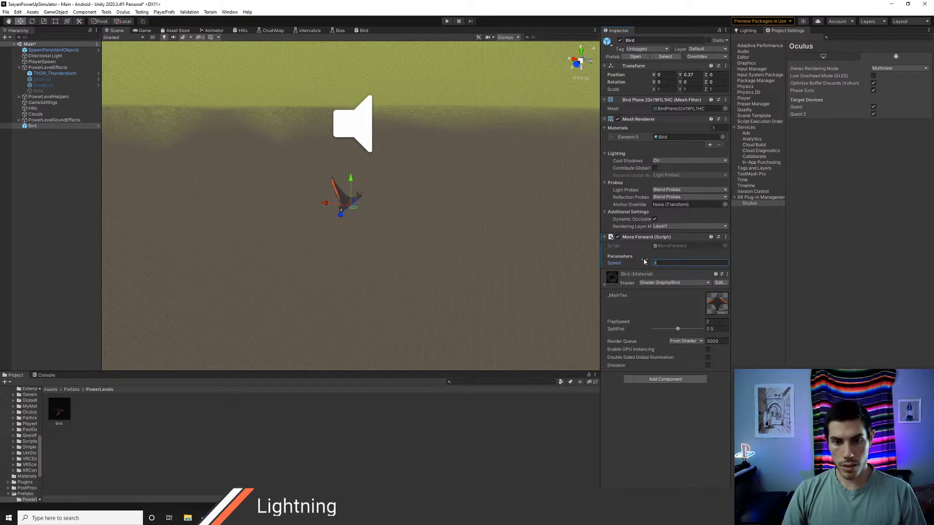
key("ctrl+s")
Step: Run the game and watch the bird's forward movement in the scene view
scroll(288, 176, "down", 10)
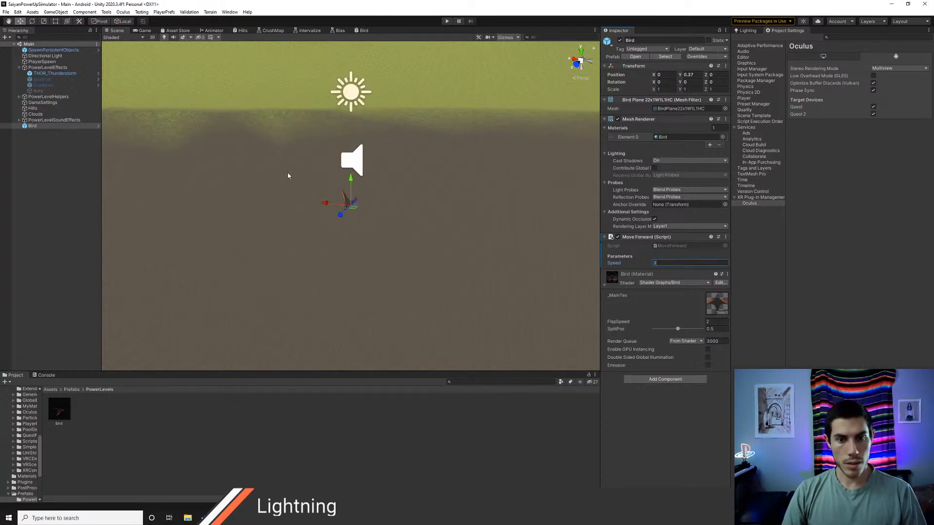
left_click(446, 21)
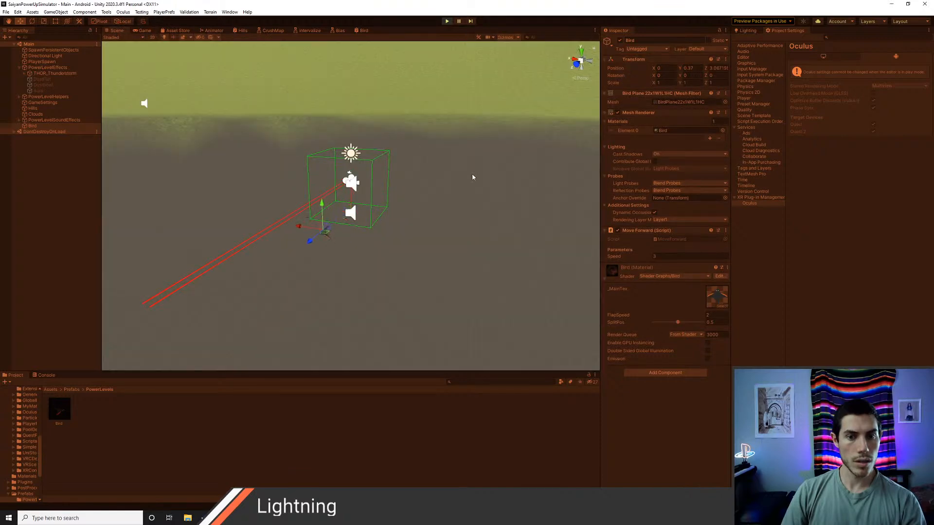
right_click_drag(472, 174, 381, 227)
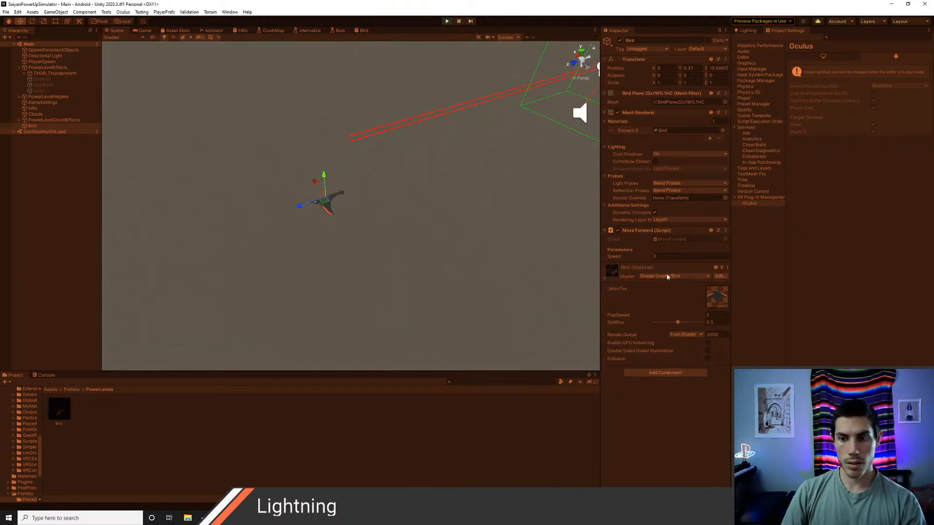
Step: Set the bird's Move Forward Speed to 10 while the game runs and look at its flight
left_click(665, 257)
type("10")
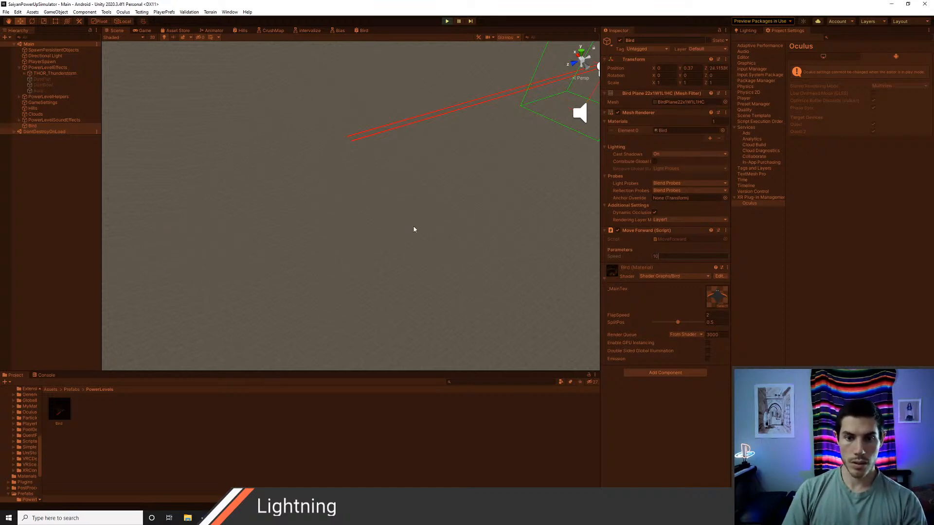
right_click_drag(415, 229, 196, 174)
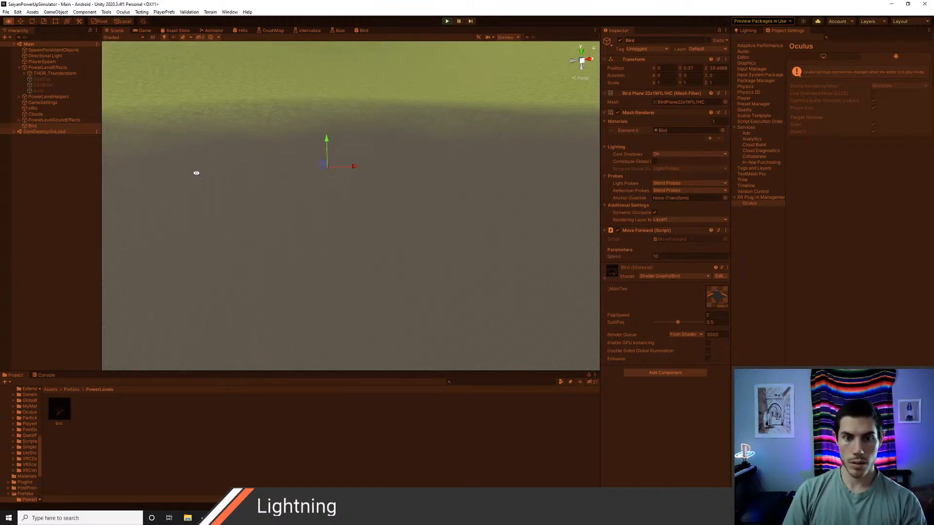
Step: Set the bird's Move Forward Speed to 13 while the game runs, look at its flight and stop the game
left_click(673, 259)
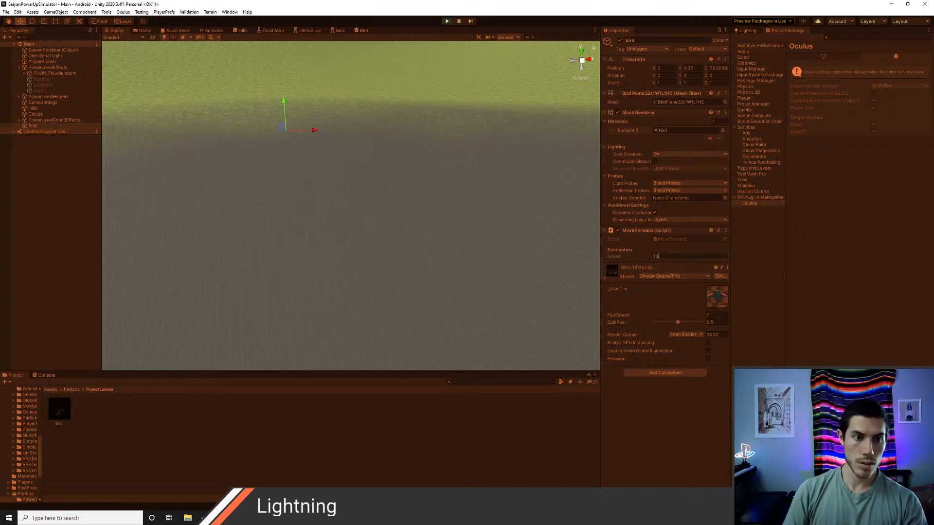
double_click(36, 126)
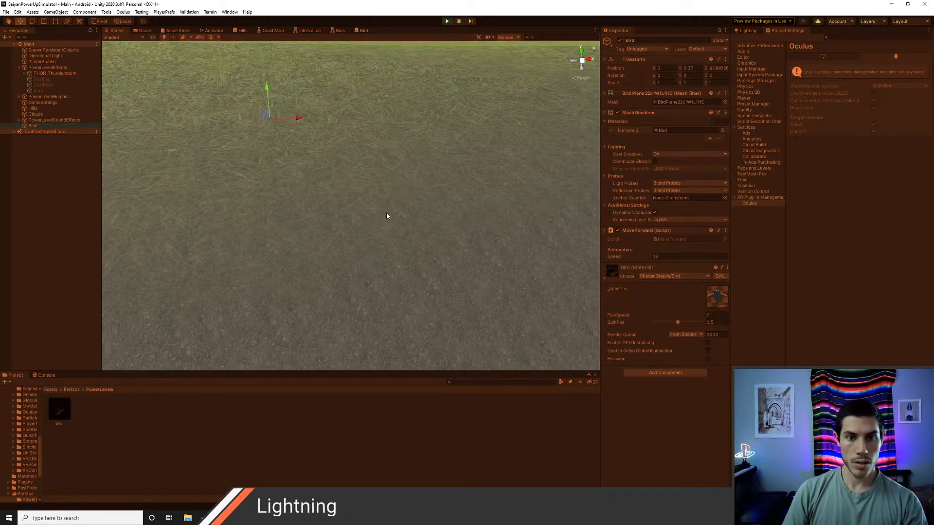
left_click(447, 21)
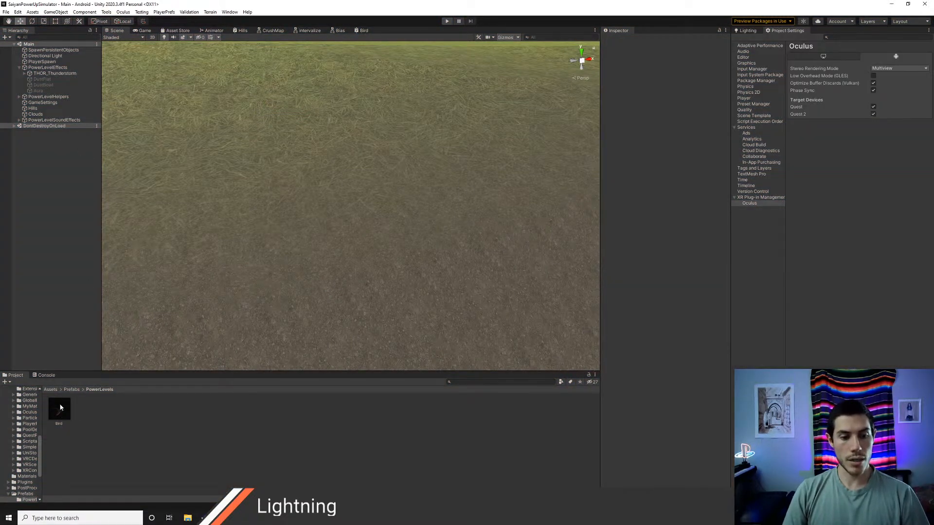
Step: Run the game again briefly and examine the Bird prefab asset's components
key("ctrl+p")
left_click(59, 409)
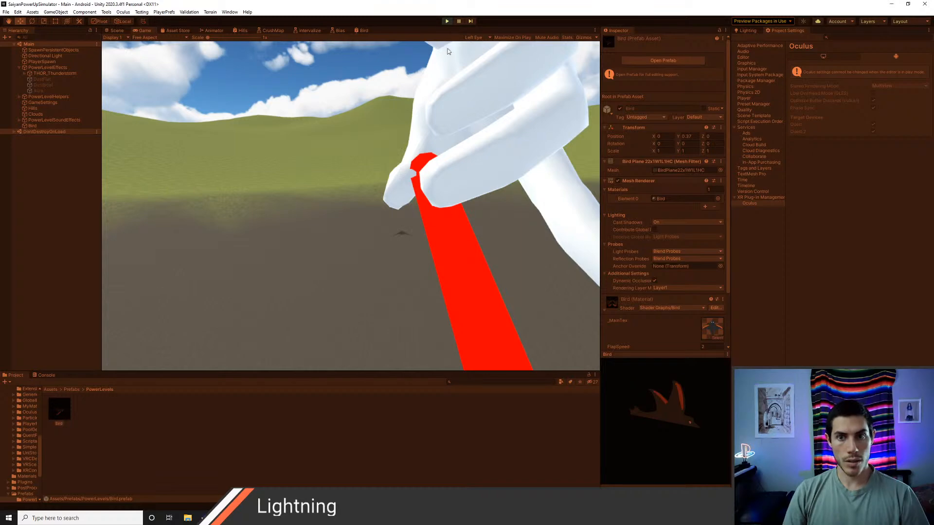
left_click(447, 21)
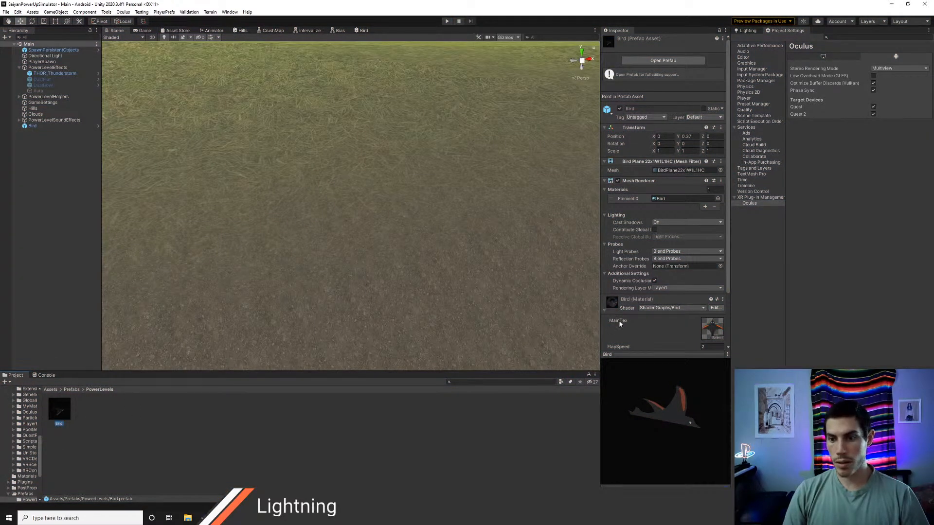
scroll(659, 222, "down", 3)
scroll(658, 221, "up", 3)
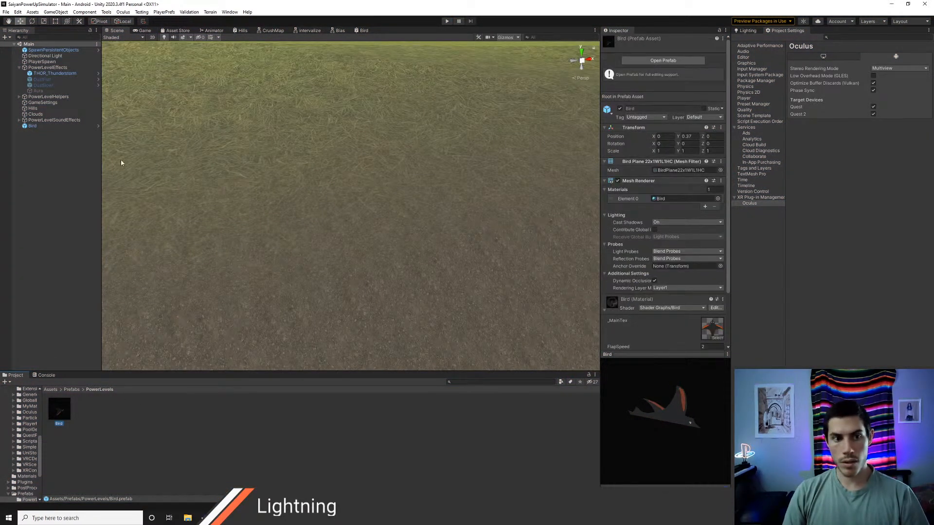
Step: Set the Move Forward Speed of the scene's Bird to 13
left_click(32, 126)
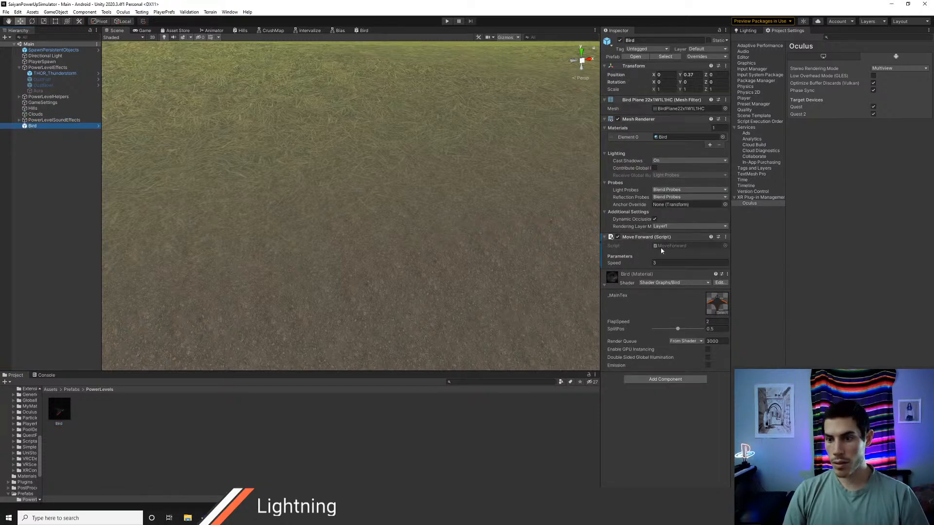
left_click(673, 263)
type("13")
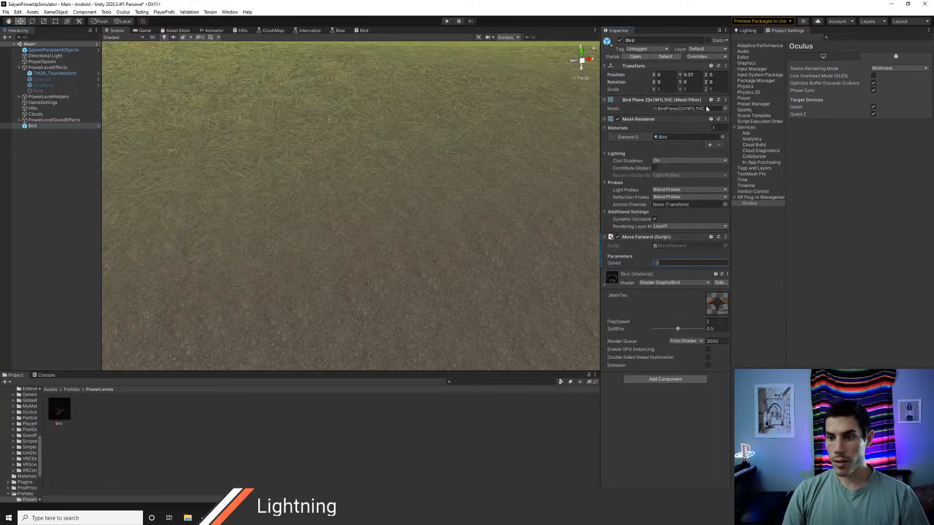
Step: Apply the scene Bird's overrides to its prefab and save the Main scene
left_click(705, 56)
left_click(771, 114)
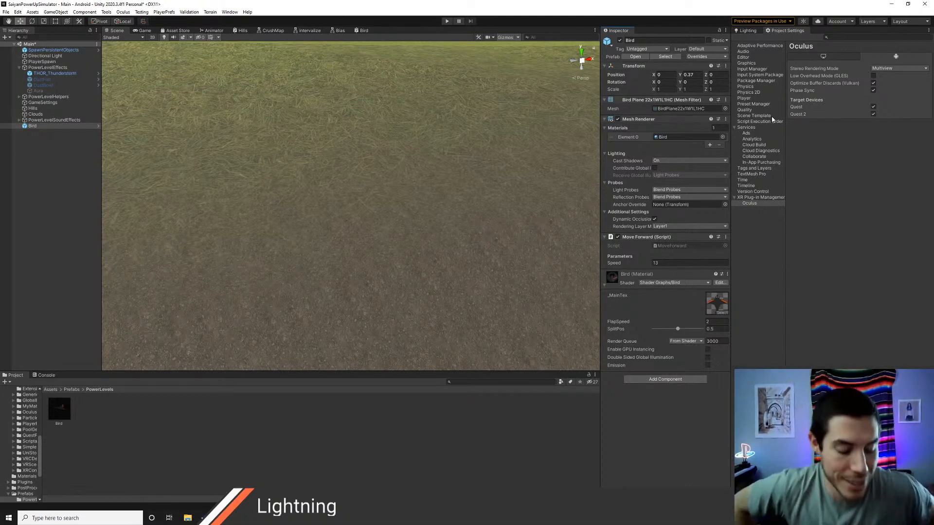
key("ctrl+s")
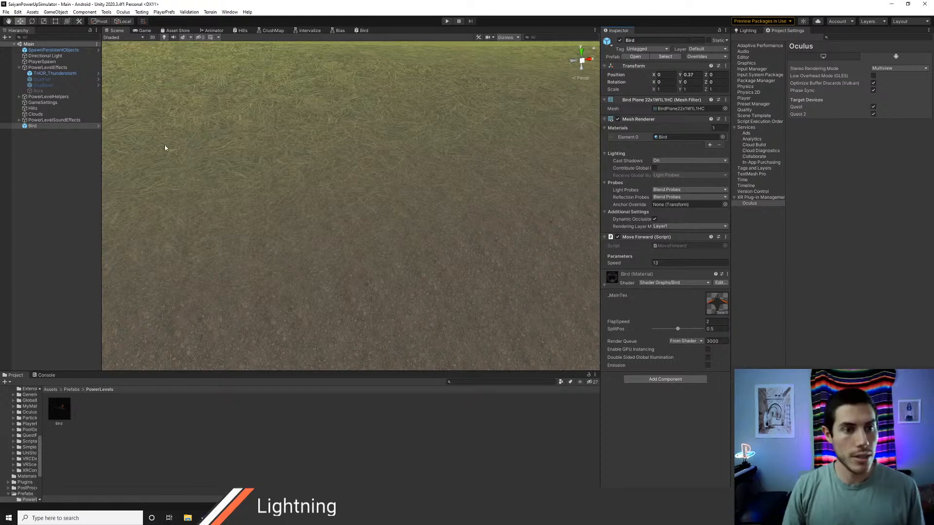
Step: Delete the Bird instance from the Main scene
left_click(46, 120)
left_click(45, 126)
key("Delete")
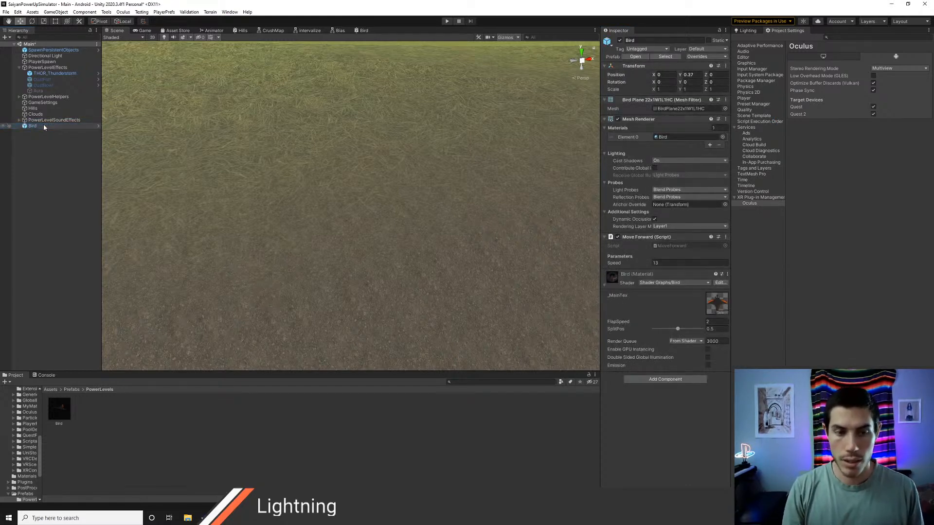
Step: Find the BirdSpawner script in Assets/Scripts/PowerLevels and open it in Visual Studio Code
left_click(50, 390)
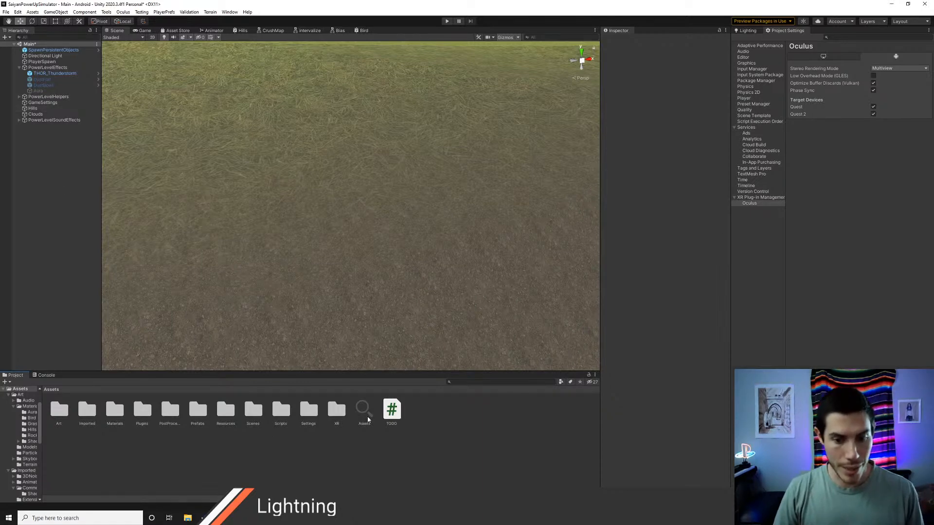
double_click(281, 411)
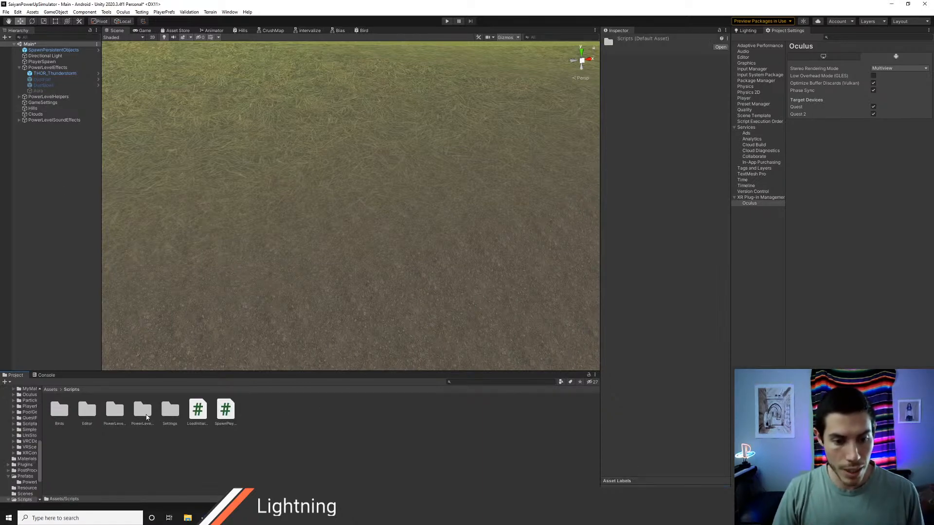
double_click(119, 407)
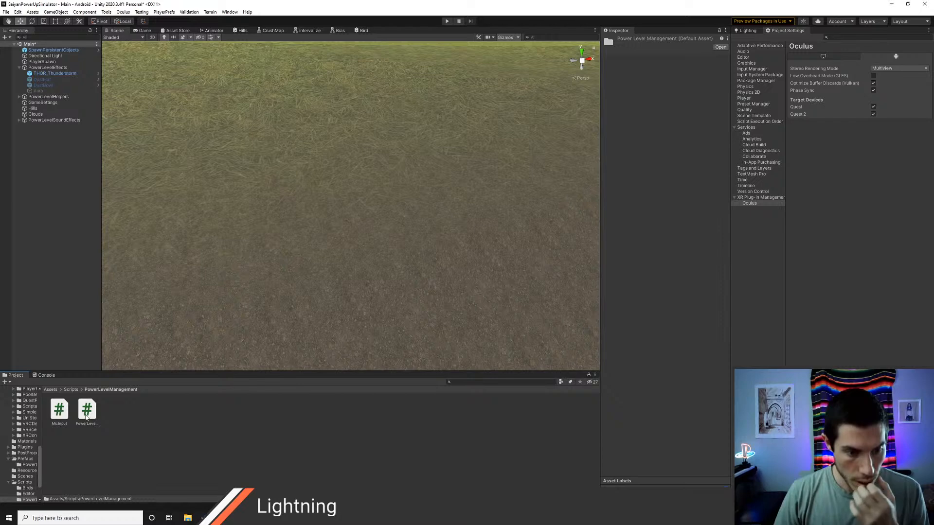
left_click(87, 413)
left_click(70, 390)
double_click(144, 412)
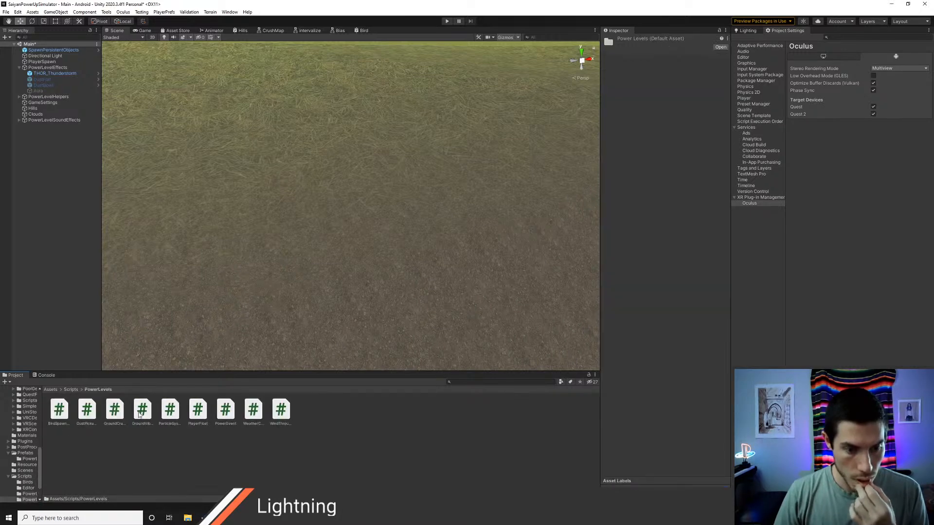
left_click(171, 415)
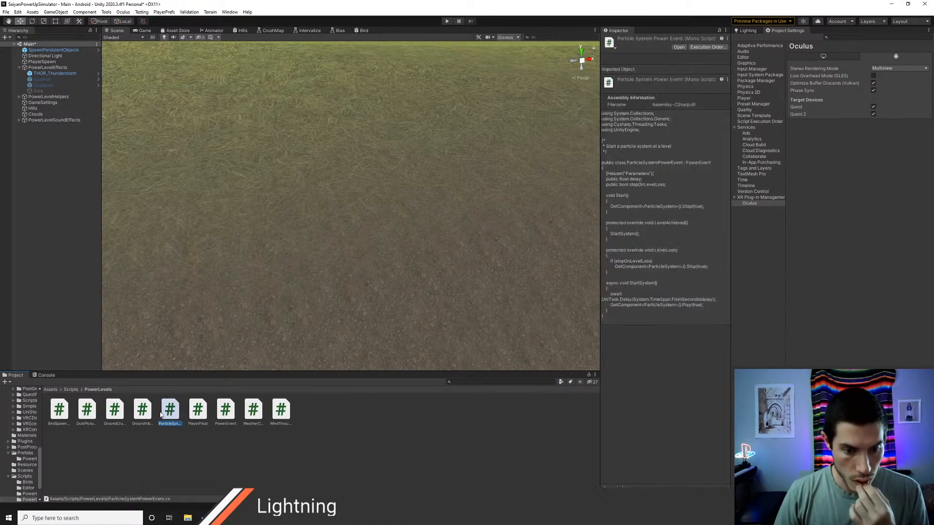
left_click(146, 416)
left_click(87, 412)
left_click(58, 412)
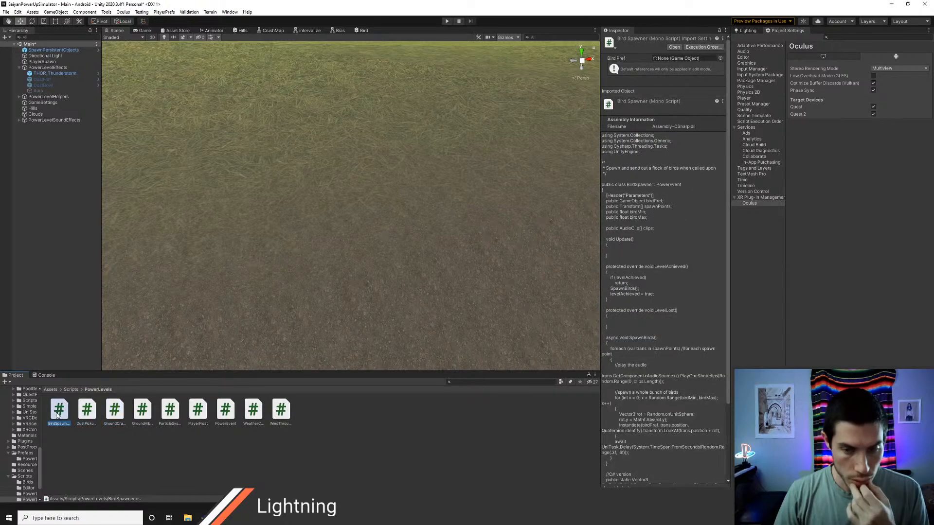
double_click(58, 413)
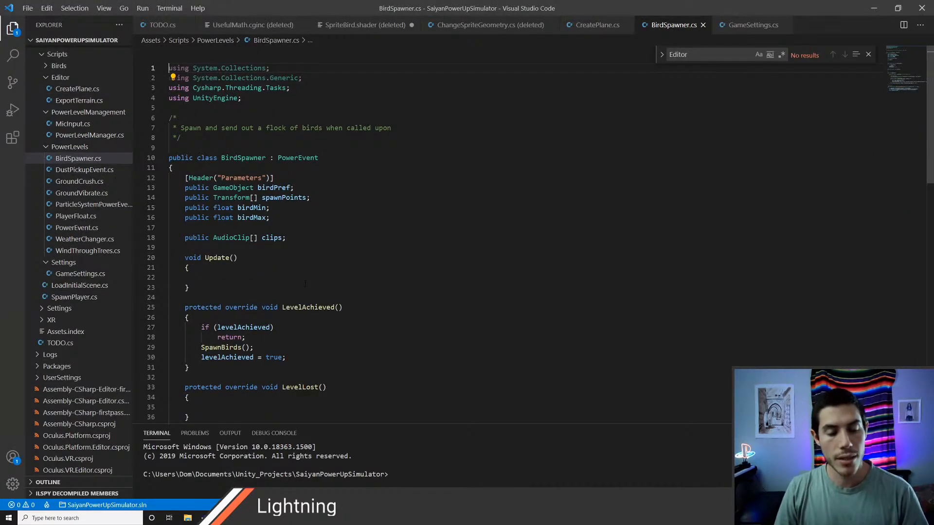
Step: Remove the empty Update method from the BirdSpawner class and save the script
scroll(302, 307, "down", 1)
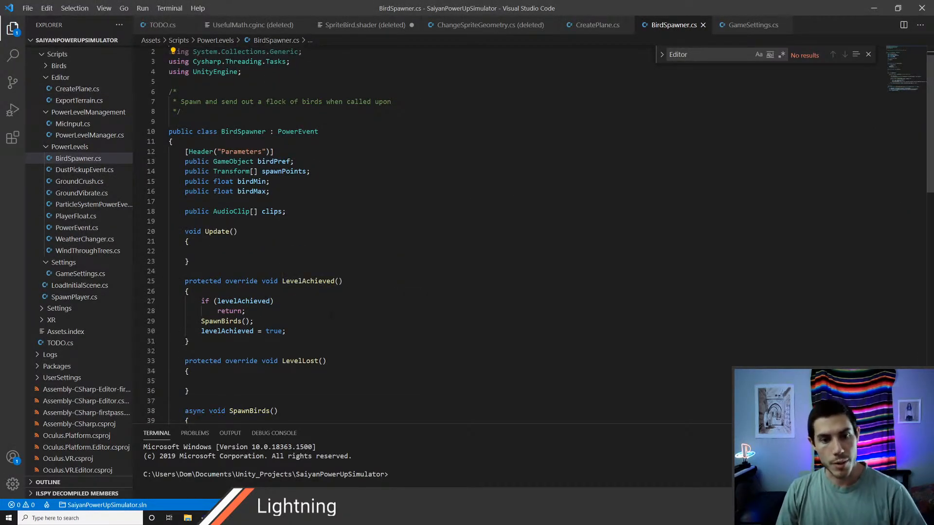
scroll(313, 323, "down", 2)
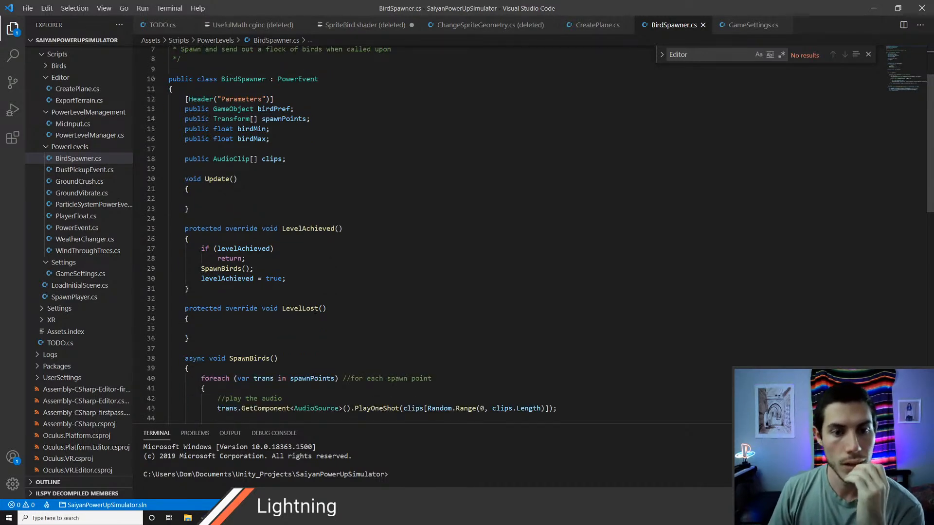
scroll(315, 310, "down", 1)
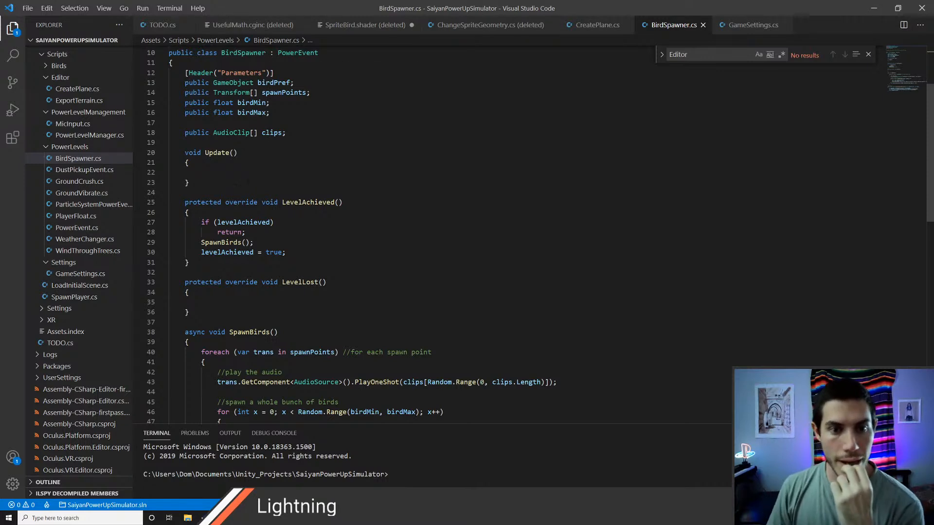
scroll(316, 311, "down", 1)
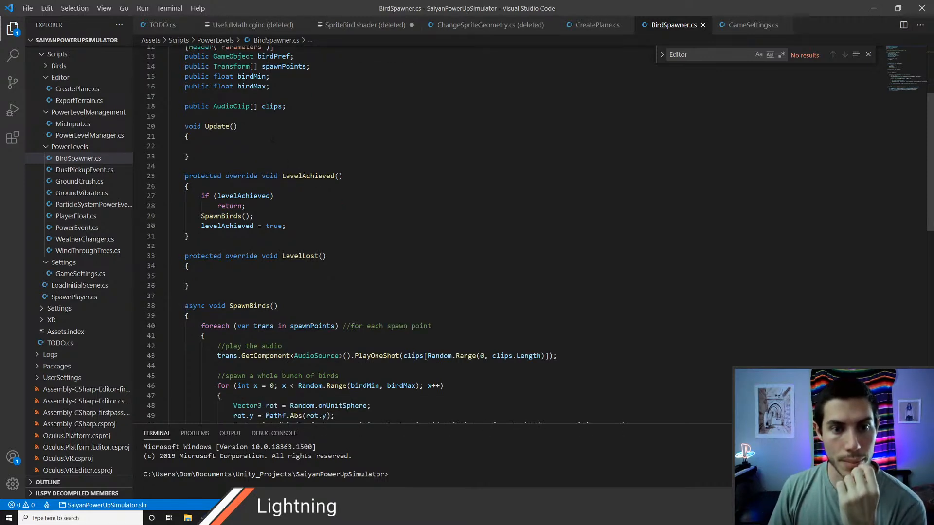
scroll(272, 139, "down", 2)
left_click(214, 75)
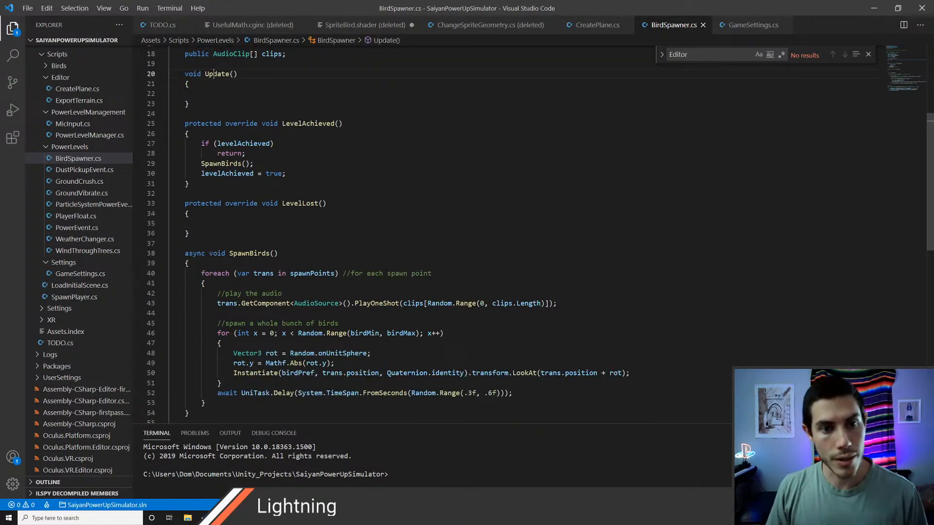
key("ctrl+x")
key("ctrl+x")
key("ctrl+x")
key("ctrl+x")
key("ctrl+x")
key("ctrl+s")
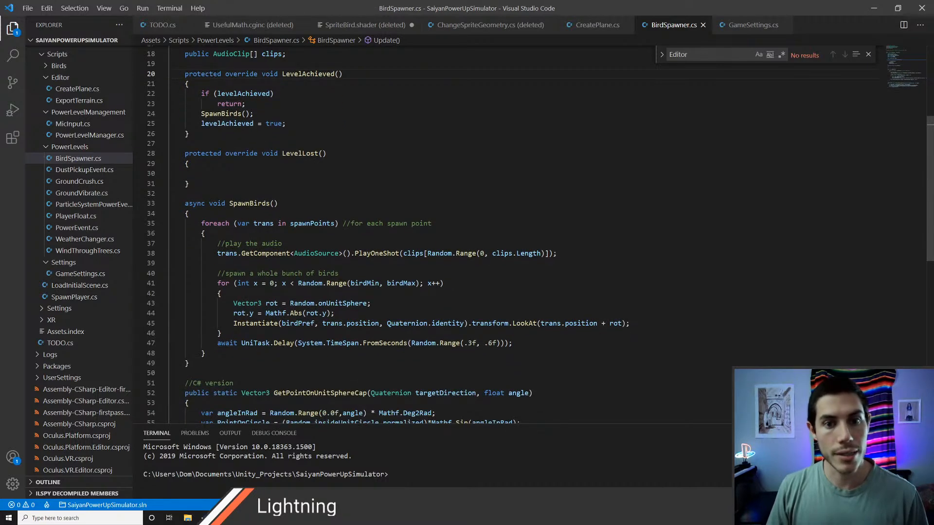
Step: Examine how SpawnBirds picks each bird's direction and how GetPointOnUnitSphereCap computes a point within an angle
scroll(290, 164, "down", 2)
scroll(290, 163, "up", 5)
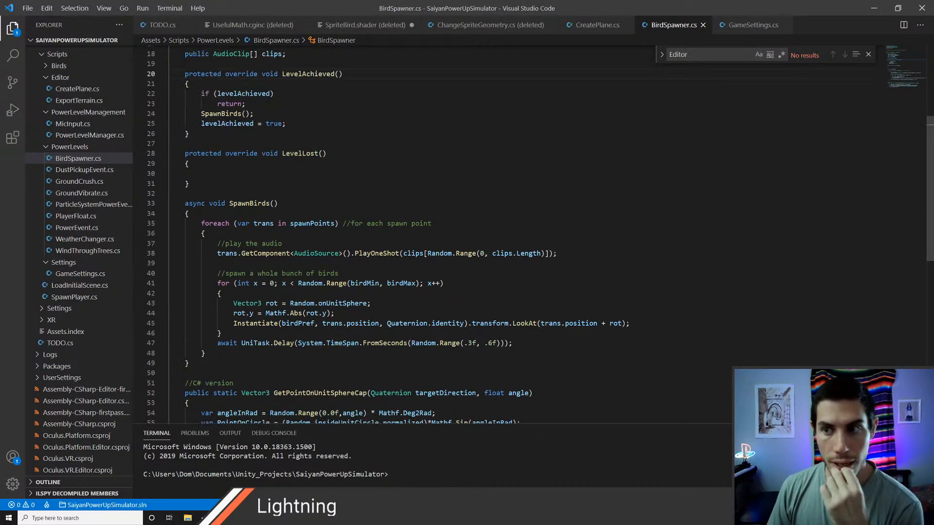
scroll(348, 236, "down", 5)
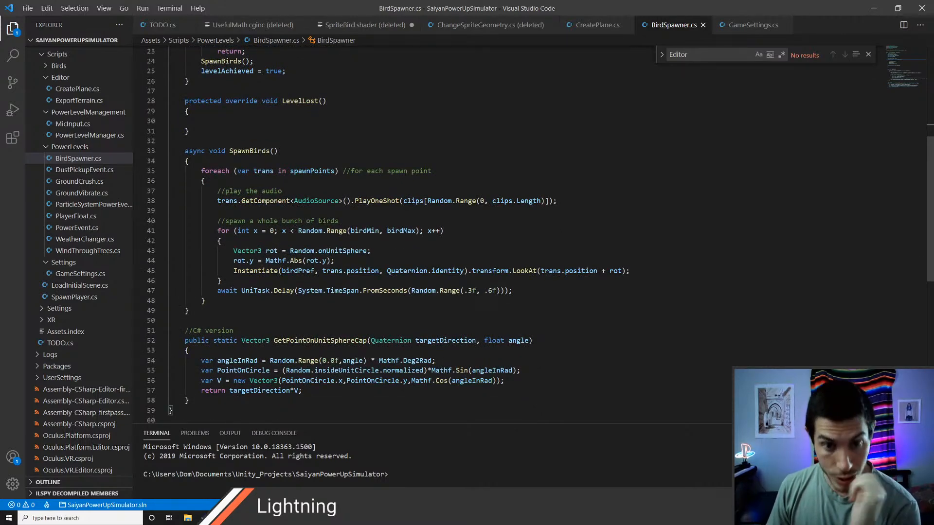
scroll(433, 233, "down", 1)
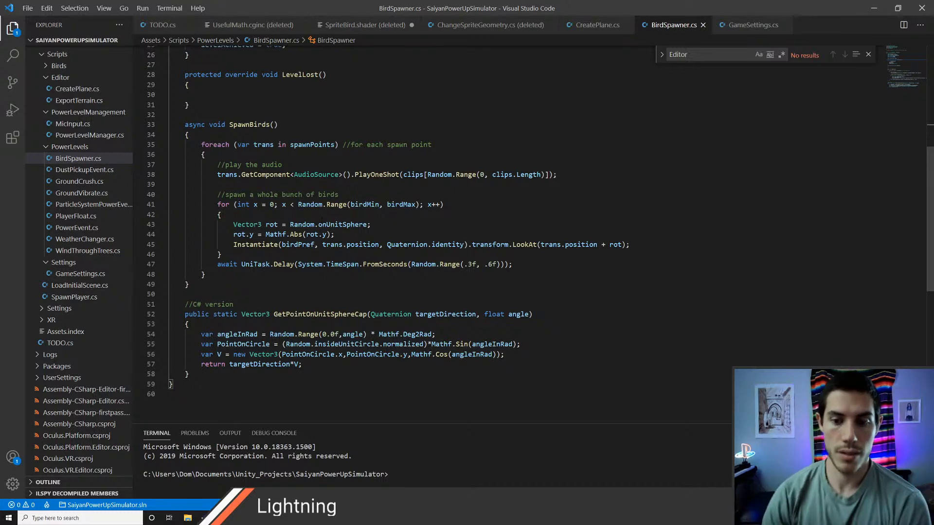
scroll(540, 221, "down", 1)
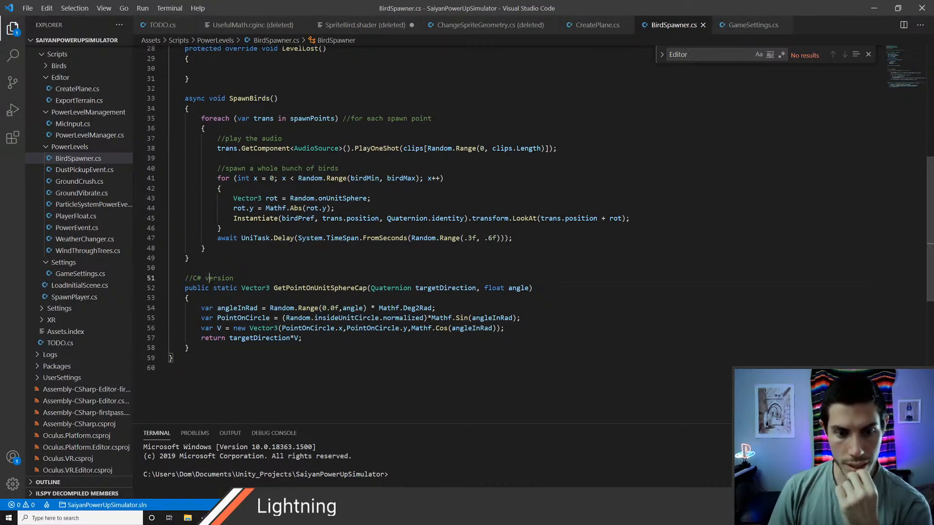
double_click(210, 279)
double_click(307, 288)
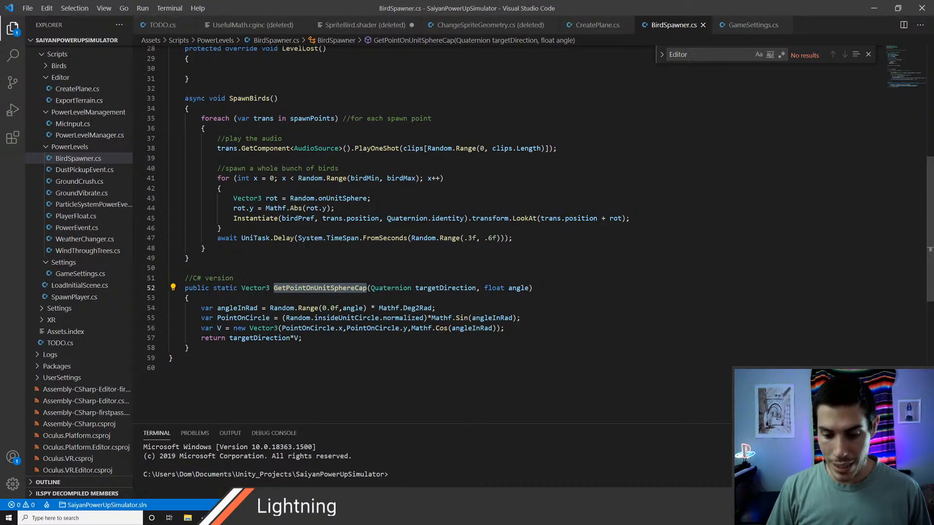
triple_click(228, 331)
left_click(335, 328)
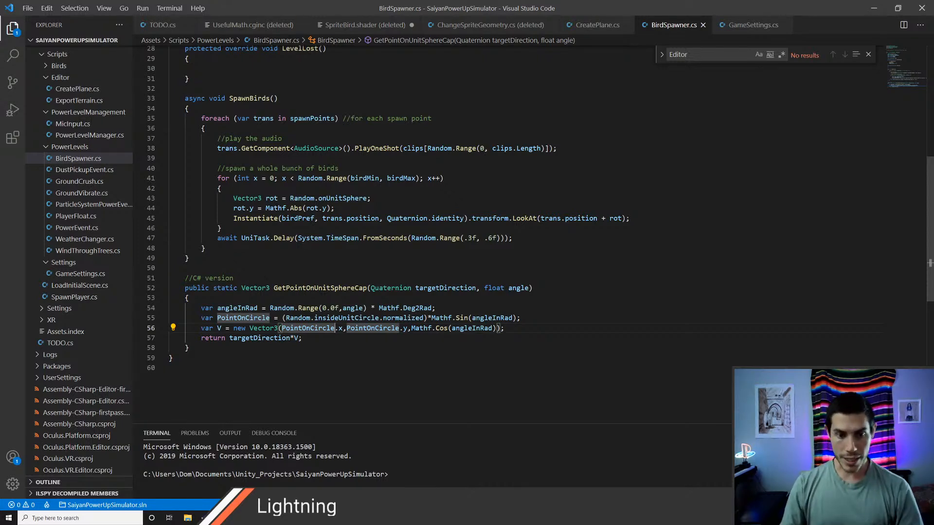
Step: Change the comment above GetPointOnUnitSphereCap to "Get a random direction within a angle on the unit sphere" and save the script
left_click(264, 278)
key("BackSpace")
key("BackSpace")
key("BackSpace")
key("BackSpace")
key("BackSpace")
key("BackSpace")
key("BackSpace")
key("BackSpace")
key("BackSpace")
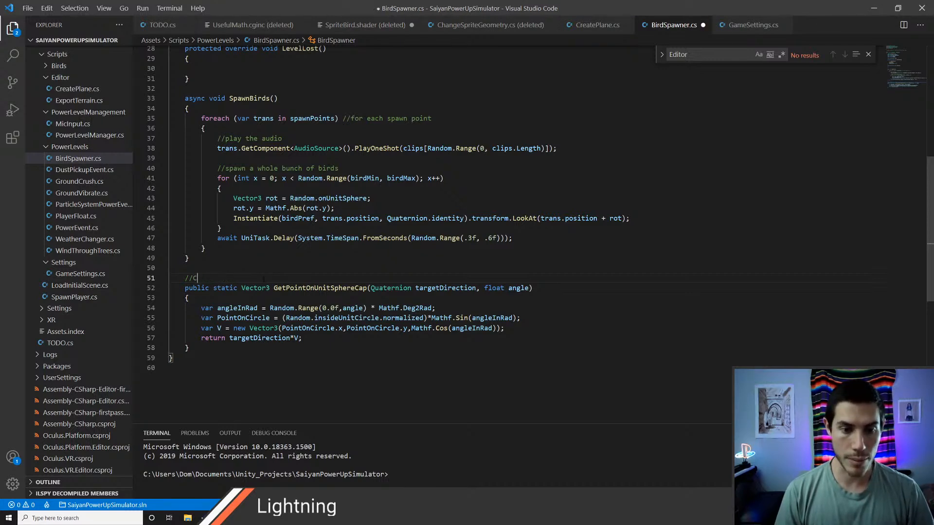
type("Get a r")
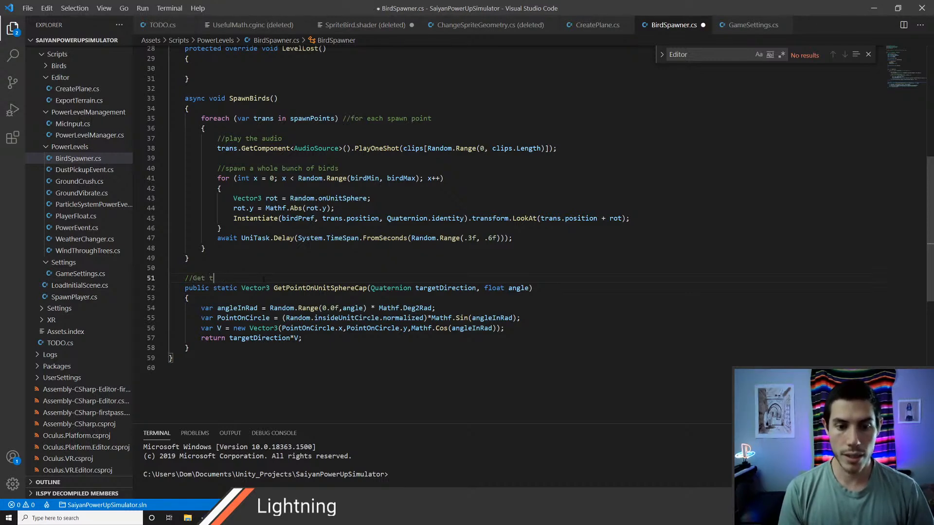
type("andom di")
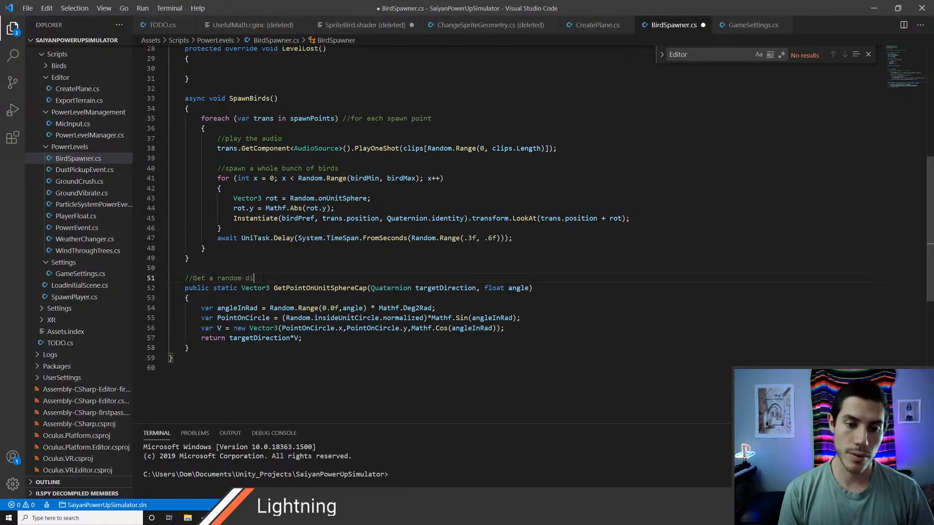
type("rection with")
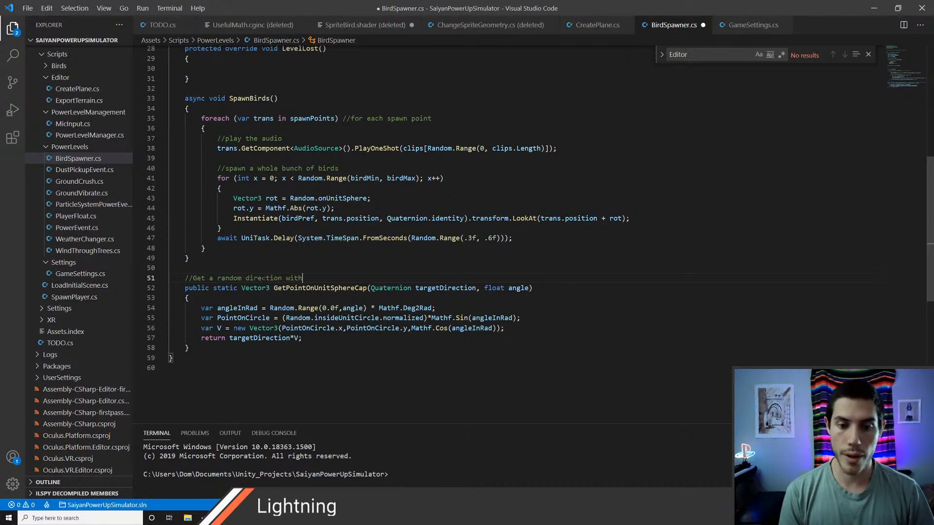
type("in a angle on the ")
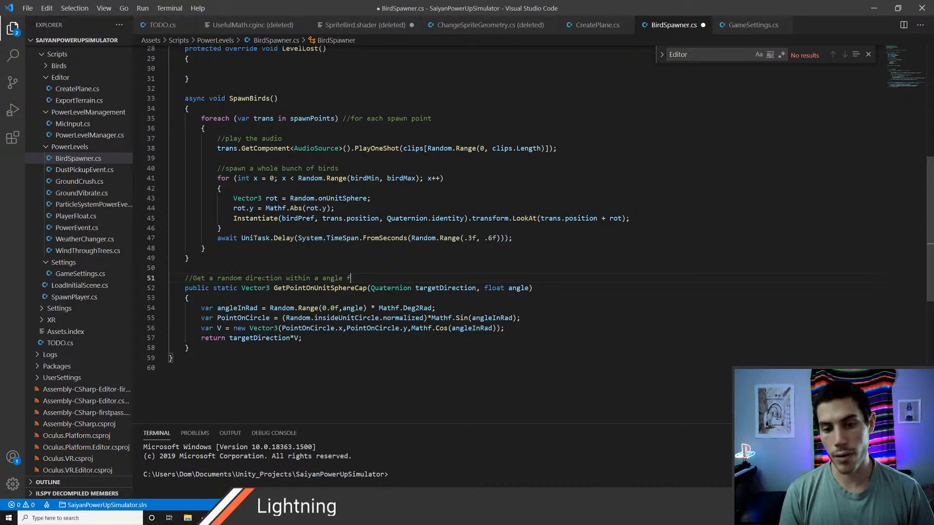
type("unit s")
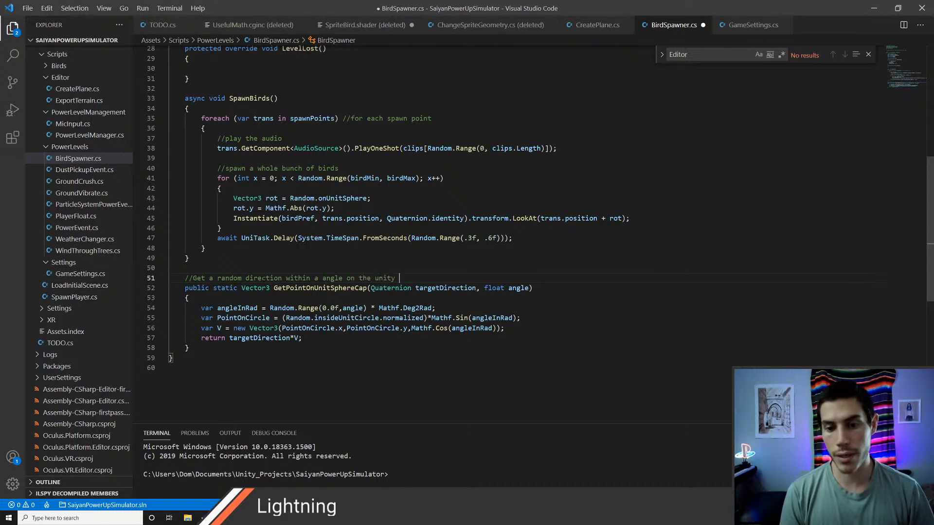
type("pher")
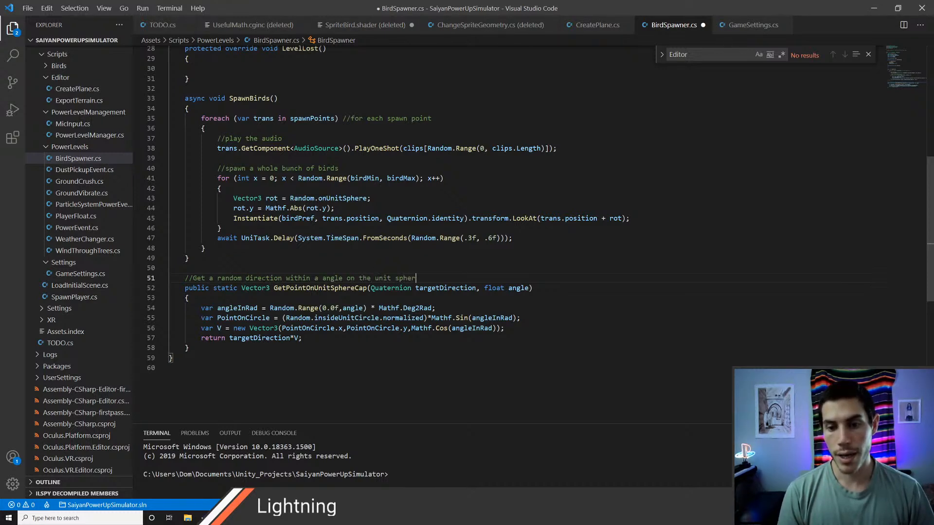
type("e")
key("ctrl+s")
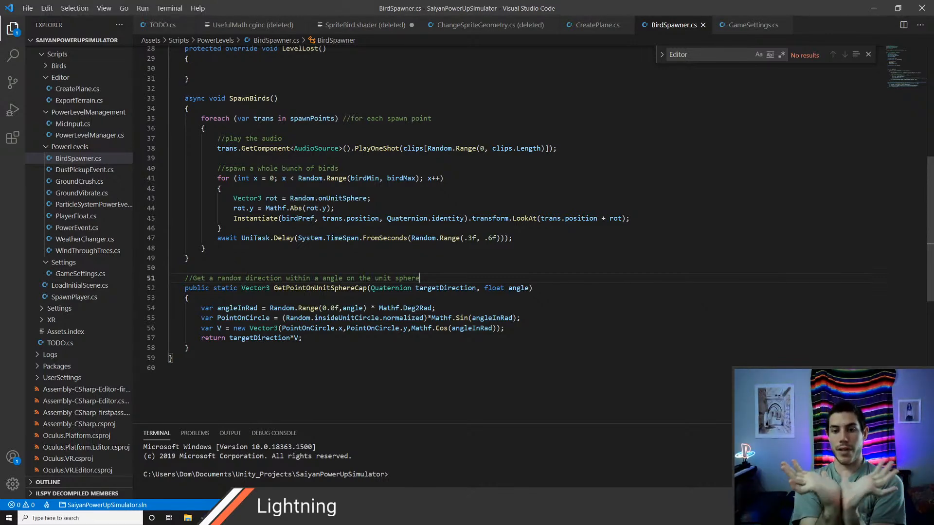
Step: Compare GetPointOnUnitSphereCap with how SpawnBirds builds the rot direction using Random.onUnitSphere and Mathf.Abs
double_click(320, 288)
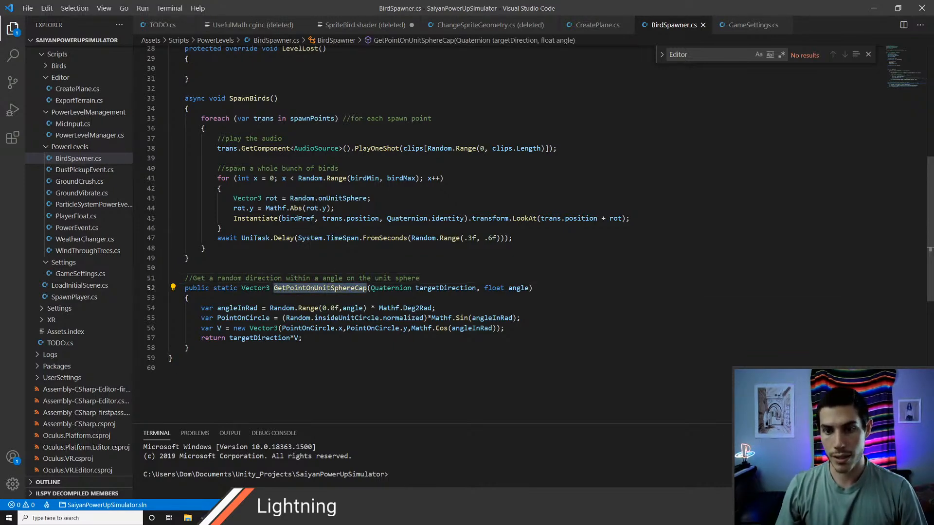
scroll(319, 288, "up", 5)
scroll(372, 249, "up", 5)
scroll(372, 249, "down", 9)
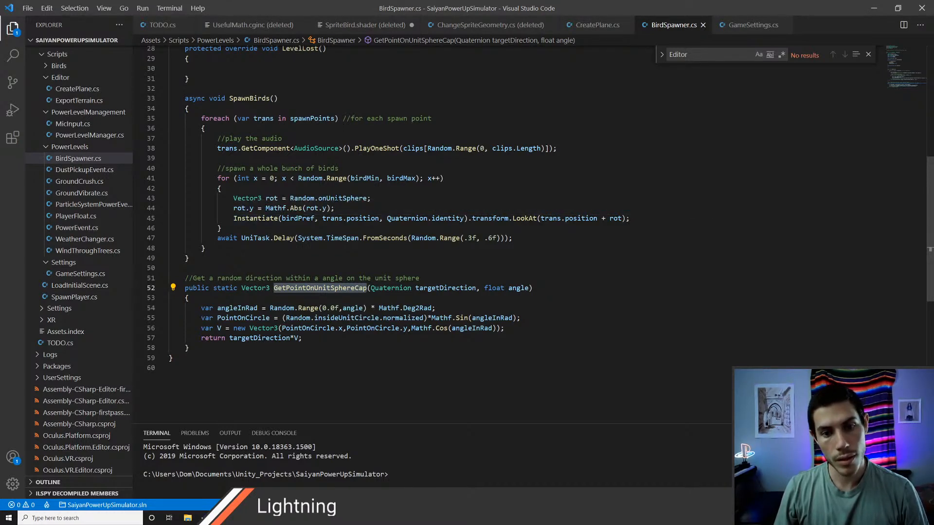
left_click(336, 197)
left_click(310, 198)
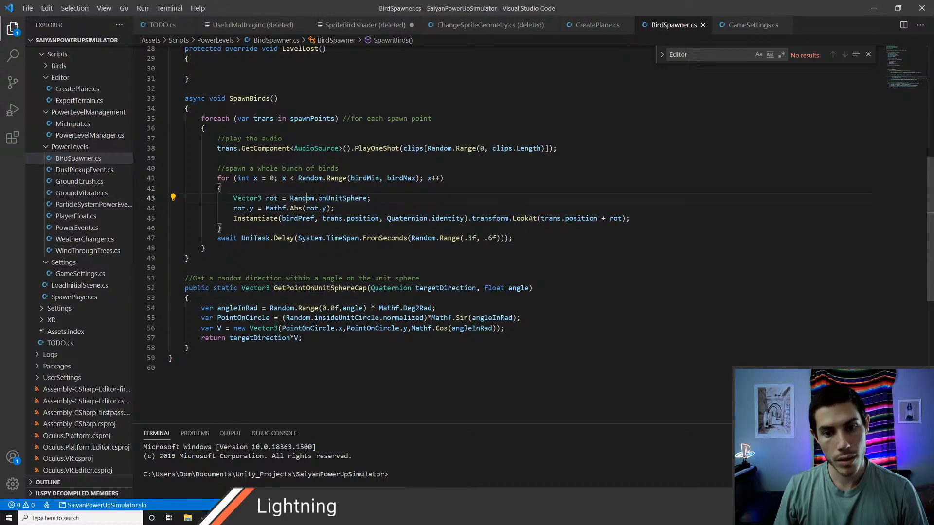
left_click(326, 198)
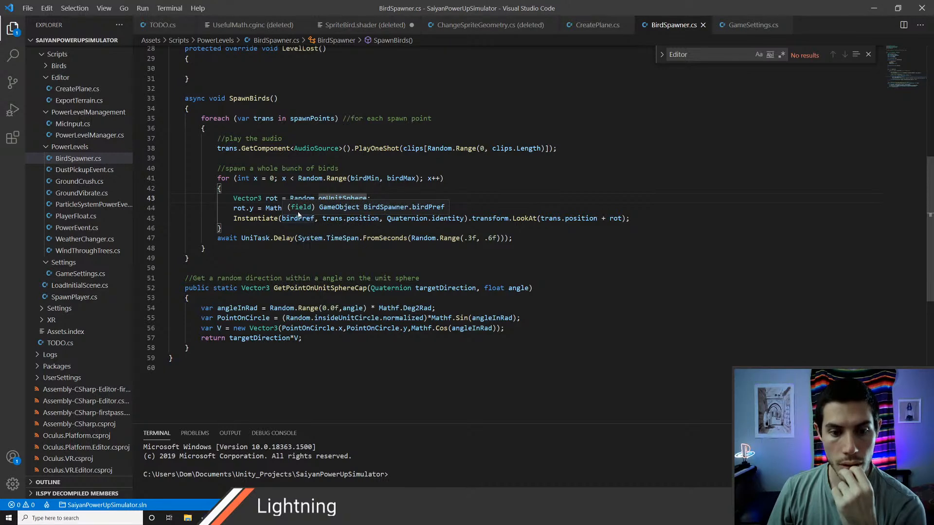
double_click(311, 289)
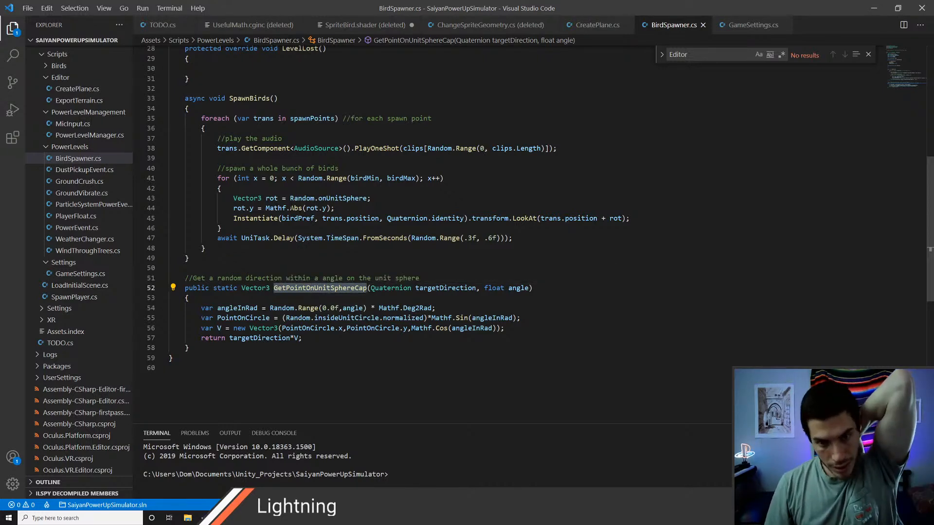
left_click(298, 218)
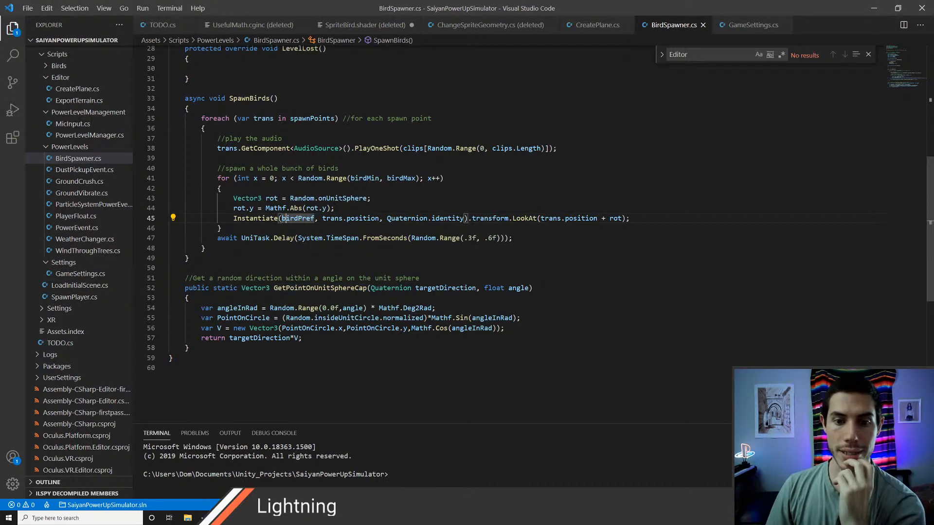
double_click(338, 199)
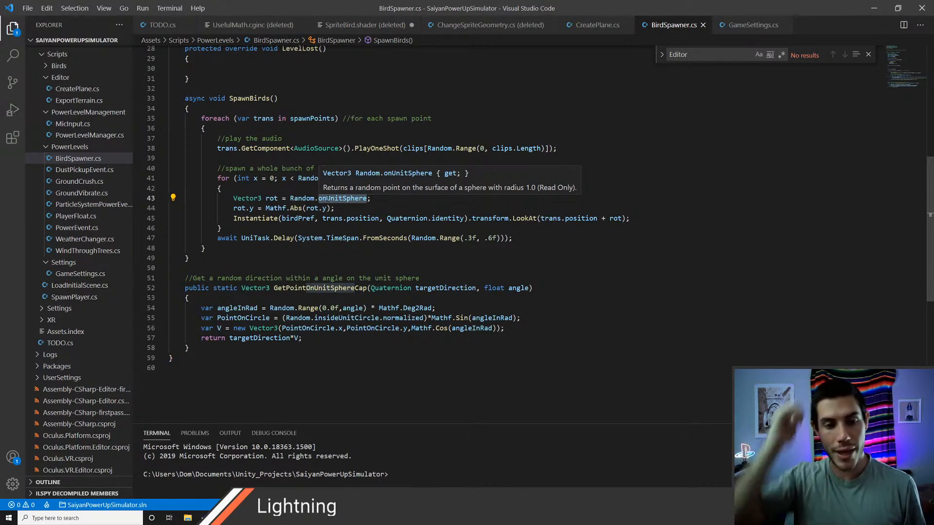
left_click(264, 208)
double_click(296, 208)
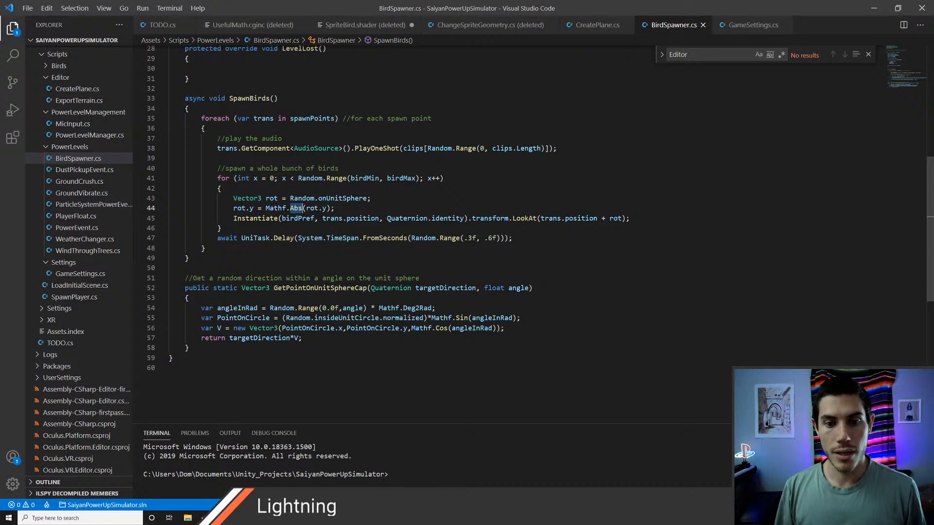
left_click(316, 208)
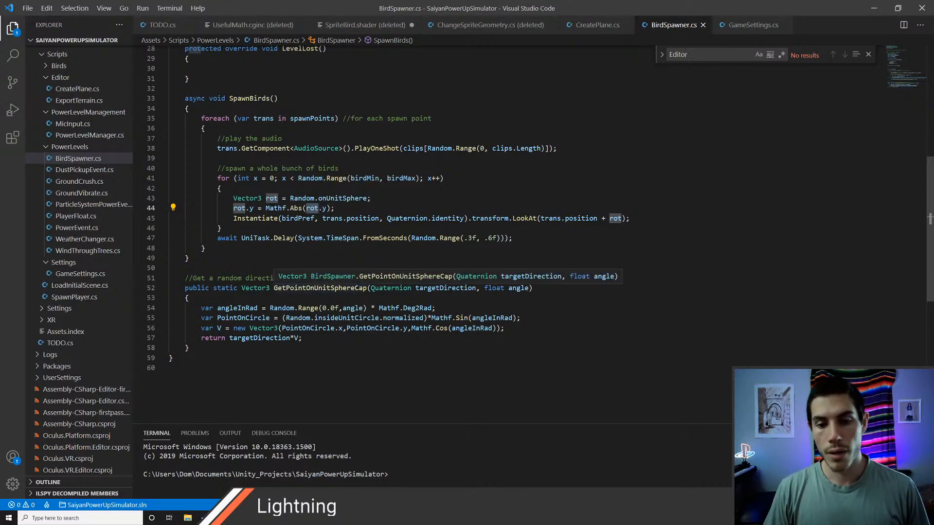
Step: Examine the Quaternion targetDirection parameter of GetPointOnUnitSphereCap and where the function uses it
scroll(345, 292, "down", 1)
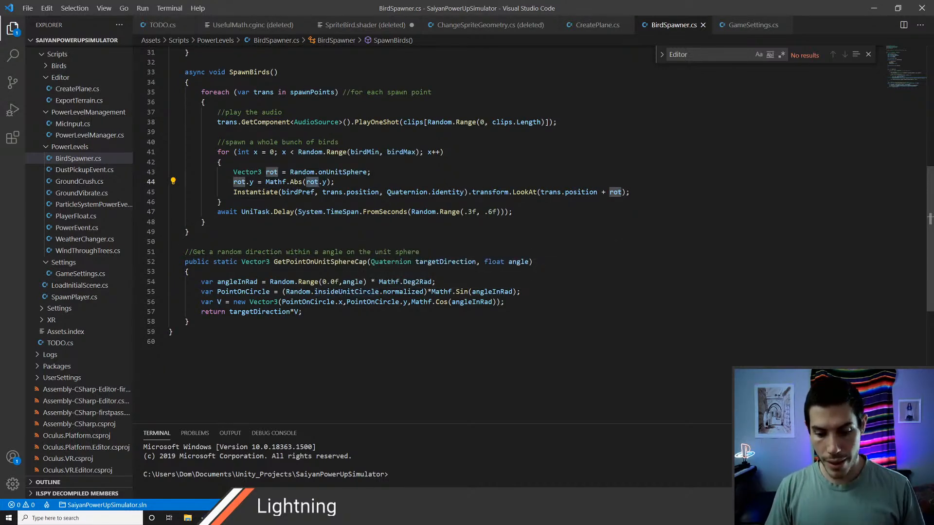
left_click(319, 282)
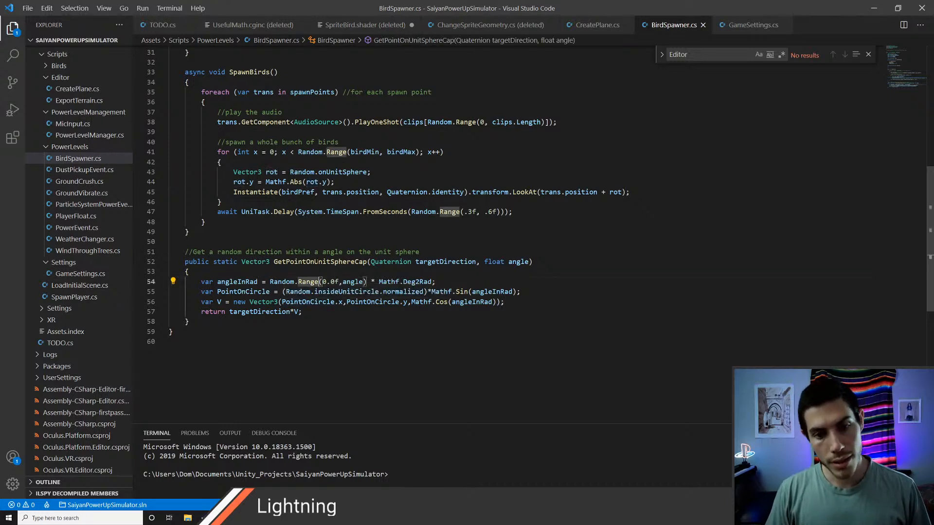
double_click(317, 263)
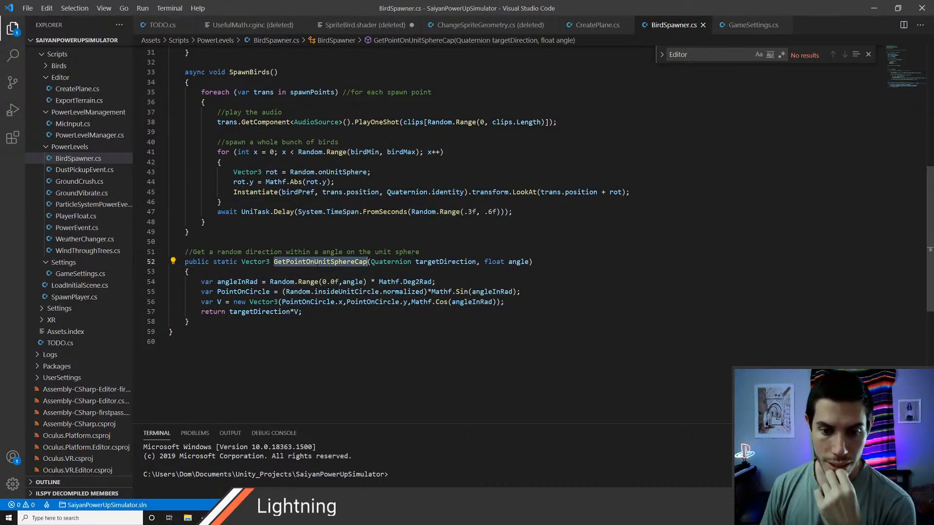
left_click(323, 262)
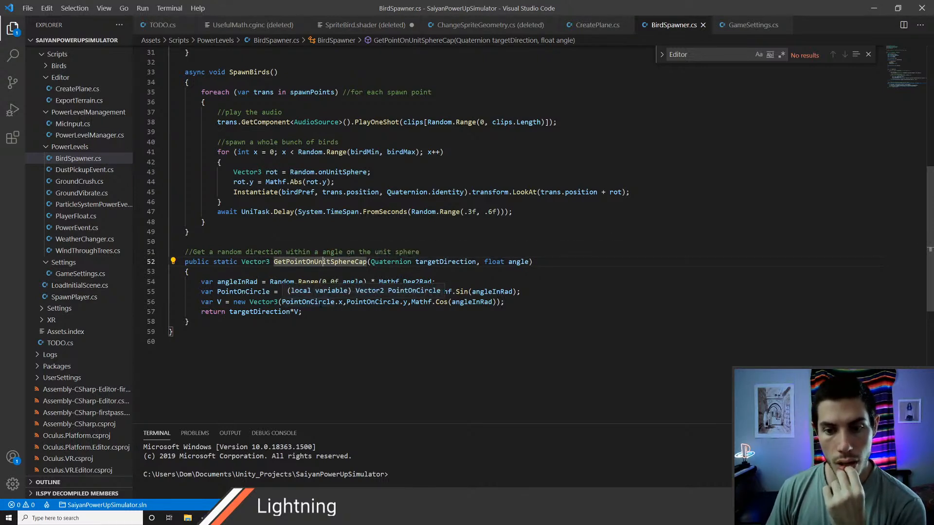
double_click(392, 263)
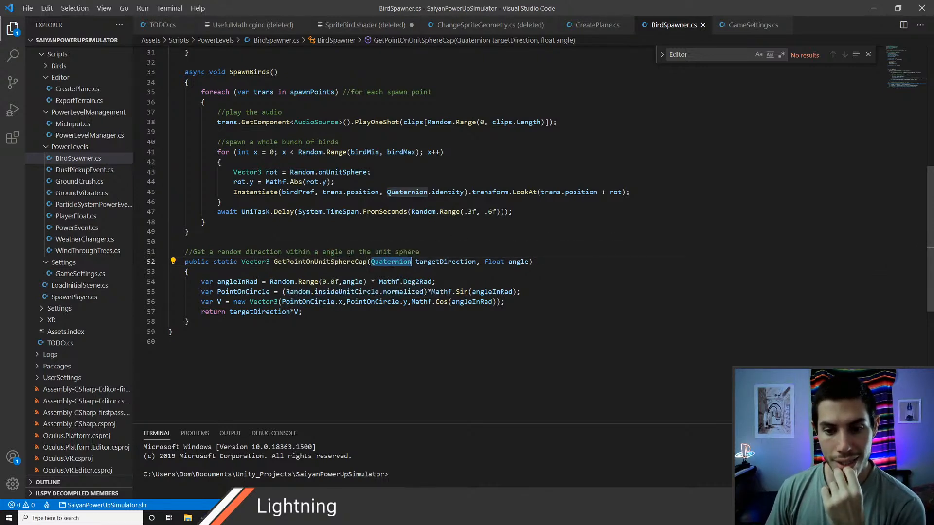
double_click(445, 263)
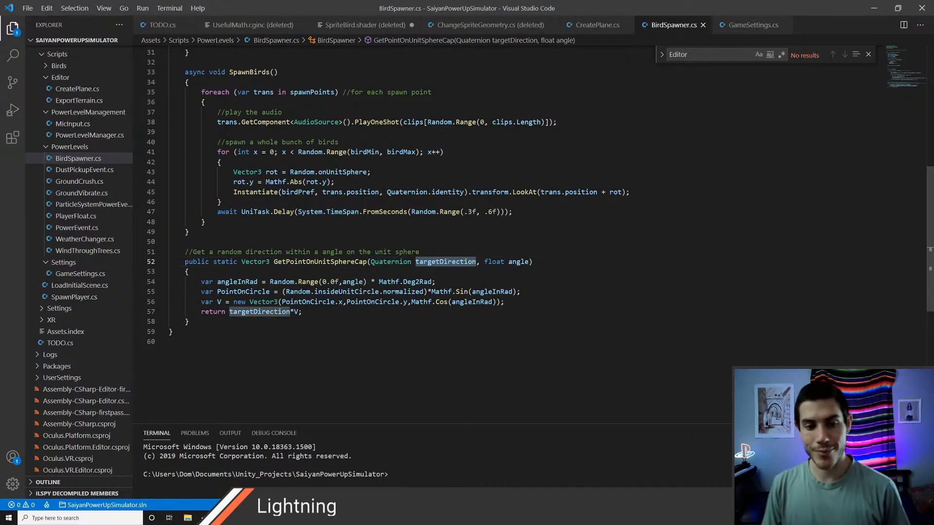
scroll(220, 342, "up", 4)
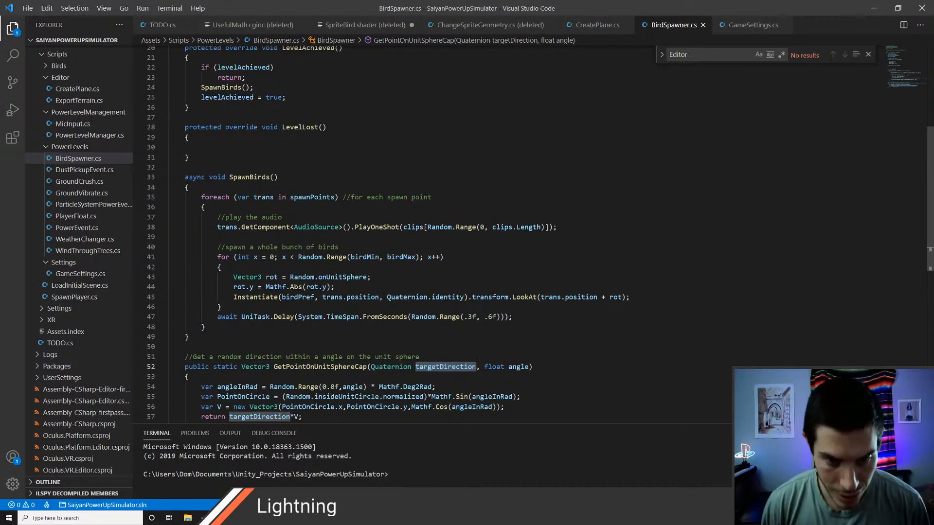
Step: Switch to Unity and create an empty object named BirdSpawner as a child of PowerLevelEffects
key("alt+Tab")
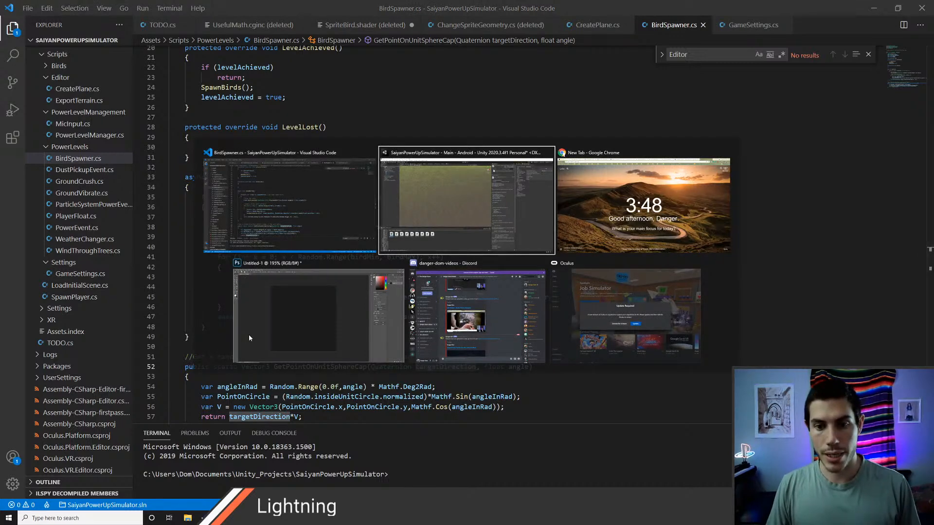
key("alt+Tab")
key("alt+Tab")
key("alt+Tab")
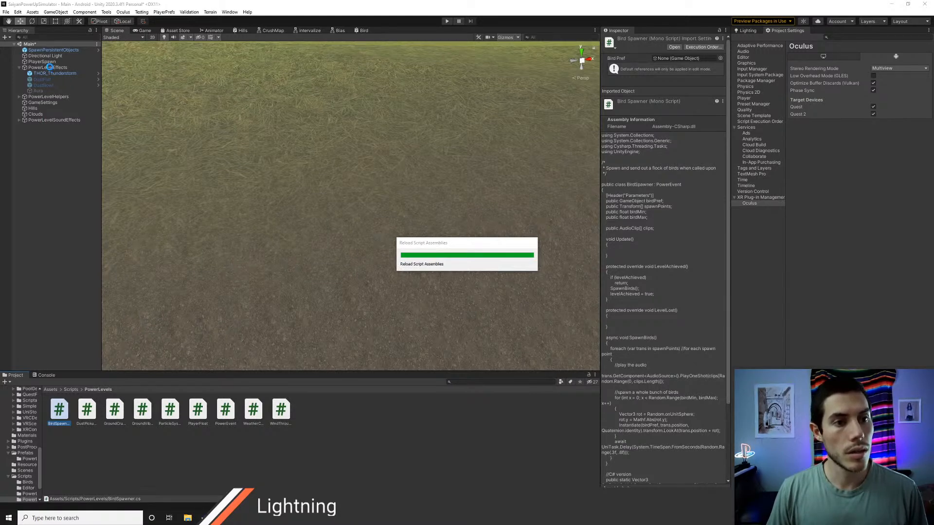
left_click(50, 68)
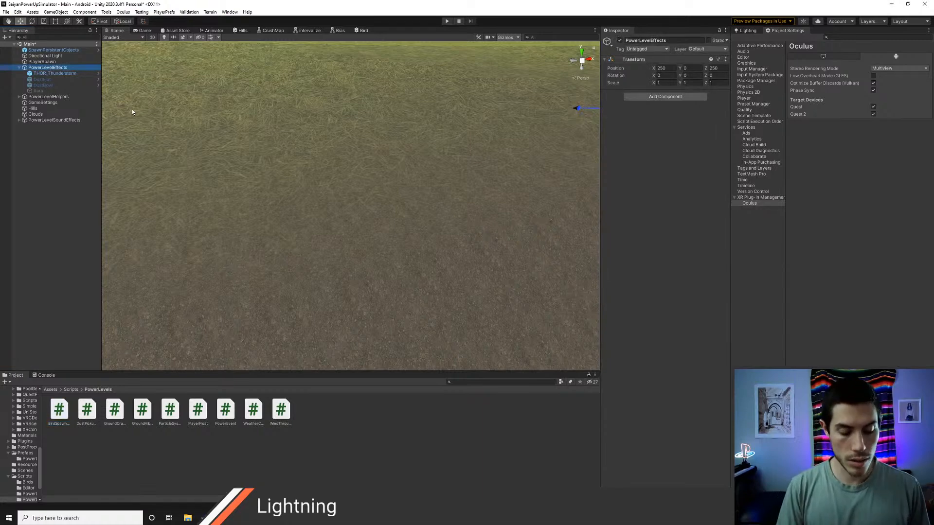
left_click(71, 73)
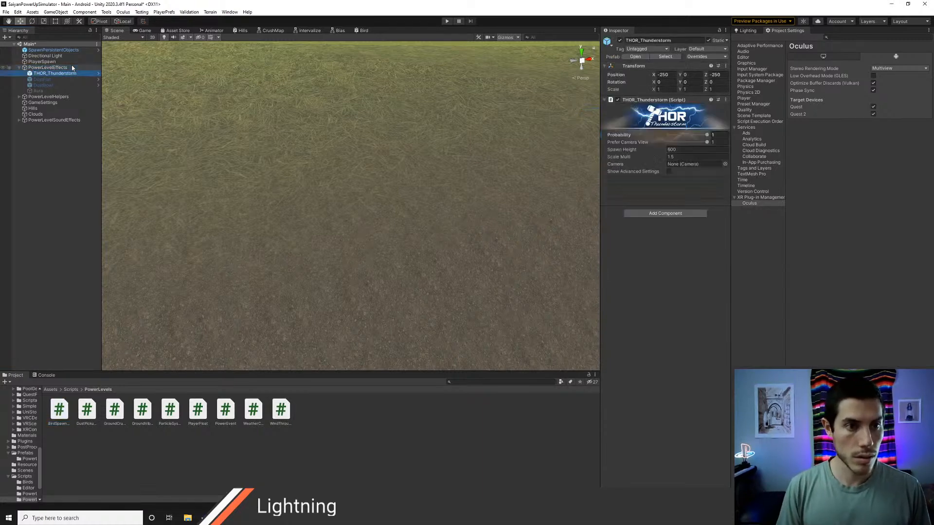
key("ctrl+shift+n")
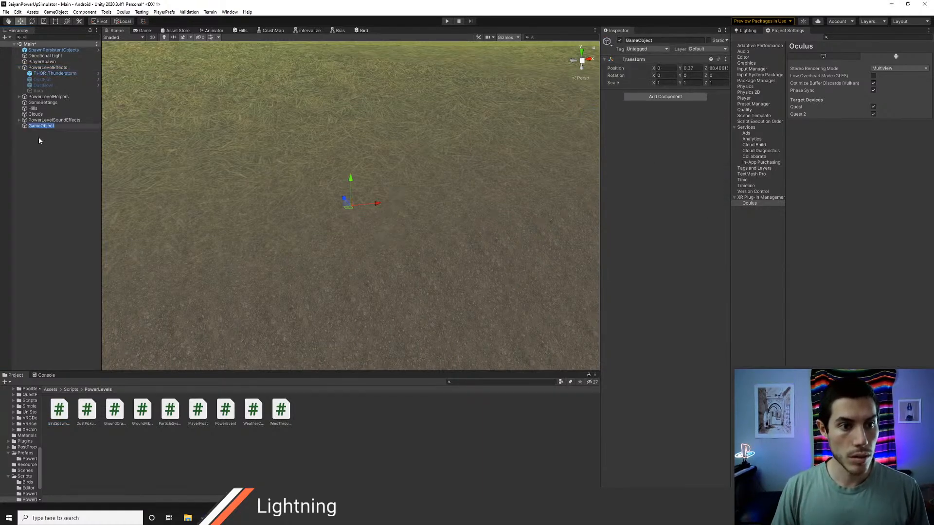
left_click_drag(39, 126, 40, 72)
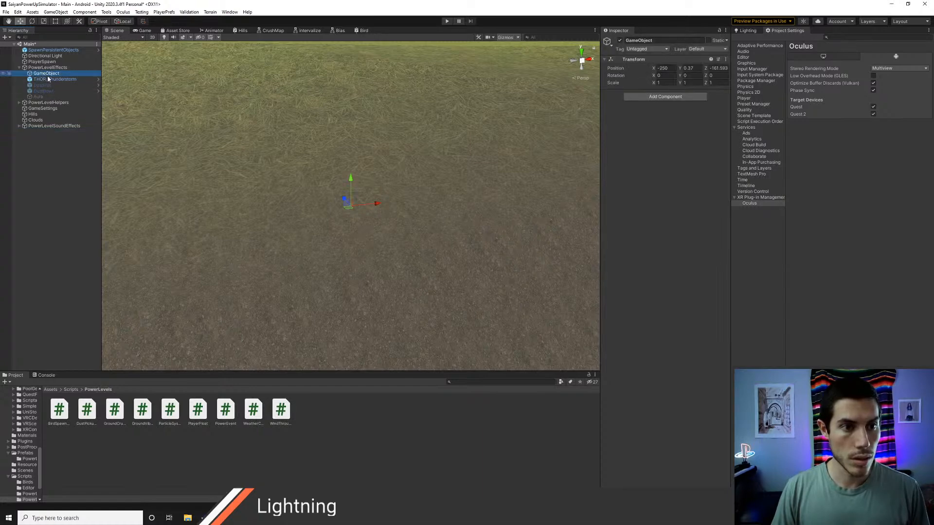
key("F2")
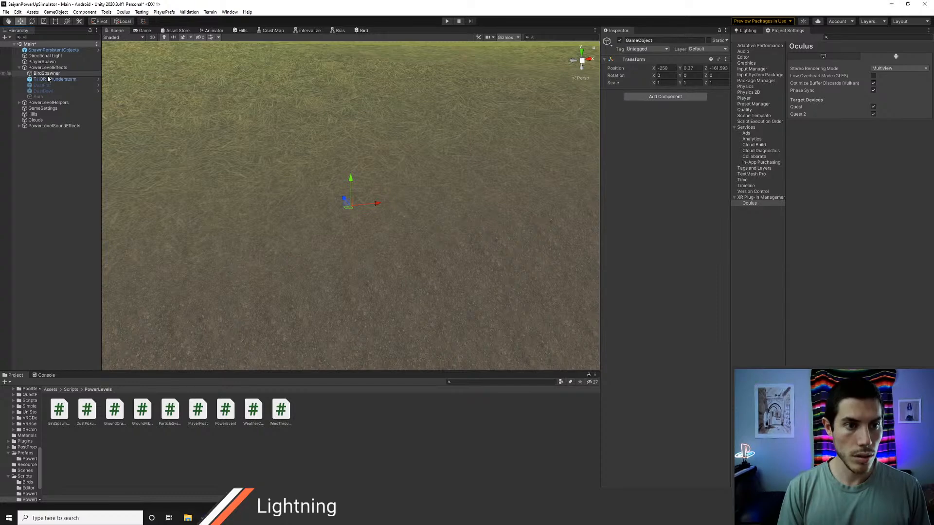
key("Return")
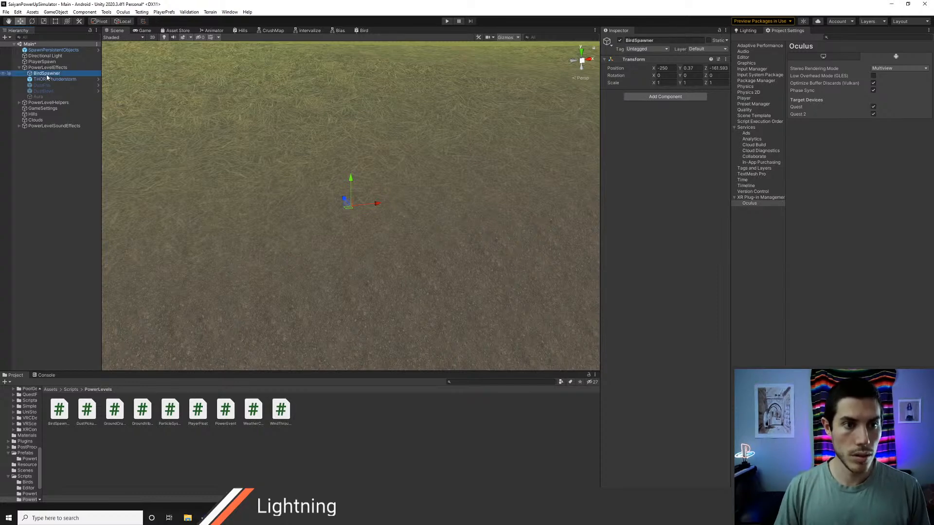
Step: Add the Bird Spawner script component to the BirdSpawner object
left_click(673, 96)
type("bird")
key("Return")
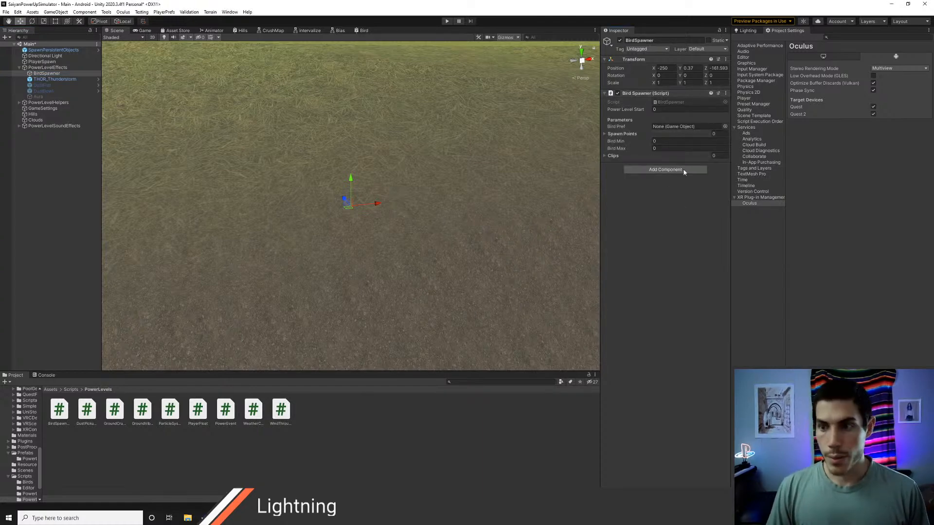
Step: Assign the Bird prefab from the project assets to the Bird Spawner component's Bird Pref
left_click(724, 126)
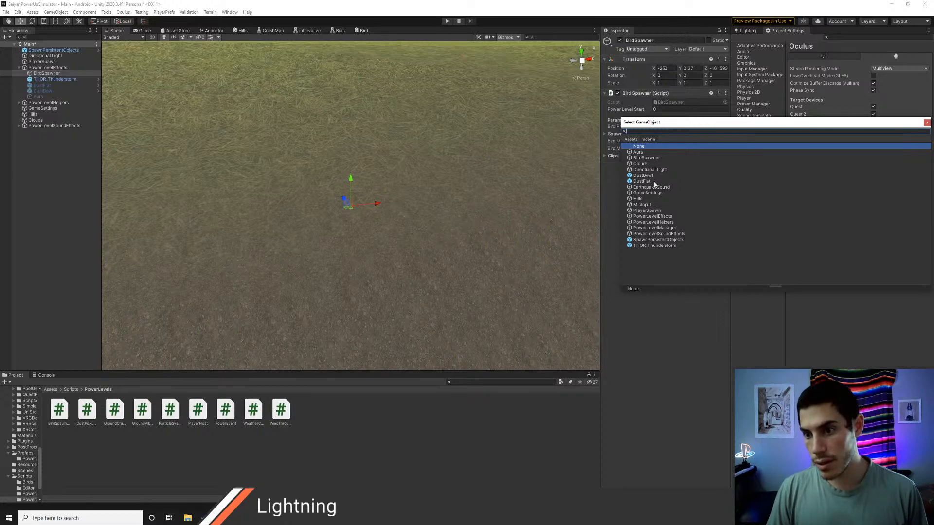
left_click(631, 139)
type("b")
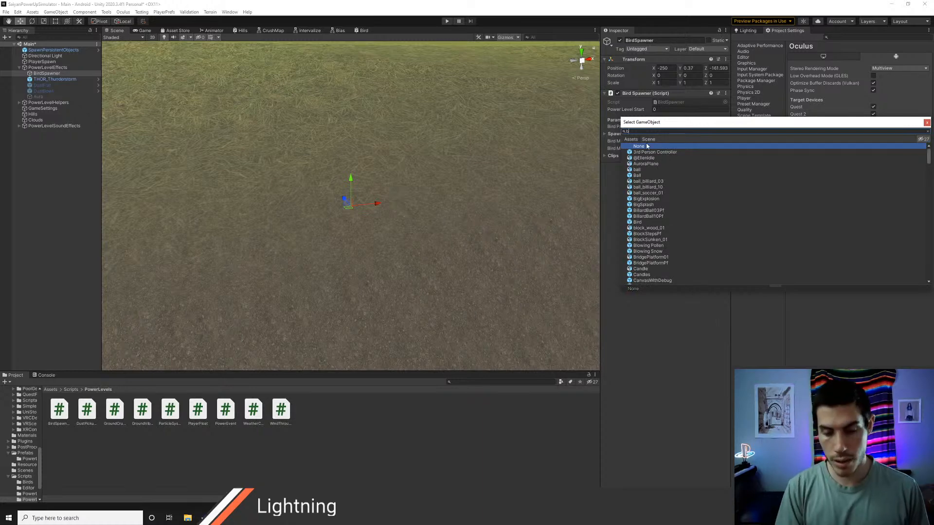
type("ird")
left_click(638, 153)
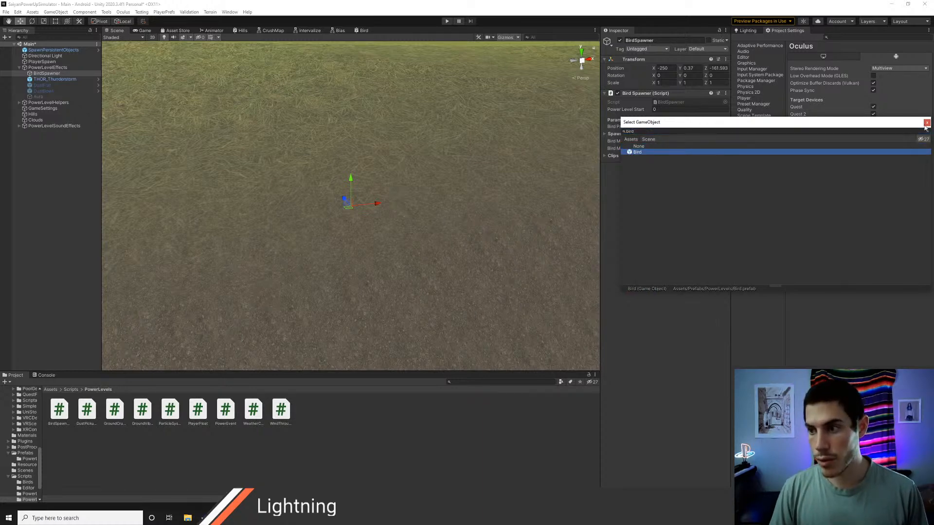
left_click(926, 123)
Step: Set the Bird Spawner's Power Level Start to 1, Bird Min to 10 and Bird Max to 20
left_click(665, 110)
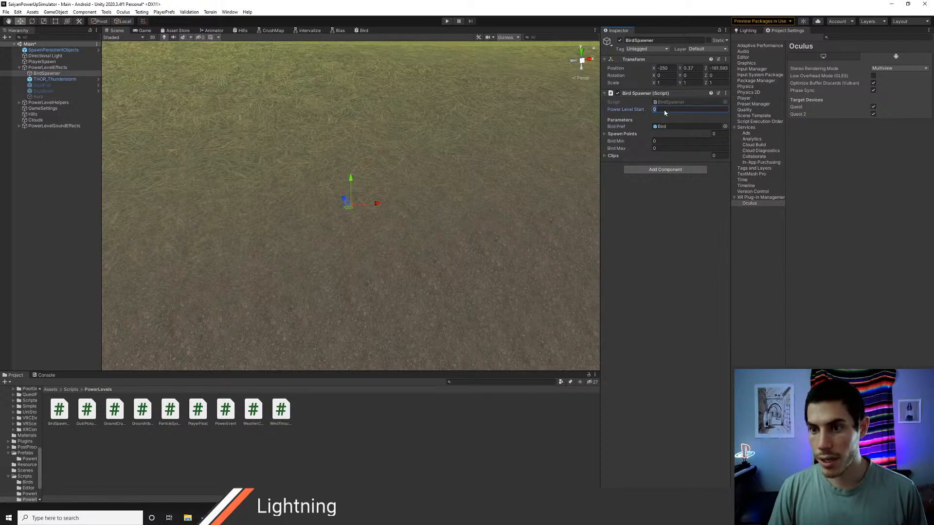
type("1")
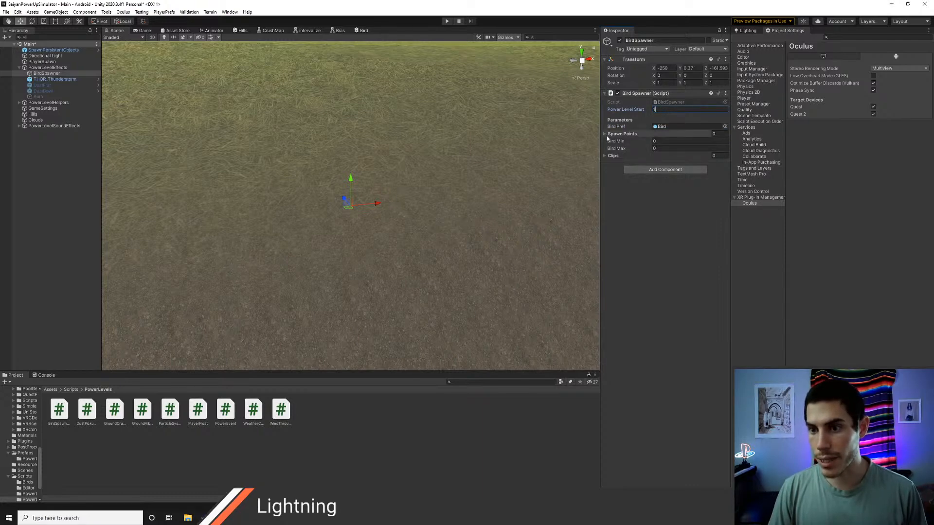
left_click(665, 141)
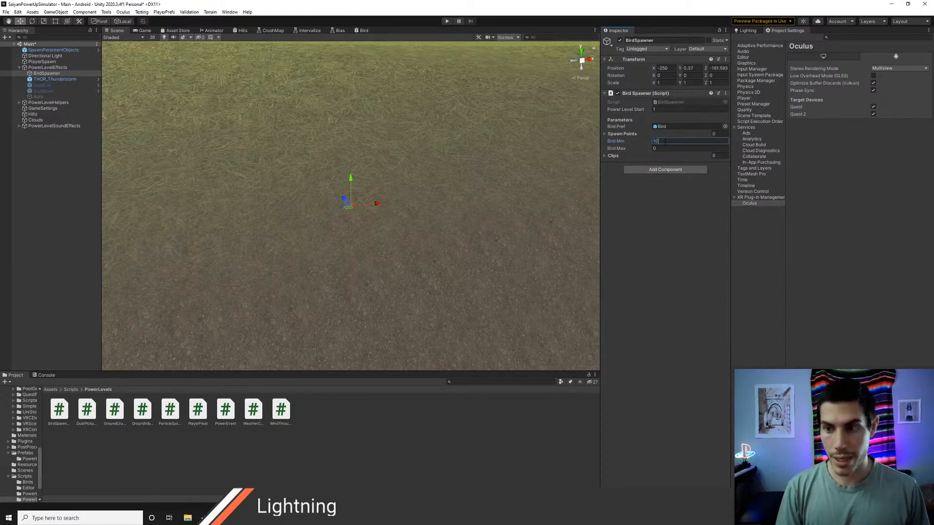
type("10")
key("Tab")
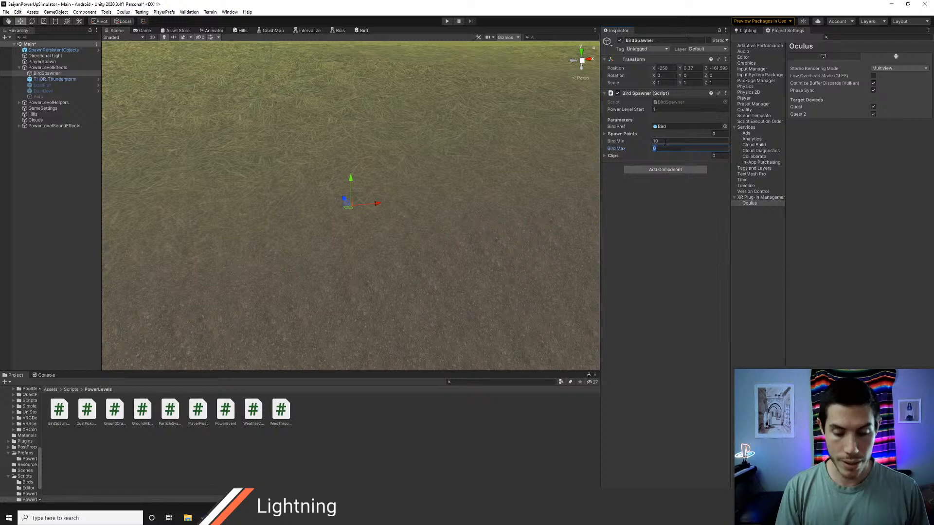
type("20")
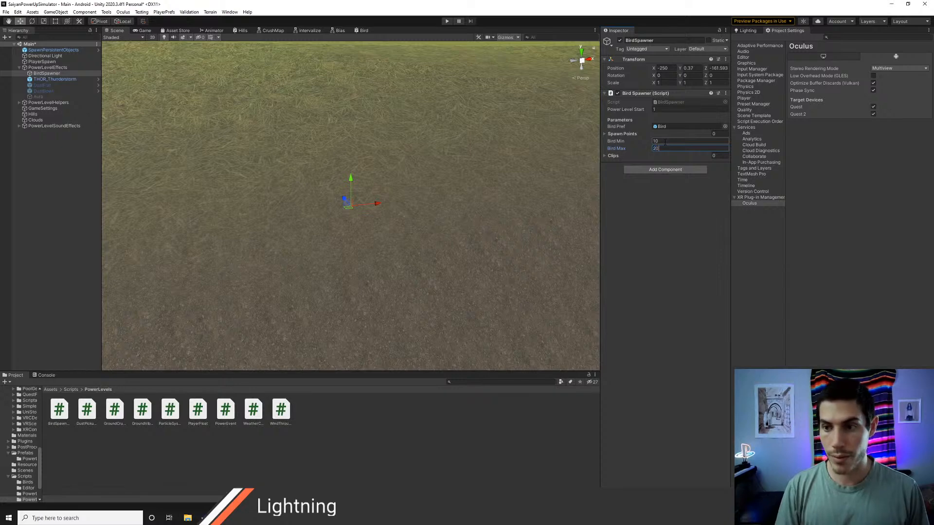
Step: Expand the Bird Spawner's Clips list and open the Assets/Art/Audio/Foley/Birds folder
left_click(609, 156)
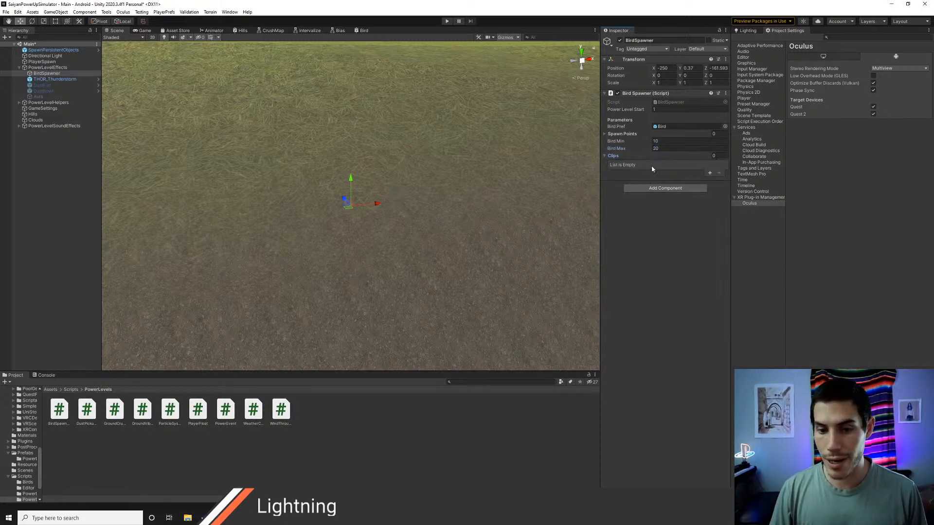
left_click(51, 389)
double_click(62, 414)
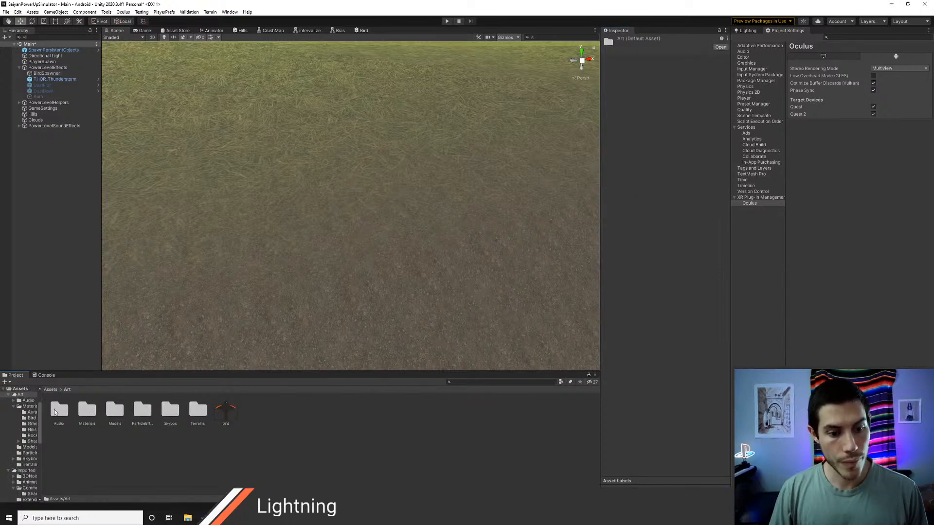
double_click(57, 413)
double_click(60, 413)
left_click(63, 414)
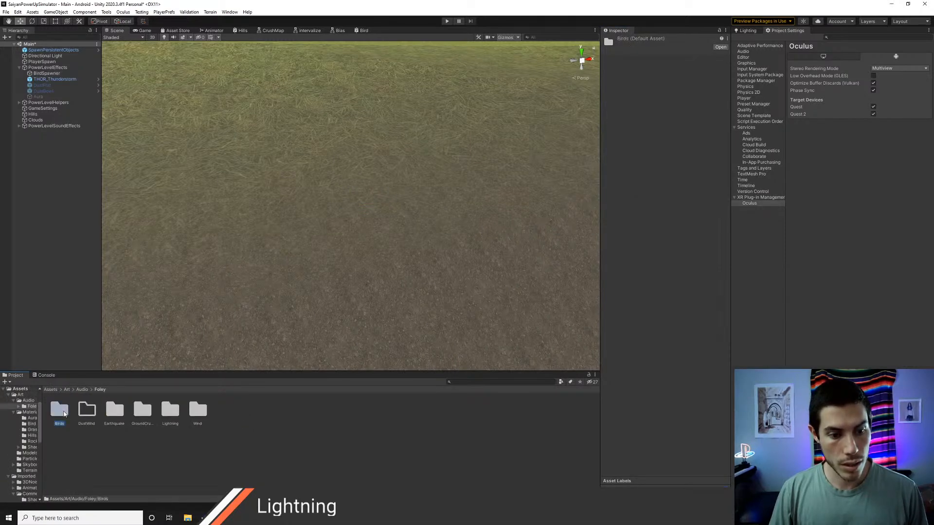
double_click(64, 413)
Step: Preview the audio clips BirdsFlying1 through BirdsFlying4 one after another
left_click(63, 413)
left_click(700, 354)
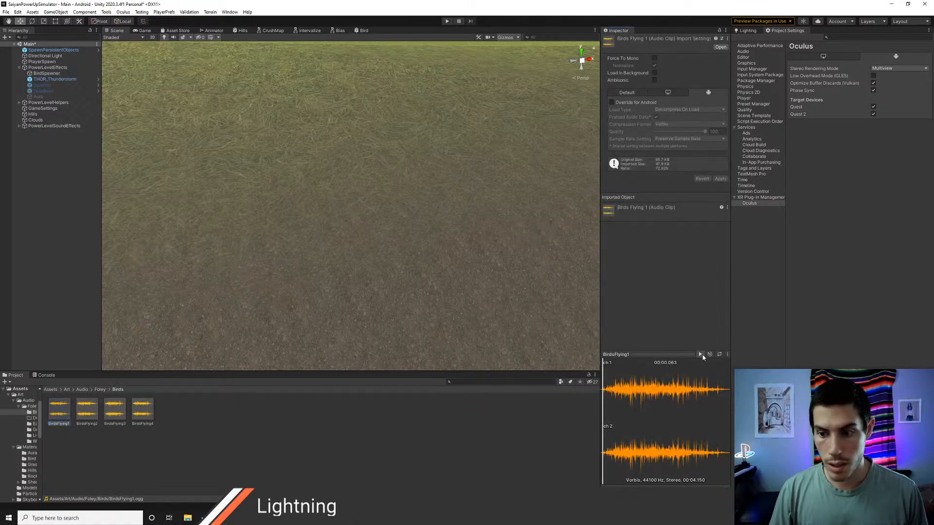
left_click(86, 411)
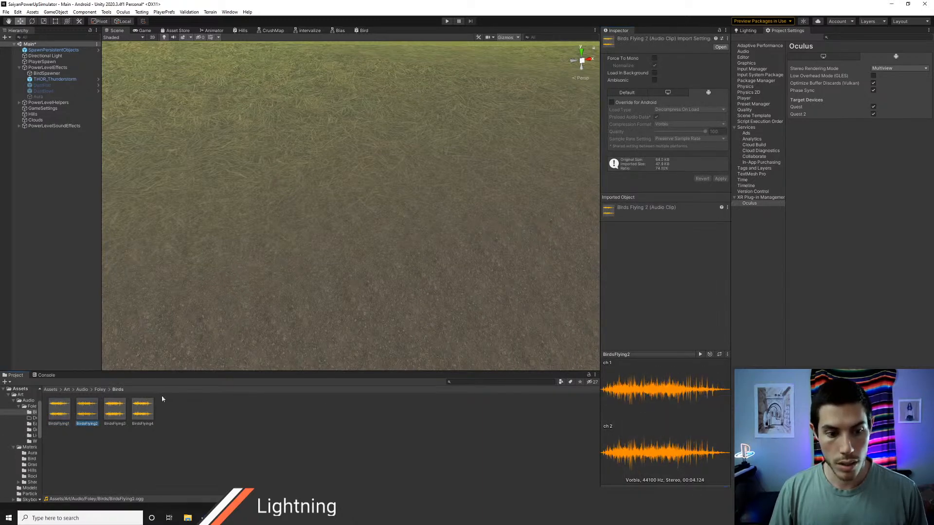
left_click(700, 353)
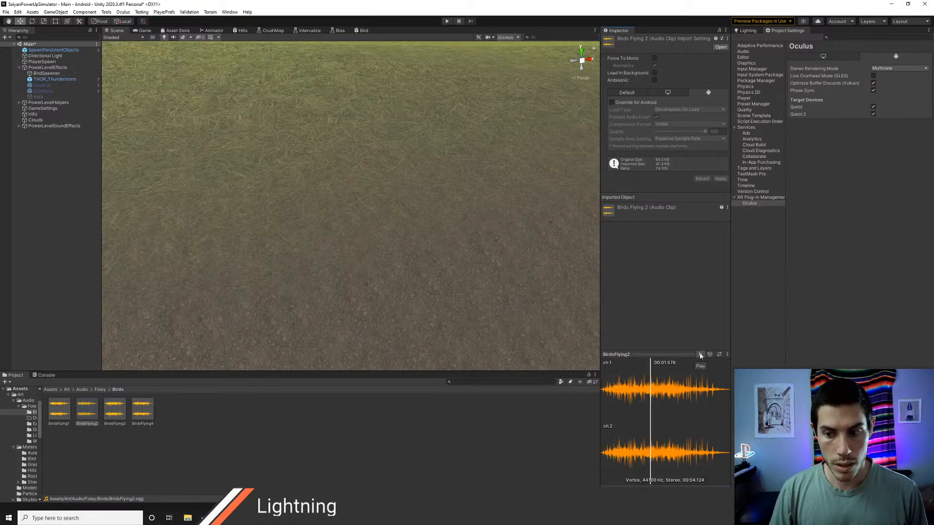
left_click(125, 412)
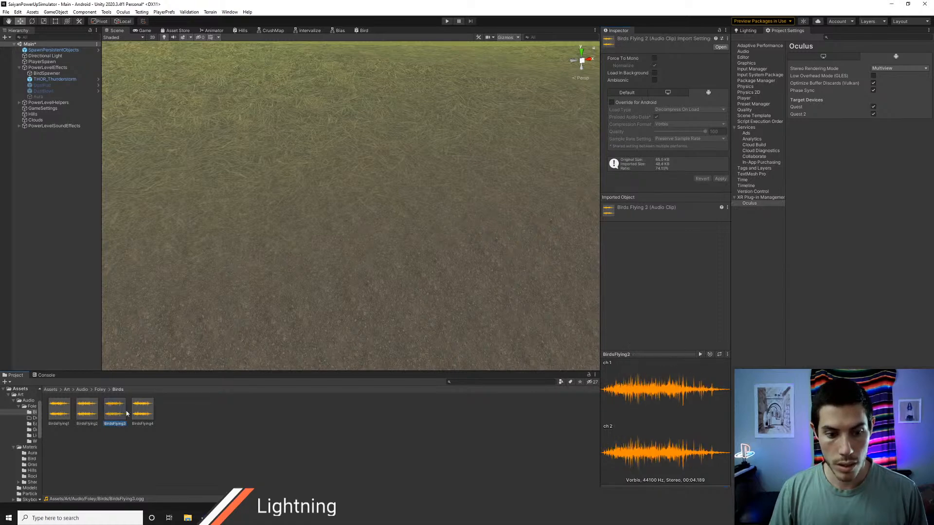
left_click(701, 355)
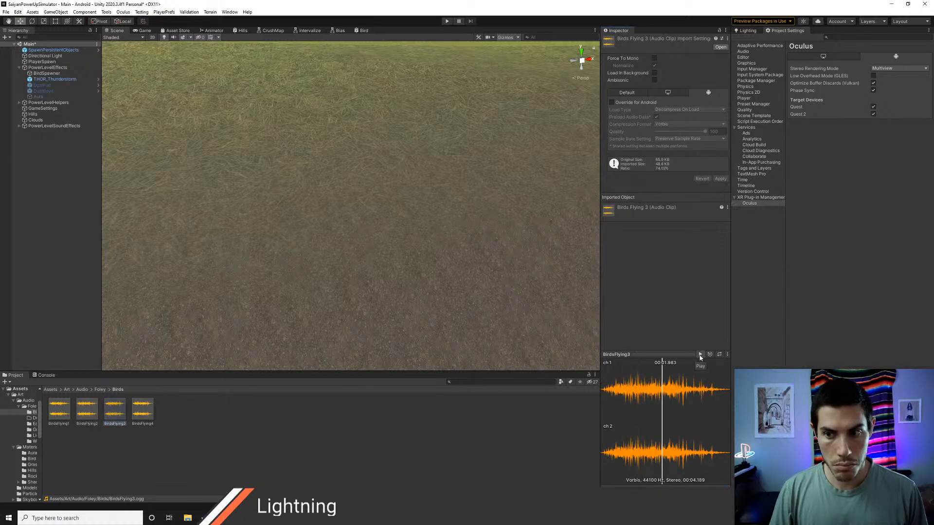
left_click(143, 411)
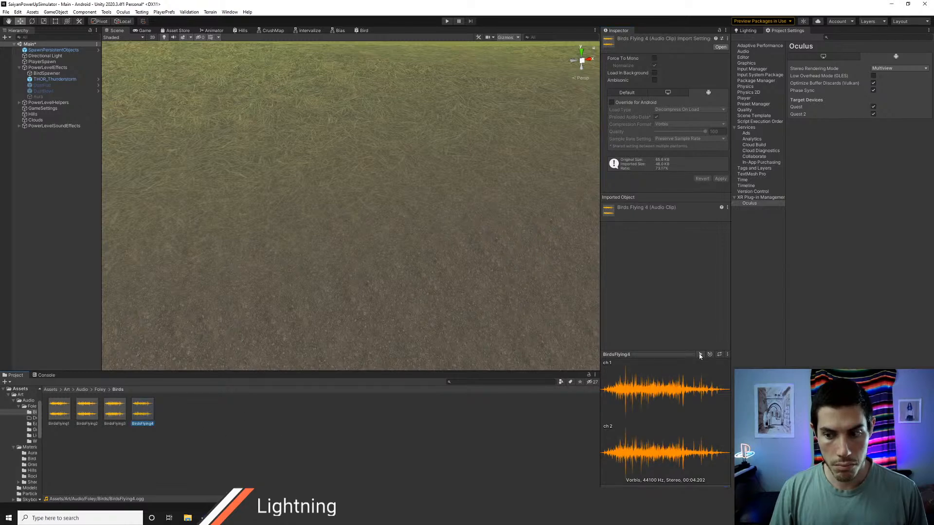
left_click(700, 354)
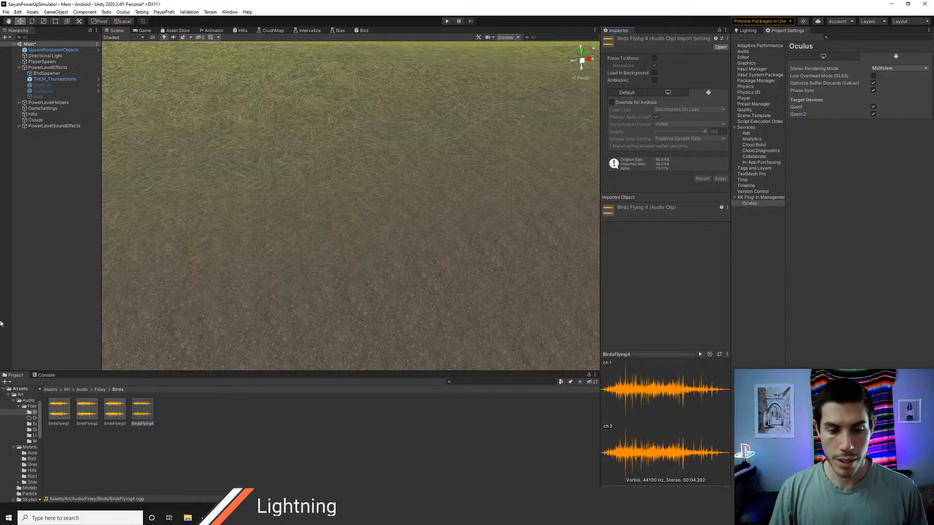
Step: Lock the Inspector on BirdSpawner and add BirdsFlying1 through BirdsFlying4 to its Clips list
left_click(47, 68)
left_click(47, 73)
left_click(47, 67)
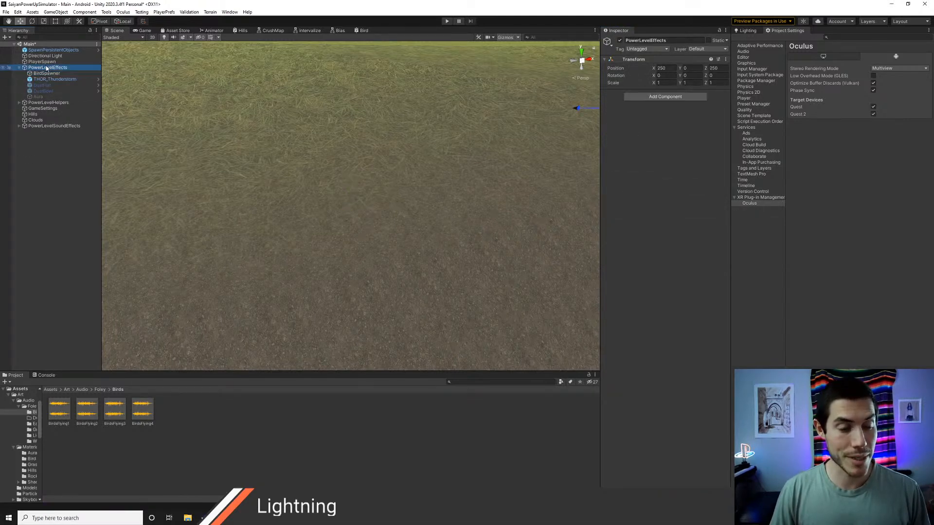
left_click(47, 73)
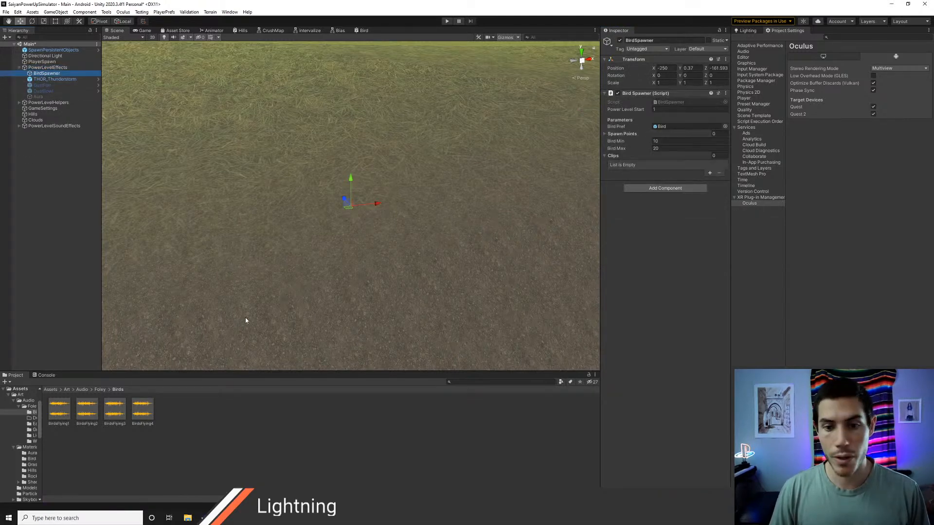
left_click(719, 31)
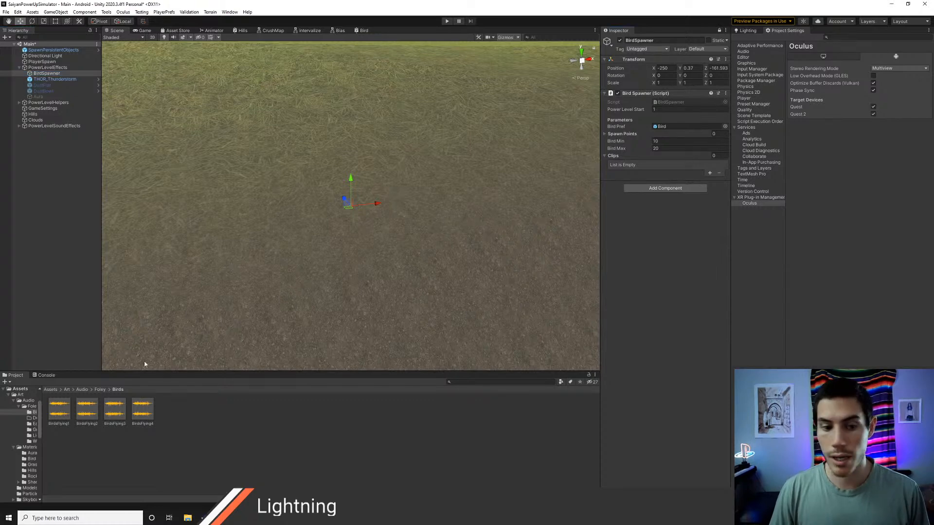
left_click(60, 412)
left_click(152, 417, "shift")
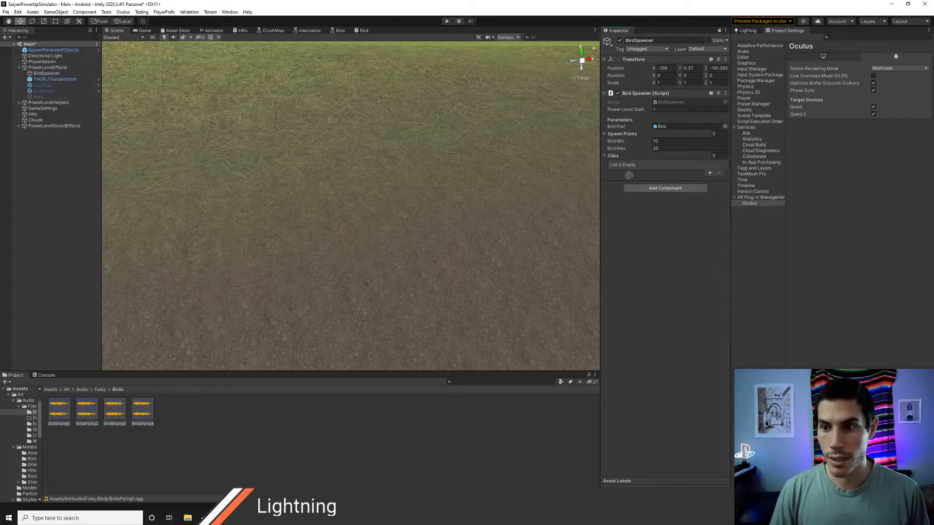
left_click_drag(629, 175, 623, 156)
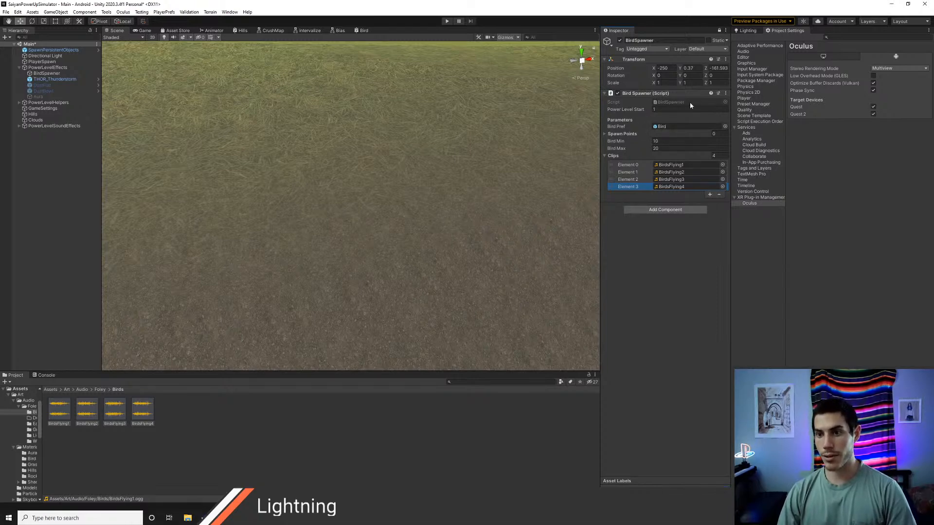
Step: Expand the Spawn Points list and create an empty child object named Spawn1 under BirdSpawner
left_click(635, 137)
right_click_drag(353, 210, 378, 189)
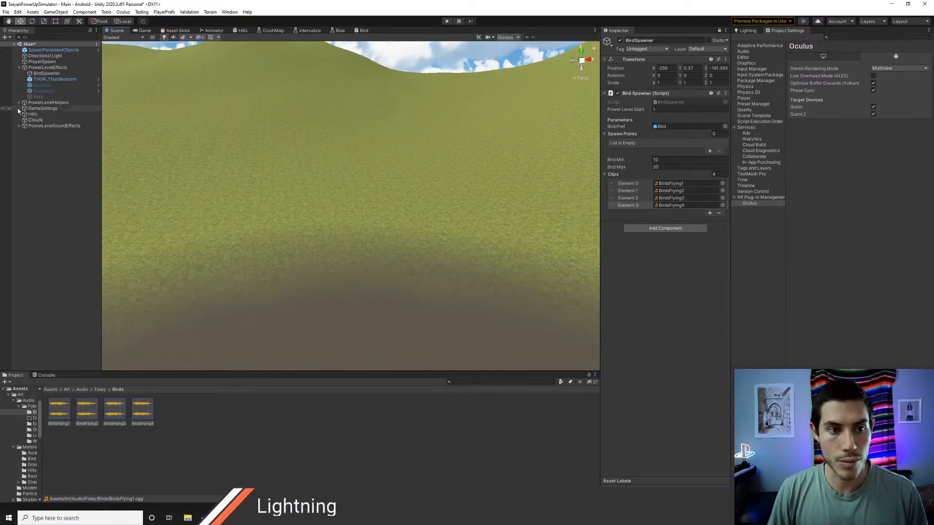
right_click(51, 77)
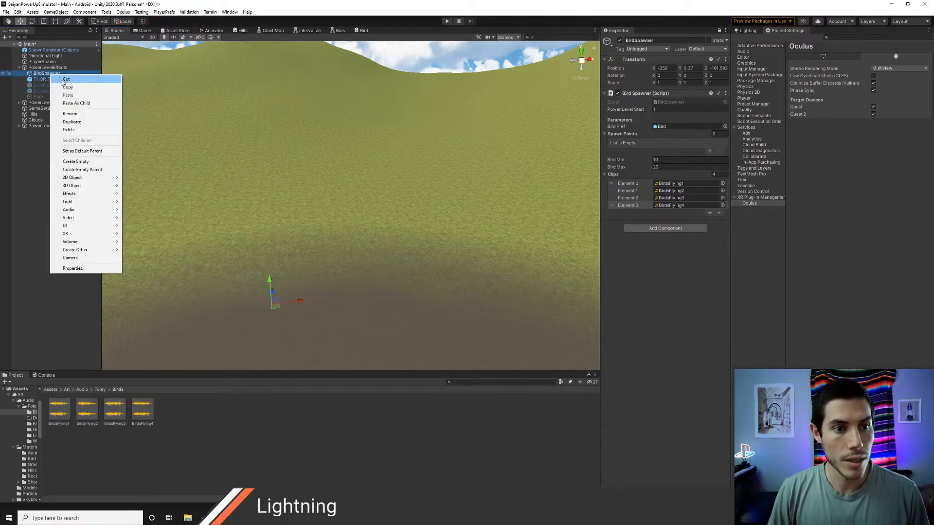
left_click(74, 163)
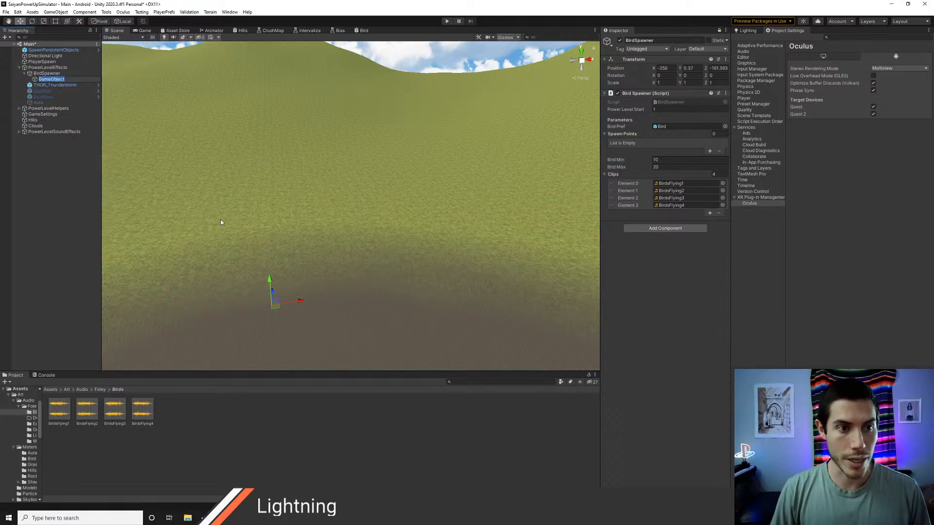
type("Spawn1")
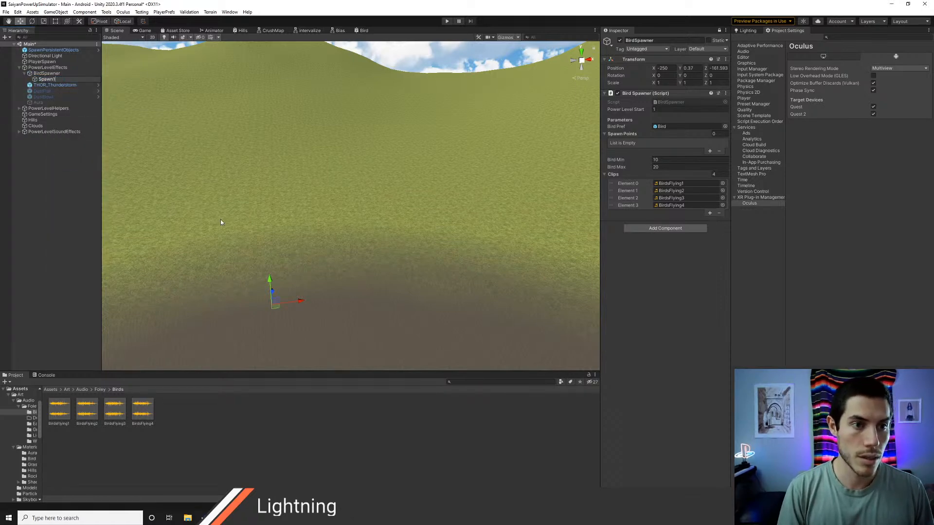
key("Return")
Step: Move Spawn1 out onto the grassy slope, to a local position of about X 0, Y 16.6, Z 38.9
right_click_drag(221, 222, 321, 294)
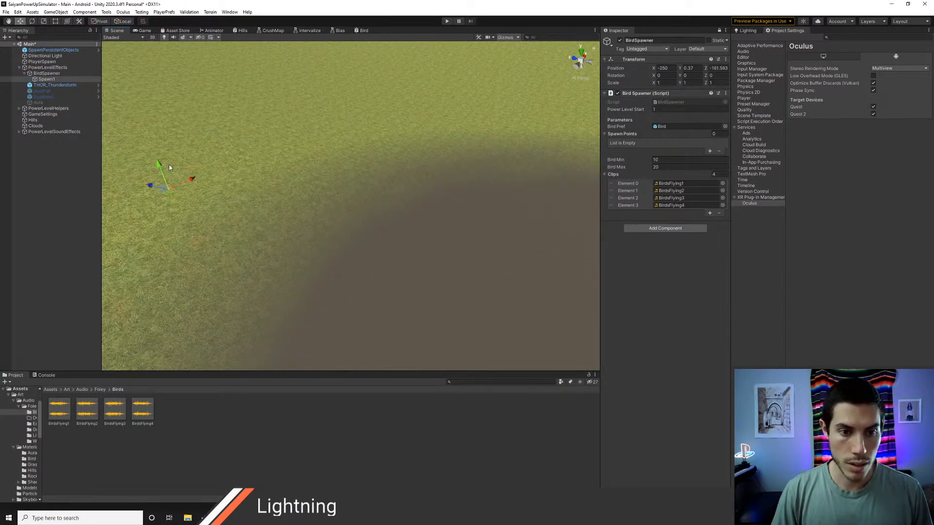
right_click_drag(225, 261, 266, 218)
double_click(47, 79)
right_click_drag(364, 288, 403, 298)
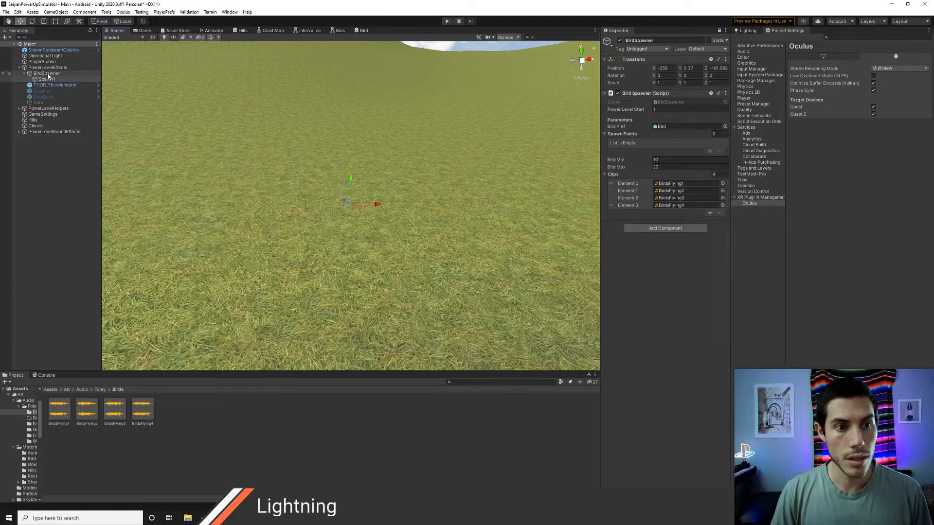
double_click(46, 80)
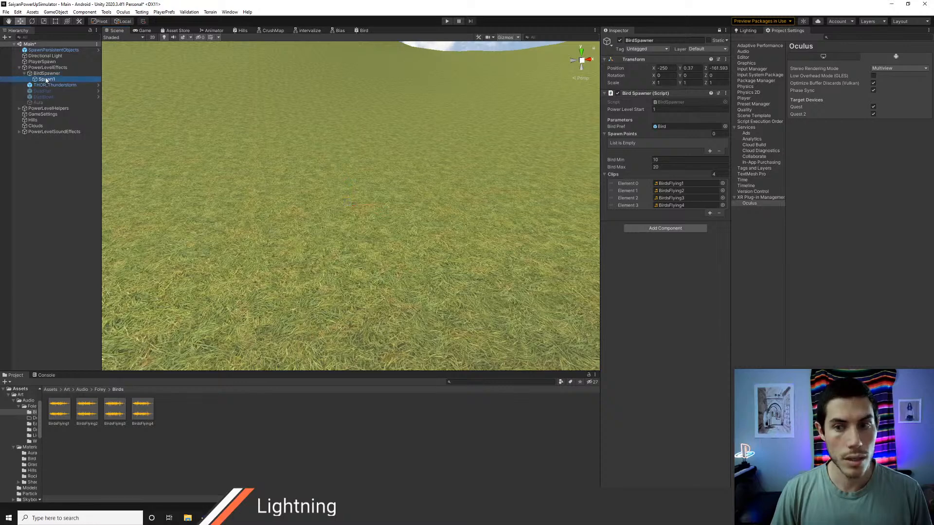
Step: Unlock the Inspector, add an Audio Source component to Spawn1 and check how SpawnBirds in BirdSpawner.cs uses it
left_click(719, 31)
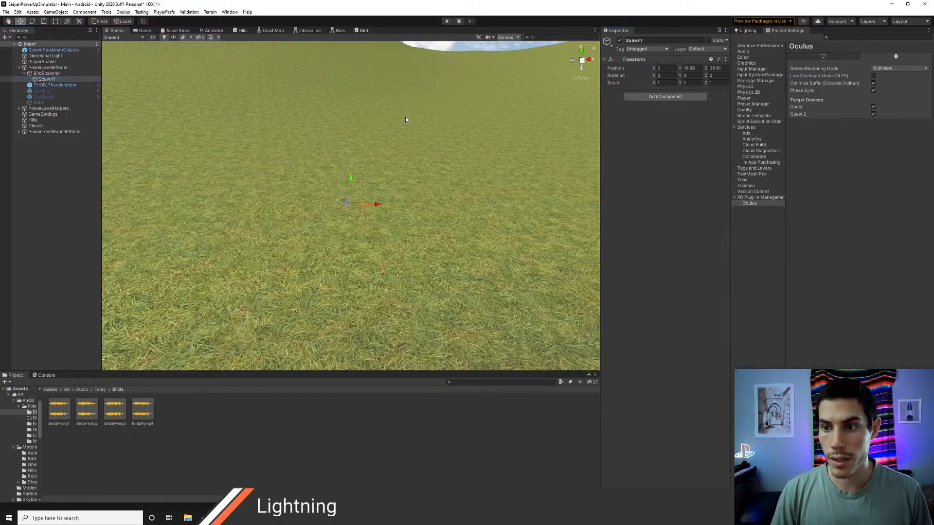
left_click(644, 97)
type("audios")
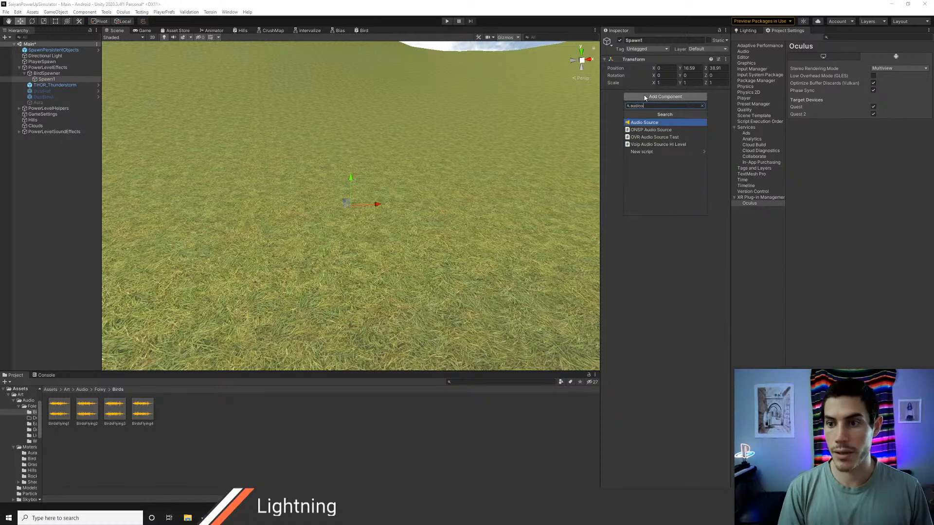
key("Return")
key("alt+Tab")
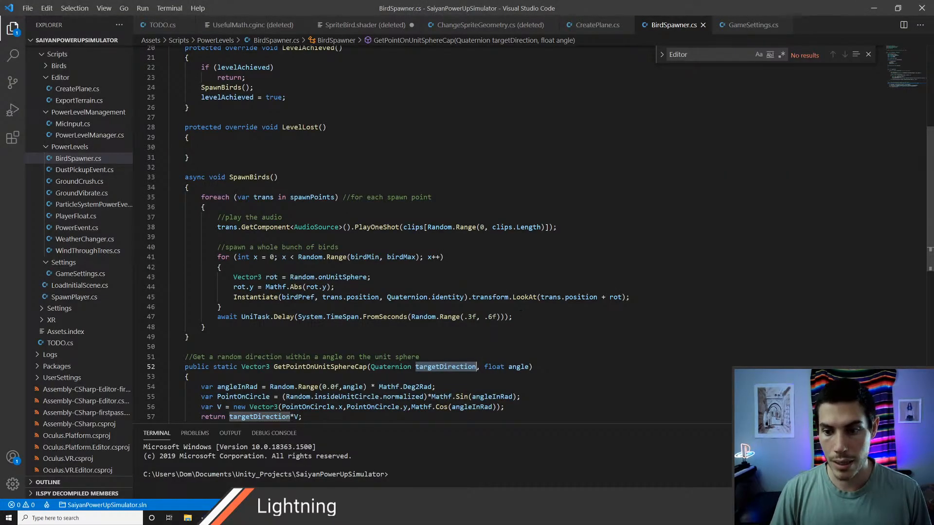
key("alt+Tab")
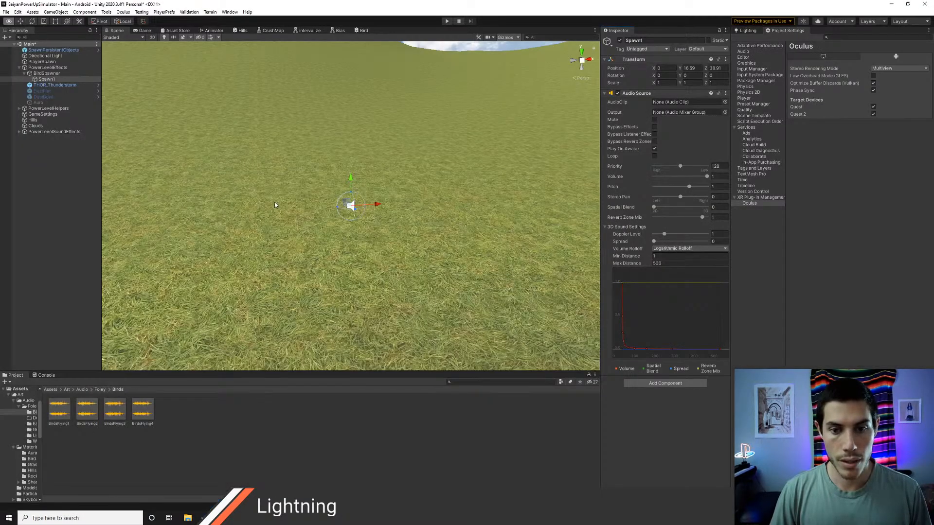
Step: Duplicate the Spawn1 object under BirdSpawner
left_click(48, 79)
key("ctrl+d")
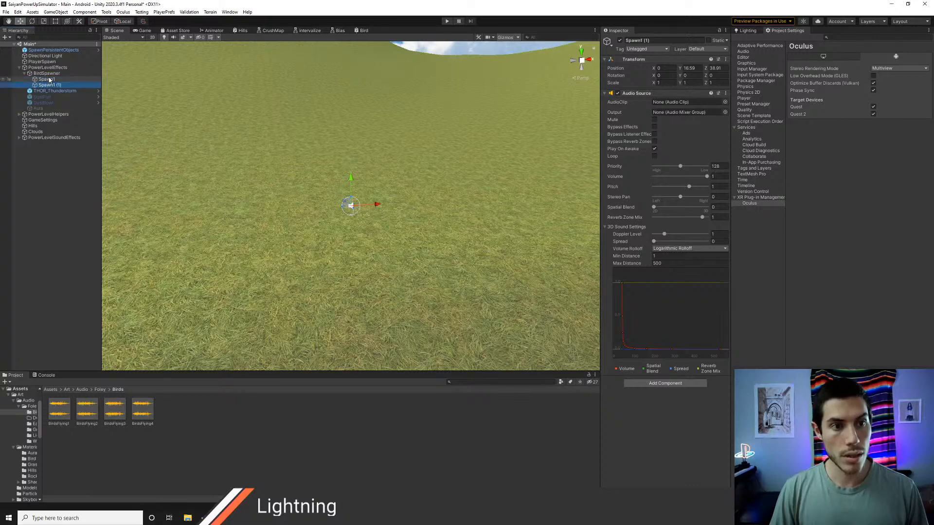
Step: Duplicate the spawn point up to Spawn1 (3), and in a top-down view move Spawn1 (1) to about X 55.7, Z 29.6
key("ctrl+d")
scroll(352, 224, "down", 5)
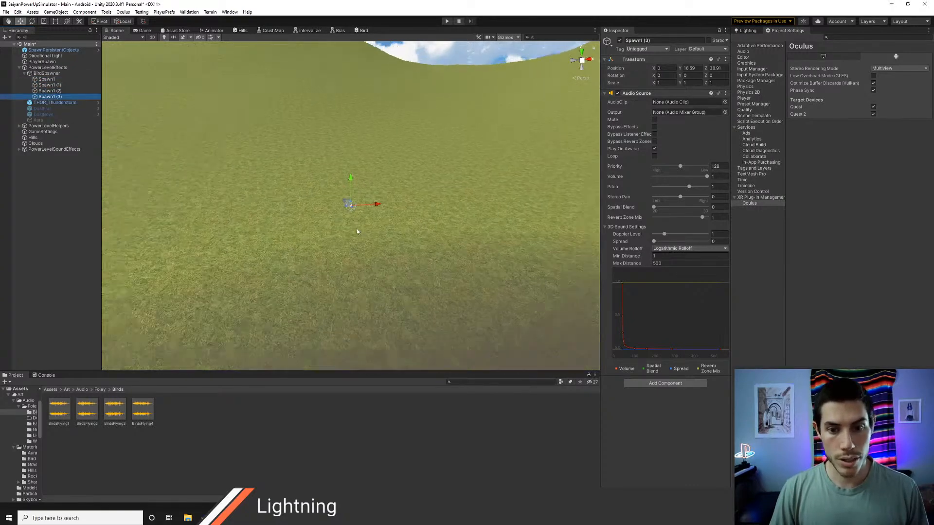
right_click_drag(373, 239, 436, 285)
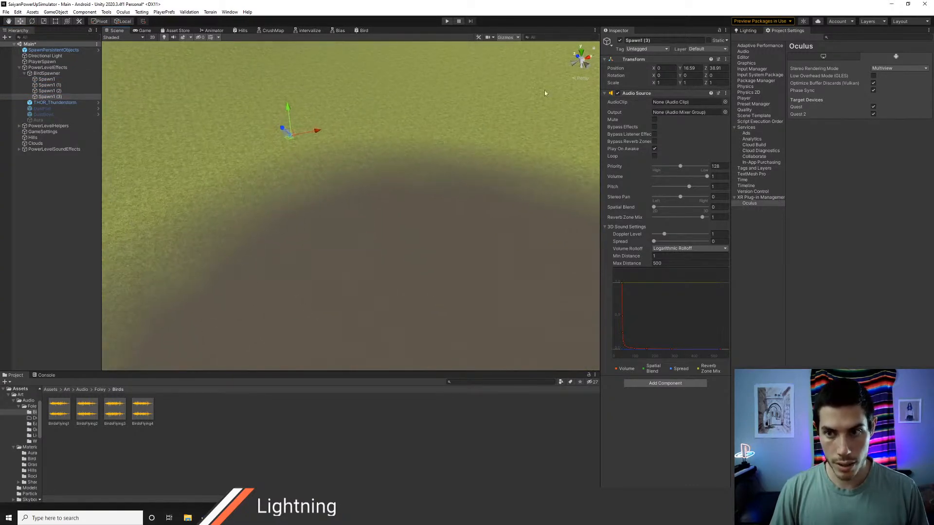
left_click(582, 55)
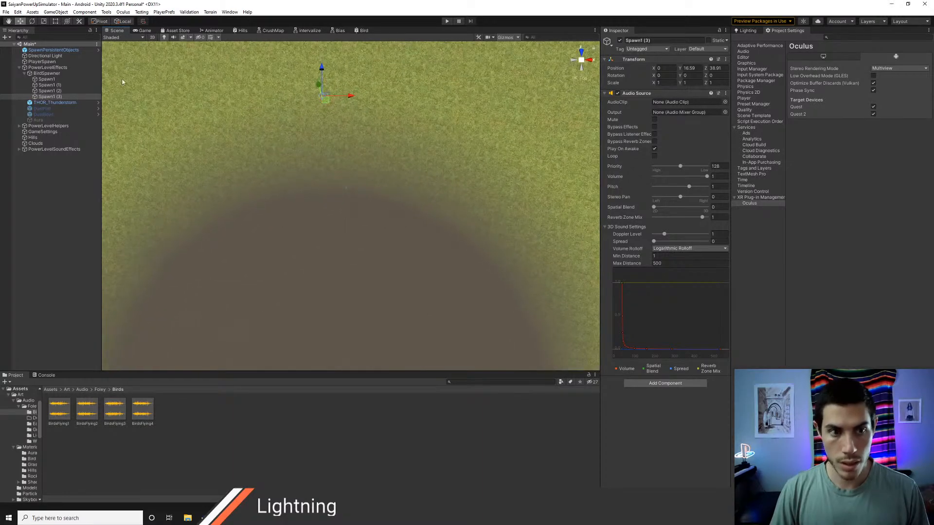
left_click(45, 85)
left_click_drag(355, 95, 510, 131)
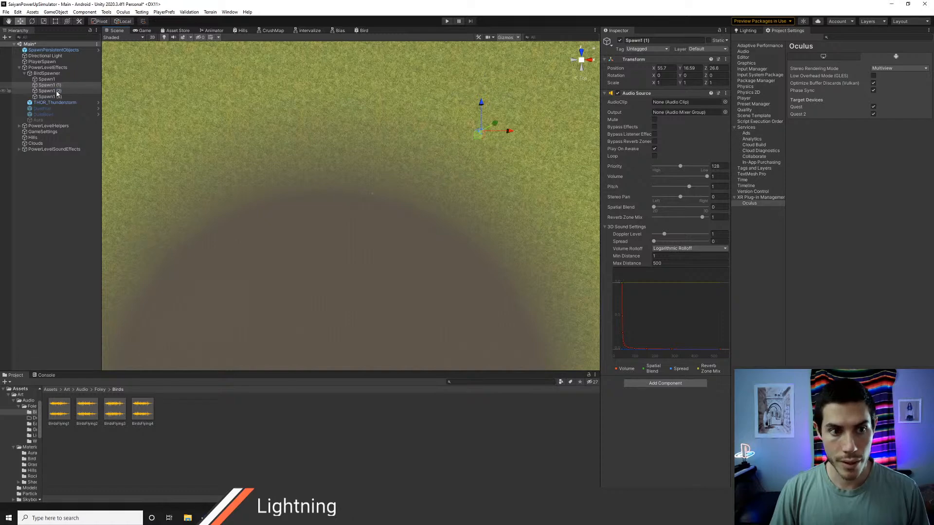
Step: Move Spawn1 (2) across to the opposite side of the bowl at about X -69, and bring its Z closer to the bowl's centre
left_click(324, 97)
left_click_drag(350, 96, 153, 96)
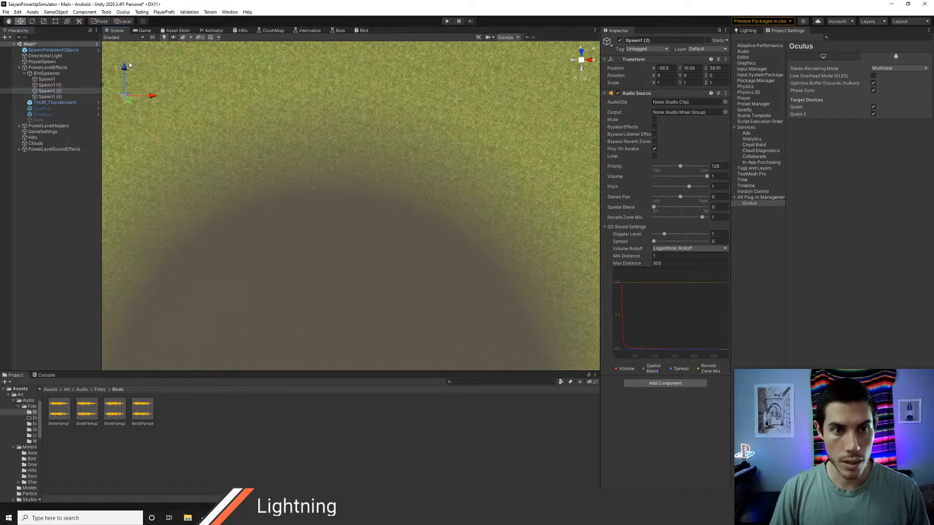
left_click_drag(125, 68, 108, 137)
Step: Move Spawn1 (3) to about X 37.8, Y 21.8, Z 46.4 on the grassy slope and save the scene
left_click(322, 97)
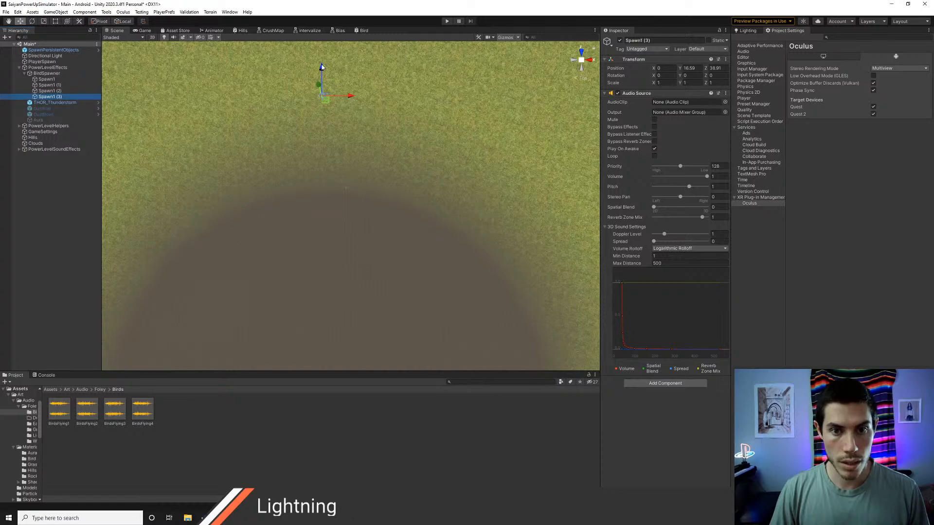
left_click_drag(351, 98, 459, 115)
left_click_drag(428, 70, 429, 49)
key("ctrl+s")
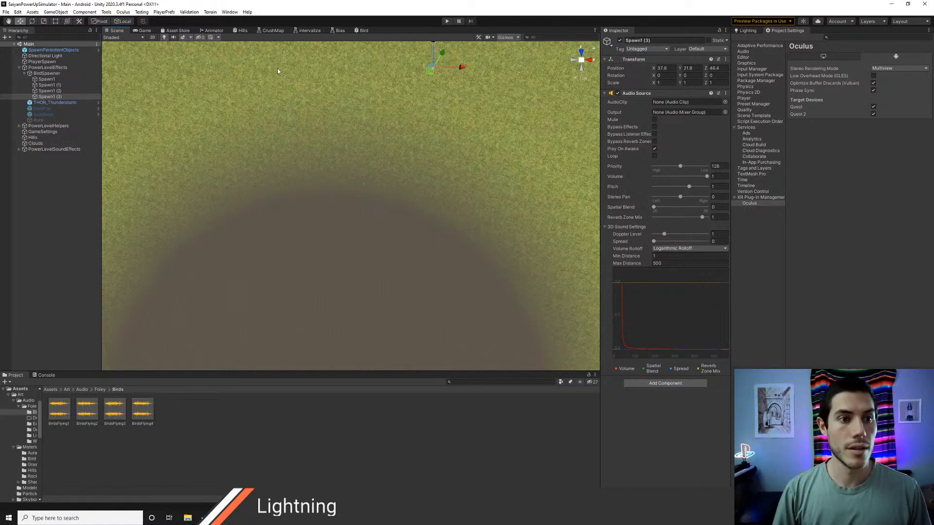
Step: Play-test the Main scene with the new spawn points and stop the run
left_click(446, 21)
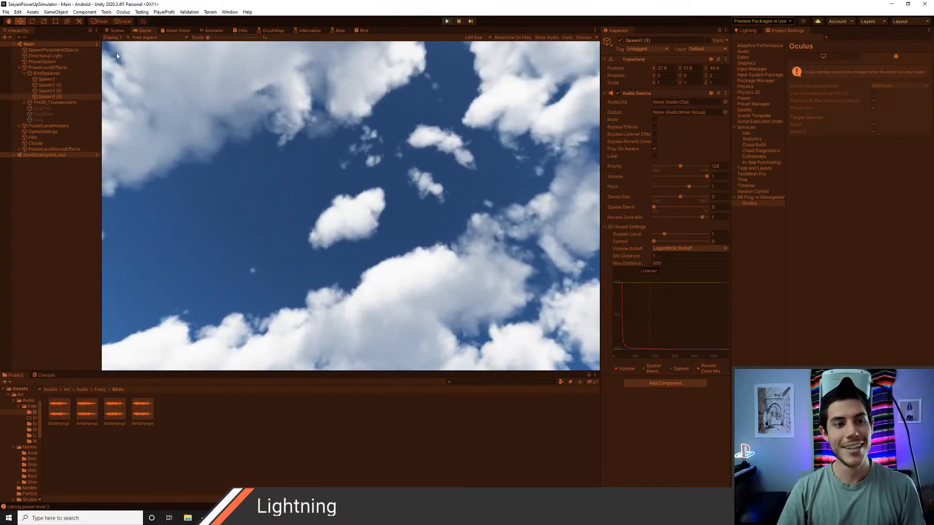
key("ctrl+p")
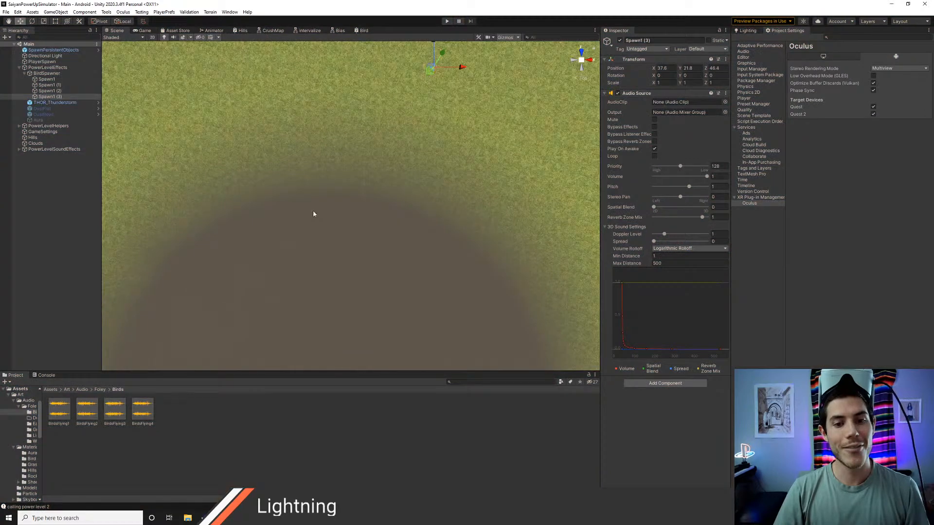
right_click_drag(313, 213, 340, 103)
Step: Lock the Inspector on BirdSpawner and assign all four spawn objects to its Spawn Points list
left_click(43, 74)
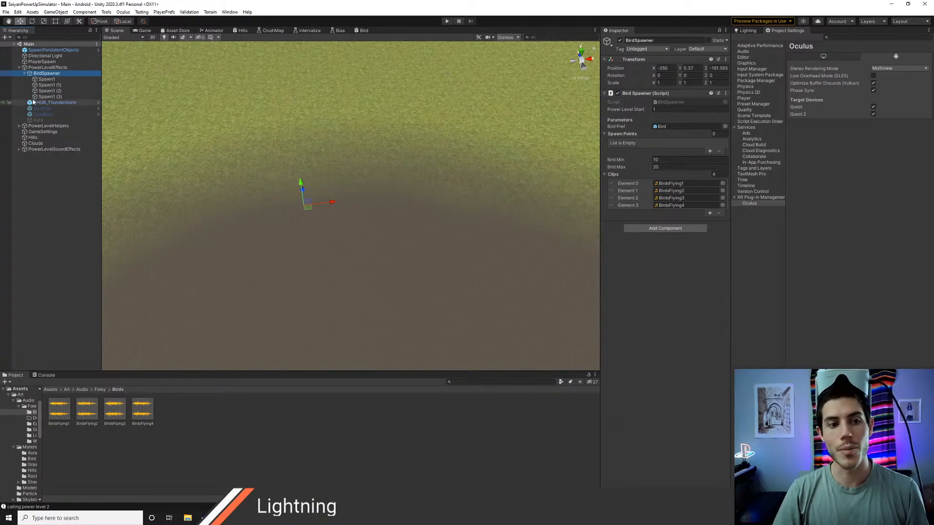
left_click(719, 30)
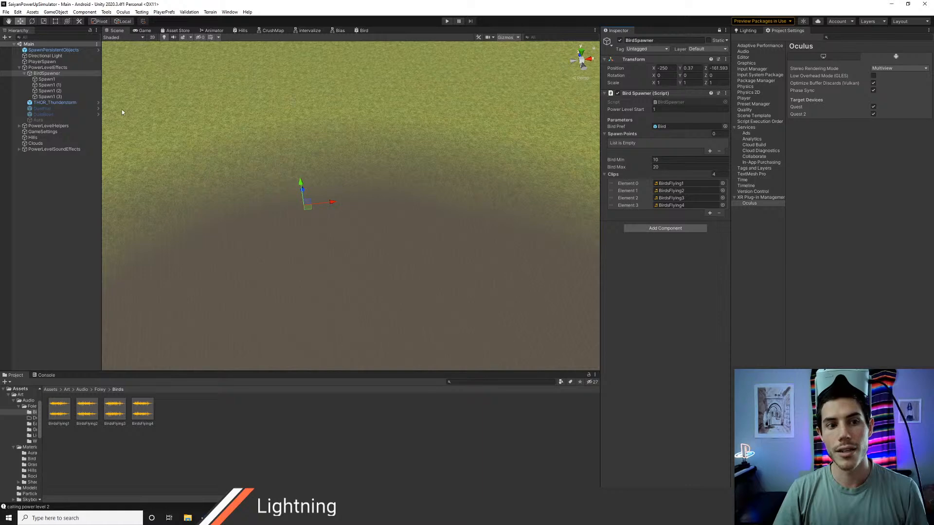
left_click(46, 79)
left_click(46, 98, "shift")
left_click_drag(50, 81, 631, 135)
Step: Rename the Spawn1 (1) object as Spawn2
left_click(57, 86)
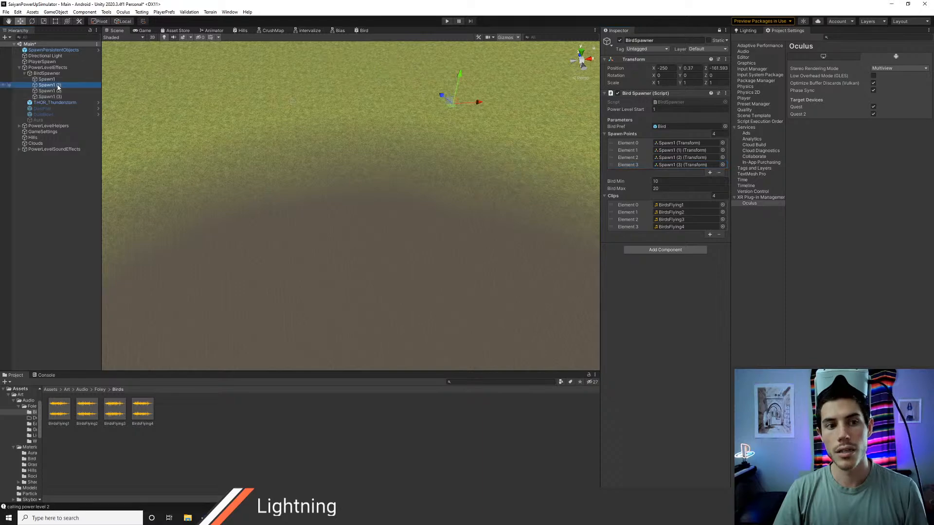
key("F2")
key("Right")
key("BackSpace")
key("BackSpace")
key("BackSpace")
key("BackSpace")
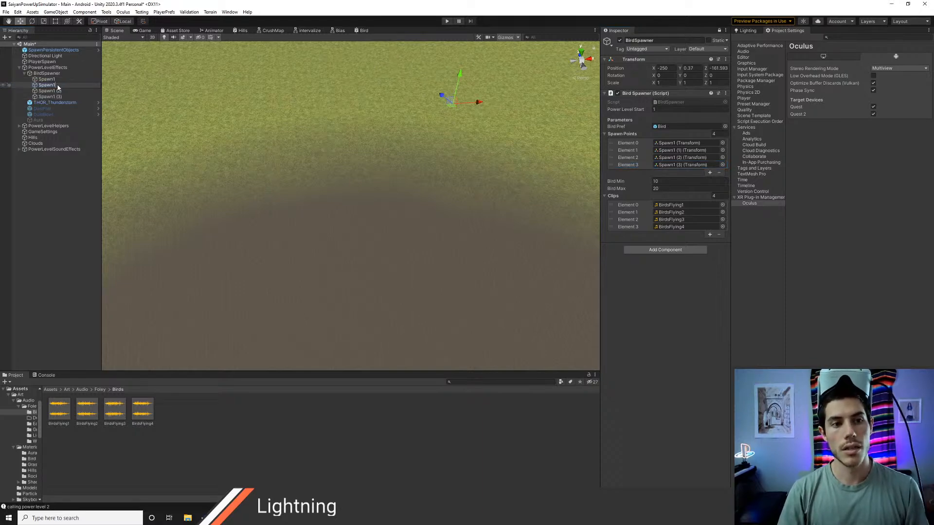
type("2")
key("Return")
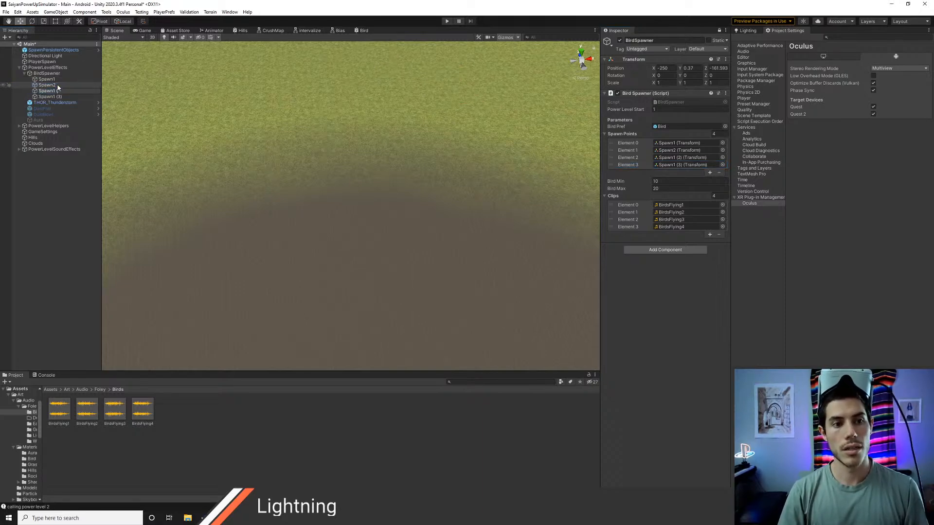
Step: Rename the remaining duplicates Spawn1 (2) and Spawn1 (3) as Spawn3 and Spawn4
type("3")
key("Return")
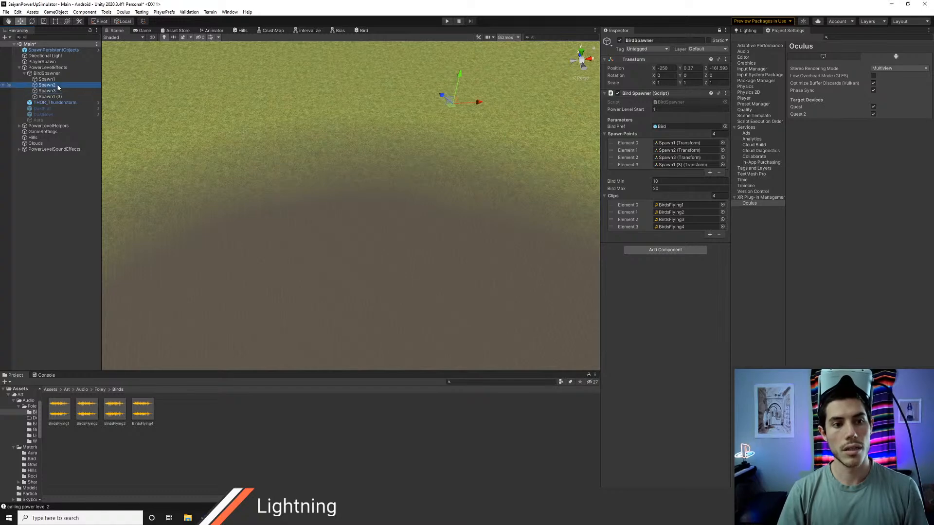
key("Down")
key("Right")
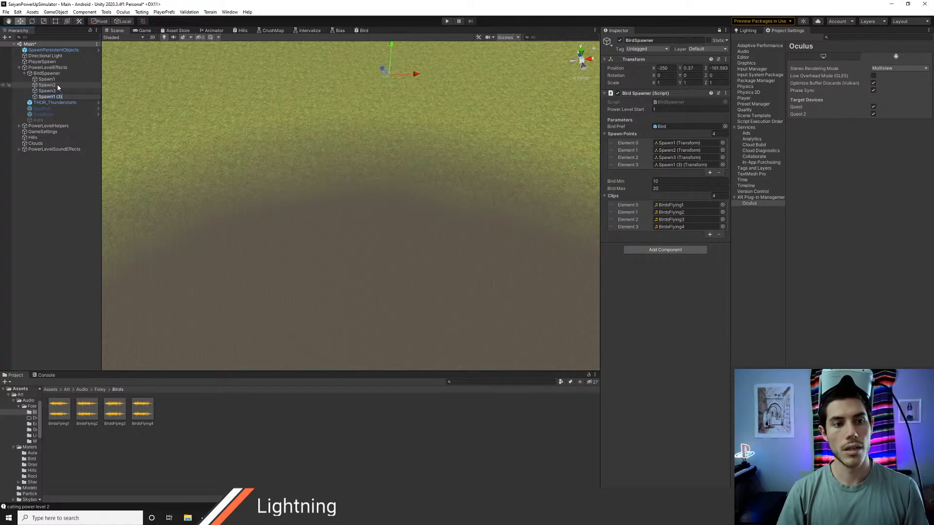
key("BackSpace")
key("BackSpace")
key("BackSpace")
key("BackSpace")
type("4")
key("Return")
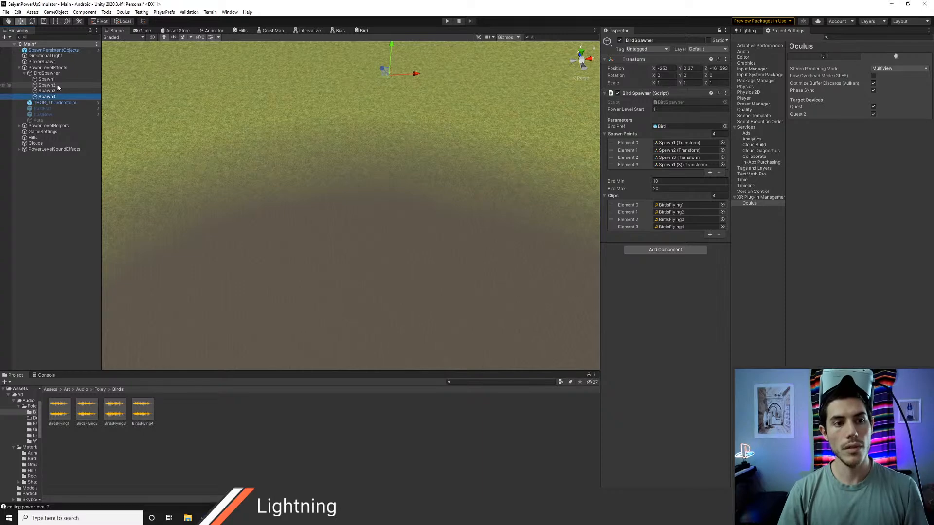
Step: Play-test the bird flocks, stop the run and look over BirdSpawner.cs in Visual Studio Code up to its parameters
key("ctrl+p")
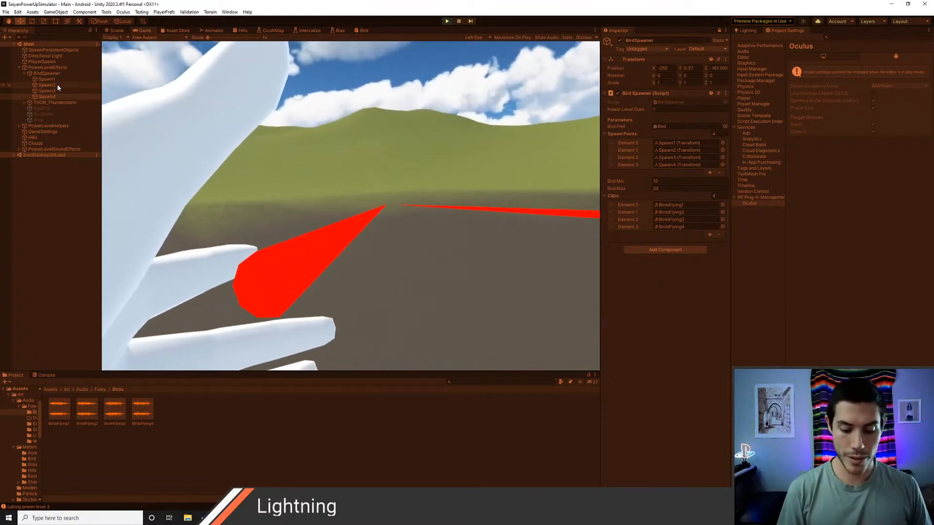
key("ctrl+p")
key("alt+Tab")
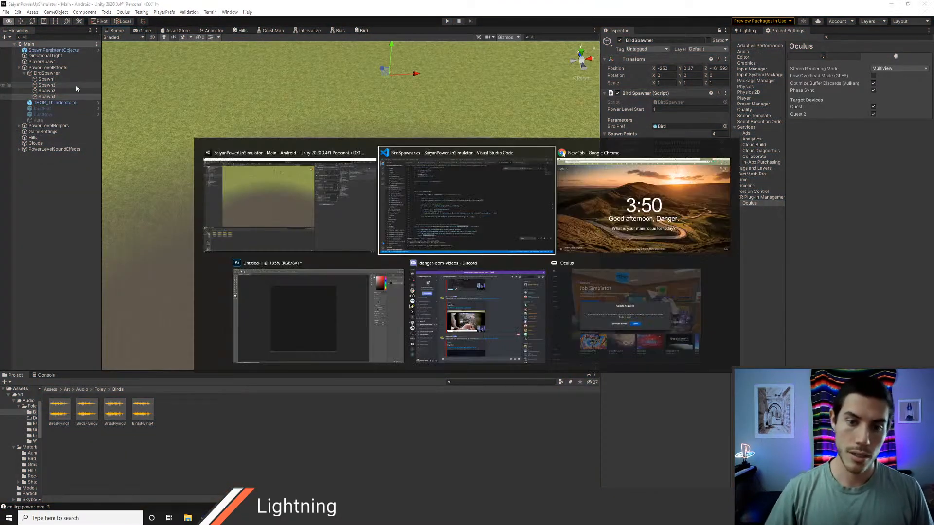
key("Up")
key("Up")
key("Up")
key("Up")
key("Up")
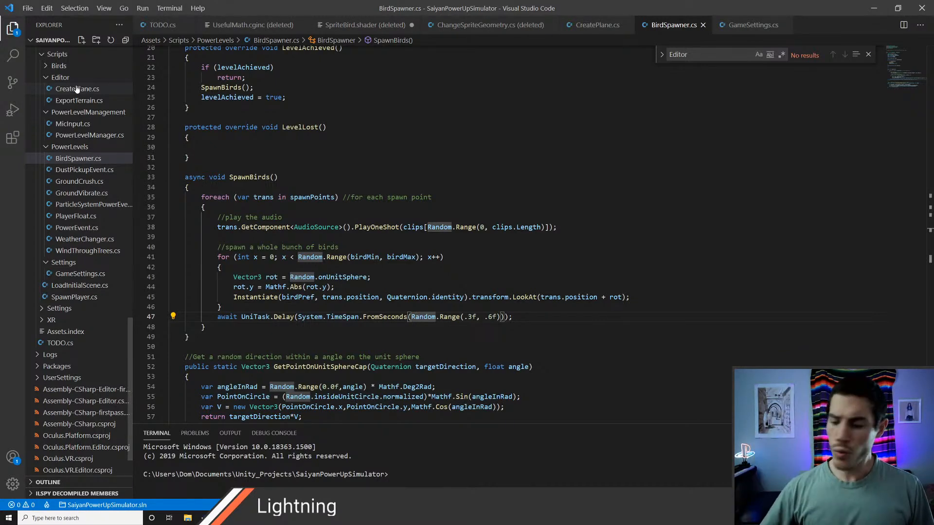
scroll(388, 233, "up", 7)
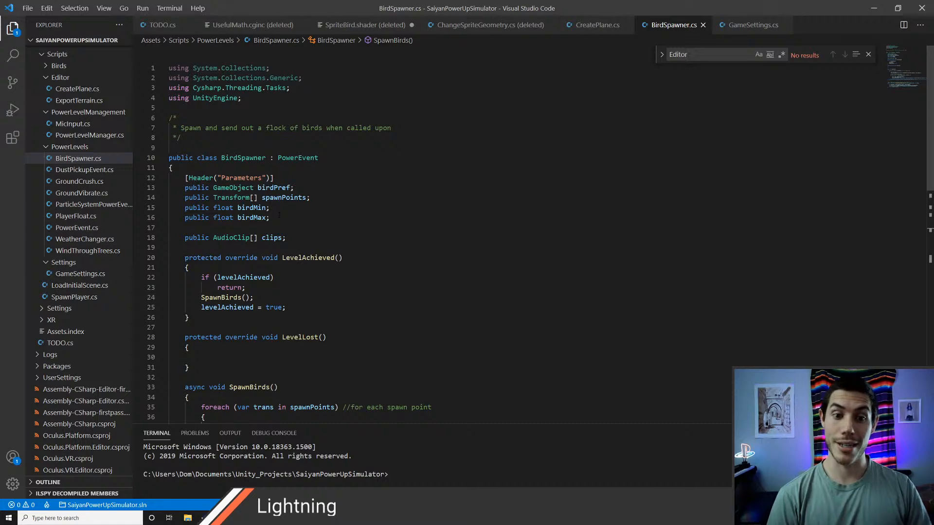
Step: Open TODO.cs in Visual Studio Code and mark the birds power level as done with an asterisk
key("alt+Tab")
key("alt+Tab")
key("alt+Tab")
key("alt+Tab")
key("alt+Tab")
key("alt+Tab")
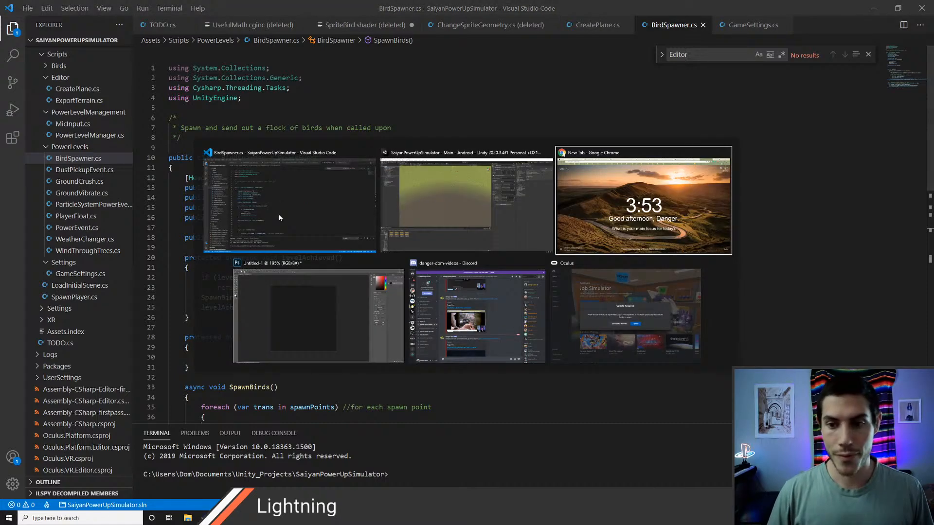
key("ctrl+p")
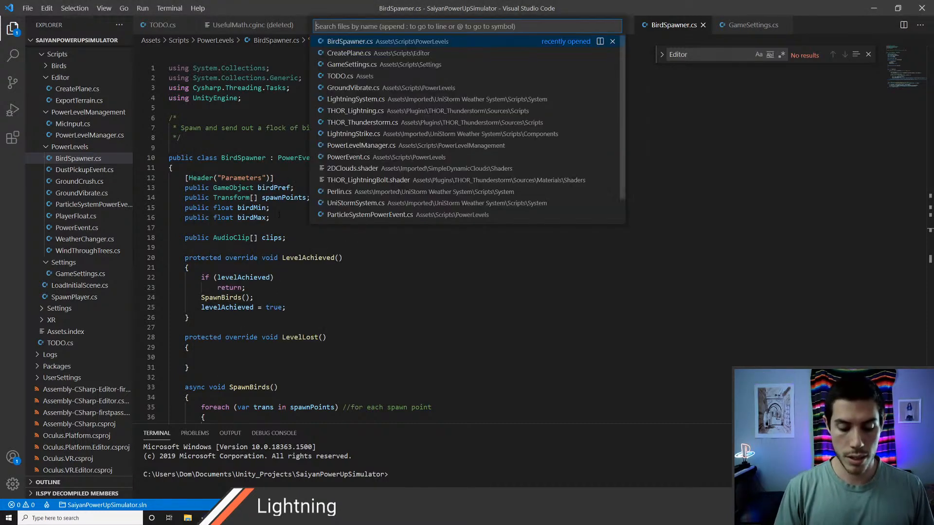
type("todo")
key("Return")
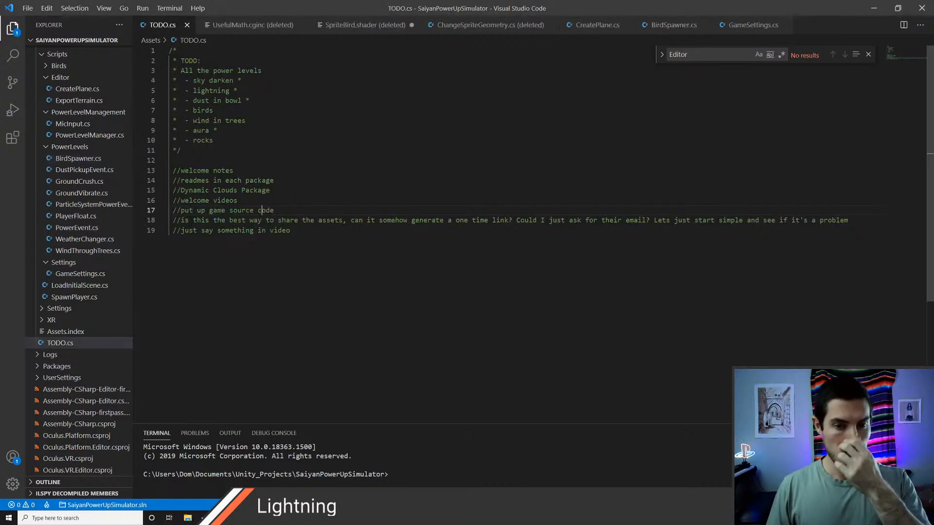
left_click(214, 140)
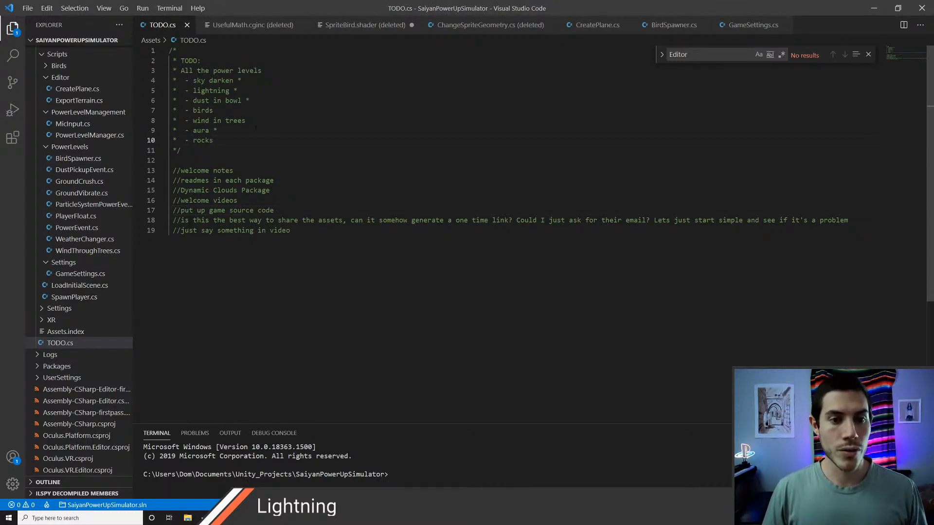
left_click(252, 111)
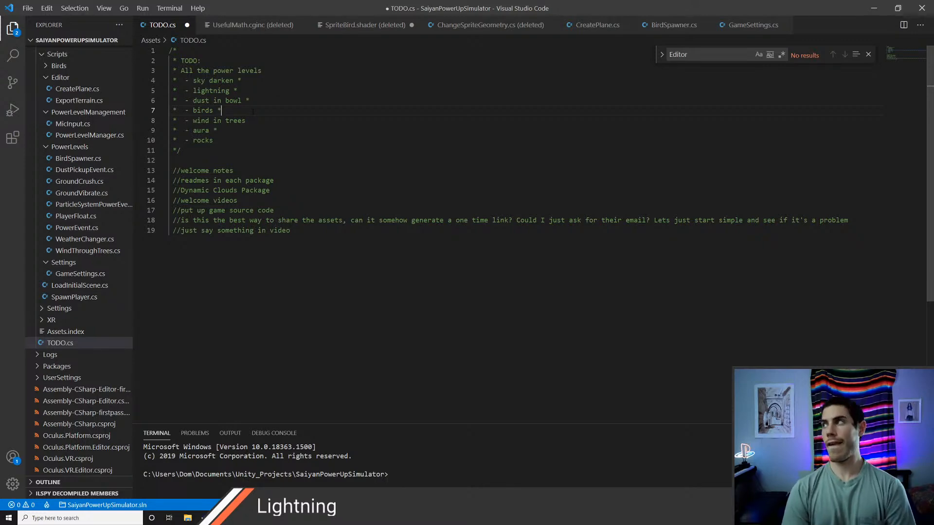
Step: Switch to Chrome, search the web for "asset store" and open the Unity Asset Store site
key("alt+Tab")
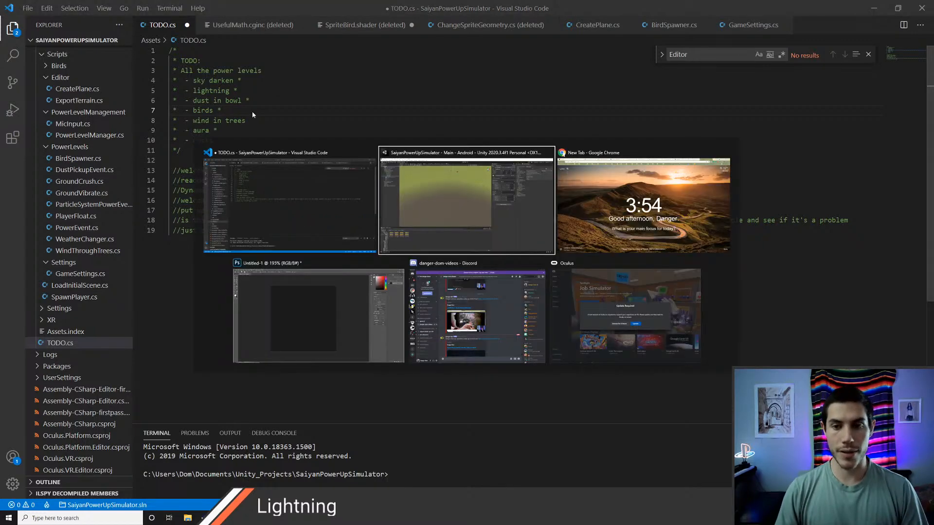
key("alt+Tab")
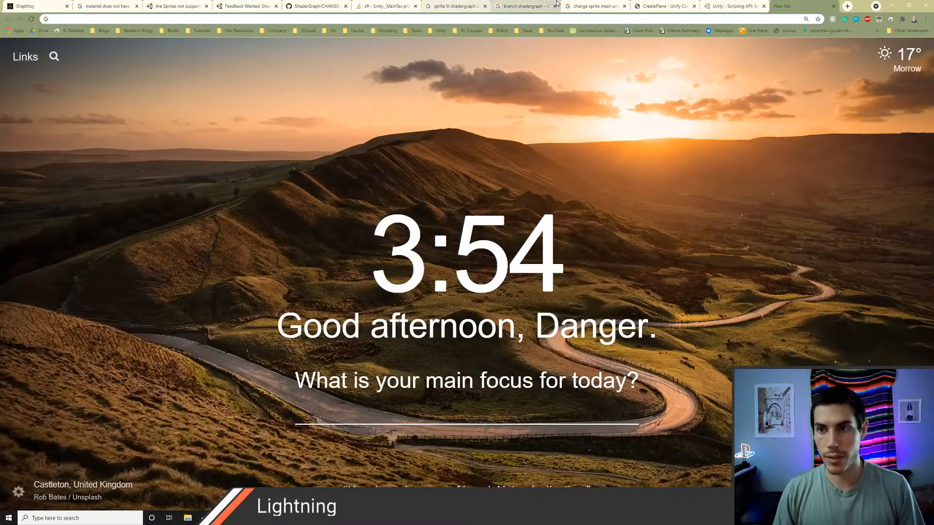
type("asset store")
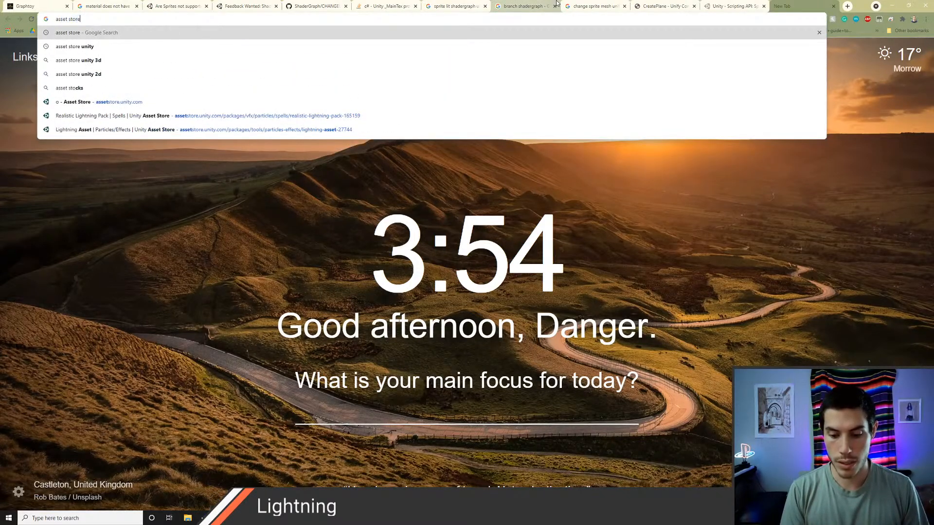
key("Return")
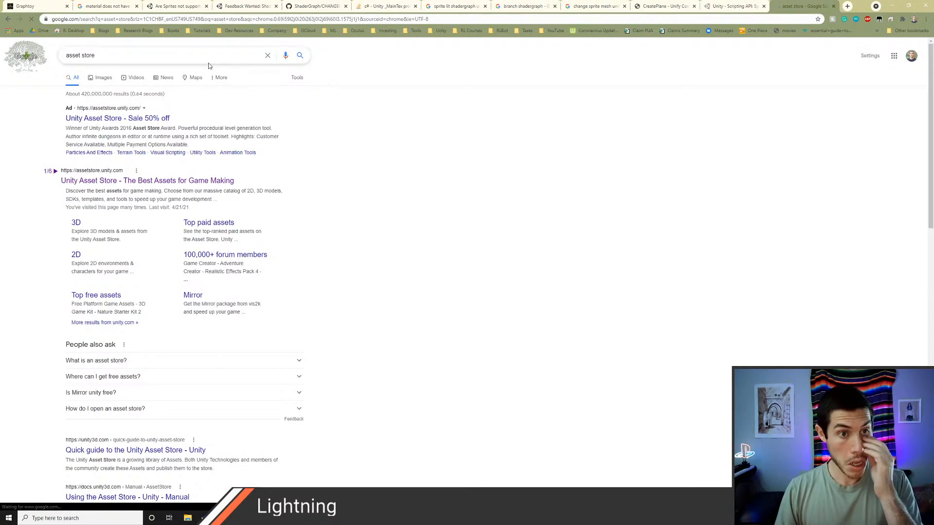
left_click(113, 182)
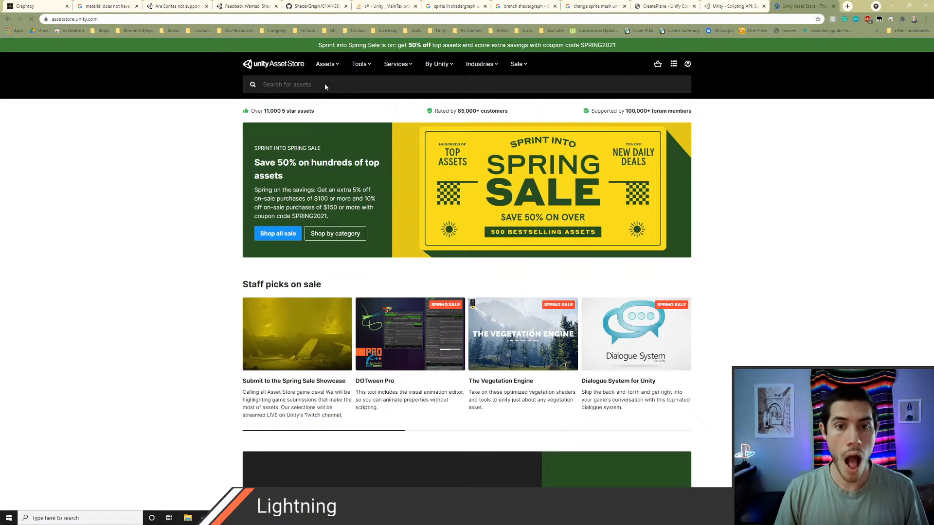
Step: Search the Unity Asset Store for "simple trees" and open the PolyWorks: Full Pack page
left_click(324, 83)
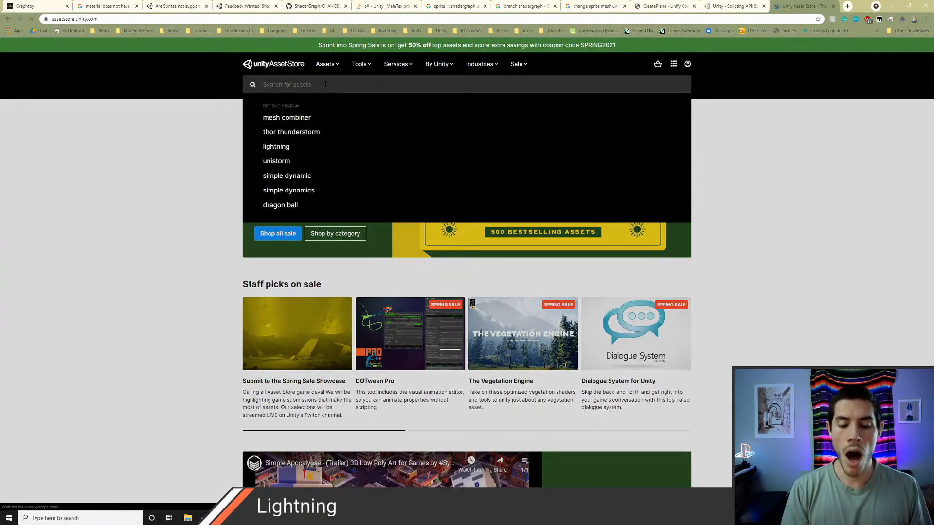
type("simple trees")
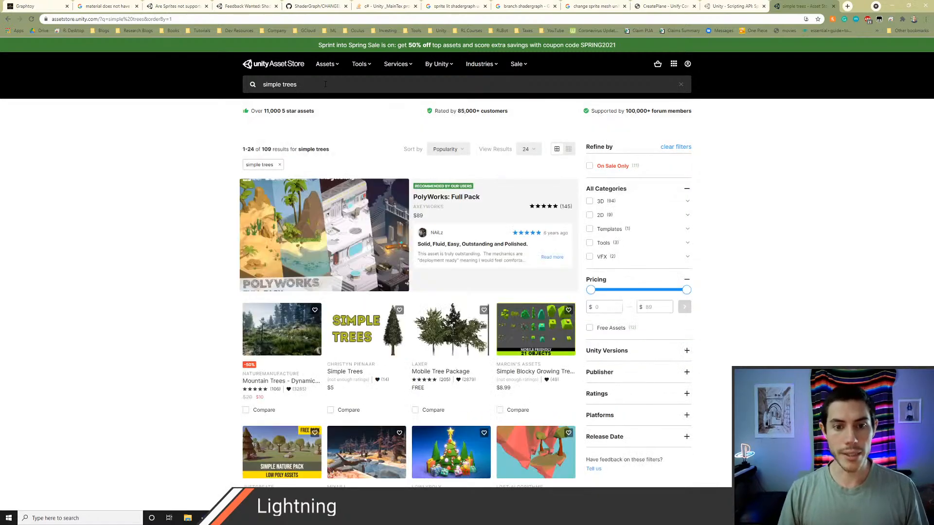
left_click(197, 272)
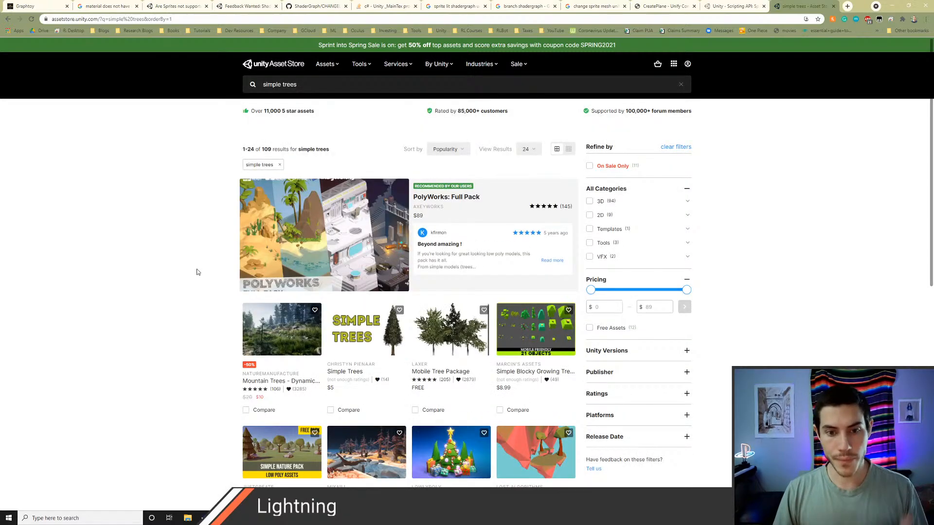
left_click(340, 240)
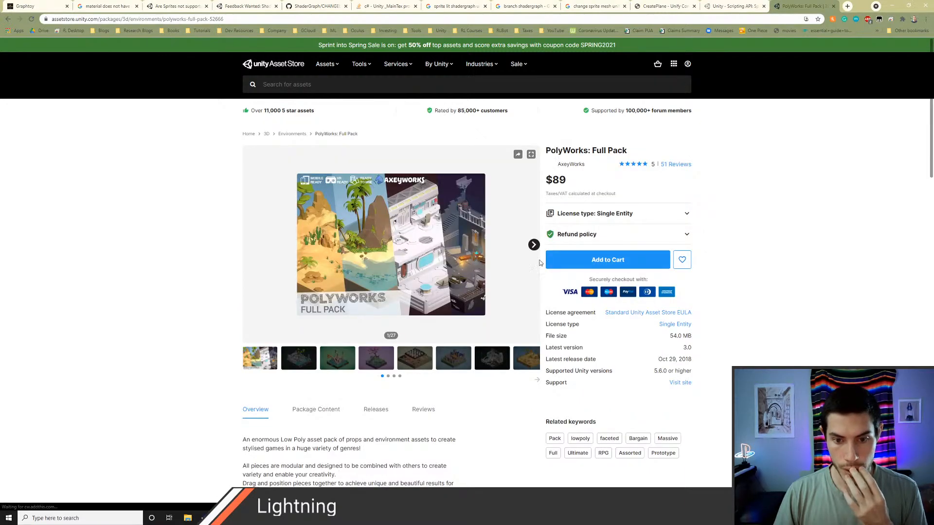
Step: Look through the preview images of the PolyWorks: Full Pack asset for suitable trees
left_click(309, 364)
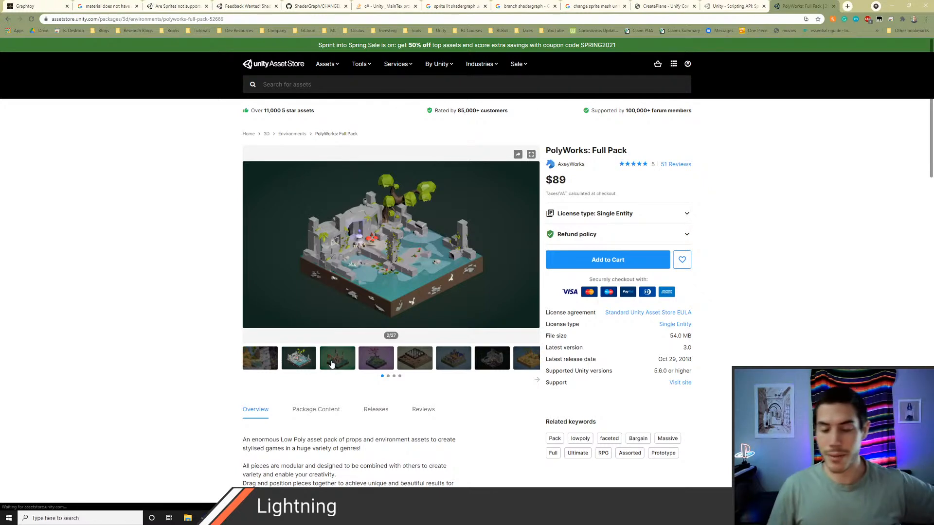
left_click(331, 364)
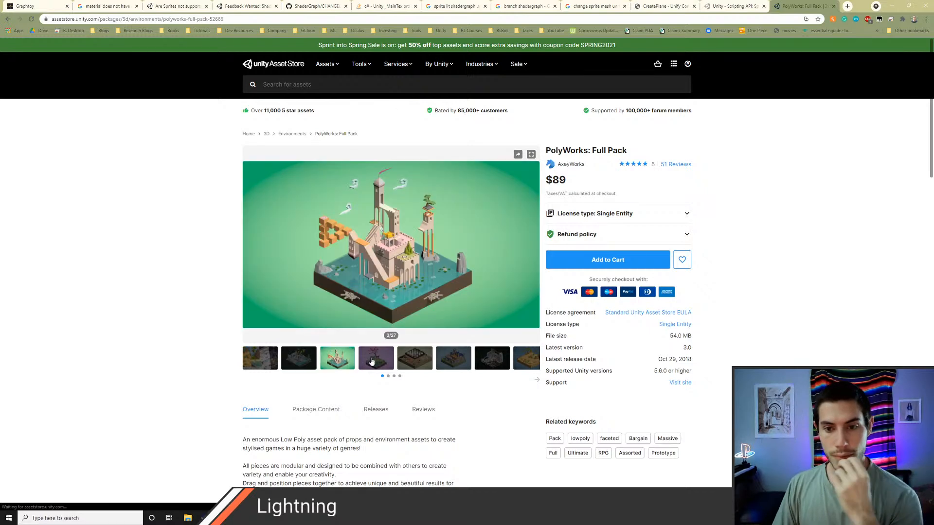
left_click(372, 363)
left_click(431, 360)
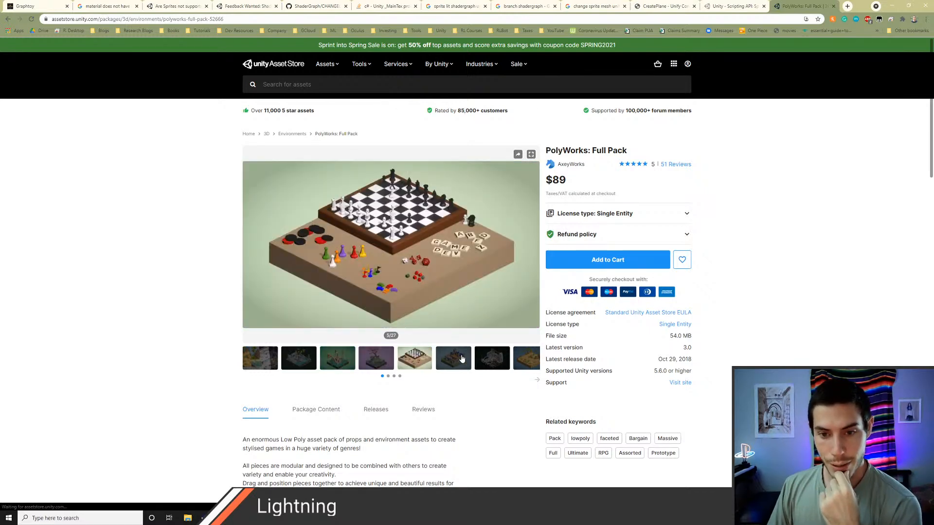
left_click(462, 359)
left_click(479, 362)
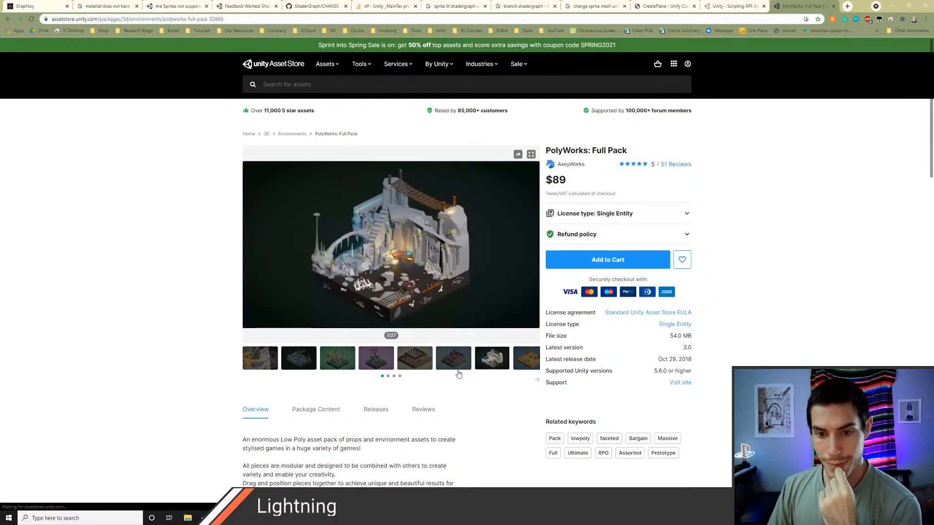
left_click(388, 376)
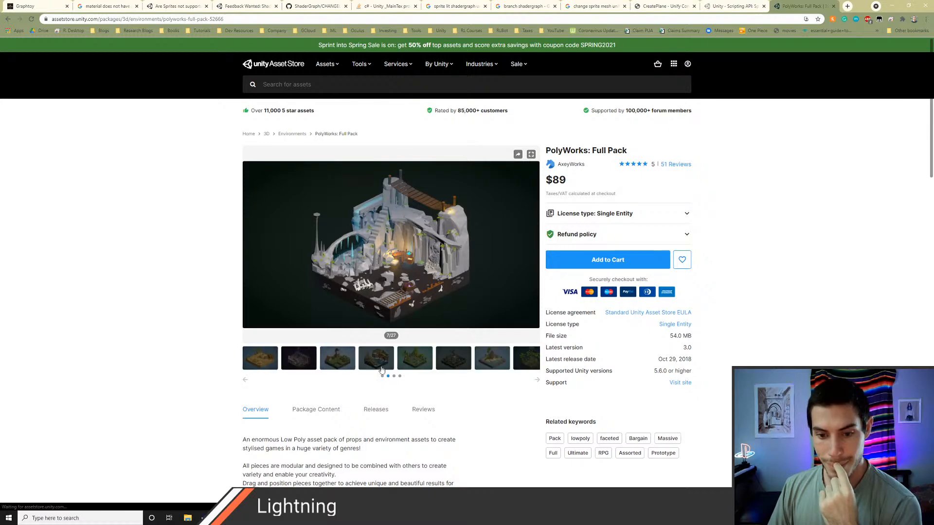
left_click(376, 357)
Step: Return to the "simple trees" results and open Simple Trees and Mobile Tree Package in separate browser tabs
left_click(8, 19)
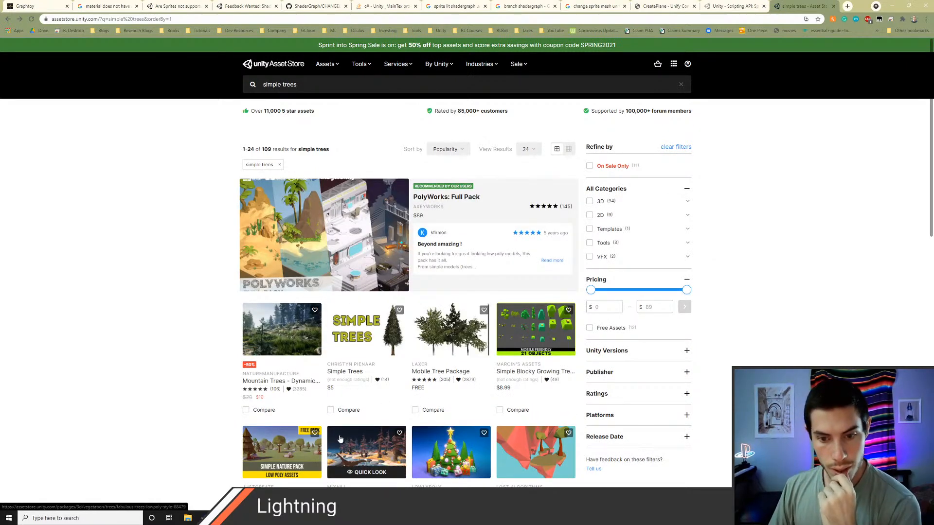
middle_click(368, 339)
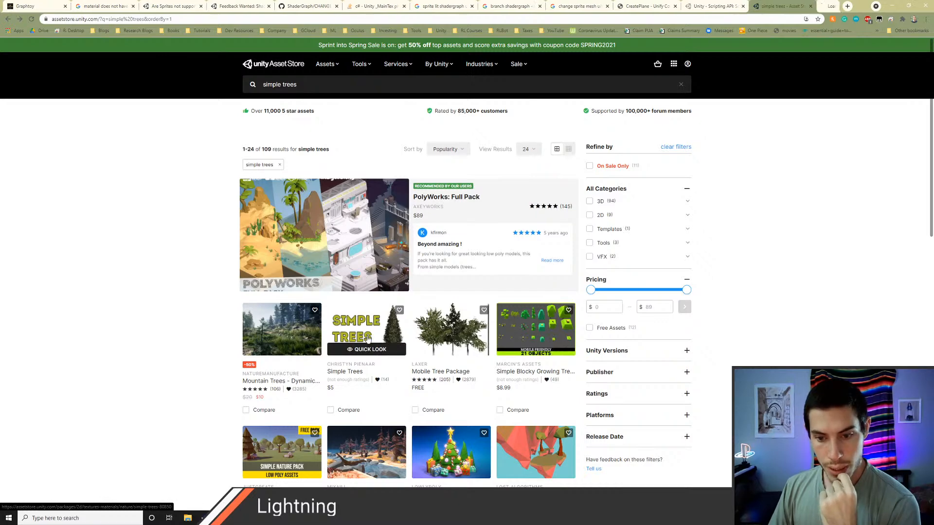
middle_click(455, 331)
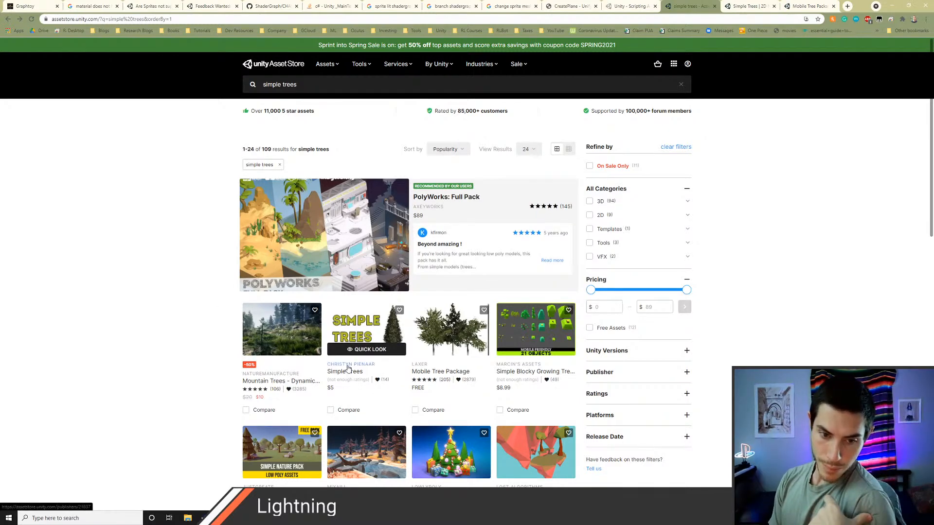
Step: Examine the Simple Trees preview images, covering the ginko, redwood, oak and maple variations
key("ctrl+Tab")
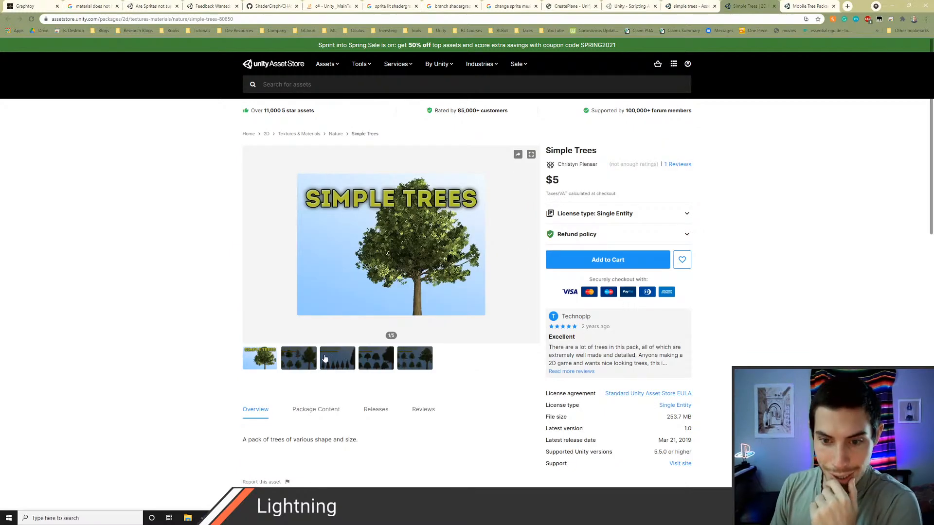
left_click(300, 362)
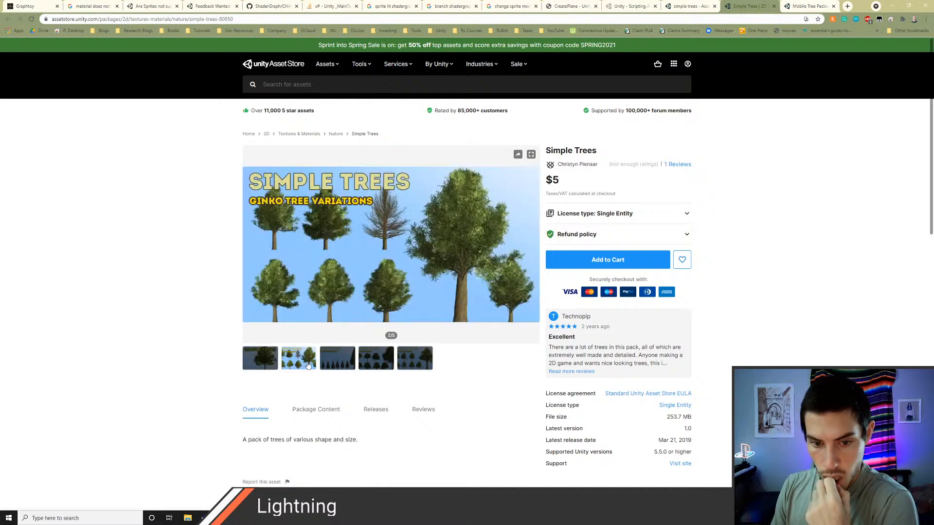
left_click(329, 365)
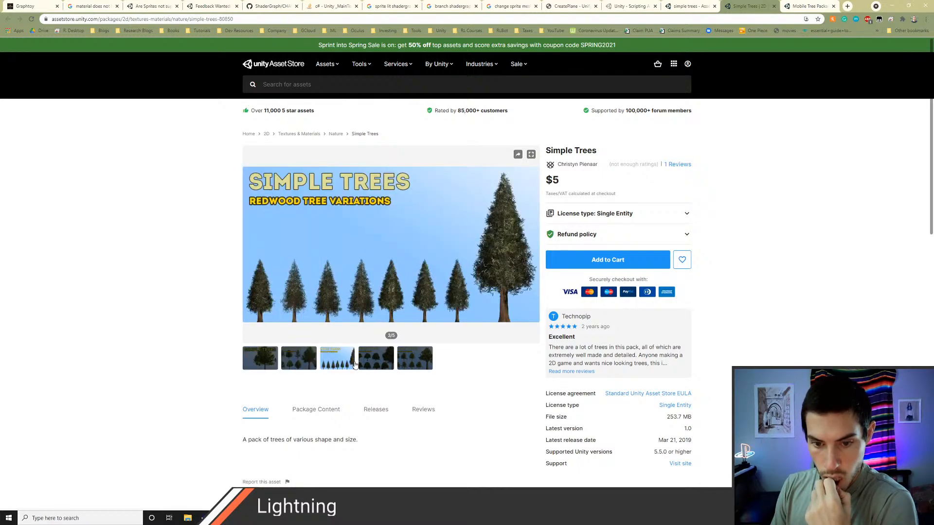
left_click(369, 364)
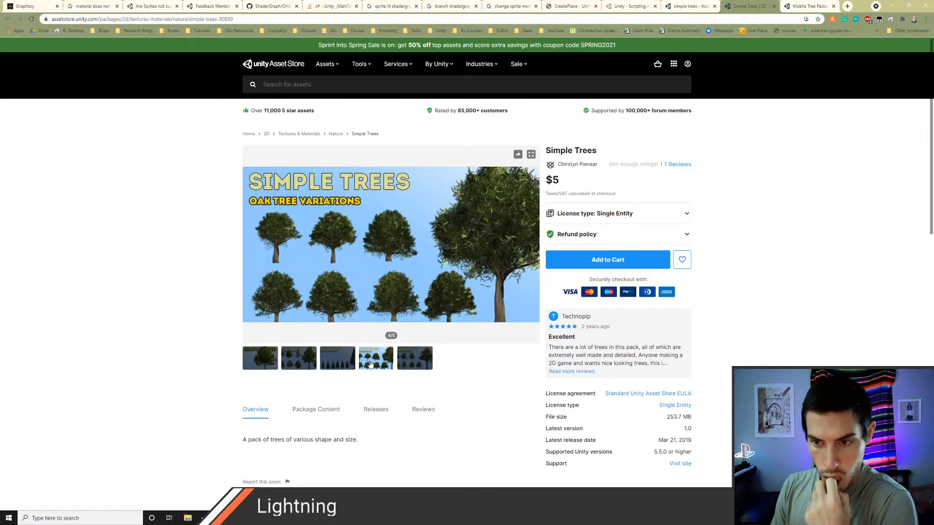
left_click(410, 367)
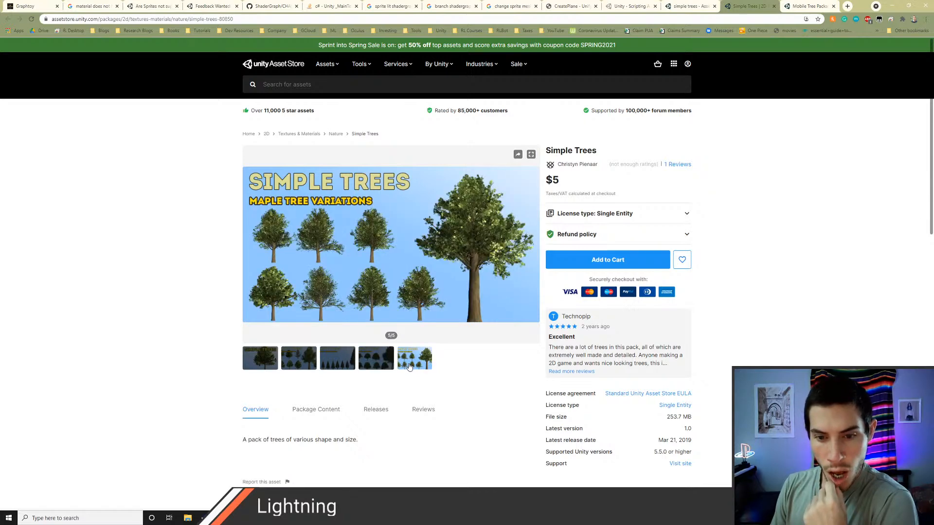
left_click(270, 361)
left_click(289, 358)
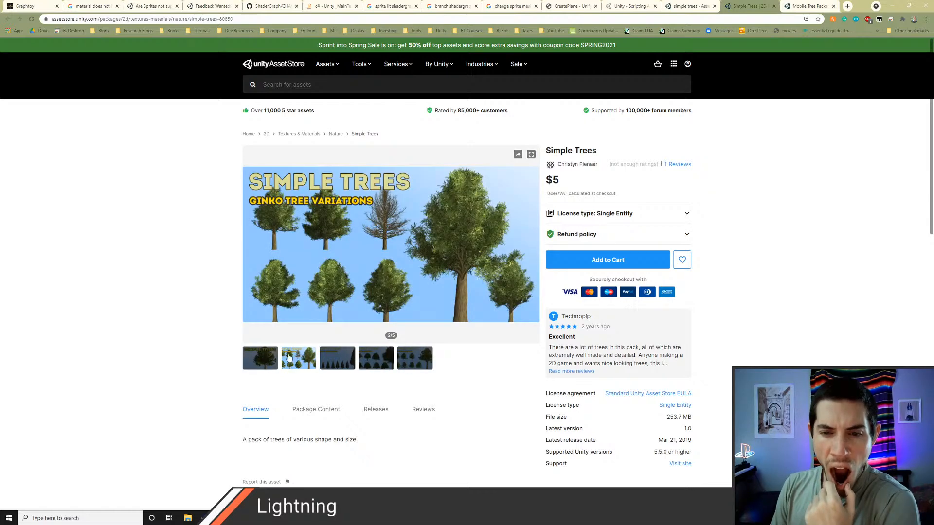
Step: Review the package content list and release notes of Simple Trees
scroll(244, 349, "down", 3)
left_click(315, 267)
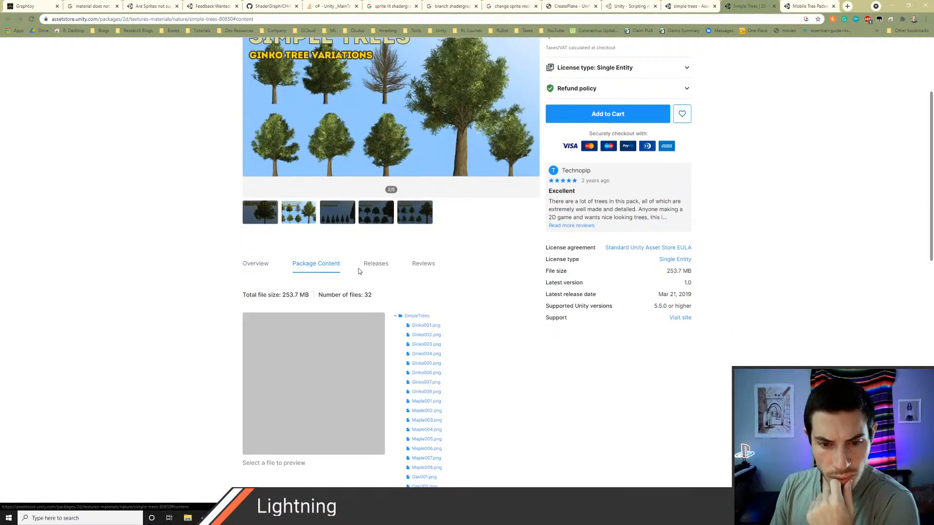
scroll(382, 291, "down", 7)
scroll(396, 311, "up", 4)
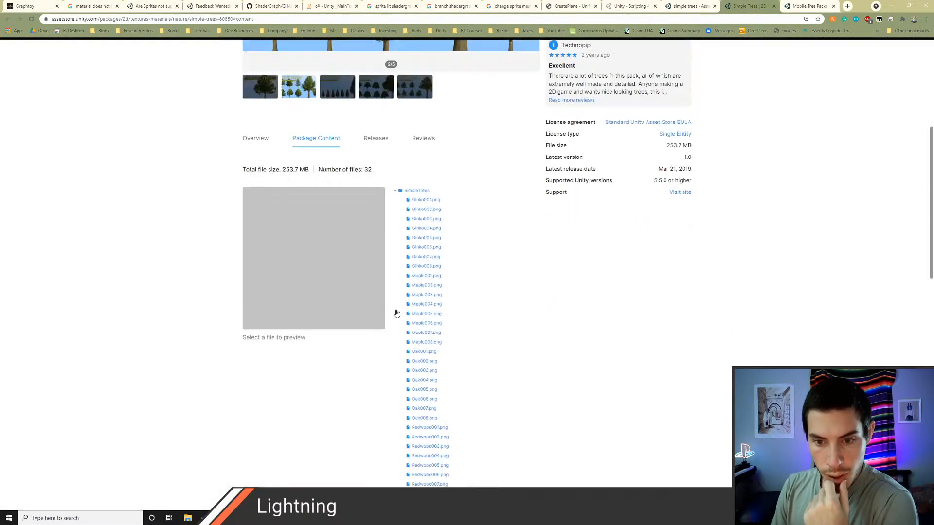
scroll(396, 312, "up", 3)
left_click(382, 301)
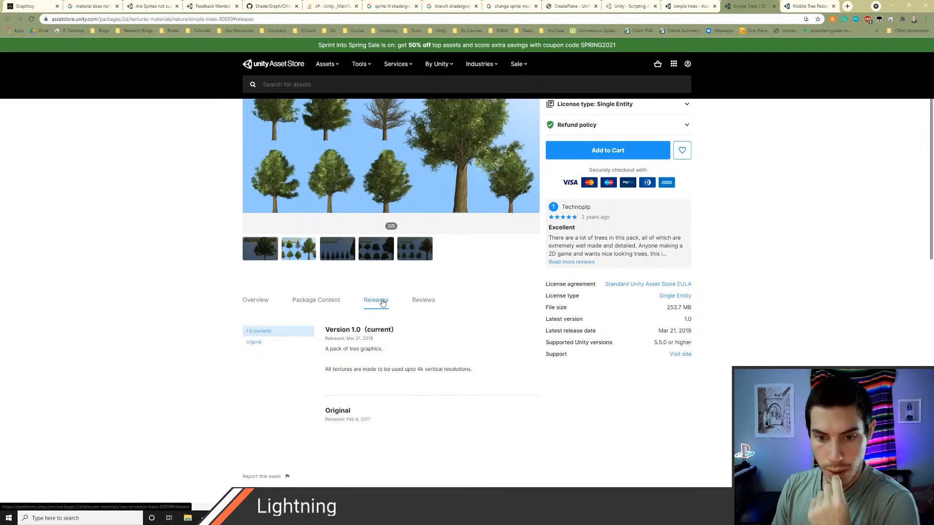
scroll(379, 302, "up", 2)
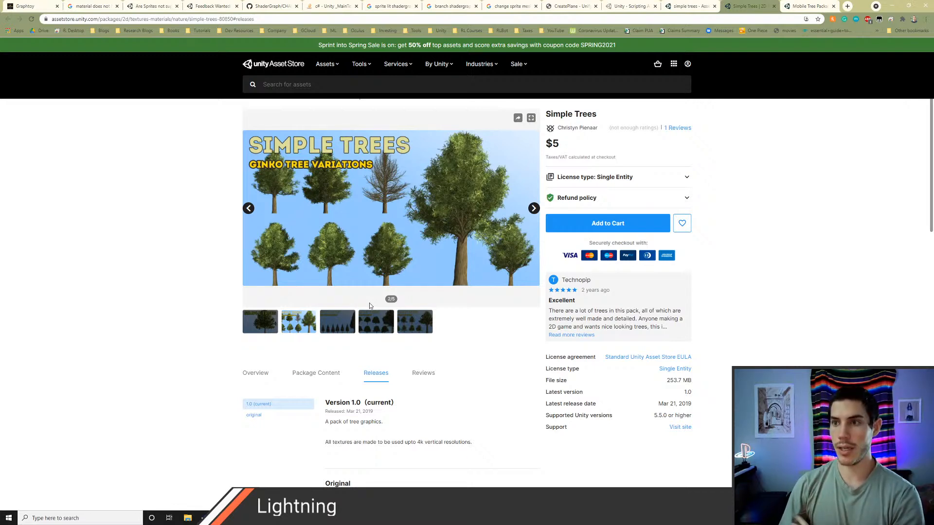
Step: Examine the preview images and release notes of the Mobile Tree Package
key("ctrl+Tab")
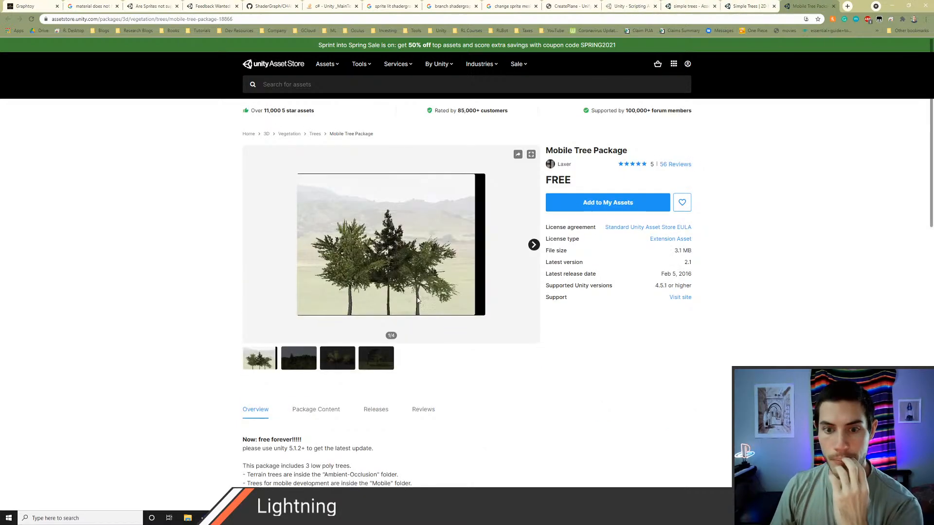
scroll(303, 324, "down", 1)
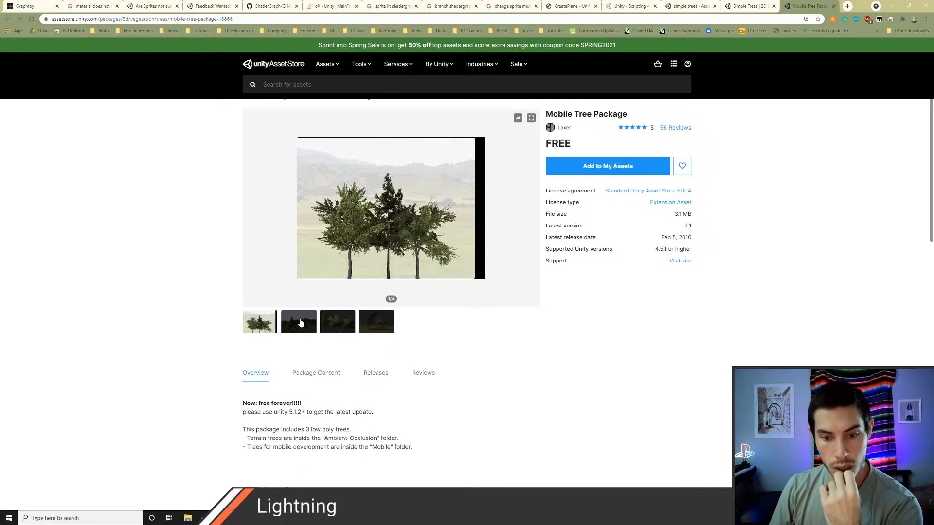
left_click(301, 324)
left_click(339, 326)
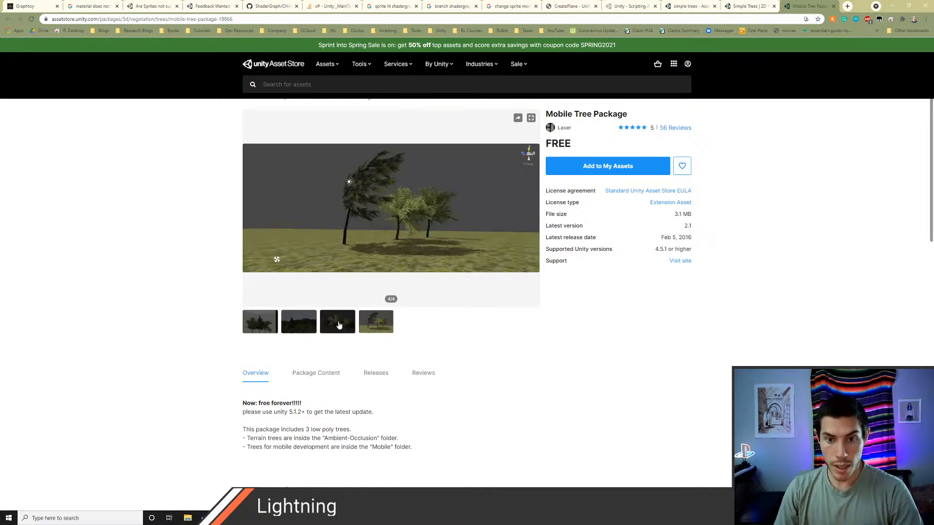
left_click(366, 377)
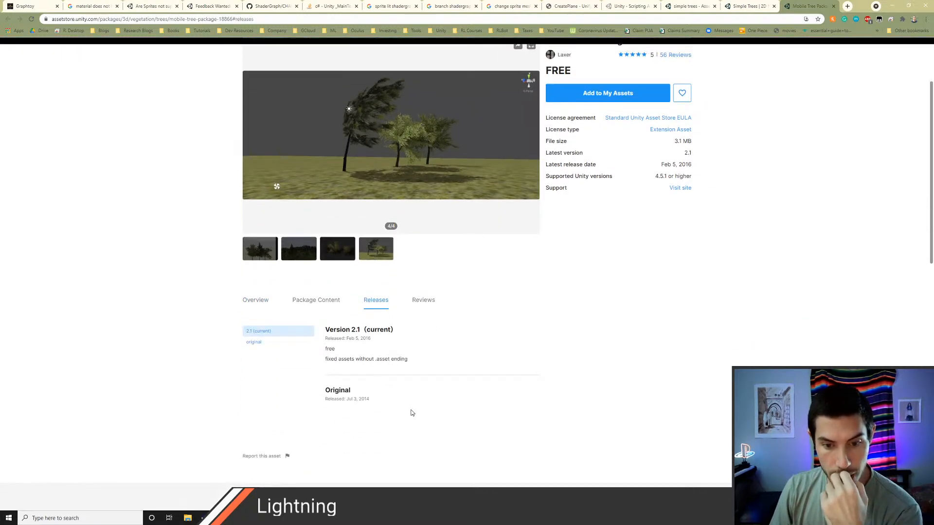
scroll(405, 409, "up", 2)
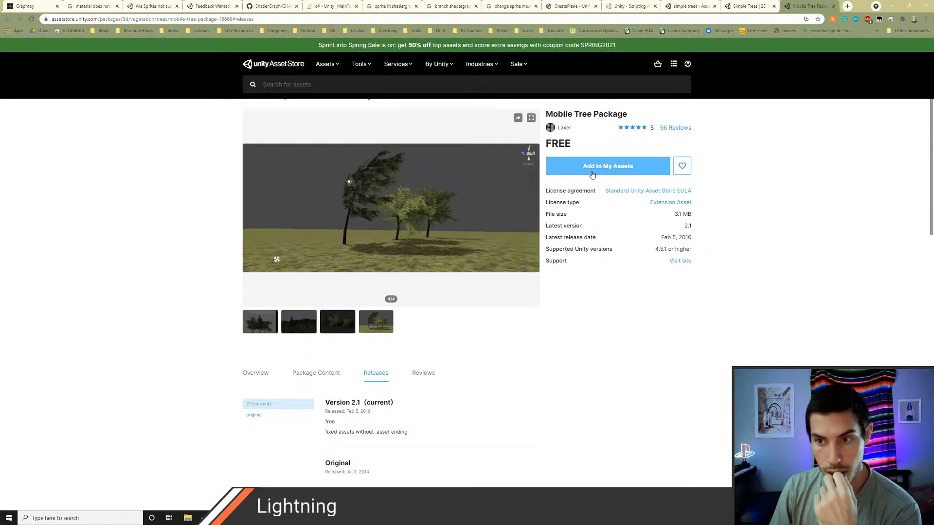
Step: Add the free Mobile Tree Package to My Assets and accept the terms
left_click(592, 173)
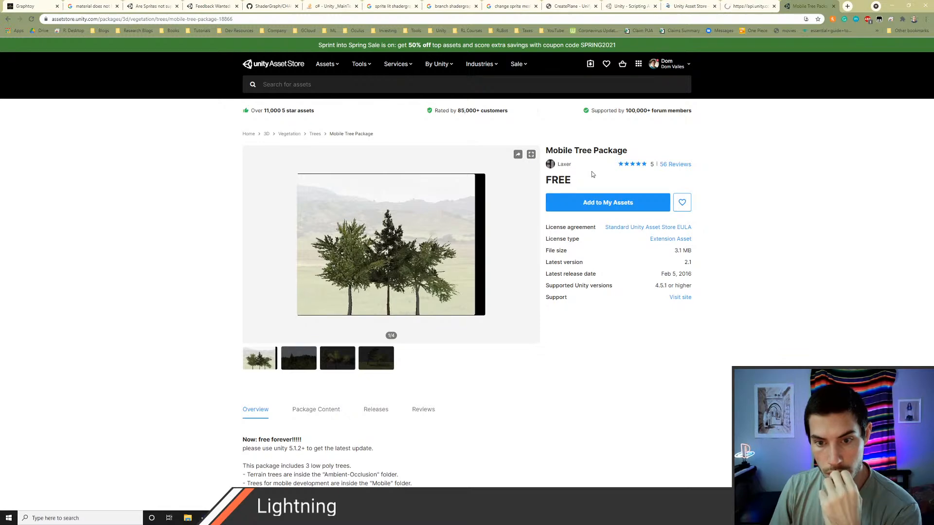
left_click(583, 200)
left_click(516, 331)
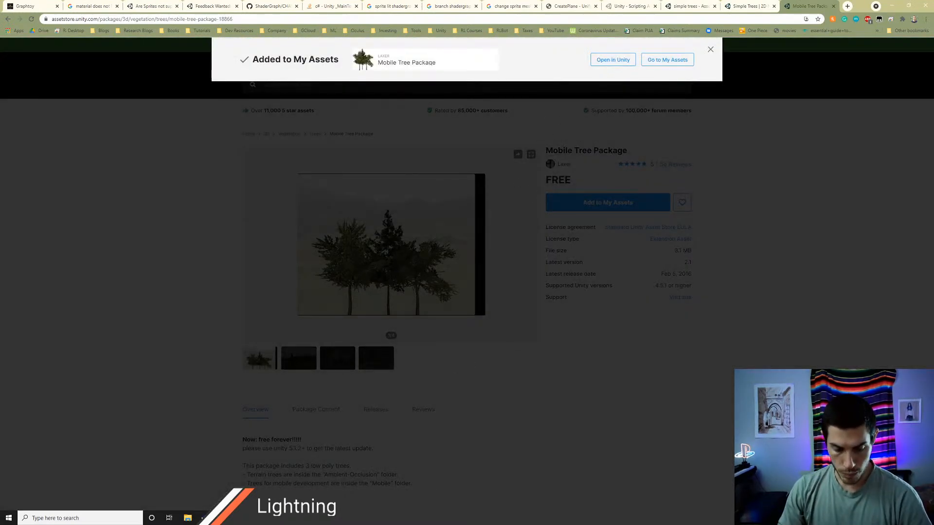
Step: Switch to the Unity editor and open the Package Manager
left_click(313, 516)
left_click(225, 12)
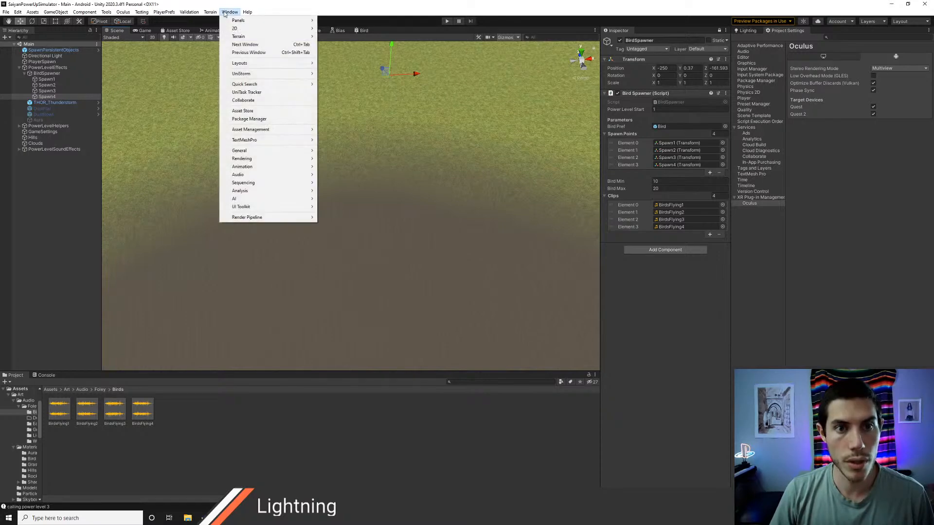
left_click(225, 13)
left_click(225, 12)
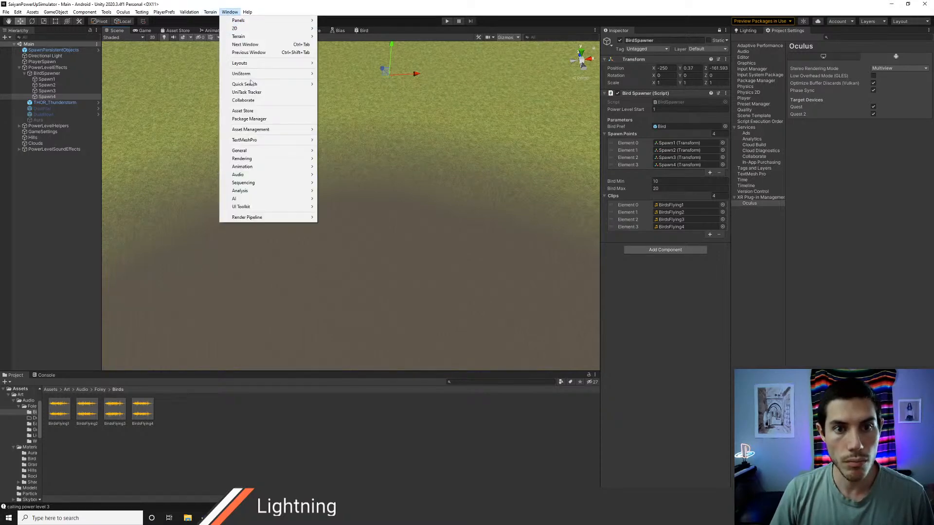
left_click(250, 120)
Step: Search the Unity Registry packages for "tree"
left_click(471, 91)
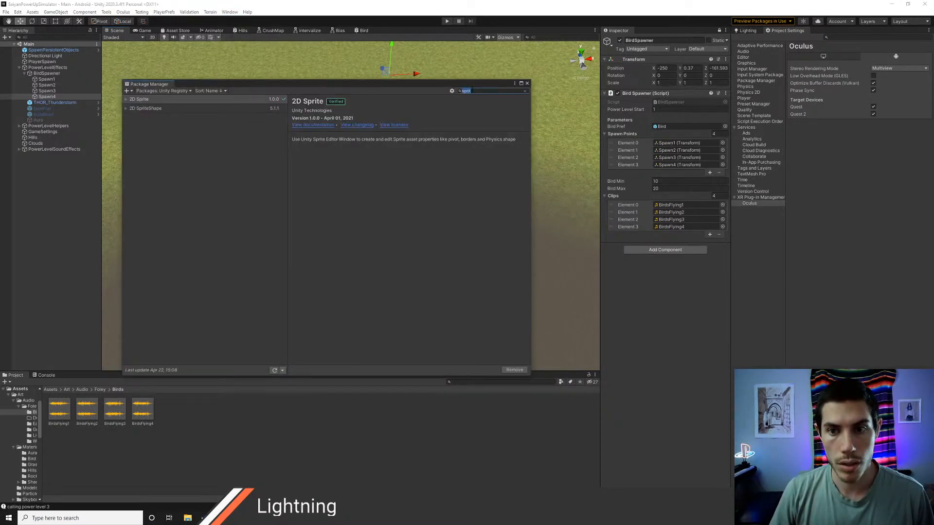
type("tree")
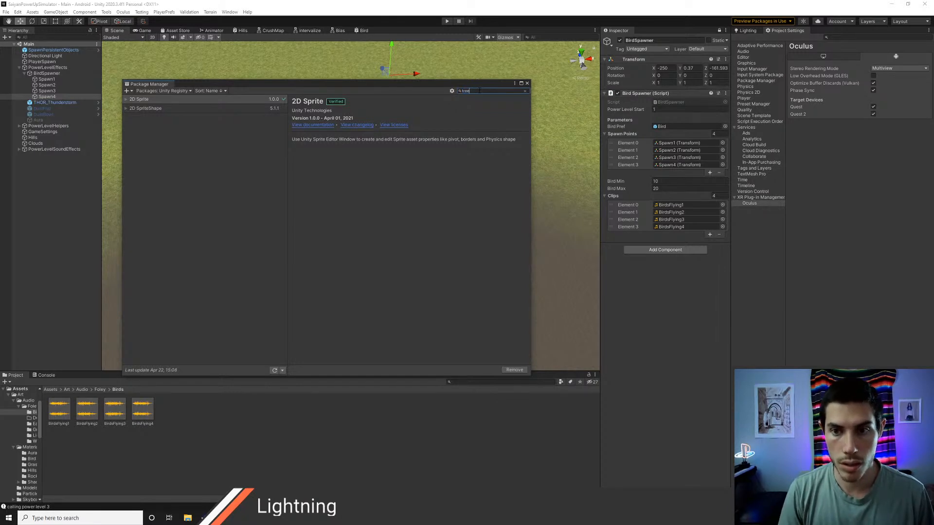
type("s")
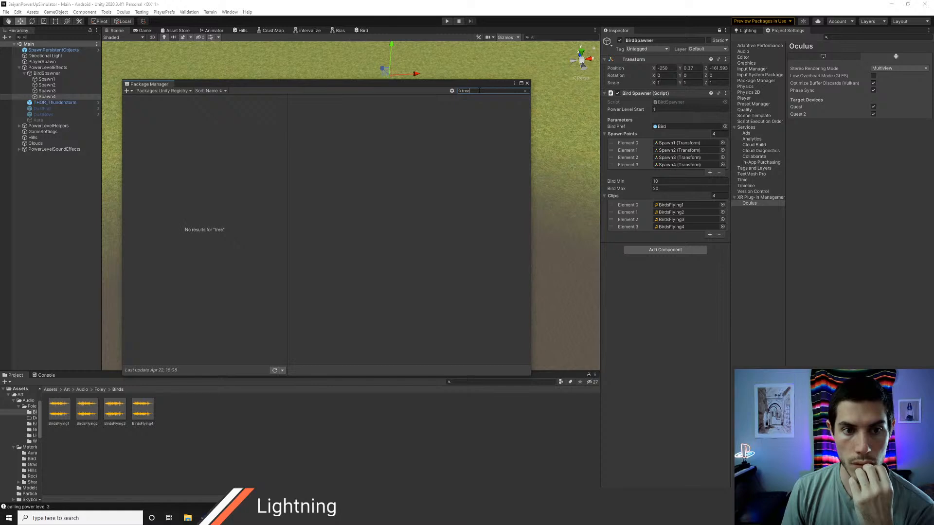
Step: Switch the package source to My Assets and search it for "tree"
left_click(188, 97)
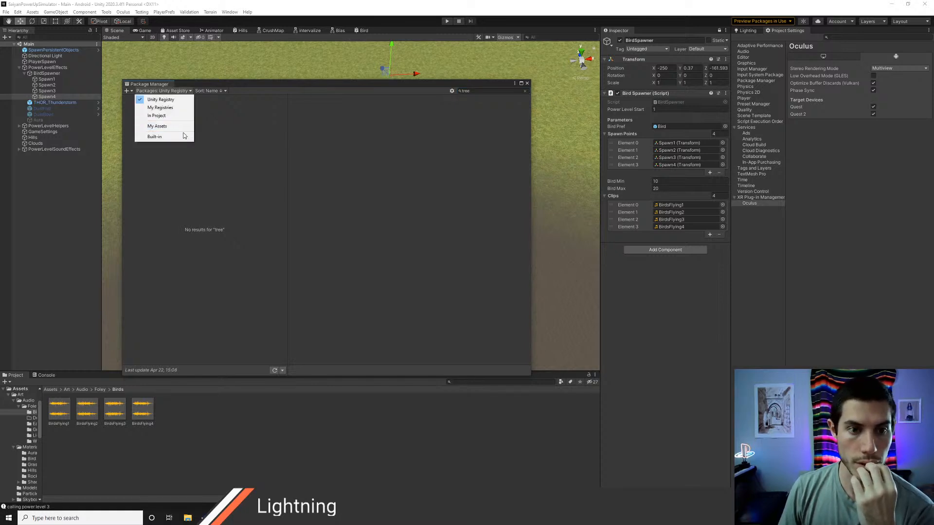
left_click(197, 128)
left_click(472, 90)
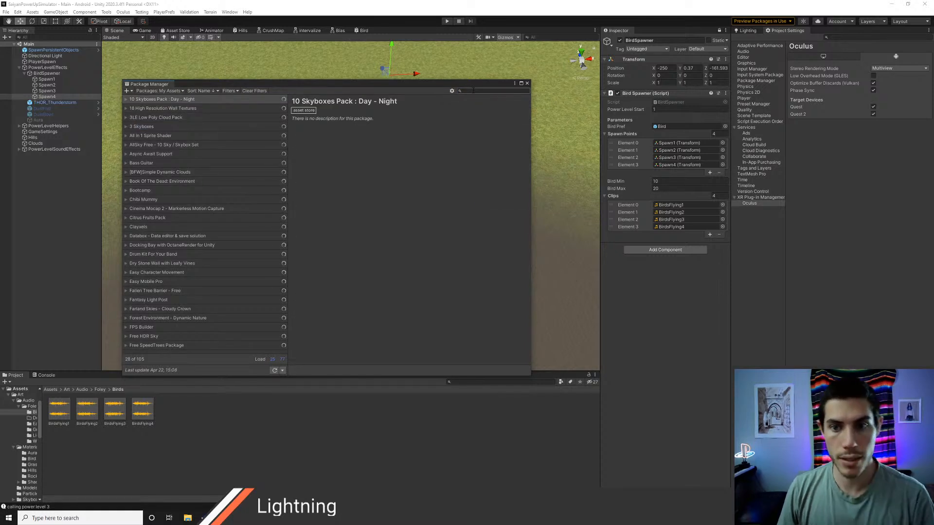
type("tree")
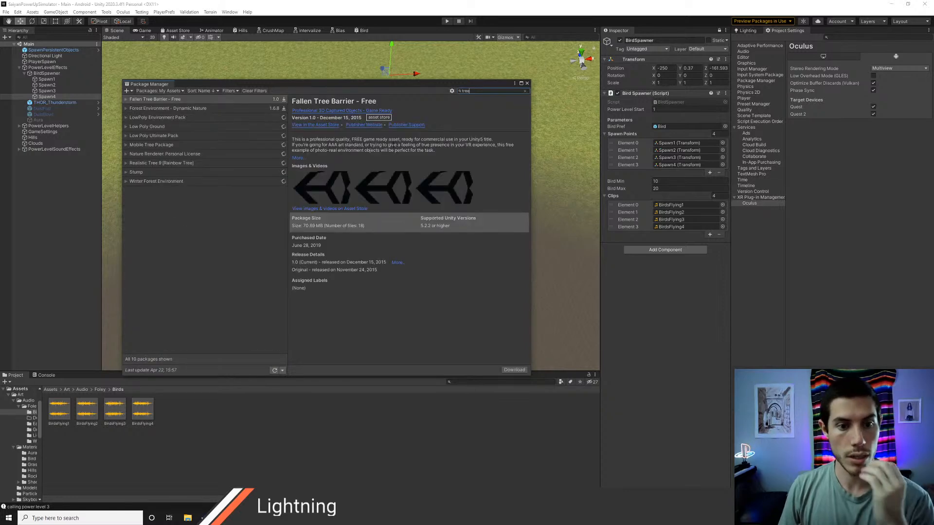
Step: Review the details of the listed tree packages from Forest Environment - Dynamic Nature through Low Poly Ultimate Pack
left_click(162, 108)
left_click(161, 117)
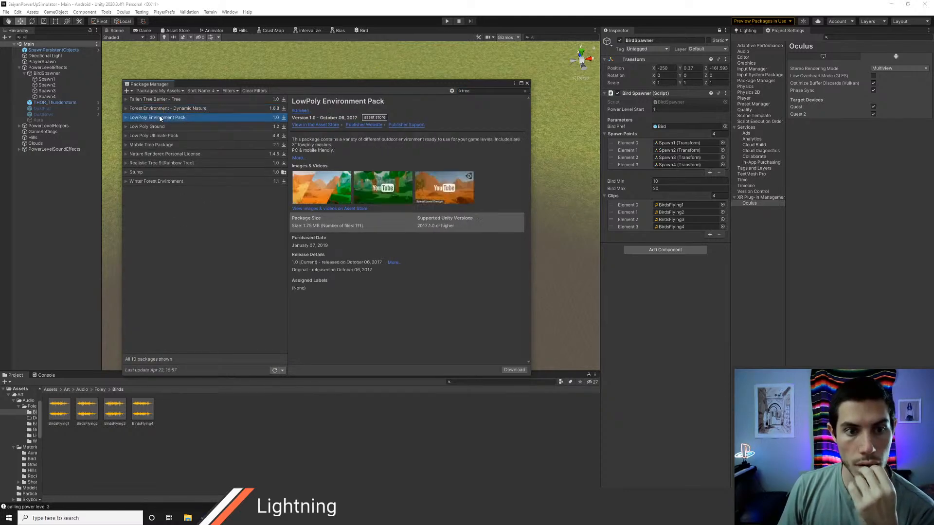
left_click(161, 127)
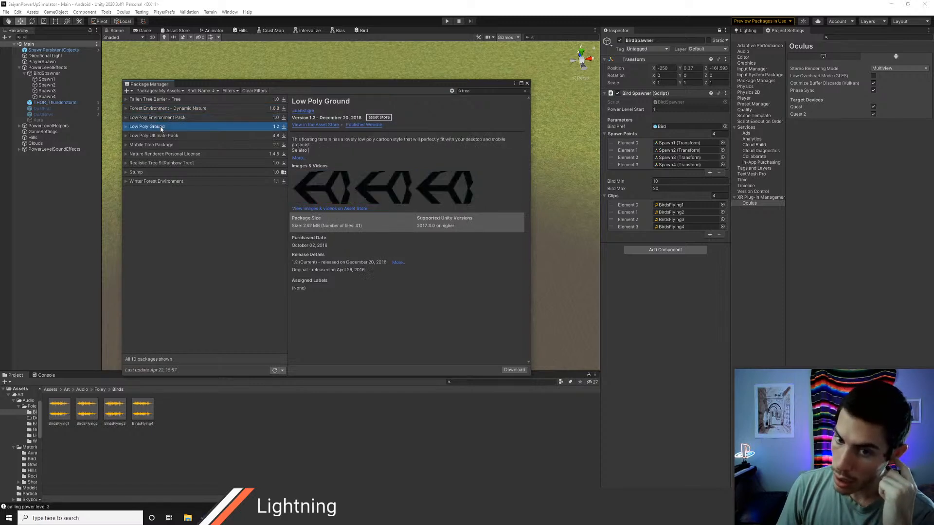
left_click(163, 136)
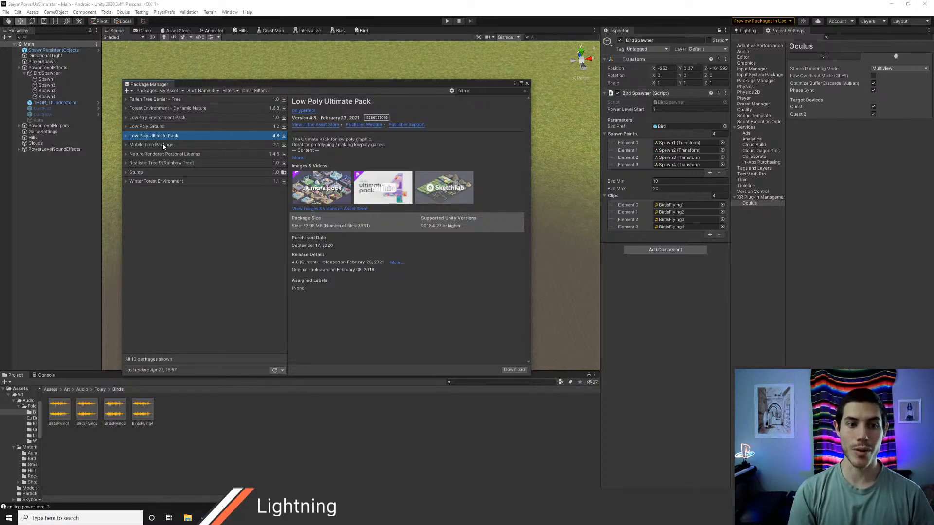
Step: Switch to the Asset Store in Chrome, search for "low poly ultimate" and open the Low Poly Ultimate Pack page
key("alt+Tab")
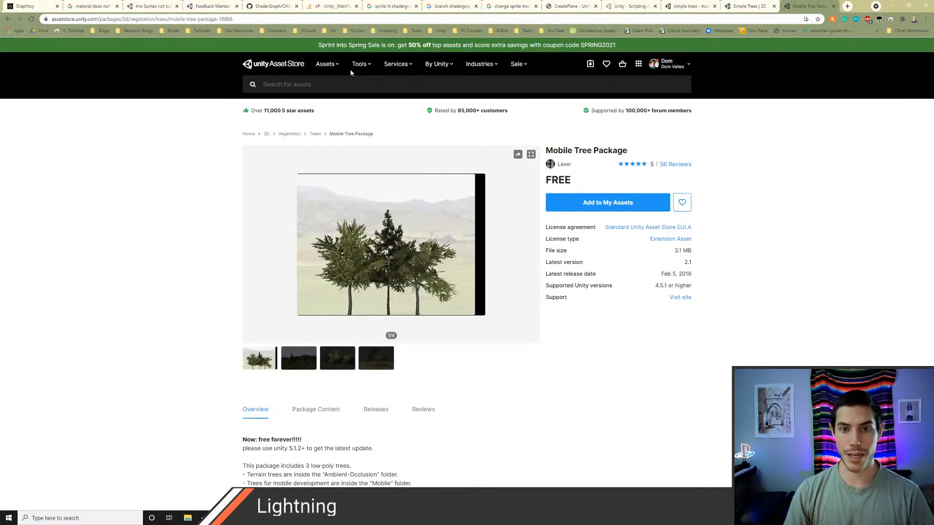
left_click(339, 85)
type("low pol")
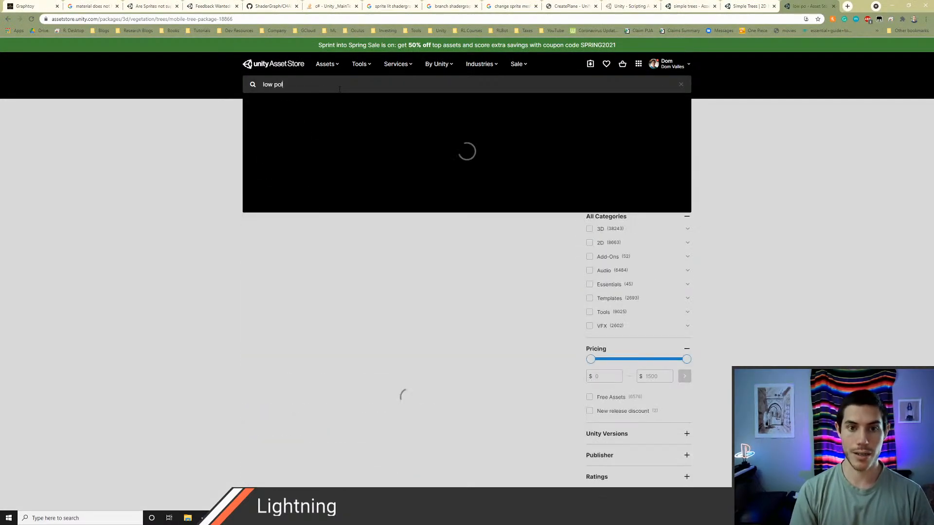
type("y ultimate")
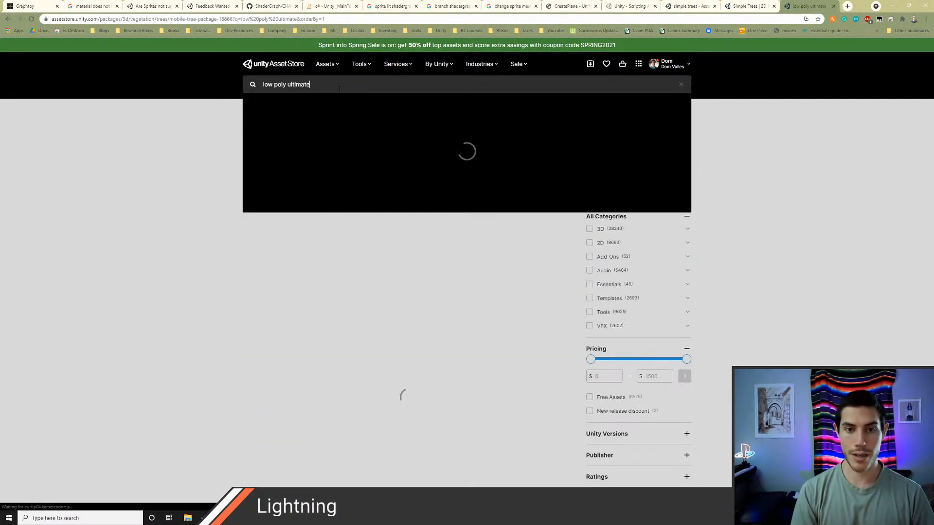
key("Return")
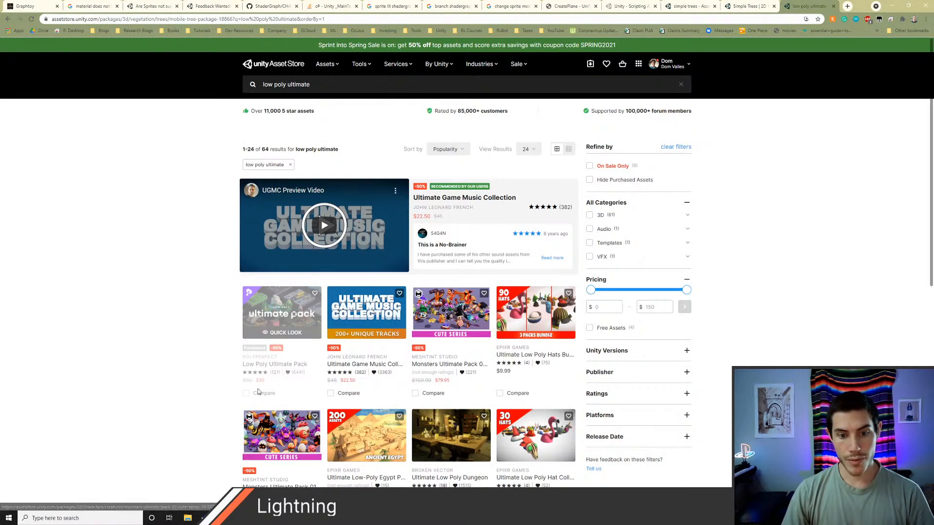
left_click(282, 321)
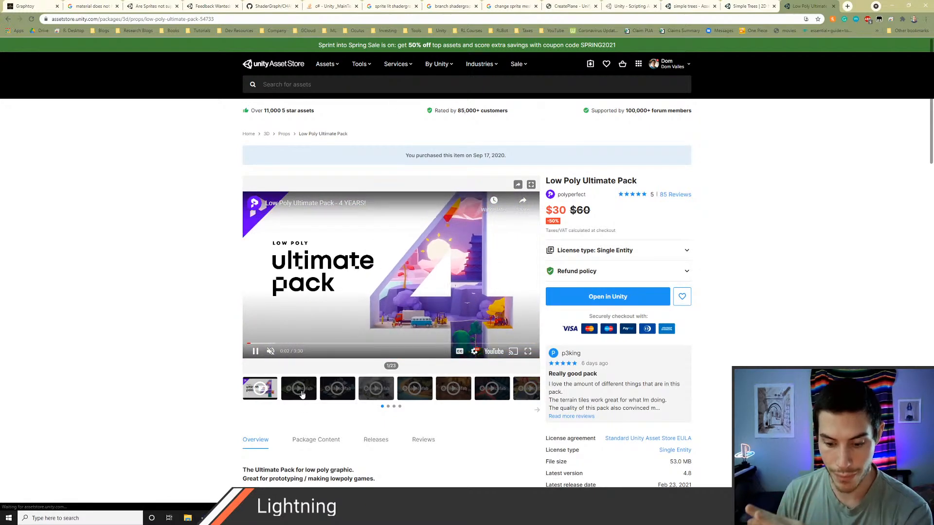
Step: Browse the Low Poly Ultimate Pack's preview gallery and description to judge its tree style
scroll(302, 385, "down", 1)
left_click(337, 353)
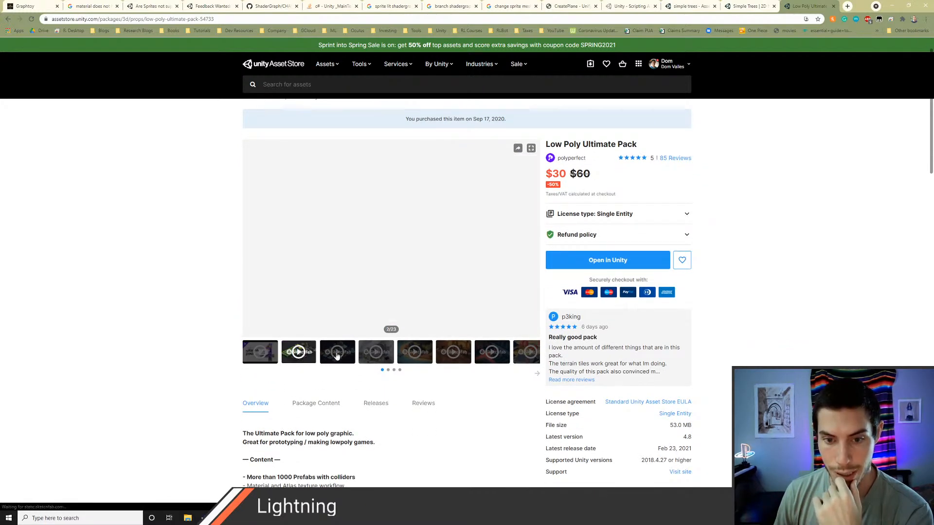
left_click(373, 354)
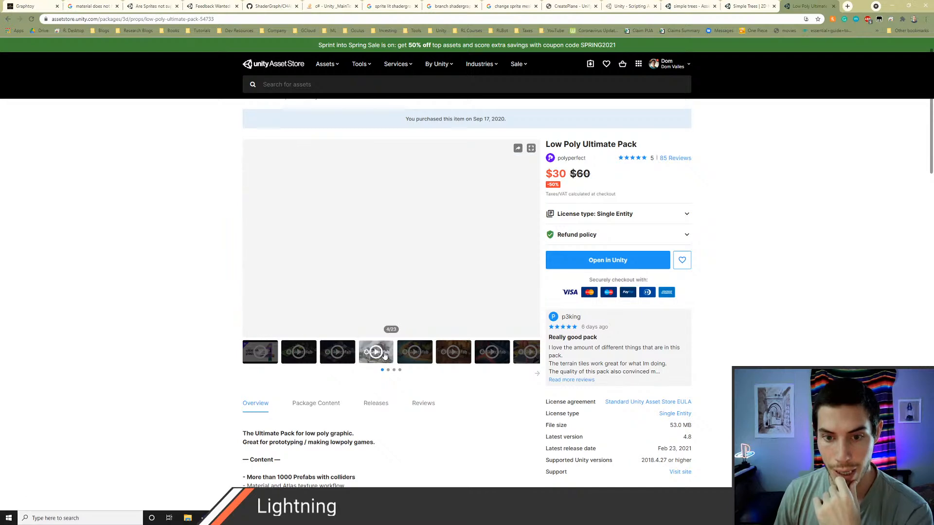
left_click(413, 353)
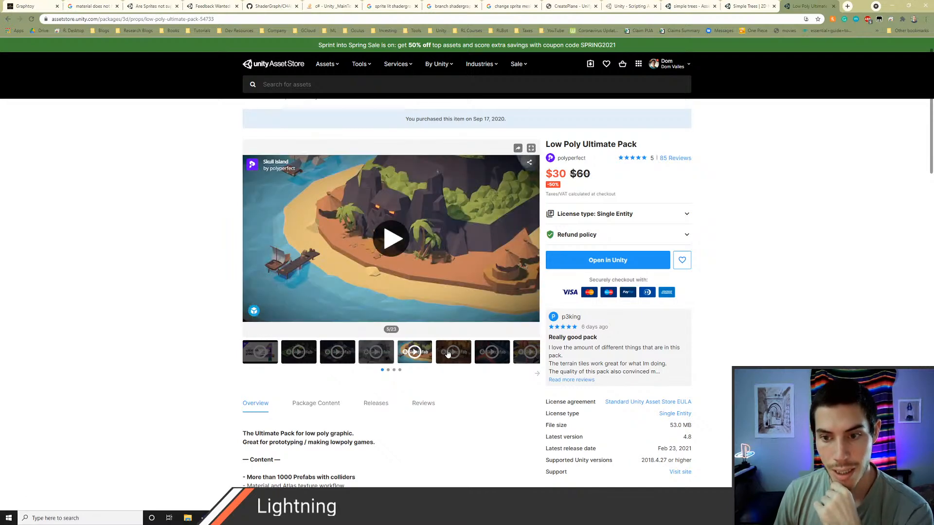
left_click(447, 353)
left_click(477, 357)
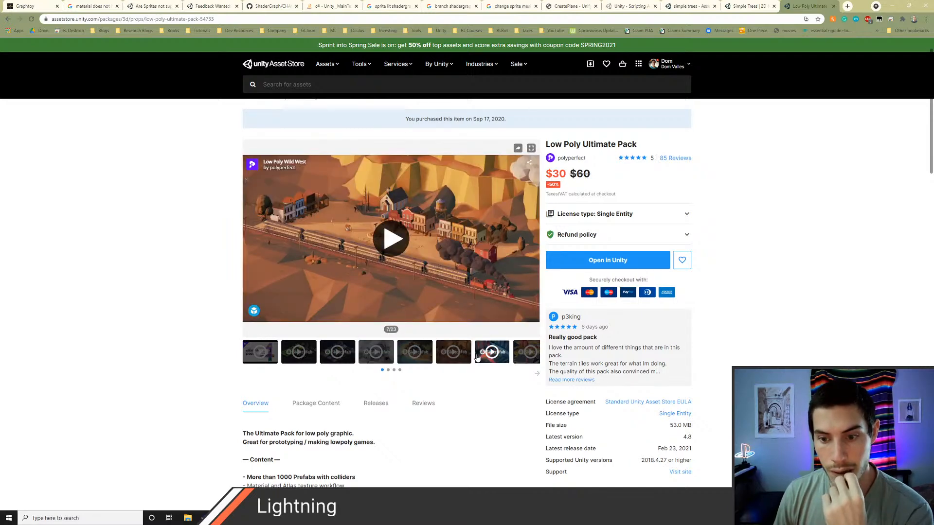
scroll(477, 357, "down", 3)
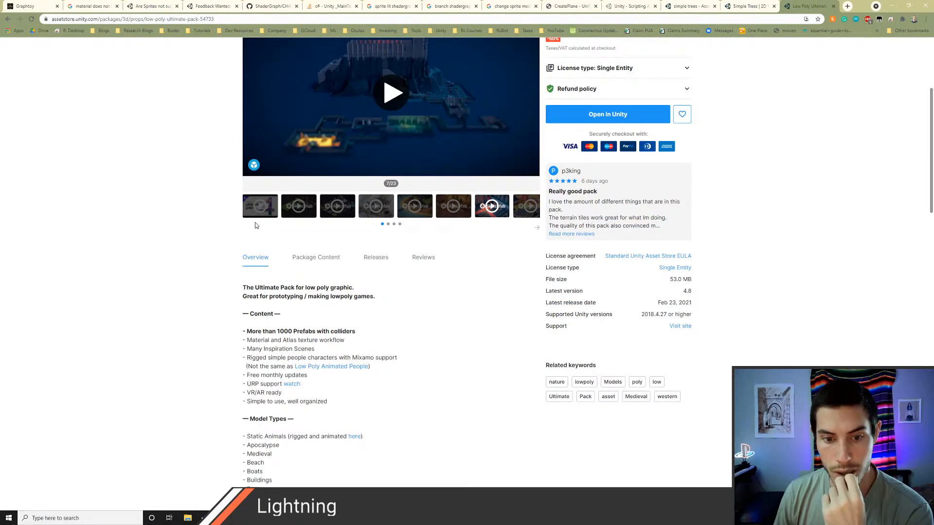
Step: Play the pack's first preview video, pause it at 0:08 on the 2016 trees and dismiss the suggested videos
left_click(259, 210)
scroll(262, 308, "up", 3)
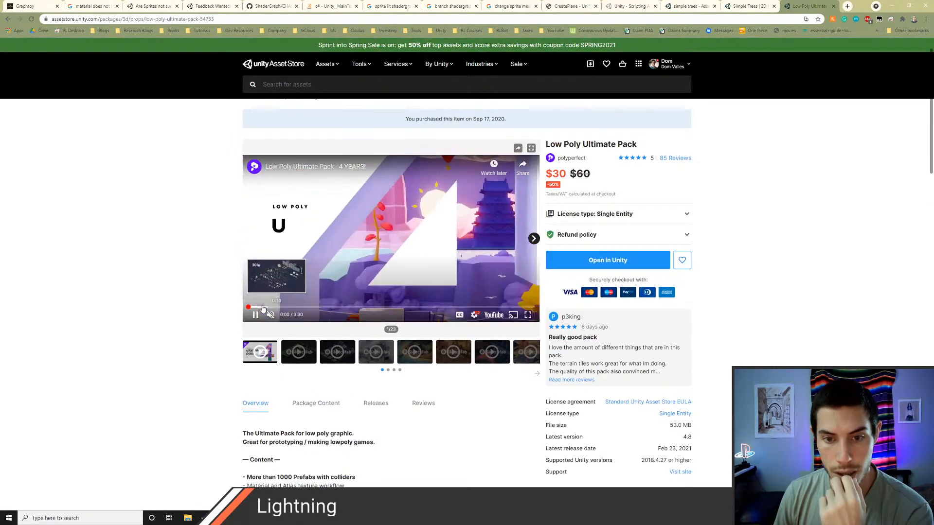
left_click(262, 307)
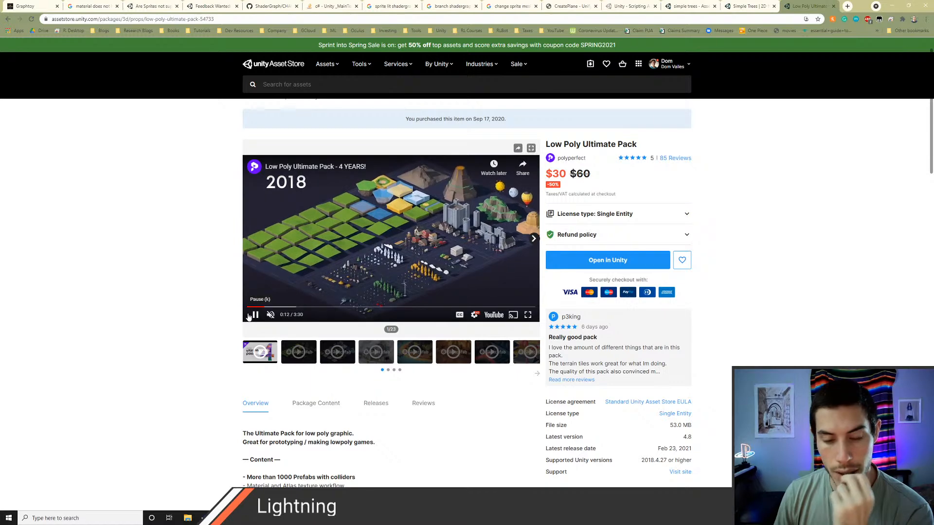
key("Left")
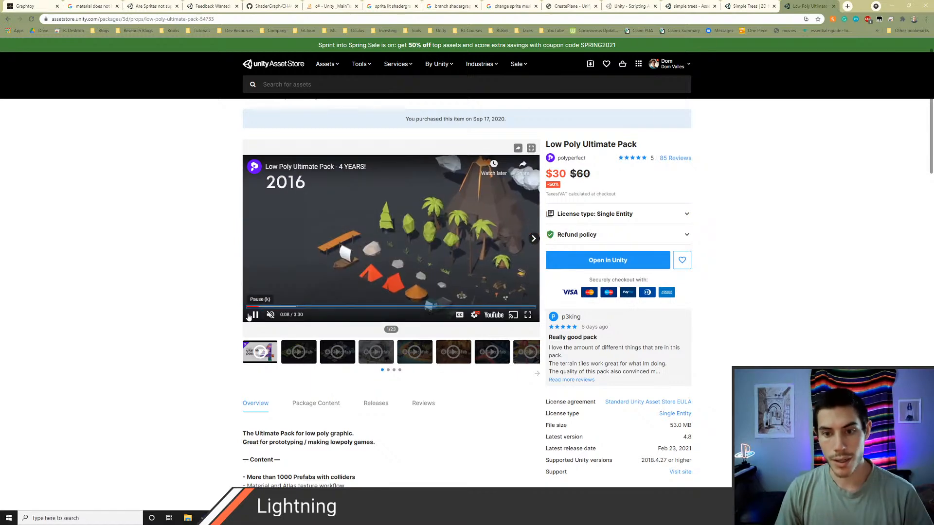
left_click(254, 315)
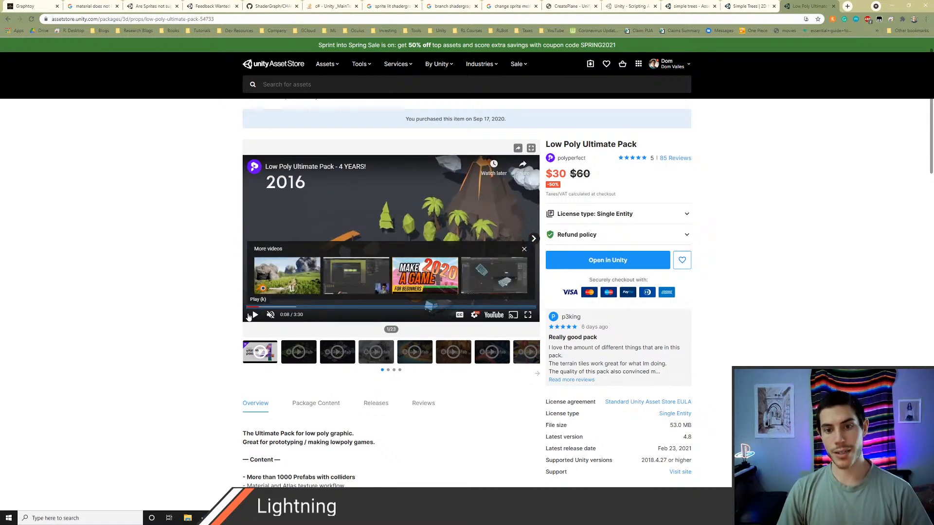
left_click(523, 249)
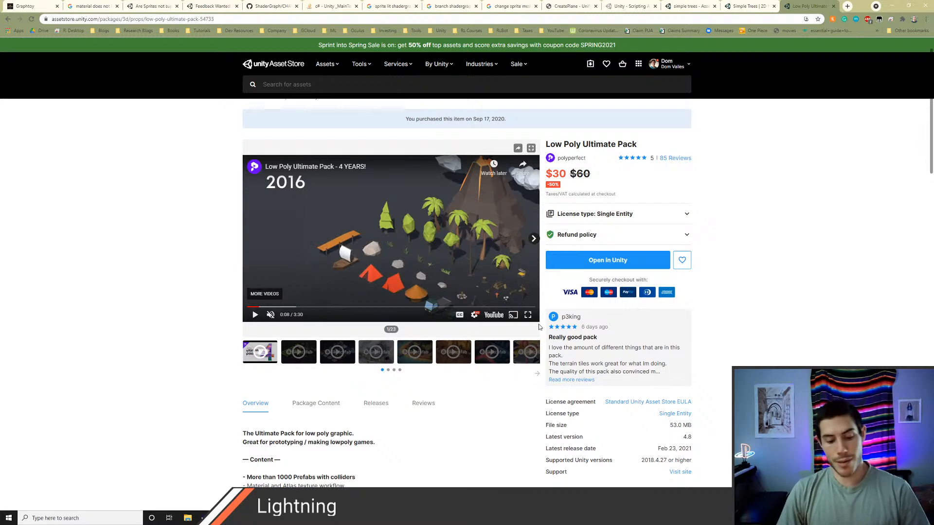
Step: Return to Unity, close the Package Manager and compare the scene's hills with the pack's preview in Chrome
key("alt+Tab")
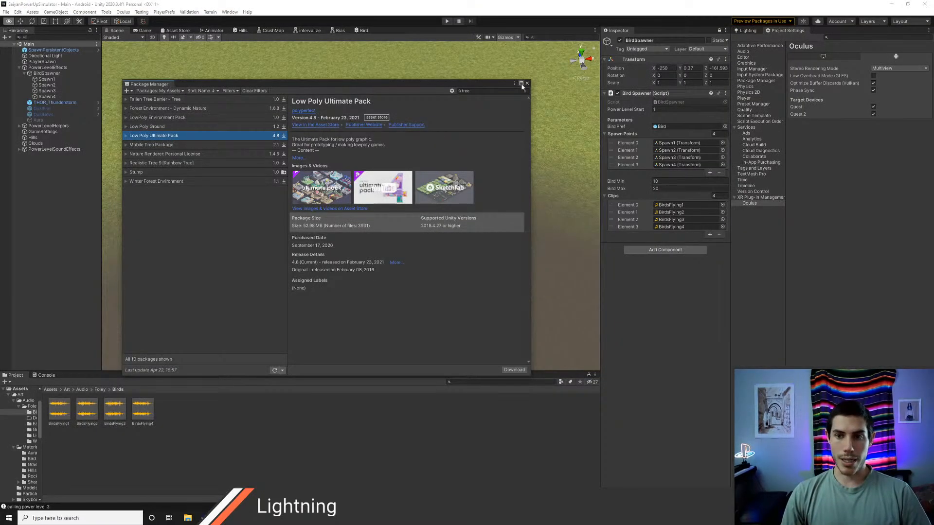
left_click(526, 83)
right_click_drag(481, 194, 435, 169)
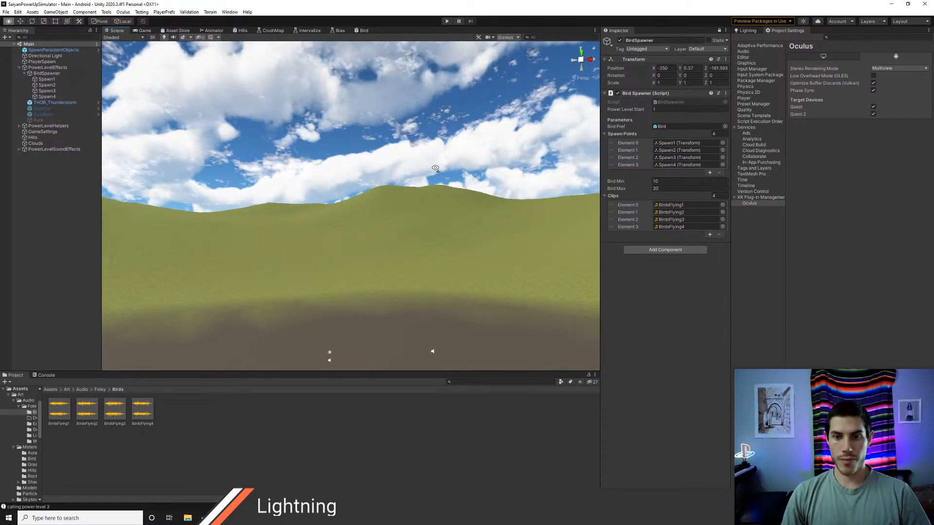
key("alt+Tab")
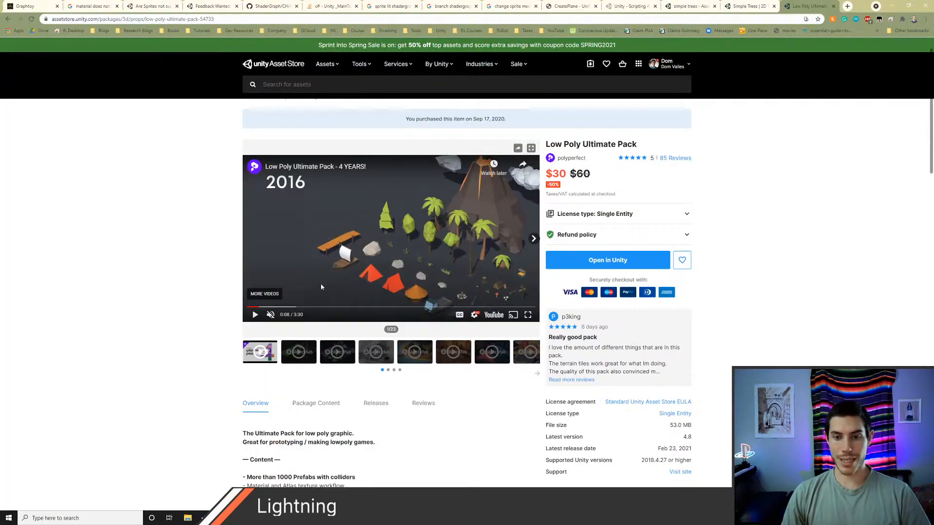
key("alt+Tab")
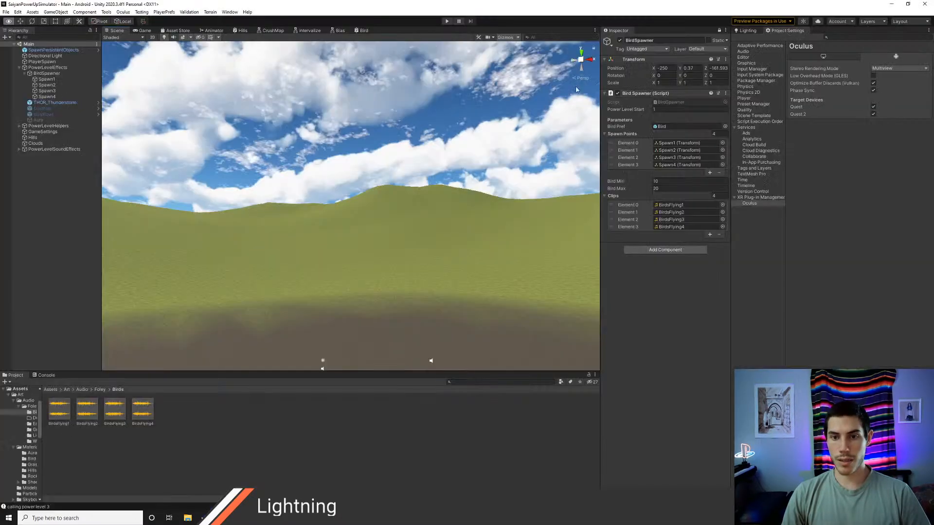
Step: Reopen the Package Manager and review the remaining tree packages from Mobile Tree Package through Winter Forest Environment
left_click(229, 11)
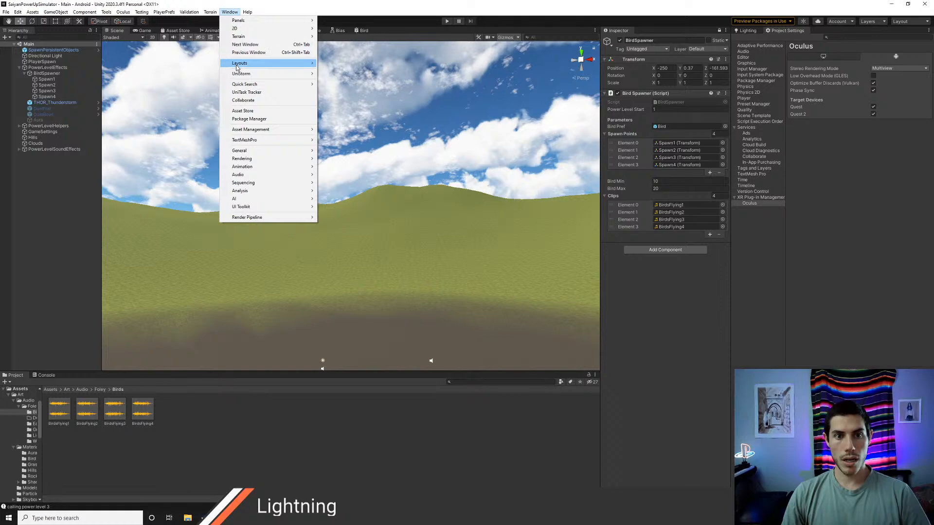
left_click(248, 119)
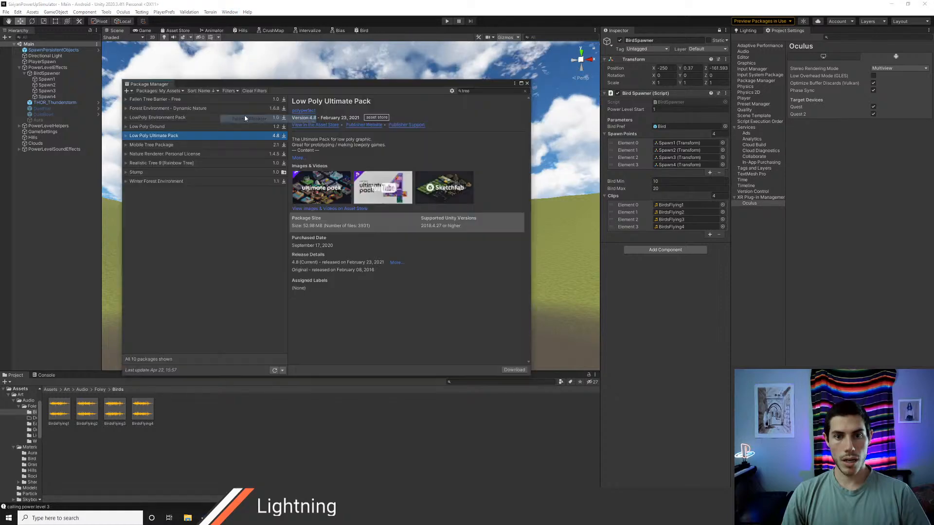
left_click(155, 145)
left_click(155, 154)
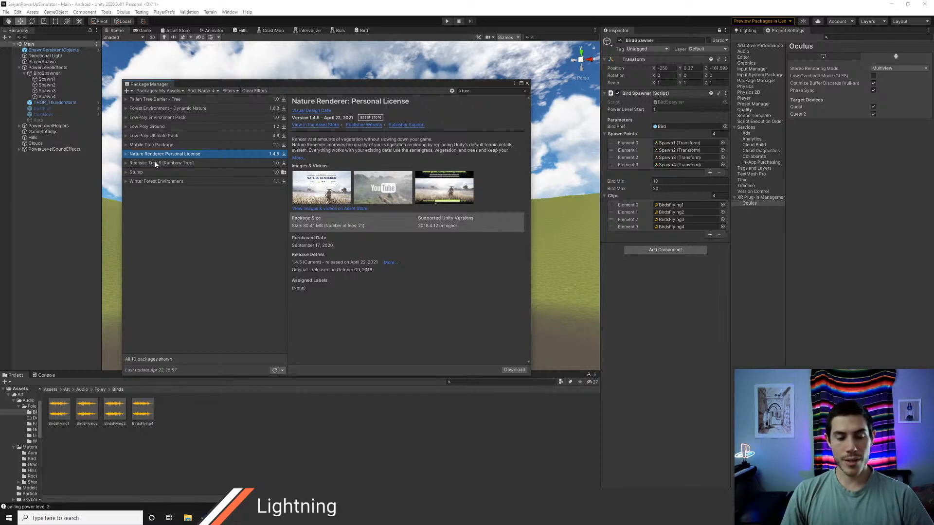
left_click(156, 163)
left_click(159, 173)
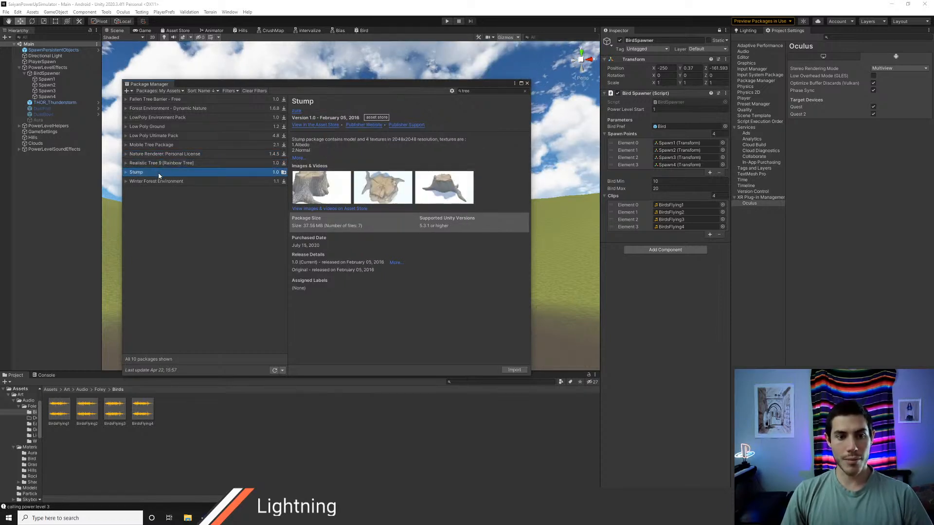
left_click(157, 182)
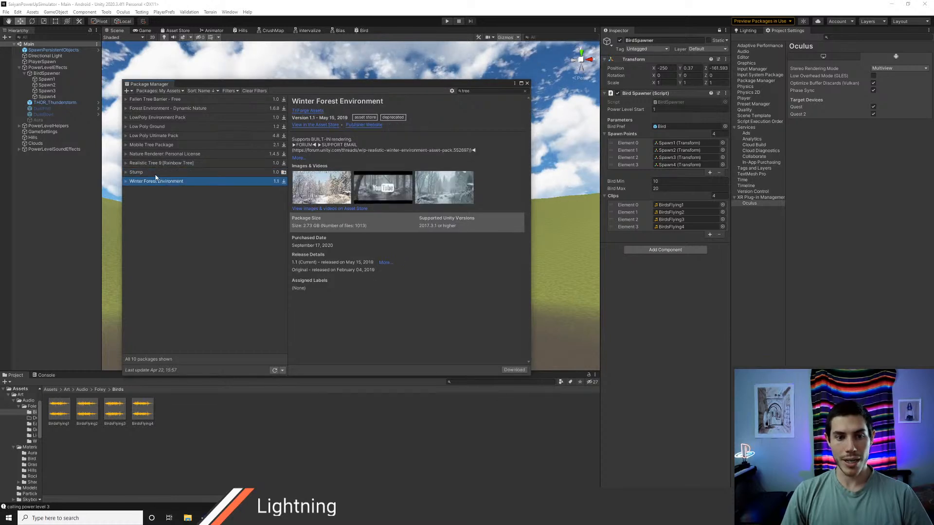
Step: Recheck the Stump, Realistic Tree 9, Mobile Tree Package and Nature Renderer entries, ending on Nature Renderer: Personal License
left_click(156, 173)
left_click(159, 164)
left_click(159, 155)
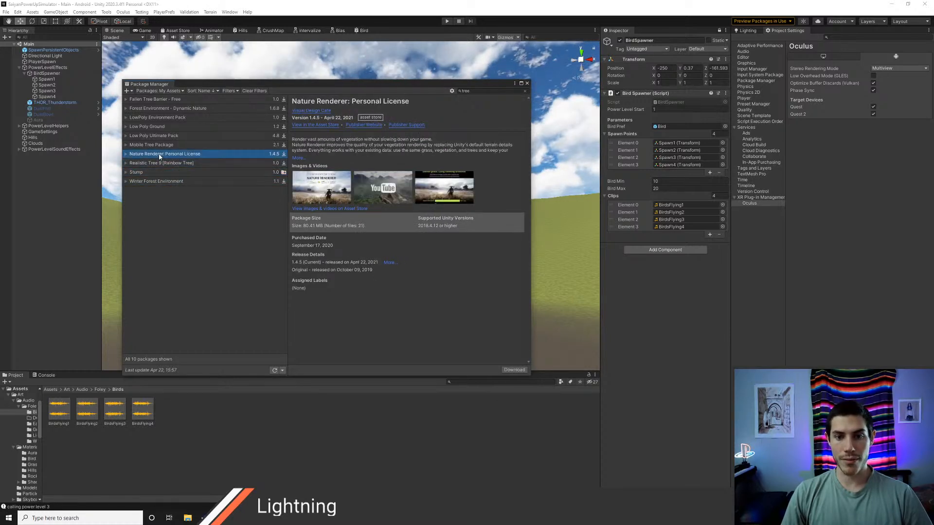
left_click(159, 145)
left_click(160, 154)
left_click(162, 163)
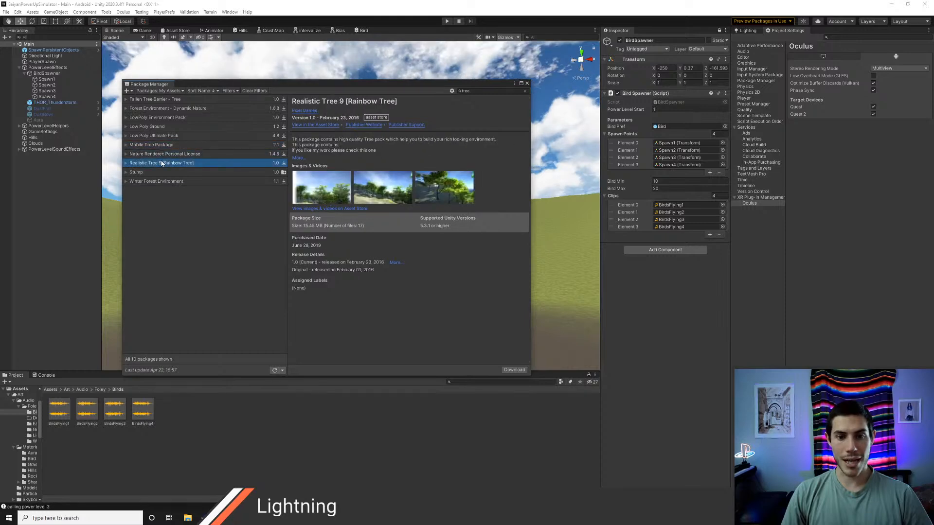
left_click(166, 154)
Step: Switch to Chrome, search the Asset Store for "nature renderer" and examine the Nature Renderer: Personal License page
key("alt+Tab")
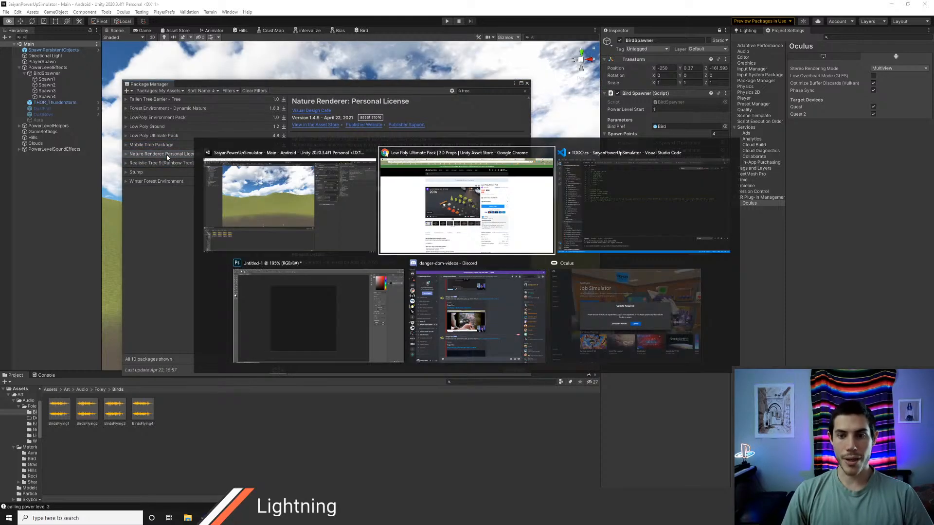
left_click(409, 80)
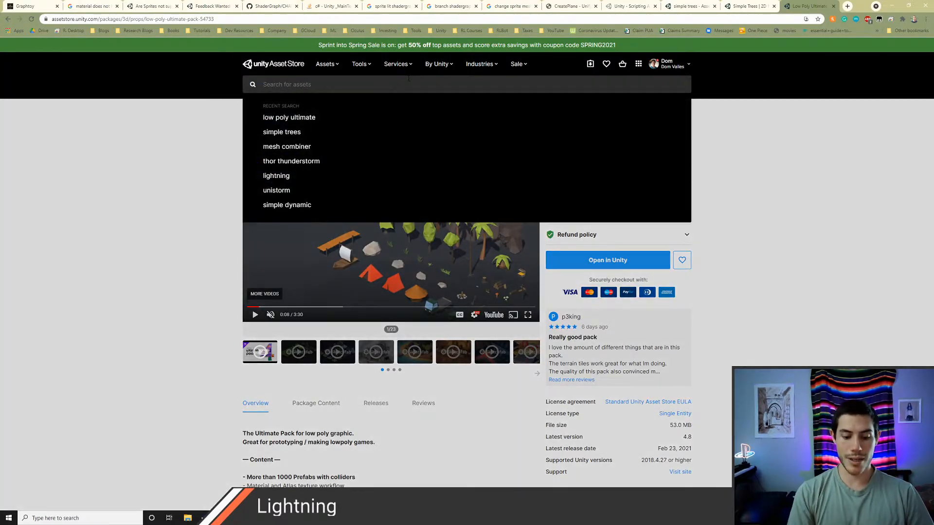
type("nature renderer")
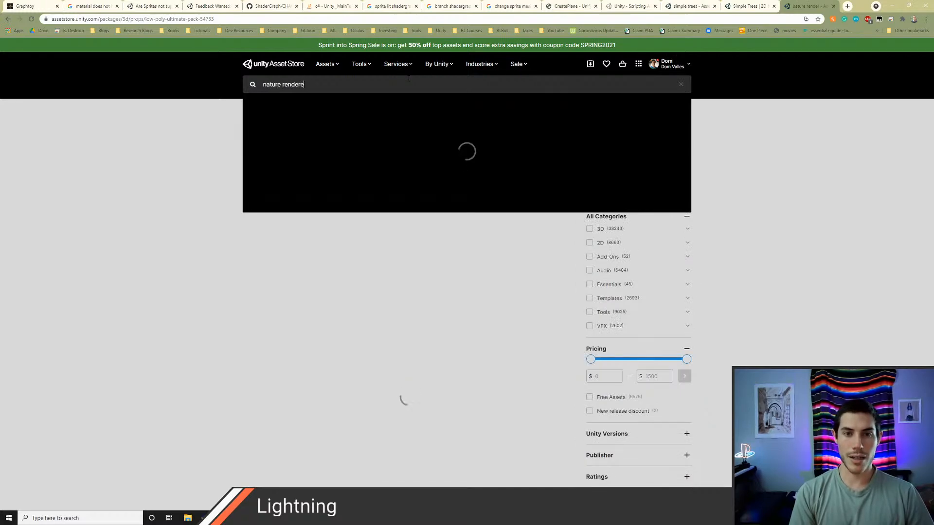
key("Return")
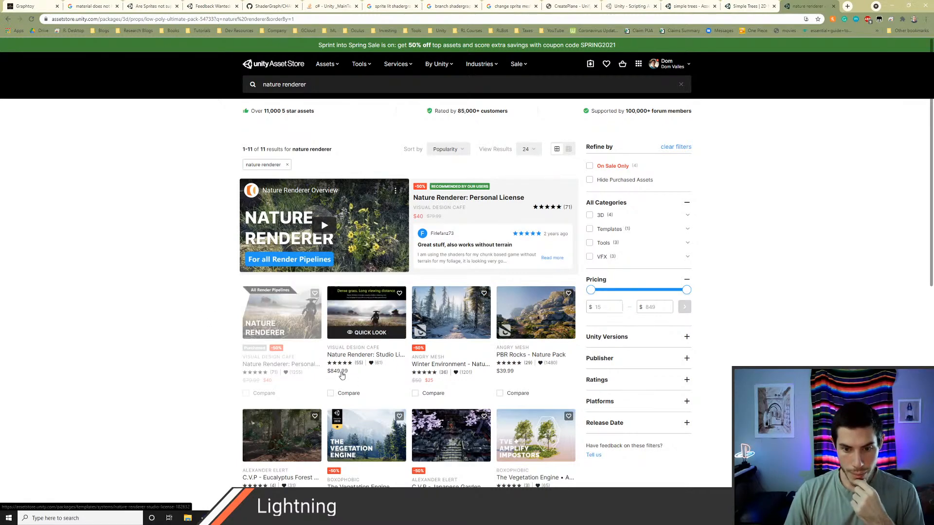
left_click(281, 316)
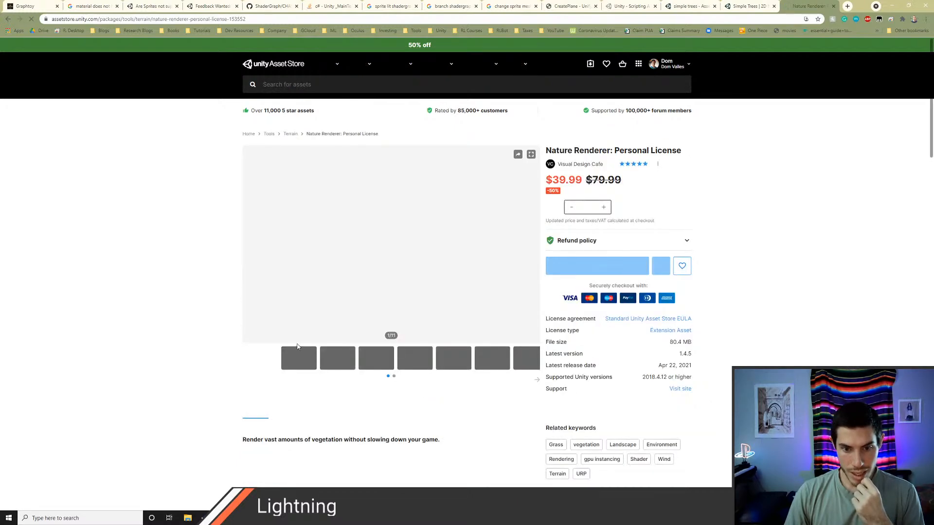
scroll(194, 344, "down", 4)
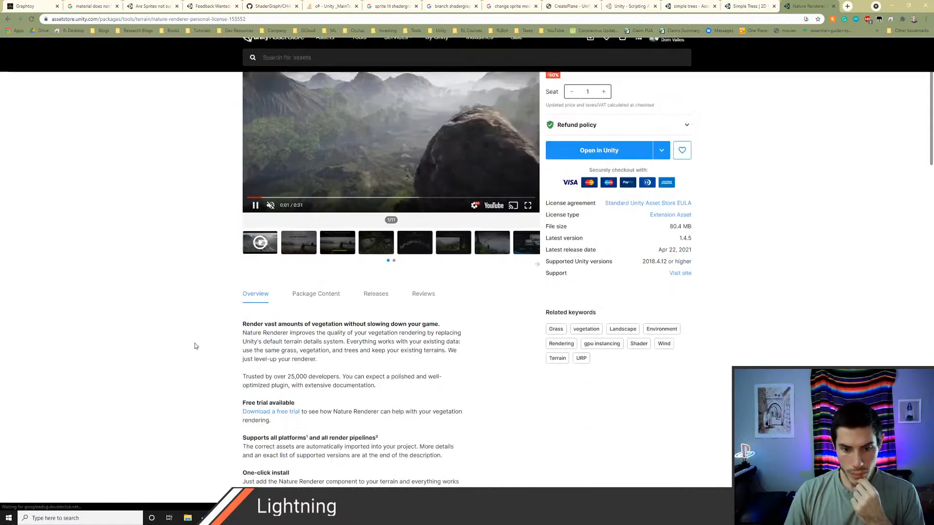
scroll(195, 343, "up", 2)
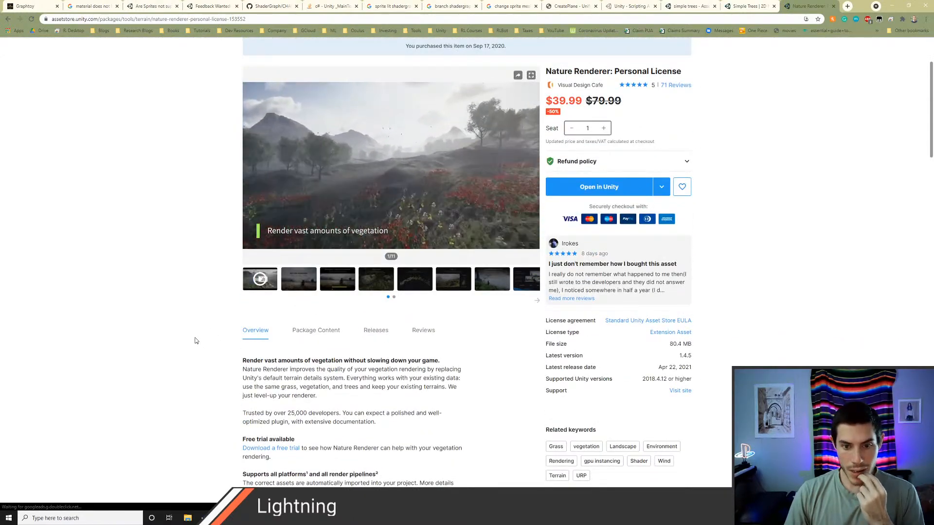
Step: Read through the overview and licence details of the Nature Renderer: Personal License page
scroll(195, 340, "down", 2)
scroll(196, 341, "down", 1)
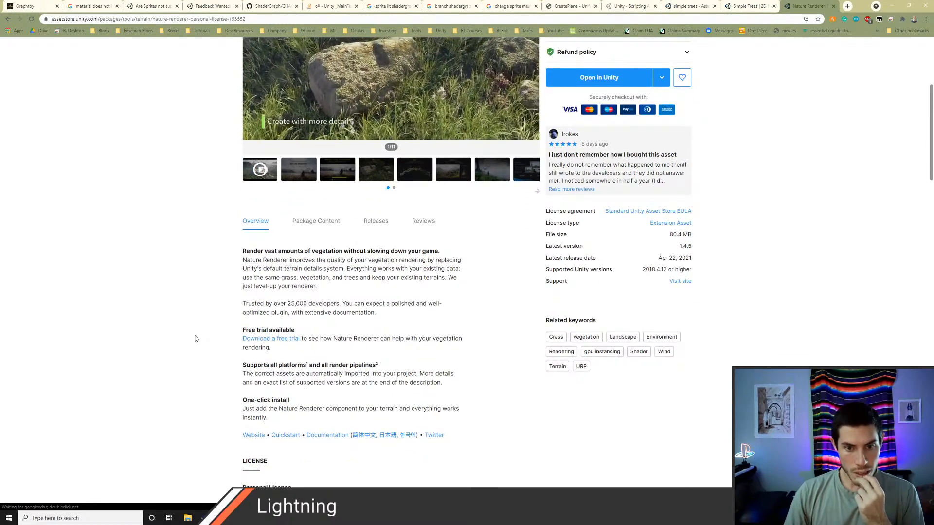
scroll(196, 339, "up", 3)
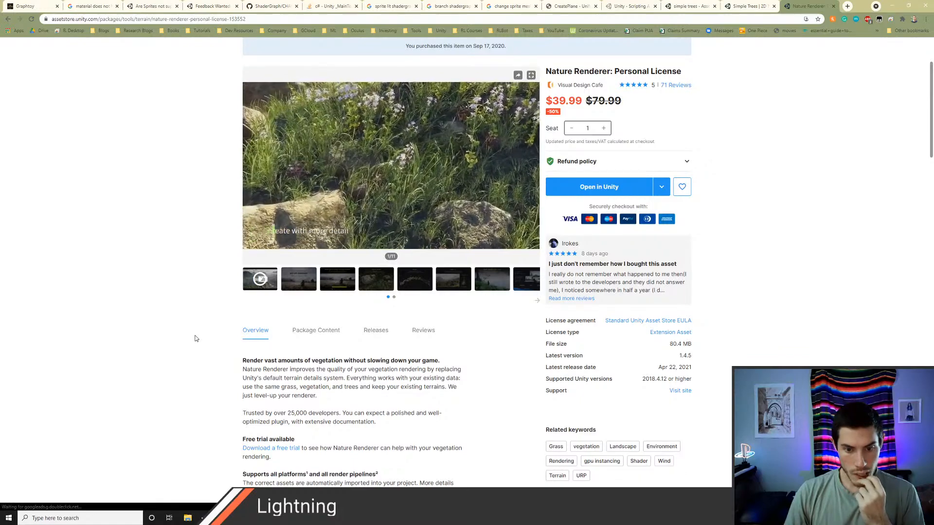
scroll(196, 339, "down", 2)
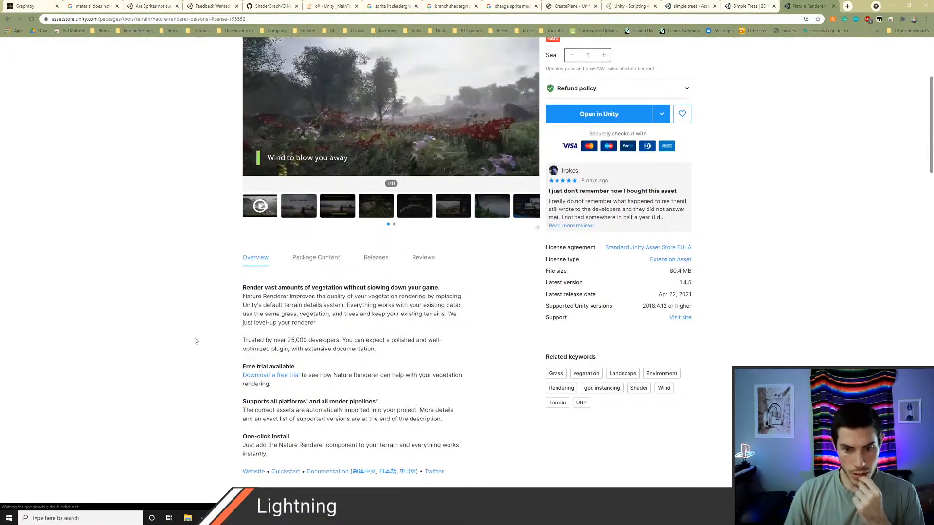
scroll(195, 338, "up", 3)
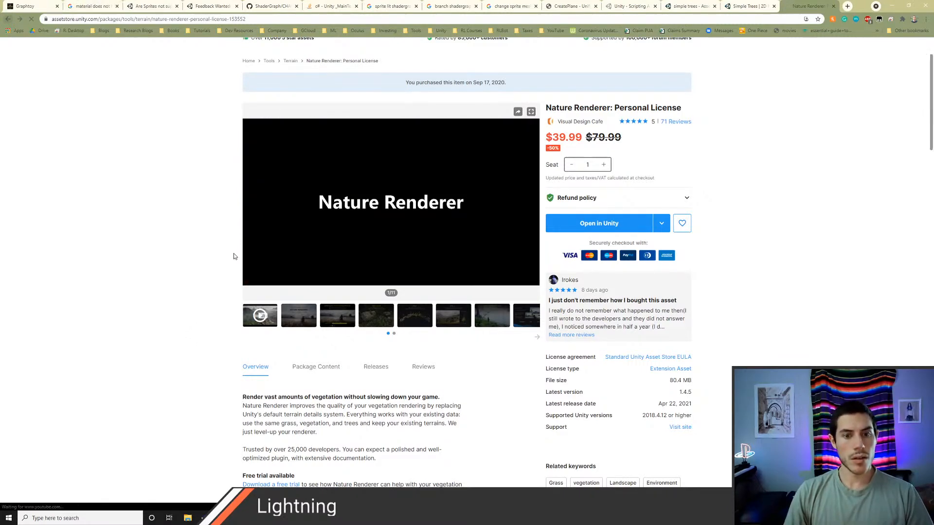
Step: Return to the nature renderer search results, examine the Nature Renderer: Studio License page and go back from it
key("alt+Left")
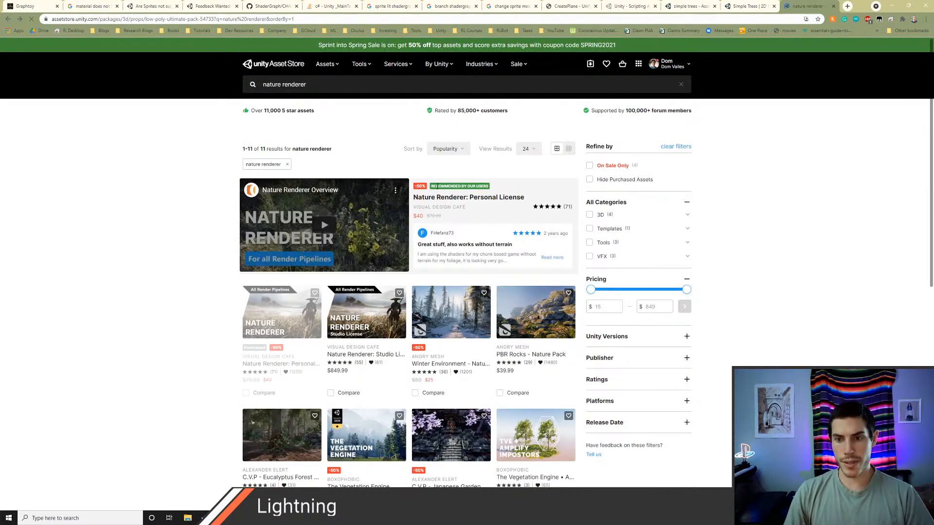
left_click(360, 314)
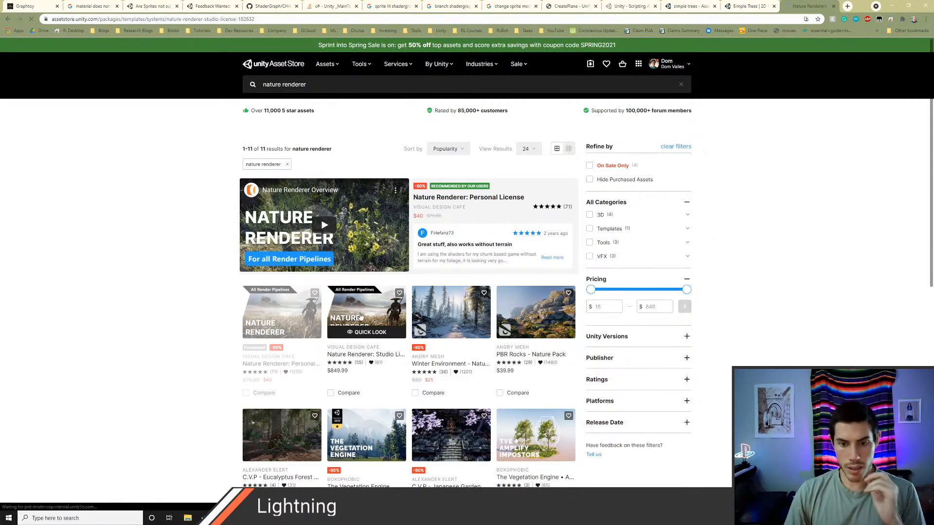
scroll(129, 344, "down", 3)
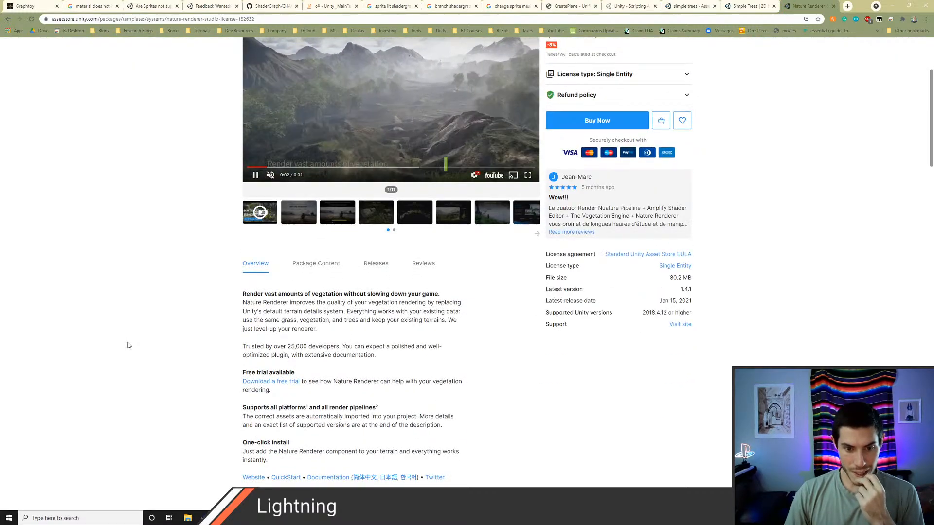
scroll(129, 346, "down", 1)
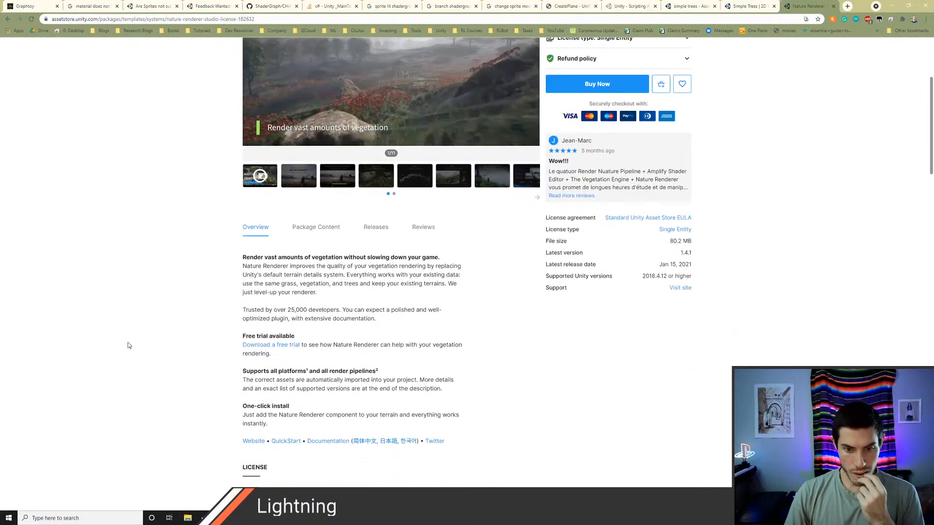
scroll(129, 345, "up", 4)
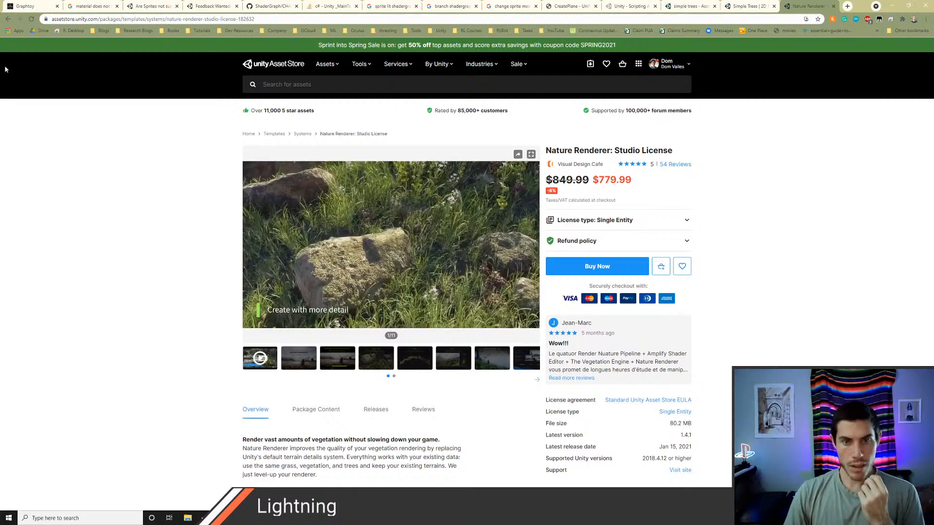
left_click(7, 20)
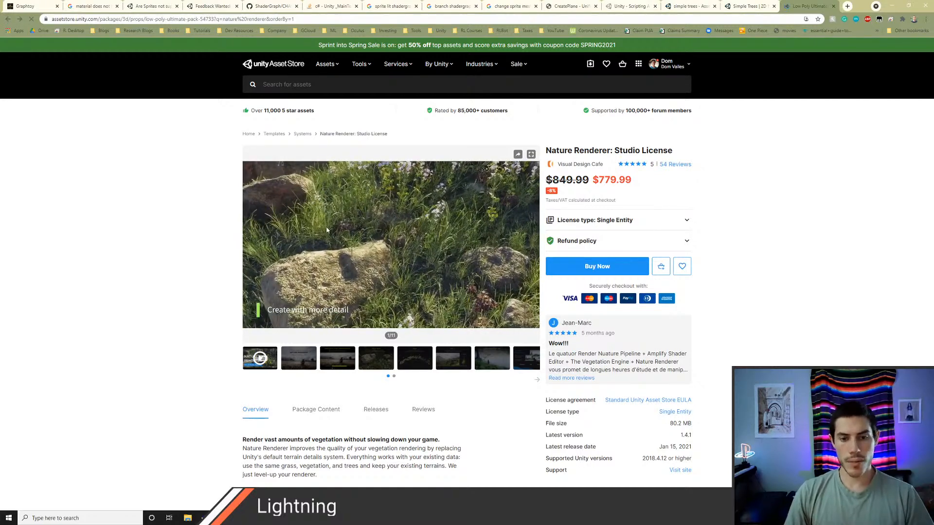
Step: Switch to Unity and recheck the Realistic Tree 9, Stump and Winter Forest Environment packages
key("alt+Tab")
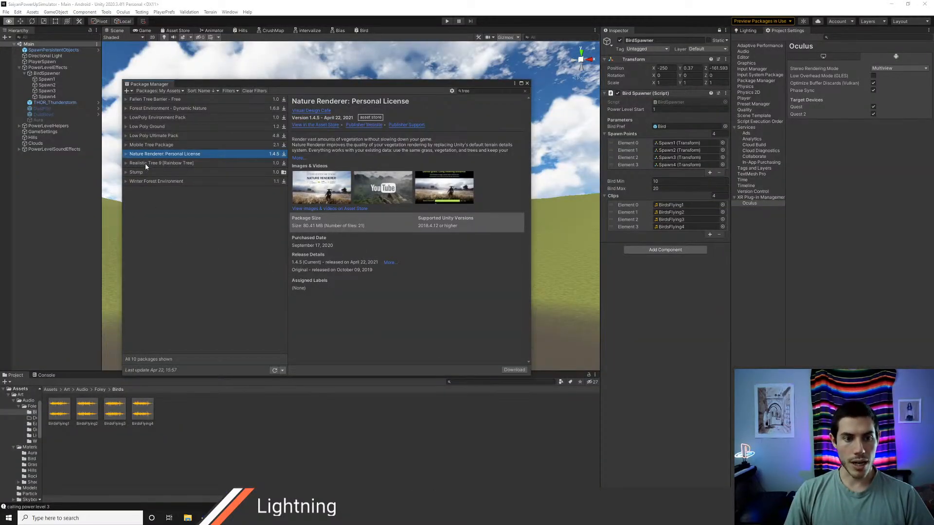
left_click(145, 165)
left_click(145, 173)
left_click(145, 182)
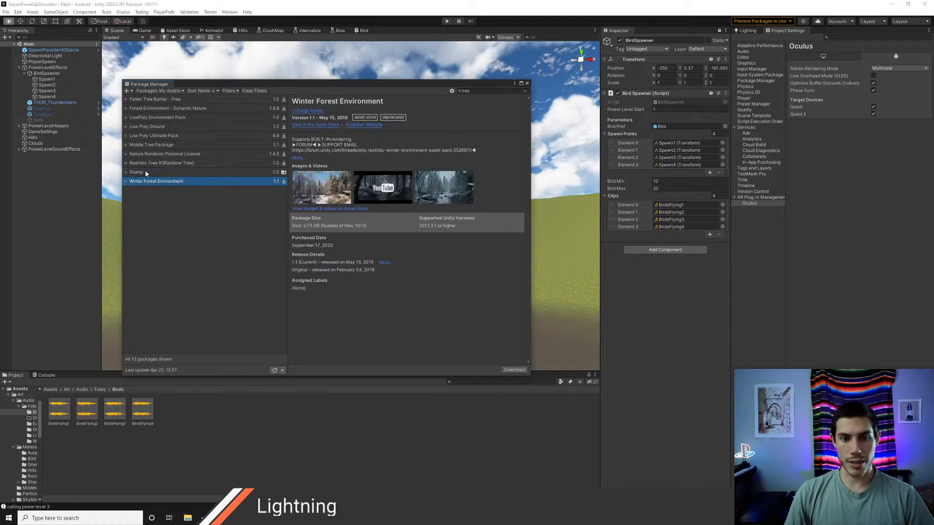
left_click(144, 172)
Step: Download the Mobile Tree Package and import all of its contents into the project
left_click(146, 145)
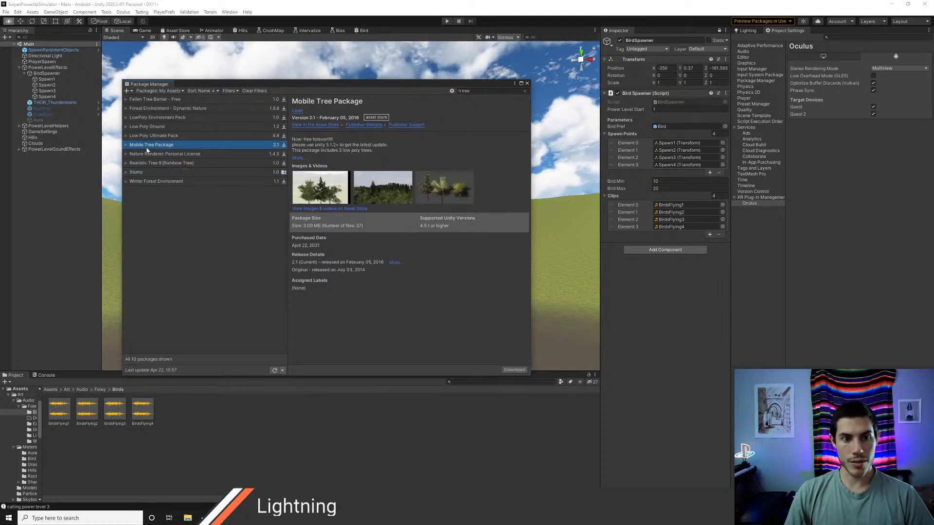
left_click(517, 370)
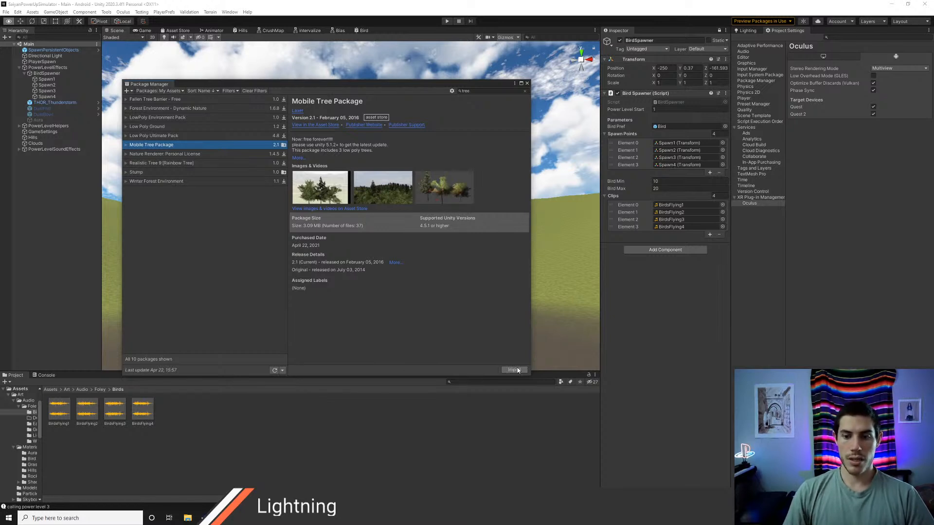
left_click(514, 370)
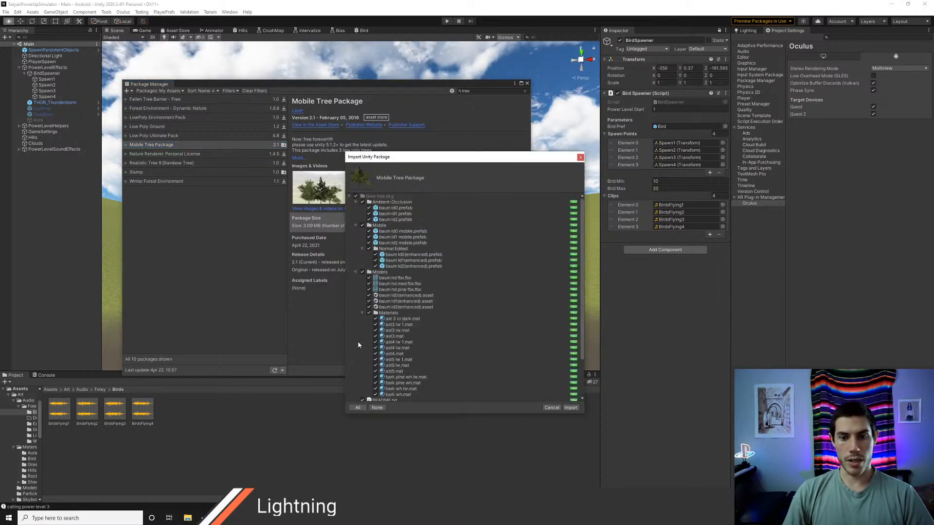
left_click(574, 410)
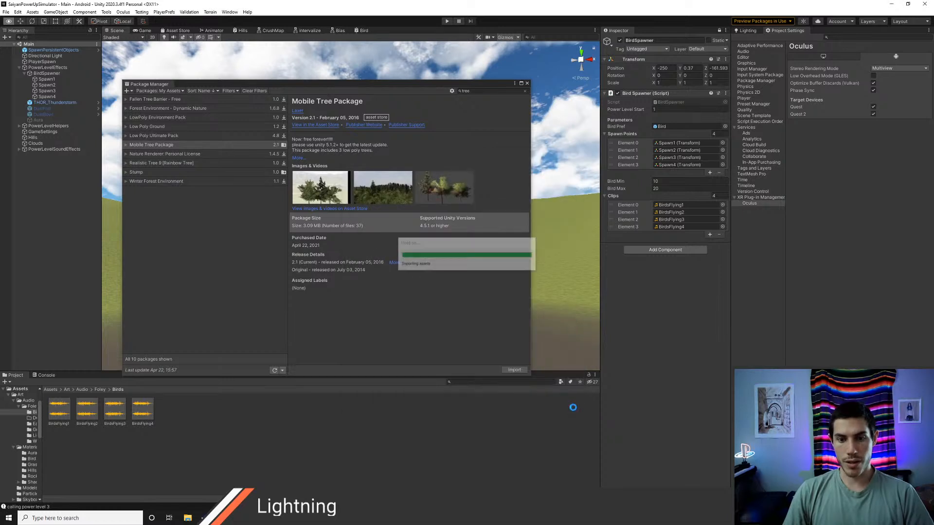
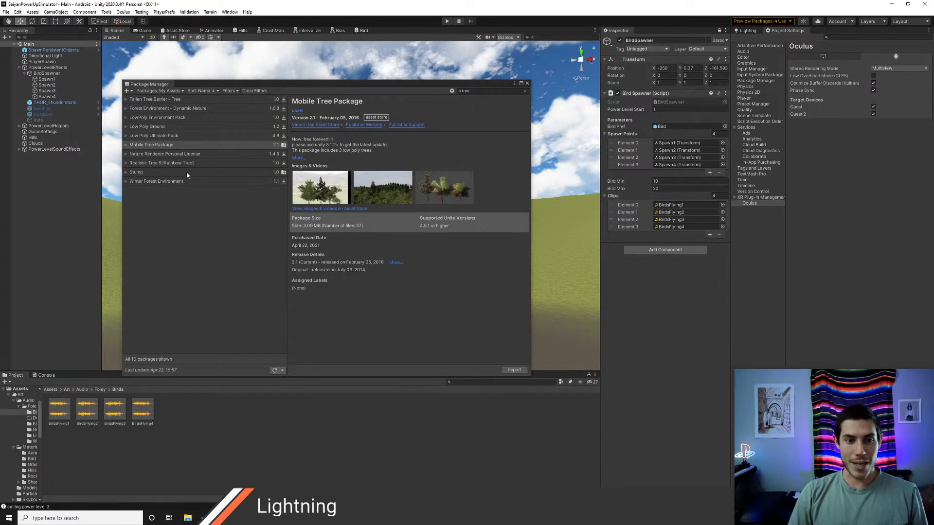
Step: Compare the Nature Renderer: Personal License and Mobile Tree Package details, and close the Package Manager
left_click(168, 154)
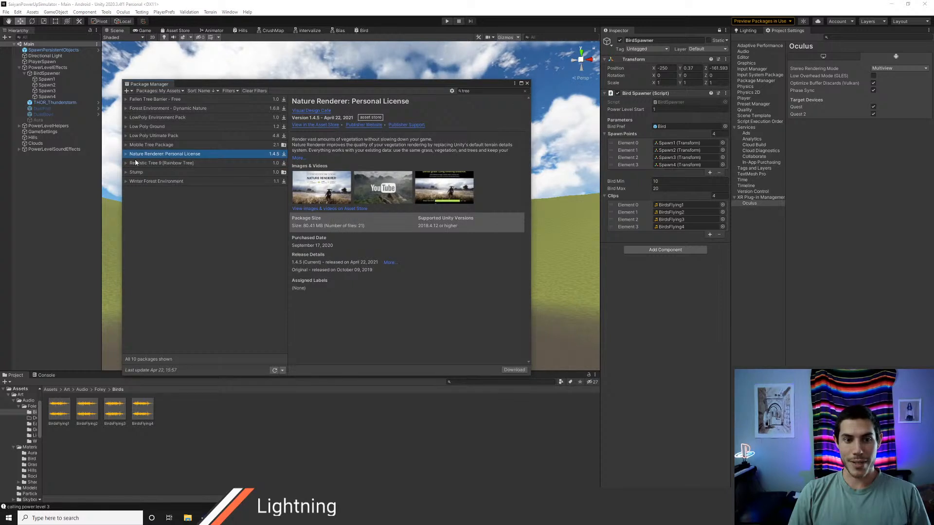
left_click(161, 144)
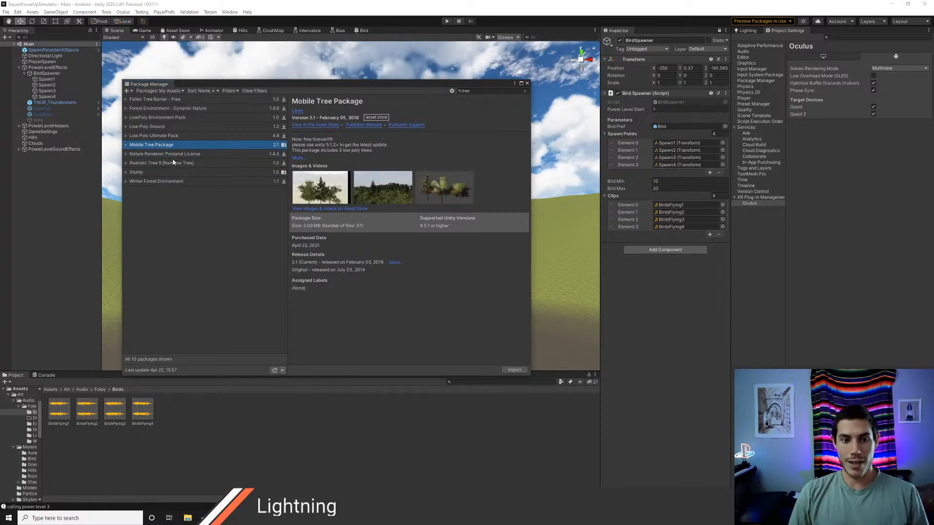
left_click(188, 155)
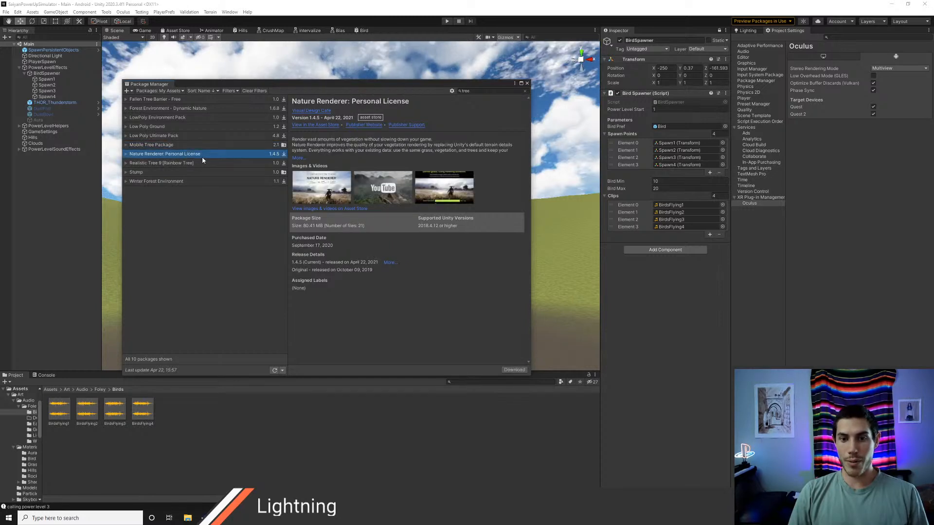
left_click(171, 147)
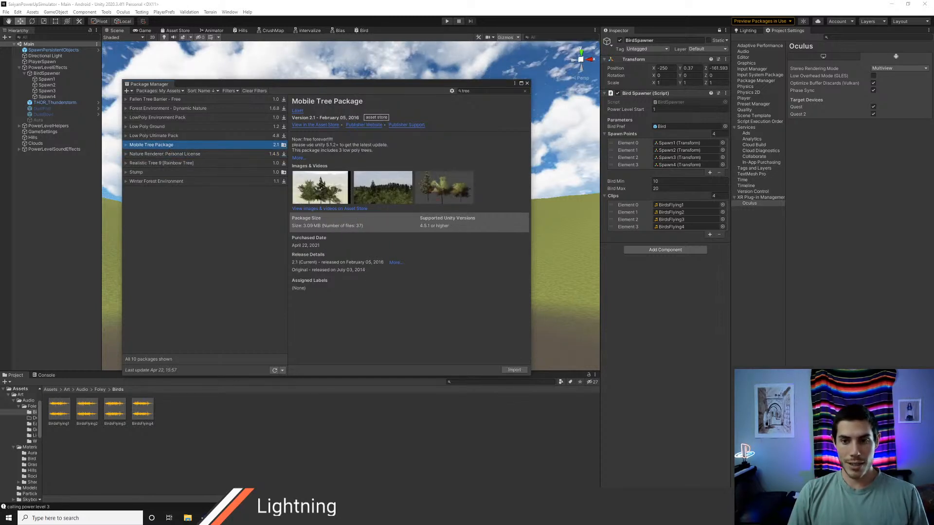
left_click(527, 85)
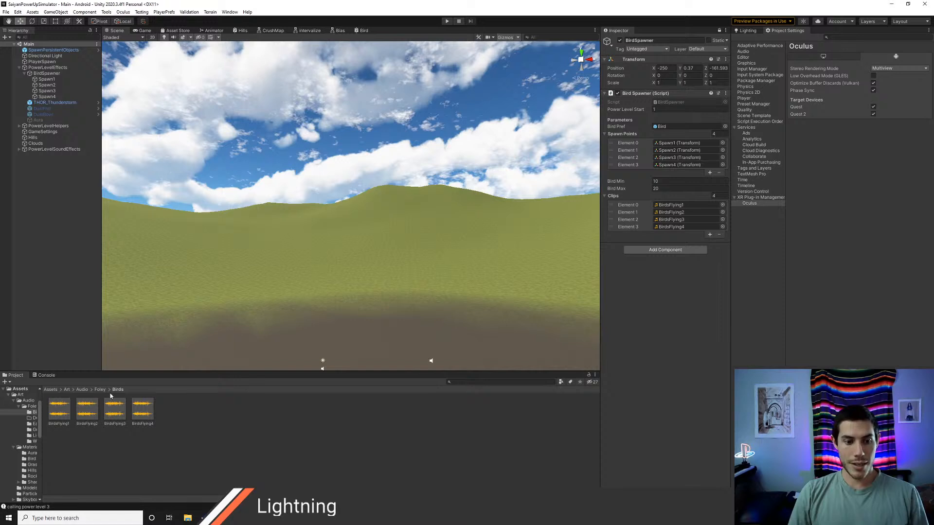
Step: Browse the imported laxer tree pkg folder in Assets, checking the contents of its Mobile and Textures subfolders
left_click(50, 389)
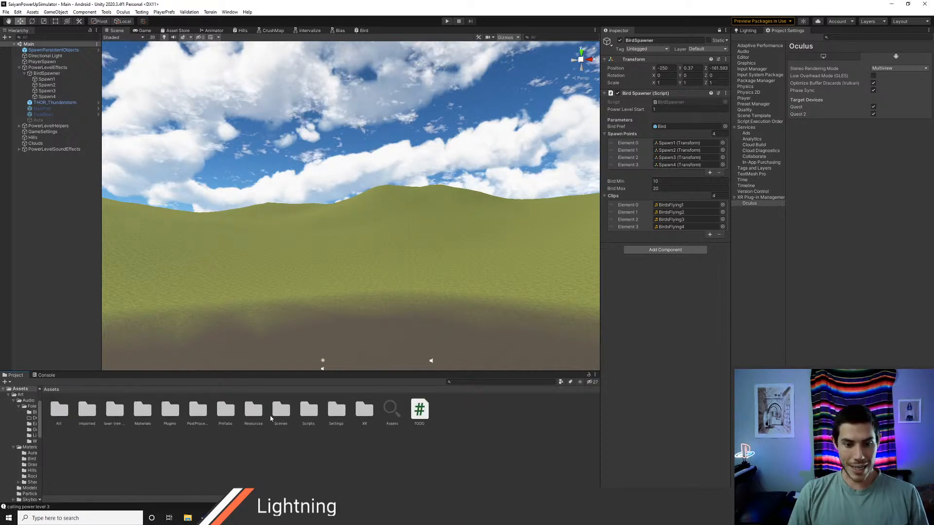
double_click(121, 414)
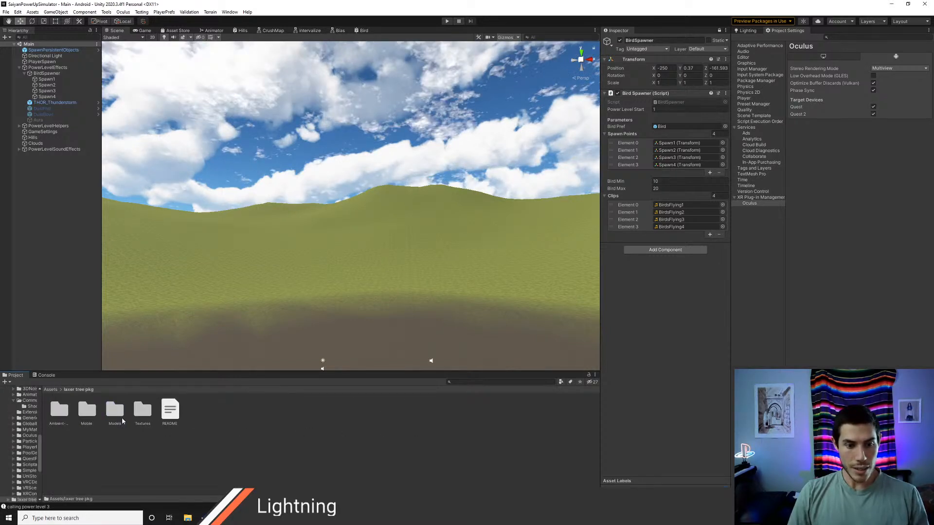
double_click(84, 413)
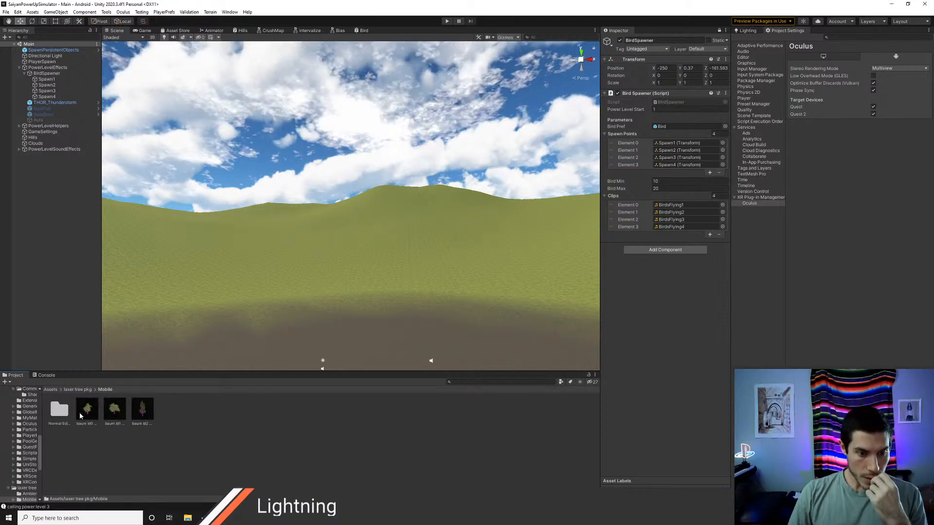
left_click(85, 390)
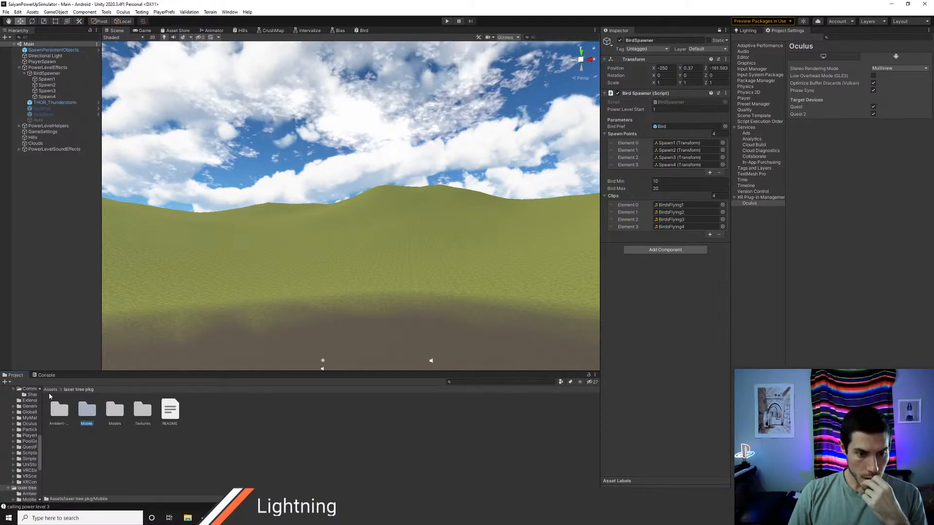
double_click(142, 412)
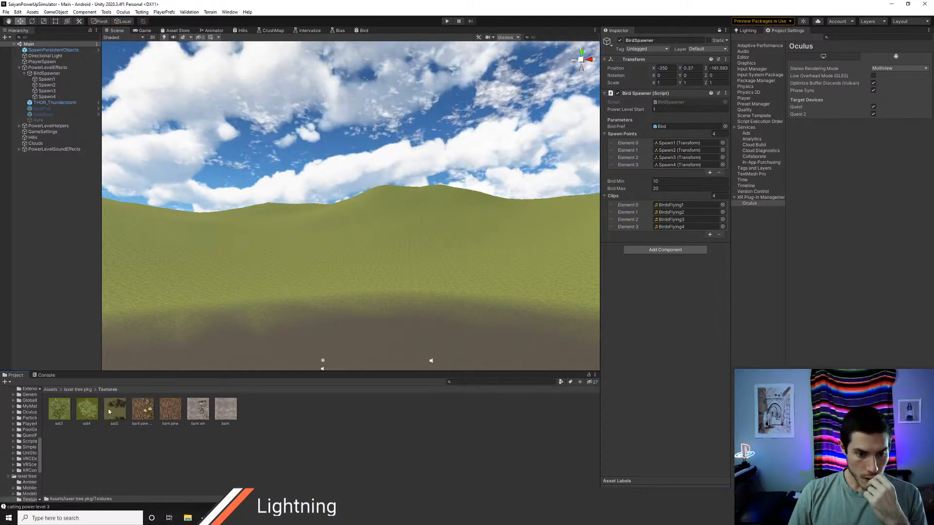
left_click(82, 391)
double_click(143, 413)
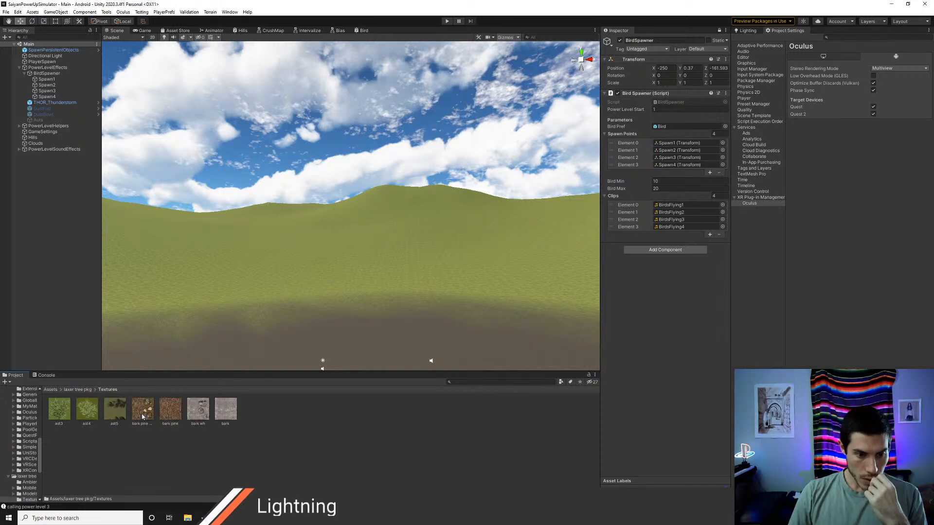
left_click(87, 389)
Step: Examine the enhanced baum ld0, ld1 and ld2 meshes in the tree package's Models folder
double_click(116, 410)
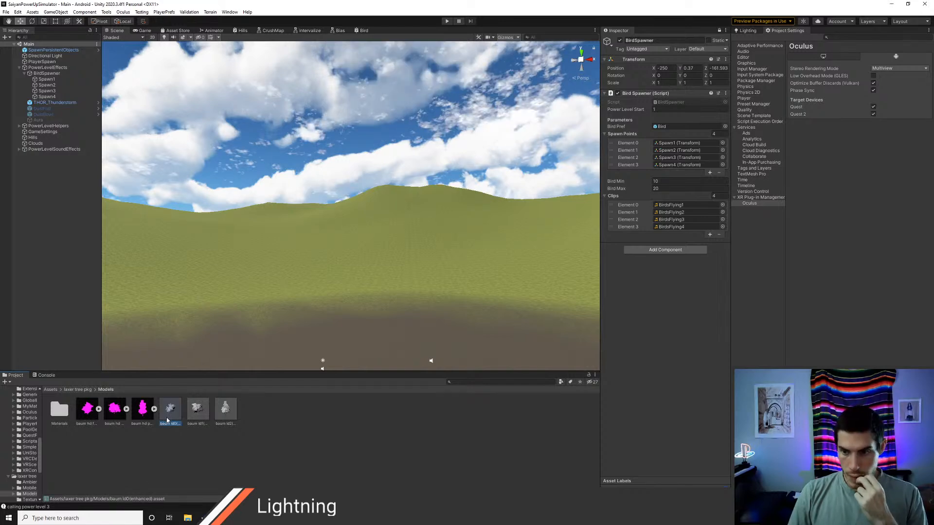
left_click(196, 411)
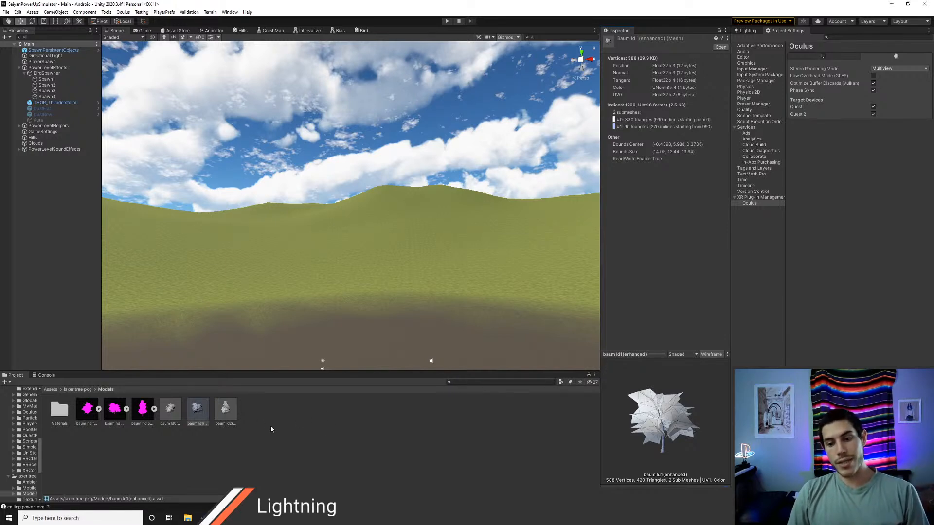
left_click(224, 413)
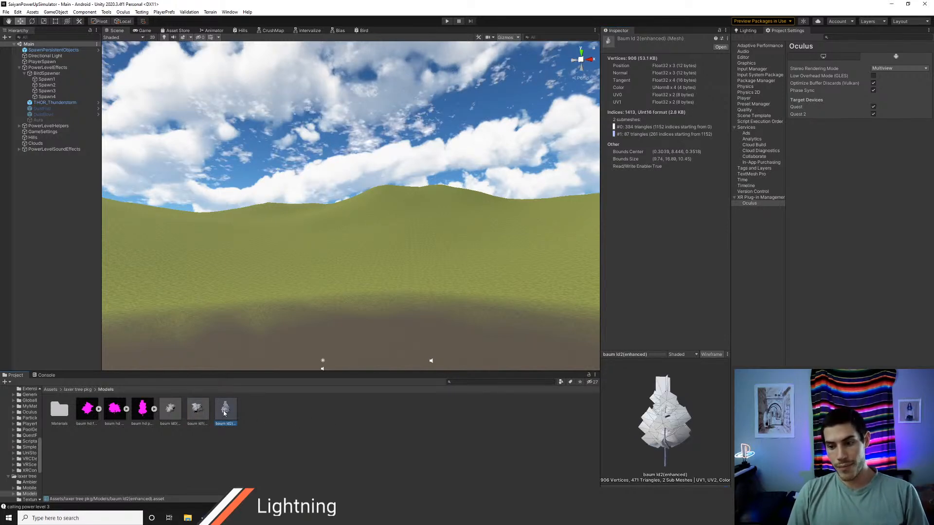
left_click(199, 412)
left_click(172, 415)
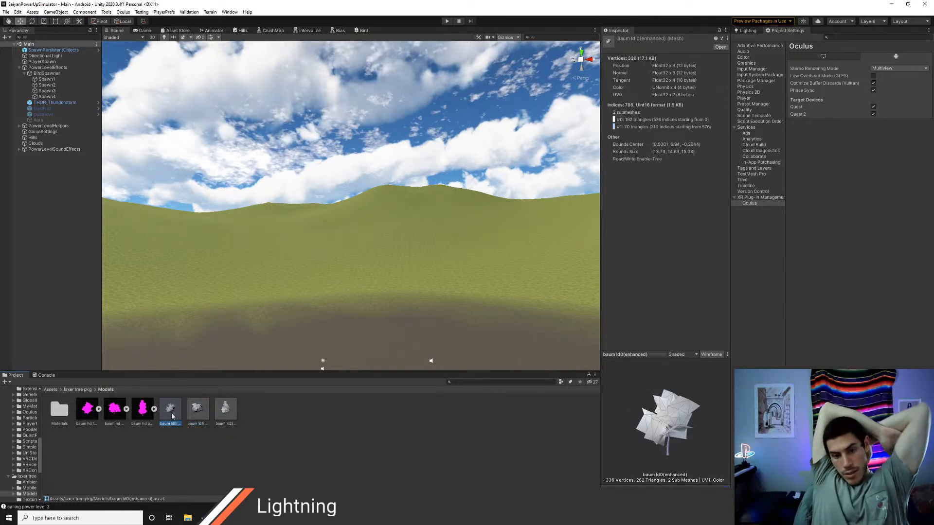
key("Right")
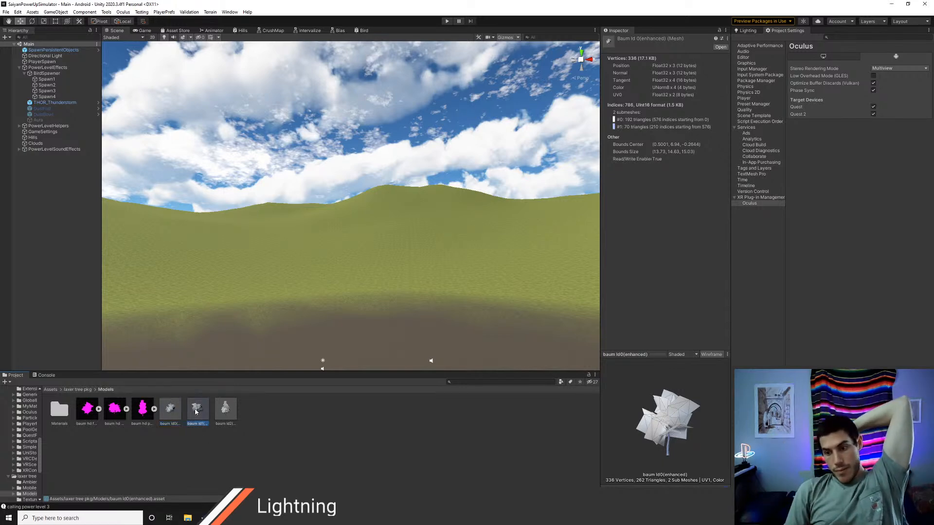
key("Right")
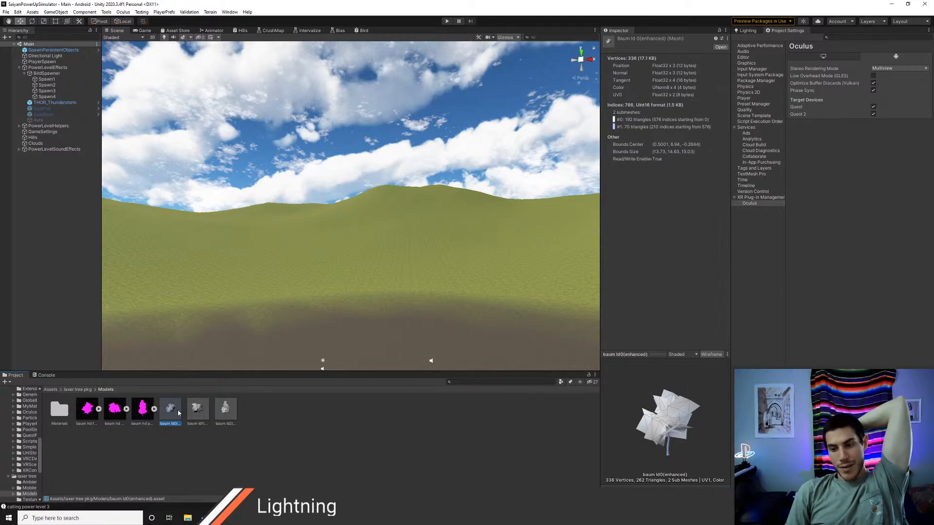
Step: Compare the enhanced baum meshes again and check the baum hd and baum hd med fbx models
left_click(200, 414)
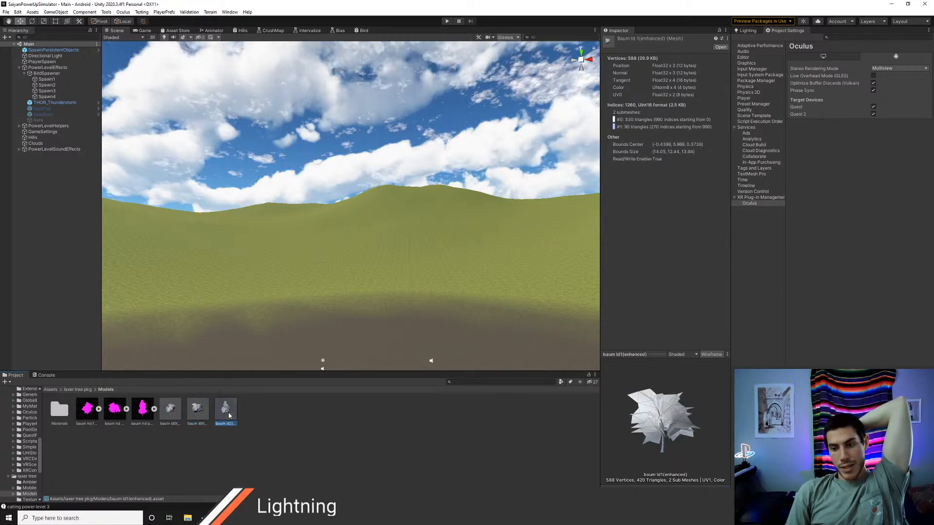
left_click(173, 412)
left_click(194, 411)
left_click(227, 412)
left_click(202, 413)
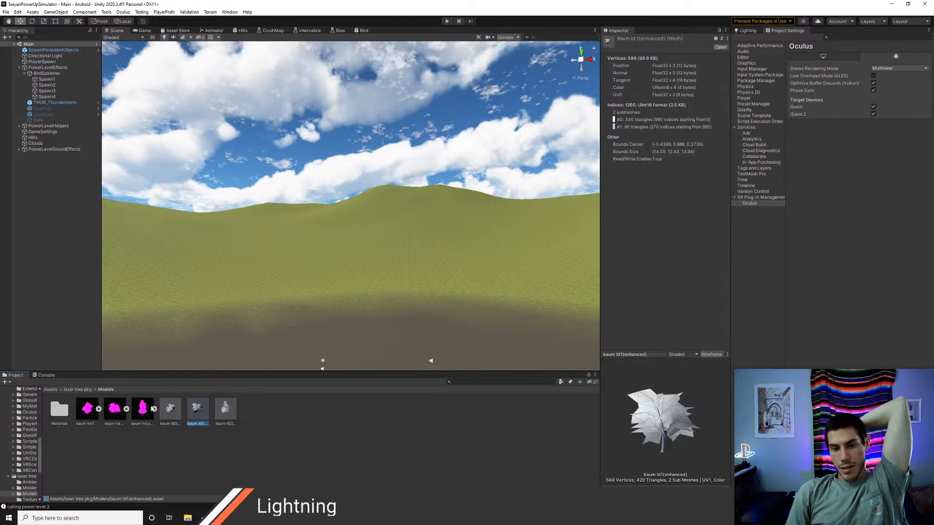
left_click(87, 412)
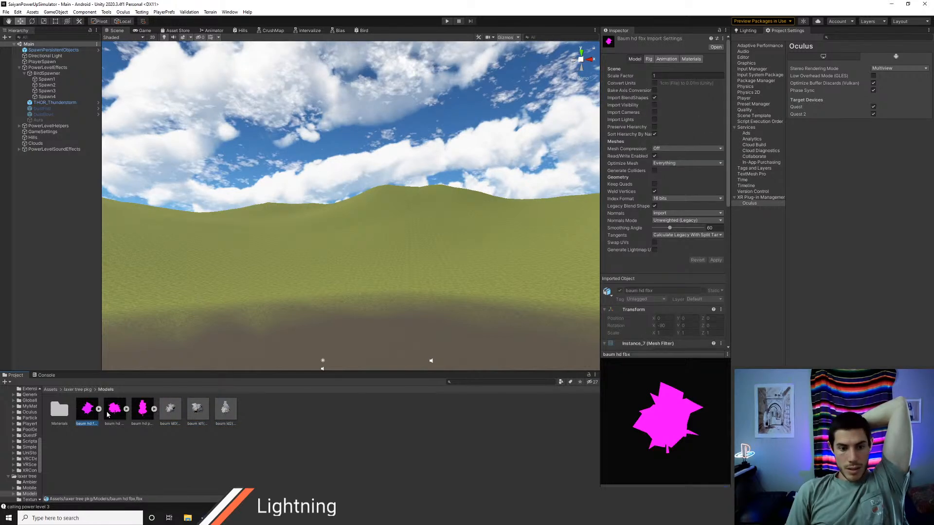
left_click(113, 413)
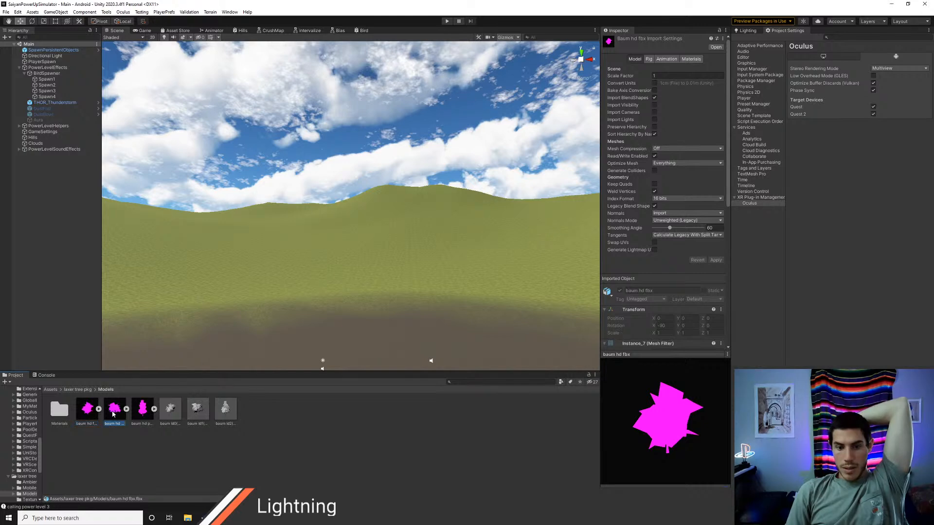
Step: Review the three baum mobile prefabs and the Normal Edited subfolder in the tree package's Mobile folder
left_click(78, 390)
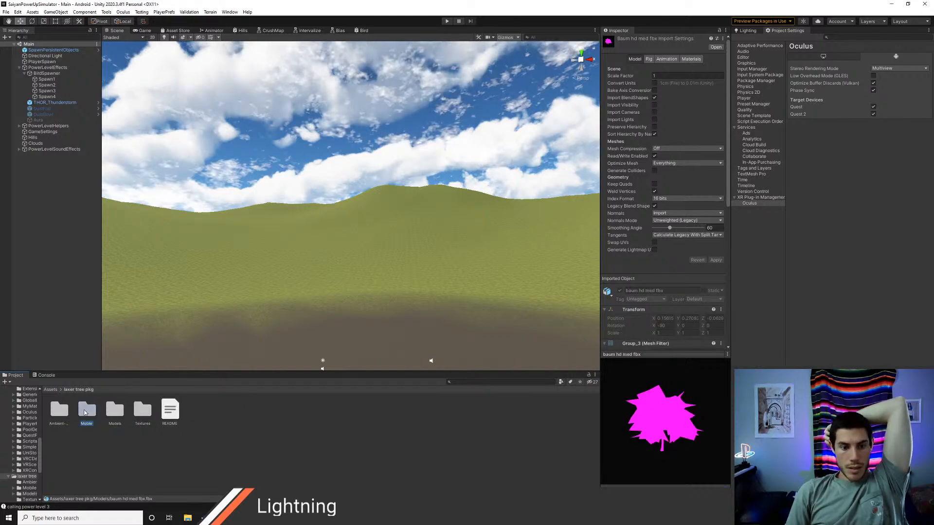
double_click(87, 410)
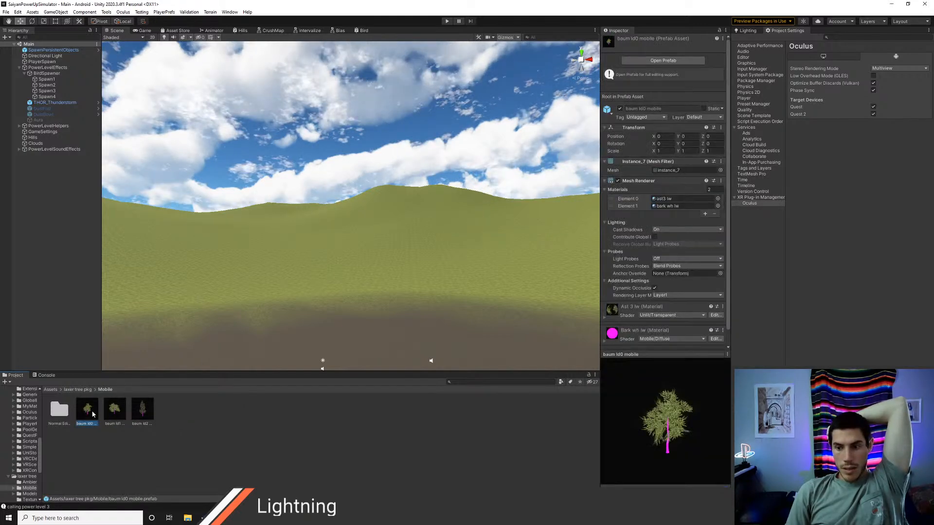
left_click(115, 414)
left_click(151, 414)
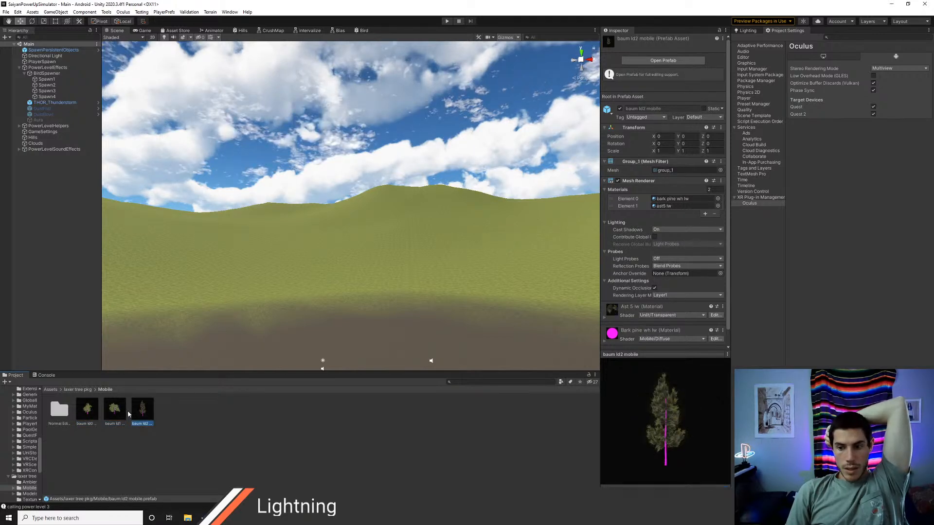
double_click(58, 410)
left_click(77, 389)
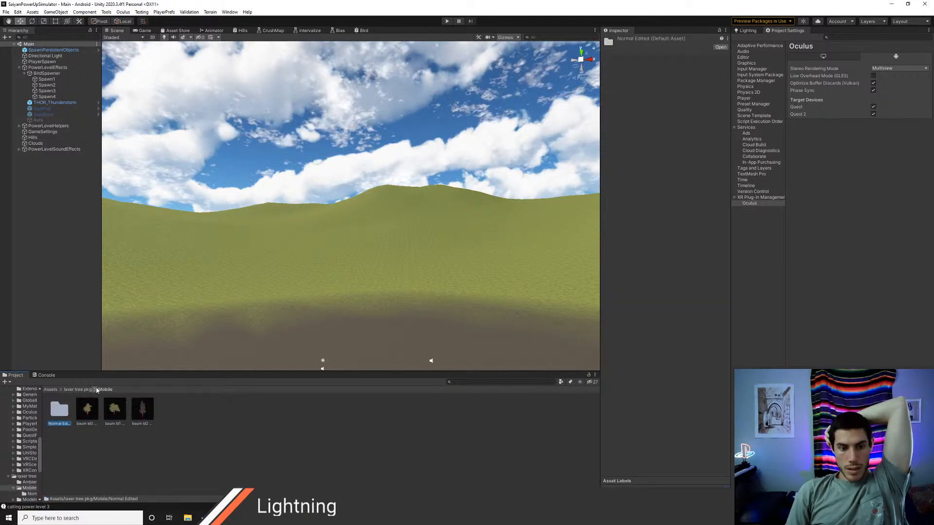
Step: Reopen laxer tree pkg from Assets and examine the baum prefabs in its Ambient-Occlusion folder
left_click(50, 389)
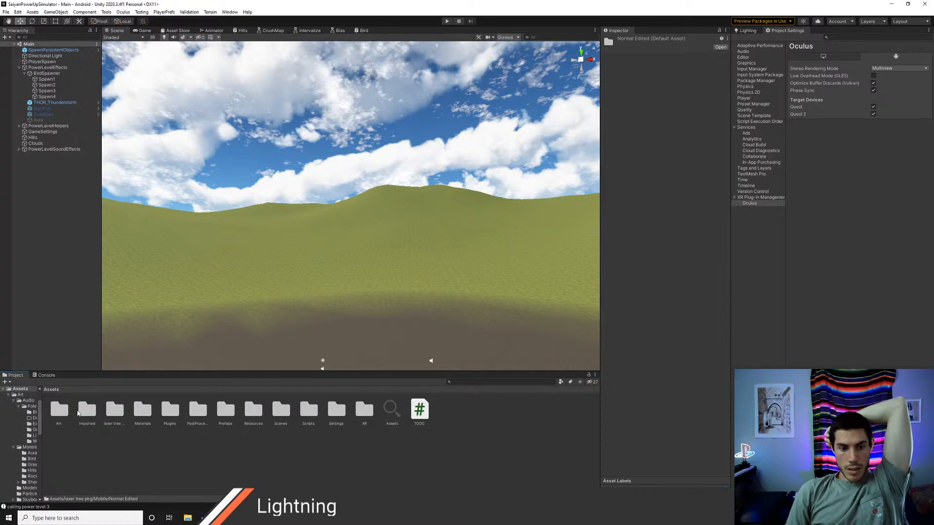
double_click(110, 412)
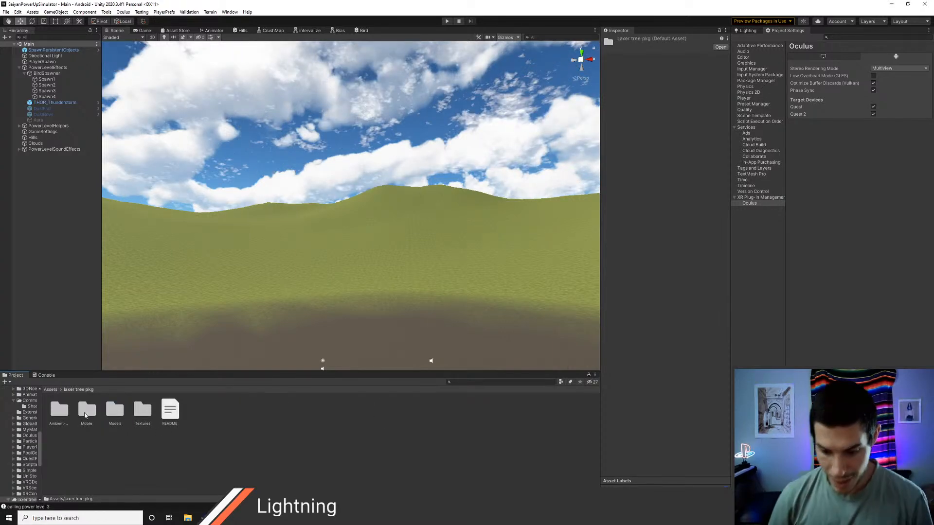
left_click(68, 411)
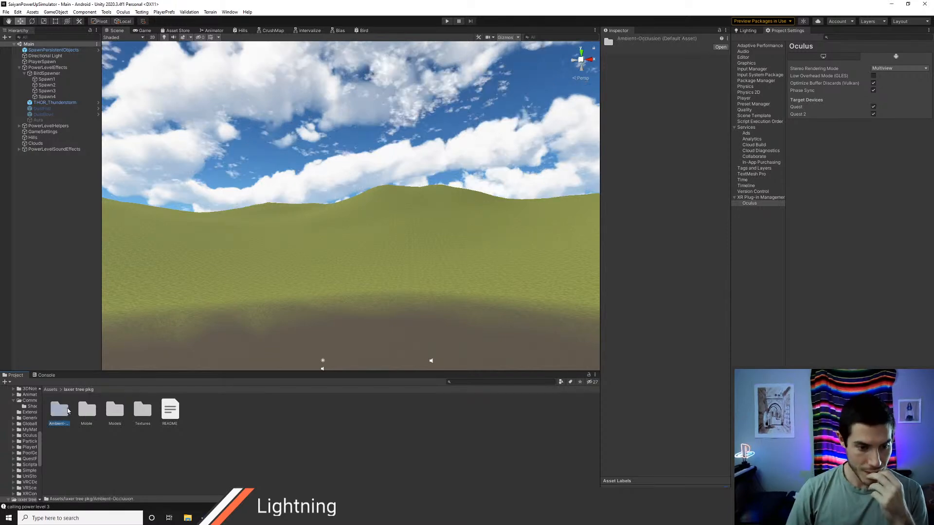
double_click(68, 411)
left_click(87, 409)
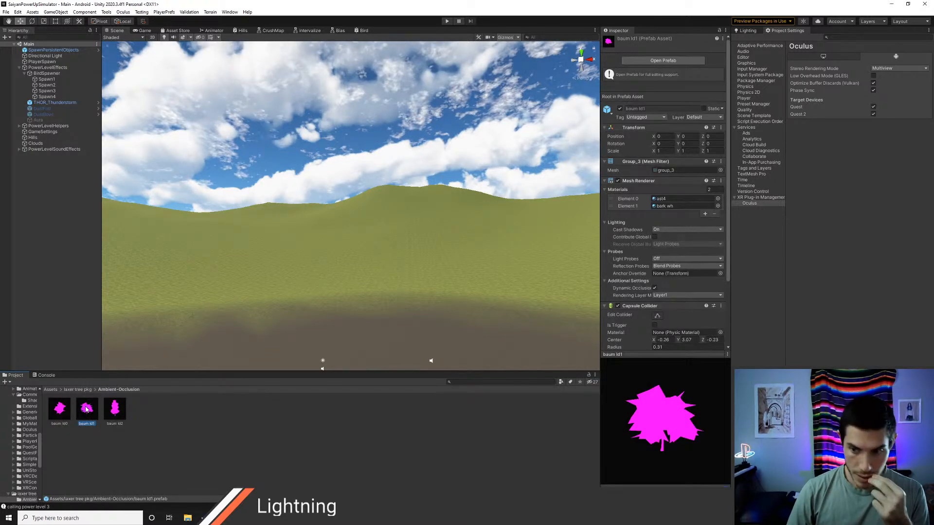
left_click(78, 389)
Step: Place the baum ld0 mobile prefab from the package's Mobile folder on the grassy terrain in the scene
double_click(87, 408)
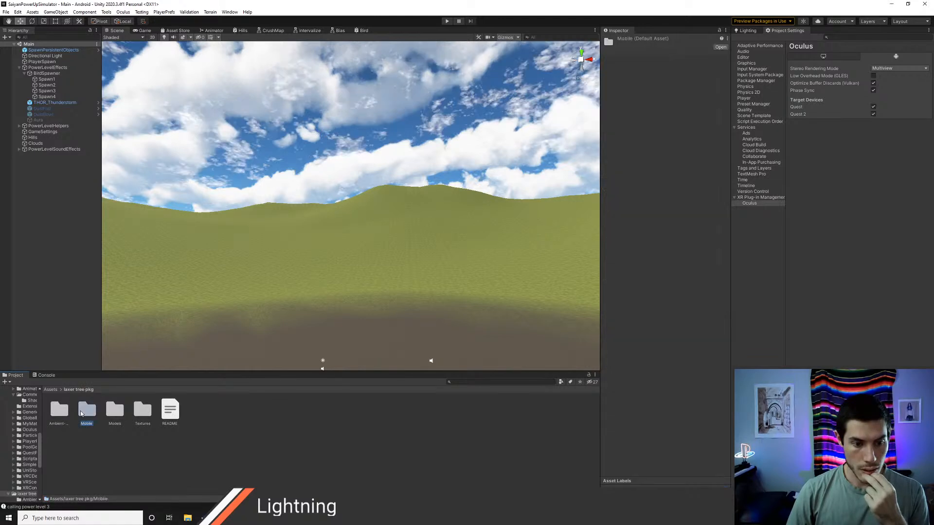
right_click_drag(293, 240, 271, 325)
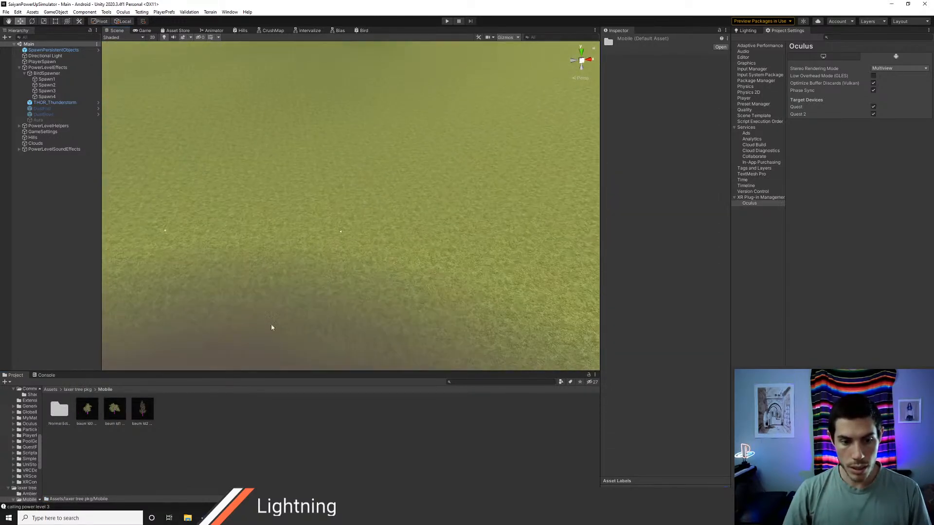
left_click_drag(87, 408, 316, 311)
right_click_drag(316, 311, 334, 261)
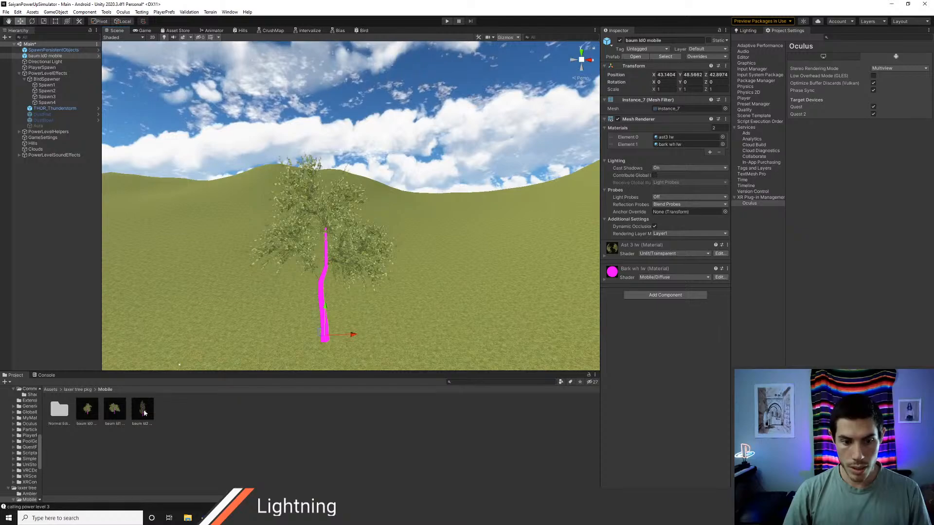
Step: Place the baum ld1 mobile and baum ld2 mobile prefabs on the grass near the first tree and inspect them up close
left_click_drag(115, 411, 437, 331)
right_click_drag(437, 331, 403, 302)
left_click_drag(150, 411, 392, 324)
right_click_drag(392, 324, 410, 351)
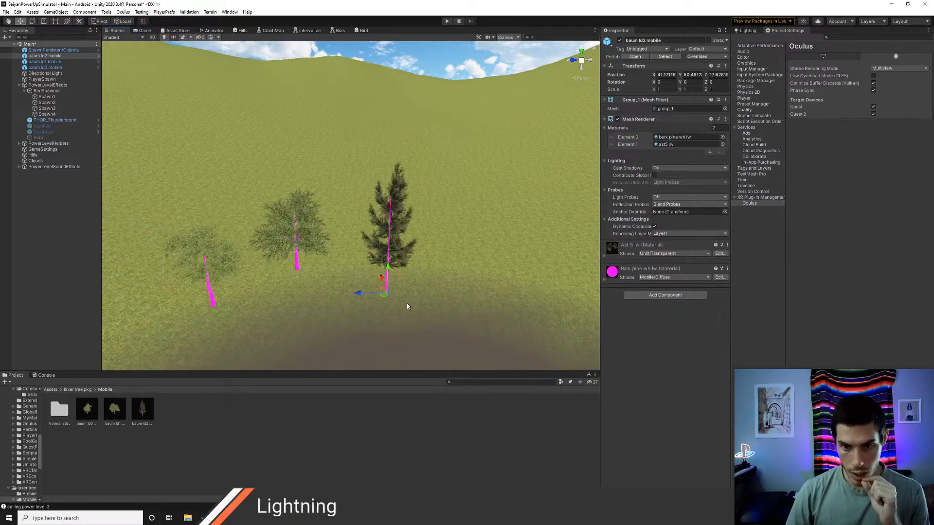
scroll(385, 296, "up", 3)
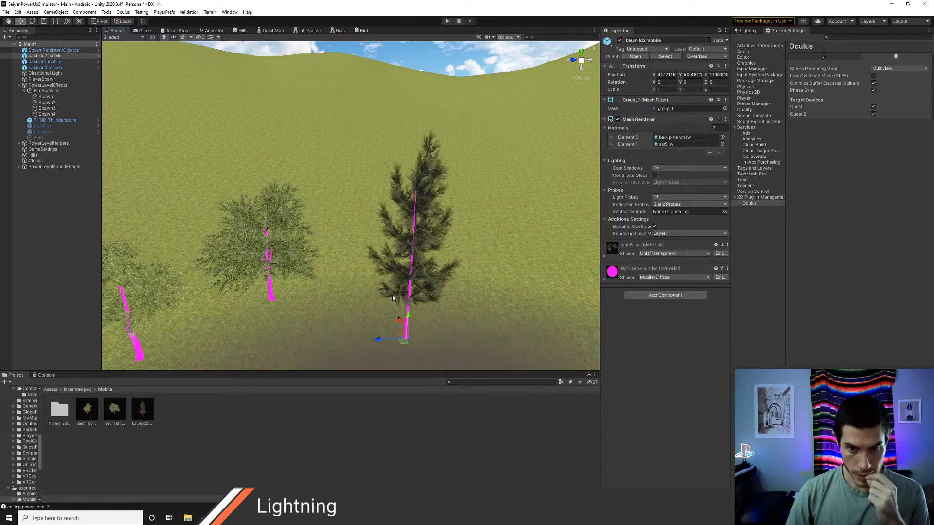
scroll(393, 298, "up", 2)
middle_click_drag(393, 302, 380, 288)
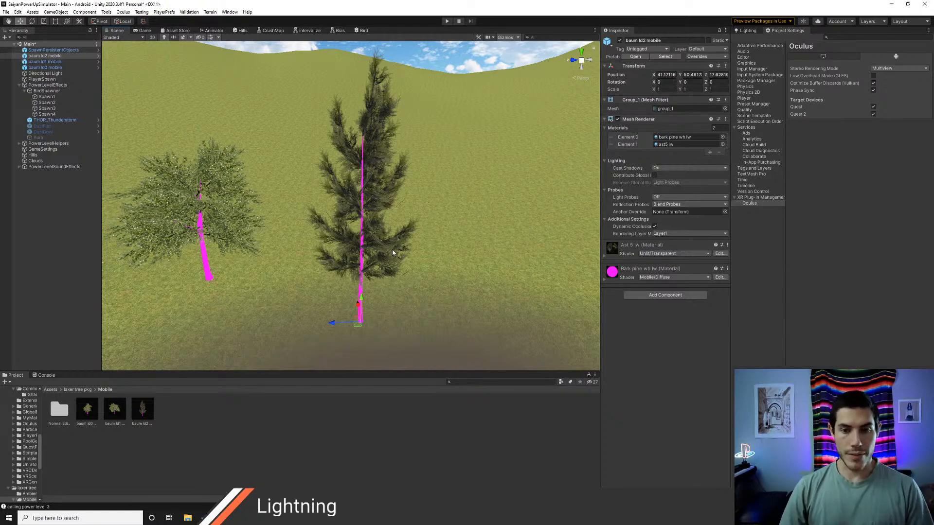
Step: Compare the three placed trees in the scene, then inspect the baum ld1 mobile and baum ld0 mobile prefab assets
left_click_drag(393, 253, 348, 224, "alt")
left_click(114, 410)
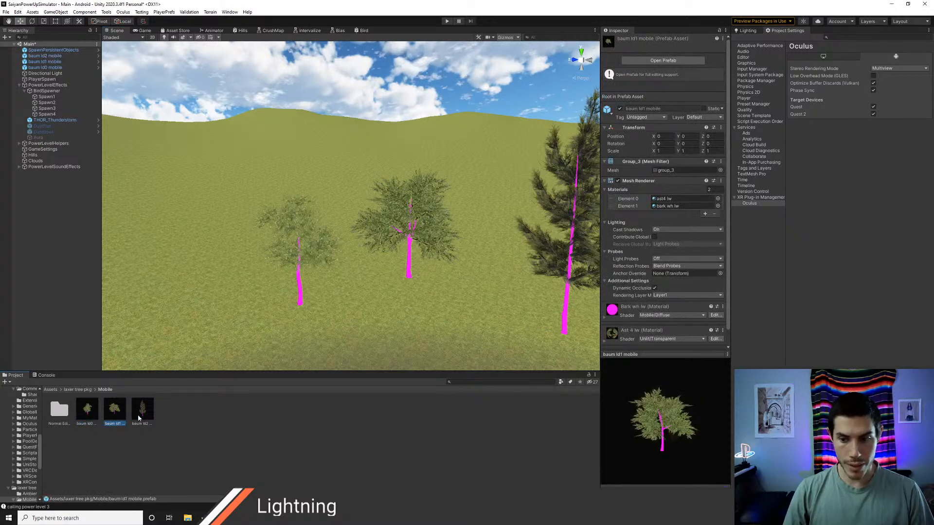
left_click(87, 411)
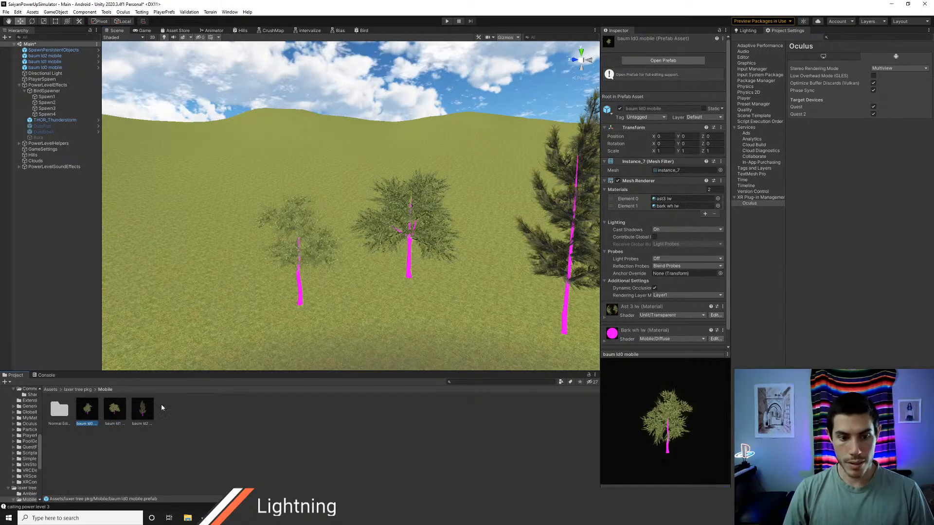
Step: Delete the baum ld1 mobile and baum ld2 mobile trees from the scene, keeping only baum ld0 mobile
left_click(43, 62)
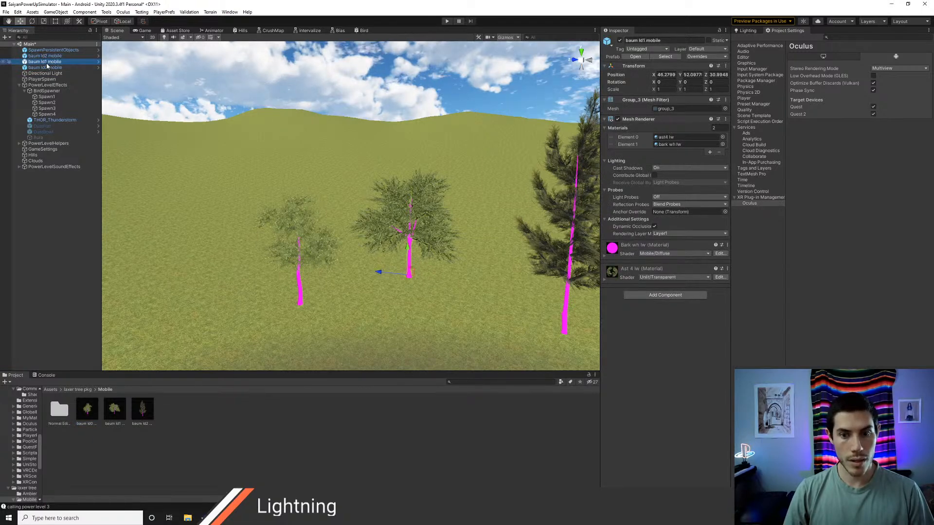
key("Down")
left_click(46, 63)
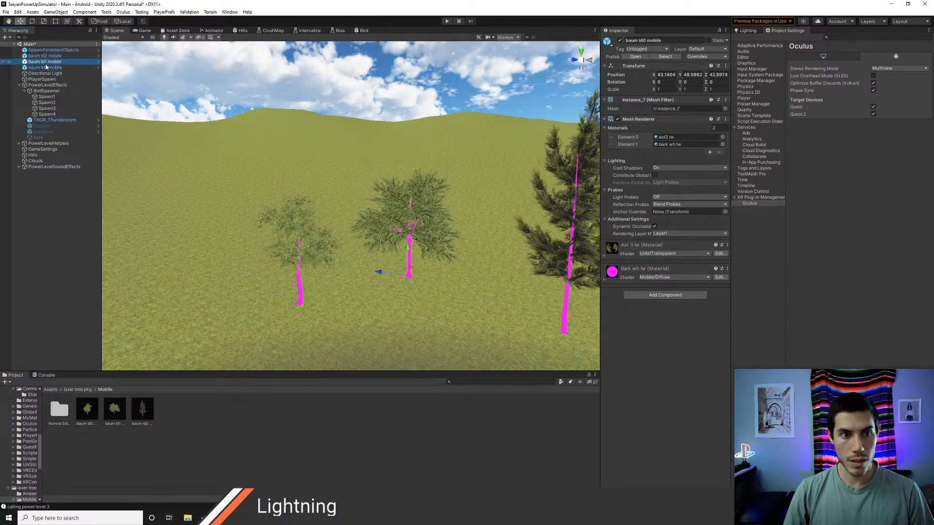
left_click(45, 57, "shift")
key("Delete")
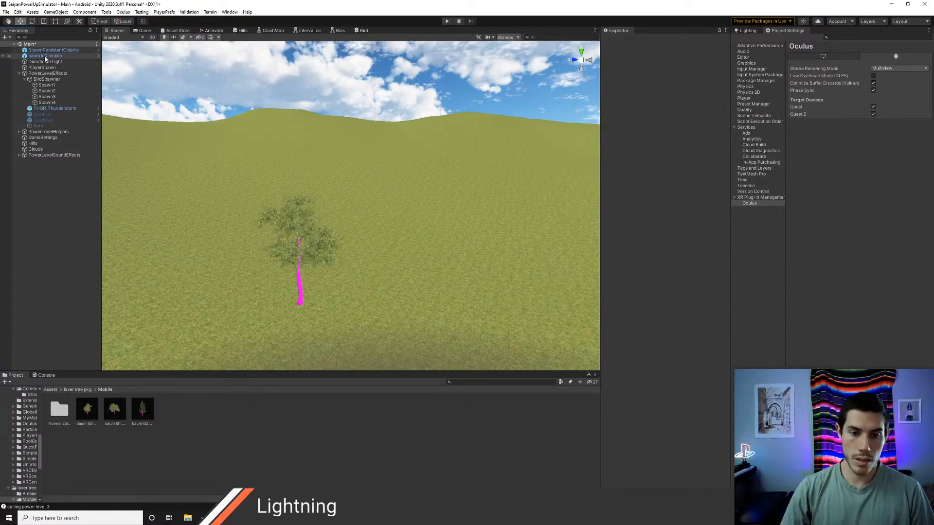
Step: Browse the Universal Render Pipeline shaders available for the Bark wh lw material of the baum ld0 mobile tree, leaving the shader as is
left_click_drag(438, 191, 411, 205, "alt")
scroll(410, 204, "up", 5)
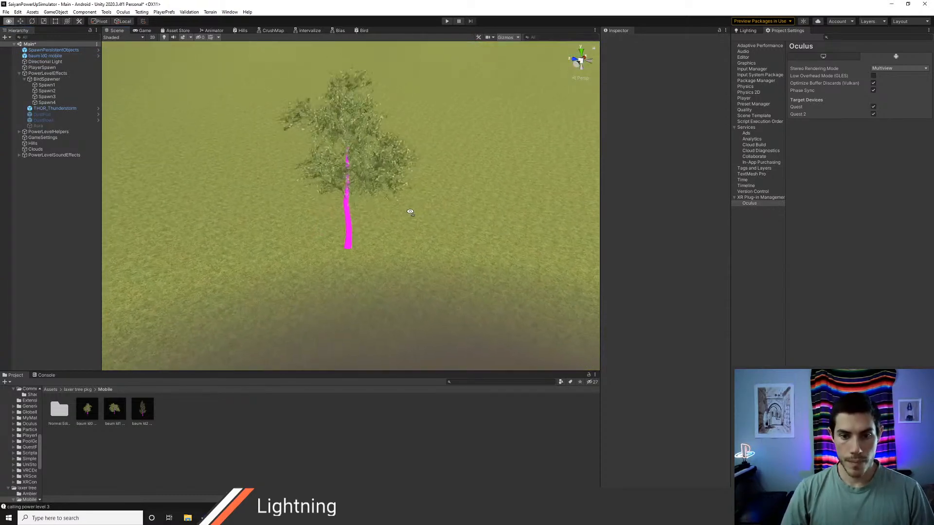
left_click(39, 56)
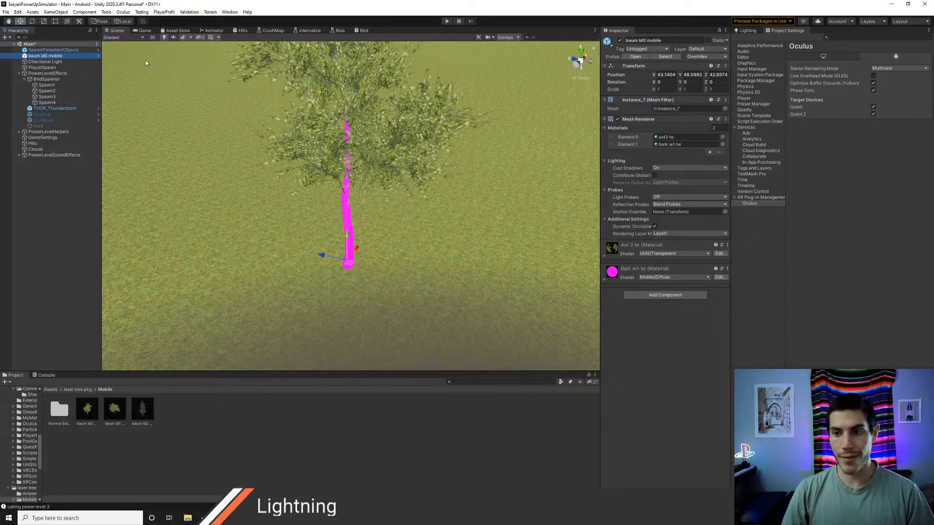
left_click(657, 278)
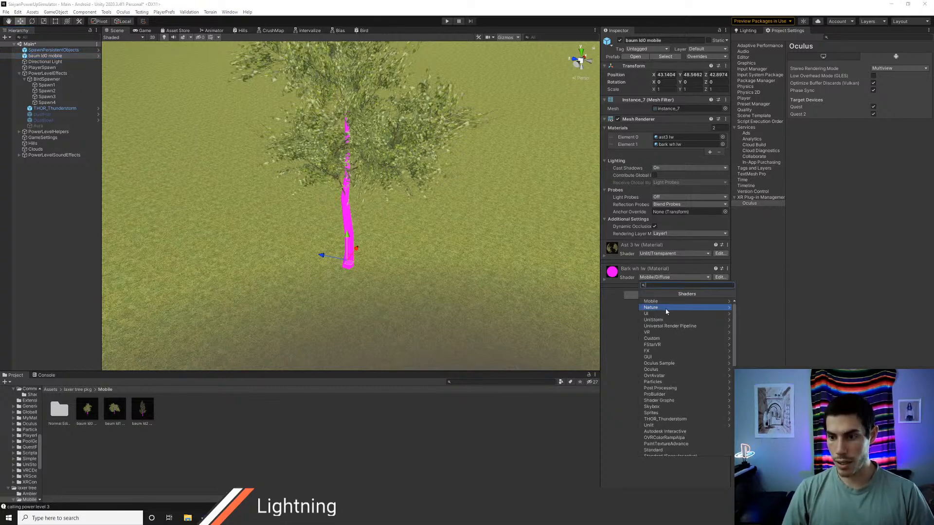
left_click(665, 325)
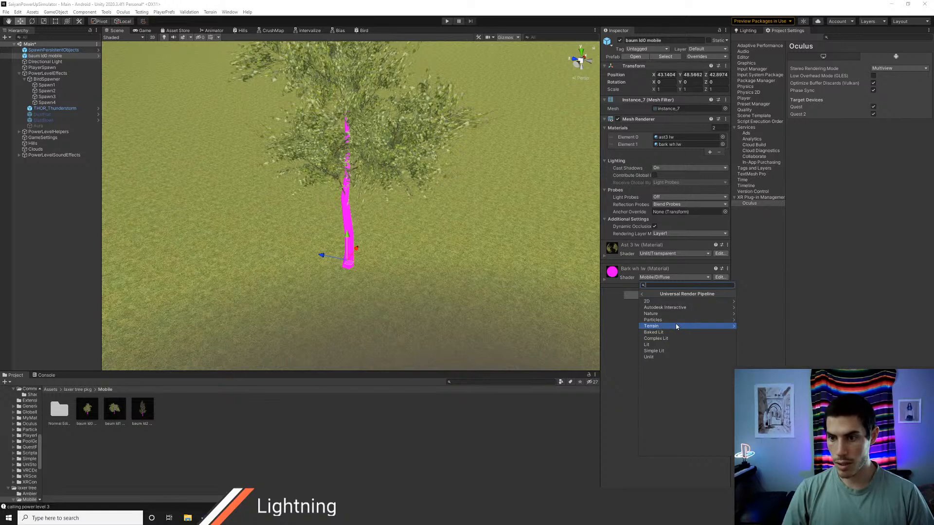
left_click(623, 320)
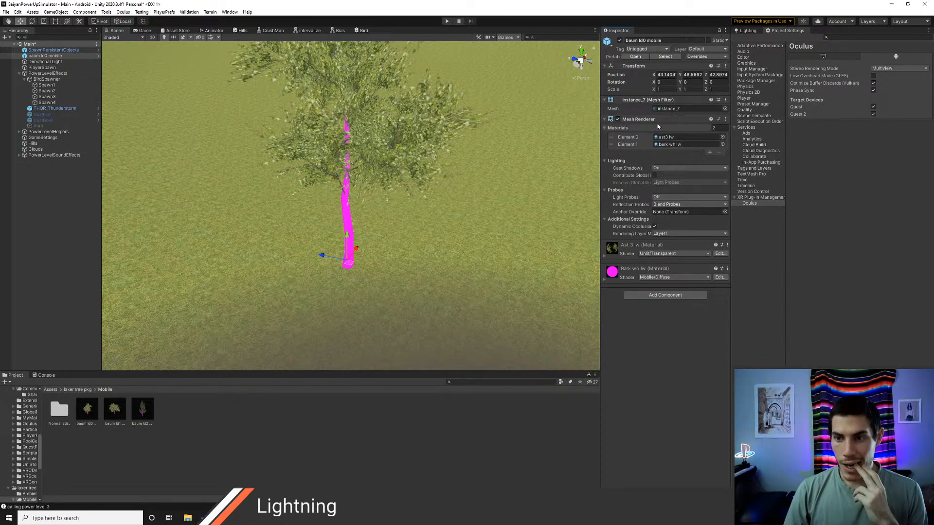
Step: Locate the tree's source mesh in the package's Models folder and inspect the baum hd fbx import settings
left_click(670, 109)
left_click(117, 420)
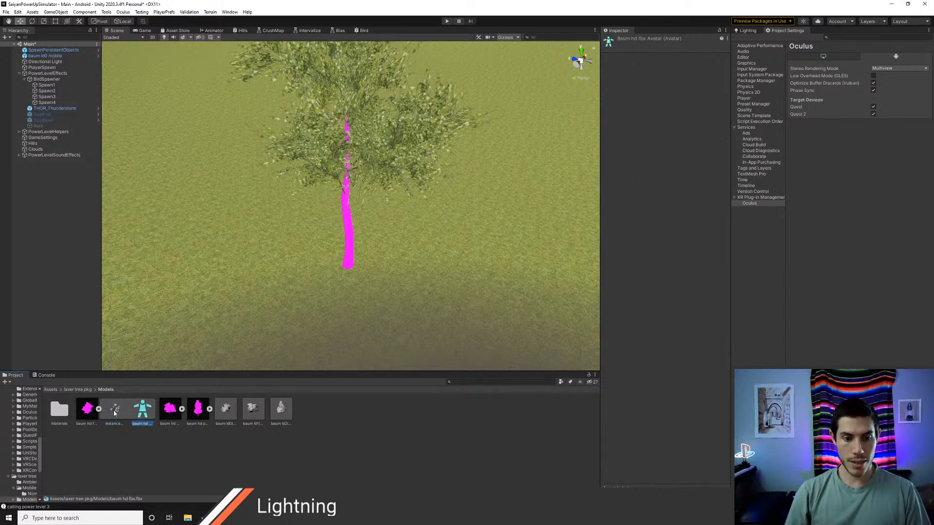
left_click(88, 408)
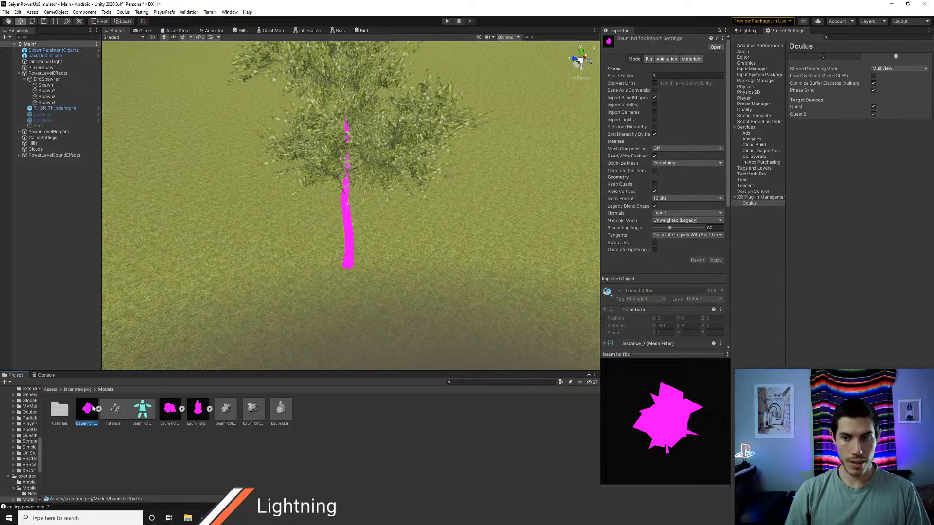
left_click(47, 109)
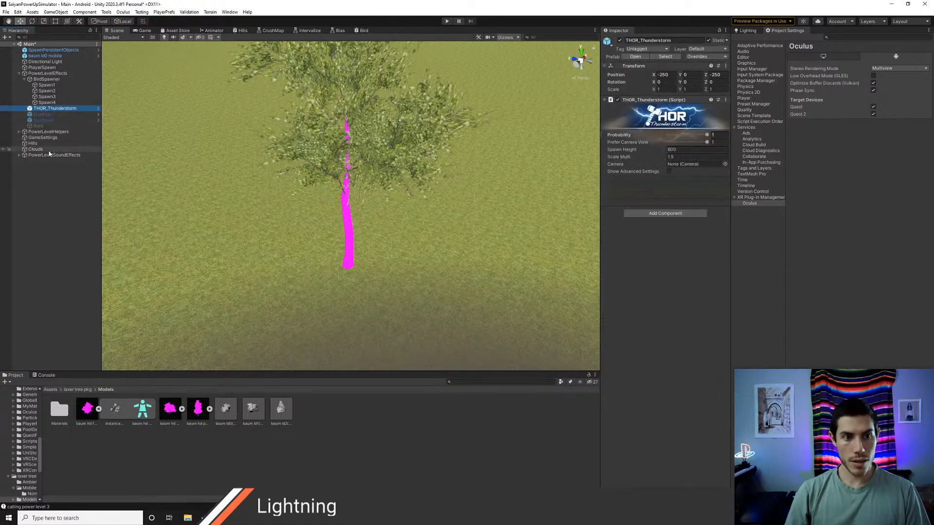
Step: Switch to the Chrome browser window
key("alt+Tab")
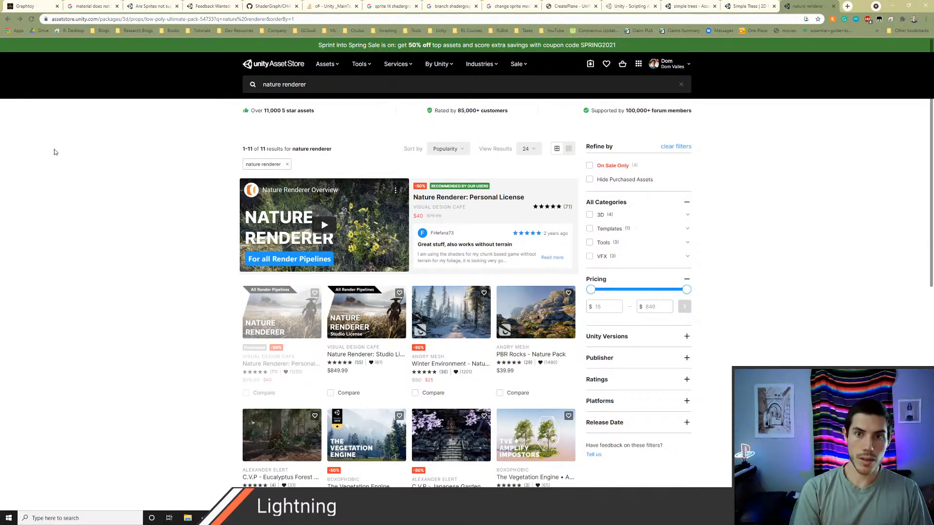
key("ctrl+l")
type("how to make tre")
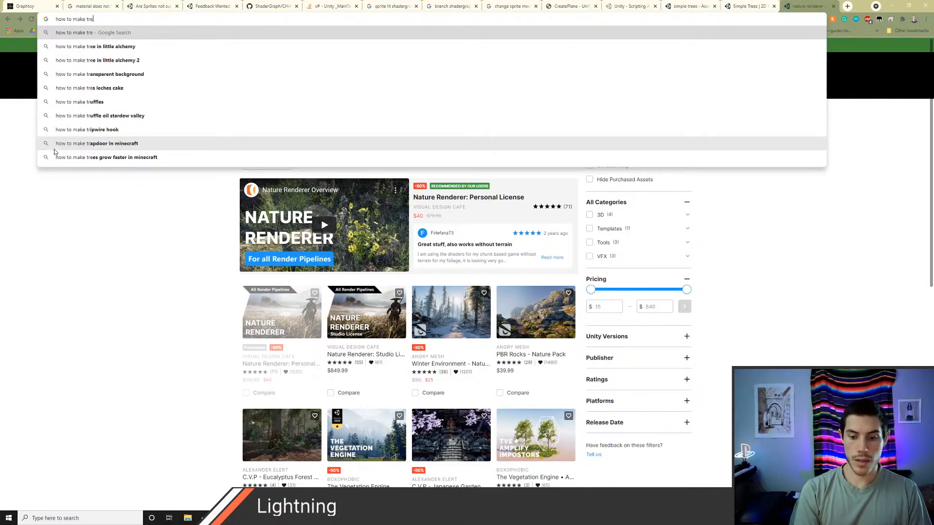
key("Escape")
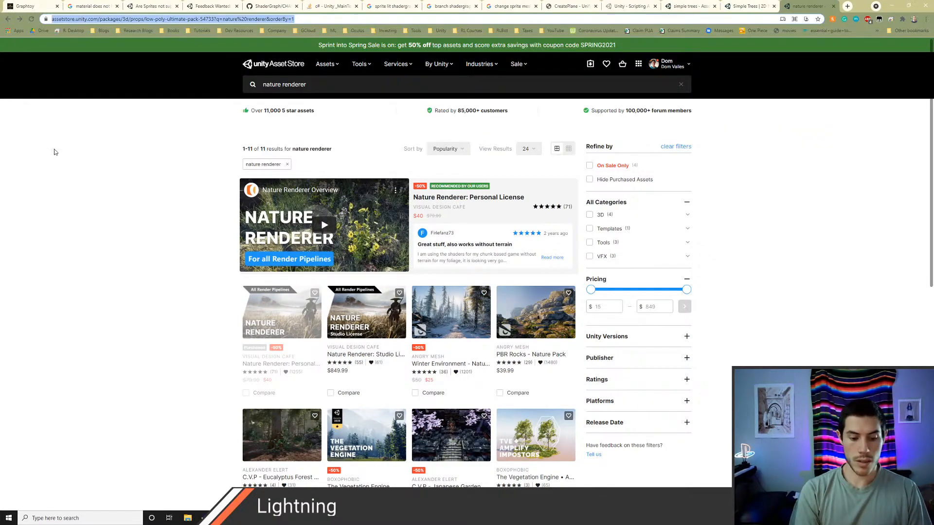
Step: Search the web in a new tab for "how to make trees work with windzone unity"
key("ctrl+t")
type("how to make tr")
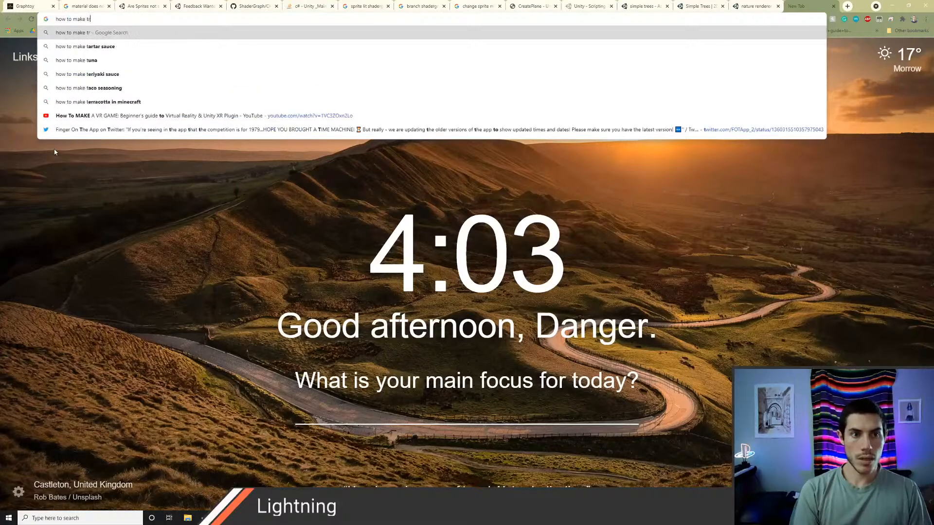
type("ees work with ")
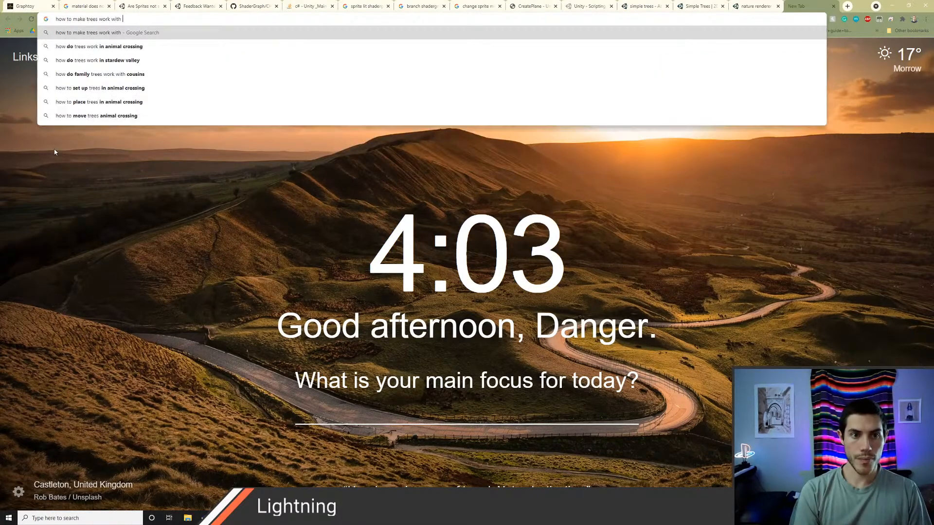
type("windzone unity")
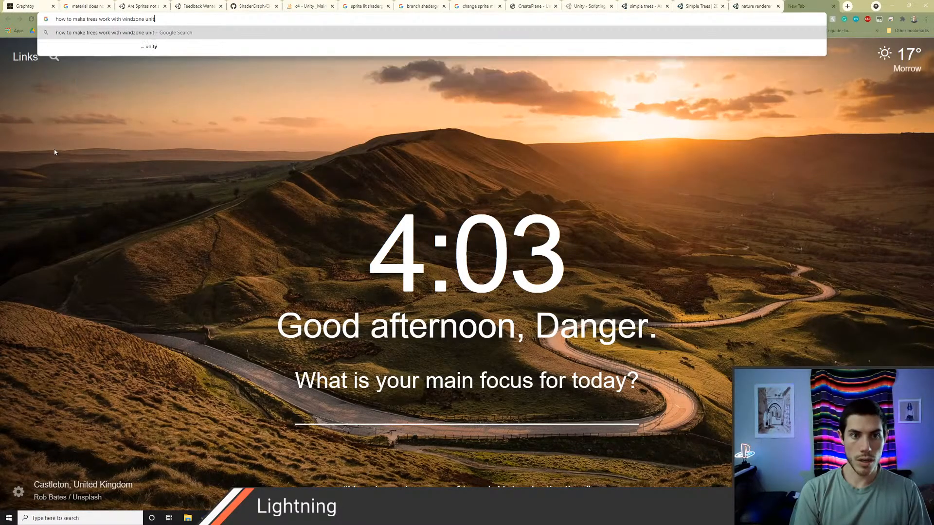
key("Return")
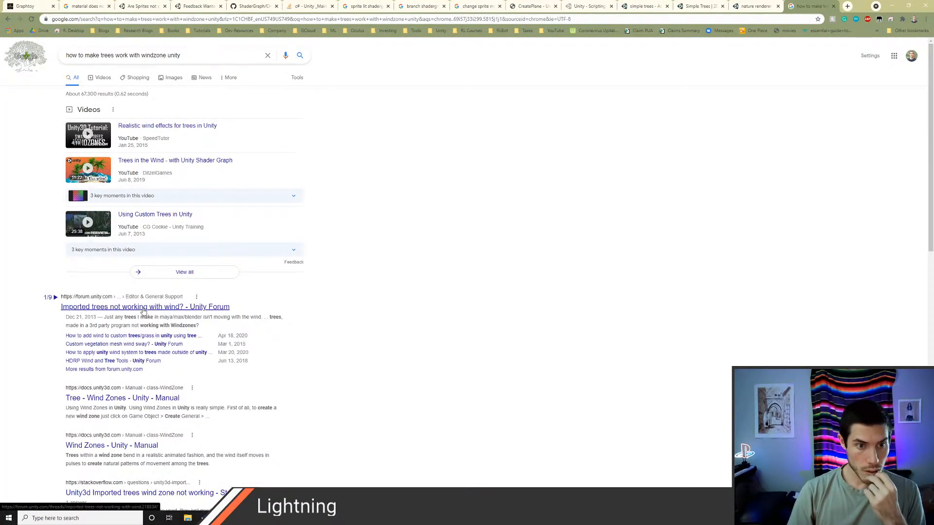
Step: Open the Unity Manual's Wind Zones result in a new tab and read its usage notes and properties
scroll(144, 311, "down", 1)
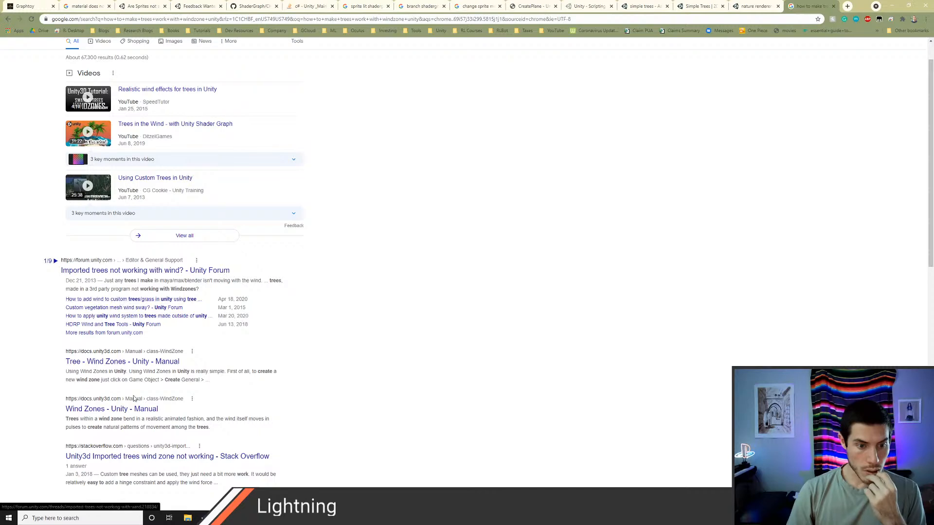
middle_click(131, 404)
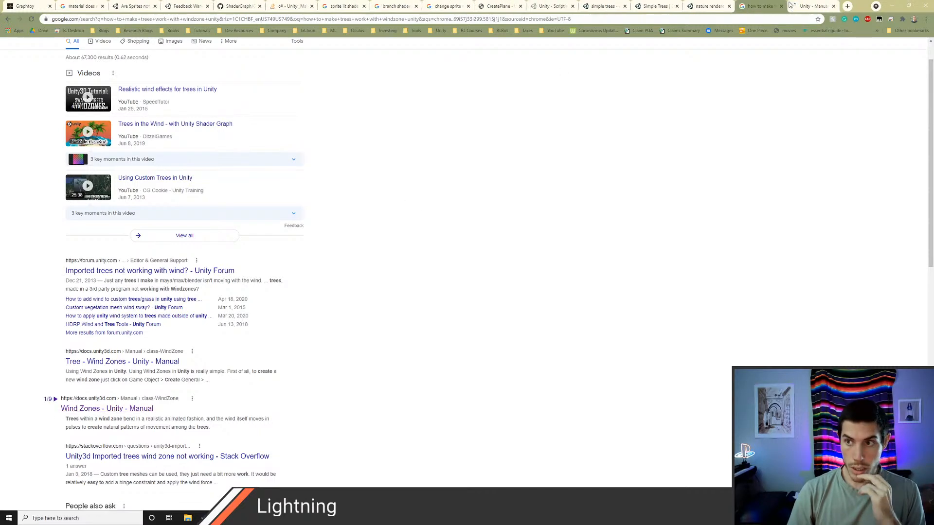
left_click(810, 8)
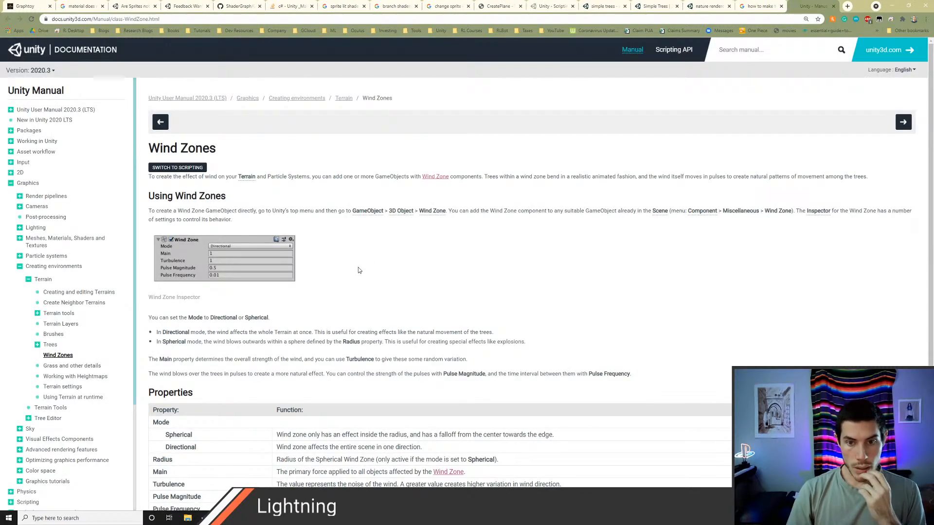
scroll(358, 270, "down", 2)
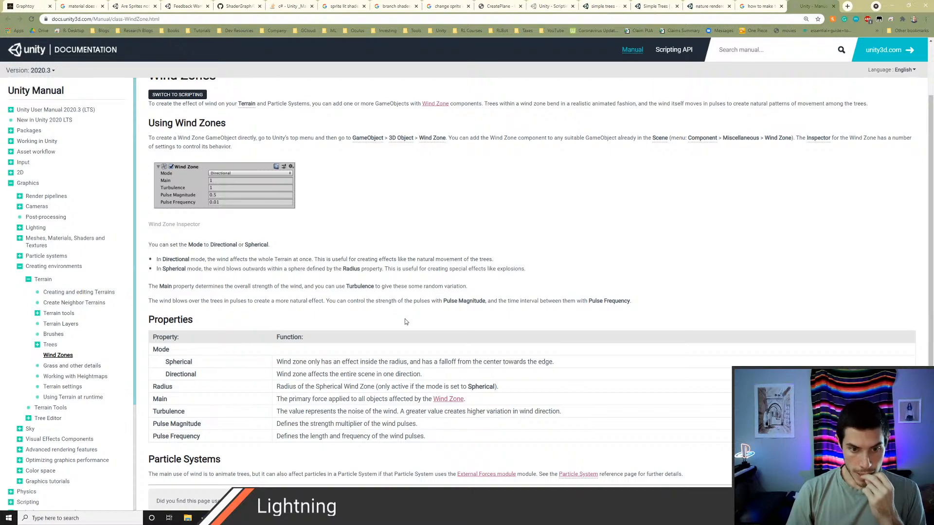
scroll(405, 319, "down", 1)
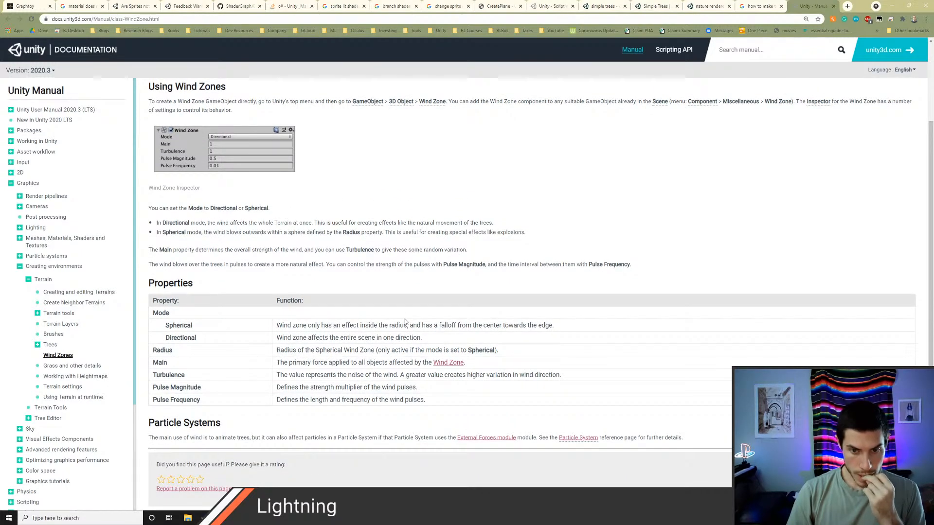
scroll(404, 319, "down", 2)
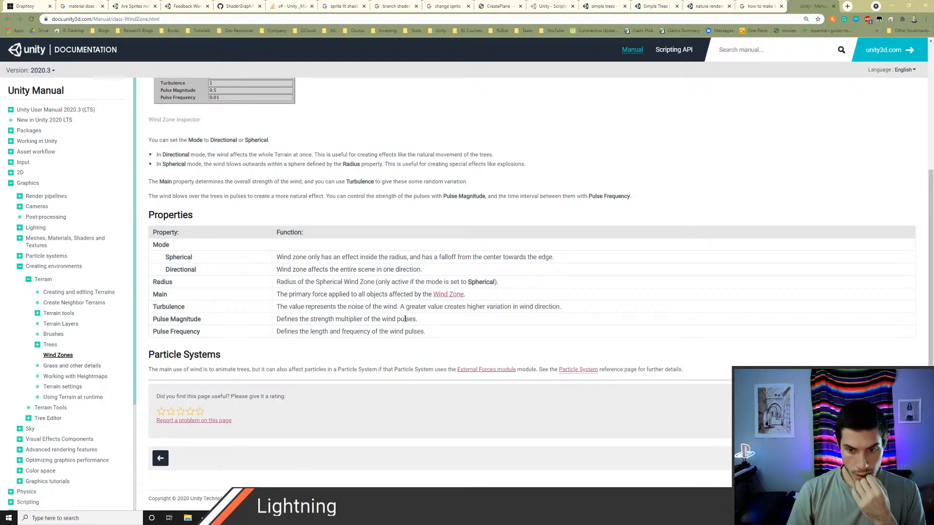
scroll(404, 319, "up", 5)
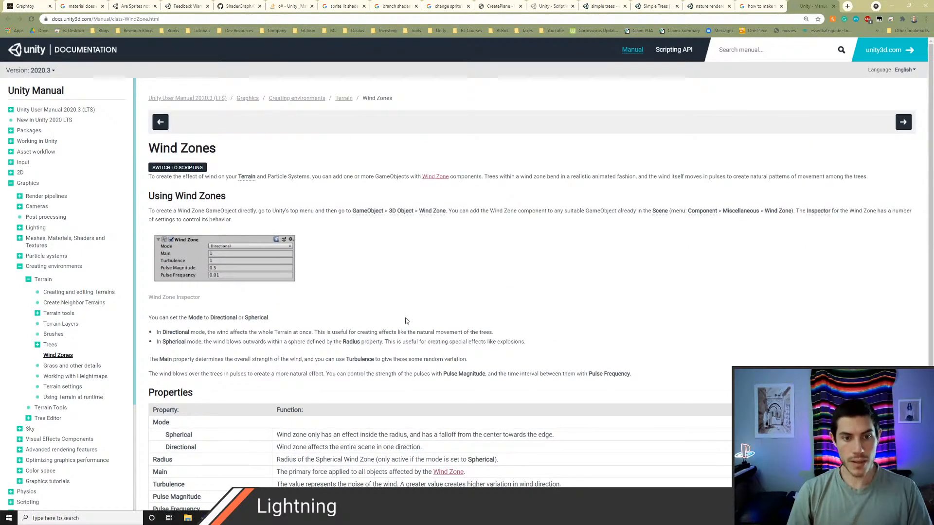
Step: Search the web for "how to interact with wind zone custom shader unity"
key("ctrl+l")
type("how to int")
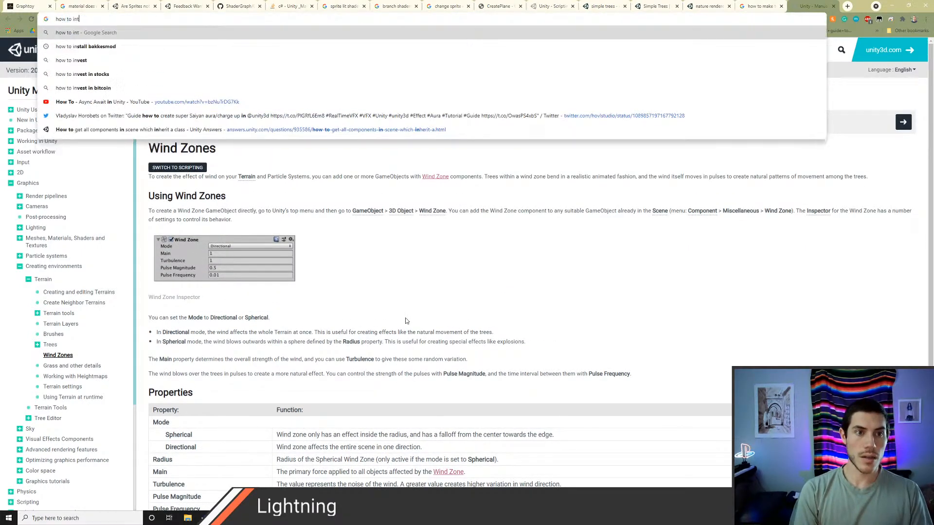
type("eract with win")
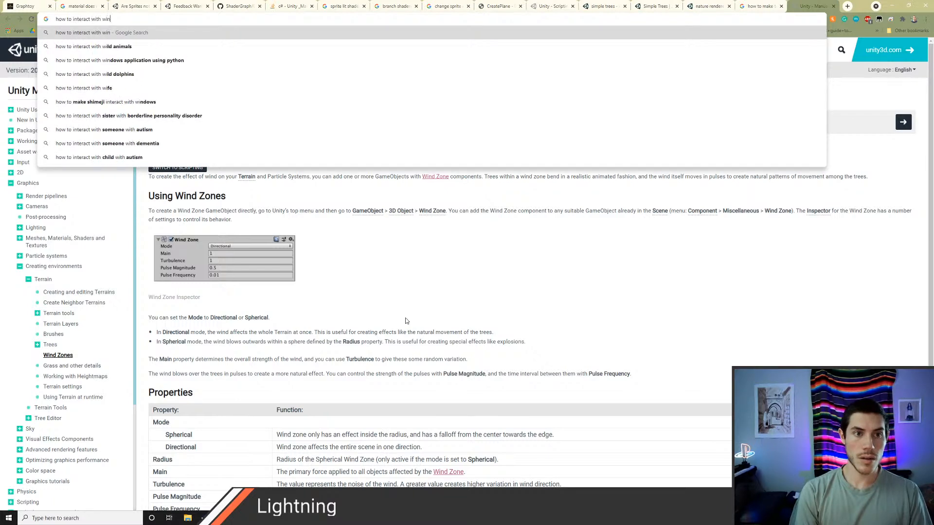
type("d zone custom shader unity")
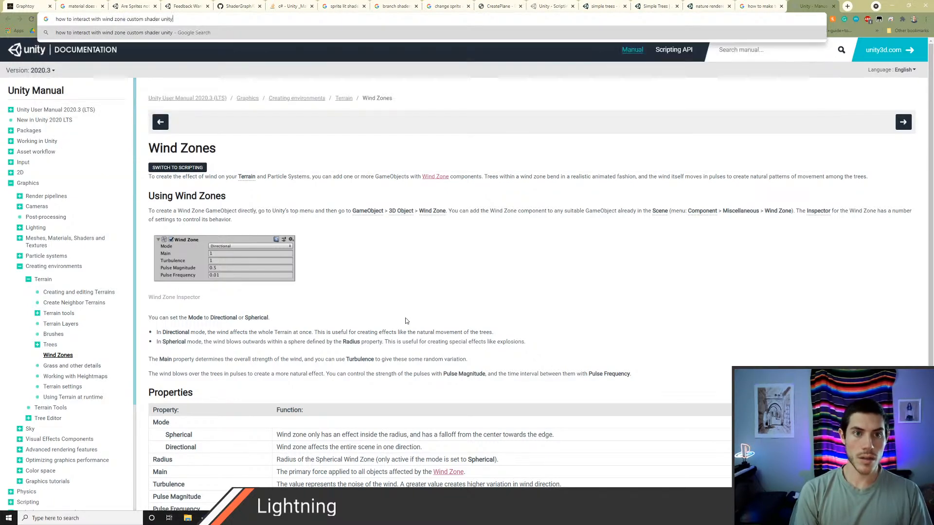
key("Return")
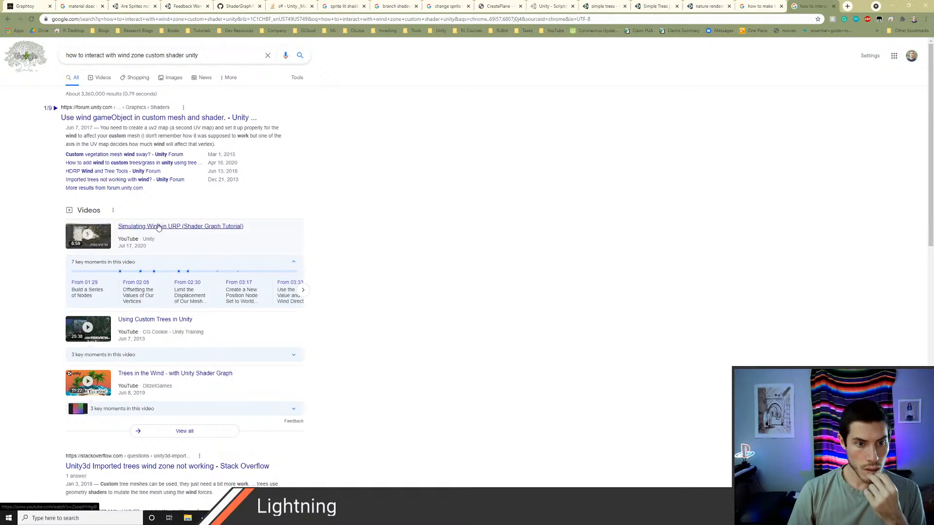
Step: Review the search results and open the Reddit thread "Custom Trees Move With Wind?" in a new tab
scroll(194, 289, "down", 2)
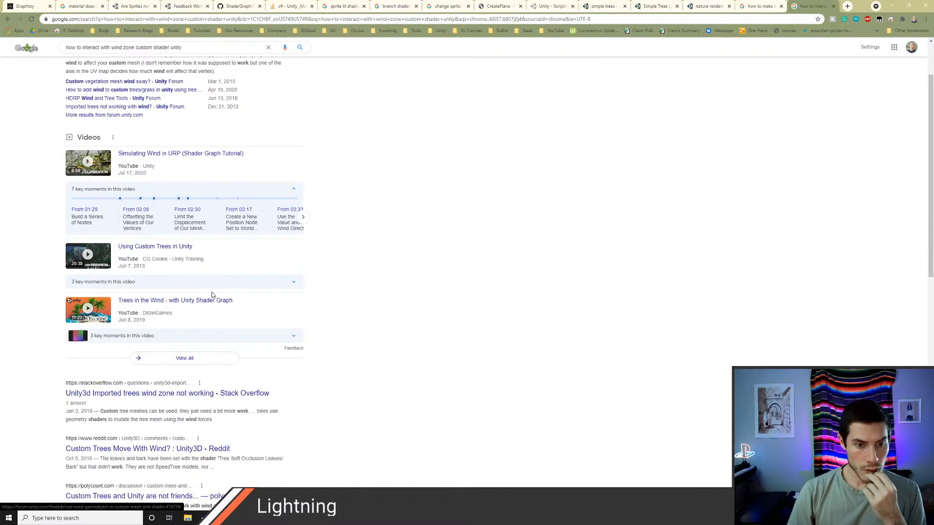
scroll(213, 294, "down", 1)
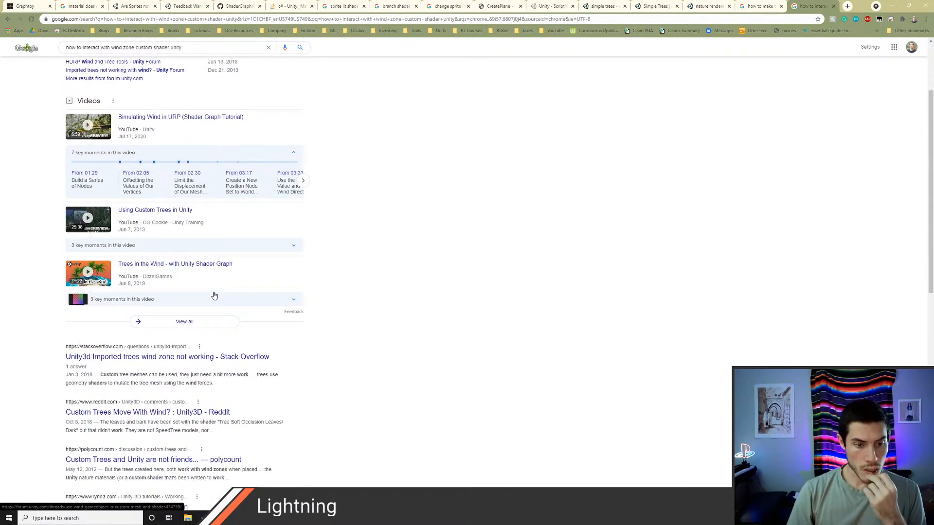
scroll(214, 296, "down", 1)
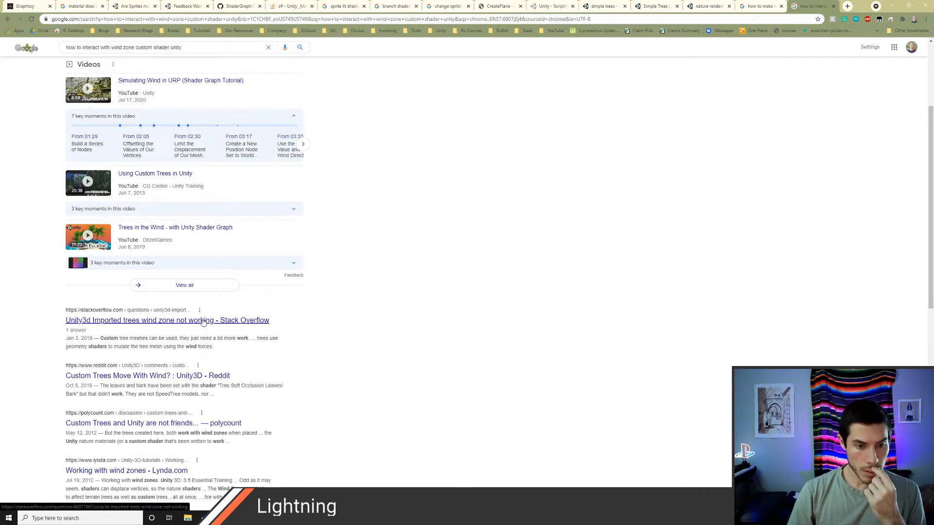
middle_click(146, 376)
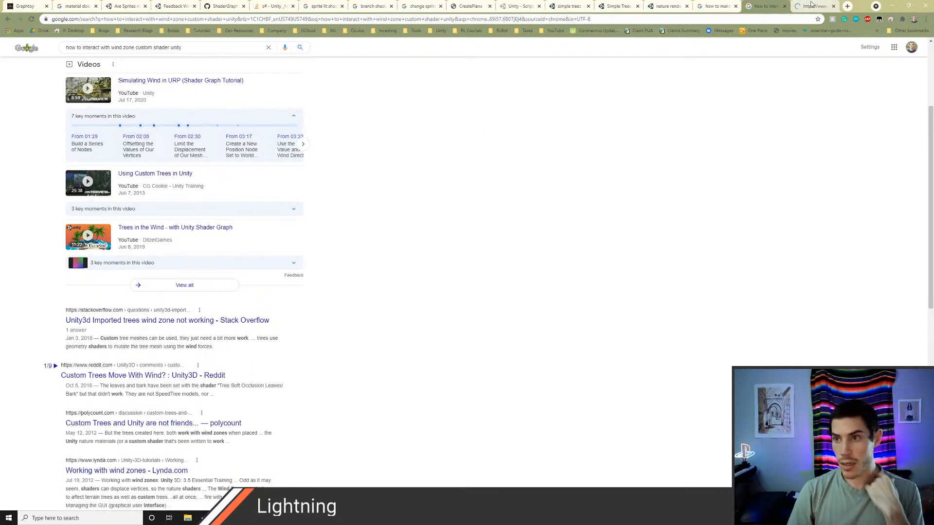
Step: Read the Reddit thread "Custom Trees Move With Wind?" through its replies on tree shaders and wind vertex data
left_click(811, 6)
scroll(443, 331, "down", 1)
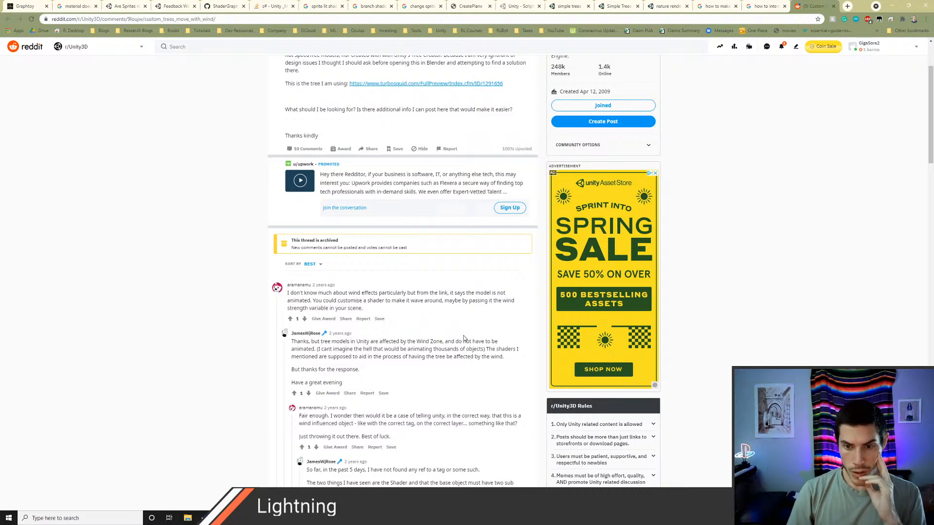
scroll(464, 339, "down", 3)
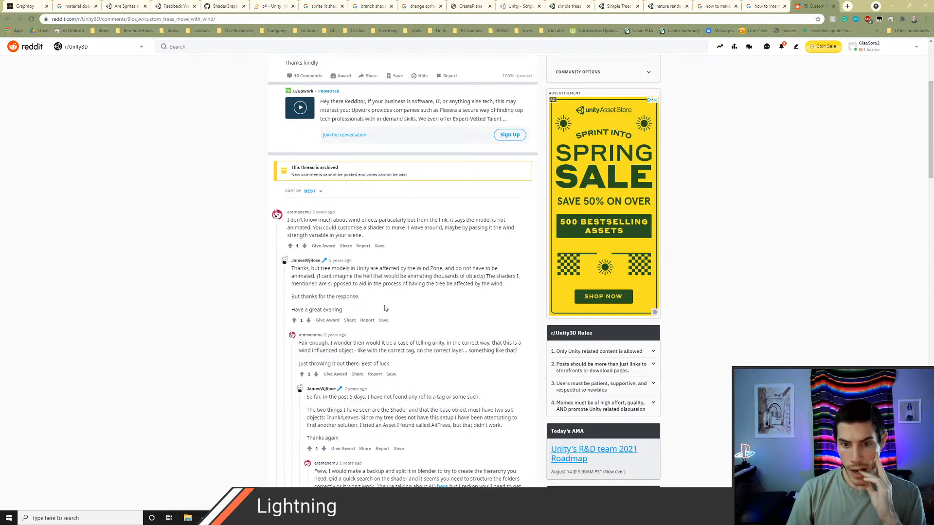
scroll(384, 305, "down", 2)
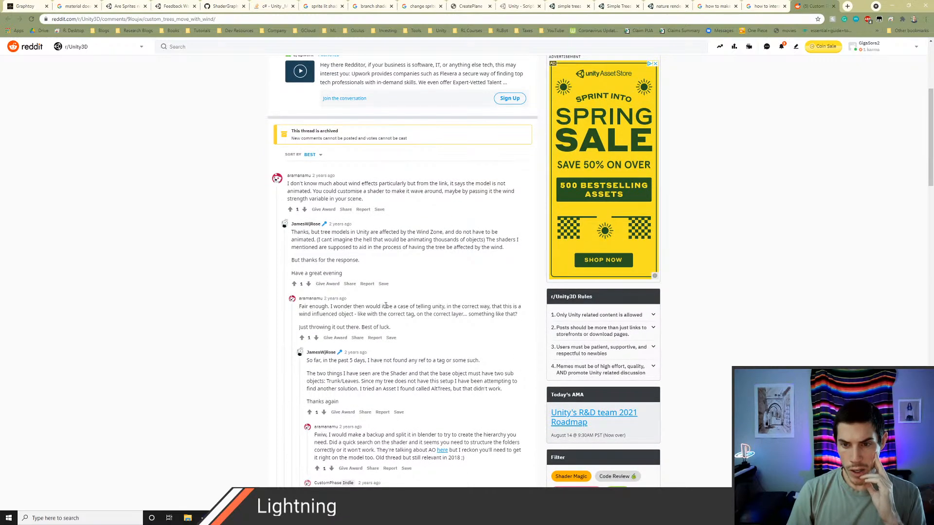
scroll(385, 306, "down", 1)
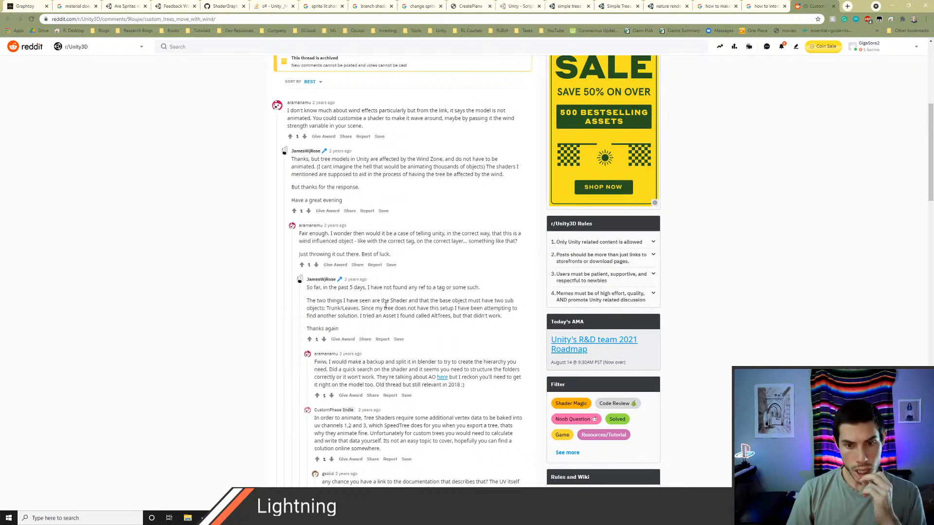
scroll(386, 306, "down", 3)
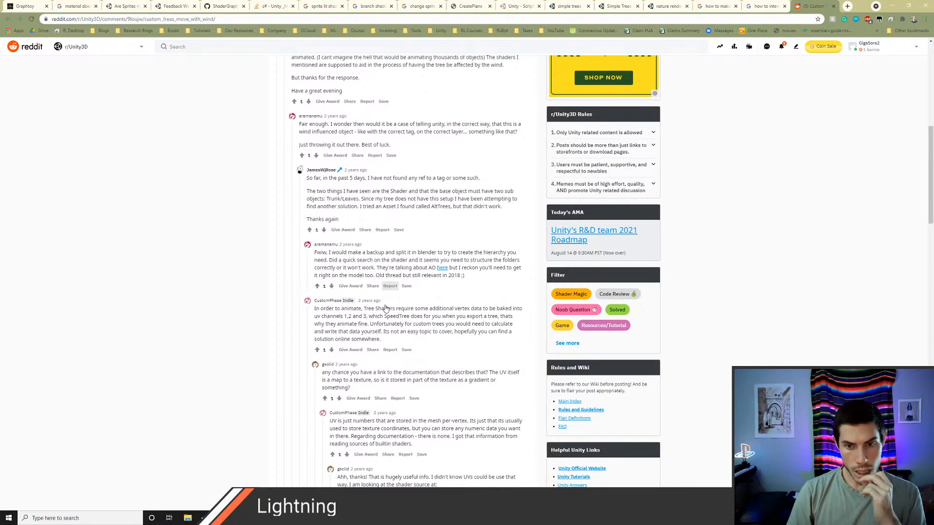
scroll(386, 307, "down", 1)
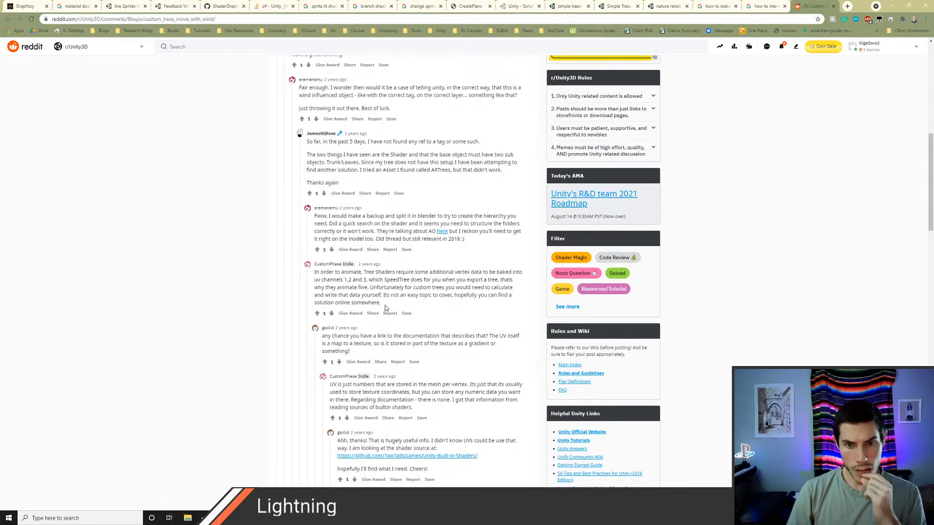
scroll(386, 308, "down", 2)
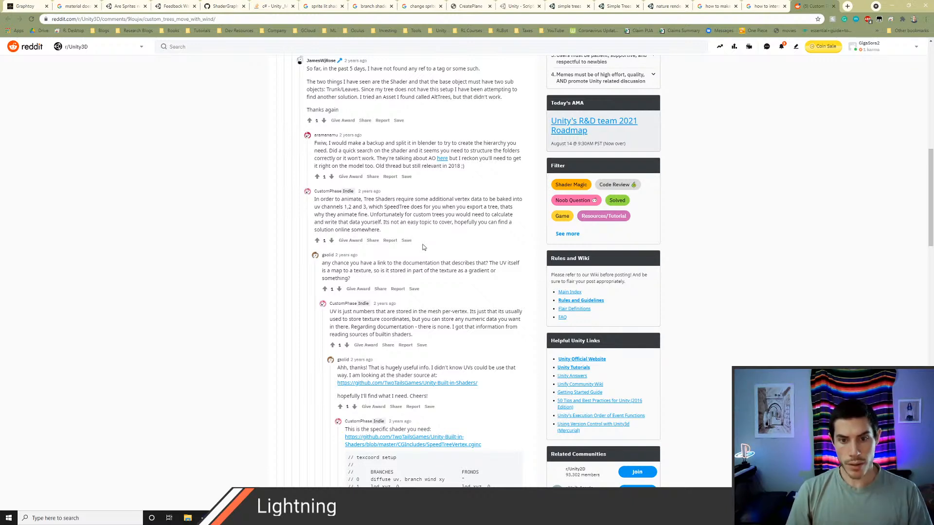
scroll(424, 249, "down", 2)
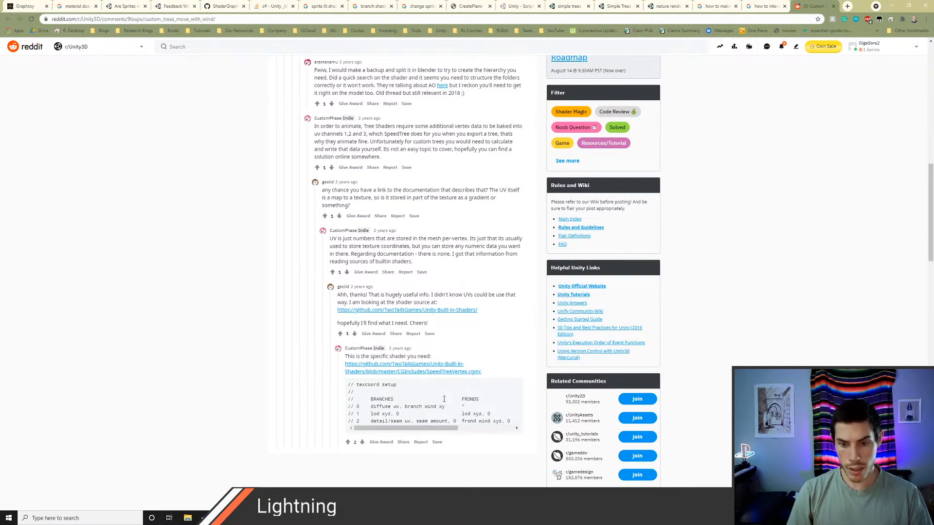
scroll(444, 399, "down", 1)
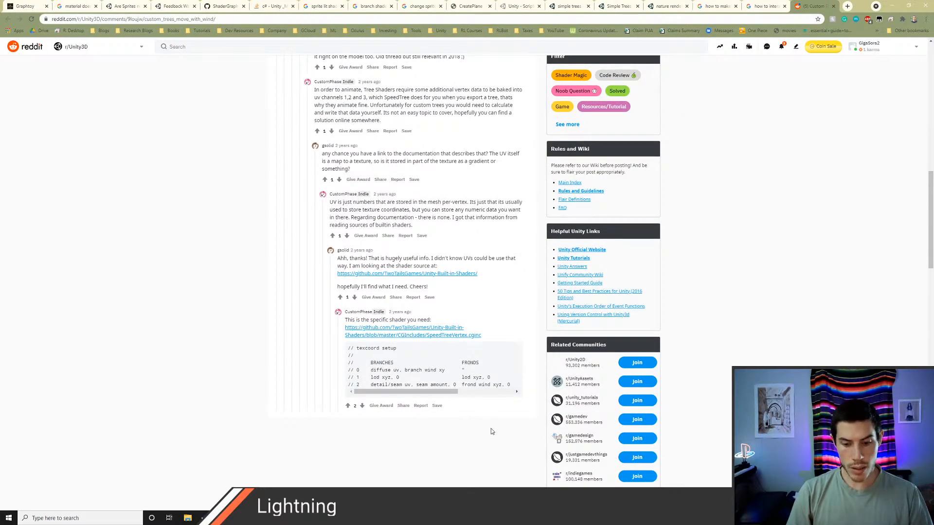
Step: Switch to Unity and select the baum ld0 mobile tree in the scene
key("alt+Tab")
right_click_drag(359, 238, 366, 218)
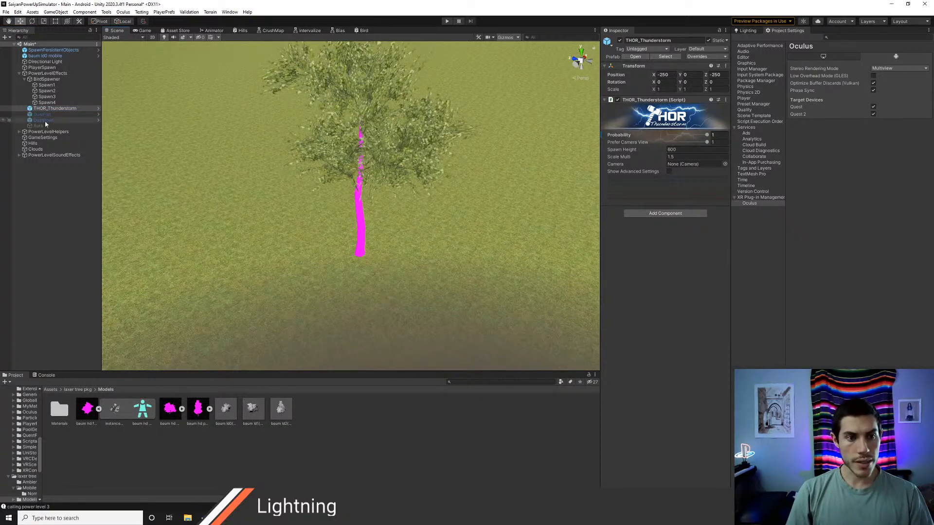
left_click(51, 62)
left_click(49, 56)
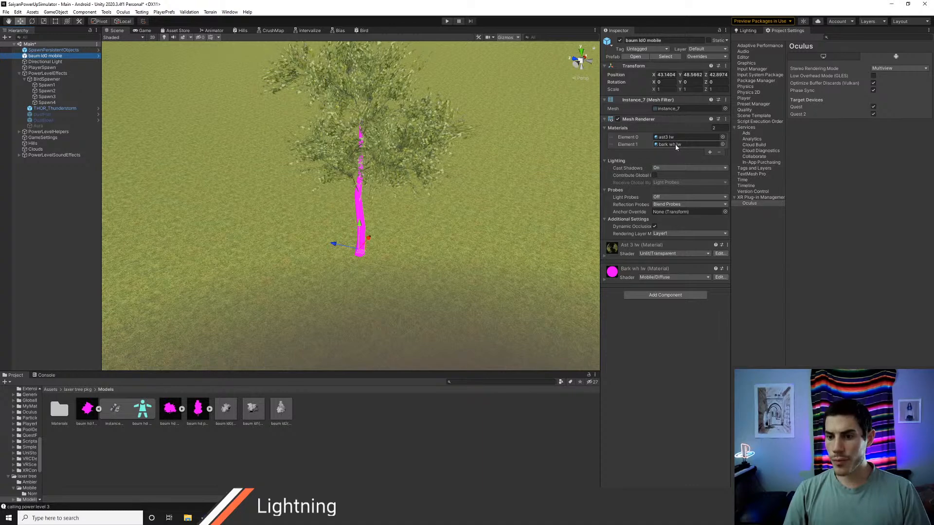
Step: Try the Universal Render Pipeline/Simple Lit shader on the tree's Bark wh lw material, and undo the shader change
left_click(664, 278)
left_click(665, 296)
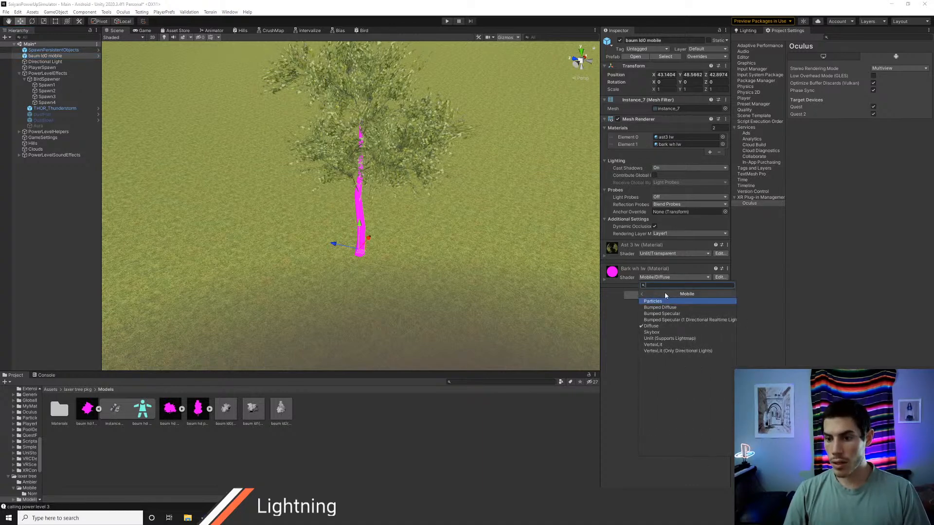
left_click(642, 297)
left_click(673, 326)
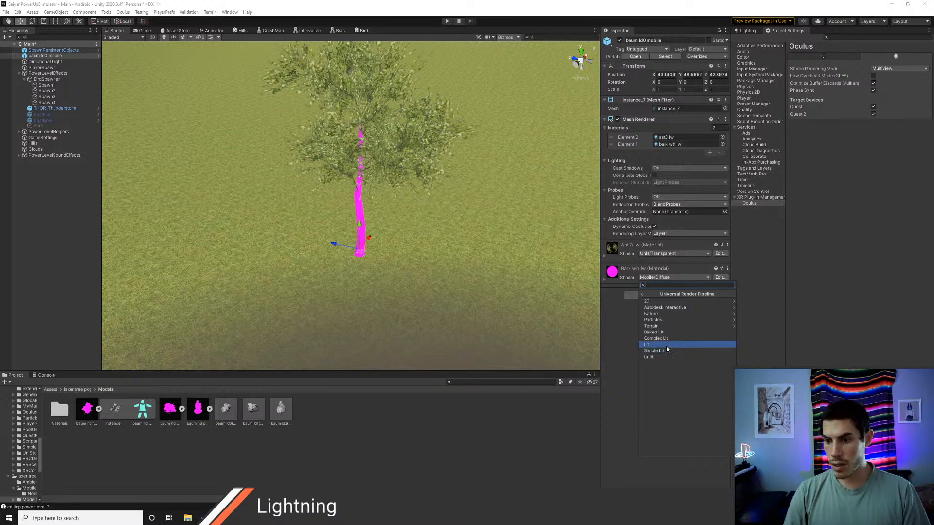
left_click(665, 351)
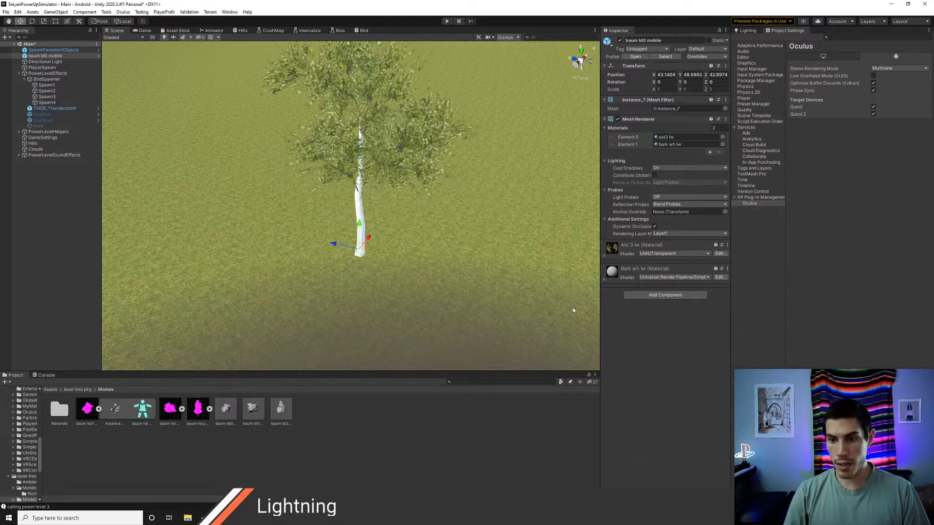
left_click(604, 282)
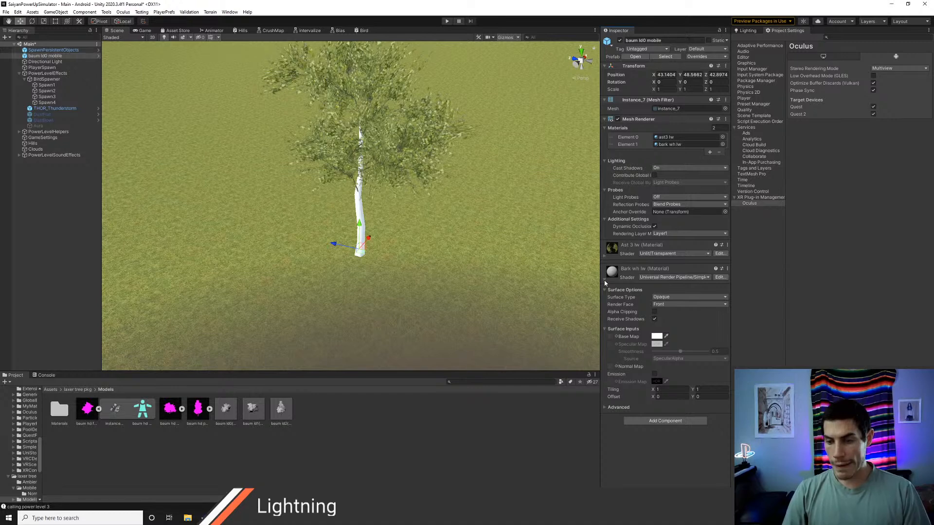
left_click(605, 282)
key("ctrl+z")
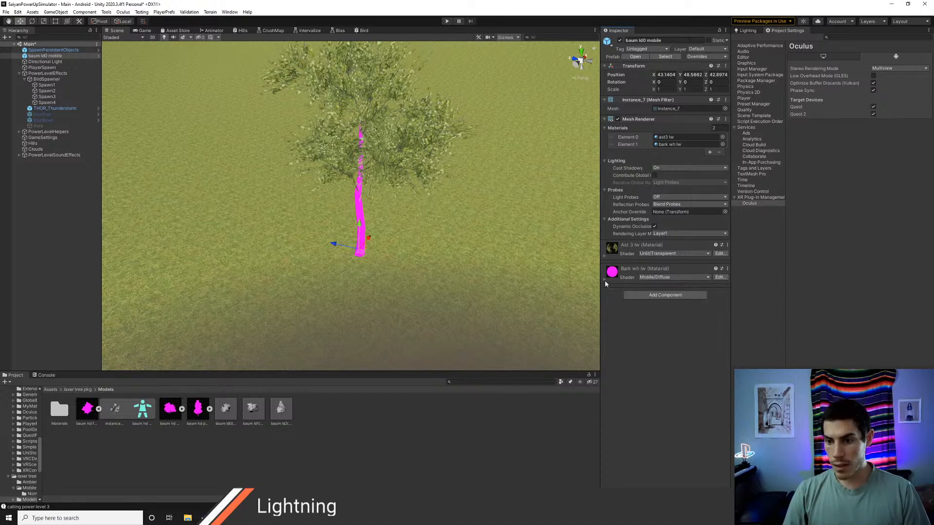
Step: Preview the Bark wh lw material's base texture and set its shader to Universal Render Pipeline/Simple Lit
left_click(605, 281)
left_click(721, 302, "ctrl")
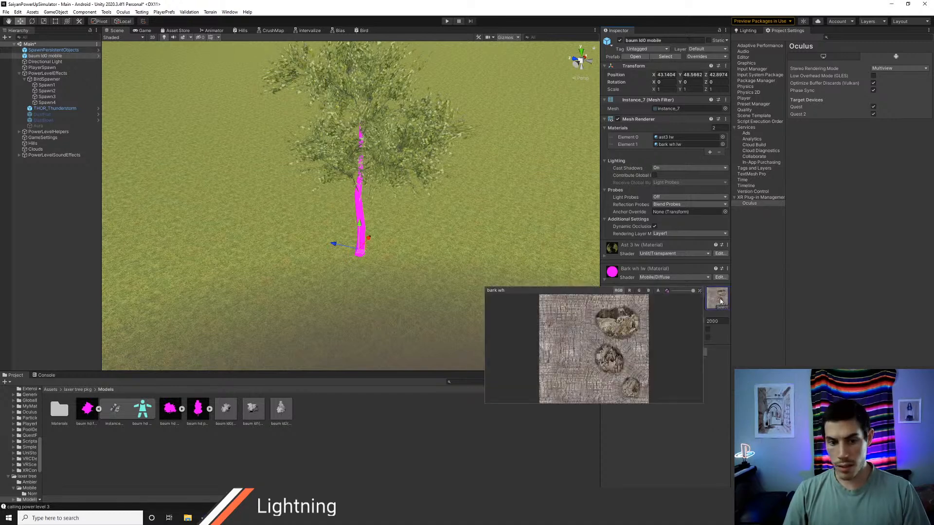
left_click(724, 382)
left_click(656, 277)
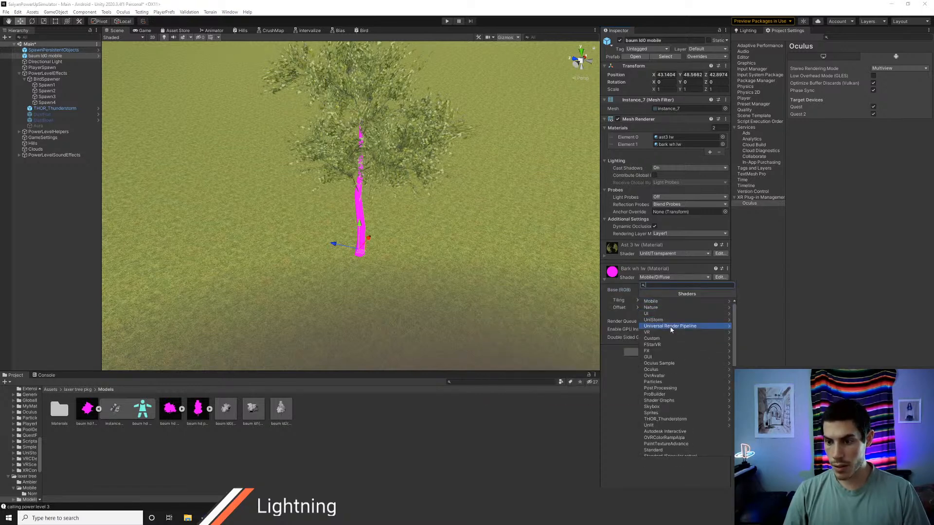
left_click(669, 323)
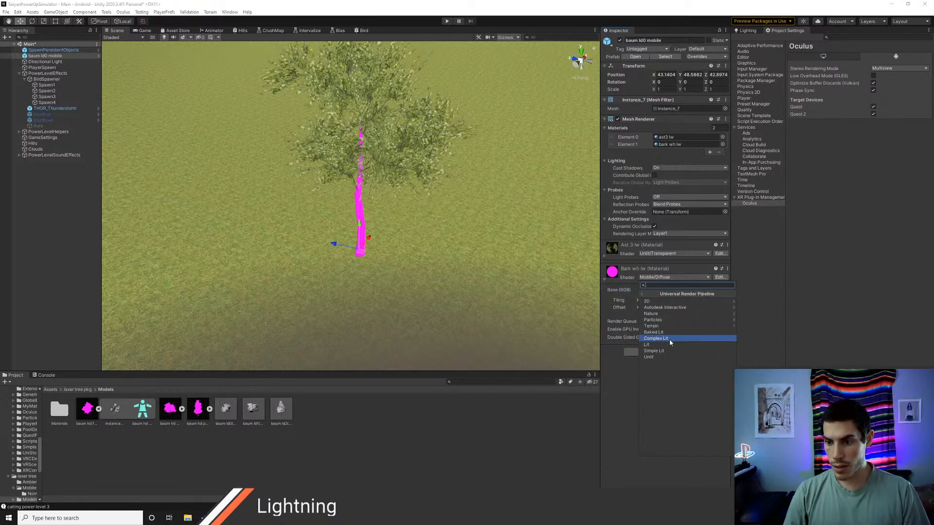
left_click(661, 351)
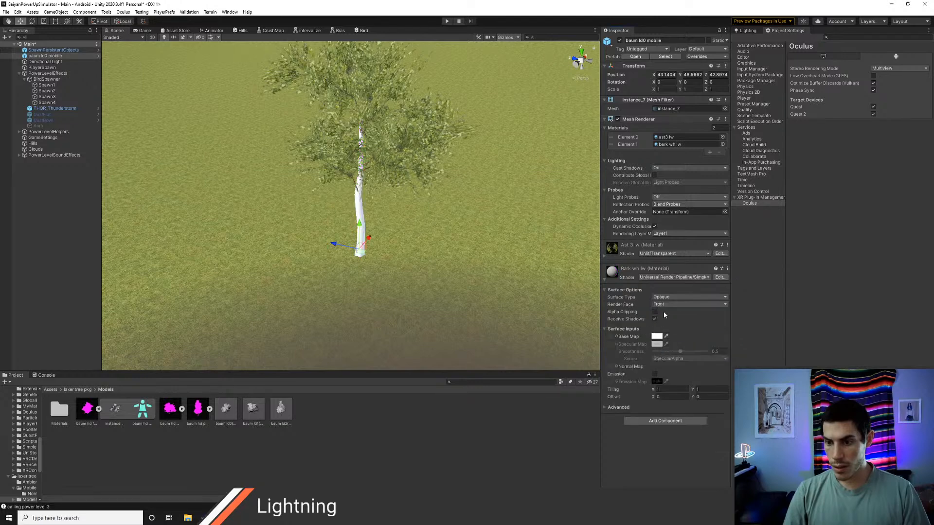
Step: Search the textures for "bark" and assign a bark texture as the Bark wh lw material's base map
left_click(616, 336)
type("bark")
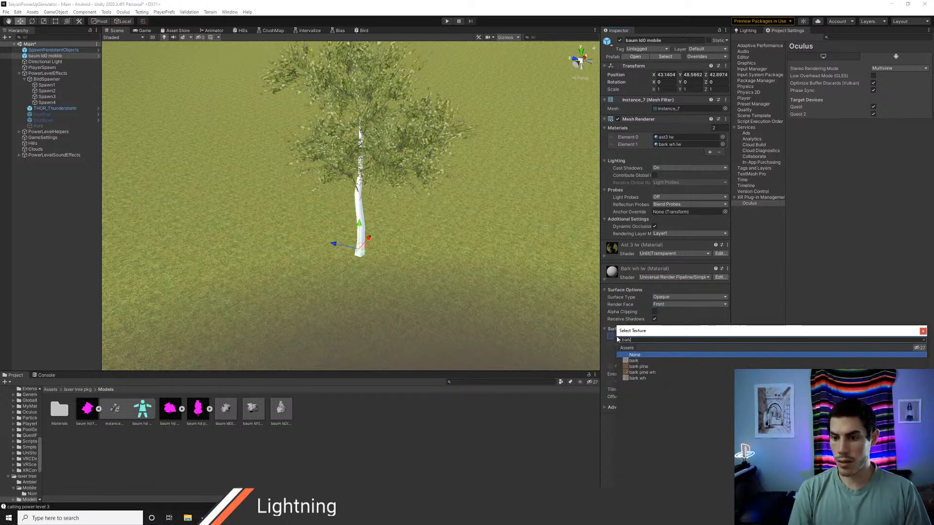
key("Down")
key("Down")
key("Down")
key("Down")
key("Return")
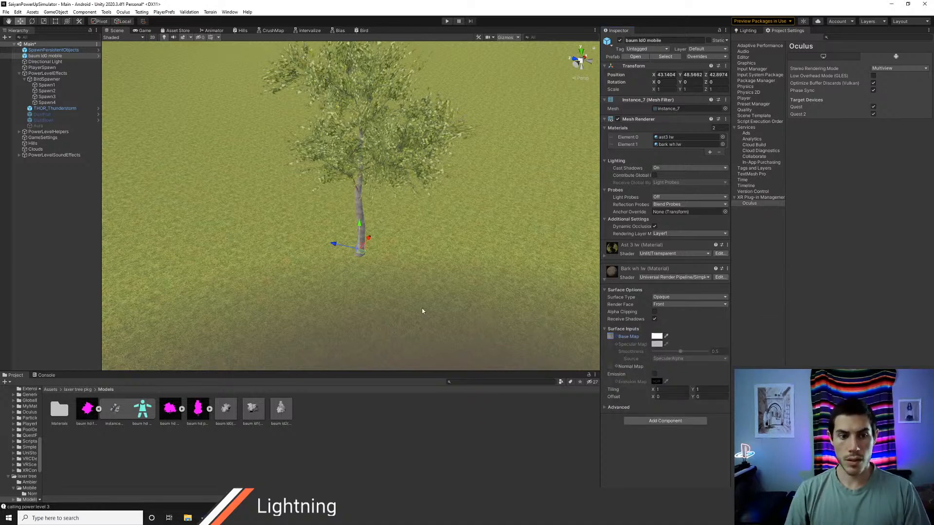
Step: Turn off Receive Shadows on the baum ld0 mobile tree's bark material and expand its advanced settings
left_click(81, 234)
key("w")
right_click_drag(255, 233, 266, 205)
key("s")
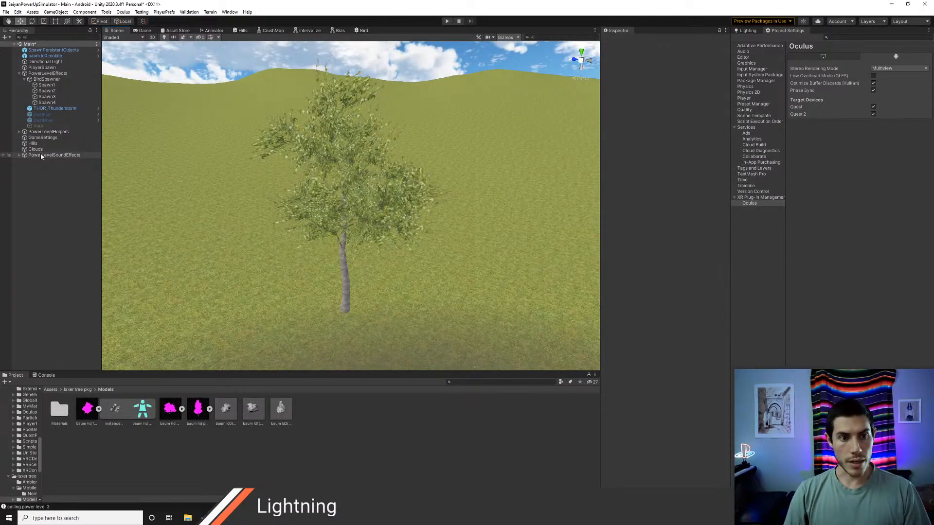
right_click_drag(234, 164, 239, 182)
key("s")
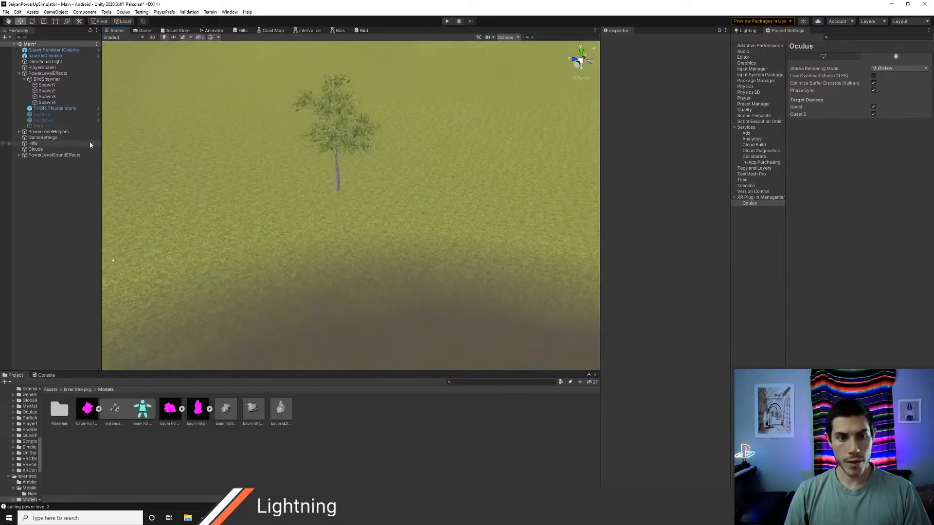
left_click(49, 56)
right_click_drag(340, 238, 277, 186)
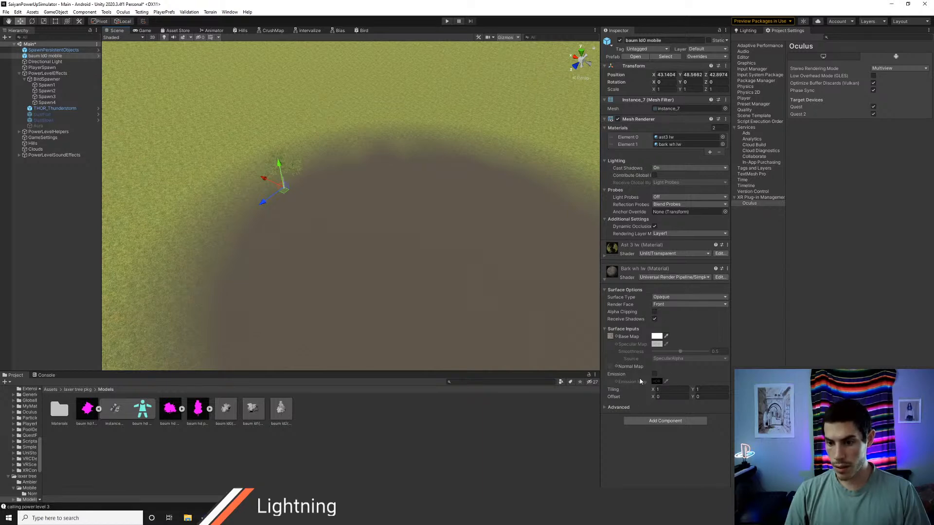
left_click(654, 318)
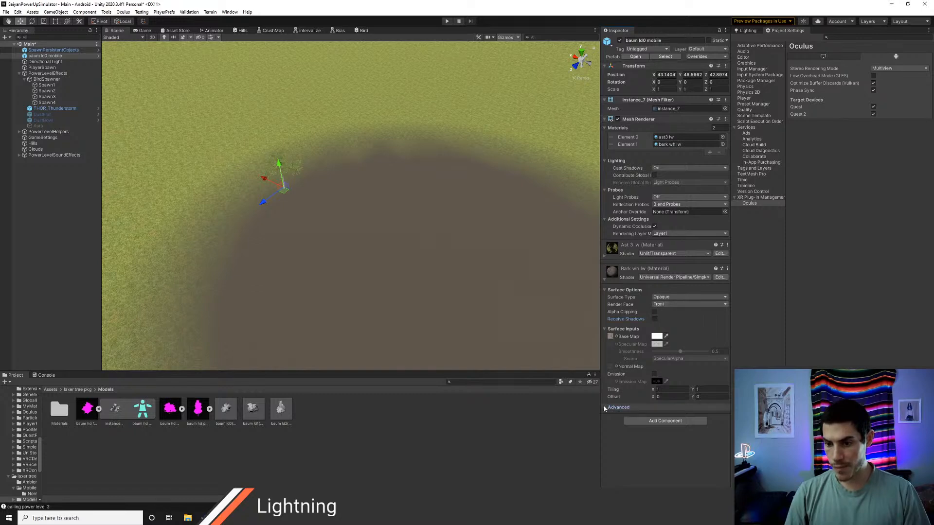
left_click(618, 407)
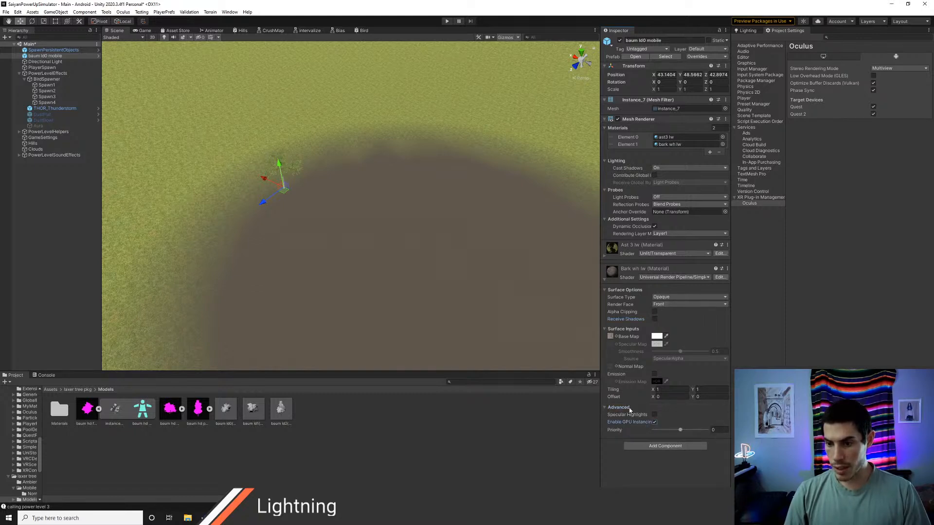
Step: Examine the tree's trunk and leaves up close from several angles in the scene, with the tree deselected at the end
right_click_drag(464, 329, 417, 308)
key("w")
left_click_drag(374, 292, 231, 236)
right_click_drag(317, 271, 268, 211)
mouse_move(325, 227)
left_mouse_down()
mouse_move(325, 201)
mouse_move(325, 212)
left_mouse_up()
right_click_drag(408, 231, 377, 236)
key("s")
key("w")
key("e")
key("r")
left_click_drag(319, 212, 359, 204)
right_click_drag(359, 204, 431, 255)
left_click(77, 249)
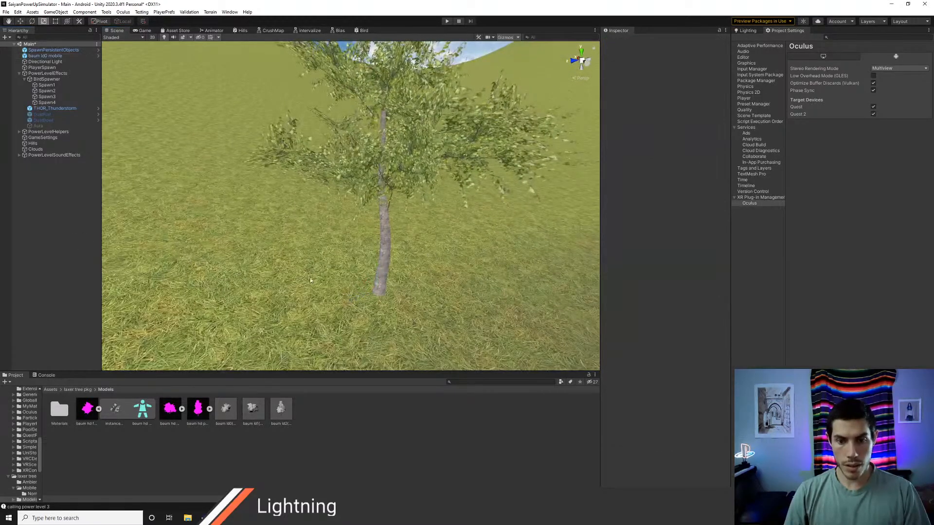
Step: Play the scene and check in the scene view whether the tree's leaves move
right_click_drag(310, 280, 284, 277)
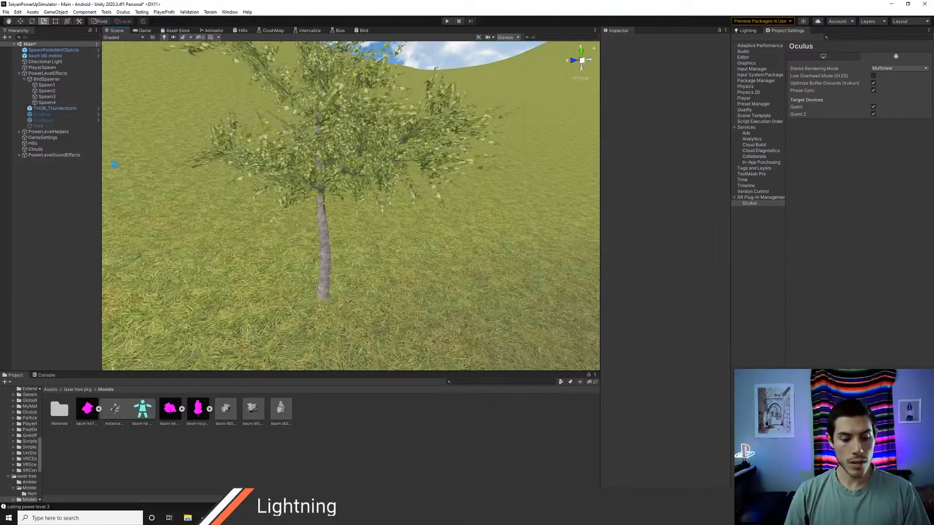
left_click(446, 22)
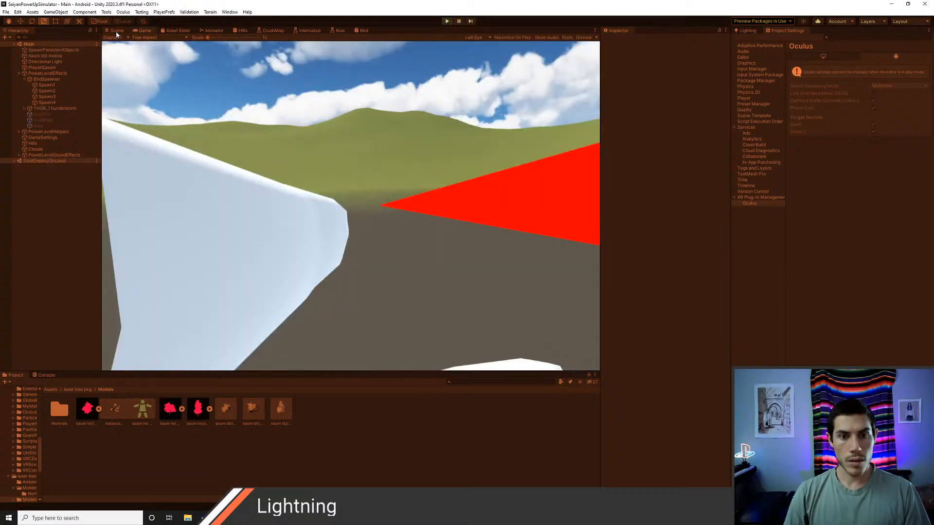
left_click(116, 30)
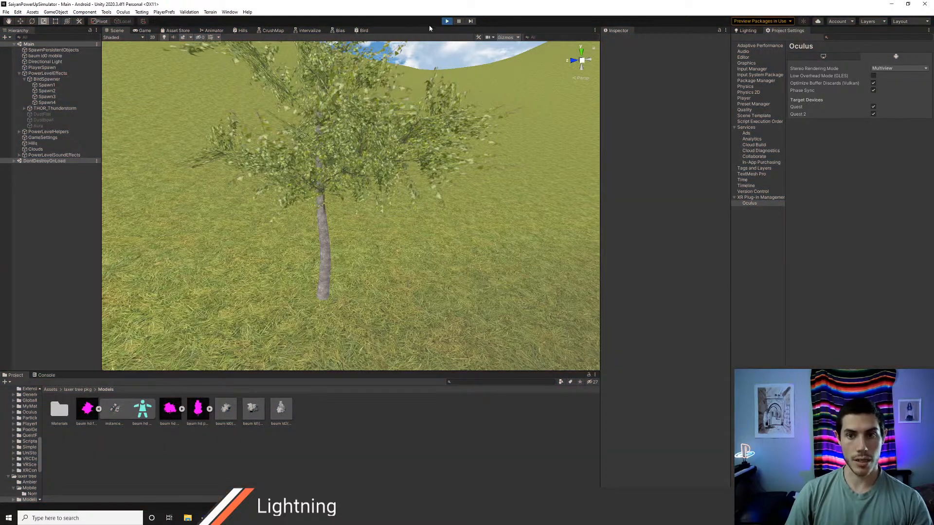
Step: Add a Wind Zone object to the Main scene
right_click(77, 184)
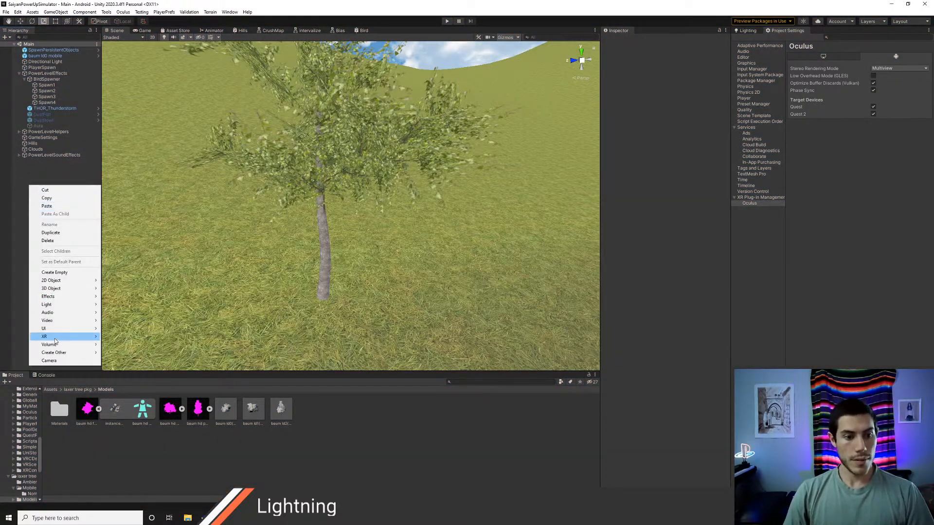
mouse_move(64, 297)
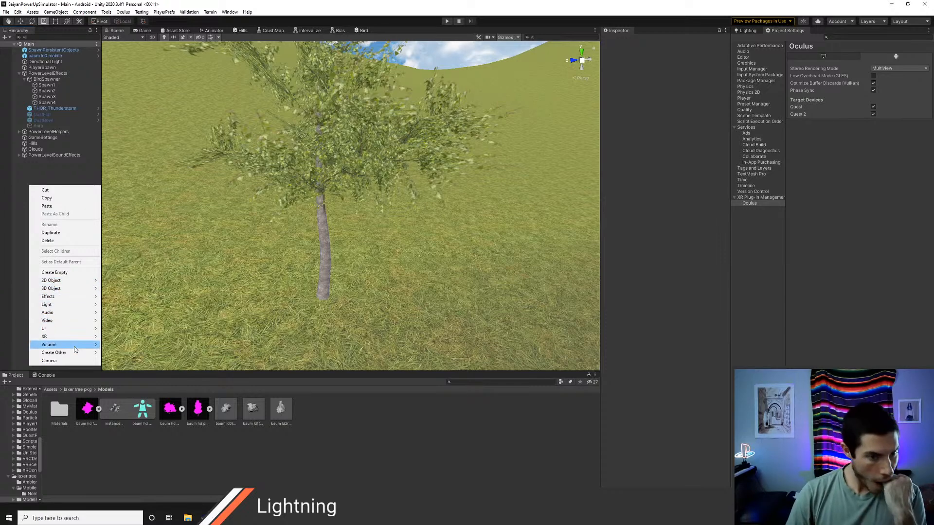
mouse_move(75, 347)
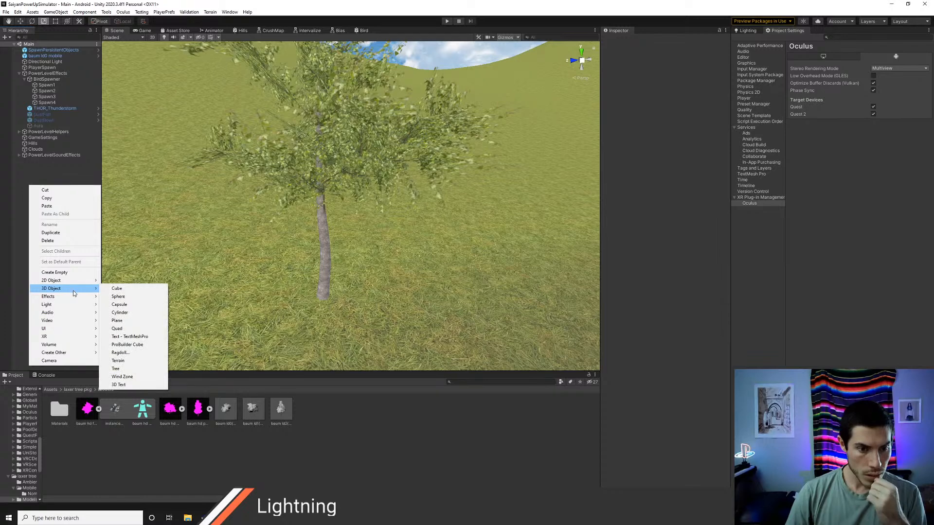
left_click(122, 376)
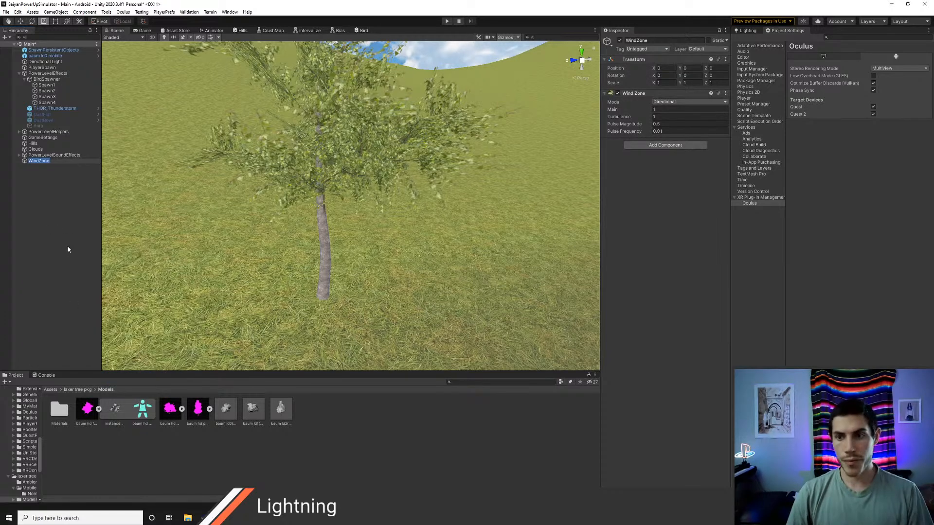
Step: Save the Main scene and play it, checking in the scene view whether the wind zone moves the tree
left_click(70, 204)
key("ctrl+s")
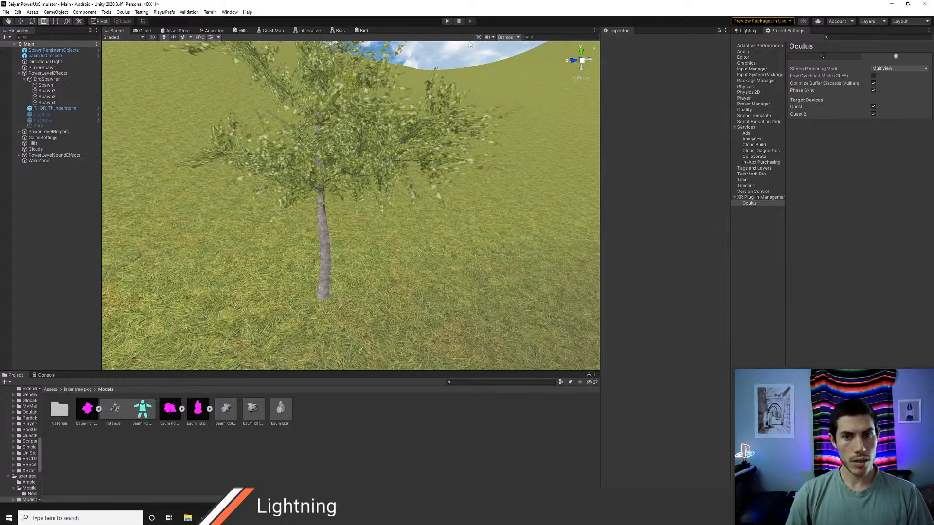
left_click(447, 21)
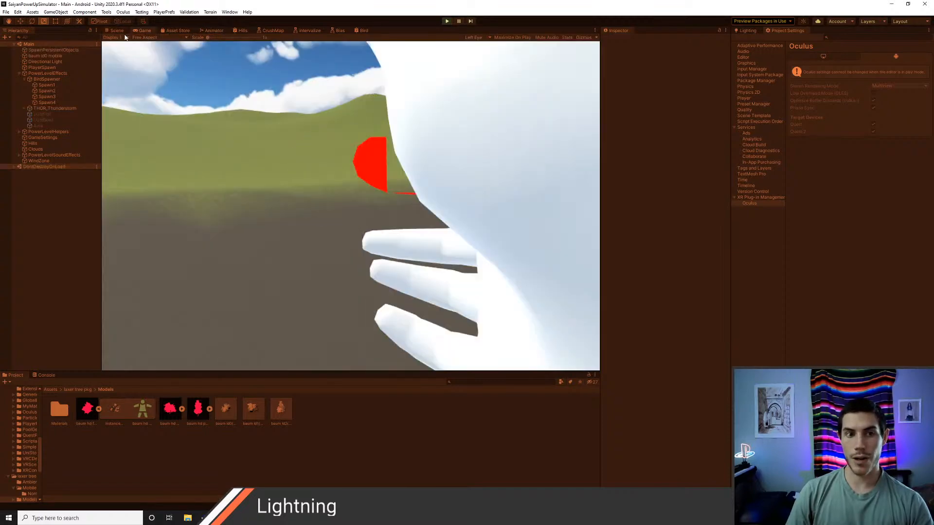
left_click(115, 31)
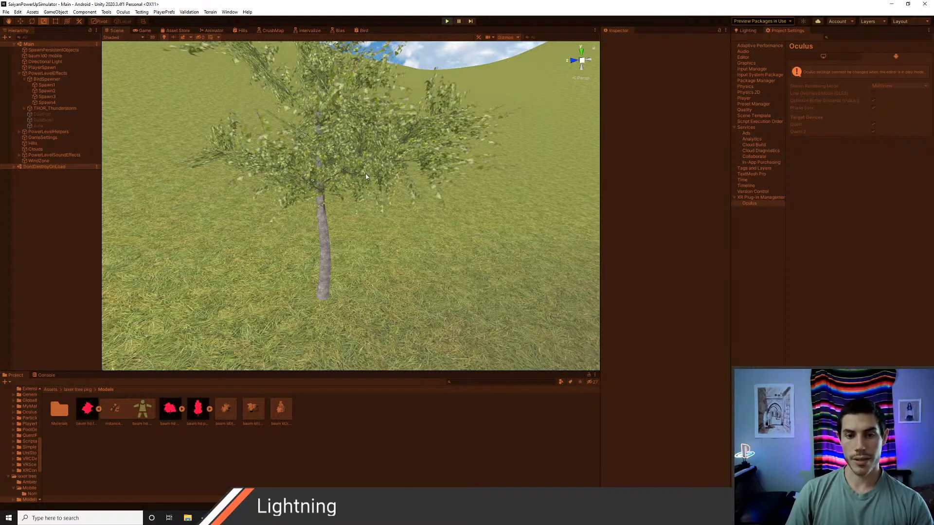
scroll(366, 182, "down", 8)
scroll(366, 182, "down", 2)
scroll(366, 179, "up", 5)
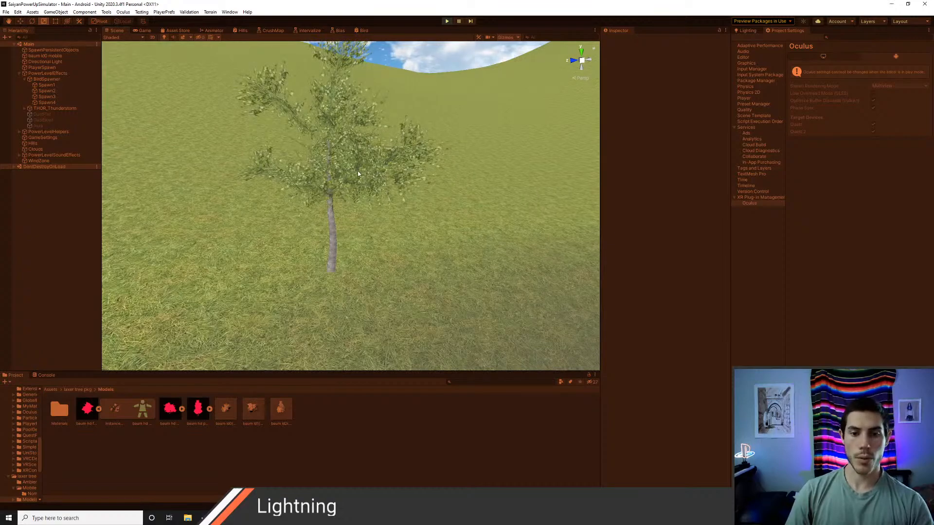
scroll(363, 188, "up", 3)
scroll(349, 183, "down", 5)
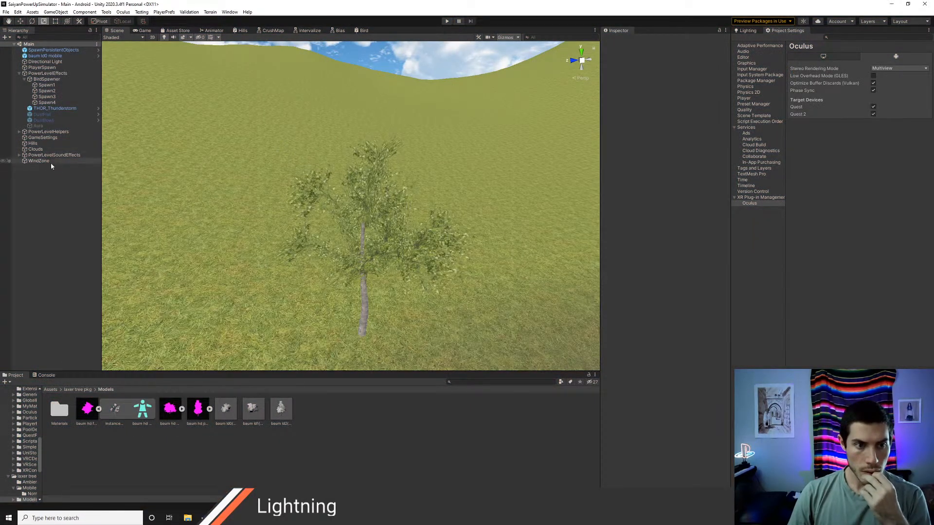
Step: Select the baum ld0 mobile tree and expand its Ast 3 lw leaf material settings
left_click(50, 162)
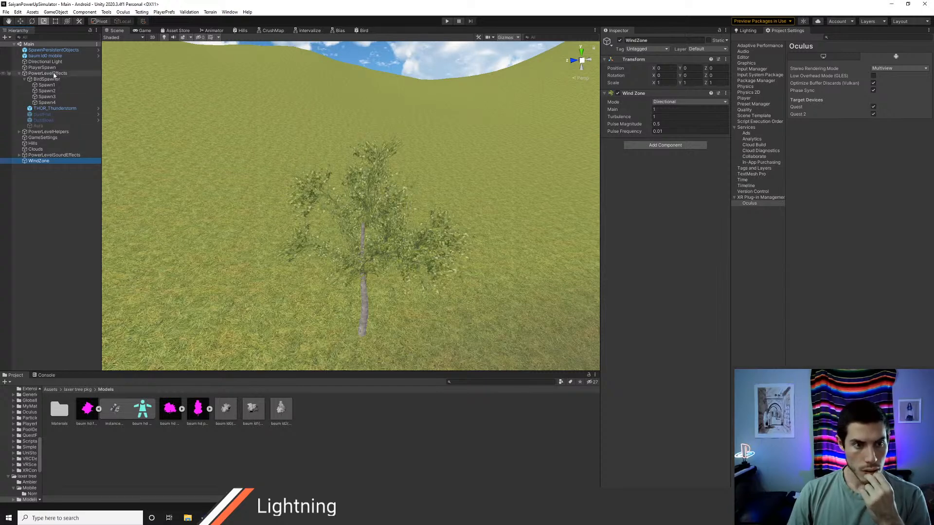
left_click(50, 57)
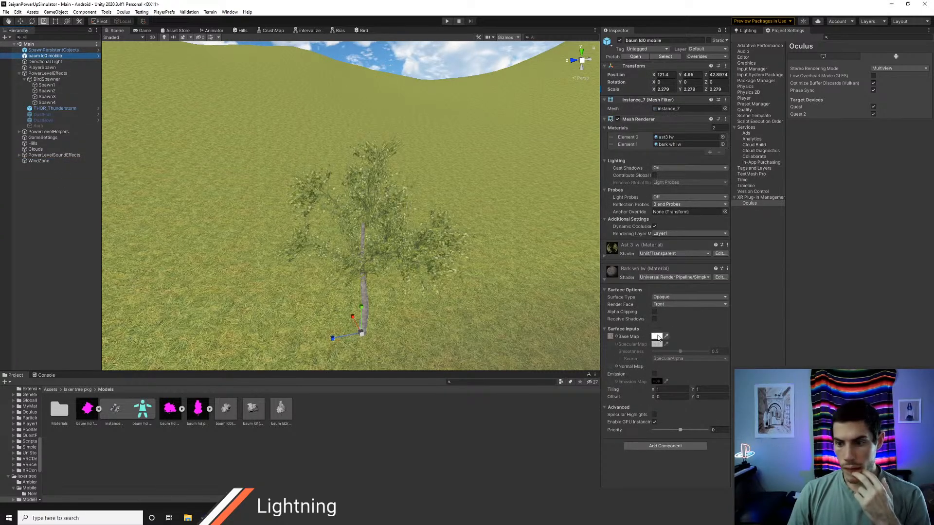
left_click(606, 256)
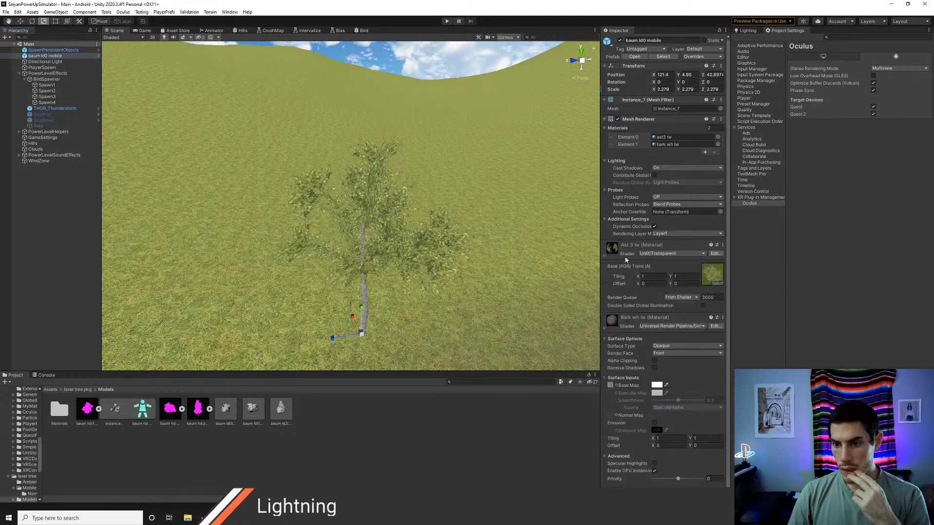
Step: Try the Nature/SpeedTree8 shader on the tree's Ast 3 lw leaf material
left_click(661, 254)
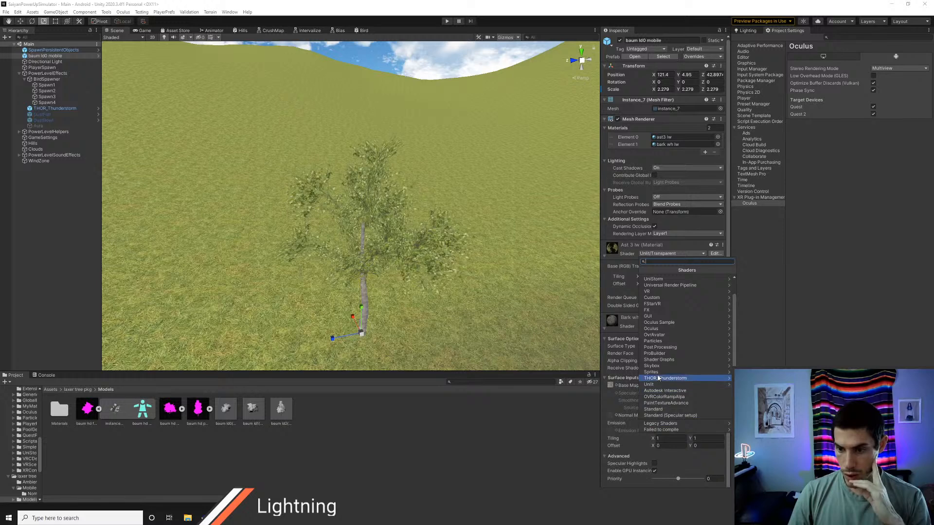
scroll(664, 374, "up", 1)
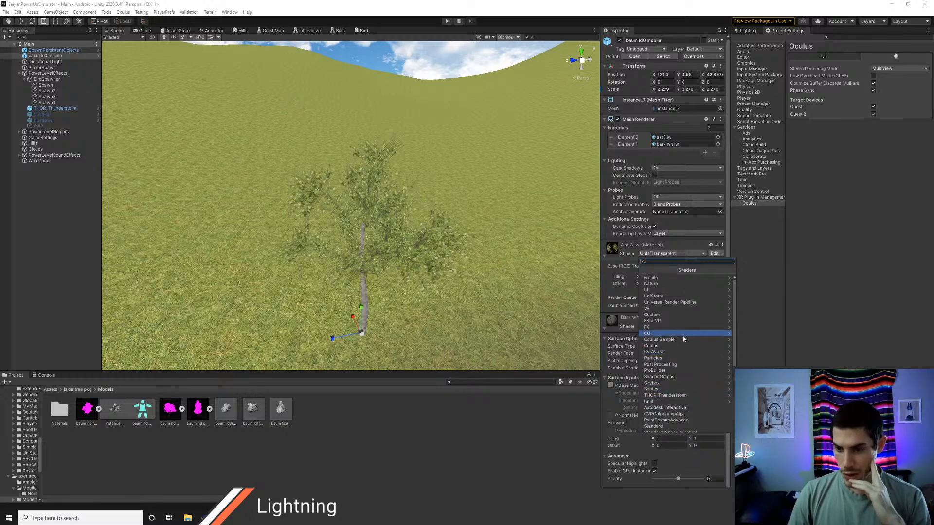
left_click(671, 285)
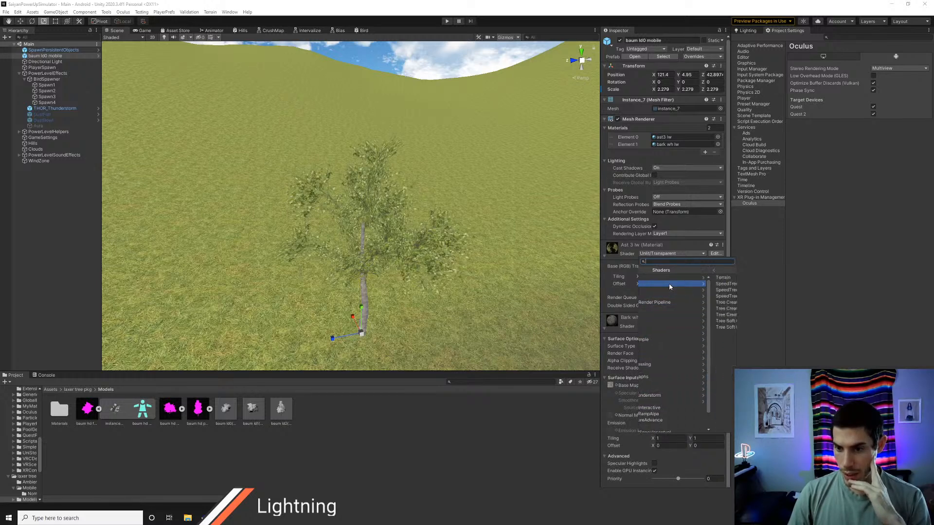
left_click(683, 297)
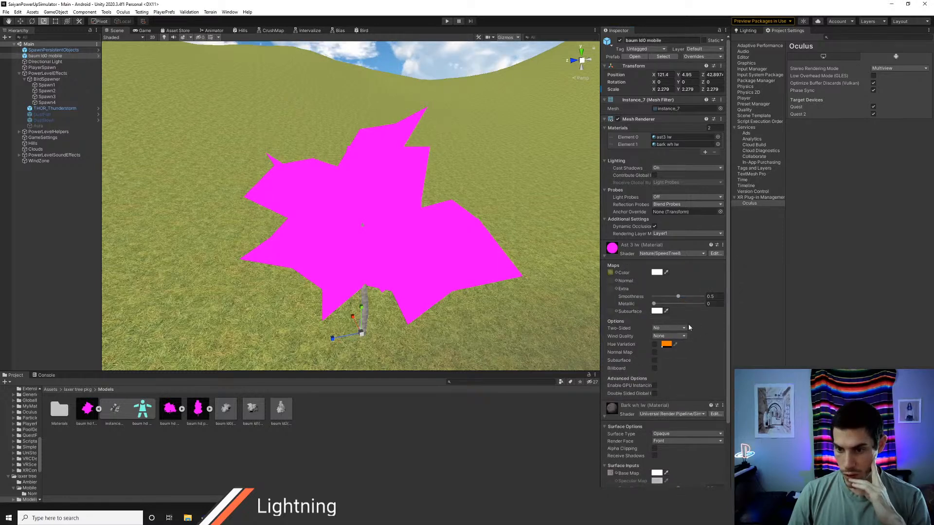
Step: Try the Nature/SpeedTree Billboard shader on the tree's Ast 3 lw leaf material
left_click(662, 254)
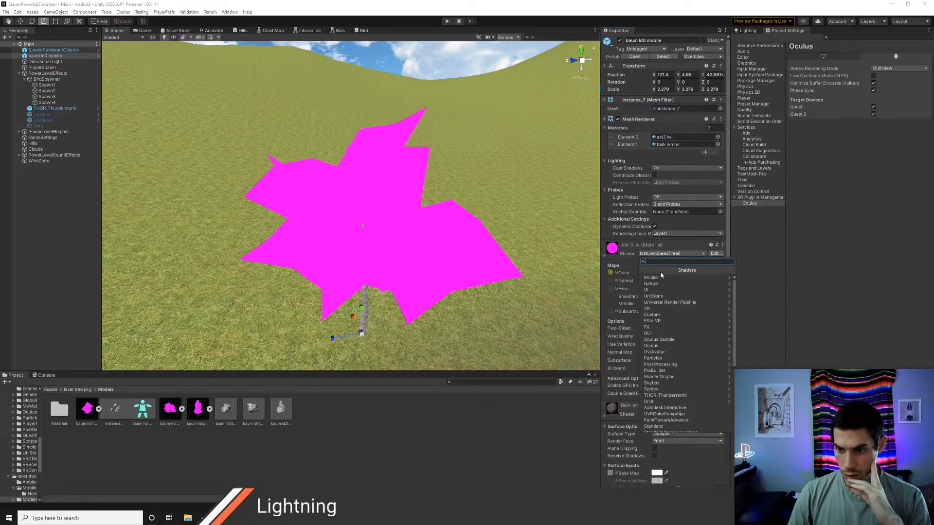
left_click(651, 278)
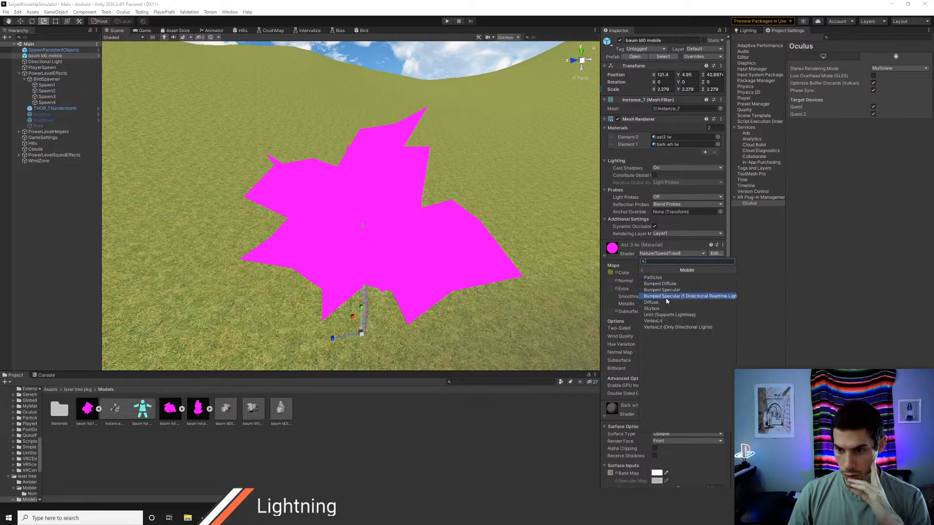
left_click(640, 271)
left_click(669, 284)
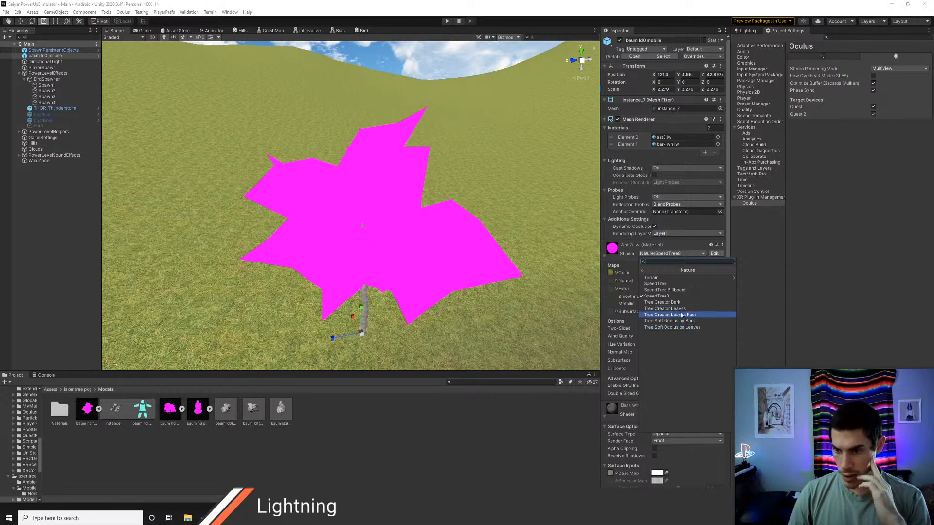
left_click(673, 290)
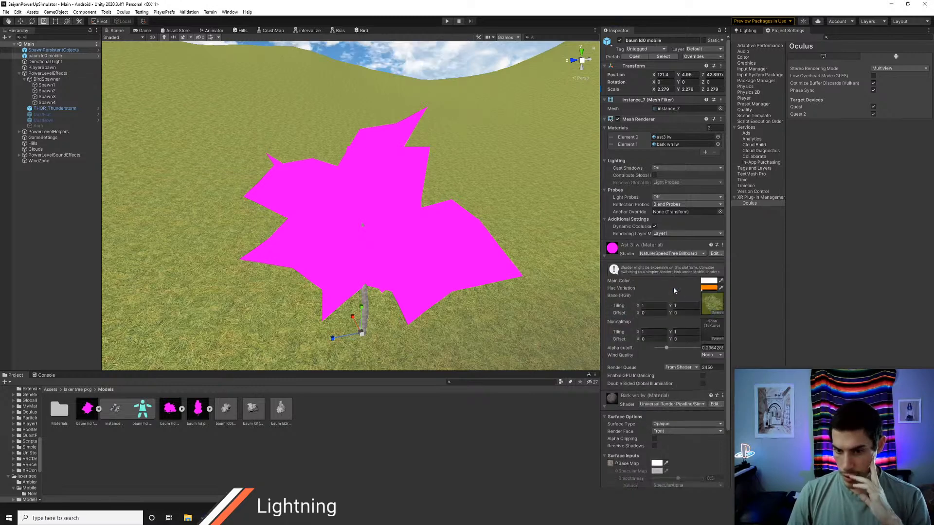
Step: Change the Ast 3 lw leaf material's shader to Universal Render Pipeline/Nature/SpeedTree8
left_click(660, 255)
left_click(660, 285)
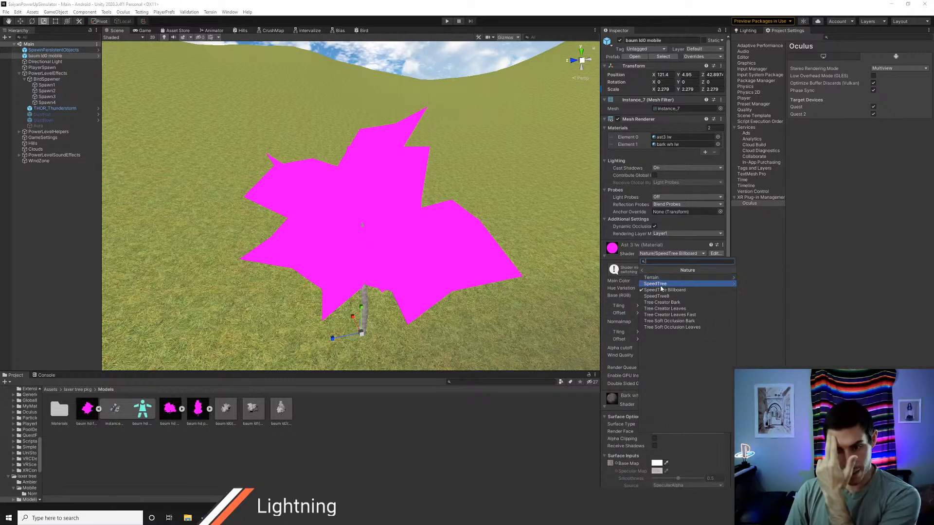
left_click(642, 269)
left_click(670, 303)
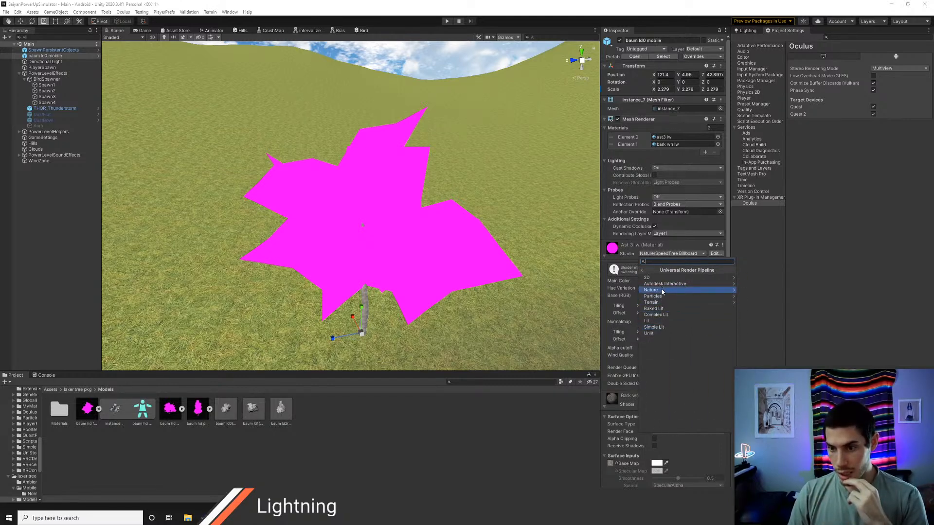
left_click(661, 290)
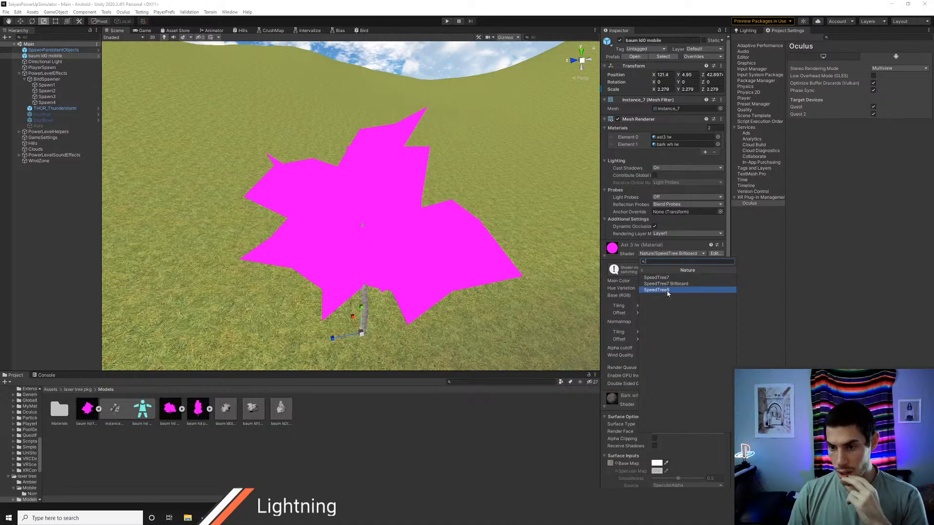
left_click(667, 290)
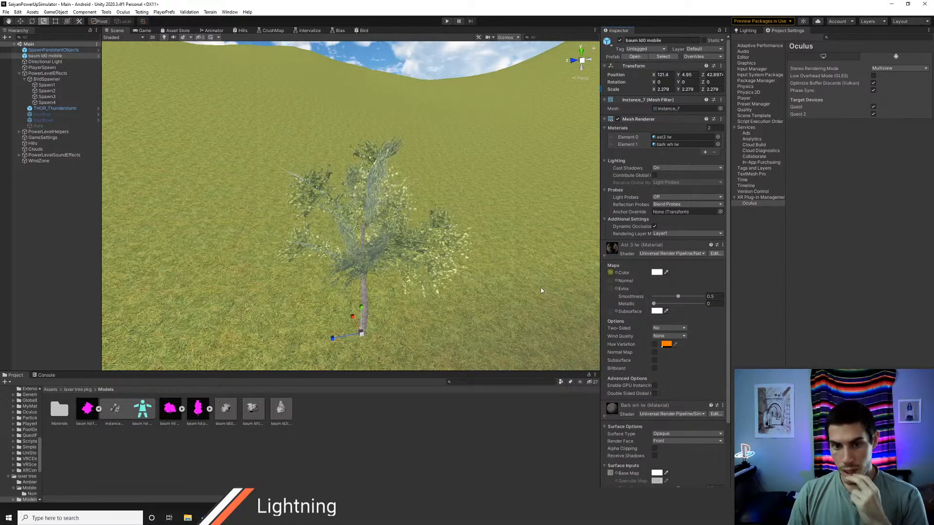
Step: Set the leaf material's Smoothness to 0, inspect the tree up close and test the scene in play mode
right_click_drag(541, 291, 564, 258)
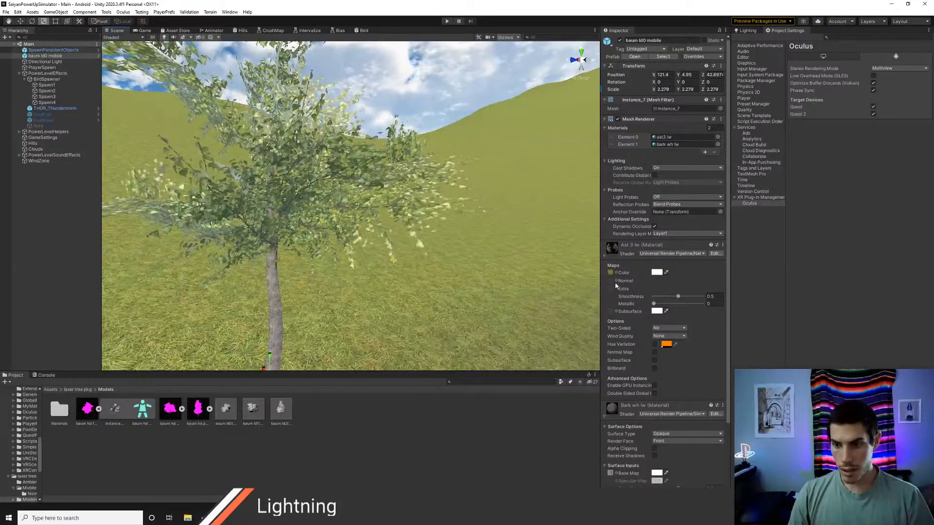
left_click_drag(677, 296, 630, 298)
right_click_drag(422, 256, 457, 222)
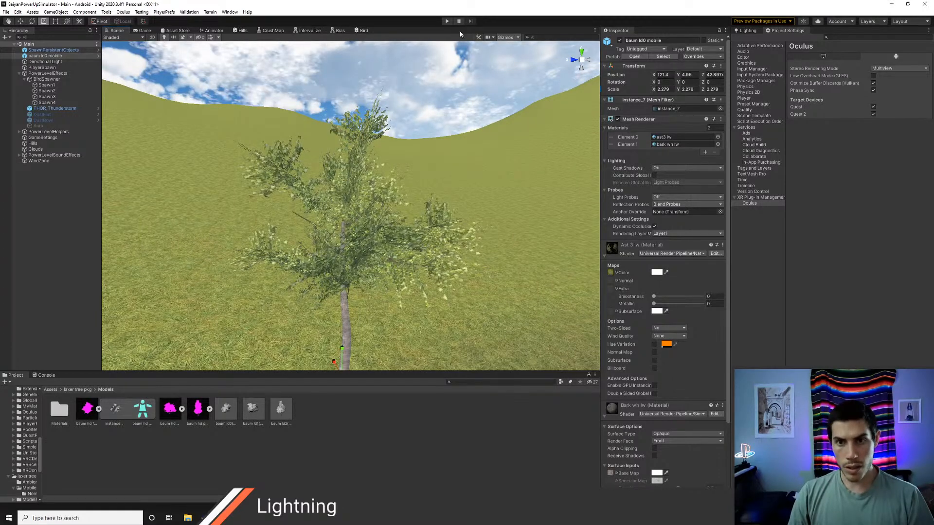
left_click(447, 22)
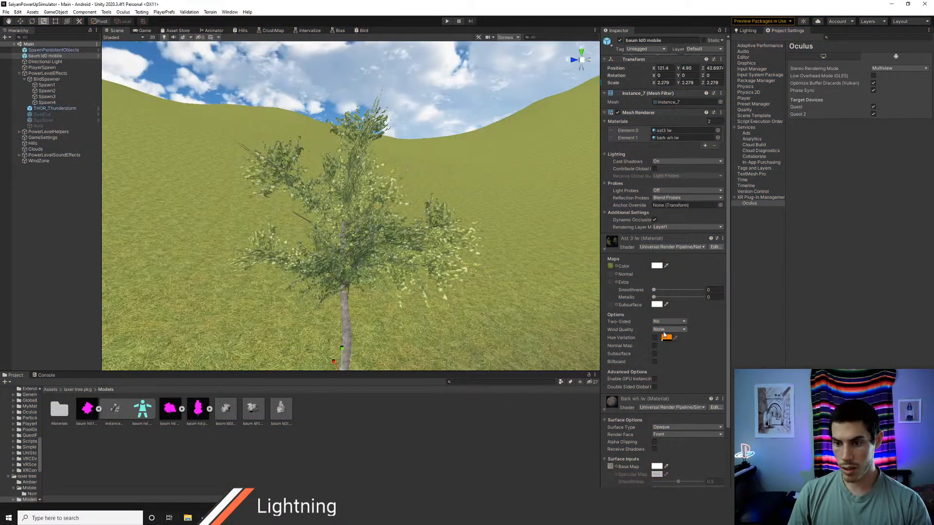
Step: Set the leaf material's Wind Quality to Fast and try the Subsurface option, leaving it off
left_click(668, 328)
left_click(668, 336)
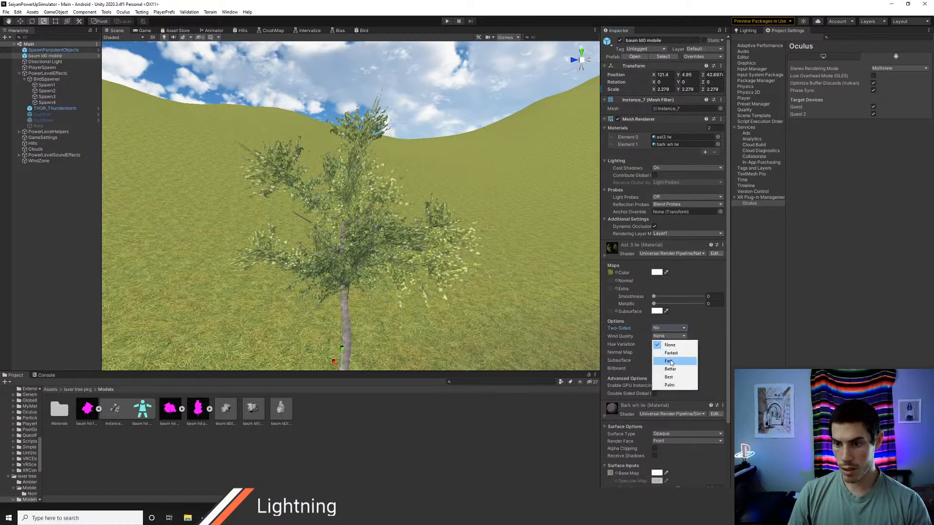
left_click(668, 360)
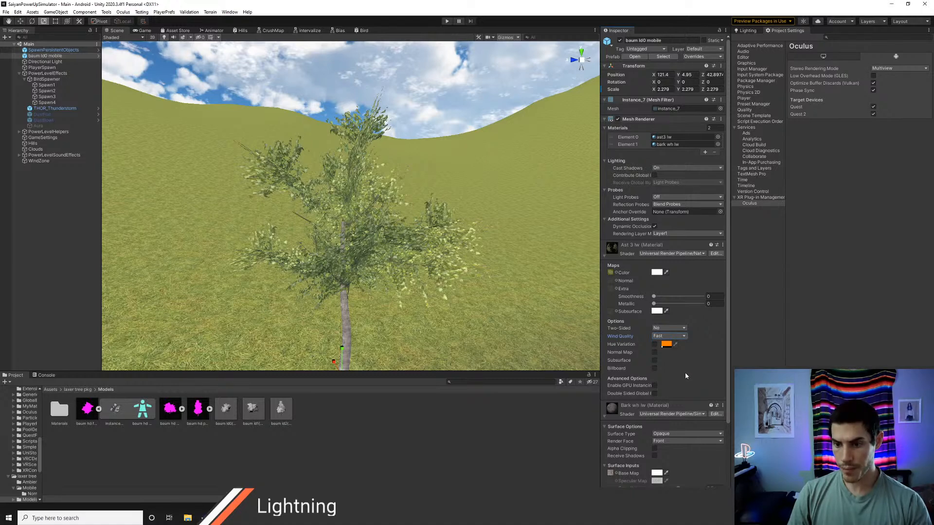
left_click(655, 360)
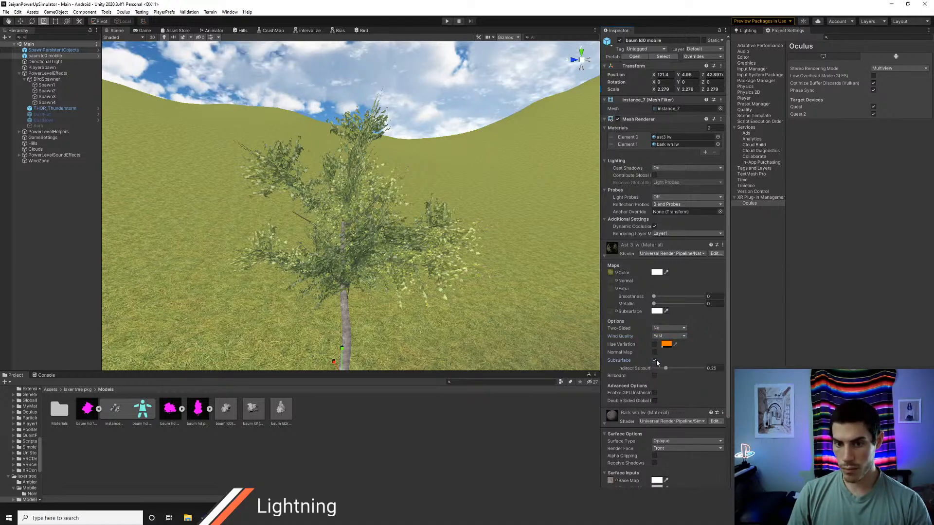
left_click(654, 360)
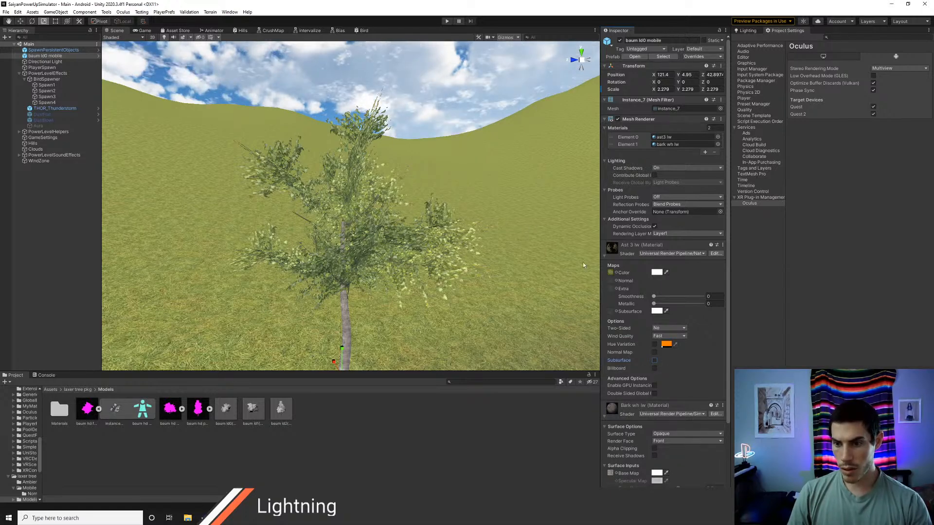
Step: Play the scene and raise the WindZone's Main value to about 9.76 while checking the leaves in the scene view
left_click(446, 21)
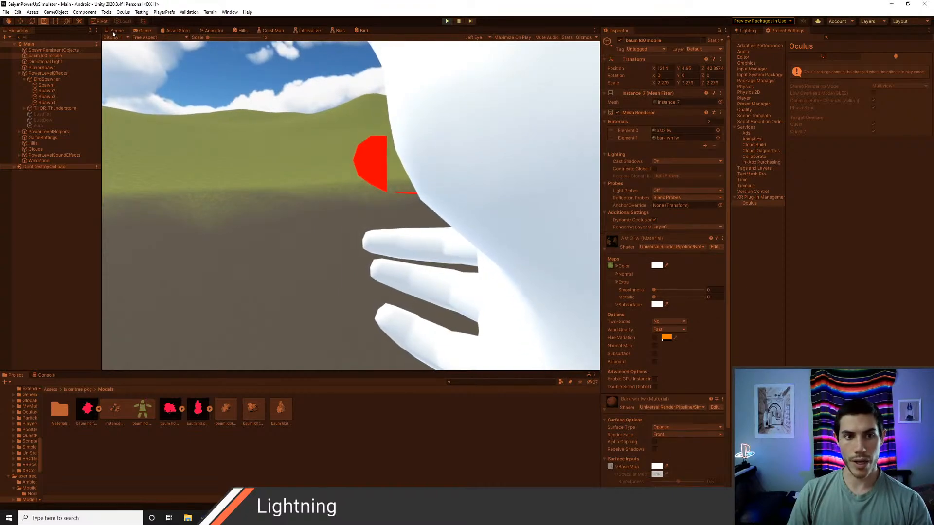
left_click(116, 30)
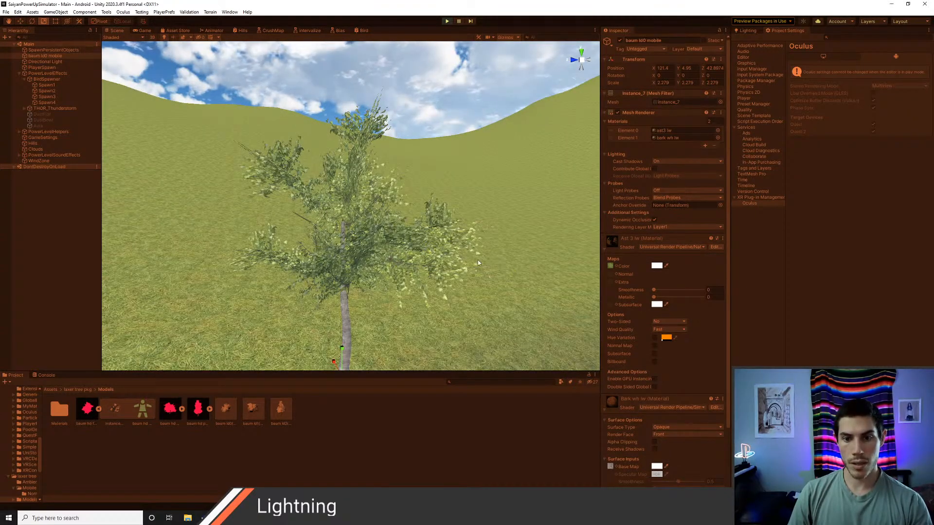
scroll(475, 261, "up", 3)
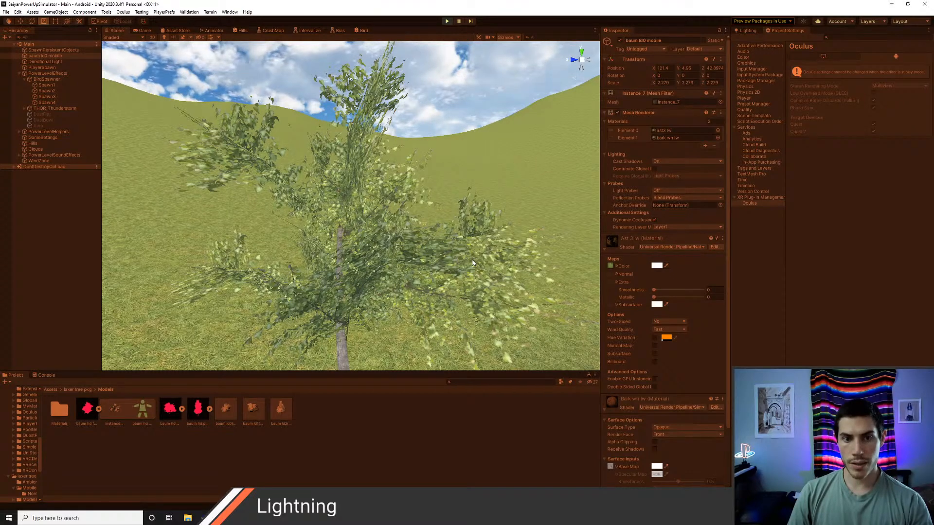
left_click(39, 160)
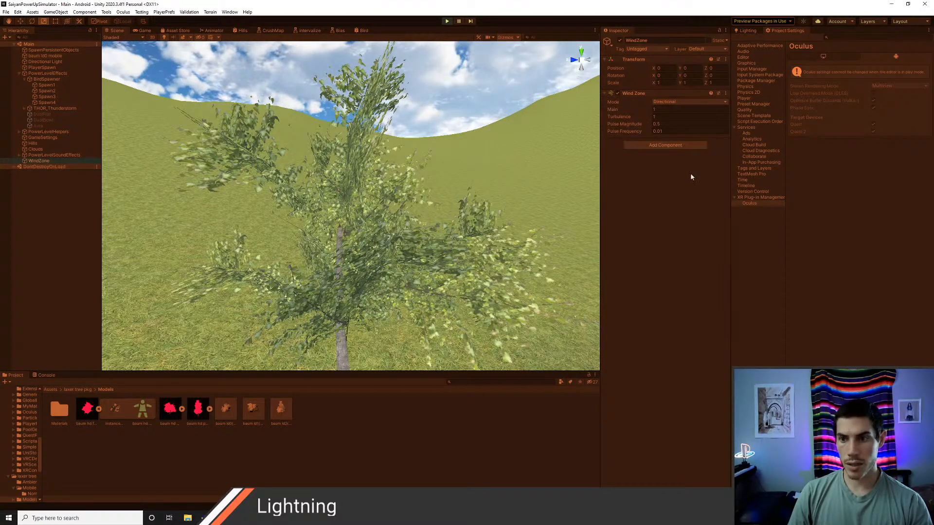
left_click_drag(642, 110, 0, 128)
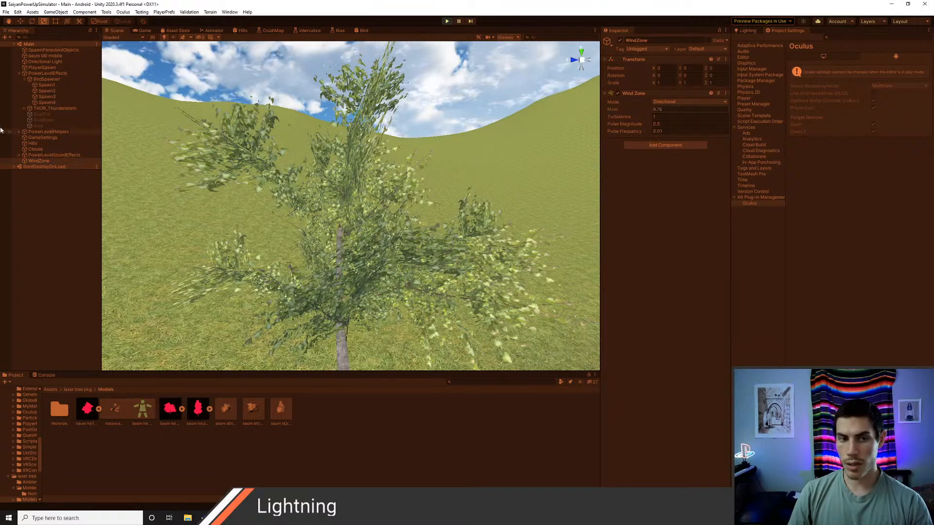
Step: Review the baum ld0 mobile tree's leaf material options during play and stop the scene
left_click(49, 57)
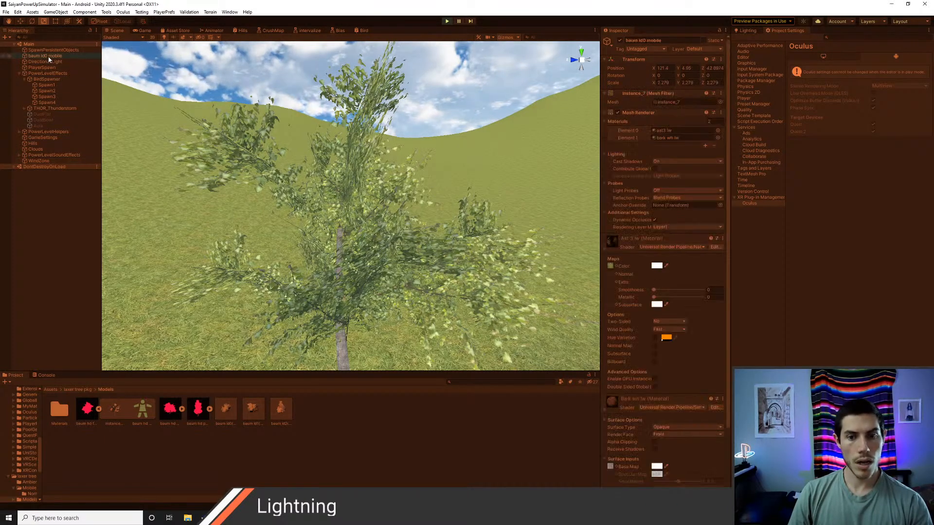
scroll(655, 357, "down", 3)
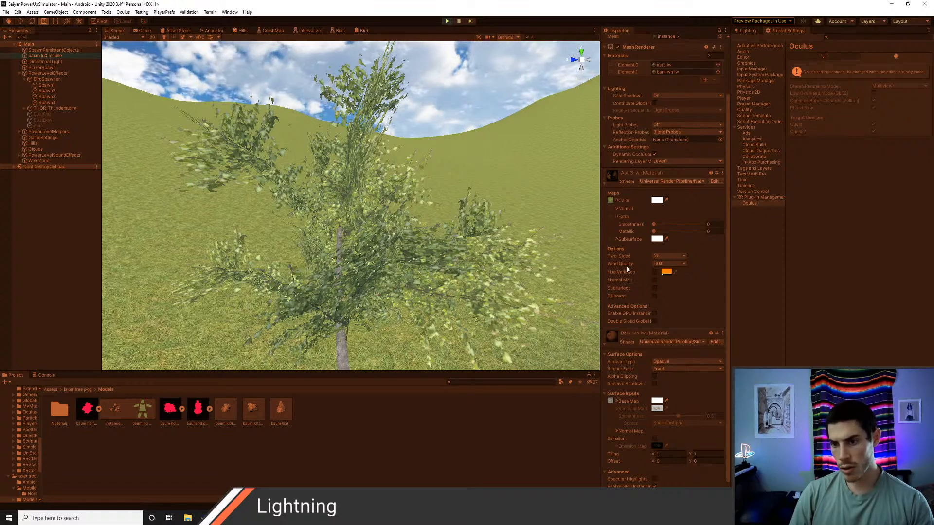
left_click(446, 21)
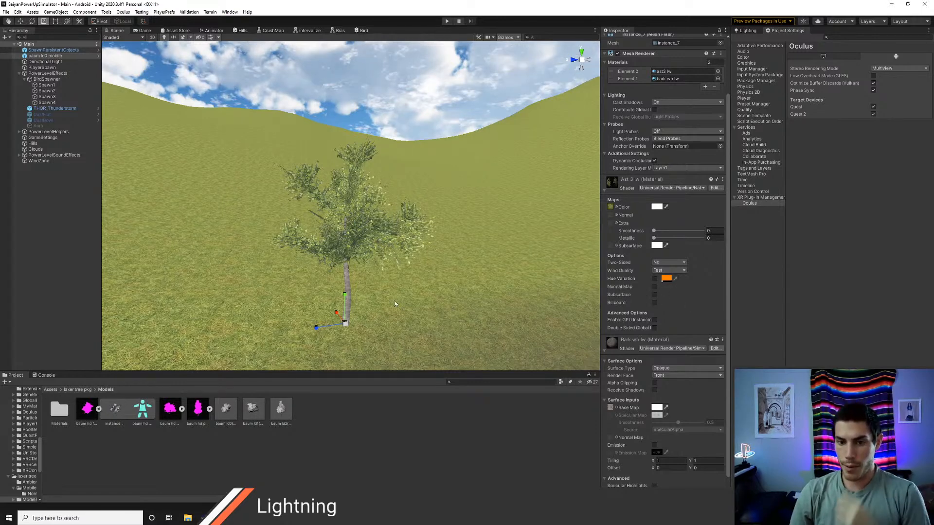
Step: Open the leaf material's SpeedTree8 shader source in Visual Studio Code, examine its properties and ForwardLit pass, and return to Unity
scroll(394, 303, "up", 3)
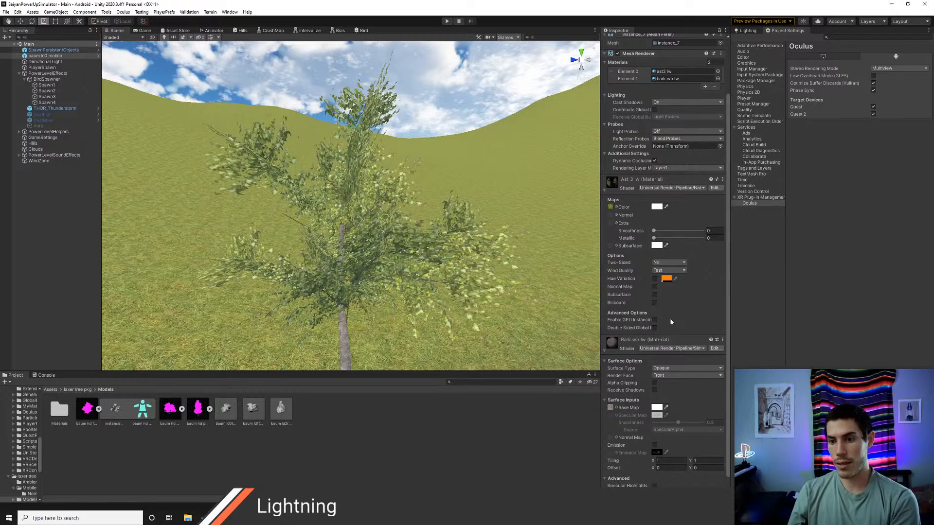
left_click(722, 179)
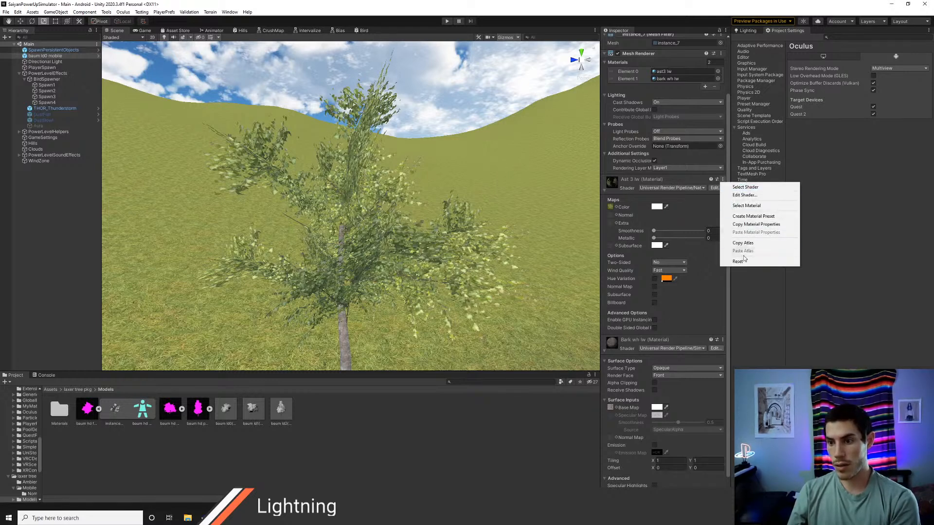
left_click(741, 194)
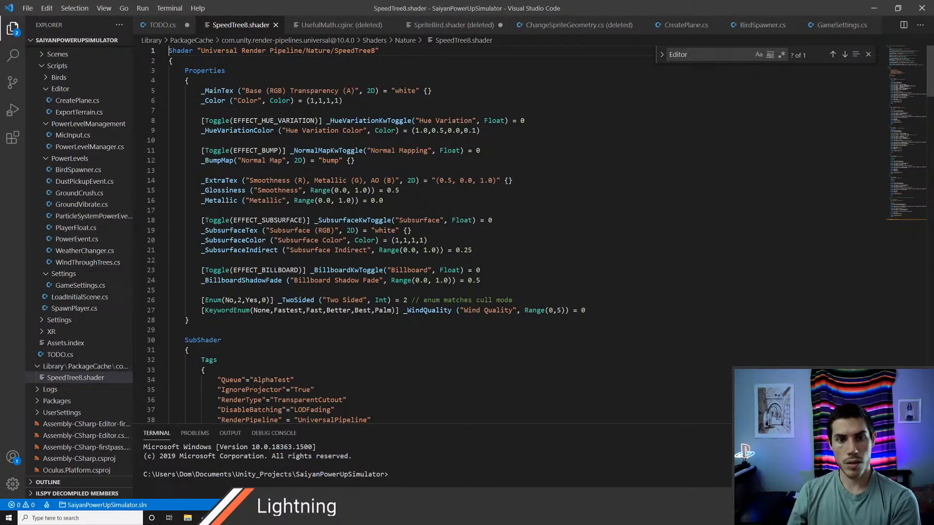
scroll(437, 233, "down", 12)
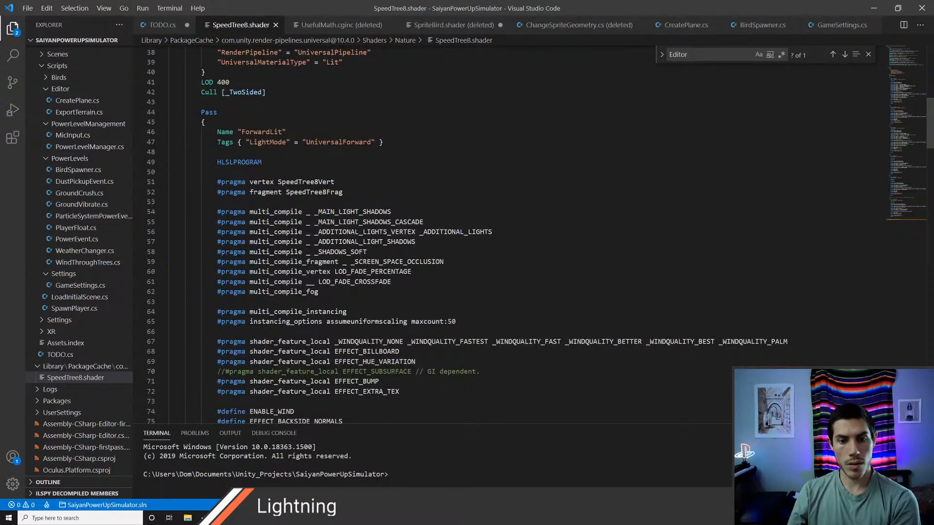
scroll(438, 234, "down", 3)
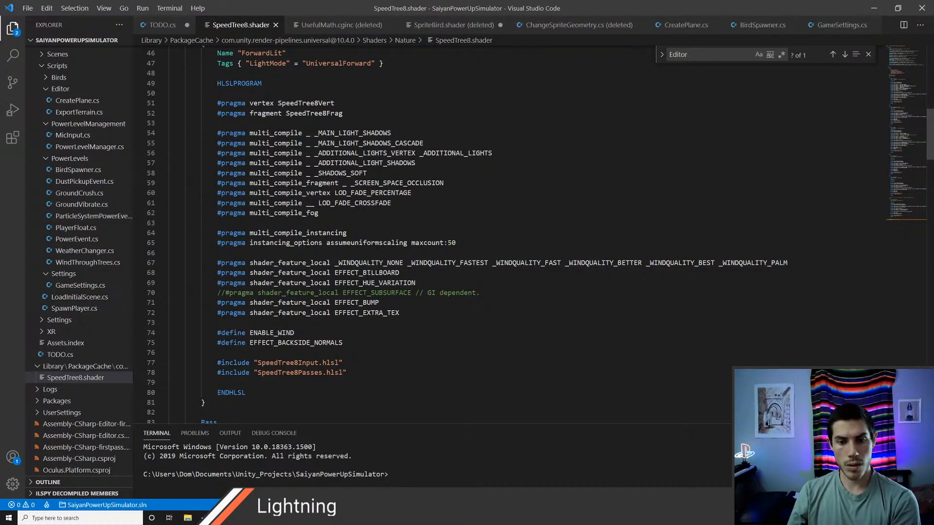
scroll(341, 240, "up", 8)
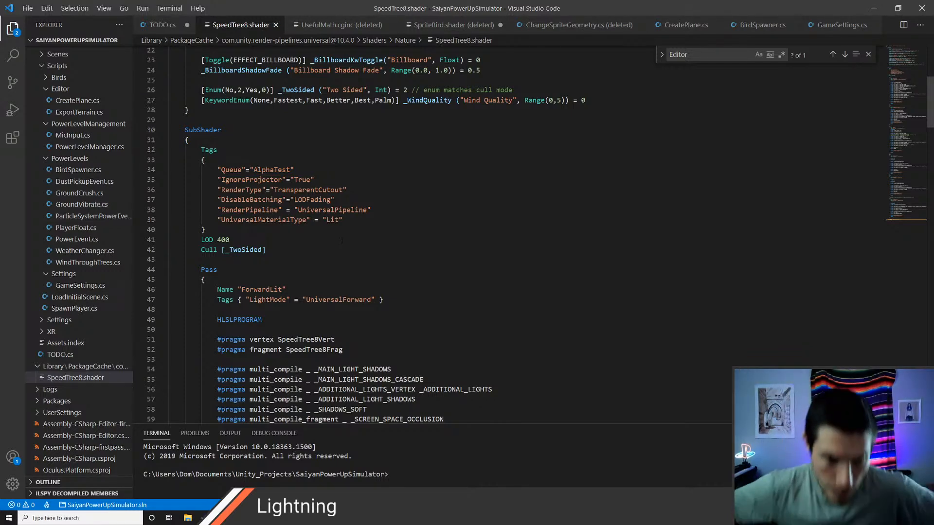
scroll(345, 256, "up", 2)
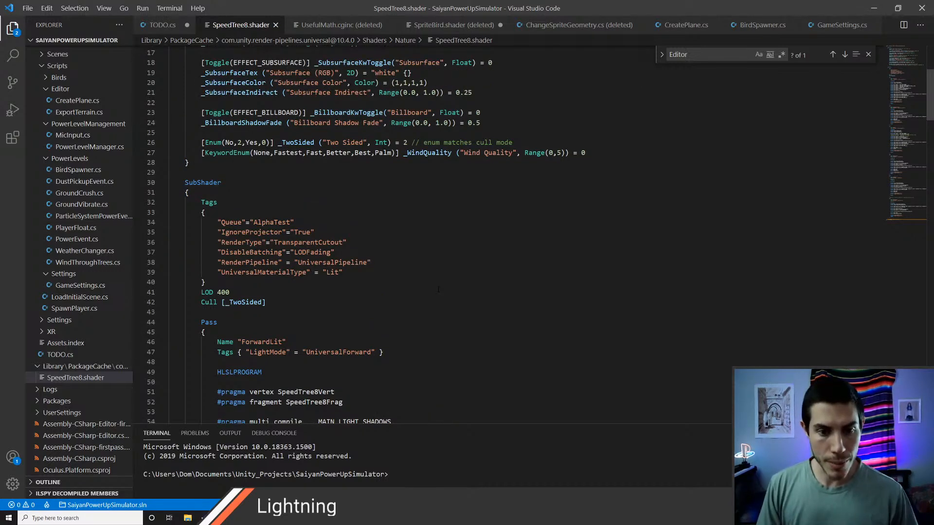
scroll(346, 257, "up", 4)
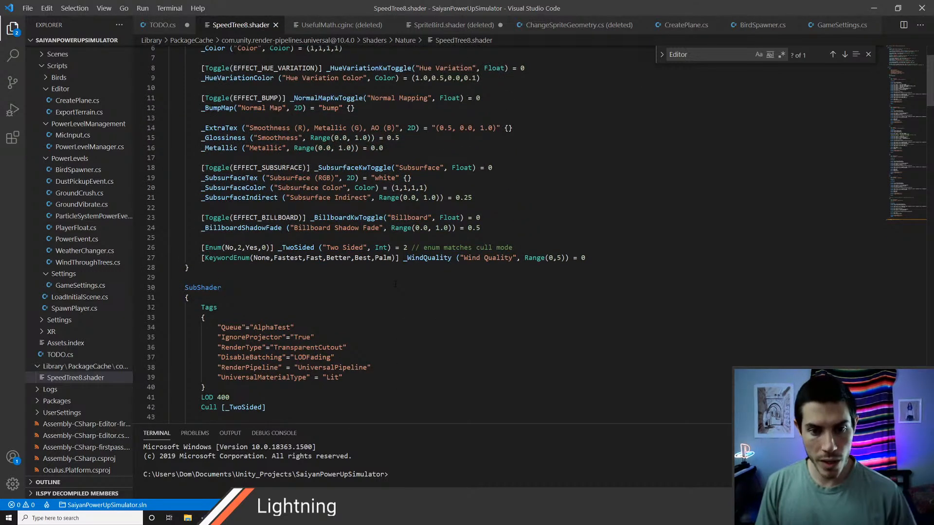
scroll(346, 256, "up", 2)
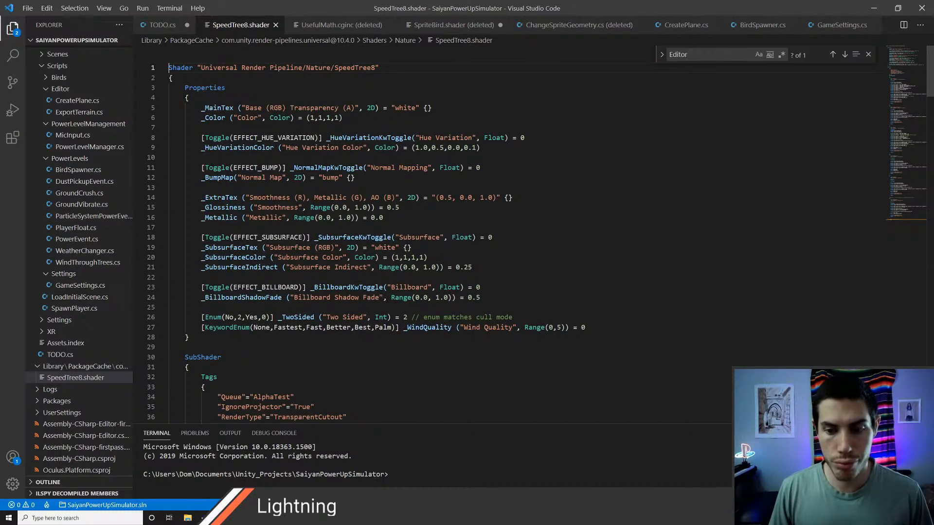
key("alt+Tab")
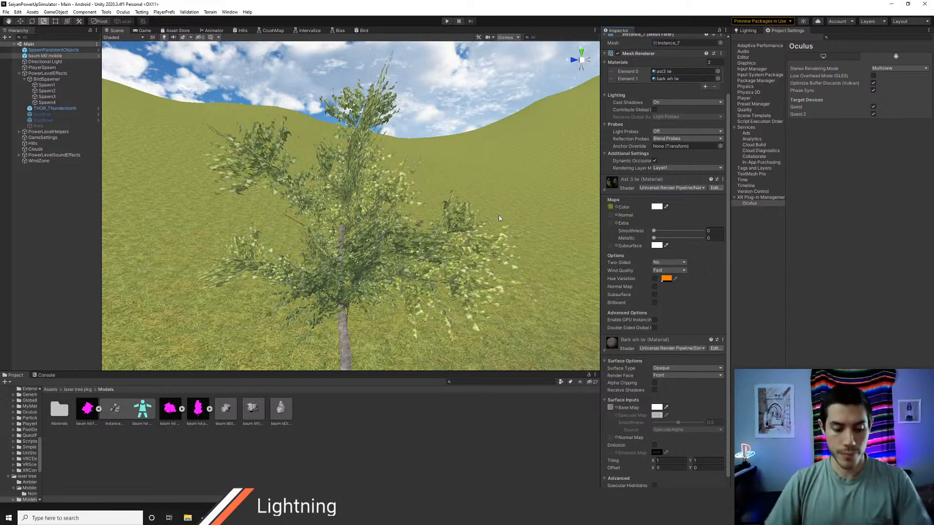
Step: Examine the tree's trunk, branches and leaf clusters up close from several angles in the scene
key("w")
right_click_drag(348, 206, 342, 233)
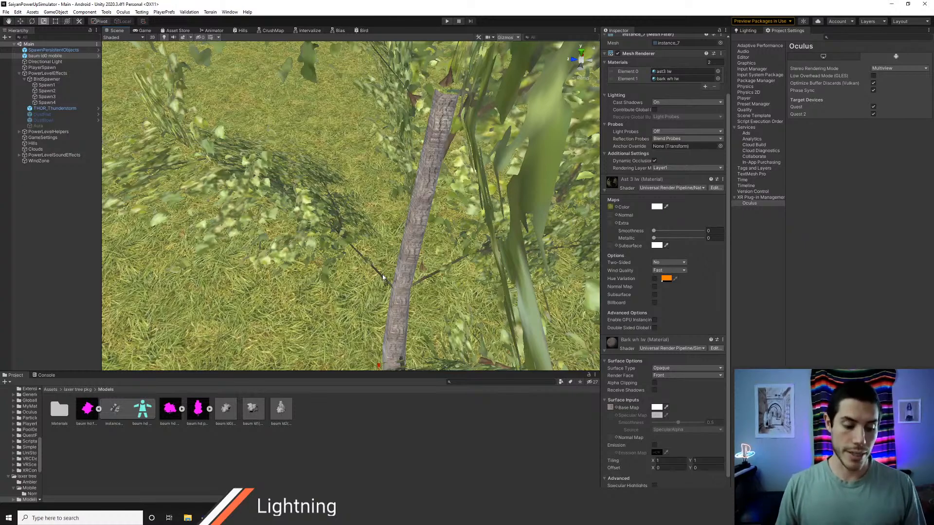
right_click_drag(337, 153, 329, 129)
key("s")
key("w")
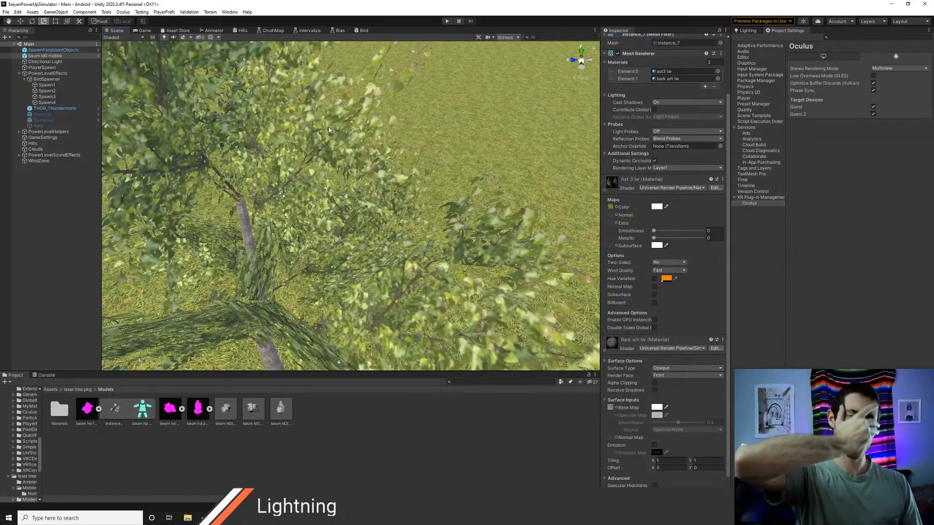
right_click_drag(328, 127, 402, 189)
key("s")
key("d")
key("w")
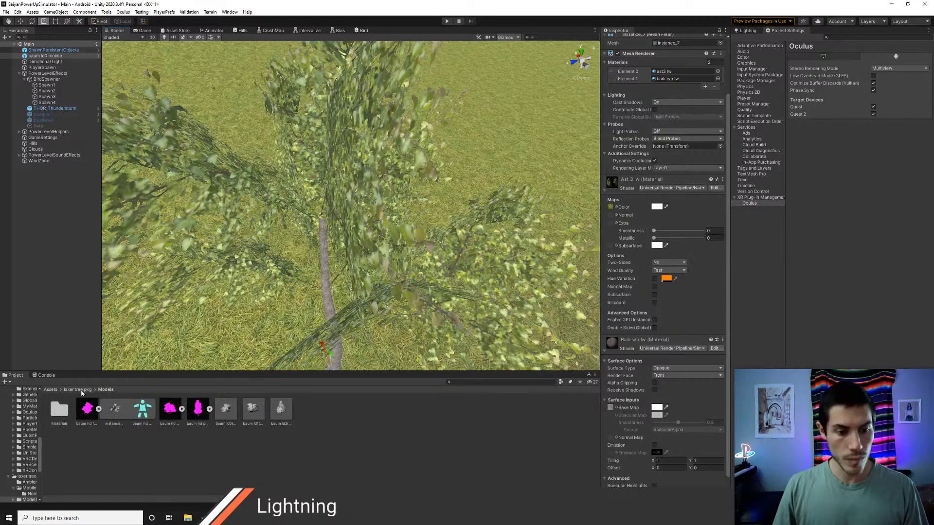
Step: Locate the tree's ast3 lw leaf material asset in the project and inspect its settings
left_click(723, 179)
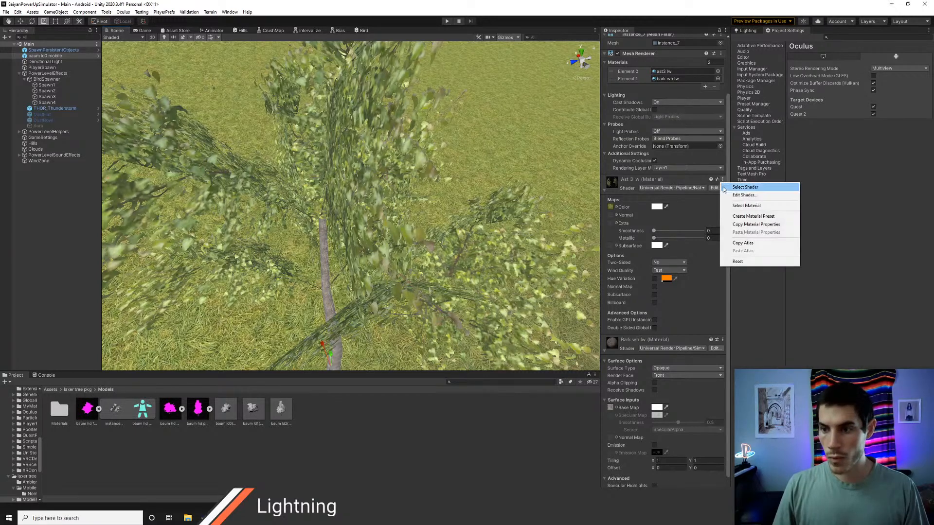
left_click(747, 205)
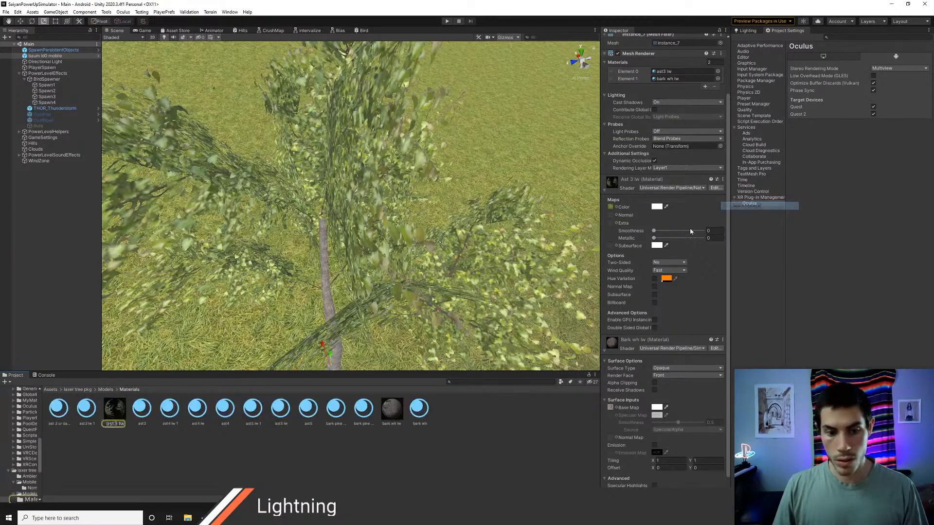
left_click(115, 412)
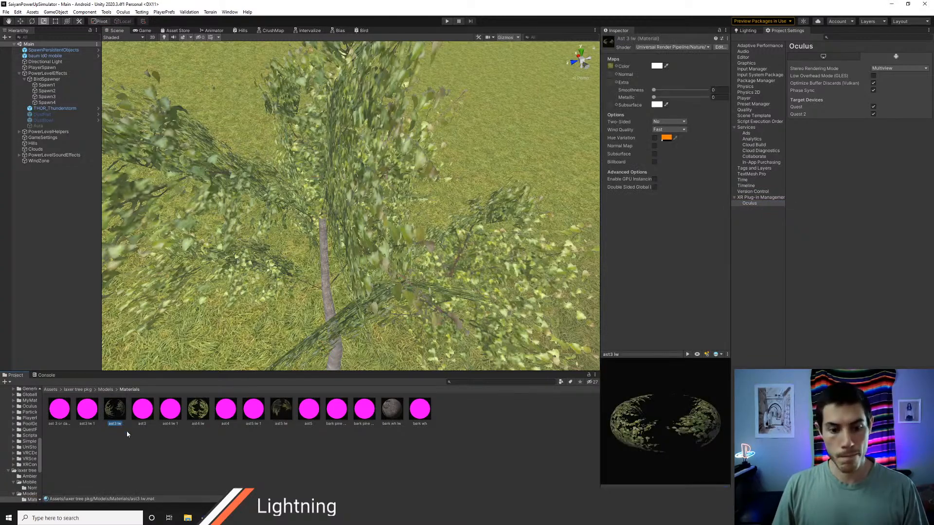
Step: Create a folder named TreeBranches inside Assets/Art/Materials
left_click(49, 390)
double_click(60, 414)
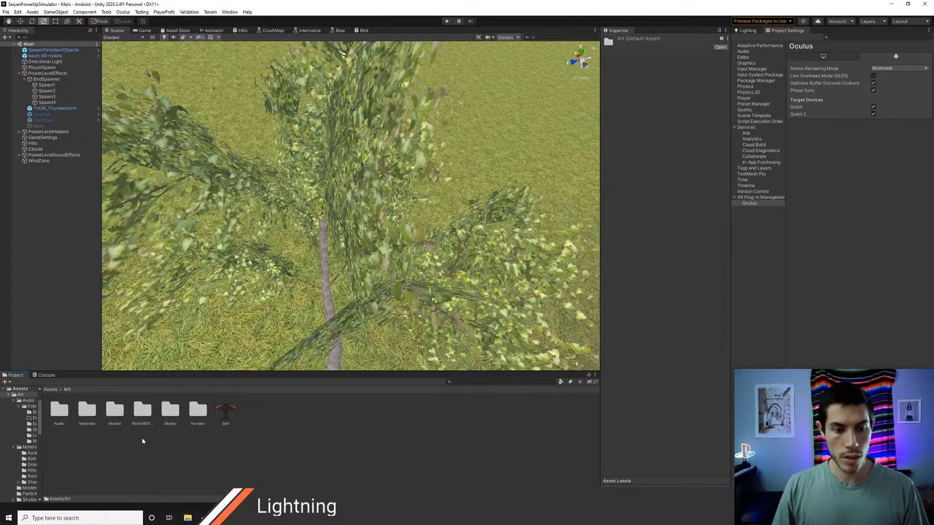
double_click(87, 412)
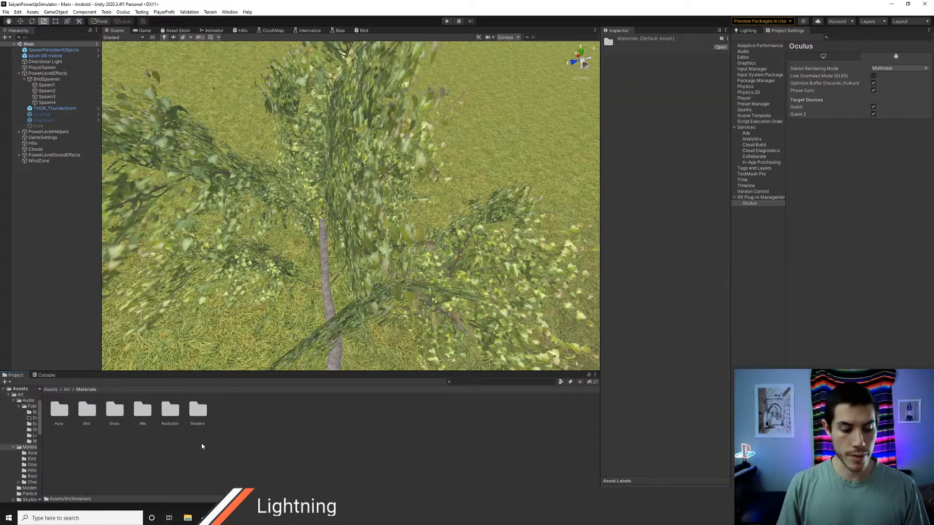
key("ctrl+shift+n")
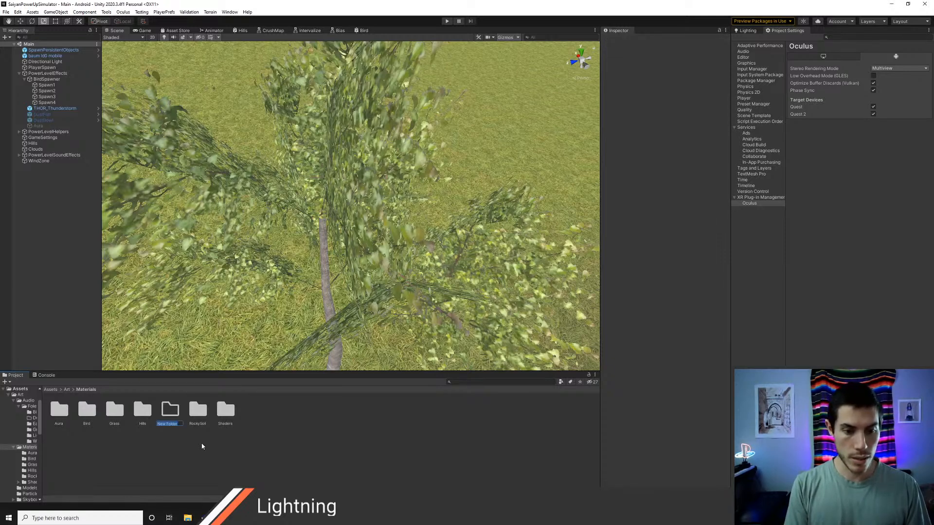
type("Tre")
key("BackSpace")
key("BackSpace")
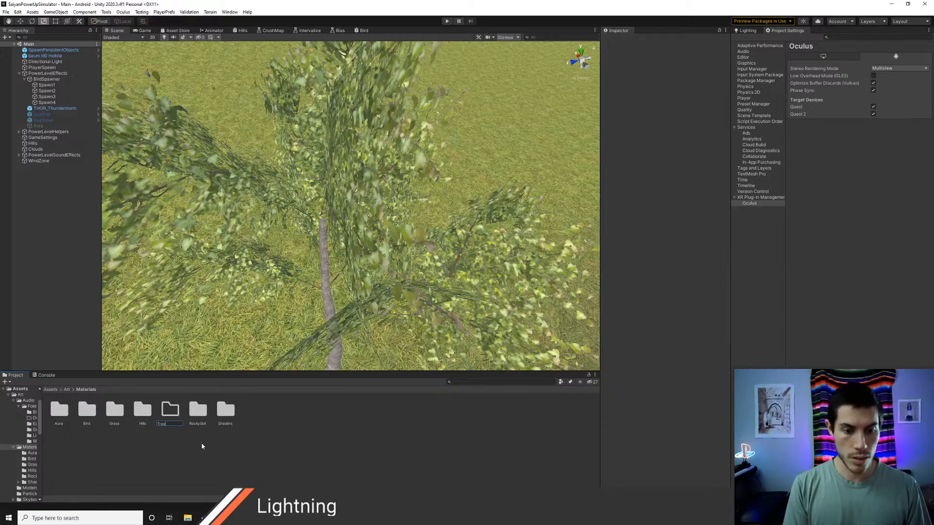
type("Branches")
key("Return")
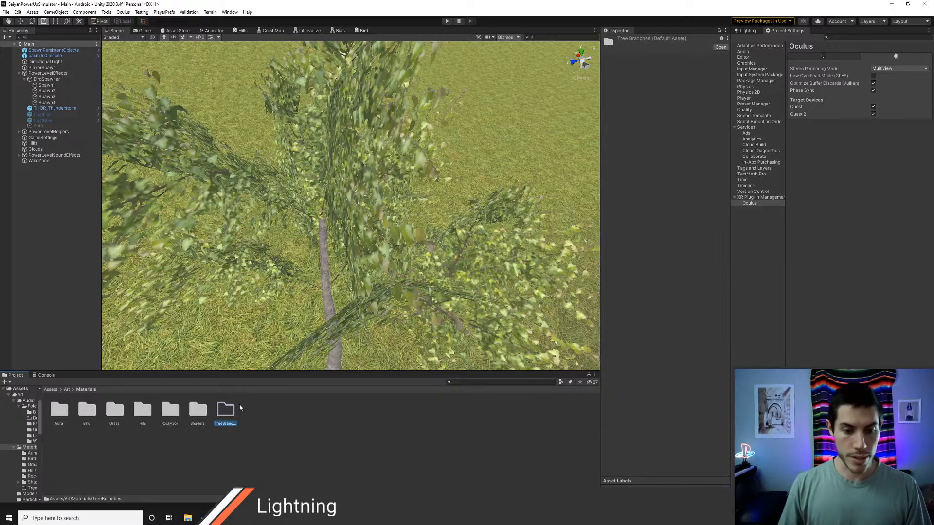
left_click(202, 415)
double_click(199, 412)
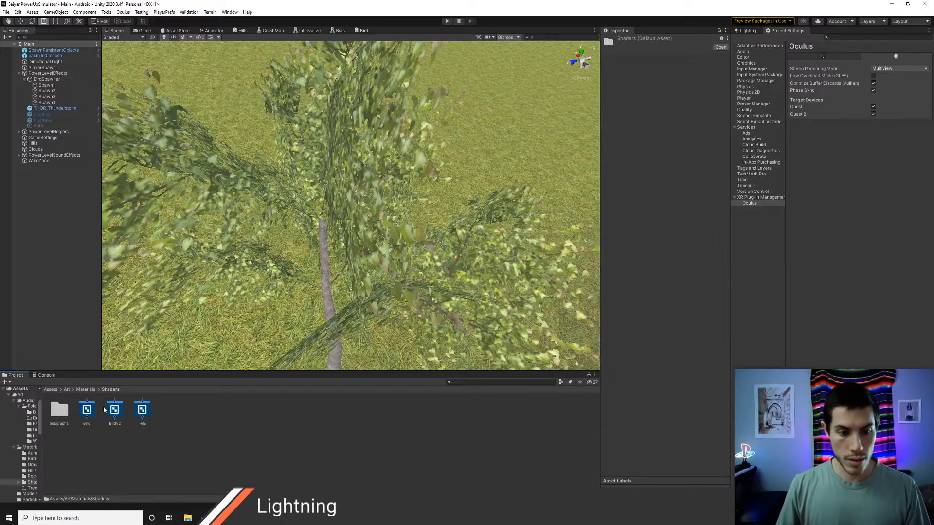
left_click(86, 390)
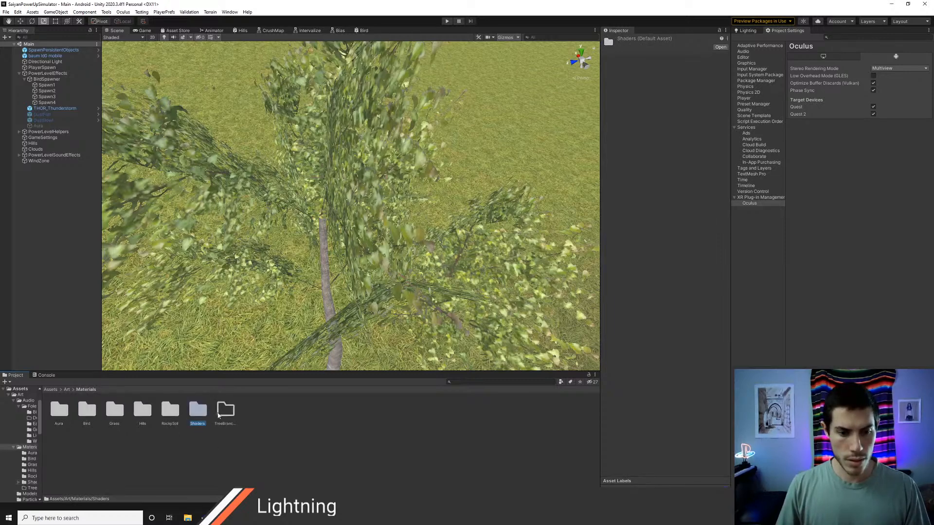
Step: Create a URP Lit Shader Graph named Branches in the TreeBranches folder and open it for editing
left_click(227, 414)
double_click(226, 414)
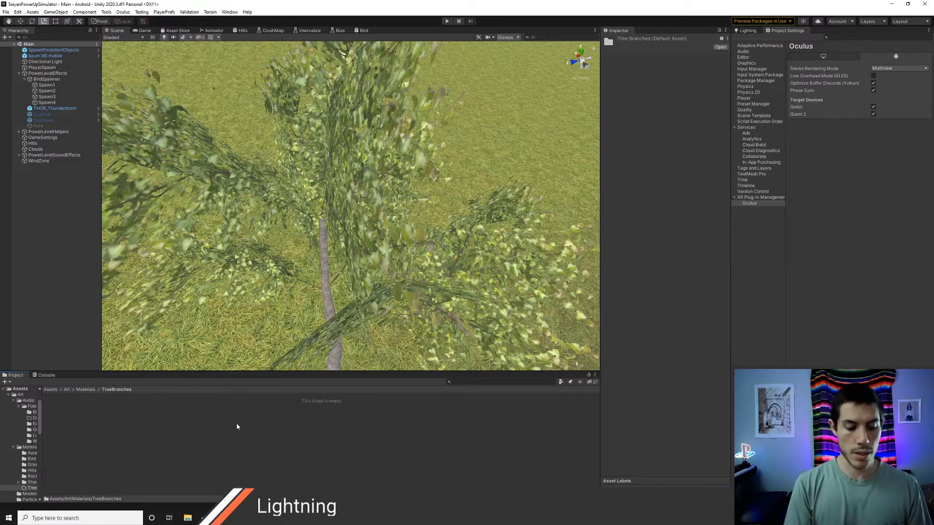
right_click(213, 414)
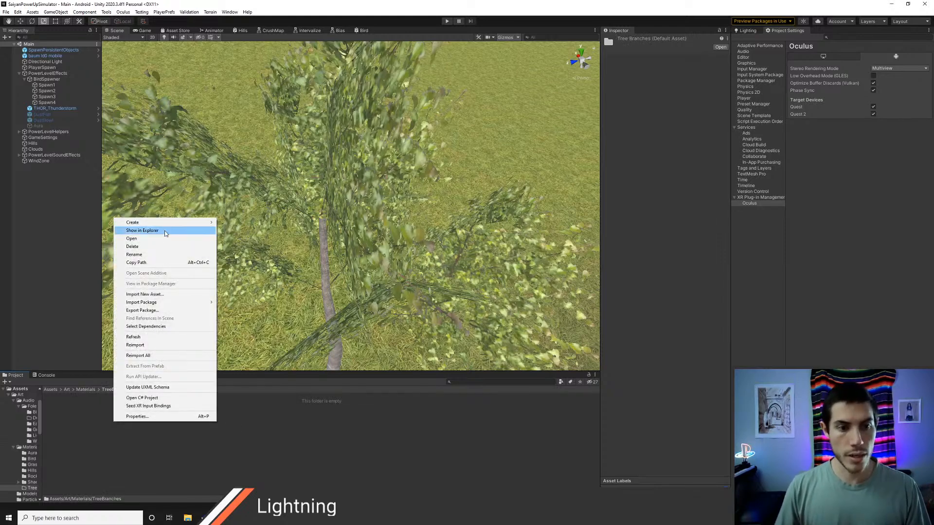
mouse_move(170, 224)
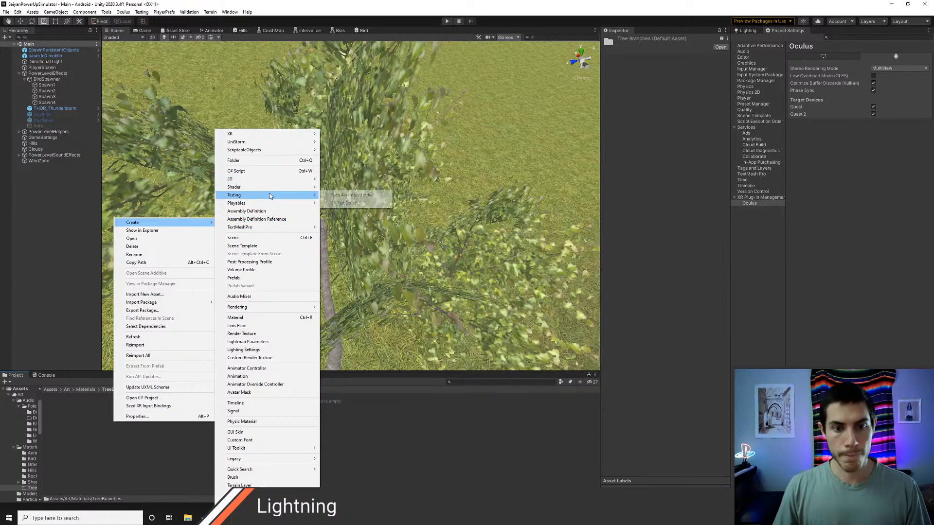
mouse_move(294, 191)
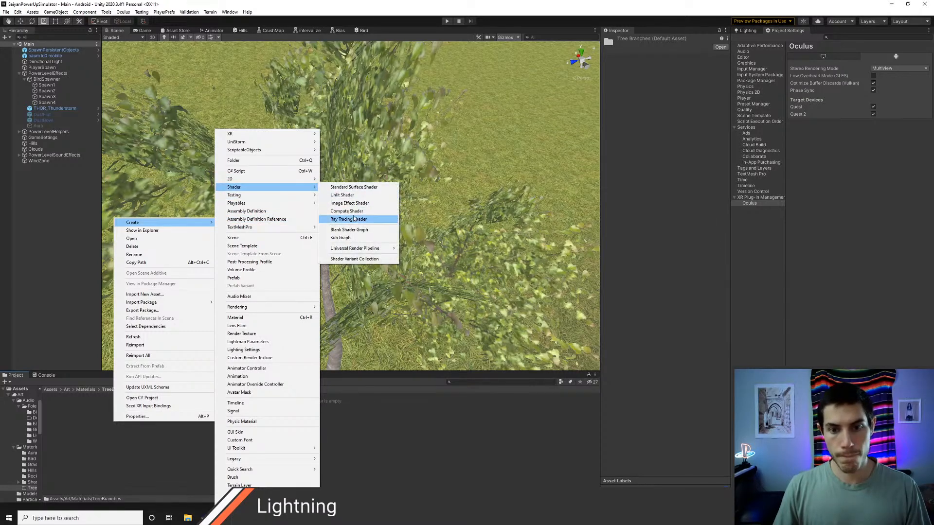
mouse_move(362, 250)
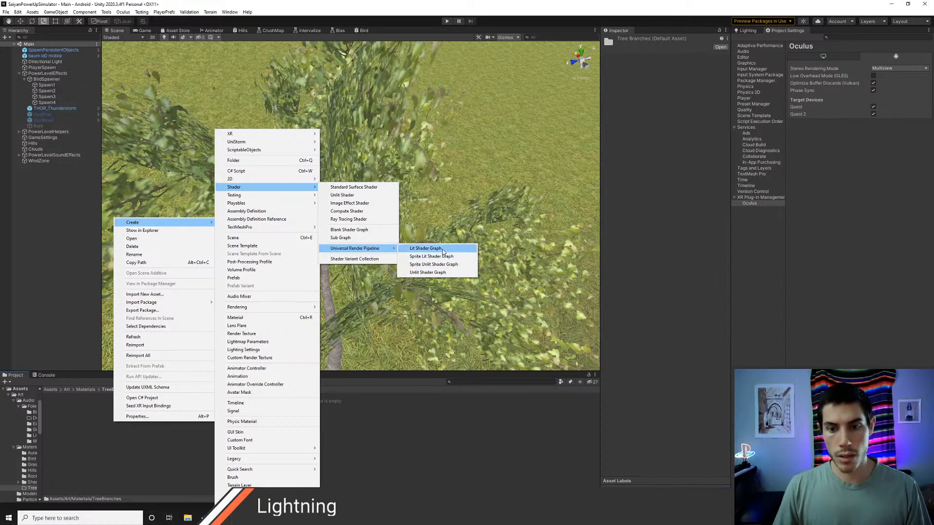
left_click(426, 249)
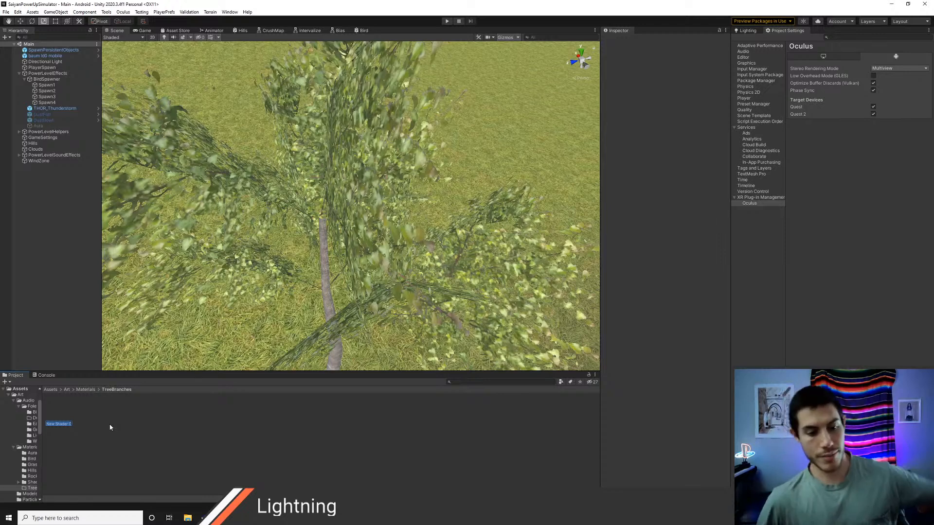
type("Branches")
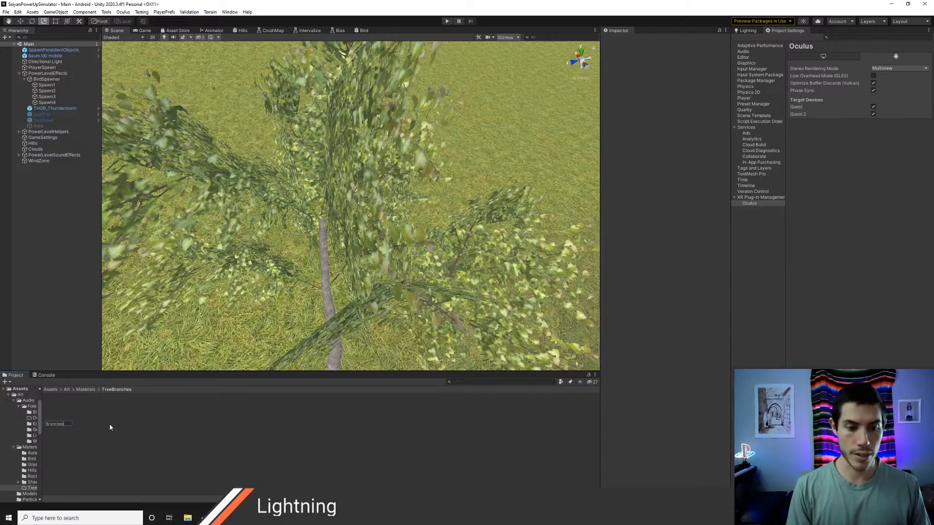
key("Return")
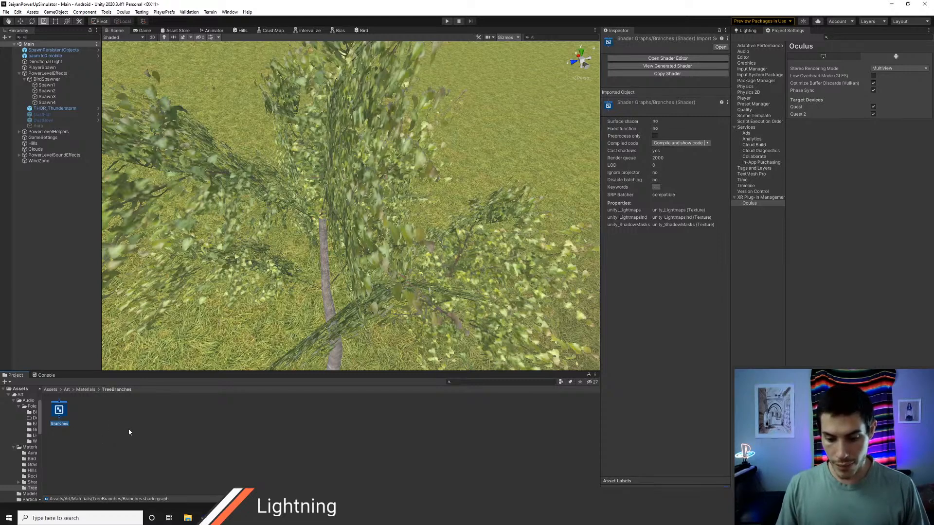
left_click(81, 423)
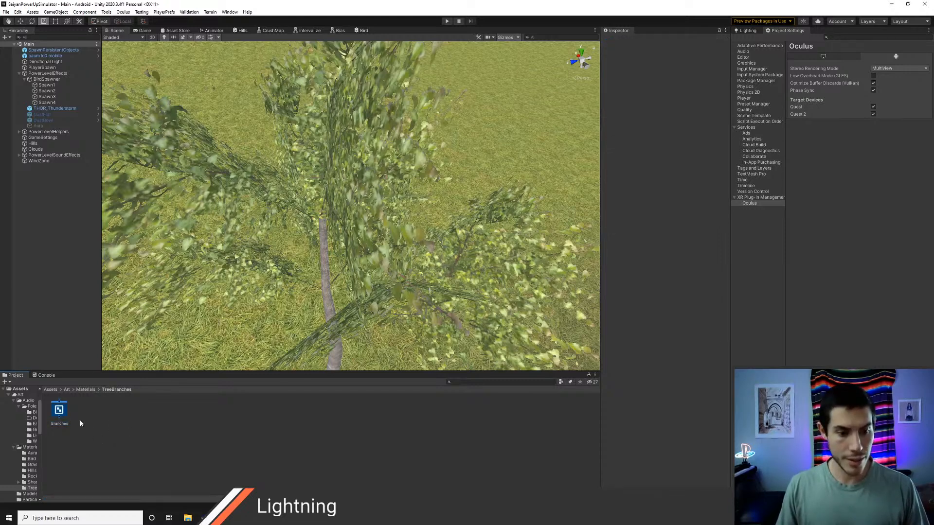
double_click(59, 412)
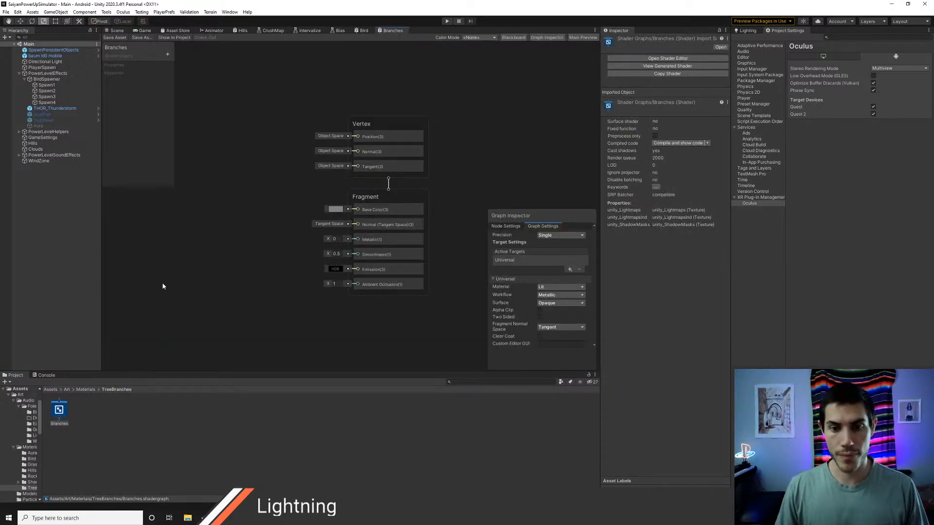
Step: Create a material named Branches beside the shader graph in the TreeBranches folder
left_click(99, 417)
key("alt+m")
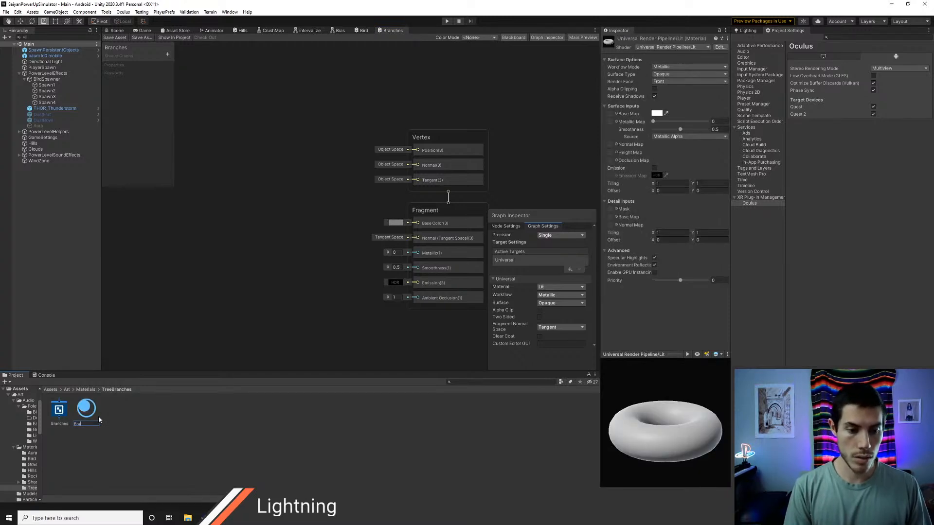
type("Branches")
key("Return")
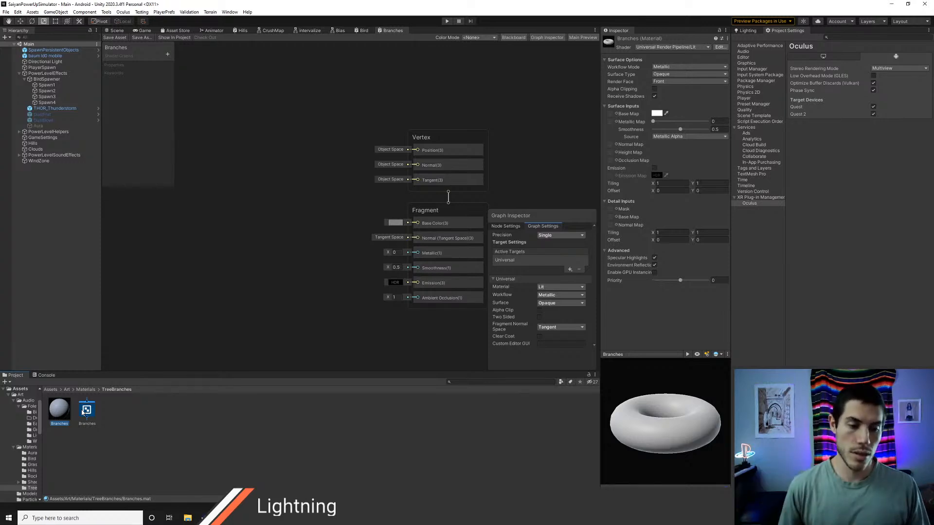
Step: Set the shader of the Branches material in Assets/Art/Materials/TreeBranches to Shader Graphs/Branches
key("alt")
left_click(51, 390)
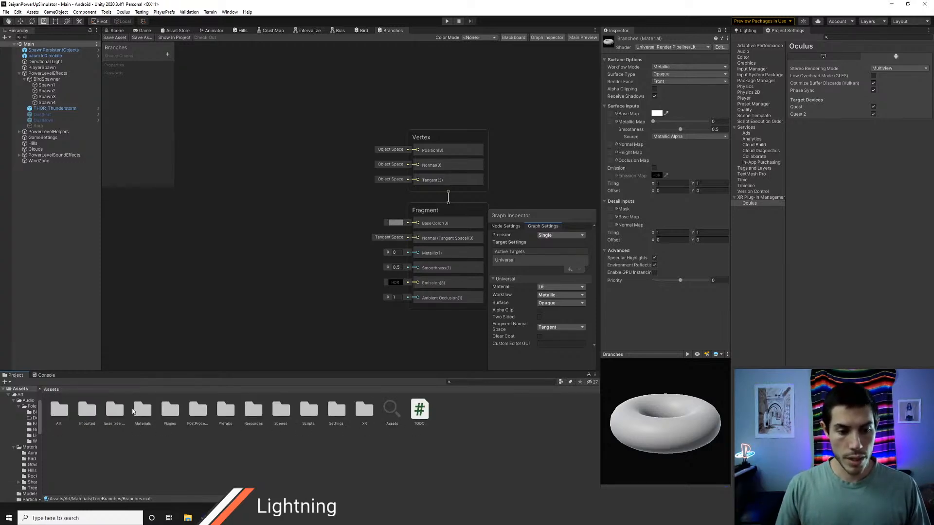
double_click(59, 411)
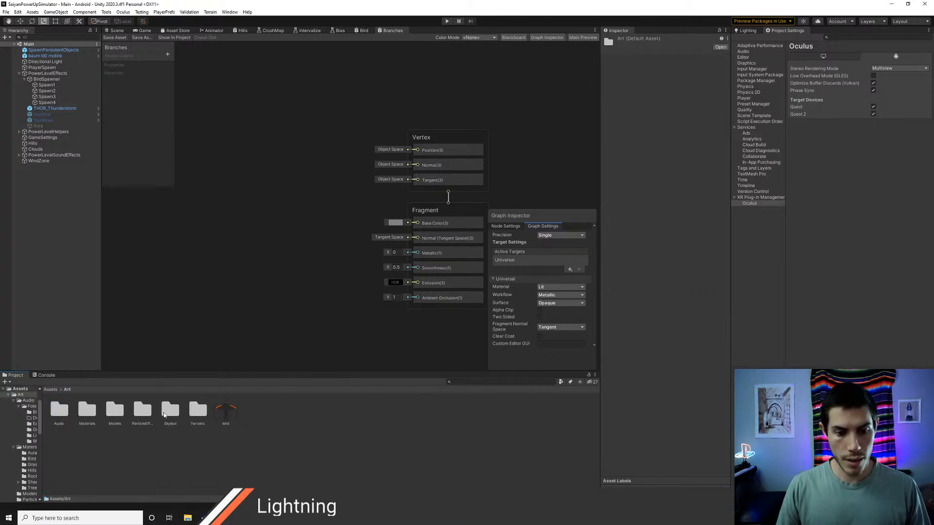
double_click(84, 414)
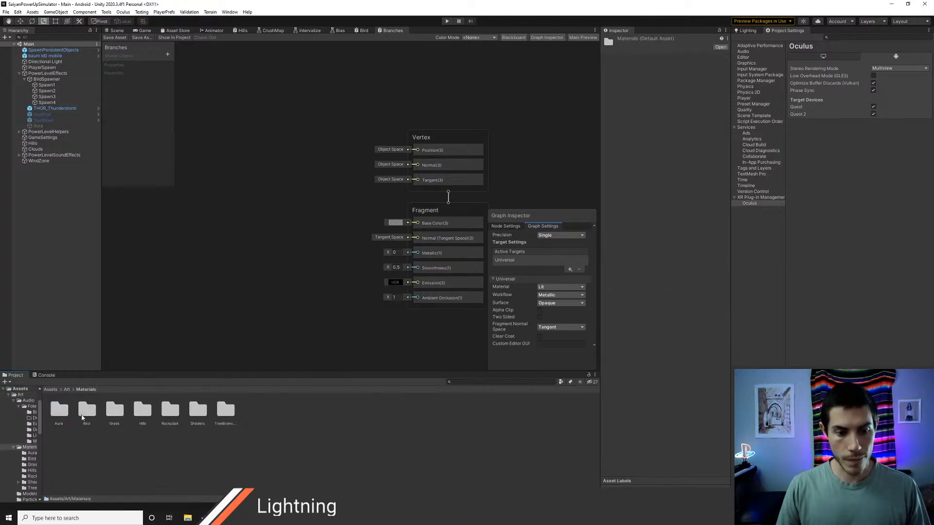
double_click(225, 410)
left_click(60, 411)
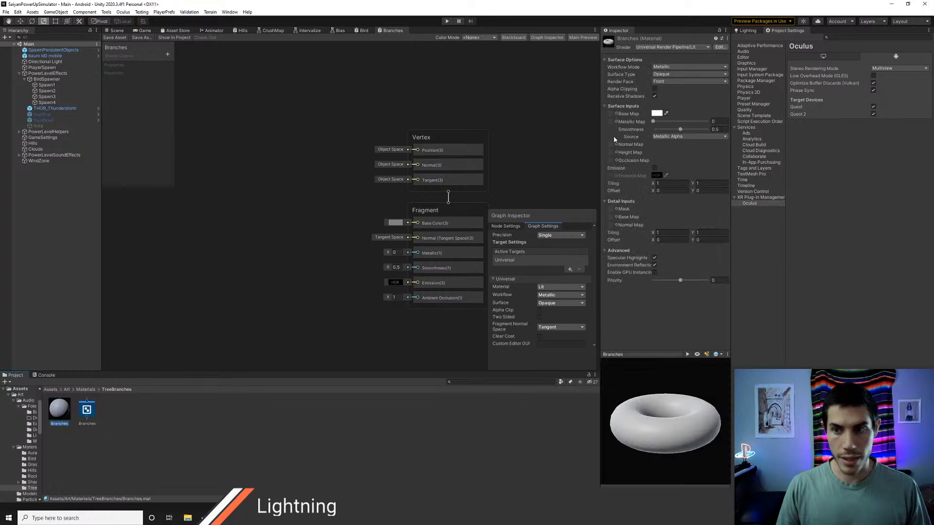
left_click(651, 47)
left_click(667, 167)
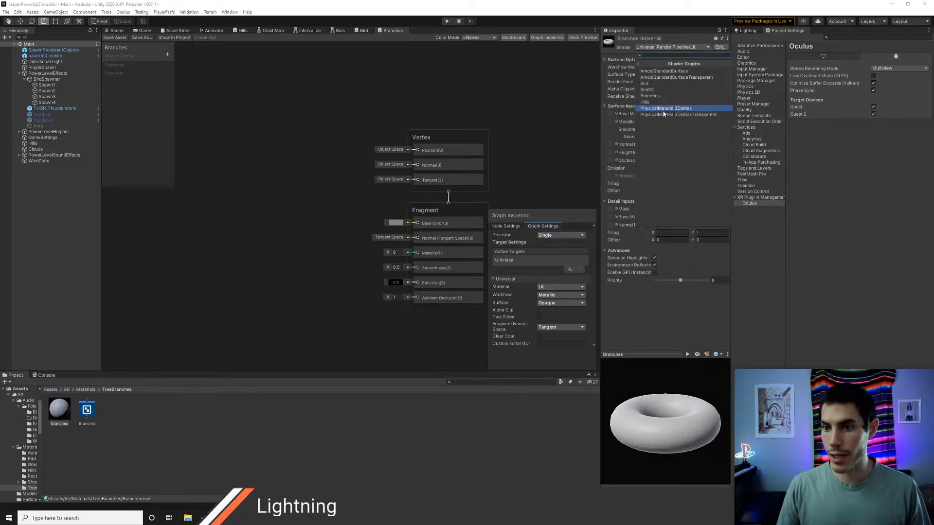
left_click(649, 96)
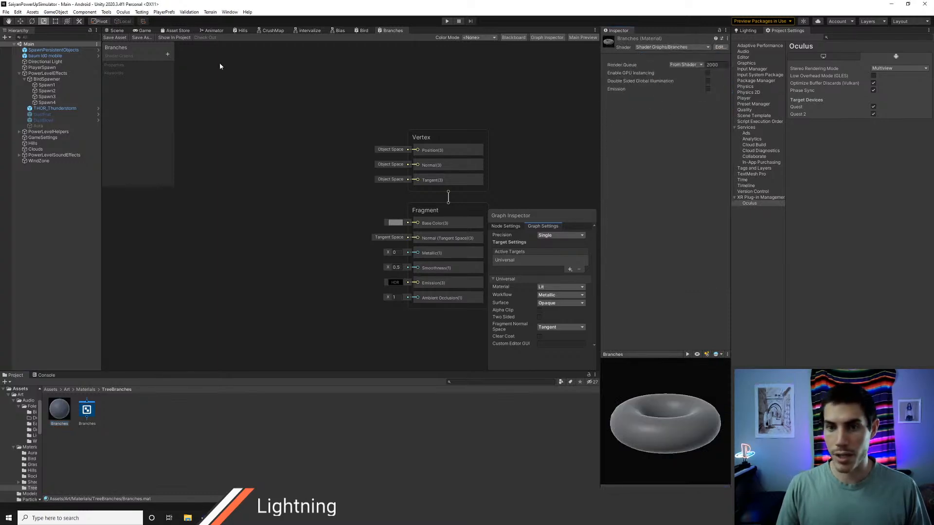
Step: Assign the Branches material to Element 0 of the baum ld0 mobile tree's Mesh Renderer and view the tree in the scene
left_click(117, 31)
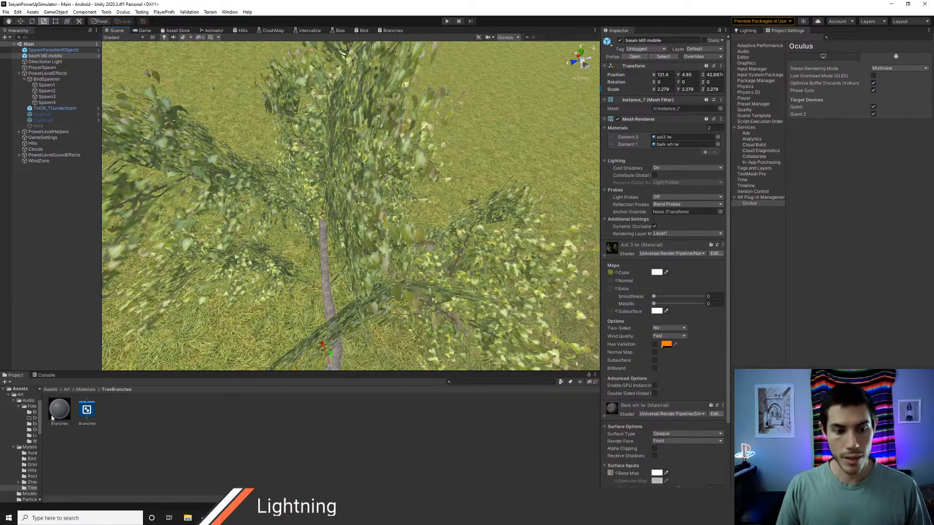
left_click_drag(52, 418, 665, 138)
left_click_drag(375, 191, 328, 113, "alt")
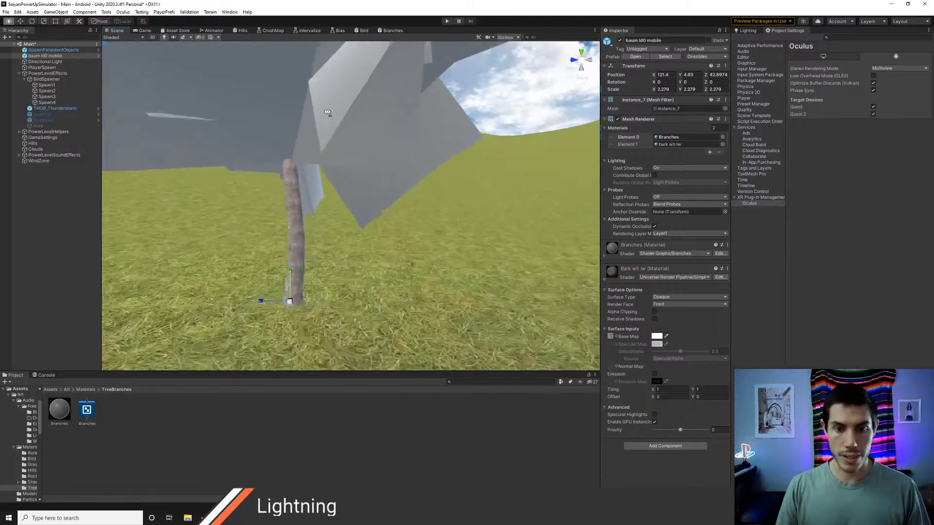
key("s")
right_click_drag(327, 112, 372, 185)
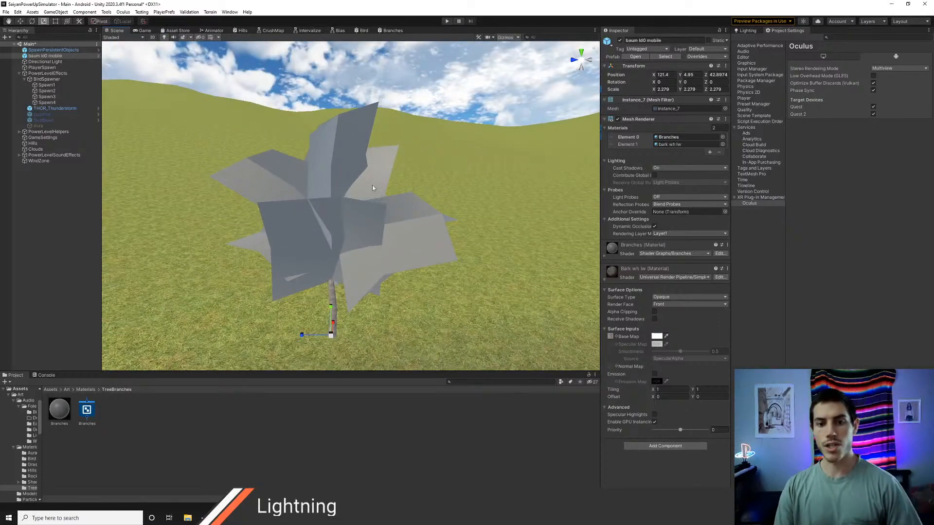
left_click_drag(391, 216, 416, 165, "alt")
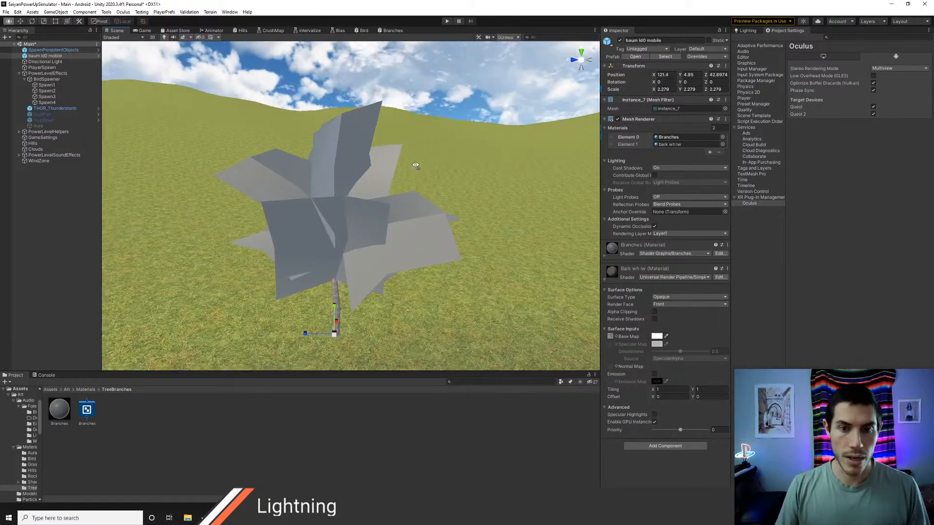
key("s")
right_click_drag(415, 165, 349, 153)
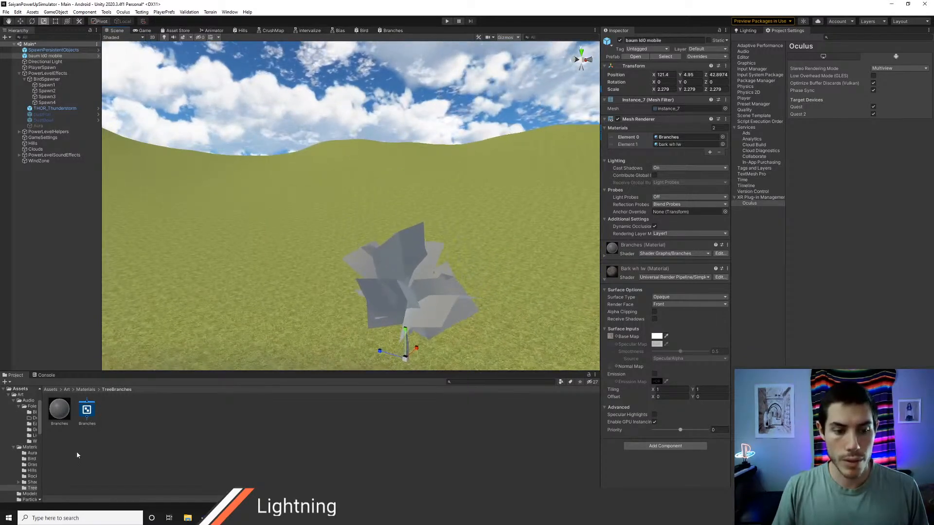
Step: Examine the leaf and bark textures in the laxer tree pkg's Textures folder one by one
left_click(49, 390)
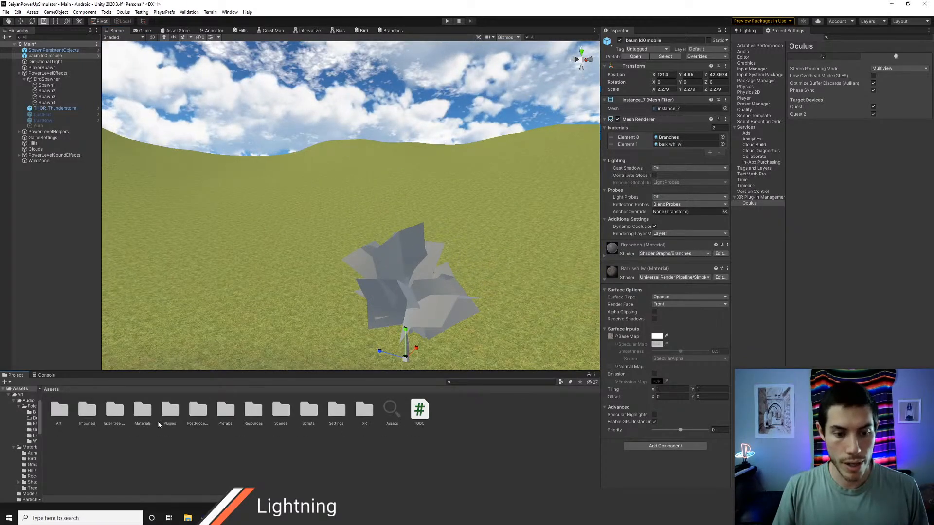
double_click(115, 411)
double_click(142, 411)
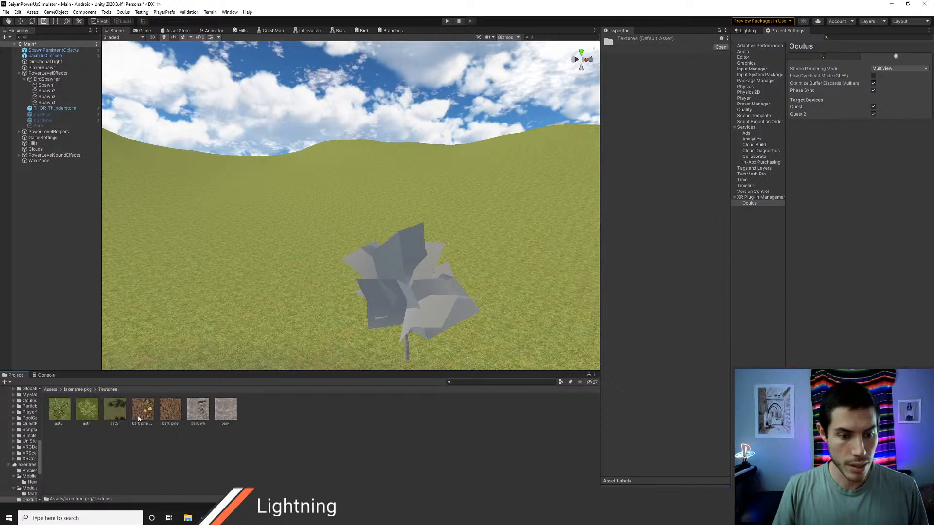
left_click(95, 416)
left_click(66, 416)
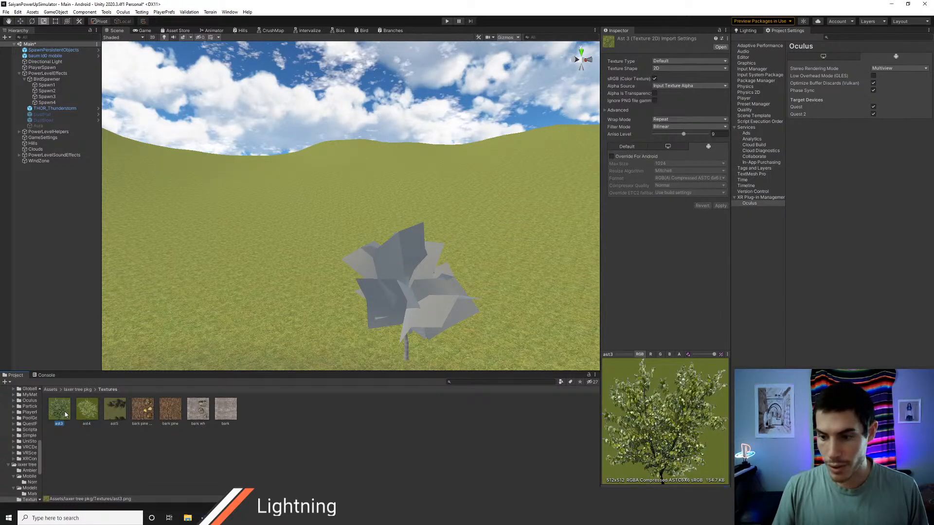
left_click(90, 414)
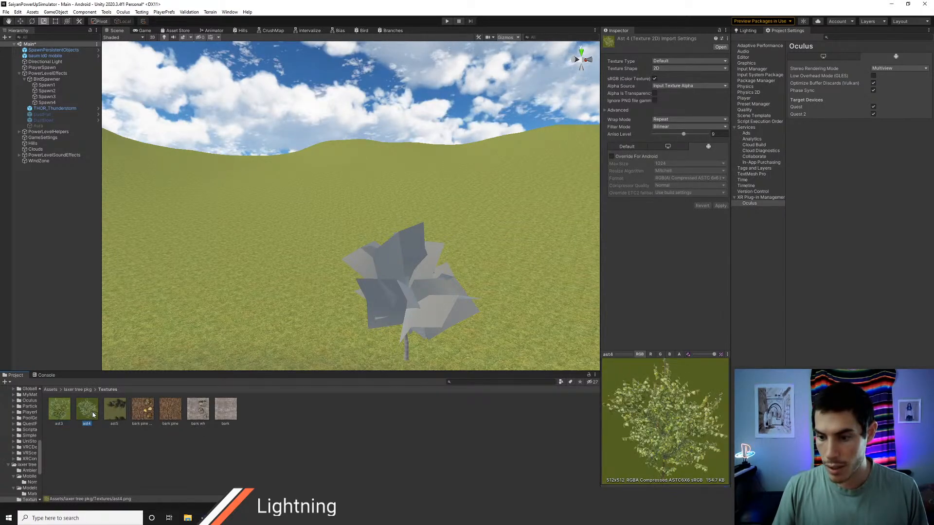
left_click(112, 413)
left_click(138, 416)
left_click(176, 415)
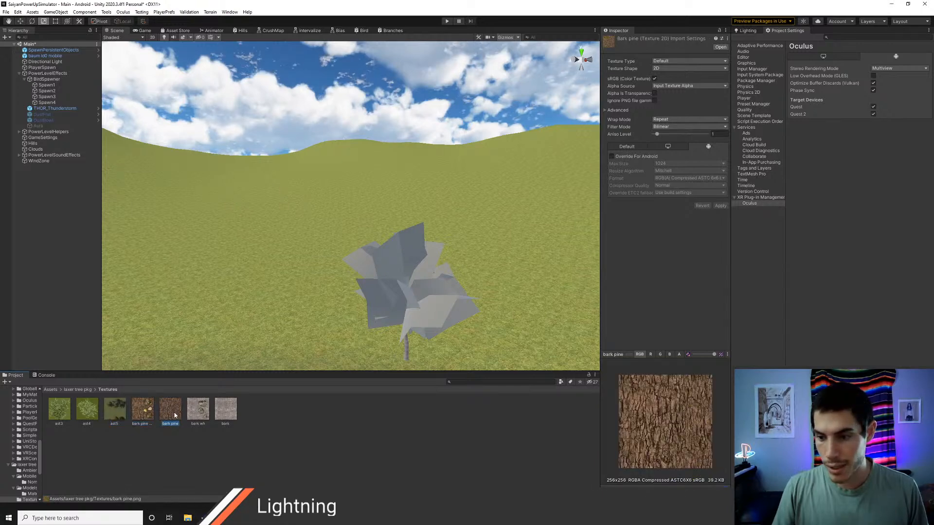
left_click(193, 415)
left_click(215, 415)
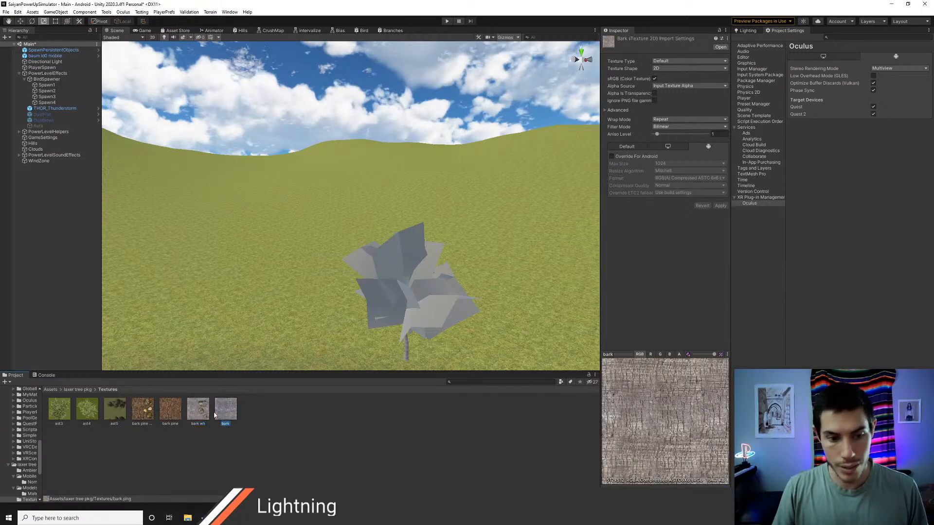
left_click(83, 389)
key("s")
right_click_drag(419, 258, 444, 270)
right_click_drag(434, 180, 331, 253)
key("w")
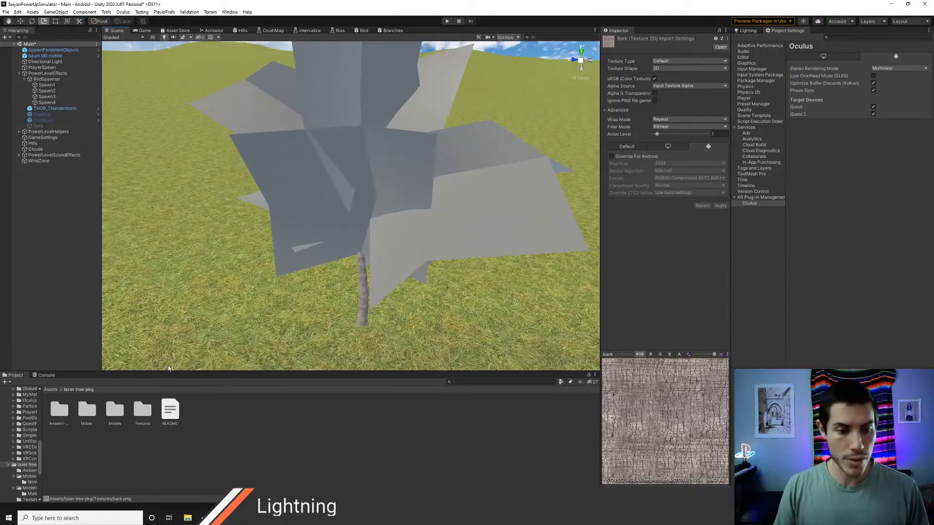
right_click_drag(125, 302, 125, 301)
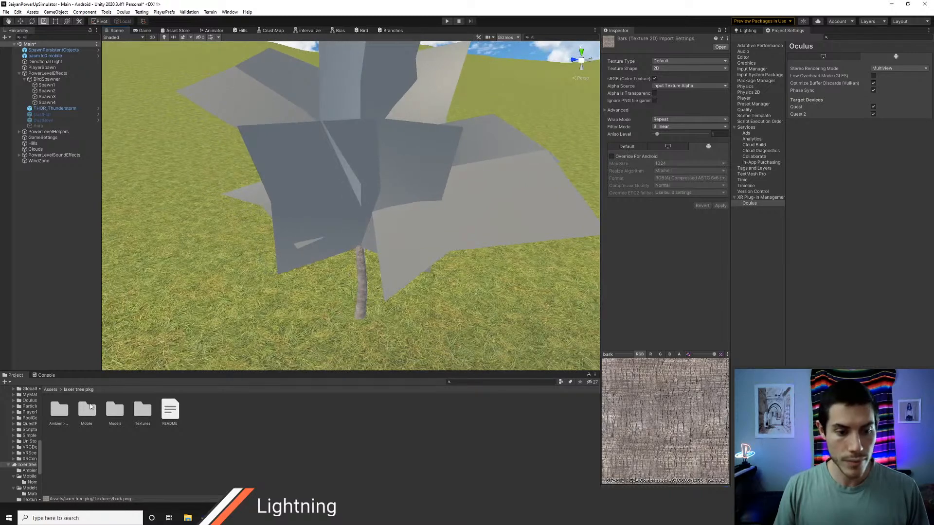
left_click(48, 155)
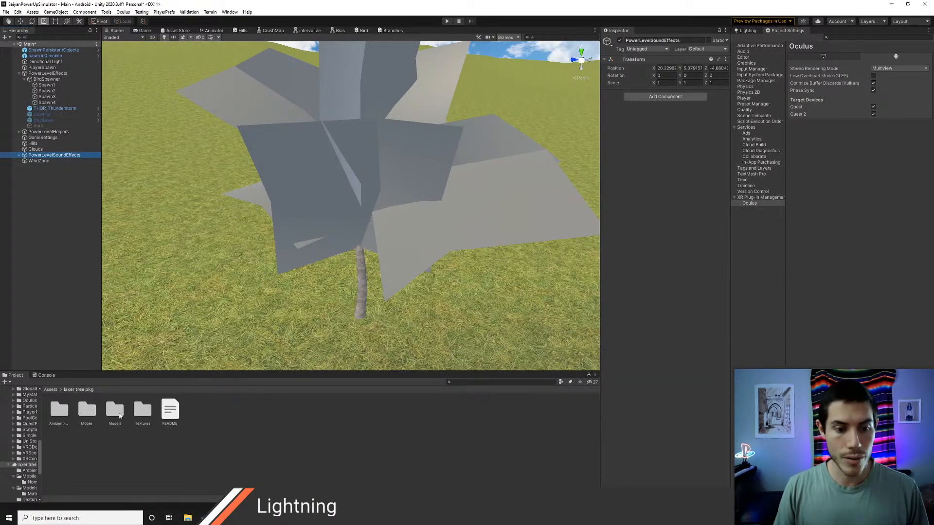
Step: Add a UV node to the Branches shader graph and connect its output to the fragment Base Color
left_click(389, 30)
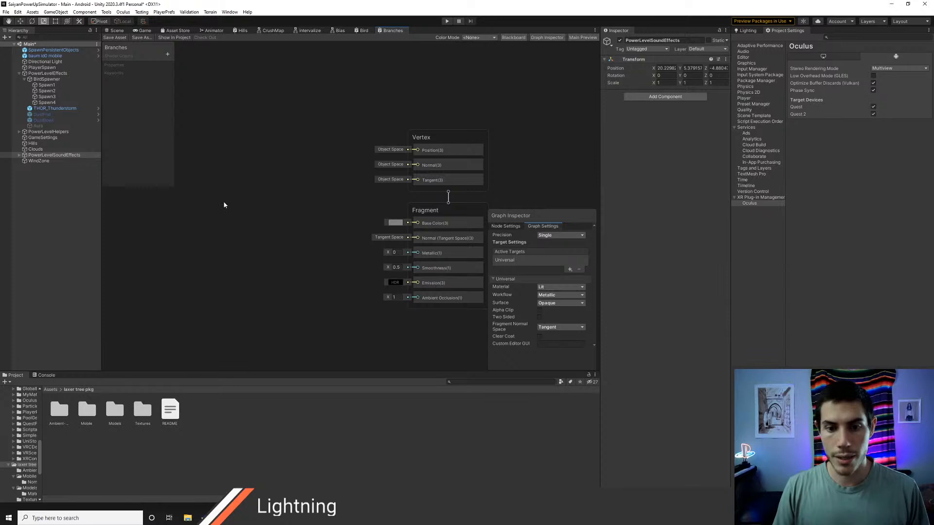
right_click(224, 205)
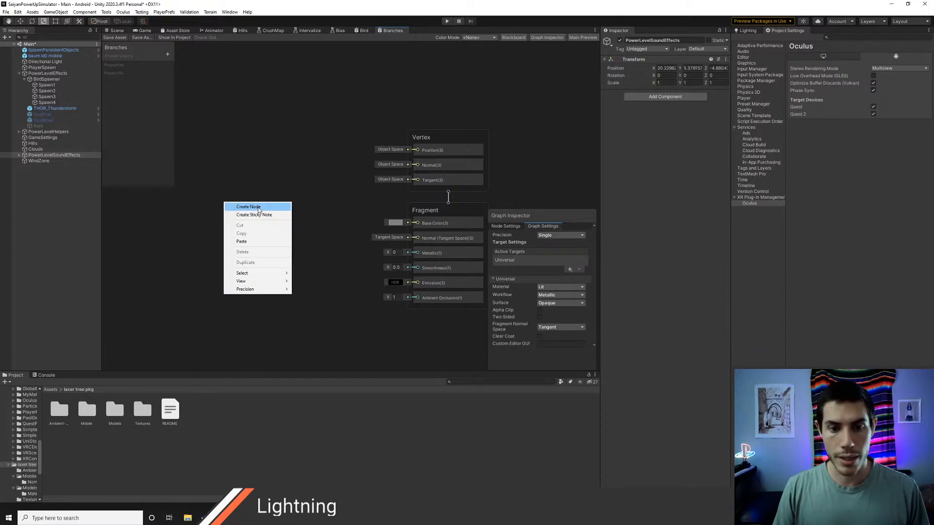
left_click(255, 207)
type("uv")
key("Return")
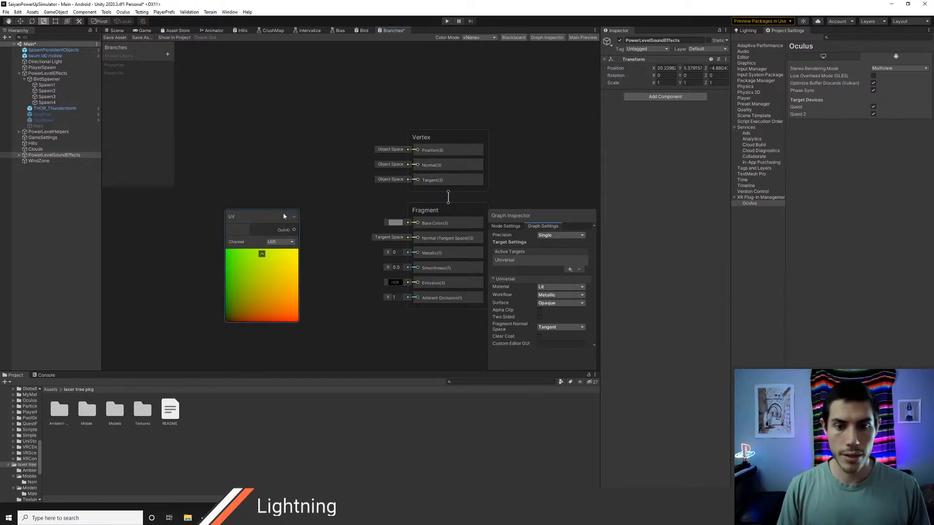
left_click_drag(267, 214, 408, 223)
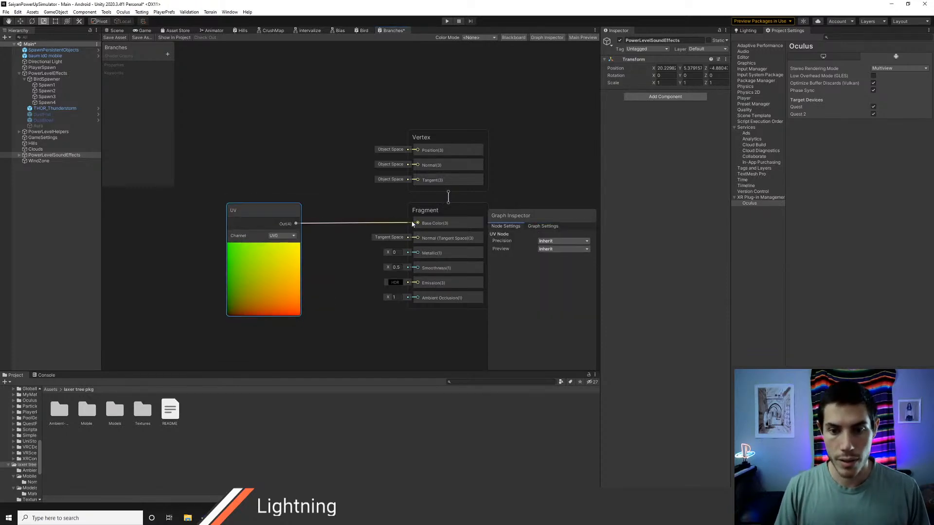
Step: Inspect the UV colouring on the tree's branch planes in the scene from several angles
left_click(115, 32)
right_click_drag(294, 143, 723, 149)
right_click_drag(373, 160, 506, 126)
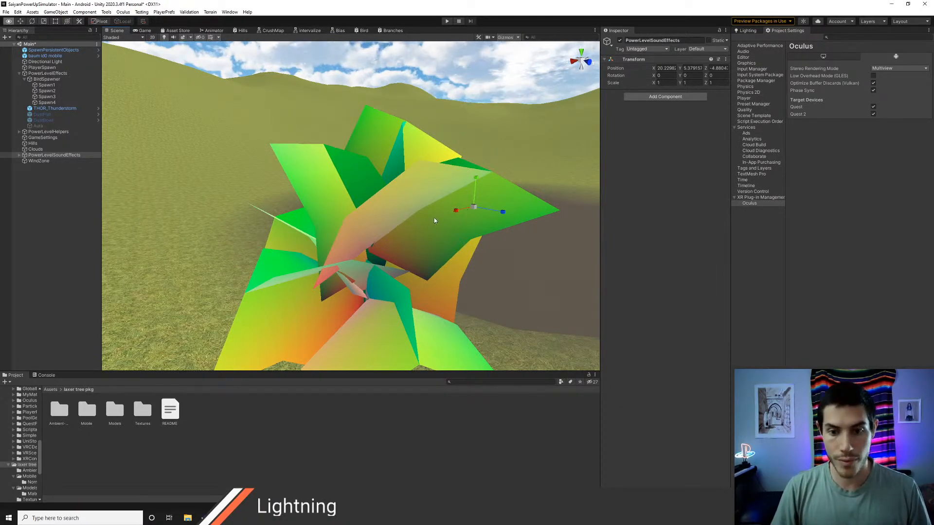
right_click_drag(434, 218, 270, 217)
key("alt+Tab")
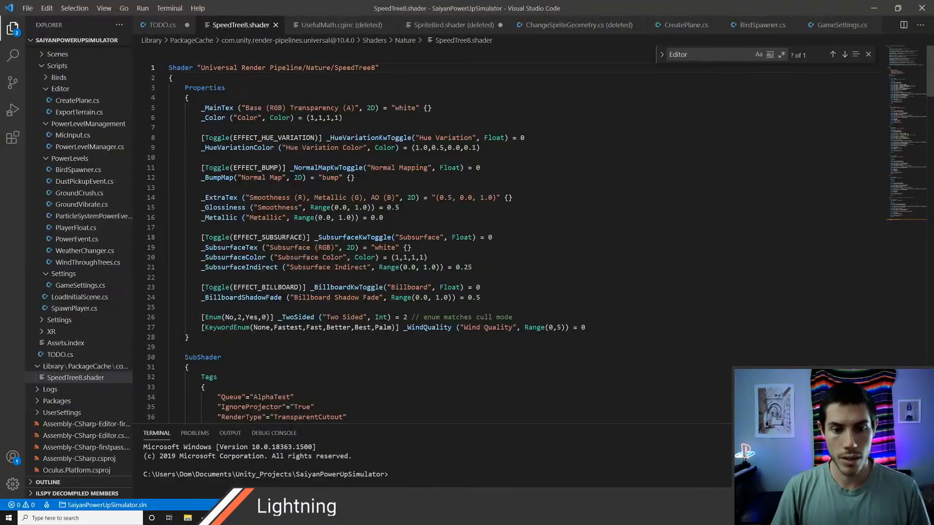
key("alt+Tab")
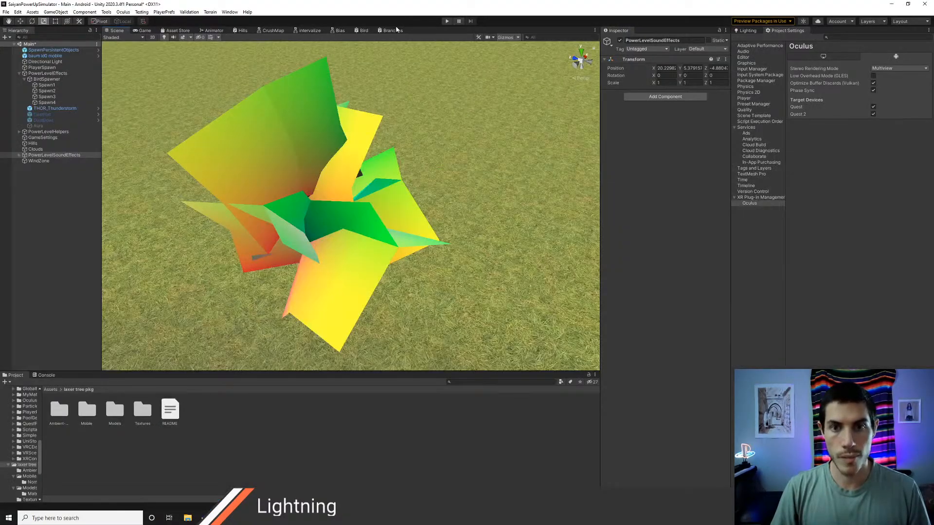
left_click(393, 31)
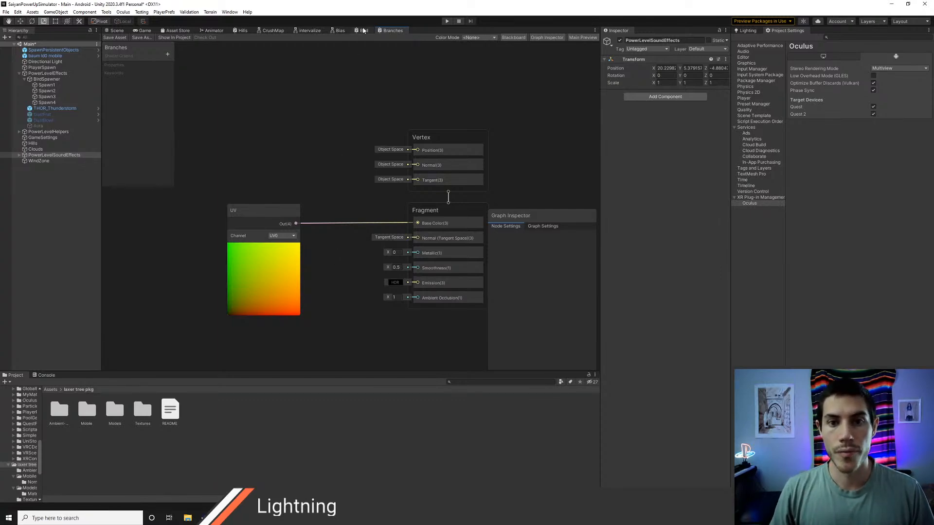
left_click(114, 32)
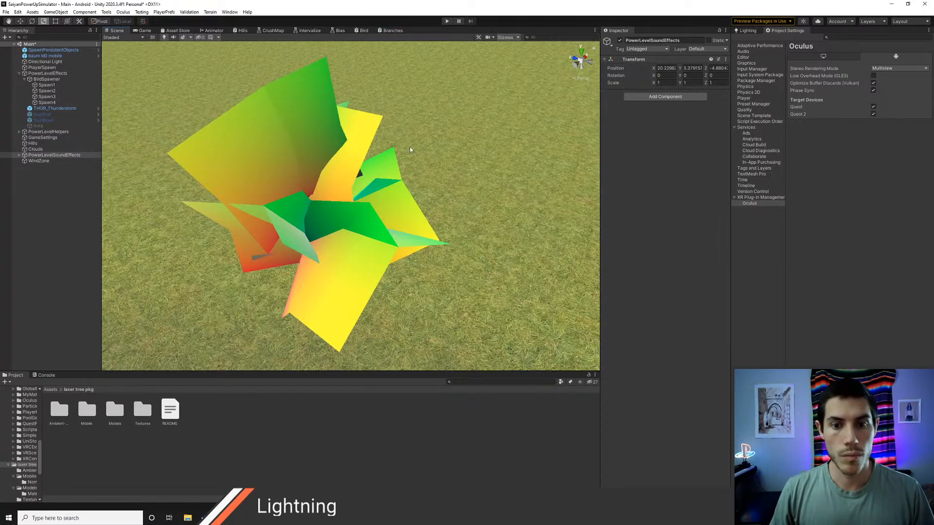
right_click_drag(410, 147, 365, 81)
Step: Enable Alpha Clip in the Branches shader graph's settings
left_click(391, 31)
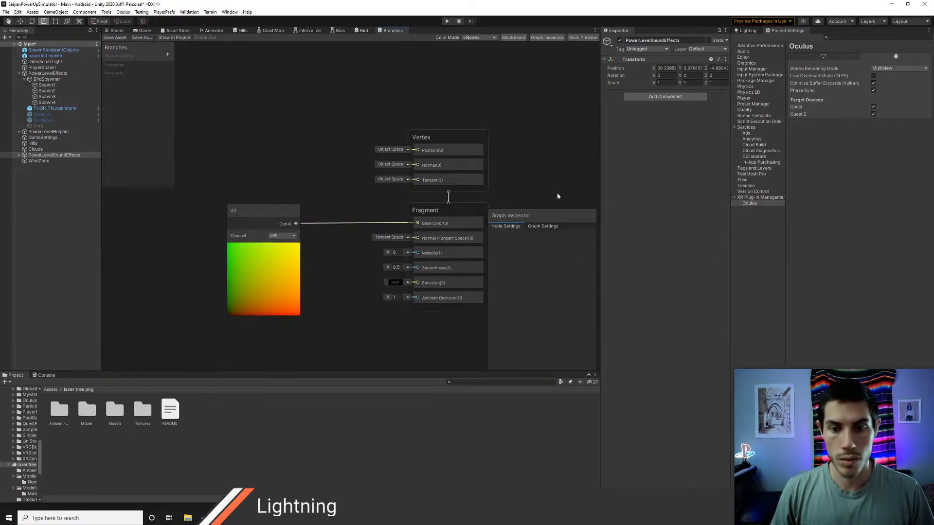
left_click(528, 227)
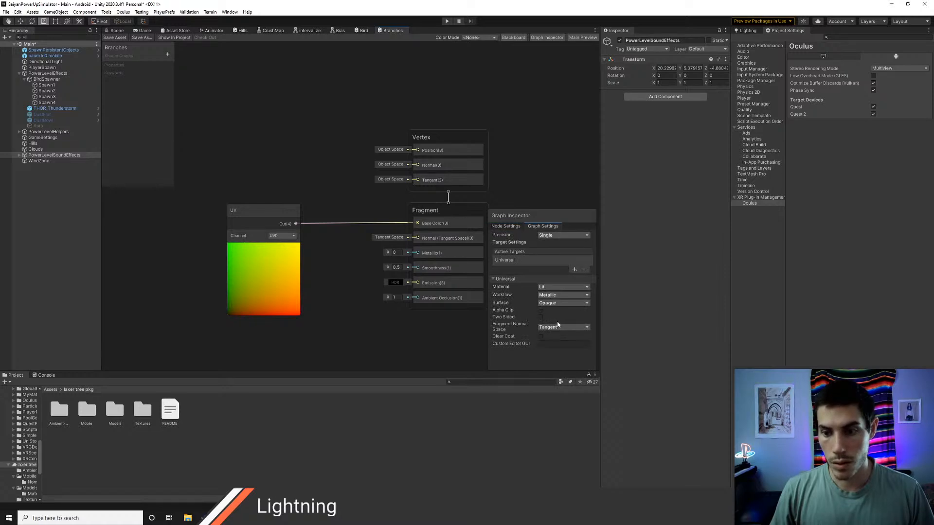
left_click(542, 311)
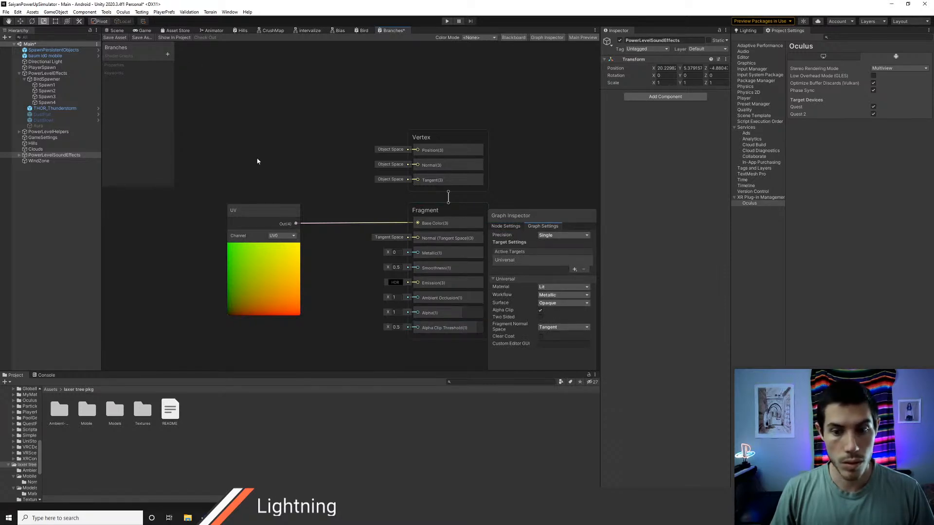
Step: Move the UV node higher in the graph and also connect its output to the fragment Alpha
middle_click_drag(339, 294, 331, 268)
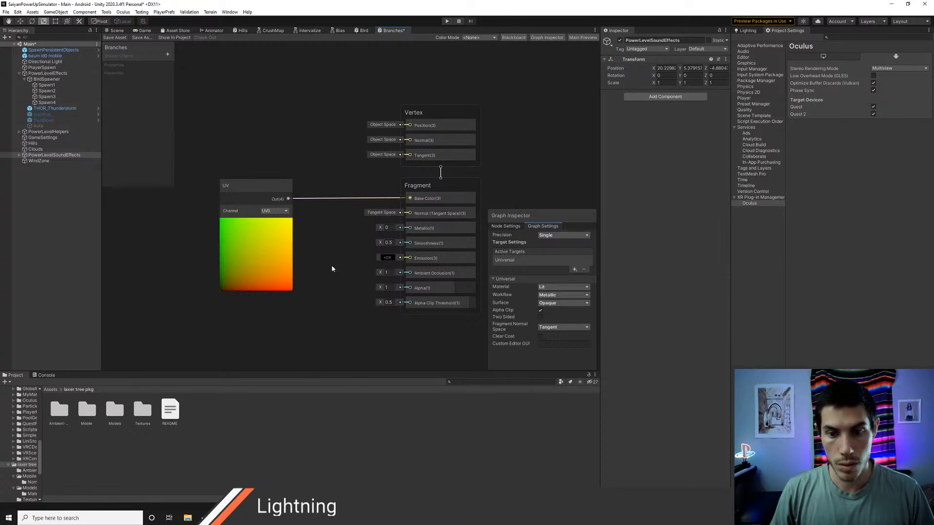
left_click_drag(257, 185, 241, 145)
middle_click_drag(302, 250, 324, 242)
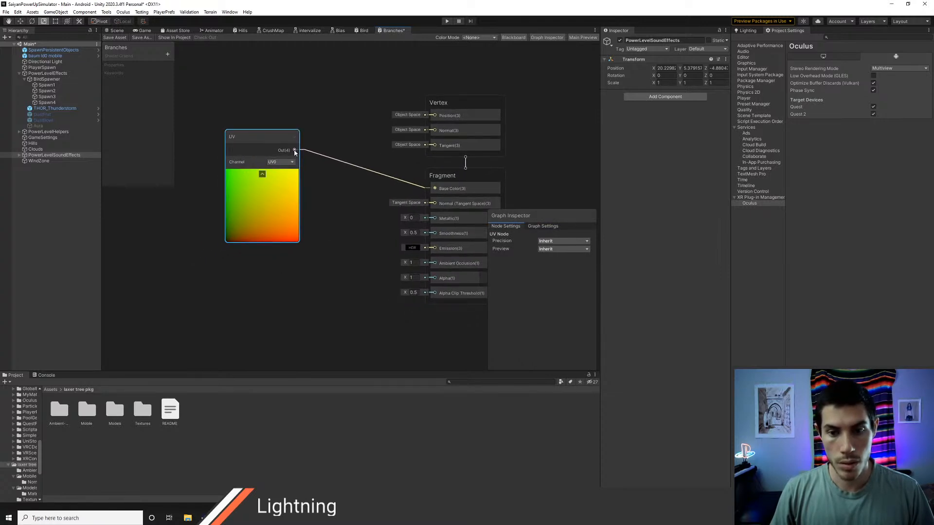
left_click_drag(294, 151, 434, 278)
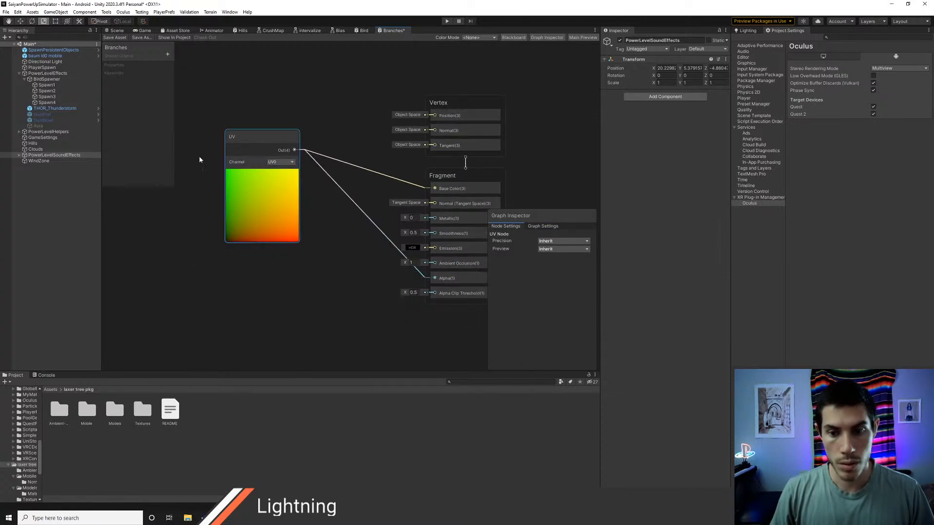
Step: Examine the alpha-clipped, UV-coloured branch planes around the tree trunk in the scene from different sides and distances
left_click(116, 31)
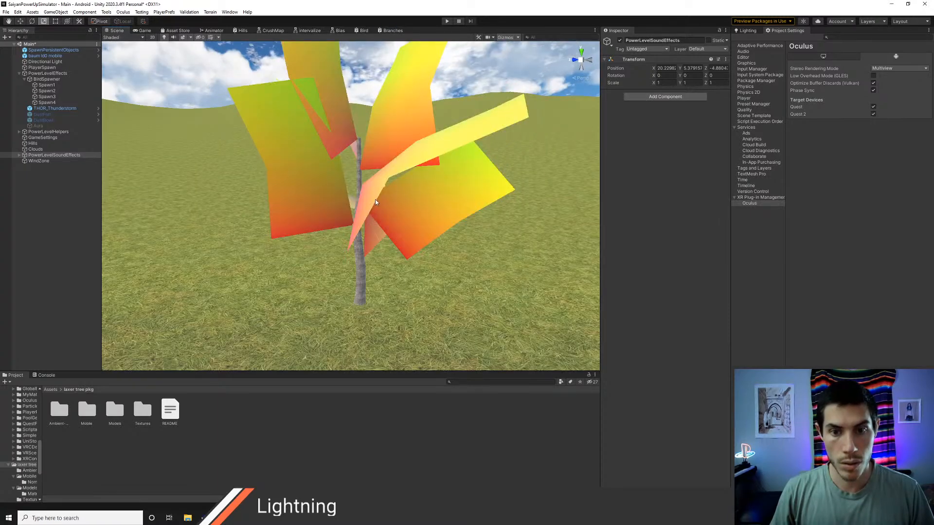
middle_click_drag(367, 211, 338, 247)
right_click_drag(337, 247, 388, 262)
key("a")
key("w")
key("q")
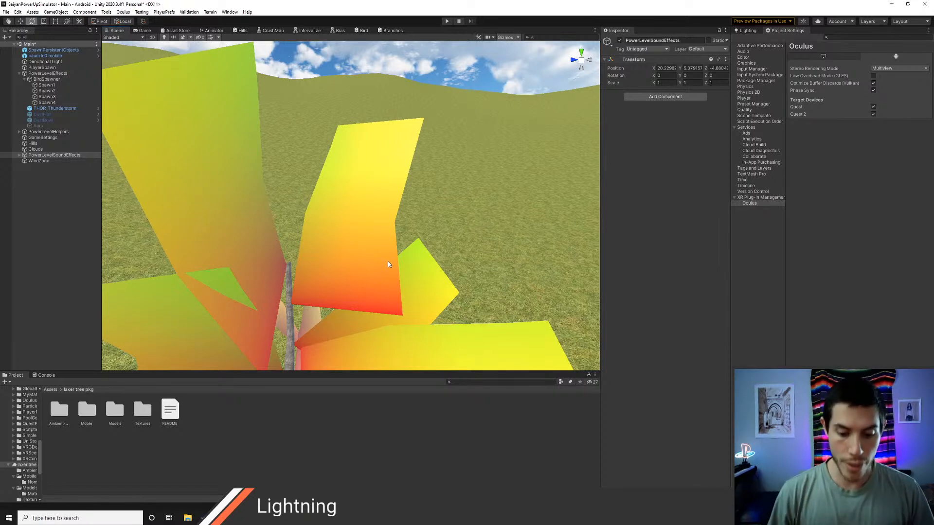
scroll(339, 152, "down", 5)
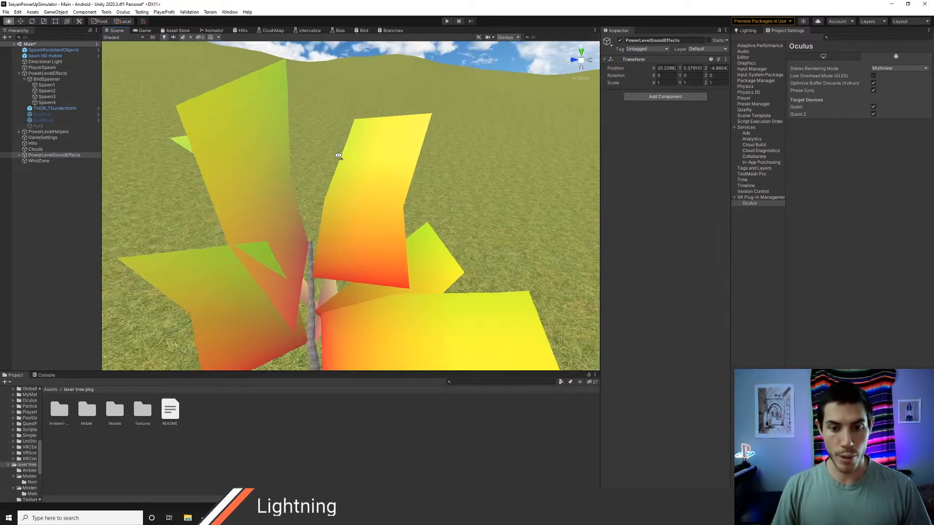
right_click_drag(339, 153, 382, 209)
key("s")
key("w")
key("d")
key("a")
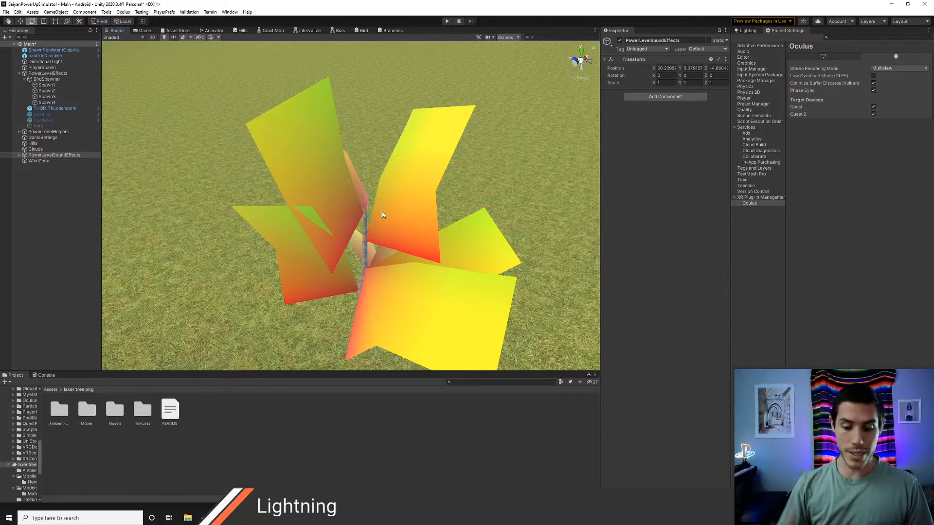
right_click_drag(363, 224, 319, 209)
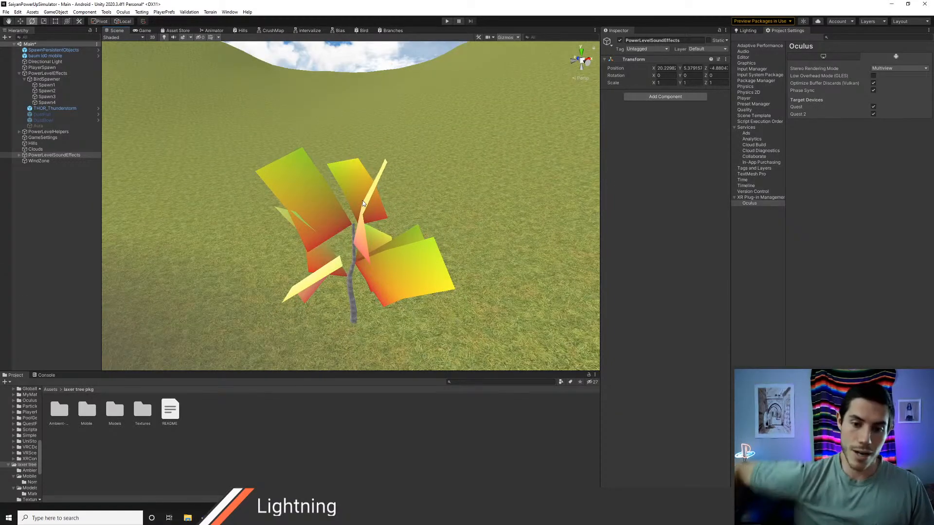
right_click_drag(362, 200, 372, 242)
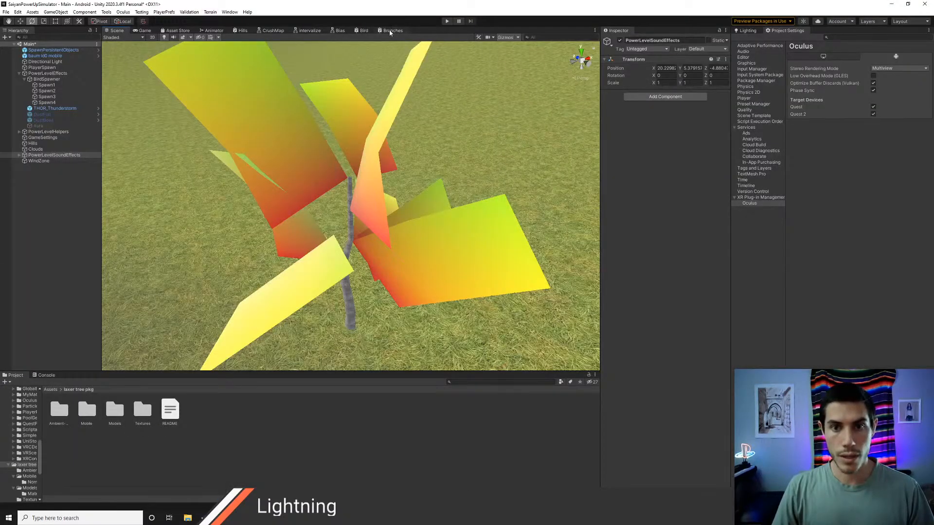
Step: Add a Float property named cutOff to the Branches shader graph
left_click(389, 31)
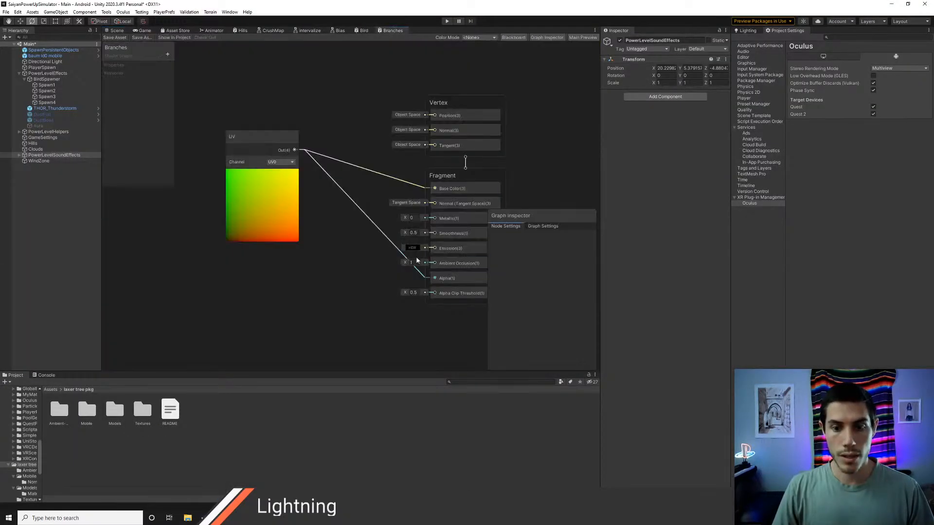
right_click(265, 288)
left_click(289, 293)
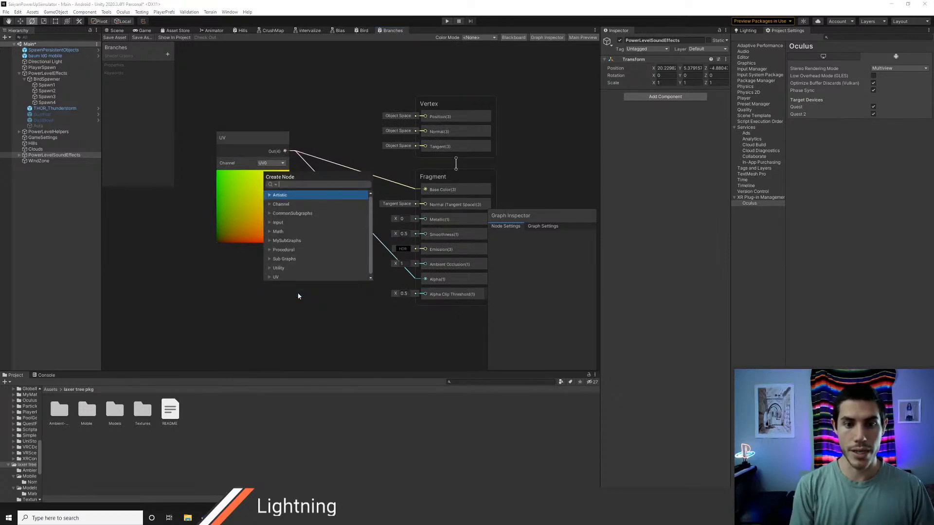
left_click(299, 295)
left_click(167, 54)
left_click(182, 64)
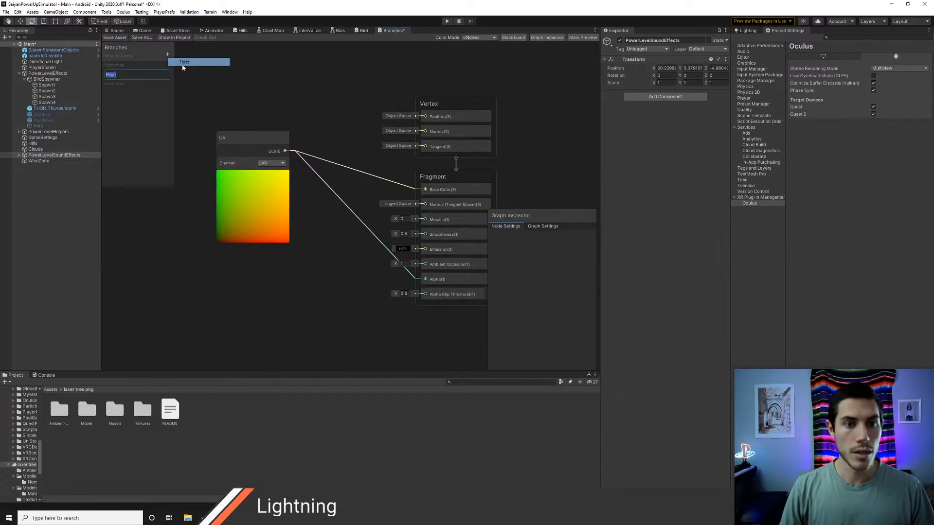
type("cutOff")
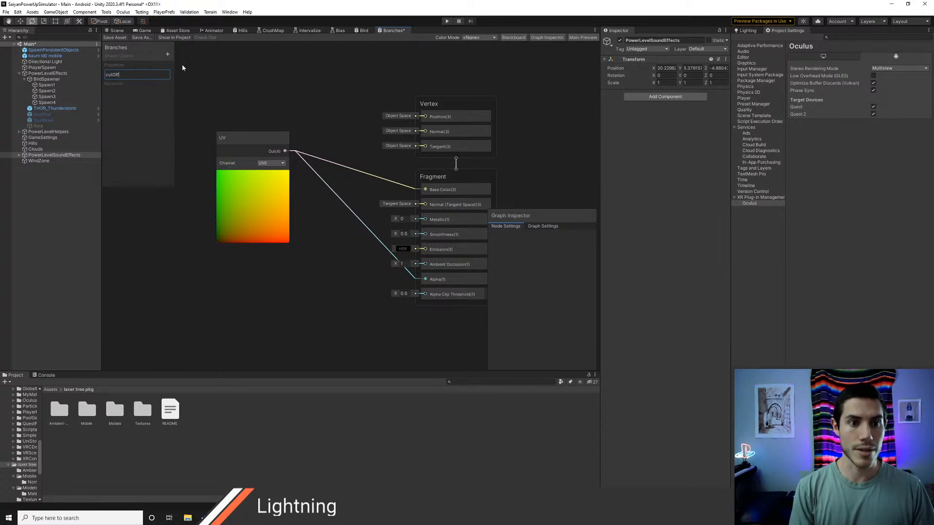
key("Return")
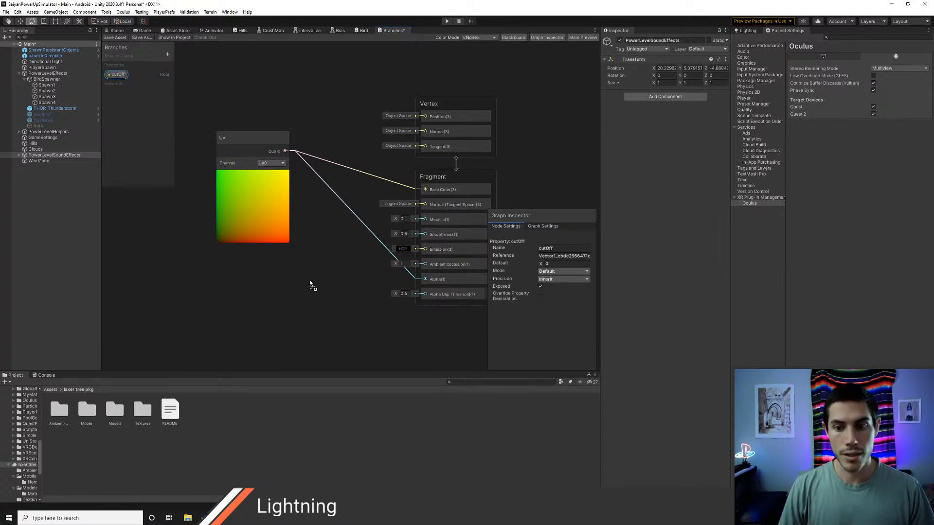
Step: Connect the cutOff property node to the fragment Alpha Clip Threshold and set the property's mode to Slider
left_click_drag(311, 284, 425, 304)
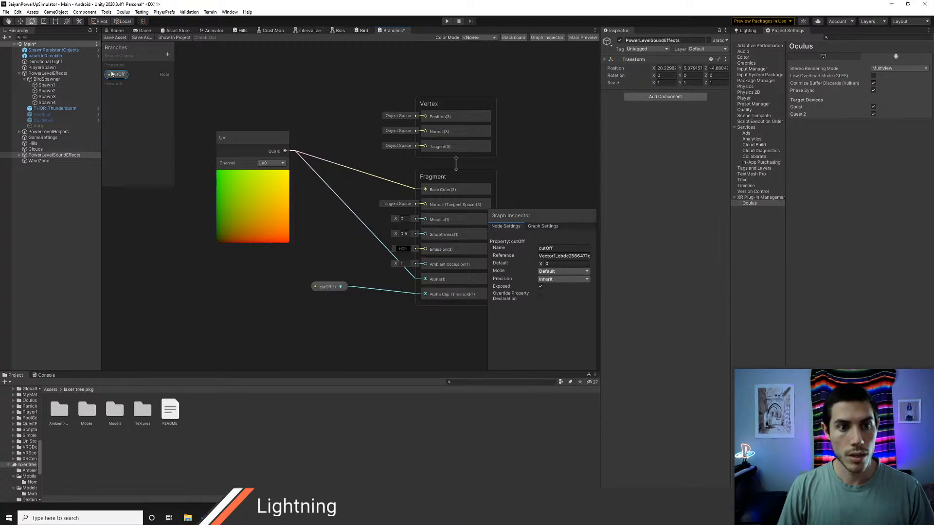
left_click(559, 270)
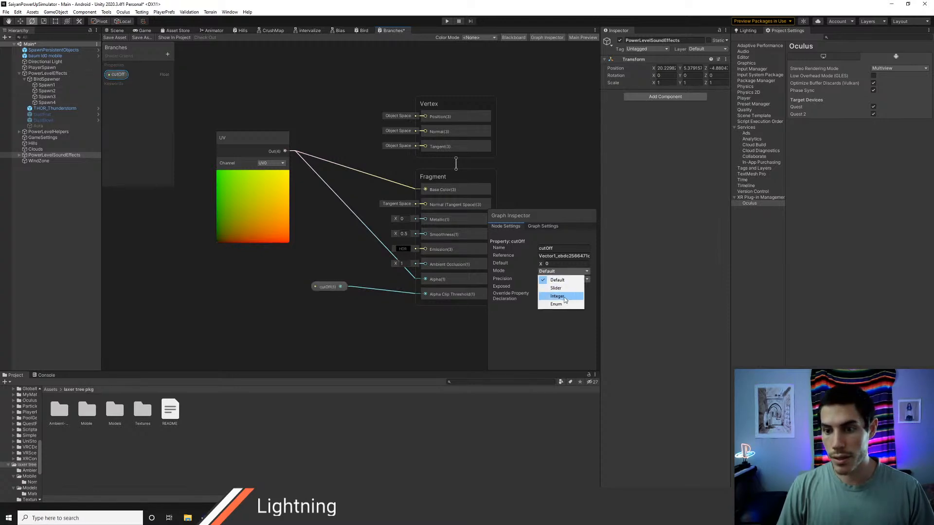
left_click(564, 287)
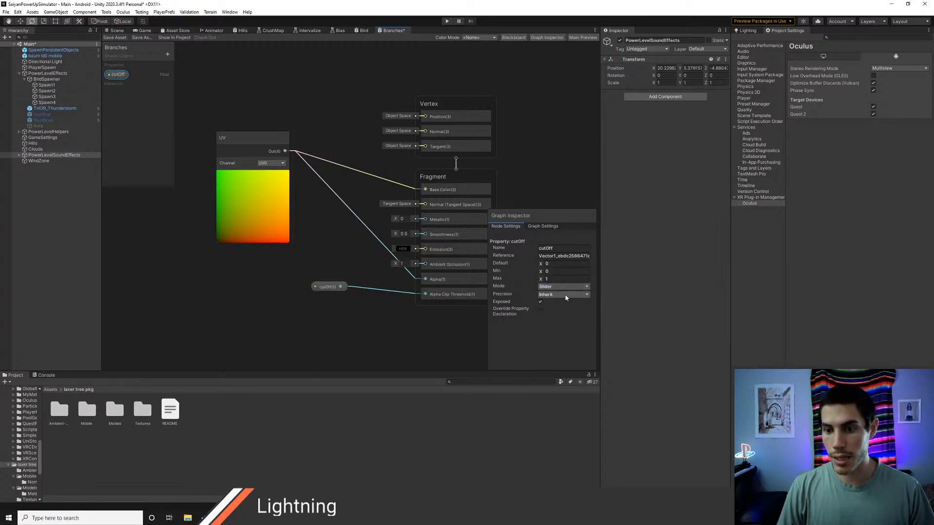
Step: Return to the scene and delete the WindZone object from the hierarchy
left_click(116, 31)
right_click_drag(228, 202, 316, 218)
key("a")
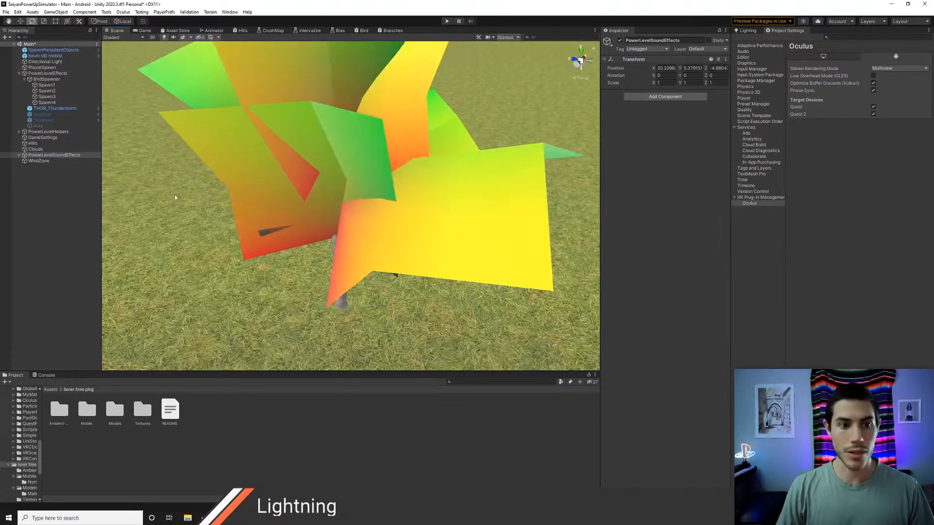
left_click(43, 162)
key("Delete")
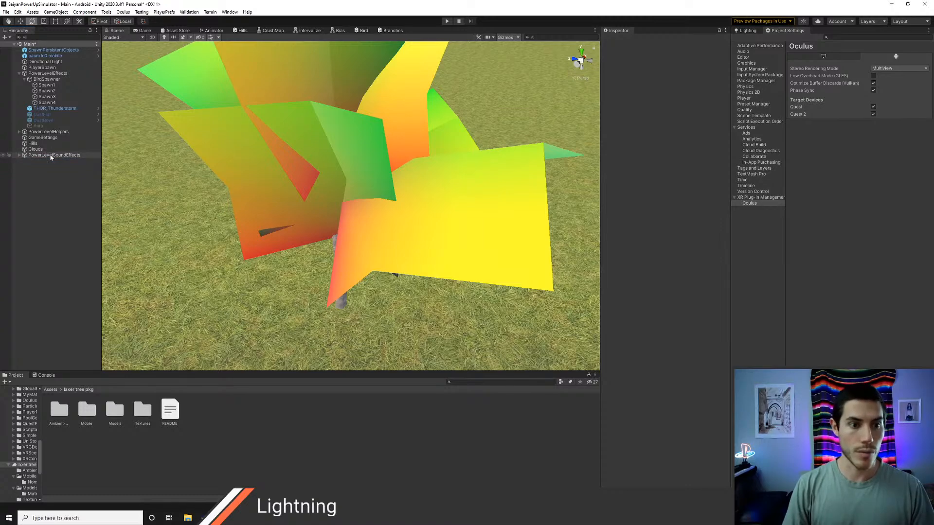
Step: Select the baum ld0 mobile tree and raise its Branches material's cutOff to 0.978
left_click(48, 85)
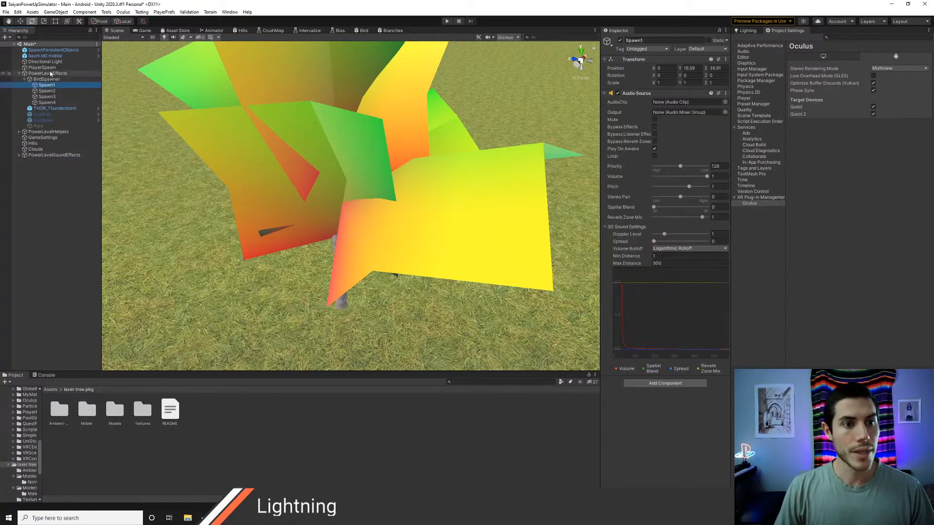
left_click(51, 68)
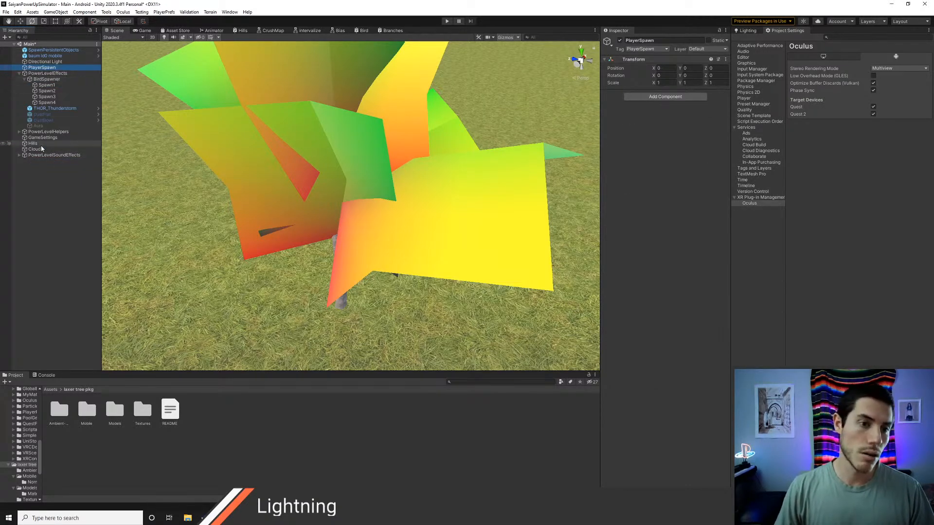
left_click(56, 56)
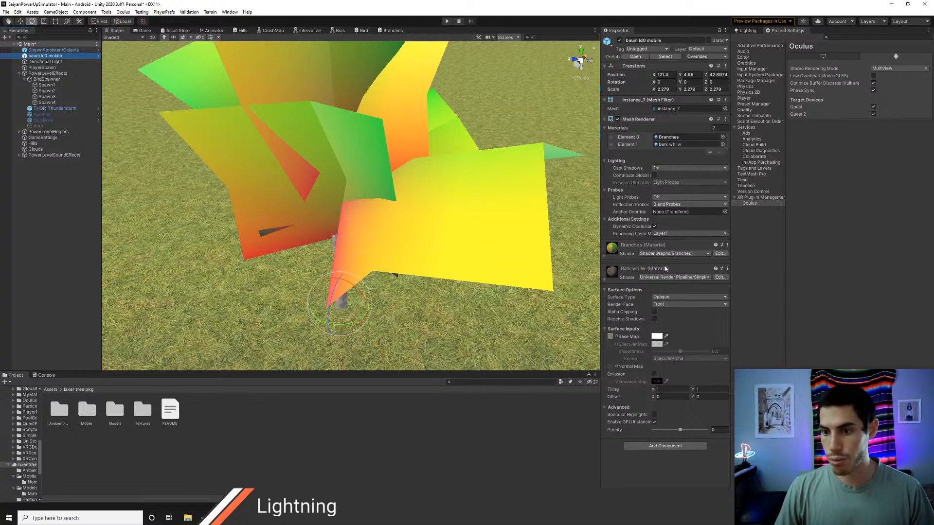
left_click(603, 257)
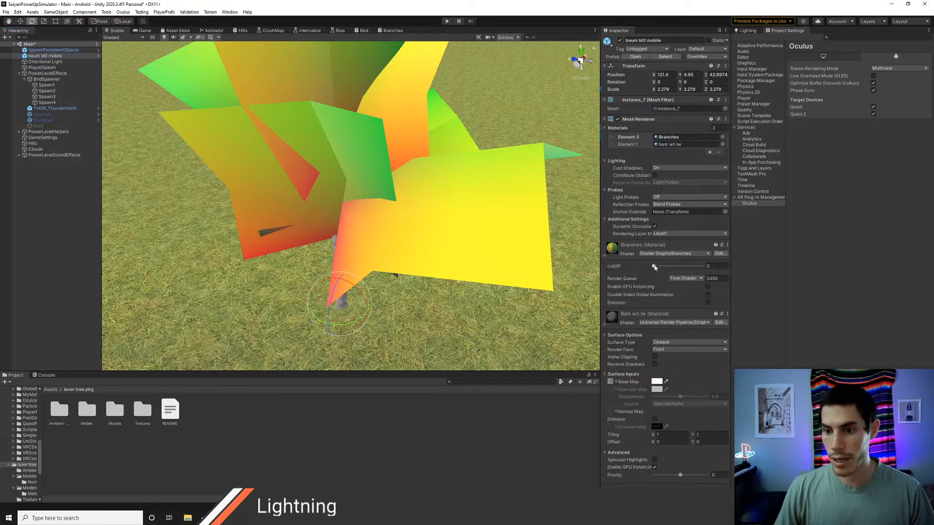
left_click_drag(655, 267, 701, 276)
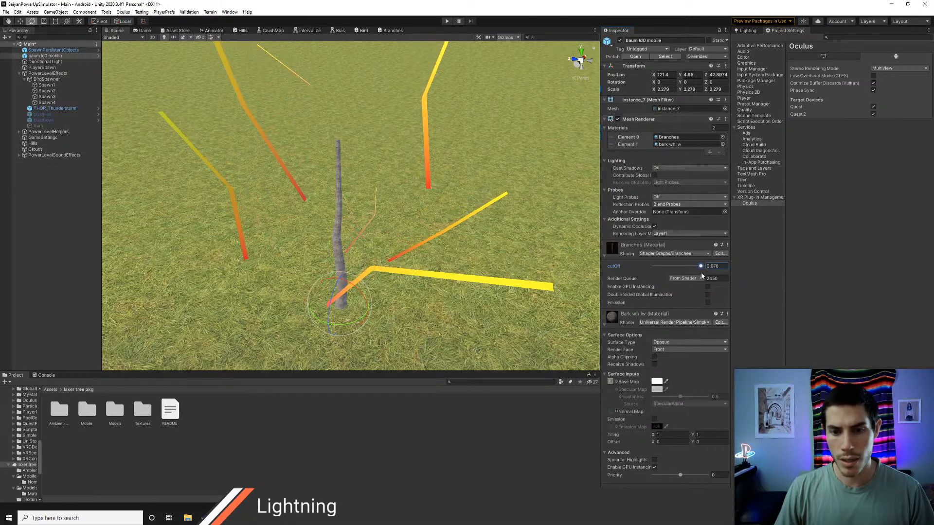
right_click_drag(527, 256, 506, 229)
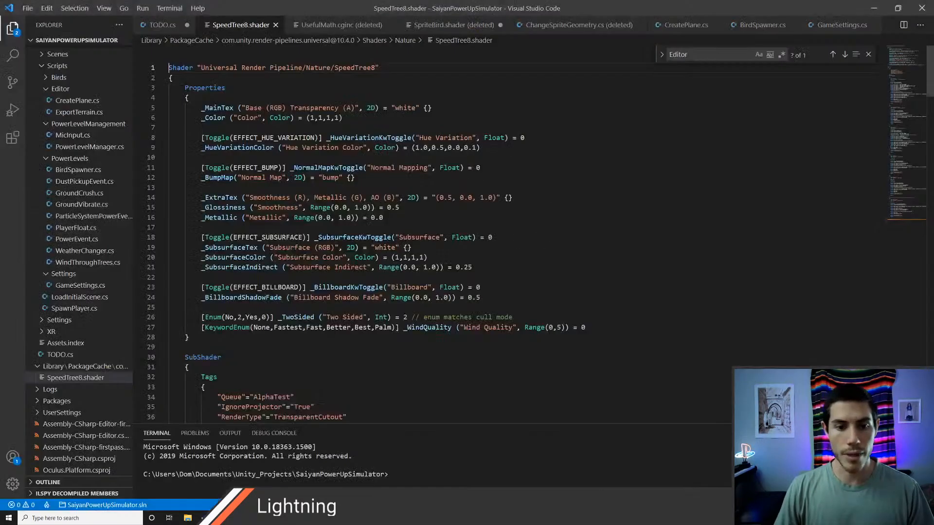
Step: Add a Split node to the Branches graph, feed the UV output into it, and connect its G output to the fragment Alpha
key("alt+Tab")
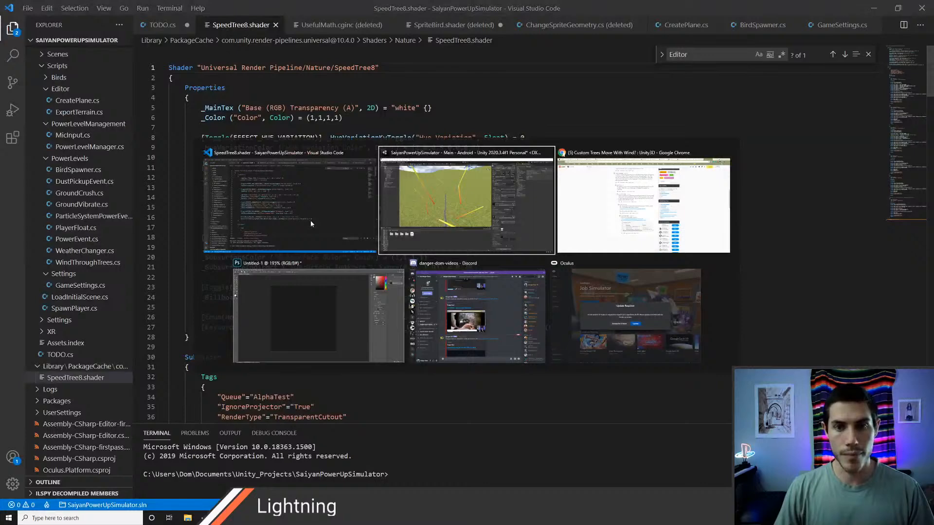
left_click(392, 30)
middle_click_drag(353, 209, 312, 217)
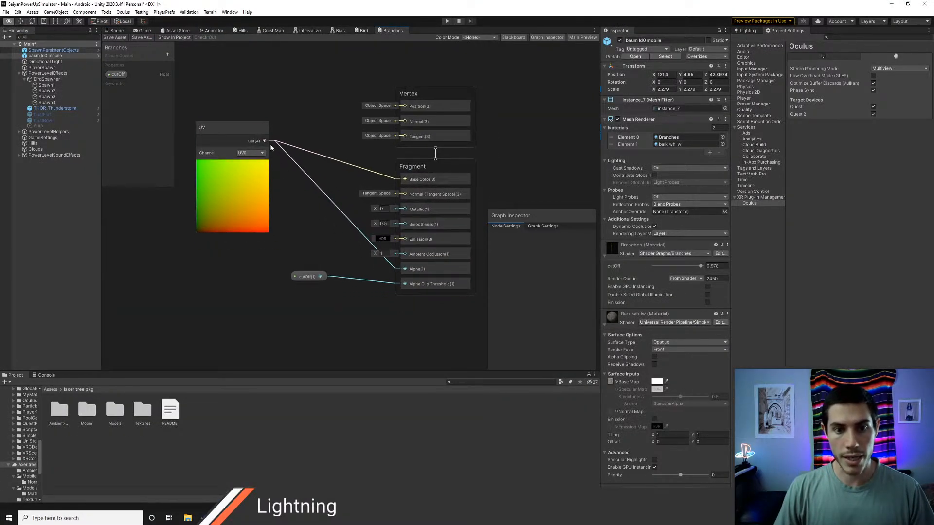
right_click(288, 124)
left_click(311, 130)
type("samp")
key("Return")
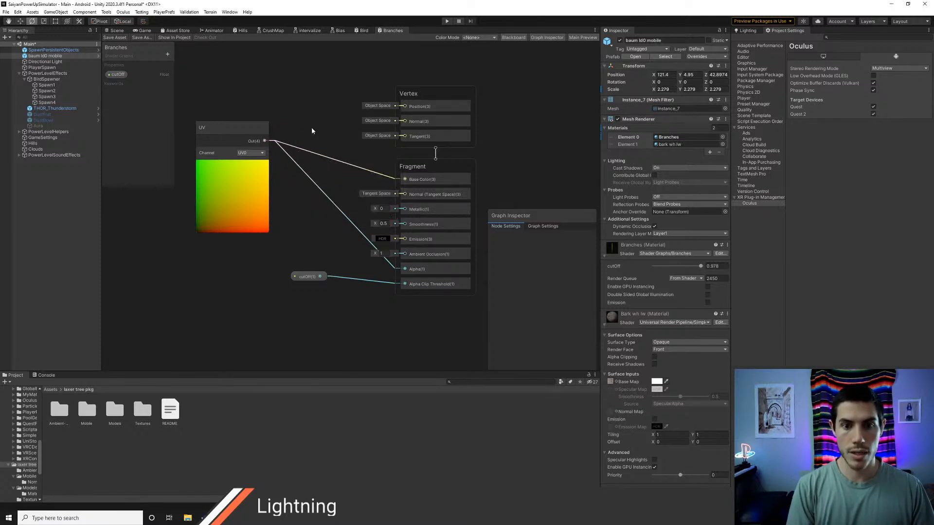
left_click_drag(254, 134, 286, 146)
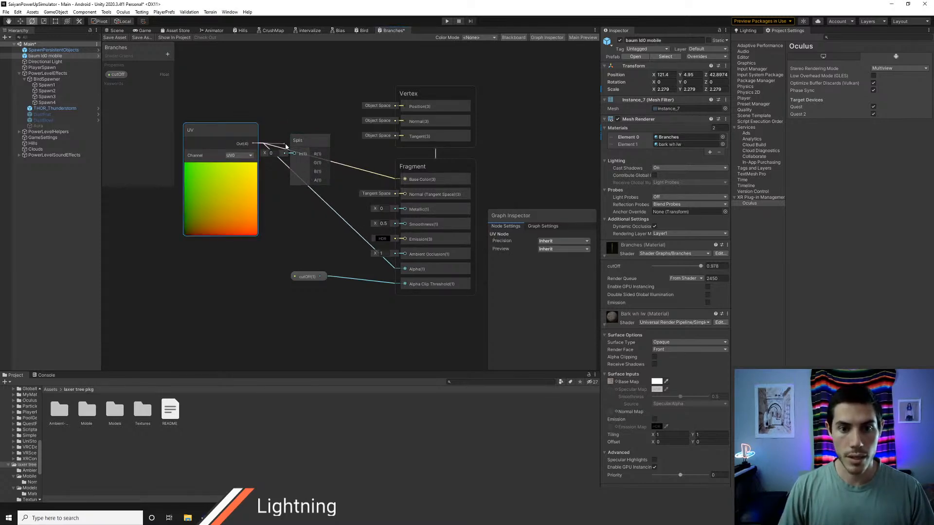
left_click_drag(358, 194, 405, 269)
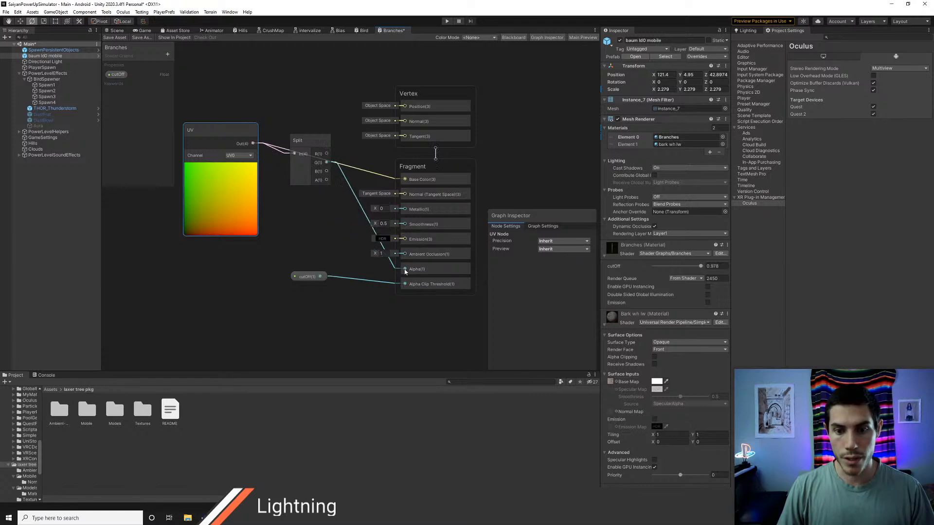
Step: Try different cutOff values on the tree's Branches material in the scene, ending at 0.902
left_click(116, 31)
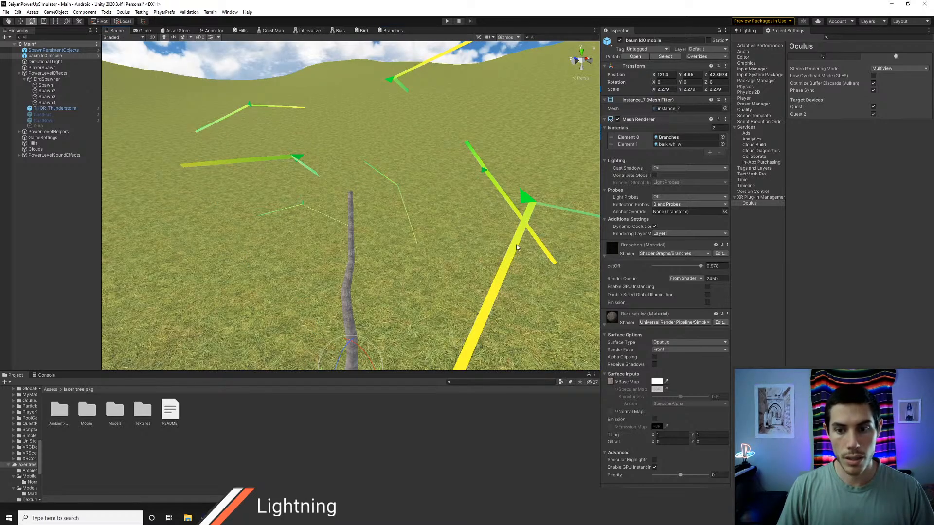
right_click_drag(515, 244, 541, 256)
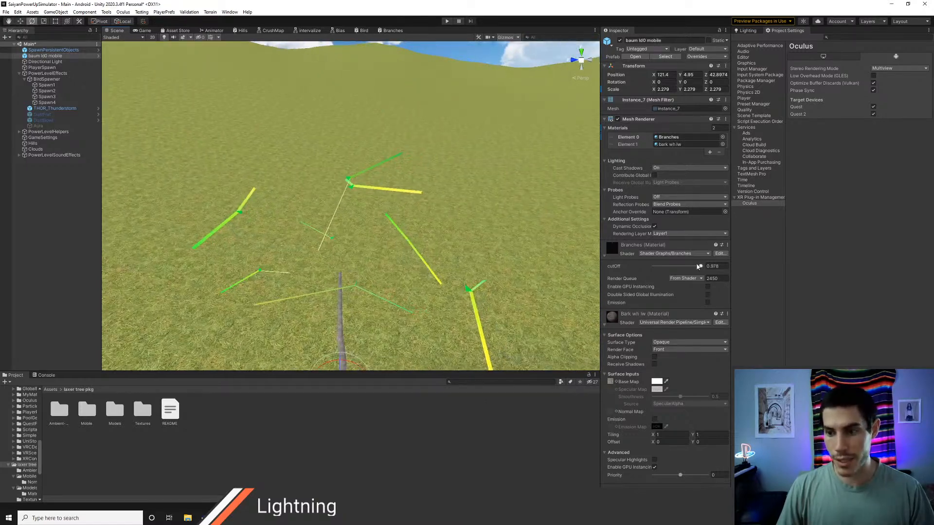
left_click_drag(700, 267, 681, 274)
right_click_drag(417, 275, 583, 231)
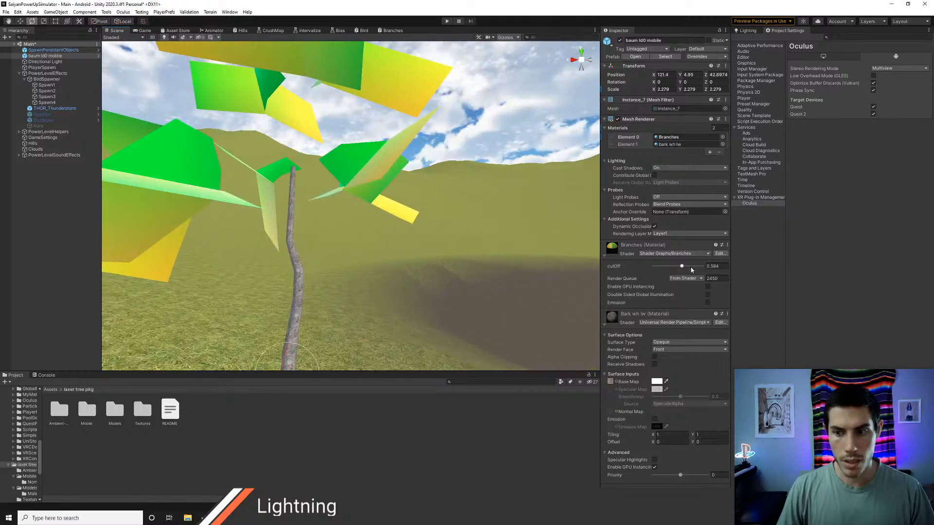
mouse_move(683, 268)
left_mouse_down()
mouse_move(702, 271)
mouse_move(648, 272)
mouse_move(698, 275)
left_mouse_up()
right_click_drag(428, 234, 200, 242)
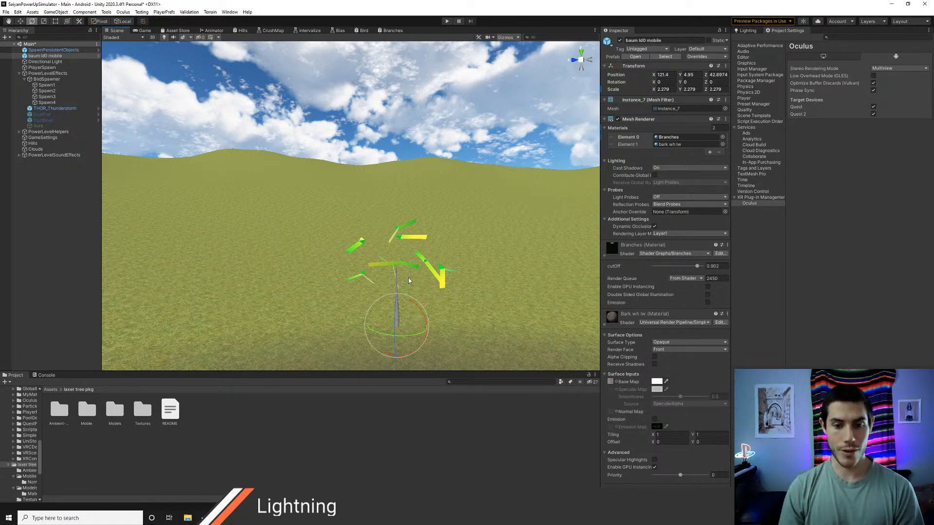
Step: Examine which parts of the branch planes stay visible around the trunk, both close up and from a distance
right_click_drag(452, 282, 479, 299)
key("w")
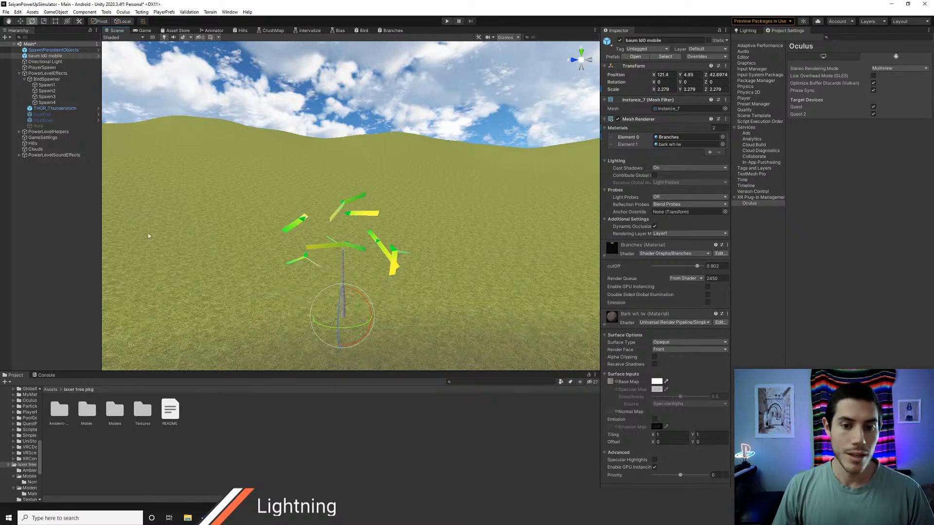
key("s")
mouse_move(284, 203)
right_mouse_down()
mouse_move(292, 212)
mouse_move(276, 218)
right_mouse_up()
key("w")
key("e")
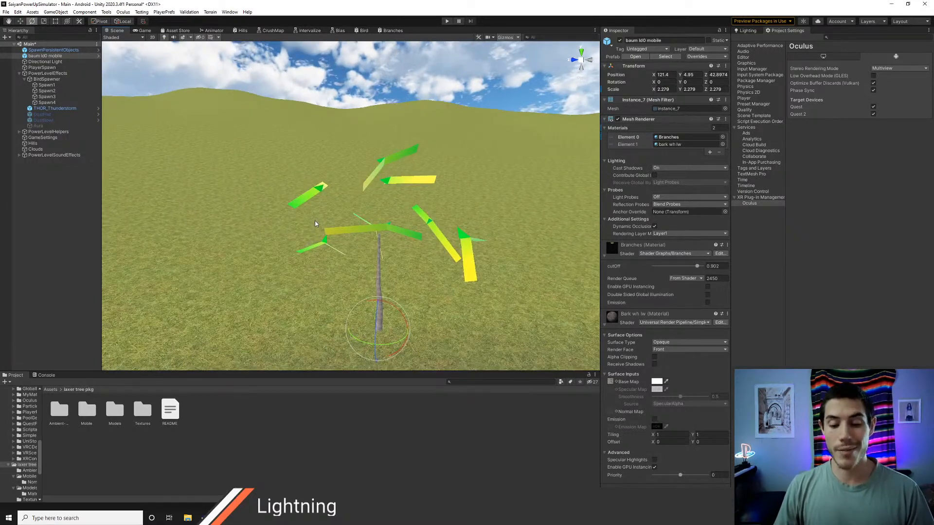
key("s")
right_click_drag(371, 224, 428, 250)
key("w")
key("s")
key("w")
key("s")
Step: Switch to Discord and open the get-started-with-game-dev channel on The Danger Zone server
key("alt+Tab")
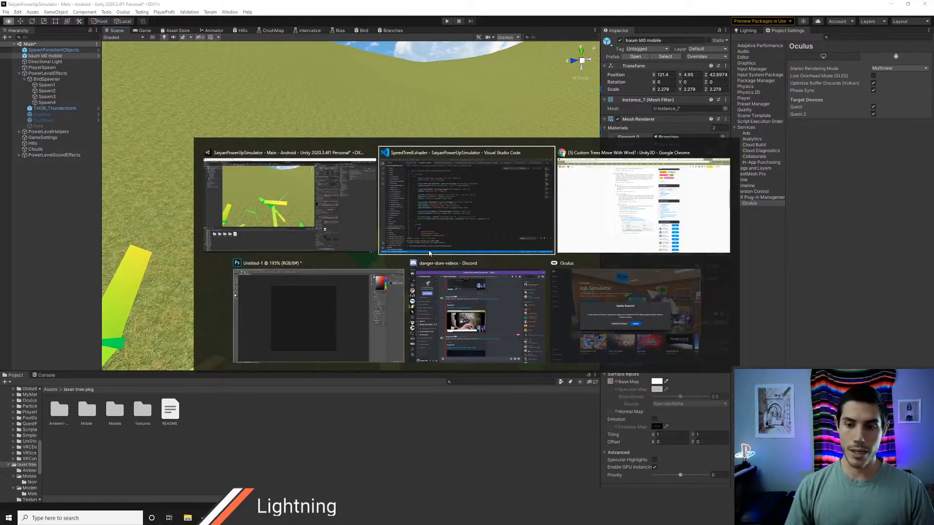
key("alt+Tab")
key("alt+Tab")
key("alt+Tab")
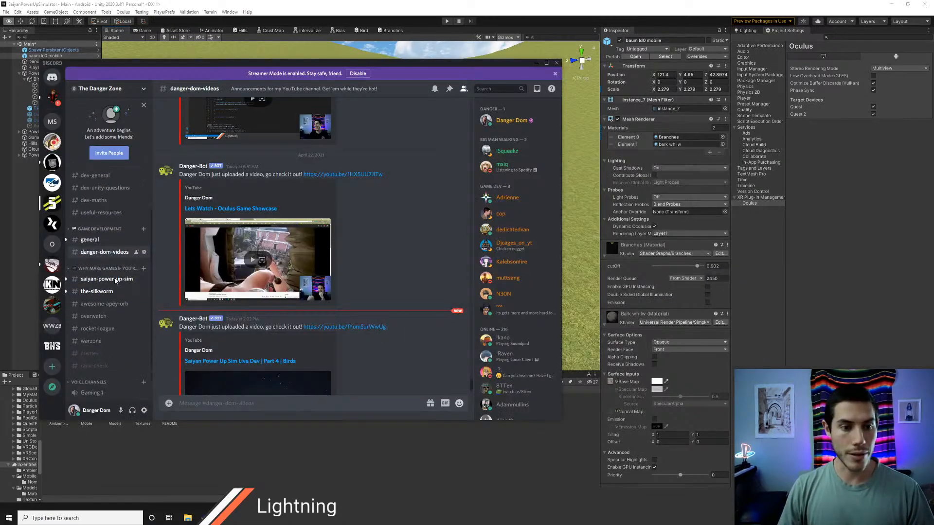
scroll(111, 272, "up", 3)
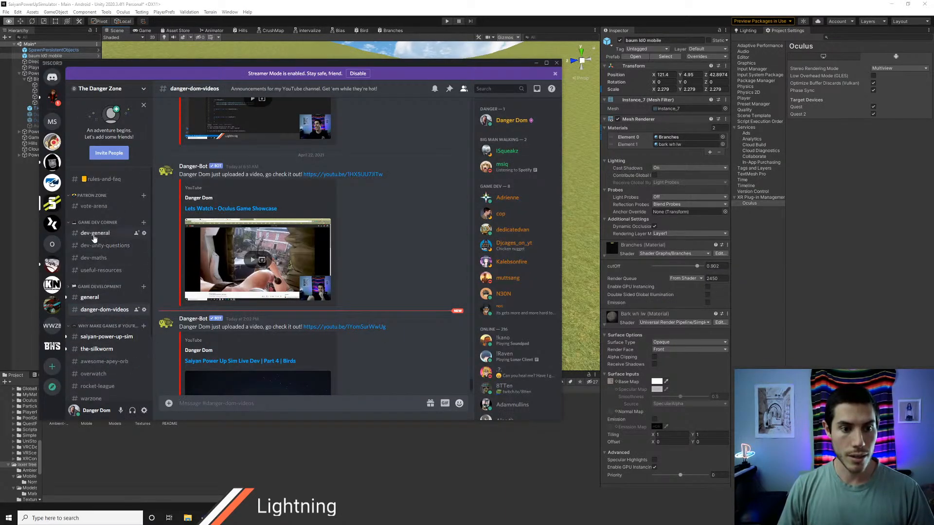
scroll(101, 301, "down", 3)
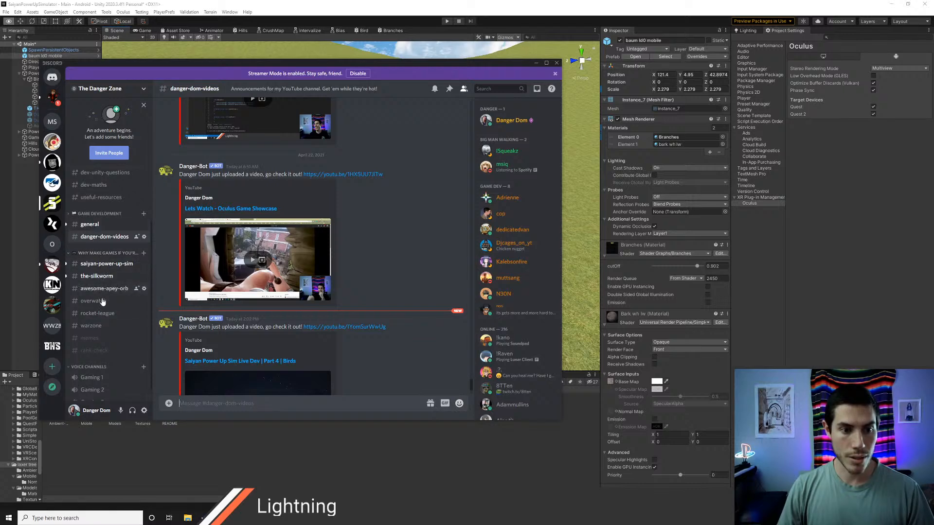
scroll(101, 248, "up", 3)
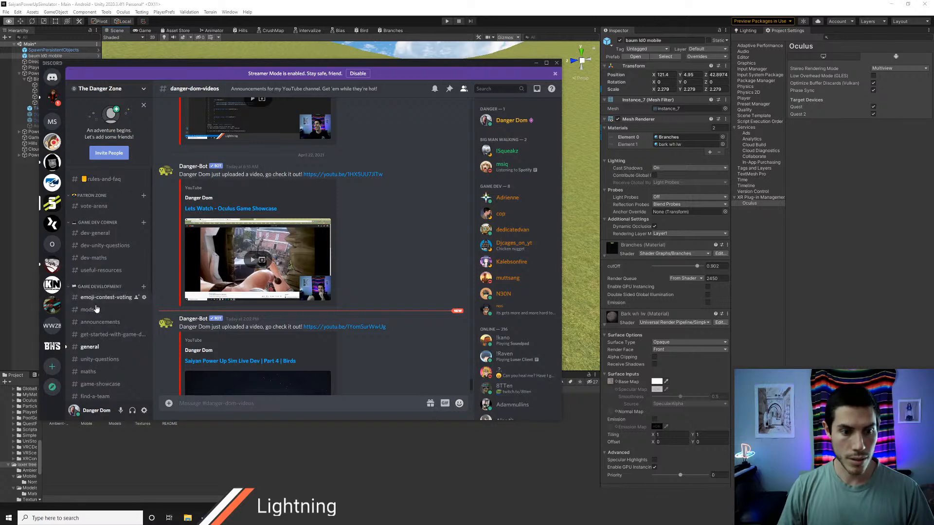
left_click(70, 288)
scroll(99, 301, "down", 3)
left_click(99, 225)
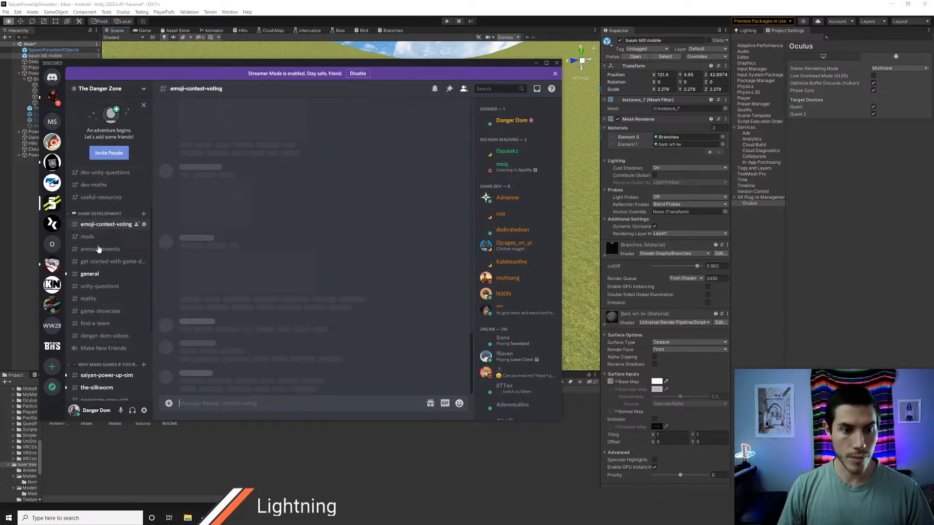
left_click(112, 261)
Step: Read through the getting-started guide in the channel, from learning C# to making a first simple game
scroll(337, 270, "up", 10)
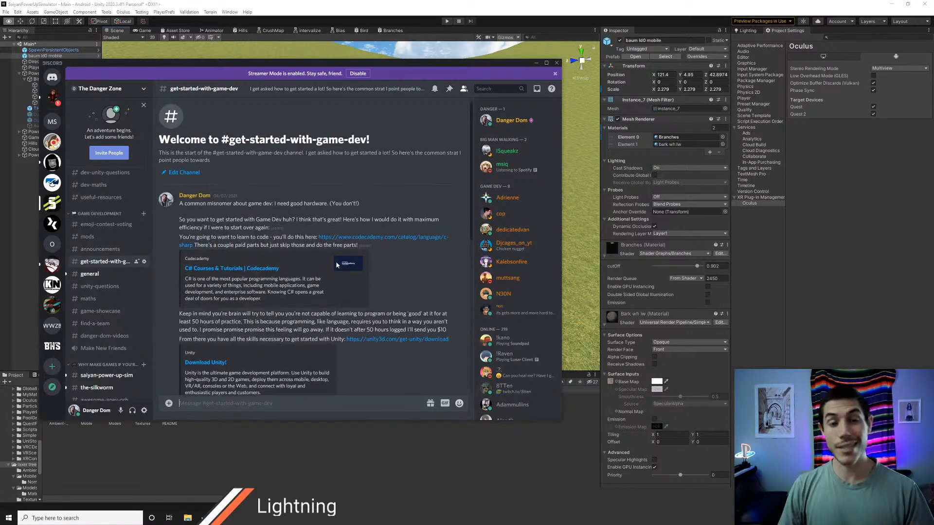
scroll(238, 226, "down", 2)
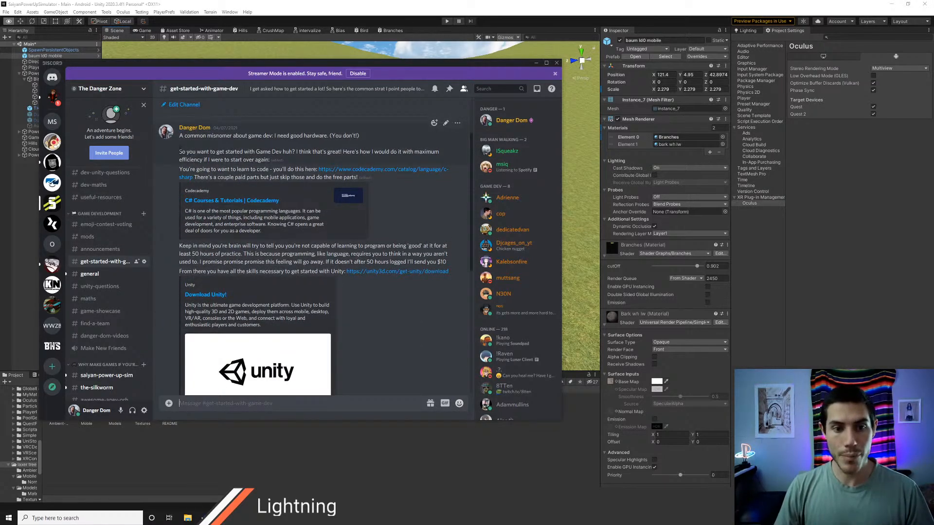
left_click_drag(180, 152, 326, 254)
scroll(372, 279, "down", 1)
scroll(370, 277, "down", 5)
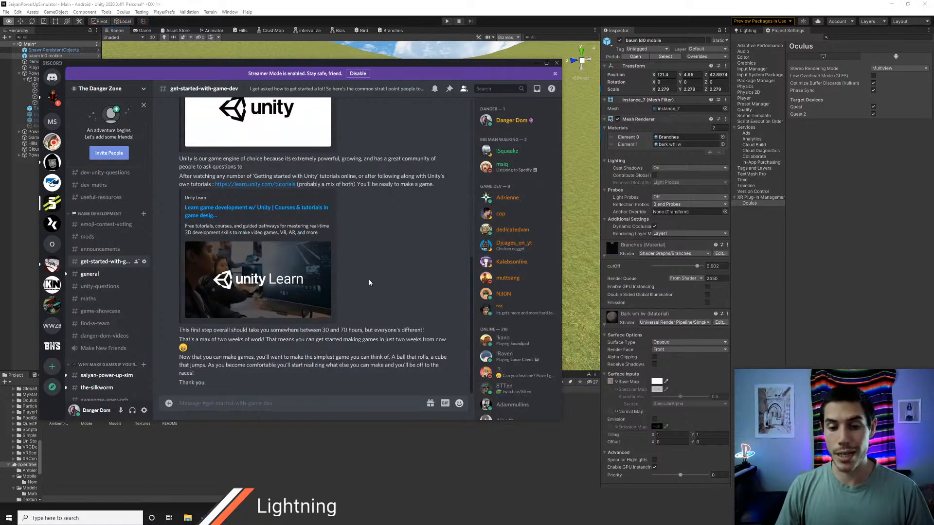
left_click_drag(222, 386, 331, 310)
scroll(363, 283, "up", 10)
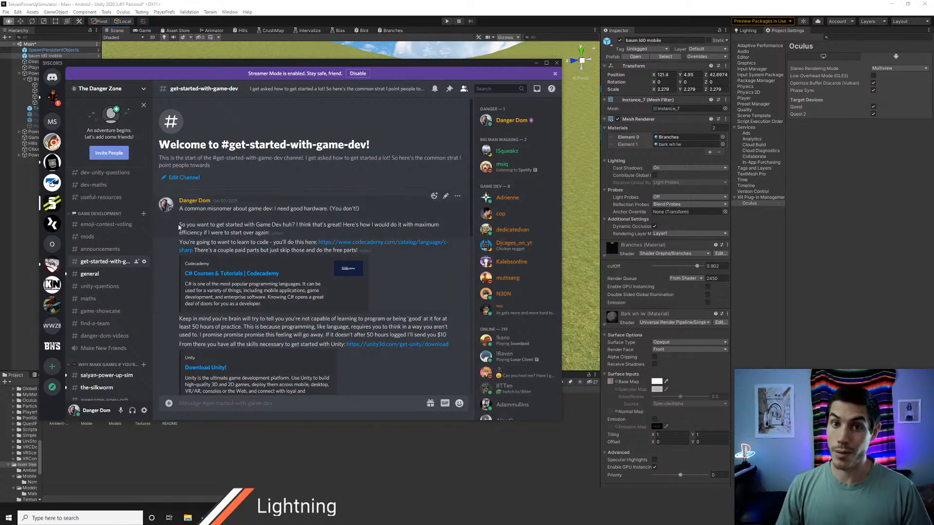
left_click_drag(180, 225, 202, 233)
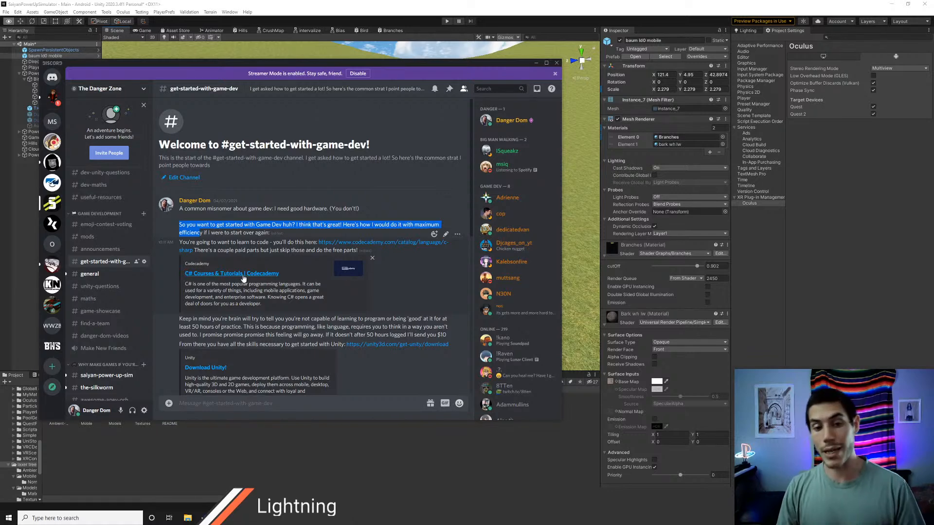
left_click_drag(178, 225, 301, 296)
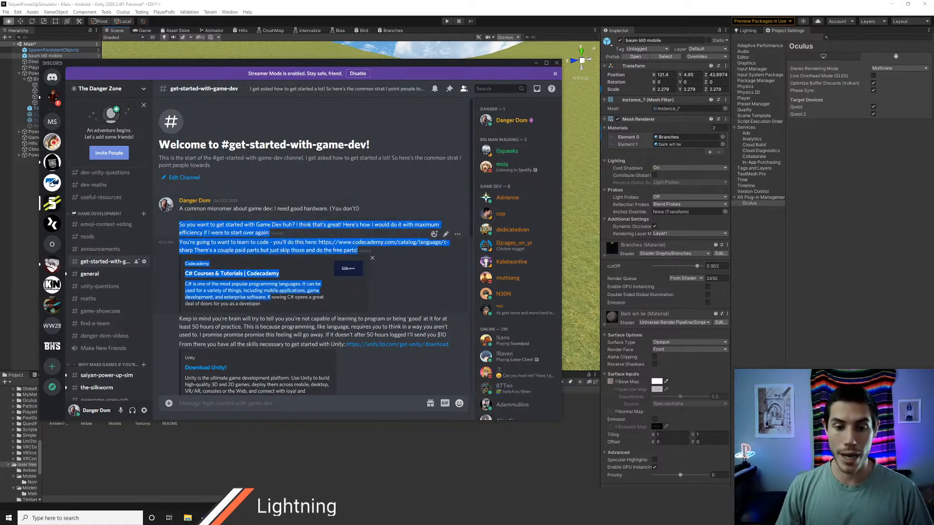
scroll(301, 297, "down", 7)
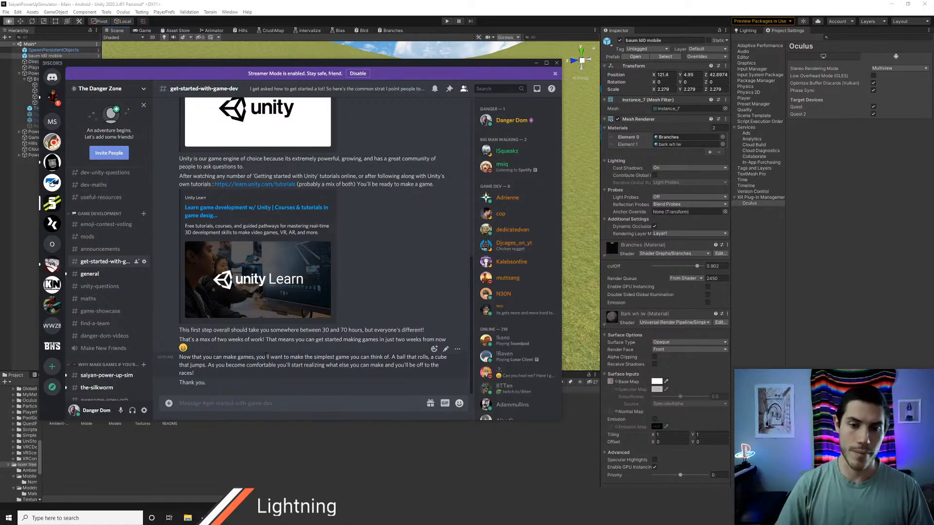
Step: Switch back to Unity and check which Stereo Rendering Mode options the Oculus project settings offer
key("alt+Tab")
key("s")
right_click_drag(317, 211, 357, 206)
key("w")
key("a")
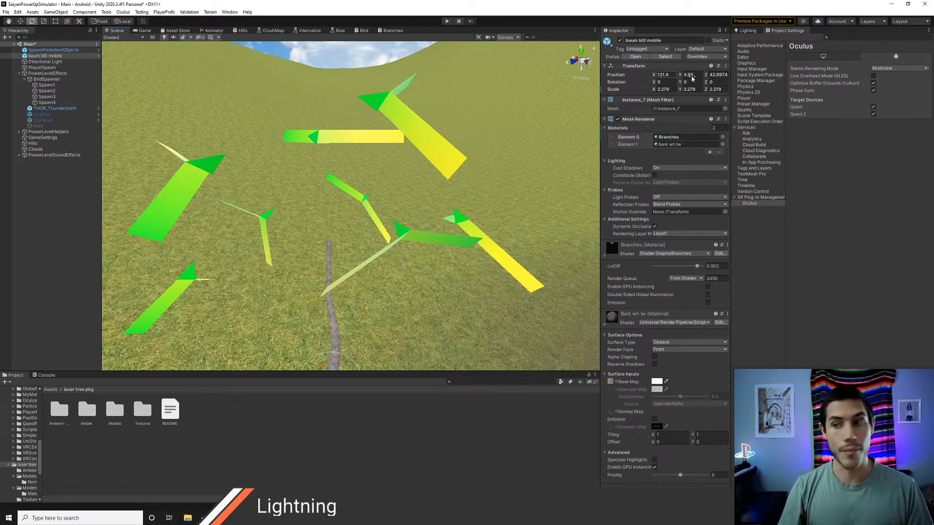
left_click(899, 68)
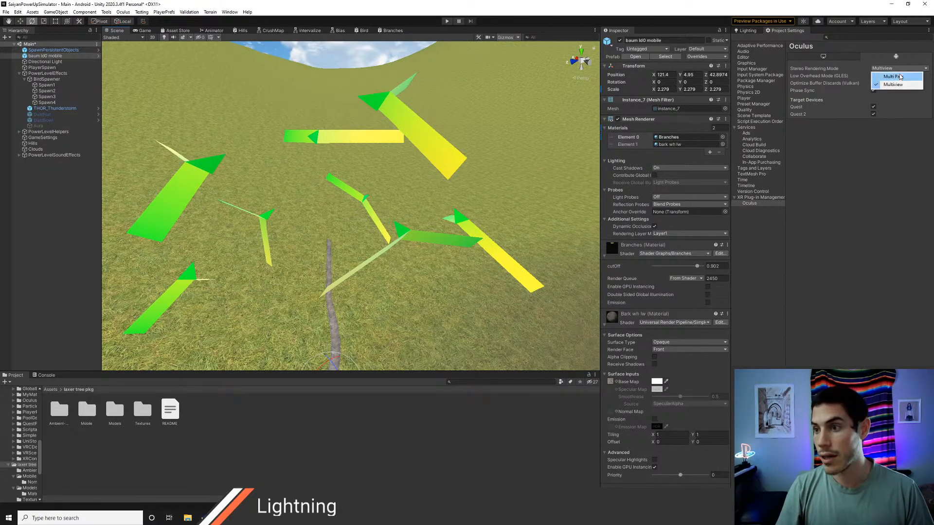
left_click(906, 154)
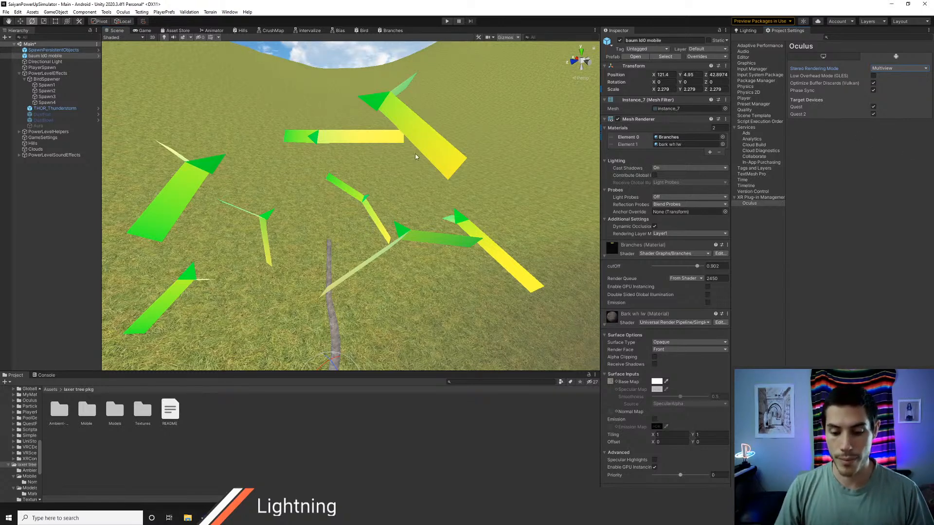
Step: View the tree from other angles and lower its Branches material's cutOff to 0.651
right_click_drag(416, 156, 440, 194)
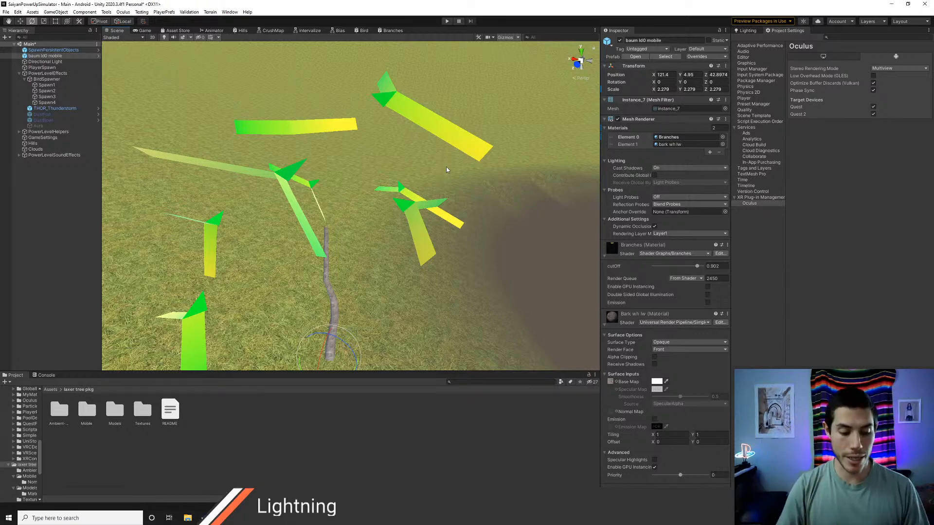
left_click_drag(447, 170, 309, 169, "alt")
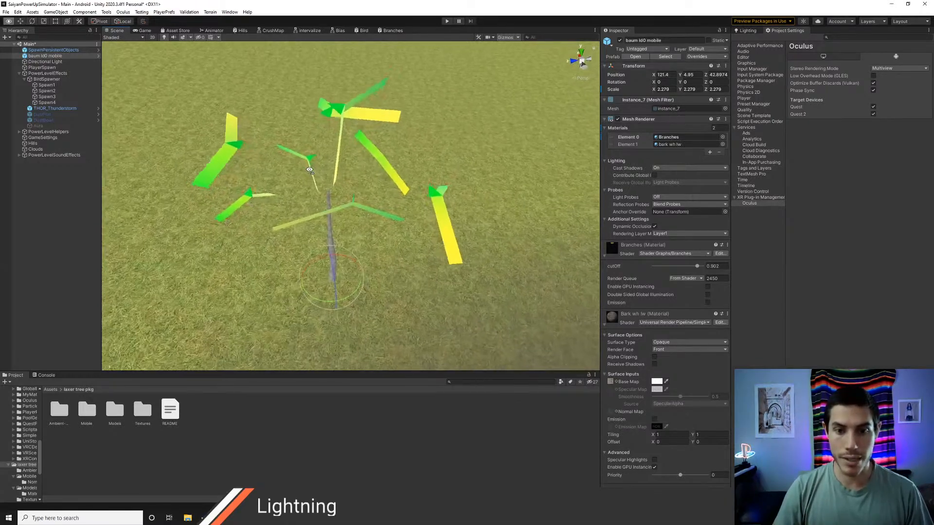
key("w")
right_click_drag(310, 169, 369, 166)
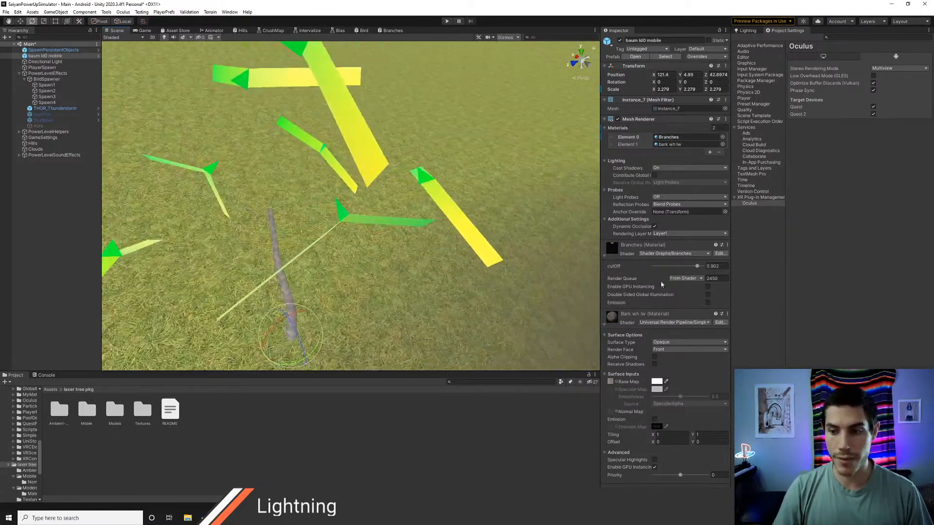
left_click_drag(696, 266, 685, 267)
Step: Inspect the widened branch planes around the trunk from several angles and set the Branches material's cutOff to 0.674
left_click_drag(370, 224, 257, 193, "alt")
key("a")
right_click_drag(257, 193, 354, 209)
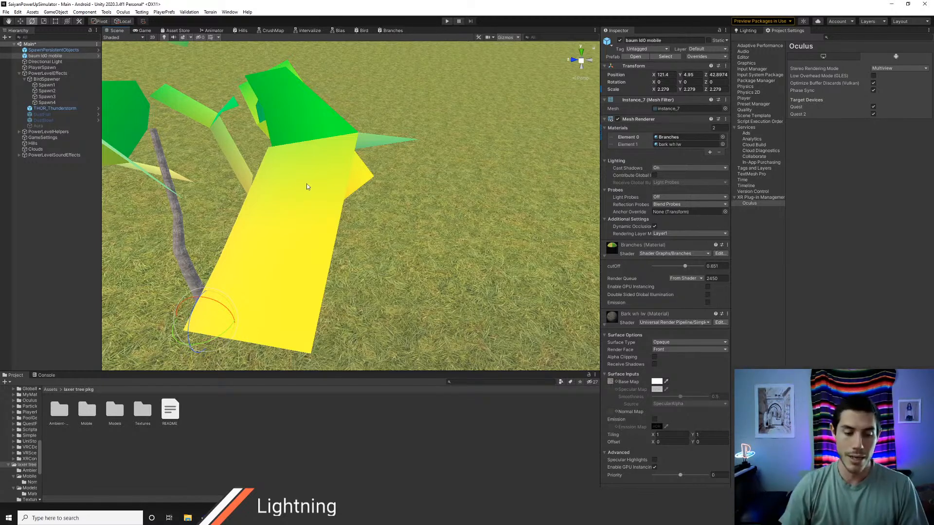
key("a")
right_click_drag(281, 178, 301, 192)
key("s")
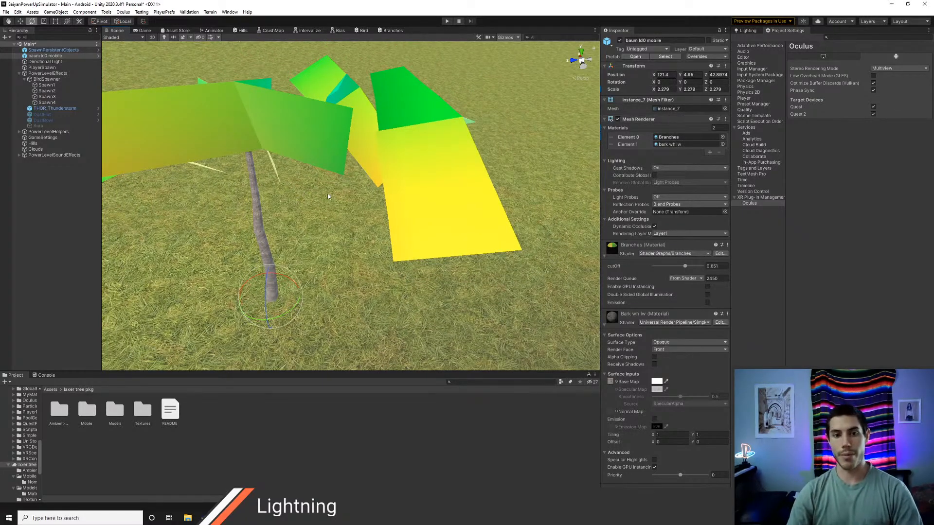
key("d")
right_click_drag(485, 202, 354, 181)
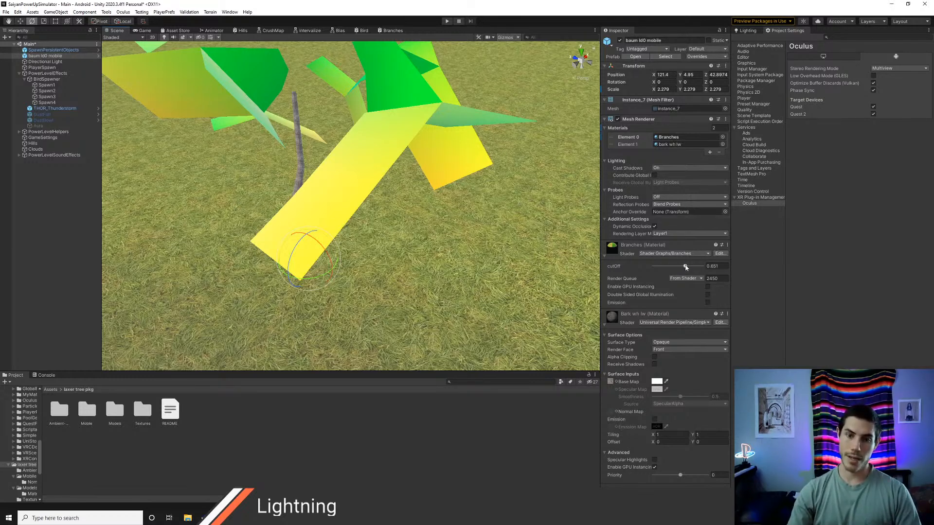
left_click_drag(685, 267, 688, 267)
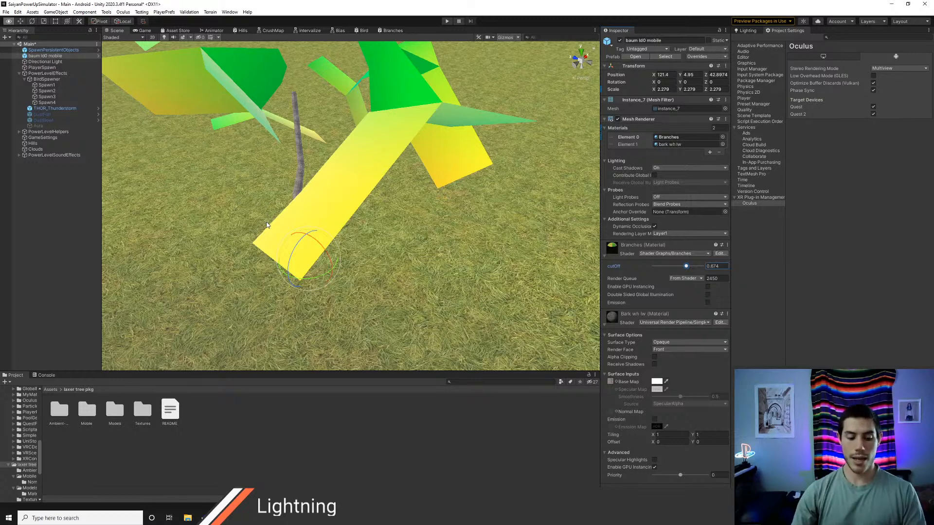
Step: Switch to Chrome and open the Graphtoy website from the Graphics folder of the Dev Resources bookmarks
key("alt+Tab")
key("alt+Tab")
key("alt+Tab")
key("alt+Tab")
key("alt+Tab")
key("alt+Tab")
key("alt+Tab")
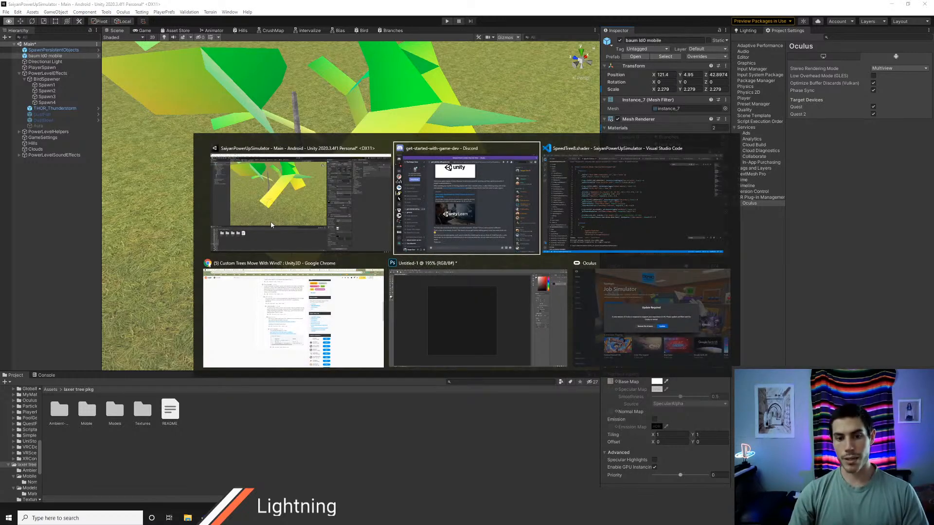
key("alt+Tab")
key("alt+Tab")
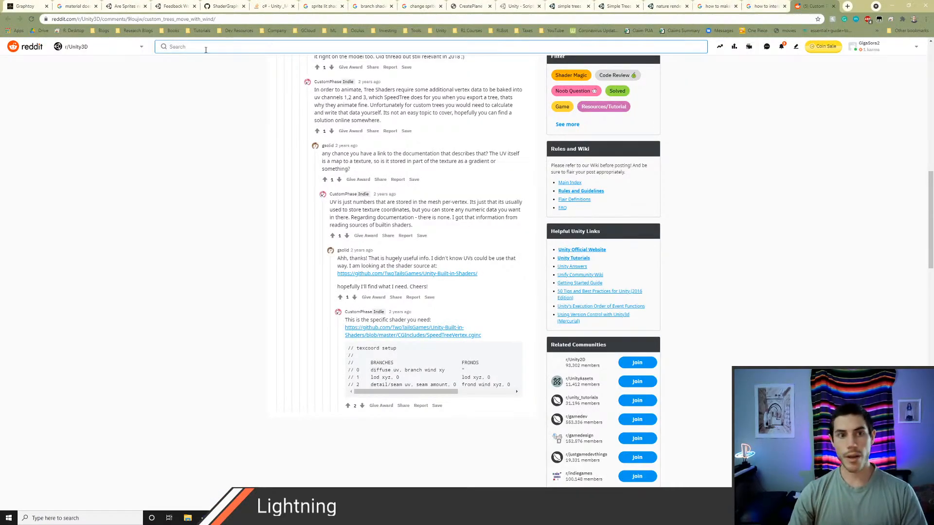
left_click(138, 31)
mouse_move(241, 30)
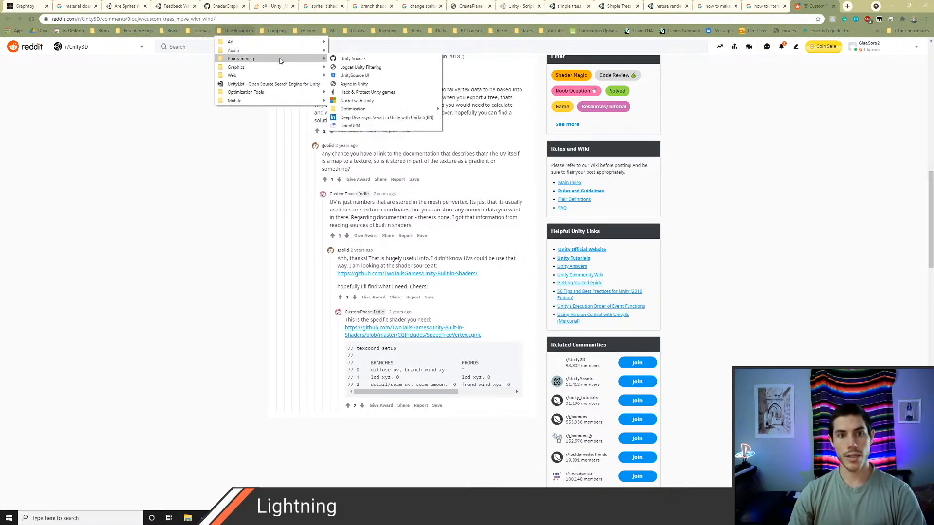
mouse_move(272, 68)
left_click(360, 150)
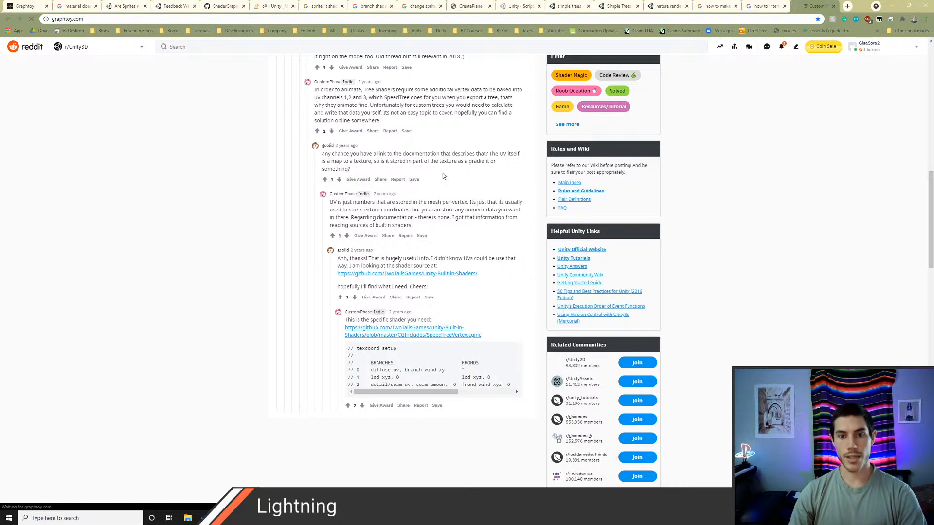
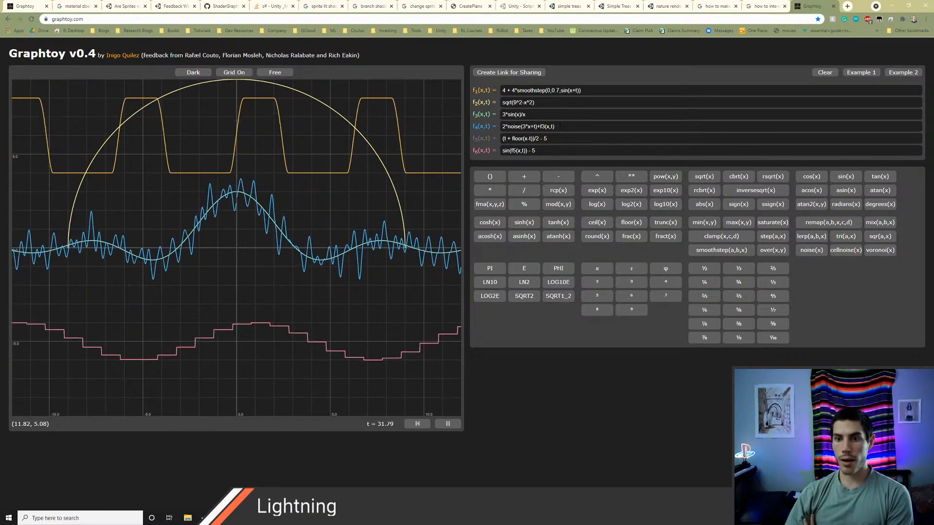
Step: Remove the added f3(x,t) term from the f4 formula and put it back as 2*noise(3*x+t)+f3(x,t)
left_click(560, 126)
key("BackSpace")
key("BackSpace")
key("BackSpace")
key("BackSpace")
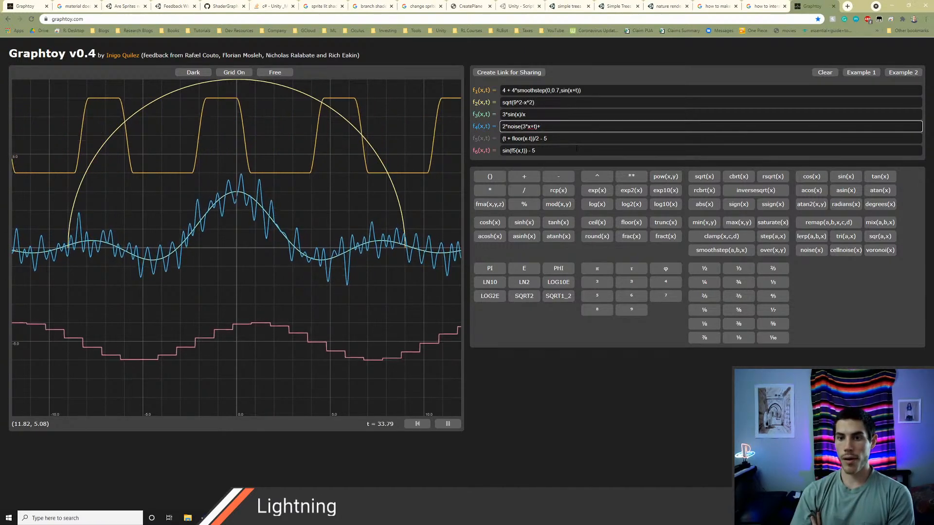
type("+")
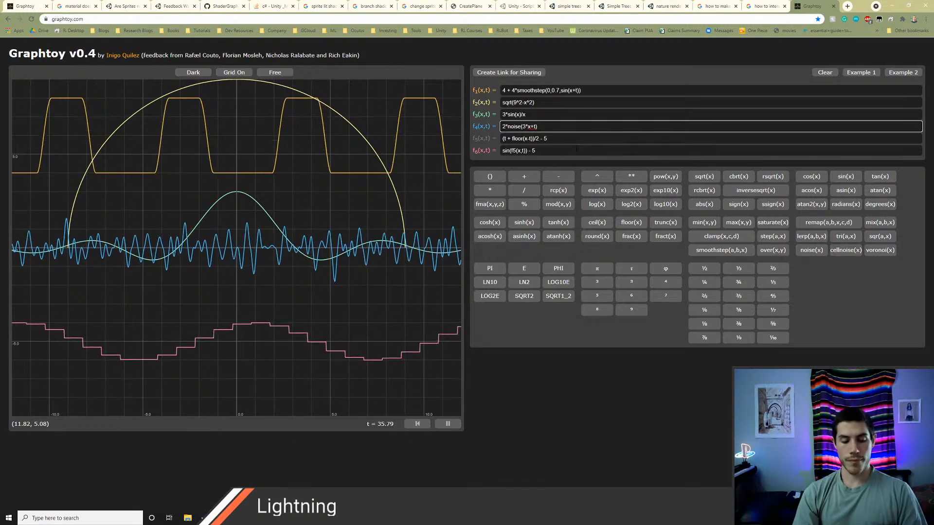
type("f3(x,t")
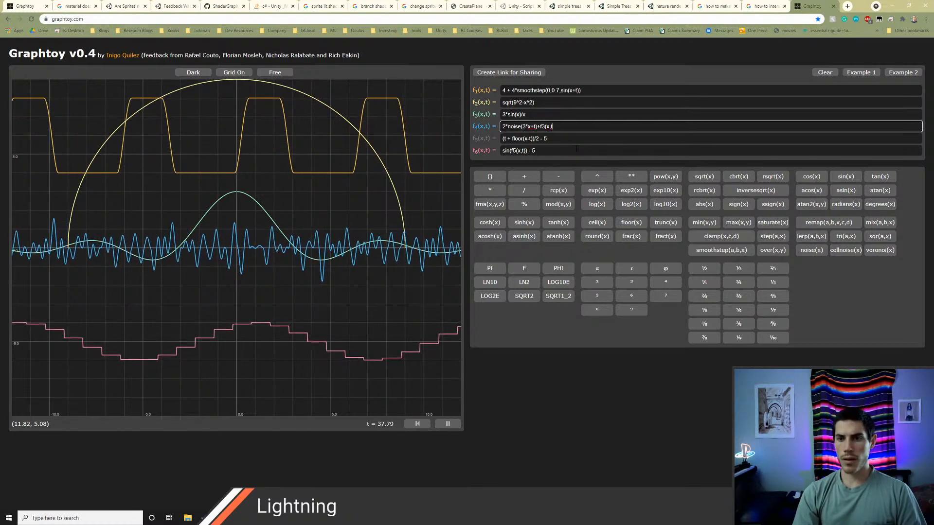
type(")")
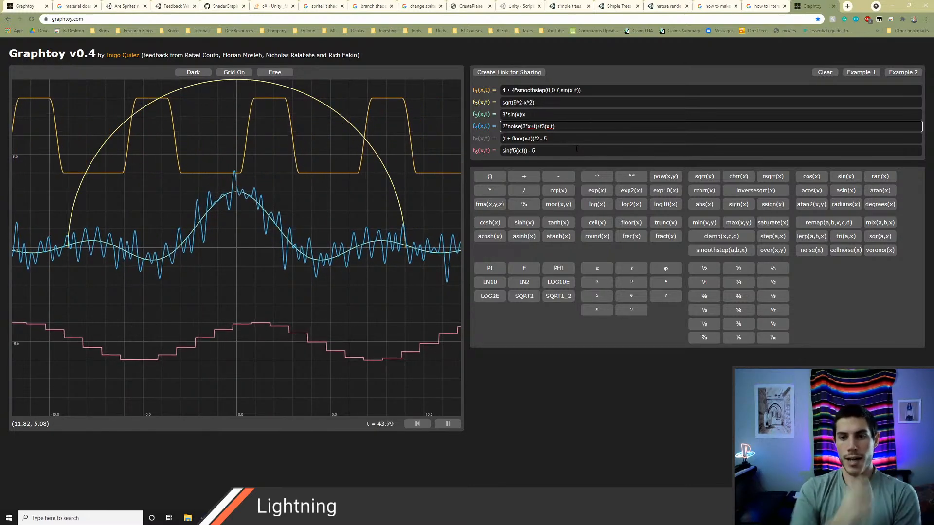
Step: Clear the f1, f2, f5 and f6 formulas, leaving only the f3 and f4 formulas in place
key("Tab")
key("Tab")
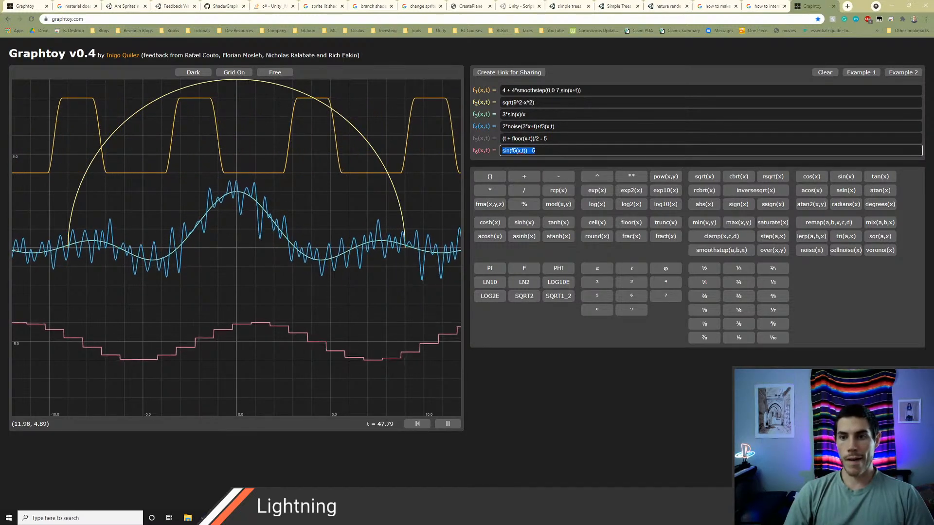
key("Tab")
key("BackSpace")
key("Tab")
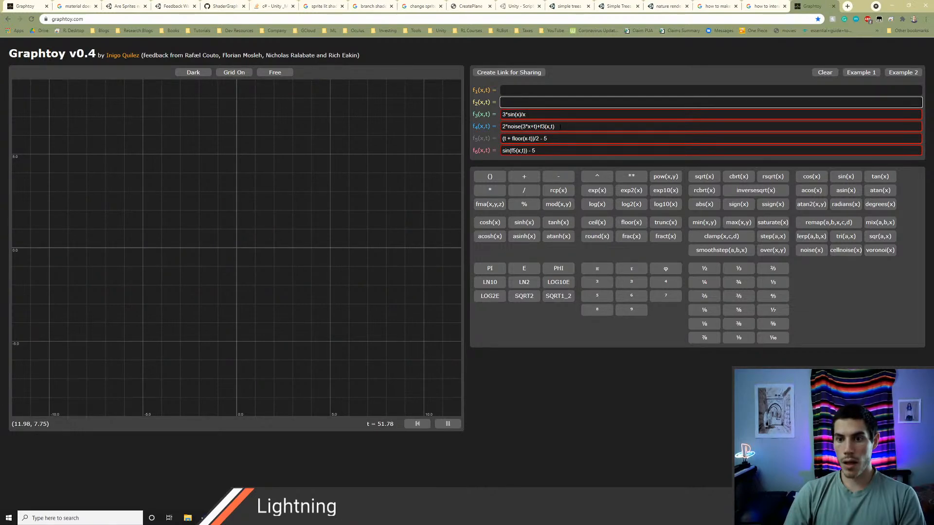
key("Tab")
key("Tab")
key("Tab")
key("BackSpace")
key("Tab")
key("BackSpace")
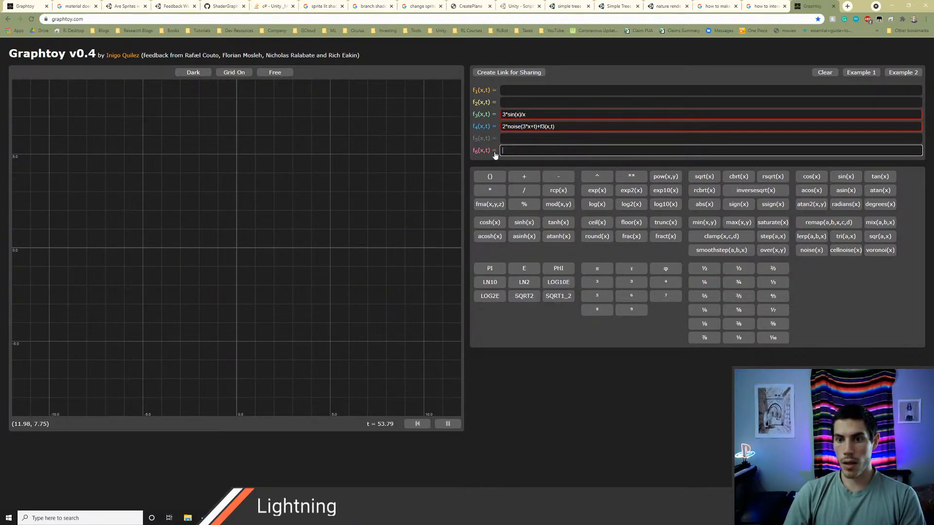
Step: Copy the f3 formula 3*sin(x)/x into f1
left_click(545, 116)
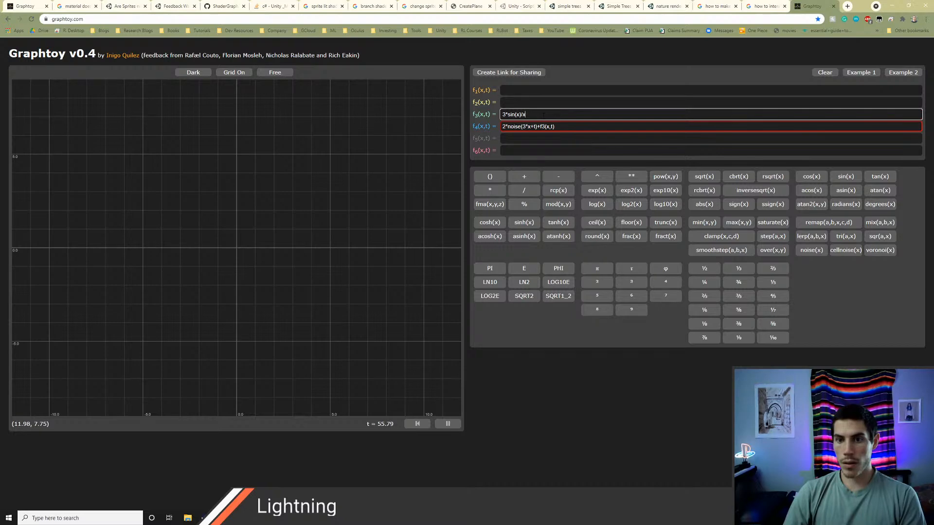
key("ctrl+a")
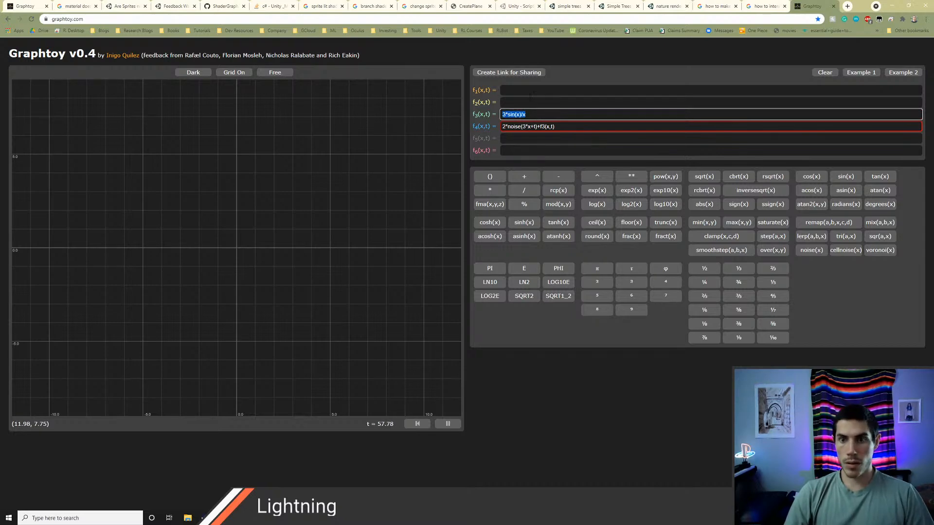
left_click(529, 91)
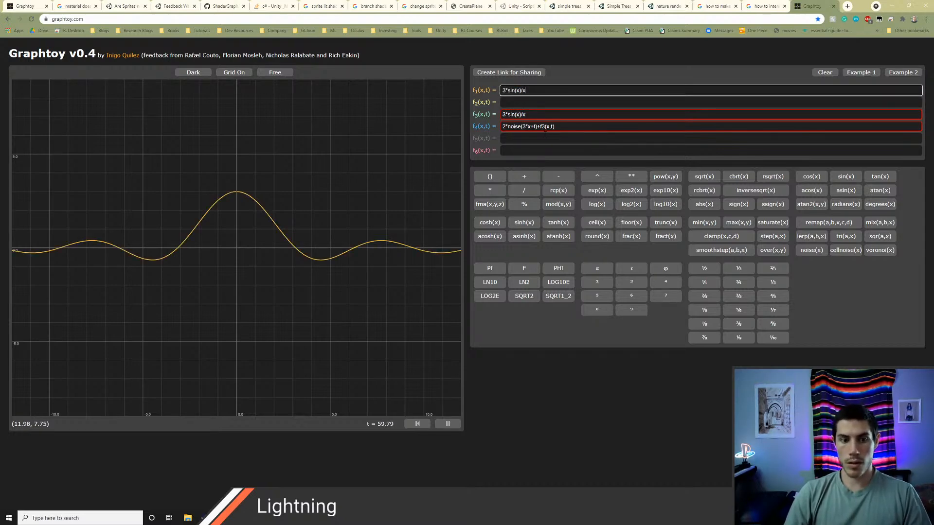
Step: Copy the f4 formula into f2 and change its function reference so it reads 2*noise(3*x+t)+f2(x,t)
left_click_drag(565, 128, 496, 130)
key("ctrl+c")
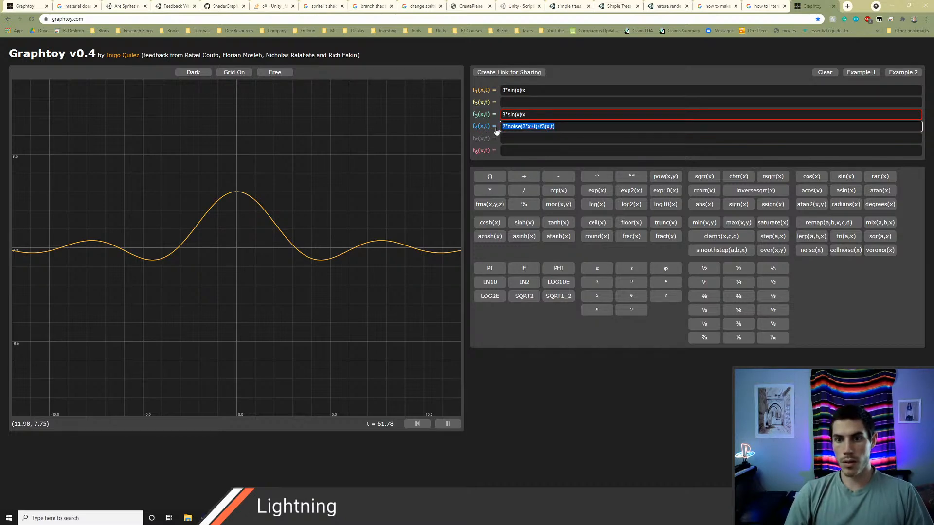
left_click(519, 101)
key("ctrl+v")
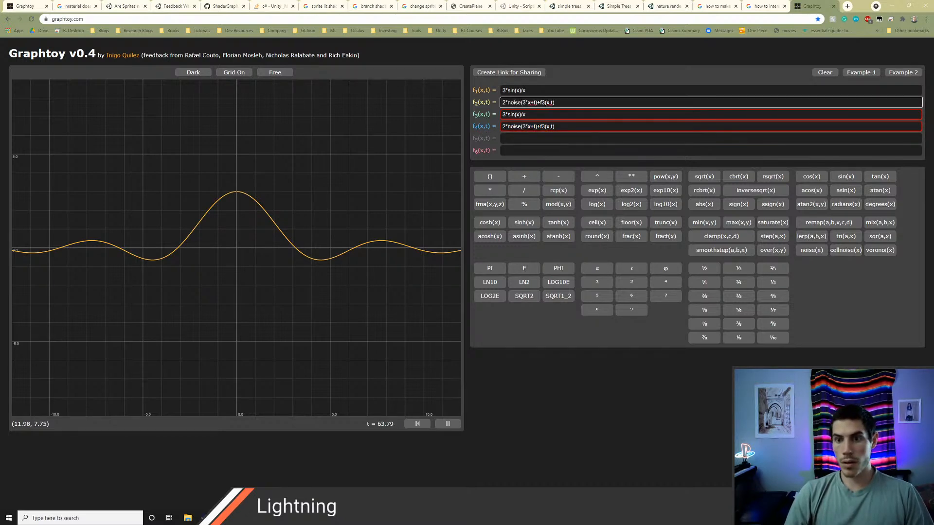
key("BackSpace")
type("2")
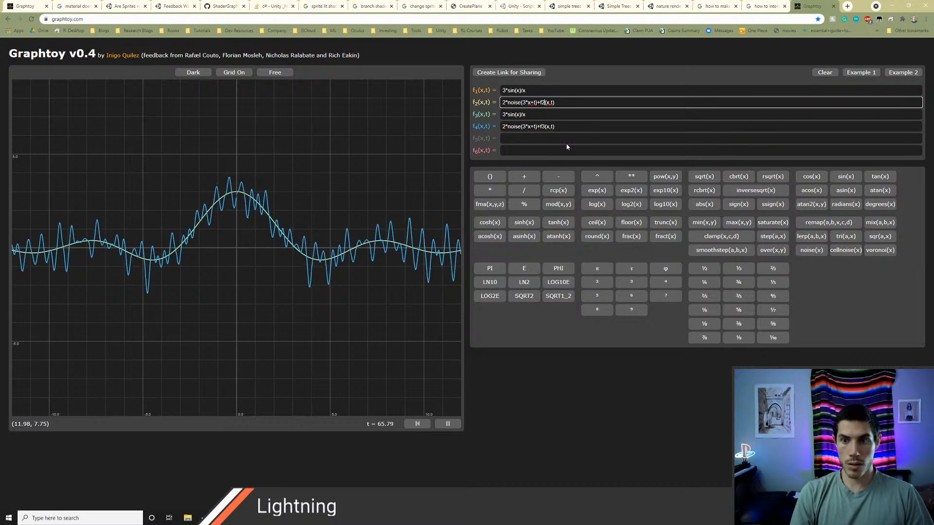
Step: Clear the f3 and f4 formulas and correct f2 to read 2*noise(3*x+t)+f1(x,t)
left_click_drag(539, 115, 500, 115)
key("BackSpace")
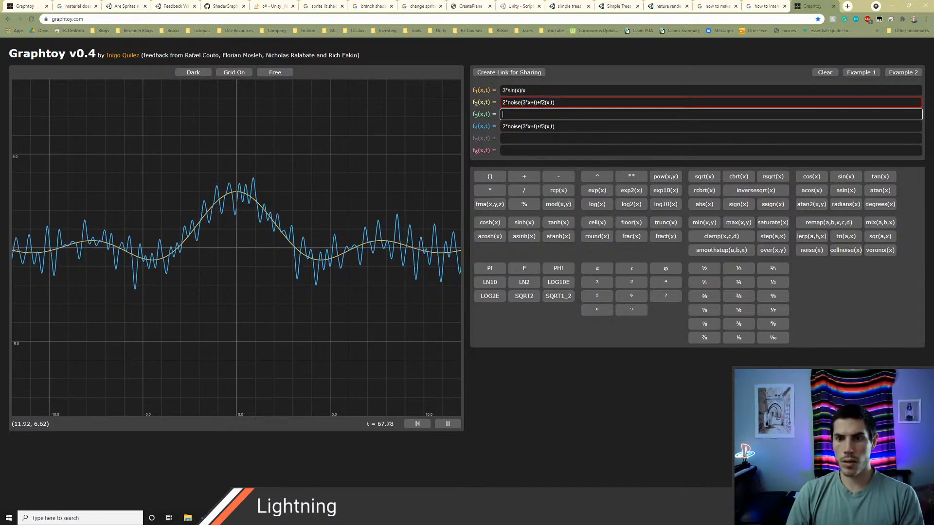
left_click_drag(555, 126, 536, 127)
key("ctrl+a")
key("BackSpace")
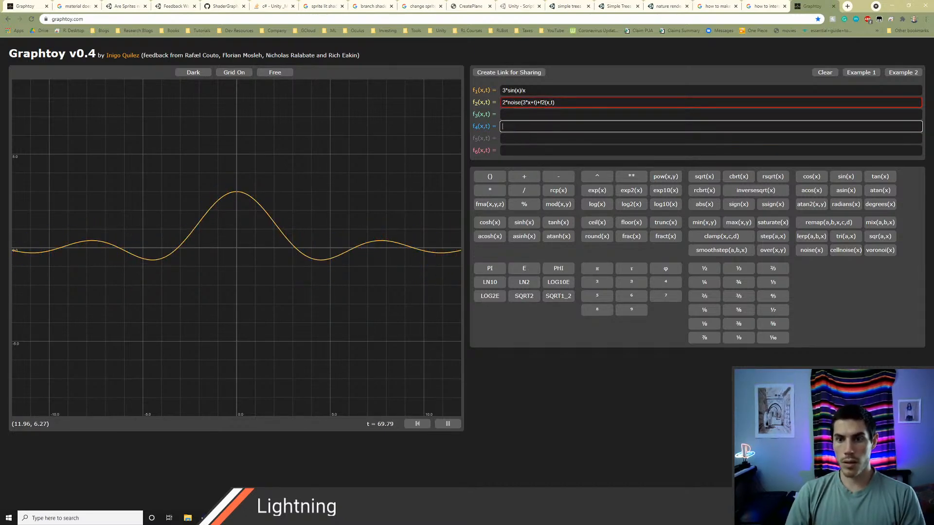
left_click(536, 115)
left_click(555, 103)
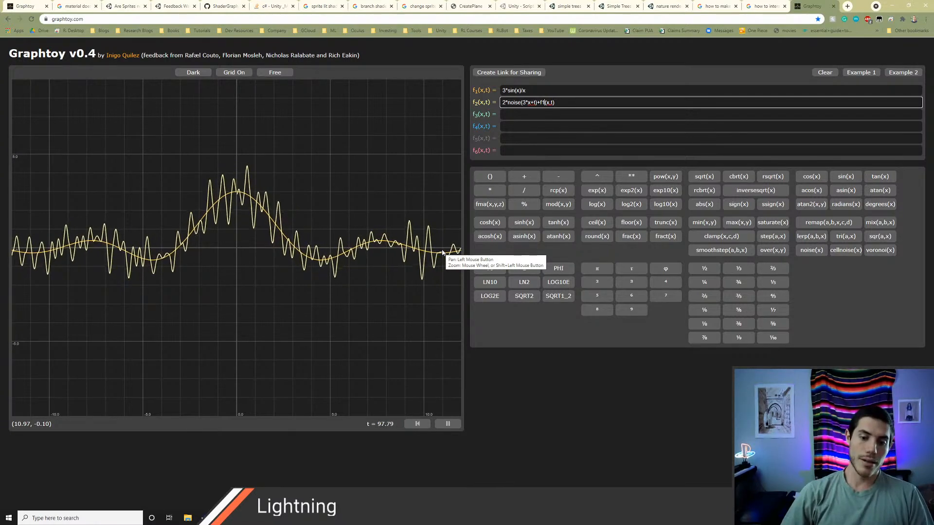
Step: Switch to Unity and examine the trunk and branch planes of the baum ld0 mobile tree from several angles in the scene
key("alt+Tab")
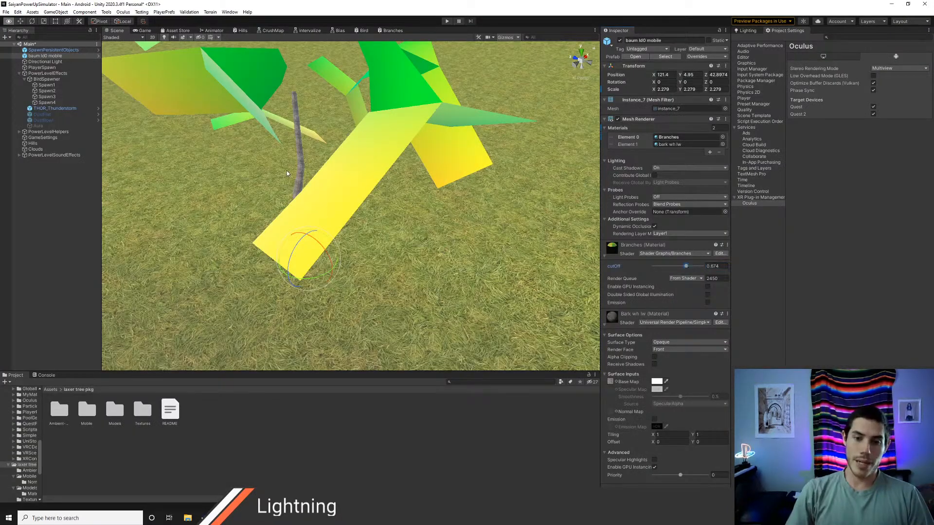
key("s")
mouse_move(287, 172)
right_mouse_down()
mouse_move(292, 193)
mouse_move(312, 175)
mouse_move(294, 177)
right_mouse_up()
key("a")
key("w")
key("d")
key("a")
key("s")
key("d")
key("a")
key("d")
key("w")
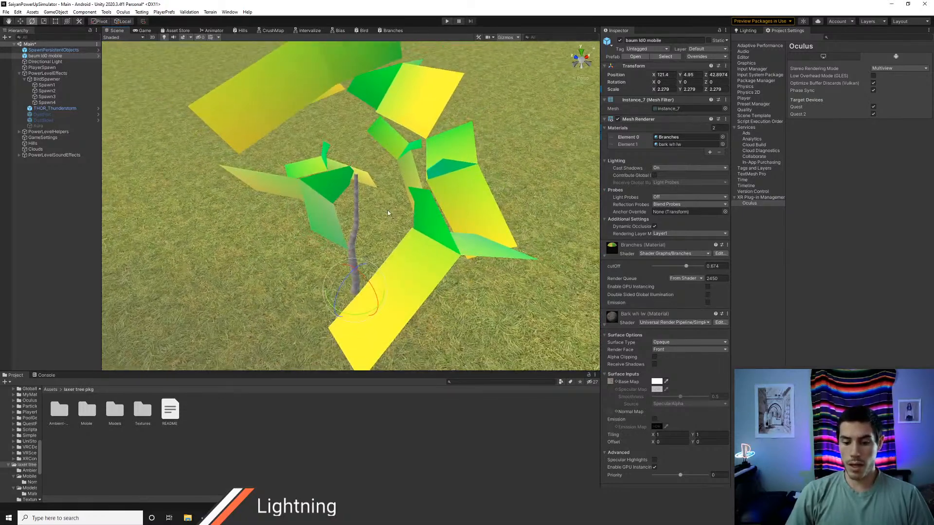
right_click_drag(395, 175, 396, 177)
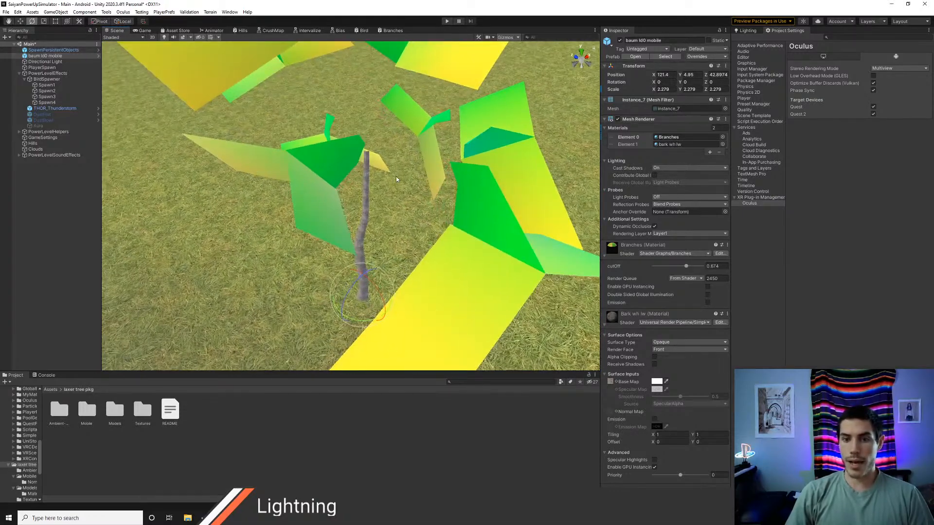
Step: Switch back to Graphtoy and clear the f2 and f1 formulas
key("alt+Tab")
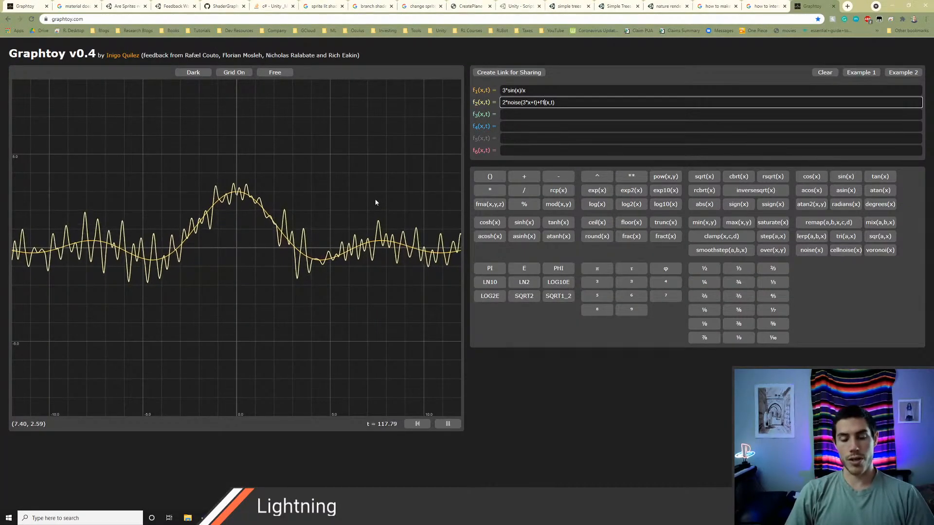
left_click(530, 115)
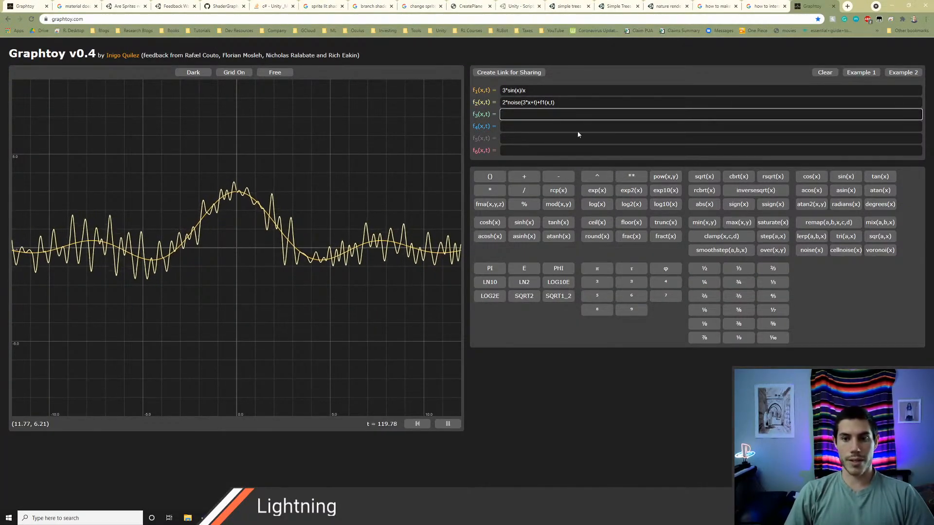
left_click_drag(567, 102, 446, 101)
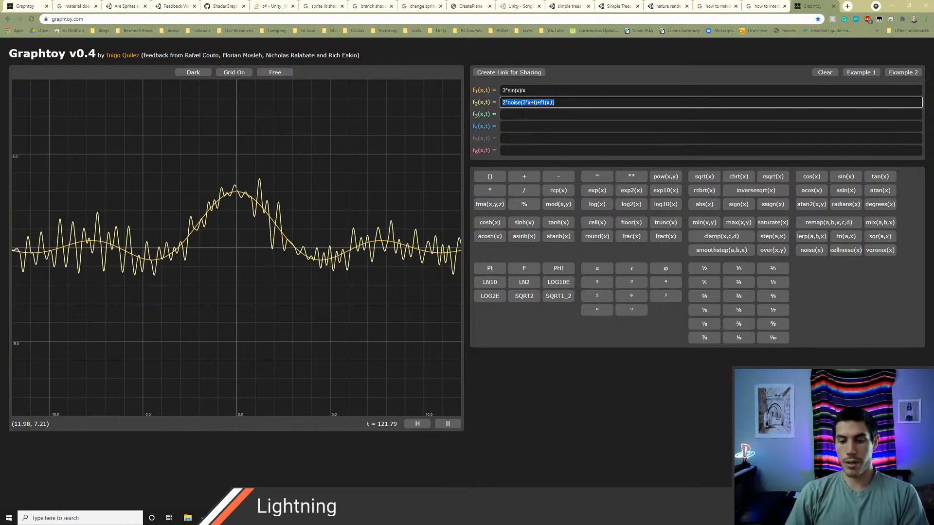
key("BackSpace")
left_click_drag(539, 92, 463, 120)
key("BackSpace")
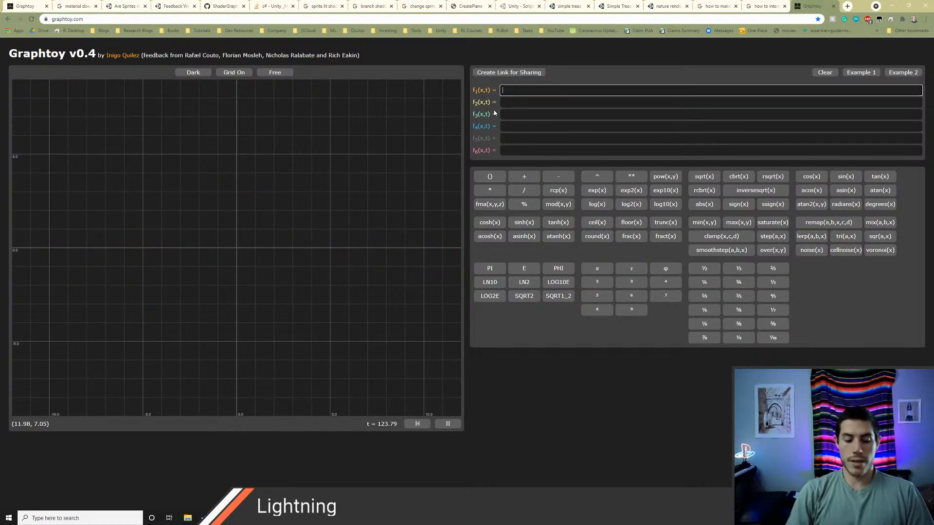
Step: Enter sin(x)+.5*sin(x) as the f1 formula
type("sin(x")
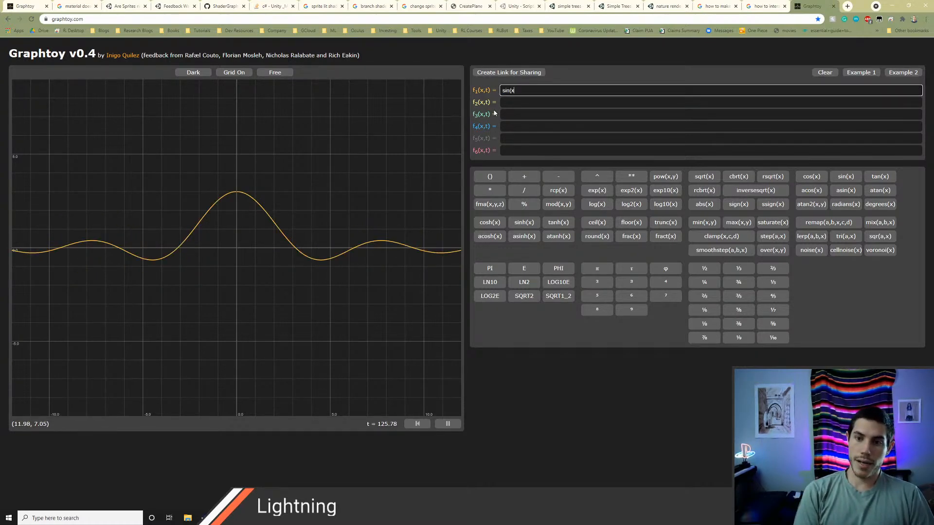
type(")+.5*sin(x")
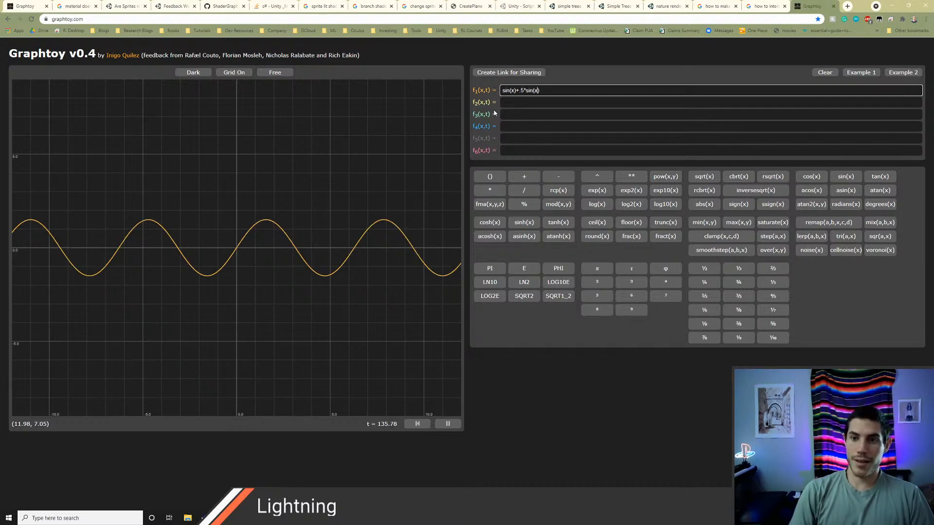
Step: Add an offset to the second sine of f1, trying .2 and settling on .1, for sin(x)+.5*sin(x+.1)
type("2")
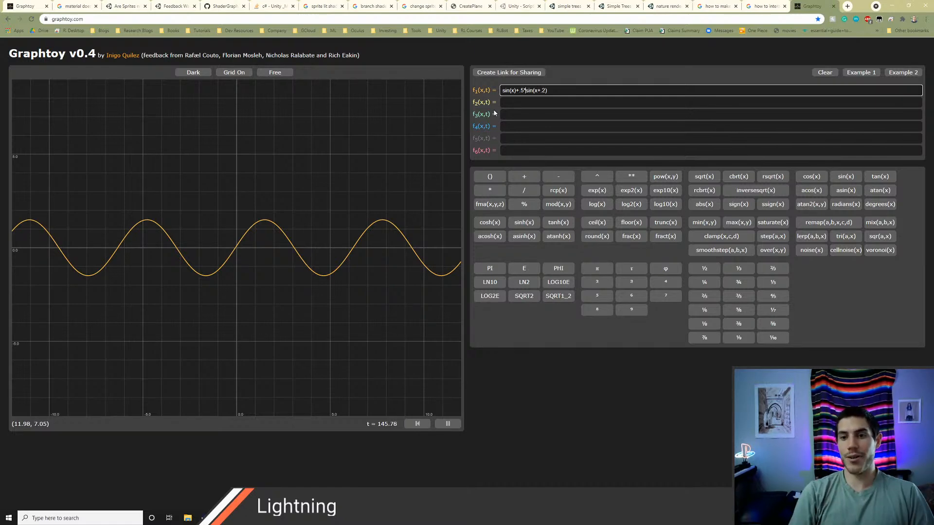
key("Right")
key("Right")
key("Right")
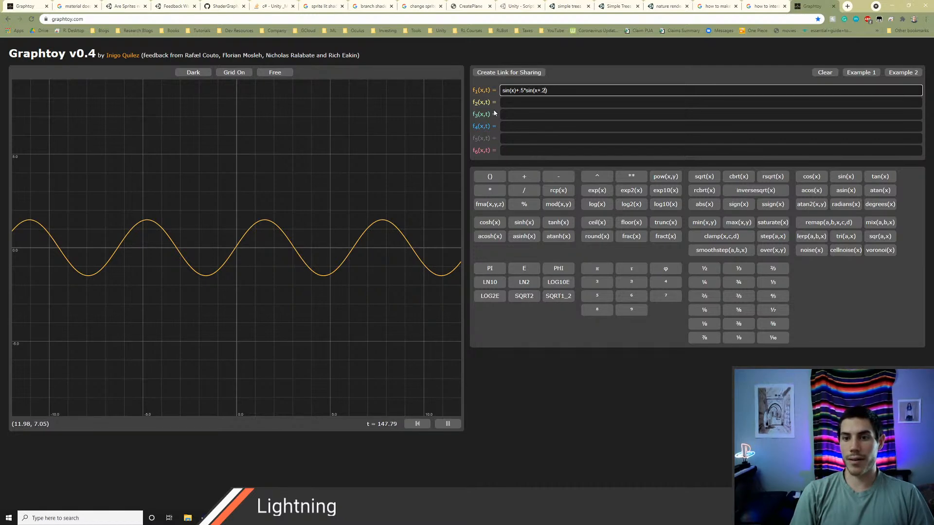
key("BackSpace")
type("1")
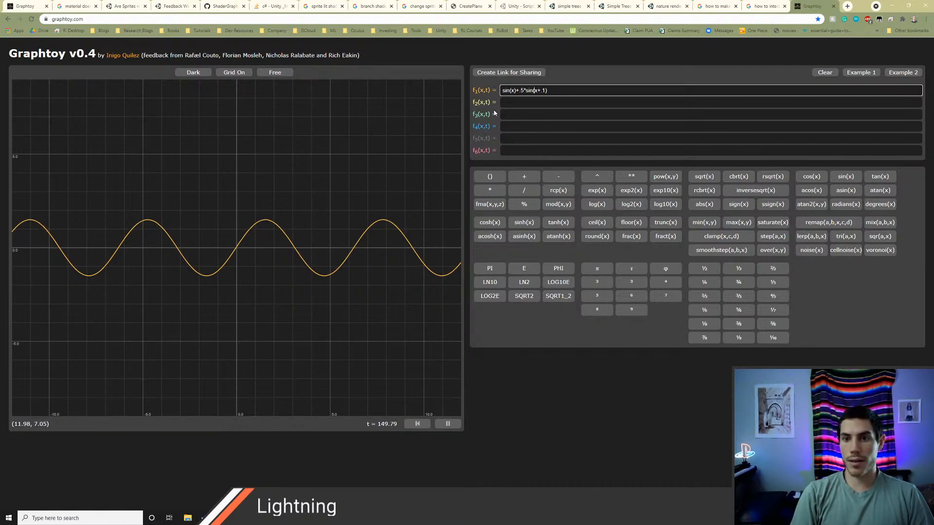
Step: Double the frequency of the second sine in f1 so the formula reads sin(x)+.5*sin(2*x+.1)
key("Left")
key("Left")
key("Left")
key("Left")
type("2*")
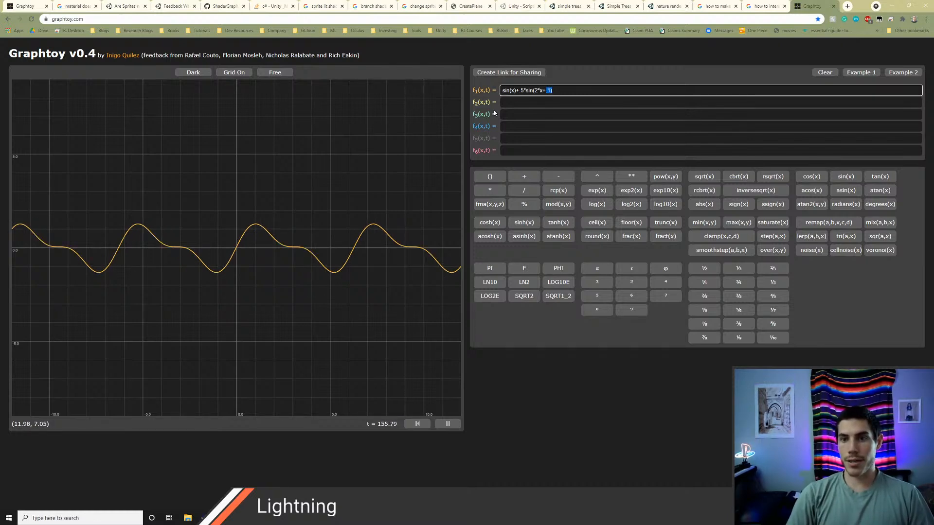
key("shift+Left")
key("shift+Left")
key("shift+Left")
key("shift+Left")
key("shift+Left")
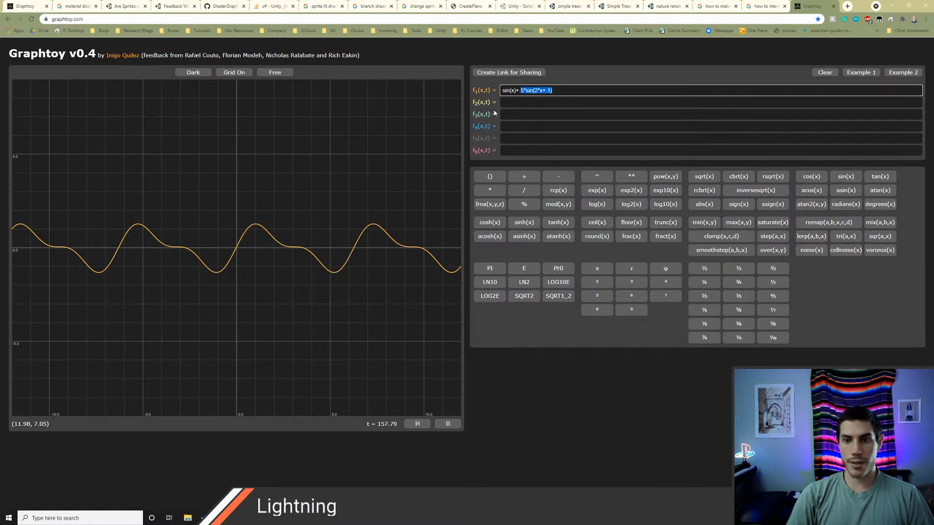
key("Right")
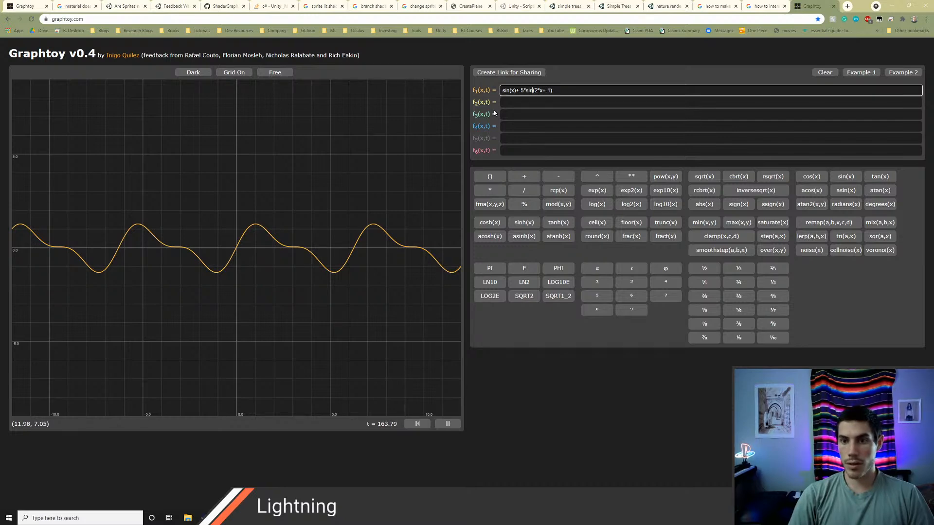
Step: Try multiplying x by t in both sine terms of f1, and remove the multiplier from the second term
type("*x")
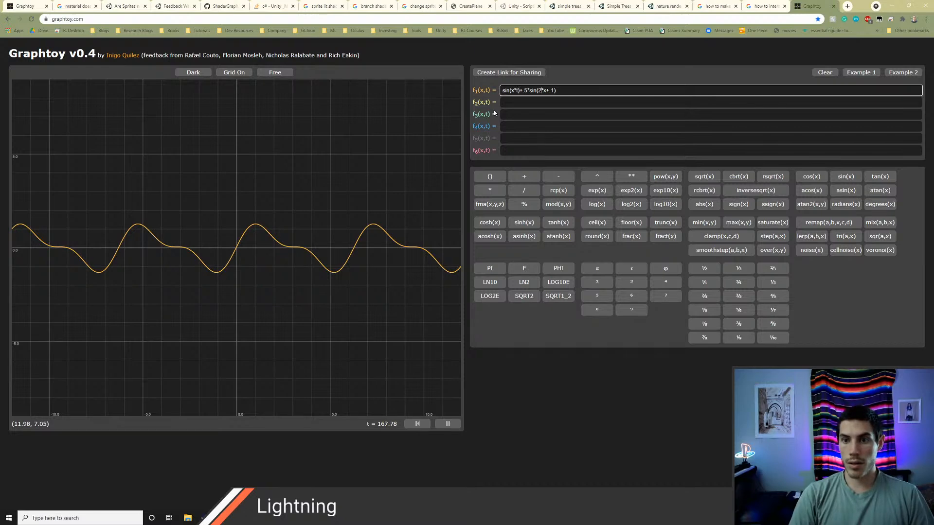
type("*t")
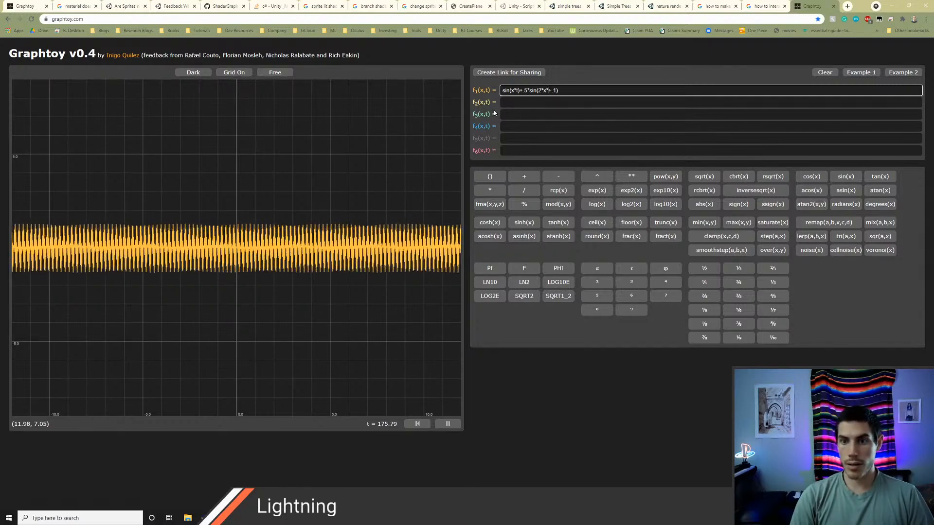
key("BackSpace")
key("BackSpace")
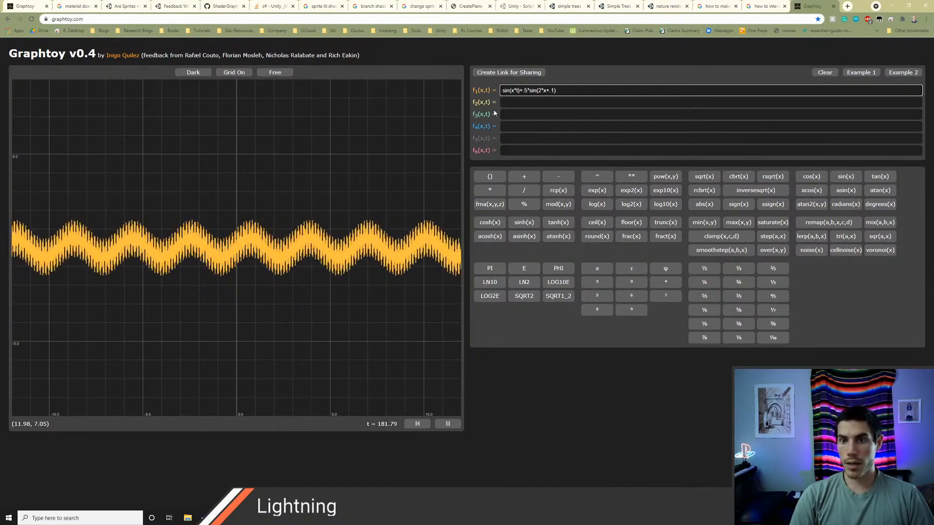
Step: Make f1 time-based by adding t instead of multiplying, so it reads sin(x+t)+.5*sin(2*x+t*.2)
key("BackSpace")
key("BackSpace")
type("+")
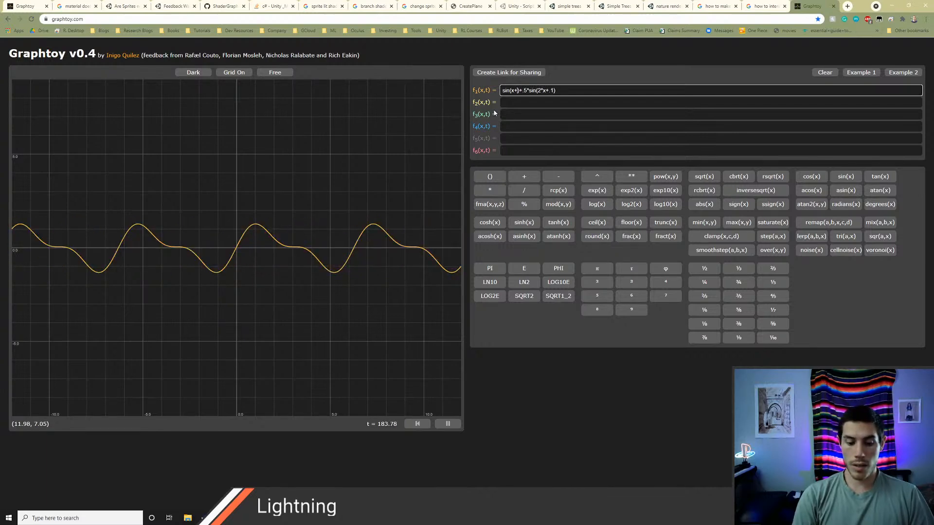
type("t")
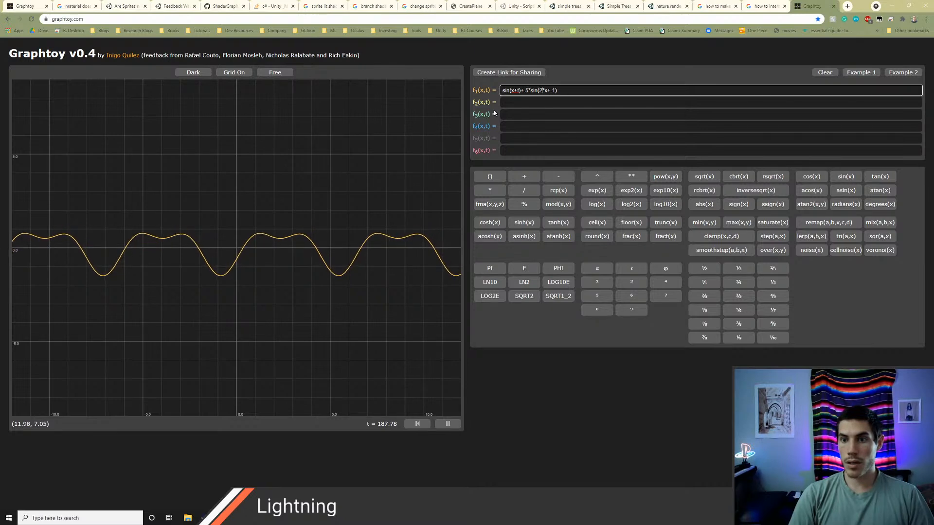
key("BackSpace")
key("BackSpace")
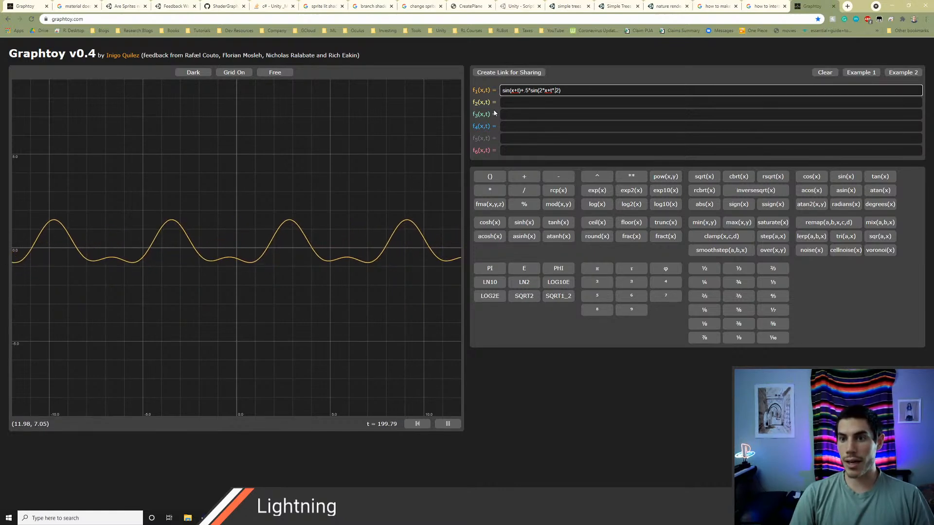
key("shift+Left")
key("shift+Left")
key("shift+Left")
key("shift+Left")
key("shift+Left")
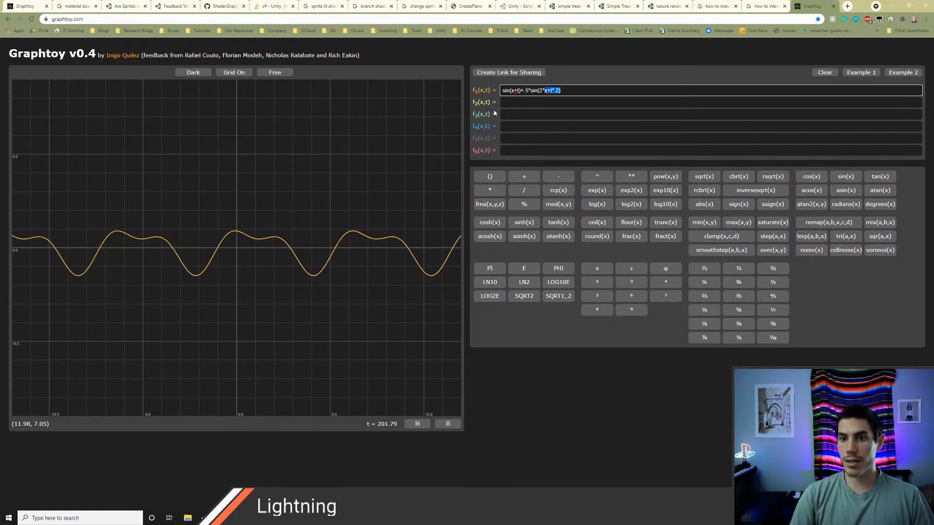
key("shift+Left")
key("shift+Left")
key("shift+Left")
key("shift+Left")
key("shift+Left")
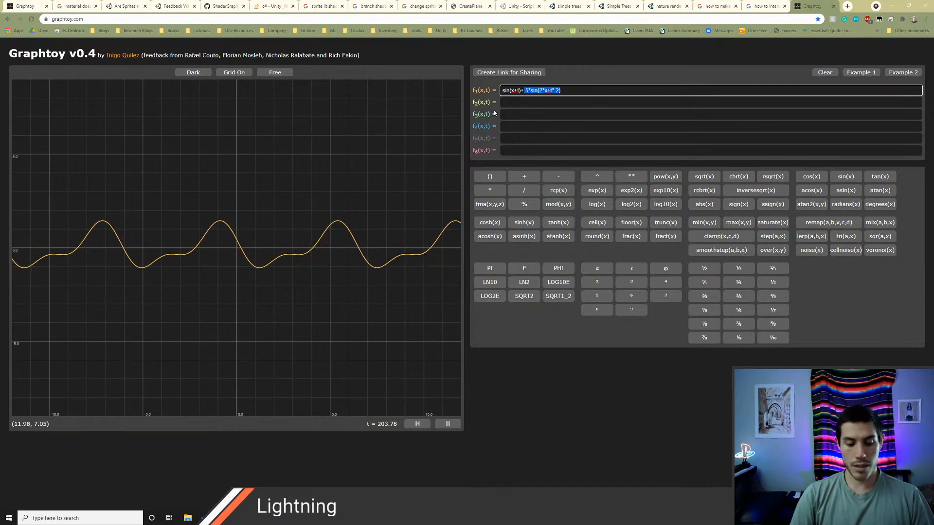
key("ctrl+c")
key("ctrl+v")
key("ctrl+v")
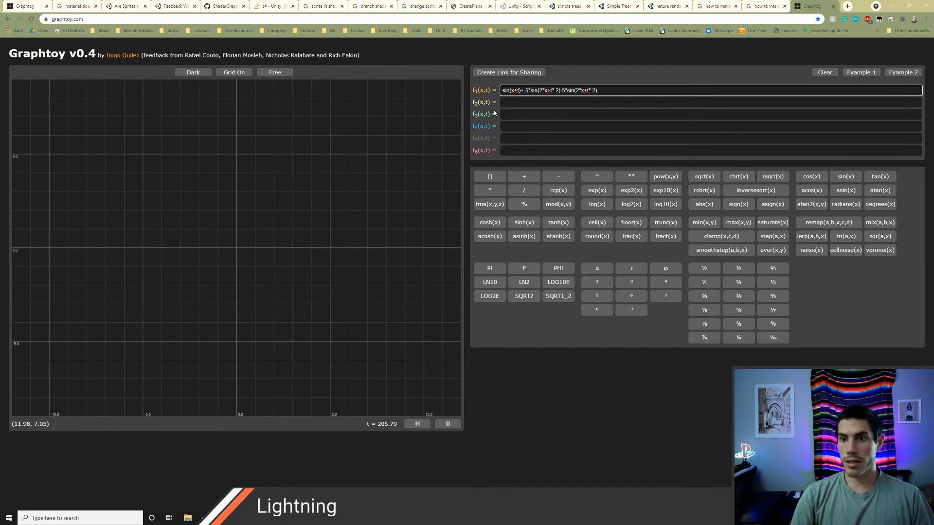
key("ctrl+v")
key("ctrl+z")
key("ctrl+z")
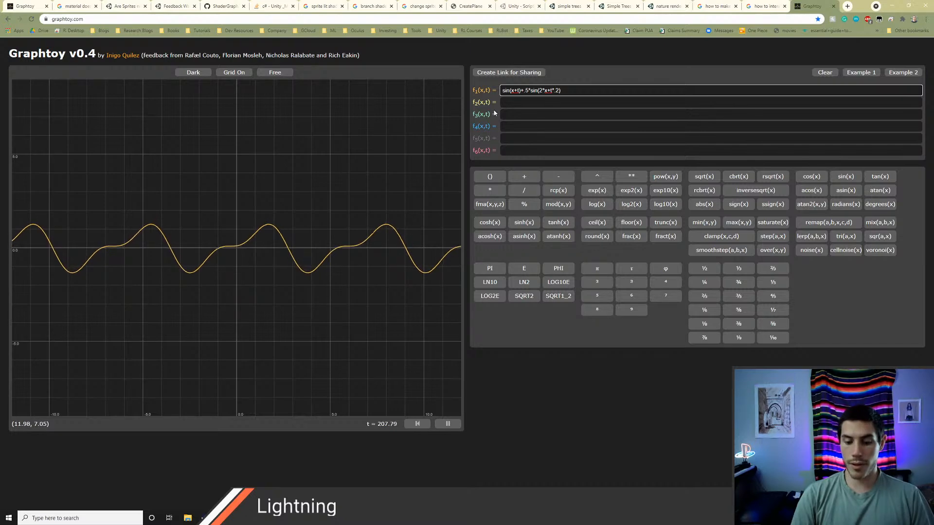
Step: Copy the +.5*sin(2*x+t*.2) part of f1, including its plus sign, and append three more copies to the formula
key("shift+Left")
key("shift+Left")
key("shift+Left")
key("shift+Left")
key("shift+Left")
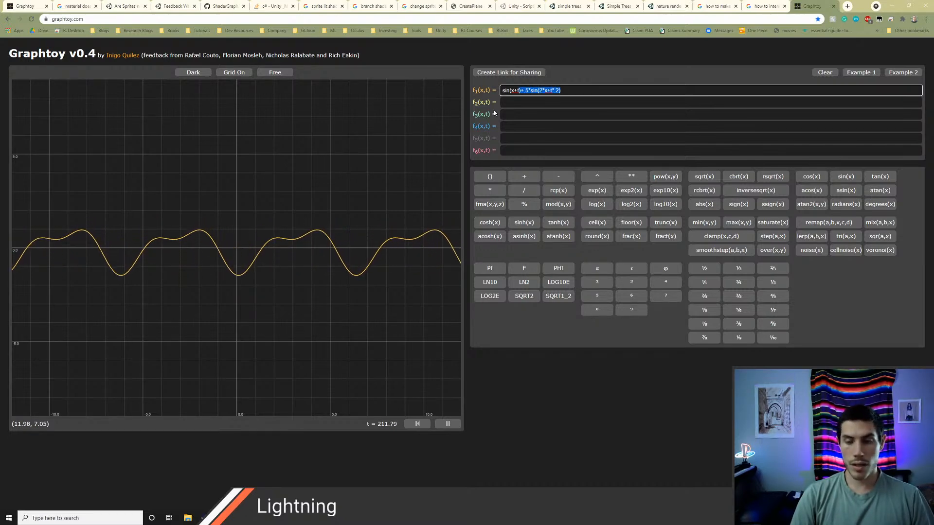
key("ctrl+v")
key("ctrl+v")
key("ctrl+v")
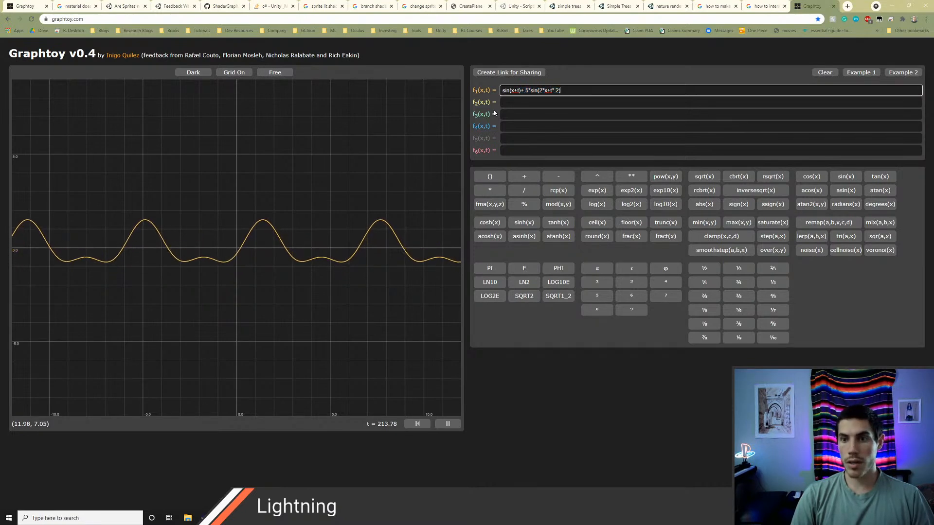
key("ctrl+v")
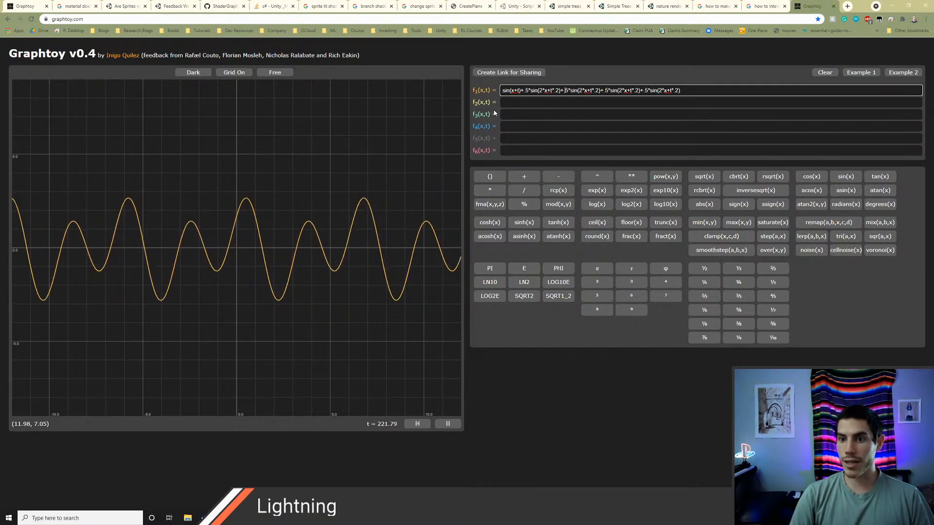
Step: Change the third term of f1 to .1*sin(4*x+t*.6)
key("BackSpace")
type("1*sin(4")
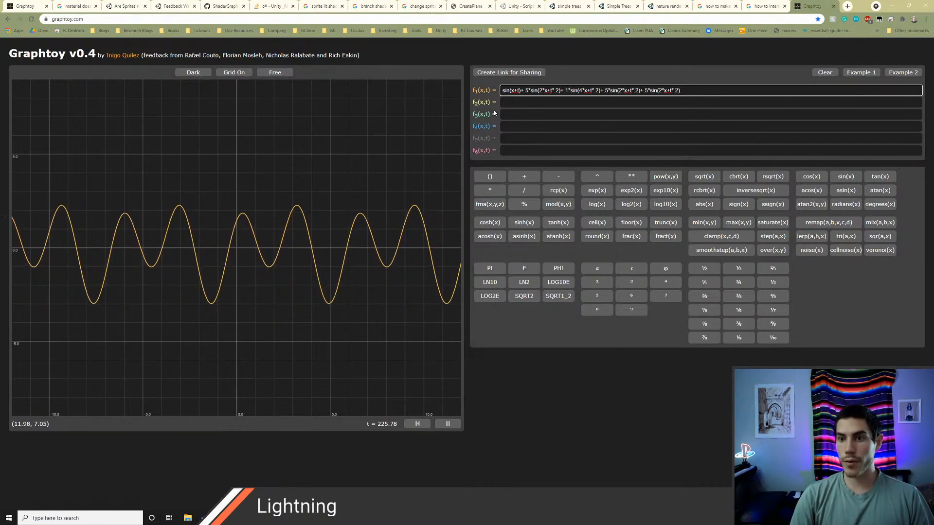
key("BackSpace")
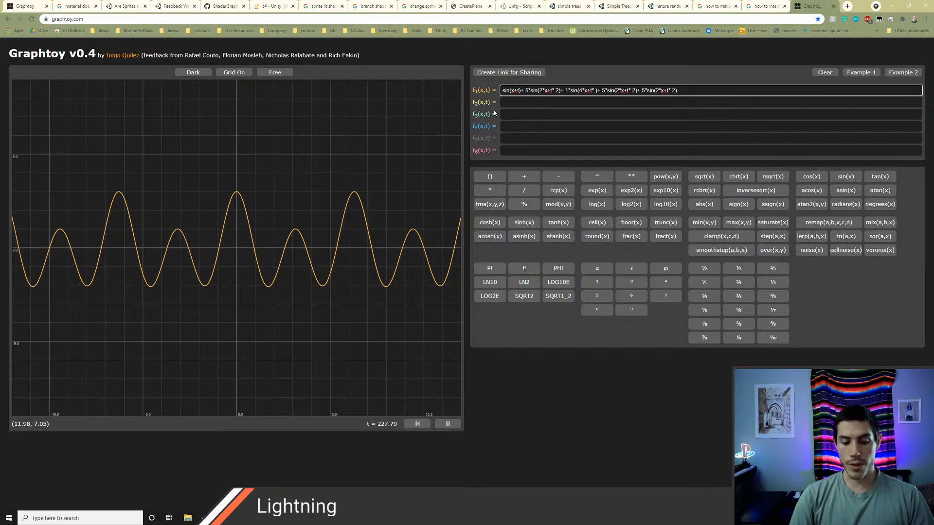
type("6")
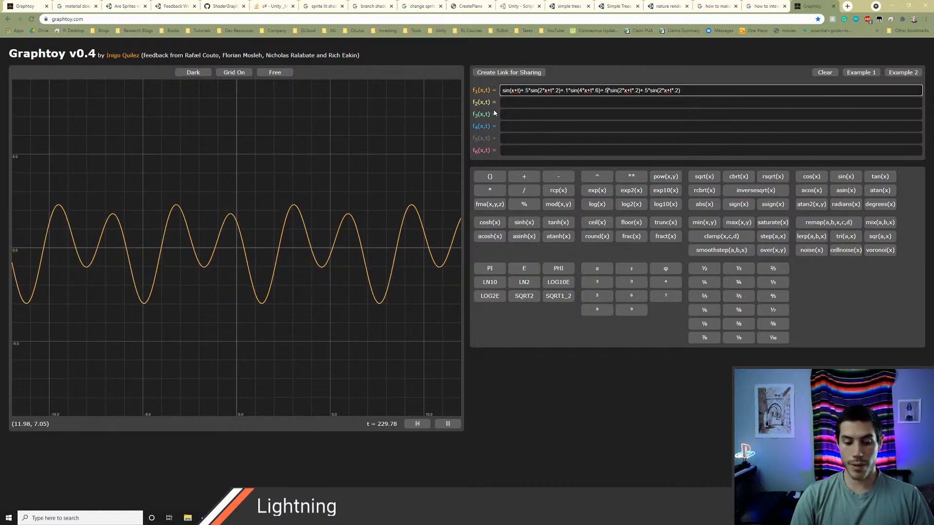
Step: Change the fourth term of f1 to .8*sin(.5*x+t*.4), trying 2.5 as the x multiplier before settling on .5
key("BackSpace")
type("8")
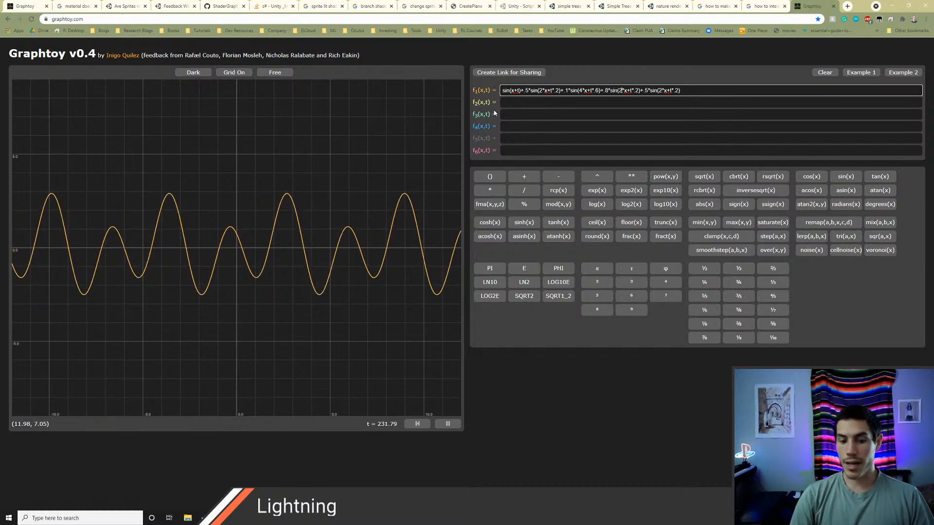
type(".5")
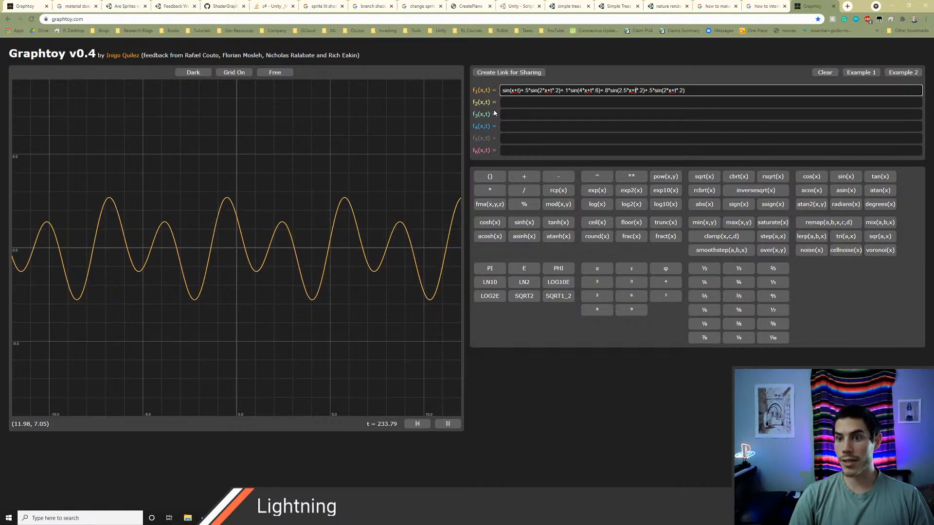
key("BackSpace")
type("4")
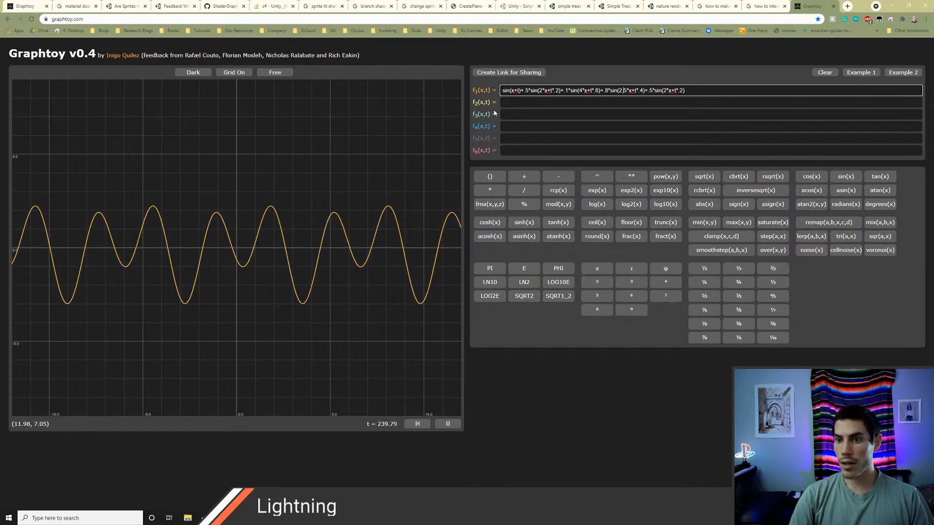
key("BackSpace")
key("BackSpace")
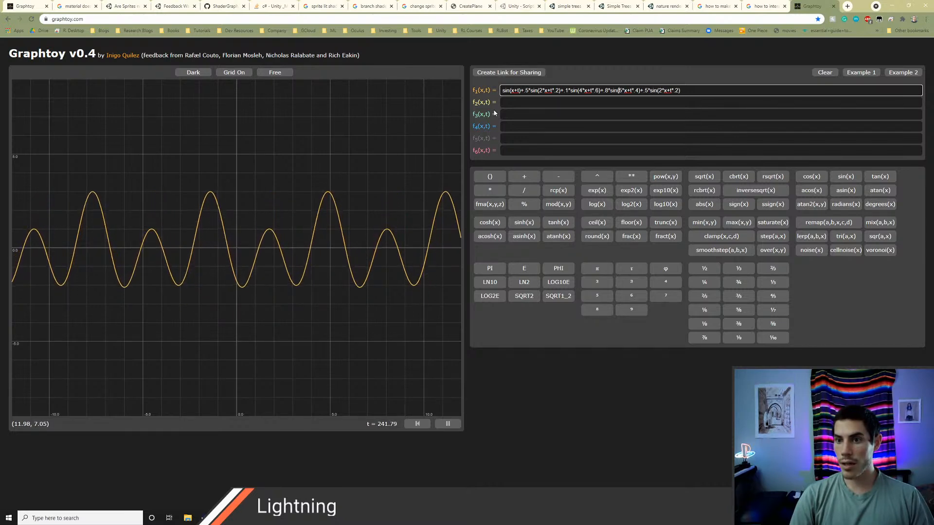
type(".")
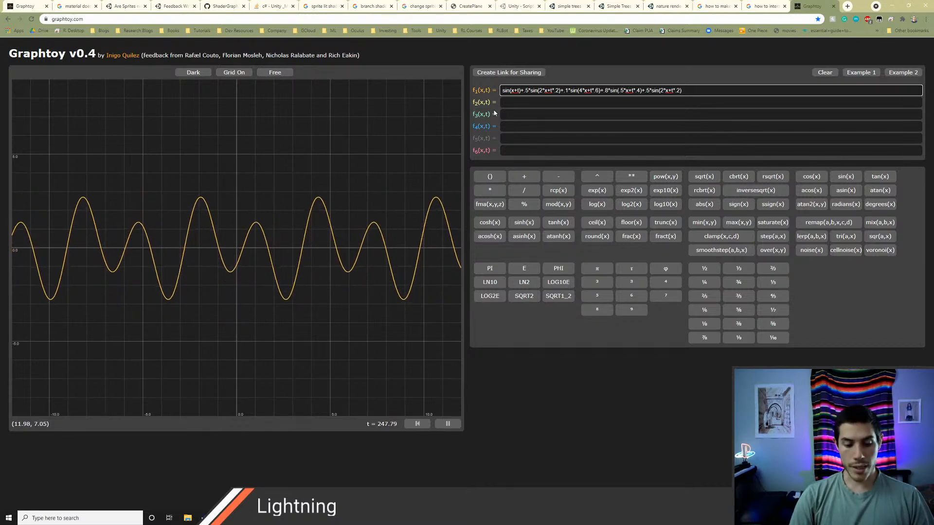
Step: Change the last term of f1 to amplitude .4, with 8*x+t*8 inside the sine
key("BackSpace")
type(".4")
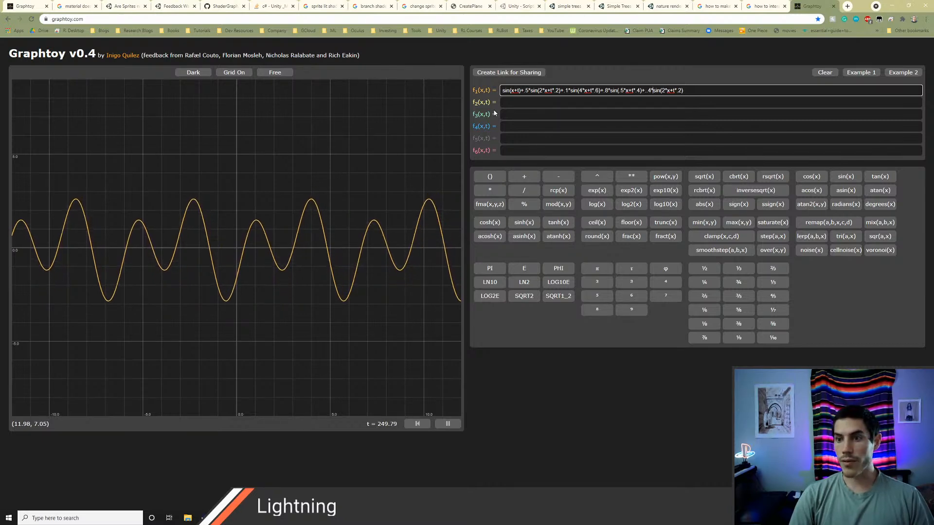
key("Right")
key("Right")
key("Right")
key("Right")
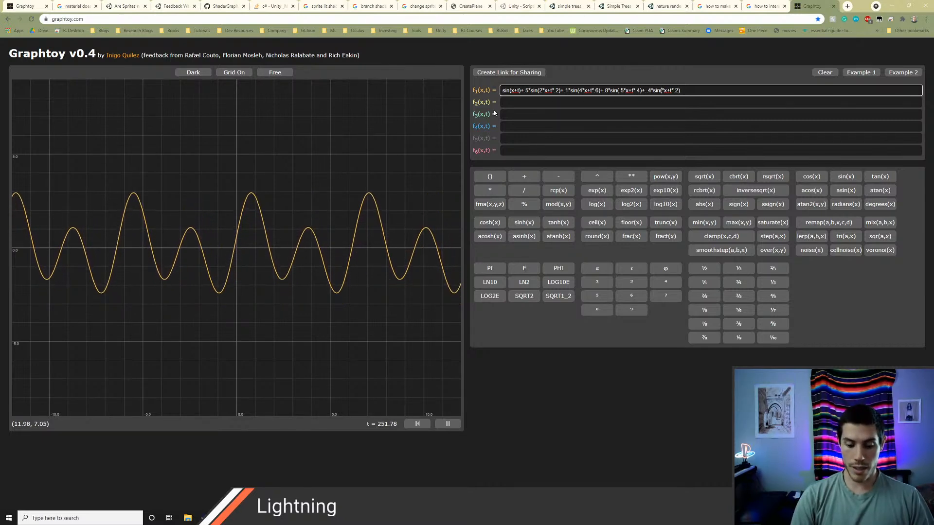
key("Delete")
type("8")
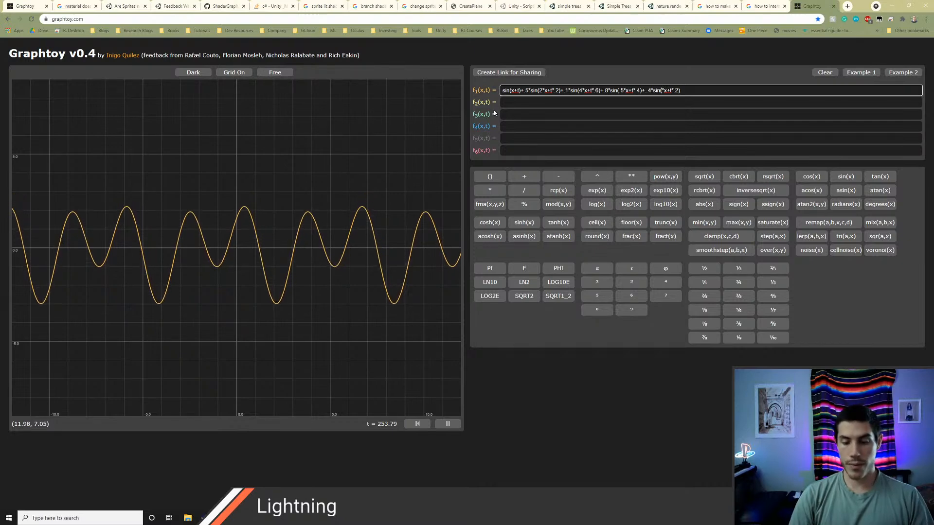
key("Right")
key("Right")
key("Right")
key("Right")
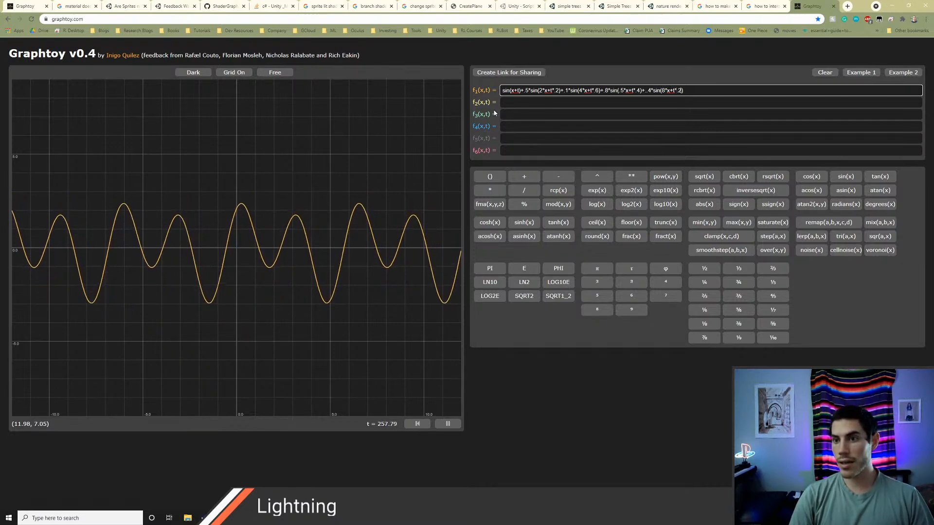
key("BackSpace")
key("BackSpace")
type("8")
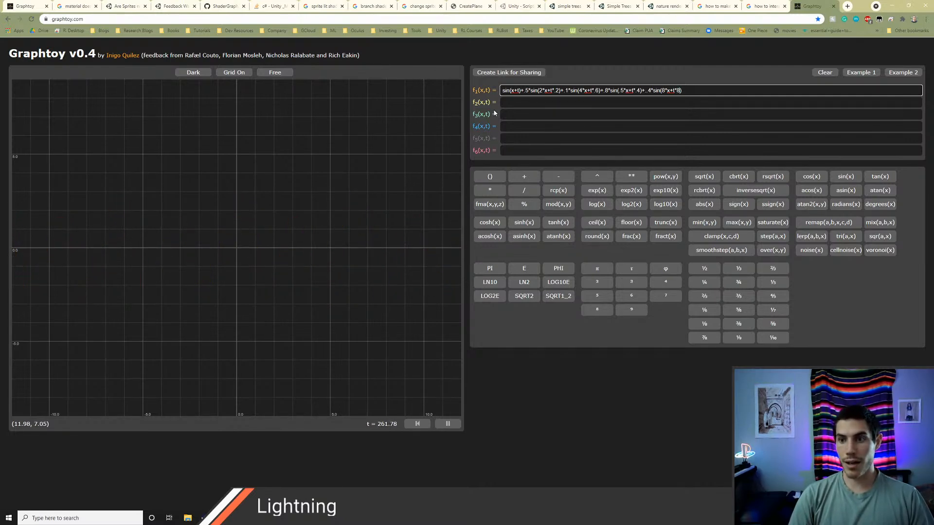
Step: Remove the duplicate decimal point from the last term of f1 so it reads .4*sin(8*x+t*8)
scroll(248, 254, "down", 5)
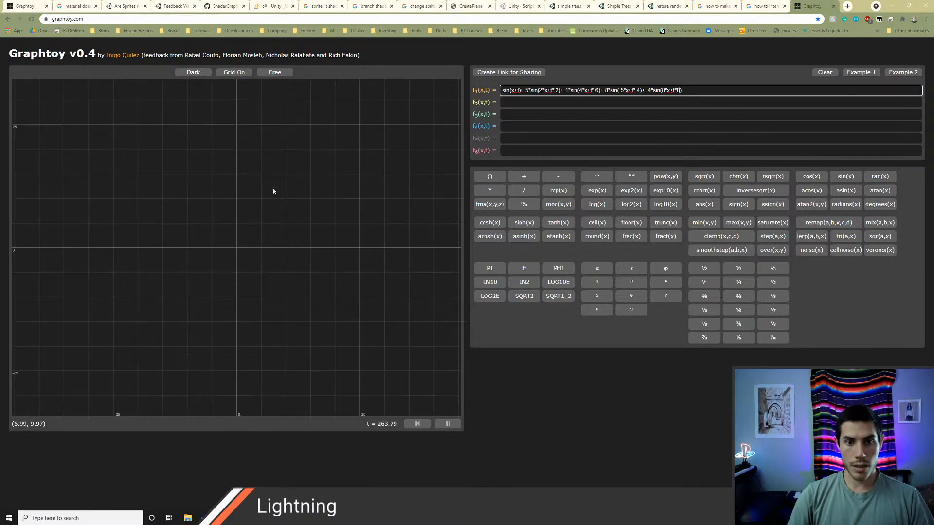
scroll(276, 209, "down", 10)
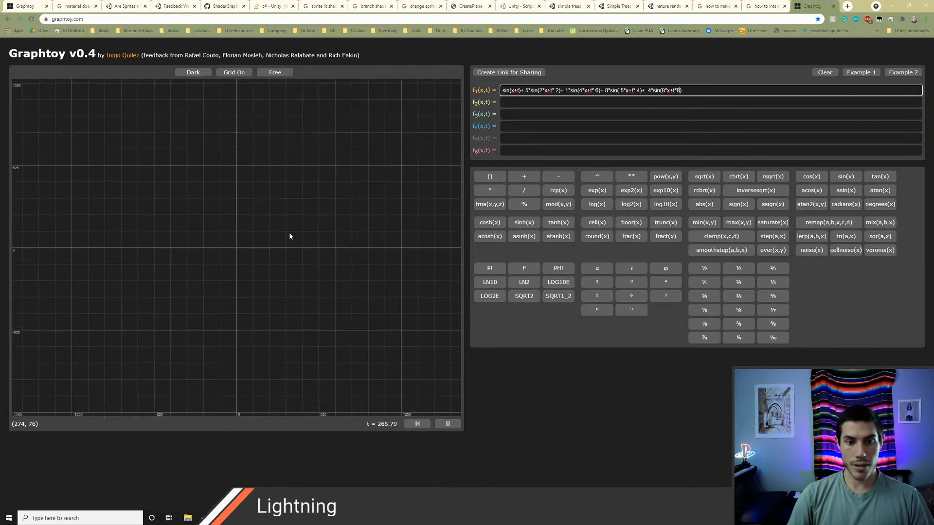
scroll(289, 235, "up", 5)
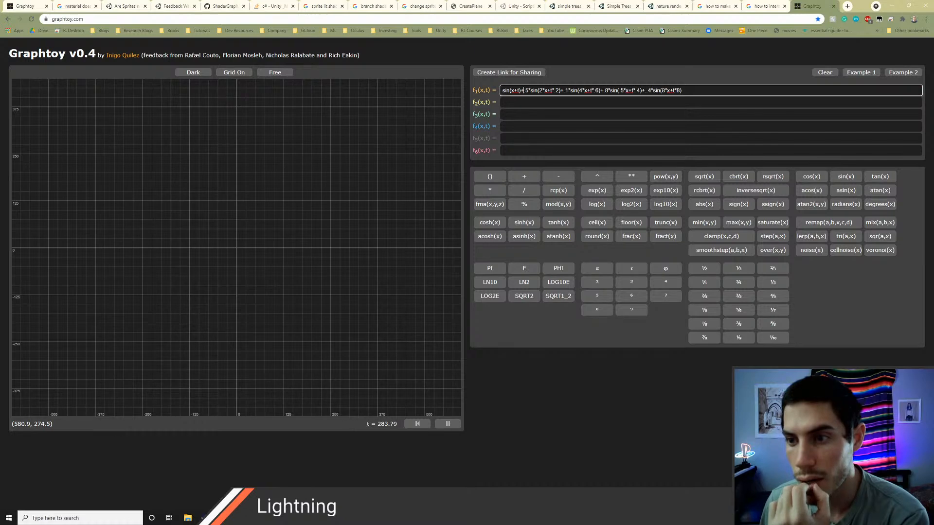
key("BackSpace")
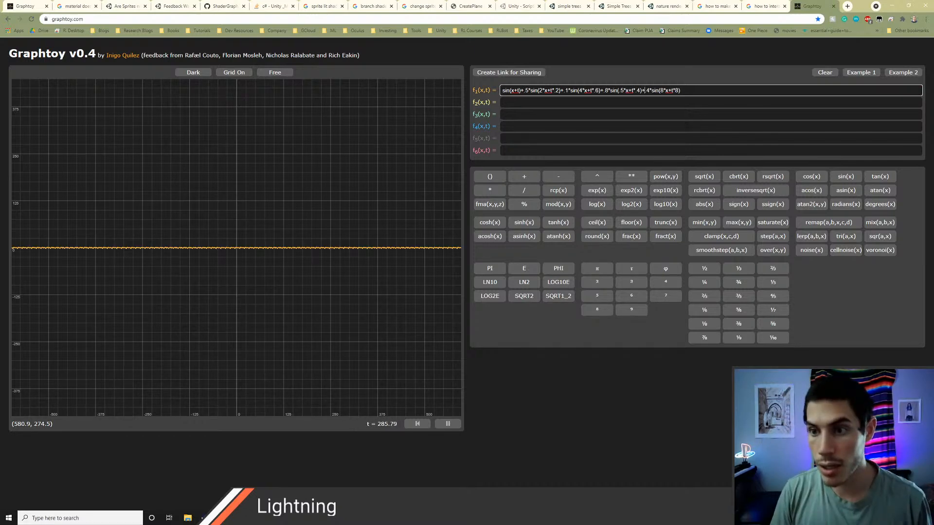
Step: Examine the shape and repetition of the summed sine curve in the graph at several scales
scroll(261, 259, "up", 10)
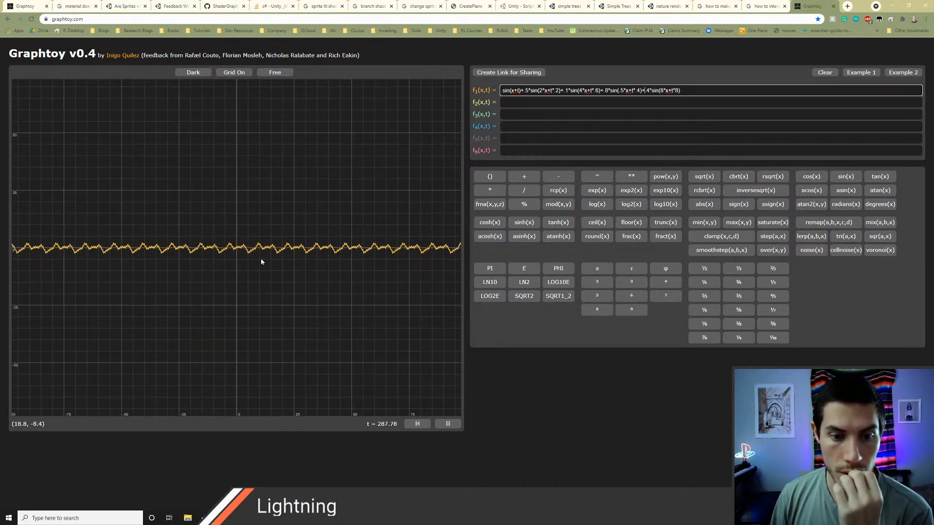
scroll(287, 275, "up", 3)
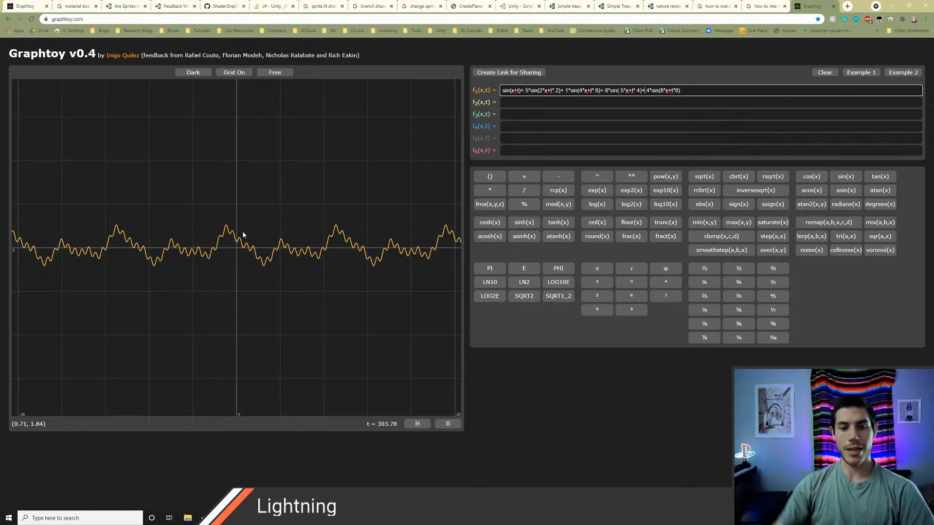
left_click(325, 277)
scroll(279, 234, "down", 5)
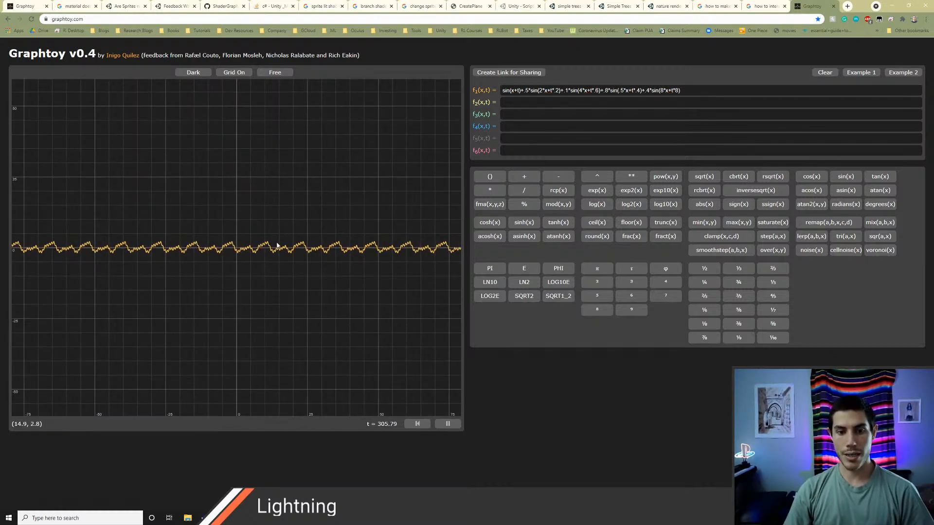
scroll(260, 254, "up", 2)
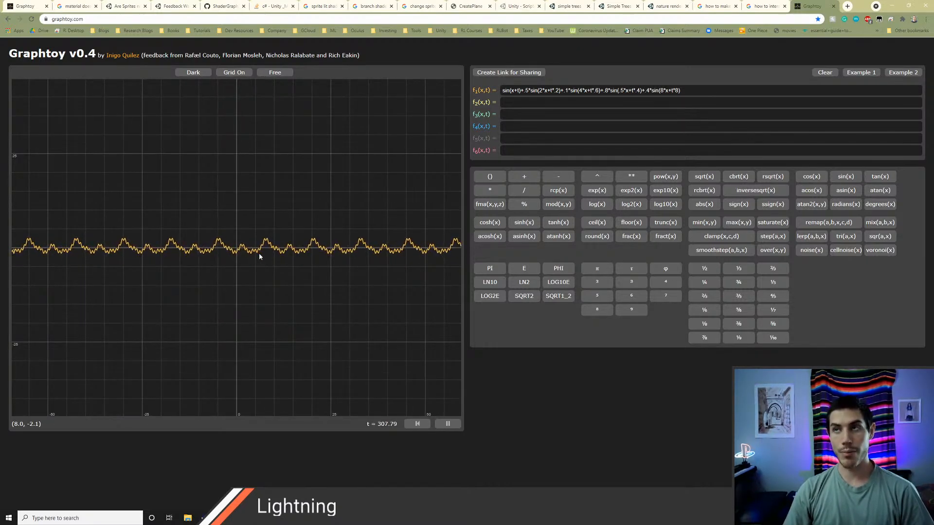
scroll(259, 255, "up", 1)
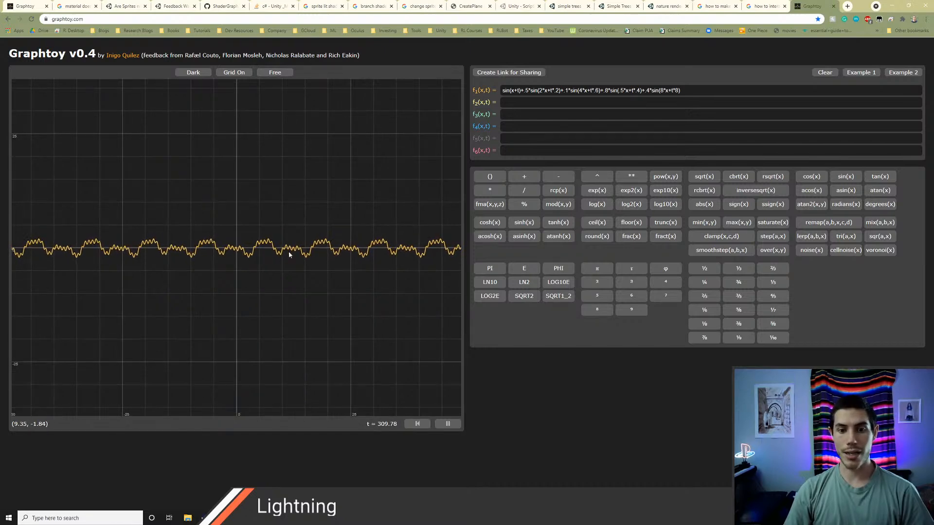
scroll(235, 279, "up", 1)
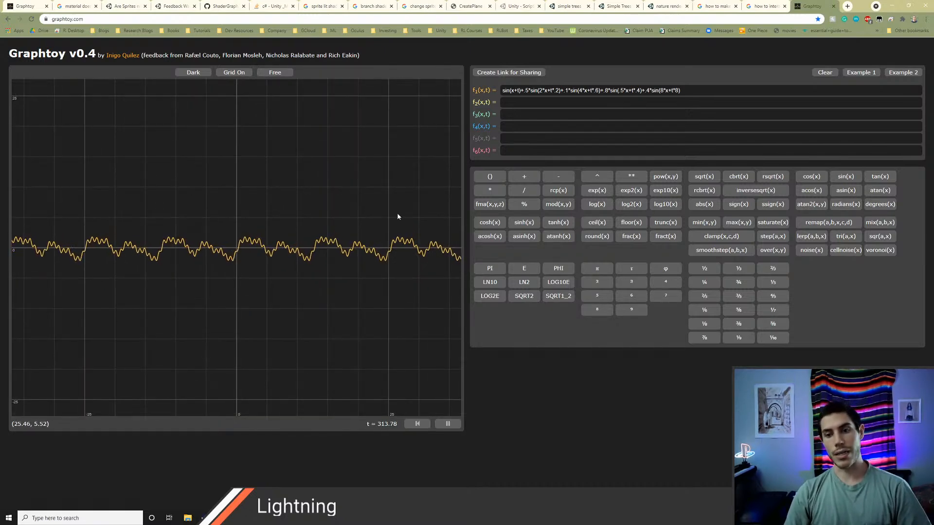
Step: Plot noise(x) as f2 and compare its curve with the summed sine curve at several scales
left_click(539, 103)
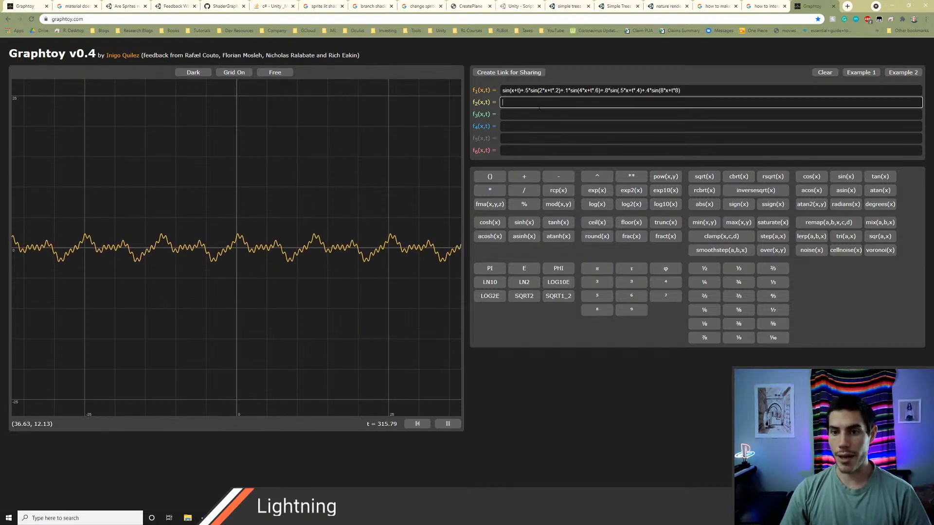
type("noise(x)")
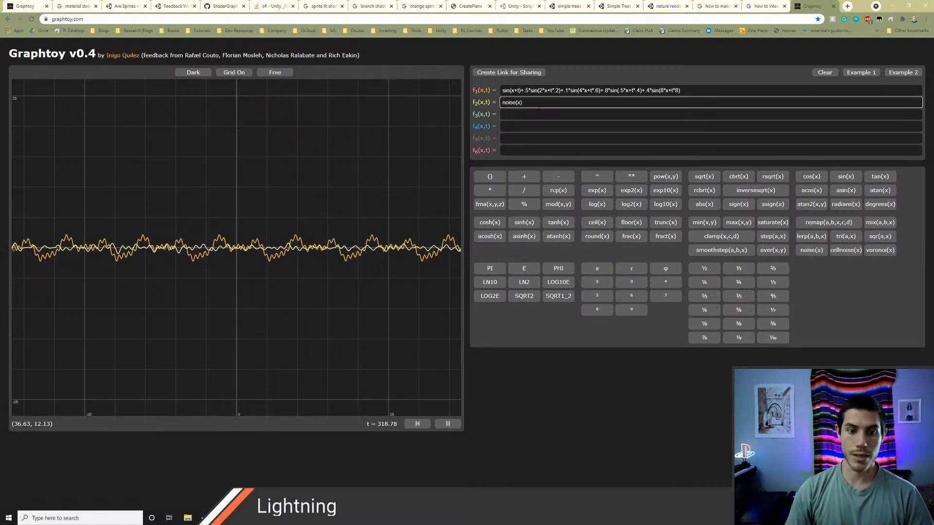
scroll(235, 285, "up", 8)
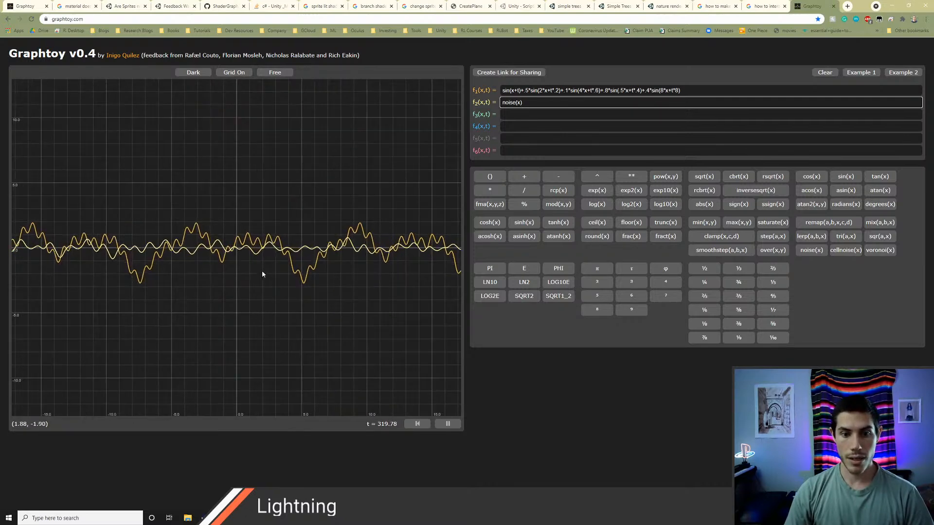
scroll(272, 260, "up", 1)
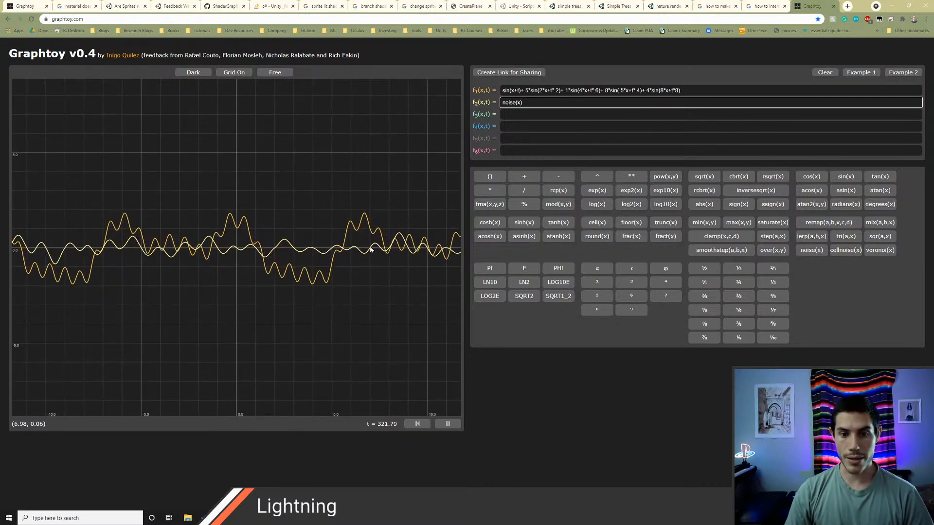
scroll(345, 267, "down", 2)
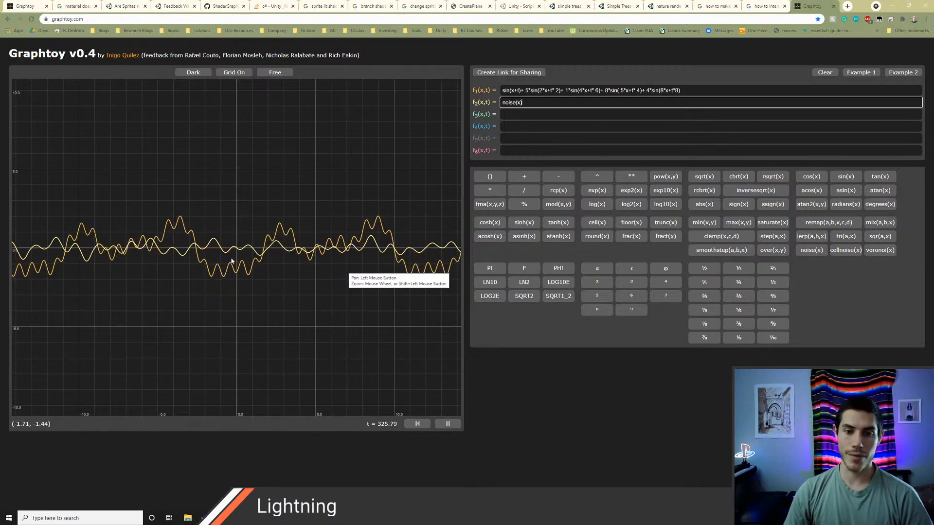
left_click_drag(681, 91, 500, 90)
key("Tab")
key("ctrl+c")
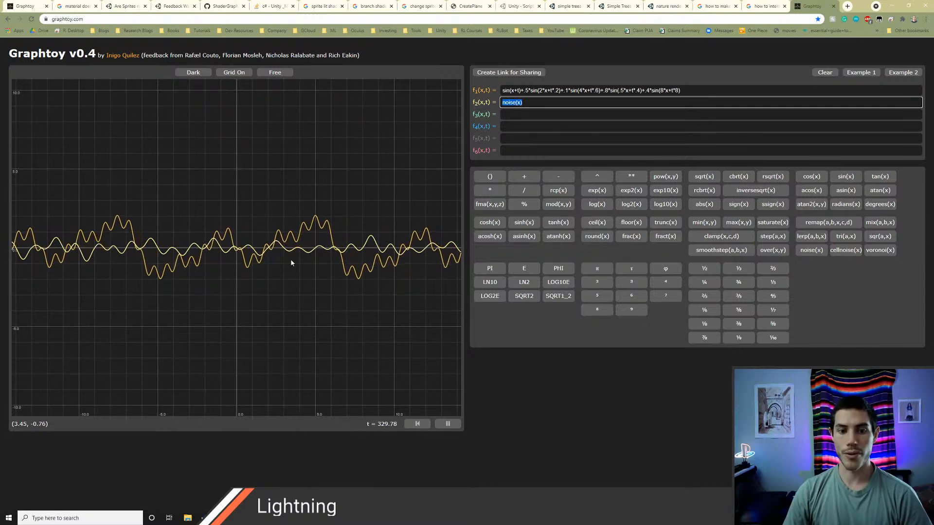
scroll(284, 259, "up", 2)
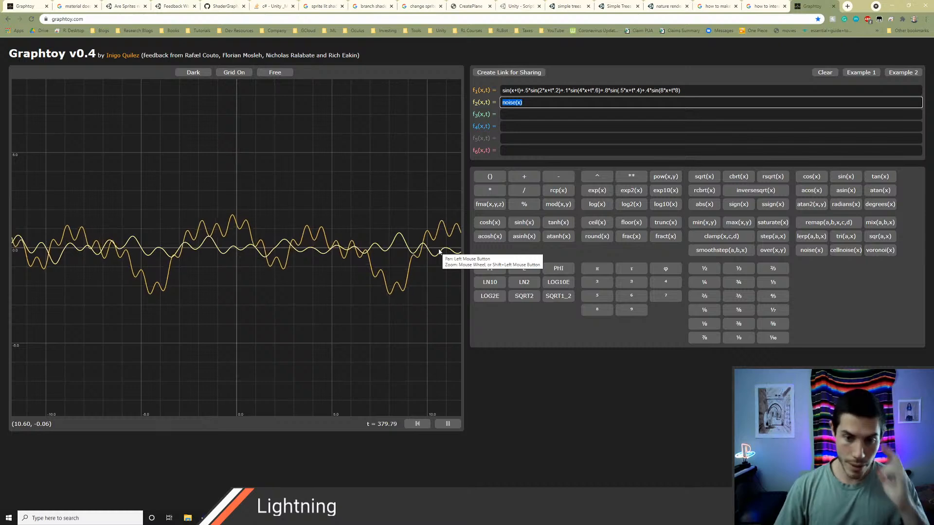
scroll(262, 217, "down", 3)
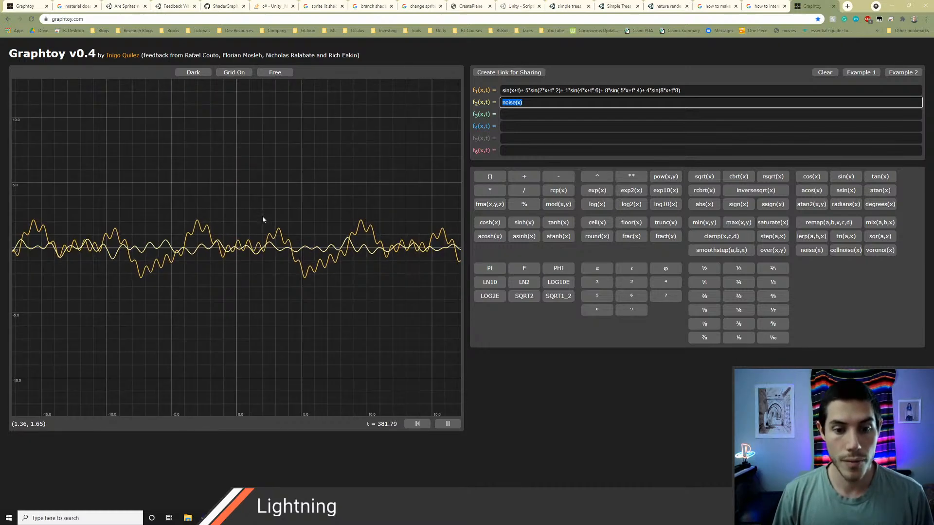
Step: Switch to Unity and examine the arrangement of the tree's branch planes from above
key("alt+Tab")
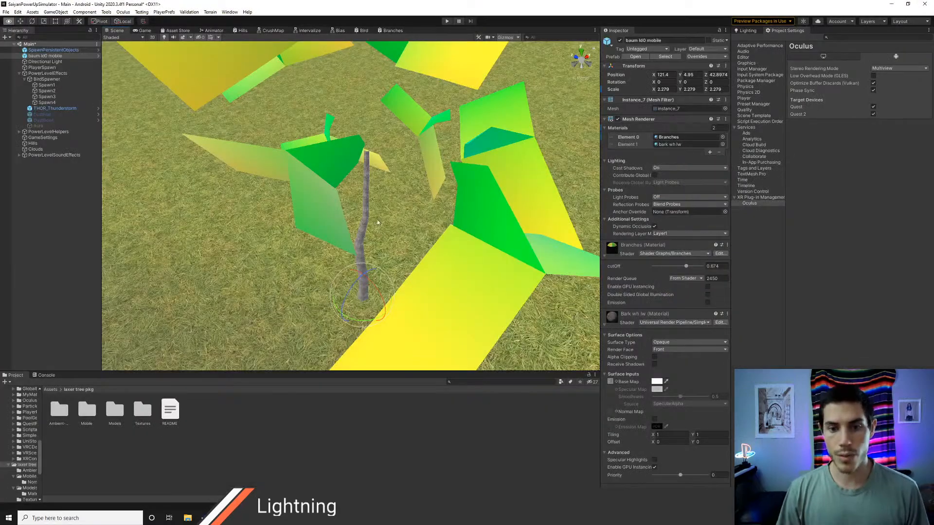
left_click_drag(378, 219, 373, 189, "alt")
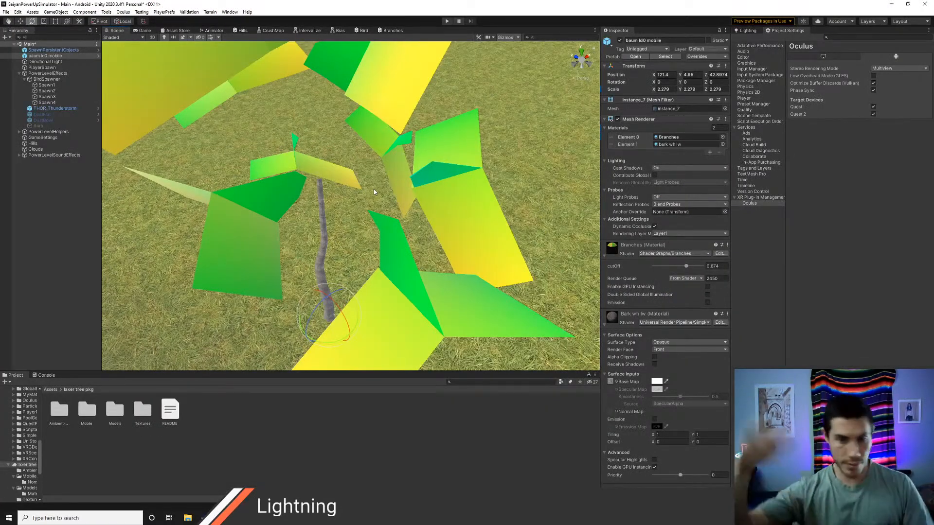
scroll(374, 194, "down", 3)
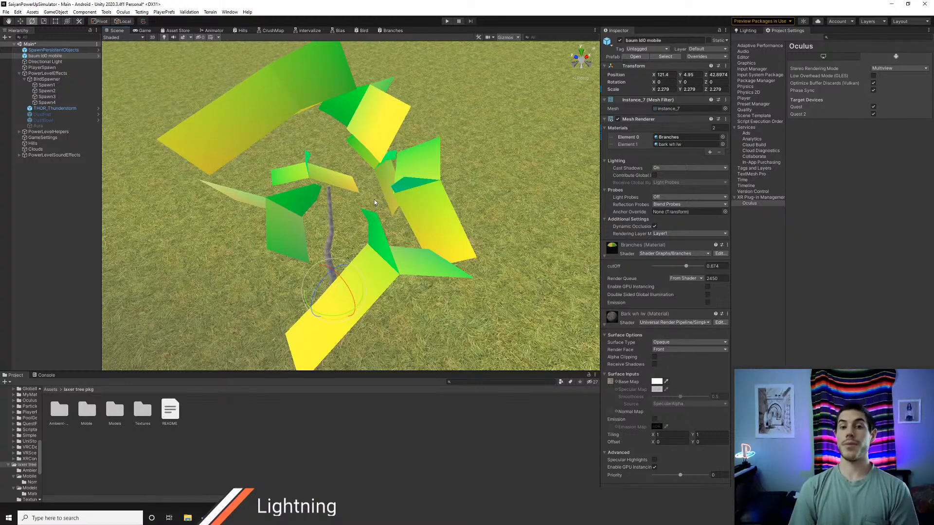
Step: Return to Graphtoy, clear f1 and f2, and enter noise(x+t)*5 as f1
key("alt+Tab")
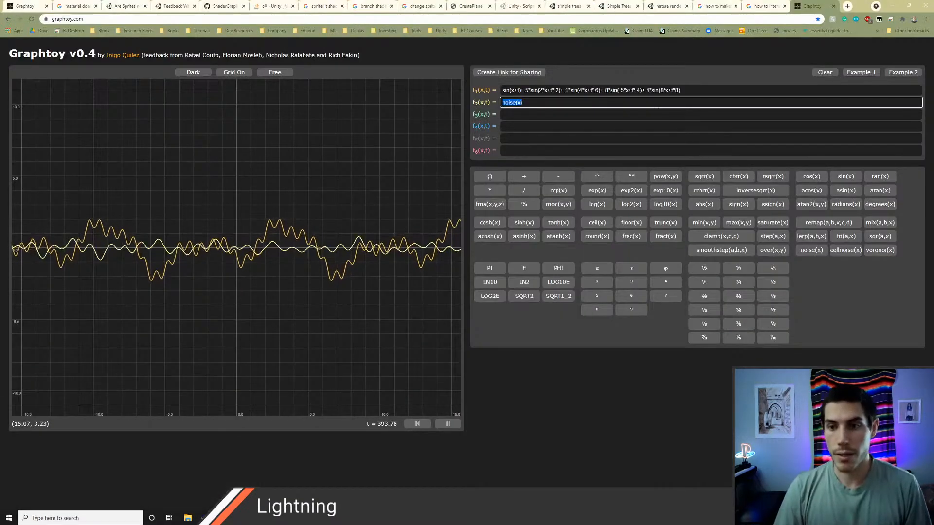
left_click(481, 89)
key("BackSpace")
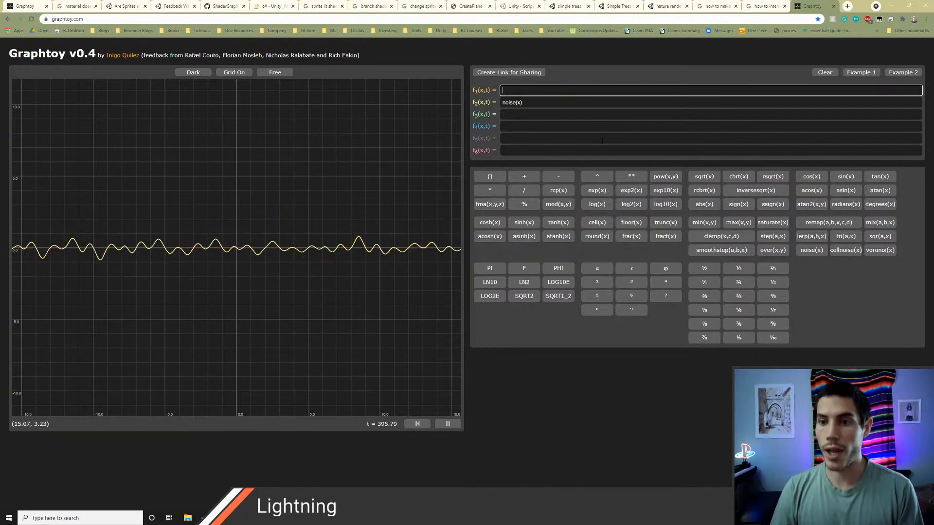
left_click(535, 103)
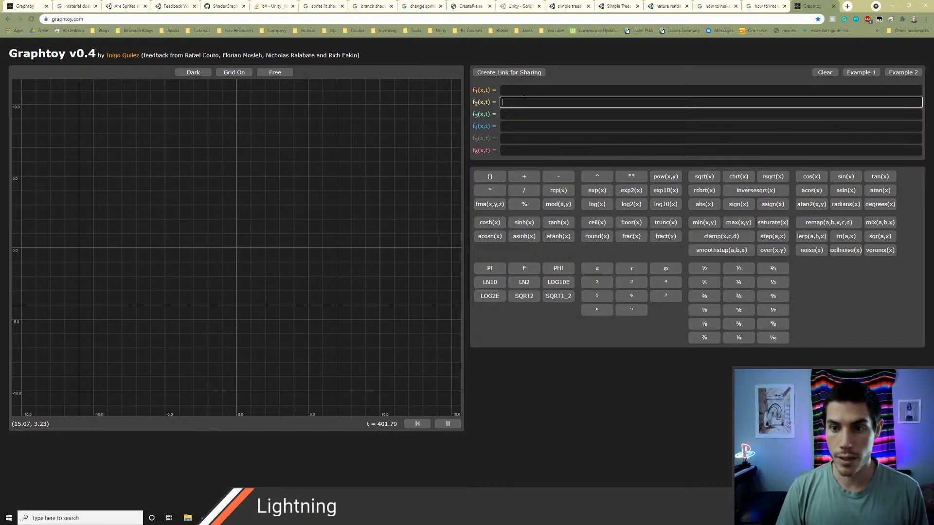
left_click(523, 91)
key("ctrl+v")
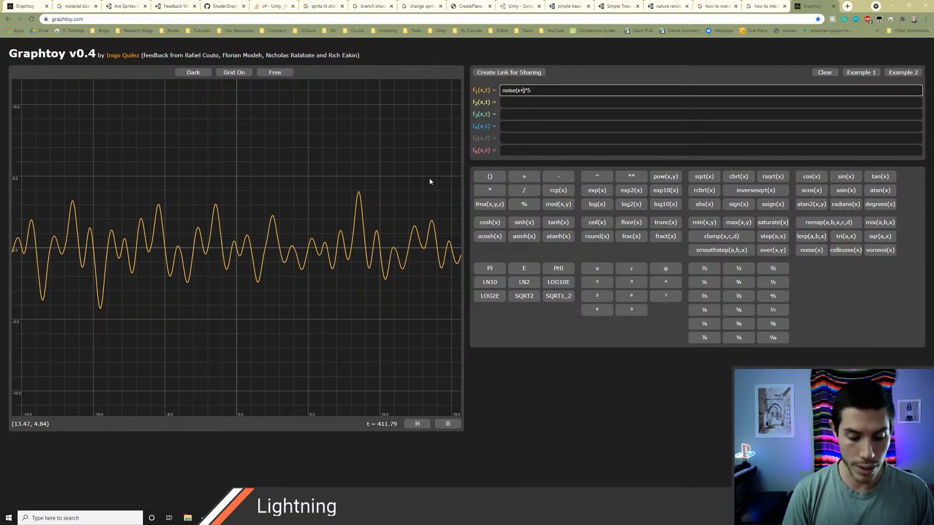
type("t")
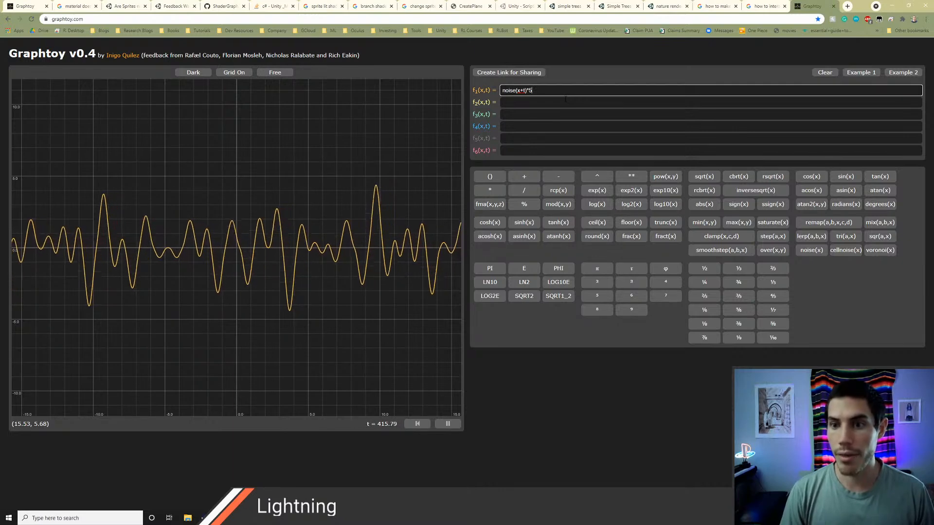
Step: Remove the outer factor of 5 from f1 and multiply t by 5 so it reads noise(x+t*5)
key("BackSpace")
key("BackSpace")
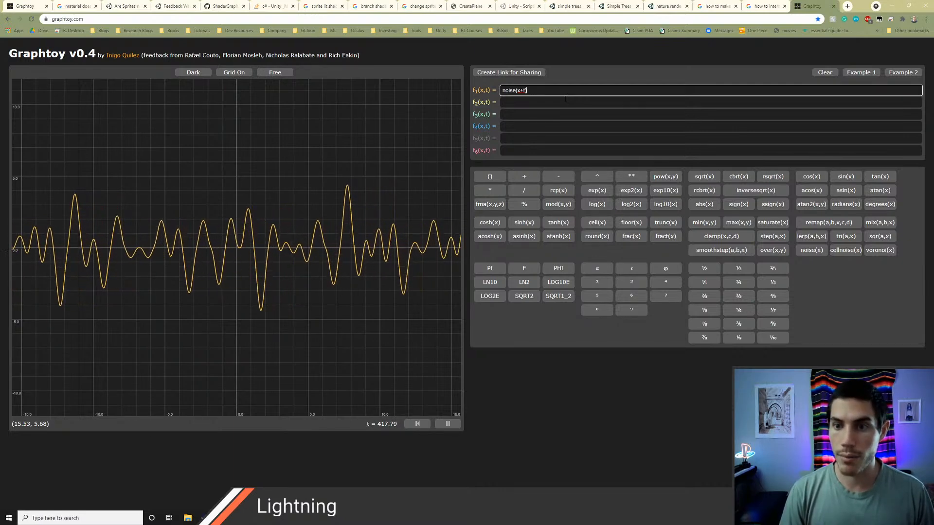
key("Left")
key("Left")
key("Left")
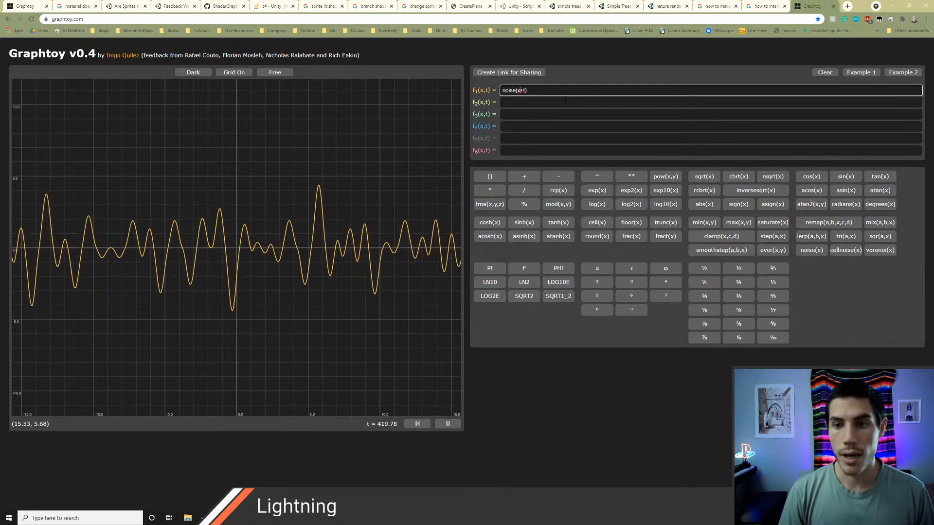
type("*")
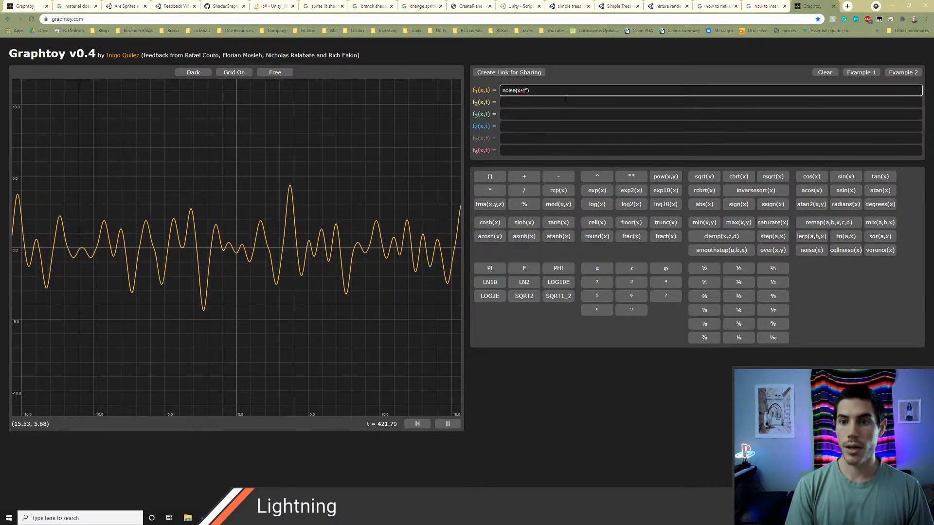
type("5")
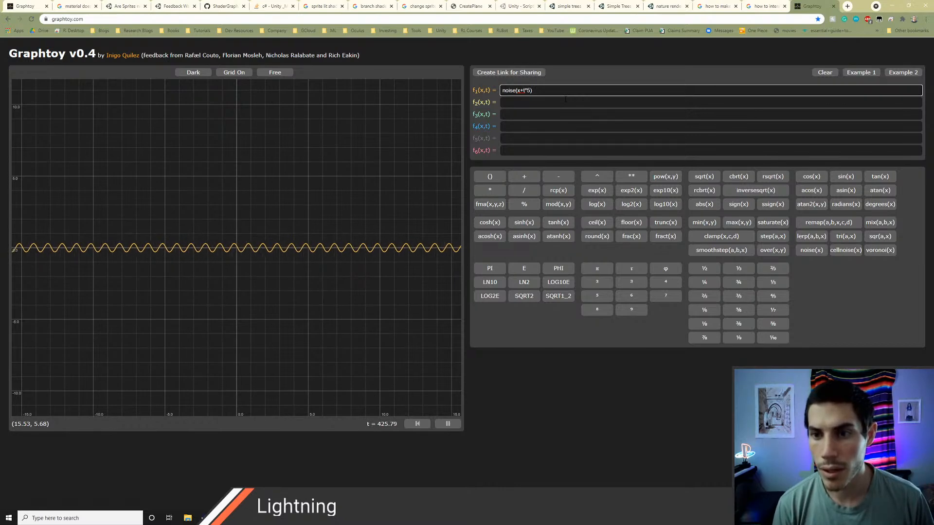
scroll(272, 277, "up", 2)
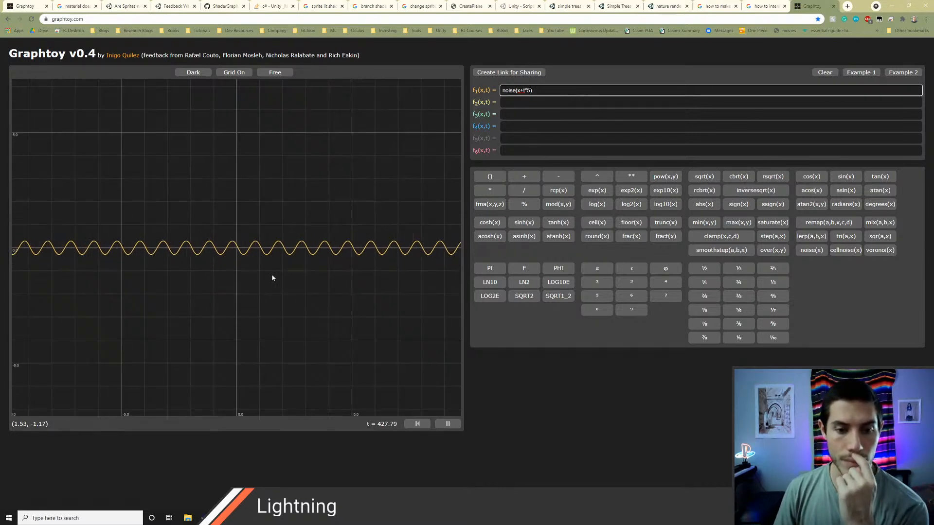
scroll(271, 276, "up", 1)
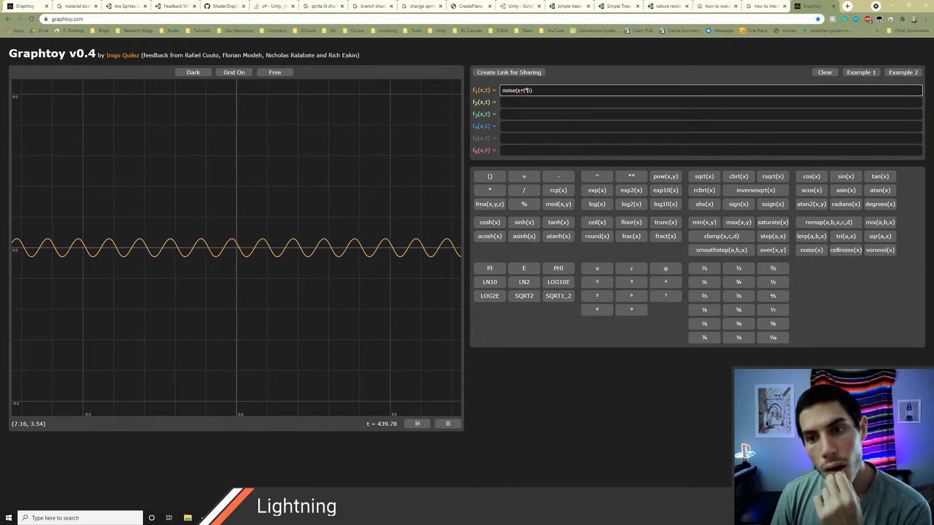
Step: Change f1 to noise(x+t*2), trying noise(x*5+t) before settling on the time multiplier
key("BackSpace")
key("BackSpace")
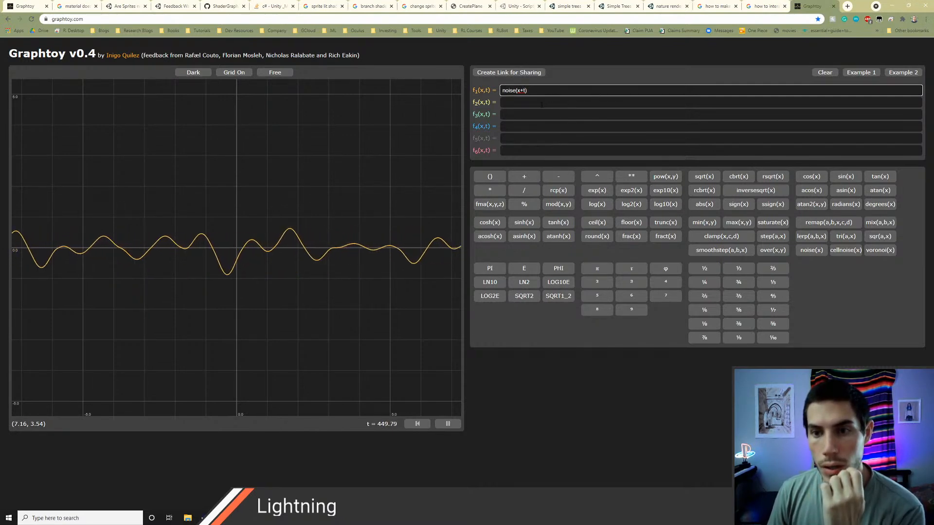
left_click(520, 91)
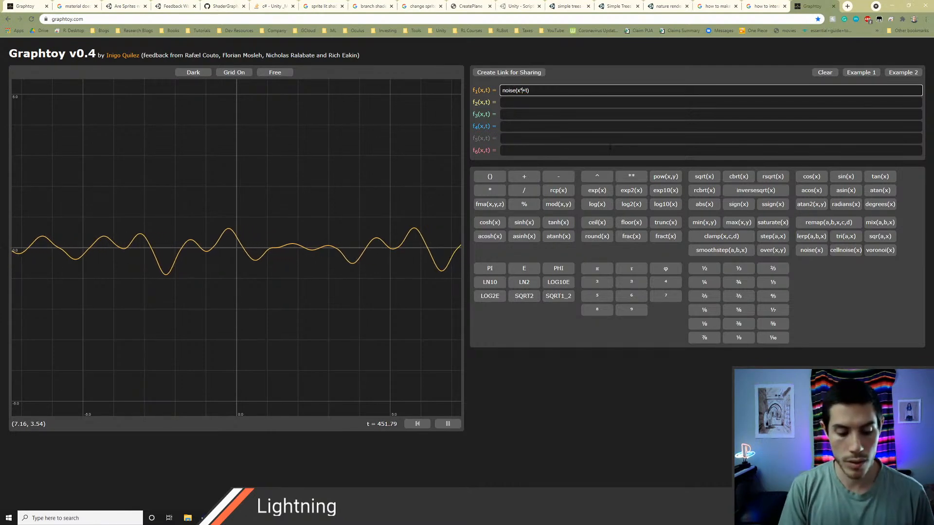
type("*5")
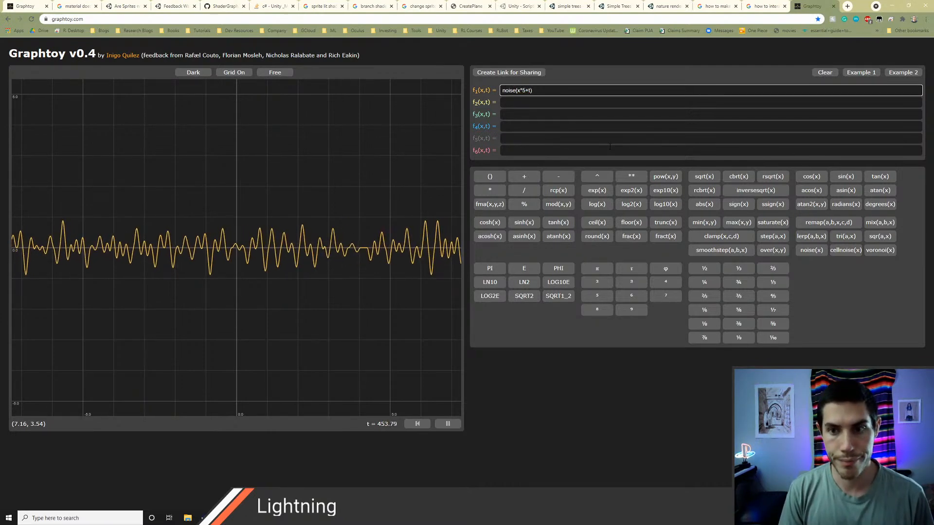
key("BackSpace")
key("BackSpace")
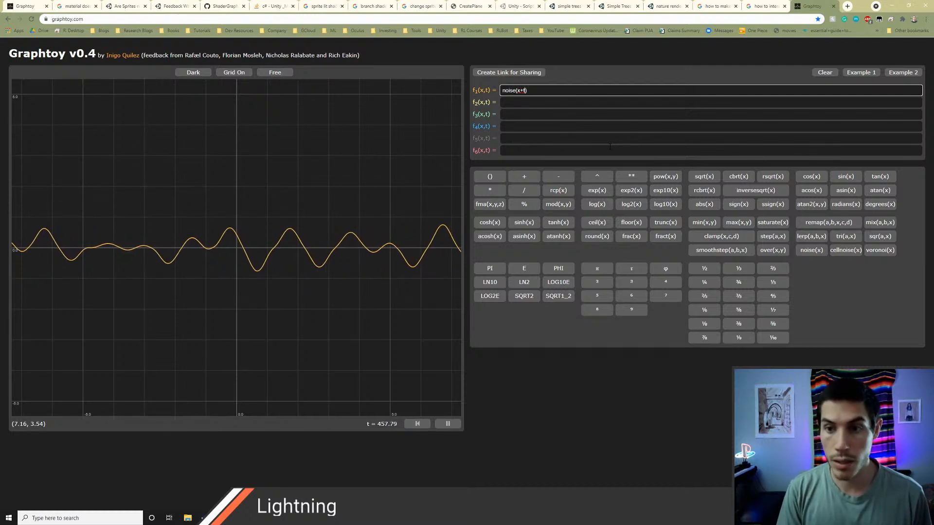
type("*2")
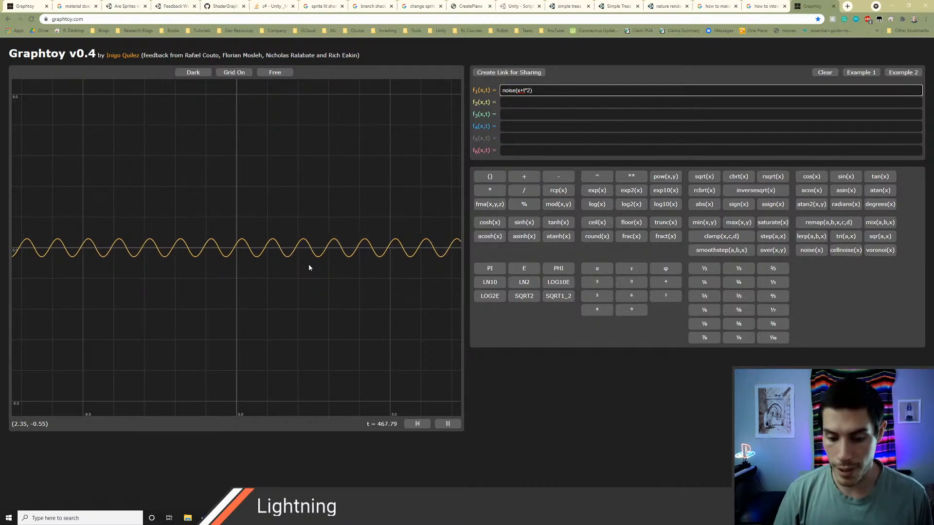
Step: Switch to Unity and examine the tree's trunk and branch planes from the side
key("alt+Tab")
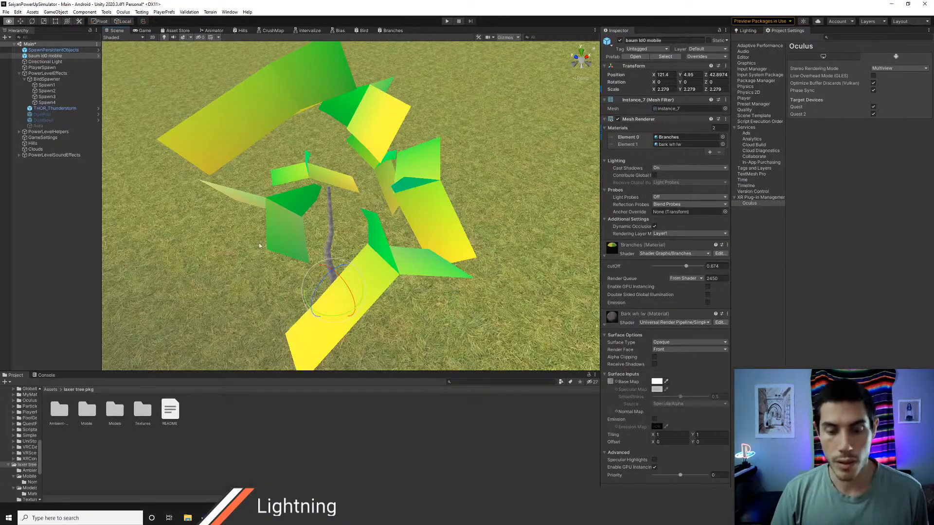
left_click_drag(259, 243, 340, 181, "alt")
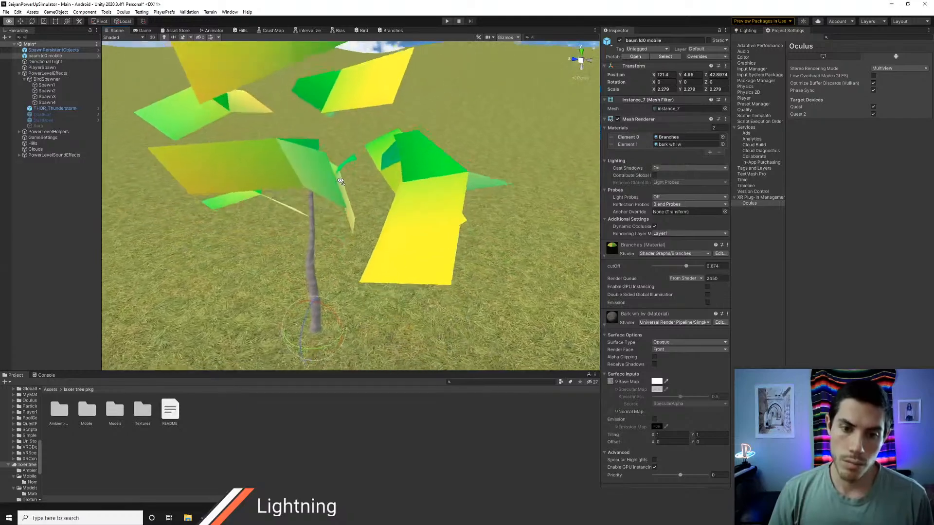
key("w")
right_click_drag(341, 181, 341, 180)
key("a")
key("s")
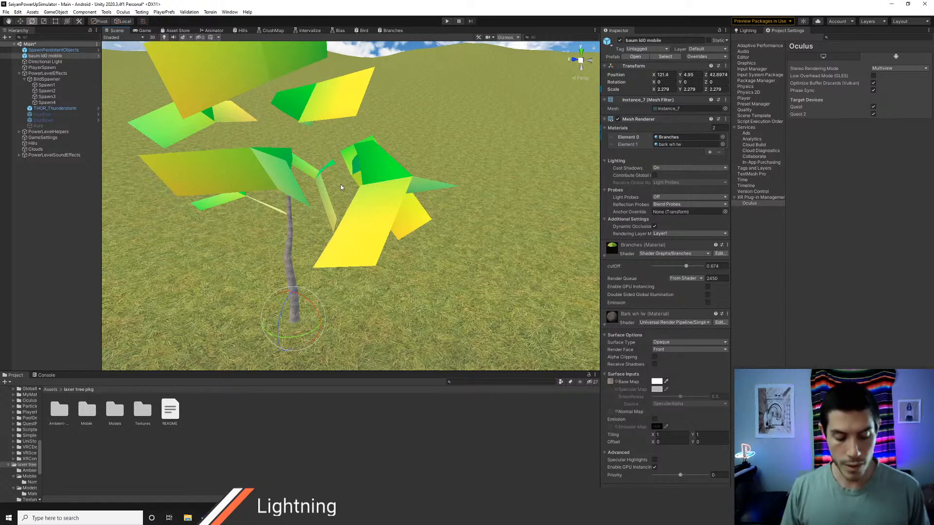
Step: Look through the open windows, including the SpeedTree8 shader code, and open the Branches shader graph in Unity
key("alt+Tab")
key("alt+Tab")
key("alt+Tab")
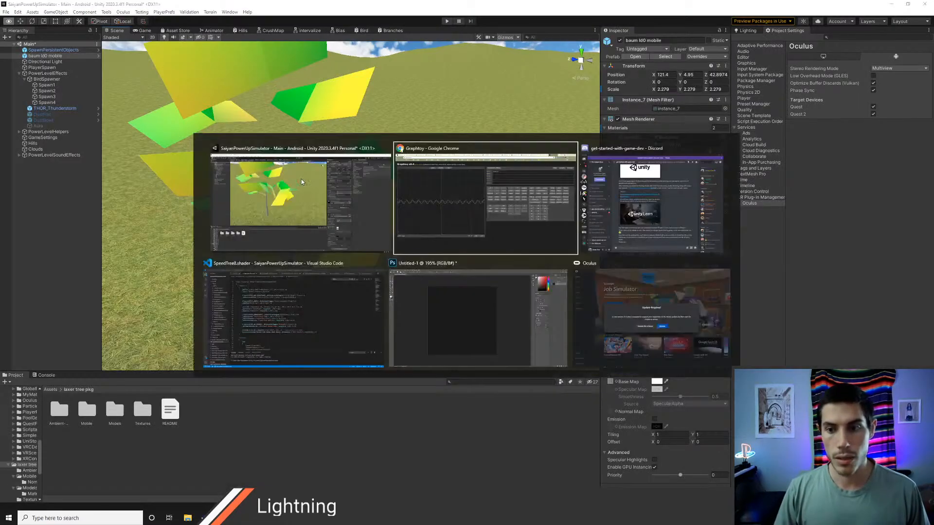
key("alt+Tab")
key("alt+Tab")
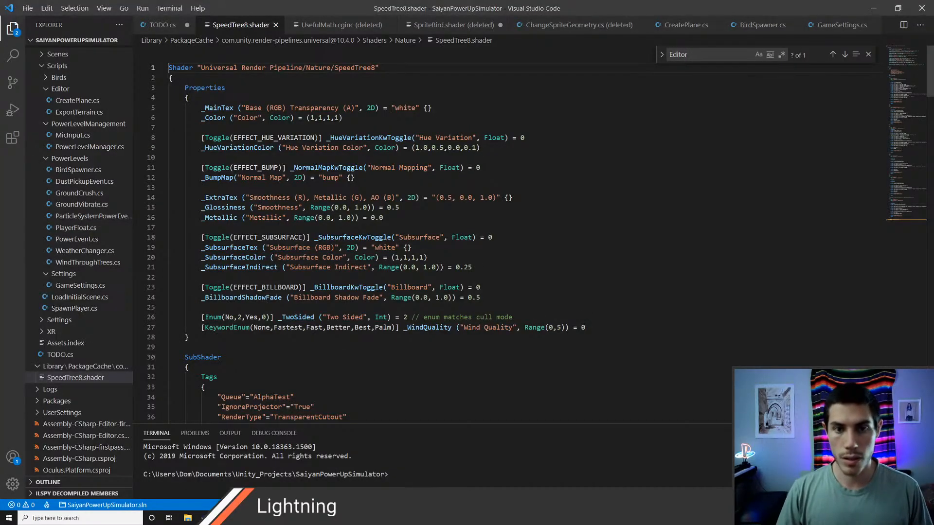
key("alt+Tab")
left_click(390, 31)
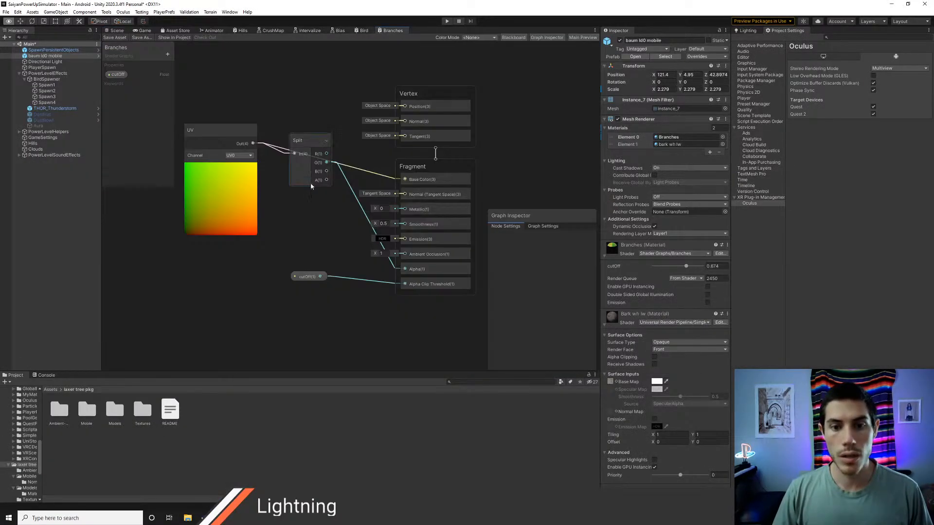
Step: Move the UV and Split nodes together farther away from the Vertex and Fragment blocks
left_click_drag(234, 117, 290, 170)
left_click(359, 259)
middle_click_drag(337, 250, 386, 306)
mouse_move(391, 180)
middle_mouse_down()
mouse_move(352, 200)
mouse_move(375, 172)
middle_mouse_up()
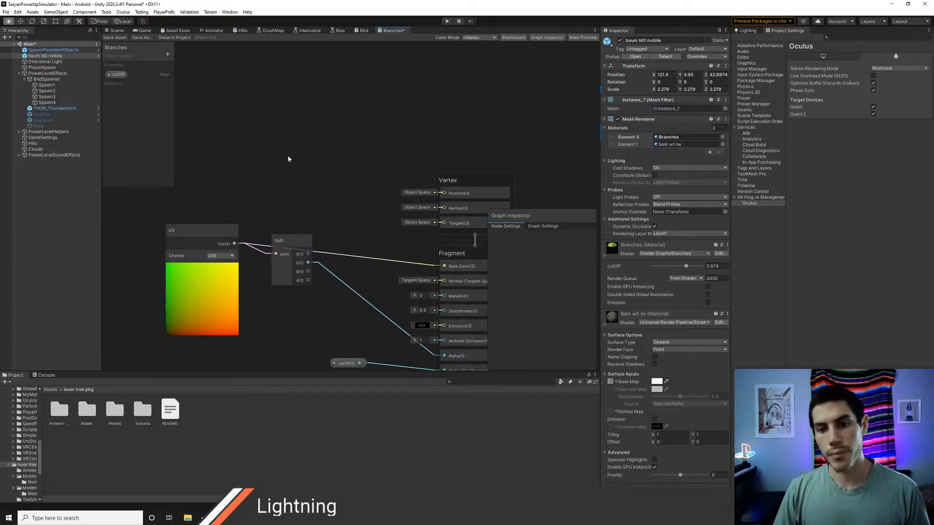
Step: Add a Tangent Vector node to the Branches graph and place it above the UV node
right_click(259, 146)
left_click(301, 151)
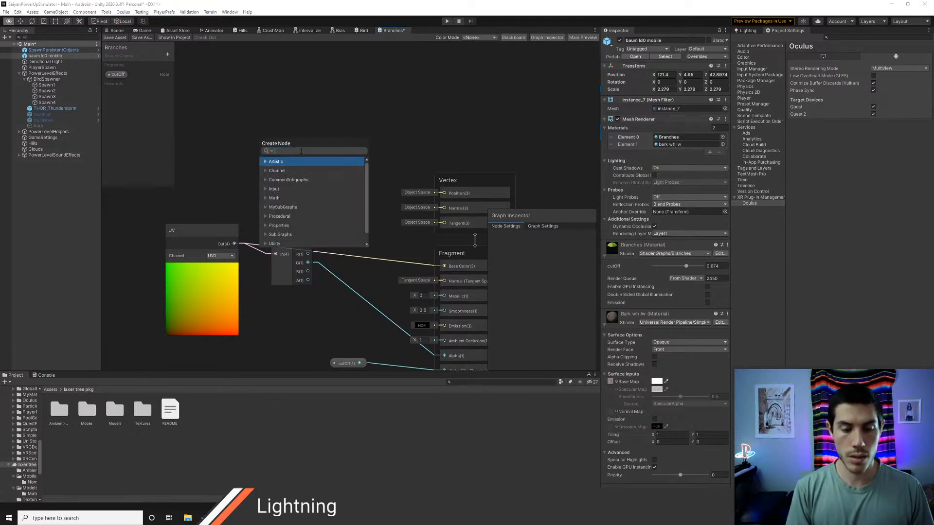
type("norma")
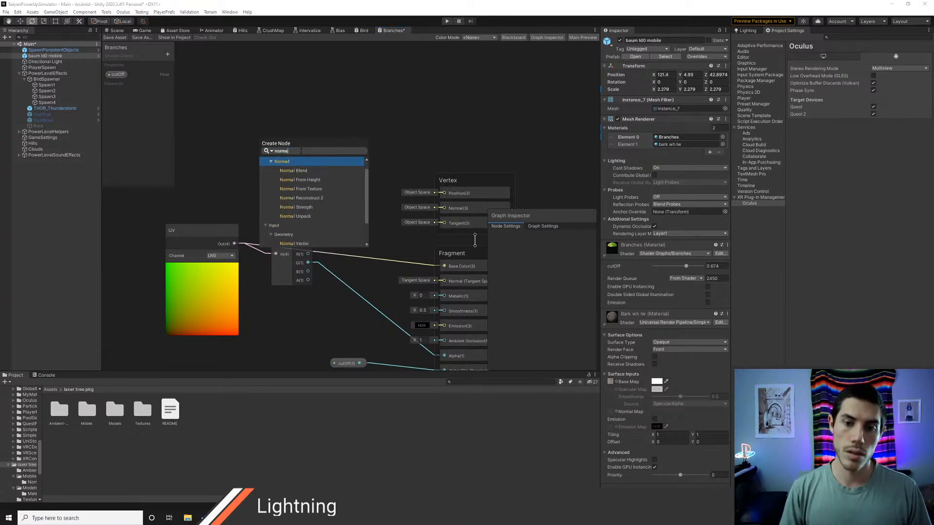
key("BackSpace")
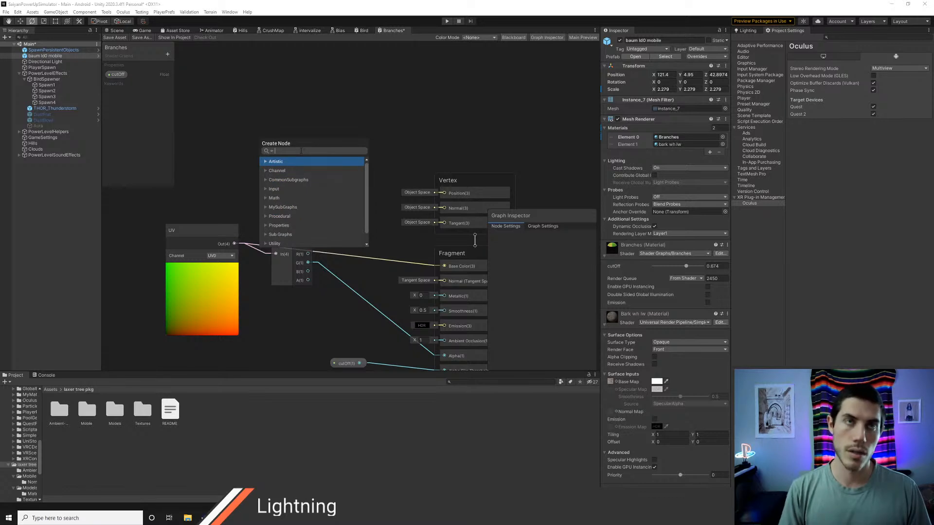
type("tan")
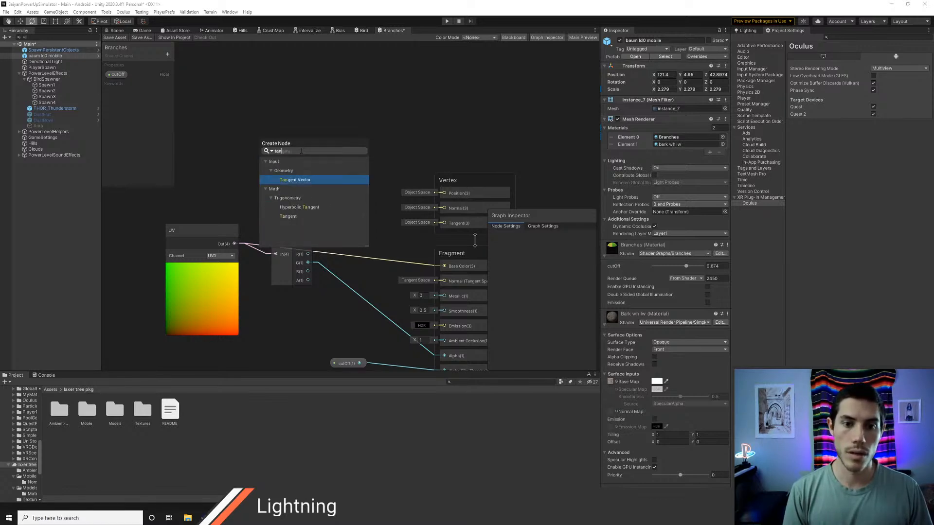
key("Down")
key("Down")
key("Down")
key("Down")
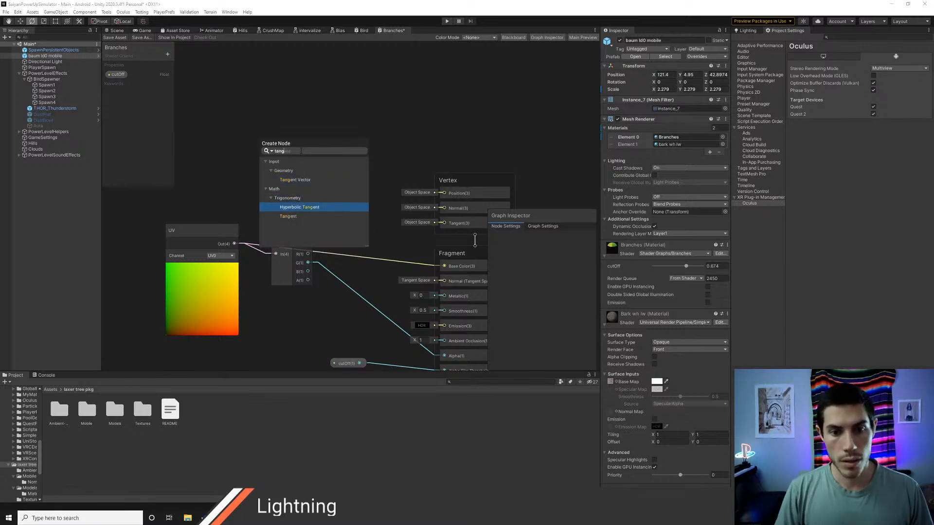
key("Up")
key("Up")
key("Up")
key("Up")
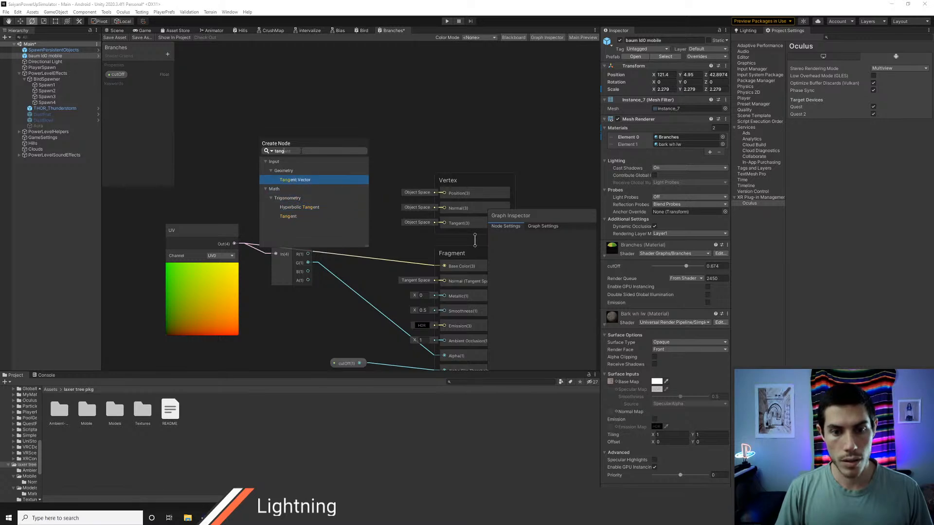
key("Return")
left_click_drag(293, 148, 233, 110)
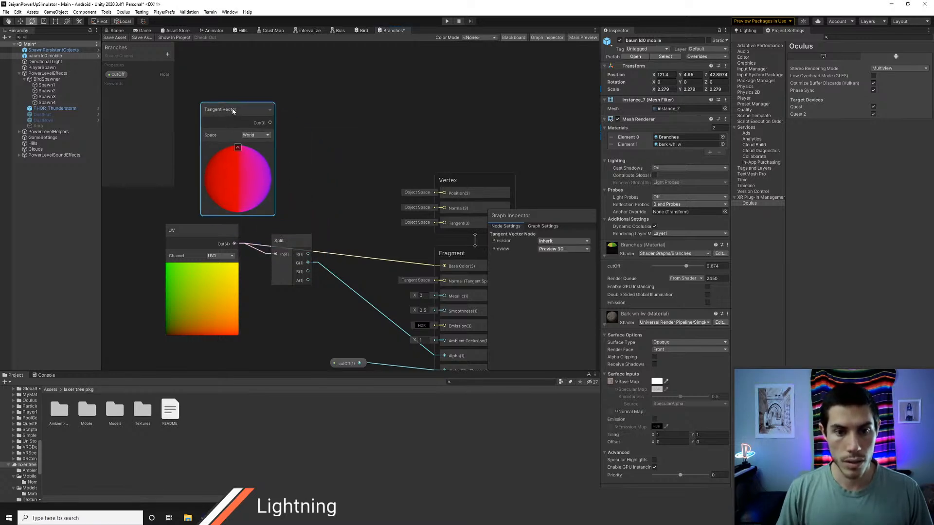
Step: Set the Tangent Vector node's space to Object and move the node slightly farther from the UV node
left_click(267, 135)
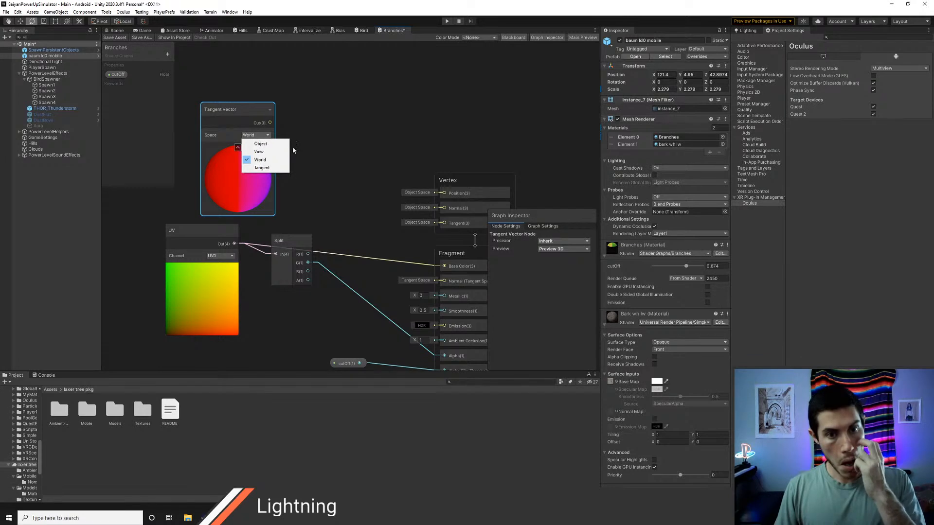
left_click(275, 148)
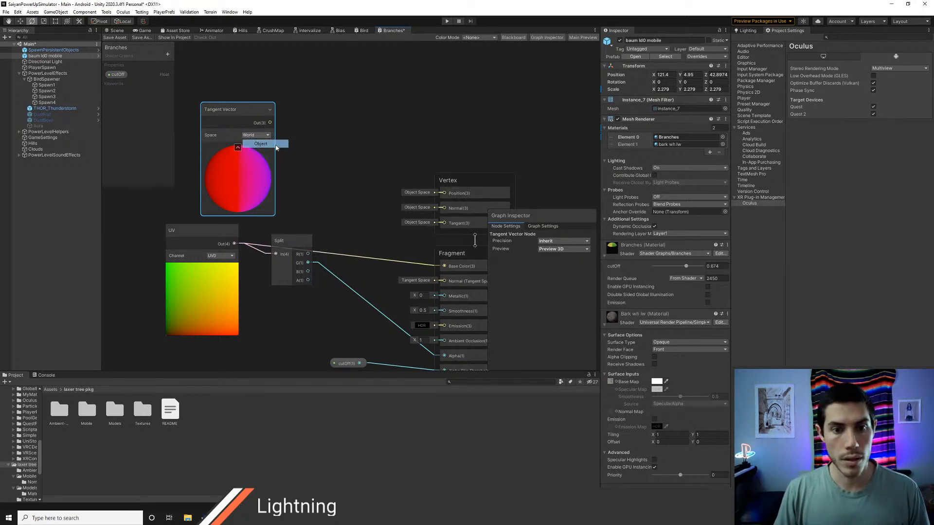
middle_click_drag(318, 156, 339, 150)
left_click_drag(255, 100, 238, 86)
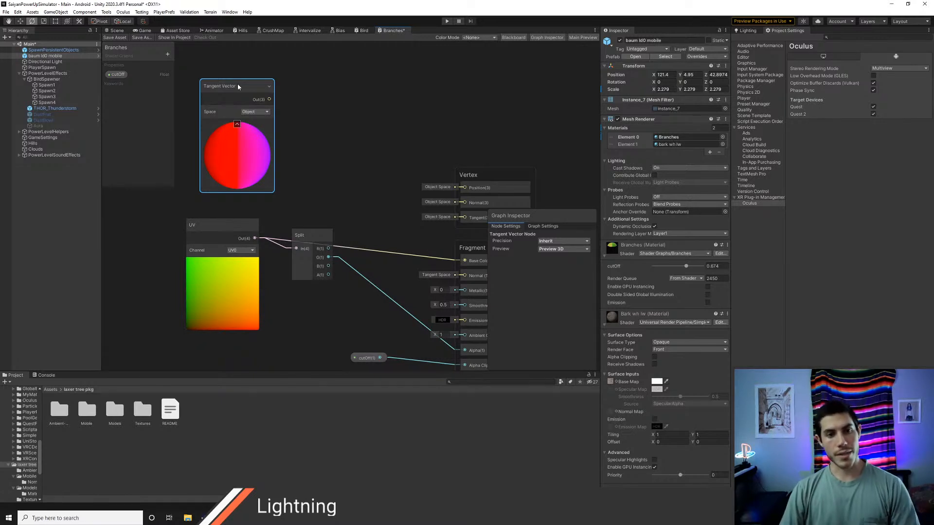
right_click(327, 108)
left_click(346, 113)
type("bita")
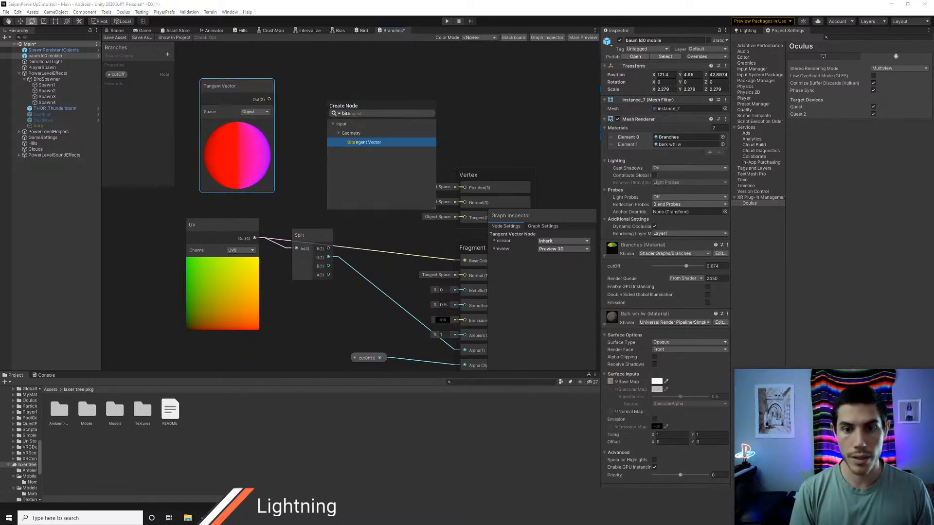
key("Escape")
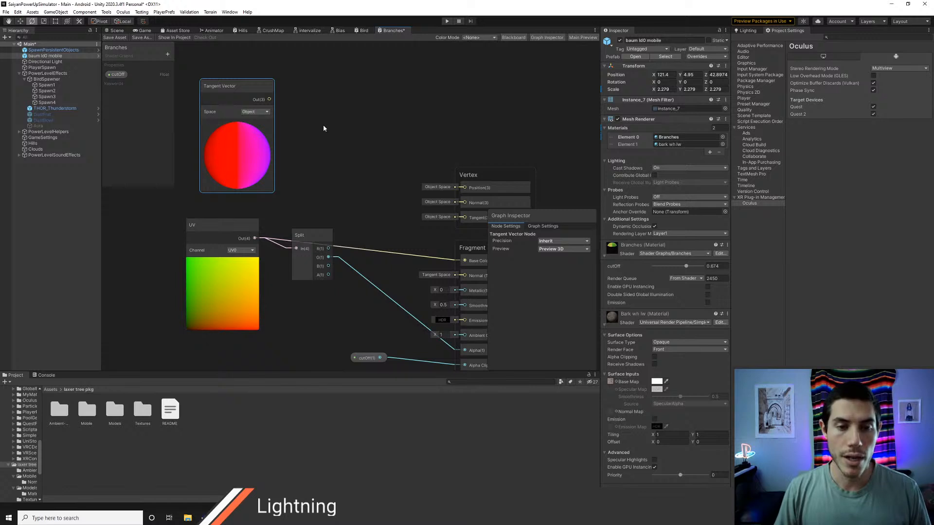
Step: Add a Rotate About Axis node, connect the Tangent Vector output to its Axis input, and space the two nodes apart
scroll(326, 123, "down", 2)
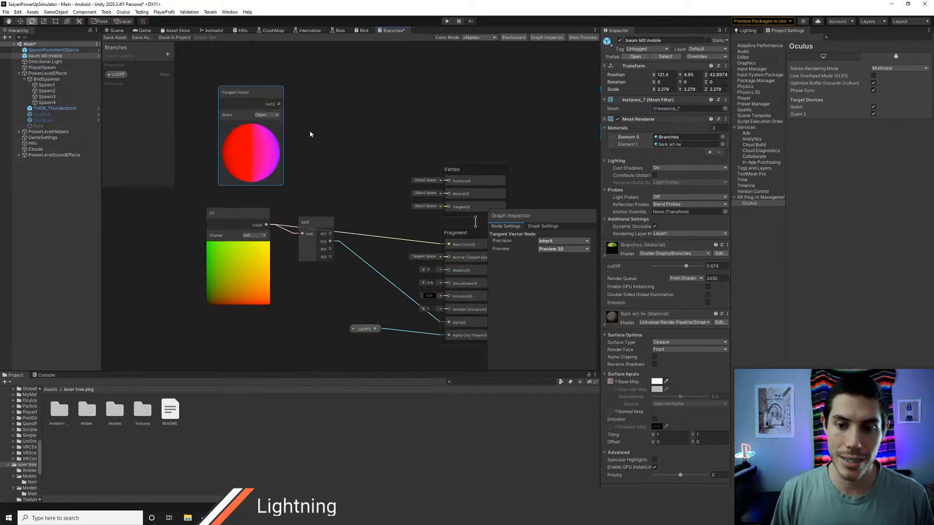
middle_click_drag(310, 132, 351, 149)
left_click_drag(287, 113, 267, 111)
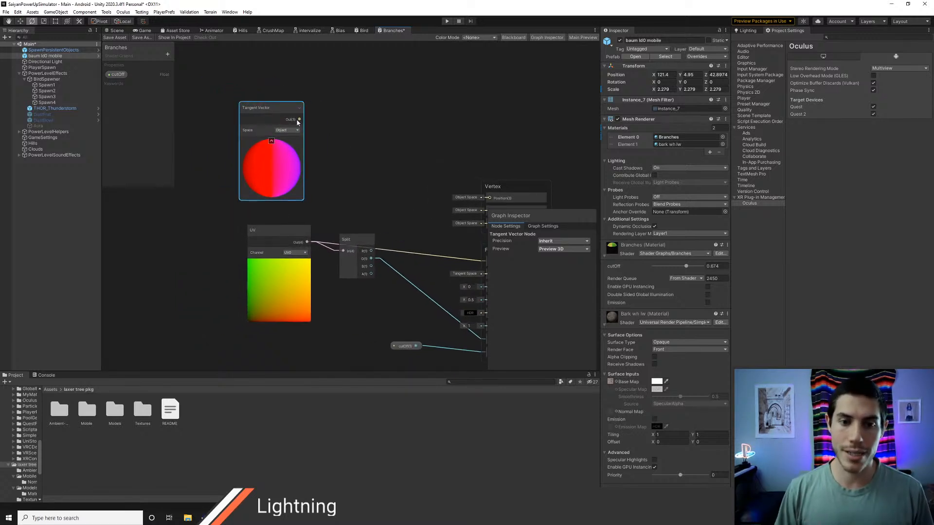
right_click(336, 136)
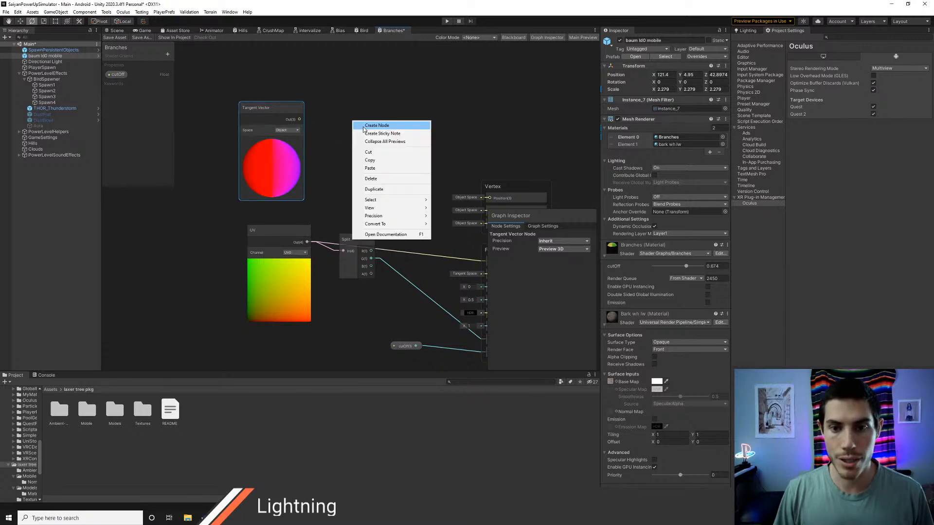
left_click(365, 127)
type("rotat")
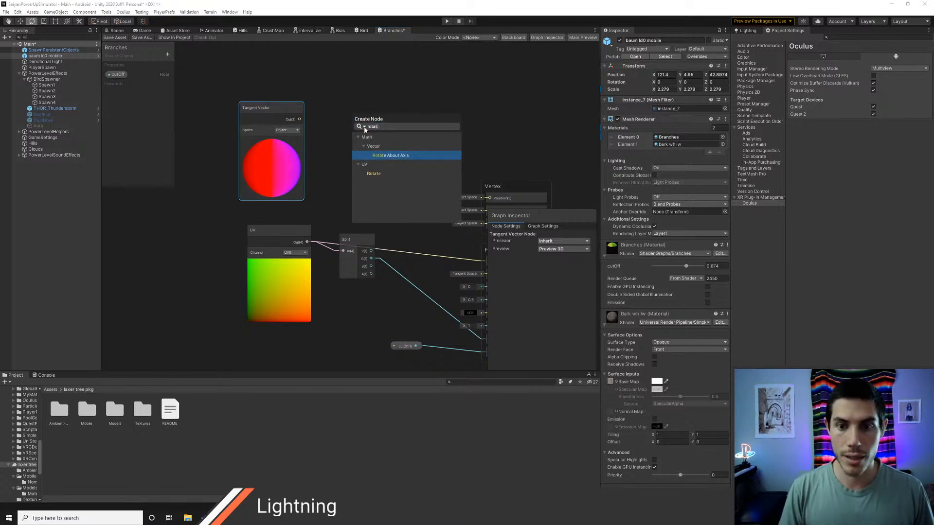
key("Return")
left_click_drag(379, 91, 381, 90)
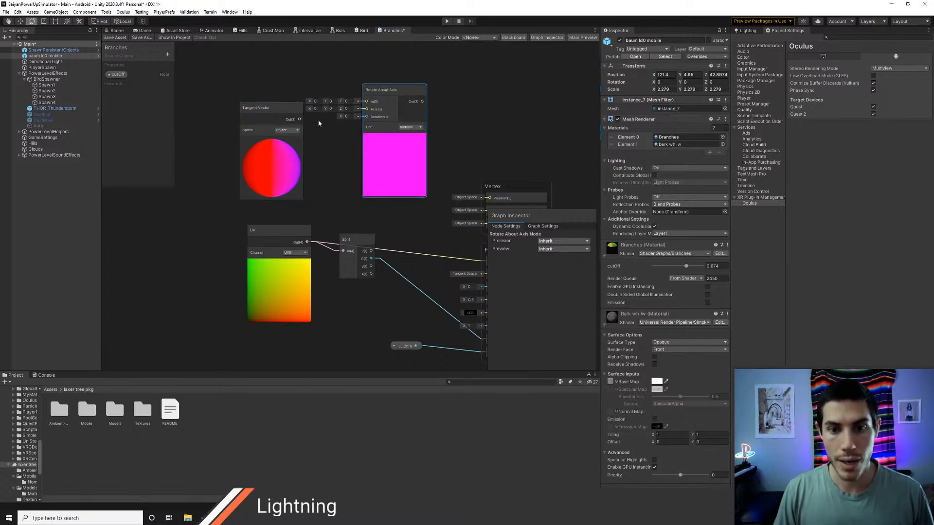
left_click_drag(304, 121, 366, 109)
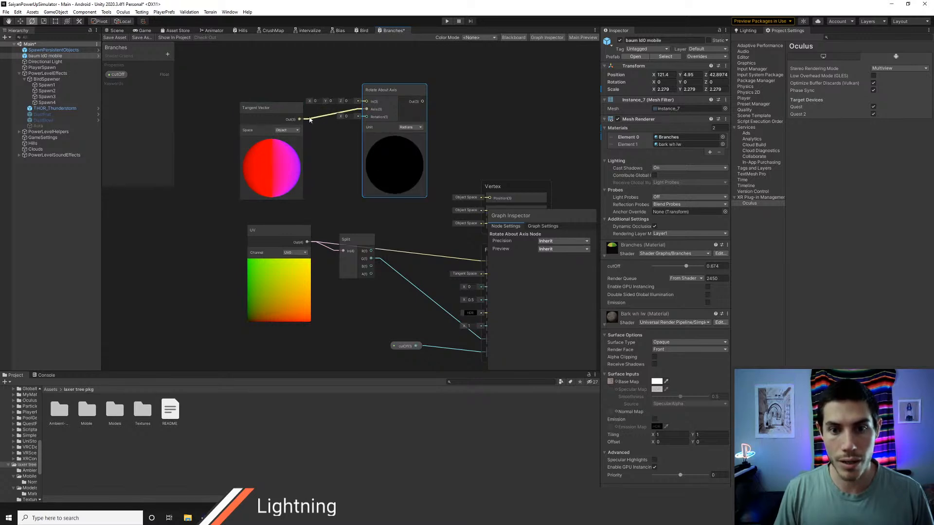
left_click_drag(272, 107, 264, 106)
left_click_drag(383, 86, 378, 81)
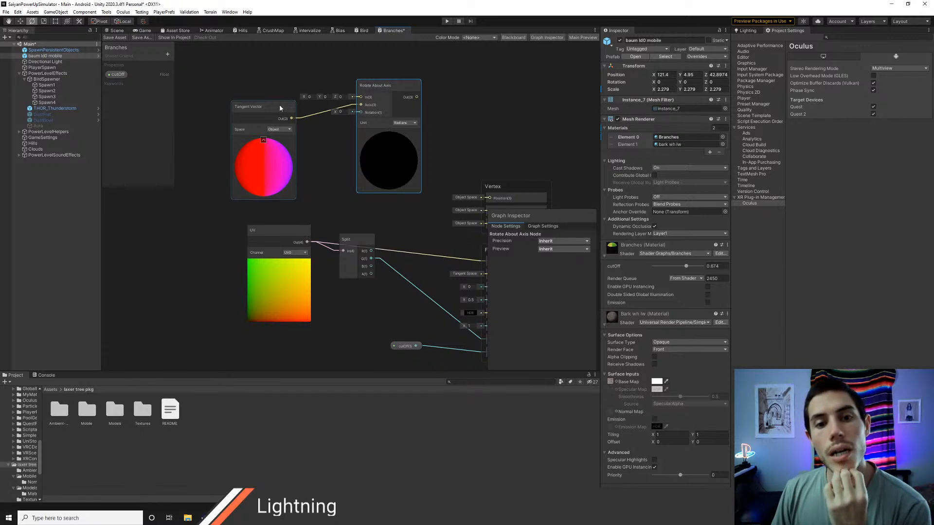
left_click_drag(279, 104, 276, 113)
right_click(257, 70)
left_click(272, 73)
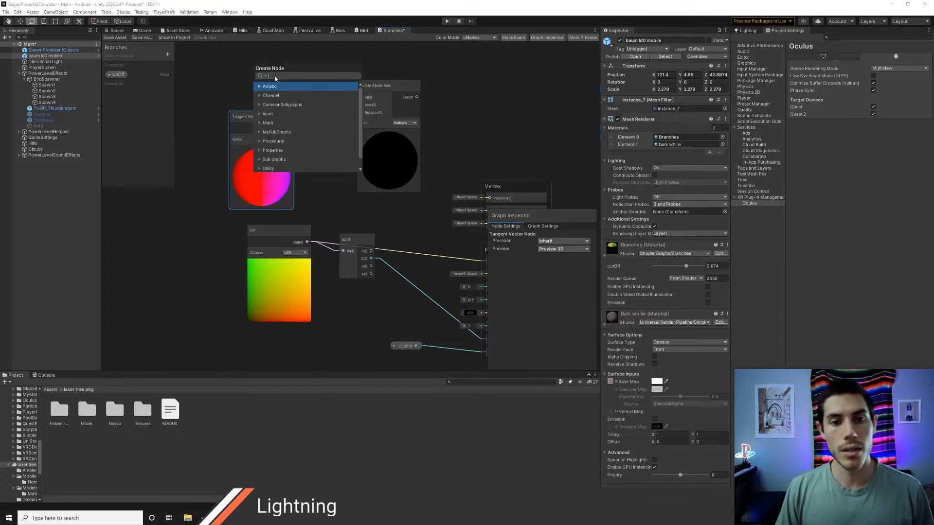
type("object")
key("Return")
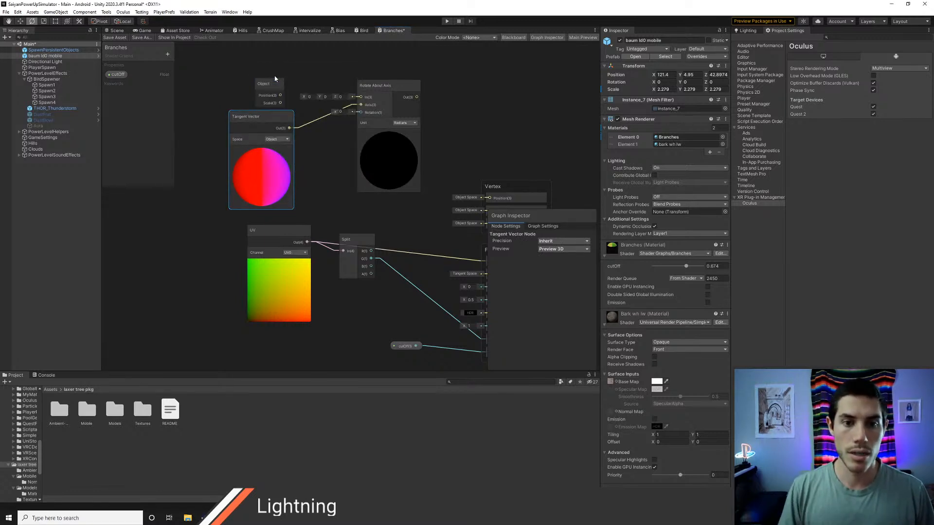
left_click(272, 86)
key("Delete")
Step: Add a Position node above the Tangent Vector node
right_click(266, 84)
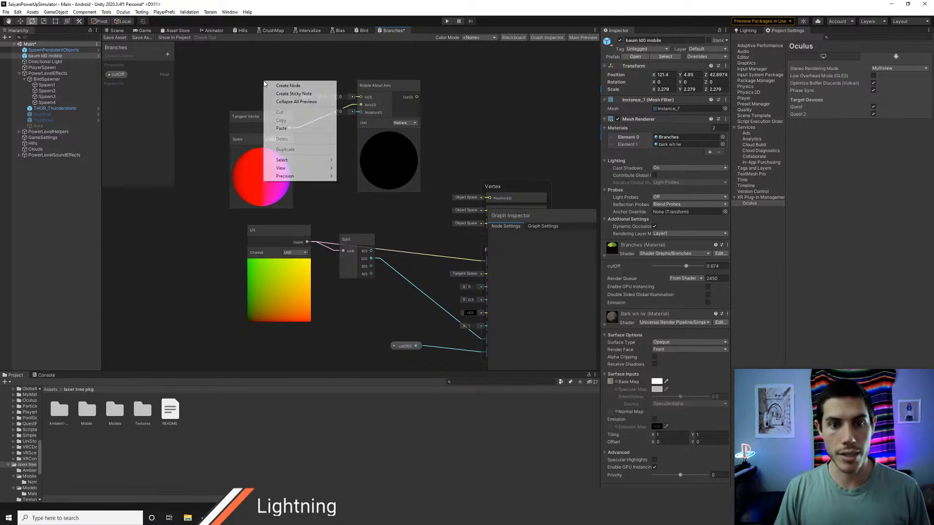
left_click(267, 87)
type("pos")
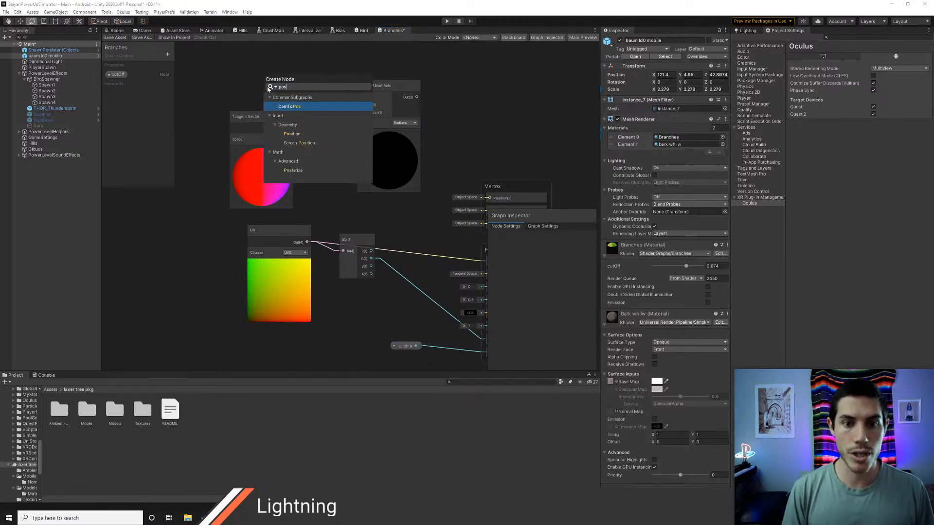
key("Down")
key("Down")
key("Down")
key("Down")
key("Up")
key("Return")
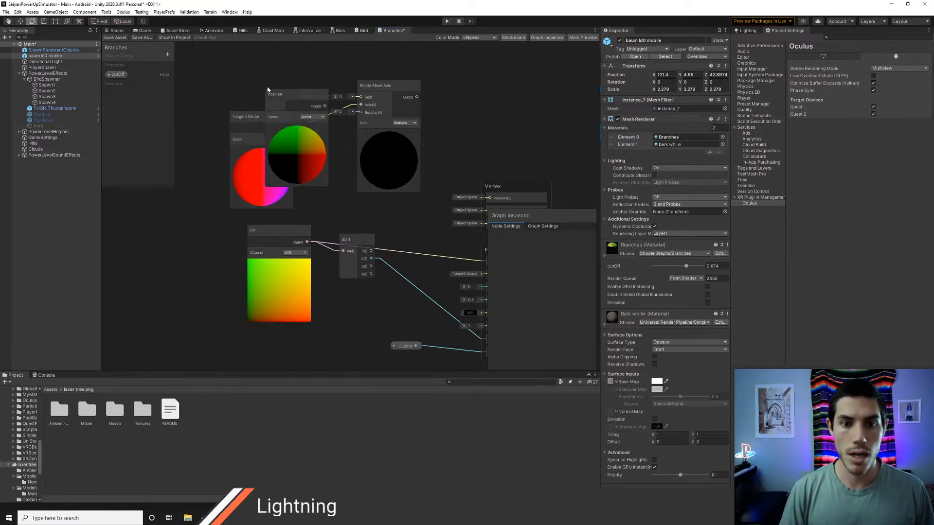
Step: Set the Position node to Object space, connect it to Rotate About Axis's In input, and collapse the Position and Tangent Vector previews
left_click(321, 117)
left_click(327, 126)
left_click_drag(290, 95, 360, 172)
left_click(253, 125)
left_click(261, 224)
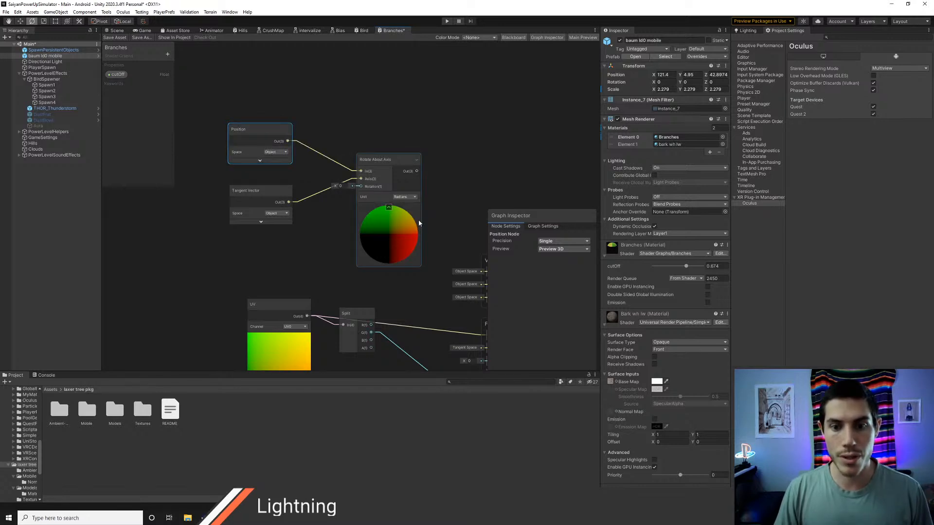
Step: Create a Float property named rotation and connect it to the Rotation input of the Rotate About Axis node
middle_click_drag(419, 224, 396, 201)
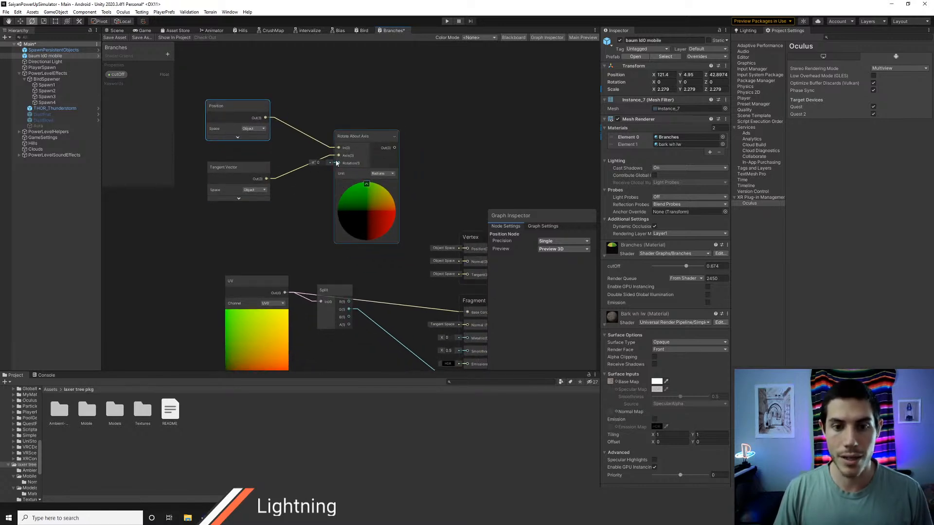
left_click(167, 54)
left_click(186, 60)
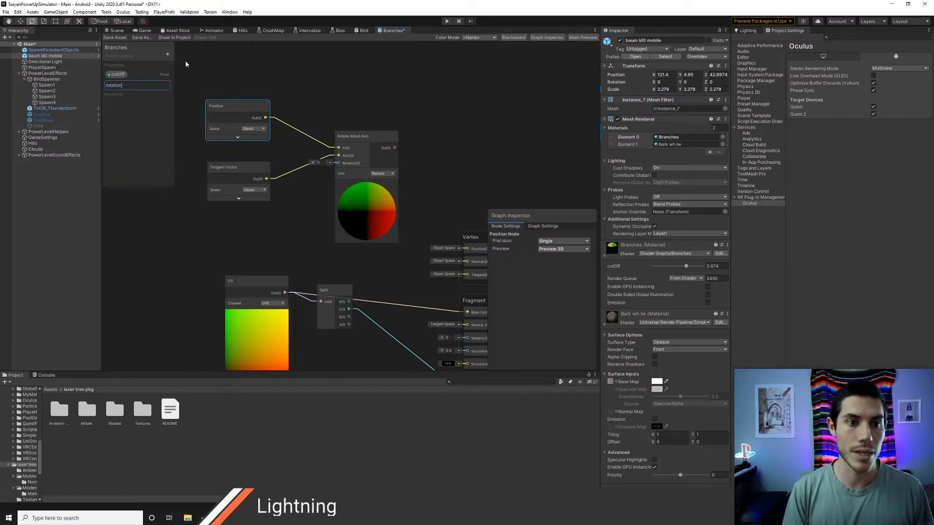
left_click_drag(125, 89, 331, 167)
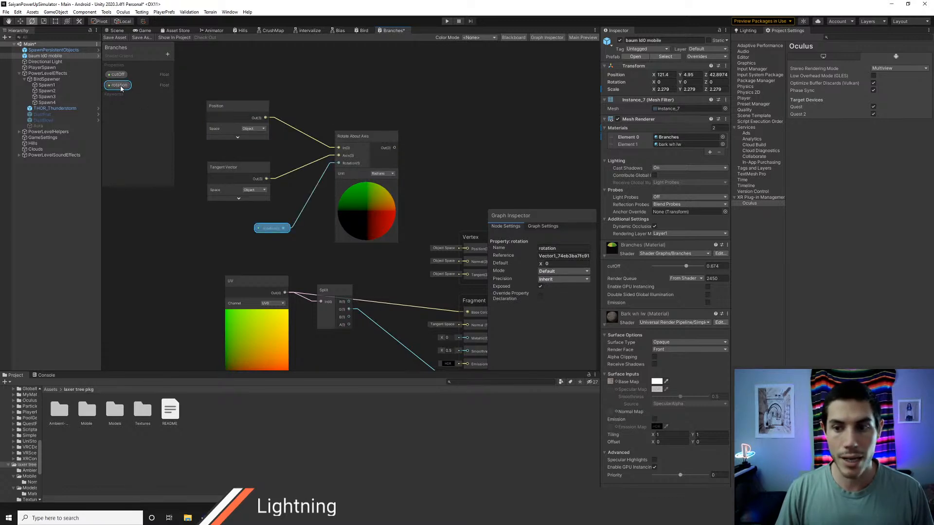
Step: Change the rotation property's mode to Slider with a maximum of 6.28
left_click(547, 274)
left_click(555, 279)
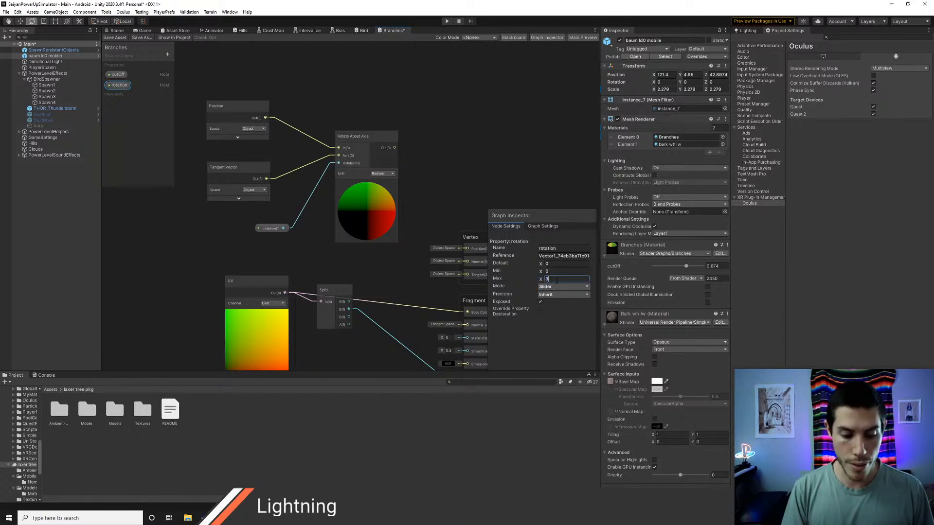
key("BackSpace")
key("BackSpace")
key("BackSpace")
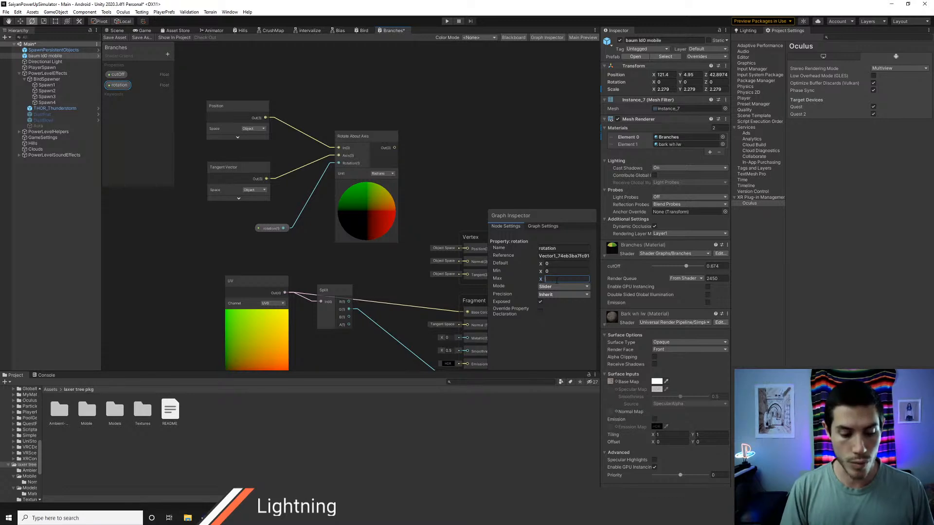
type("6.28")
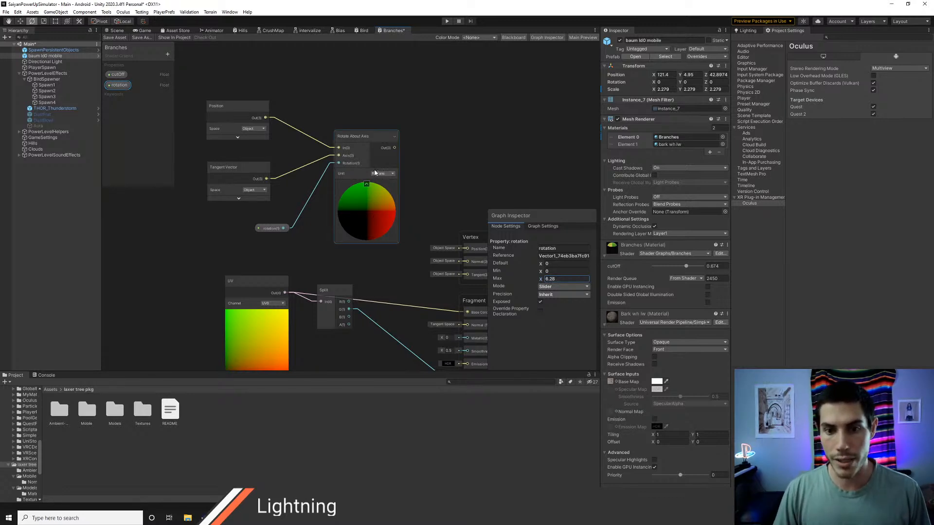
Step: Connect the Rotate About Axis output to the Vertex Position input and return to the scene with the tree
middle_click_drag(434, 174, 396, 141)
left_click_drag(356, 116, 426, 218)
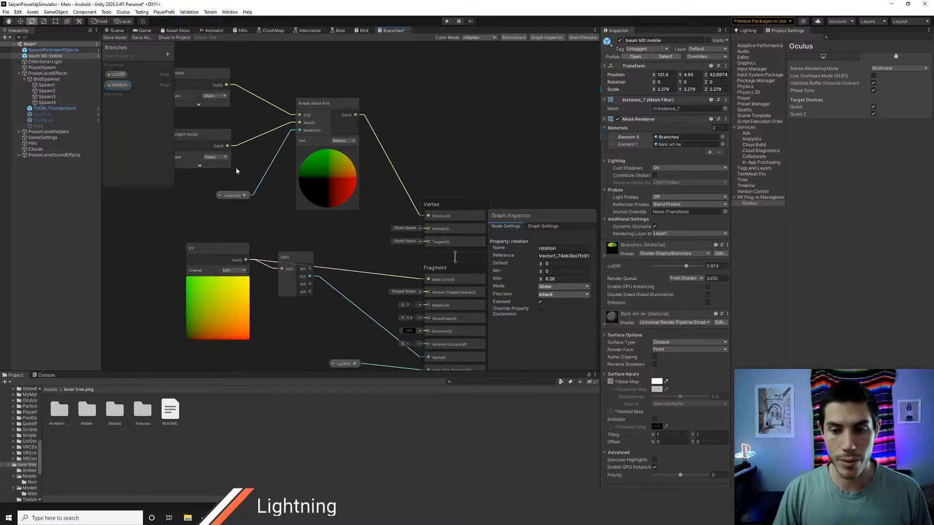
left_click(116, 31)
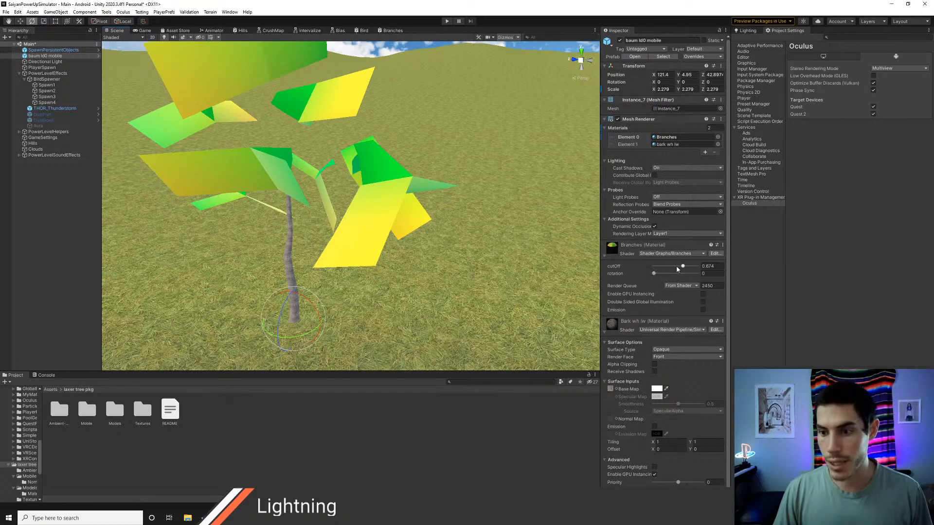
Step: Set the Branches material's cutOff to 0 and rotation to 0.89, and inspect the rotated branch planes
left_click_drag(677, 269, 658, 283)
scroll(567, 265, "down", 5)
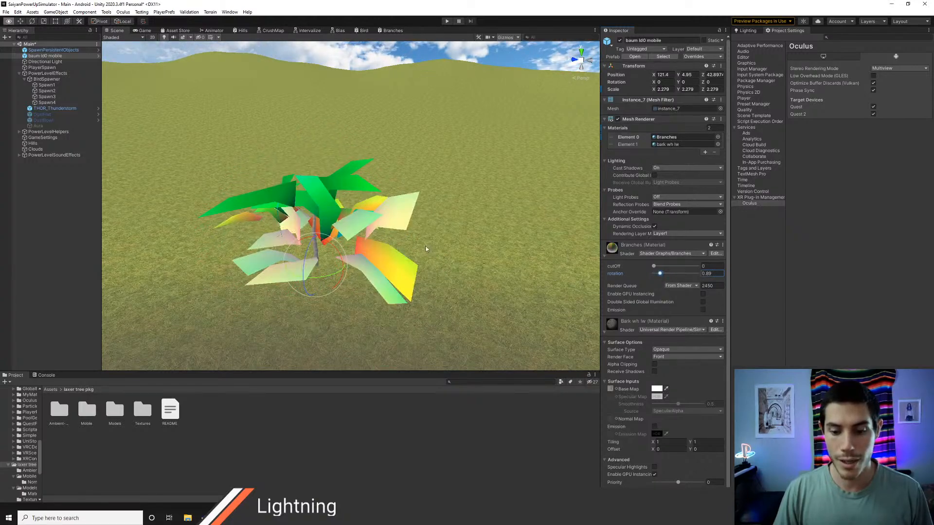
right_click_drag(425, 248, 409, 236)
key("w")
key("s")
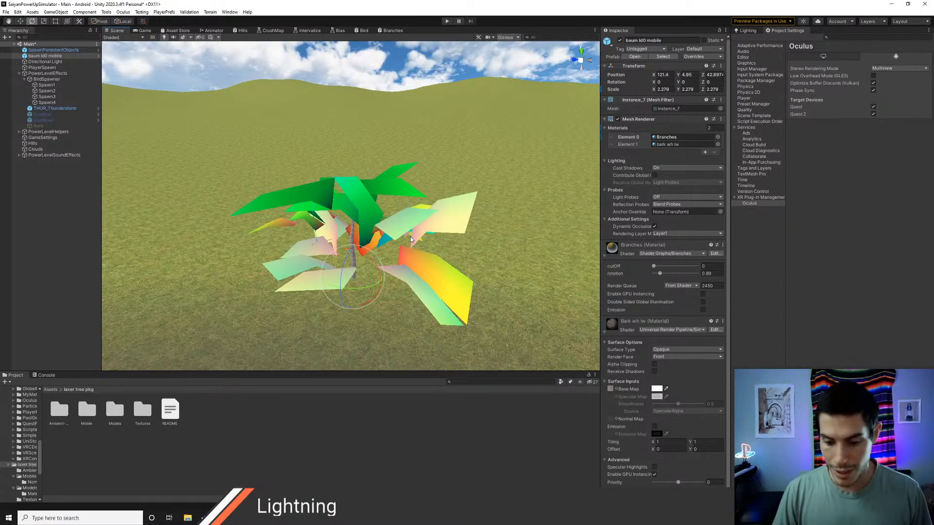
Step: Switch to Chrome, search the web for neuralink, skim the results and close that page
key("w")
right_click_drag(420, 303, 377, 244)
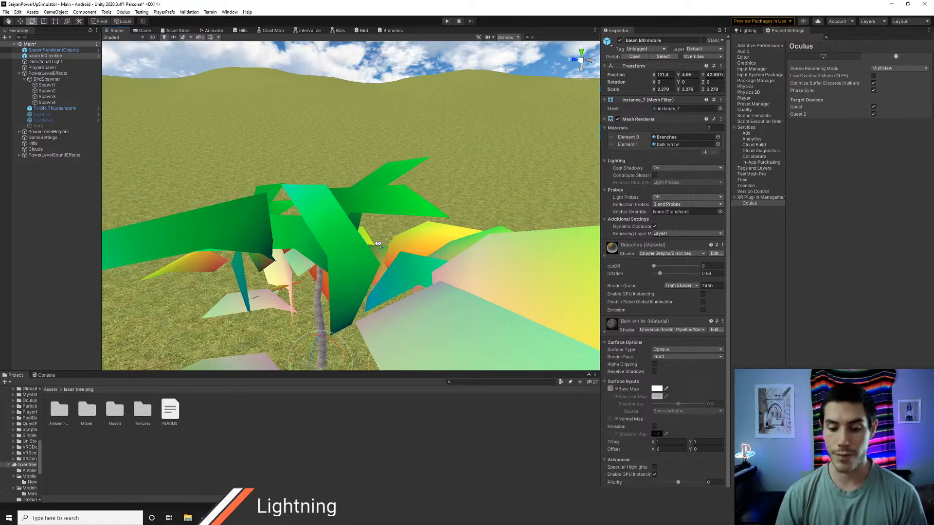
key("alt+Tab")
key("alt+Tab")
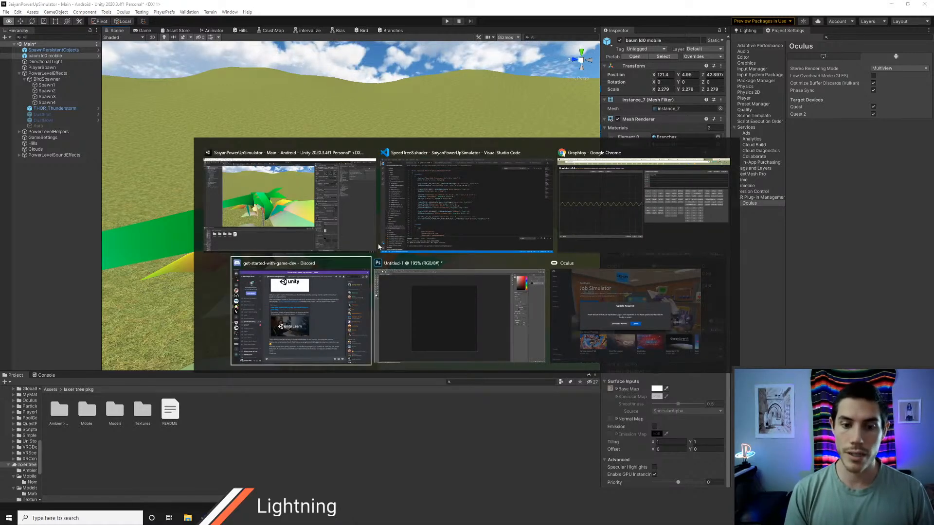
key("ctrl+l")
type("neuralink")
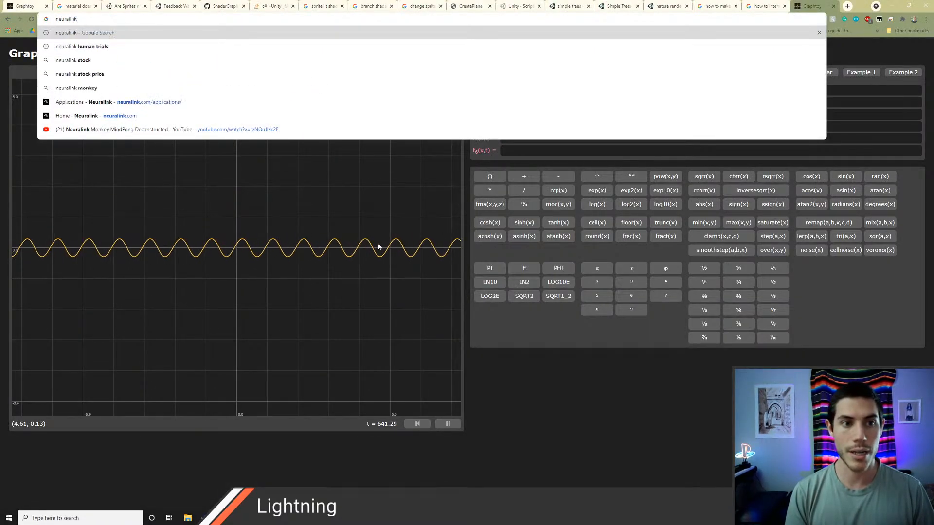
key("Return")
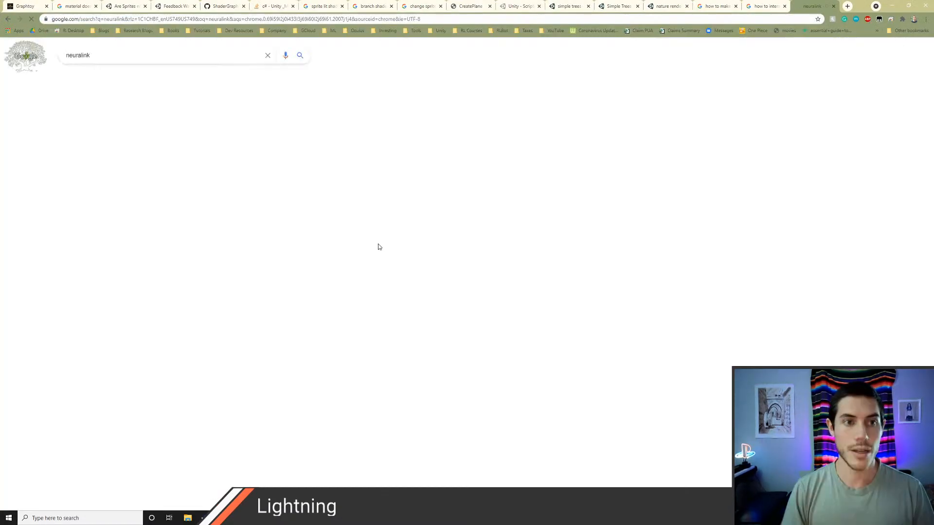
scroll(288, 181, "down", 2)
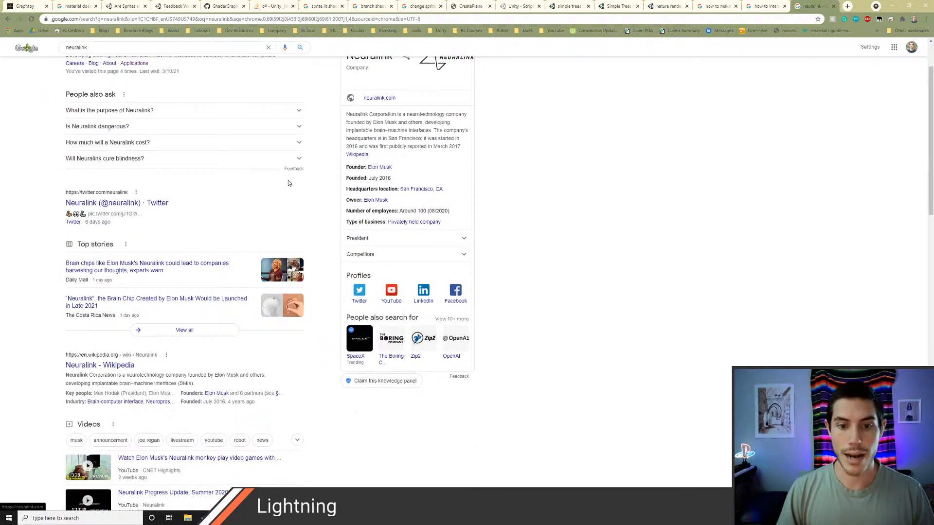
scroll(288, 183, "up", 1)
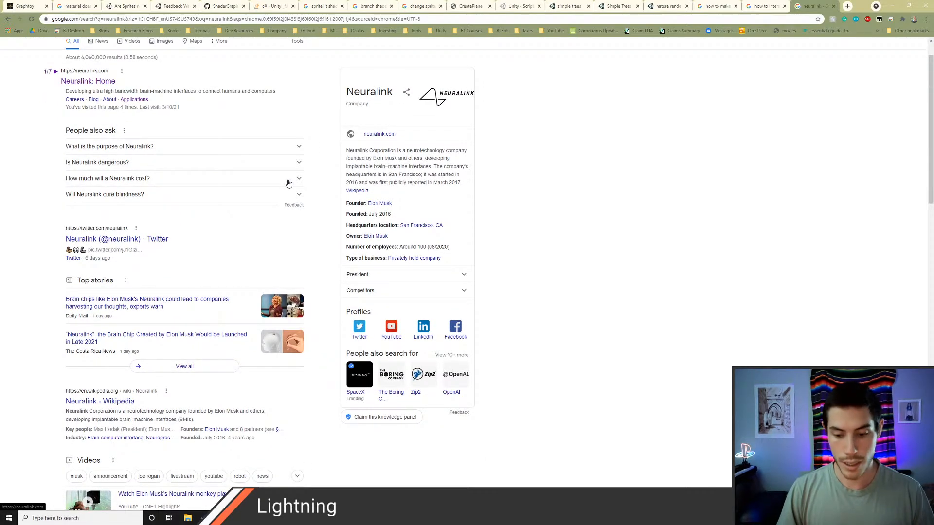
key("ctrl+w")
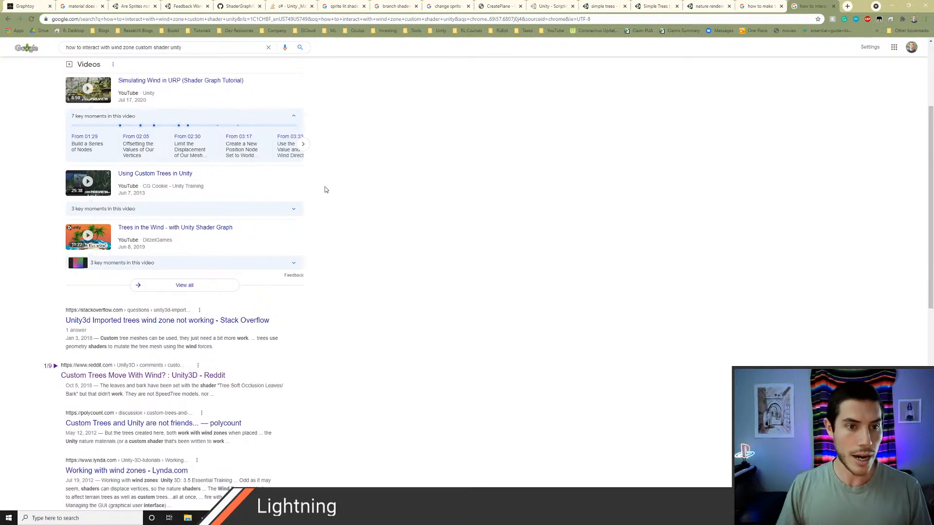
Step: Return to Unity, inspect the rotated branch planes up close and set the Branches material's rotation to 0
key("alt+Tab")
left_click_drag(332, 189, 357, 206, "alt")
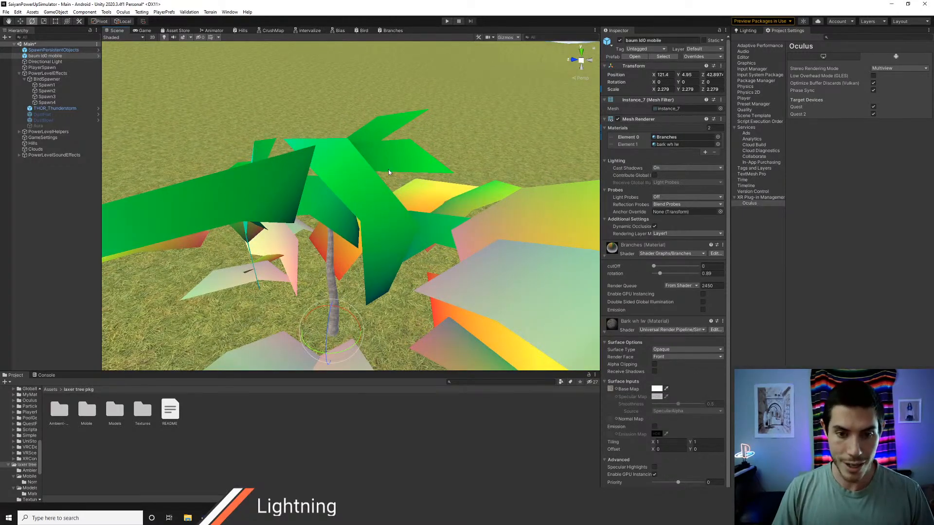
middle_click_drag(372, 196, 390, 177)
scroll(428, 188, "up", 5)
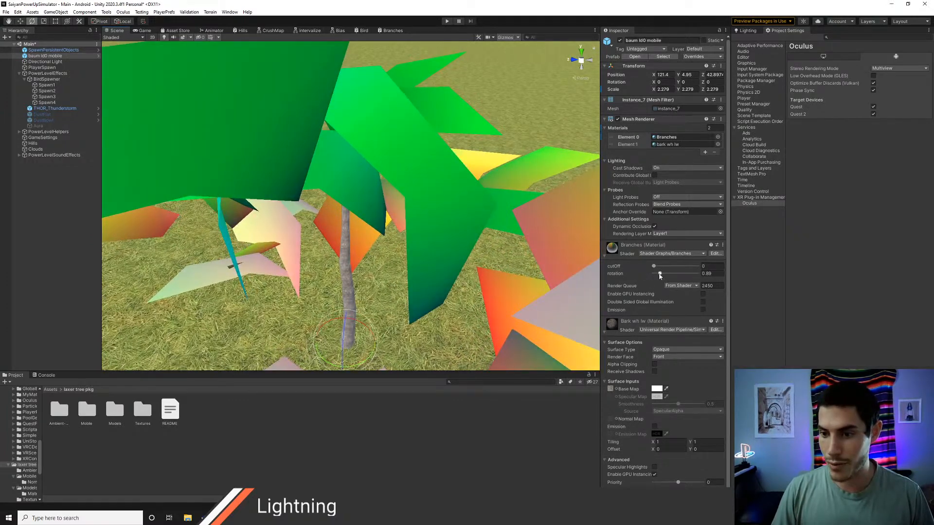
left_click_drag(660, 276, 652, 273)
key("alt+Tab")
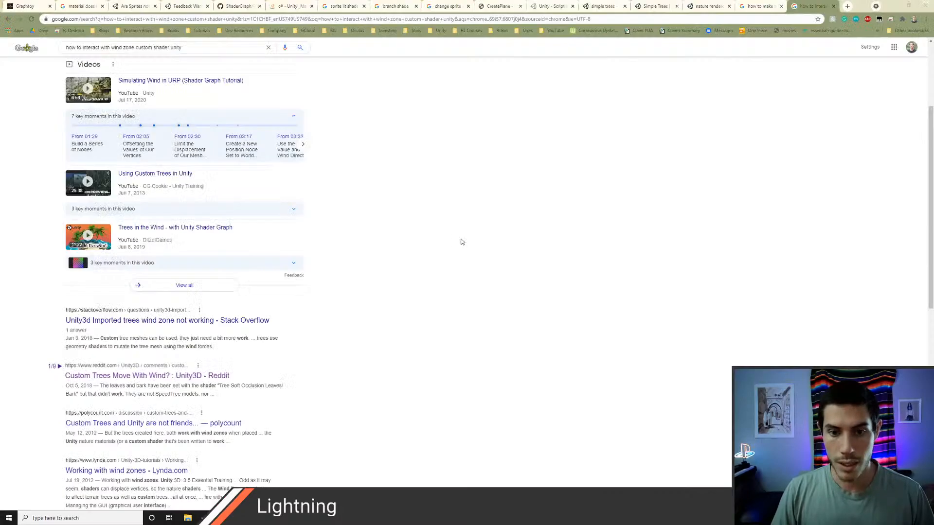
key("alt+Tab")
key("alt+Tab")
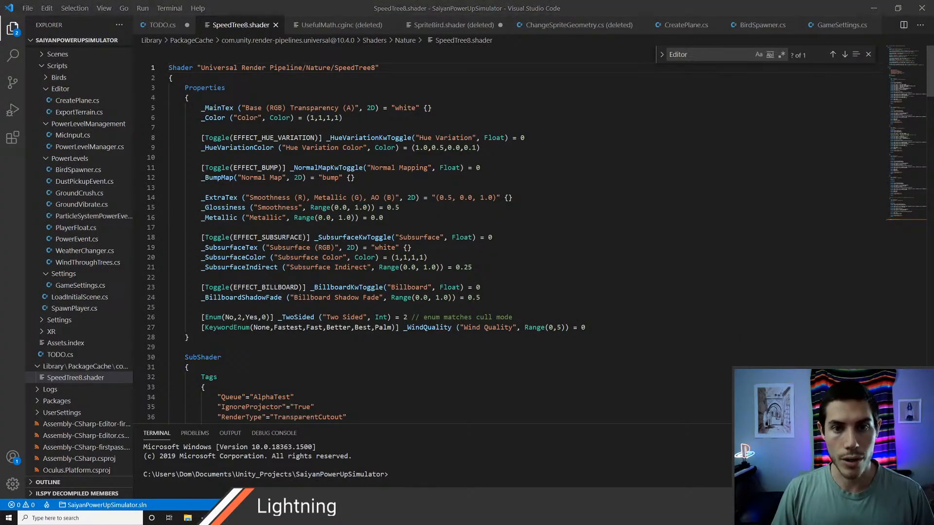
key("alt+Tab")
key("alt+Tab")
key("alt+Tab")
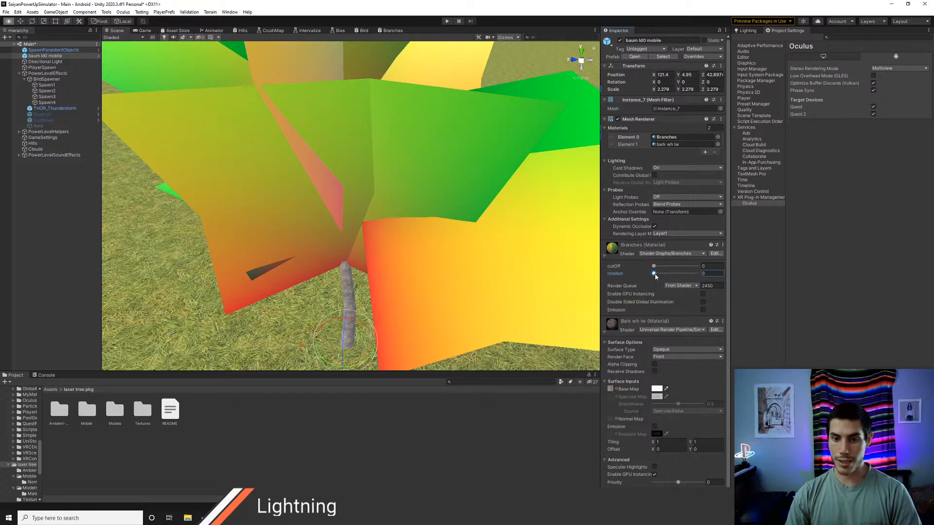
Step: Set the Branches material's cutOff to 0.967, test small rotation values on the remaining branch strips and return rotation to 0
left_click_drag(655, 276, 696, 269)
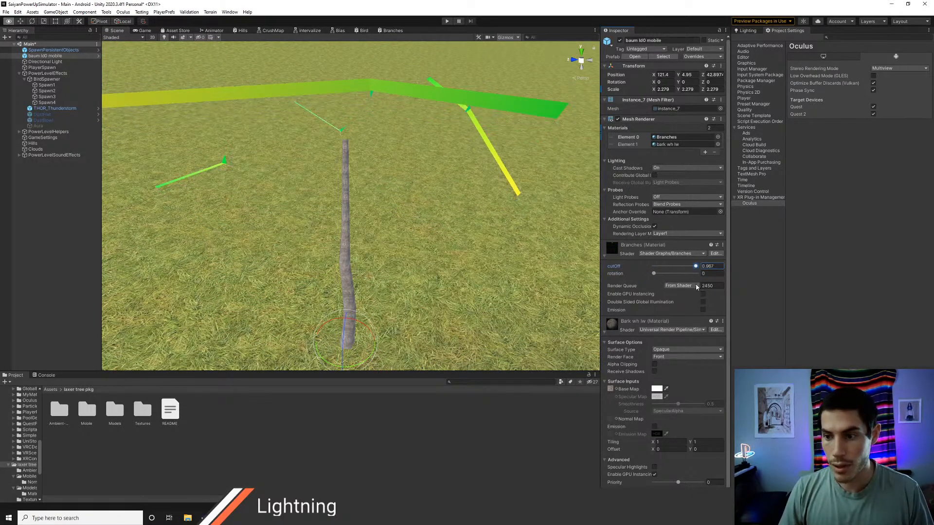
right_click_drag(462, 195, 327, 187)
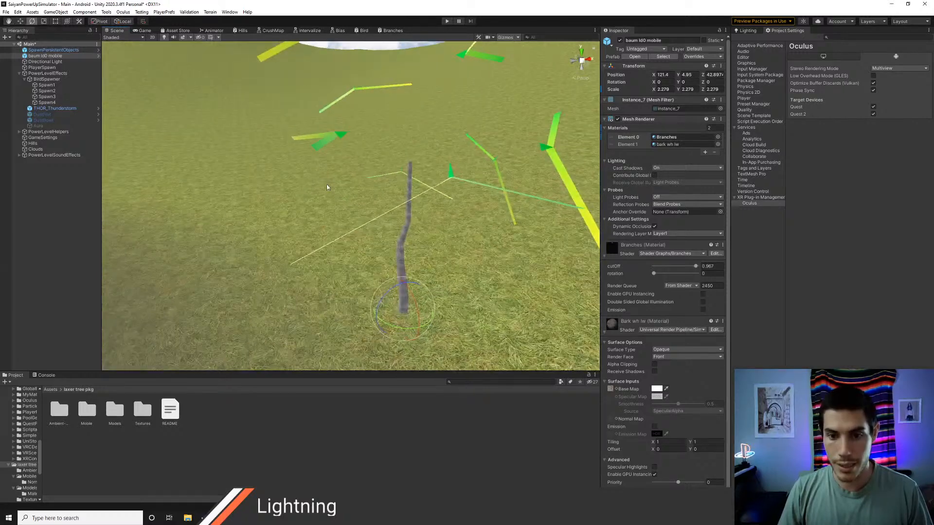
left_click(655, 276)
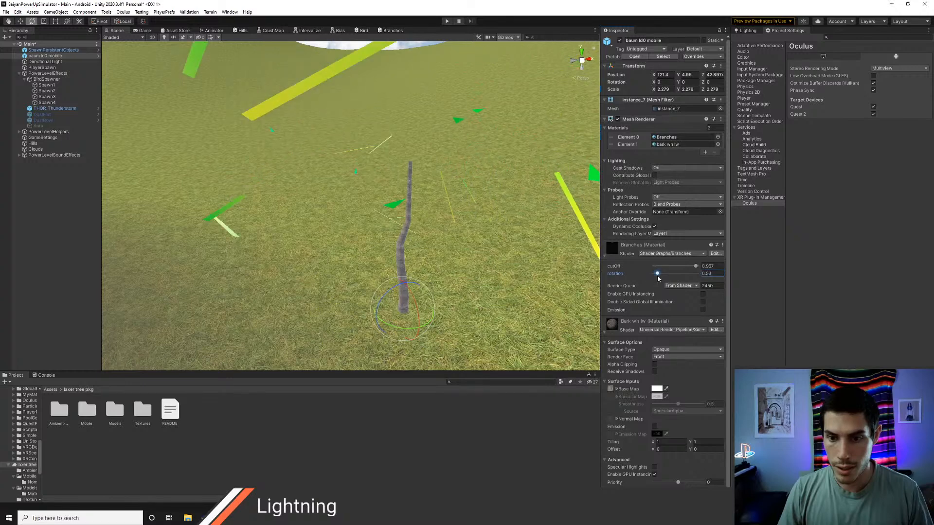
left_click_drag(655, 276, 654, 276)
right_click_drag(456, 231, 447, 229)
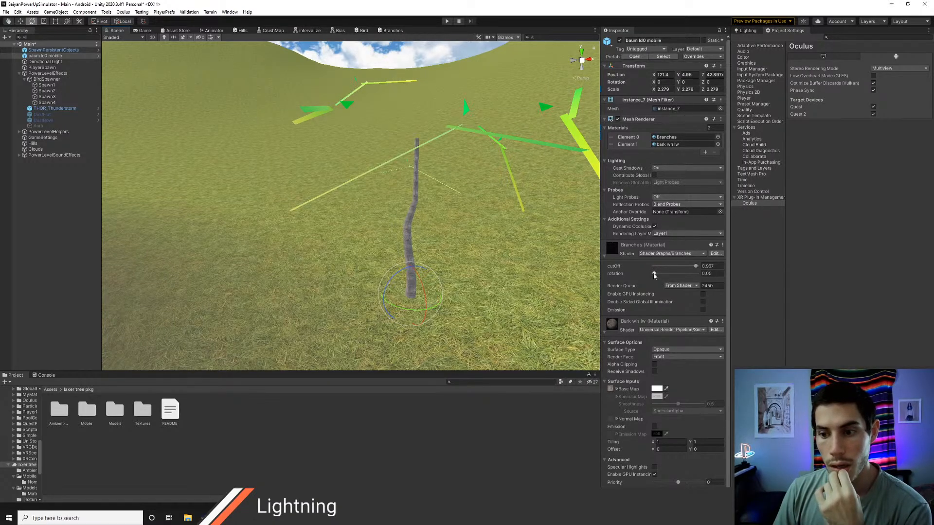
left_click_drag(654, 275, 653, 276)
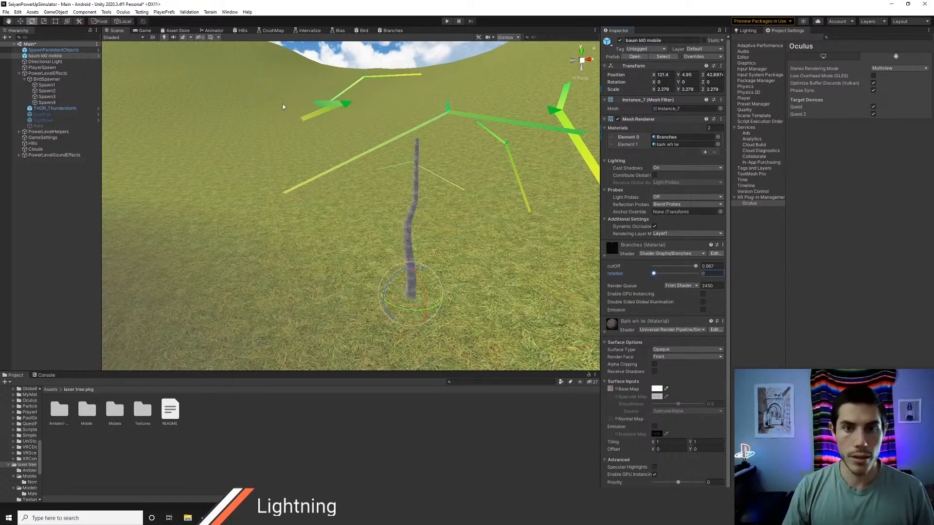
Step: In the Branches shader graph, set the Space of both the Position and Tangent Vector nodes to World
left_click(389, 32)
middle_click_drag(285, 188, 348, 217)
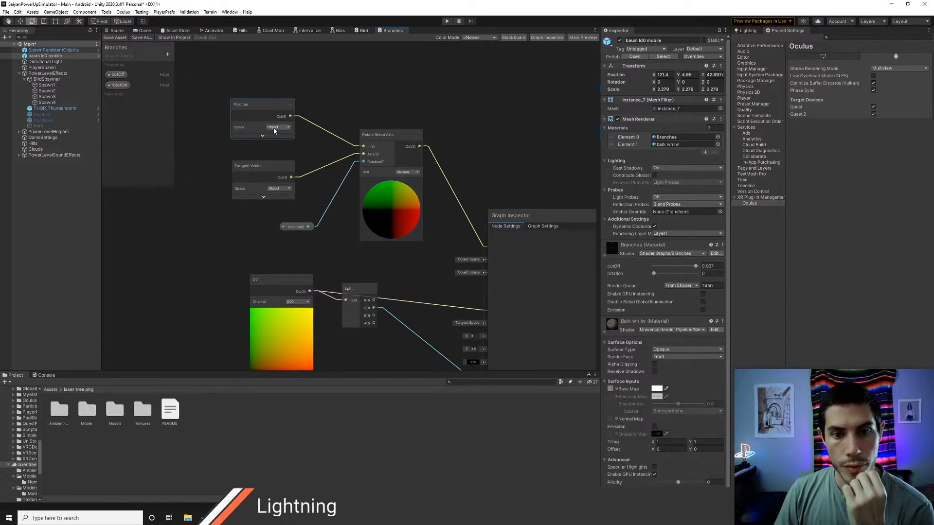
middle_click_drag(396, 205, 314, 180)
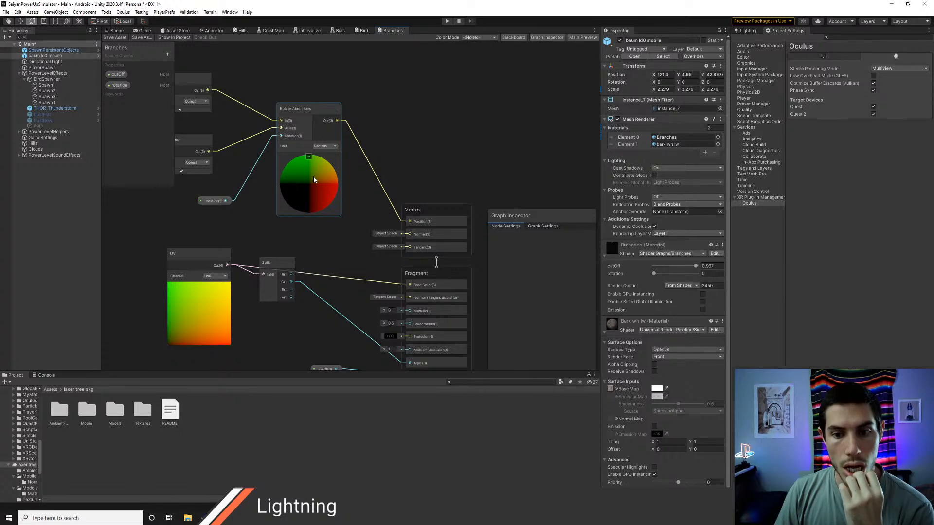
middle_click_drag(313, 179, 329, 186)
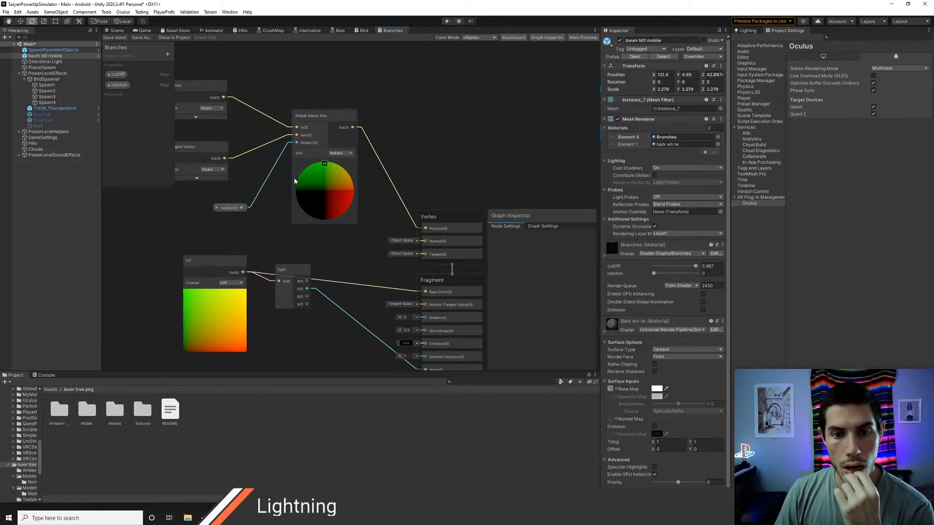
middle_click_drag(283, 168, 354, 208)
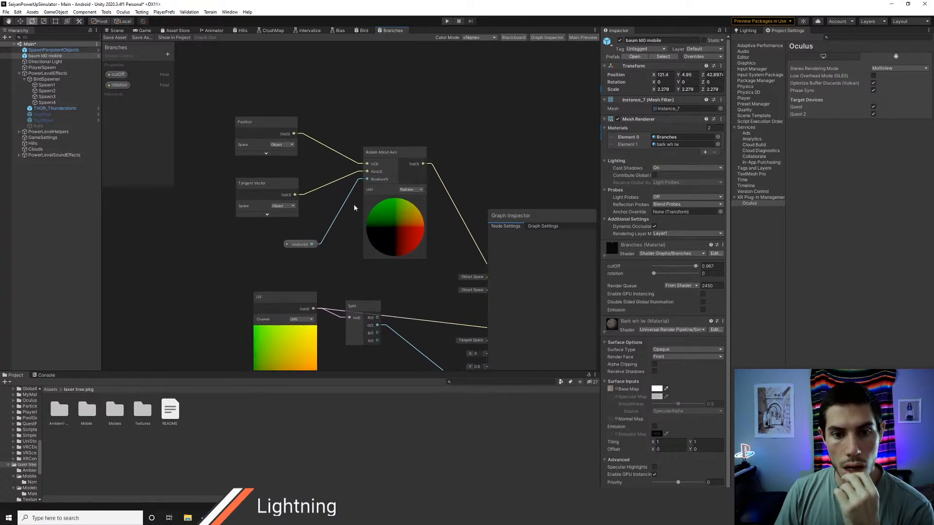
left_click(290, 145)
left_click(294, 169)
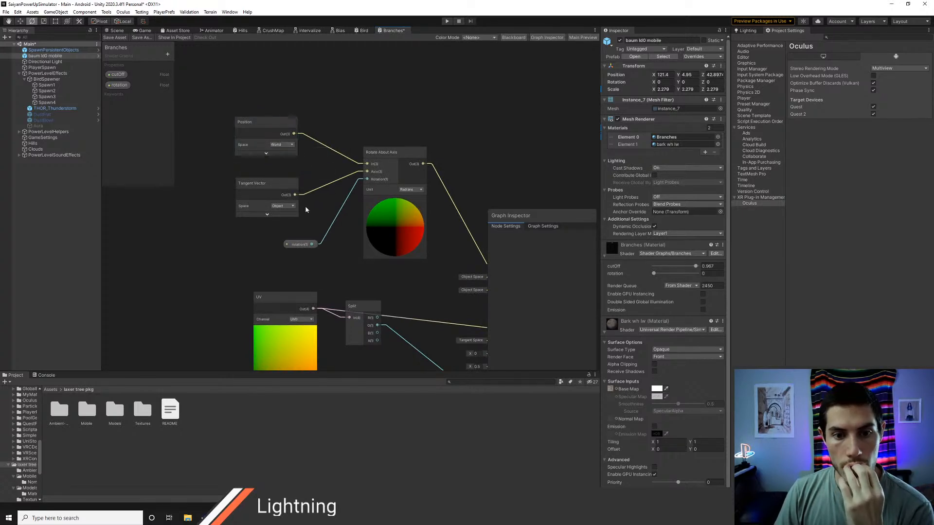
left_click(283, 205)
left_click(296, 231)
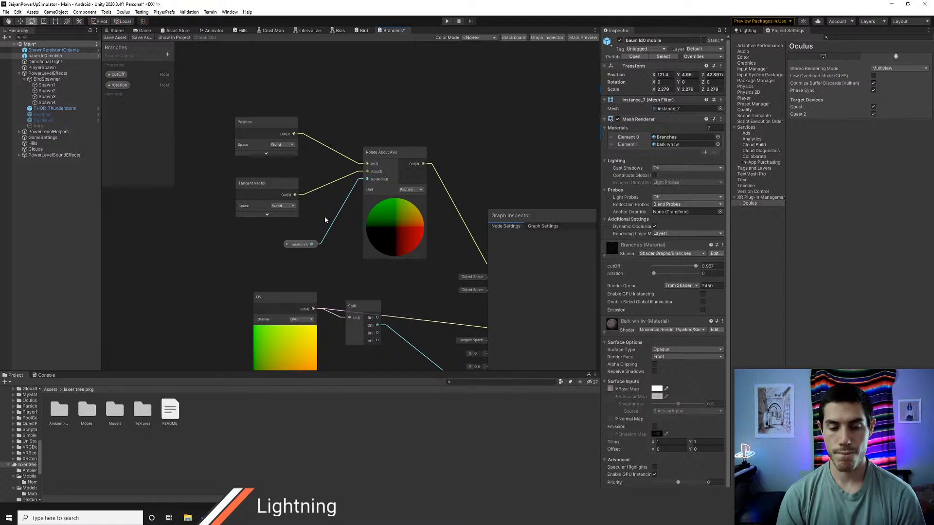
Step: Switch to Photoshop and brush a rough white square with an upward arrow on its left edge and rotation arrows on its right edge
key("alt+Tab")
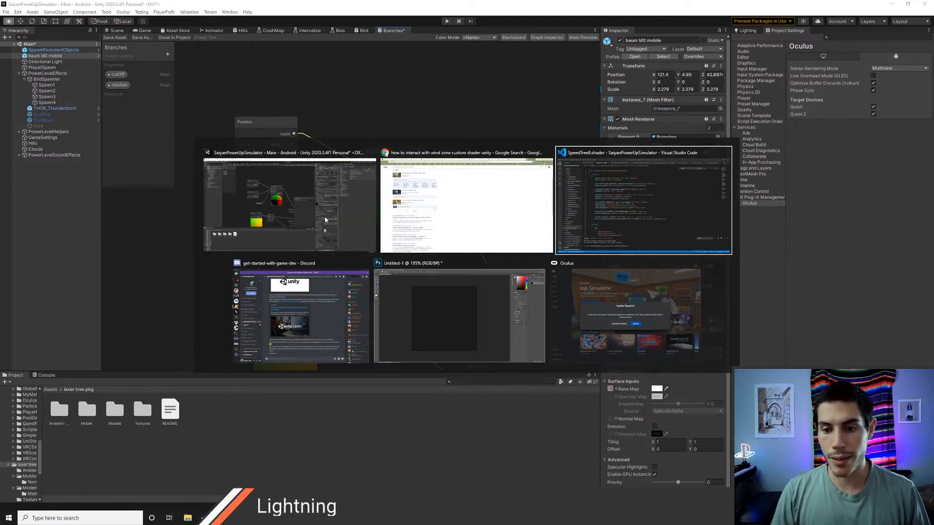
key("b")
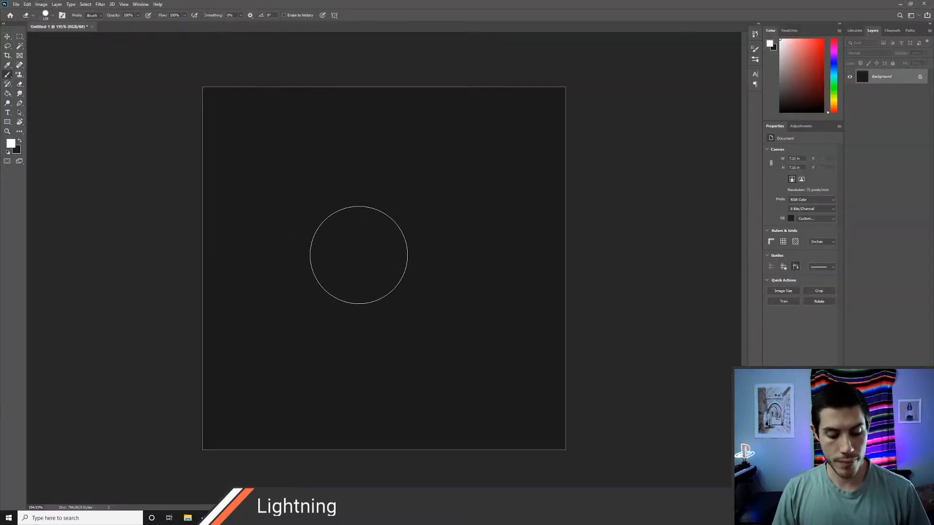
left_click_drag(353, 210, 356, 313)
mouse_move(356, 206)
left_mouse_down()
mouse_move(473, 209)
mouse_move(487, 295)
left_mouse_up()
left_click_drag(367, 317, 499, 331)
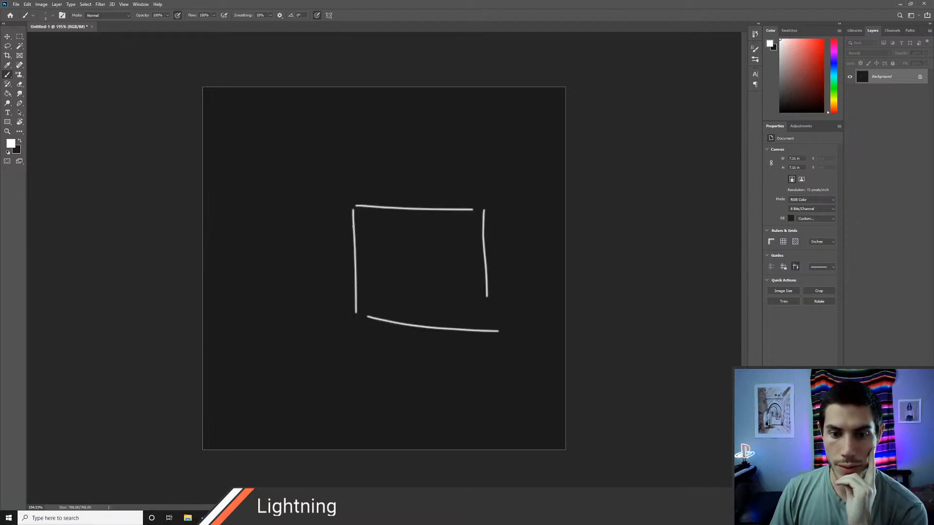
mouse_move(353, 227)
left_mouse_down()
mouse_move(354, 179)
mouse_move(359, 192)
left_mouse_up()
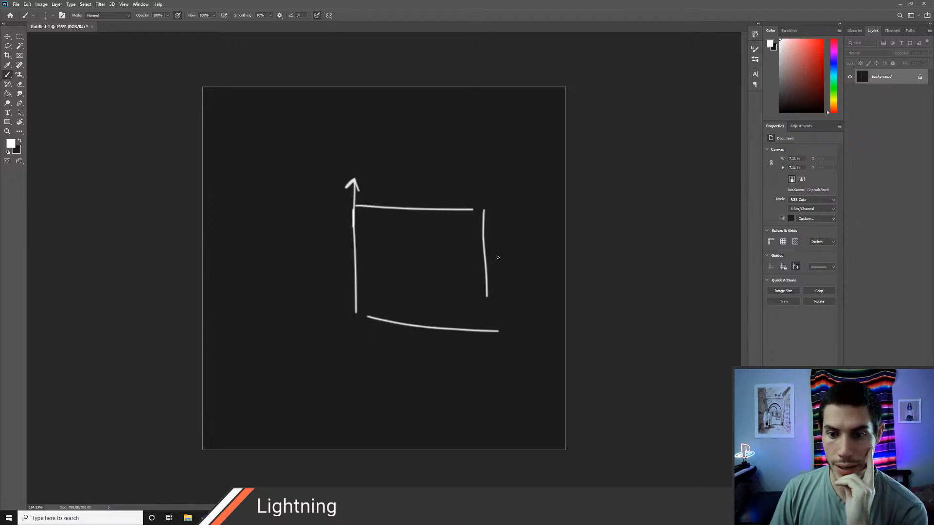
mouse_move(484, 233)
left_mouse_down()
mouse_move(501, 253)
mouse_move(496, 238)
mouse_move(483, 283)
mouse_move(504, 291)
left_mouse_up()
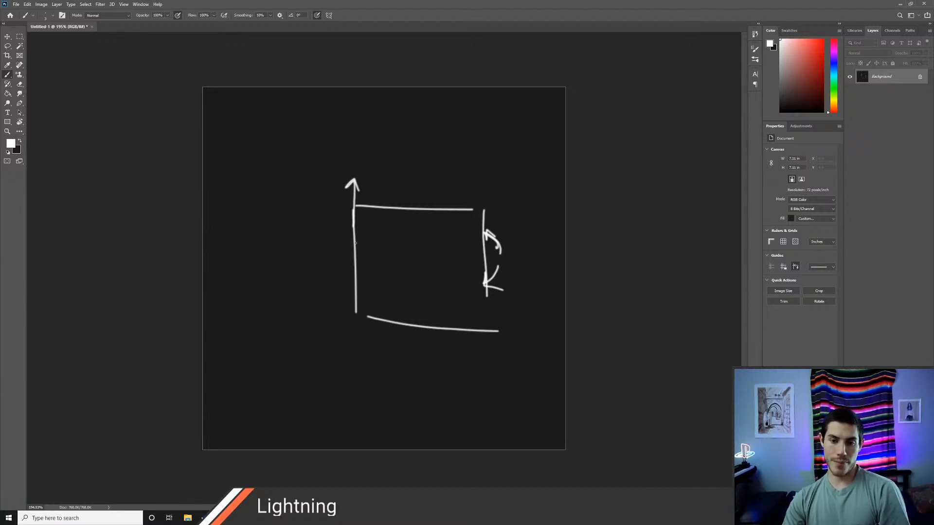
Step: Sketch forking branch lines inside the square, circle their joints and add a small upward arrow at the lower joint
mouse_move(355, 259)
left_mouse_down()
mouse_move(385, 229)
mouse_move(423, 315)
mouse_move(373, 320)
left_mouse_up()
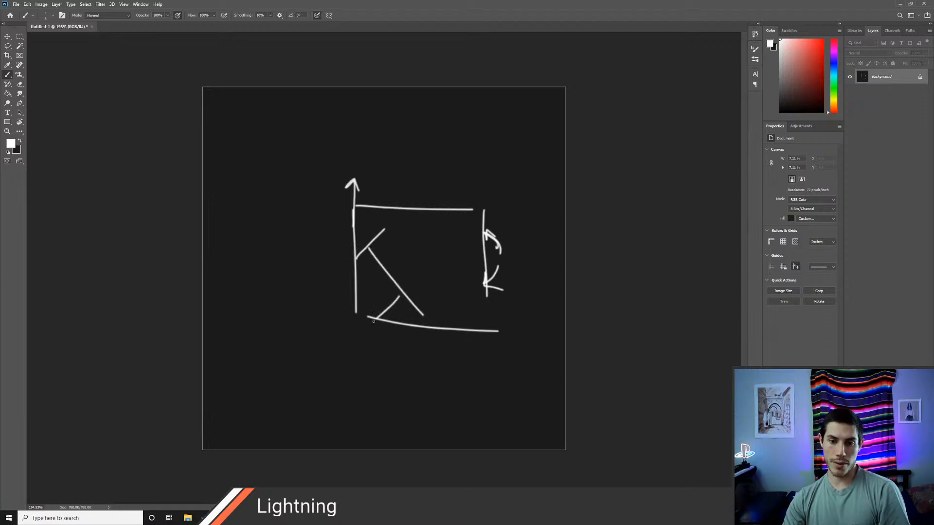
left_click_drag(410, 287, 461, 267)
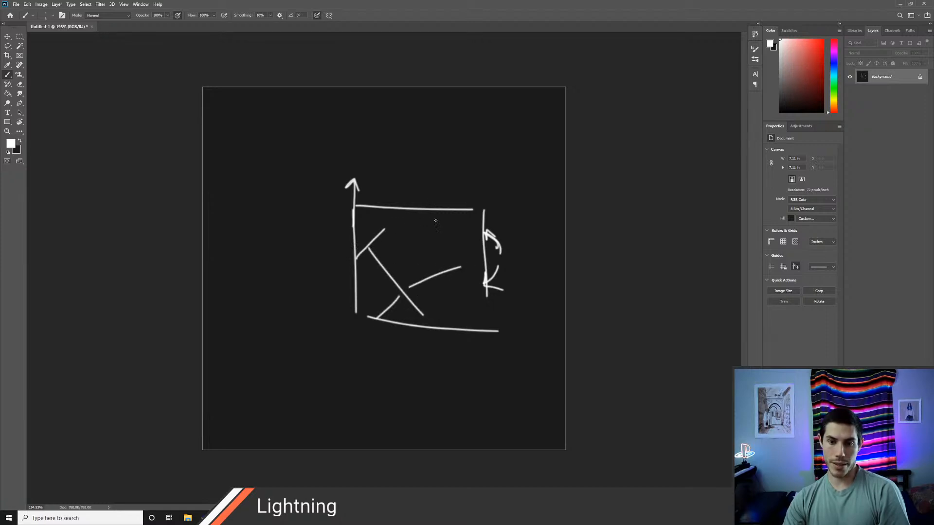
mouse_move(436, 221)
left_mouse_down()
mouse_move(440, 265)
mouse_move(468, 241)
left_mouse_up()
left_click_drag(446, 281, 466, 334)
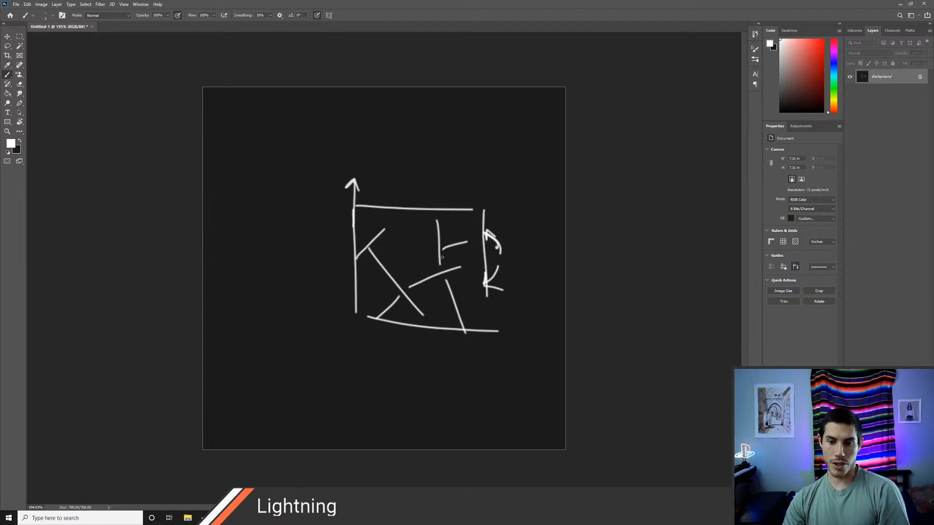
mouse_move(442, 249)
left_mouse_down()
mouse_move(439, 272)
mouse_move(404, 289)
left_mouse_up()
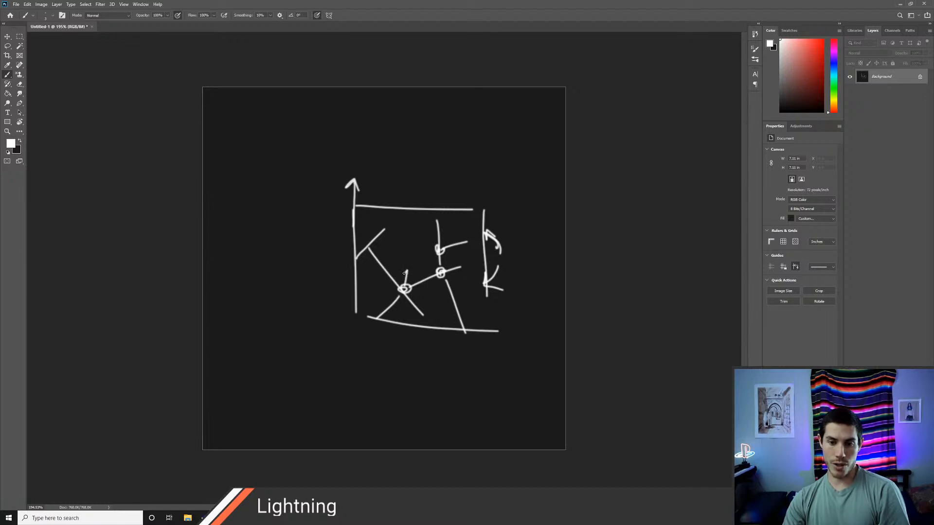
left_click_drag(404, 271, 408, 275)
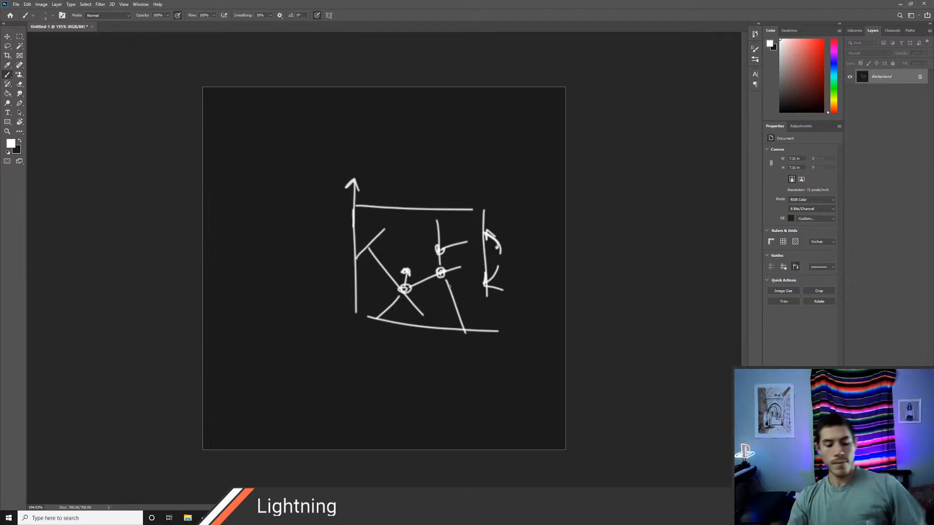
Step: Switch back to Unity and add a second Position node near the Split node in the Branches shader graph
key("alt+Tab")
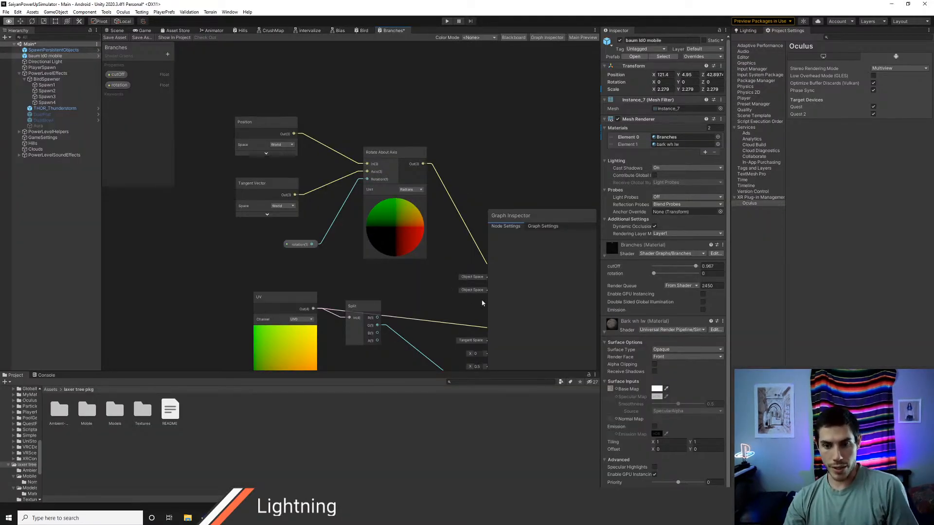
middle_click_drag(433, 260, 359, 221)
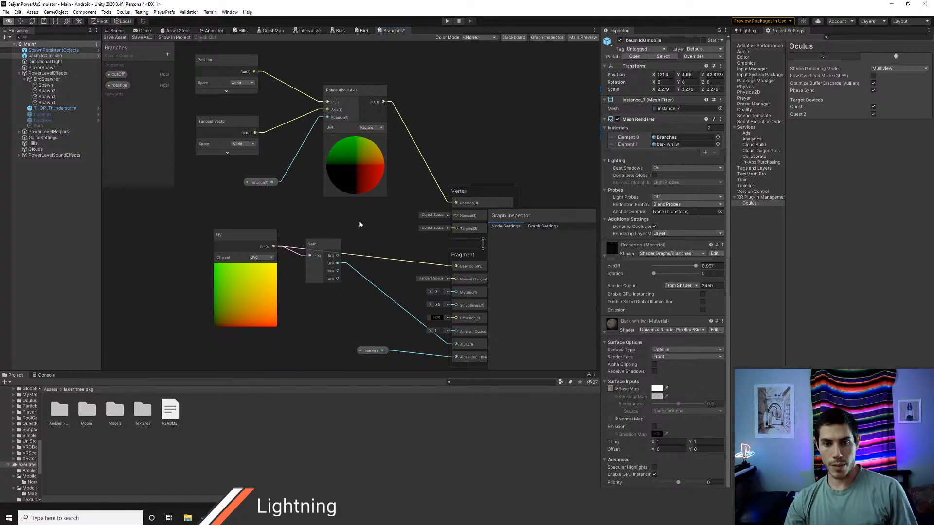
right_click(359, 220)
left_click(360, 223)
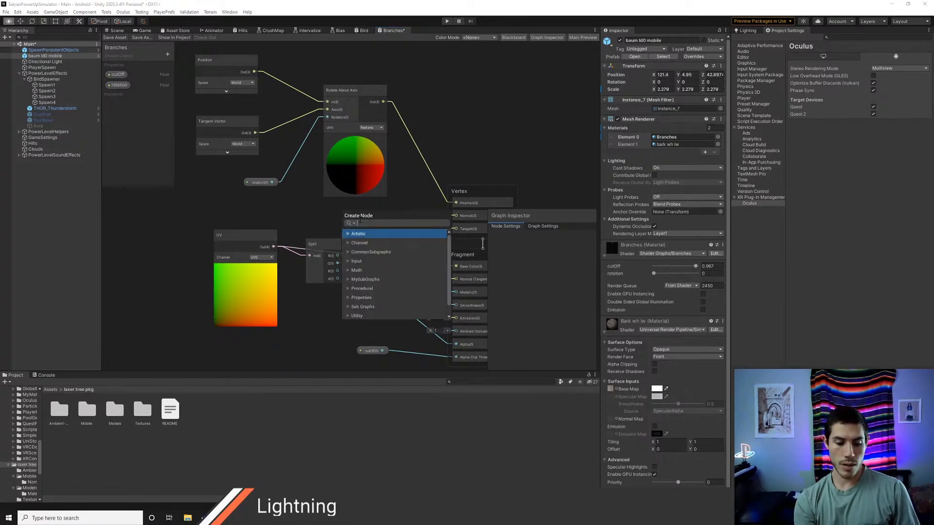
type("obj")
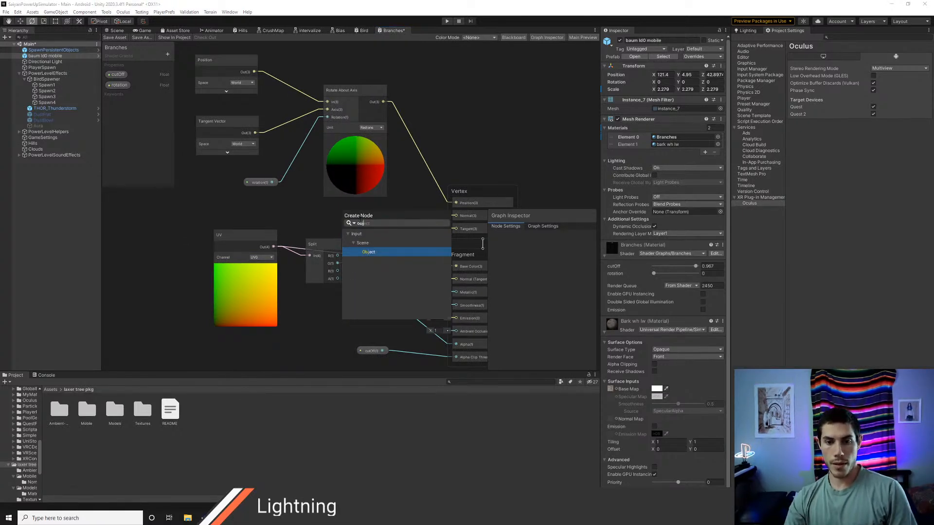
key("BackSpace")
key("BackSpace")
key("BackSpace")
type("pos")
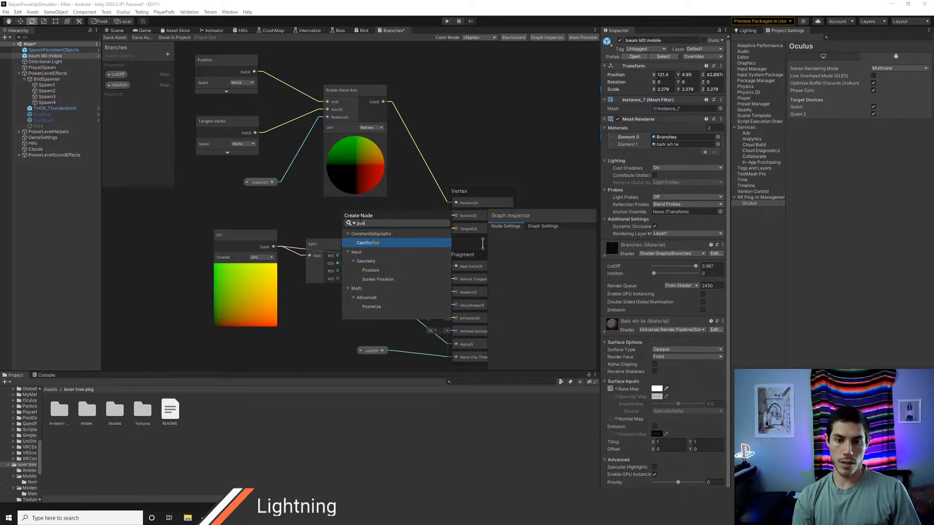
key("Down")
key("Down")
key("Down")
key("Return")
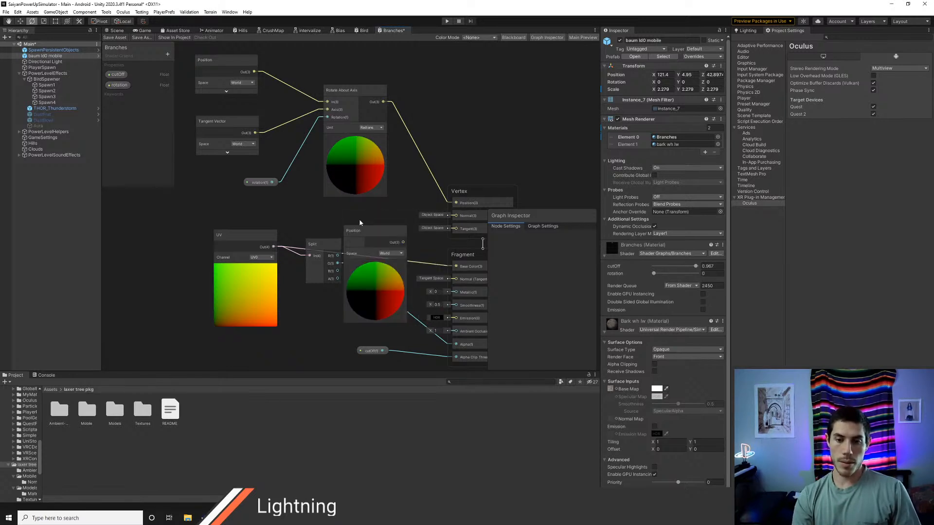
Step: Connect the new Position node's output to the Fragment Base Color and save the shader graph
left_click(383, 234)
left_click_drag(400, 237, 456, 266)
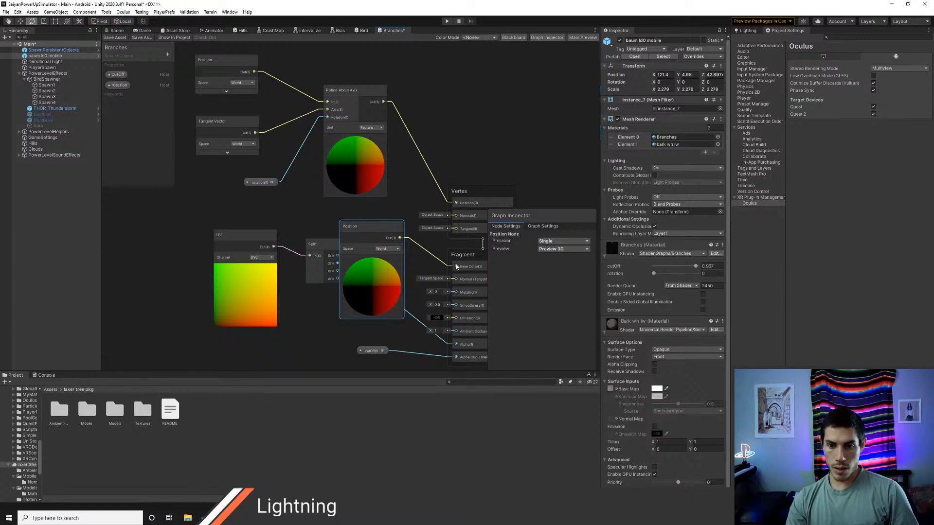
left_click(115, 38)
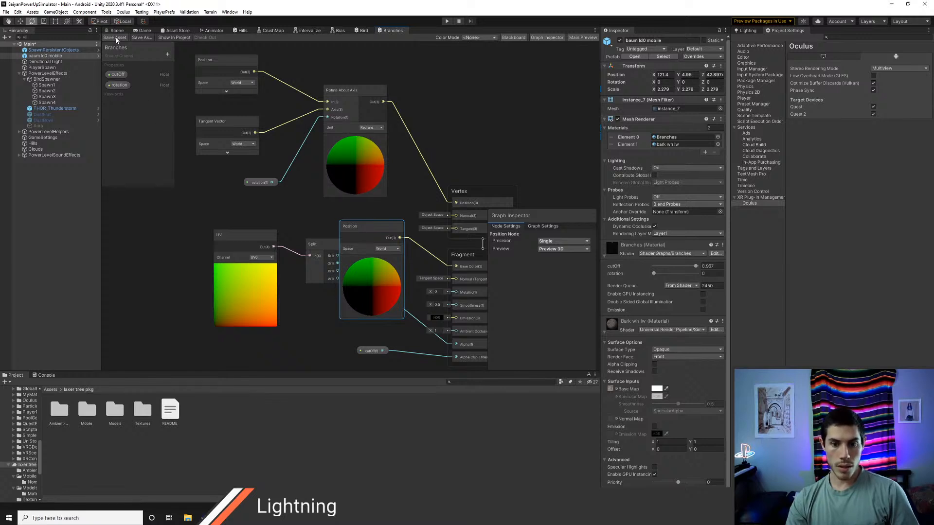
Step: Set the new Position node's Space to Object, save the graph and check the tree in the scene
left_click(389, 249)
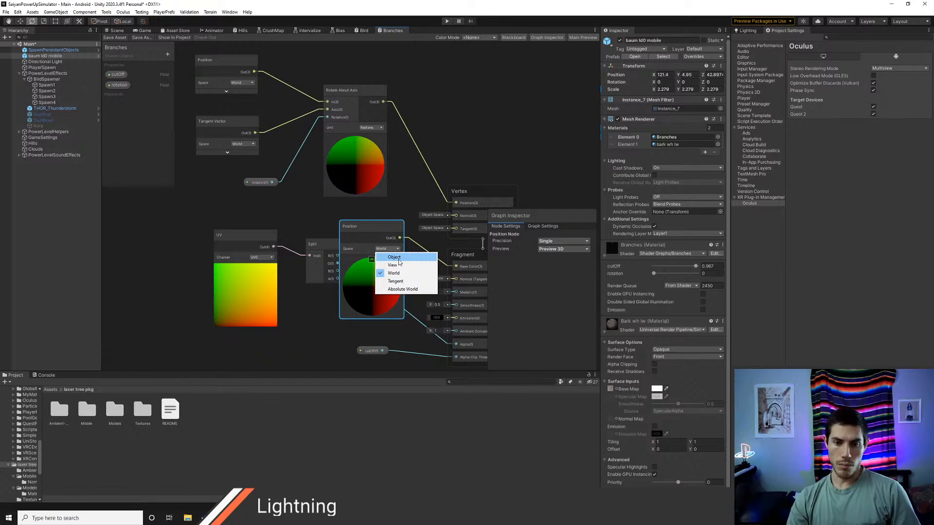
left_click(398, 259)
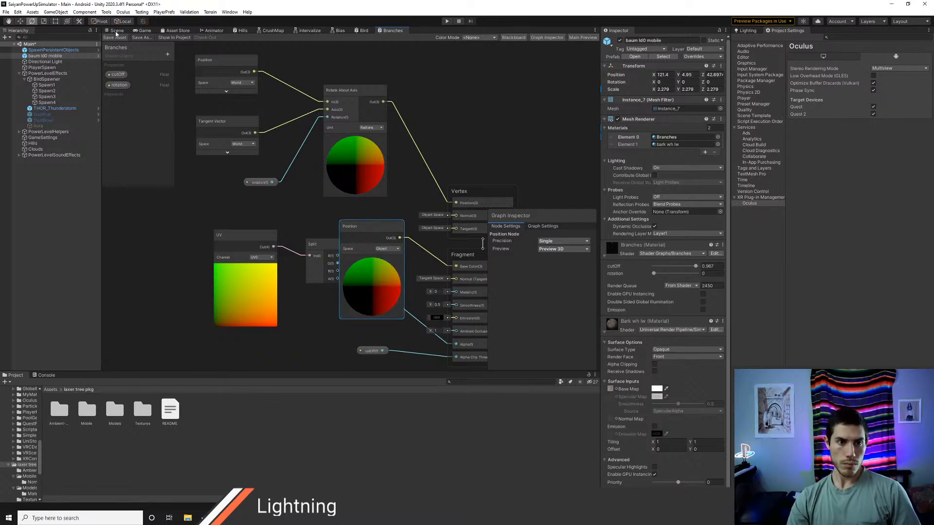
left_click(116, 32)
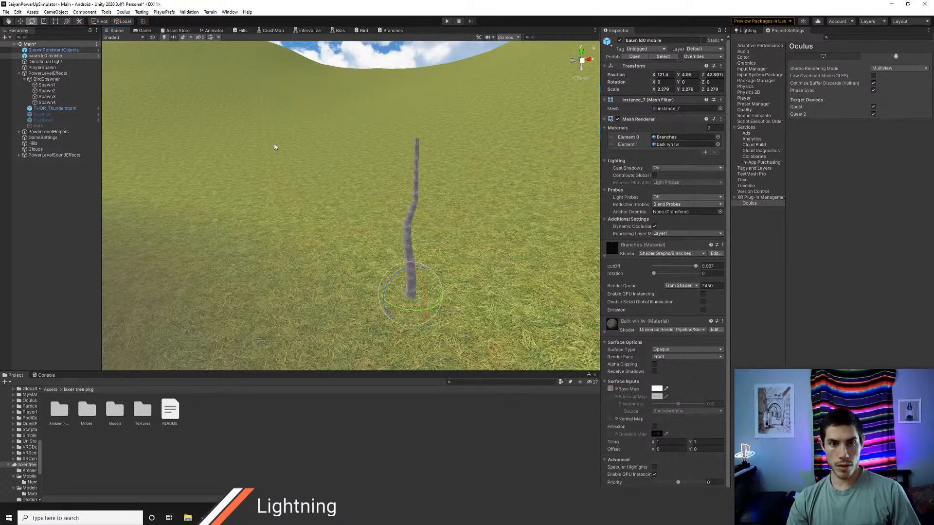
left_click(392, 30)
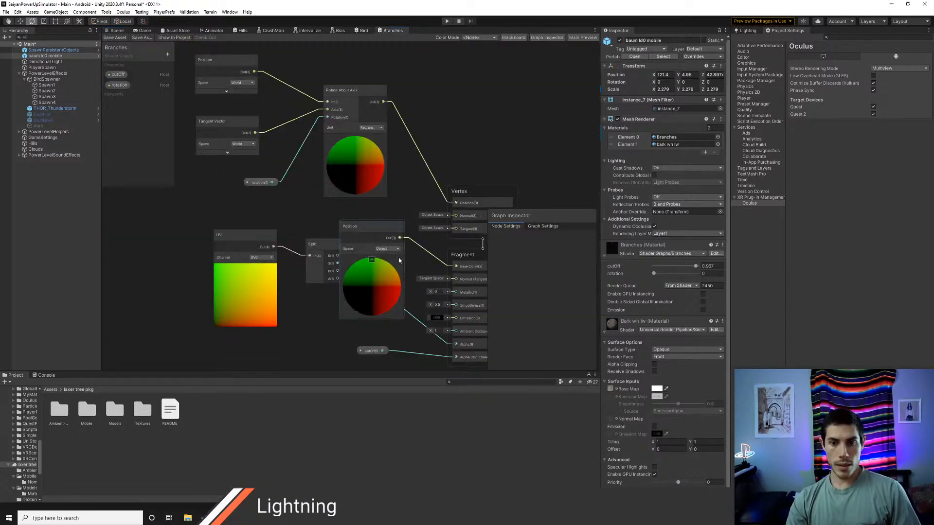
mouse_move(332, 171)
left_mouse_down()
mouse_move(344, 122)
mouse_move(341, 153)
mouse_move(375, 184)
mouse_move(342, 180)
mouse_move(358, 169)
mouse_move(340, 168)
left_mouse_up()
left_click(117, 31)
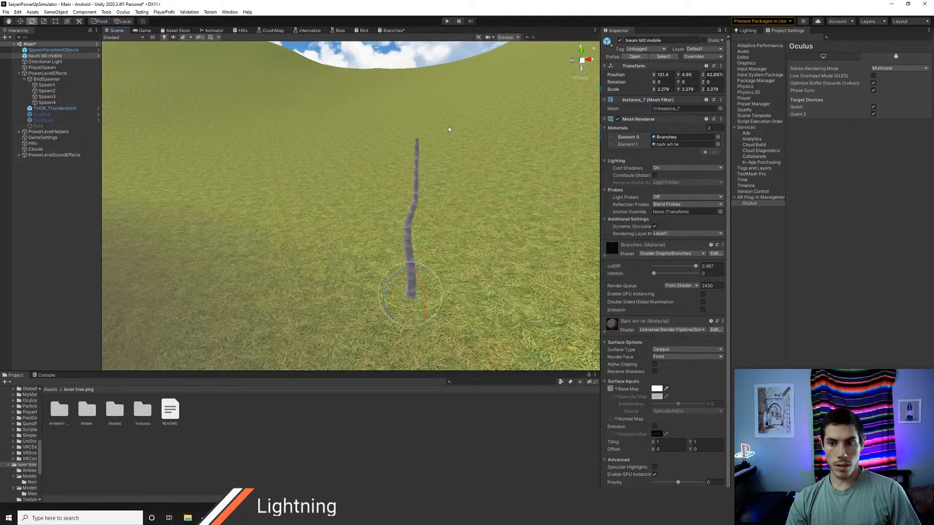
Step: Set the Branches material's cutOff to 0, save the Branches graph and return to the scene
left_click(654, 274)
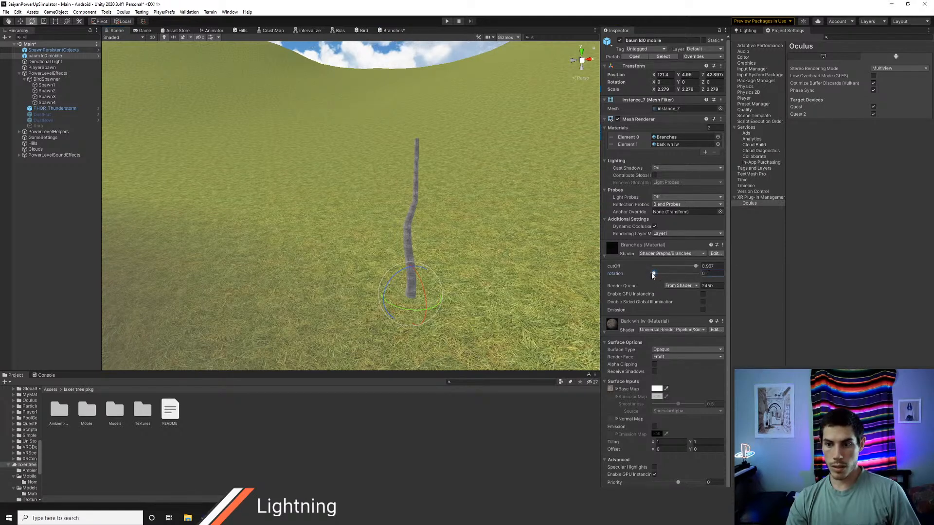
left_click_drag(697, 268, 631, 268)
right_click_drag(461, 184, 209, 43)
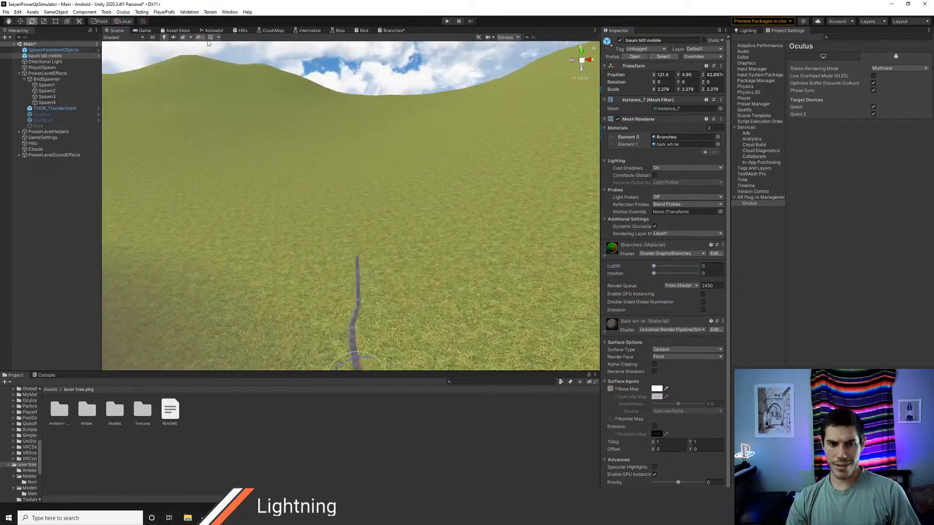
left_click(392, 30)
left_click(111, 39)
left_click(117, 31)
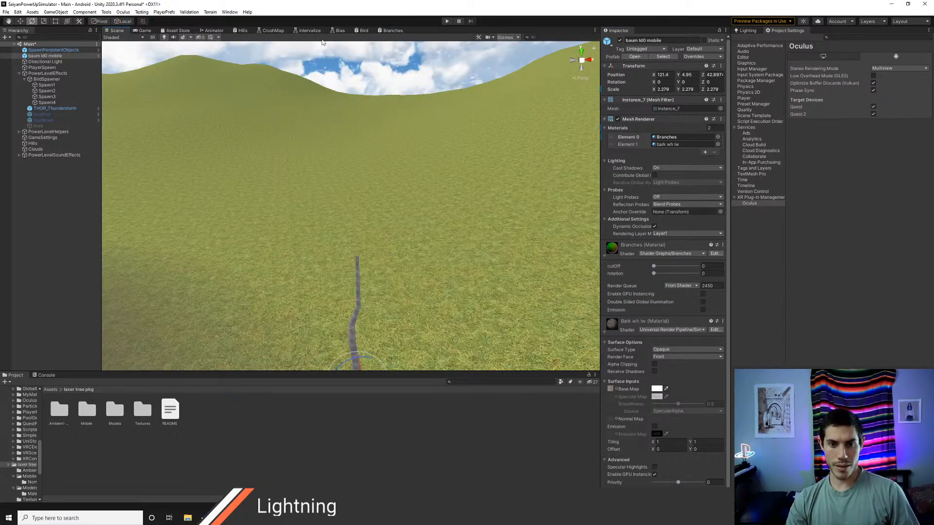
Step: Set the Fragment Smoothness to 0 in the Branches shader graph
left_click(392, 31)
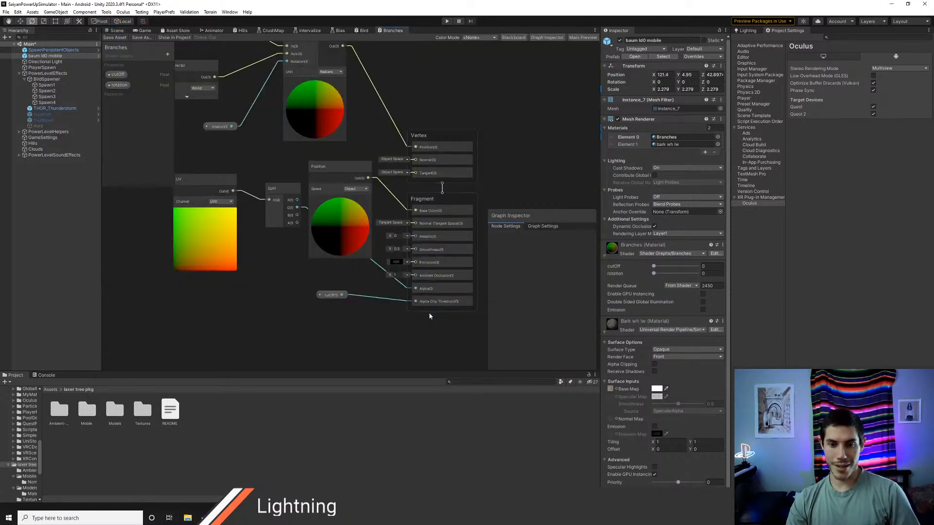
left_click(396, 249)
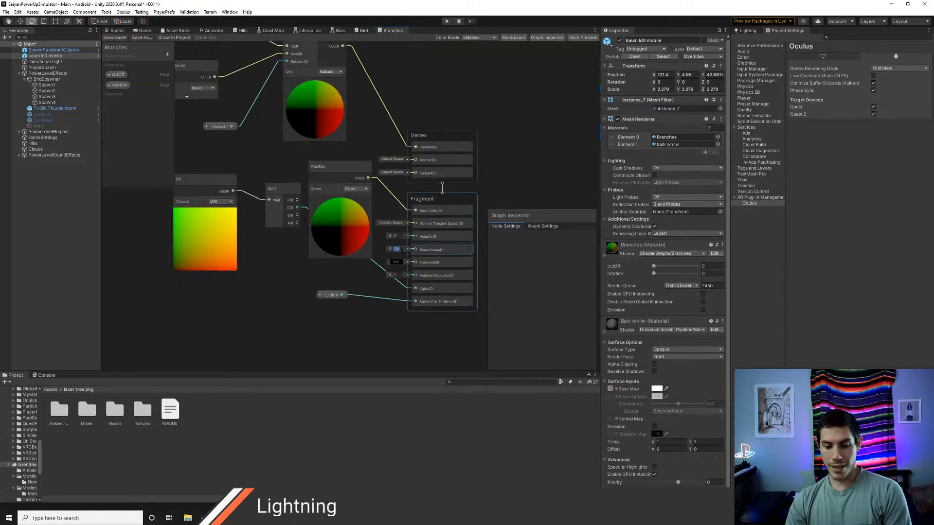
type("0")
key("Return")
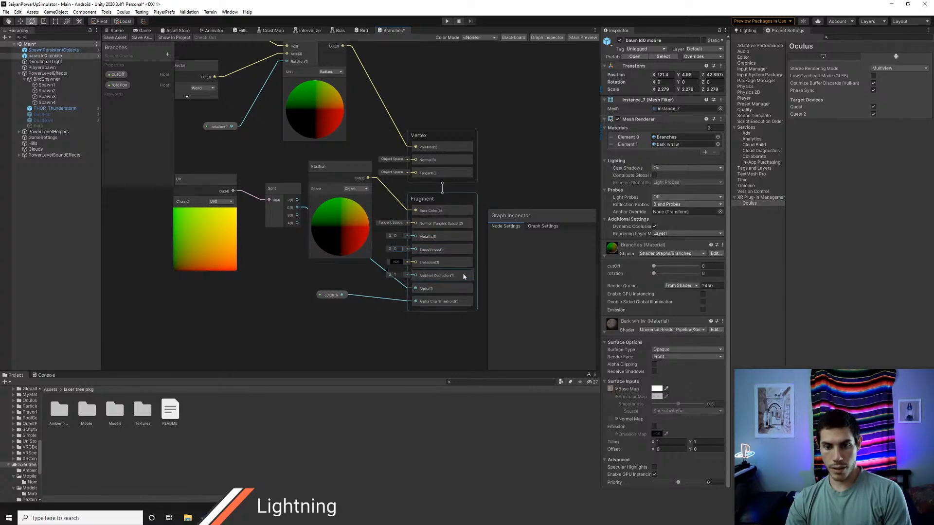
Step: Turn off Alpha Clip in the Branches graph settings, save the graph and inspect the tree in the scene
left_click(539, 227)
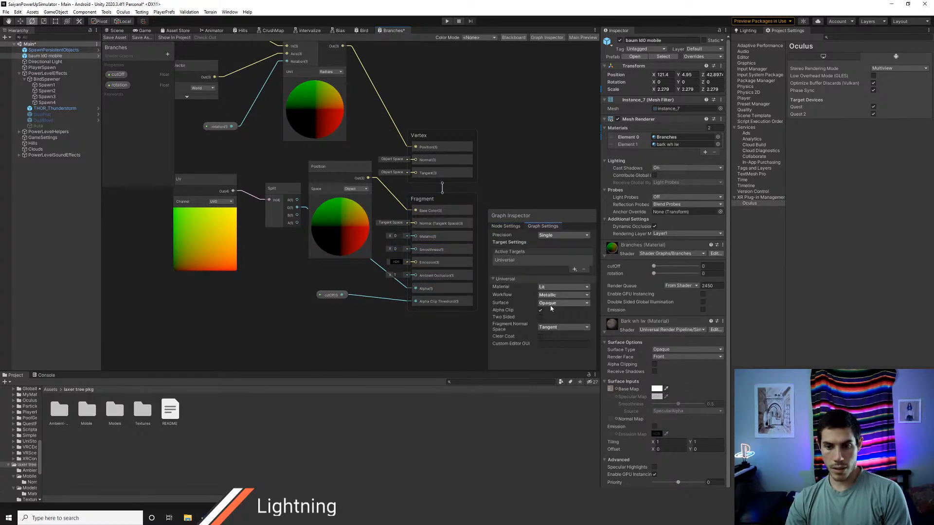
left_click(551, 304)
left_click(540, 364)
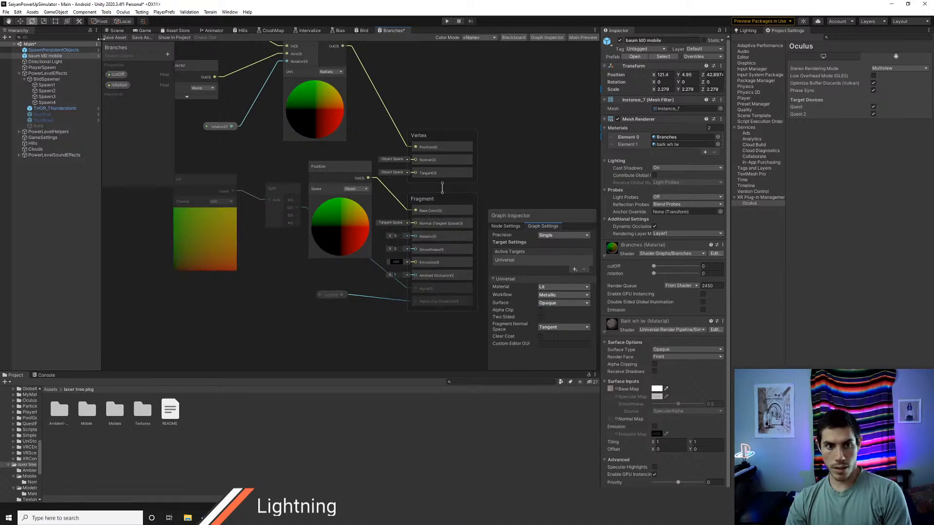
left_click(115, 38)
left_click(116, 31)
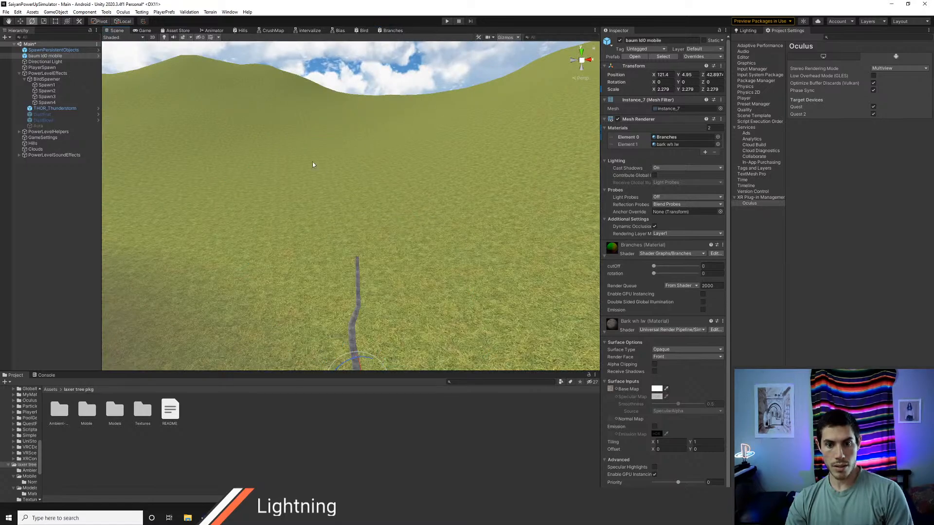
right_click_drag(347, 177, 302, 187)
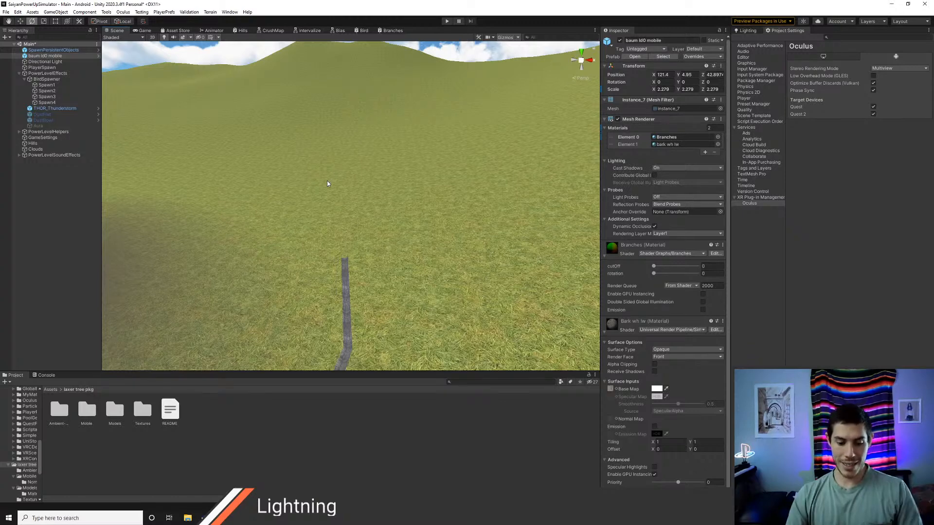
Step: Move the Base Color Position node below the UV and Split nodes, and delete the link from Rotate About Axis to the Vertex Position
left_click(387, 30)
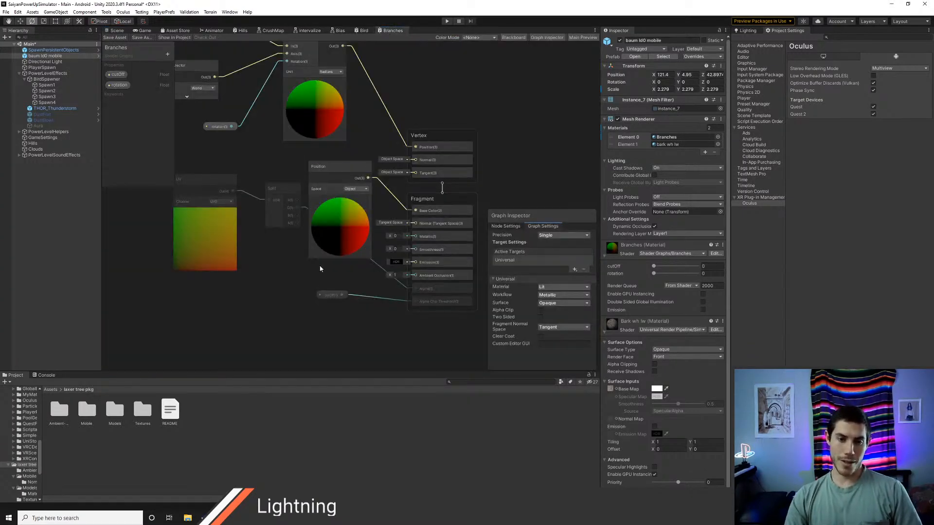
left_click_drag(333, 174, 261, 276)
middle_click_drag(335, 190, 369, 279)
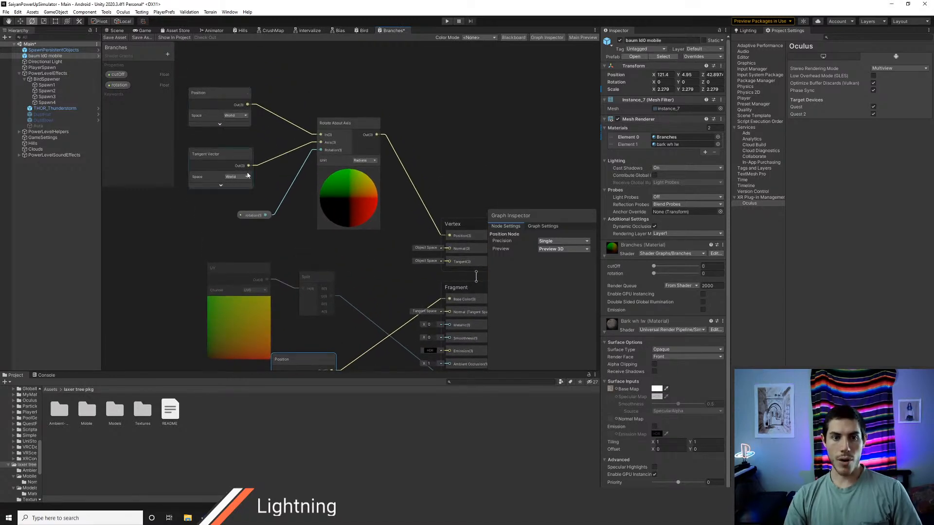
left_click(402, 168)
key("Delete")
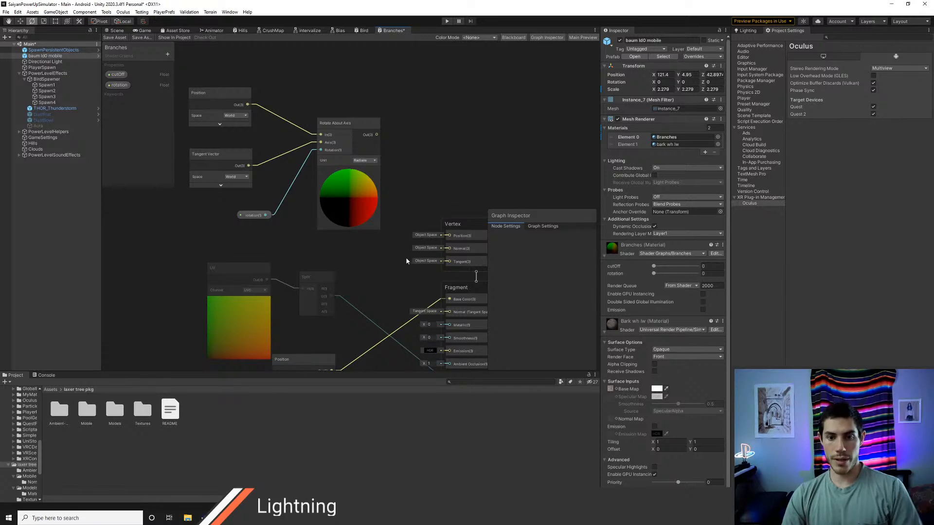
middle_click_drag(406, 257, 383, 202)
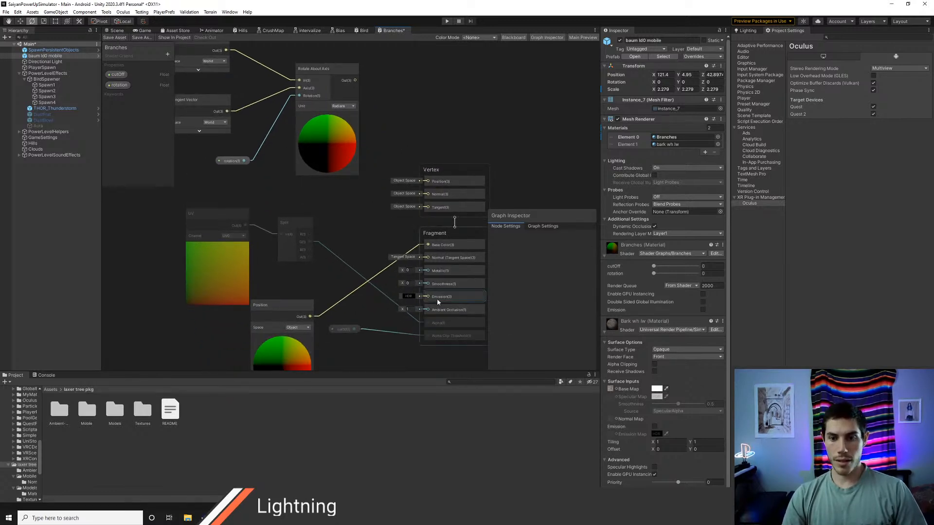
Step: Turn on Alpha Clip in the Branches graph settings, save the graph and open the scene view
left_click(541, 226)
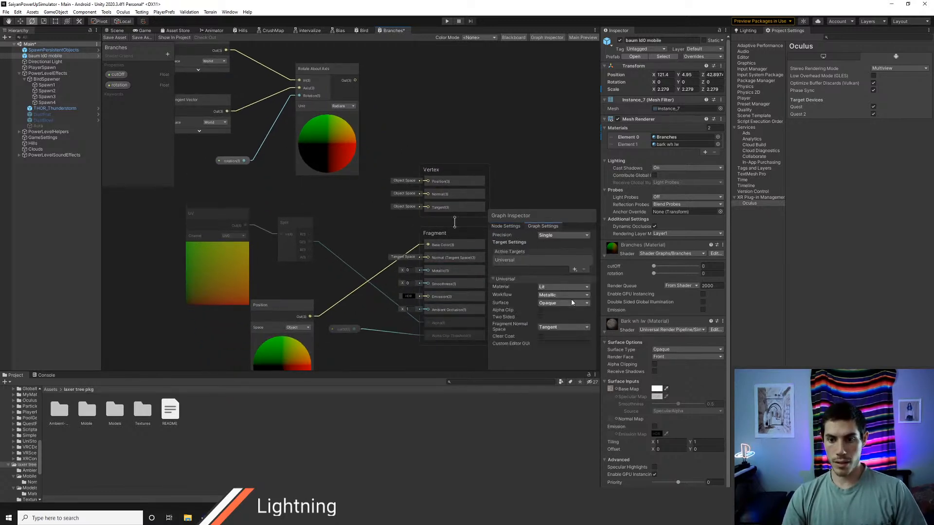
left_click(540, 310)
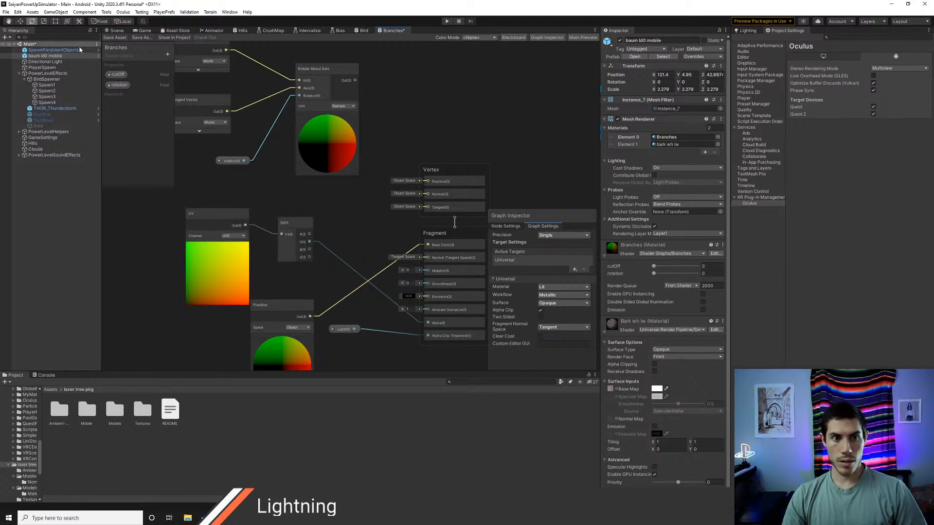
left_click(115, 37)
left_click(117, 32)
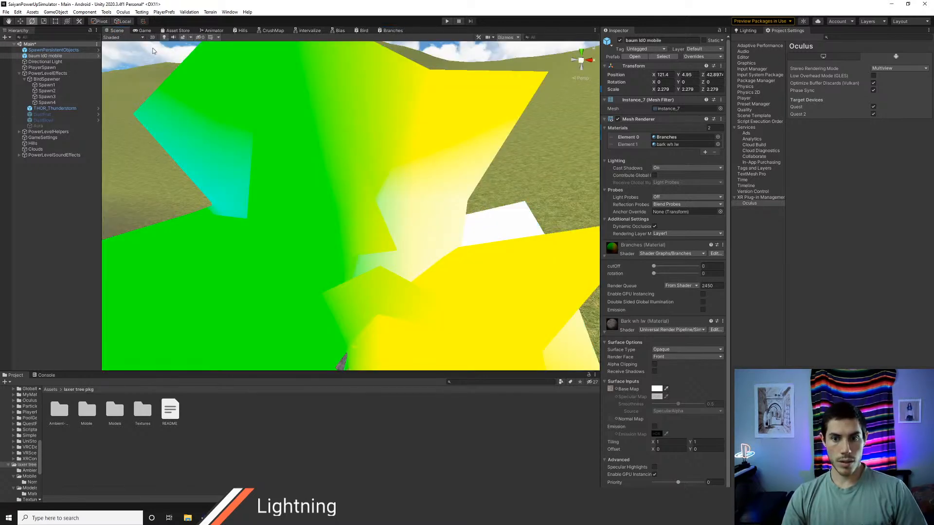
Step: Set the Branches material's cutOff to 0.673 and view the colored branch planes from different angles
key("s")
right_click_drag(354, 185, 418, 289)
key("w")
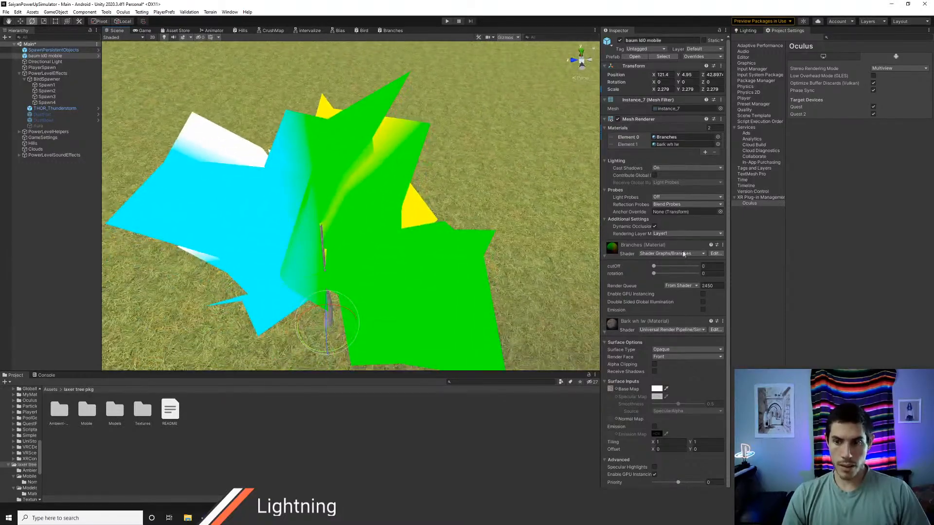
left_click_drag(655, 268, 682, 266)
right_click_drag(320, 198, 415, 197)
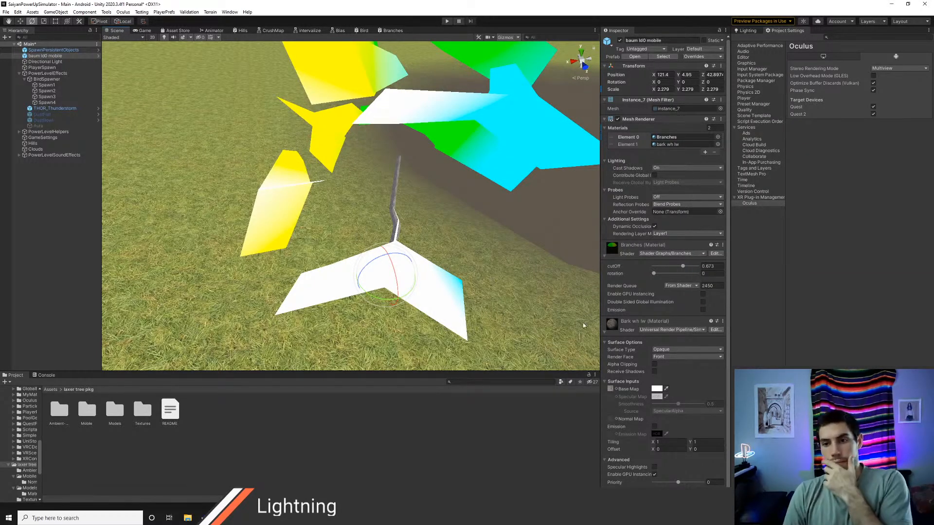
Step: Open the tree's Instance_7 mesh, examine its preview from several angles and compare it with the branch planes in the scene
left_click(665, 109)
left_click(118, 416)
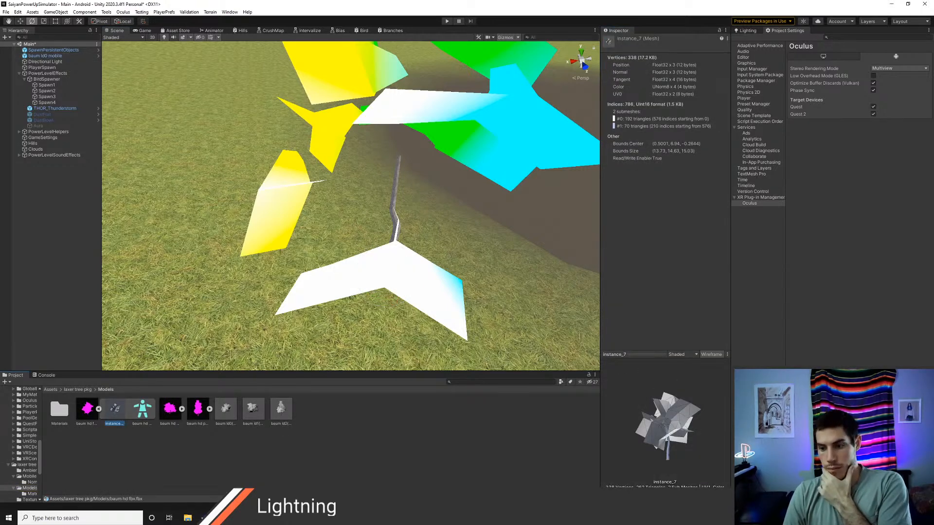
left_click_drag(685, 440, 629, 416)
left_click_drag(615, 405, 670, 419)
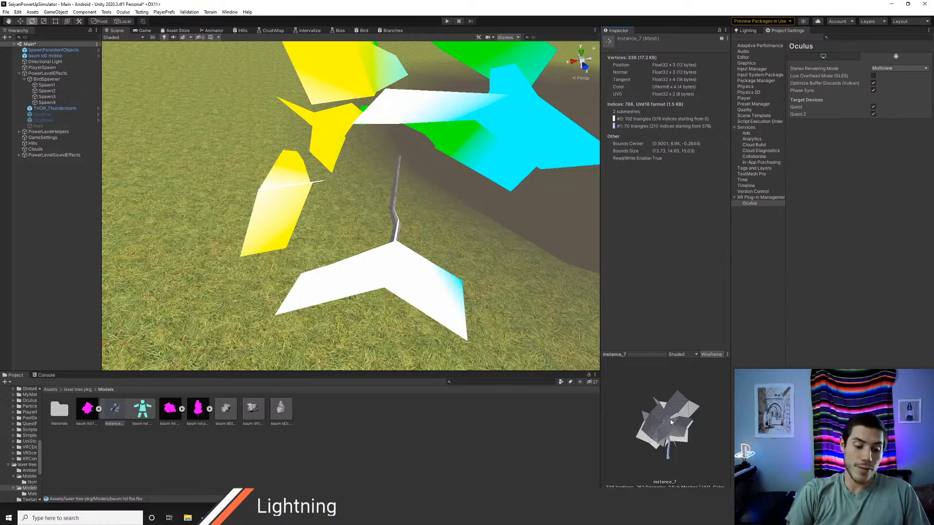
left_click_drag(437, 249, 344, 245, "alt")
key("e")
right_click_drag(343, 245, 343, 245)
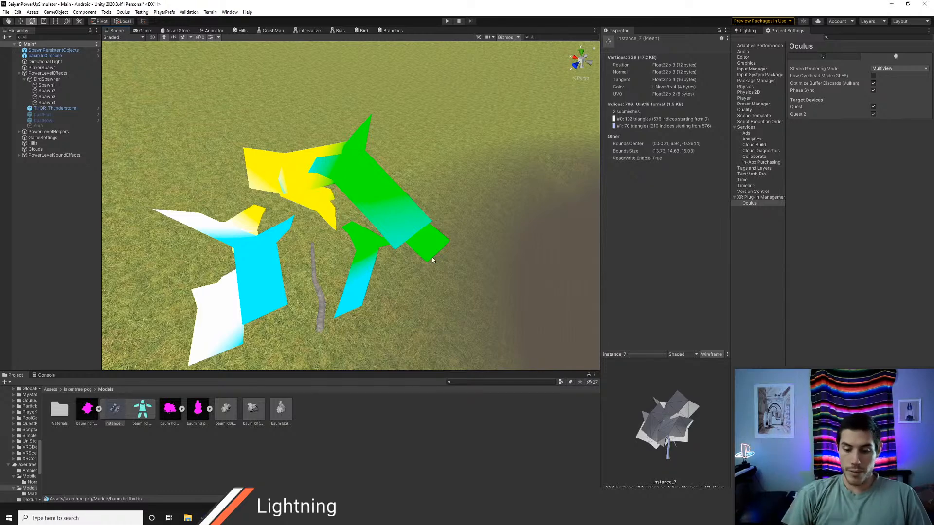
Step: Examine the colored branch planes up close and compare them with the Instance_7 mesh preview from another angle
key("e")
right_click_drag(368, 245, 351, 248)
key("w")
key("a")
key("w")
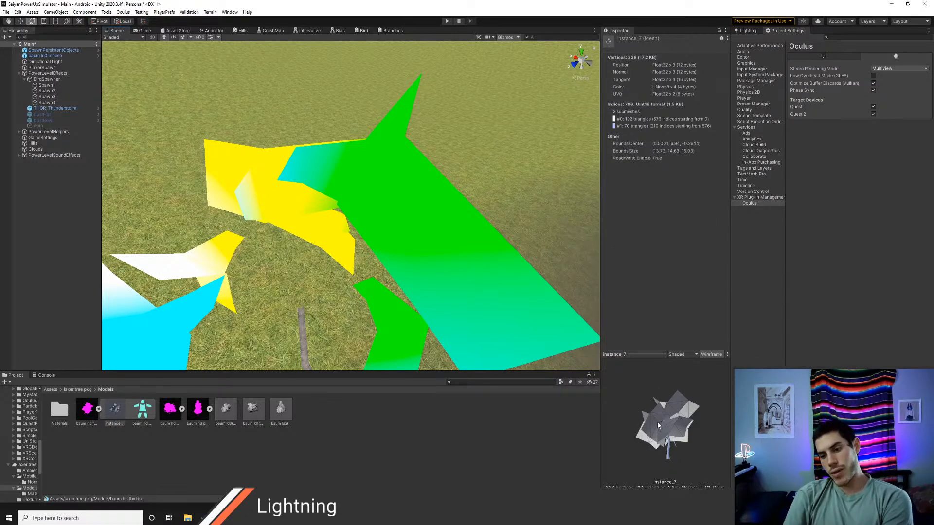
mouse_move(689, 431)
left_mouse_down()
mouse_move(652, 439)
mouse_move(684, 417)
left_mouse_up()
Step: Switch to Chrome and open the Unity Asset Store tab, ready for a new asset search
key("alt+Tab")
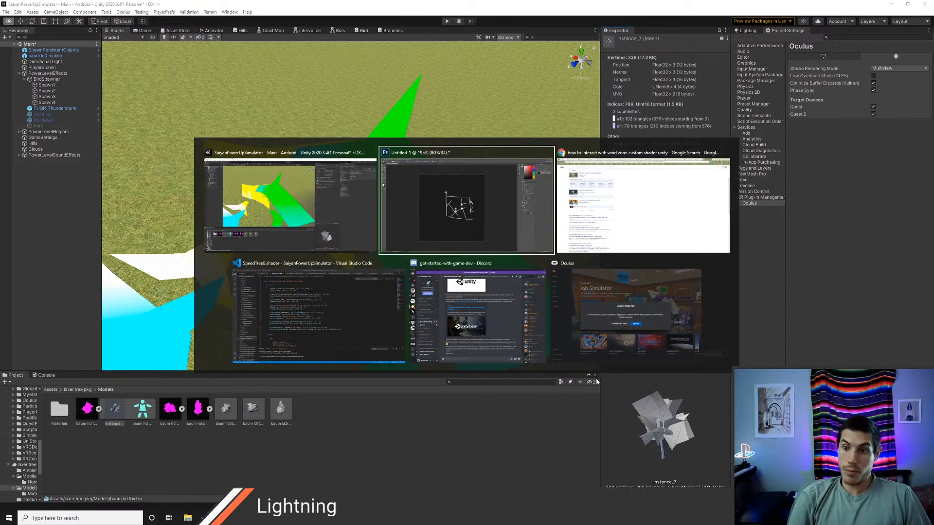
key("alt+Tab")
key("ctrl+l")
type("asset store")
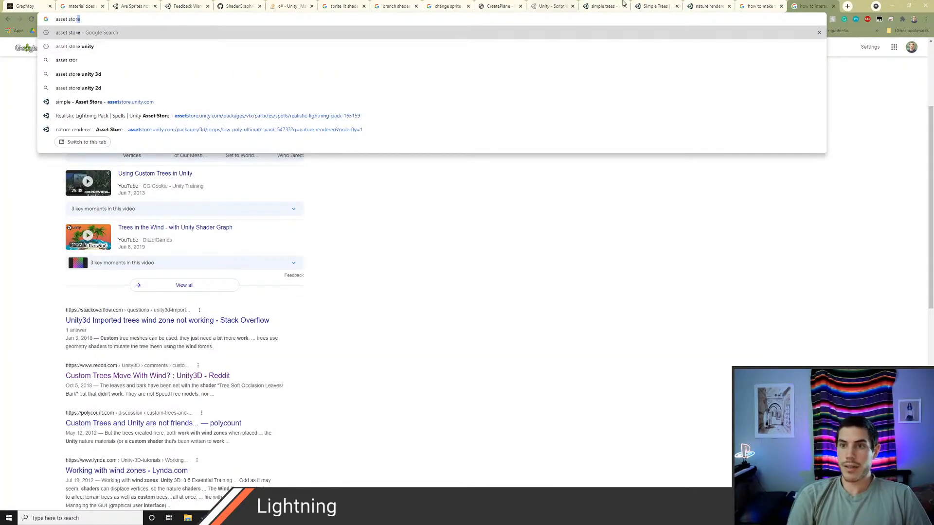
left_click(602, 6)
left_click(573, 5)
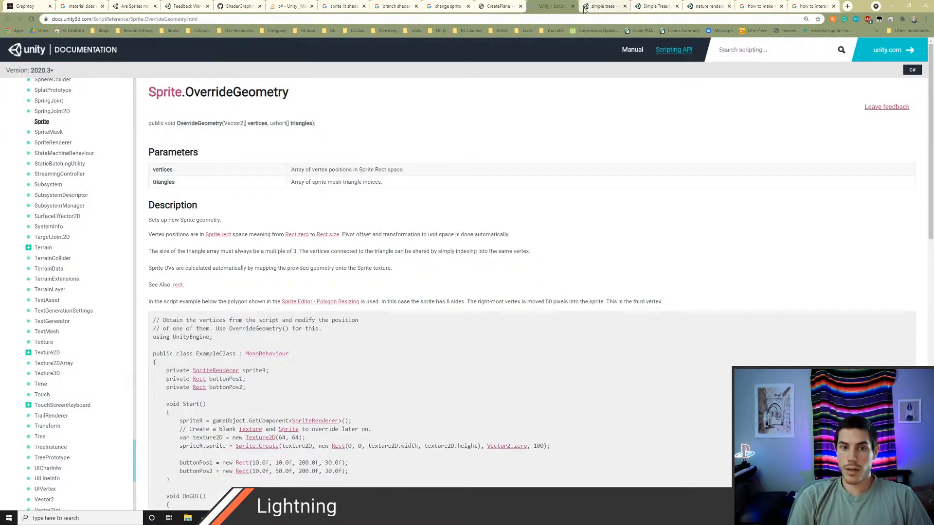
left_click(602, 6)
left_click(339, 80)
type("w")
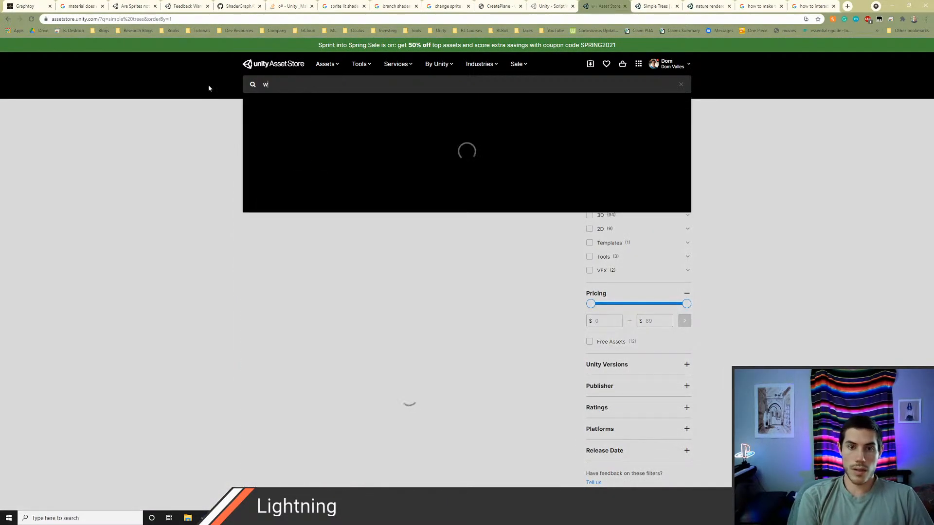
type("indzone tre")
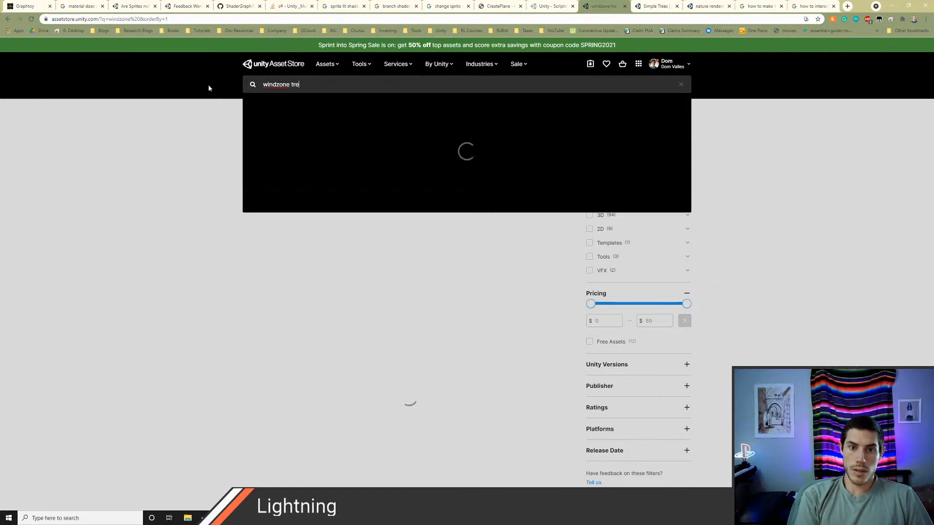
key("BackSpace")
key("BackSpace")
key("BackSpace")
key("BackSpace")
key("BackSpace")
key("BackSpace")
key("BackSpace")
key("BackSpace")
key("BackSpace")
key("BackSpace")
key("BackSpace")
key("BackSpace")
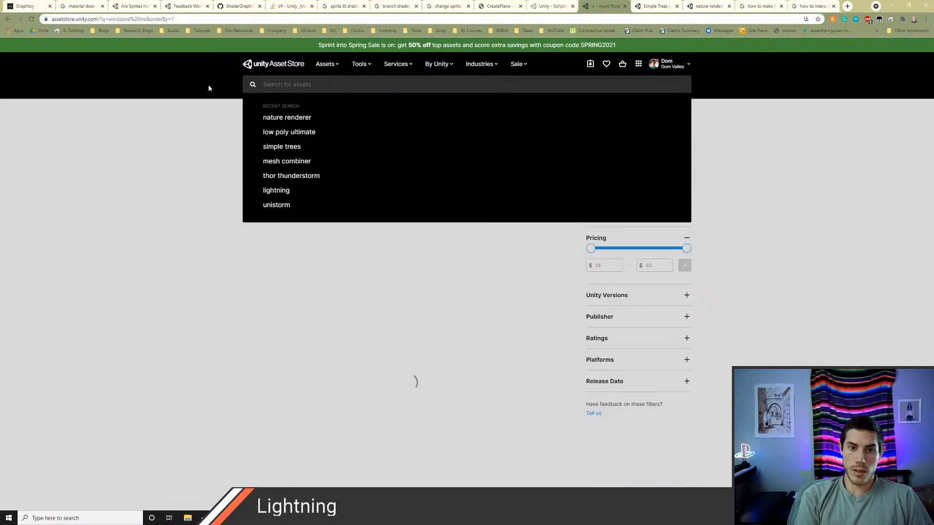
Step: Search the Asset Store for "urp trees" and open the HexTile: Nature Pack and Trees Package results in new tabs, showing HexTile
type("urp trees")
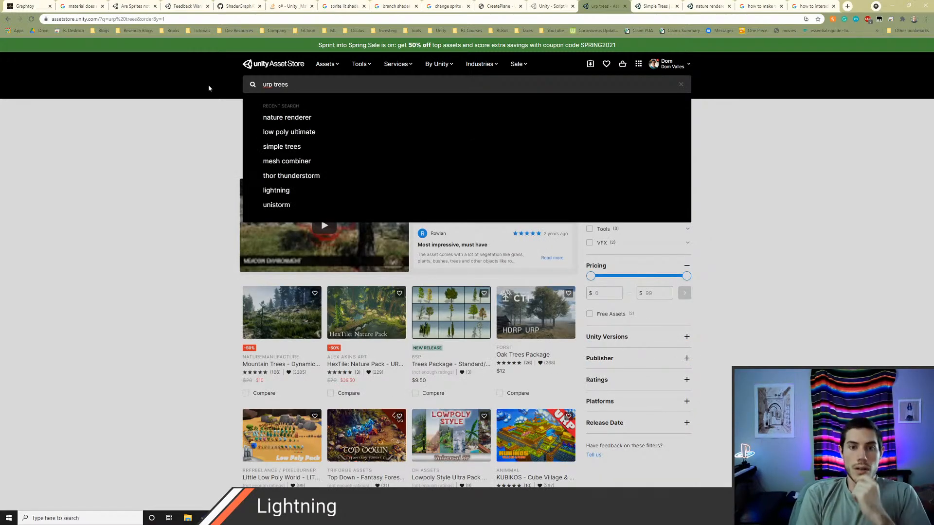
left_click(209, 84)
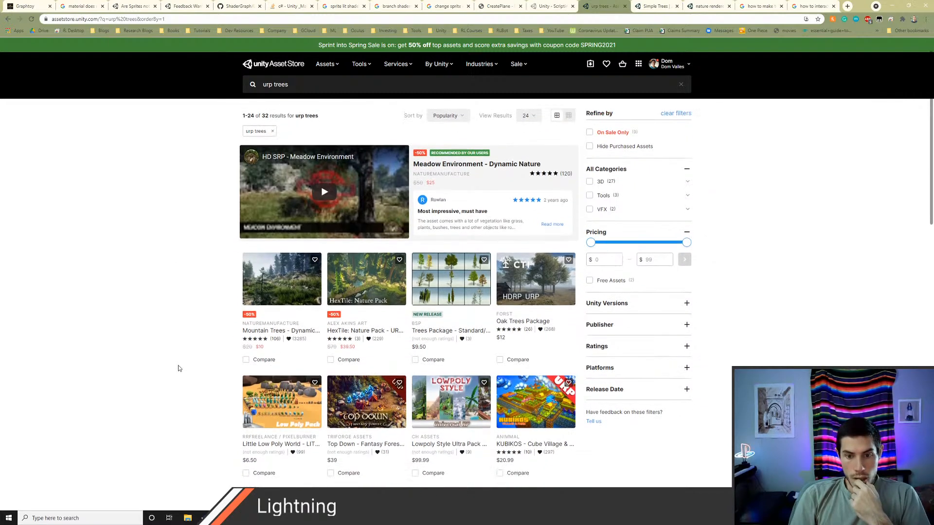
scroll(165, 340, "down", 2)
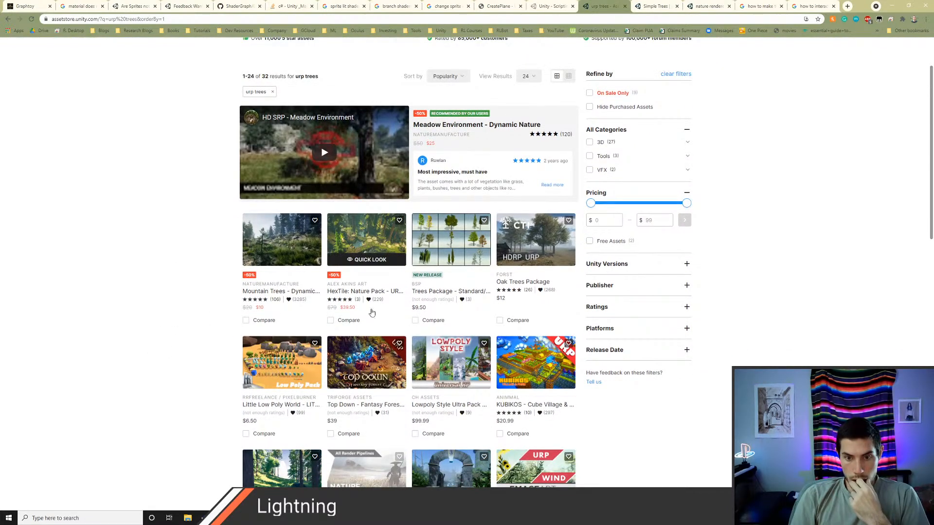
middle_click(377, 235)
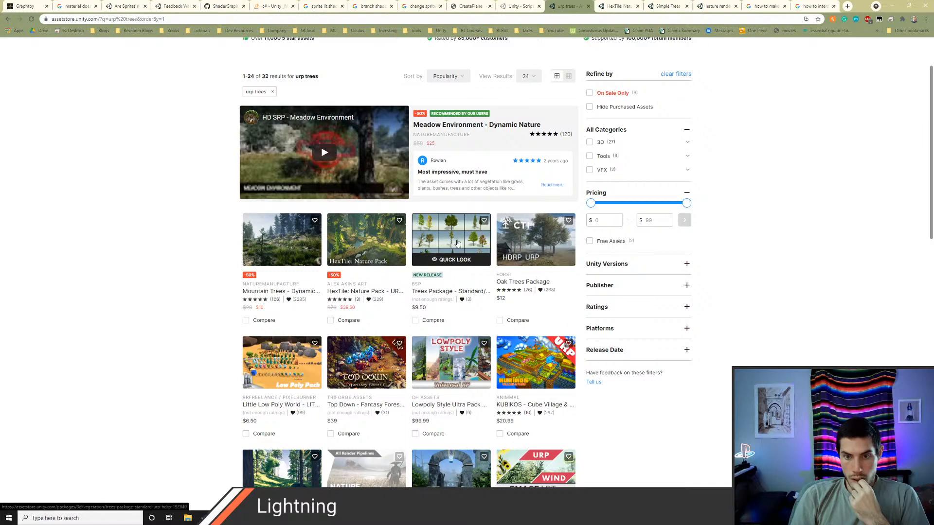
middle_click(460, 254)
key("ctrl+Tab")
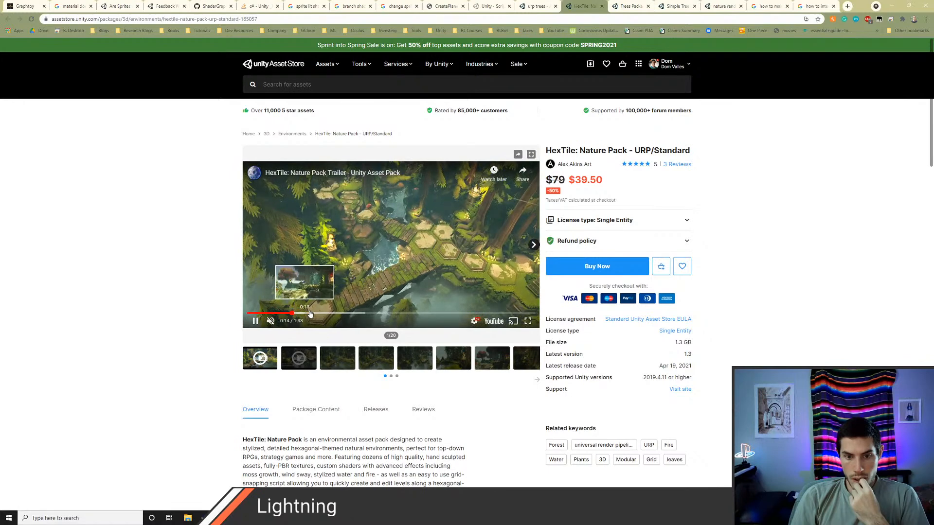
Step: Skip through the HexTile: Nature Pack trailer to watch the tree movement, and pause it
left_click(291, 313)
left_click(321, 315)
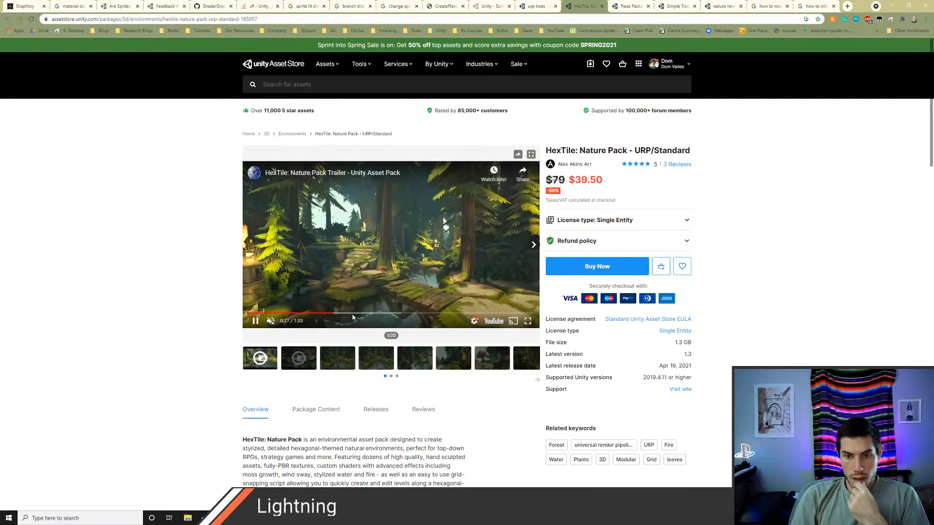
left_click(248, 323)
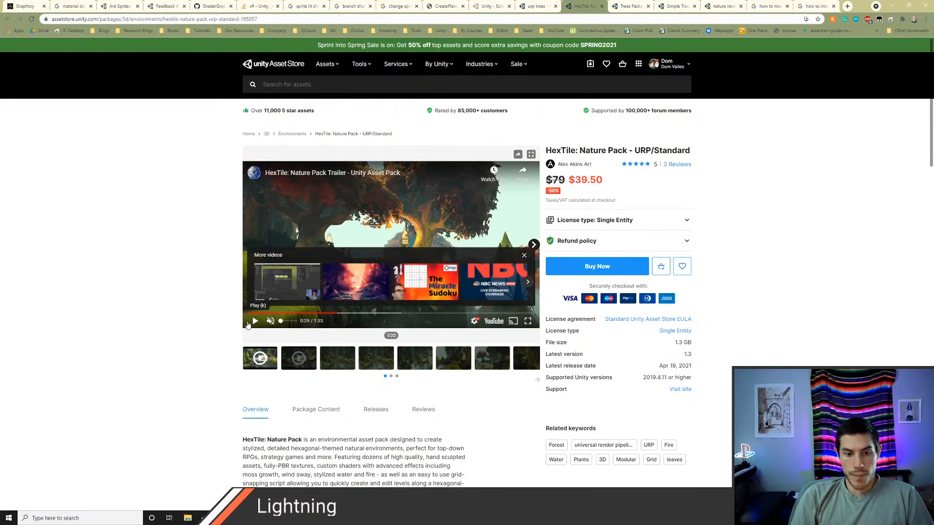
Step: Switch to Unity, look around the scene near the branch planes, and return to the HexTile page in Chrome
key("alt+Tab")
key("s")
right_click_drag(333, 219, 327, 175)
key("q")
key("alt+Tab")
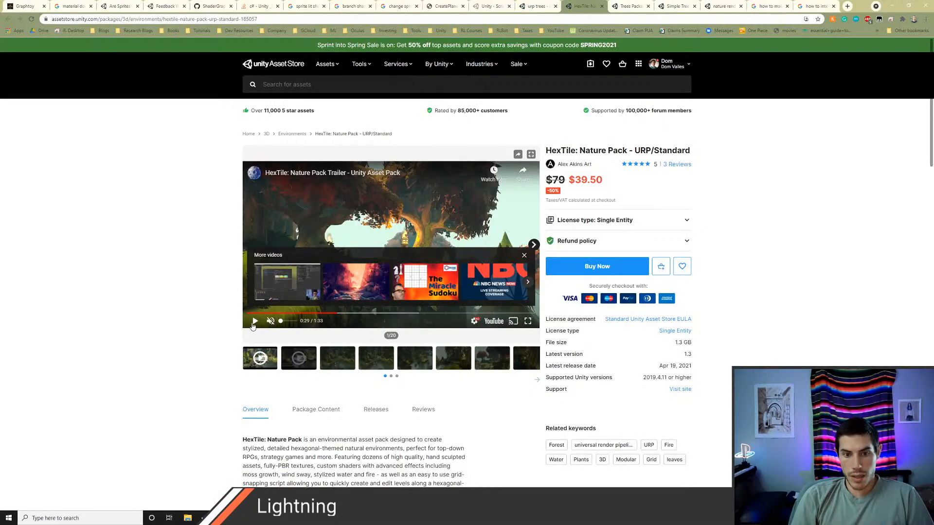
Step: Watch more of the HexTile trailer, pause it, and read the pack's description, including its custom shader examples
left_click(362, 313)
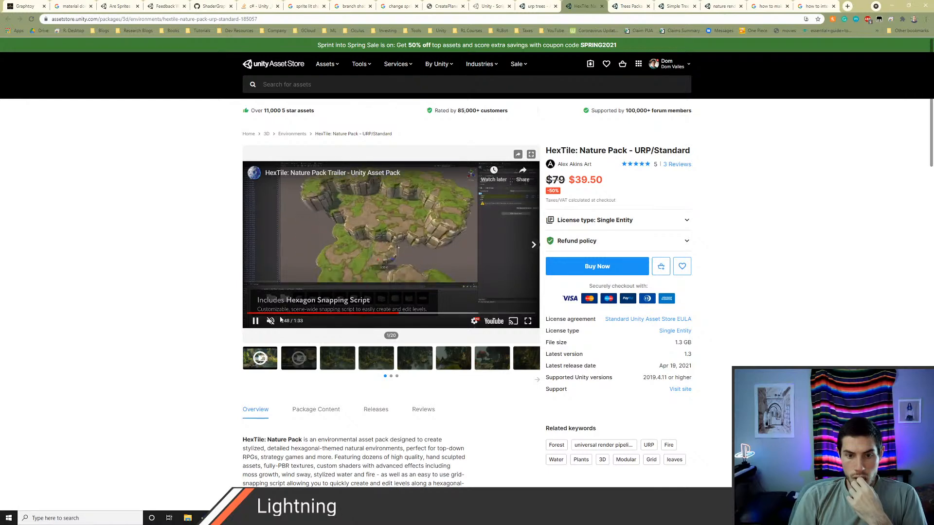
left_click(255, 321)
scroll(149, 293, "down", 1)
scroll(149, 293, "down", 3)
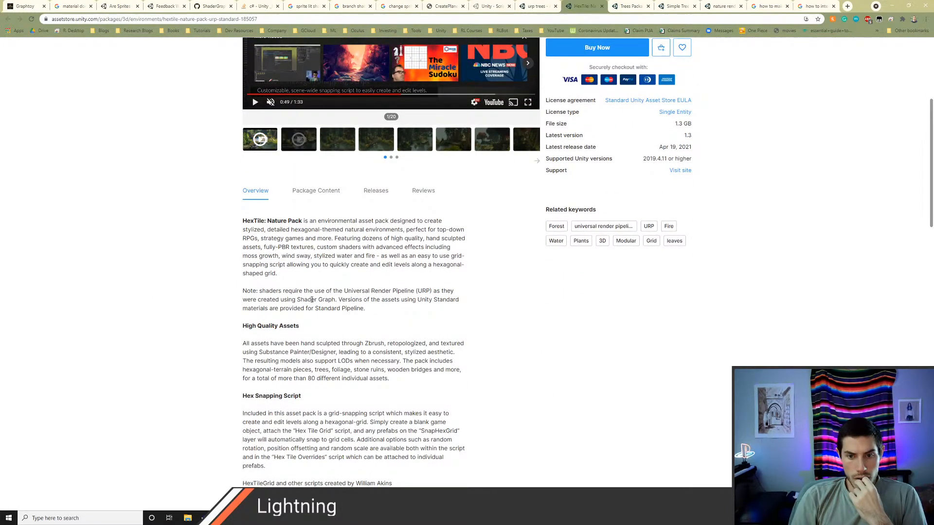
scroll(388, 330, "down", 1)
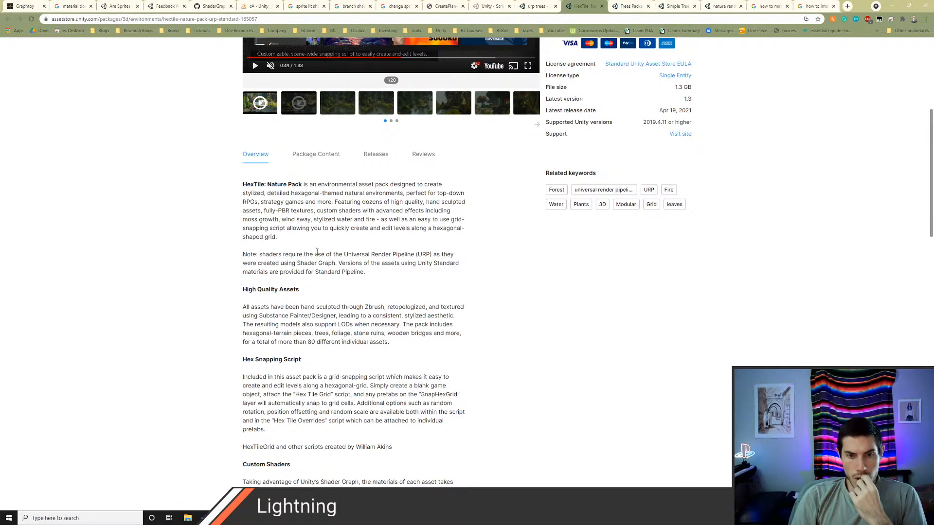
scroll(317, 253, "down", 5)
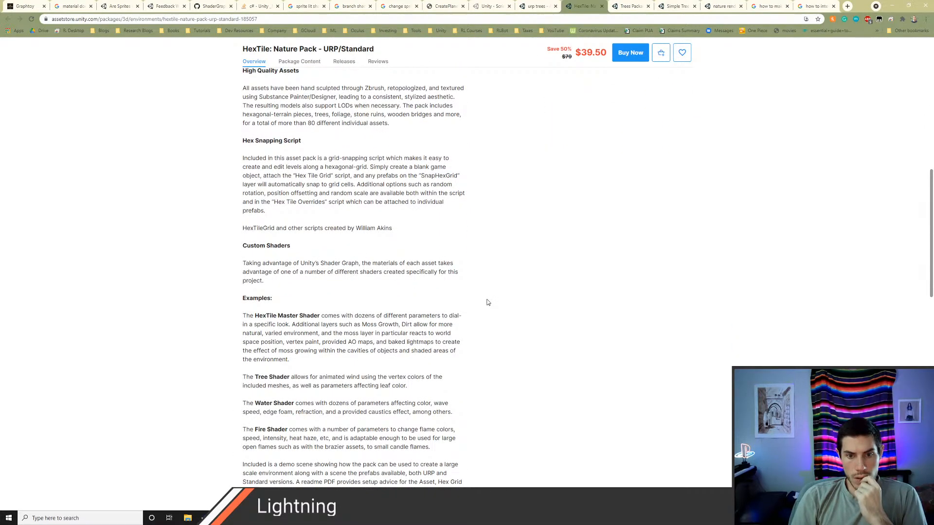
scroll(488, 303, "down", 2)
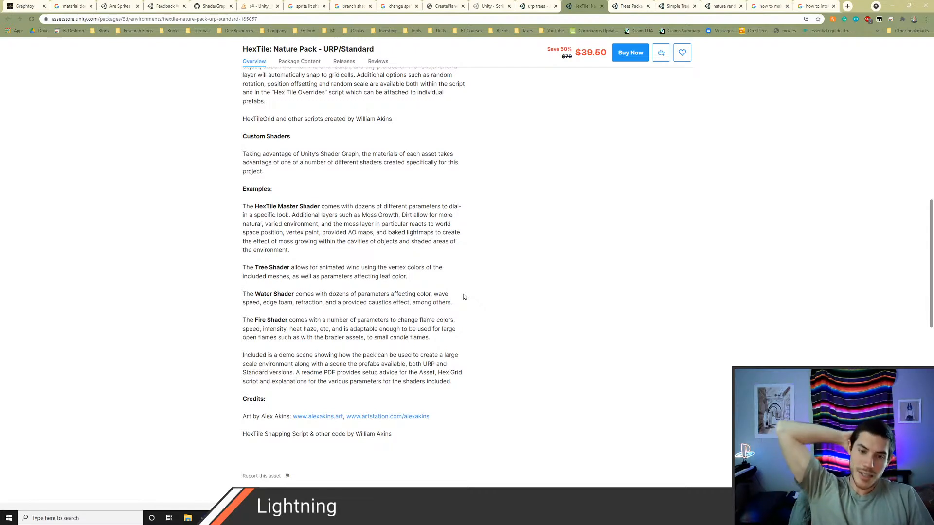
Step: Switch back to Unity and examine how the position colors are distributed over the tree's branch planes from several angles
key("alt+Tab")
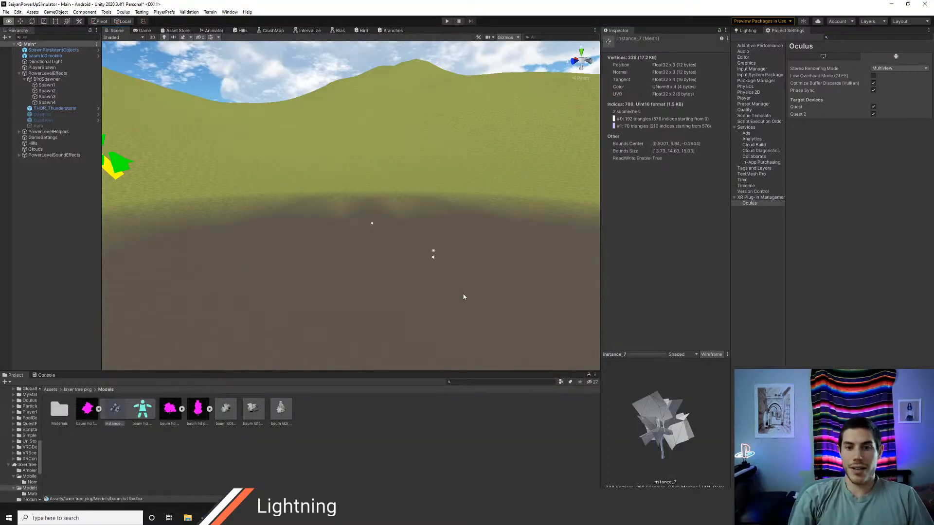
right_click_drag(416, 160, 317, 195)
key("w")
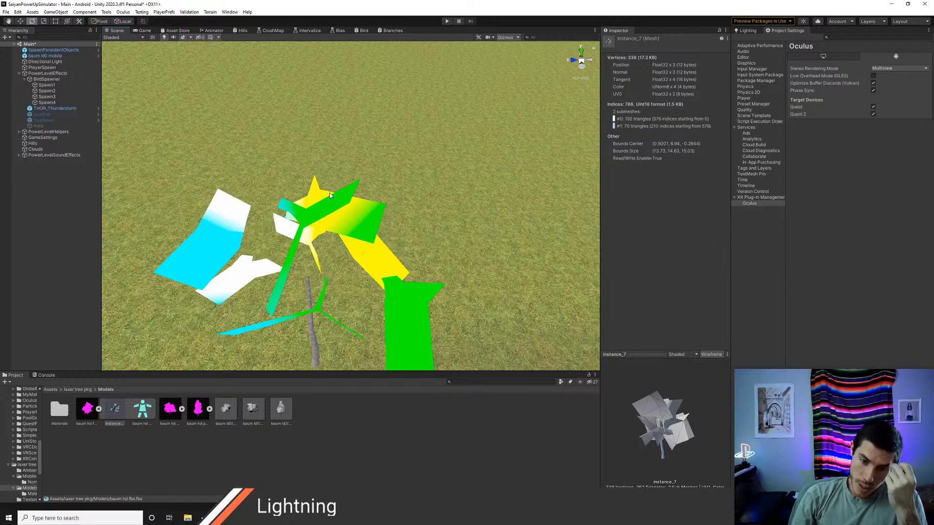
right_click_drag(354, 190, 424, 207)
key("w")
key("s")
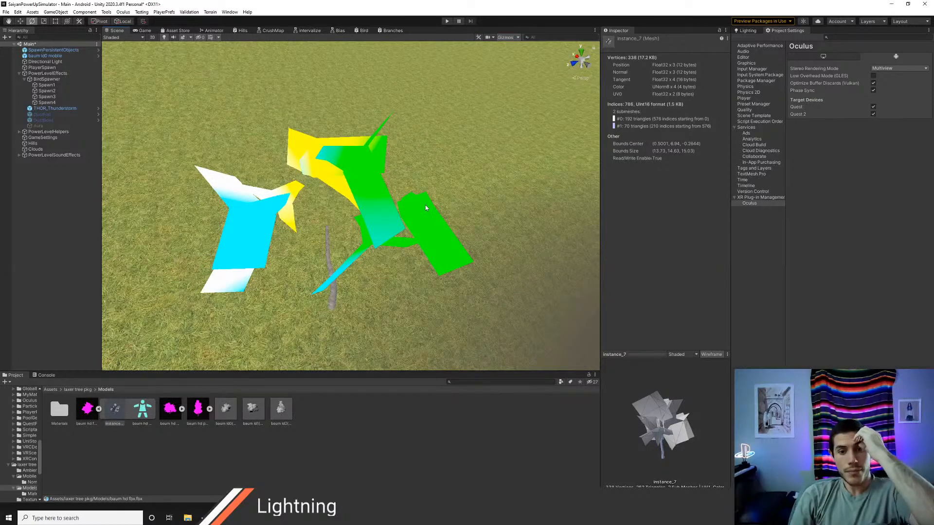
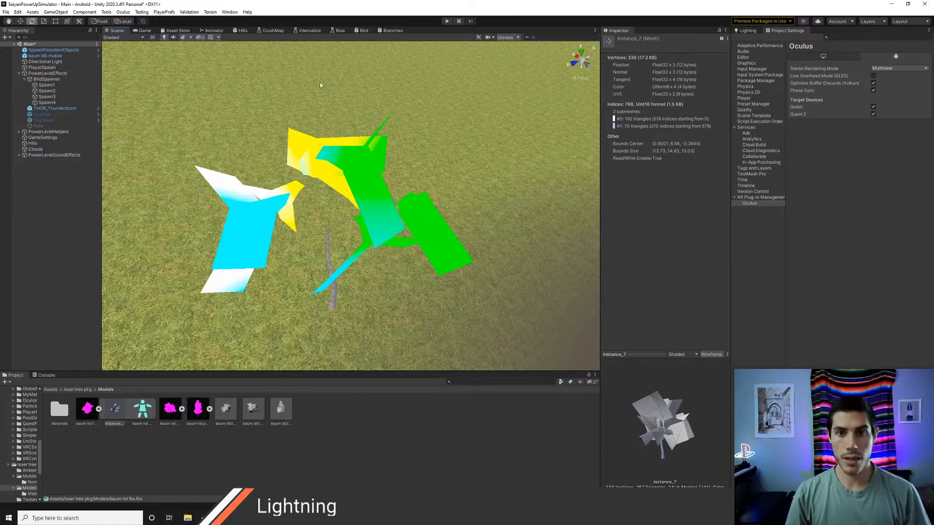
Step: Delete the UV, Split, Position and cutOff nodes feeding the Fragment outputs in the Branches shader graph
left_click(391, 30)
scroll(417, 180, "down", 5)
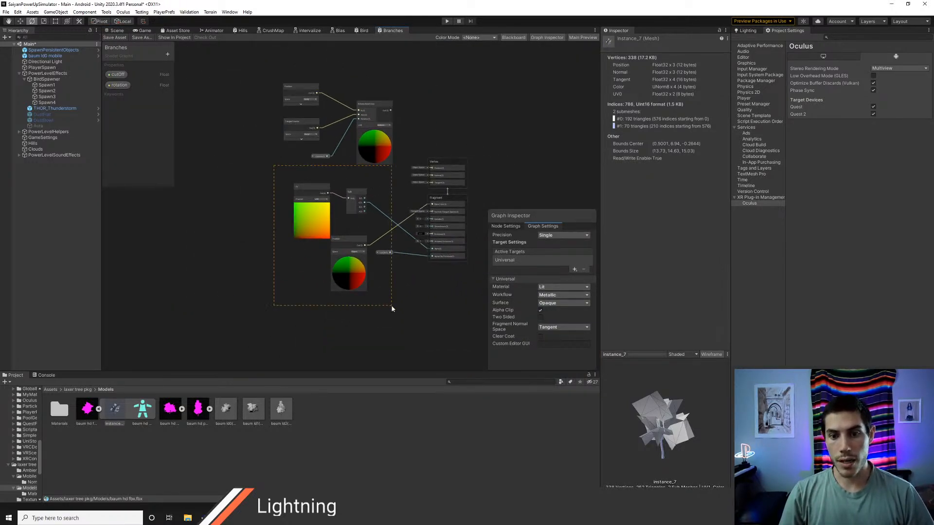
left_click_drag(391, 308, 393, 310)
key("Delete")
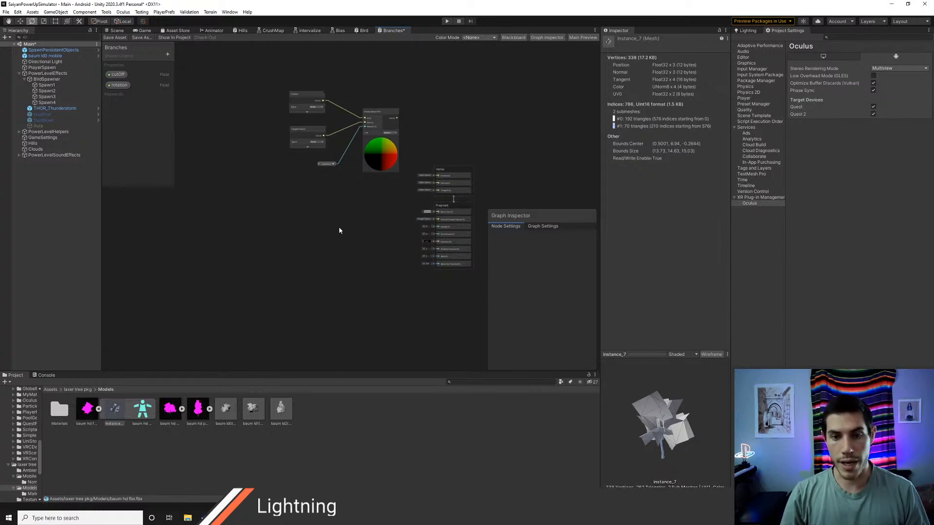
key("ctrl+z")
scroll(416, 292, "up", 3)
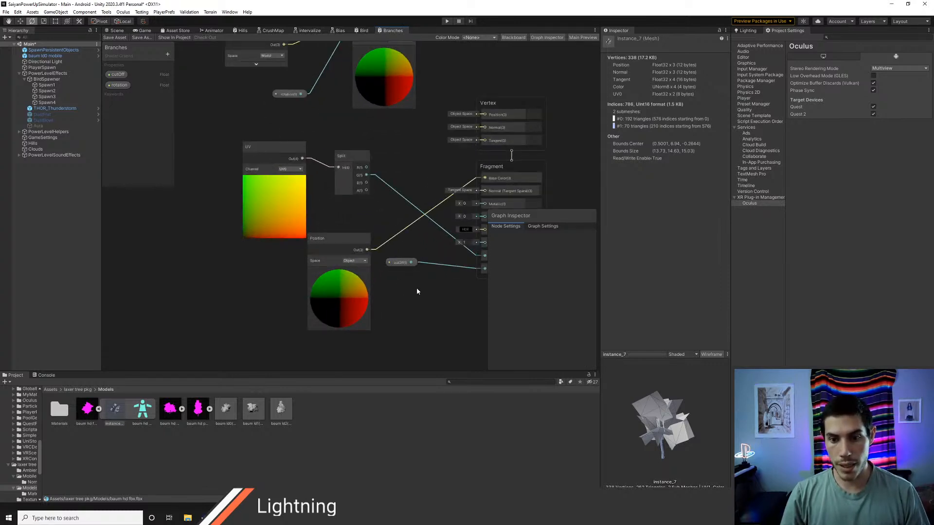
middle_click_drag(417, 292, 364, 290)
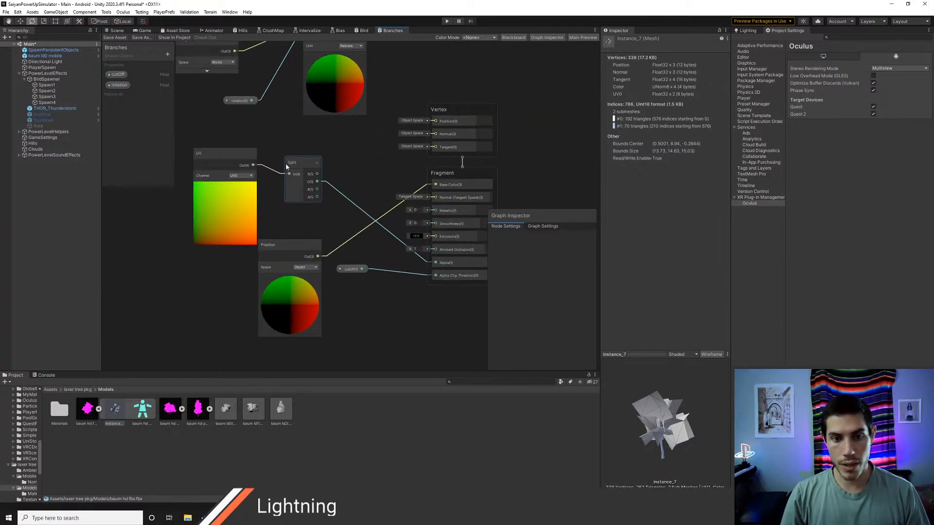
left_click_drag(247, 159, 344, 325)
key("Delete")
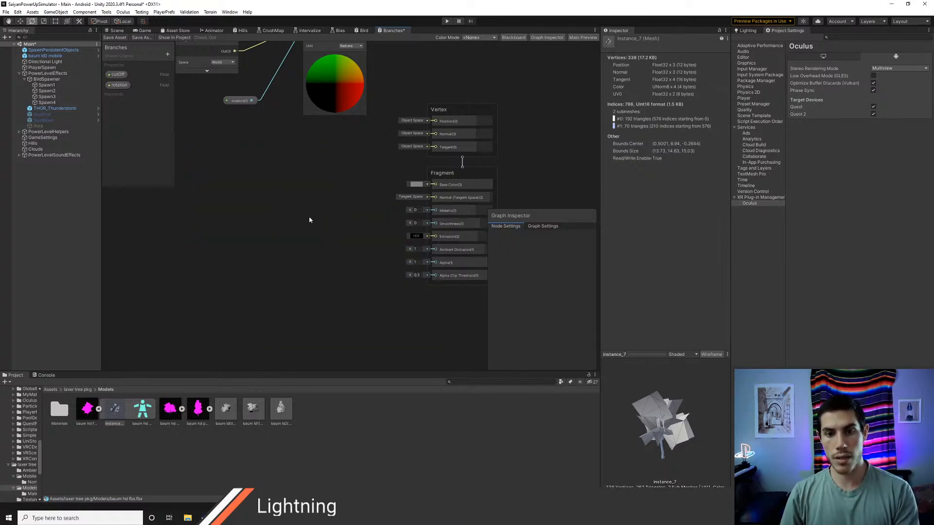
Step: Add a Sample Texture 2D node in the emptied area beside the Fragment block
middle_click_drag(308, 219, 256, 196)
right_click(202, 194)
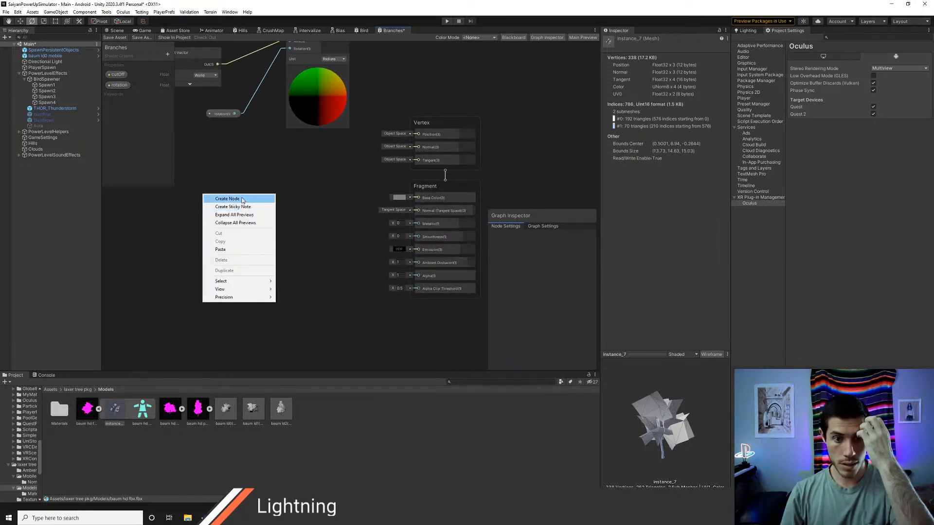
left_click(241, 198)
type("text")
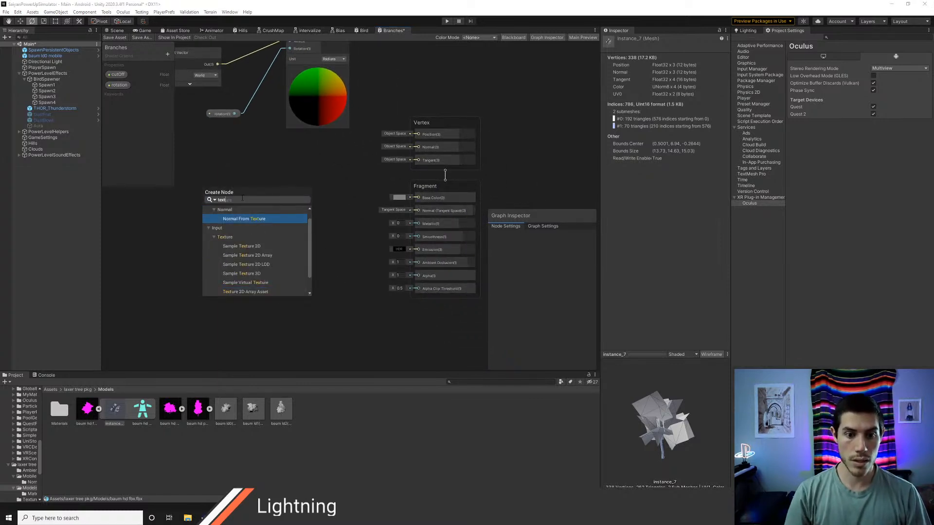
key("Down")
key("Down")
key("Down")
key("Return")
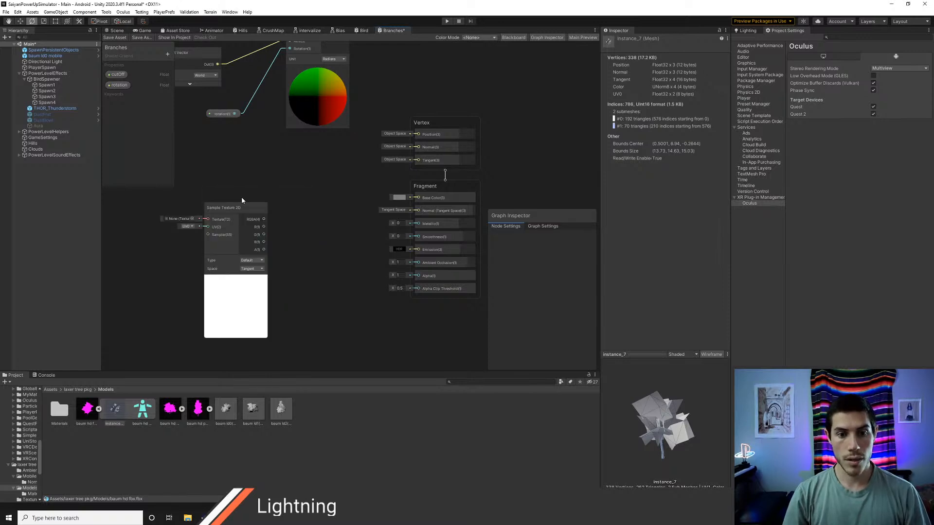
Step: Create a Texture2D property named BranchTex and connect it to the Sample Texture 2D node's Texture input
left_click(168, 54)
left_click(197, 124)
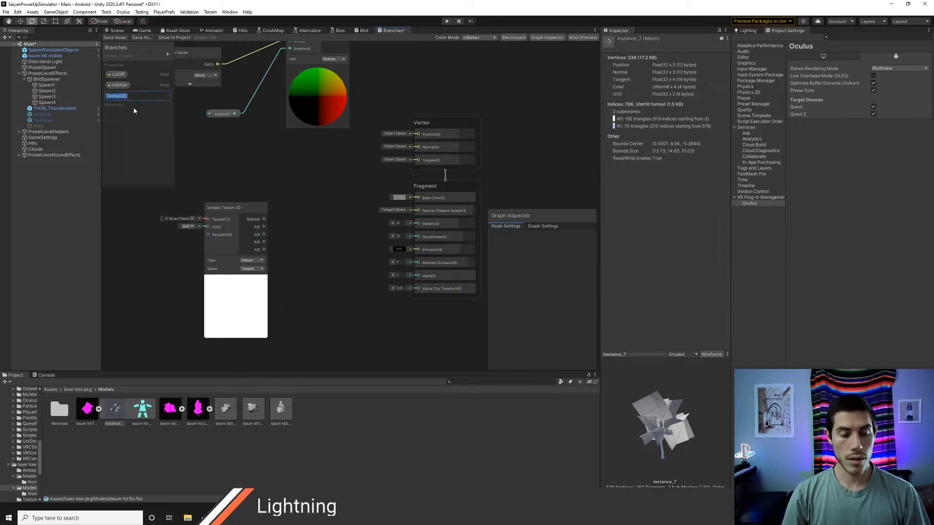
type("BranchTex")
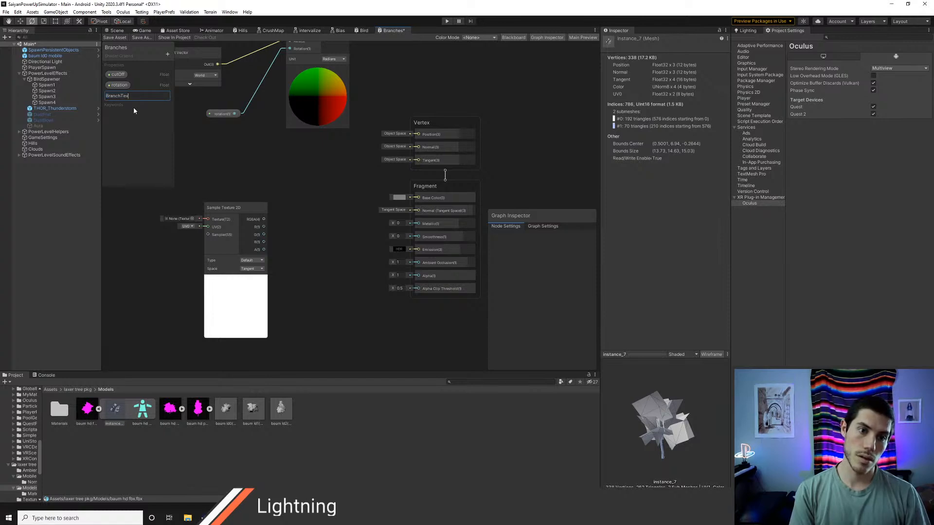
key("Return")
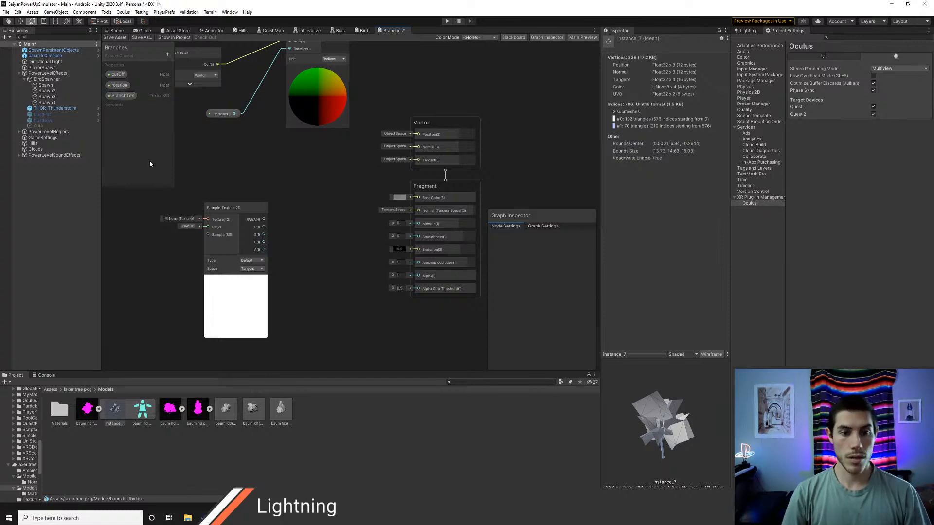
left_click_drag(130, 95, 208, 219)
left_click_drag(156, 233, 150, 217)
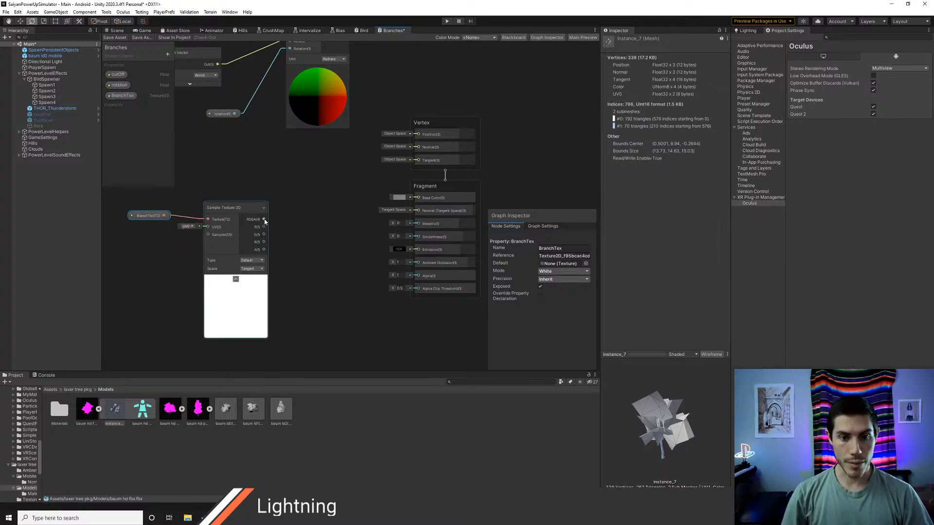
Step: Connect the sampler's RGBA output to Base Color and its A output to Alpha, and save the shader graph
left_click_drag(263, 219, 418, 197)
left_click_drag(264, 249, 417, 275)
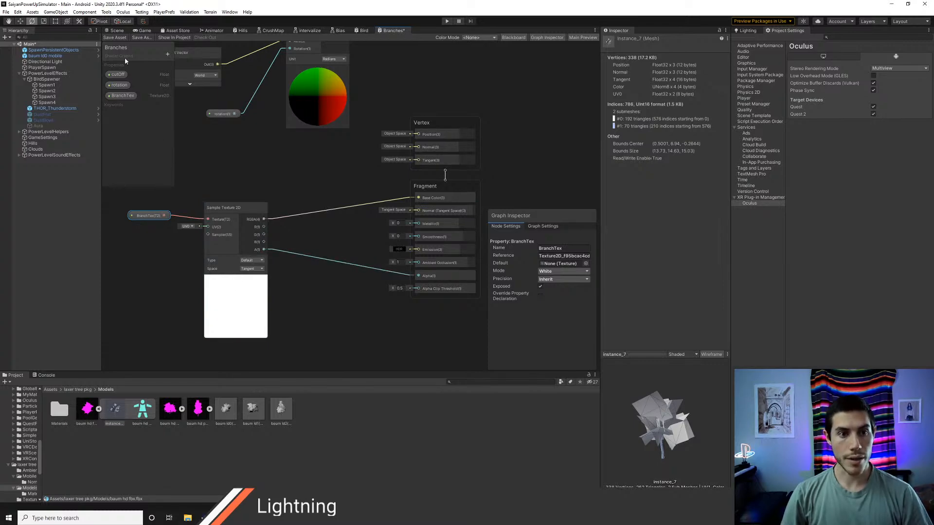
left_click(116, 38)
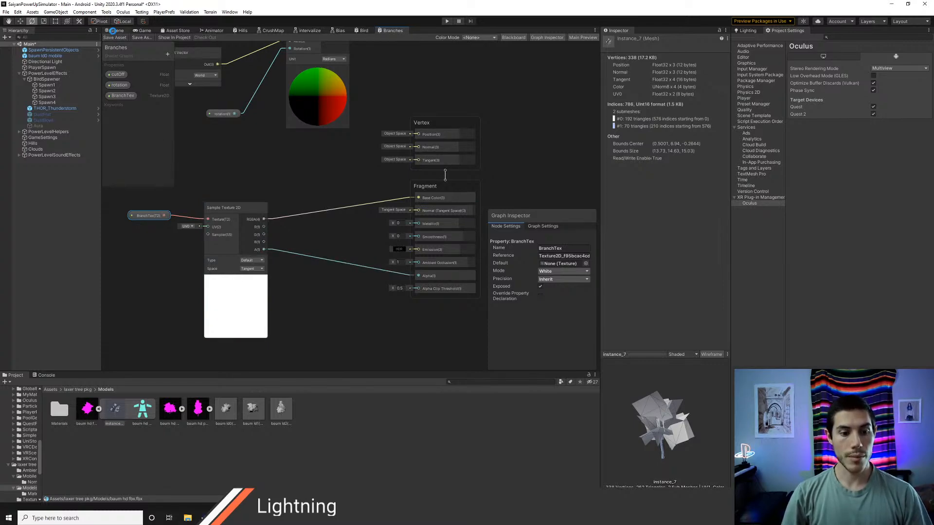
Step: Open the Branches material of baum ld0 mobile from the scene and try to find a branch texture for BranchTex by name
left_click(114, 30)
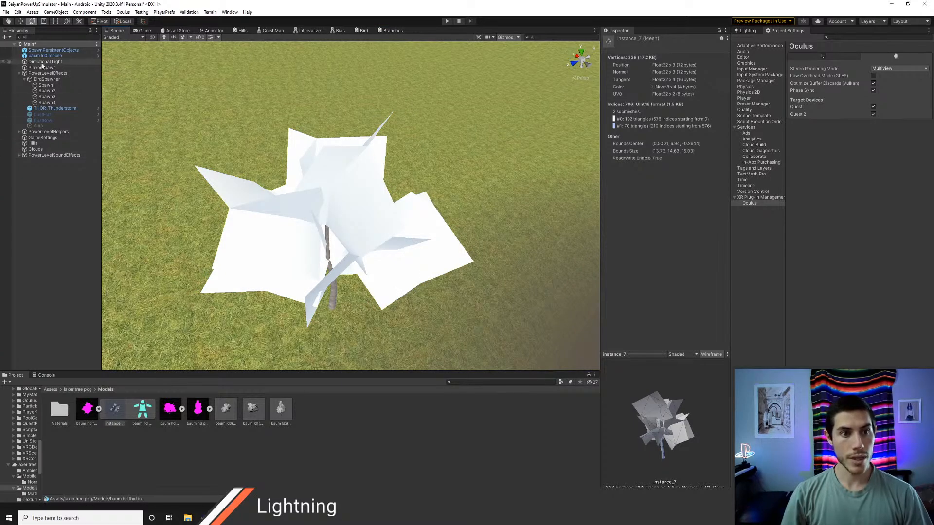
left_click(44, 56)
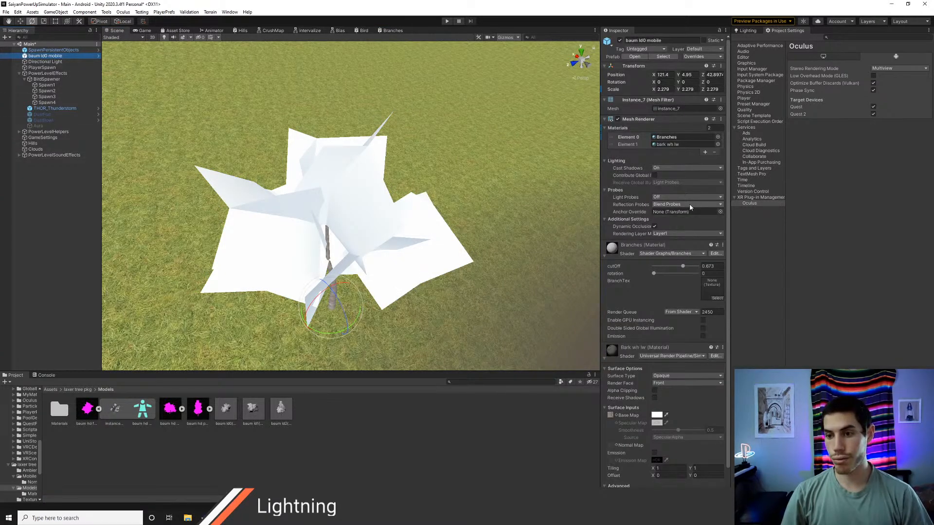
left_click(667, 138)
left_click(59, 411)
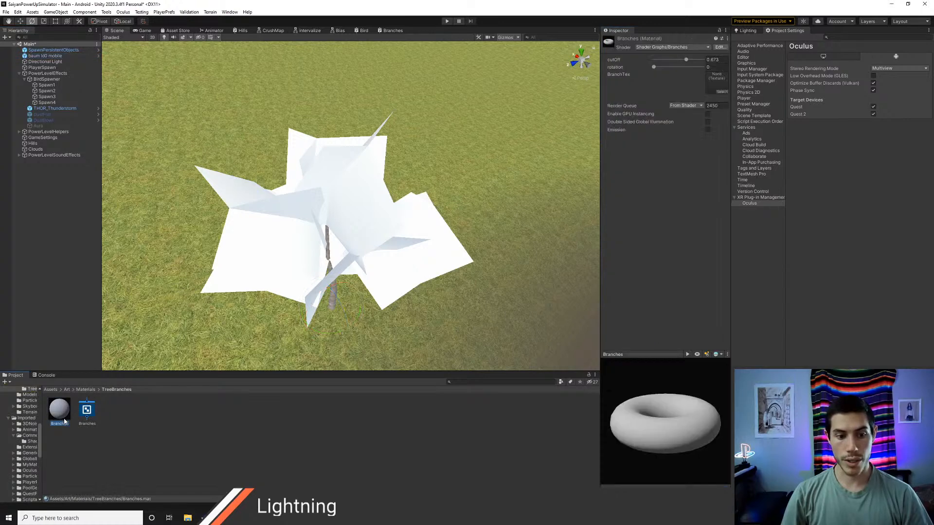
left_click(722, 91)
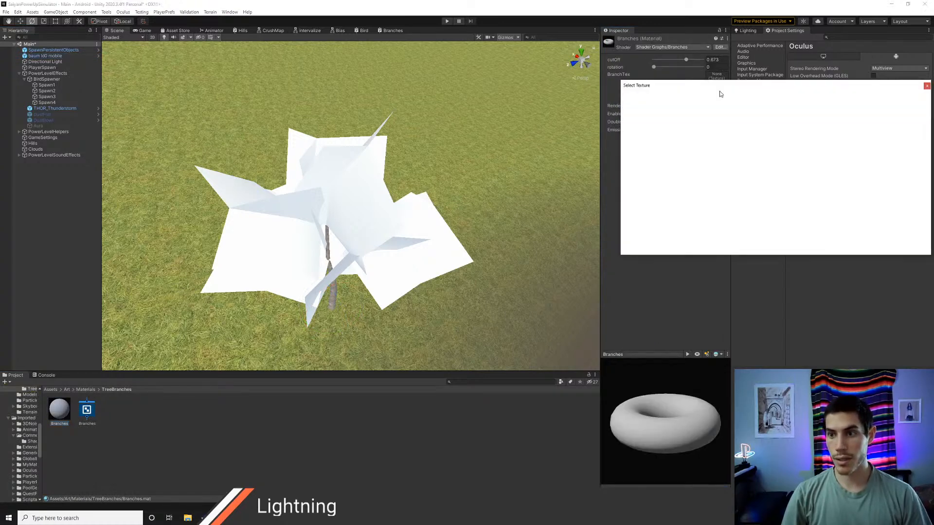
type("b")
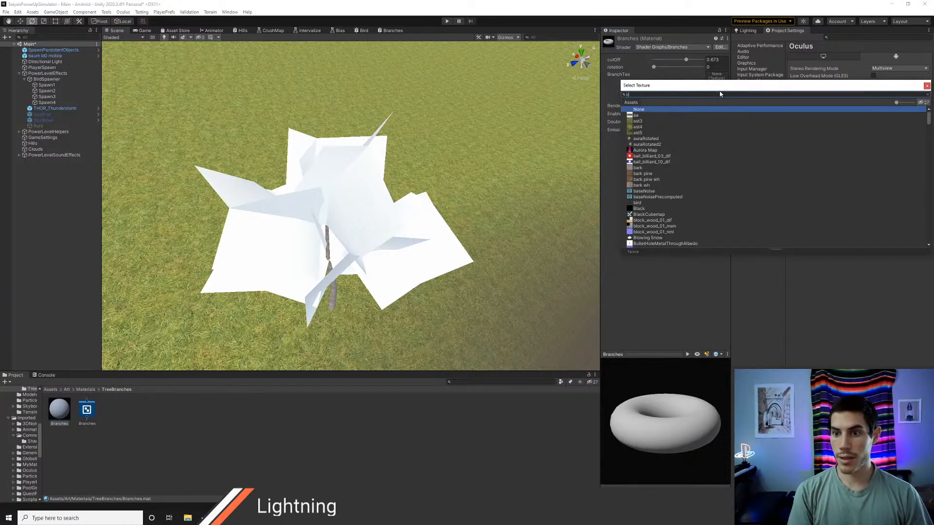
type("ra")
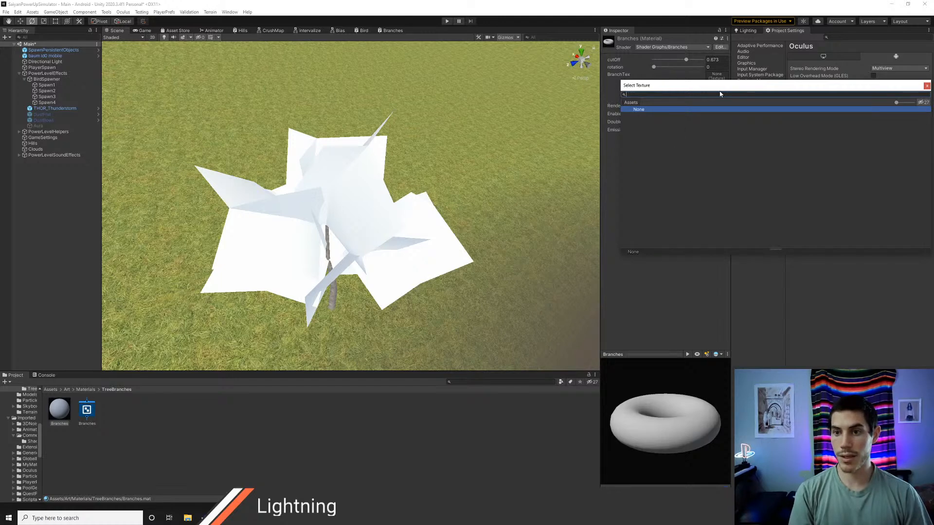
key("Escape")
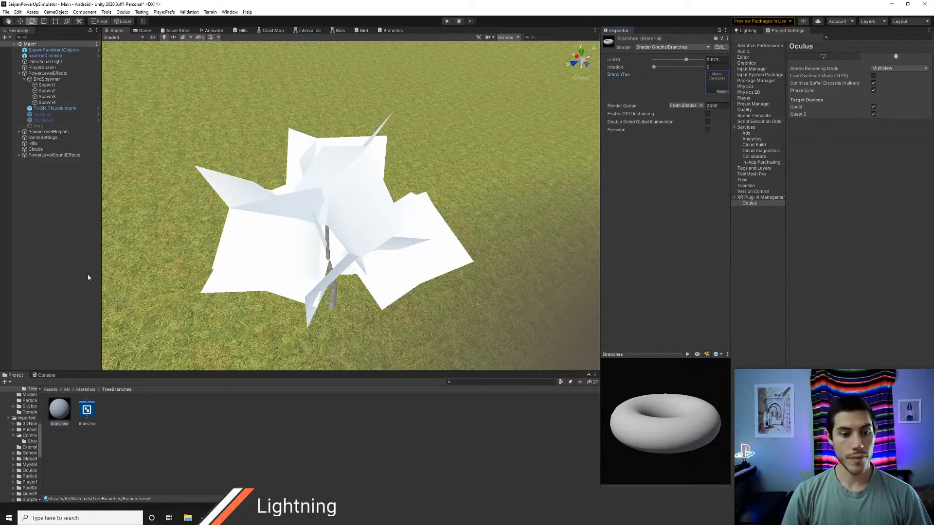
Step: Open the Textures folder of laxer tree pkg and preview its ast leaf textures
left_click(51, 389)
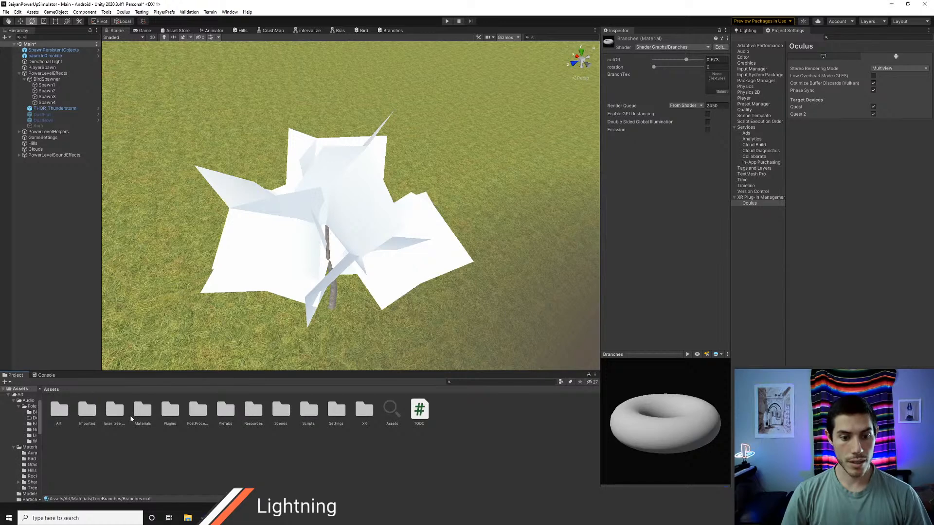
double_click(115, 413)
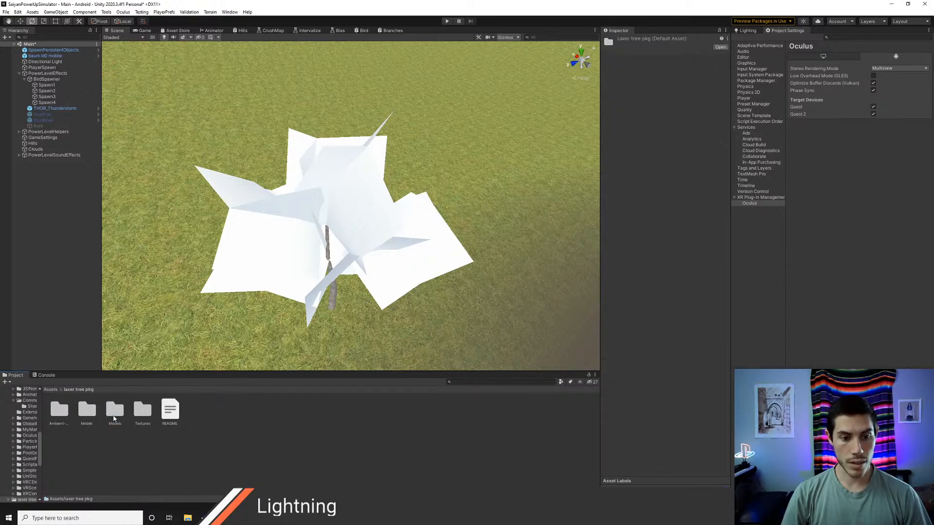
double_click(142, 410)
left_click(59, 410)
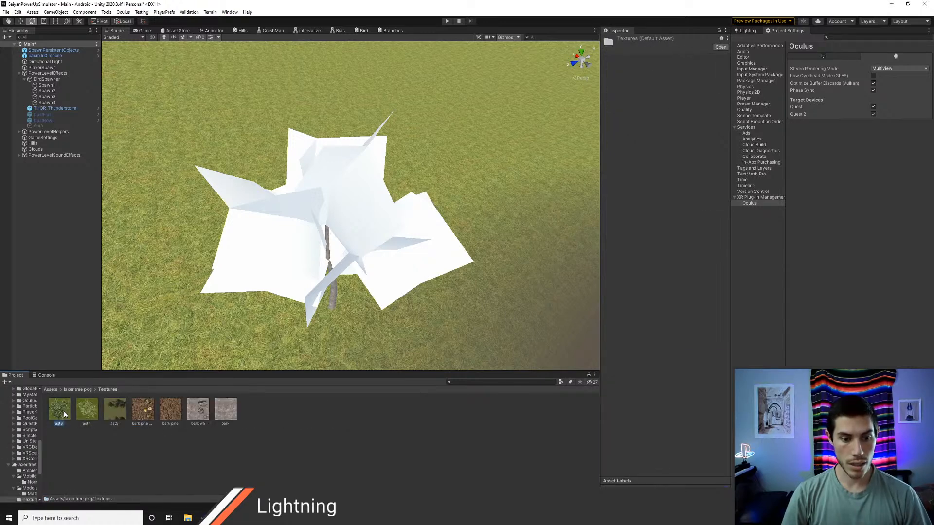
left_click(87, 413)
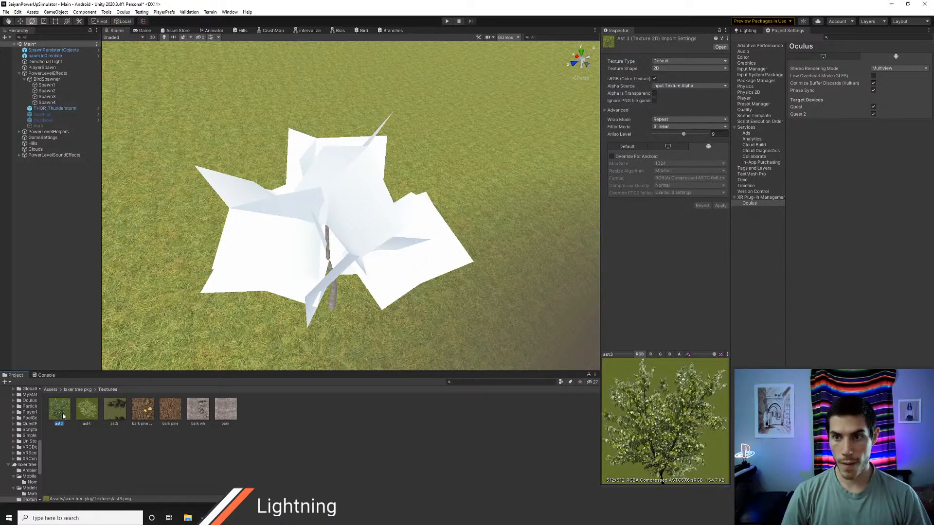
left_click(115, 409)
left_click(59, 410)
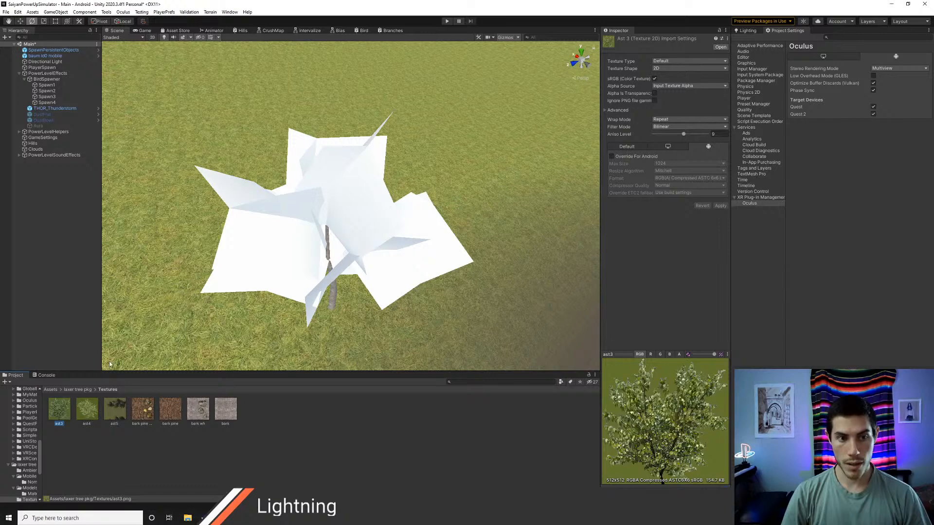
Step: Assign the ast4 texture to BranchTex in the tree's Branches material, trying ast3 first
left_click(47, 56)
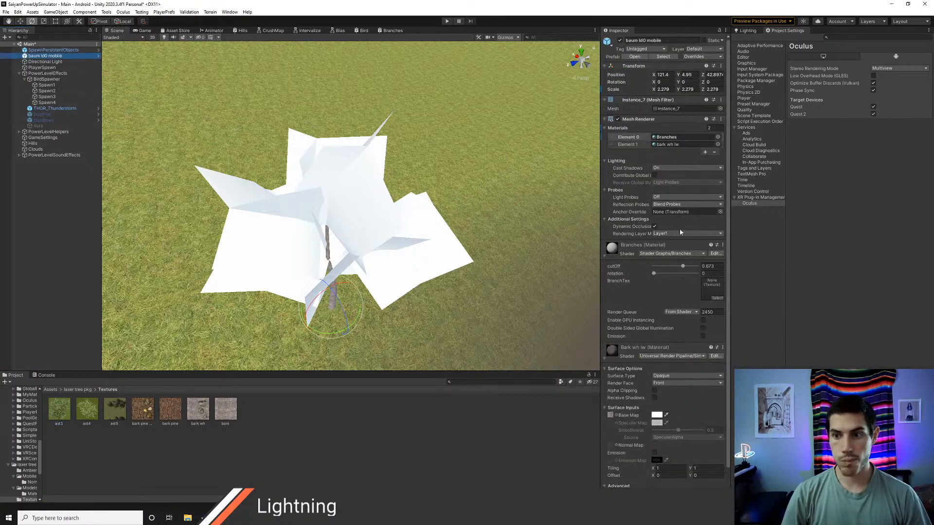
left_click(665, 138)
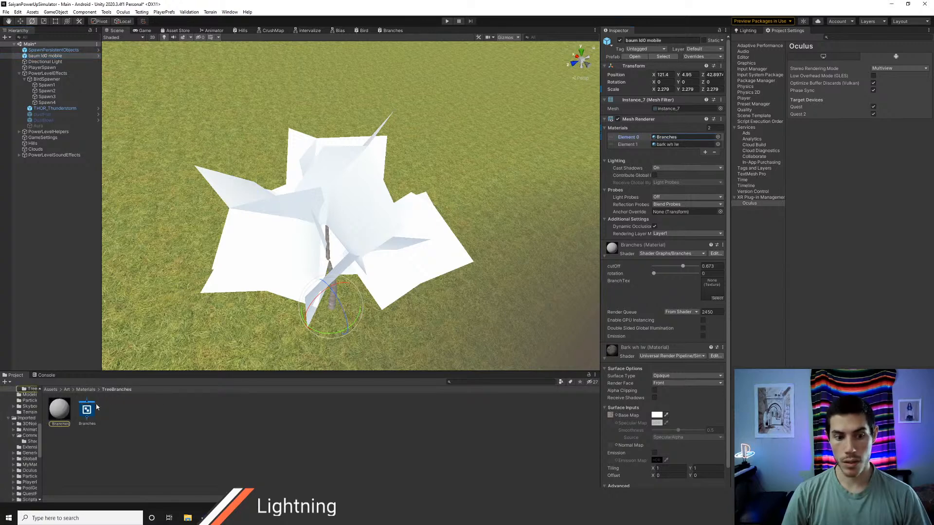
left_click(60, 410)
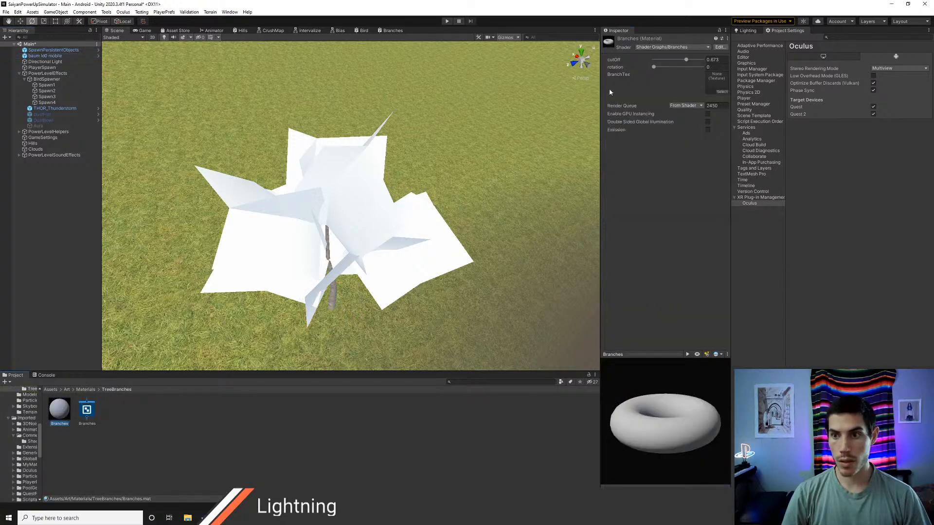
left_click(720, 92)
type("ast")
left_click(663, 115)
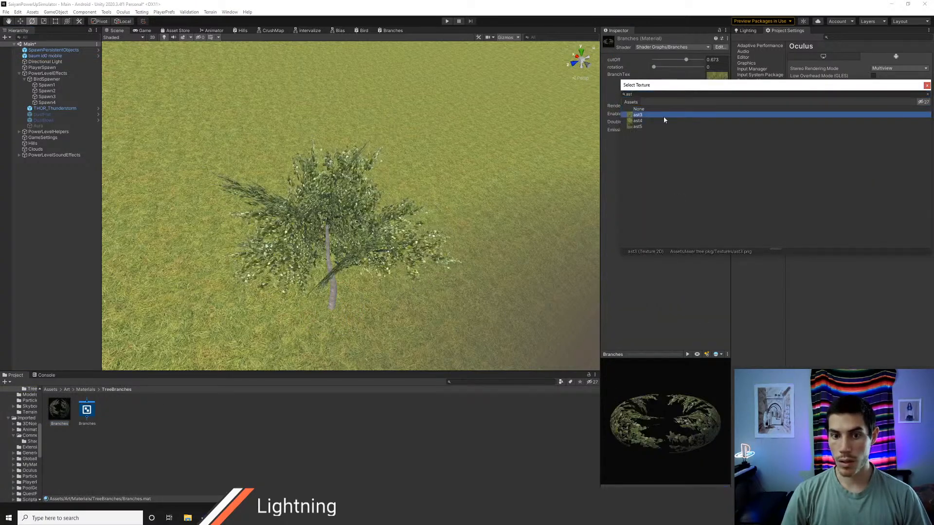
left_click(639, 121)
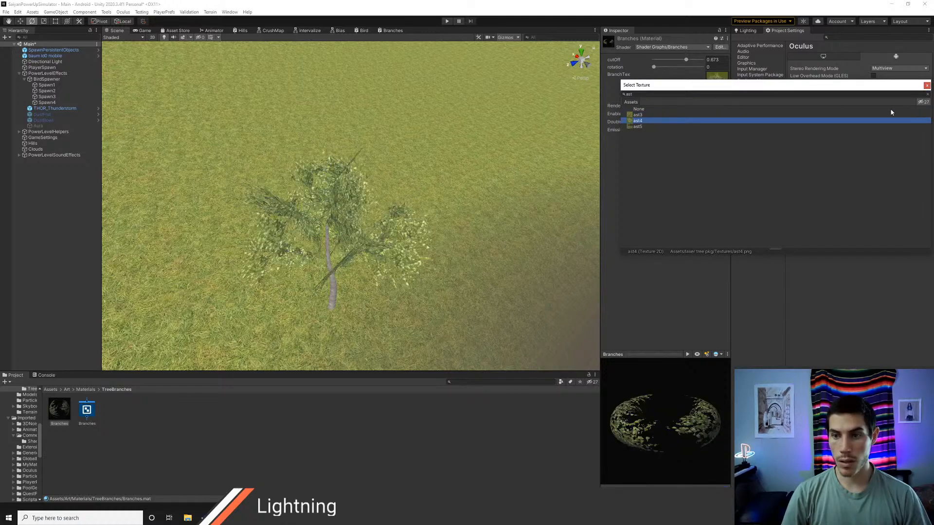
left_click(927, 85)
Step: Examine the textured tree in the scene from closer up and from several angles
key("d")
right_click_drag(479, 195, 416, 180)
key("w")
key("s")
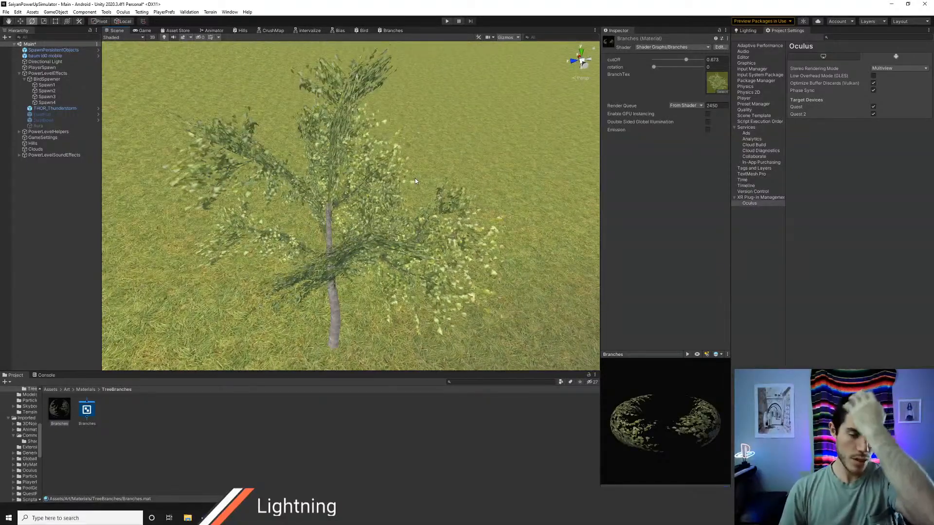
right_click_drag(415, 181, 323, 194)
key("a")
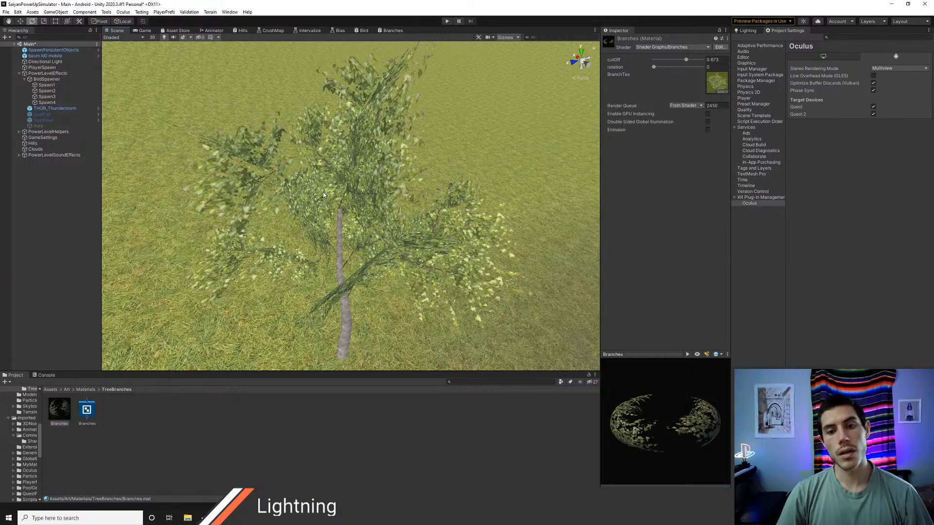
Step: In the Branches shader graph, move the Position, Tangent Vector, rotation and Rotate About Axis nodes together away from the working area
left_click(387, 30)
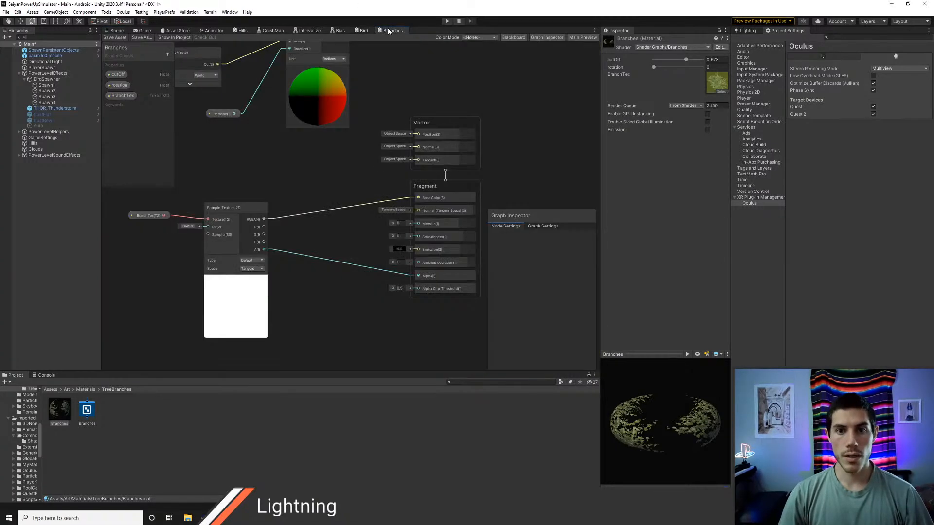
middle_click_drag(314, 183, 378, 257)
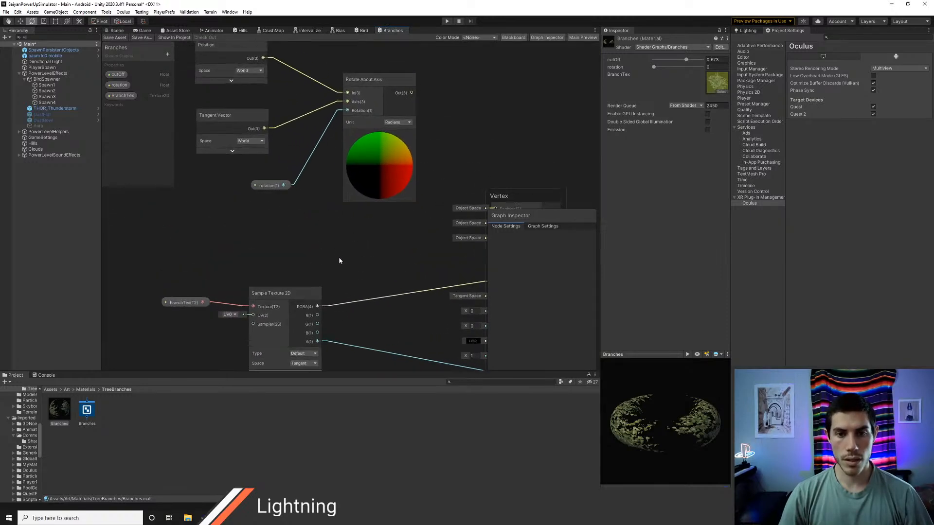
middle_click_drag(333, 228, 320, 267)
left_click_drag(246, 80, 361, 243)
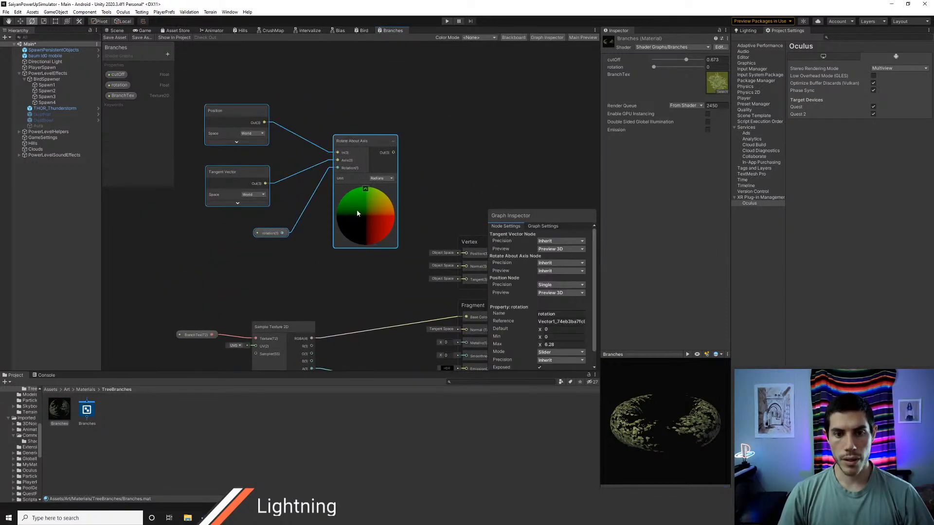
left_click_drag(364, 140, 282, 32)
middle_click_drag(364, 278, 325, 122)
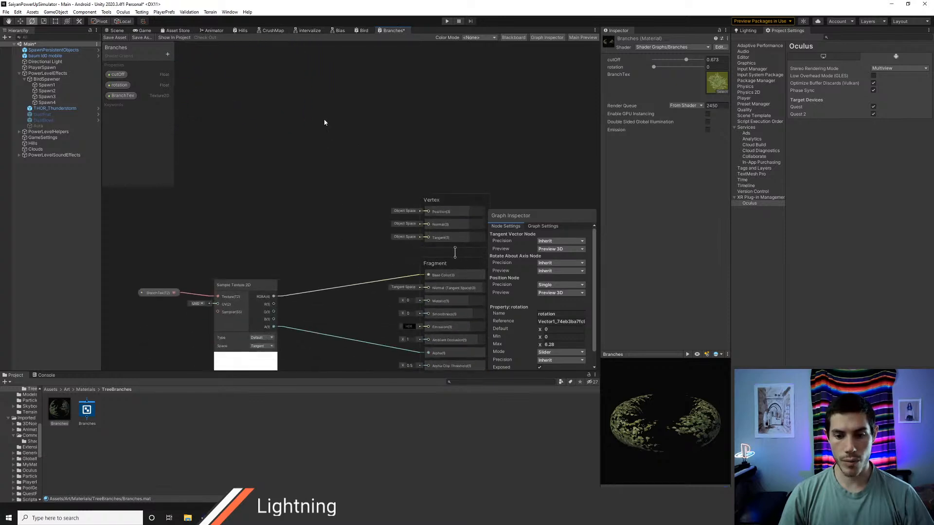
middle_click_drag(285, 182, 306, 139)
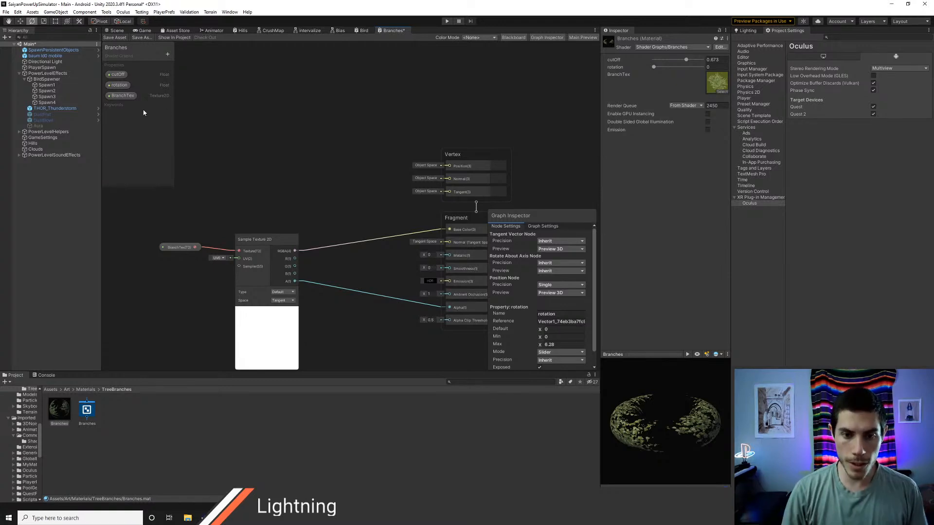
Step: Add a UV node in the empty area above the Sample Texture 2D node
right_click(256, 126)
left_click(273, 129)
type("uv")
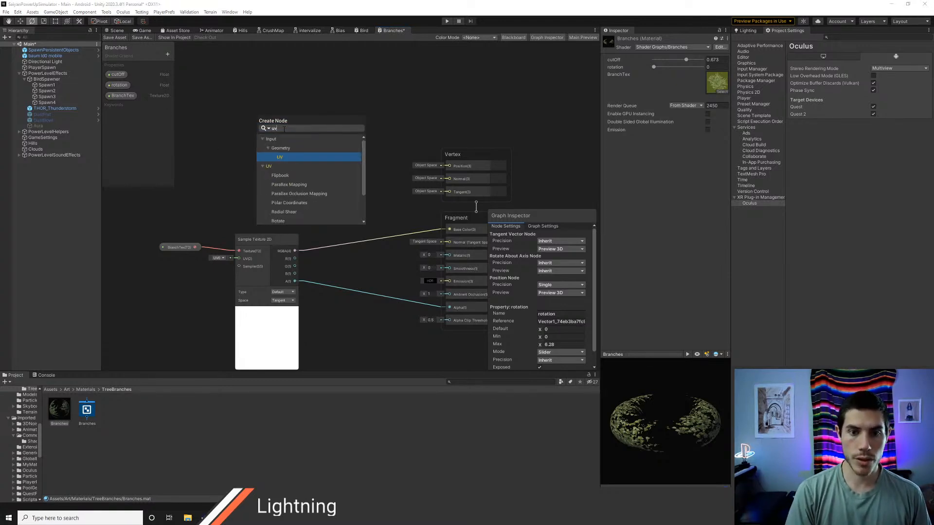
key("Return")
left_click_drag(287, 137, 243, 109)
Step: Add a Split node beside the UV node and feed the UV output into its input
right_click(293, 116)
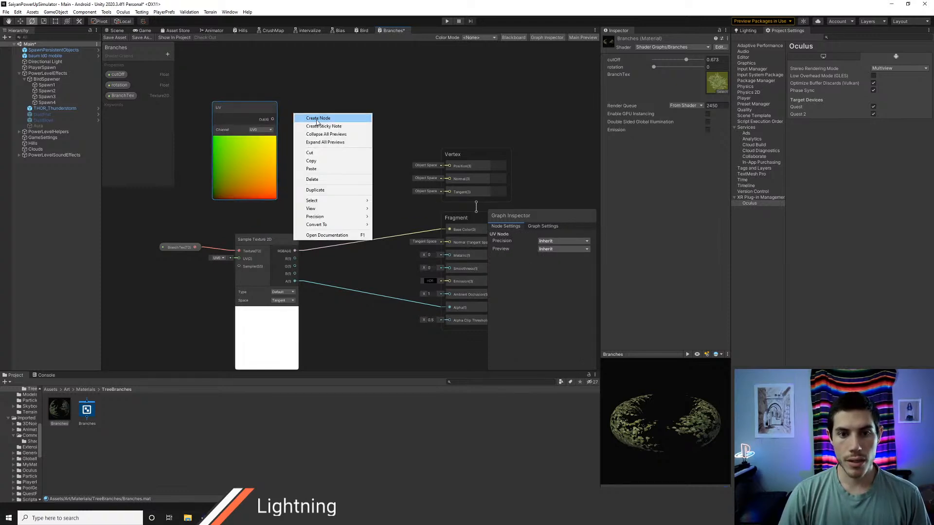
left_click(316, 122)
type("sp")
key("Up")
key("Up")
key("Up")
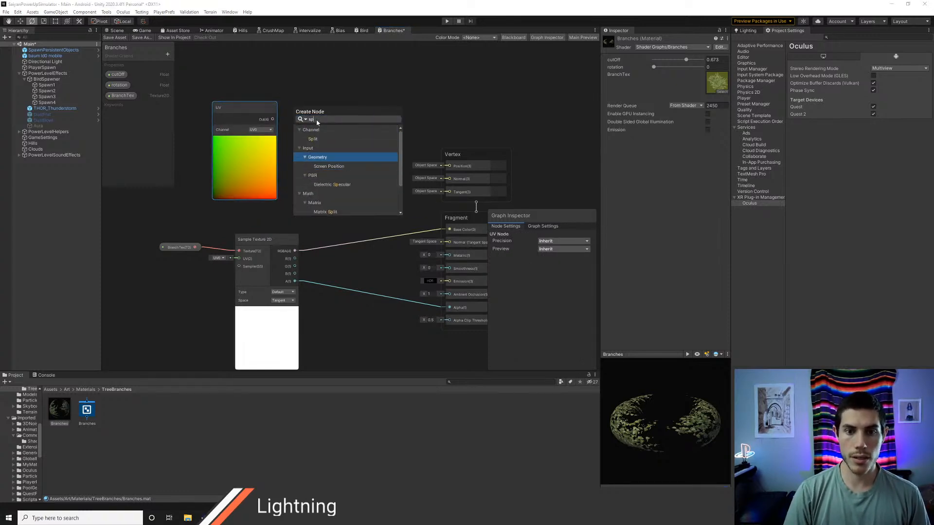
key("Return")
left_click_drag(274, 121, 295, 136)
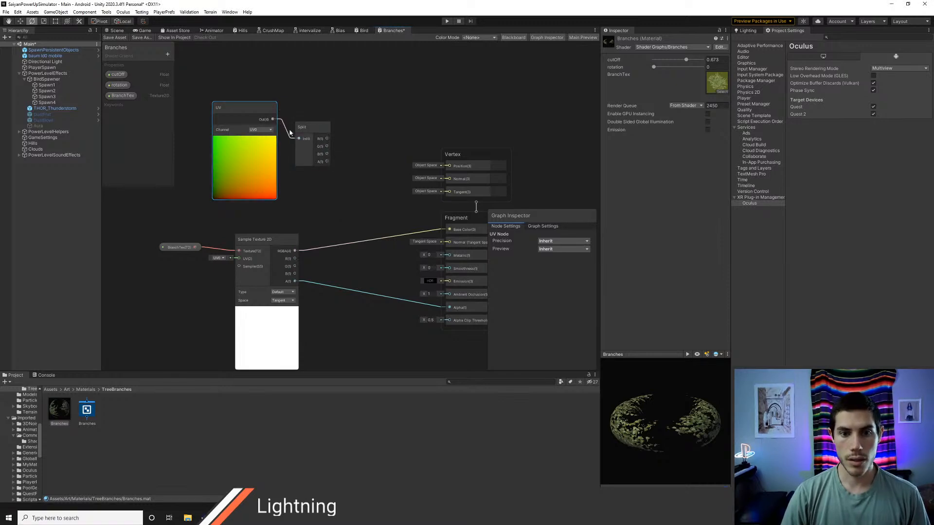
left_click_drag(243, 109, 225, 118)
left_click_drag(307, 129, 285, 118)
Step: Add a Simple Noise node after the Split node, looking through the available noise nodes
right_click(341, 84)
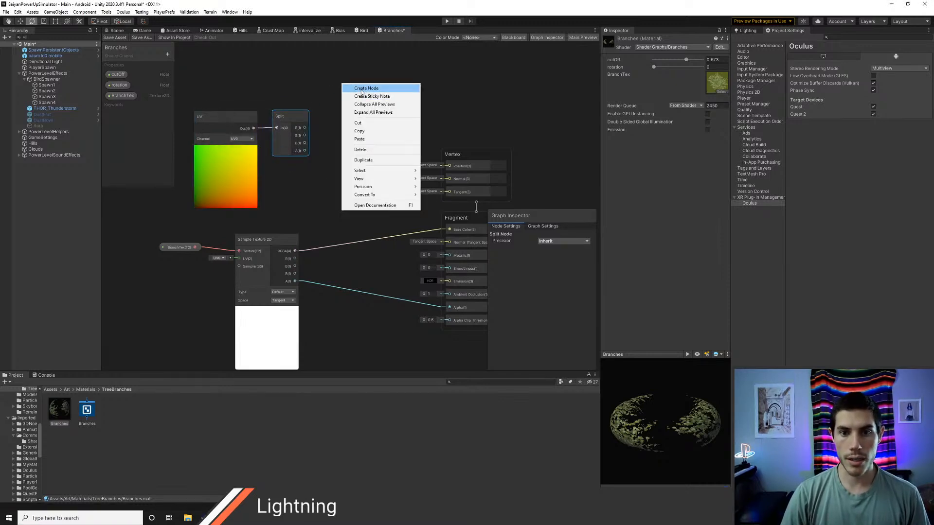
left_click(361, 89)
type("noi")
key("Down")
key("Down")
key("Down")
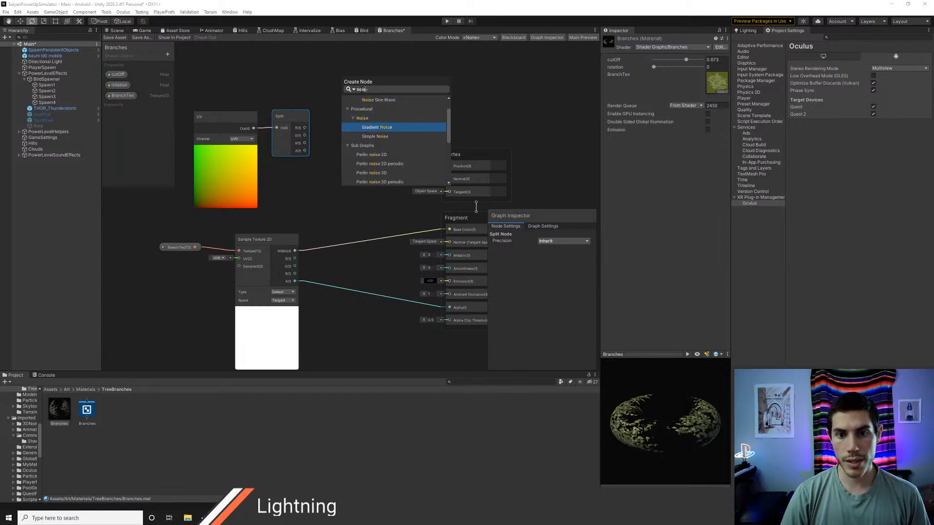
key("Down")
key("Up")
key("Down")
key("Down")
key("Down")
key("Down")
key("Down")
key("Down")
key("Down")
key("Down")
key("Down")
key("Down")
key("Down")
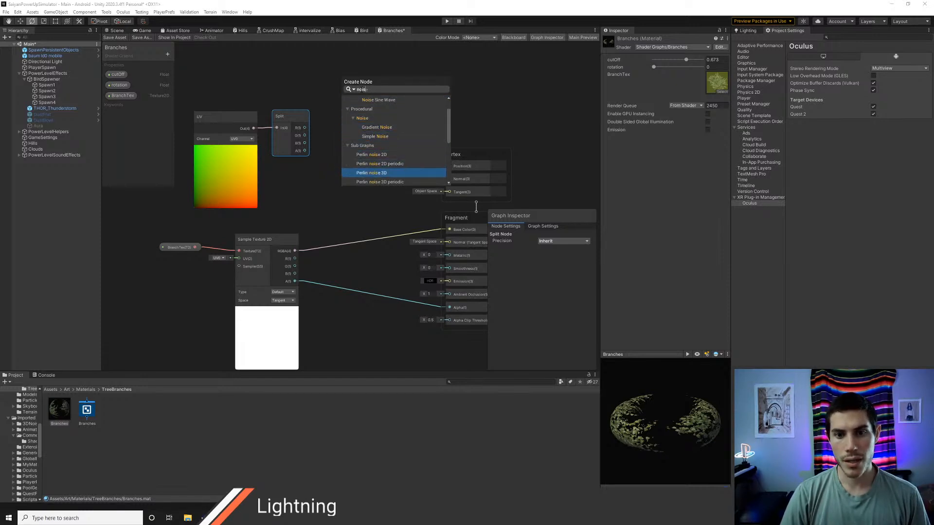
key("Down")
key("Down")
key("Down")
key("Down")
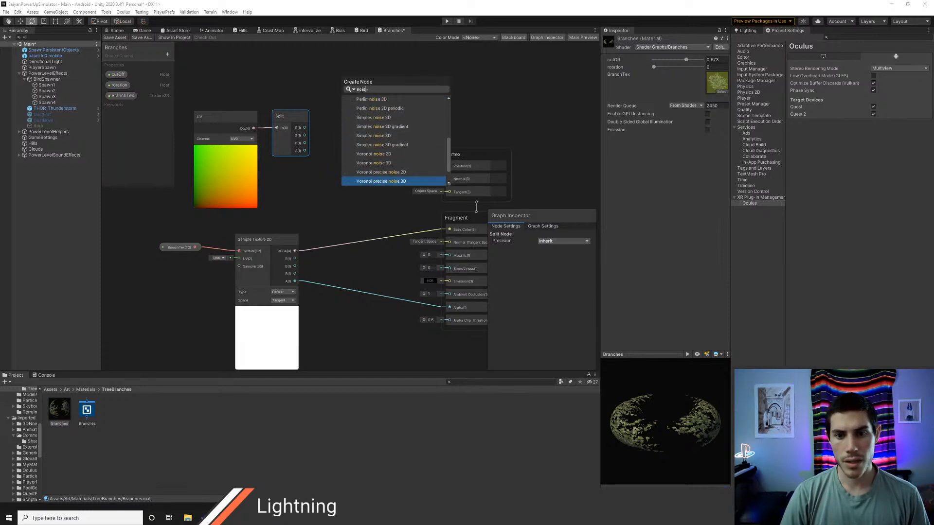
key("Down")
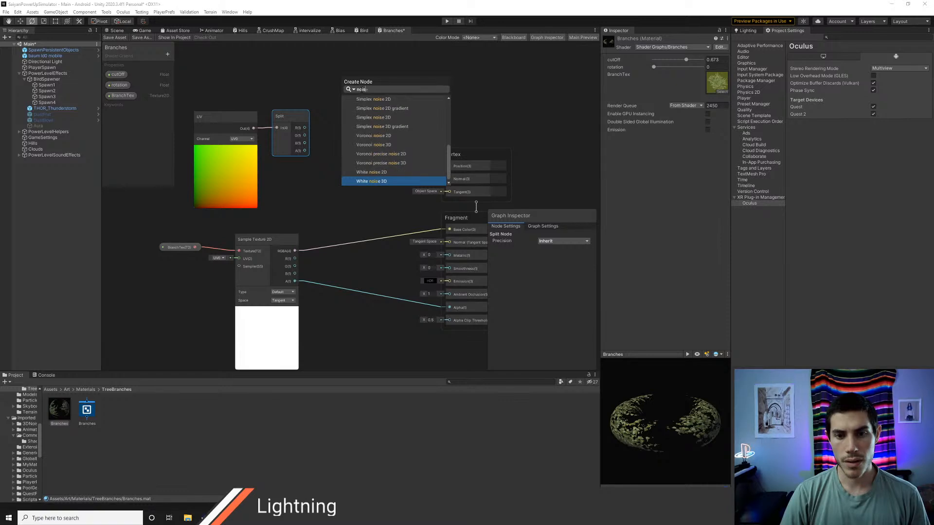
key("Up")
key("Up")
key("Up")
key("Up")
key("Up")
key("Up")
key("Up")
key("Up")
key("Up")
key("Up")
key("Up")
key("Up")
key("Up")
key("Up")
key("Up")
key("Up")
key("Up")
key("Up")
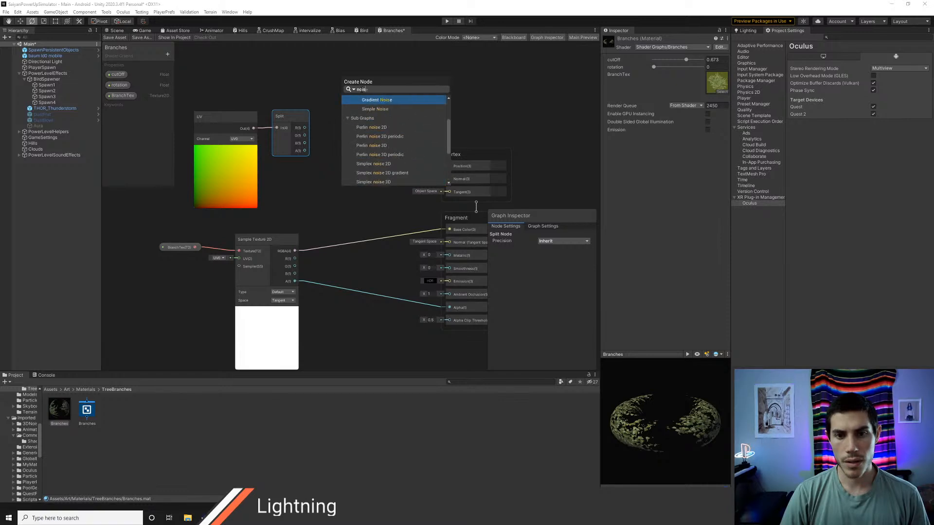
key("Down")
key("Down")
key("Down")
key("Return")
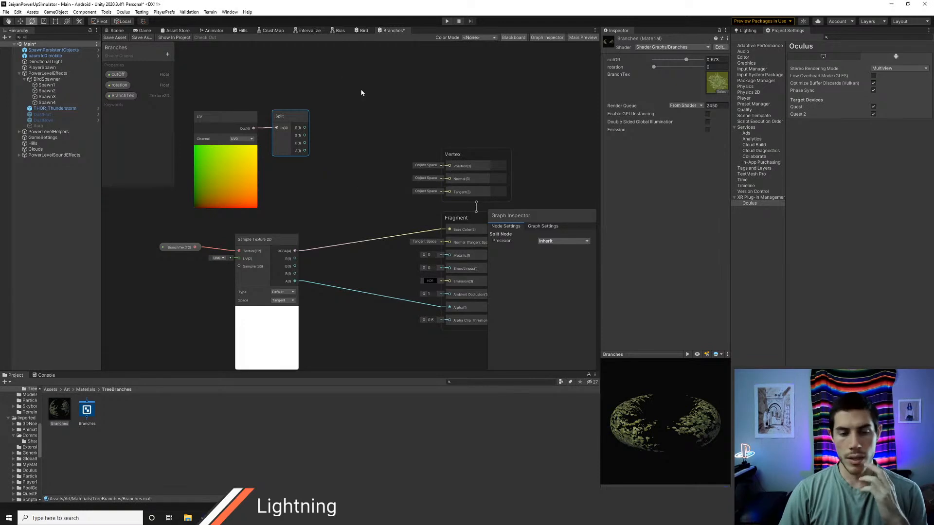
left_click(372, 101)
left_click_drag(372, 100, 371, 101)
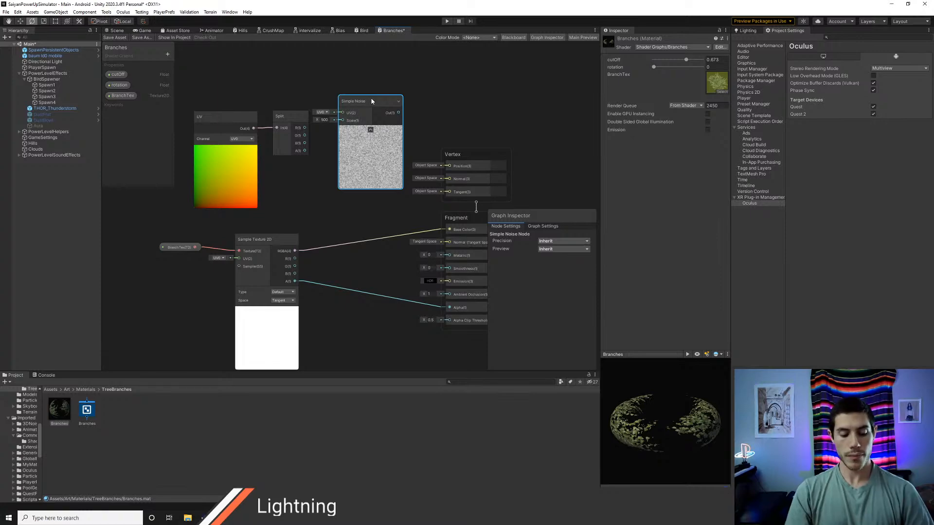
Step: Switch to the browser and search the web for "1d noise shadergraph" in a new tab
key("alt+Tab")
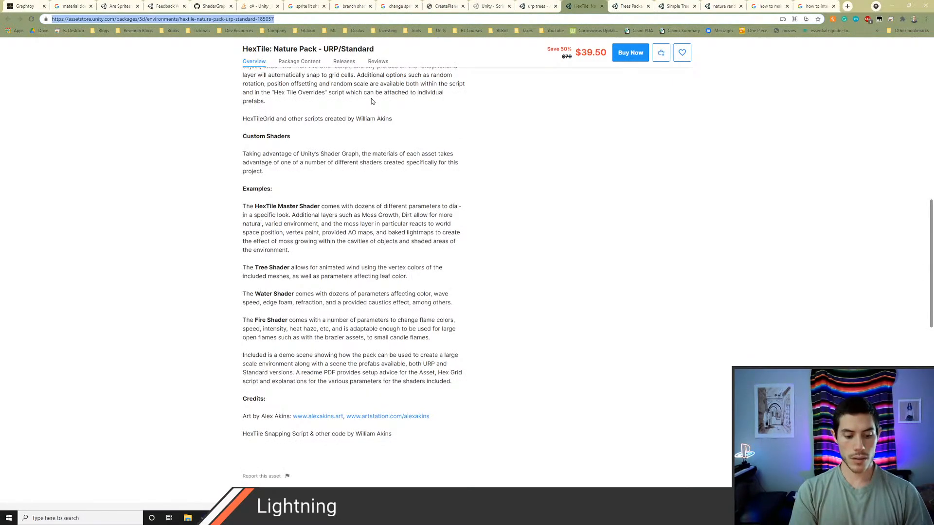
type("1d noise shader")
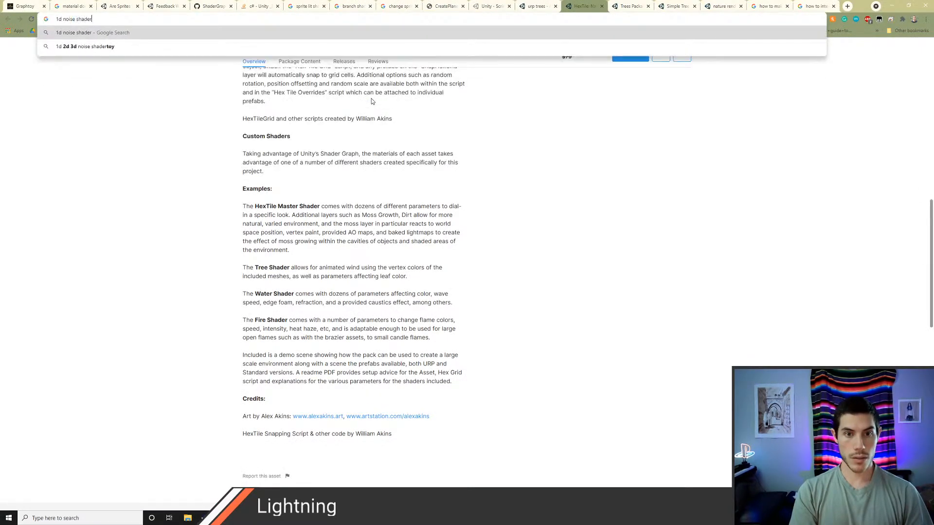
type("graph")
key("Return")
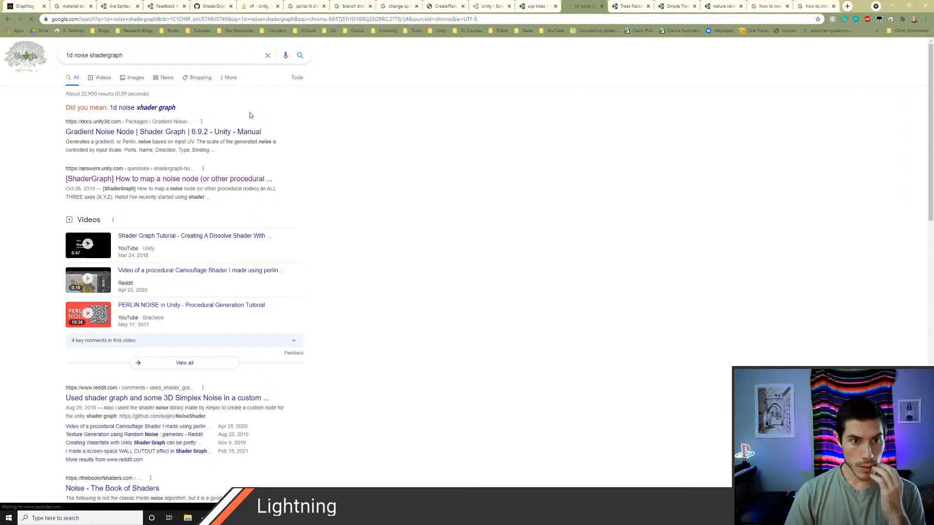
left_click(631, 6)
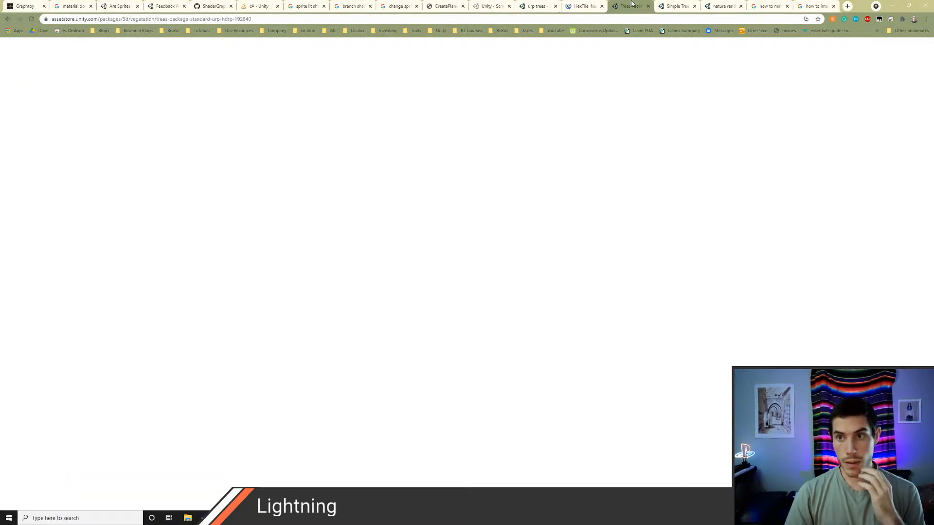
left_click(848, 6)
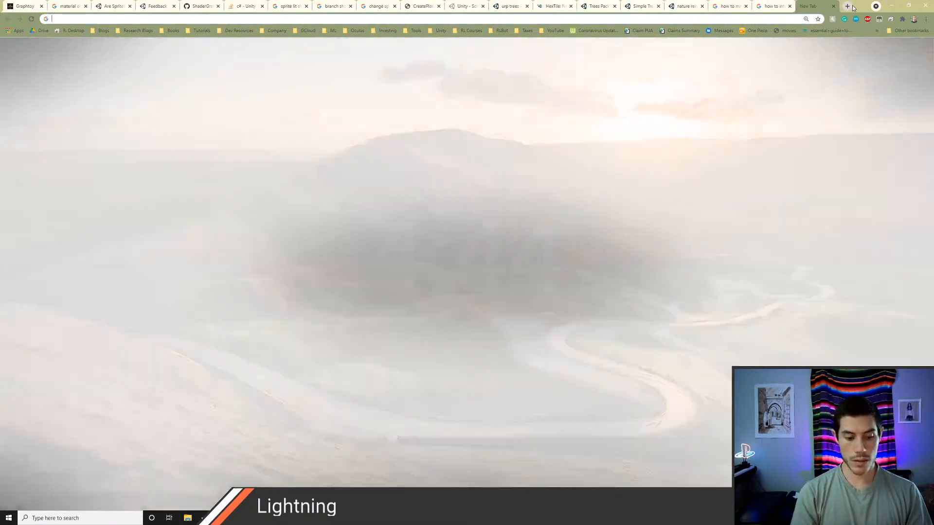
type("1d noise shader")
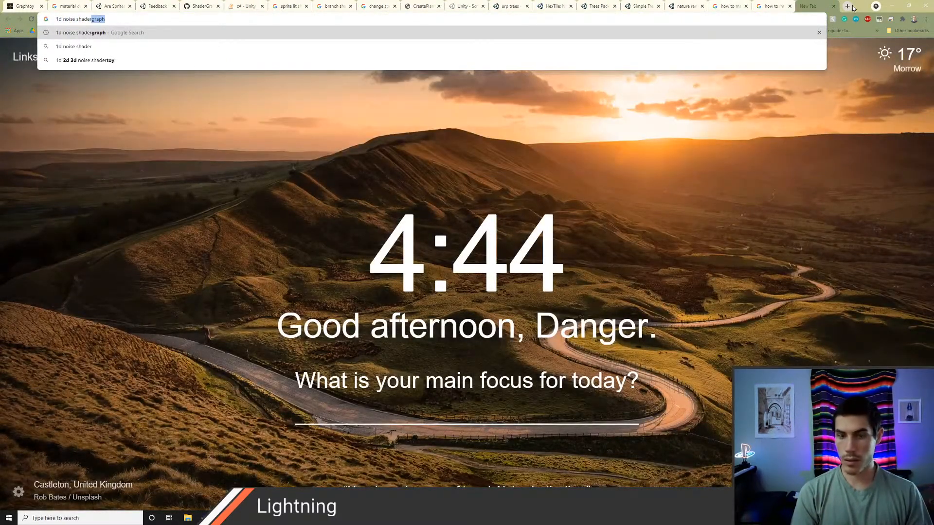
type("graph")
key("Return")
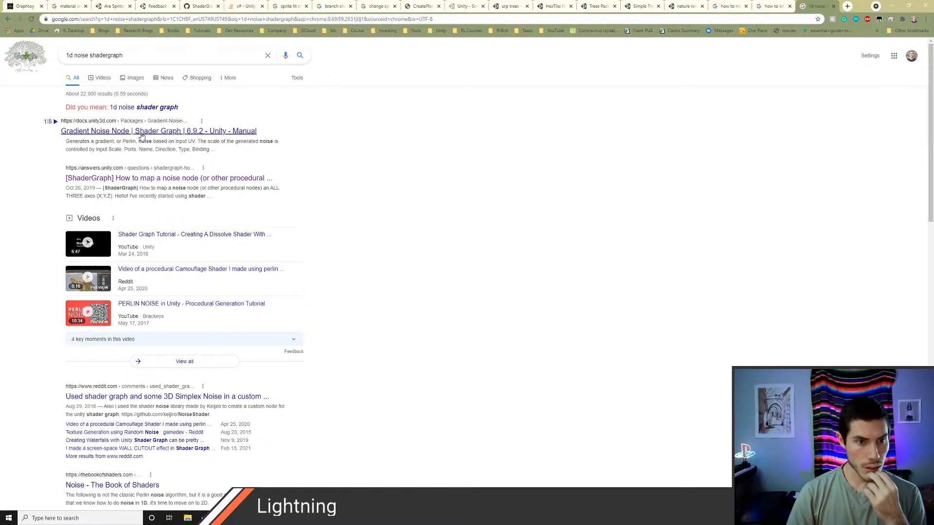
Step: Back in Unity, connect Split's G output to the Simple Noise UV input and set the noise Scale to 10
key("alt+Tab")
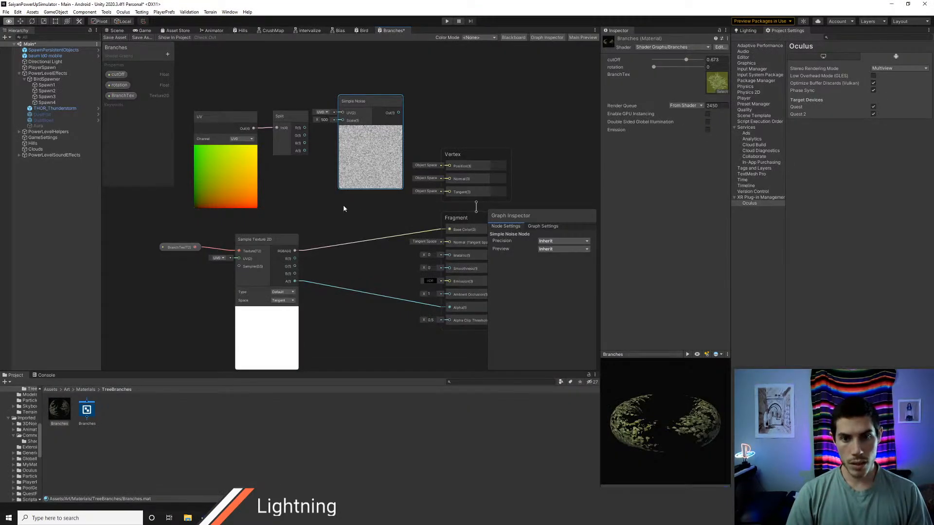
middle_click_drag(315, 186, 328, 216)
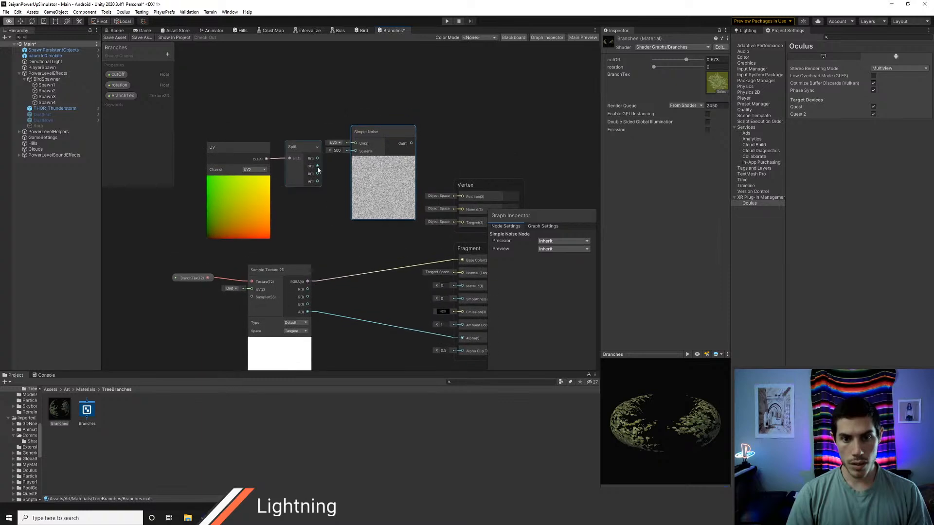
left_click_drag(318, 166, 355, 144)
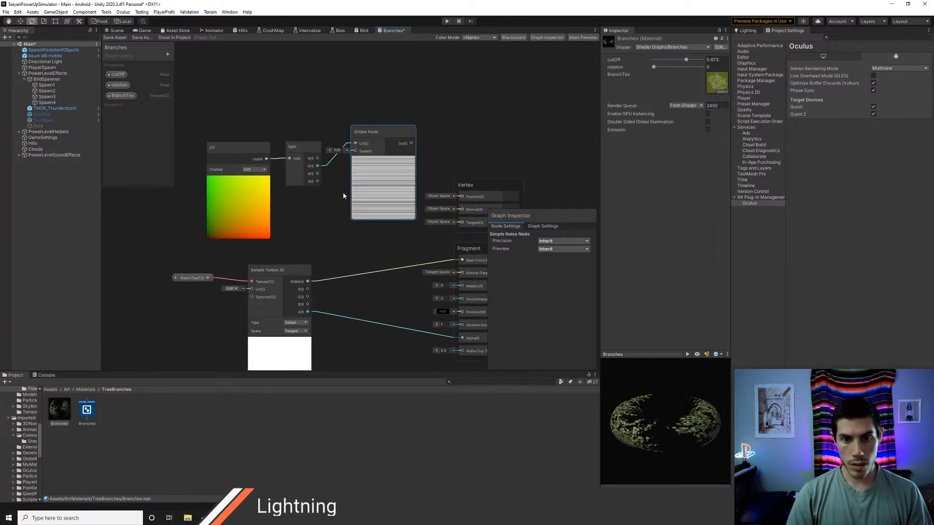
scroll(335, 193, "up", 1)
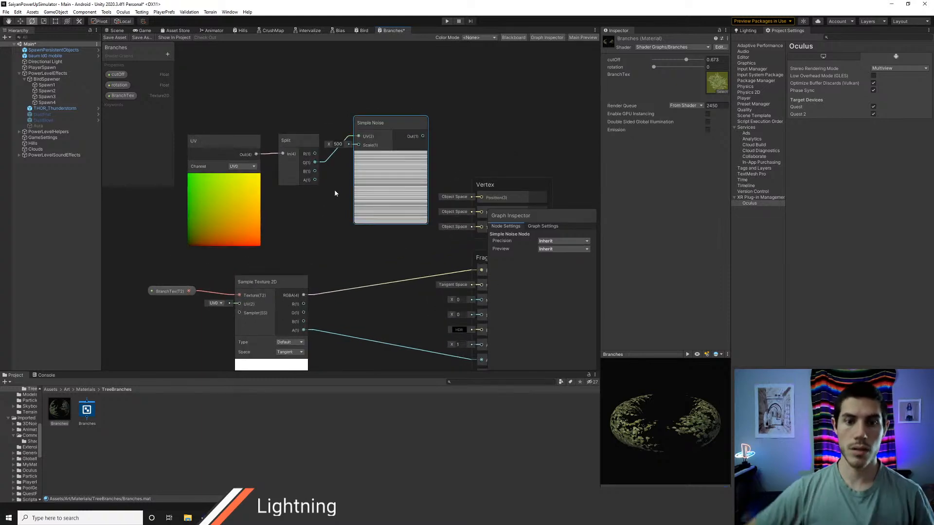
left_click(337, 143)
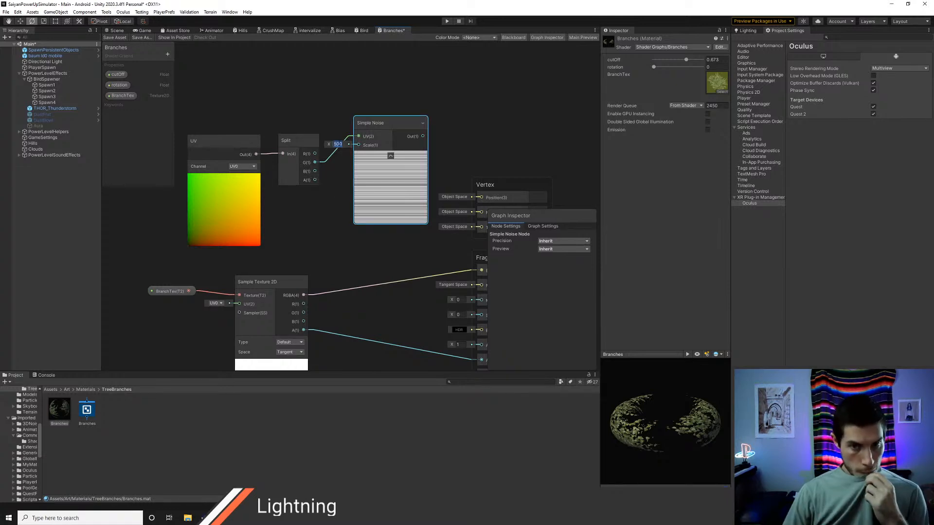
type("1")
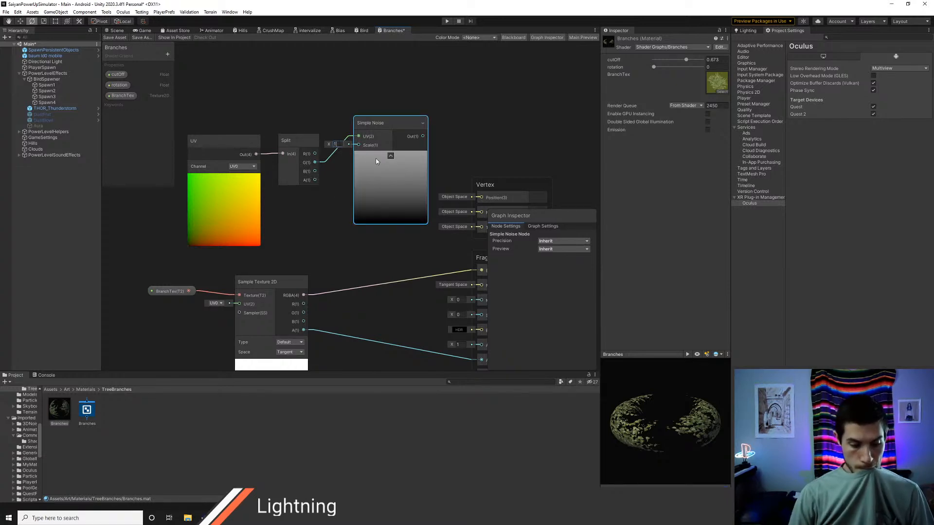
type("0")
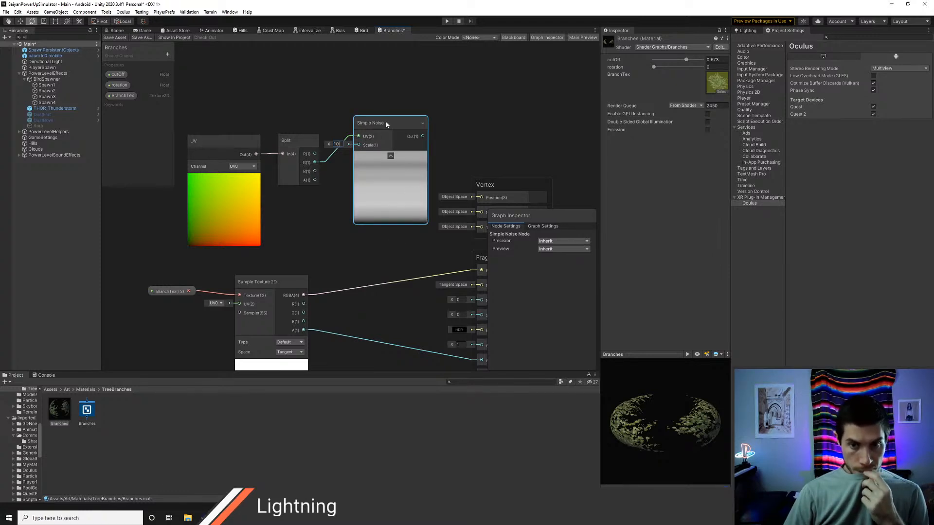
Step: Line up the UV, Split and Simple Noise nodes in a tidy row above the texture sample
left_click_drag(387, 124, 384, 143)
left_click_drag(283, 153, 288, 156)
left_click_drag(332, 155, 283, 126, "ctrl")
left_click_drag(411, 159, 361, 135)
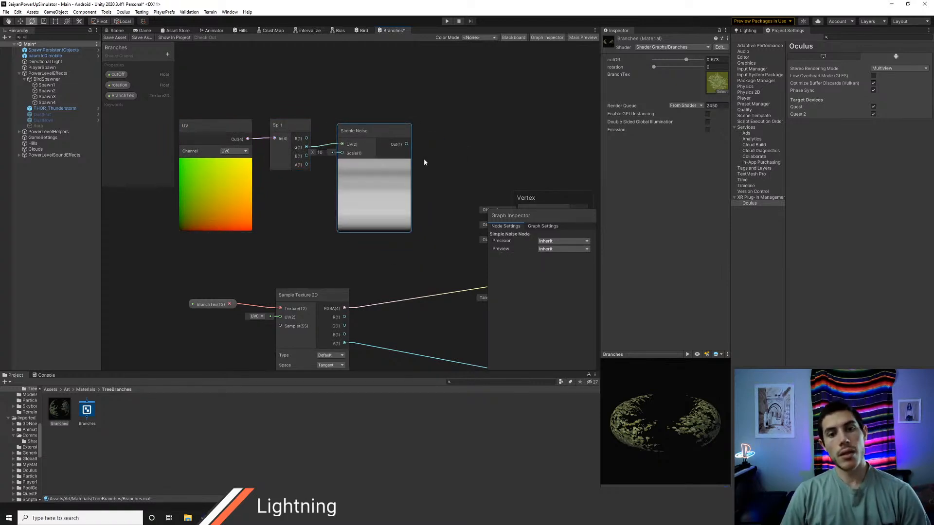
Step: Add a Normal Vector node beside the Simple Noise node and set its Space to Object
middle_click_drag(436, 162, 390, 150)
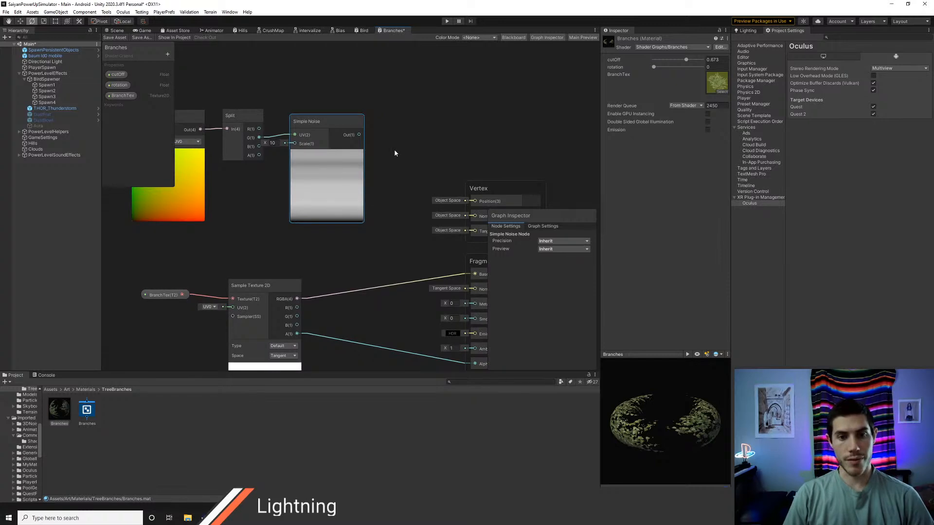
right_click(382, 137)
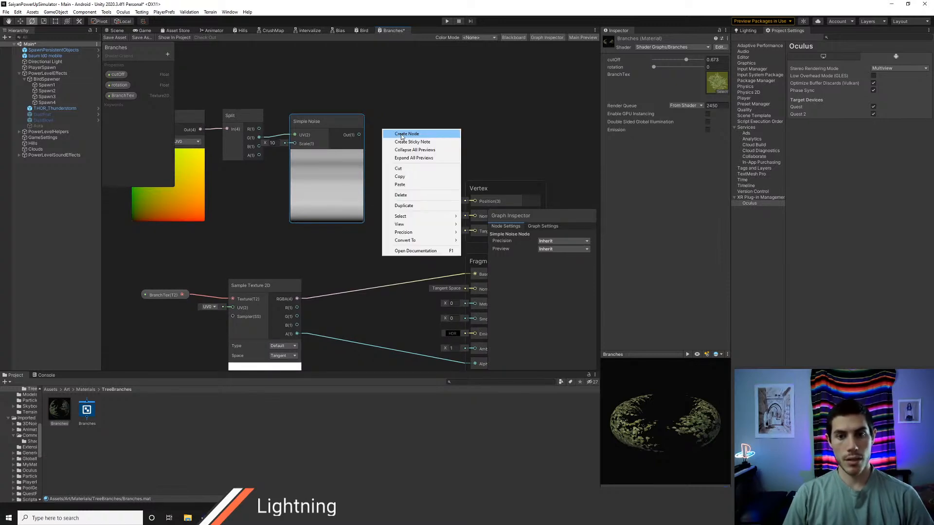
left_click(401, 134)
type("normal")
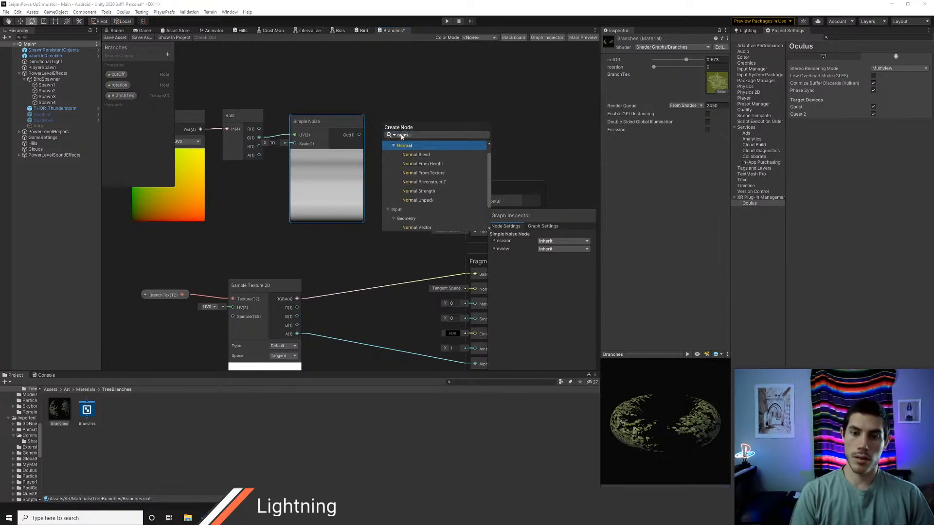
key("Down")
key("Down")
key("Down")
key("Down")
key("Down")
key("Down")
key("Down")
key("Down")
key("Down")
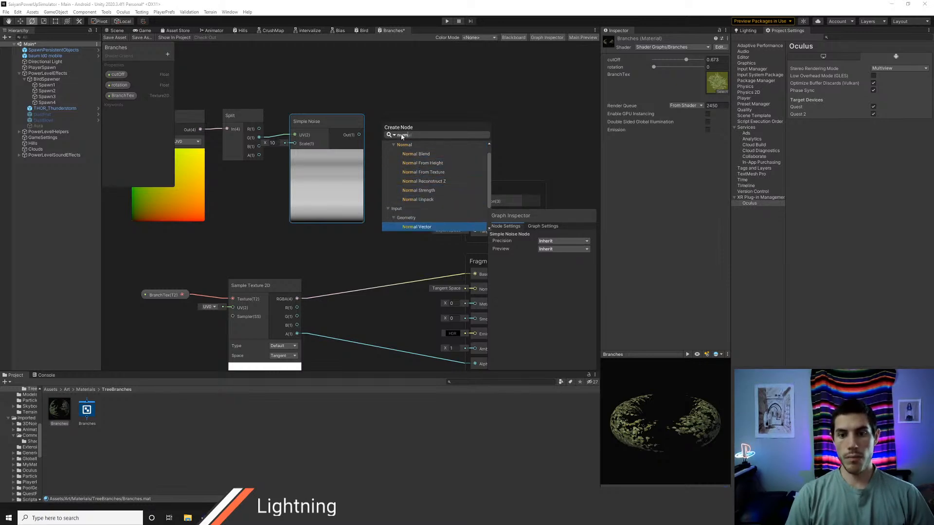
key("Return")
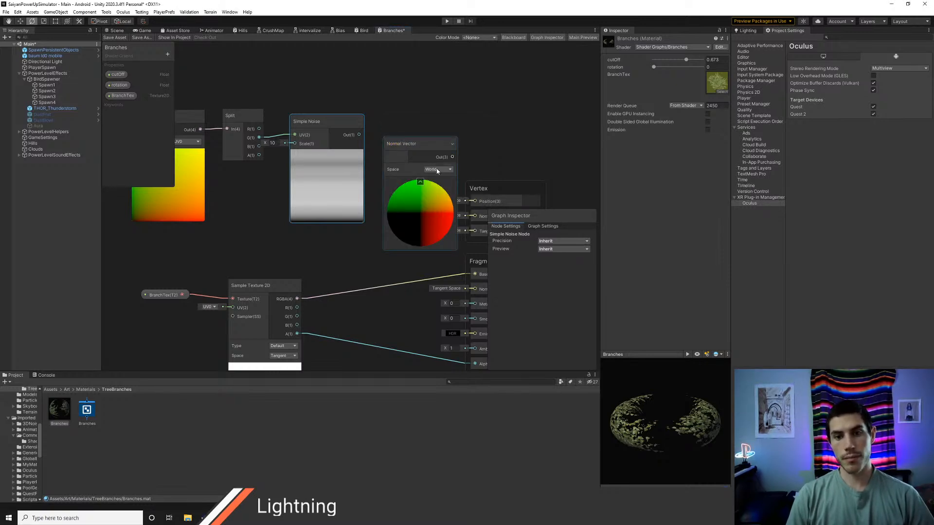
mouse_move(417, 144)
left_mouse_down()
mouse_move(411, 113)
mouse_move(420, 127)
left_mouse_up()
left_click(433, 138)
left_click(437, 147)
Step: Rearrange the noise nodes and place the Normal Vector node beneath the UV and Split nodes
middle_click_drag(364, 111, 419, 115)
left_click_drag(242, 93, 344, 62)
middle_click_drag(371, 198, 370, 179)
left_click_drag(465, 171, 246, 157)
middle_click_drag(343, 160, 395, 219)
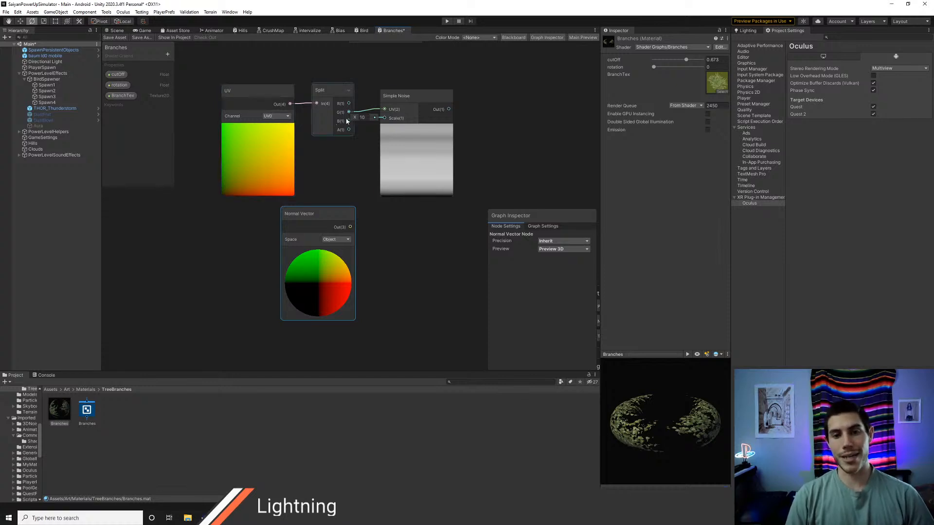
right_click(385, 74)
left_click(409, 79)
type("time")
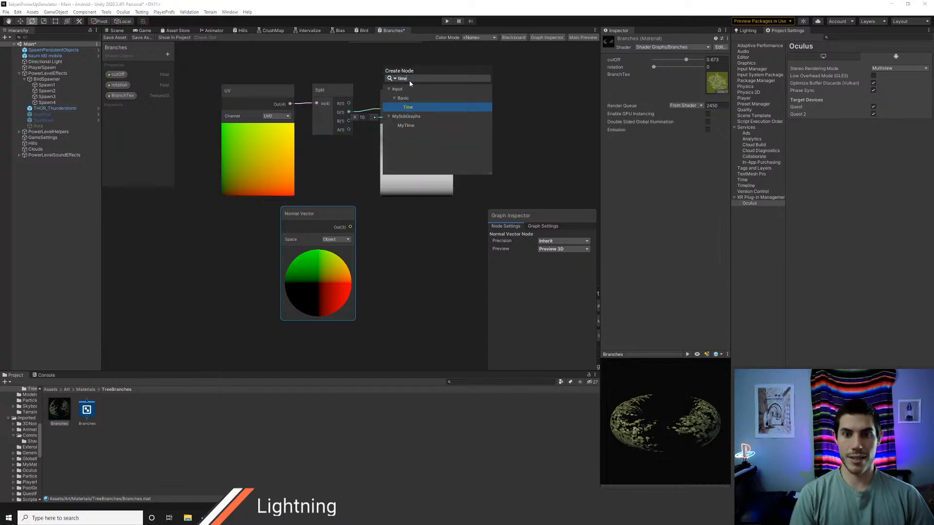
key("Return")
left_click(407, 91)
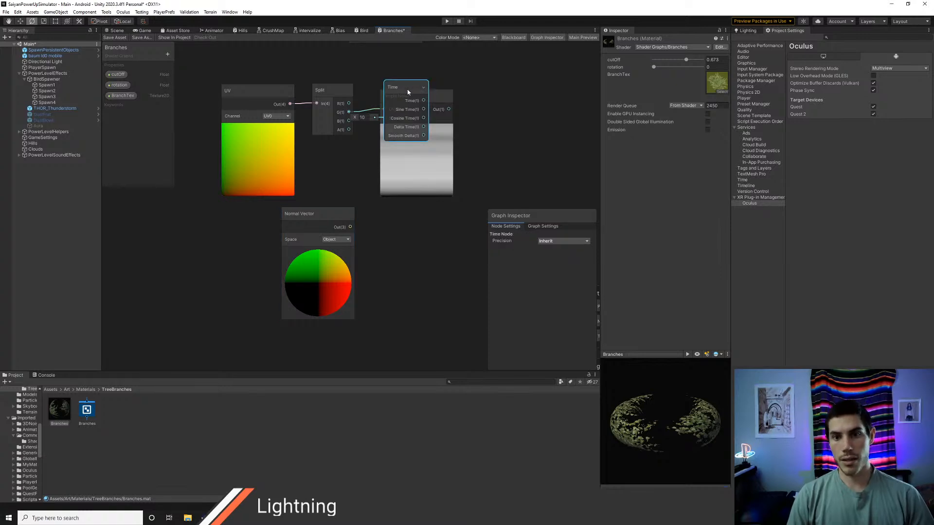
key("Delete")
Step: Add the custom MyTime subgraph node near the Simple Noise node
right_click(405, 68)
left_click(406, 72)
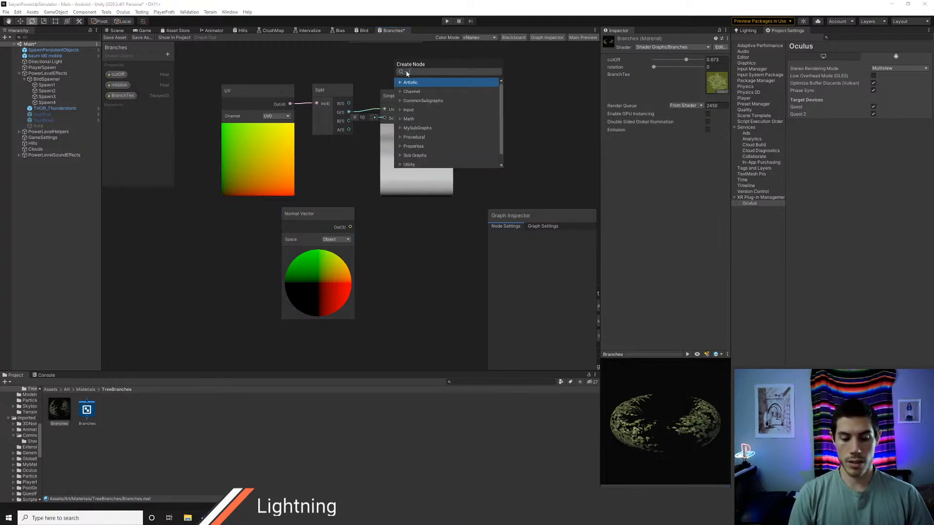
type("mytim")
key("BackSpace")
key("BackSpace")
key("BackSpace")
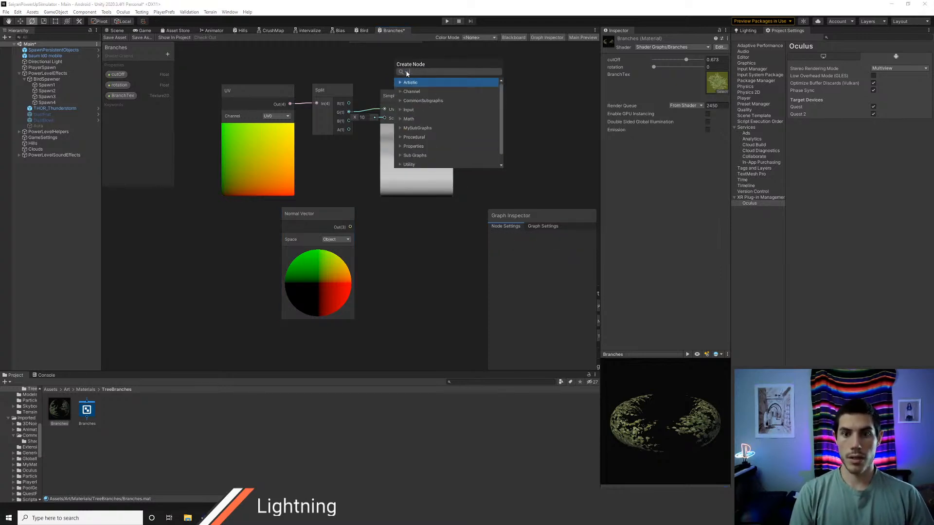
type("time")
key("Down")
key("Down")
key("Return")
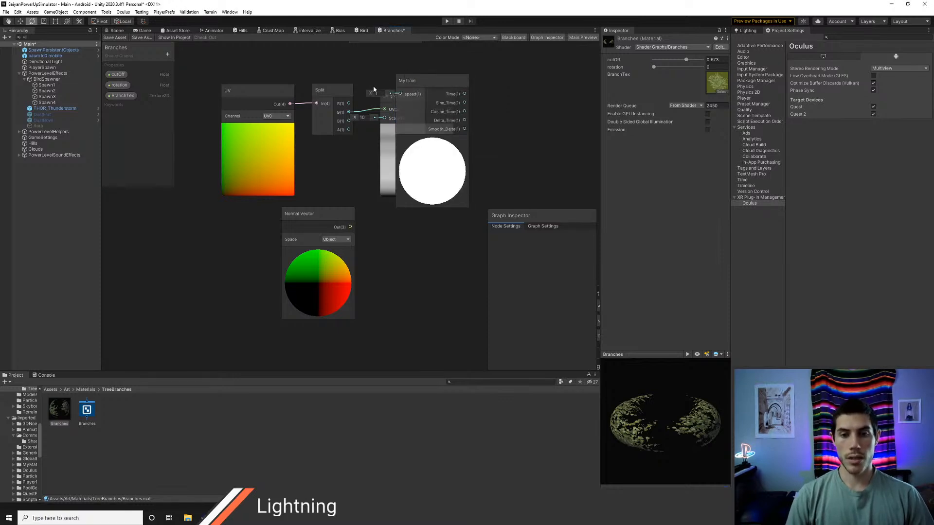
Step: Move the UV and Split nodes away from Simple Noise, then place MyTime before it with its preview collapsed
middle_click_drag(361, 74, 341, 111)
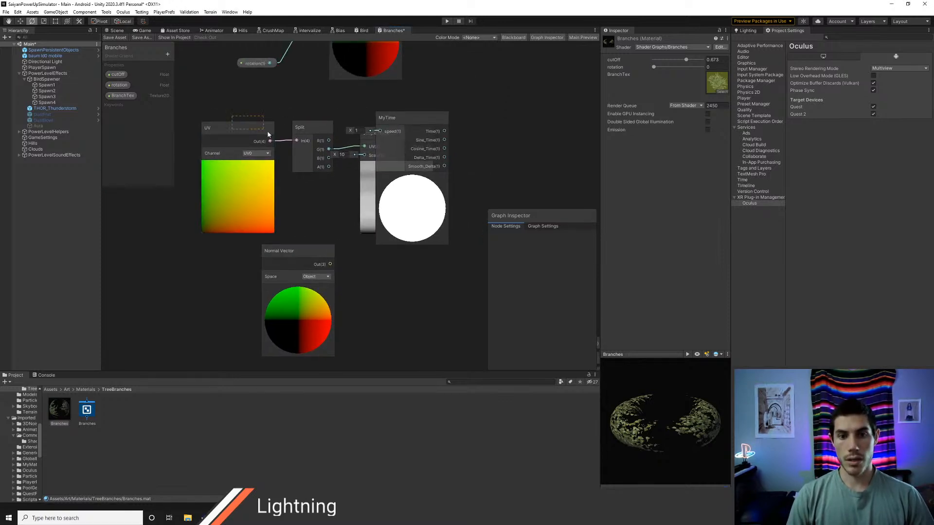
left_click_drag(268, 132, 238, 129)
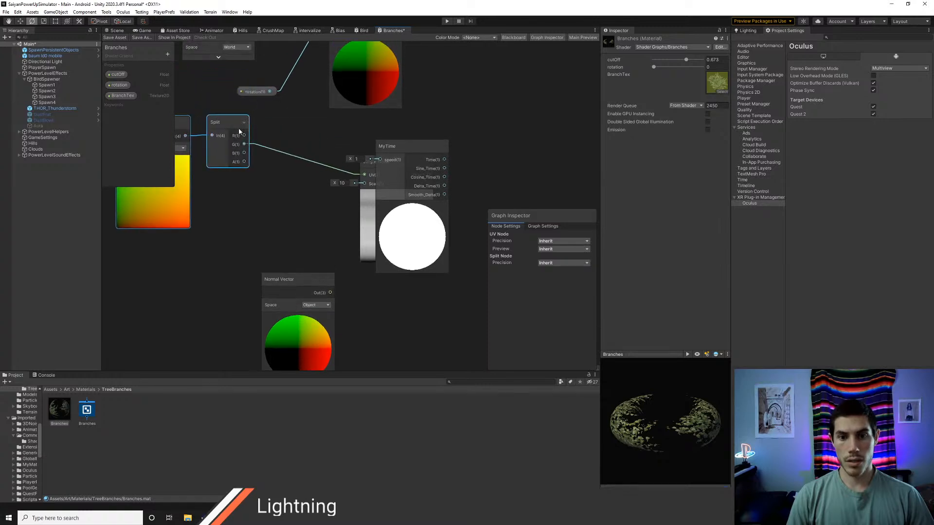
left_click_drag(430, 155, 284, 189)
left_click(266, 240)
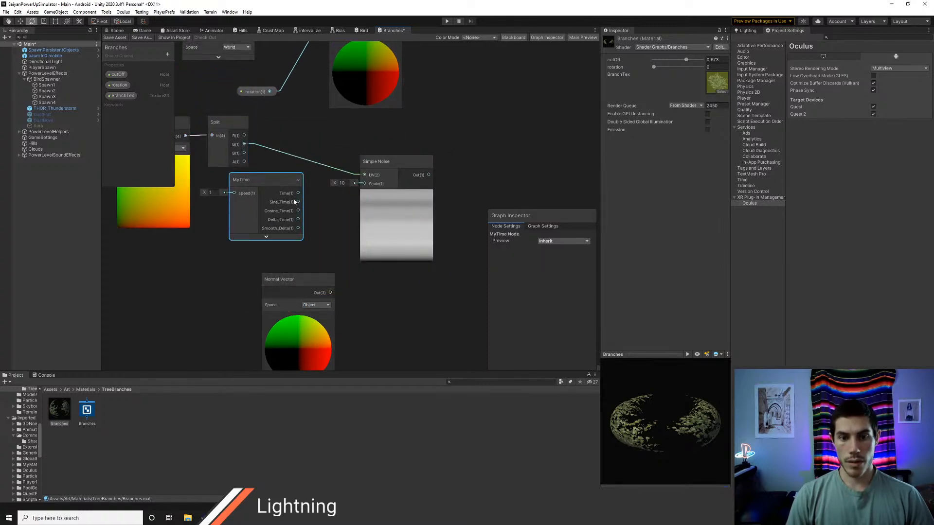
Step: Connect MyTime's Time output to Simple Noise's UV input, set the MyTime speed to 0.5 and align both nodes
left_click_drag(364, 175, 366, 176)
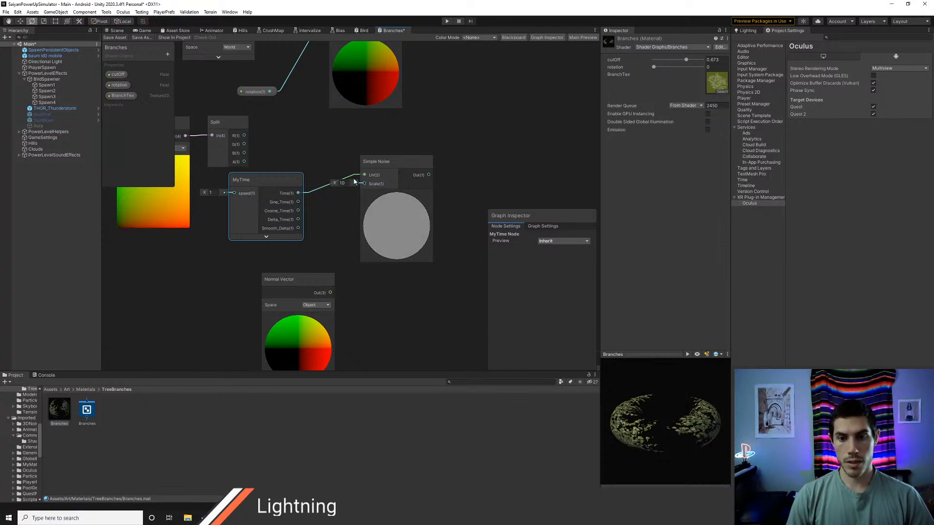
left_click(210, 193)
type(".5")
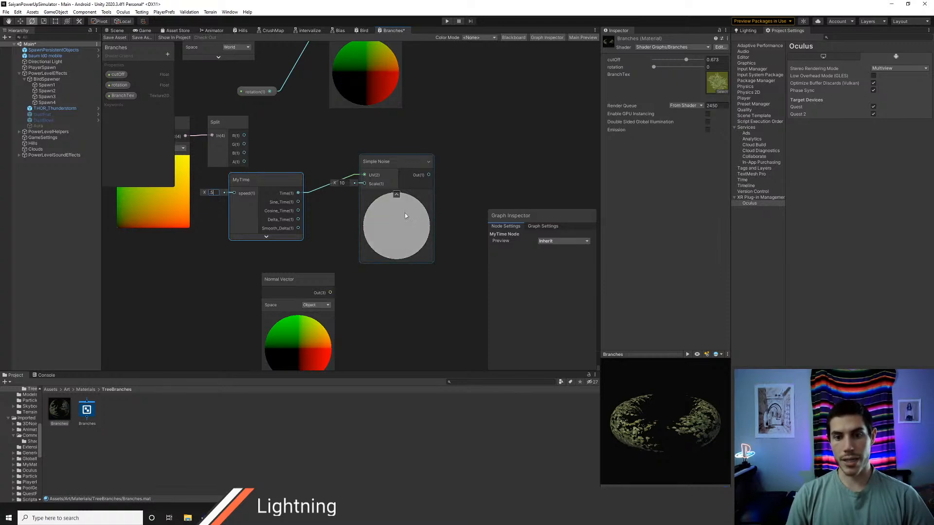
left_click_drag(270, 178, 300, 158)
left_click_drag(372, 160, 378, 156)
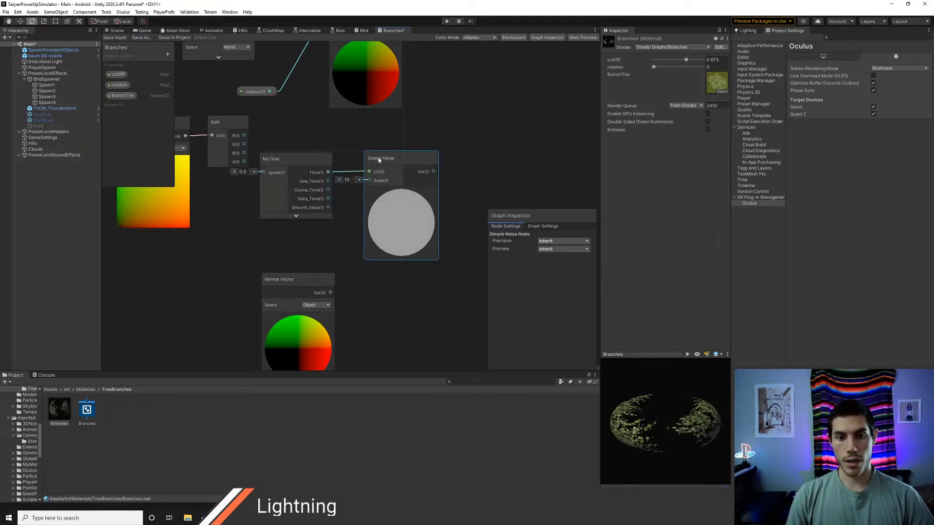
left_click(299, 163)
Step: Add a Multiply node with the Simple Noise output in A and the collapsed Normal Vector's output in B
middle_click_drag(392, 241, 267, 209)
right_click(338, 160)
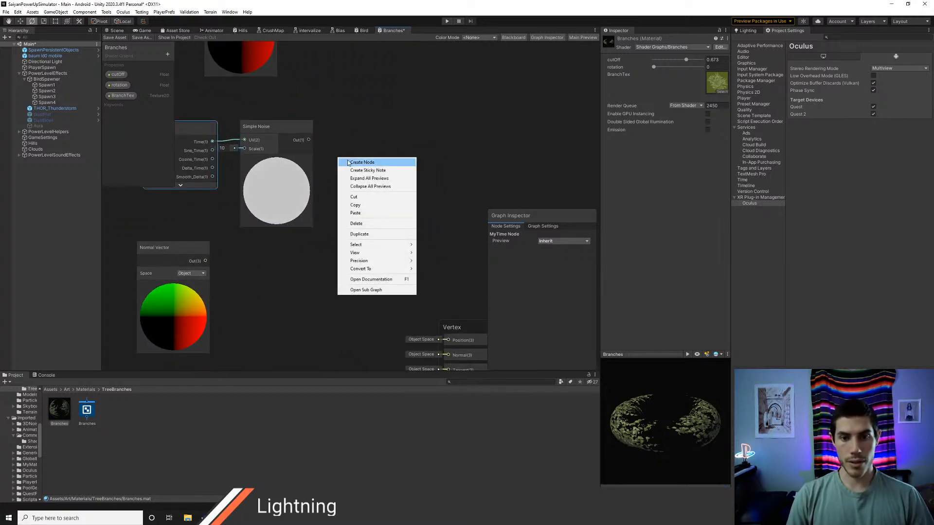
left_click(348, 163)
type("multiply")
key("Return")
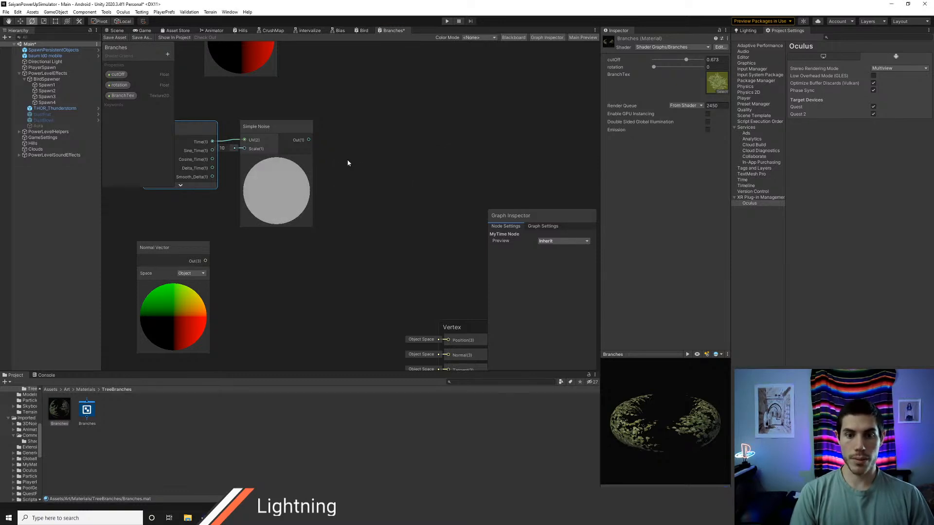
left_click(173, 285)
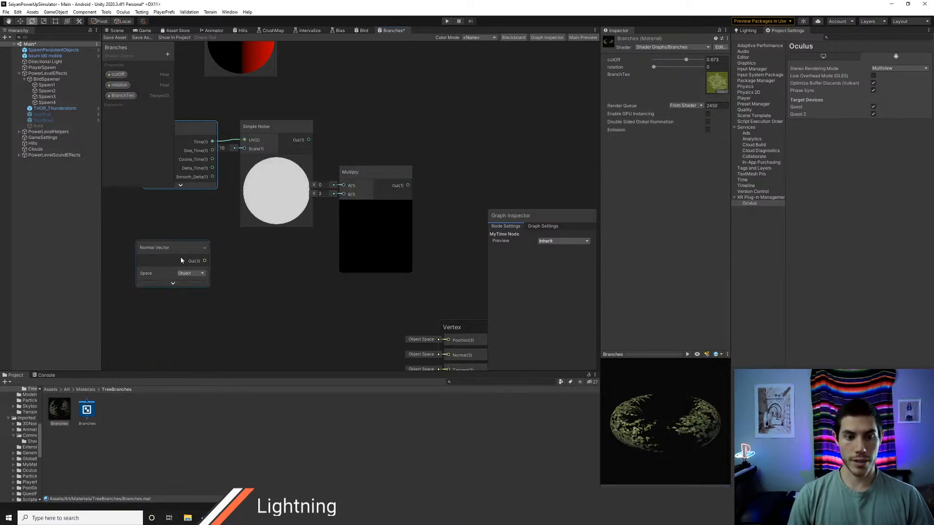
left_click_drag(179, 256, 343, 194)
left_click_drag(311, 140, 343, 186)
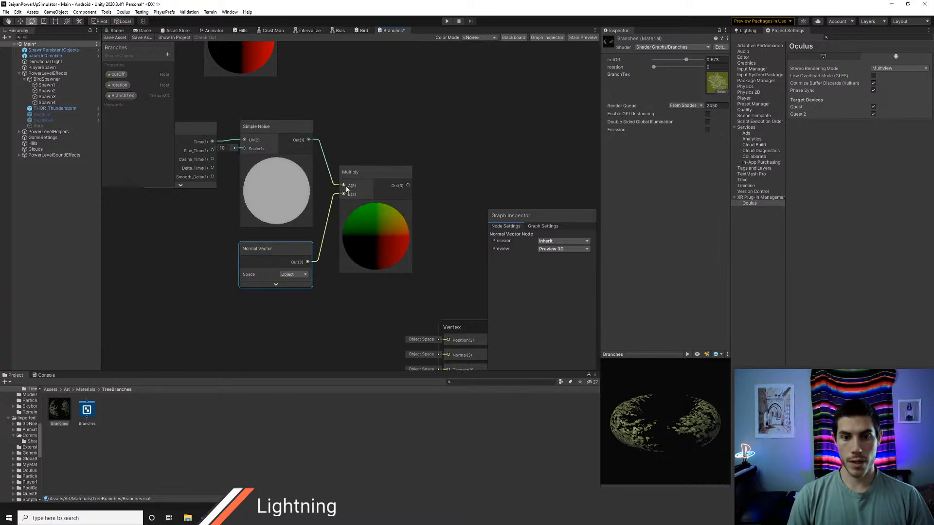
Step: Add a second Multiply node after the first and feed the first Multiply's output into its A input
middle_click_drag(453, 214, 394, 171)
scroll(410, 189, "down", 1)
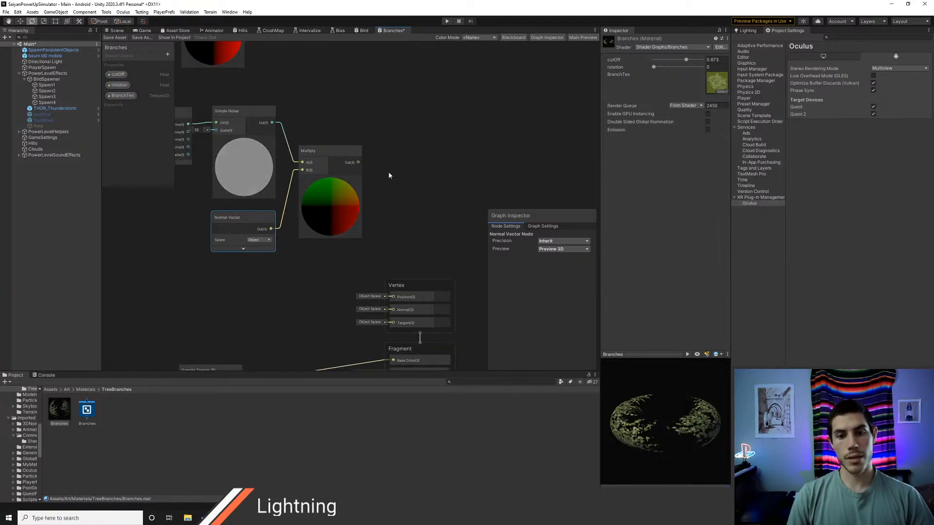
right_click(411, 154)
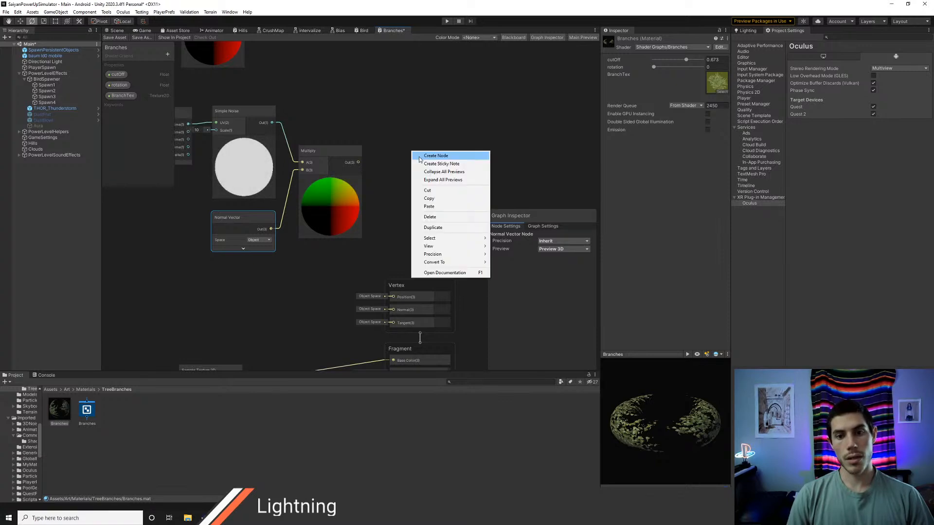
left_click(420, 156)
type("multiply")
key("Return")
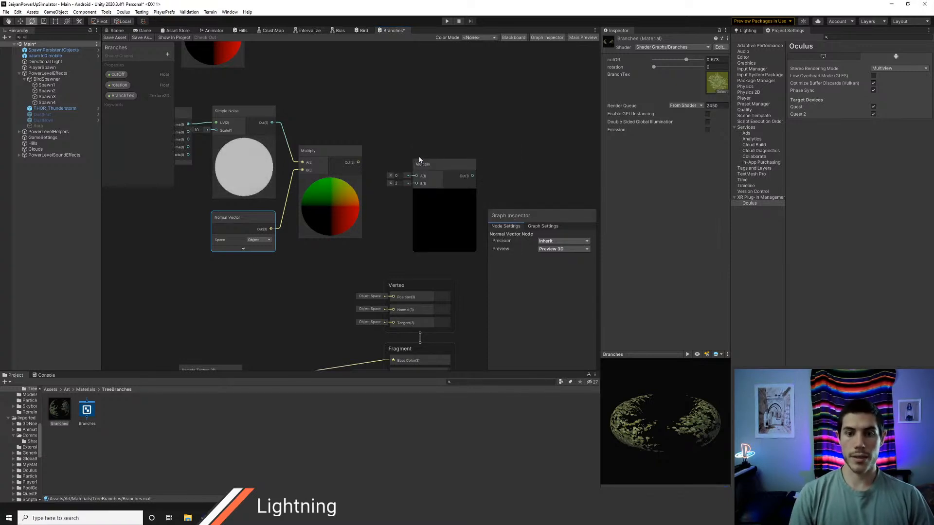
left_click_drag(418, 164, 396, 165)
Step: Move the UV and Split nodes below Normal Vector, collapse the UV preview and connect Split's G output to the second Multiply's B input
middle_click_drag(351, 226, 327, 254)
middle_click_drag(272, 211, 365, 284)
middle_click_drag(295, 184, 411, 178)
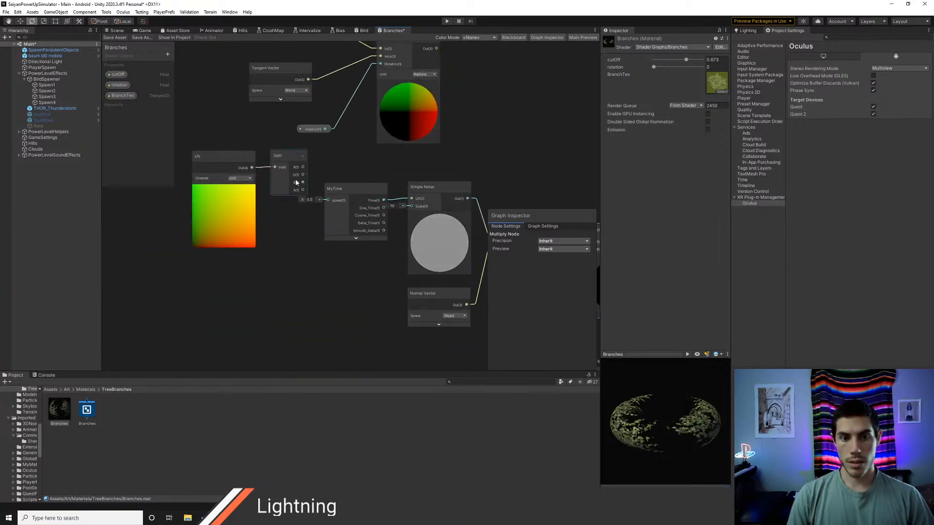
left_click(274, 160)
left_click_drag(228, 147, 382, 317)
left_click(356, 302)
middle_click_drag(426, 297, 246, 186)
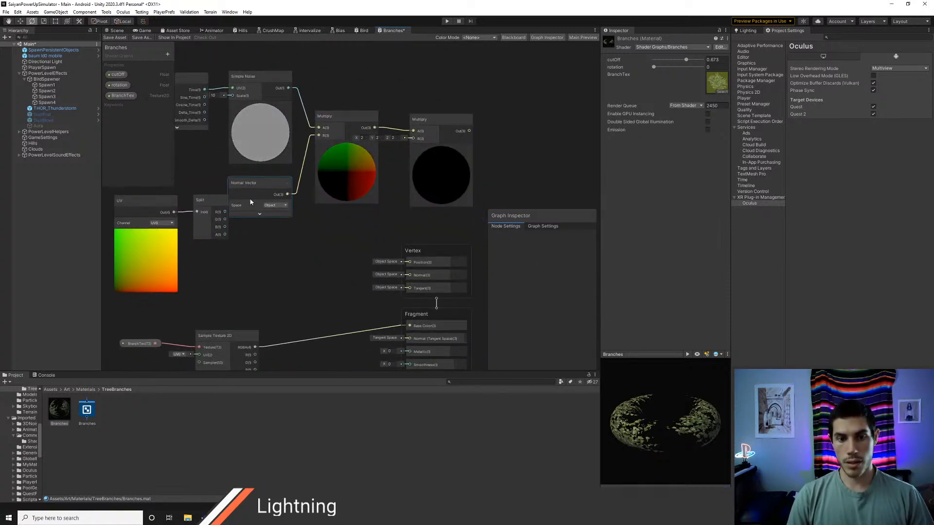
left_click_drag(165, 191, 316, 236)
left_click(270, 263)
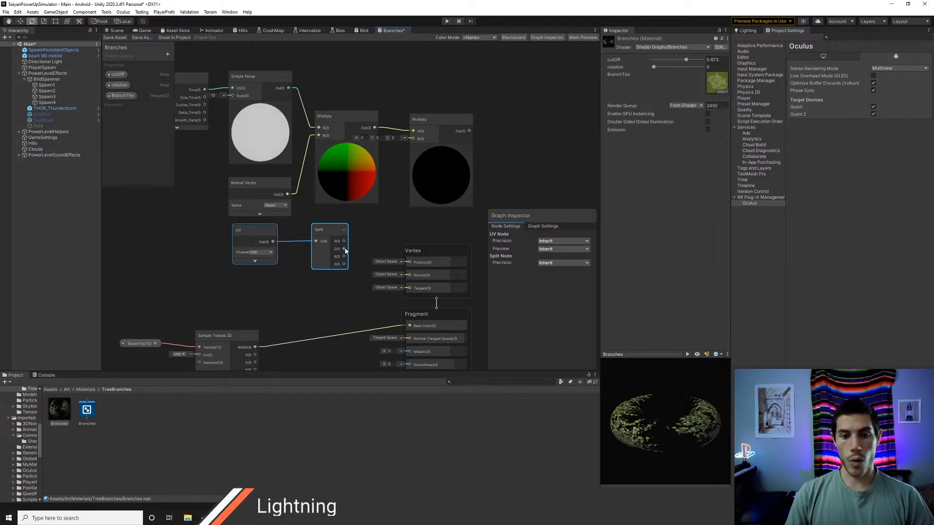
left_click_drag(344, 249, 382, 205)
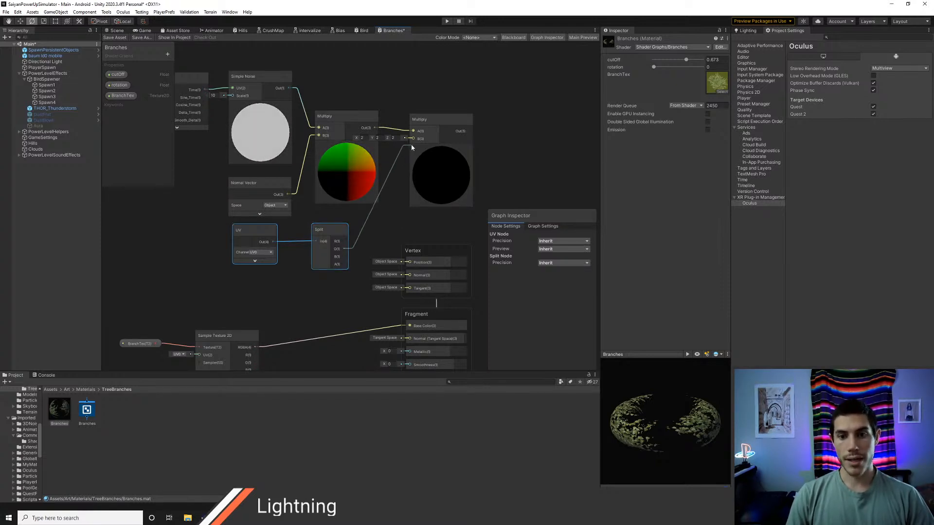
left_click_drag(410, 141, 410, 140)
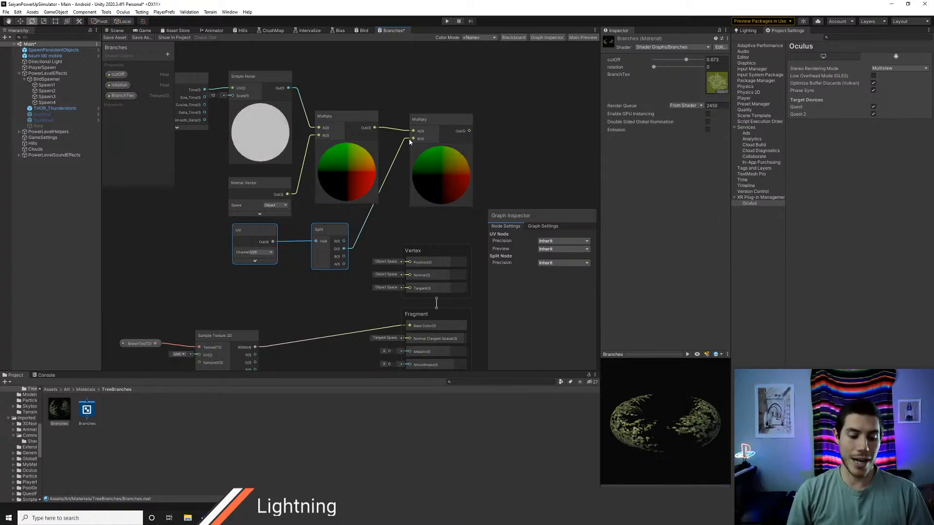
Step: Browse the Mobile and Models folders of the laxer tree pkg and inspect the Instance_7 tree mesh
left_click(50, 388)
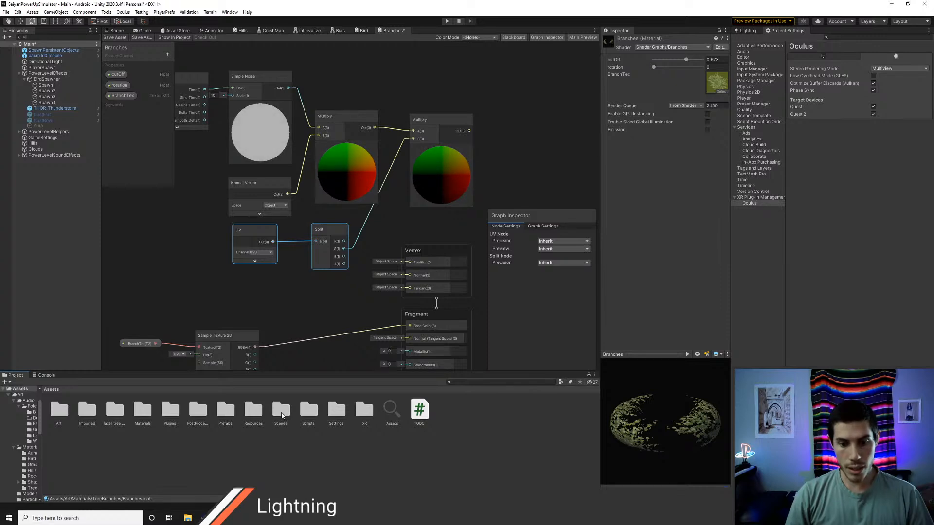
double_click(115, 414)
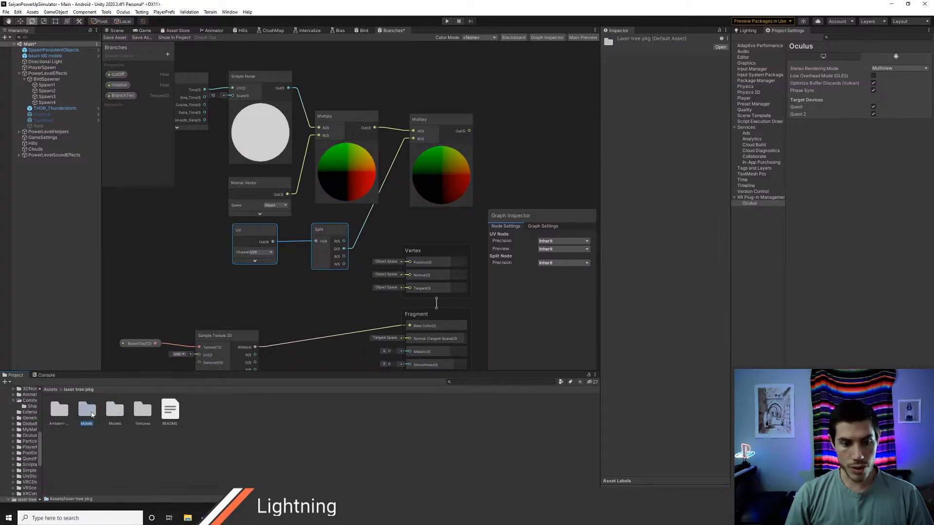
double_click(85, 411)
left_click(87, 410)
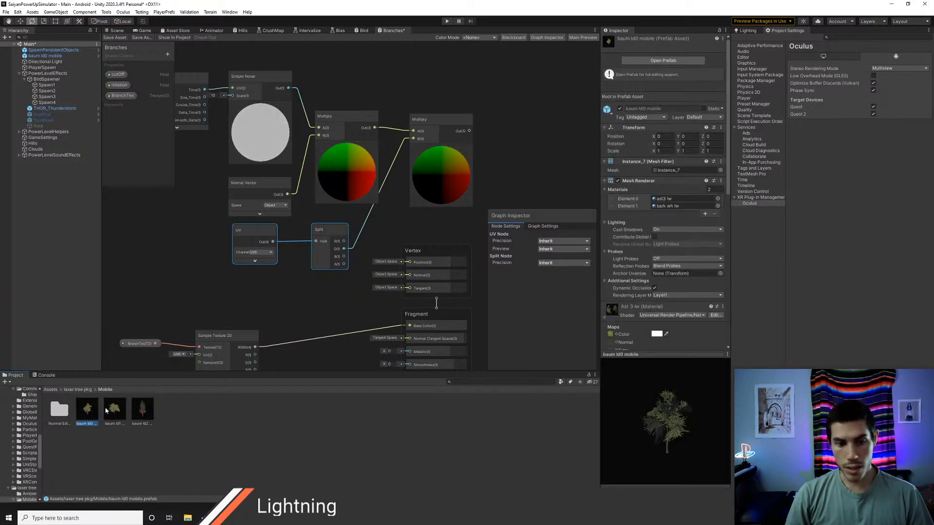
left_click(77, 390)
double_click(115, 412)
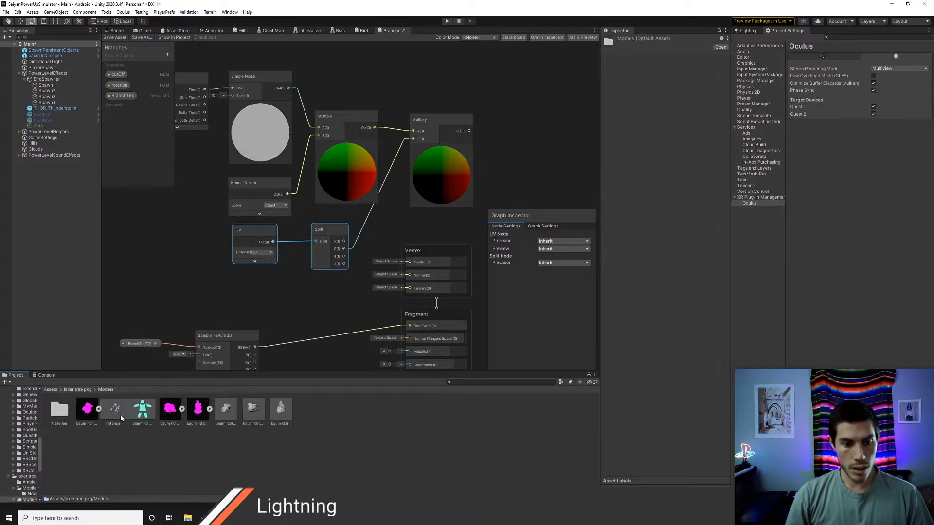
left_click(90, 413)
left_click(109, 414)
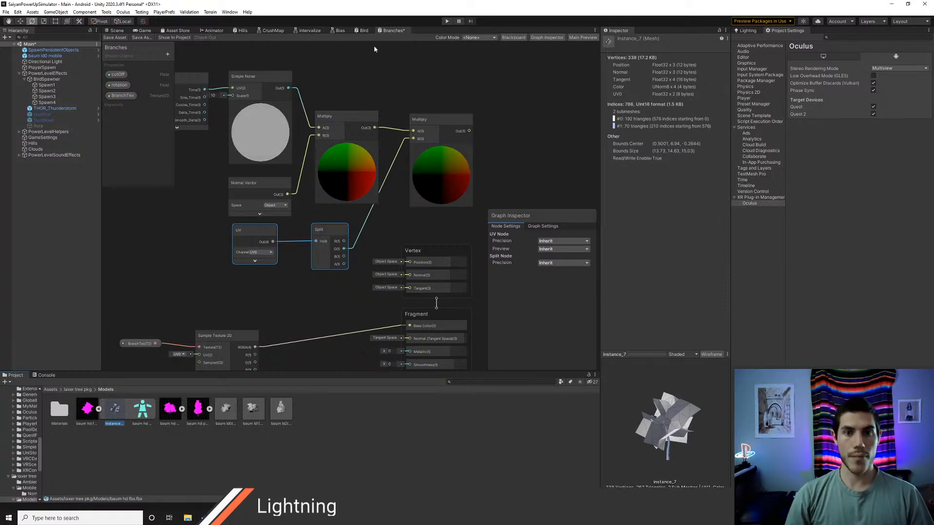
left_click(270, 31)
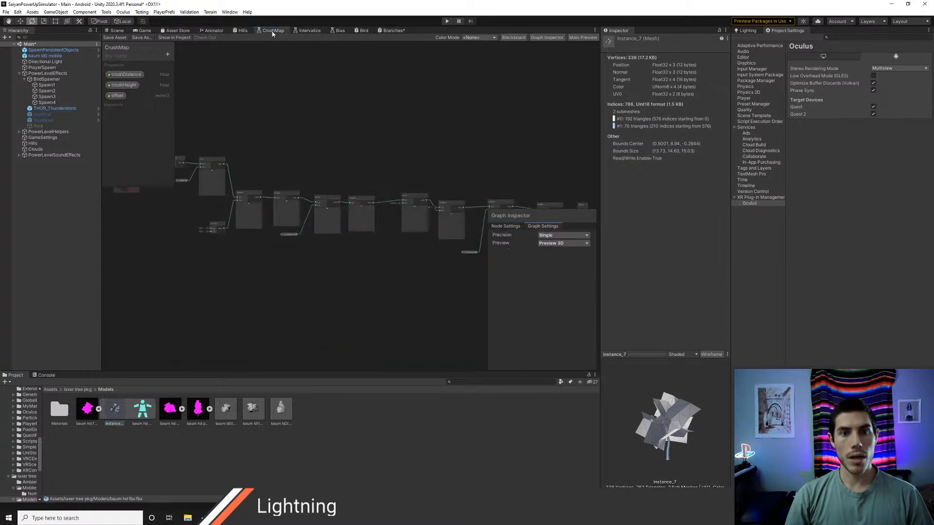
Step: Return to the Branches graph and move the whole noise node chain left, away from the Vertex block
left_click(392, 30)
middle_click_drag(419, 229, 377, 240)
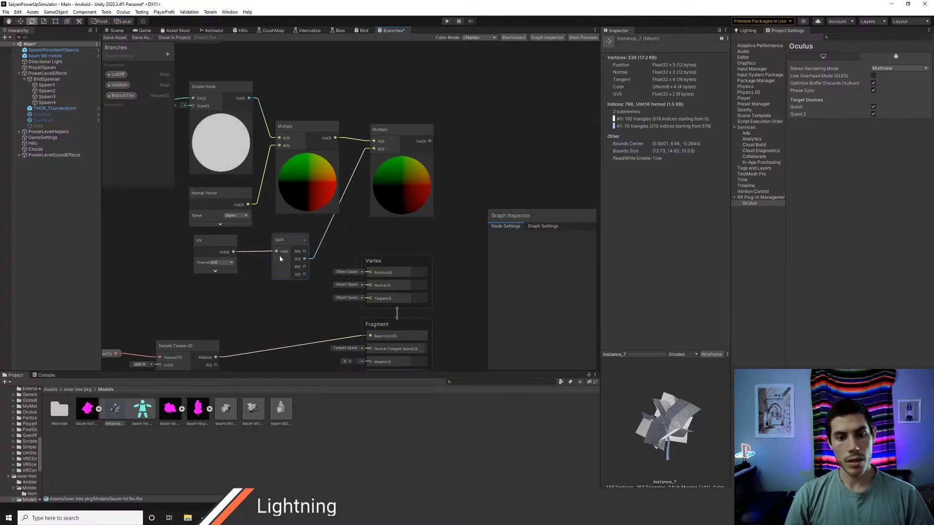
scroll(340, 238, "down", 2)
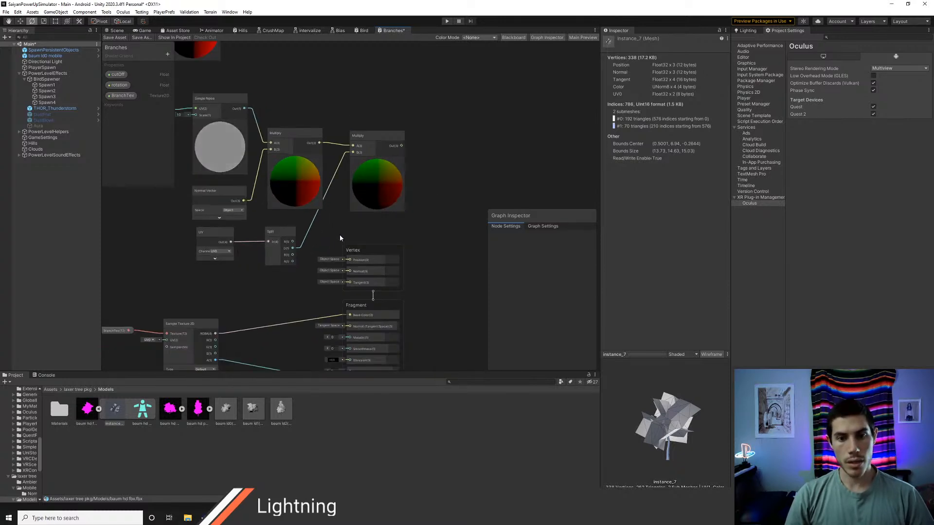
scroll(343, 237, "down", 1)
middle_click_drag(257, 177, 305, 196)
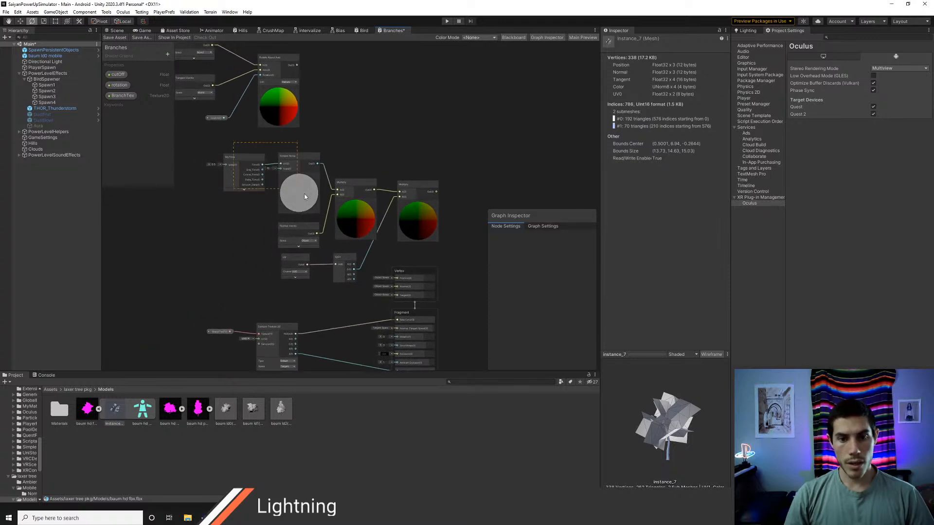
left_click_drag(305, 197, 440, 262)
left_click_drag(410, 189, 320, 214)
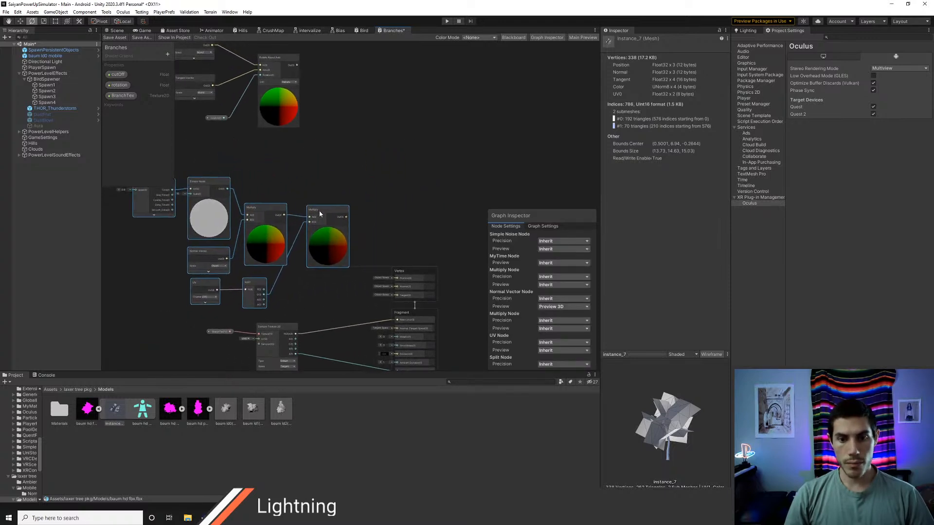
Step: Create an Add node between the second Multiply node and the Vertex block
scroll(361, 262, "up", 3)
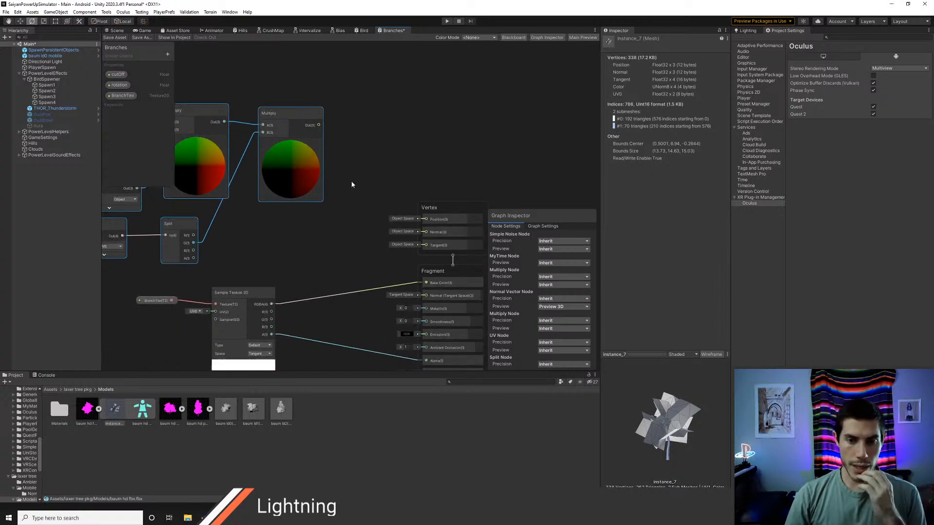
right_click(370, 121)
left_click(384, 127)
type("add")
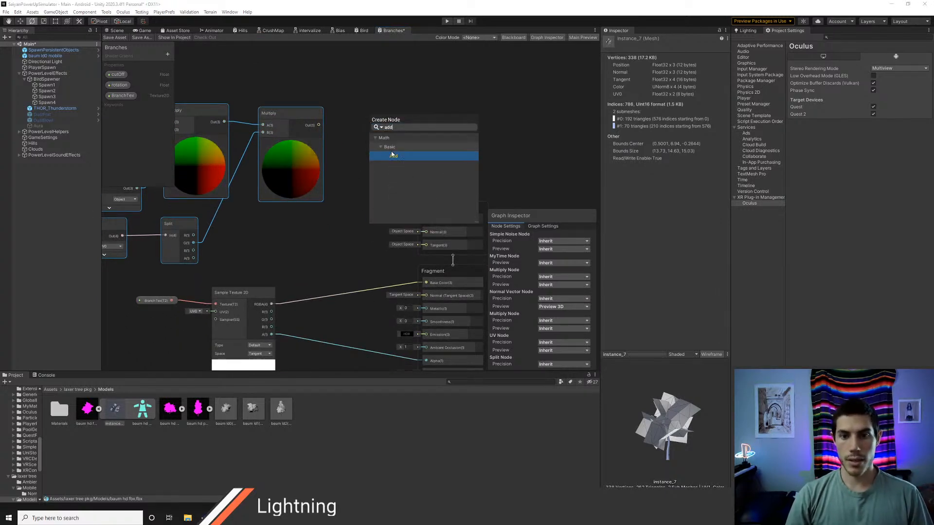
left_click(394, 156)
Step: Create a Position node, set its space to Object and collapse its preview
right_click(368, 86)
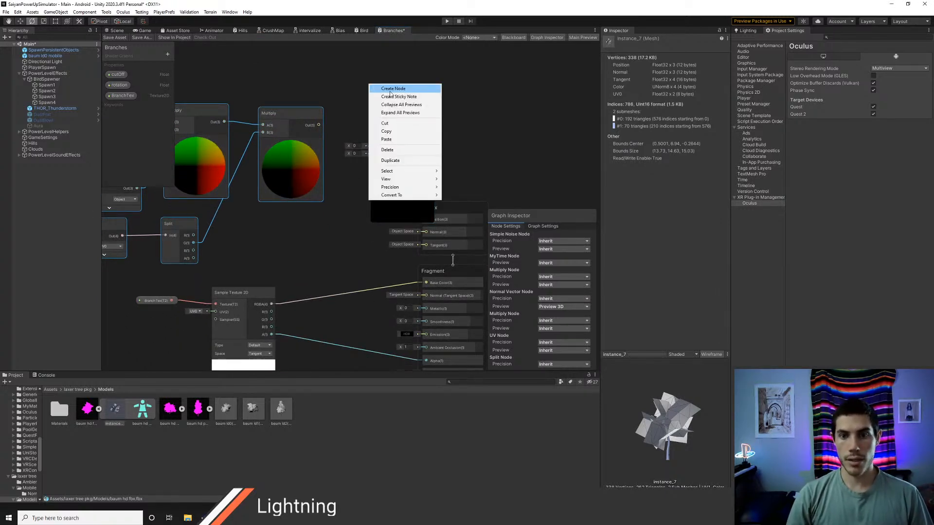
left_click(384, 89)
type("pos")
key("Down")
key("Down")
key("Down")
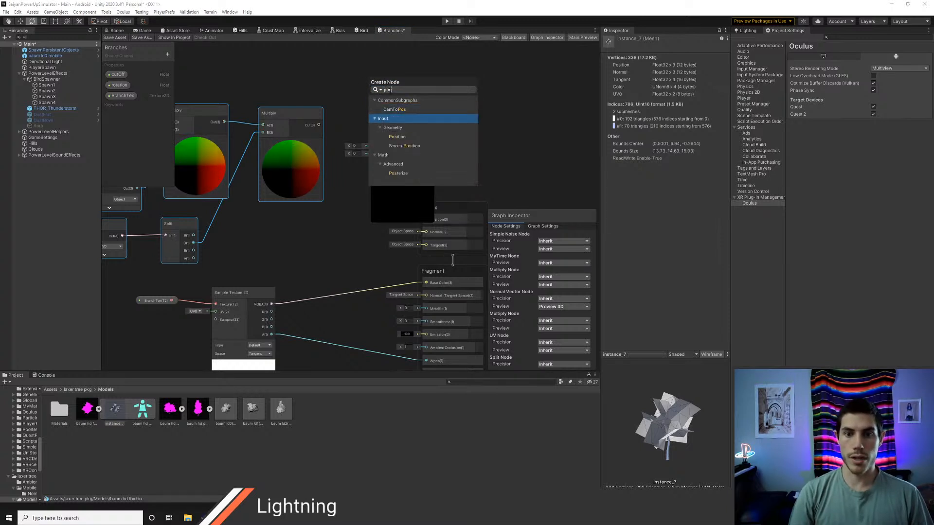
key("Return")
left_click(417, 120)
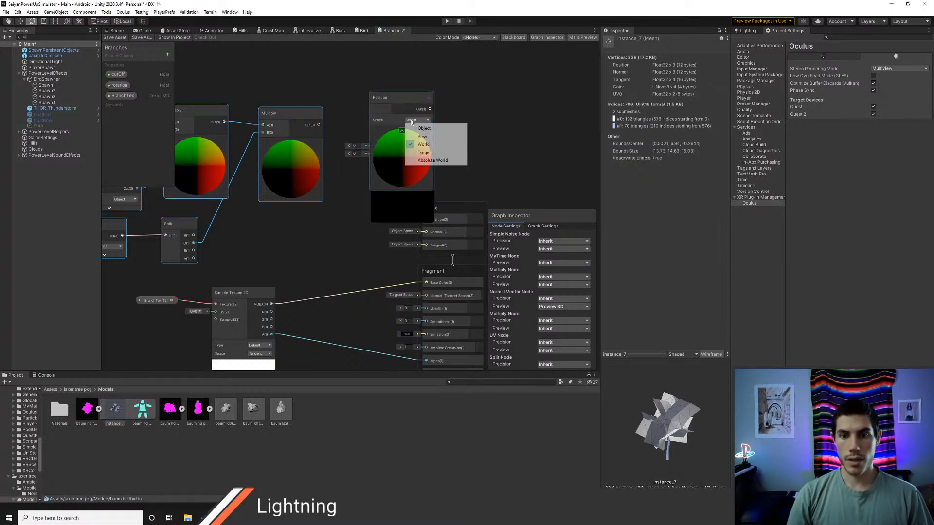
left_click(418, 137)
left_click_drag(392, 98, 440, 109)
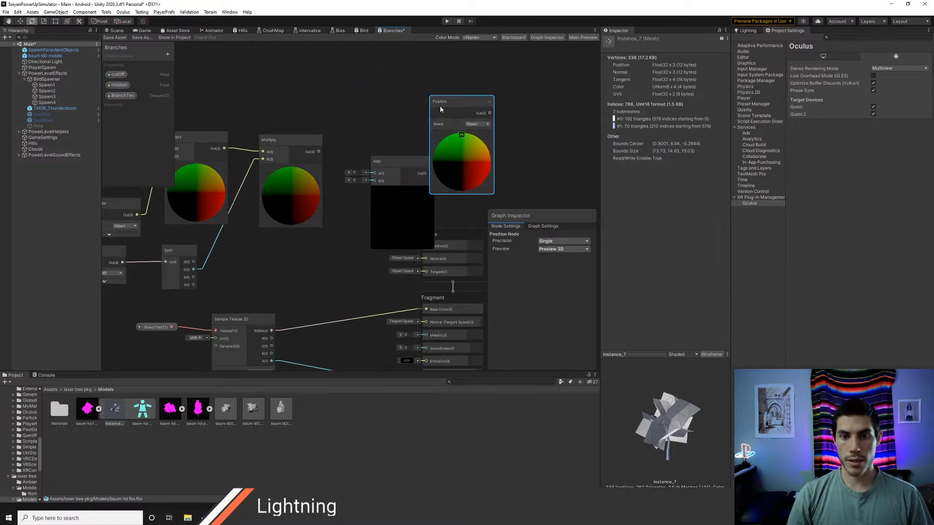
left_click(460, 135)
Step: Wire the second Multiply into Add's A and Position into B, feeding Add's output to Vertex Position, and save the graph asset
left_click_drag(399, 161, 387, 132)
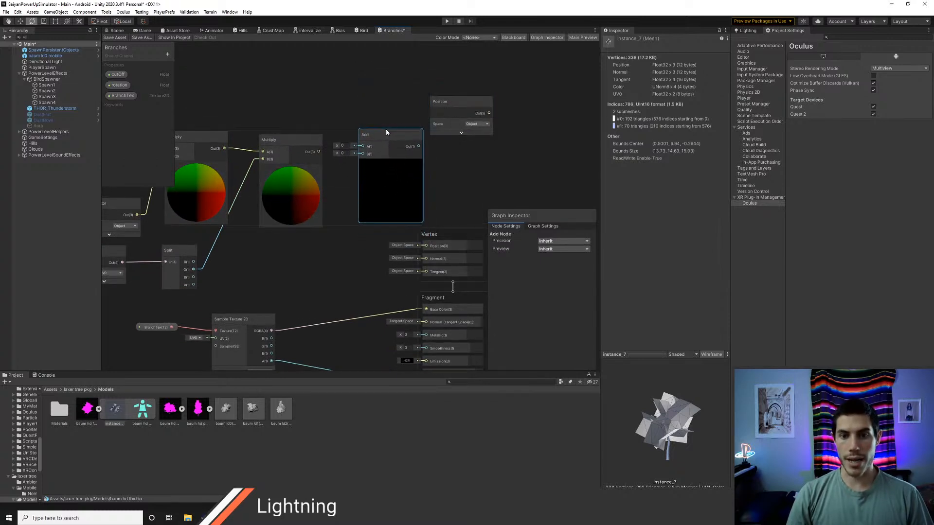
left_click_drag(319, 151, 362, 147)
left_click_drag(449, 106, 287, 258)
left_click_drag(342, 213, 361, 156)
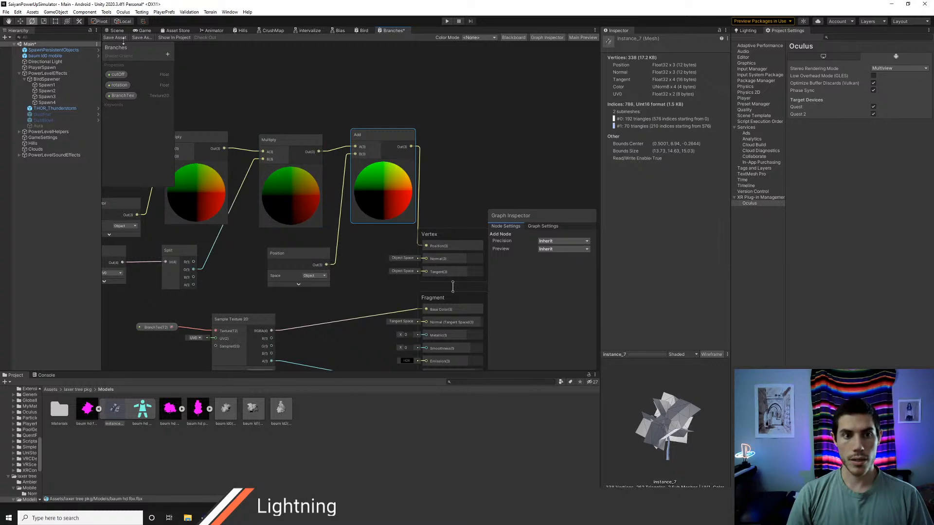
Step: Check the tree's branch movement in the Scene view, both close up and from a distance
left_click(117, 31)
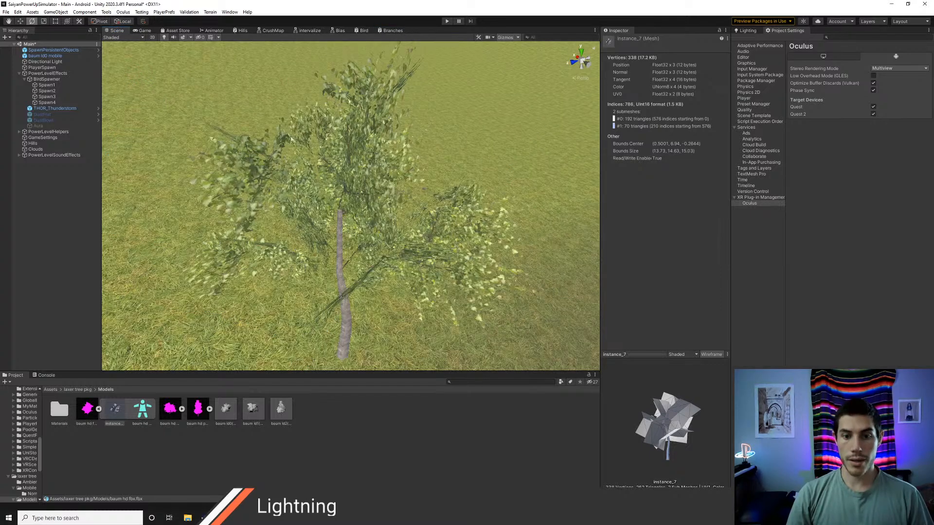
middle_click_drag(392, 218, 388, 216)
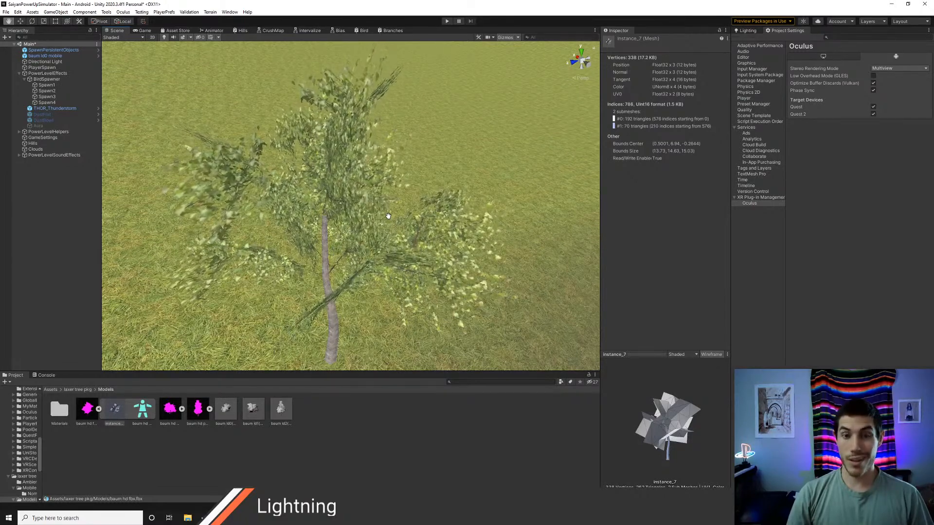
mouse_move(388, 215)
middle_mouse_down()
mouse_move(402, 187)
mouse_move(392, 214)
middle_mouse_up()
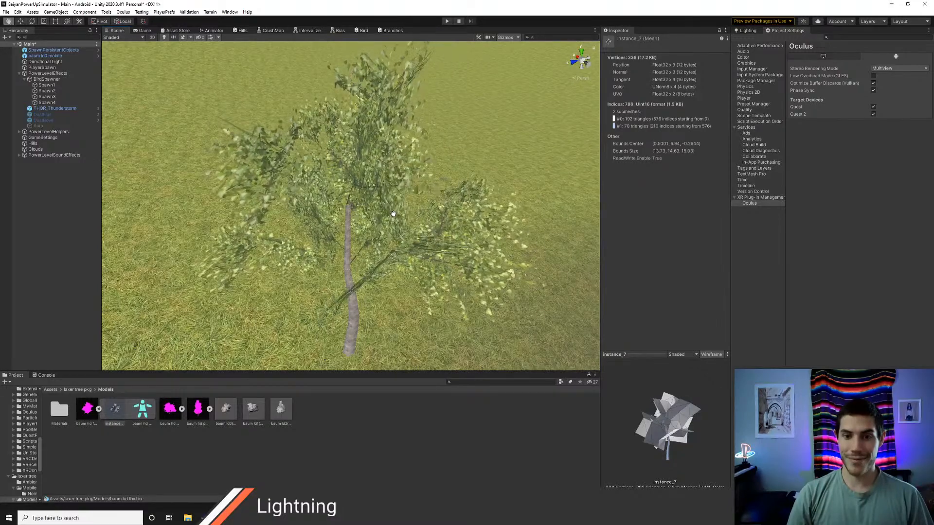
scroll(392, 214, "down", 10)
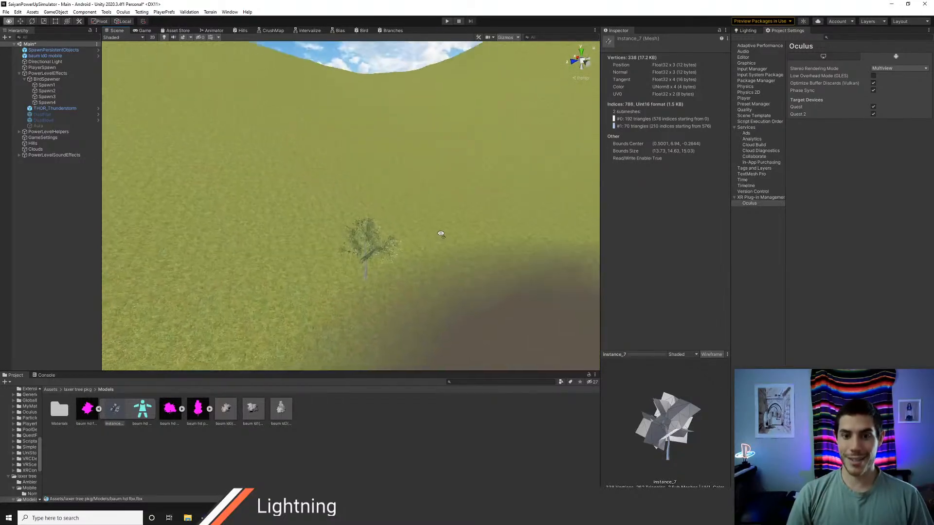
middle_click_drag(422, 212, 408, 192)
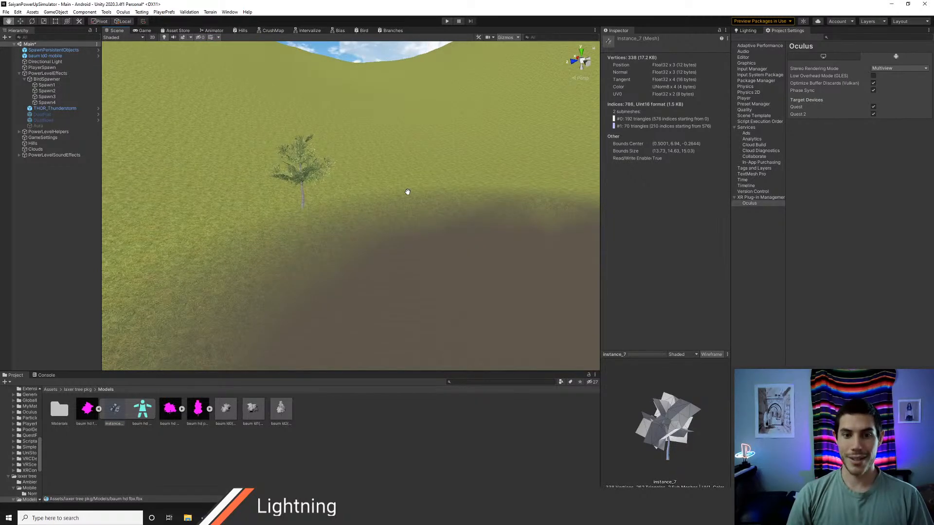
middle_click_drag(407, 191, 420, 198)
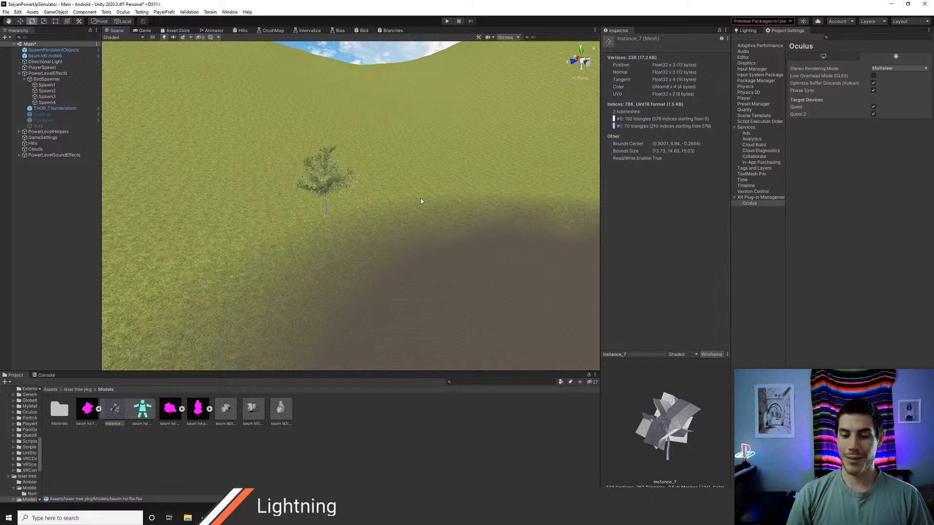
scroll(360, 206, "up", 3)
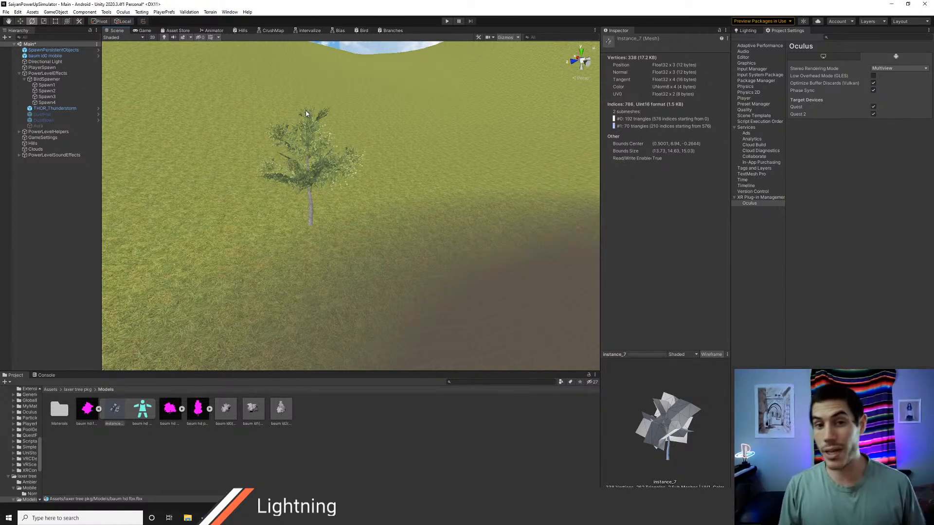
middle_click_drag(298, 127, 370, 215)
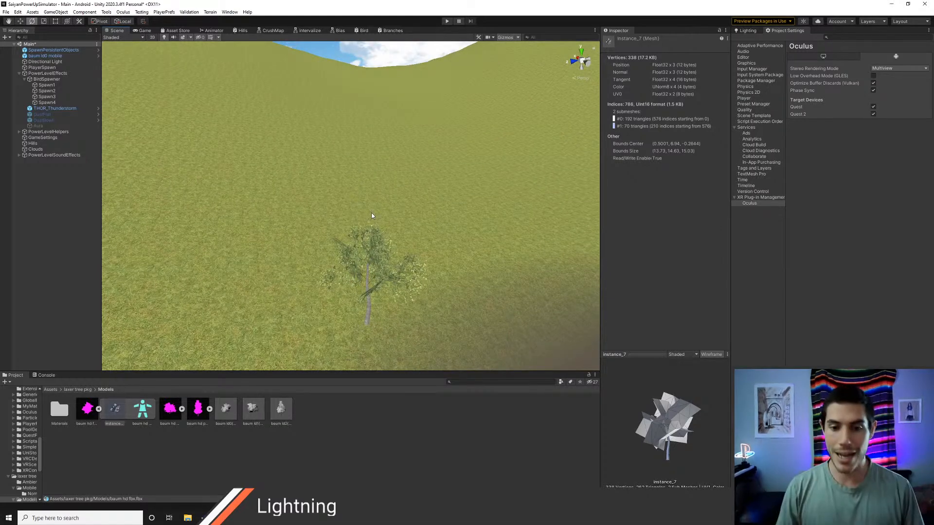
middle_click_drag(371, 216, 397, 236)
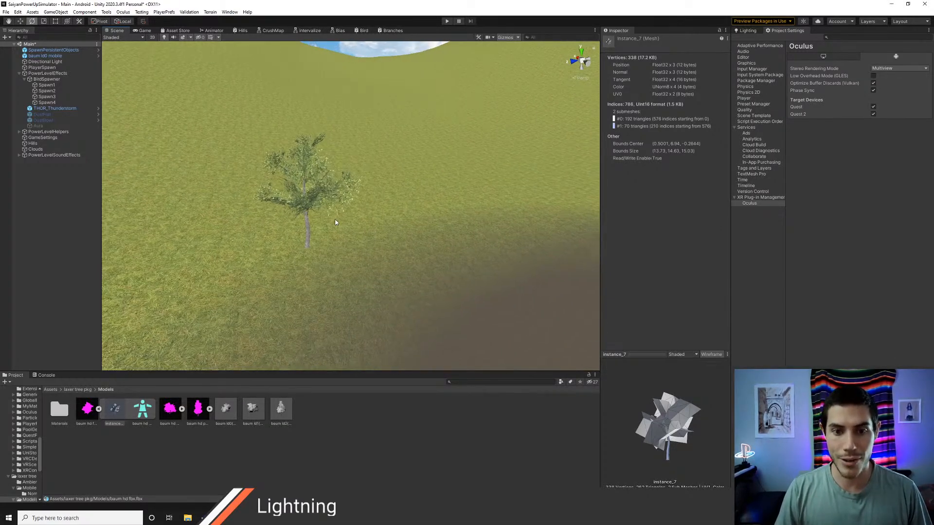
Step: Fly around the tree in the scene and examine the leaf motion from other sides and distances
scroll(335, 223, "up", 3)
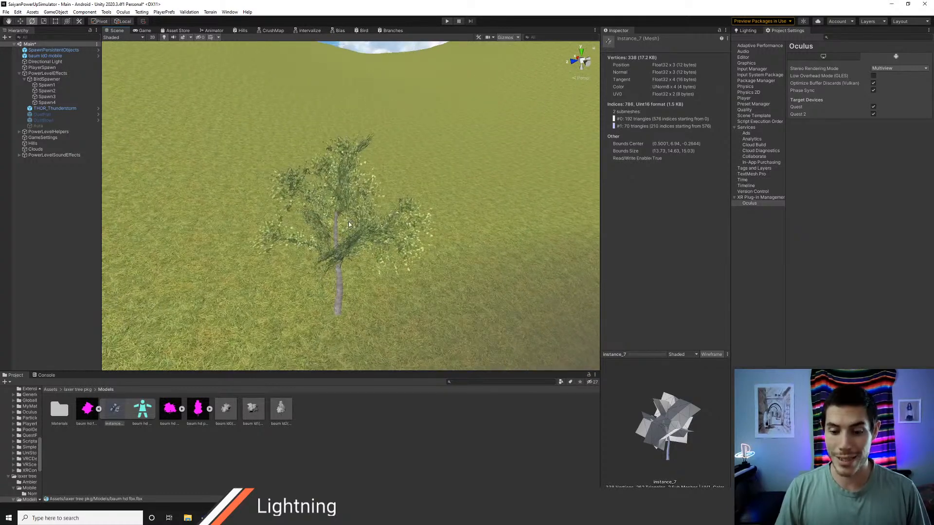
middle_click_drag(348, 221, 350, 221)
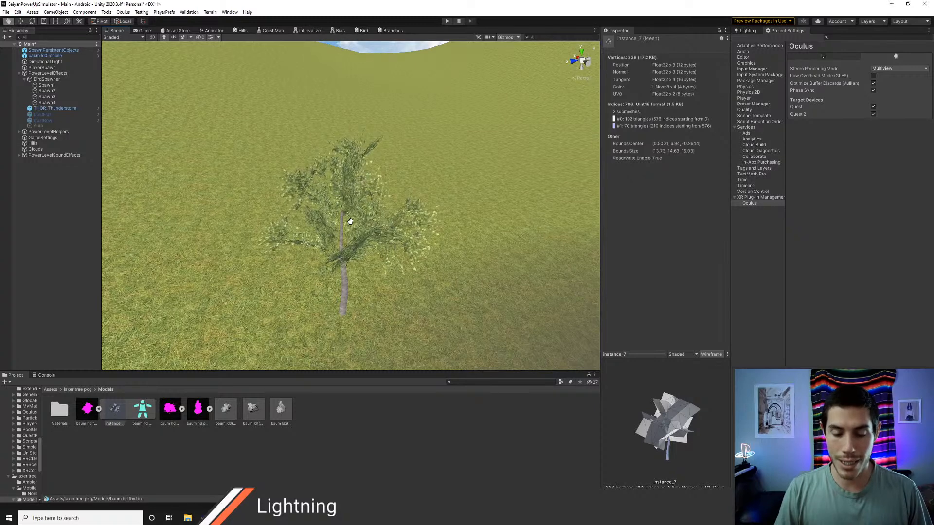
middle_click_drag(350, 222, 343, 216)
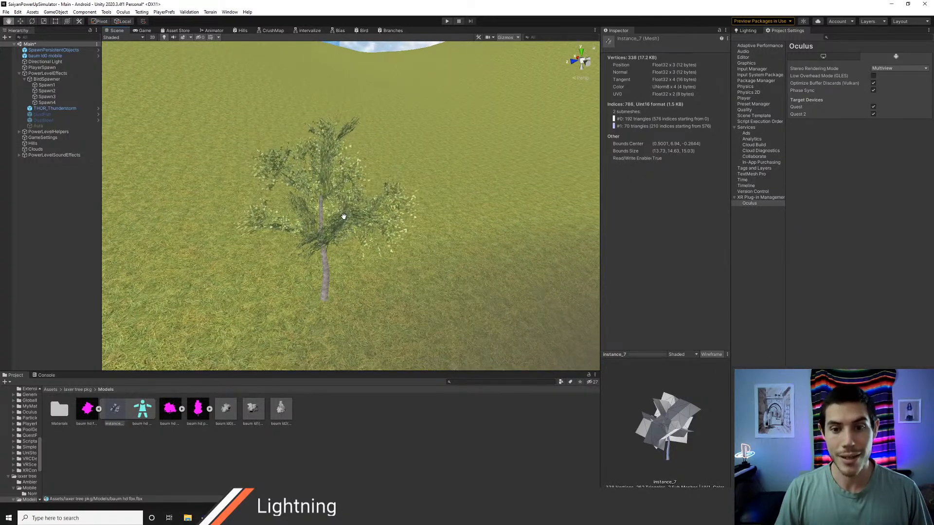
middle_click_drag(343, 216, 333, 220)
mouse_move(340, 222)
right_mouse_down()
mouse_move(365, 218)
mouse_move(351, 227)
right_mouse_up()
key("d")
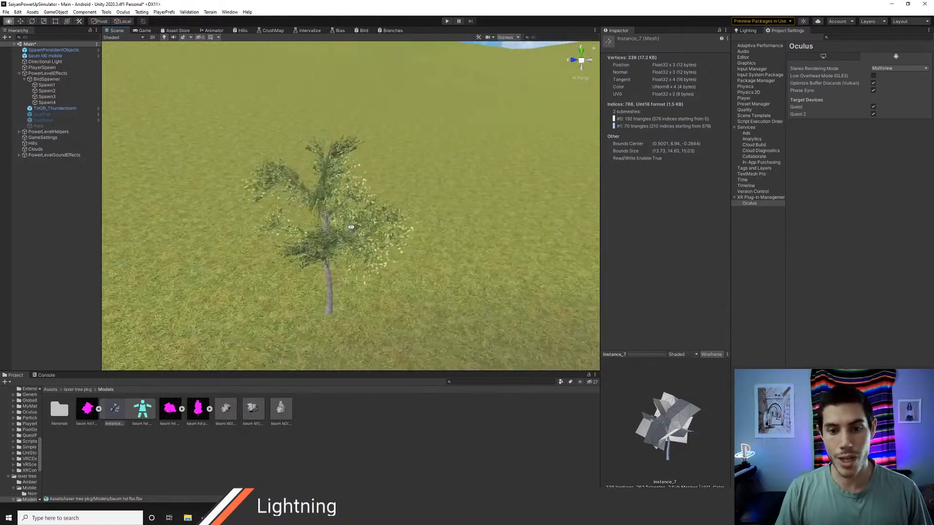
key("a")
key("d")
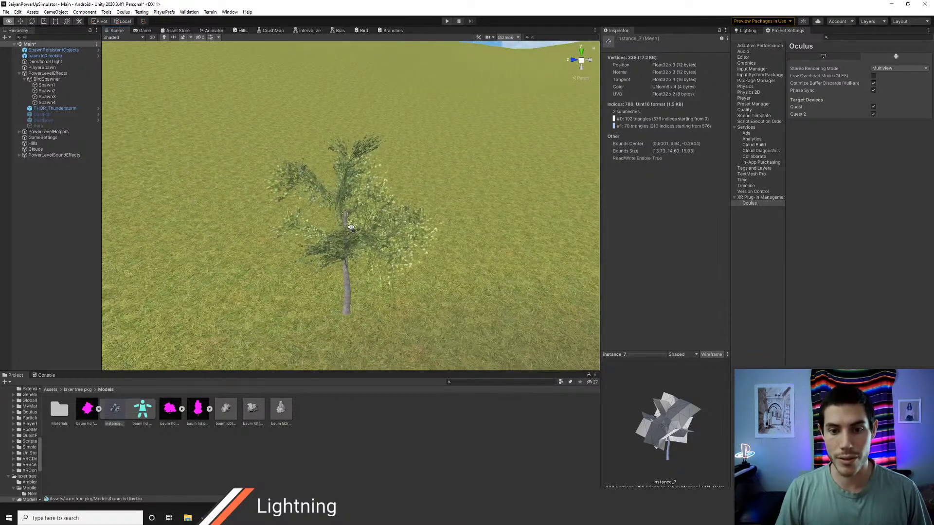
key("w")
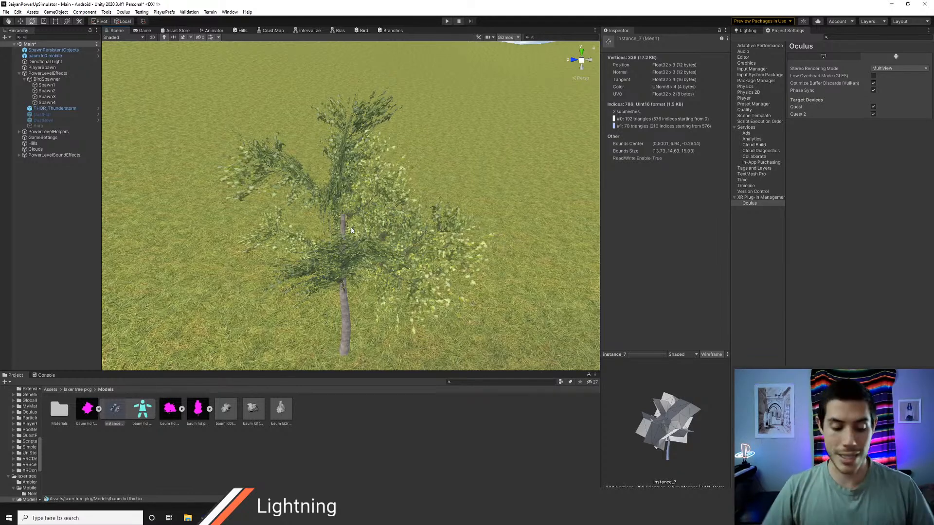
key("s")
mouse_move(356, 182)
right_mouse_down()
mouse_move(369, 201)
mouse_move(355, 194)
right_mouse_up()
key("d")
key("a")
key("w")
key("e")
key("s")
key("w")
key("w")
key("alt+Tab")
key("s")
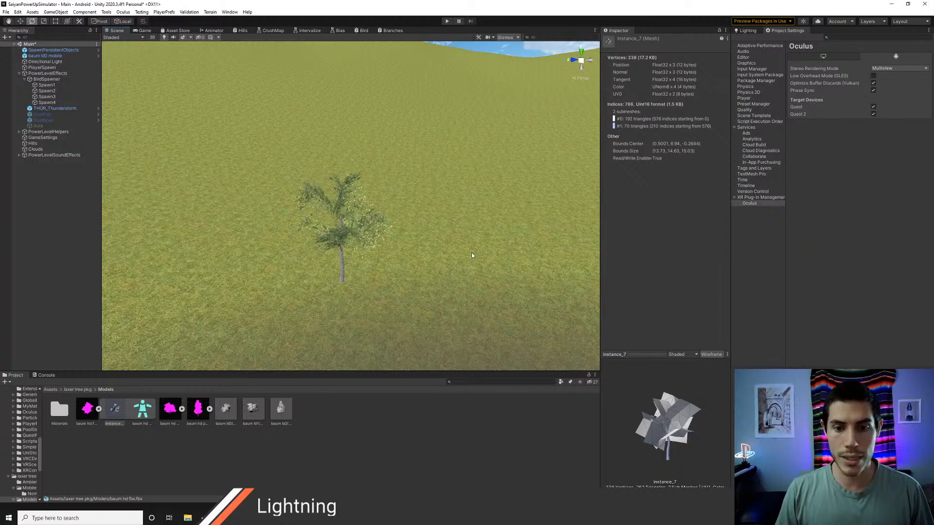
mouse_move(472, 254)
right_mouse_down()
mouse_move(456, 252)
mouse_move(462, 241)
right_mouse_up()
key("s")
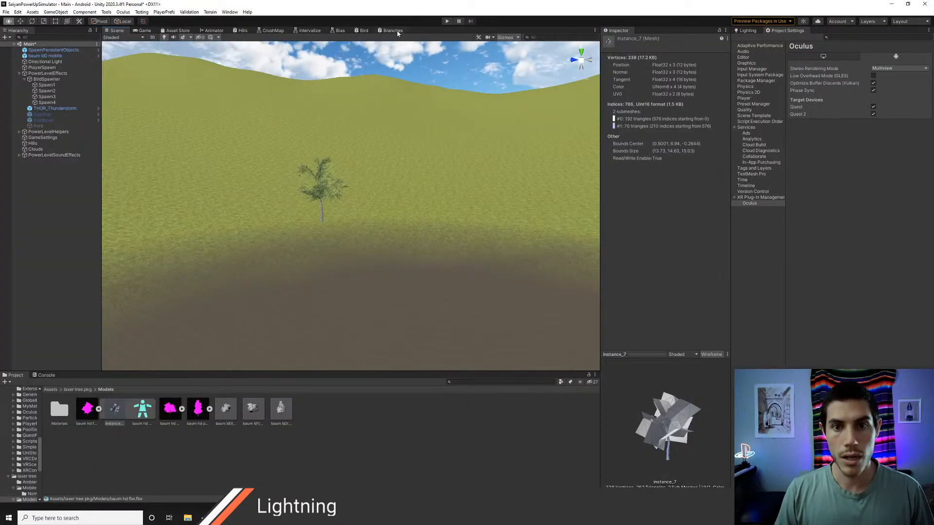
Step: Reopen the Branches graph and delete the unused Rotate About Axis node group above the noise chain
left_click(393, 30)
scroll(315, 227, "down", 2)
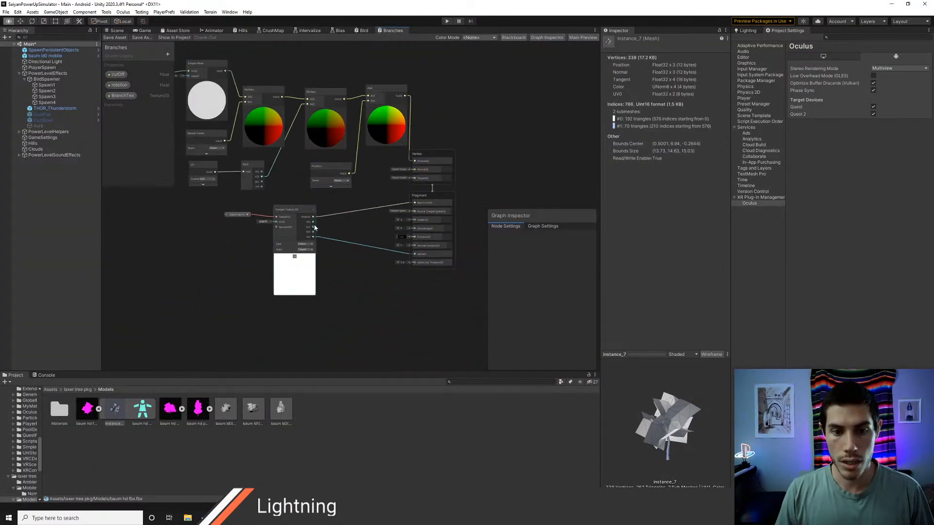
middle_click_drag(343, 215, 400, 272)
scroll(399, 271, "down", 2)
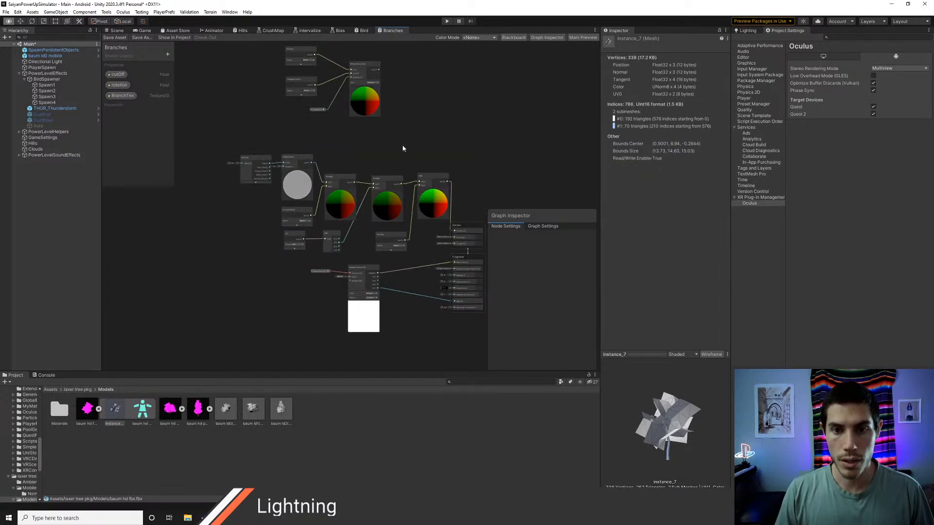
left_click_drag(403, 146, 273, 49)
key("Delete")
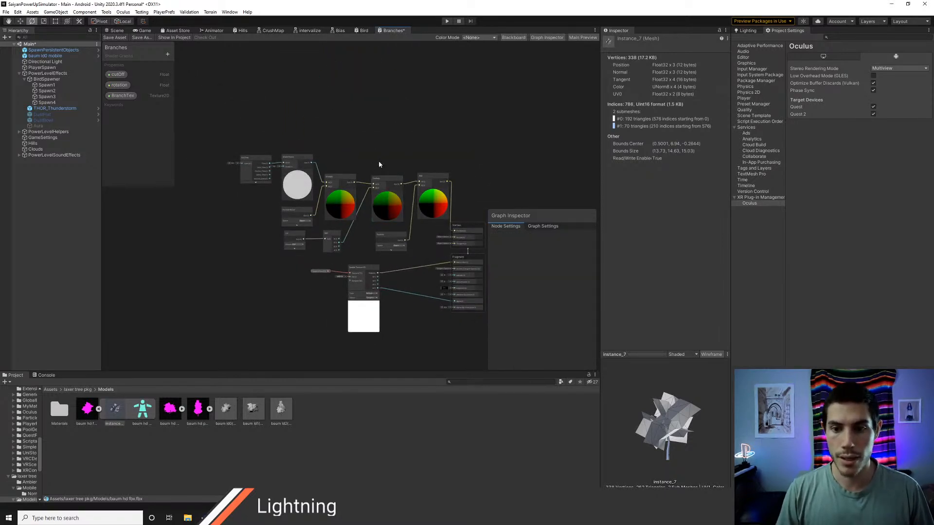
Step: Move the vertex displacement nodes further left, and place Sample Texture 2D and its BranchTex property below them
middle_click_drag(474, 162, 461, 134)
left_click_drag(418, 216, 387, 213)
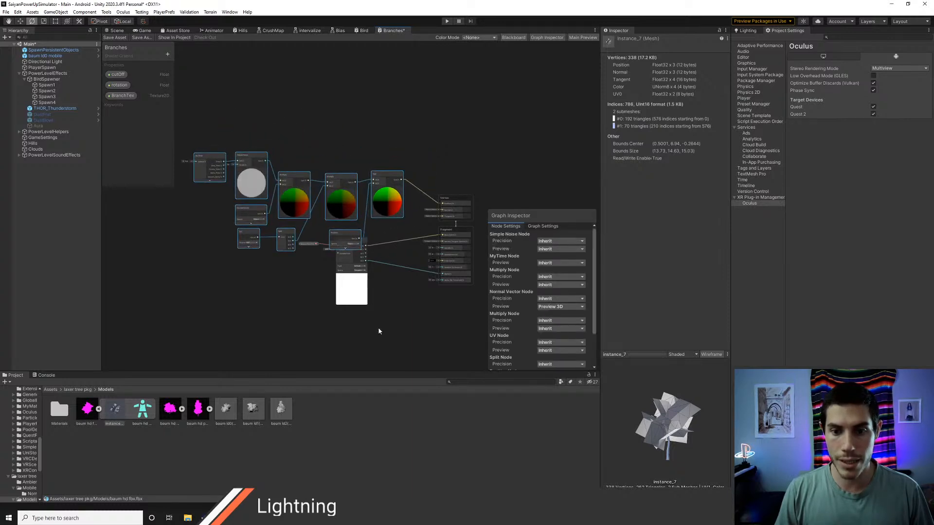
left_click(356, 301)
left_click_drag(354, 246, 364, 283)
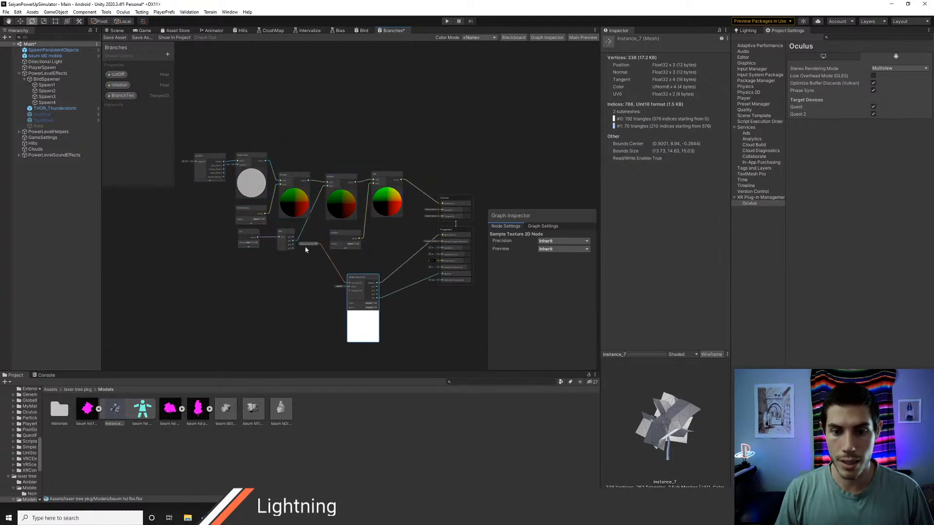
left_click_drag(309, 244, 311, 255)
Step: Switch to Chrome, search the Unity Asset Store for "amplify imposters" and look over the matching assets
key("alt+Tab")
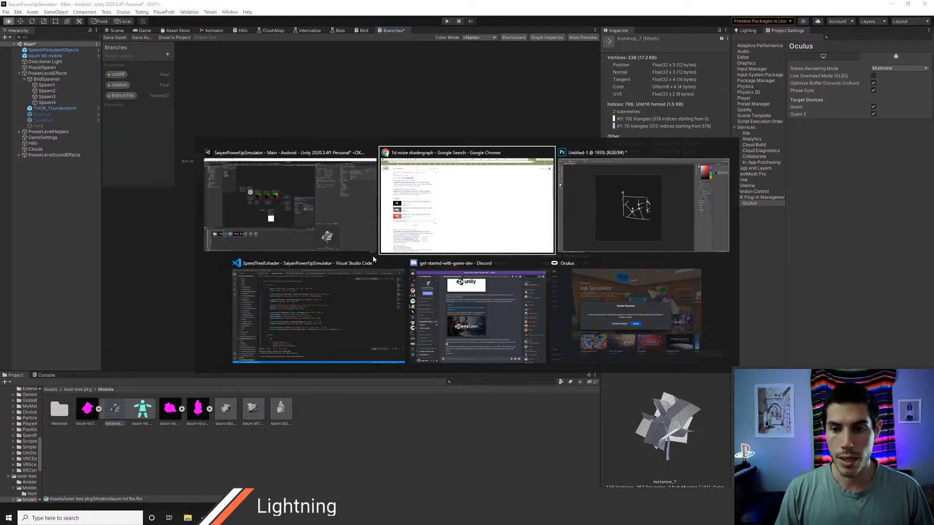
left_click(509, 6)
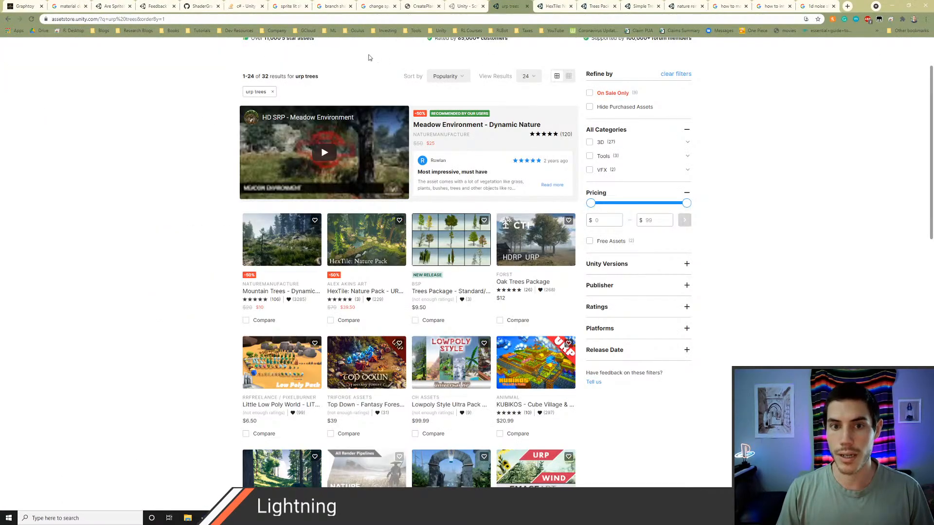
scroll(368, 57, "up", 3)
left_click(323, 85)
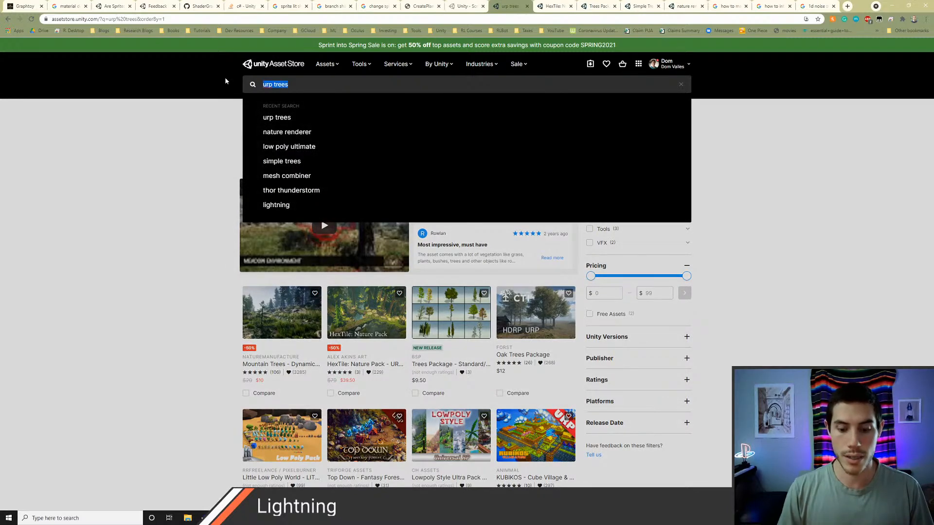
type("amplify imp")
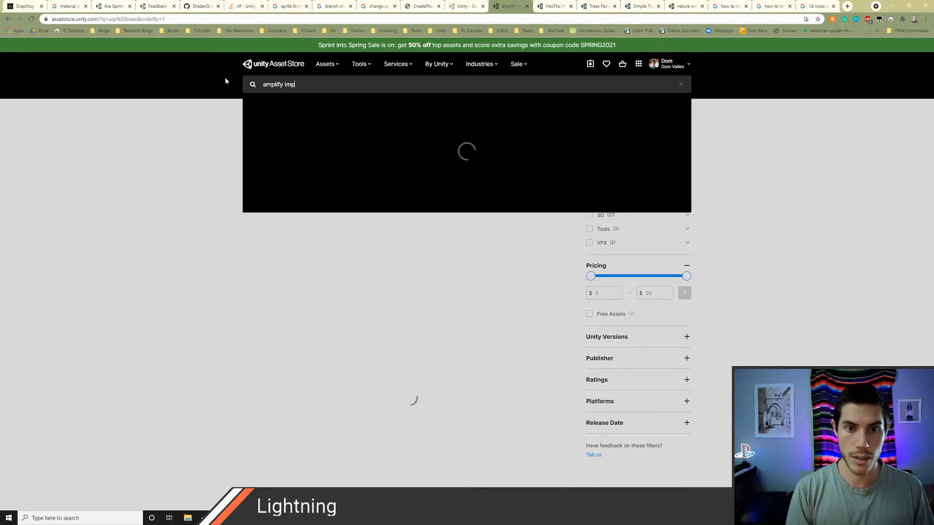
type("osters")
key("Return")
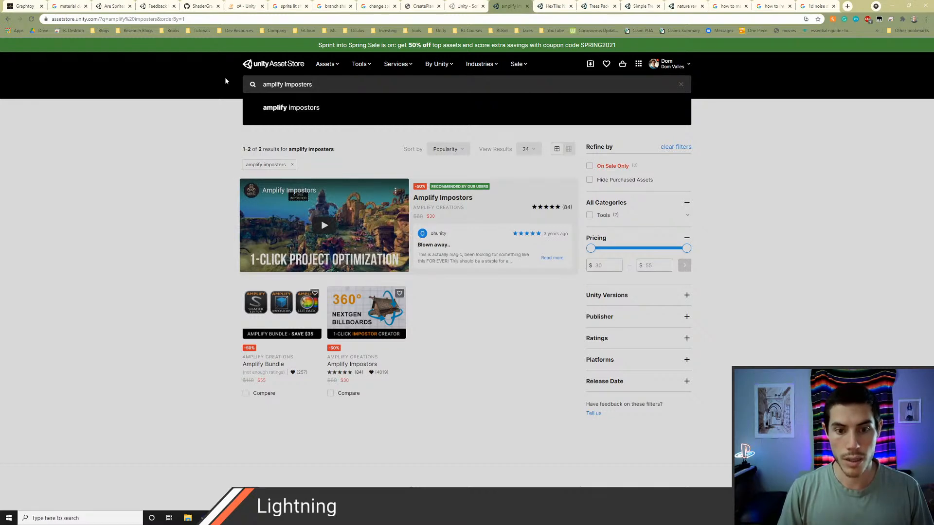
left_click(225, 78)
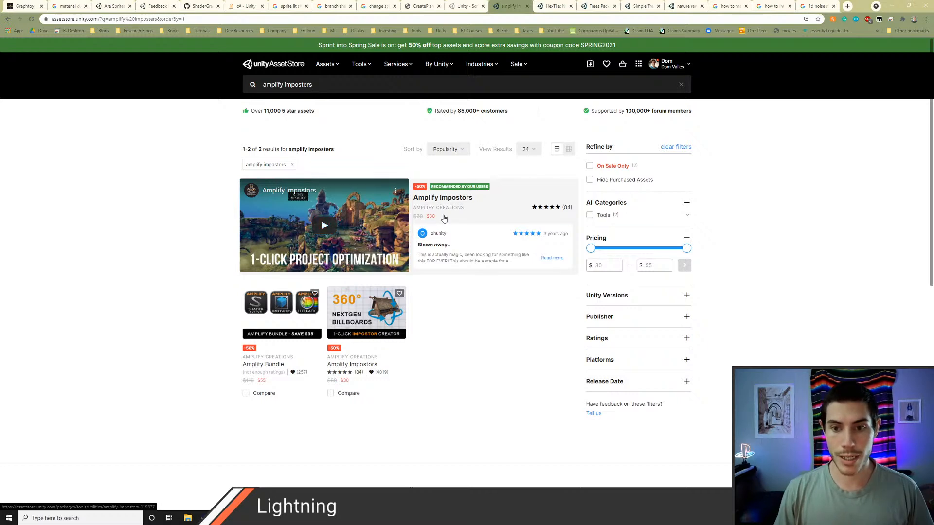
scroll(308, 269, "down", 1)
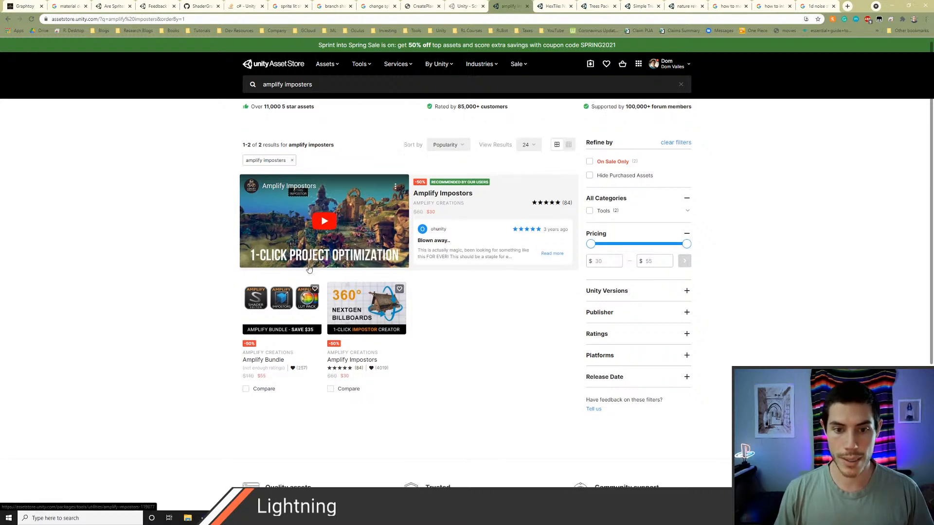
scroll(309, 269, "down", 1)
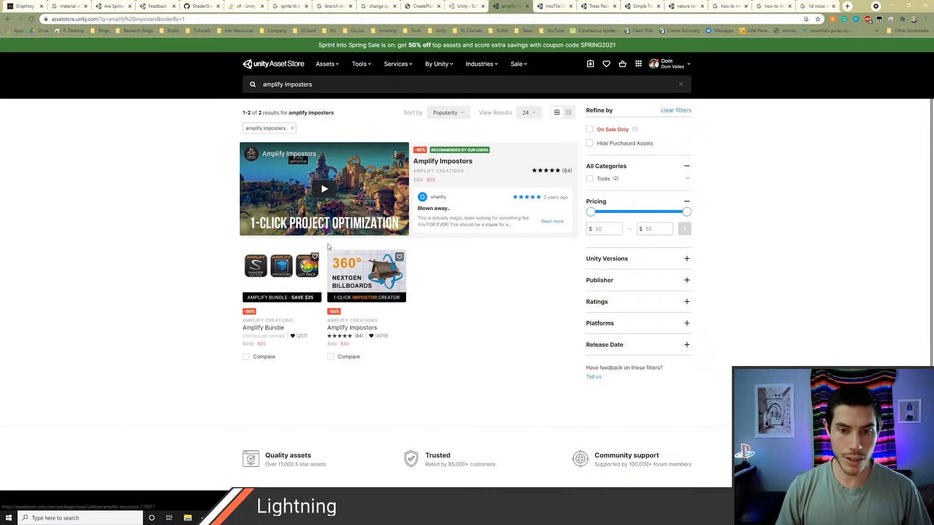
scroll(175, 265, "down", 2)
scroll(177, 266, "up", 1)
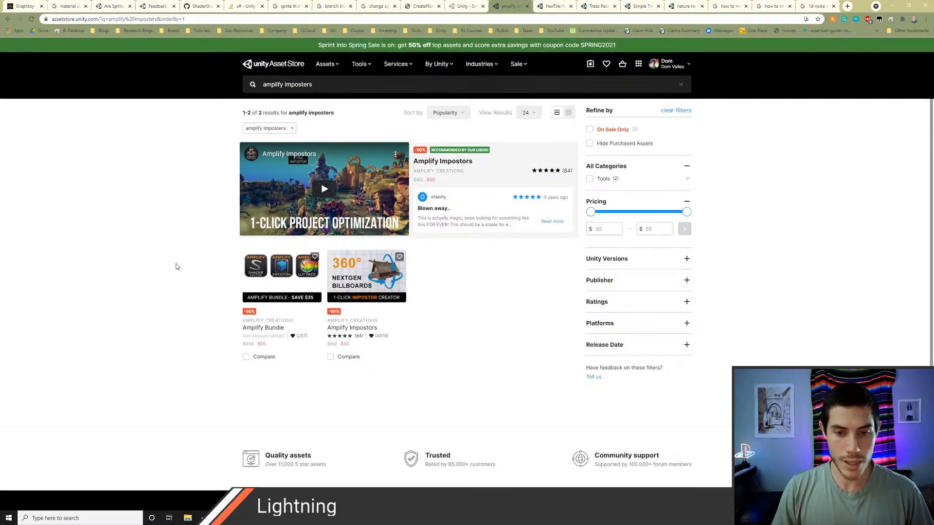
Step: Switch back to Unity and set the Speed of the Clouds object's Low Cloud material to 0.08
key("alt+Tab")
key("alt+Tab")
key("alt+Tab")
key("alt+Tab")
key("alt+Tab")
key("alt+Tab")
key("alt+Tab")
key("alt+Tab")
key("alt+Tab")
key("alt+Tab")
key("alt+Tab")
key("alt+Tab")
key("alt+Tab")
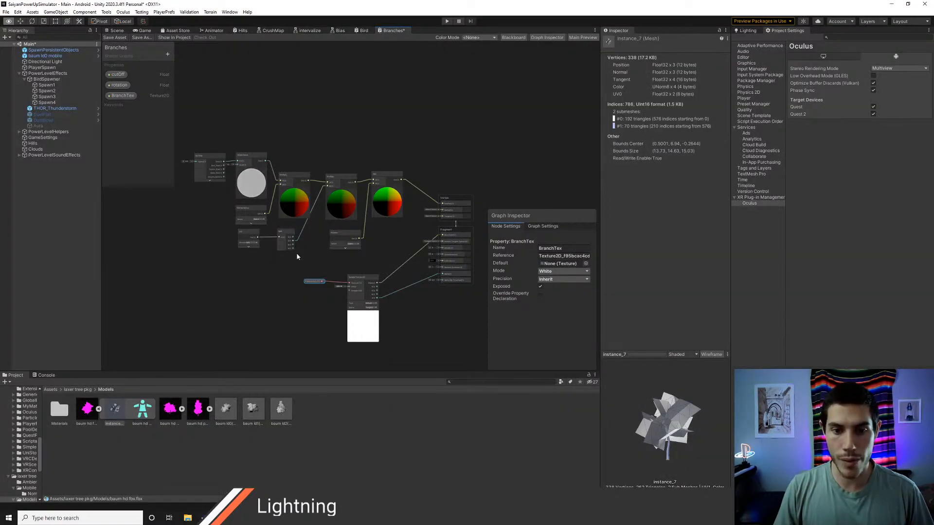
left_click(116, 31)
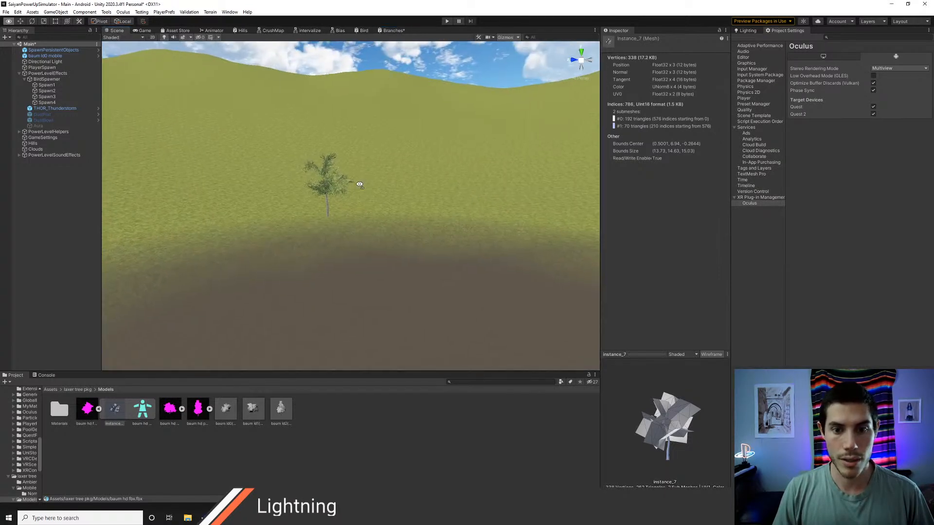
right_click_drag(359, 183, 366, 93)
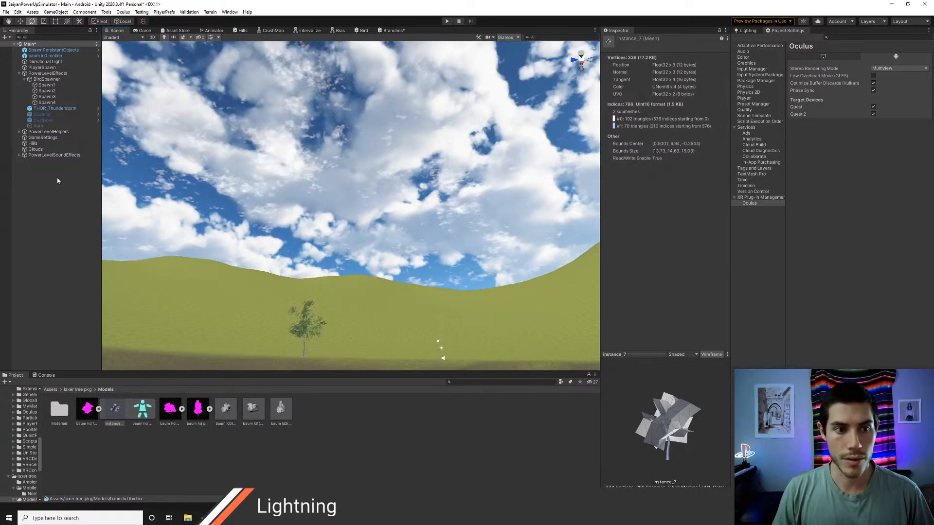
left_click(46, 149)
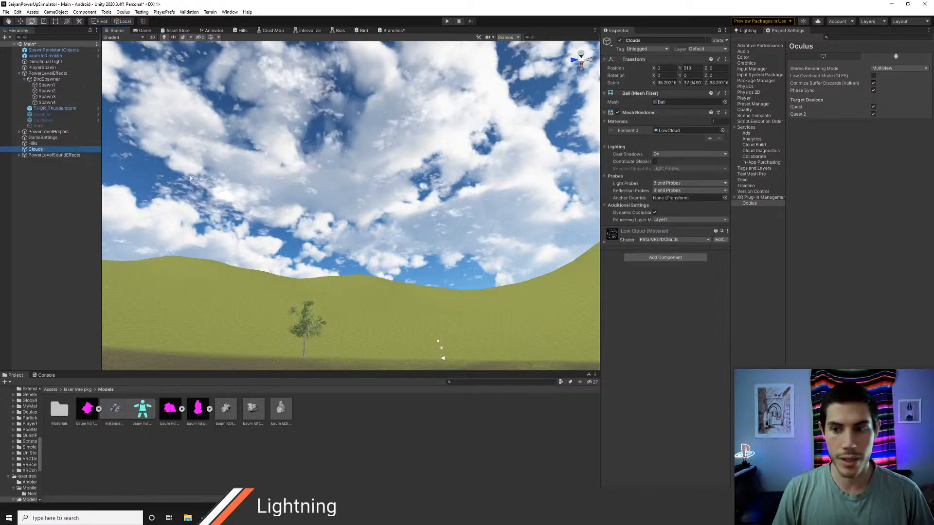
left_click(606, 241)
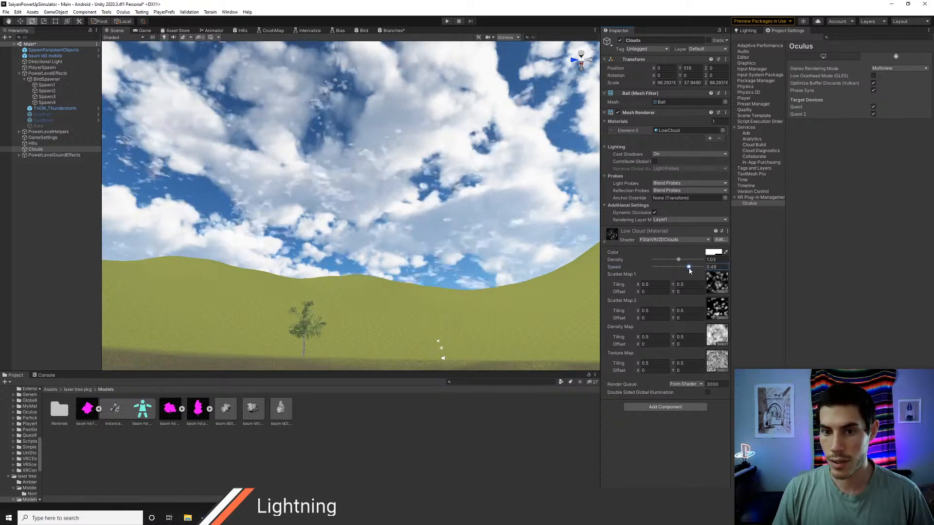
left_click_drag(695, 270, 680, 270)
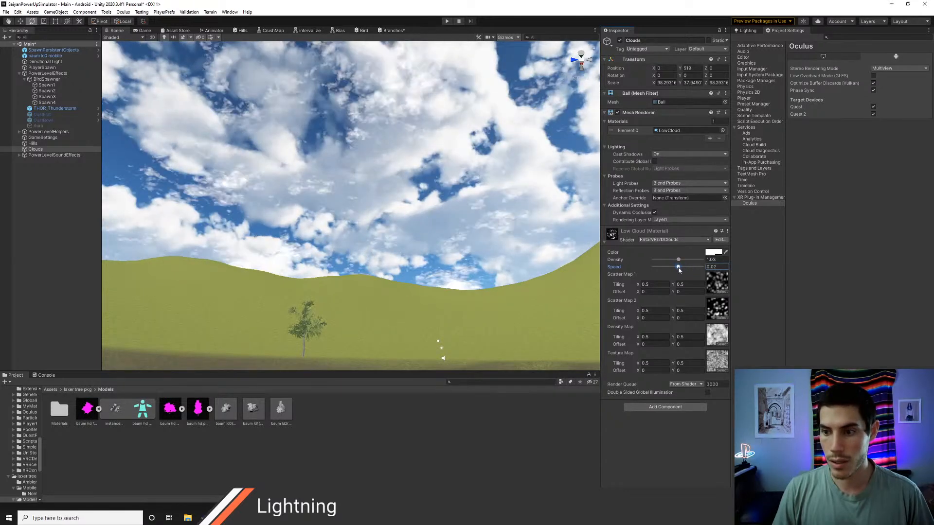
Step: Fly around the tree in the Scene view and examine how its branches and leaves move from near, far and above
right_click_drag(514, 227, 496, 296)
key("w")
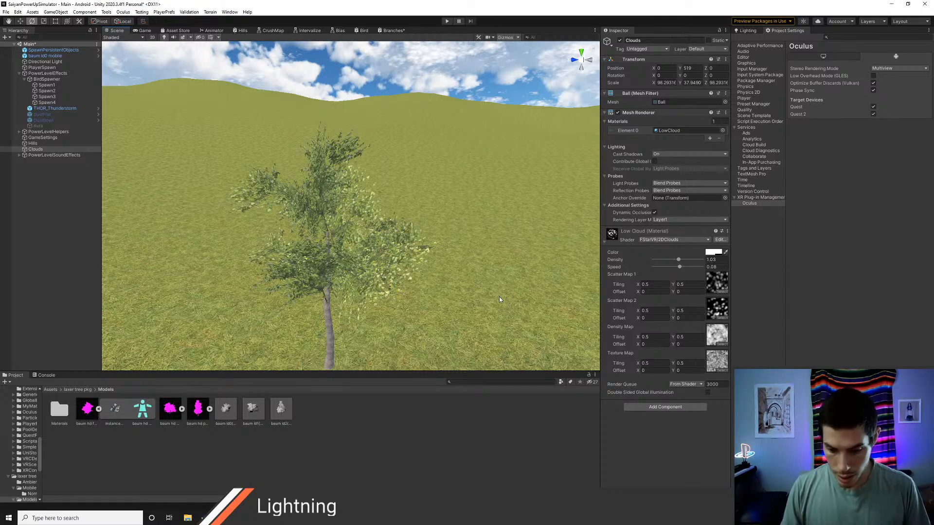
key("s")
right_click_drag(406, 287, 416, 318)
key("w")
key("s")
key("a")
key("s")
key("d")
key("e")
key("w")
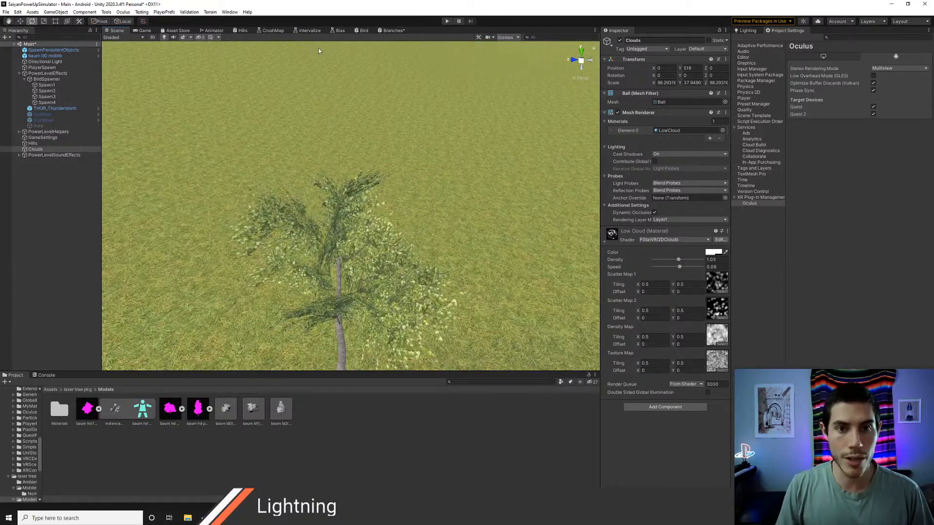
Step: Reopen the Branches graph and move the MyTime node slightly up and away from Simple Noise
left_click(393, 30)
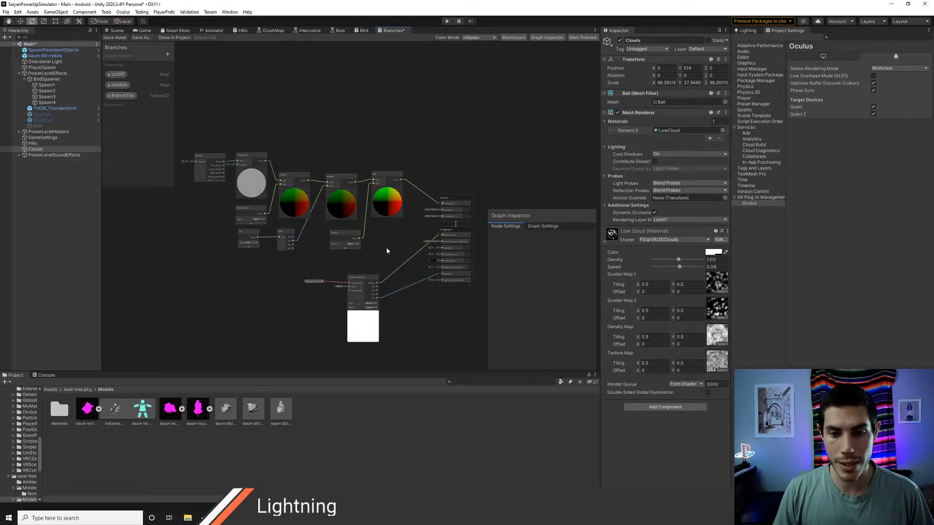
scroll(245, 233, "up", 5)
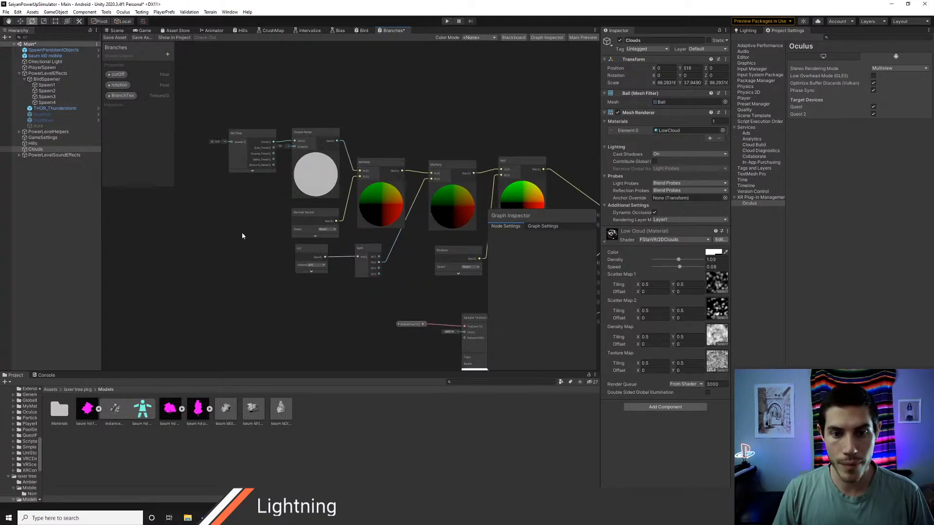
middle_click_drag(240, 222, 284, 267)
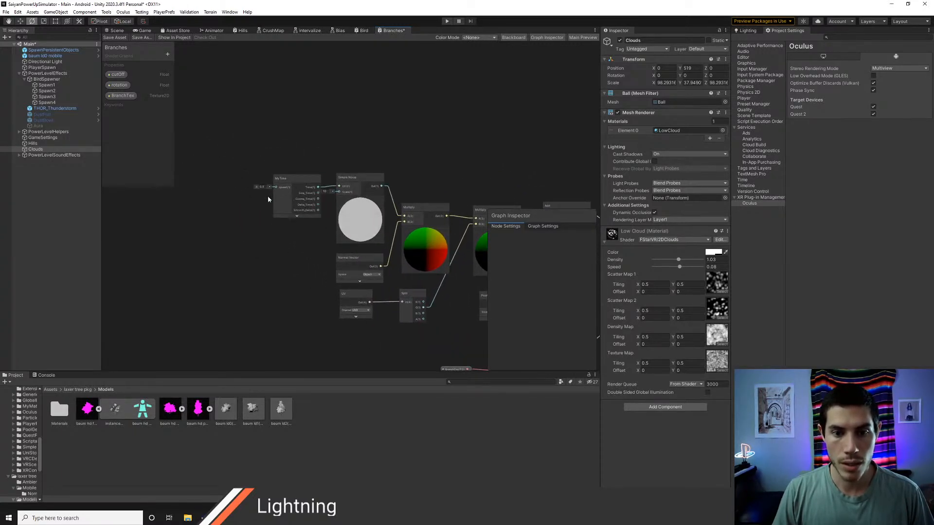
left_click(284, 181)
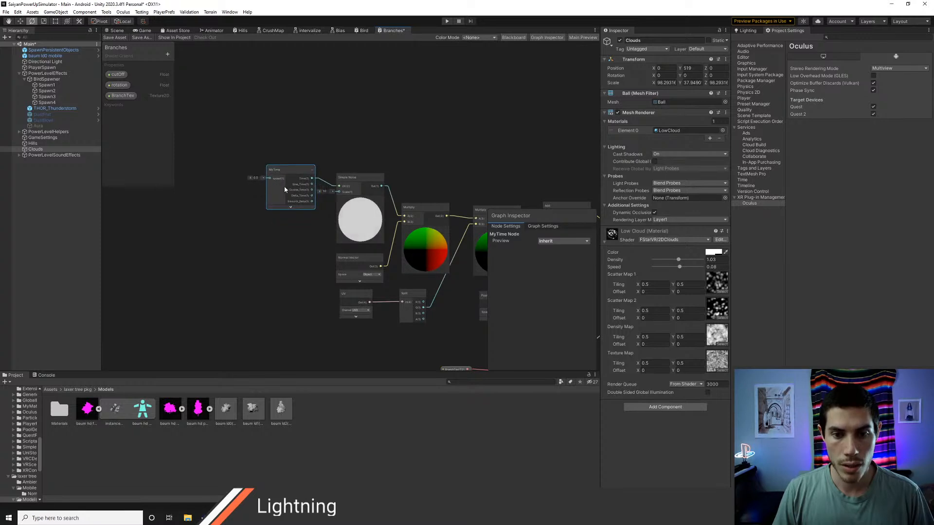
scroll(310, 244, "up", 3)
middle_click_drag(306, 235, 317, 249)
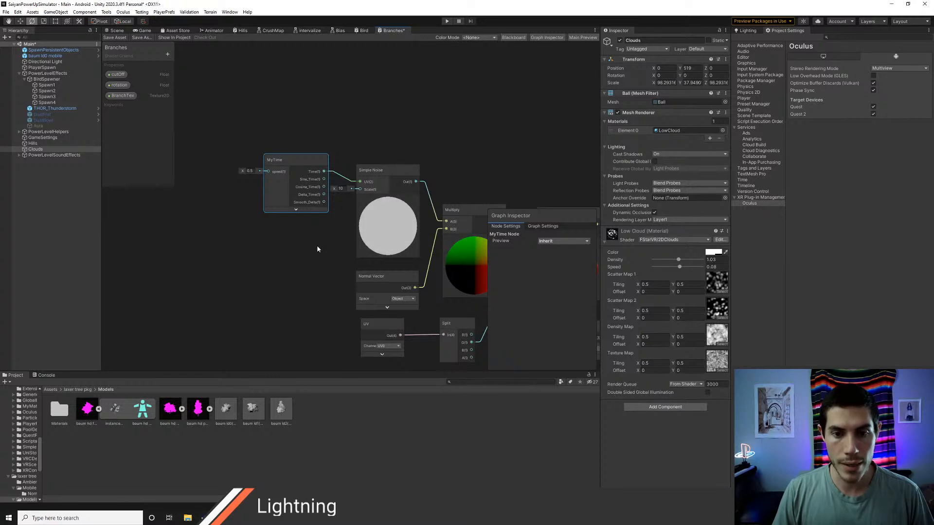
Step: Search the available shader graph nodes for "id" and examine the Properties and Input Geometry categories for a suitable input
key("alt+Tab")
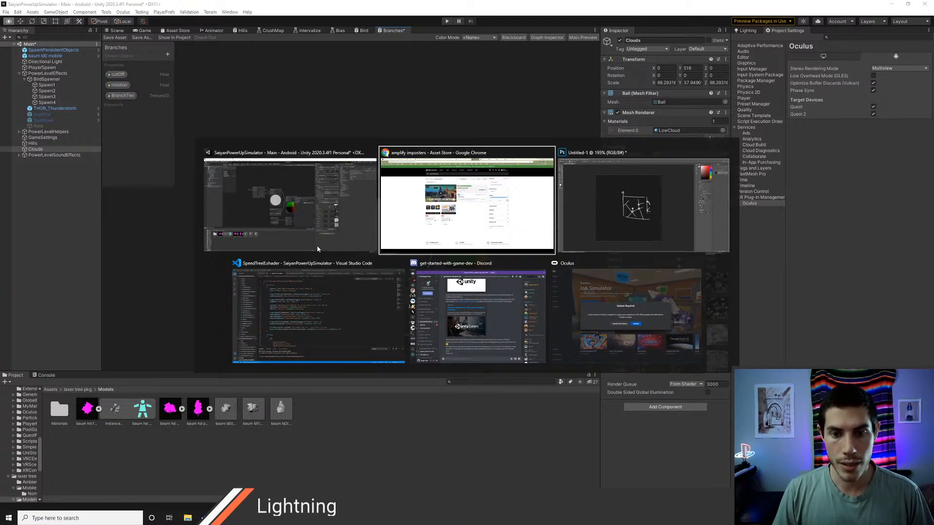
right_click(248, 241)
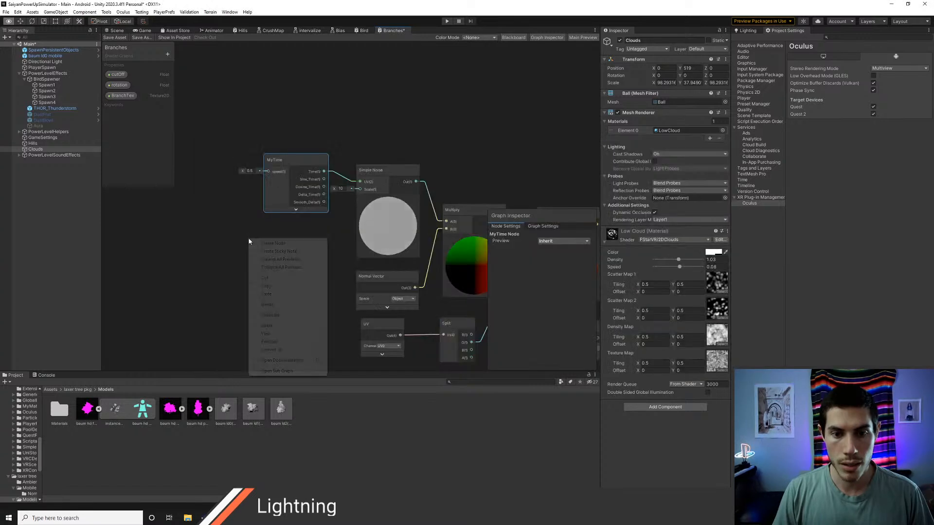
left_click(273, 243)
type("id")
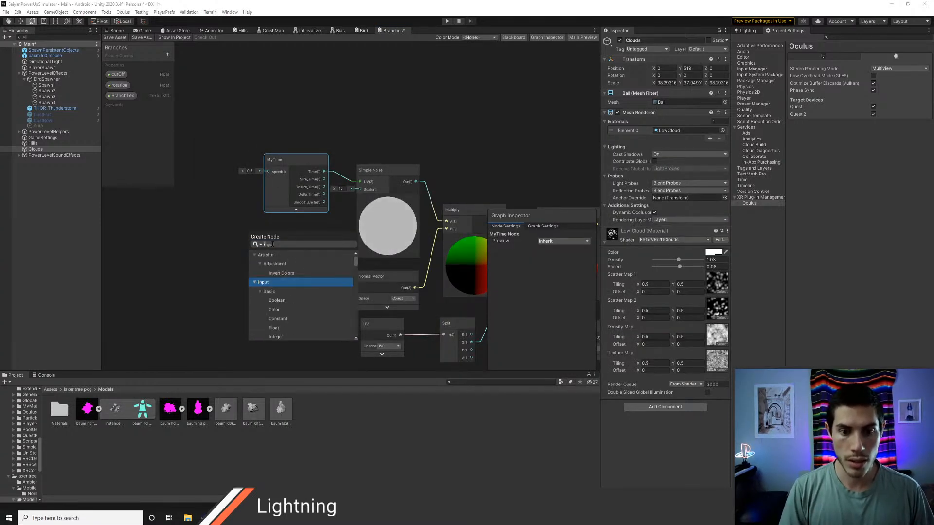
key("BackSpace")
key("BackSpace")
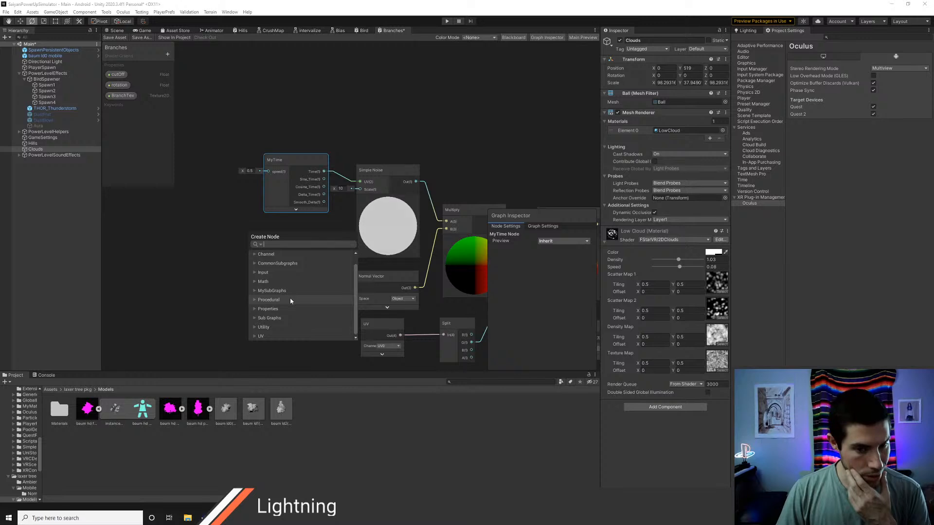
scroll(260, 323, "down", 1)
left_click(256, 309)
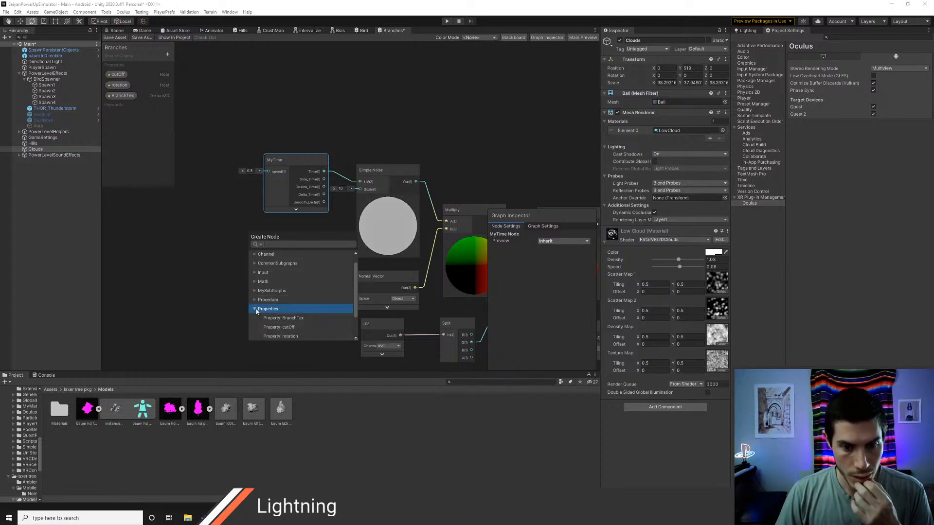
scroll(316, 313, "down", 2)
left_click(254, 286)
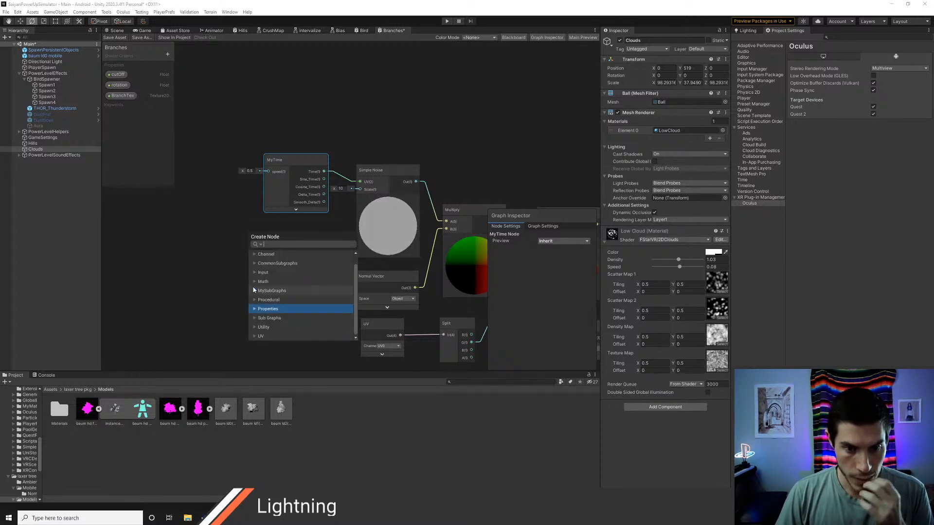
scroll(286, 302, "up", 1)
left_click(254, 282)
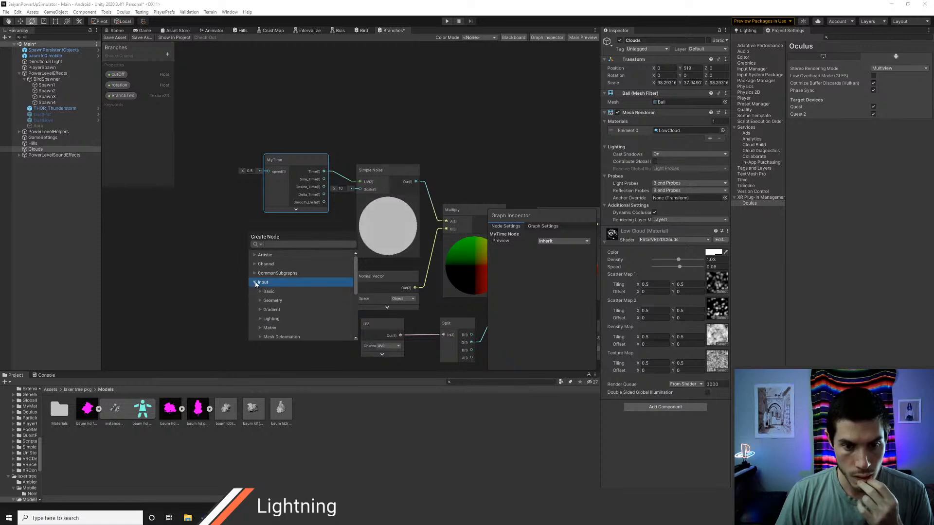
scroll(287, 299, "down", 1)
scroll(302, 307, "down", 1)
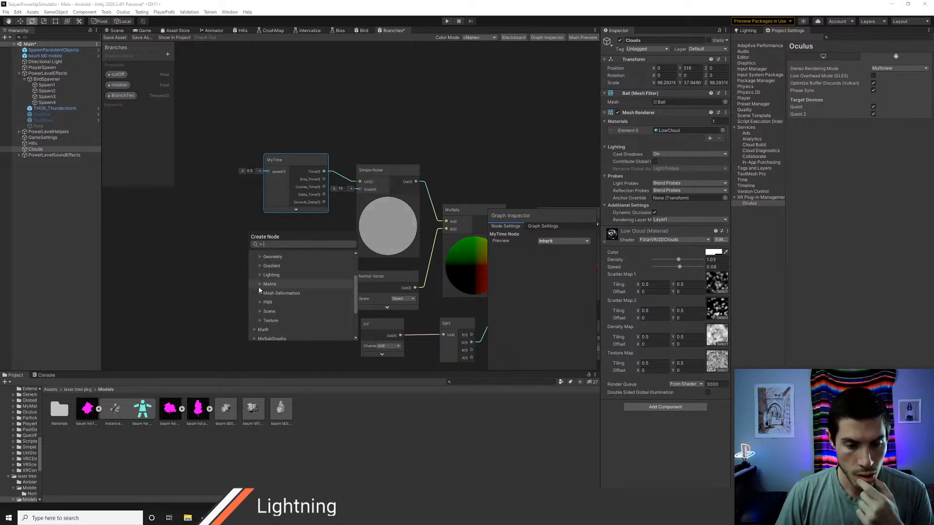
scroll(262, 291, "up", 1)
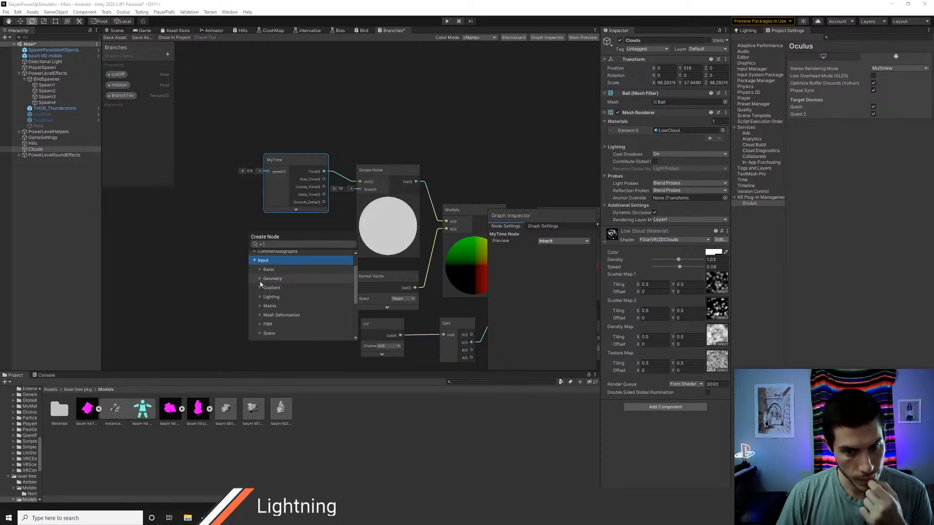
left_click(259, 280)
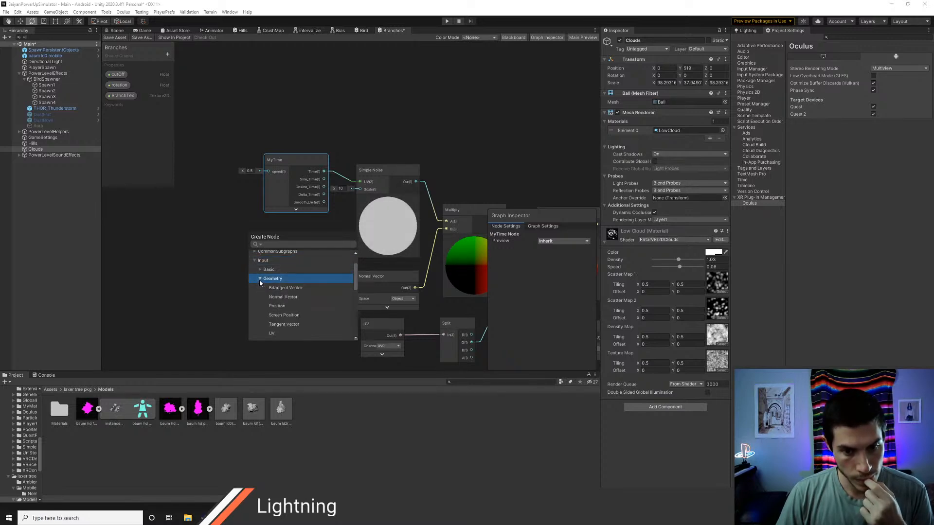
scroll(276, 295, "down", 1)
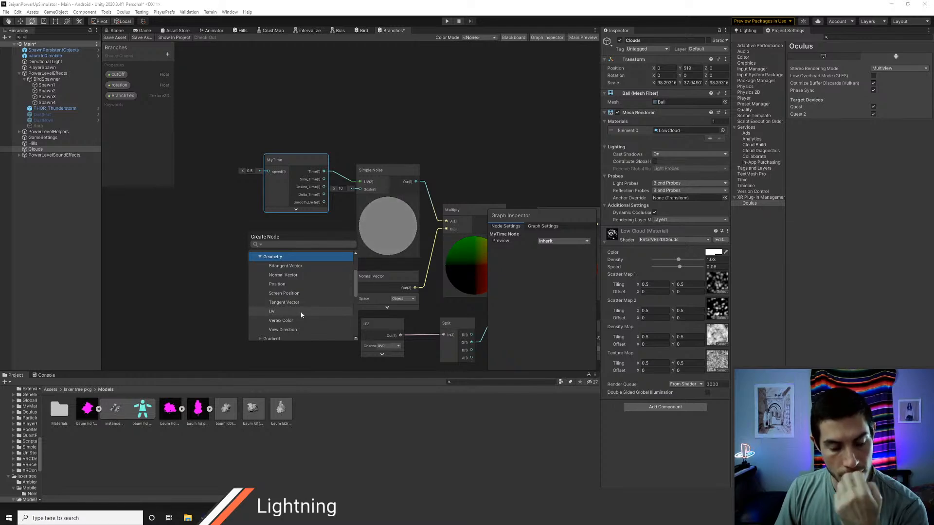
Step: Return to the Scene view and examine the tree's moving foliage close up
left_click(144, 31)
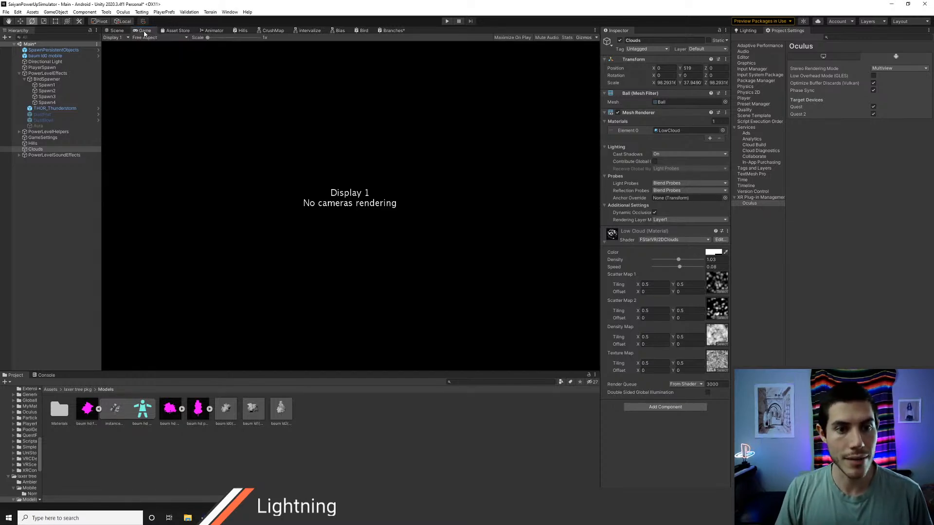
left_click(123, 31)
right_click_drag(290, 124, 235, 160)
key("w")
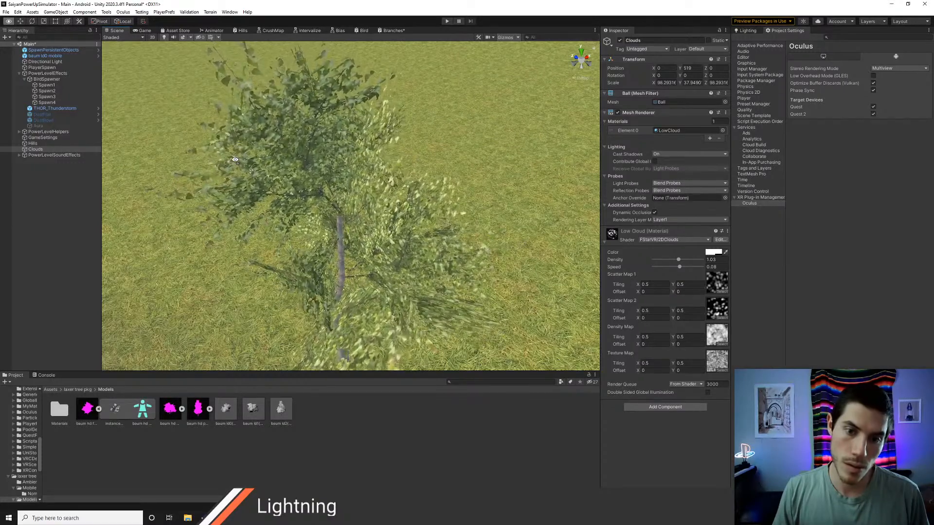
Step: Reopen the Branches graph, duplicate the Normal Vector node and place the copy below MyTime
left_click(392, 30)
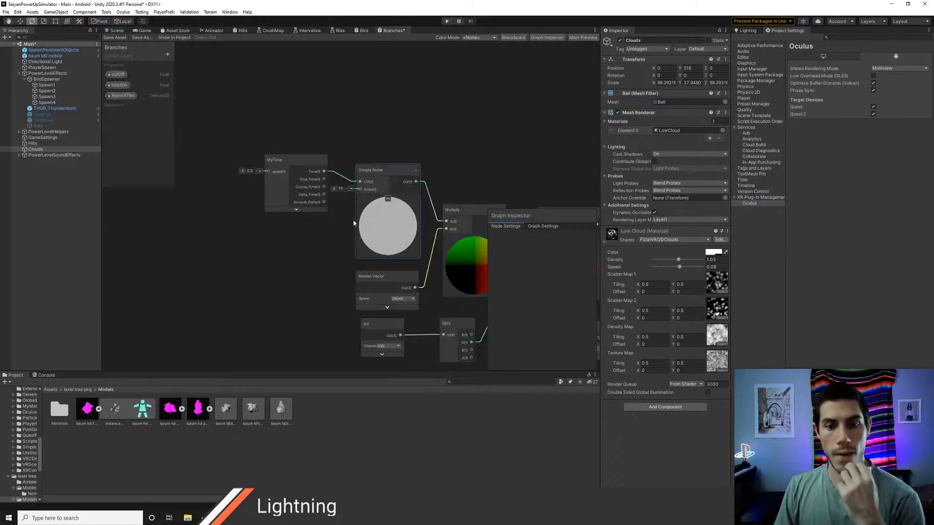
middle_click_drag(333, 249, 235, 232)
scroll(210, 214, "down", 1)
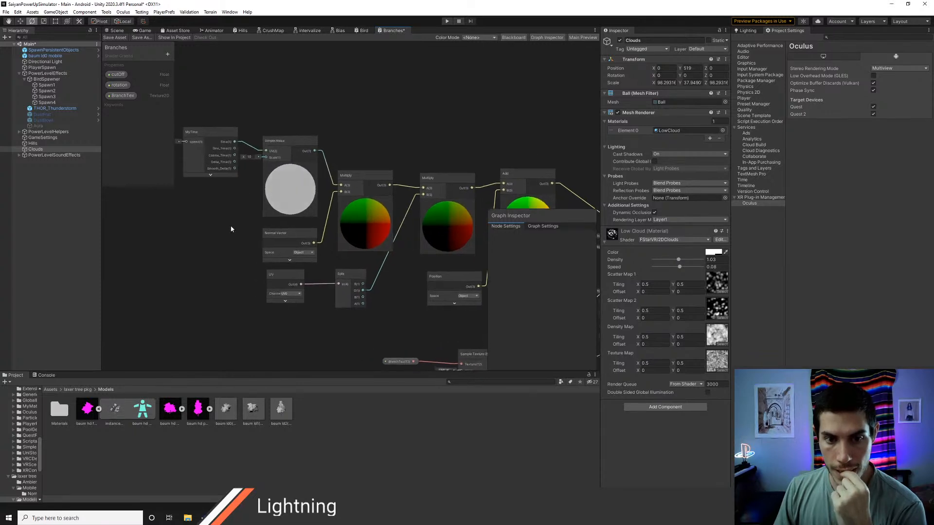
left_click(290, 236)
key("ctrl+d")
left_click_drag(293, 238, 200, 209)
middle_click_drag(253, 214, 293, 227)
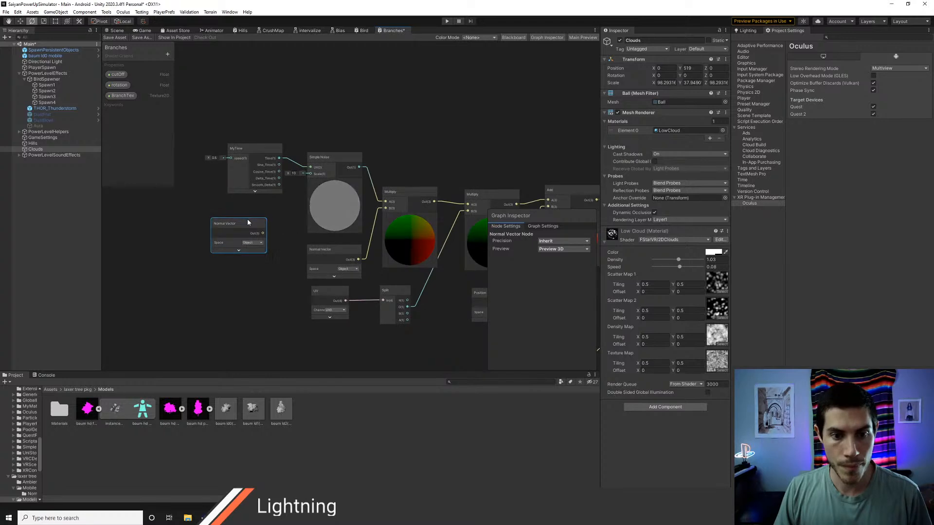
left_click_drag(248, 220, 240, 213)
Step: Examine the MyTime, Simple Noise and Normal Vector chain, moving the duplicated Normal Vector node further away from Simple Noise
scroll(284, 225, "up", 3)
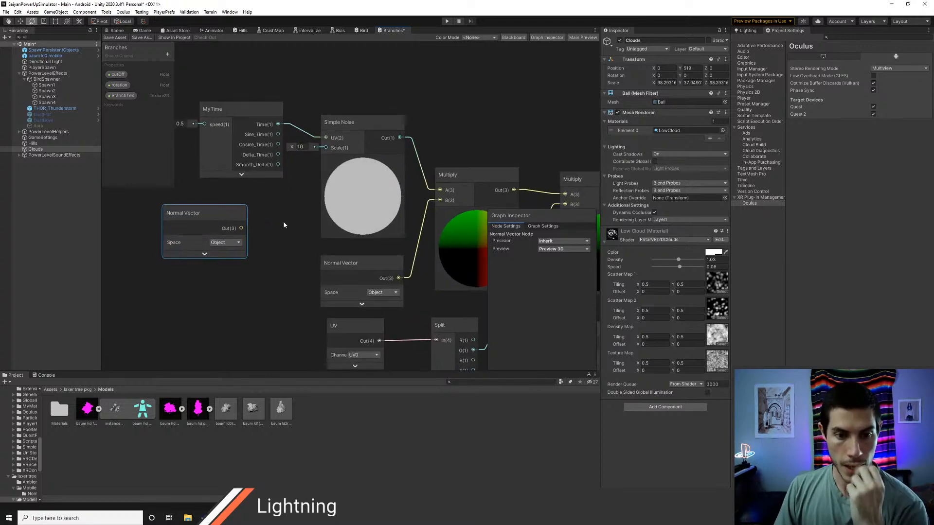
middle_click_drag(285, 223, 308, 252)
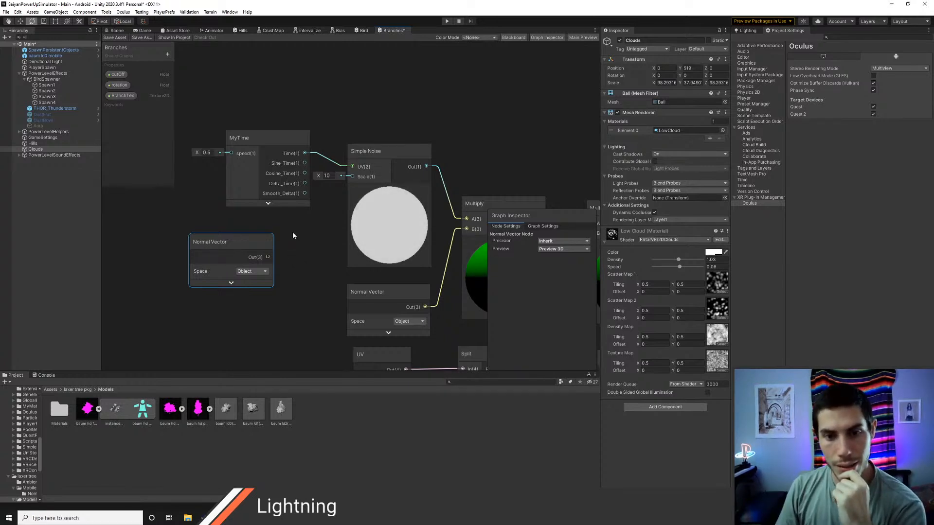
middle_click_drag(296, 235, 329, 252)
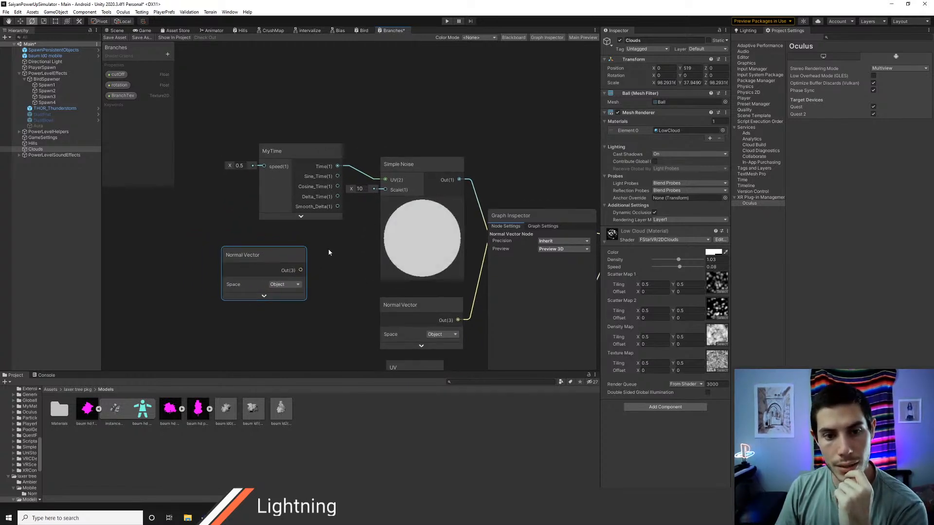
middle_click_drag(249, 228, 327, 240)
left_click_drag(326, 266, 236, 244)
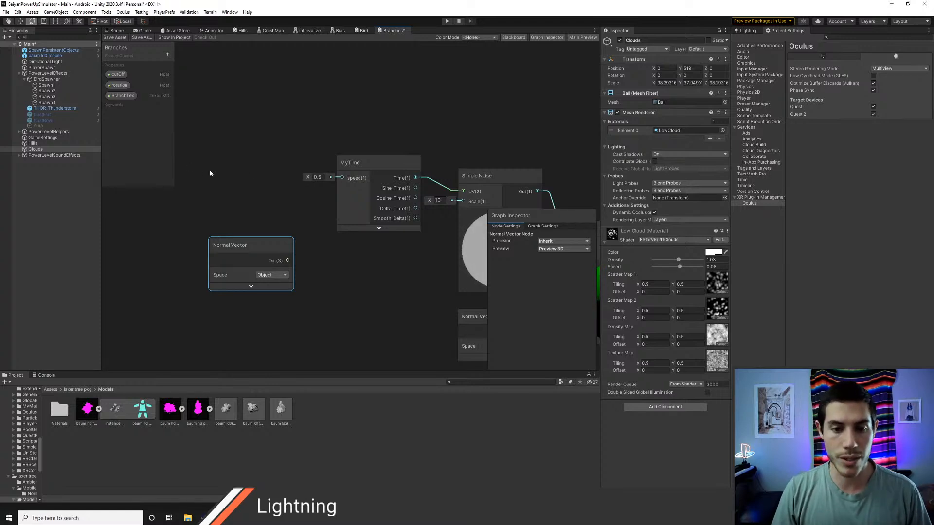
right_click(261, 177)
left_click(261, 152)
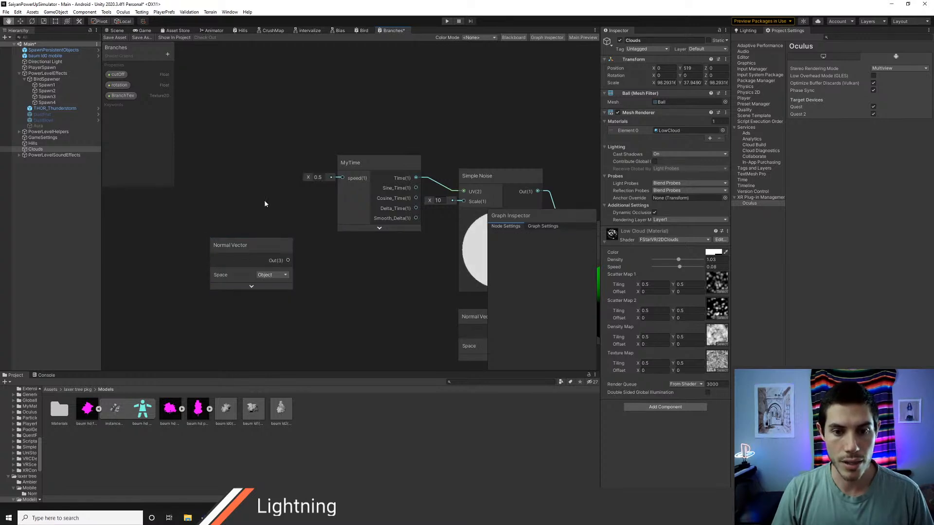
middle_click_drag(265, 202, 296, 213)
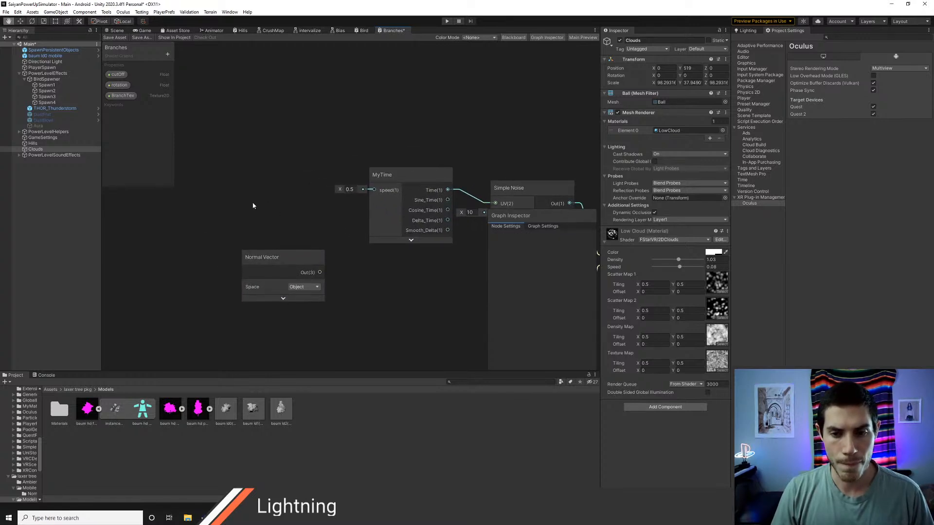
middle_click_drag(455, 265, 361, 244)
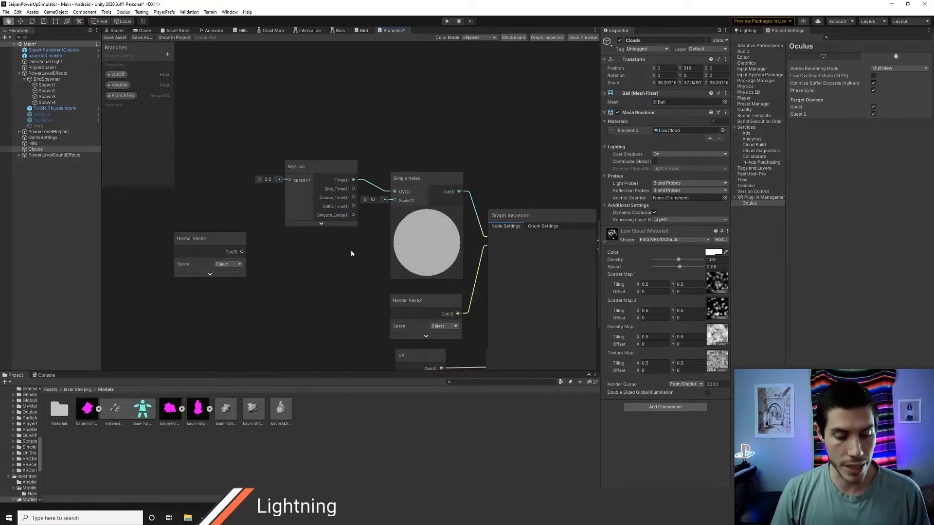
scroll(310, 223, "down", 3)
scroll(302, 226, "down", 2)
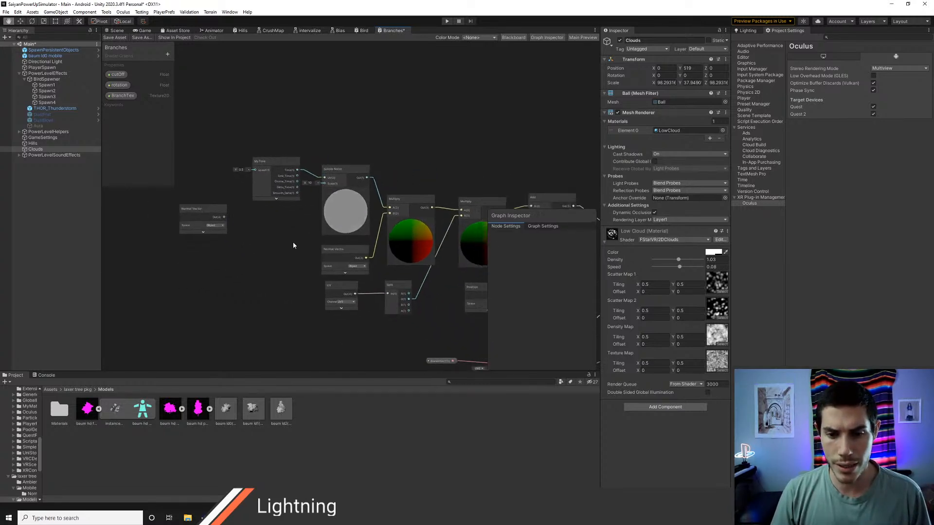
mouse_move(294, 246)
middle_mouse_down()
mouse_move(214, 211)
mouse_move(220, 230)
mouse_move(302, 248)
middle_mouse_up()
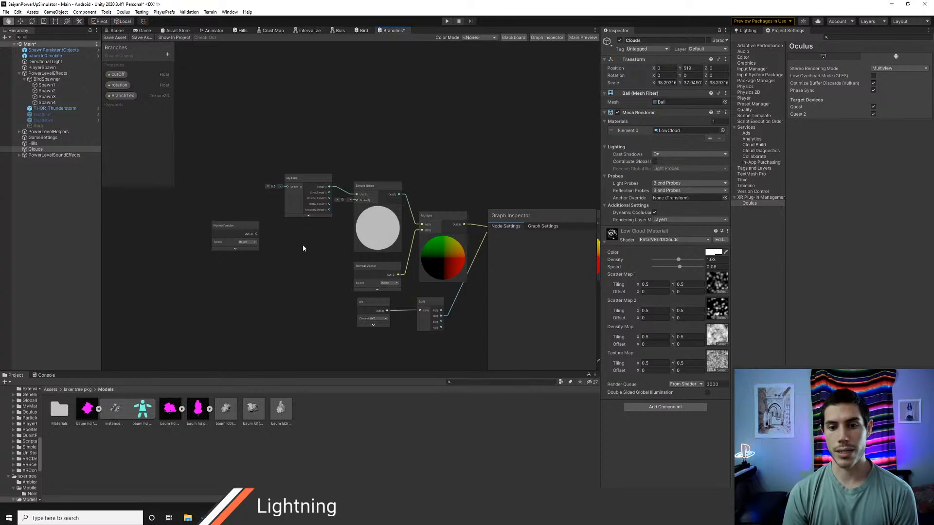
scroll(301, 250, "up", 2)
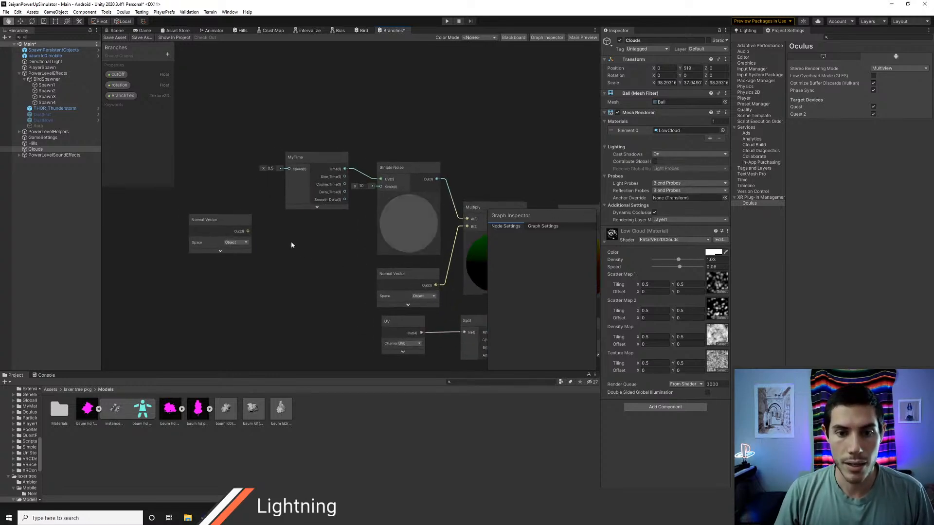
Step: Insert an Add node between MyTime and Simple Noise and route MyTime's Time output into its A input instead of Simple Noise
left_click_drag(234, 228, 317, 243)
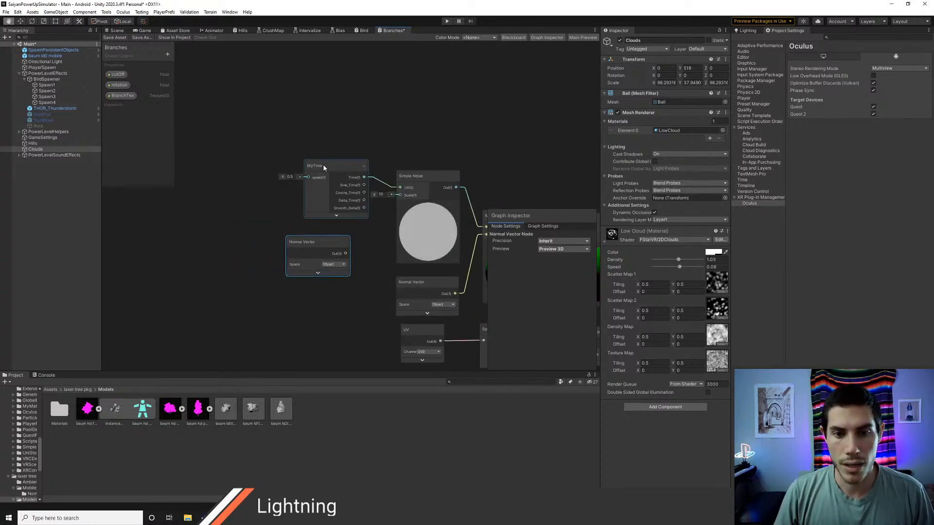
left_click_drag(323, 164, 240, 152)
right_click(339, 121)
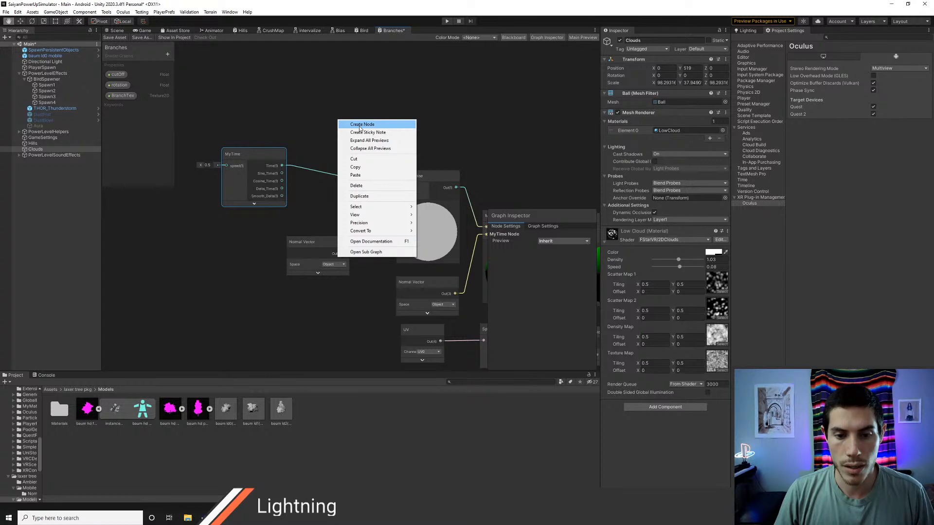
left_click(361, 125)
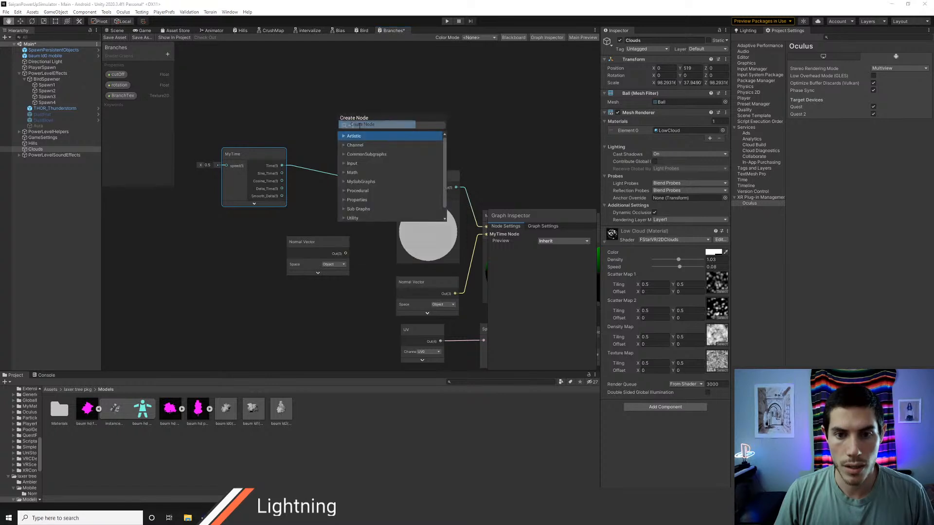
type("add")
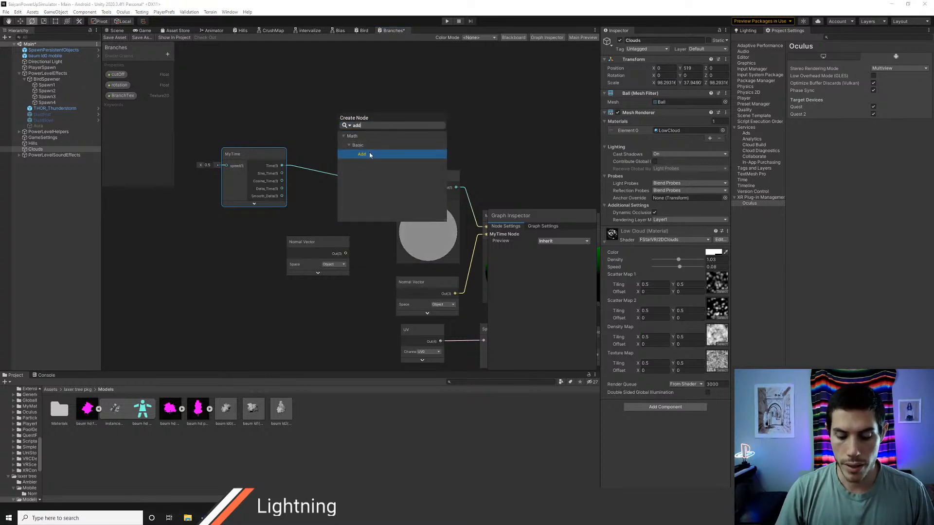
left_click(369, 155)
left_click_drag(366, 140, 354, 134)
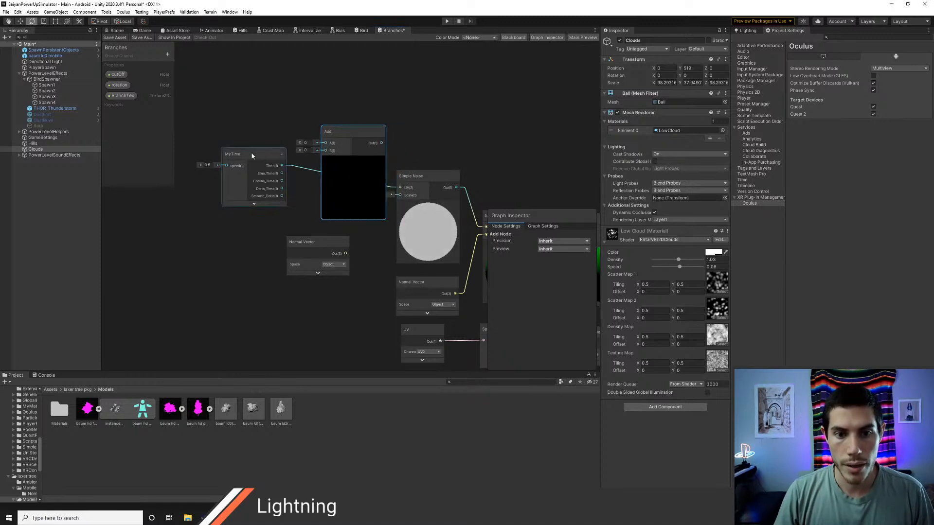
left_click_drag(243, 153, 325, 143)
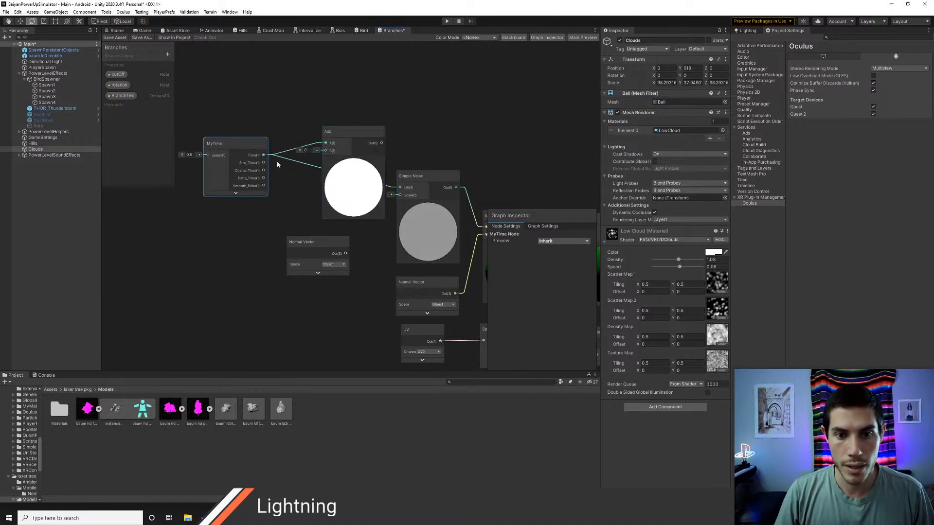
left_click_drag(239, 143, 226, 137)
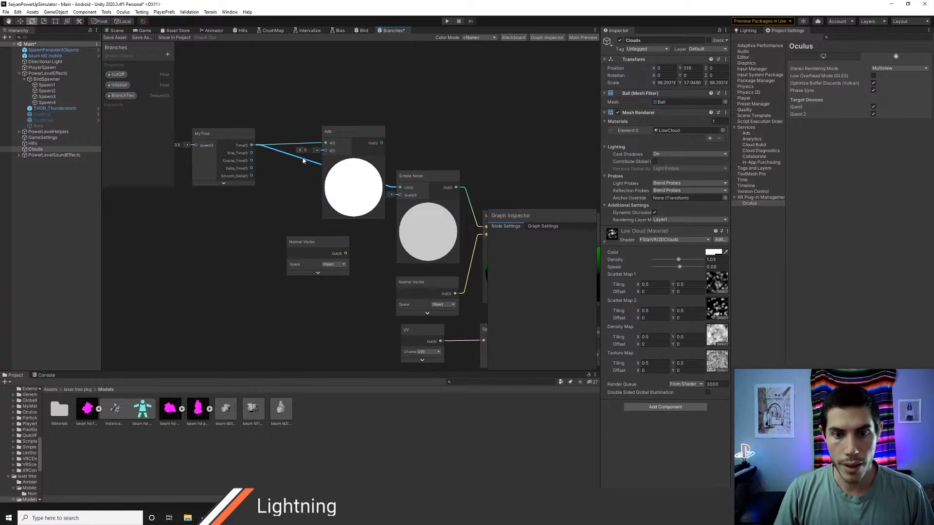
Step: Feed the duplicated Normal Vector, set to World space, through a new Split node and connect the G output to Add's B input
left_click_drag(302, 245, 201, 231)
right_click(257, 235)
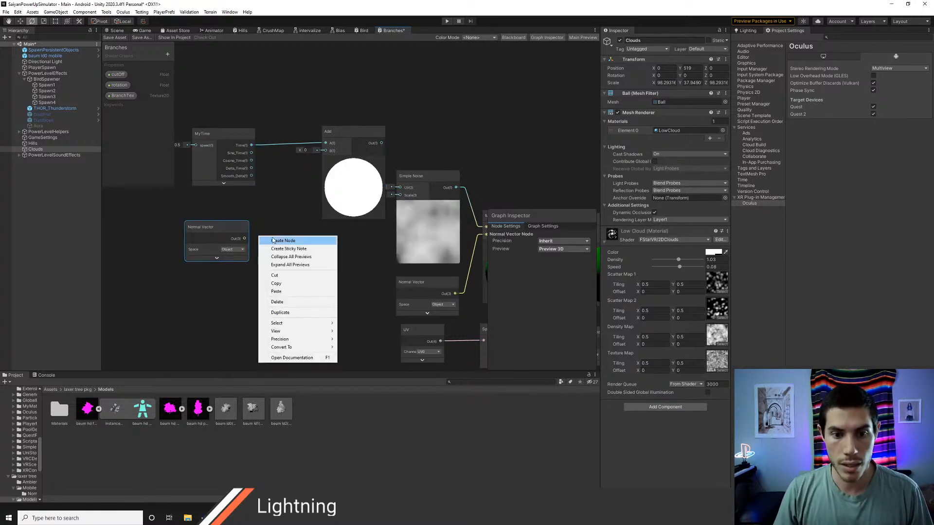
left_click(267, 240)
type("split")
key("Return")
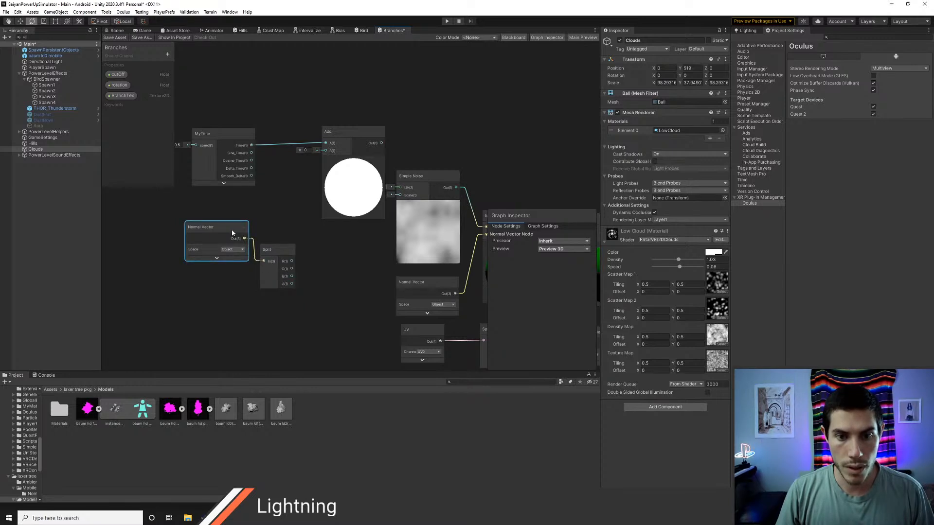
left_click_drag(295, 264, 296, 246)
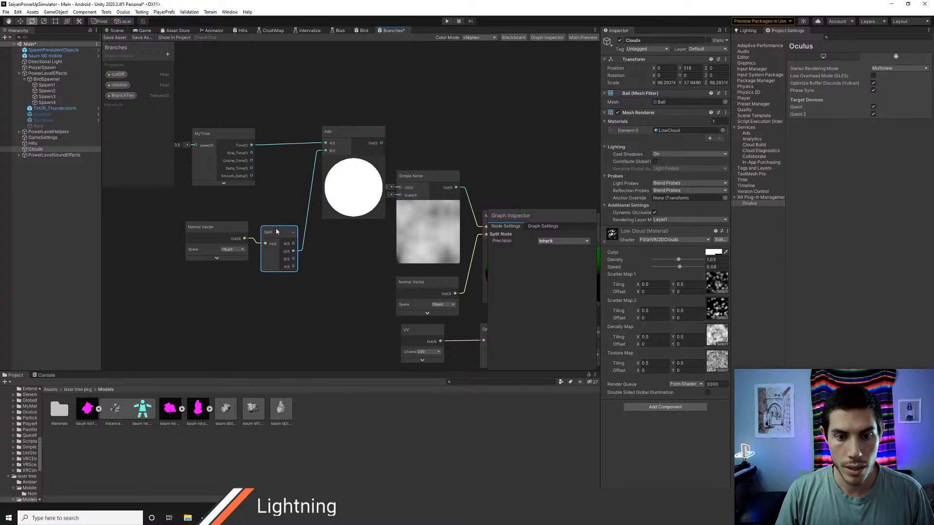
left_click_drag(276, 231, 273, 226)
left_click(243, 275)
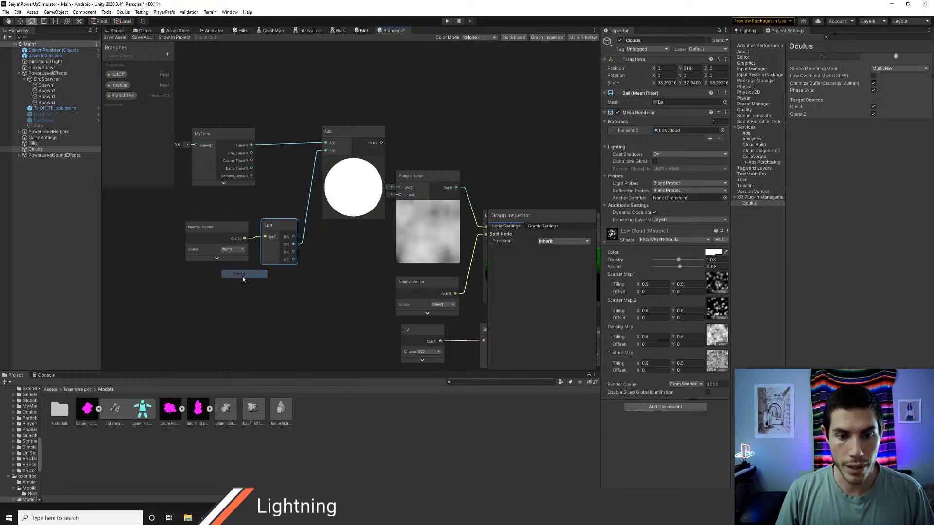
Step: Connect the Add node's output to Simple Noise's UV input and save the Branches graph
middle_click_drag(334, 257, 303, 256)
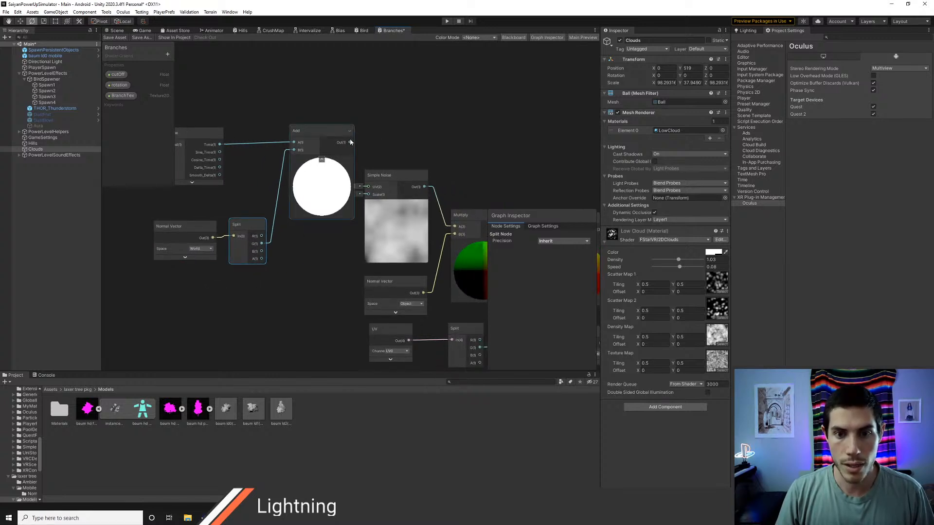
left_click_drag(350, 143, 347, 175)
left_click(115, 38)
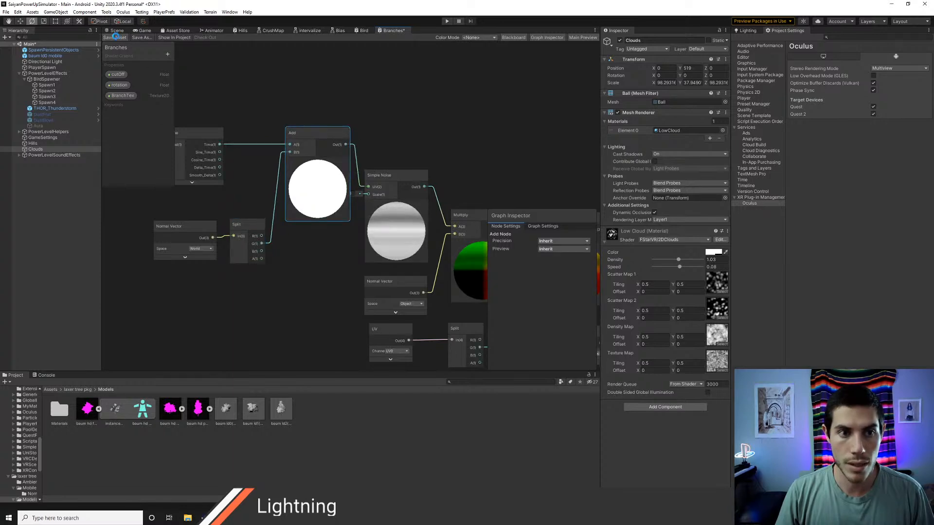
Step: Return to the Scene view and examine the tree's foliage movement close up and from a distance
left_click(115, 30)
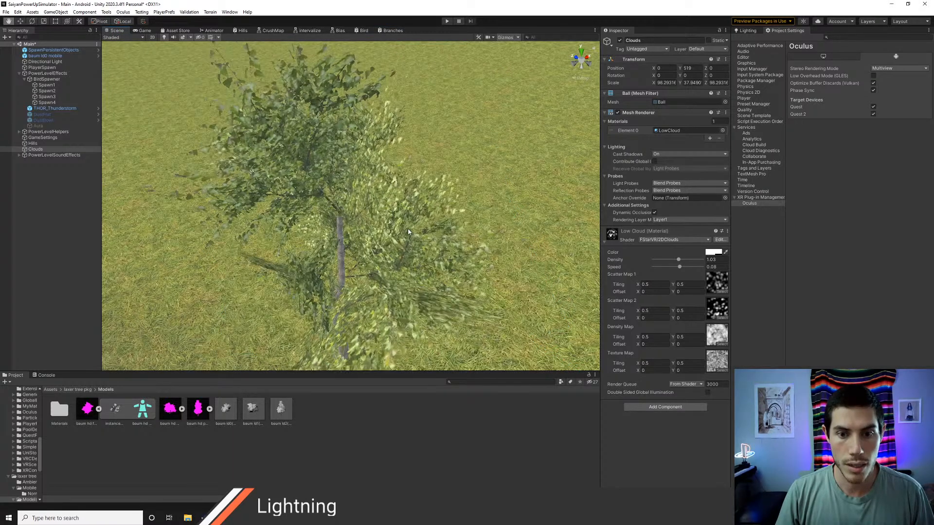
middle_click_drag(408, 246, 408, 226)
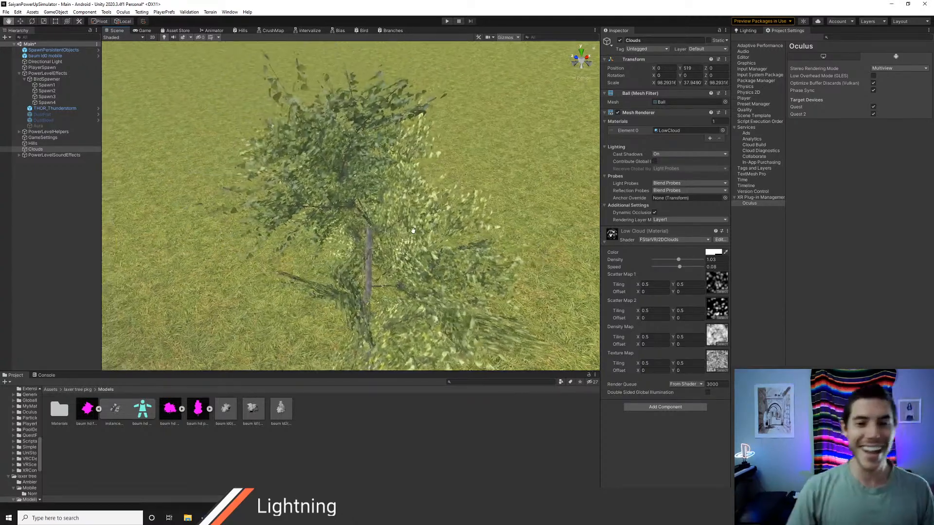
middle_click_drag(410, 219, 411, 231)
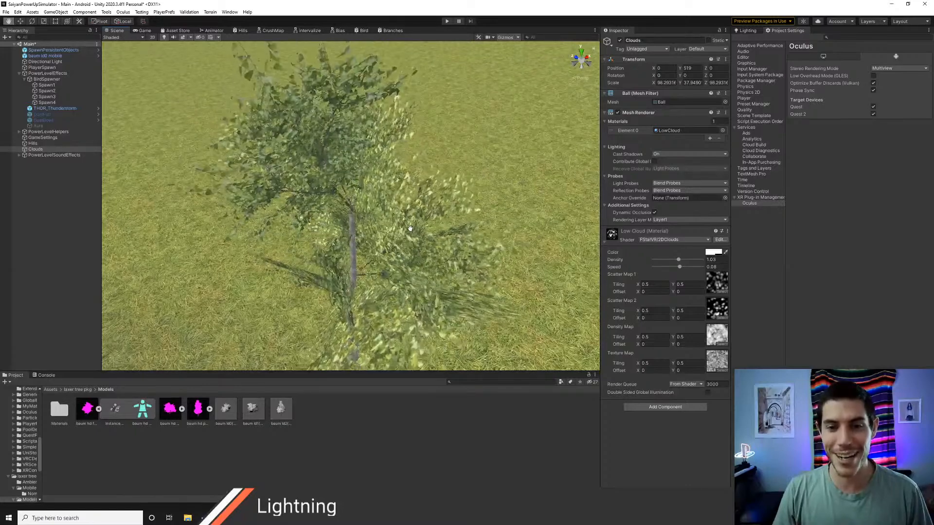
scroll(410, 232, "down", 5)
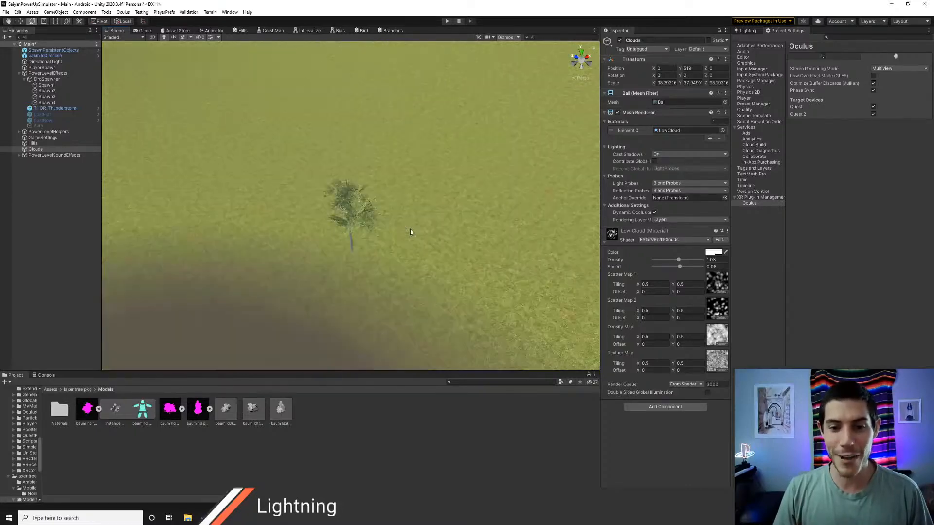
middle_click_drag(362, 271, 386, 255)
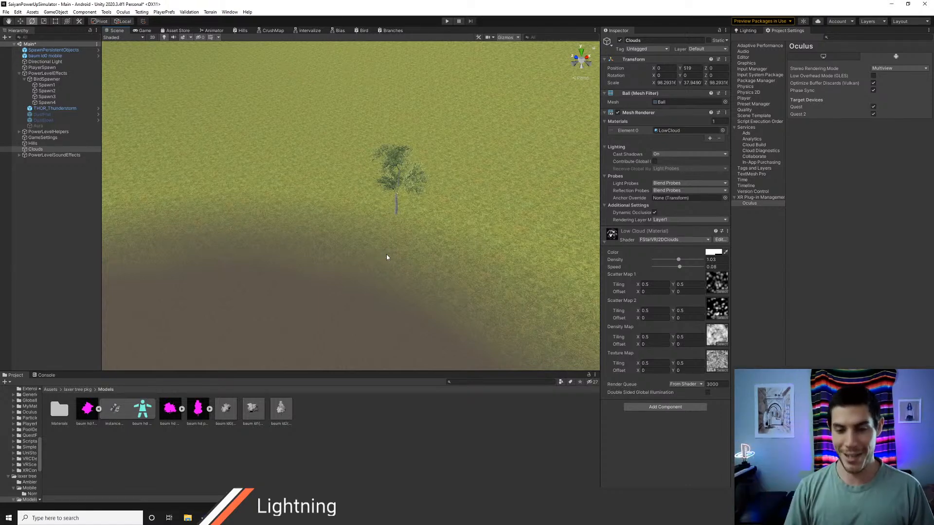
mouse_move(389, 202)
middle_mouse_down()
mouse_move(368, 235)
mouse_move(388, 255)
mouse_move(395, 244)
middle_mouse_up()
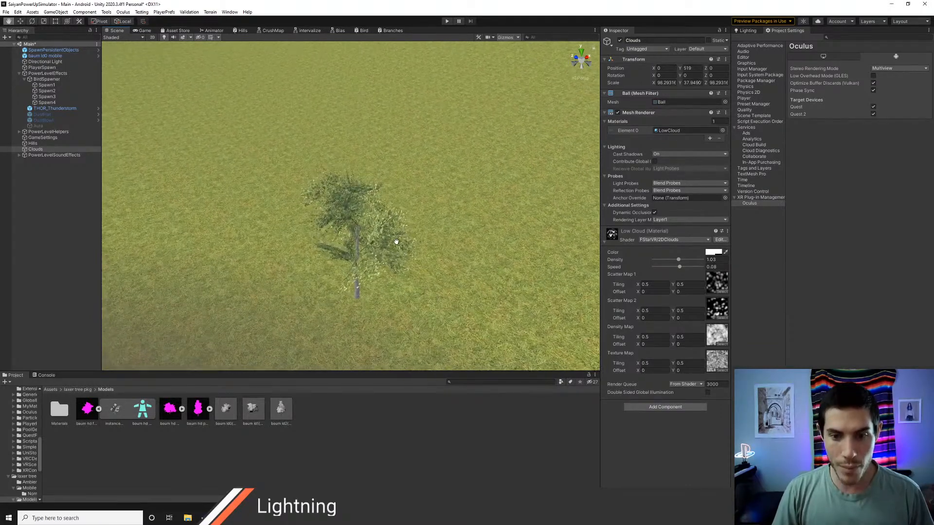
Step: Save the Main scene and briefly test it in Play mode
key("e")
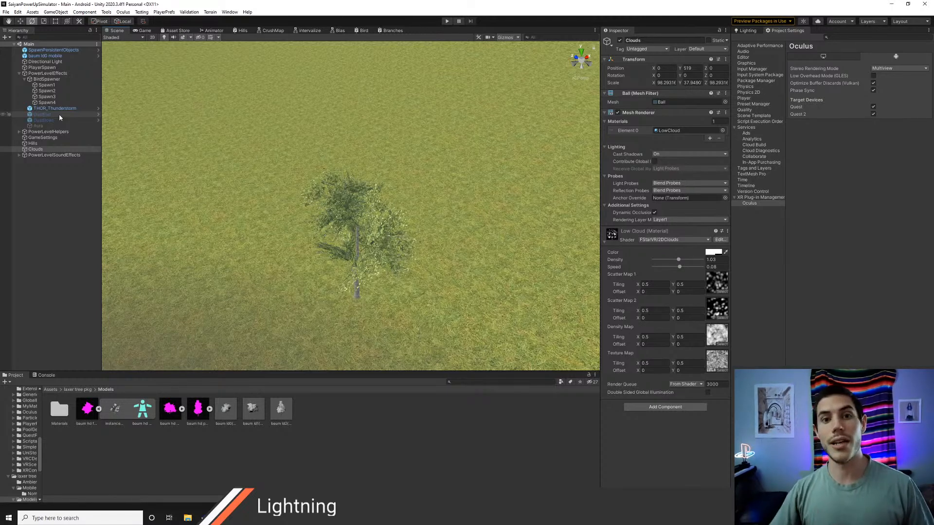
key("ctrl+p")
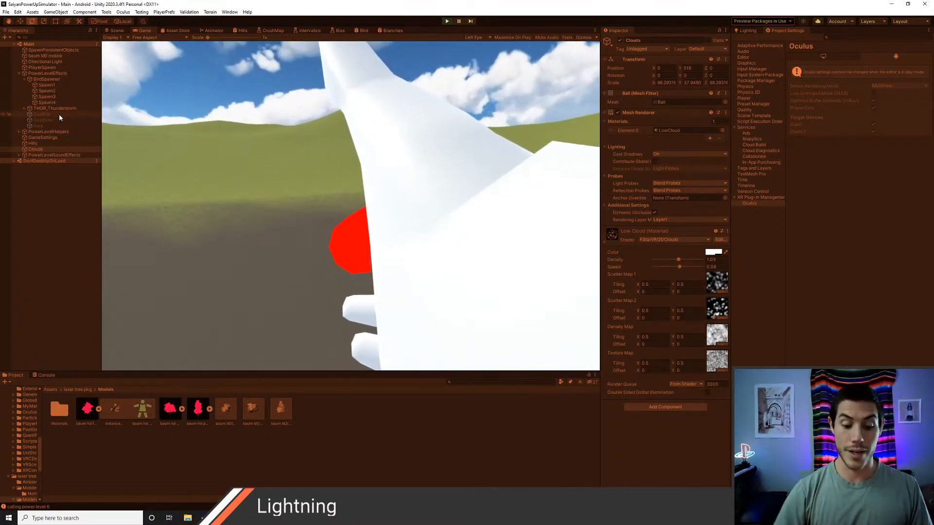
key("ctrl+p")
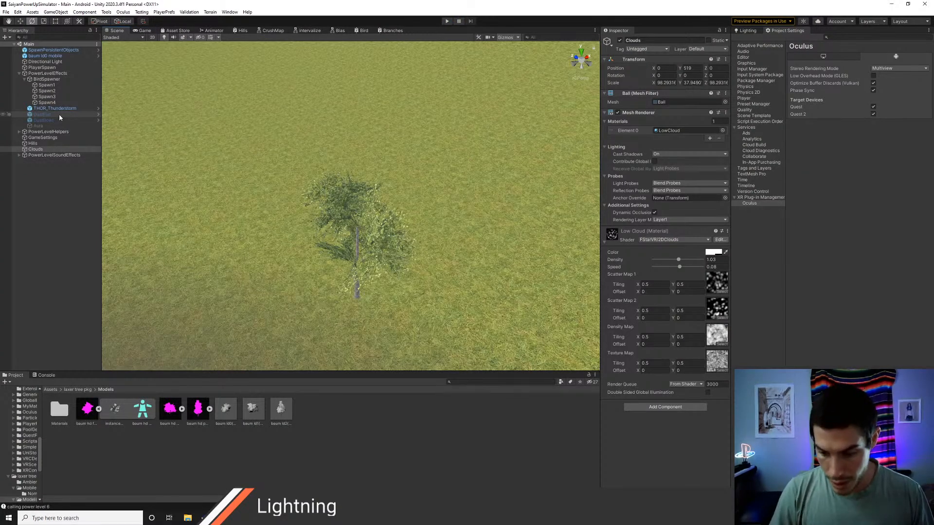
Step: Examine the tree's foliage movement in the Scene view from a distance and close up
middle_click_drag(357, 268, 380, 207)
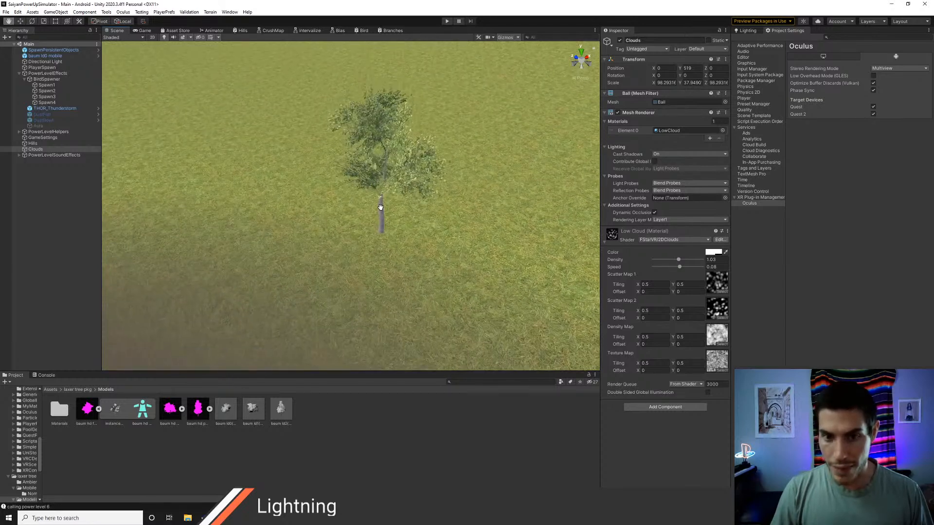
key("e")
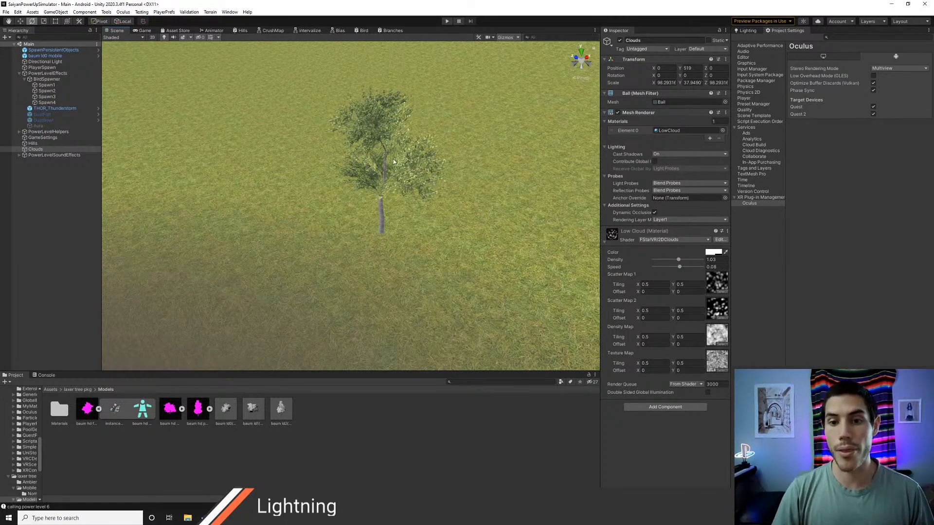
key("alt+Tab")
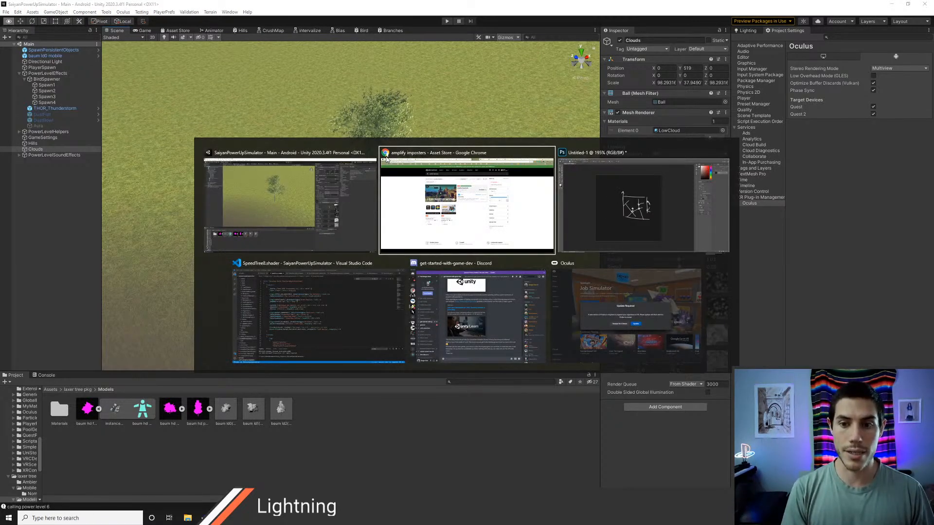
key("alt+Tab")
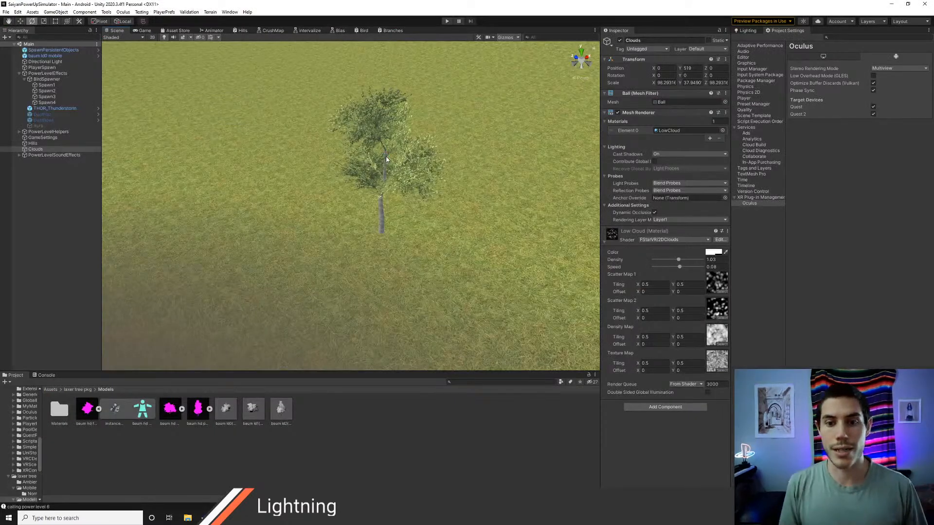
left_click_drag(446, 175, 422, 184, "alt")
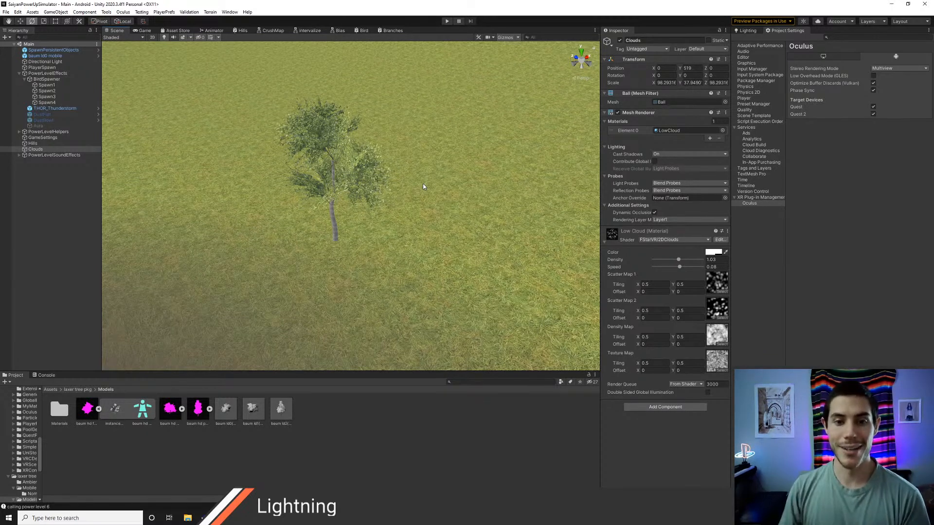
middle_click_drag(371, 194, 383, 202)
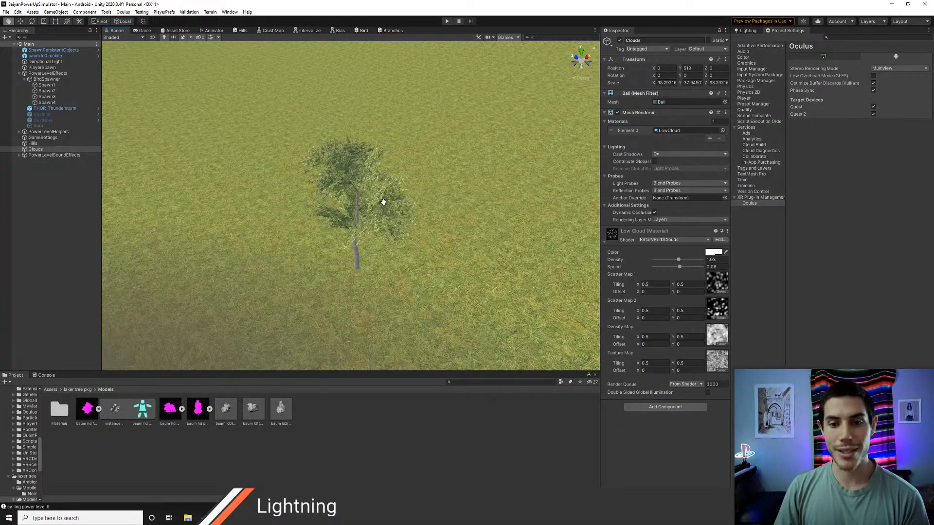
scroll(383, 202, "up", 8)
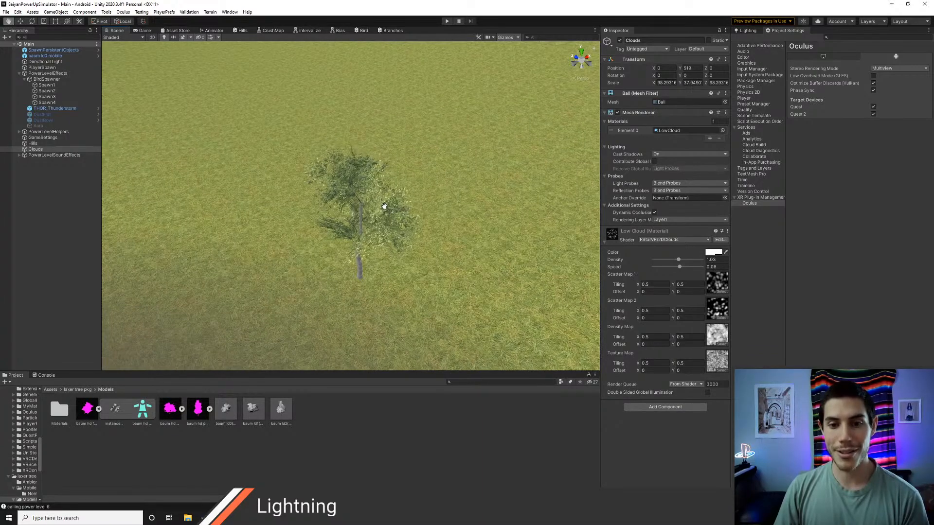
middle_click_drag(373, 259, 375, 243)
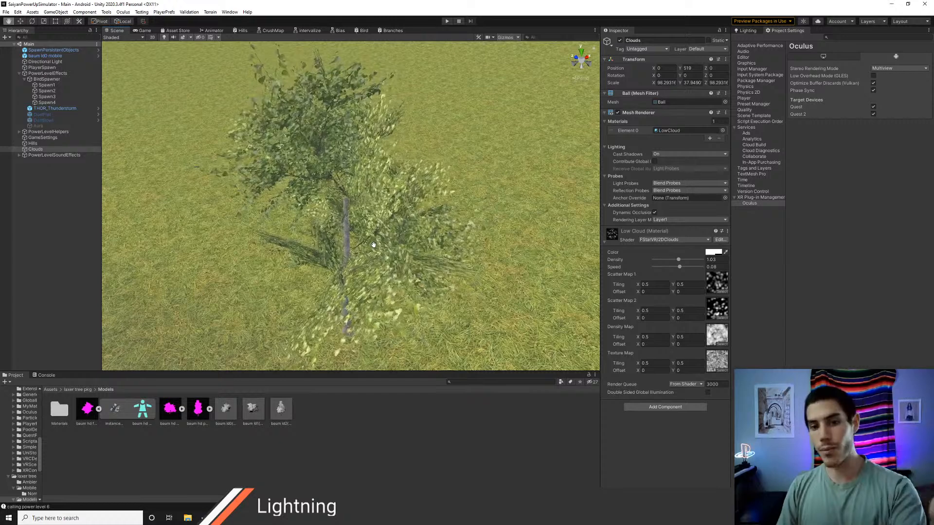
key("e")
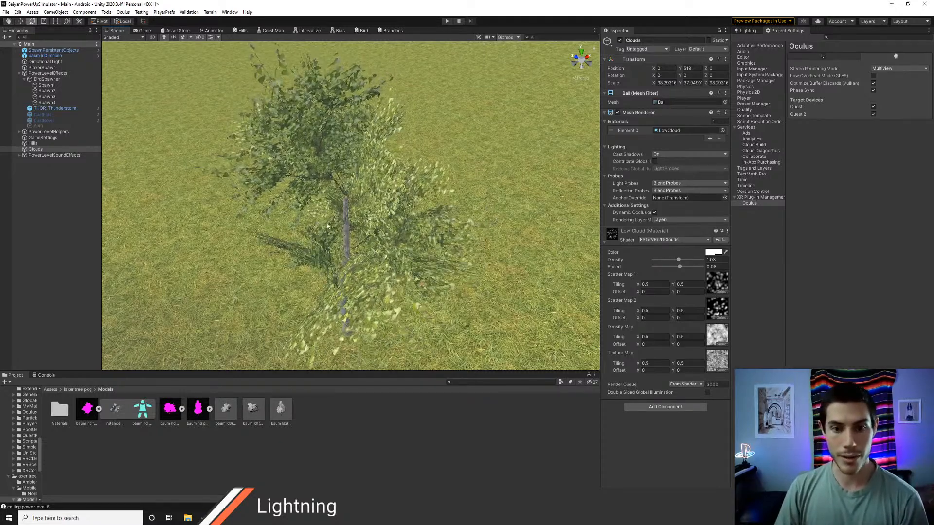
Step: Locate the BranchTex texture of the baum ld0 mobile tree's Branches material and open the import settings of ast4
left_click(48, 56)
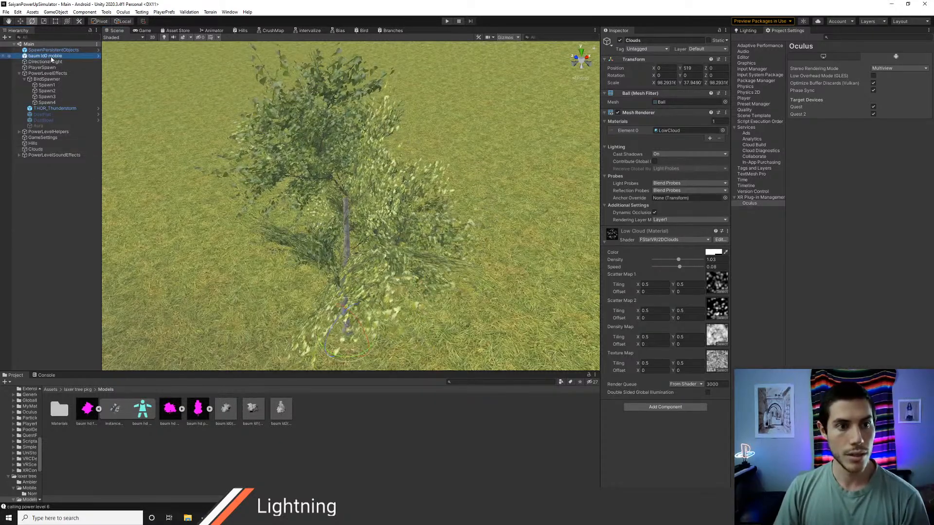
left_click(715, 298)
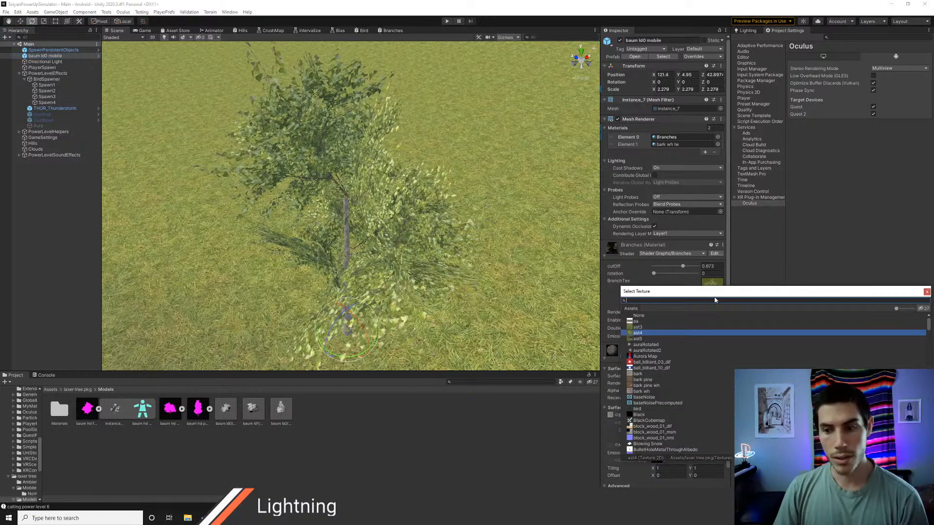
left_click(927, 292)
left_click(712, 283)
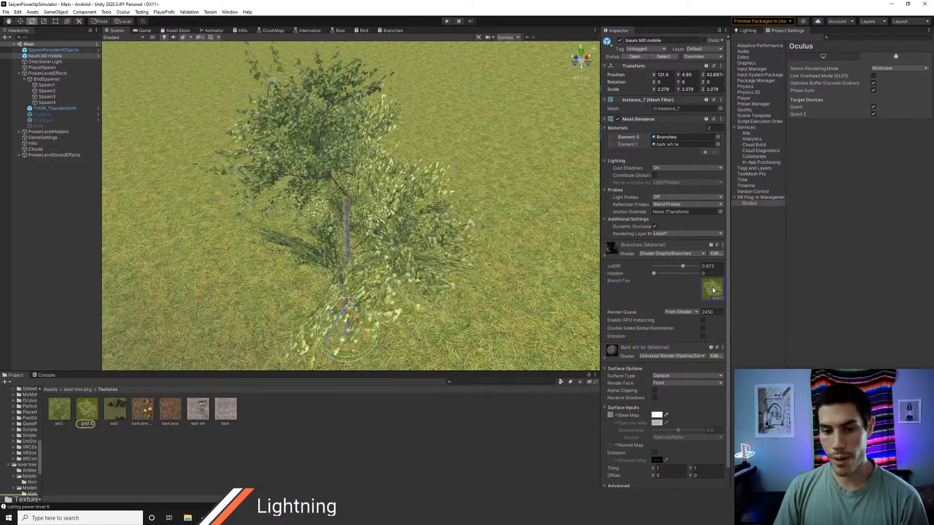
left_click(90, 413)
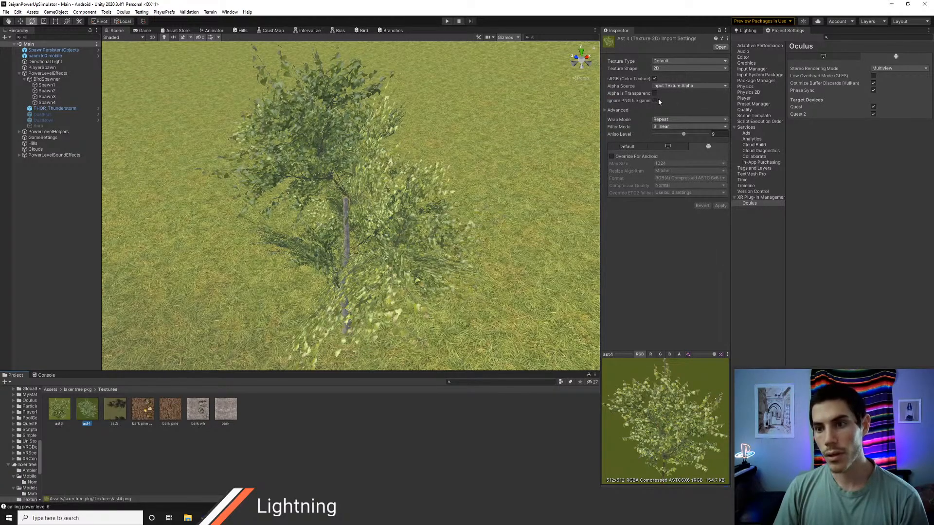
Step: Set the ast4 texture's filter mode to Trilinear and apply the change
left_click(661, 129)
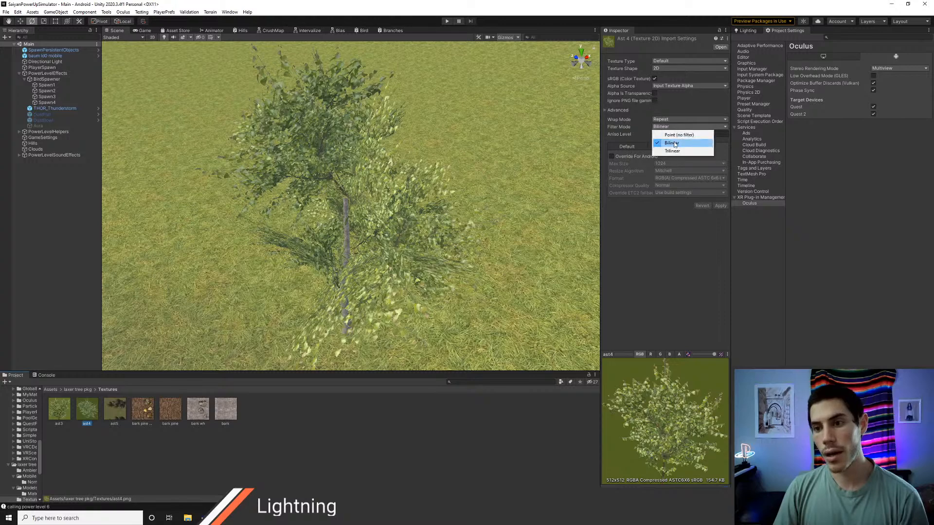
left_click(666, 150)
left_click(723, 206)
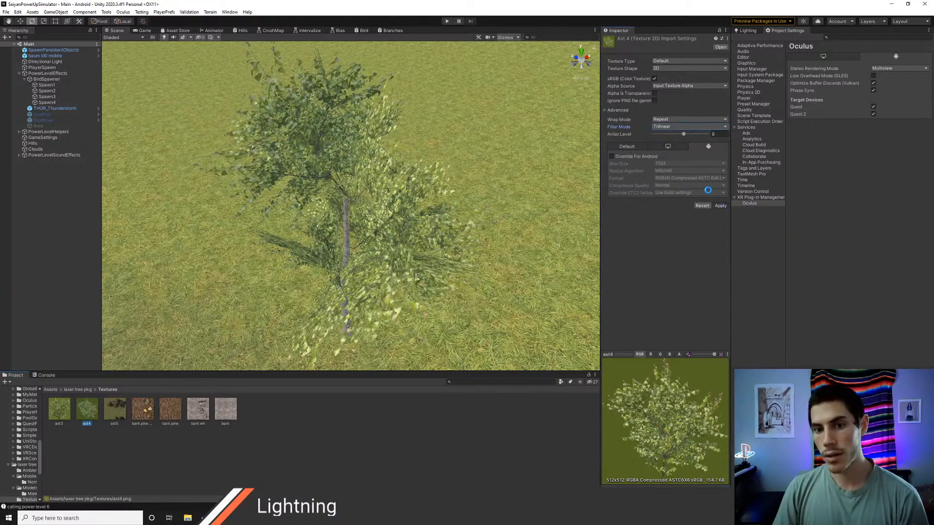
Step: Enable the Android override for the ast4 texture, set its max size to 256, and apply the import settings
left_click(611, 156)
left_click(660, 165)
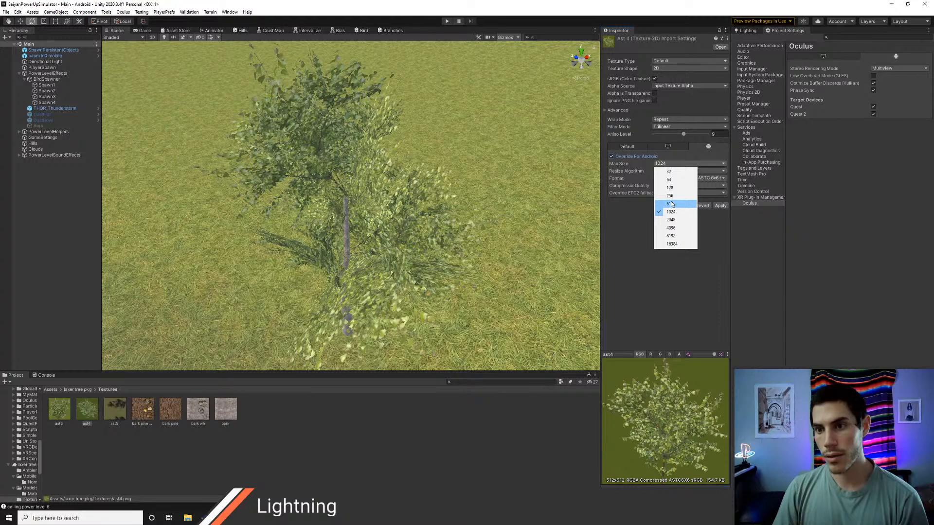
left_click(623, 164)
left_click(605, 110)
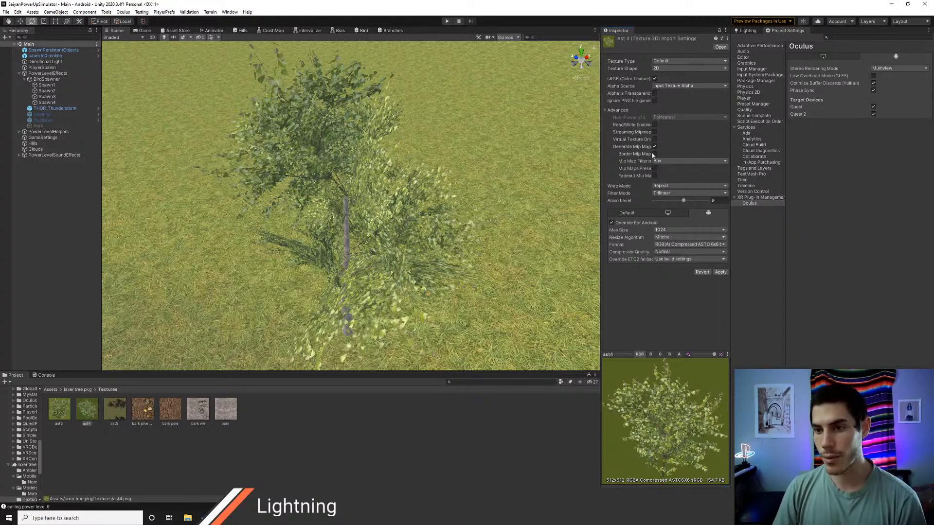
left_click(688, 229)
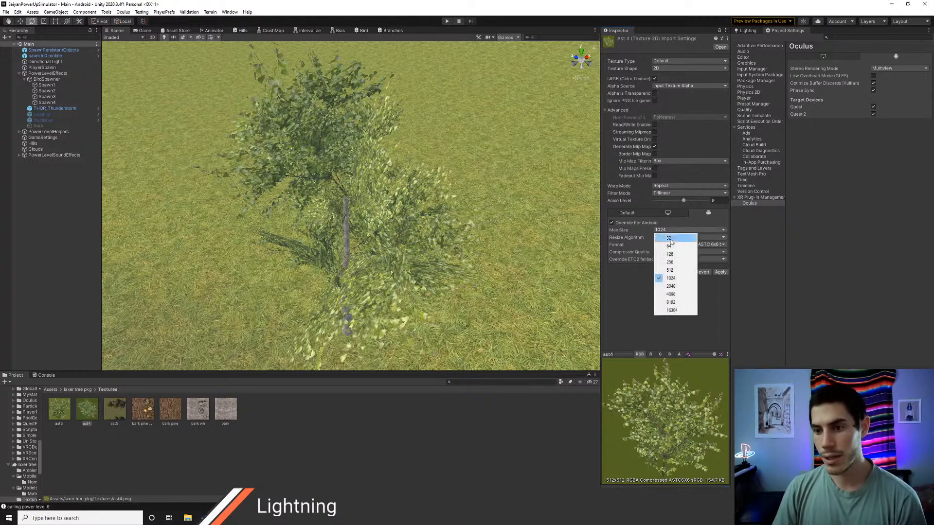
left_click(676, 263)
left_click(722, 272)
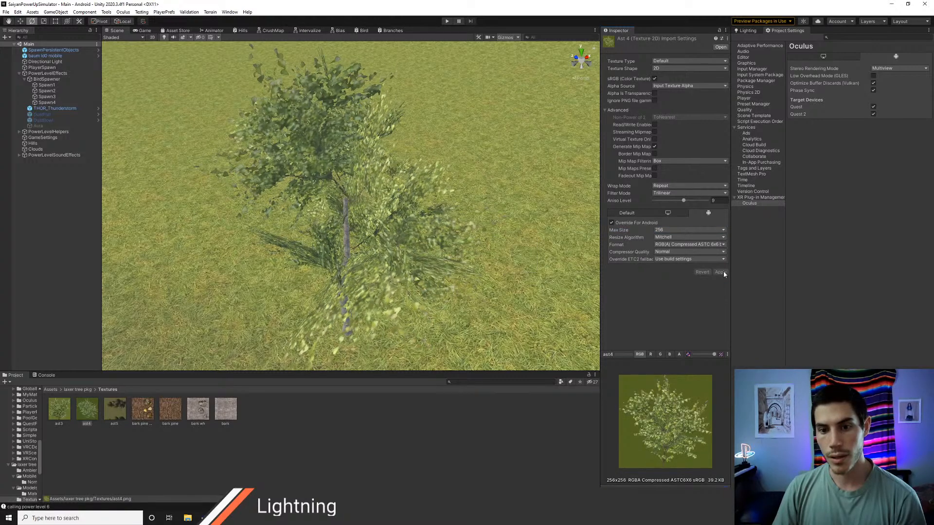
Step: Try an Android max size of 512 on the ast4 texture, then restore 256 and apply it
left_click(688, 229)
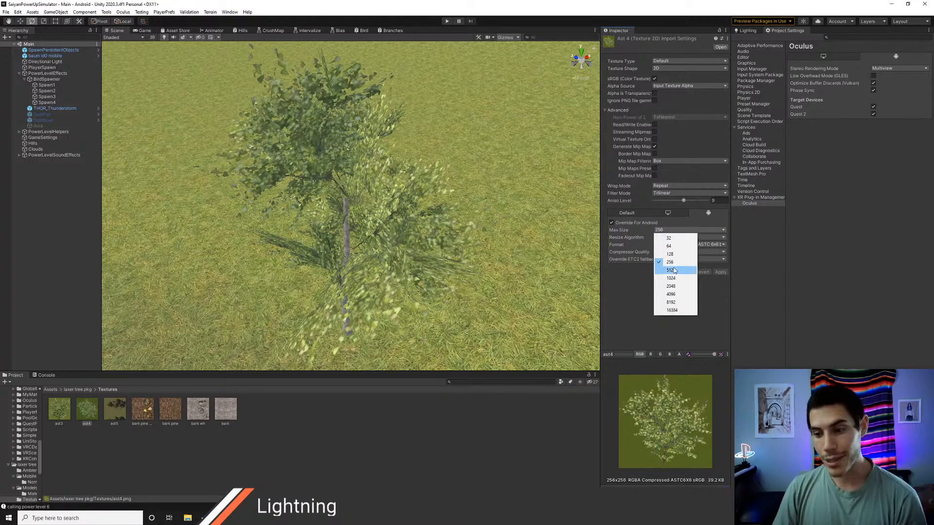
left_click(674, 271)
left_click(720, 272)
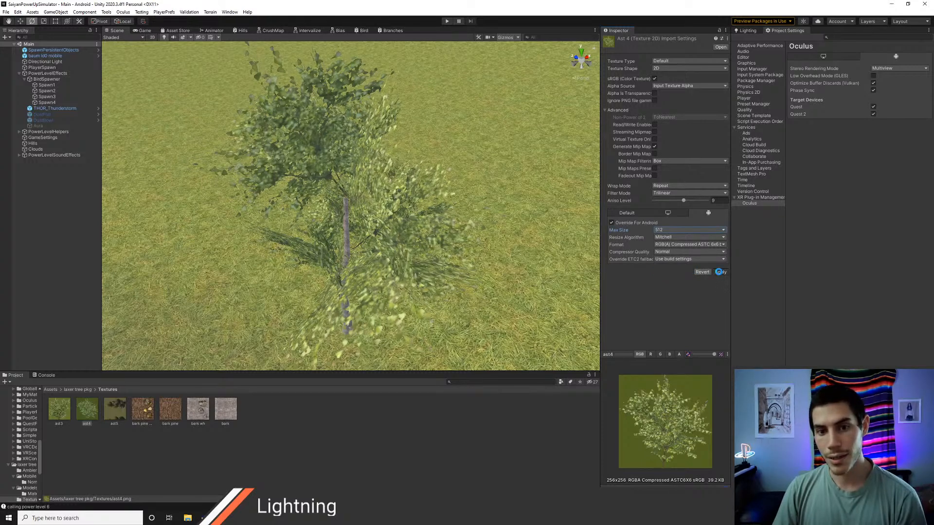
left_click(676, 229)
left_click(670, 261)
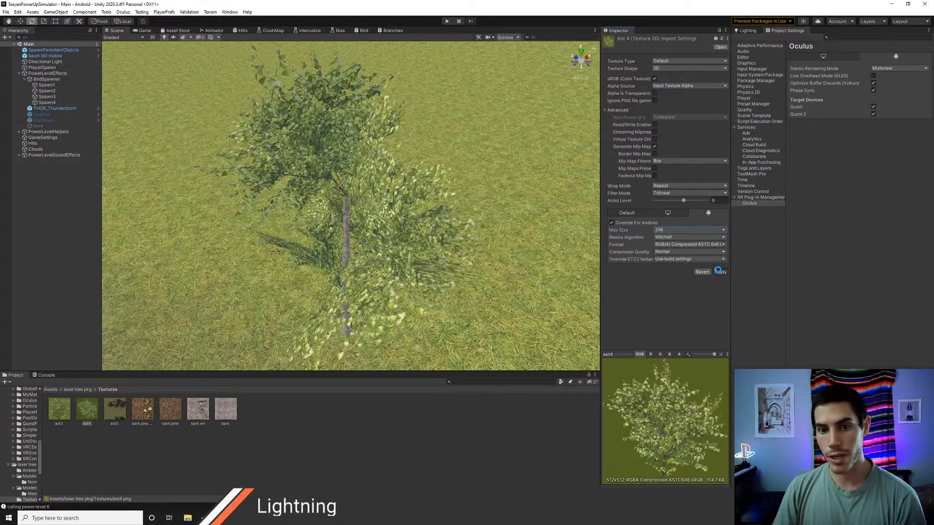
left_click(720, 272)
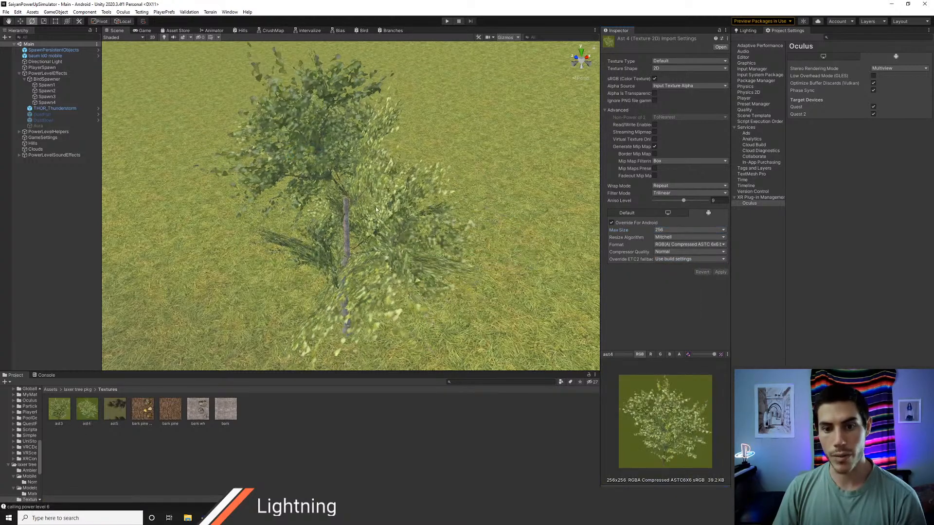
Step: Inspect the tree from far away against the hills to judge the look of the reduced branch texture
scroll(373, 234, "down", 2)
scroll(372, 234, "down", 2)
middle_click_drag(373, 234, 410, 223)
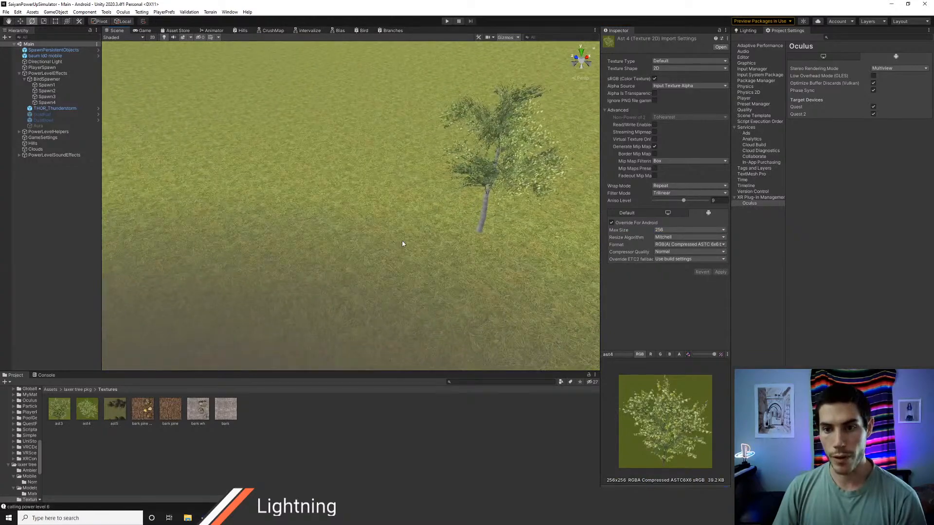
scroll(402, 242, "down", 5)
left_click_drag(381, 261, 402, 224, "alt")
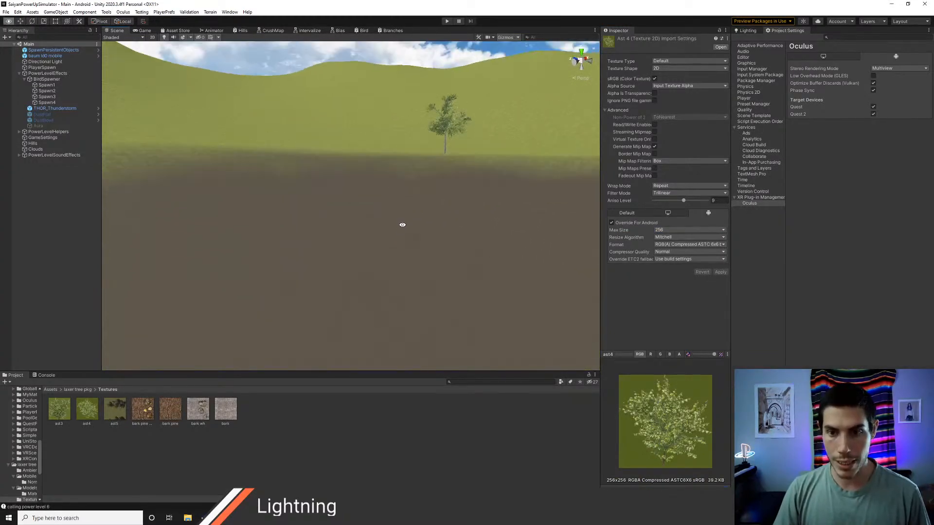
middle_click_drag(419, 217, 396, 226)
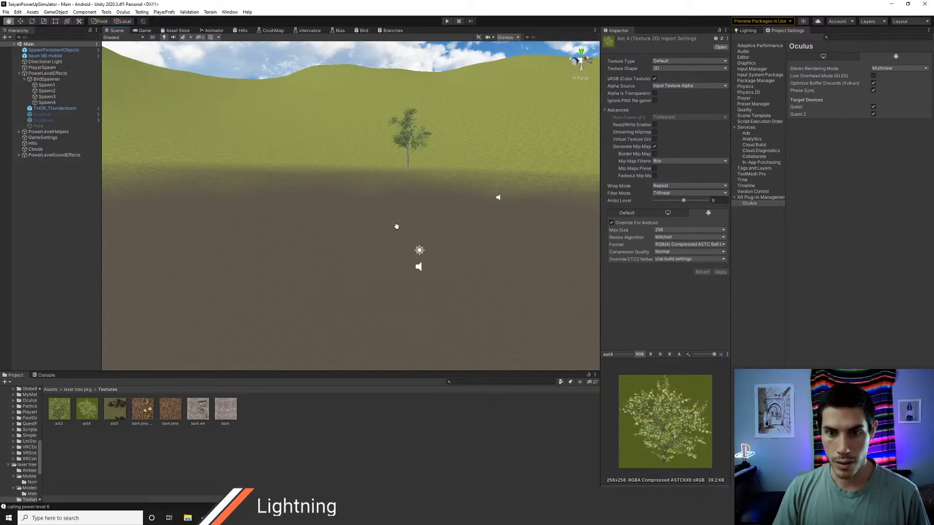
key("e")
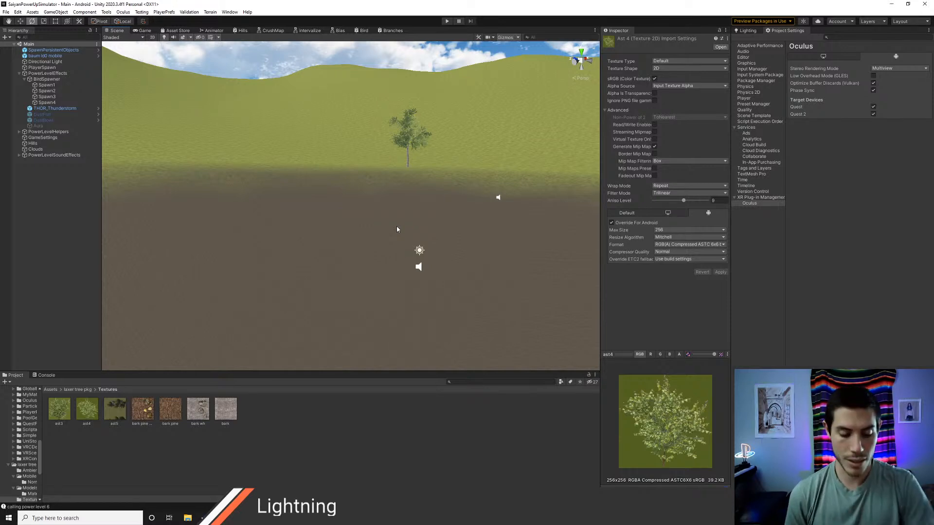
Step: Switch to Chrome and search the web for "youtube automatically retracting messages" in a new tab
key("alt+Tab")
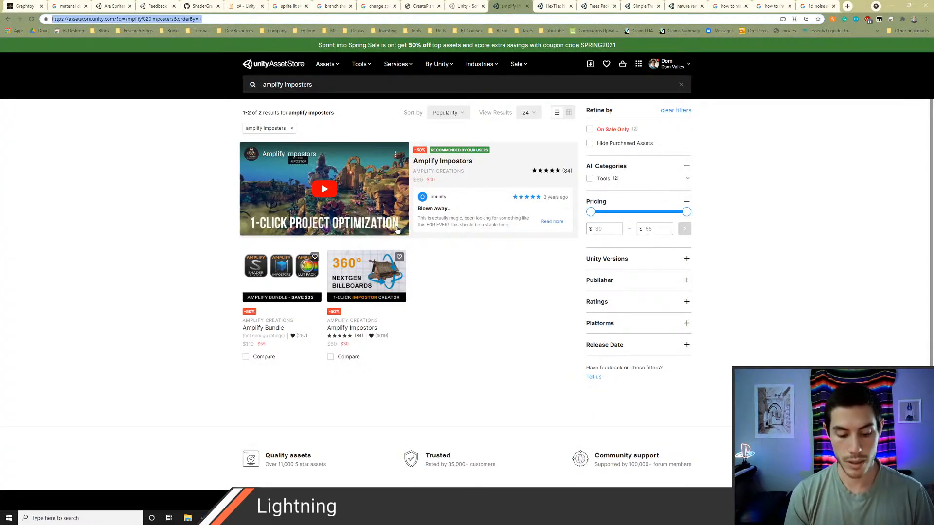
key("ctrl+t")
type("youtube aut")
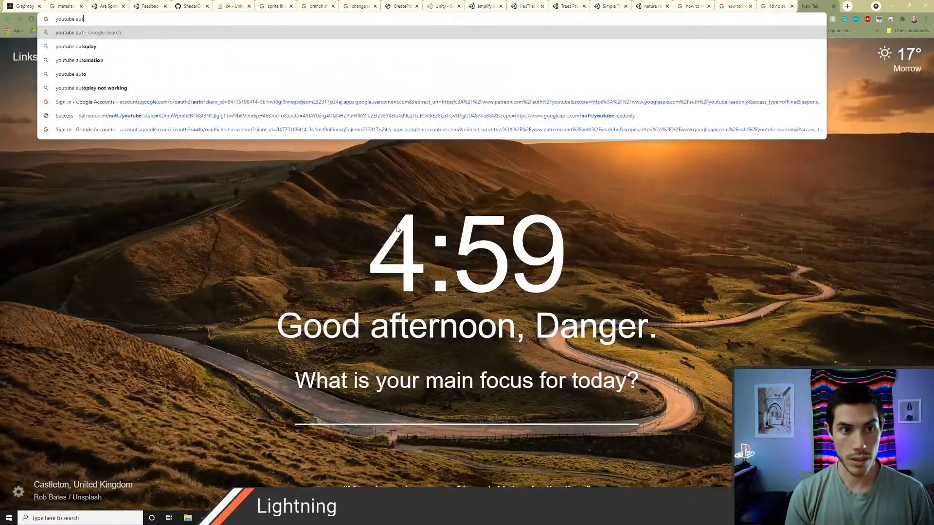
type("omatically retra")
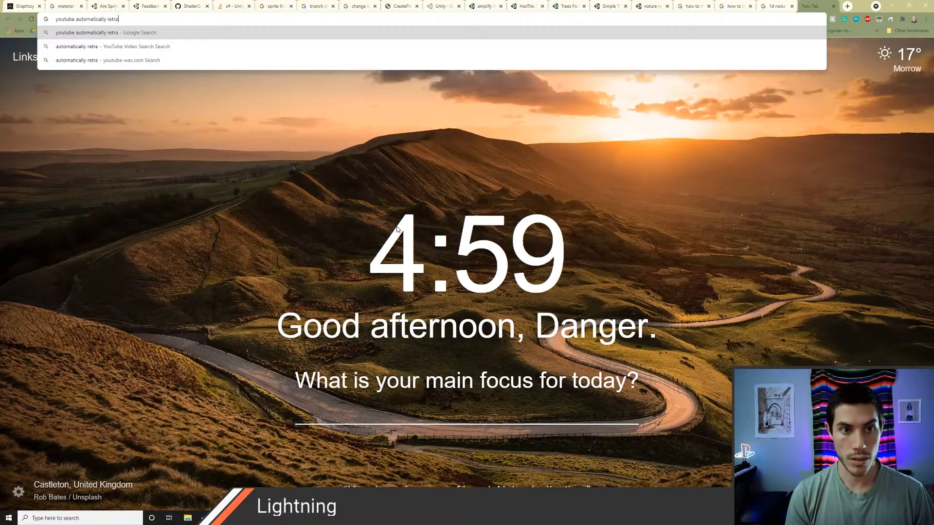
type("cting messages")
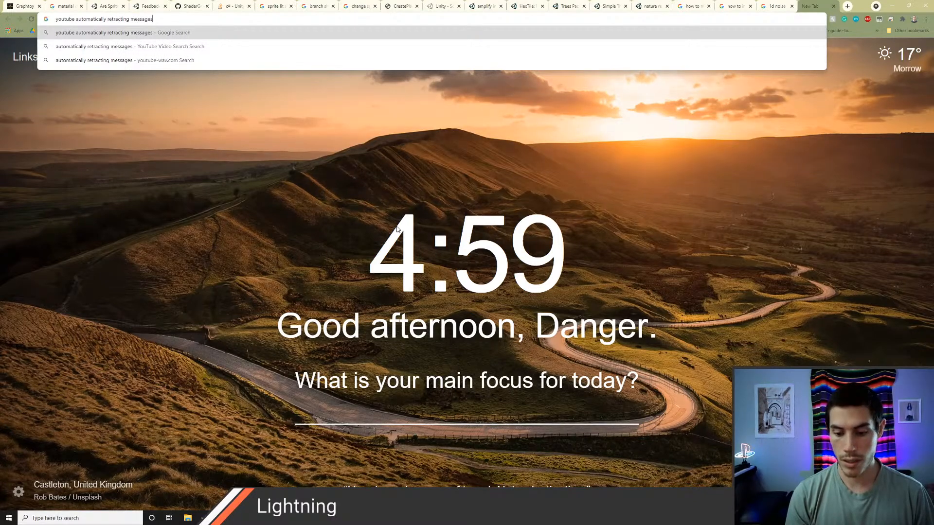
key("Return")
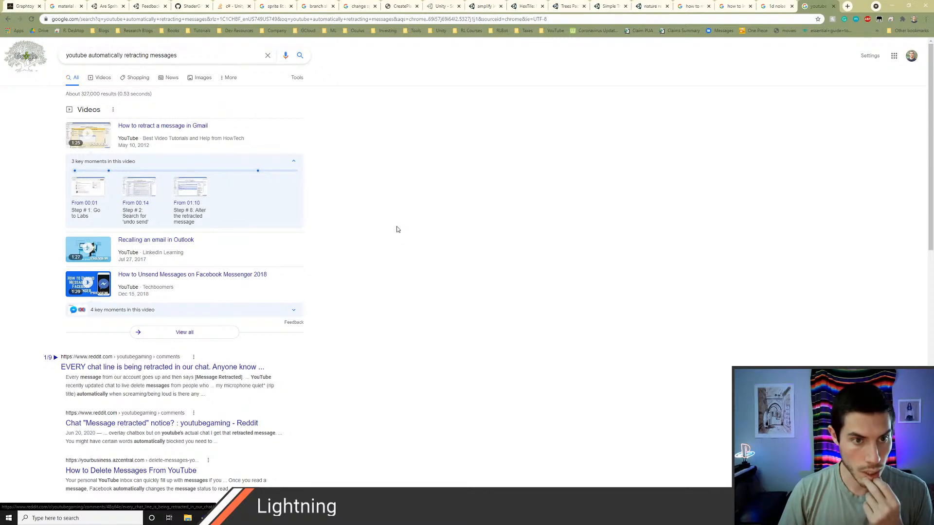
Step: Skim the search results, then refine the query to "youtube live automatically retracting messages"
scroll(200, 286, "down", 3)
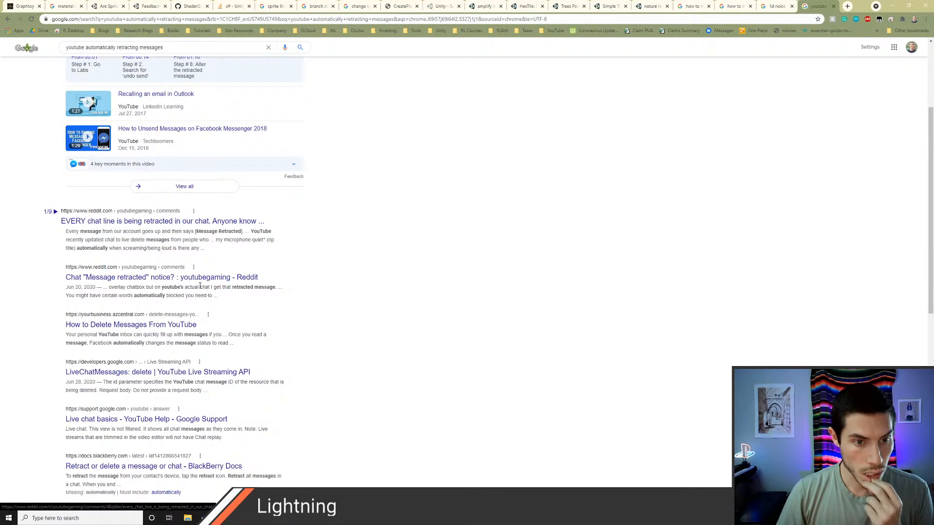
scroll(189, 280, "down", 1)
scroll(175, 259, "up", 1)
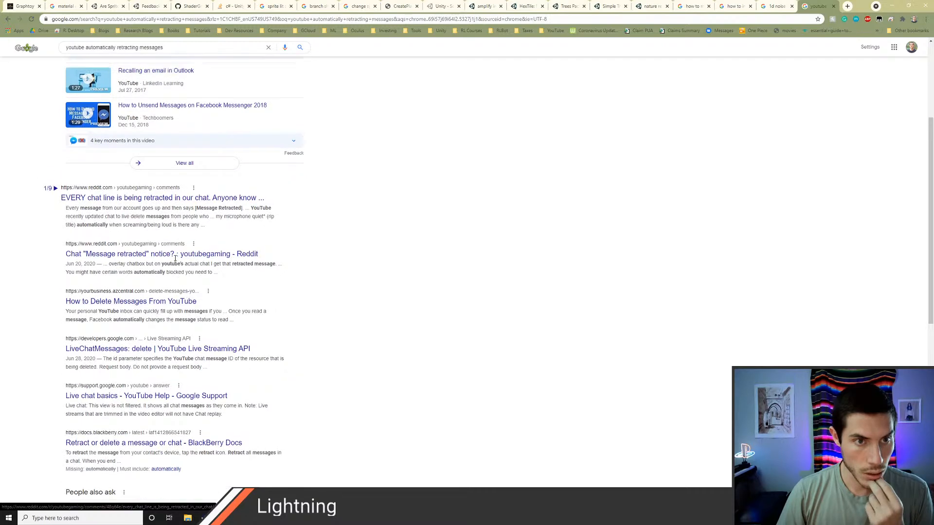
scroll(175, 258, "up", 4)
left_click(88, 55)
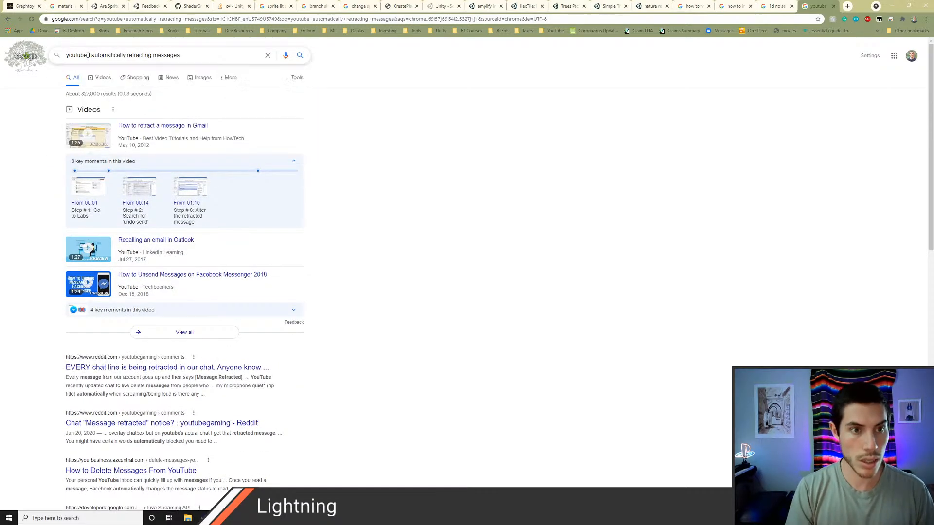
type("live")
key("Return")
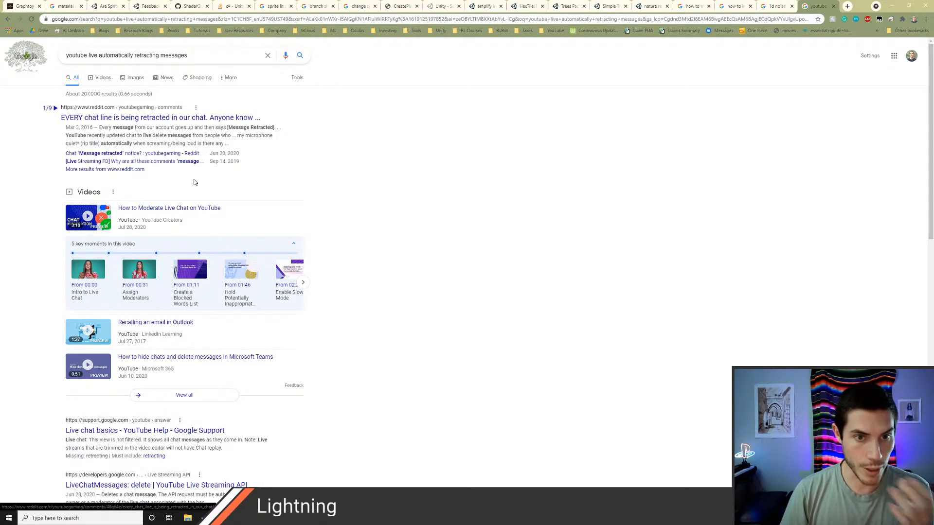
Step: Examine the refined search results for an explanation of automatically retracted live chat messages
scroll(194, 182, "down", 4)
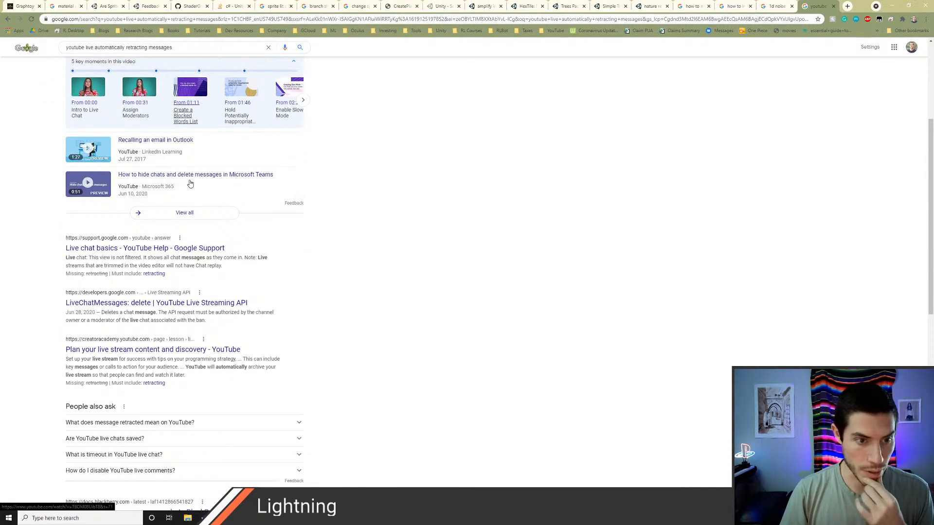
scroll(188, 184, "down", 2)
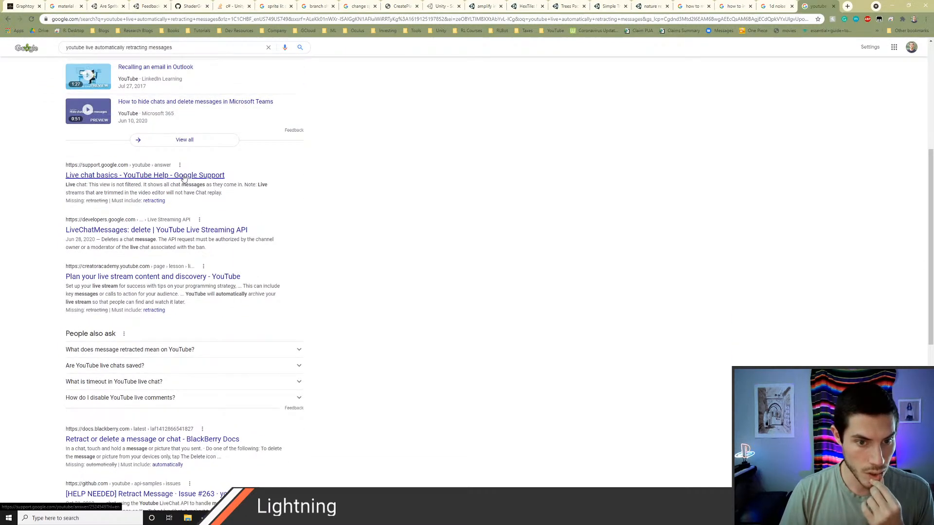
scroll(185, 180, "down", 2)
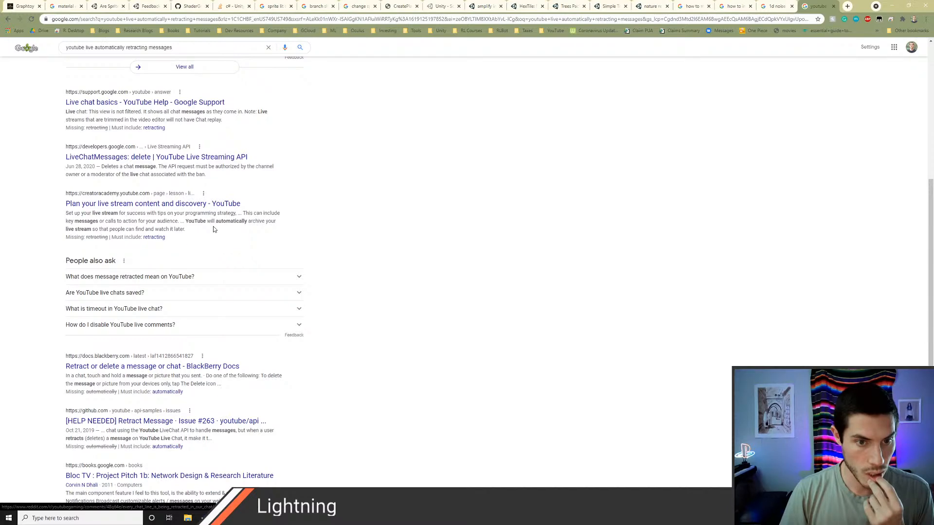
scroll(213, 227, "down", 2)
scroll(212, 228, "down", 3)
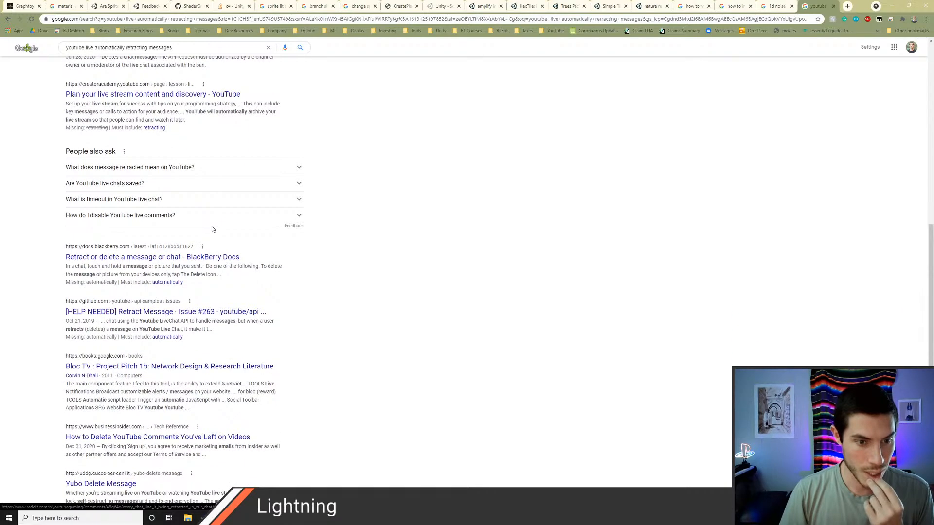
scroll(211, 228, "up", 10)
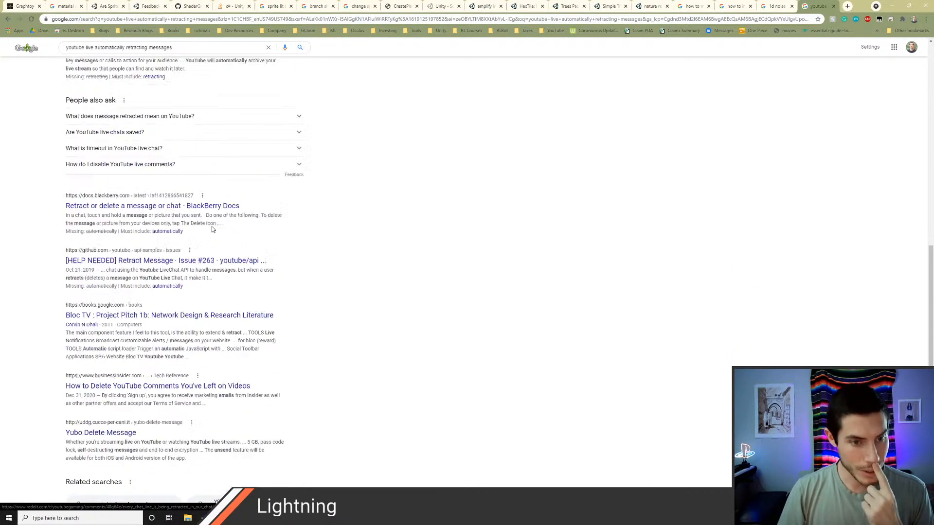
scroll(210, 231, "down", 2)
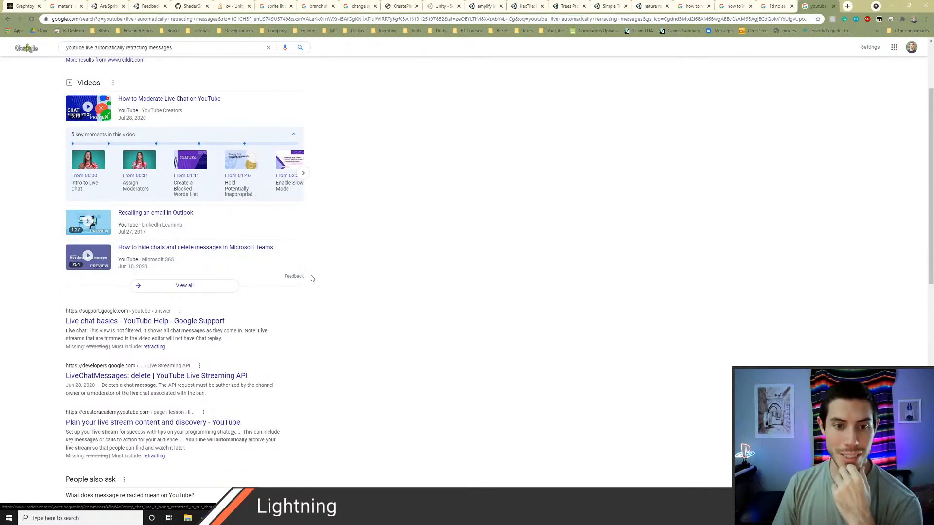
scroll(311, 278, "up", 2)
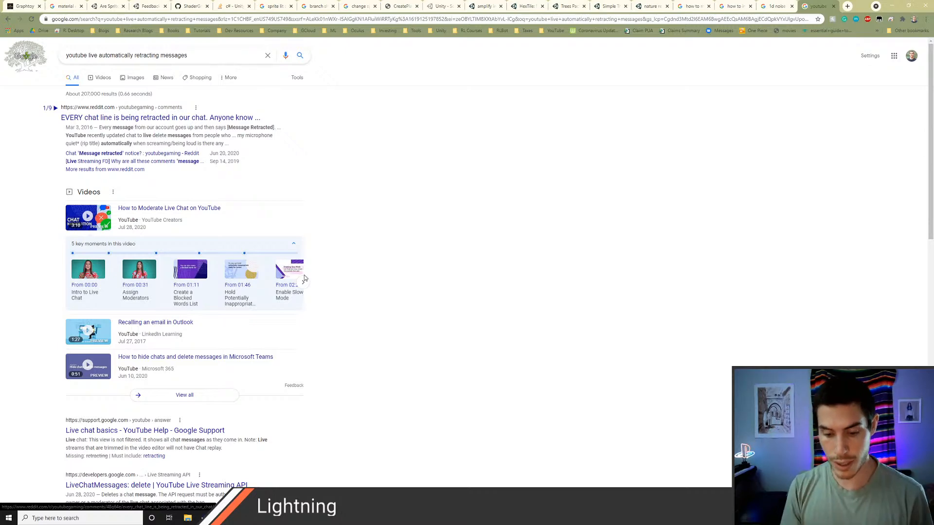
Step: Search the web for "mod log youtube live" in the same tab
key("ctrl+l")
type("mod l")
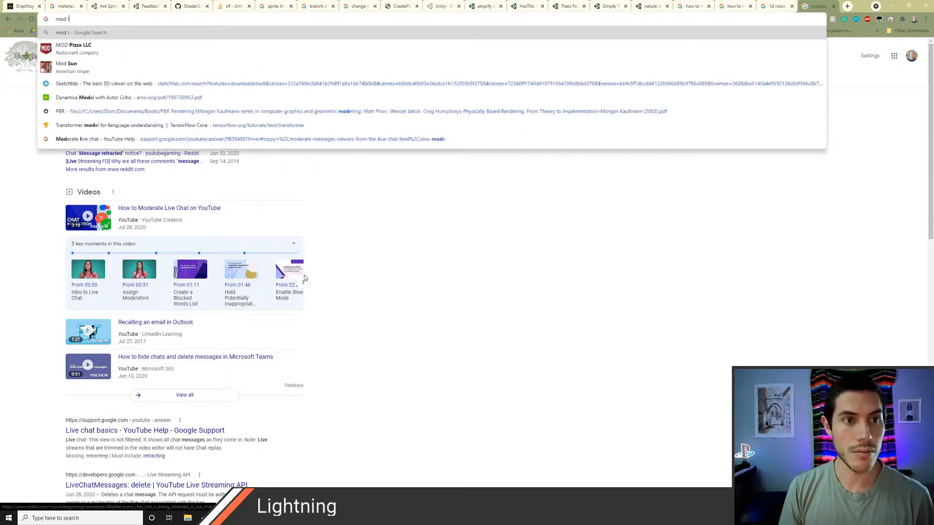
type("og youtube ")
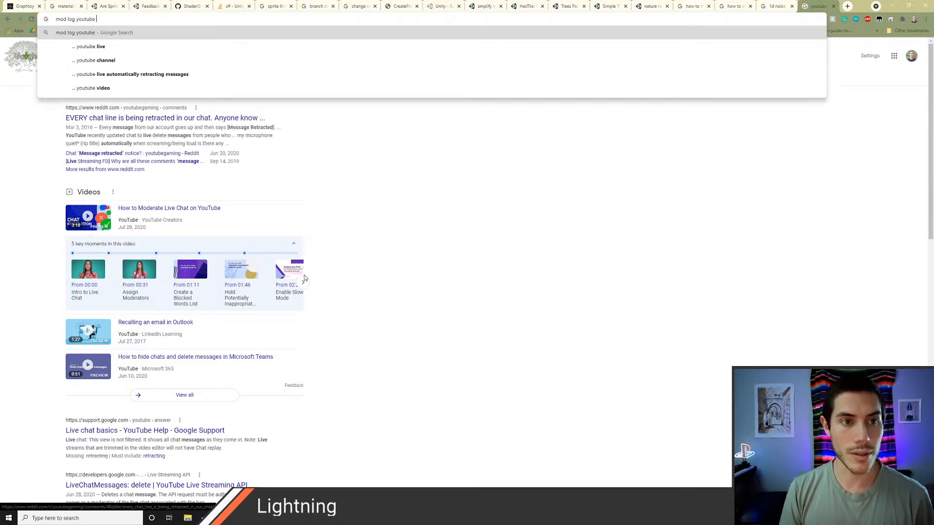
type("live")
key("Return")
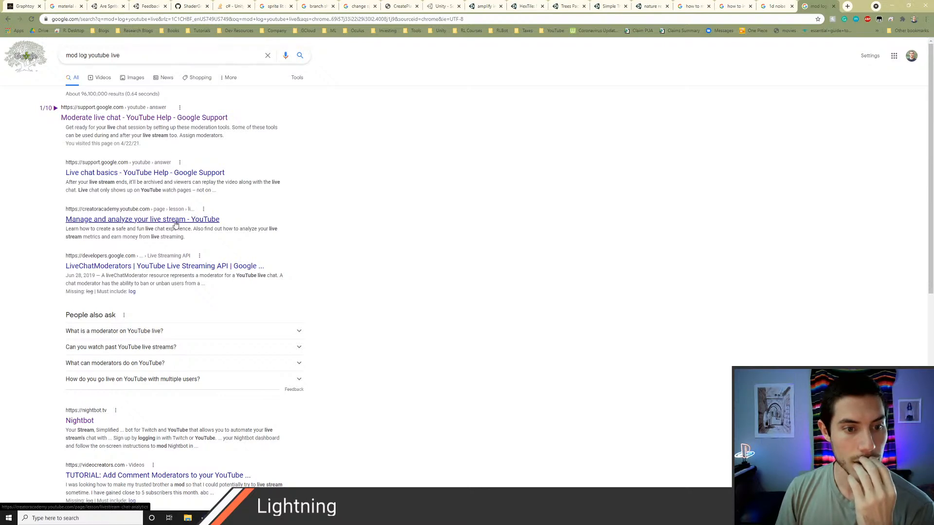
Step: Look through the mod log results and open the "Moderate live chat" YouTube Help article in a new tab
scroll(176, 225, "down", 2)
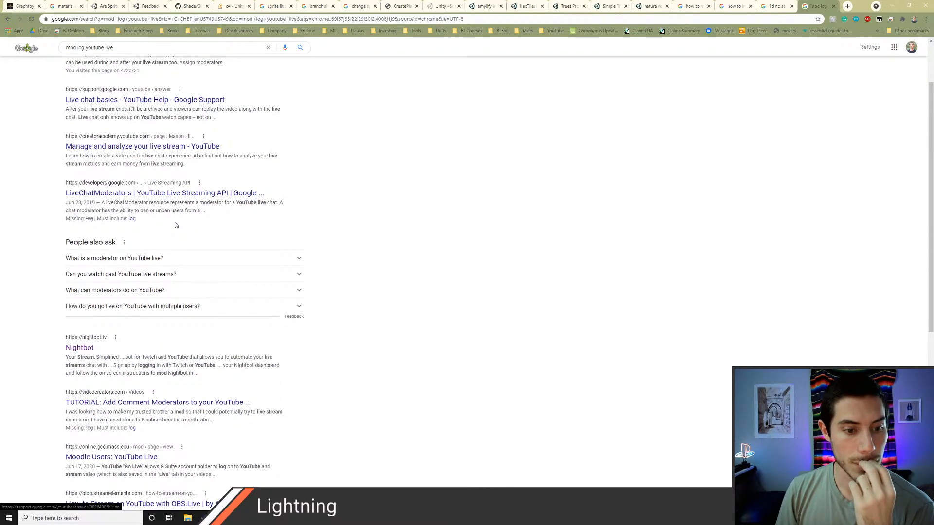
scroll(176, 225, "down", 1)
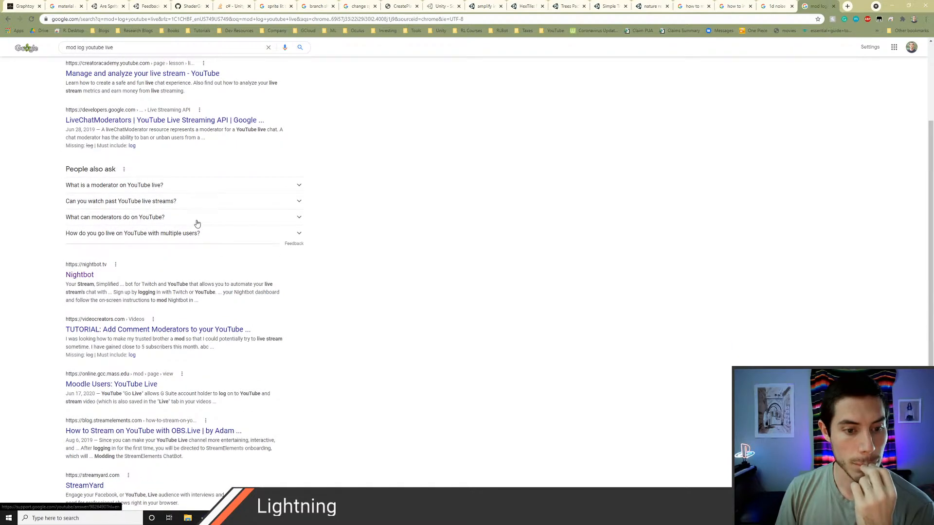
scroll(201, 235, "down", 2)
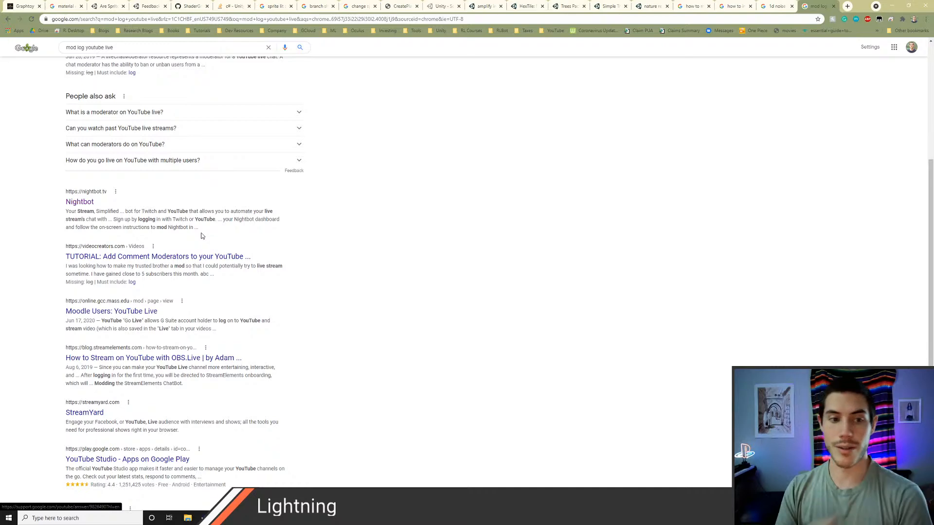
scroll(221, 243, "down", 3)
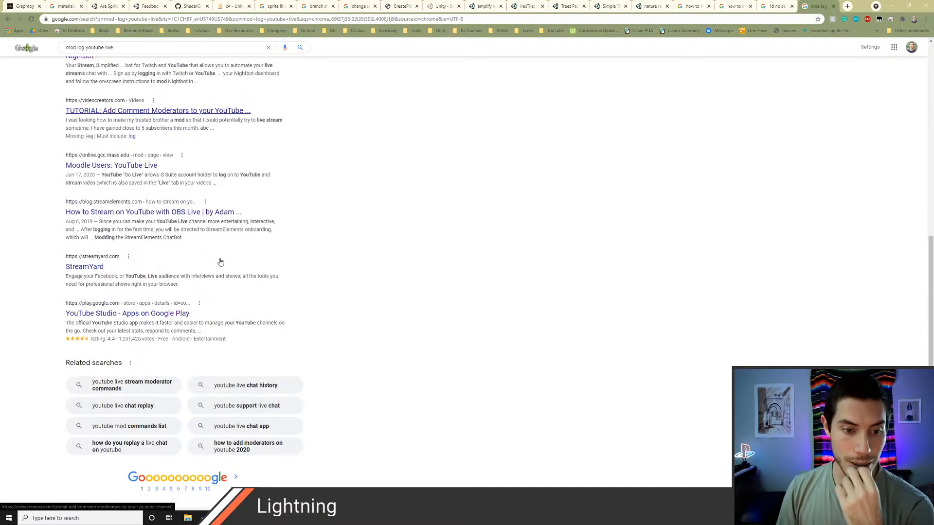
scroll(219, 262, "up", 4)
scroll(219, 261, "up", 3)
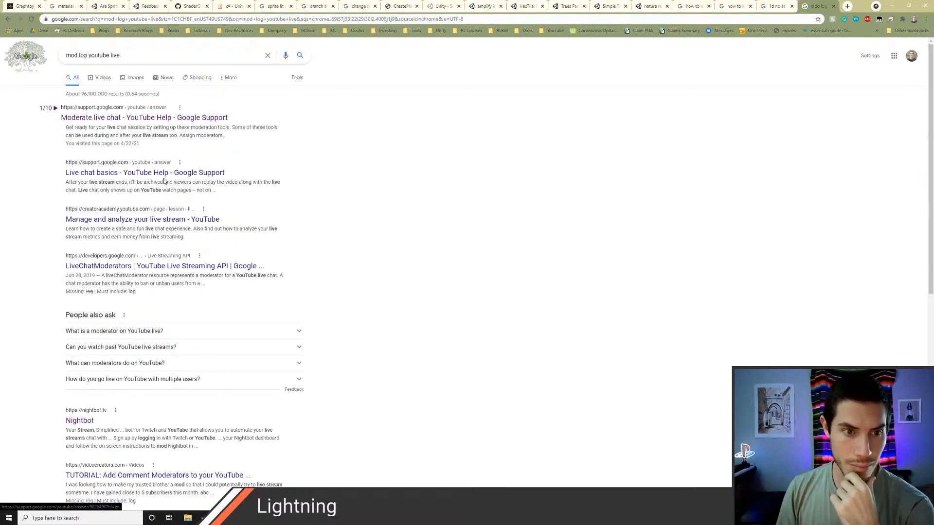
middle_click(130, 116)
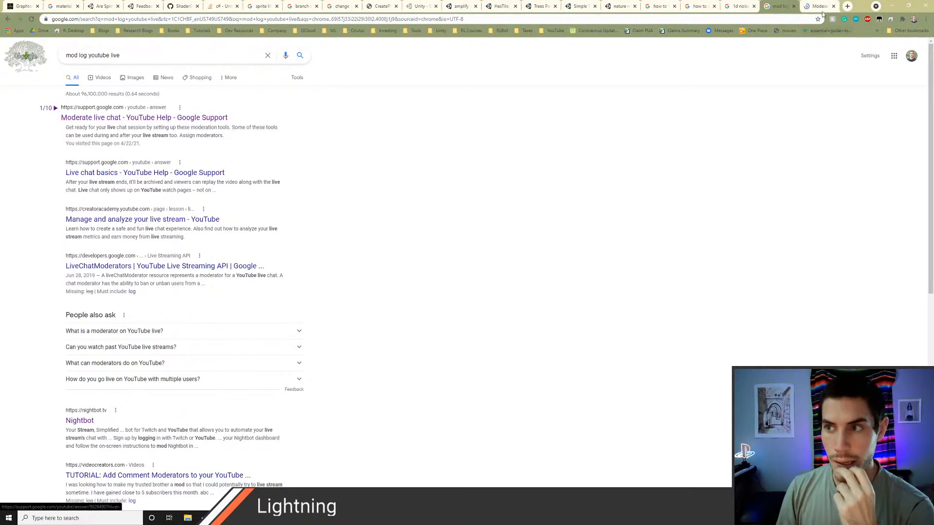
key("ctrl+Tab")
Step: Review the moderation article's topics, expanding and collapsing "Moderate messages & viewers from the live chat feed"
scroll(346, 200, "down", 1)
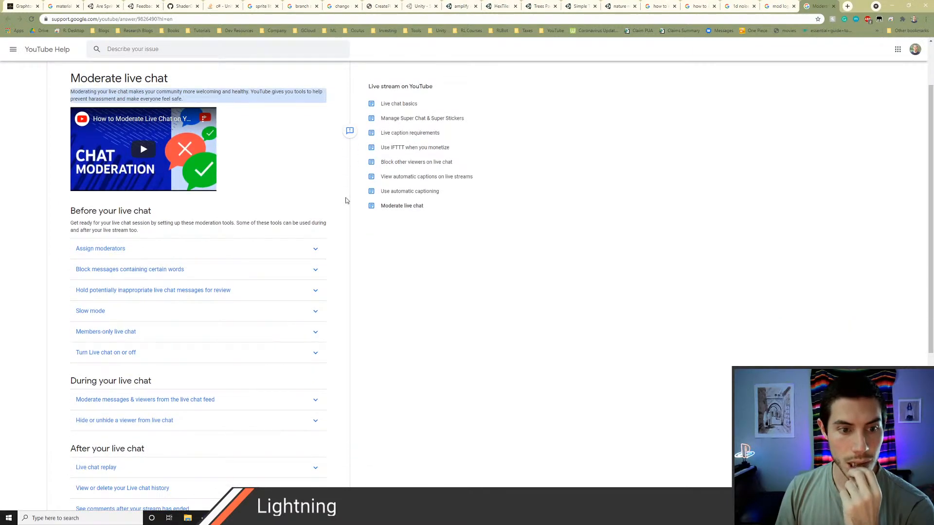
scroll(346, 200, "down", 2)
scroll(321, 205, "down", 1)
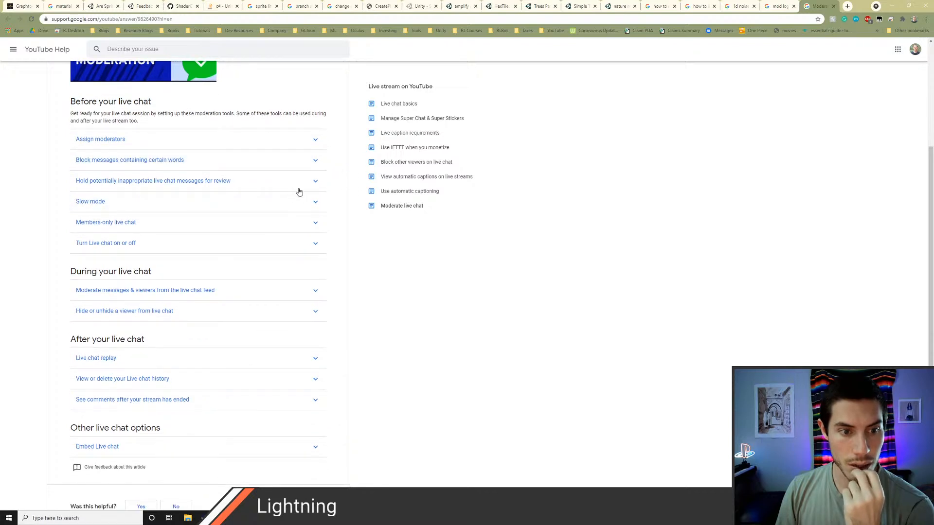
scroll(299, 192, "down", 1)
scroll(299, 192, "down", 1)
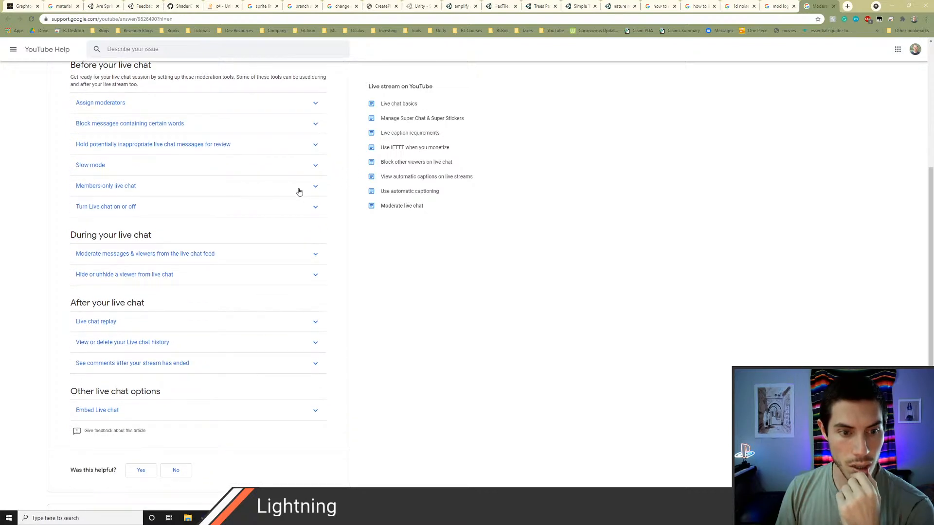
left_click(272, 253)
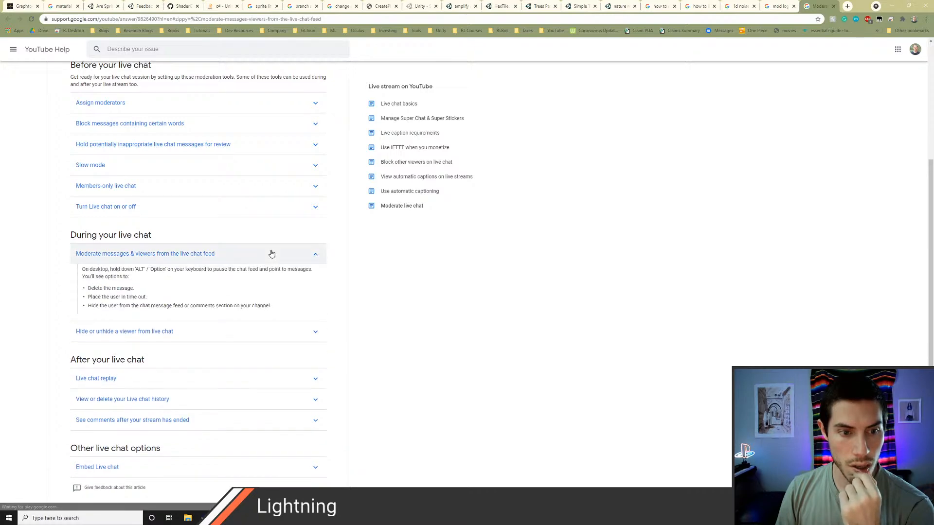
scroll(271, 253, "down", 1)
left_click(250, 222)
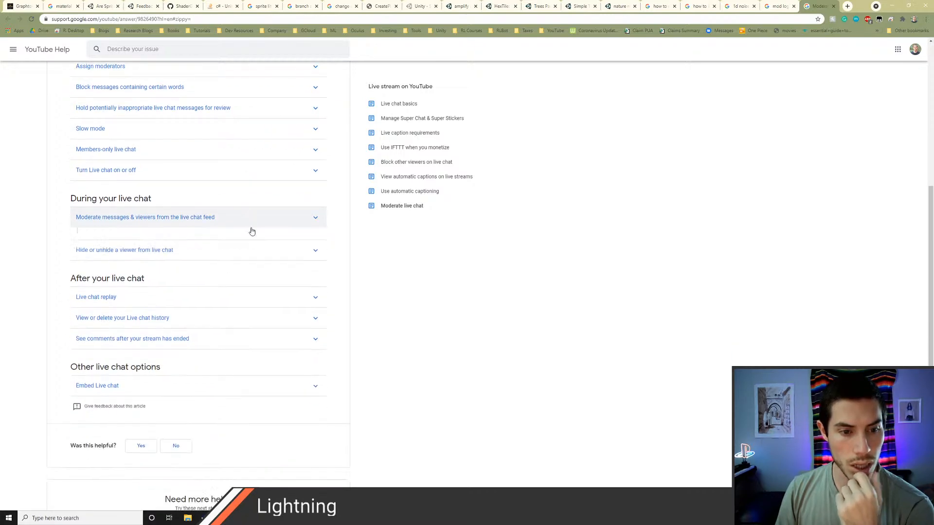
scroll(239, 243, "down", 1)
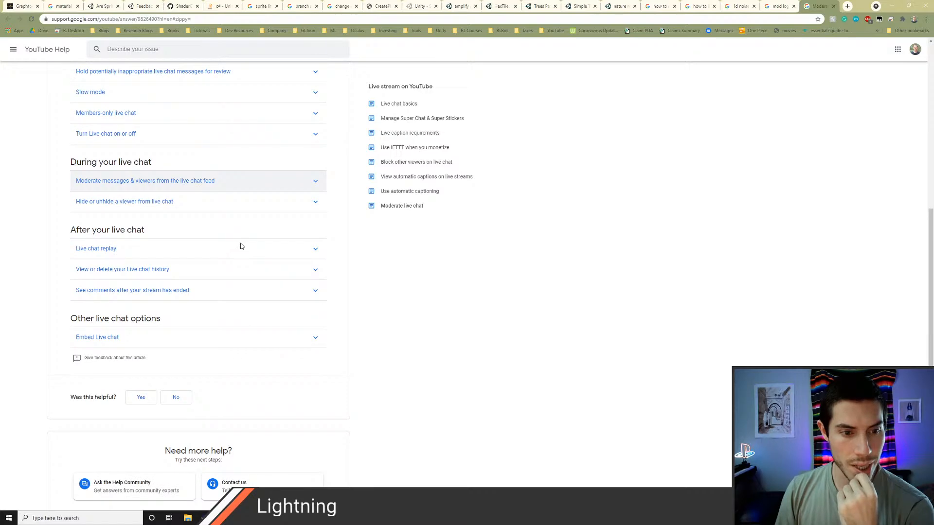
Step: Expand "View or delete your Live chat history" in the article and open its linked YouTube History page
left_click(224, 270)
scroll(214, 267, "down", 2)
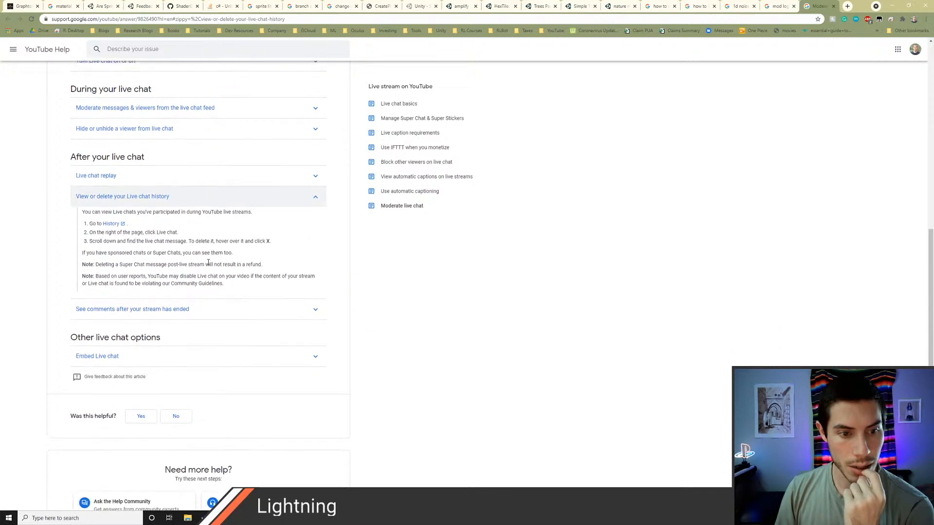
left_click(115, 223, "ctrl")
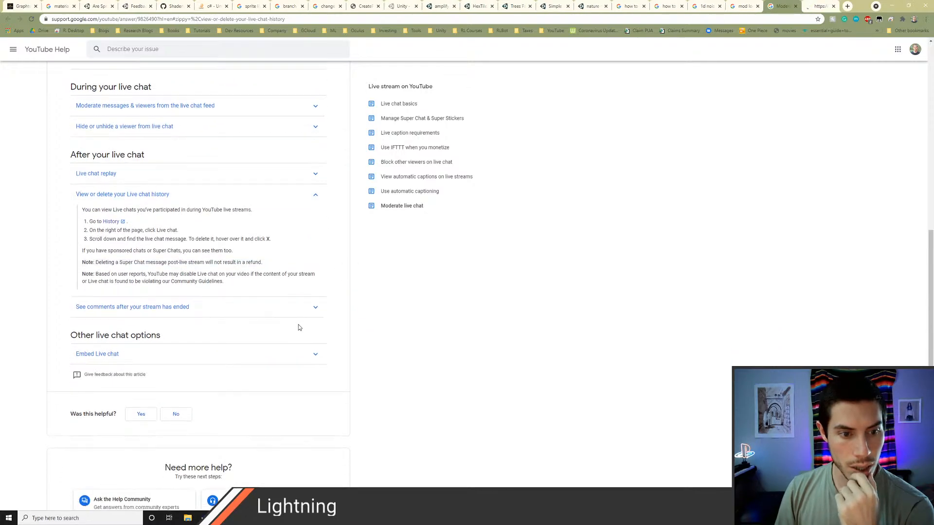
left_click(821, 6)
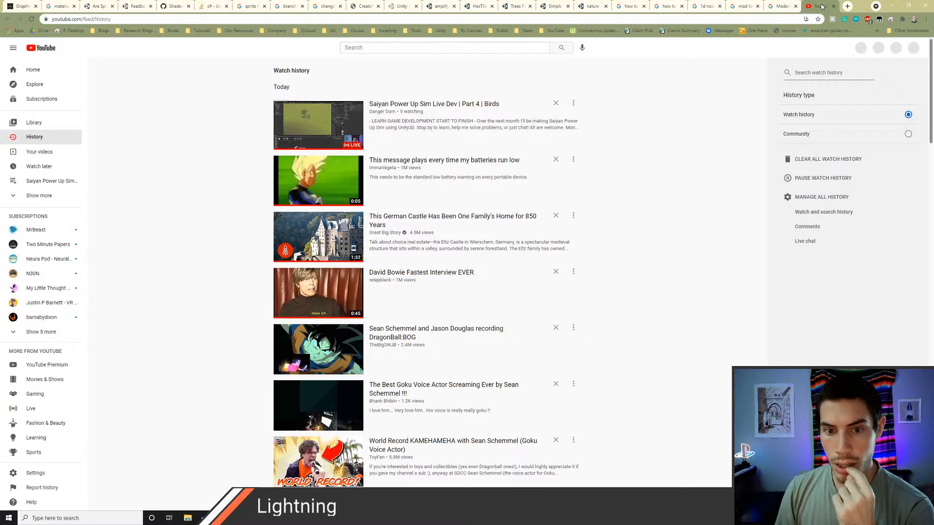
Step: Recheck the help article's instructions, open the Live chat history from YouTube's watch history page, and return to the article
left_click(780, 6)
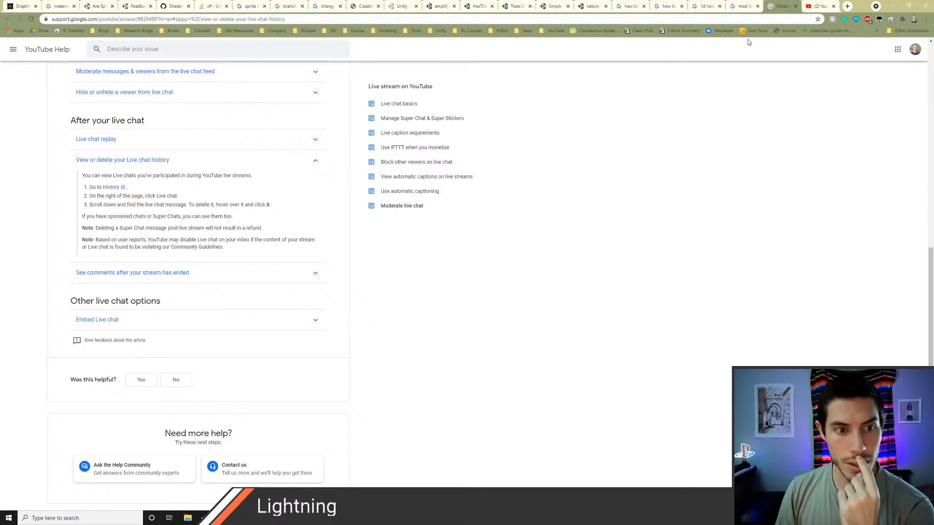
left_click(819, 6)
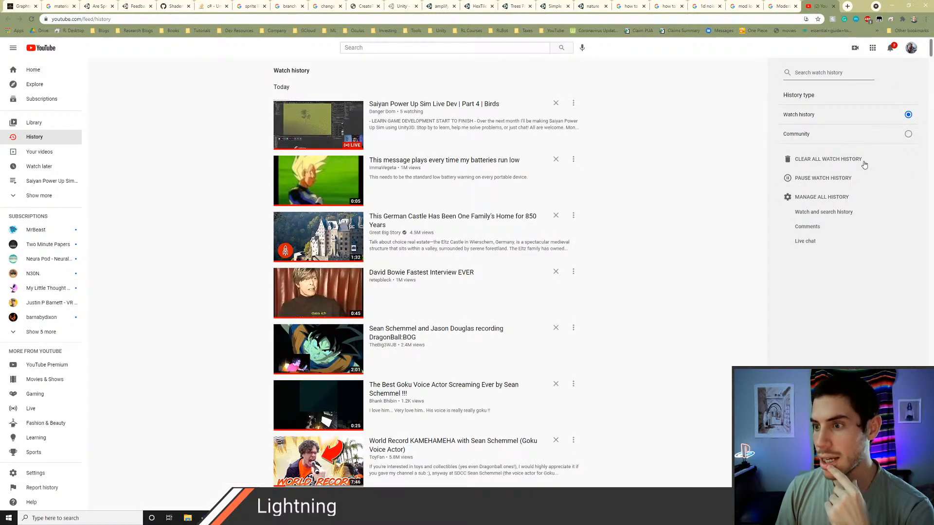
left_click(811, 242)
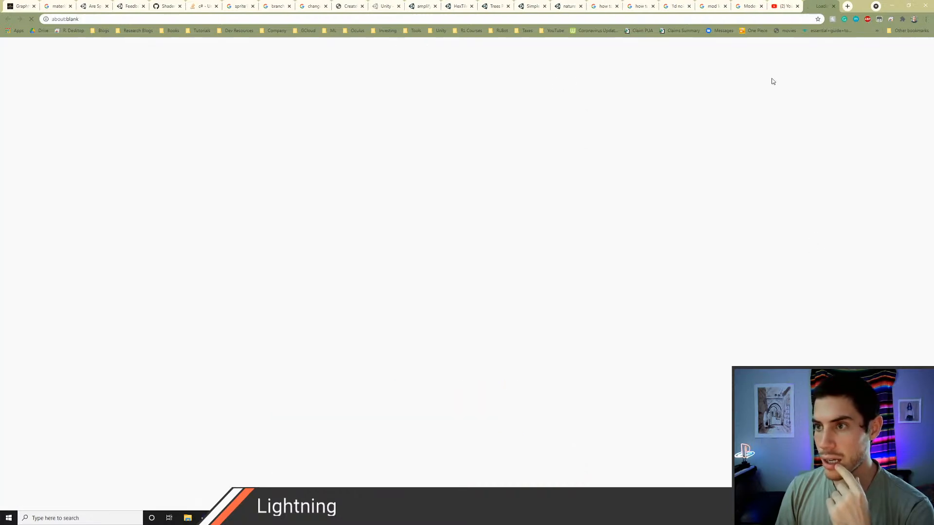
left_click(781, 6)
left_click(746, 6)
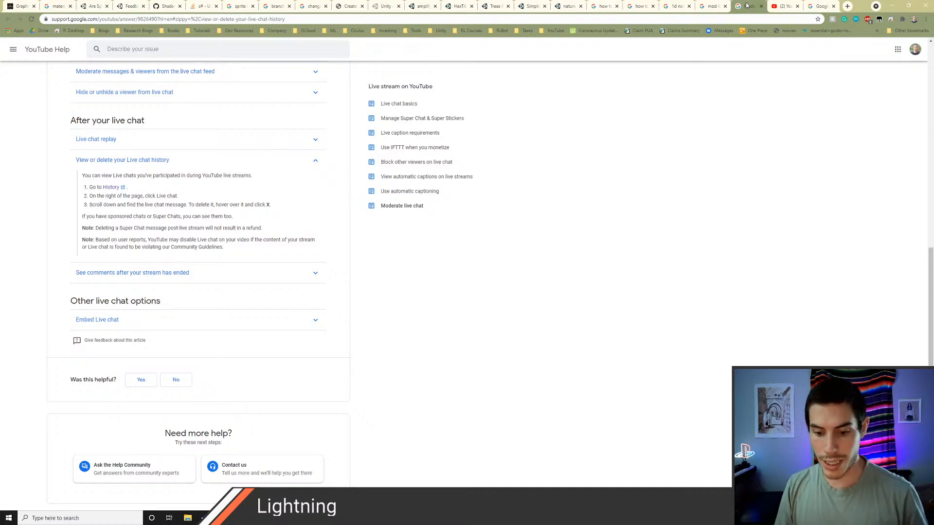